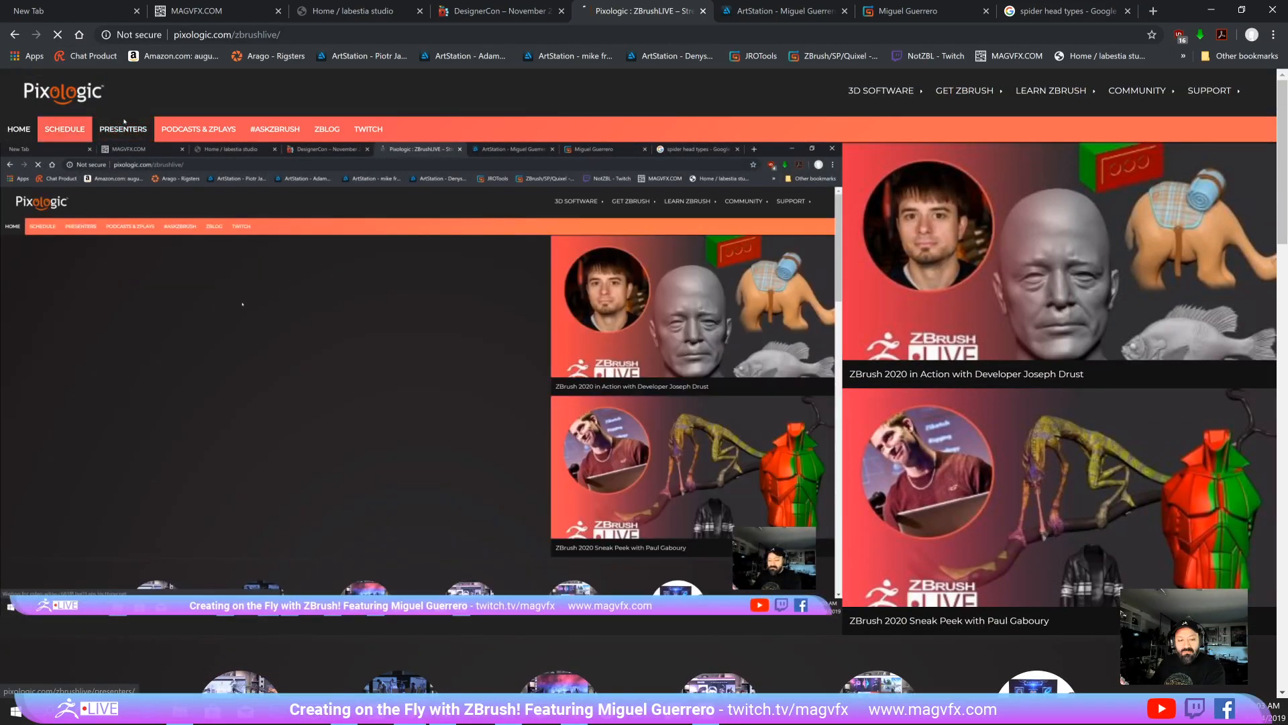
Step: Open the ZBrushLIVE presenters page and bring up the artist's Gumroad store page
left_click(124, 124)
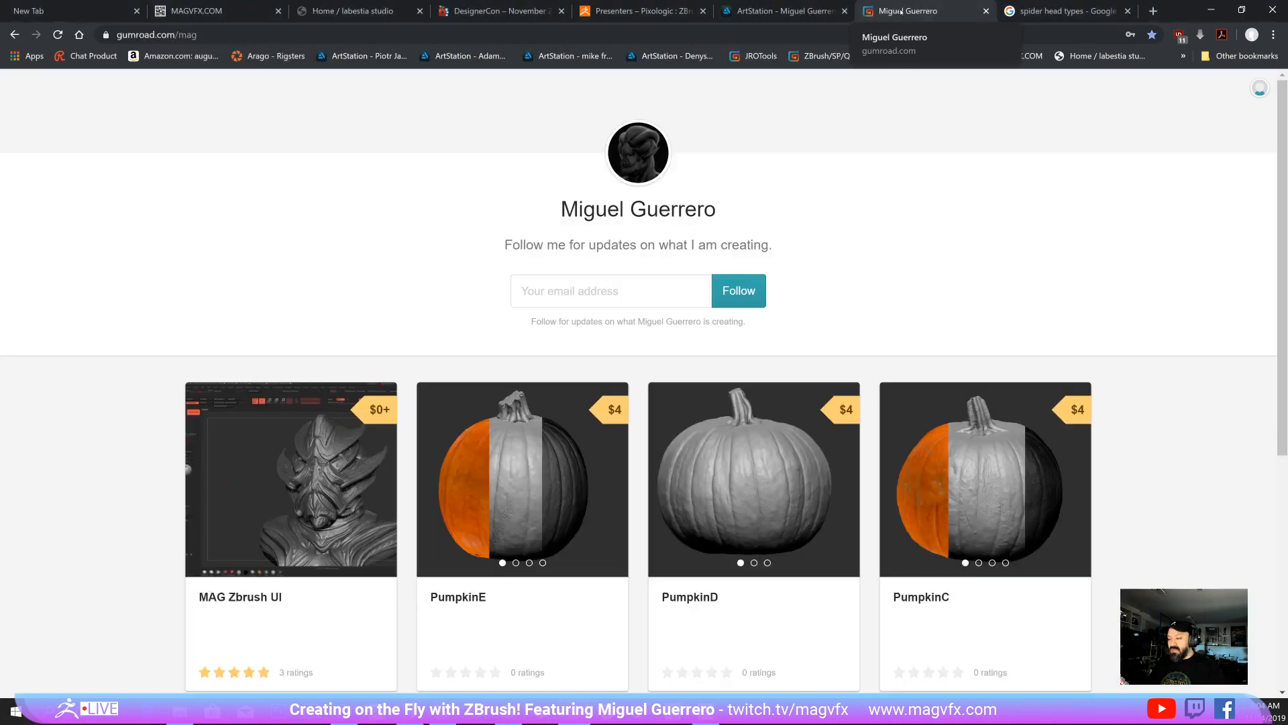
left_click(907, 11)
left_click(711, 35)
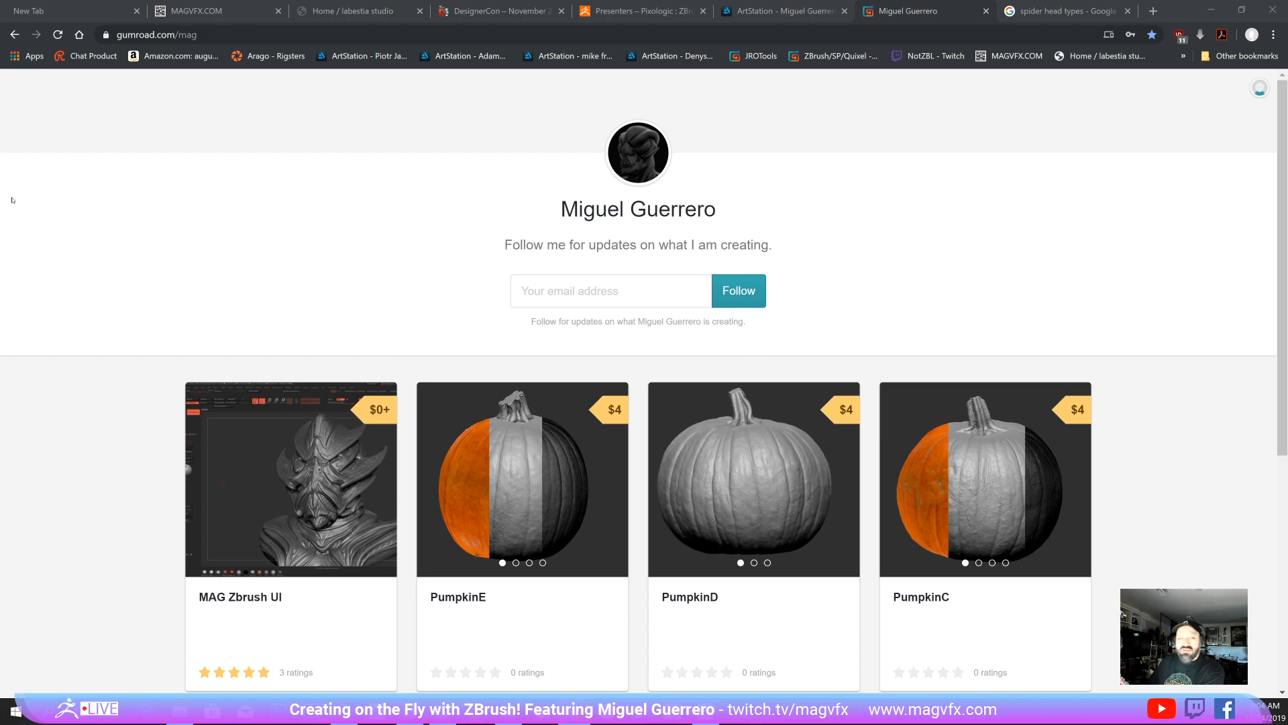
Step: Show the MAGVFX.COM, La Bestia Studio and DesignerCon sites, looking through the full range of sculptures on the La Bestia Studio store page
left_click(221, 11)
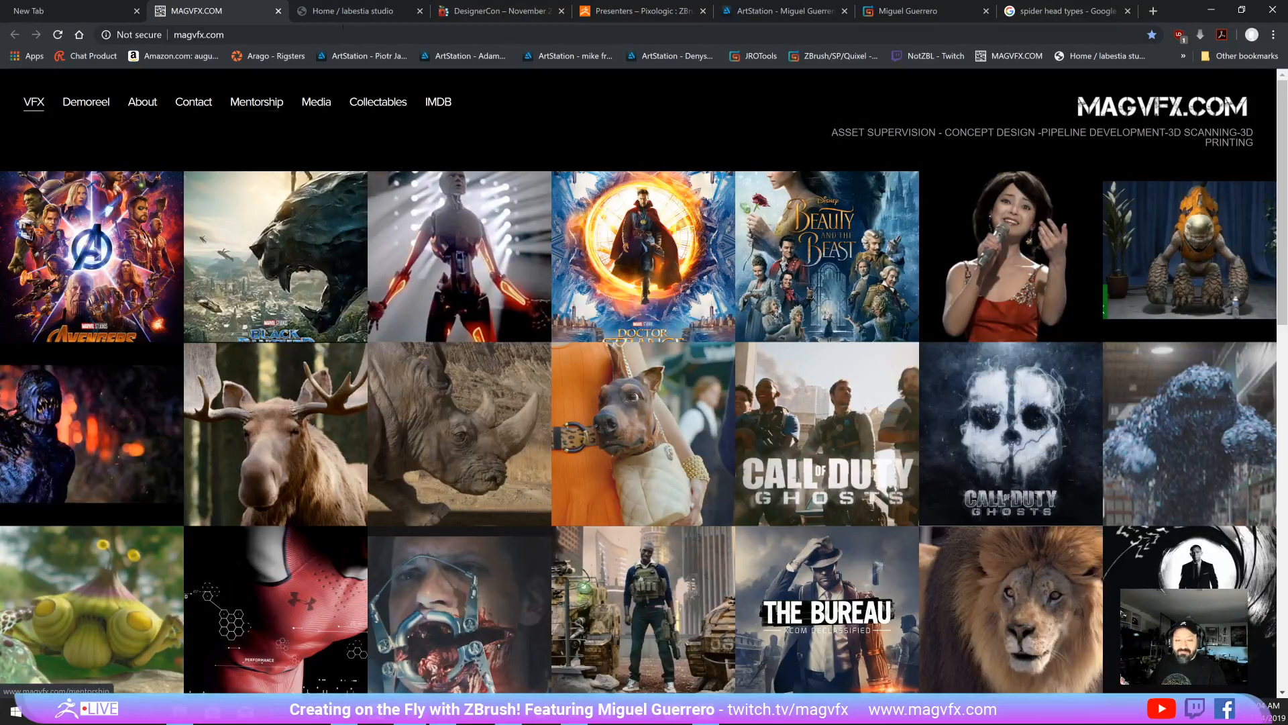
left_click(356, 11)
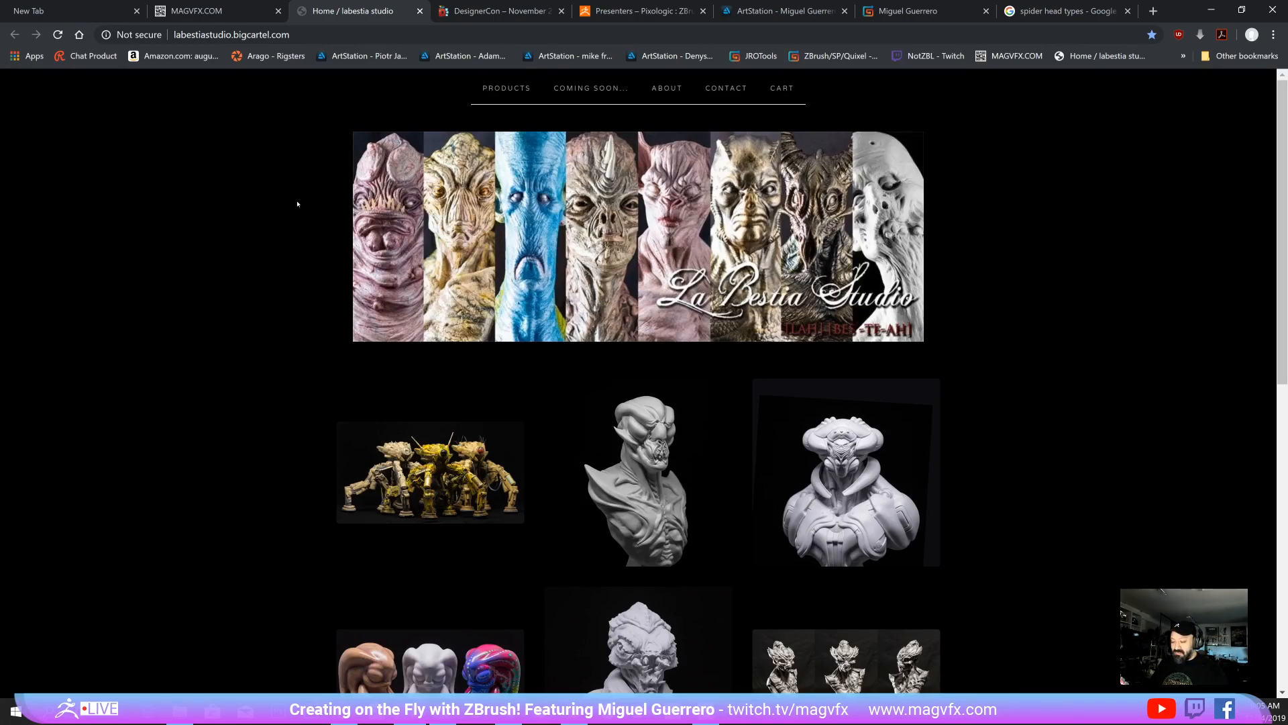
scroll(297, 203, "down", 2)
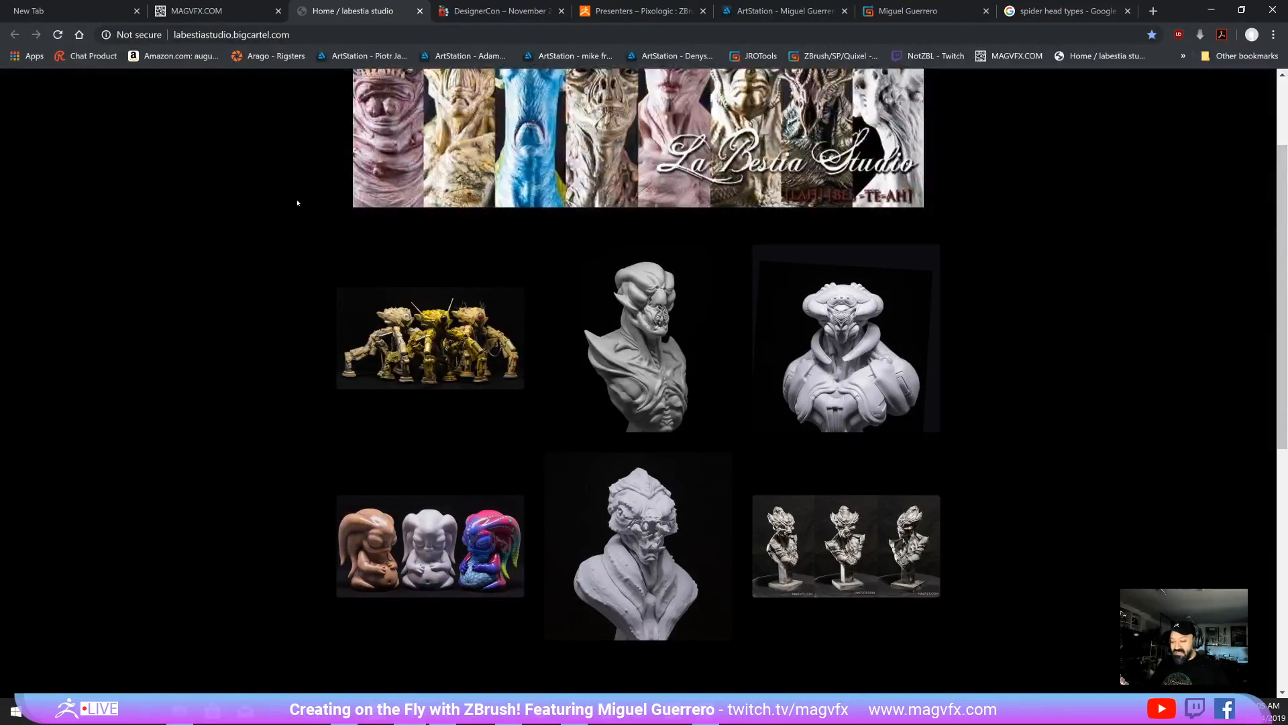
scroll(298, 203, "down", 7)
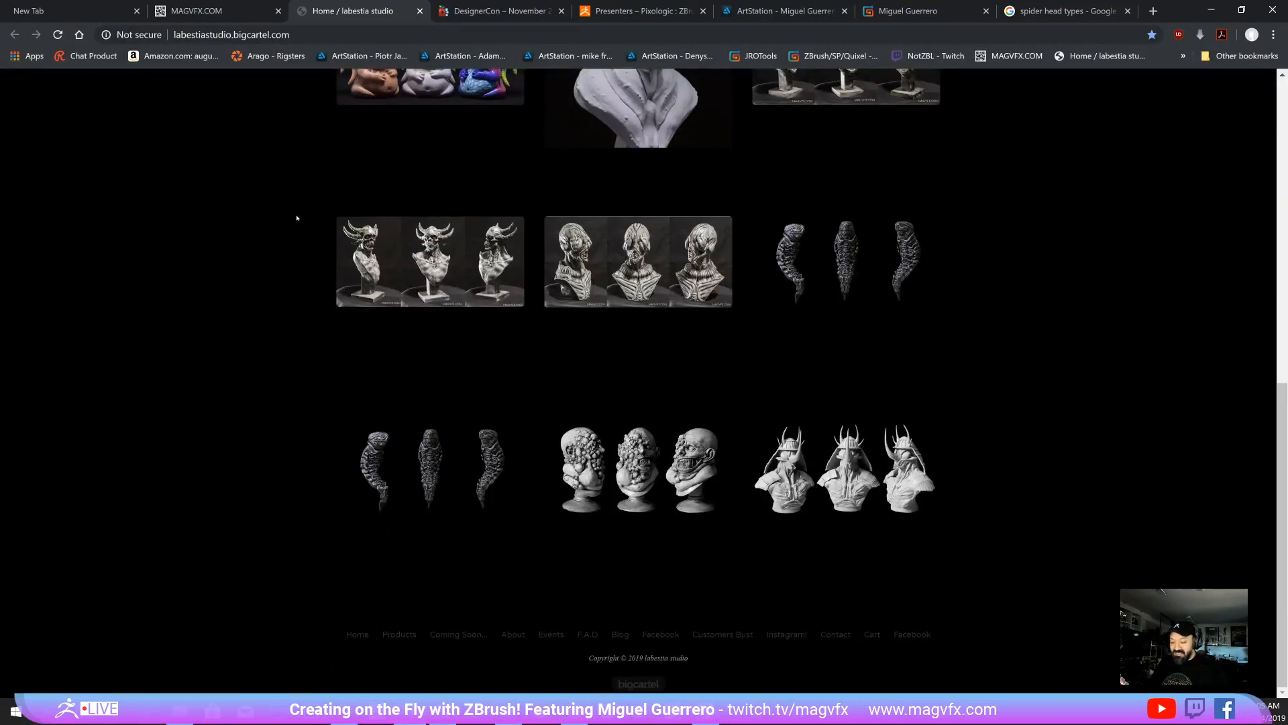
scroll(298, 218, "up", 10)
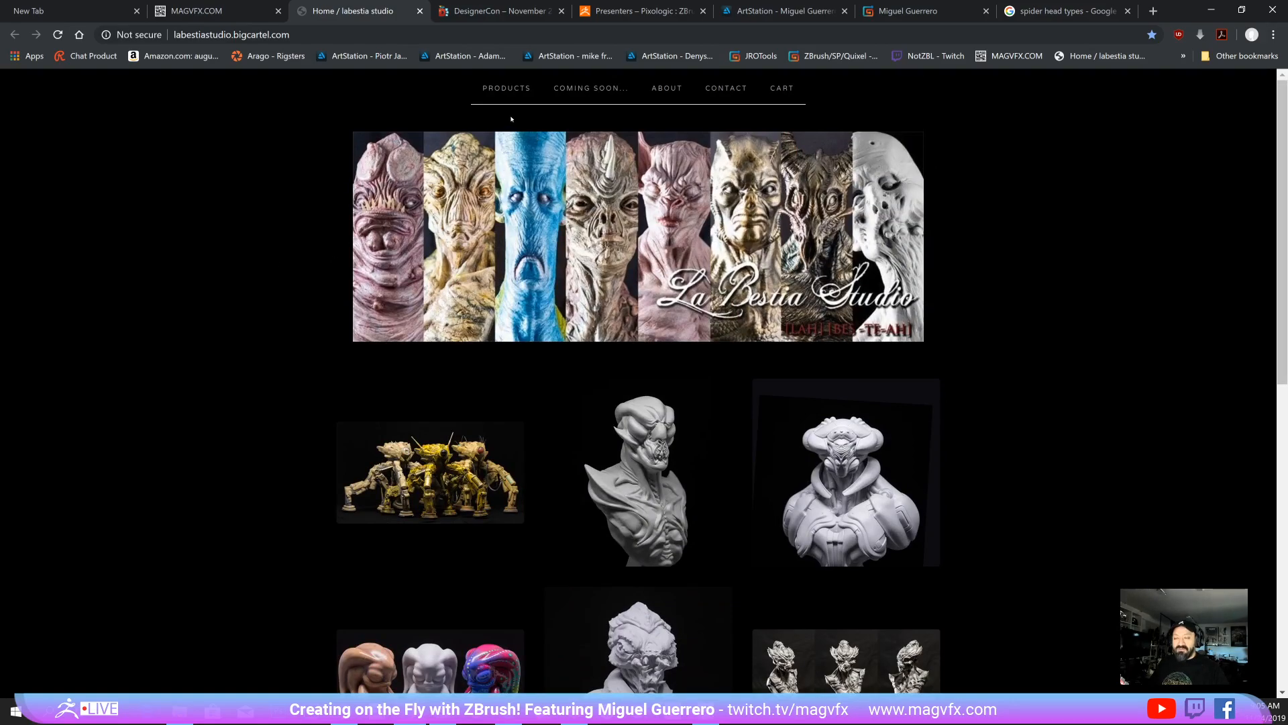
left_click(494, 11)
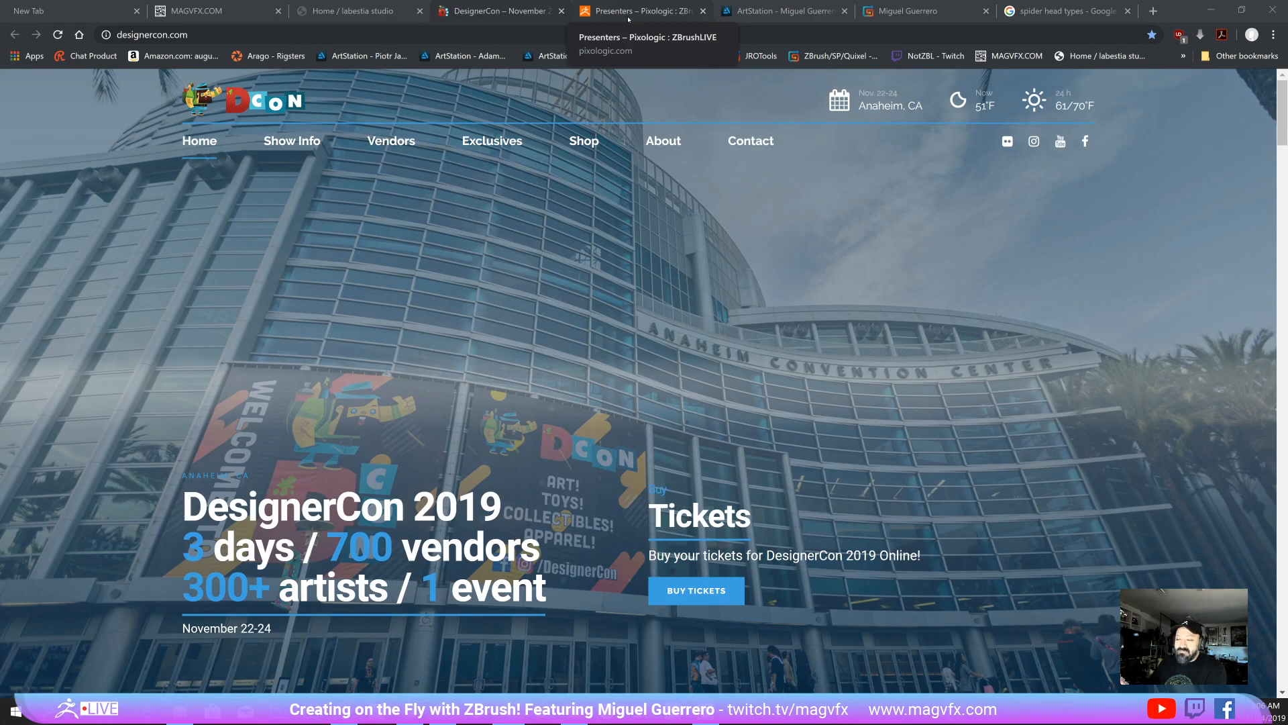
Step: Find the Character Art Director at NVIDIA in the ZBrushLIVE presenters list and open that presenter's profile
left_click(603, 14)
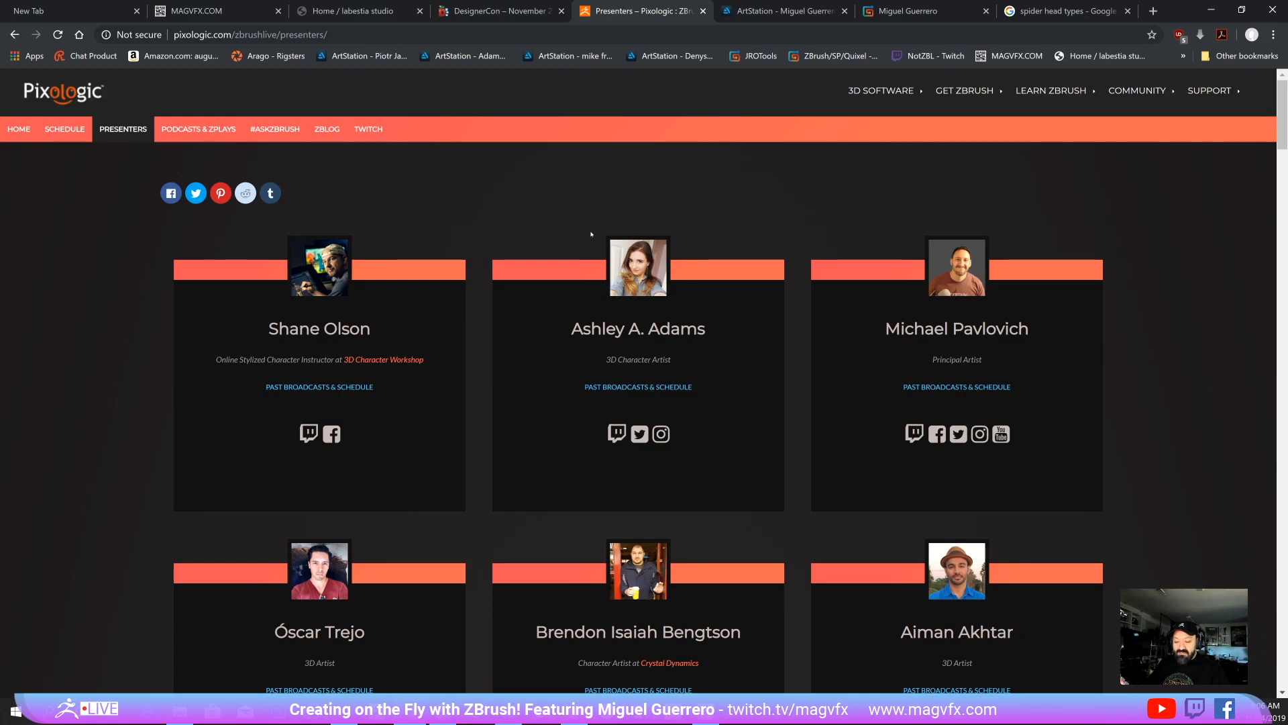
scroll(590, 234, "down", 5)
scroll(402, 161, "up", 5)
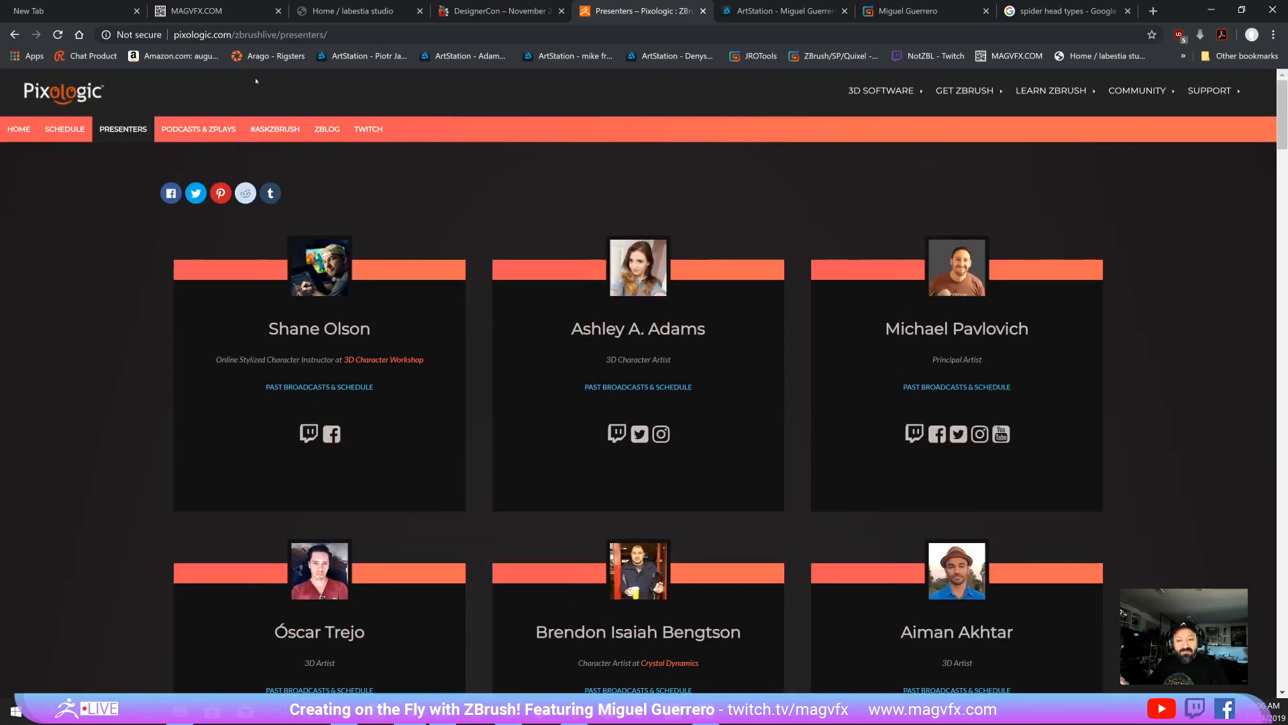
scroll(591, 251, "down", 10)
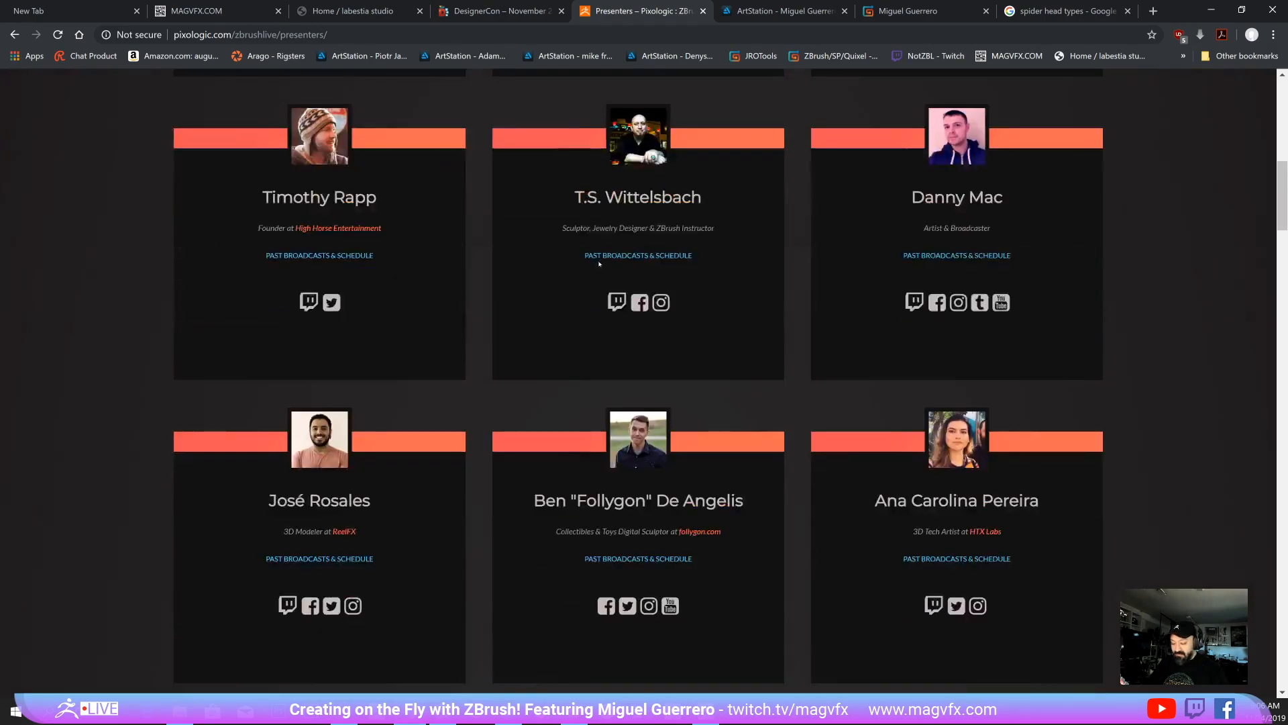
scroll(599, 264, "down", 9)
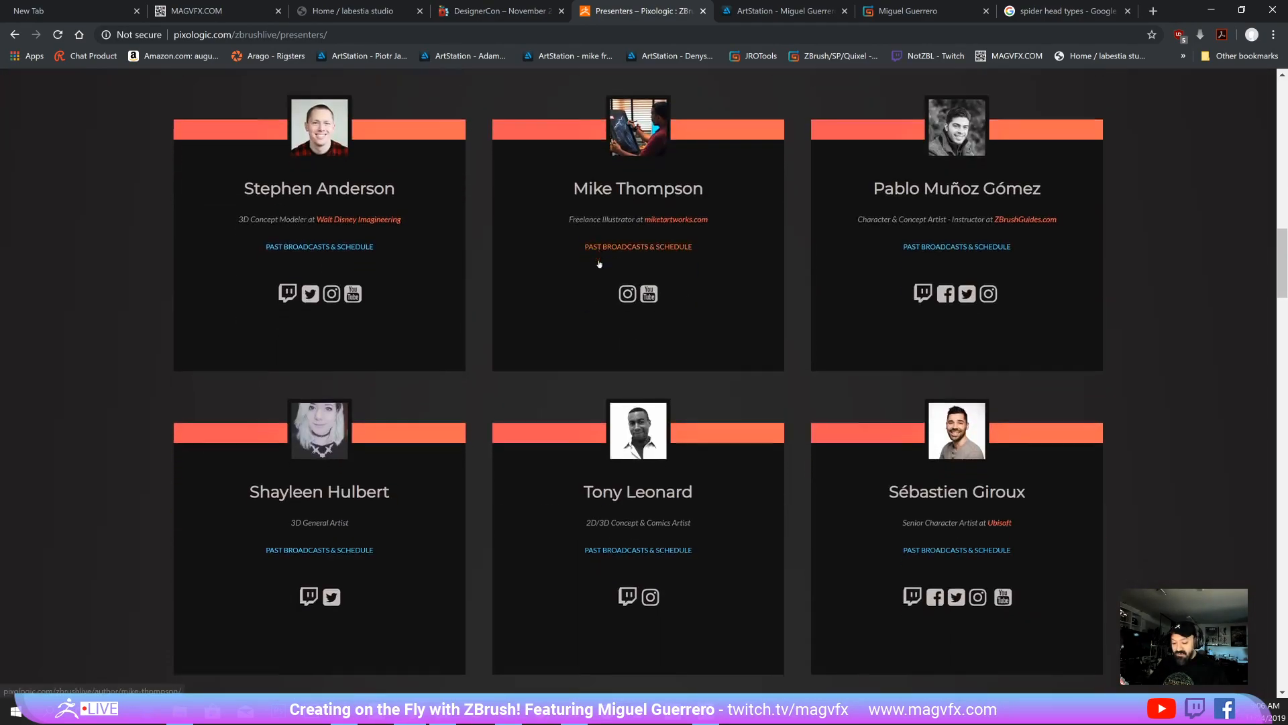
scroll(599, 263, "down", 11)
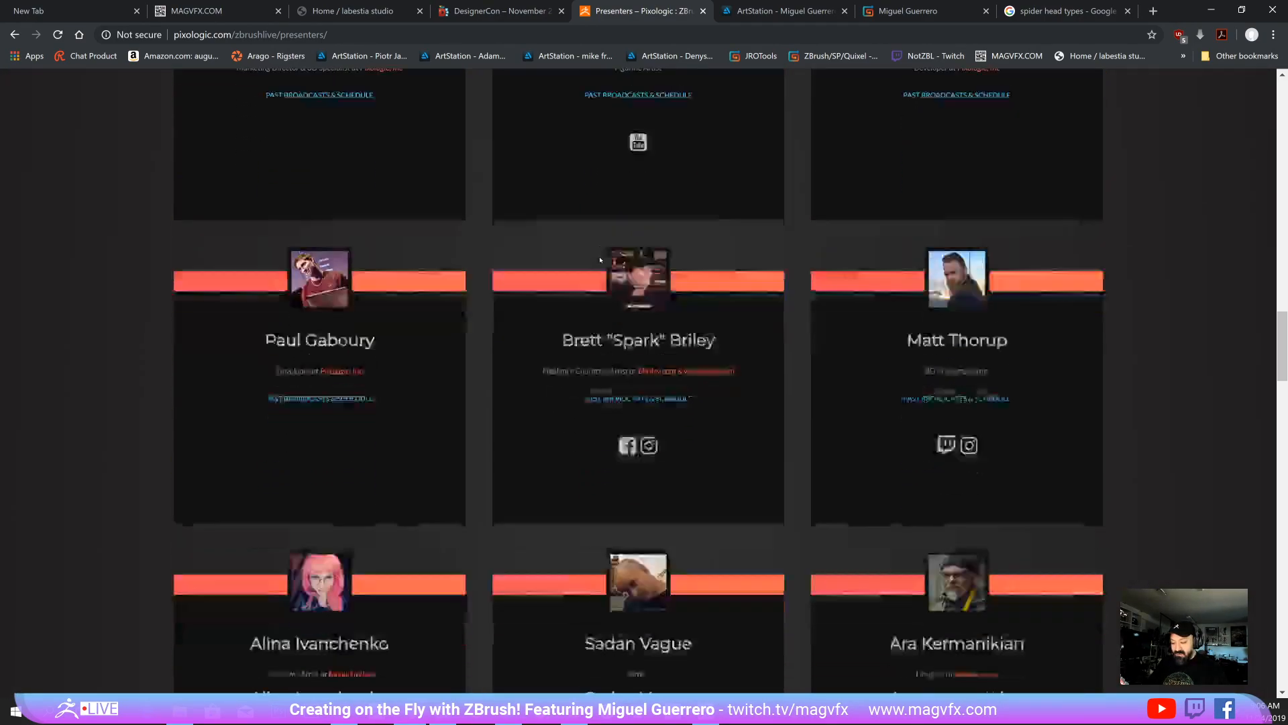
scroll(600, 260, "down", 11)
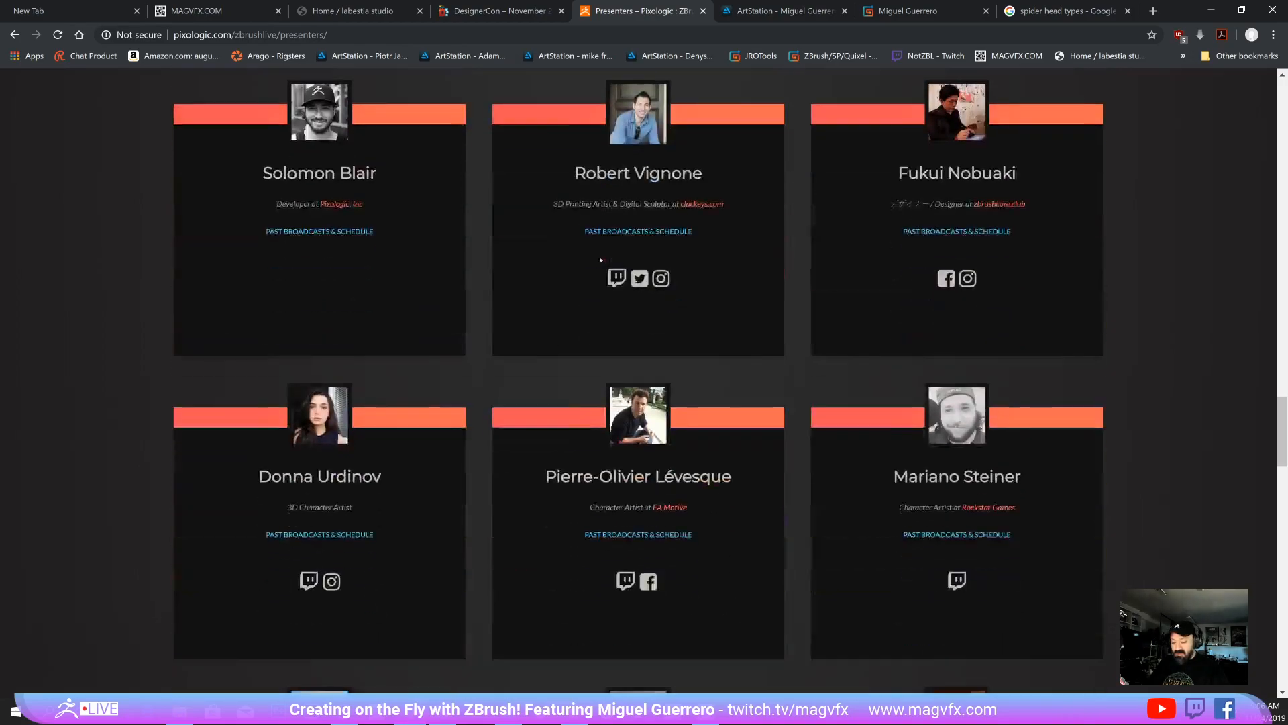
scroll(600, 259, "down", 8)
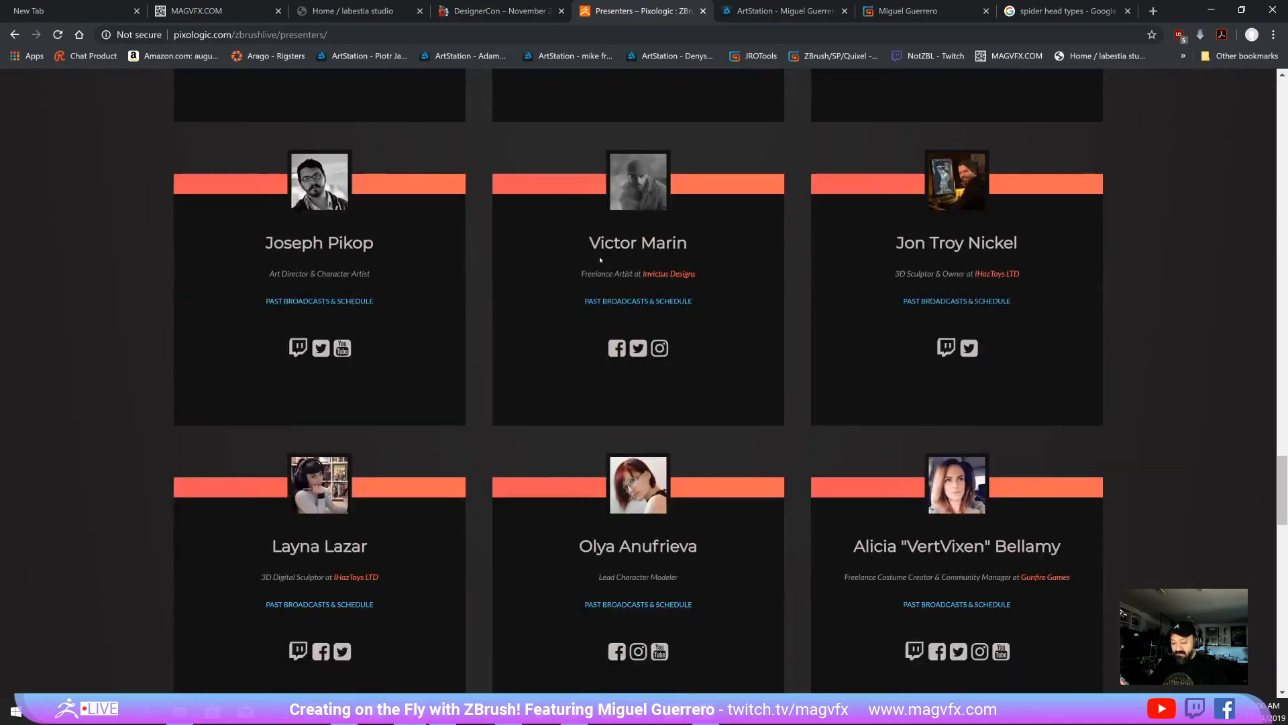
scroll(600, 259, "down", 11)
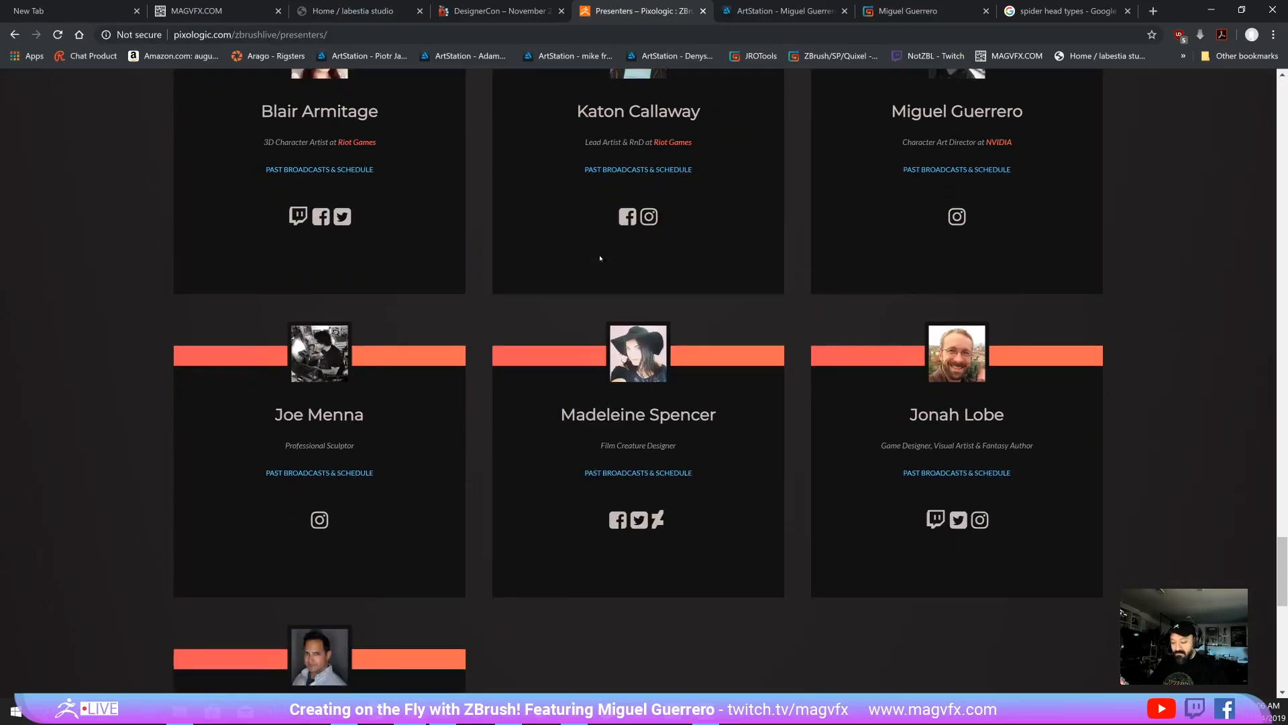
scroll(600, 259, "down", 4)
scroll(646, 333, "up", 10)
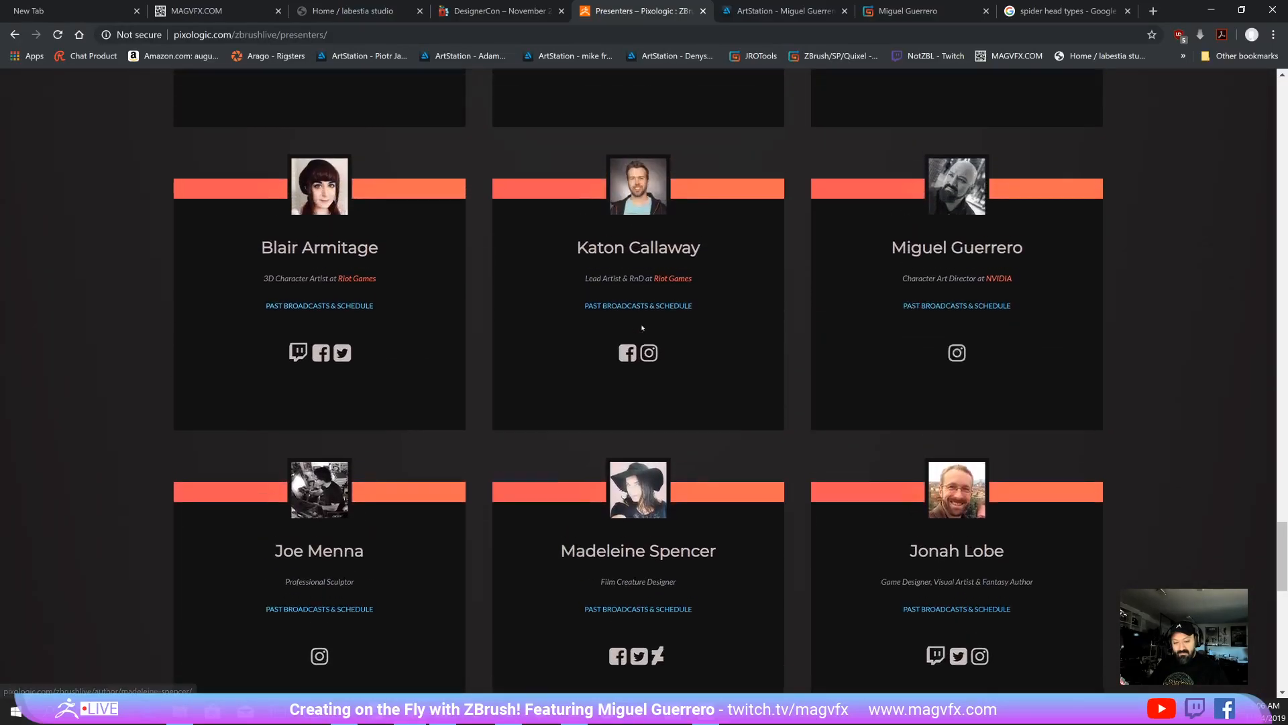
scroll(805, 356, "down", 1)
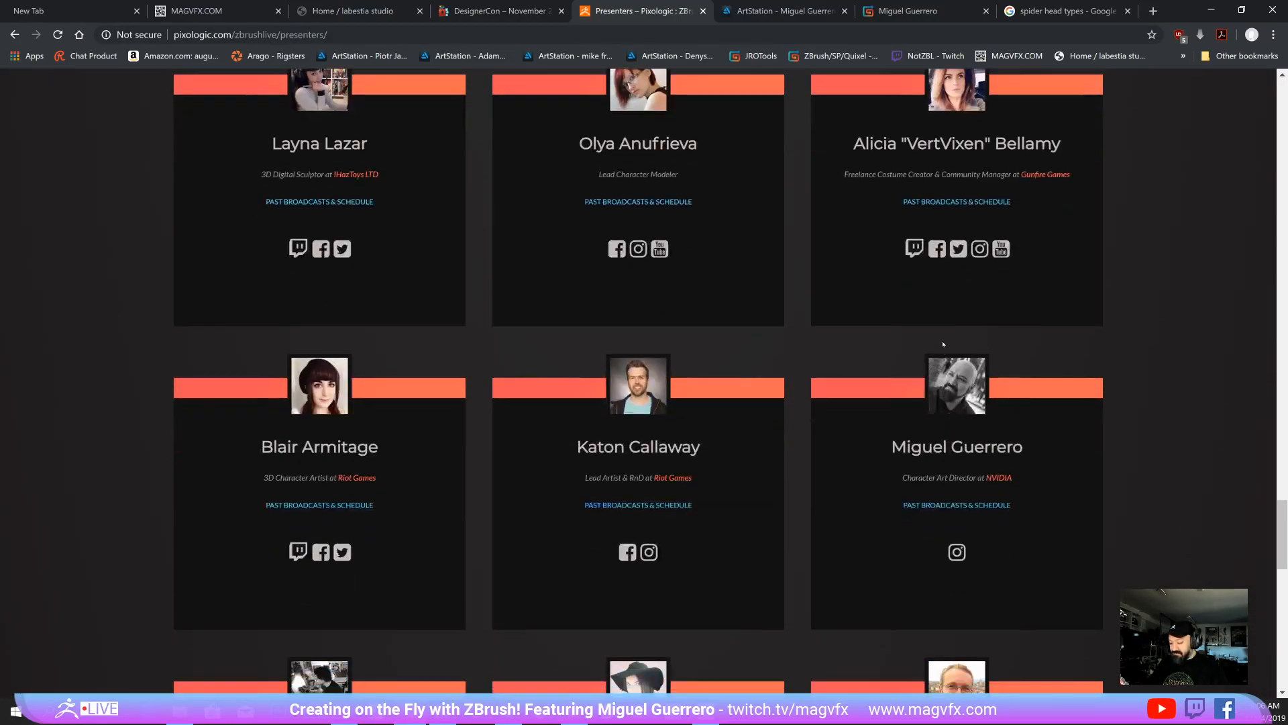
left_click(961, 384)
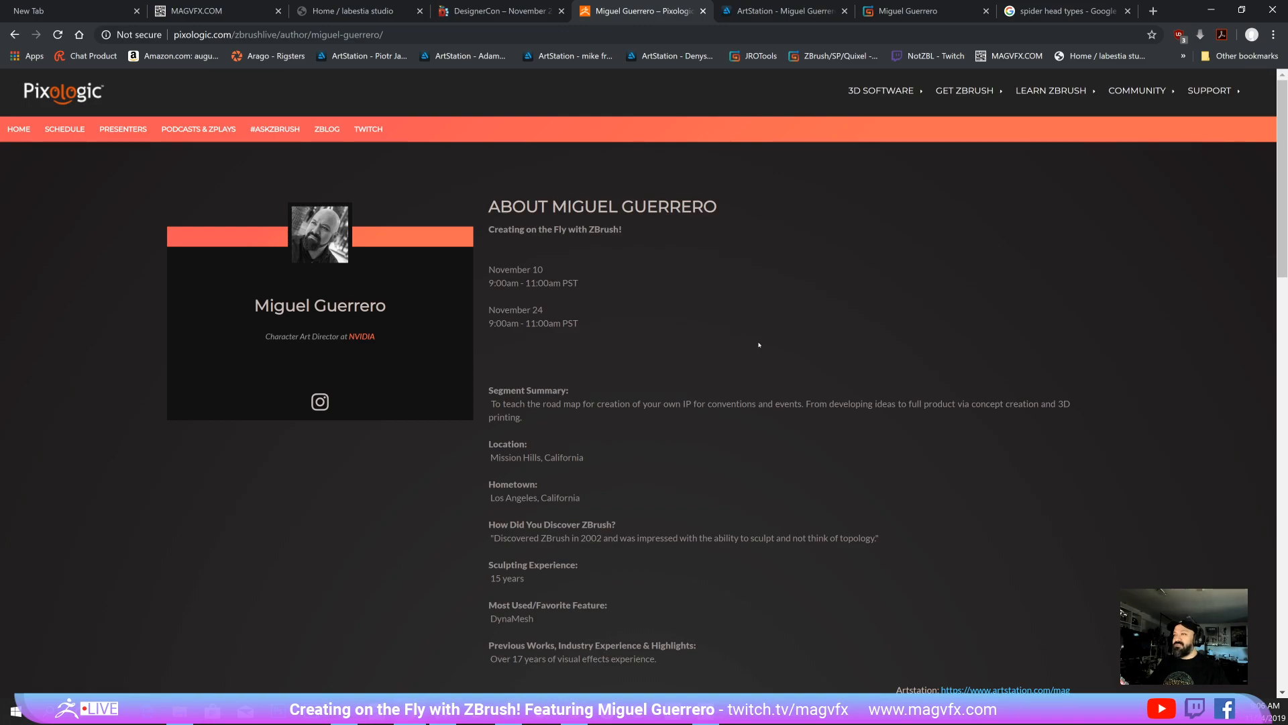
Step: Review the presenter's profile, including the artwork and the featured "Creating on the Fly with ZBrush!" episodes
scroll(759, 345, "down", 10)
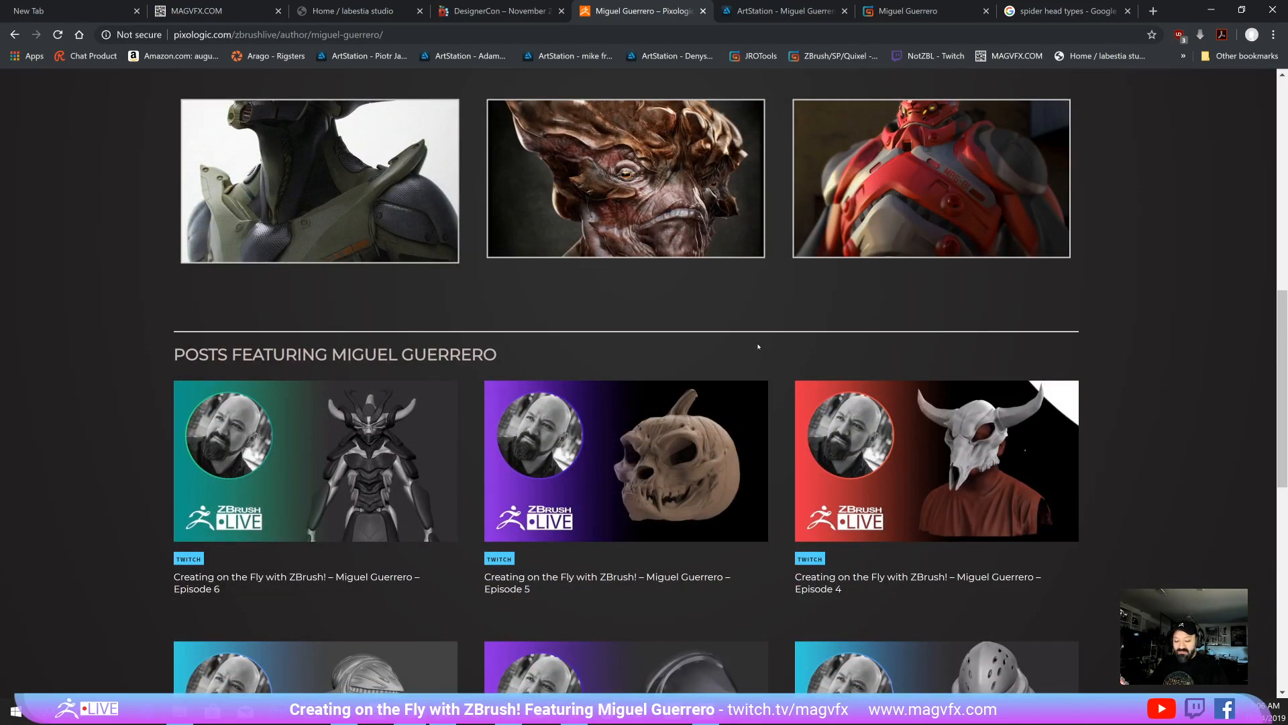
scroll(758, 346, "down", 4)
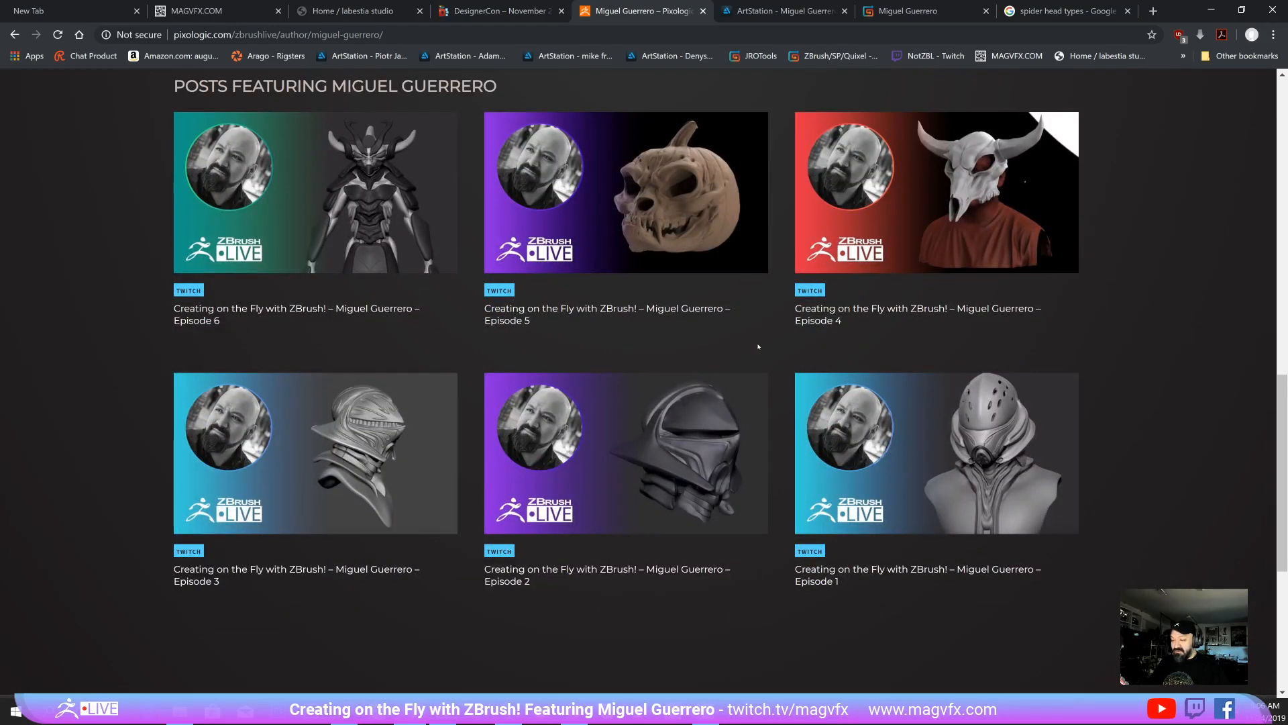
scroll(758, 346, "up", 1)
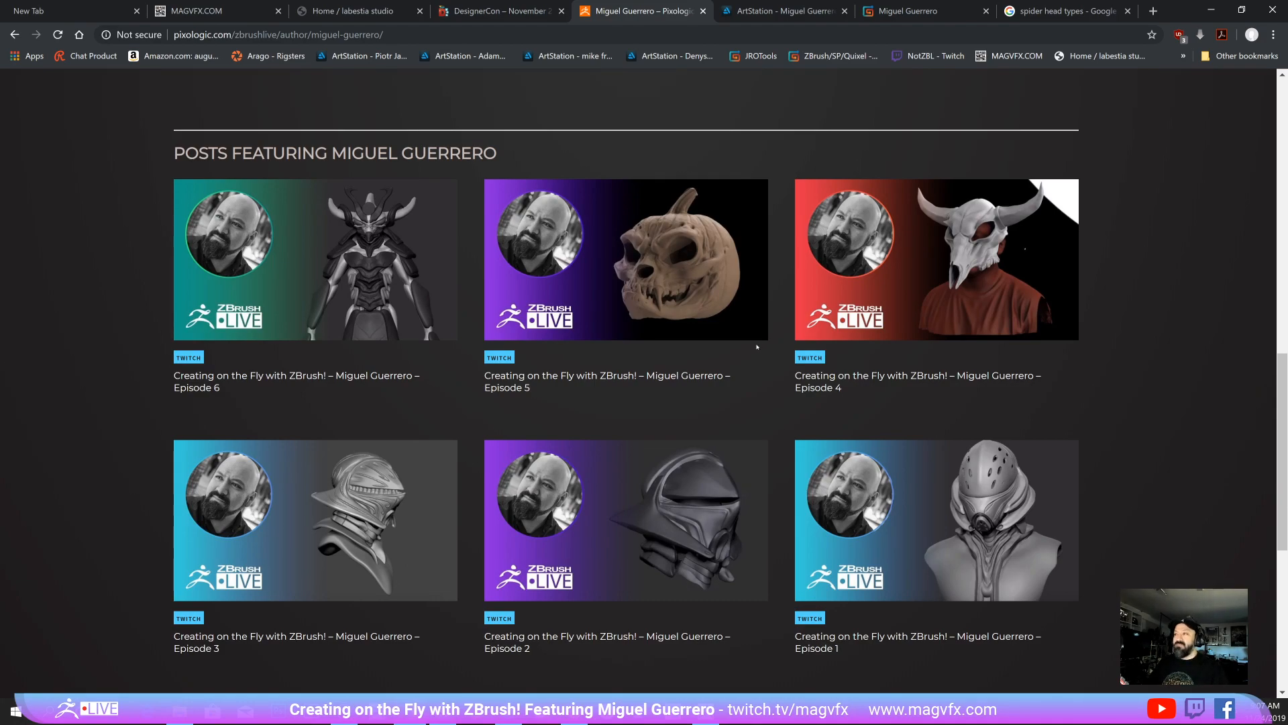
scroll(757, 346, "up", 10)
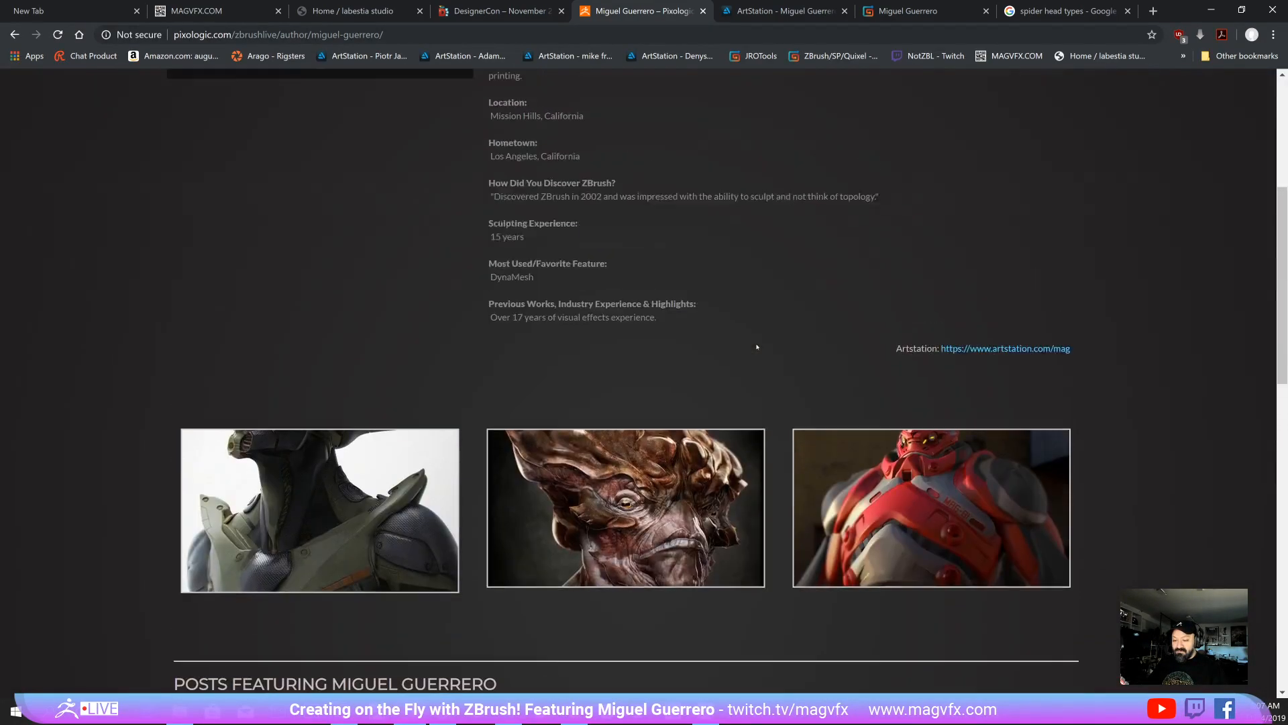
scroll(756, 346, "up", 2)
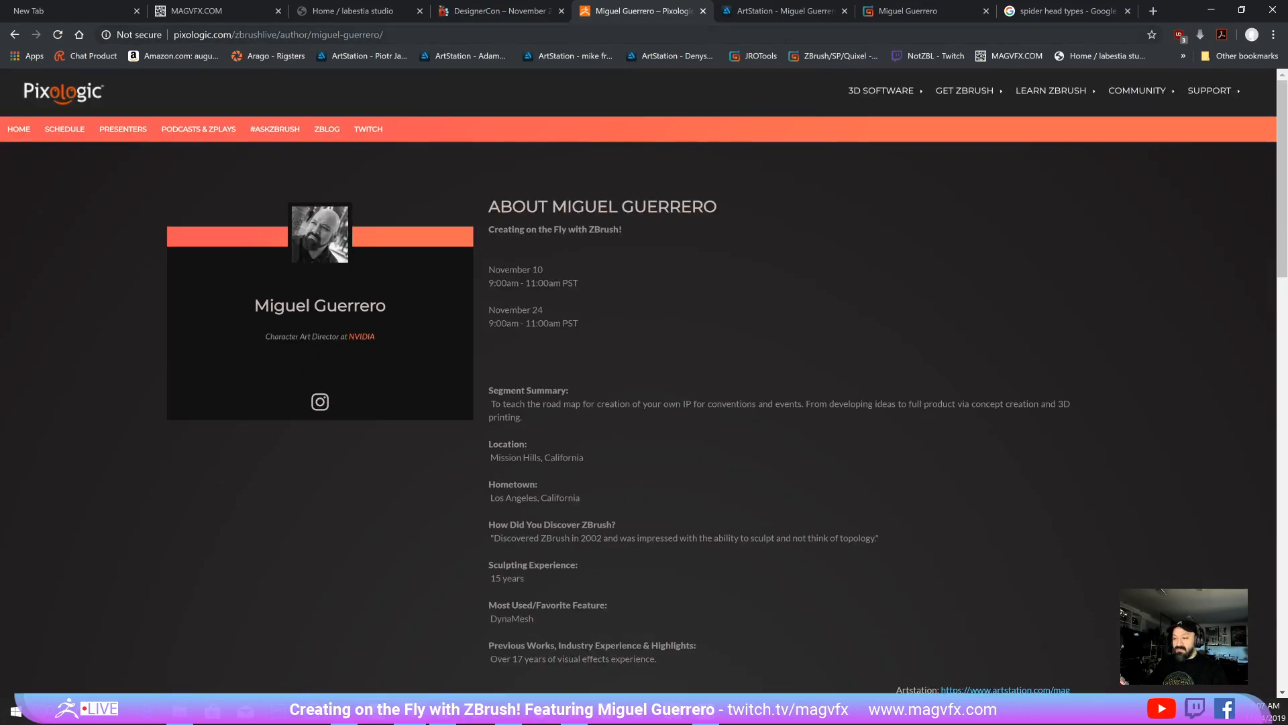
Step: Show the artist's ArtStation portfolio and view the details of the MAG Zbrush UI product on Gumroad
left_click(771, 11)
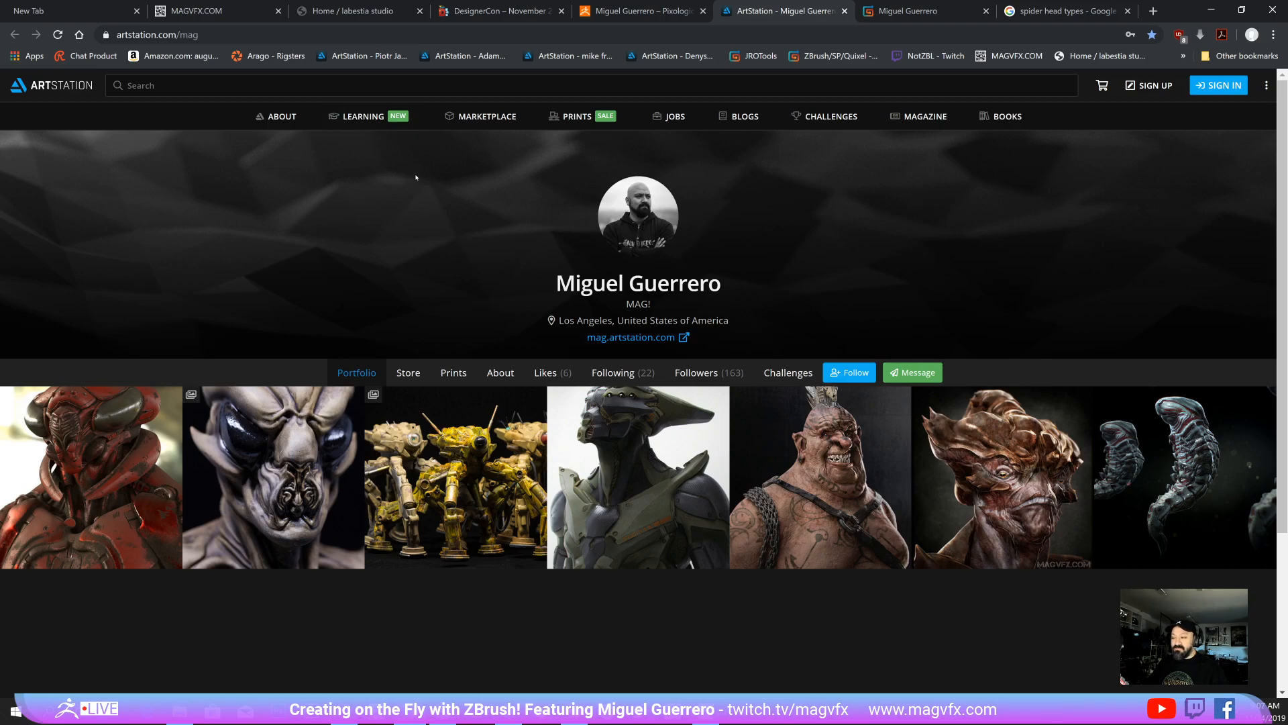
left_click(902, 11)
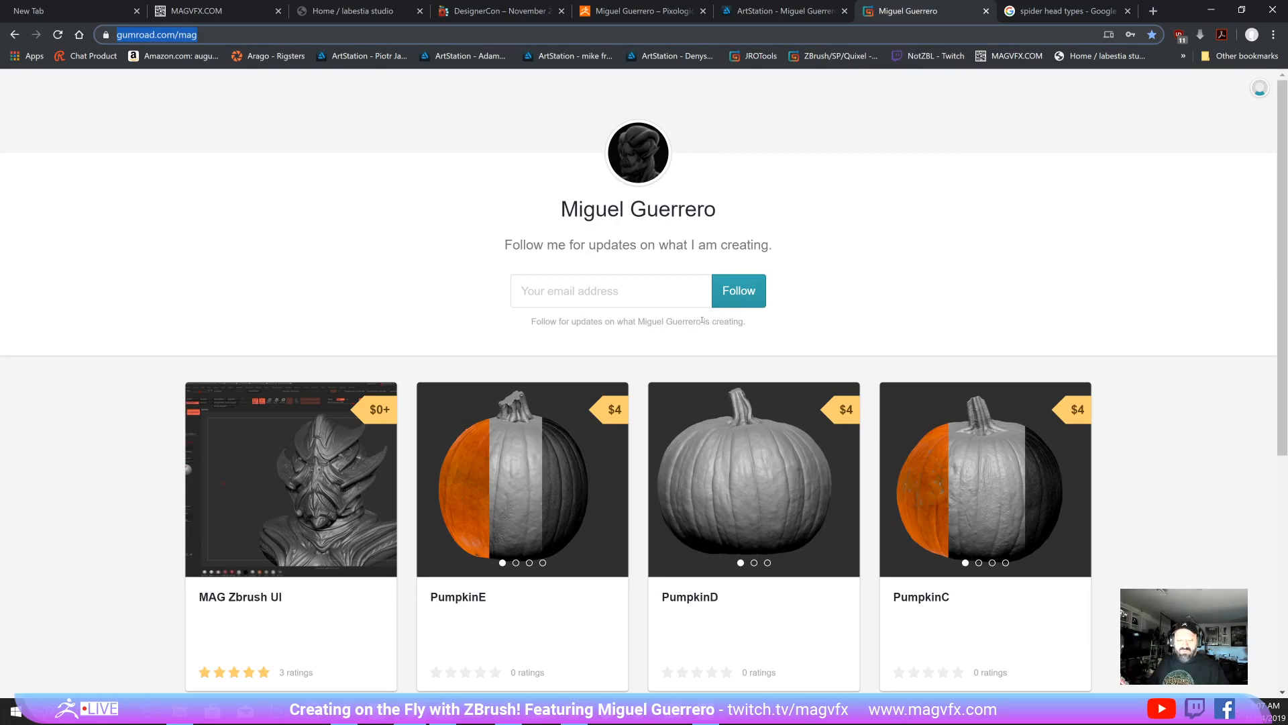
scroll(702, 320, "down", 1)
left_click(320, 404)
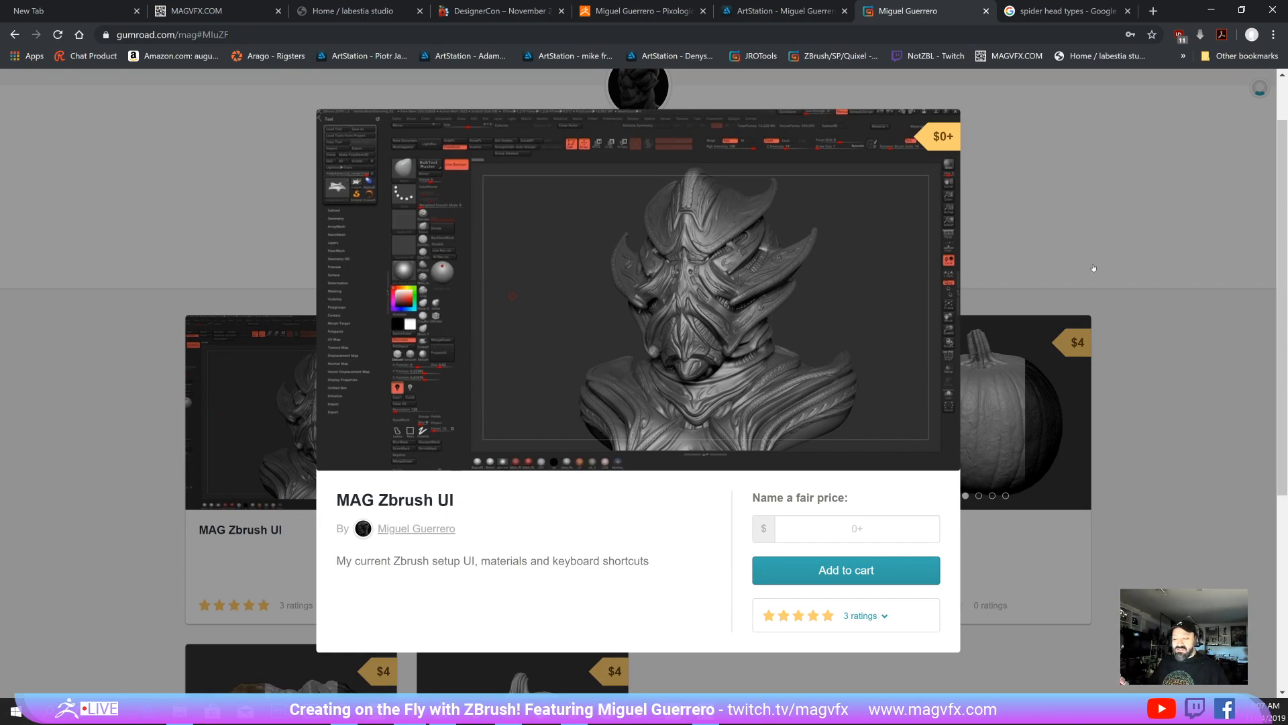
left_click(1045, 247)
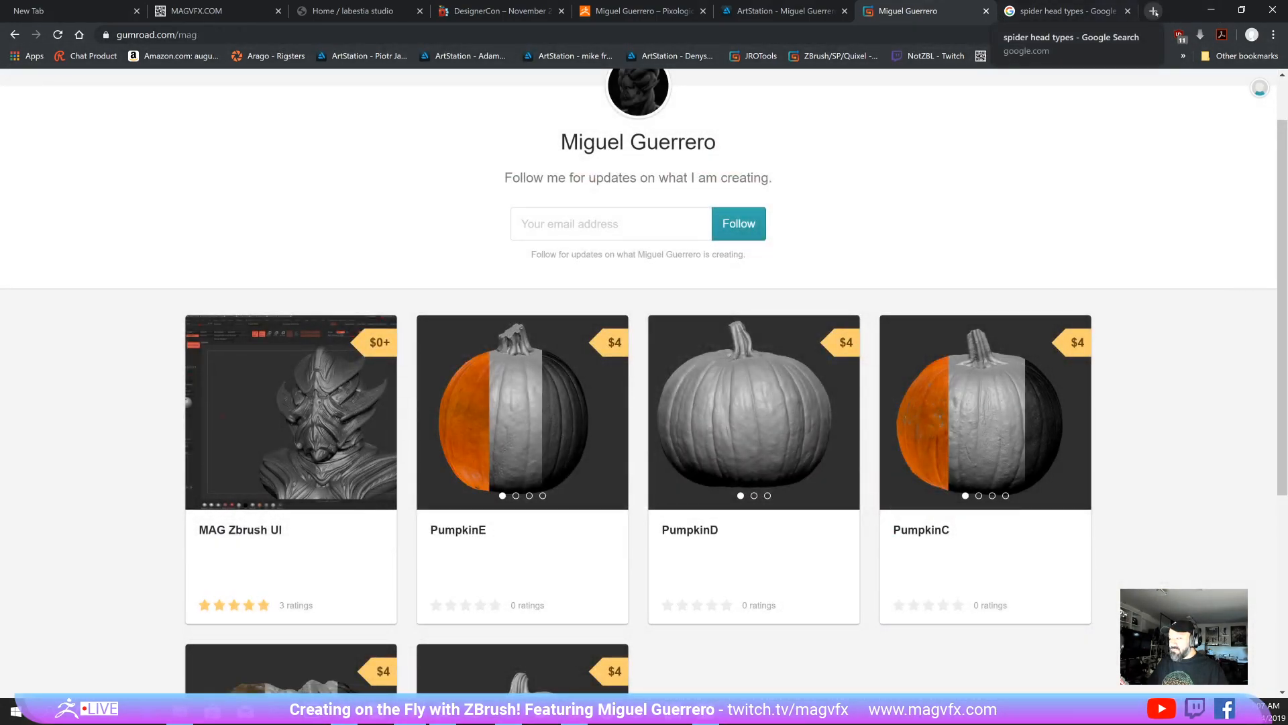
Step: Switch to ZBrush and examine the horned, dark-armored stream06 creature from the head close-up to the full figure
left_click(1213, 13)
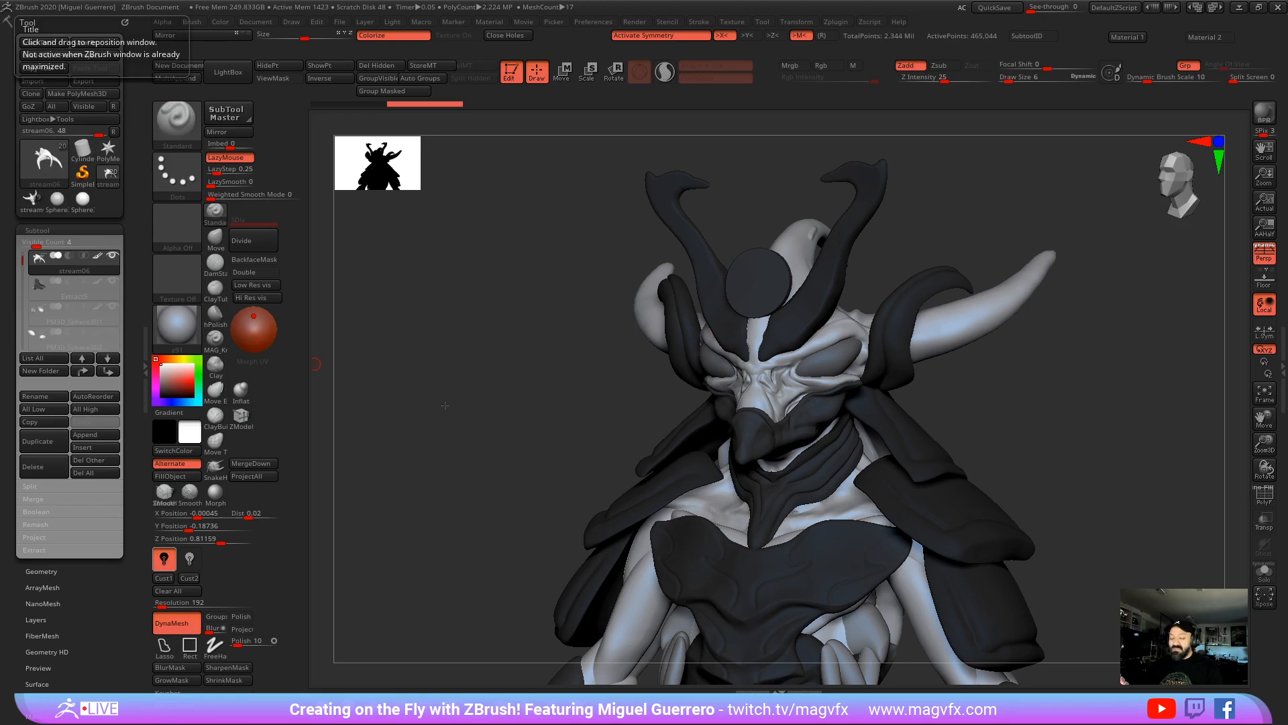
mouse_move(444, 405)
left_mouse_down()
mouse_move(483, 437)
mouse_move(459, 362)
left_mouse_up()
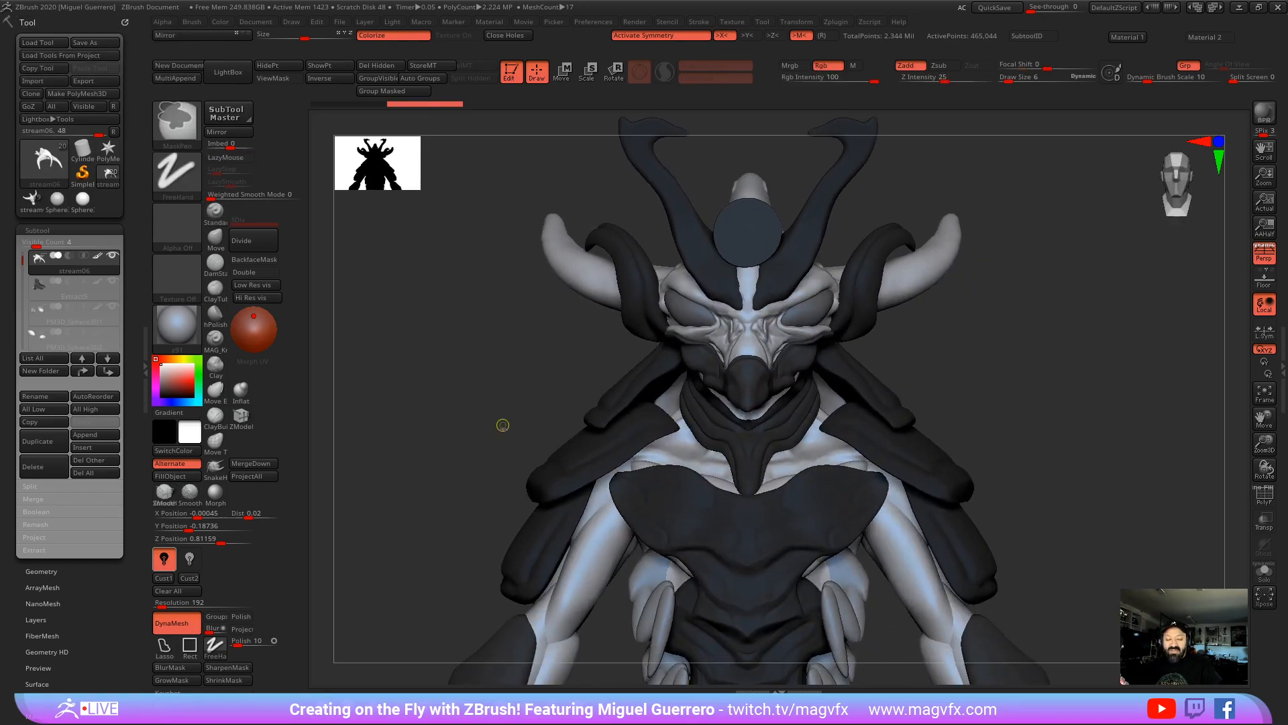
right_click_drag(502, 425, 436, 363, "ctrl")
mouse_move(473, 406)
right_mouse_down("alt")
mouse_move(515, 417)
mouse_move(486, 416)
right_mouse_up("alt")
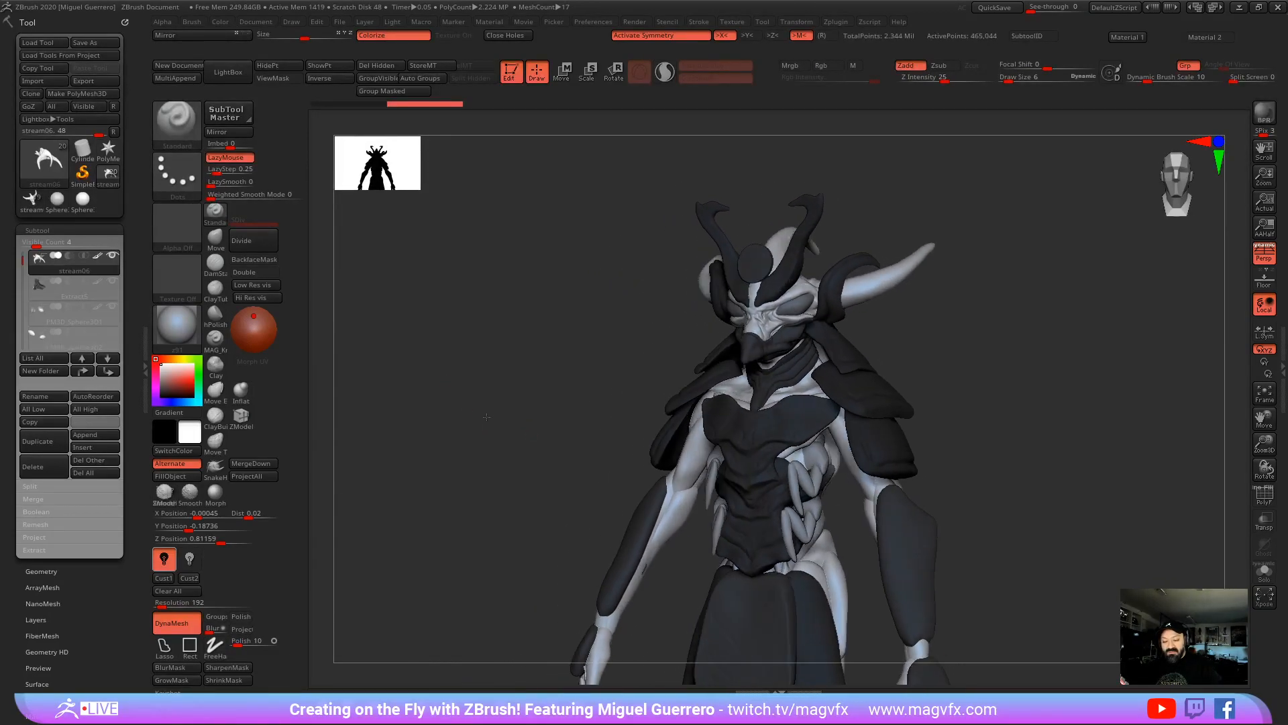
left_click_drag(487, 417, 525, 444)
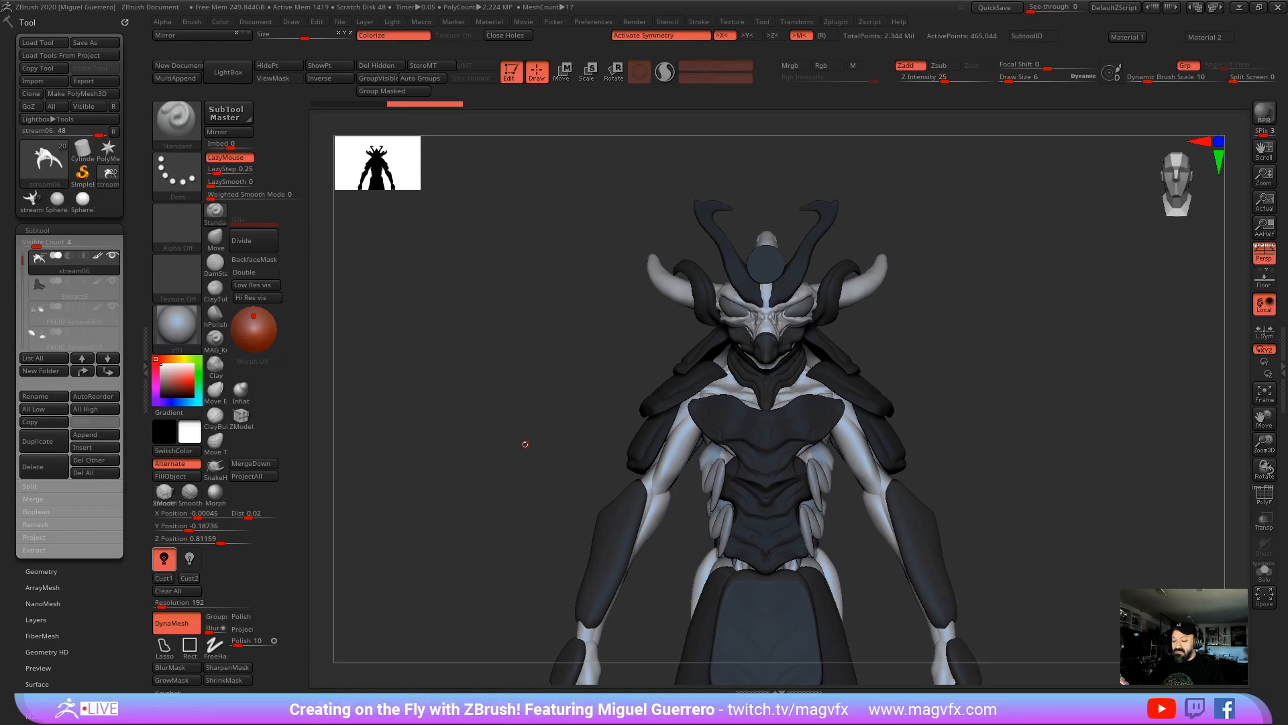
left_click_drag(525, 445, 547, 466)
left_click_drag(473, 492, 511, 491)
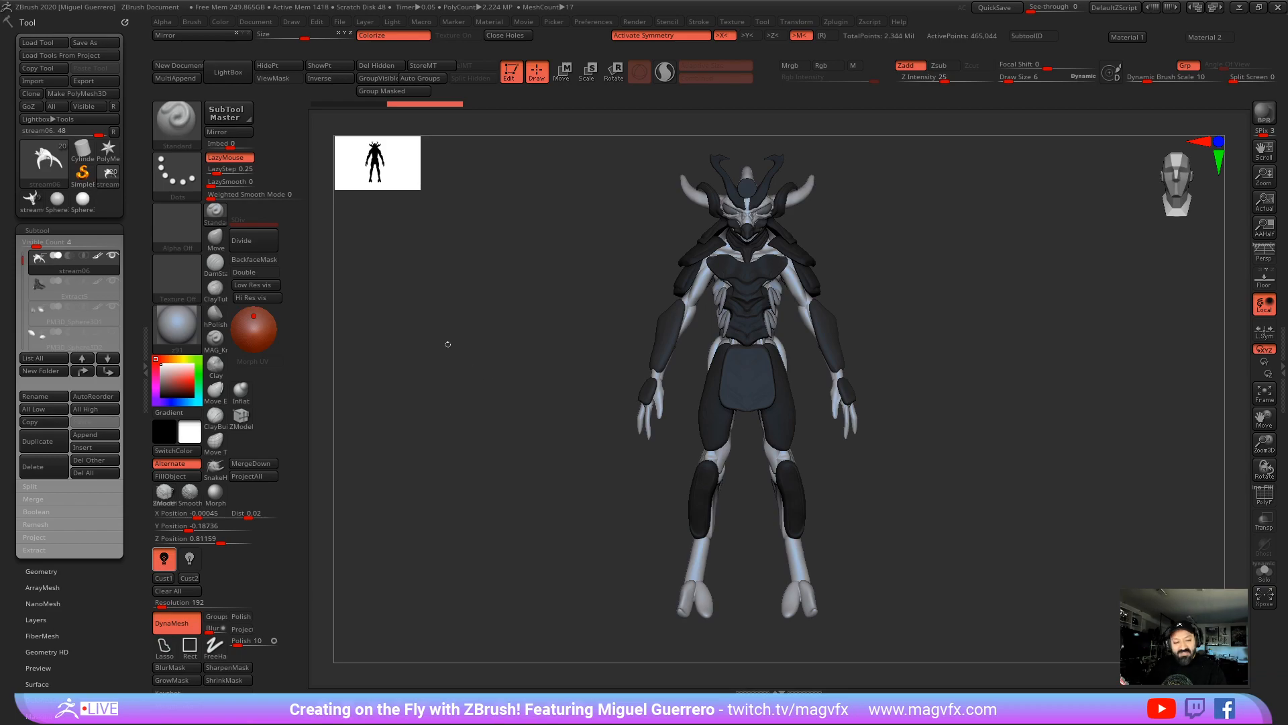
Step: Make the stream09 model the active tool and frame its full figure from the front
left_click(29, 200)
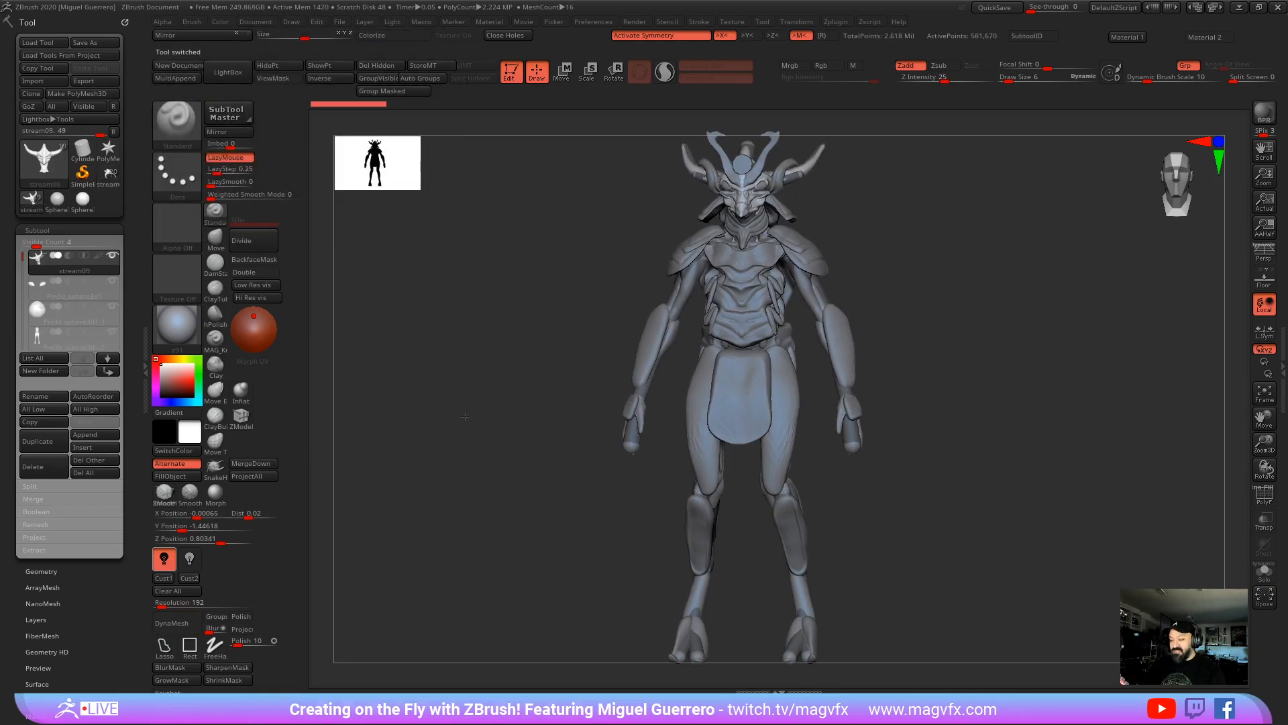
left_click_drag(465, 417, 451, 411)
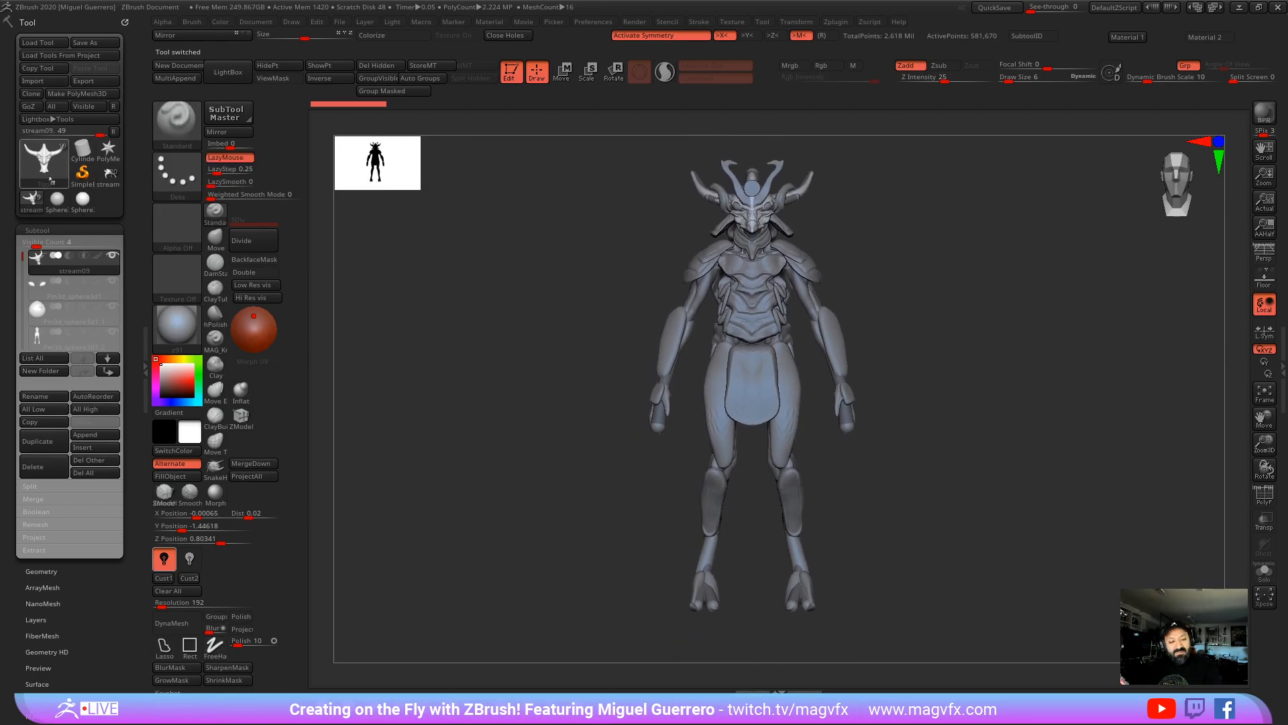
Step: Make the stream06 model active, select its PM3D_Sphere3D1_2 subtool, and toggle Colorize off and on for that subtool
left_click(109, 173)
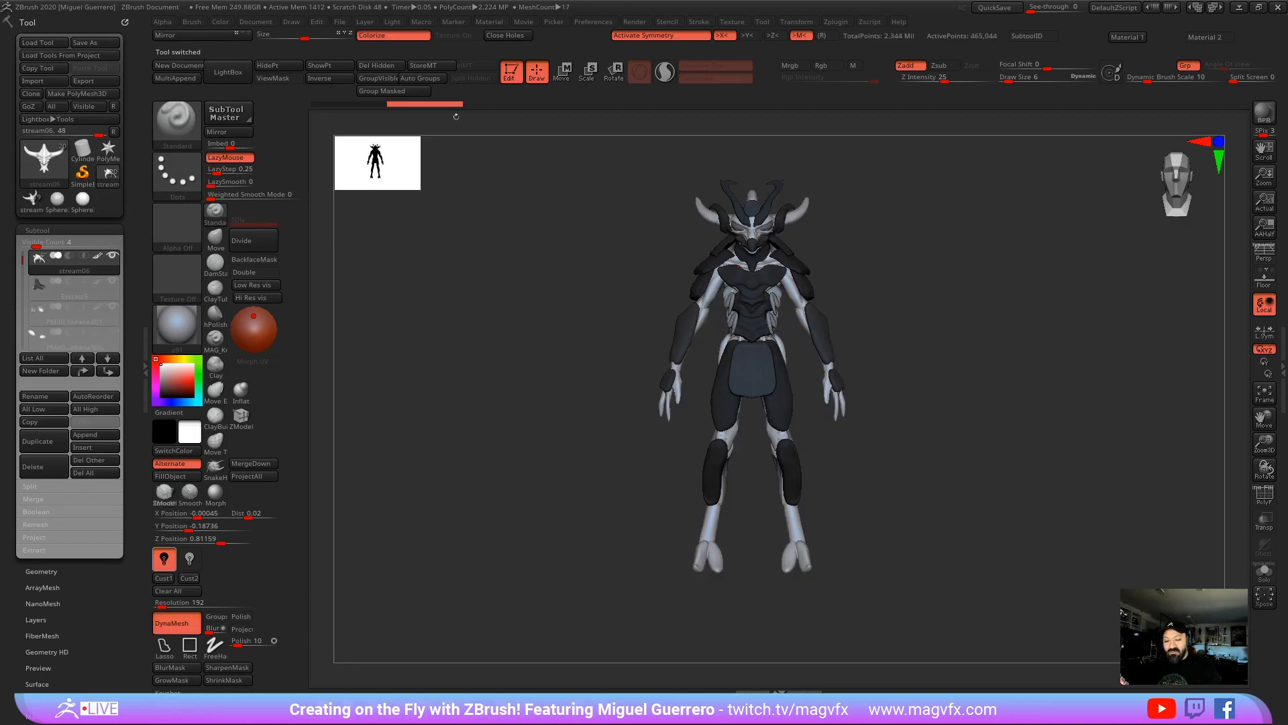
left_click(383, 39)
left_click(712, 262, "alt")
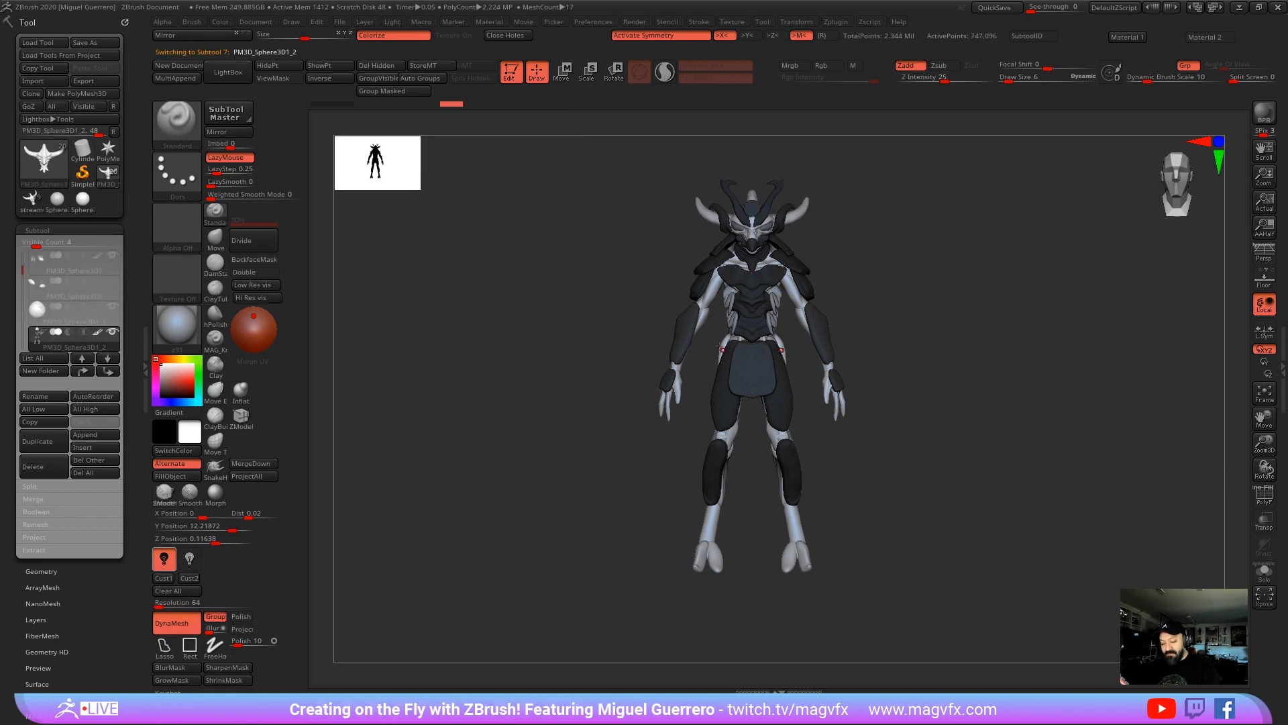
left_click(381, 37)
left_click(379, 37)
left_click(378, 37)
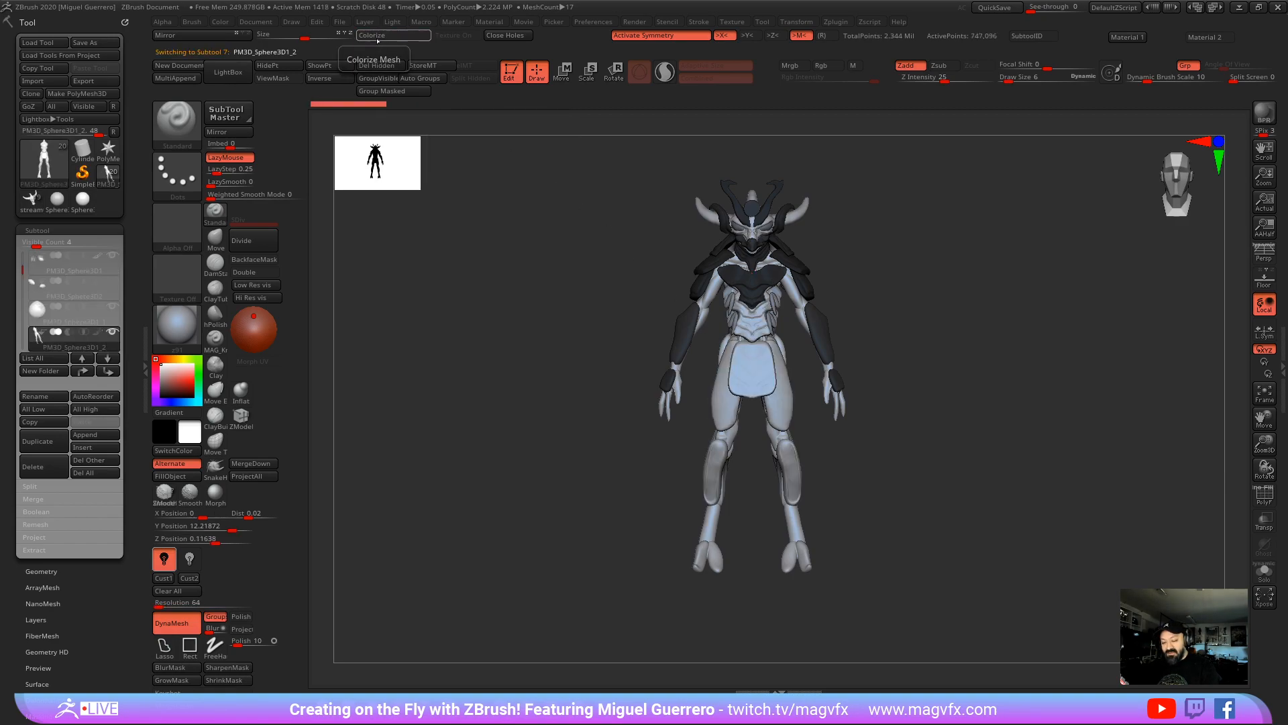
left_click(379, 36)
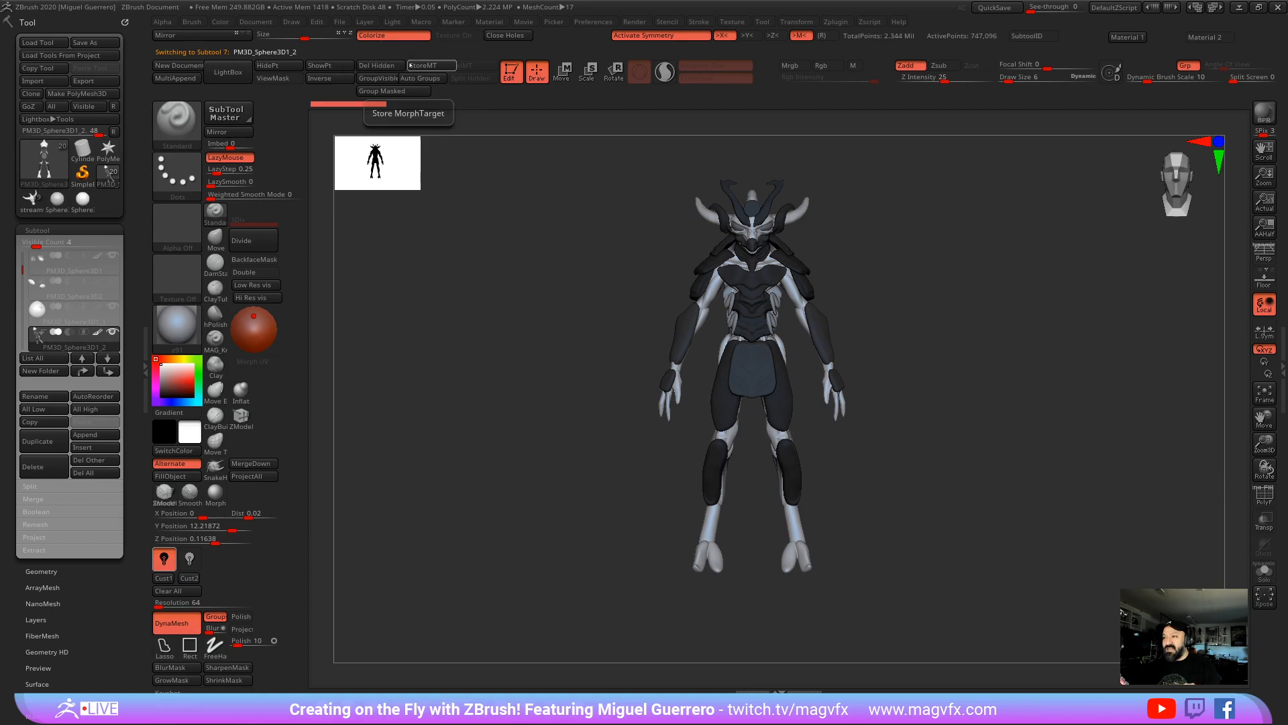
Step: Toggle the polypaint of all stream06 subtools at once to compare the dark-armored look with the plain material
mouse_move(96, 337)
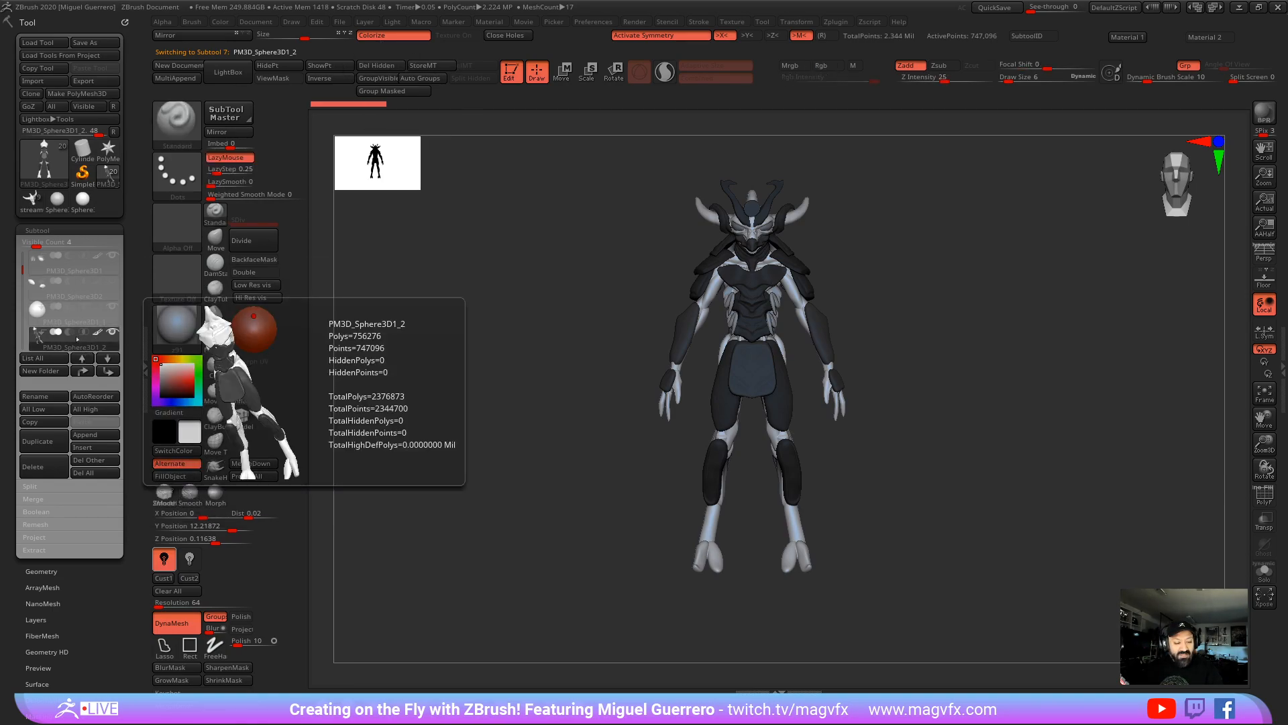
key("shift")
left_click(97, 334, "shift")
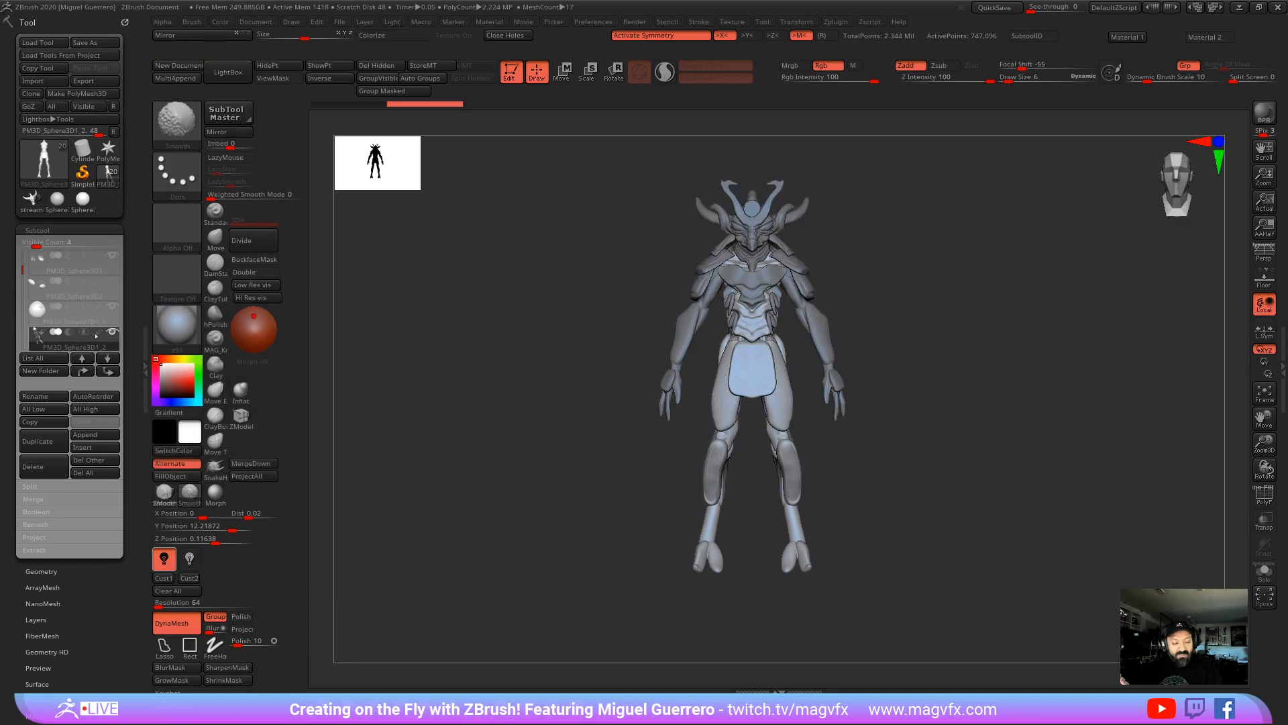
left_click(96, 334, "shift")
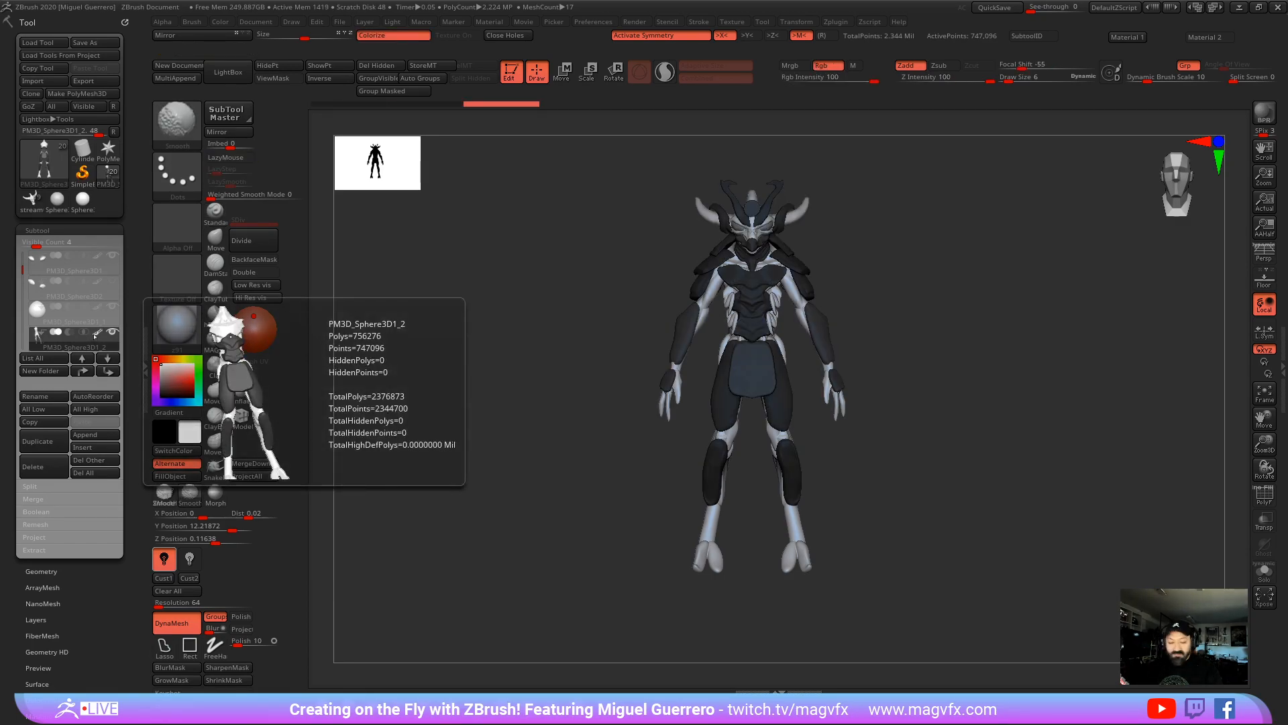
left_click(97, 335, "shift")
left_click(97, 334, "shift")
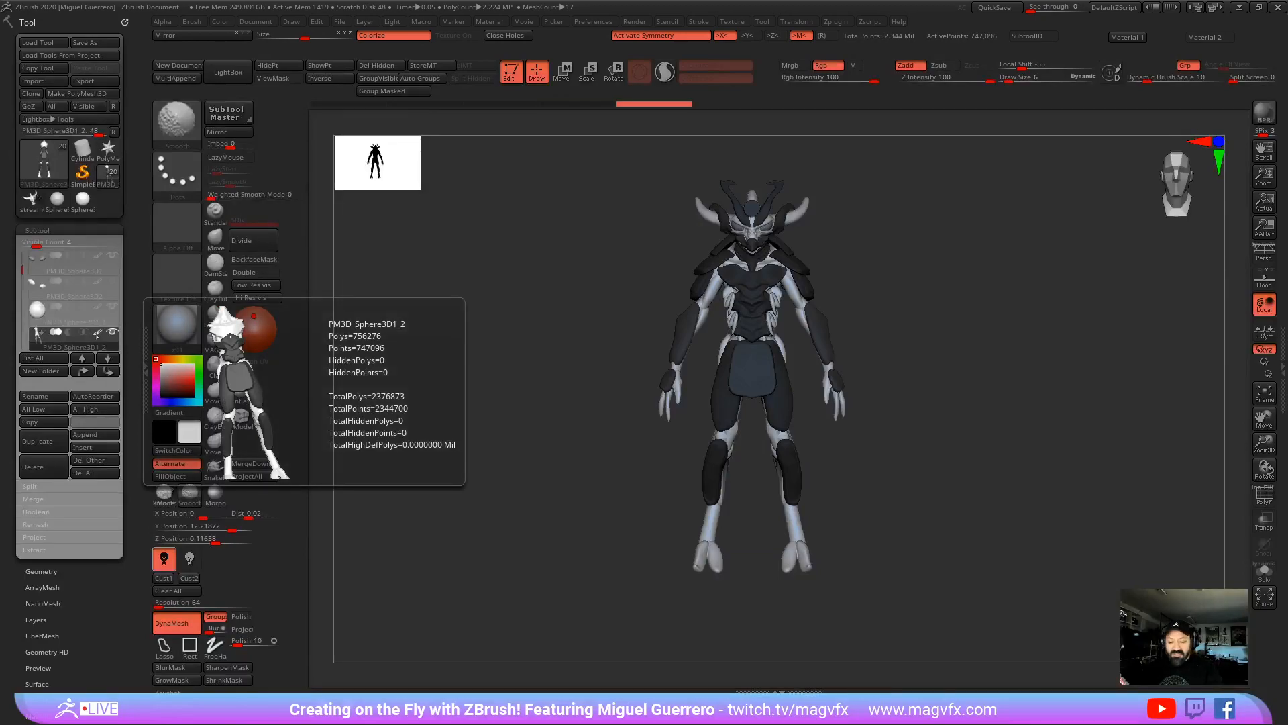
left_click(97, 334, "shift")
left_click_drag(470, 530, 510, 527)
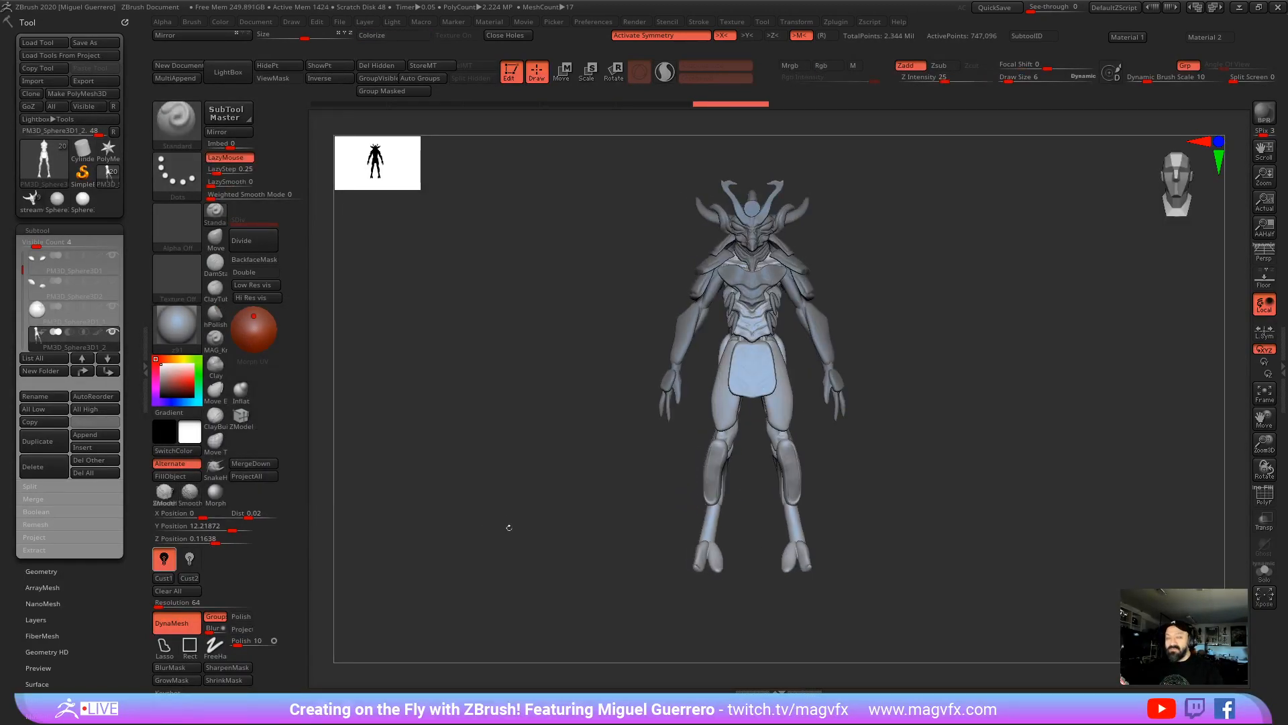
left_click(96, 333, "shift")
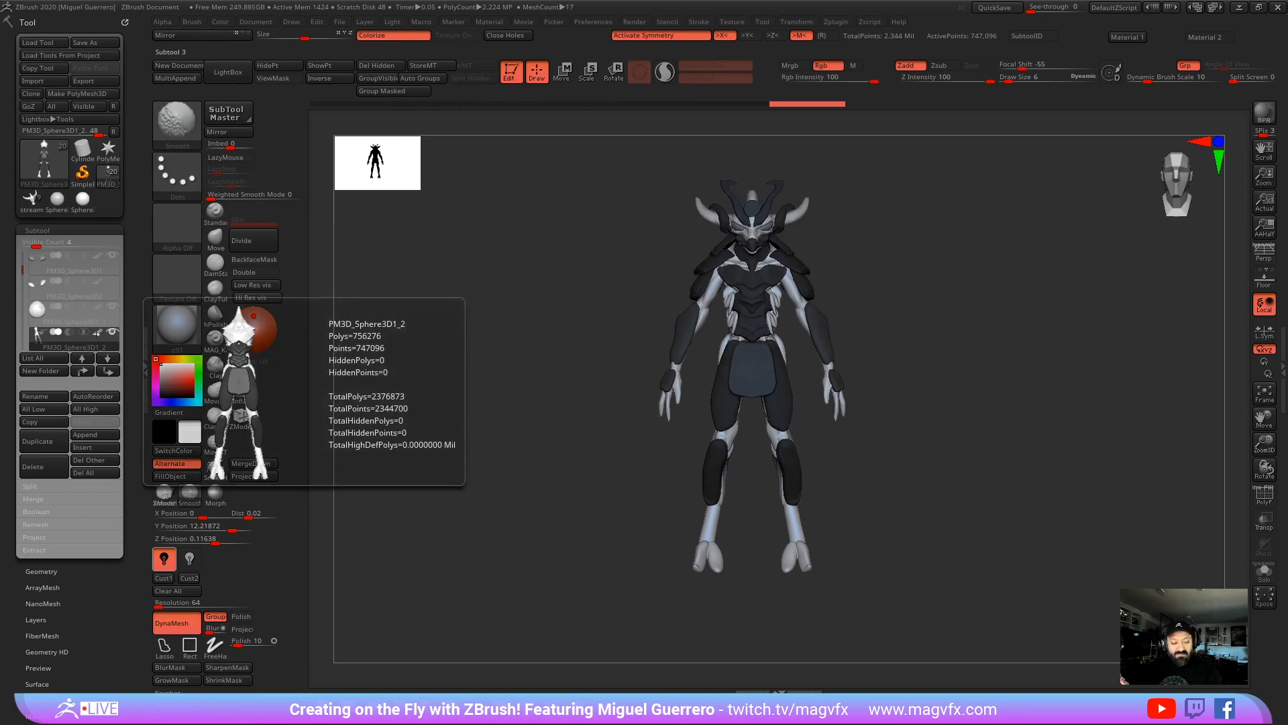
left_click(97, 334, "shift")
left_click(97, 333, "shift")
Step: Select the Extract5 subtool on the creature's head and turn off polypaint for all subtools
left_click_drag(538, 330, 534, 343, "alt")
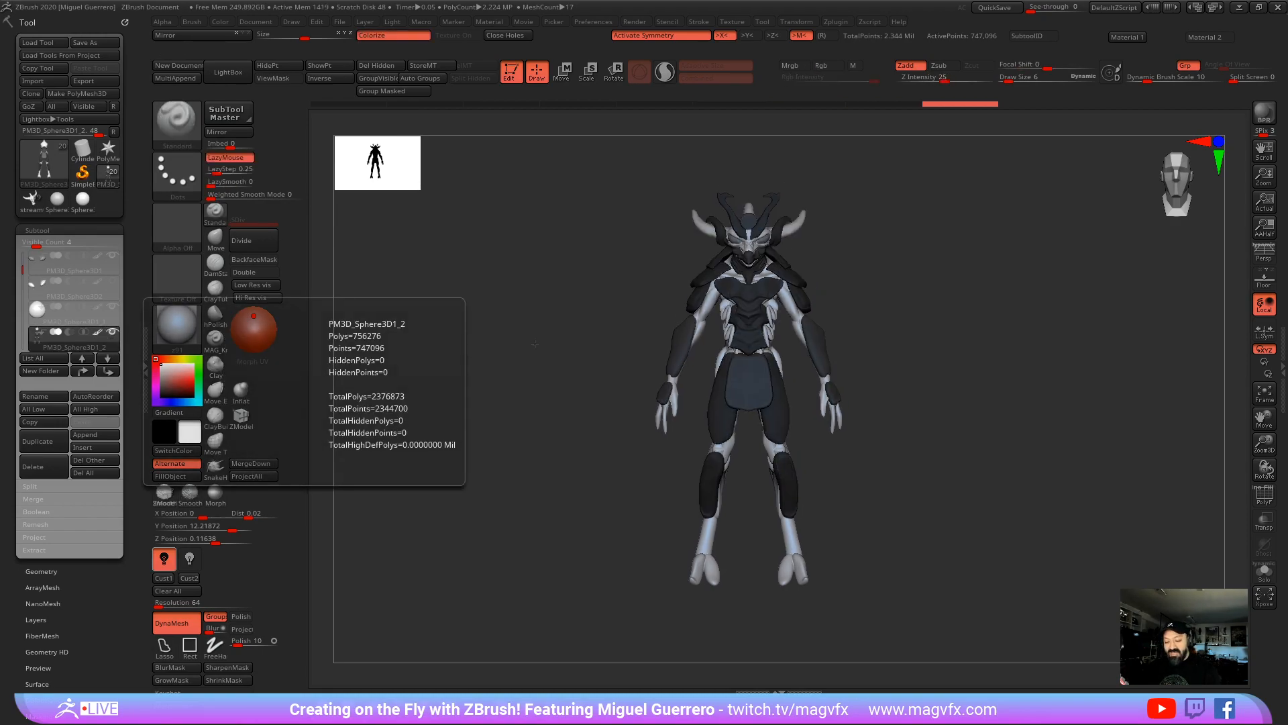
right_click_drag(535, 344, 470, 349, "alt")
right_click_drag(722, 592, 839, 638, "ctrl")
left_click(681, 493, "alt")
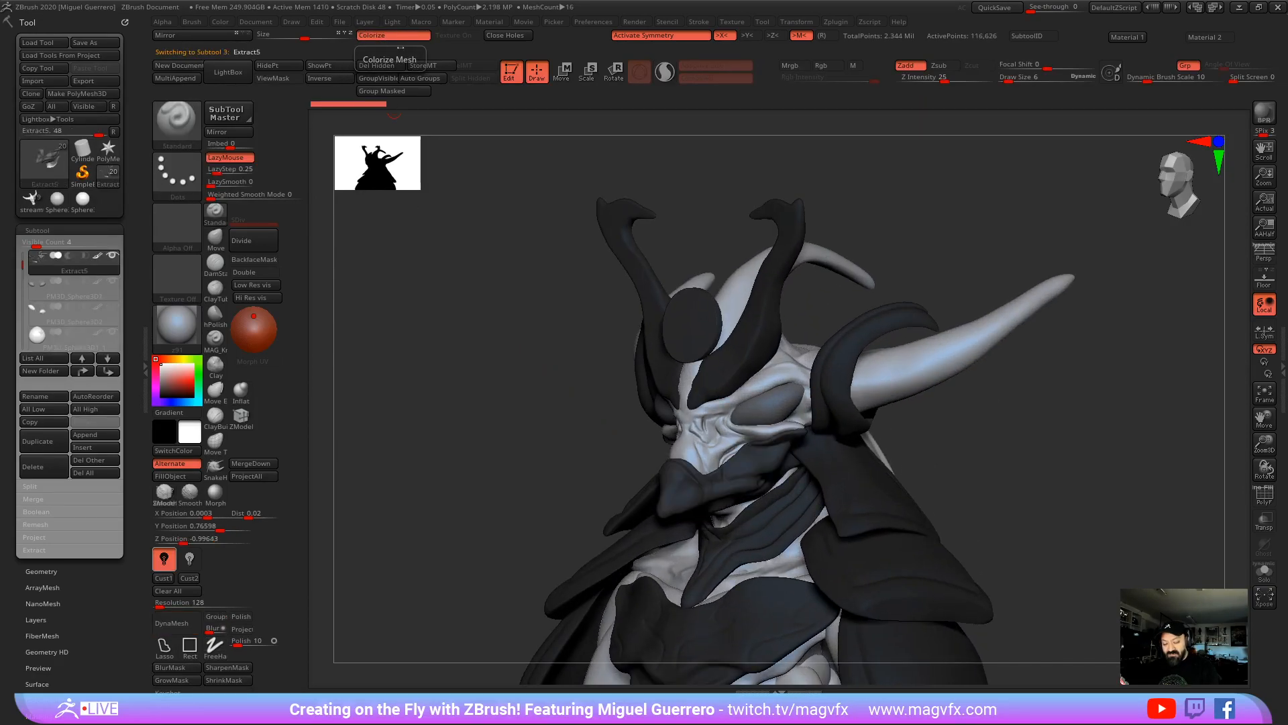
mouse_move(460, 348)
right_mouse_down("shift")
mouse_move(484, 360)
mouse_move(535, 243)
right_mouse_up("shift")
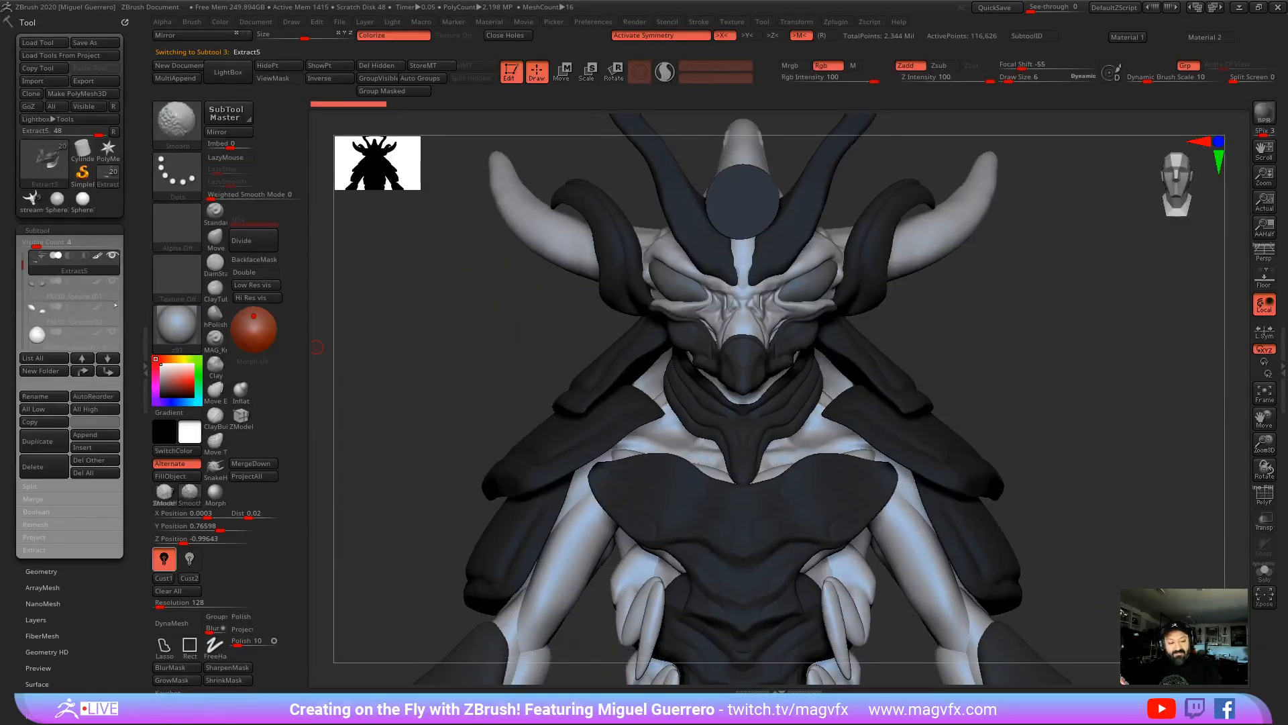
left_click(97, 256, "shift")
Step: Show the full figure from behind and enlarge the silhouette thumbnail to size 512
right_click_drag(503, 402, 405, 293, "ctrl")
right_click_drag(564, 459, 535, 337, "alt")
right_click_drag(535, 409, 570, 385, "alt")
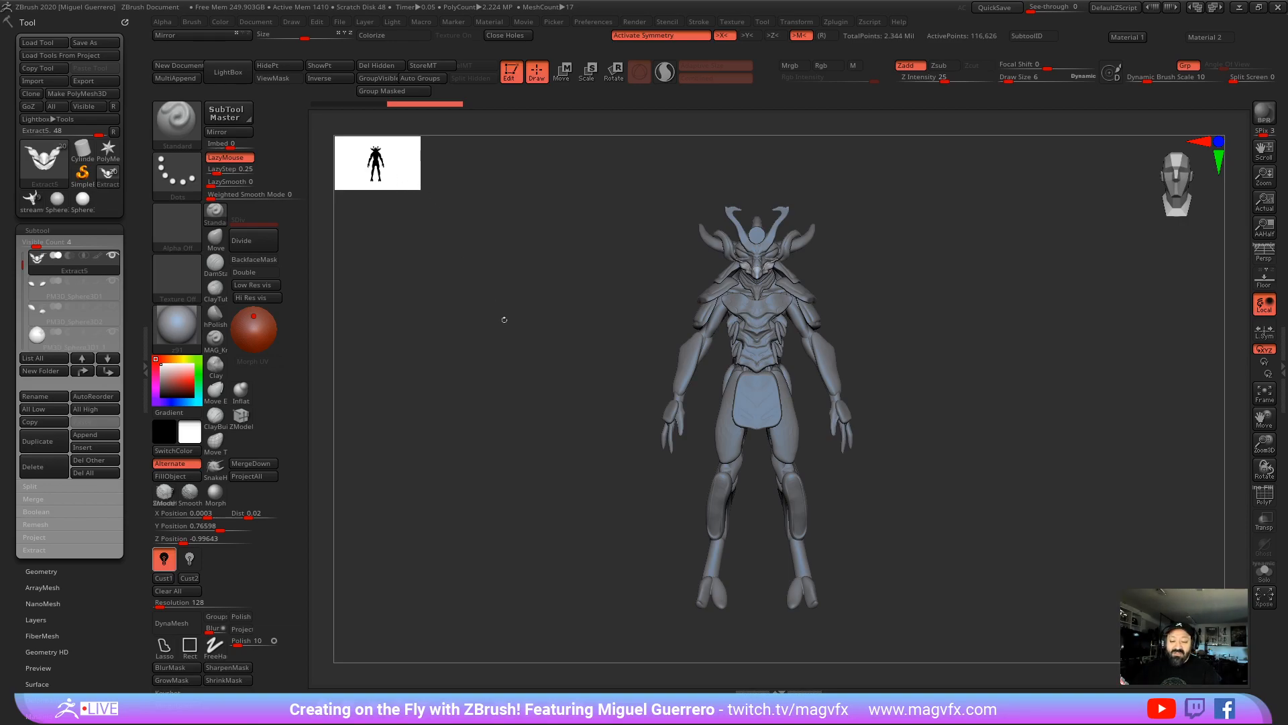
left_click_drag(504, 320, 507, 430)
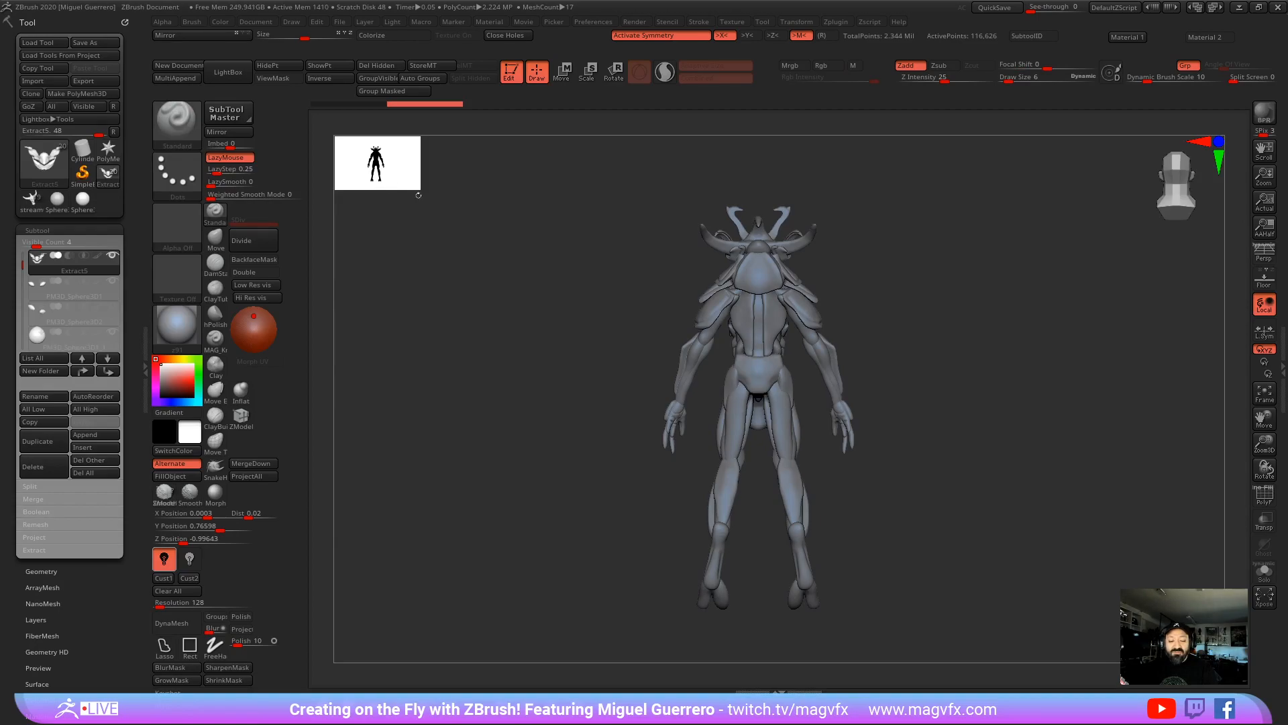
key("ctrl")
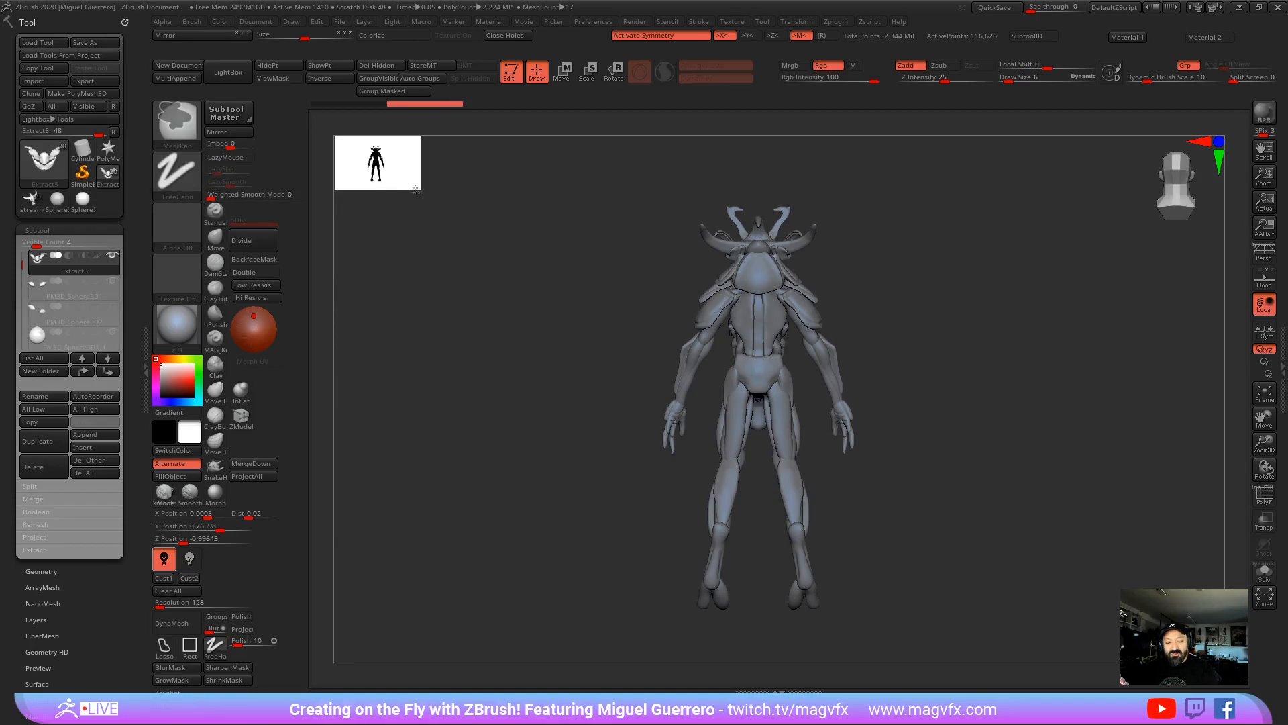
left_click_drag(416, 188, 446, 212)
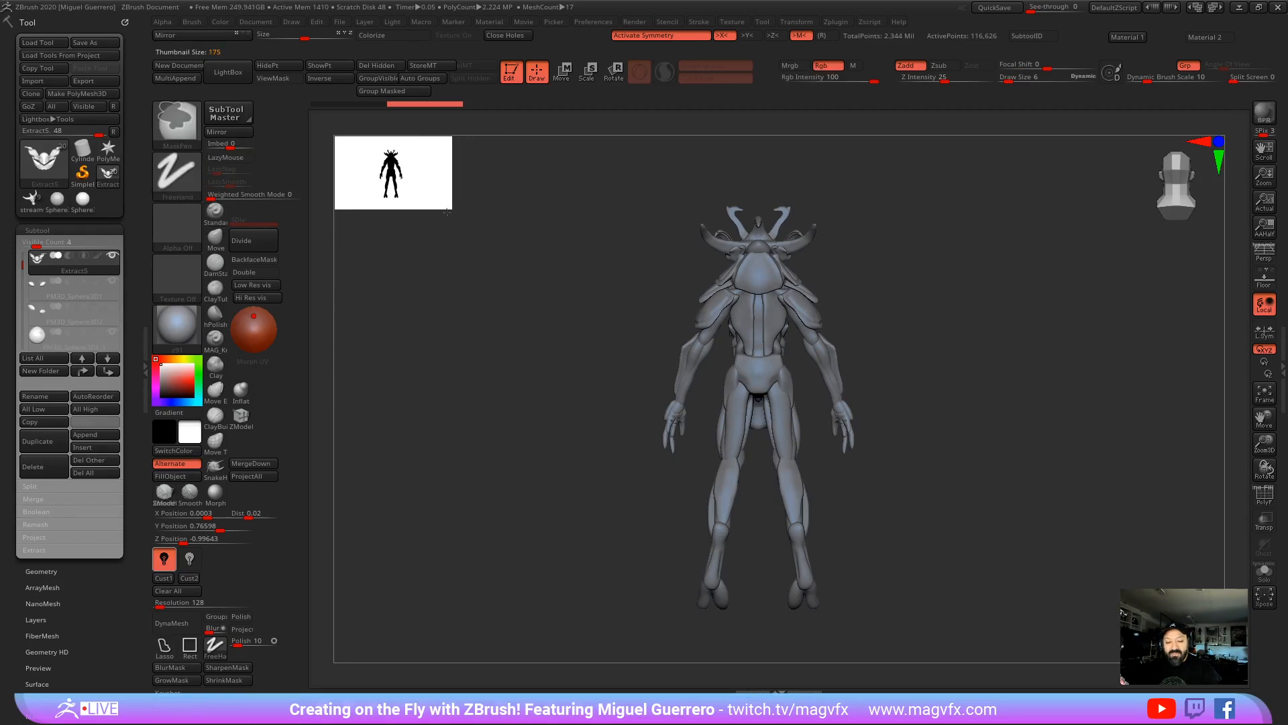
mouse_move(364, 167)
left_mouse_down("ctrl")
mouse_move(483, 221)
mouse_move(601, 319)
mouse_move(502, 192)
mouse_move(376, 168)
mouse_move(628, 320)
left_mouse_up("ctrl")
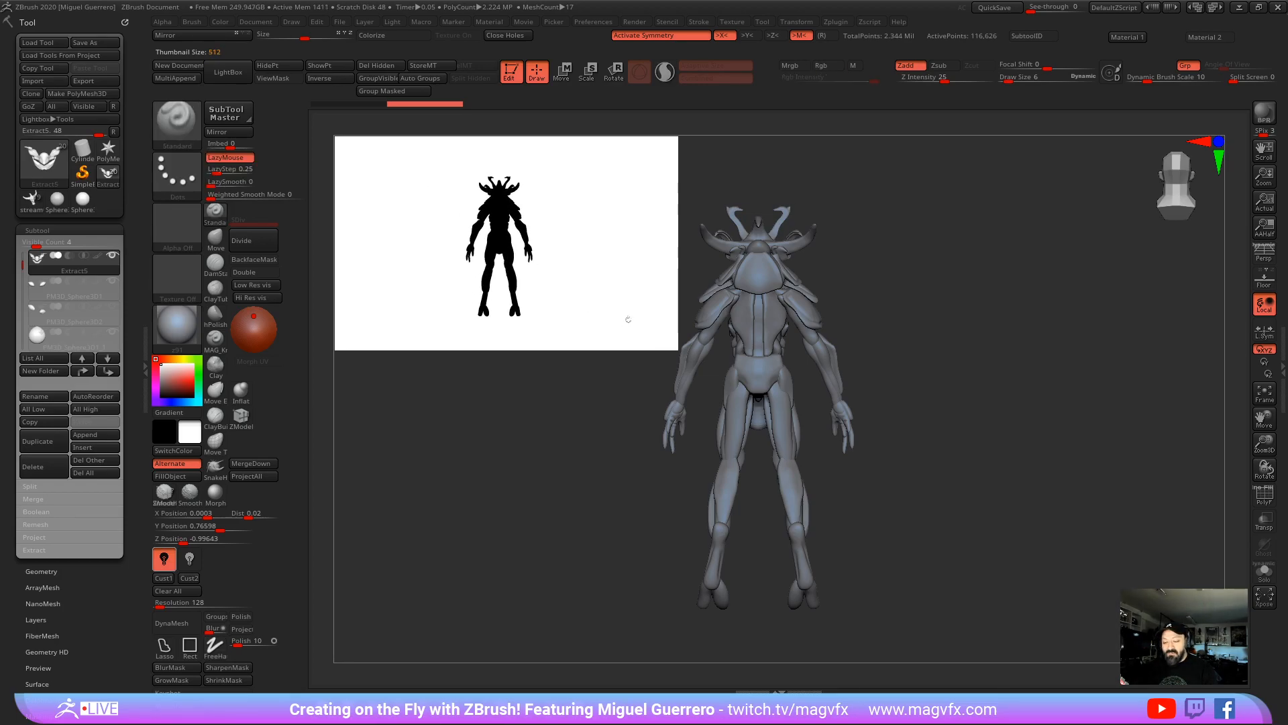
Step: Check the creature's silhouette from the side, three-quarter and front views, and reduce the thumbnail size to 285
left_click_drag(577, 429, 529, 468)
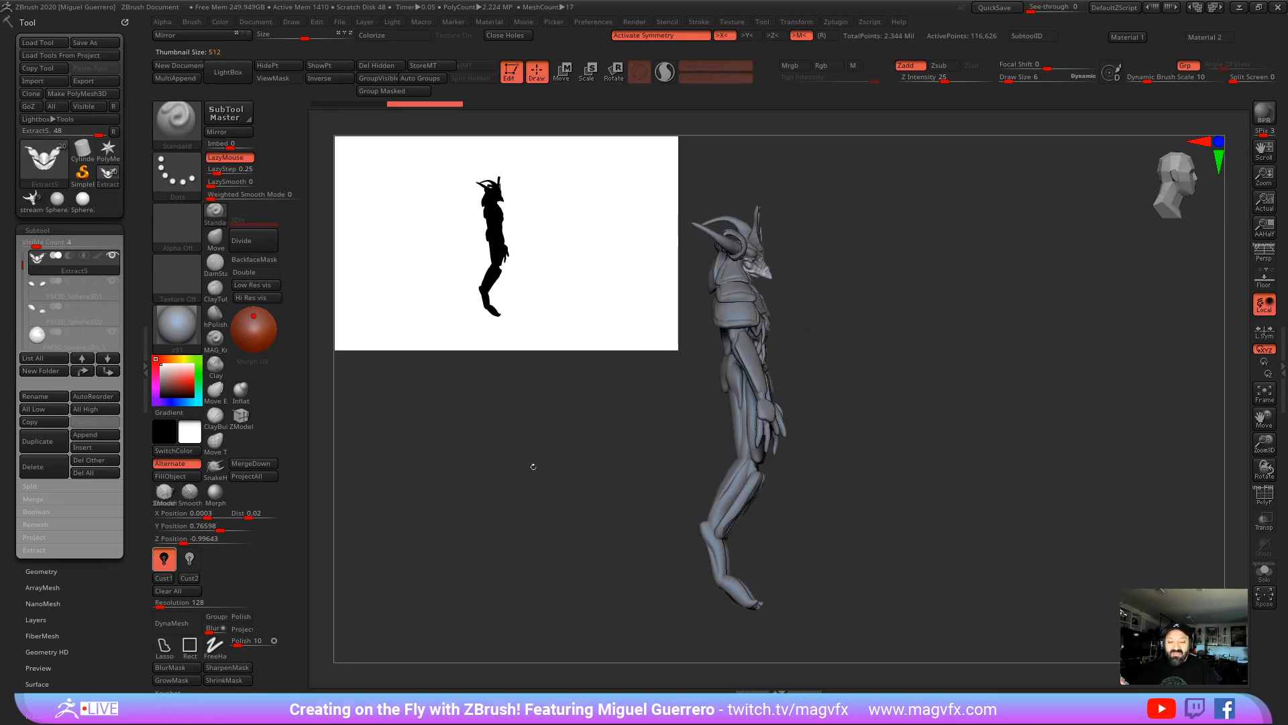
left_click_drag(530, 463, 503, 464)
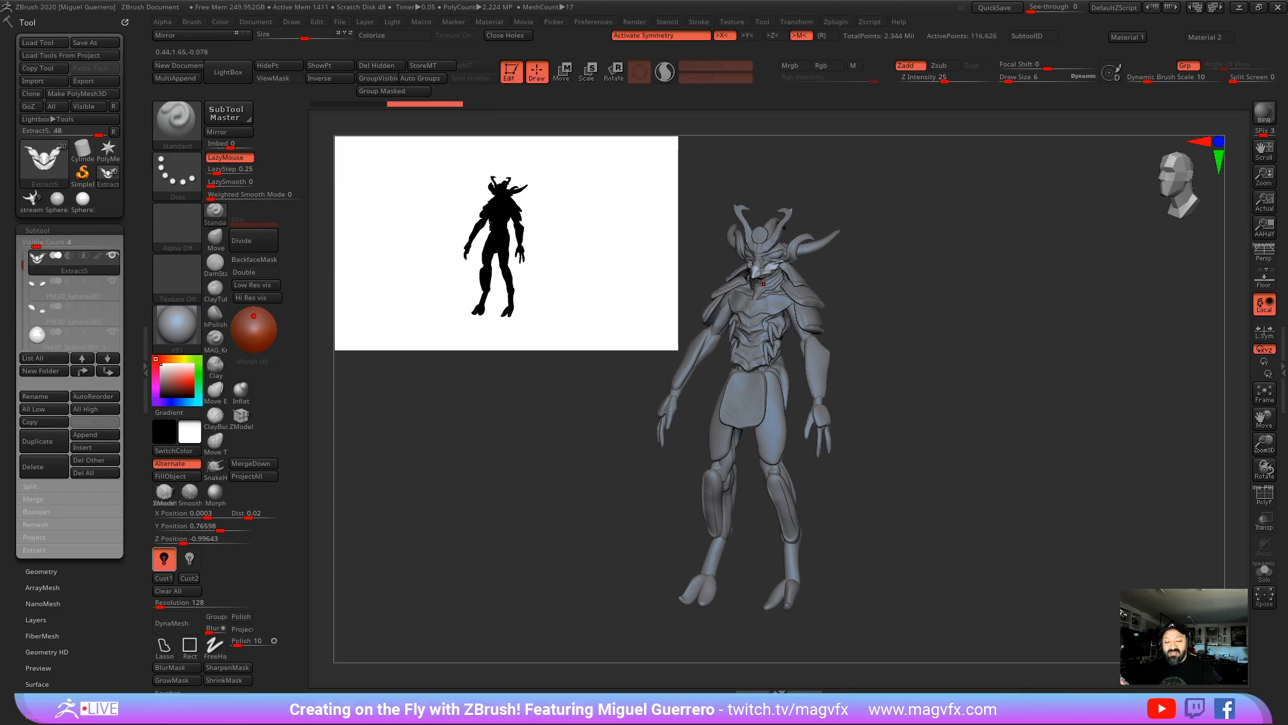
left_click_drag(533, 461, 555, 463, "shift")
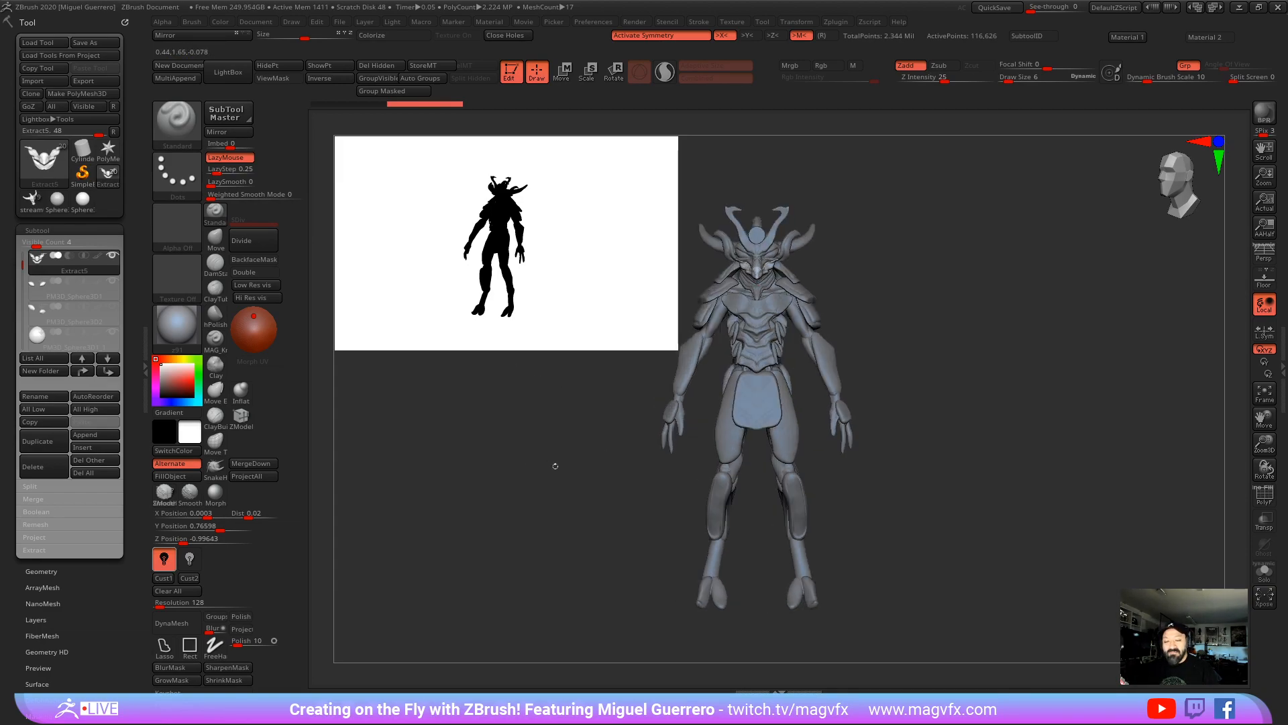
mouse_move(658, 339)
left_mouse_down("ctrl")
mouse_move(386, 167)
mouse_move(528, 256)
mouse_move(506, 381)
left_mouse_up("ctrl")
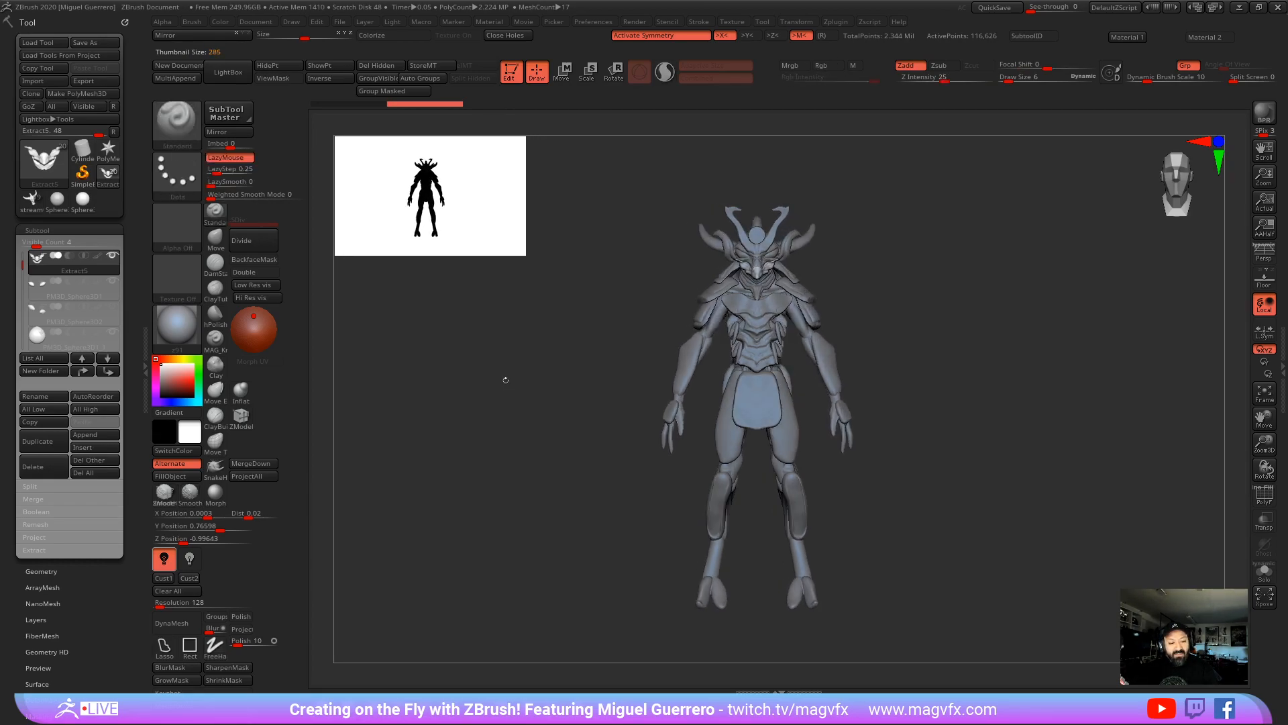
Step: Compare the stream09 model with the stream06 creature from the front, ending on the stream06 creature
mouse_move(30, 201)
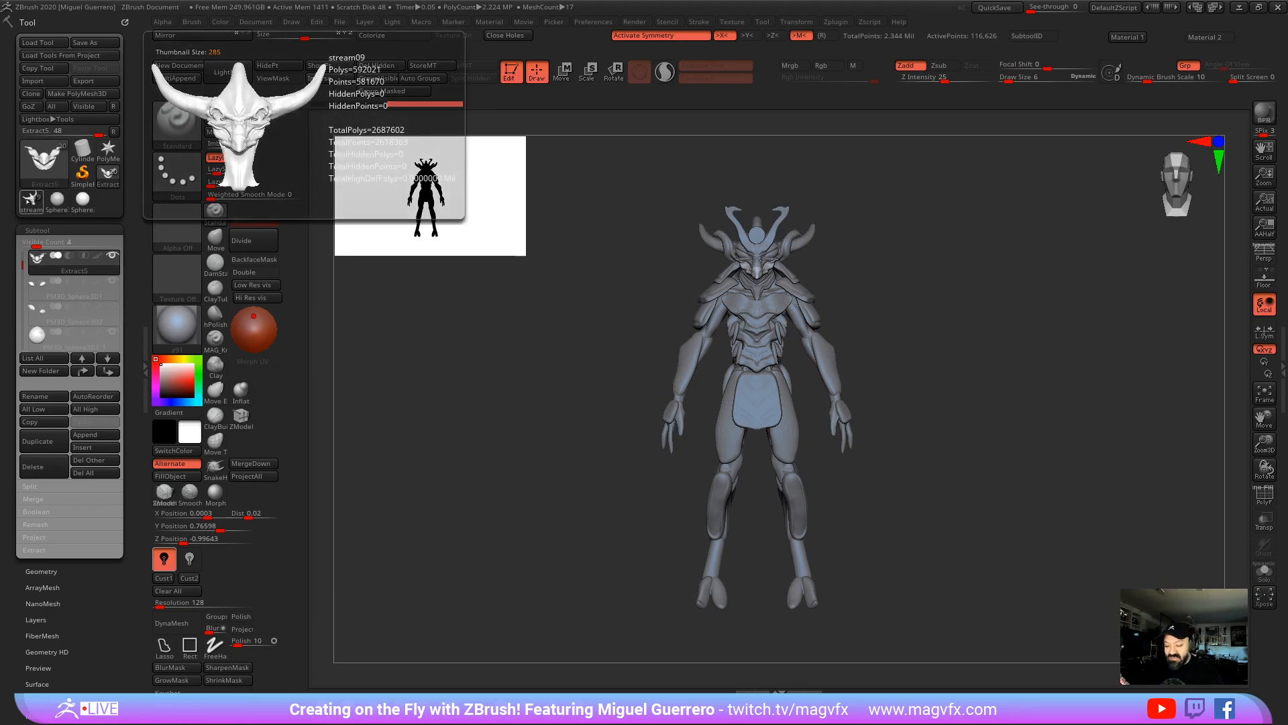
left_click(30, 200)
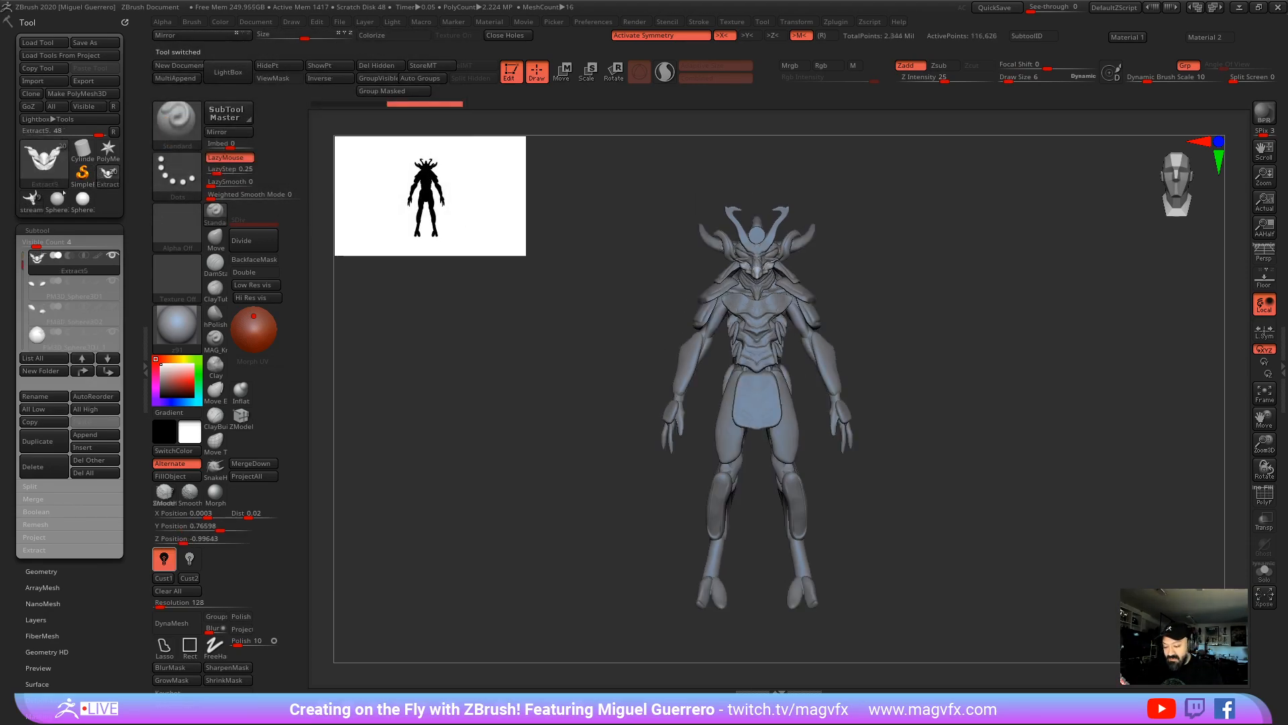
left_click(31, 200)
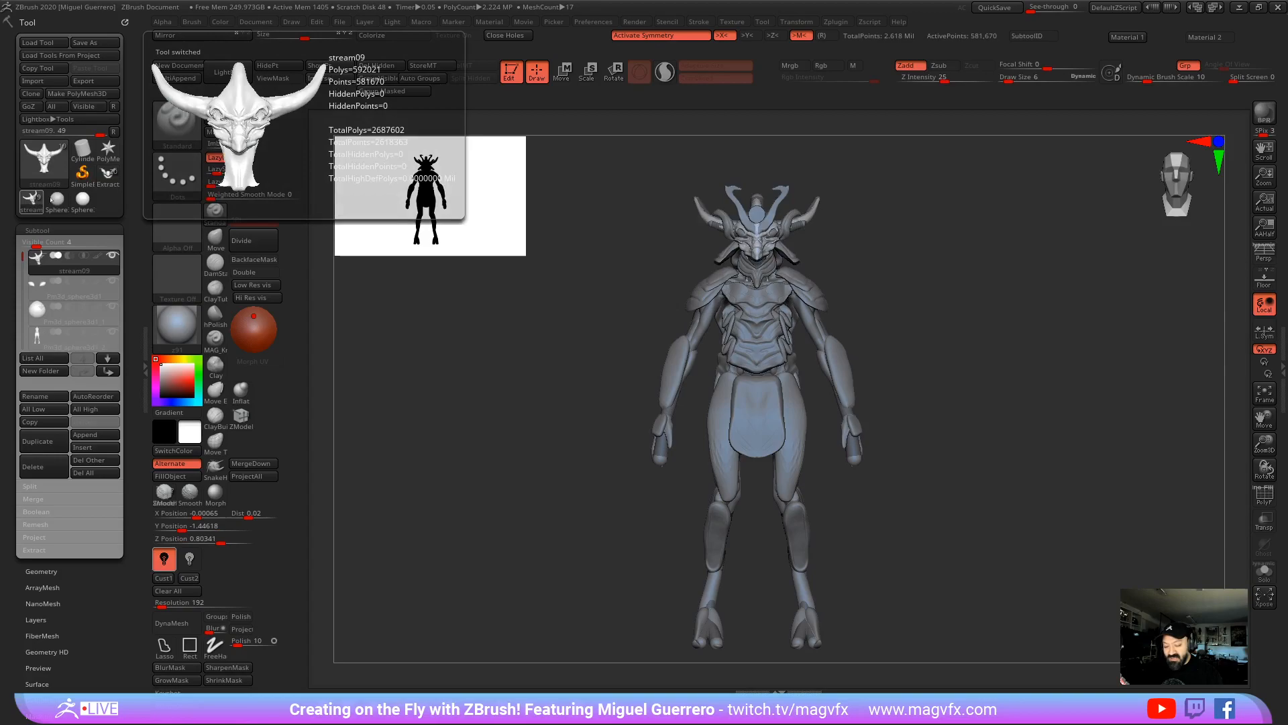
left_click(106, 174)
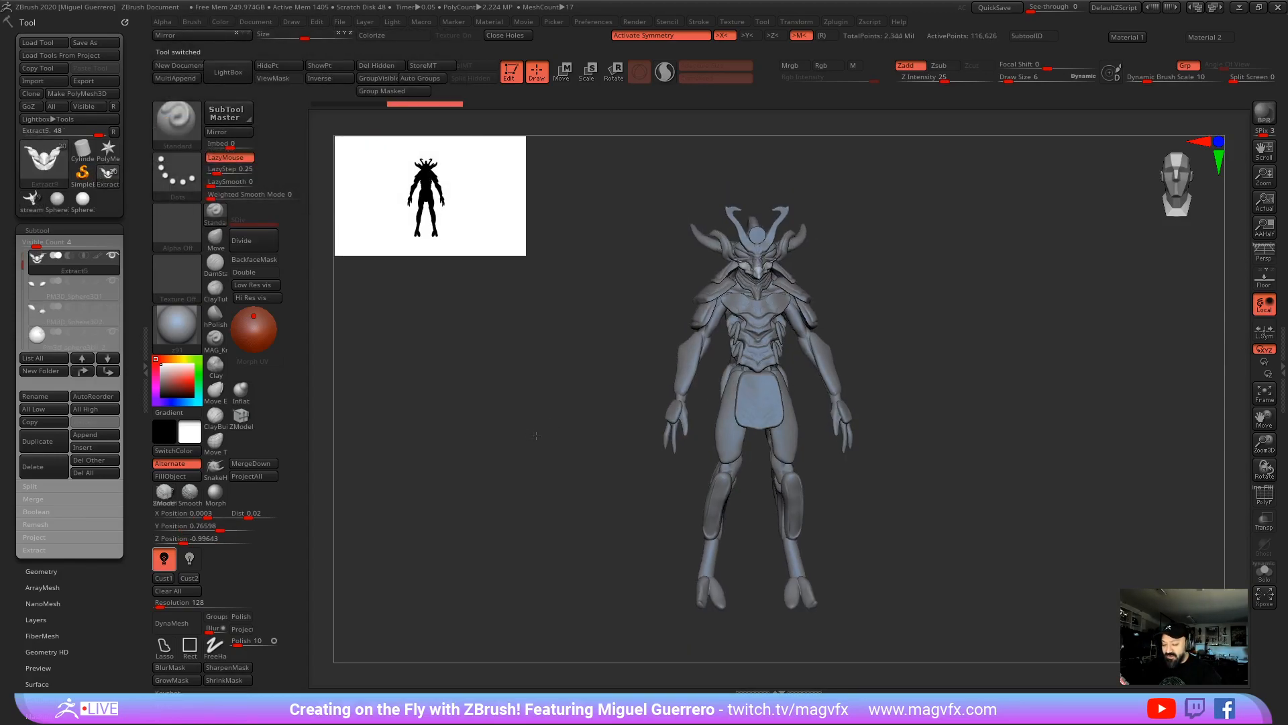
left_click_drag(536, 436, 529, 408)
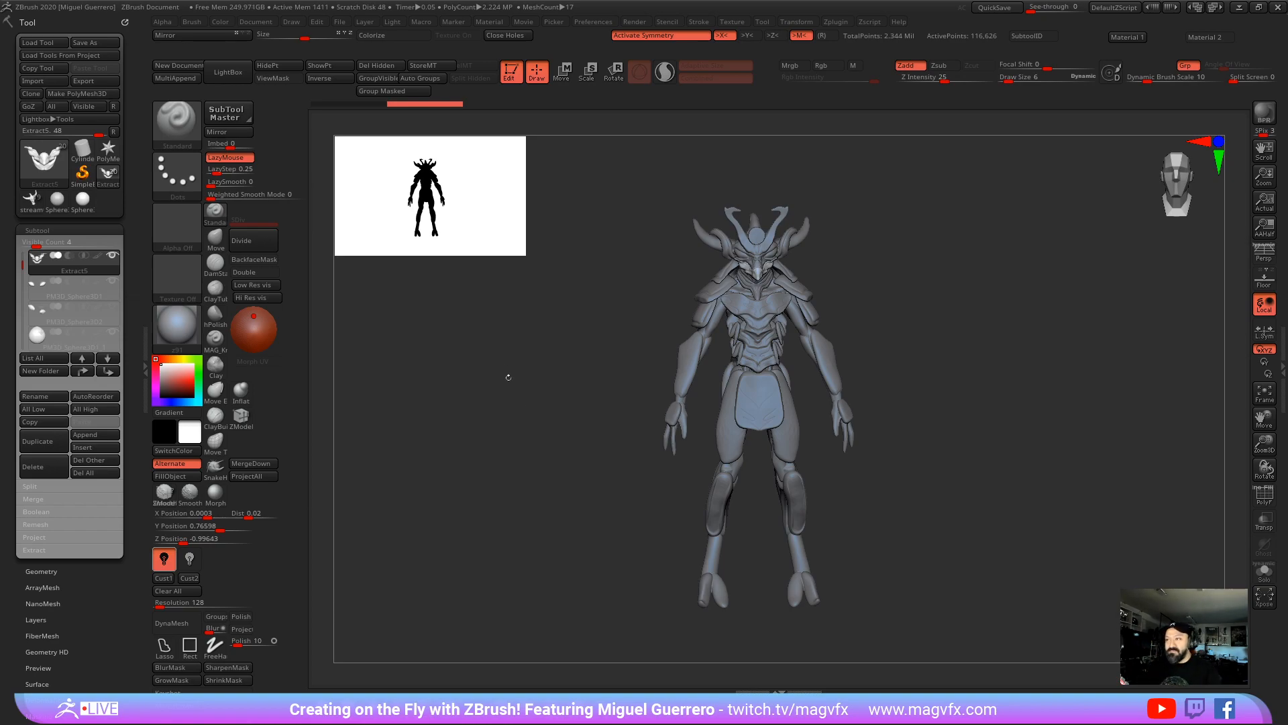
left_click_drag(500, 403, 542, 413)
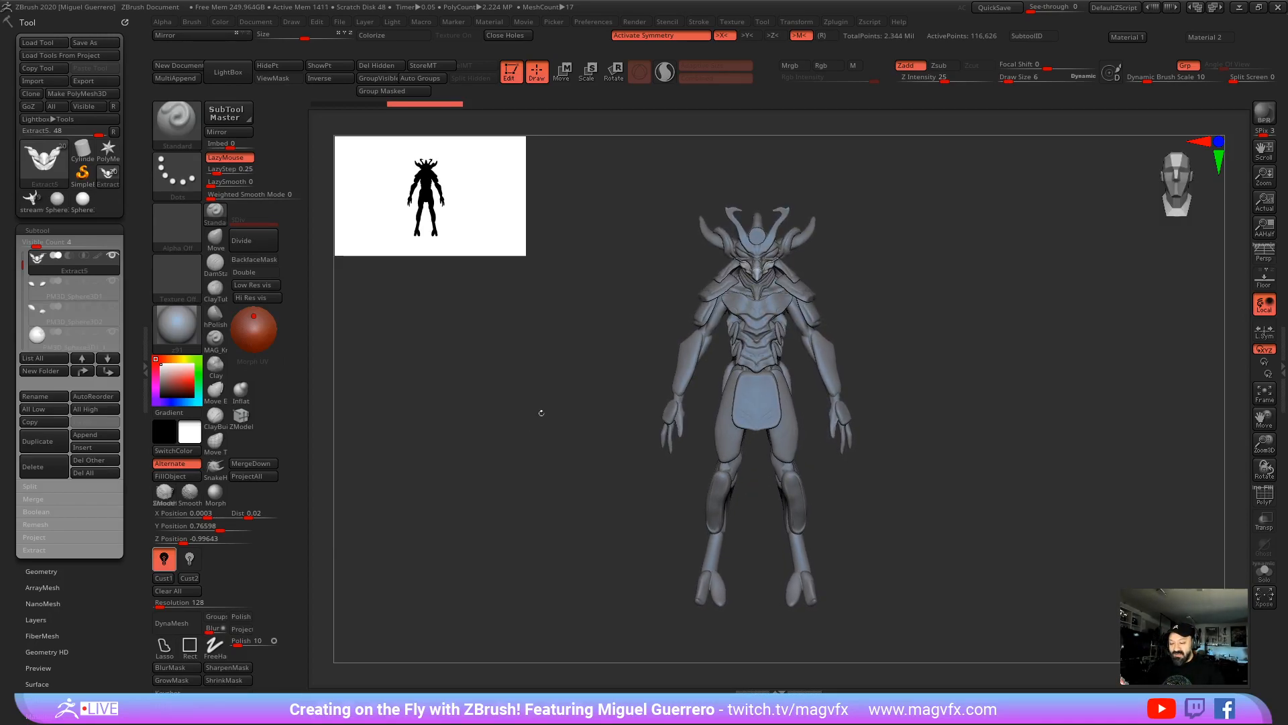
left_click_drag(541, 414, 503, 431, "shift")
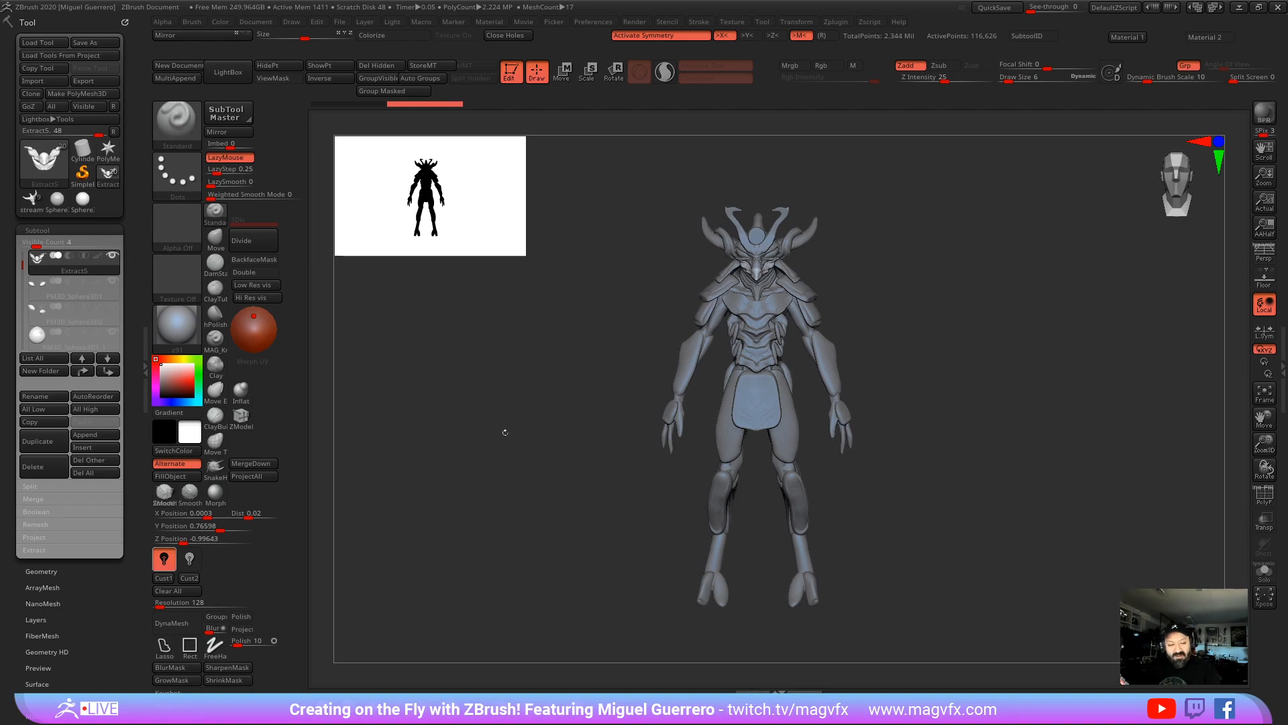
Step: Alternate between the two creature models to compare proportions, ending with stream09 active in a three-quarter view
left_click(32, 202)
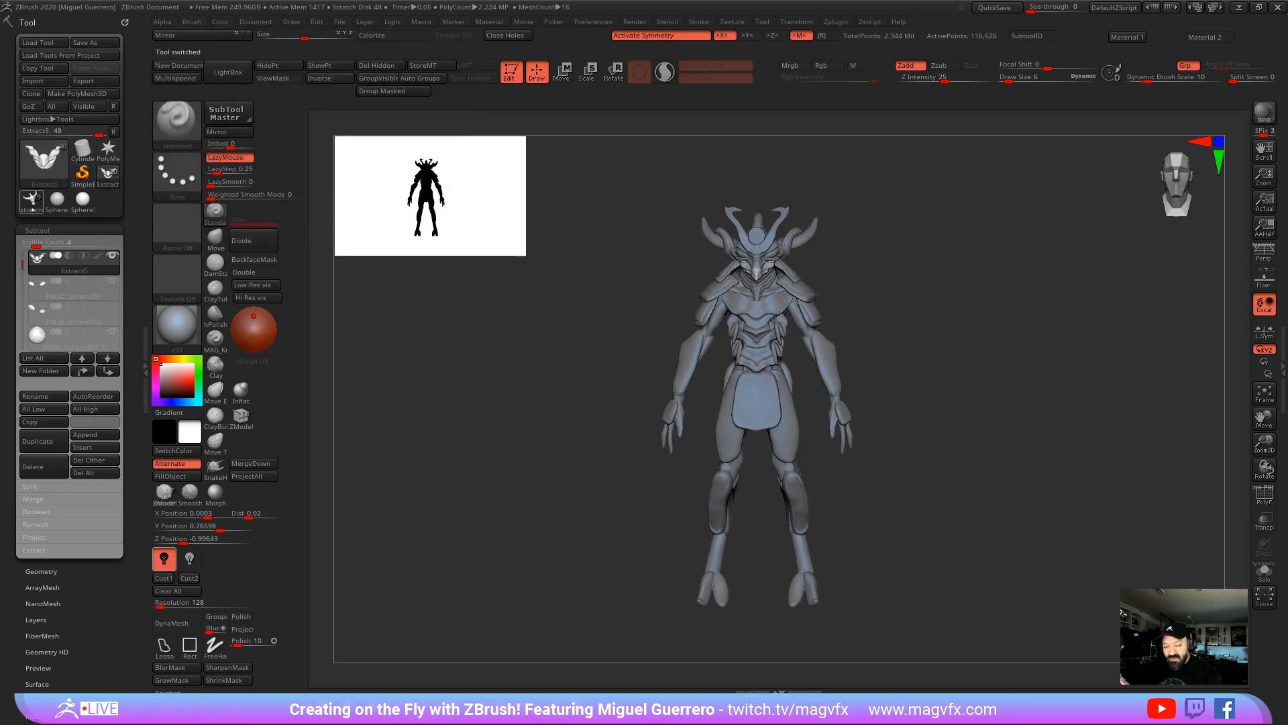
left_click(33, 208)
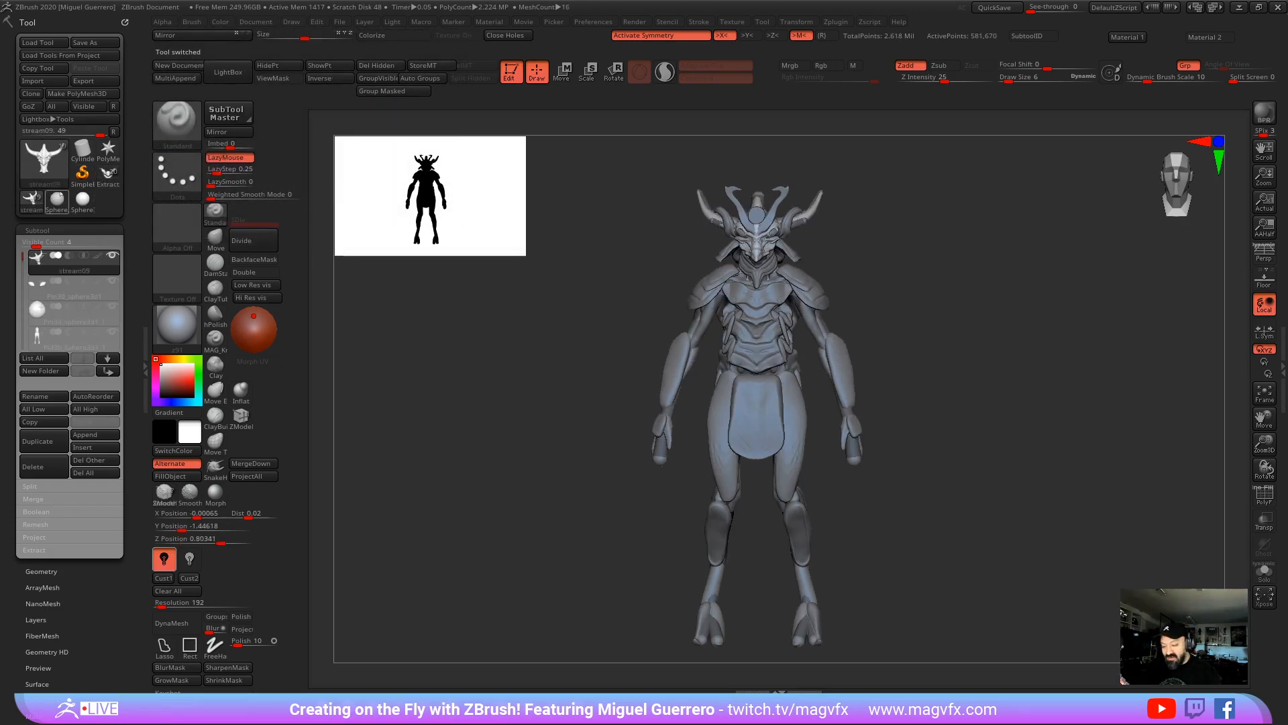
left_click(106, 177)
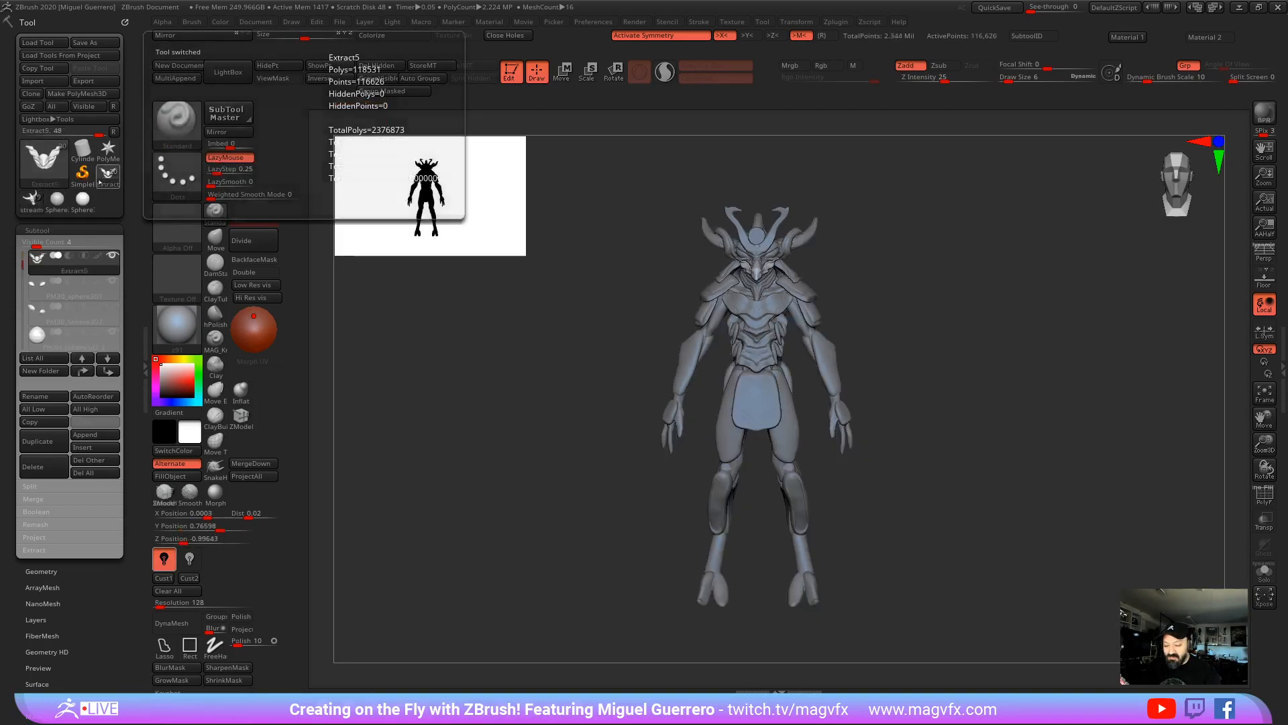
left_click(32, 207)
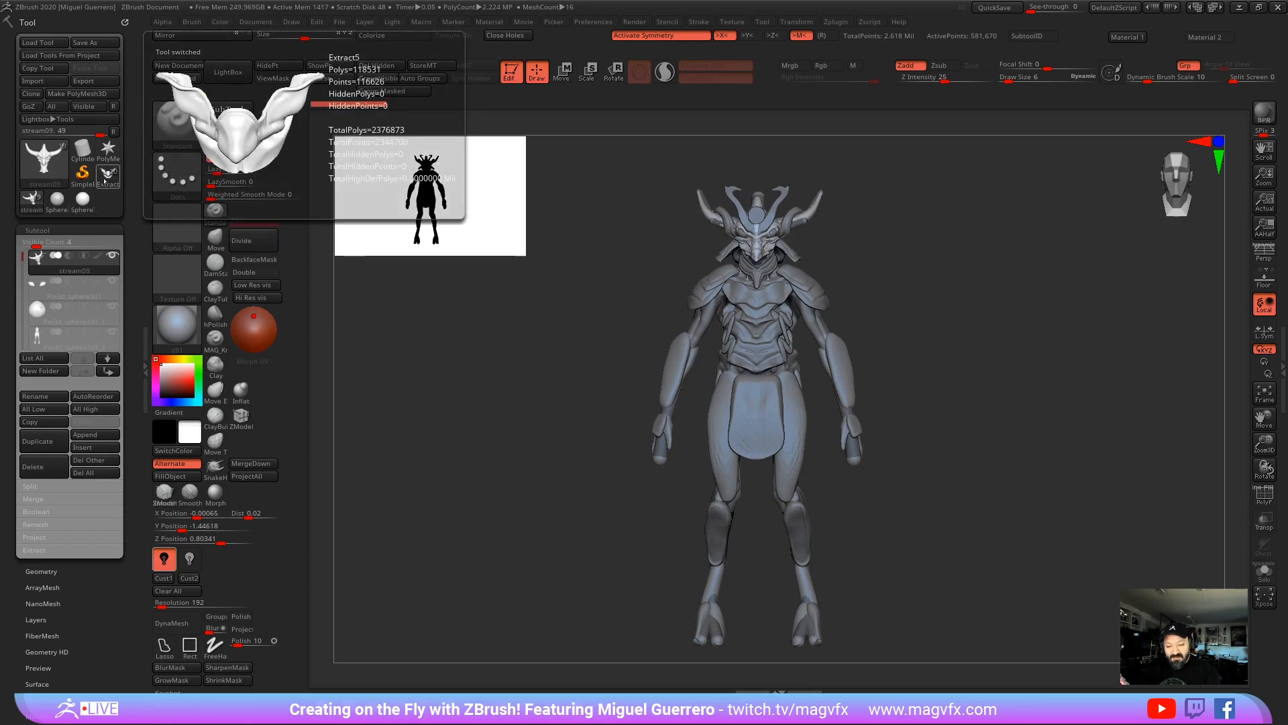
left_click(104, 181)
left_click(32, 202)
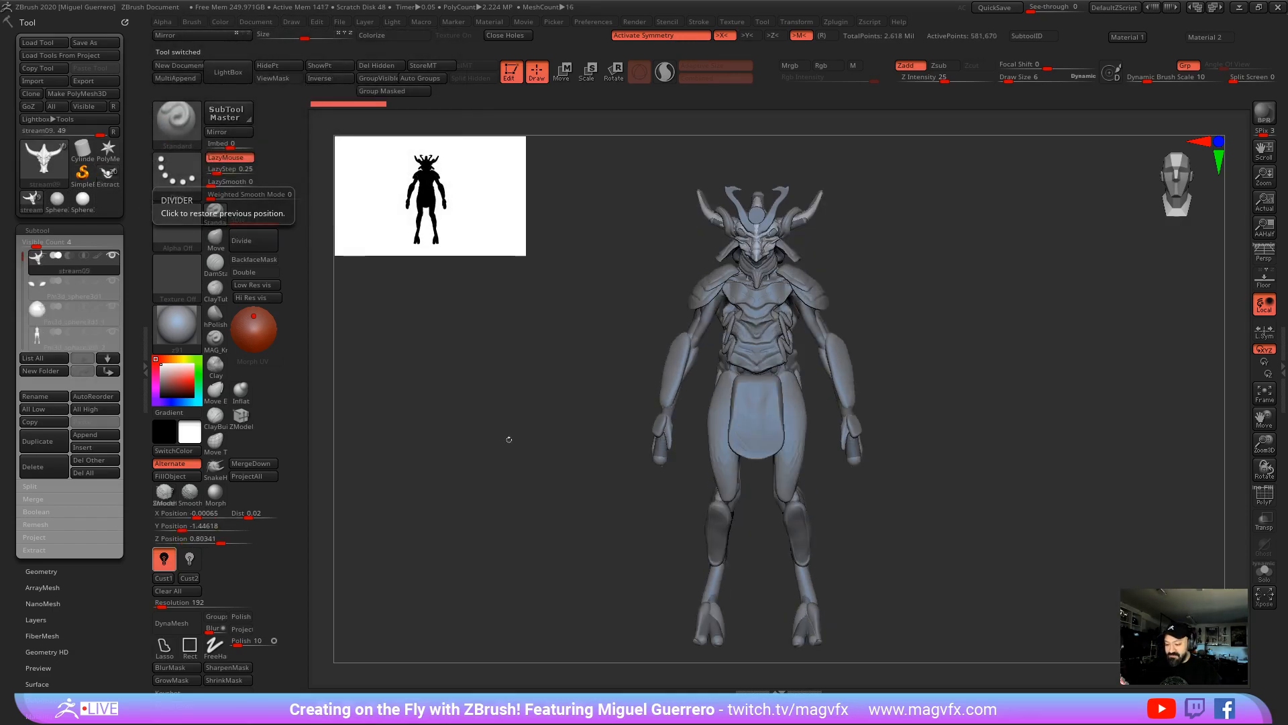
left_click_drag(509, 440, 446, 436)
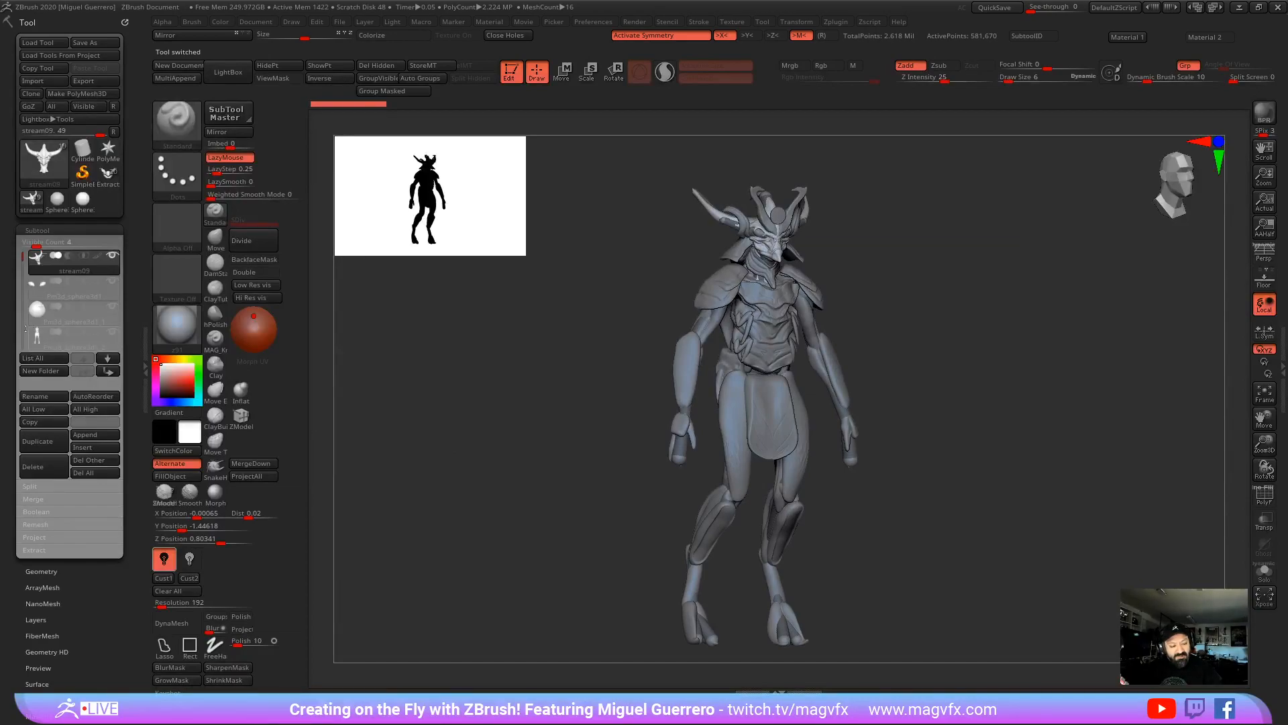
Step: Compare the stream09 creature with the stream06 creature in a straight front view, ending with stream09 active
scroll(71, 302, "down", 5)
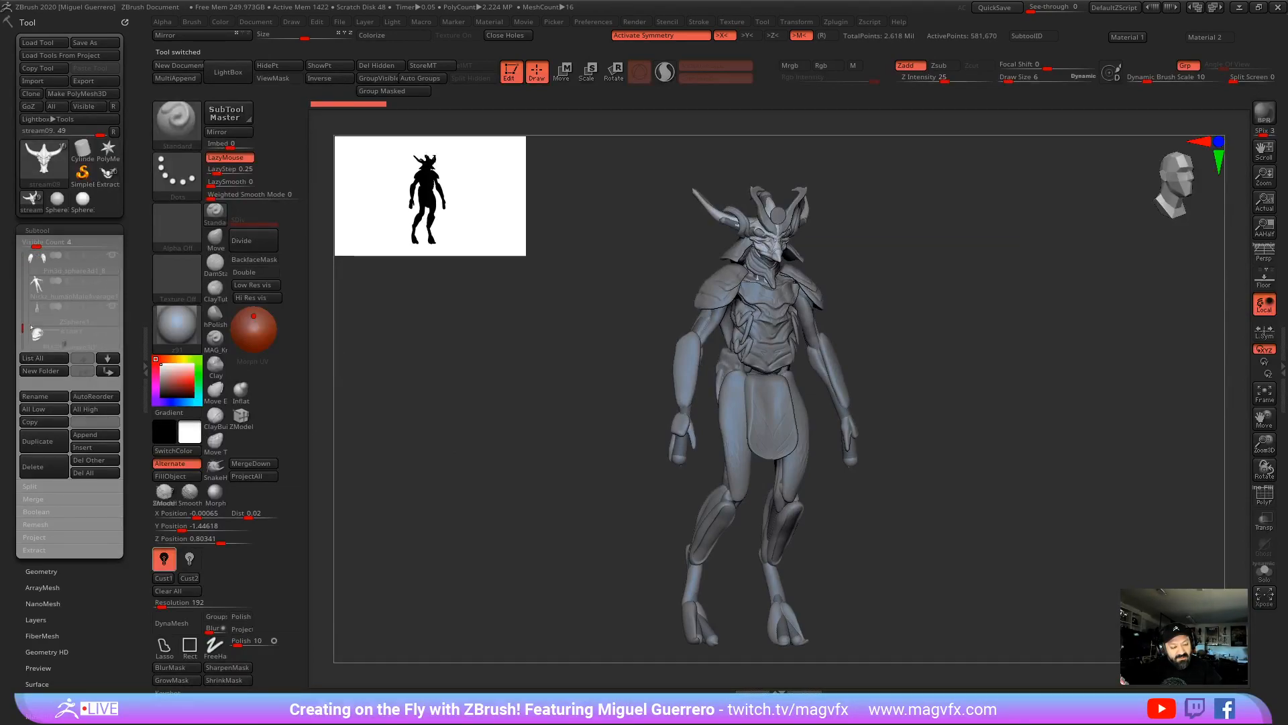
left_click_drag(455, 359, 427, 351, "shift")
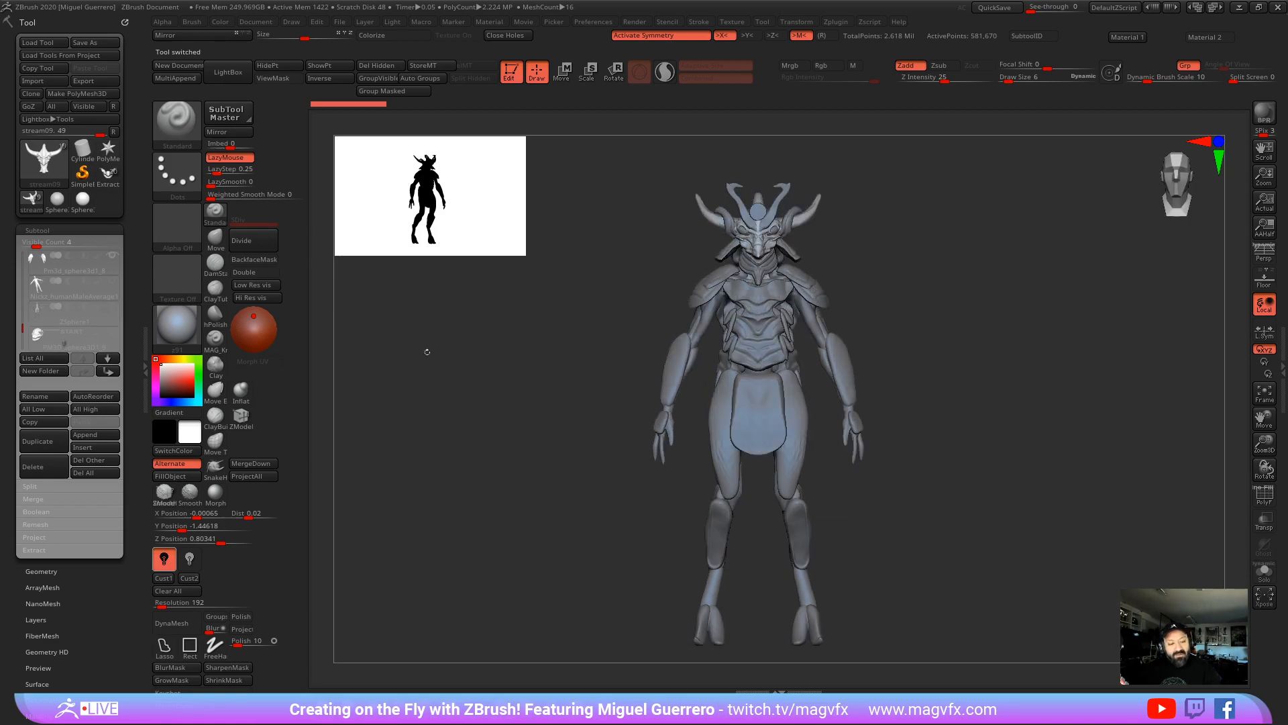
left_click(107, 176)
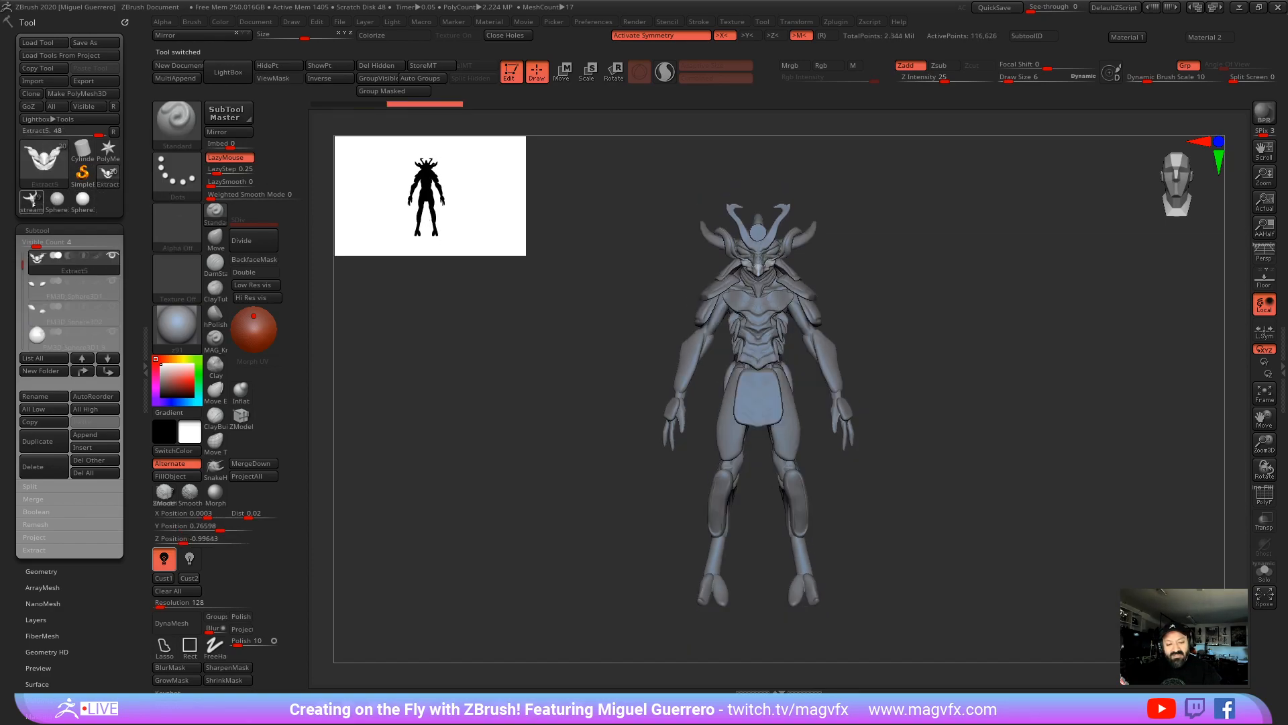
left_click(30, 200)
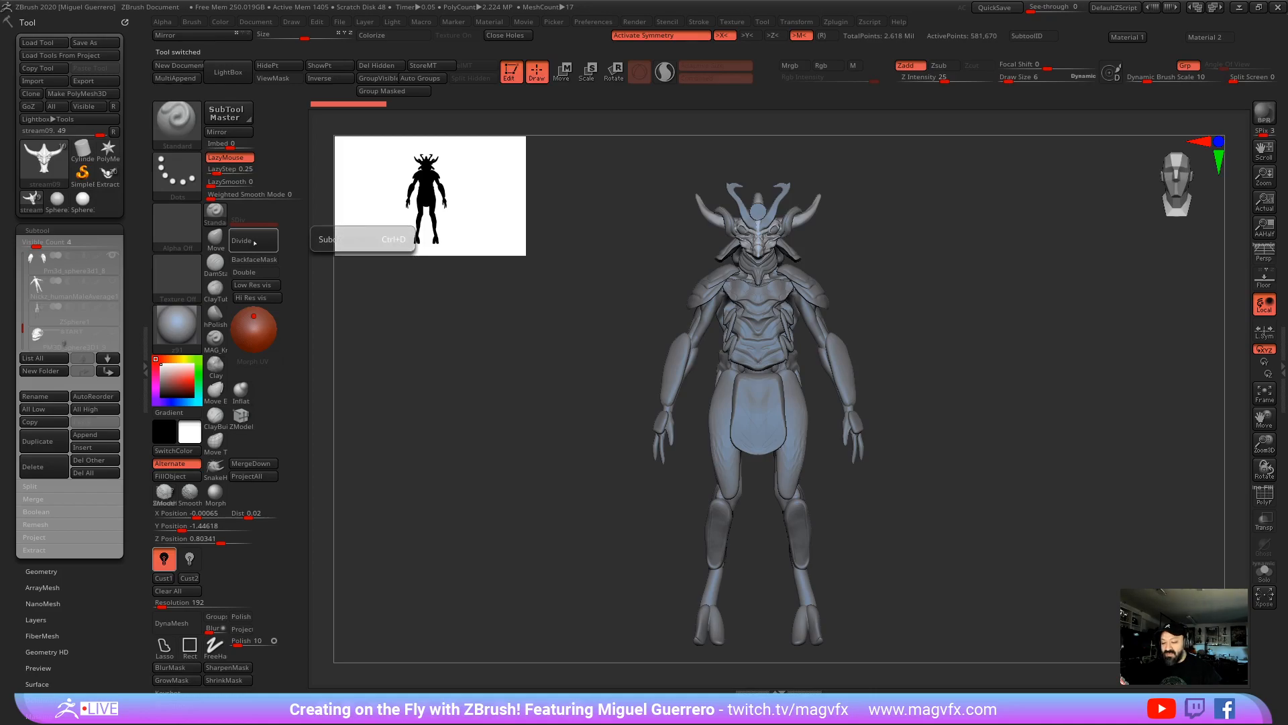
Step: Examine the full stream09 figure and its silhouette from three-quarter, side, back and front views
left_click_drag(497, 521, 526, 532)
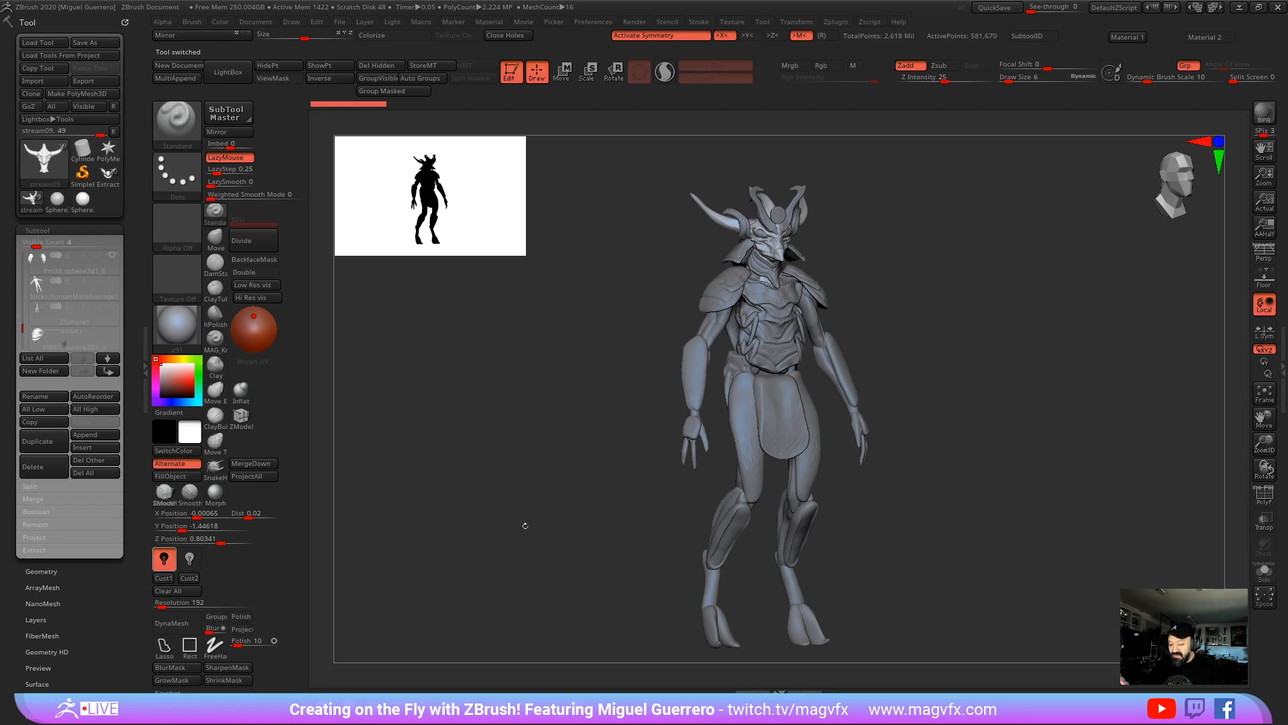
mouse_move(521, 535)
left_mouse_down()
mouse_move(546, 521)
mouse_move(493, 534)
mouse_move(505, 537)
left_mouse_up()
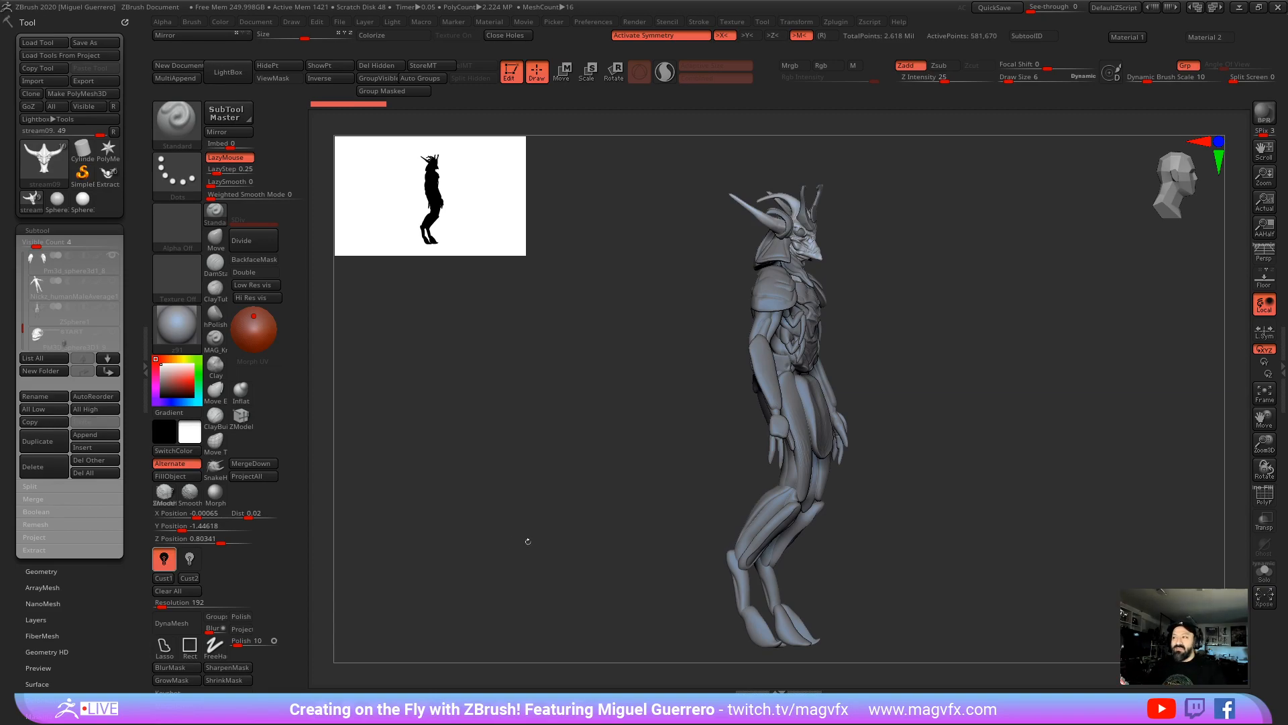
left_click_drag(504, 511, 489, 539)
left_click_drag(512, 412, 518, 463)
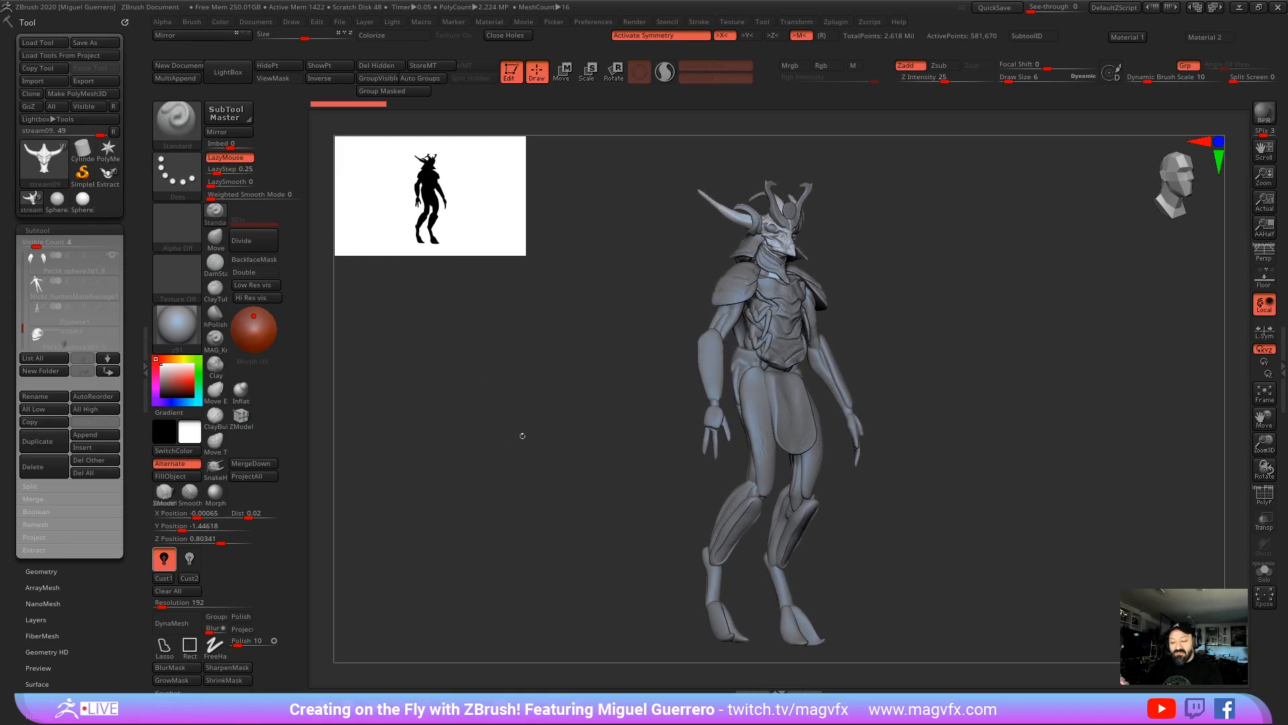
left_click_drag(525, 457, 539, 464)
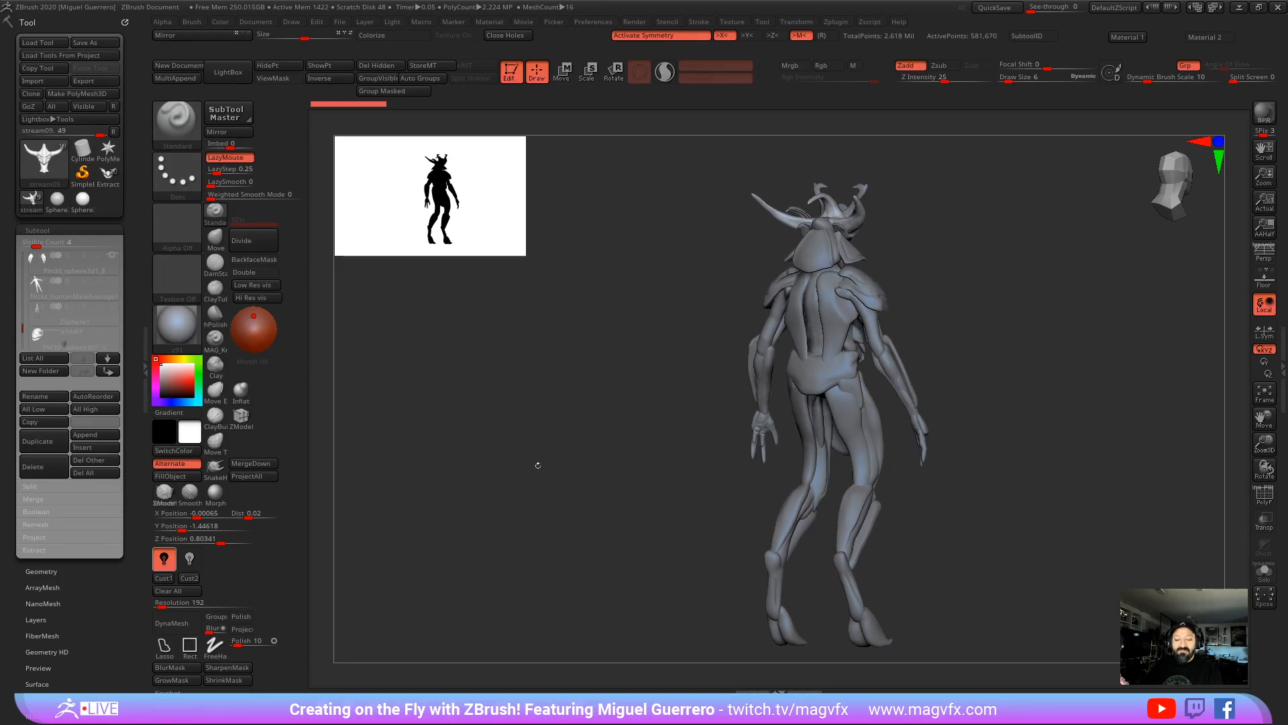
left_click_drag(536, 464, 532, 463)
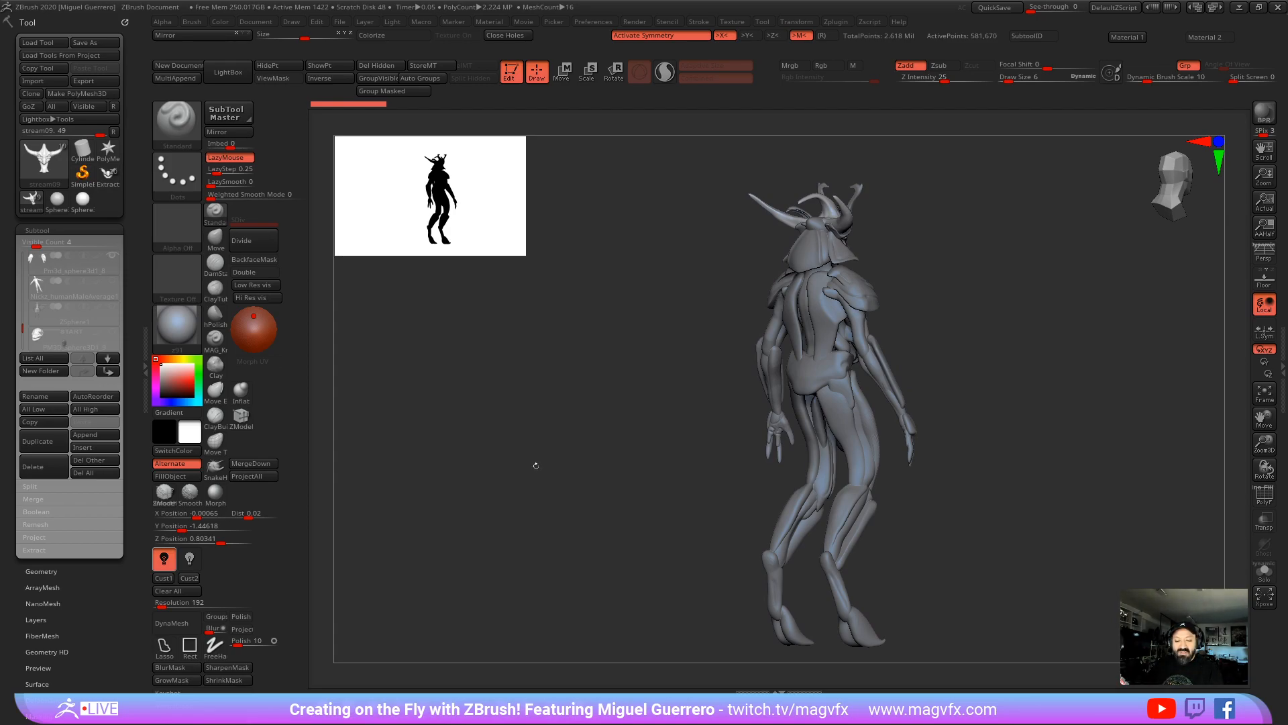
left_click_drag(536, 465, 510, 461)
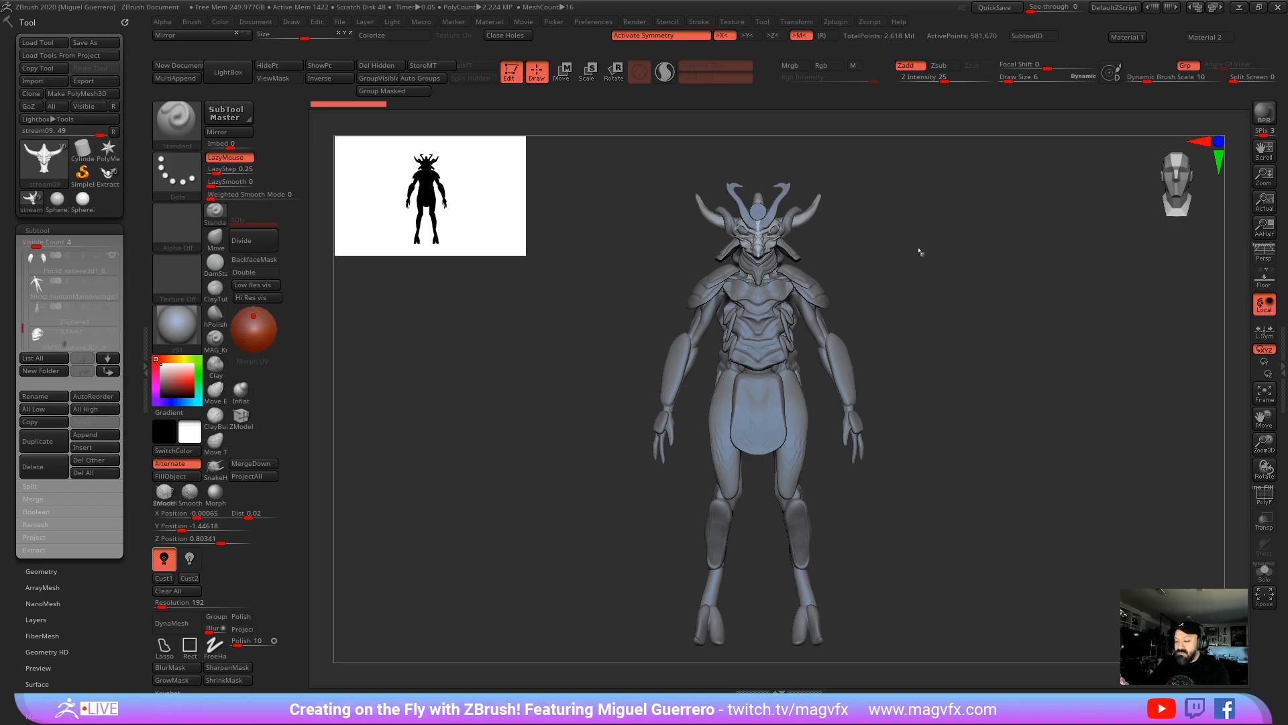
left_click_drag(920, 250, 938, 249)
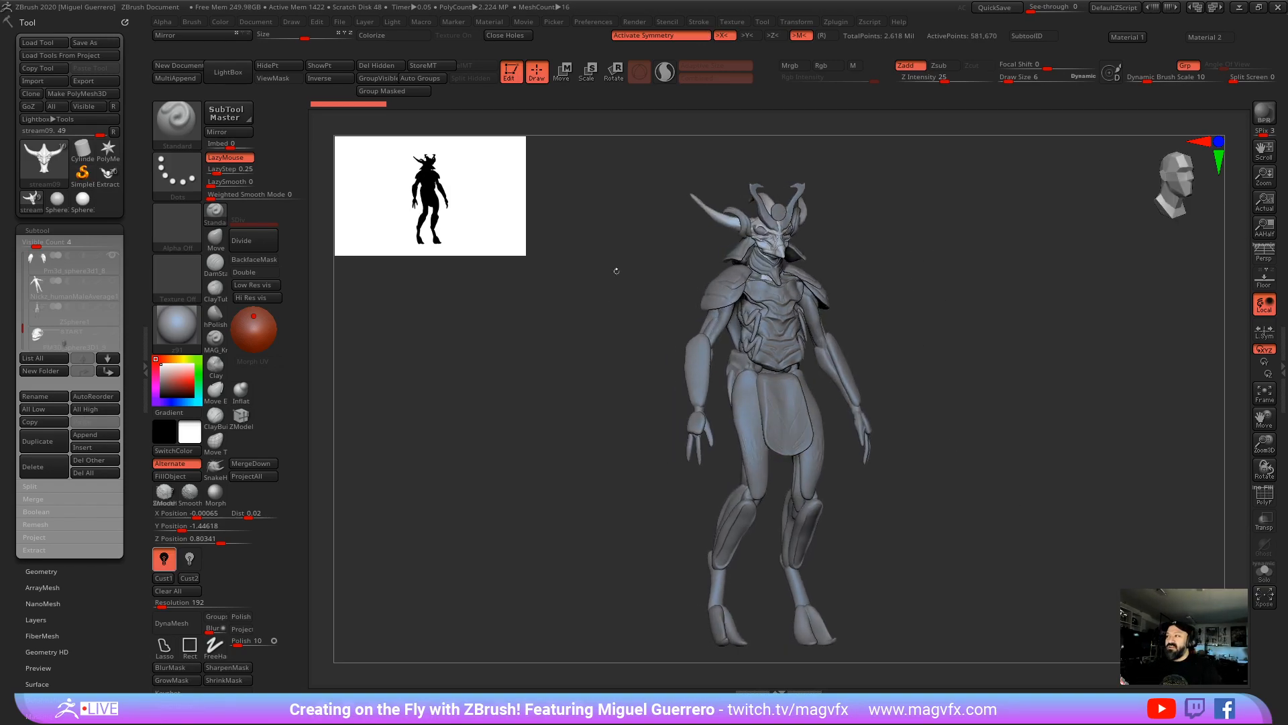
Step: Compare head close-ups of the stream09 and stream06 creatures, ending on stream09's head in a three-quarter view
right_click_drag(617, 271, 664, 343, "alt")
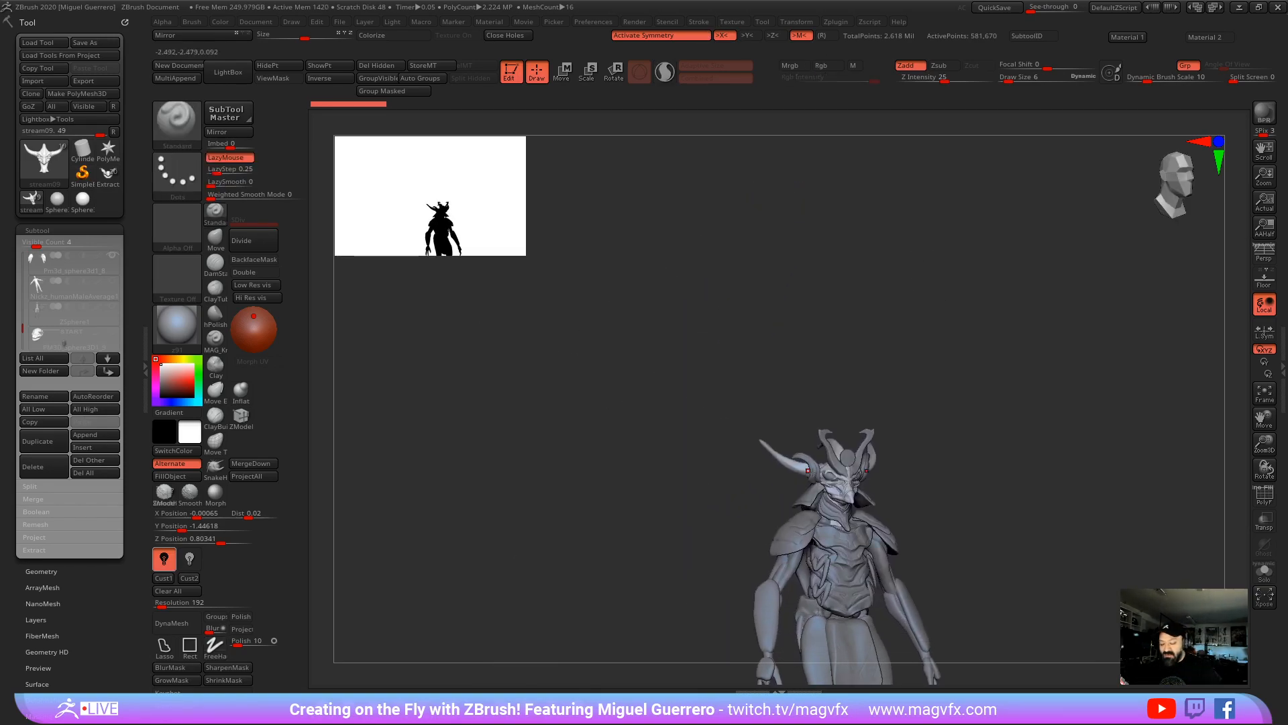
mouse_move(808, 470)
right_mouse_down("ctrl")
mouse_move(824, 510)
mouse_move(740, 379)
mouse_move(766, 439)
mouse_move(604, 437)
mouse_move(566, 452)
right_mouse_up("ctrl")
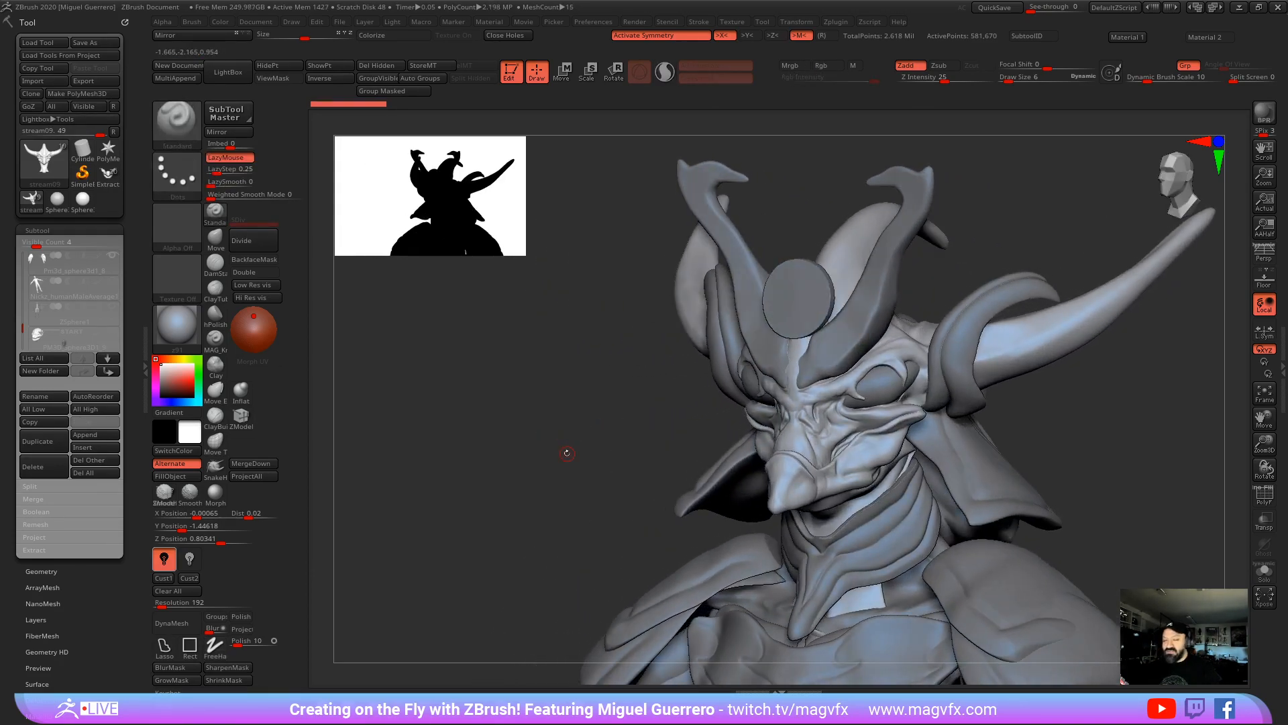
left_click(102, 179)
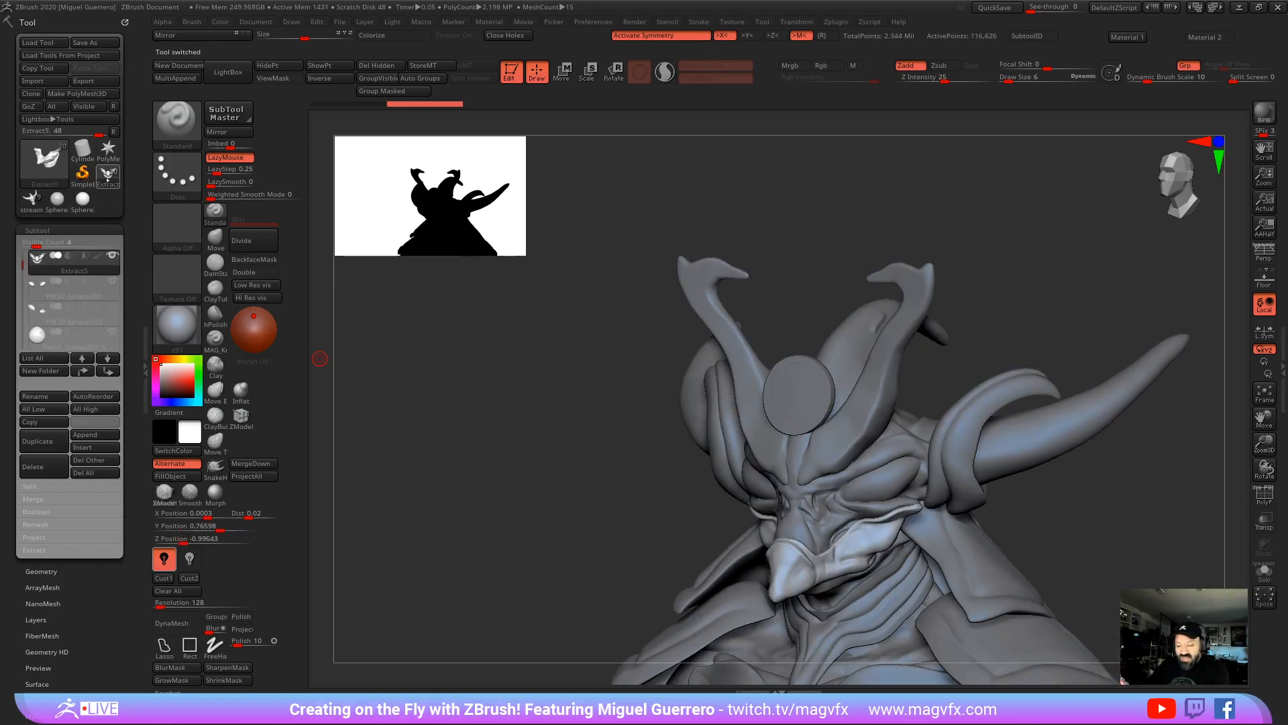
left_click(31, 200)
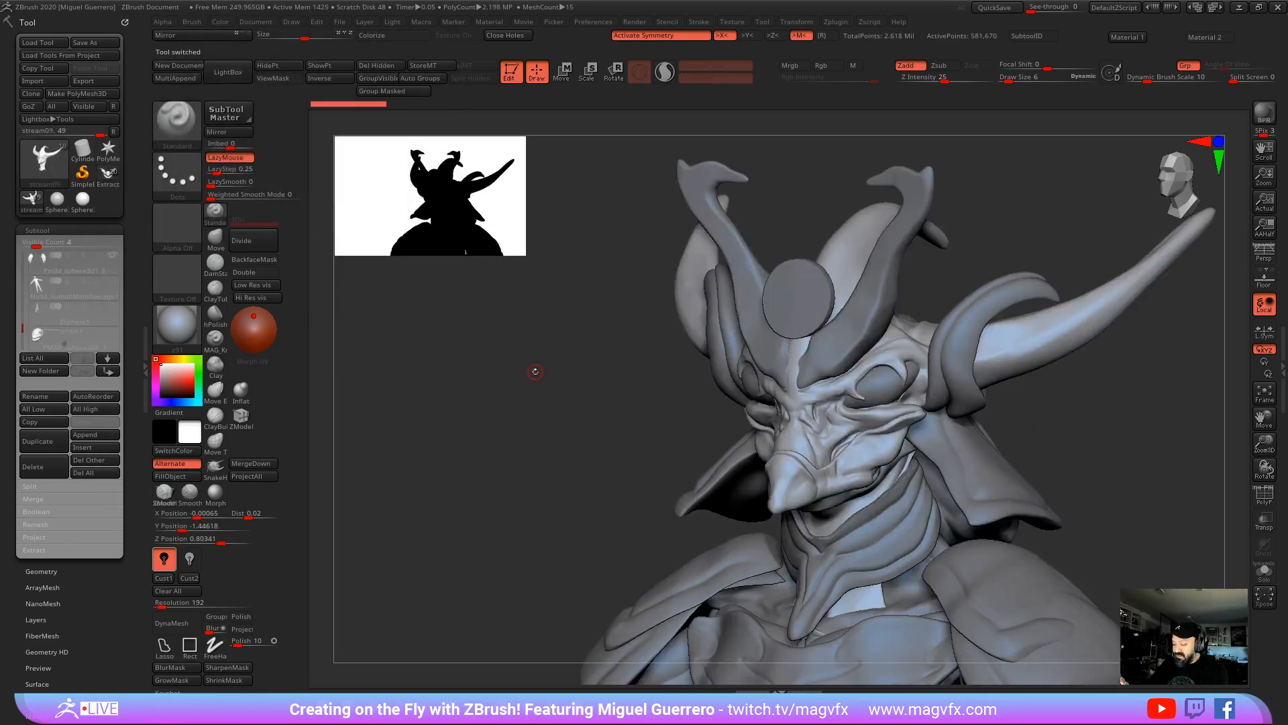
left_click_drag(535, 369, 586, 378)
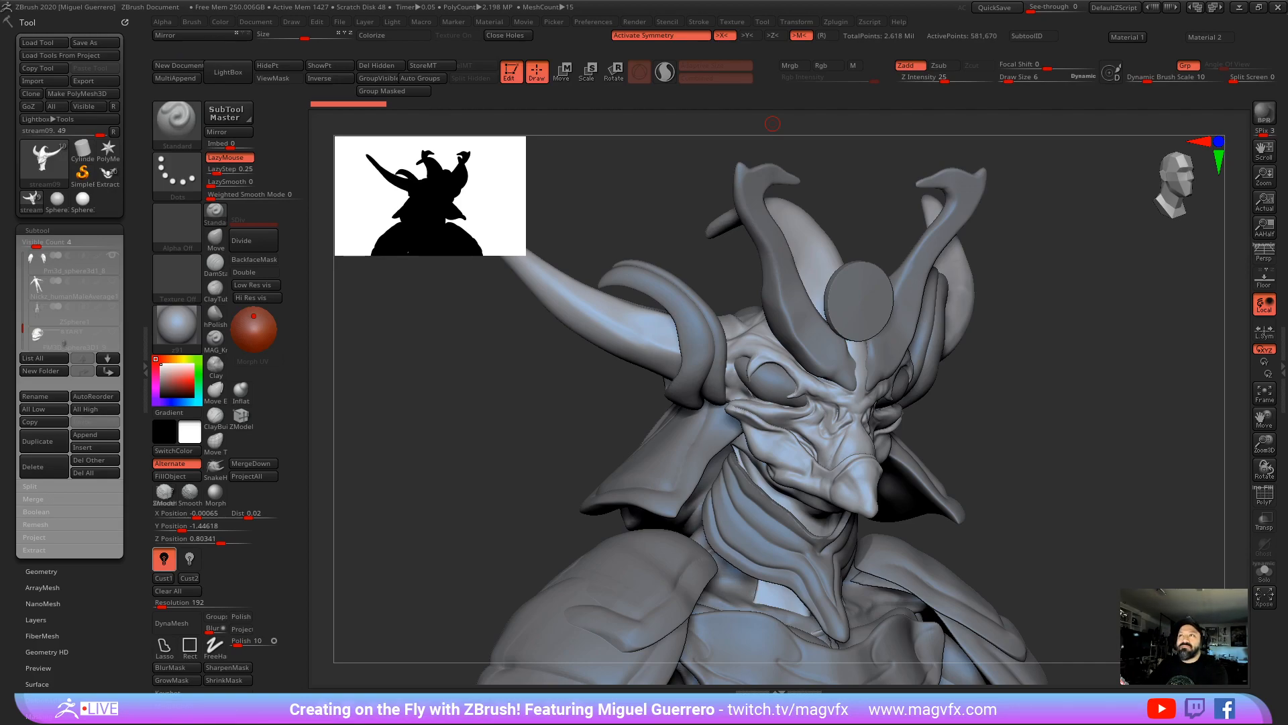
Step: Bring up the reference image board over the canvas, widen it, and enlarge the horned beetle photo on the white background
right_click_drag(847, 0, 679, 435)
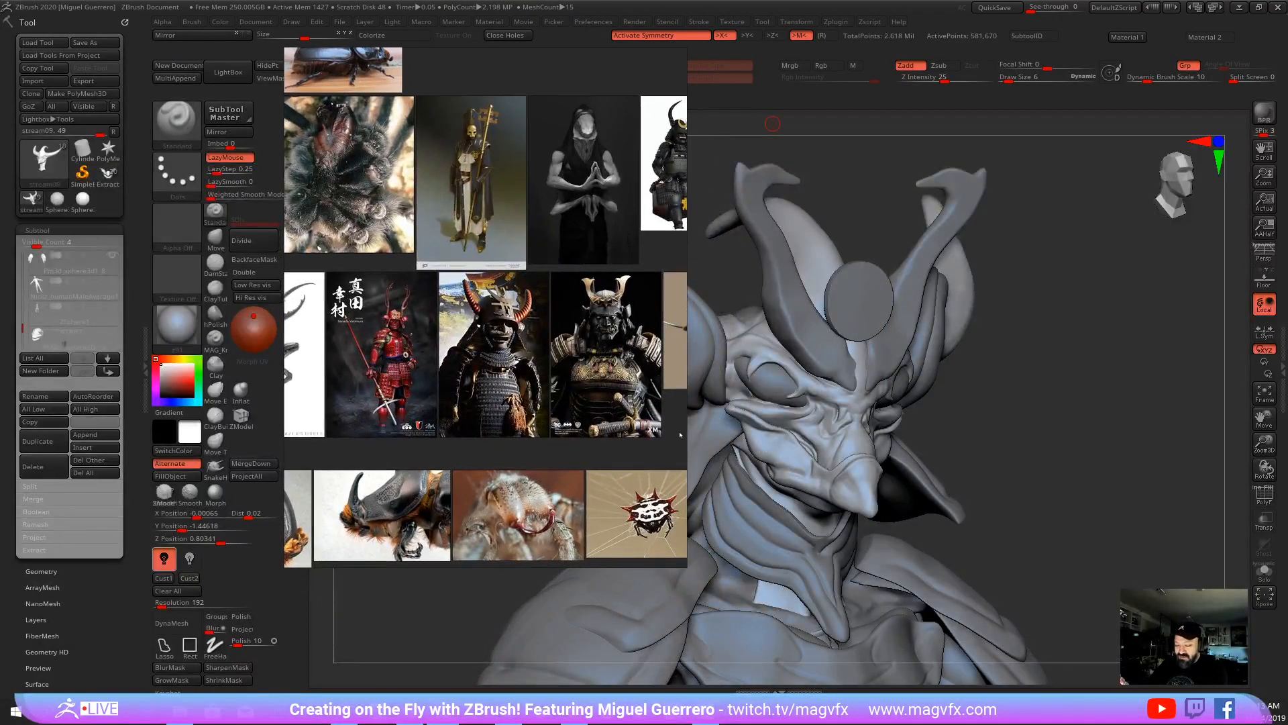
left_click_drag(689, 435, 1178, 433)
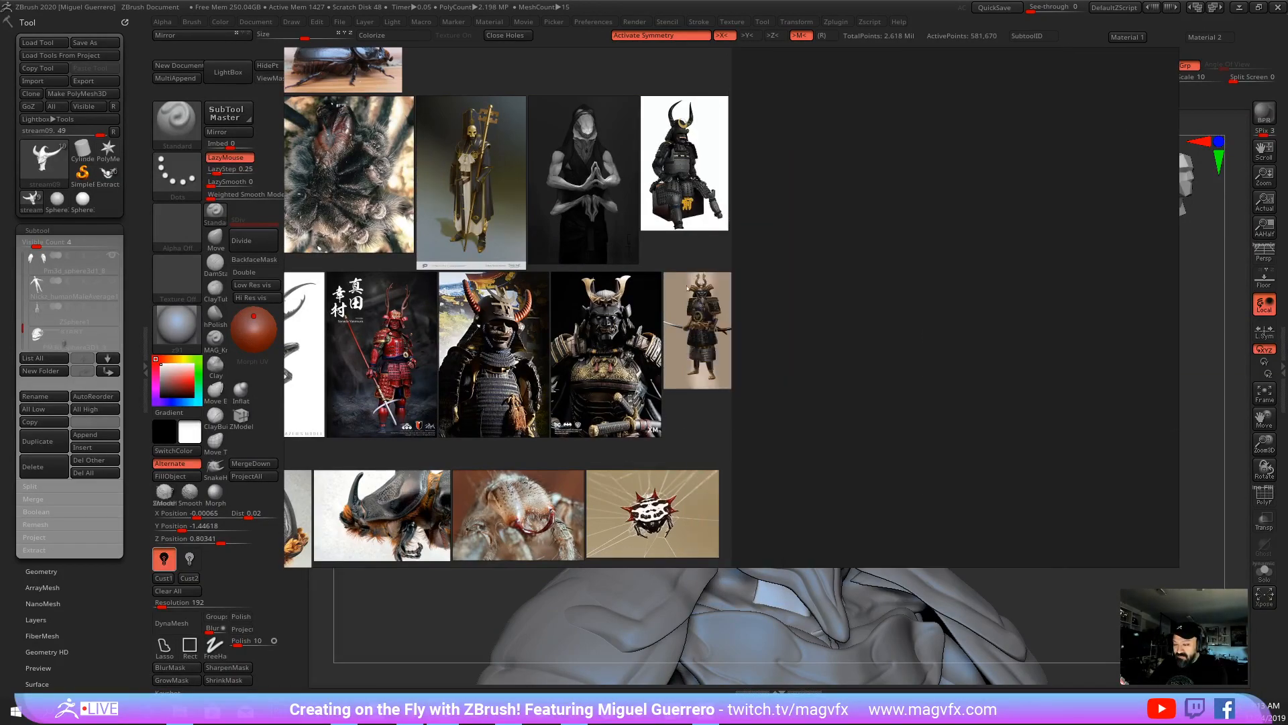
scroll(624, 278, "up", 5)
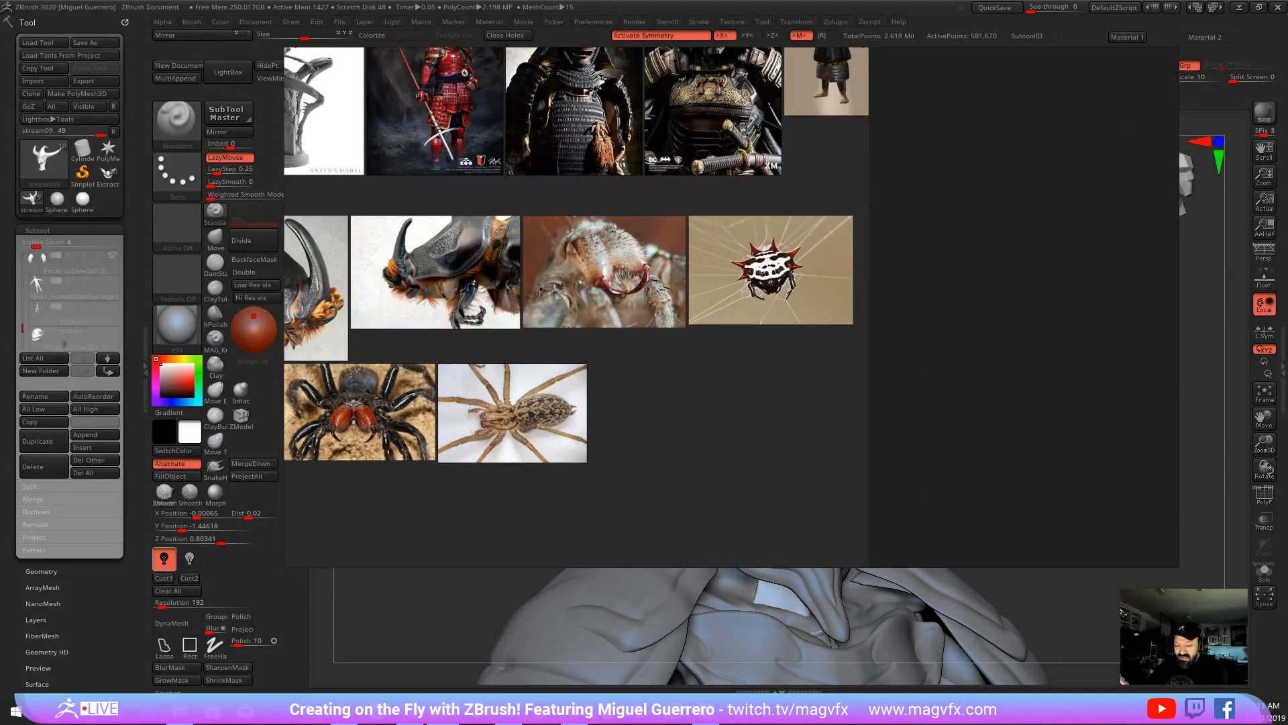
scroll(580, 282, "up", 6)
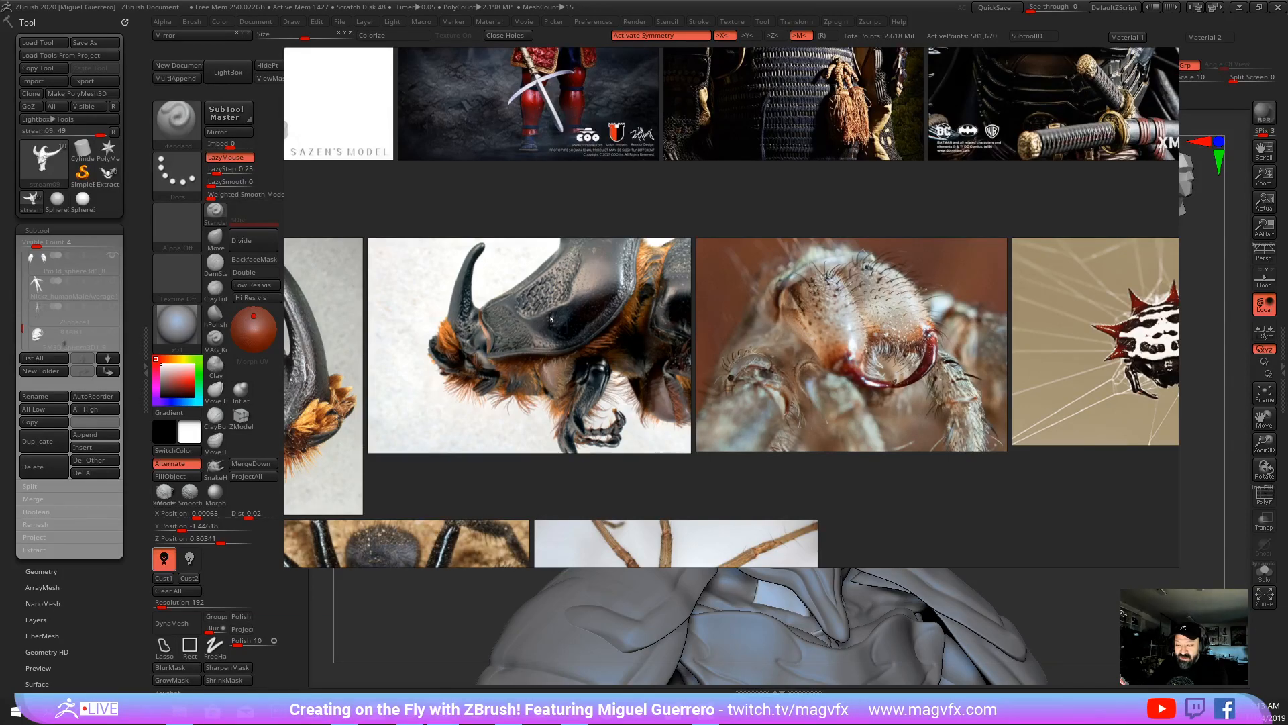
scroll(551, 319, "up", 4)
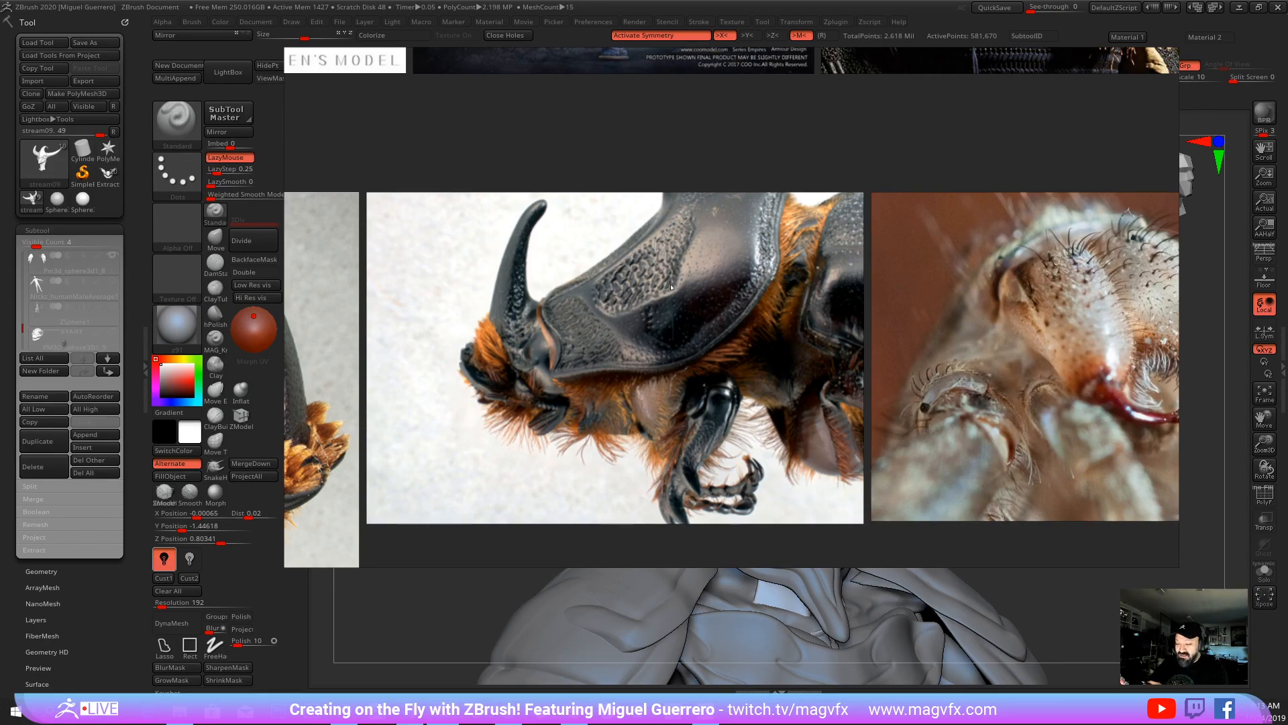
Step: Examine the horn and shell shapes in the large side-view beetle photo on the grey background
scroll(671, 287, "down", 4)
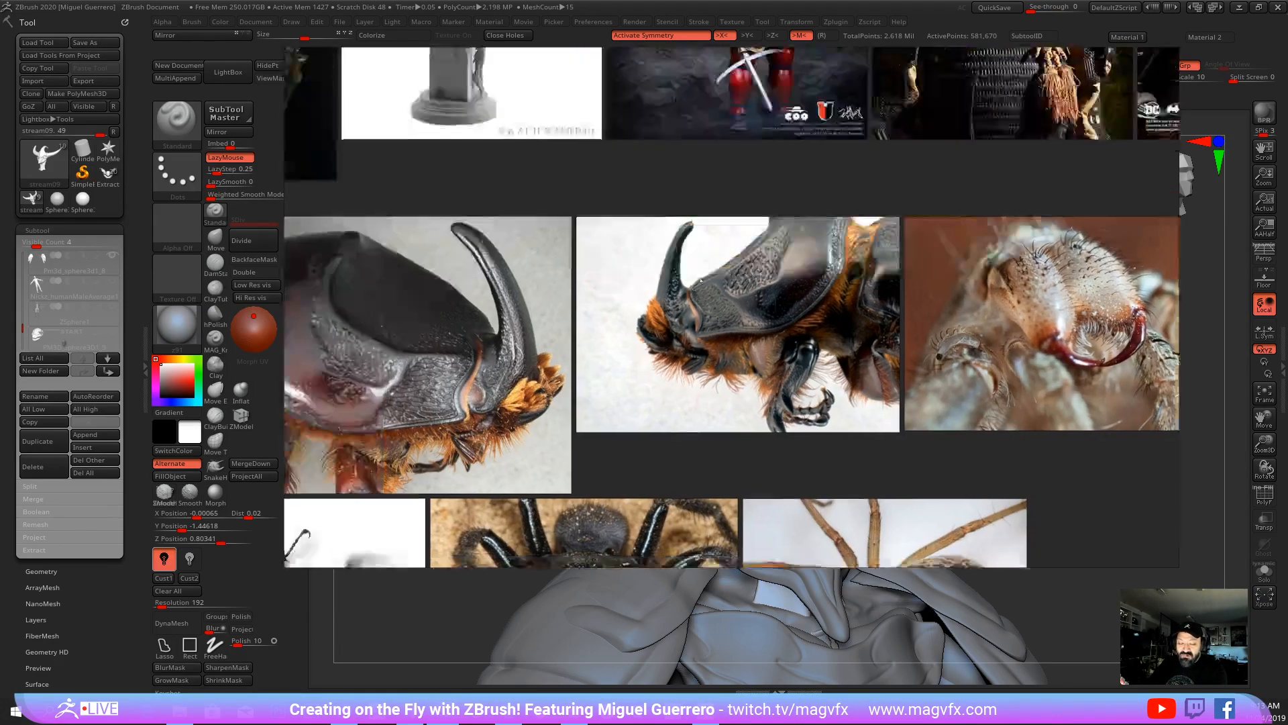
middle_click_drag(494, 331, 726, 305)
middle_click_drag(724, 302, 764, 306)
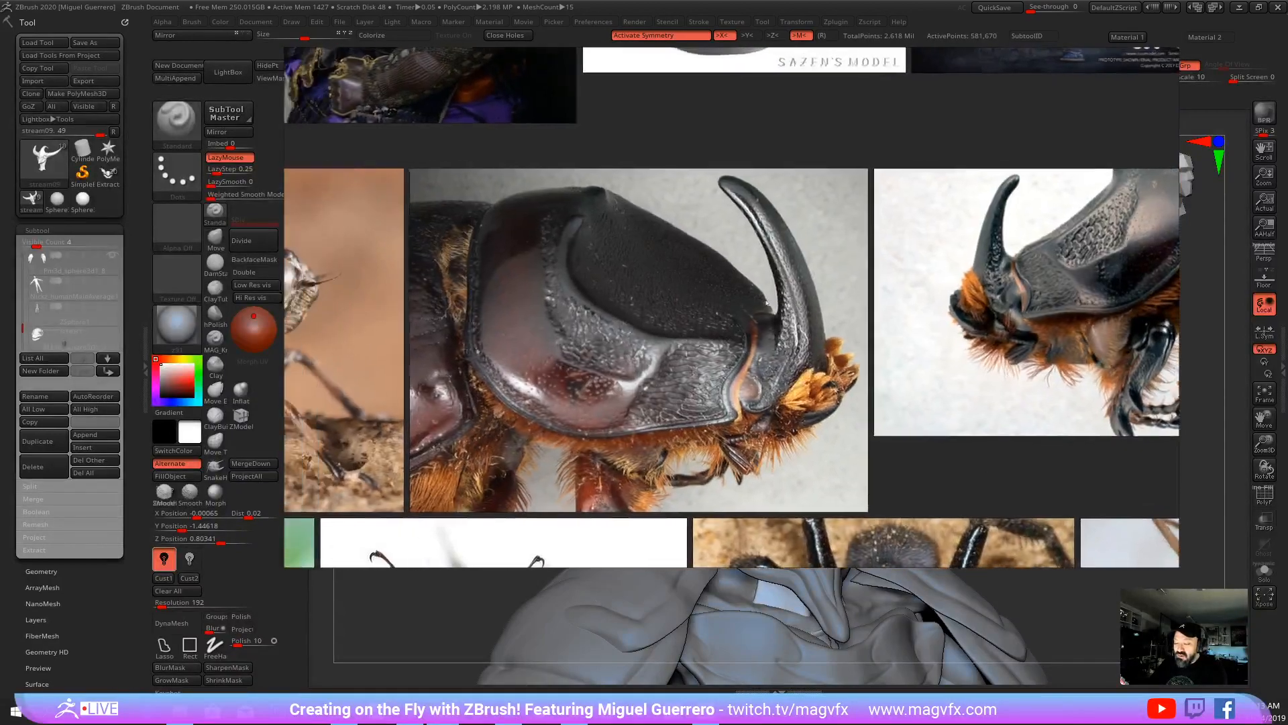
scroll(762, 306, "up", 2)
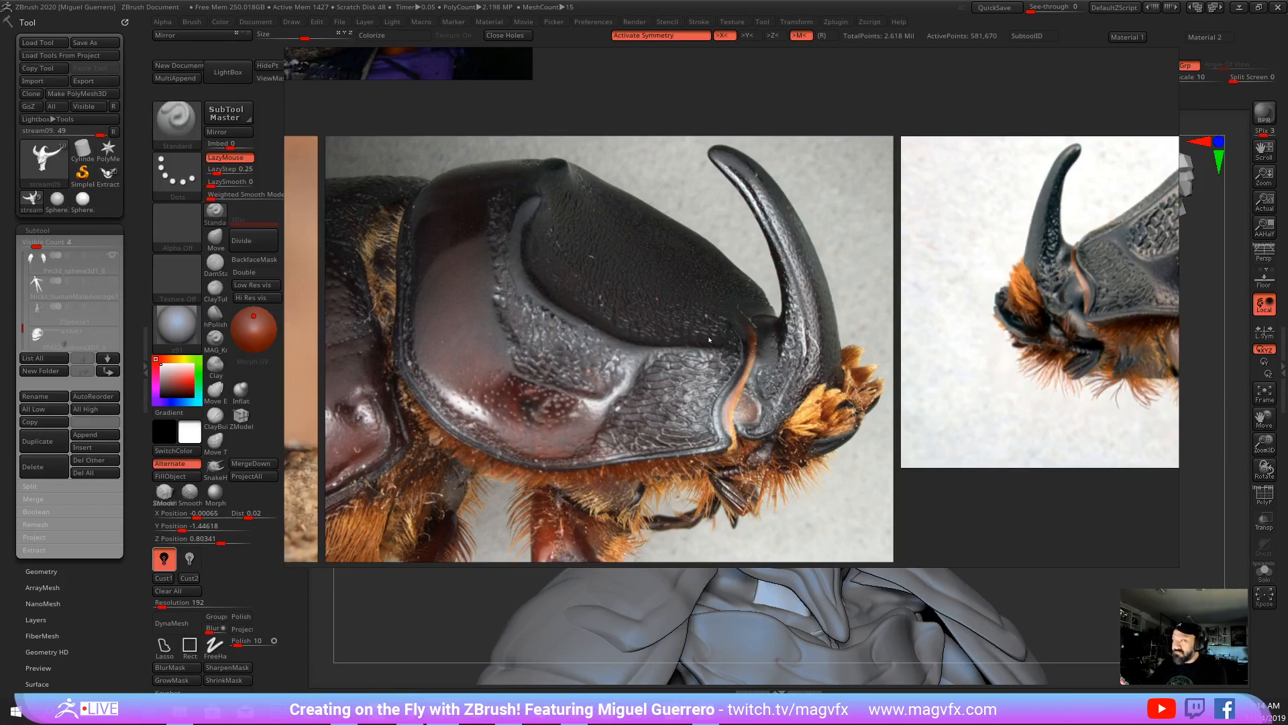
middle_click_drag(708, 340, 658, 334)
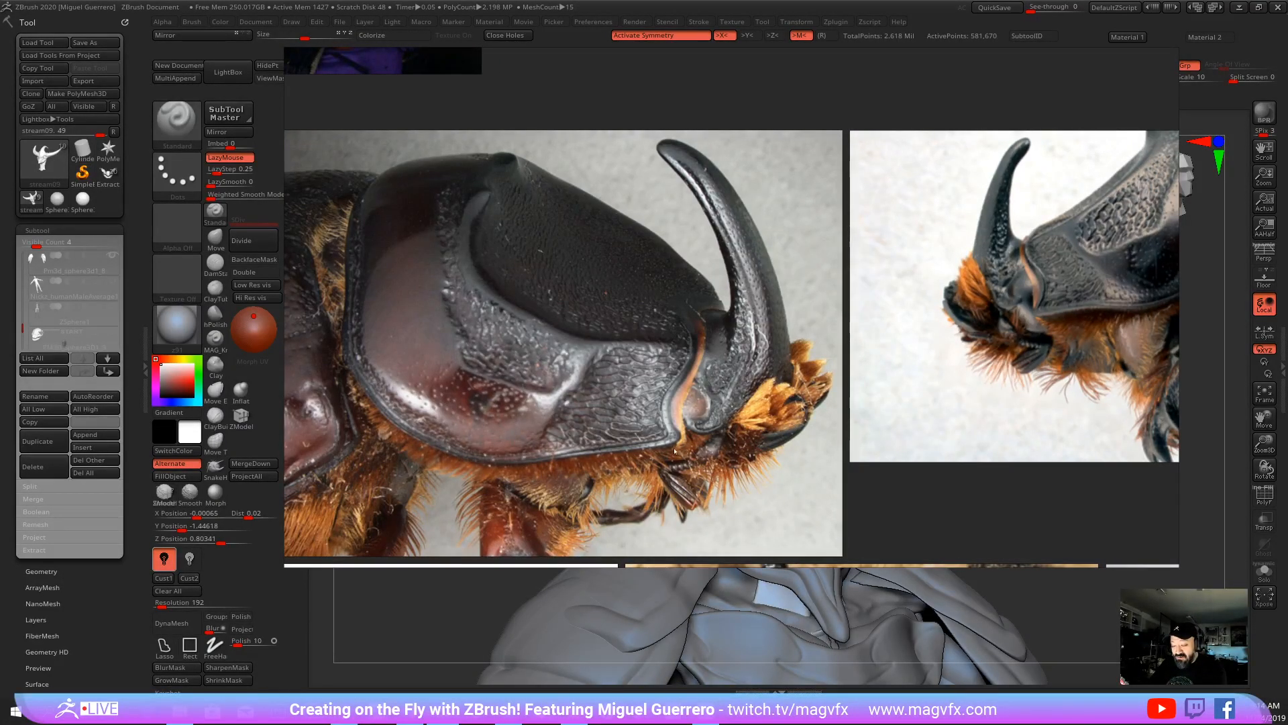
scroll(671, 443, "down", 5)
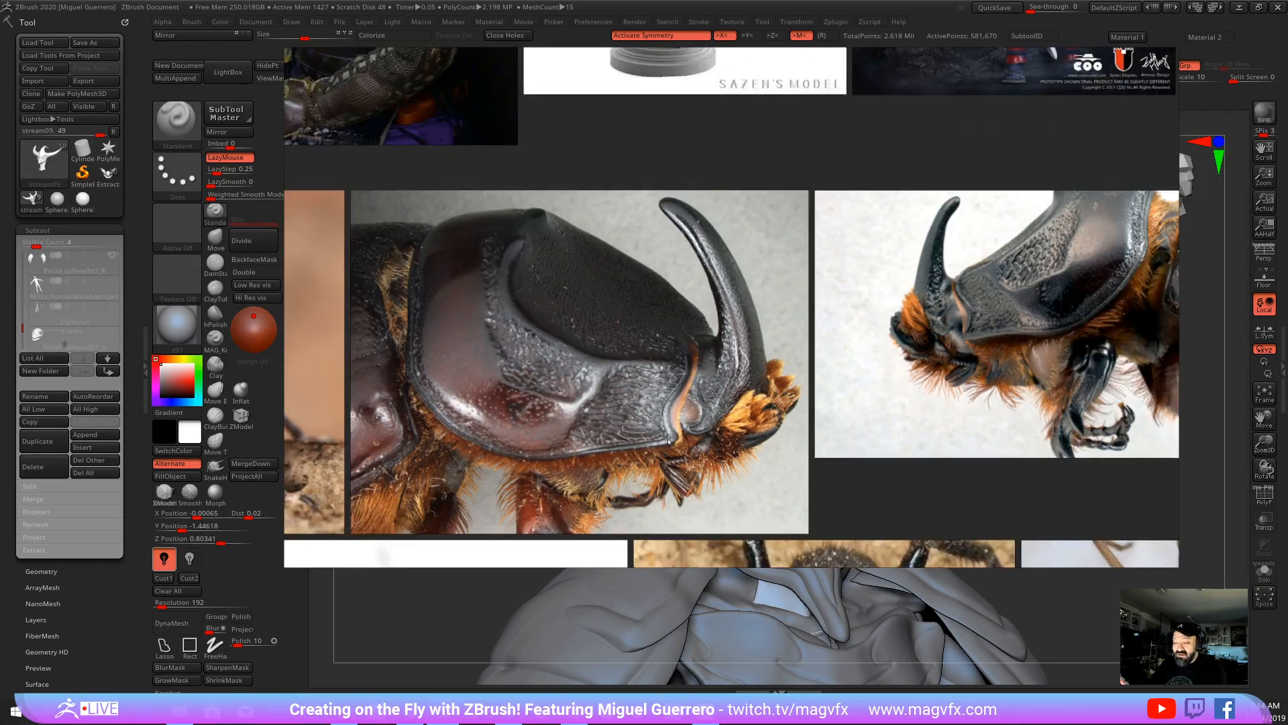
scroll(714, 369, "down", 5)
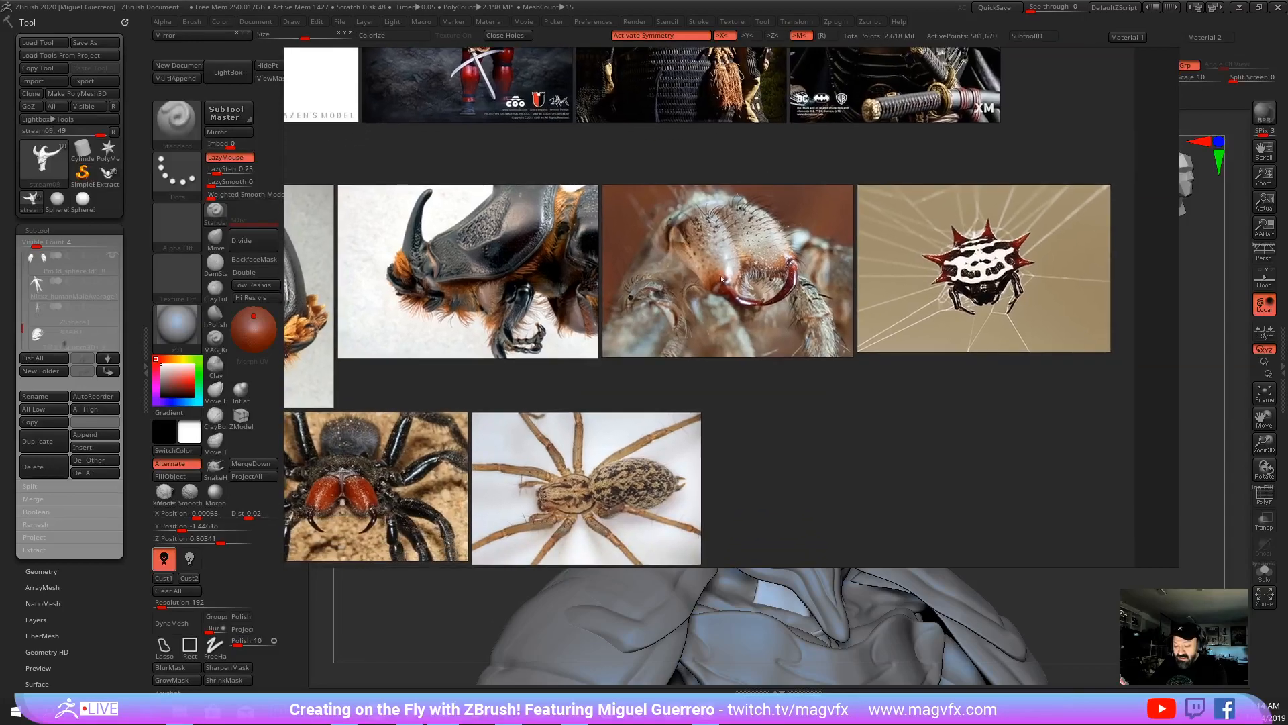
Step: Examine the spider photos on the reference board, including the red-fanged spiders and the spiny black-and-white one
scroll(699, 285, "up", 5)
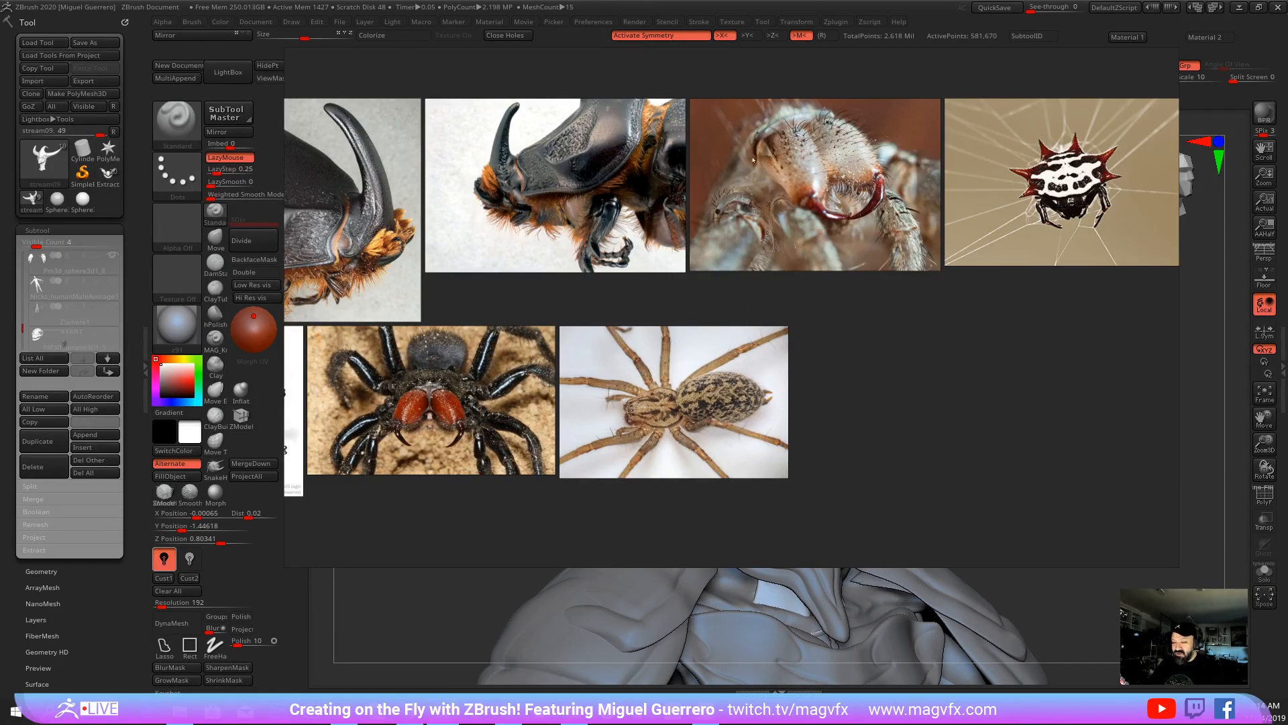
scroll(684, 331, "up", 3)
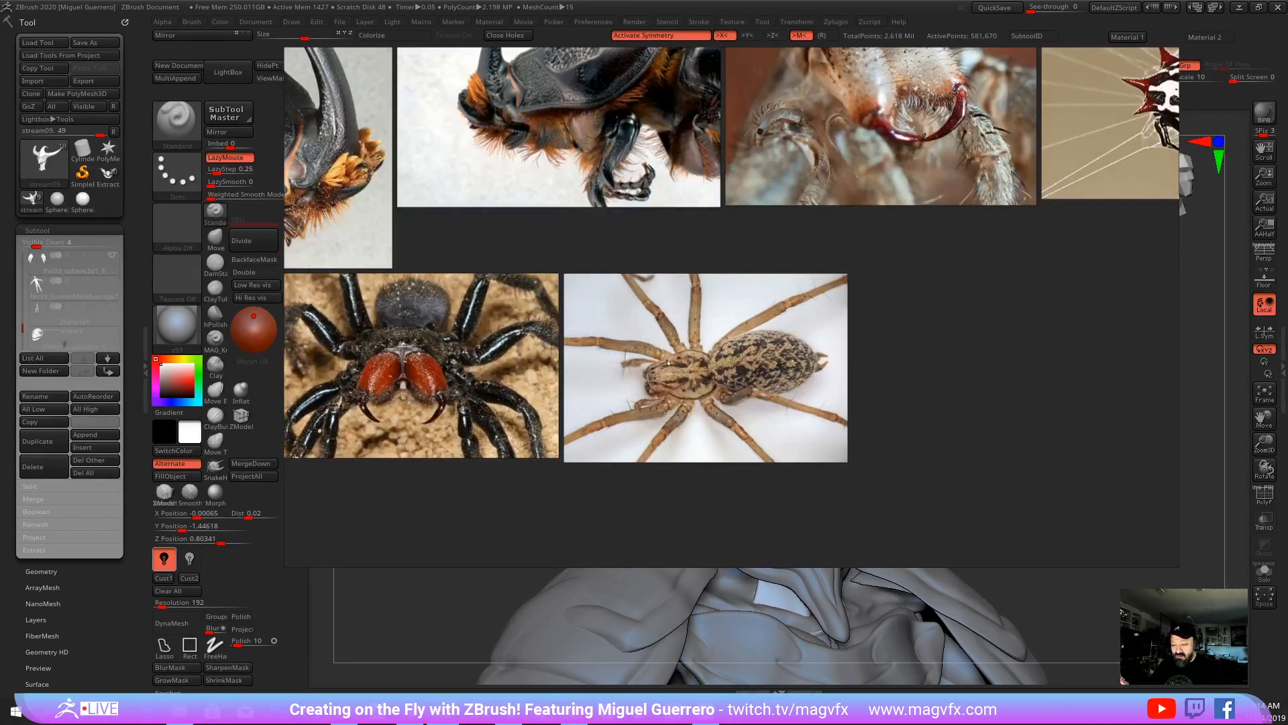
middle_click_drag(481, 371, 577, 425)
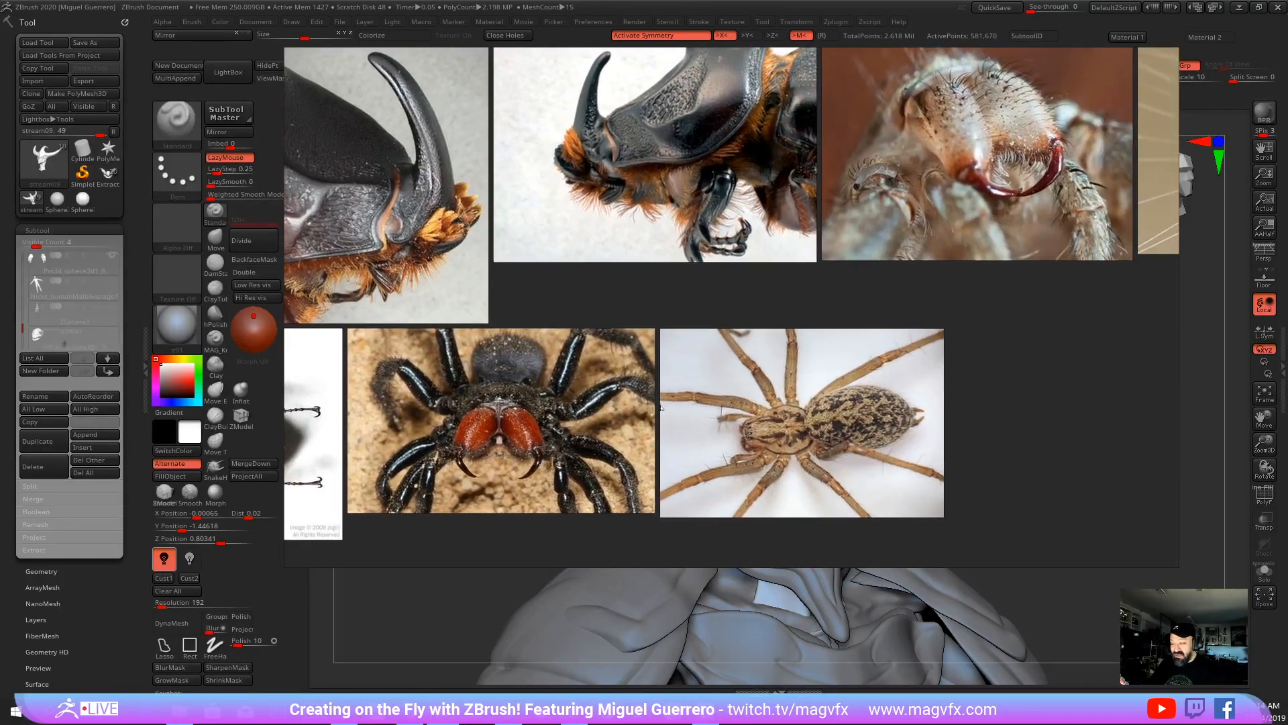
middle_click_drag(824, 317, 516, 420)
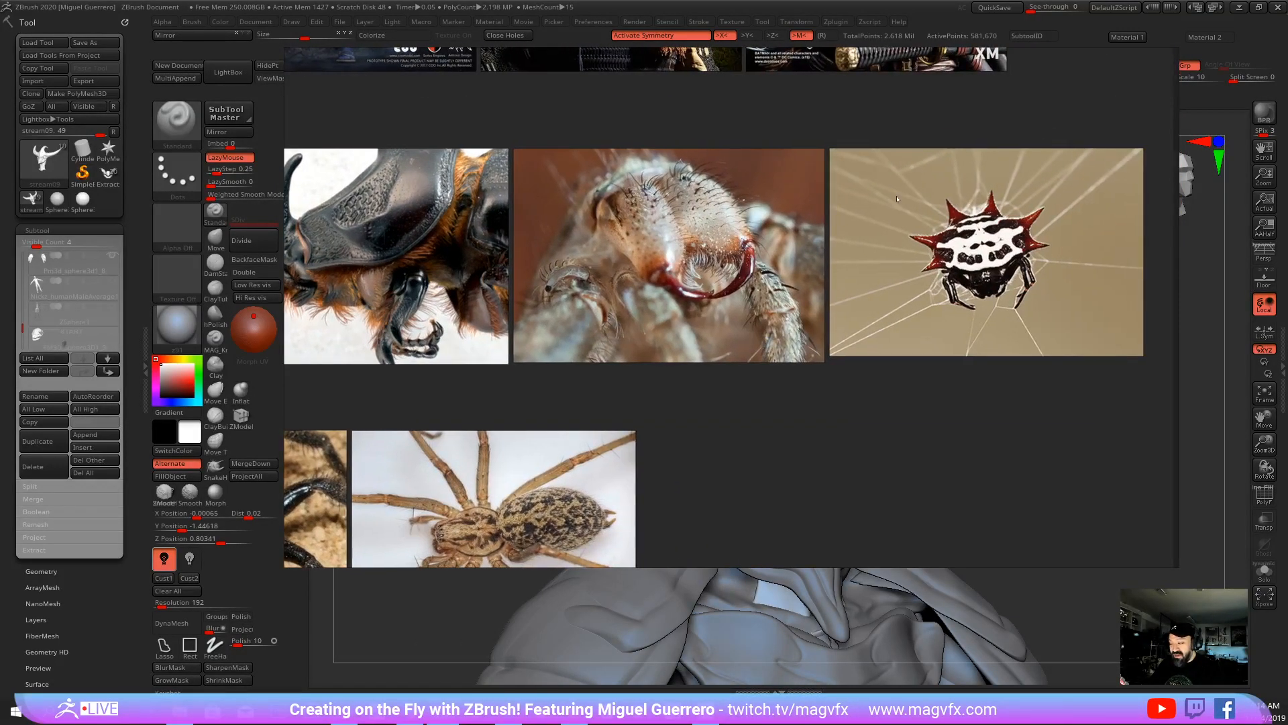
middle_click_drag(897, 199, 786, 265)
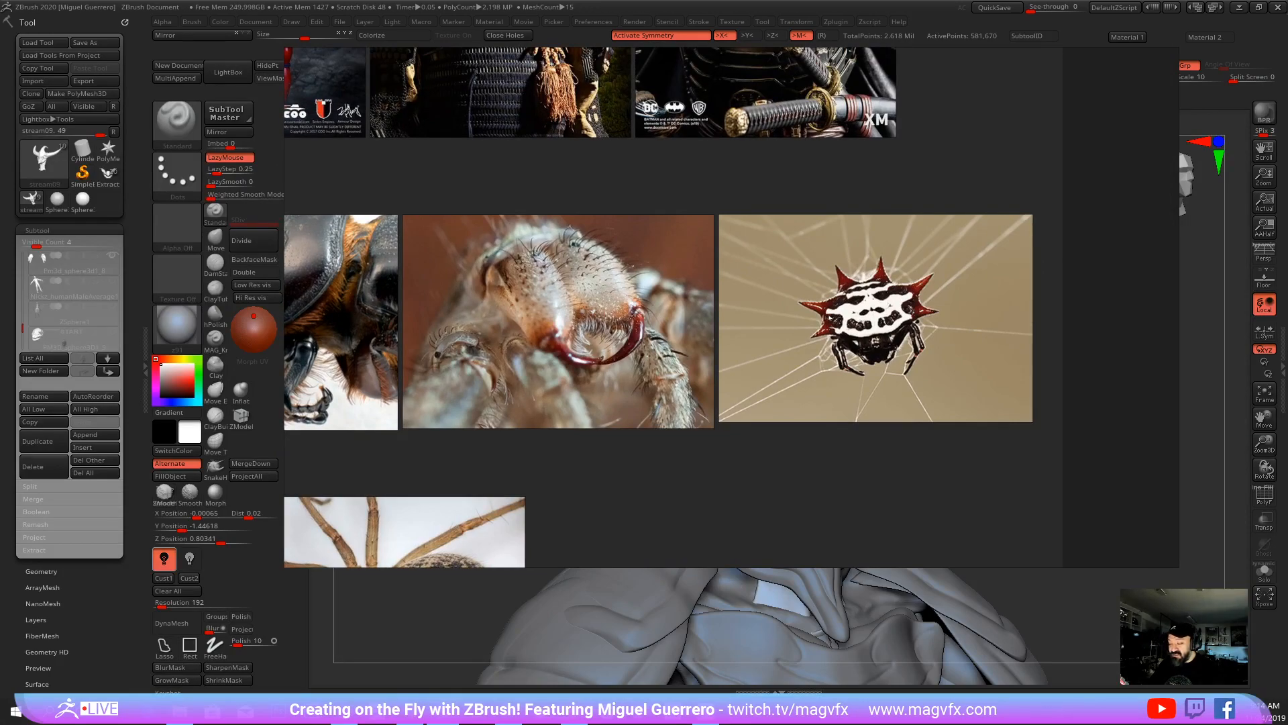
middle_click_drag(819, 287, 835, 333)
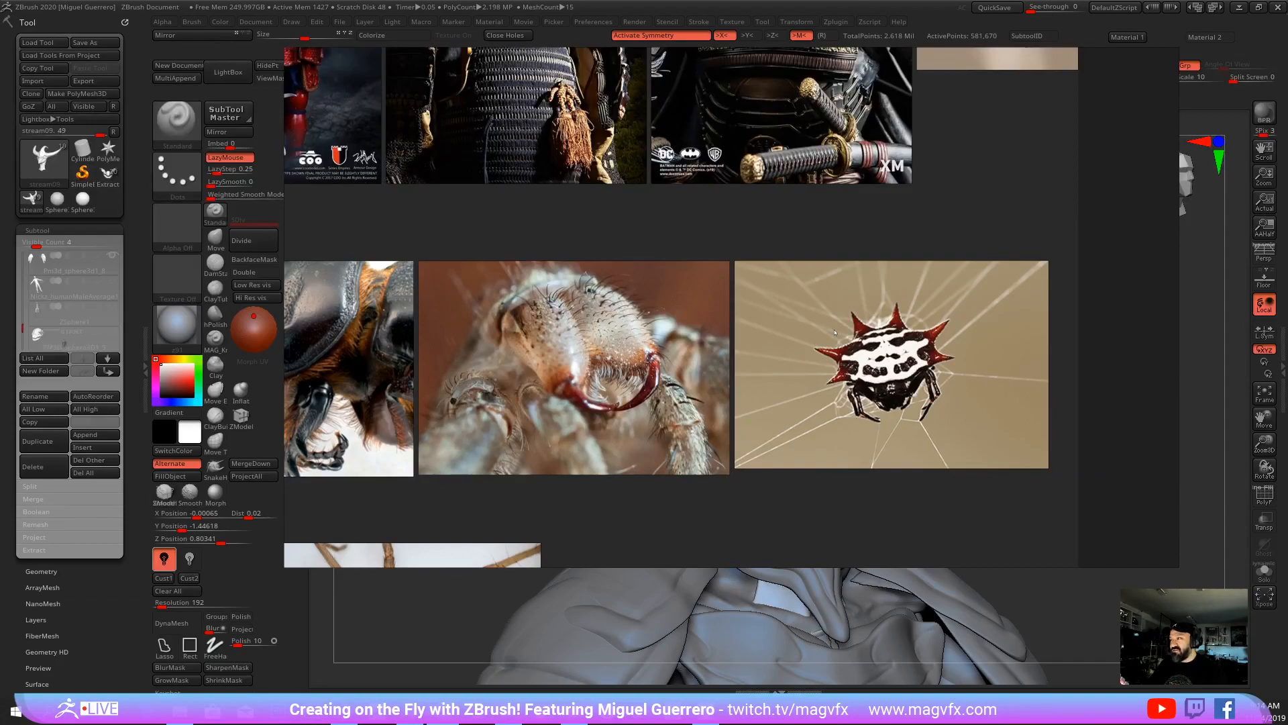
Step: Examine the row of samurai armour references with horned helmets above the insect photos
scroll(810, 252, "down", 2)
middle_click_drag(805, 236, 794, 429)
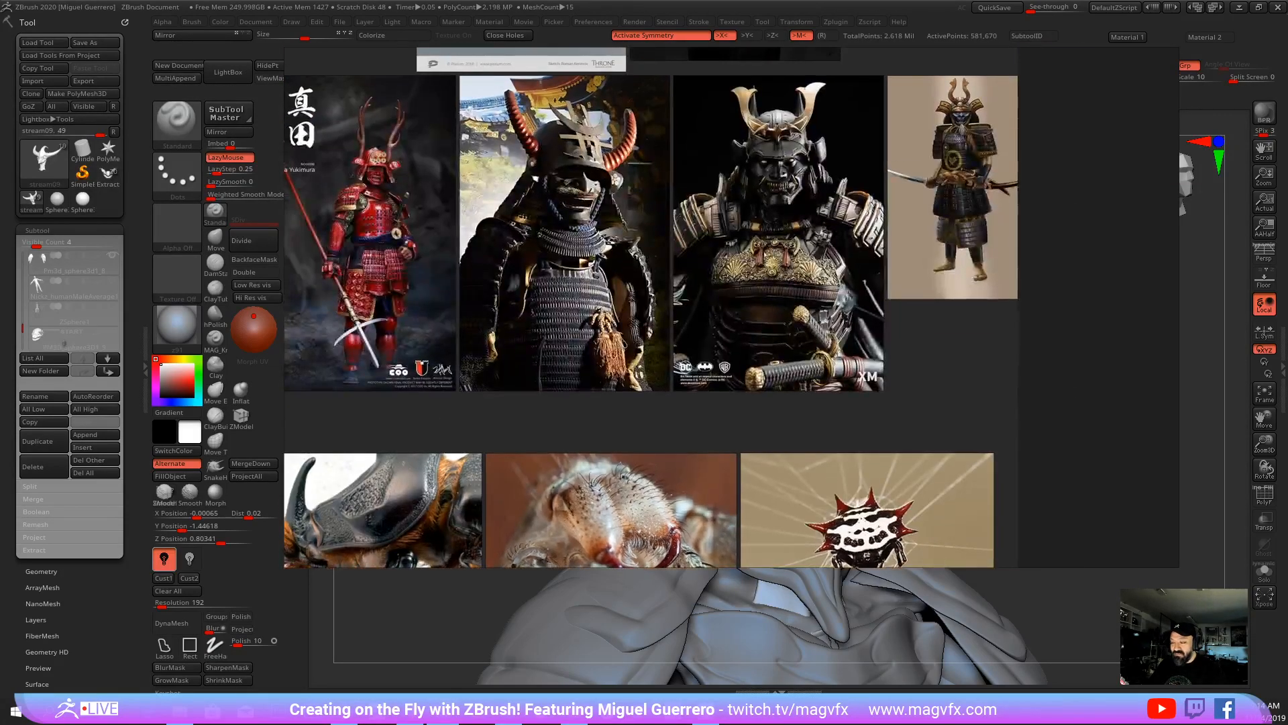
middle_click_drag(764, 254, 791, 315)
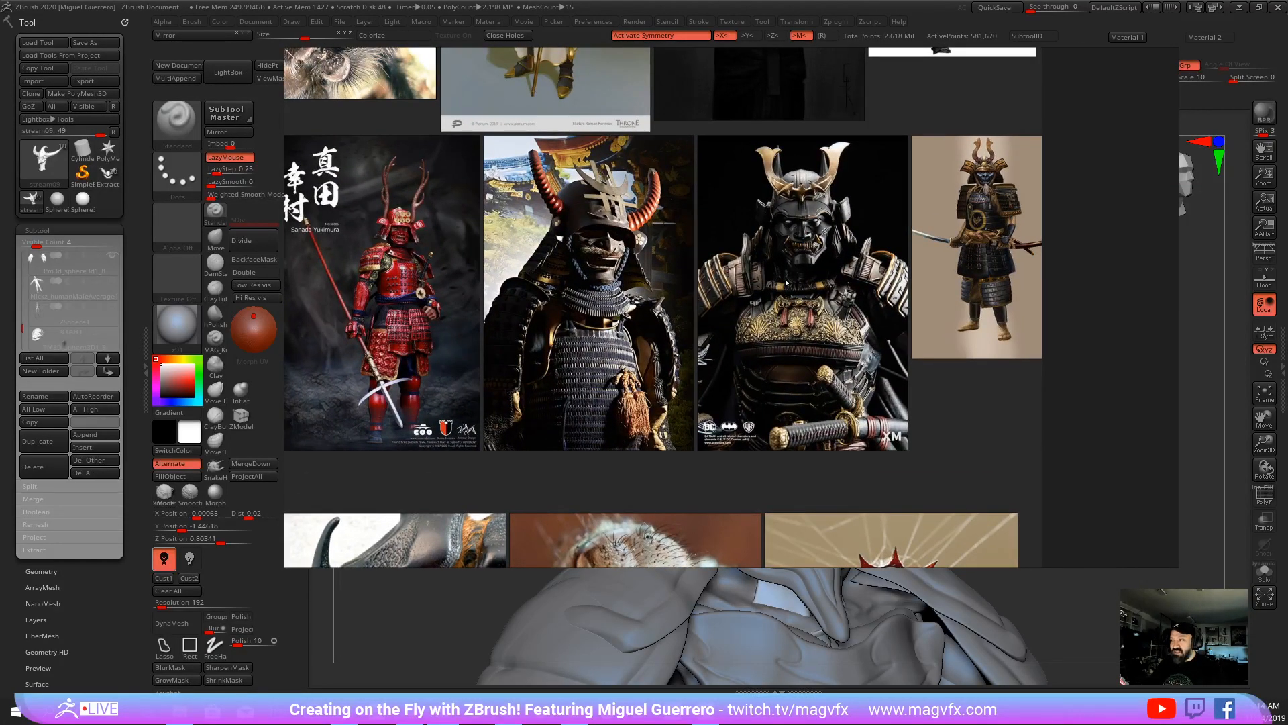
Step: Examine the samurai armour, the gold-masked robed figure and the hooded figure on the reference board
middle_click_drag(786, 284, 818, 329)
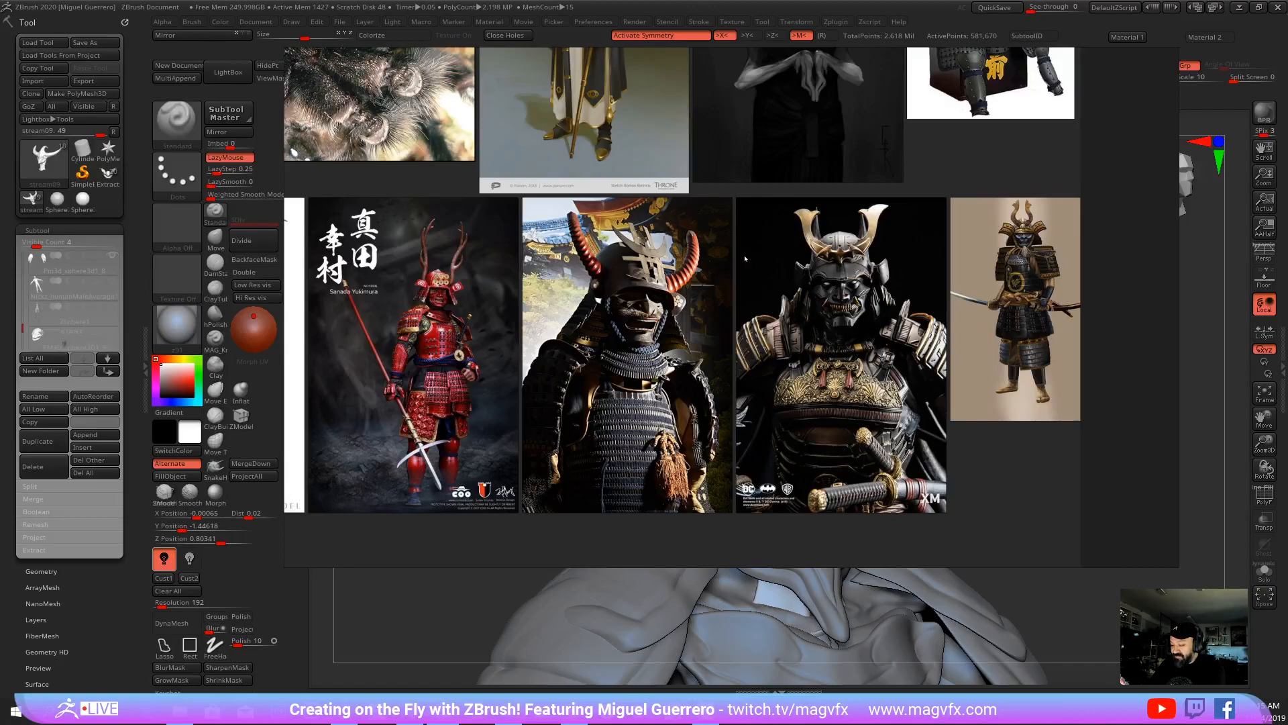
middle_click_drag(744, 259, 731, 436)
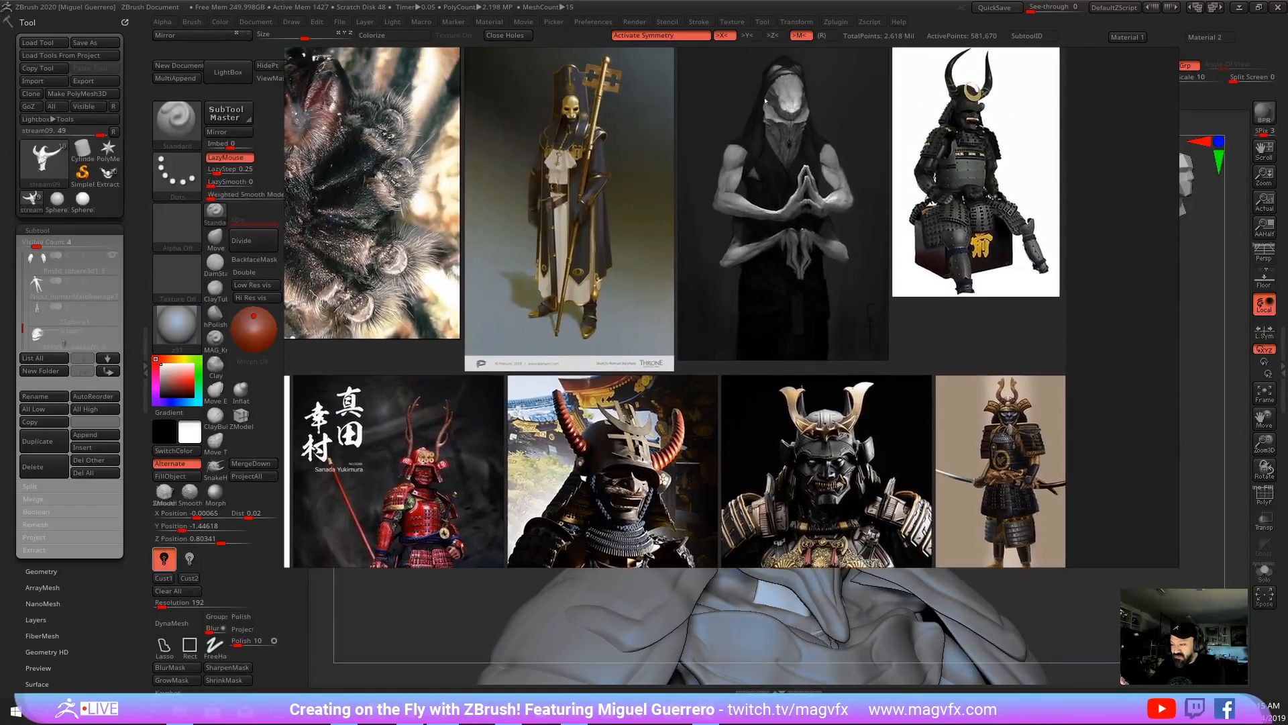
middle_click_drag(639, 161, 753, 255)
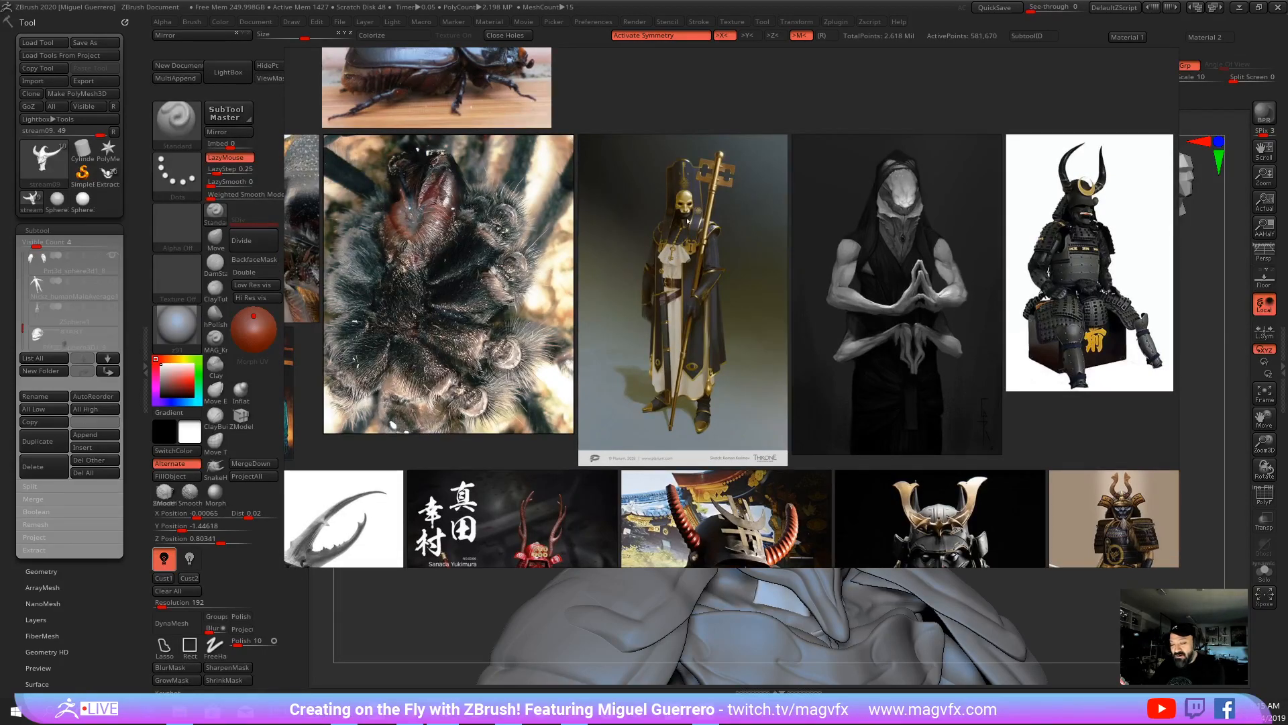
middle_click_drag(649, 154, 616, 272)
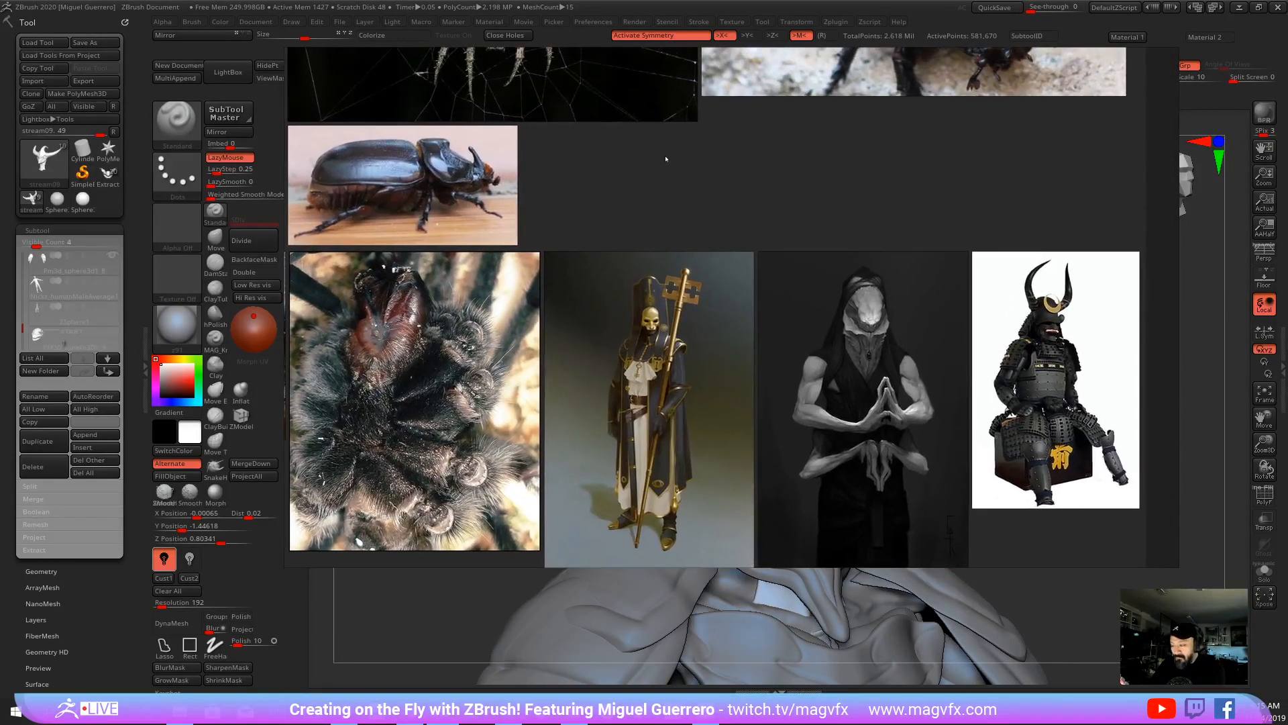
middle_click_drag(665, 155, 621, 288)
middle_click_drag(612, 231, 620, 280)
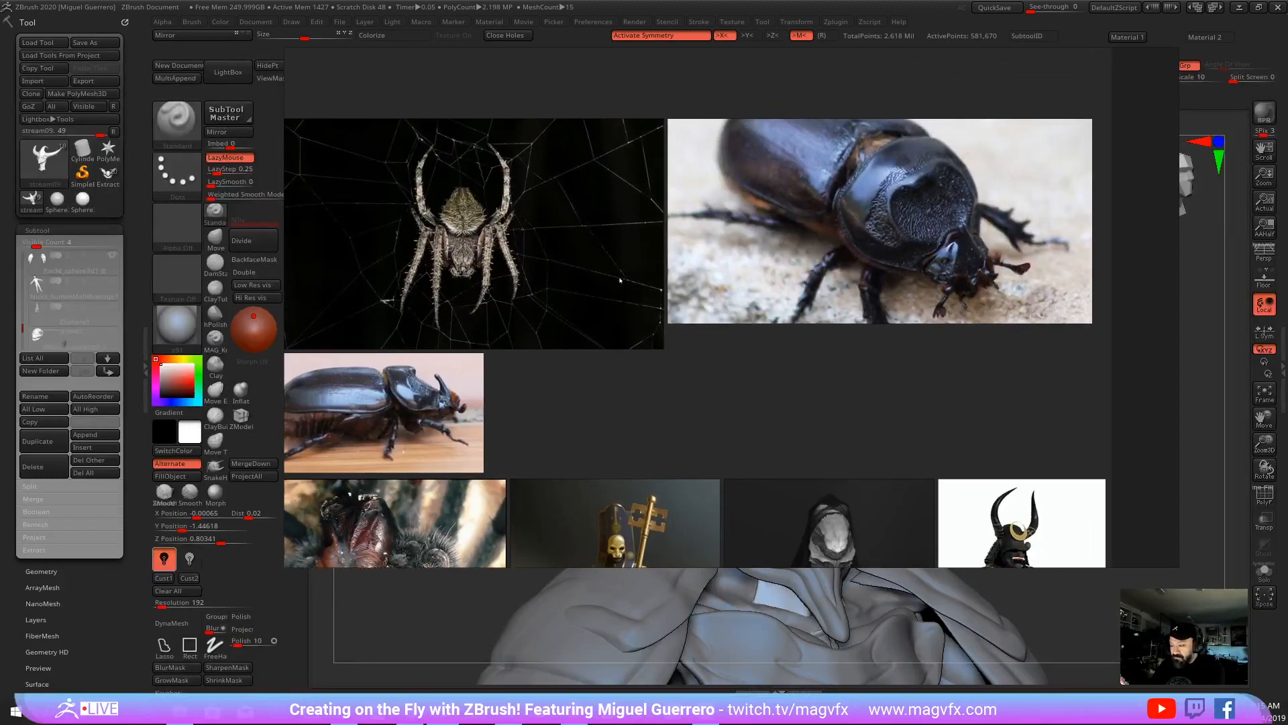
Step: Examine the green motorcycle rider, the flea and the jumping spider references
middle_click_drag(561, 248, 713, 328)
scroll(711, 325, "down", 3)
middle_click_drag(710, 199, 672, 399)
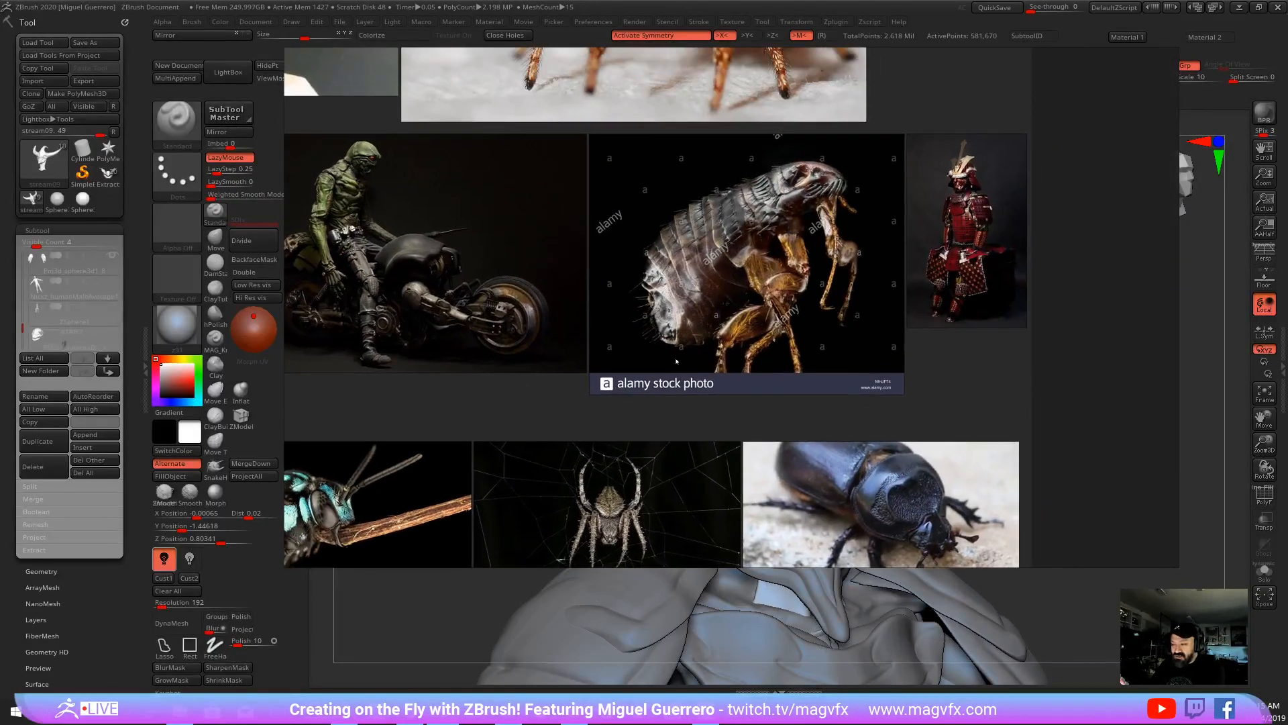
middle_click_drag(712, 318, 751, 315)
middle_click_drag(735, 257, 828, 264)
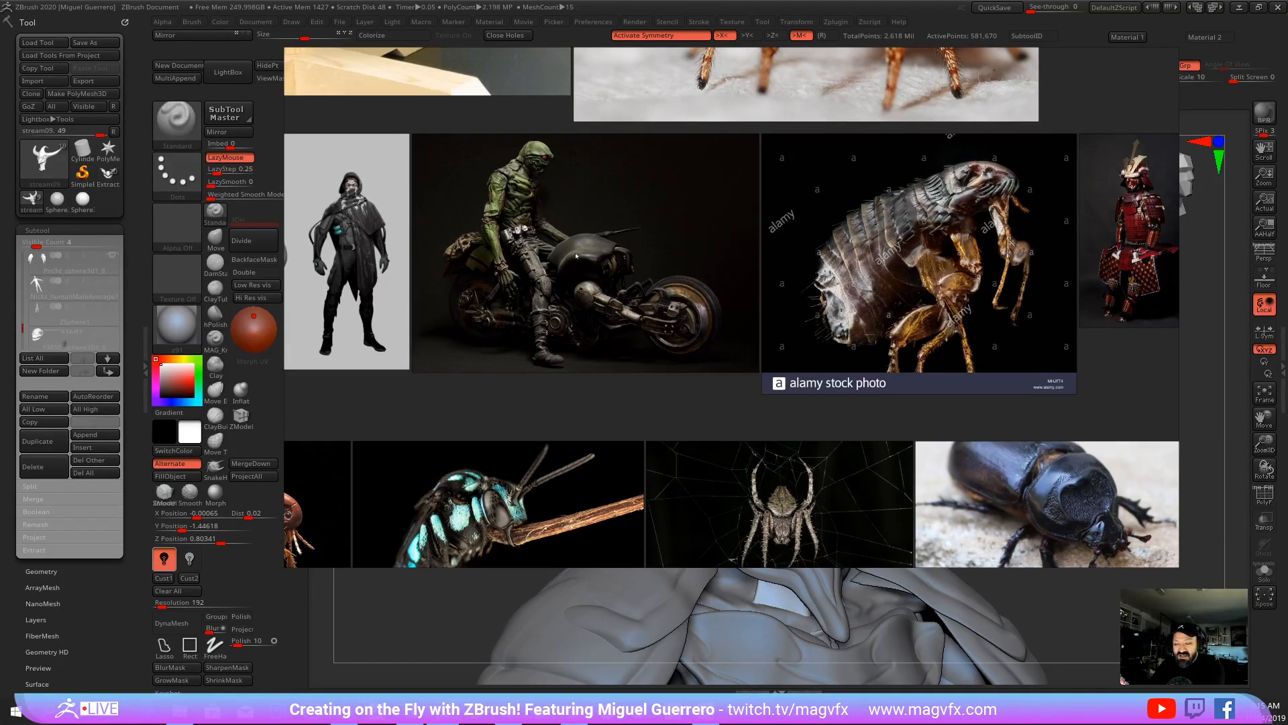
middle_click_drag(594, 196, 540, 381)
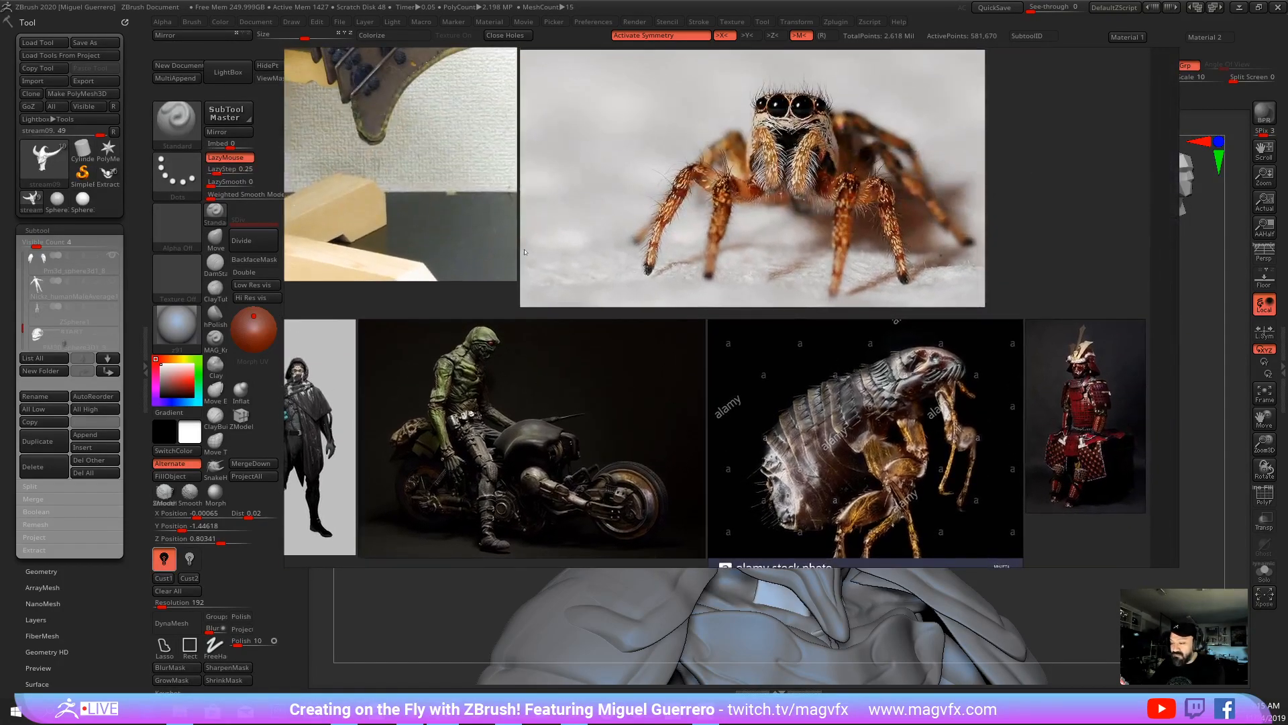
middle_click_drag(525, 249, 552, 333)
middle_click_drag(520, 257, 548, 392)
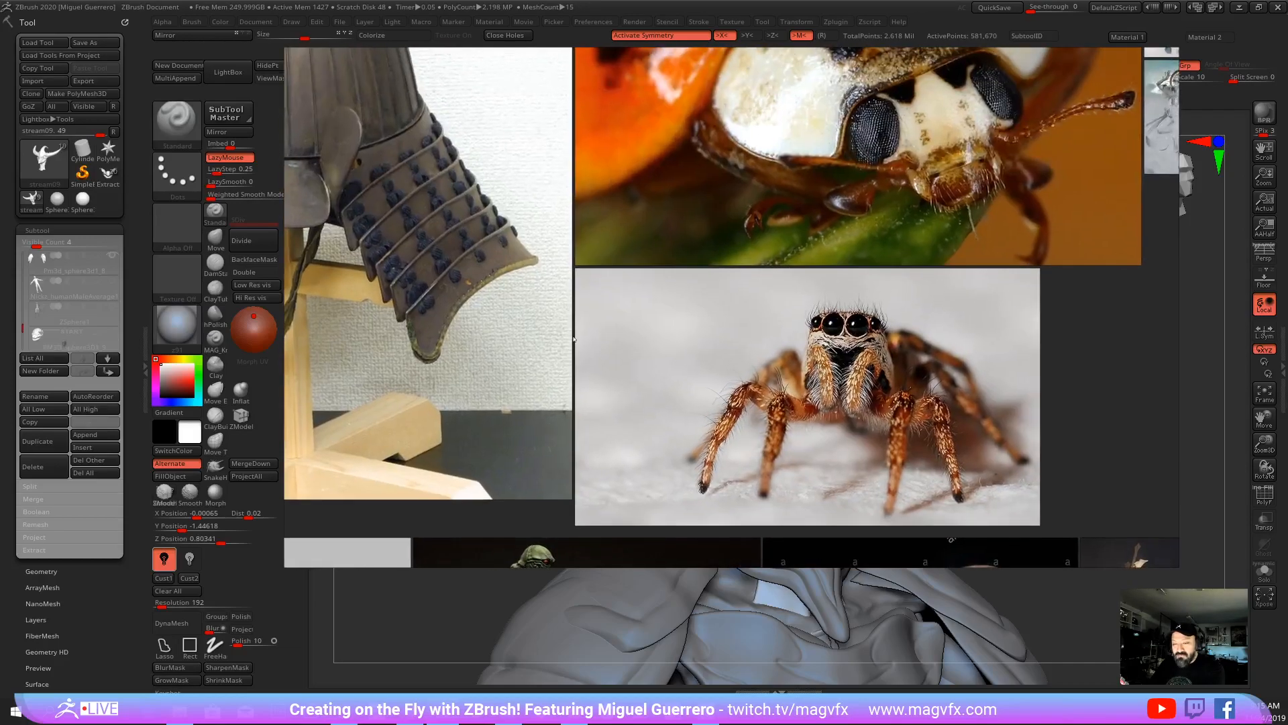
Step: Examine the ladybug head close-up and the blue creature and pale figure images beside it
scroll(575, 340, "down", 1)
middle_click_drag(612, 211, 288, 347)
scroll(546, 332, "down", 2)
scroll(547, 331, "up", 2)
scroll(698, 255, "up", 4)
scroll(733, 194, "down", 3)
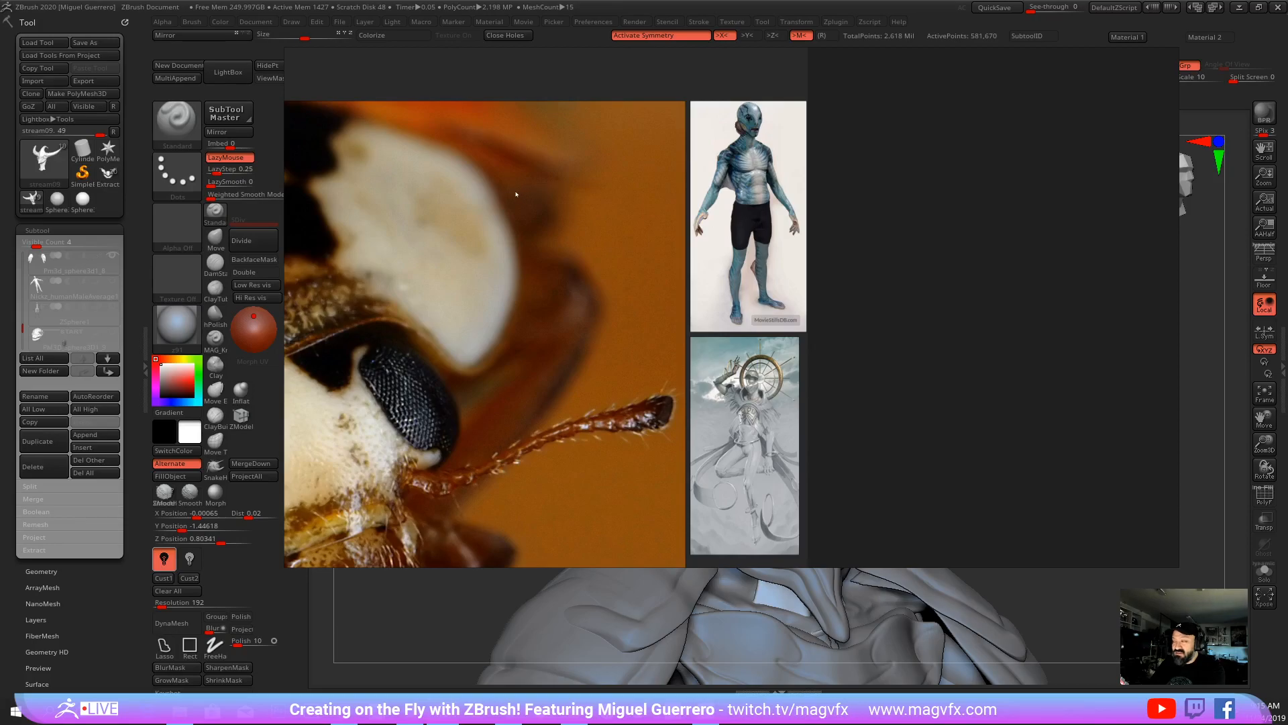
scroll(516, 194, "down", 6)
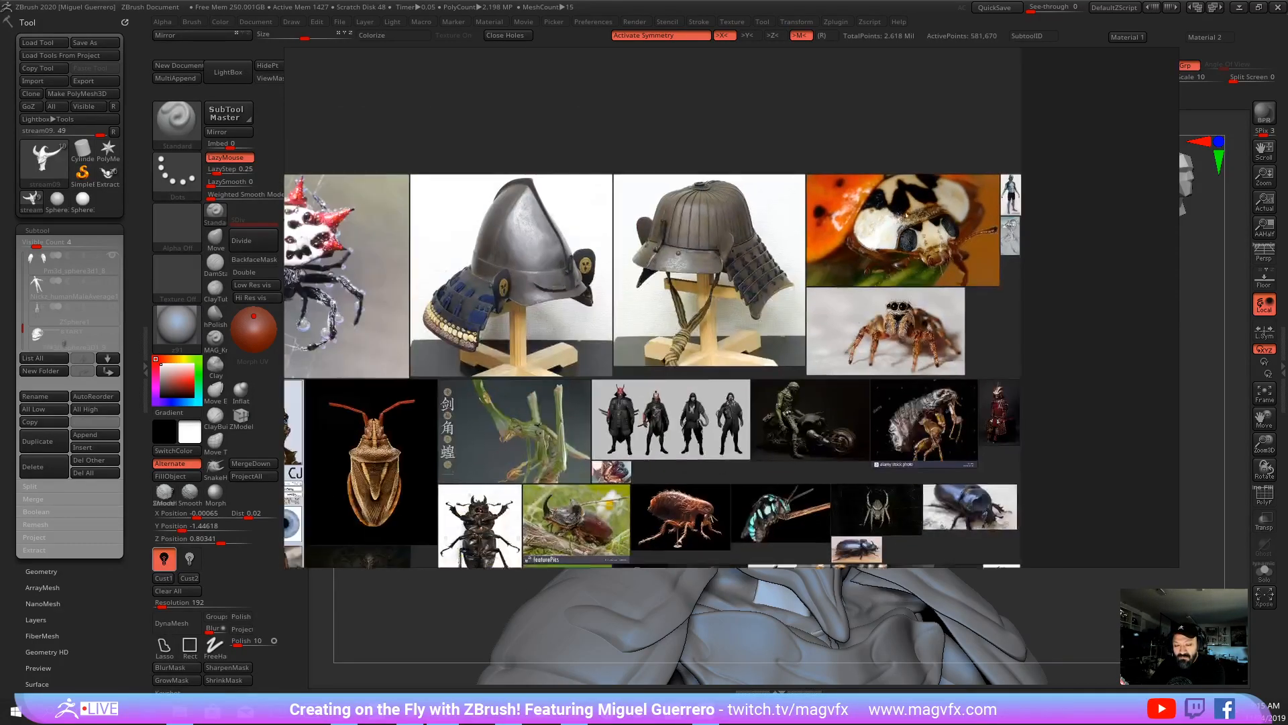
Step: Compare the red-spined white spider with the two samurai helmets on wooden stands
middle_click_drag(906, 215, 1075, 185)
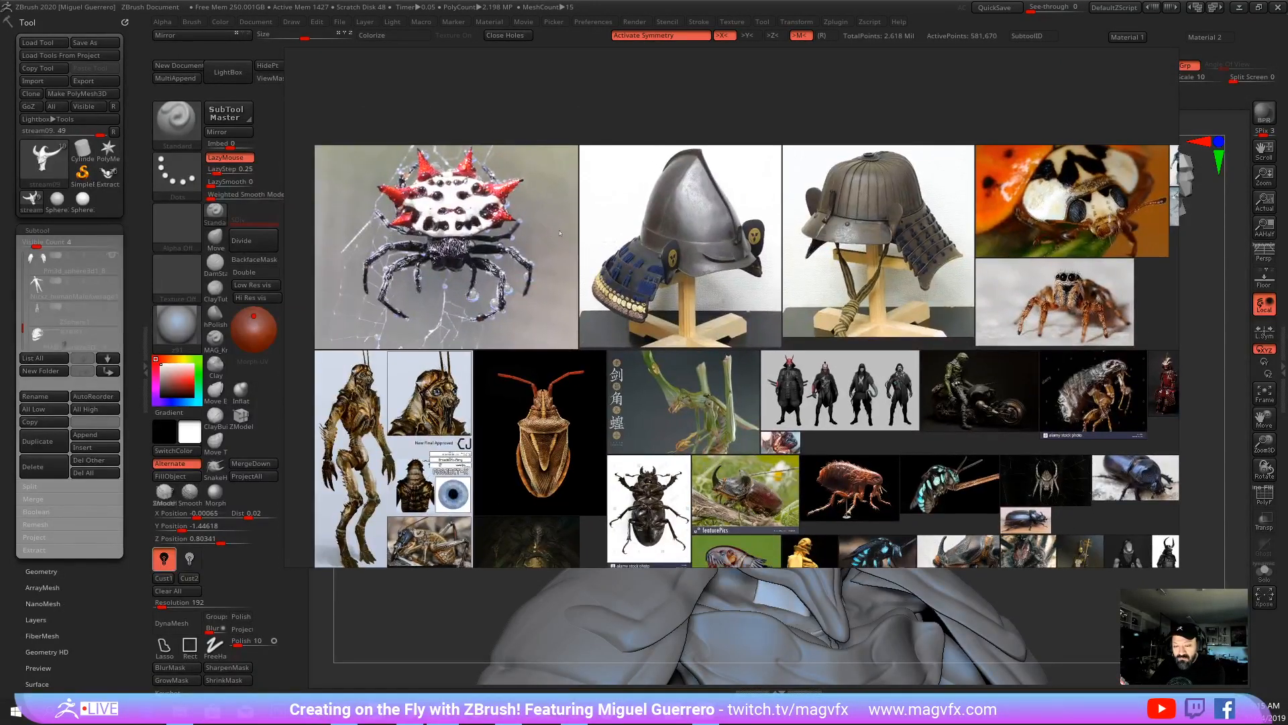
scroll(559, 233, "up", 3)
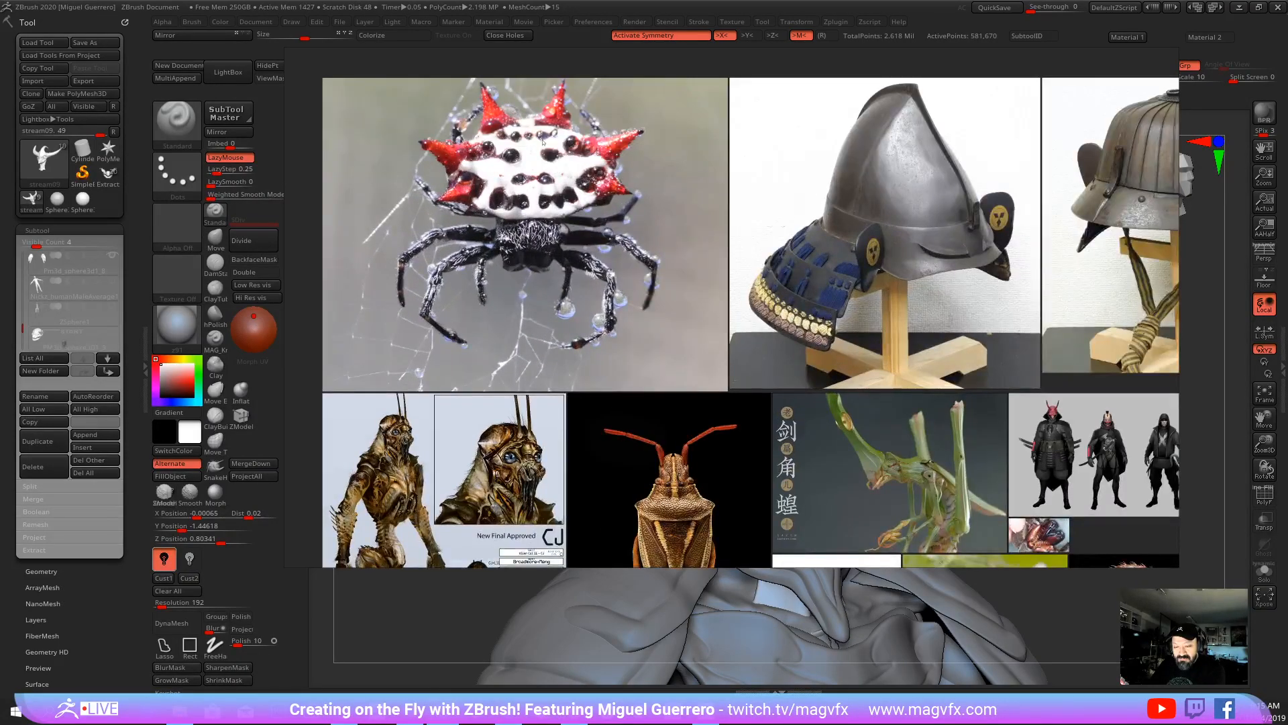
scroll(596, 299, "down", 3)
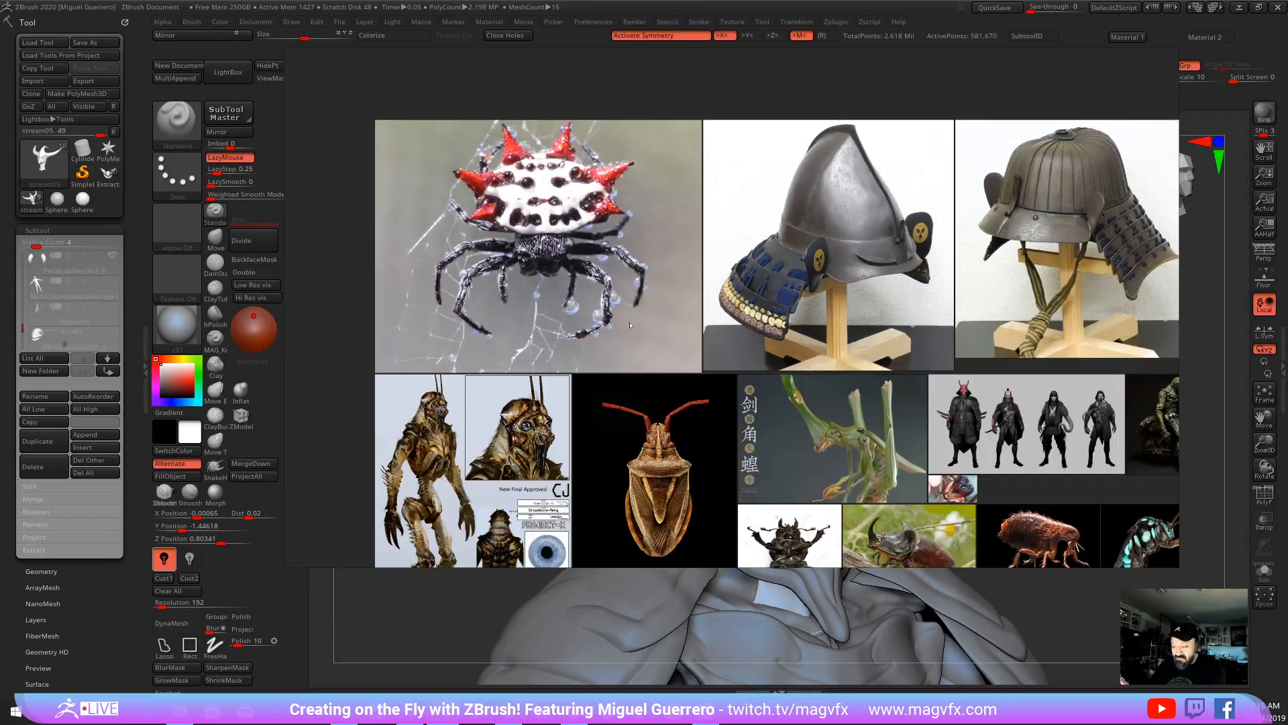
scroll(641, 258, "down", 2)
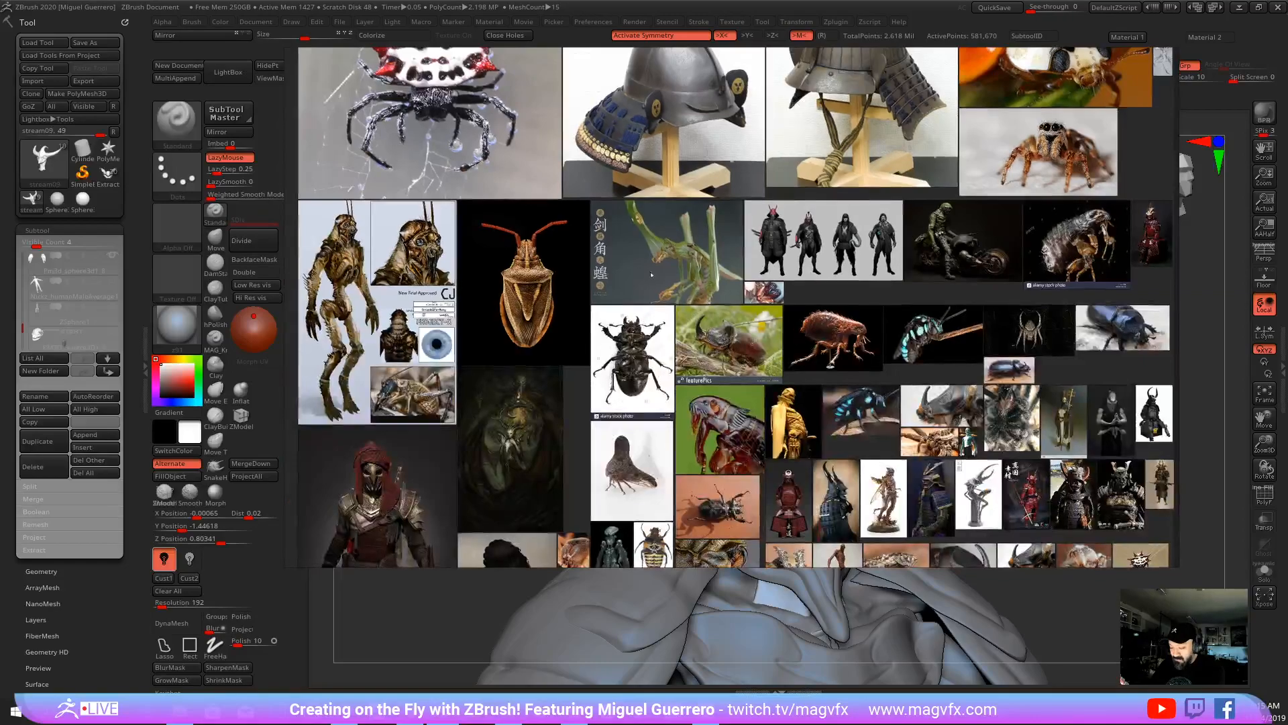
Step: Examine the cloaked samurai concept art, the glossy brown creature head and the stag beetle on bark
middle_click_drag(613, 413, 626, 280)
middle_click_drag(569, 438, 683, 144)
scroll(574, 279, "up", 6)
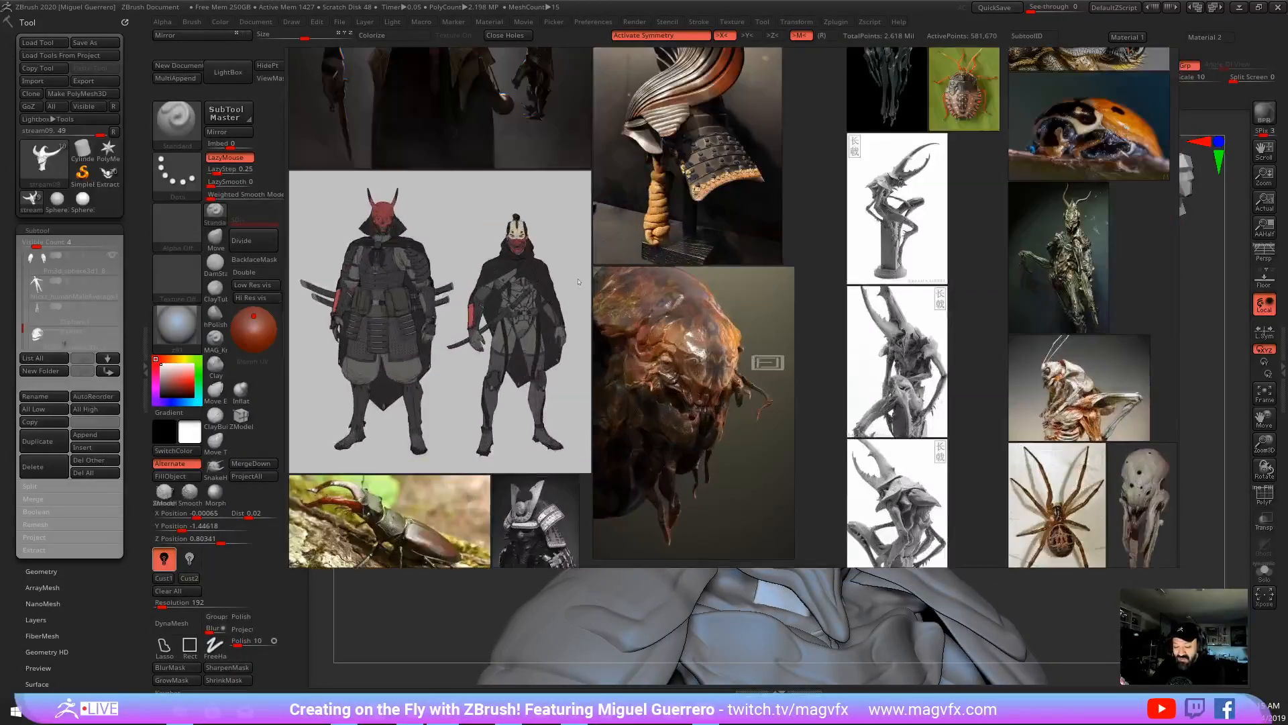
middle_click_drag(611, 346, 627, 231)
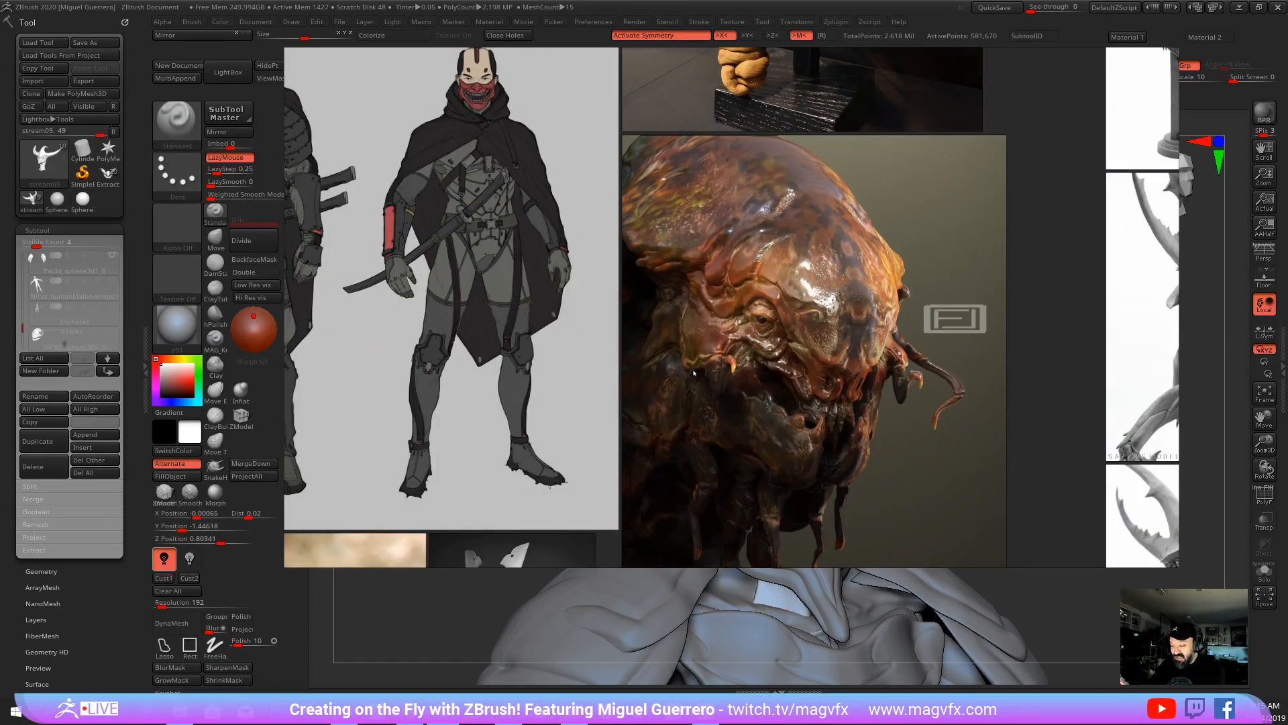
scroll(694, 372, "down", 4)
middle_click_drag(694, 372, 738, 127)
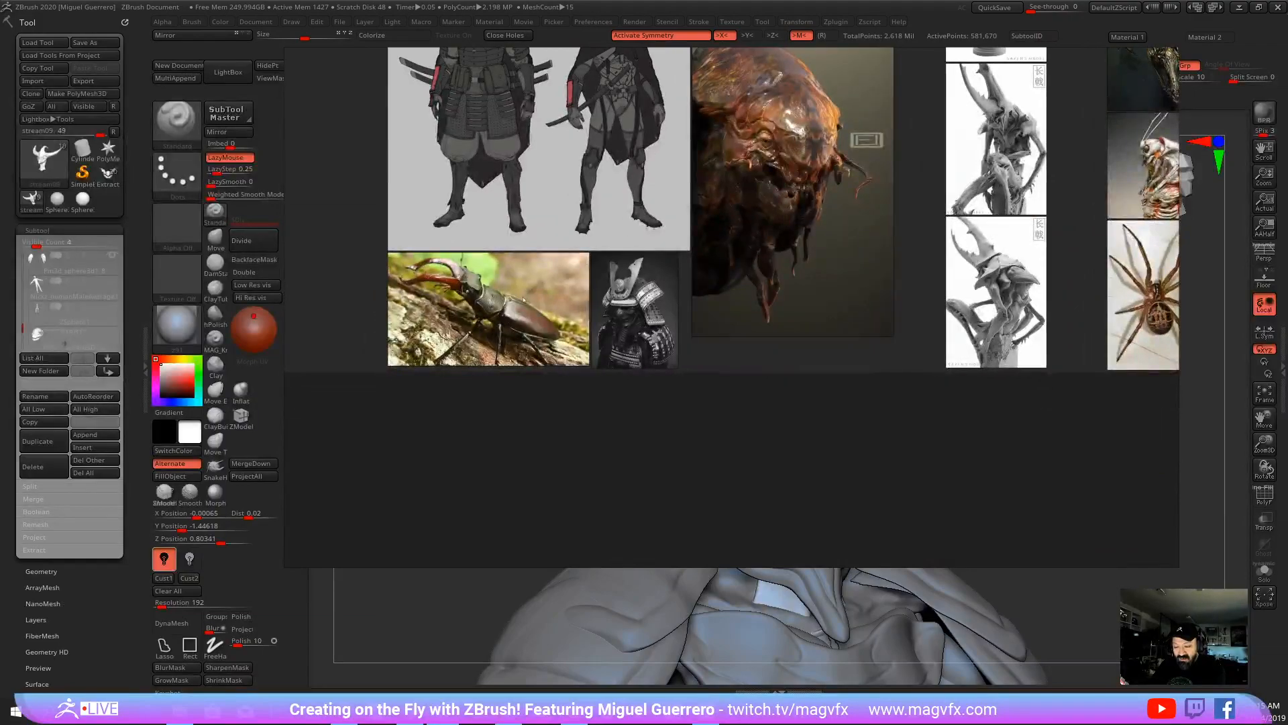
scroll(662, 333, "up", 3)
scroll(661, 333, "up", 3)
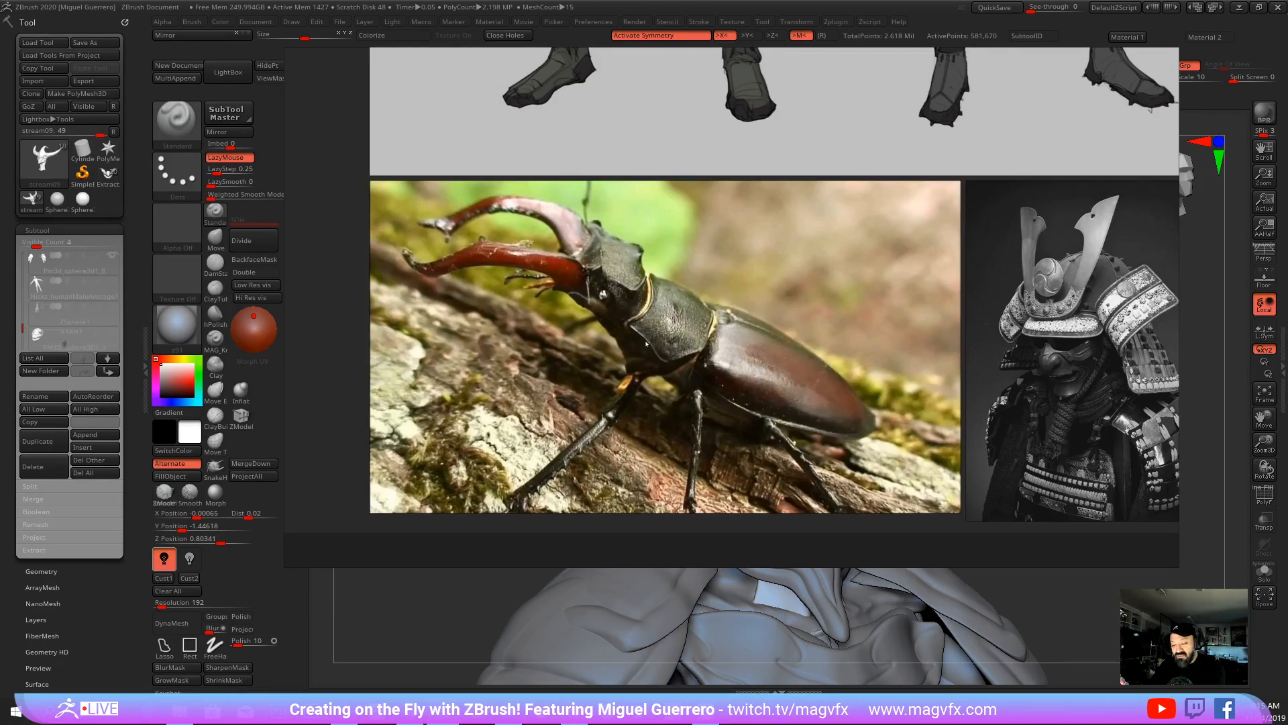
Step: Look across the board to the rows with the green thorn bug, orange ladybug and stag beetle underside
scroll(712, 324, "down", 4)
middle_click_drag(713, 325, 291, 376)
middle_click_drag(754, 335, 291, 348)
middle_click_drag(807, 340, 512, 354)
middle_click_drag(682, 215, 565, 420)
scroll(565, 421, "down", 2)
middle_click_drag(967, 106, 692, 224)
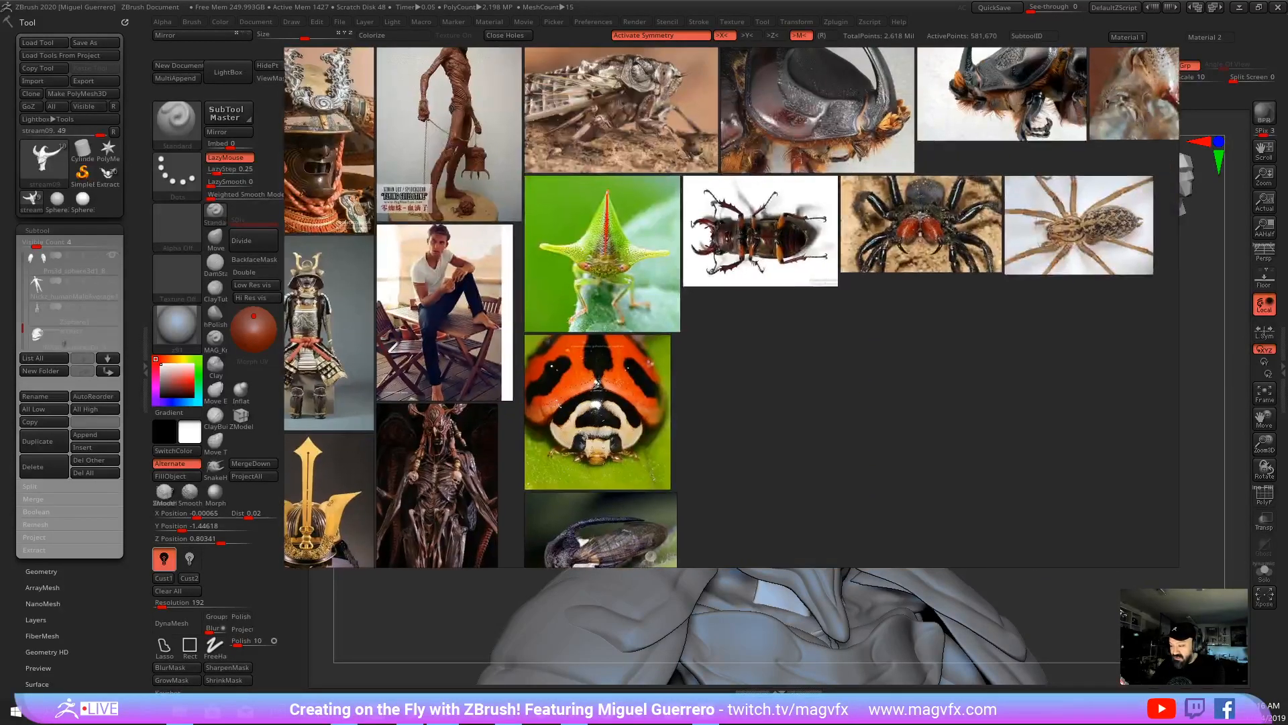
Step: Examine the stag beetle's underside and the cicada photo up close
scroll(692, 224, "up", 8)
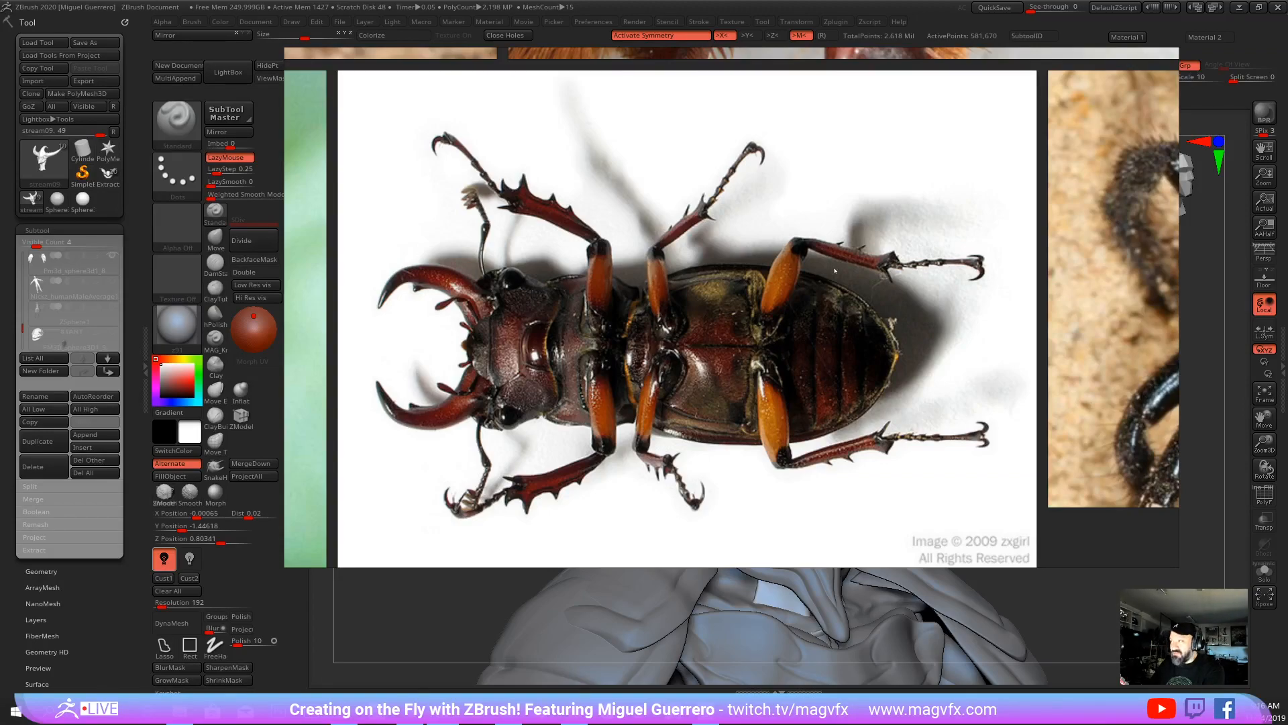
scroll(581, 328, "down", 3)
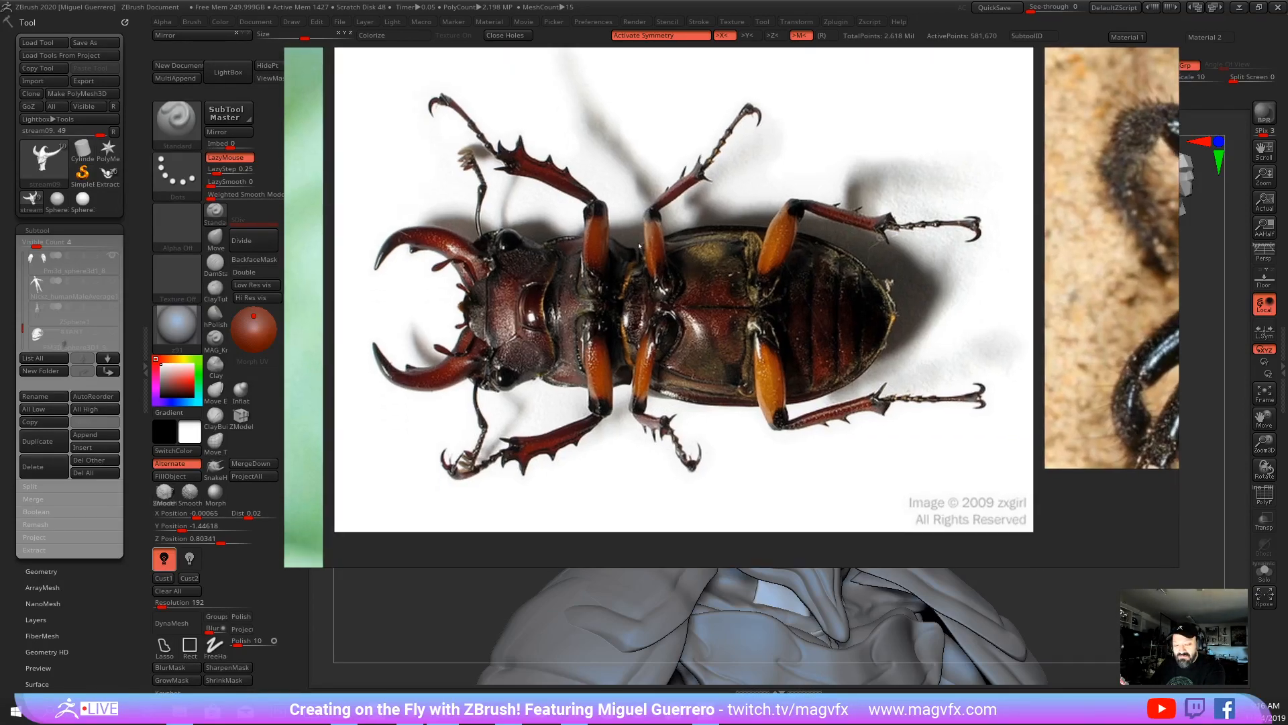
scroll(581, 328, "down", 4)
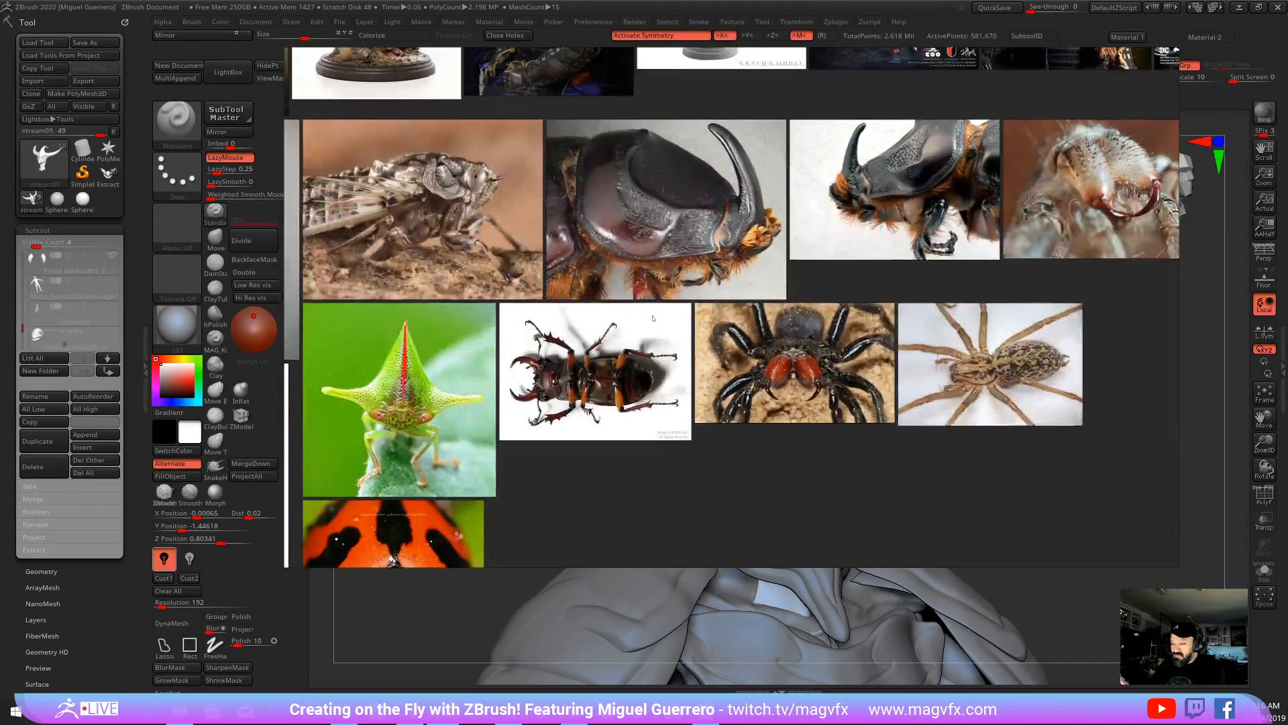
scroll(602, 285, "up", 5)
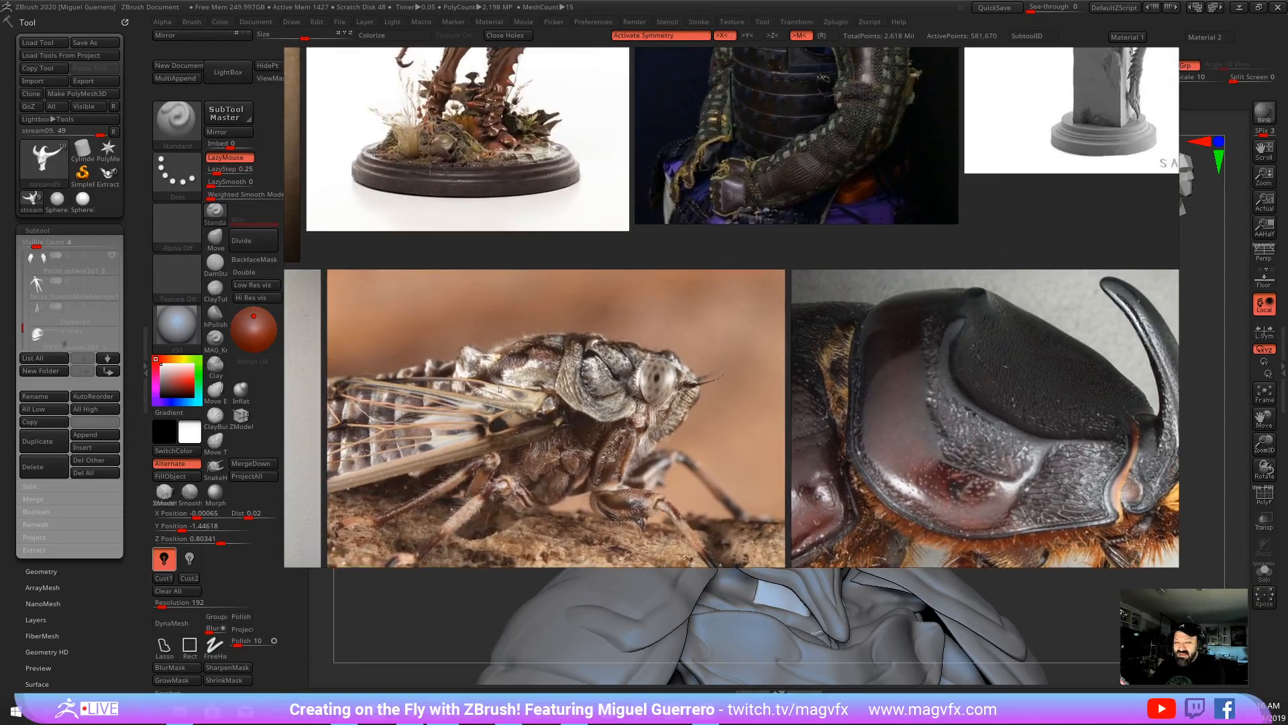
scroll(571, 305, "down", 3)
scroll(571, 306, "down", 5)
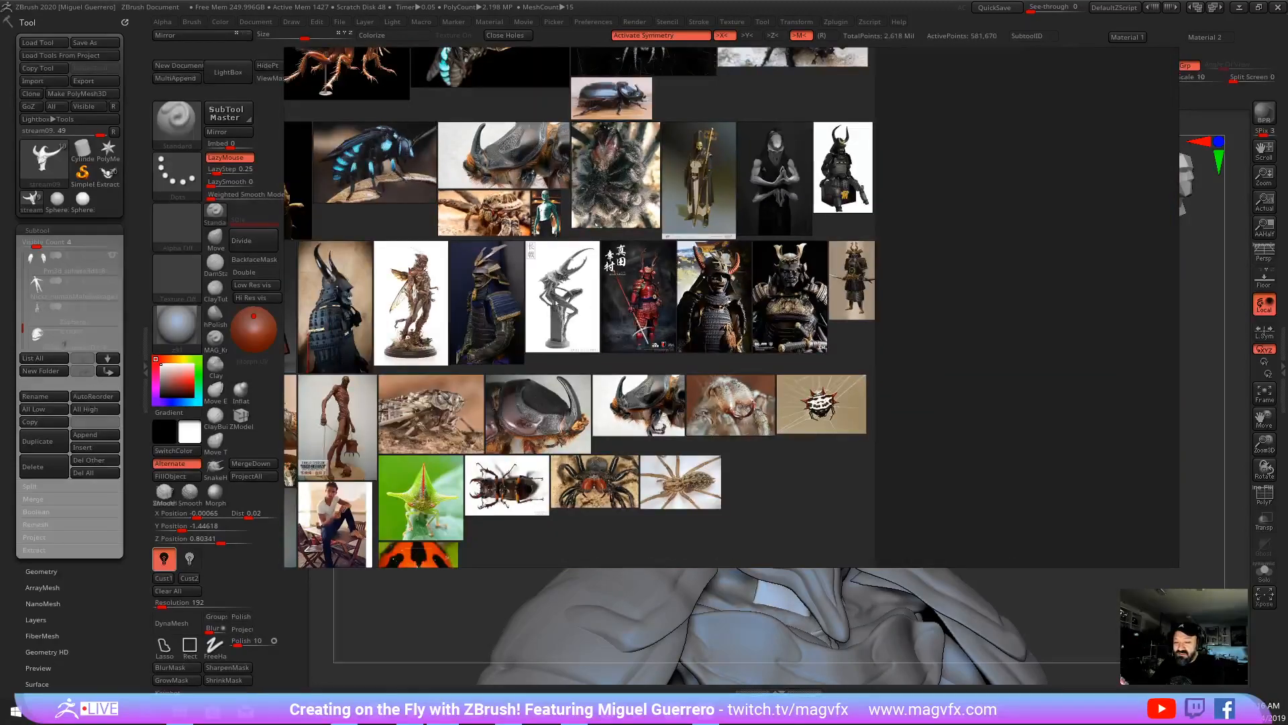
Step: Move the reference board off the canvas, bringing it back once to study the rhinoceros beetle photo in the grass
middle_click_drag(555, 303, 650, 306)
right_click_drag(650, 306, 692, 1)
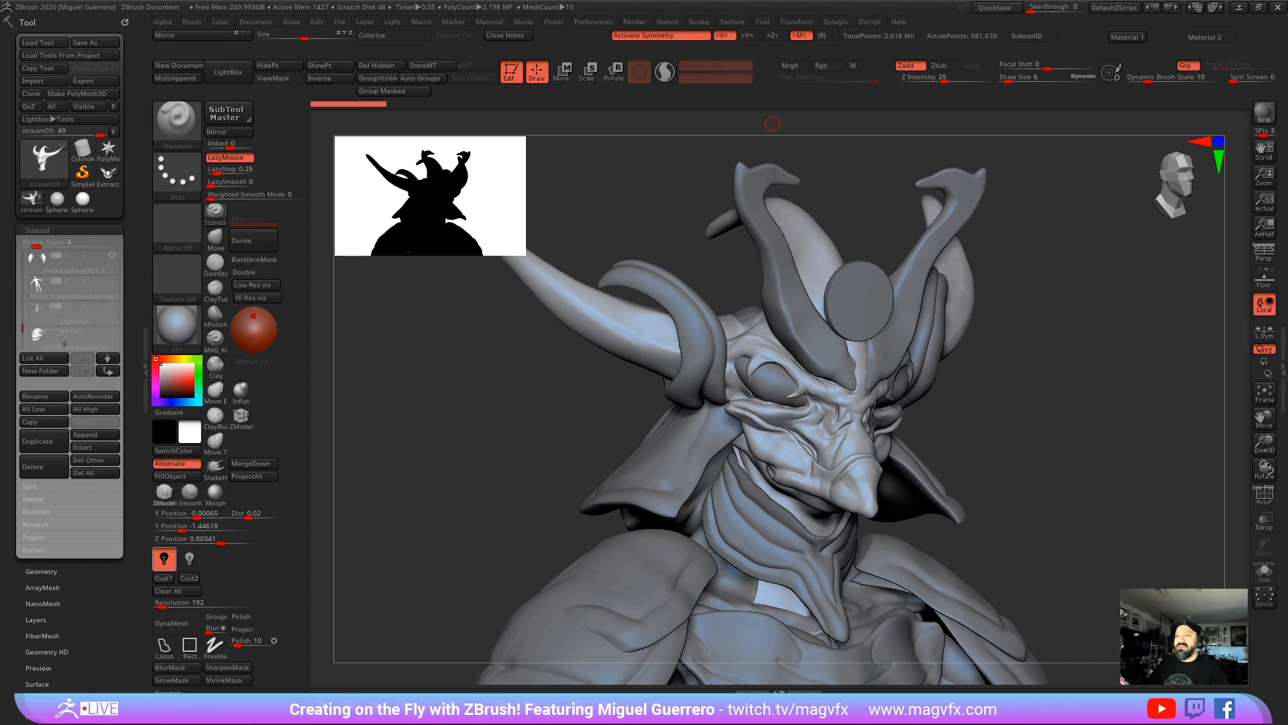
right_click_drag(725, 0, 492, 373)
scroll(492, 373, "up", 4)
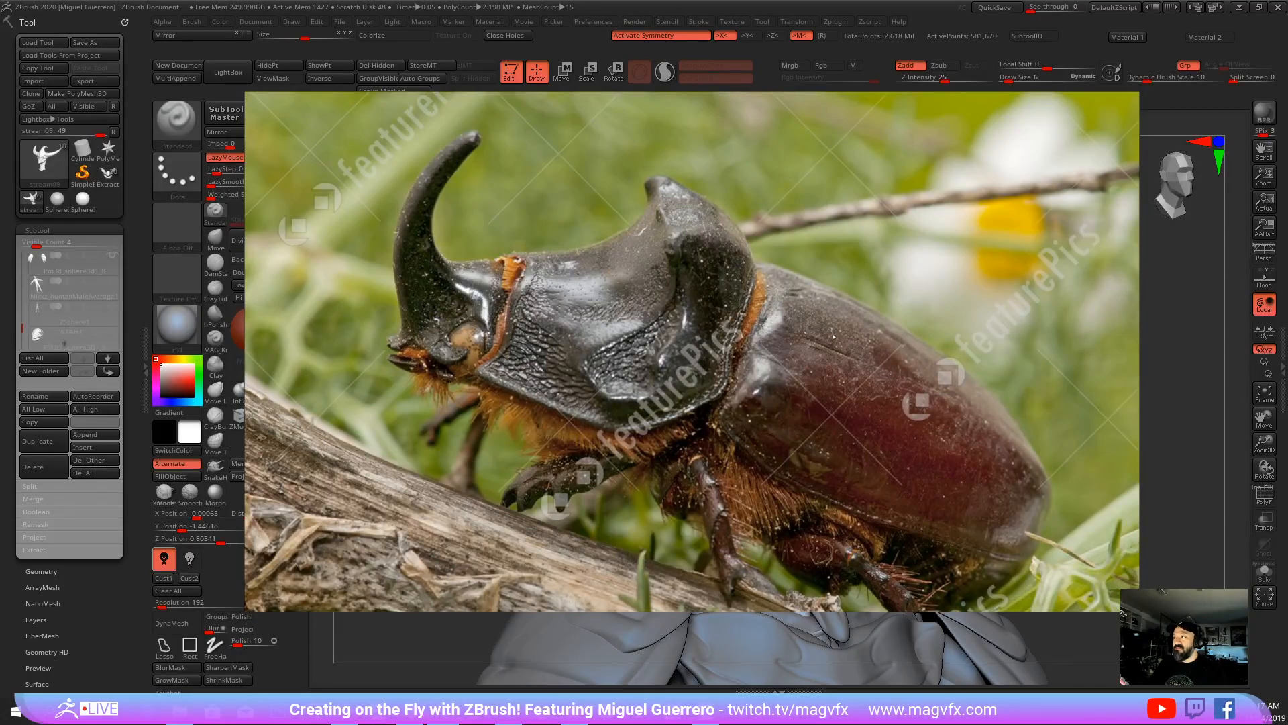
mouse_move(834, 332)
left_mouse_down()
mouse_move(822, 229)
mouse_move(828, 332)
left_mouse_up()
right_click_drag(828, 332, 846, 0)
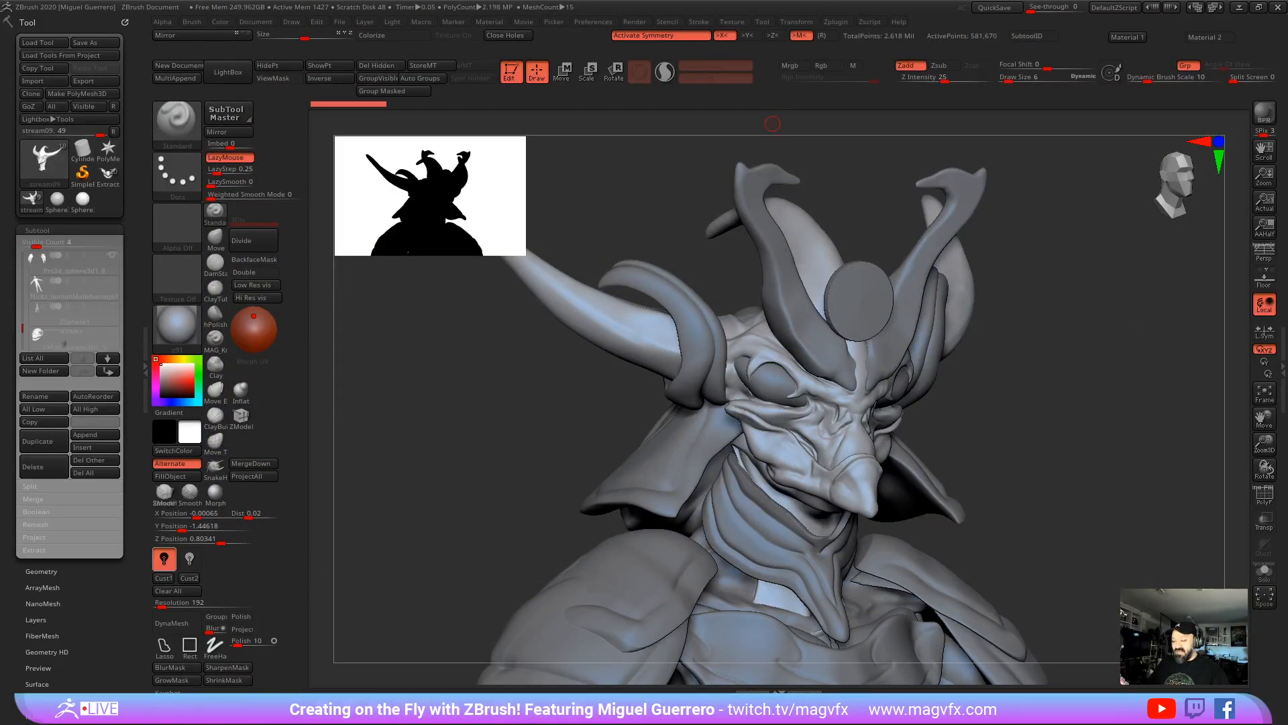
Step: Inspect the horned creature's head from both sides and choose the hPolish brush
mouse_move(488, 454)
left_mouse_down()
mouse_move(494, 437)
mouse_move(514, 472)
left_mouse_up()
key("ctrl")
right_click_drag(514, 472, 520, 484, "ctrl")
left_click_drag(520, 485, 516, 524, "alt")
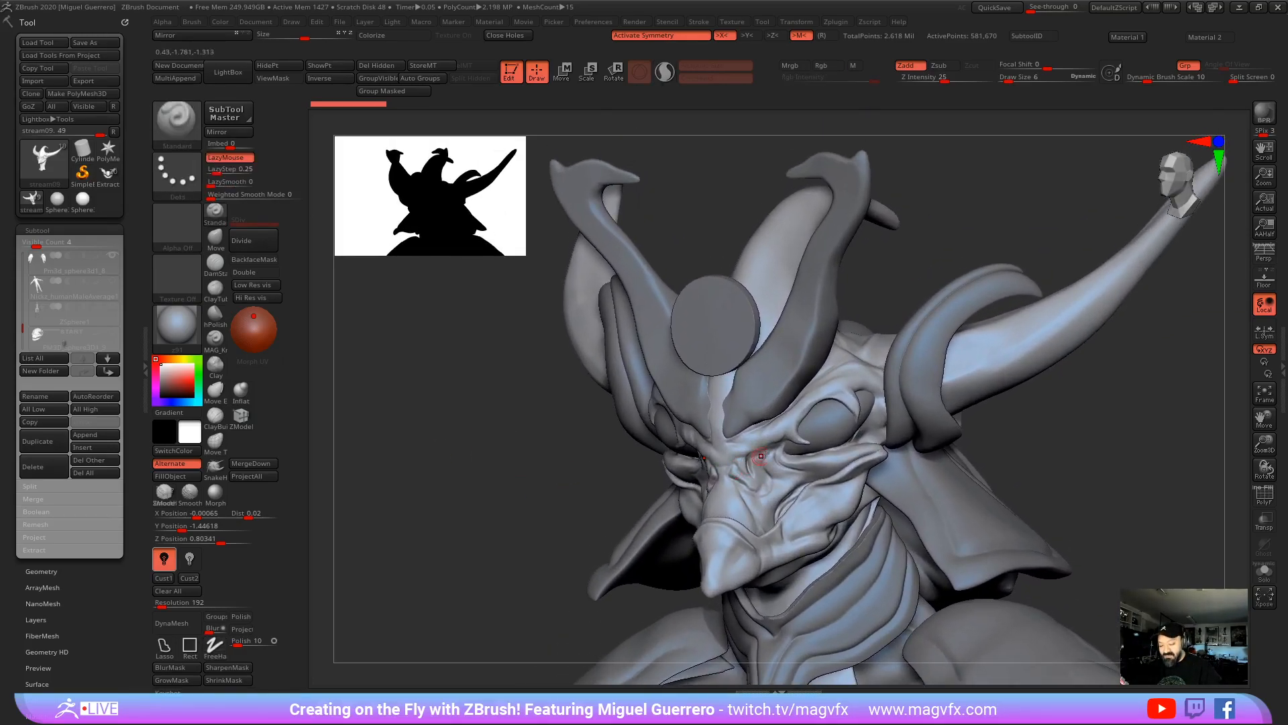
left_click_drag(518, 475, 769, 450)
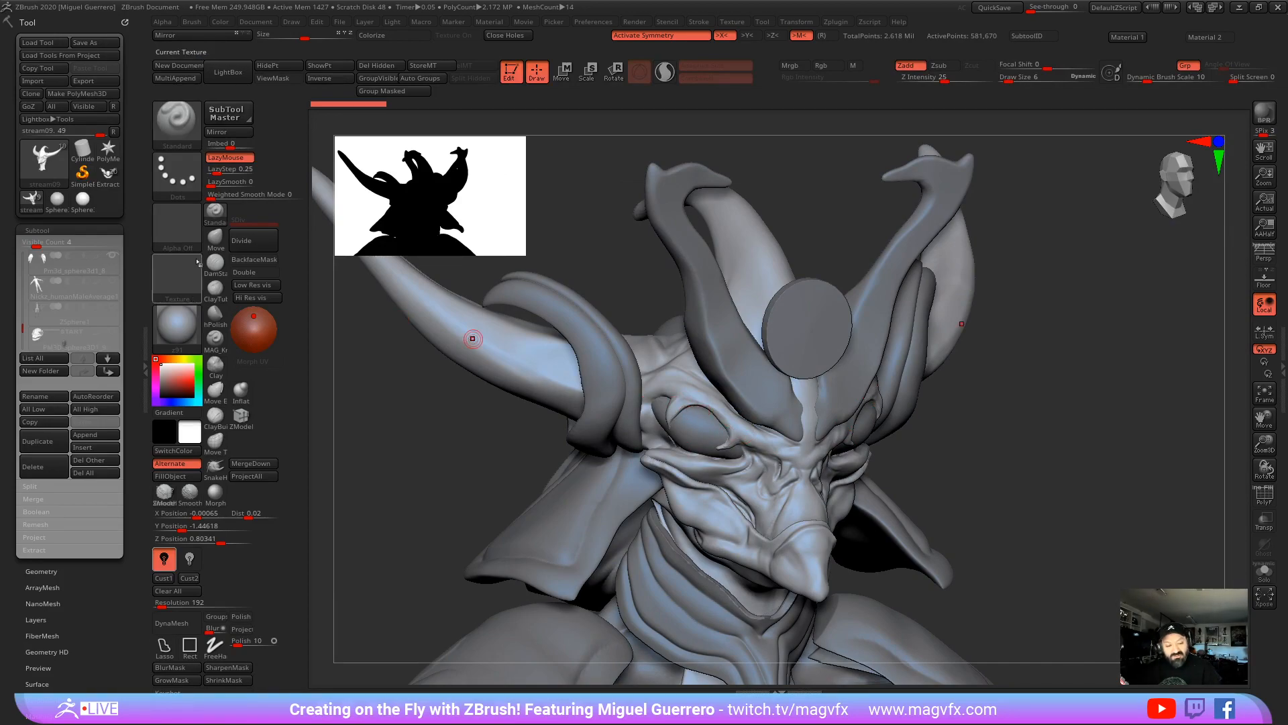
left_click(222, 310)
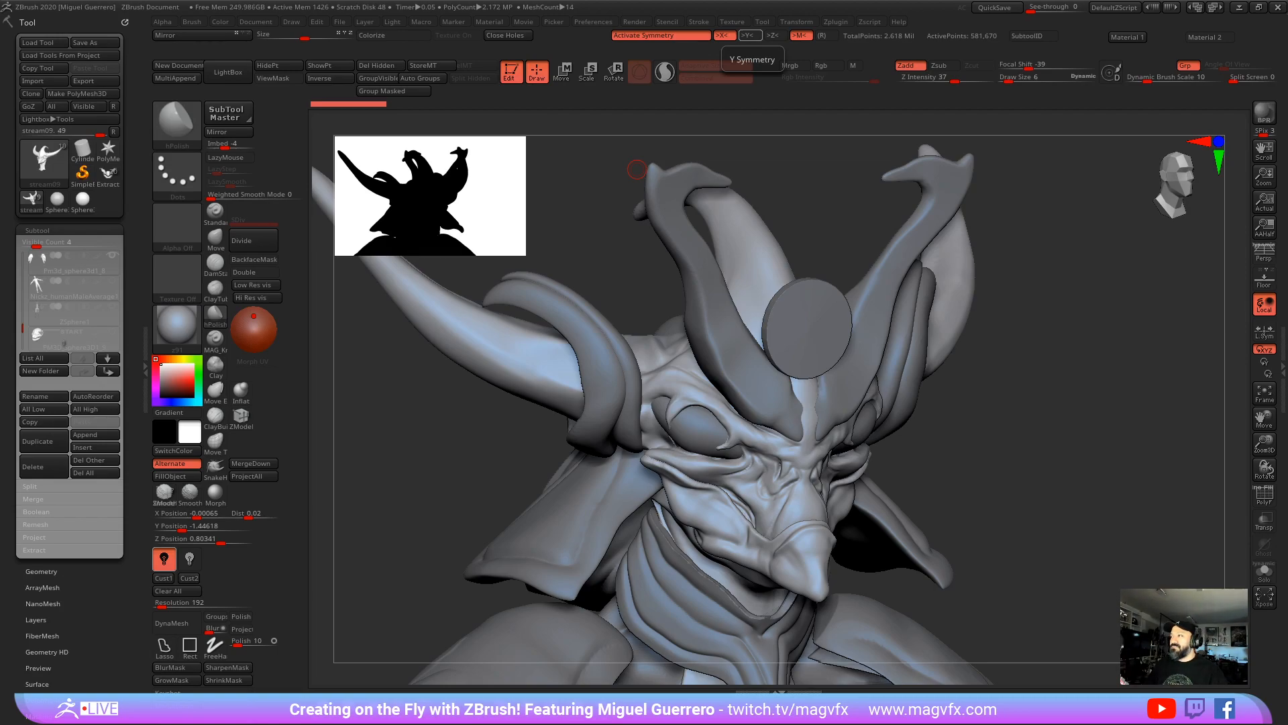
Step: Turn on polypaint display for all subtools from the stream09 subtool and view the coloured head from the front
mouse_move(443, 443)
left_mouse_down()
mouse_move(402, 441)
mouse_move(461, 443)
mouse_move(473, 416)
mouse_move(446, 427)
left_mouse_up()
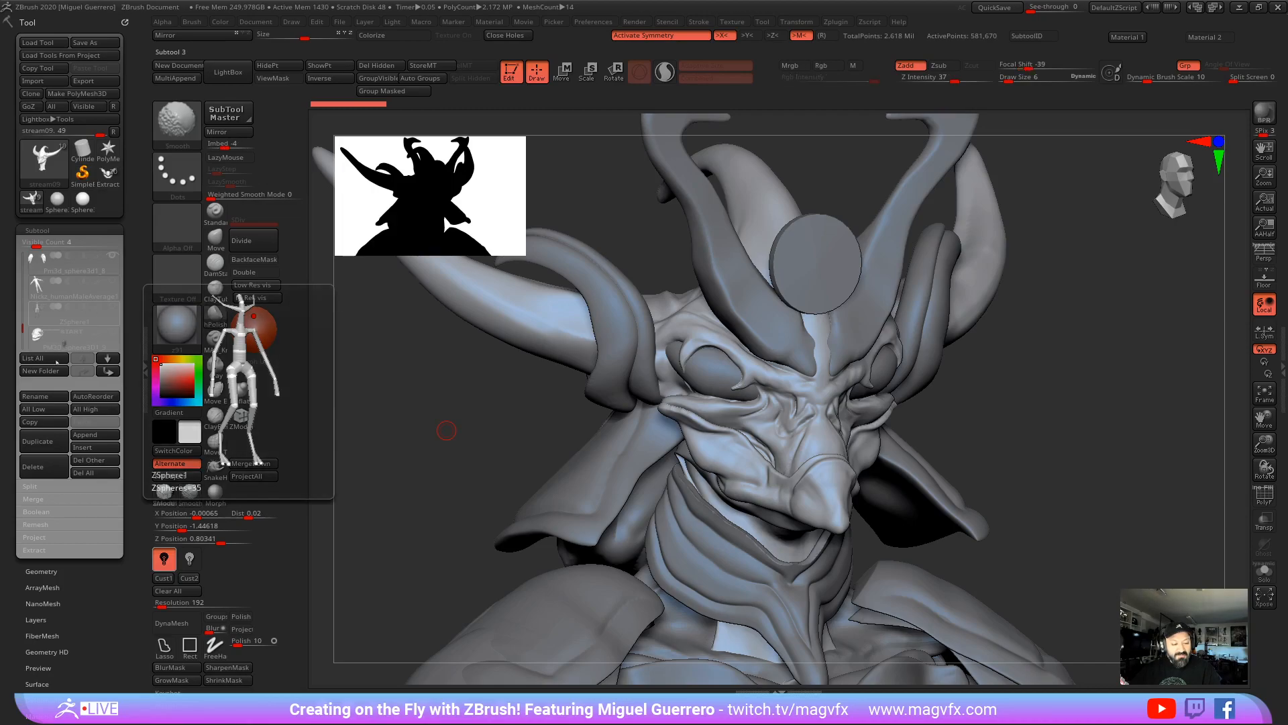
left_click_drag(21, 329, 21, 252)
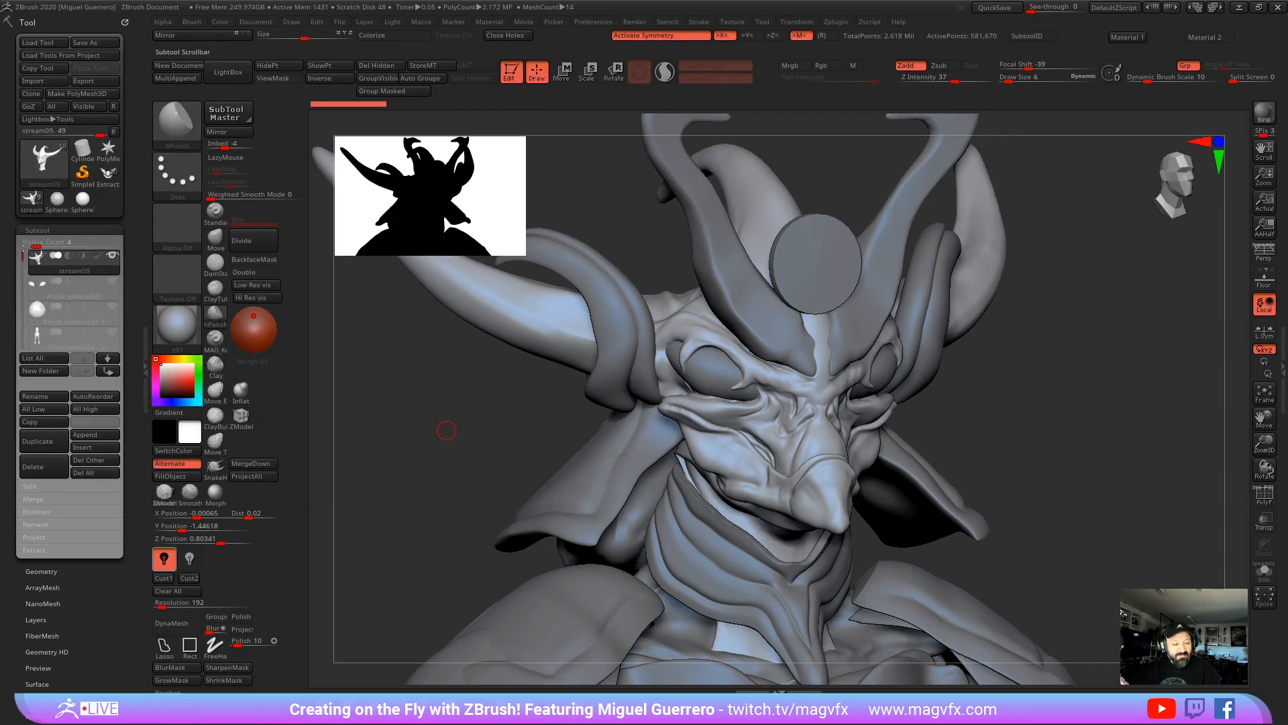
left_click(98, 257, "shift")
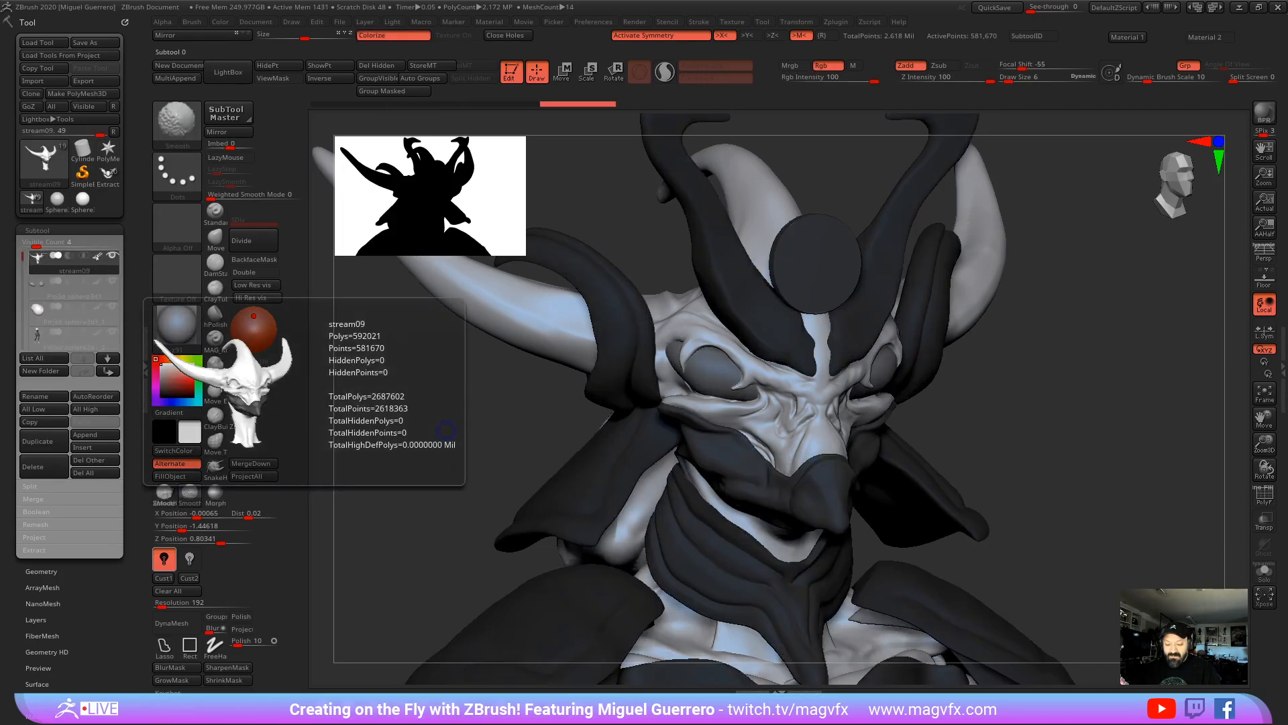
mouse_move(376, 419)
left_mouse_down()
mouse_move(390, 444)
mouse_move(477, 471)
left_mouse_up()
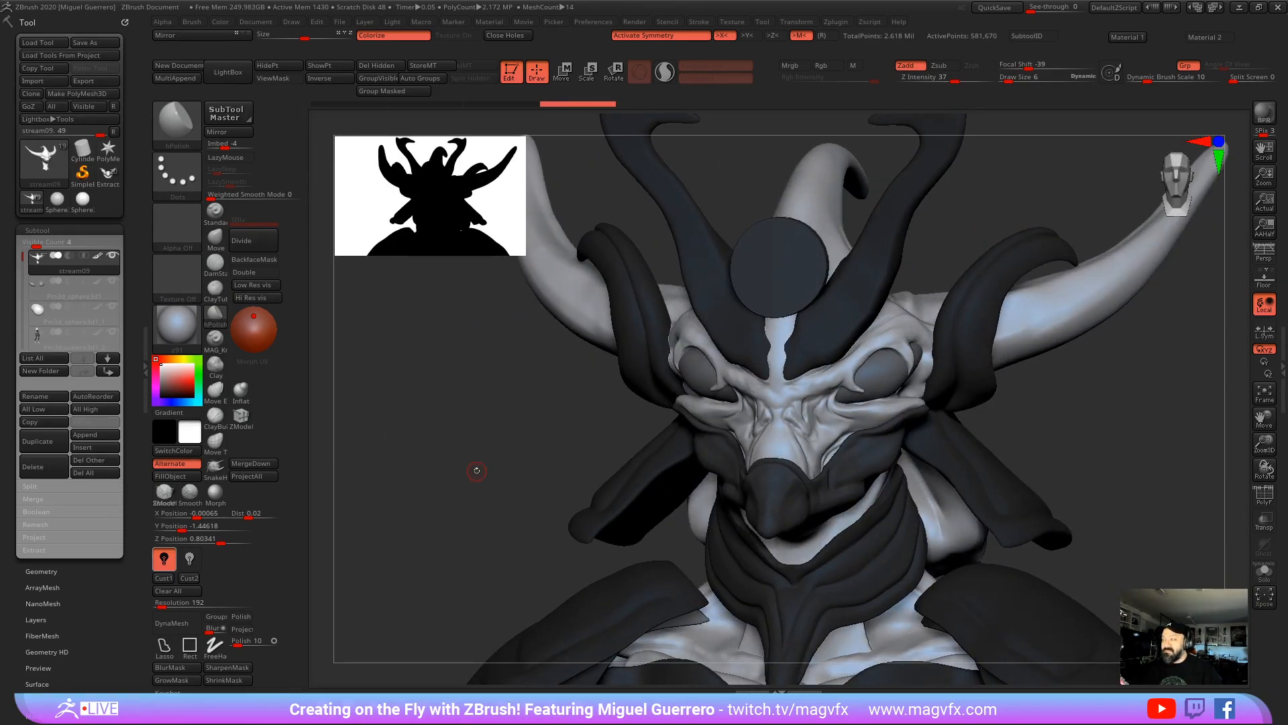
Step: Compare the horned creature's upper body with polypaint off and on for all subtools
mouse_move(447, 490)
left_mouse_down()
mouse_move(494, 463)
mouse_move(433, 428)
mouse_move(388, 423)
mouse_move(510, 452)
left_mouse_up()
right_click_drag(509, 452, 390, 357, "ctrl")
right_click_drag(546, 434, 529, 366, "alt")
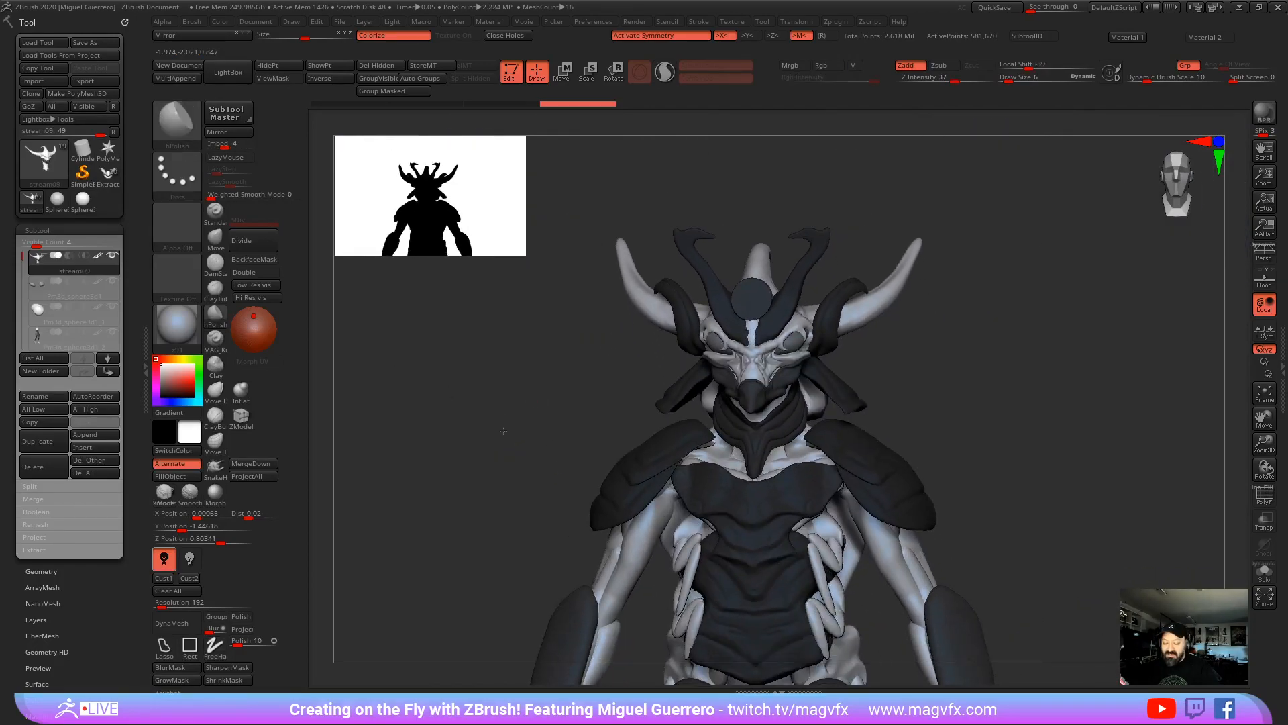
mouse_move(503, 434)
left_mouse_down()
mouse_move(488, 431)
mouse_move(502, 430)
left_mouse_up()
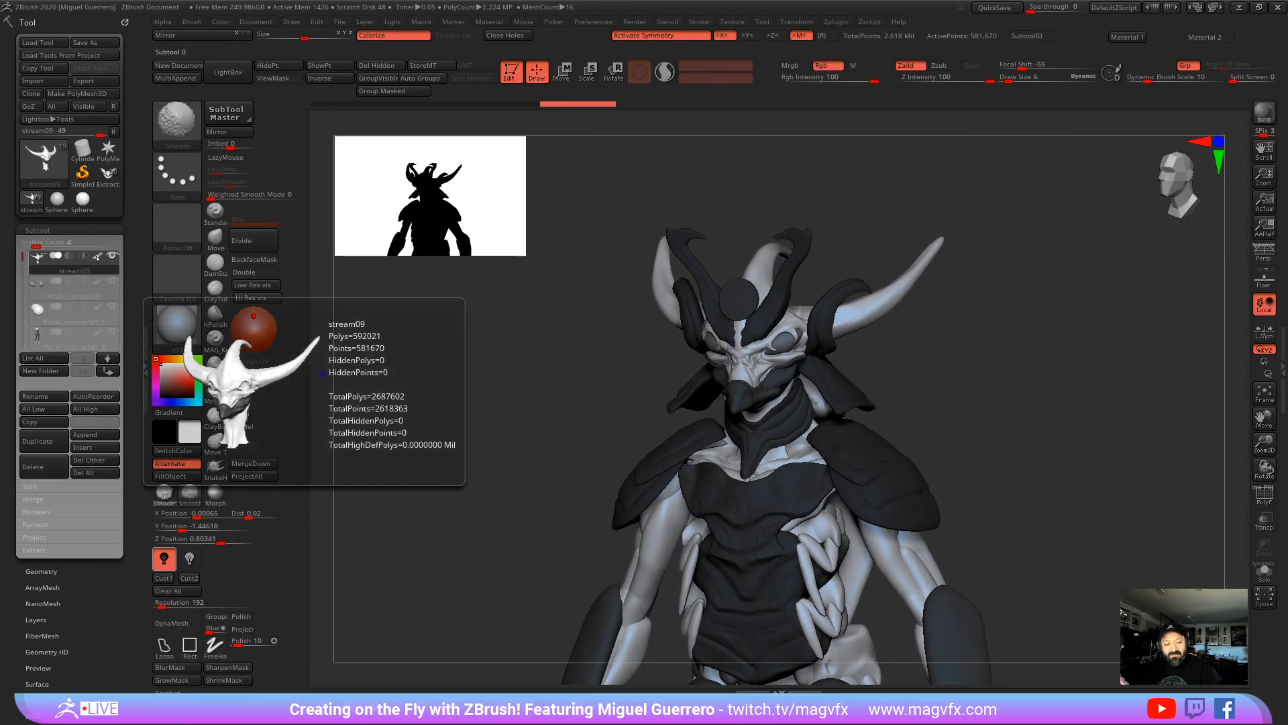
left_click(97, 256)
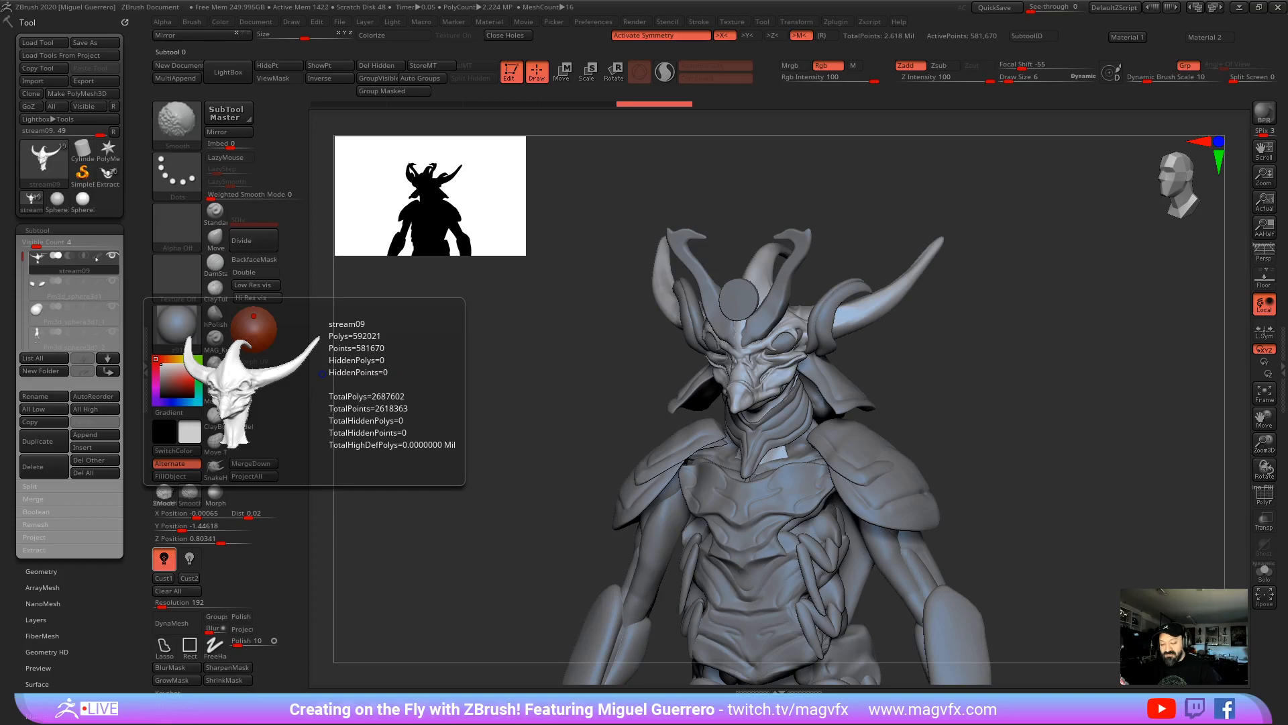
left_click(98, 256, "shift")
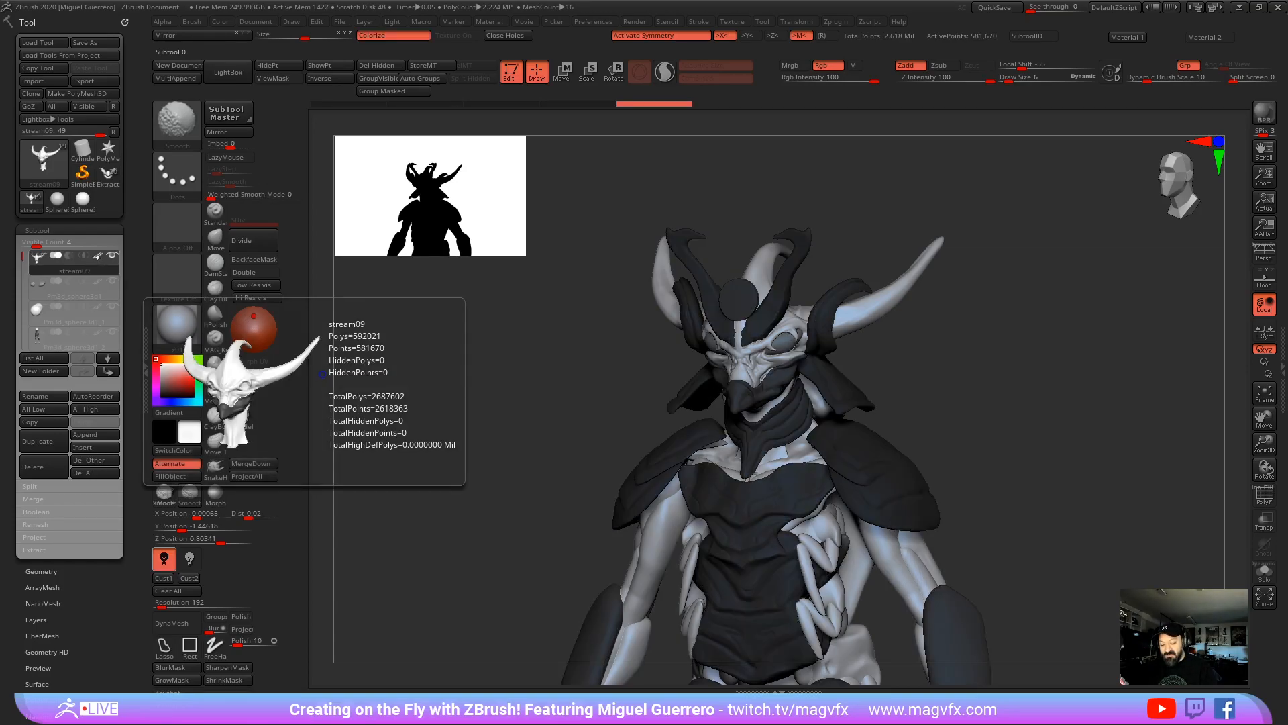
left_click_drag(527, 441, 534, 403, "shift")
key("ctrl")
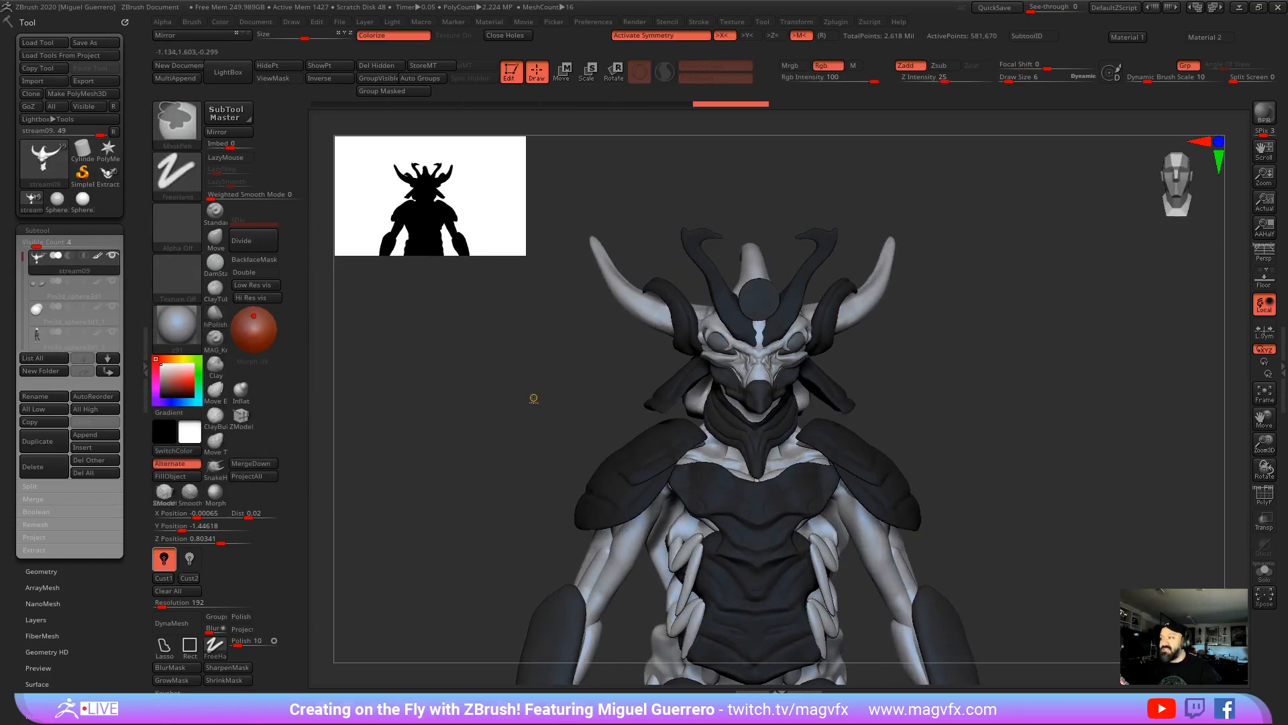
Step: Polish the brow ridge and the eye socket's rim with the hPolish brush at draw size 9, undoing one stroke
mouse_move(555, 410)
right_mouse_down("ctrl")
mouse_move(555, 400)
mouse_move(492, 435)
mouse_move(412, 370)
right_mouse_up("ctrl")
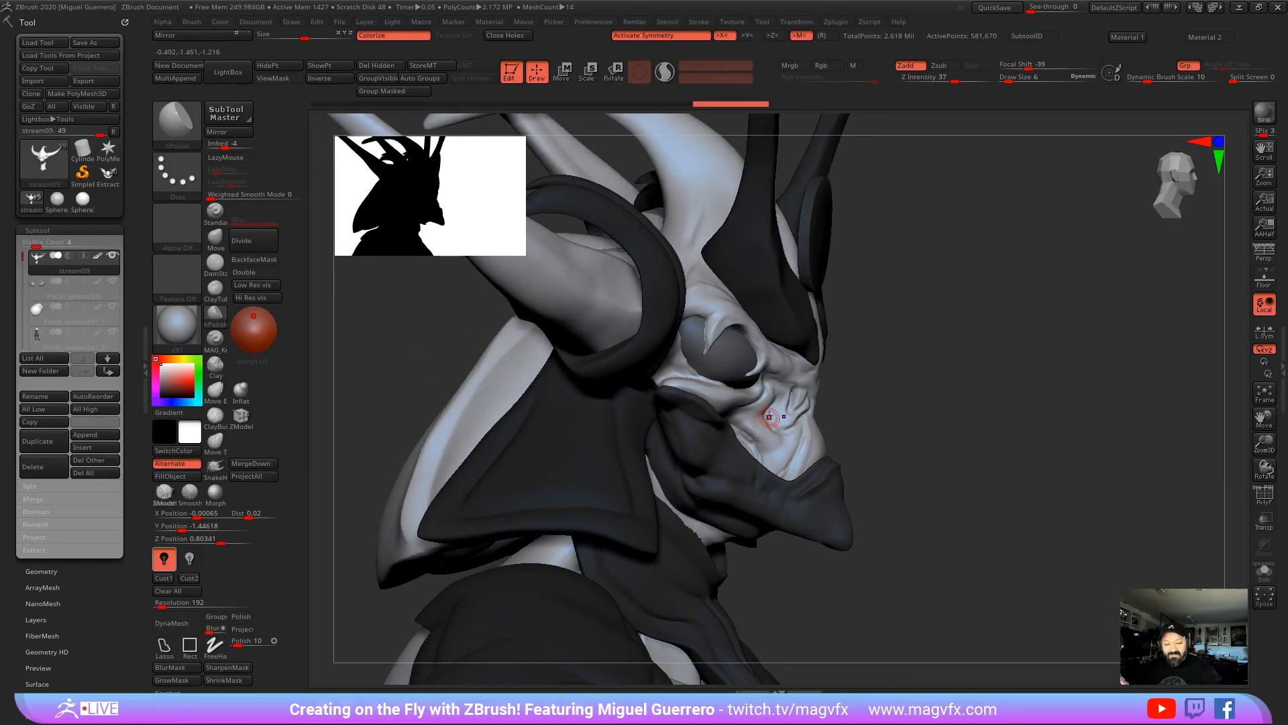
right_click_drag(735, 388, 418, 313)
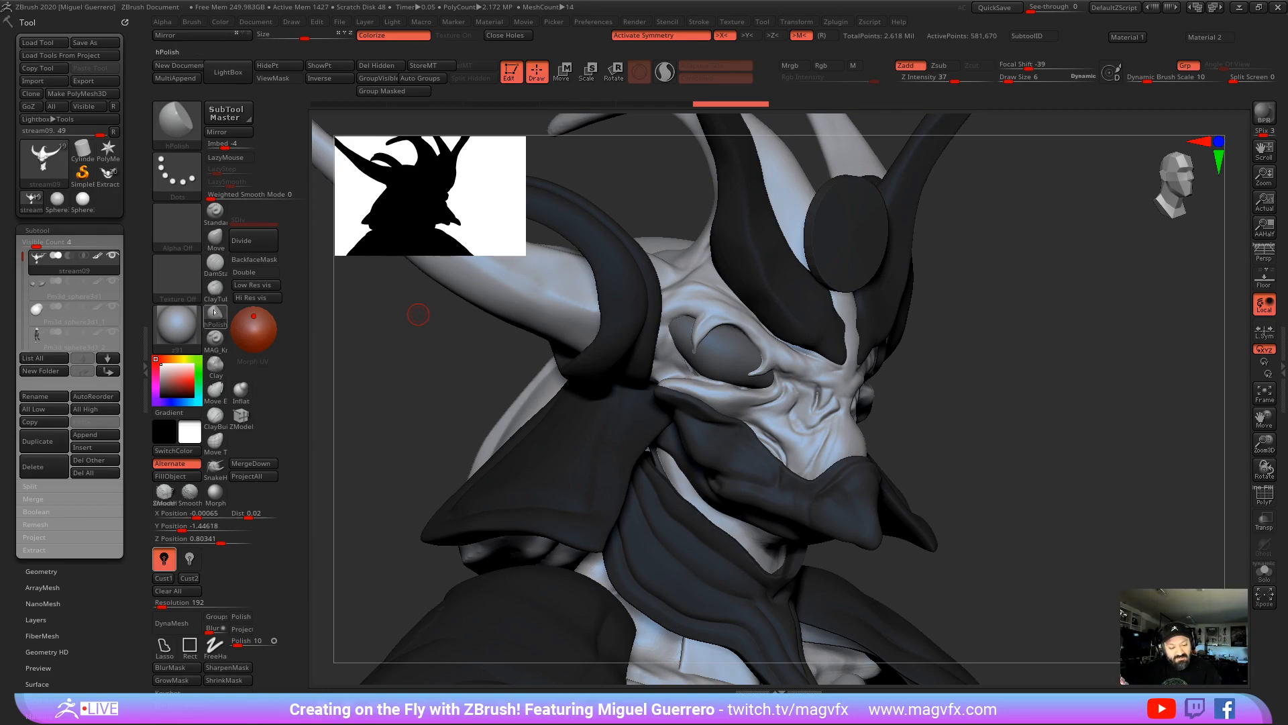
mouse_move(474, 344)
left_mouse_down()
mouse_move(412, 344)
mouse_move(433, 351)
left_mouse_up()
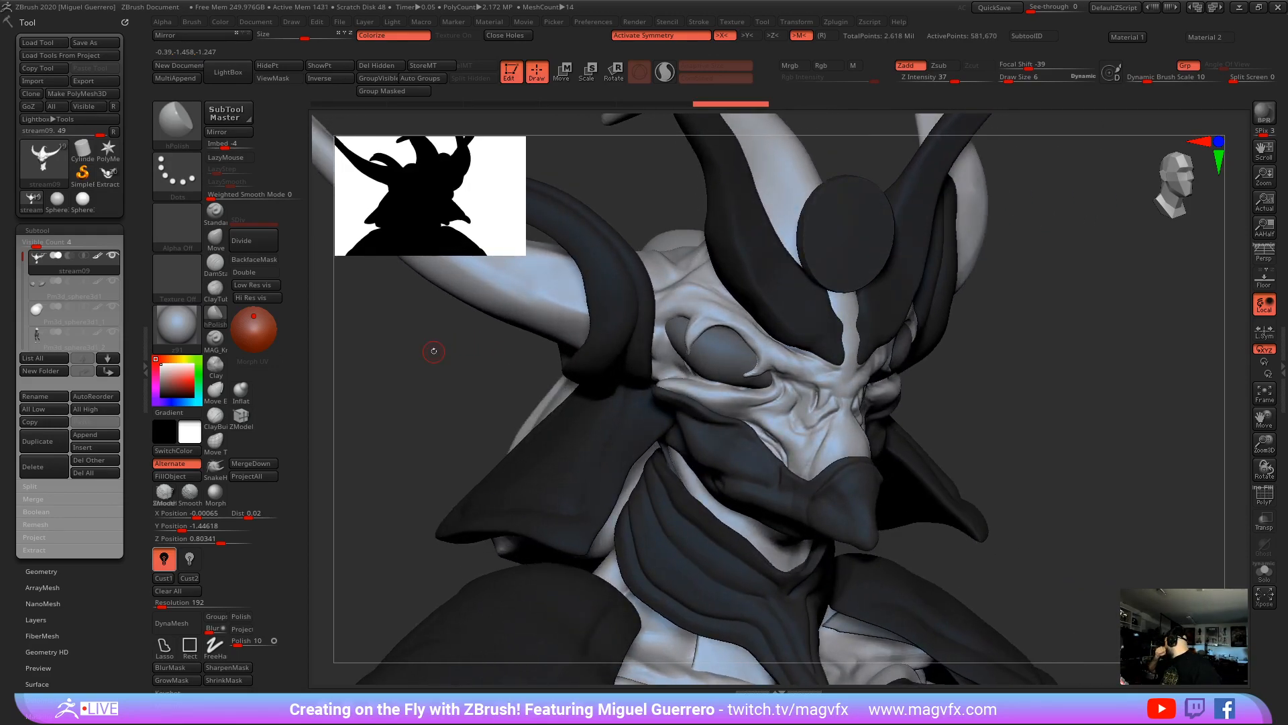
left_click_drag(411, 382, 316, 390)
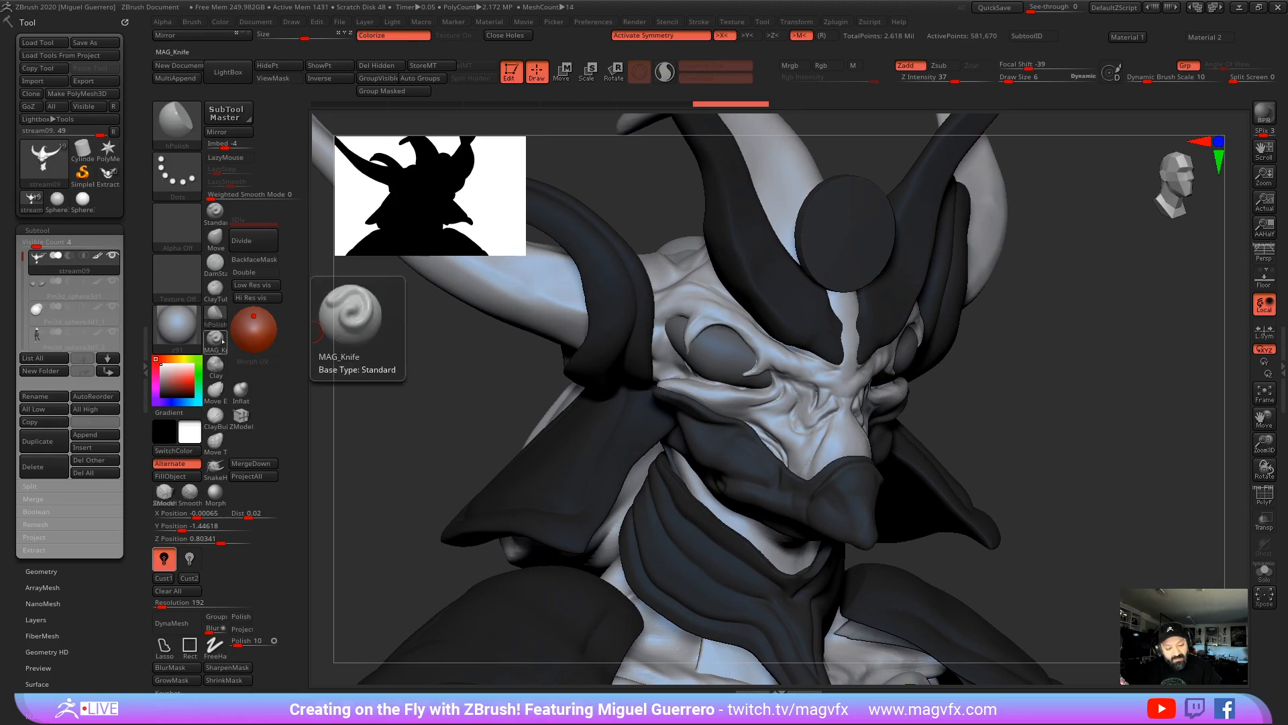
left_click_drag(422, 377, 460, 379)
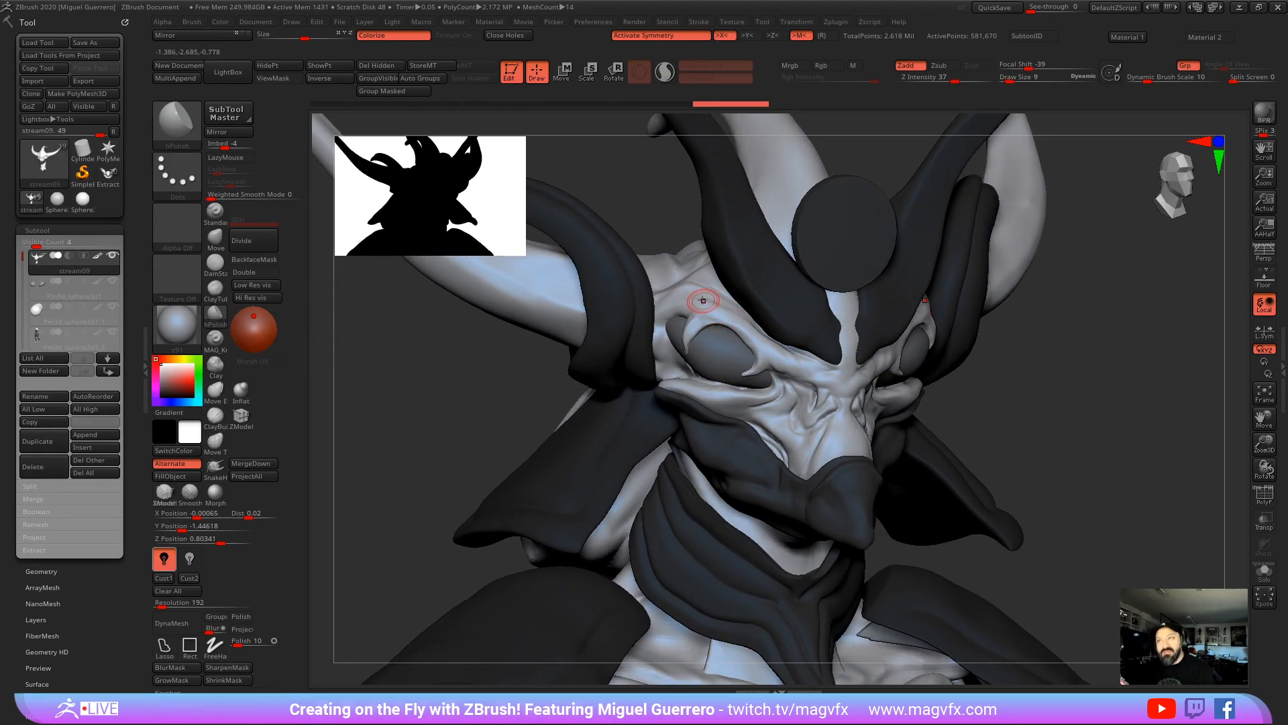
left_click_drag(691, 298, 708, 310)
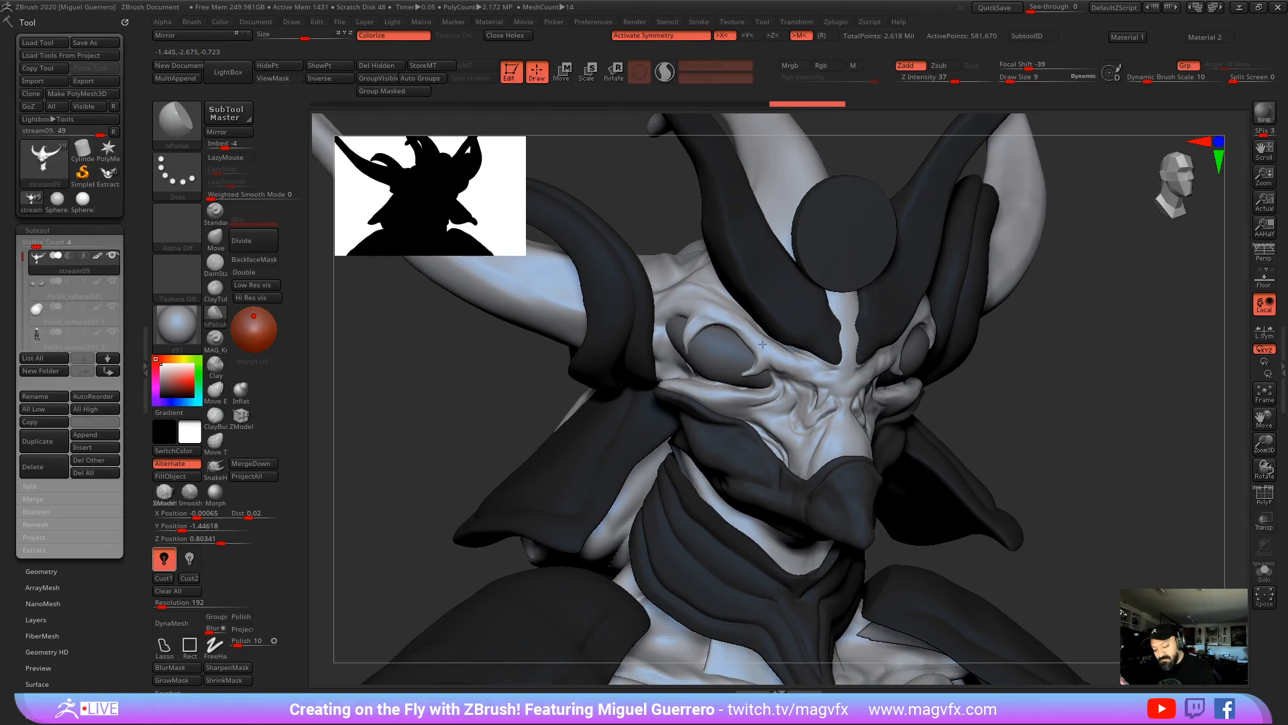
left_click_drag(784, 358, 805, 379)
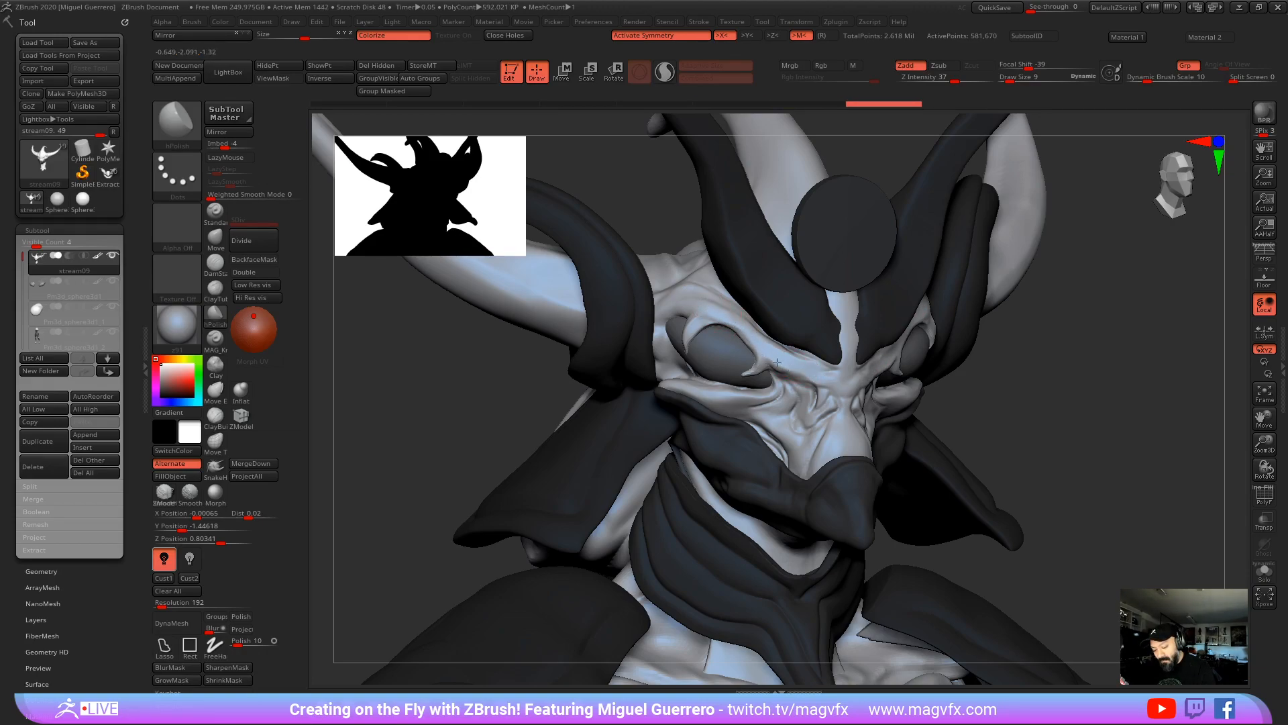
left_click_drag(739, 326, 709, 312)
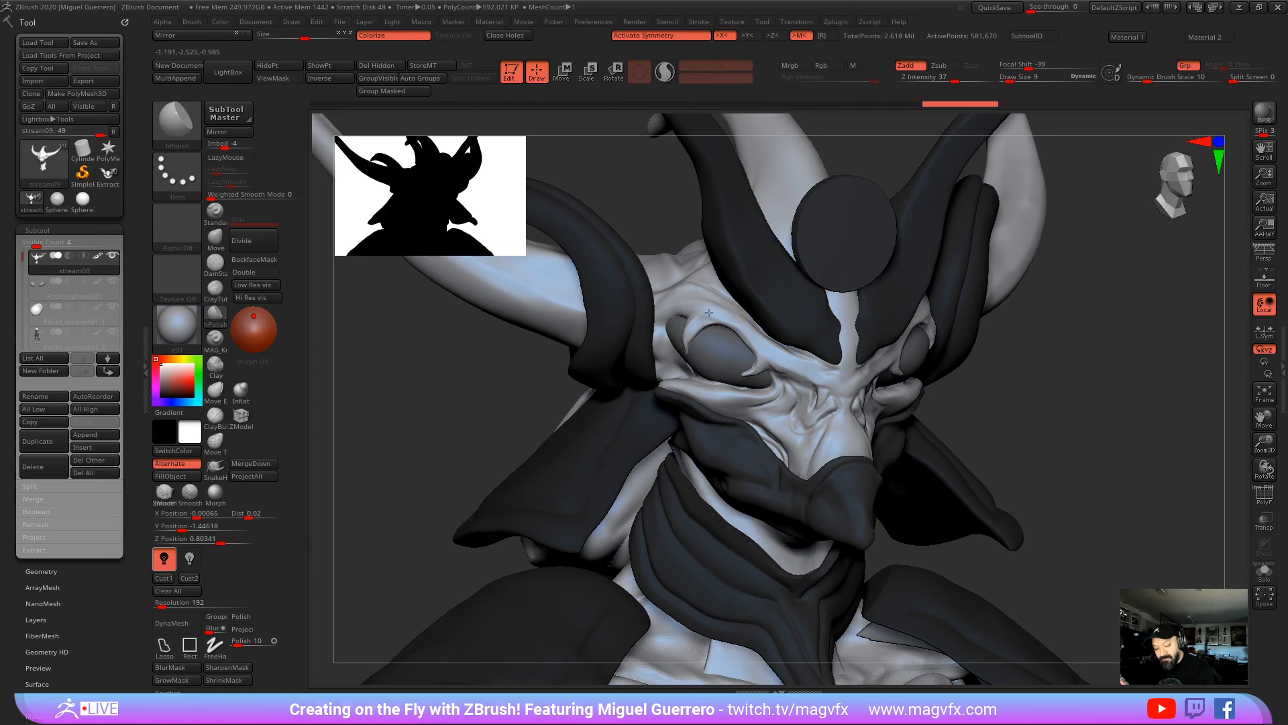
key("ctrl+z")
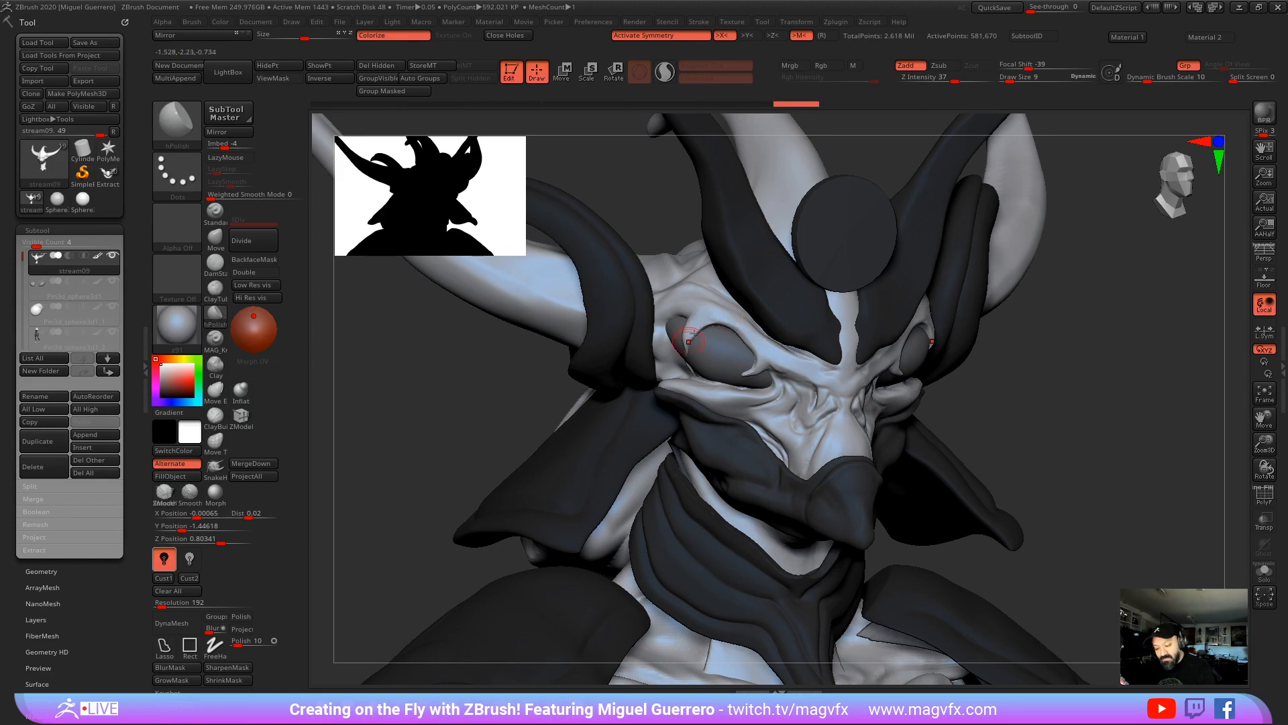
left_click_drag(725, 324, 720, 315)
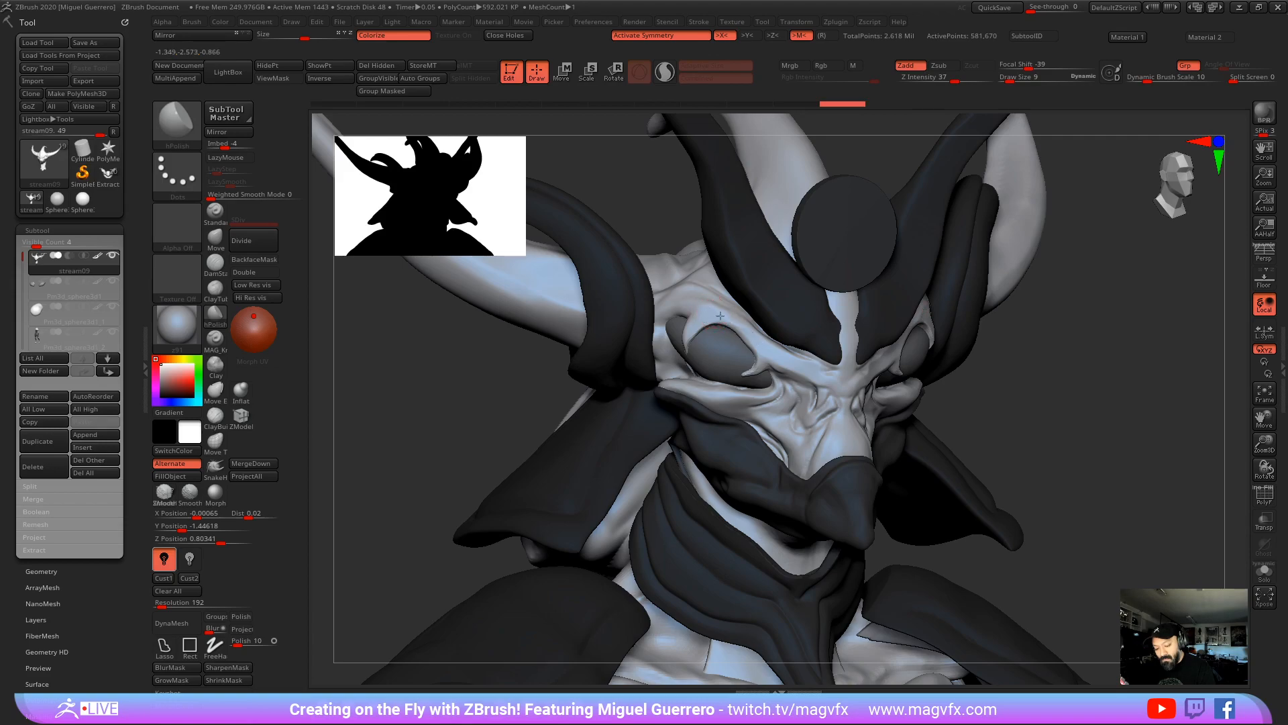
mouse_move(763, 365)
left_mouse_down()
mouse_move(738, 371)
mouse_move(753, 374)
left_mouse_up()
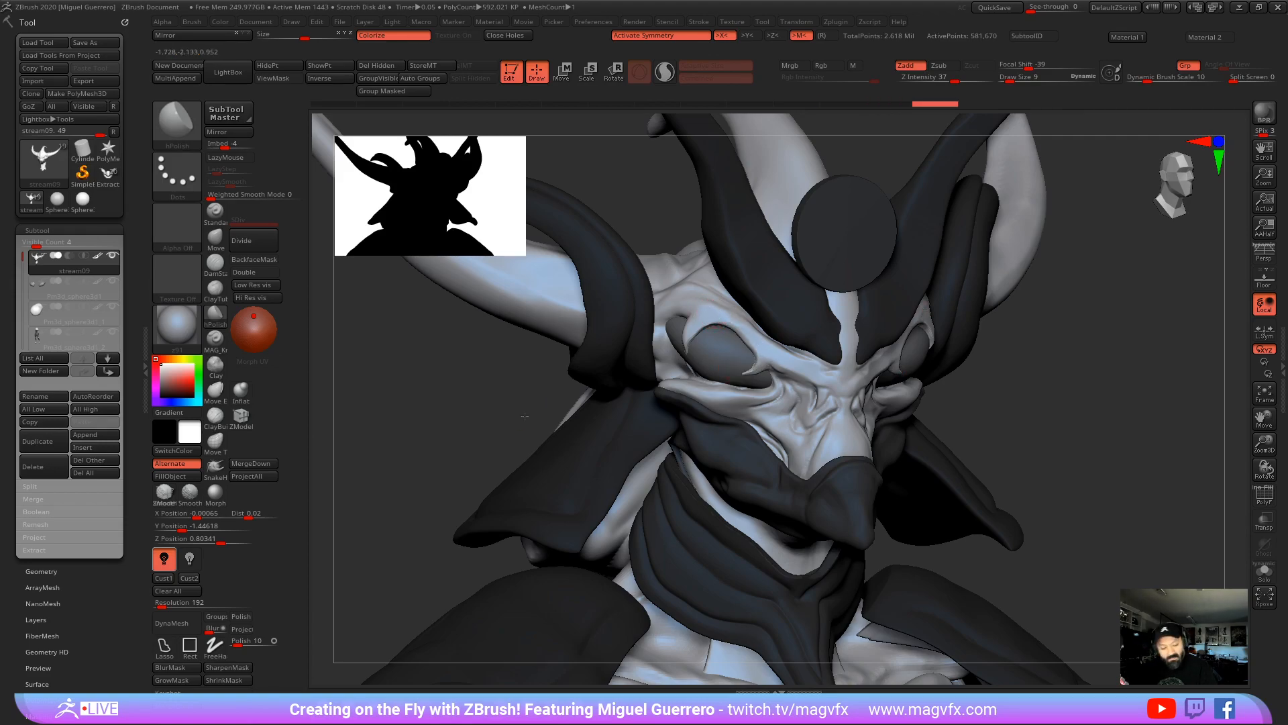
Step: Remesh the stream09 head with DynaMesh at resolution 192 and isolate it in Solo mode
left_click_drag(411, 563, 408, 584)
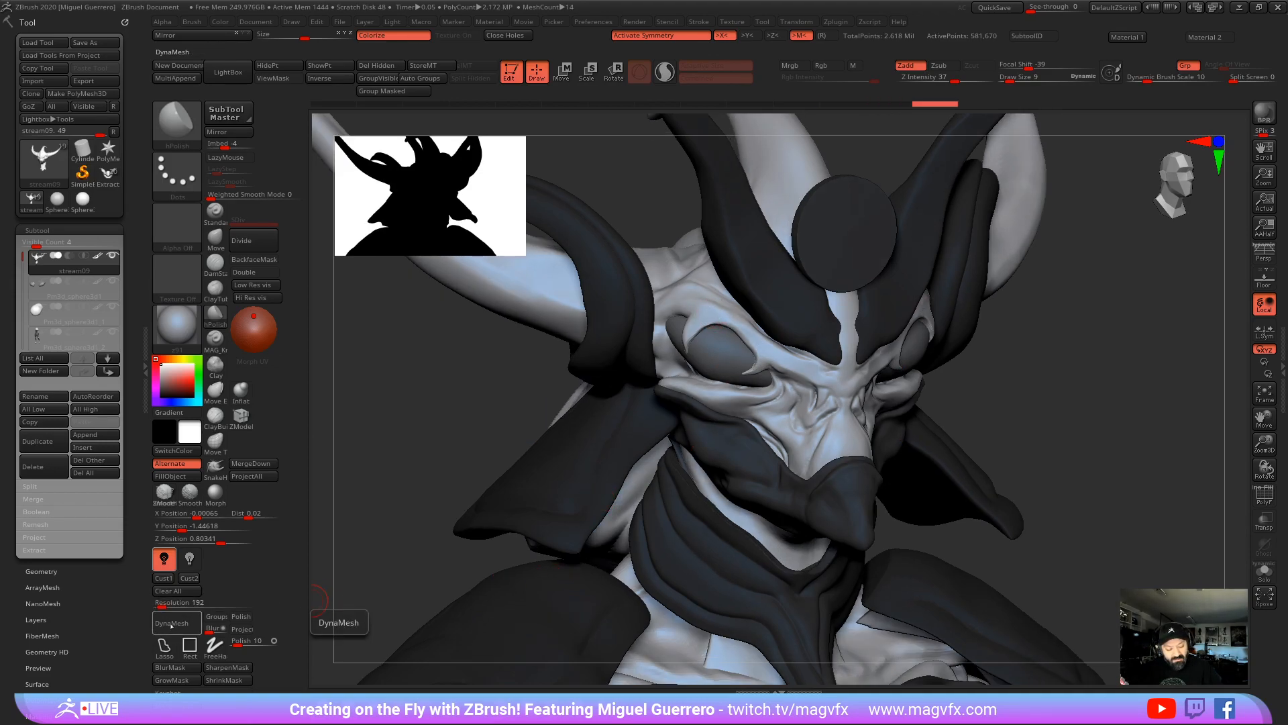
left_click(192, 620)
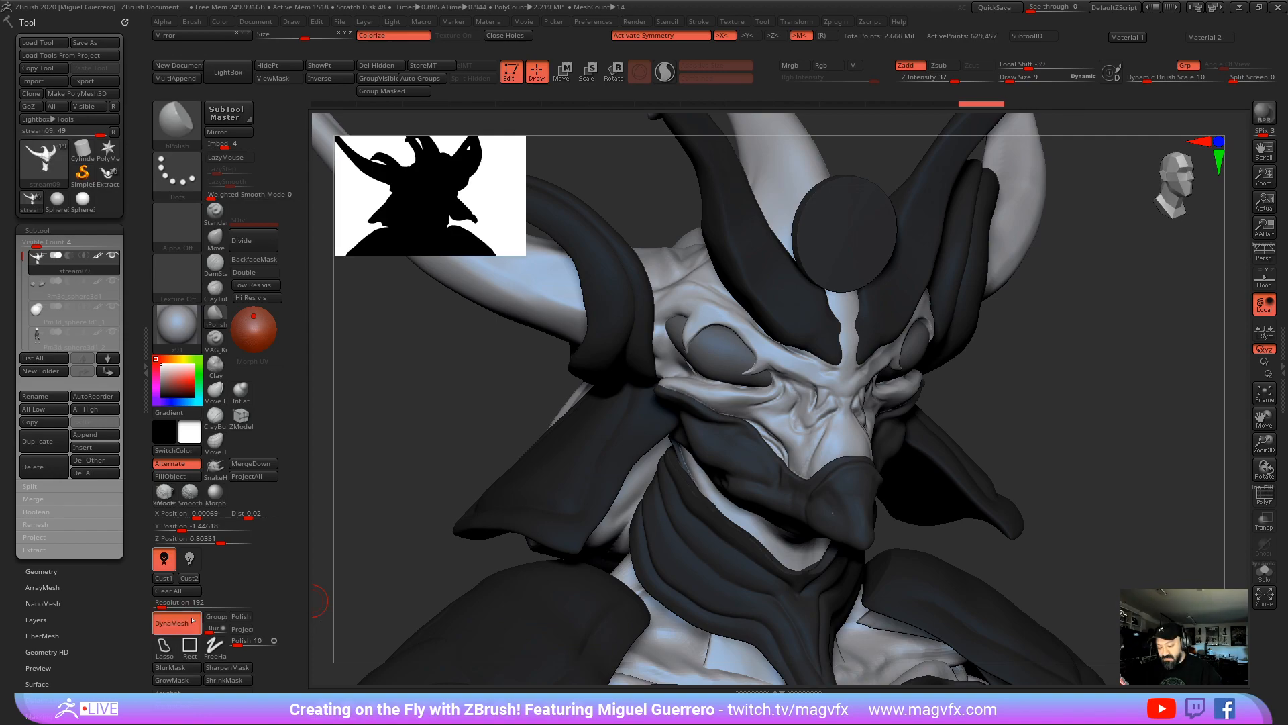
left_click(1265, 570)
mouse_move(470, 437)
left_mouse_down()
mouse_move(555, 455)
mouse_move(689, 335)
left_mouse_up()
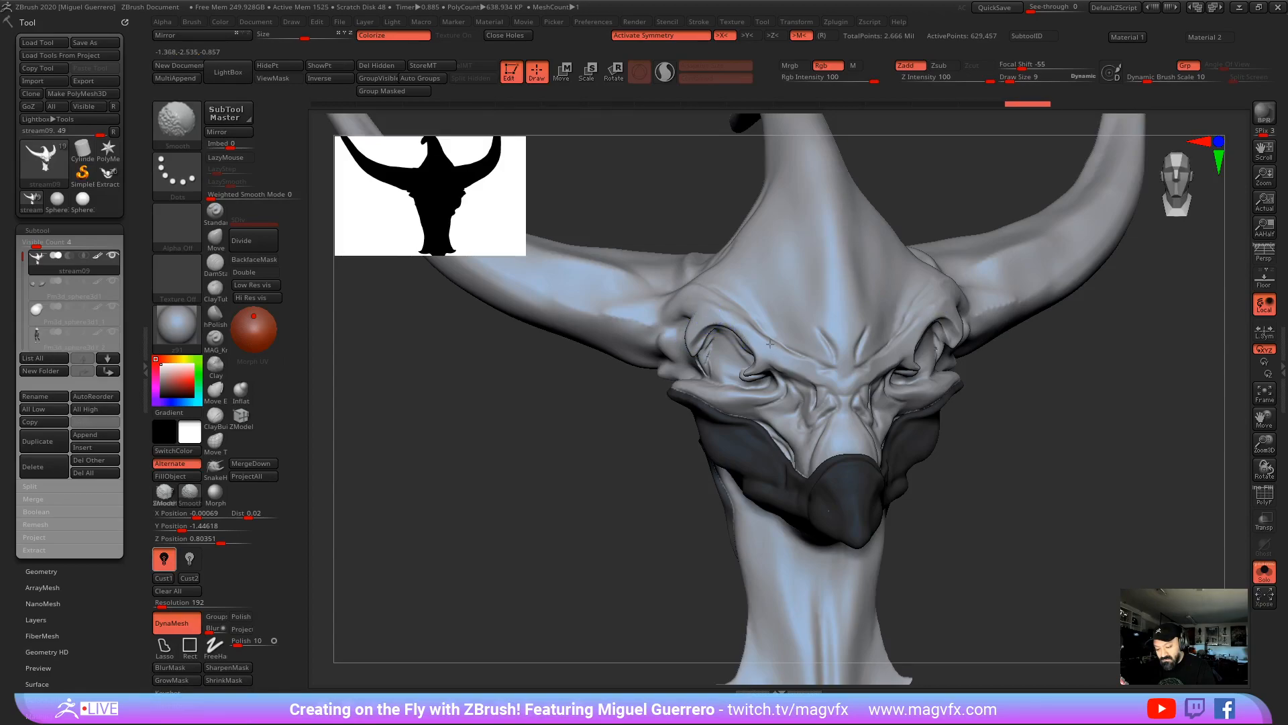
Step: Build up the brow above the eyes with the Clay brush, comparing recent strokes by undoing and redoing them
left_click(216, 363)
left_click_drag(619, 378, 602, 409)
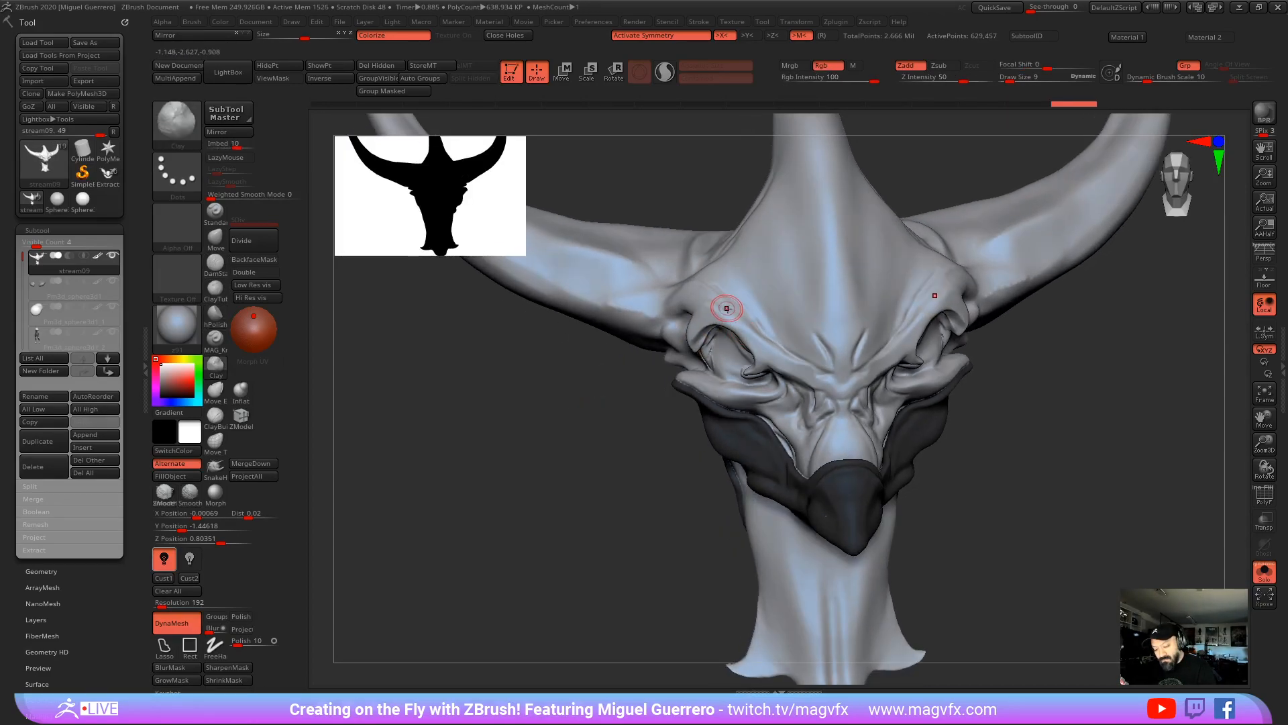
key("ctrl+z")
key("ctrl+z")
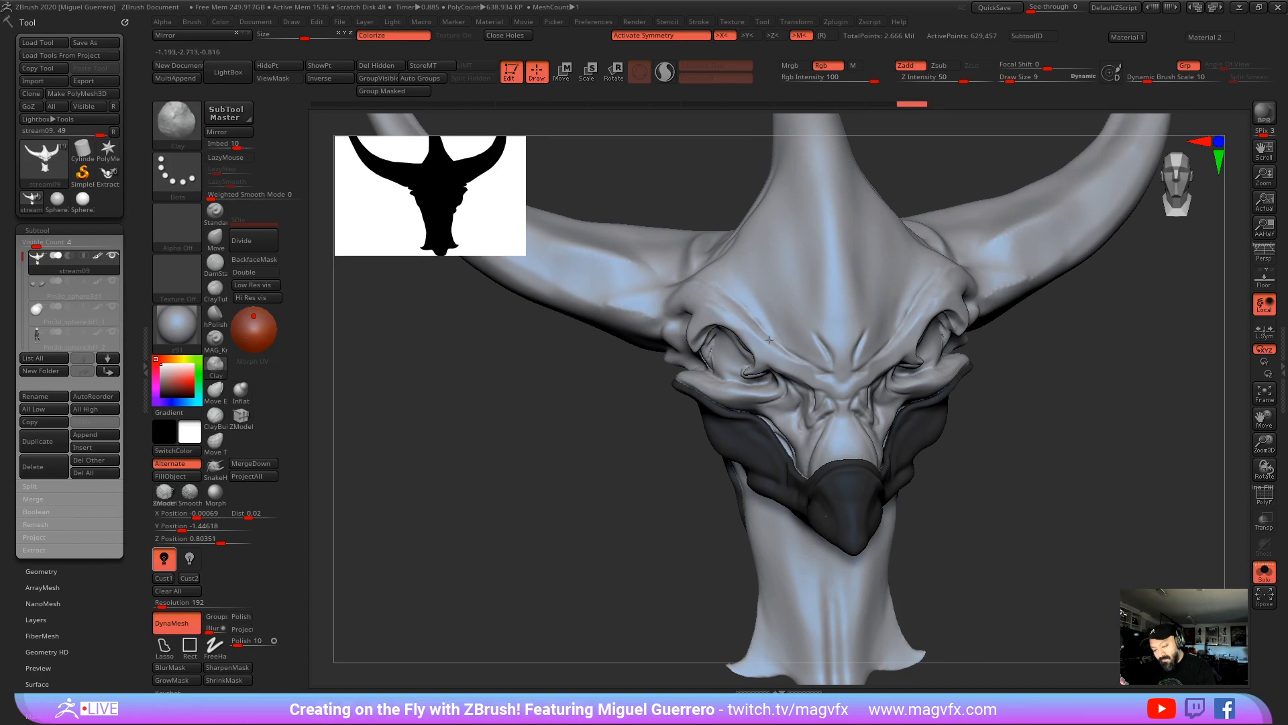
key("ctrl+shift+z")
key("ctrl+shift+z")
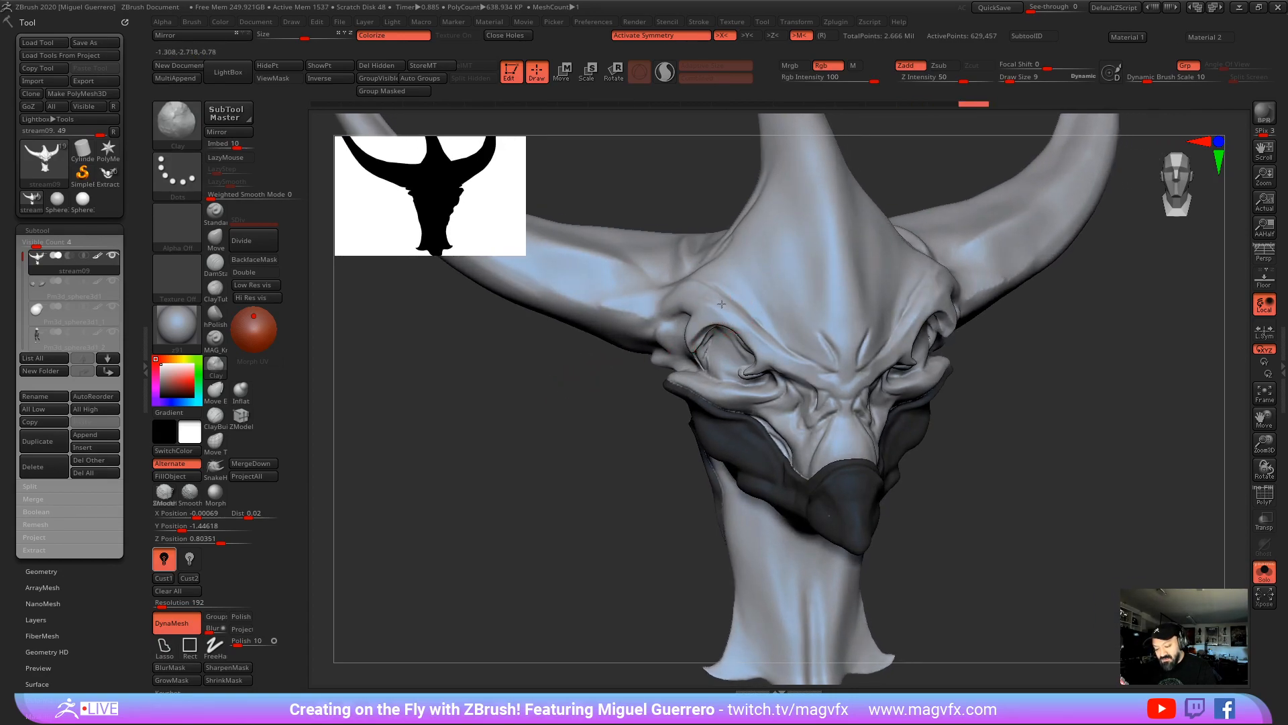
key("ctrl+shift+z")
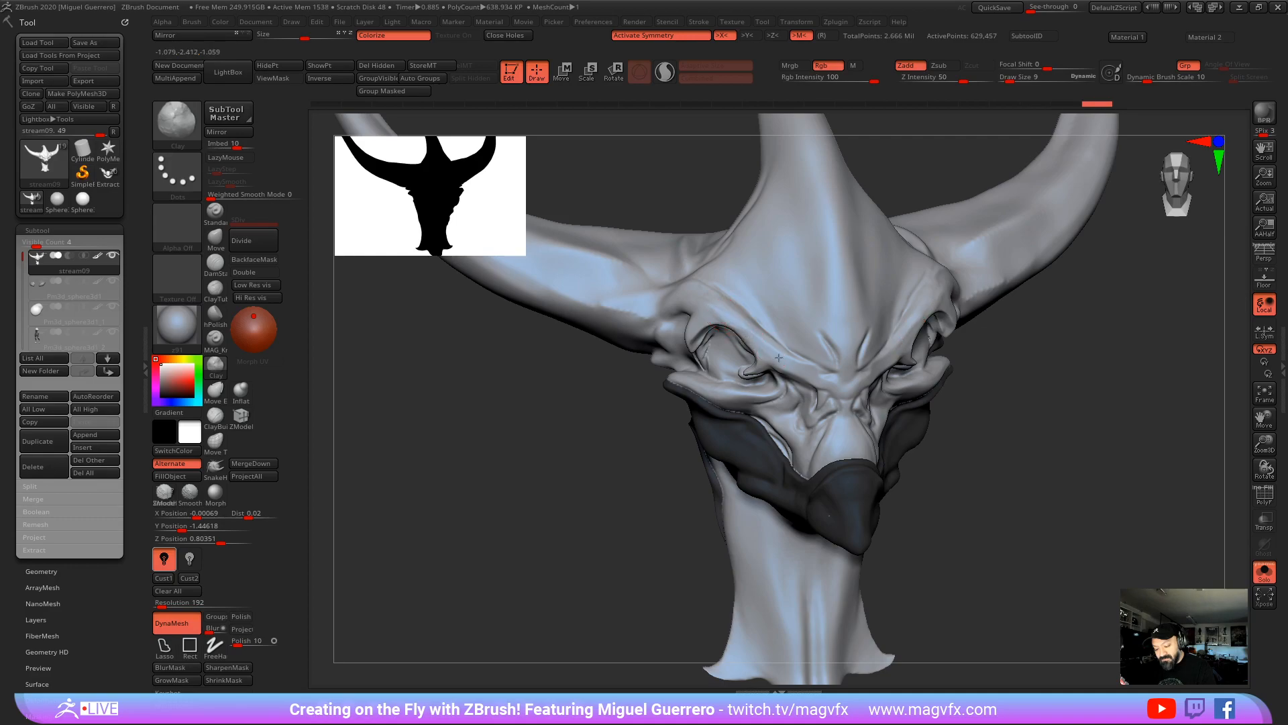
key("ctrl+shift+z")
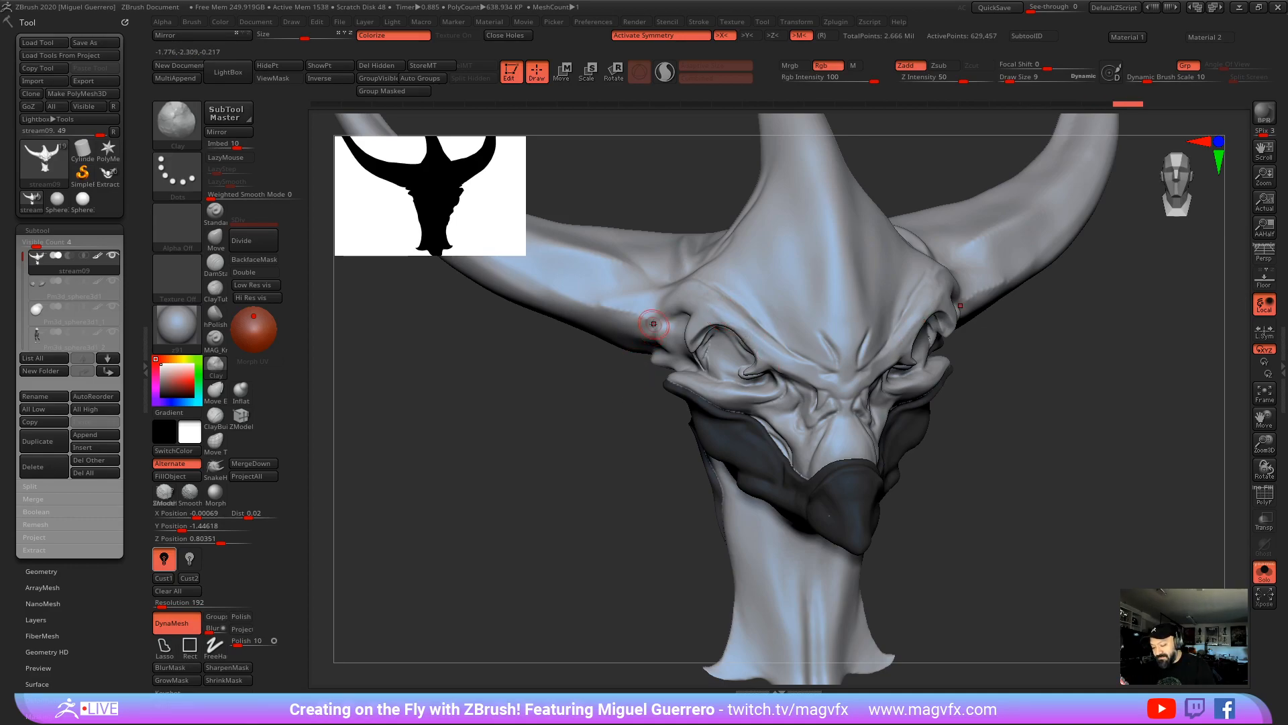
mouse_move(634, 352)
left_mouse_down()
mouse_move(598, 406)
mouse_move(561, 388)
left_mouse_up()
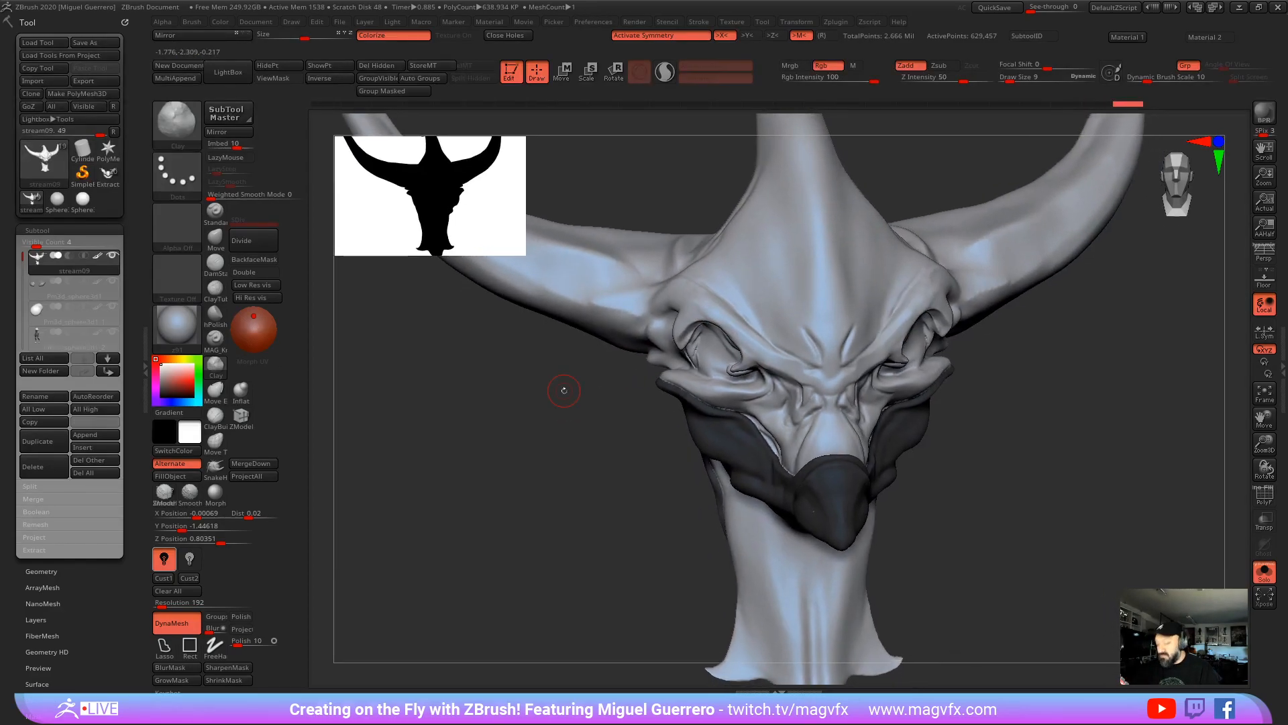
Step: Show all subtools again, smooth the brow above the eye and touch up the cheekbone below it with Clay
left_click(1264, 570)
left_click_drag(458, 382, 530, 349)
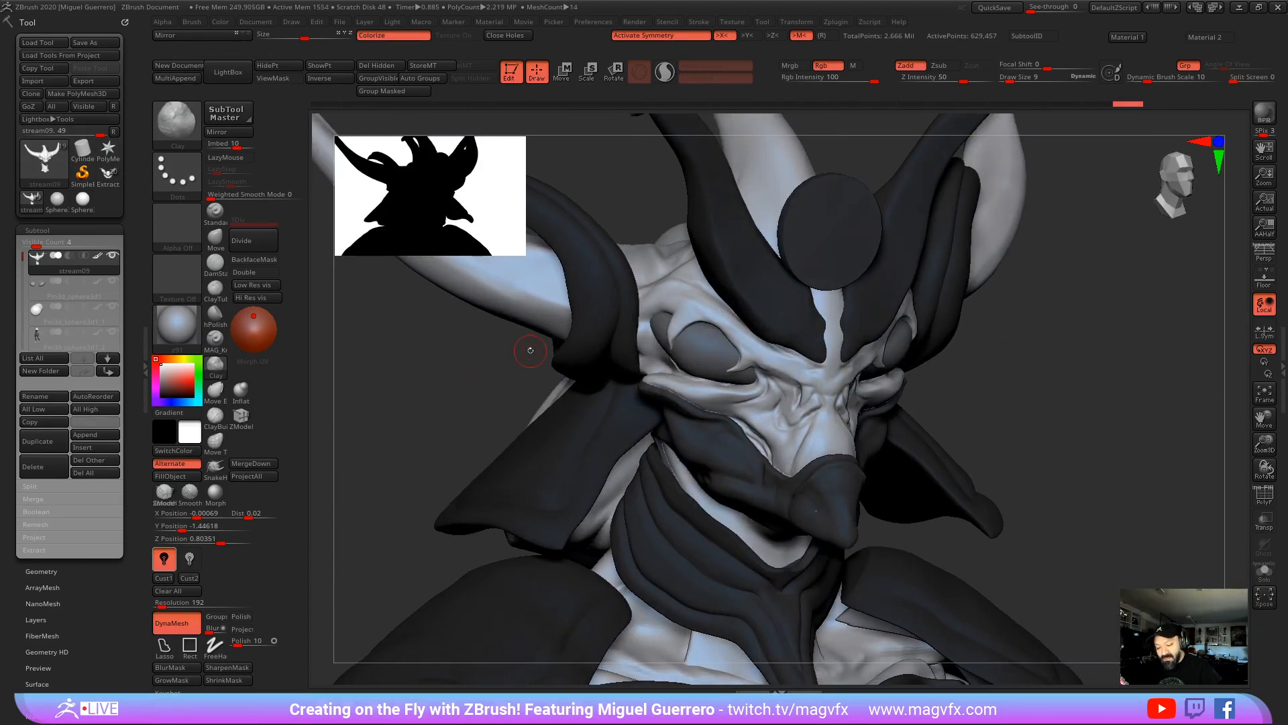
left_click_drag(674, 295, 694, 312, "shift")
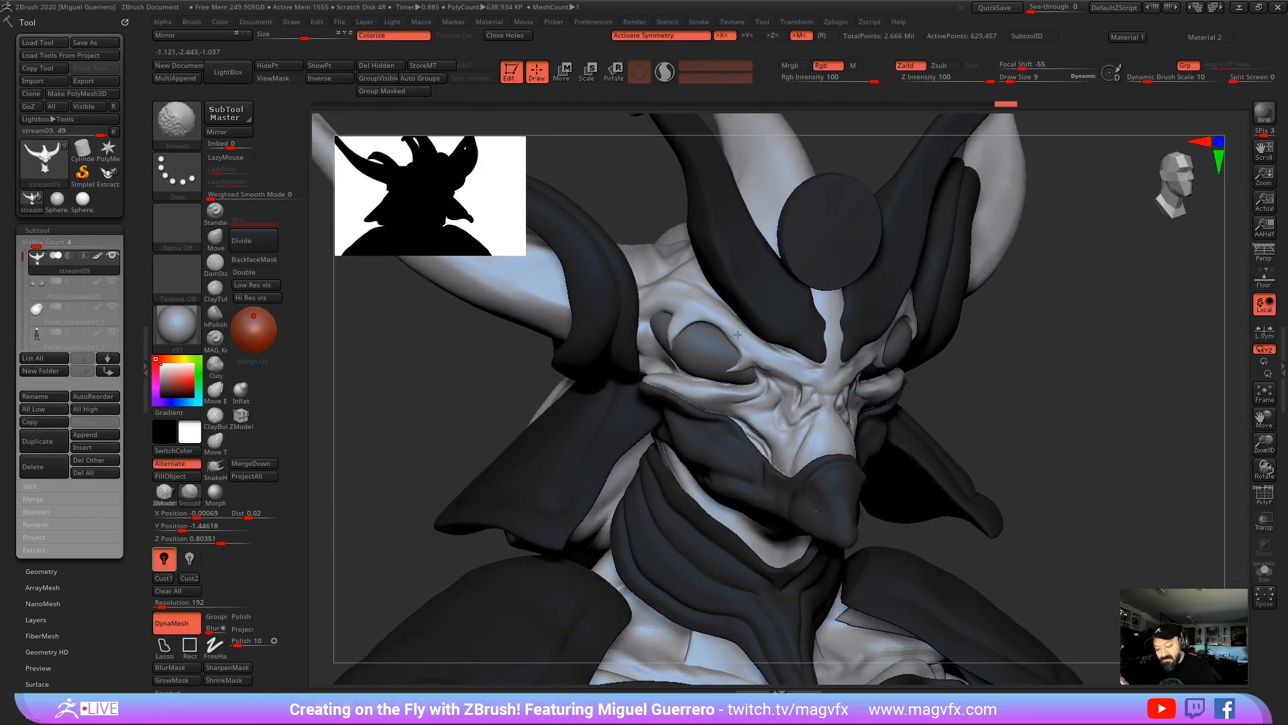
left_click_drag(572, 375, 510, 378)
left_click_drag(650, 382, 665, 381)
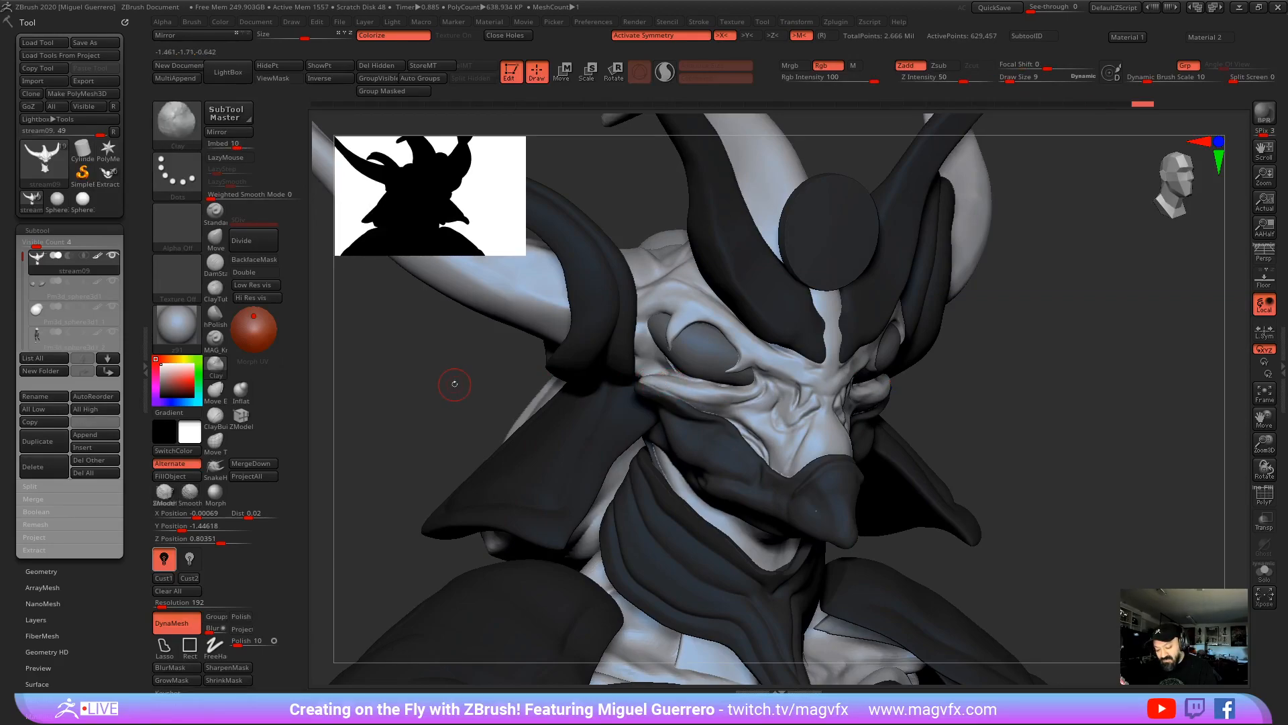
Step: Add Clay strokes to the inner brow between the eyes
left_click_drag(452, 382, 551, 382)
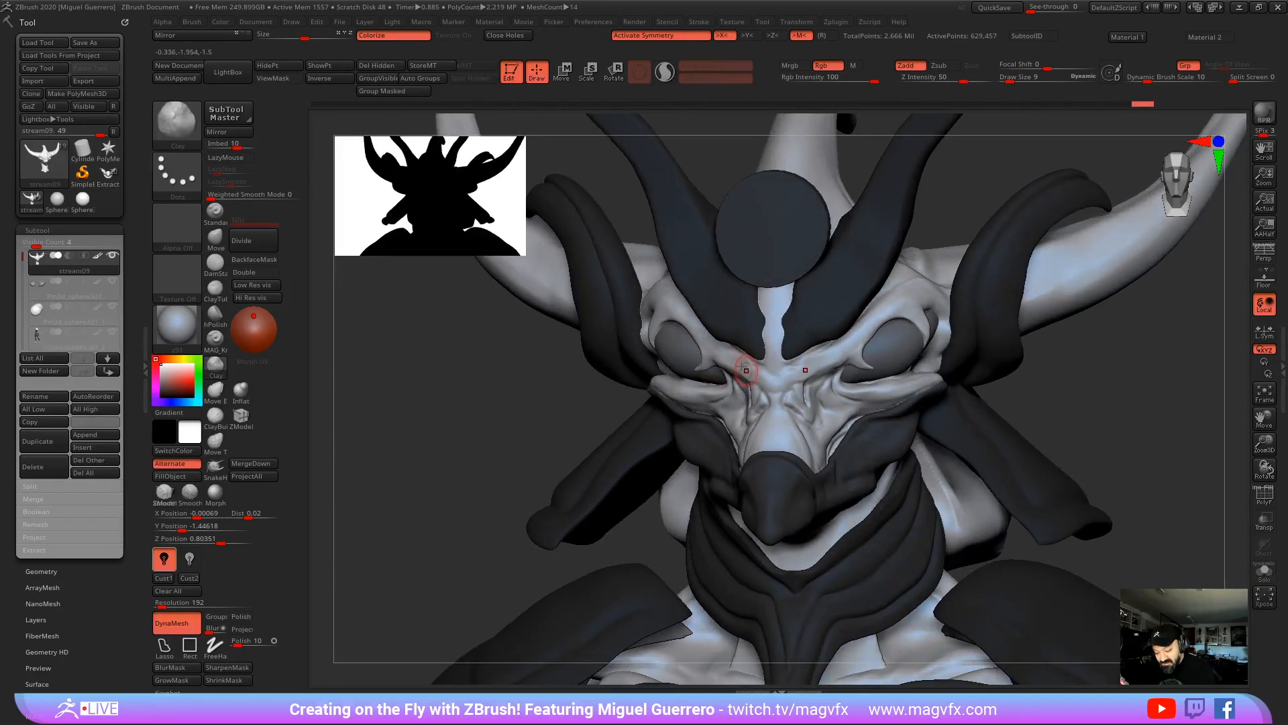
left_click_drag(788, 366, 813, 341)
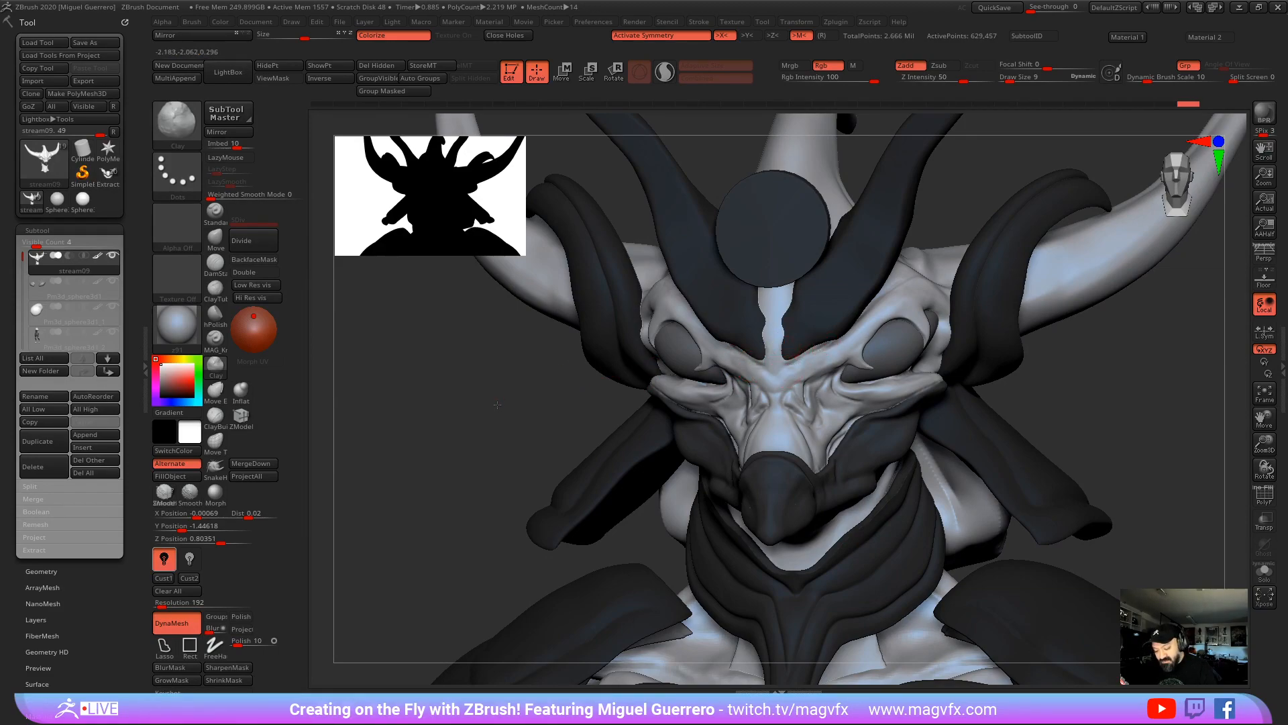
mouse_move(497, 405)
left_mouse_down()
mouse_move(719, 356)
mouse_move(771, 377)
left_mouse_up()
mouse_move(424, 402)
left_mouse_down()
mouse_move(453, 403)
mouse_move(618, 288)
mouse_move(655, 318)
left_mouse_up()
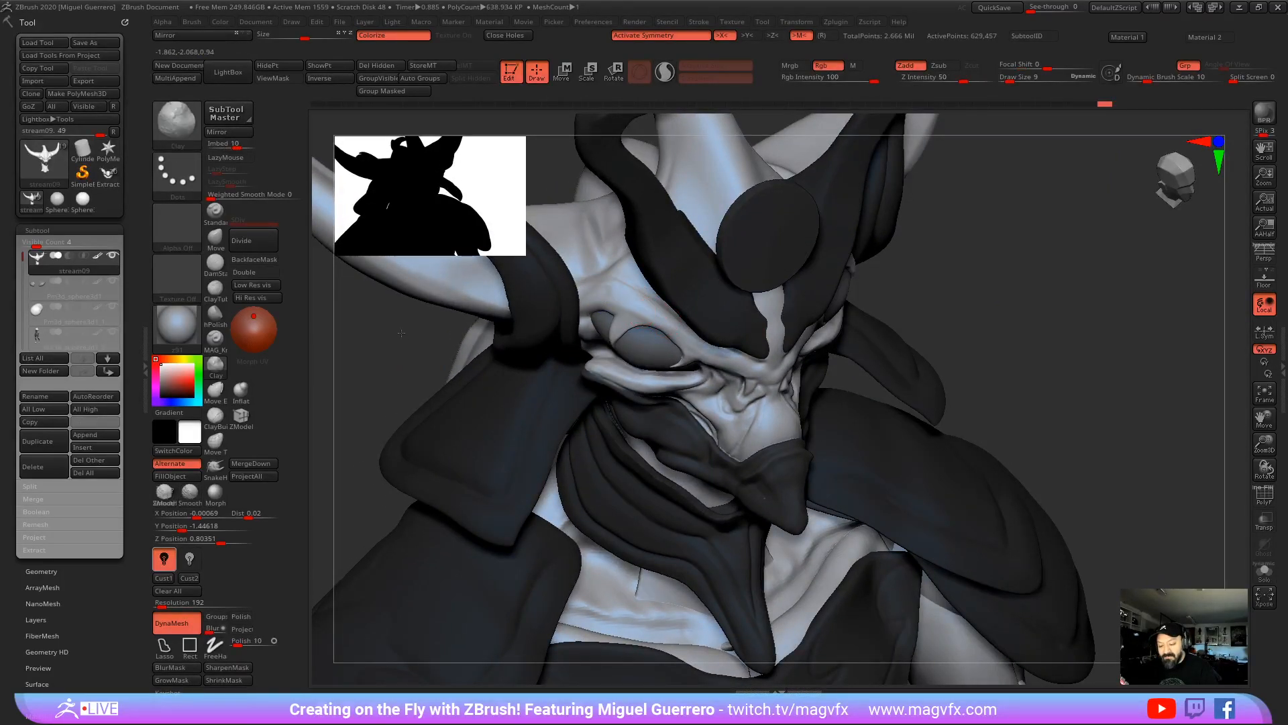
Step: Reshape the upper rim of the eye socket with the Move brush at draw size 18
mouse_move(483, 354)
left_mouse_down()
mouse_move(425, 365)
mouse_move(437, 376)
mouse_move(424, 389)
mouse_move(463, 407)
mouse_move(445, 410)
mouse_move(449, 396)
mouse_move(635, 365)
left_mouse_up()
left_click(215, 238)
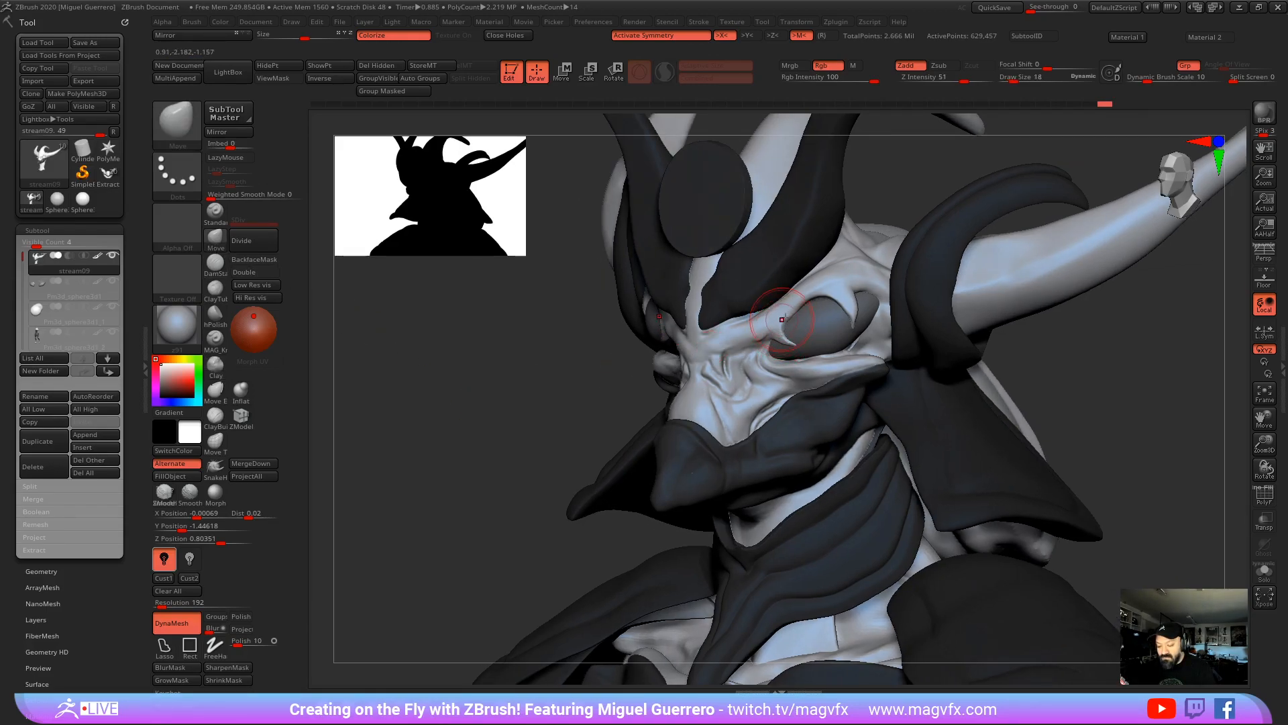
left_click_drag(558, 348, 595, 353)
key("]")
left_click_drag(827, 316, 846, 307)
Step: Set the Z Intensity to 15 and reshape the rim of the eye socket with the Move brush at draw size 14
left_click_drag(964, 79, 935, 81)
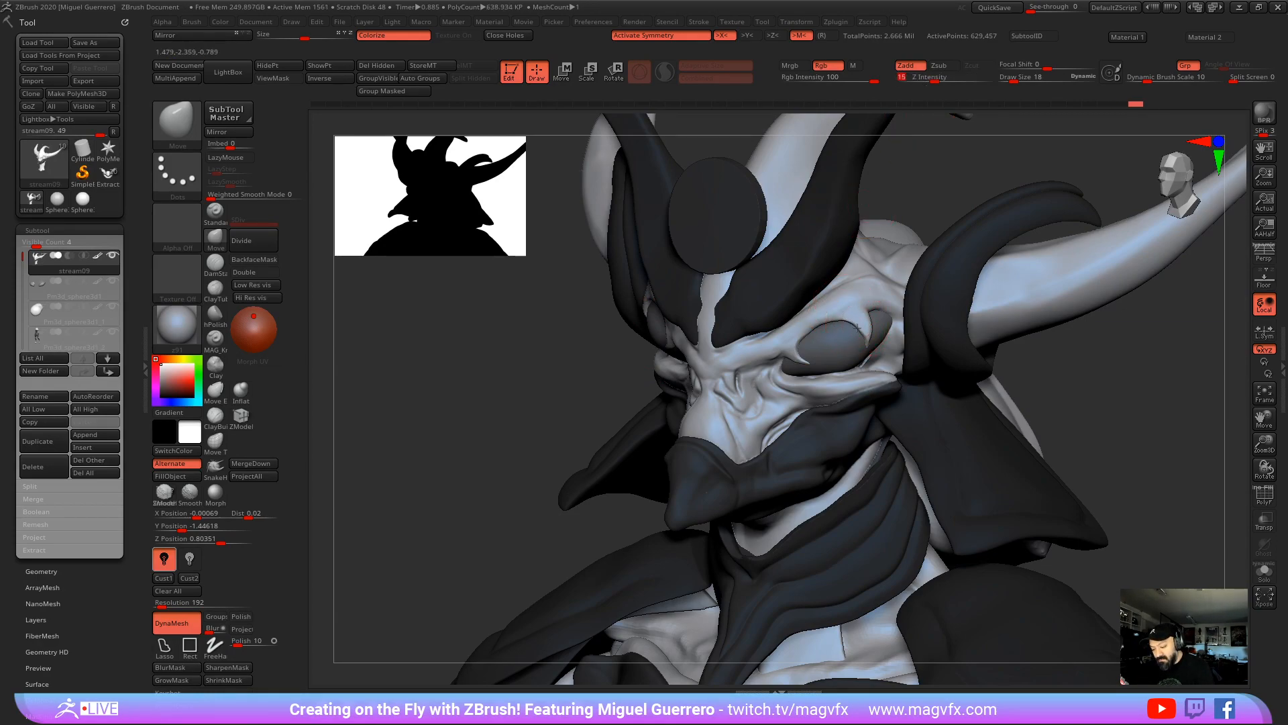
key("[")
left_click_drag(838, 366, 862, 348)
right_click_drag(860, 338, 880, 349)
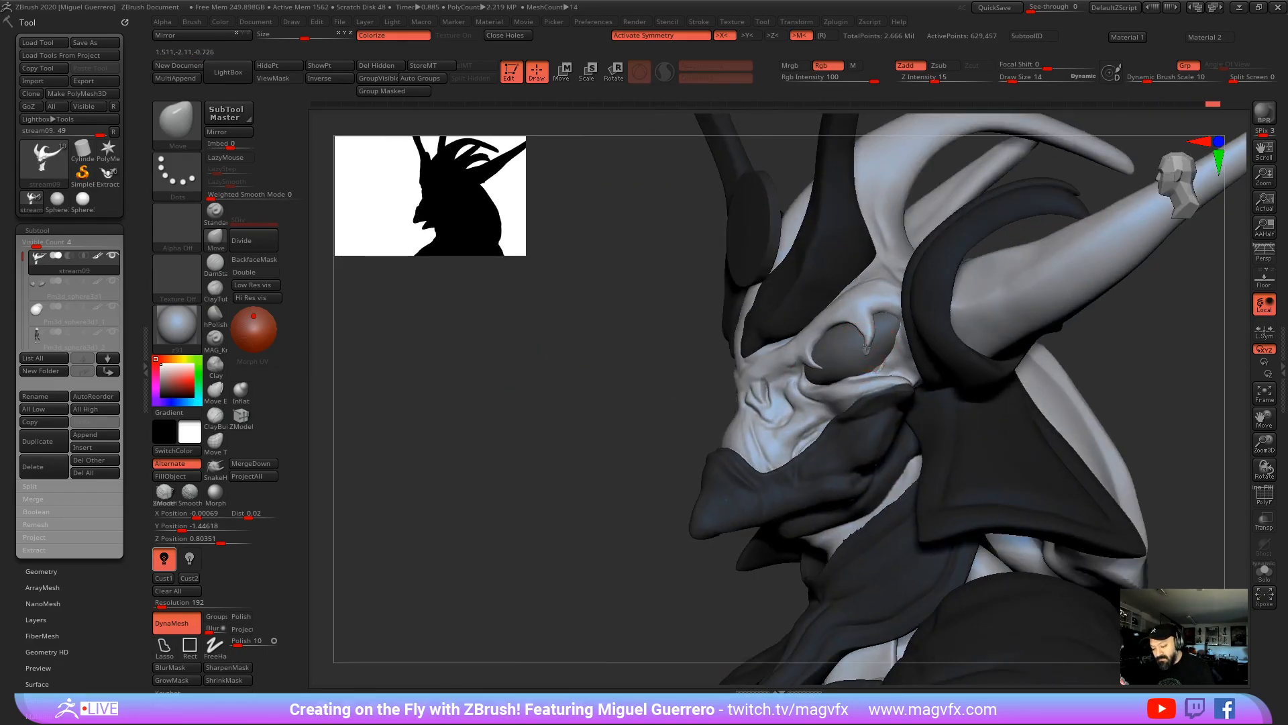
left_click_drag(552, 363, 863, 349)
key("]")
key("]")
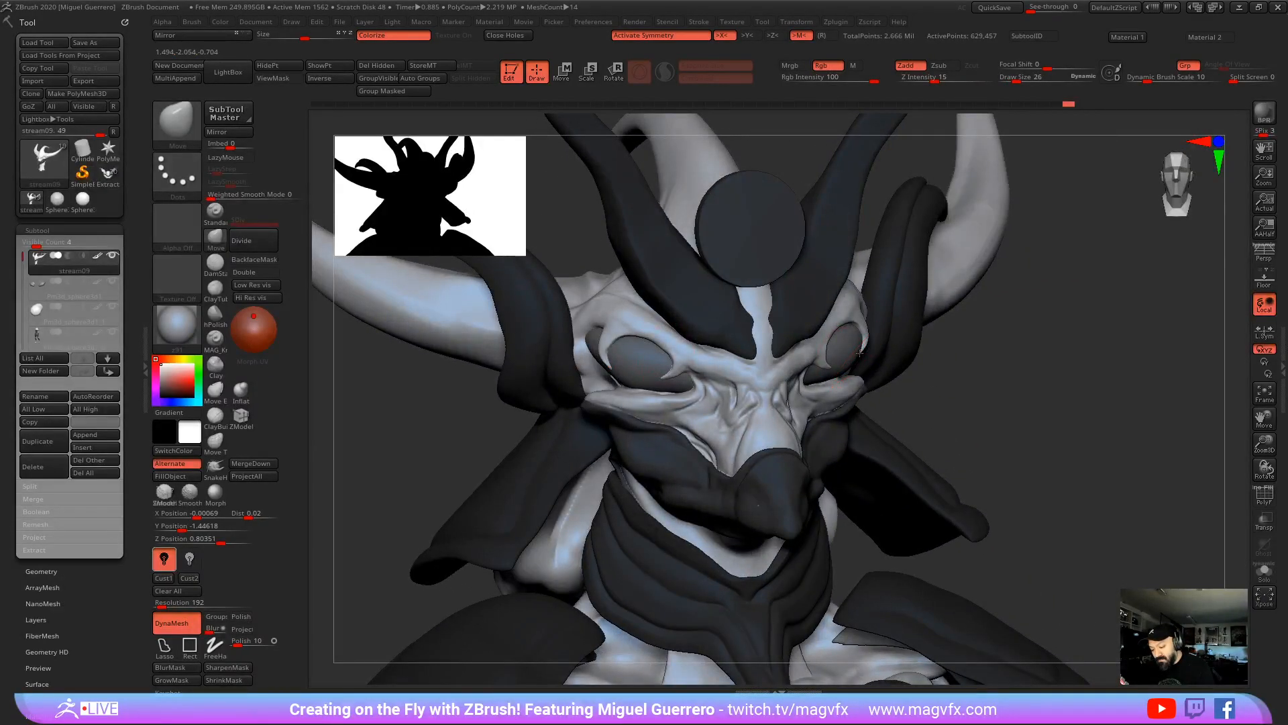
Step: Refine the brow and eye socket from the side, below and front with the Move brush at draw sizes 14 and 22
mouse_move(963, 390)
left_mouse_down()
mouse_move(647, 365)
mouse_move(793, 370)
left_mouse_up()
key("[")
key("[")
key("[")
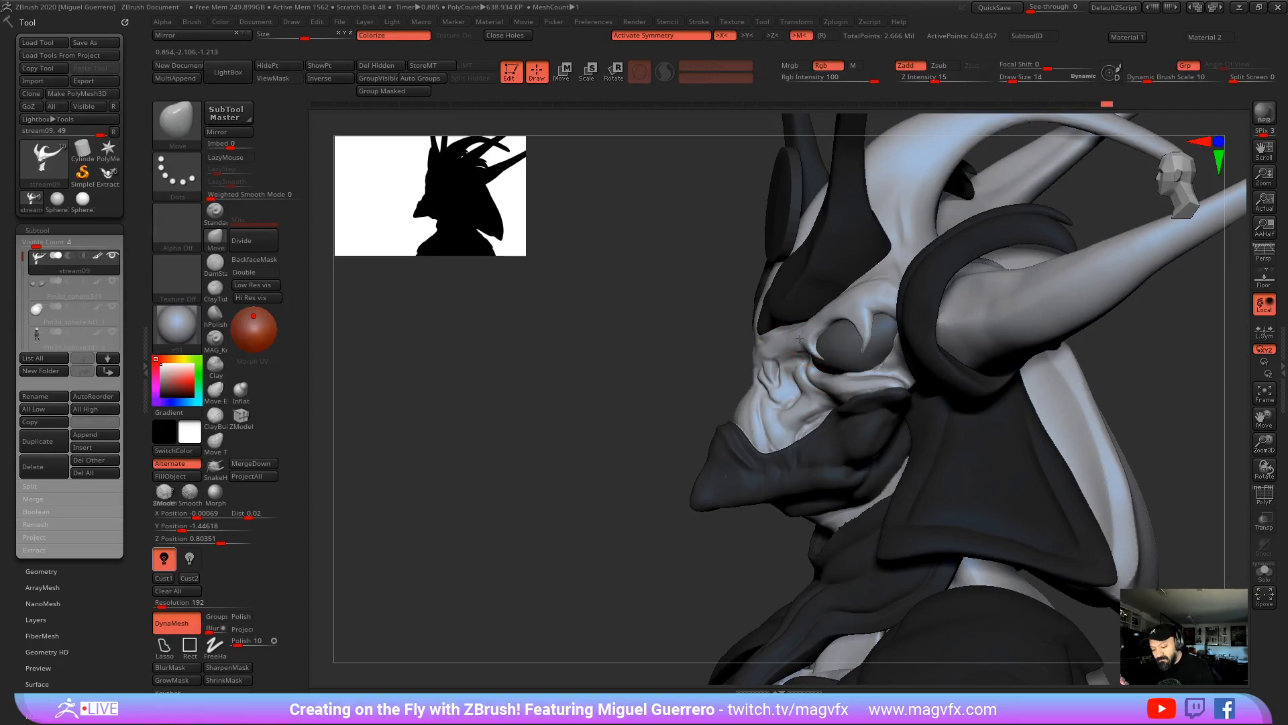
left_click_drag(609, 348, 662, 276)
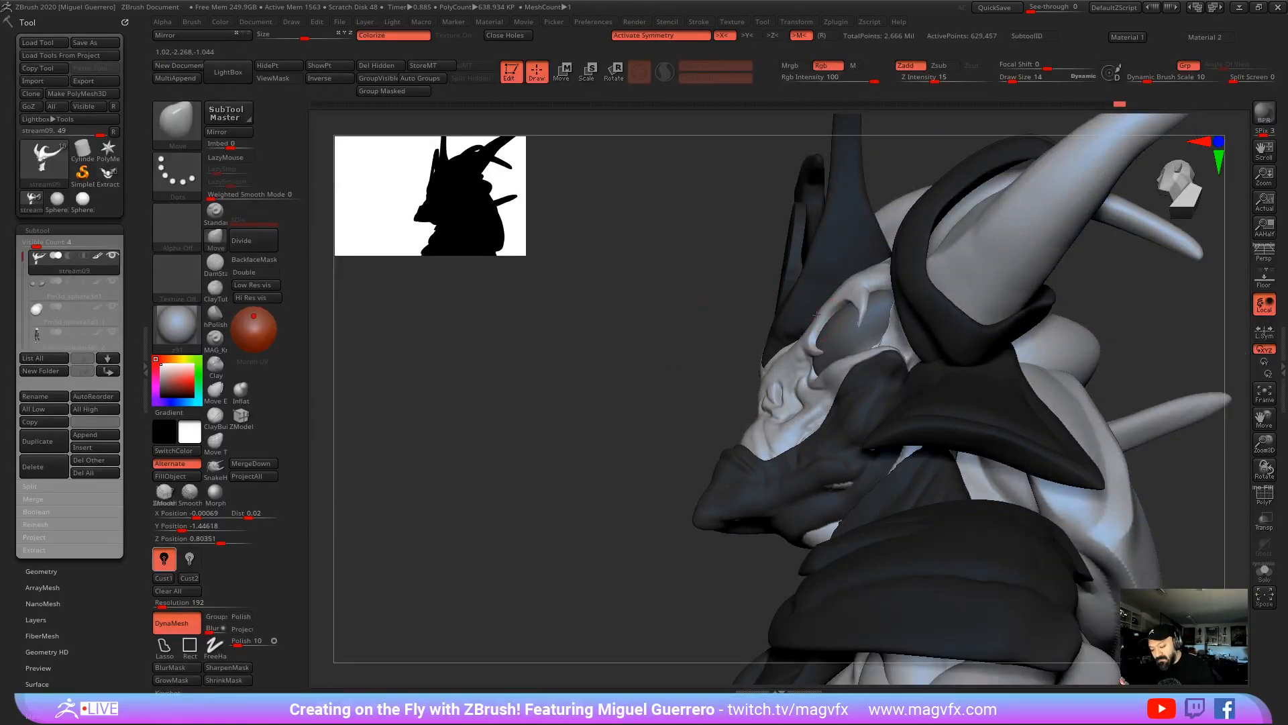
left_click_drag(608, 343, 747, 323)
key("]")
key("]")
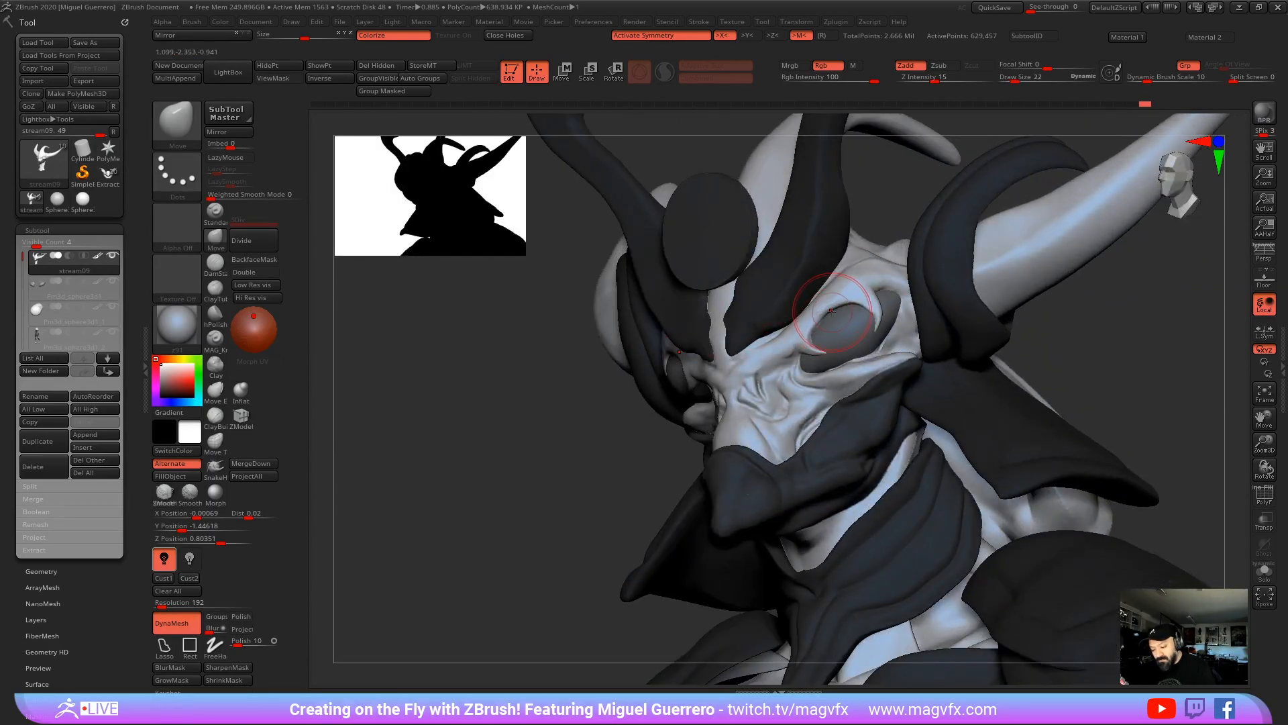
mouse_move(501, 416)
left_mouse_down()
mouse_move(590, 396)
mouse_move(516, 388)
left_mouse_up()
left_click_drag(494, 390, 429, 356)
Step: Build up the lower eyelid and the top of the cheekbone with the Clay brush at draw size 14
left_click(214, 366)
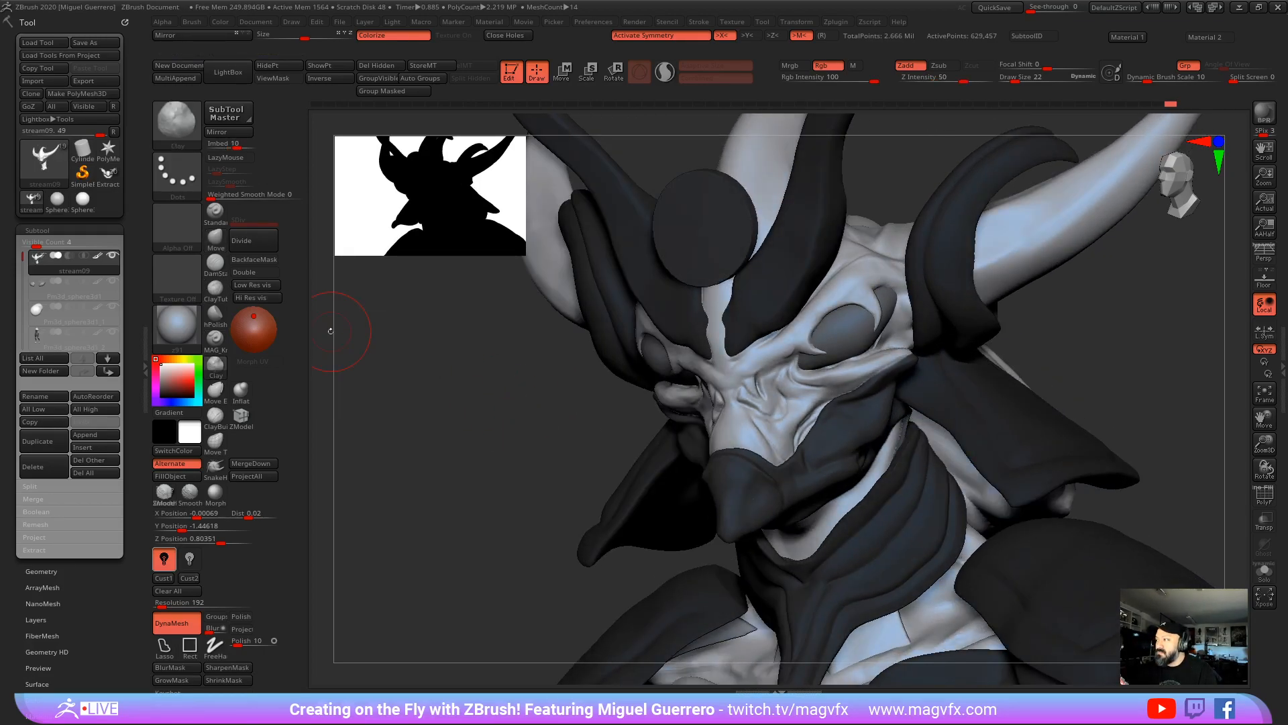
mouse_move(495, 409)
left_mouse_down()
mouse_move(530, 372)
mouse_move(537, 382)
mouse_move(521, 395)
left_mouse_up()
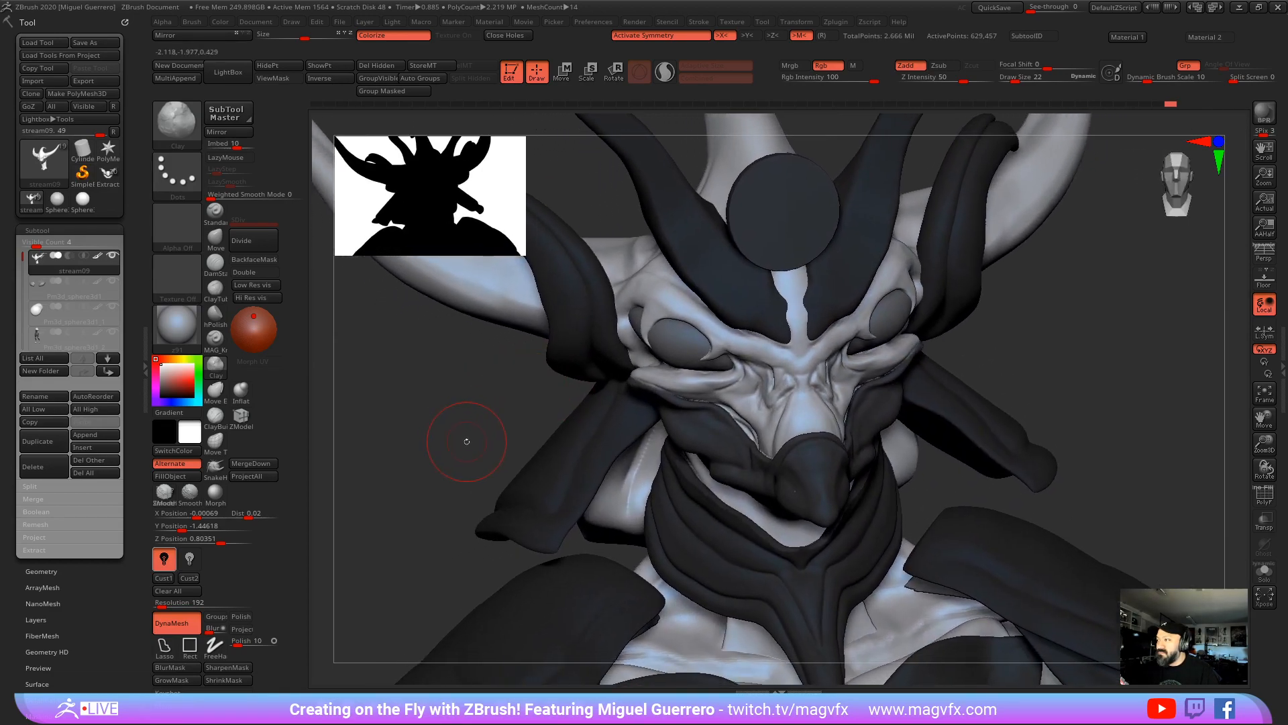
left_click_drag(455, 434, 476, 403)
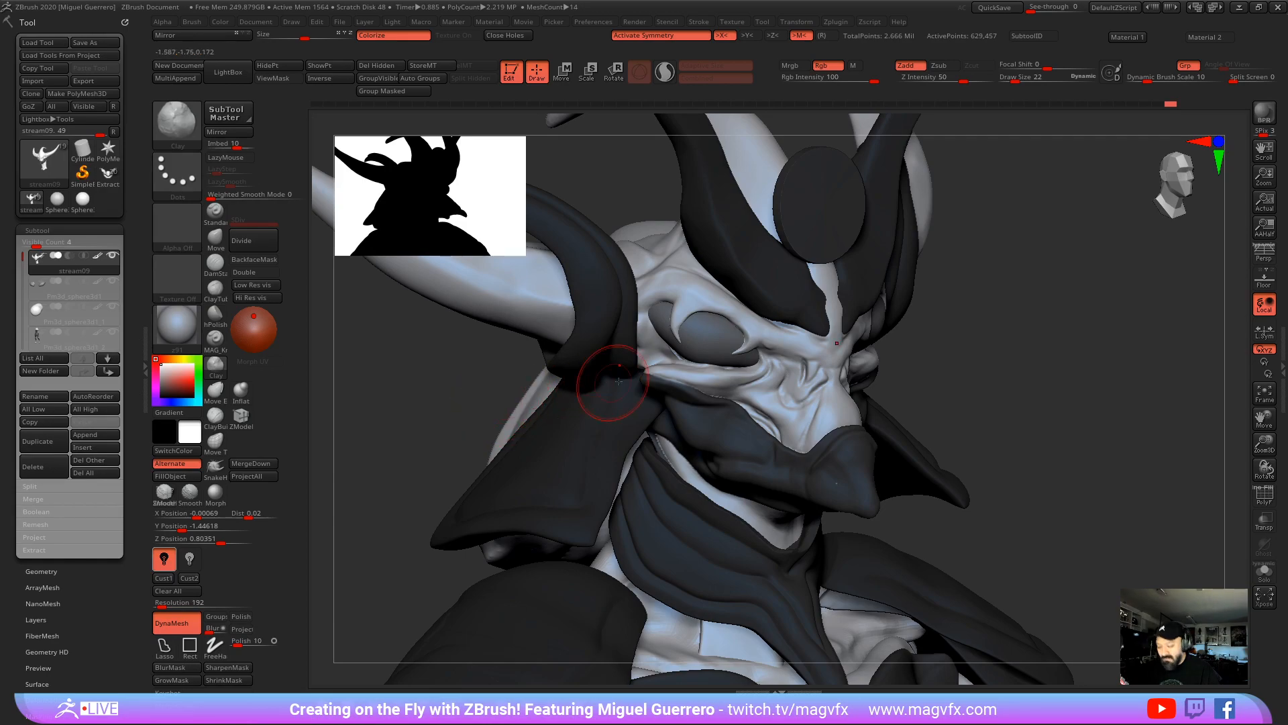
key("bracketleft")
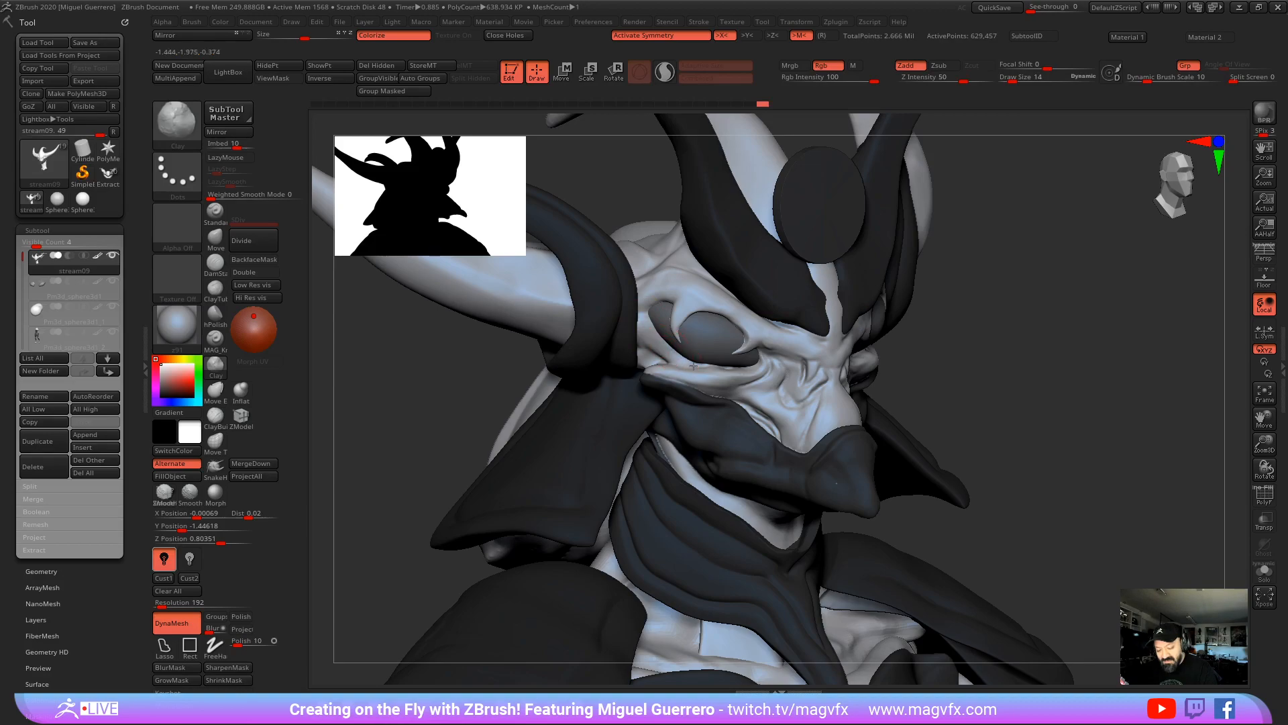
left_click_drag(451, 362, 530, 366)
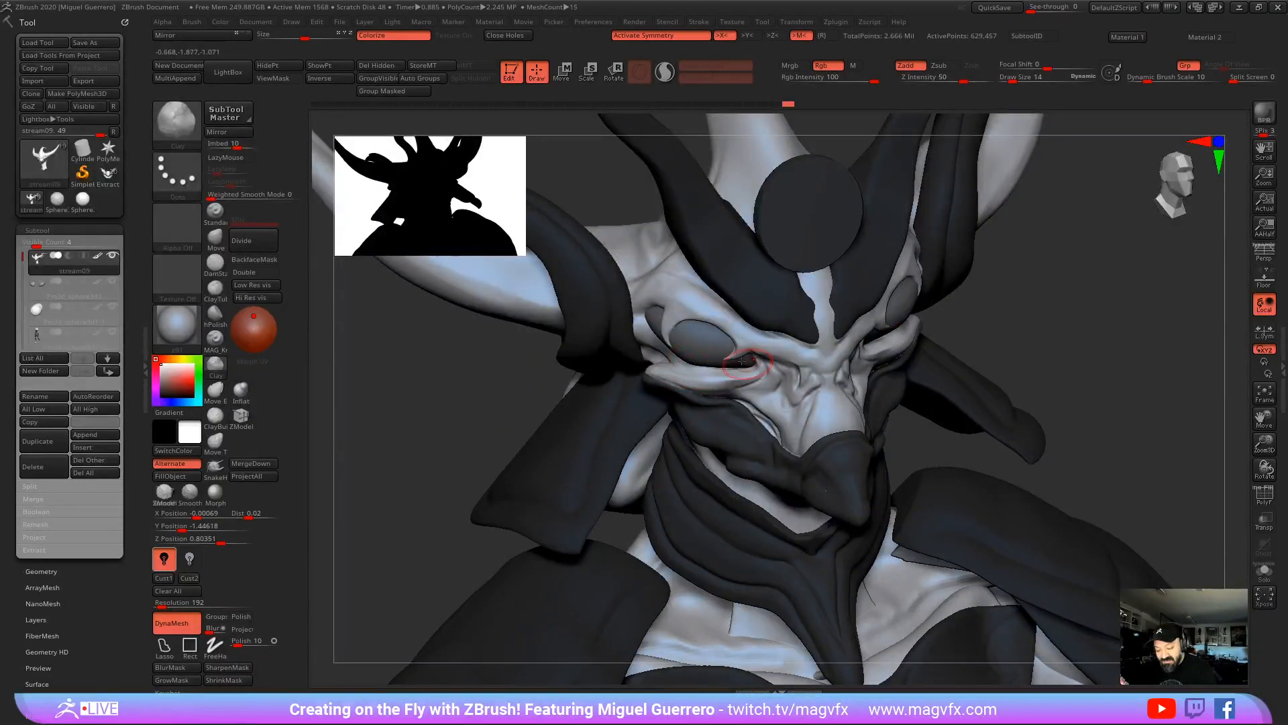
Step: Add Clay strokes around the outer corner of the eye socket and along the lower lid
right_click_drag(666, 399, 663, 347)
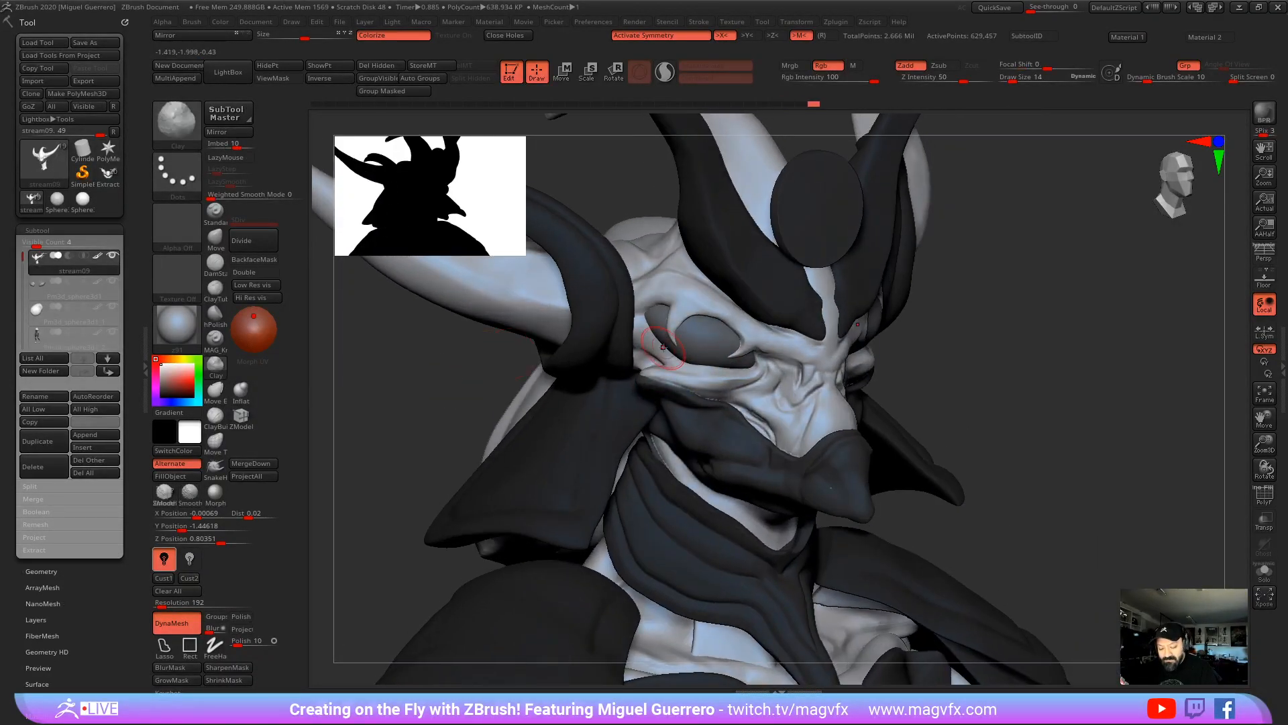
left_click_drag(636, 310, 649, 347)
mouse_move(534, 356)
left_mouse_down()
mouse_move(428, 359)
mouse_move(521, 357)
left_mouse_up()
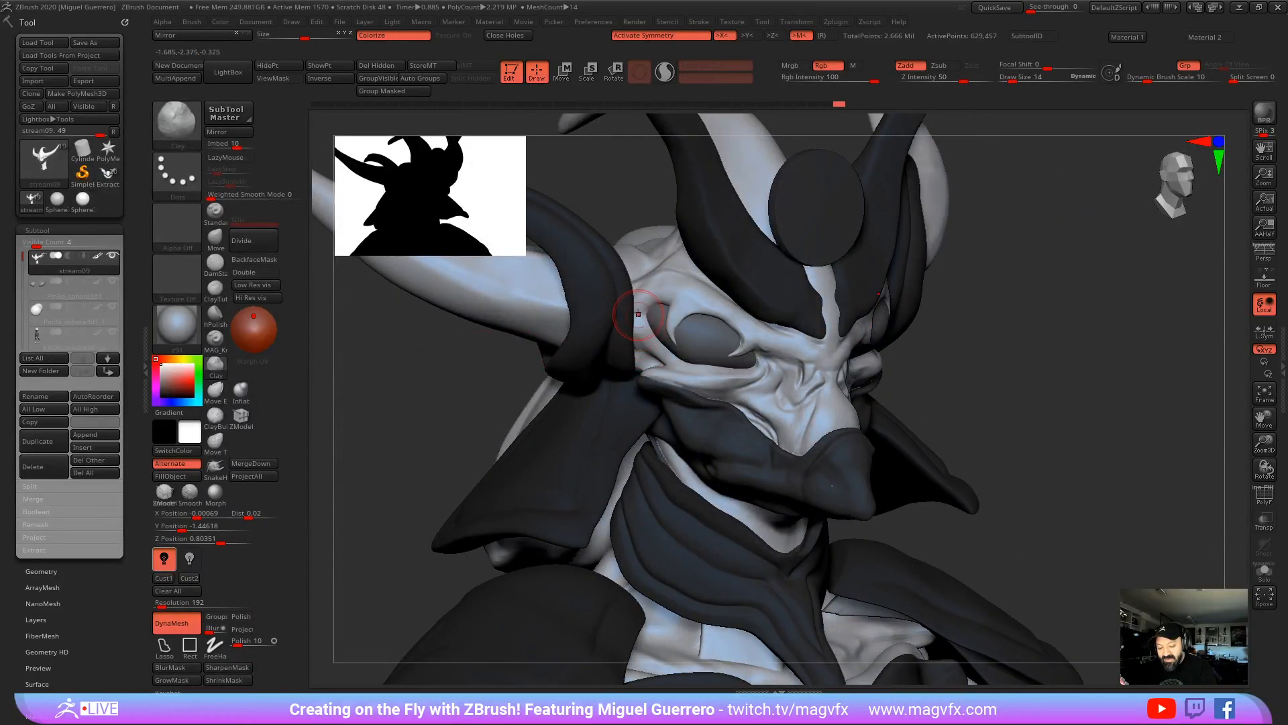
left_click_drag(649, 345, 698, 366)
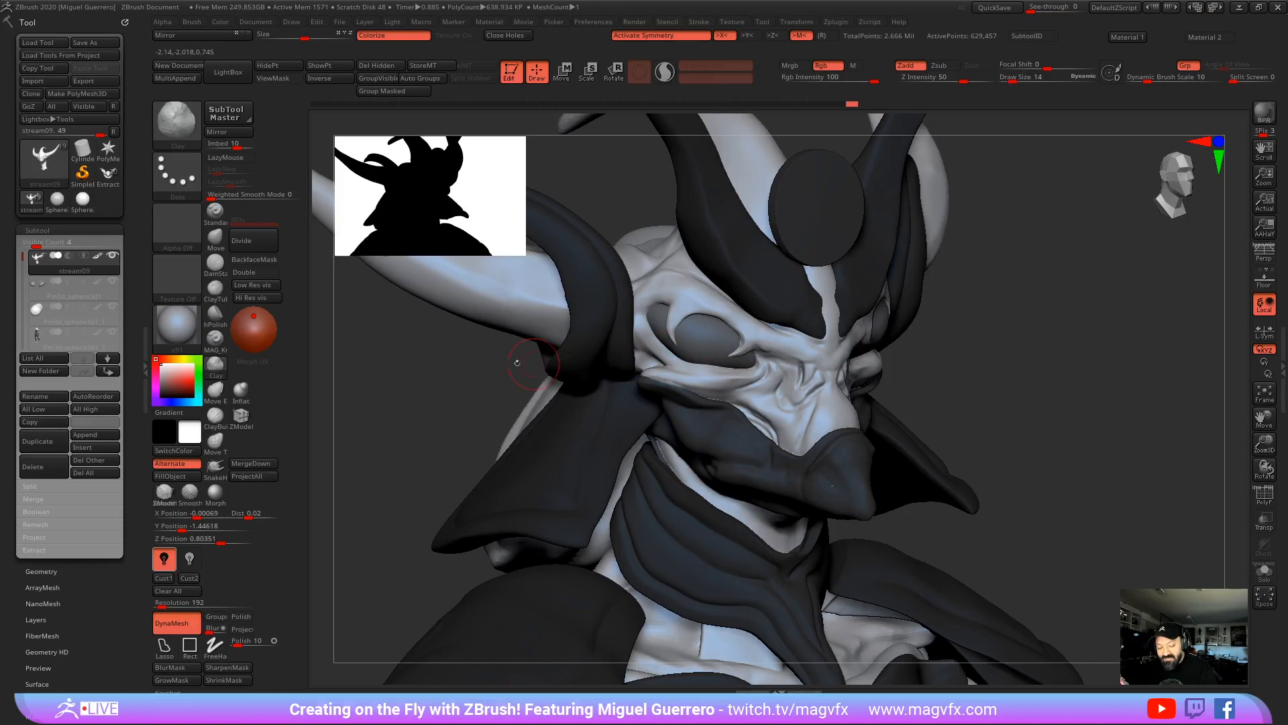
Step: Adjust the cheekbone ridge below the eye with the Move brush at draw size 10
left_click(216, 237)
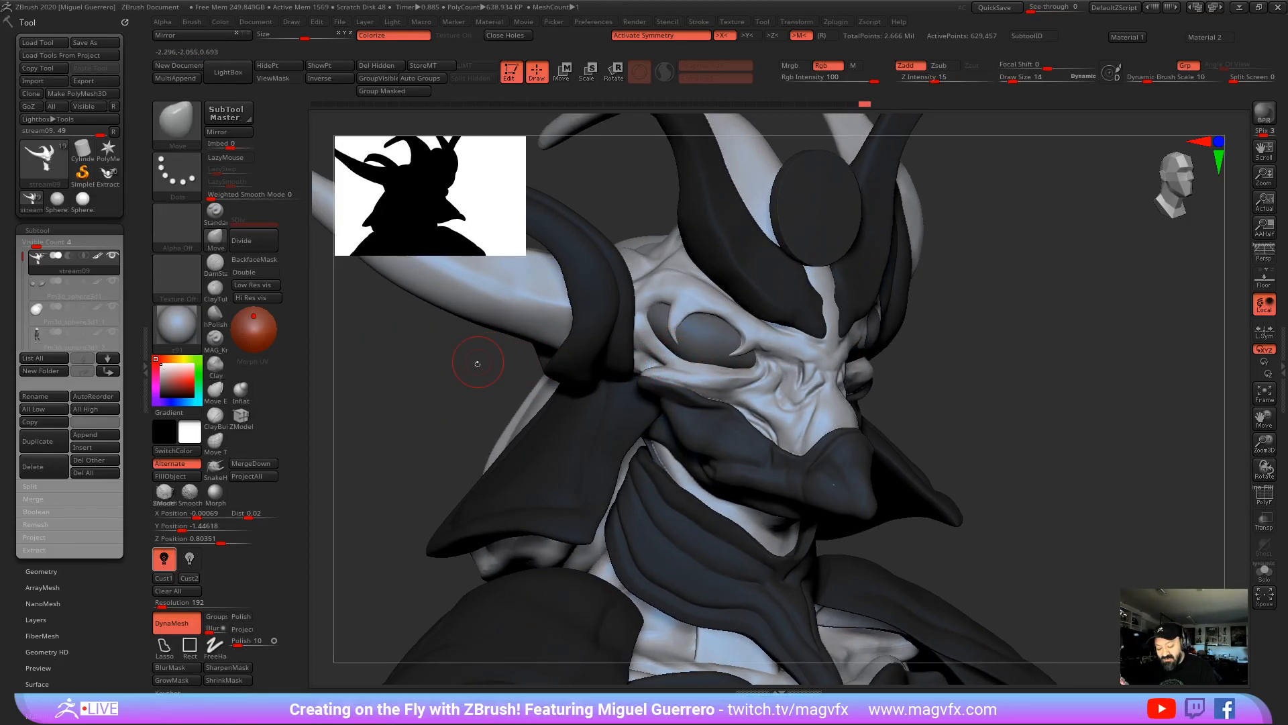
mouse_move(477, 363)
left_mouse_down()
mouse_move(475, 334)
mouse_move(463, 375)
mouse_move(557, 430)
left_mouse_up()
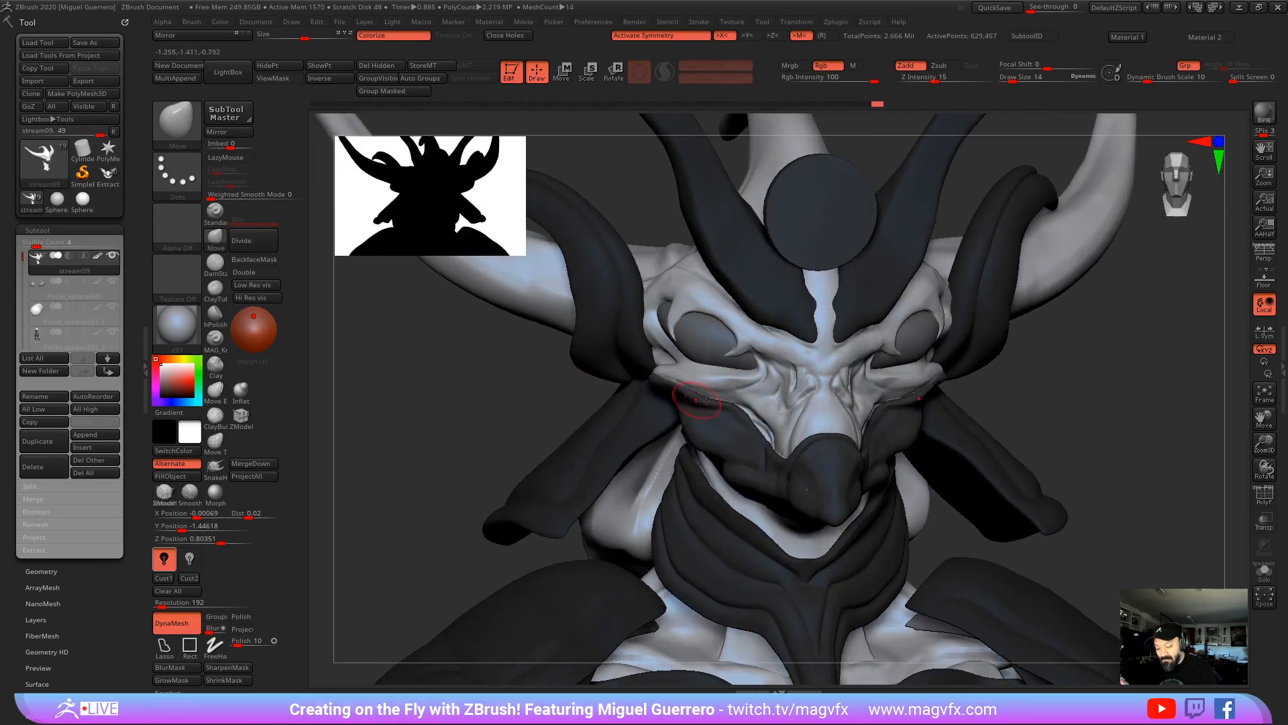
left_click_drag(597, 376, 604, 393)
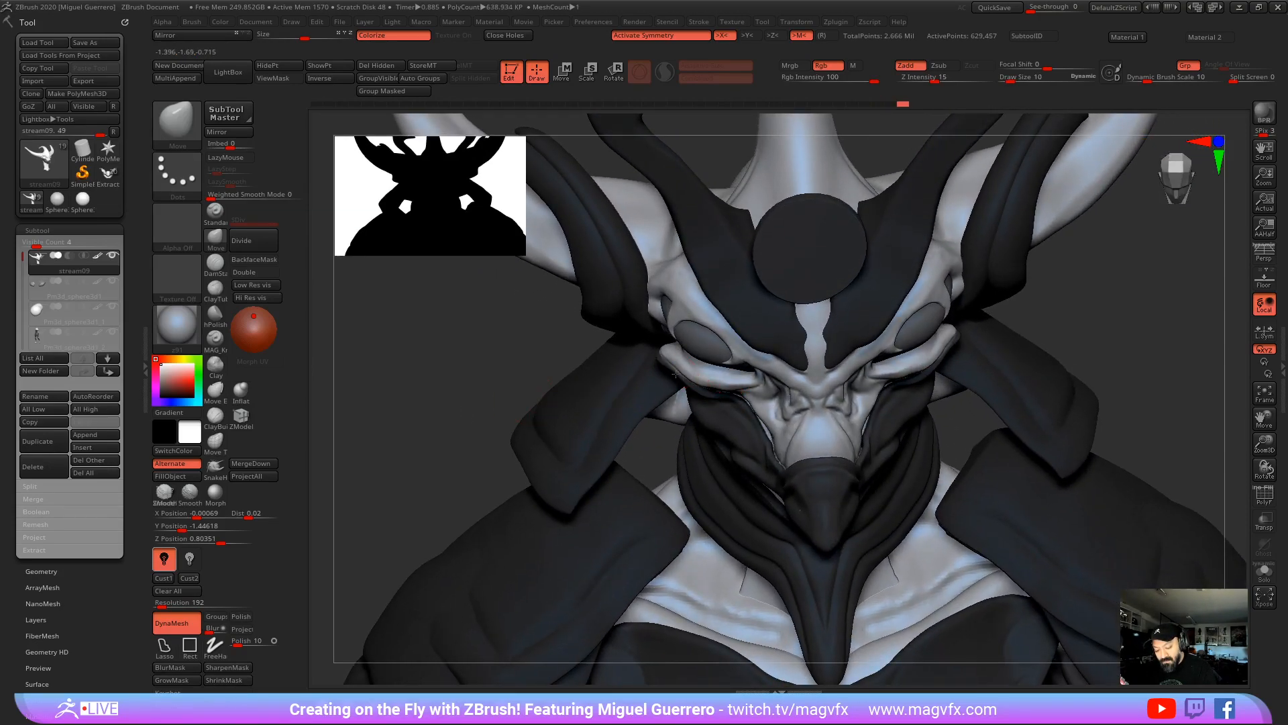
mouse_move(676, 373)
right_mouse_down()
mouse_move(452, 360)
mouse_move(470, 349)
right_mouse_up()
key("b")
key("m")
key("v")
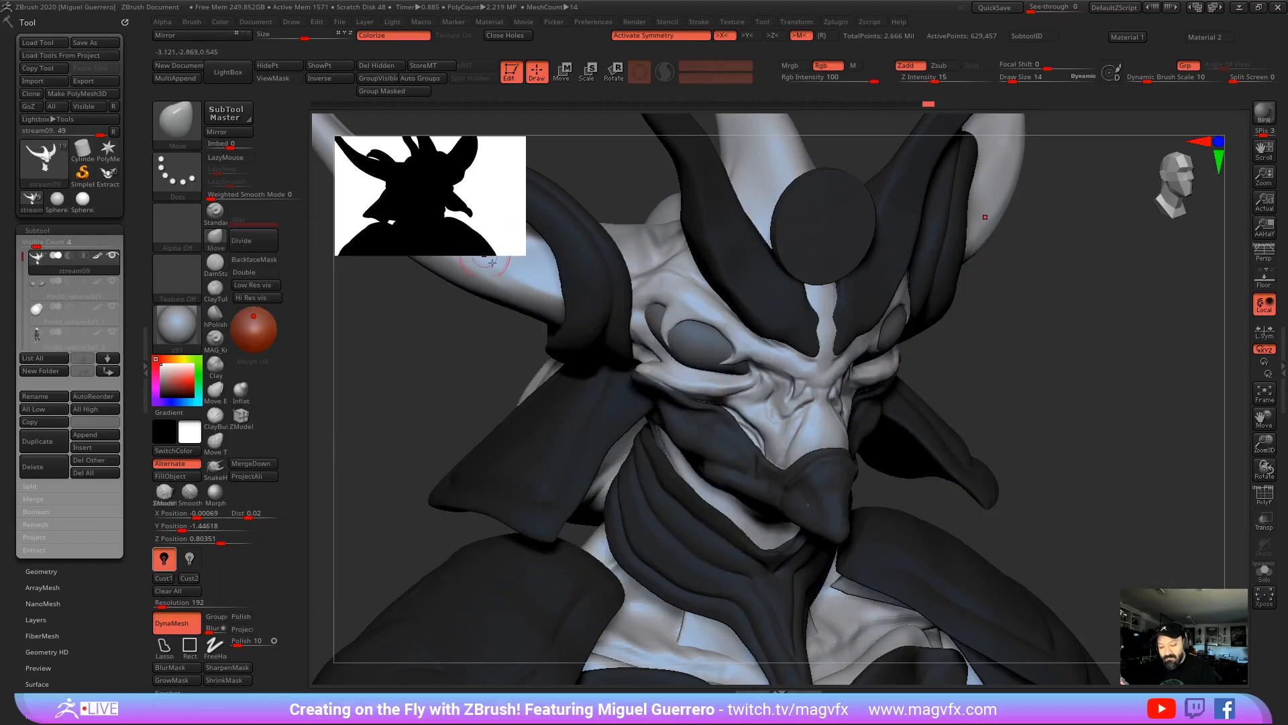
Step: Carve the inner corner below the eye with the MAG_Knife brush at draw size 7
right_click_drag(492, 263, 610, 368)
key("bracketleft")
key("bracketleft")
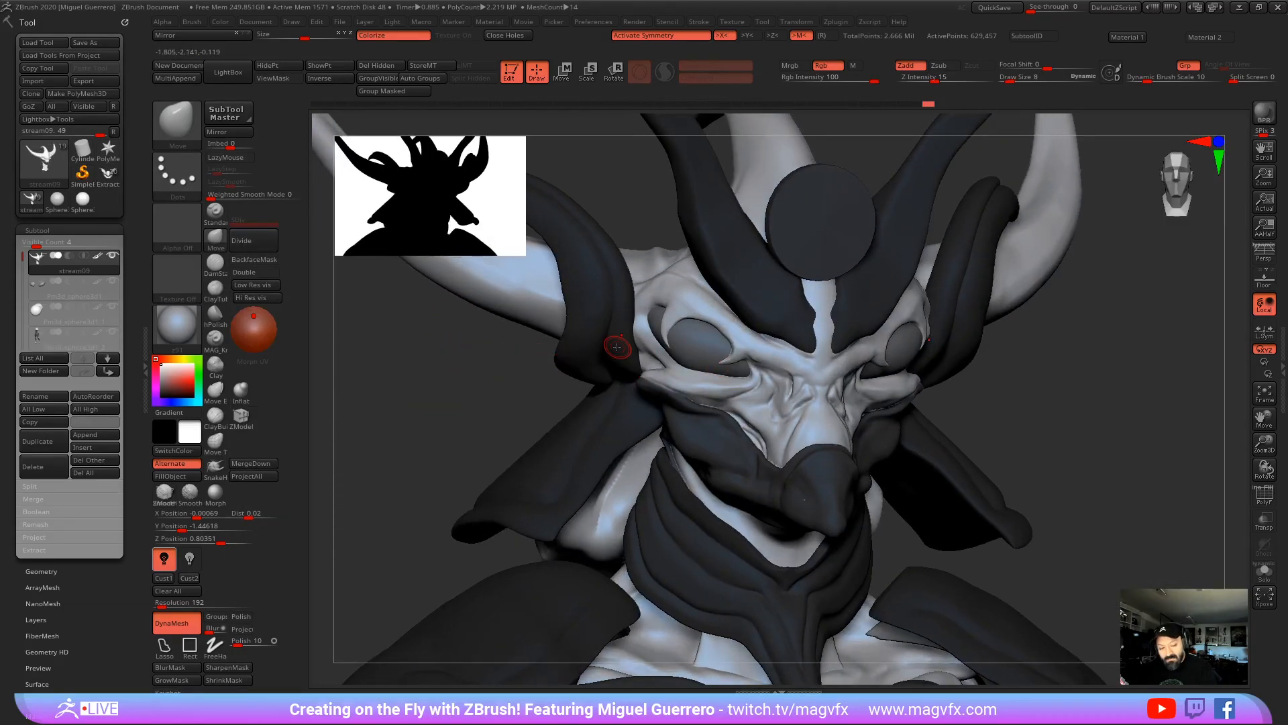
left_click(215, 288)
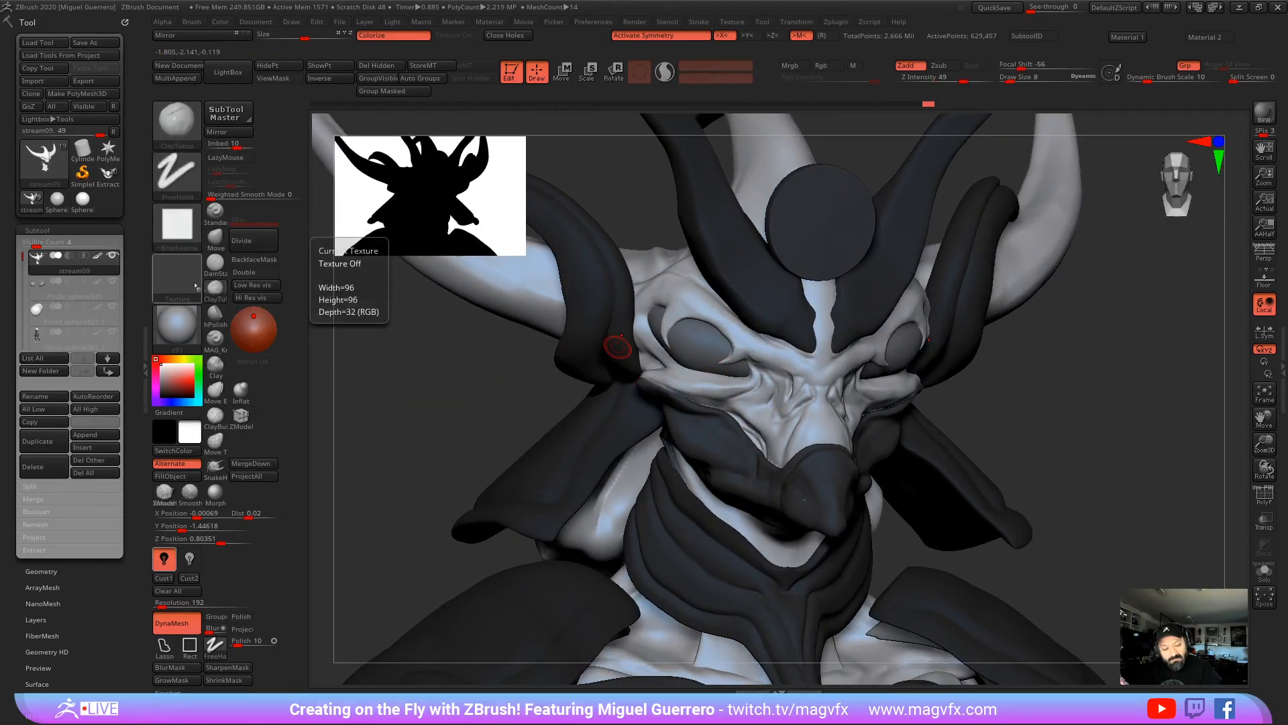
left_click(214, 339)
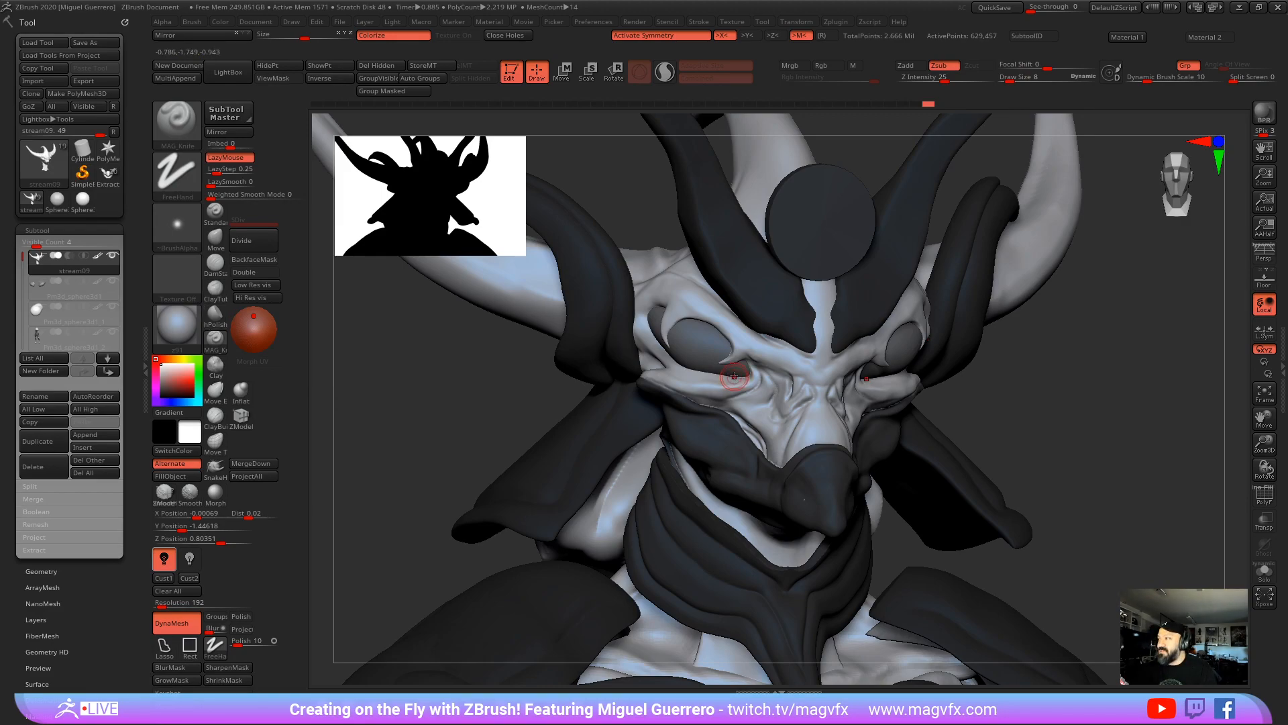
left_click_drag(511, 346, 561, 352)
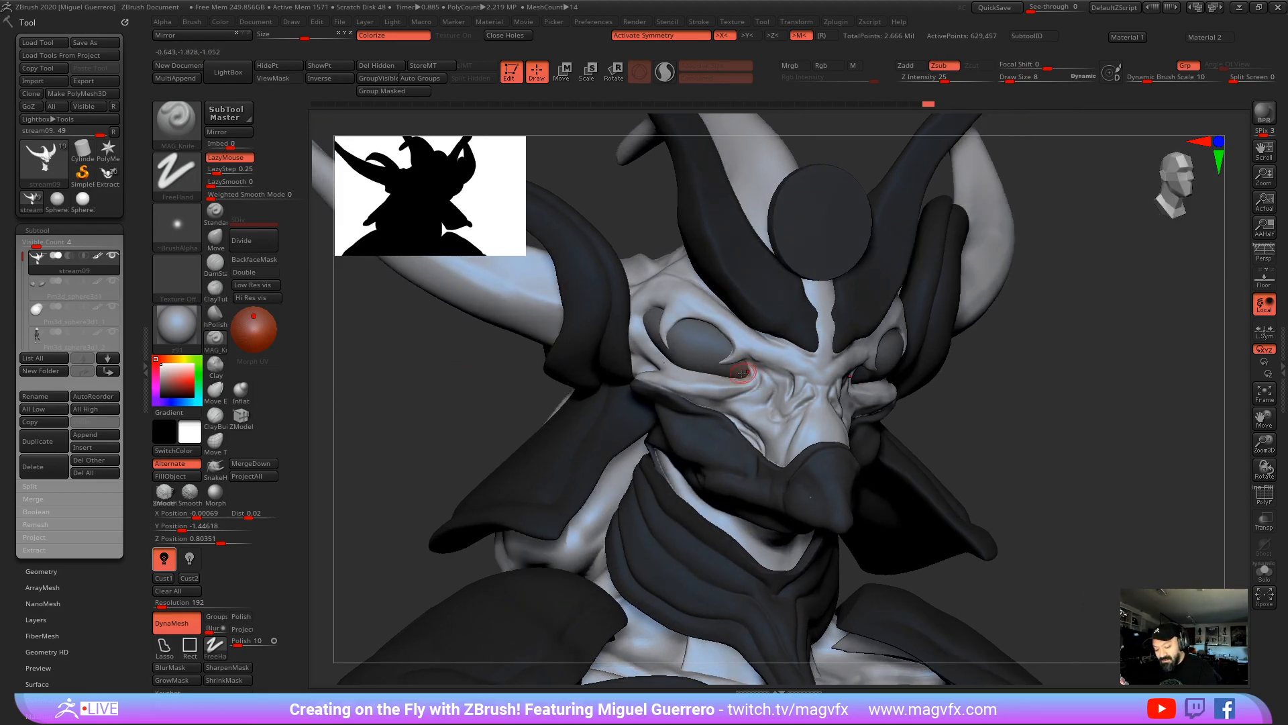
key("b")
key("c")
key("t")
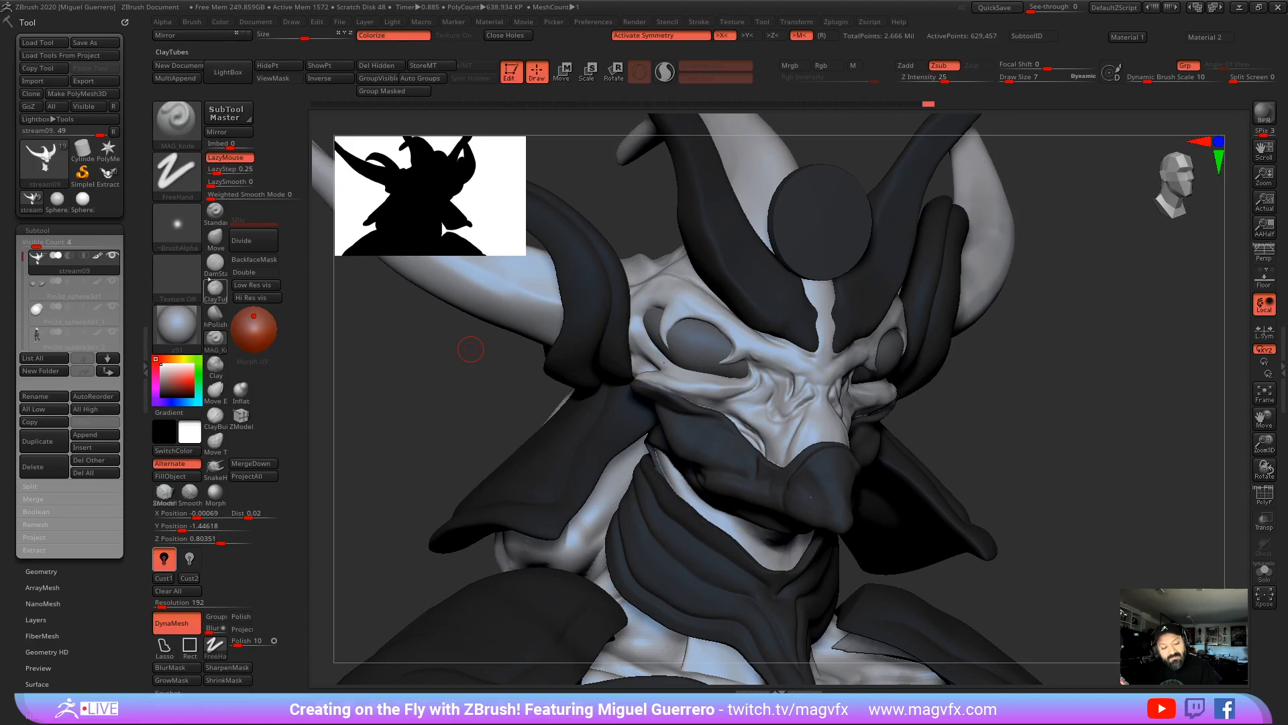
key("b")
key("Escape")
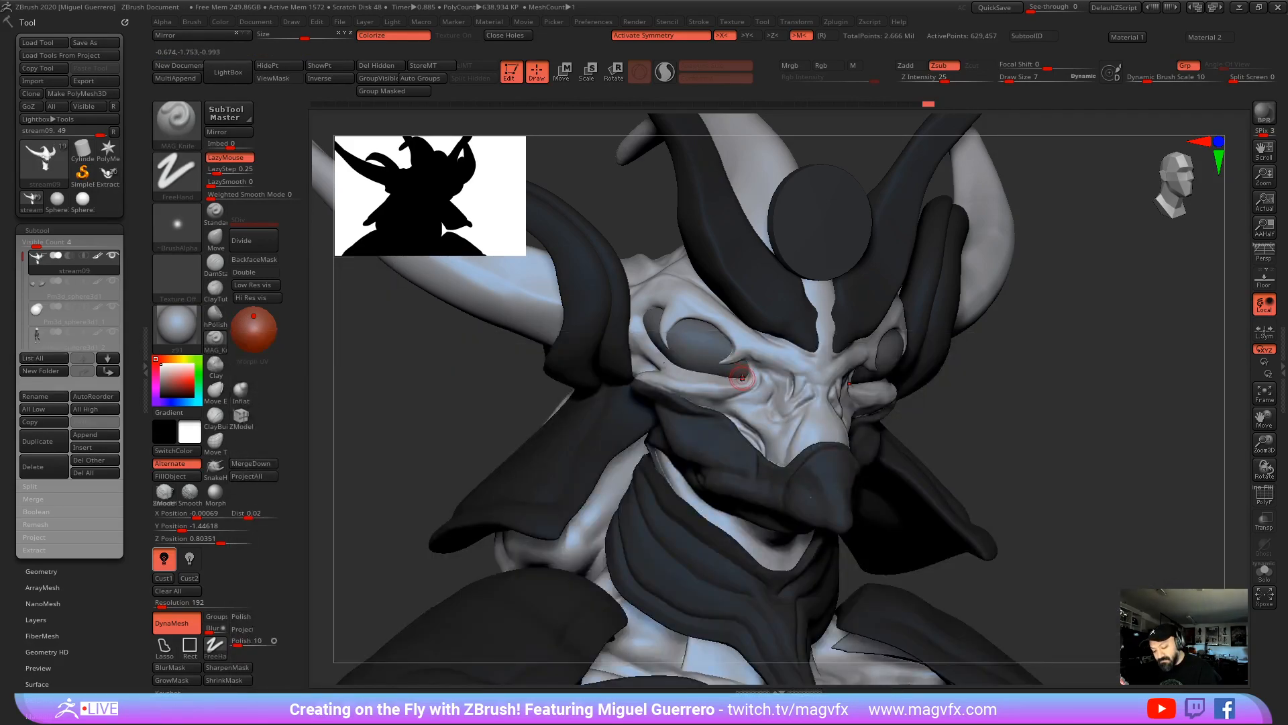
left_click_drag(759, 380, 745, 389)
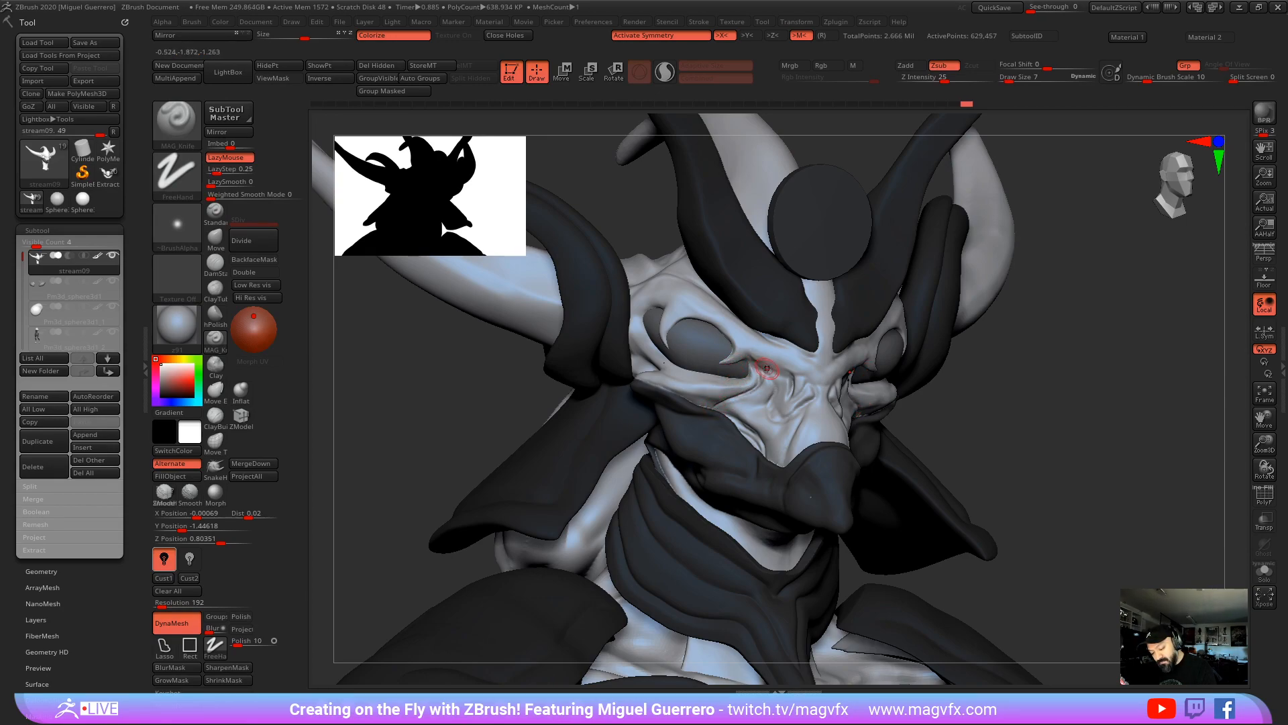
Step: Cut finer creases into the folds beside the nose with the MAG_Knife brush, reducing the draw size to 6
mouse_move(768, 379)
left_mouse_down()
mouse_move(779, 413)
mouse_move(802, 402)
left_mouse_up()
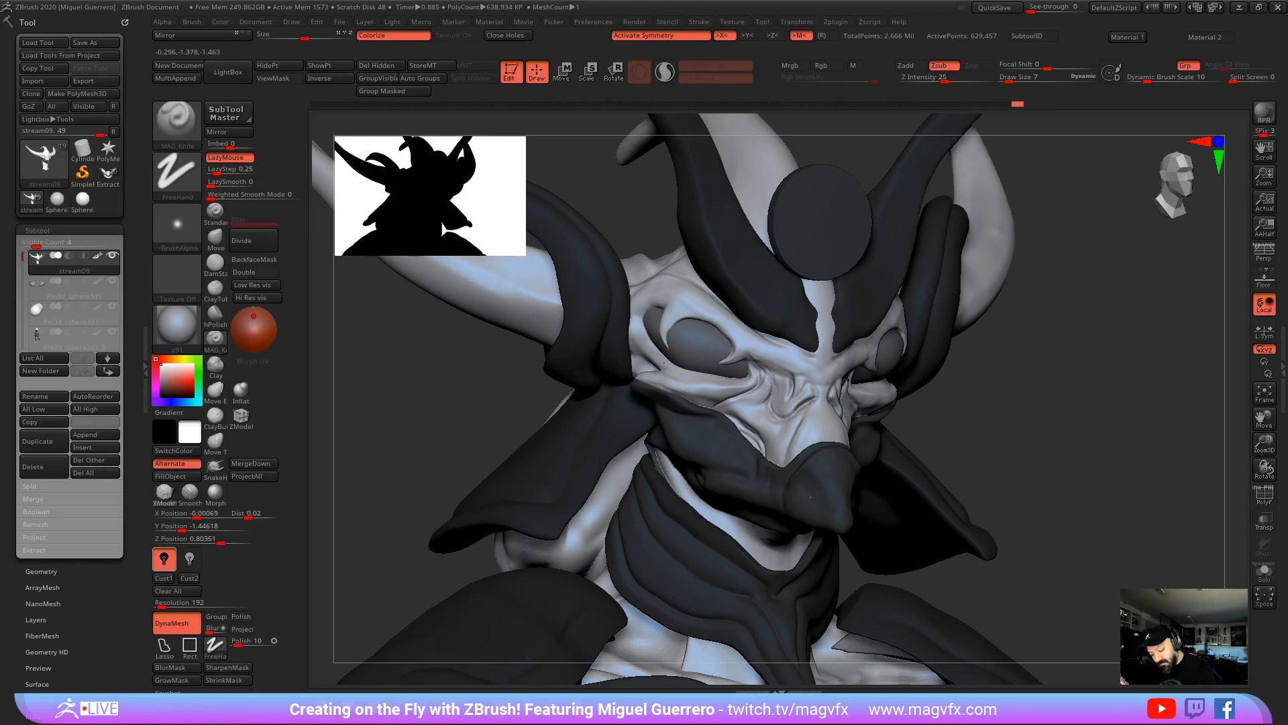
key("bracketleft")
mouse_move(804, 395)
left_mouse_down()
mouse_move(809, 380)
mouse_move(781, 387)
mouse_move(790, 394)
mouse_move(775, 375)
left_mouse_up()
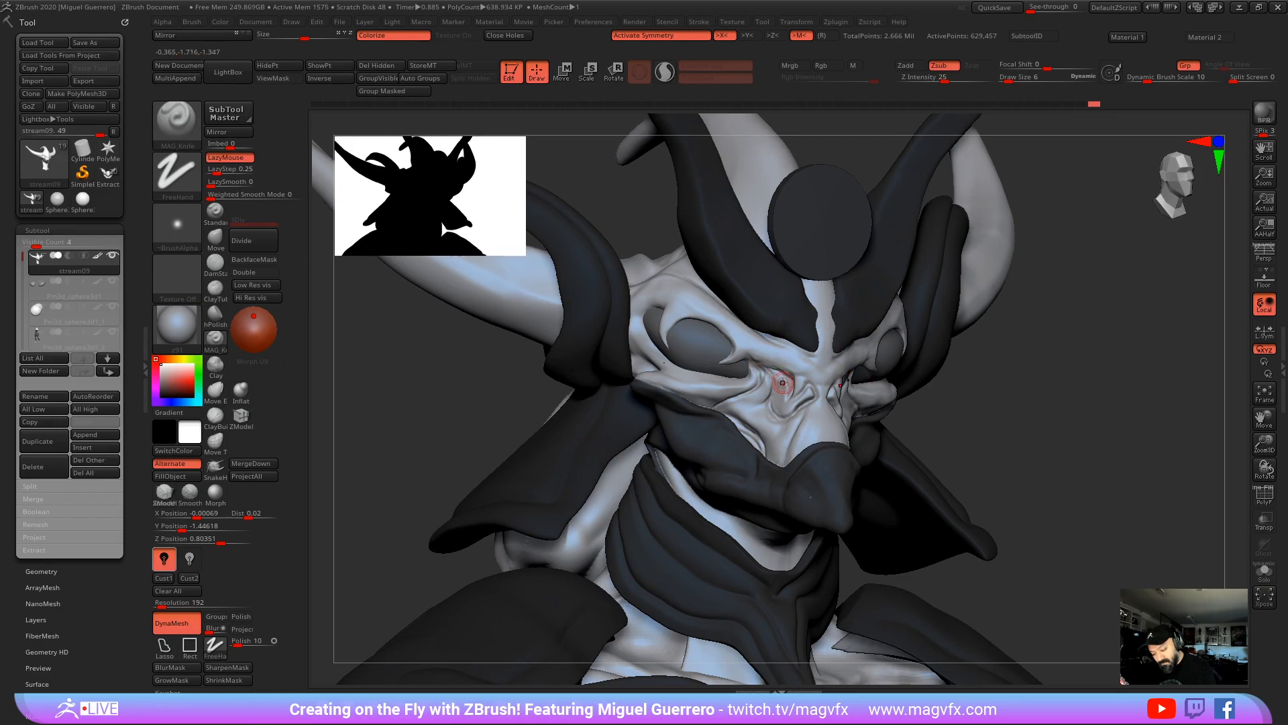
Step: Isolate the head subtool in Solo mode and touch up the snout just above the dark beak with the MAG_Knife brush
mouse_move(563, 403)
left_mouse_down()
mouse_move(535, 403)
mouse_move(595, 447)
left_mouse_up()
left_click(1264, 570)
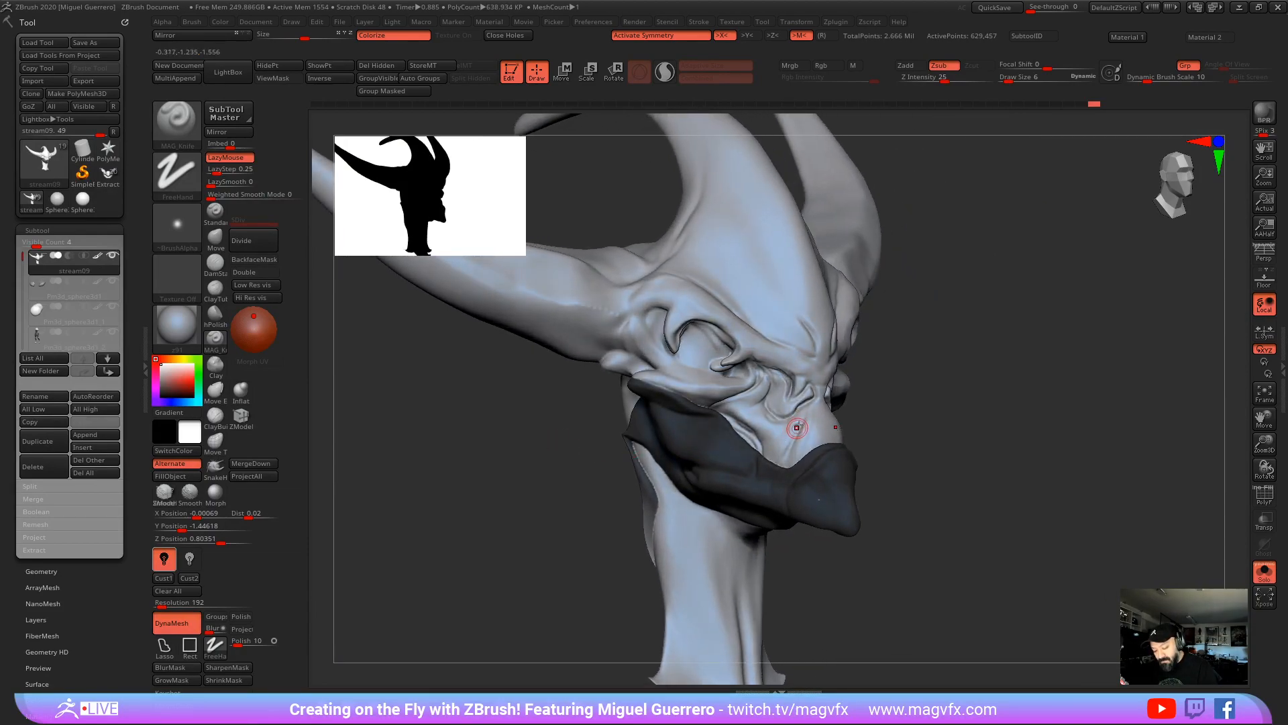
left_click_drag(784, 463, 782, 460)
left_click_drag(893, 469, 716, 466)
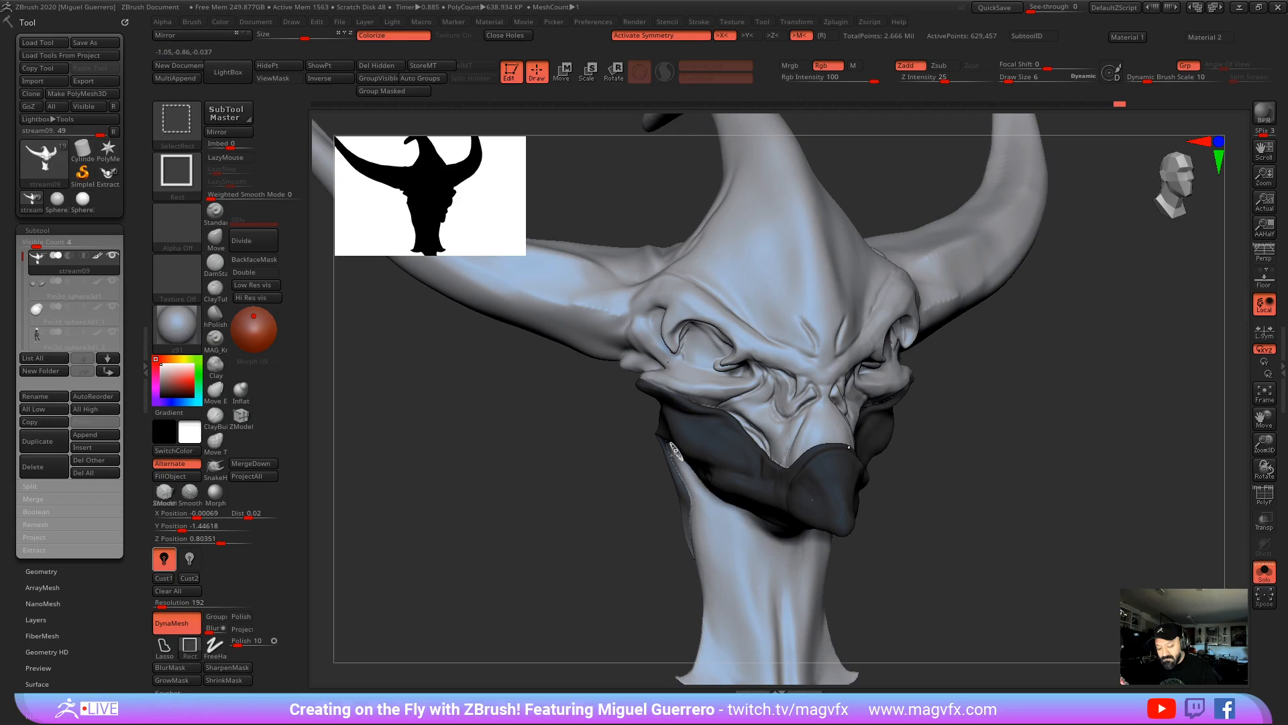
Step: Check the isolated head's mesh with the polyframe overlay, and examine the face from the front and three-quarter views
mouse_move(604, 409)
left_mouse_down("shift")
mouse_move(557, 389)
mouse_move(631, 413)
mouse_move(617, 410)
left_mouse_up("shift")
left_click(1264, 496)
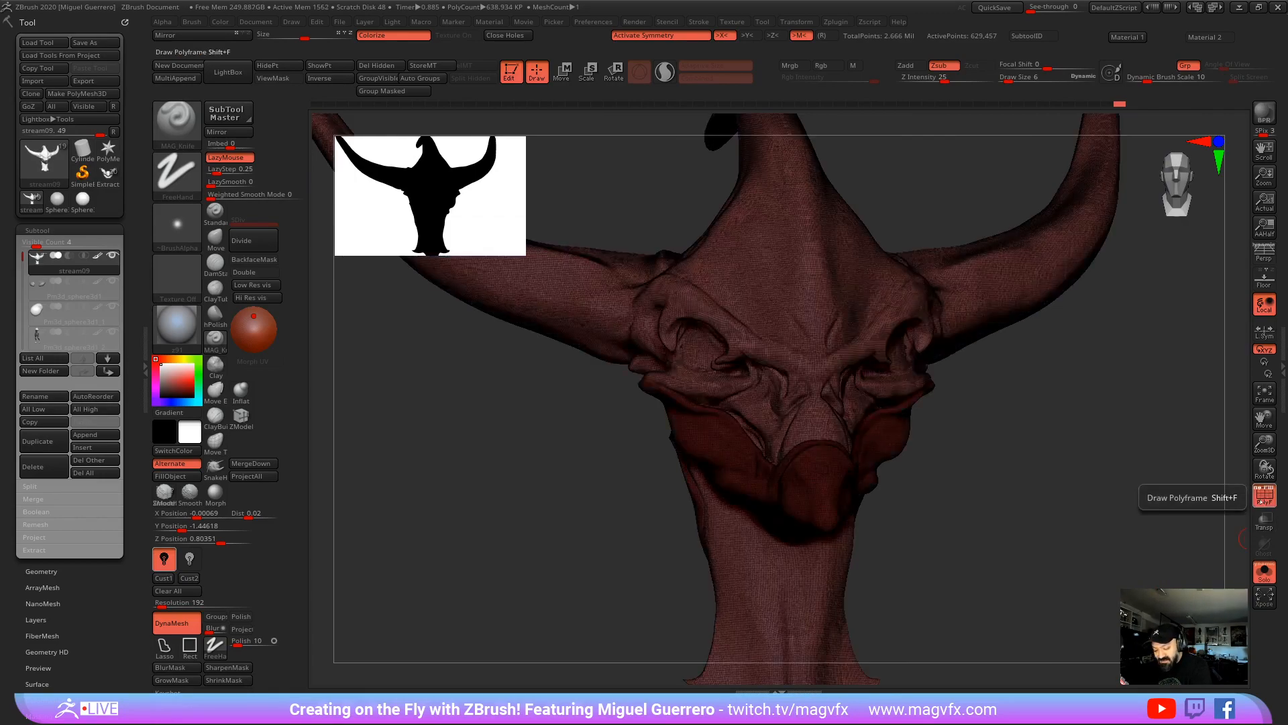
left_click(1265, 498)
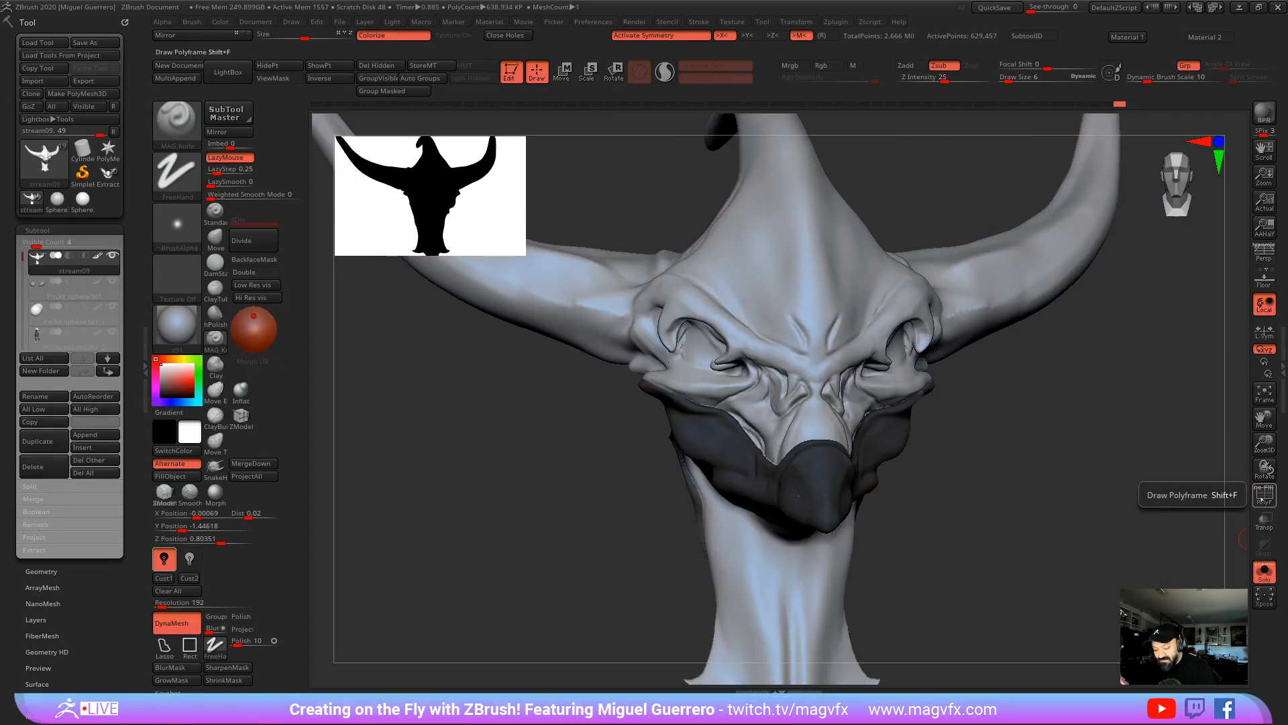
left_click_drag(1047, 469, 626, 452)
key("ctrl+shift")
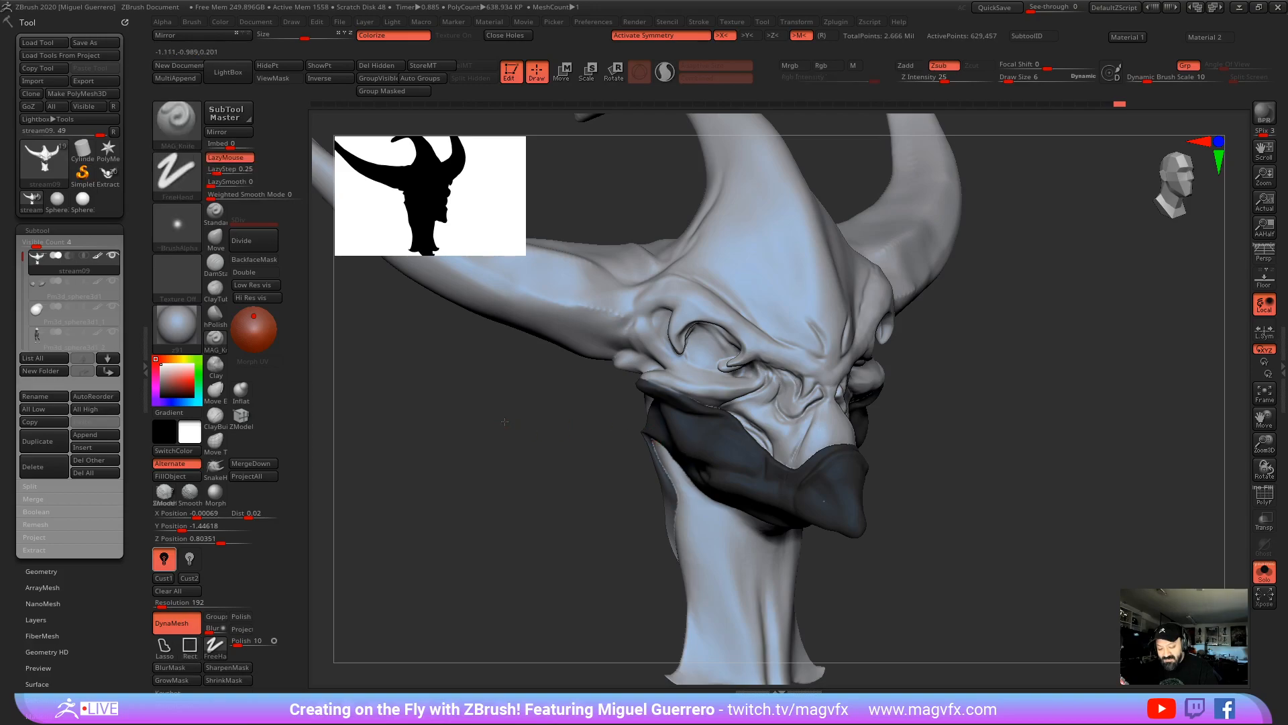
left_click_drag(503, 423, 463, 376)
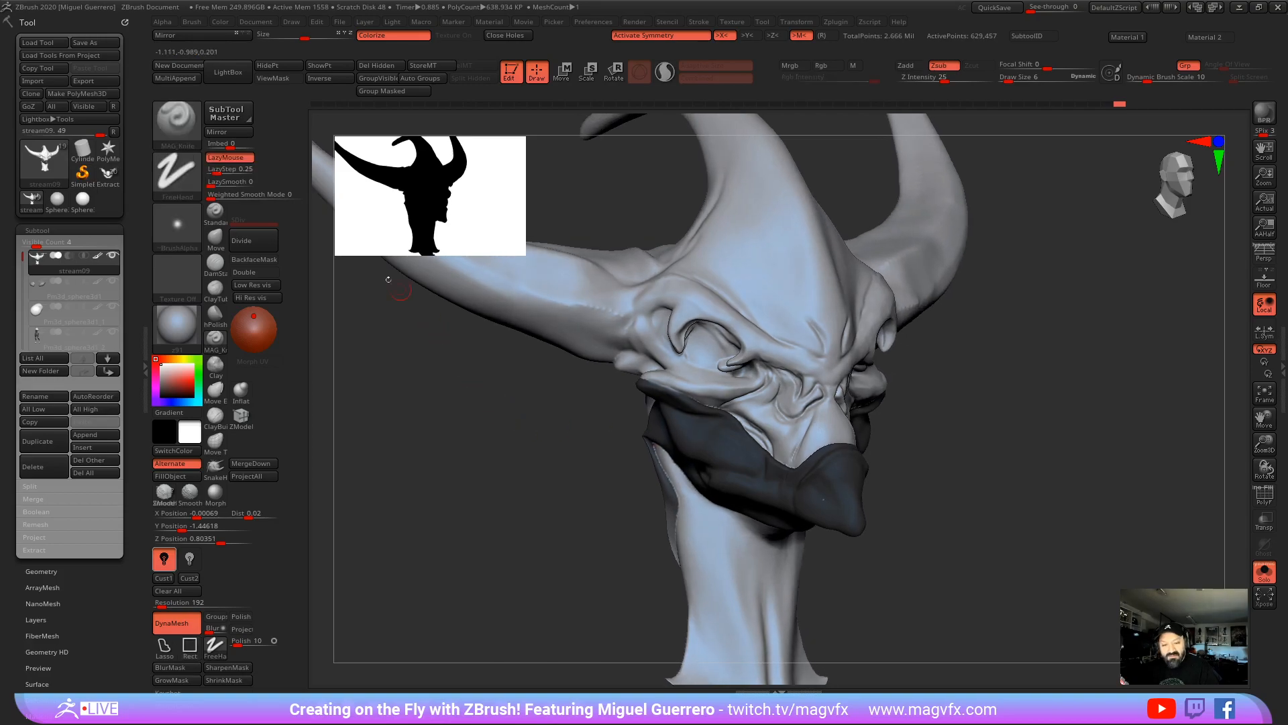
Step: Select the Standard brush and set it to paint colour only, with Zadd off and Rgb on
left_click(215, 209)
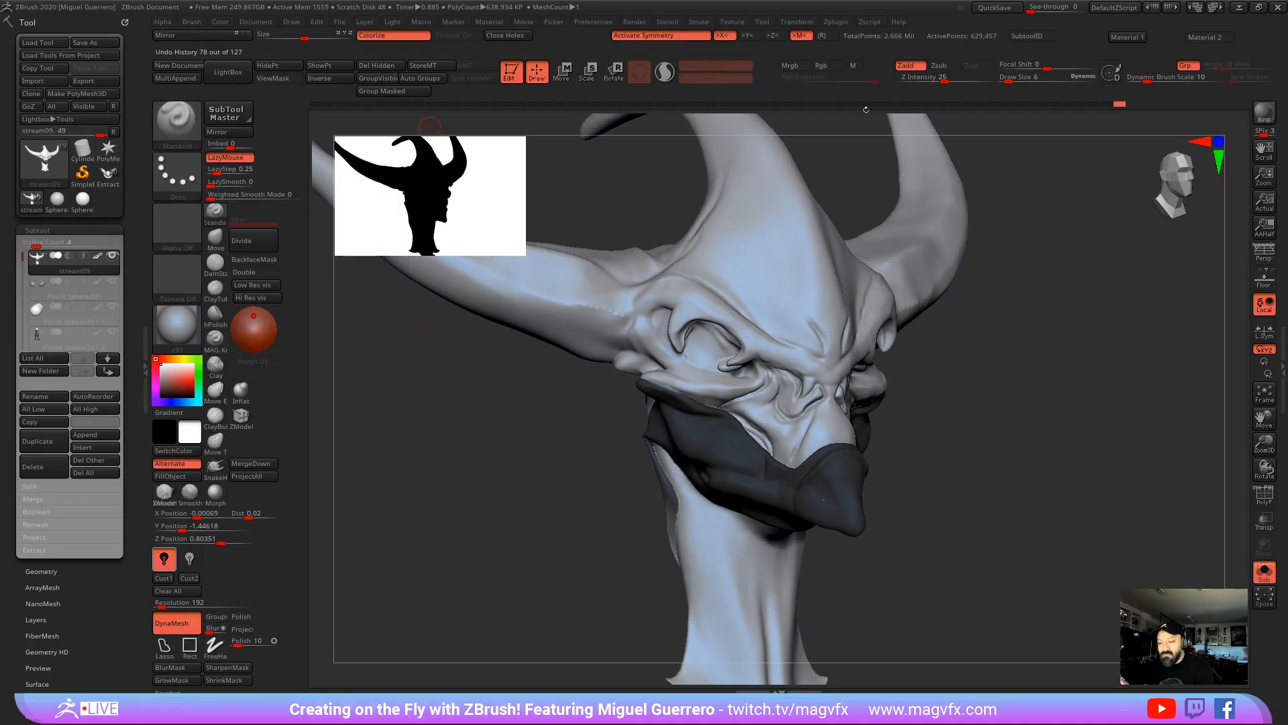
left_click(906, 65)
left_click(823, 66)
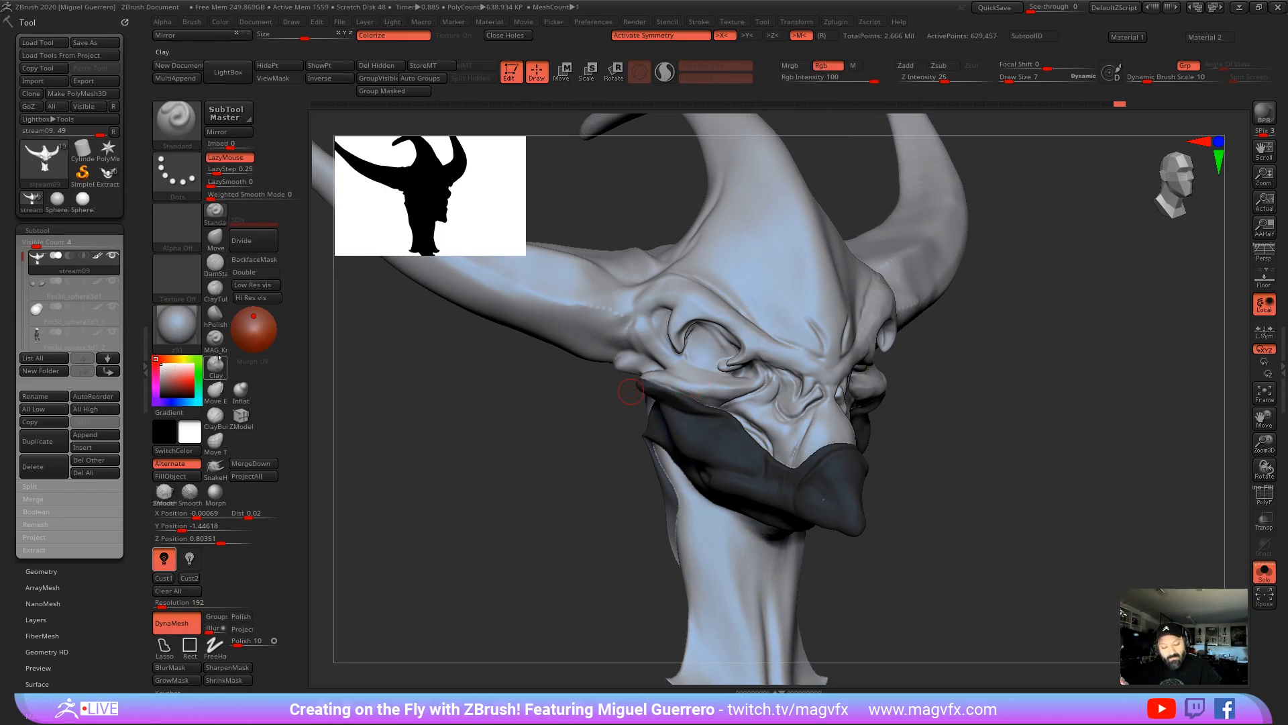
Step: Paint over the dark beak and jaw in white with the Standard brush, enlarging the draw size to 62
key("bracketright")
key("bracketright")
key("bracketright")
key("bracketright")
key("bracketright")
mouse_move(666, 419)
left_mouse_down()
mouse_move(695, 441)
mouse_move(738, 430)
mouse_move(664, 437)
mouse_move(685, 483)
mouse_move(853, 503)
left_mouse_up()
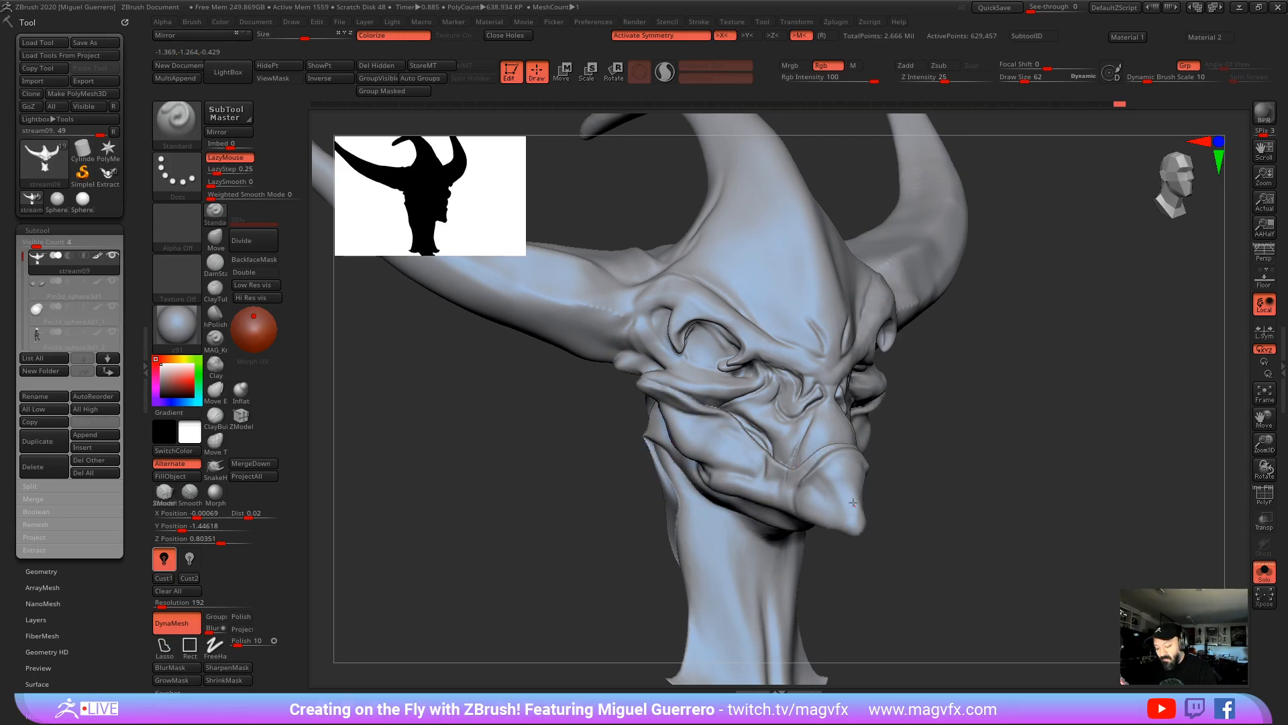
left_click_drag(745, 478, 759, 485)
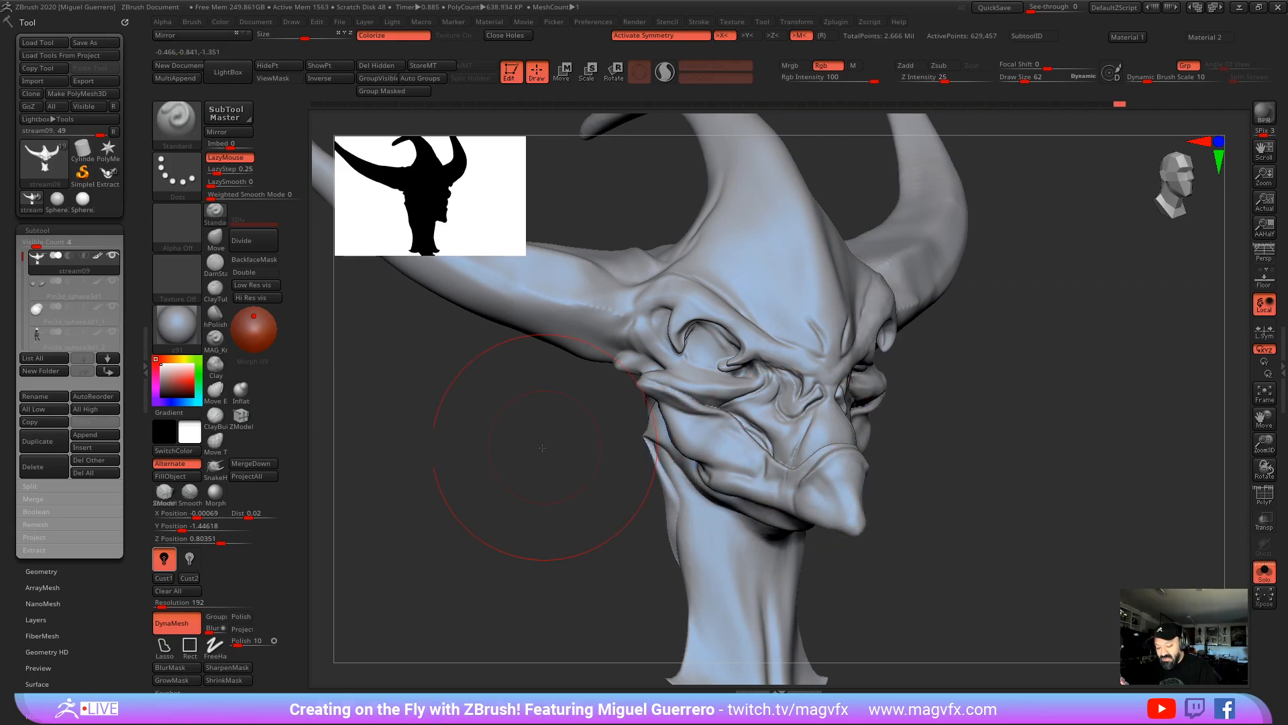
Step: Examine the repainted head from the side, front and three-quarter views, reducing the brush's draw size to 10
left_click_drag(543, 447, 685, 472)
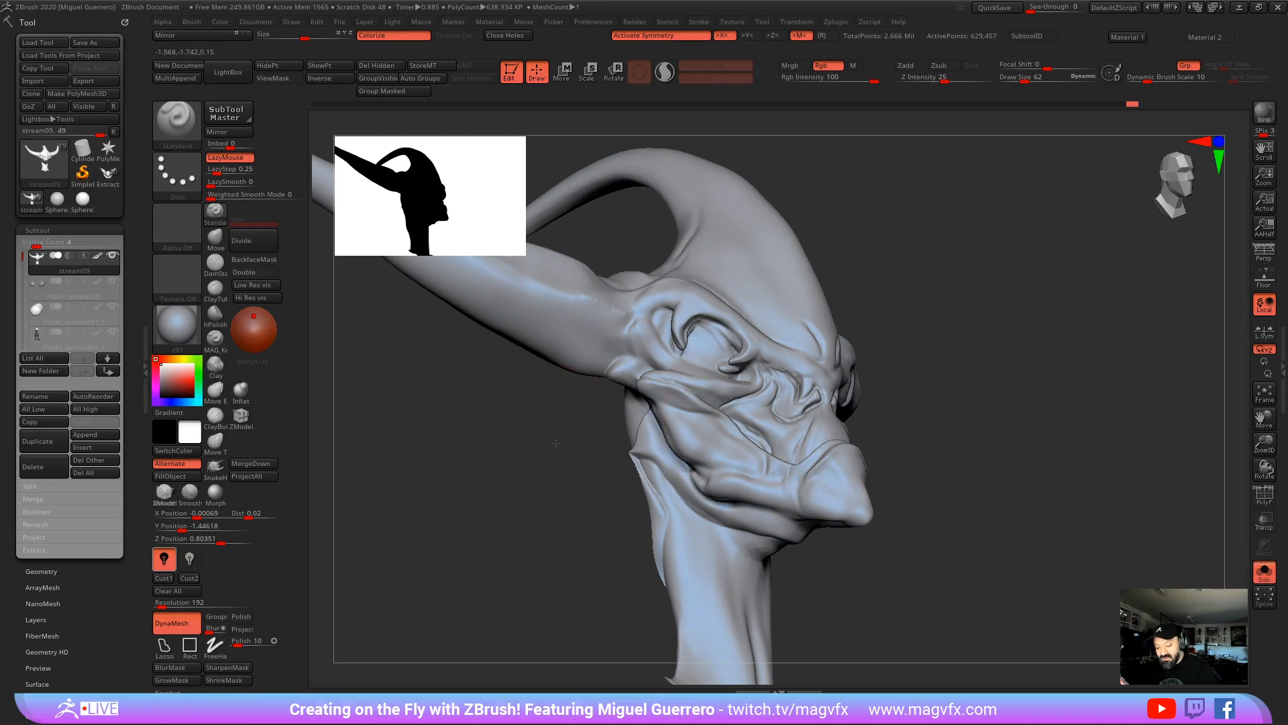
left_click_drag(739, 410, 769, 480, "shift")
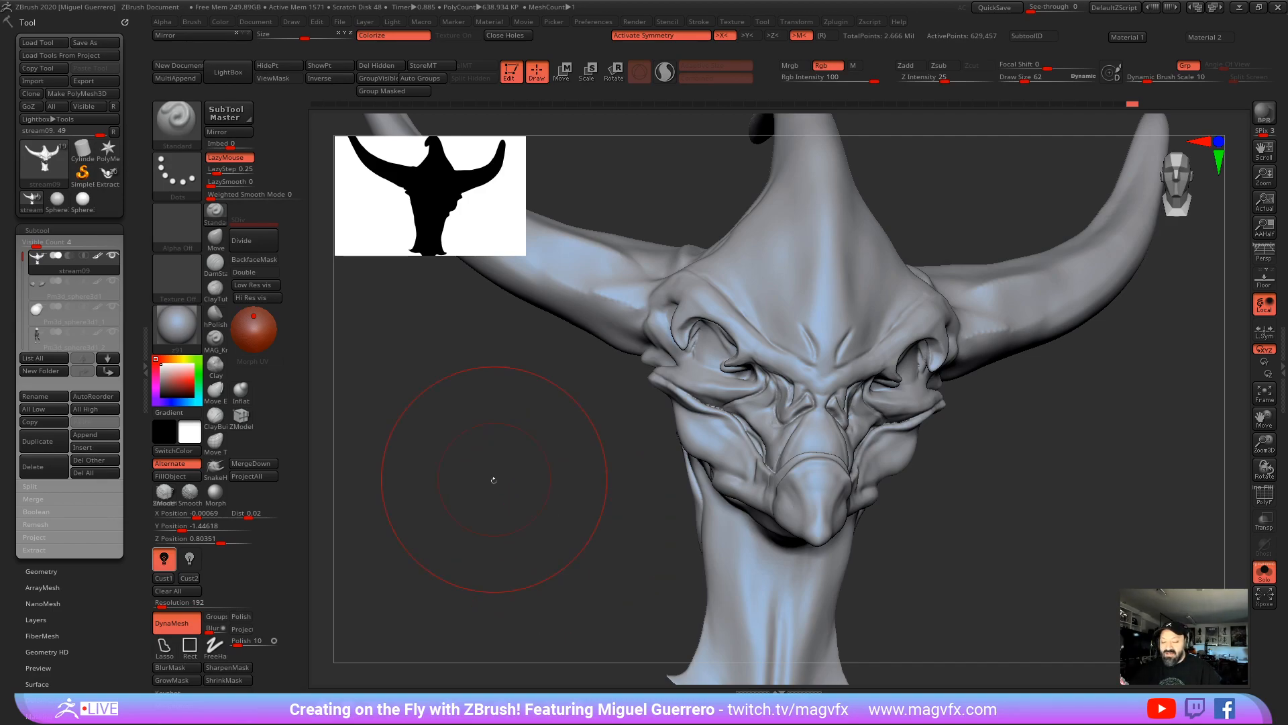
left_click_drag(493, 480, 561, 546, "shift")
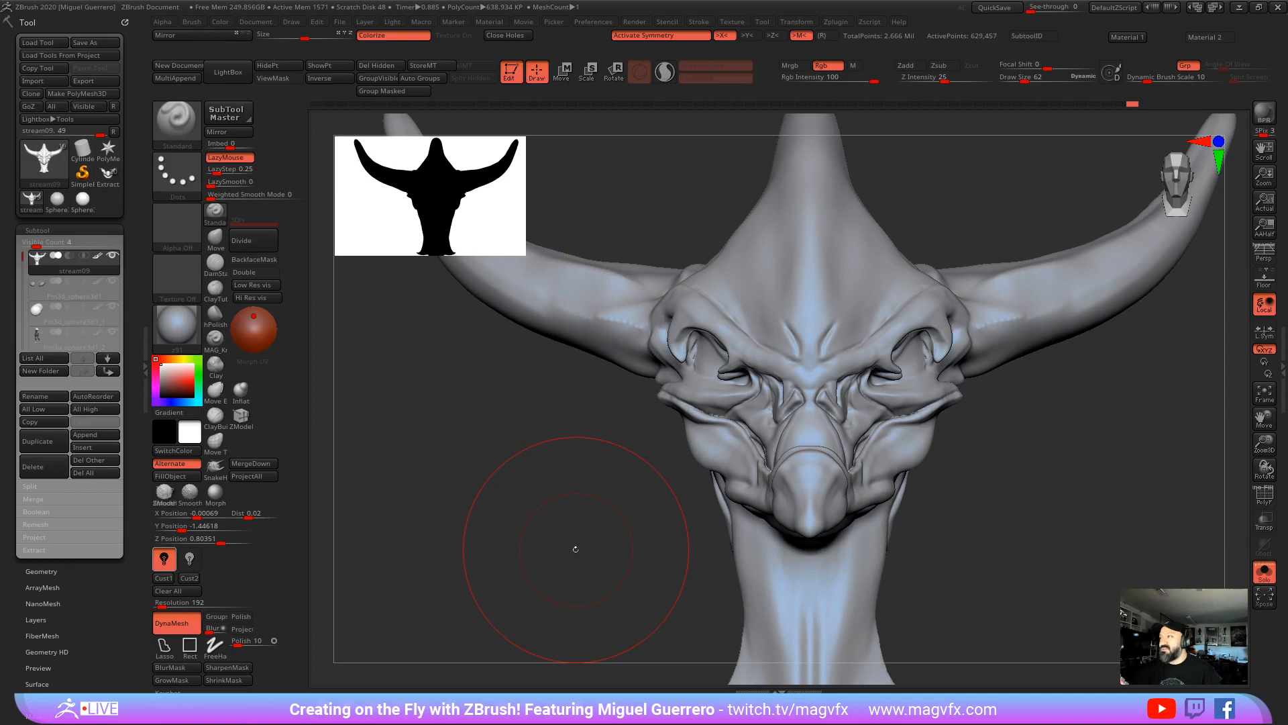
left_click_drag(512, 504, 539, 511)
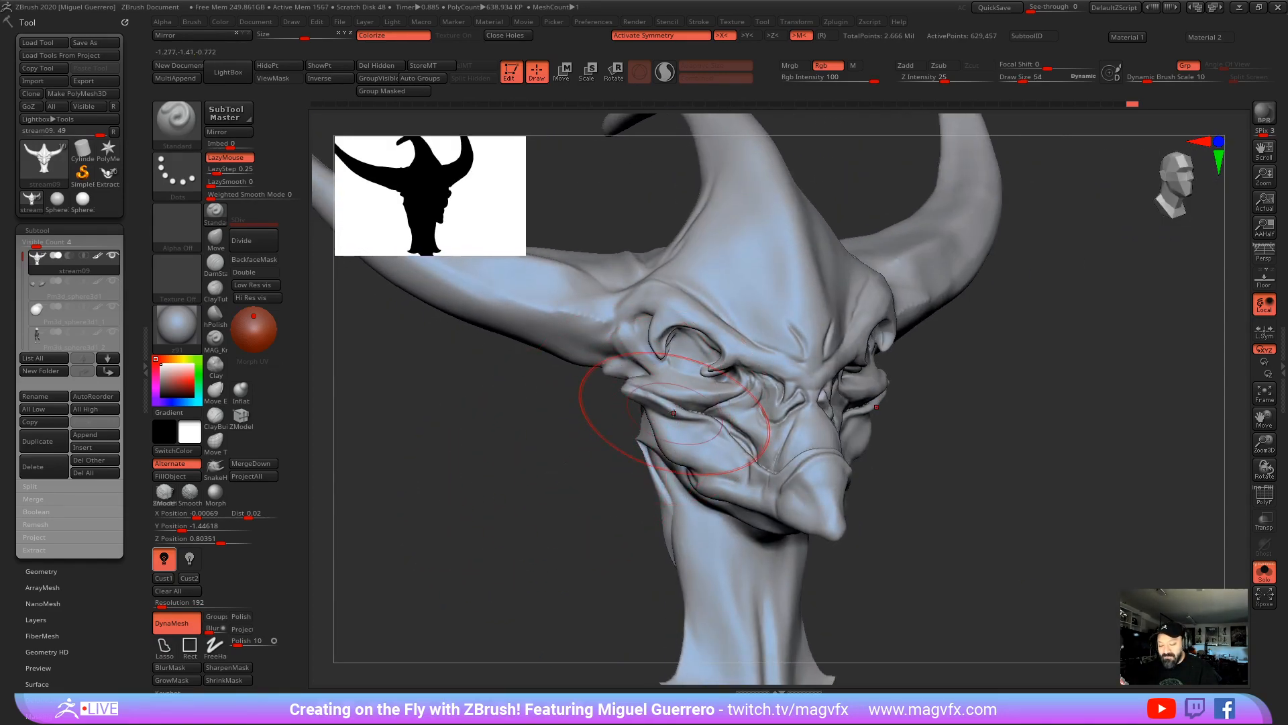
key("bracketleft")
mouse_move(591, 401)
left_mouse_down()
mouse_move(575, 382)
mouse_move(520, 370)
left_mouse_up()
left_click(167, 117)
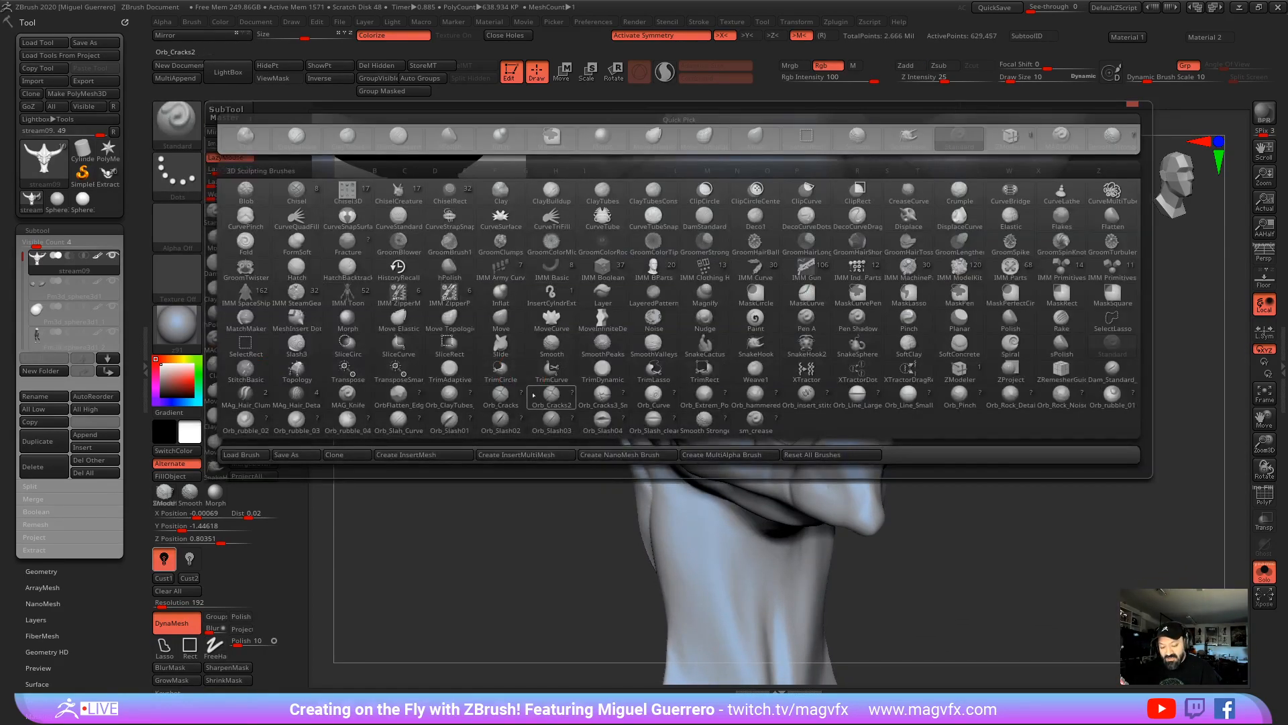
key("m")
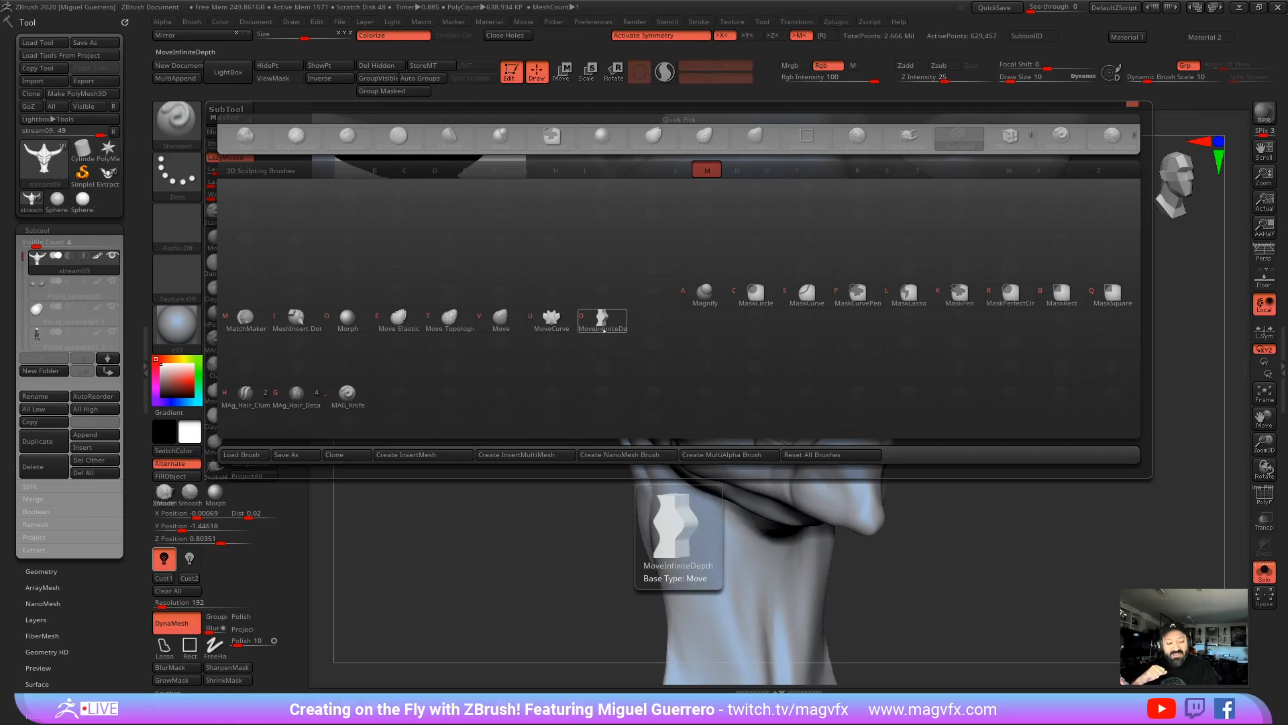
key("Escape")
key("b")
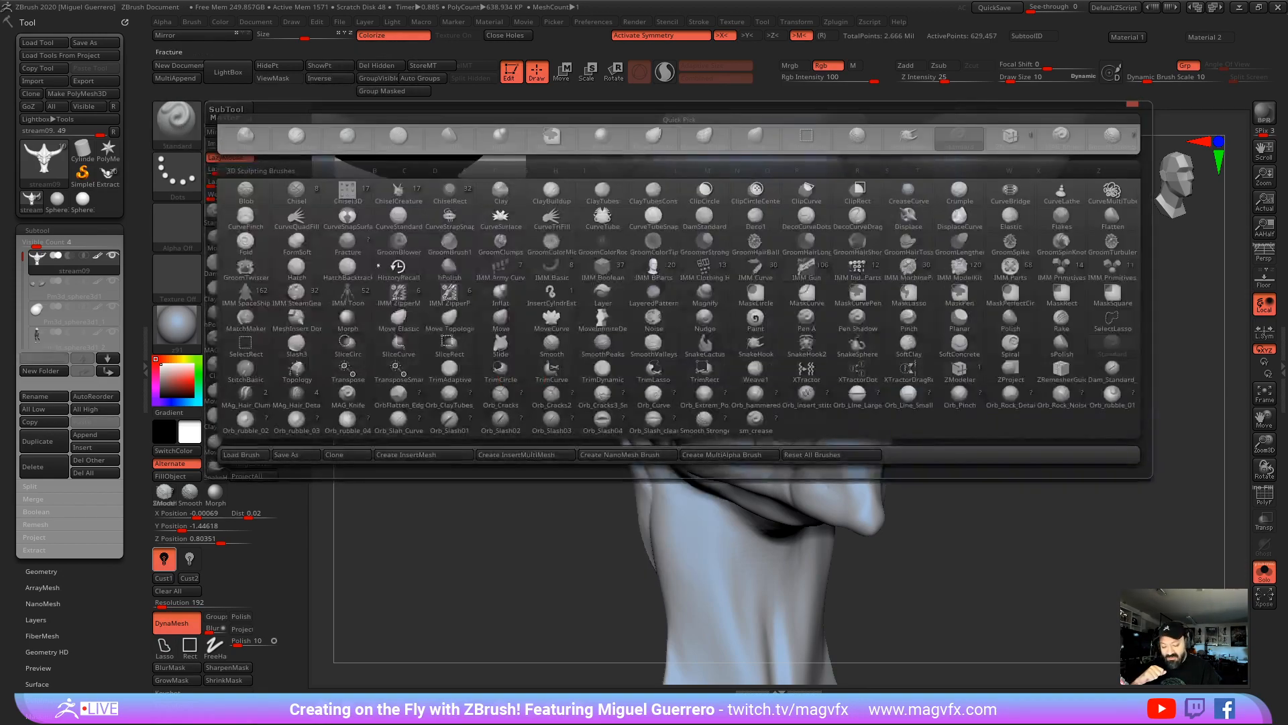
left_click(805, 372)
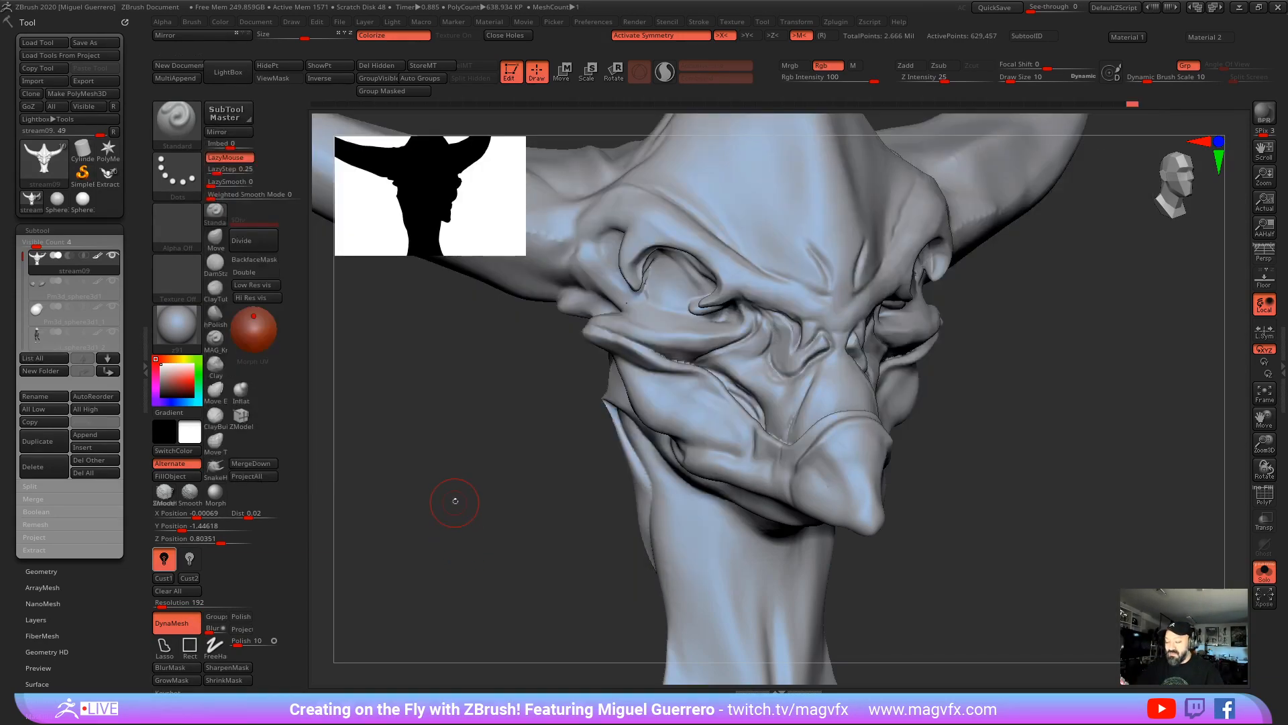
Step: Switch to the DamStandard brush and reduce the draw size to 7
mouse_move(464, 490)
left_mouse_down()
mouse_move(483, 480)
mouse_move(480, 436)
left_mouse_up()
left_click(215, 289)
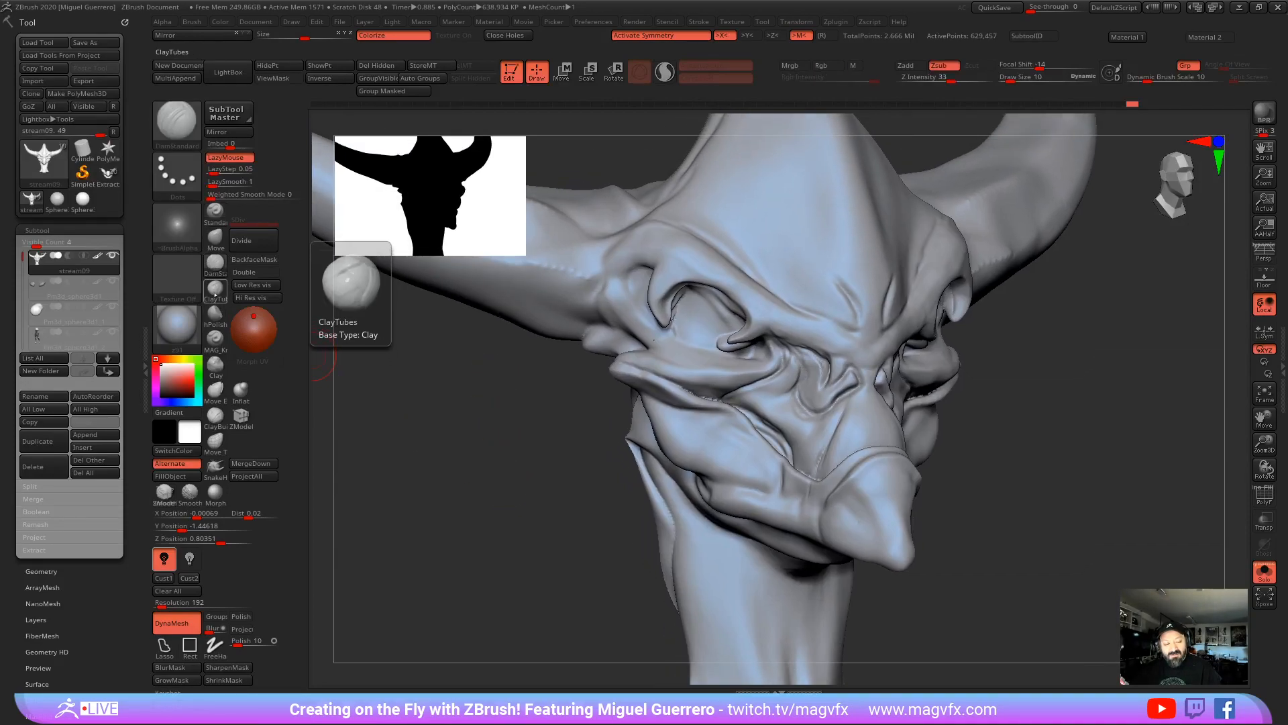
key("bracketleft")
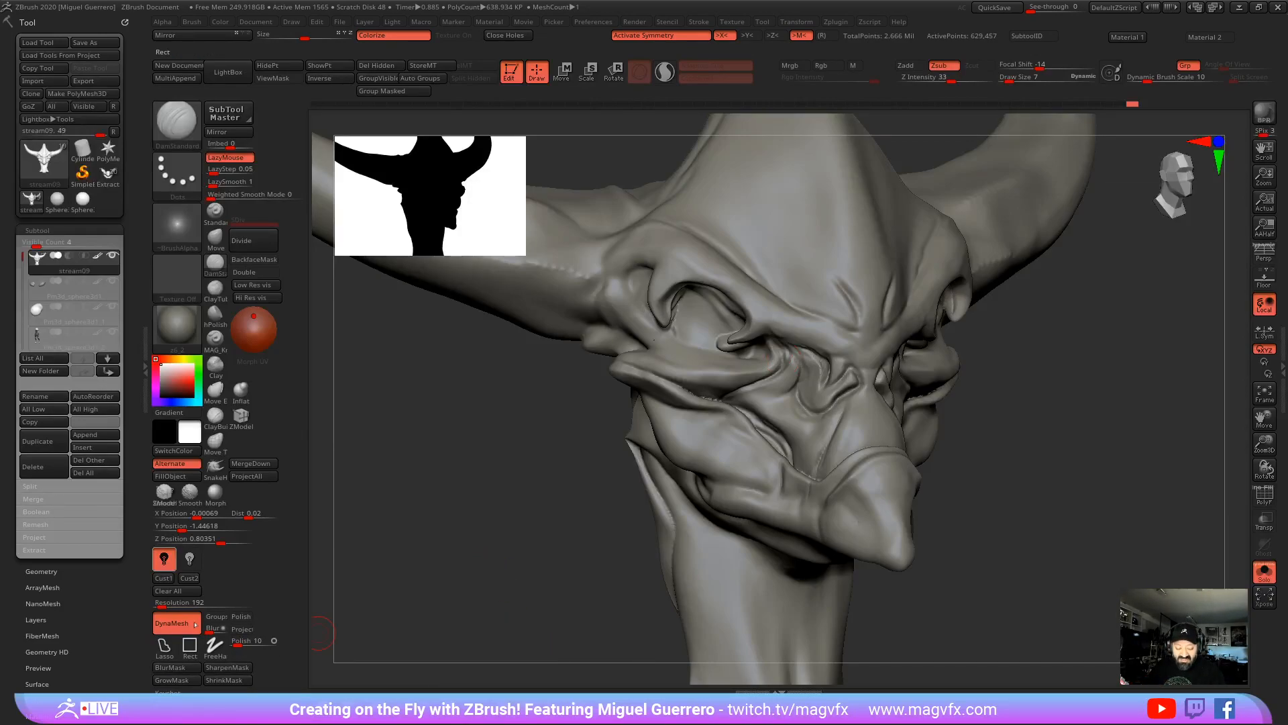
Step: Raise the DynaMesh resolution to 256 and remesh the head
left_click(178, 602)
type("256")
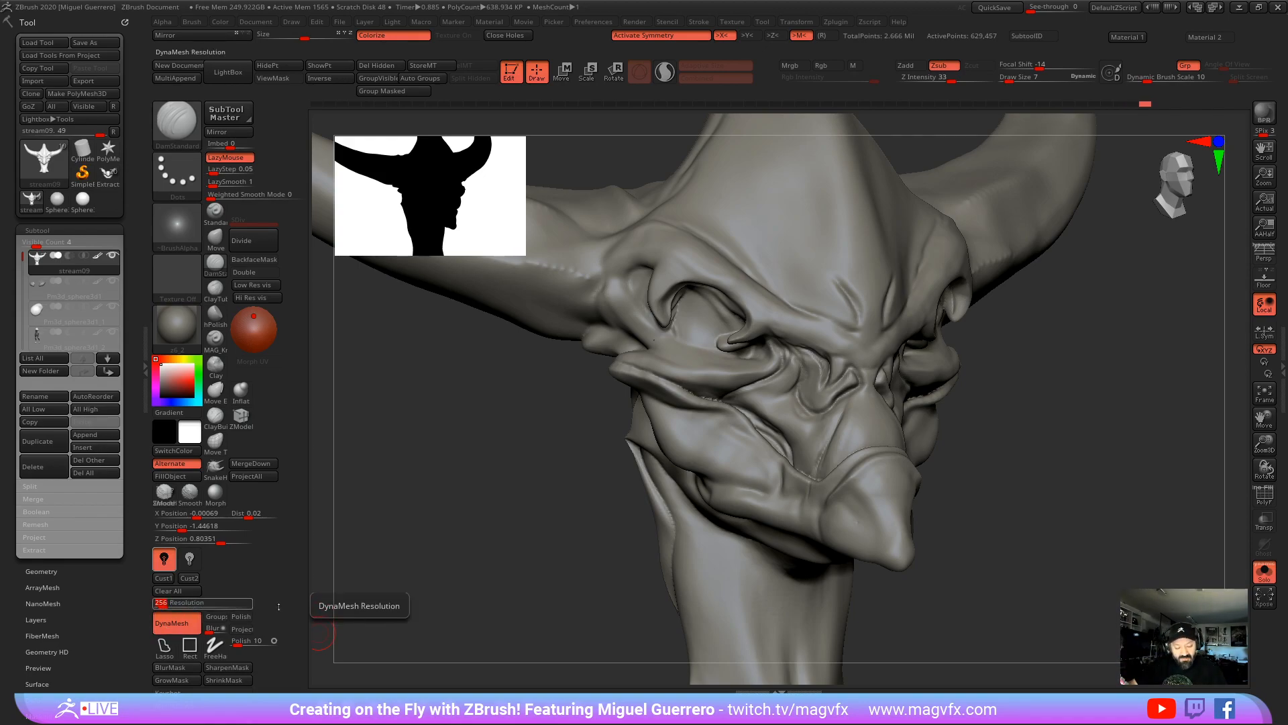
key("Return")
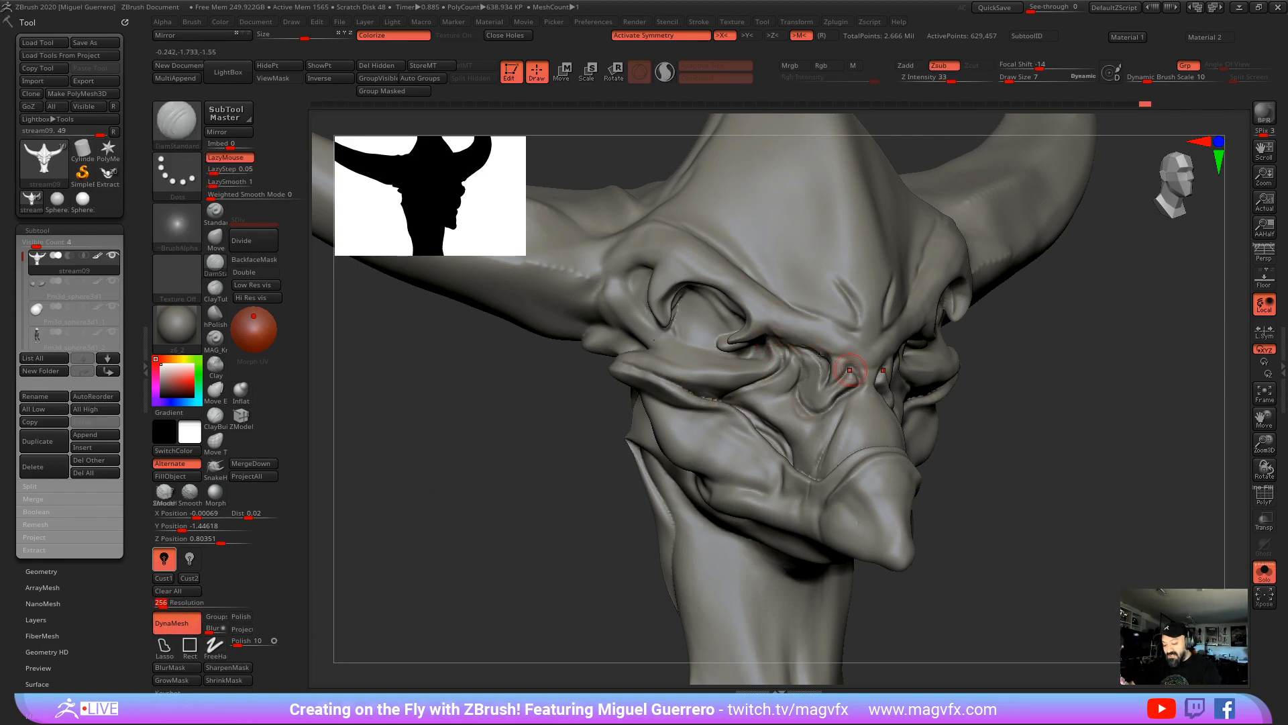
left_click_drag(503, 451, 590, 609, "ctrl")
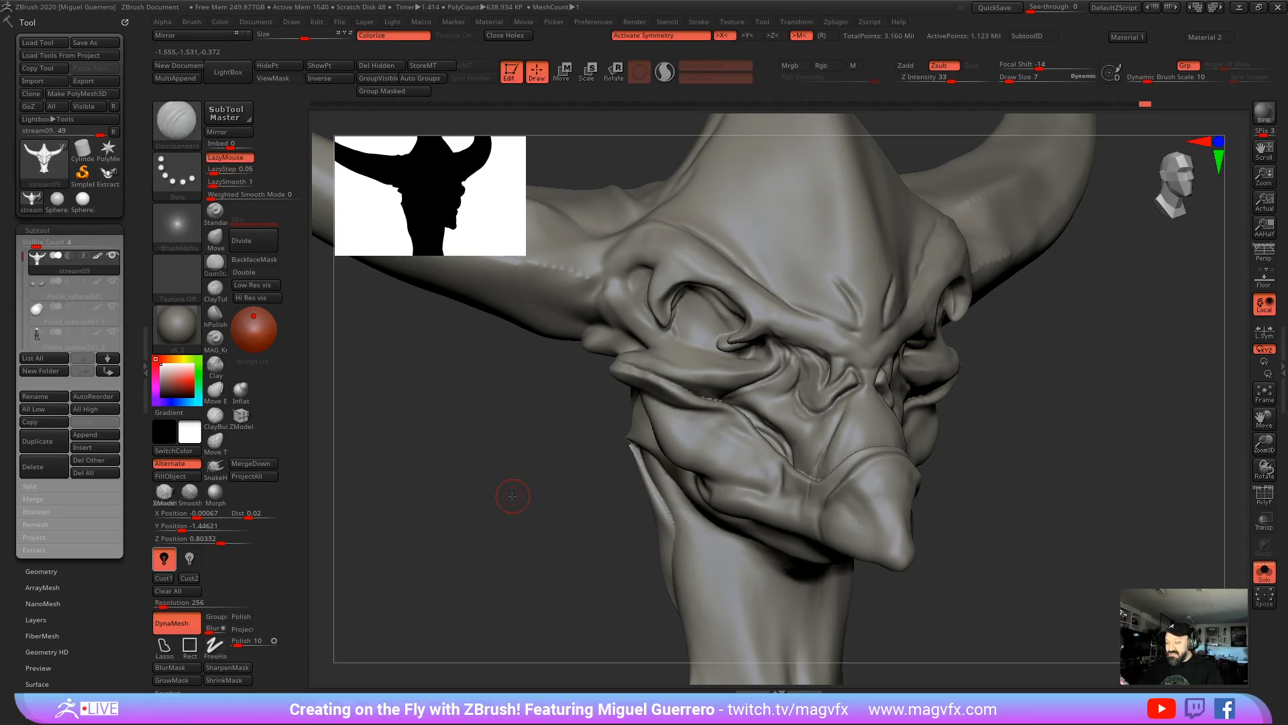
Step: Smooth the creases between the cheek and the base of the beak and the folds beside the nose
left_click_drag(512, 495, 555, 438)
key("shift")
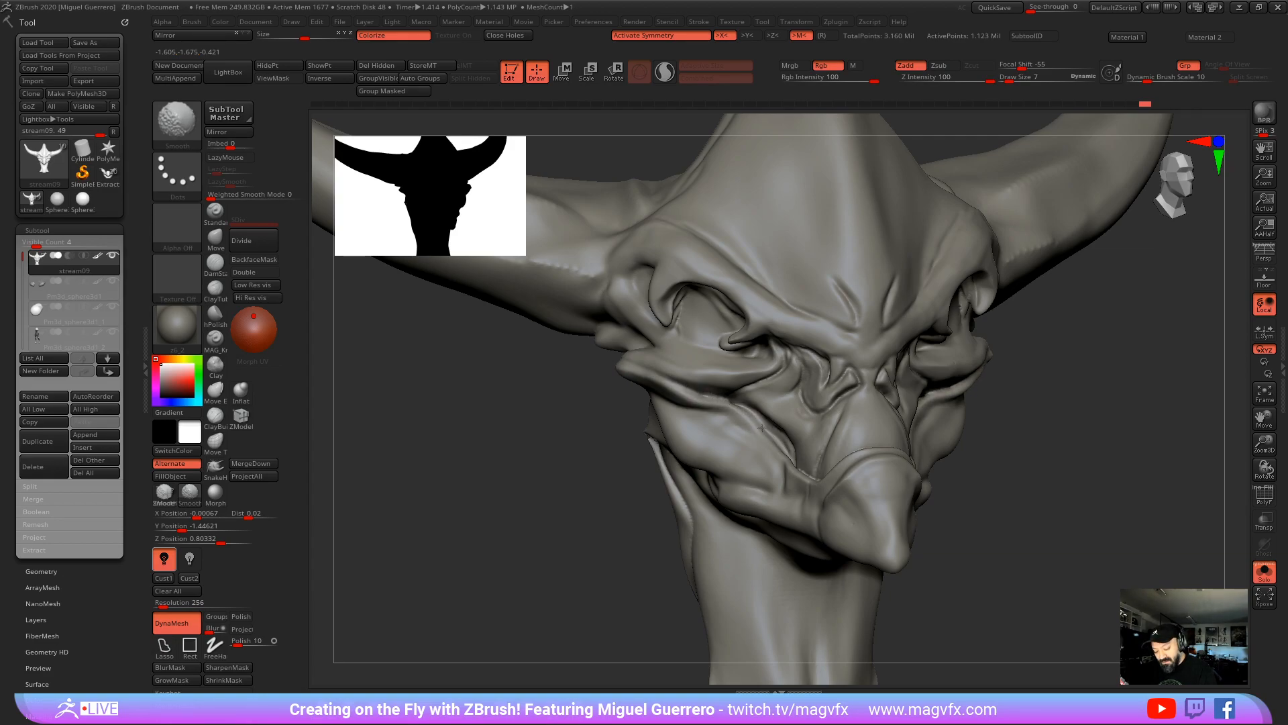
left_click_drag(800, 470, 814, 478, "shift")
left_click_drag(570, 475, 626, 474)
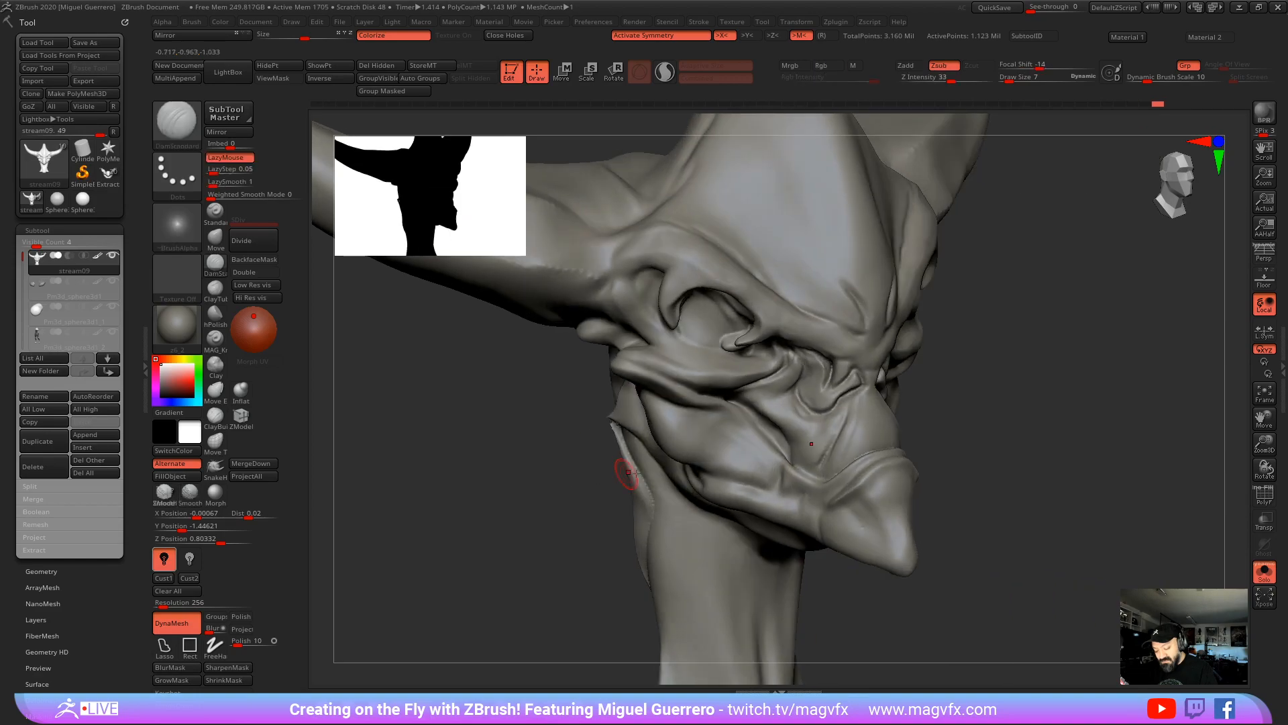
left_click_drag(793, 471, 780, 457, "shift")
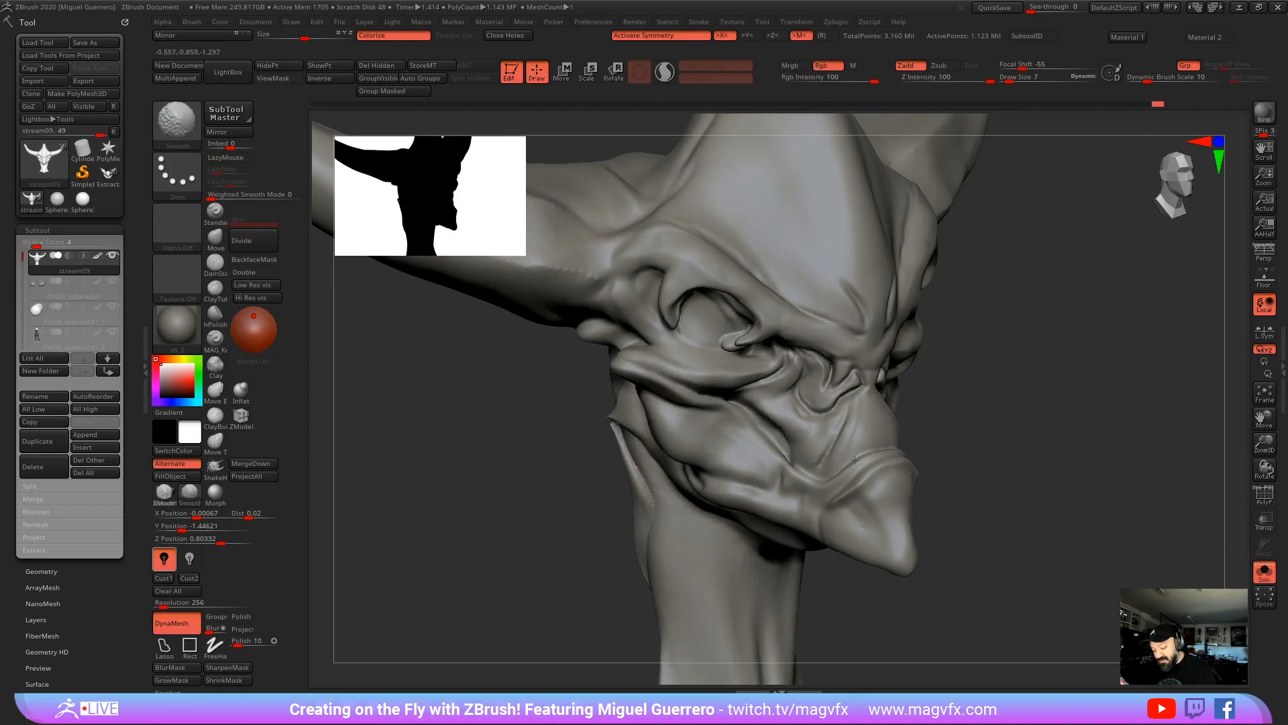
left_click_drag(900, 477, 914, 440)
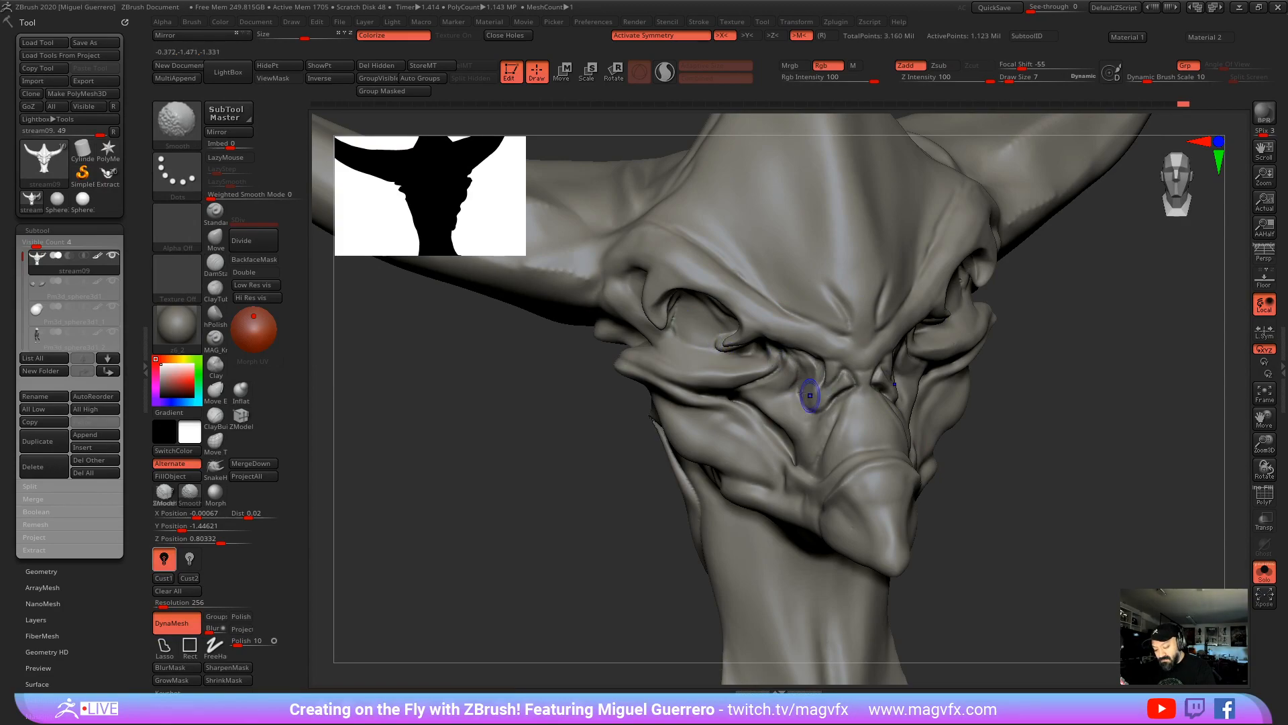
mouse_move(563, 443)
left_mouse_down()
mouse_move(771, 460)
mouse_move(751, 470)
left_mouse_up()
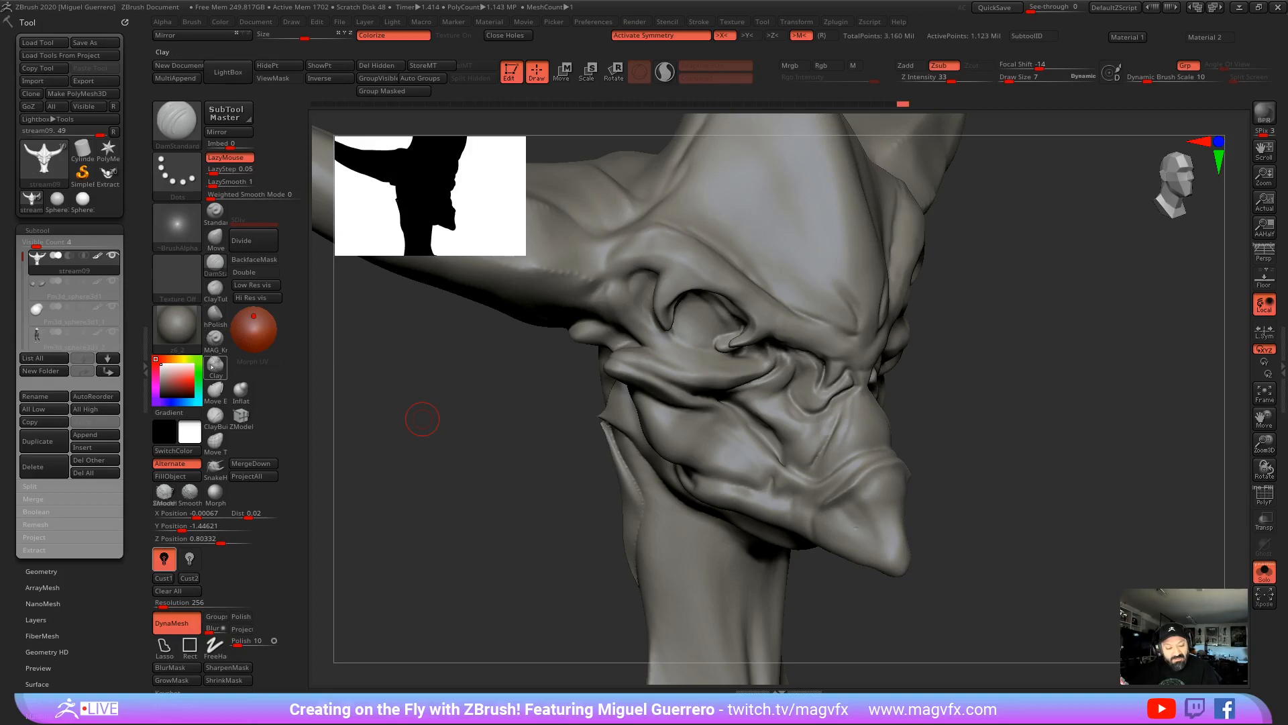
Step: Build up the cheek below the cheekbone with the Clay brush at draw size 7 and smooth the added volume
left_click(212, 367)
left_click_drag(460, 446, 675, 389)
left_click_drag(595, 379, 668, 397)
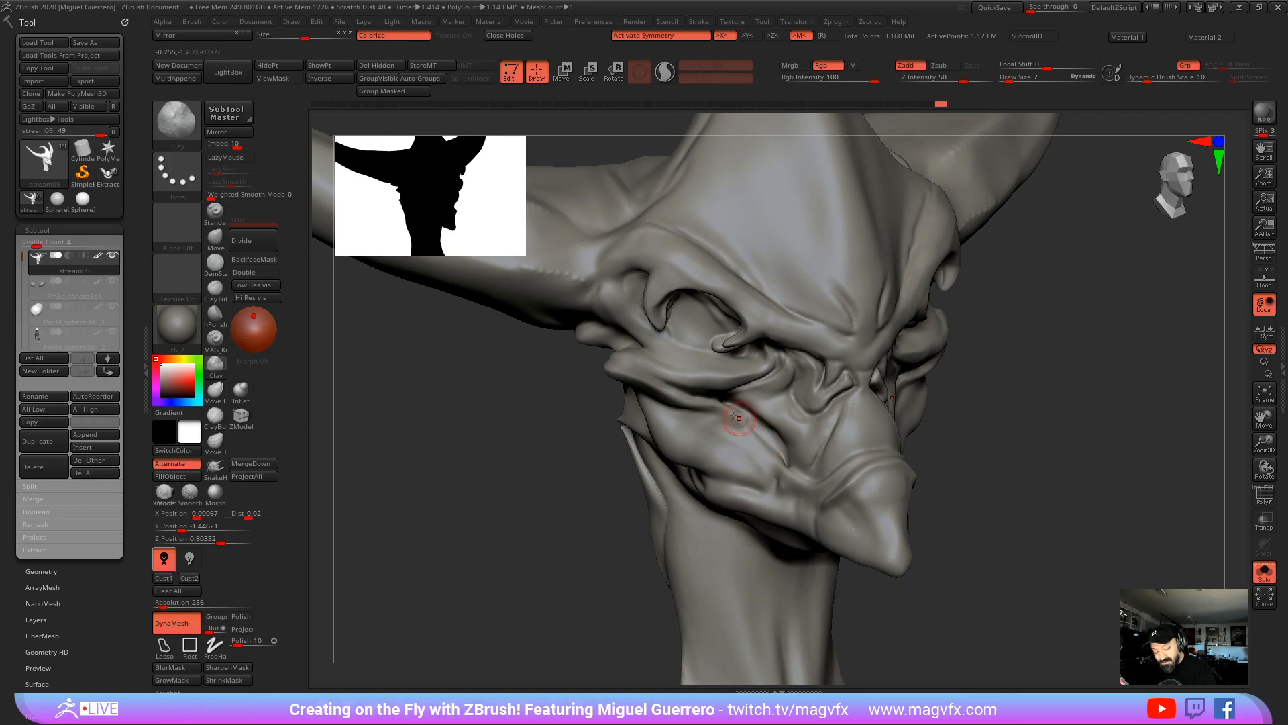
left_click_drag(733, 431, 778, 451)
left_click_drag(533, 432, 591, 433)
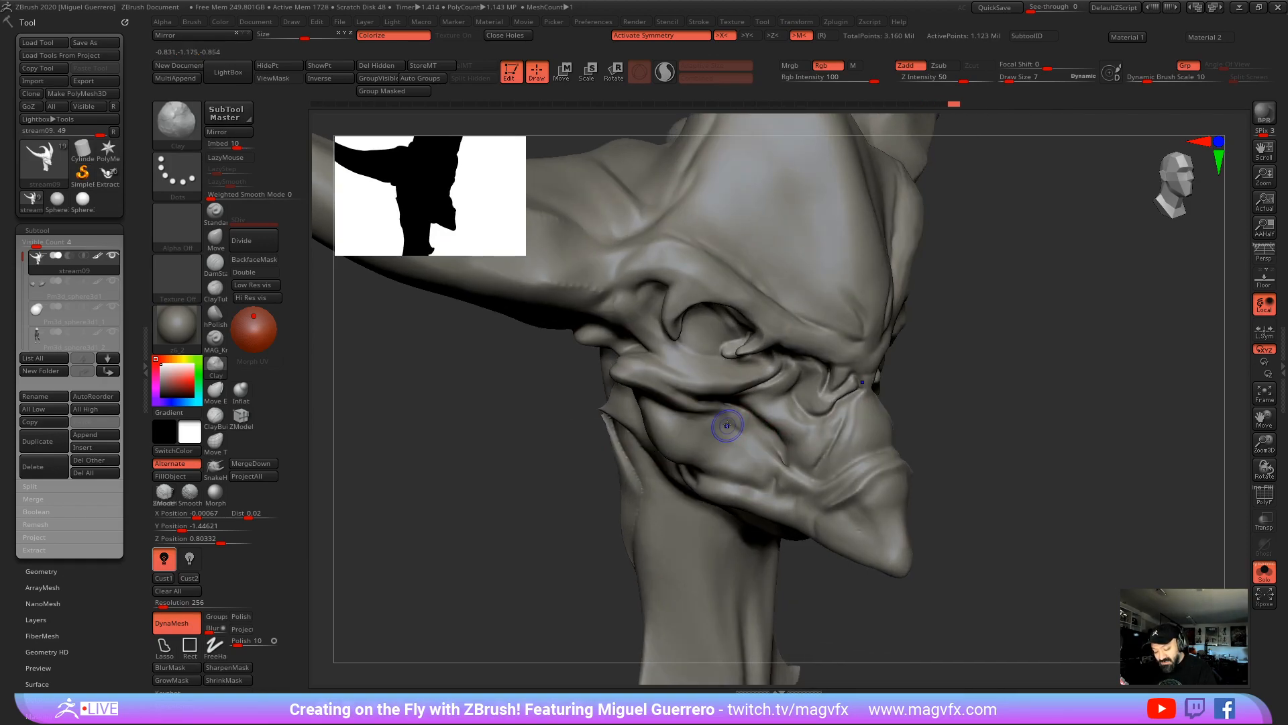
left_click_drag(728, 427, 707, 425, "shift")
left_click_drag(497, 456, 517, 454)
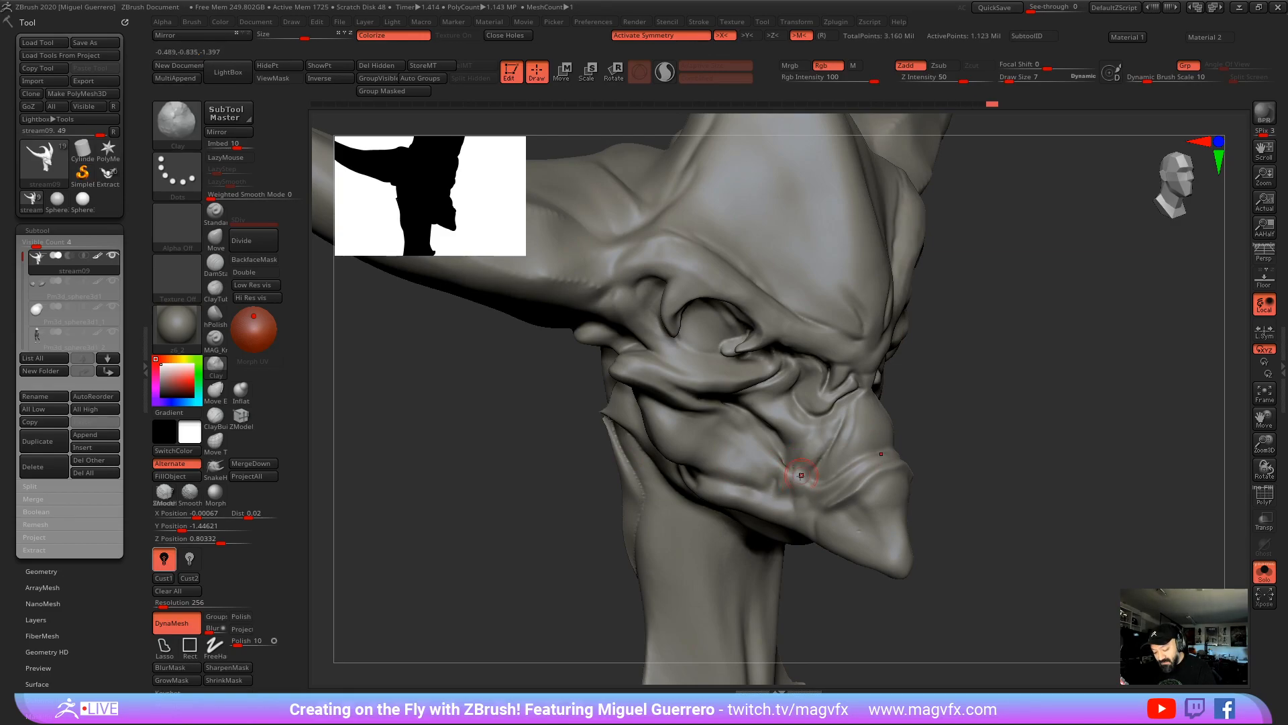
Step: Smooth the lower cheek fold where it runs into the base of the beak
mouse_move(818, 432)
left_mouse_down("shift")
mouse_move(795, 495)
mouse_move(791, 475)
left_mouse_up("shift")
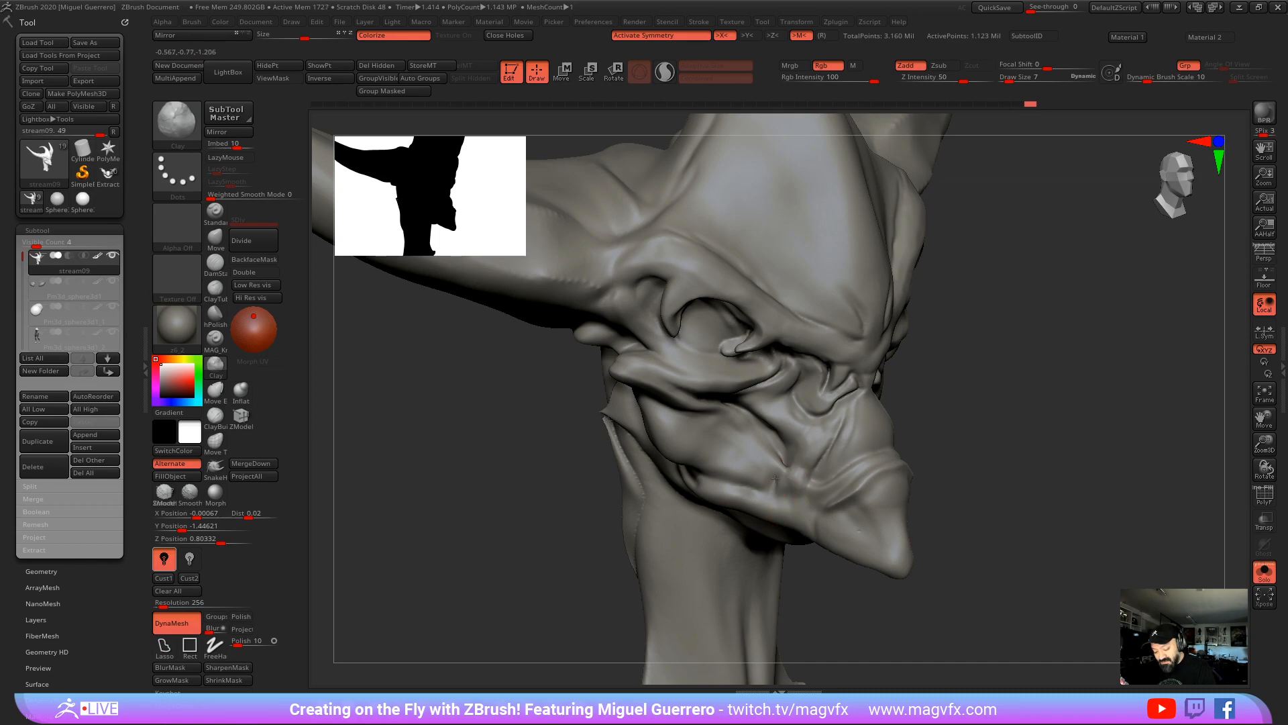
key("shift")
mouse_move(807, 446)
left_mouse_down("shift")
mouse_move(778, 458)
mouse_move(791, 471)
left_mouse_up("shift")
key("shift")
left_click_drag(524, 448, 470, 453)
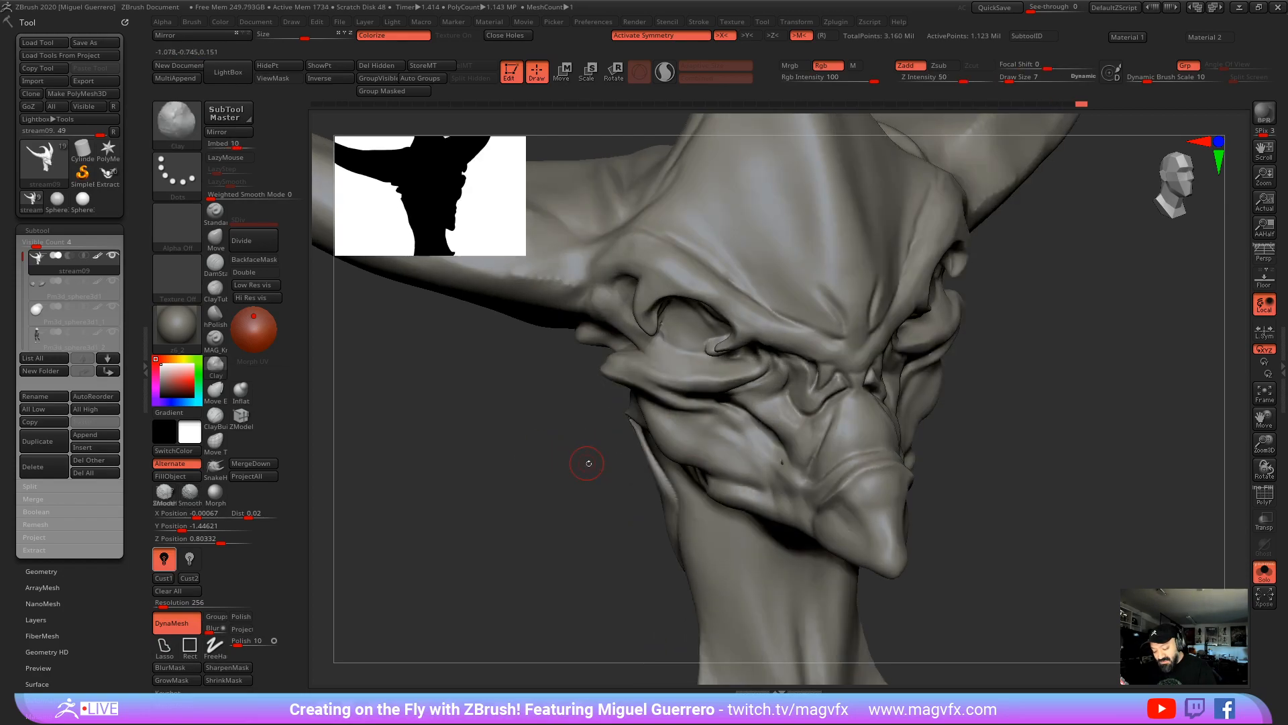
Step: Remesh the head with DynaMesh and smooth the small flaw on the lower cheek beside the beak
left_click_drag(586, 463, 667, 474)
key("shift")
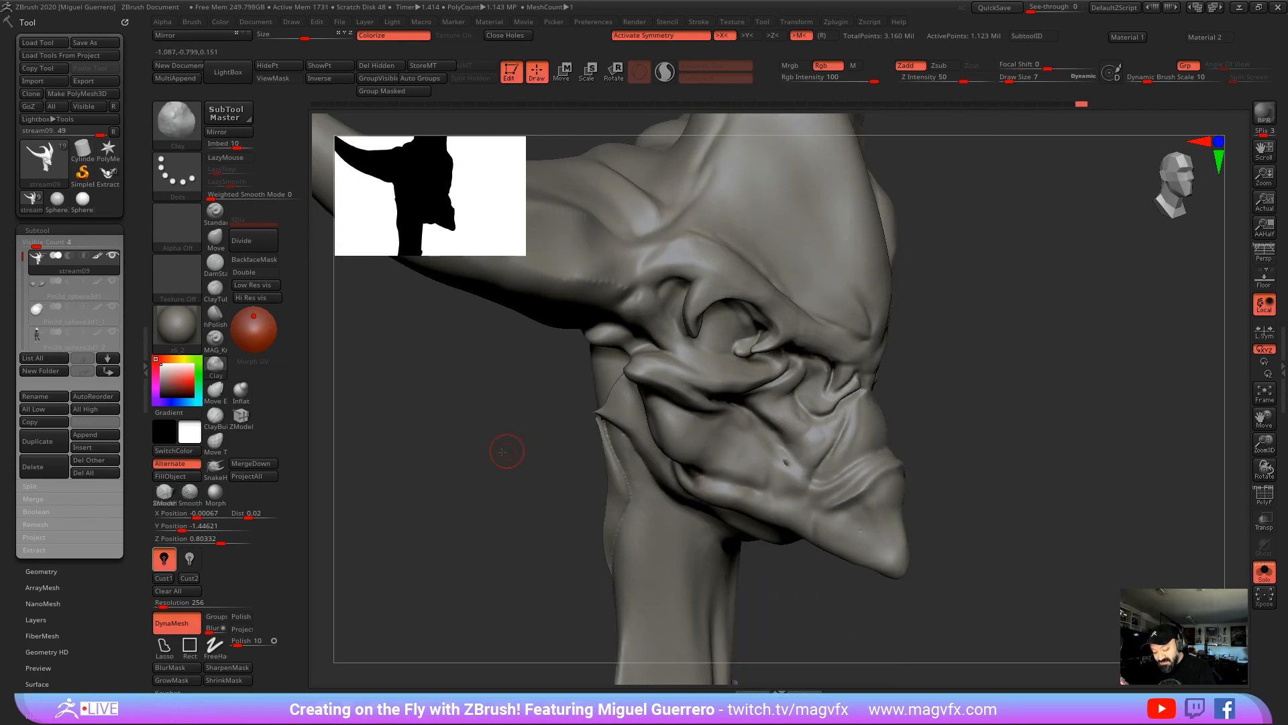
left_click_drag(512, 452, 540, 469)
key("ctrl")
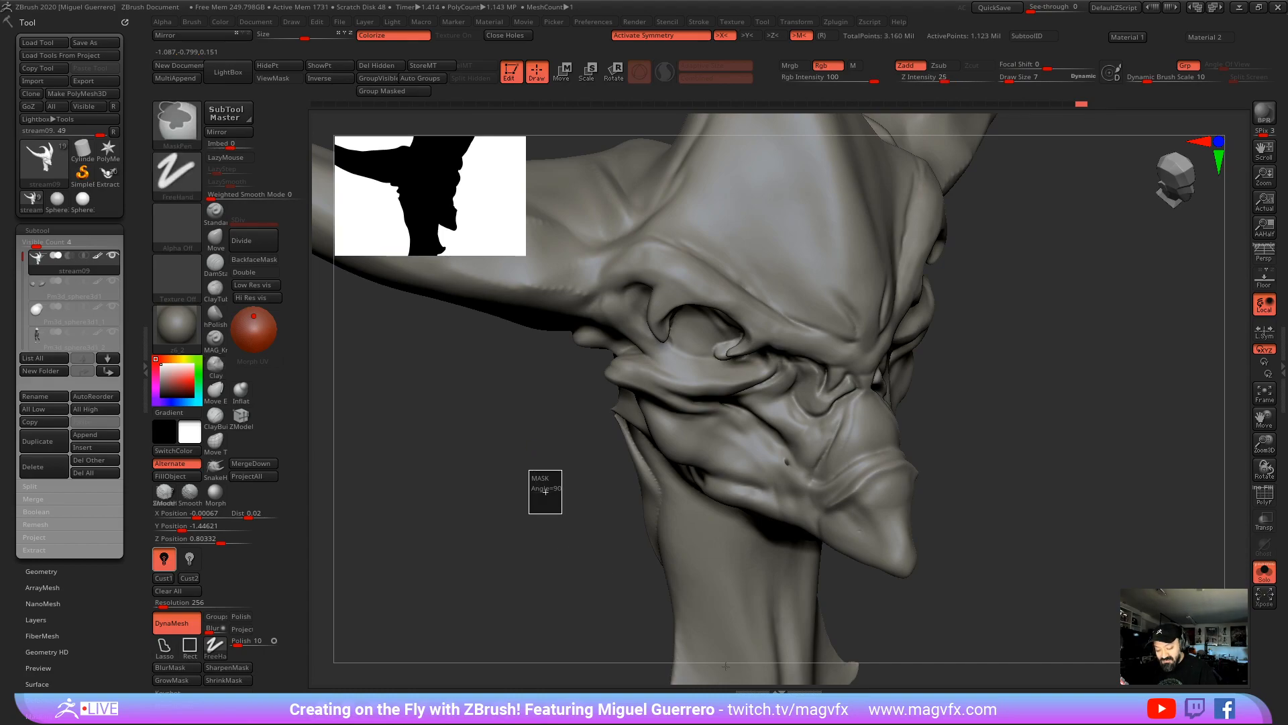
key("shift")
left_click_drag(774, 463, 784, 474, "shift")
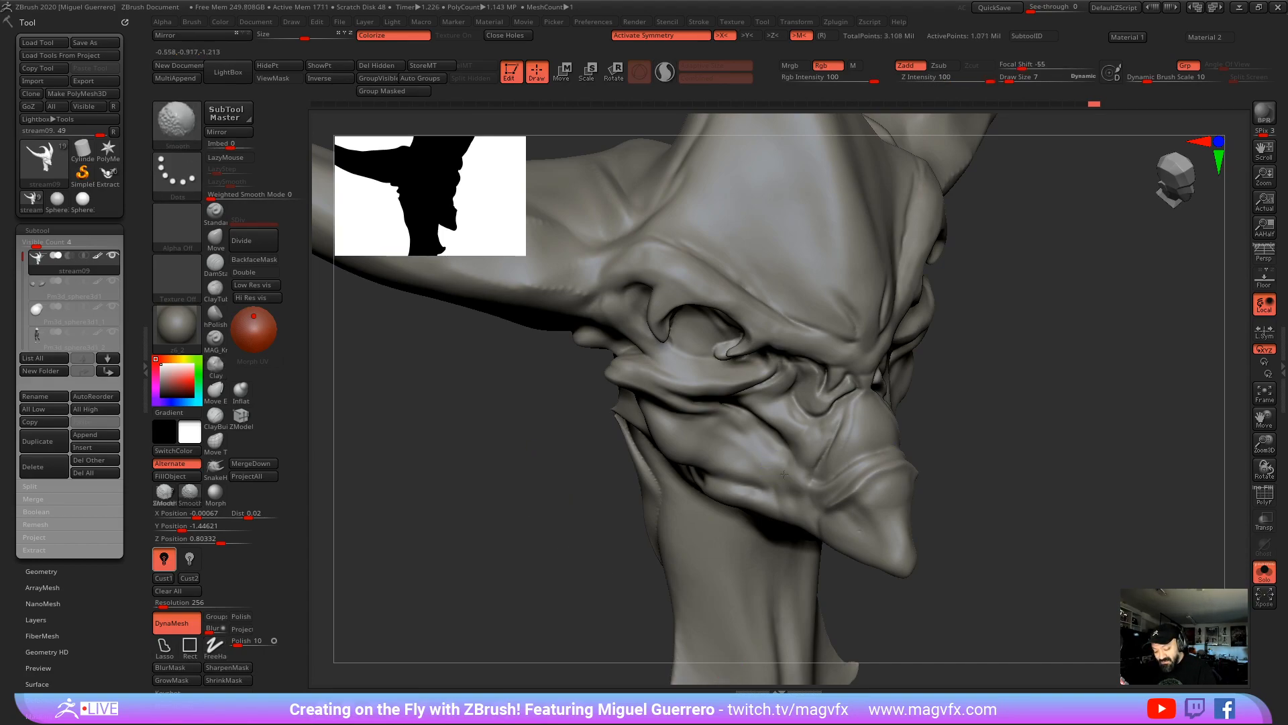
Step: Turn off Solo mode to show the whole character and view the face with its helmet and collar from three-quarter angles
mouse_move(510, 457)
left_mouse_down()
mouse_move(478, 459)
mouse_move(493, 459)
left_mouse_up()
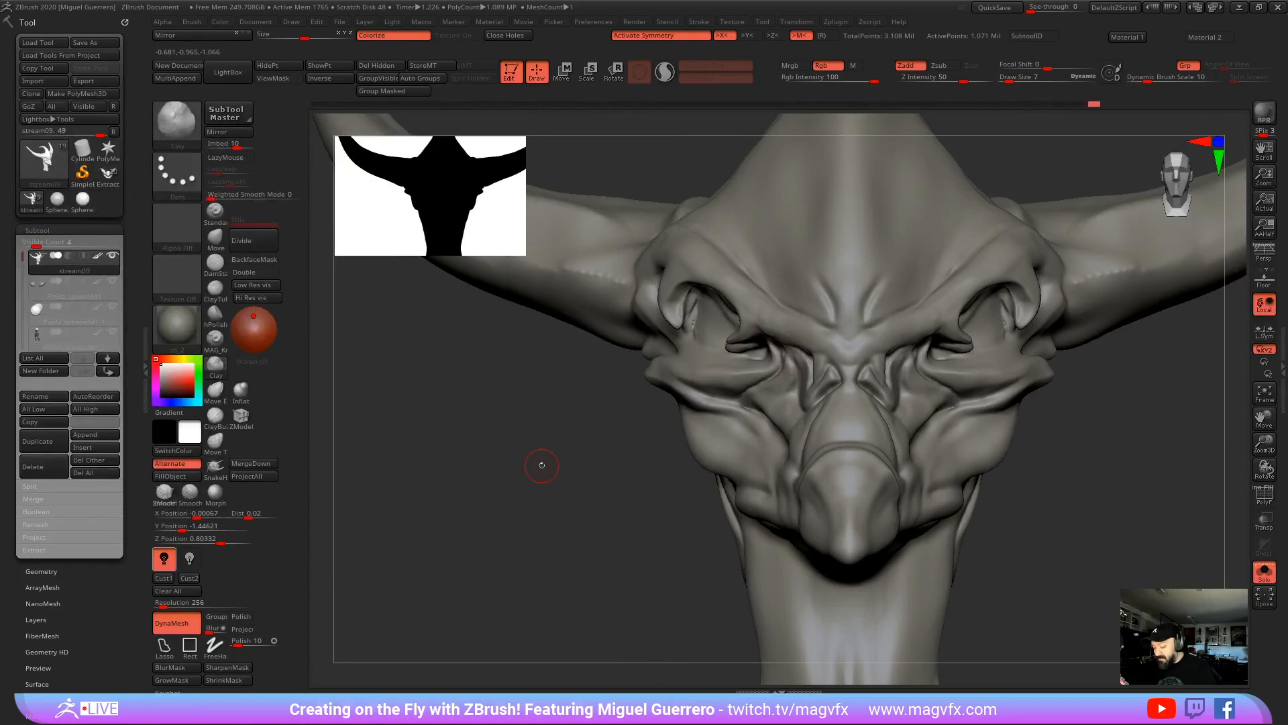
left_click(1264, 570)
left_click_drag(1174, 470, 629, 500)
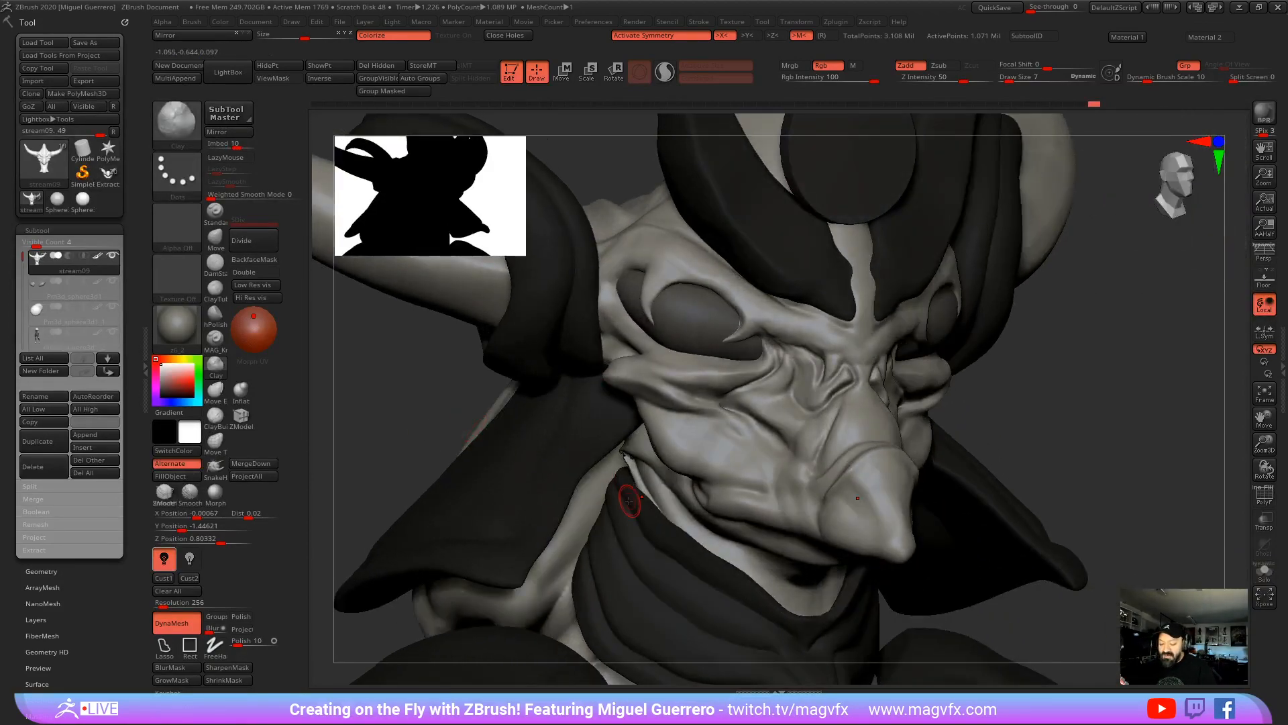
left_click_drag(1093, 408, 1105, 406)
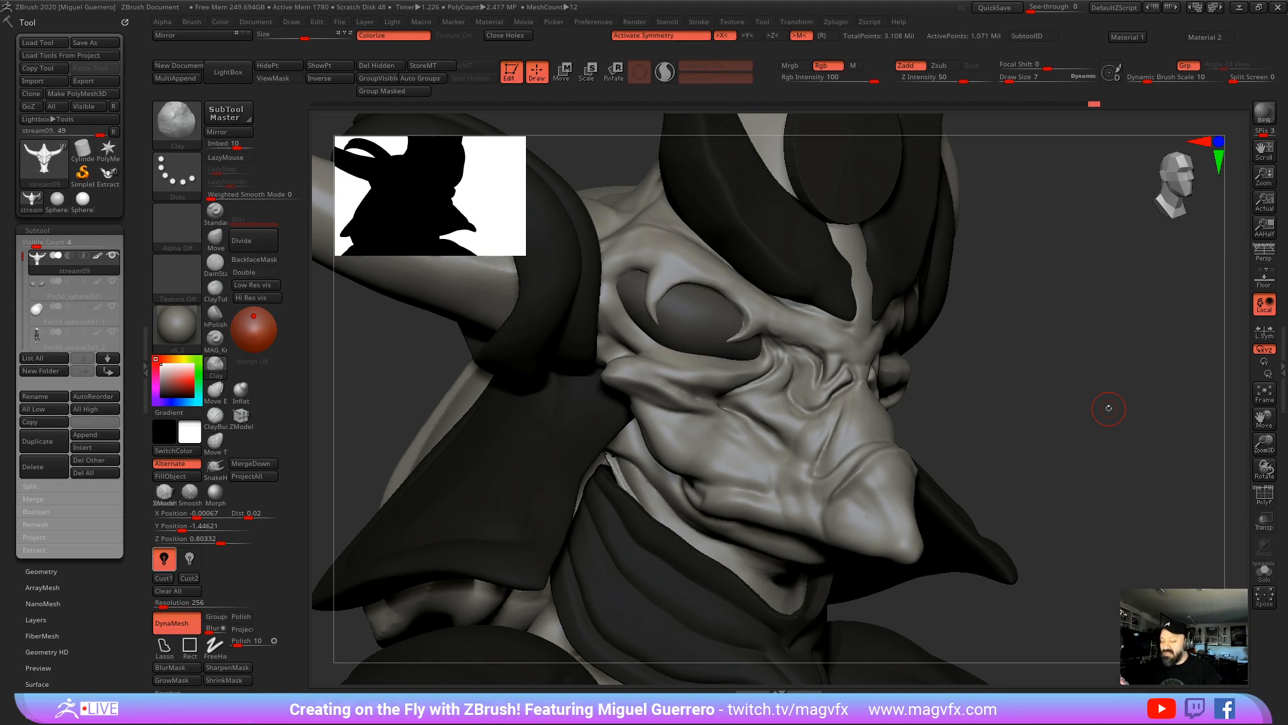
left_click_drag(399, 348, 414, 363)
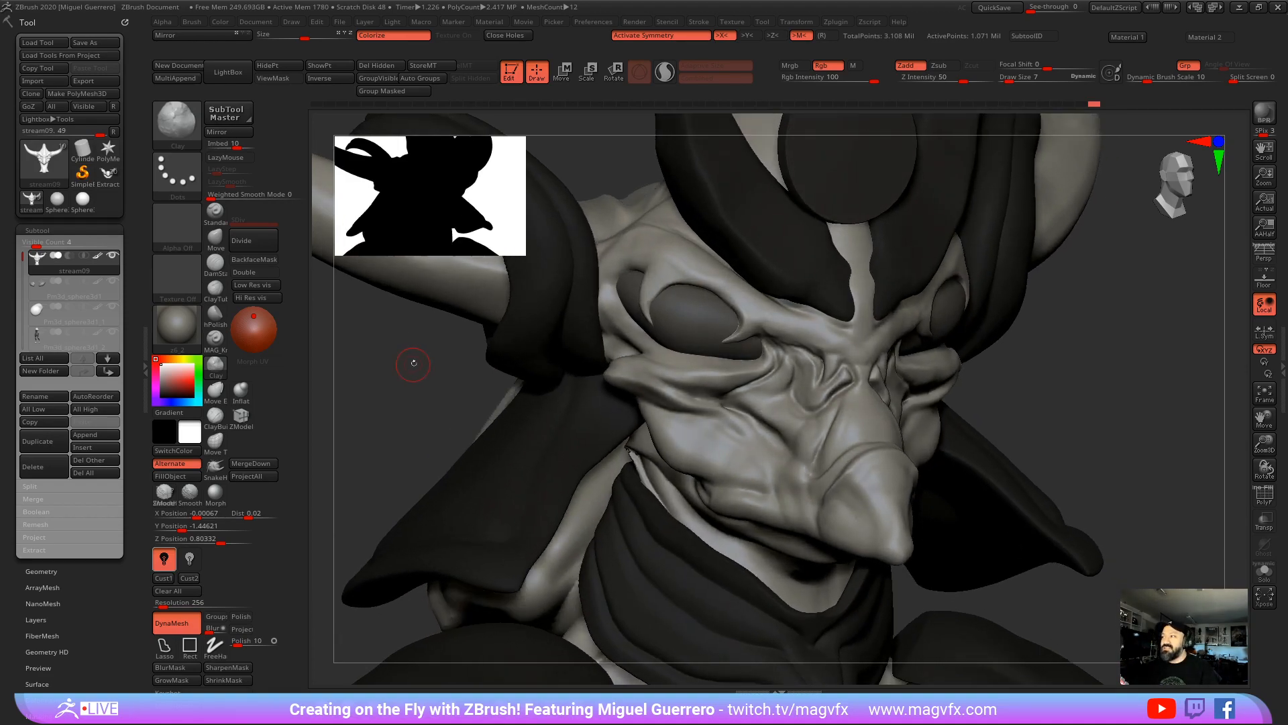
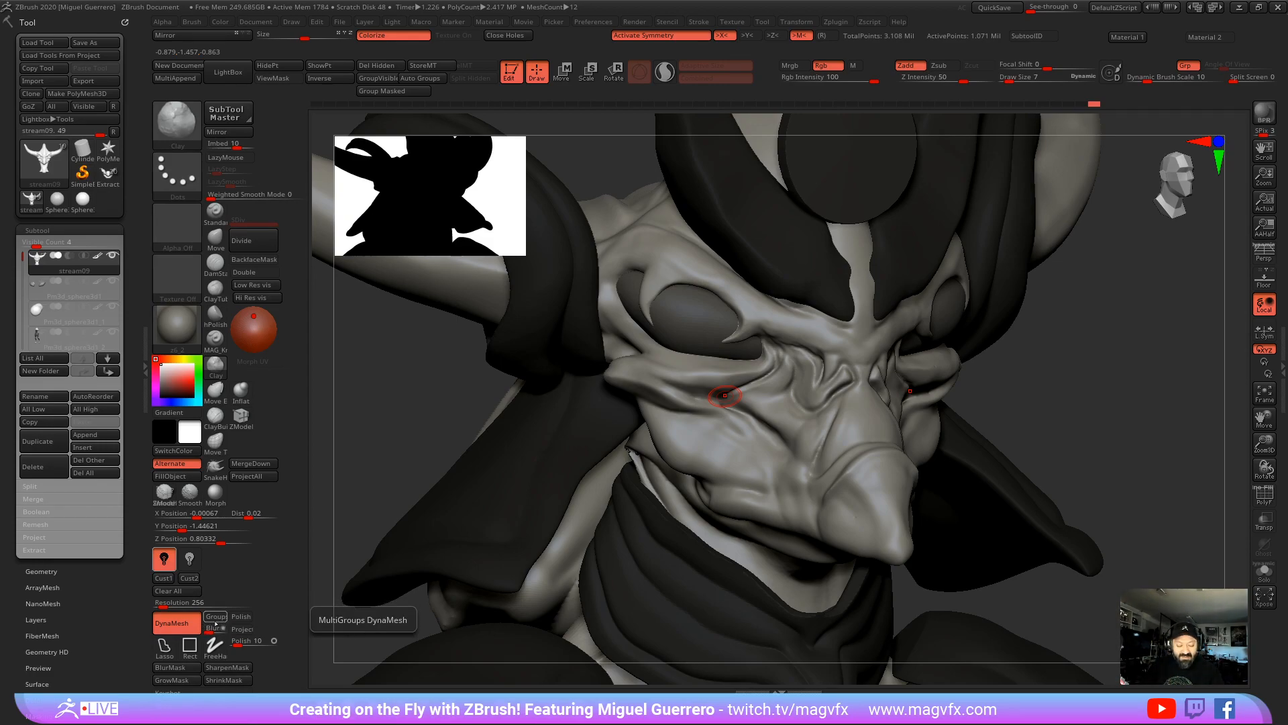
Step: Try the Groups option for DynaMesh and switch it back off
left_click(212, 616)
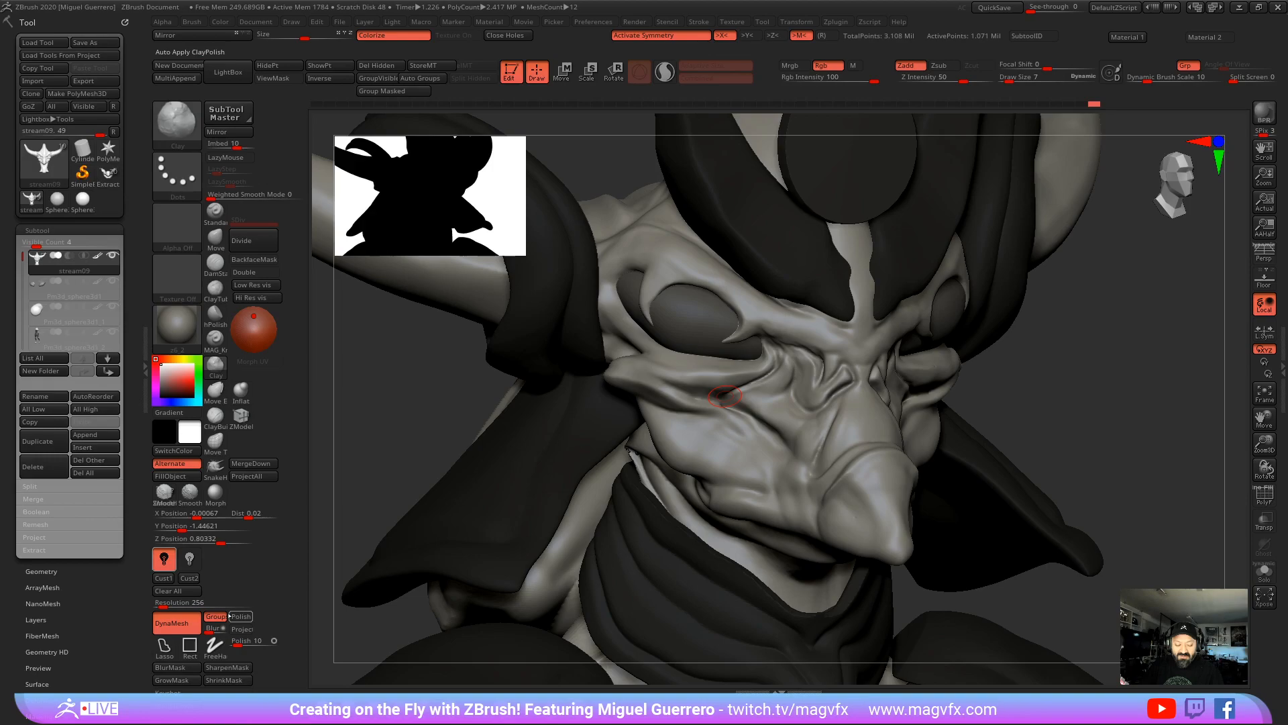
left_click(210, 614)
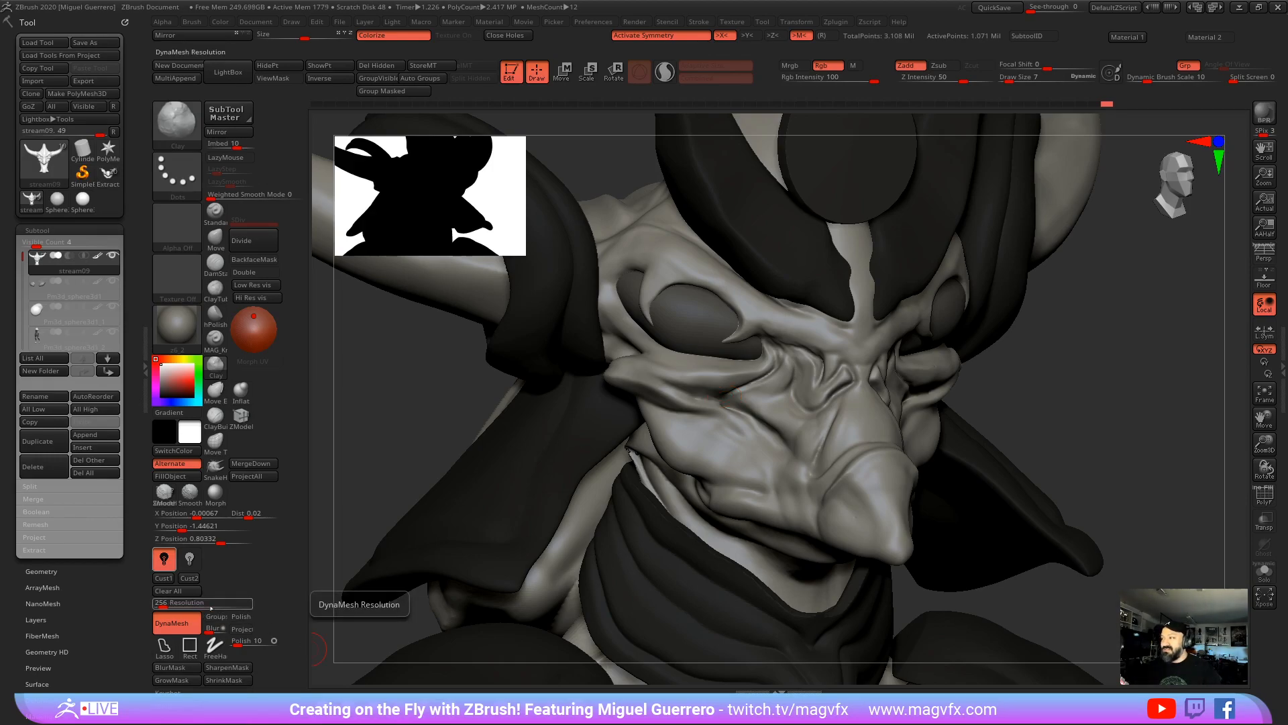
Step: Reshape the nostril folds and the profile of the beak's upper bridge with the Move brush
left_click_drag(402, 373, 530, 411)
key("b")
key("m")
key("v")
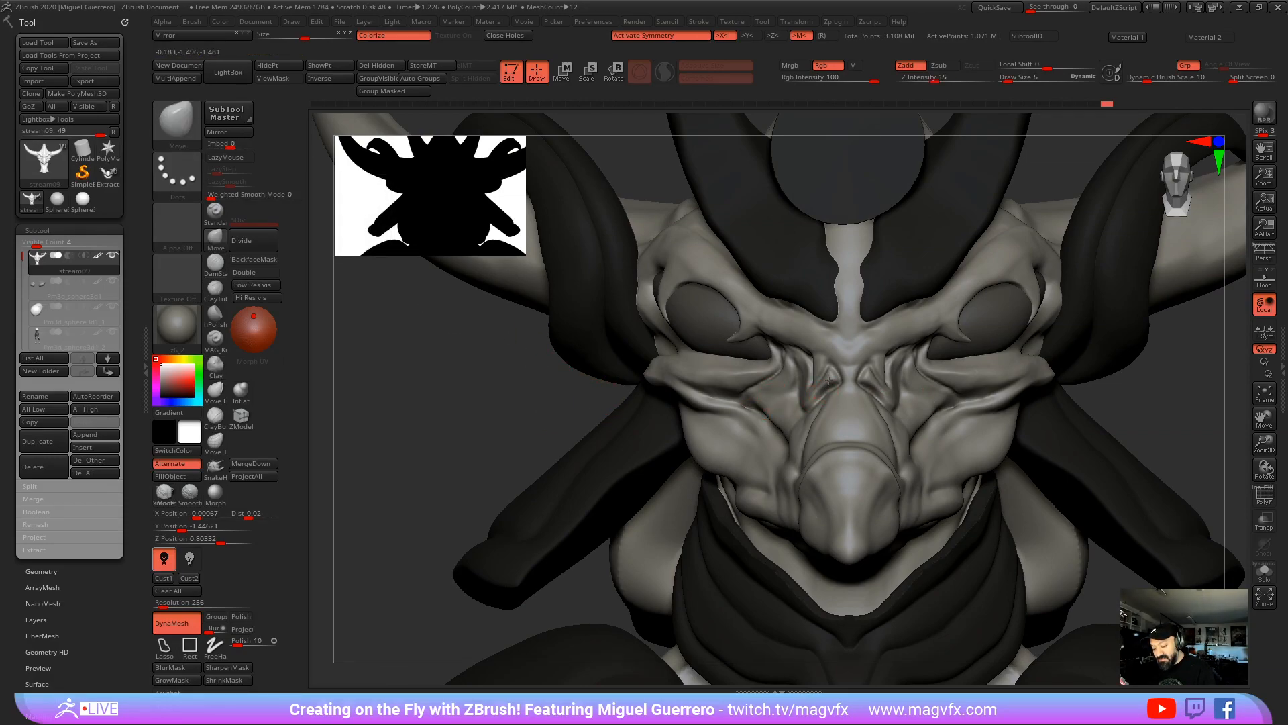
left_click_drag(831, 386, 811, 377)
left_click_drag(529, 353, 665, 358)
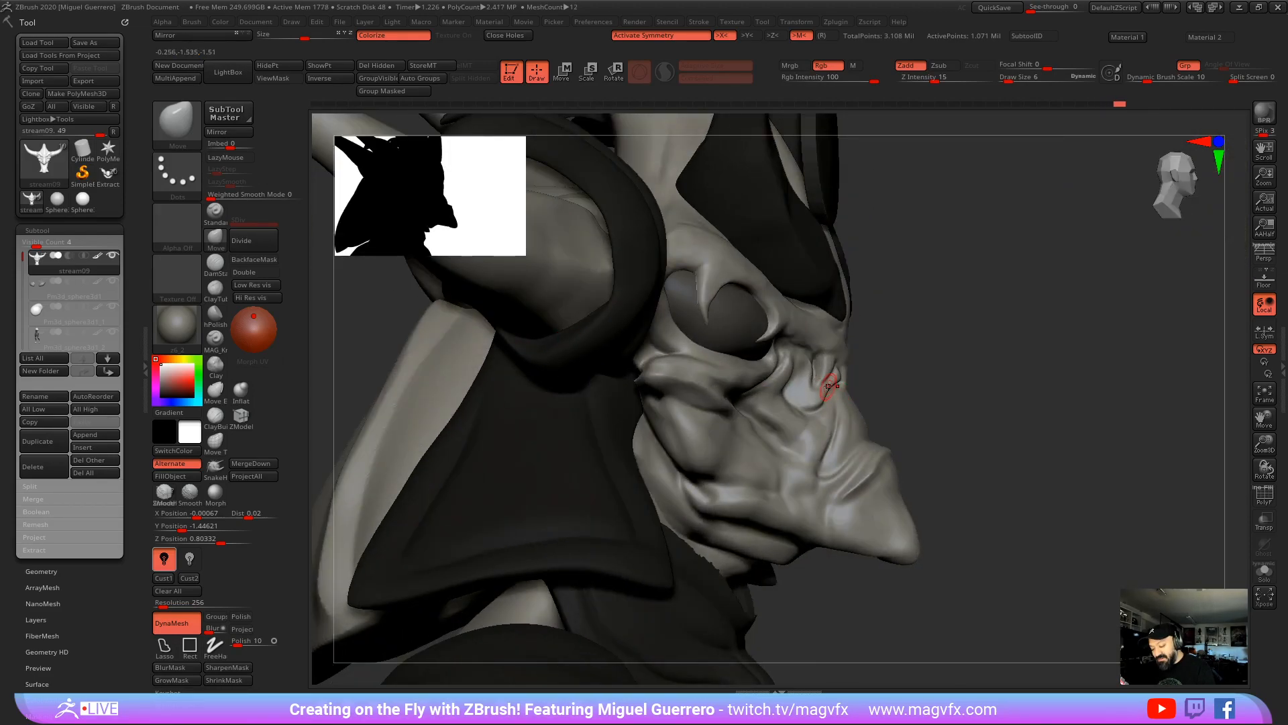
left_click_drag(823, 370, 824, 380)
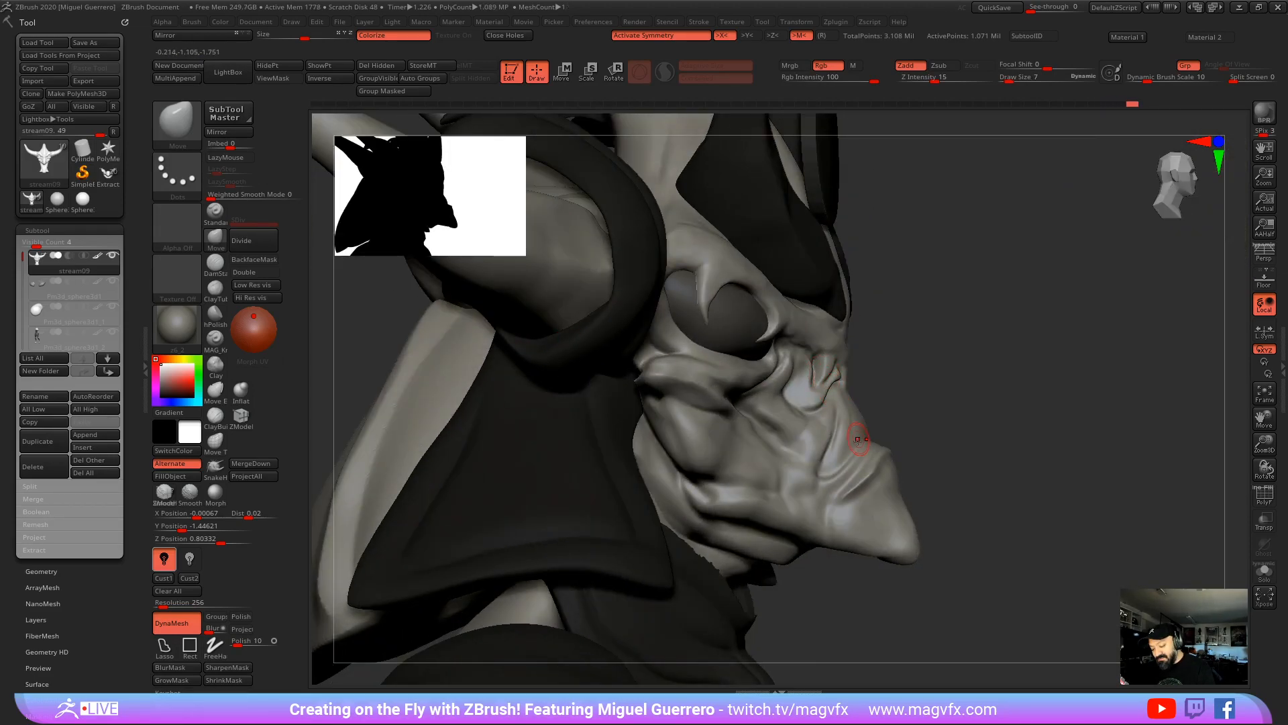
left_click_drag(858, 439, 857, 430)
Step: Pull the forehead ridge forward between the helmet's crest prongs with a larger Move brush, judging the silhouette from both sides
mouse_move(934, 354)
right_mouse_down()
mouse_move(905, 355)
mouse_move(833, 306)
mouse_move(873, 316)
right_mouse_up()
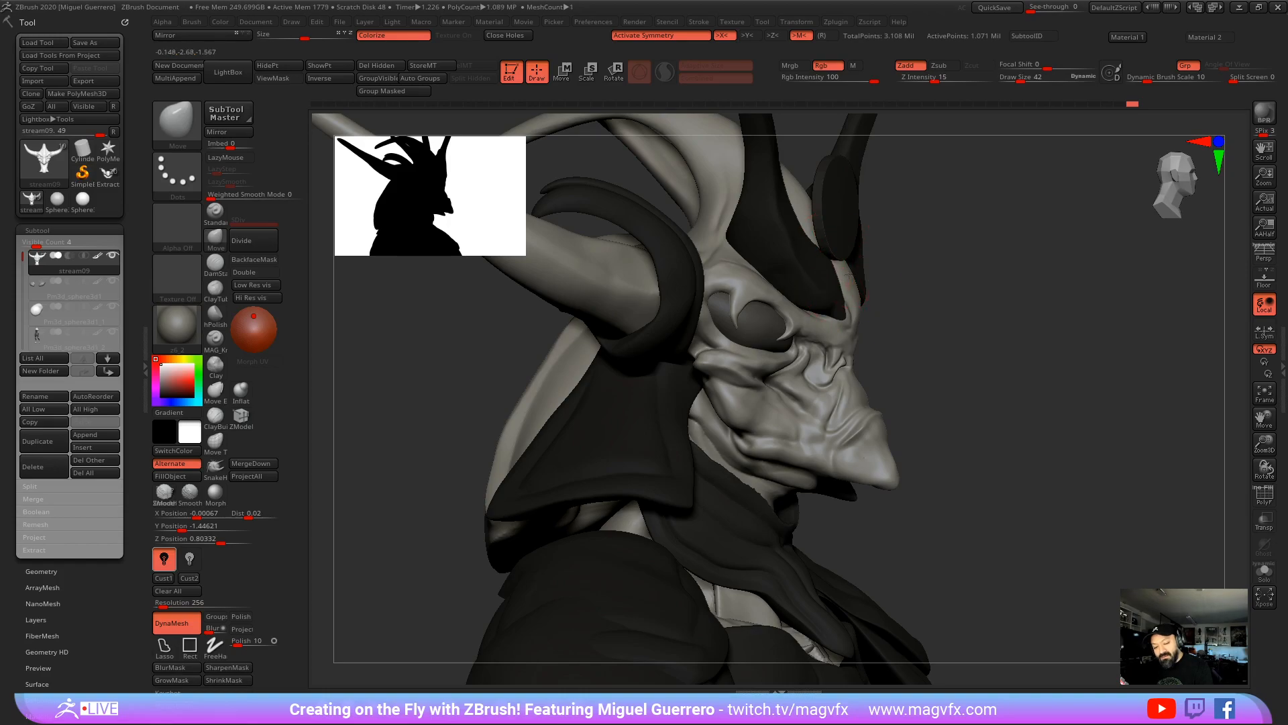
mouse_move(842, 299)
right_mouse_down()
mouse_move(871, 343)
mouse_move(848, 253)
mouse_move(840, 264)
right_mouse_up()
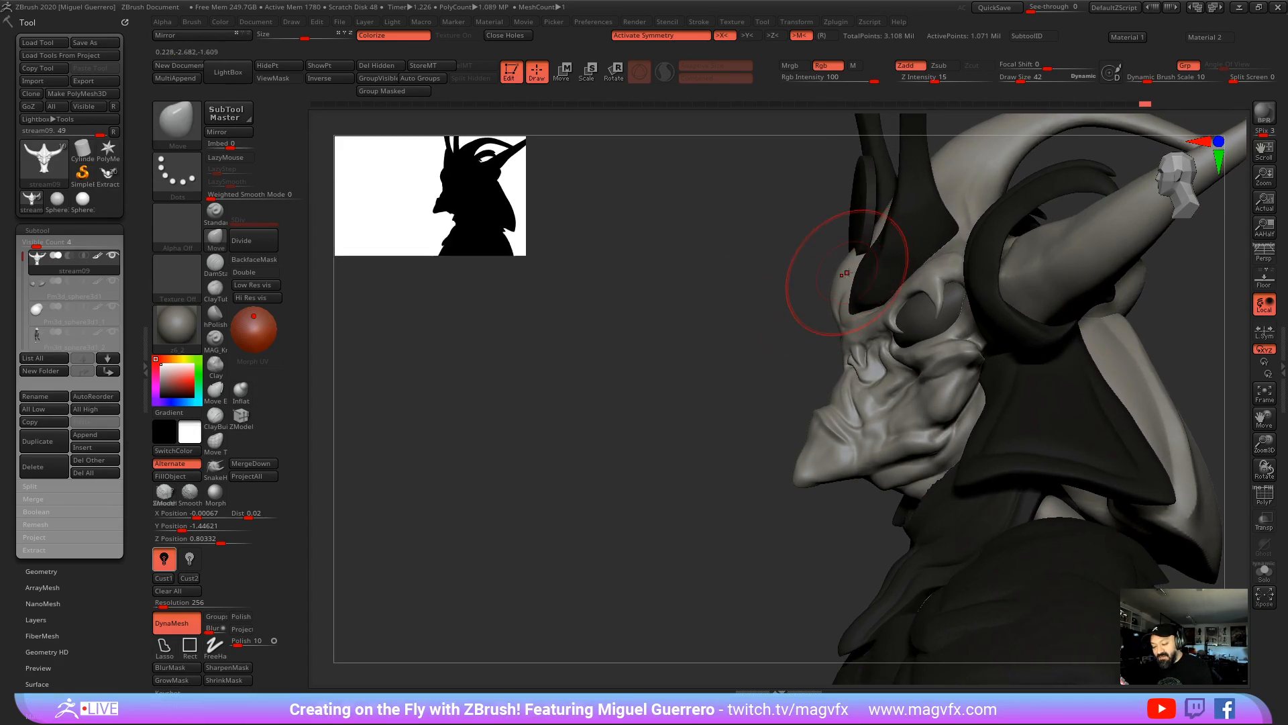
mouse_move(749, 336)
right_mouse_down()
mouse_move(689, 334)
mouse_move(759, 315)
right_mouse_up()
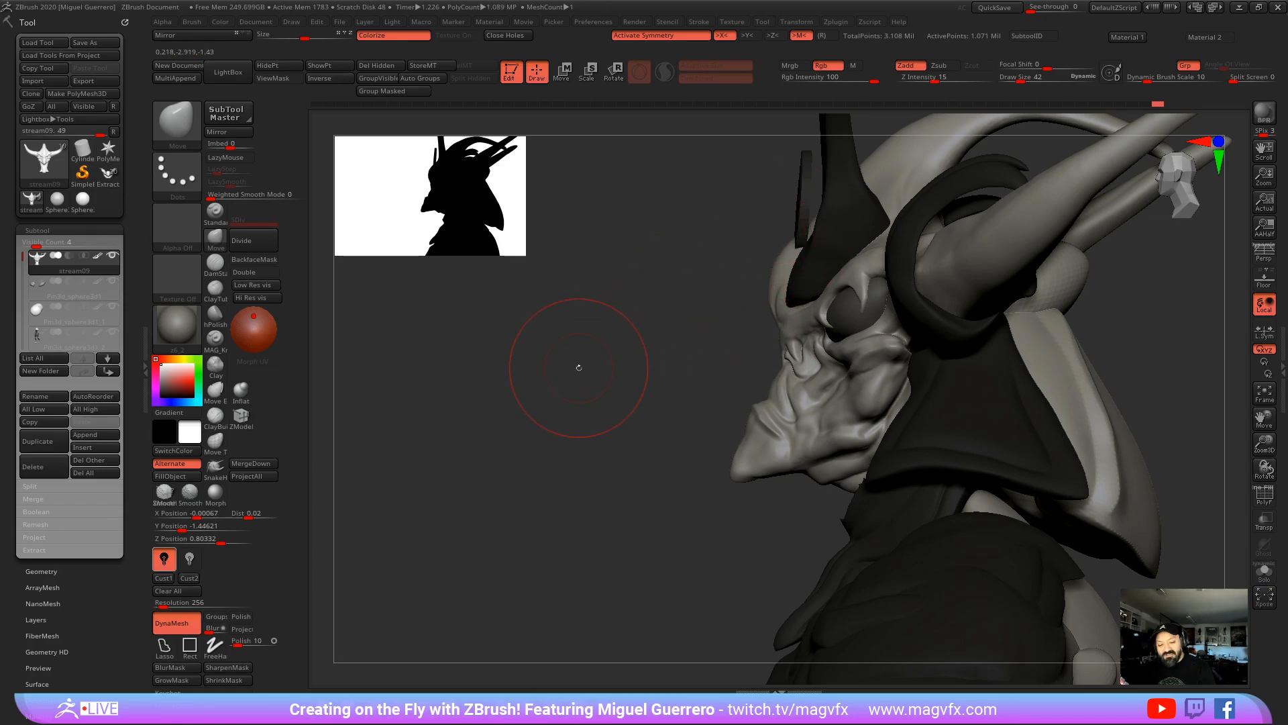
mouse_move(580, 367)
left_mouse_down()
mouse_move(552, 373)
mouse_move(566, 386)
mouse_move(767, 345)
mouse_move(759, 315)
mouse_move(777, 386)
mouse_move(811, 360)
left_mouse_up()
key("bracketleft")
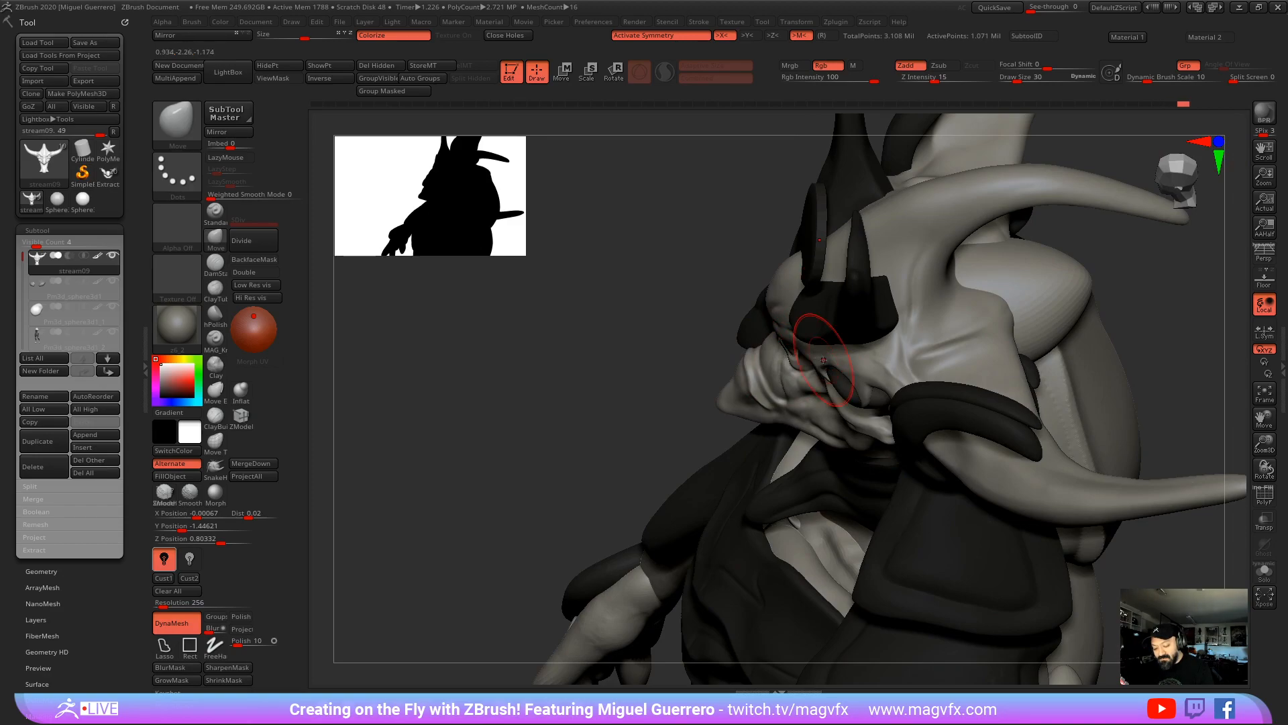
mouse_move(656, 360)
left_mouse_down()
mouse_move(645, 297)
mouse_move(604, 374)
mouse_move(532, 367)
mouse_move(519, 400)
mouse_move(497, 382)
left_mouse_up()
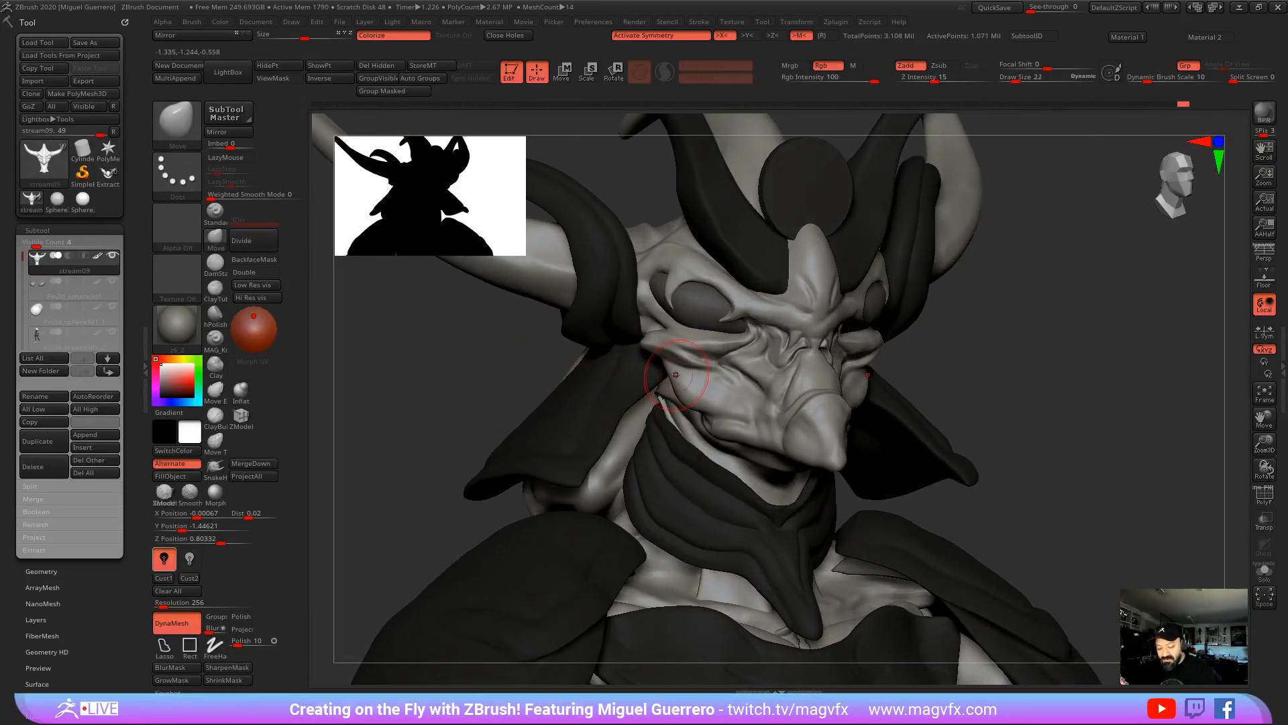
Step: Build up the rear edge of the cheekbone below the eye with the Clay brush at draw size 22
key("shift")
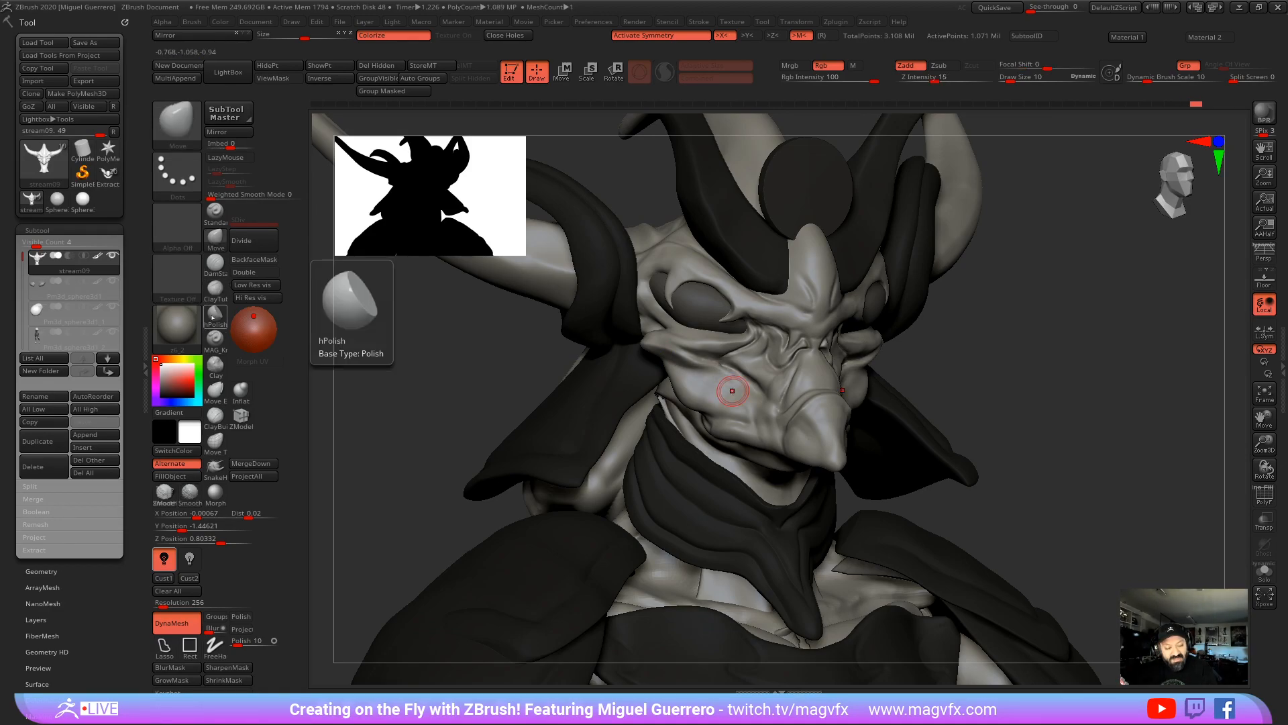
left_click(215, 365)
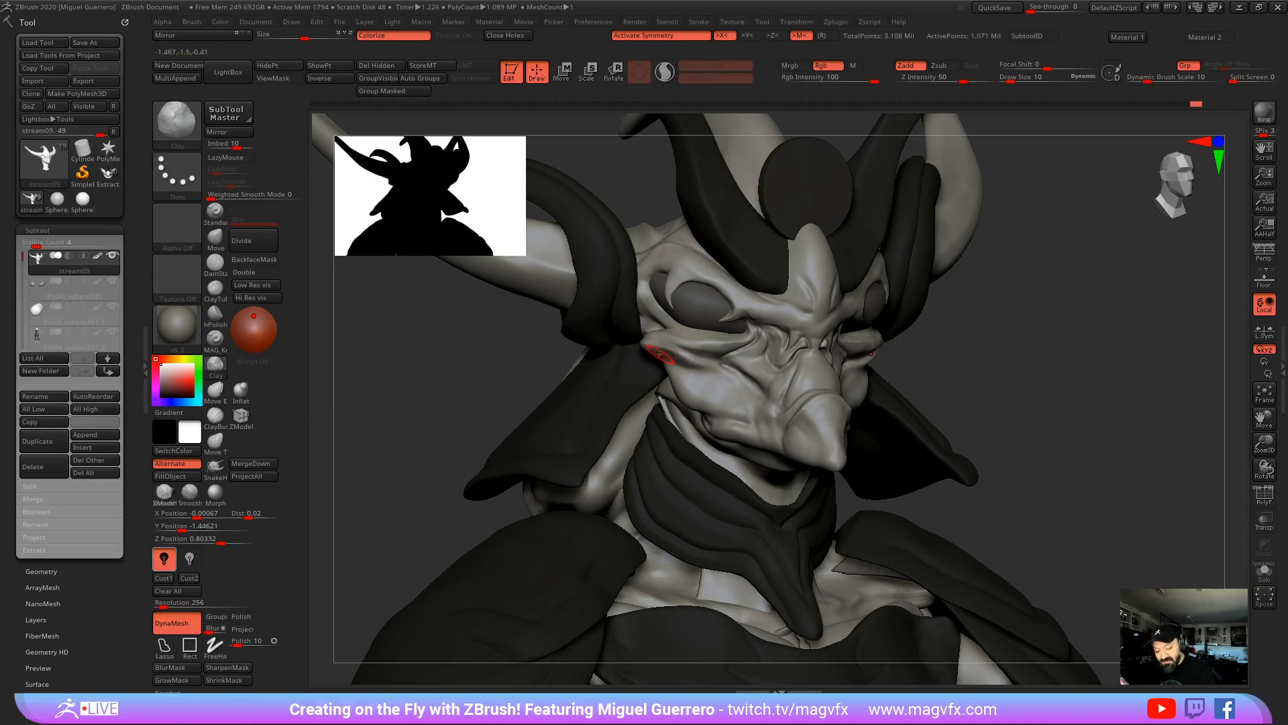
key("bracketright")
key("bracketright")
key("bracketright")
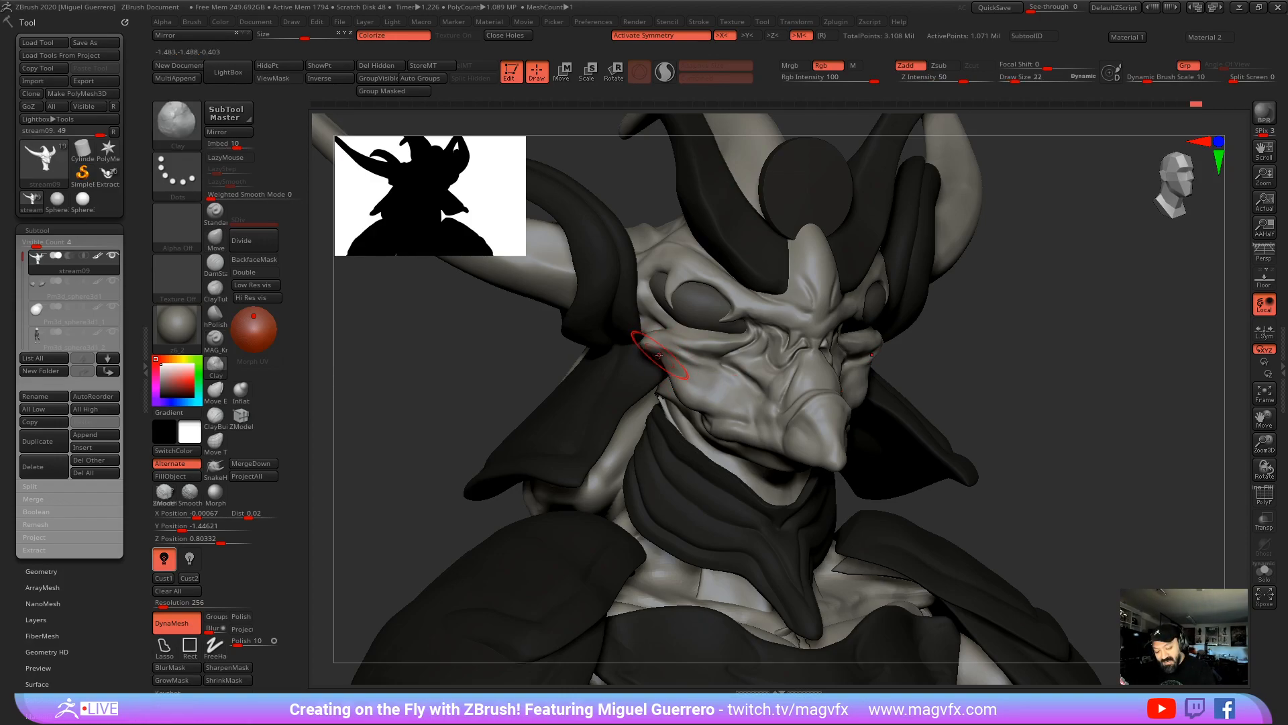
left_click_drag(659, 355, 684, 381)
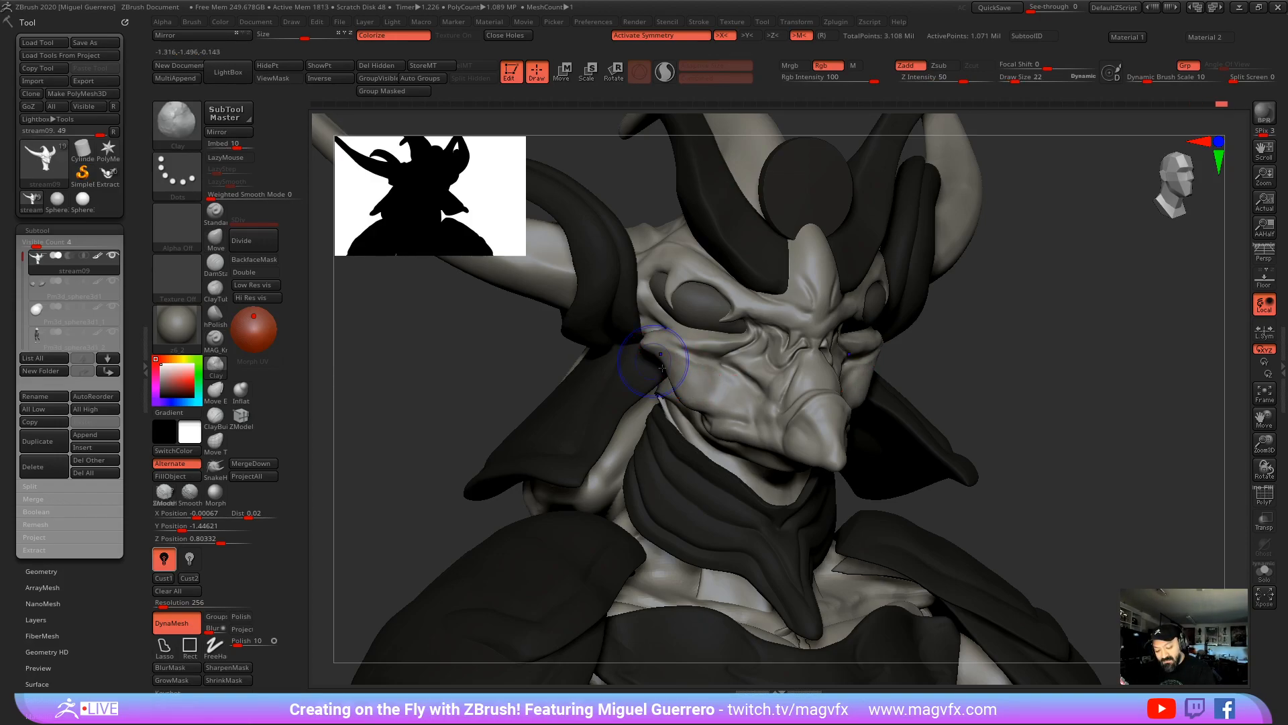
left_click_drag(604, 410, 508, 482, "shift")
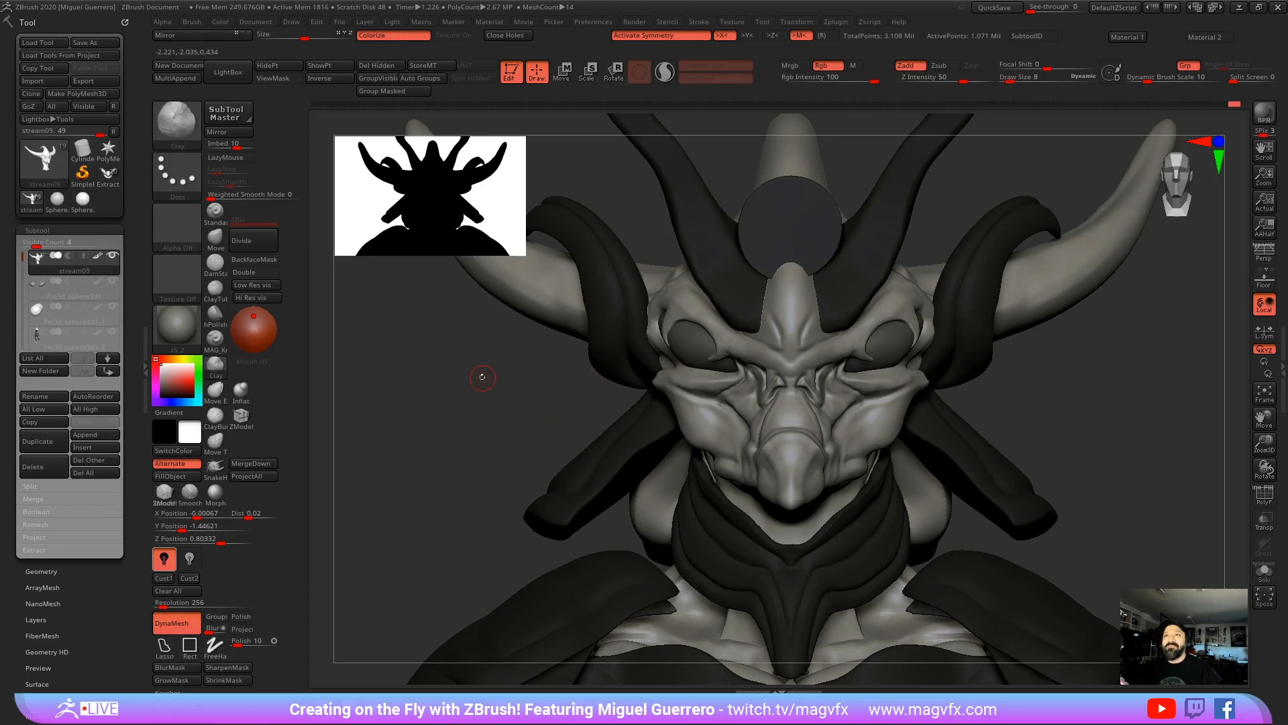
right_click_drag(481, 377, 546, 351, "alt")
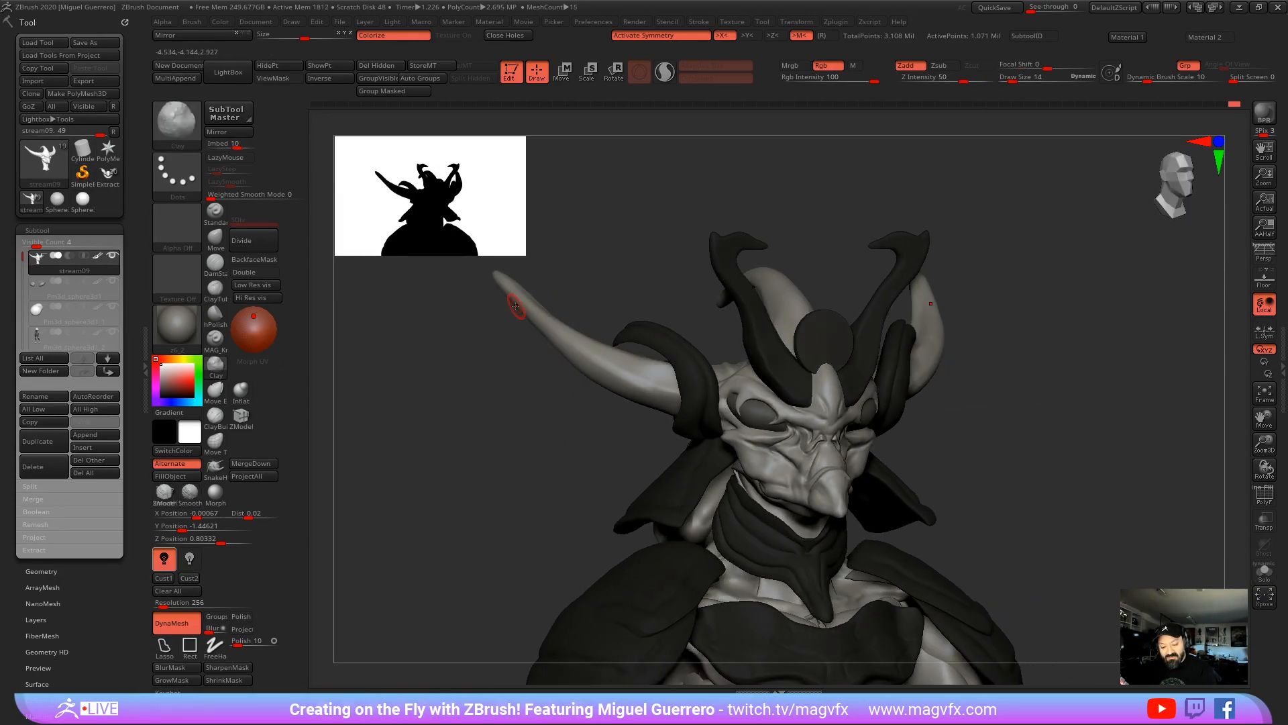
Step: Isolate the head in Solo mode, carve along the side horn with DamStandard at draw size 26, and smooth the stroke near its base
key("shift")
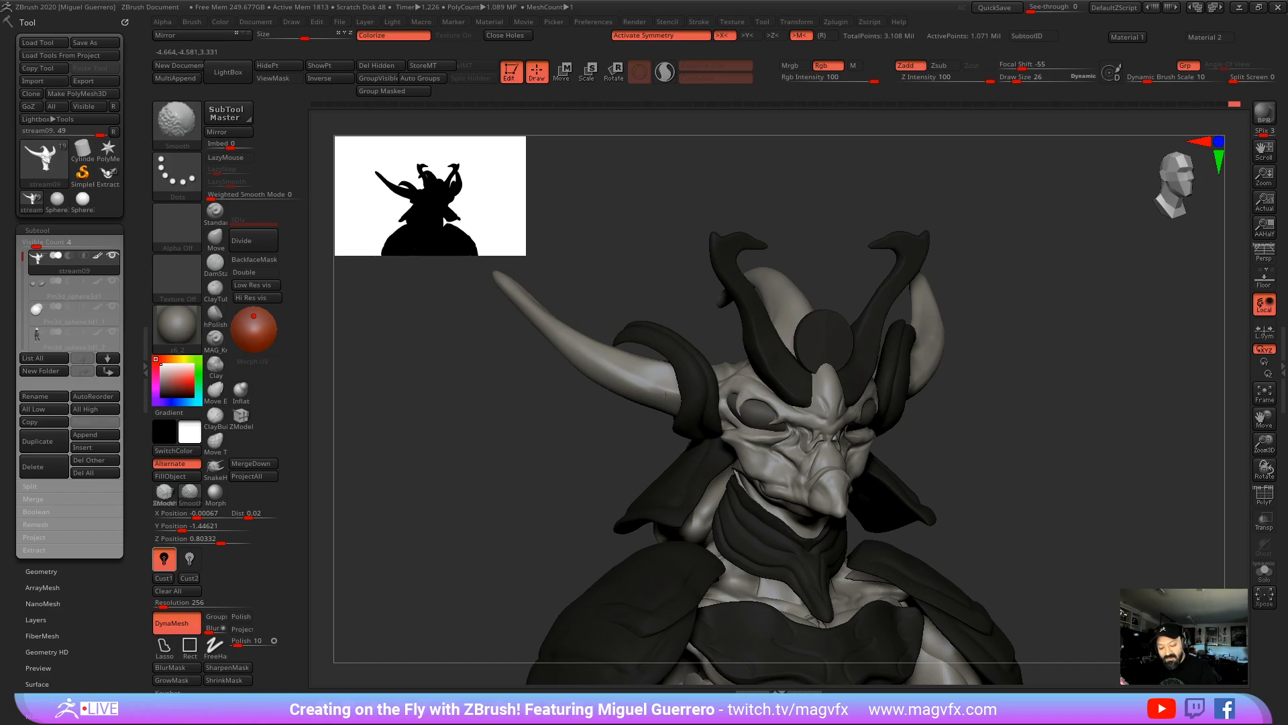
left_click(1264, 570)
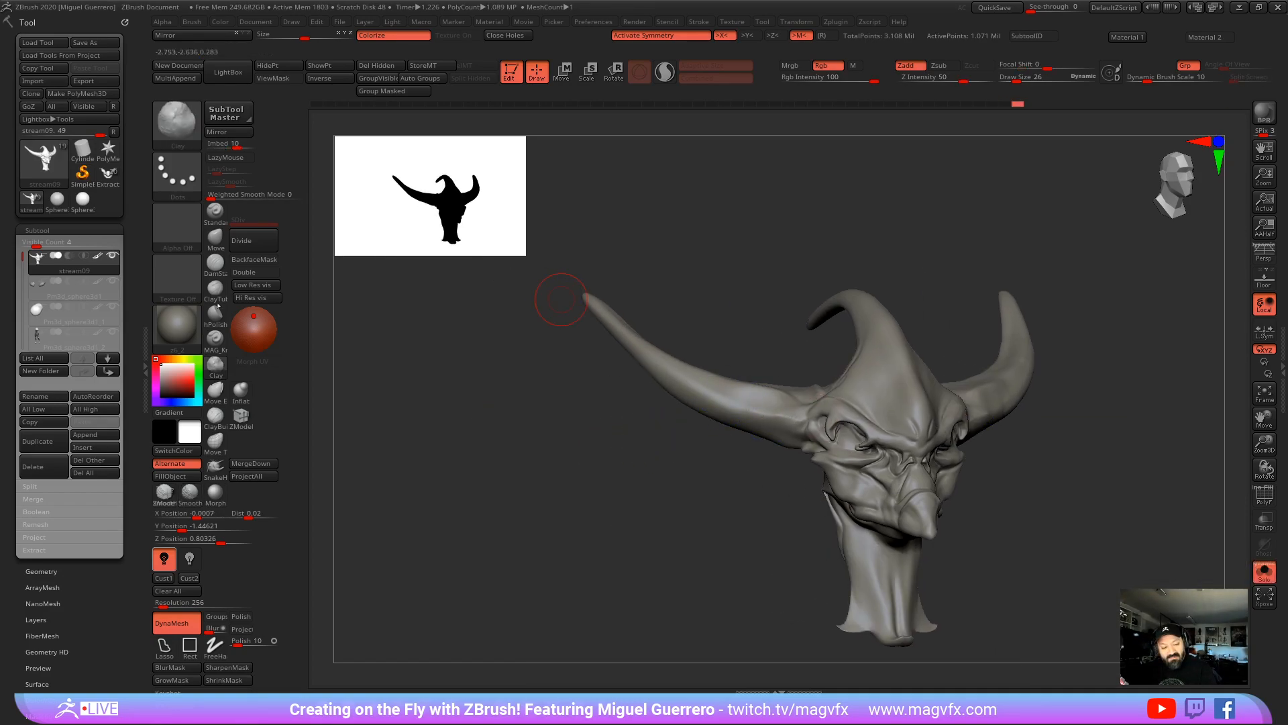
key("shift")
left_click_drag(555, 457, 556, 505)
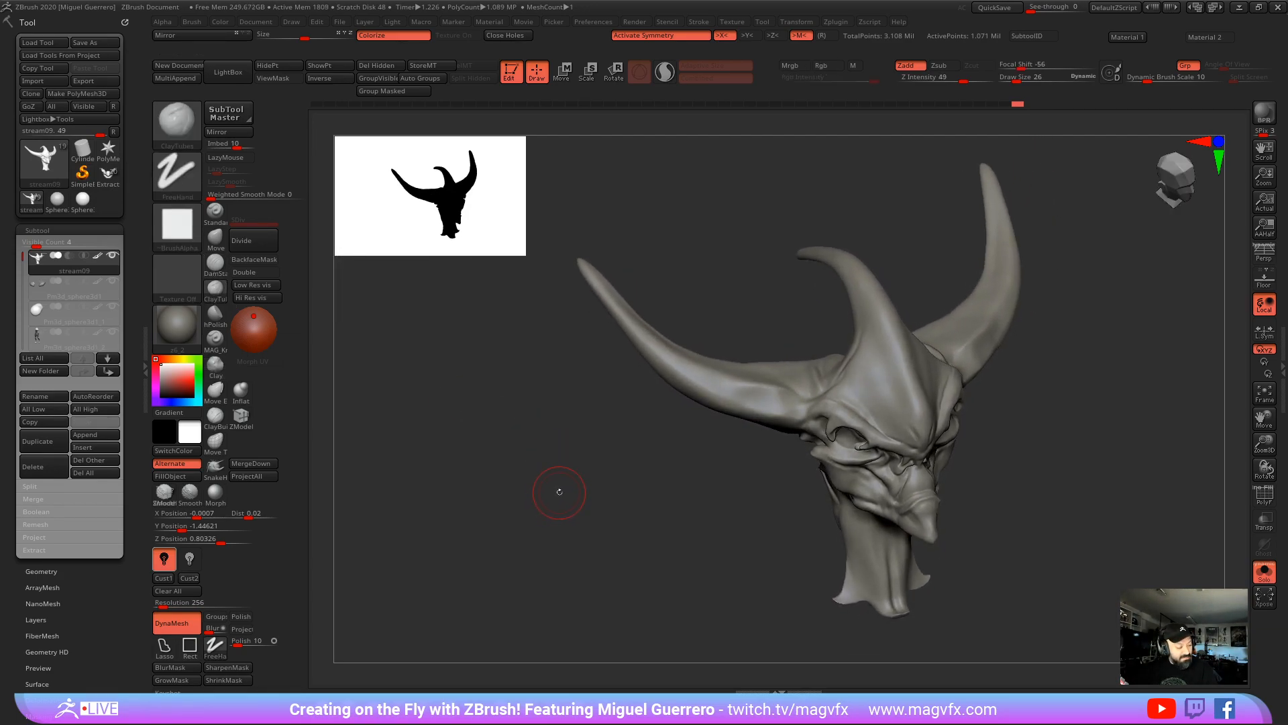
left_click(215, 261)
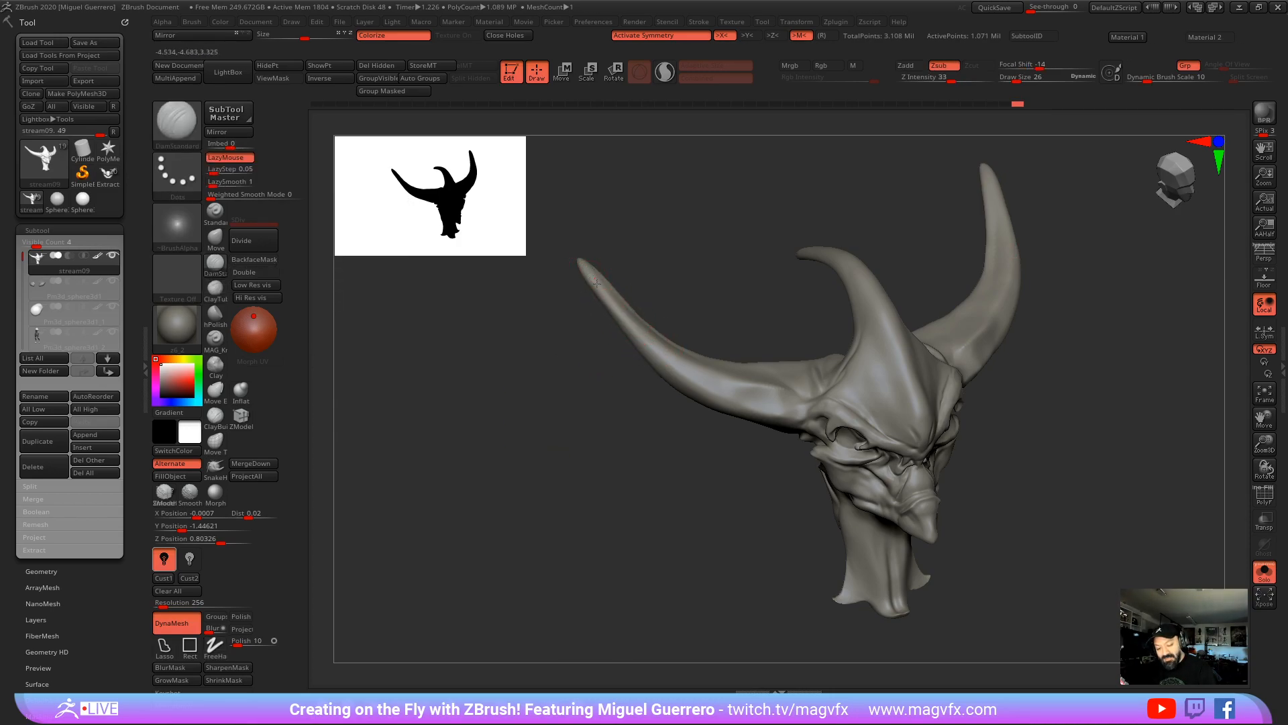
mouse_move(658, 344)
left_mouse_down()
mouse_move(685, 369)
mouse_move(781, 402)
left_mouse_up()
left_click_drag(607, 432, 614, 386)
left_click_drag(778, 408, 736, 395, "shift")
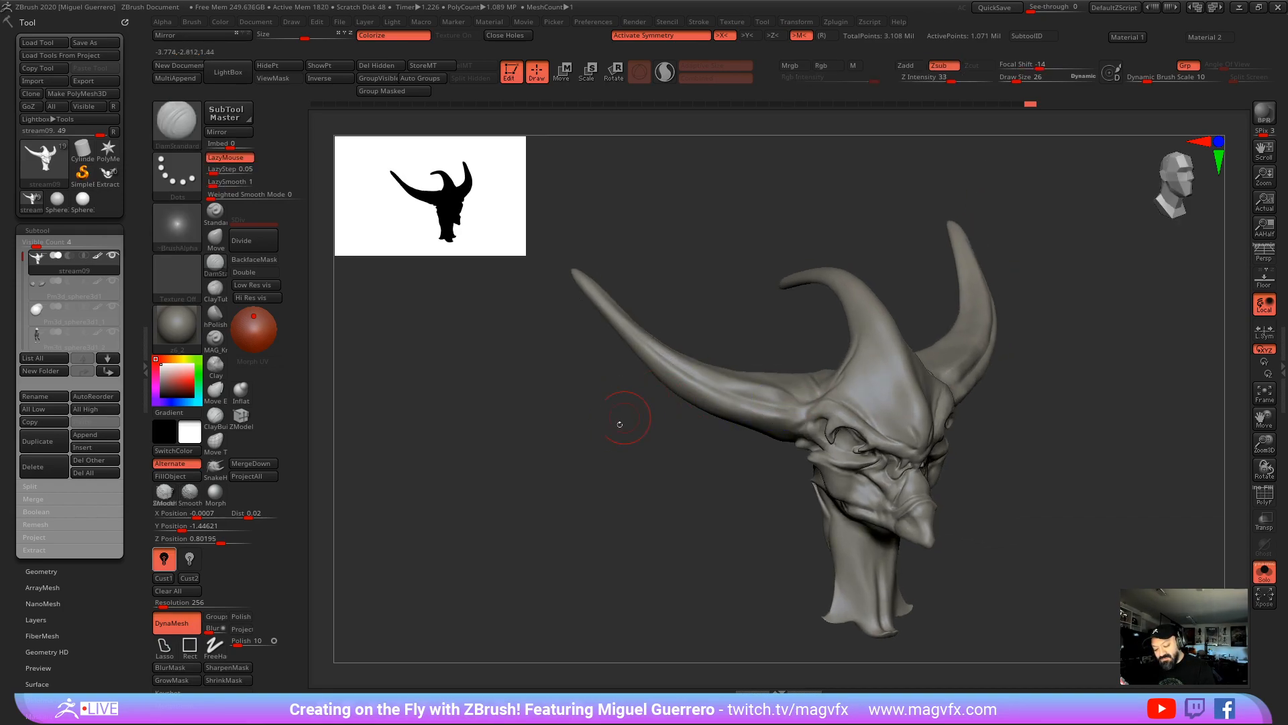
Step: Mask the side horns, invert the mask to protect the rest of the head, and refine its border at the horn base
mouse_move(613, 426)
left_mouse_down()
mouse_move(559, 356)
mouse_move(549, 384)
left_mouse_up()
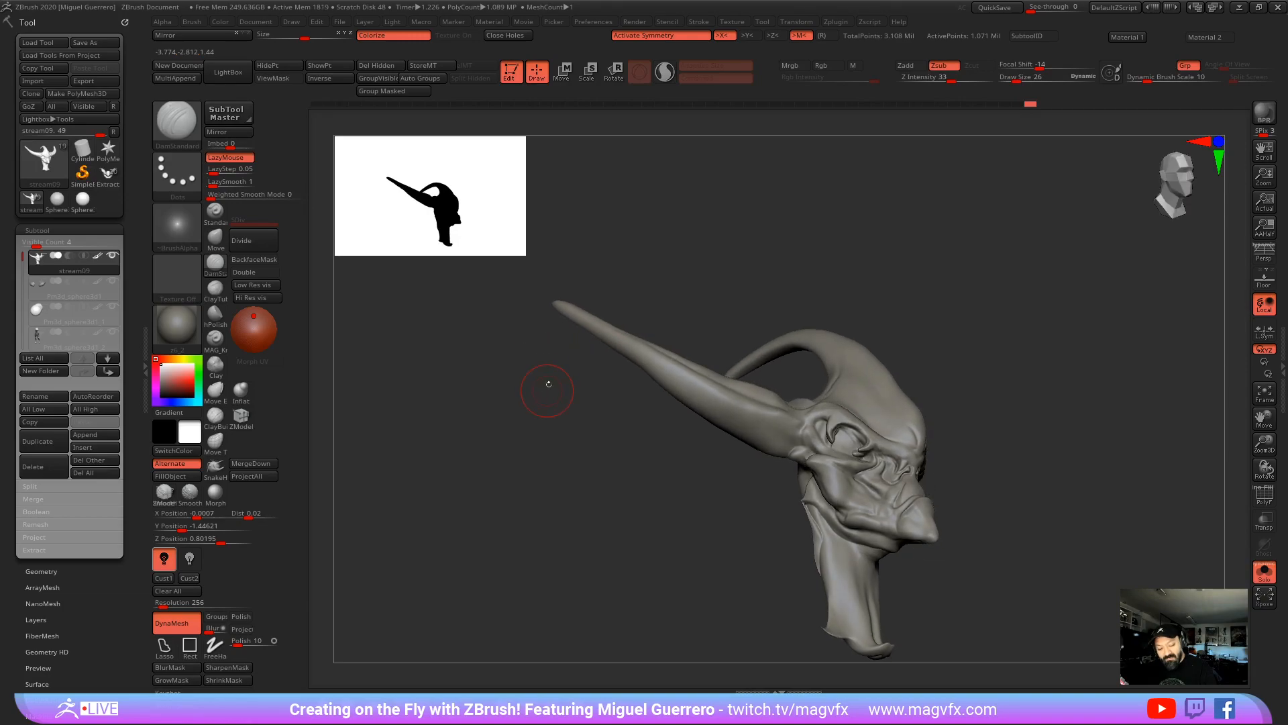
mouse_move(557, 305)
left_mouse_down("ctrl")
mouse_move(808, 440)
mouse_move(764, 424)
left_mouse_up("ctrl")
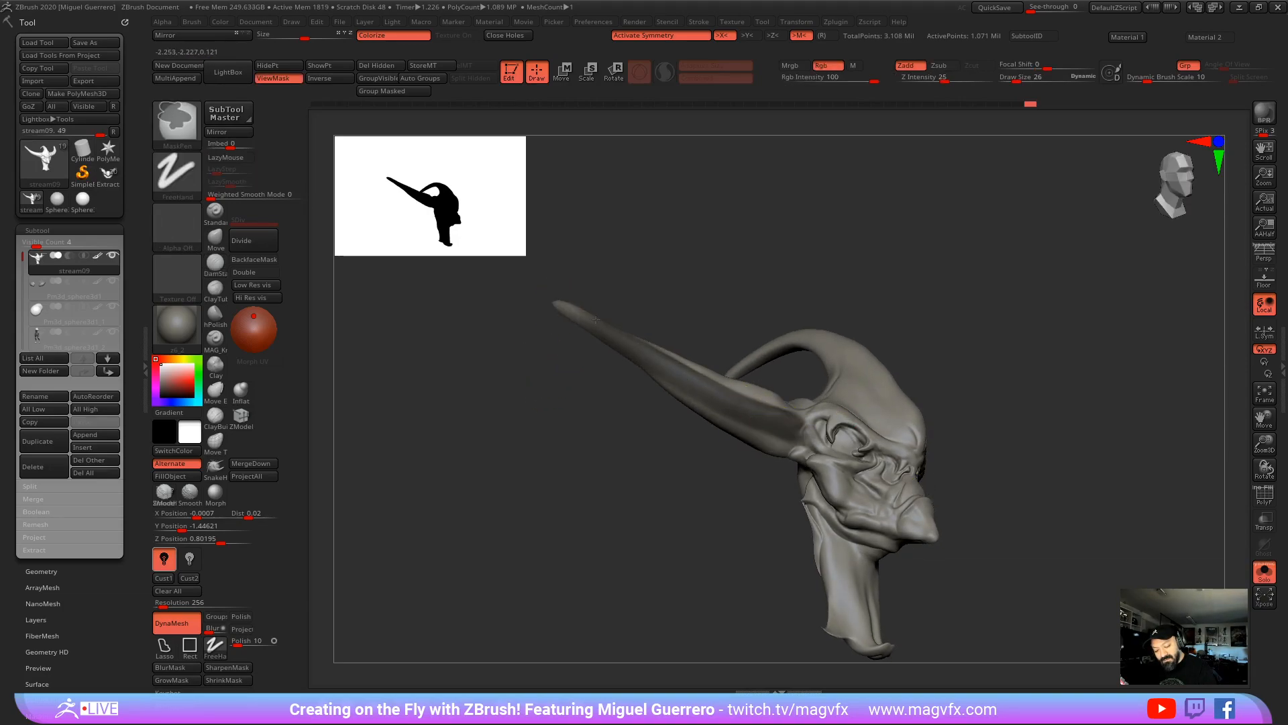
left_click(581, 403, "ctrl")
mouse_move(581, 404)
left_mouse_down()
mouse_move(550, 469)
mouse_move(564, 466)
left_mouse_up()
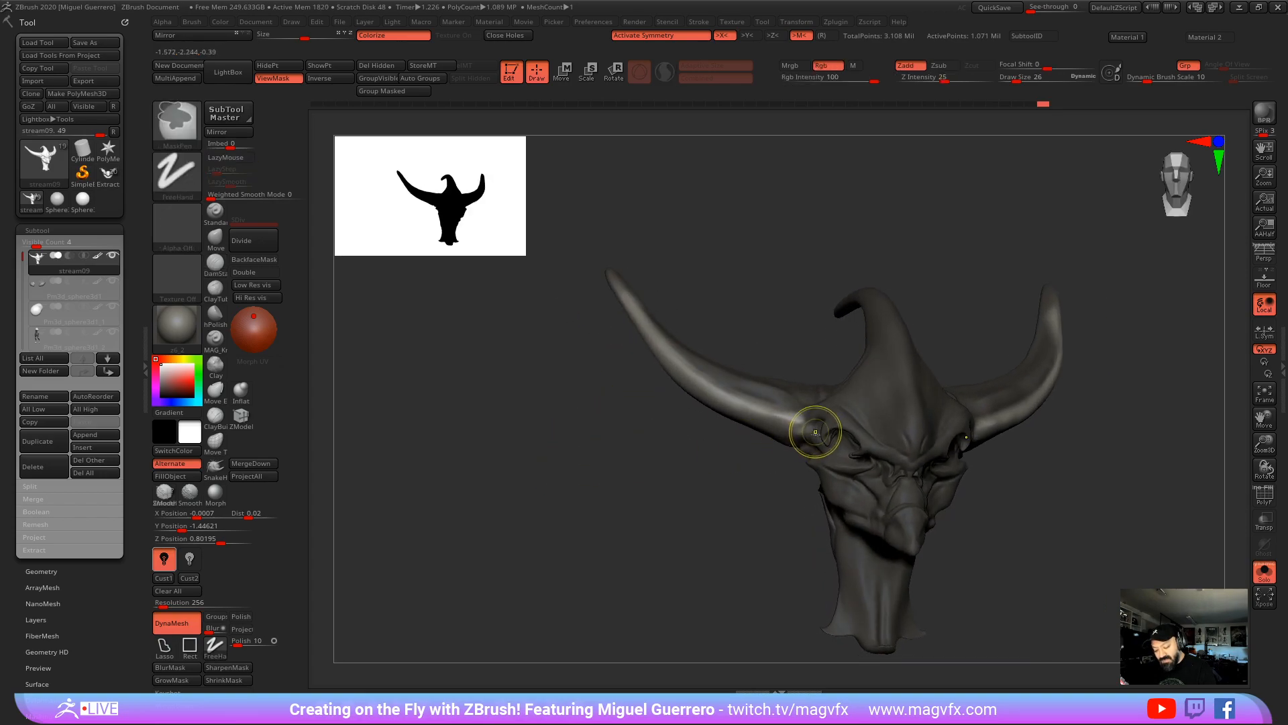
left_click_drag(815, 431, 803, 427, "ctrl")
left_click_drag(560, 467, 604, 466)
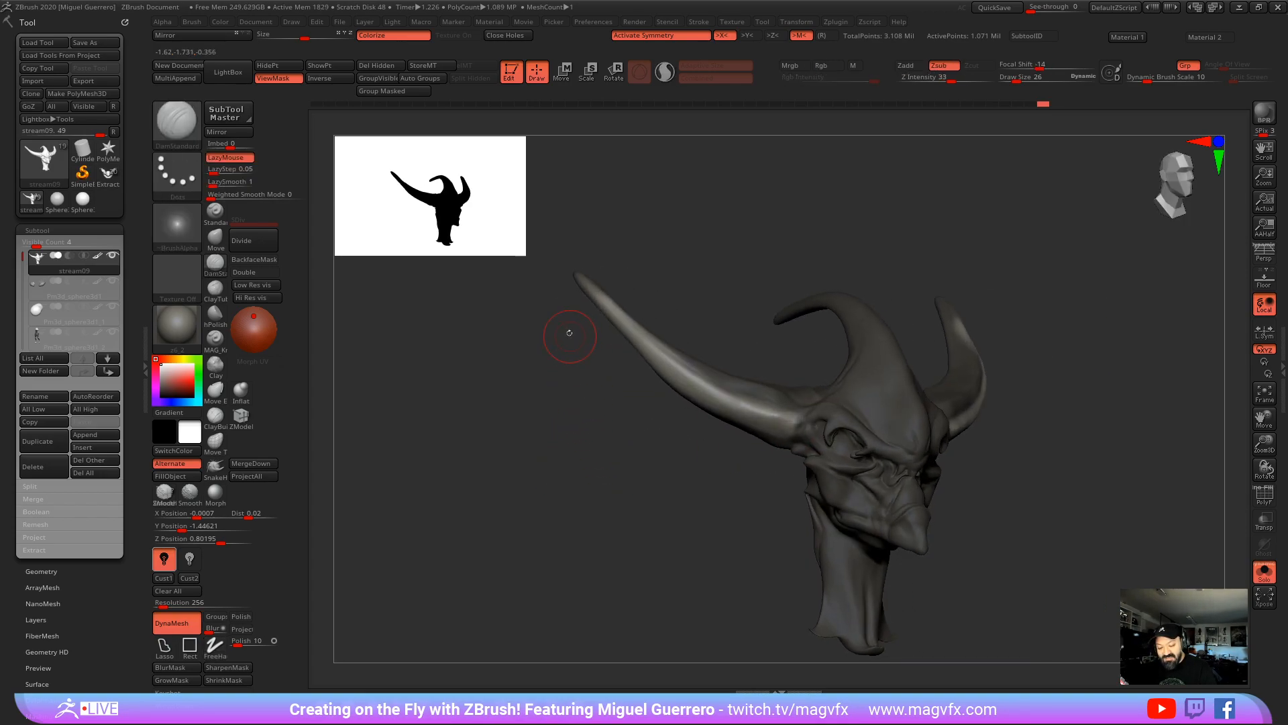
mouse_move(569, 333)
left_mouse_down()
mouse_move(555, 302)
mouse_move(546, 439)
mouse_move(623, 361)
left_mouse_up()
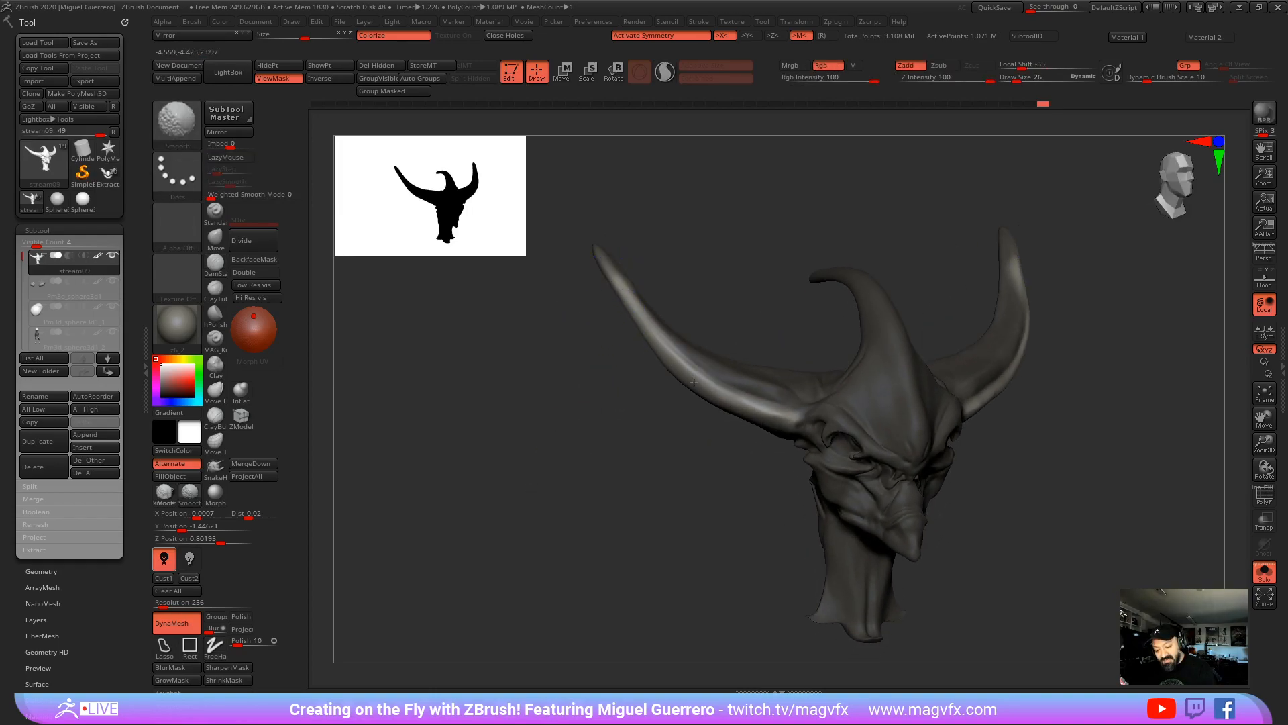
left_click_drag(597, 440, 650, 432)
Step: Toggle the mask display and leave it hidden to see the head's surface without shading
left_click(269, 79)
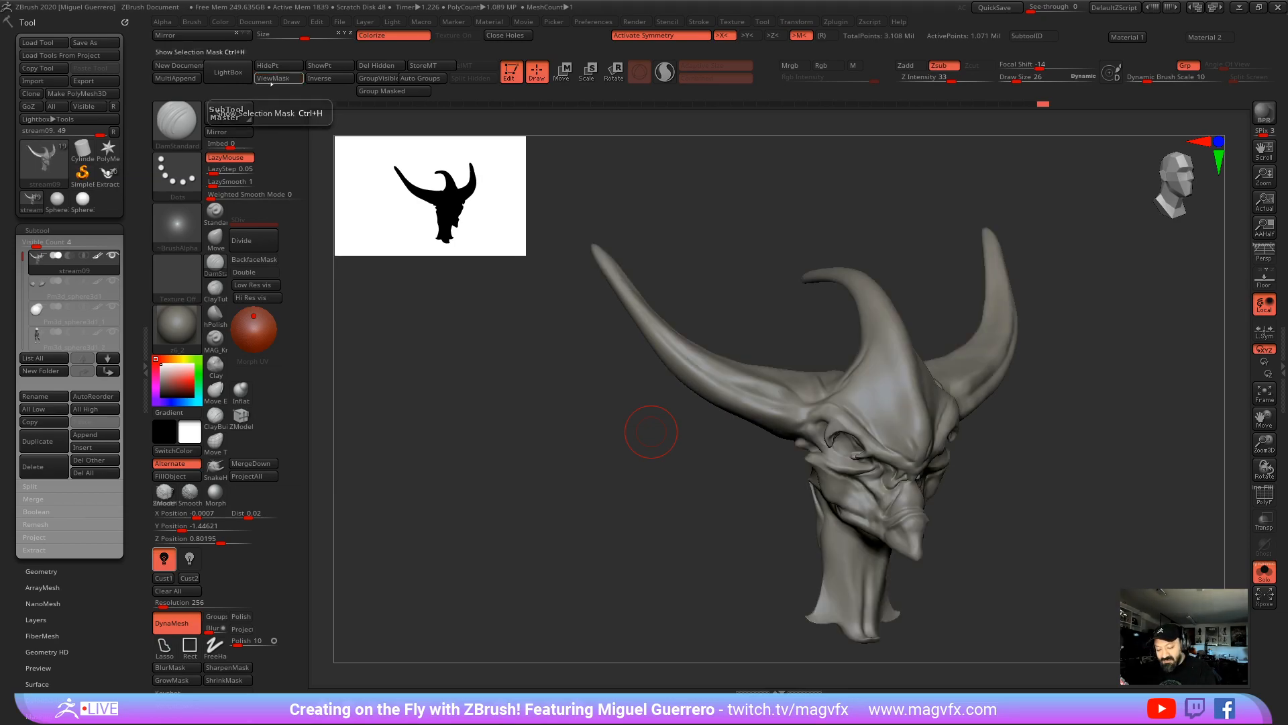
left_click(269, 79)
left_click(269, 79)
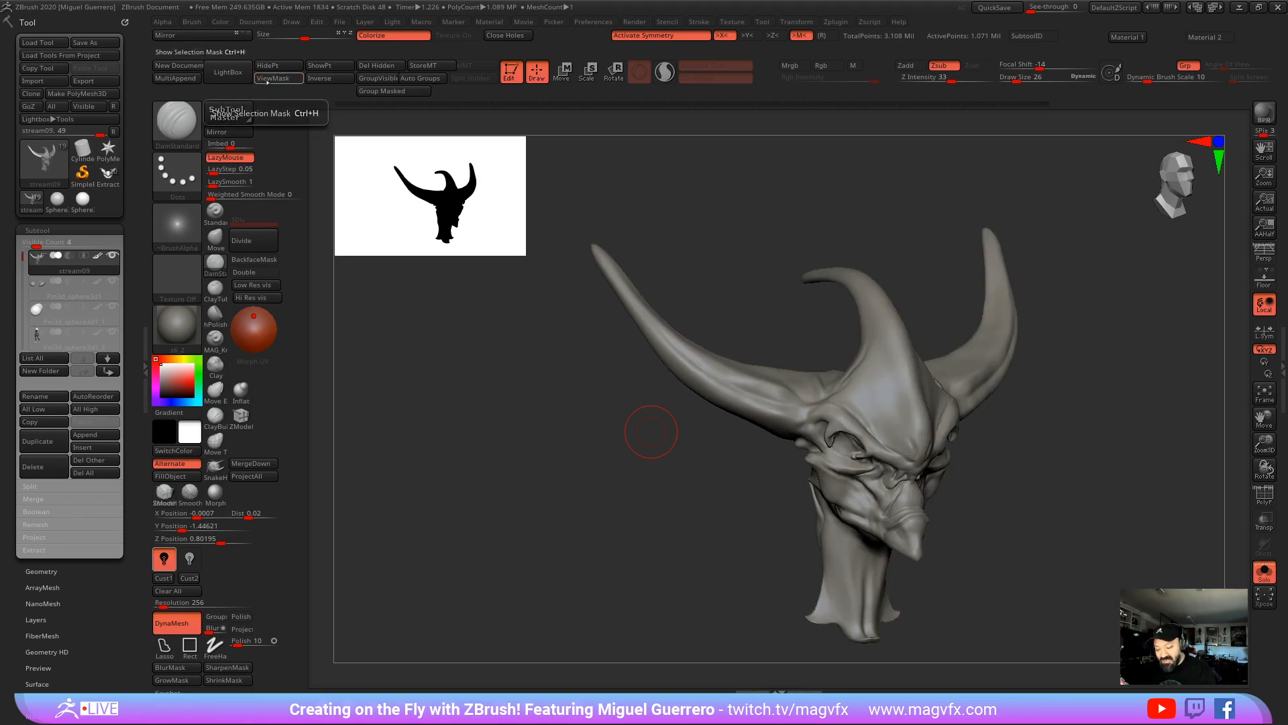
left_click(269, 79)
left_click(269, 80)
Step: Swell the side horns toward their bases with the Inflat brush at draw size 30
mouse_move(593, 463)
left_mouse_down()
mouse_move(563, 468)
mouse_move(605, 412)
left_mouse_up()
left_click(247, 389)
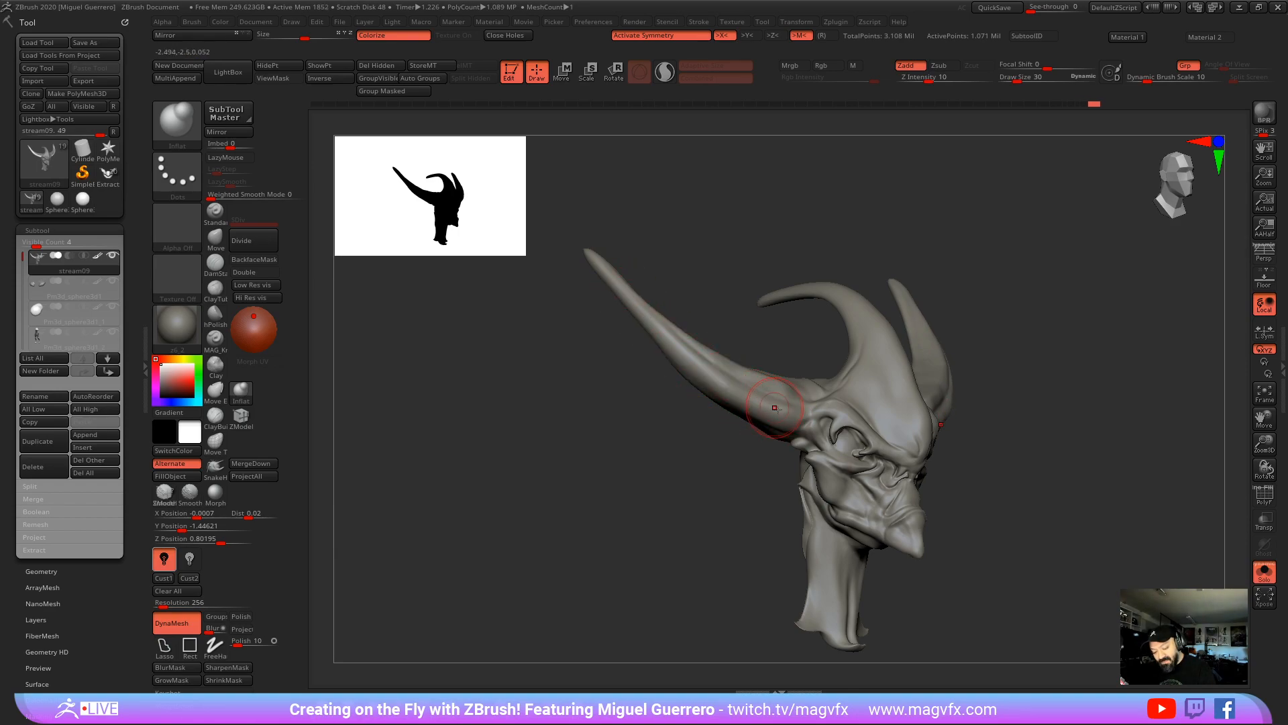
mouse_move(606, 360)
left_mouse_down()
mouse_move(596, 376)
mouse_move(656, 324)
left_mouse_up()
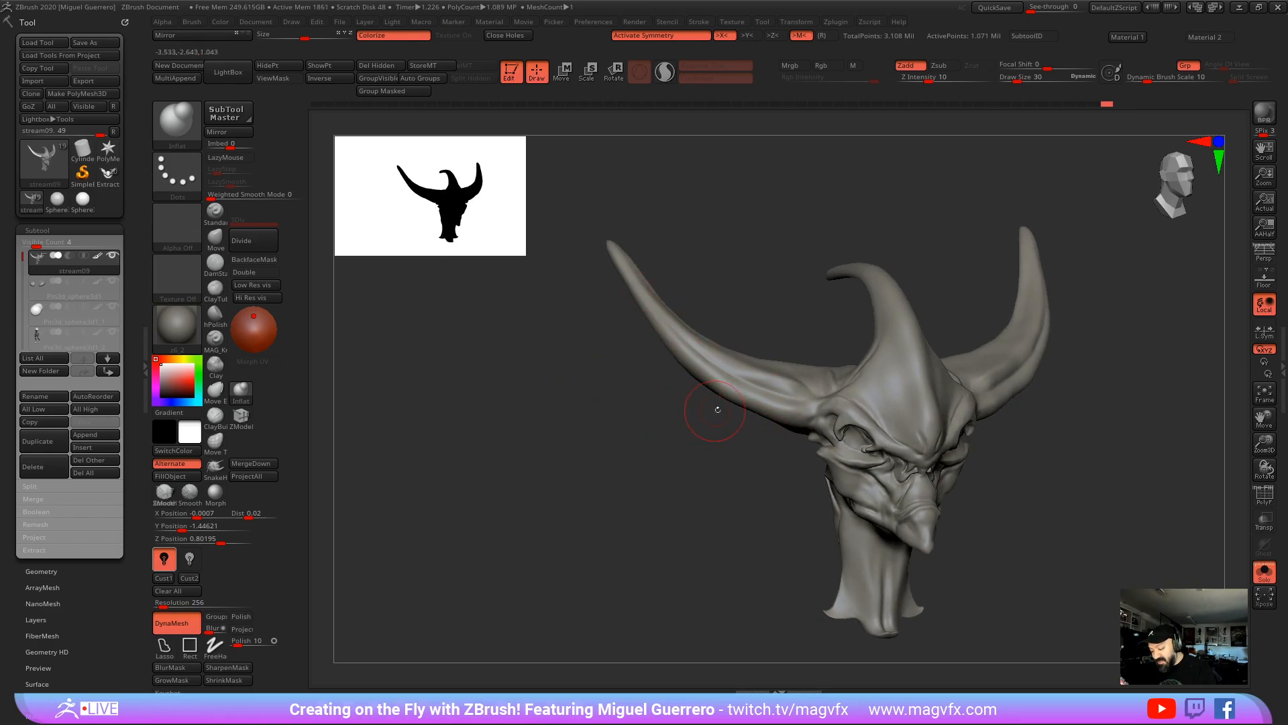
left_click_drag(698, 404, 623, 369)
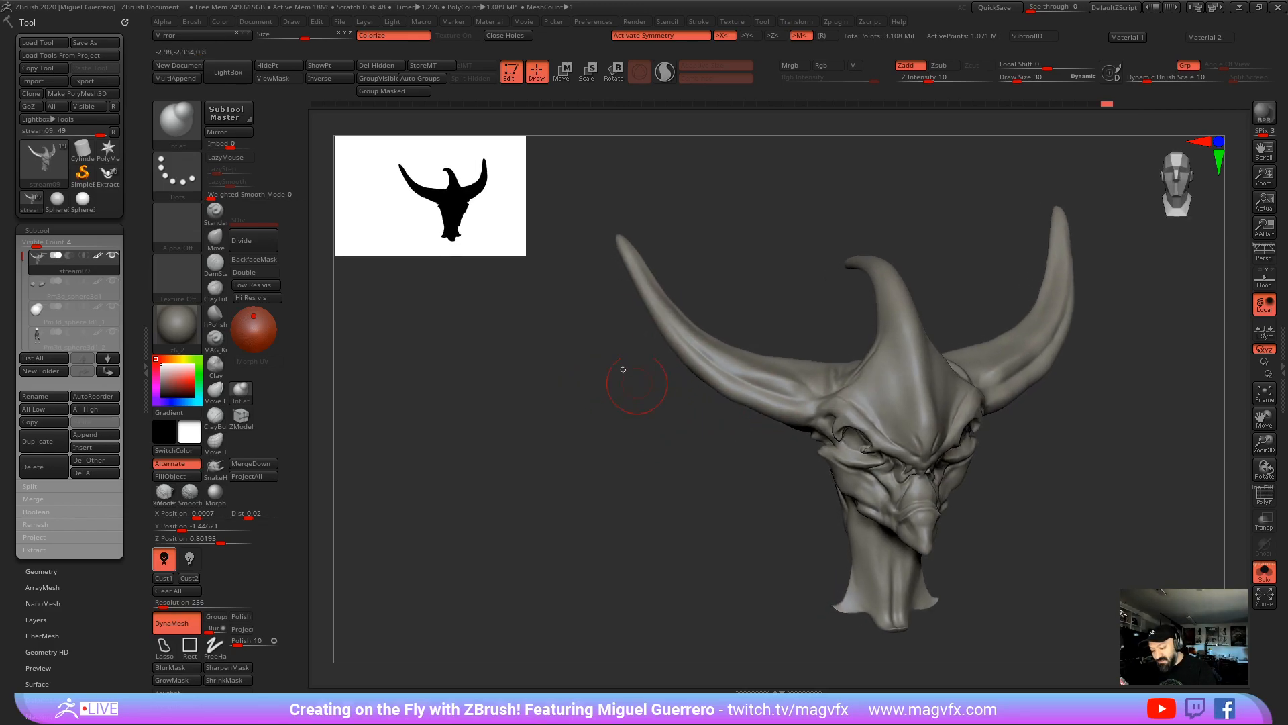
Step: Adjust the curve and outline of the side horns with the Move brush, using draw sizes 26 to 42
left_click(215, 237)
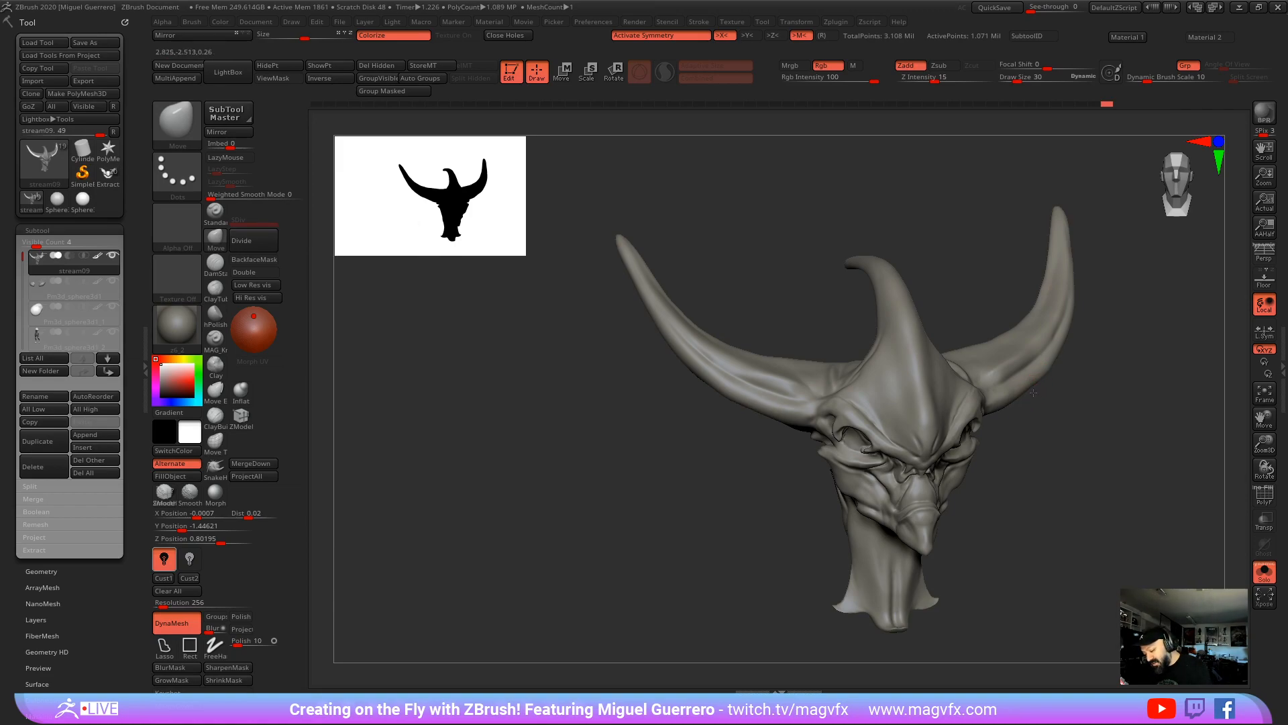
key("bracketleft")
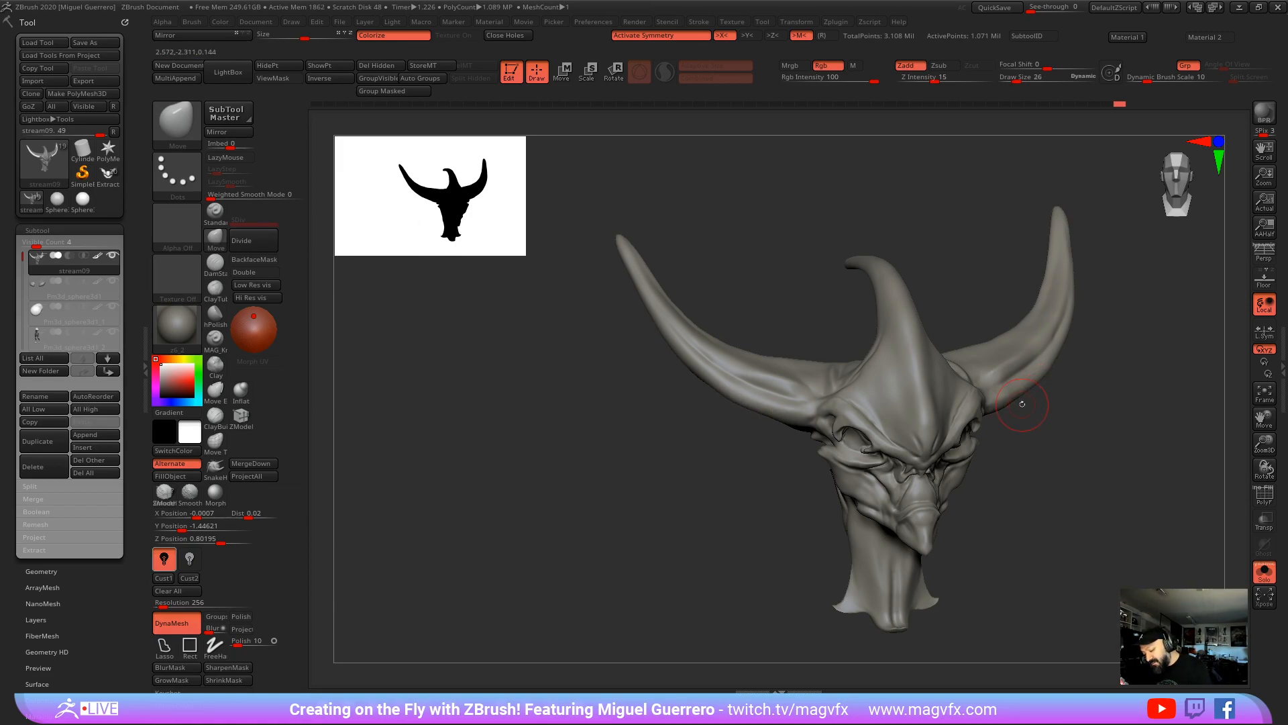
mouse_move(638, 455)
left_mouse_down()
mouse_move(615, 520)
mouse_move(606, 414)
left_mouse_up()
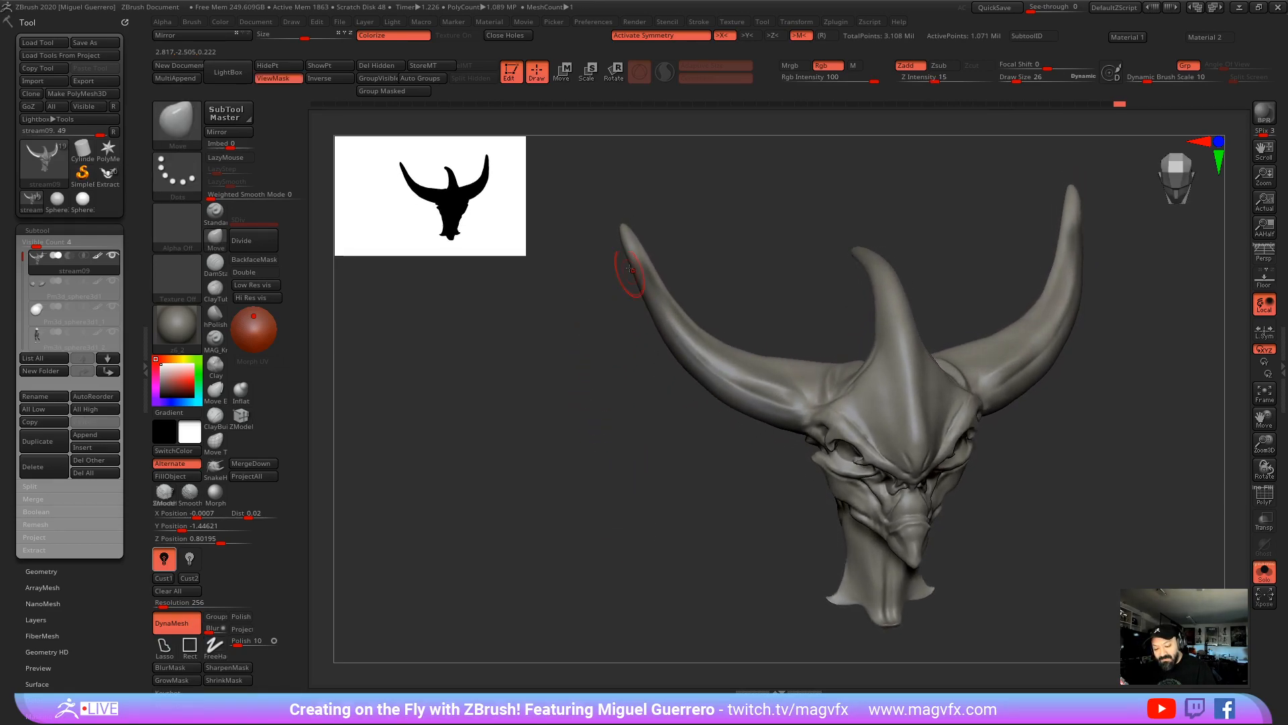
key("ctrl")
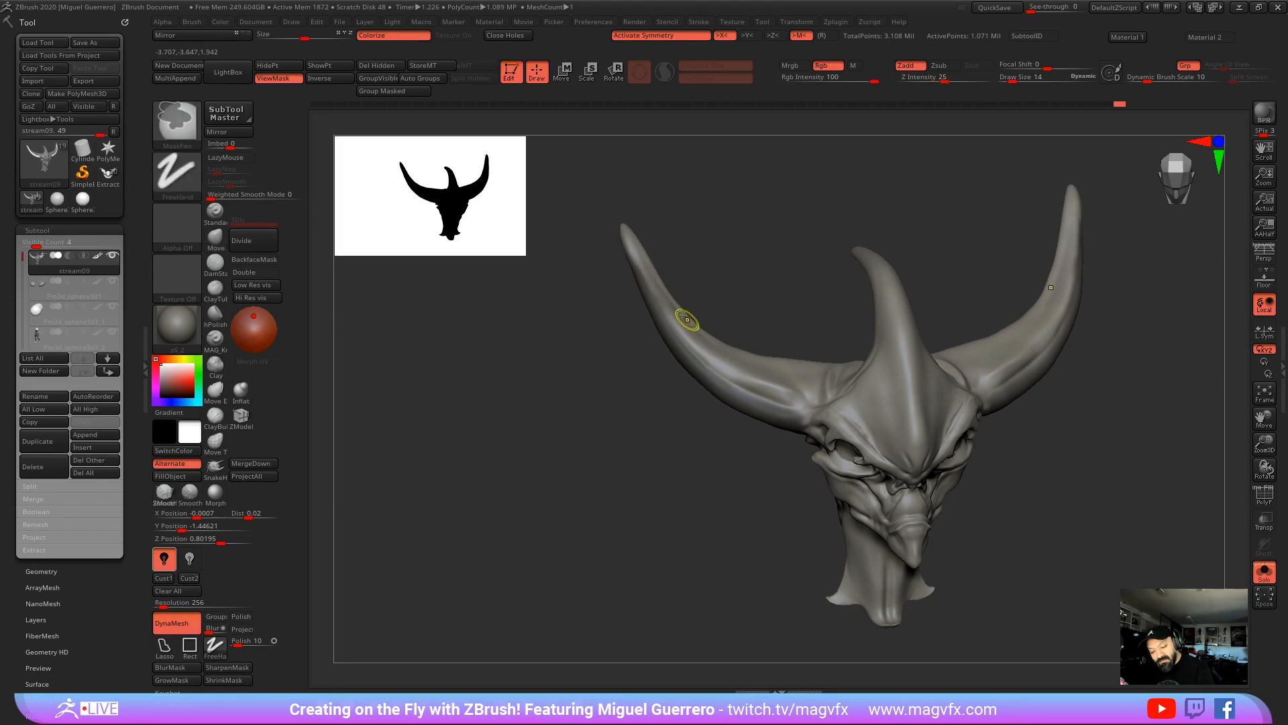
mouse_move(620, 341)
left_mouse_down()
mouse_move(583, 343)
mouse_move(598, 357)
mouse_move(564, 319)
mouse_move(583, 323)
mouse_move(565, 326)
left_mouse_up()
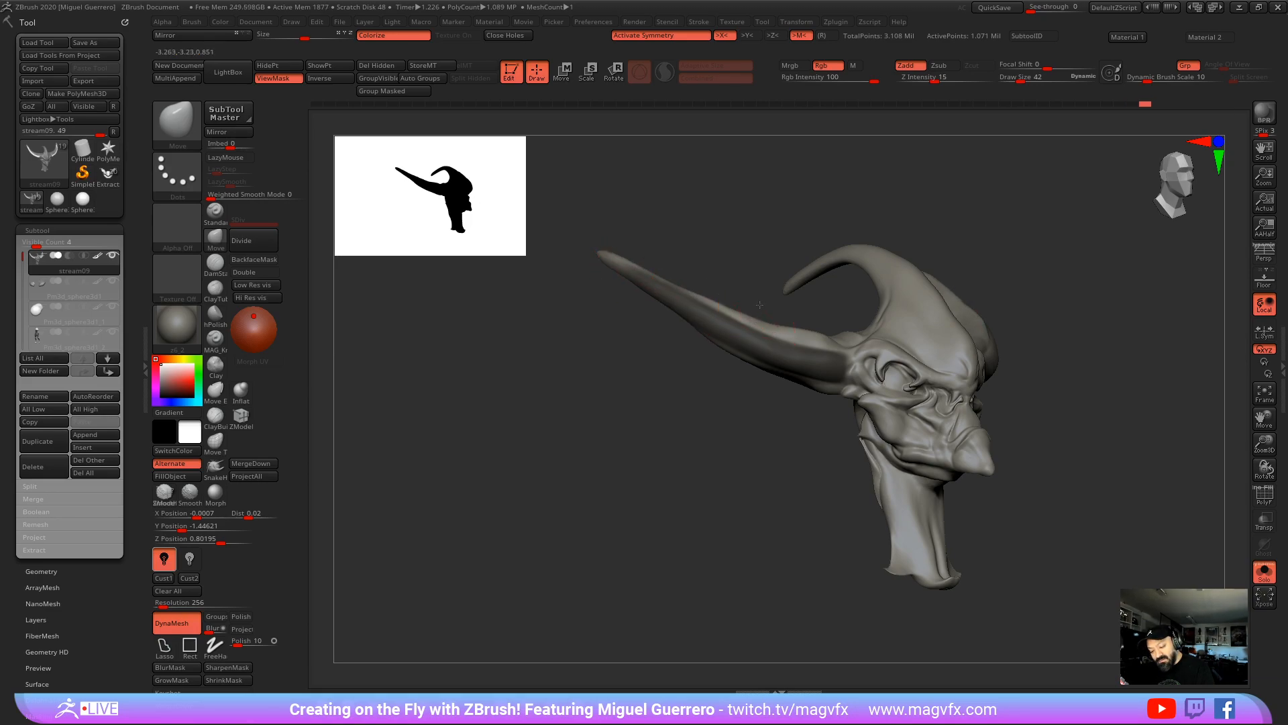
mouse_move(774, 318)
left_mouse_down()
mouse_move(711, 282)
mouse_move(657, 215)
left_mouse_up()
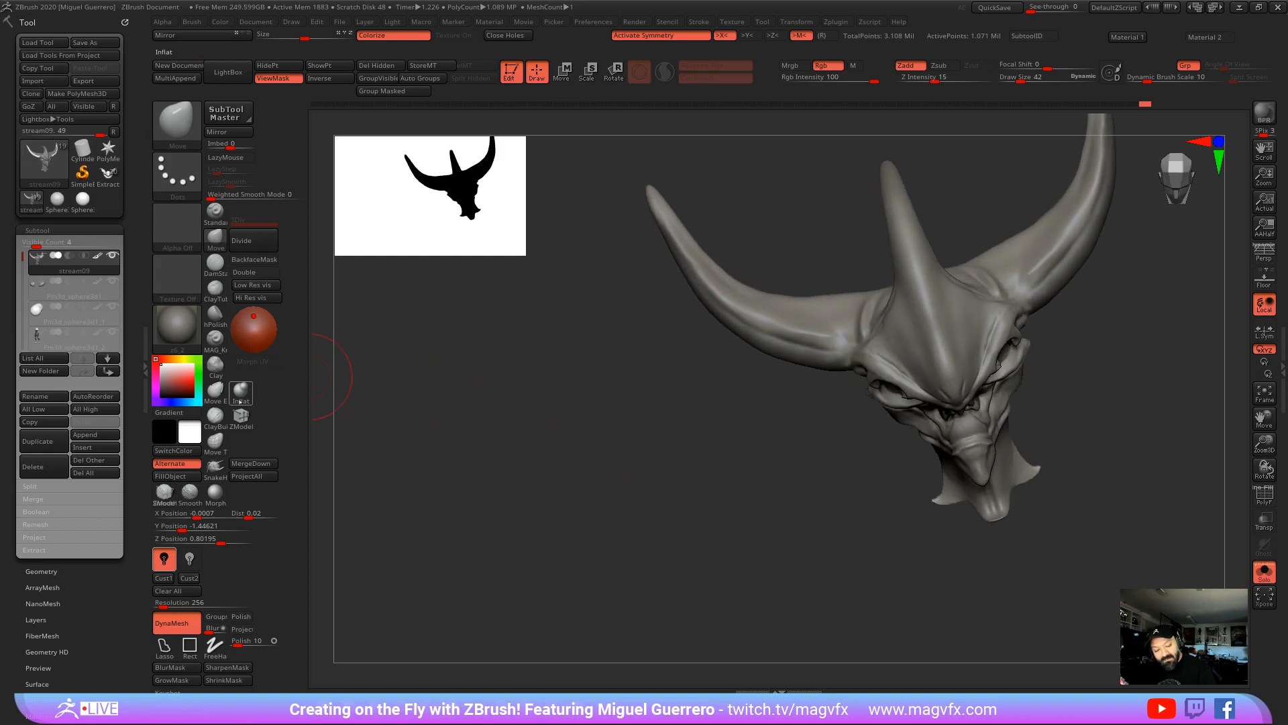
Step: Swell the side horns along their length with the Inflat brush at draw size 42, and clear the mask
key("shift")
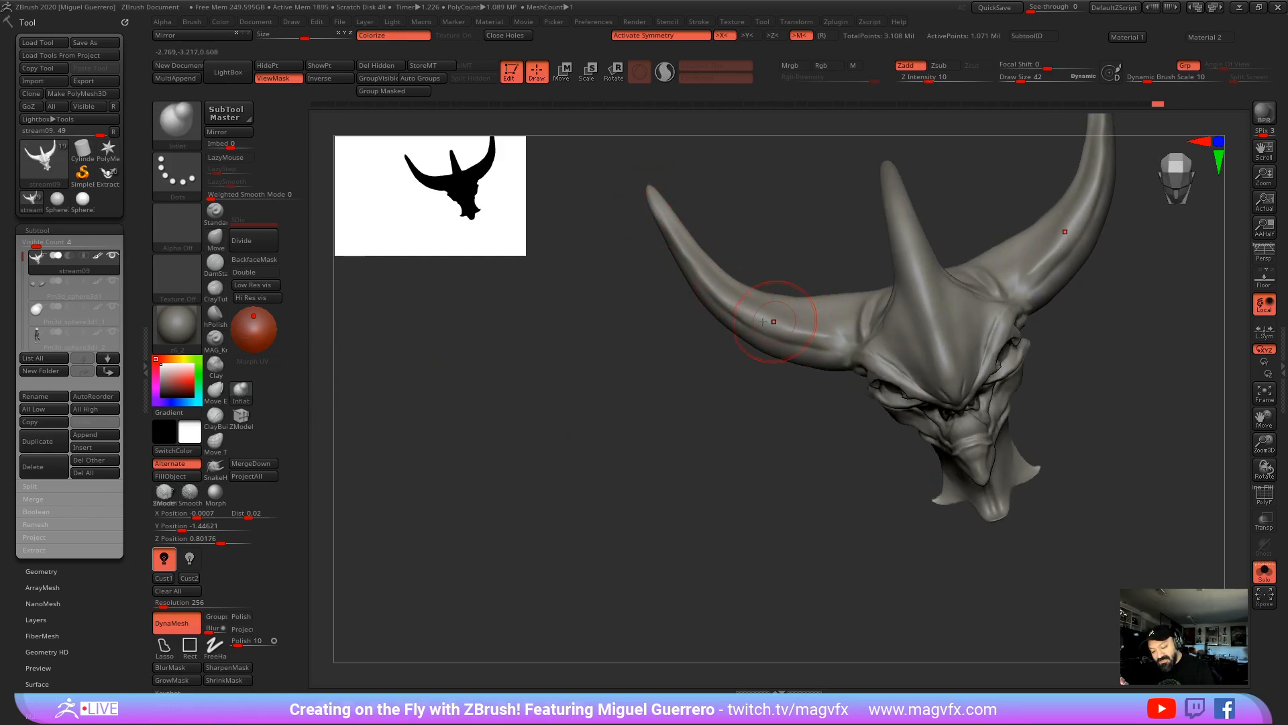
mouse_move(774, 321)
left_mouse_down()
mouse_move(650, 331)
mouse_move(604, 390)
mouse_move(612, 420)
mouse_move(599, 408)
mouse_move(546, 463)
mouse_move(555, 476)
mouse_move(546, 451)
mouse_move(618, 423)
mouse_move(716, 299)
mouse_move(655, 297)
mouse_move(667, 288)
left_mouse_up()
left_click(613, 420, "ctrl")
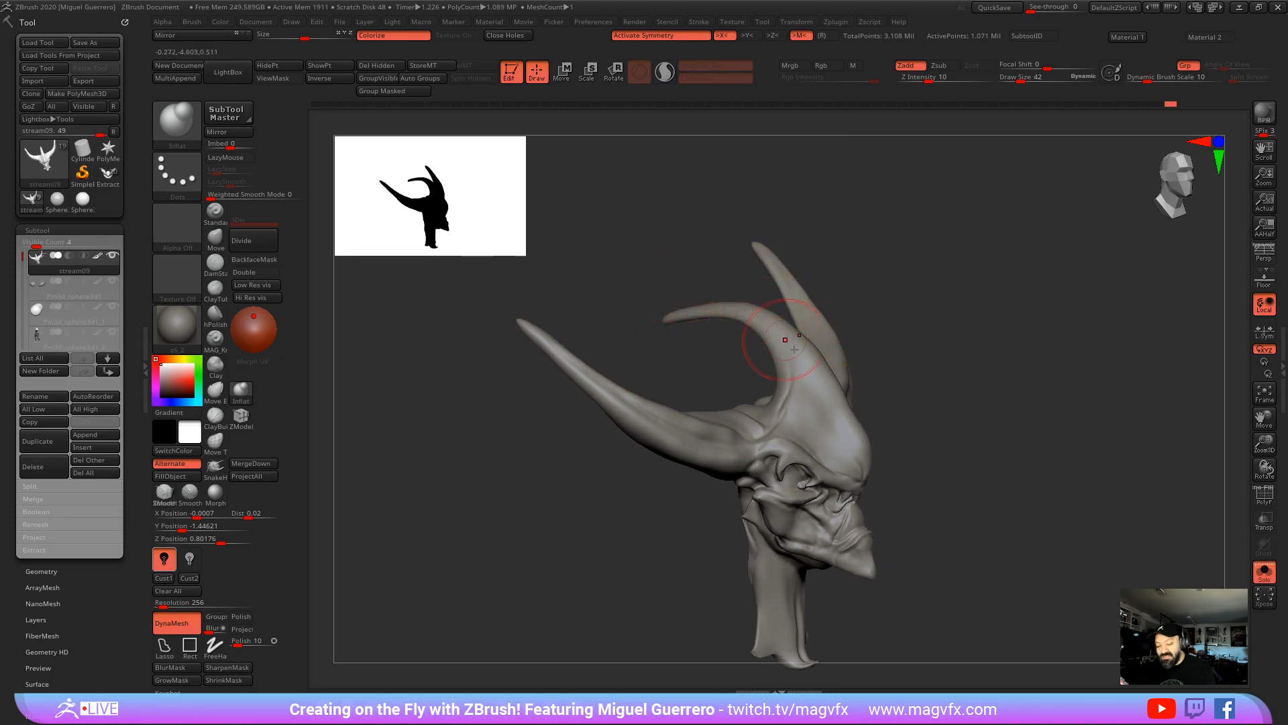
Step: Raise the arch of the central horn in profile with the Move brush at draw size 46
left_click_drag(677, 354, 618, 328)
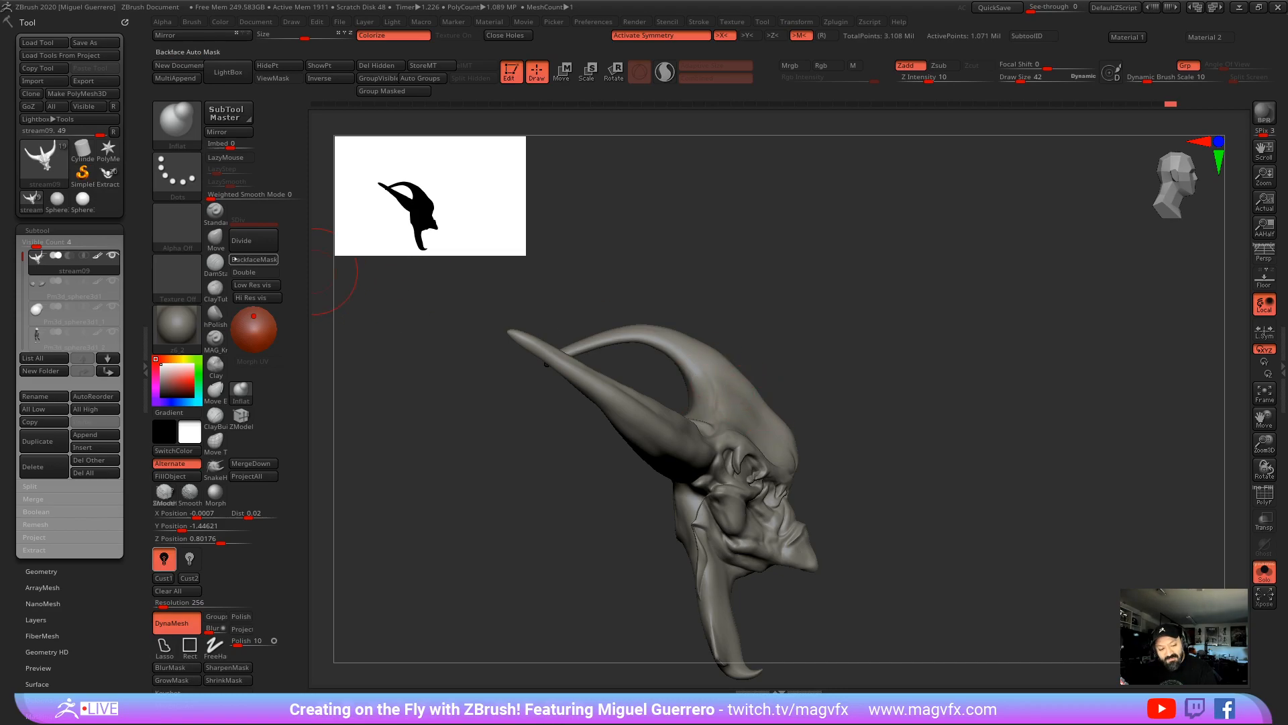
key("b")
key("m")
key("v")
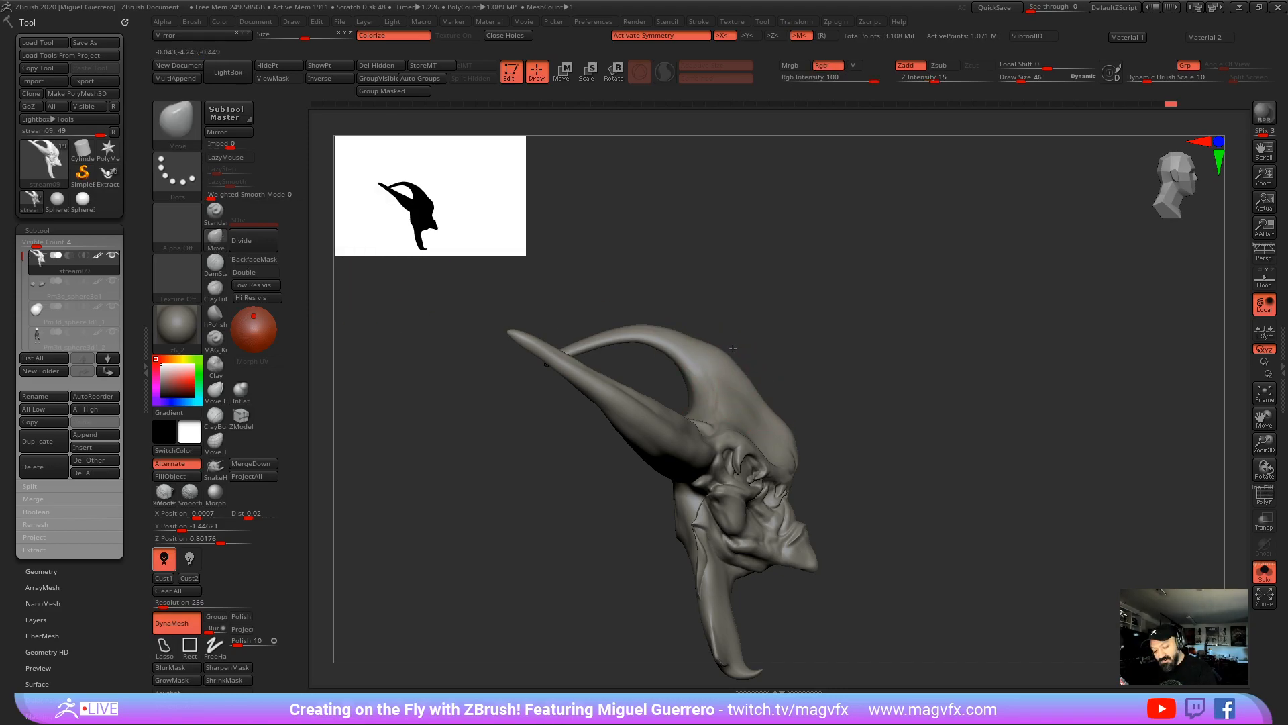
left_click_drag(664, 316, 690, 328)
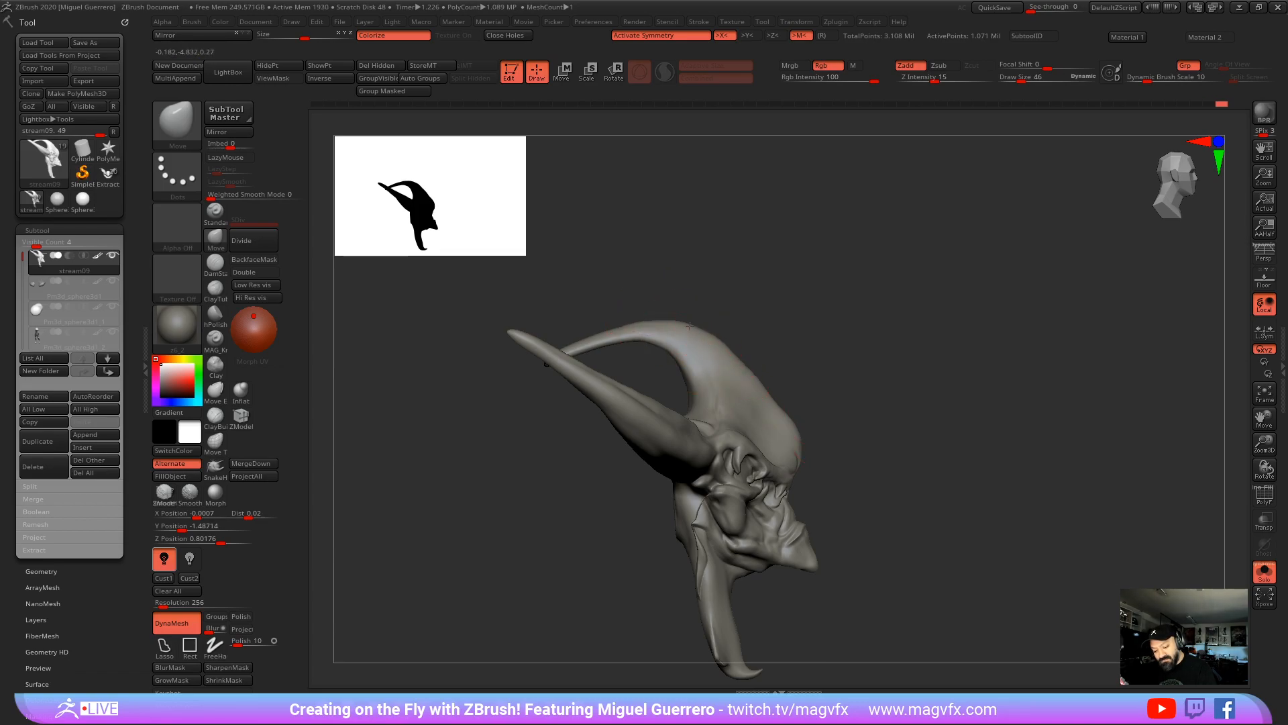
left_click_drag(839, 369, 926, 429, "alt")
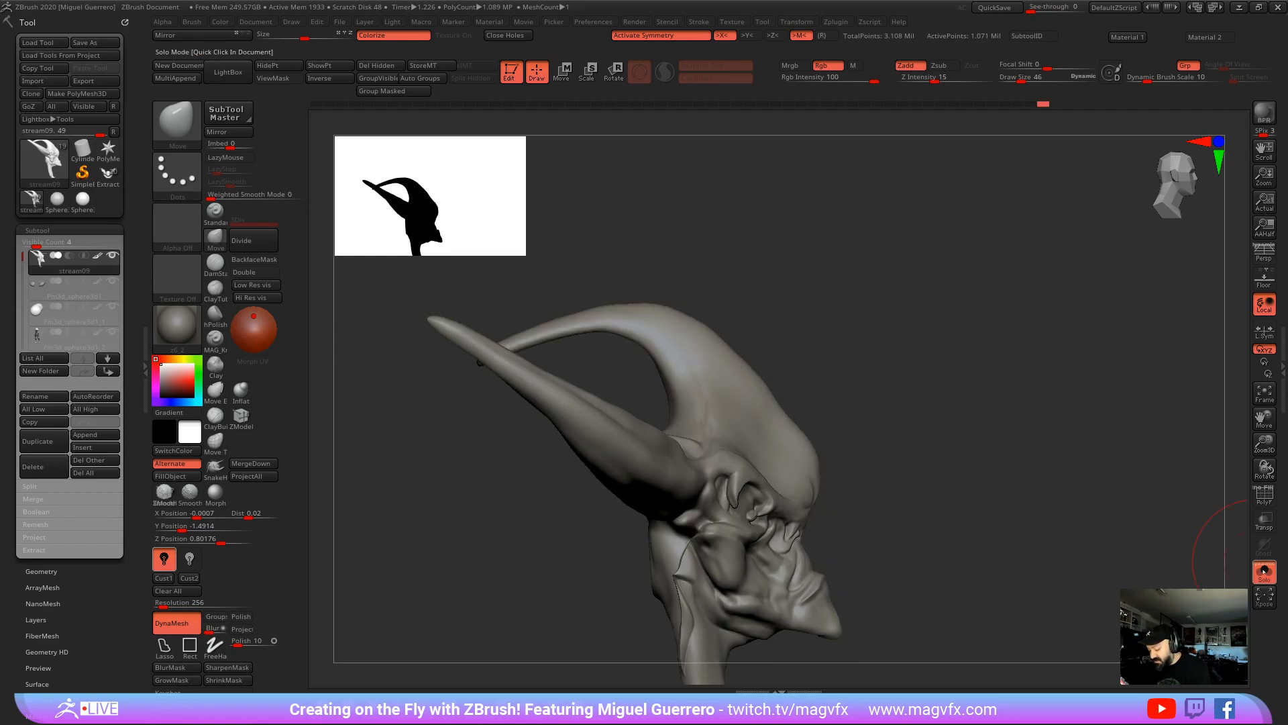
Step: Turn off Solo mode to show the whole figure, and hide the dark forked crest subtool Pm3d_sphere3d1_3
left_click(1263, 571)
mouse_move(530, 443)
left_mouse_down()
mouse_move(591, 411)
mouse_move(489, 431)
mouse_move(576, 446)
mouse_move(473, 388)
left_mouse_up()
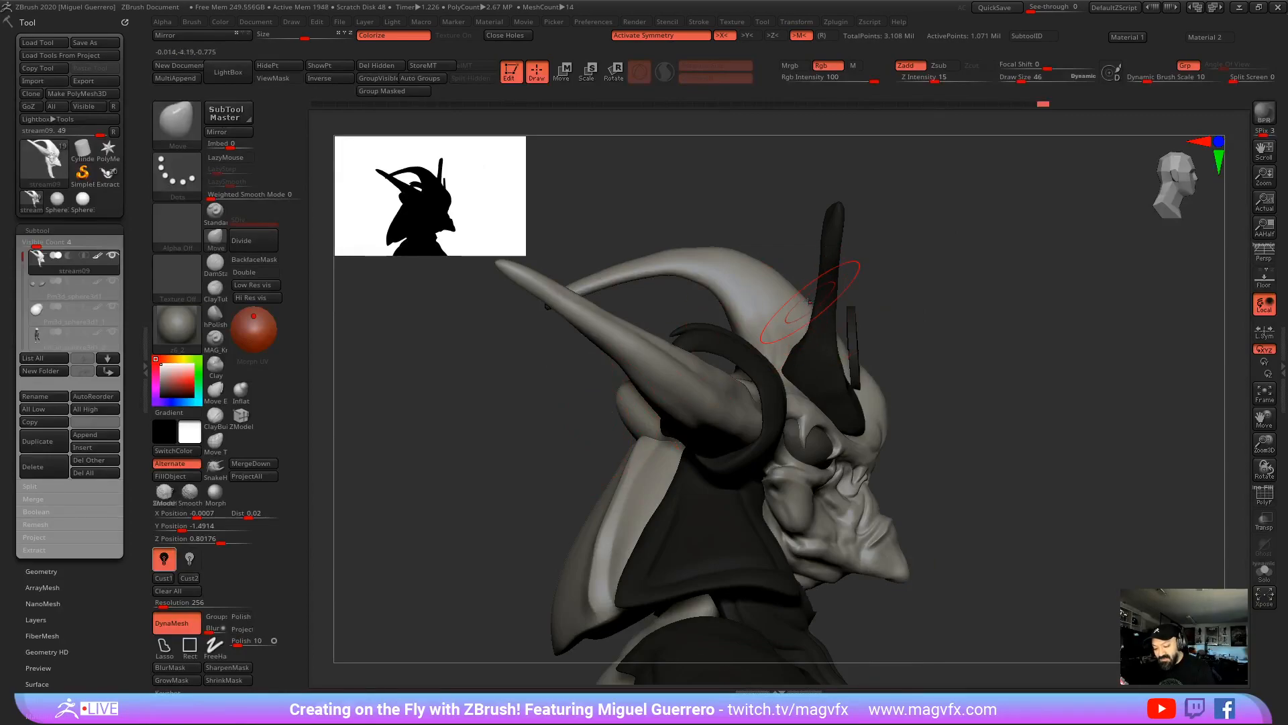
left_click(820, 344, "alt")
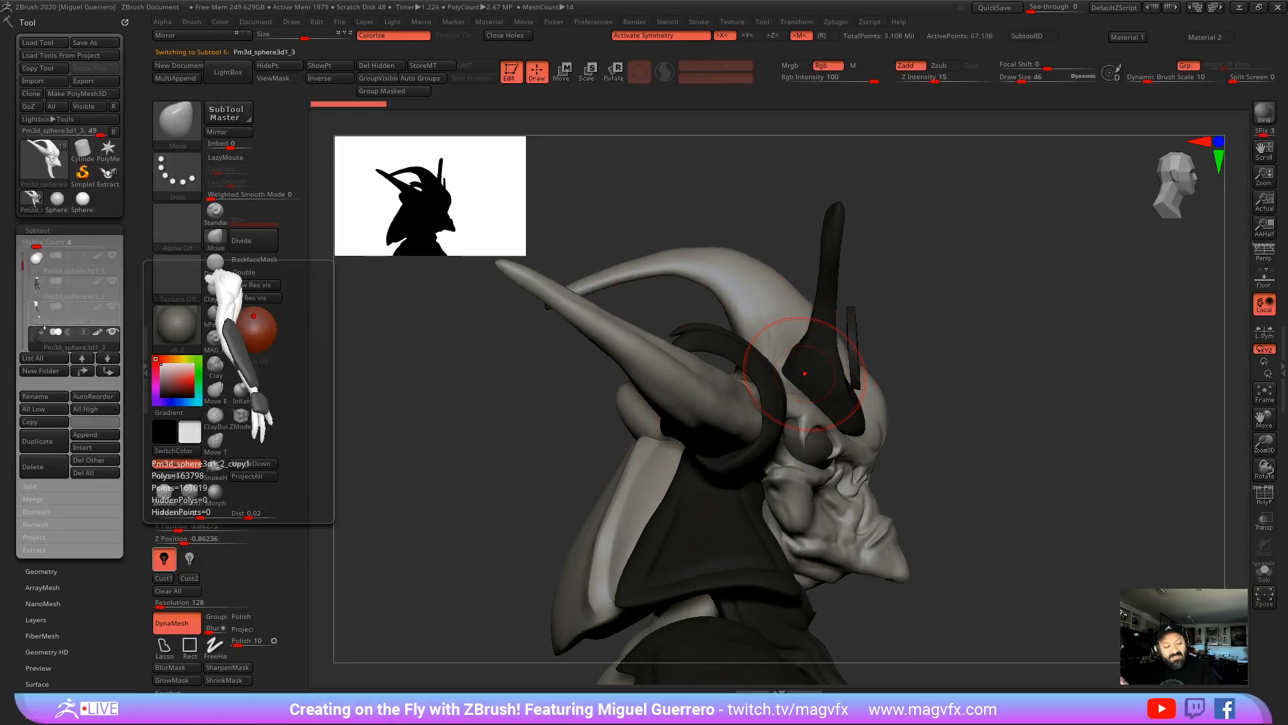
left_click(67, 309)
left_click(111, 332)
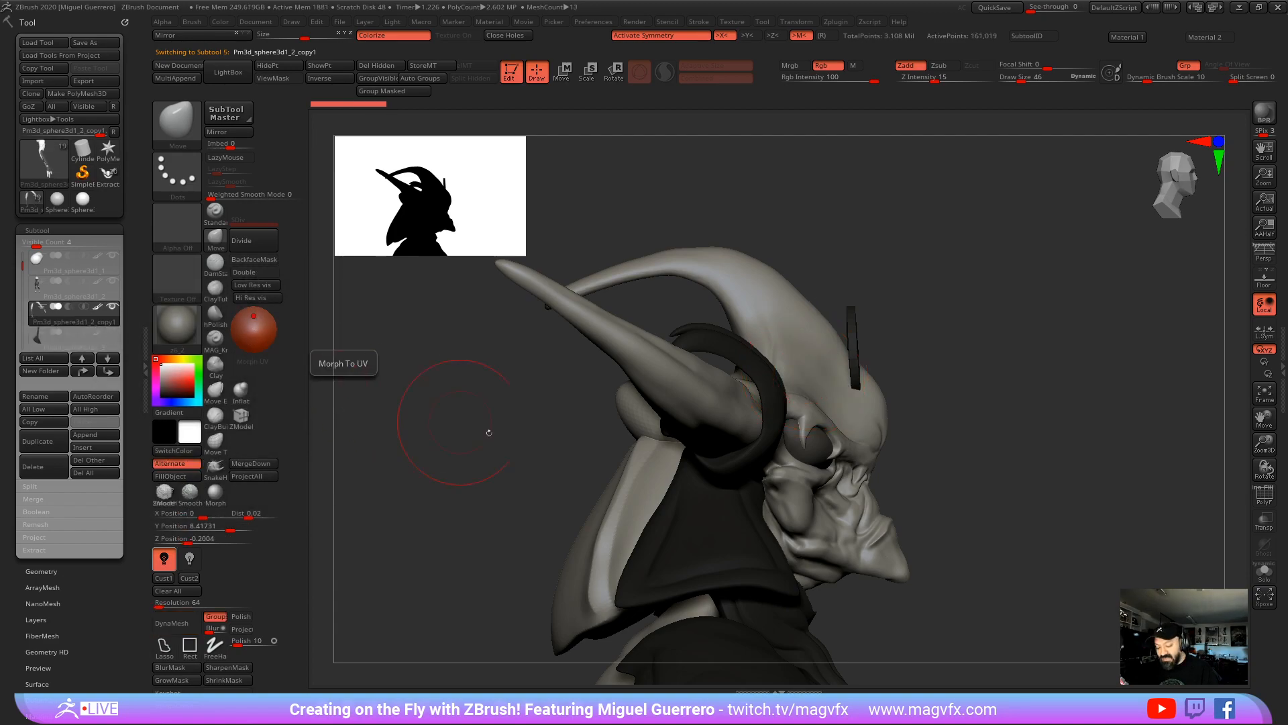
mouse_move(483, 431)
left_mouse_down()
mouse_move(451, 460)
mouse_move(580, 470)
left_mouse_up()
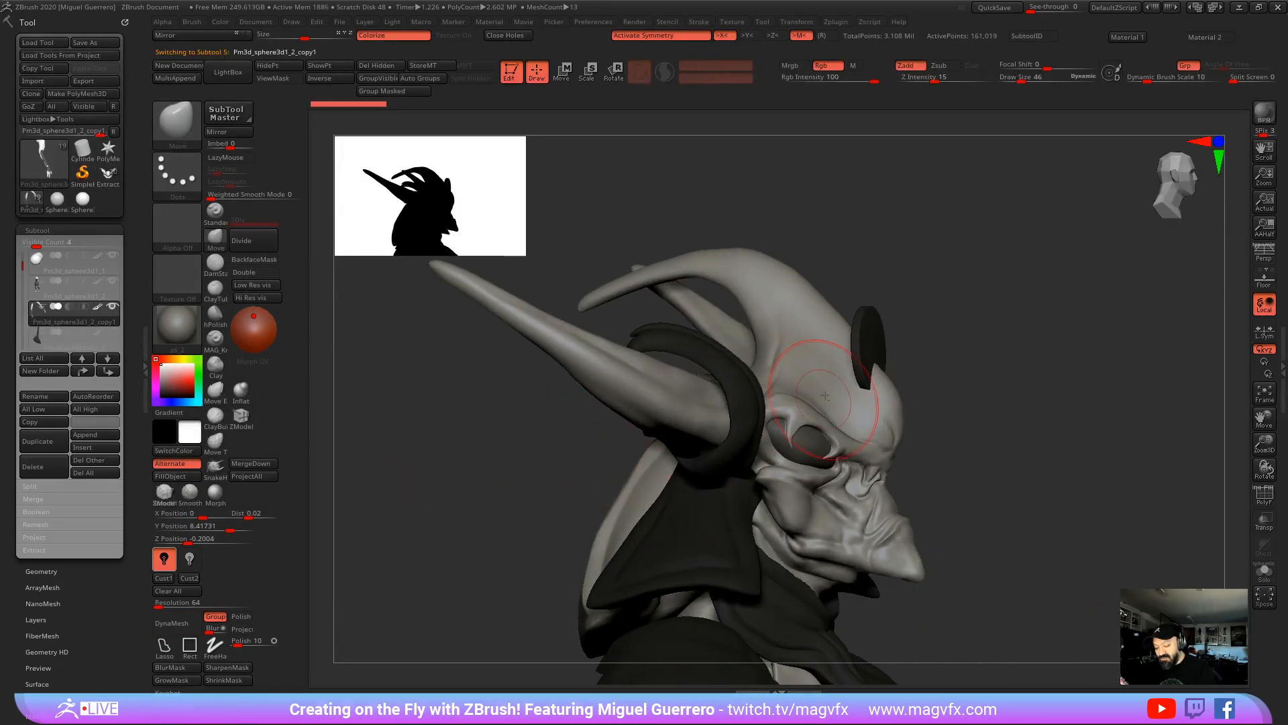
Step: Select the stream09 head and adjust the forehead profile behind the disc with the Move brush
left_click(823, 390, "alt")
left_click_drag(503, 431, 526, 432, "shift")
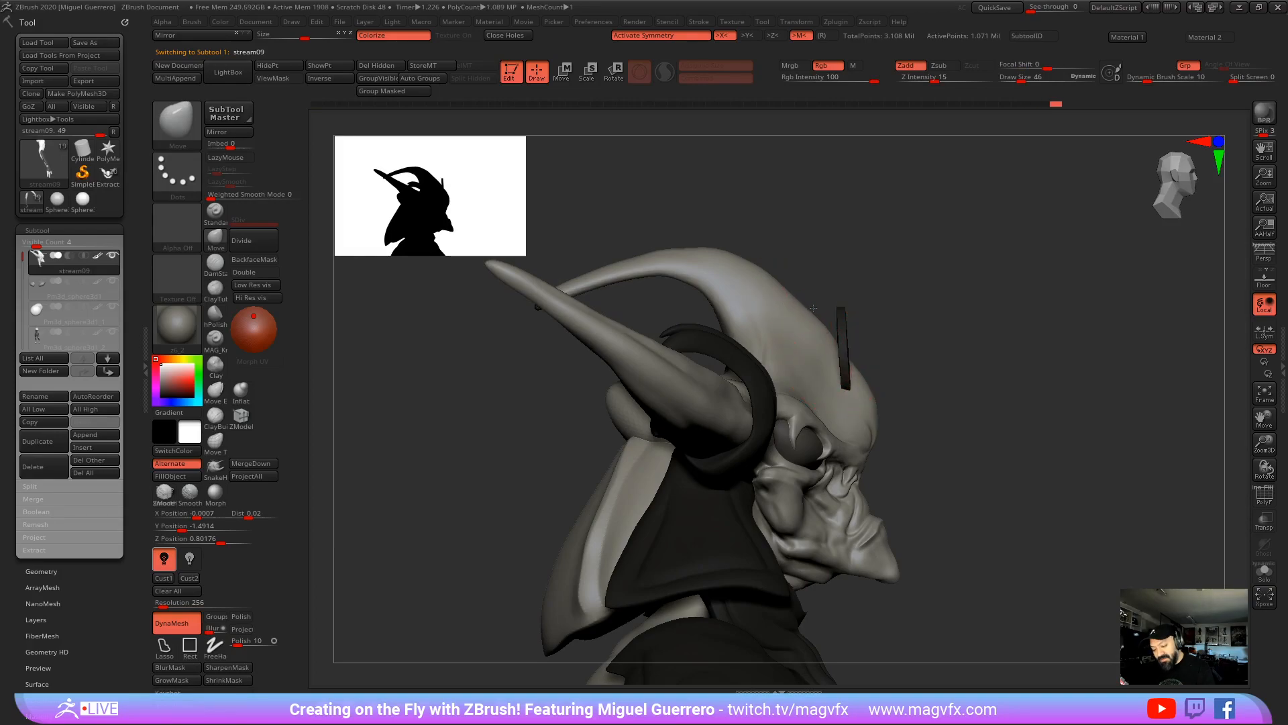
left_click_drag(813, 308, 782, 341)
Step: Select the forehead disc, enable symmetry, and shift it forward off the forehead with the Move brush at draw size 114
left_click(792, 347, "alt")
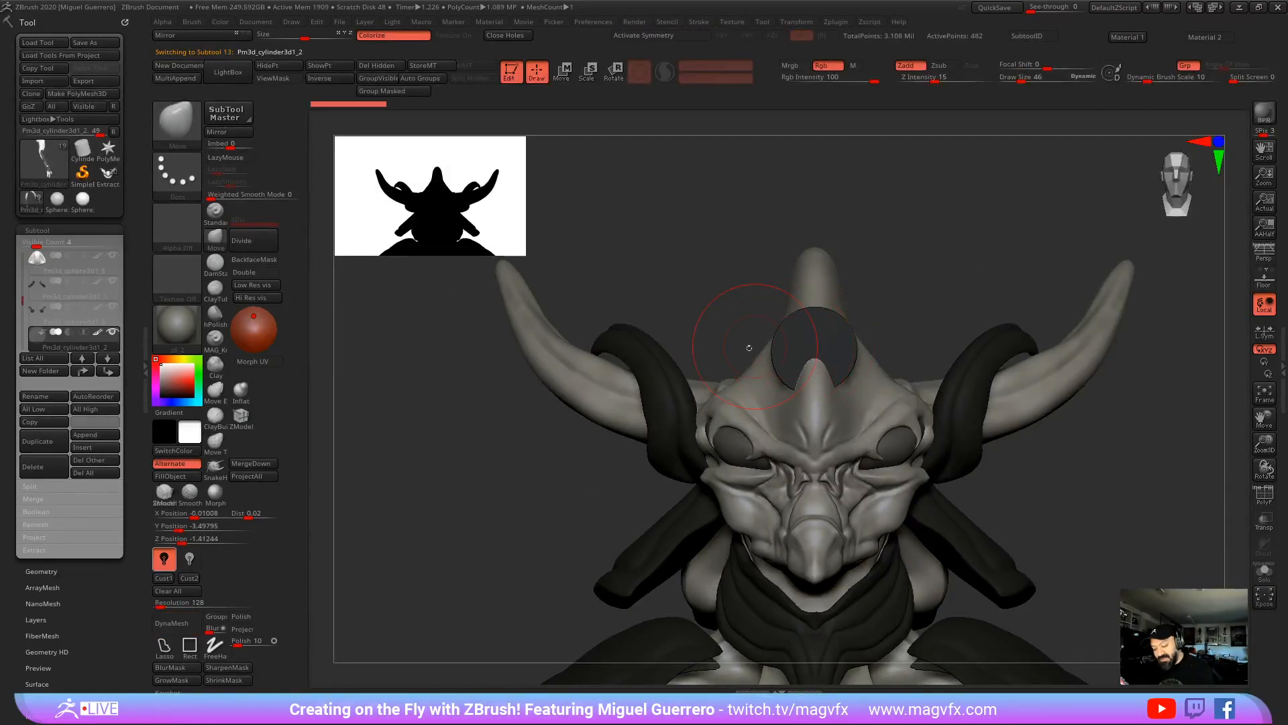
left_click_drag(517, 458, 657, 420)
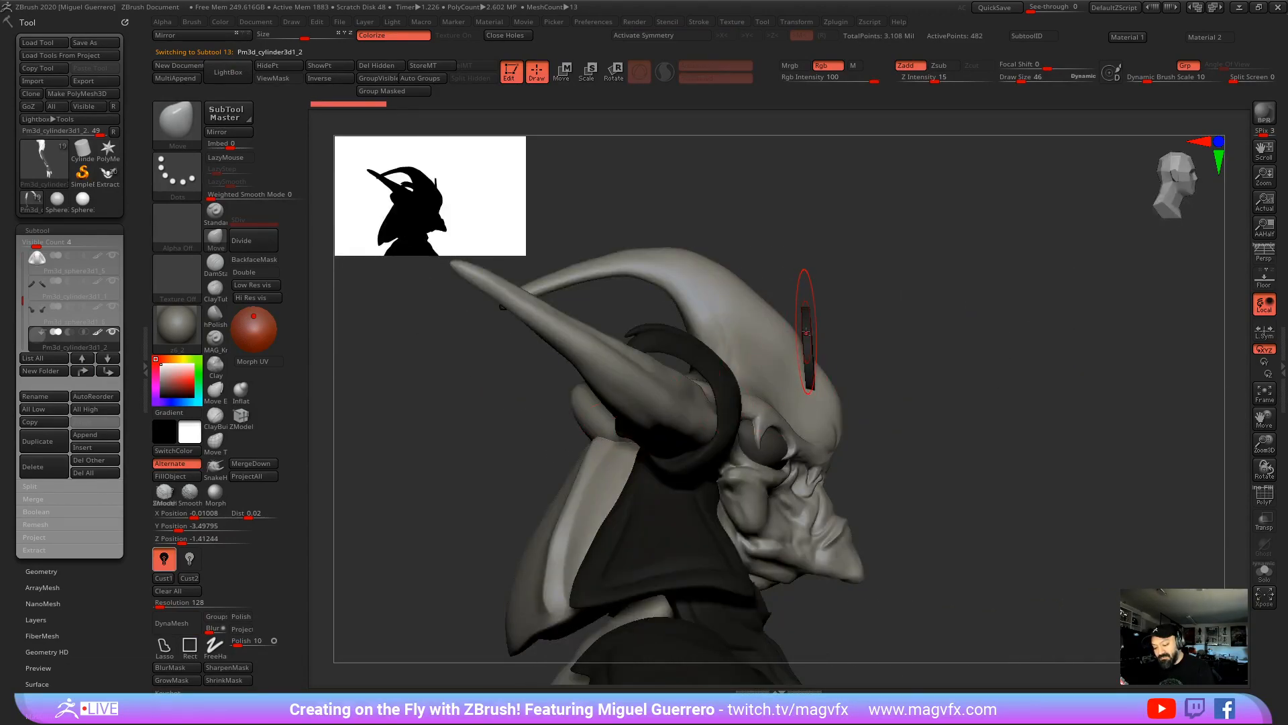
left_click_drag(809, 339, 804, 341)
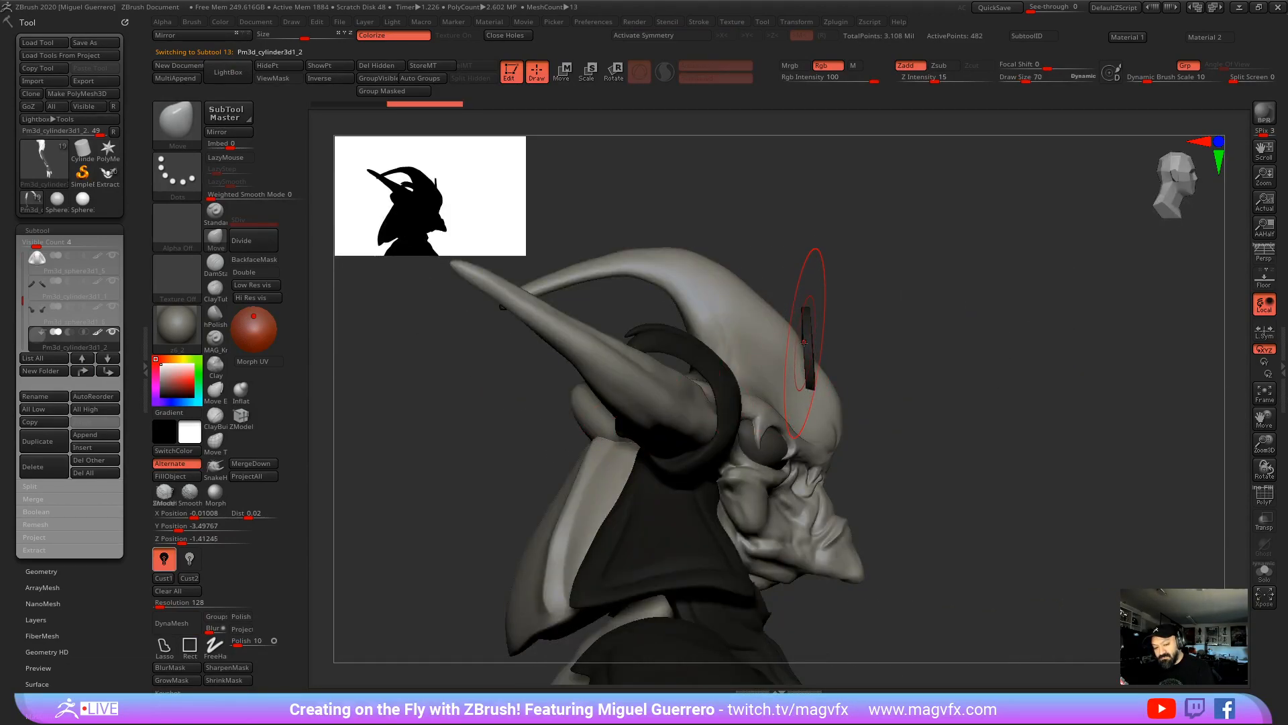
key("bracketright")
key("bracketright")
key("bracketright")
key("bracketright")
key("x")
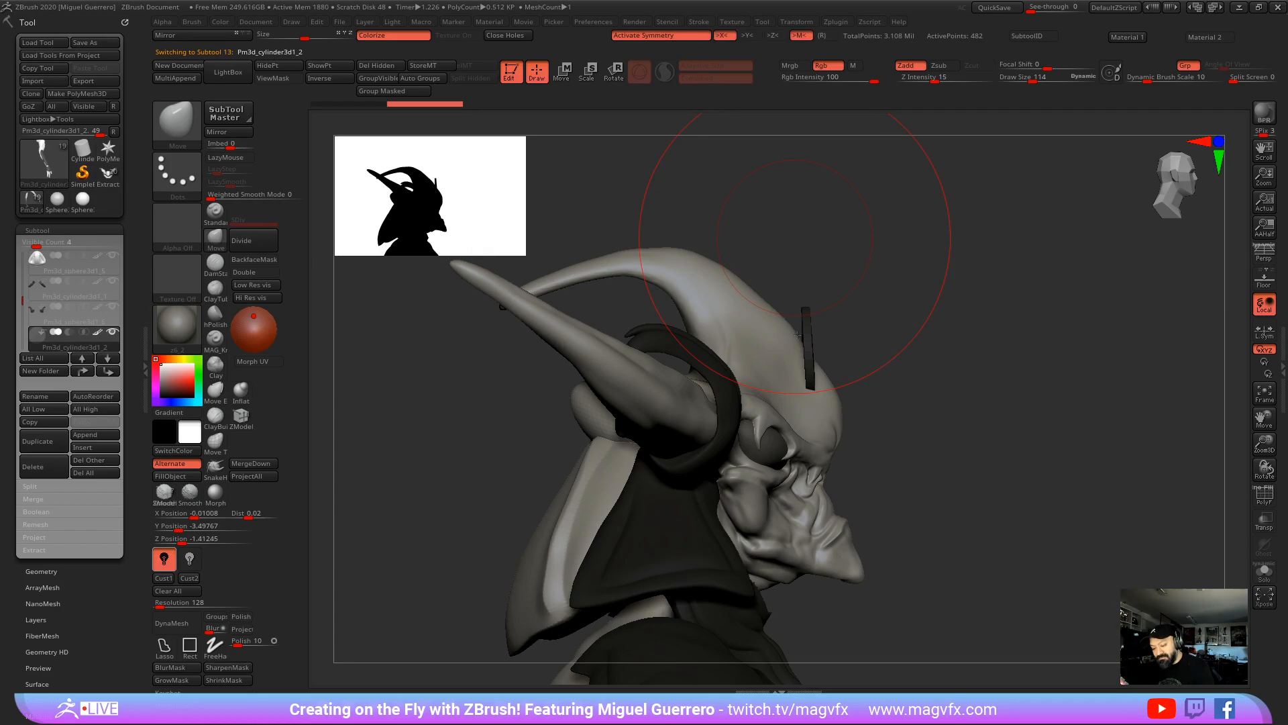
left_click_drag(805, 349, 852, 359)
left_click_drag(938, 507, 837, 490)
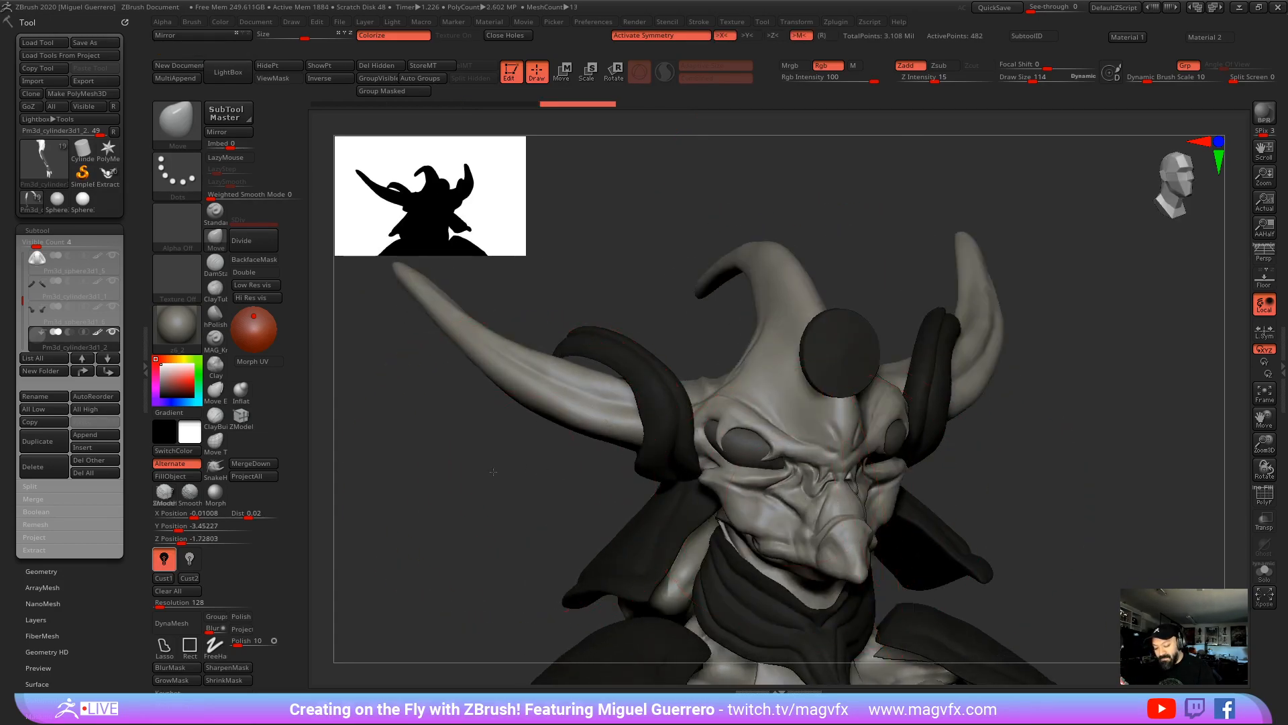
left_click_drag(494, 470, 428, 416, "shift")
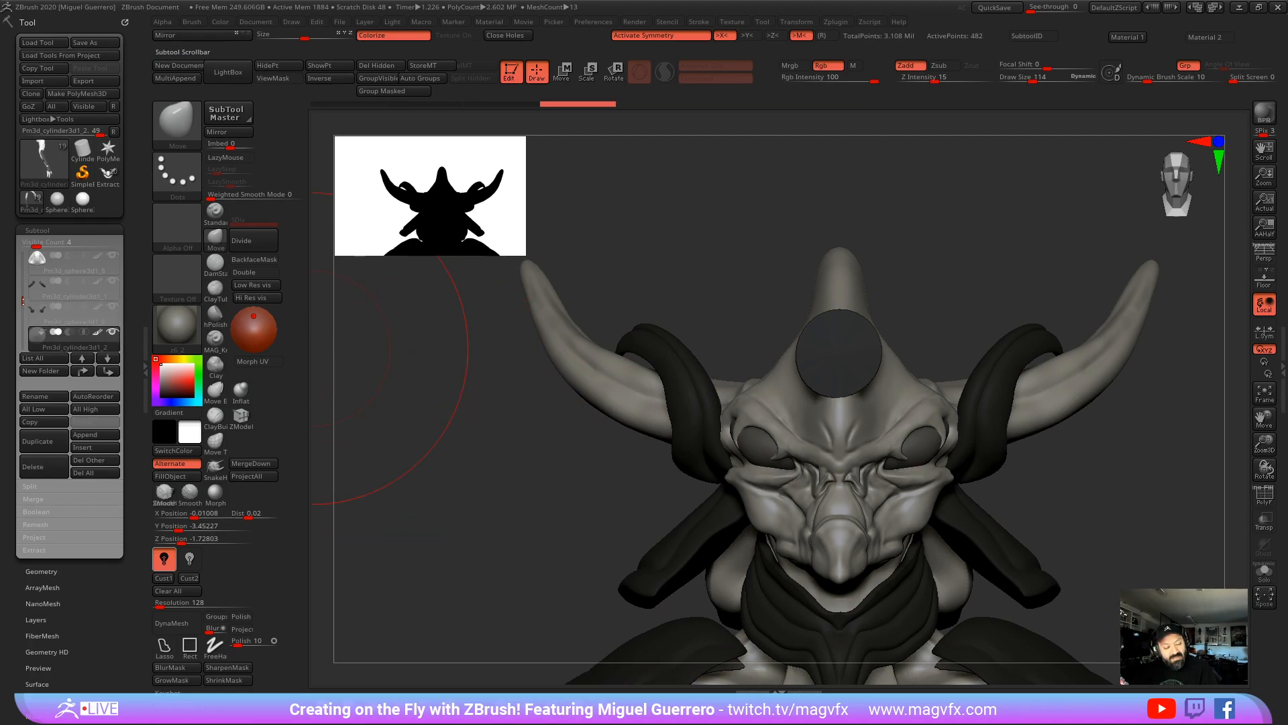
Step: Show the forked crest again, select it, and pull its lower tips down and forward over the brow
mouse_move(22, 300)
left_mouse_down()
mouse_move(22, 318)
mouse_move(22, 275)
left_mouse_up()
left_click(110, 284)
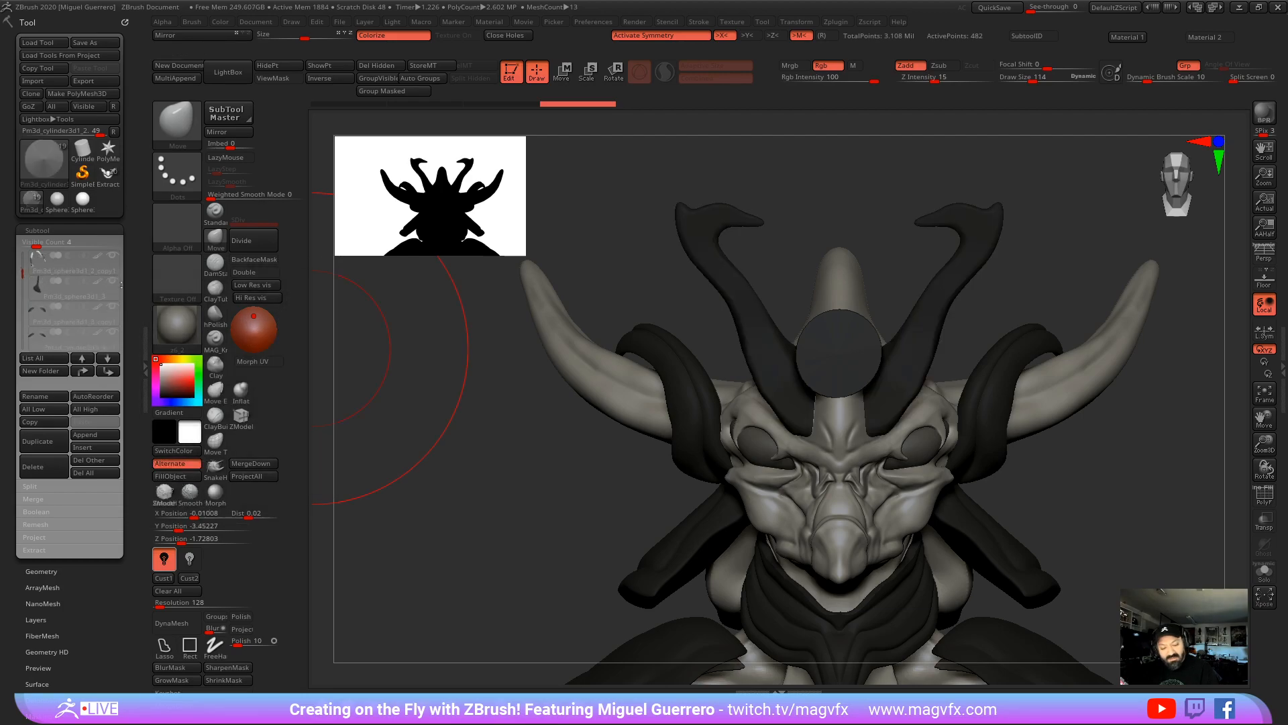
left_click(789, 405, "alt")
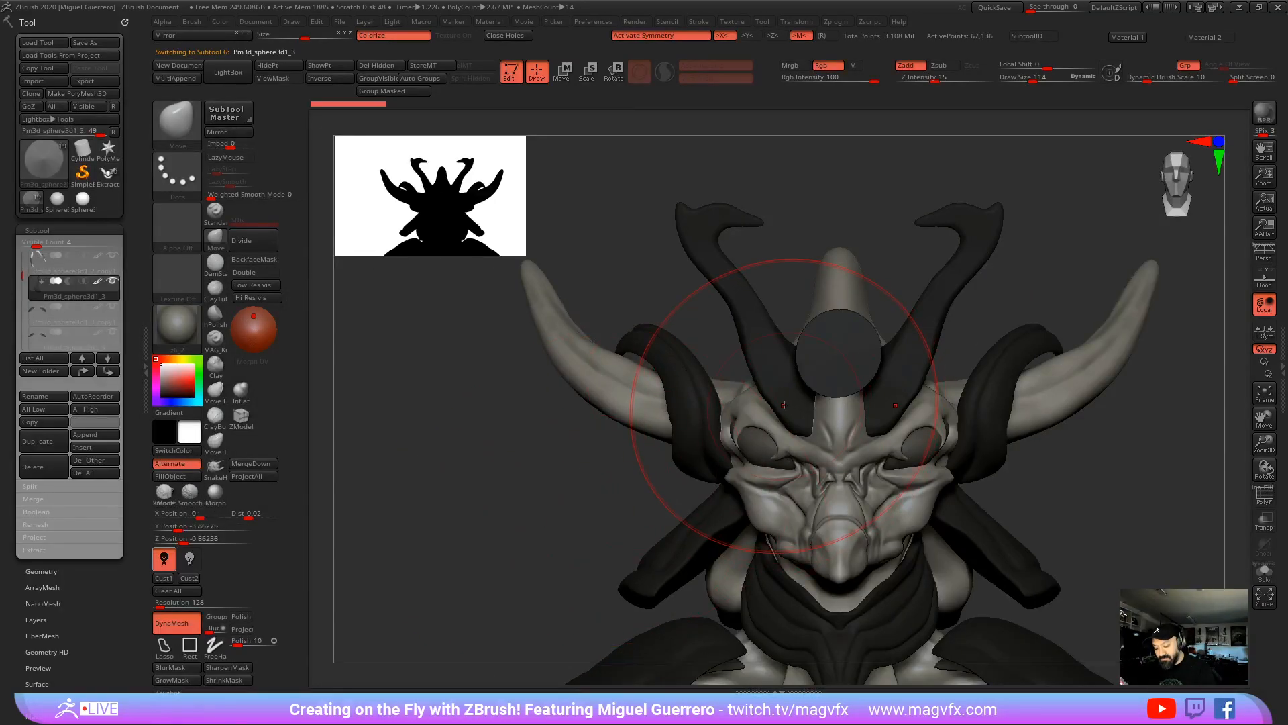
right_click_drag(787, 405, 933, 408)
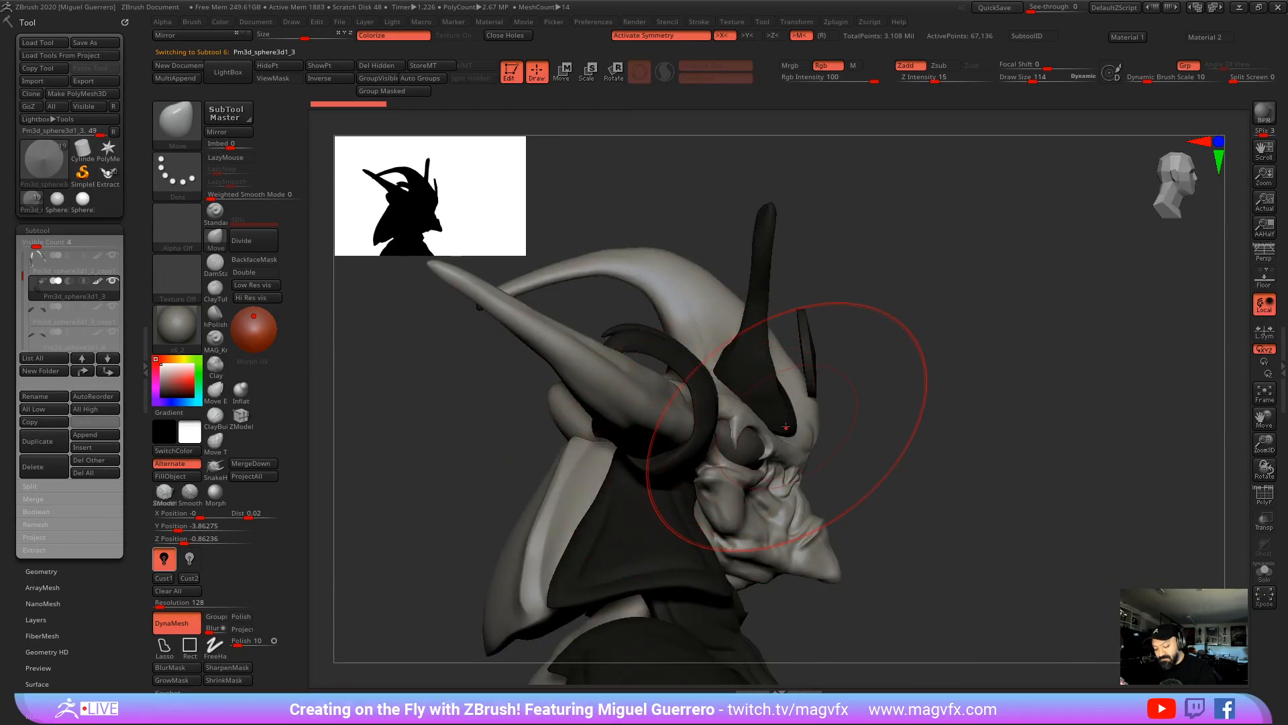
left_click_drag(789, 426, 814, 452)
right_click_drag(906, 470, 829, 469)
Step: Push the crest's upper prongs backward with the Move brush at draw size 114
right_click_drag(496, 463, 518, 439, "shift")
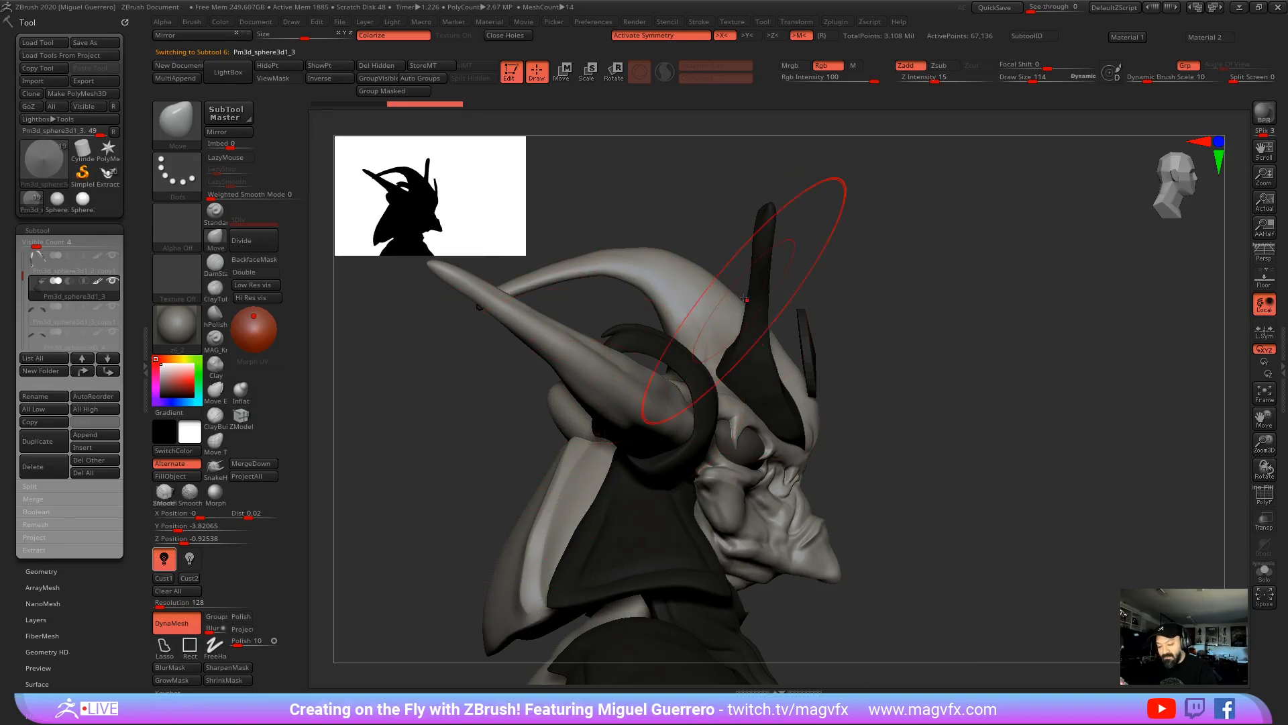
mouse_move(763, 209)
left_mouse_down()
mouse_move(735, 218)
mouse_move(721, 336)
mouse_move(731, 262)
left_mouse_up()
mouse_move(857, 292)
left_mouse_down("shift")
mouse_move(752, 335)
mouse_move(743, 362)
left_mouse_up("shift")
right_click_drag(862, 416, 794, 388, "alt")
Step: Fit the crest's lower blades to the forehead on both sides with the Move brush at draw size 54
key("bracketleft")
key("bracketleft")
key("bracketleft")
key("bracketleft")
key("bracketleft")
left_click_drag(803, 373, 803, 373)
left_click_drag(590, 403, 685, 388)
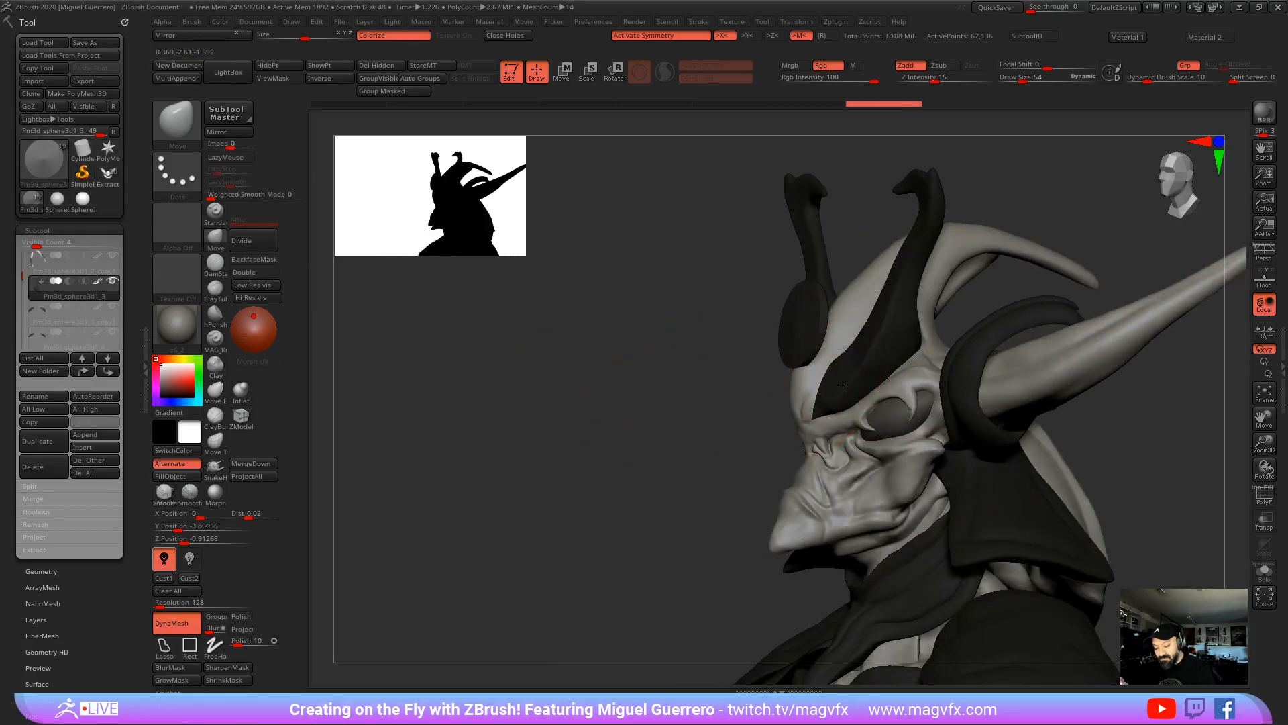
left_click_drag(836, 371, 847, 339)
left_click_drag(761, 393, 665, 396)
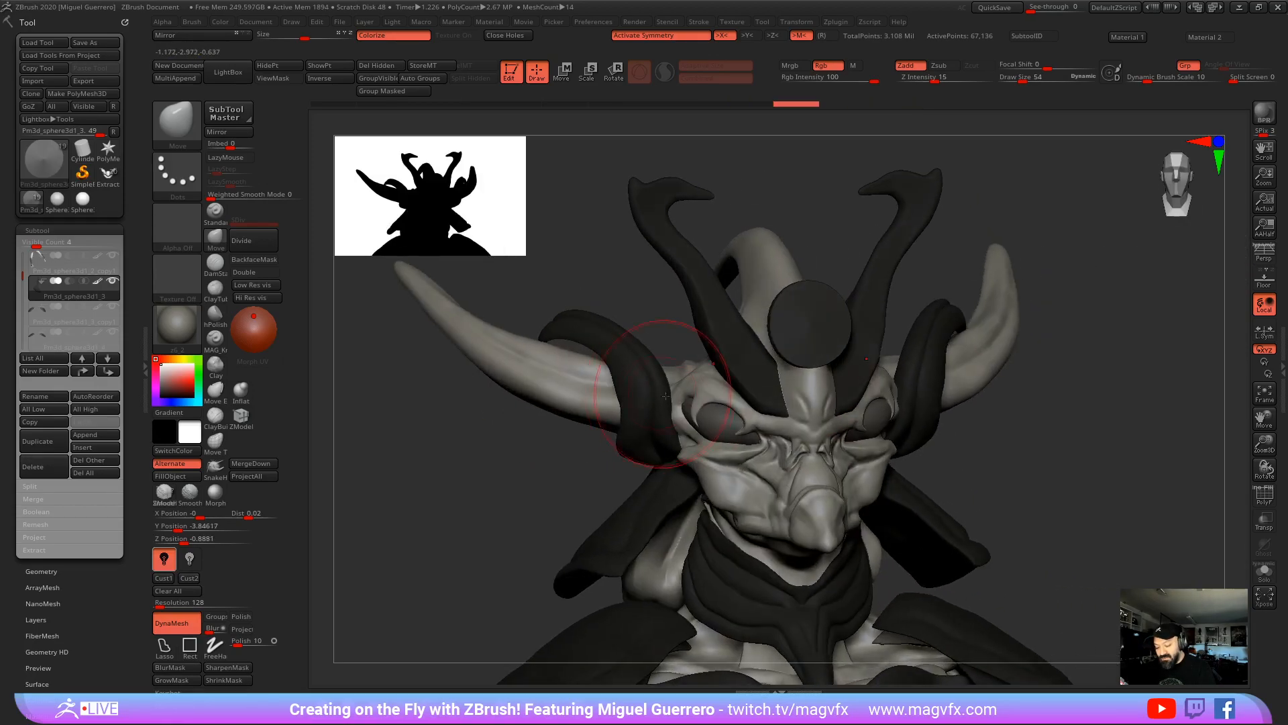
mouse_move(541, 460)
left_mouse_down()
mouse_move(545, 422)
mouse_move(638, 429)
mouse_move(800, 352)
mouse_move(804, 390)
mouse_move(849, 364)
left_mouse_up()
Step: Refine the crest's lower edges above the eyes with the Move brush at draw size 42
key("bracketleft")
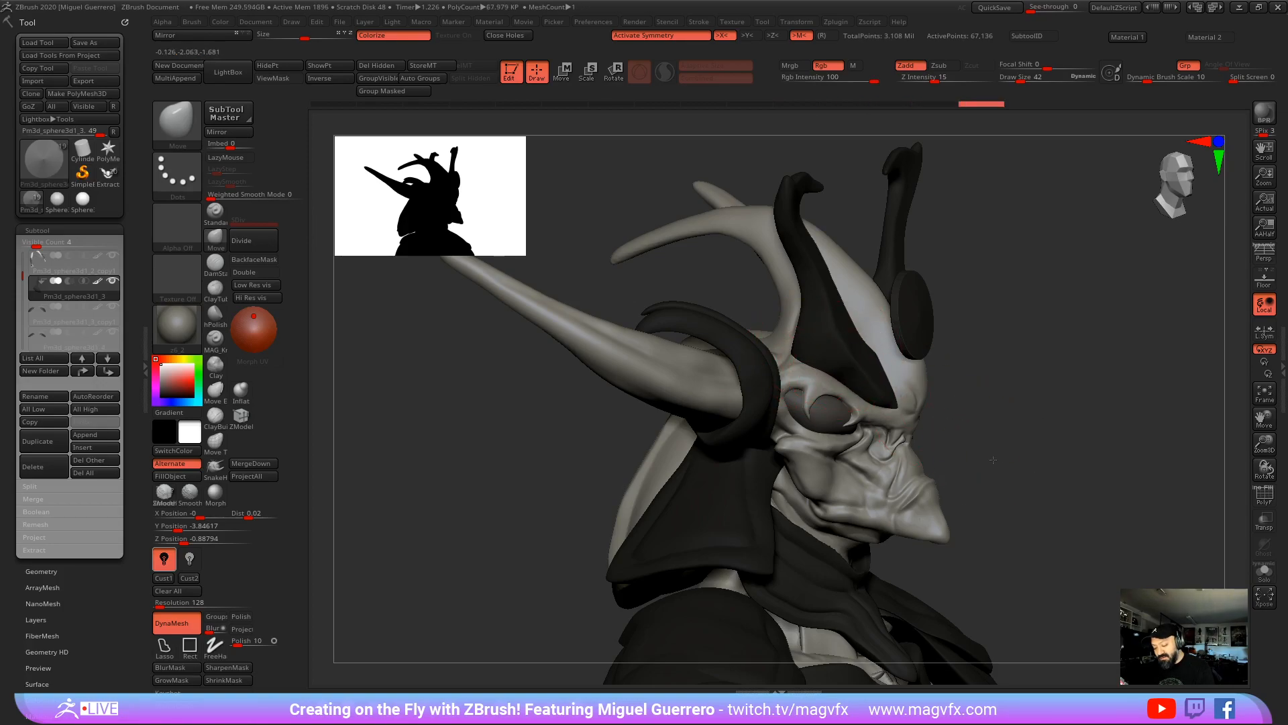
mouse_move(993, 459)
left_mouse_down()
mouse_move(834, 377)
mouse_move(874, 392)
left_mouse_up()
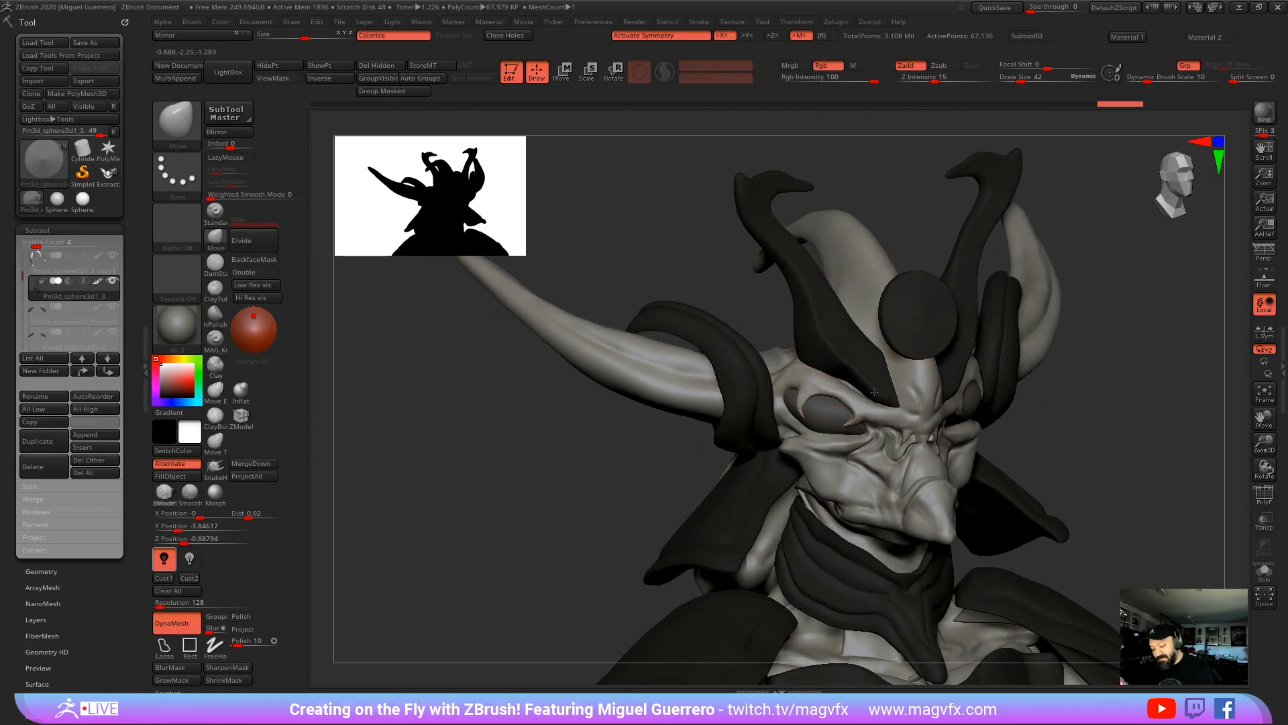
left_click_drag(795, 391, 775, 369)
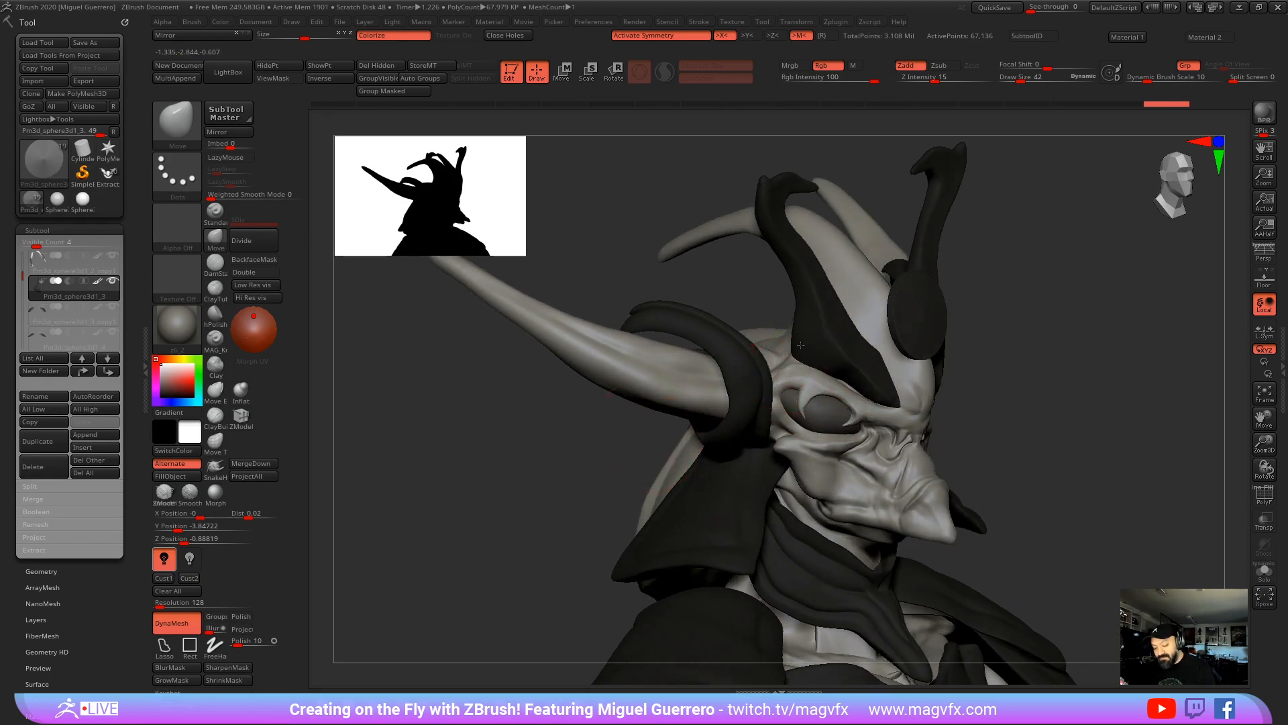
mouse_move(532, 420)
left_mouse_down()
mouse_move(558, 408)
mouse_move(561, 382)
mouse_move(571, 397)
left_mouse_up()
mouse_move(605, 443)
left_mouse_down()
mouse_move(557, 407)
mouse_move(580, 410)
left_mouse_up()
Step: Compare the figure with and without the forked crest, examining its silhouette from the front and side
left_click(63, 316)
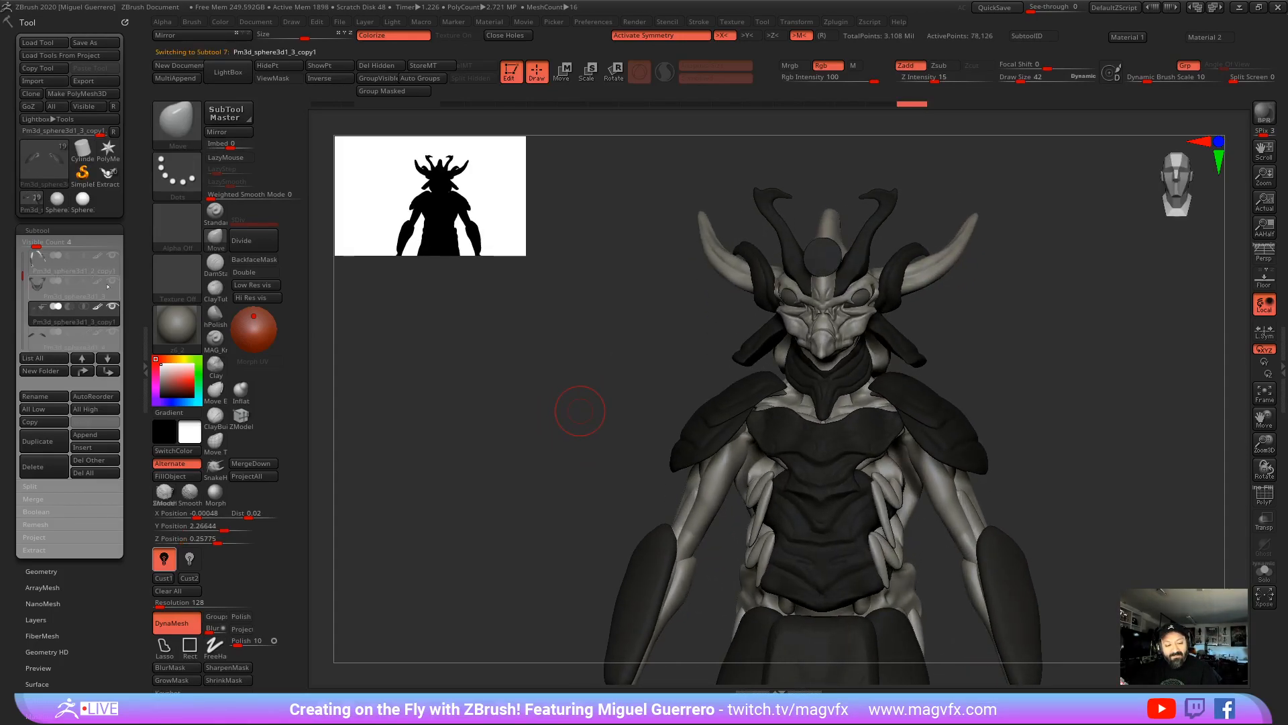
left_click_drag(468, 361, 355, 340)
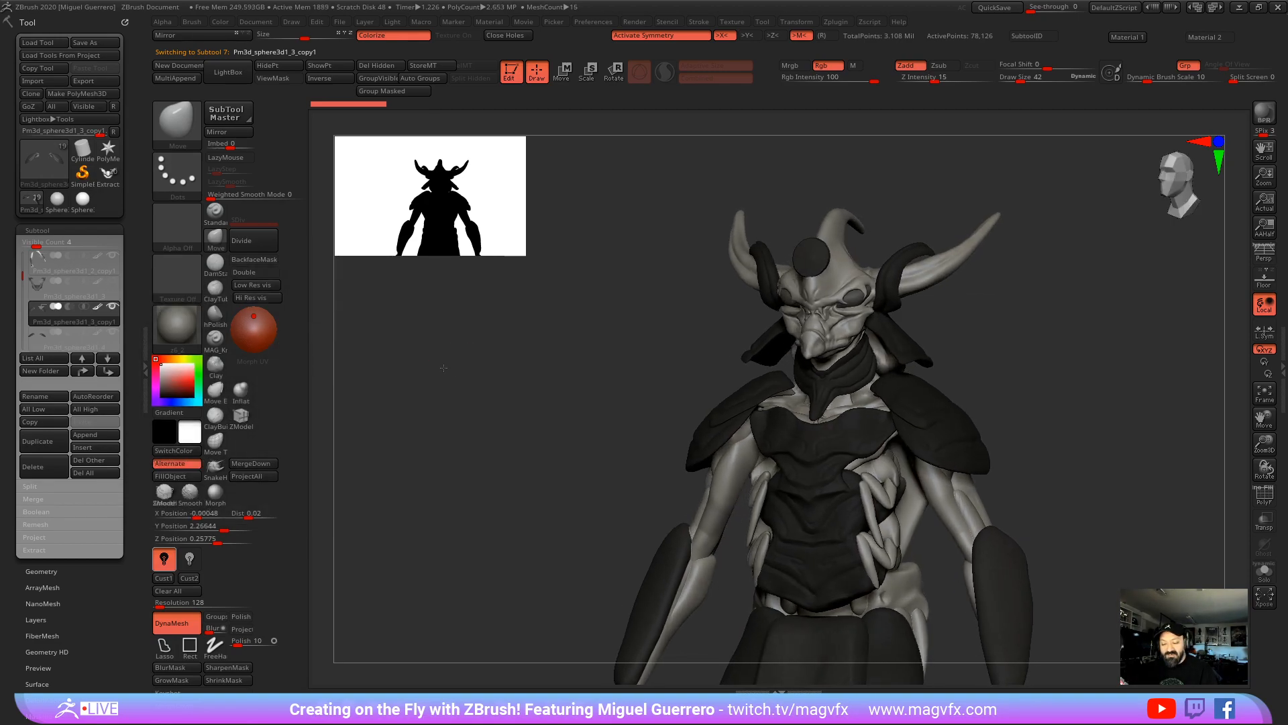
left_click(112, 282)
left_click(111, 282)
mouse_move(111, 283)
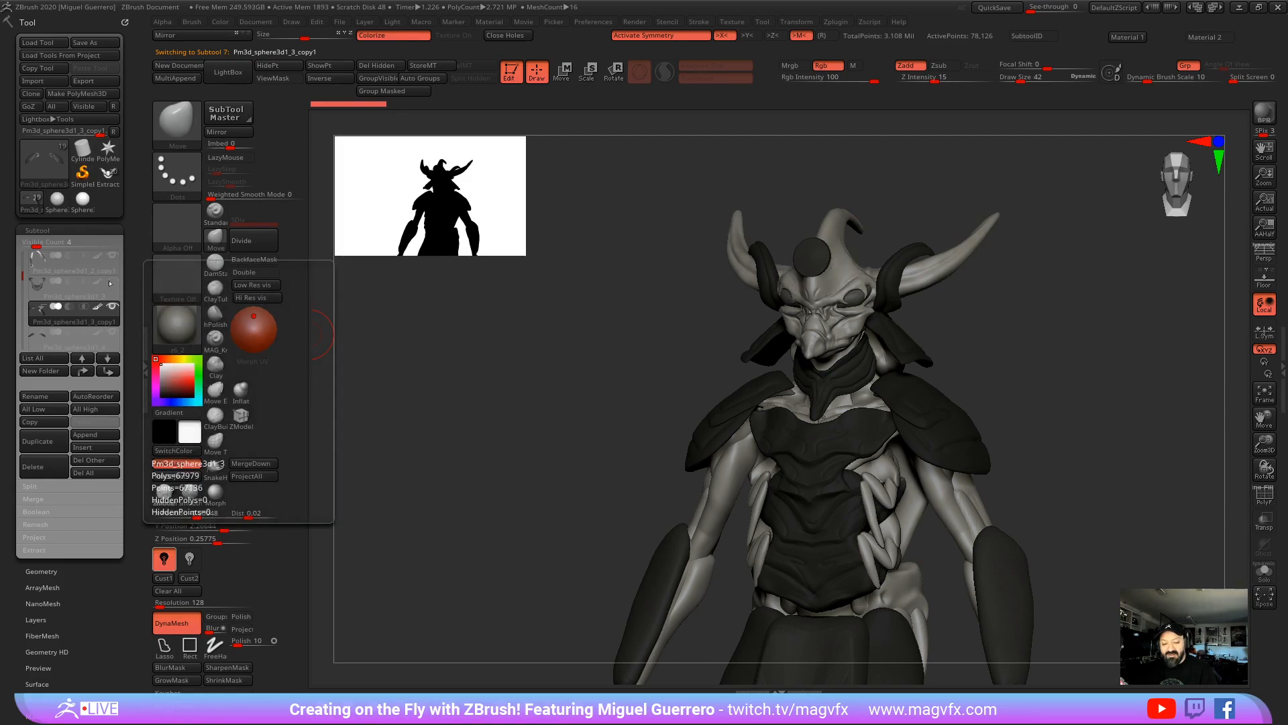
left_click_drag(489, 446, 445, 445)
left_click_drag(567, 416, 546, 537)
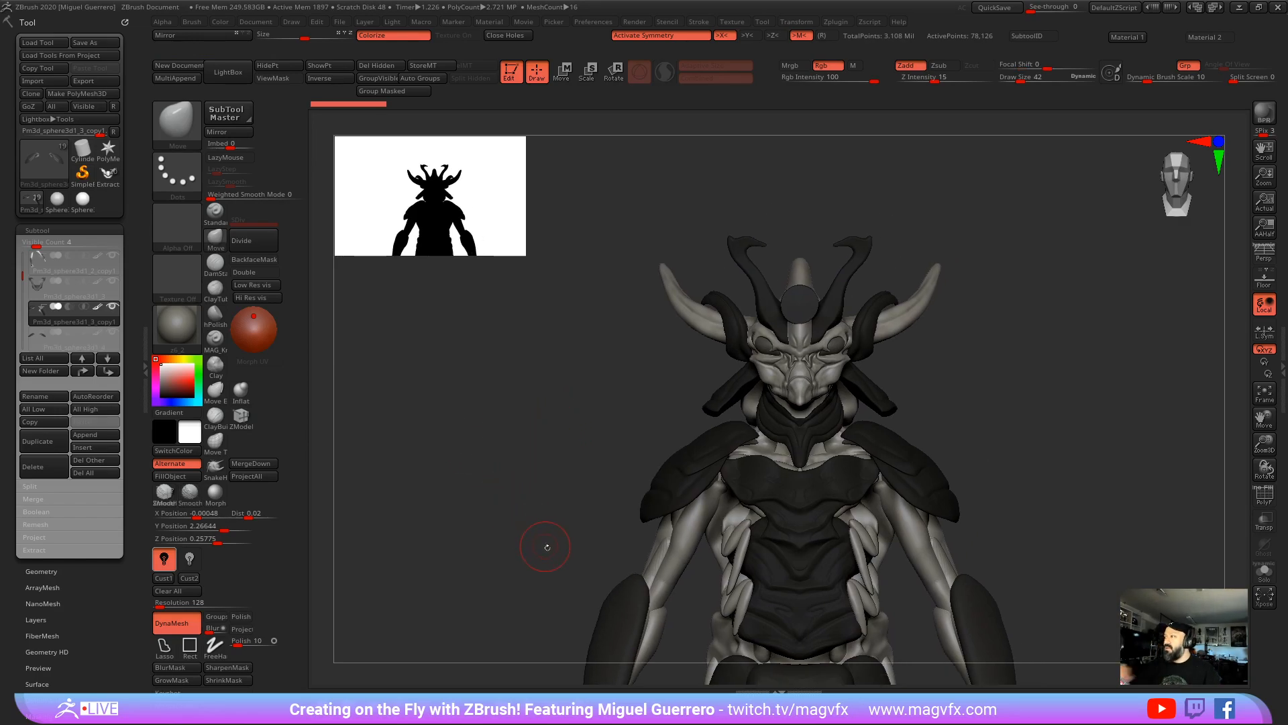
left_click_drag(500, 463, 601, 400)
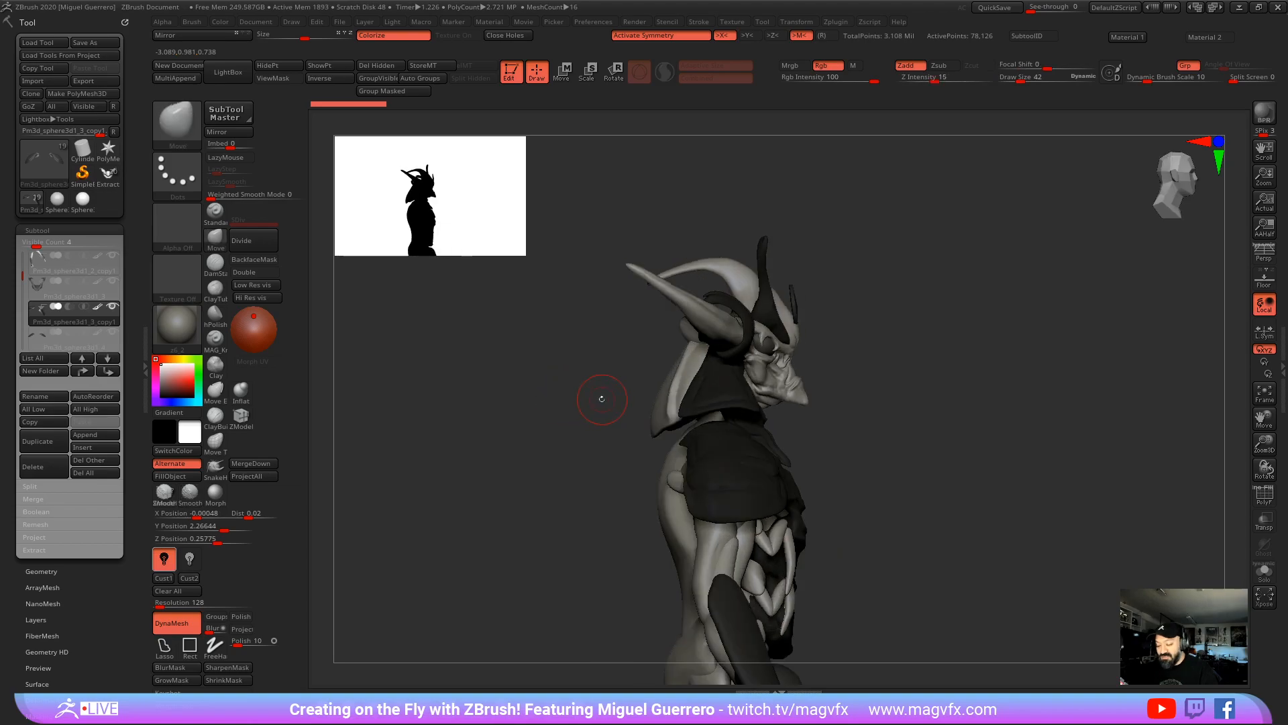
left_click_drag(349, 291, 487, 368)
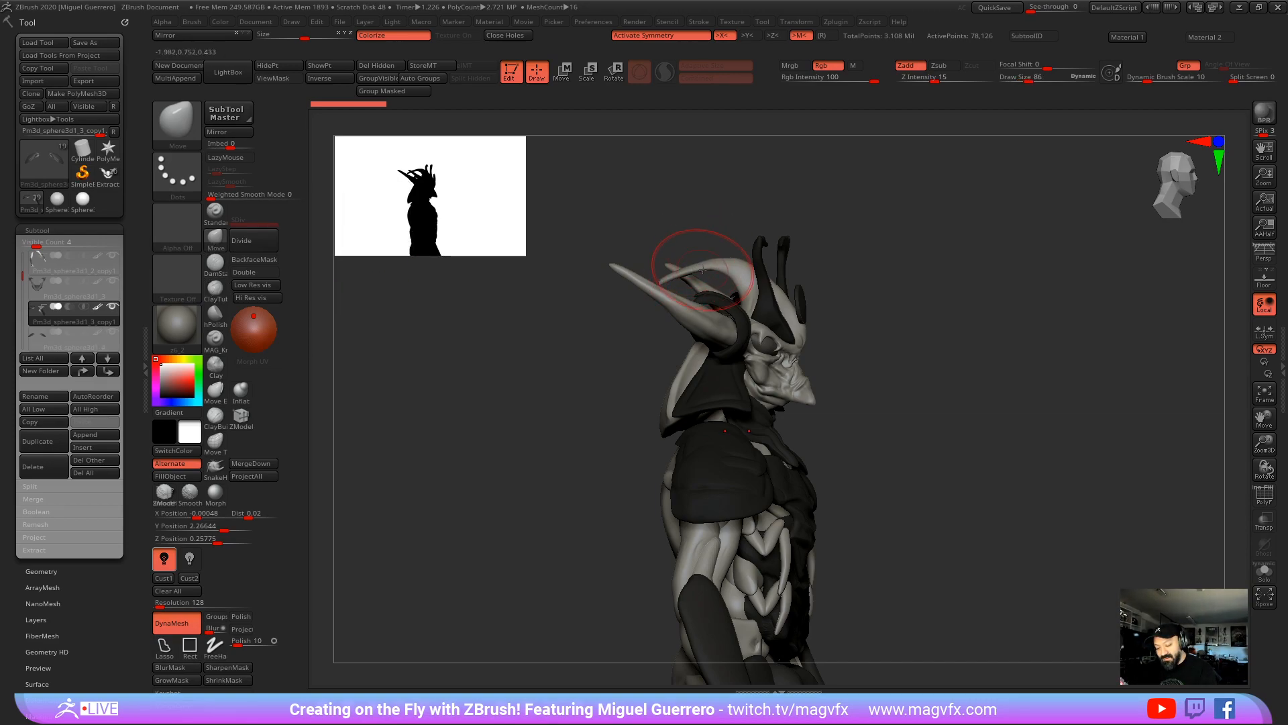
Step: Select the stream09 head and adjust the central horn's curve with the Move brush at draw size 86
left_click(703, 269, "alt")
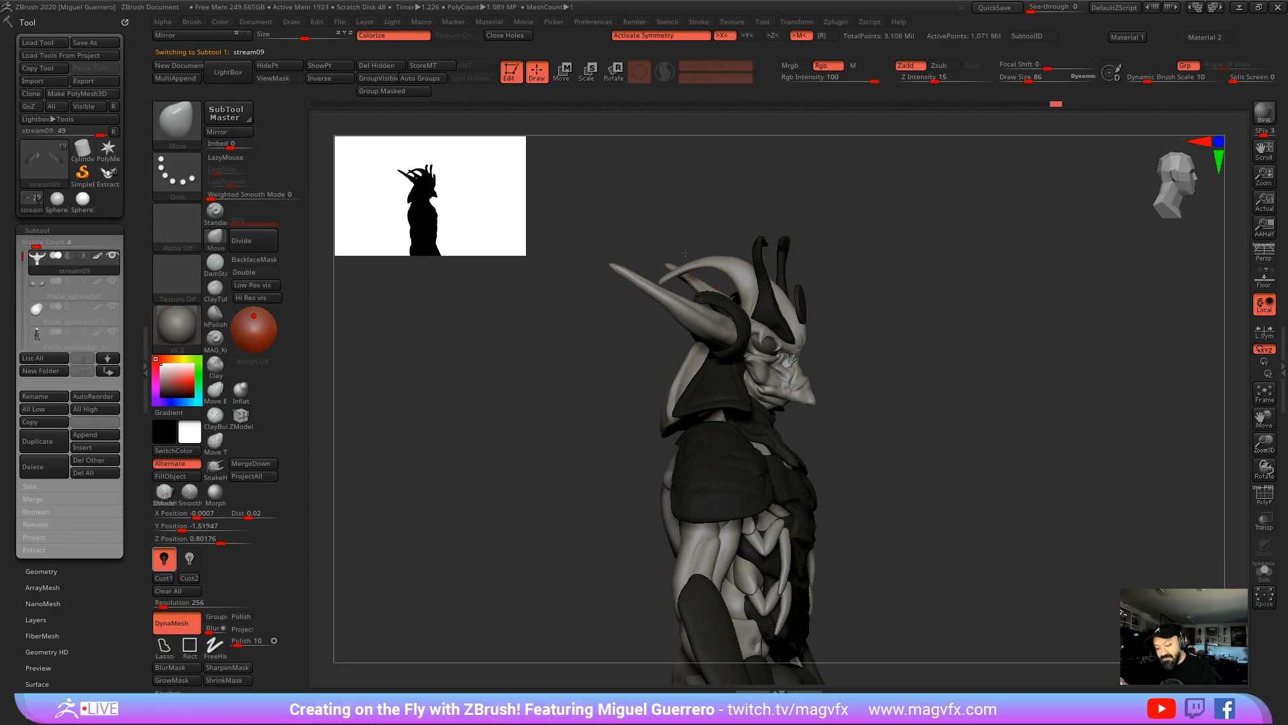
mouse_move(523, 366)
left_mouse_down("shift")
mouse_move(430, 369)
mouse_move(486, 456)
left_mouse_up("shift")
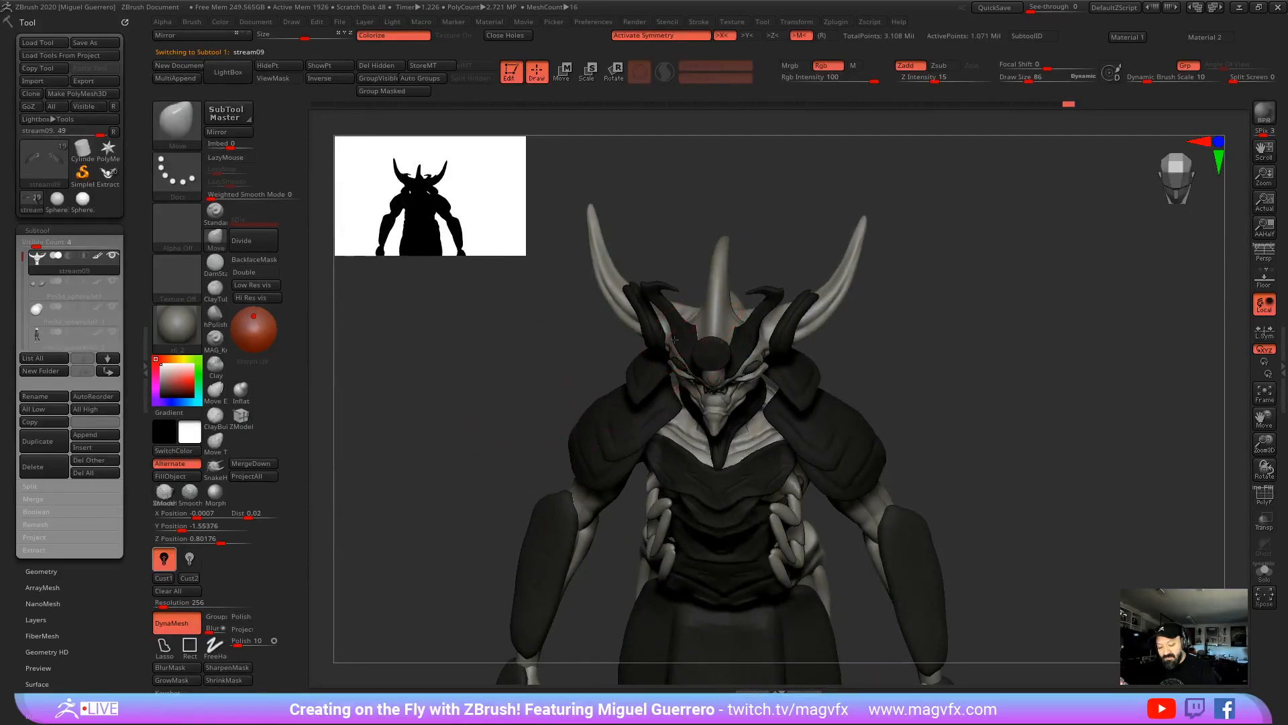
mouse_move(506, 358)
left_mouse_down("shift")
mouse_move(514, 351)
mouse_move(544, 408)
mouse_move(515, 411)
left_mouse_up("shift")
right_click_drag(562, 409, 599, 463, "ctrl")
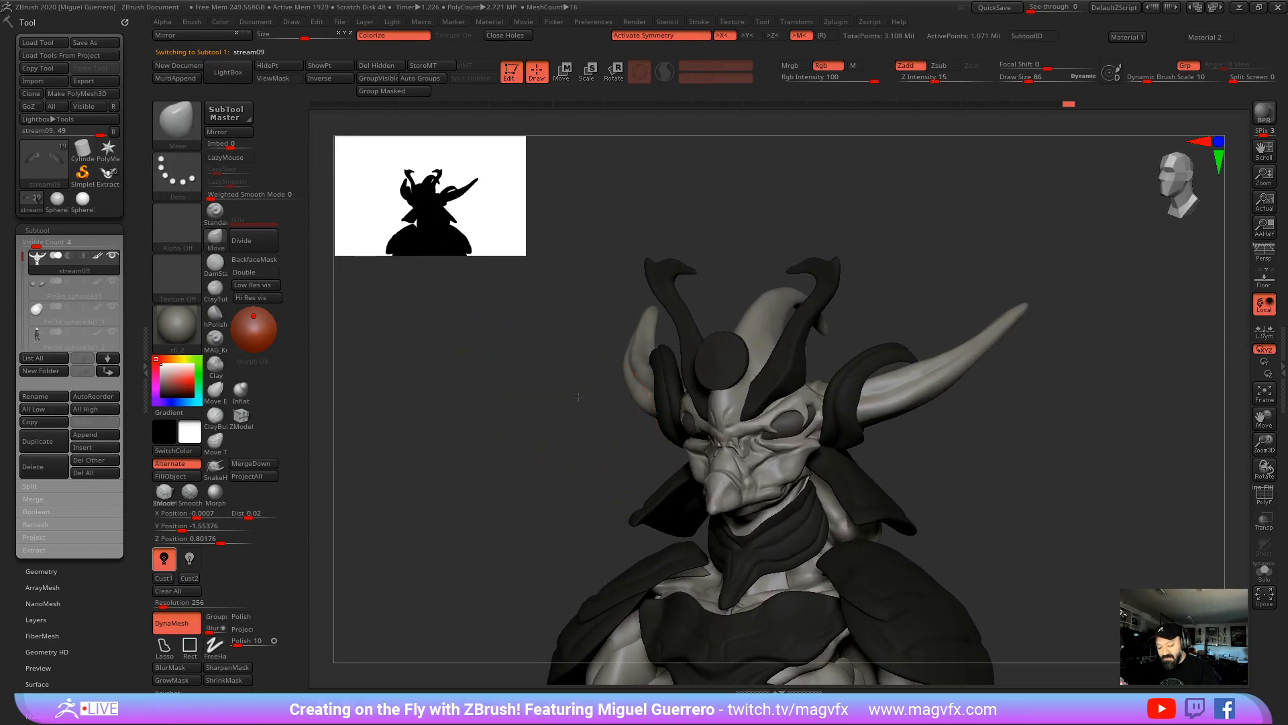
Step: Build up the brow and eye rims with the ClayTubes brush at draw sizes 9 and 7
left_click_drag(572, 454, 570, 410, "alt")
right_click_drag(577, 424, 598, 495, "ctrl")
left_click_drag(584, 455, 592, 412, "alt")
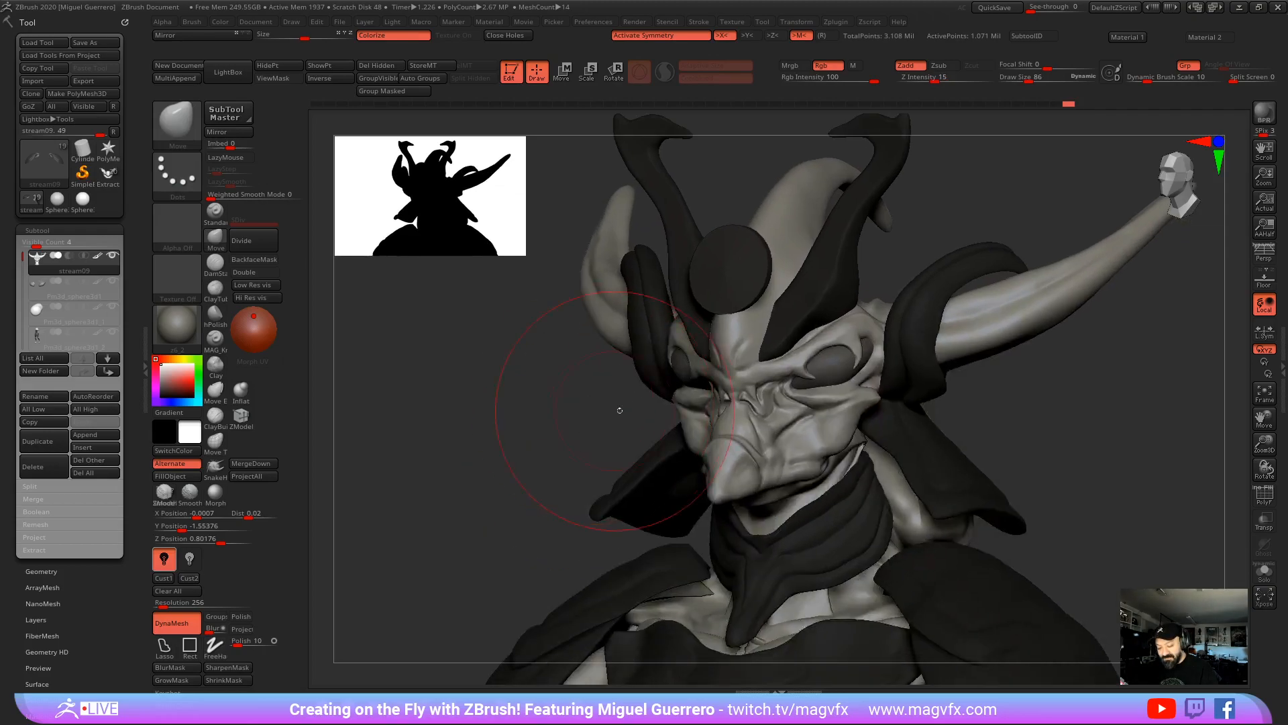
key("bracketleft")
key("bracketleft")
key("bracketleft")
key("bracketleft")
key("bracketleft")
key("bracketleft")
key("bracketleft")
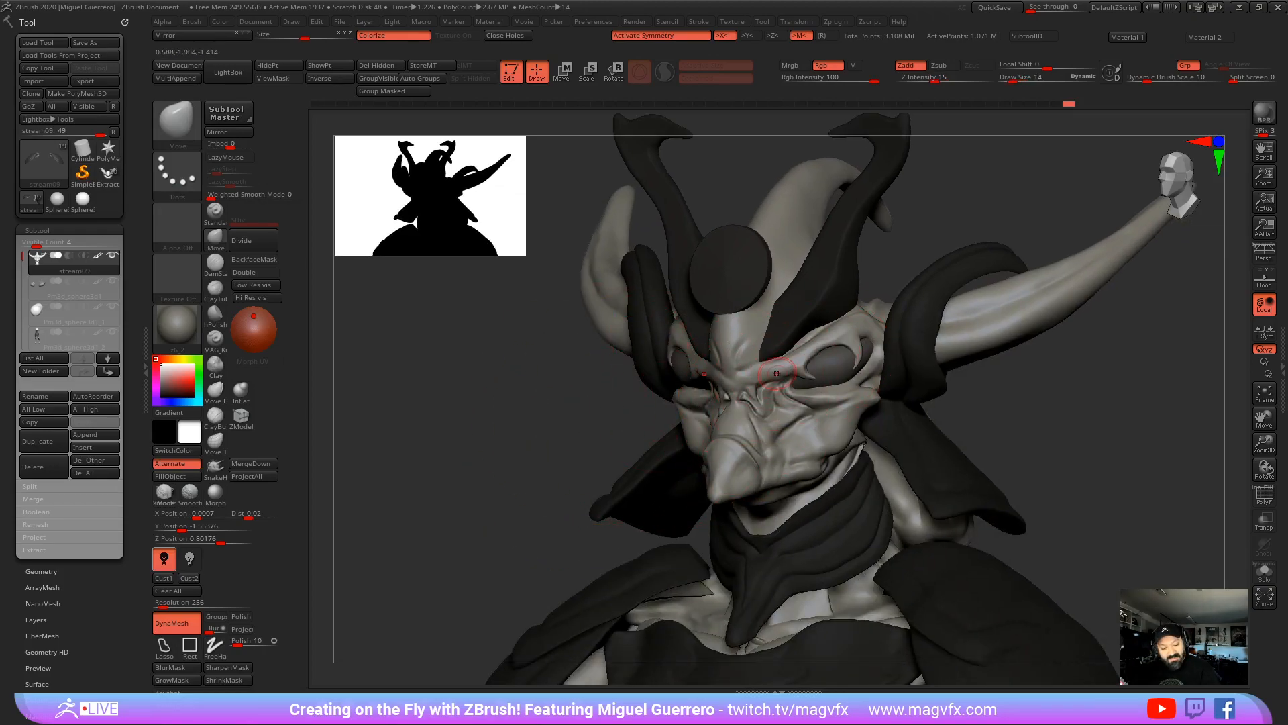
left_click(216, 290)
mouse_move(362, 377)
left_mouse_down("shift")
mouse_move(460, 396)
mouse_move(659, 365)
left_mouse_up("shift")
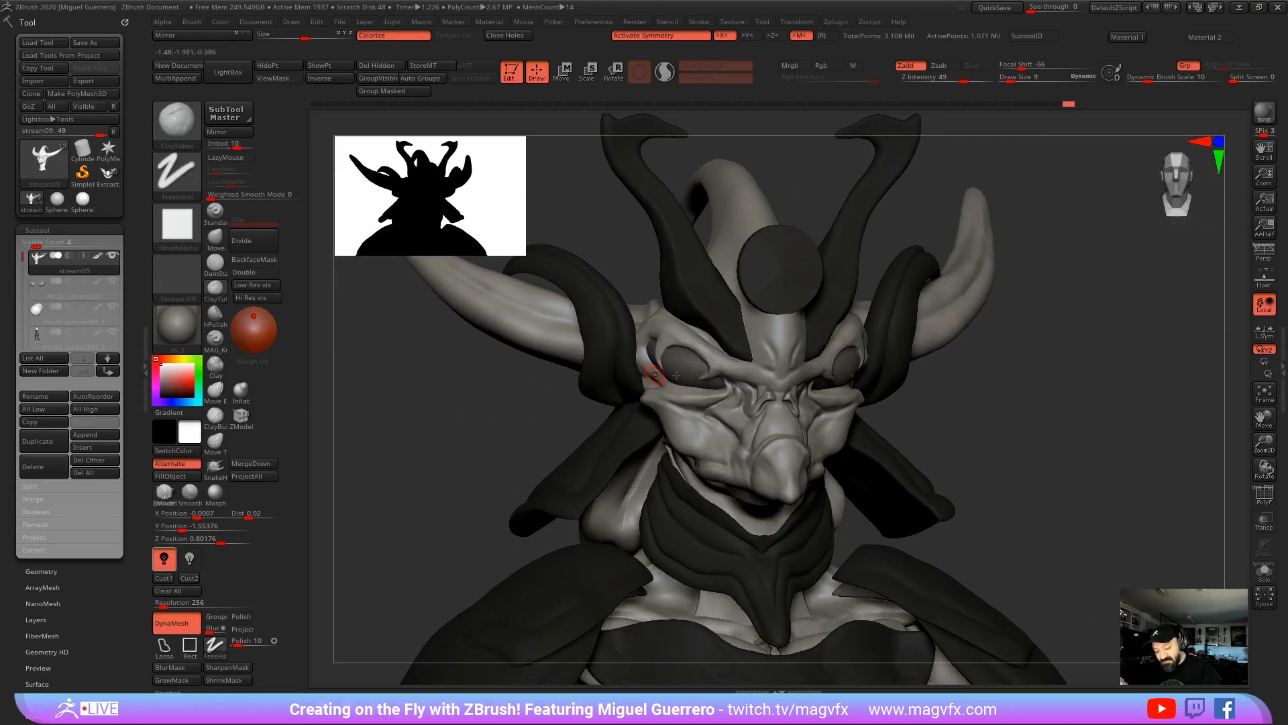
key("bracketleft")
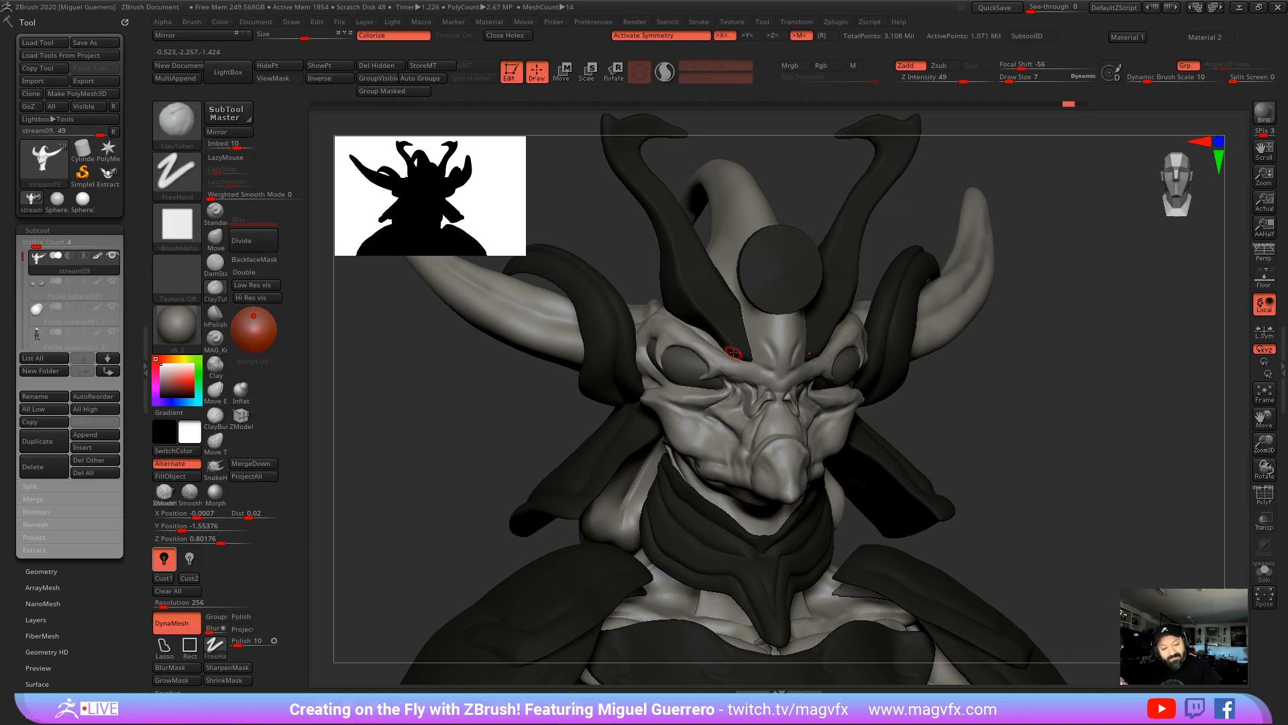
Step: Carve the frown creases between the brows and around the inner eyes with the DamStandard brush at draw size 7
left_click(215, 265)
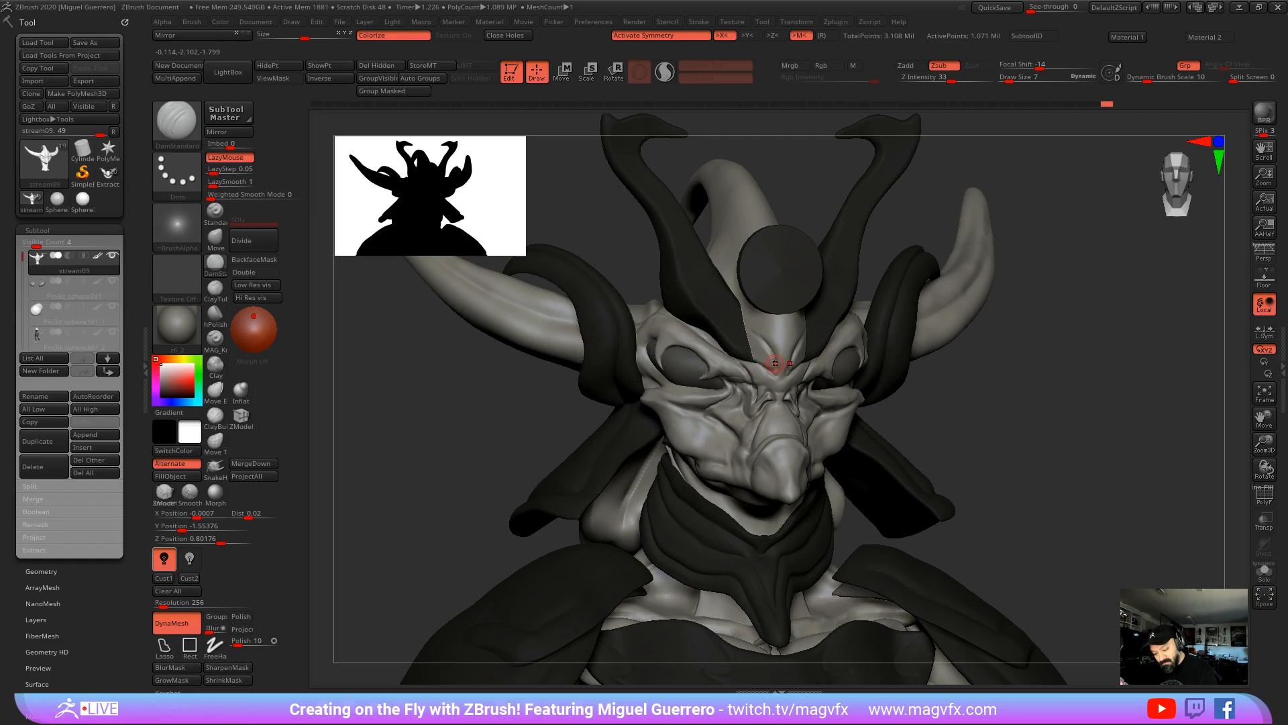
left_click_drag(549, 442, 650, 391, "shift")
right_click_drag(650, 391, 701, 410, "ctrl")
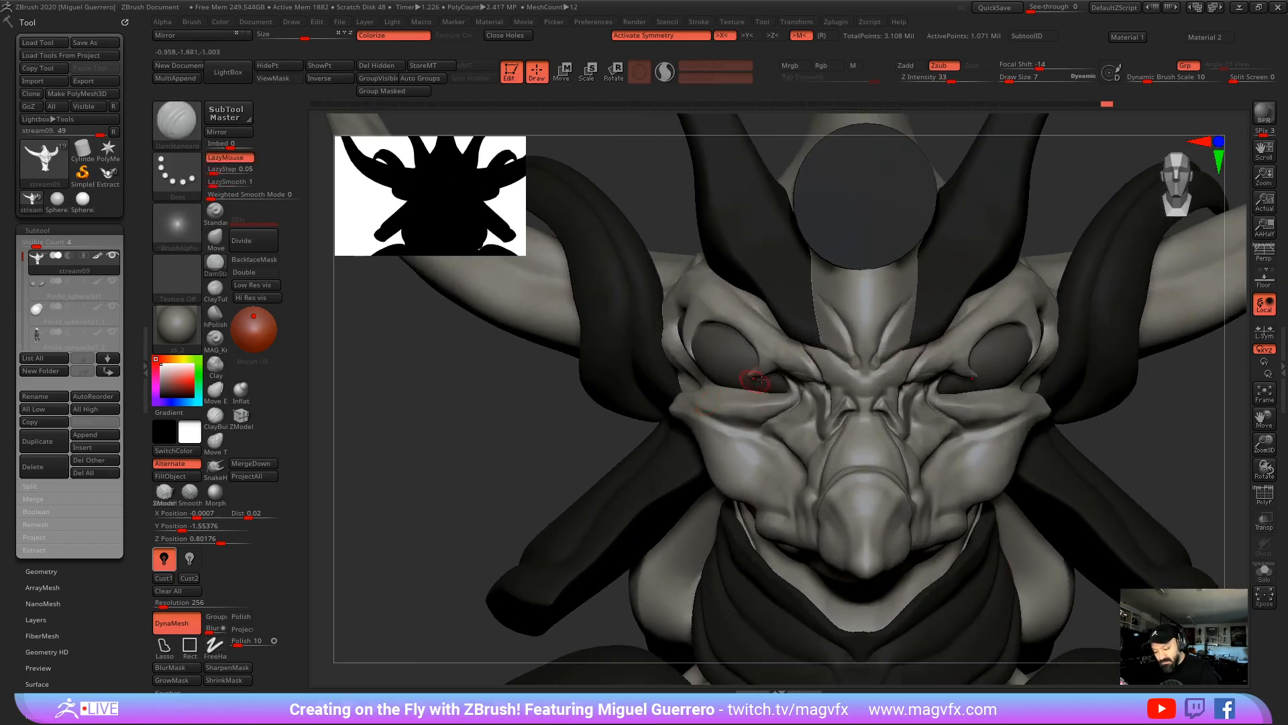
left_click_drag(489, 420, 850, 275)
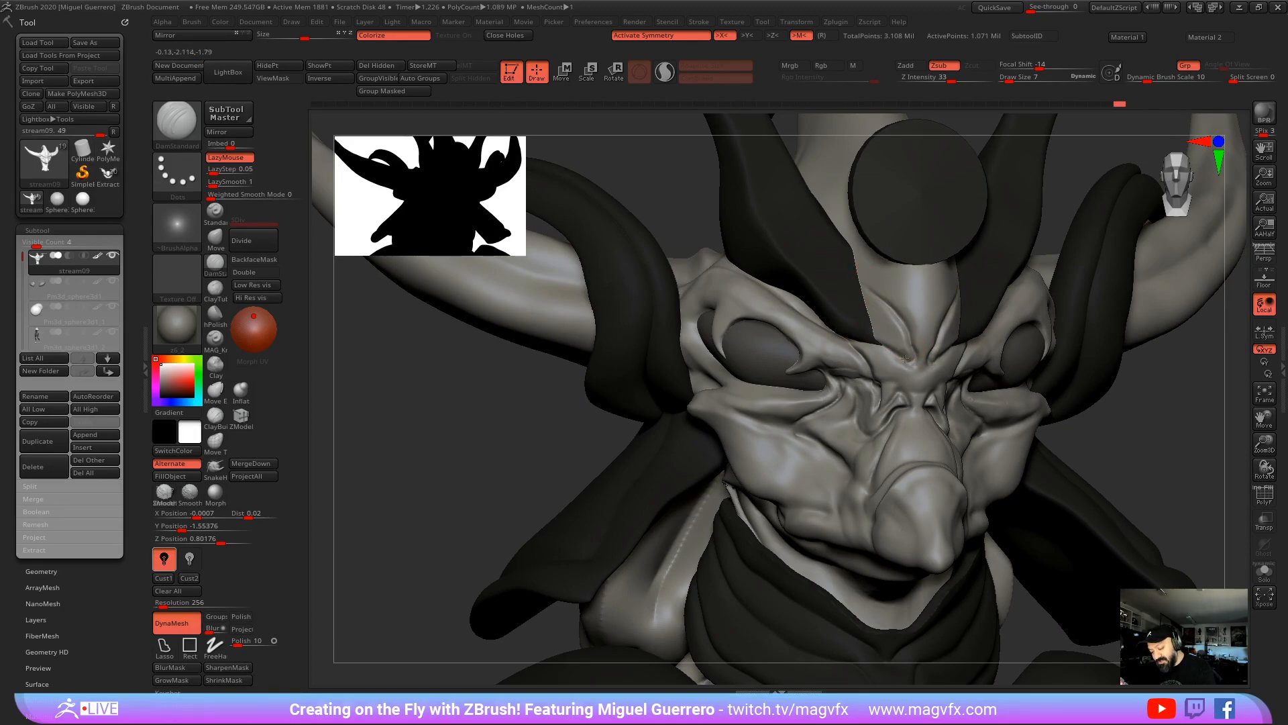
mouse_move(576, 414)
left_mouse_down()
mouse_move(524, 417)
mouse_move(579, 416)
left_mouse_up()
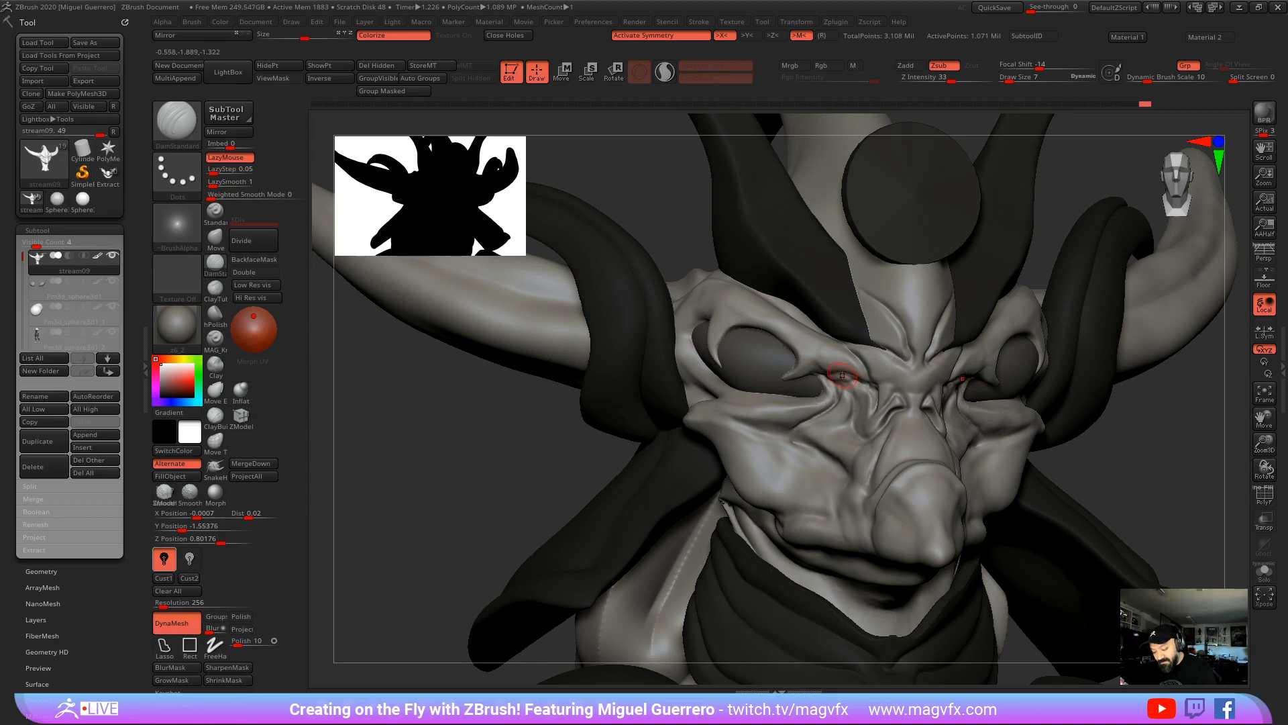
right_click_drag(842, 375, 861, 383)
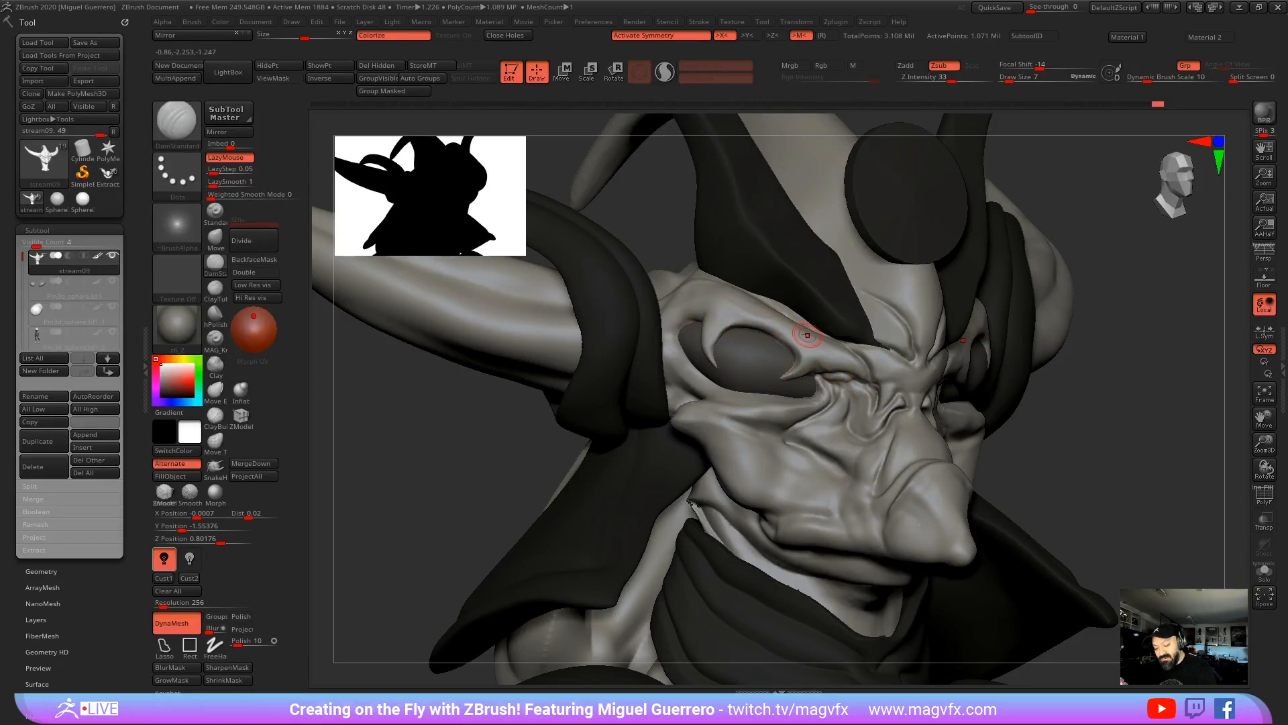
Step: Reshape the brow ridge above the eye with the Move brush, finishing at draw size 14
left_click(215, 236)
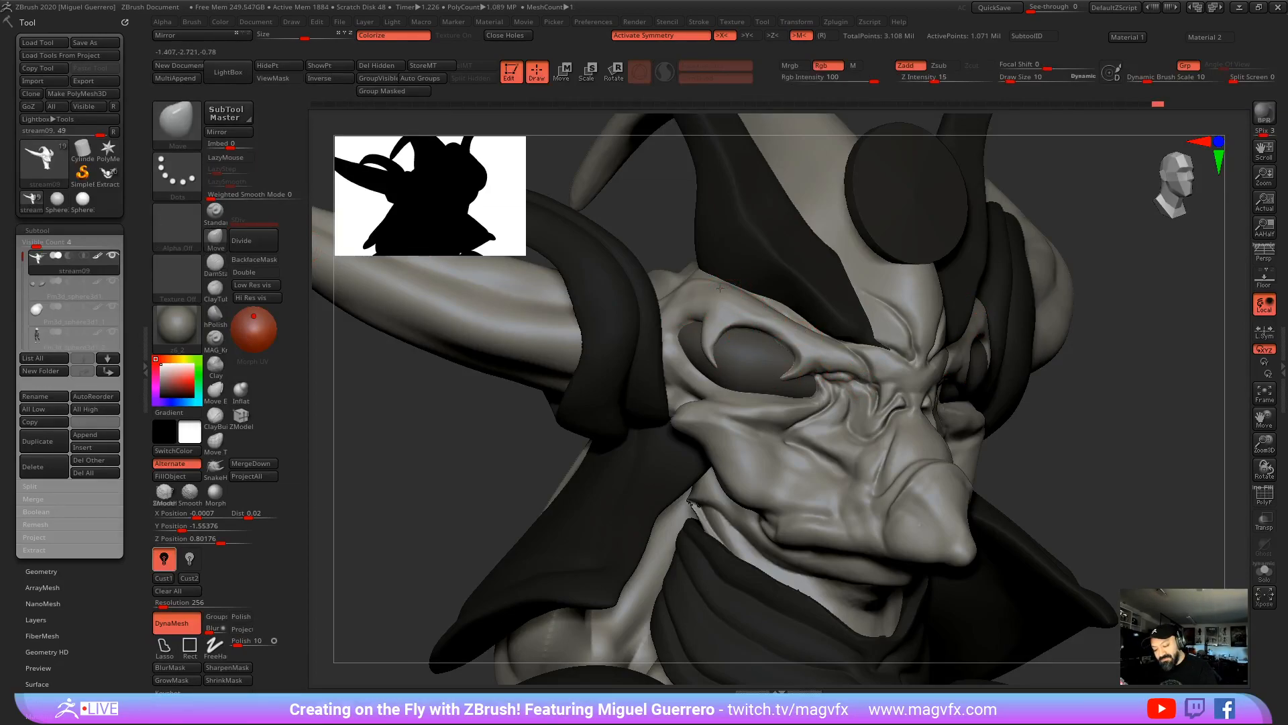
key("bracketright")
key("bracketright")
key("bracketright")
mouse_move(736, 295)
left_mouse_down()
mouse_move(738, 279)
mouse_move(708, 281)
mouse_move(726, 288)
left_mouse_up()
key("bracketleft")
key("bracketleft")
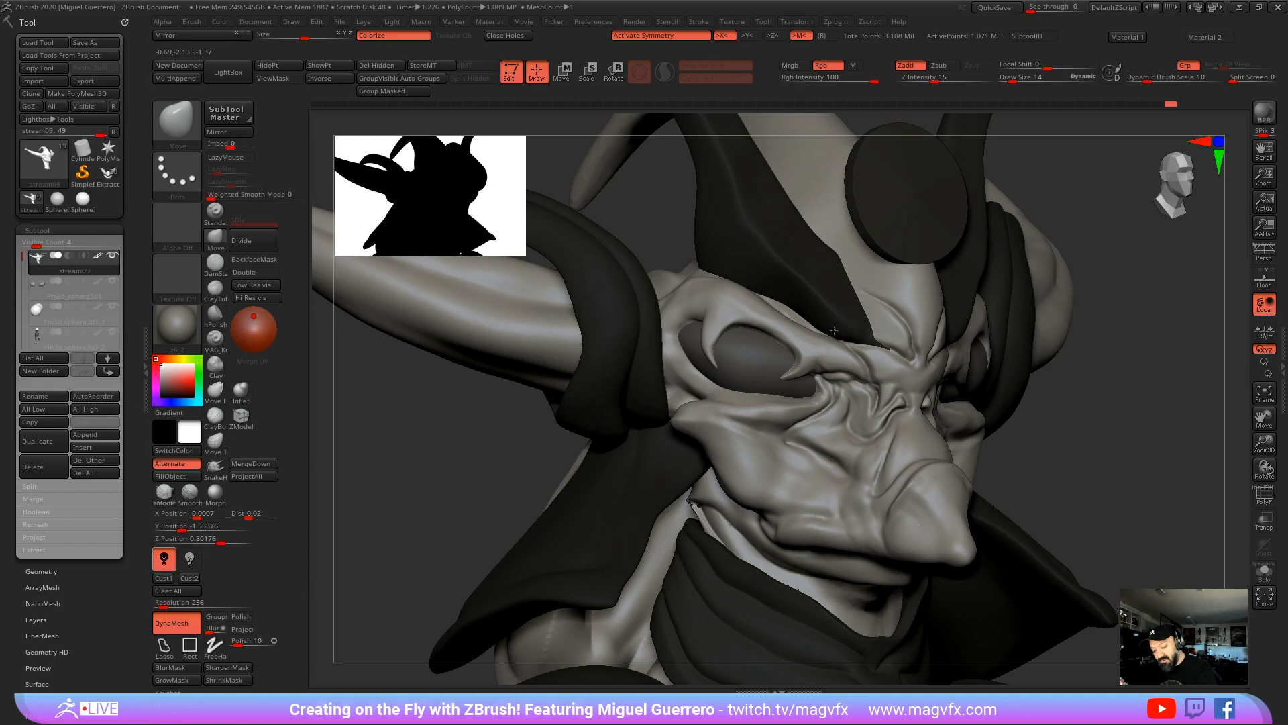
mouse_move(1039, 441)
left_mouse_down()
mouse_move(825, 366)
mouse_move(811, 346)
left_mouse_up()
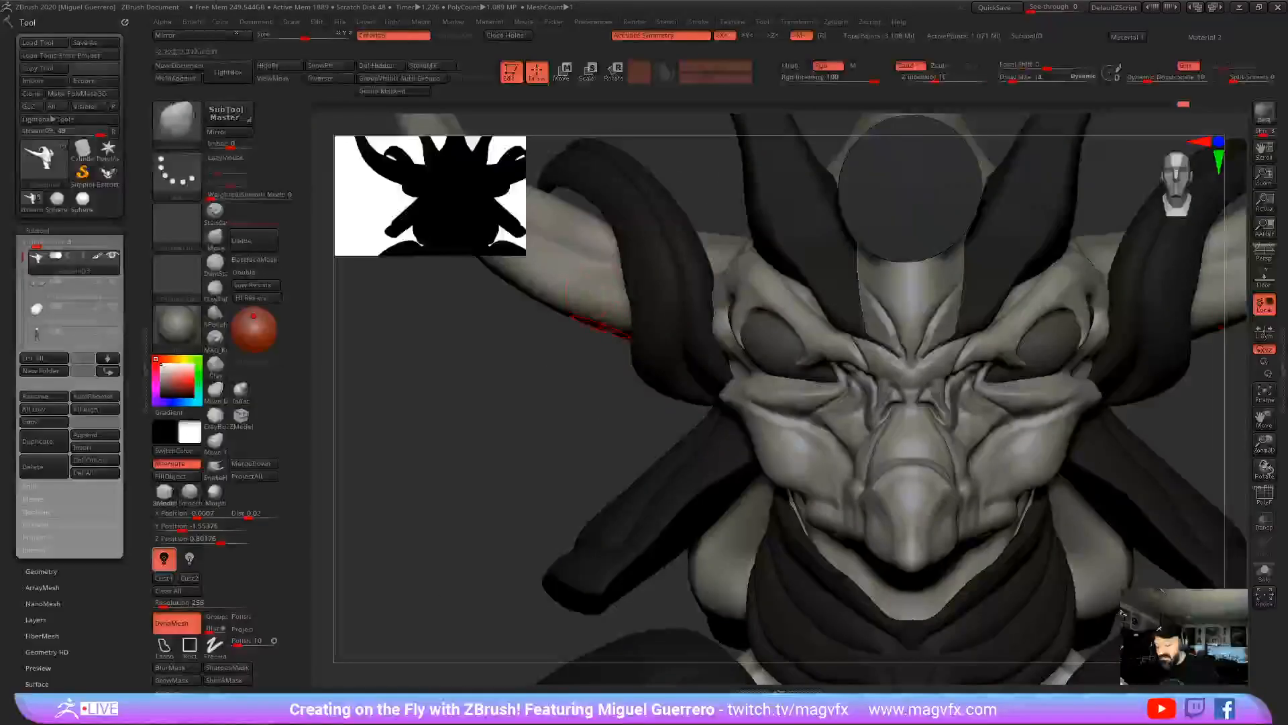
Step: Carve wrinkles from the nostril down the side of the snout with the DamStandard brush at draw sizes 6 and 5
mouse_move(590, 342)
left_mouse_down()
mouse_move(874, 523)
mouse_move(898, 488)
left_mouse_up()
left_click_drag(1006, 483, 1070, 472)
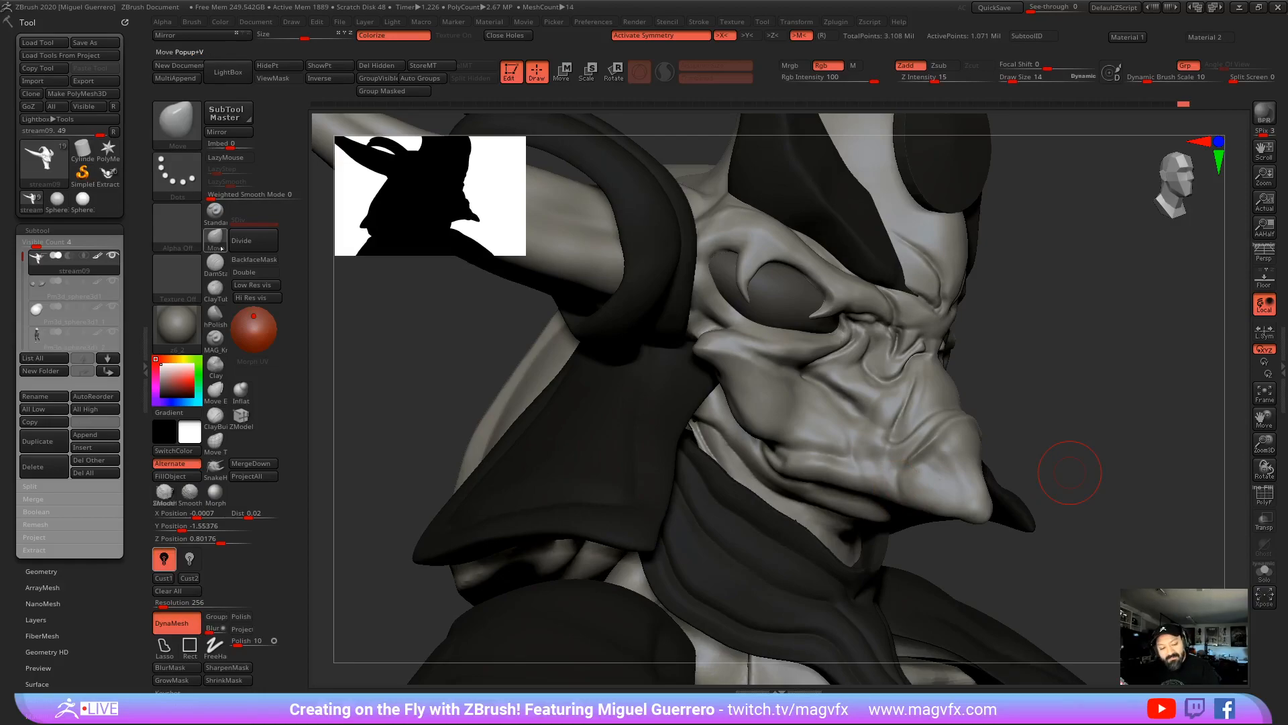
key("b")
key("d")
key("s")
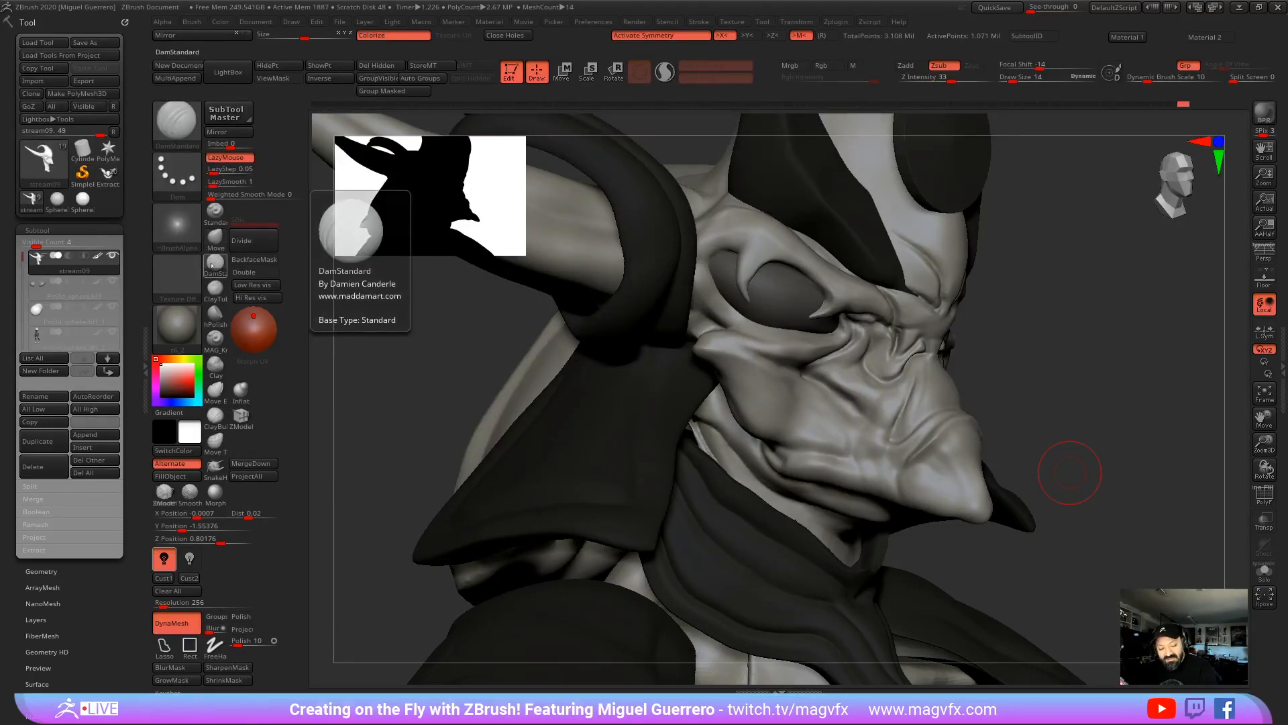
key("bracketleft")
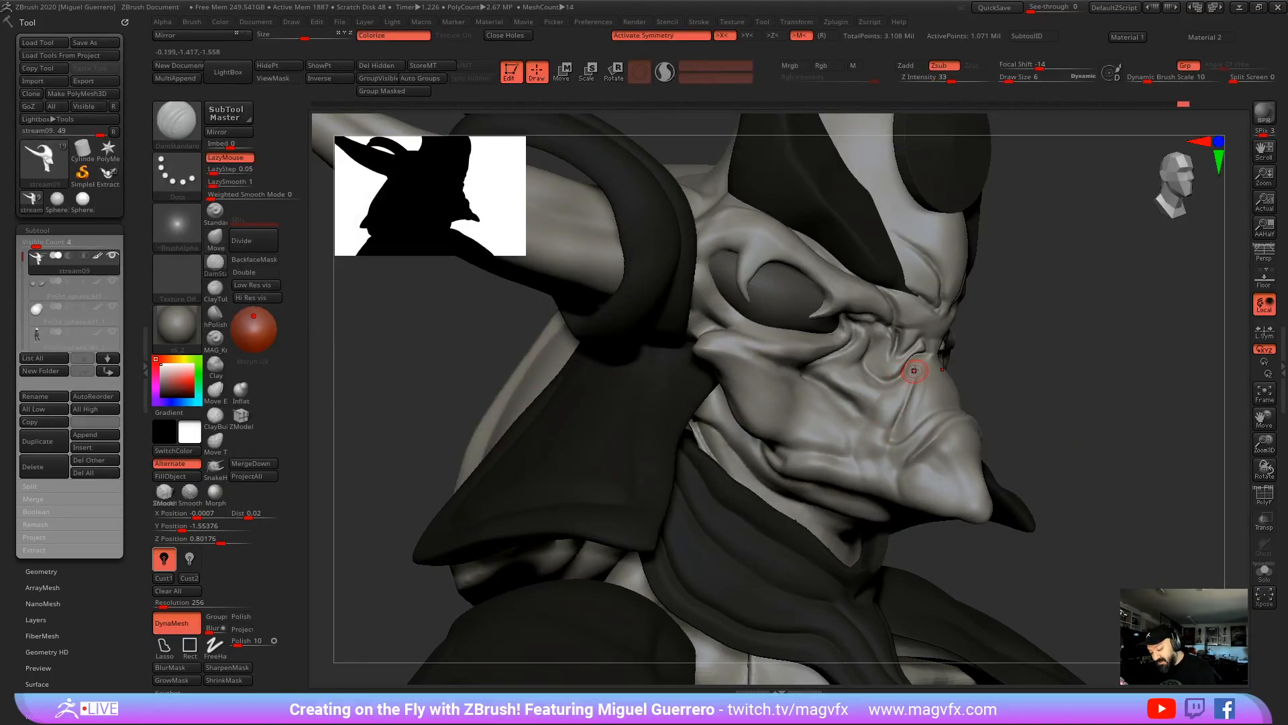
mouse_move(911, 382)
left_mouse_down()
mouse_move(884, 468)
mouse_move(864, 427)
left_mouse_up()
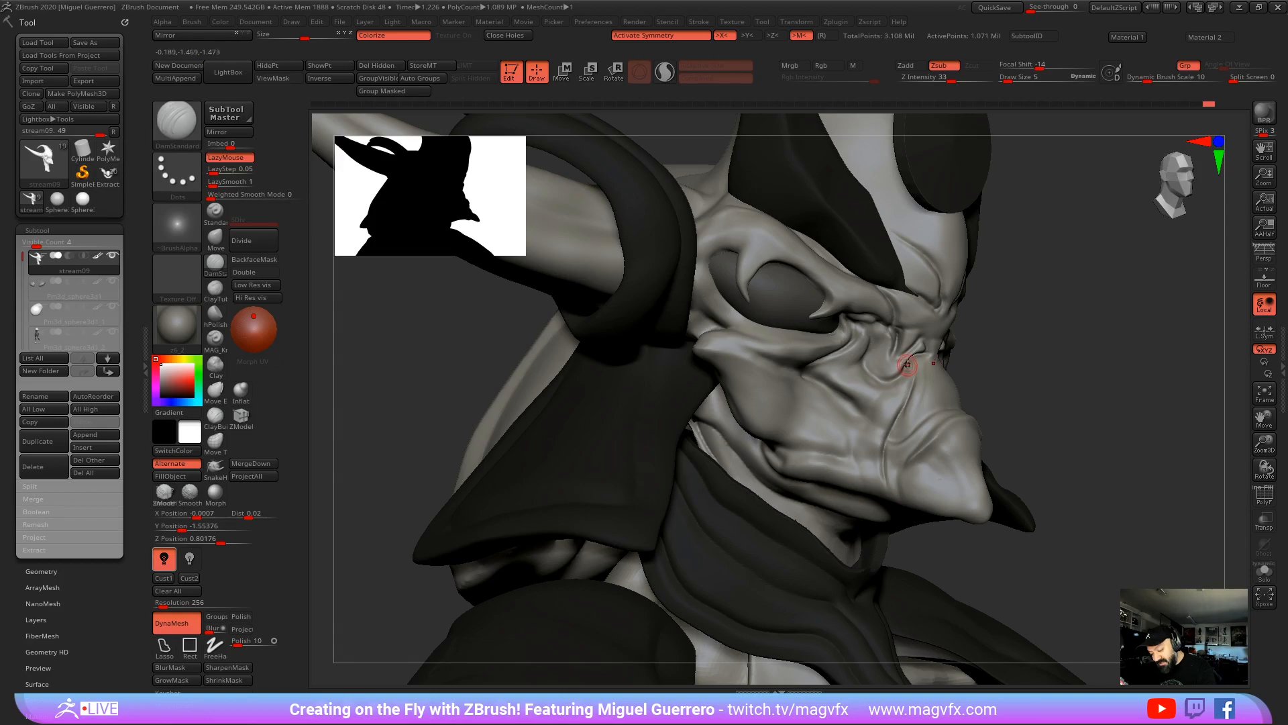
mouse_move(880, 415)
left_mouse_down()
mouse_move(867, 426)
mouse_move(880, 497)
left_mouse_up()
Step: Refine the fine folds where the beak meets the snout with the DamStandard brush, reducing the draw size to 4
right_click_drag(880, 500, 904, 461)
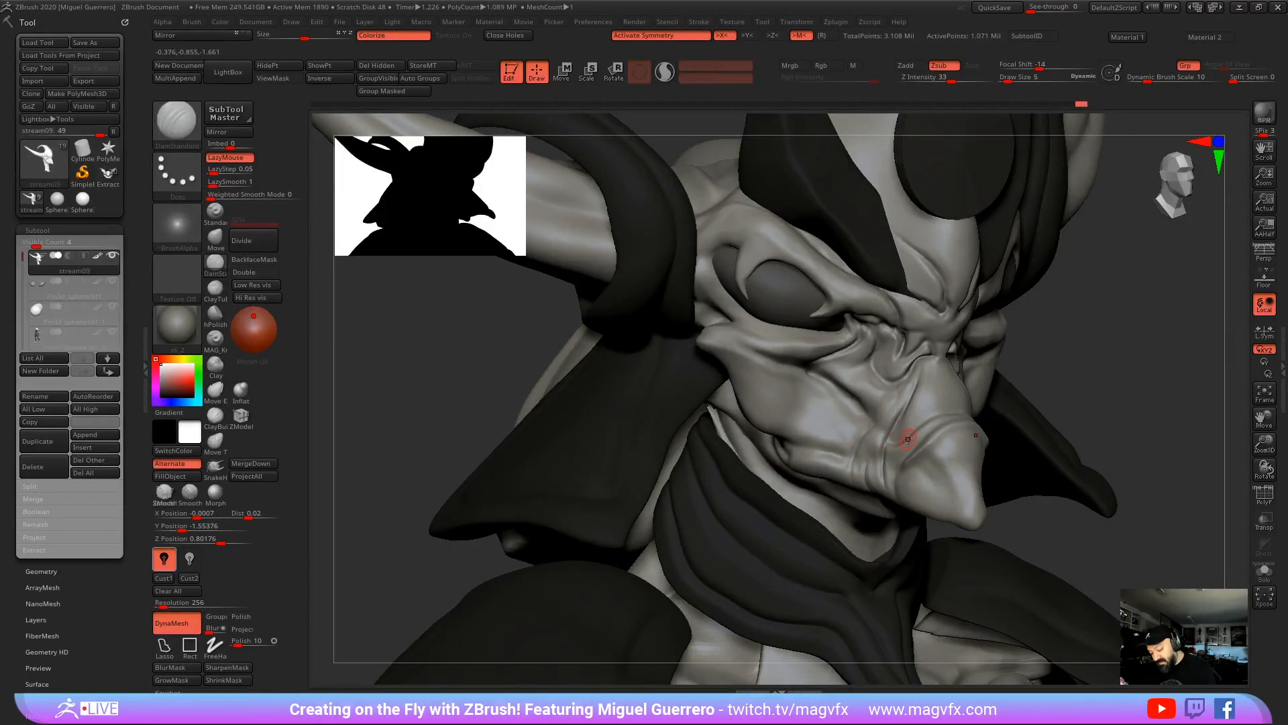
mouse_move(903, 443)
left_mouse_down()
mouse_move(928, 416)
mouse_move(916, 429)
left_mouse_up()
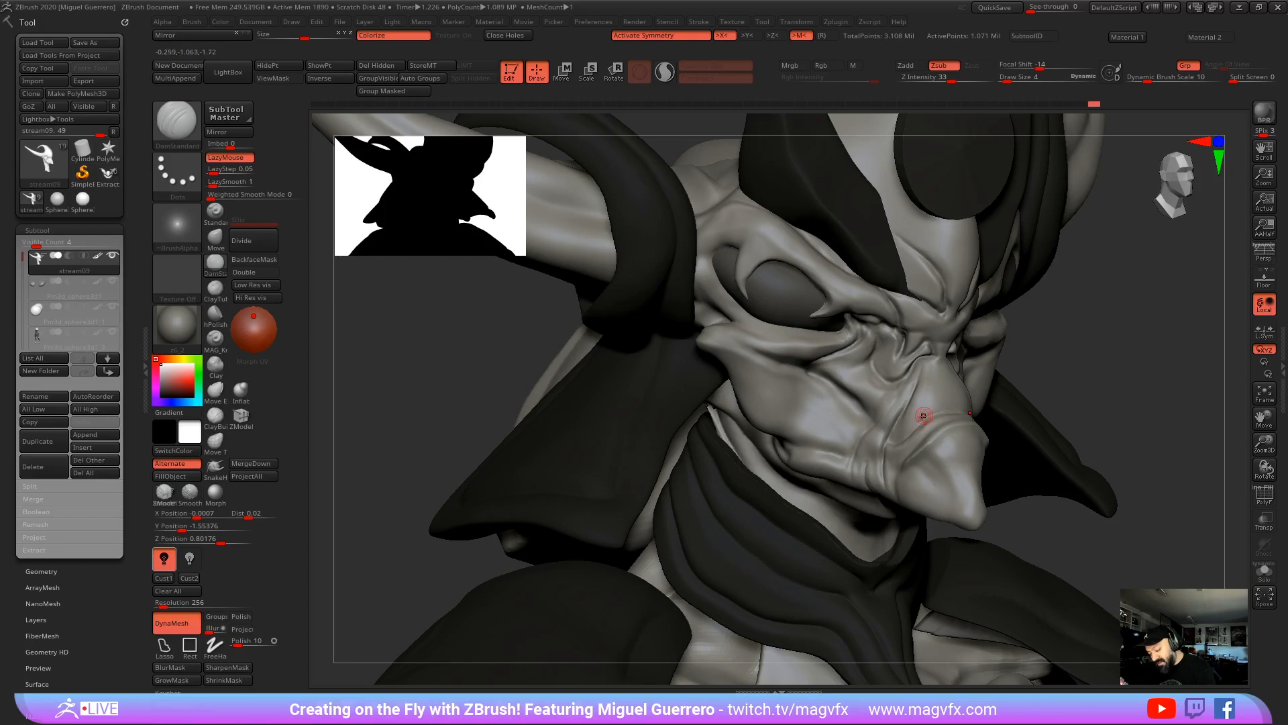
right_click_drag(936, 417, 930, 467)
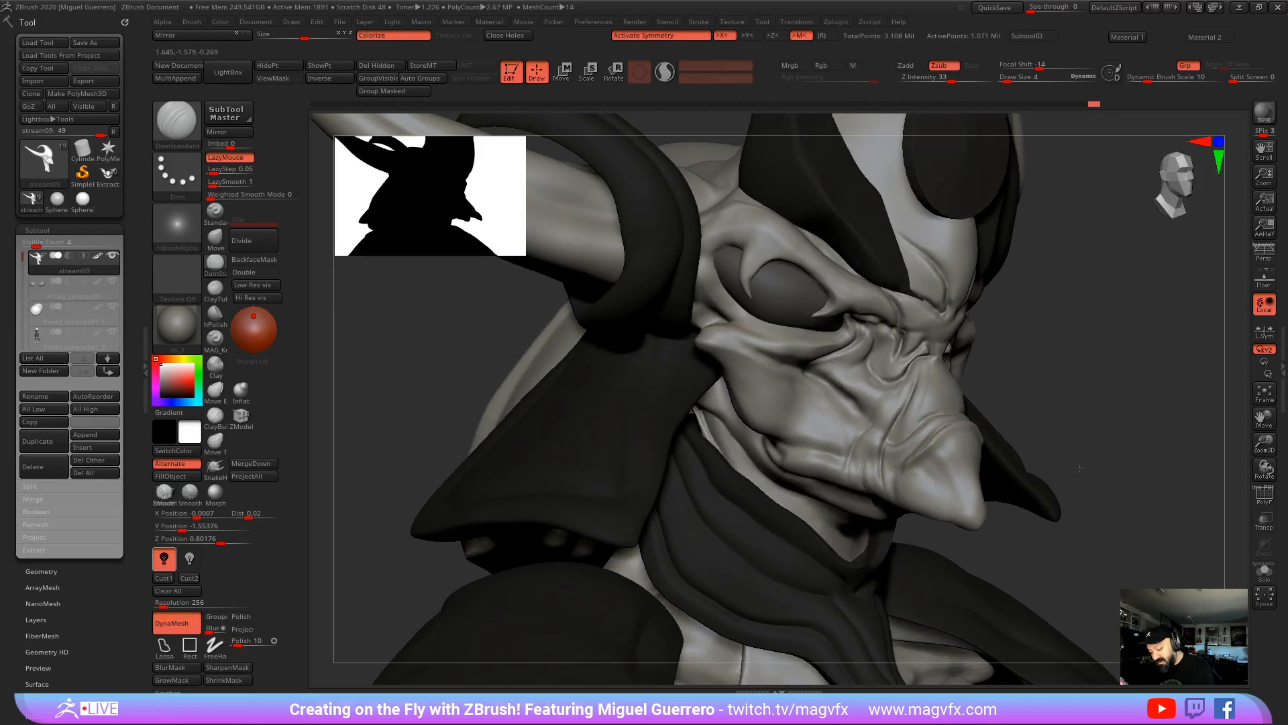
right_click_drag(959, 420, 940, 425)
right_click_drag(1058, 464, 1070, 408)
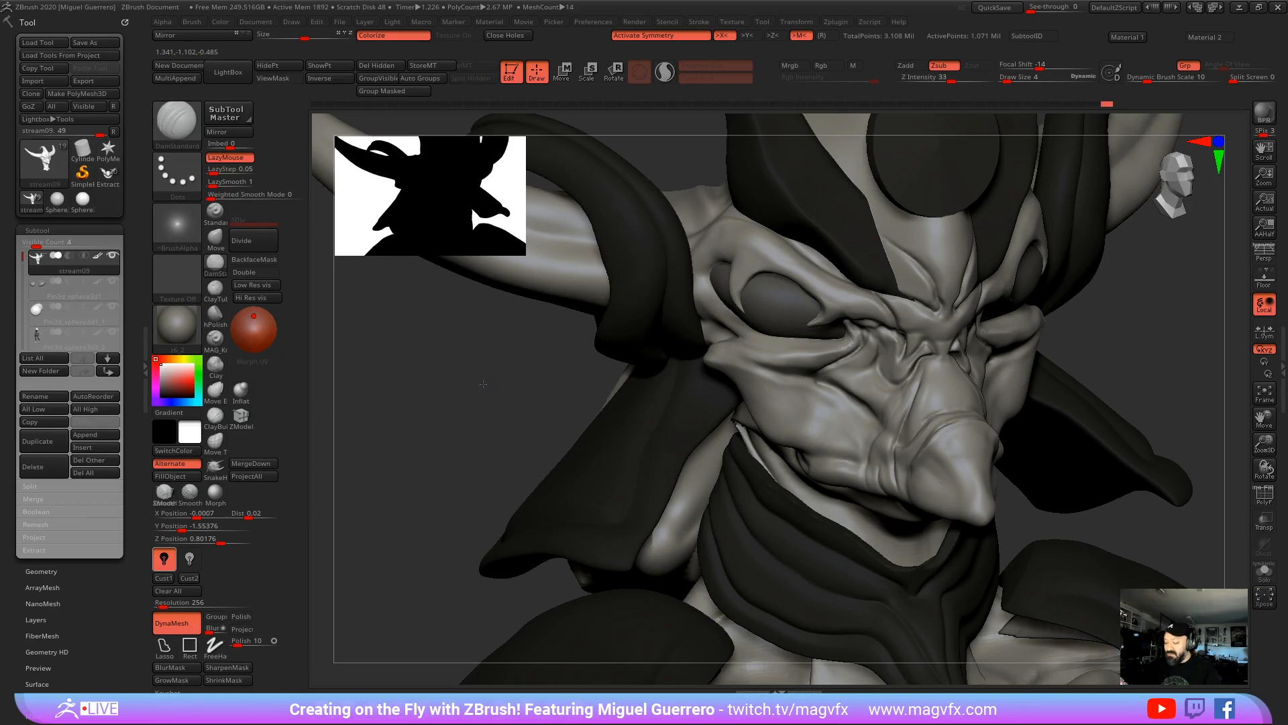
Step: Deepen the folds along the opposite side of the snout, cheek and mouth with the DamStandard brush at draw size 5
mouse_move(1071, 409)
right_mouse_down()
mouse_move(504, 394)
mouse_move(443, 380)
right_mouse_up()
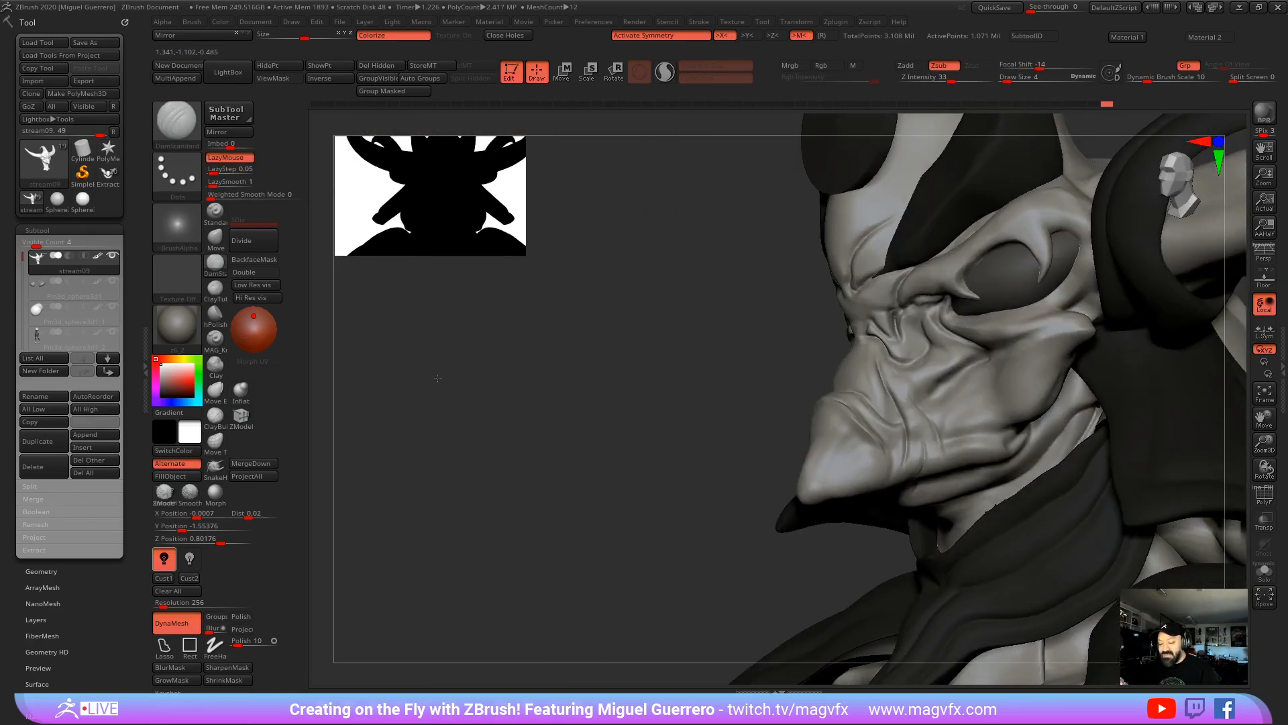
right_click_drag(564, 441, 479, 455, "alt")
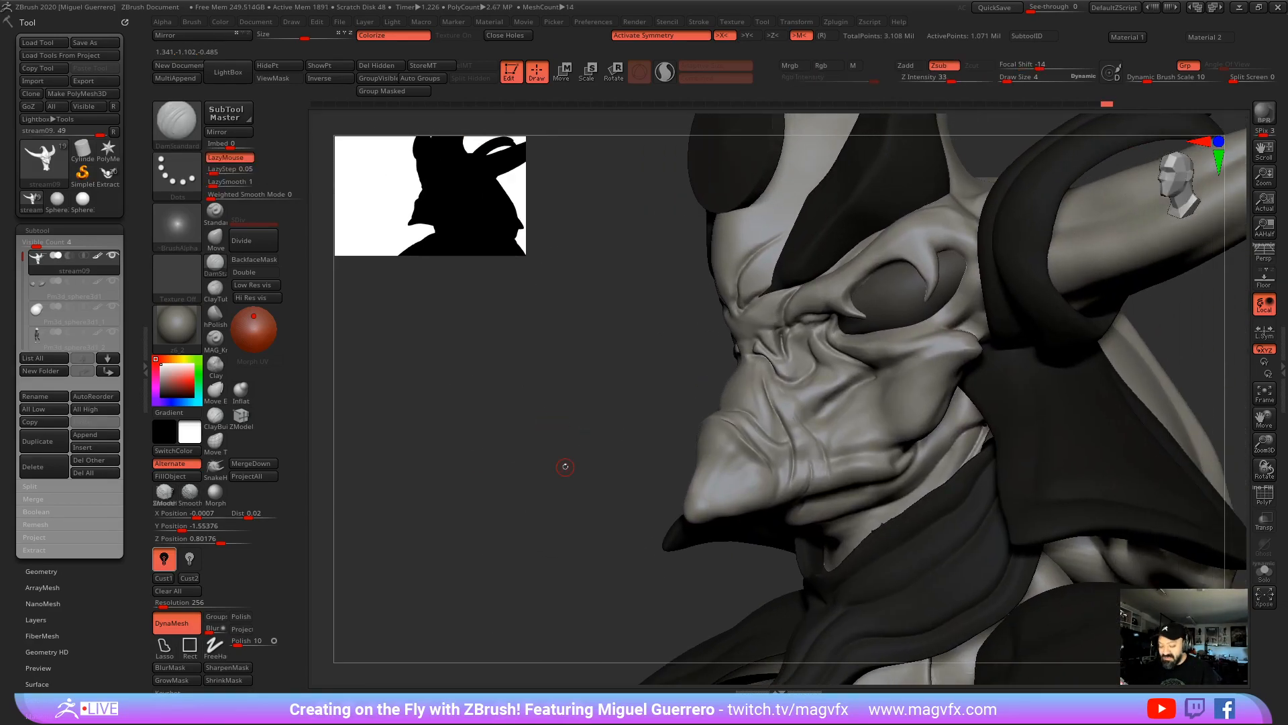
right_click_drag(557, 469, 590, 441)
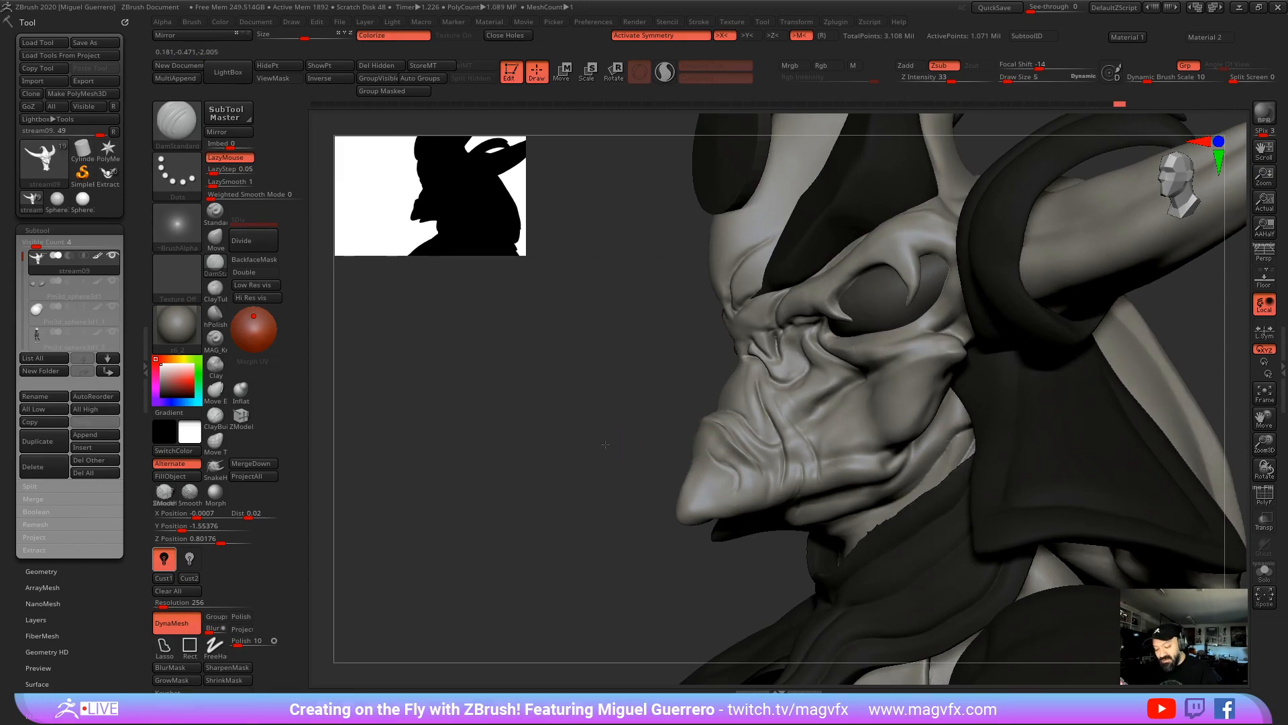
mouse_move(710, 481)
right_mouse_down()
mouse_move(596, 430)
mouse_move(530, 425)
right_mouse_up()
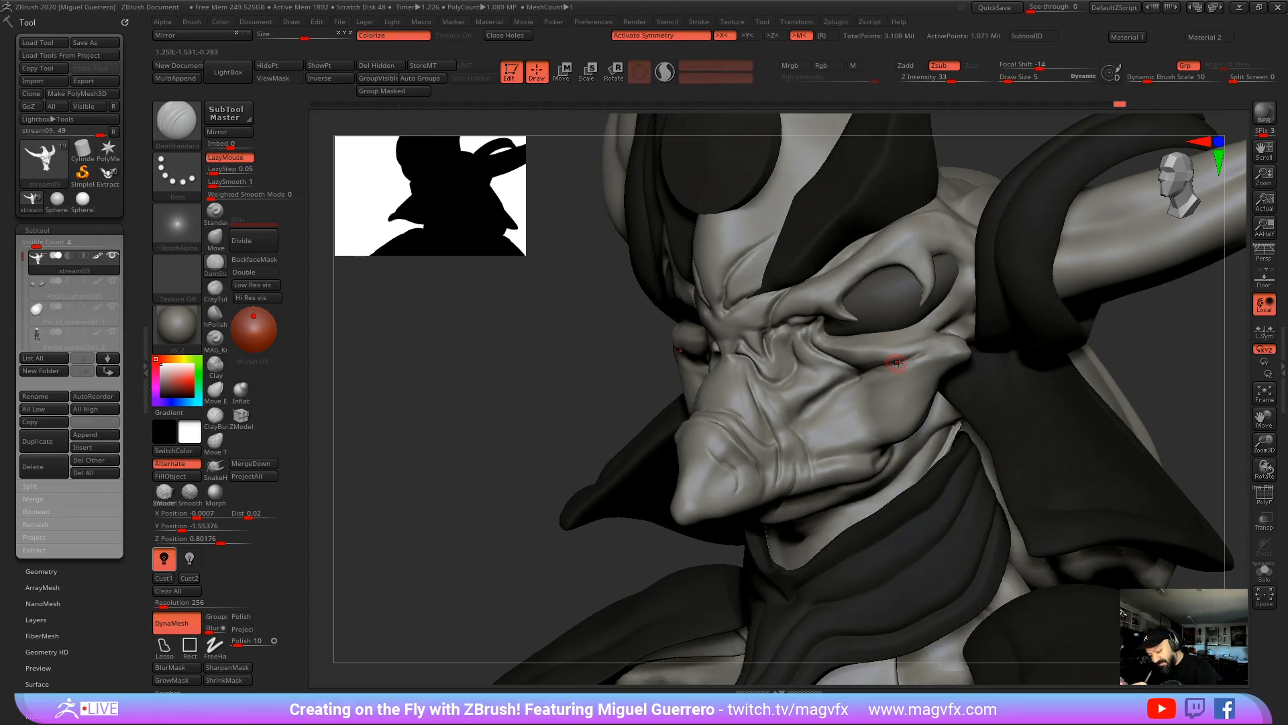
mouse_move(503, 410)
left_mouse_down()
mouse_move(808, 434)
mouse_move(837, 468)
left_mouse_up()
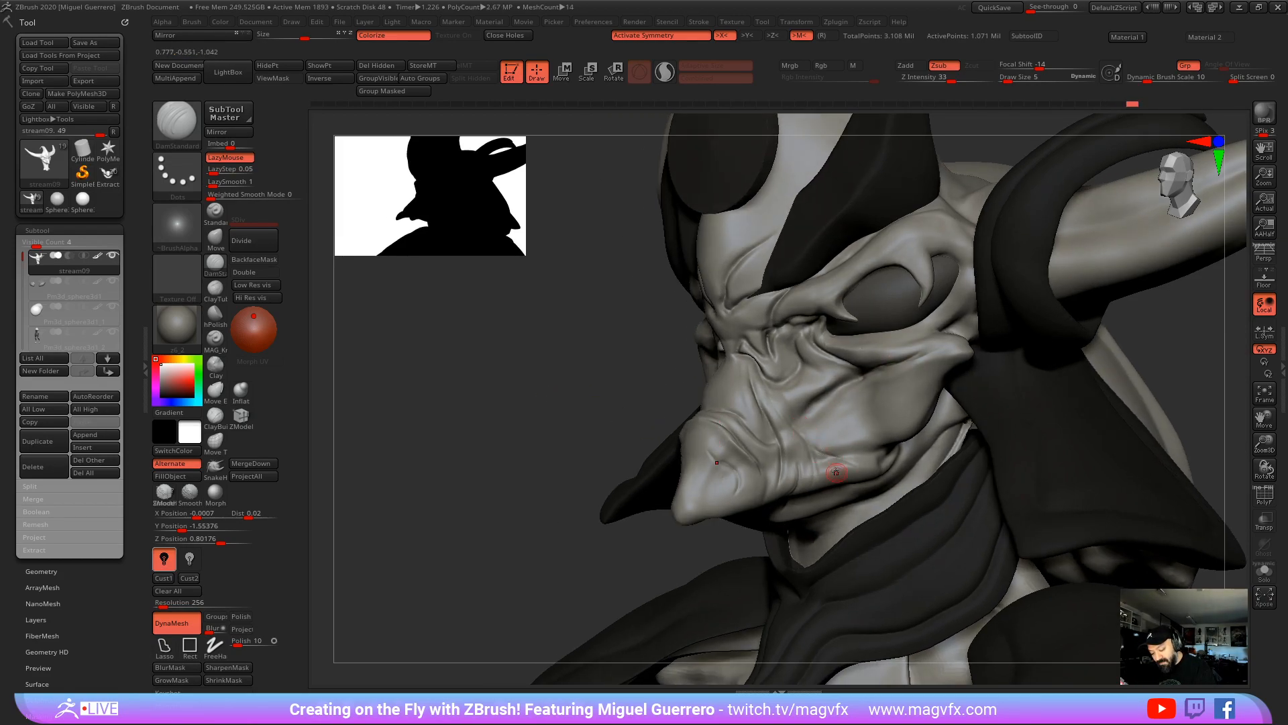
left_click_drag(537, 429, 510, 431)
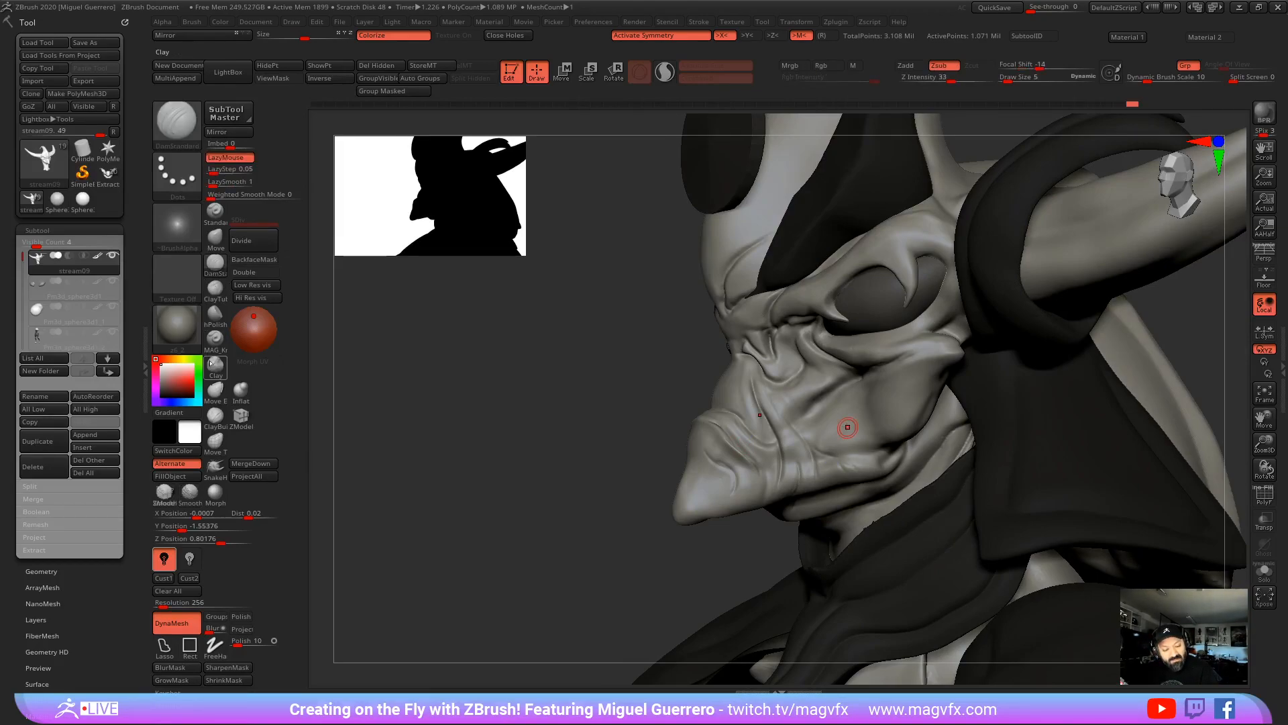
Step: Fill out the cheek beside the mouth folds with the Clay brush at draw size 9
key("bracketright")
mouse_move(838, 443)
left_mouse_down()
mouse_move(852, 461)
mouse_move(891, 449)
left_mouse_up()
mouse_move(485, 426)
left_mouse_down()
mouse_move(584, 414)
mouse_move(546, 418)
mouse_move(524, 396)
mouse_move(544, 386)
mouse_move(537, 401)
mouse_move(477, 422)
left_mouse_up()
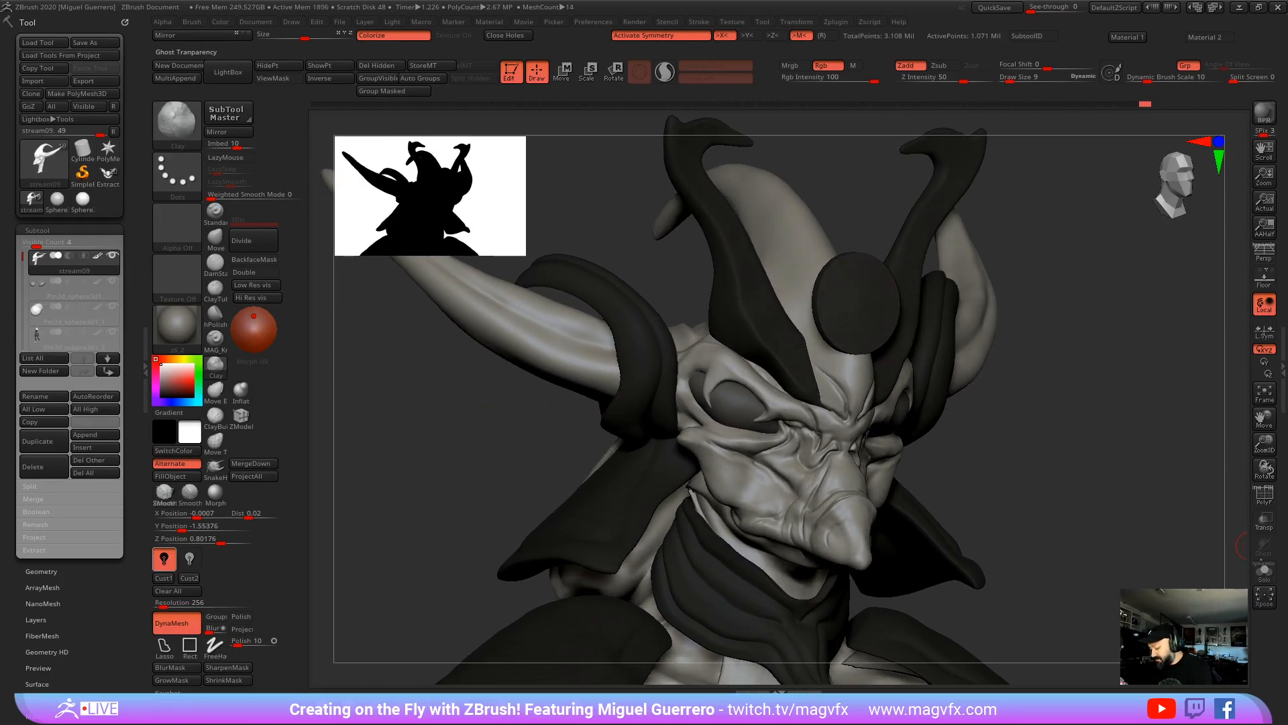
Step: Isolate the head in Solo mode and define the central horn's edge with the DamStandard brush at draw size 38
mouse_move(449, 432)
left_mouse_down()
mouse_move(508, 396)
mouse_move(540, 439)
mouse_move(473, 448)
left_mouse_up()
left_click(1260, 570)
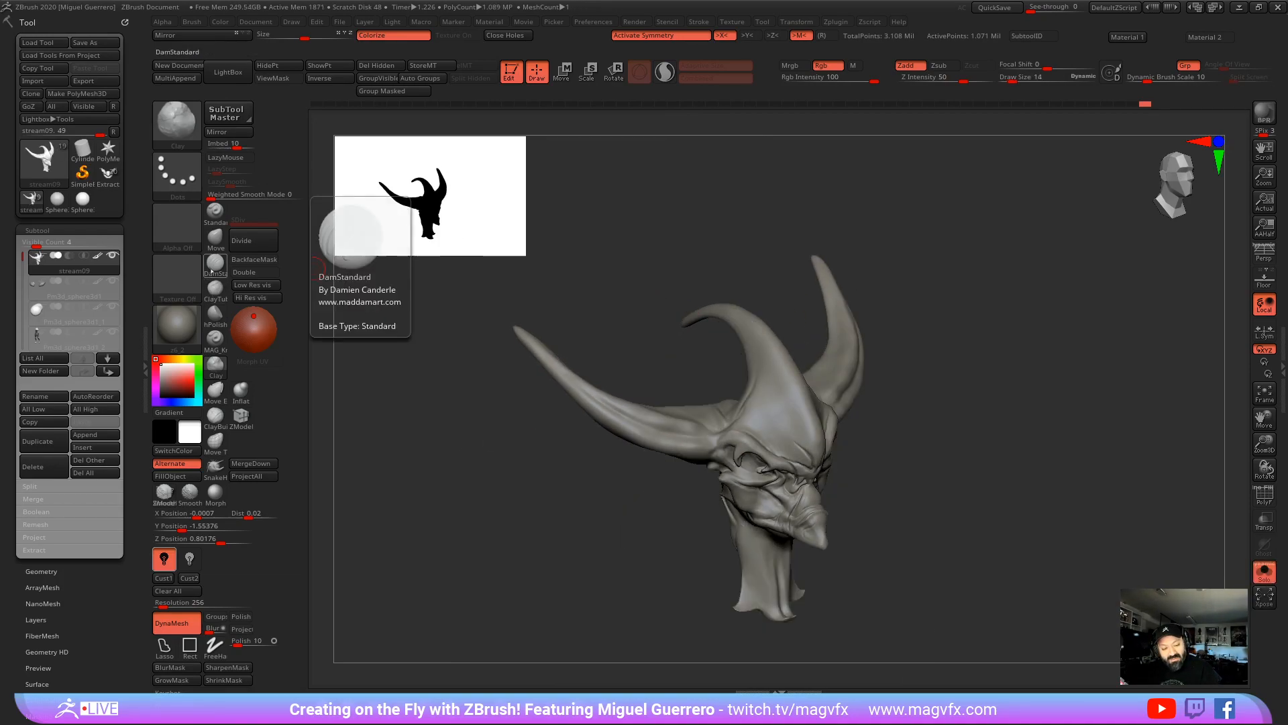
left_click(216, 265)
key("bracketright")
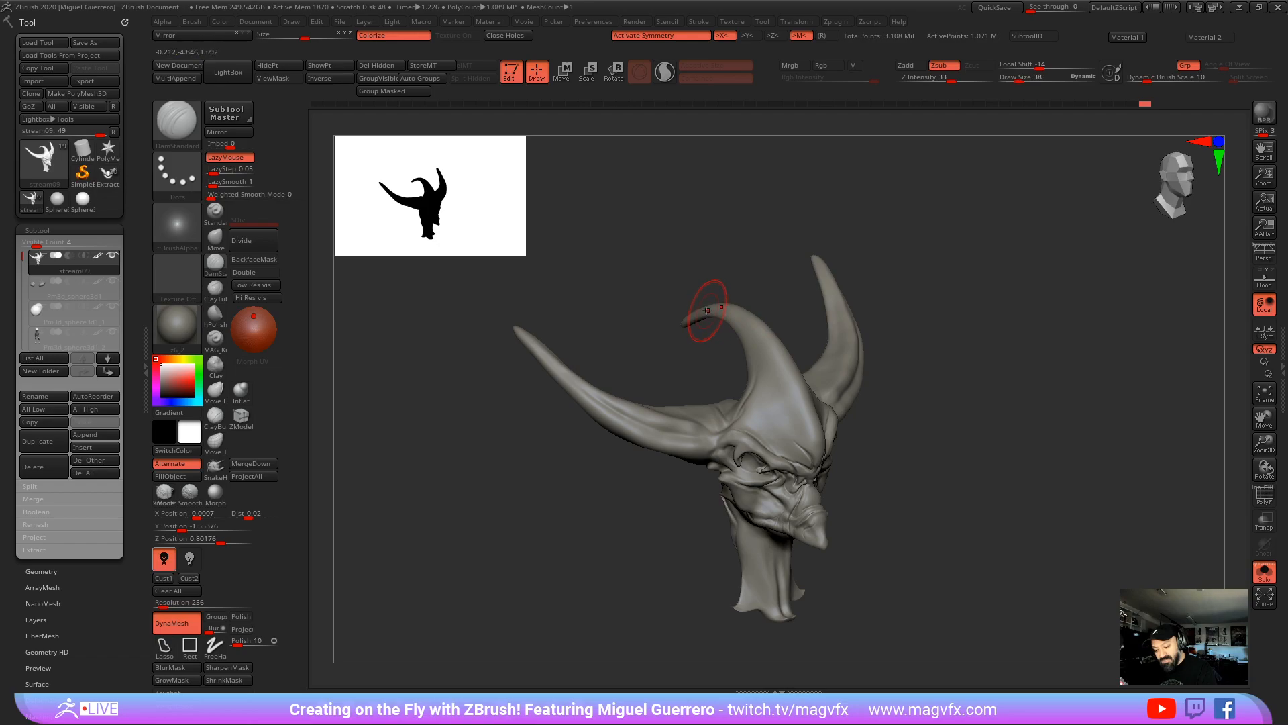
left_click_drag(738, 322, 802, 444)
left_click_drag(674, 355, 691, 344)
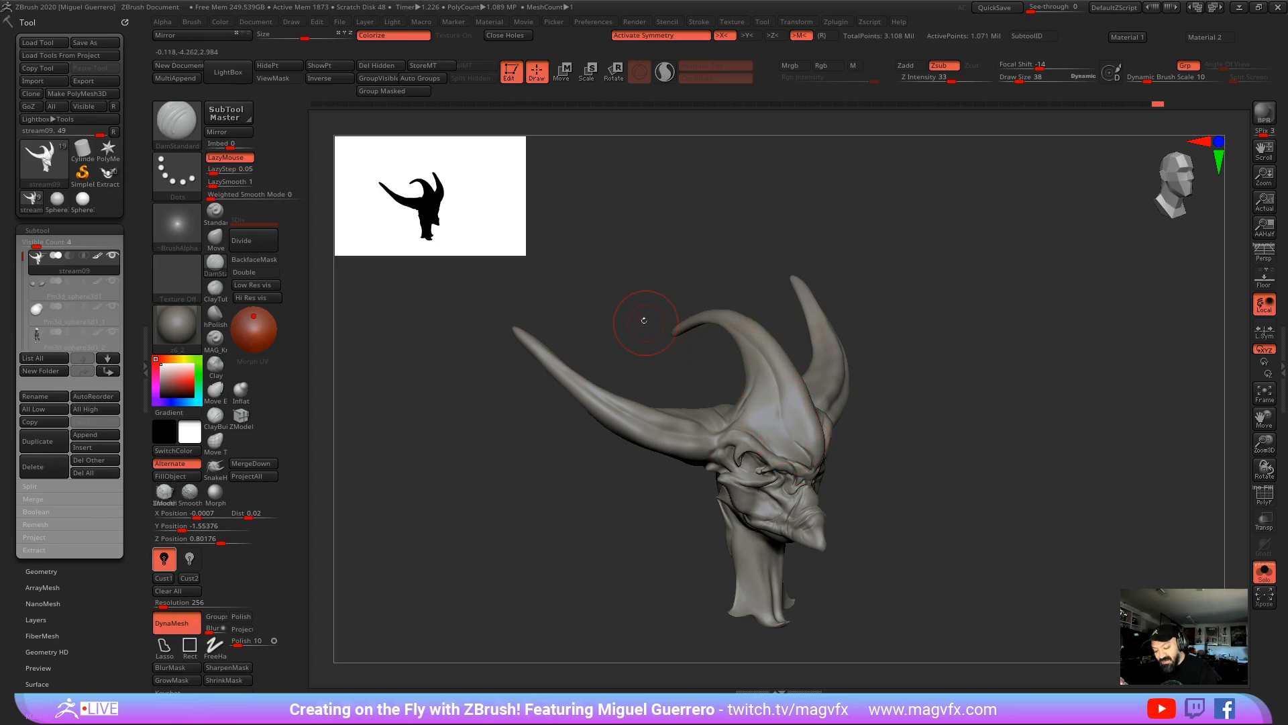
mouse_move(638, 311)
left_mouse_down("shift")
mouse_move(616, 312)
mouse_move(696, 324)
mouse_move(716, 348)
left_mouse_up("shift")
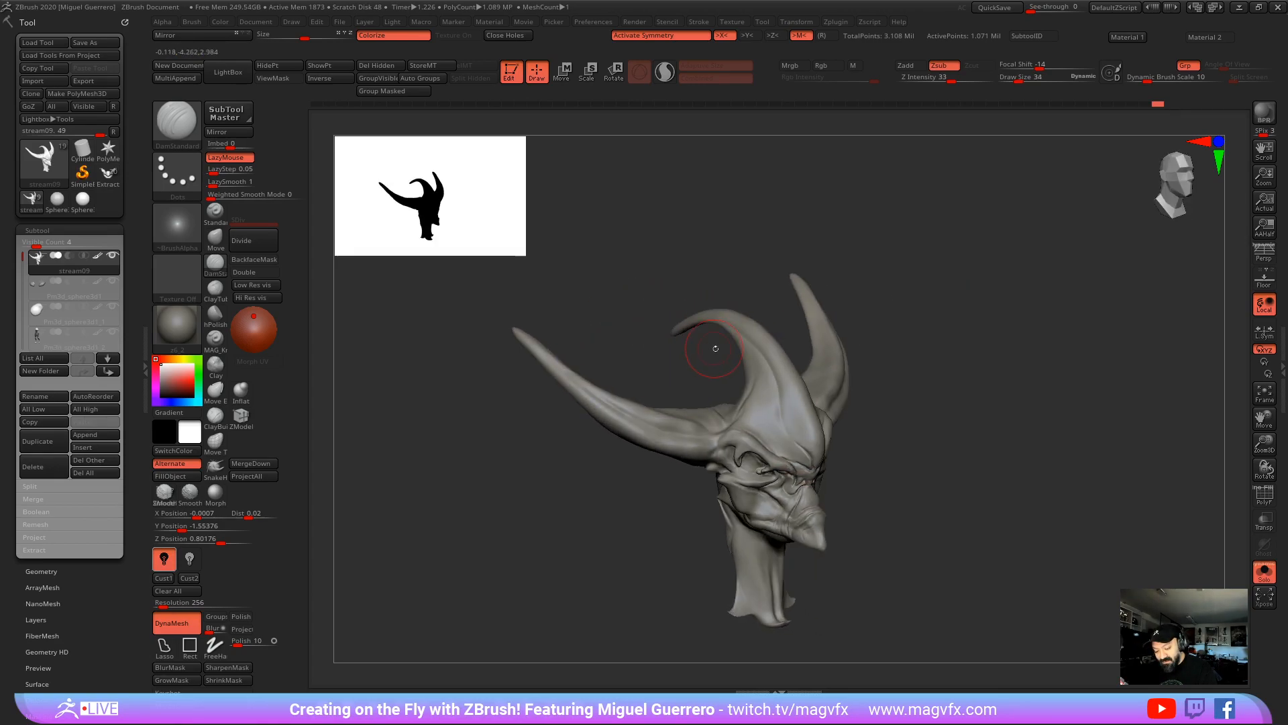
Step: Mask the side of the central horn down to the brow at draw size 18 and invert the mask
key("ctrl")
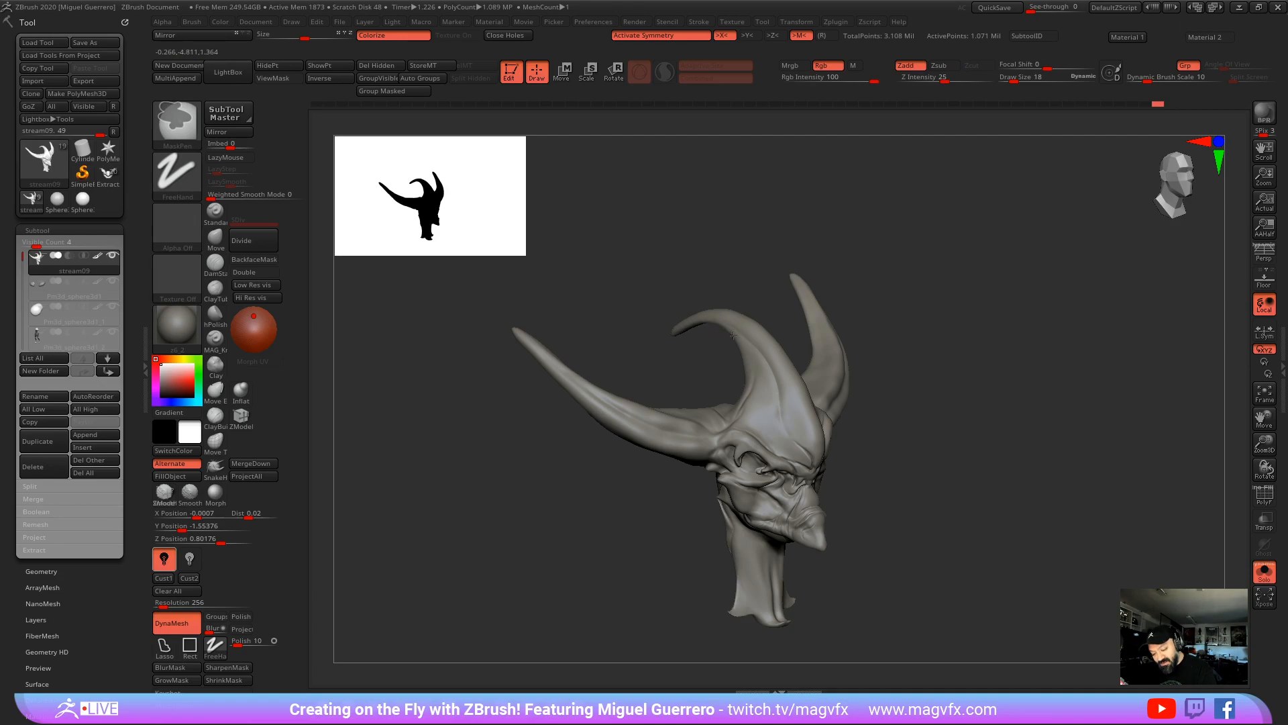
mouse_move(729, 331)
left_mouse_down("ctrl")
mouse_move(765, 376)
mouse_move(792, 457)
mouse_move(758, 432)
mouse_move(746, 393)
mouse_move(764, 420)
left_mouse_up("ctrl")
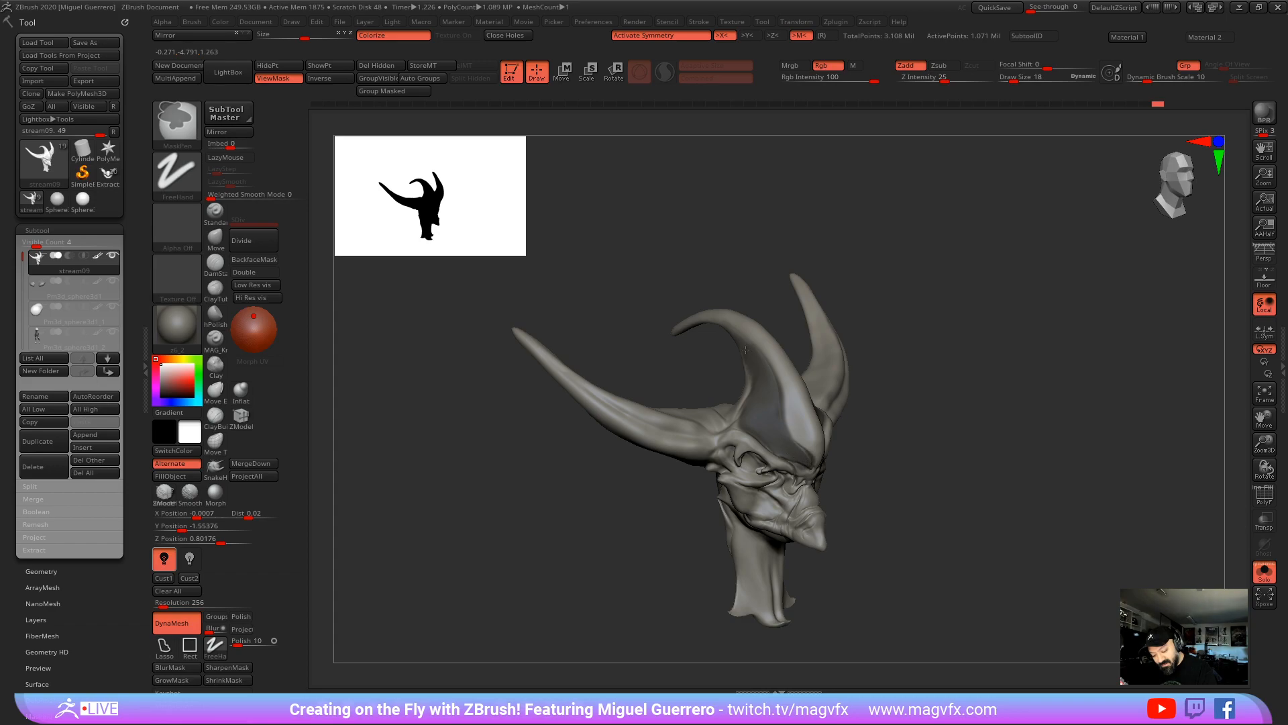
left_click(694, 366, "ctrl")
Step: Swell the unmasked side of the central horn down to the brow with the Inflat brush at draw size 26, hiding the mask display
left_click_drag(690, 369, 678, 360)
mouse_move(679, 359)
right_mouse_down("ctrl")
mouse_move(633, 522)
mouse_move(624, 512)
mouse_move(696, 541)
mouse_move(618, 521)
mouse_move(634, 545)
right_mouse_up("ctrl")
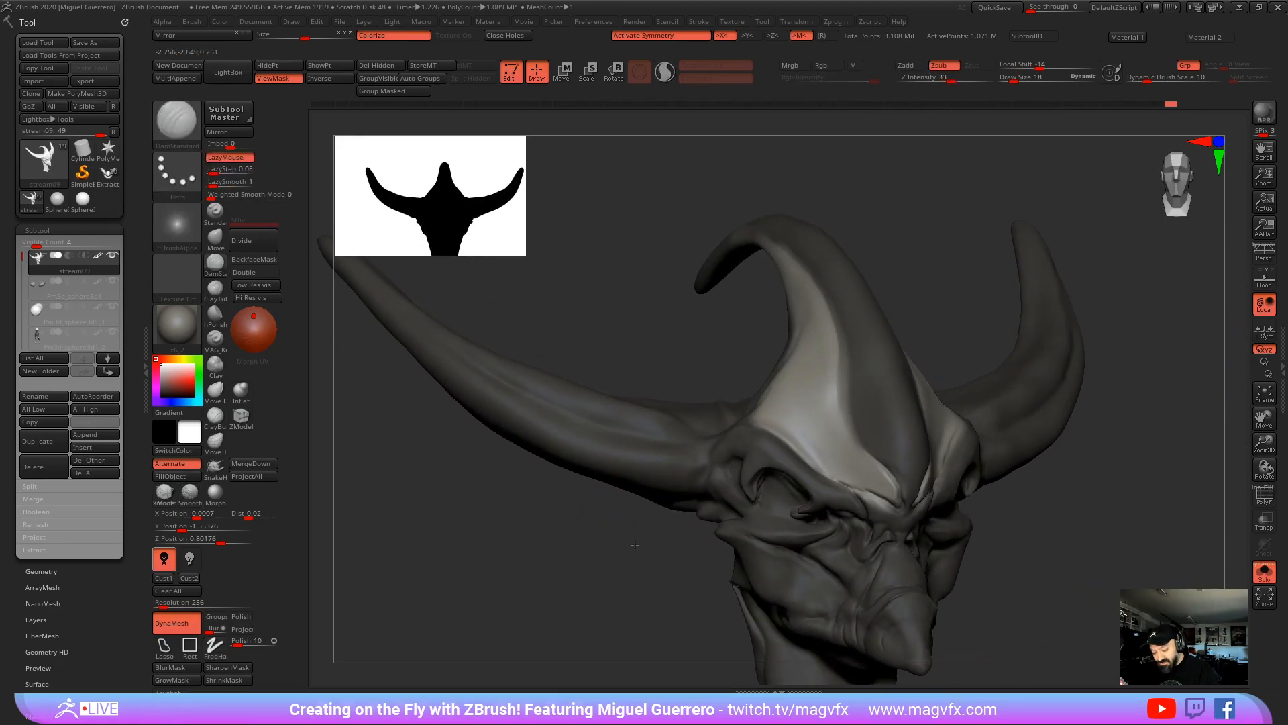
left_click(241, 390)
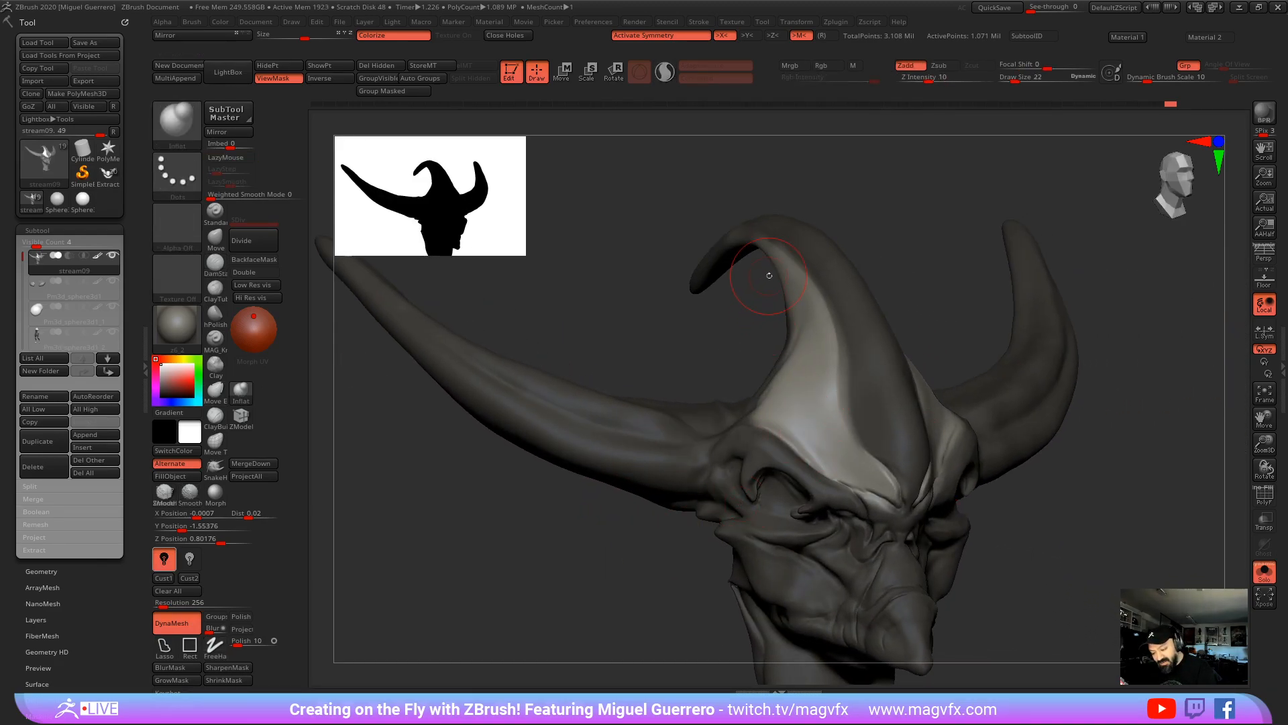
key("bracketright")
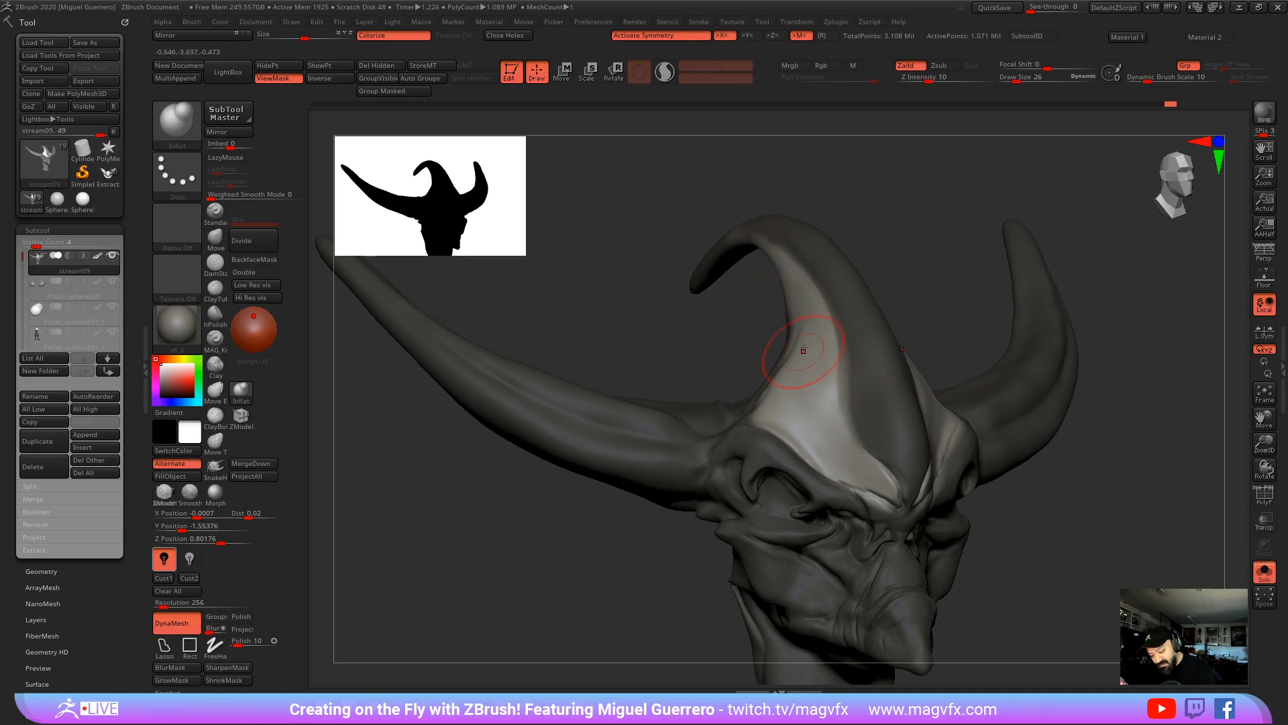
left_click_drag(820, 410, 830, 445)
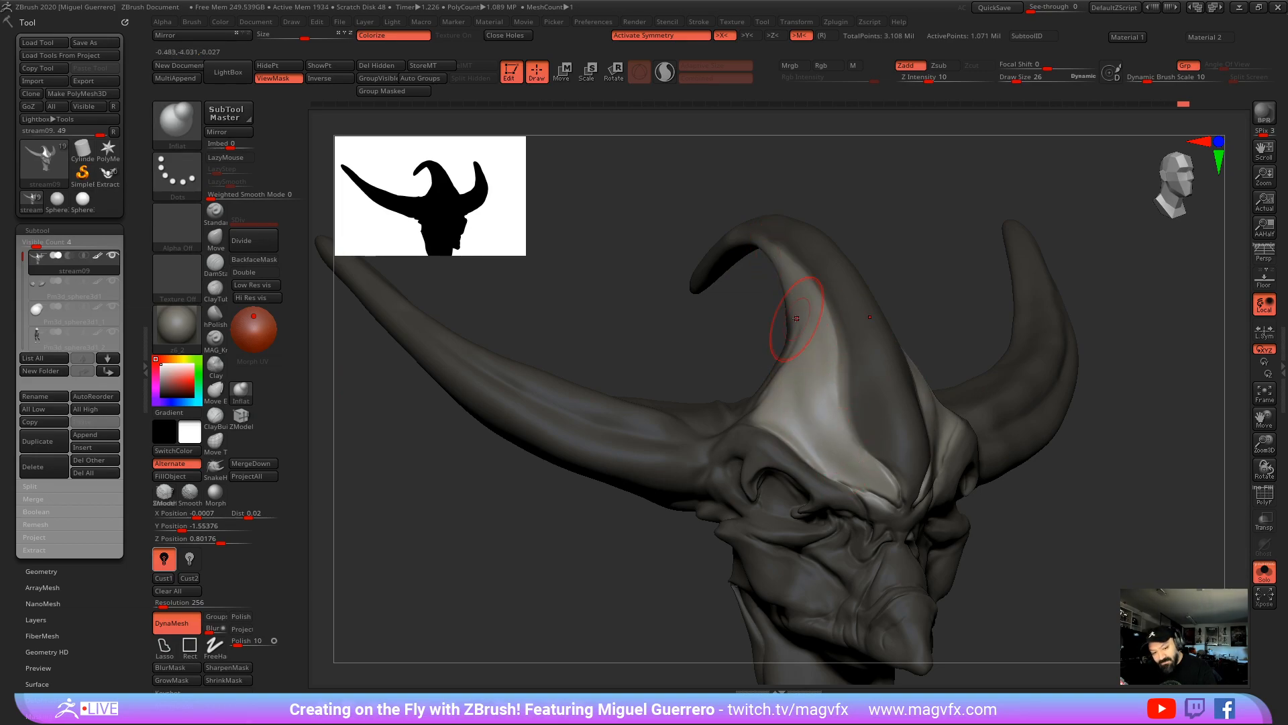
key("ctrl+h")
left_click_drag(690, 339, 812, 312)
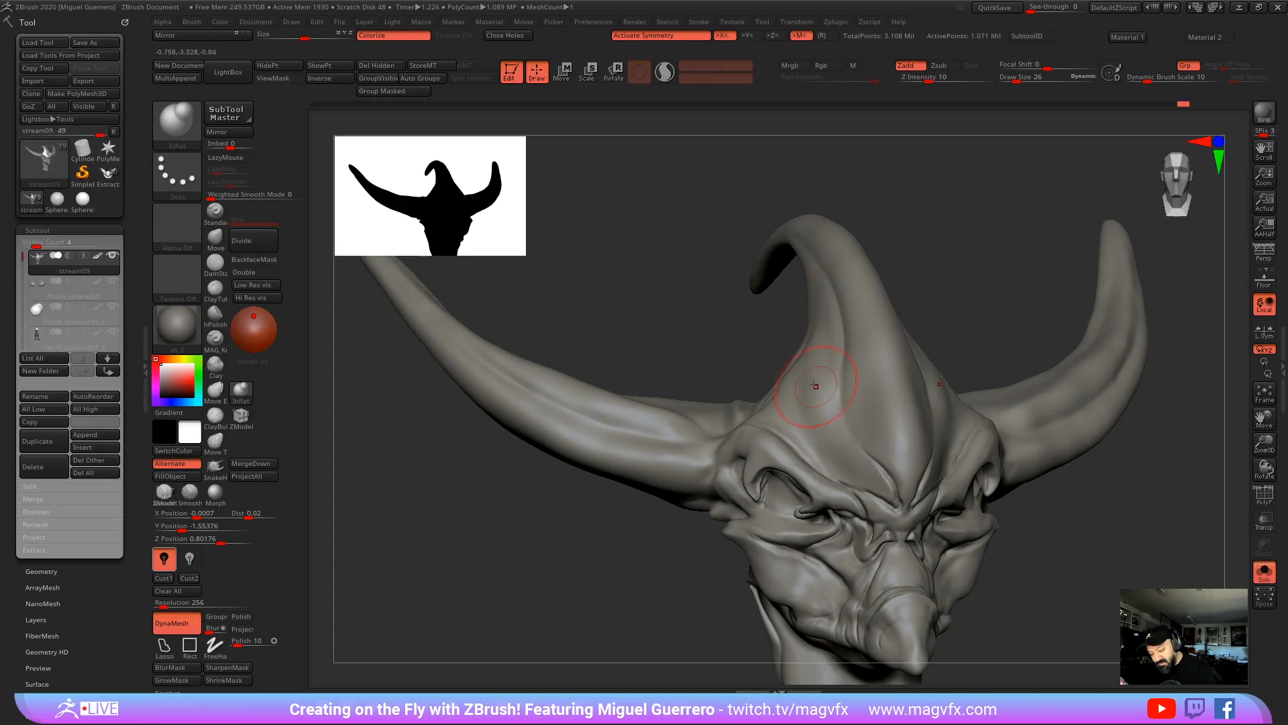
left_click_drag(819, 389, 822, 476)
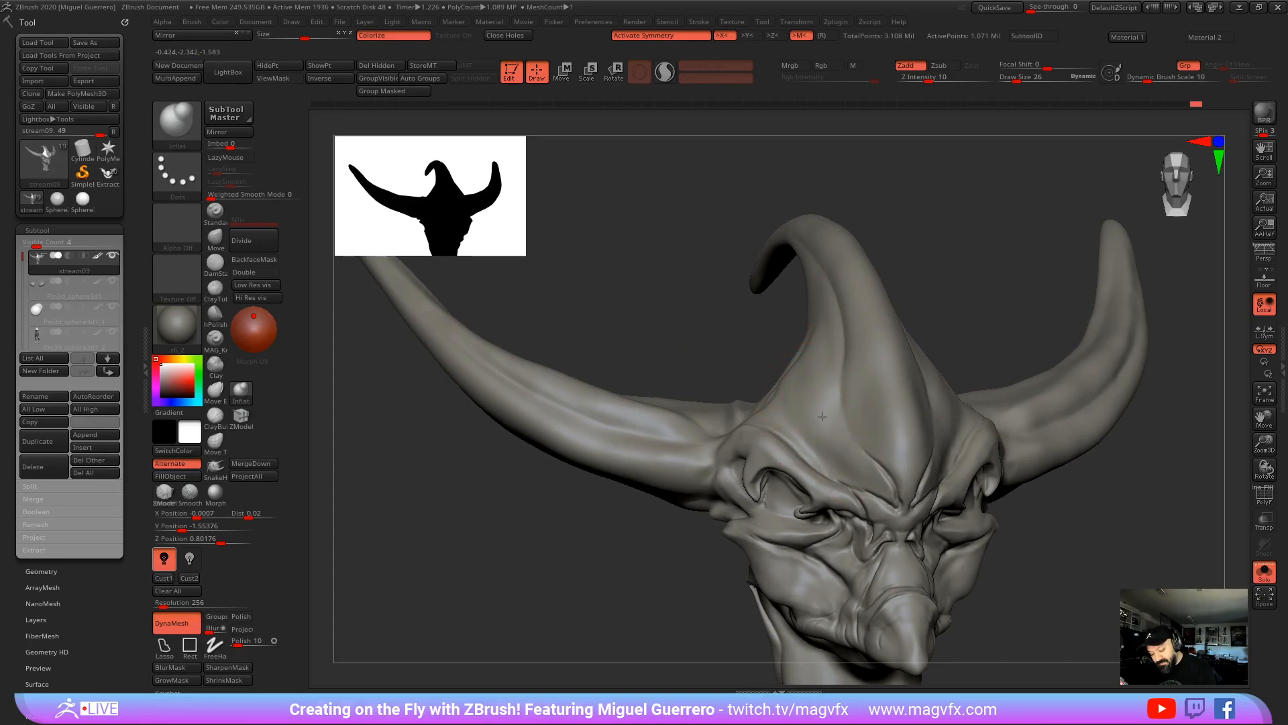
Step: Inspect the horn and face from the front and side, and exit Solo mode to show the surrounding armour
left_click_drag(764, 261, 677, 294)
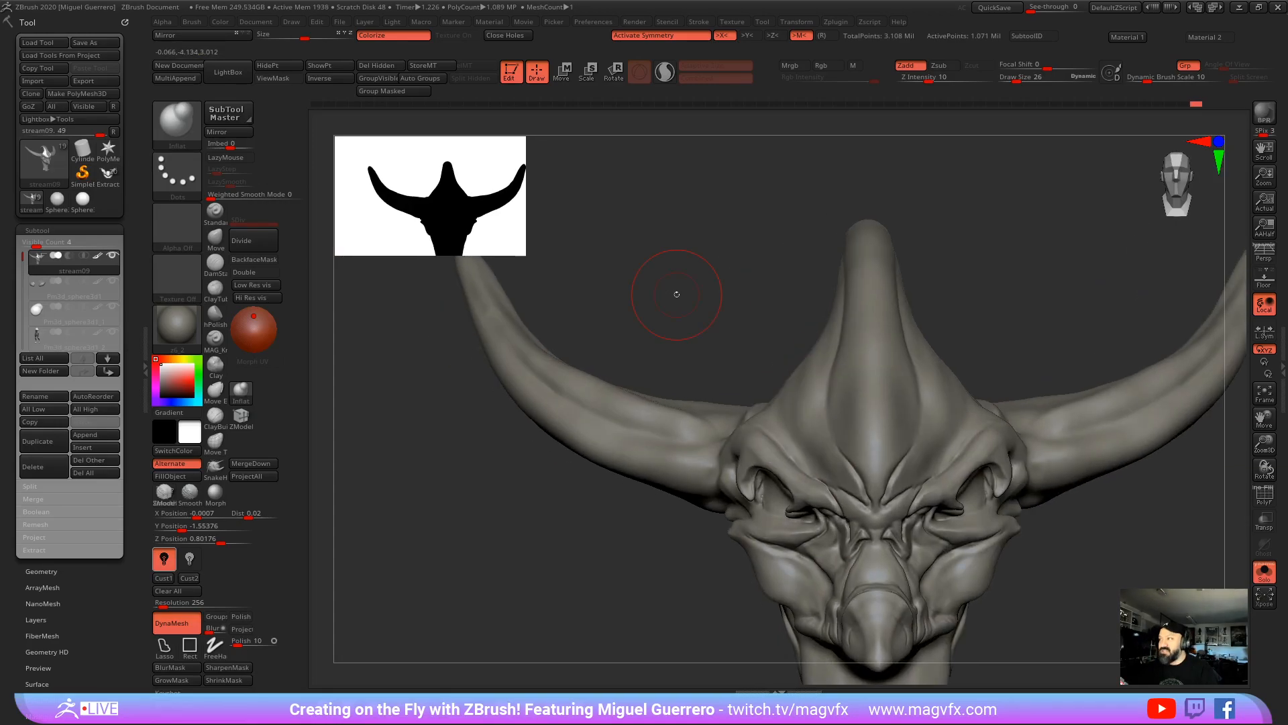
left_click_drag(546, 526, 519, 510)
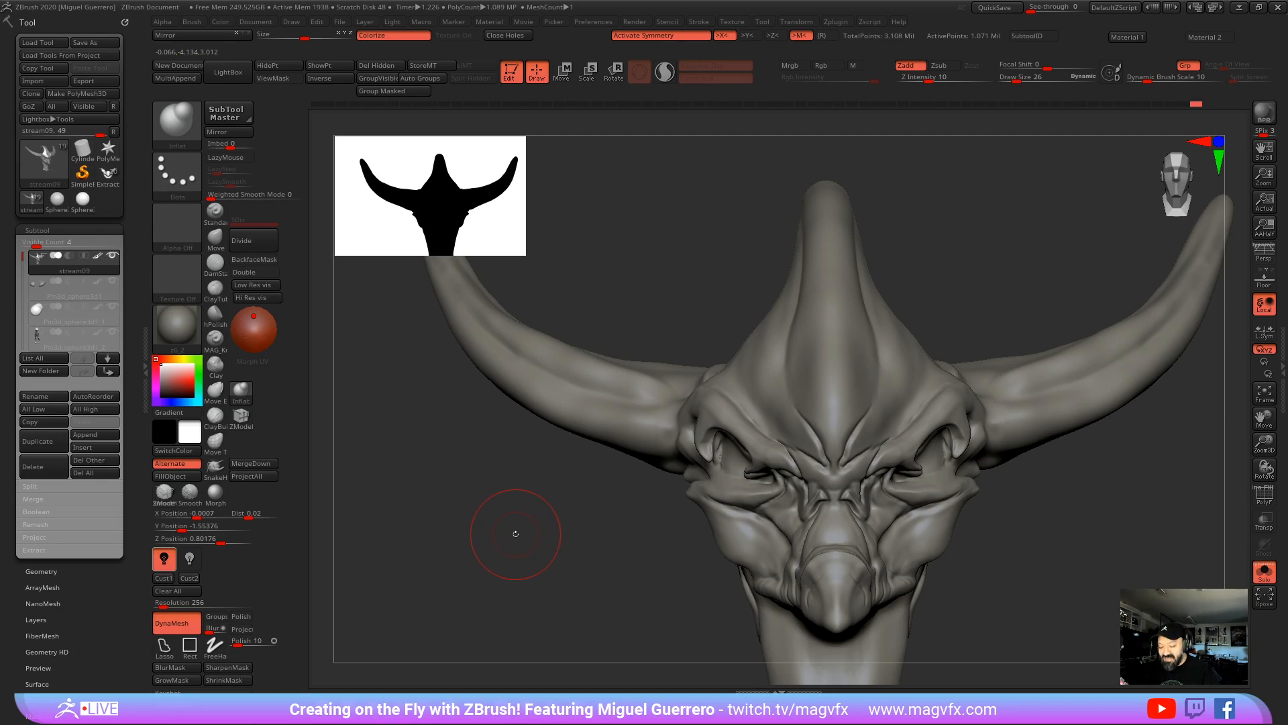
left_click_drag(512, 532, 537, 542)
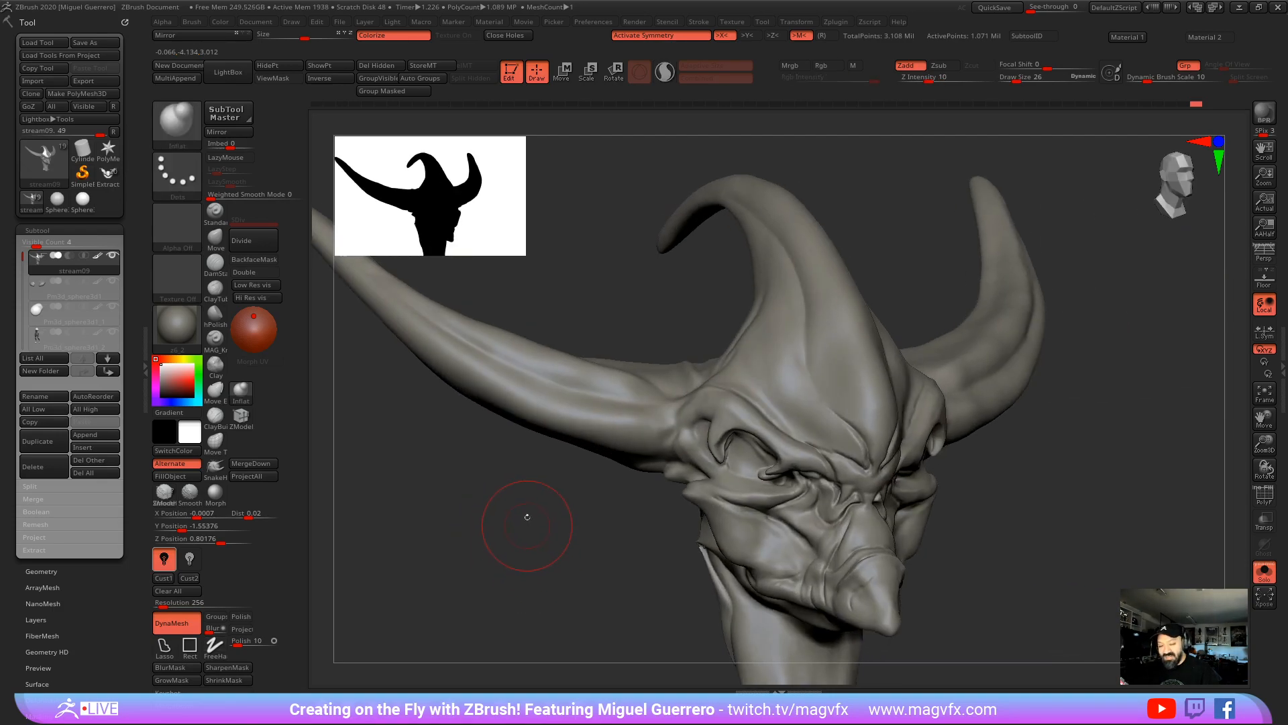
left_click(600, 176)
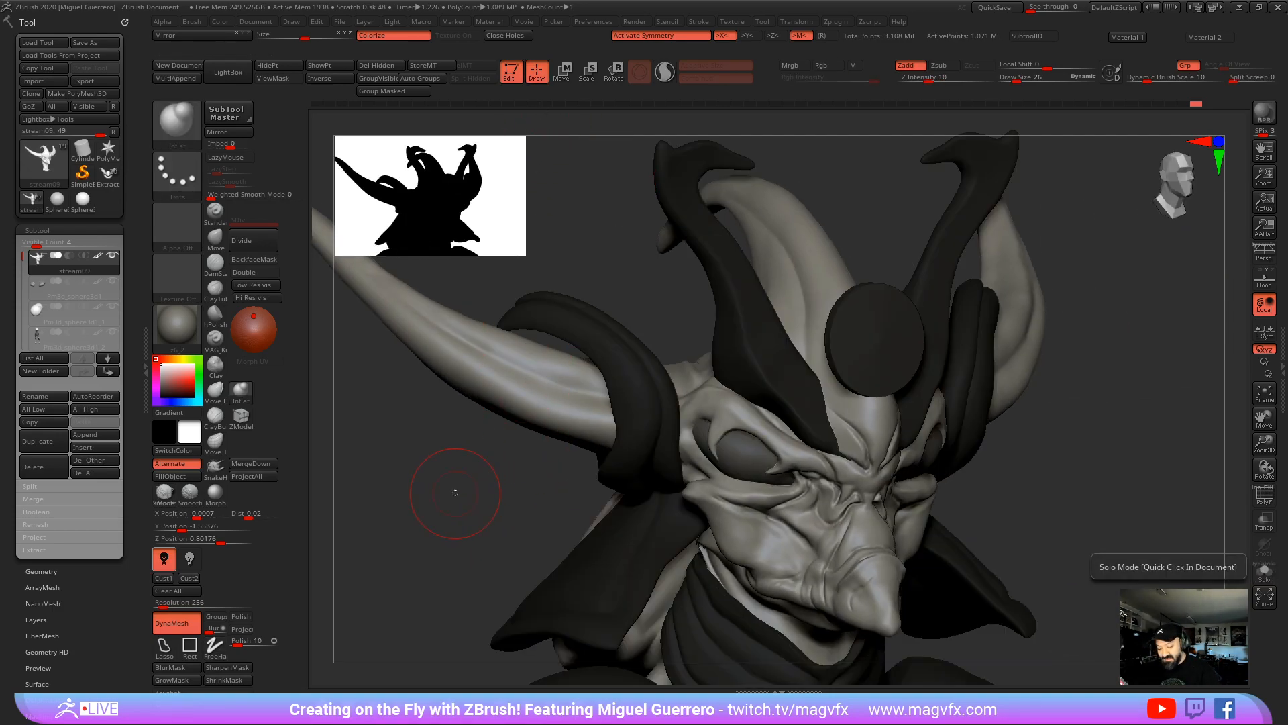
mouse_move(455, 493)
left_mouse_down()
mouse_move(564, 463)
mouse_move(561, 399)
mouse_move(572, 408)
left_mouse_up()
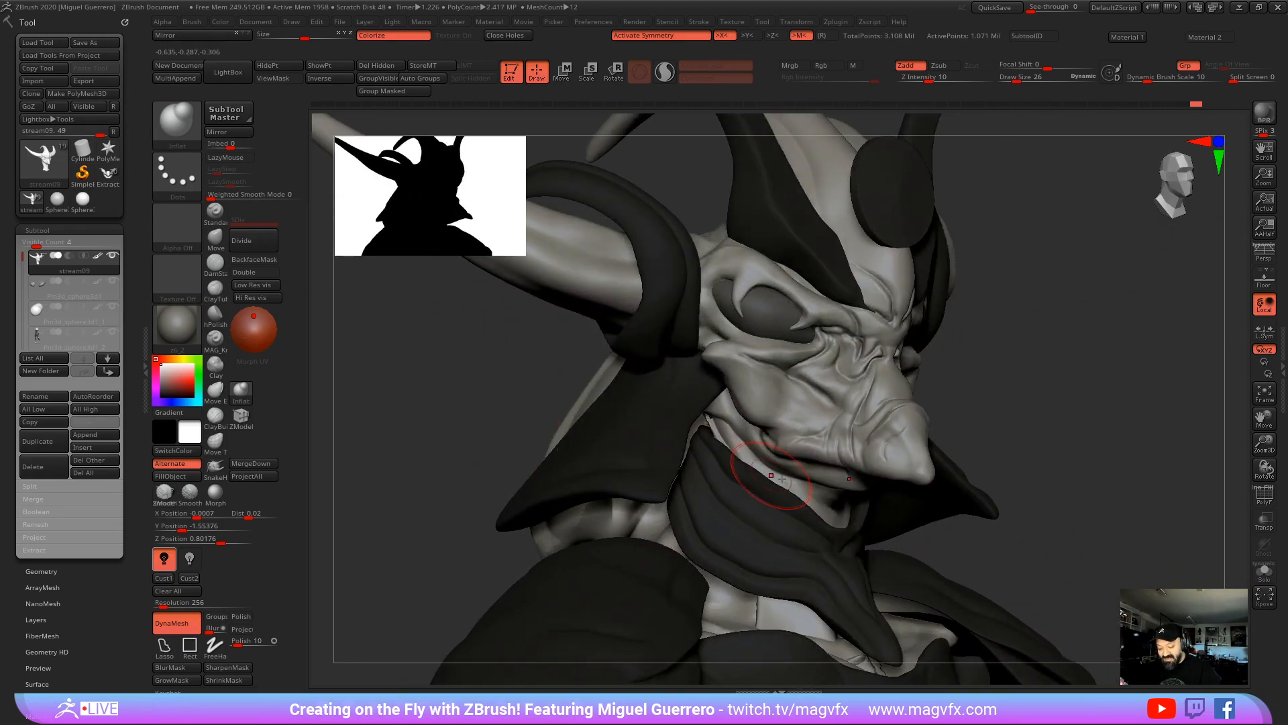
Step: Select the throat guard's subtool and compare the armoured bust with the red samurai mask reference image
left_click(808, 537, "alt")
right_click_drag(477, 418, 444, 391, "ctrl")
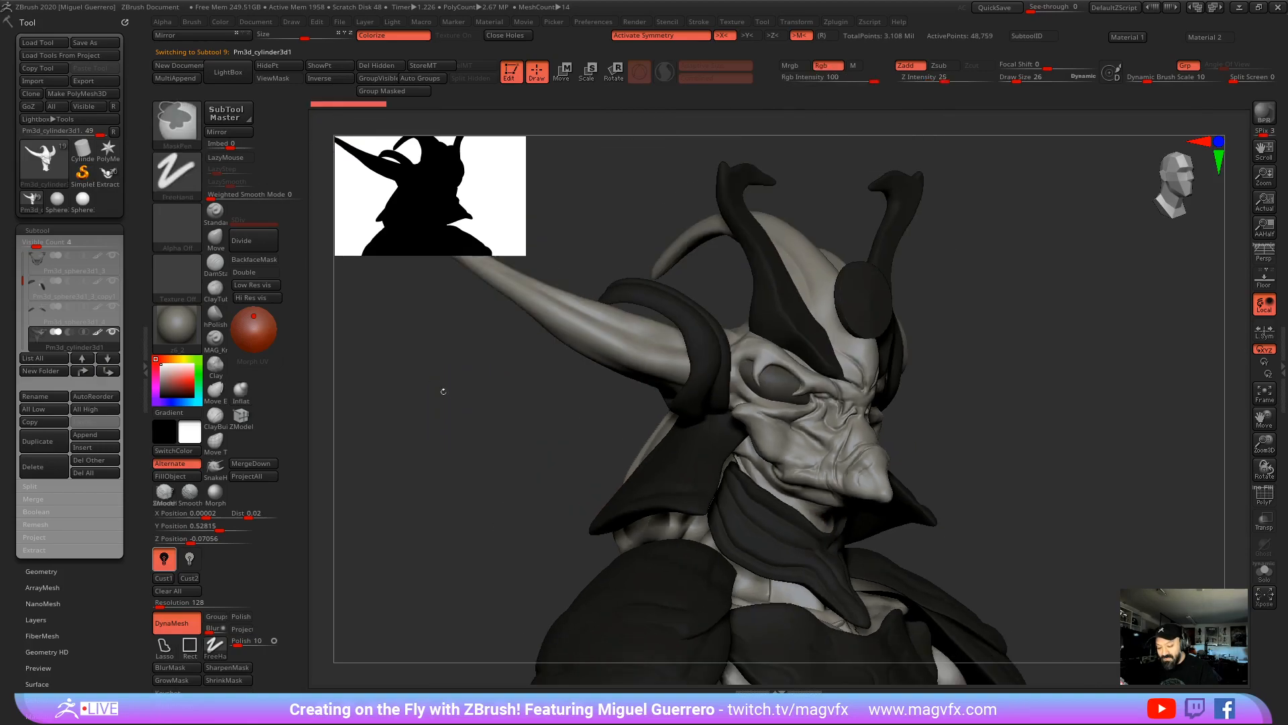
mouse_move(444, 391)
left_mouse_down()
mouse_move(512, 368)
mouse_move(468, 422)
mouse_move(490, 432)
left_mouse_up()
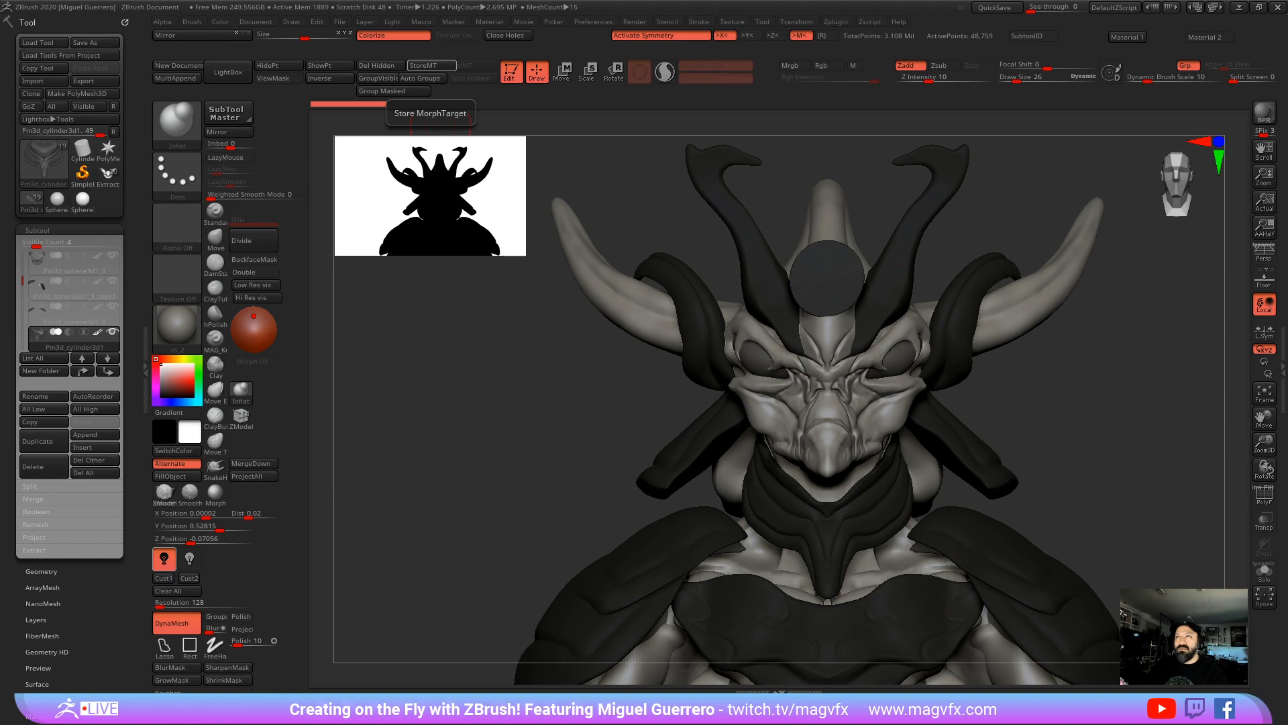
right_click_drag(935, 0, 909, 328)
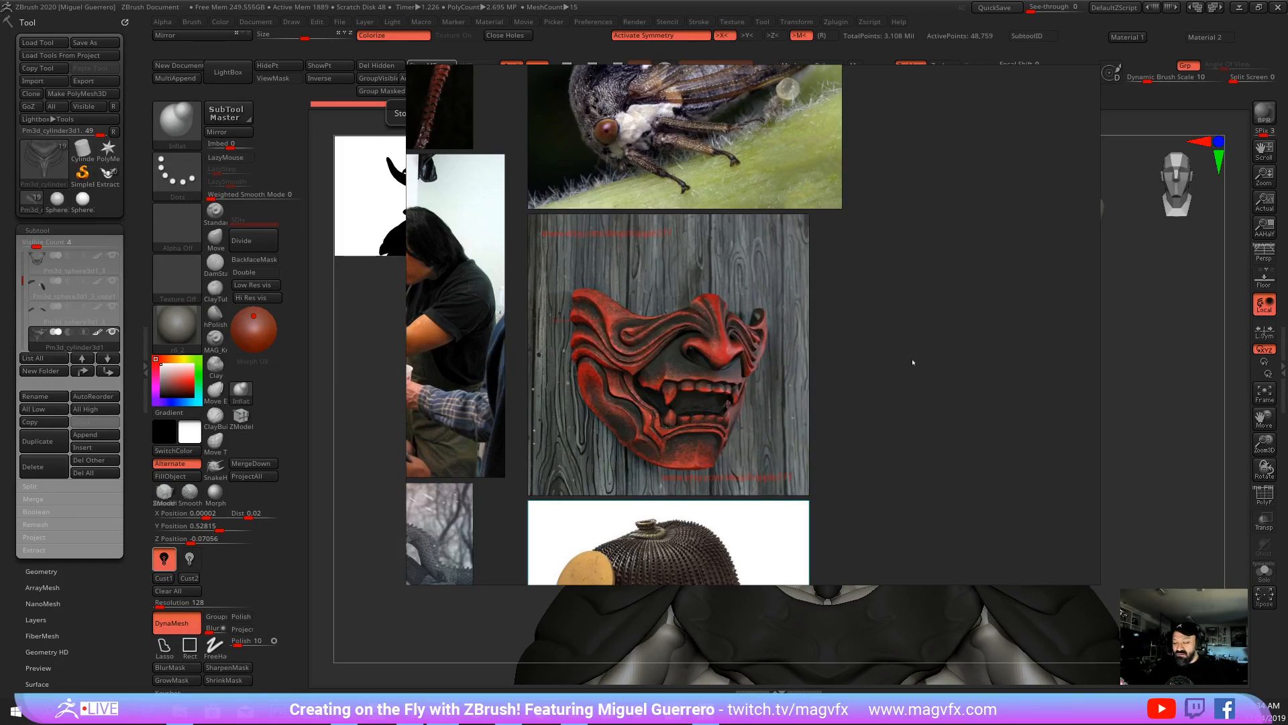
right_click_drag(912, 354, 858, 0)
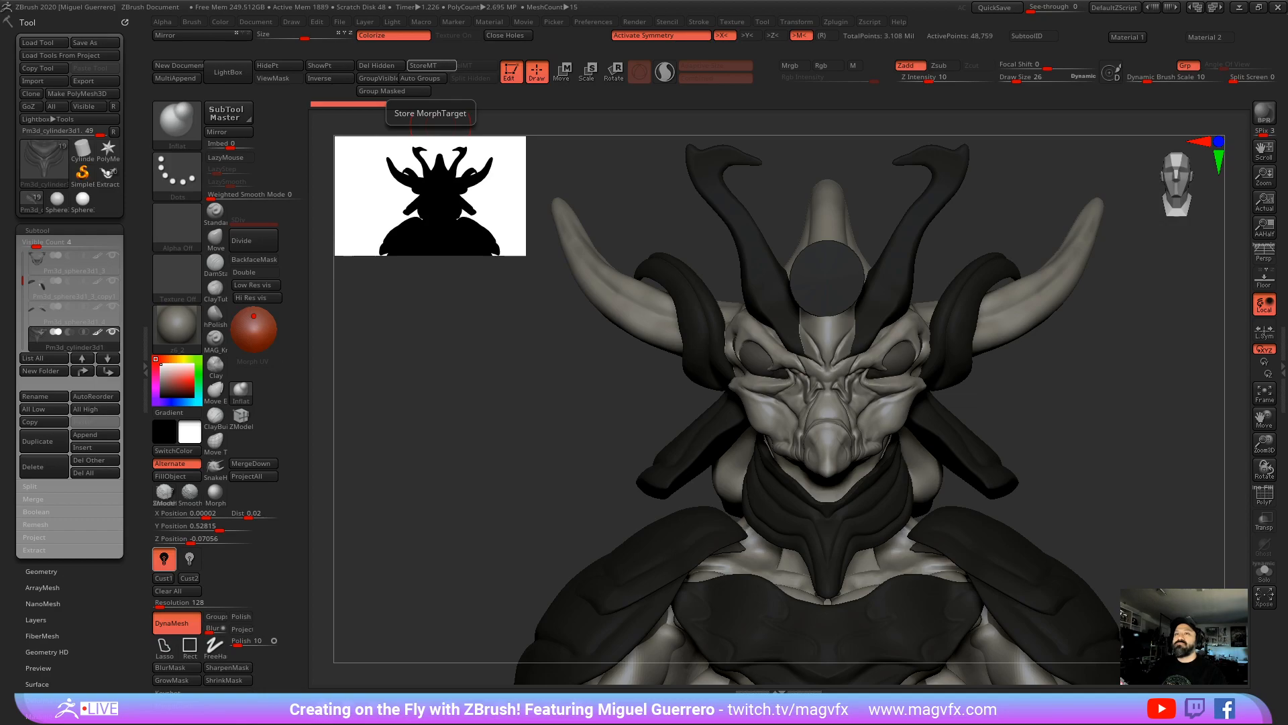
left_click_drag(507, 430, 545, 430)
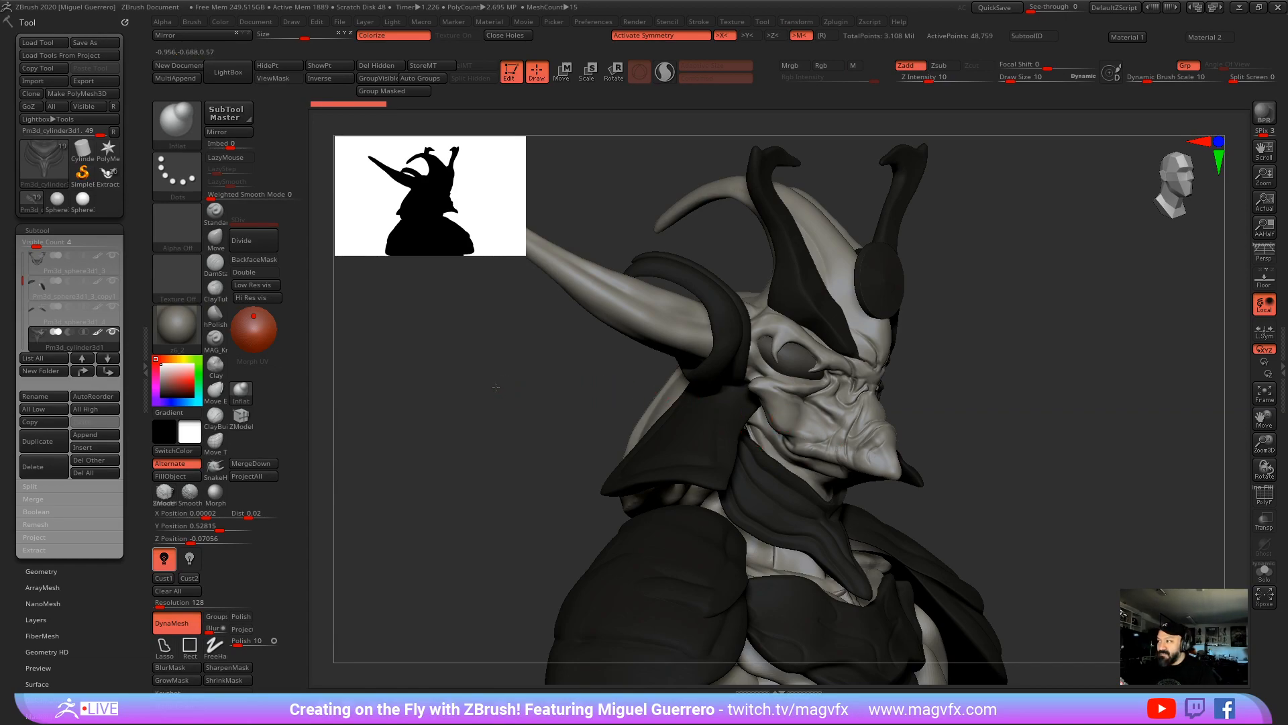
left_click_drag(496, 387, 501, 389)
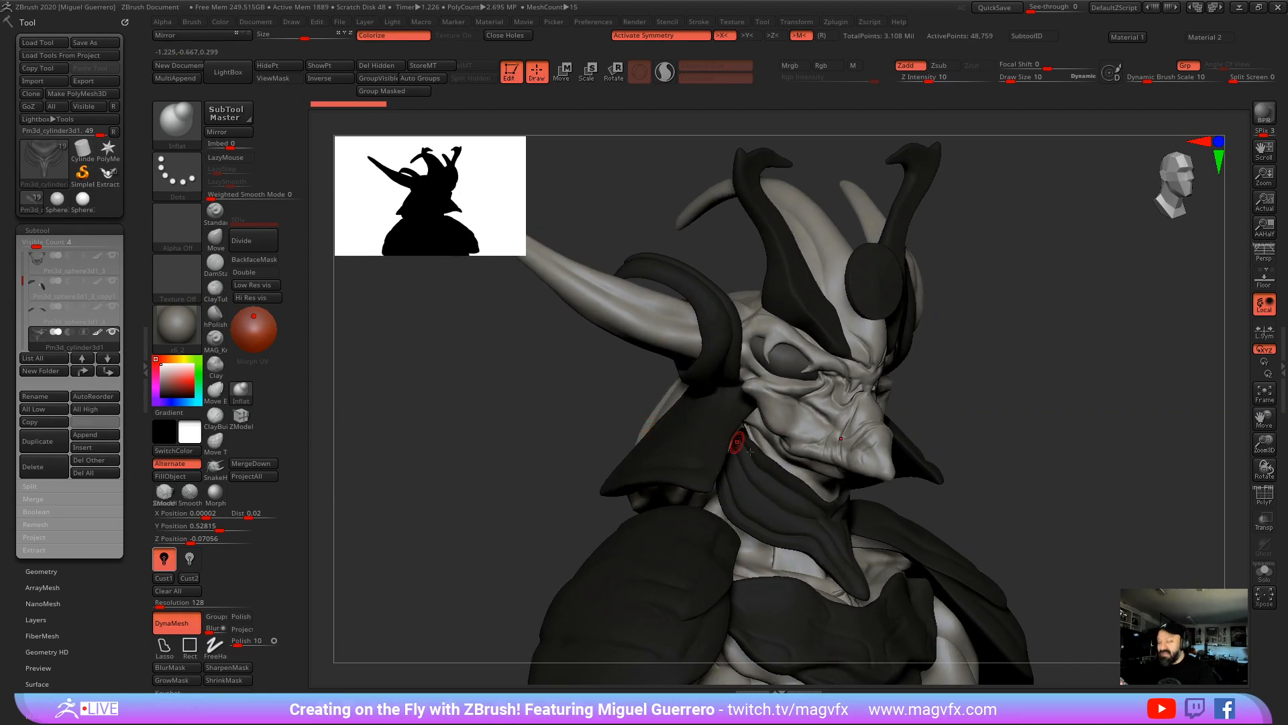
Step: Check the armour's wireframe, make the creature's body the active subtool, and frame the armoured figure with the wireframe off
key("shift+f")
mouse_move(742, 454)
right_mouse_down("ctrl")
mouse_move(806, 443)
mouse_move(828, 422)
mouse_move(818, 427)
mouse_move(853, 478)
mouse_move(566, 368)
mouse_move(591, 364)
mouse_move(542, 345)
mouse_move(597, 384)
mouse_move(655, 365)
right_mouse_up("ctrl")
left_click(829, 415, "alt")
key("f")
left_click(1257, 494)
left_click_drag(604, 403, 507, 373)
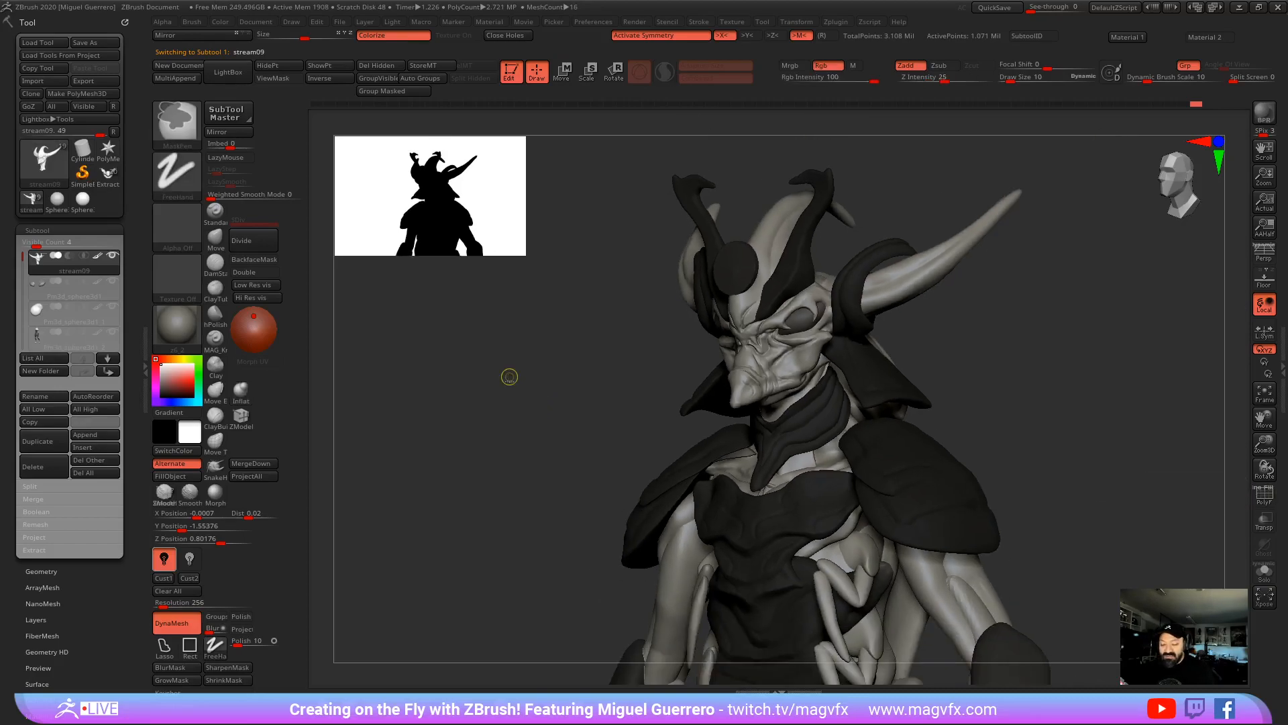
scroll(70, 295, "down", 3)
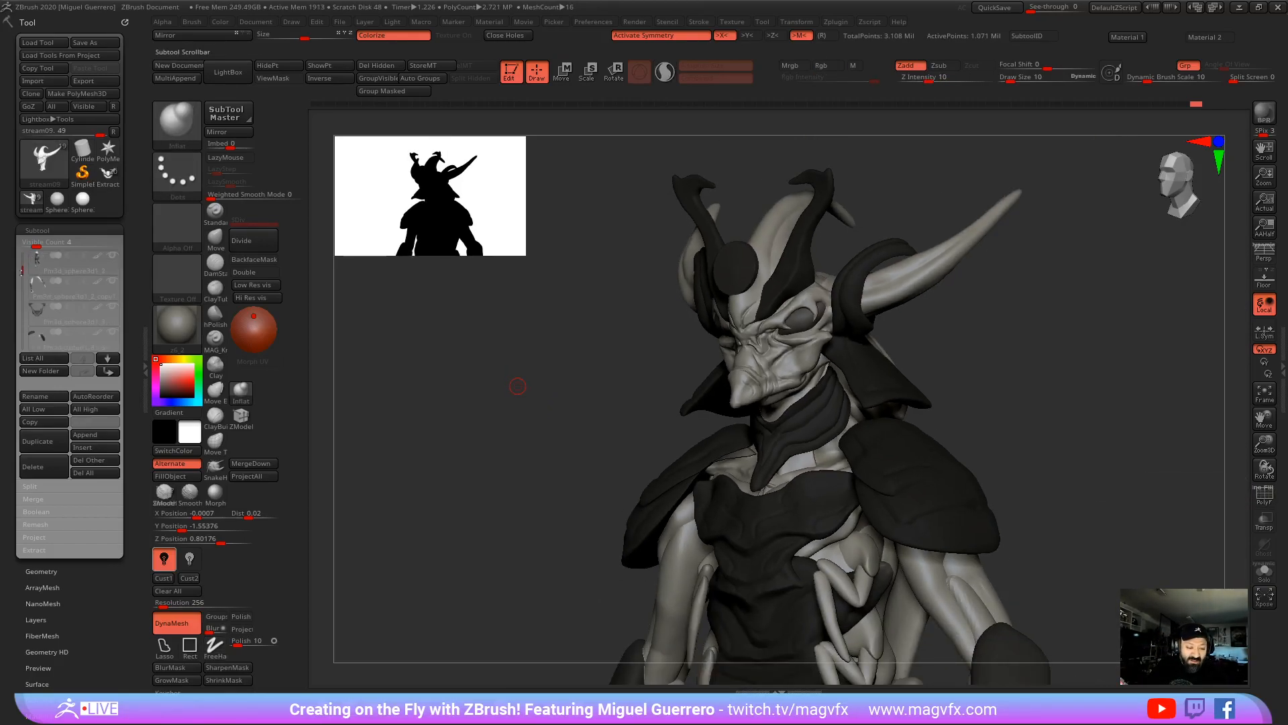
Step: Select the ZSphere armature subtool and examine it isolated in Solo mode, ending with the full figure displayed again
scroll(71, 295, "up", 2)
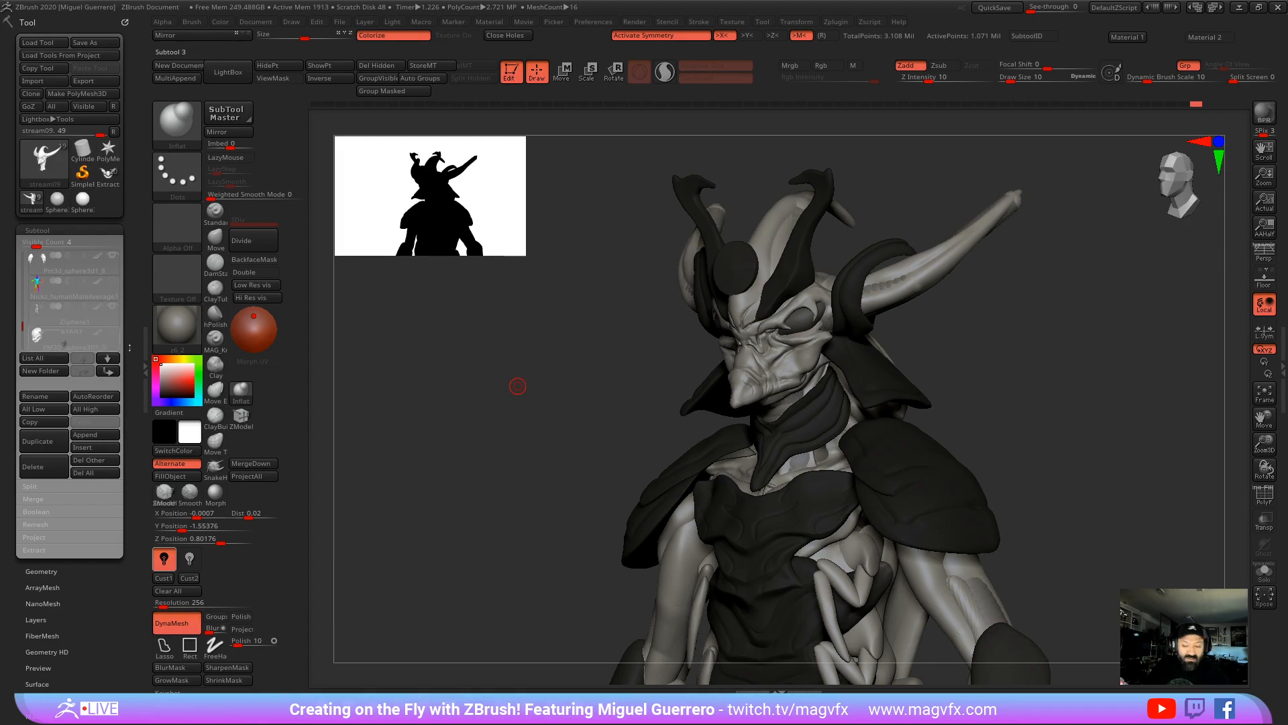
mouse_move(517, 385)
left_mouse_down("shift")
mouse_move(532, 430)
mouse_move(496, 384)
left_mouse_up("shift")
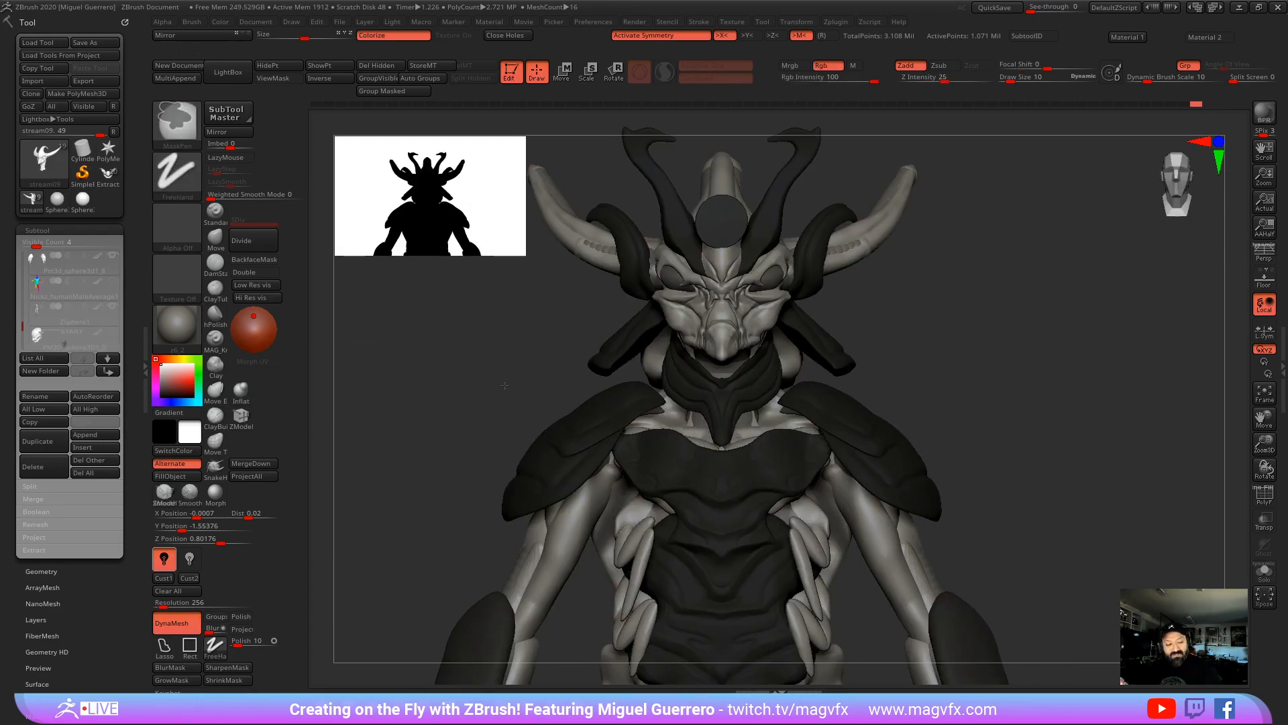
left_click(1261, 571)
right_click_drag(693, 492, 660, 500, "ctrl")
left_click(72, 313)
right_click_drag(497, 442, 638, 457, "ctrl")
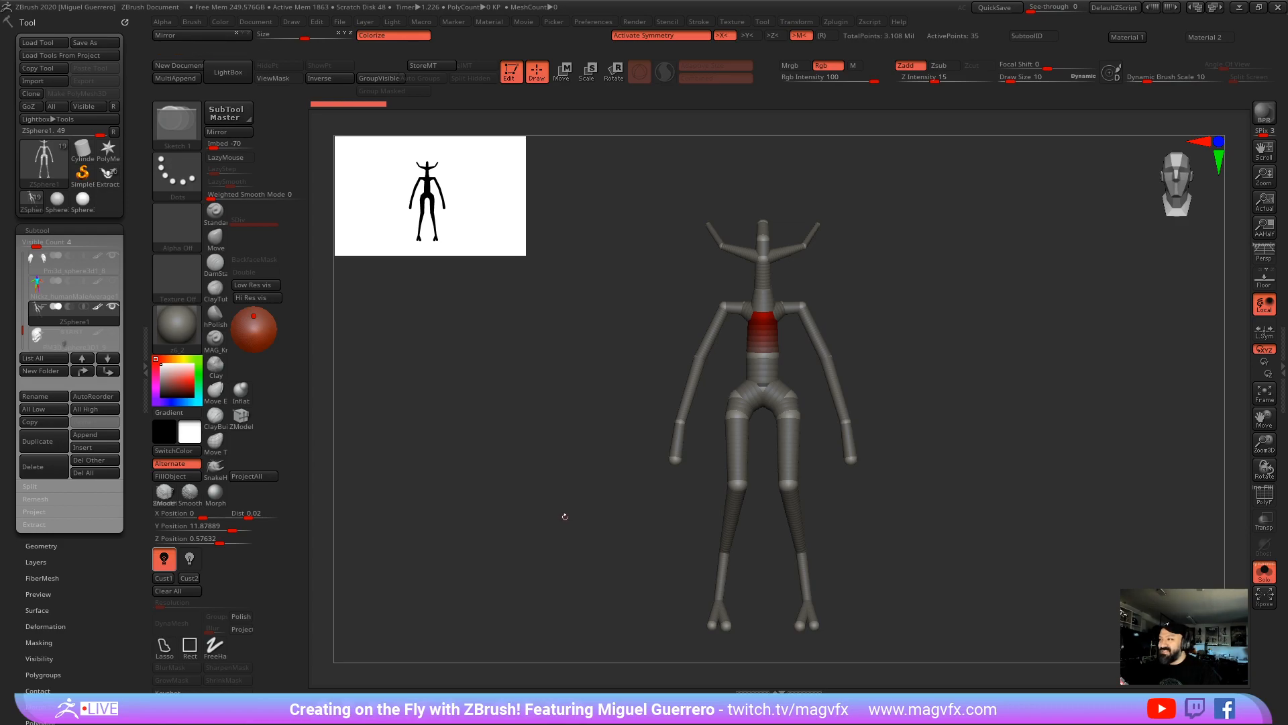
left_click_drag(565, 517, 544, 342)
left_click(1264, 572)
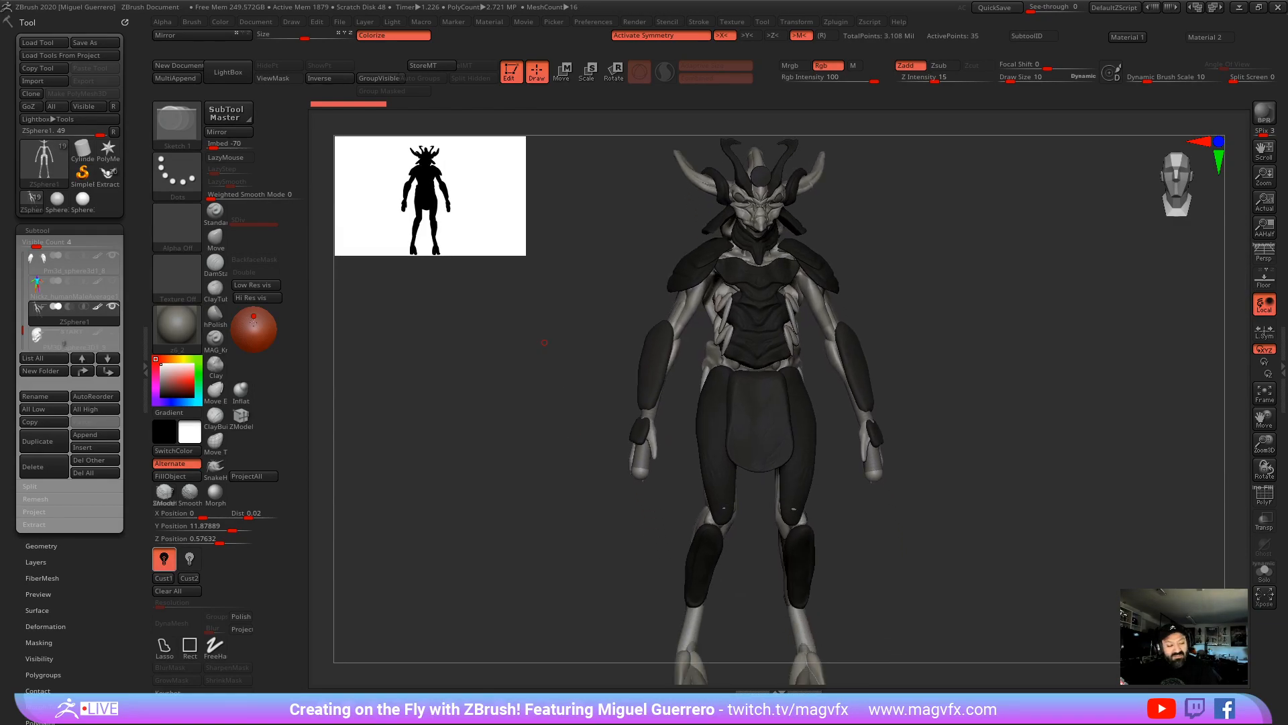
Step: Unhide the large head subtool PM3D_Sphere3D1_9 beneath the figure's feet and inspect both together from several angles
scroll(100, 289, "down", 2)
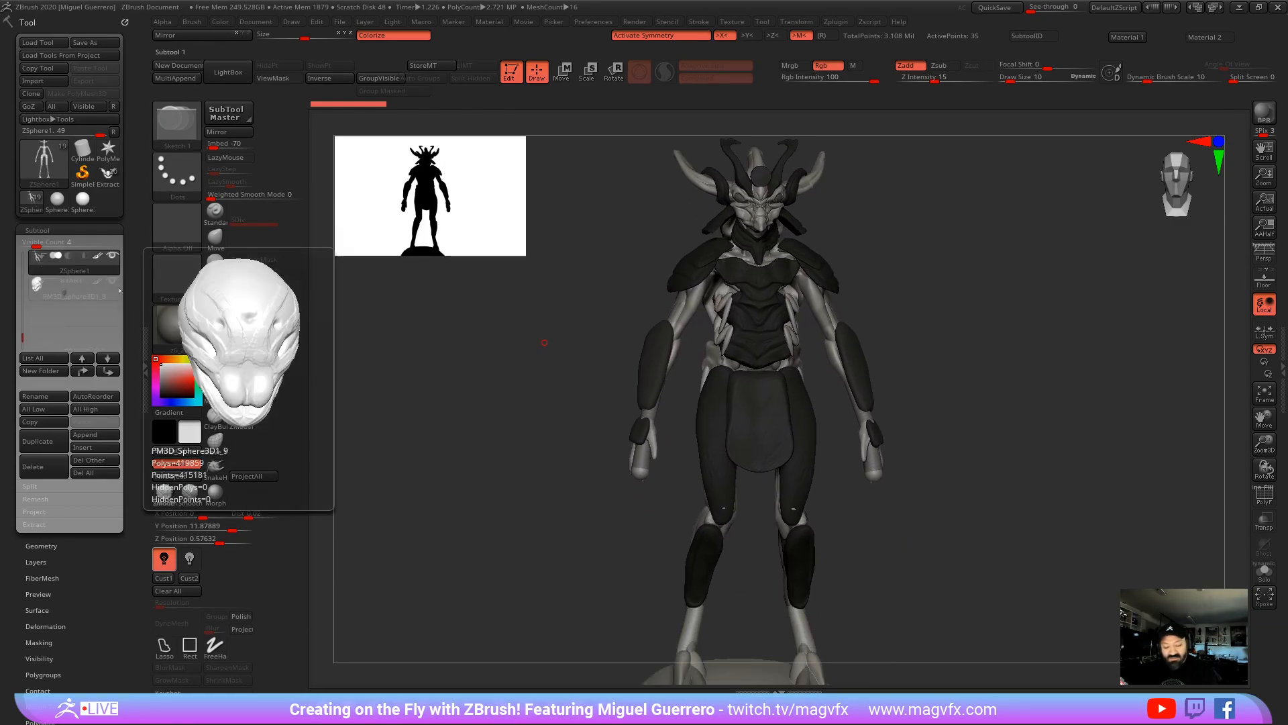
left_click(112, 282)
left_click_drag(560, 510, 549, 437, "alt")
left_click_drag(616, 500, 621, 414, "alt")
left_click_drag(678, 296, 739, 316)
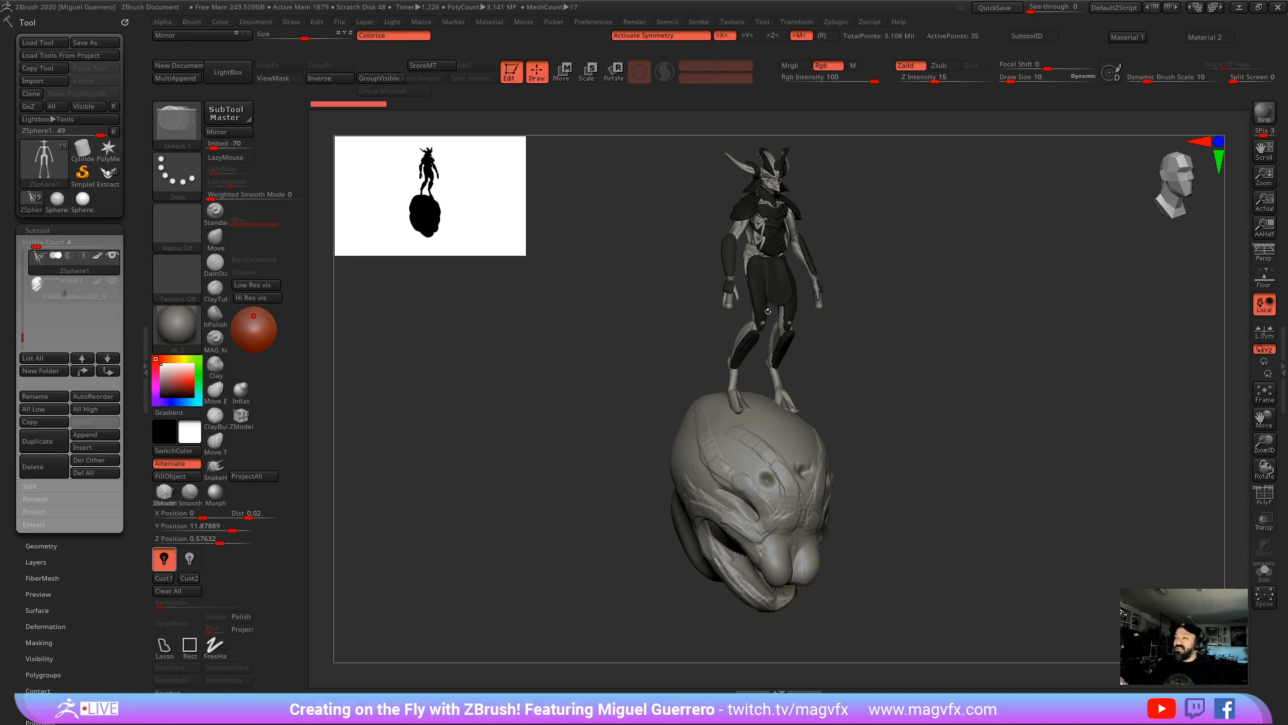
left_click_drag(637, 470, 522, 493)
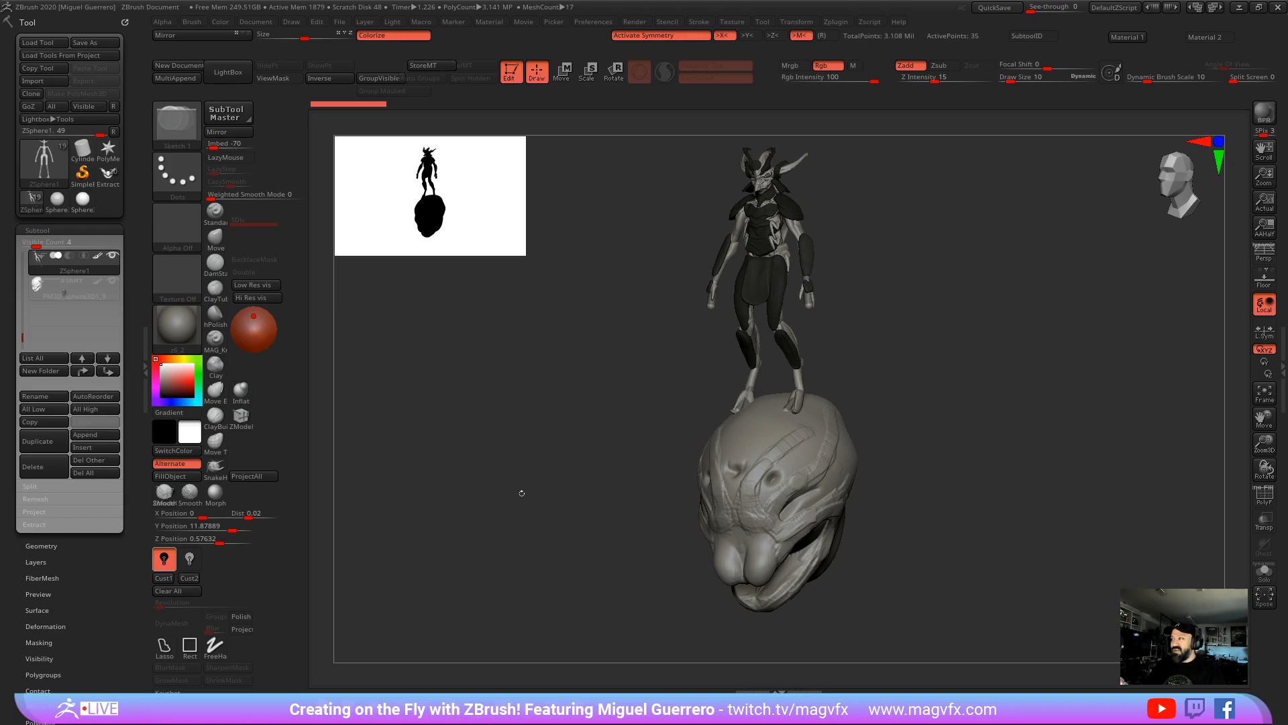
left_click_drag(522, 493, 575, 484)
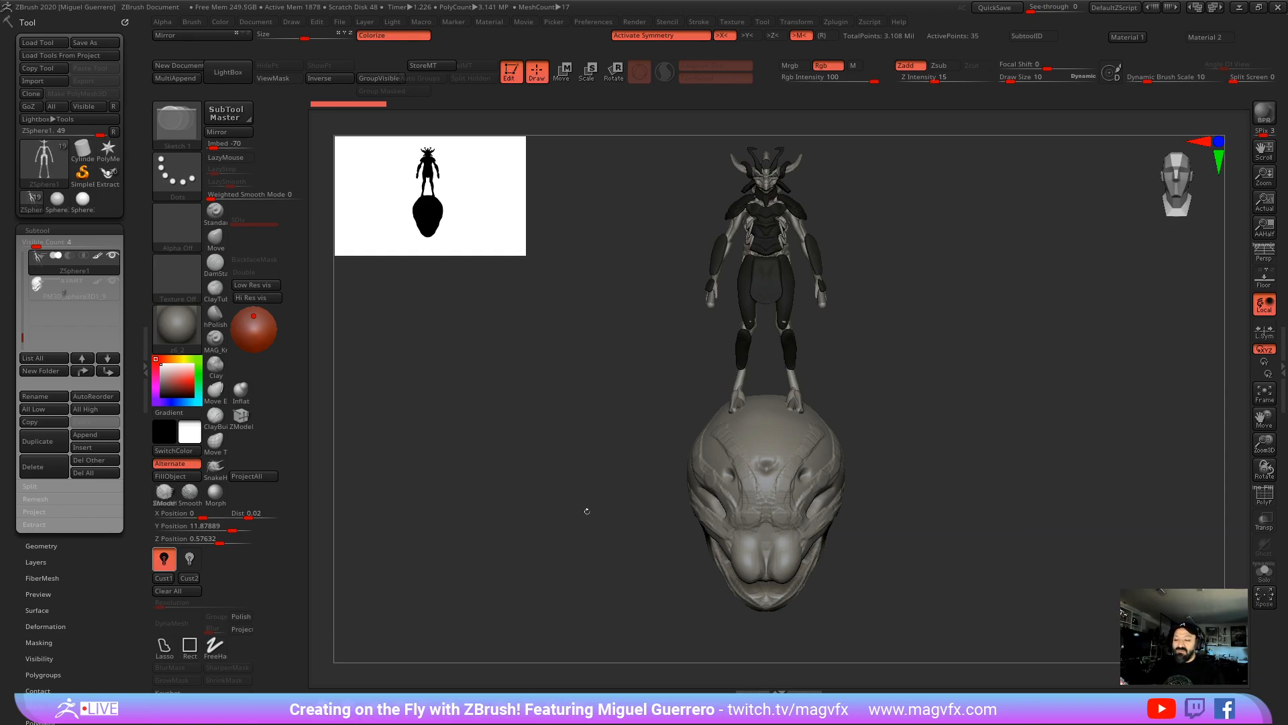
mouse_move(536, 457)
right_mouse_down()
mouse_move(581, 463)
mouse_move(564, 471)
mouse_move(591, 499)
mouse_move(609, 375)
mouse_move(523, 457)
mouse_move(558, 434)
right_mouse_up()
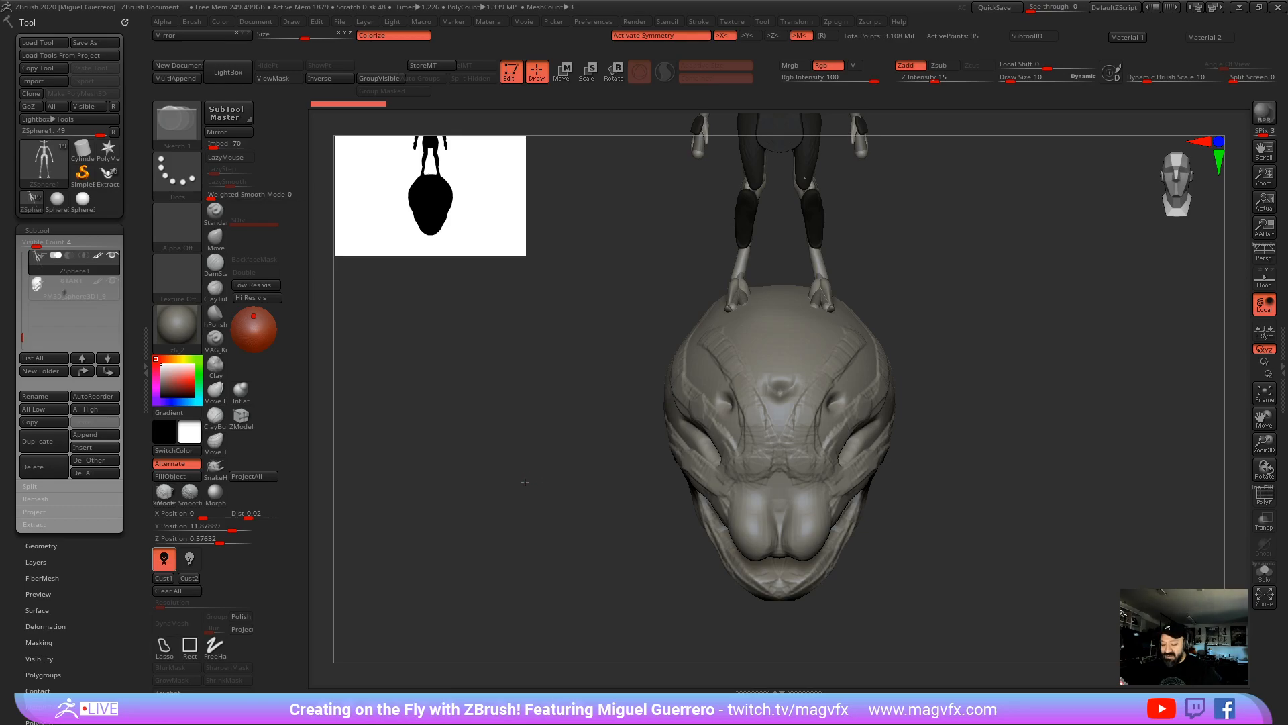
right_click_drag(525, 482, 579, 506)
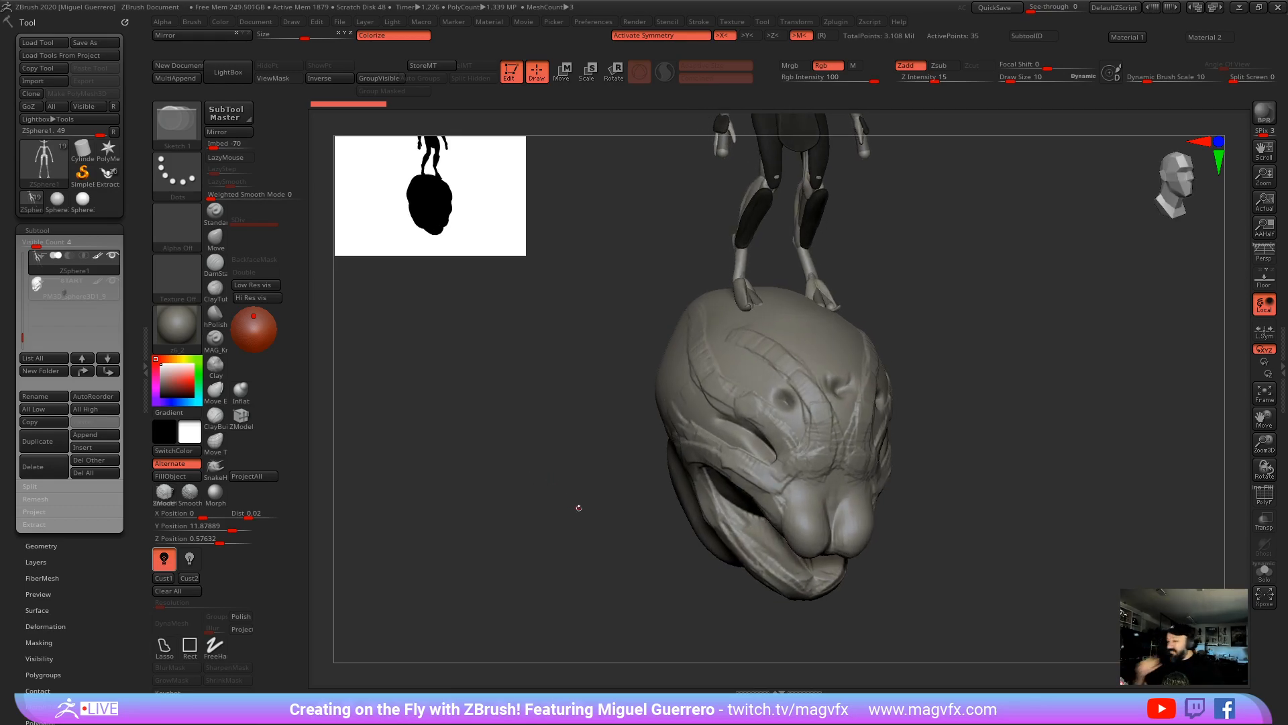
right_click_drag(511, 472, 561, 535)
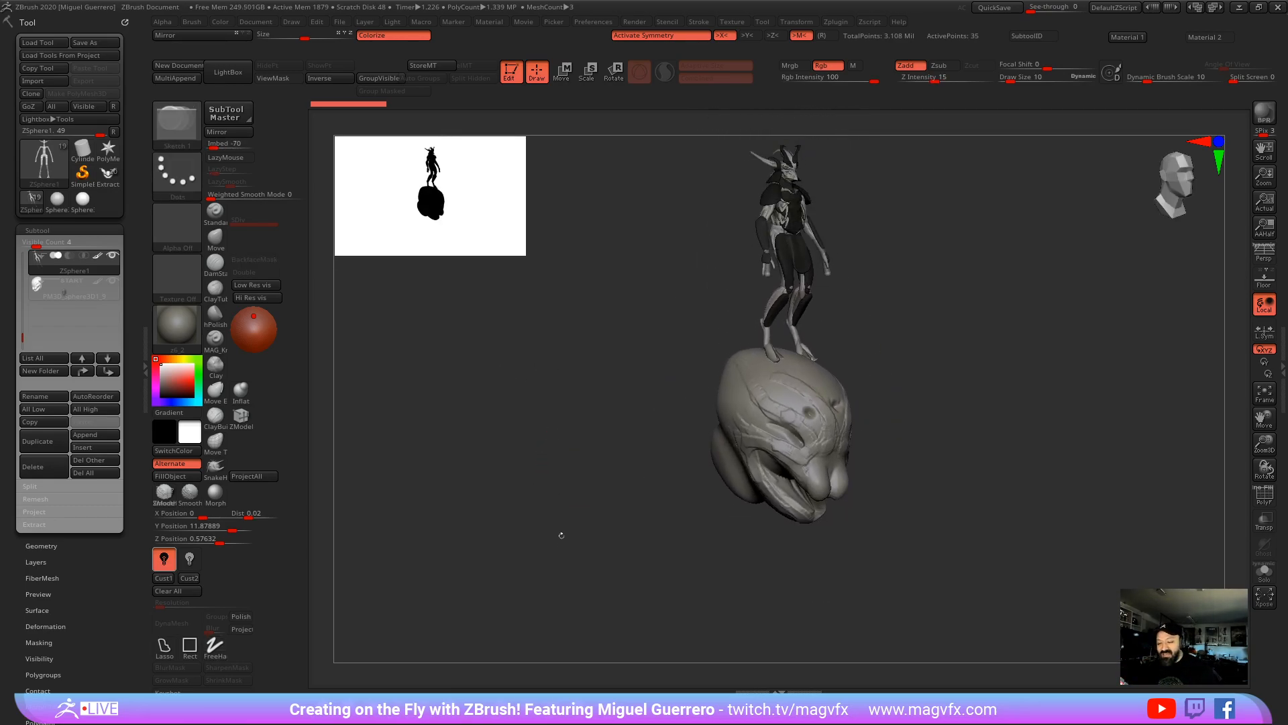
mouse_move(569, 407)
right_mouse_down("alt")
mouse_move(575, 494)
mouse_move(673, 501)
right_mouse_up("alt")
Step: Scale the large head subtool down slightly and raise it along Y to meet the figure's feet
left_click(785, 256, "alt")
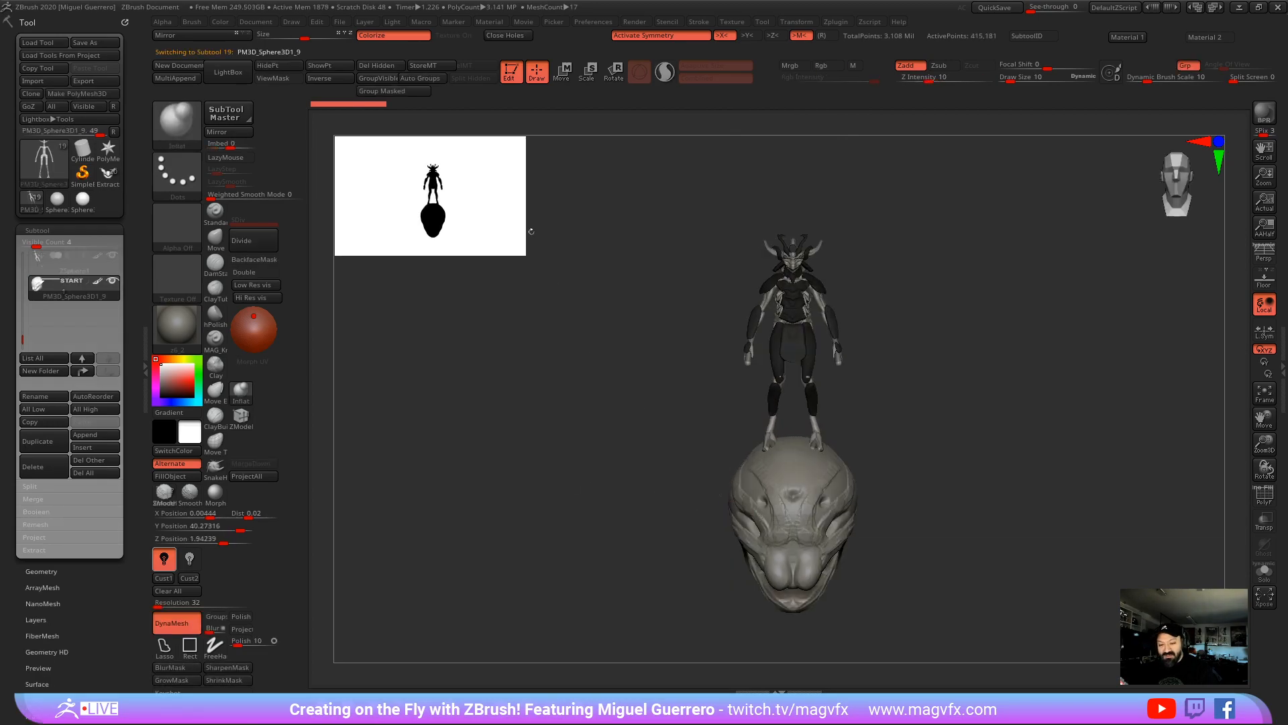
key("w")
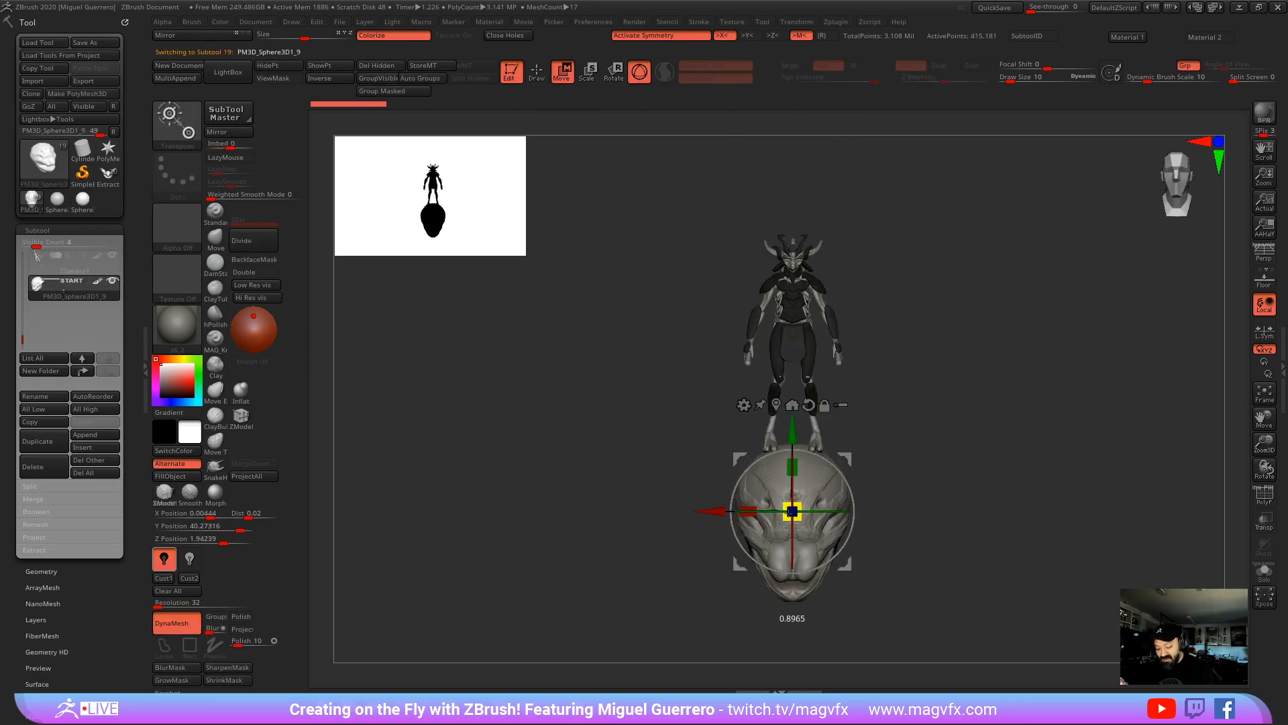
left_click_drag(791, 511, 790, 514)
left_click_drag(788, 435, 789, 424)
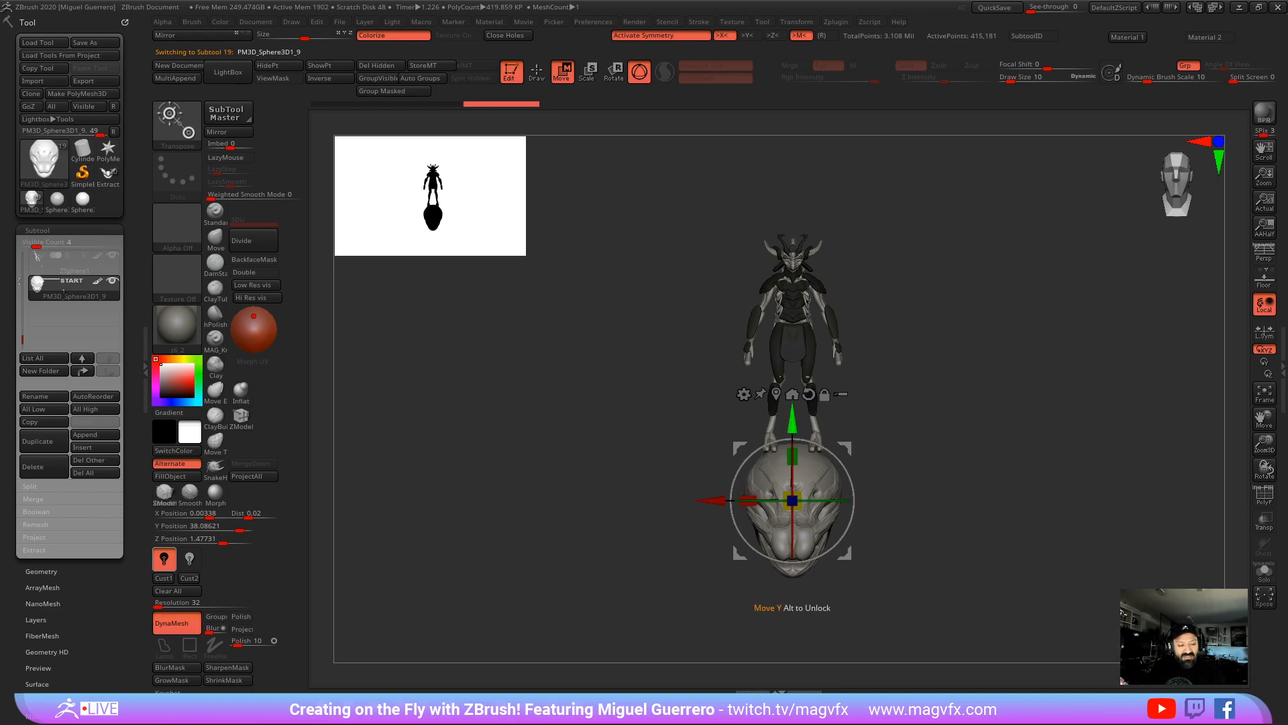
Step: Unhide the human male reference subtool, select it and turn off Colorize to compare its scale with the creature
scroll(67, 288, "up", 3)
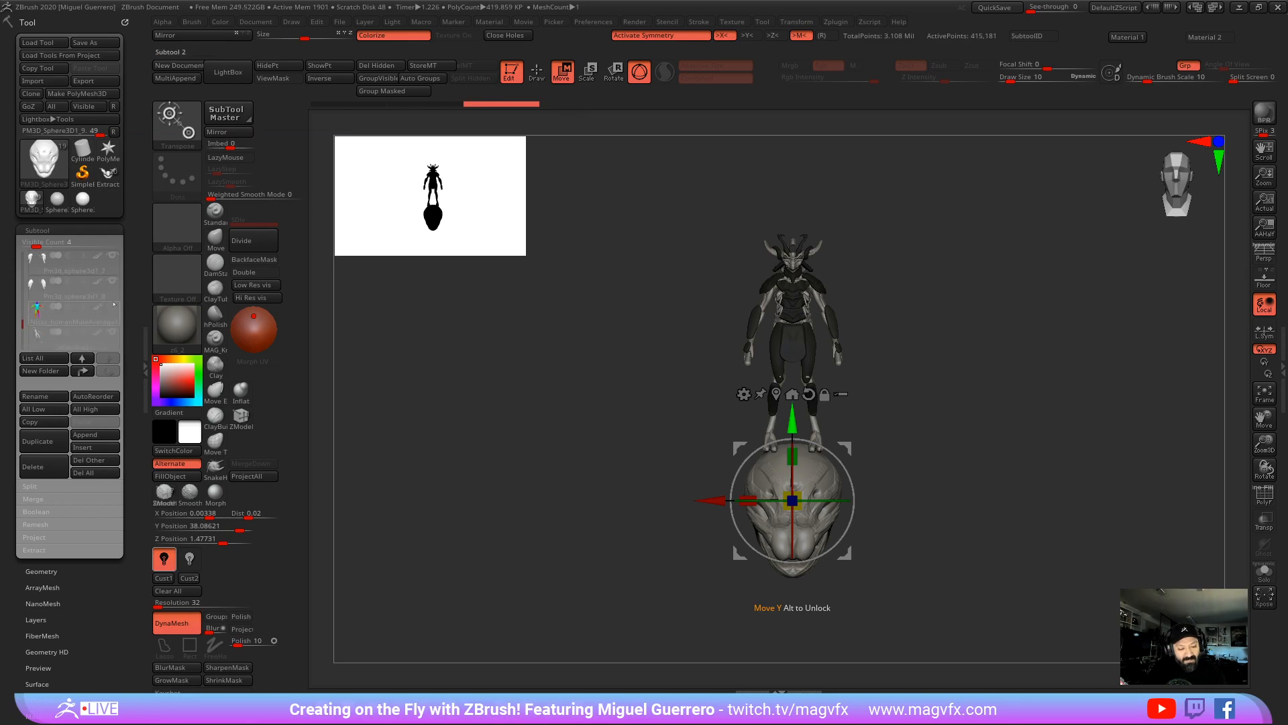
left_click(111, 306)
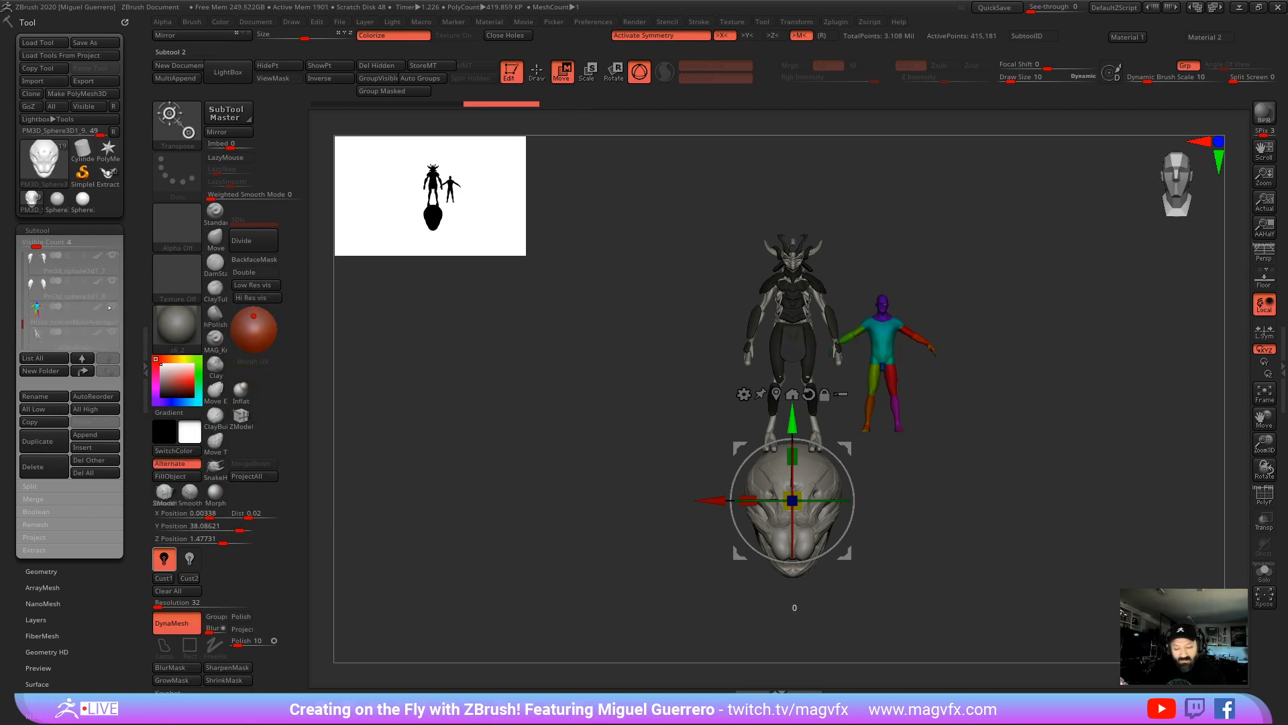
left_click(881, 349, "alt")
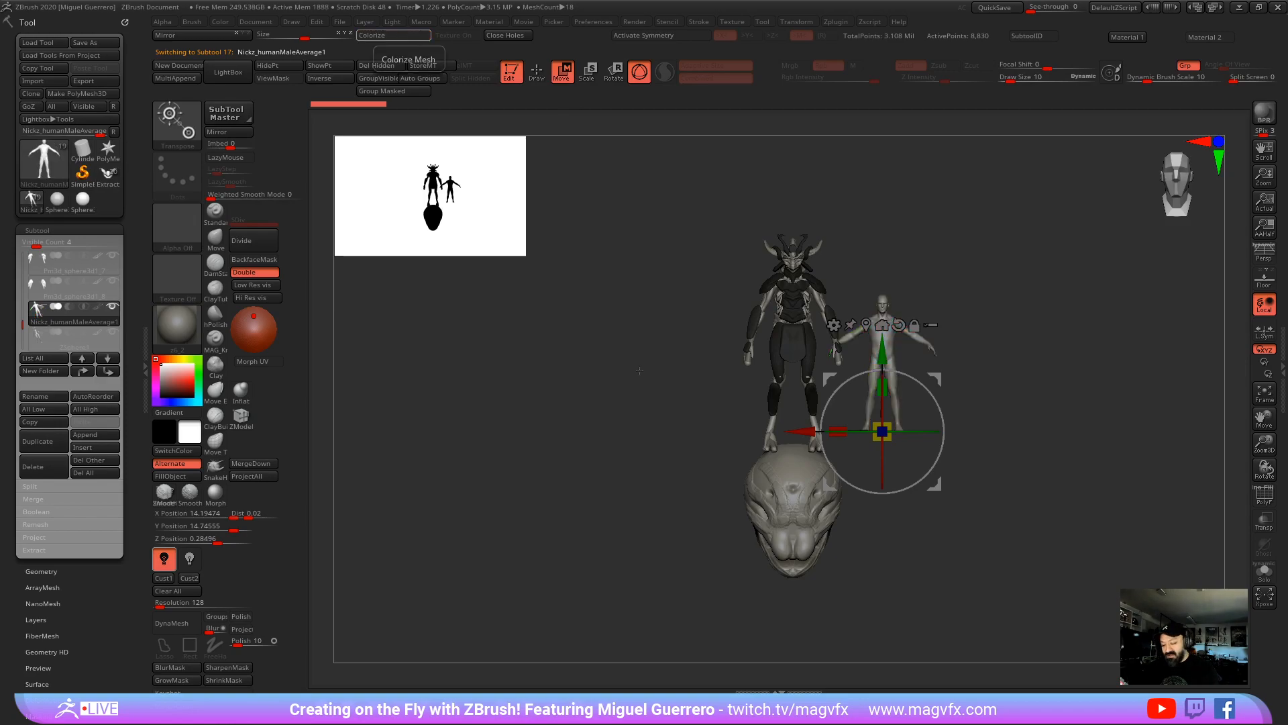
key("q")
mouse_move(585, 293)
left_mouse_down("alt")
mouse_move(575, 448)
mouse_move(582, 406)
left_mouse_up("alt")
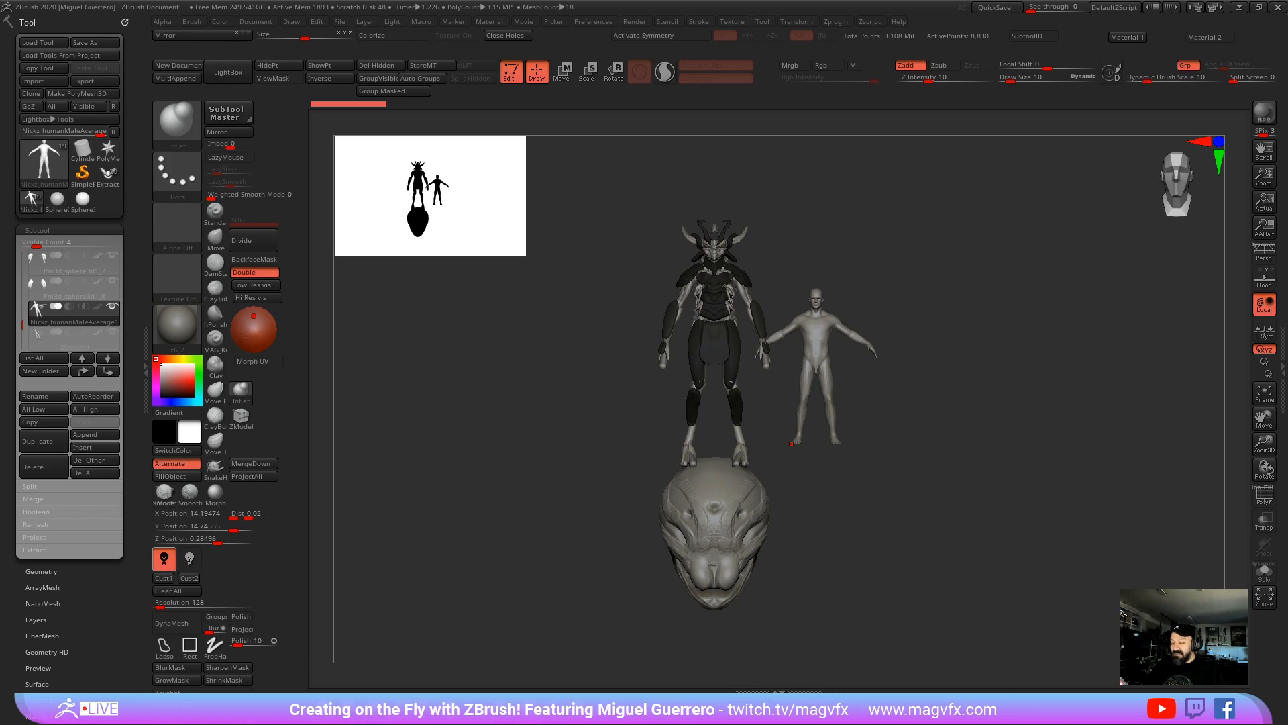
left_click_drag(552, 526, 608, 535)
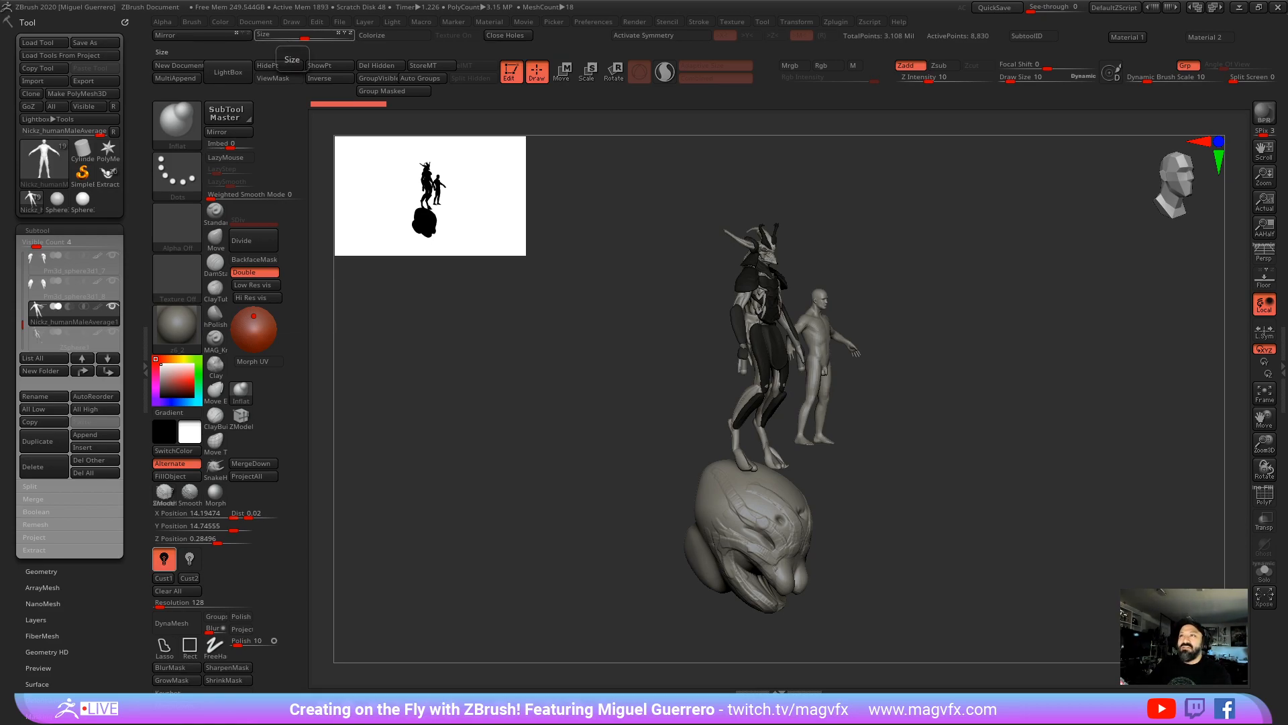
Step: Open the reference image board and study the seated man's pose alongside the samurai armor and insect pictures
right_click_drag(923, 0, 790, 162)
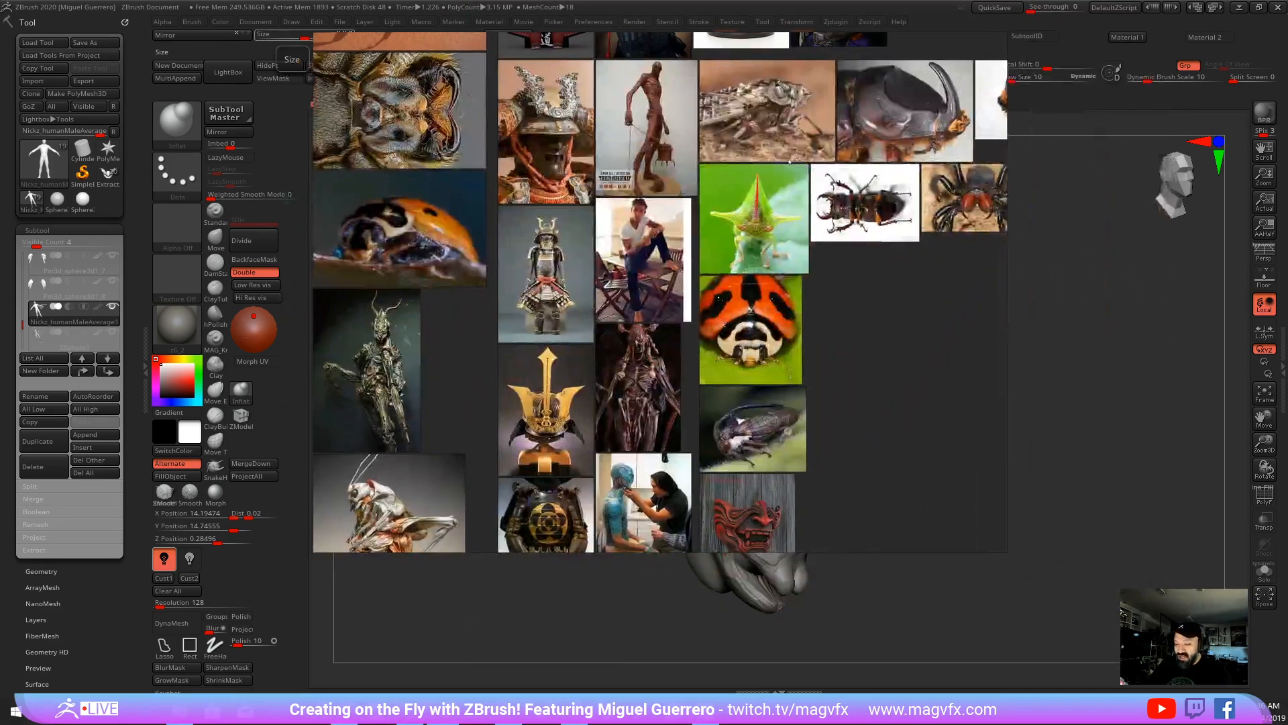
scroll(637, 212, "up", 6)
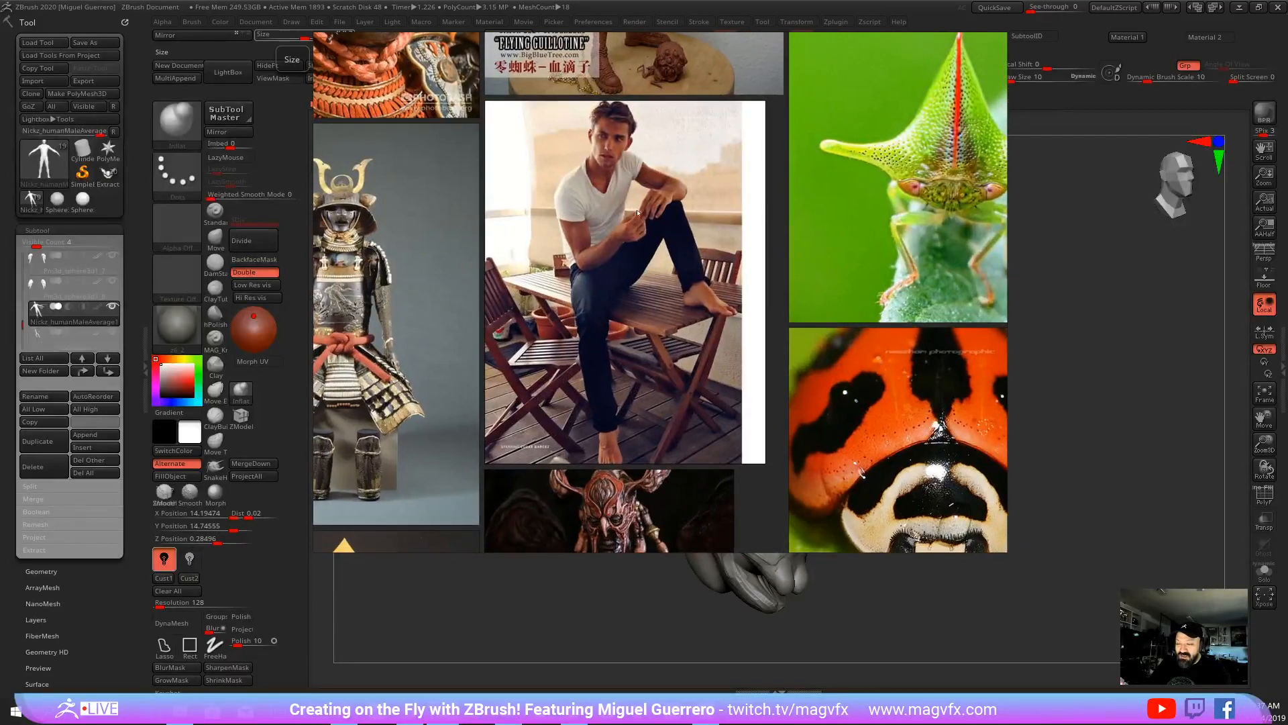
middle_click_drag(637, 212, 639, 216)
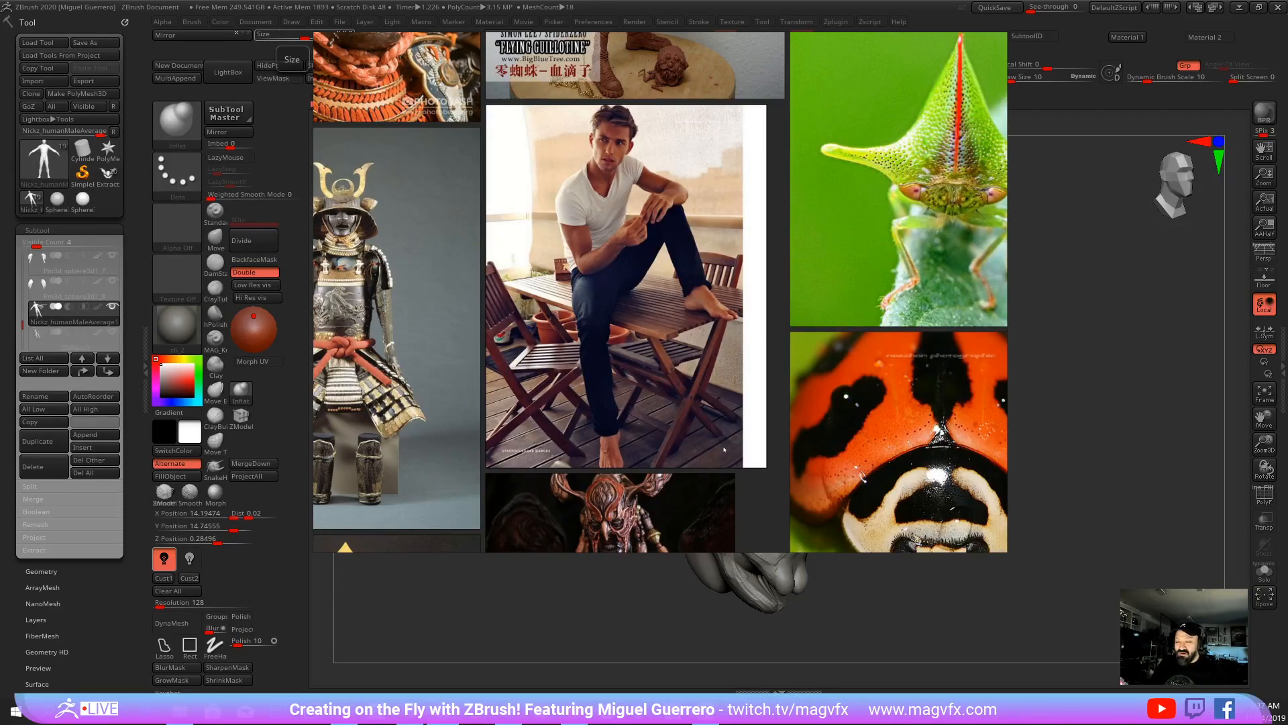
scroll(702, 242, "down", 3)
middle_click_drag(687, 292, 620, 324)
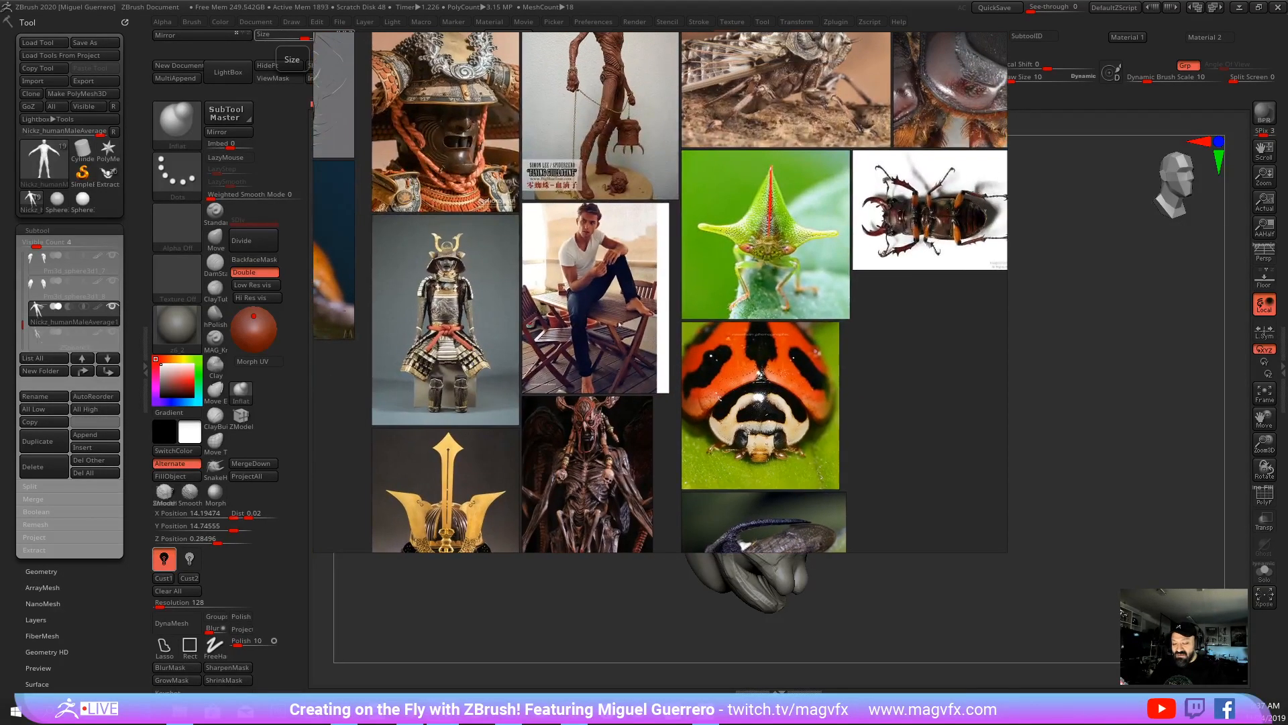
scroll(604, 274, "down", 3)
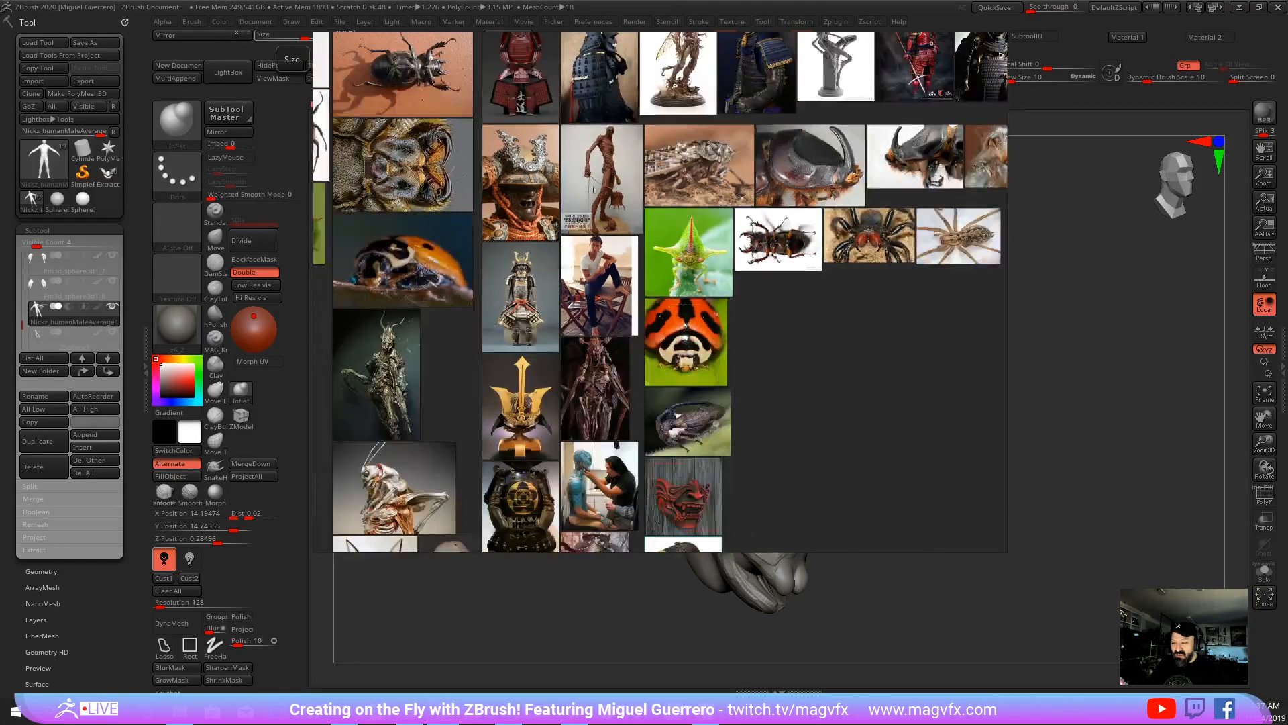
middle_click_drag(594, 191, 547, 224)
scroll(543, 262, "up", 2)
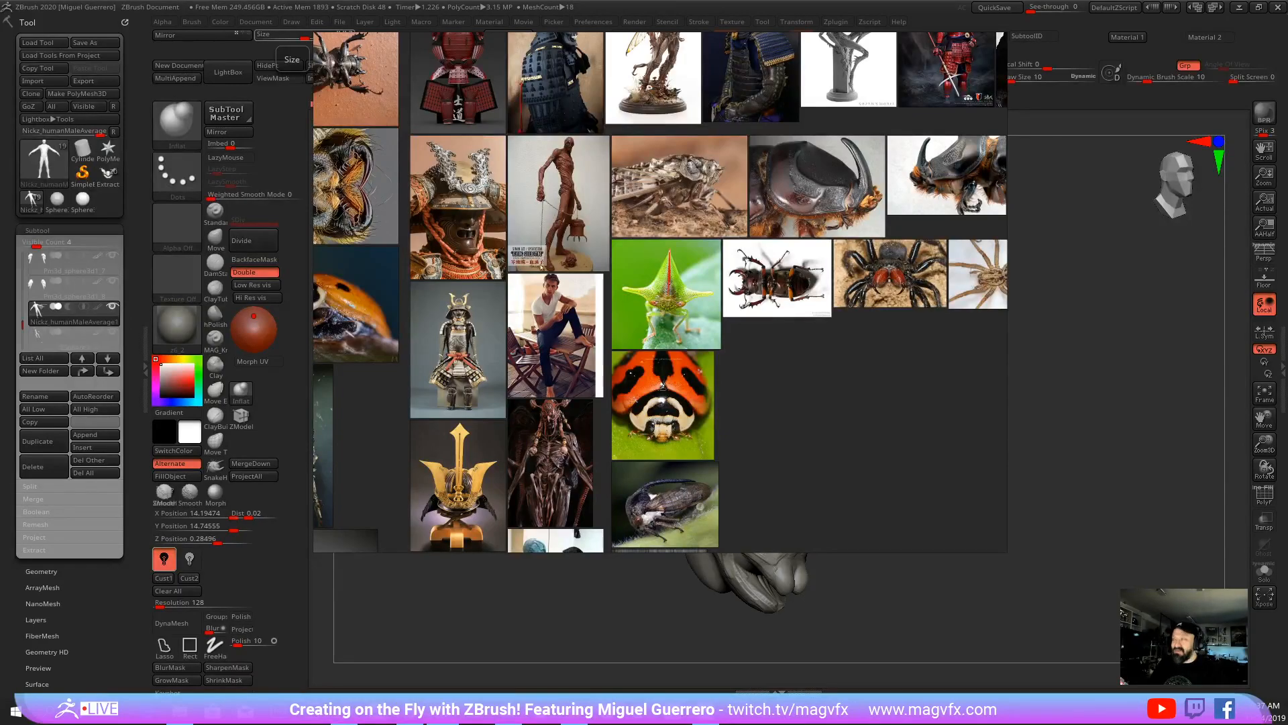
mouse_move(688, 296)
right_mouse_down()
mouse_move(588, 239)
mouse_move(428, 0)
mouse_move(402, 0)
right_mouse_up()
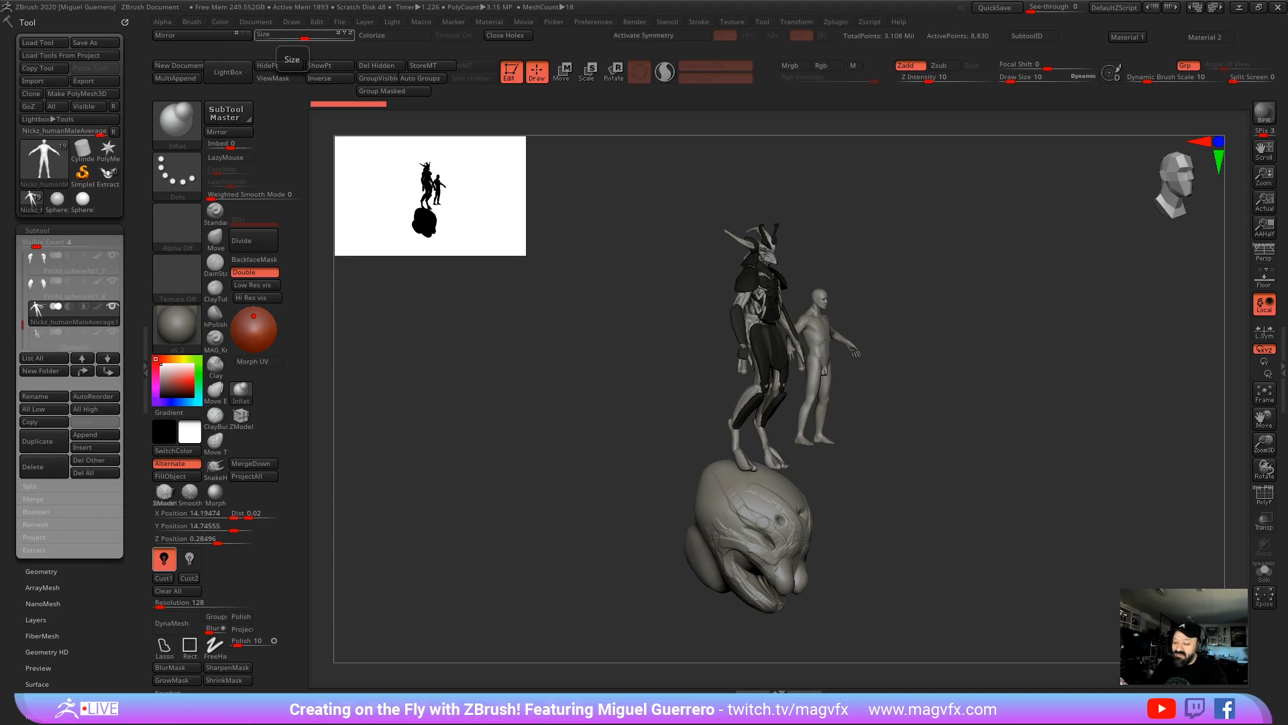
Step: Examine the creature's horned head, armor and upper torso up close from front and three-quarter views
mouse_move(569, 469)
left_mouse_down("shift")
mouse_move(524, 486)
mouse_move(558, 422)
left_mouse_up("shift")
right_click_drag(616, 417, 597, 590, "ctrl")
mouse_move(557, 345)
right_mouse_down("alt")
mouse_move(627, 516)
mouse_move(664, 325)
mouse_move(782, 399)
right_mouse_up("alt")
right_click_drag(782, 399, 839, 597, "alt")
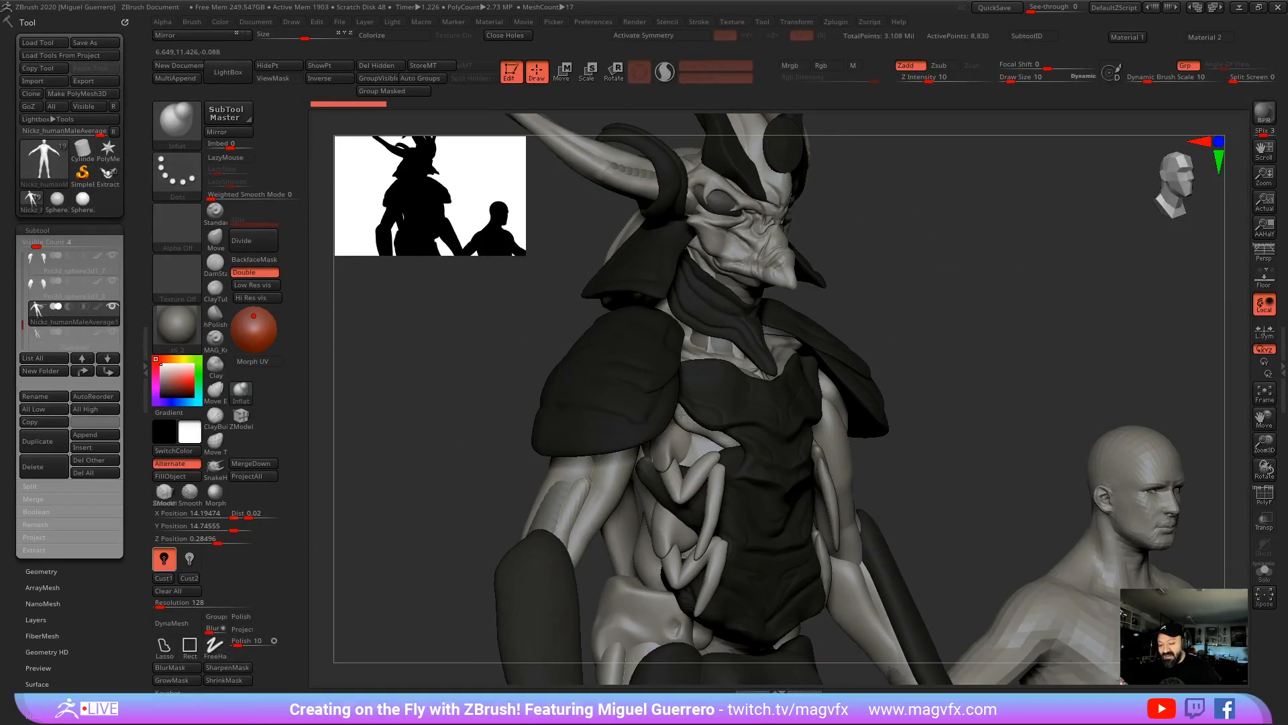
right_click_drag(565, 278, 614, 429, "alt")
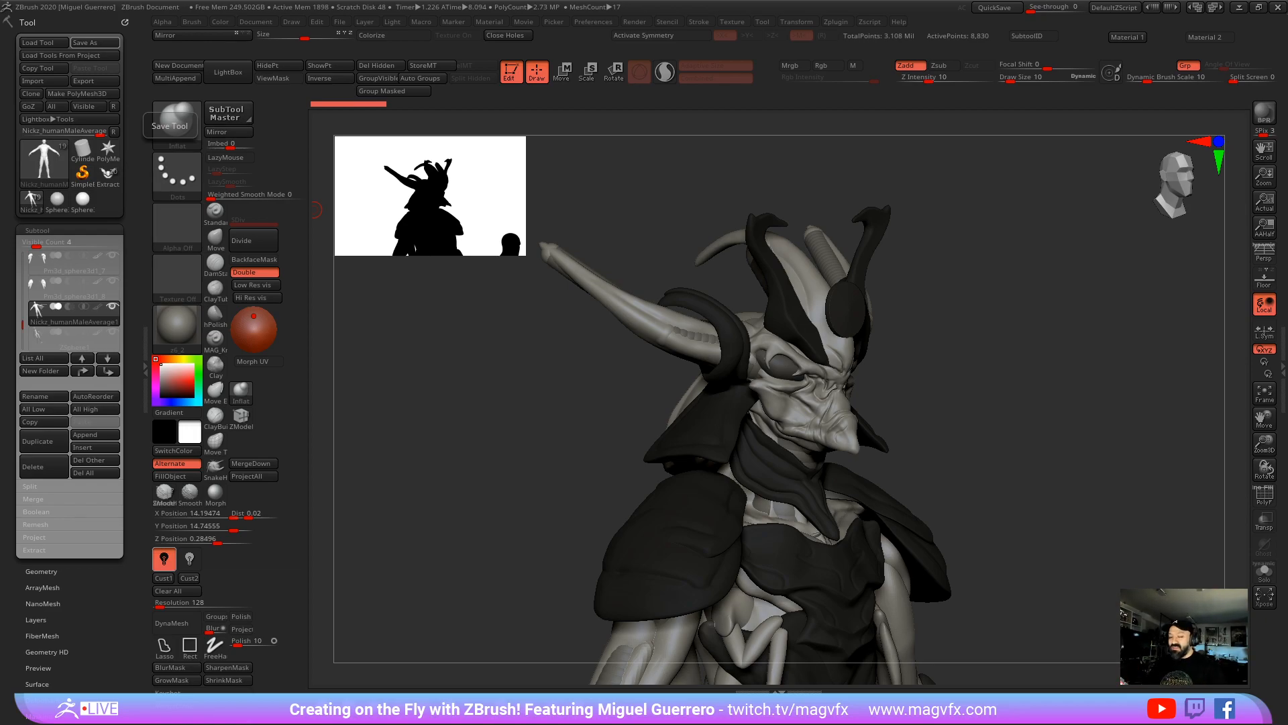
mouse_move(512, 489)
left_mouse_down()
mouse_move(454, 473)
mouse_move(445, 429)
mouse_move(507, 401)
left_mouse_up()
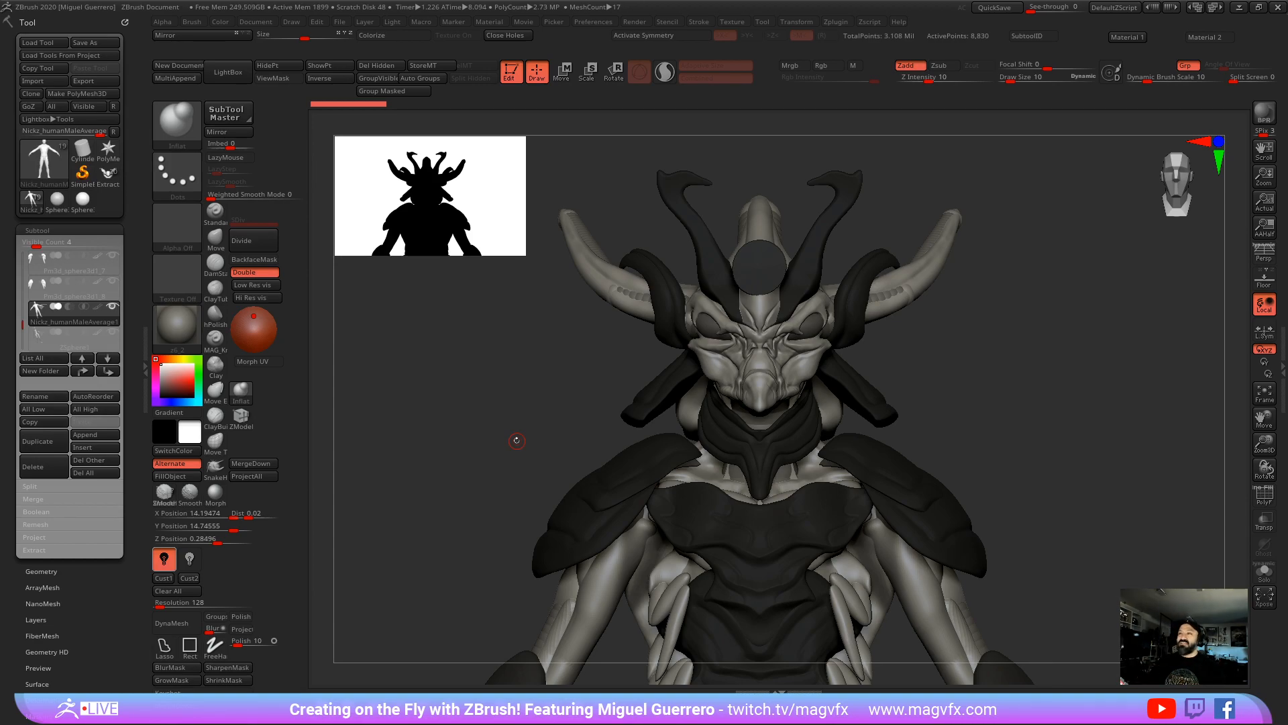
left_click_drag(463, 484, 454, 483)
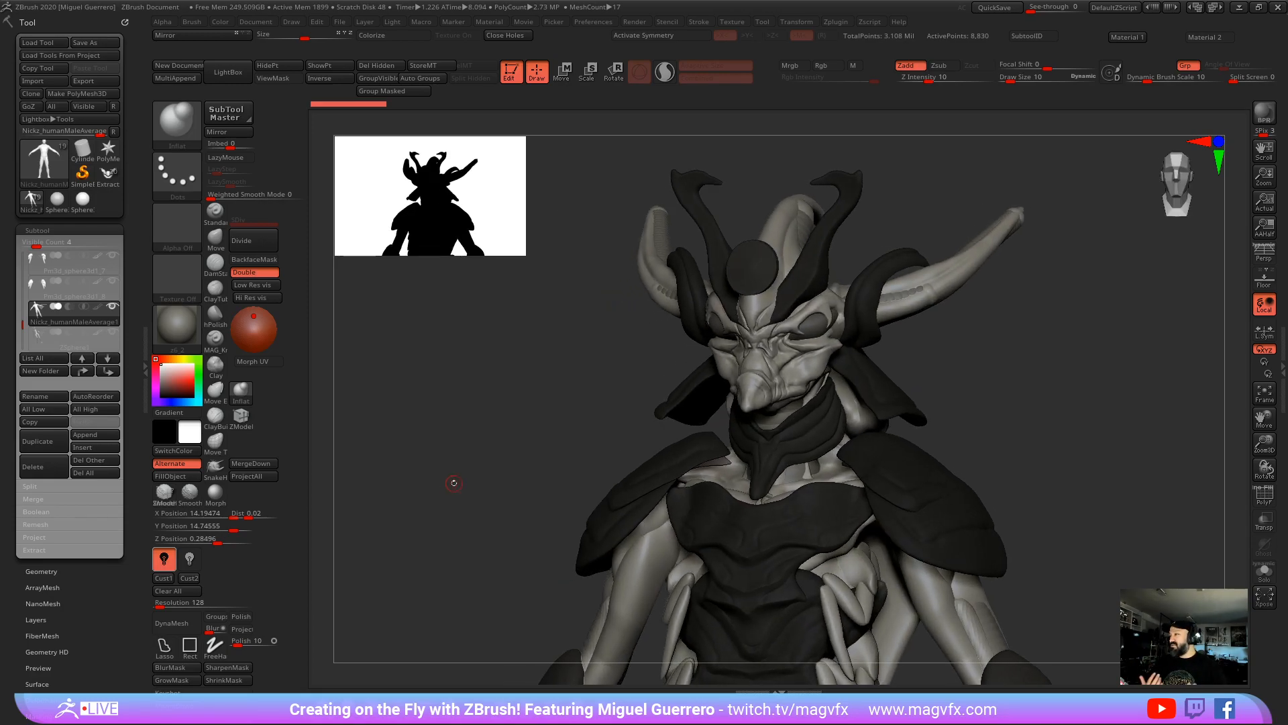
left_click_drag(455, 435, 484, 436, "shift")
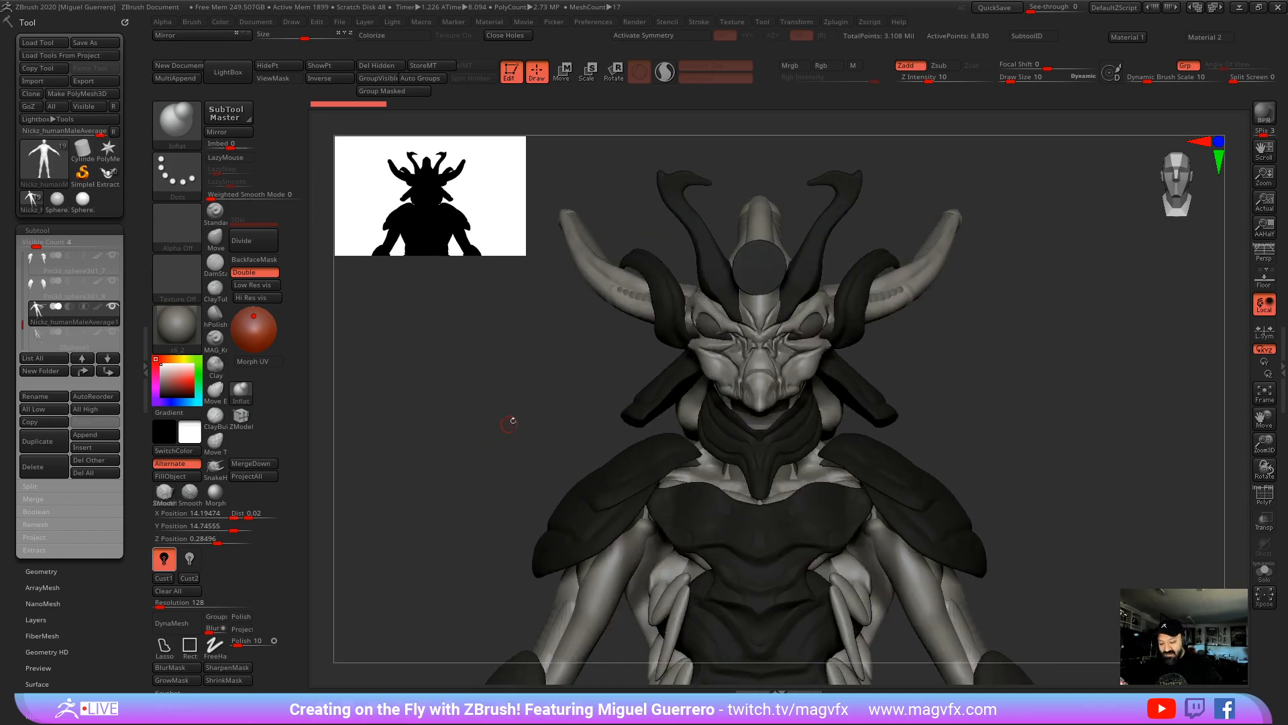
Step: Select the horned head subtool stream10, check it from the side and front, and duplicate it
left_click(664, 380, "alt")
mouse_move(429, 382)
left_mouse_down()
mouse_move(493, 382)
mouse_move(454, 373)
left_mouse_up()
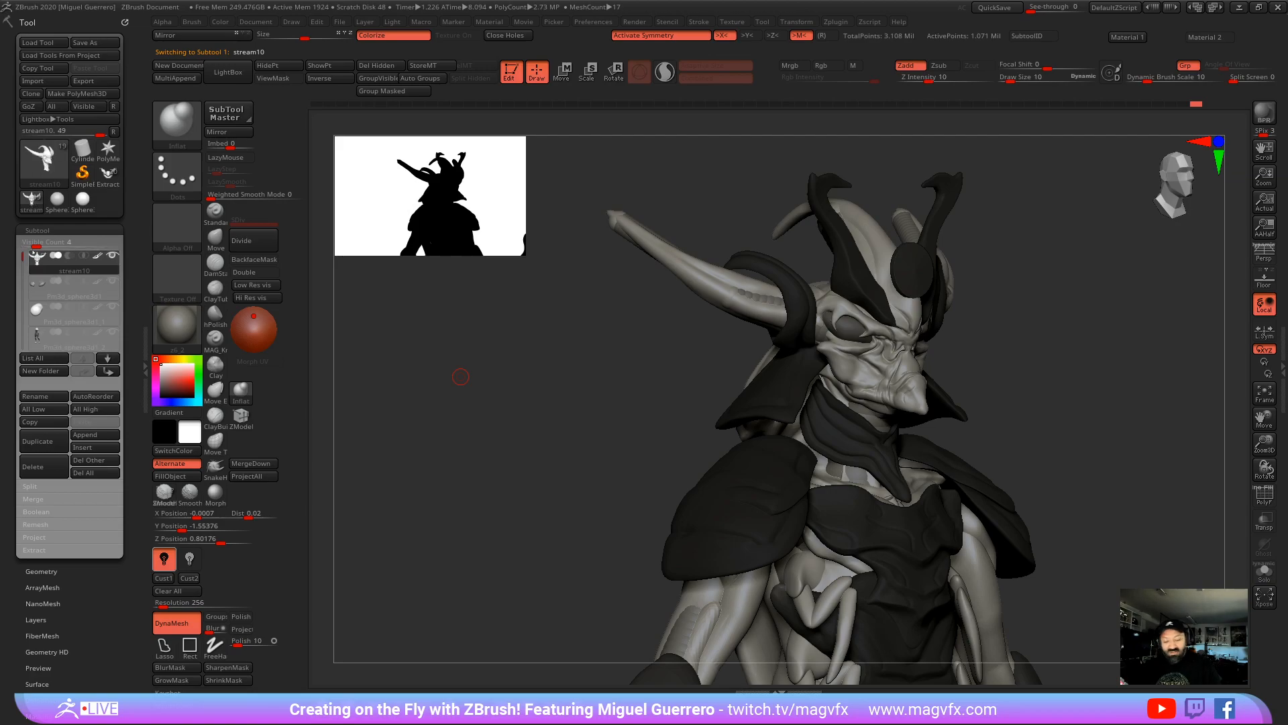
left_click_drag(461, 376, 834, 481)
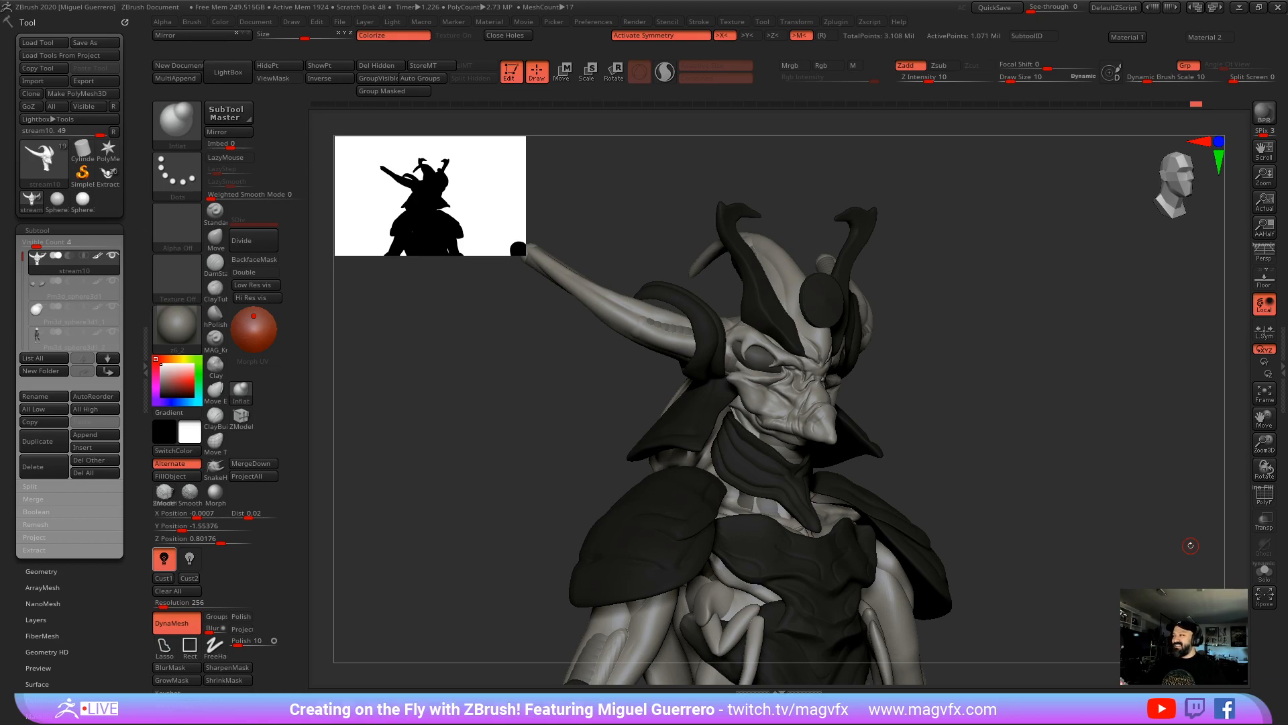
left_click_drag(1191, 545, 448, 421, "shift")
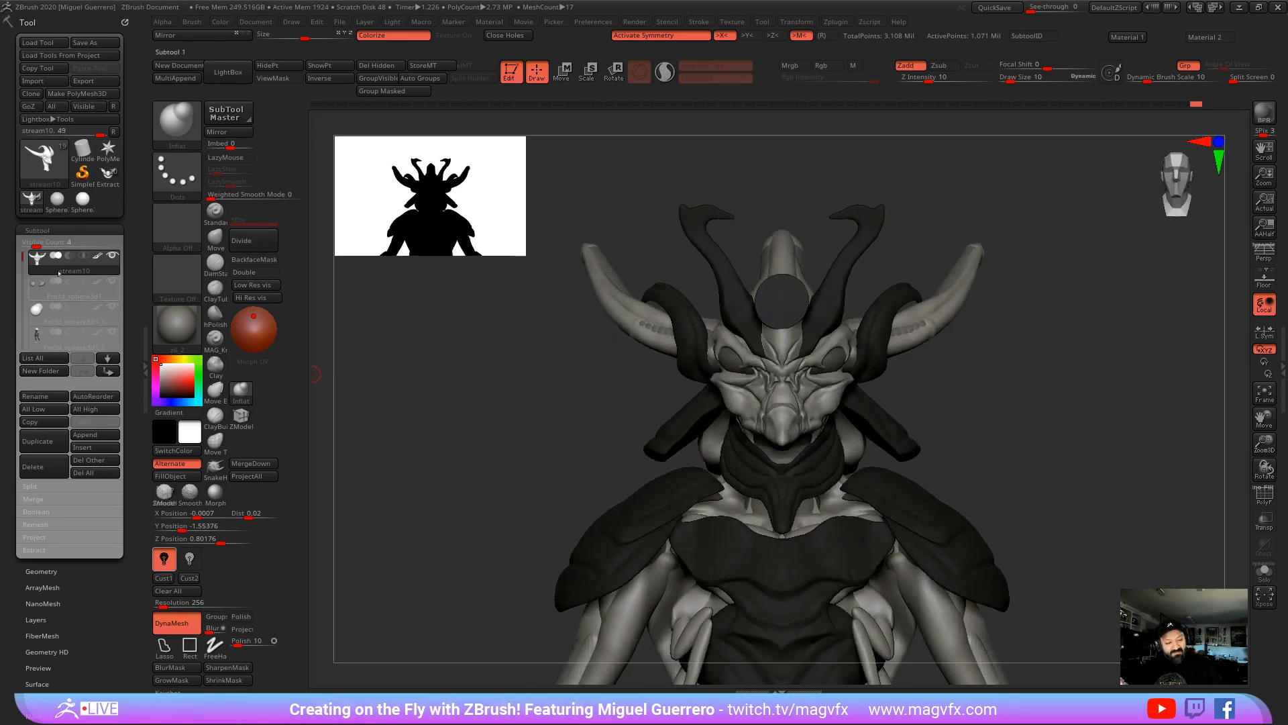
left_click(38, 451)
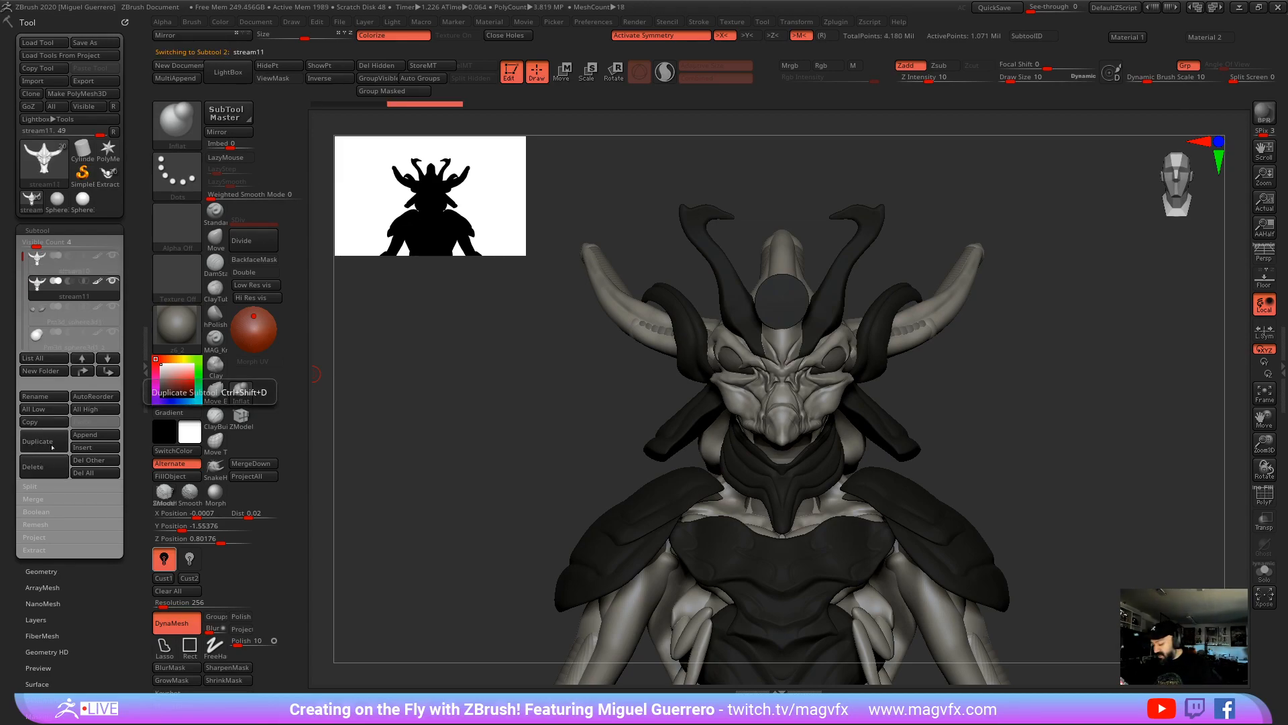
Step: Isolate the duplicated head with Solo and examine its mesh density up close with the polyframe
left_click(1264, 571)
left_click_drag(618, 449, 691, 389)
left_click_drag(730, 461, 910, 514)
key("shift+f")
mouse_move(798, 360)
right_mouse_down("ctrl")
mouse_move(872, 470)
mouse_move(808, 405)
mouse_move(740, 379)
mouse_move(719, 342)
mouse_move(748, 421)
right_mouse_up("ctrl")
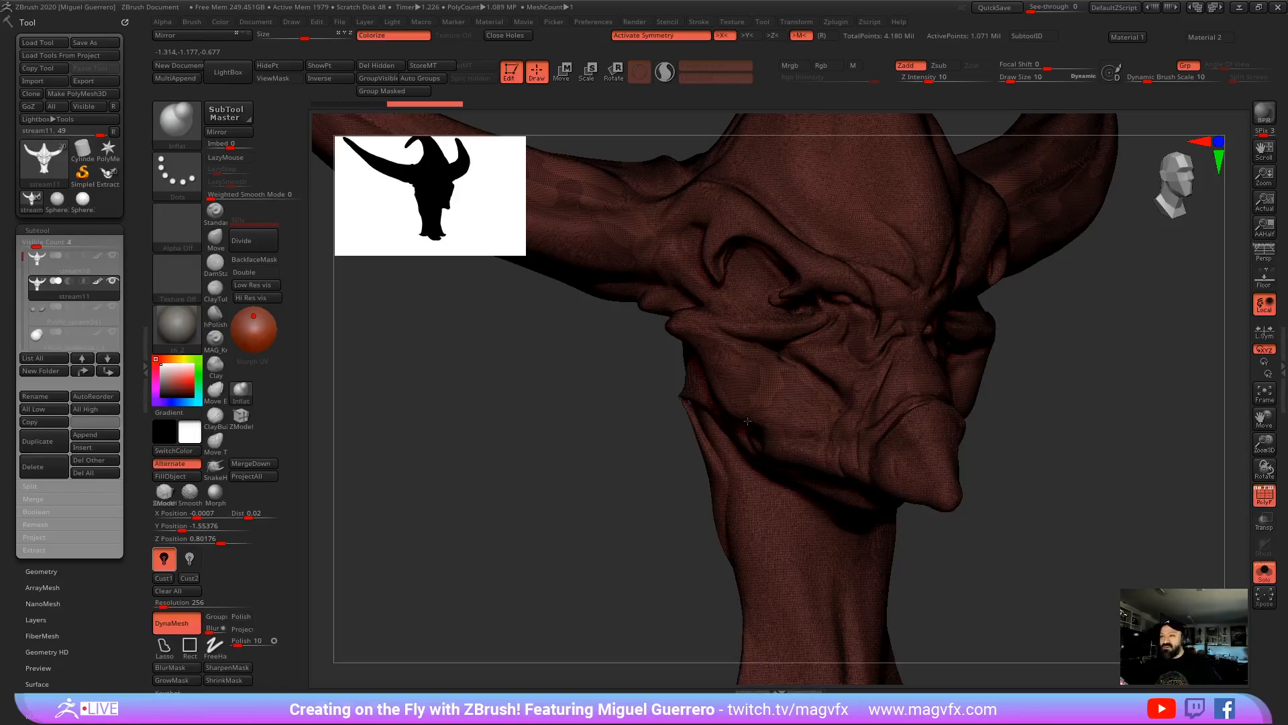
key("f")
left_click_drag(618, 428, 659, 469)
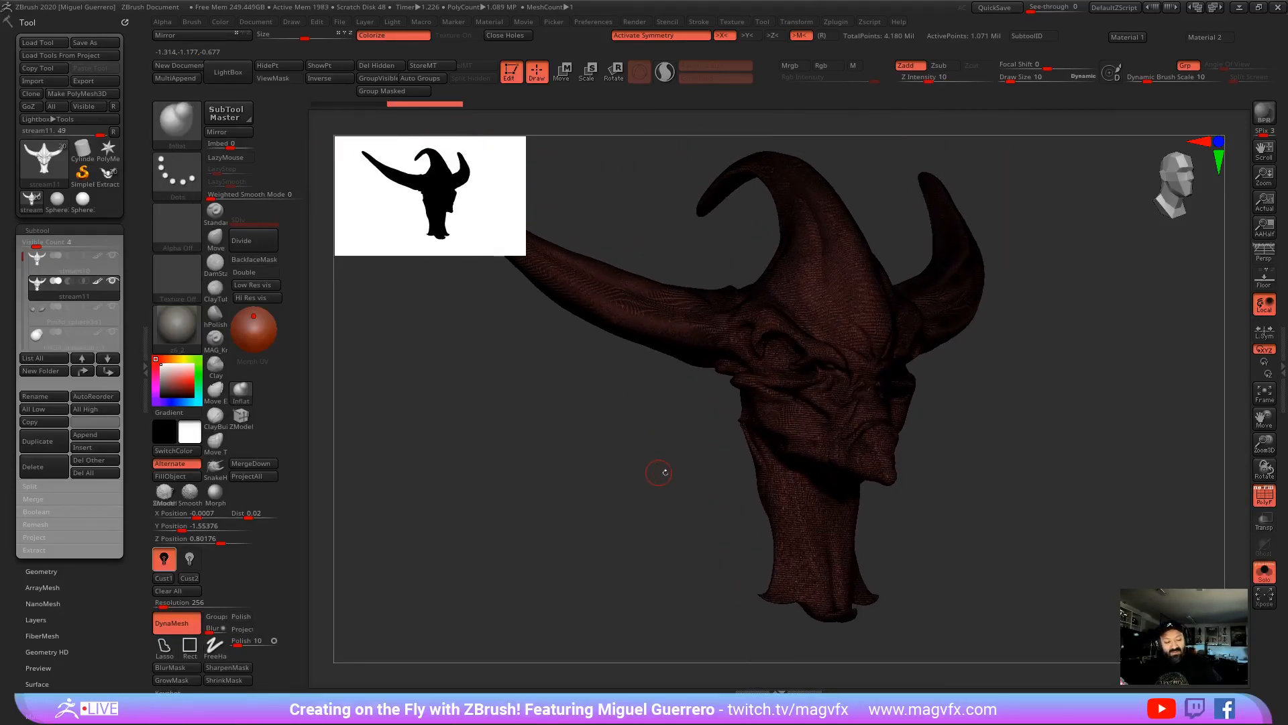
left_click(1259, 502)
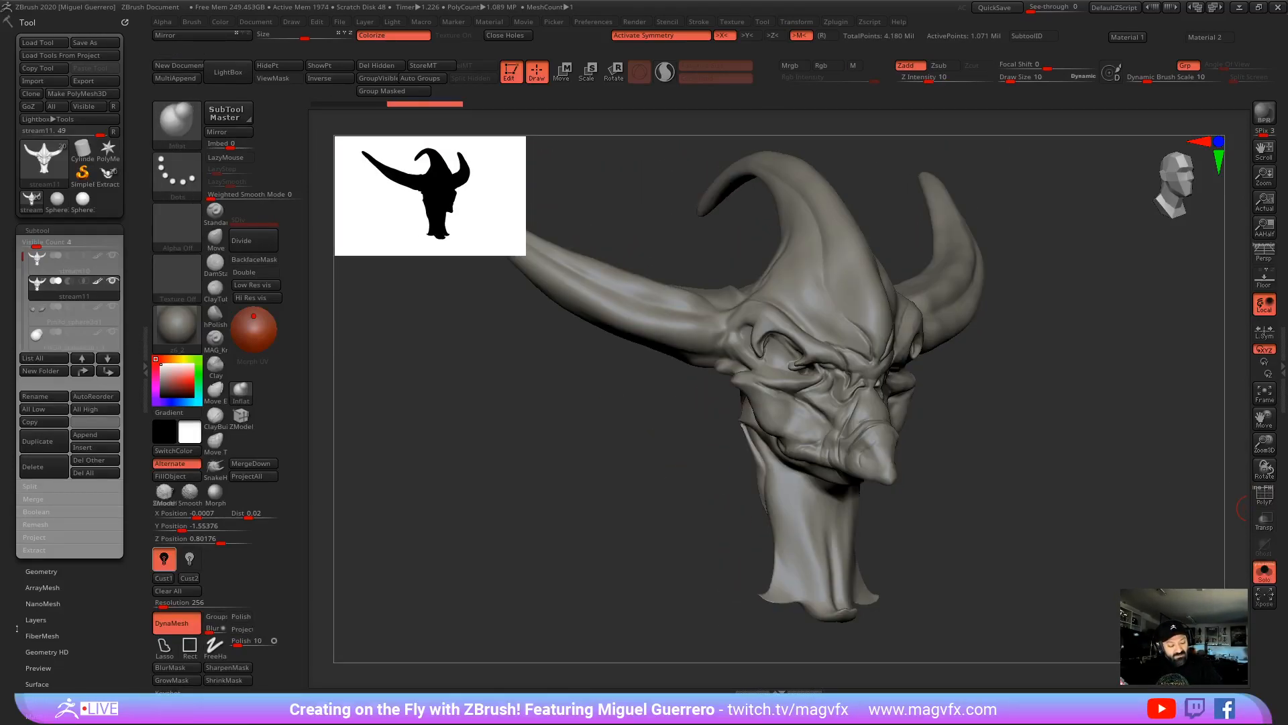
Step: Retopologize the duplicated head subtool stream11 with ZRemesher using the current settings
left_click(41, 571)
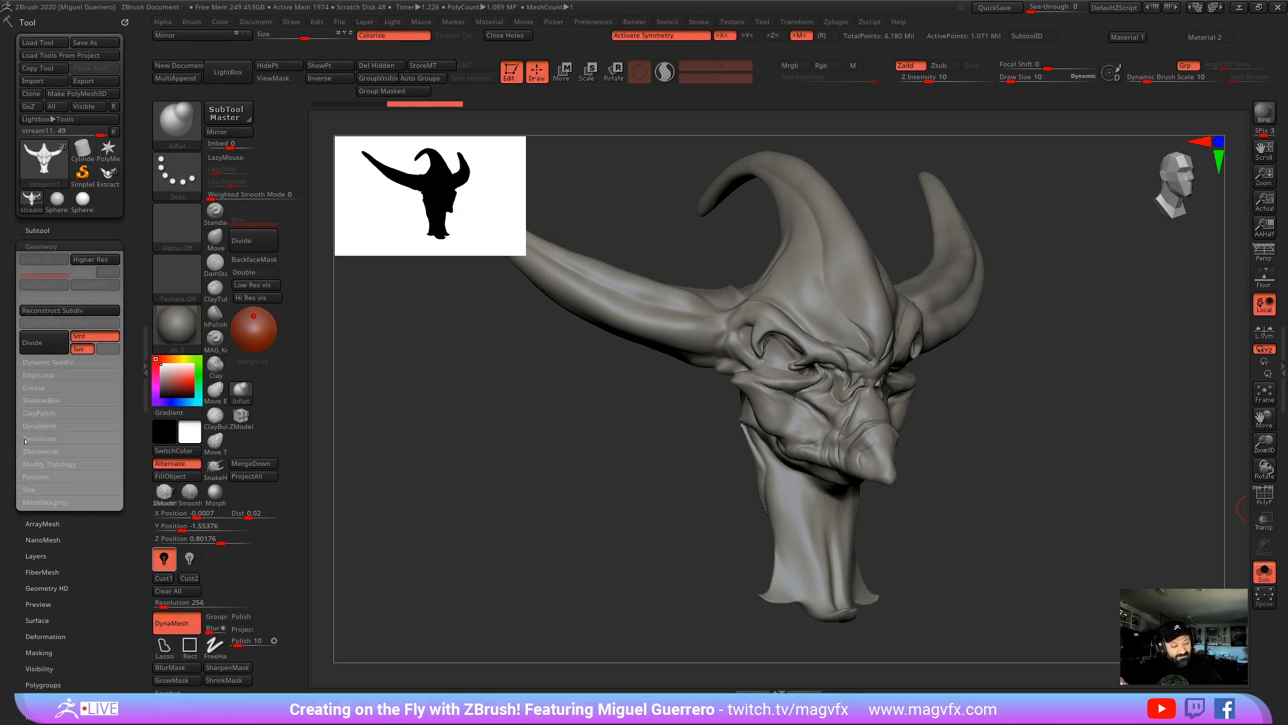
left_click(41, 451)
left_click(54, 471)
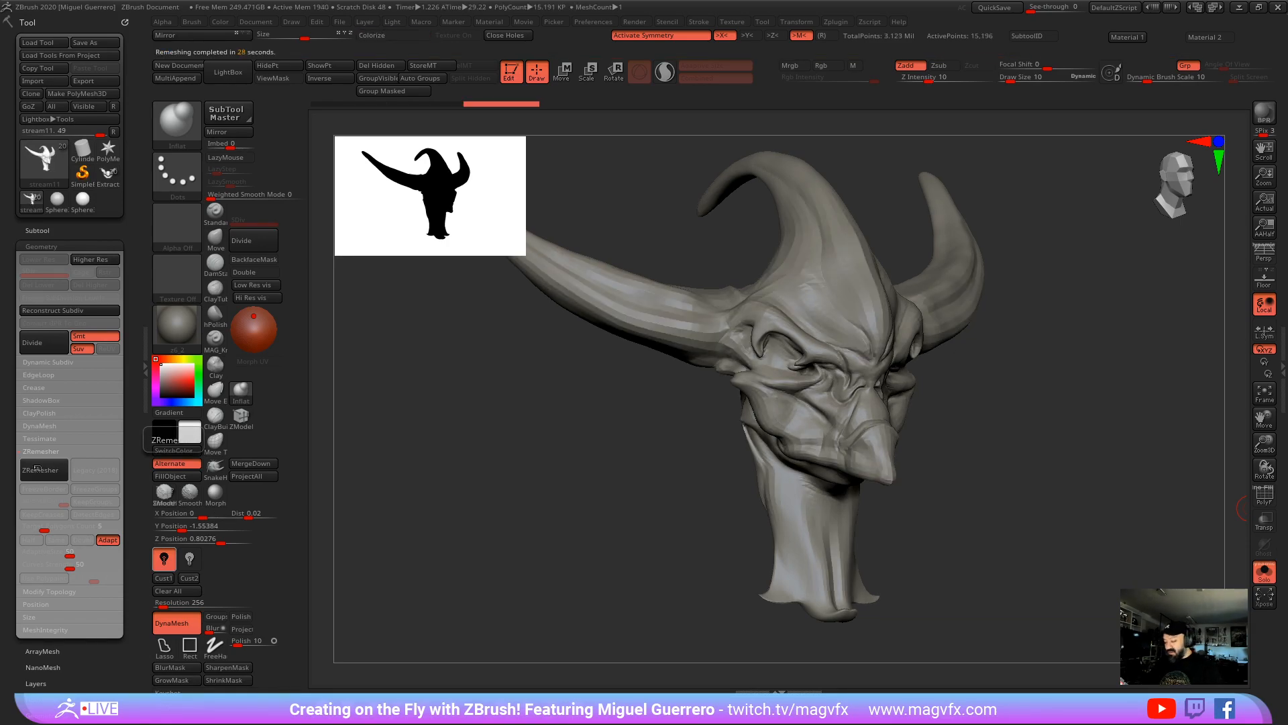
Step: Examine the remeshed head's topology around the eyes, beak and horns with the polyframe, from three-quarter and front views
key("shift+f")
left_click_drag(561, 465, 506, 449, "shift")
right_click_drag(506, 449, 570, 477, "ctrl")
left_click_drag(523, 469, 617, 375)
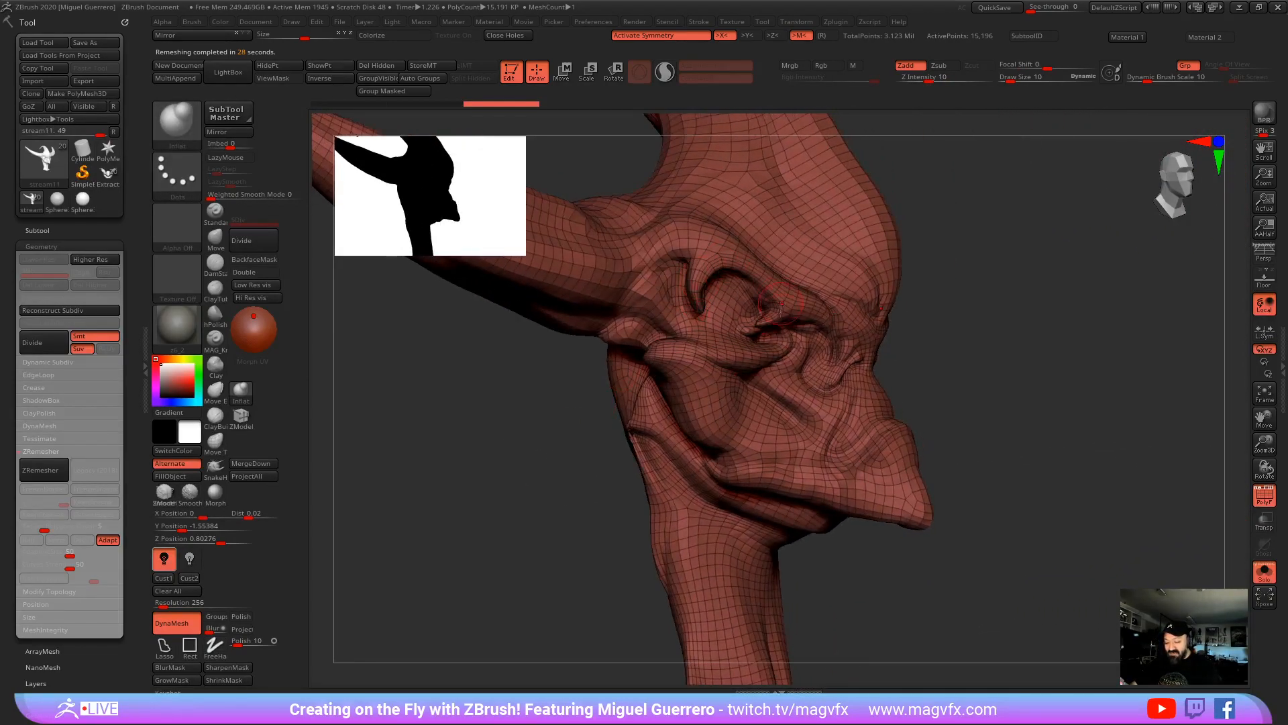
left_click_drag(555, 455, 490, 487)
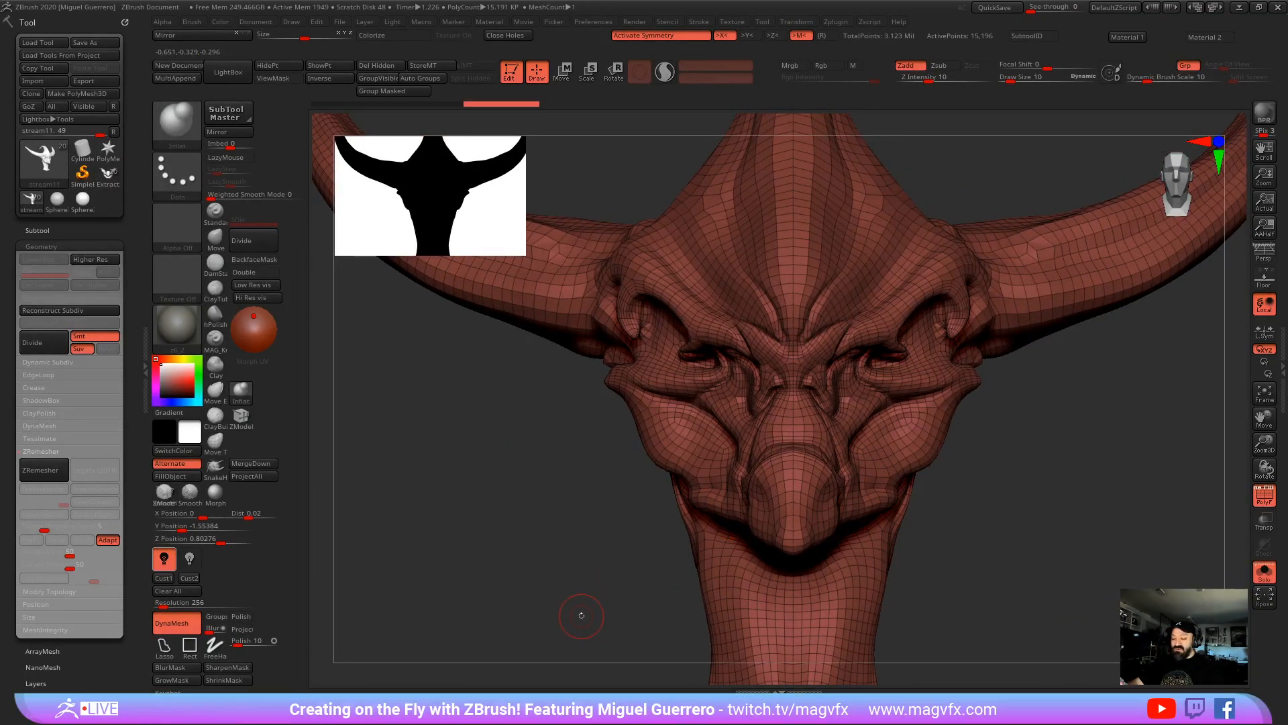
mouse_move(578, 604)
right_mouse_down("ctrl")
mouse_move(546, 570)
mouse_move(610, 563)
mouse_move(564, 546)
mouse_move(553, 521)
right_mouse_up("ctrl")
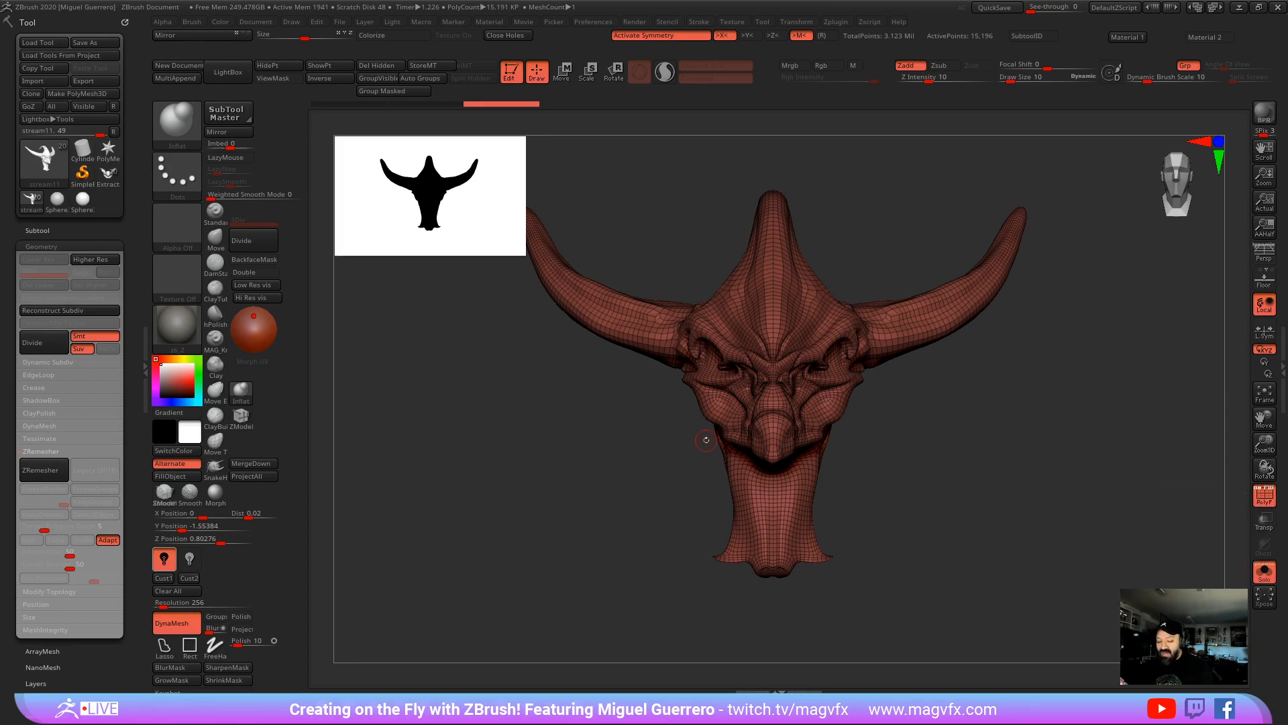
left_click(1264, 496)
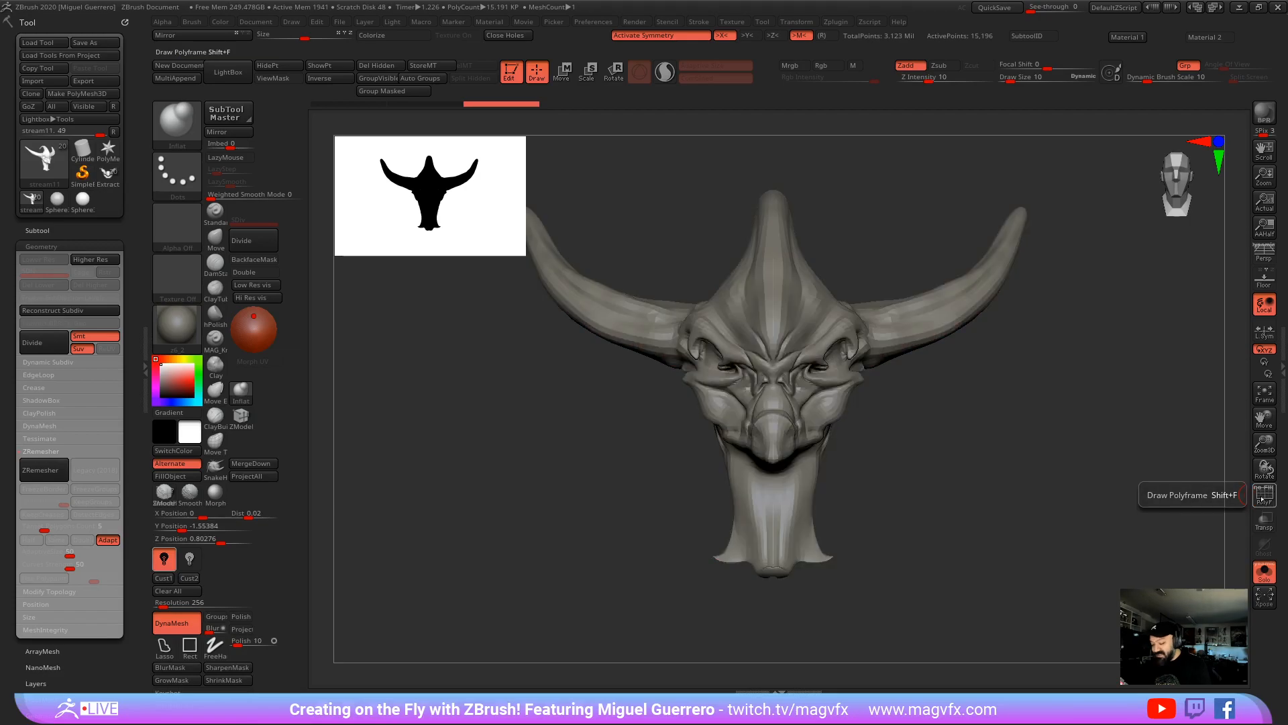
Step: Compare the original head stream10 with the remeshed stream11, reselect stream11 and turn off Solo
left_click(38, 230)
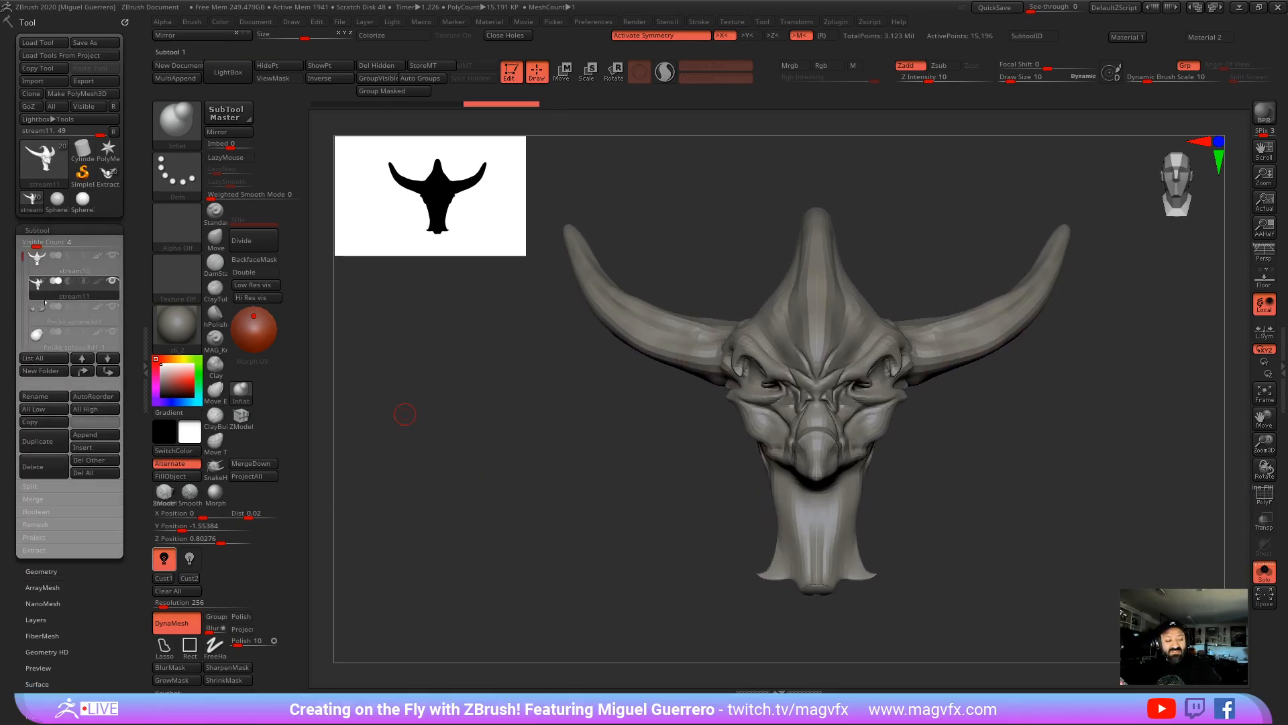
left_click(61, 304)
mouse_move(62, 300)
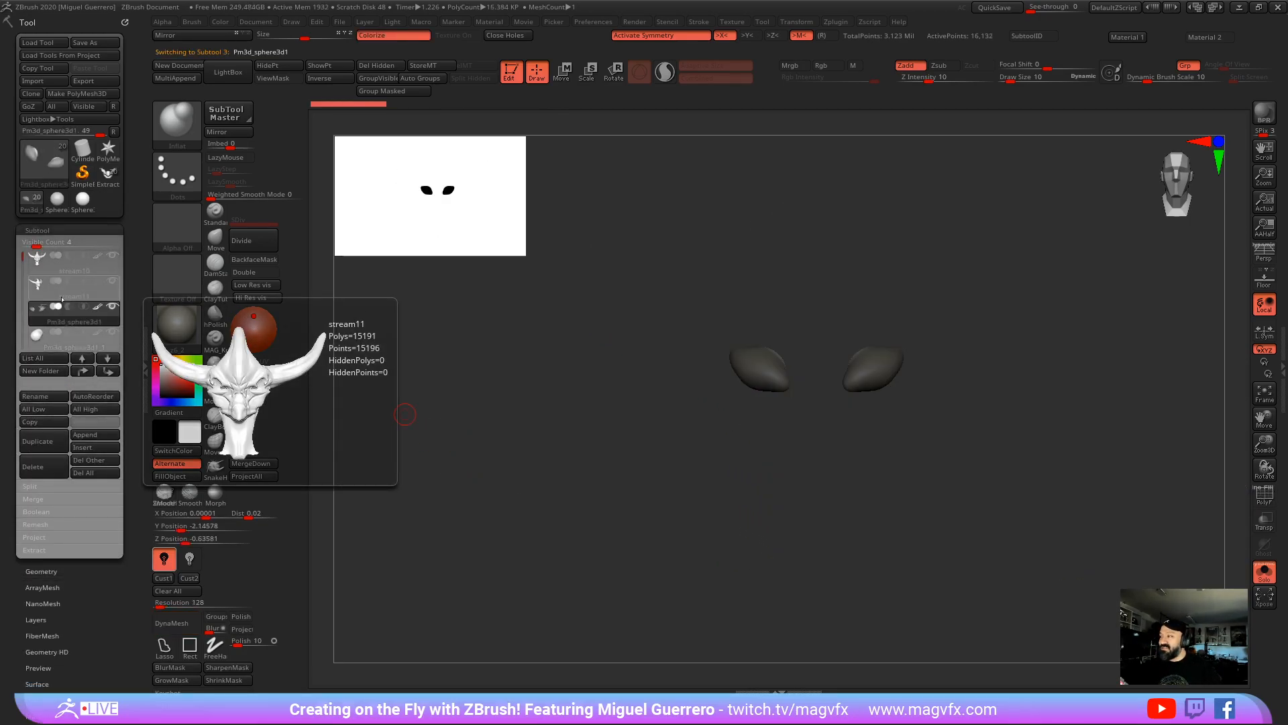
left_click(67, 260)
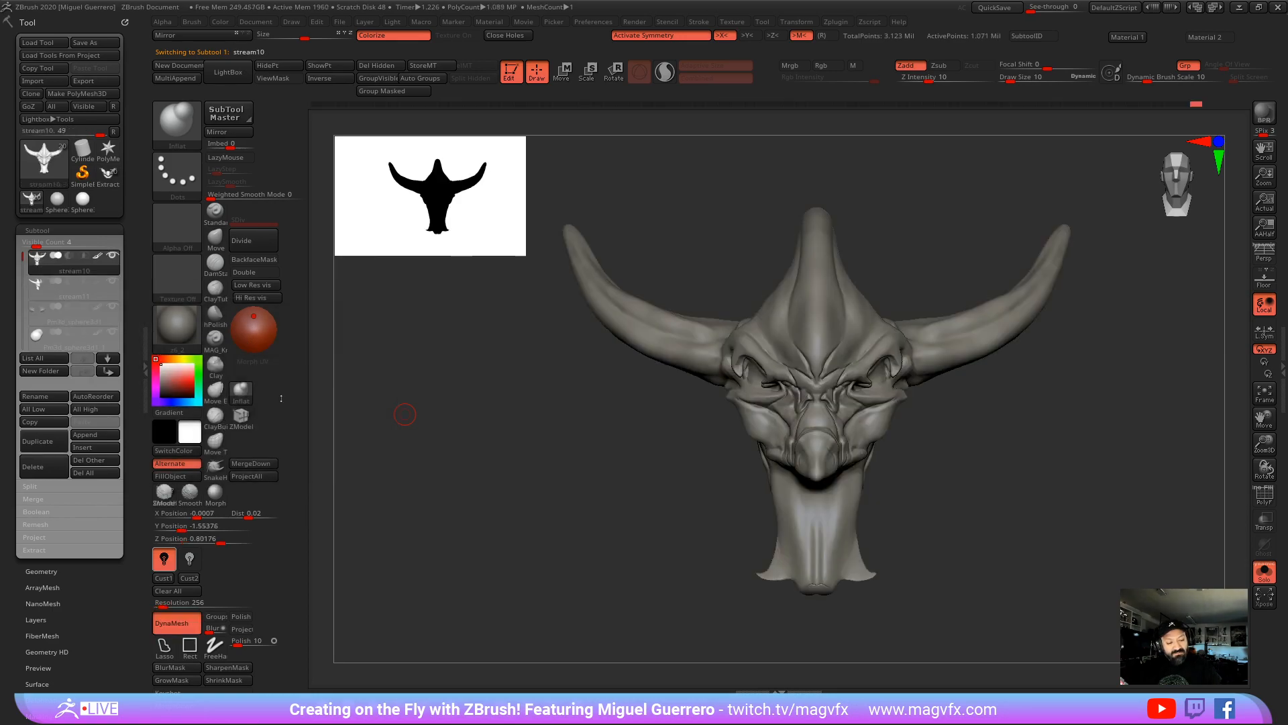
left_click_drag(522, 482, 601, 481)
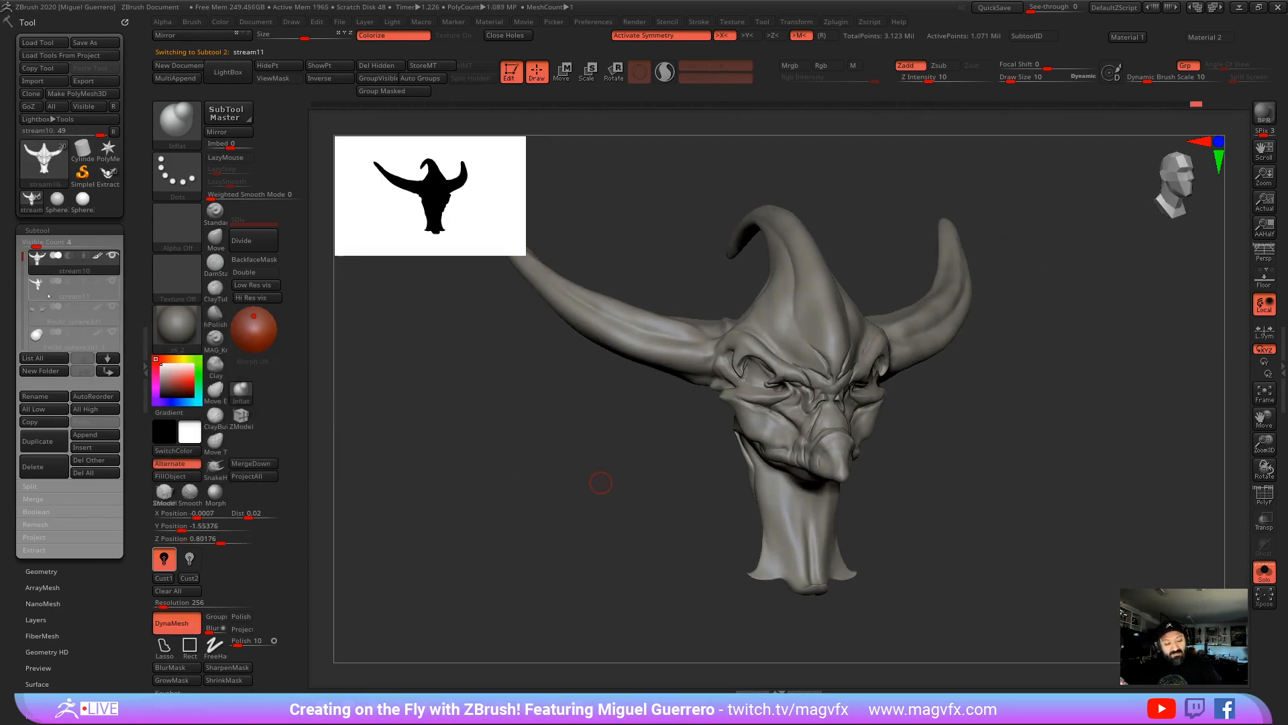
key("Down")
left_click(1258, 570)
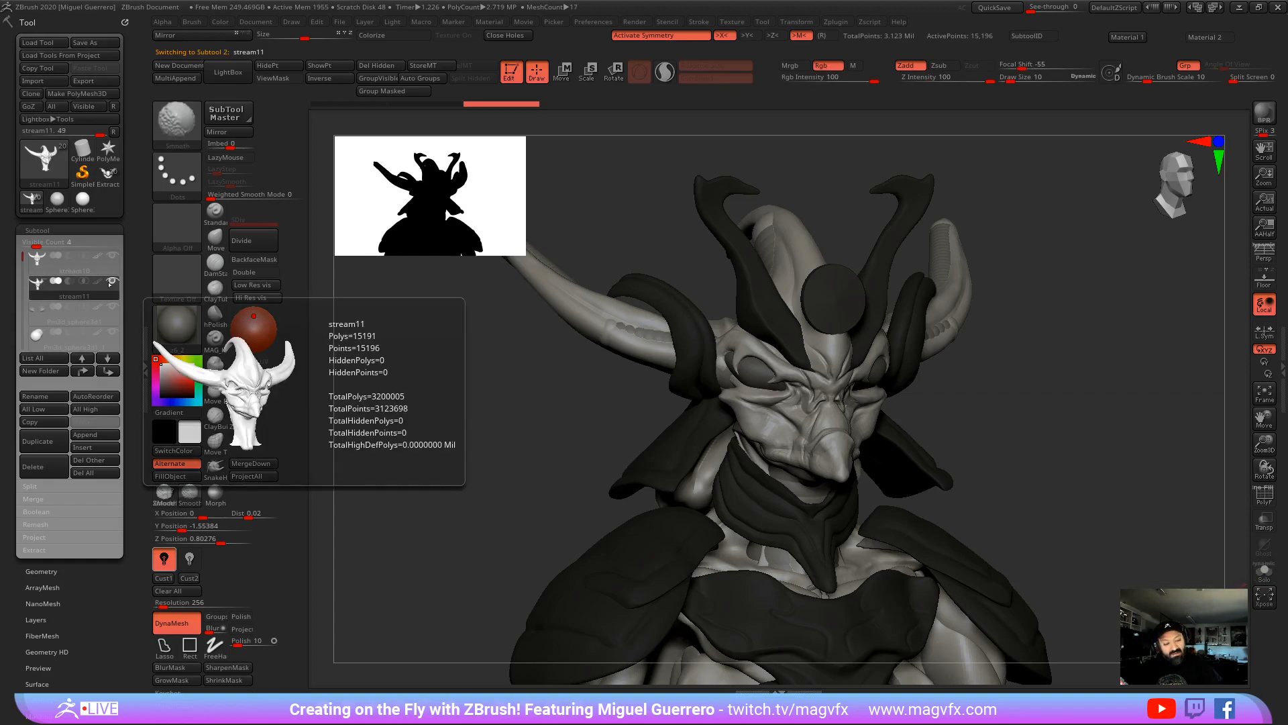
Step: Show only the subtools stream10 and stream11, and check how their surfaces overlap with the polyframe
left_click(112, 257, "shift")
left_click_drag(451, 495, 563, 491)
left_click(112, 281)
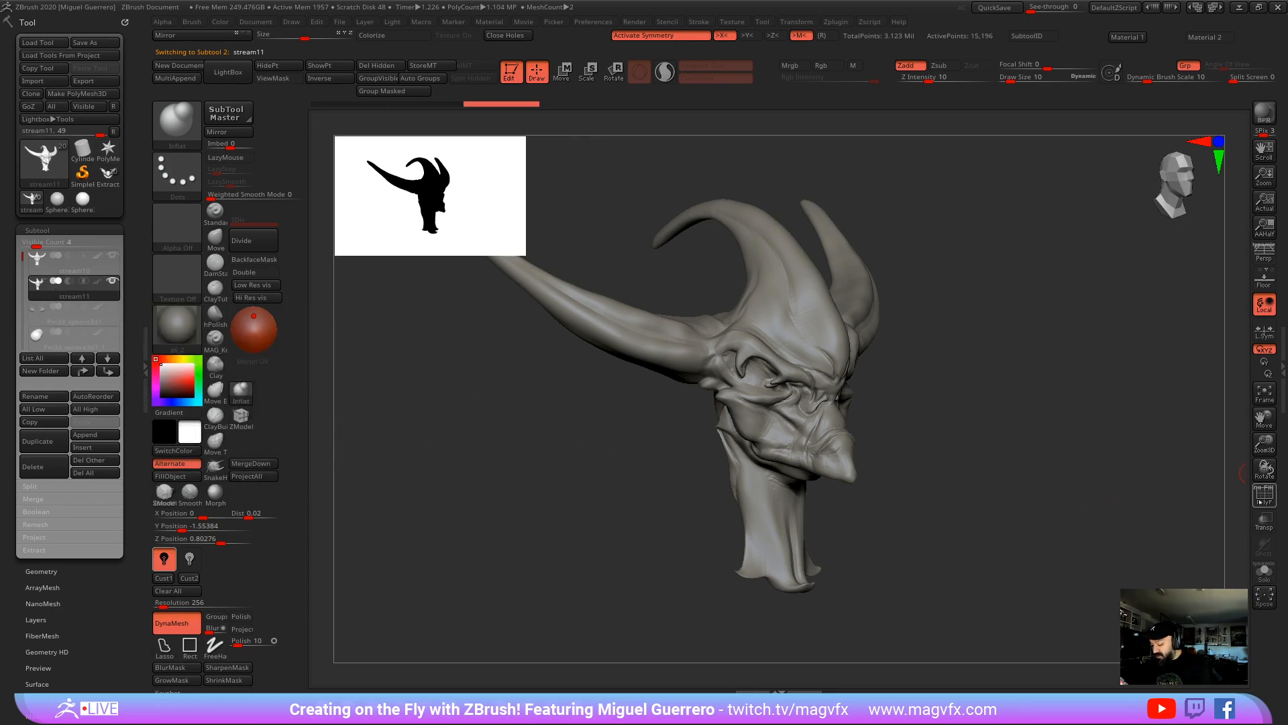
left_click(1265, 497)
right_click_drag(752, 470, 799, 510, "ctrl")
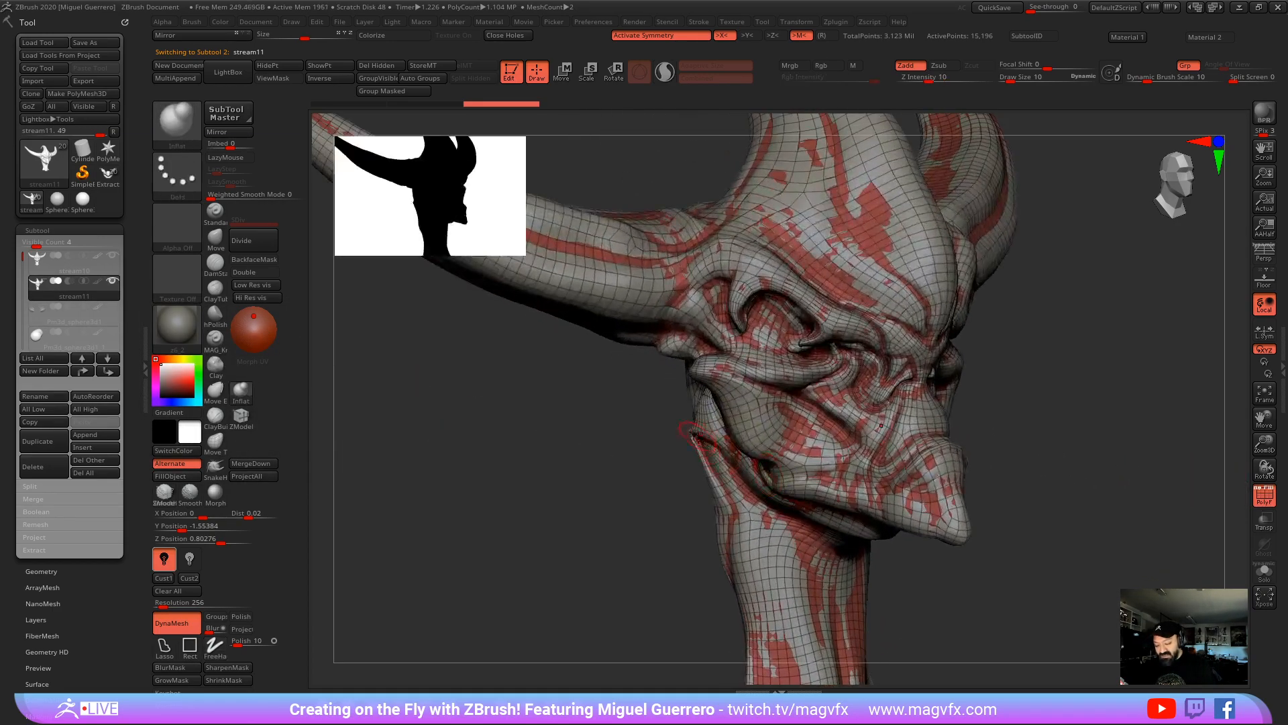
mouse_move(698, 389)
right_mouse_down("alt")
mouse_move(667, 473)
mouse_move(541, 423)
mouse_move(607, 430)
right_mouse_up("alt")
left_click(1260, 495)
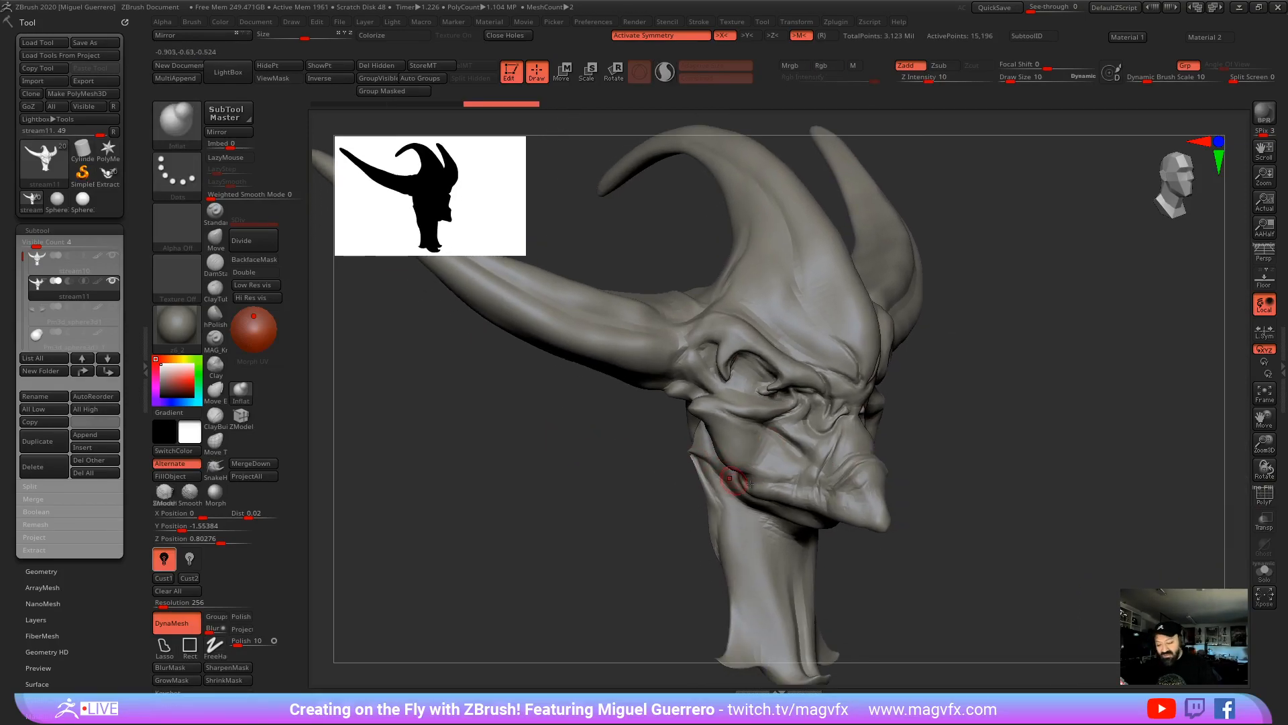
Step: Isolate the remeshed head stream11 with Solo and subdivide it to level 2
left_click(1265, 571)
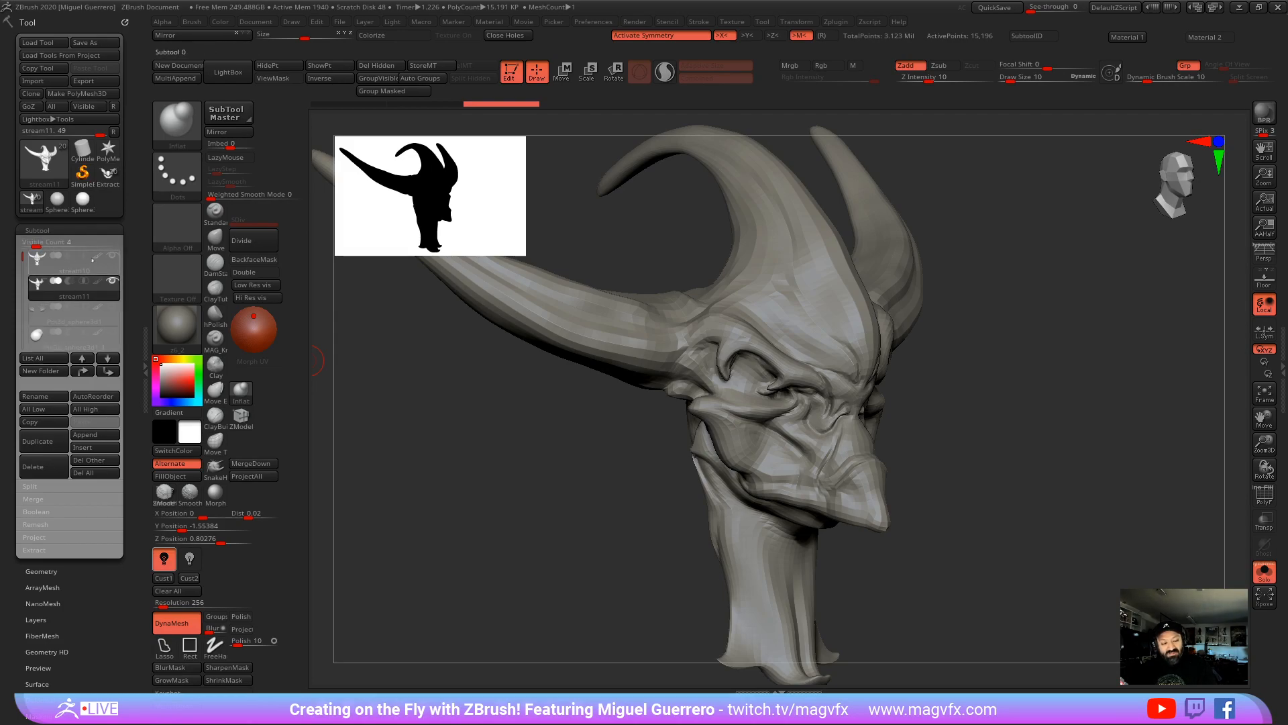
left_click(264, 240)
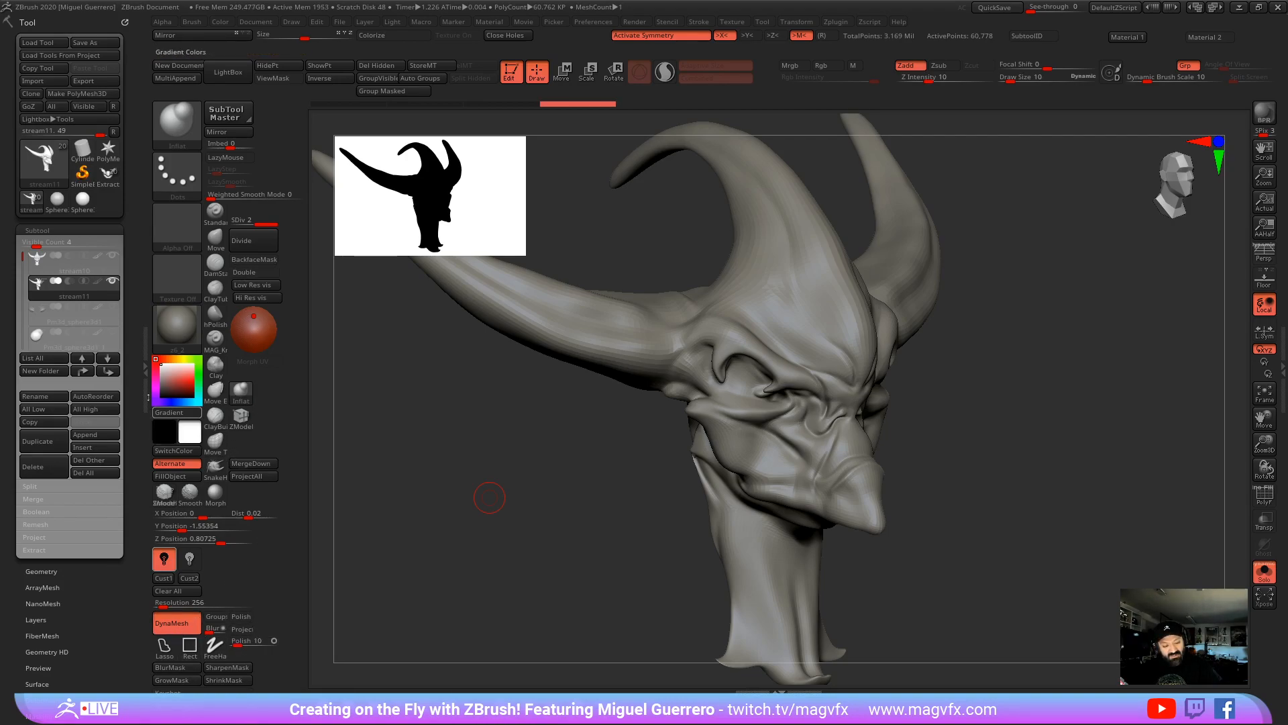
left_click(32, 572)
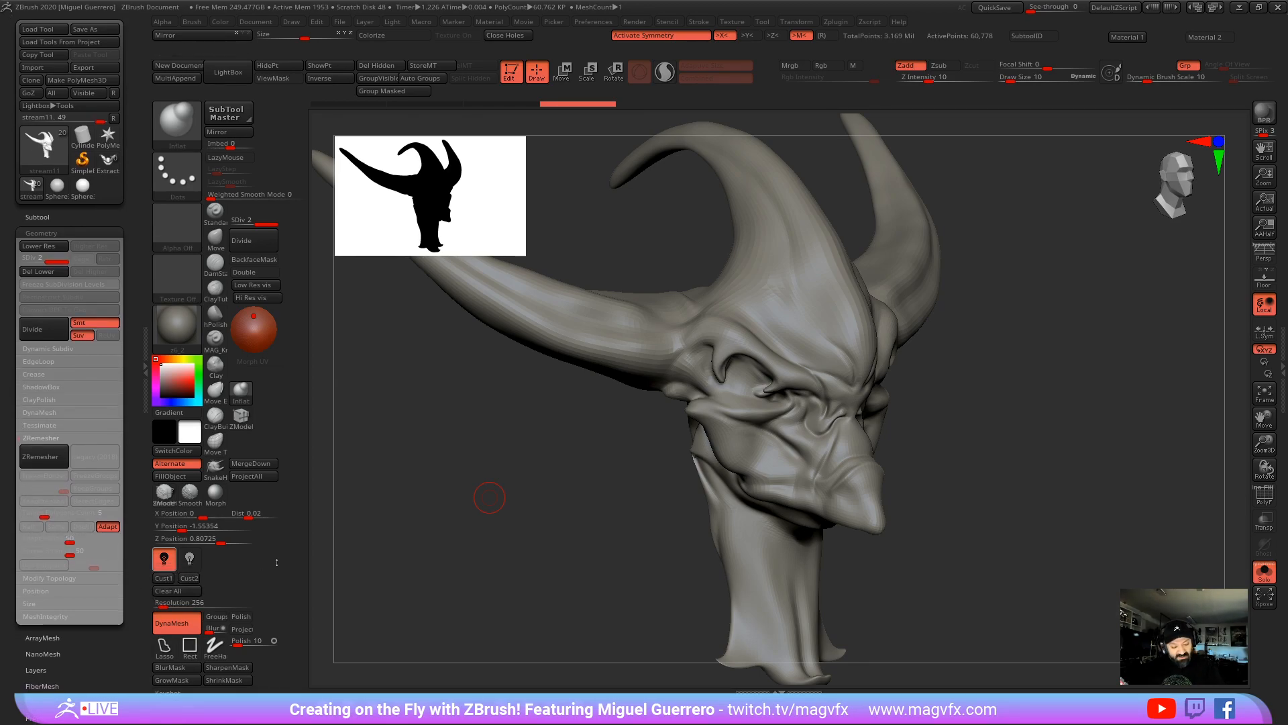
left_click_drag(273, 490, 271, 392)
left_click_drag(278, 608, 279, 589)
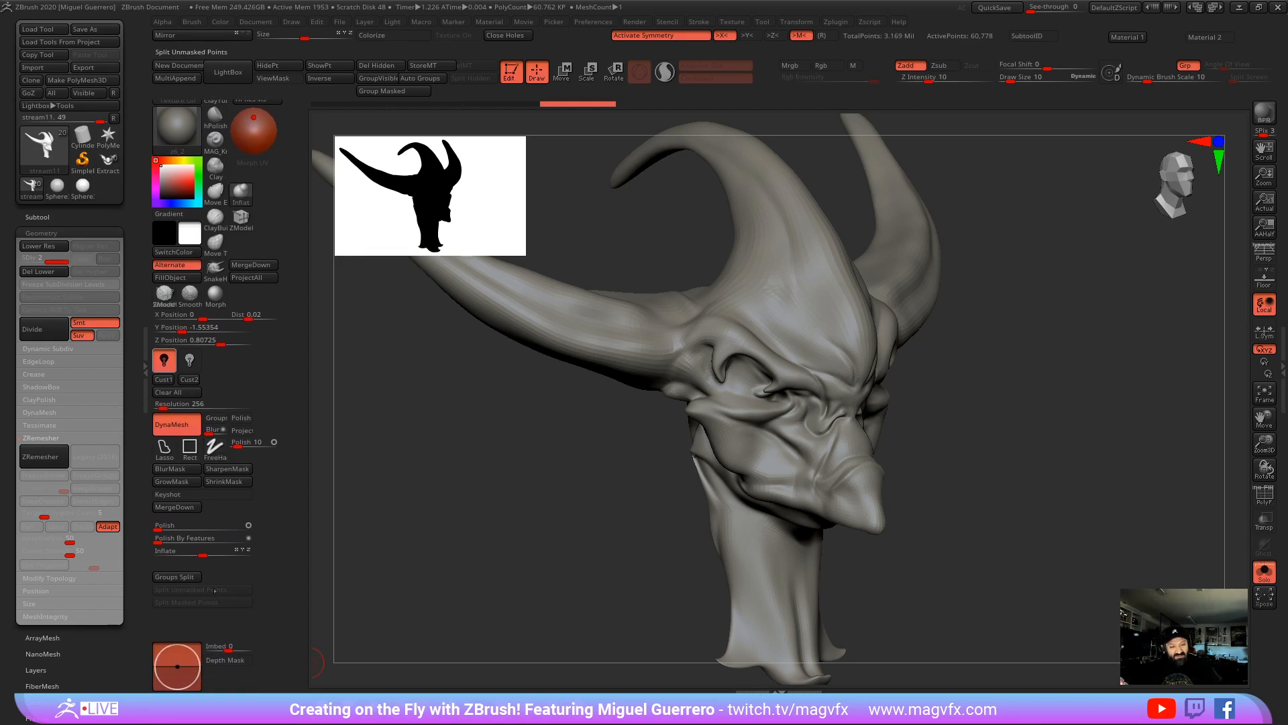
key("ctrl")
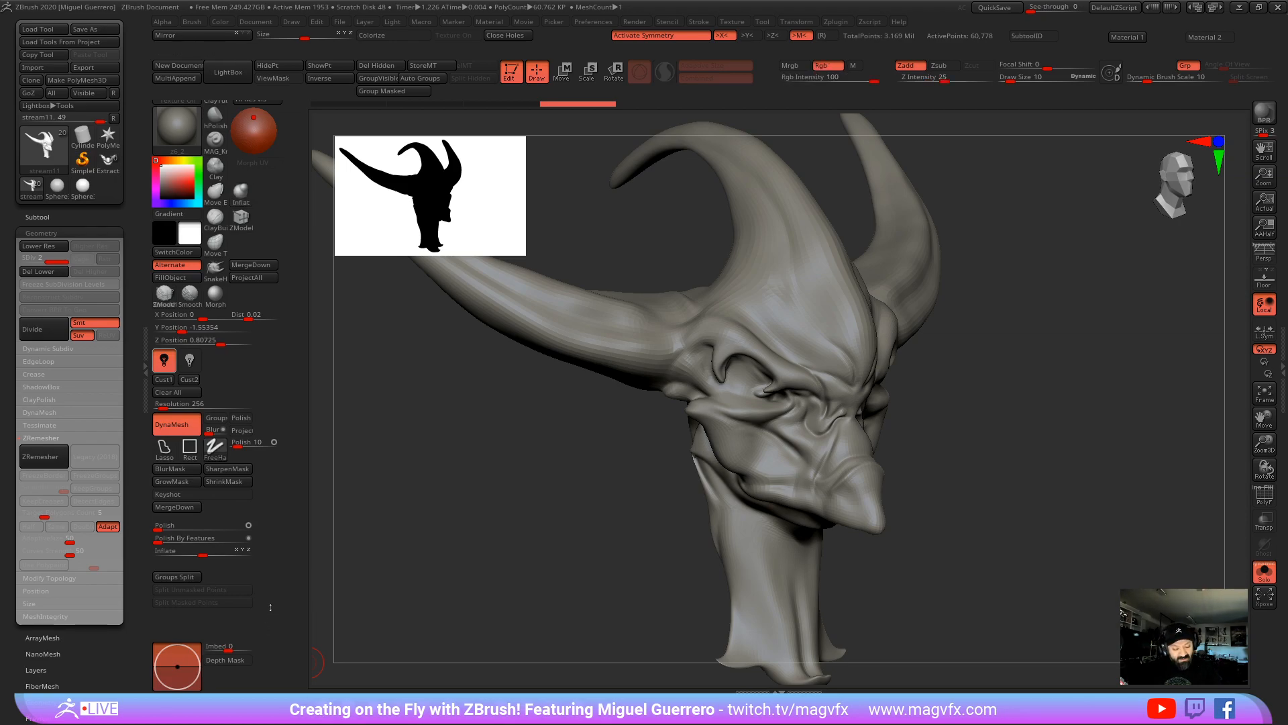
left_click_drag(270, 607, 266, 697)
mouse_move(264, 533)
left_mouse_down()
mouse_move(262, 605)
mouse_move(261, 552)
left_mouse_up()
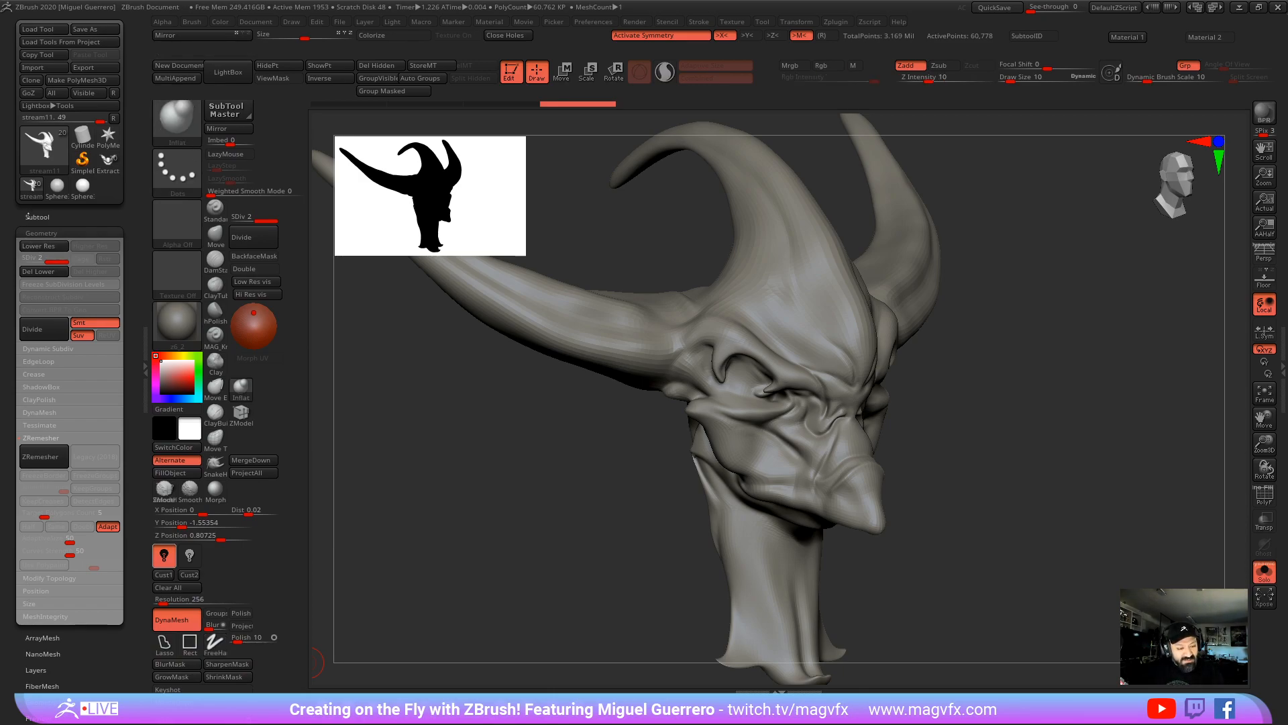
Step: Cycle the user interface colors to the Z3.1_Gray00 scheme and bring up the subtool list
left_click(29, 216)
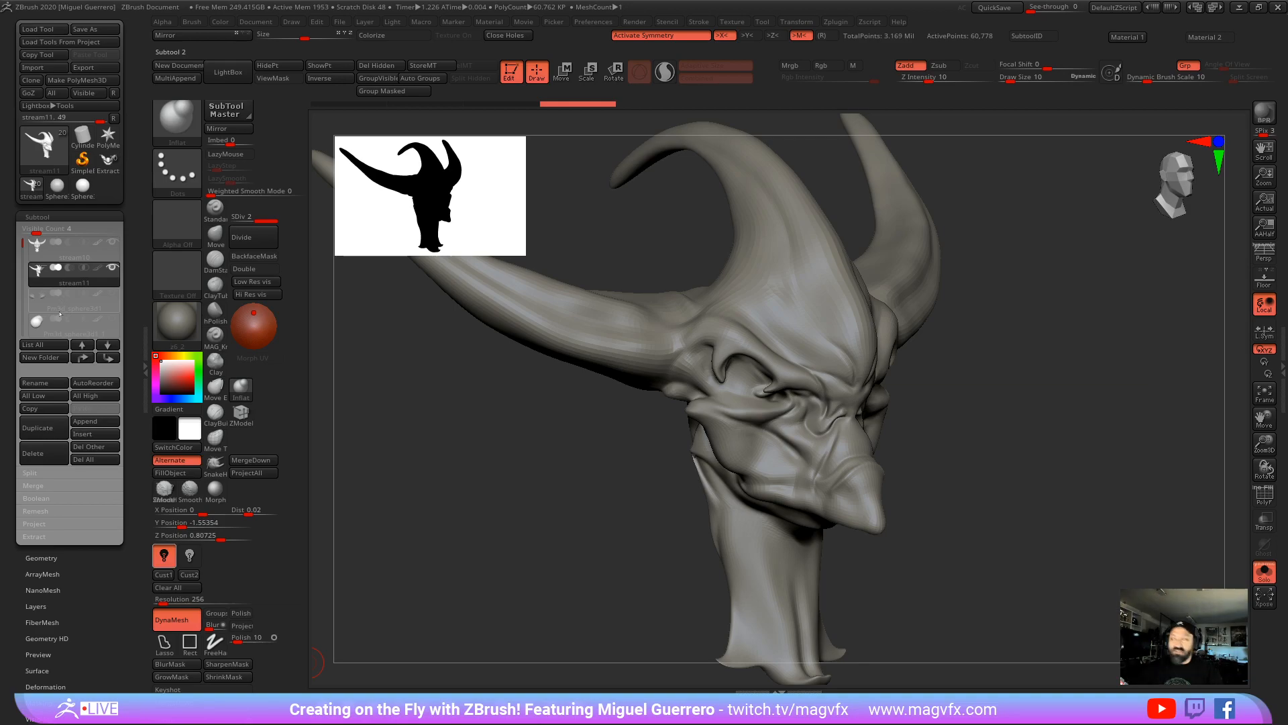
mouse_move(60, 319)
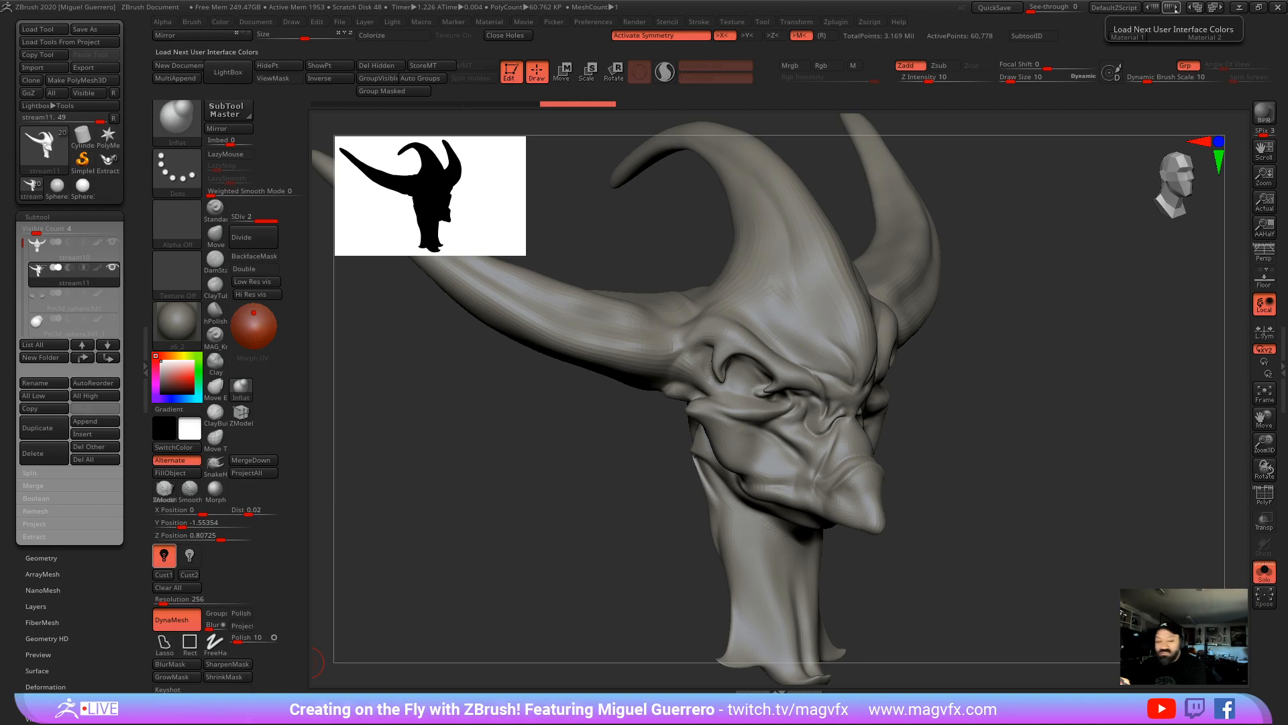
left_click(1173, 8)
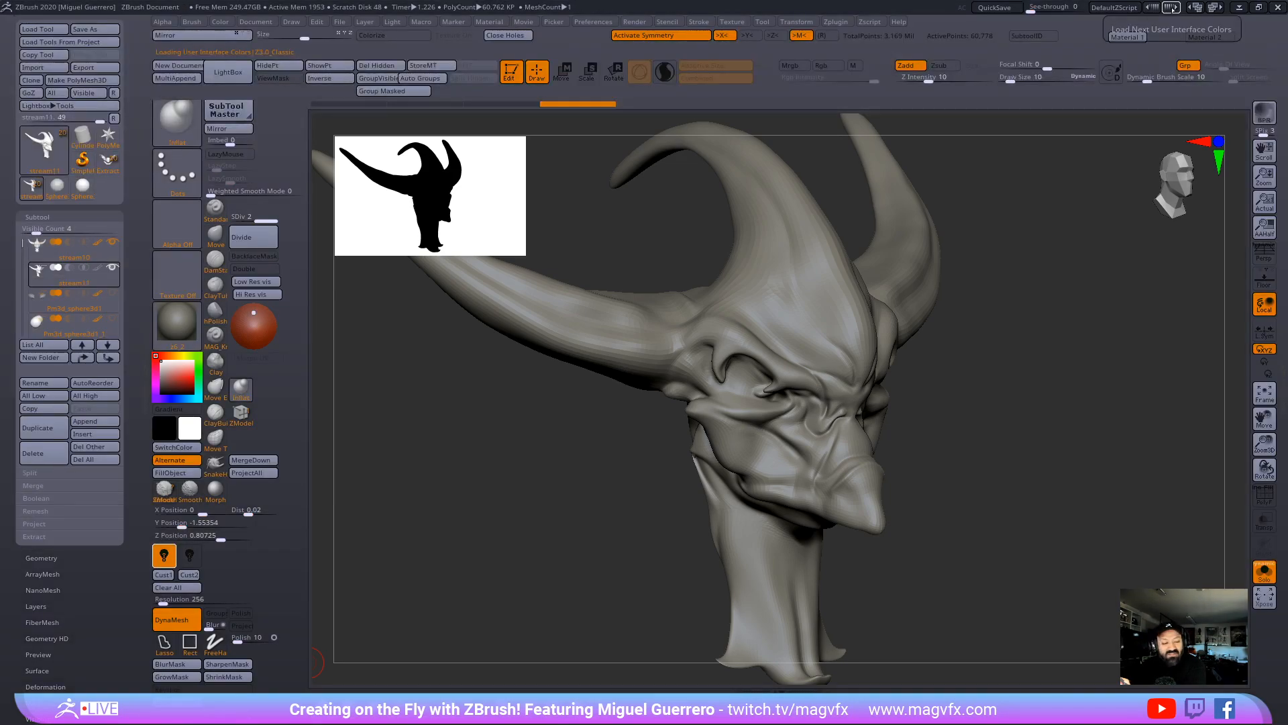
left_click(1173, 8)
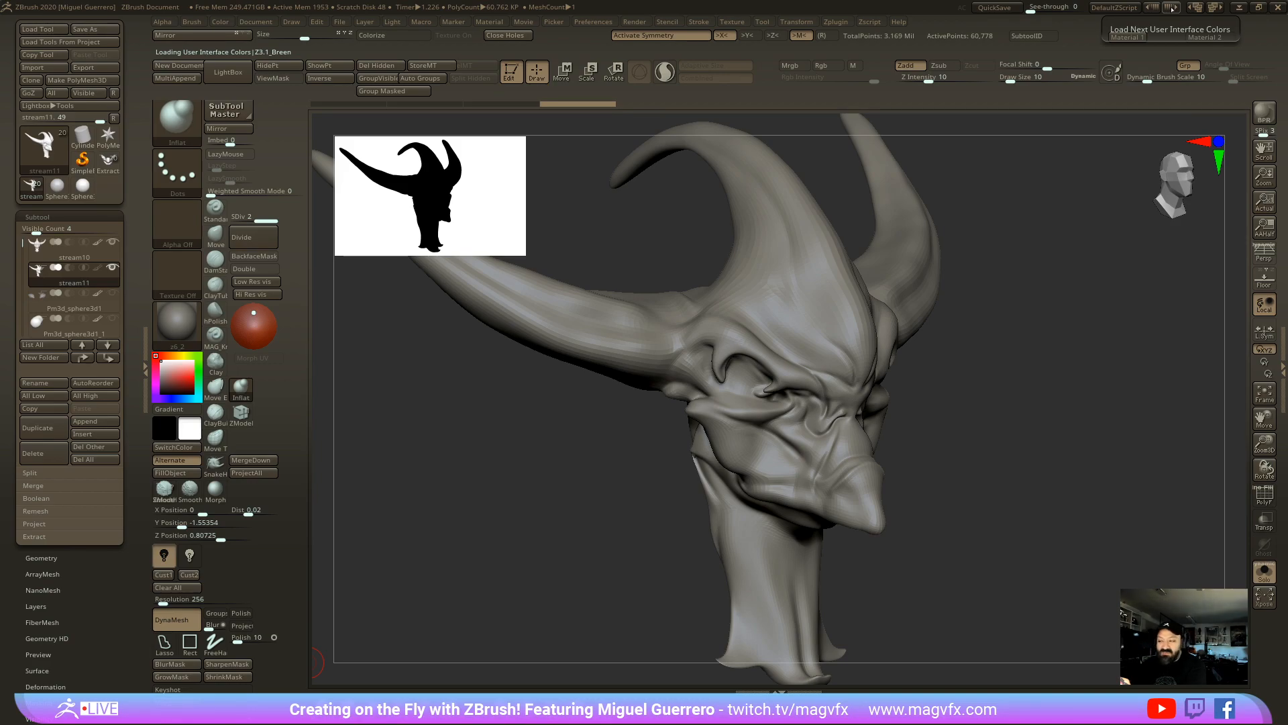
left_click(1172, 9)
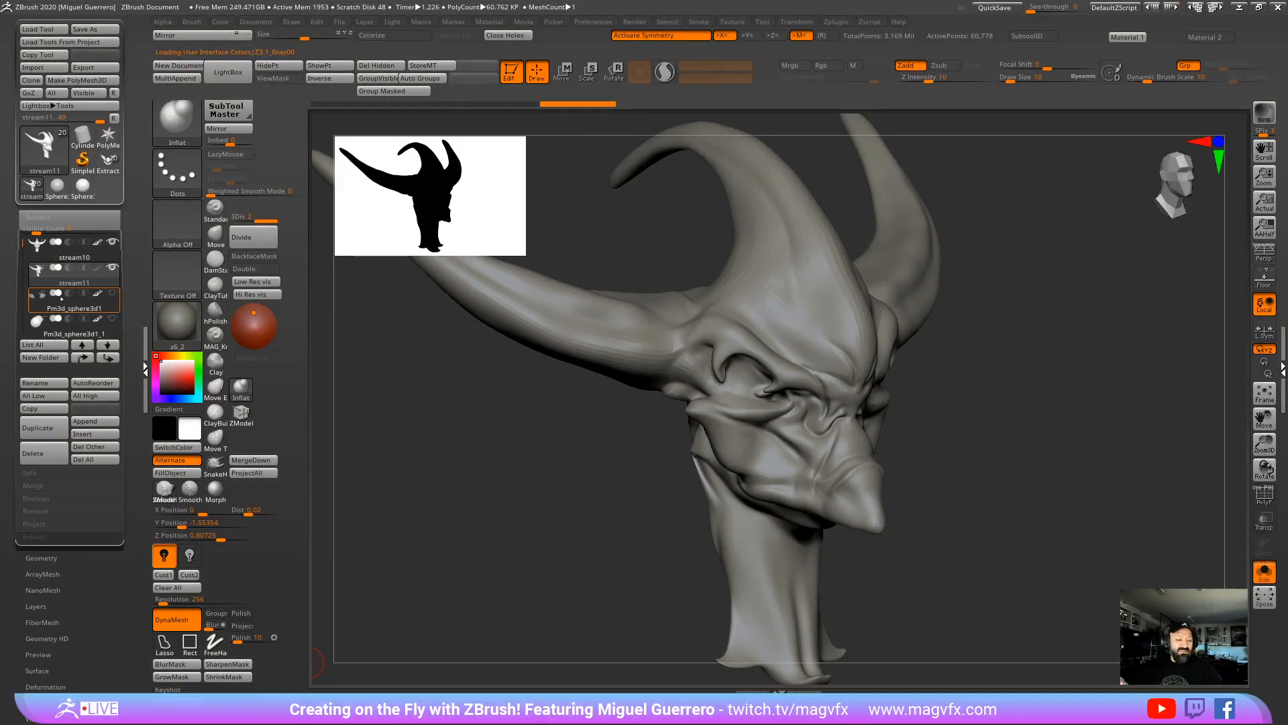
Step: Project the original head's detail and polypaint onto stream11 with ProjectAll at subdivision level 2
left_click(41, 558)
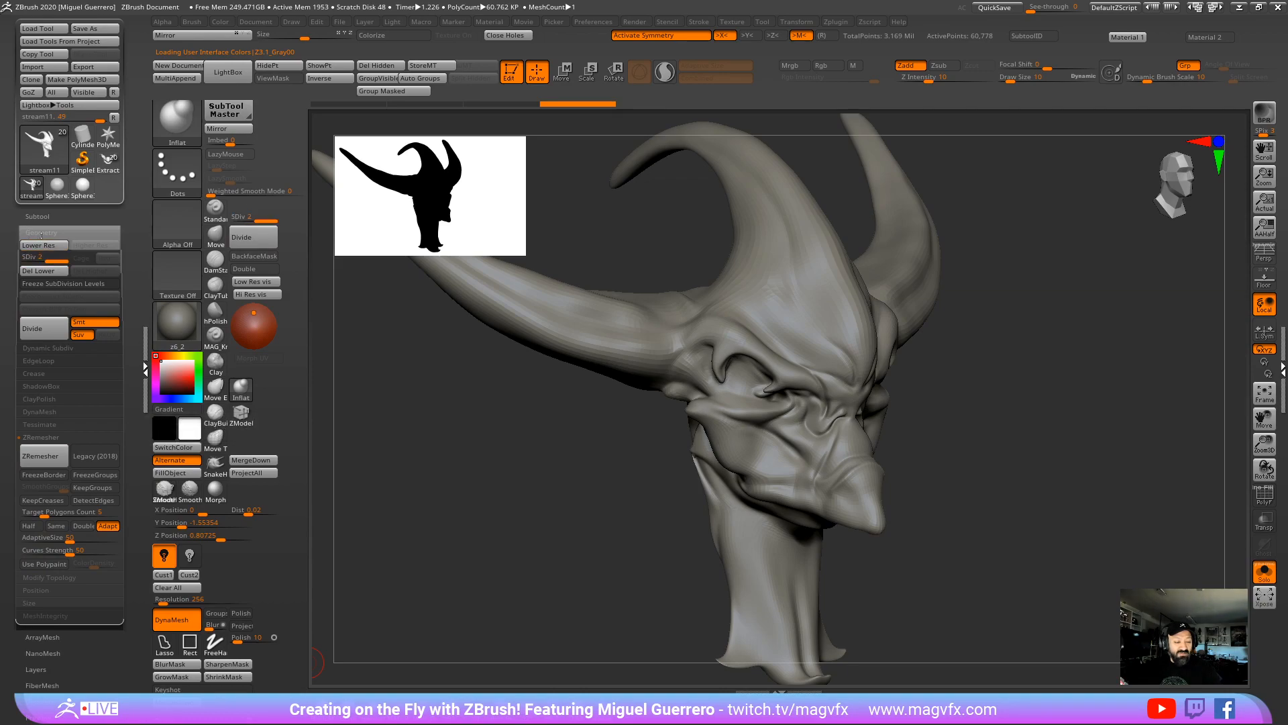
left_click(39, 217)
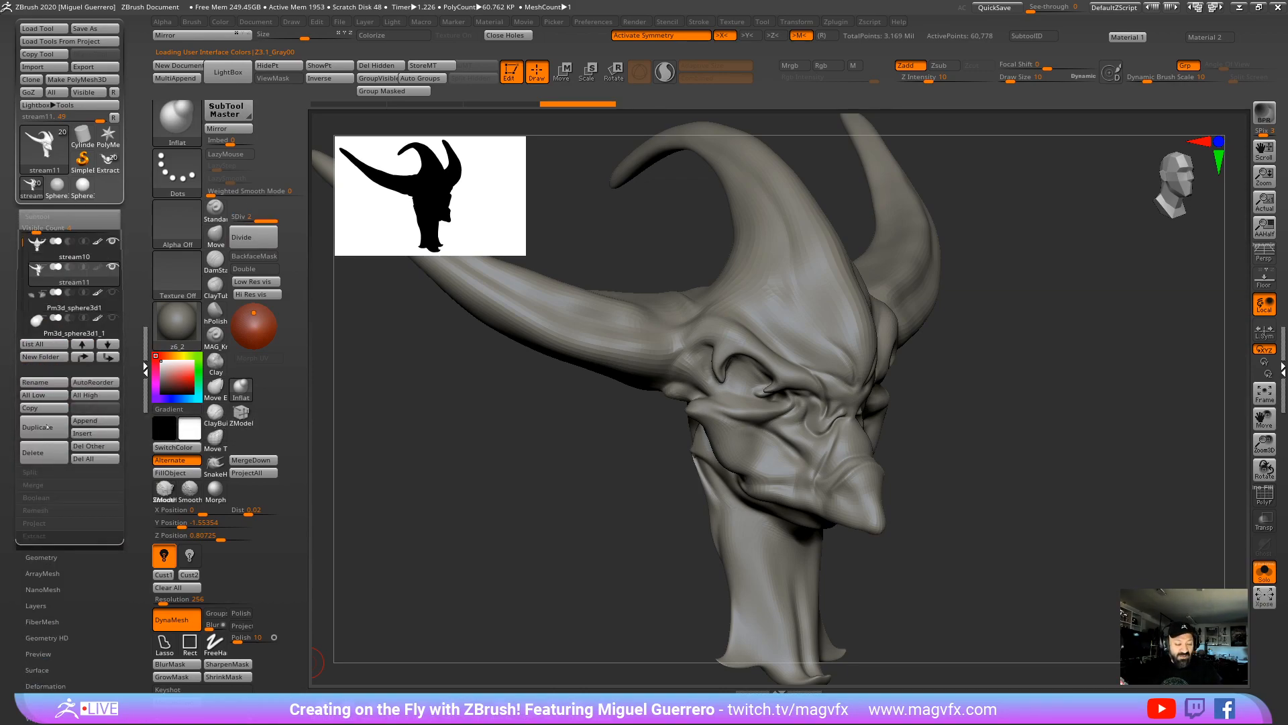
left_click(30, 523)
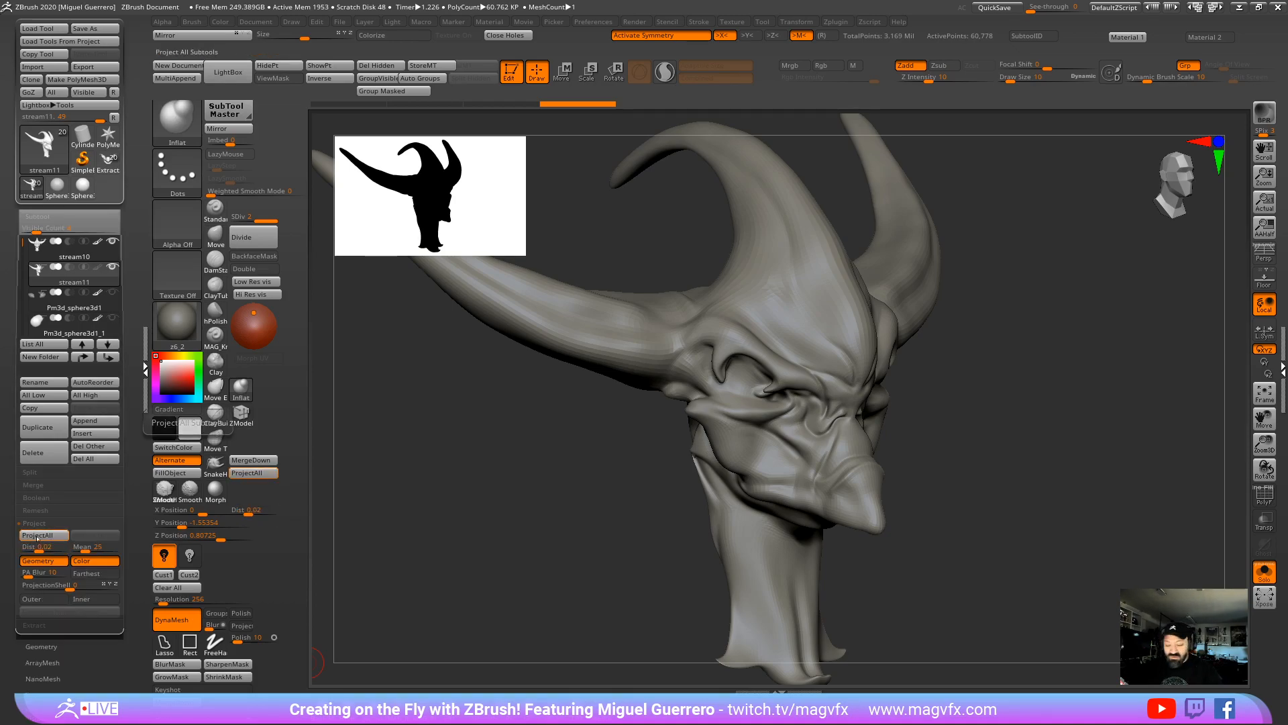
left_click(39, 534)
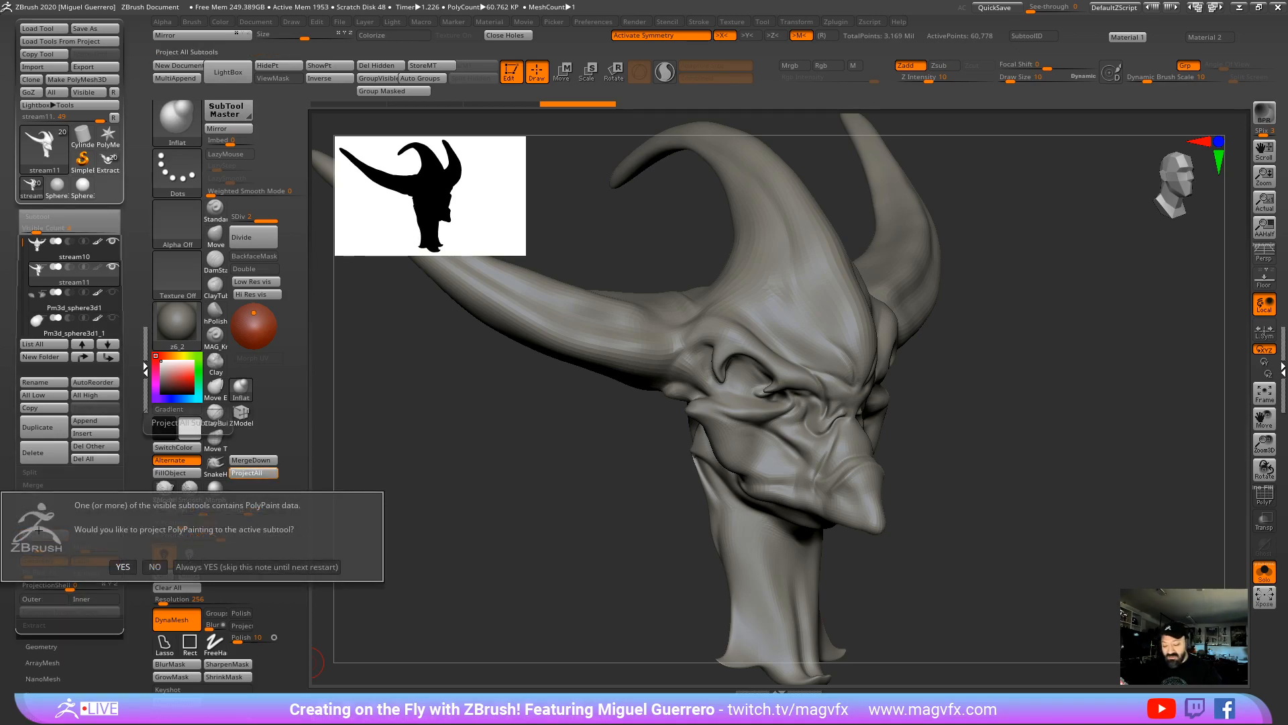
left_click(125, 566)
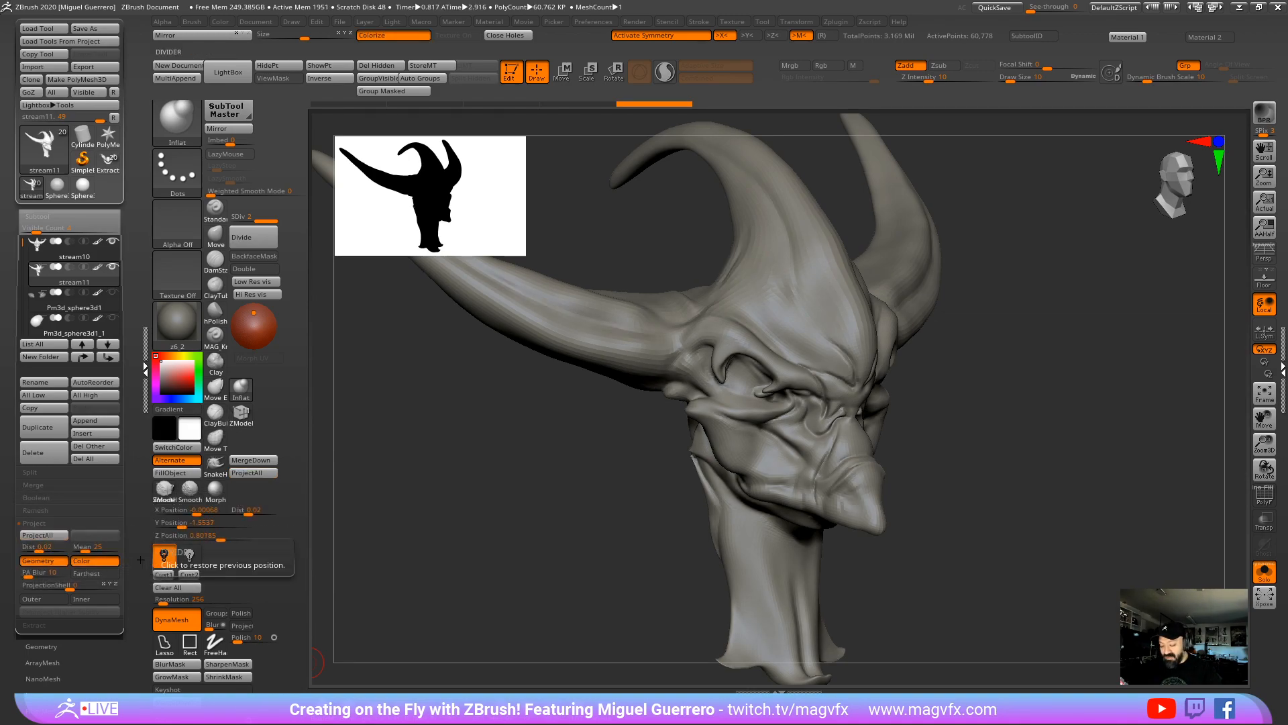
Step: Check the projected head from the front and subdivide stream11 to level 3
left_click_drag(429, 557, 416, 465, "shift")
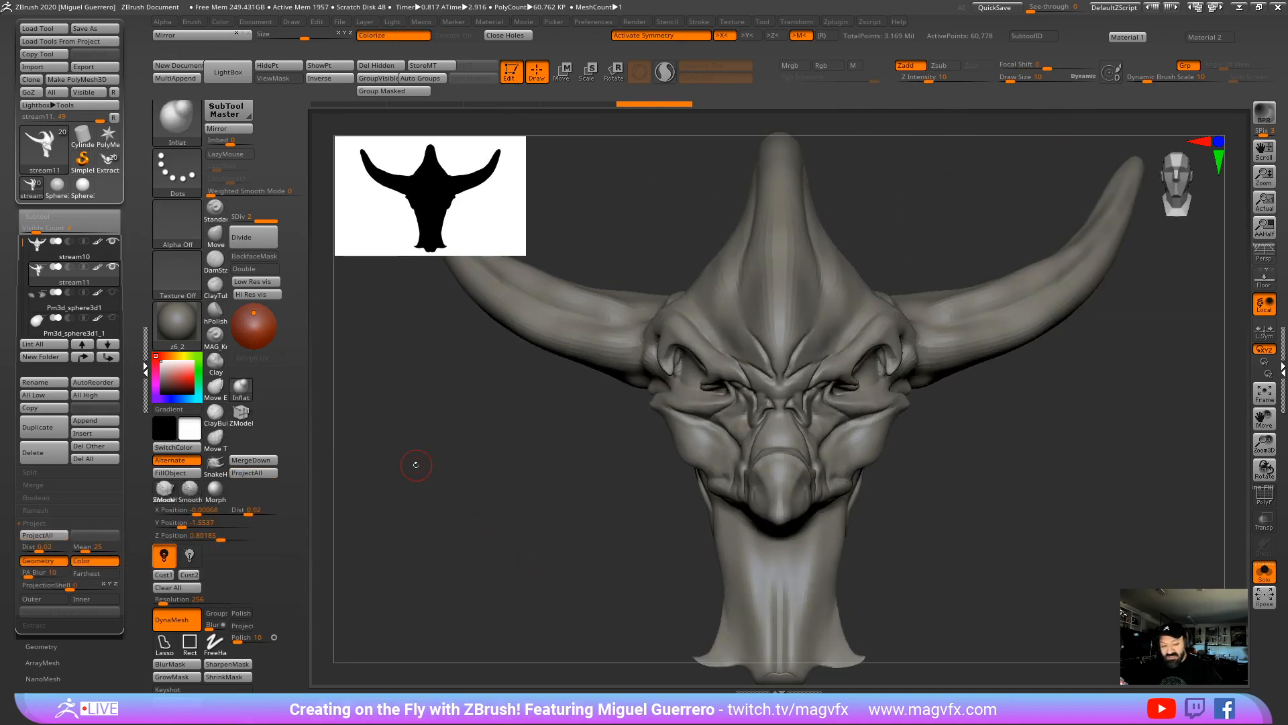
left_click(265, 241)
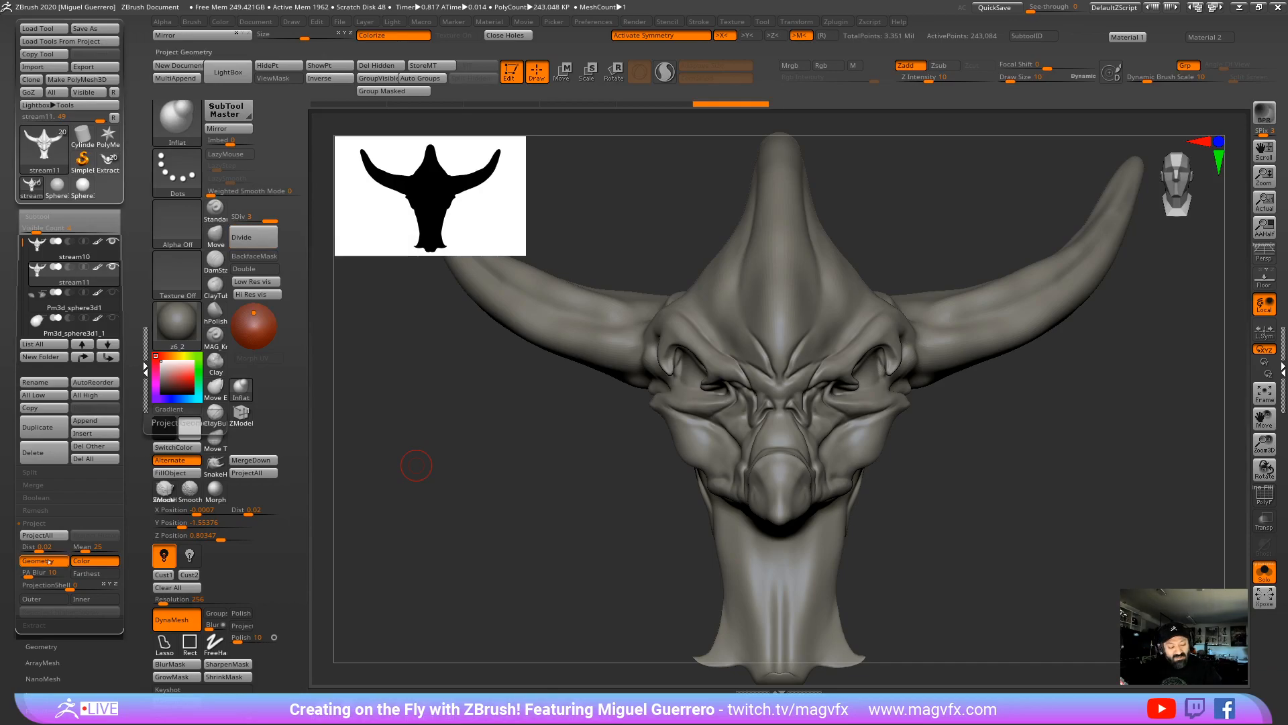
Step: Project the original head's detail onto stream11 with ProjectAll at subdivision level 3, and turn off Solo to compare the heads
left_click(43, 536)
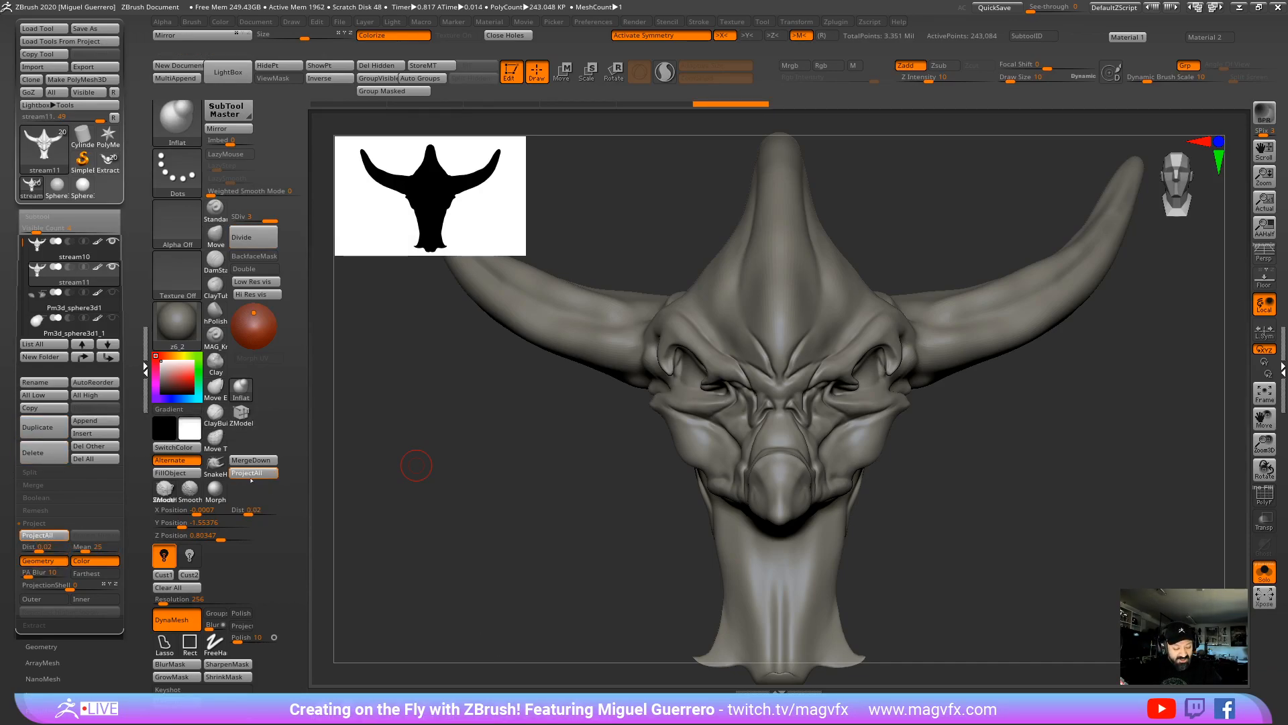
mouse_move(512, 542)
left_mouse_down()
mouse_move(525, 549)
mouse_move(499, 550)
left_mouse_up()
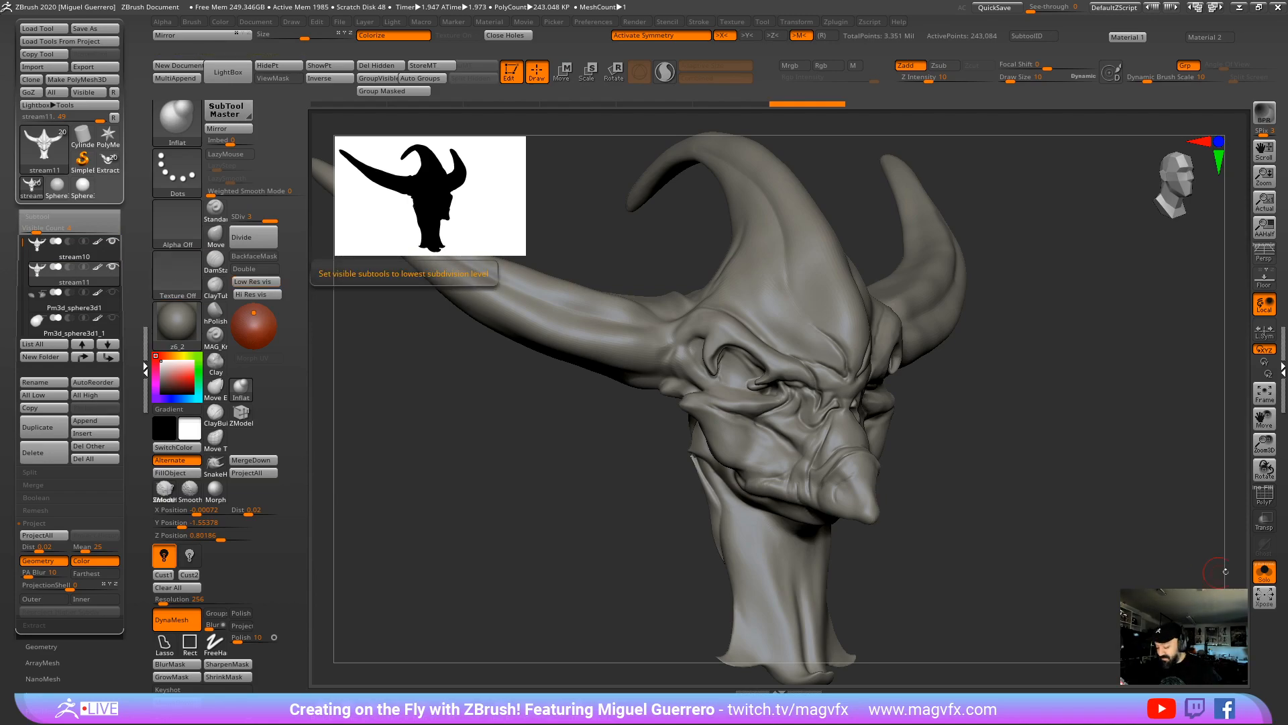
left_click(1264, 572)
left_click_drag(605, 470, 656, 463)
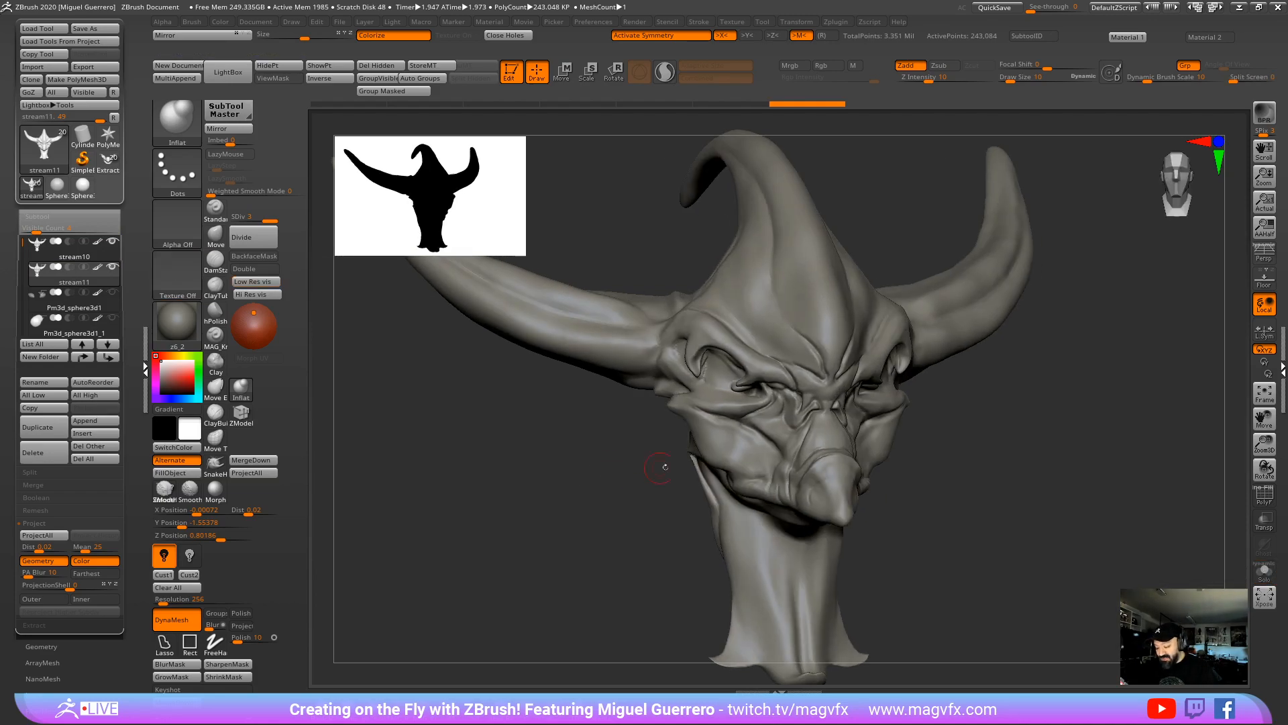
left_click(1264, 495)
left_click(1265, 495)
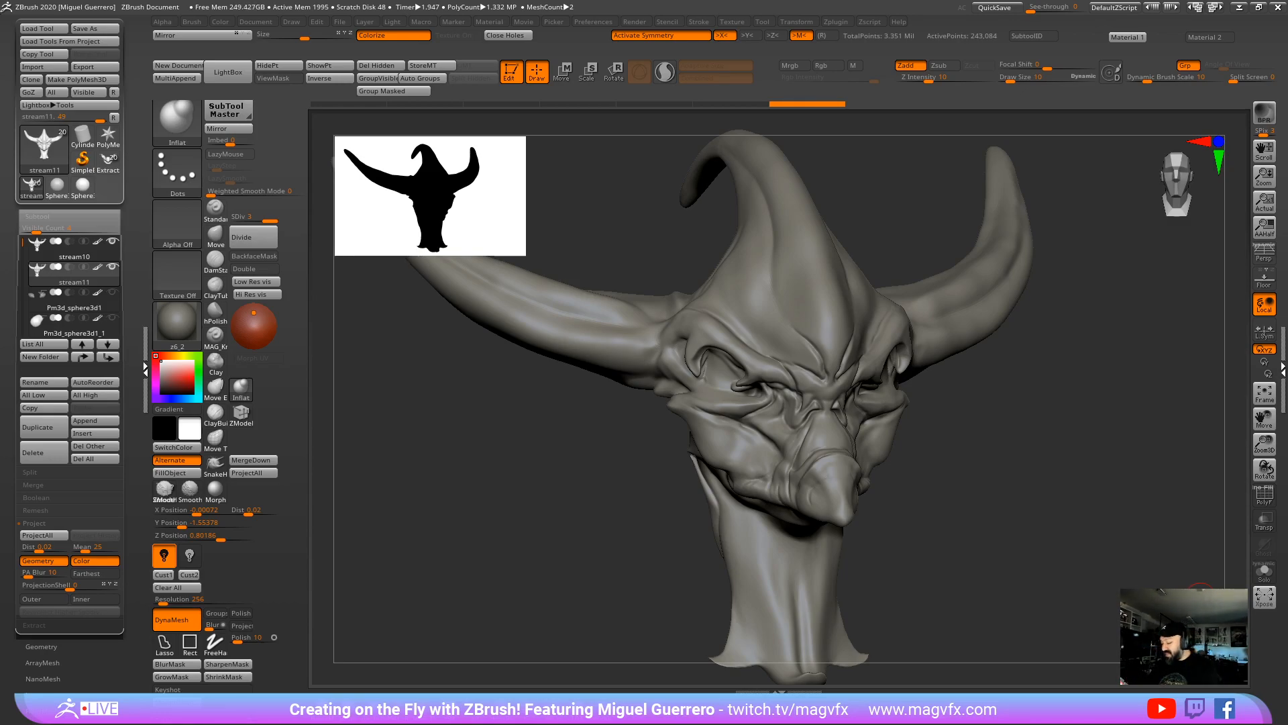
Step: Load the next user interface color scheme and return the head to a straight front view
mouse_move(105, 331)
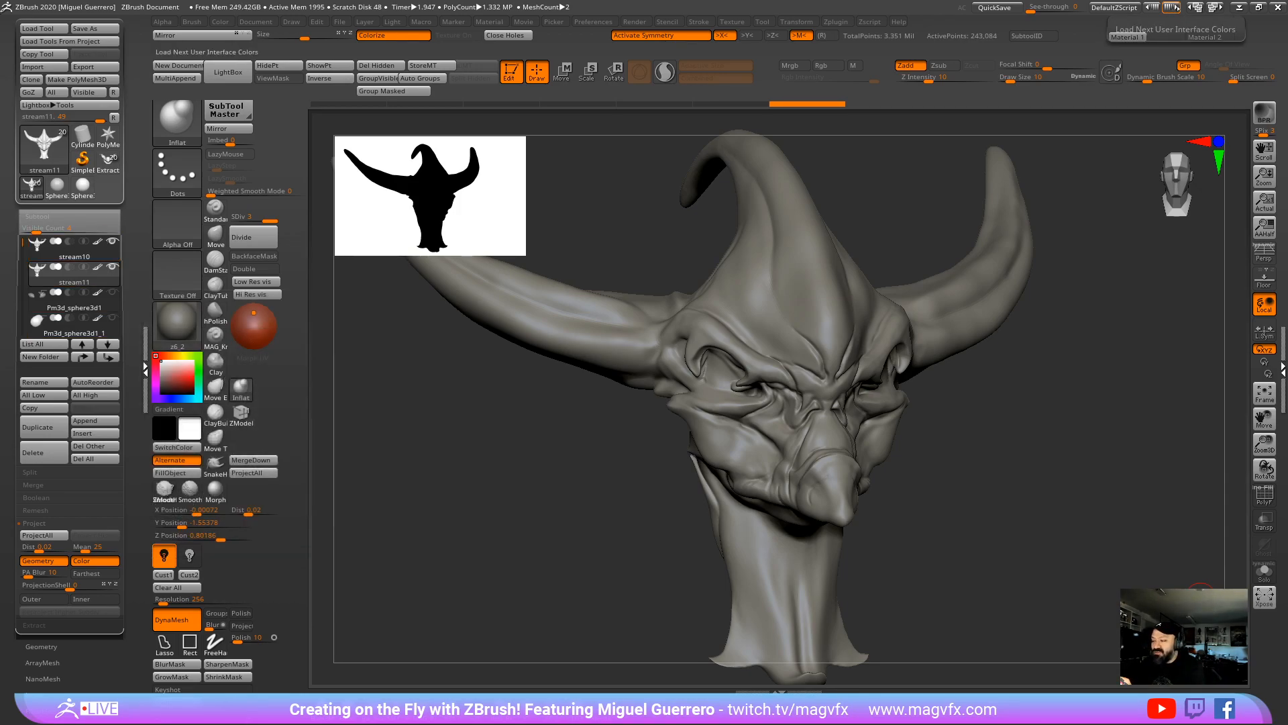
left_click(1171, 6)
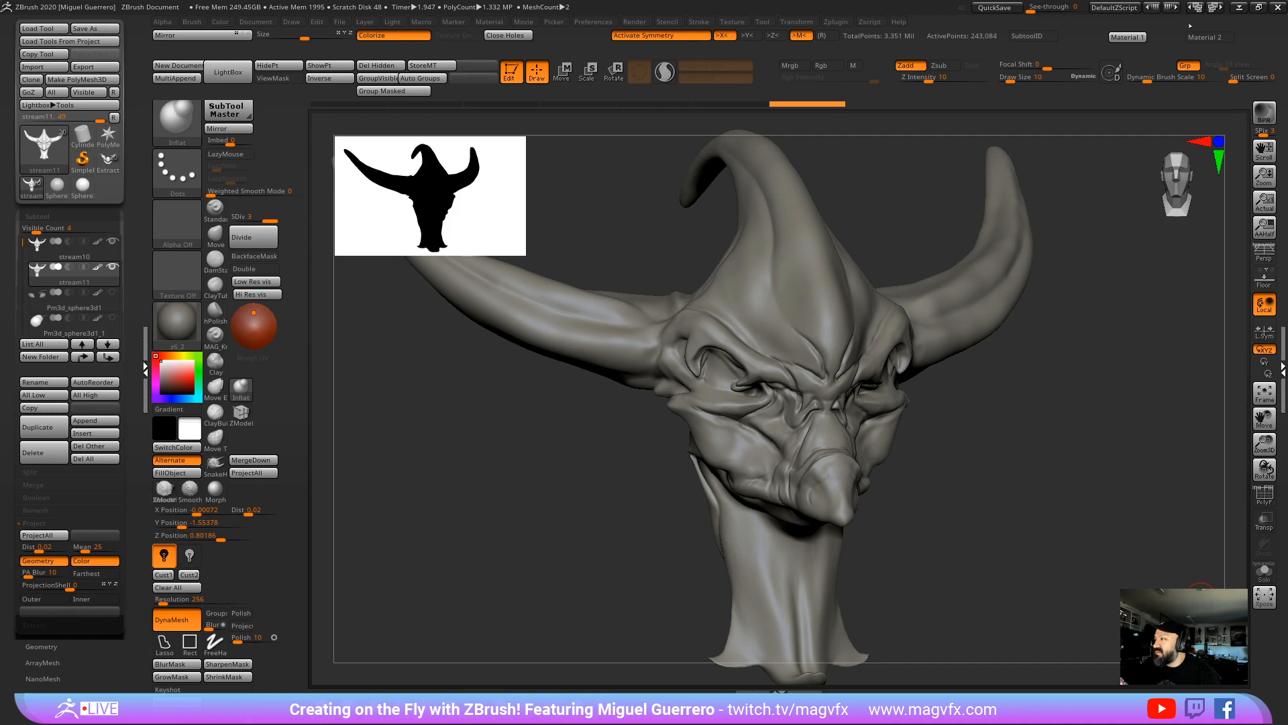
left_click_drag(1201, 600, 451, 490)
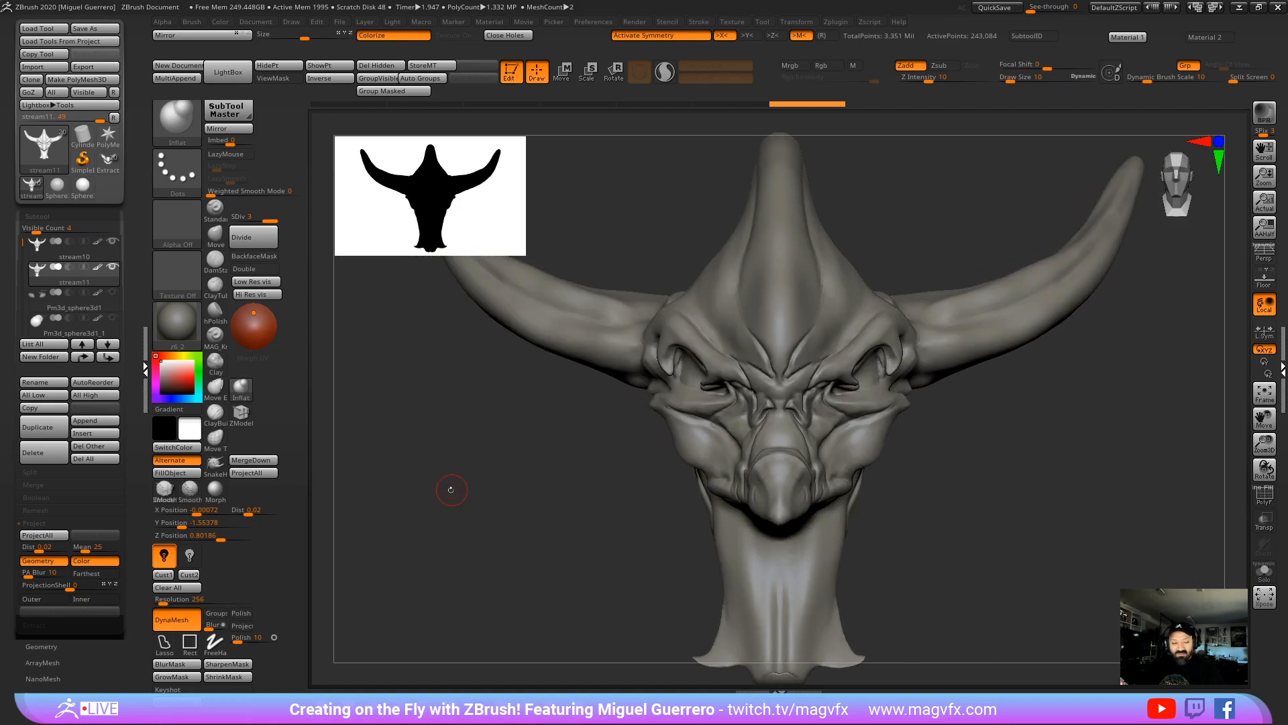
Step: Delete the original head subtool stream10, keeping the reprojected stream11
left_click(49, 257)
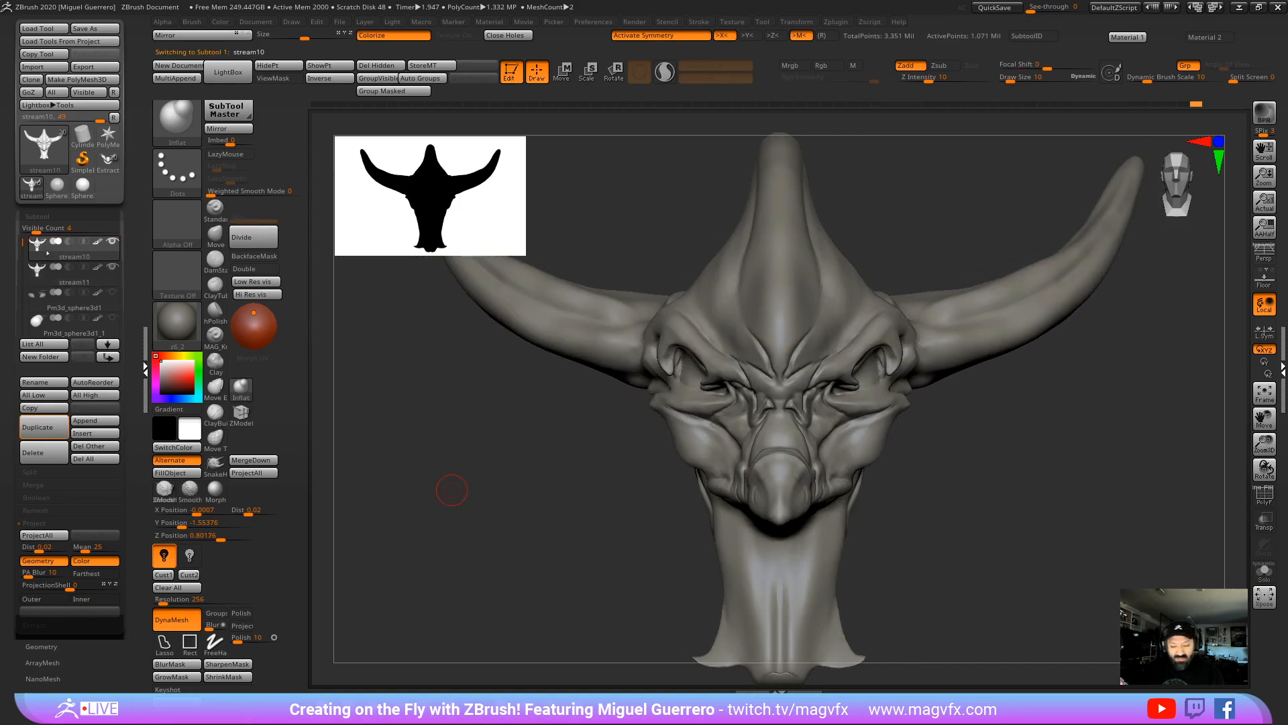
left_click(44, 453)
left_click(261, 486)
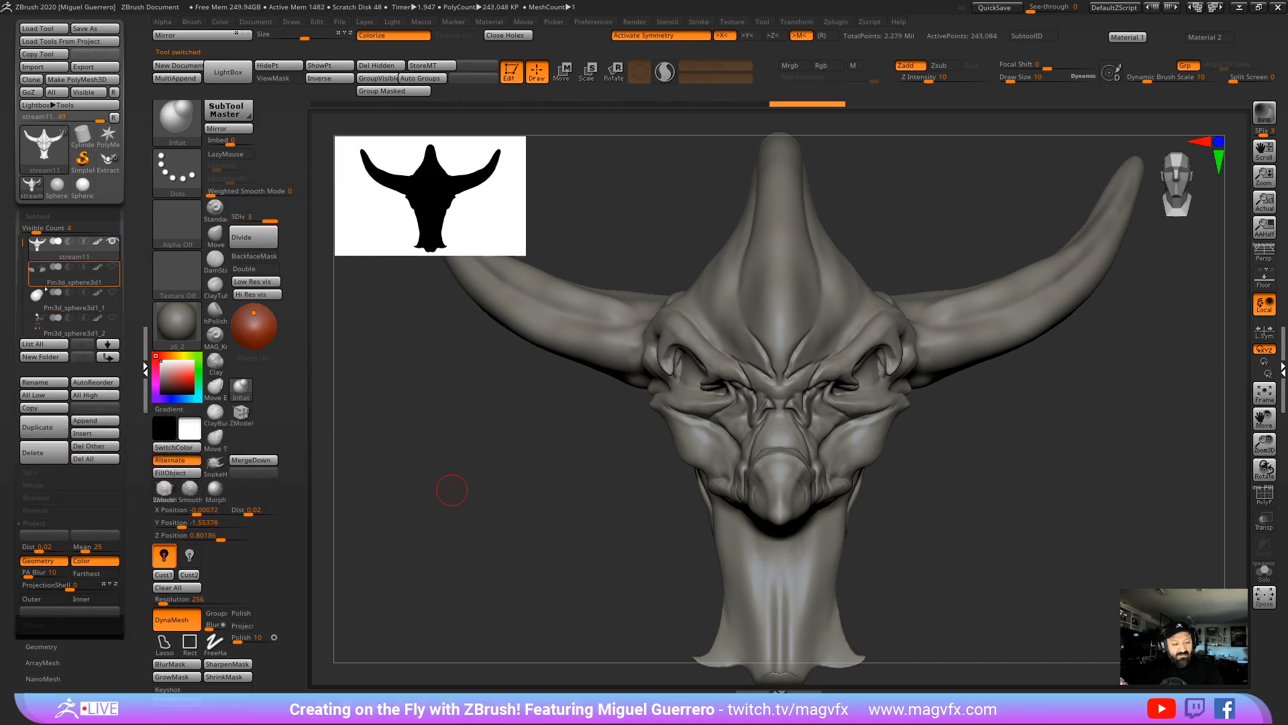
Step: Select the eyes subtool Pm3d_sphere3d1 and retopologize it with ZRemesher
key("alt+Down")
left_click_drag(490, 489, 500, 443)
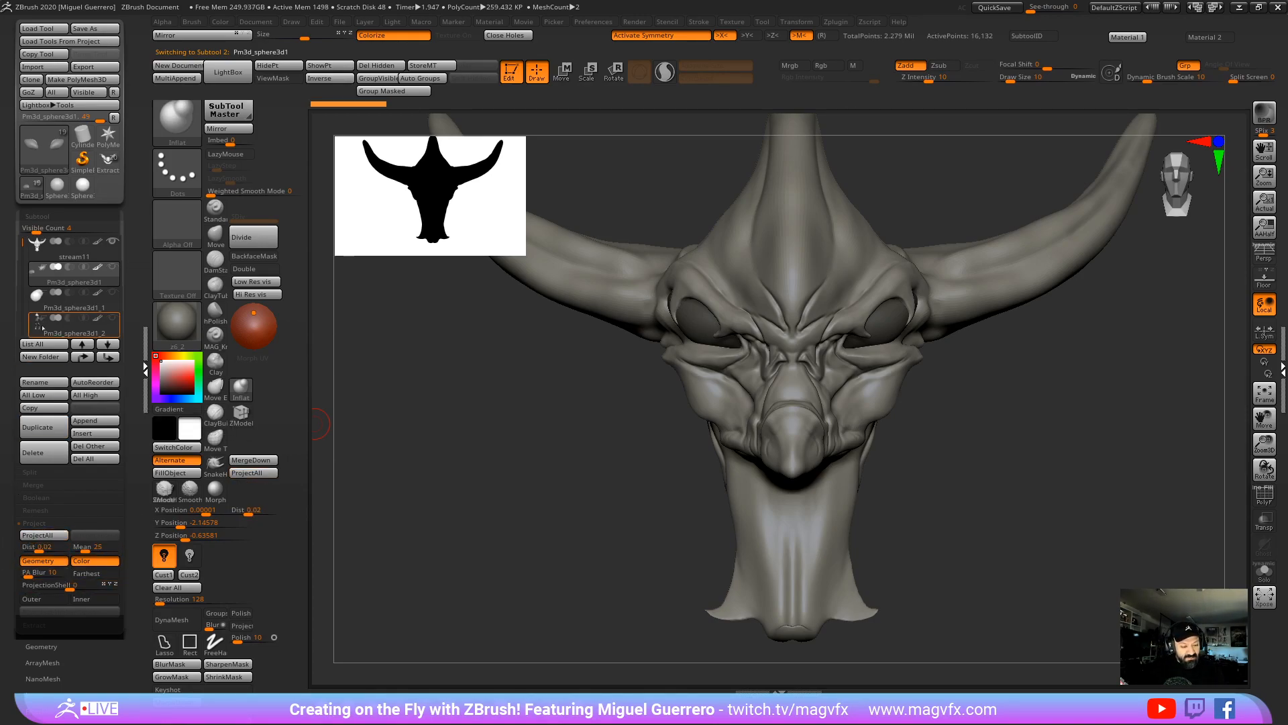
mouse_move(37, 330)
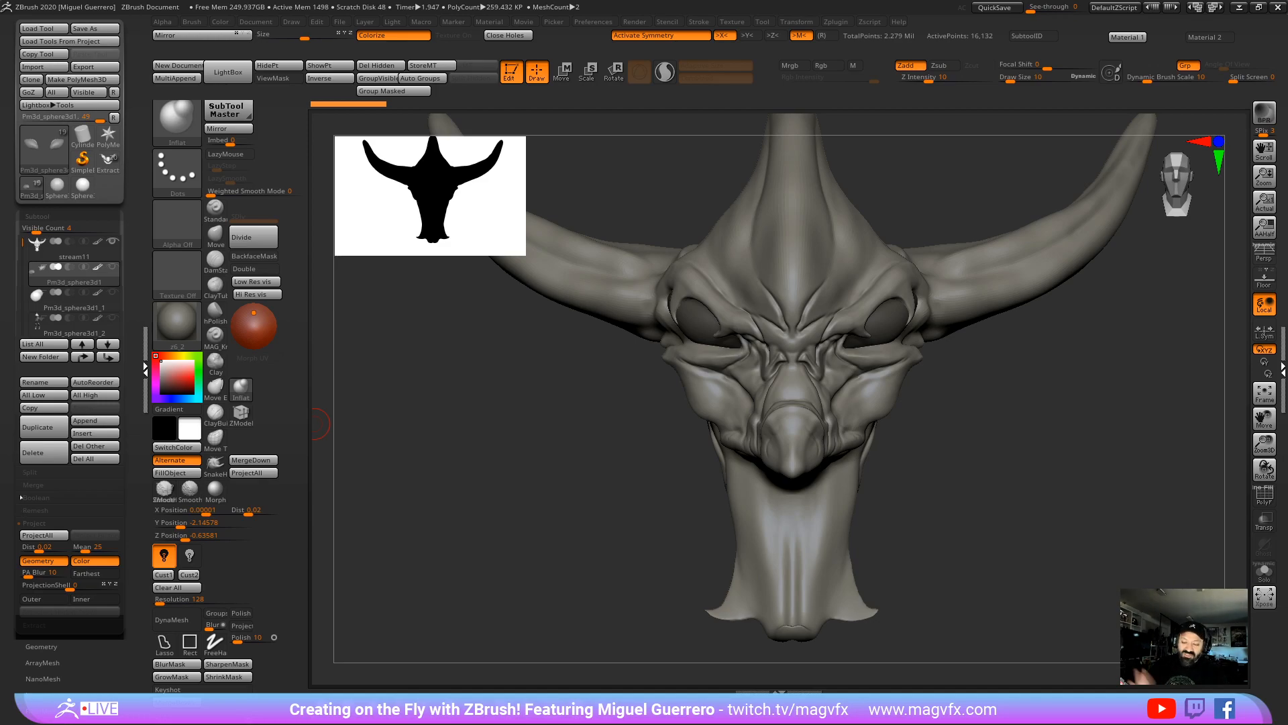
scroll(12, 513, "down", 1)
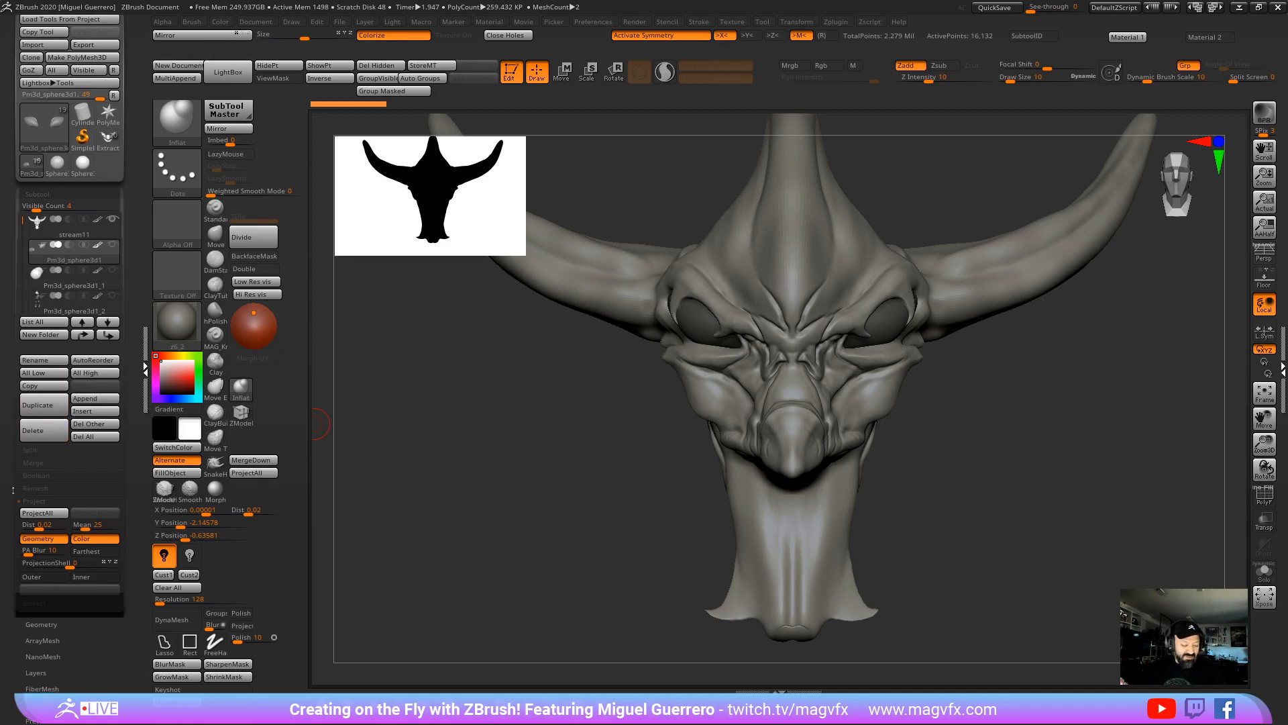
left_click(38, 624)
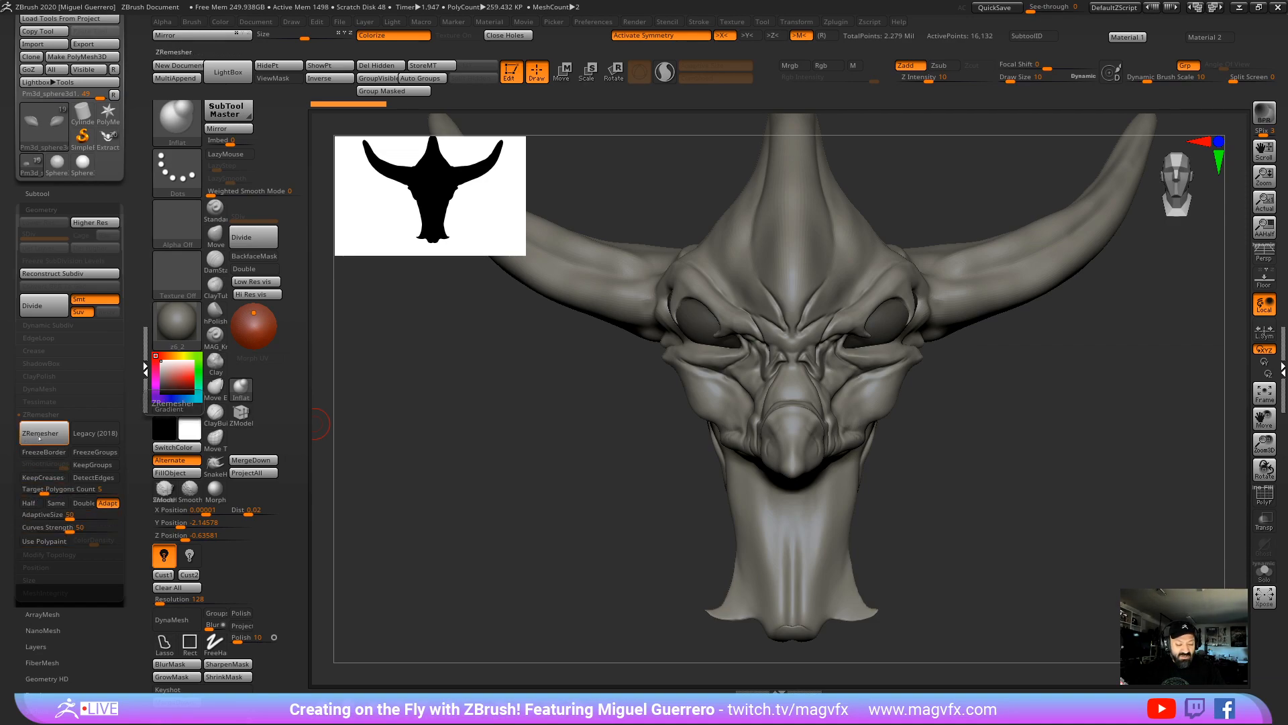
left_click(36, 436)
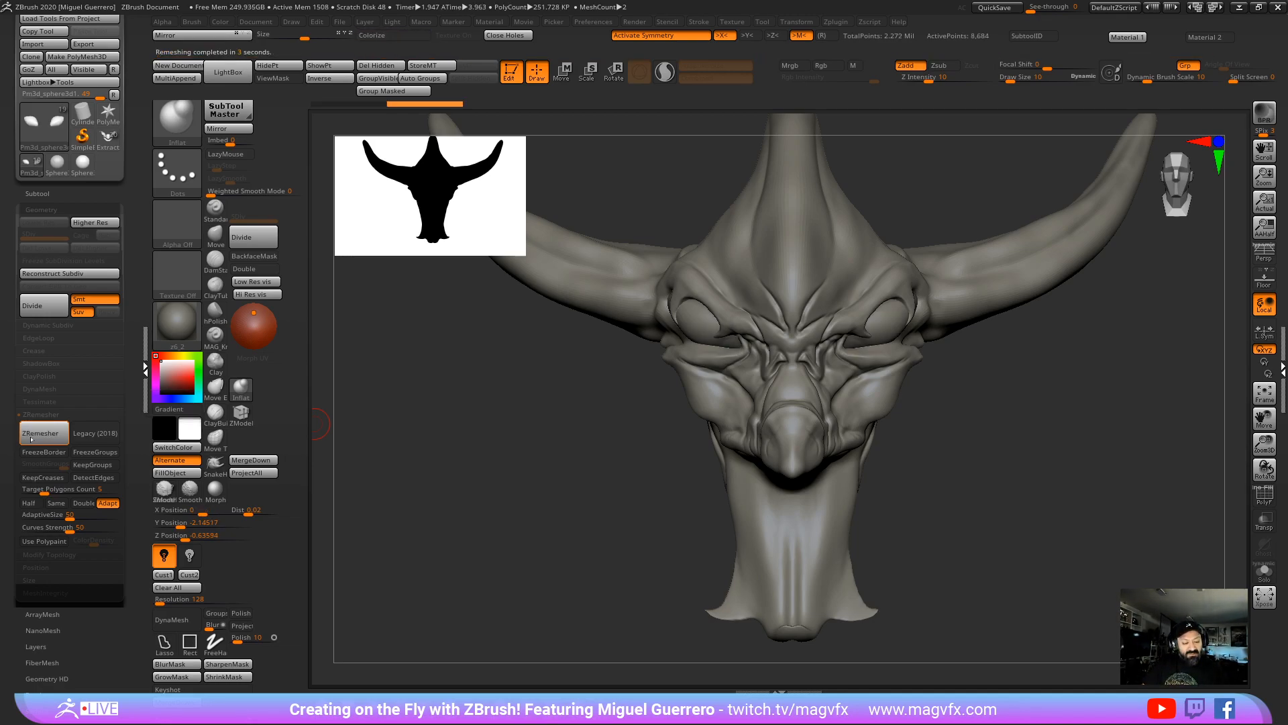
Step: Make all subtools visible again from stream11's entry in the subtool list to show the full creature beside the human figure
key("Down")
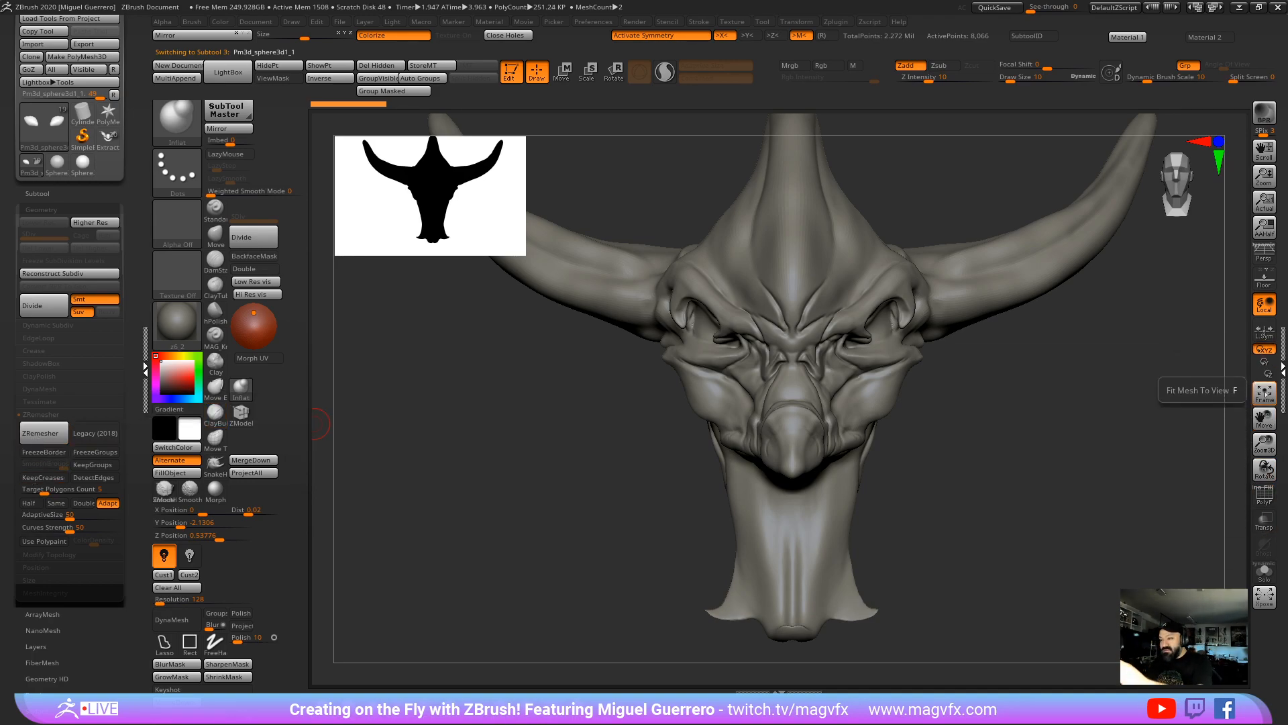
left_click(1264, 393)
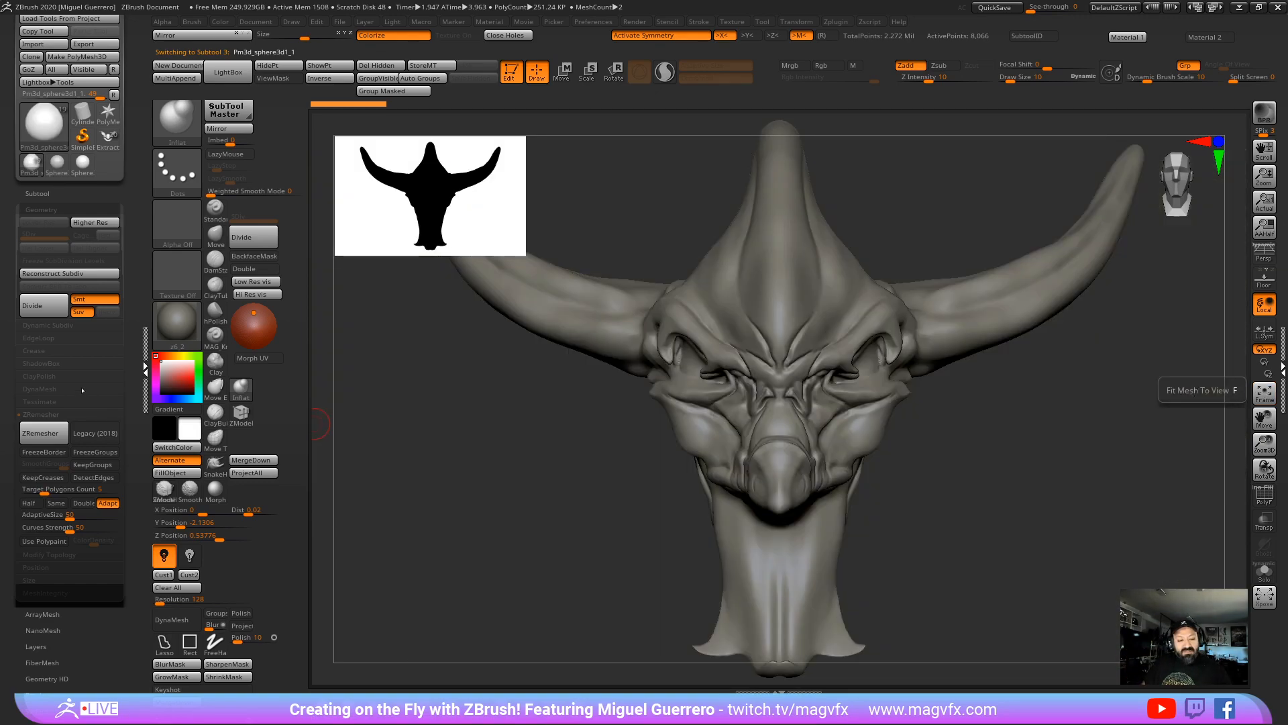
left_click(37, 193)
mouse_move(100, 227)
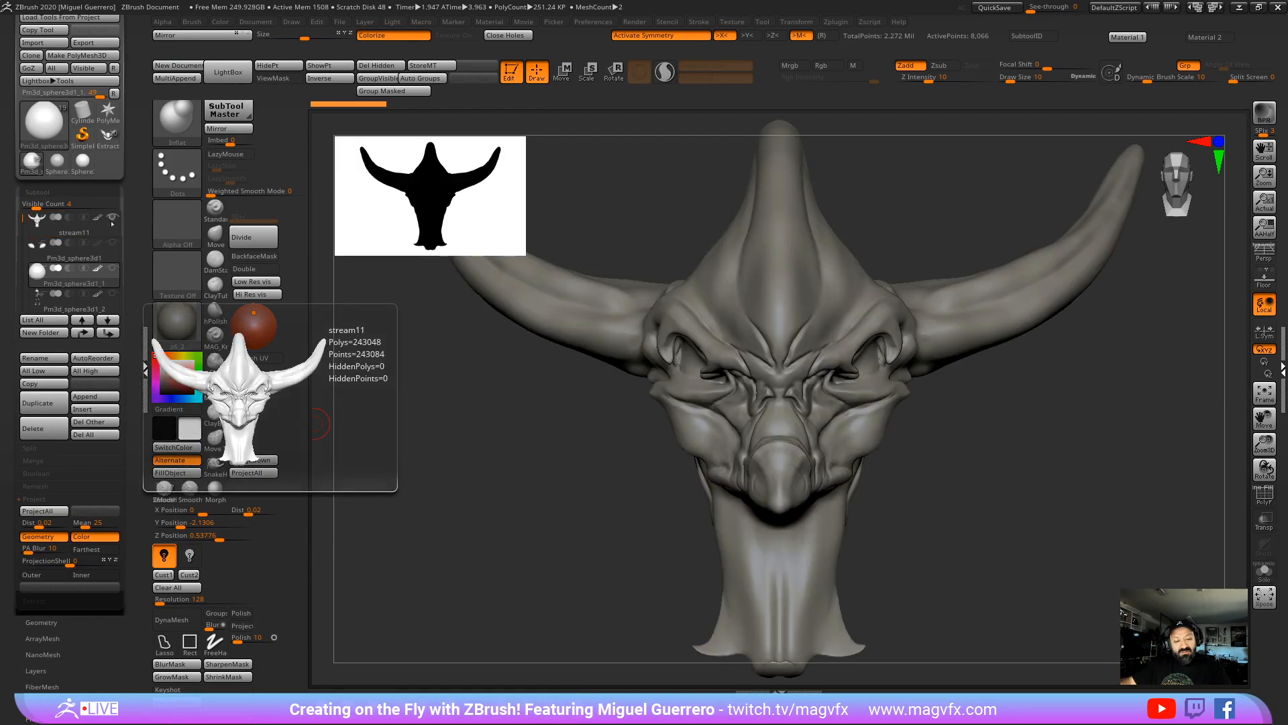
left_click(111, 222)
left_click(111, 221)
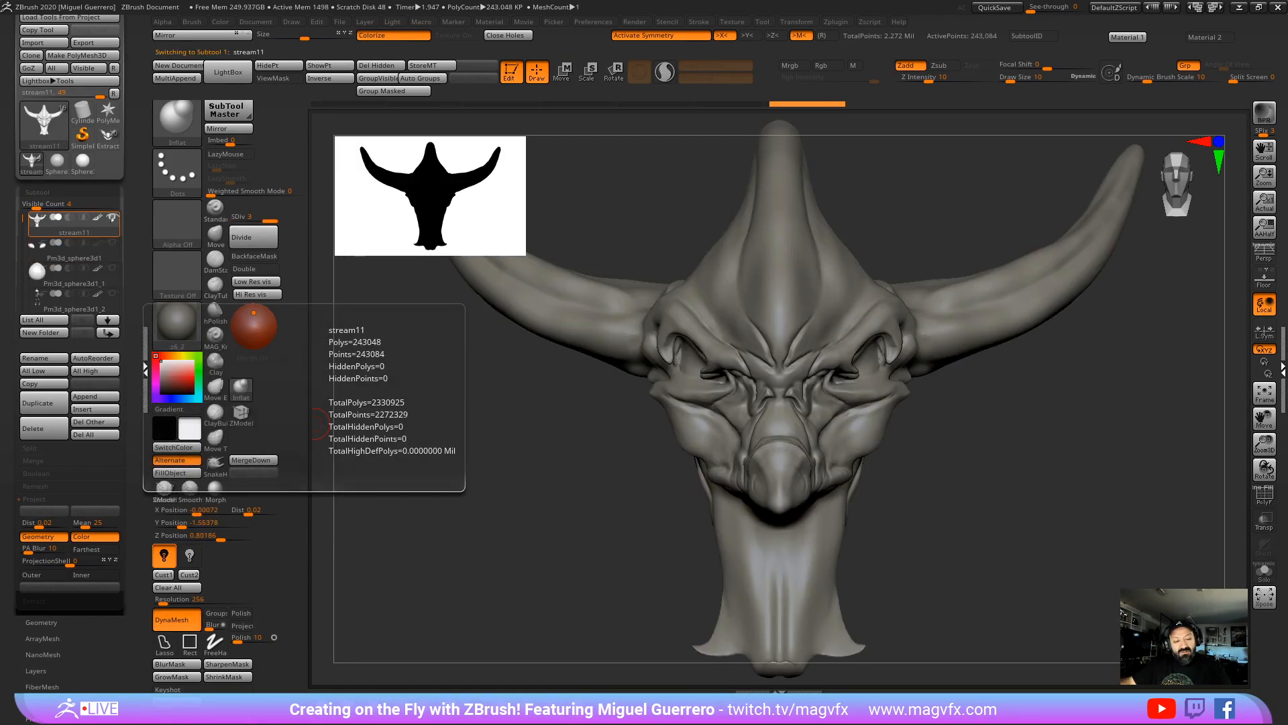
key("shift")
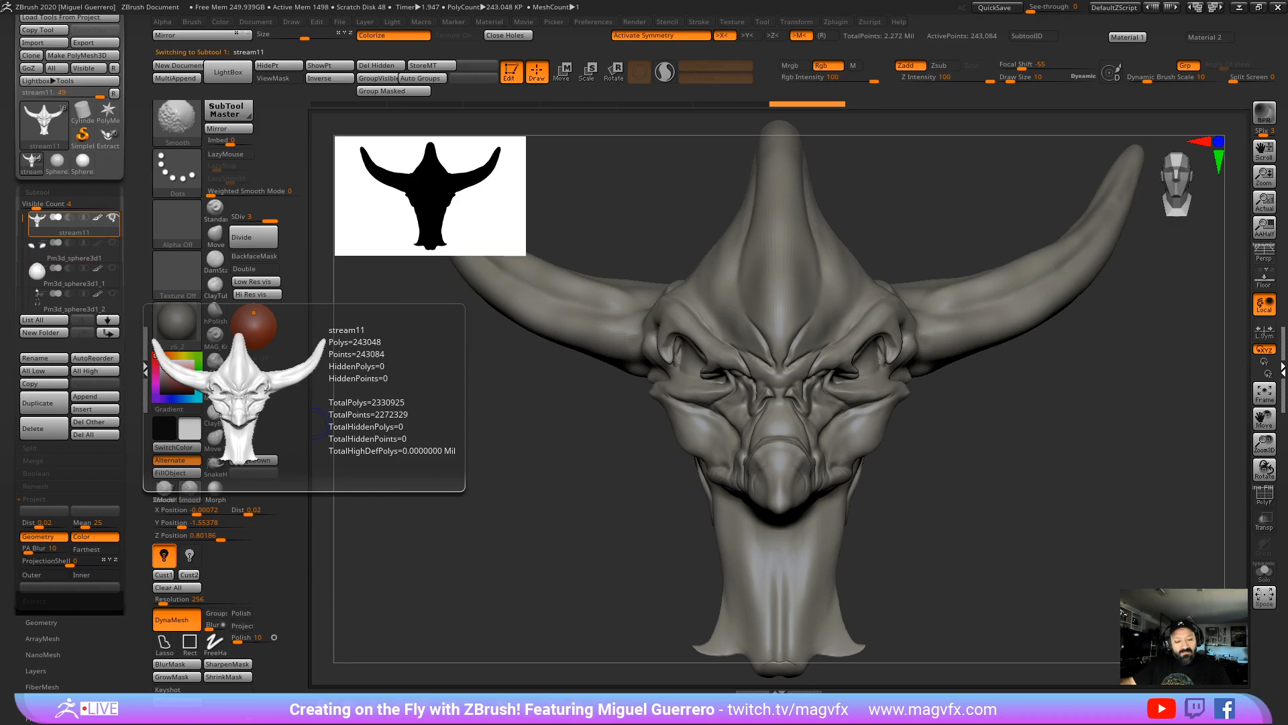
left_click(112, 217, "shift")
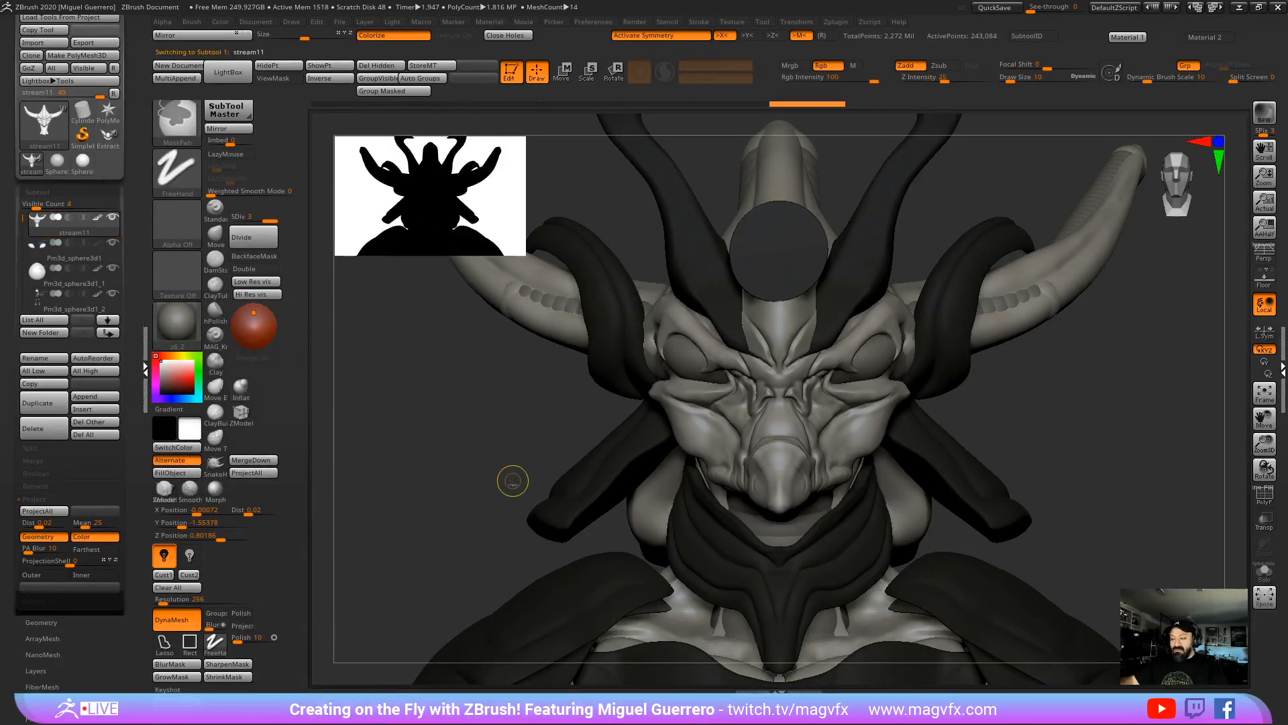
mouse_move(512, 481)
right_mouse_down("ctrl")
mouse_move(432, 365)
mouse_move(410, 288)
right_mouse_up("ctrl")
right_click_drag(567, 457, 563, 437, "alt")
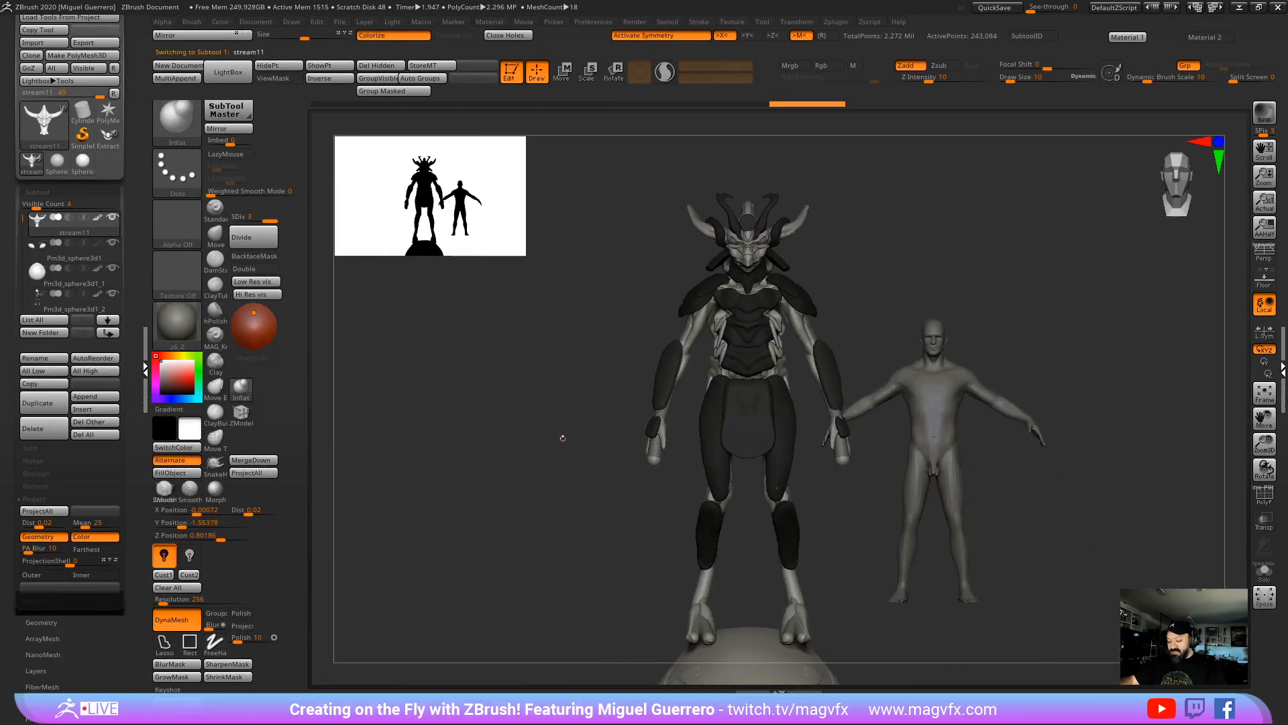
Step: Turn on Solo, select the eyes subtool Pm3d_sphere3d1, and run ZRemesher on it again
left_click(1264, 572)
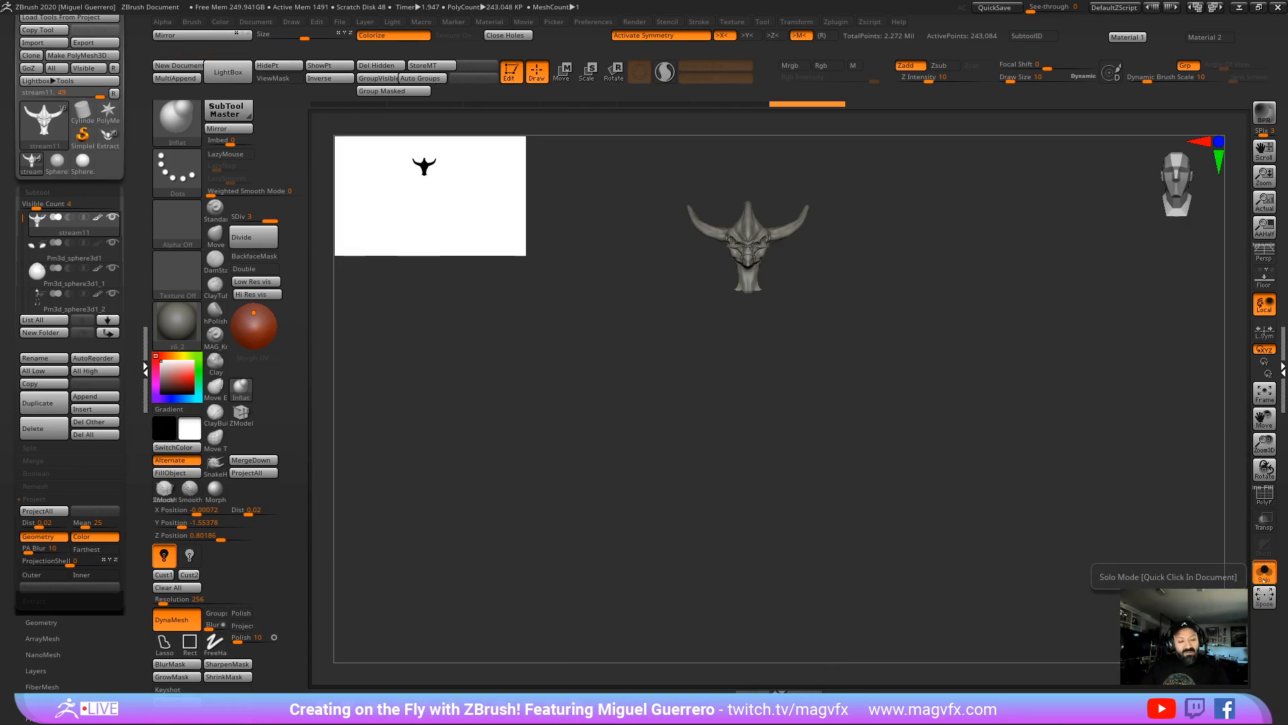
key("Down")
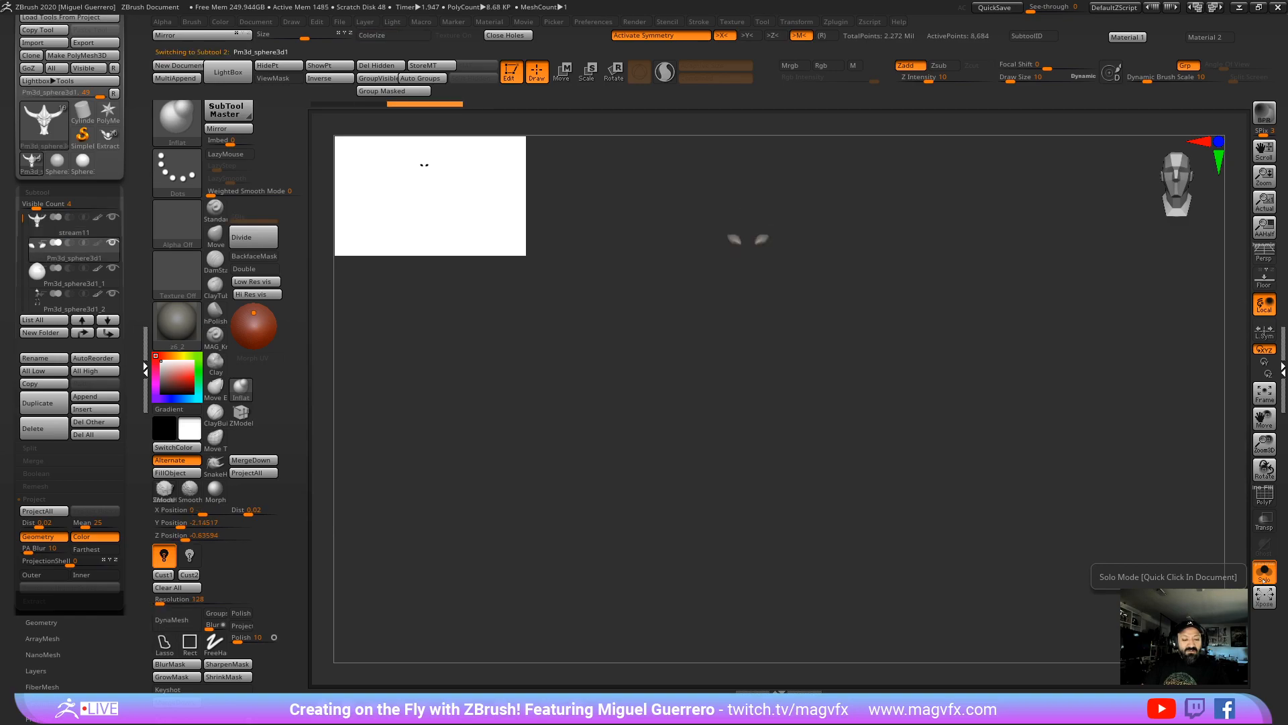
key("Up")
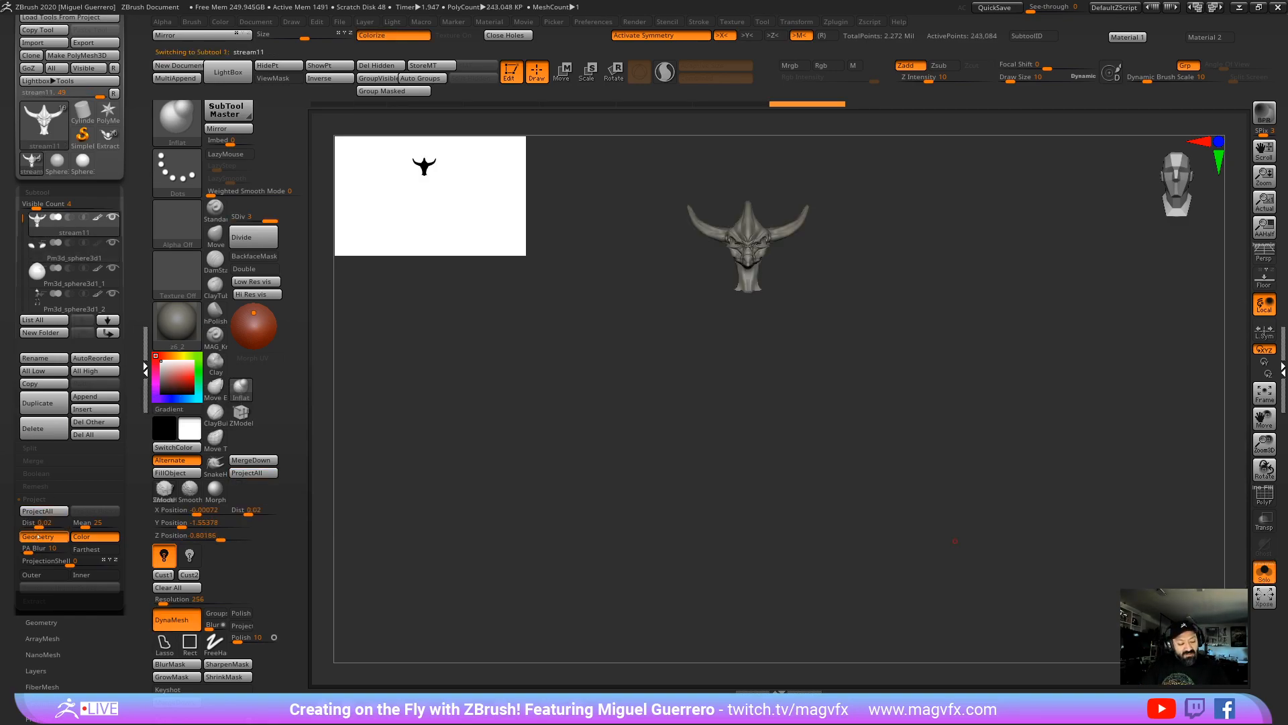
key("Down")
left_click(34, 619)
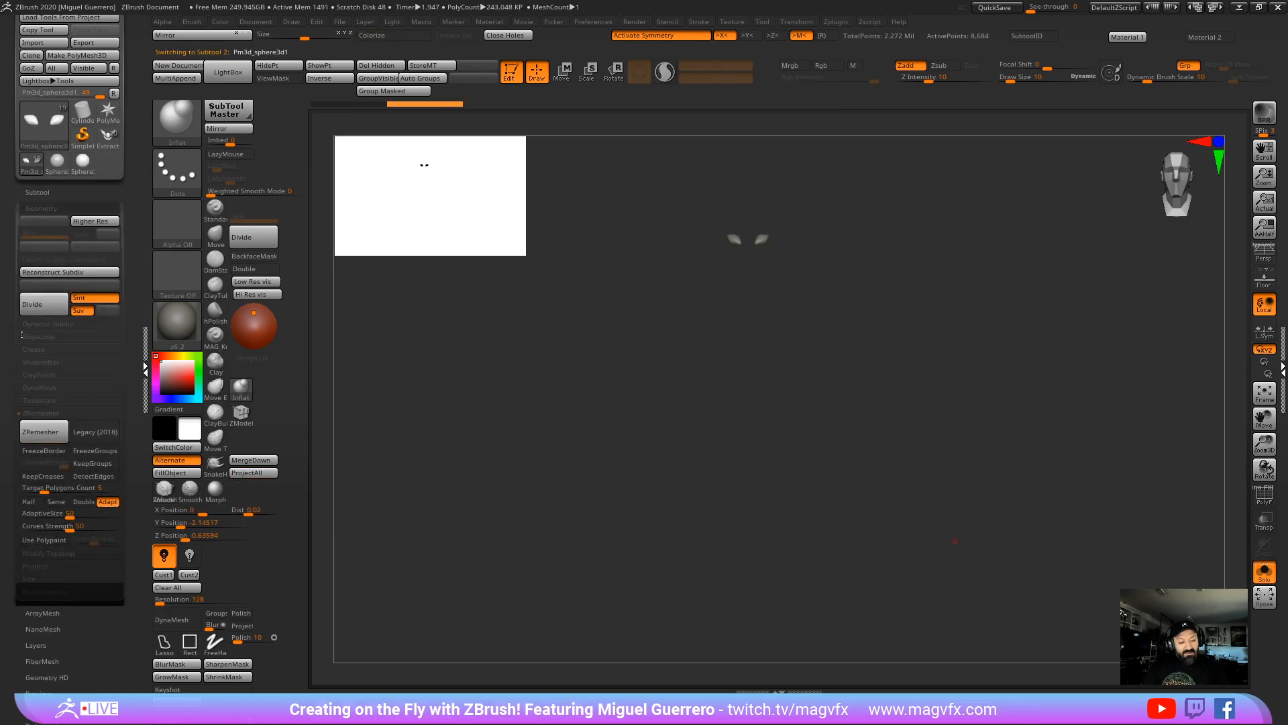
left_click(44, 432)
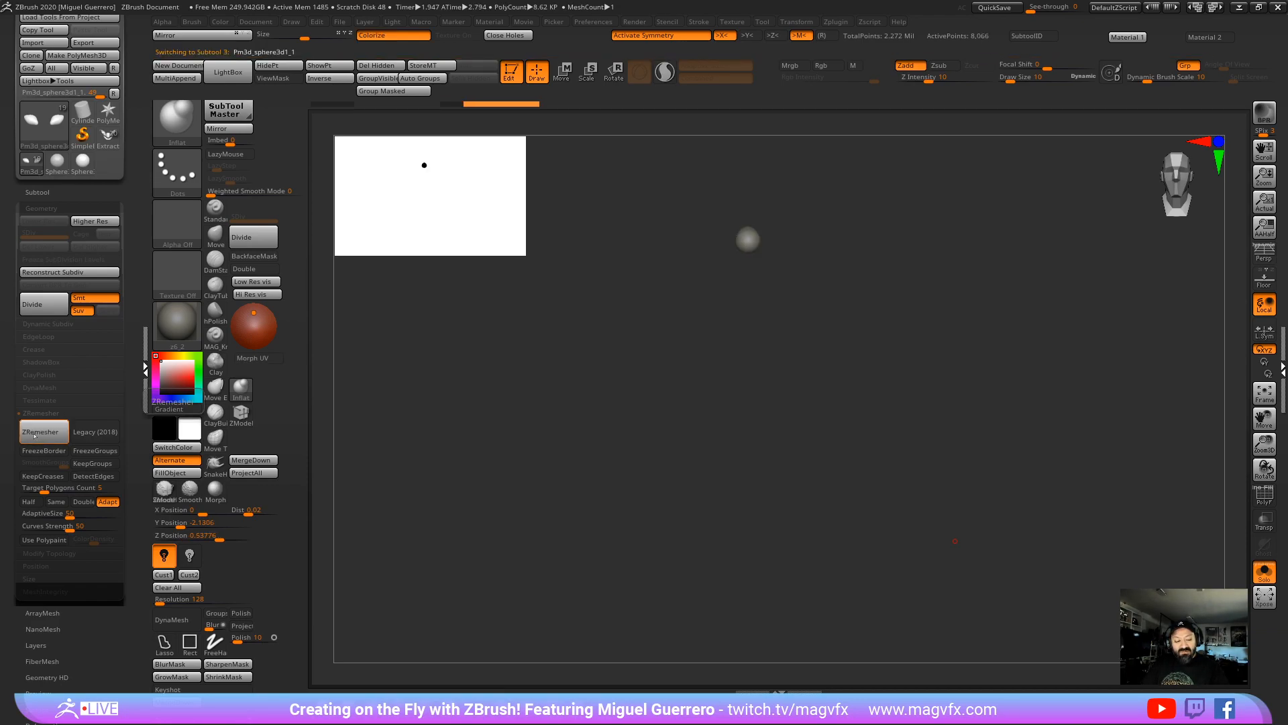
Step: Run ZRemesher on each following subtool in turn: the sphere, the body armor, the V-shaped antennae and both pairs of shoulder plates
left_click(33, 436)
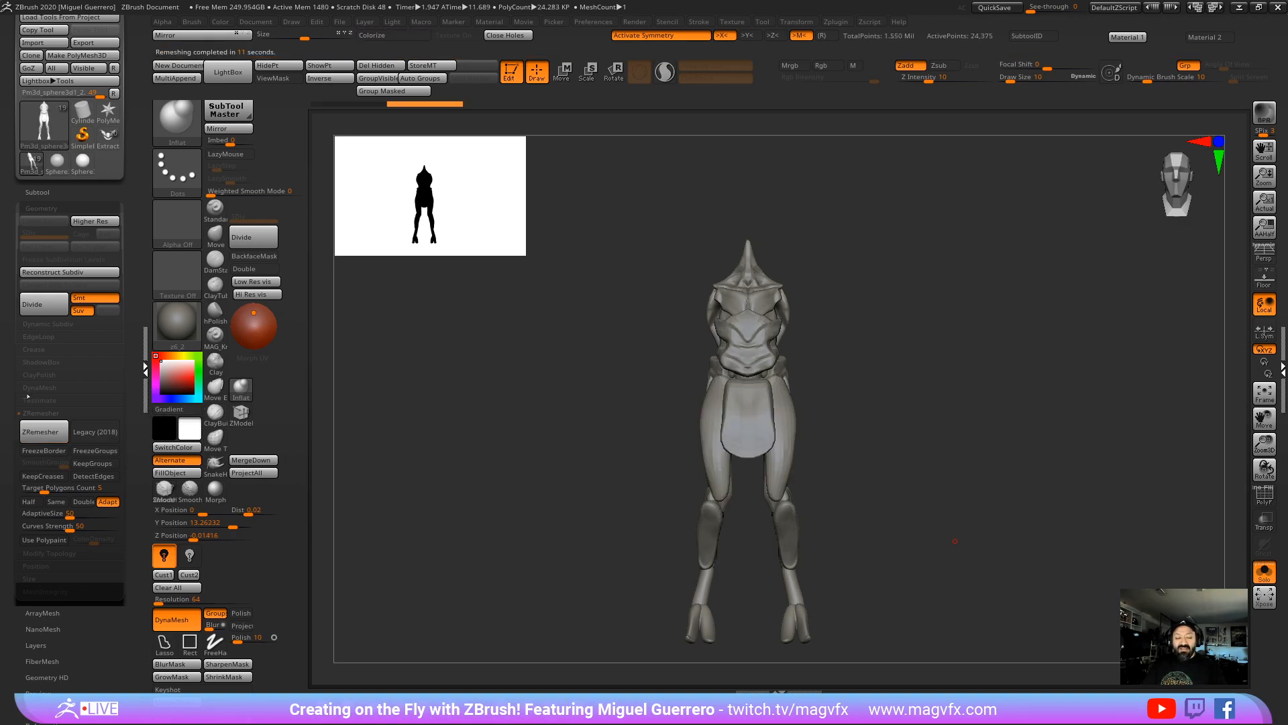
left_click(29, 434)
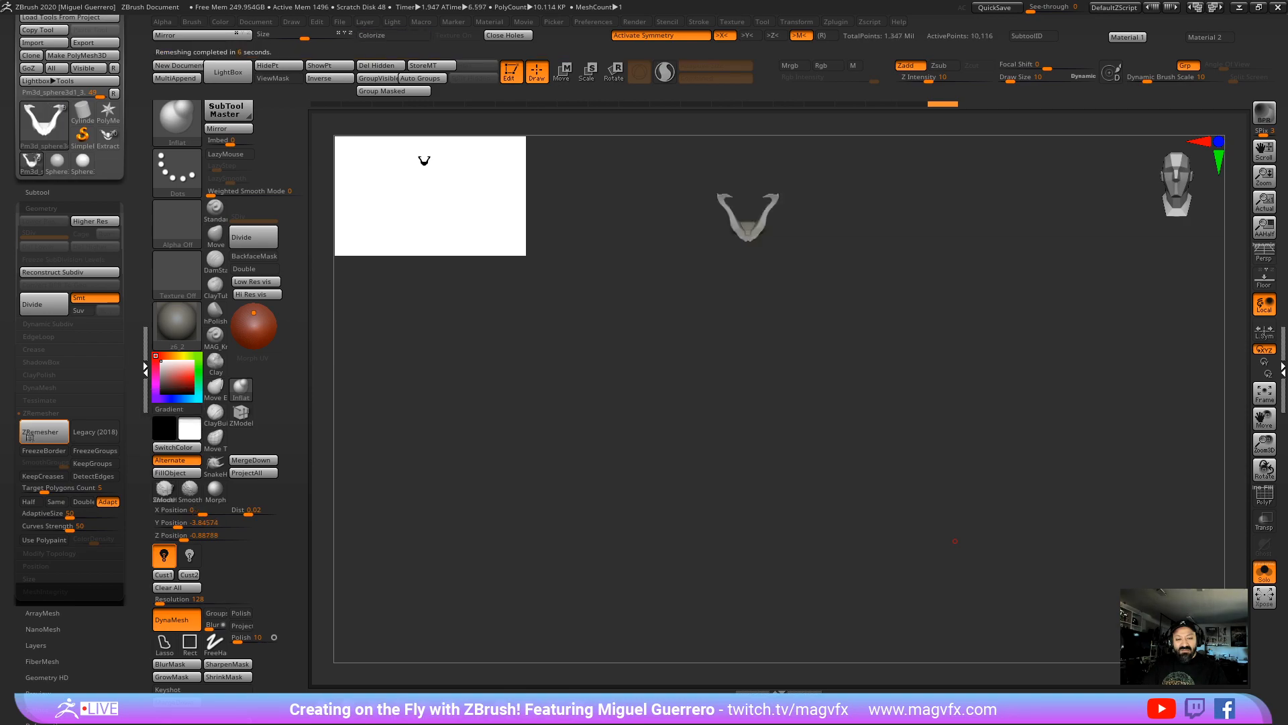
left_click(30, 438)
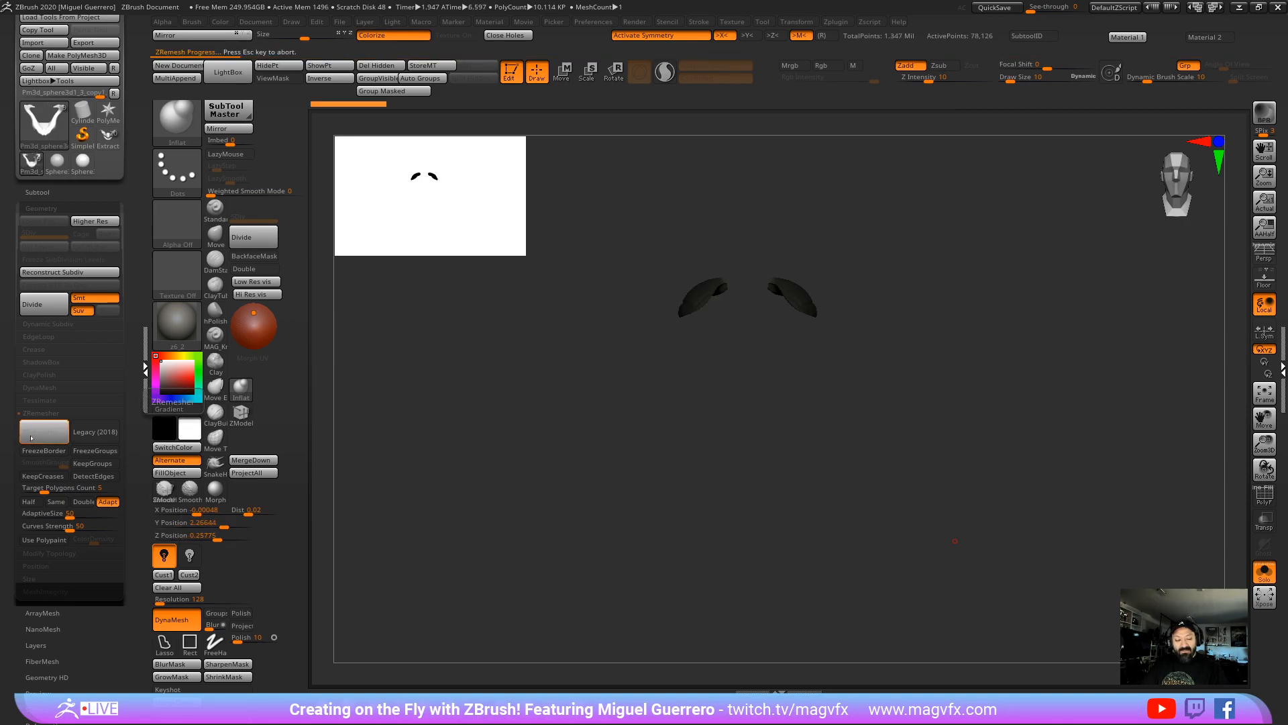
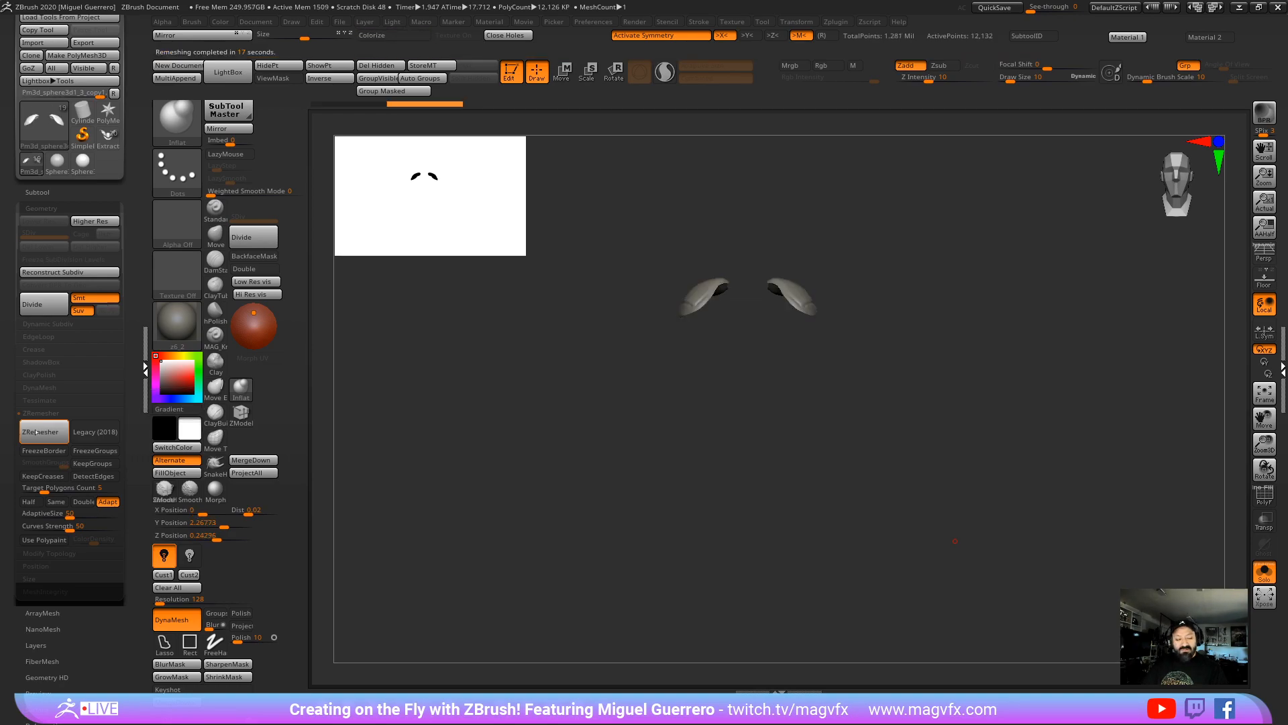
left_click(38, 433)
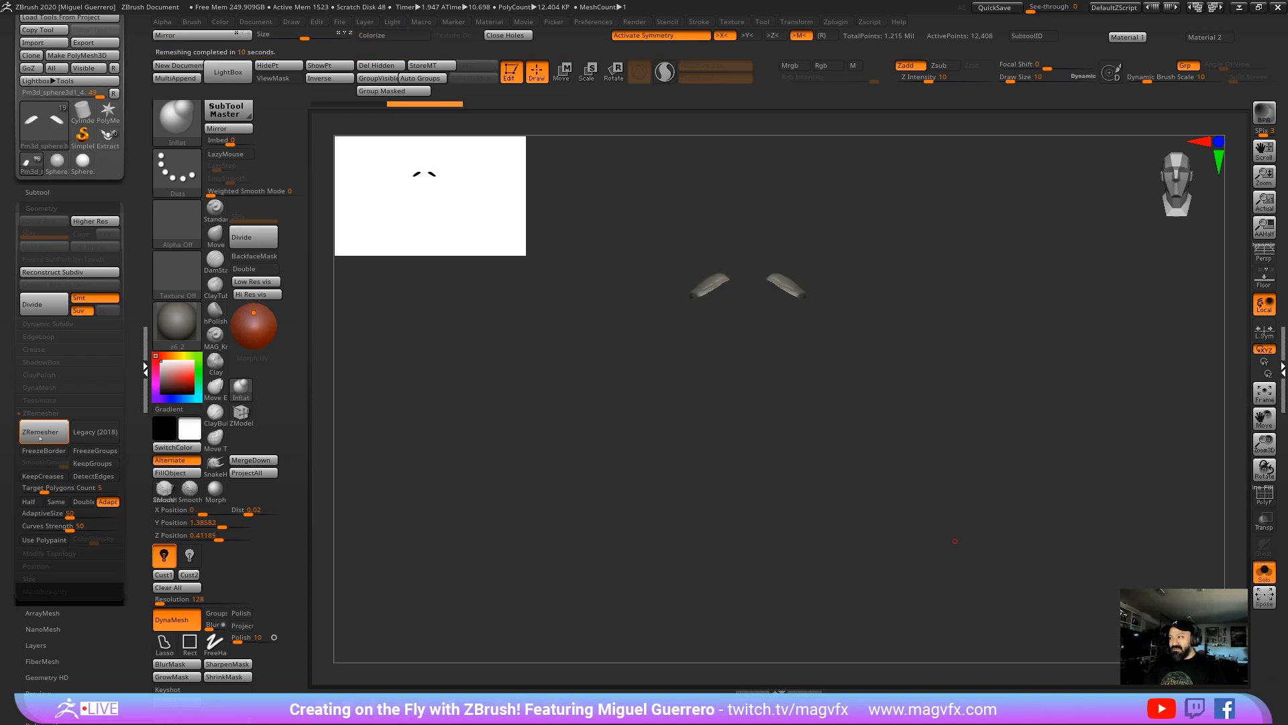
Step: Continue through the subtools with ZRemesher, including the neck collar Pm3d_cylinder3d1, the paired tubes Pm3d_cylinder3d1_1 and the curled horn pieces
key("Down")
left_click(37, 437)
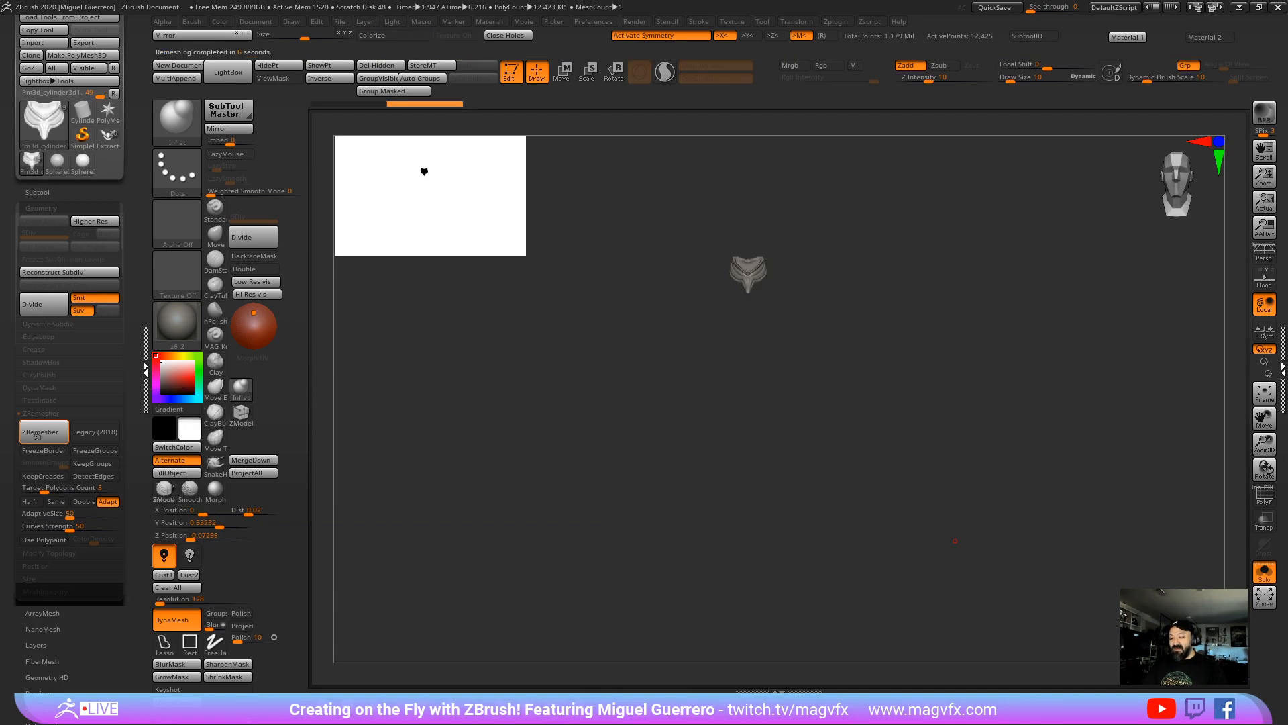
left_click(38, 436)
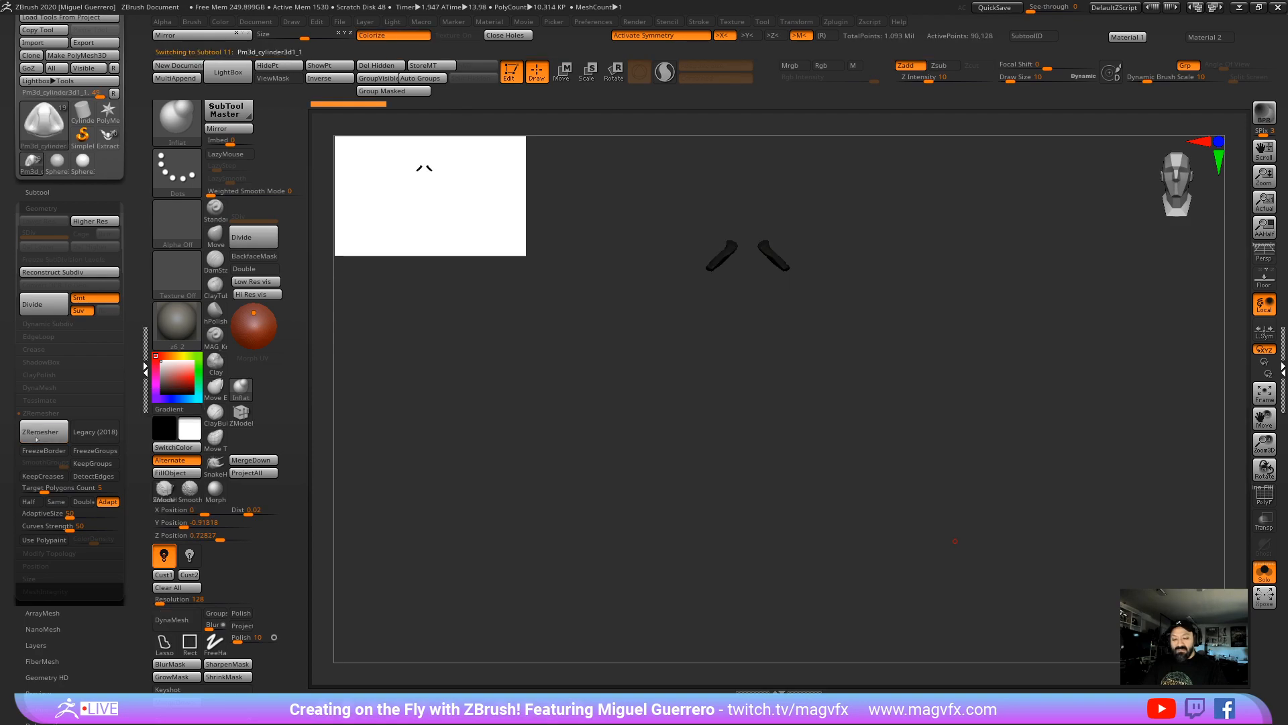
left_click(34, 436)
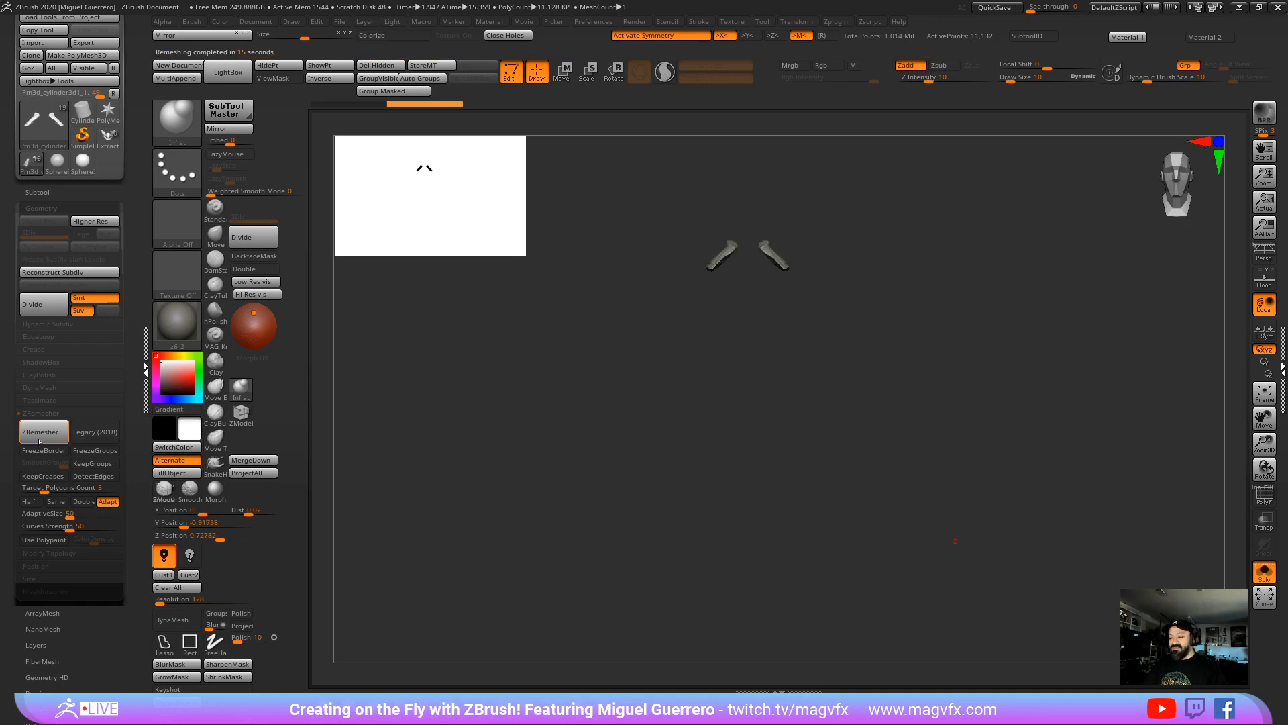
left_click(40, 440)
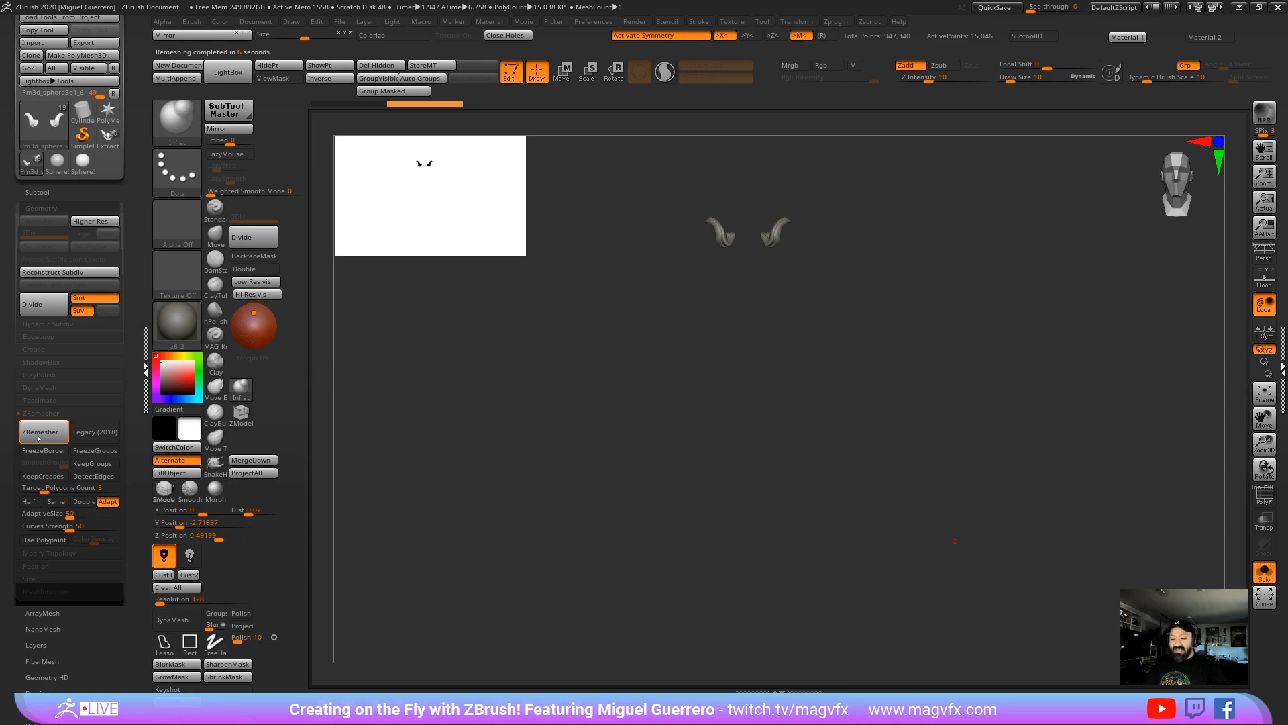
Step: Run ZRemesher on the curled horns, the tiered V-shaped plate and the paired blade-shaped pieces
left_click(38, 437)
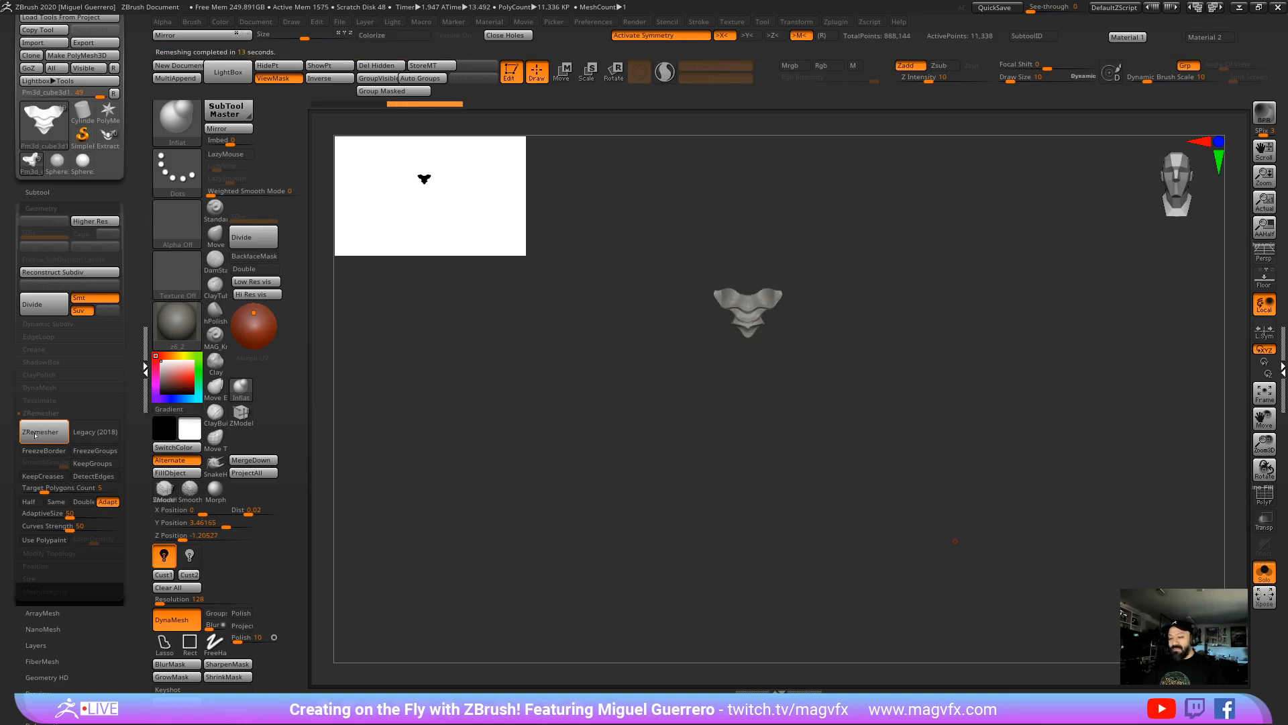
key("Down")
left_click(35, 434)
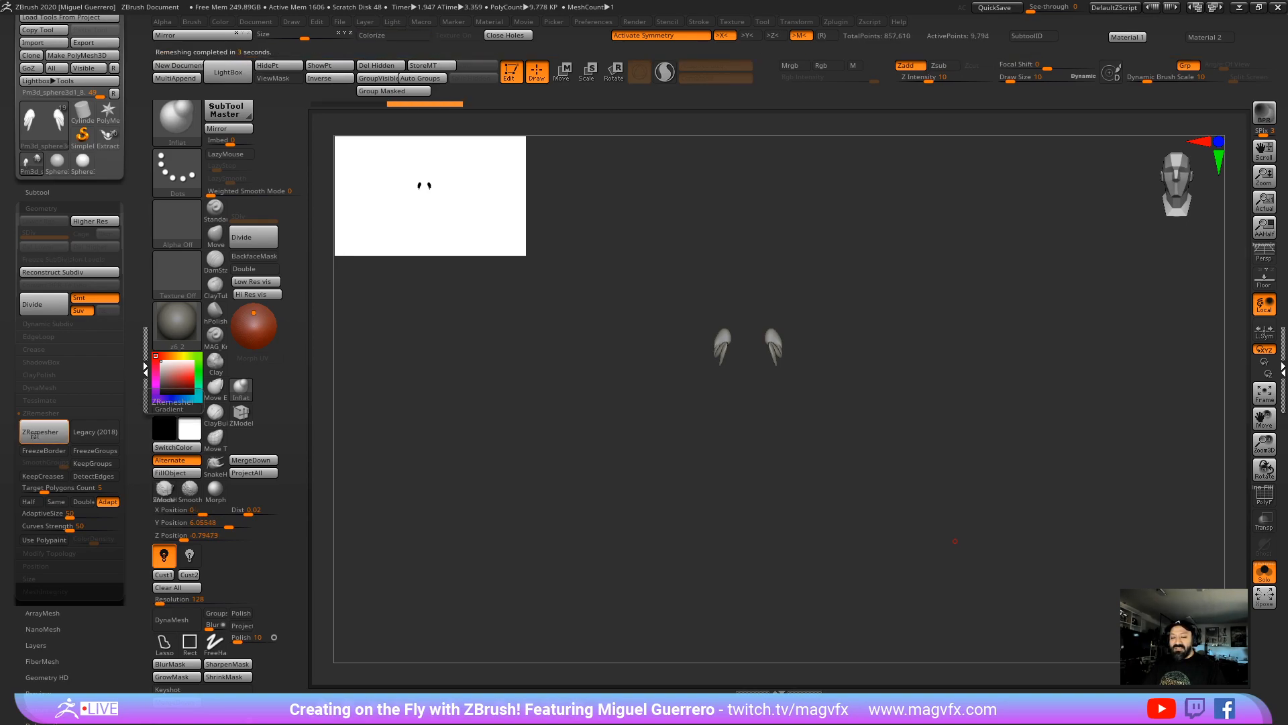
Step: Check the neighbouring subtools for remaining pieces, return to Pm3d_sphere3d1_8 and turn off Solo to show the full creature
key("Up")
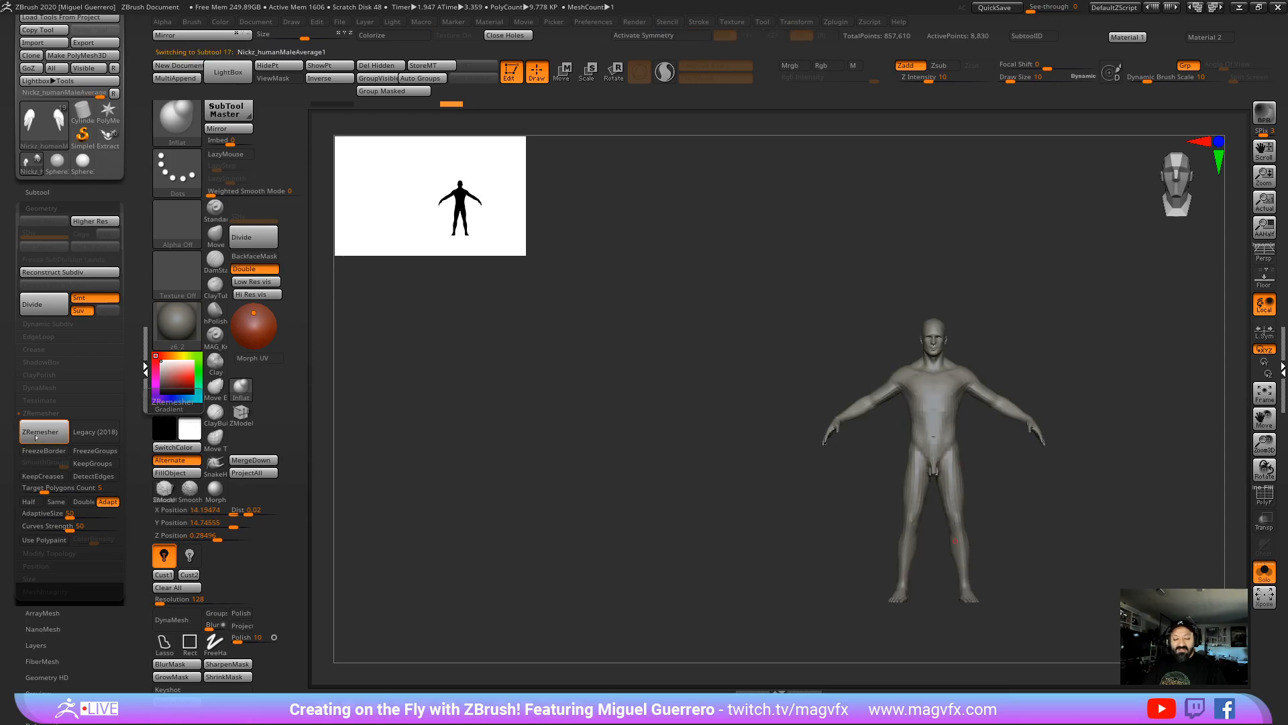
key("Down")
key("Down")
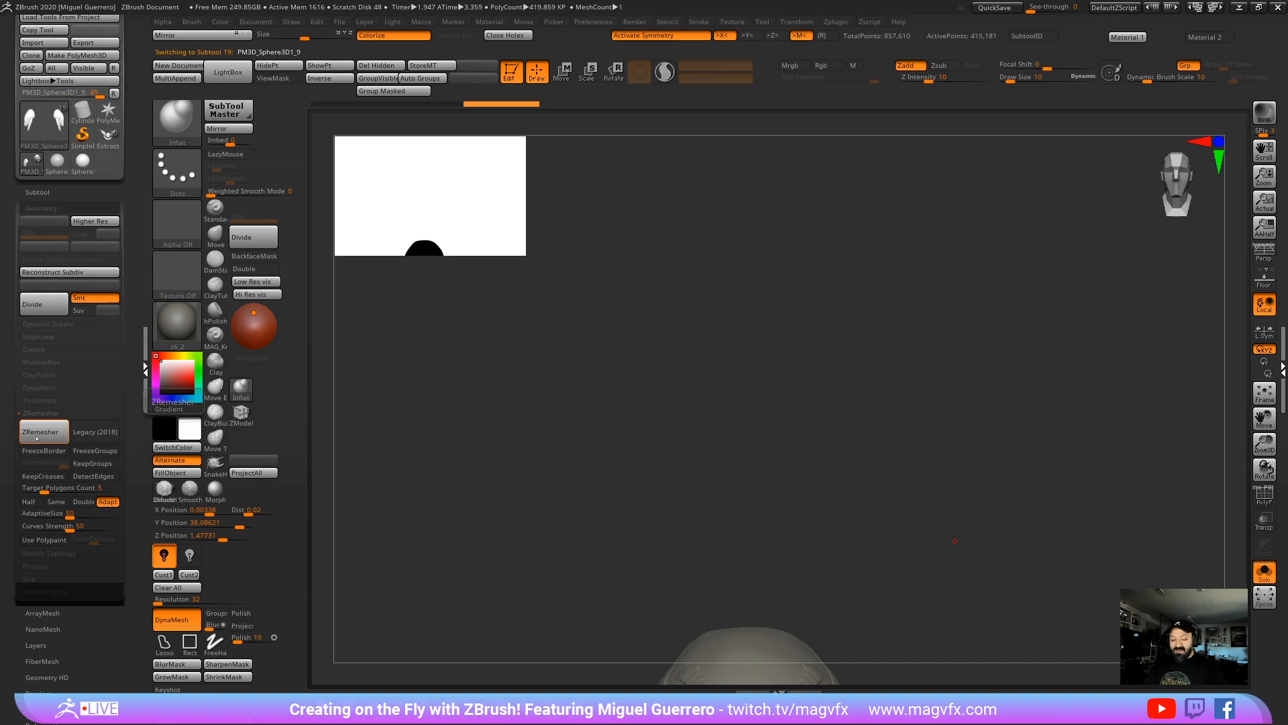
key("Up")
key("Up")
key("Up")
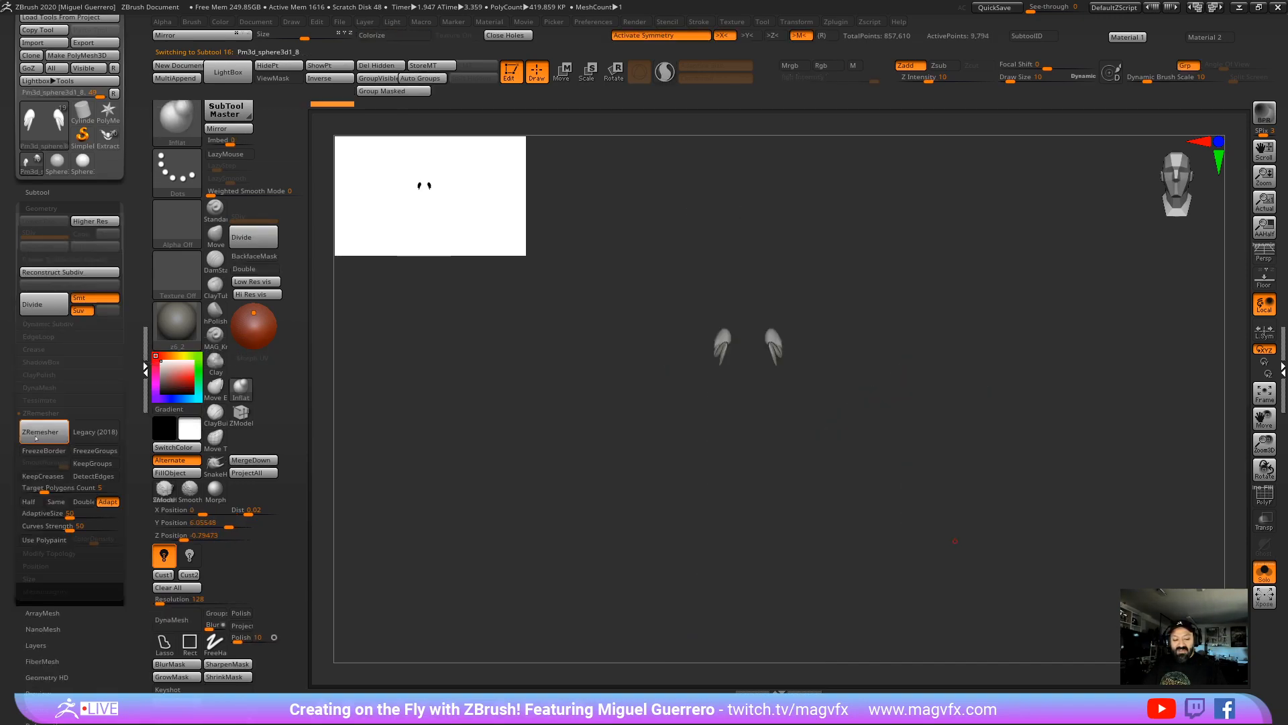
left_click(1261, 573)
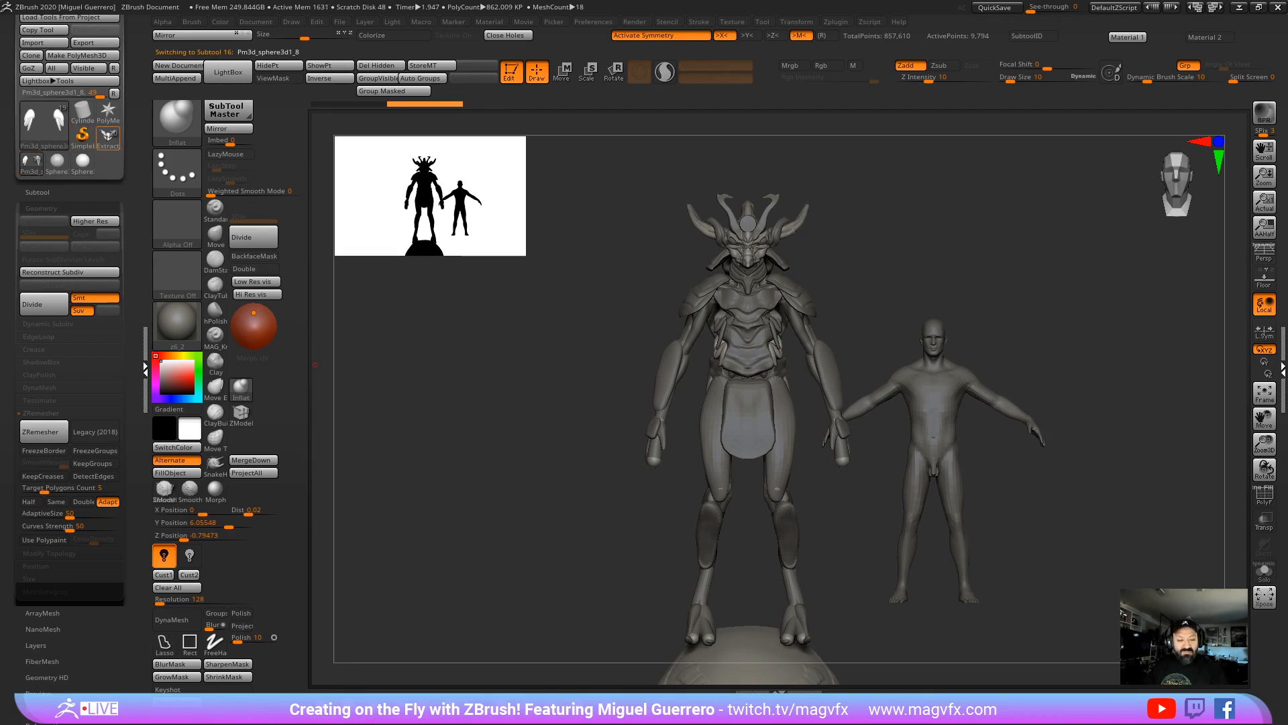
scroll(69, 97, "up", 2)
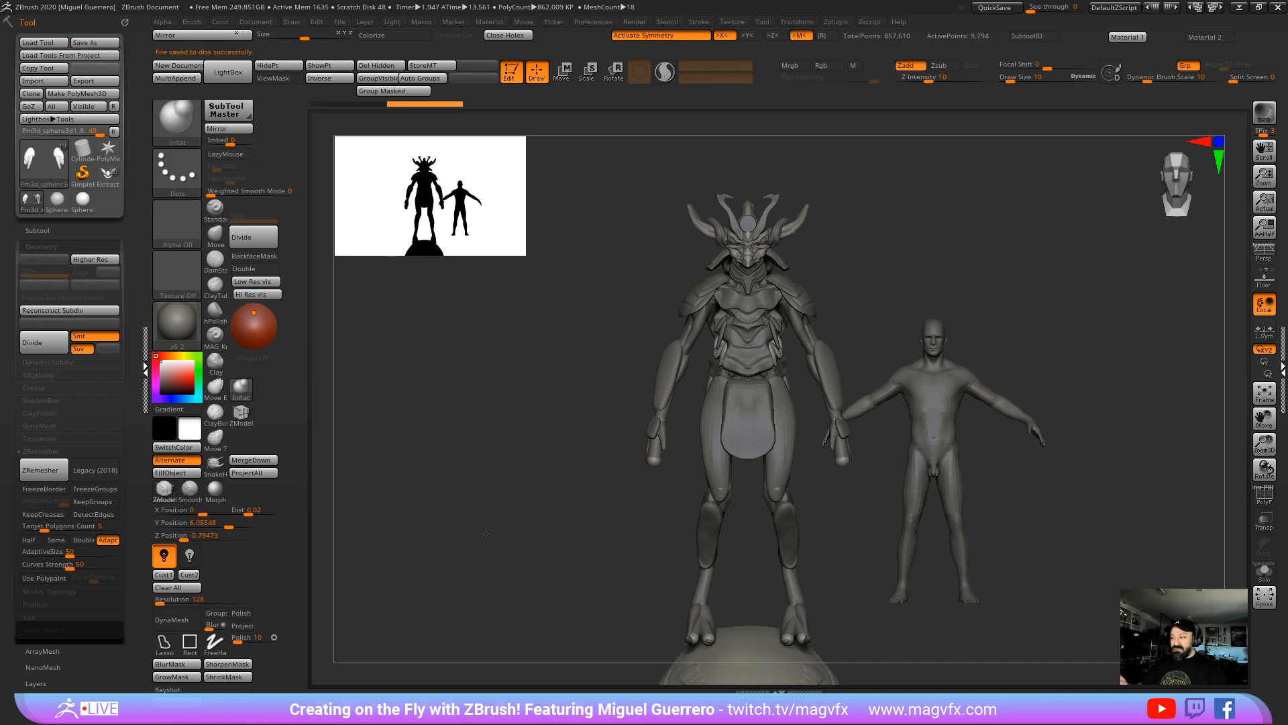
mouse_move(486, 533)
left_mouse_down()
mouse_move(537, 530)
mouse_move(489, 531)
left_mouse_up()
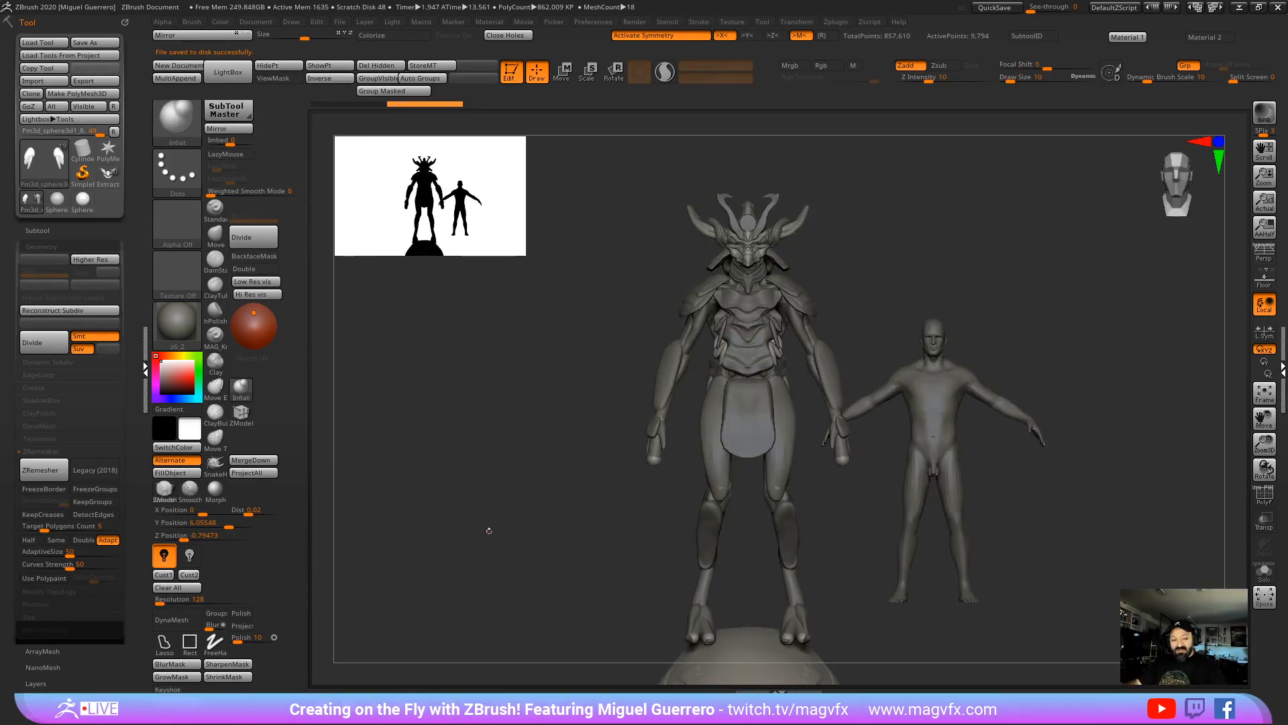
Step: Select the ZSphere1 subtool, enable ZSphere Rig in Transpose Master and store the rig with StoreTM Rig
left_click(37, 230)
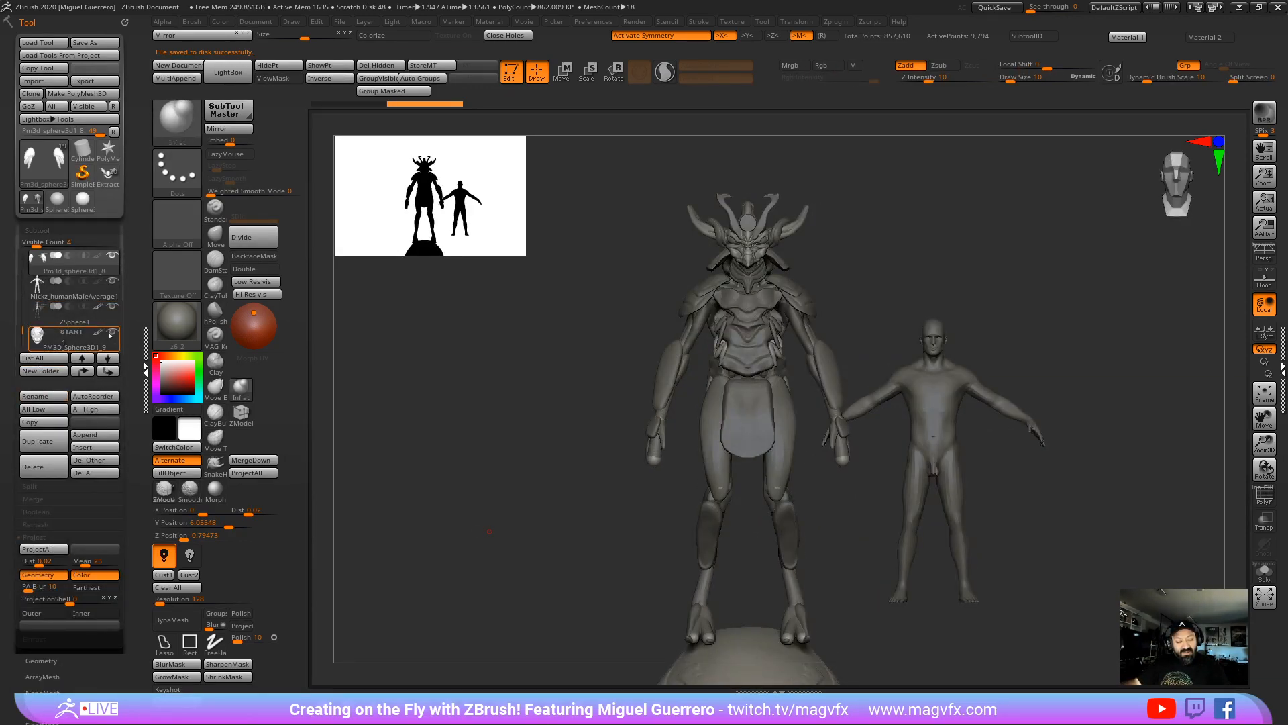
left_click(50, 319)
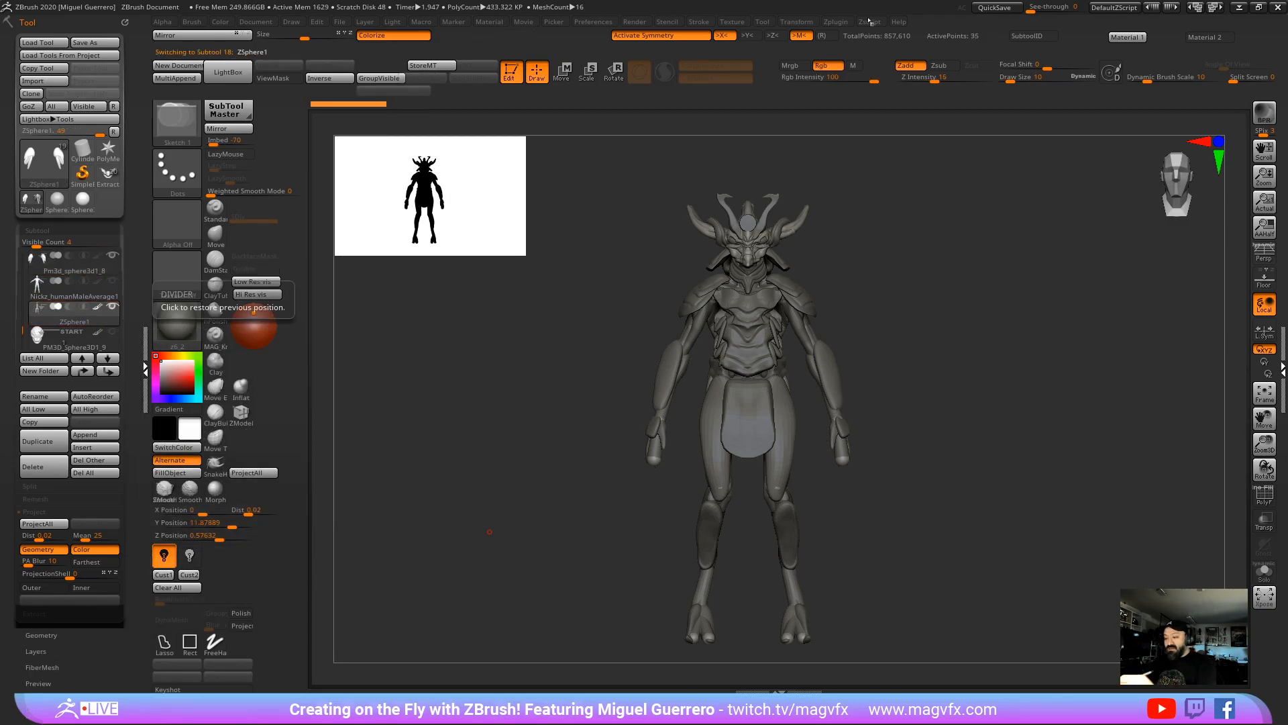
left_click(871, 23)
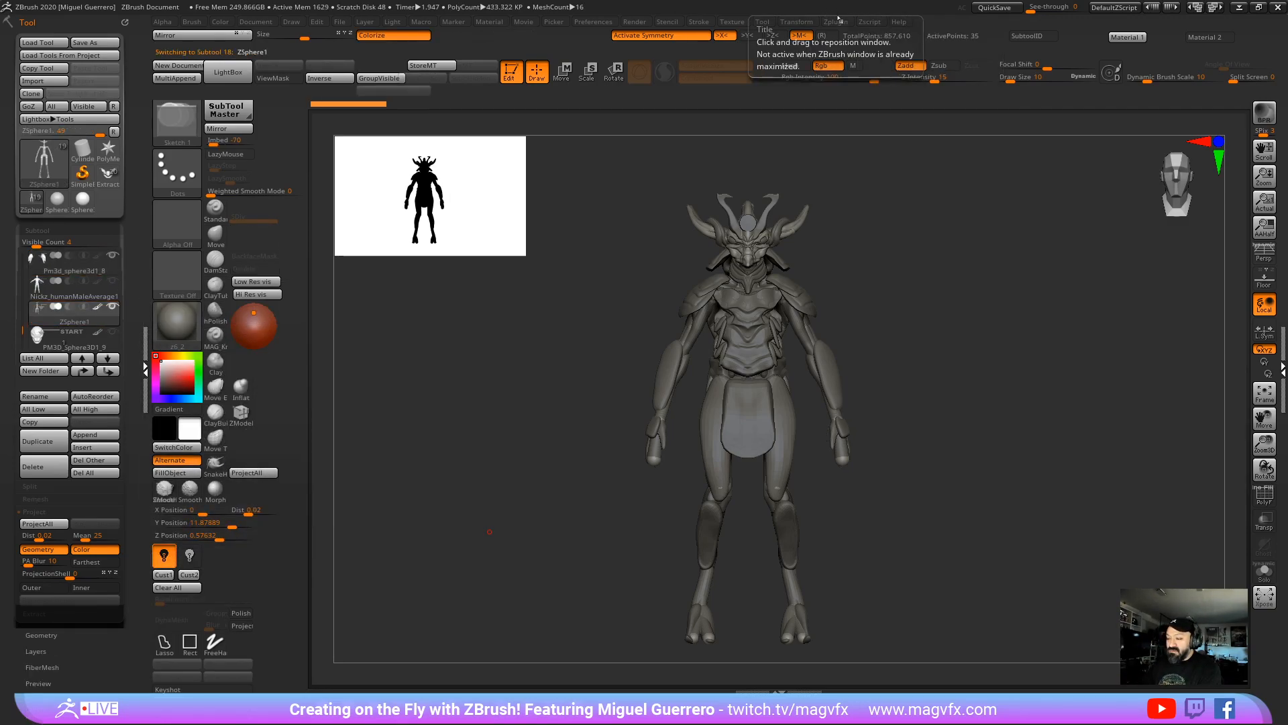
left_click(837, 22)
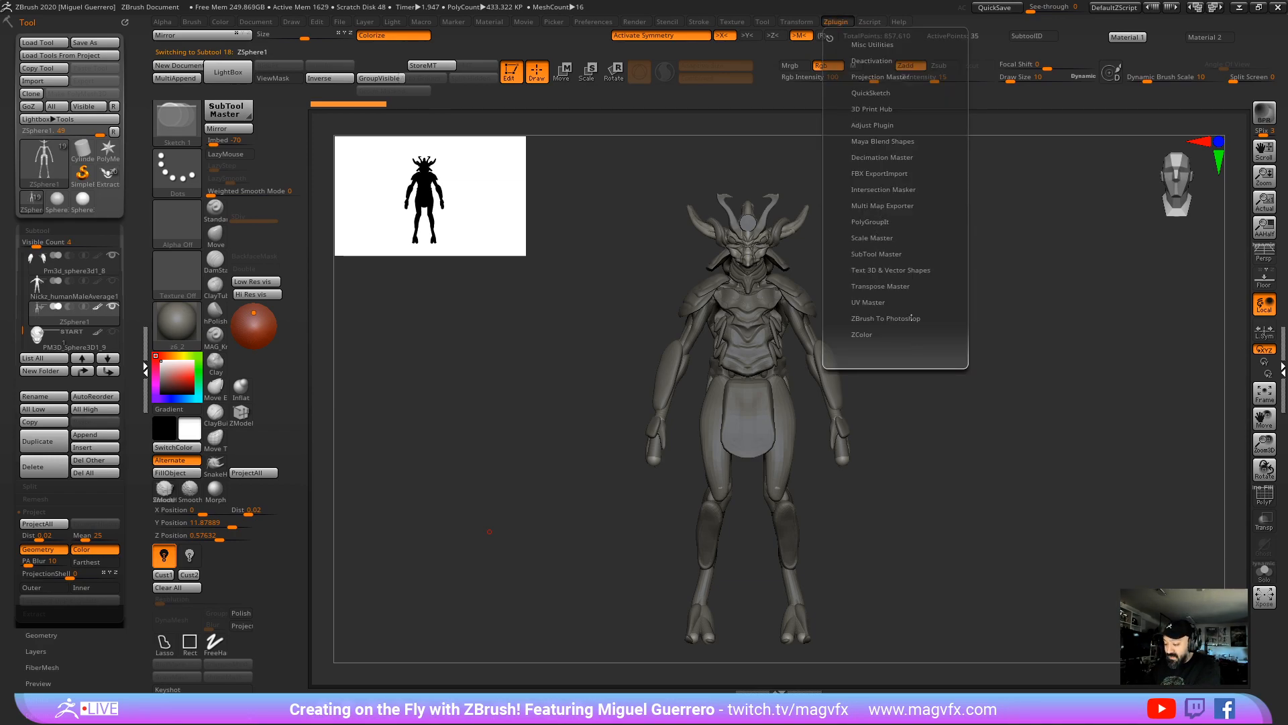
left_click(896, 286)
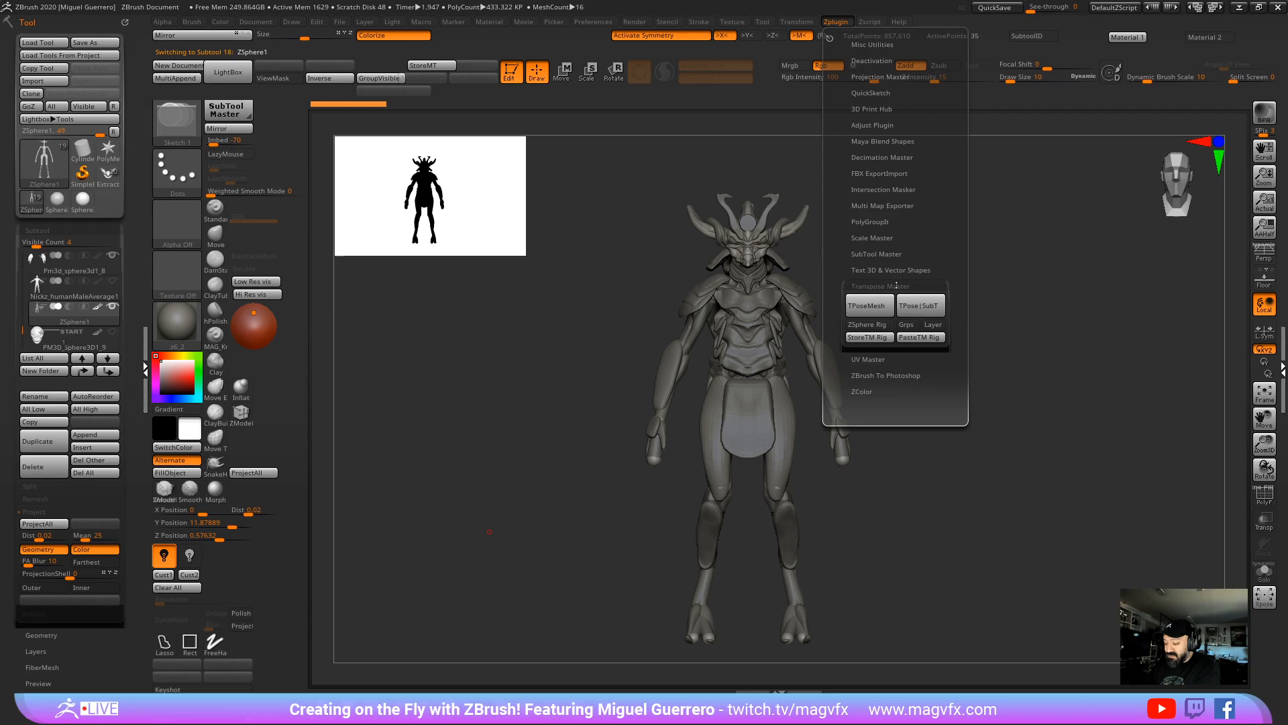
left_click(867, 325)
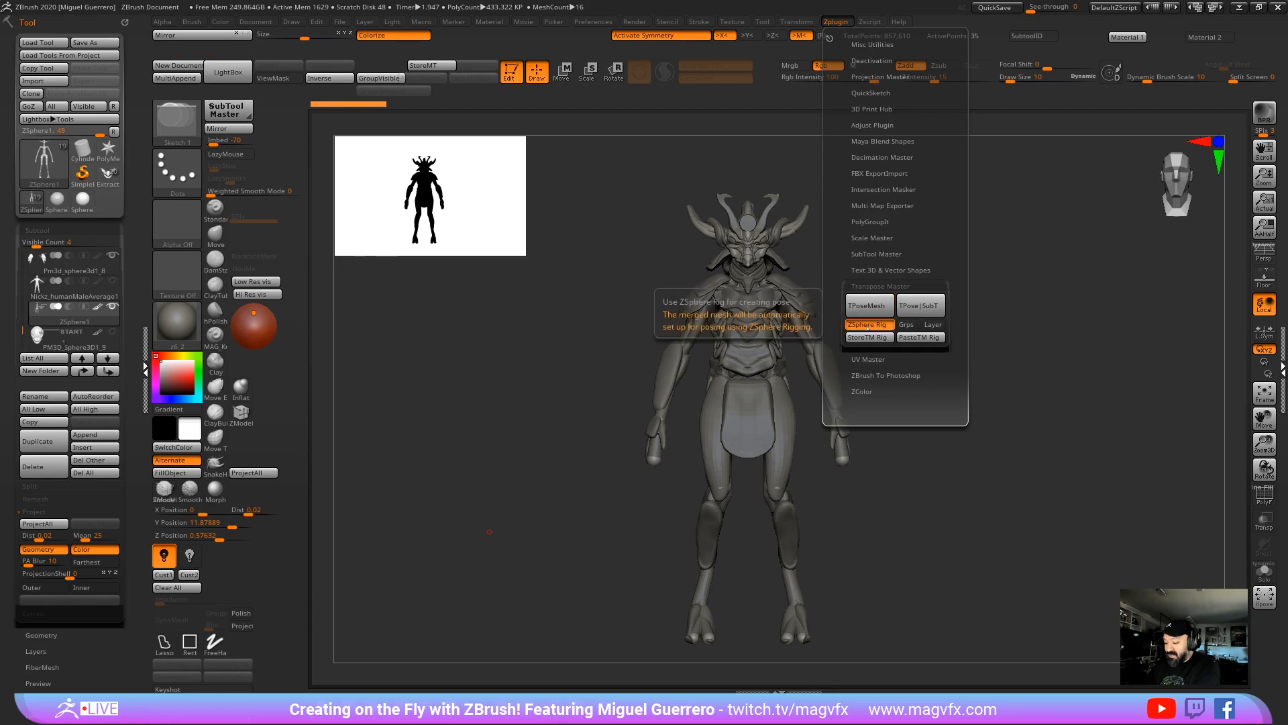
left_click(864, 339)
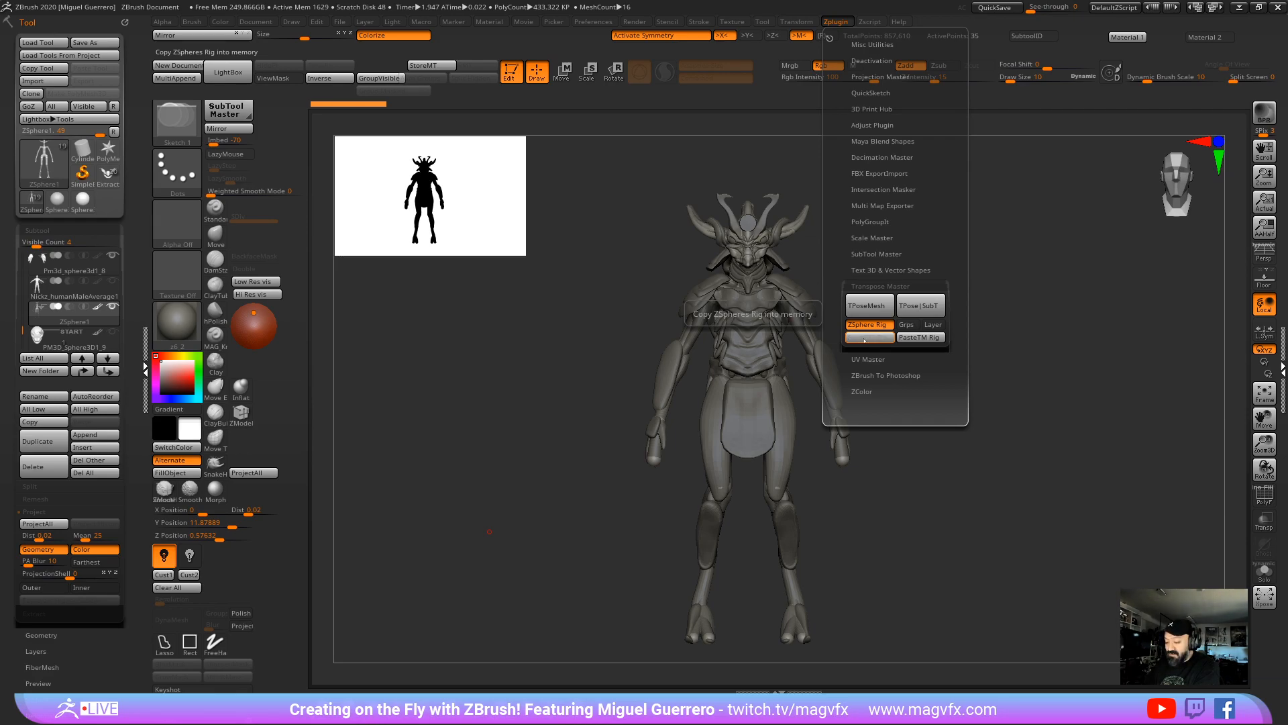
left_click(864, 339)
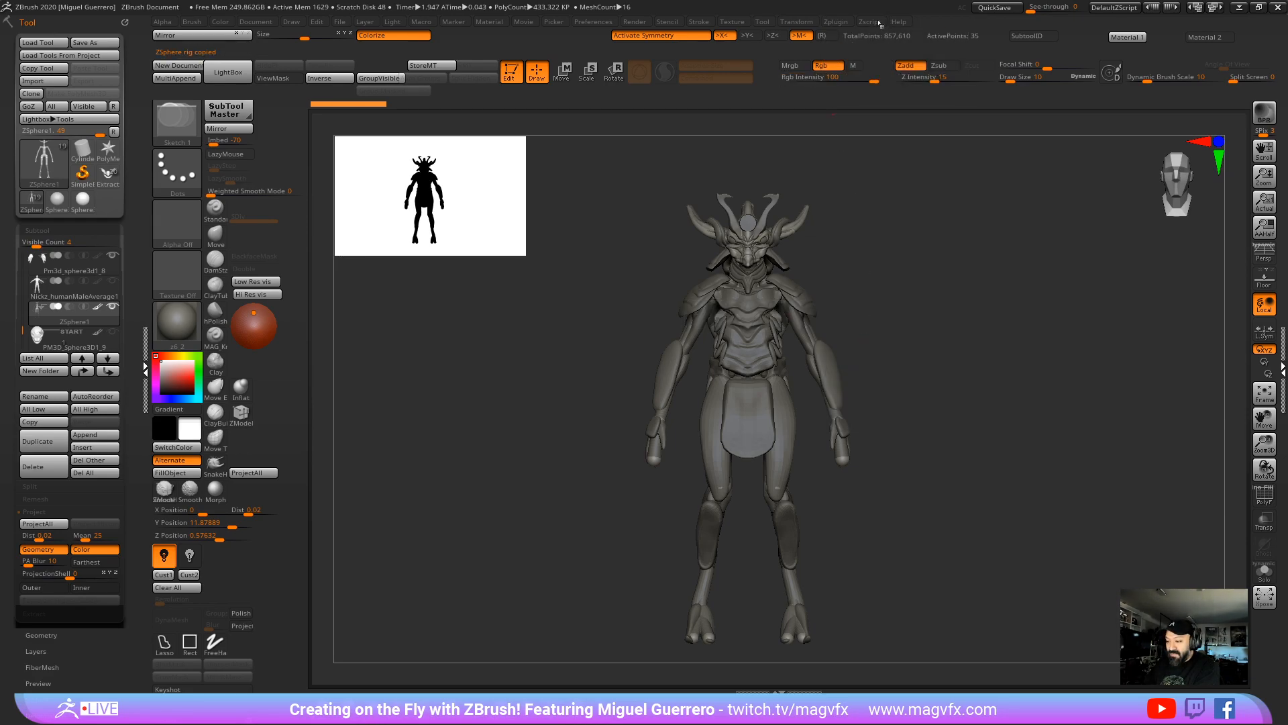
Step: Try to create a TPoseMesh in Transpose Master with the ZSphere1 subtool selected
left_click(872, 22)
left_click(839, 25)
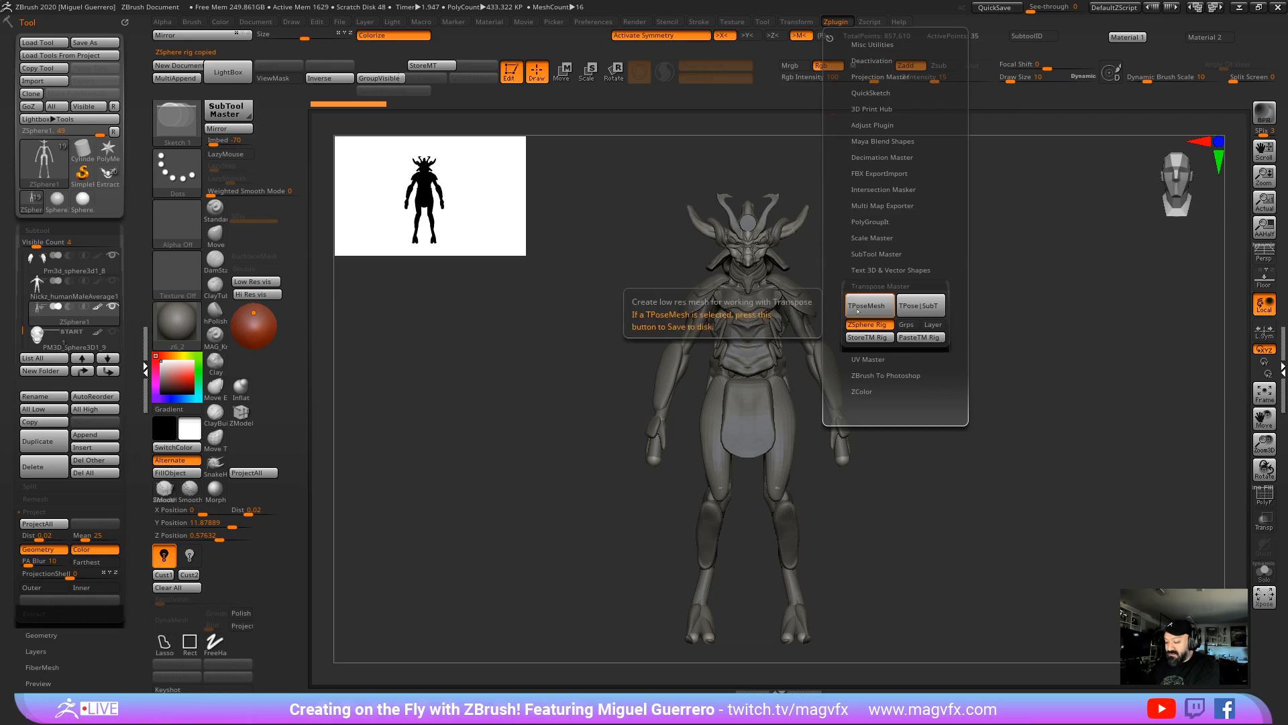
left_click(858, 310)
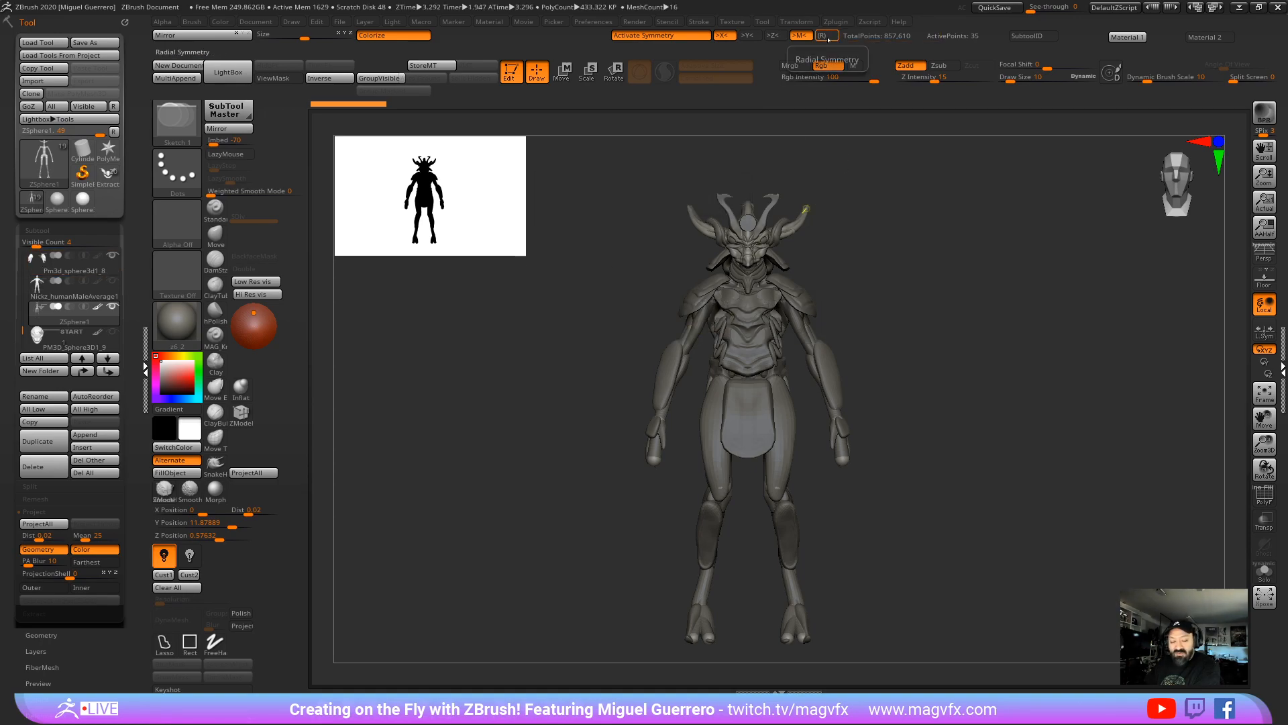
Step: Create a rigged TPoseMesh with the Pm3d_sphere3d1_8 subtool selected, and paste the stored ZSphere rig into it
left_click(42, 267)
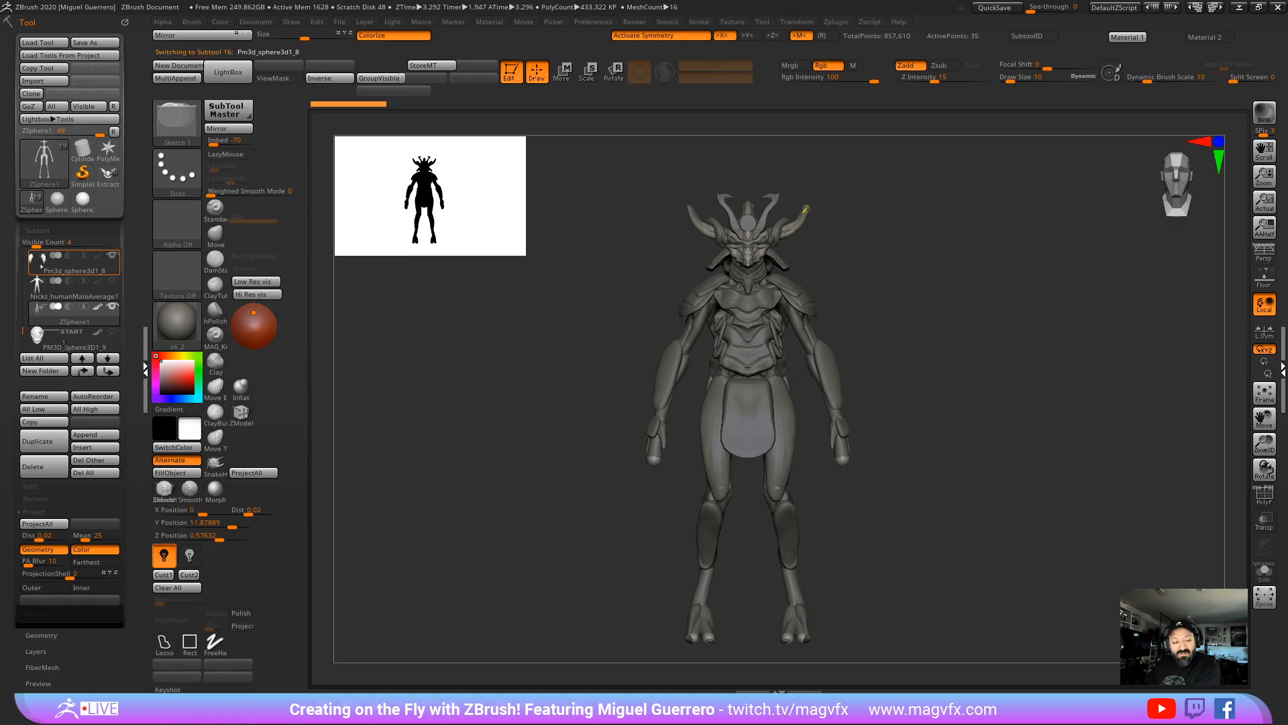
left_click(843, 24)
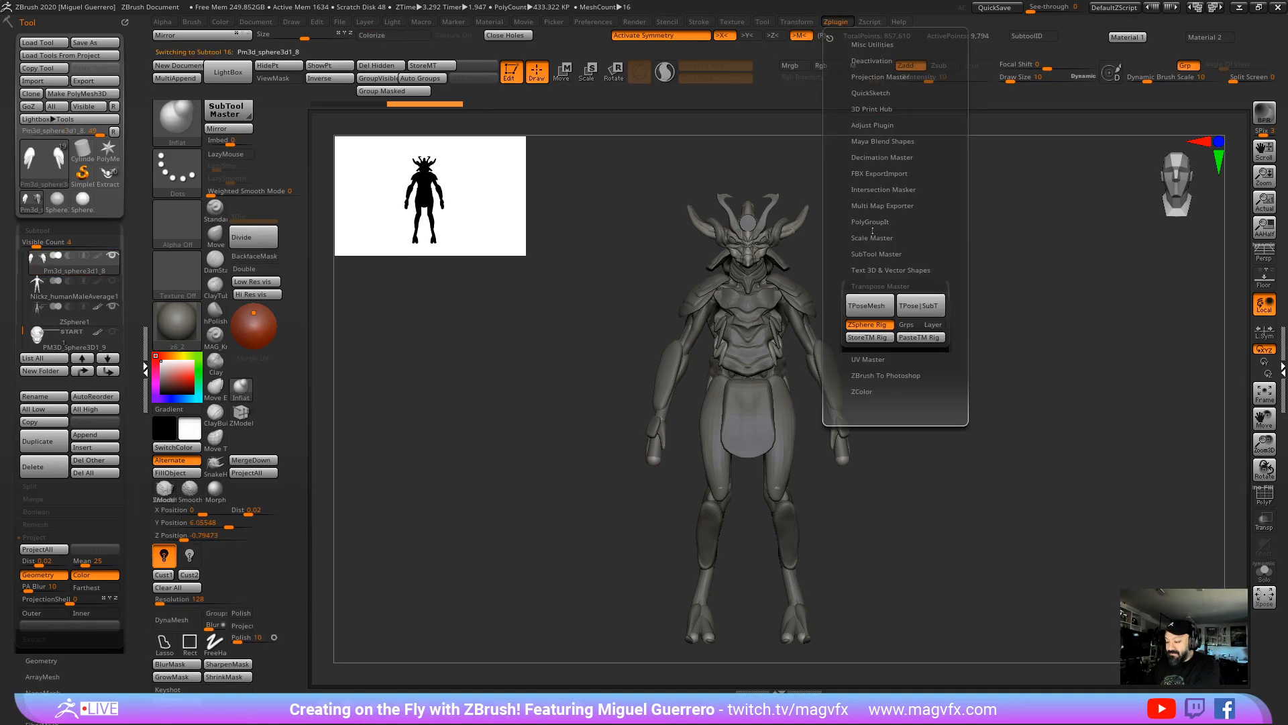
left_click(868, 301)
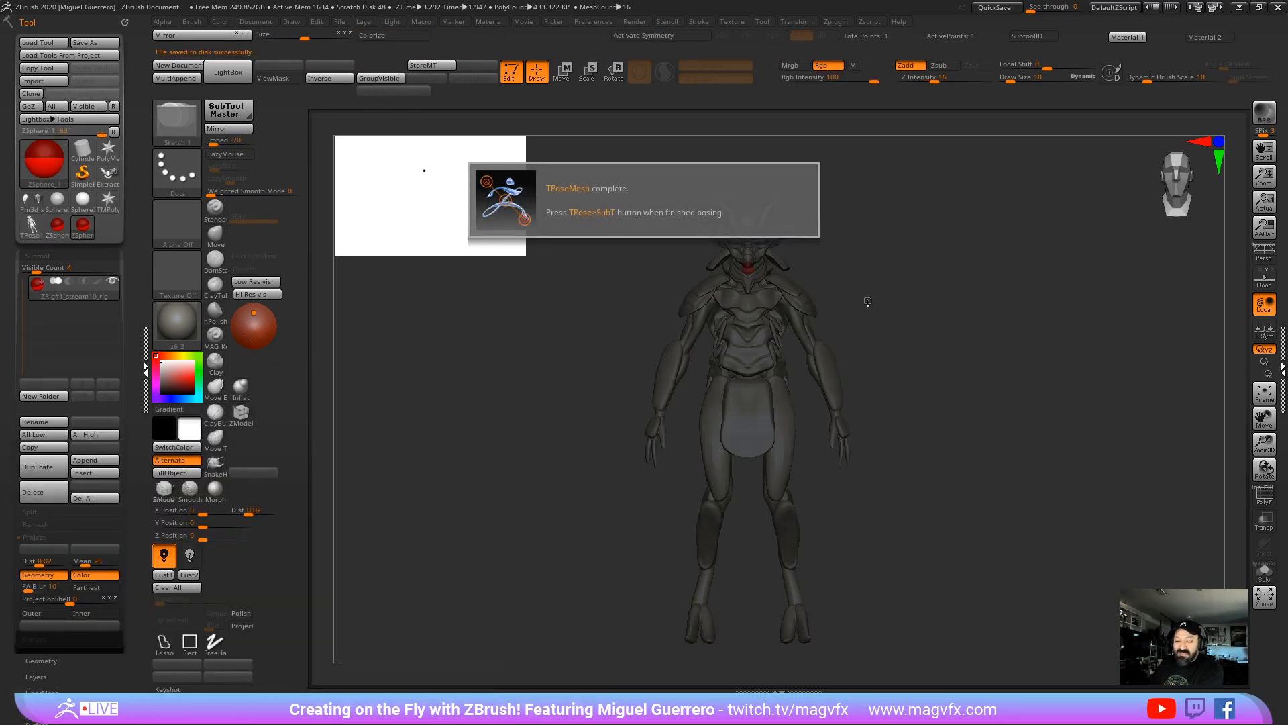
left_click(709, 169)
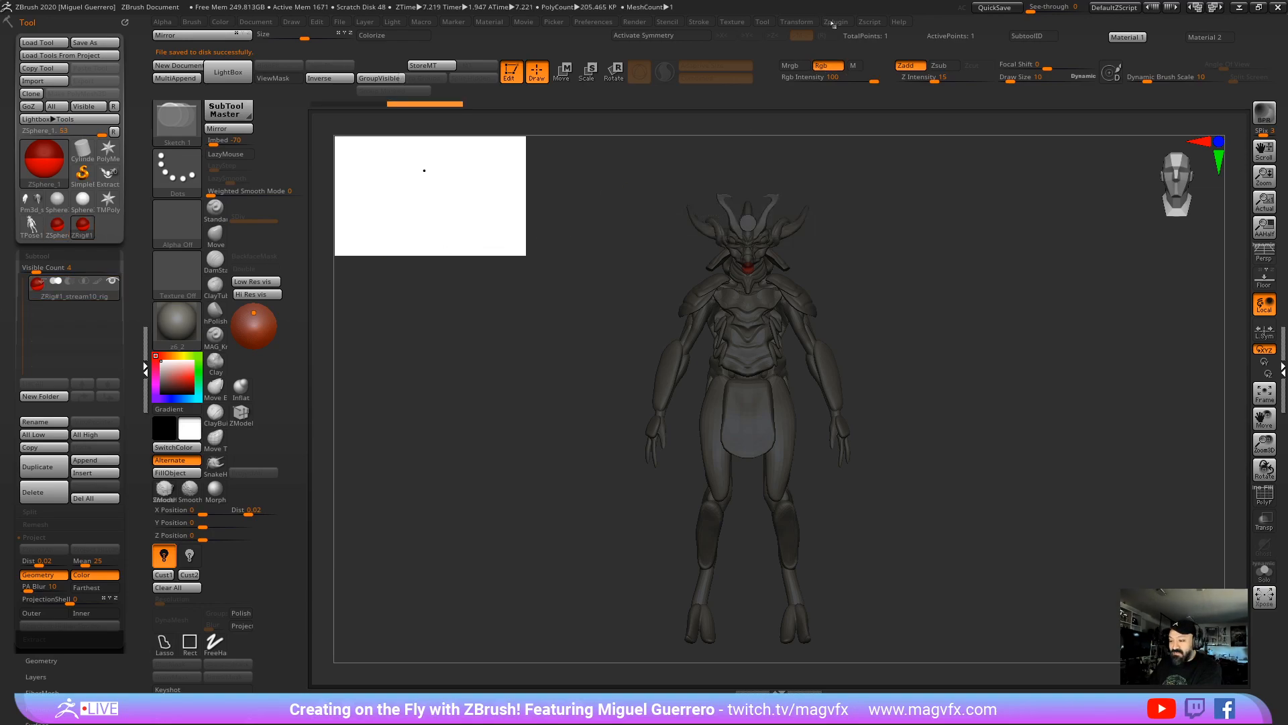
left_click(836, 24)
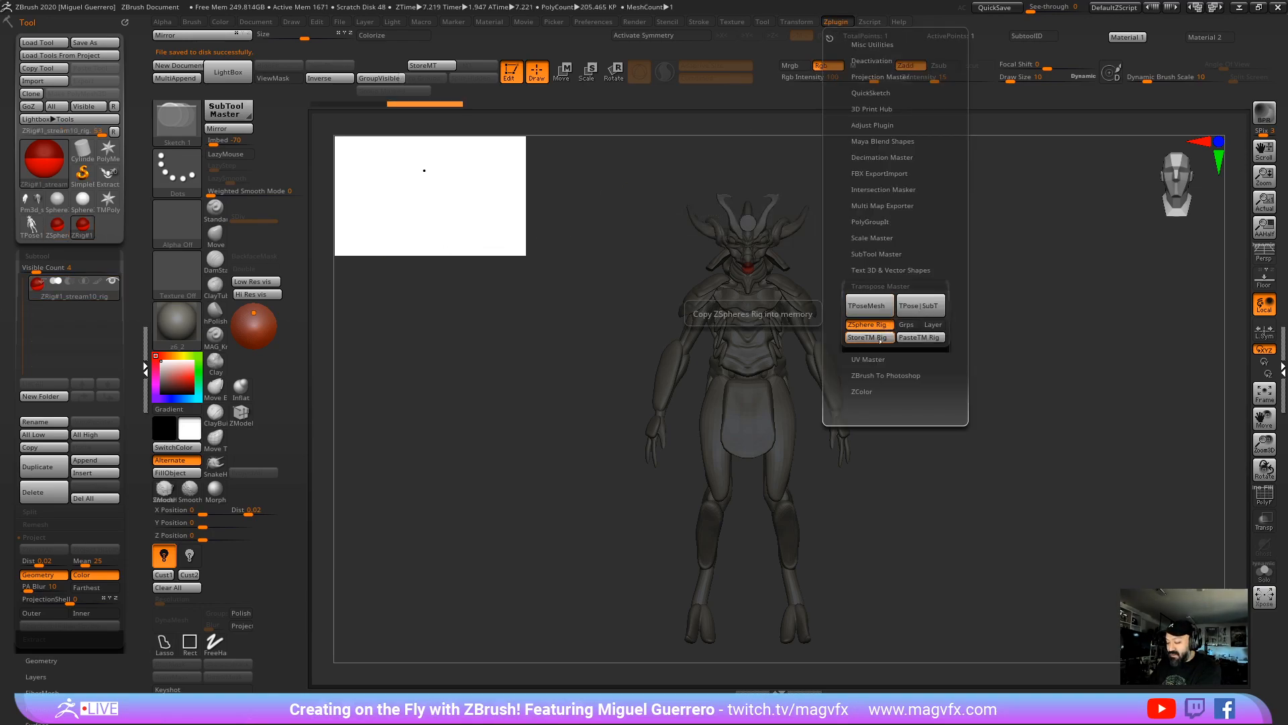
left_click(908, 339)
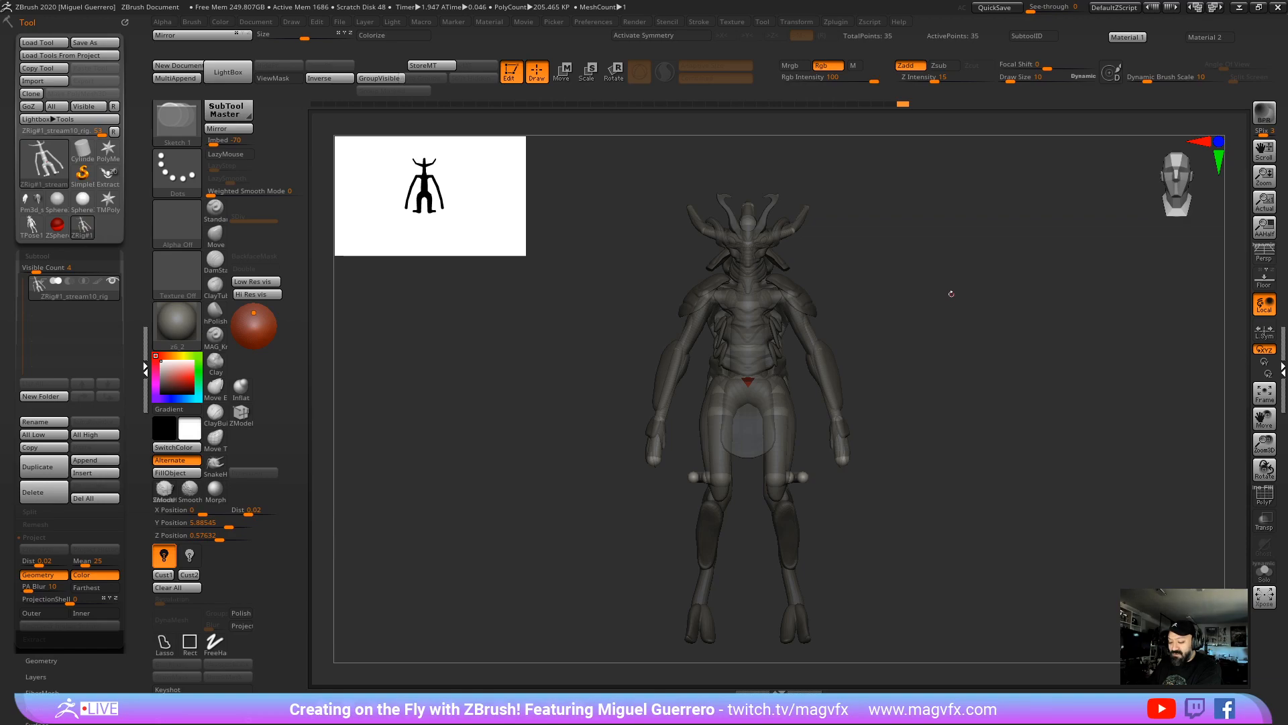
Step: Move the rig's backward-pointing lower-leg ZSpheres down the shin in side view so one sits at the creature's ankle
mouse_move(956, 294)
left_mouse_down()
mouse_move(1007, 297)
mouse_move(917, 300)
mouse_move(944, 303)
left_mouse_up()
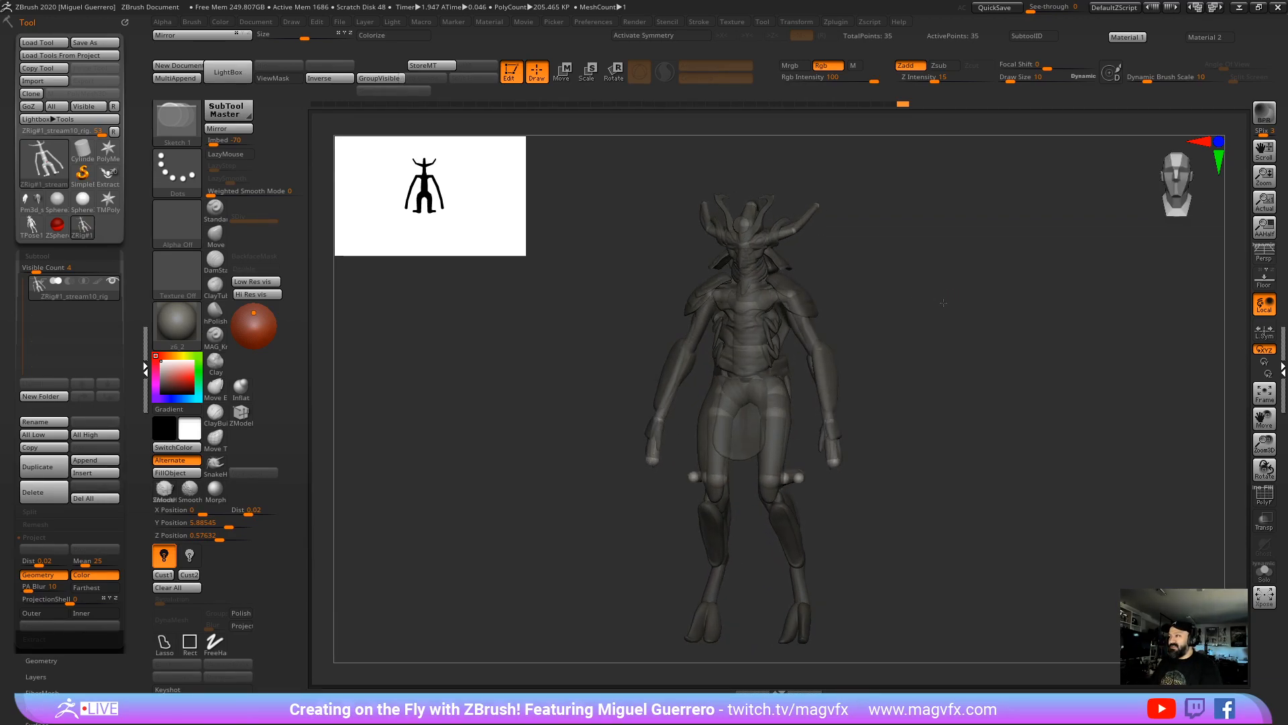
left_click_drag(944, 303, 470, 503, "shift")
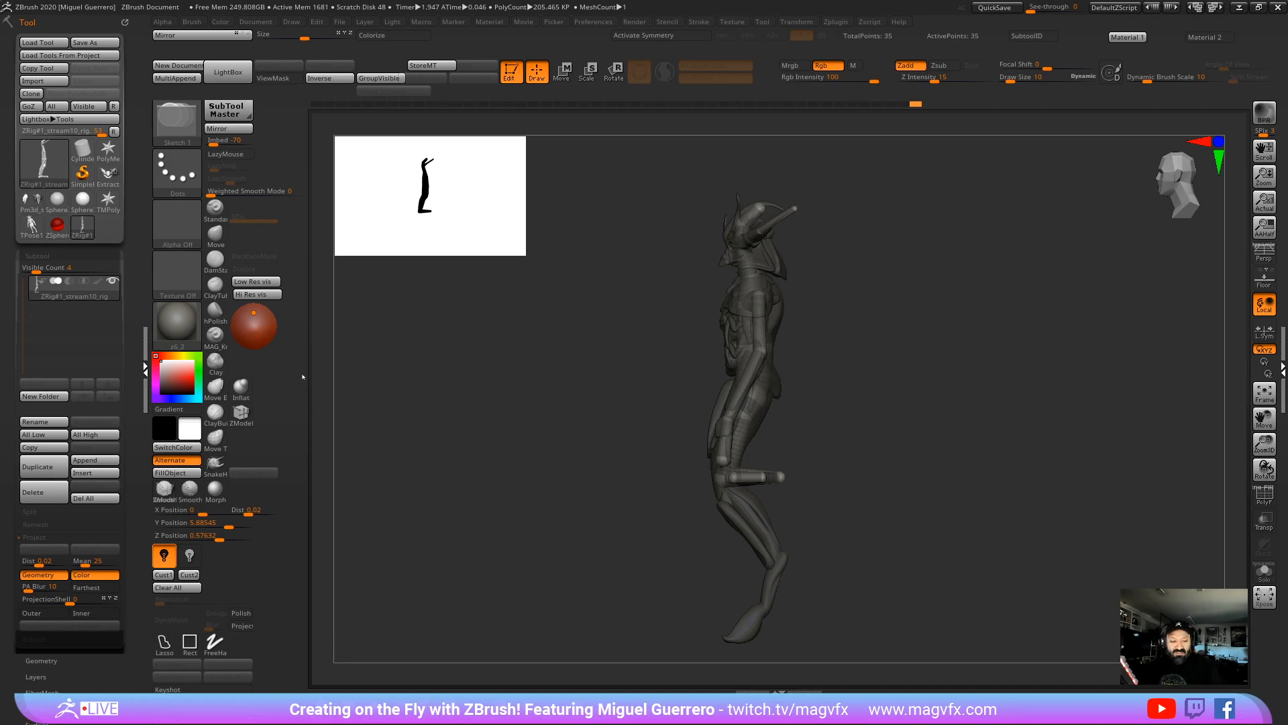
key("w")
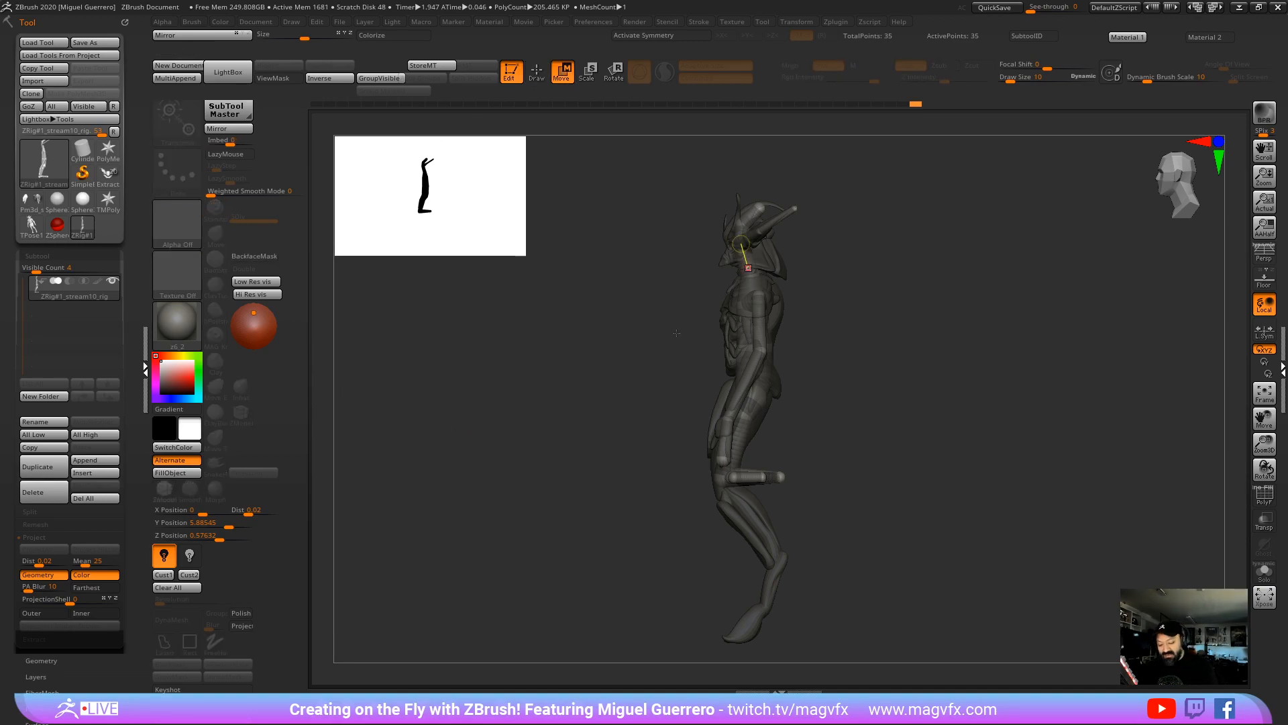
mouse_move(762, 477)
left_mouse_down()
mouse_move(784, 485)
mouse_move(772, 544)
left_mouse_up()
key("ctrl+z")
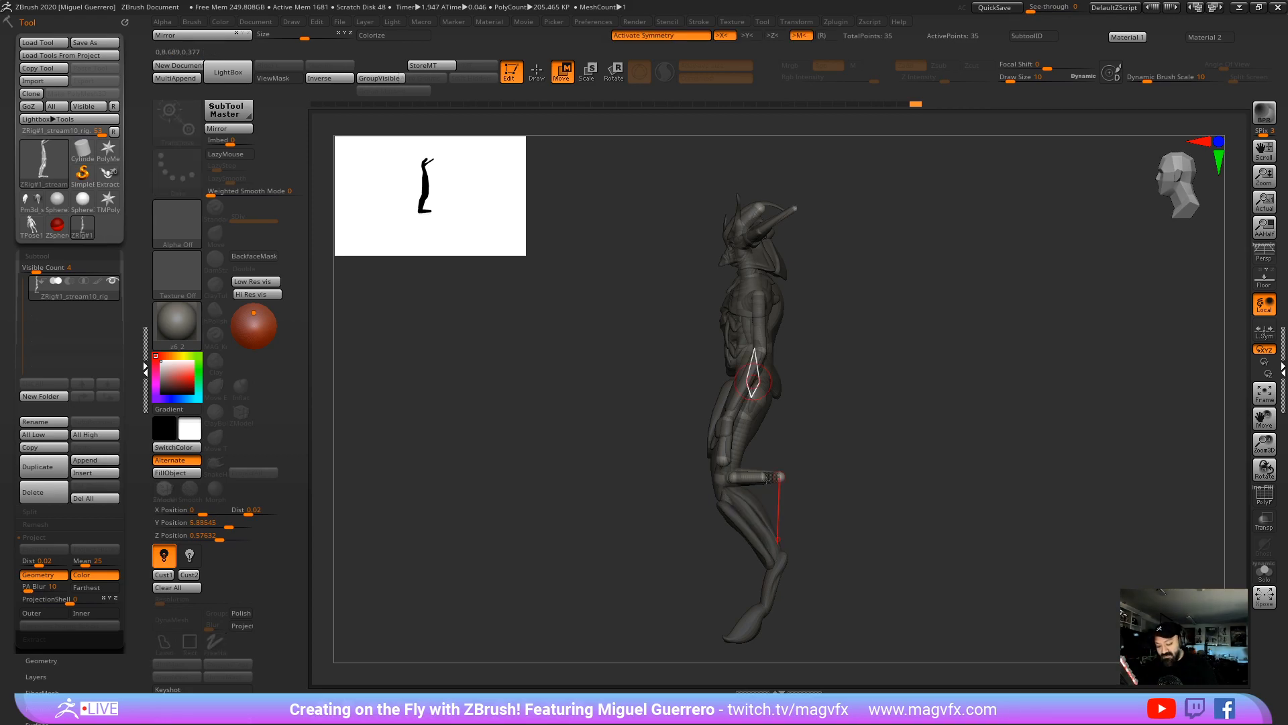
left_click_drag(762, 477, 762, 521)
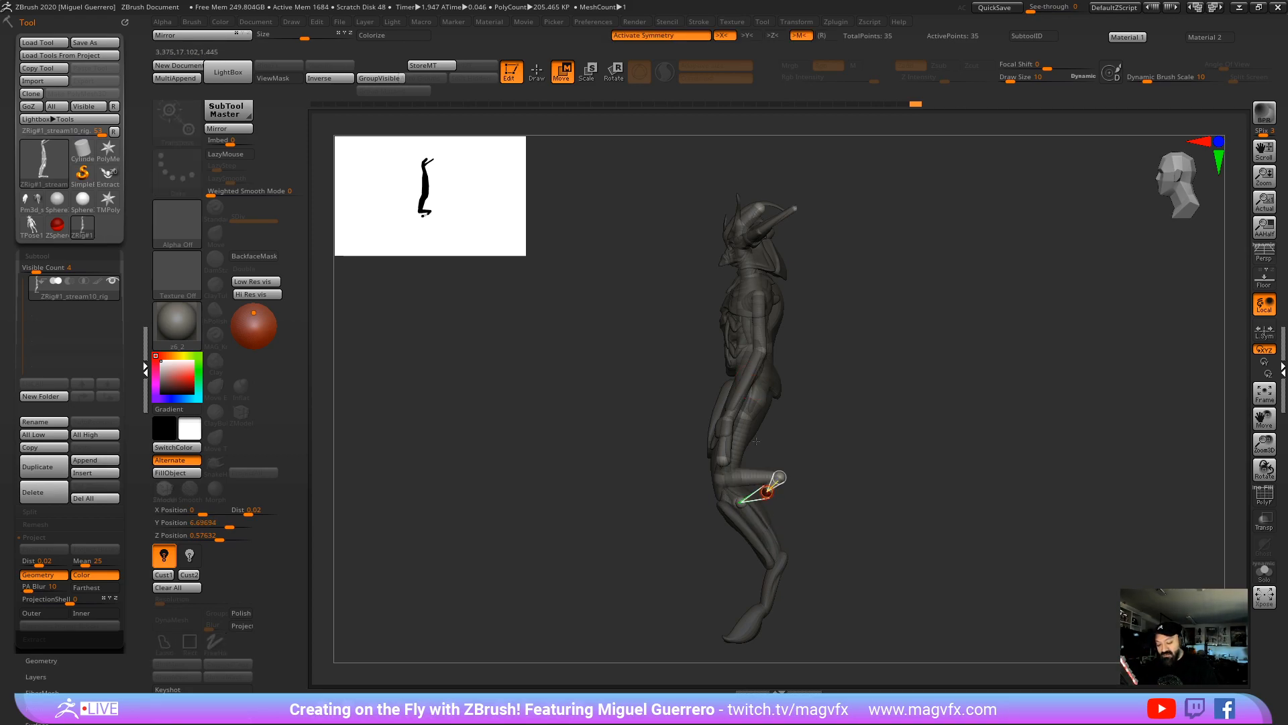
left_click_drag(779, 475, 774, 557)
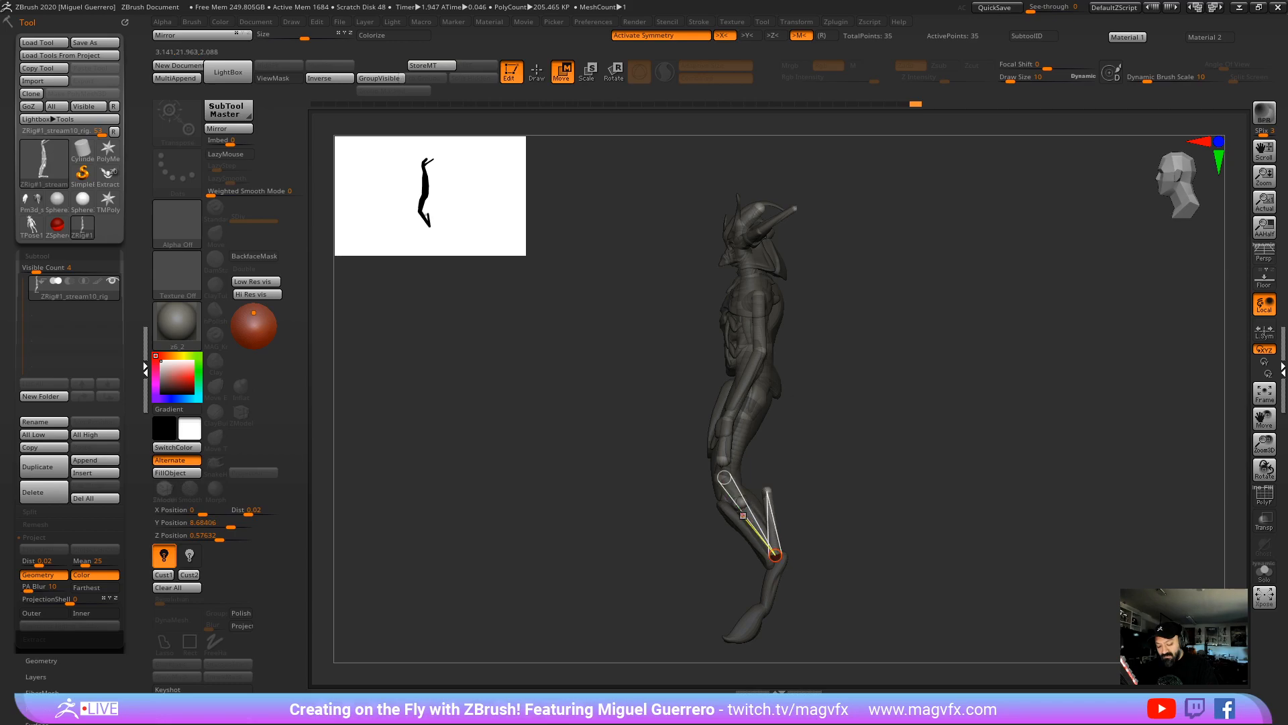
Step: Place the remaining leg ZSpheres down through the foot so the chain follows the creature's lower leg to the toes
left_click_drag(767, 497, 737, 637)
left_click_drag(777, 577, 764, 616)
right_click_drag(765, 614, 778, 614)
left_click_drag(736, 504, 685, 634)
Step: Adjust the rig's toe ZSpheres from the front and from above so they line up with the creature's split toes
right_click_drag(686, 635, 715, 567)
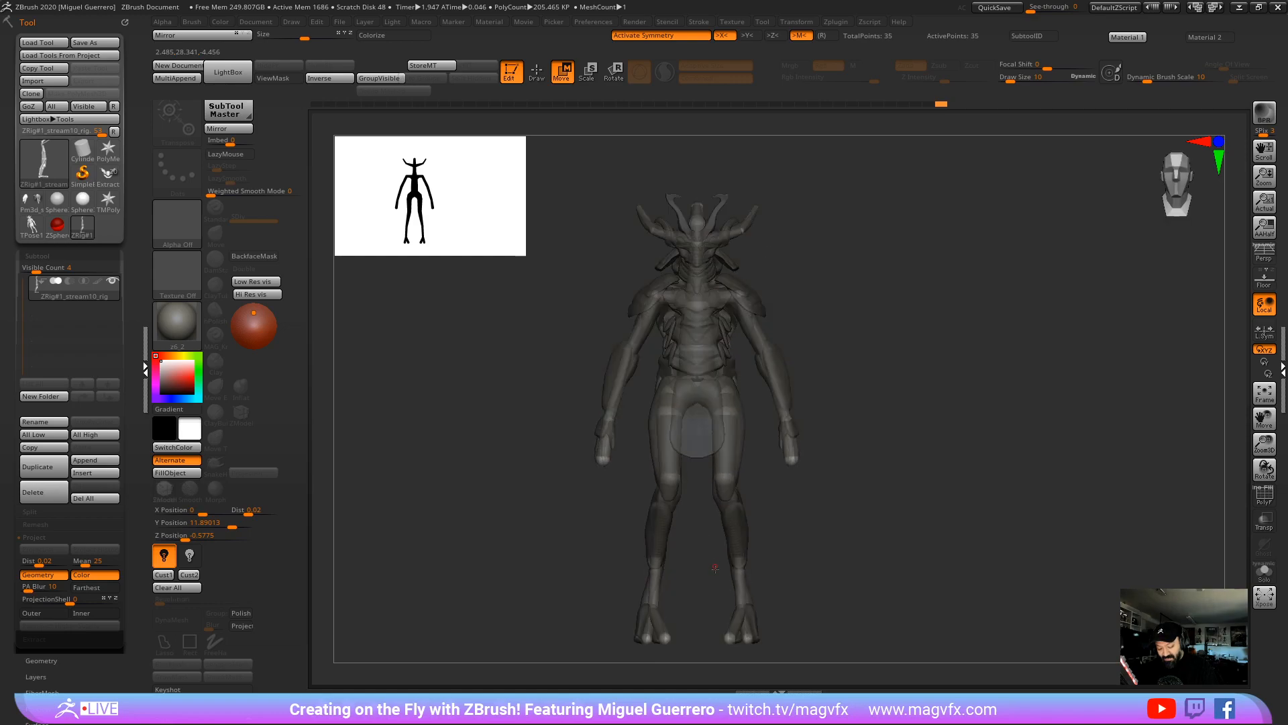
right_click_drag(723, 615, 725, 600)
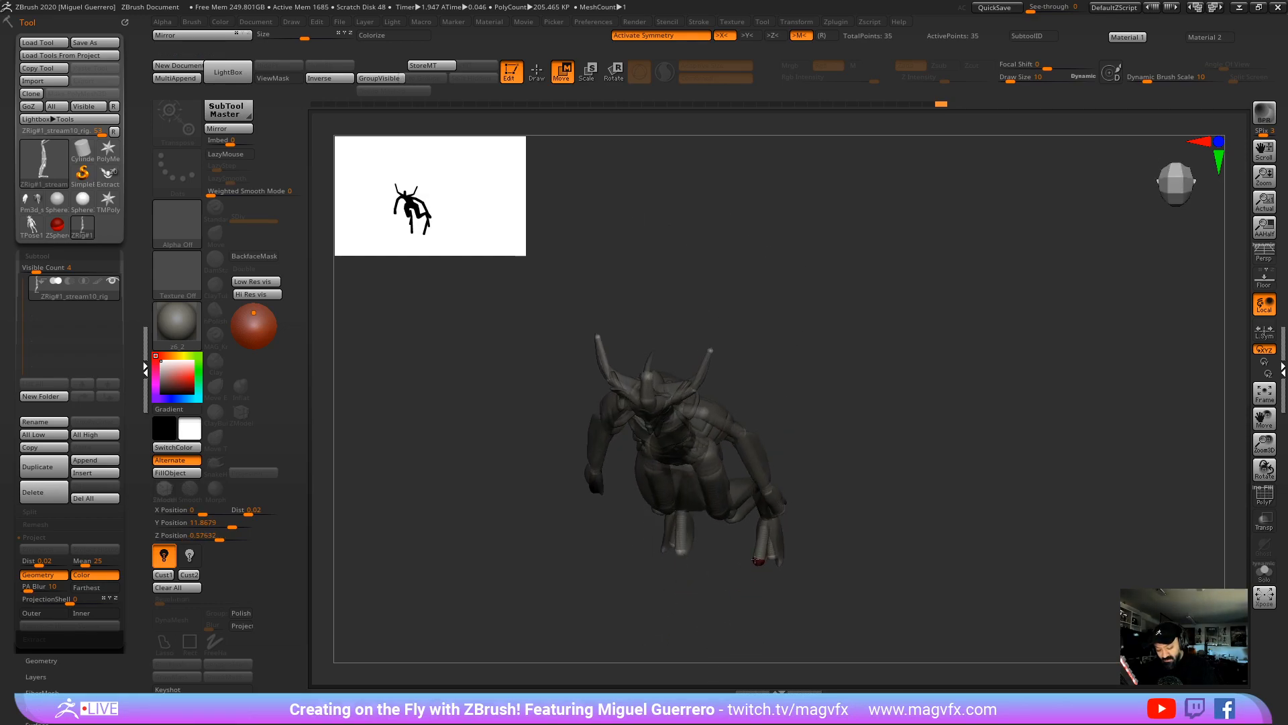
left_click_drag(775, 558, 780, 553)
right_click_drag(743, 560, 727, 569)
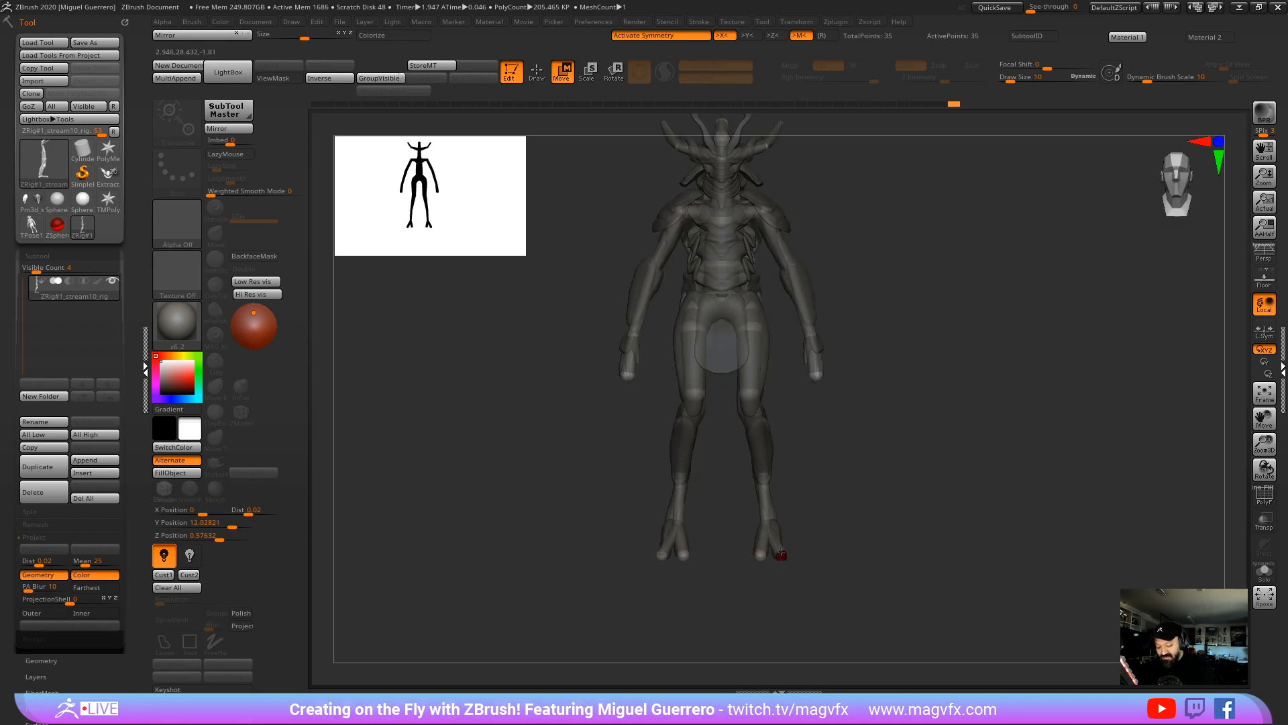
left_click_drag(781, 554, 781, 555)
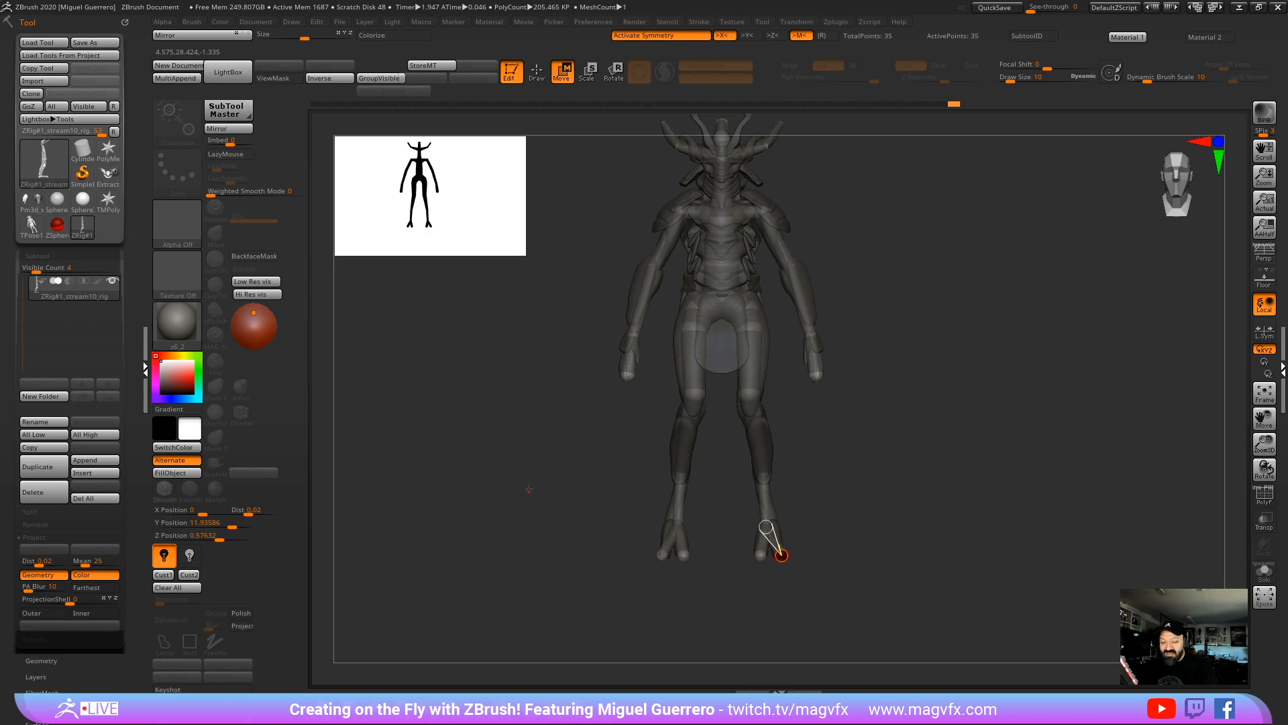
left_click_drag(529, 489, 484, 486)
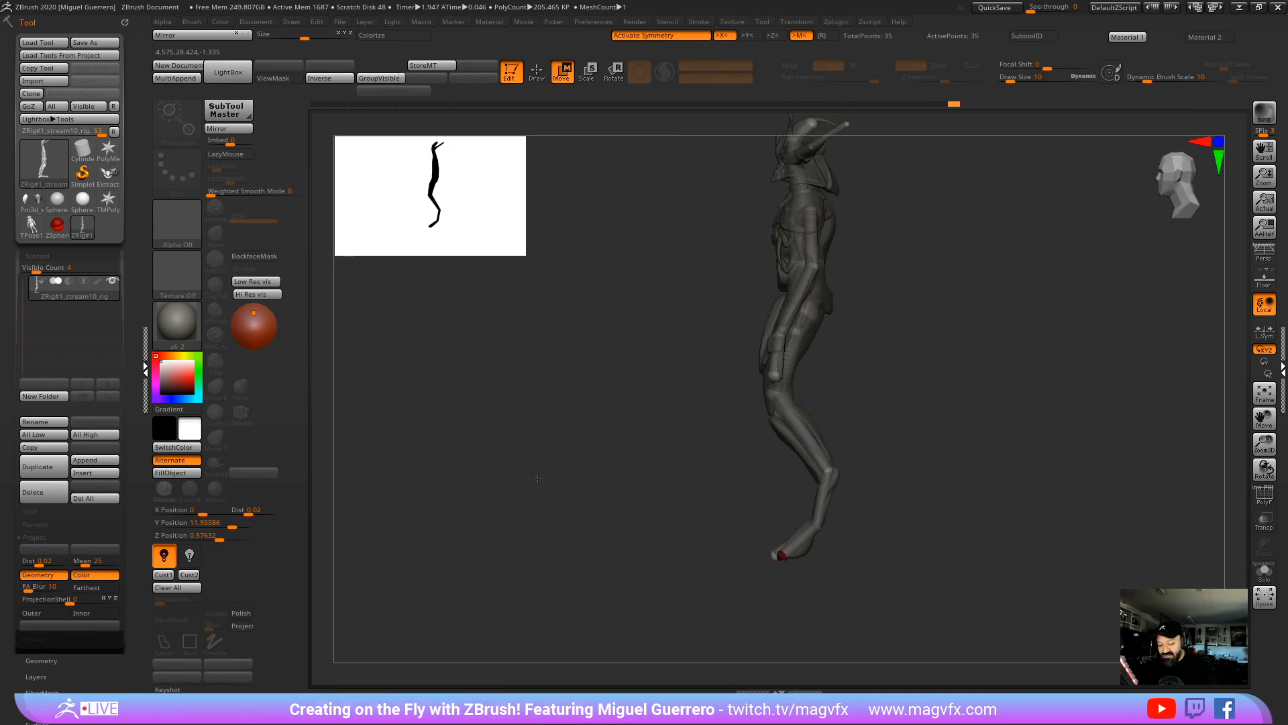
Step: Bind the creature mesh to the fitted ZSphere rig
left_click_drag(624, 469, 650, 437)
mouse_move(623, 419)
right_mouse_down("alt")
mouse_move(735, 525)
mouse_move(714, 308)
mouse_move(704, 416)
right_mouse_up("alt")
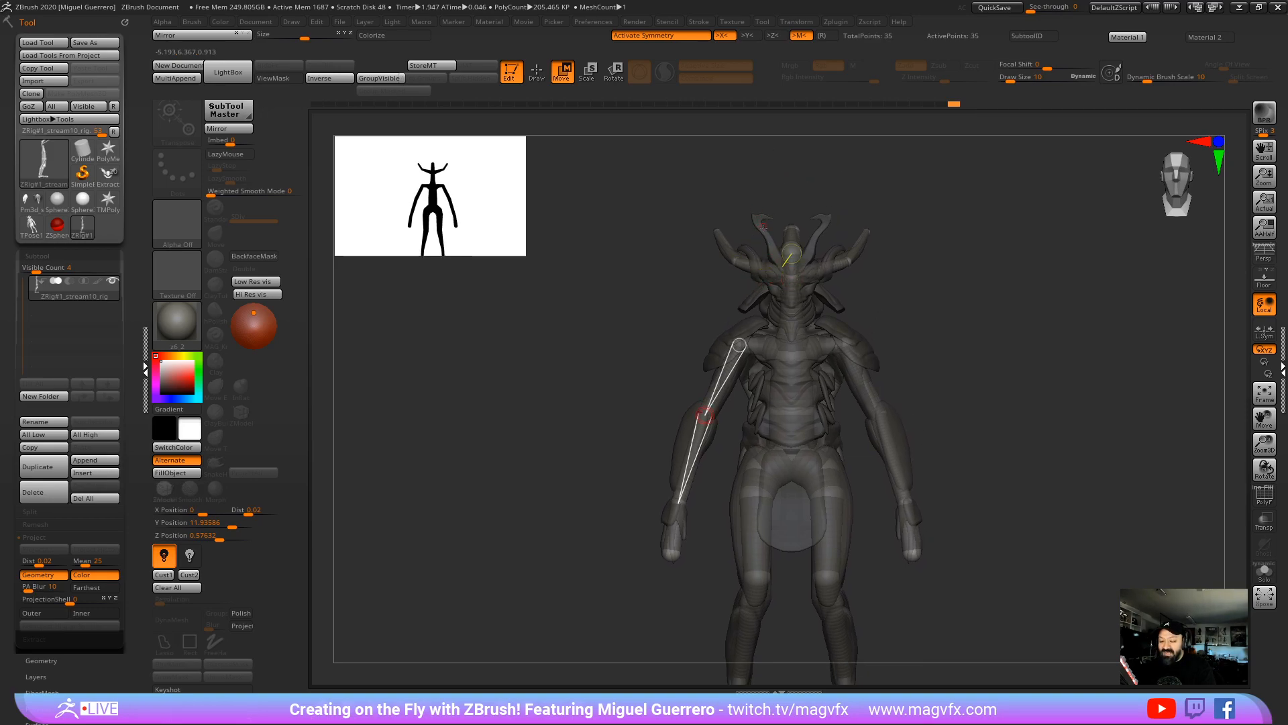
right_click_drag(648, 299, 725, 266)
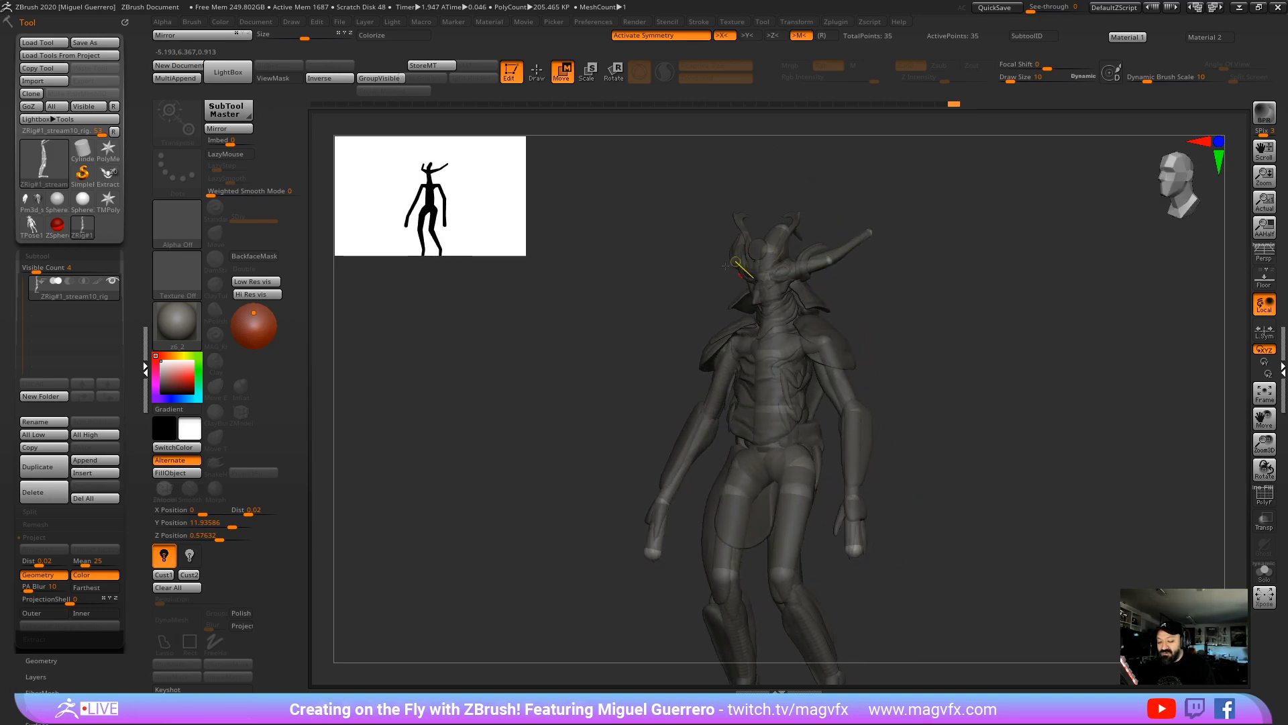
right_click_drag(636, 365, 769, 308, "alt")
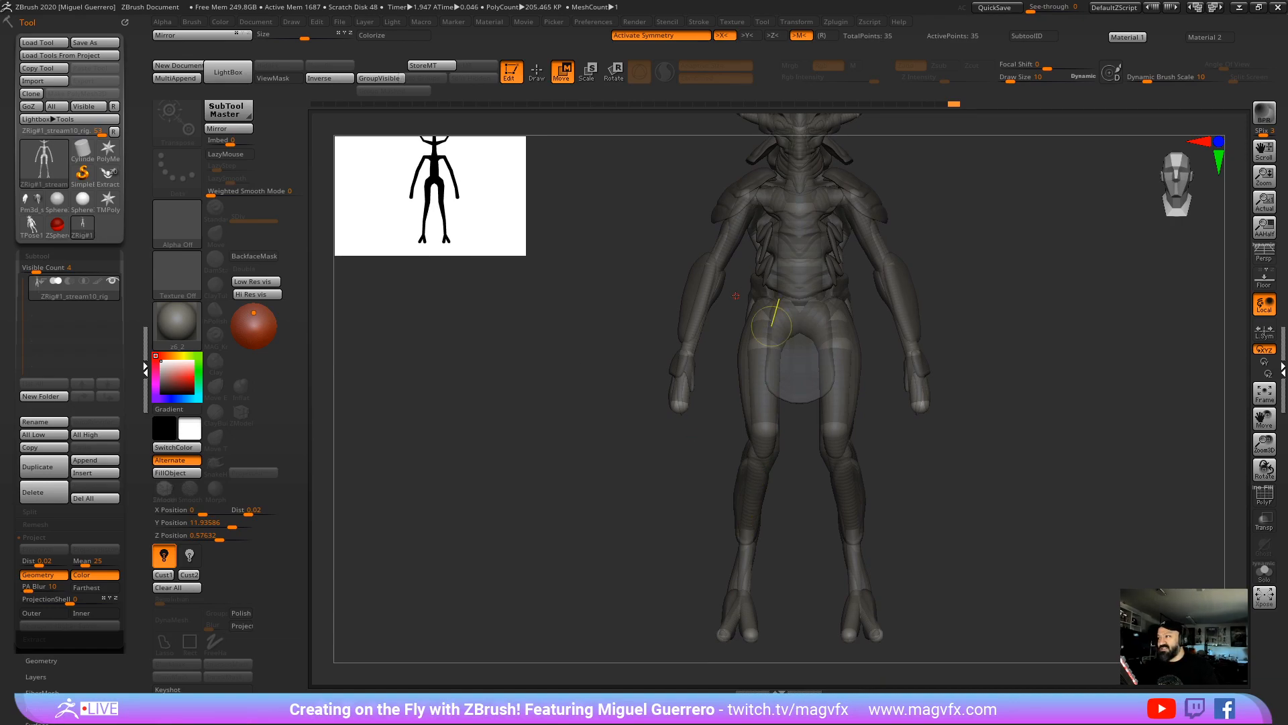
right_click_drag(534, 448, 521, 490)
right_click_drag(575, 449, 595, 421, "ctrl")
scroll(134, 645, "down", 8)
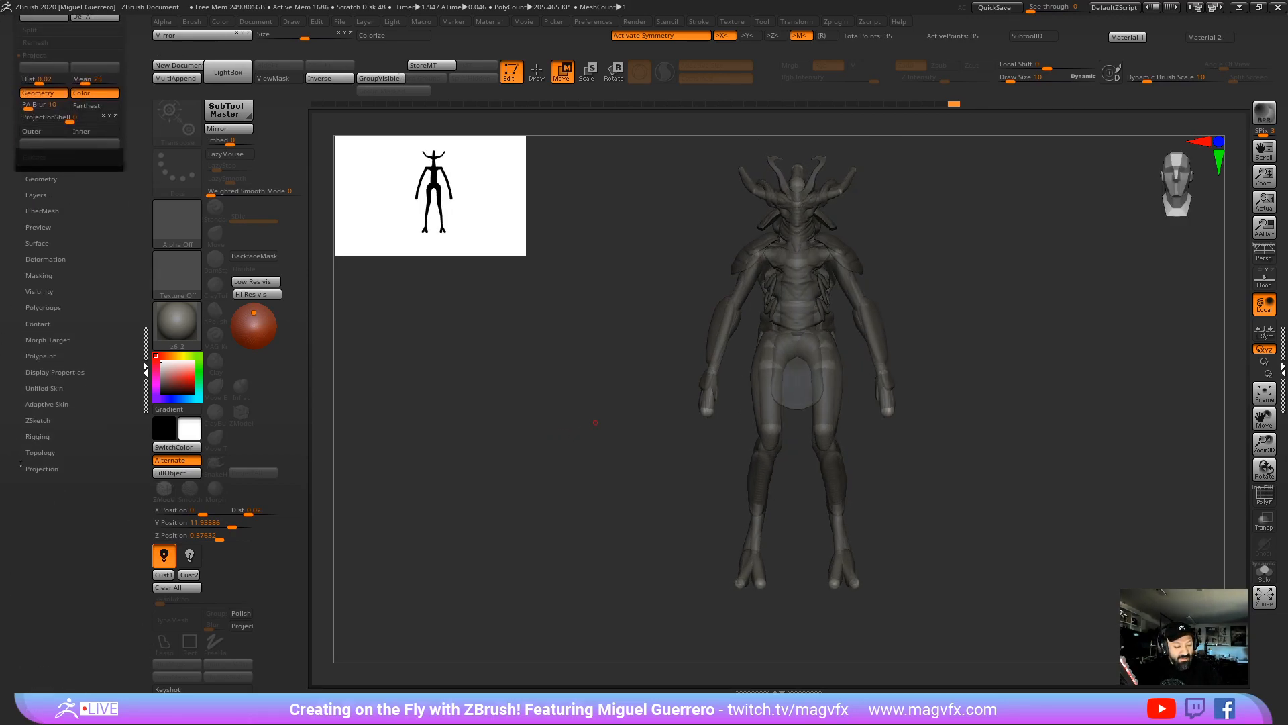
left_click(38, 437)
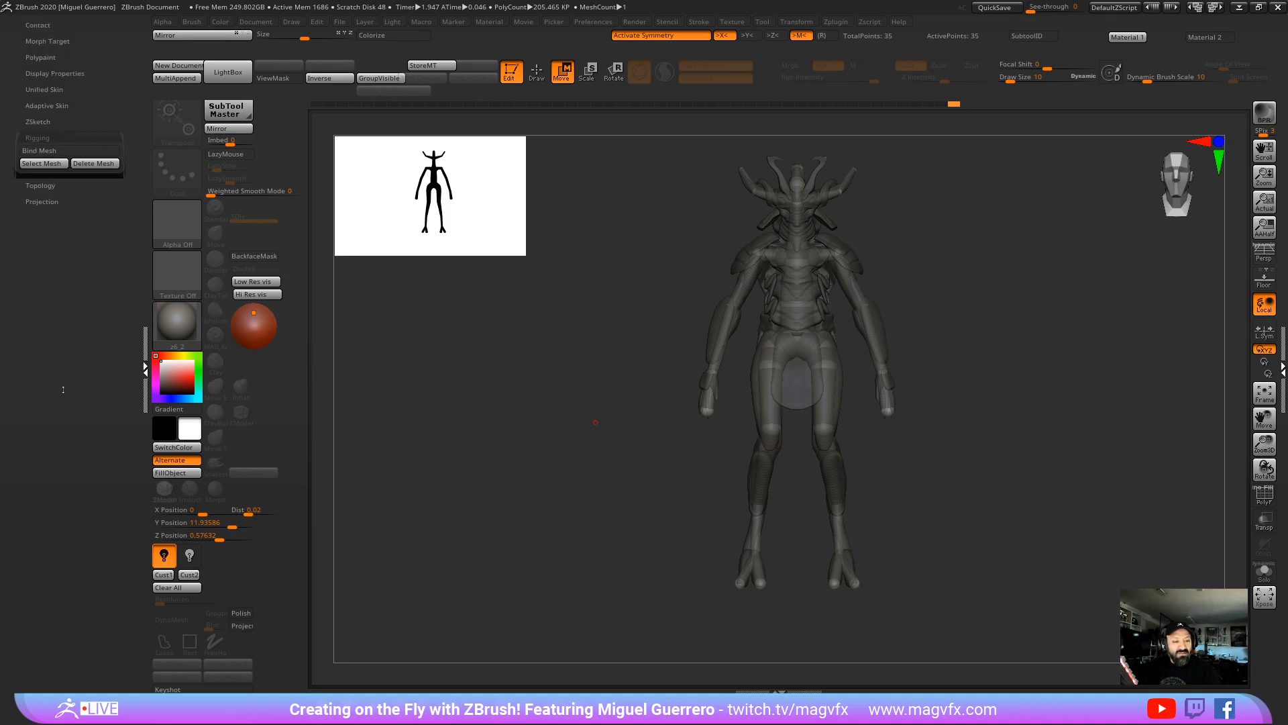
scroll(63, 389, "up", 2)
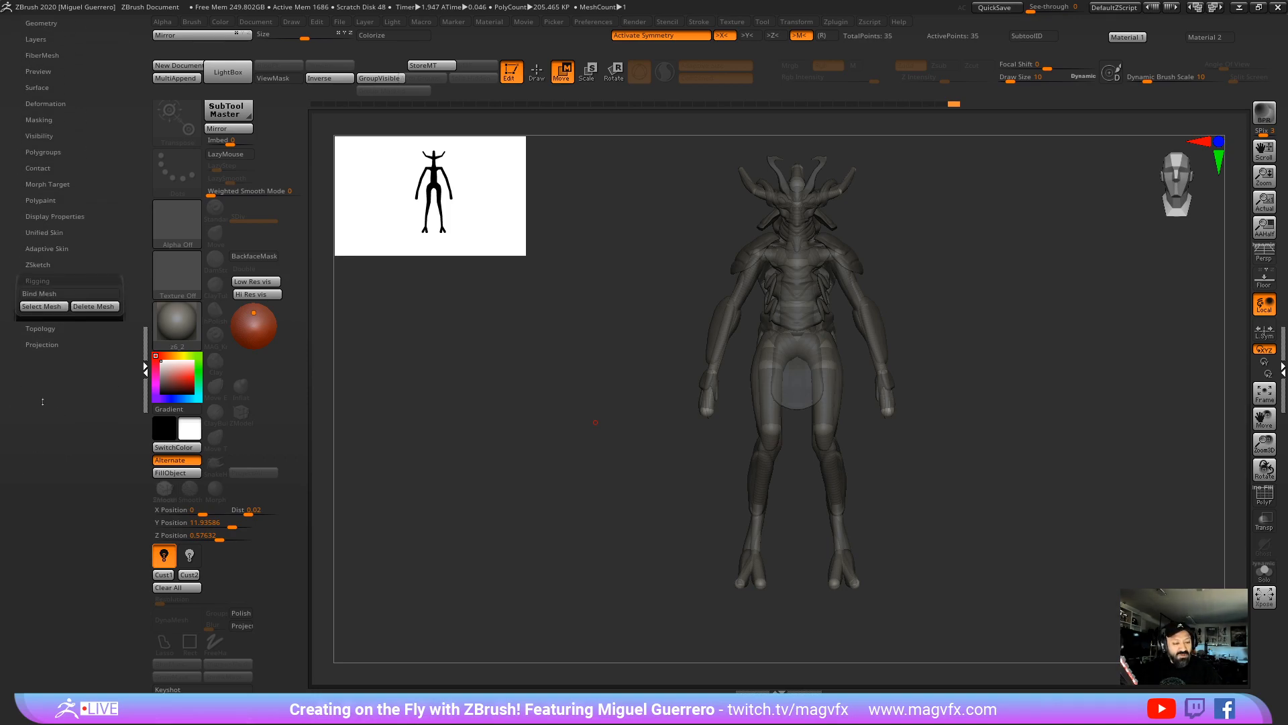
left_click(29, 294)
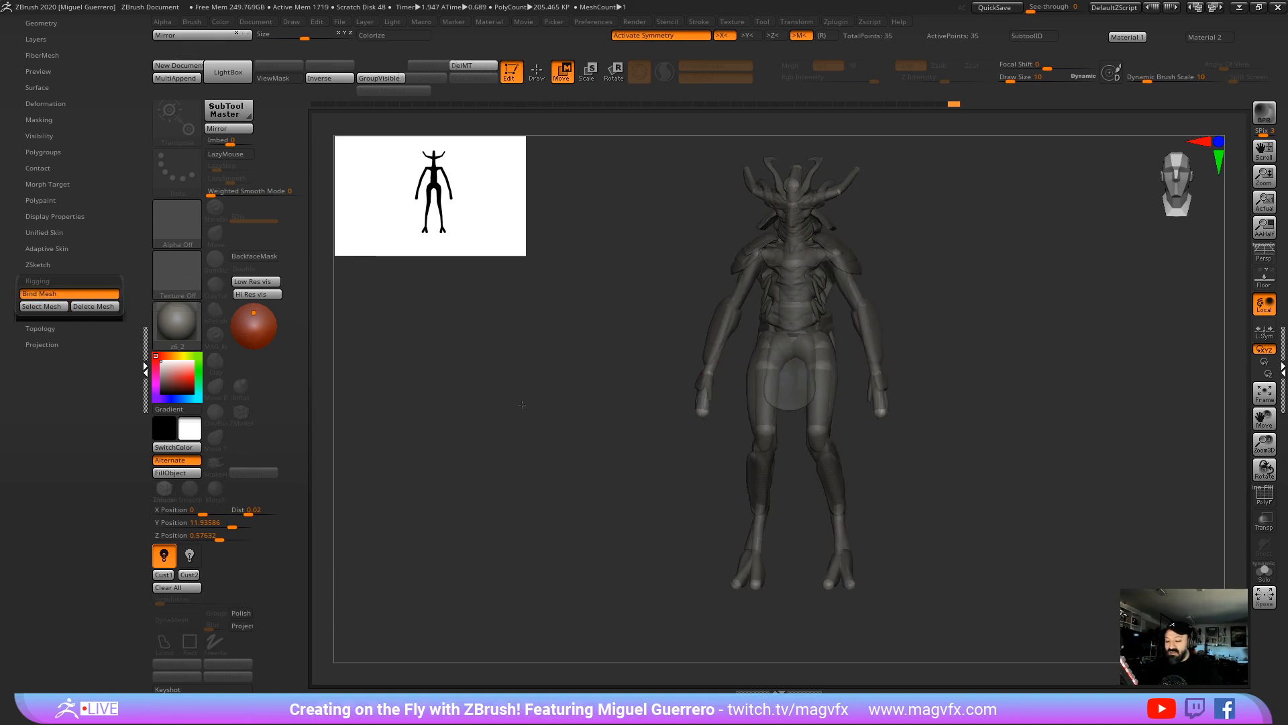
Step: Turn off mesh binding, try rotating the rig's arm ZSpheres up and outward, and undo the rotation
left_click(59, 294)
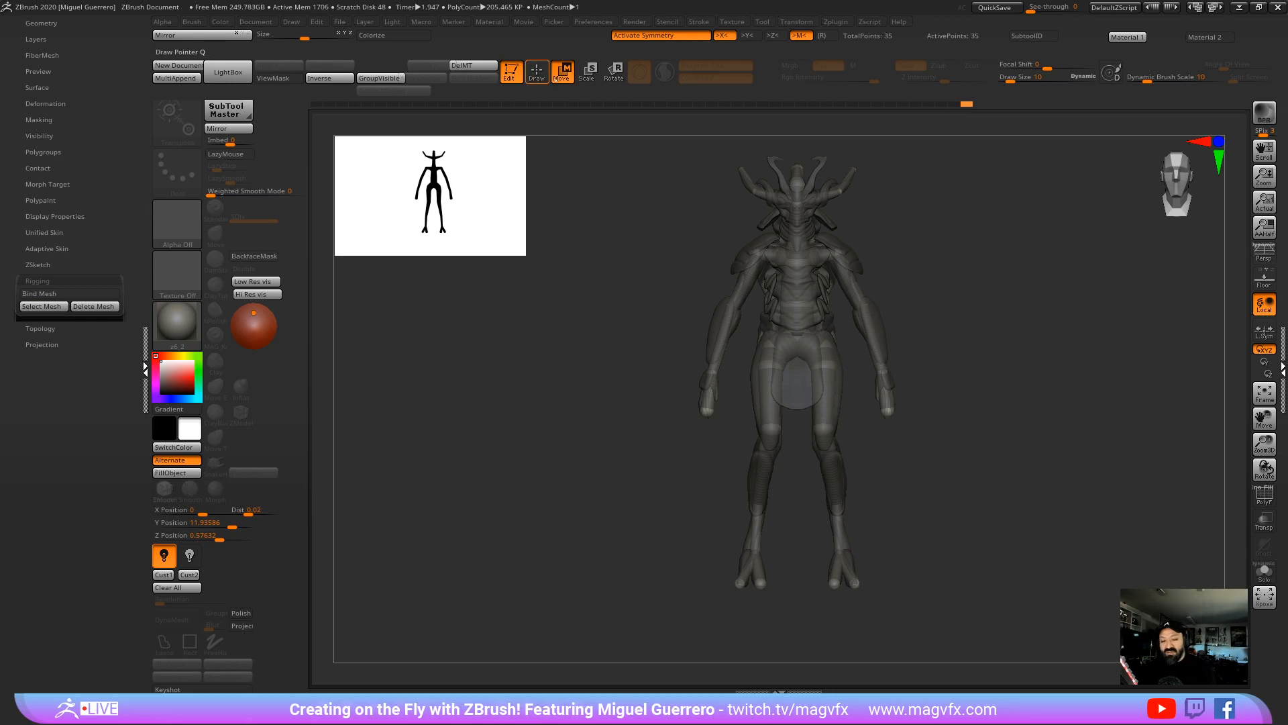
left_click(614, 71)
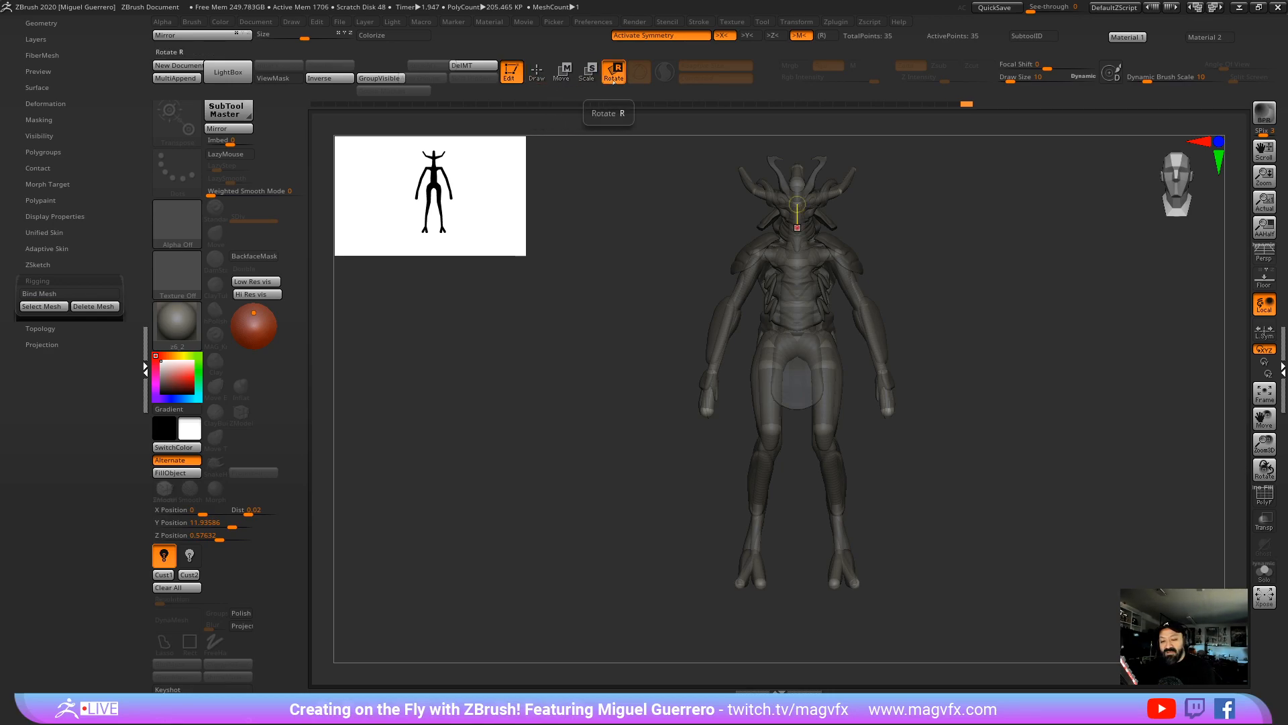
left_click_drag(724, 315, 693, 236)
key("ctrl")
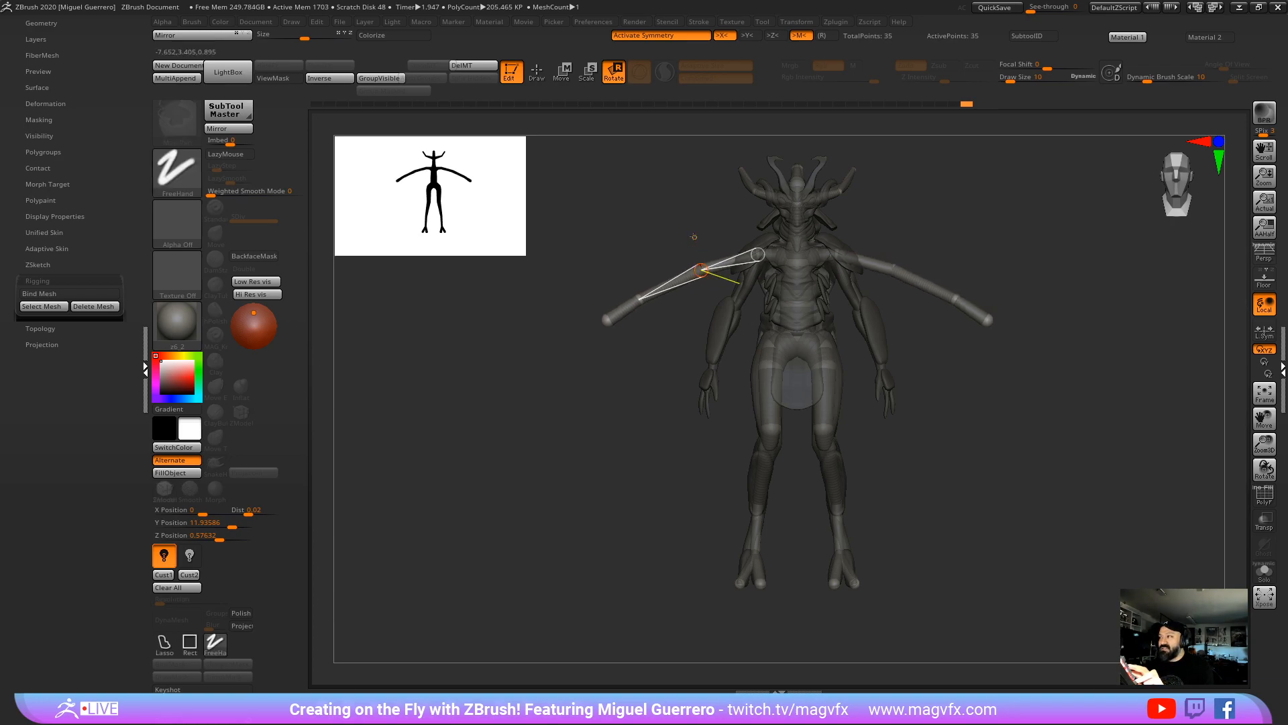
key("ctrl+z")
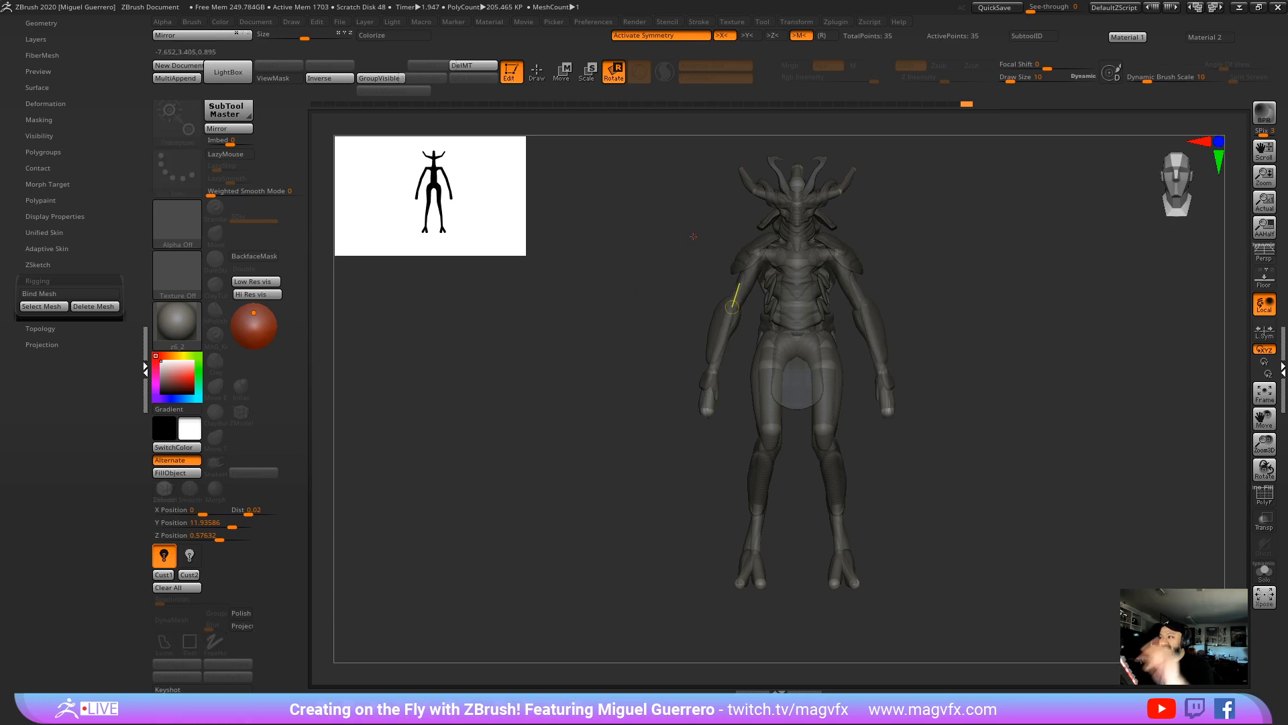
Step: Turn mesh binding back on and disable symmetry so each side can be posed independently
left_click(44, 294)
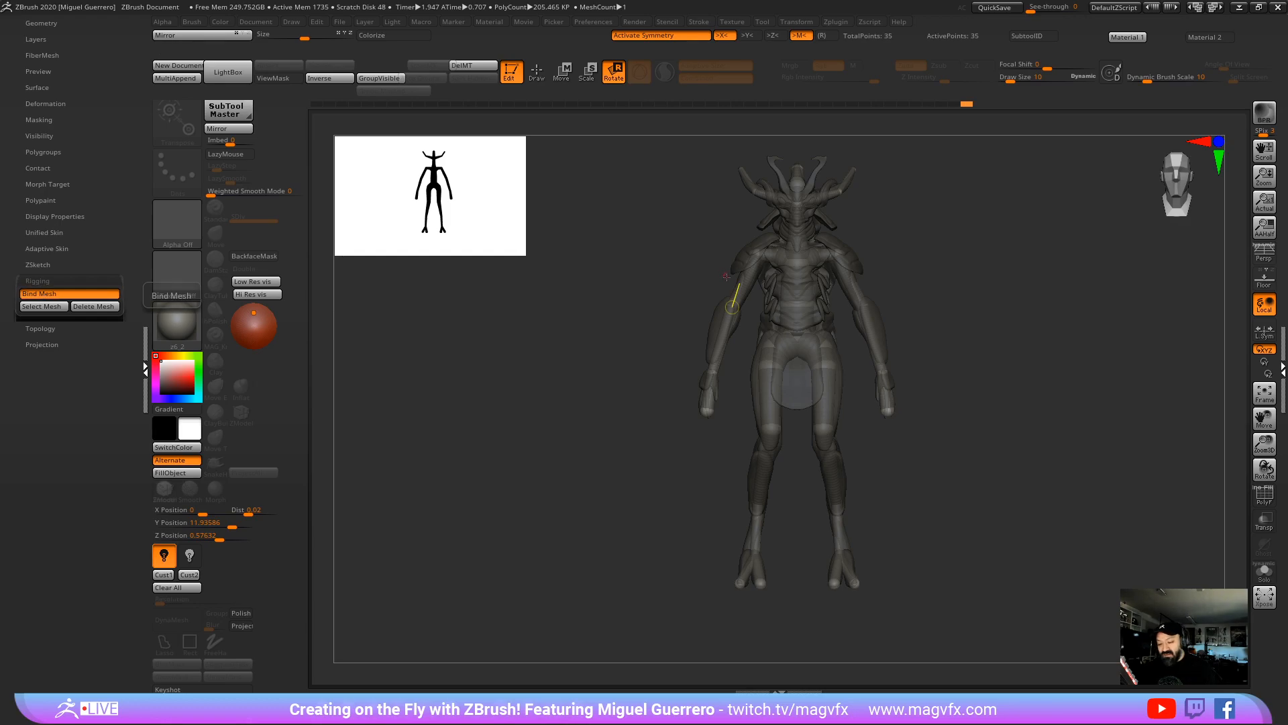
left_click_drag(728, 282, 740, 291)
left_click_drag(625, 345, 624, 293)
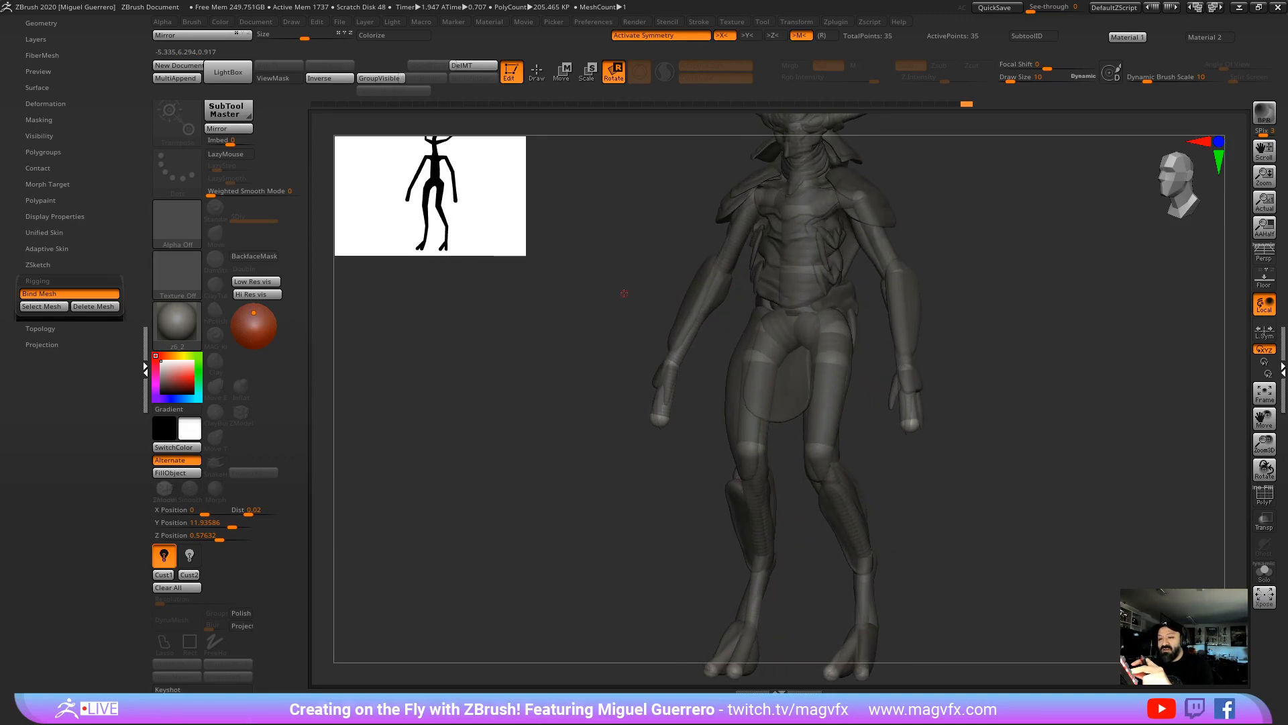
key("x")
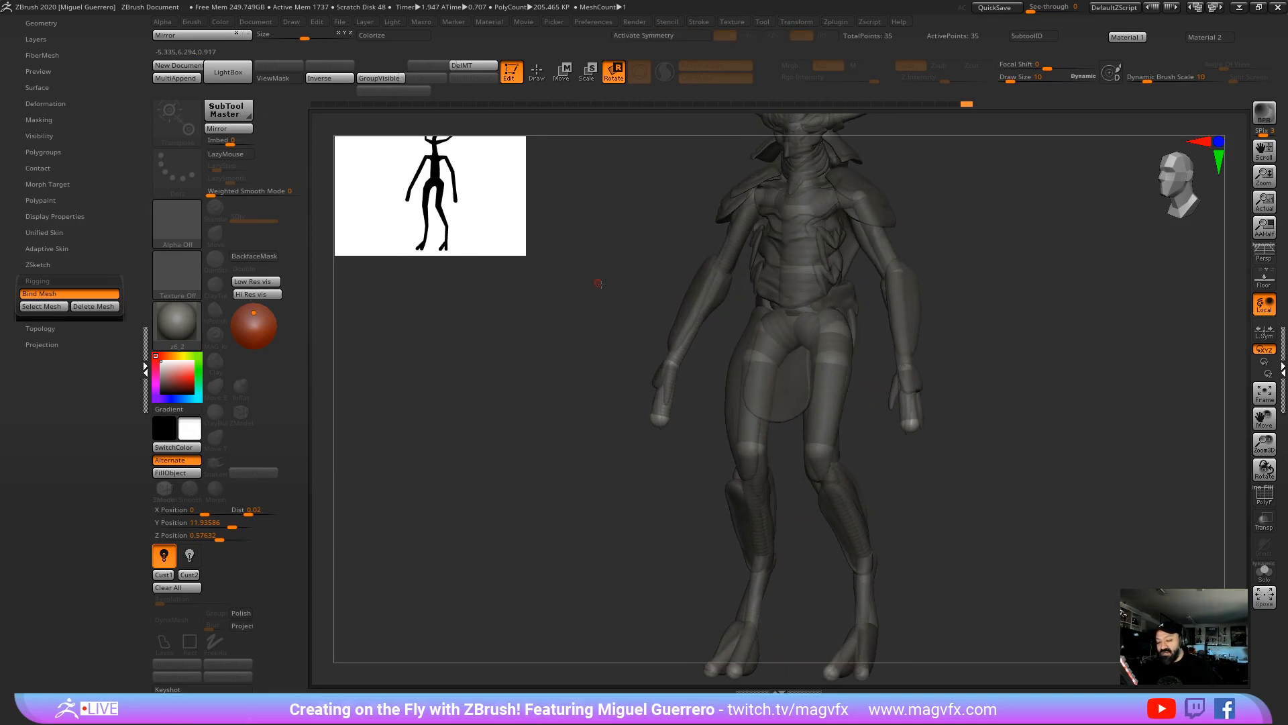
Step: Rotate the rig's spine ZSpheres from the front so the upper torso leans to one side
left_click_drag(624, 294, 644, 350)
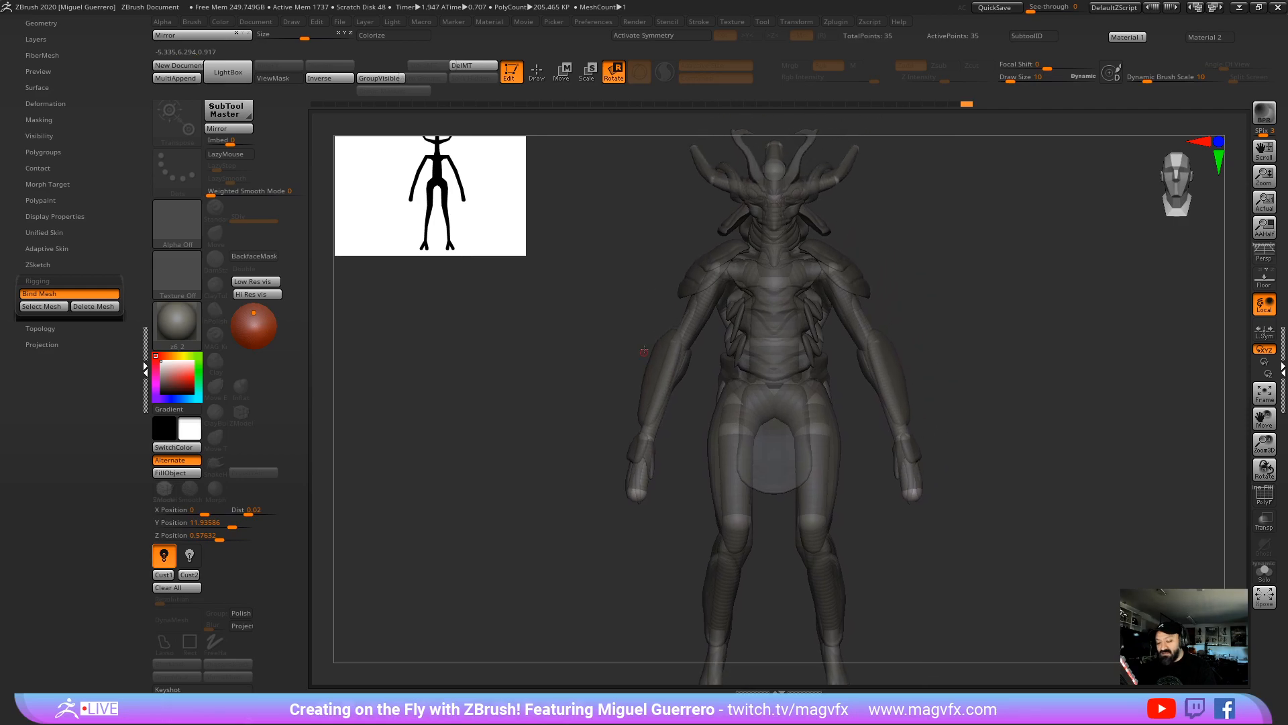
left_click(772, 341)
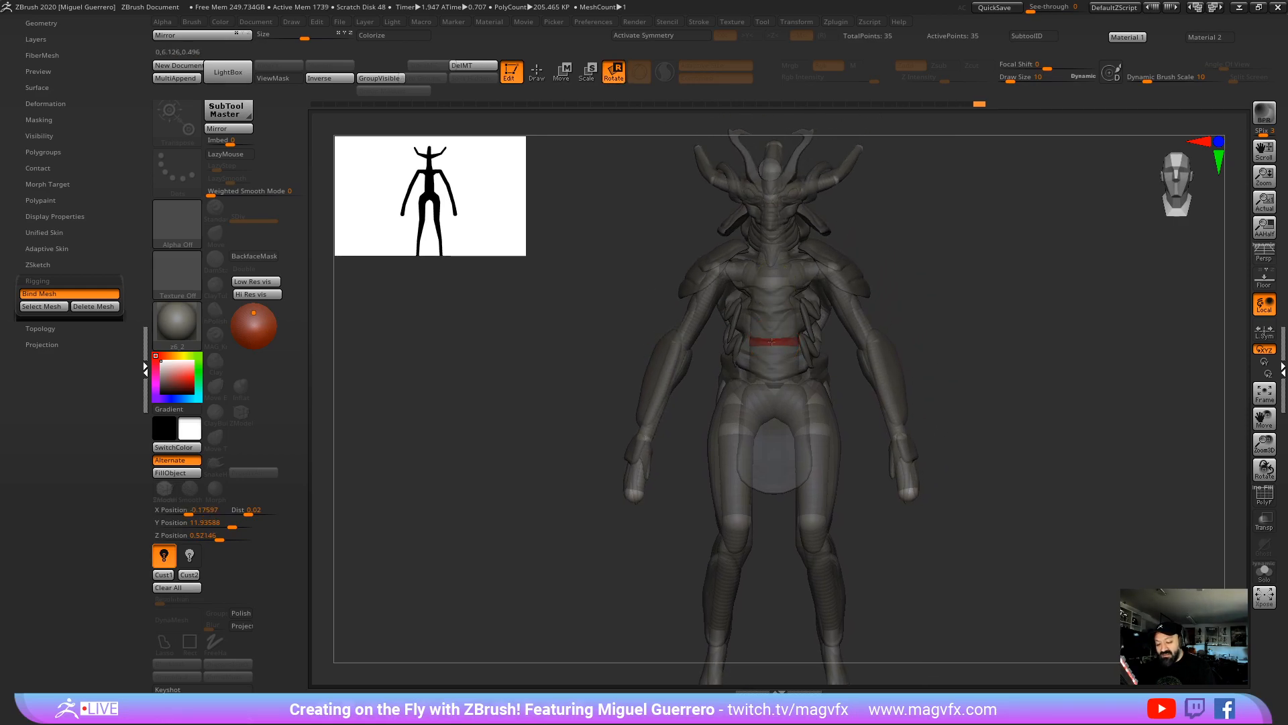
left_click_drag(768, 322, 766, 305)
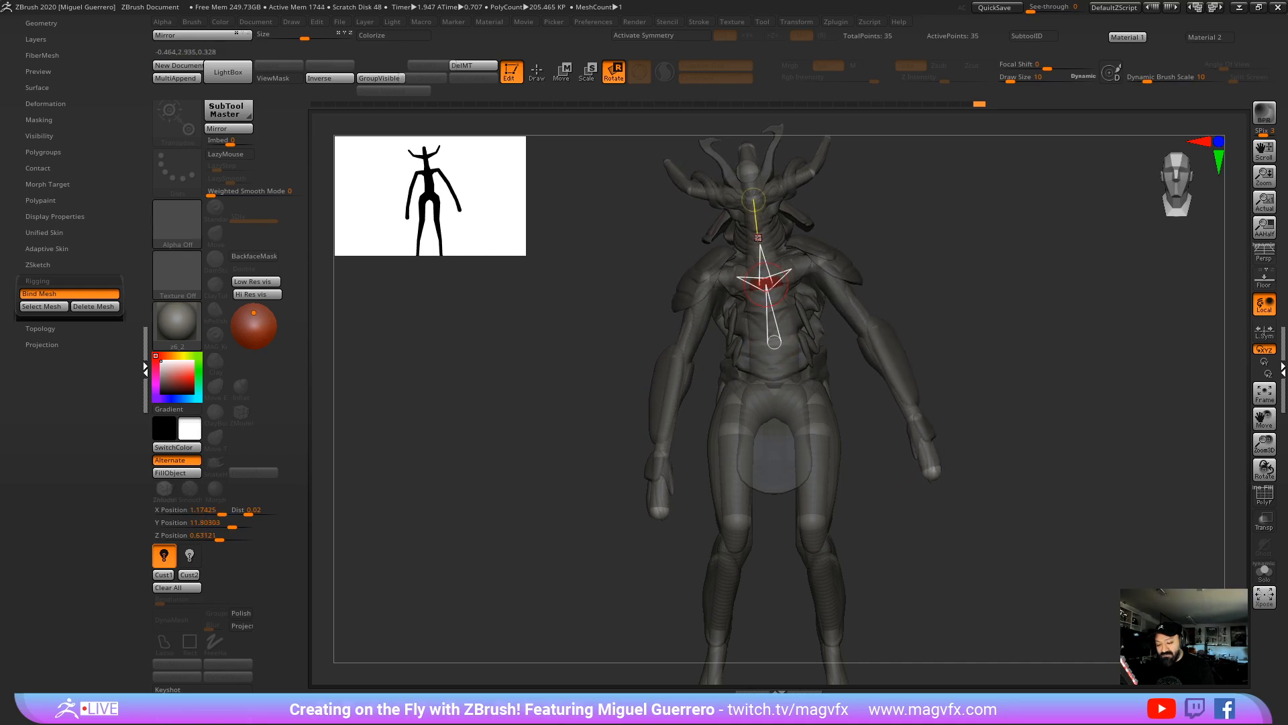
Step: Rotate the neck and head ZSpheres to turn and tilt the creature's head to one side
mouse_move(759, 244)
left_mouse_down()
mouse_move(774, 242)
mouse_move(755, 216)
left_mouse_up()
mouse_move(613, 263)
right_mouse_down()
mouse_move(625, 258)
mouse_move(655, 421)
mouse_move(591, 364)
mouse_move(624, 409)
right_mouse_up()
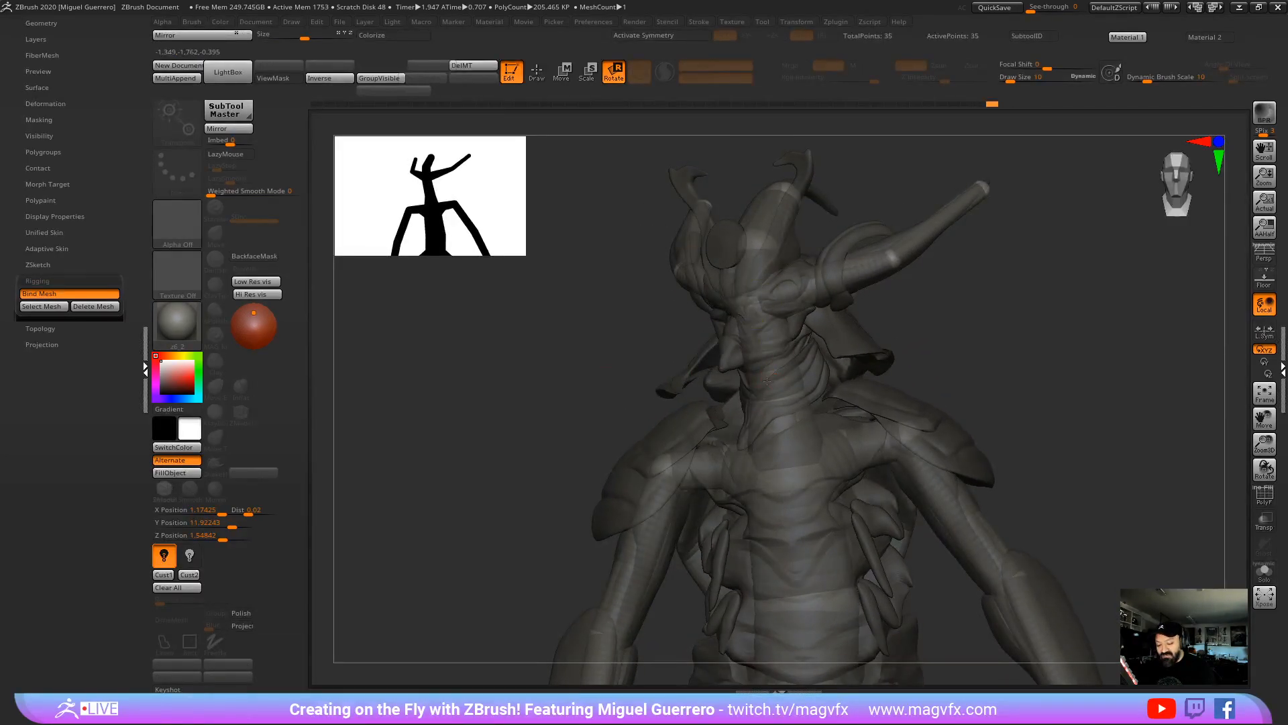
left_click_drag(767, 381, 774, 379)
right_click_drag(774, 378, 994, 345, "ctrl")
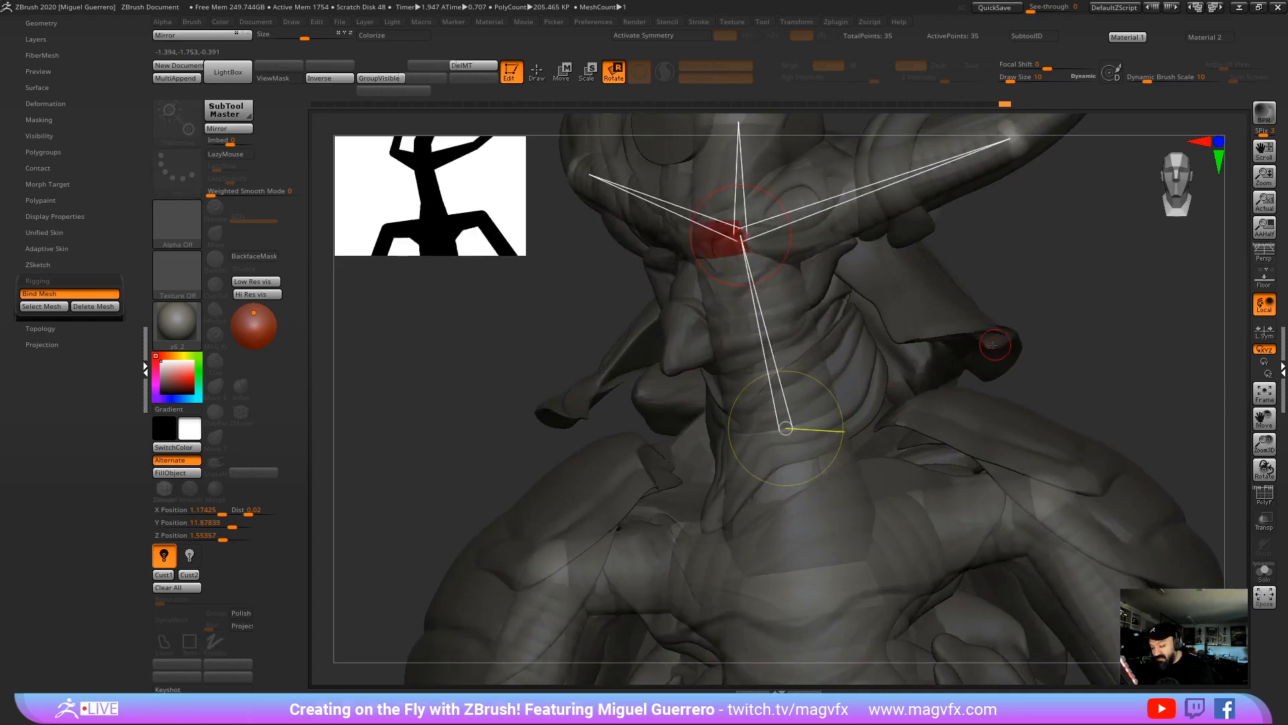
left_click_drag(772, 376, 768, 377)
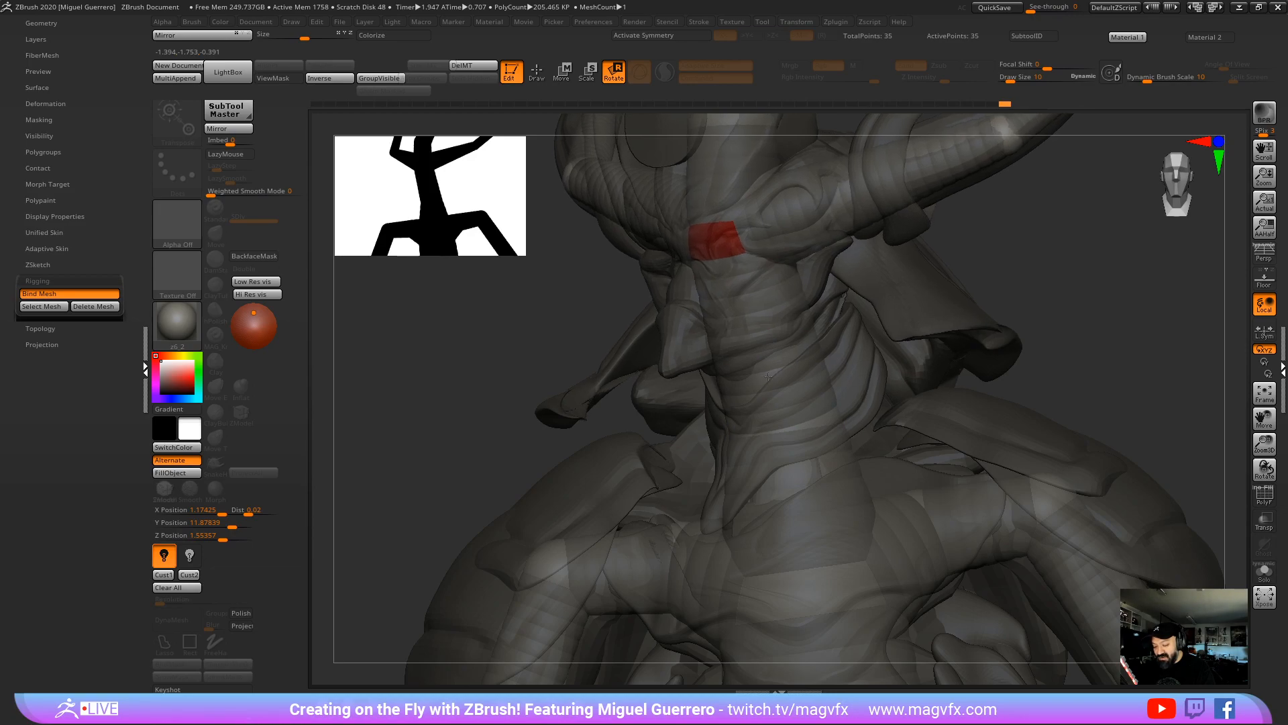
left_click_drag(747, 289, 943, 299)
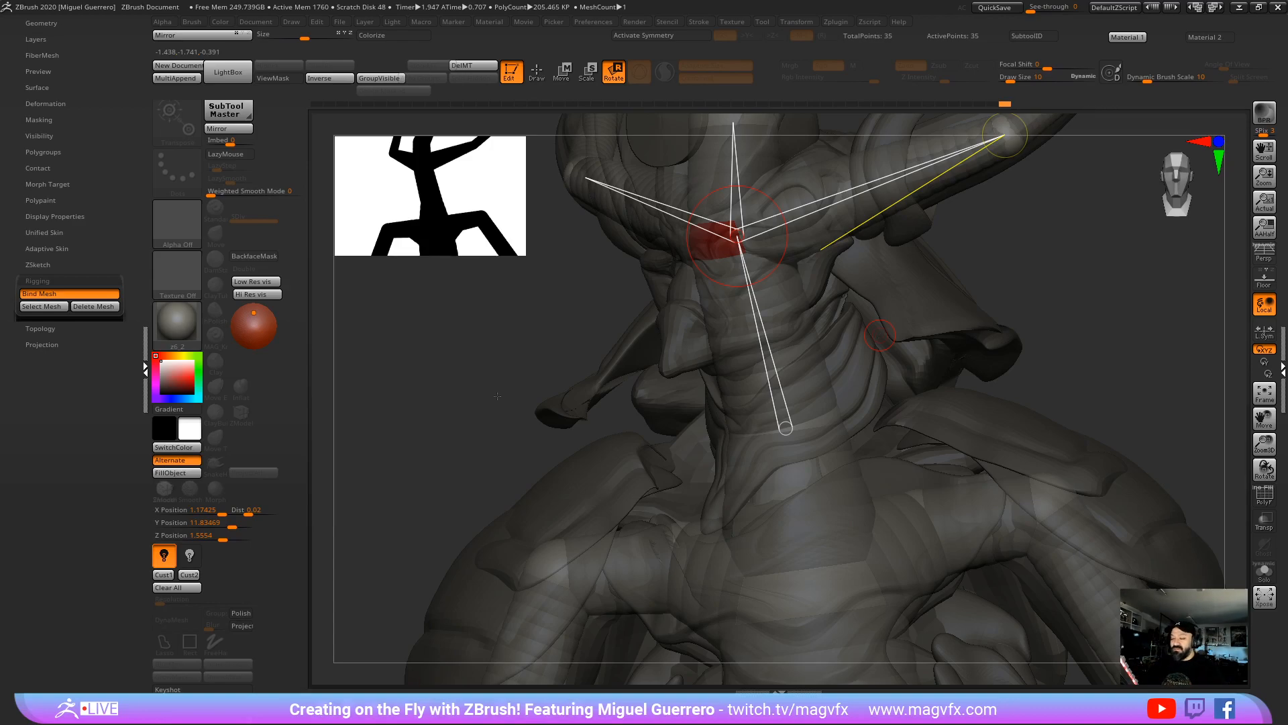
Step: Adjust the creature's left arm with rotations from the side and back, bringing it closer to the body
left_click_drag(497, 396, 536, 337)
right_click_drag(536, 336, 520, 302, "ctrl")
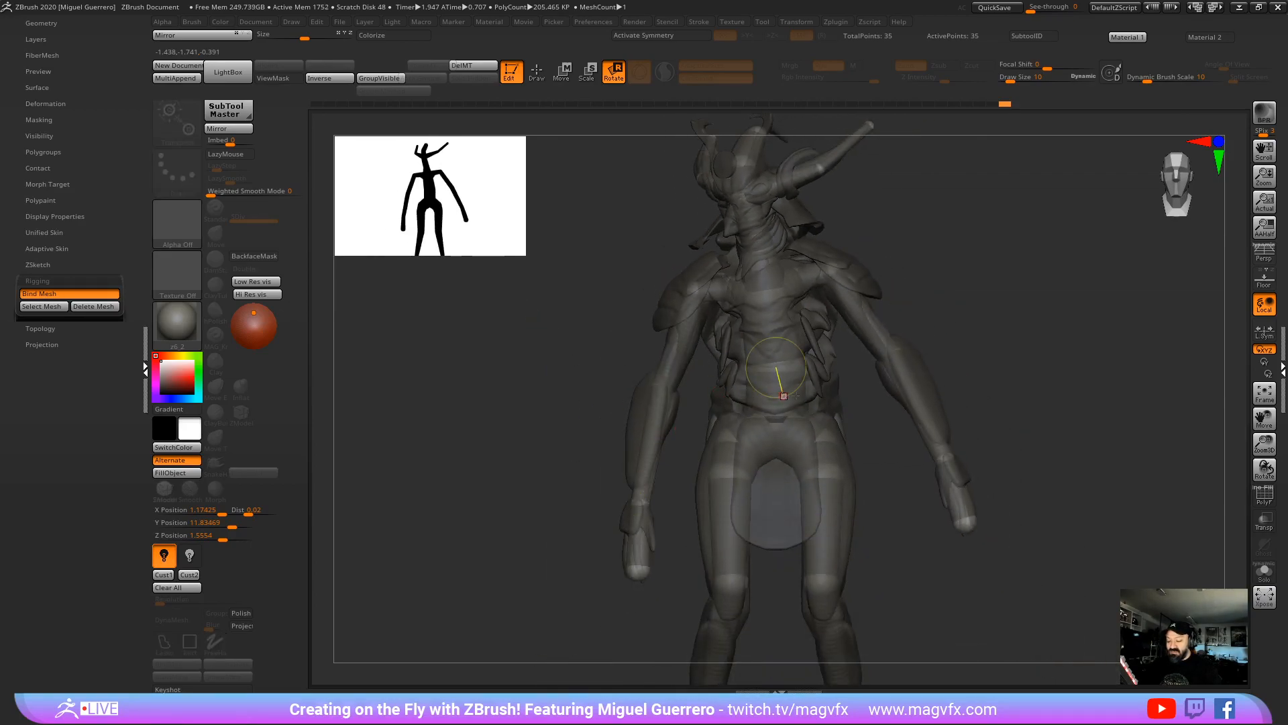
right_click_drag(724, 330, 791, 327)
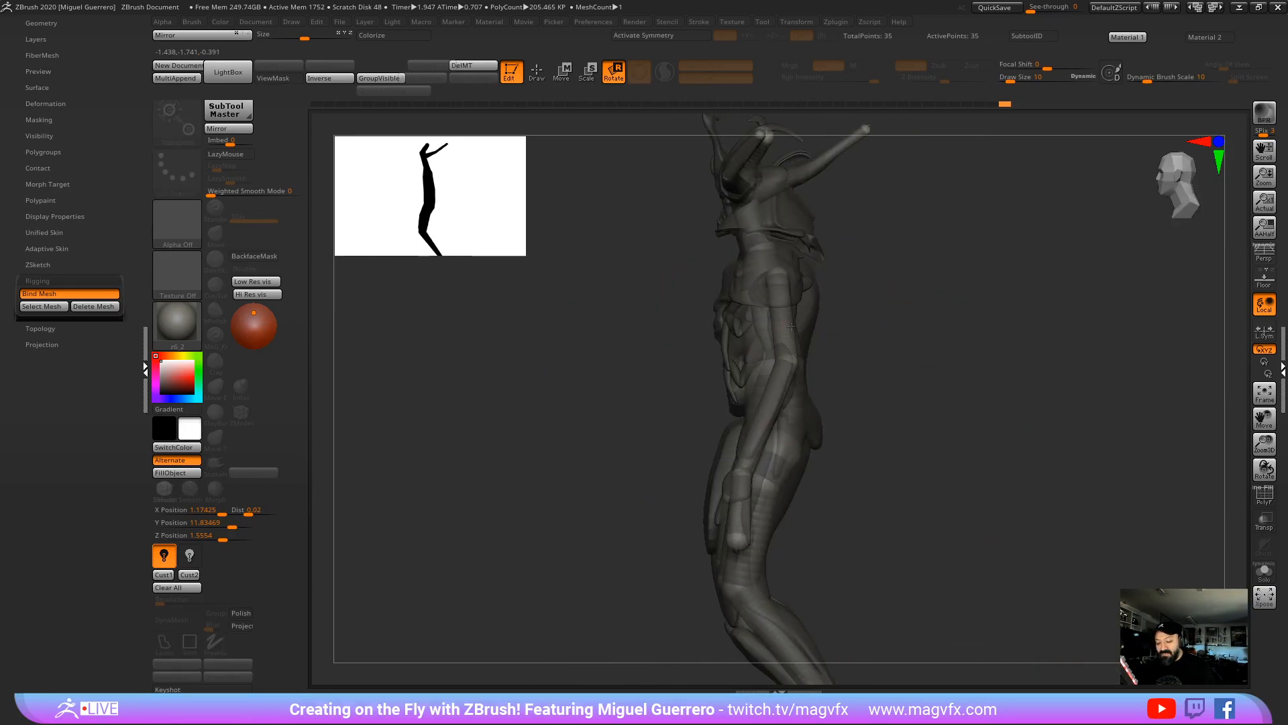
left_click_drag(804, 325, 792, 469)
right_click_drag(916, 332, 853, 322)
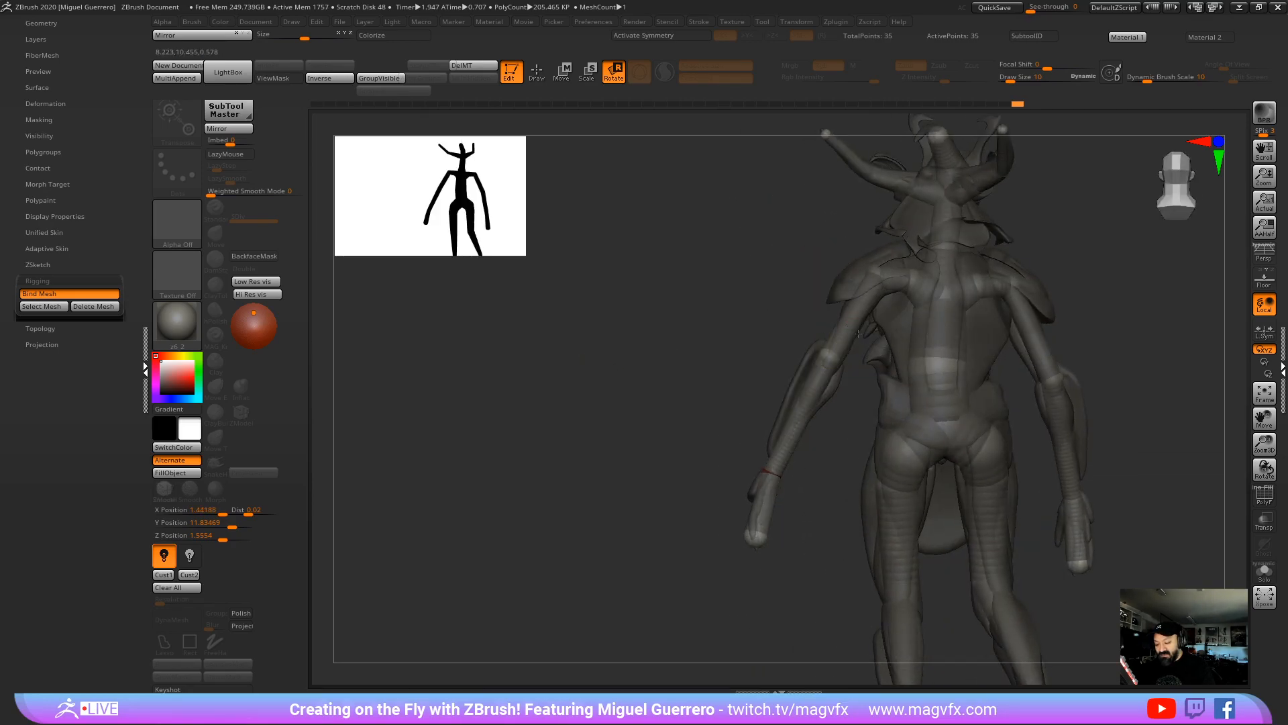
left_click_drag(846, 328, 856, 333)
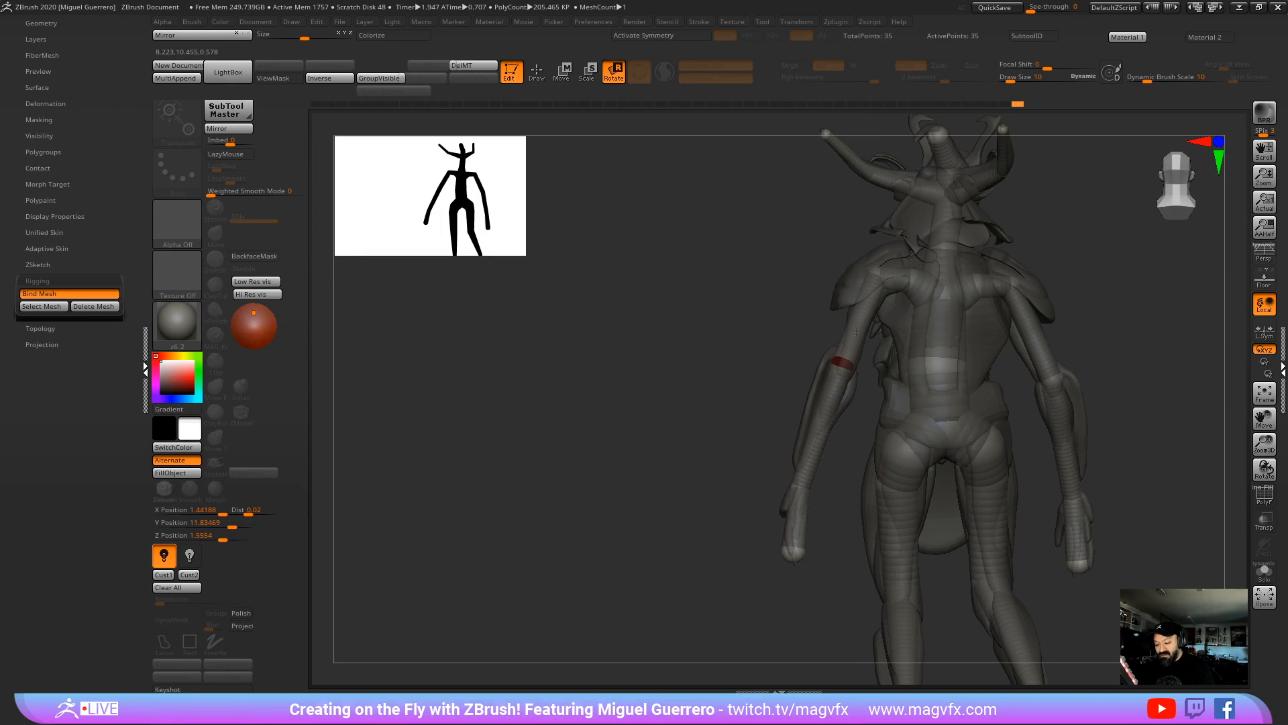
right_click_drag(856, 332, 723, 345)
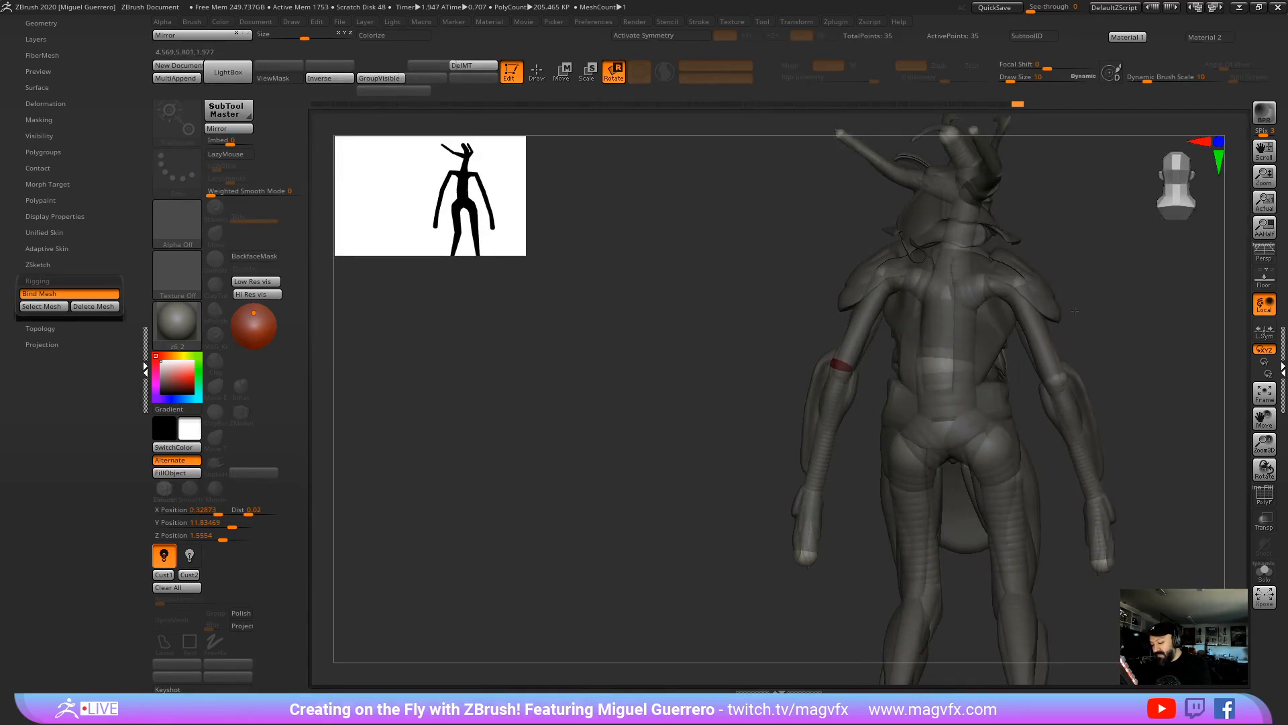
Step: Rotate the creature's right arm outward from the shoulder and raise its forearm at the elbow
left_click_drag(1075, 310, 739, 281)
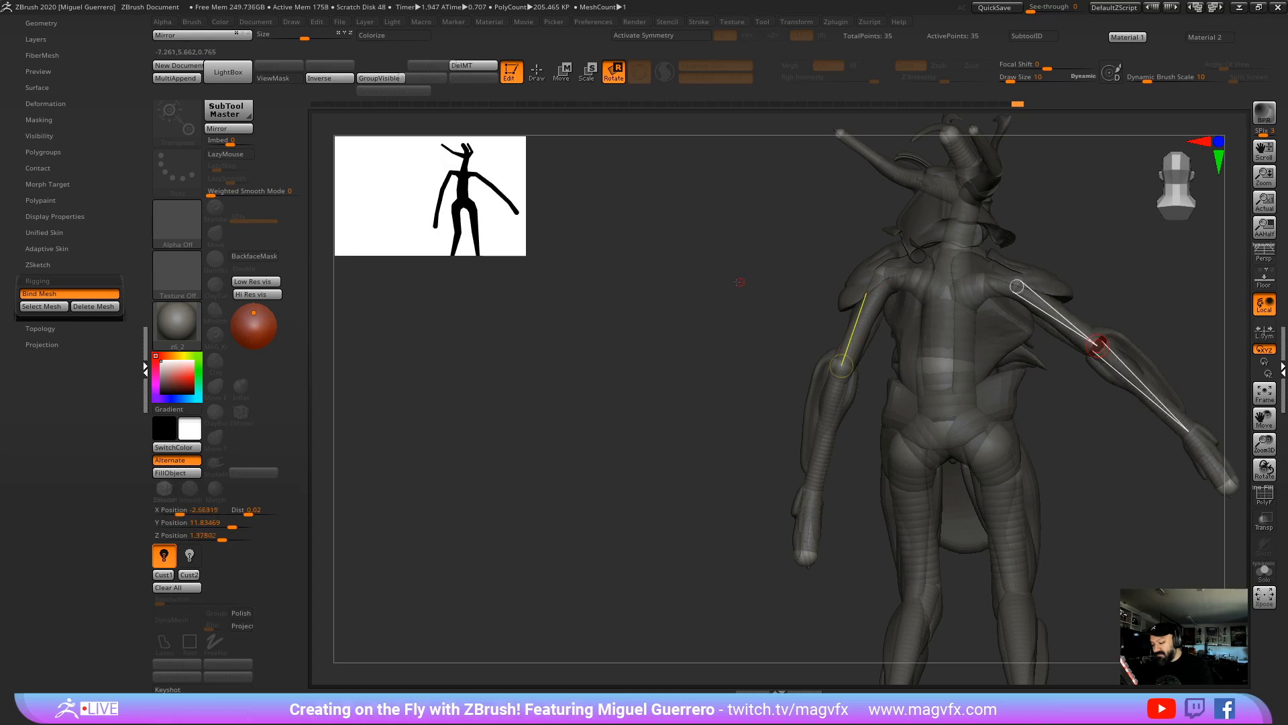
right_click_drag(739, 282, 624, 279)
right_click_drag(945, 362, 771, 386, "alt")
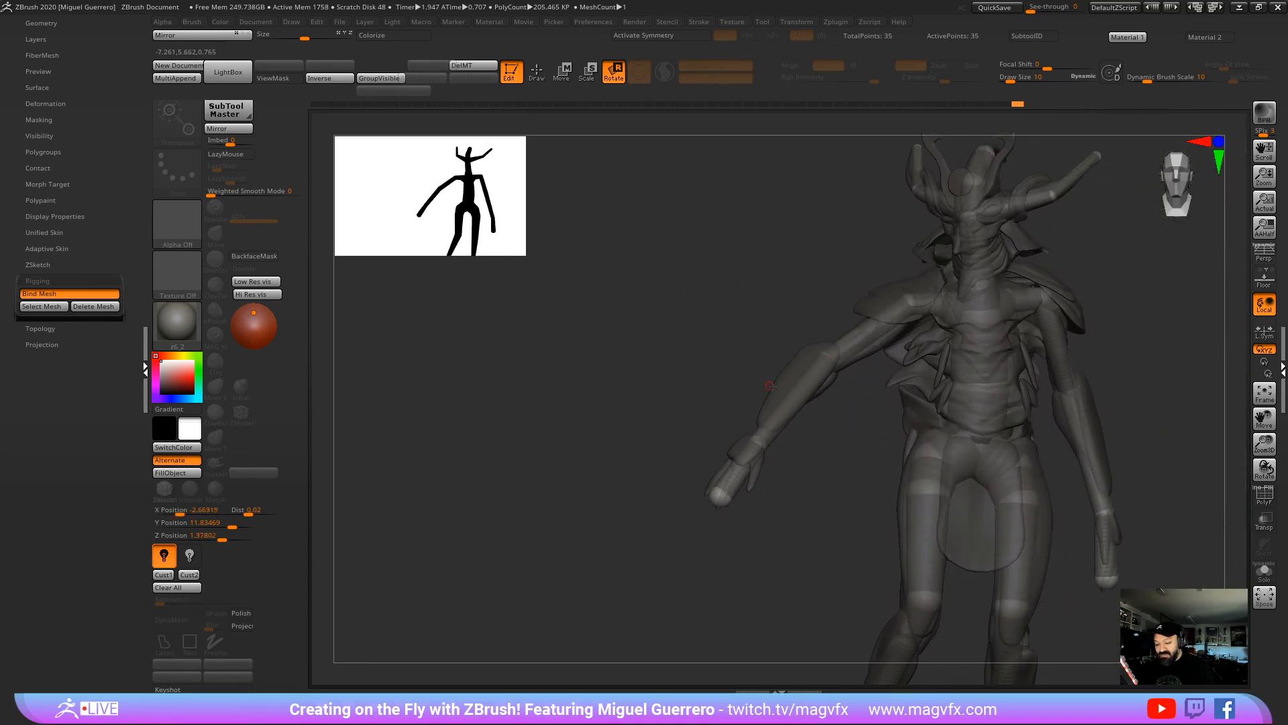
left_click_drag(793, 355, 792, 316)
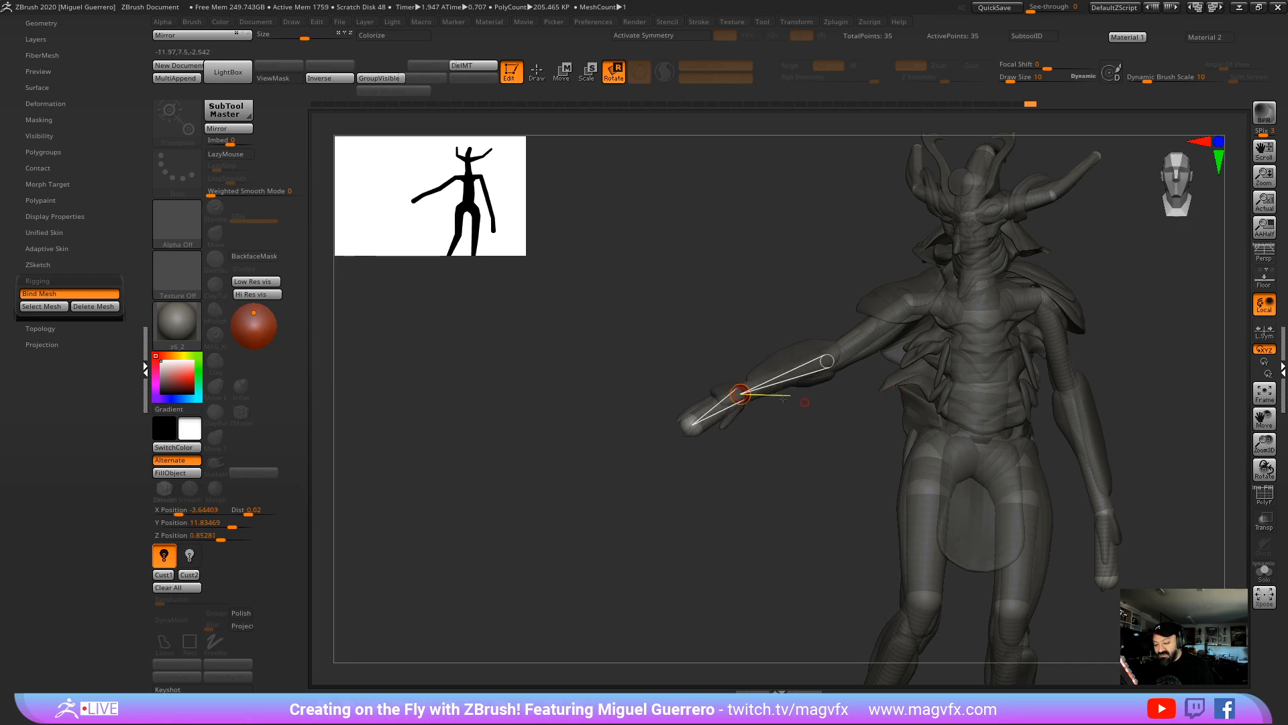
Step: Rotate the creature's left leg slightly inward and swing its right leg backward into a striding pose
right_click_drag(792, 513, 690, 464, "alt")
right_click_drag(690, 464, 680, 349, "alt")
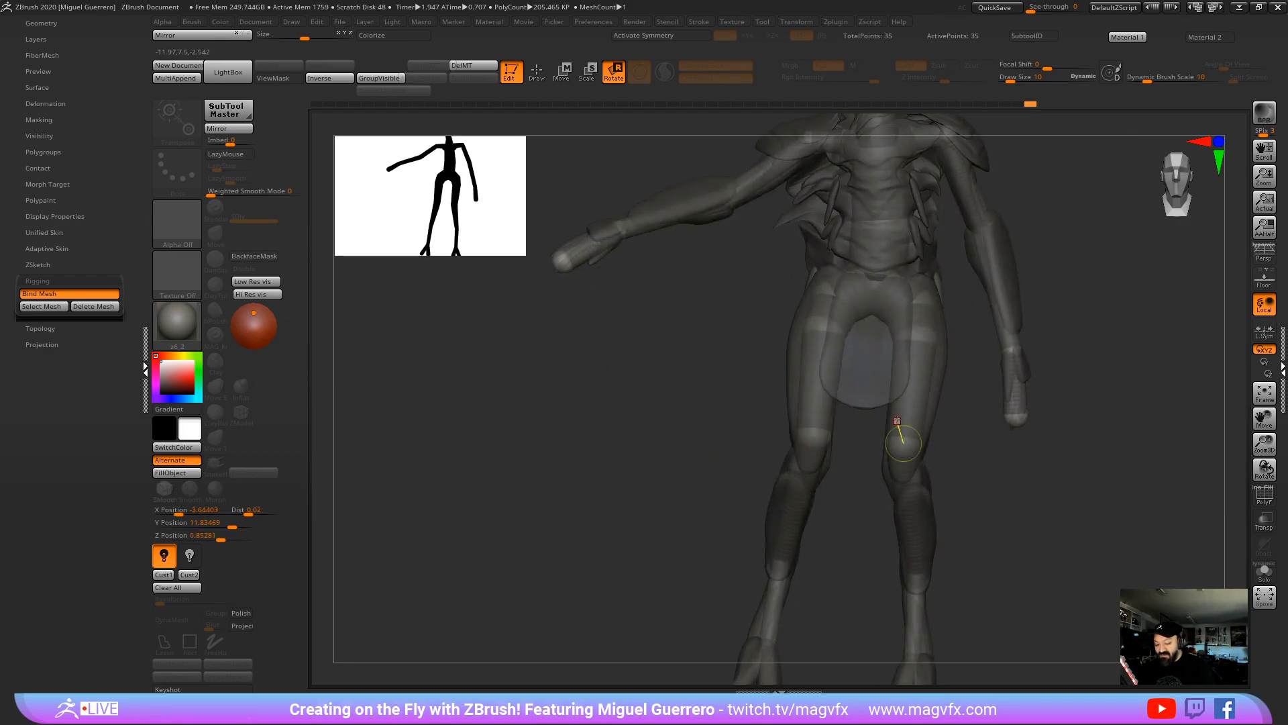
left_click_drag(899, 430, 927, 552)
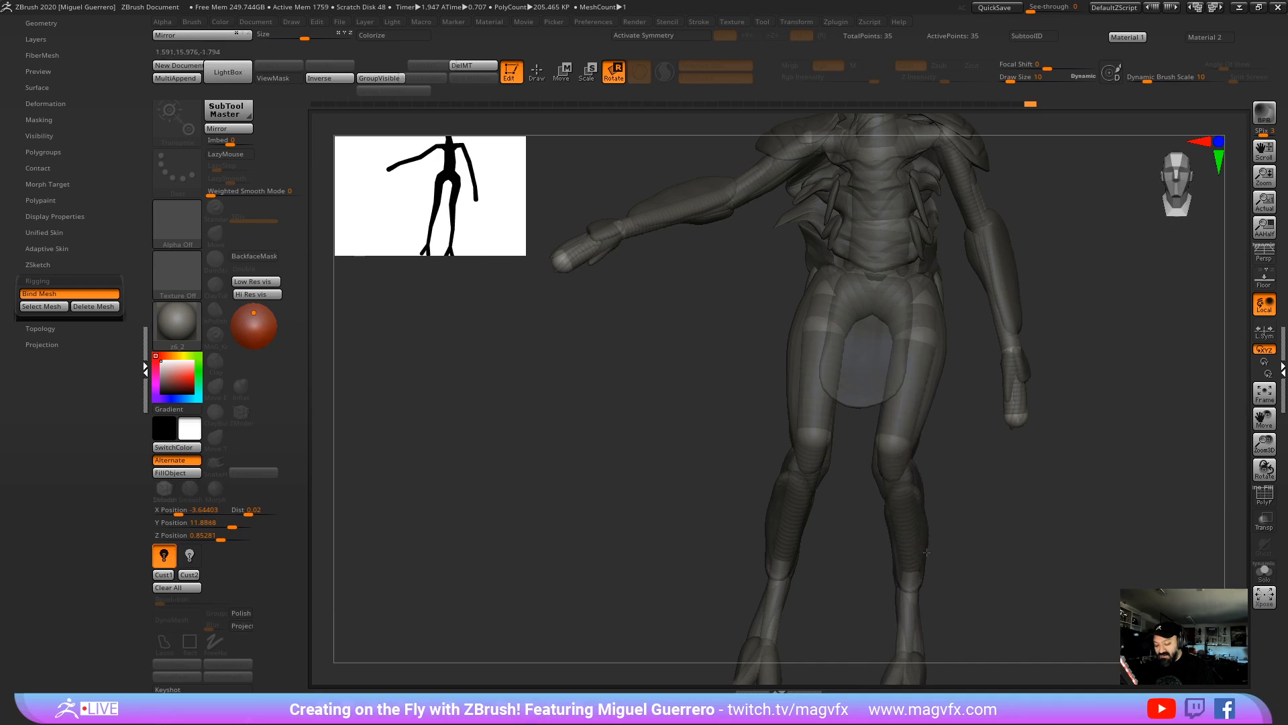
right_click_drag(738, 411, 932, 318)
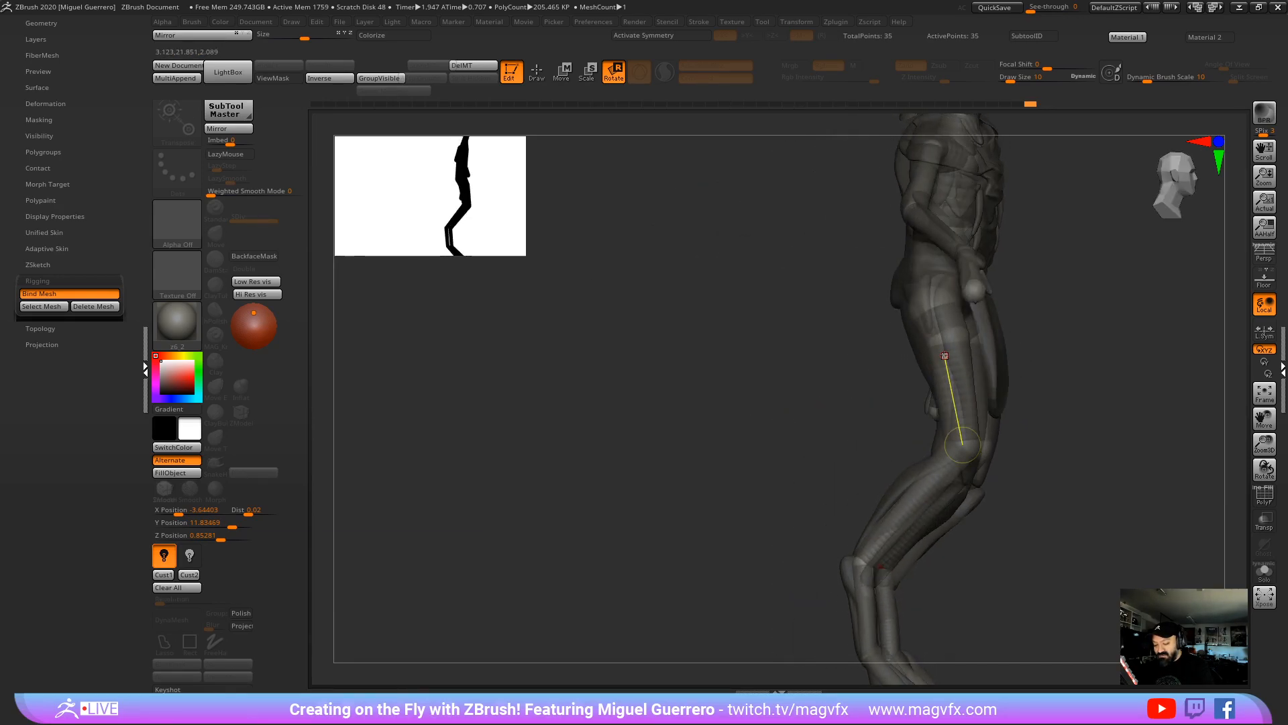
left_click_drag(918, 321, 901, 322)
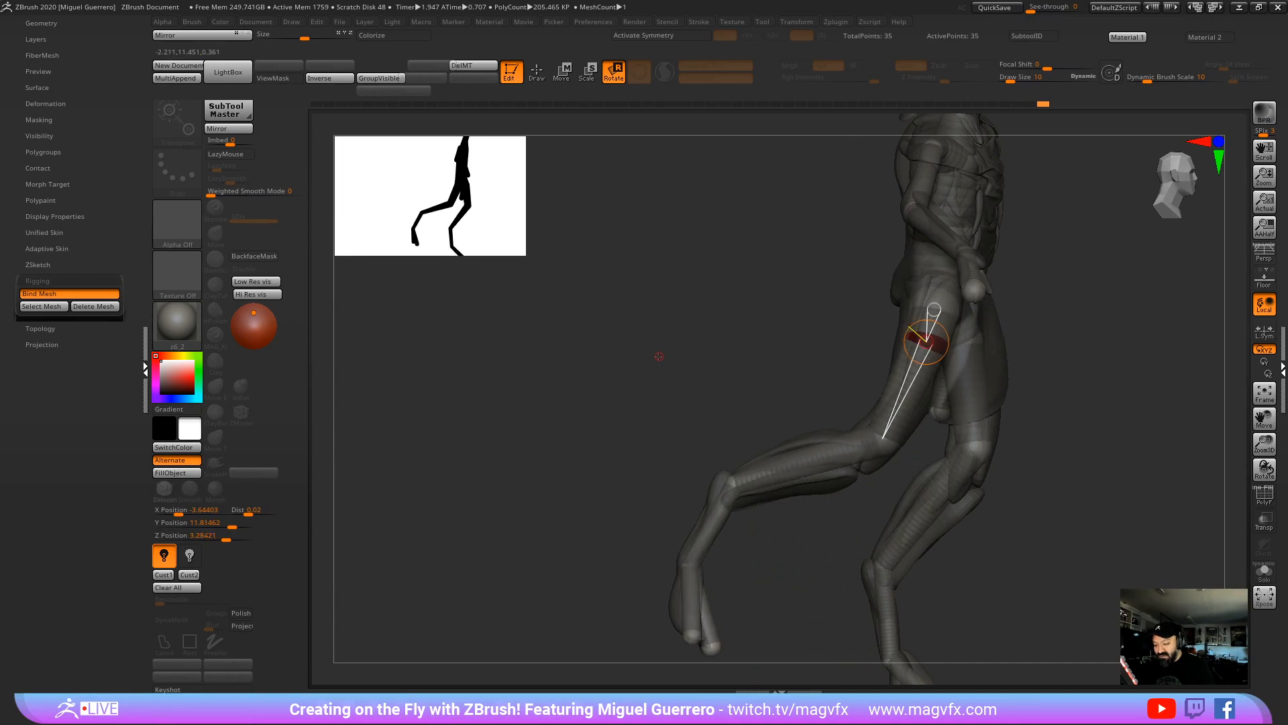
Step: Raise the creature's outstretched right arm higher from the shoulder
right_click_drag(658, 356, 772, 316)
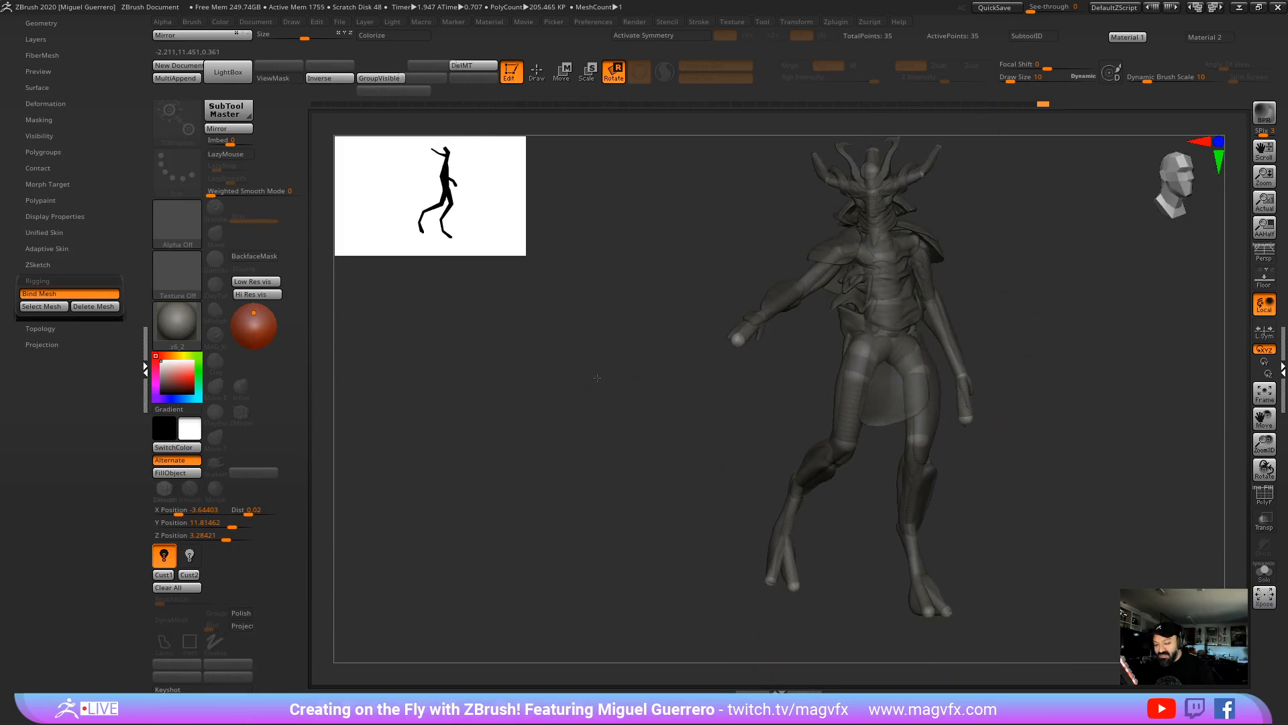
left_click_drag(815, 259, 670, 279)
right_click_drag(671, 279, 717, 379)
right_click_drag(738, 483, 797, 517)
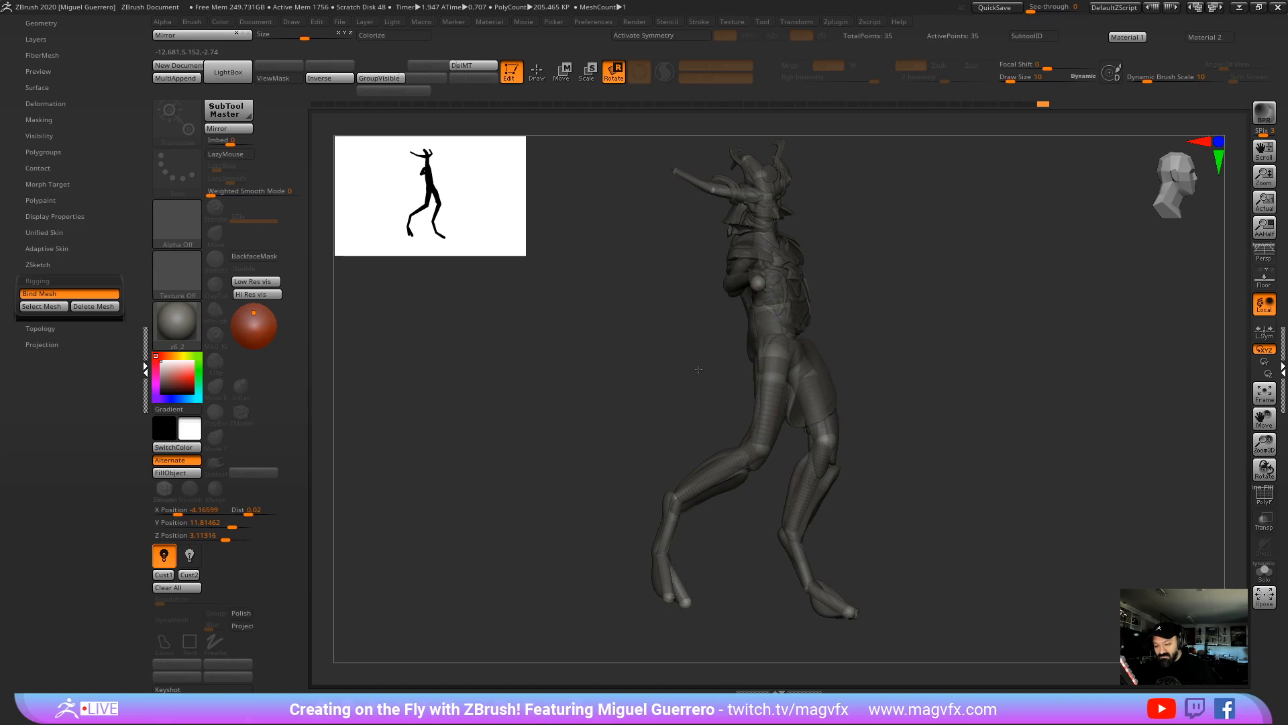
Step: Rotate the creature's upper torso and head on the ZSphere rig, working from the side view
right_click_drag(738, 363, 758, 298)
left_click_drag(767, 238, 668, 260)
right_click_drag(667, 260, 767, 278)
left_click_drag(774, 278, 775, 273)
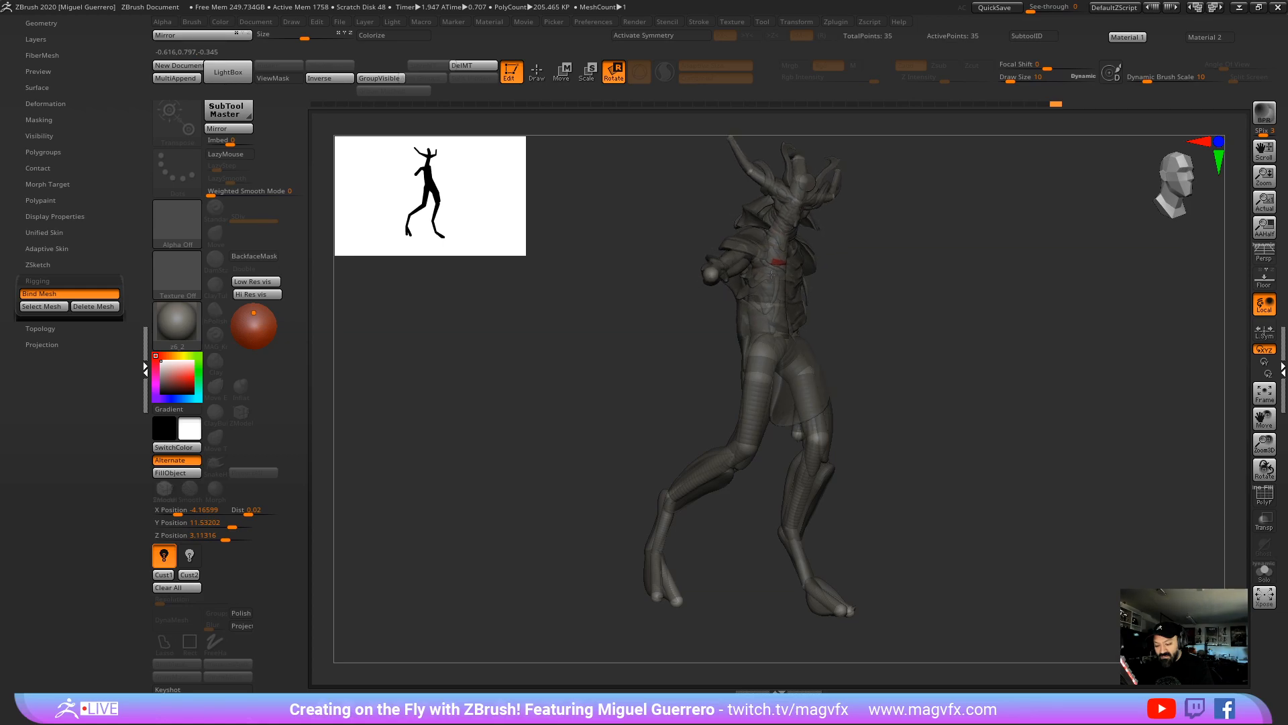
right_click_drag(771, 275, 761, 489)
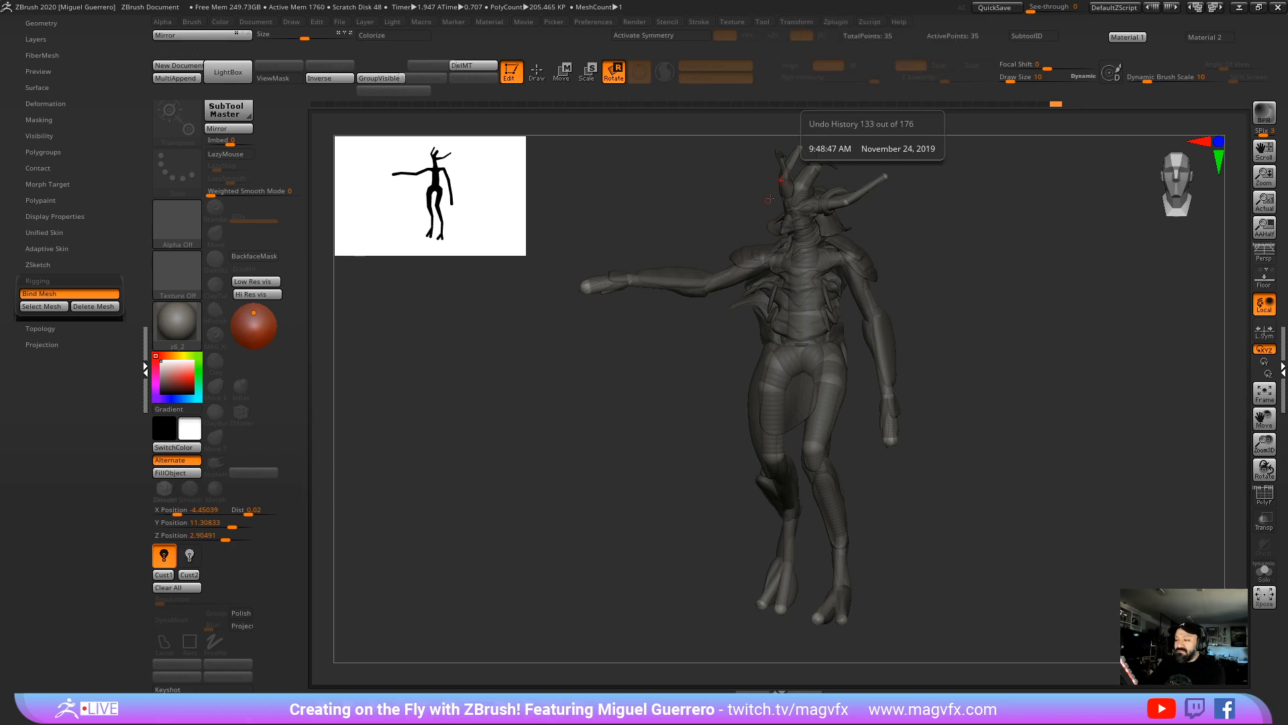
Step: Transfer the posed TPoseMesh to the creature's subtools with Transpose Master and hide the ZSphere1 rig subtool
left_click(835, 22)
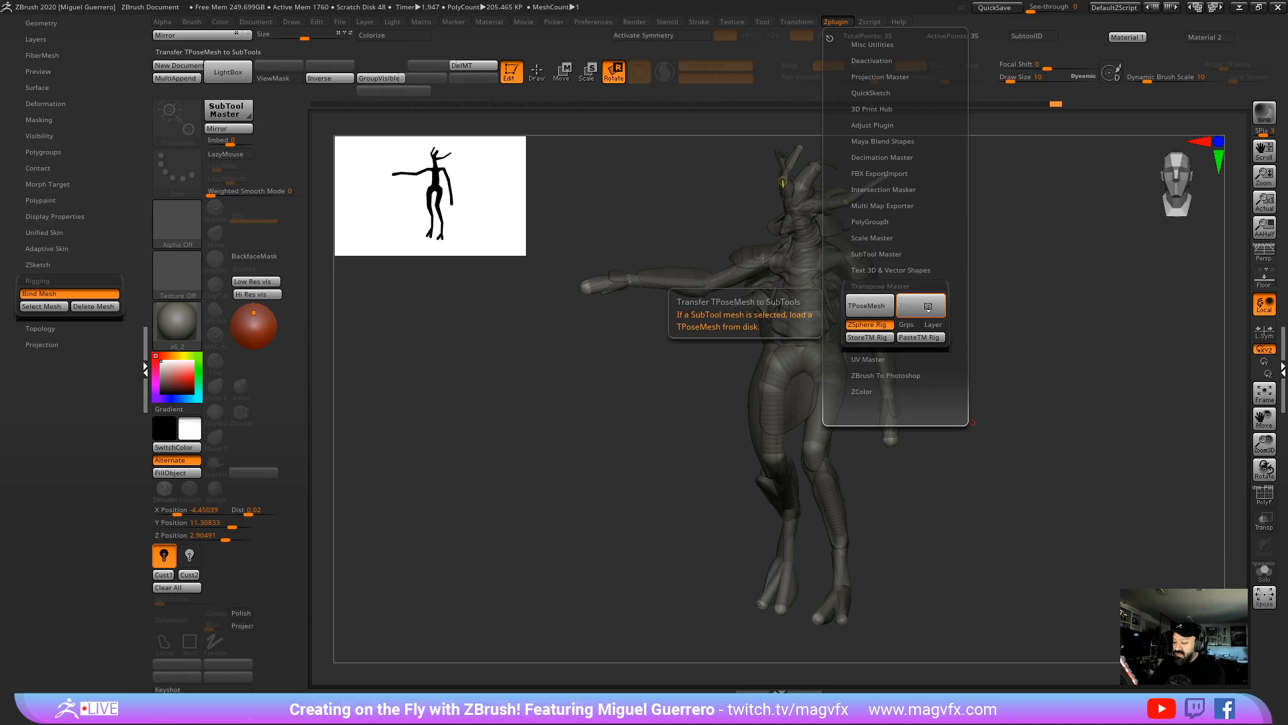
left_click(928, 307)
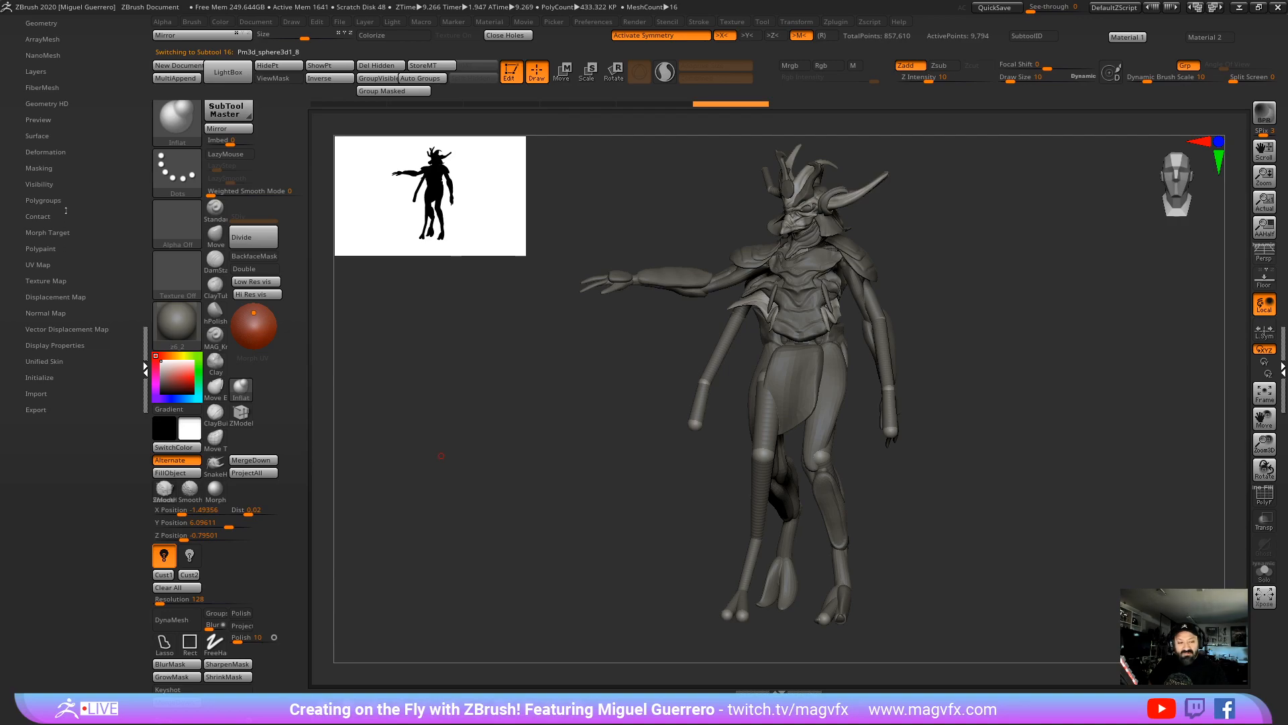
scroll(66, 210, "up", 5)
left_click(34, 256)
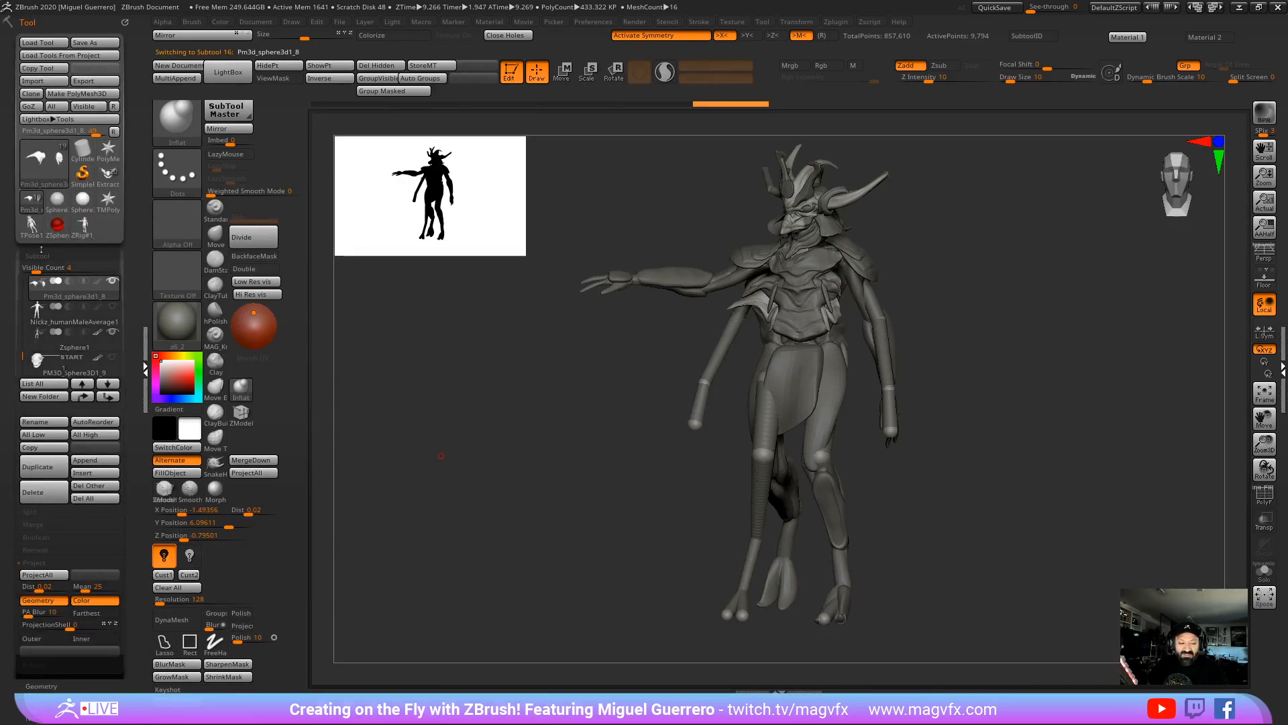
left_click(112, 332)
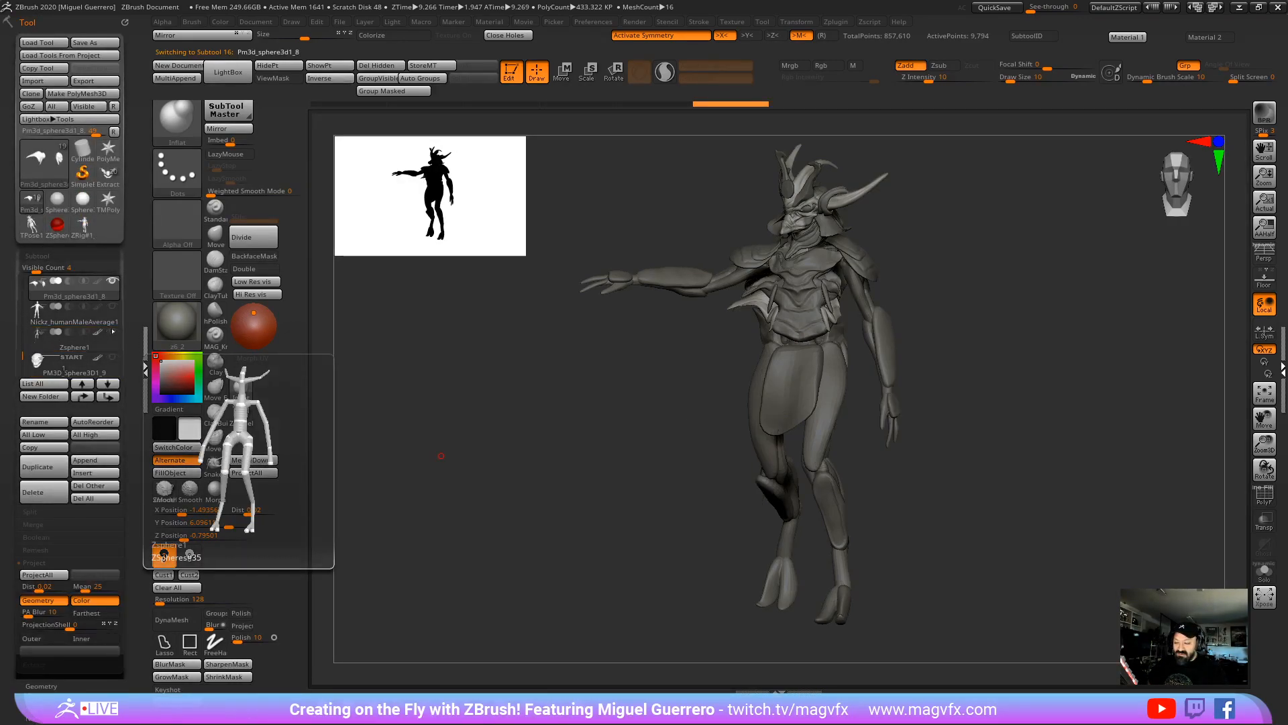
Step: Examine the transferred pose from several angles and inspect the wireframe topology of the chest spikes and body
mouse_move(440, 470)
left_mouse_down()
mouse_move(561, 485)
mouse_move(517, 489)
left_mouse_up()
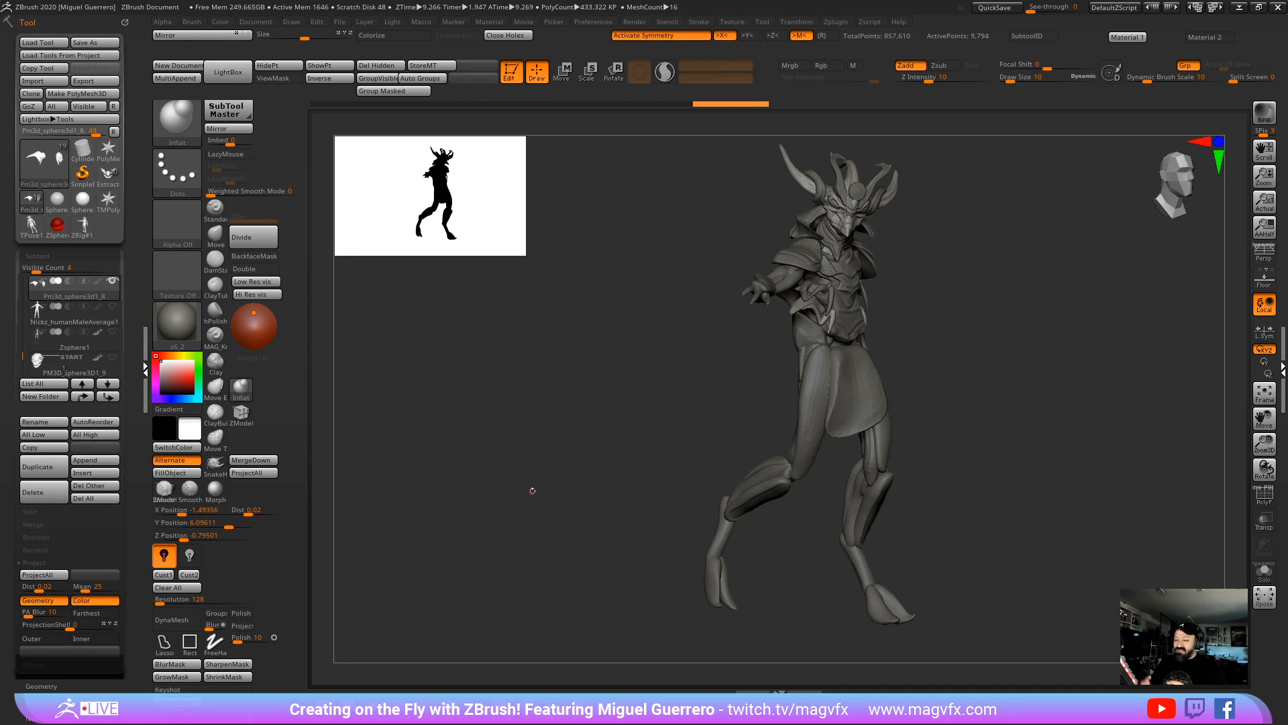
left_click_drag(532, 491, 585, 384)
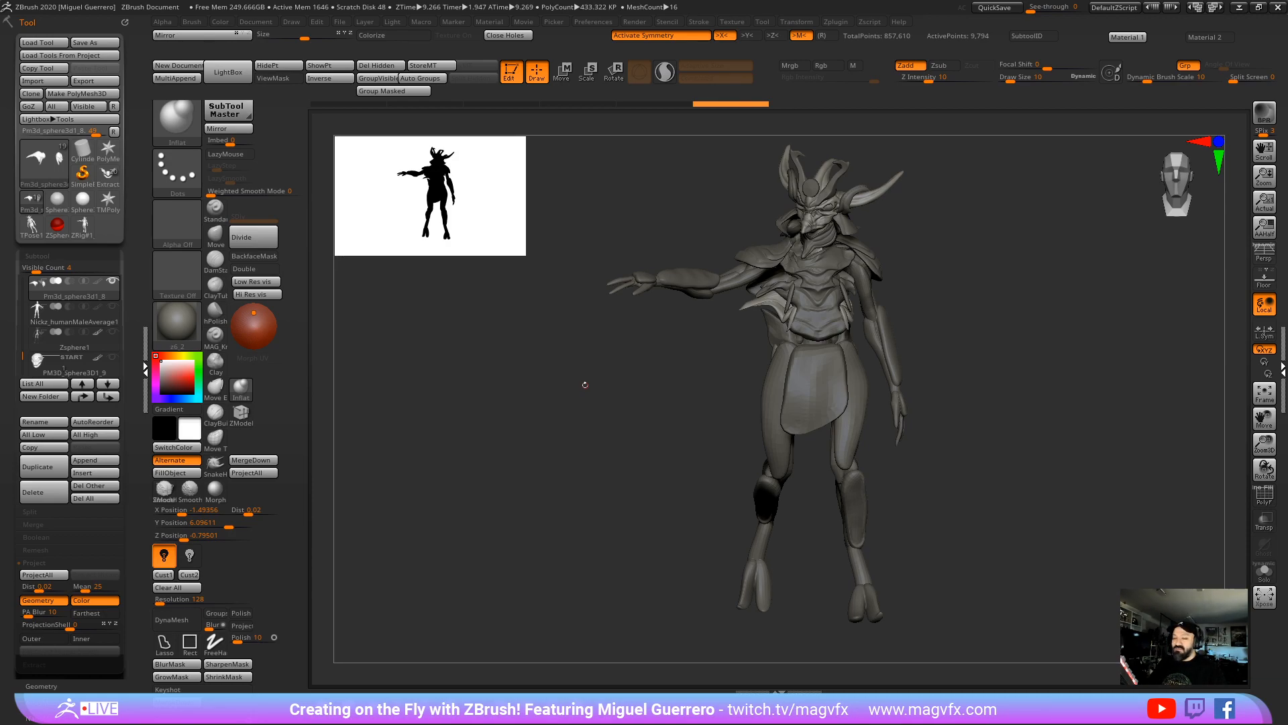
left_click_drag(532, 504, 507, 518)
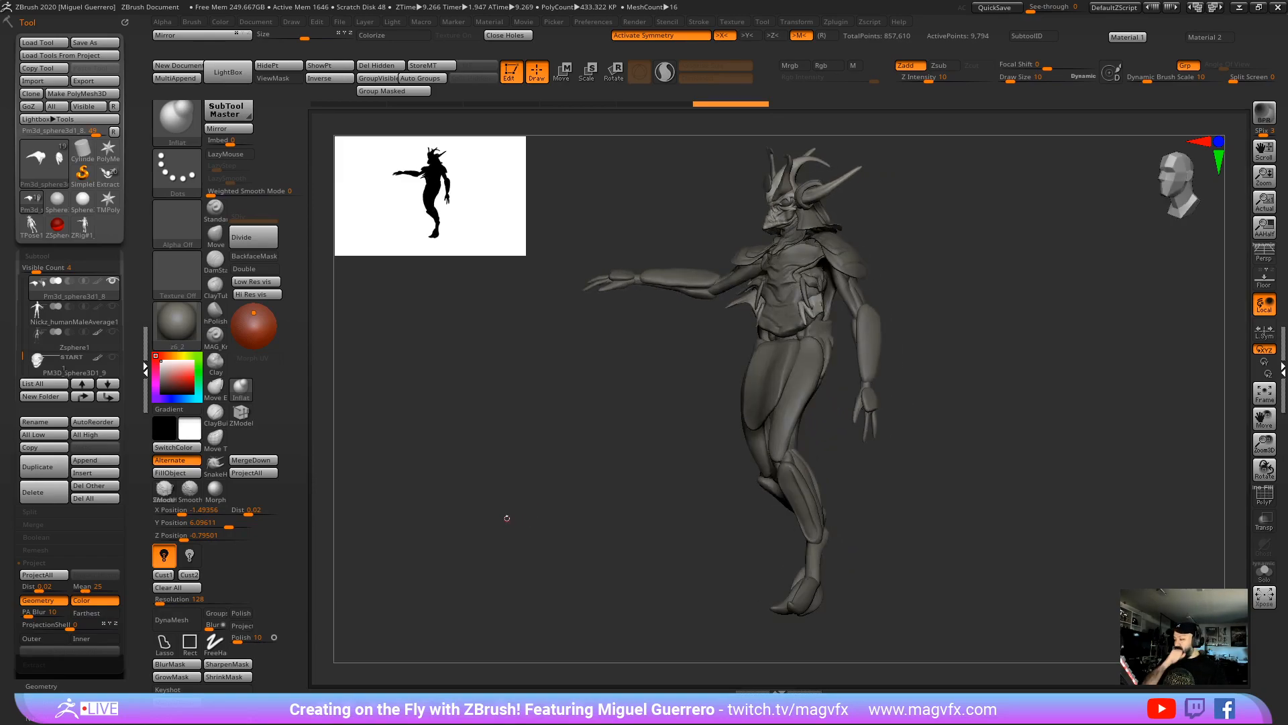
left_click(1260, 503)
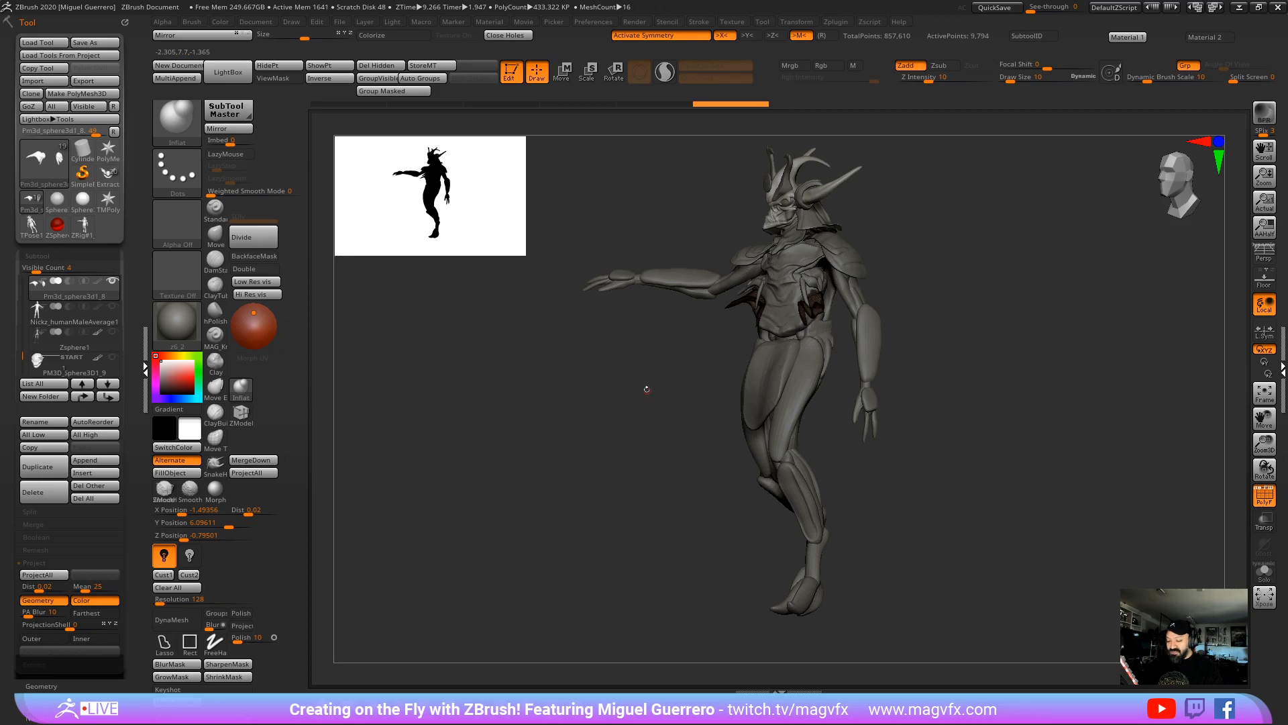
right_click_drag(647, 389, 640, 471, "alt")
mouse_move(640, 471)
right_mouse_down("ctrl")
mouse_move(742, 402)
mouse_move(791, 449)
right_mouse_up("ctrl")
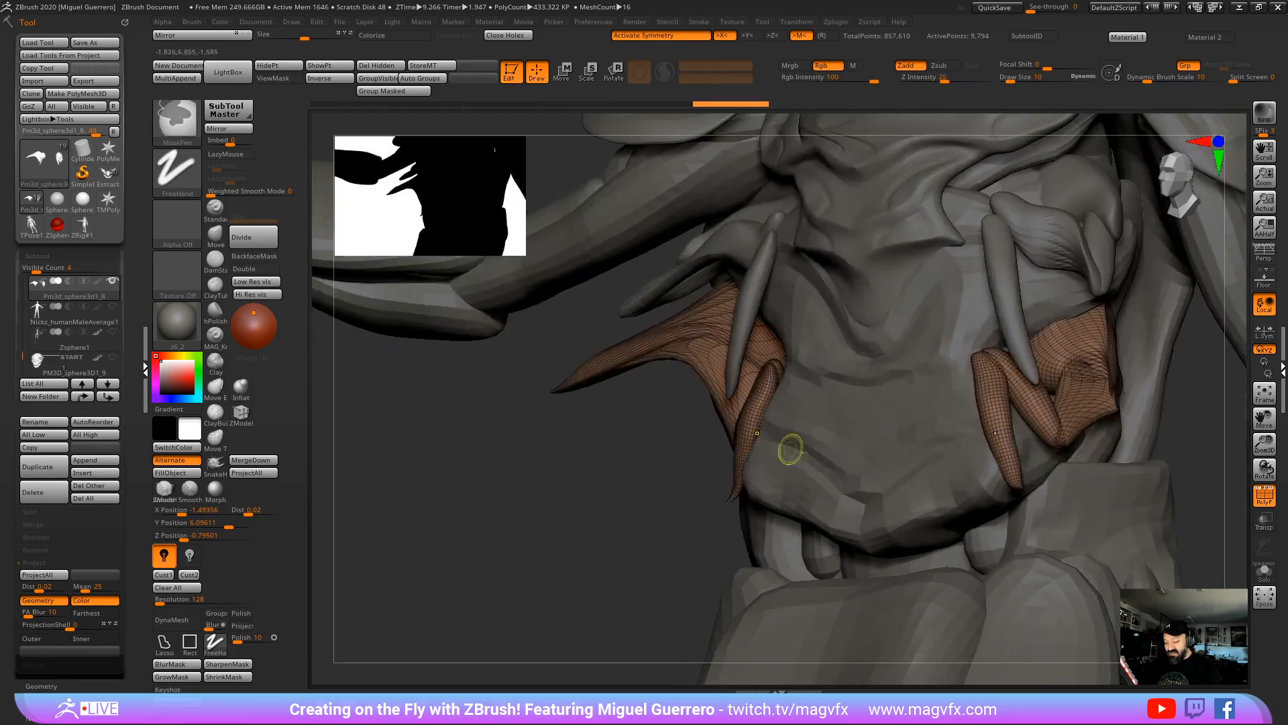
mouse_move(647, 474)
right_mouse_down("alt")
mouse_move(667, 437)
mouse_move(721, 473)
mouse_move(655, 428)
mouse_move(601, 448)
right_mouse_up("alt")
left_click(709, 464, "alt")
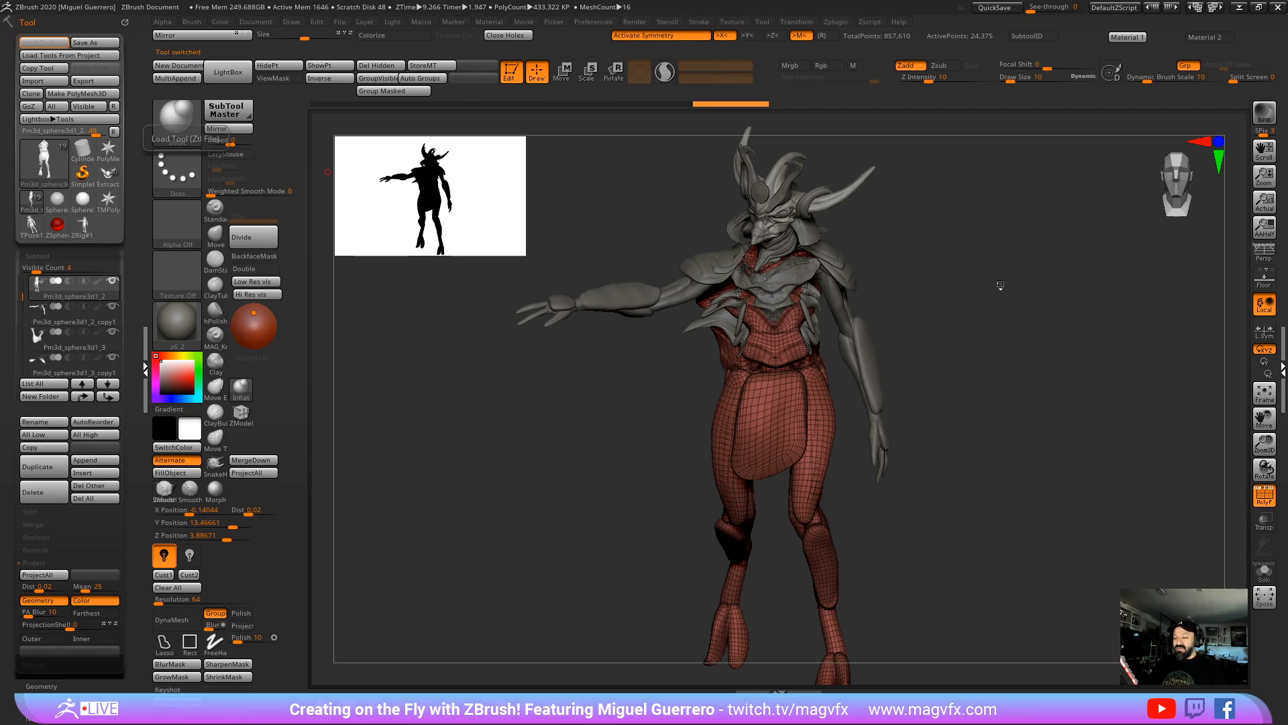
Step: Load the detailed, unposed creature tool, select its stream10 head subtool and turn off the wireframe
left_click_drag(1001, 283, 510, 452)
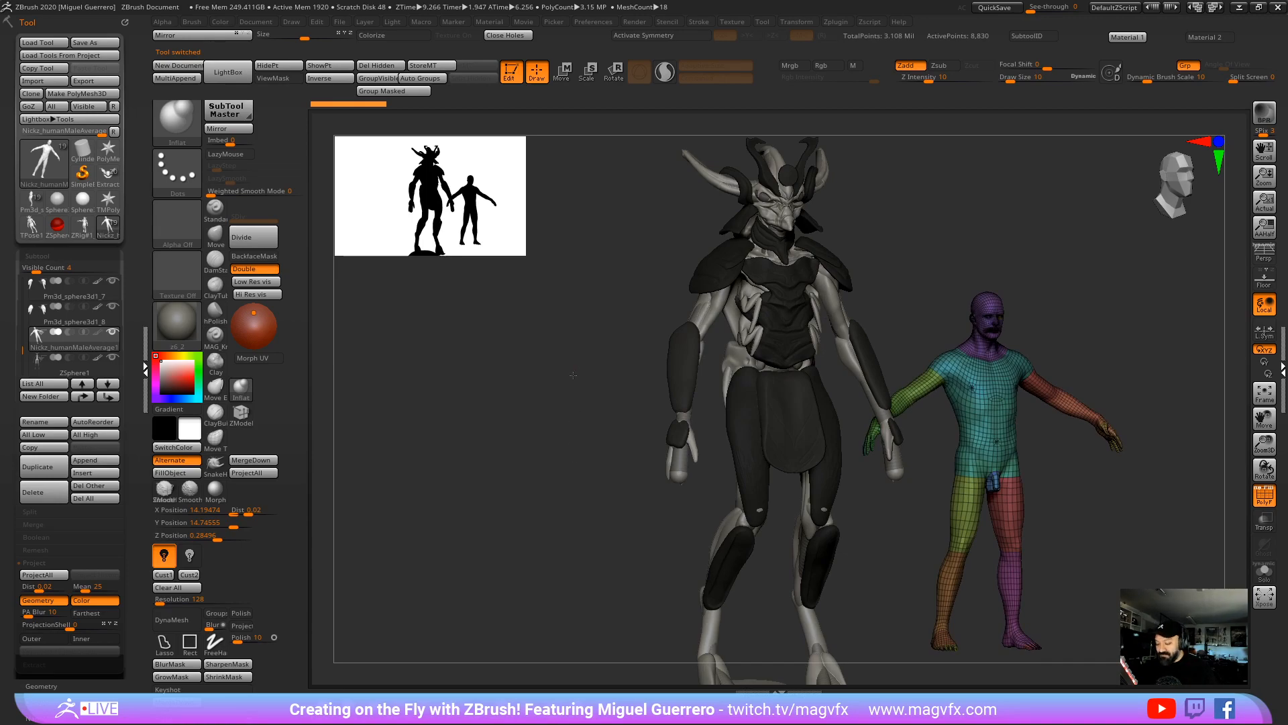
mouse_move(573, 375)
left_mouse_down("alt")
mouse_move(566, 385)
mouse_move(585, 319)
mouse_move(627, 394)
mouse_move(602, 372)
left_mouse_up("alt")
key("ctrl")
left_click_drag(402, 135, 774, 333, "alt")
left_click(831, 317, "alt")
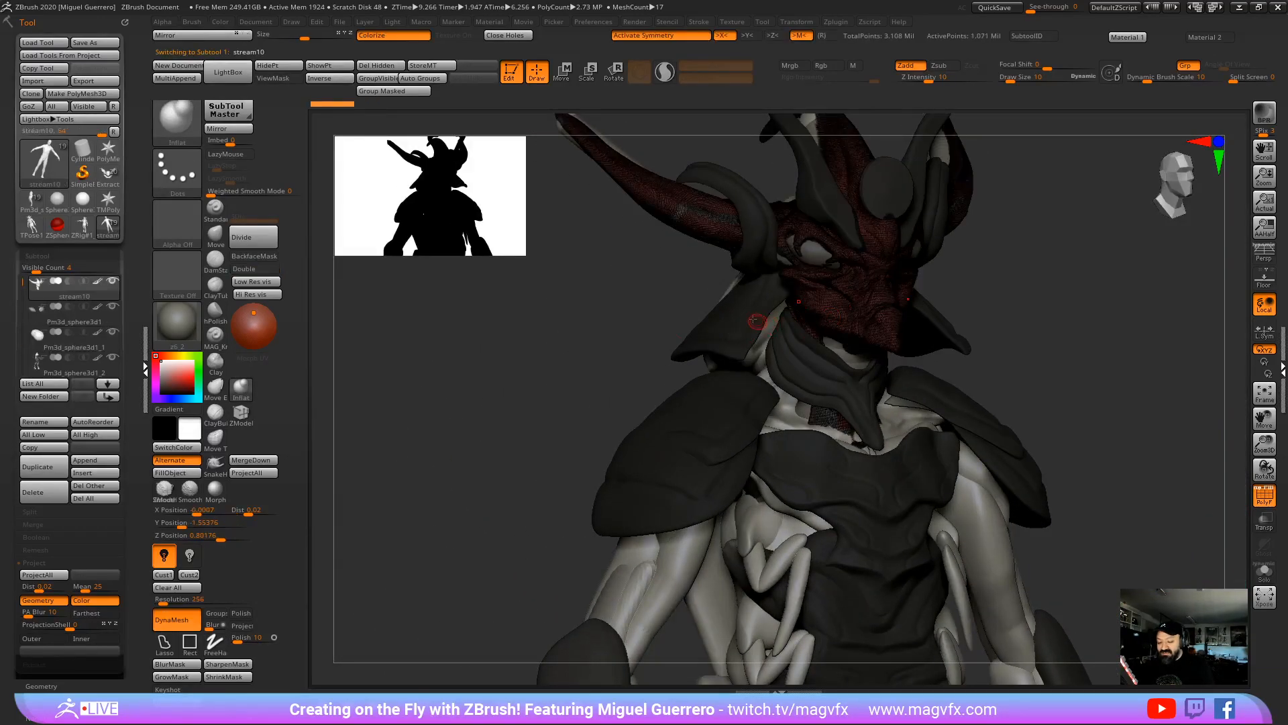
left_click_drag(671, 290, 653, 368, "alt")
left_click(1263, 495)
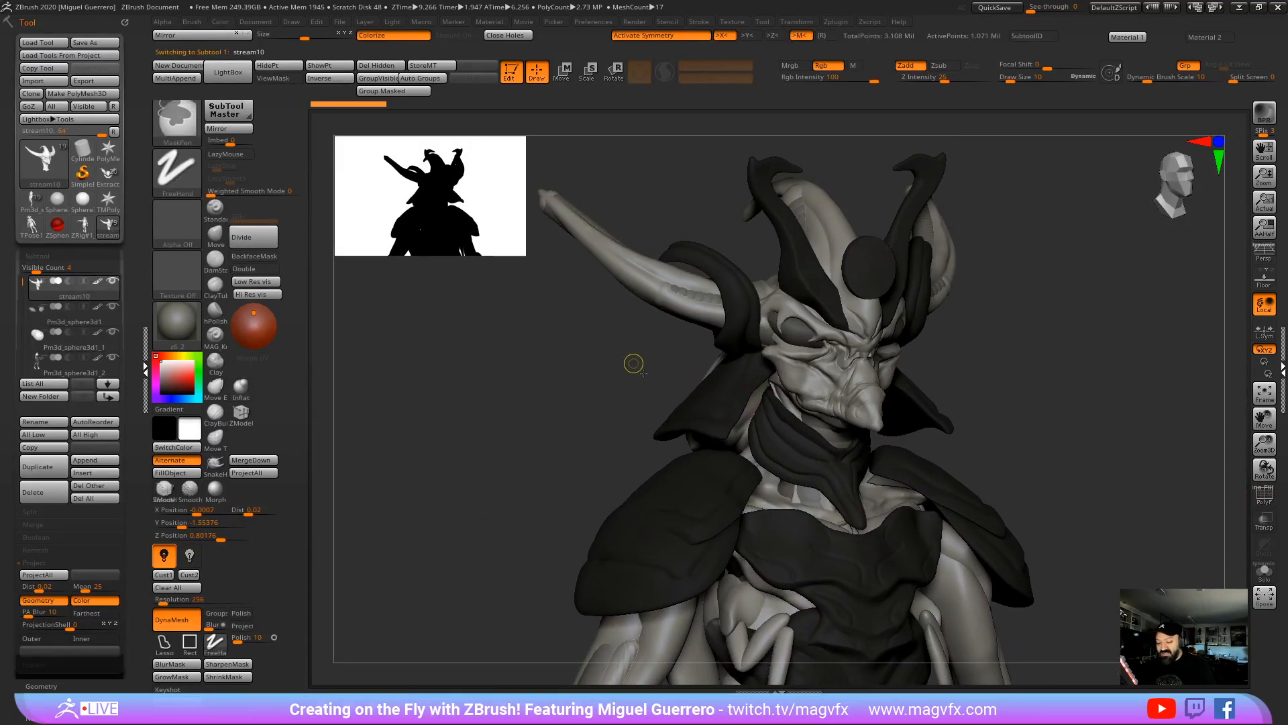
Step: Hide the ZSphere1 subtool in the detailed creature
right_click_drag(632, 363, 325, 426, "ctrl")
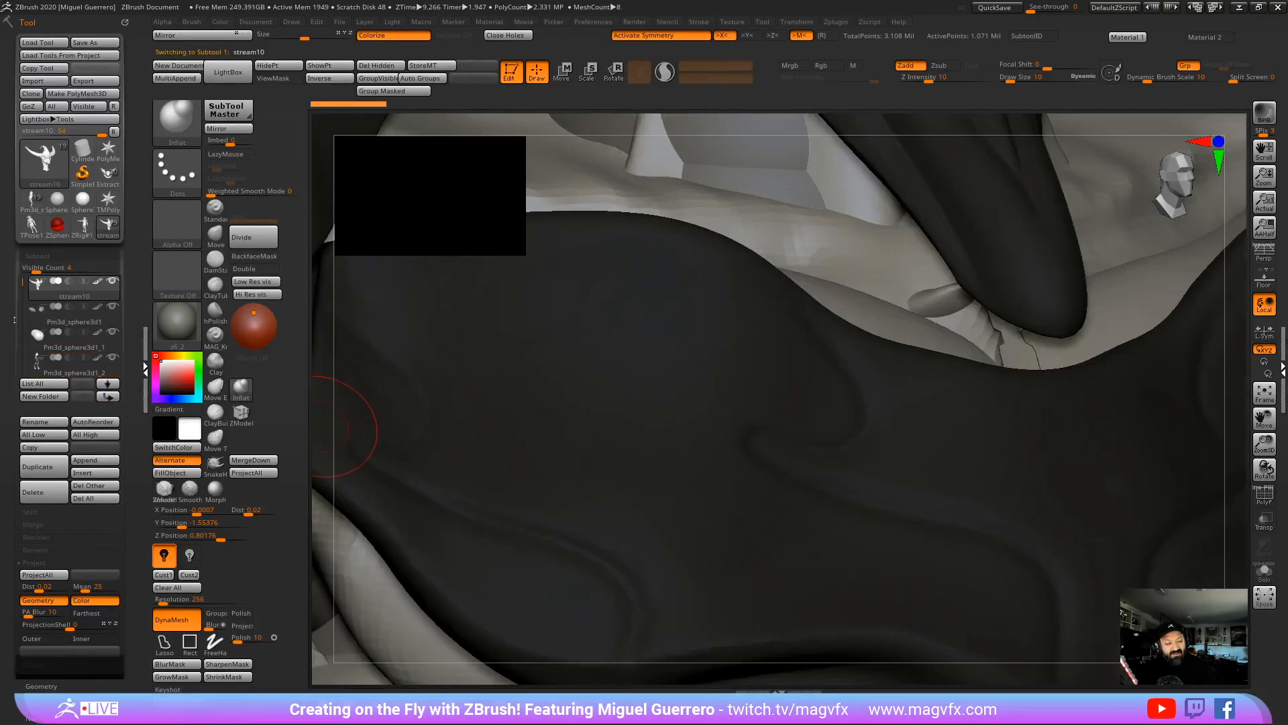
left_click_drag(21, 286, 22, 351)
left_click(114, 331)
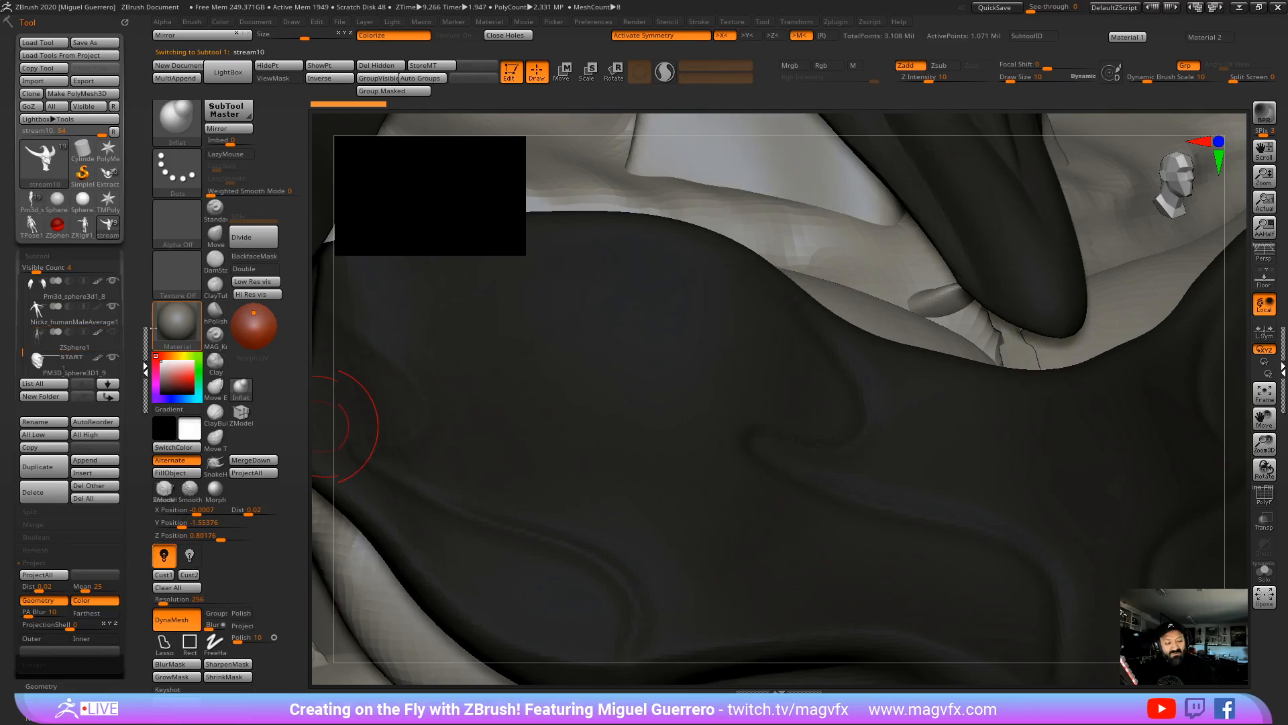
mouse_move(690, 351)
right_mouse_down("ctrl")
mouse_move(575, 296)
mouse_move(826, 418)
right_mouse_up("ctrl")
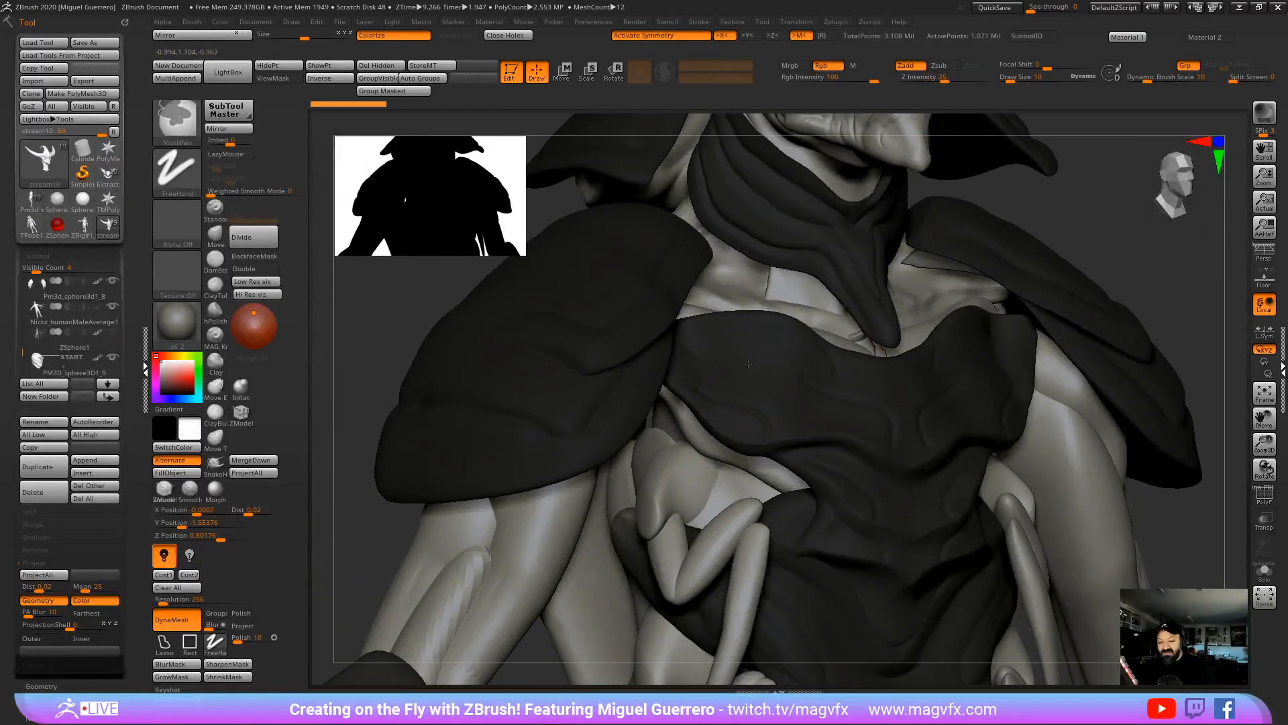
Step: Examine the detailed creature's torso armor, shoulder plates and horned head from the front and sides
mouse_move(755, 376)
right_mouse_down("alt")
mouse_move(664, 316)
mouse_move(695, 348)
right_mouse_up("alt")
mouse_move(694, 348)
right_mouse_down("ctrl")
mouse_move(745, 376)
mouse_move(637, 275)
mouse_move(584, 201)
right_mouse_up("ctrl")
right_click_drag(661, 294, 762, 330, "alt")
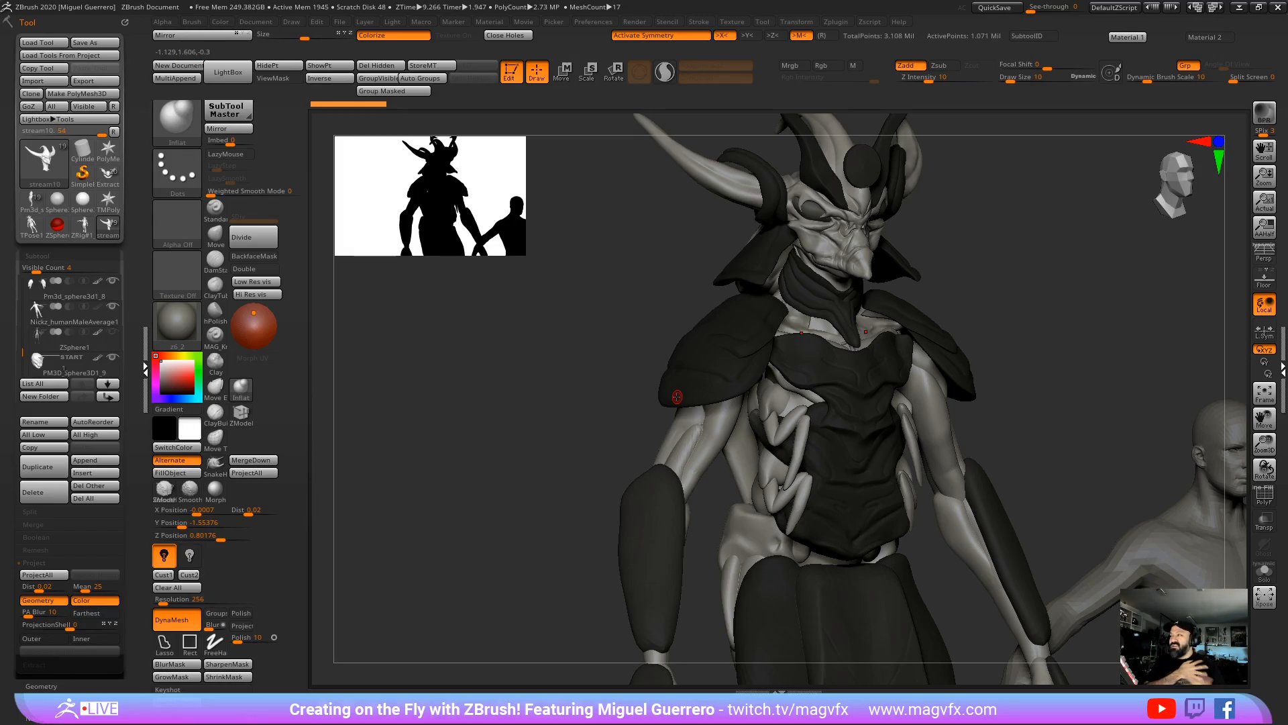
left_click_drag(534, 395, 463, 395)
mouse_move(562, 316)
left_mouse_down("alt")
mouse_move(533, 420)
mouse_move(602, 411)
left_mouse_up("alt")
right_click_drag(602, 411, 589, 368, "ctrl")
mouse_move(497, 335)
right_mouse_down("alt")
mouse_move(506, 434)
mouse_move(601, 426)
right_mouse_up("alt")
left_click_drag(561, 425, 583, 380)
right_click_drag(584, 379, 542, 400, "ctrl")
left_click_drag(578, 400, 537, 401)
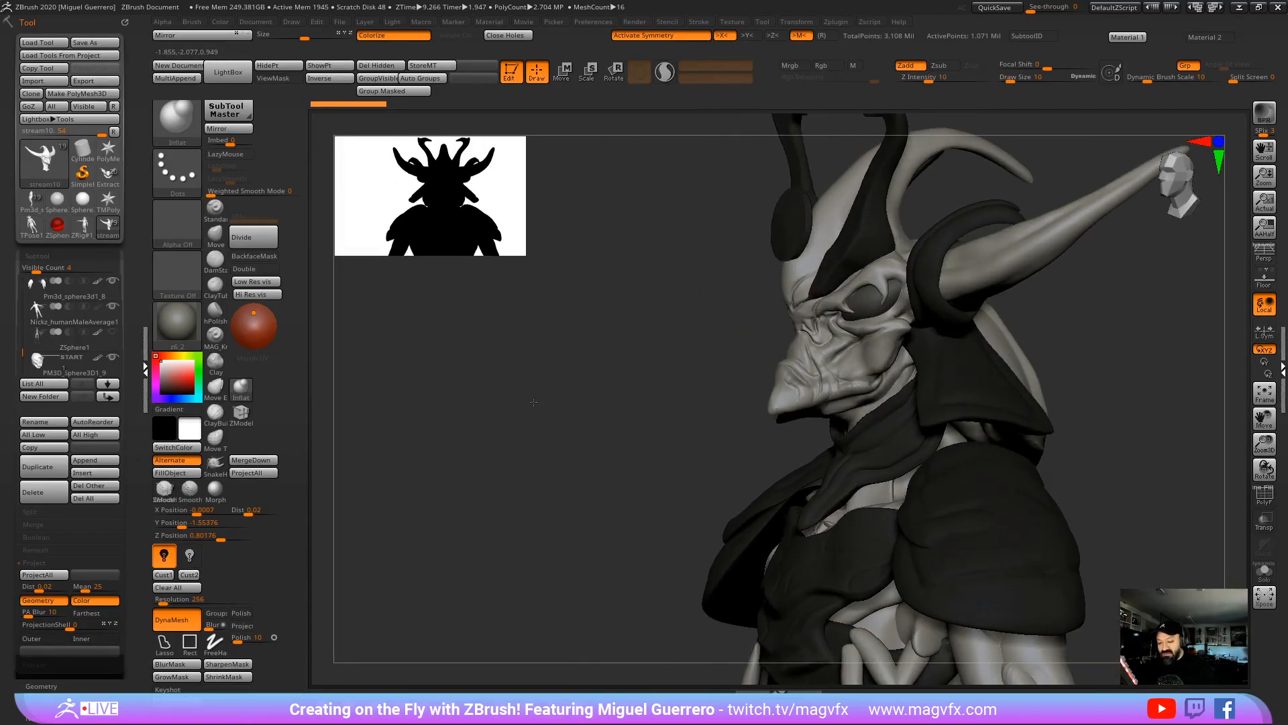
left_click_drag(615, 406, 530, 401, "alt")
right_click_drag(531, 401, 556, 436, "ctrl")
left_click_drag(547, 387, 553, 483, "alt")
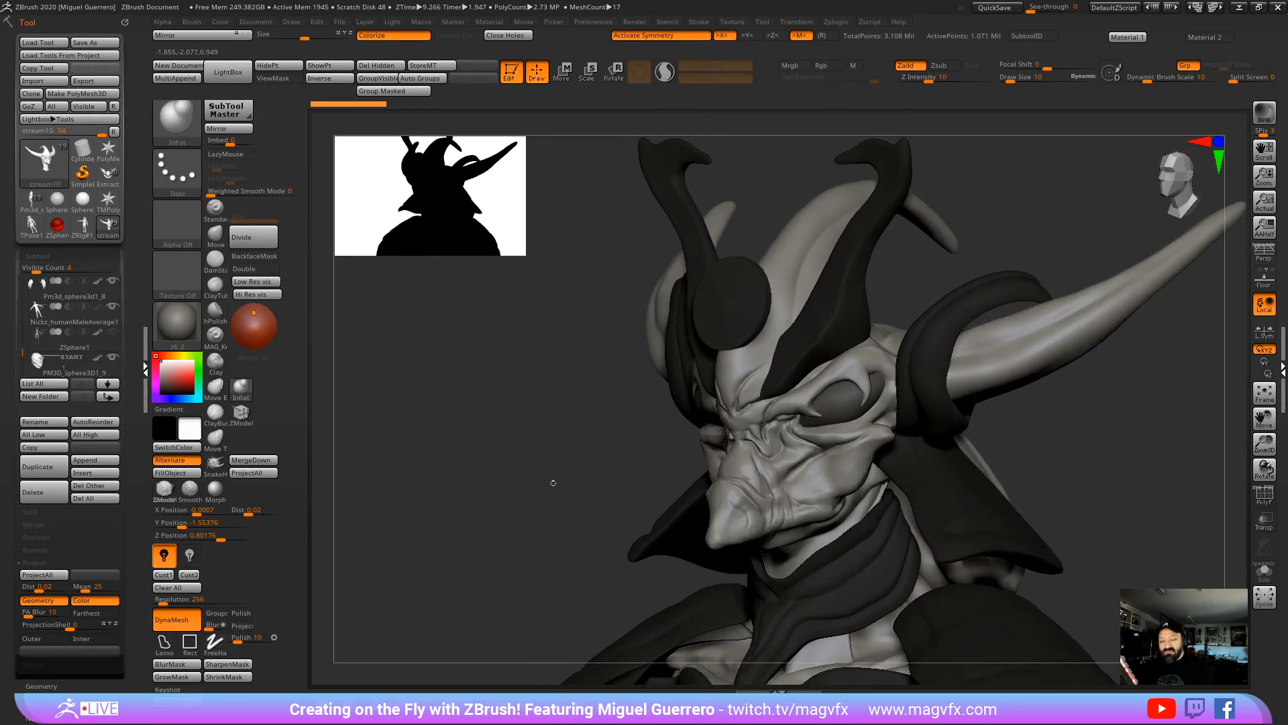
left_click_drag(480, 436, 557, 446)
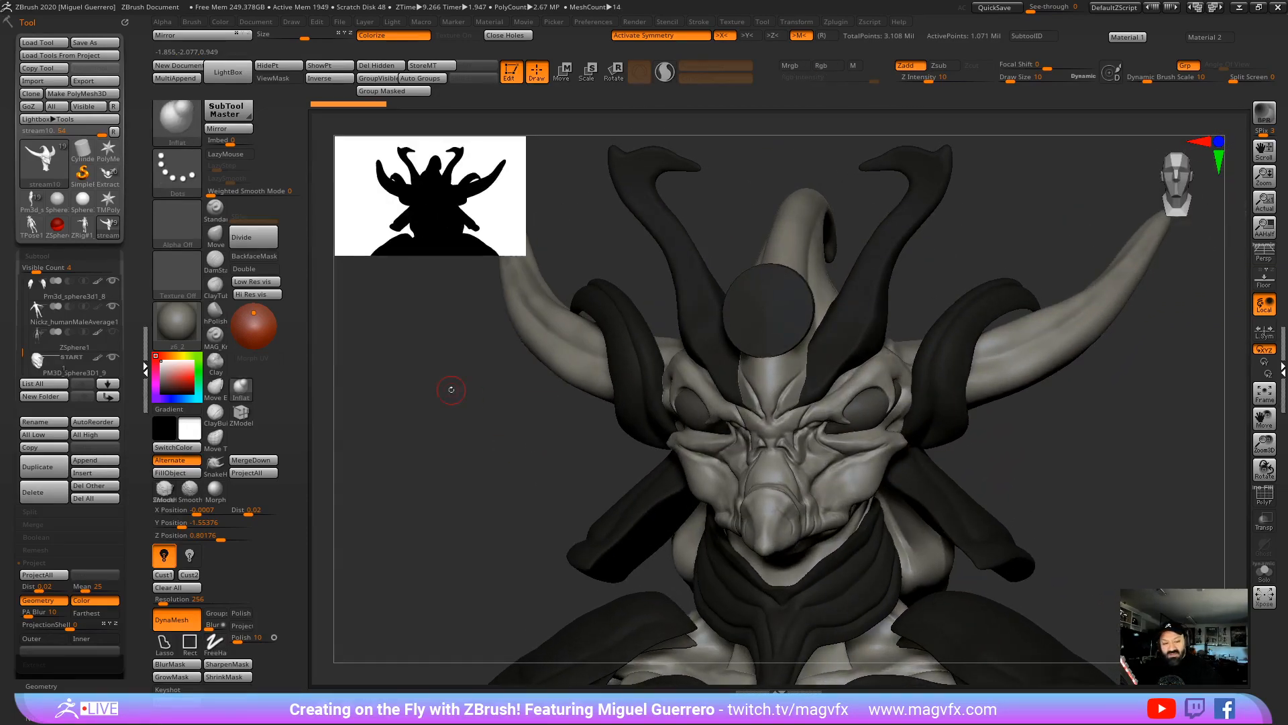
Step: Isolate the stream10 head and carve lines along its forehead and central crest with the MAG_Knife brush at draw size 22
left_click(215, 285)
left_click(215, 334)
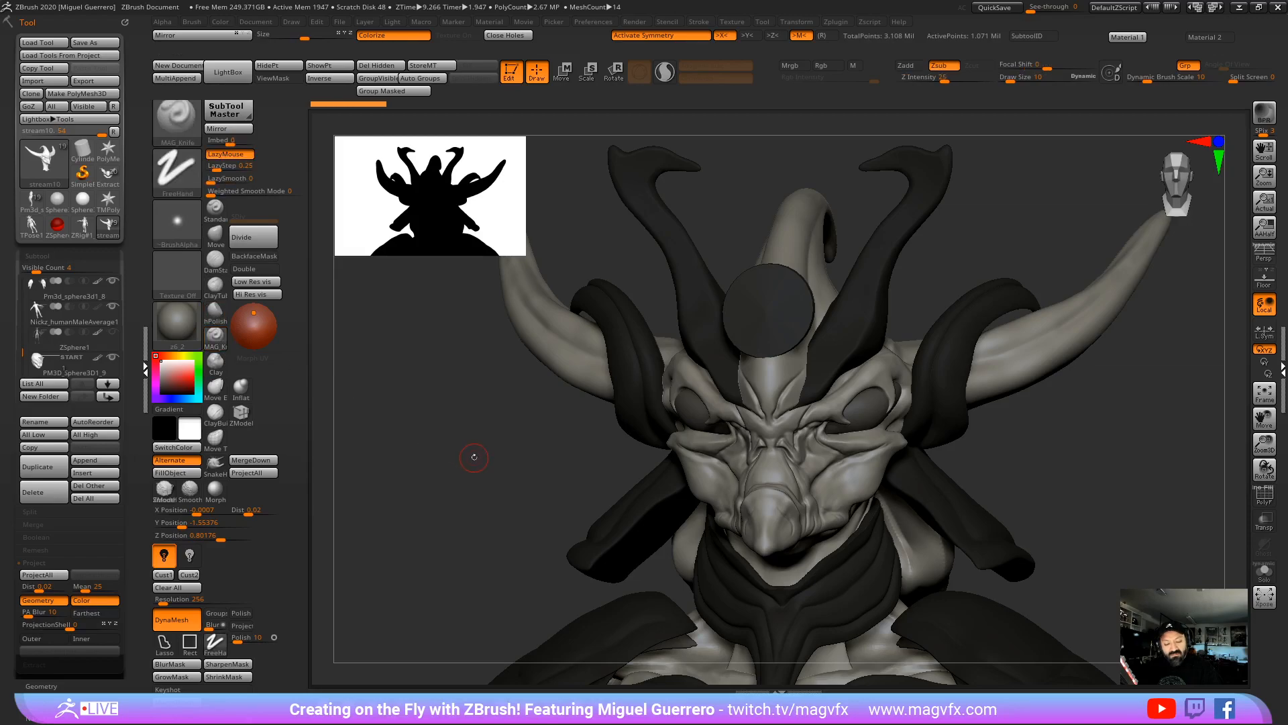
left_click_drag(474, 454, 604, 430)
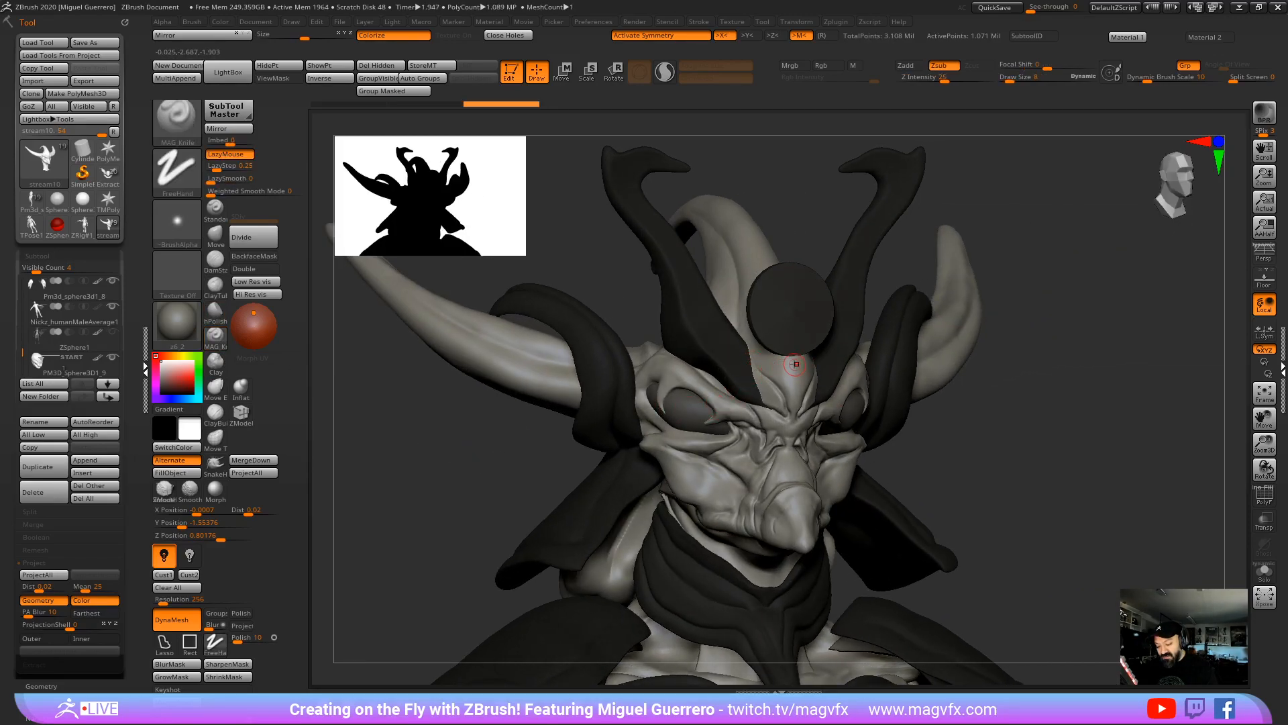
left_click_drag(794, 400, 796, 368, "shift")
key("bracketright")
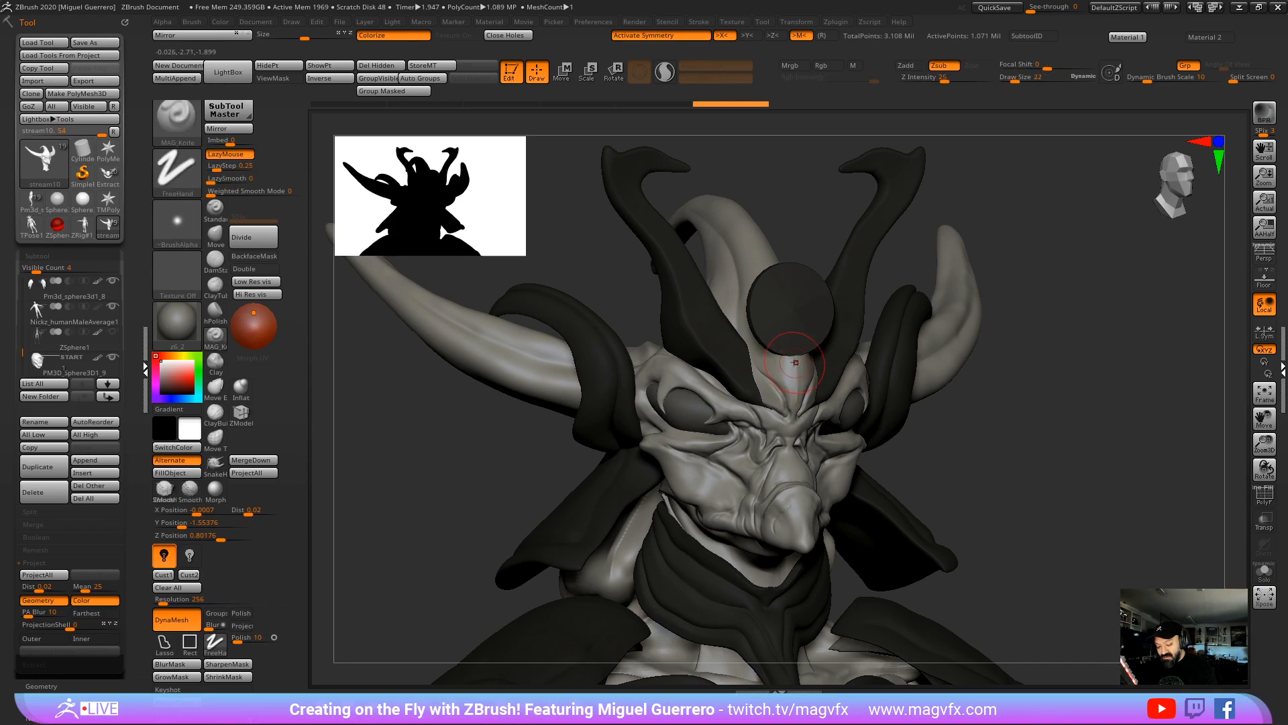
left_click(1265, 569)
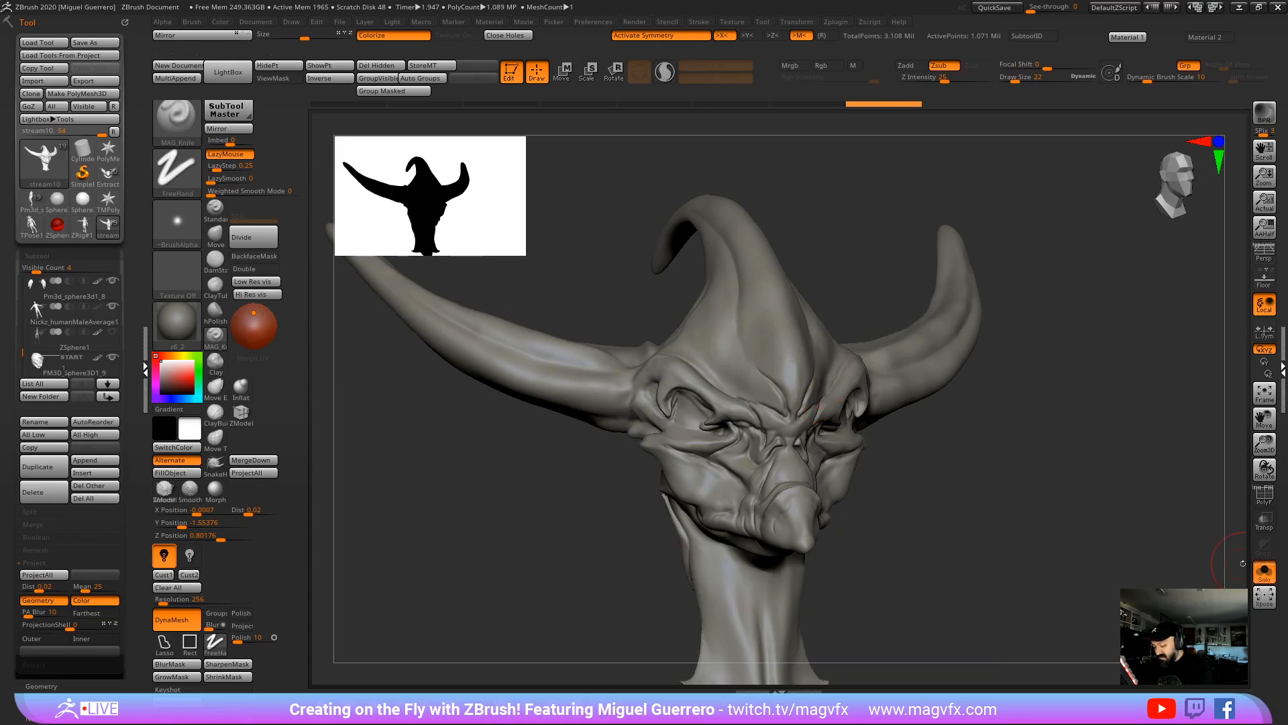
left_click_drag(793, 358, 771, 282)
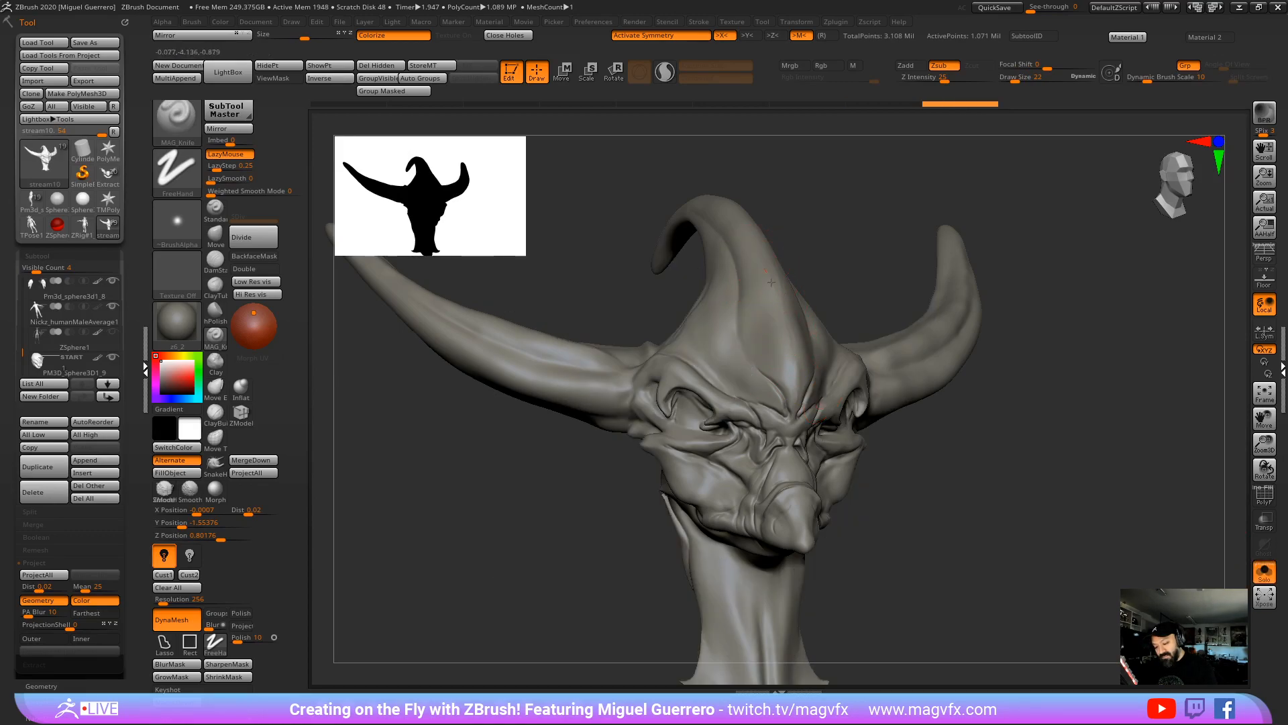
left_click_drag(796, 368, 776, 273)
right_click_drag(777, 273, 725, 295)
left_click_drag(772, 310, 796, 369)
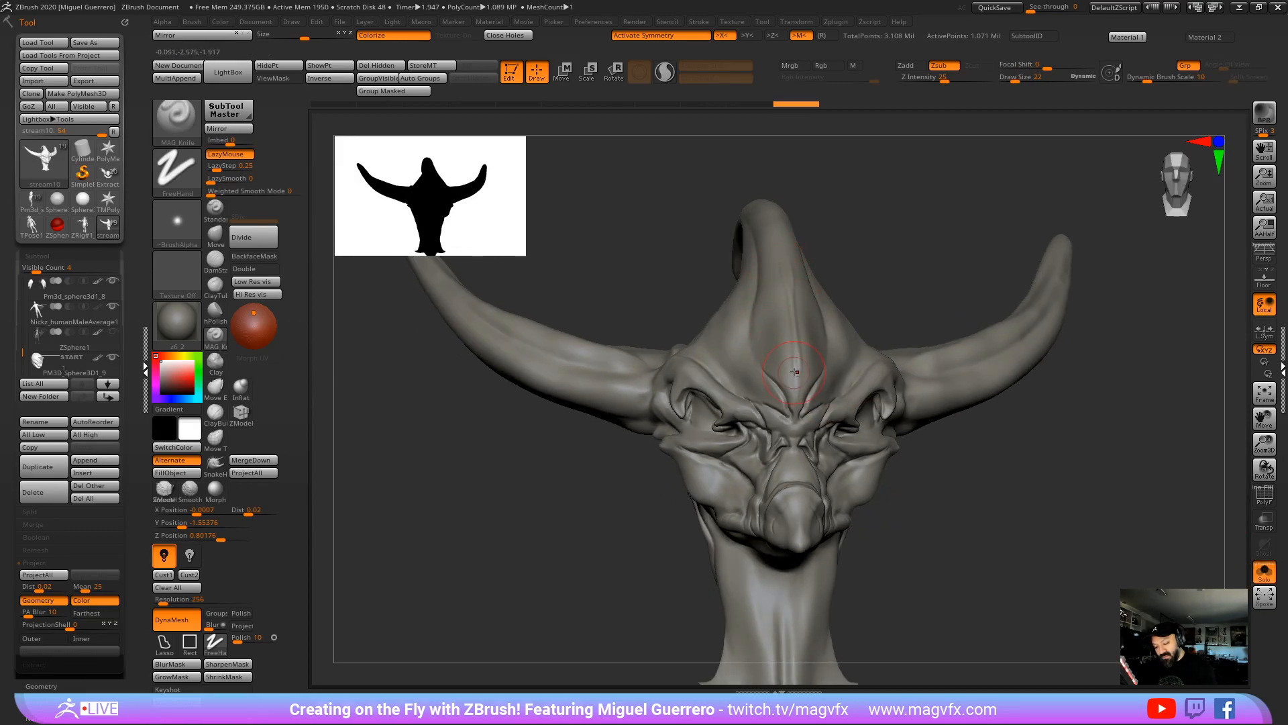
Step: Smooth the carved surface along the upper part of the central head crest
left_click_drag(786, 265, 790, 289, "shift")
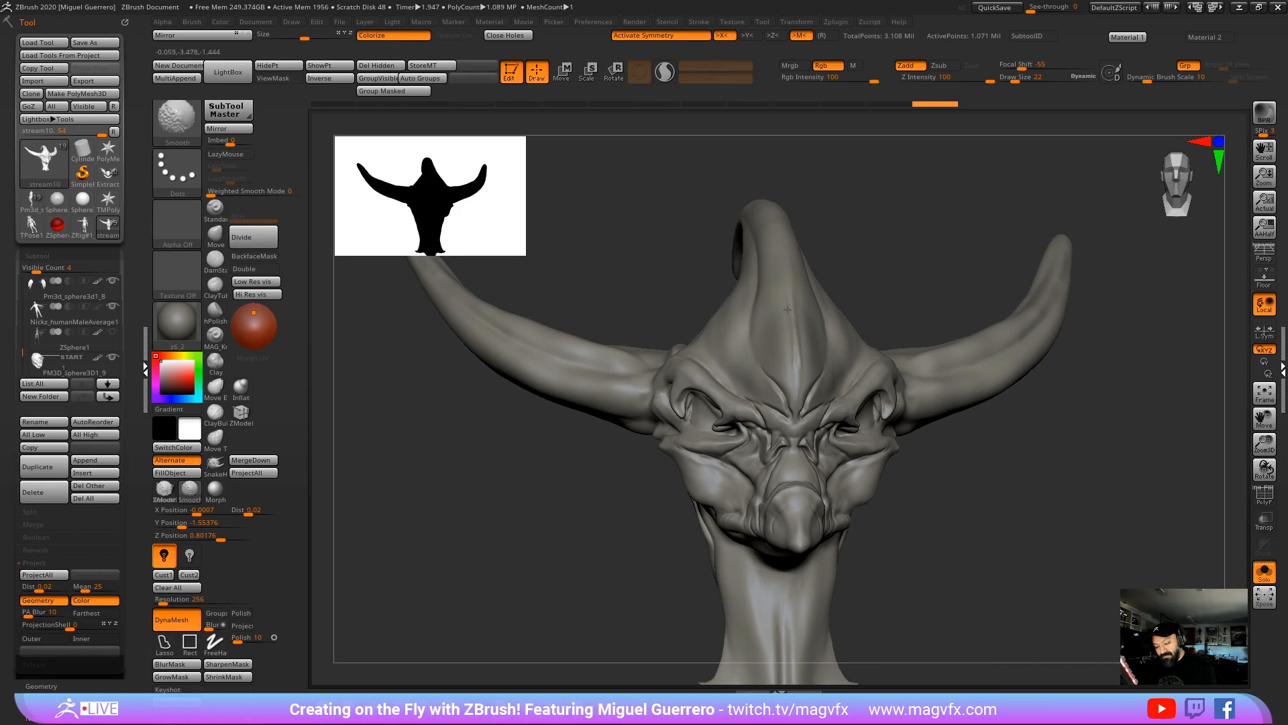
mouse_move(748, 302)
right_mouse_down()
mouse_move(639, 253)
mouse_move(805, 289)
right_mouse_up()
left_click_drag(805, 289, 809, 290, "shift")
Step: Carve strokes along the side horns with the MAG_Knife brush, raising the draw size to 34
right_click_drag(583, 371, 510, 339)
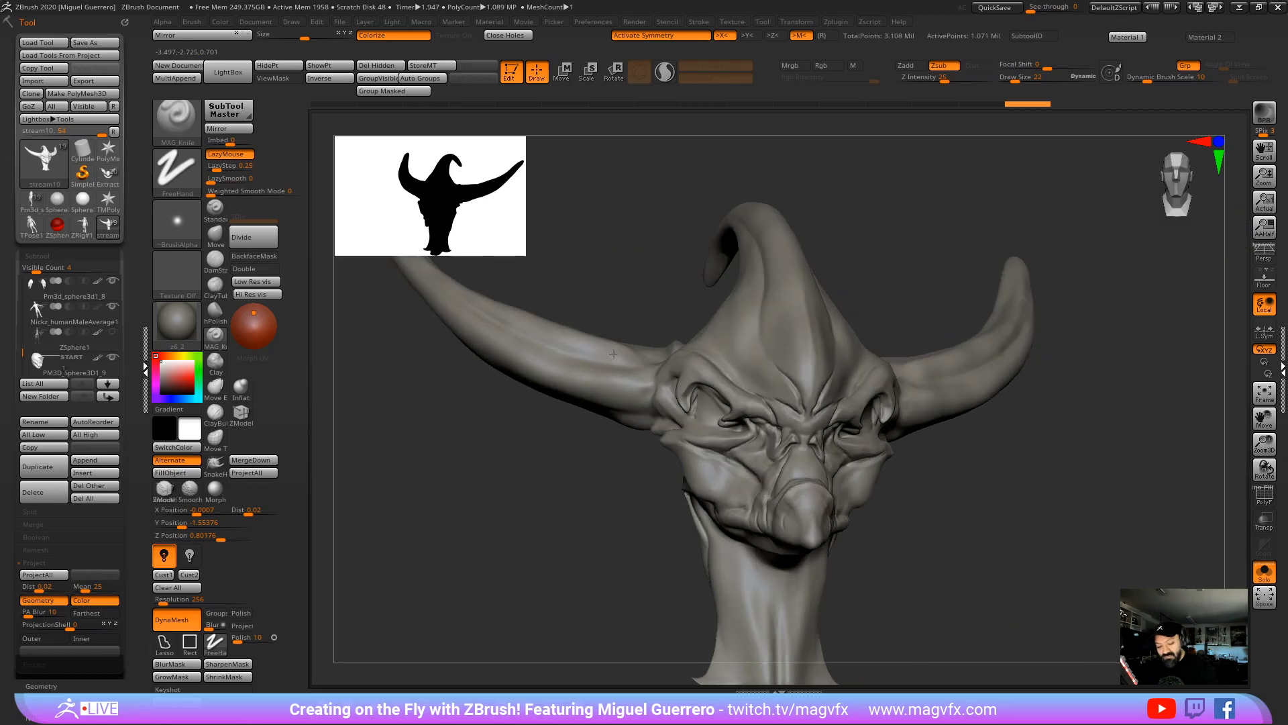
mouse_move(465, 330)
left_mouse_down()
mouse_move(511, 342)
mouse_move(517, 359)
left_mouse_up()
key("shift")
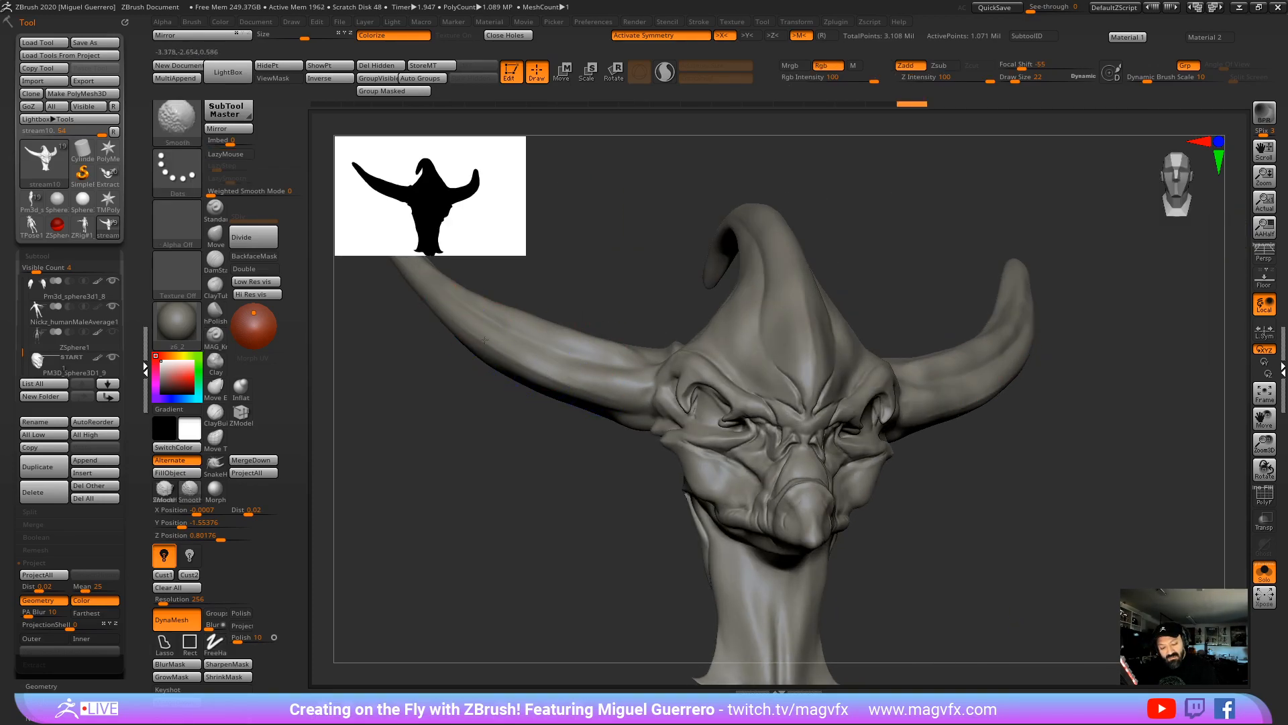
key("bracketright")
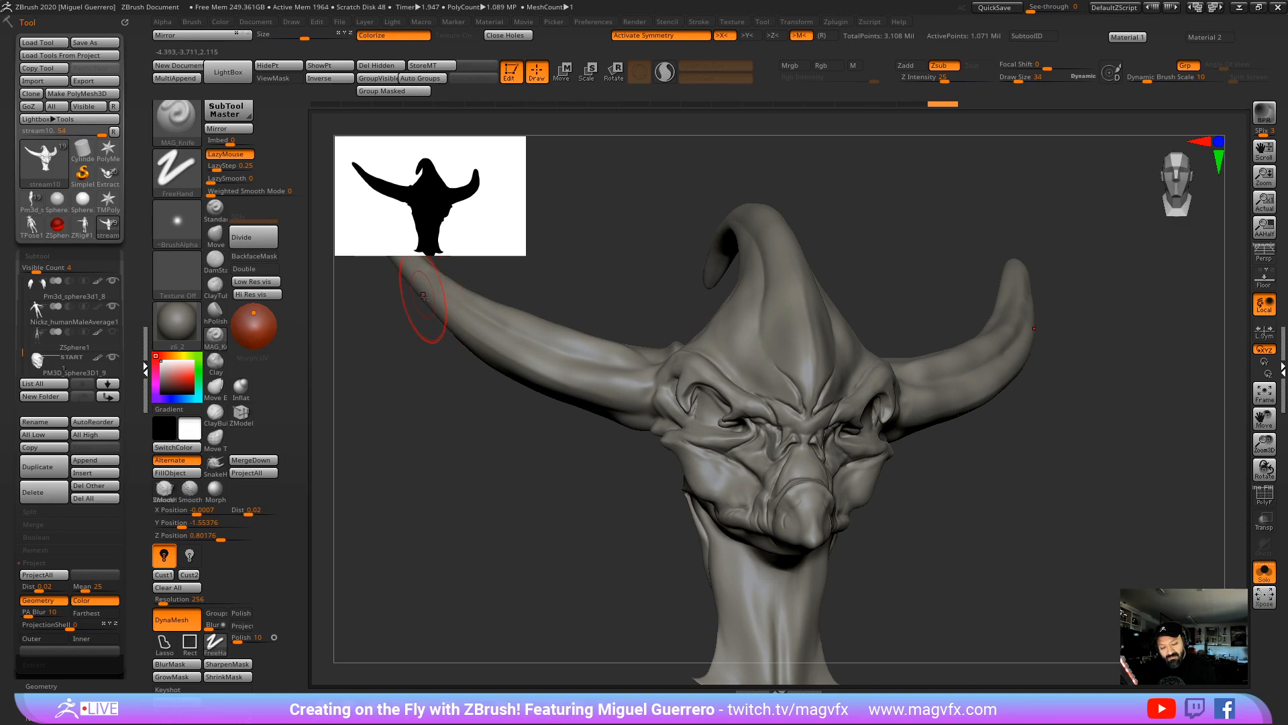
mouse_move(475, 339)
left_mouse_down()
mouse_move(610, 388)
mouse_move(504, 340)
left_mouse_up()
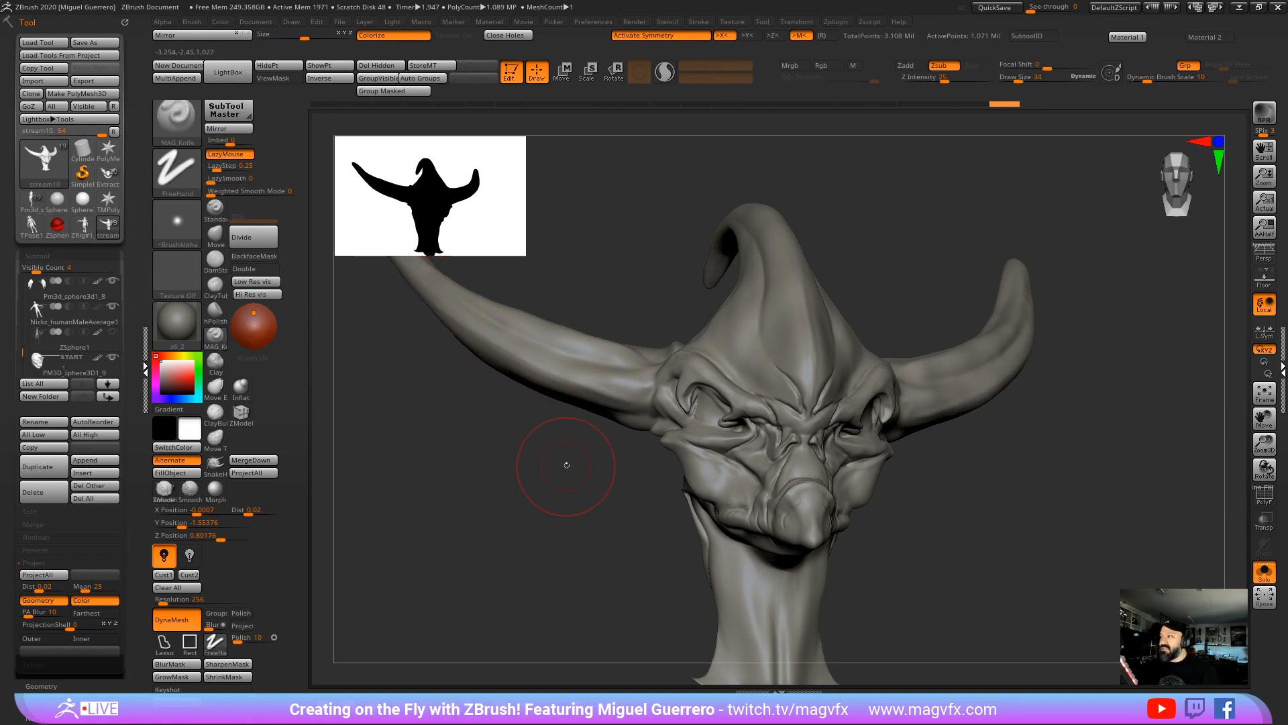
left_click_drag(567, 465, 541, 455, "shift")
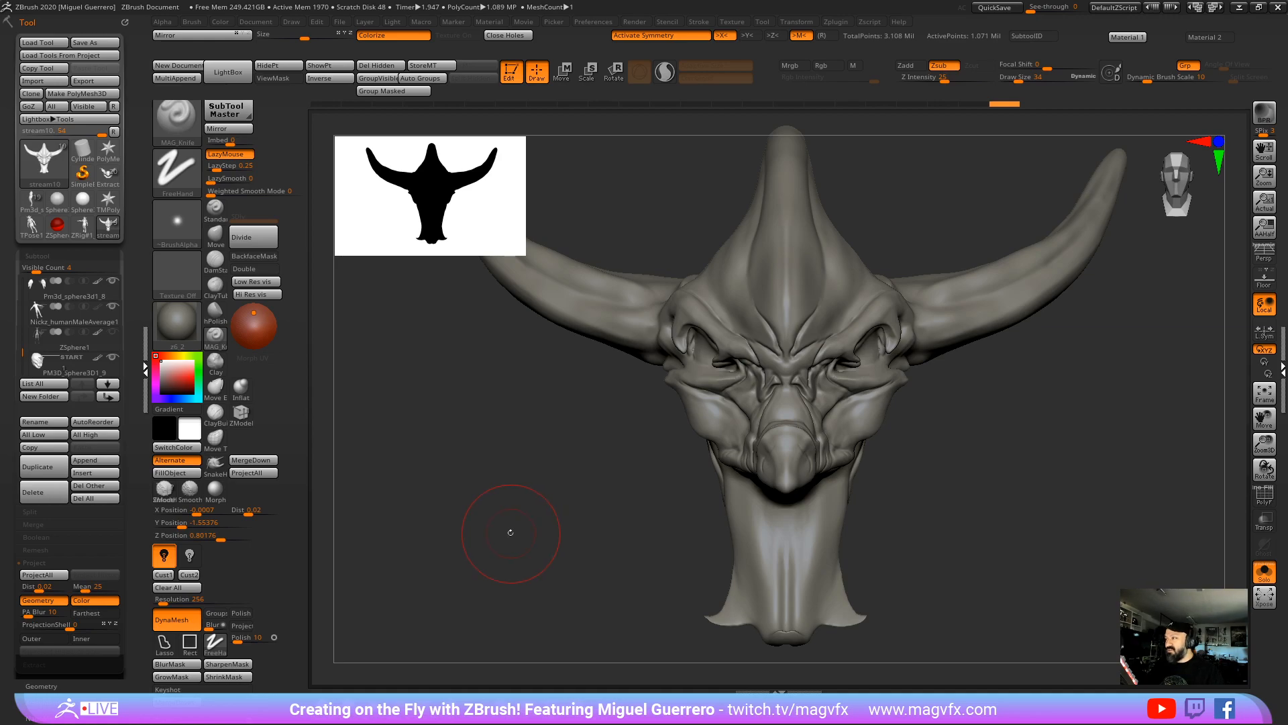
left_click_drag(503, 515, 525, 519)
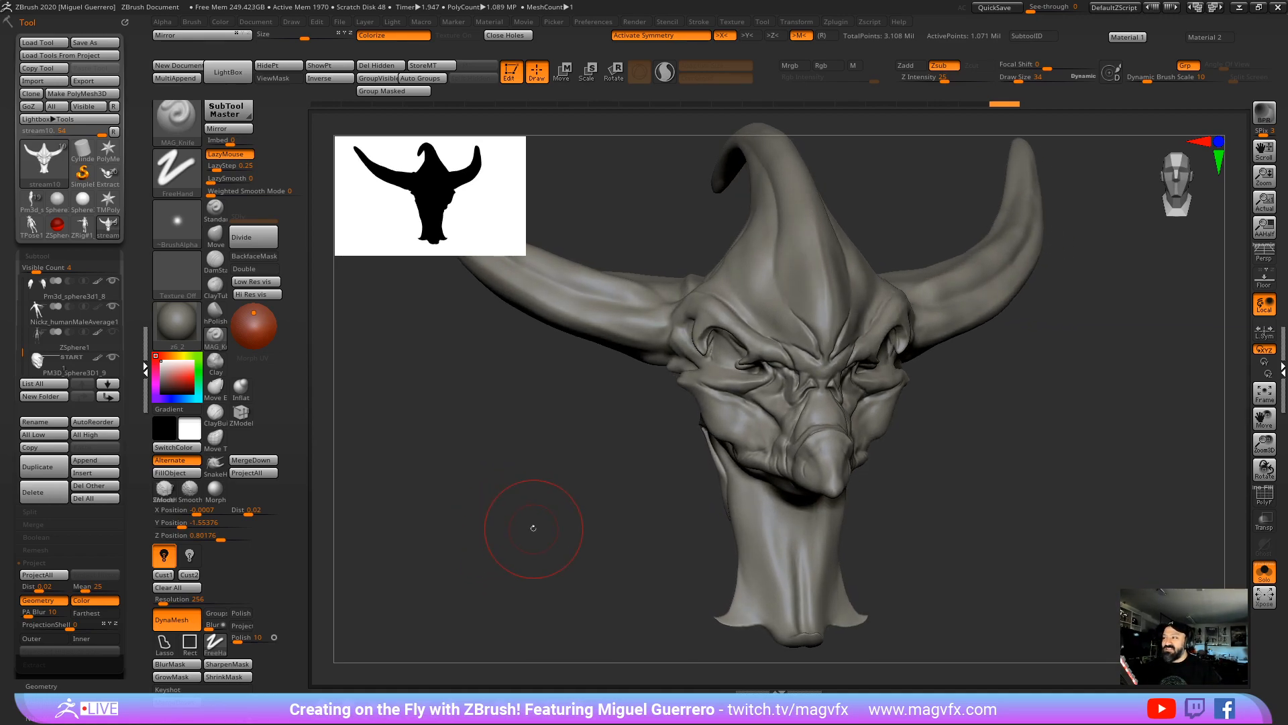
Step: Show all subtools again and nudge the head's outer cheek and eye-socket edges with the Move brush at draw sizes 10 to 18
mouse_move(533, 528)
left_mouse_down()
mouse_move(538, 503)
mouse_move(512, 509)
mouse_move(540, 481)
mouse_move(532, 426)
left_mouse_up()
left_click(1259, 568)
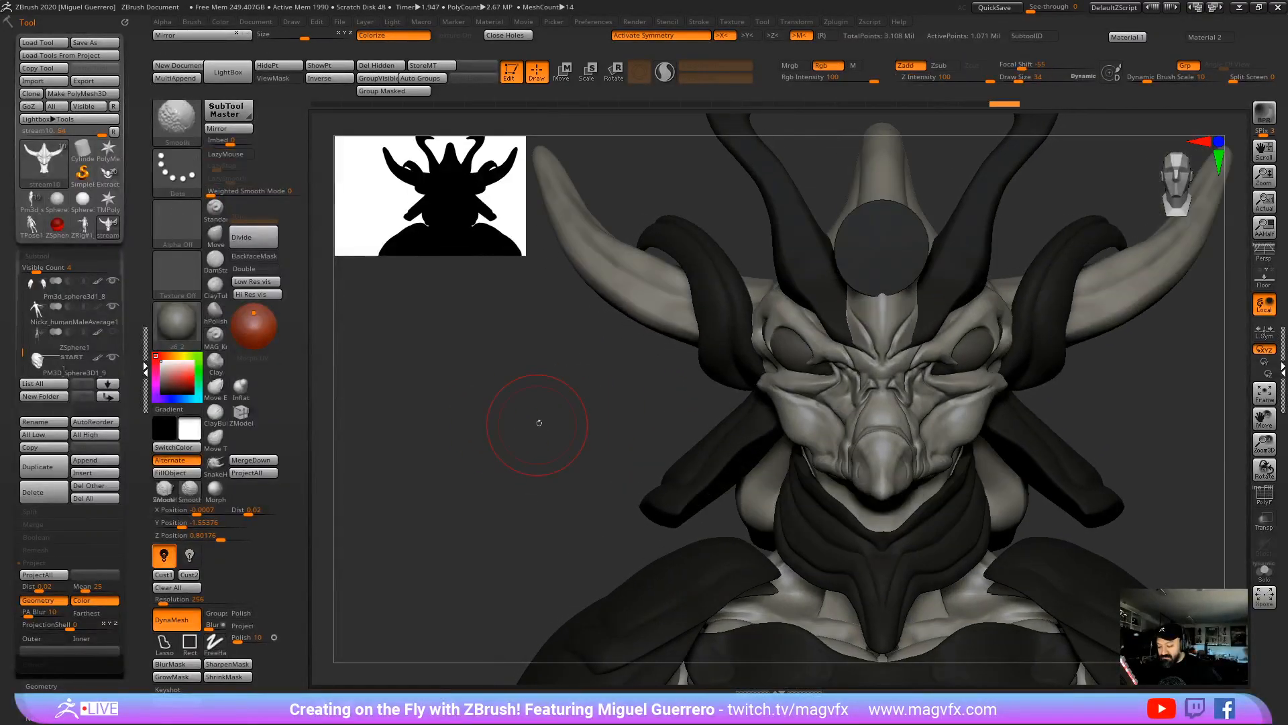
left_click(215, 233)
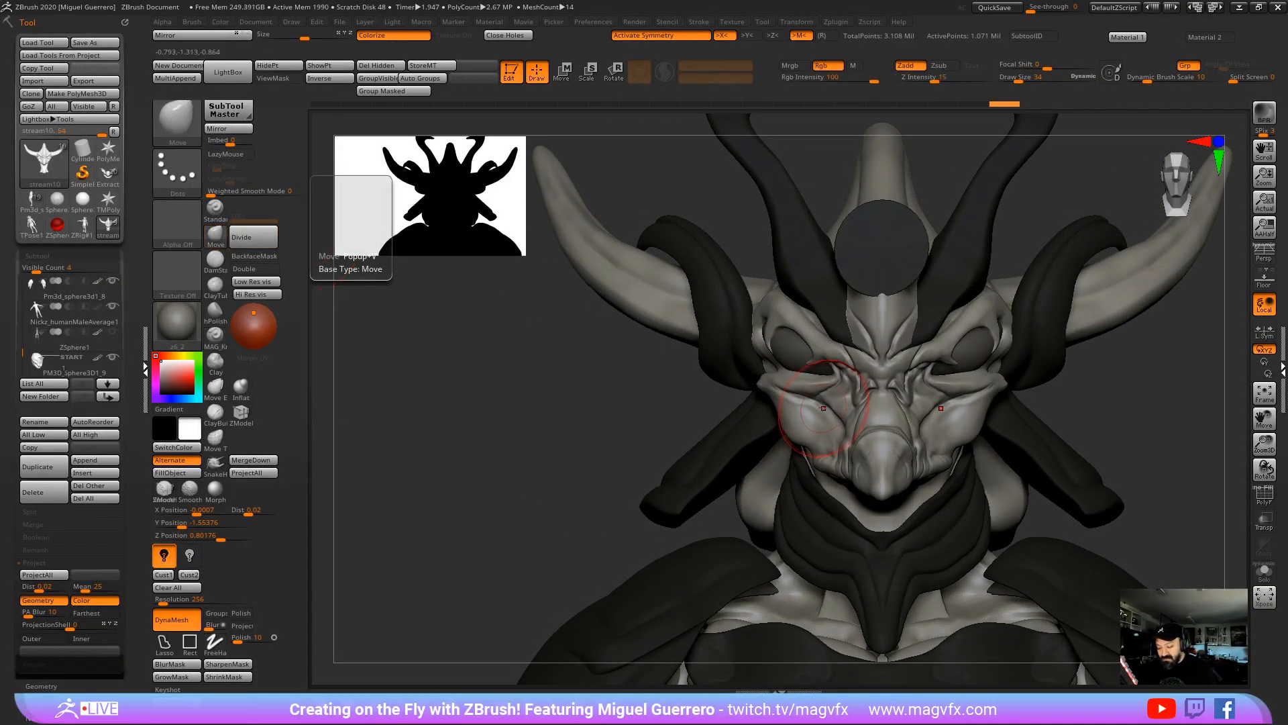
key("bracketleft")
key("bracketleft")
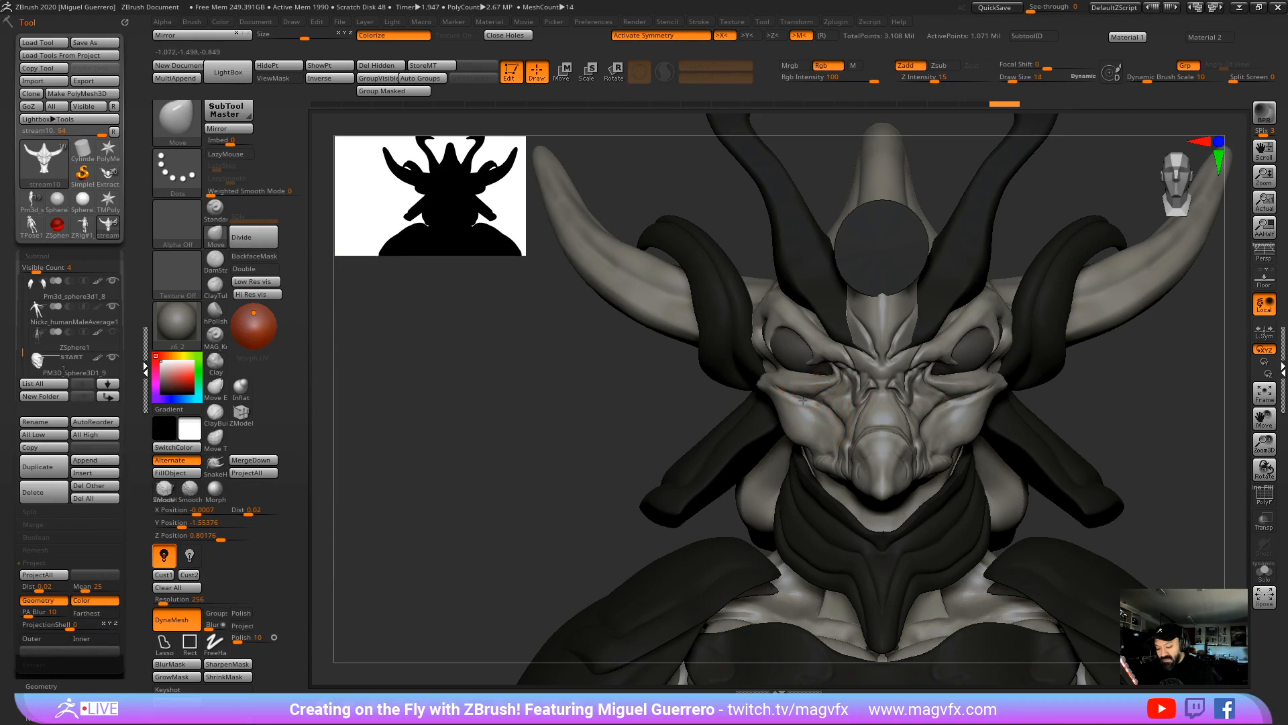
key("bracketleft")
key("bracketright")
key("bracketright")
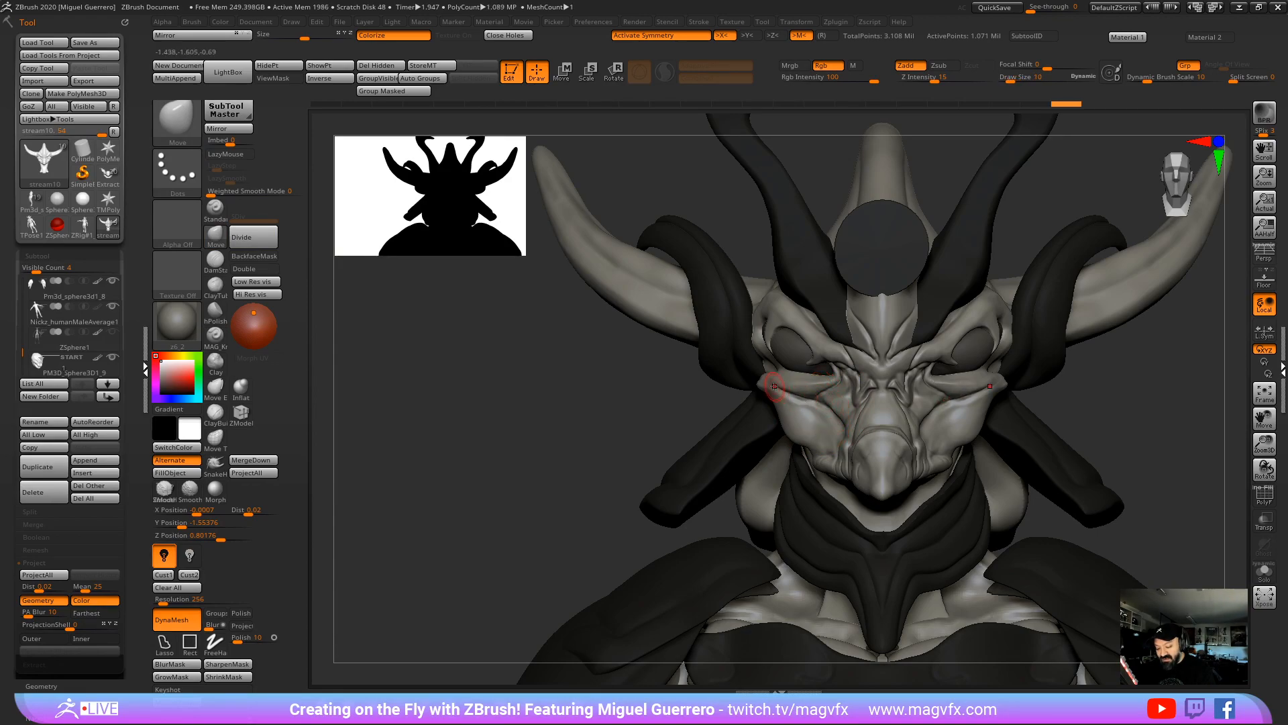
left_click_drag(770, 378, 776, 369)
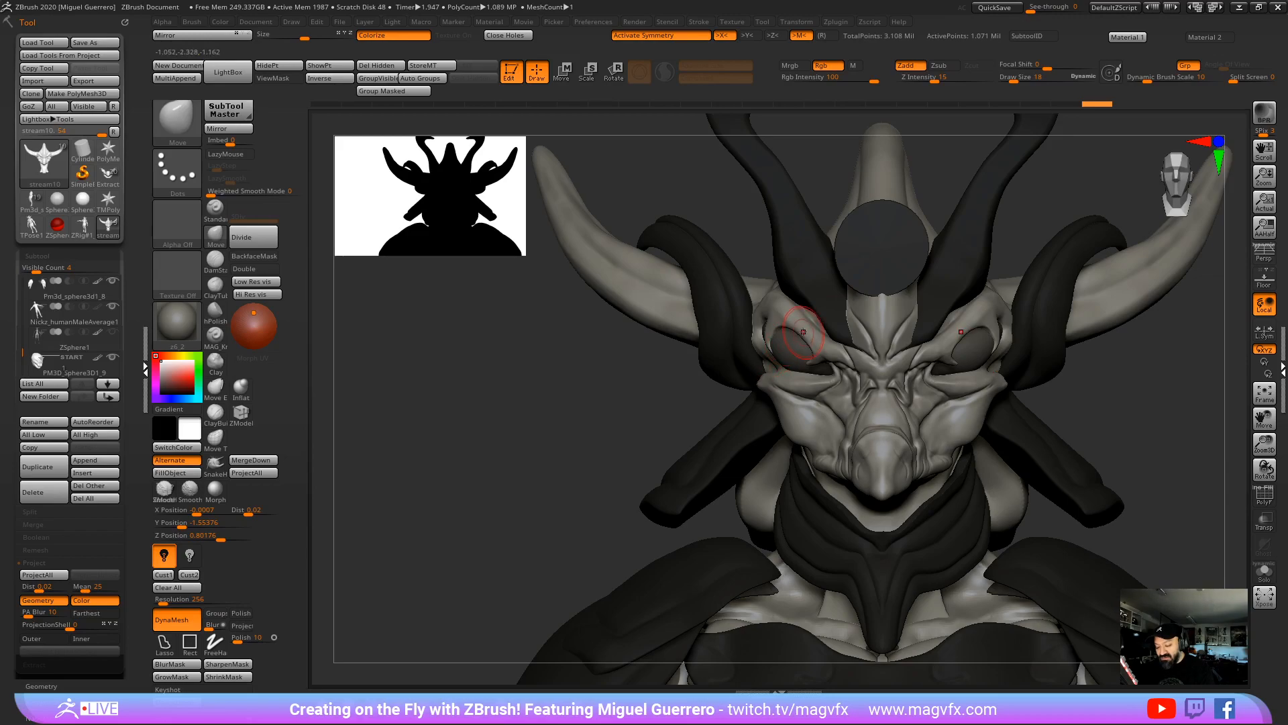
left_click_drag(786, 324, 790, 329)
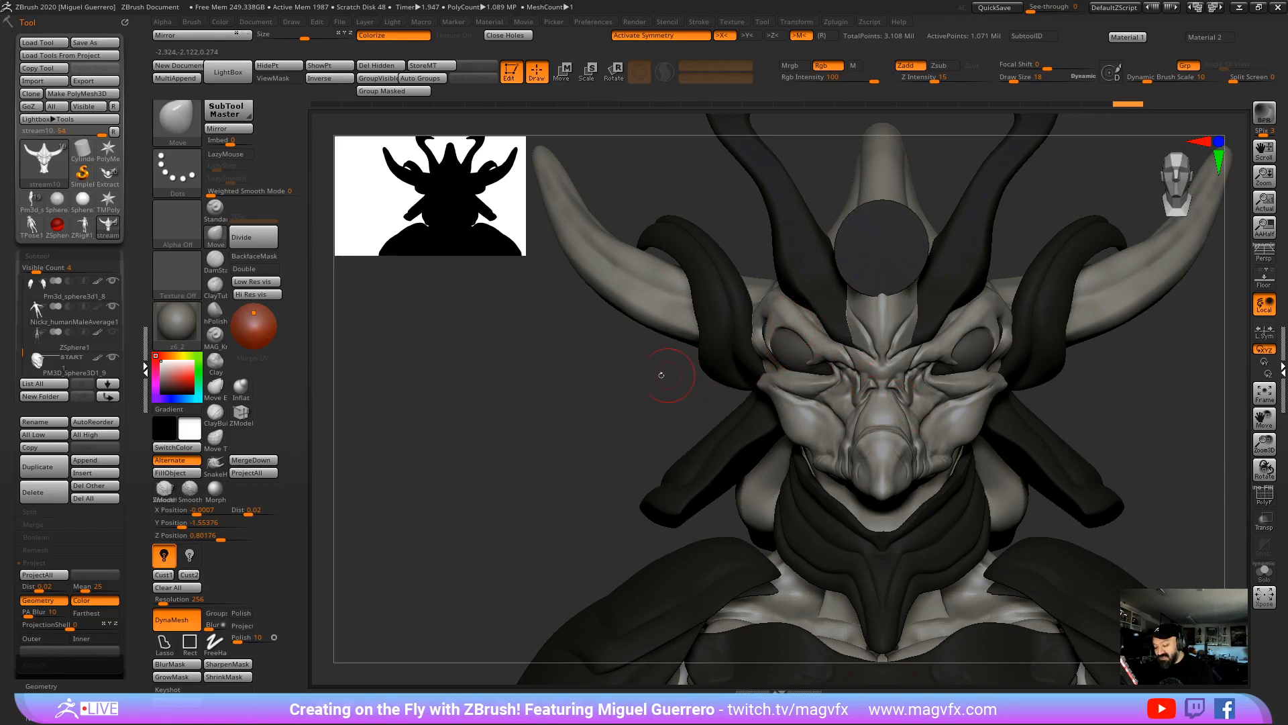
Step: Adjust the outer rim of the eye sockets with the Move brush at draw size 14, stepping back and forward through the history
left_click_drag(661, 368, 526, 374)
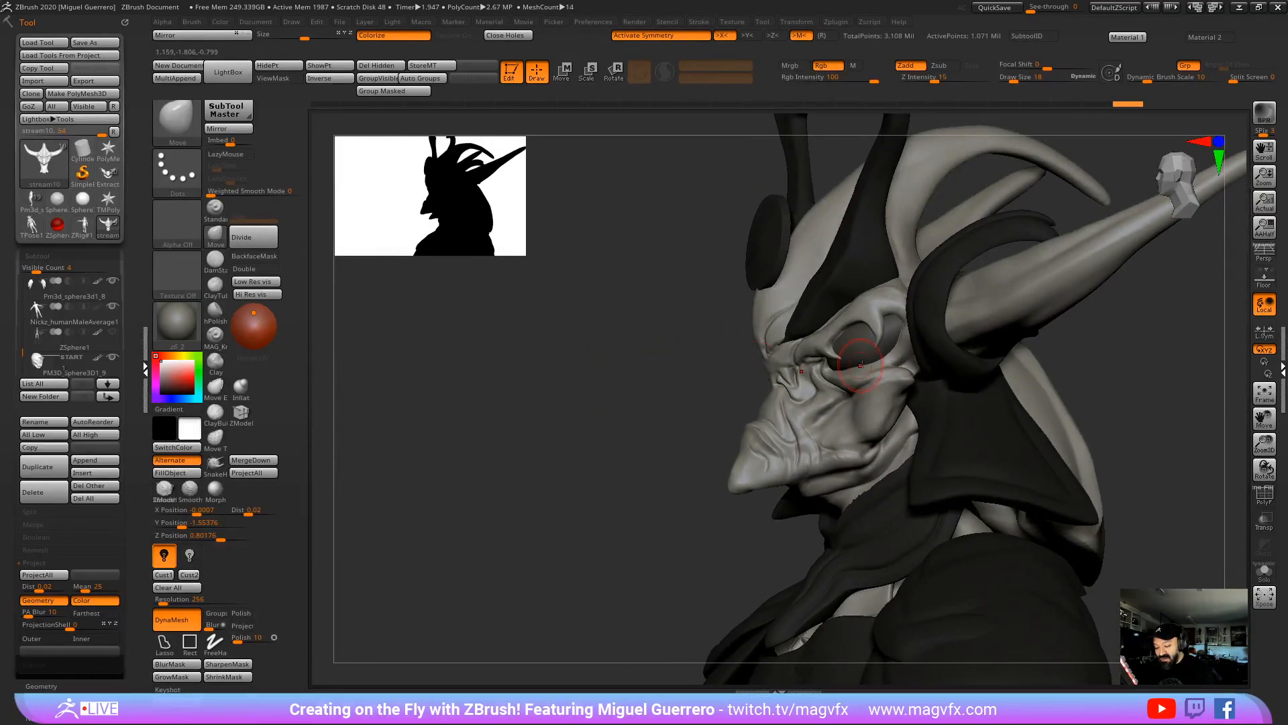
key("bracketright")
key("bracketleft")
key("bracketleft")
left_click_drag(916, 322, 906, 339)
key("ctrl+z")
key("ctrl+z")
key("ctrl+z")
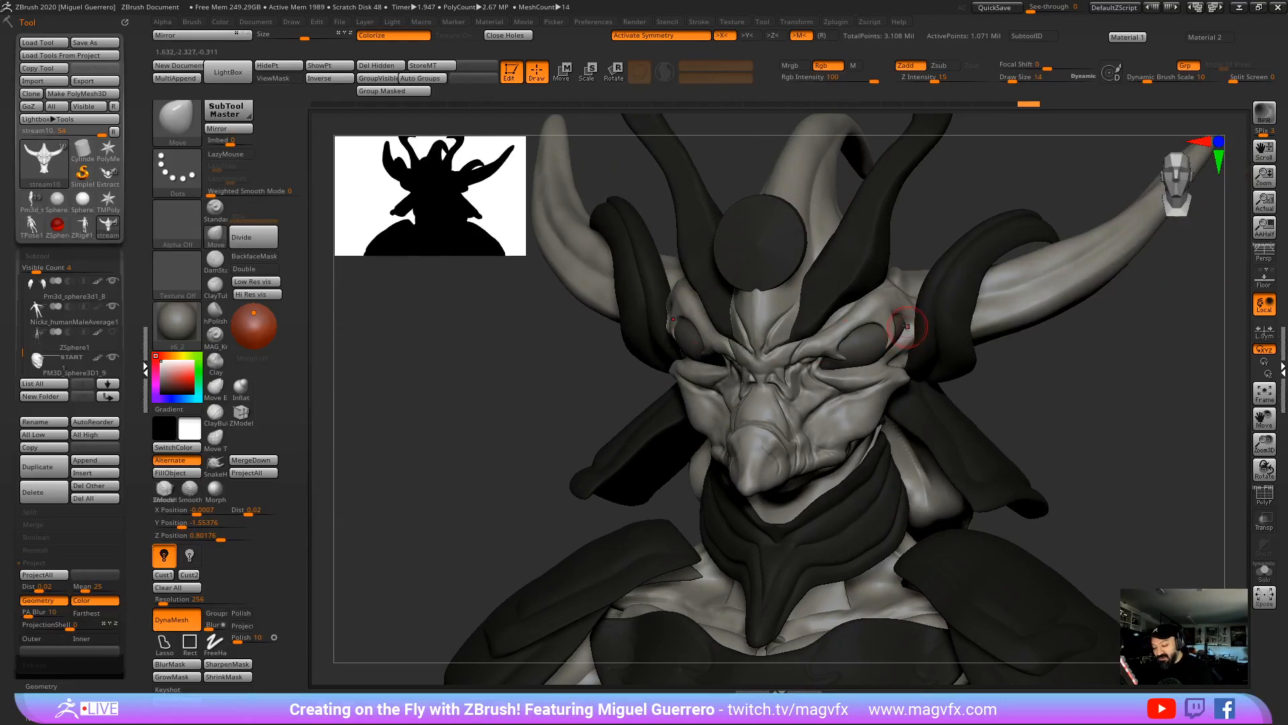
key("ctrl+shift+z")
left_click_drag(477, 412, 486, 423)
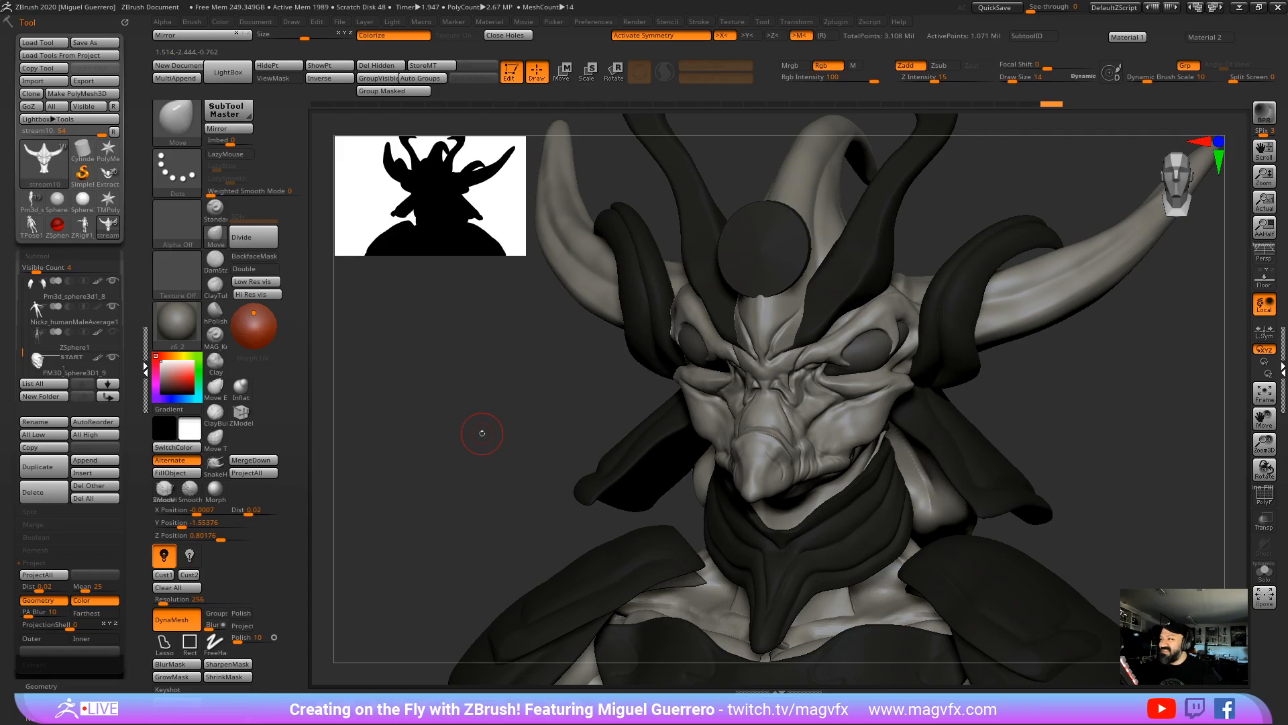
Step: Mask a band from the cheeks across the beak at draw size 8, isolating the head to fill in the covered areas
left_click_drag(476, 439, 739, 373)
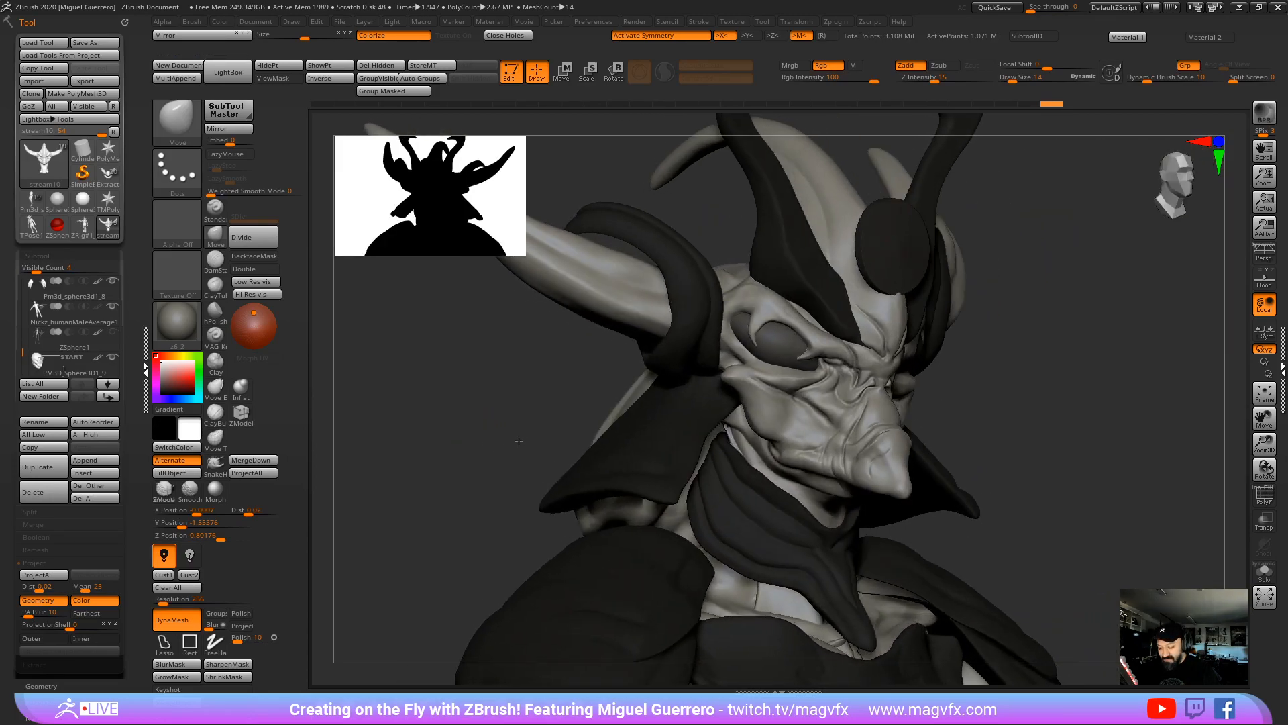
key("ctrl")
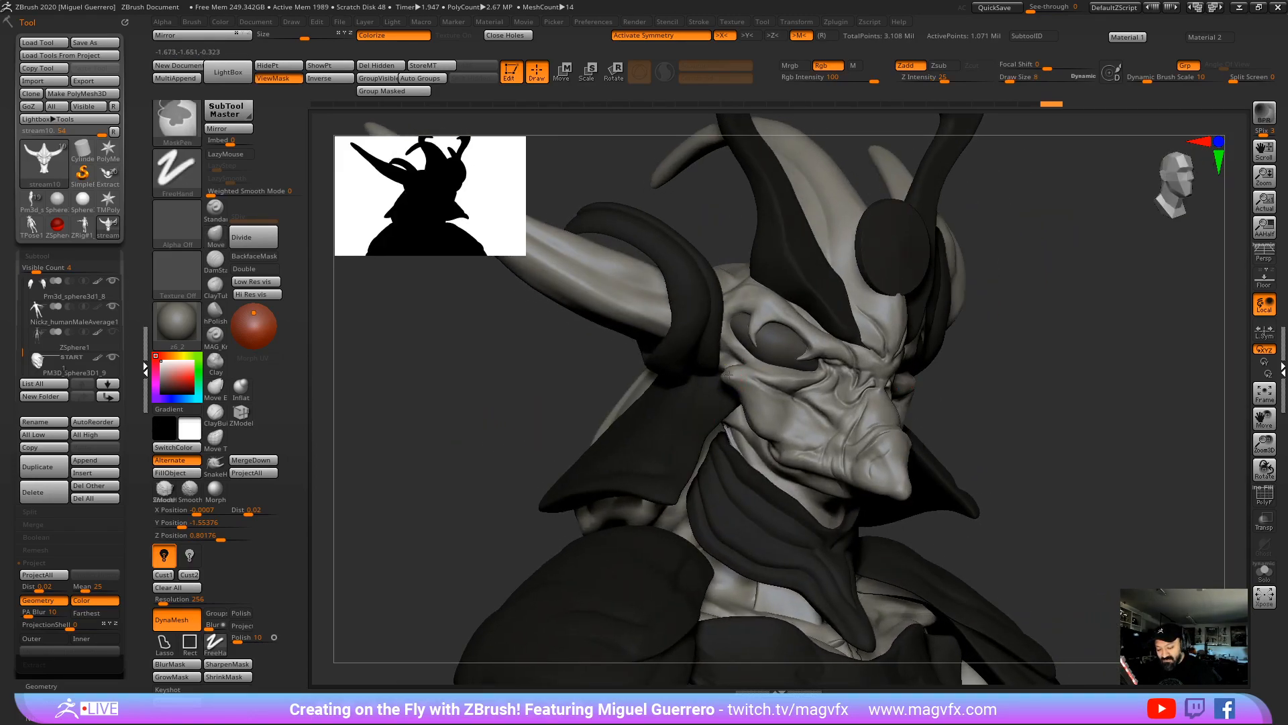
mouse_move(764, 405)
left_mouse_down("ctrl")
mouse_move(733, 375)
mouse_move(840, 455)
mouse_move(890, 432)
left_mouse_up("ctrl")
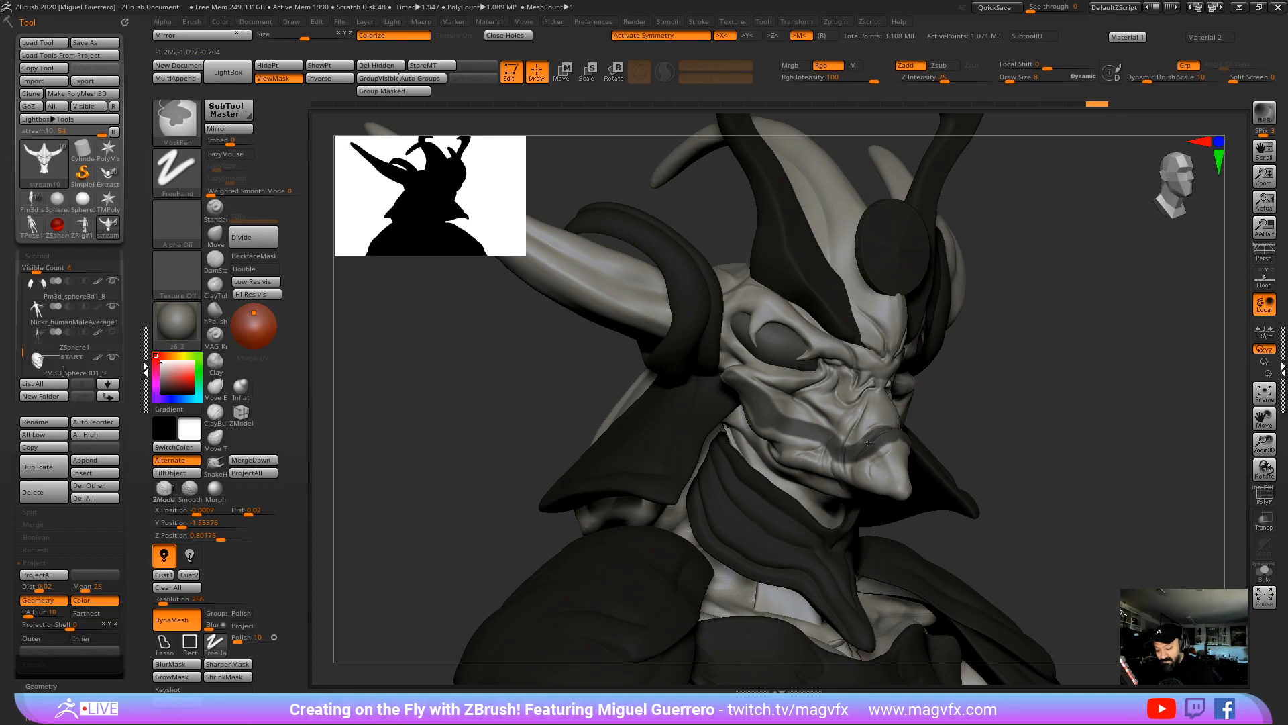
left_click_drag(879, 440, 801, 445, "ctrl")
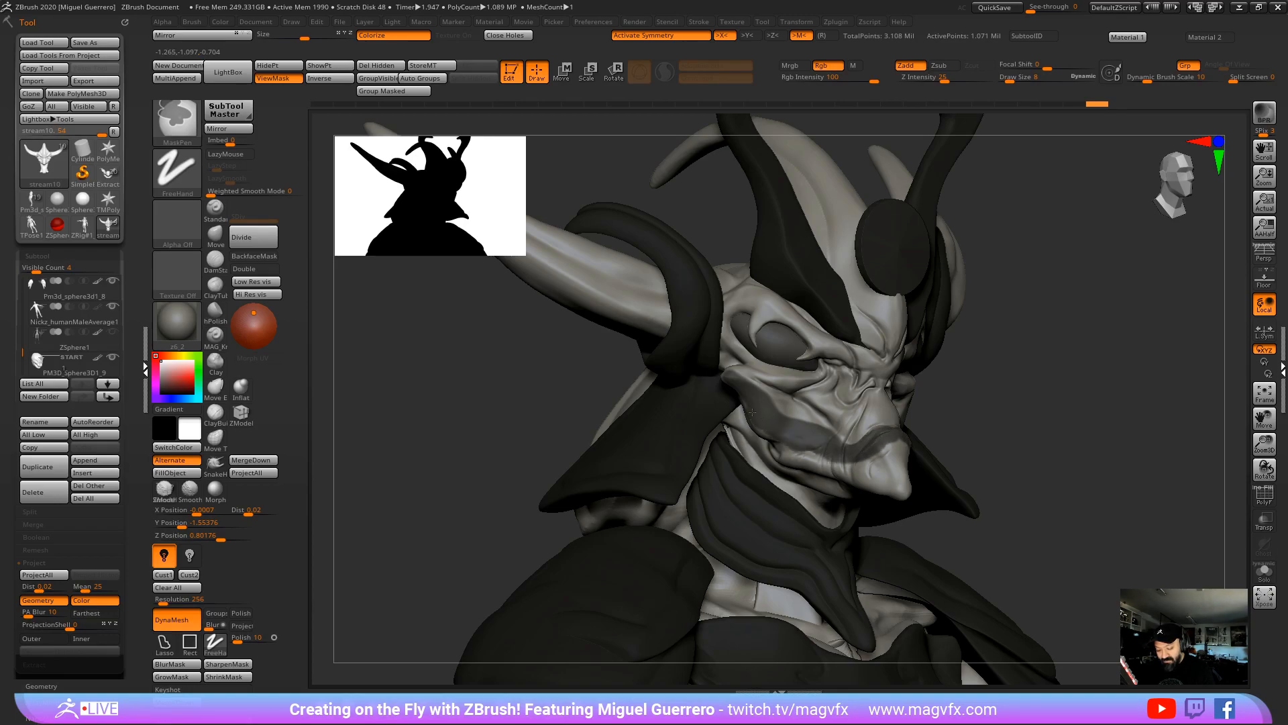
mouse_move(546, 383)
left_mouse_down()
mouse_move(753, 396)
mouse_move(742, 426)
mouse_move(730, 385)
left_mouse_up()
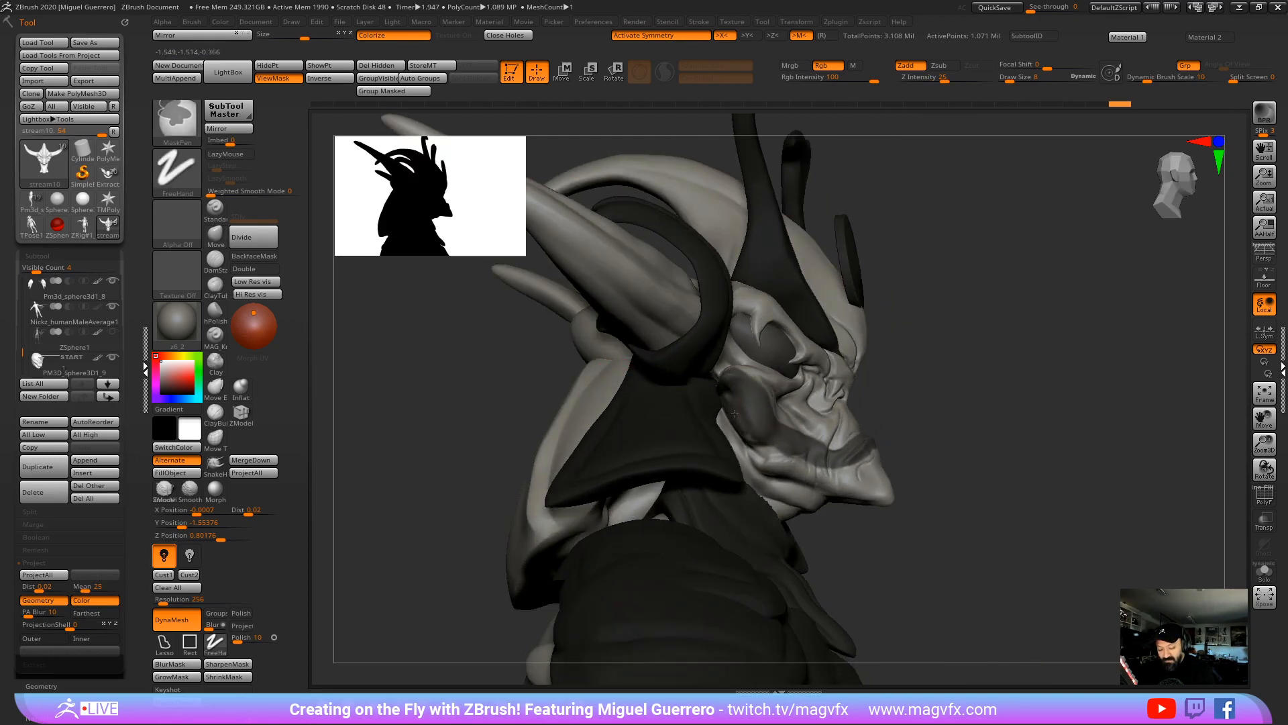
left_click(1265, 571)
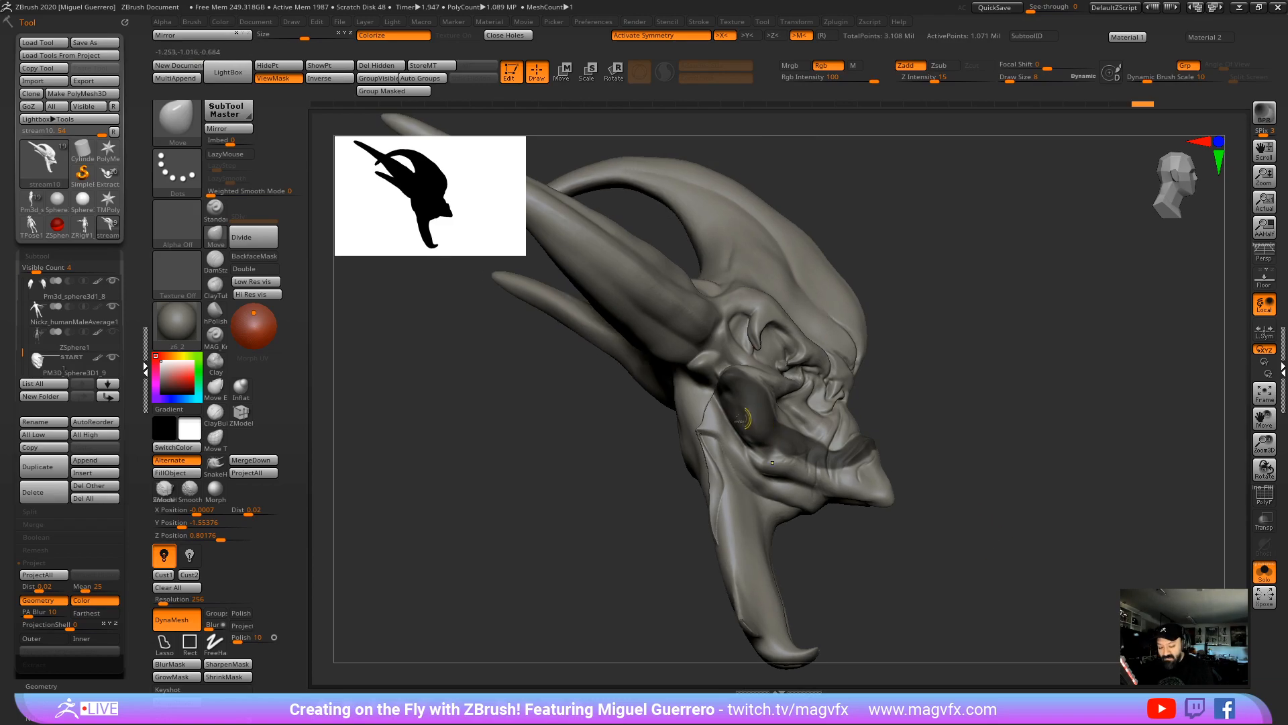
mouse_move(736, 404)
left_mouse_down("ctrl")
mouse_move(750, 433)
mouse_move(820, 472)
mouse_move(878, 469)
mouse_move(792, 473)
mouse_move(757, 451)
mouse_move(571, 445)
left_mouse_up("ctrl")
Step: Browse the animal projects in LightBox's ZSpheres folder from start to end, and close LightBox
key("comma")
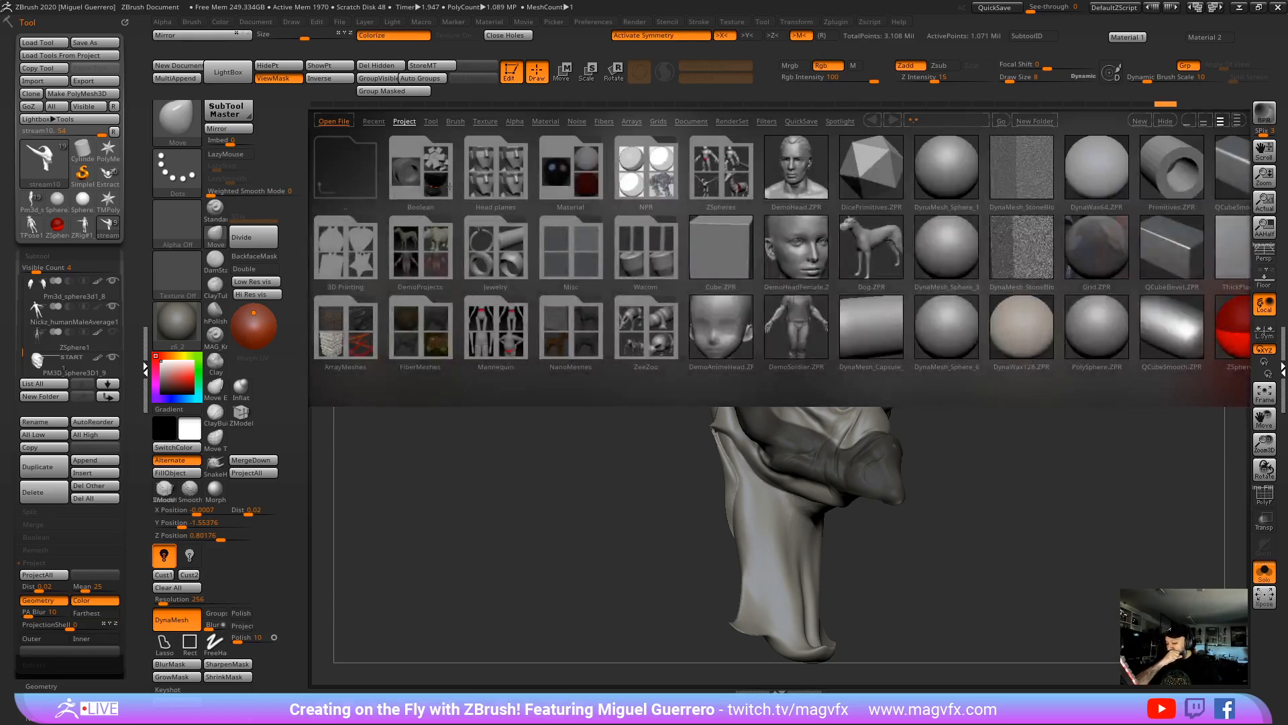
double_click(634, 346)
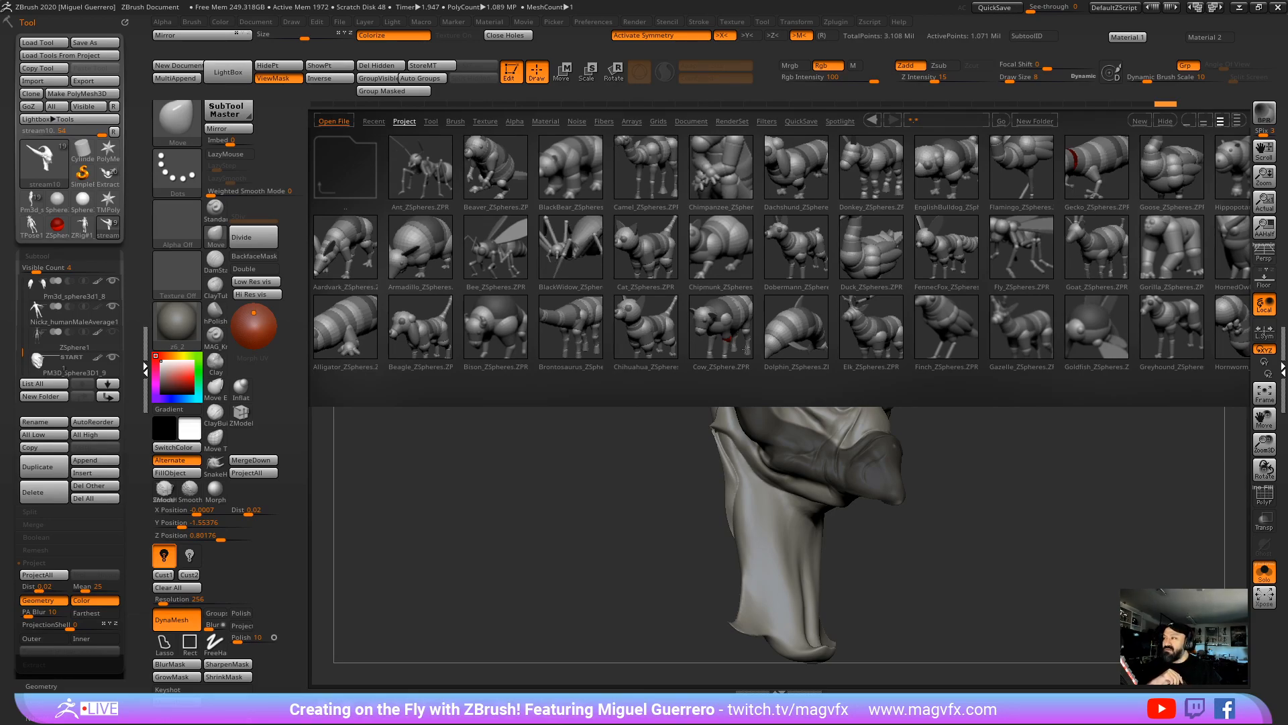
scroll(660, 385, "down", 5)
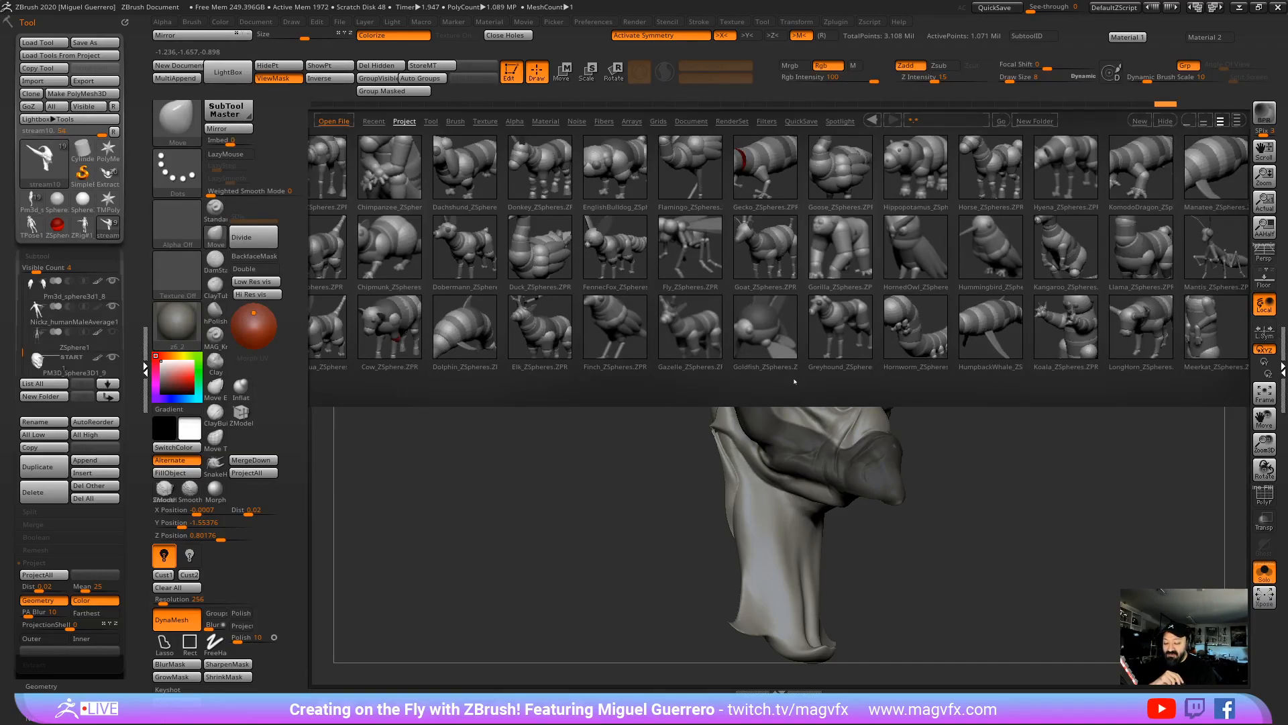
scroll(772, 379, "down", 5)
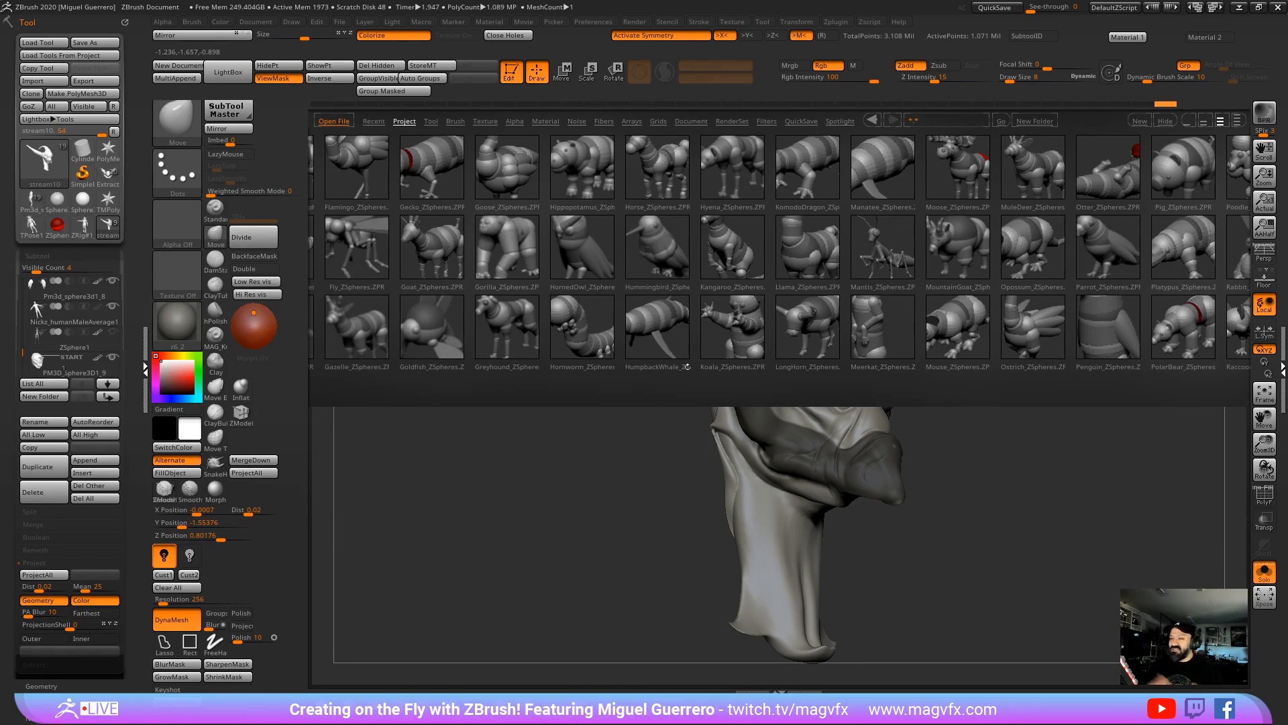
scroll(644, 385, "down", 5)
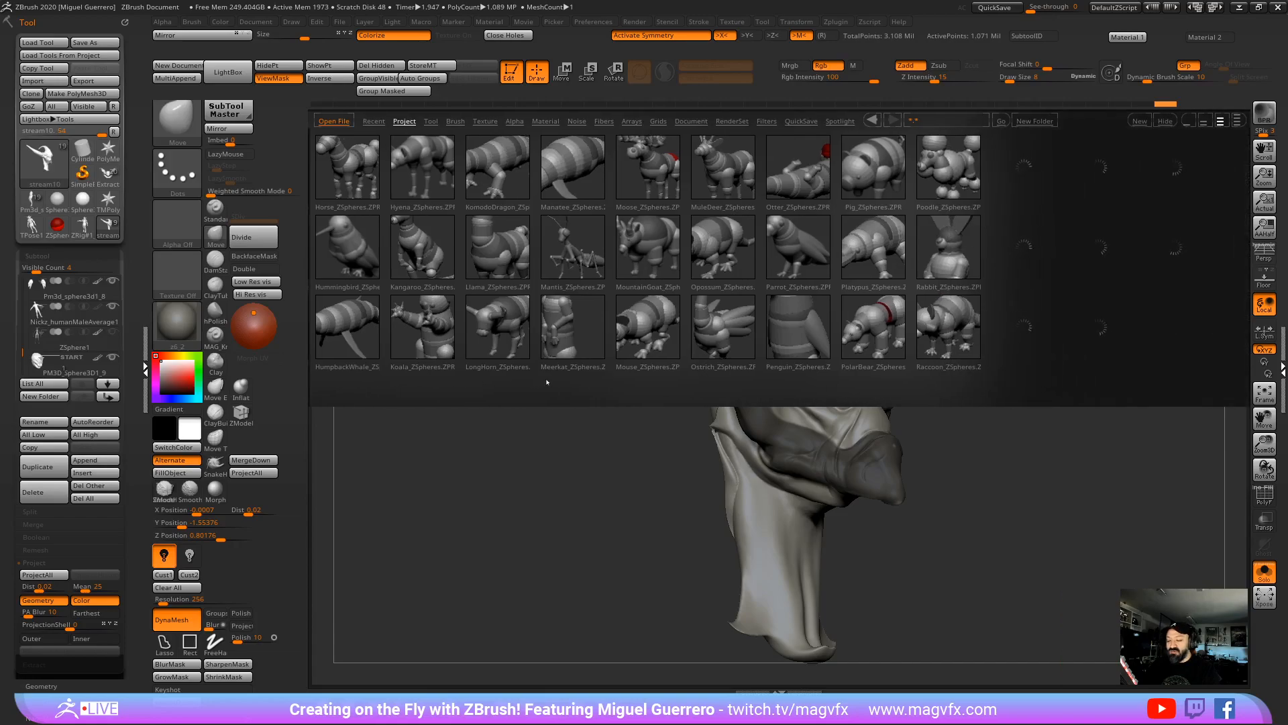
scroll(829, 384, "down", 5)
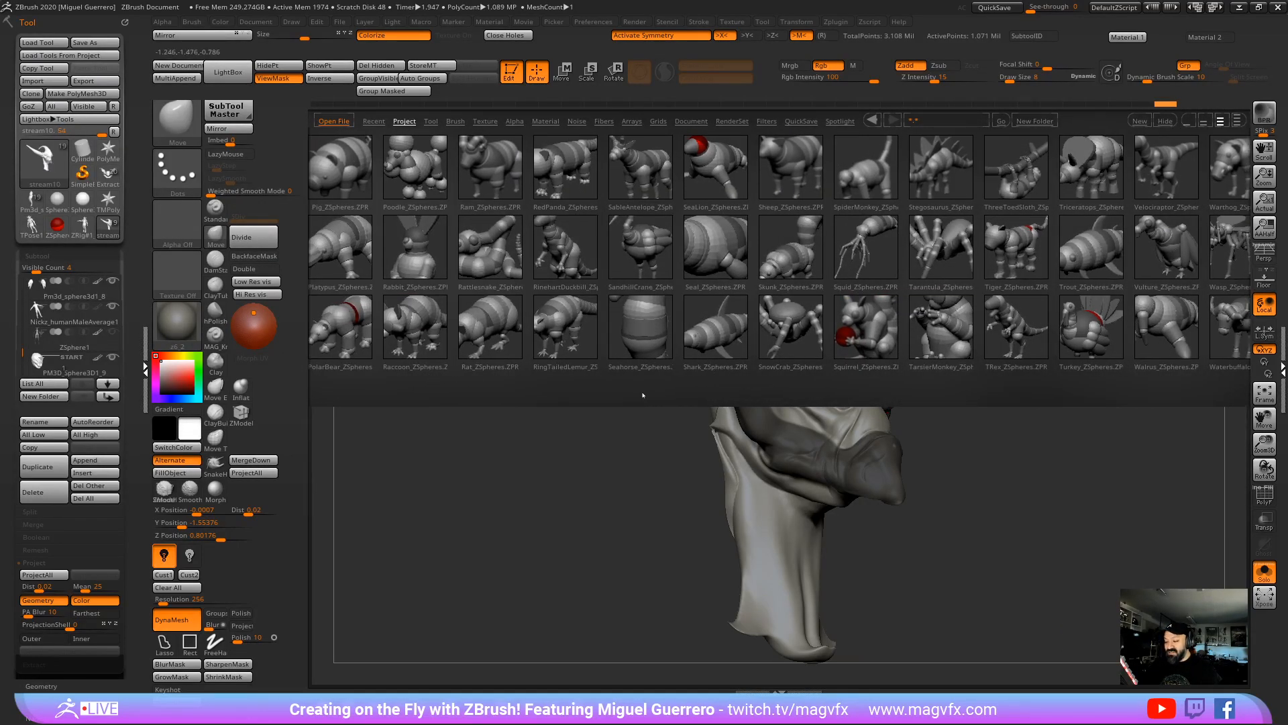
scroll(676, 384, "down", 3)
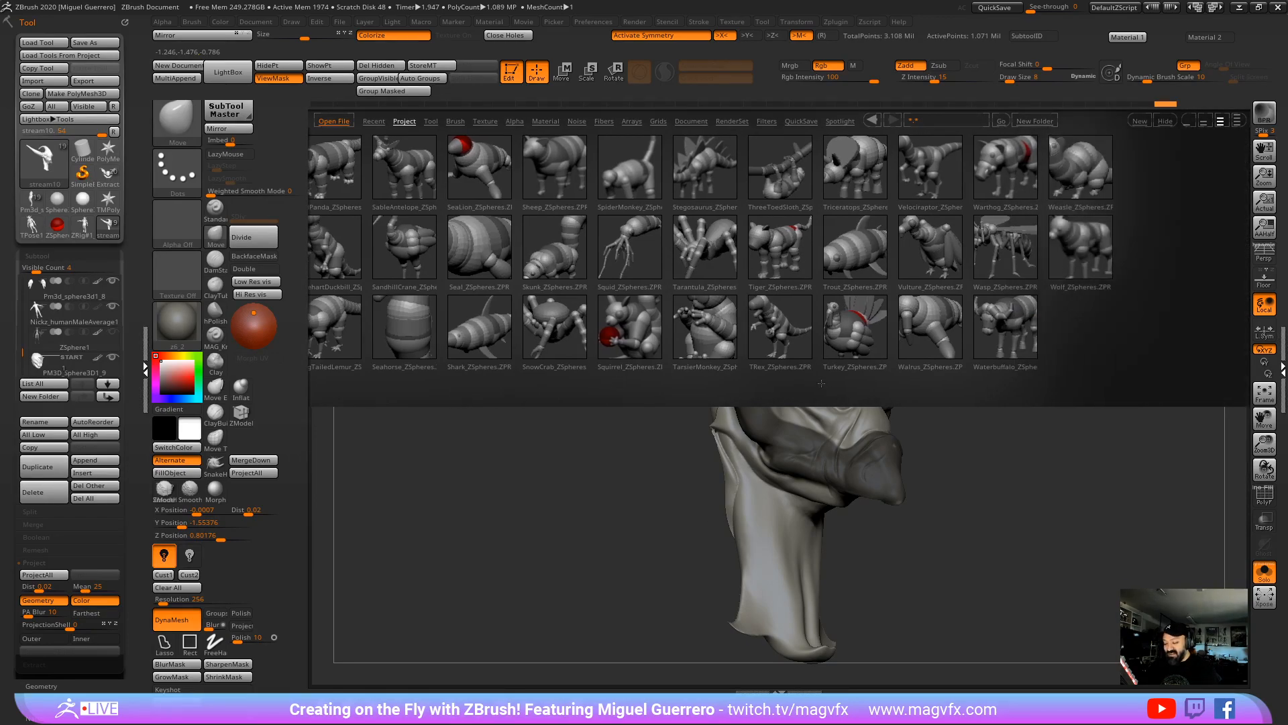
scroll(805, 383, "down", 2)
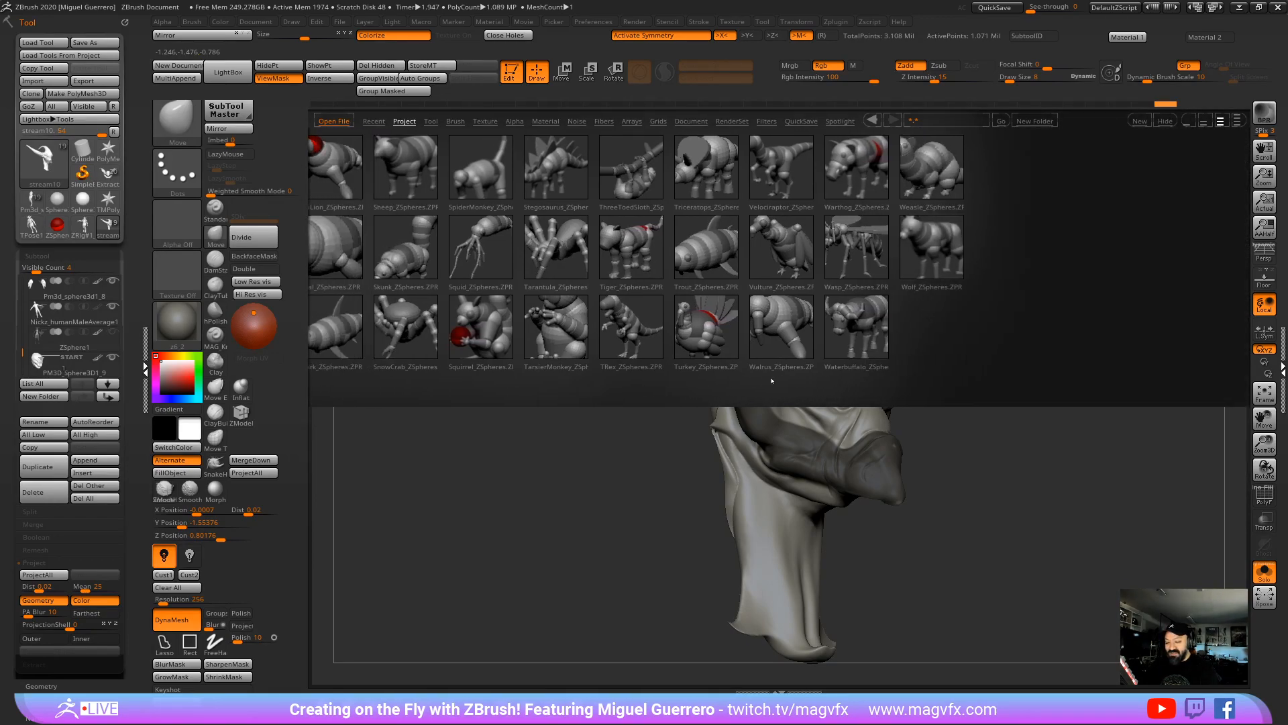
scroll(792, 377, "up", 2)
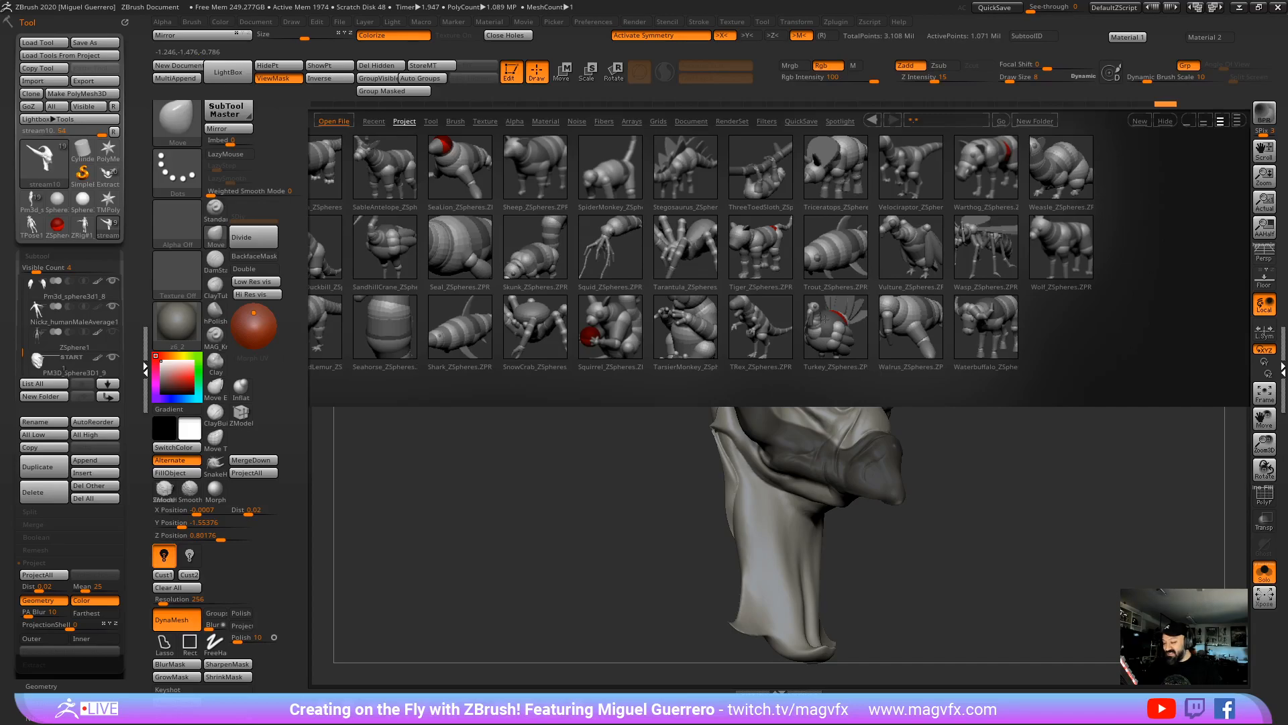
left_click(228, 72)
Step: Touch up the mask along the lower edge of the beak and jaw, checking its coverage from the side and front
left_click_drag(566, 426, 604, 437)
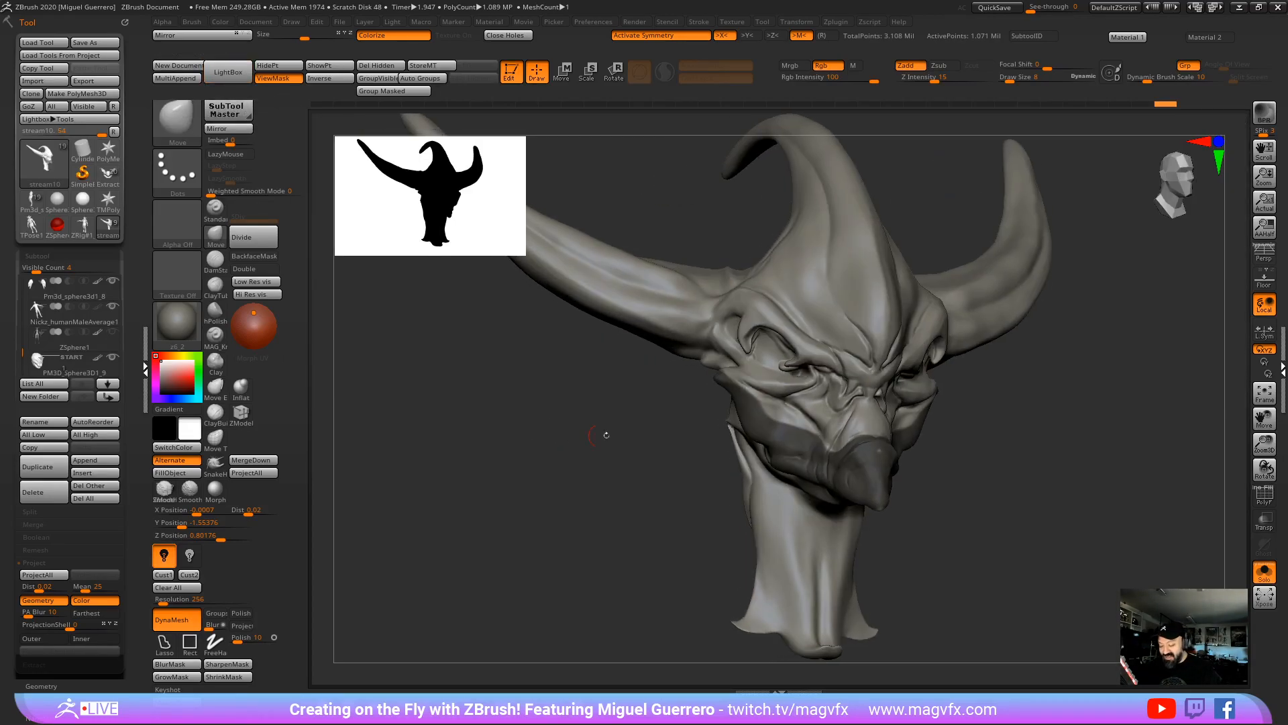
key("ctrl")
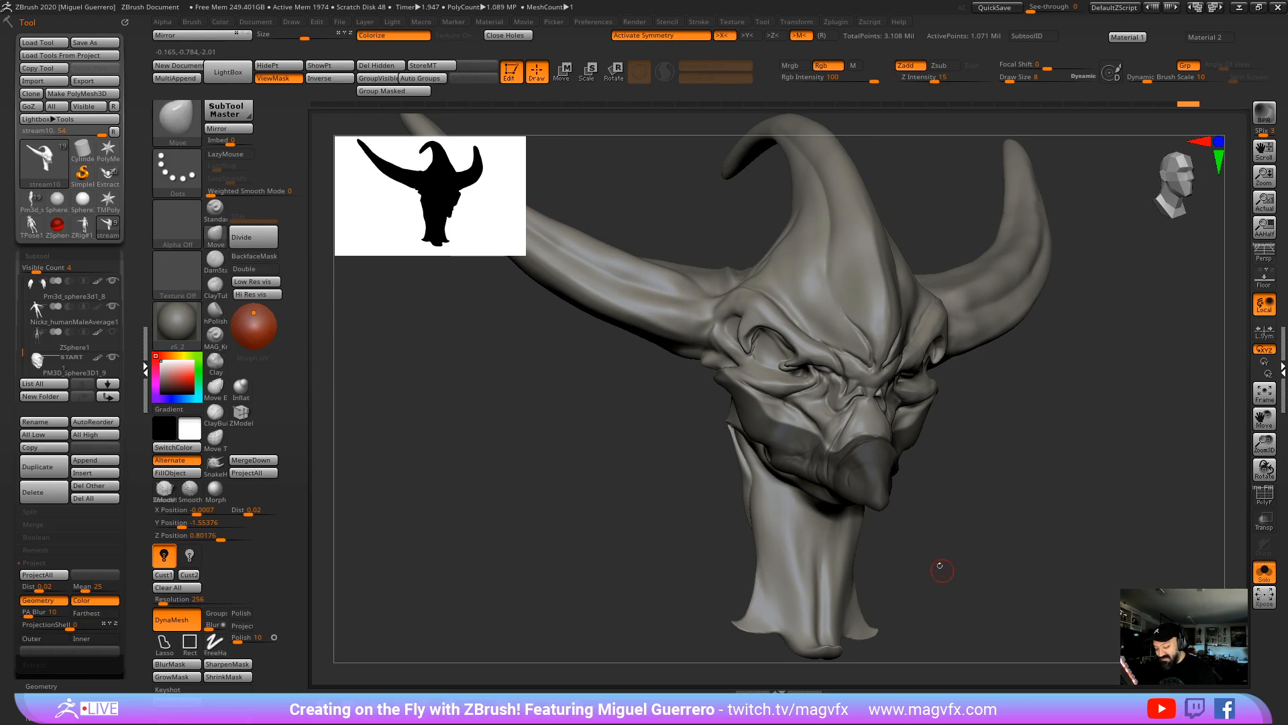
left_click_drag(940, 566, 723, 442)
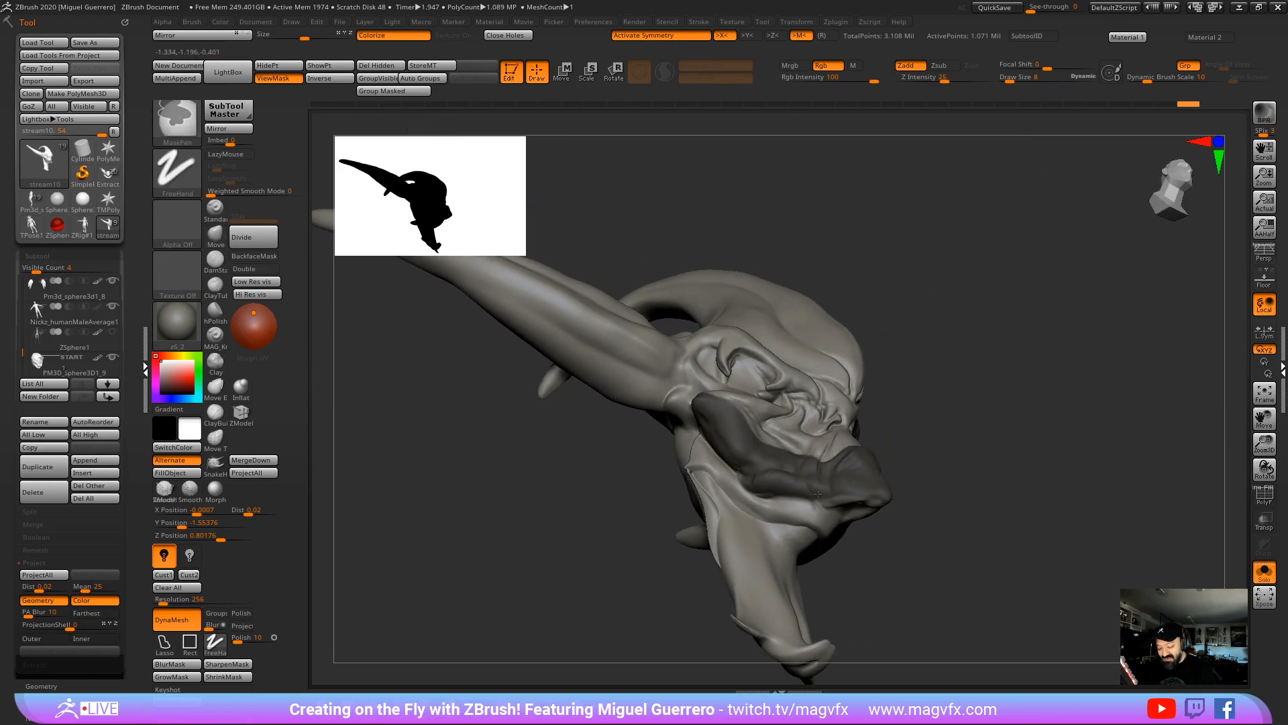
left_click_drag(818, 494, 871, 502, "ctrl")
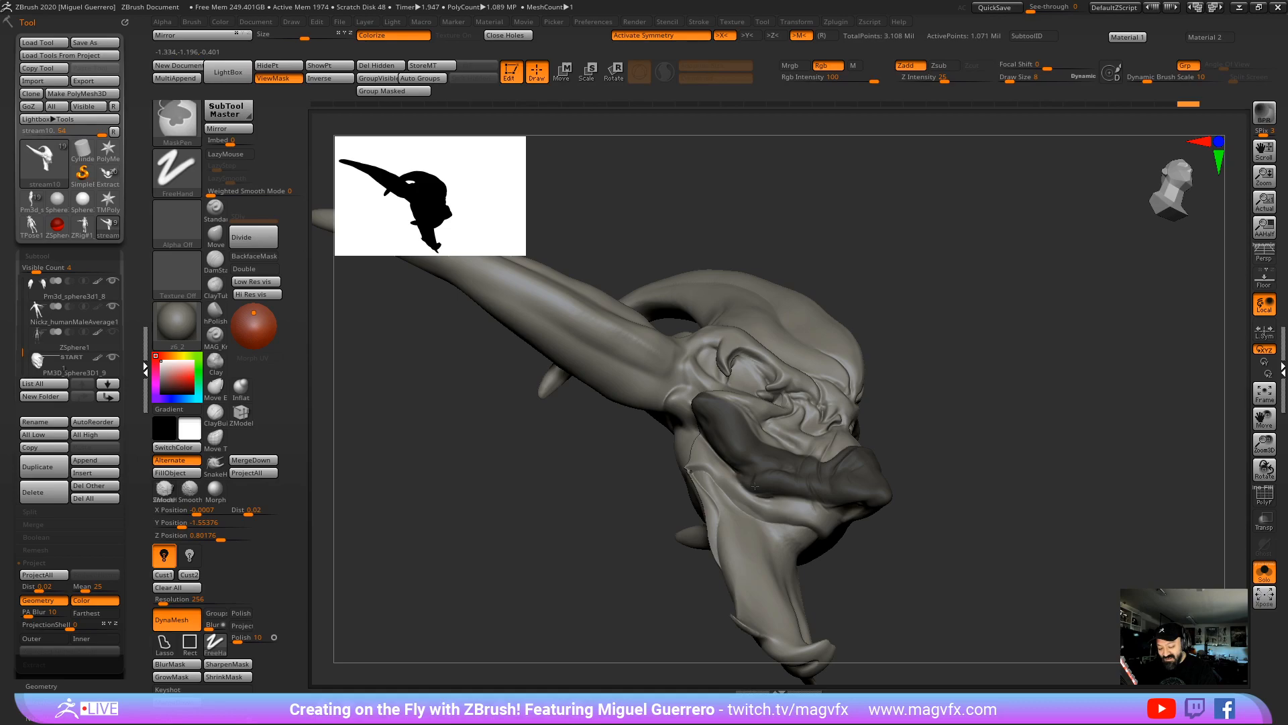
mouse_move(536, 475)
left_mouse_down()
mouse_move(529, 497)
mouse_move(593, 523)
mouse_move(614, 510)
left_mouse_up()
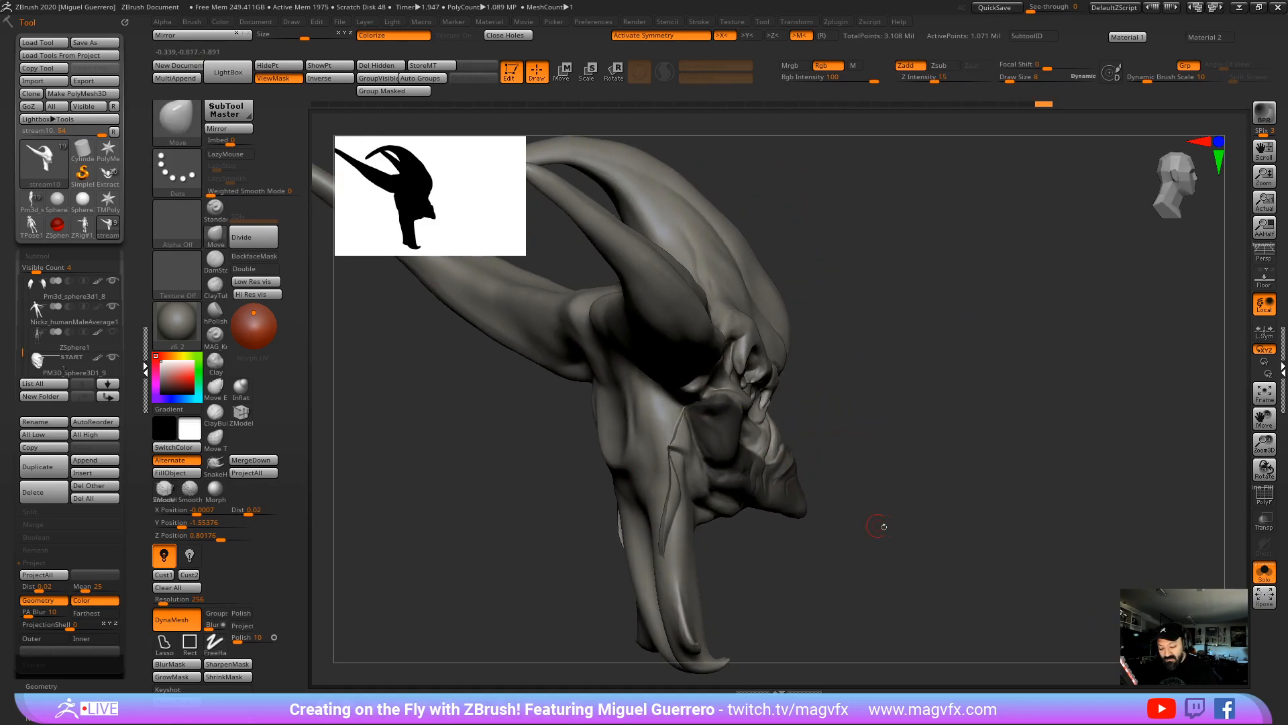
left_click_drag(883, 526, 819, 526)
left_click_drag(545, 478, 527, 471)
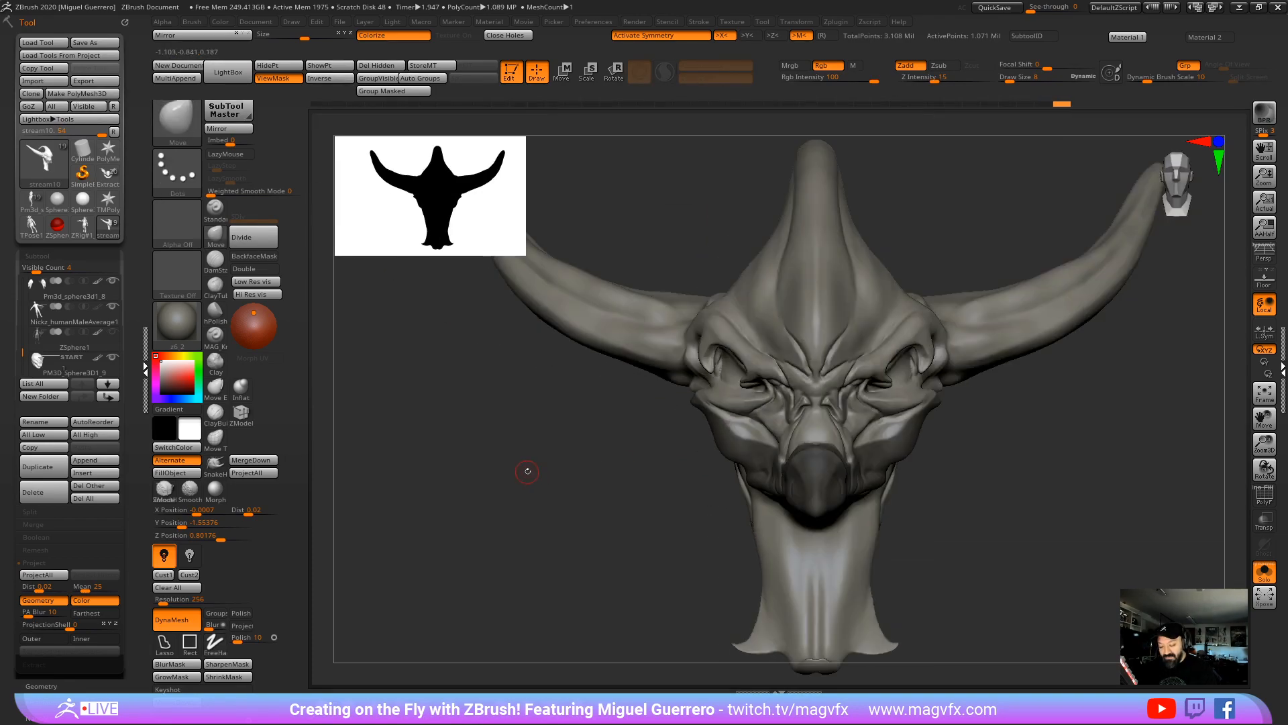
mouse_move(429, 574)
left_mouse_down()
mouse_move(461, 566)
mouse_move(448, 565)
left_mouse_up()
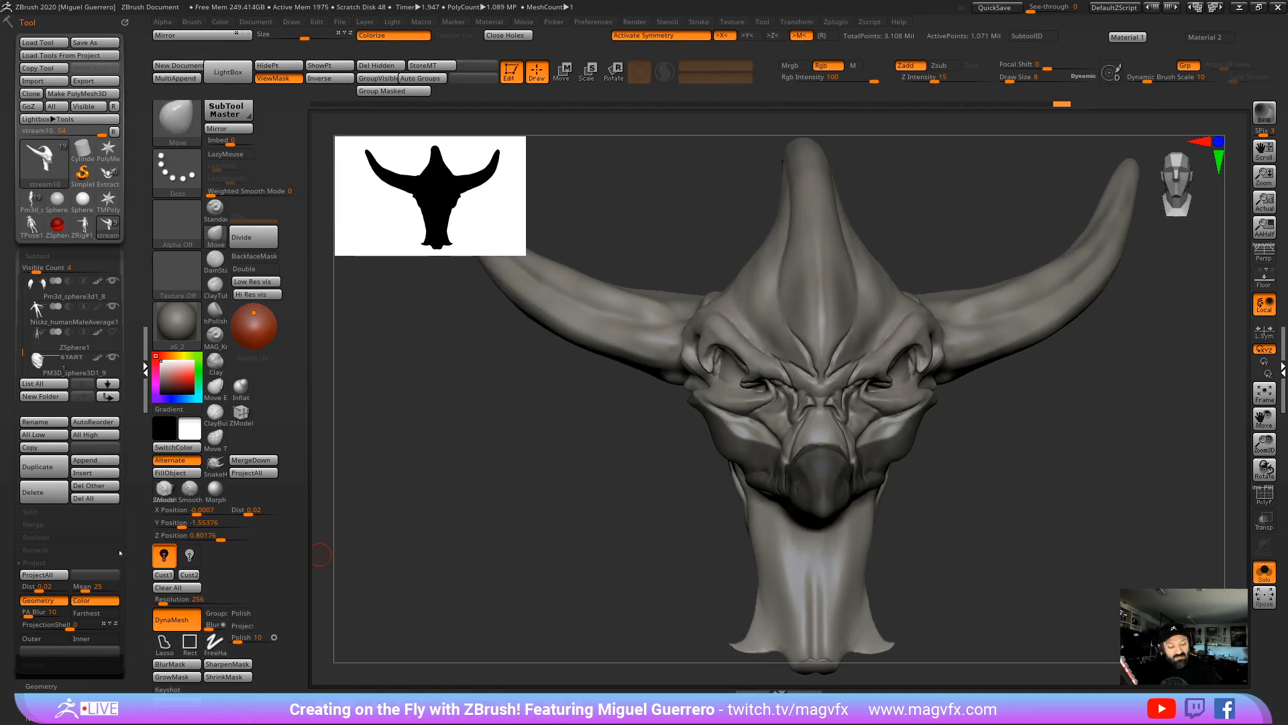
Step: Generate an Extract preview of the masked cheek and beak area with the existing smoothness and thickness settings
left_click_drag(135, 543, 135, 481)
left_click_drag(87, 643, 86, 627)
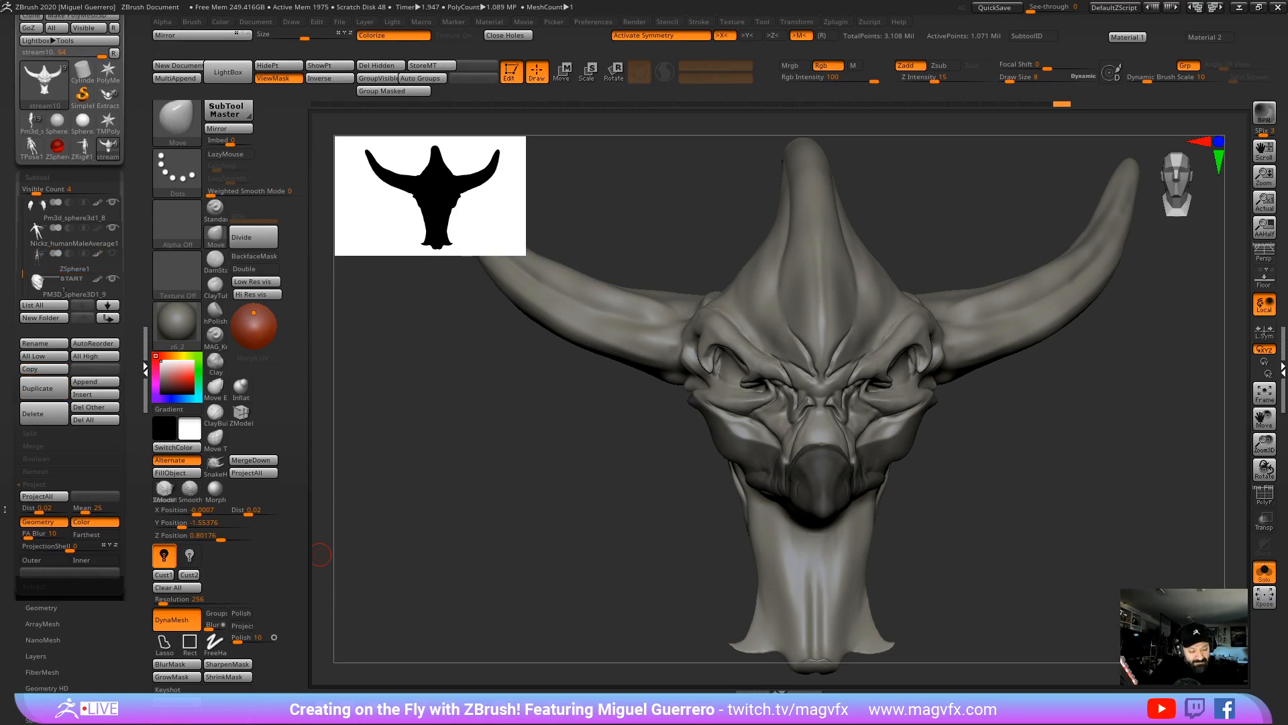
left_click(31, 484)
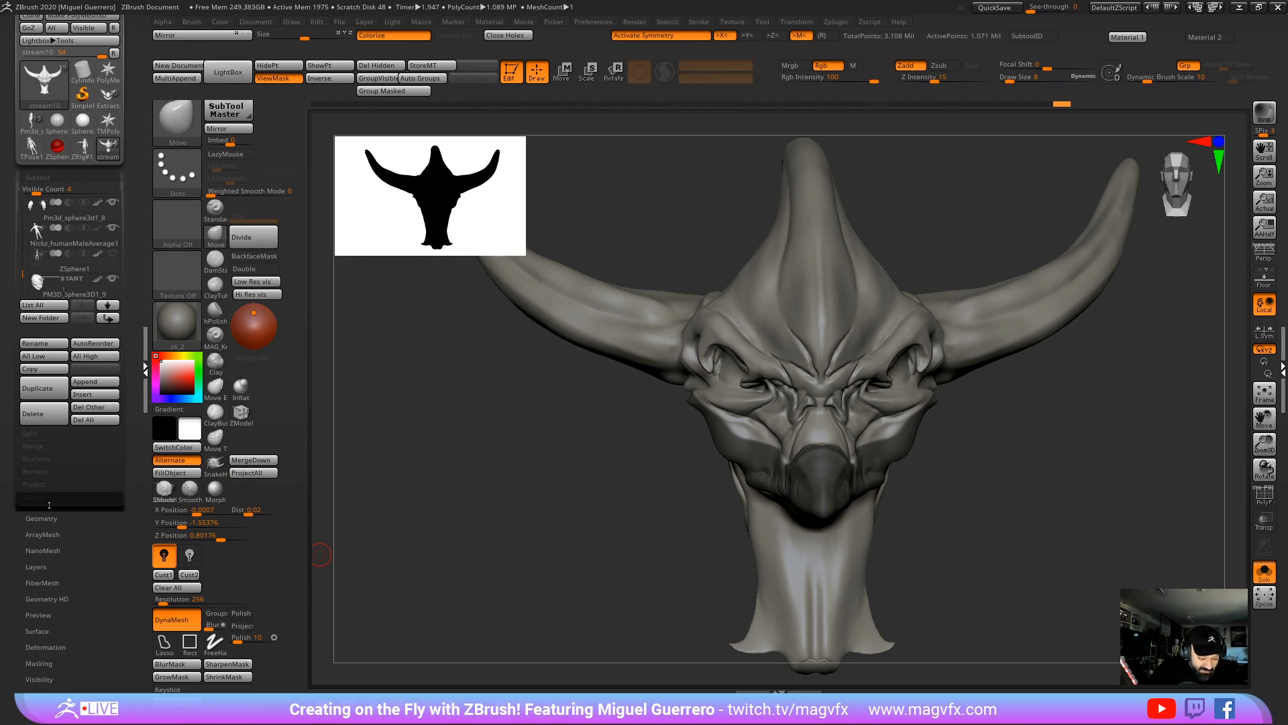
left_click(94, 497)
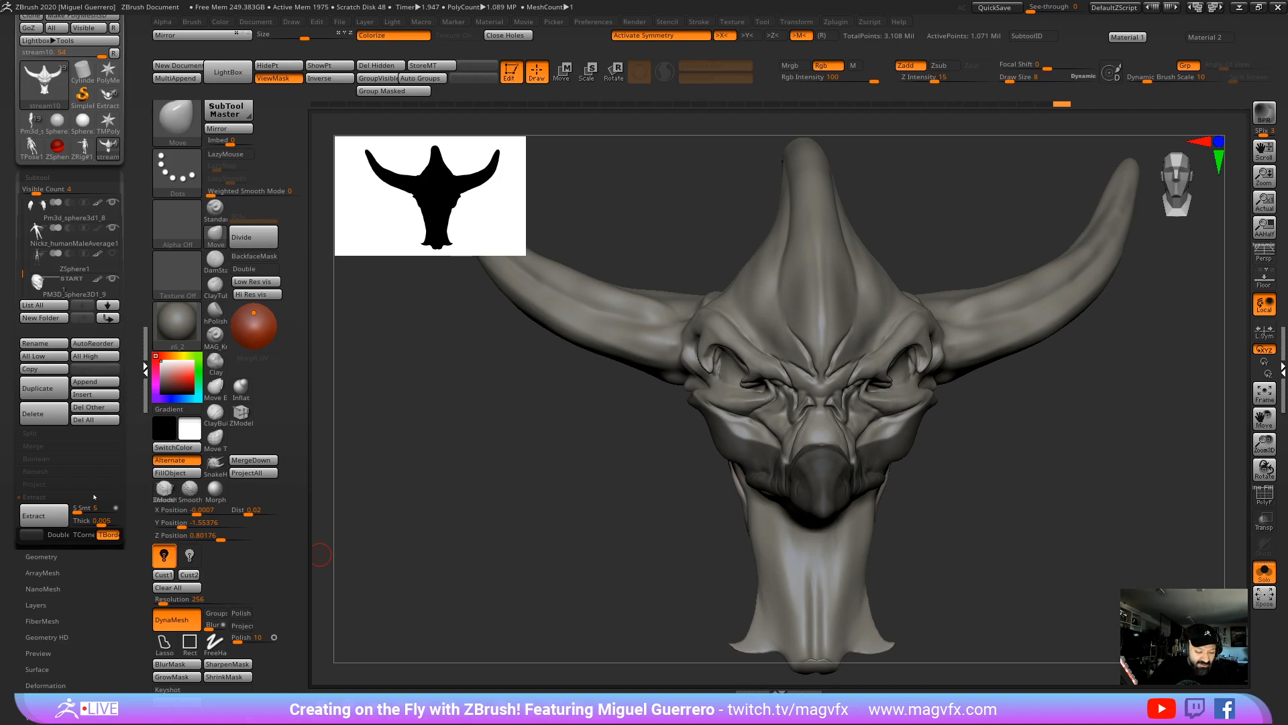
left_click(58, 516)
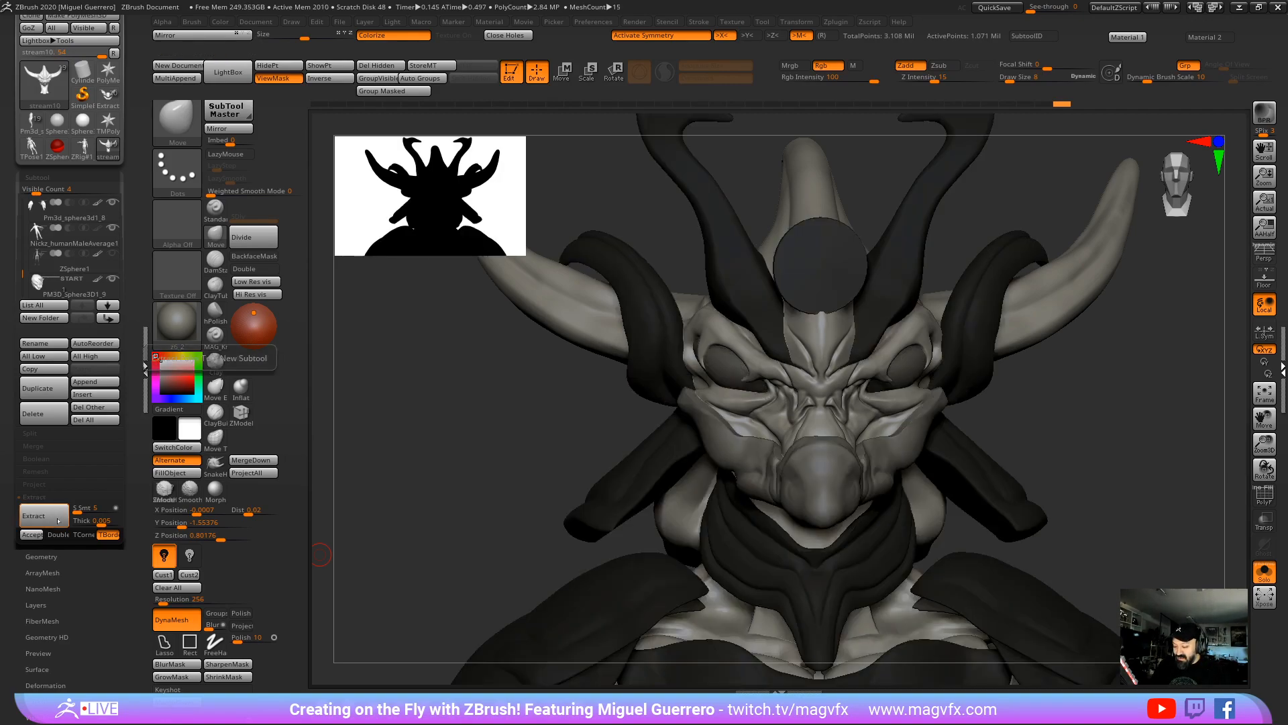
Step: Try an Extract preview of the masked cheek and beak area with the thickness set to 0.00025
left_click_drag(412, 470, 441, 466)
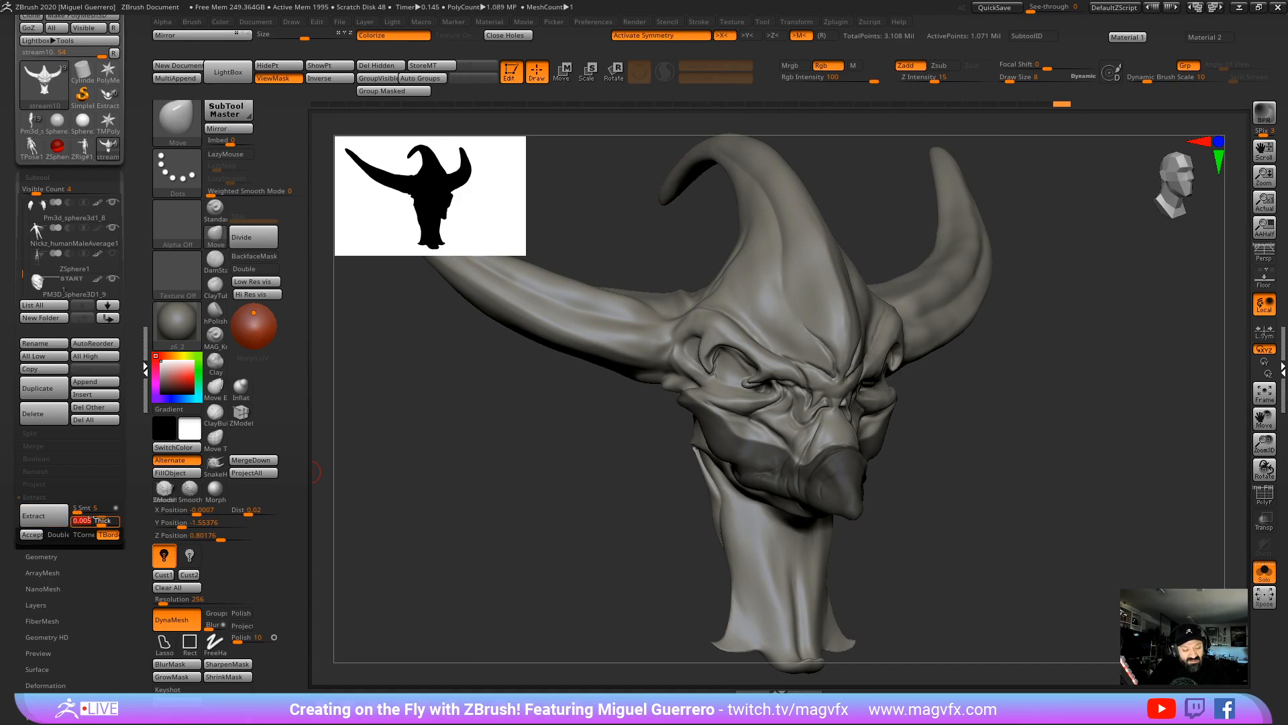
left_click(95, 521)
type("02")
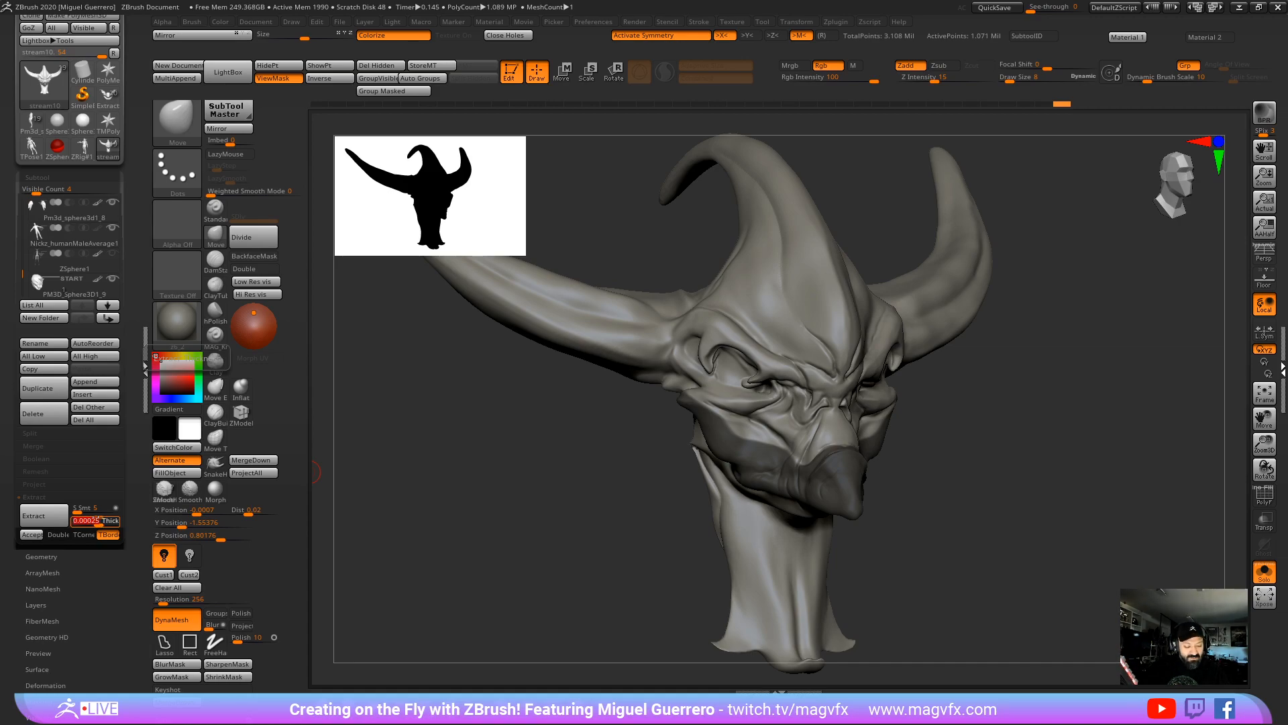
left_click(45, 516)
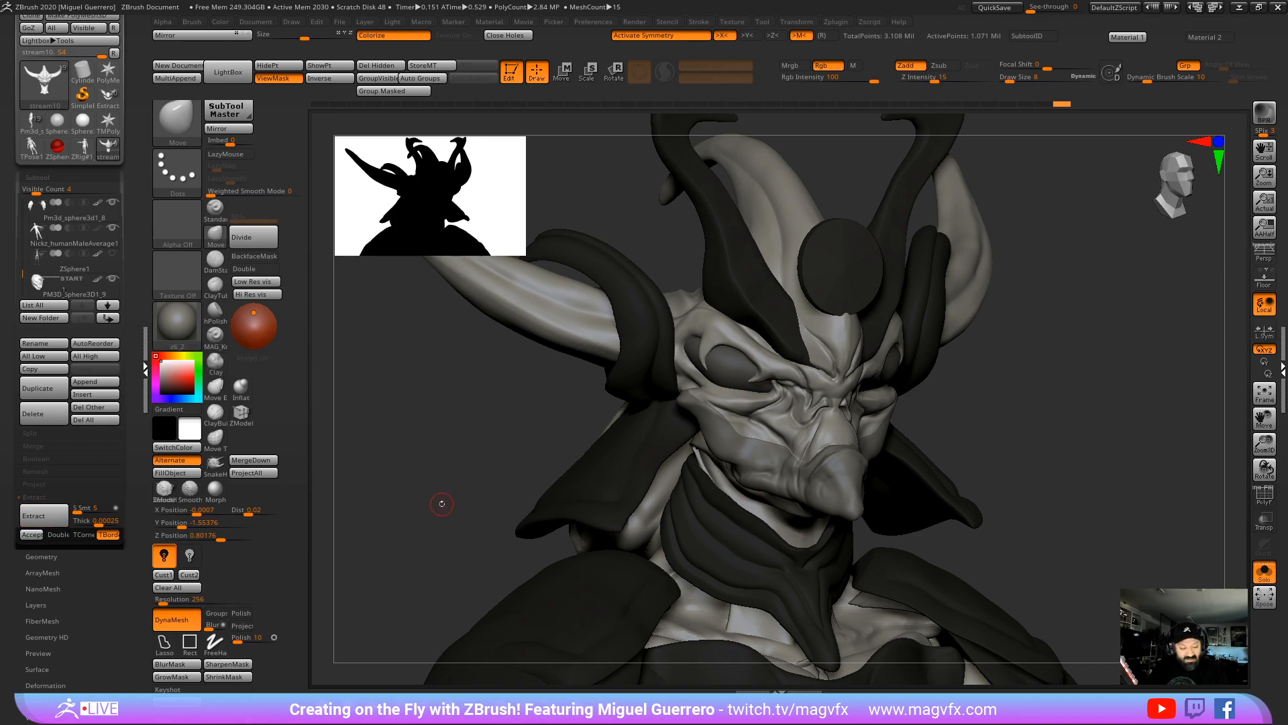
Step: Extract the masked cheek and beak area with thickness 0.00035 and accept it as a new subtool
left_click(106, 521)
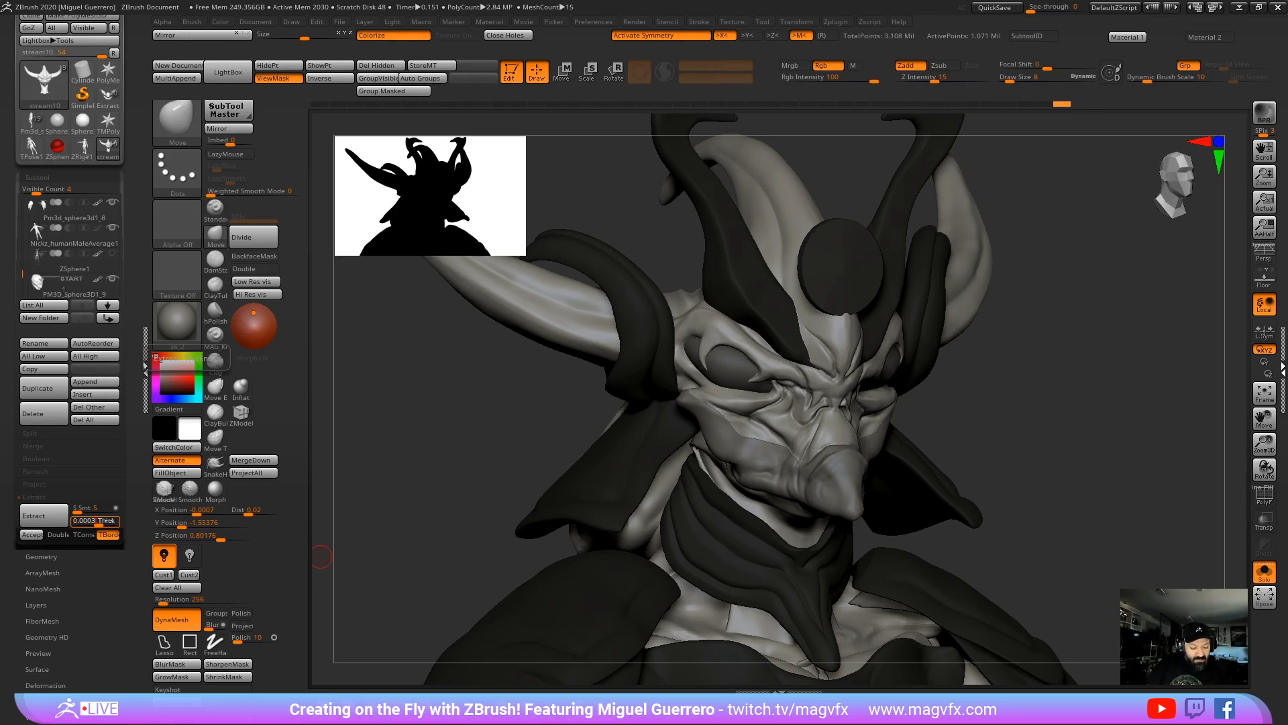
key("Return")
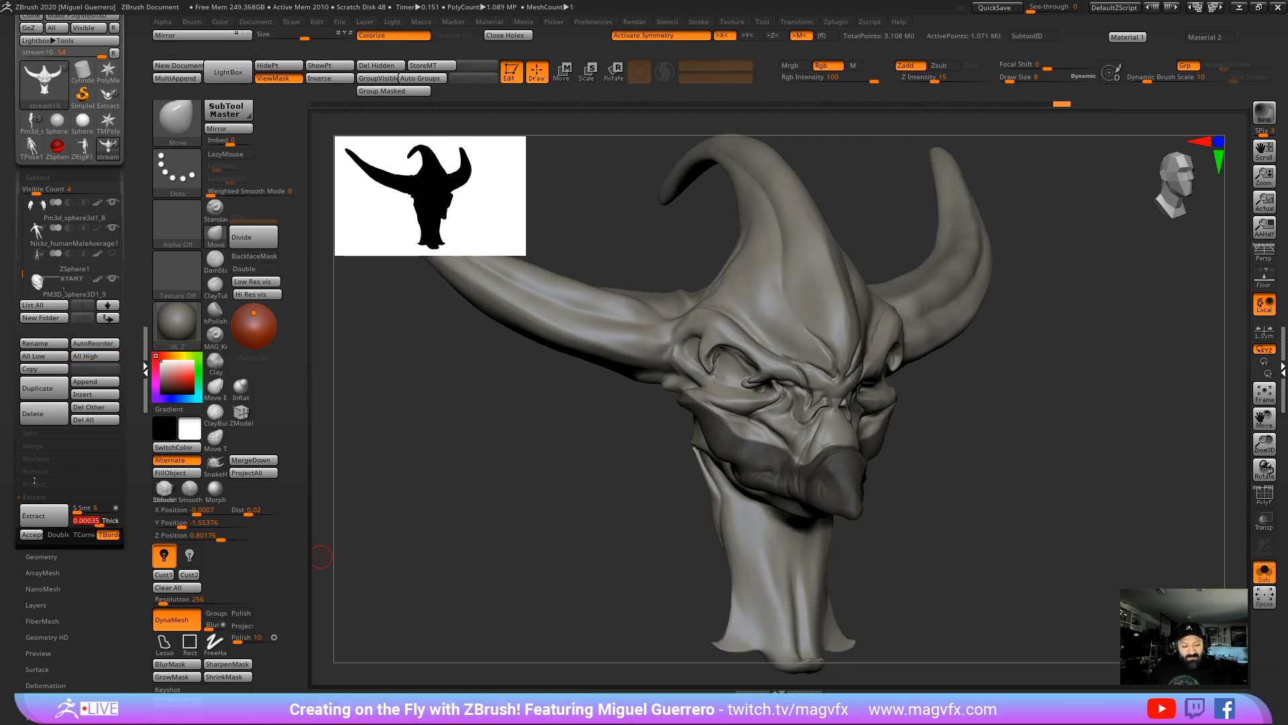
left_click(44, 516)
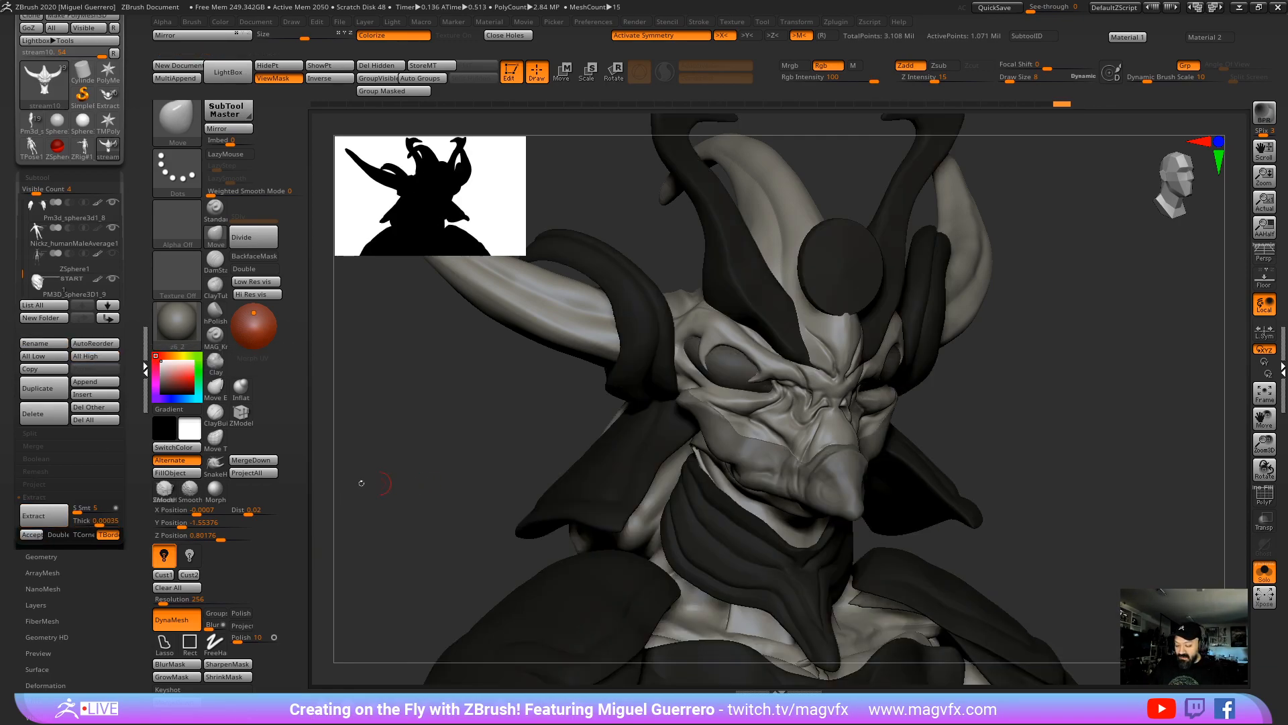
left_click(28, 535)
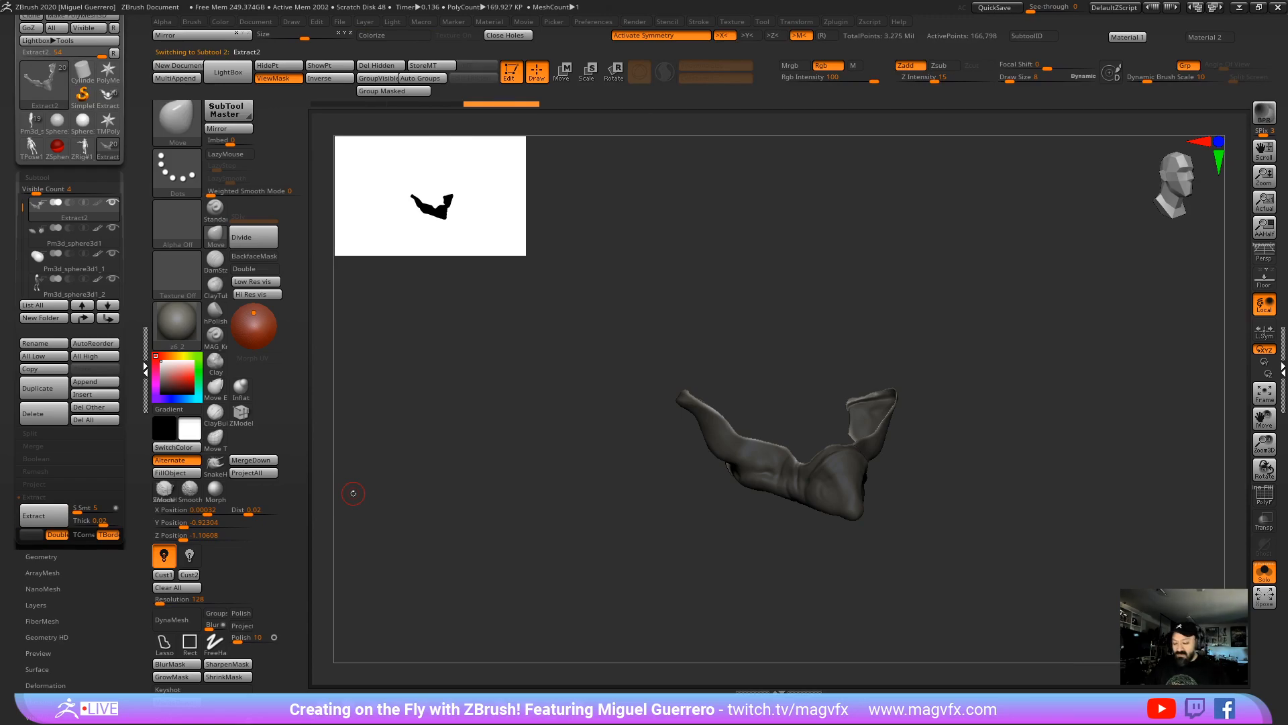
Step: Clear the mask on the extracted face mask and turn off Solo to bring back the rest of the creature
mouse_move(351, 489)
left_mouse_down()
mouse_move(590, 533)
mouse_move(417, 388)
left_mouse_up()
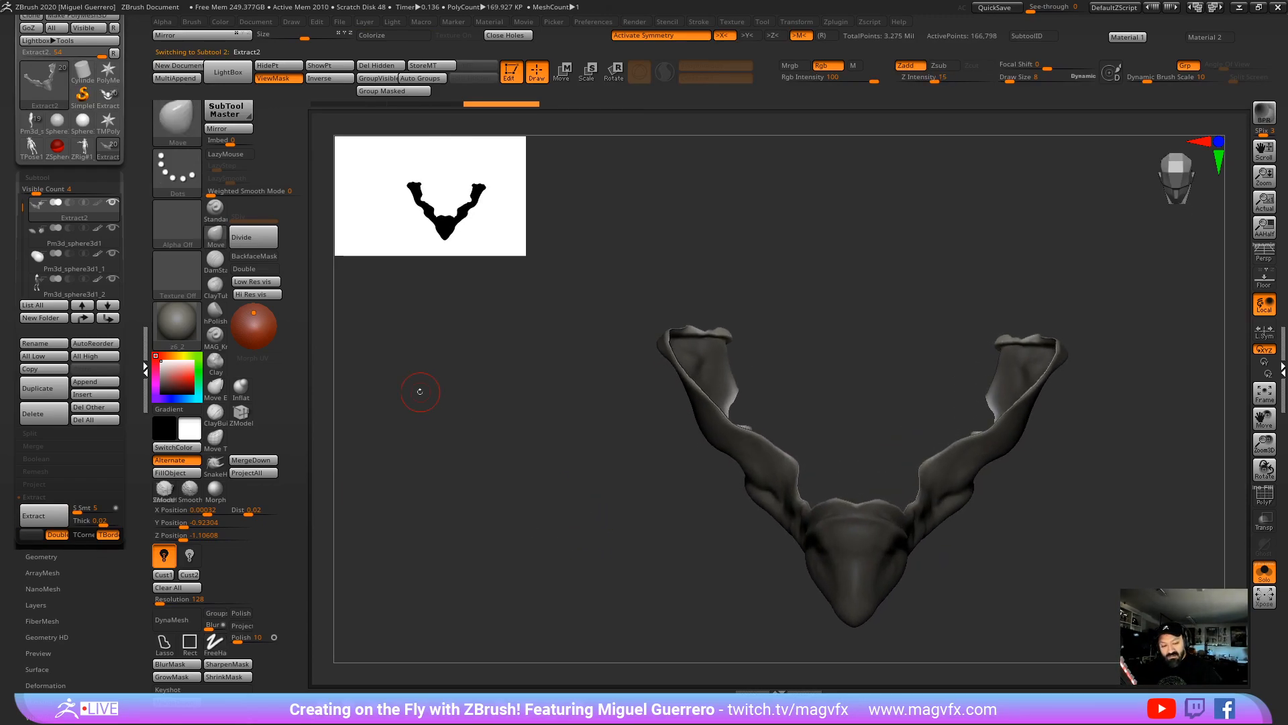
left_click(537, 495, "ctrl")
left_click_drag(537, 494, 607, 451)
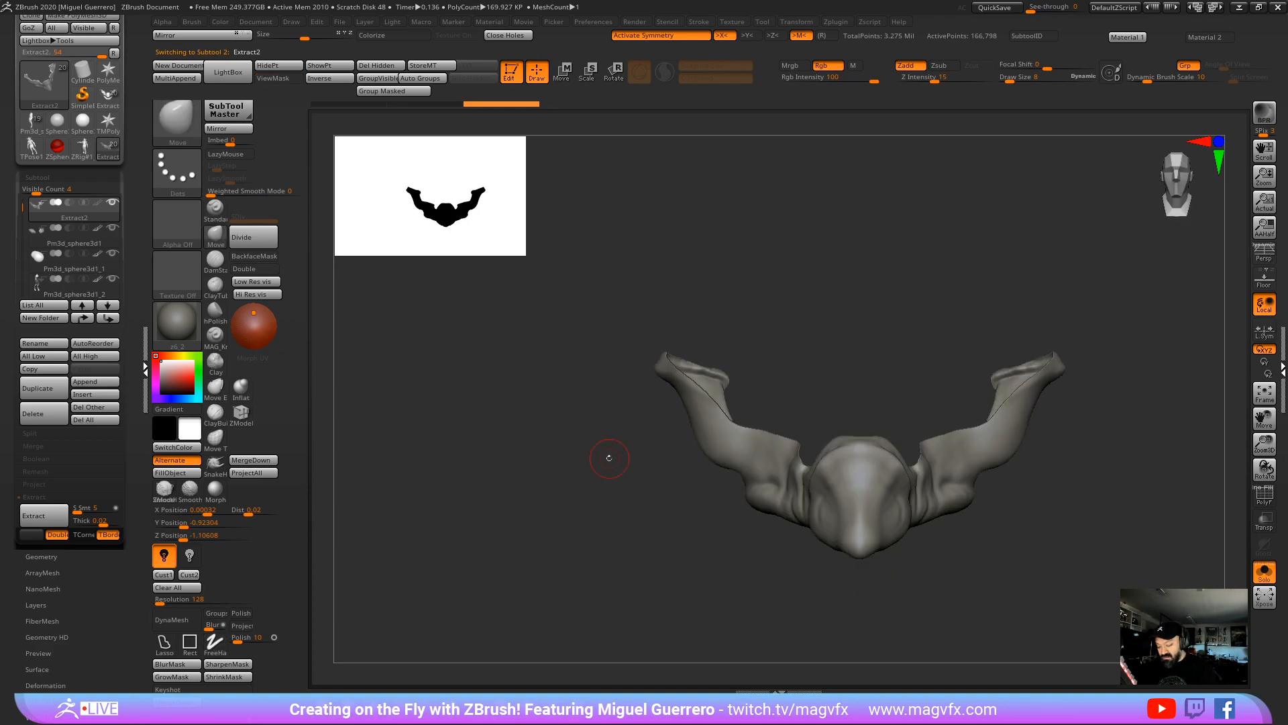
left_click(1264, 571)
mouse_move(527, 426)
left_mouse_down()
mouse_move(590, 381)
mouse_move(336, 365)
mouse_move(694, 447)
left_mouse_up()
Step: Paint the extracted face mask dark grey (RGB 60, 60, 60) using the Standard brush at draw size about 70
left_click(161, 383)
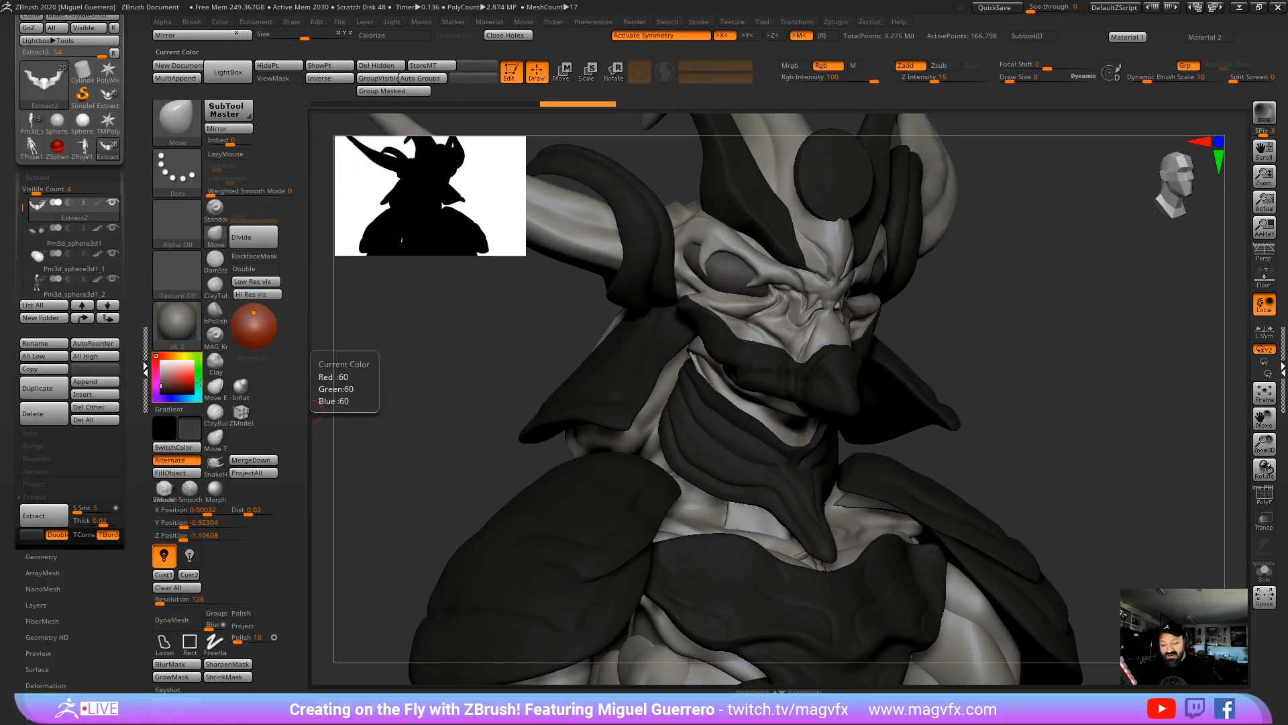
left_click(215, 211)
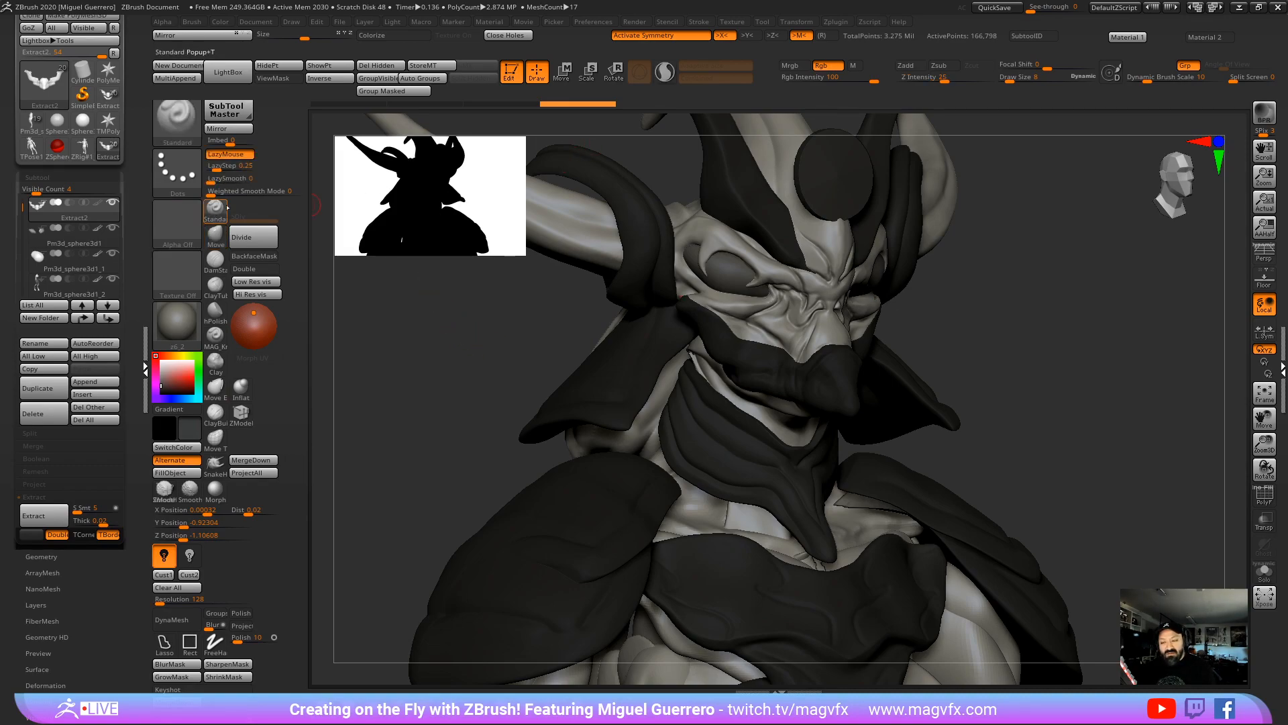
key("s")
left_click_drag(729, 239, 736, 235)
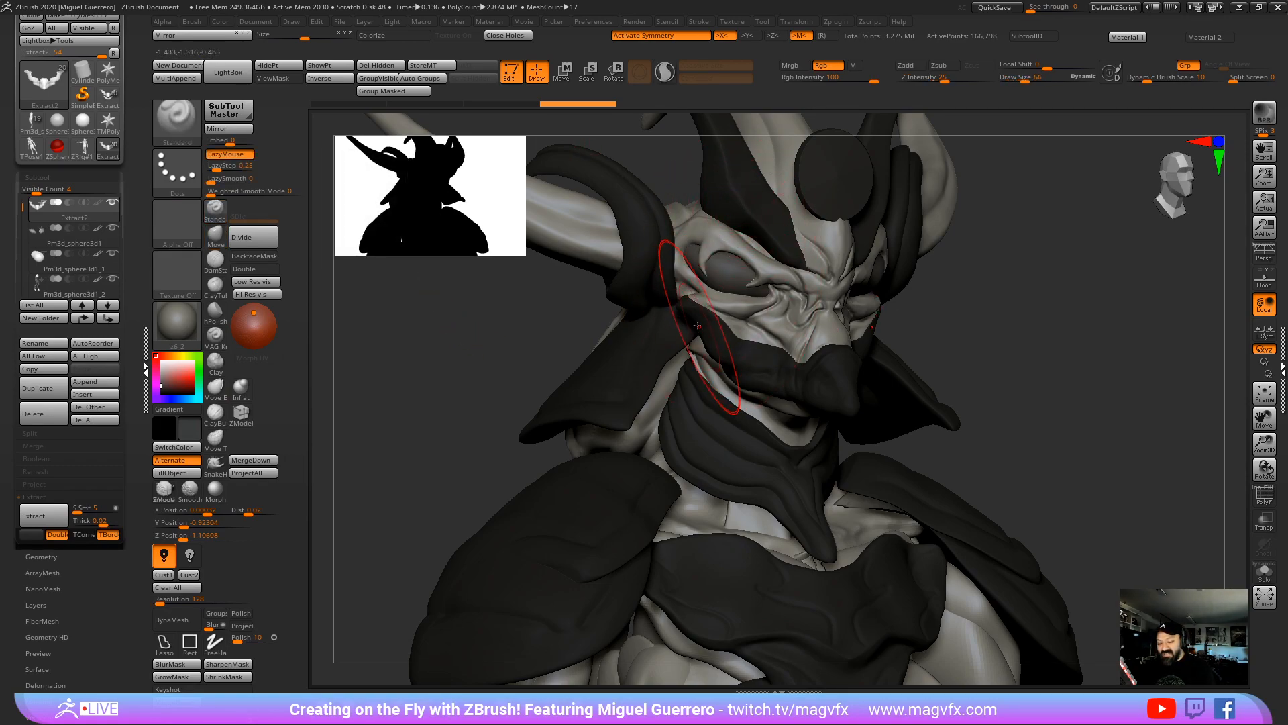
mouse_move(703, 321)
left_mouse_down()
mouse_move(739, 356)
mouse_move(840, 366)
mouse_move(768, 366)
left_mouse_up()
left_click_drag(939, 456, 1009, 483)
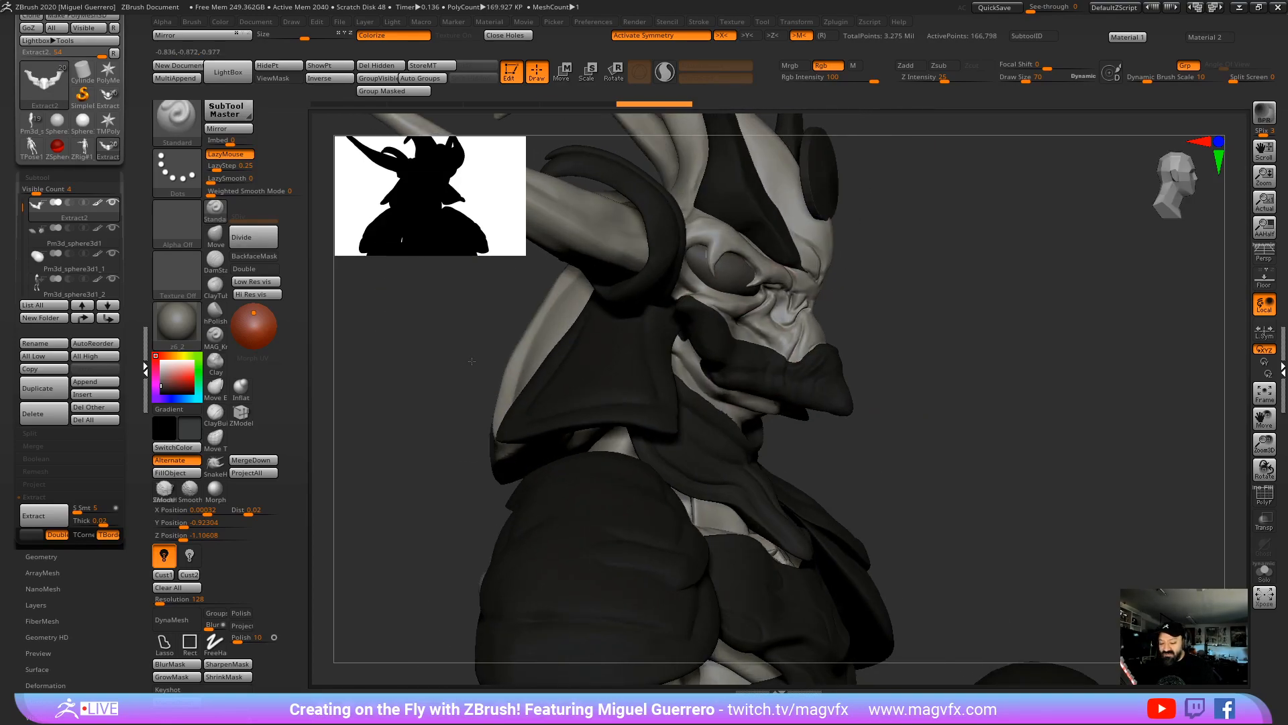
left_click_drag(1090, 490, 1034, 502)
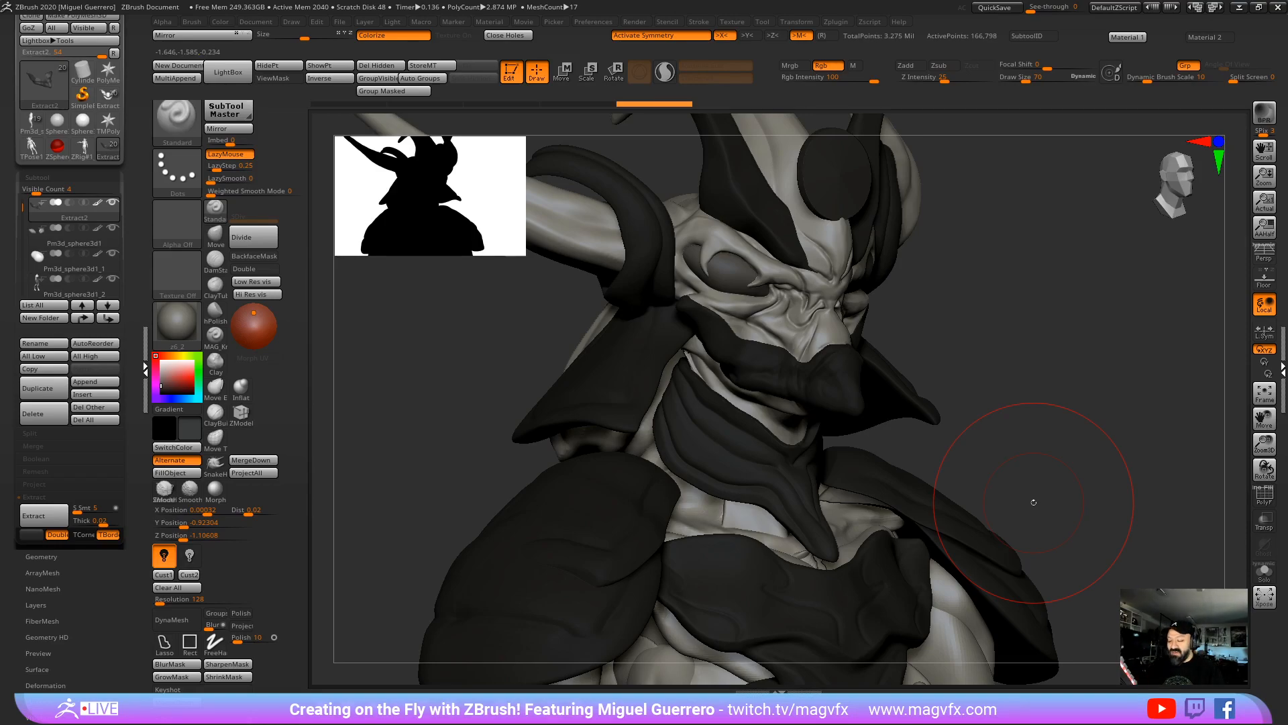
Step: Select the eyes and nudge their shape slightly with the Move brush at draw size 34
mouse_move(438, 395)
left_mouse_down()
mouse_move(385, 345)
mouse_move(445, 414)
mouse_move(664, 417)
left_mouse_up()
key("bracketleft")
key("bracketleft")
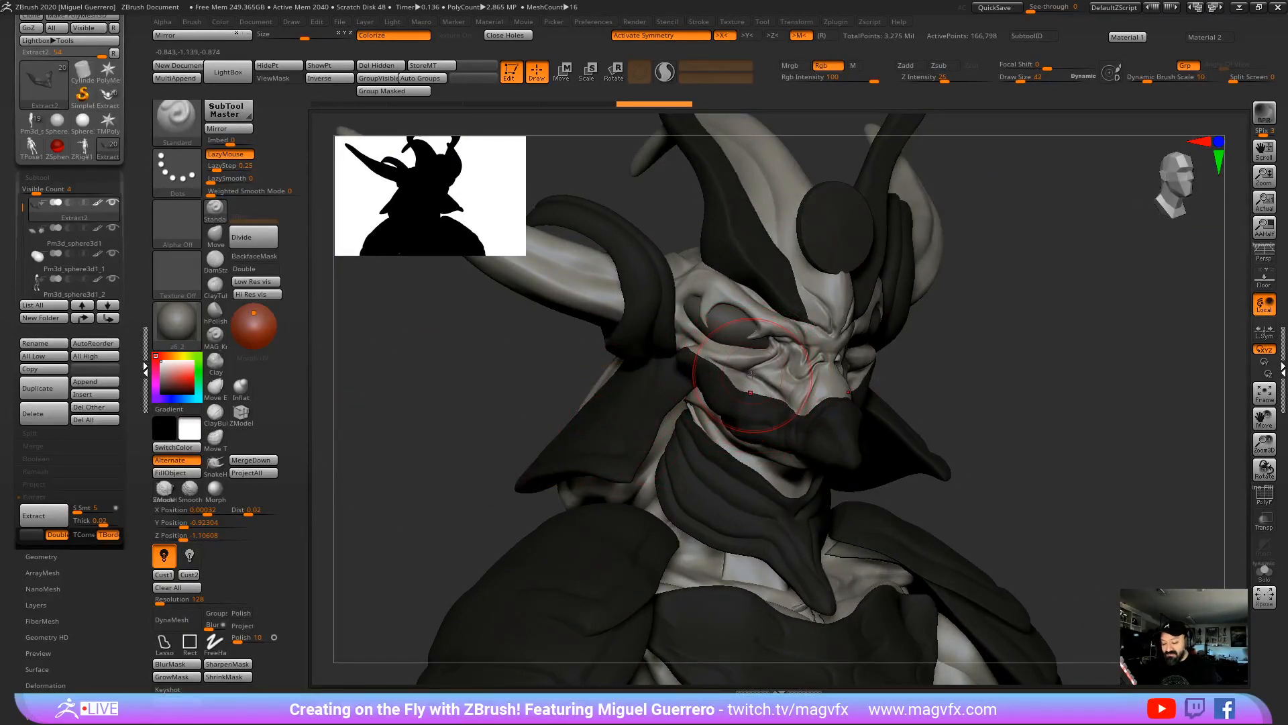
left_click_drag(469, 352, 475, 422)
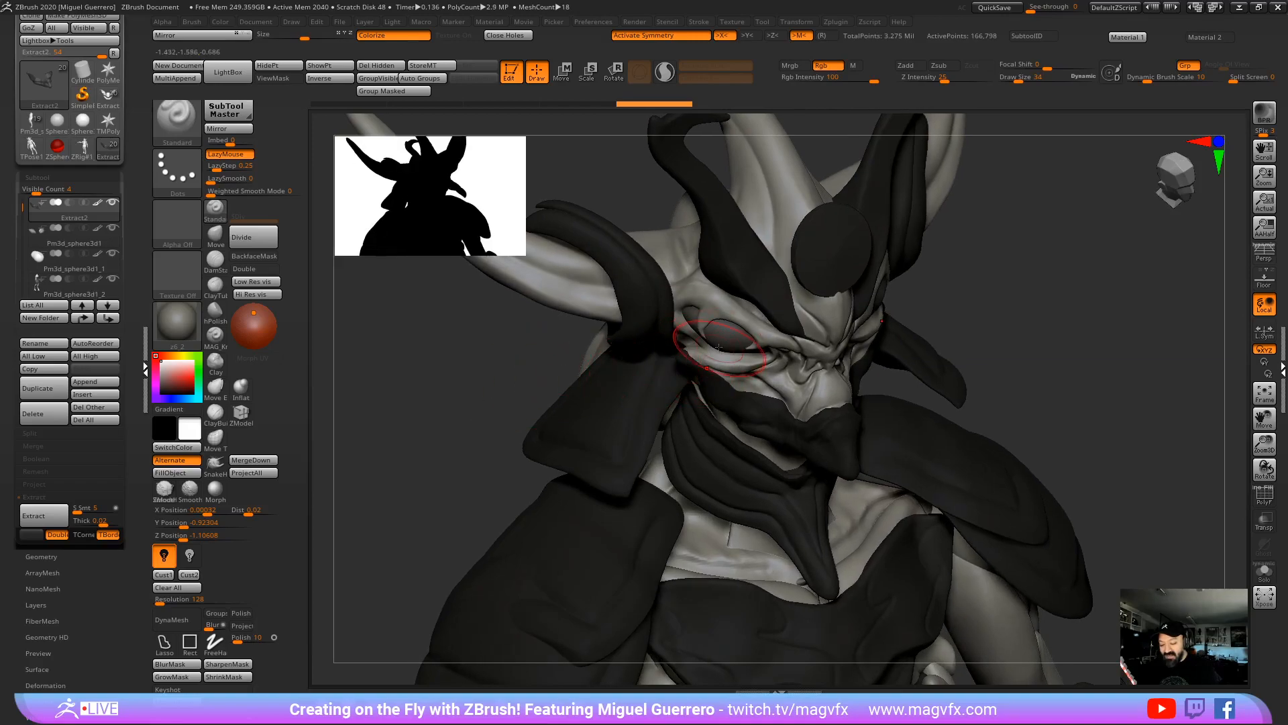
left_click(678, 344, "alt")
left_click(214, 235)
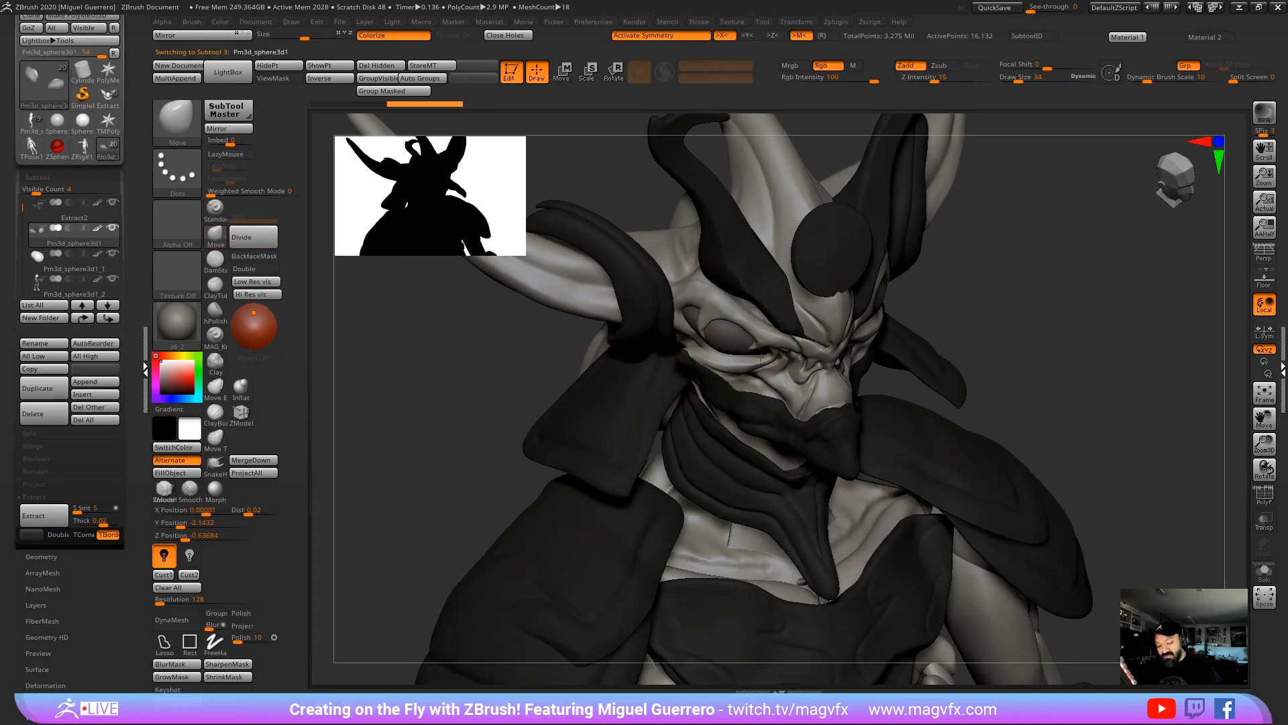
left_click_drag(761, 357, 751, 353)
left_click_drag(550, 363, 478, 359)
Step: Paint the neck guard behind the head dark grey using the Standard brush at draw size 102
right_click_drag(478, 360, 474, 326, "ctrl")
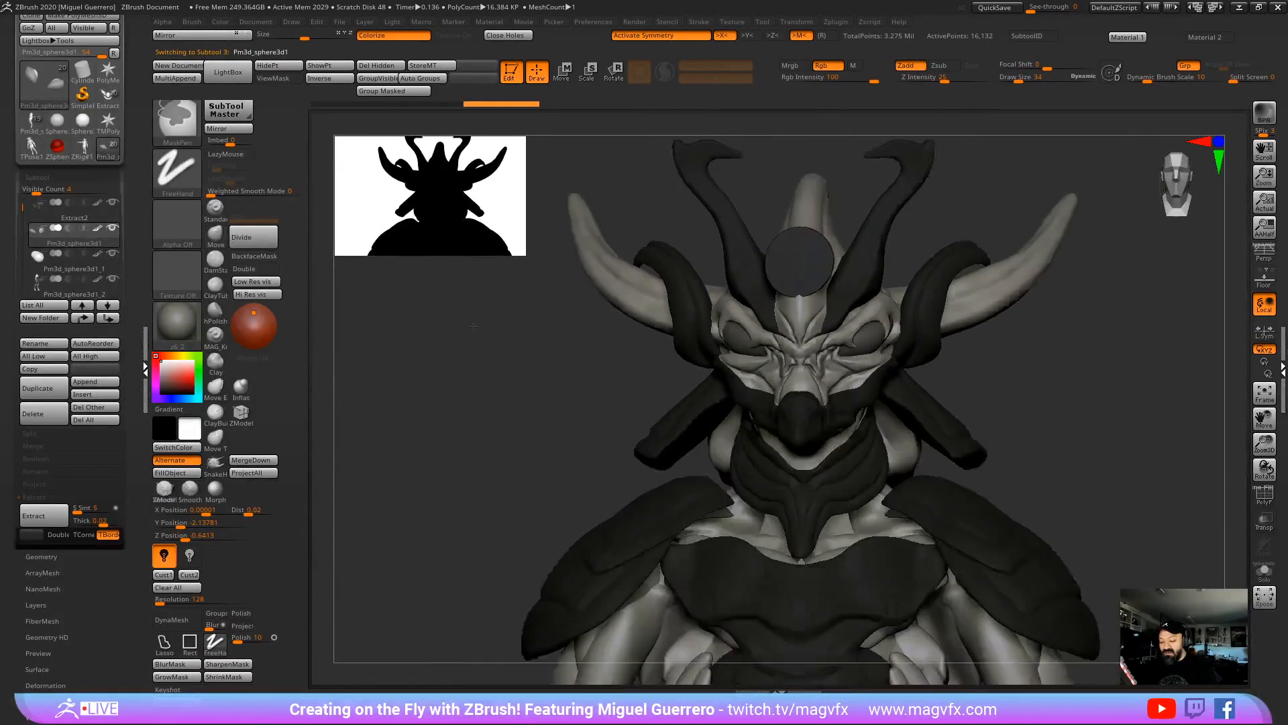
mouse_move(474, 326)
left_mouse_down()
mouse_move(546, 402)
mouse_move(555, 373)
mouse_move(583, 394)
mouse_move(628, 353)
left_mouse_up()
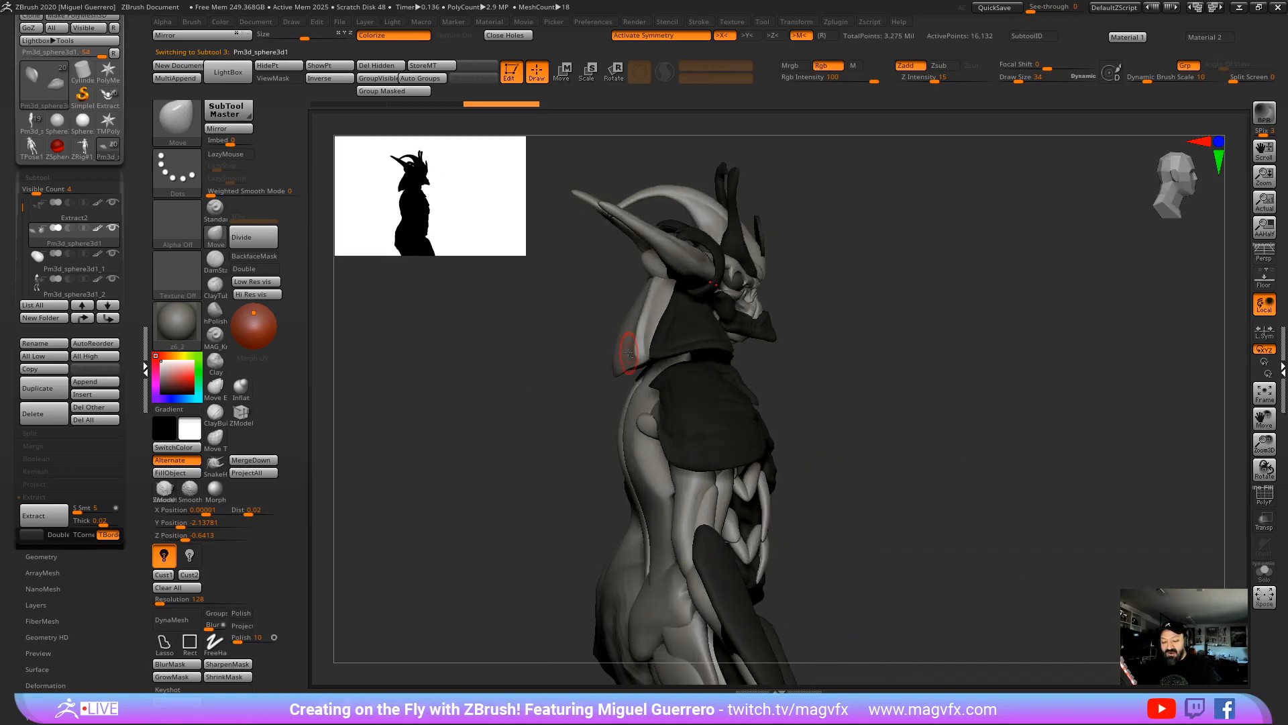
left_click(628, 353, "alt")
left_click_drag(535, 363, 376, 287)
key("b")
key("s")
key("t")
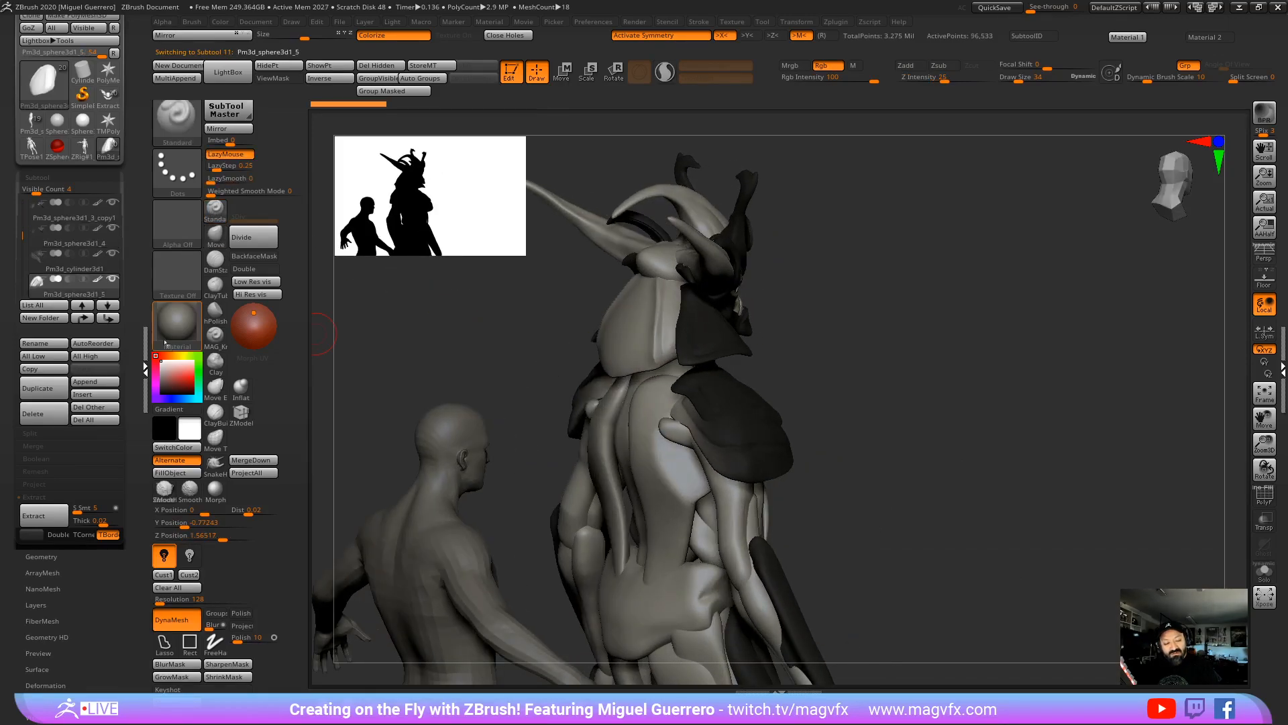
left_click_drag(169, 356, 200, 365)
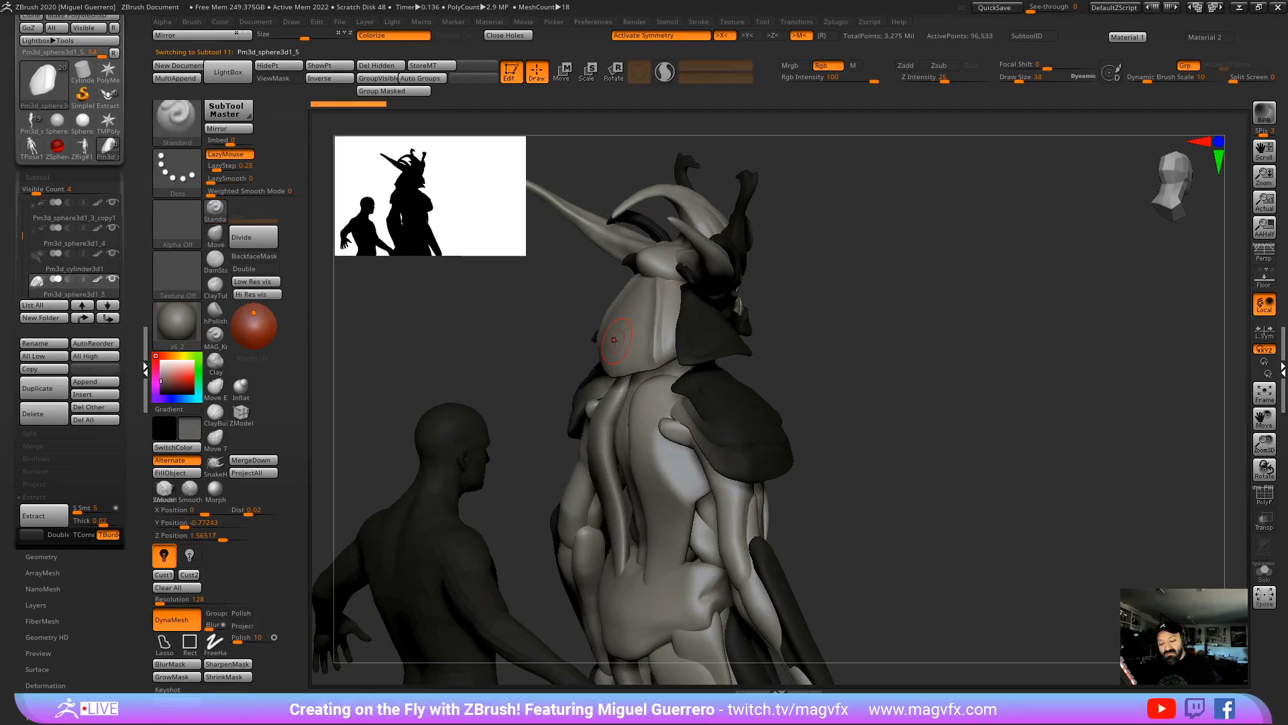
mouse_move(612, 346)
left_mouse_down()
mouse_move(638, 319)
mouse_move(686, 342)
left_mouse_up()
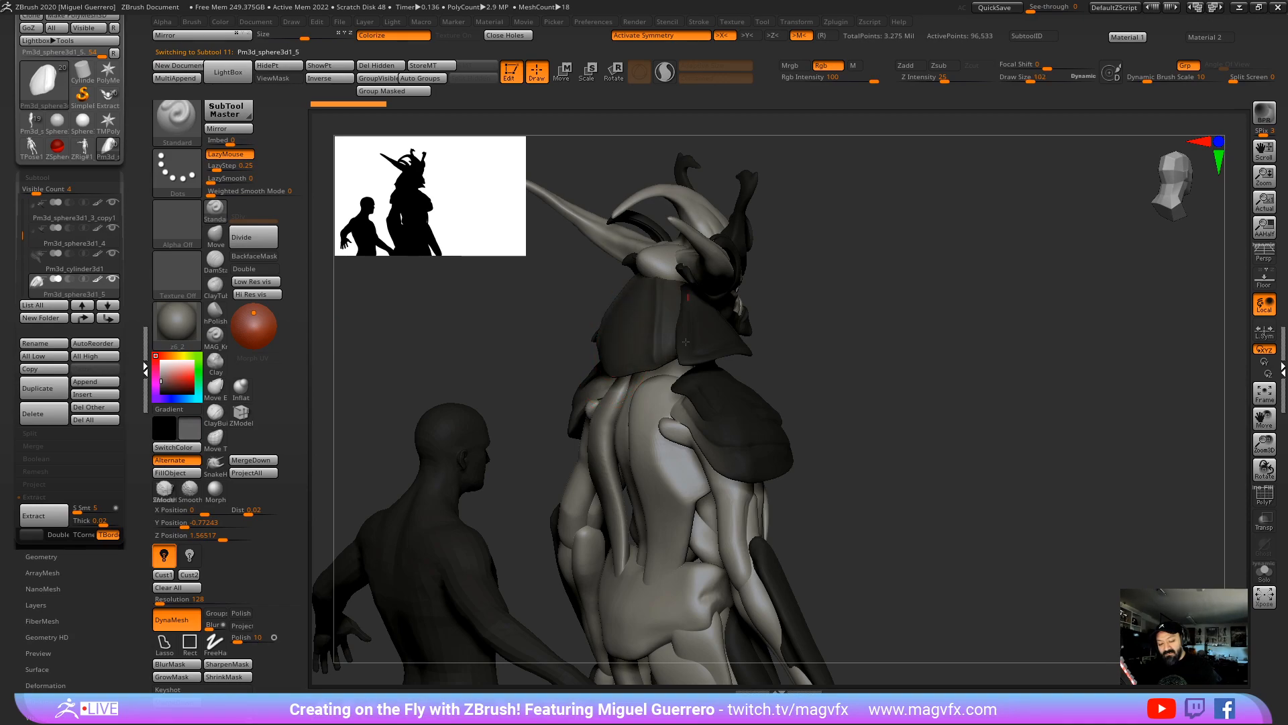
left_click(610, 324)
left_click_drag(443, 336, 564, 341)
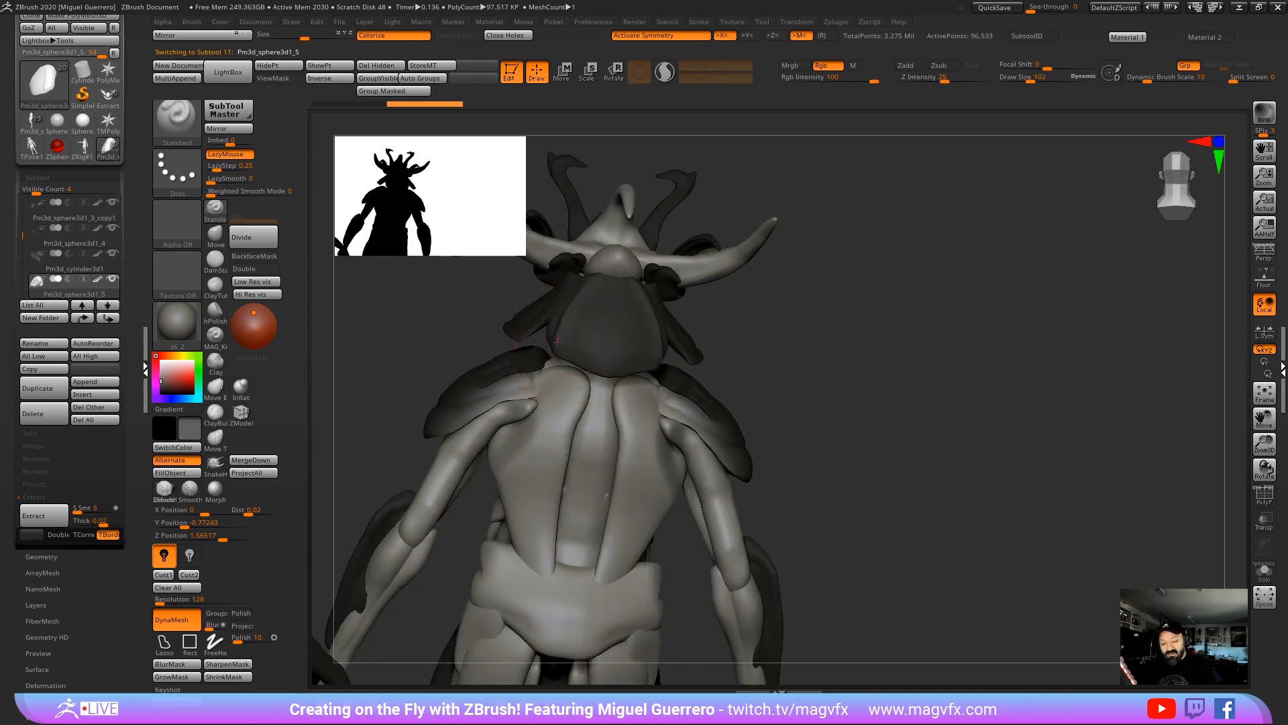
left_click(607, 338)
left_click_drag(820, 393, 619, 321)
mouse_move(871, 437)
left_mouse_down()
mouse_move(536, 363)
mouse_move(588, 372)
mouse_move(579, 383)
left_mouse_up()
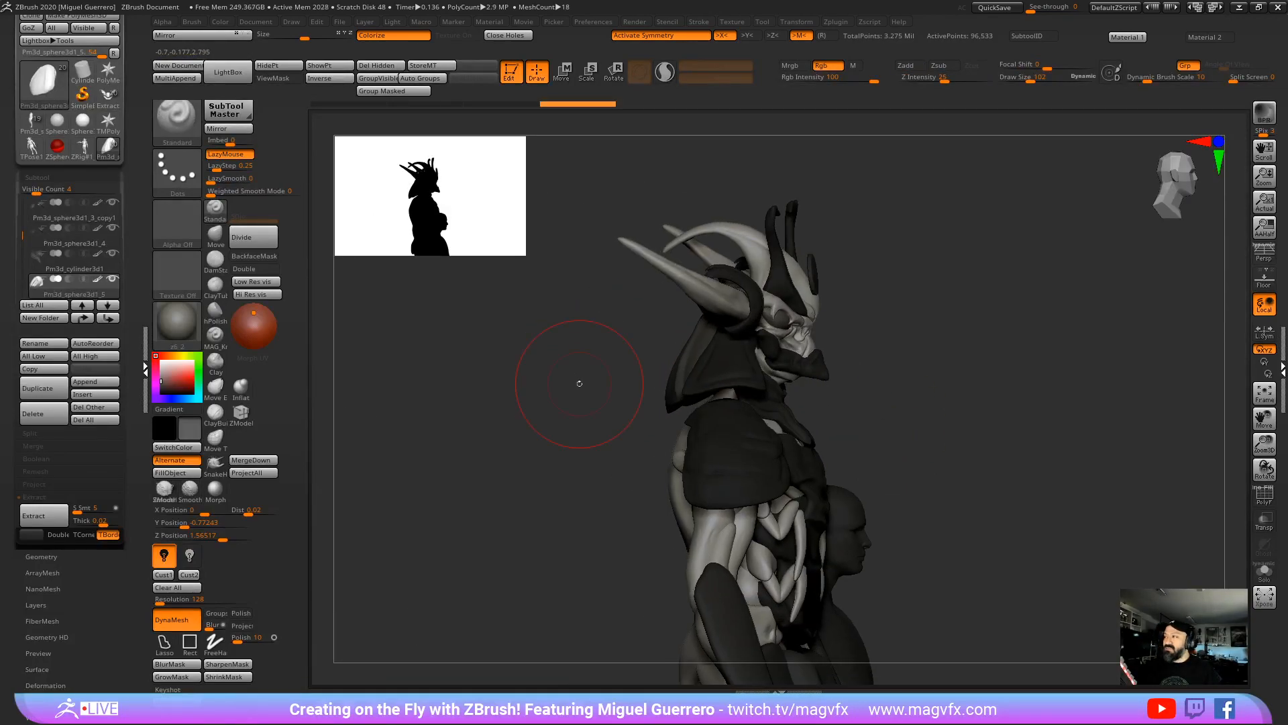
Step: Reshape the rounded piece at the back of the head with the Move brush at draw size 70, checking it from several angles
mouse_move(435, 403)
left_mouse_down()
mouse_move(637, 420)
mouse_move(544, 431)
mouse_move(494, 365)
mouse_move(632, 238)
left_mouse_up()
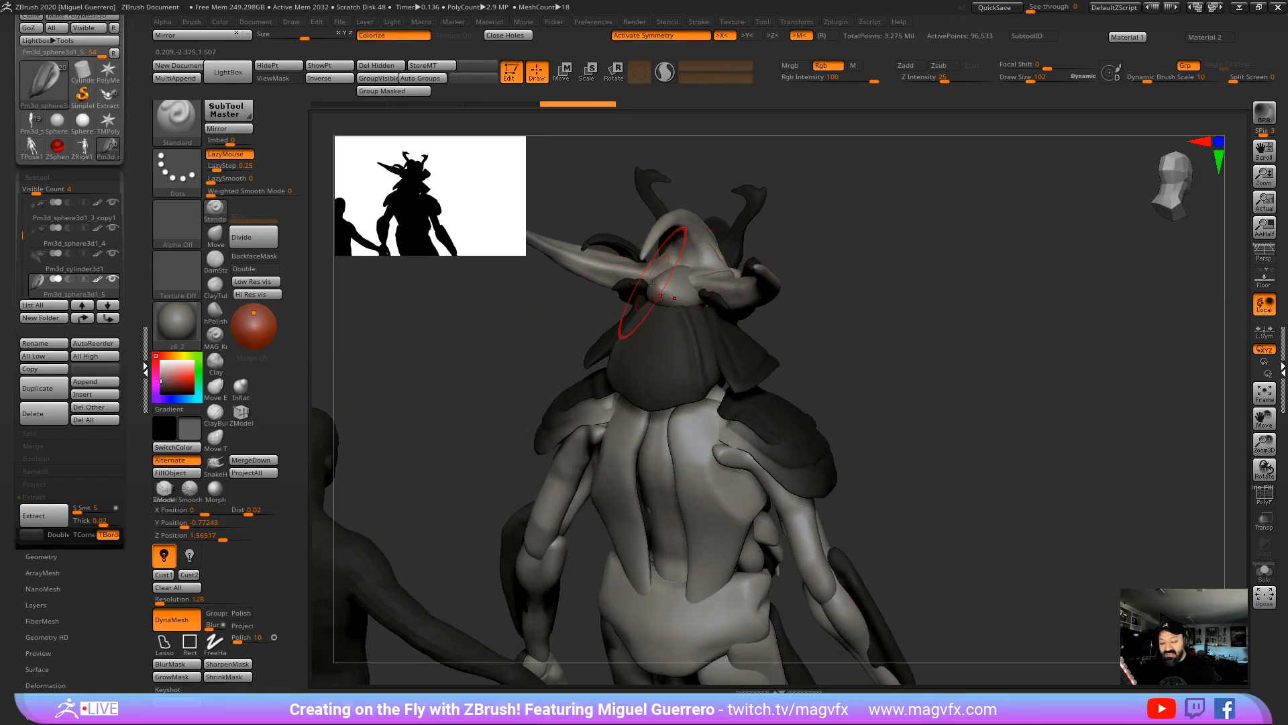
left_click(660, 292, "alt")
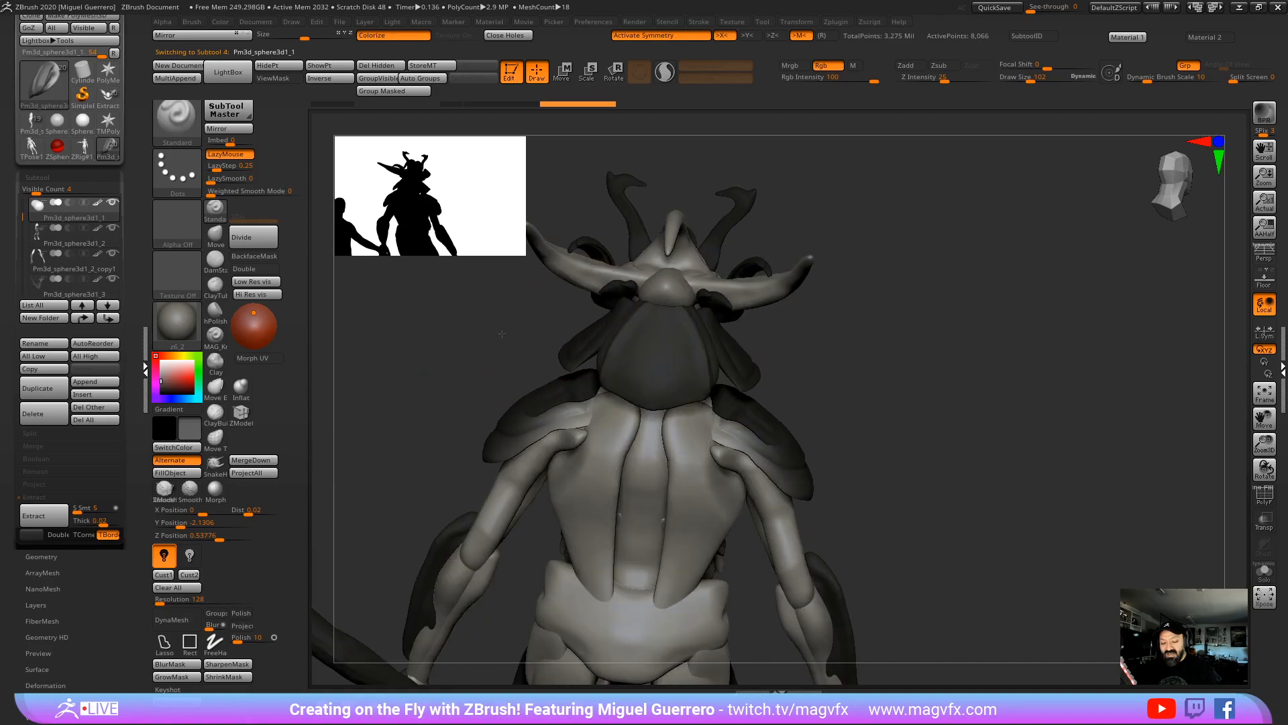
left_click_drag(617, 315, 283, 265, "shift")
left_click(214, 236)
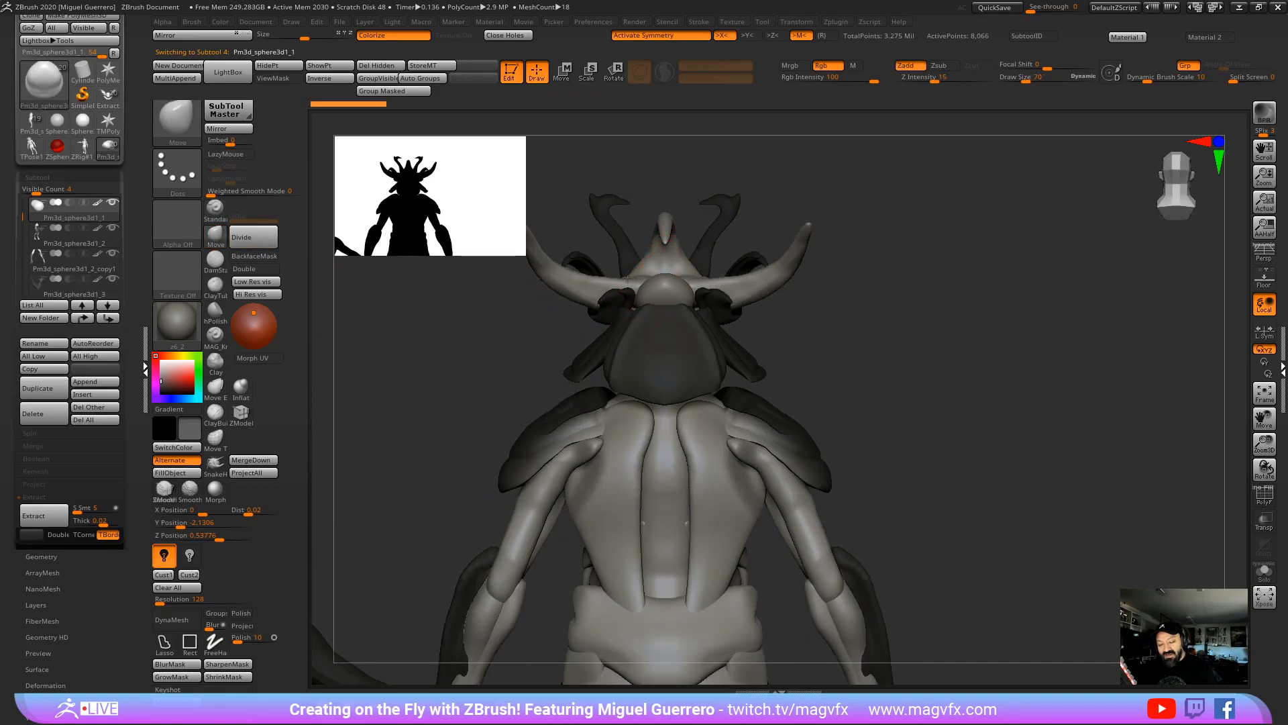
left_click_drag(504, 321, 456, 324)
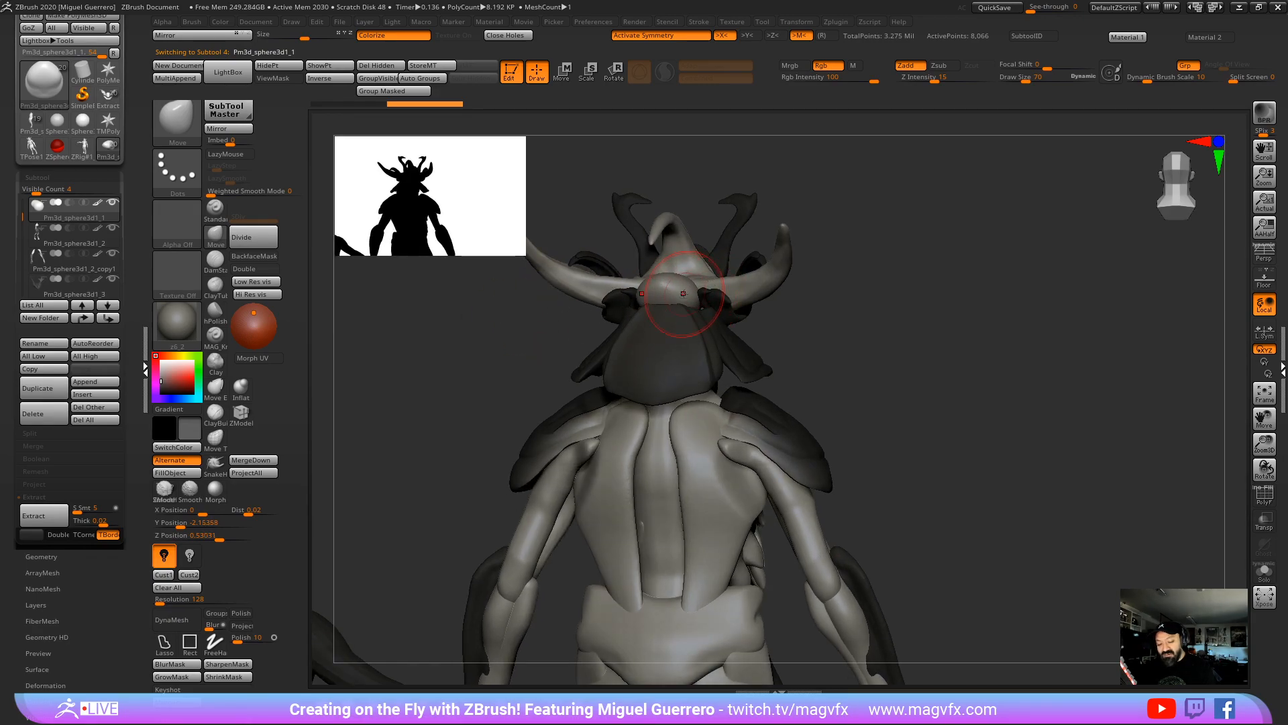
left_click_drag(683, 294, 686, 295)
left_click_drag(845, 367, 763, 363)
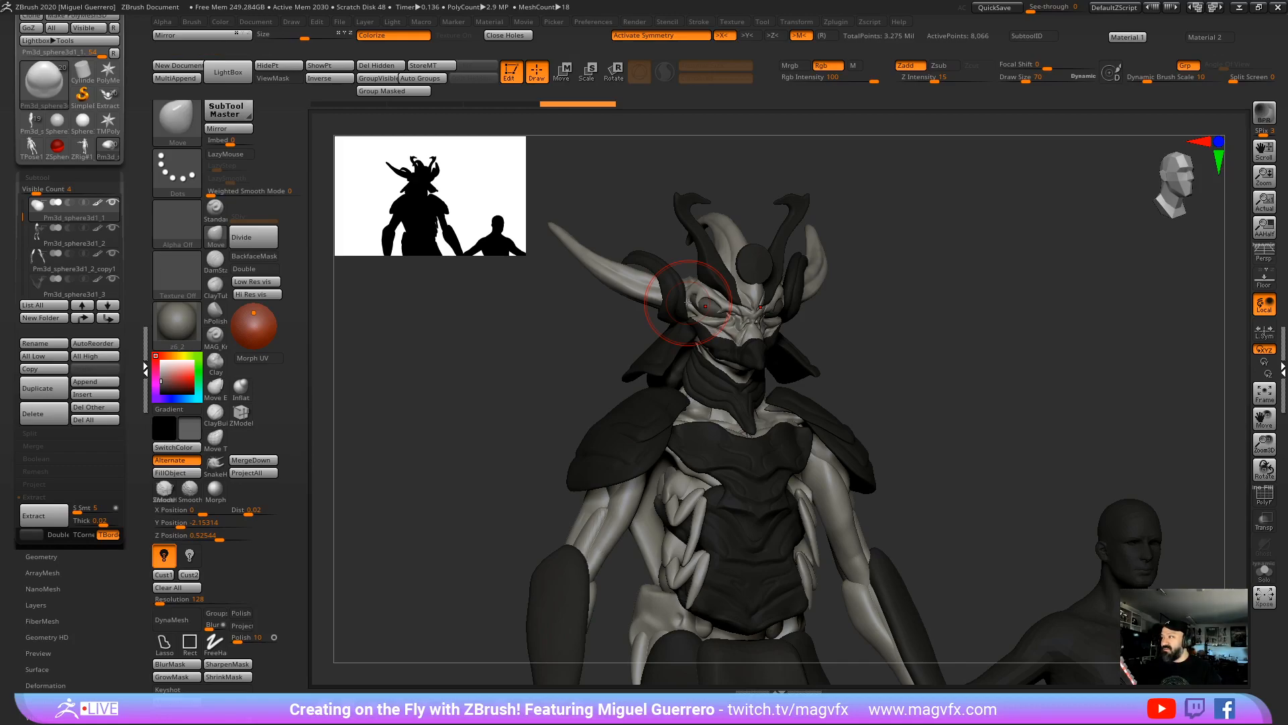
mouse_move(489, 423)
left_mouse_down("shift")
mouse_move(468, 419)
mouse_move(526, 400)
mouse_move(504, 399)
mouse_move(494, 423)
mouse_move(531, 396)
mouse_move(526, 373)
mouse_move(497, 374)
mouse_move(584, 417)
mouse_move(689, 346)
left_mouse_up("shift")
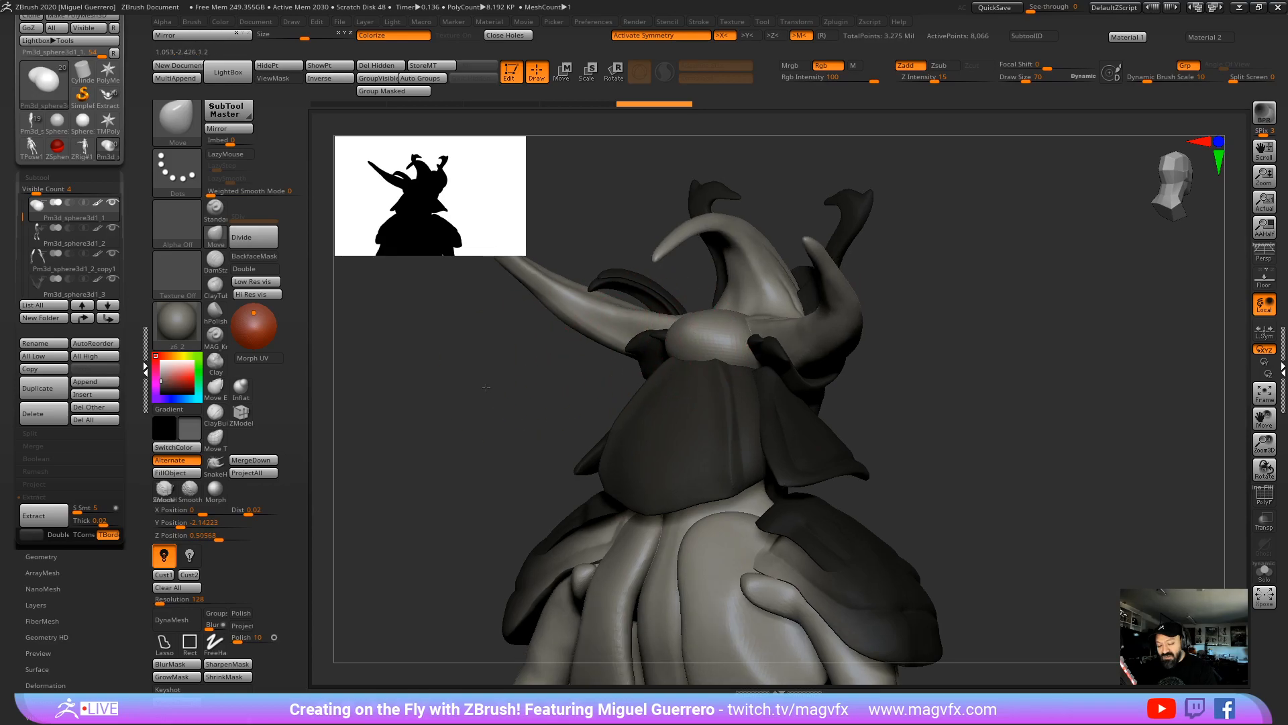
left_click_drag(483, 376, 685, 347)
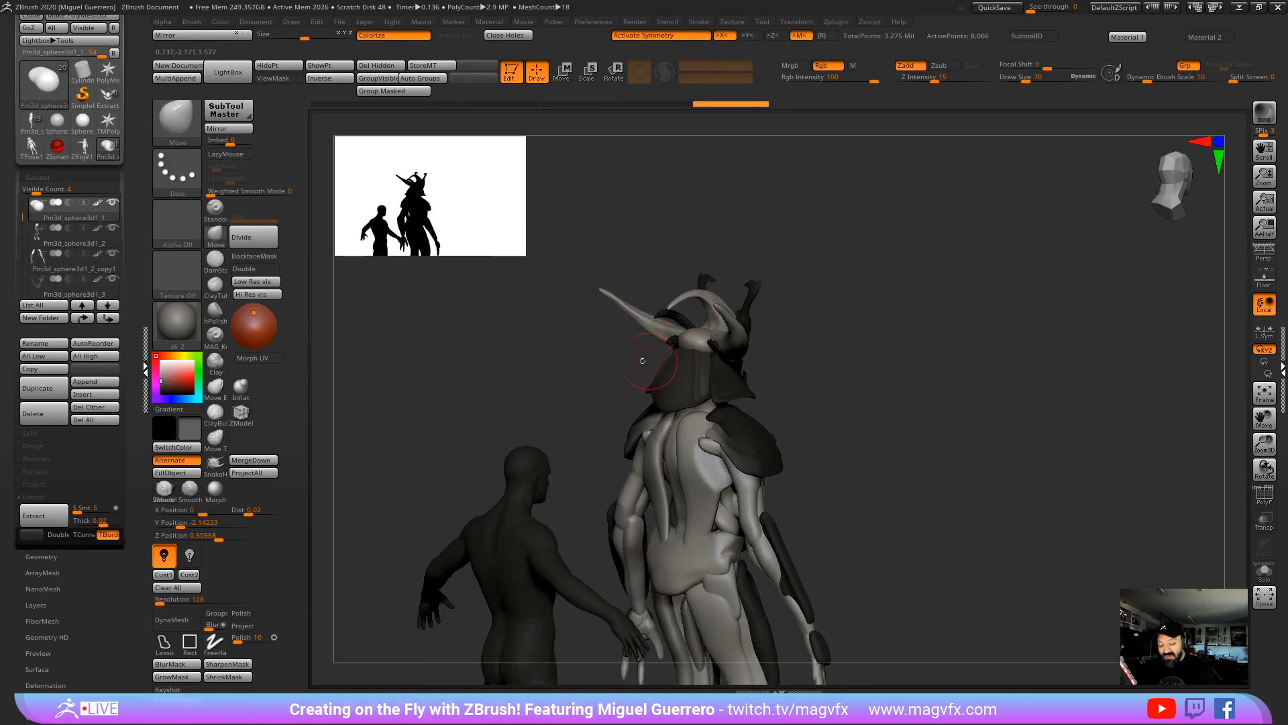
right_click_drag(615, 352, 708, 341, "ctrl")
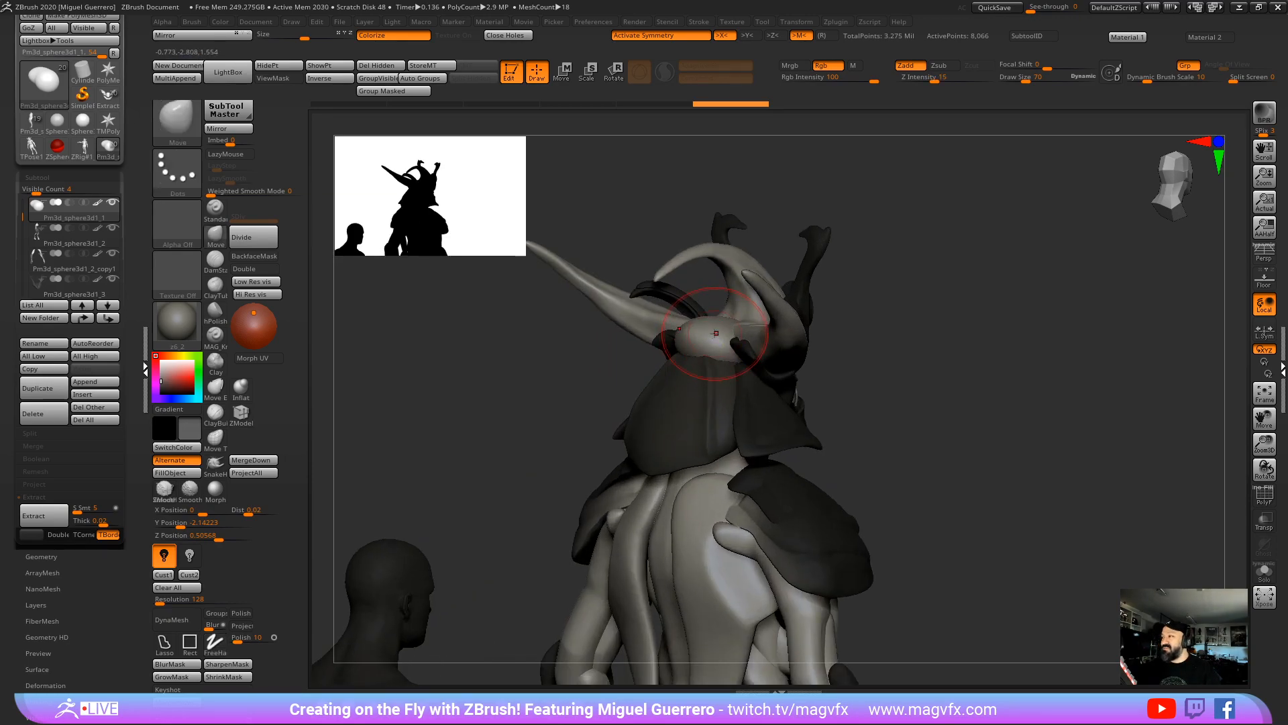
mouse_move(504, 399)
left_mouse_down()
mouse_move(585, 432)
mouse_move(516, 447)
mouse_move(543, 454)
left_mouse_up()
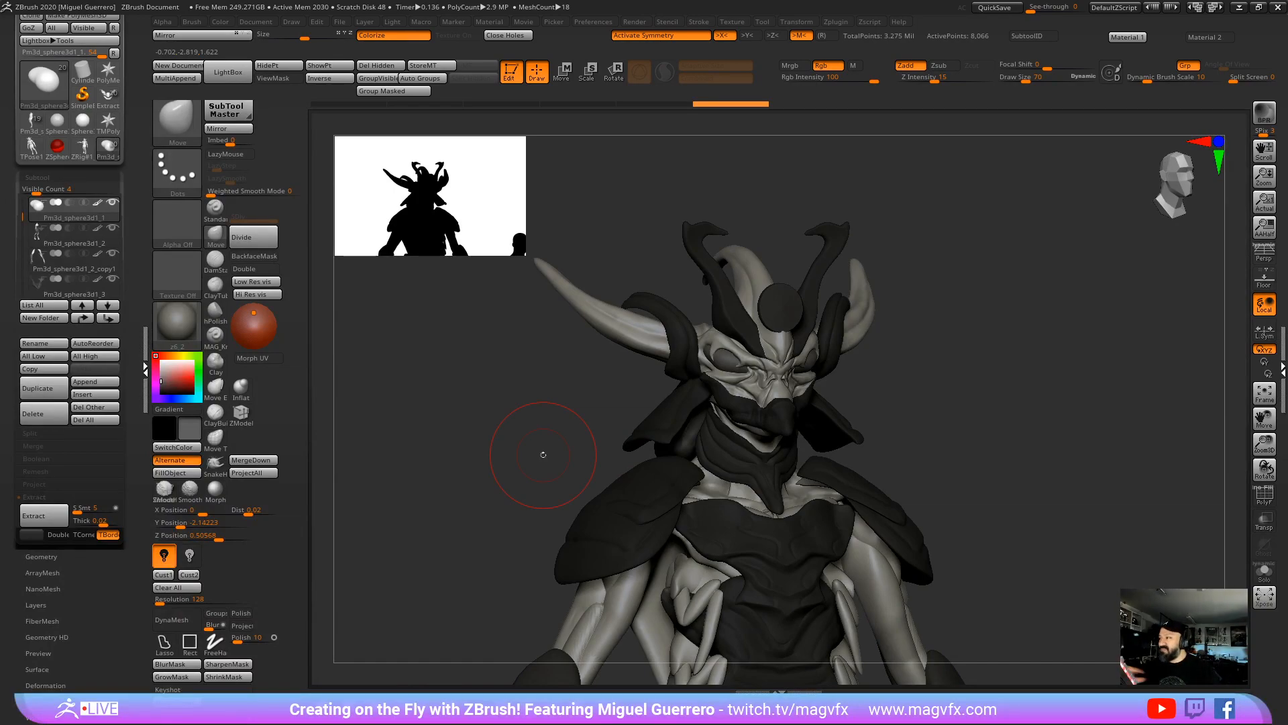
Step: Select the arms and check their polygroups in the PolyFrame display
mouse_move(512, 447)
left_mouse_down()
mouse_move(543, 462)
mouse_move(546, 408)
mouse_move(578, 424)
mouse_move(538, 438)
mouse_move(487, 383)
left_mouse_up()
key("ctrl")
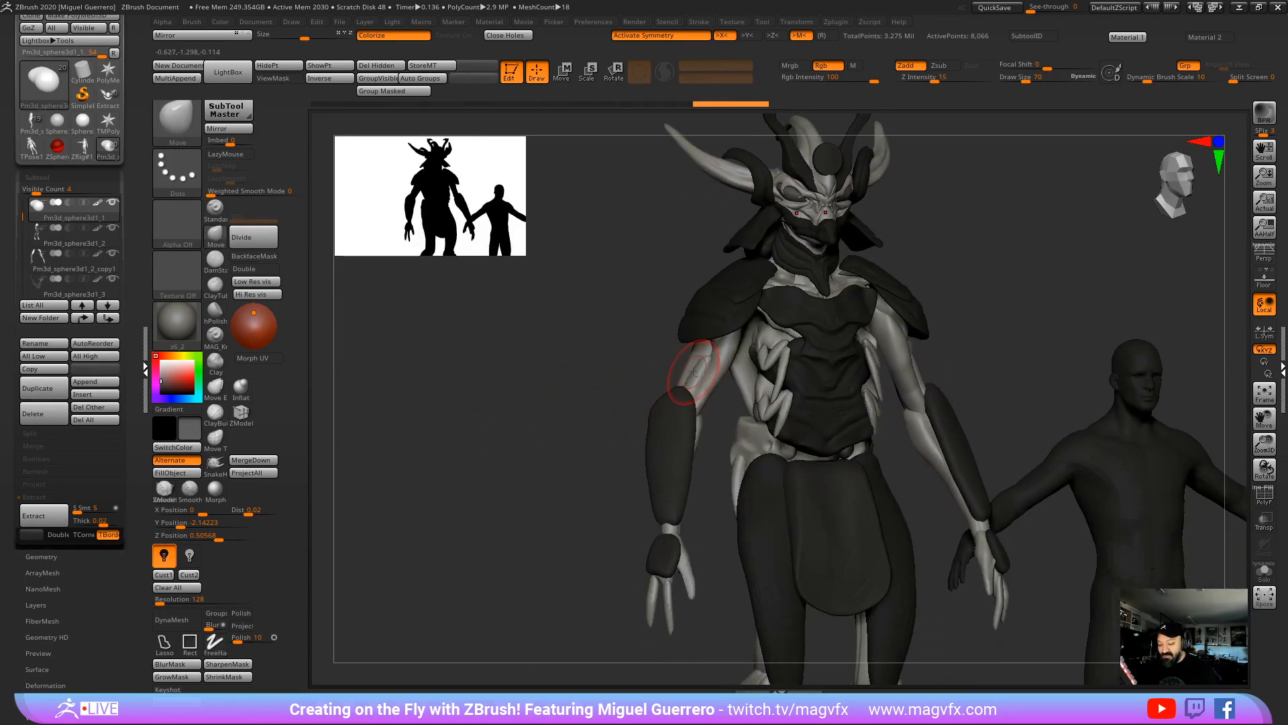
left_click(694, 371, "alt")
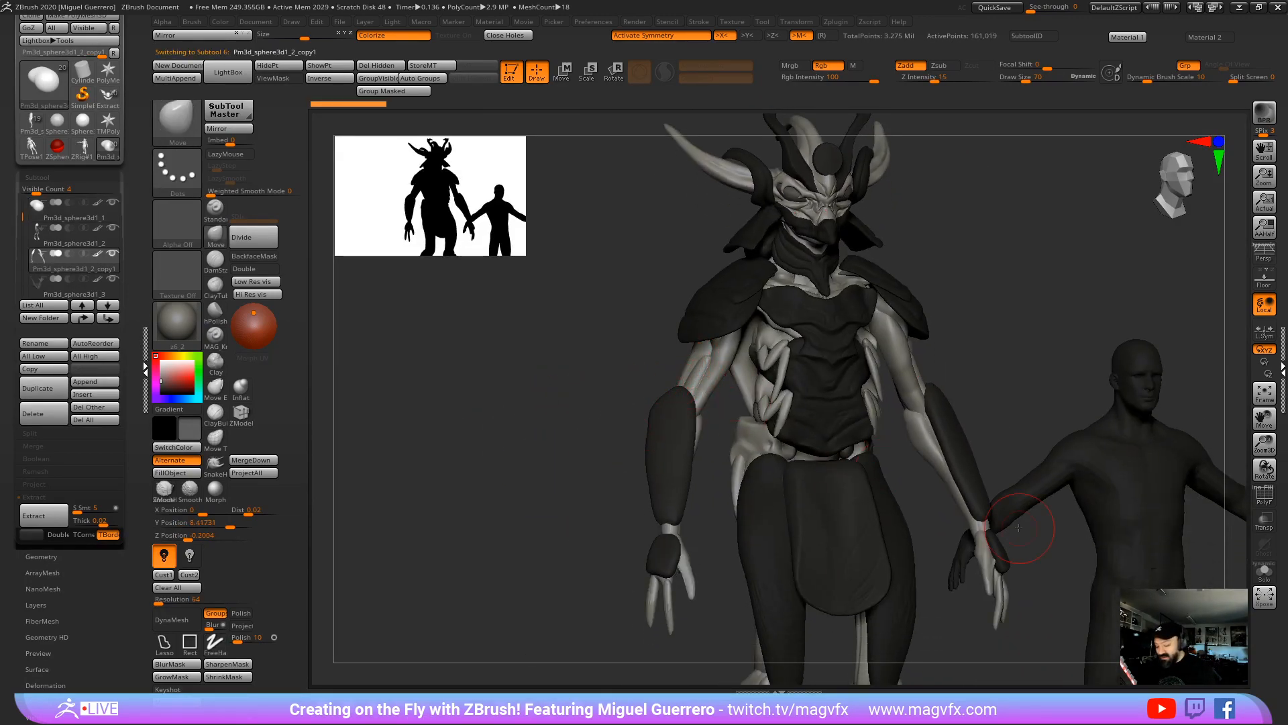
left_click(1264, 497)
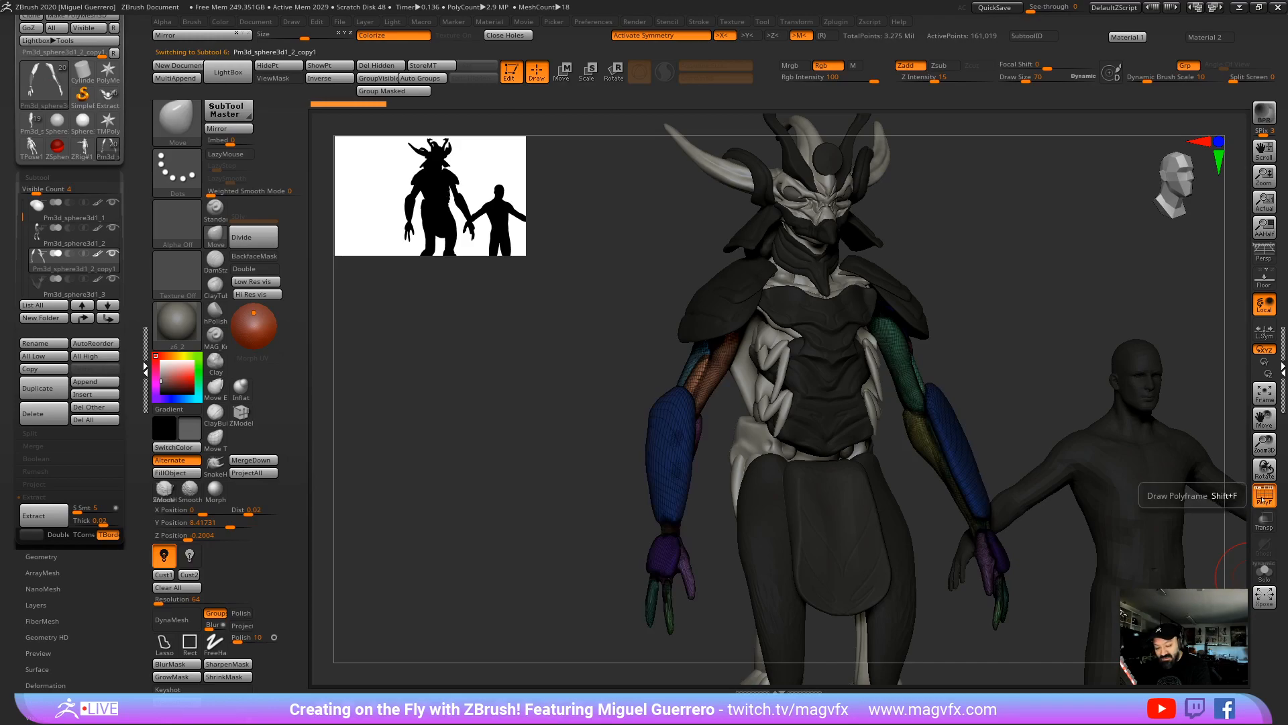
left_click(1264, 497)
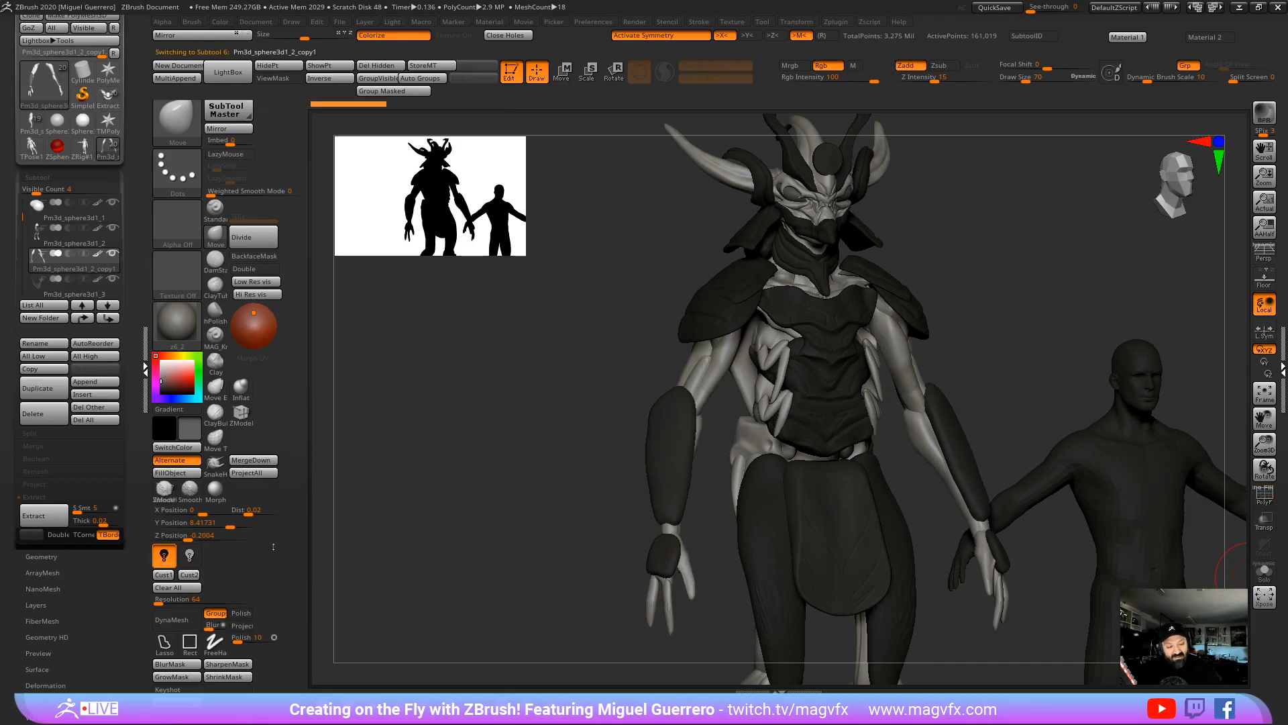
Step: Isolate the arms and swell the shoulder muscles symmetrically with the Inflat brush at draw size about 102 to 106
left_click(240, 388)
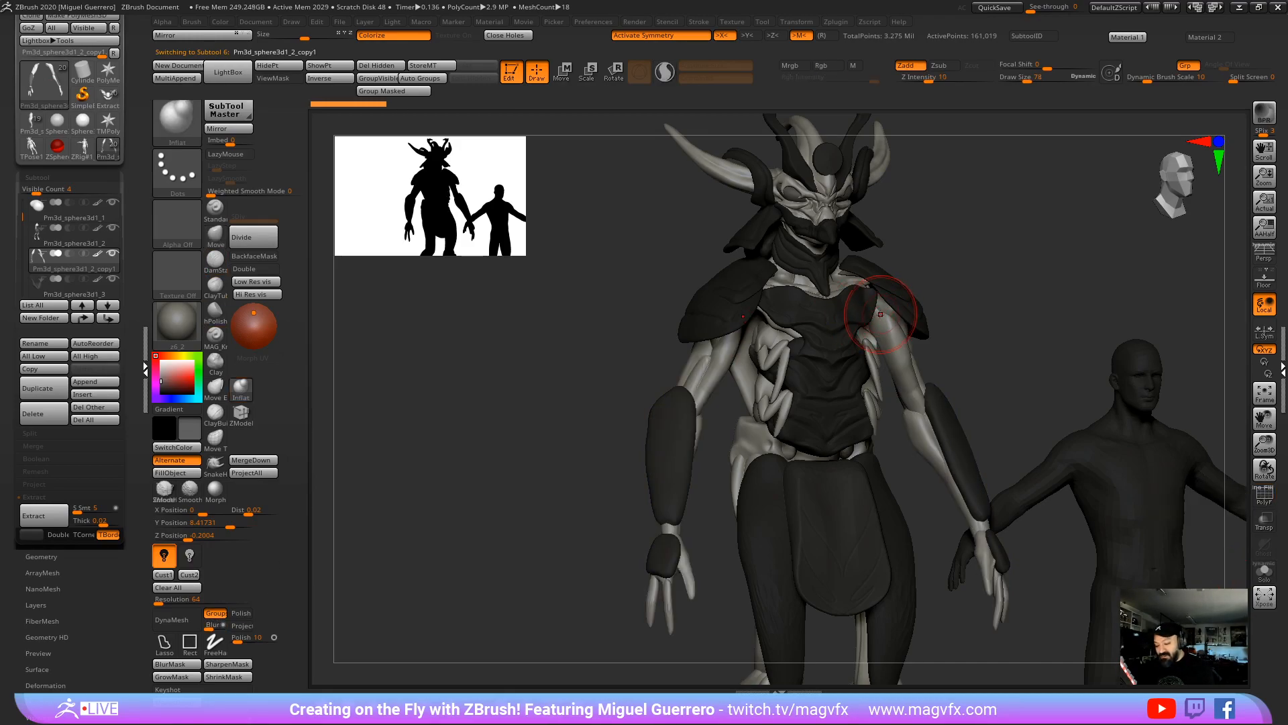
left_click_drag(987, 345, 872, 362, "shift")
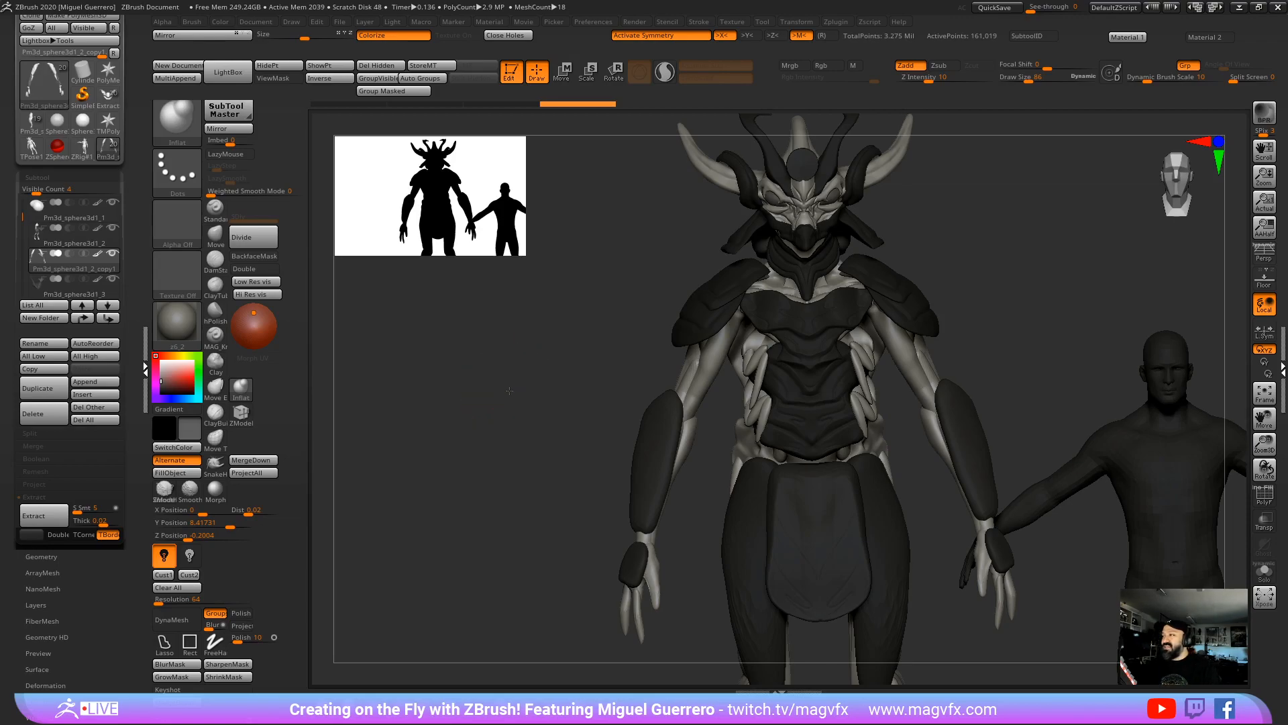
left_click_drag(537, 365, 518, 396)
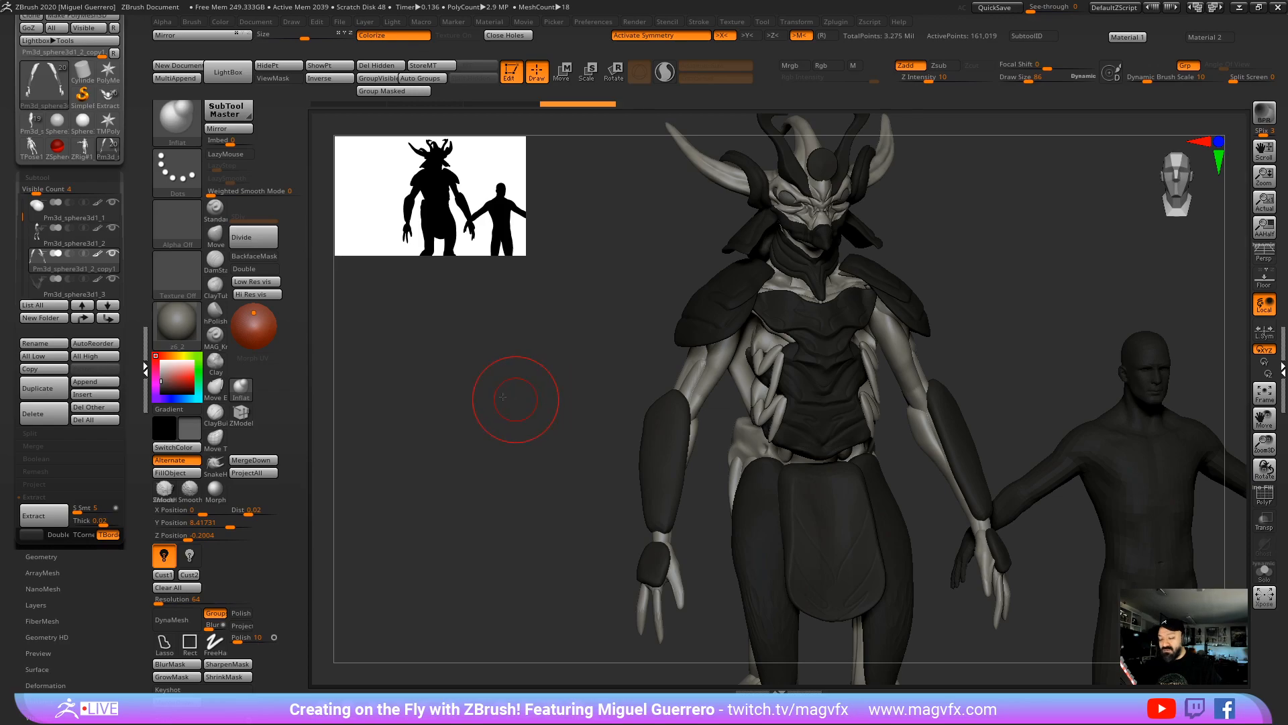
left_click_drag(503, 397, 634, 374)
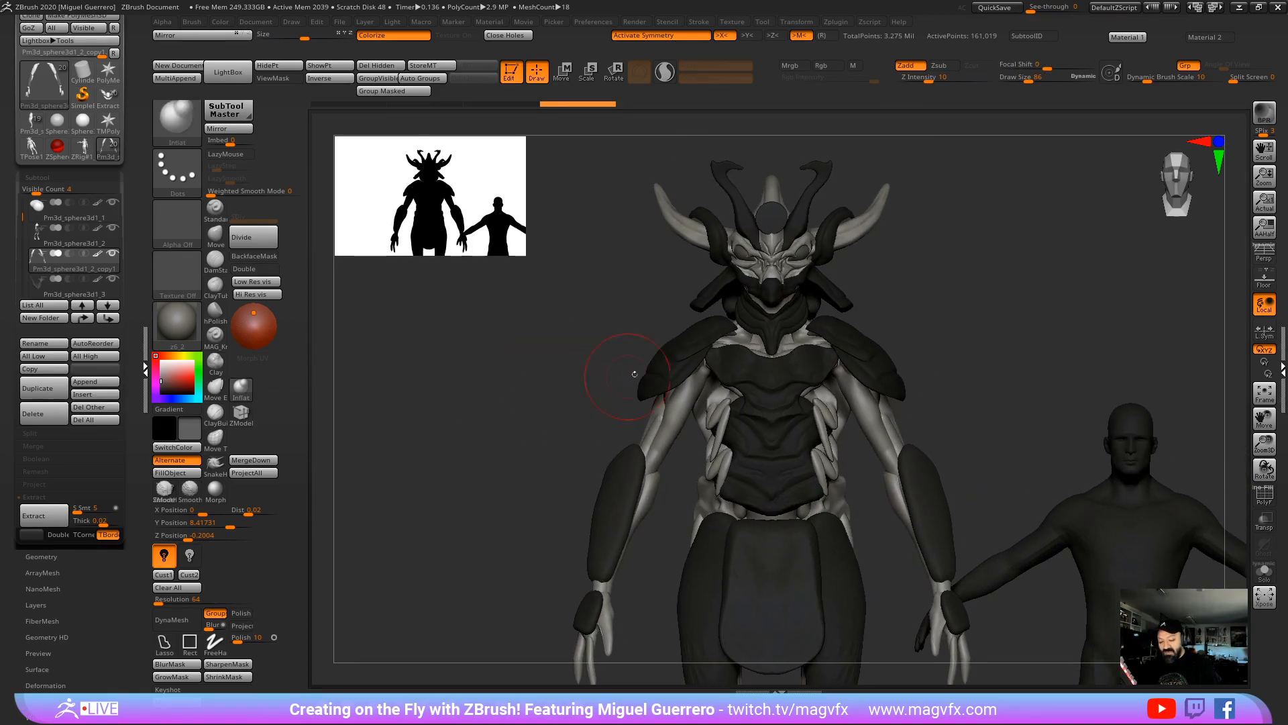
left_click(1257, 567)
mouse_move(470, 376)
left_mouse_down()
mouse_move(546, 353)
mouse_move(516, 370)
left_mouse_up()
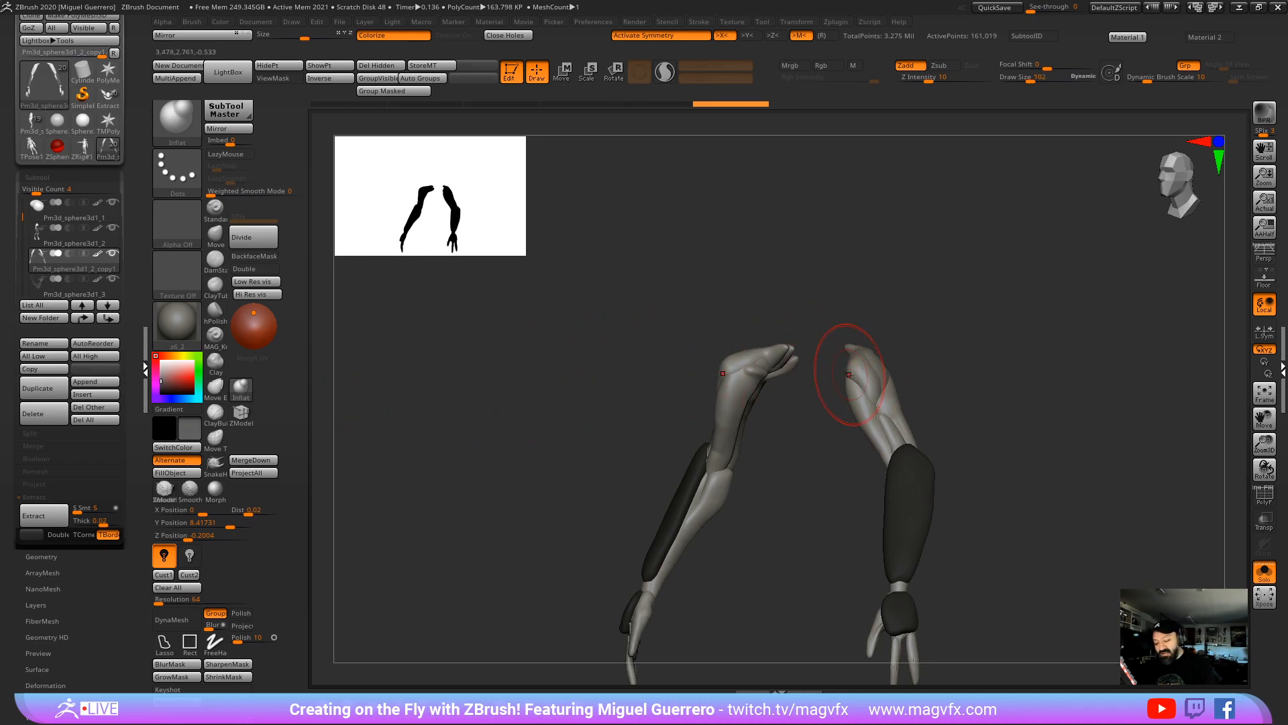
left_click_drag(890, 389, 893, 381)
left_click_drag(1006, 383, 928, 385)
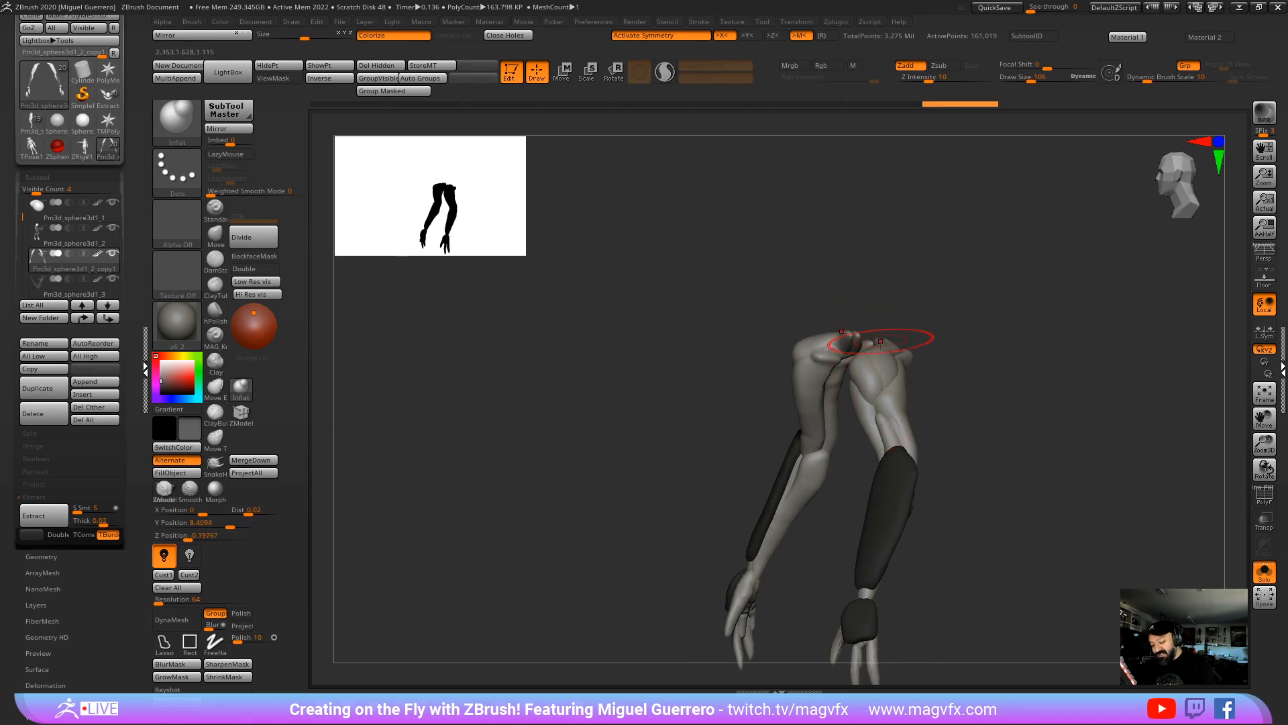
left_click_drag(892, 343, 900, 379)
Step: Inflate the outer muscles of the upper arms at draw size 106 and bring the whole figure back into view
left_click_drag(570, 344, 665, 343)
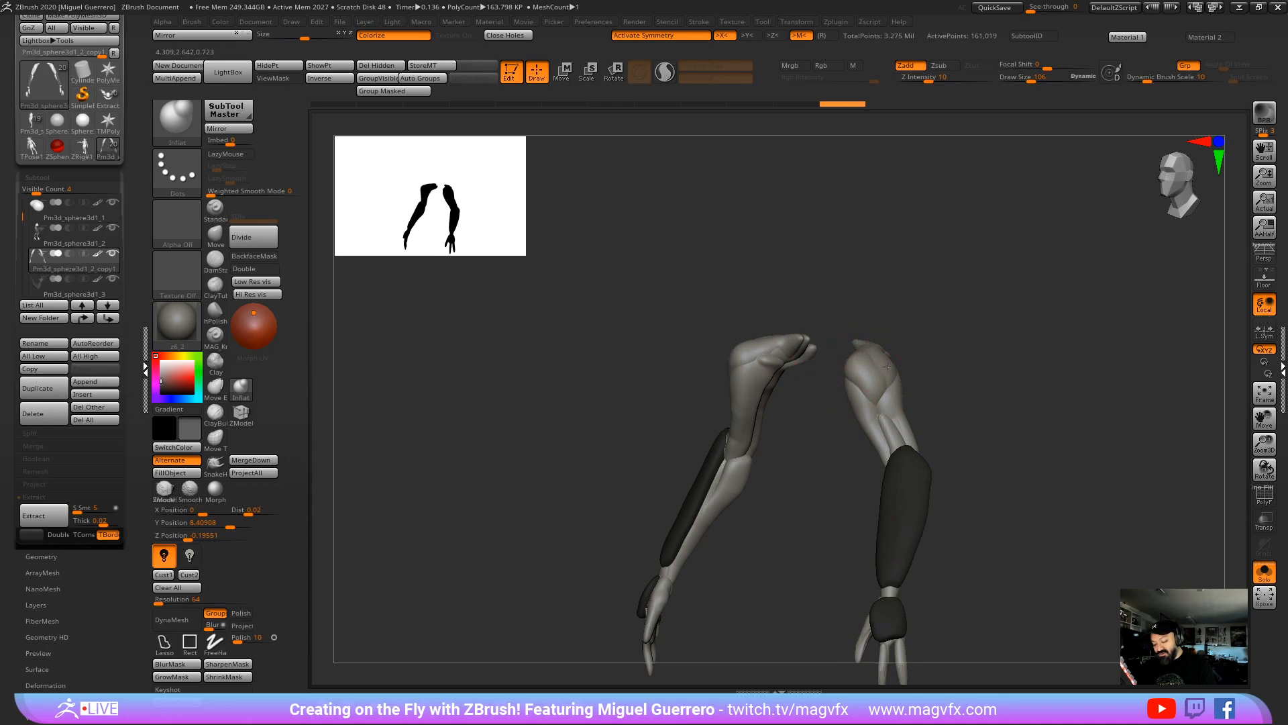
left_click_drag(887, 367, 882, 424)
left_click_drag(1013, 442, 949, 460)
mouse_move(889, 396)
left_mouse_down()
mouse_move(883, 426)
mouse_move(896, 440)
left_mouse_up()
left_click_drag(644, 393, 728, 382)
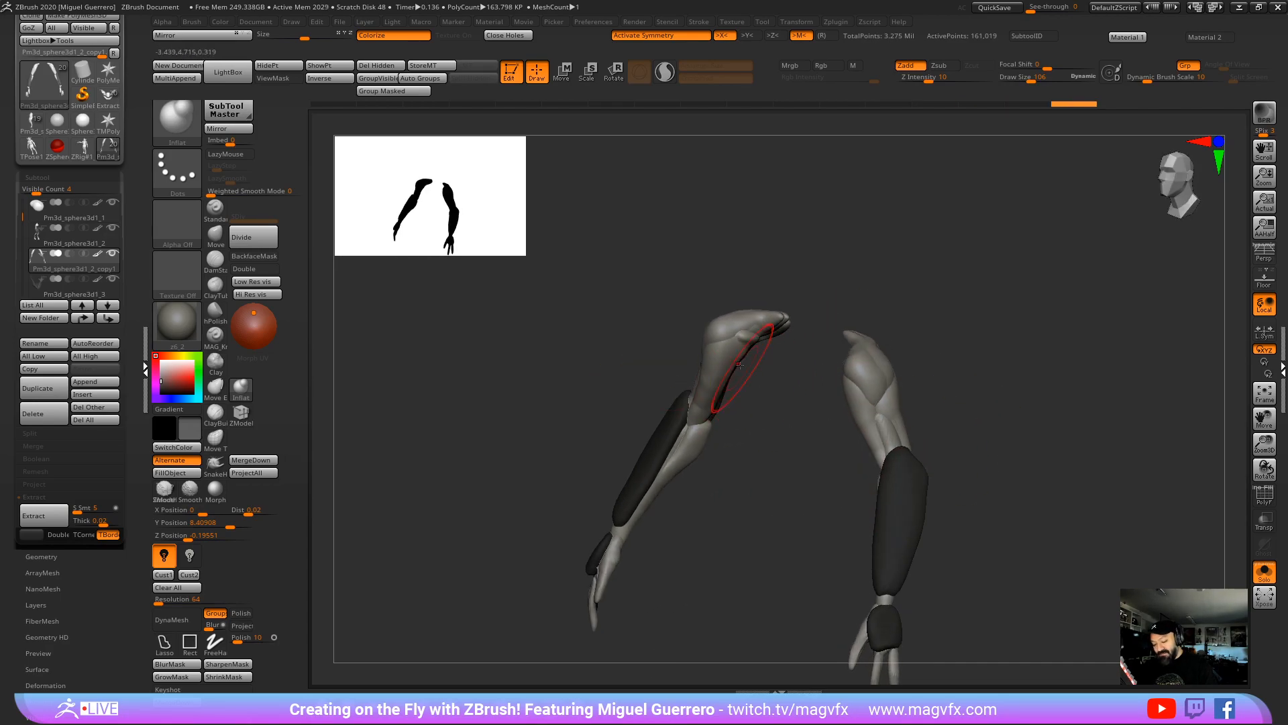
left_click_drag(616, 367, 698, 351)
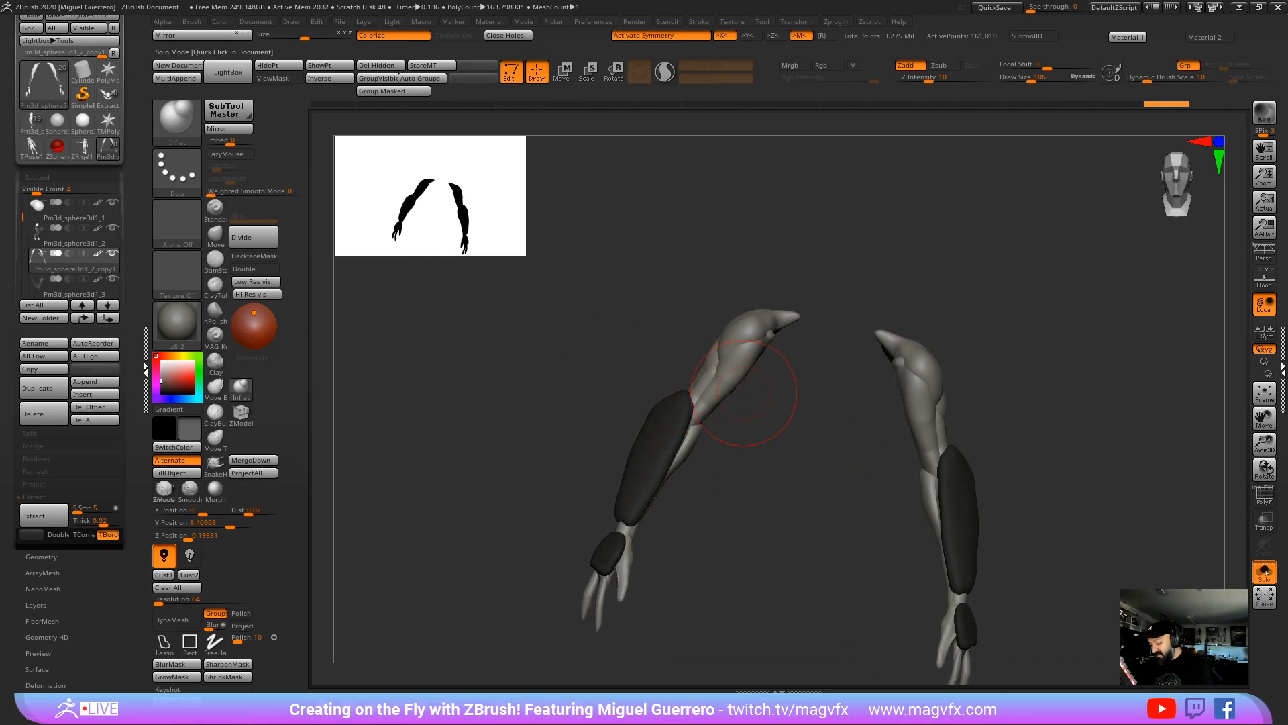
left_click(512, 373)
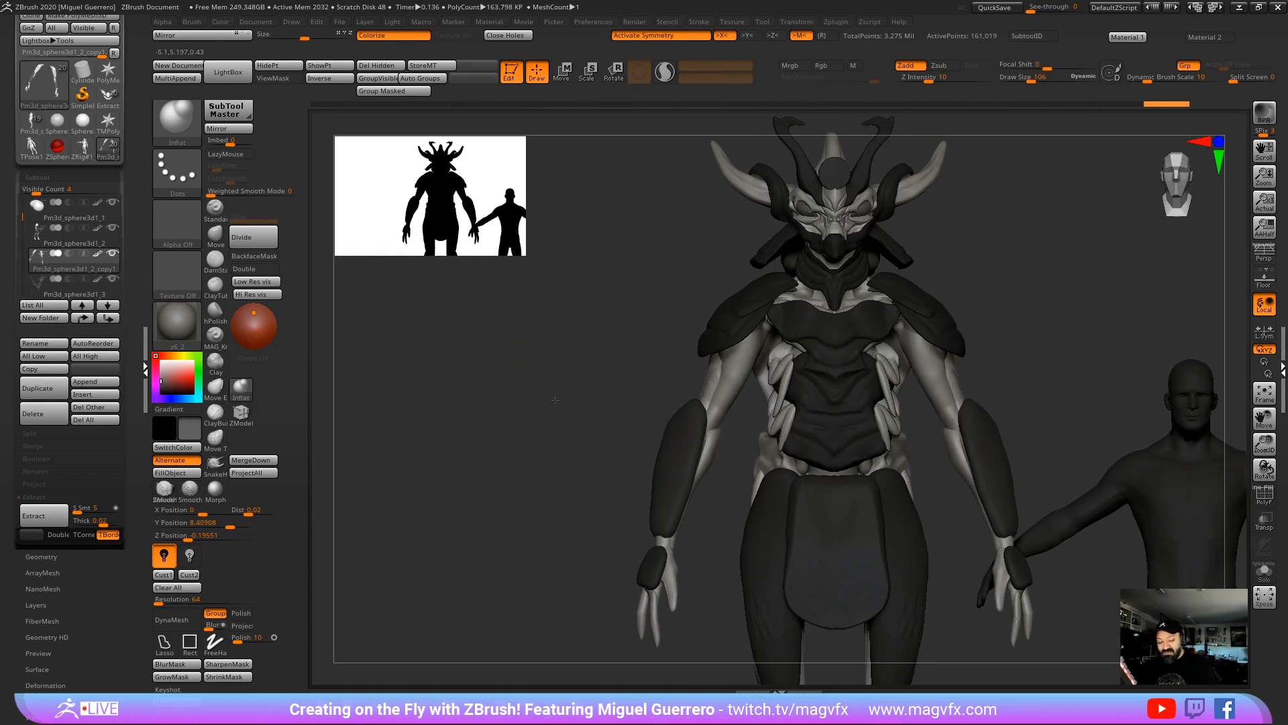
Step: Reshape the upper arms beneath the shoulder armor with the Move Topological brush at draw size 106
left_click(217, 441)
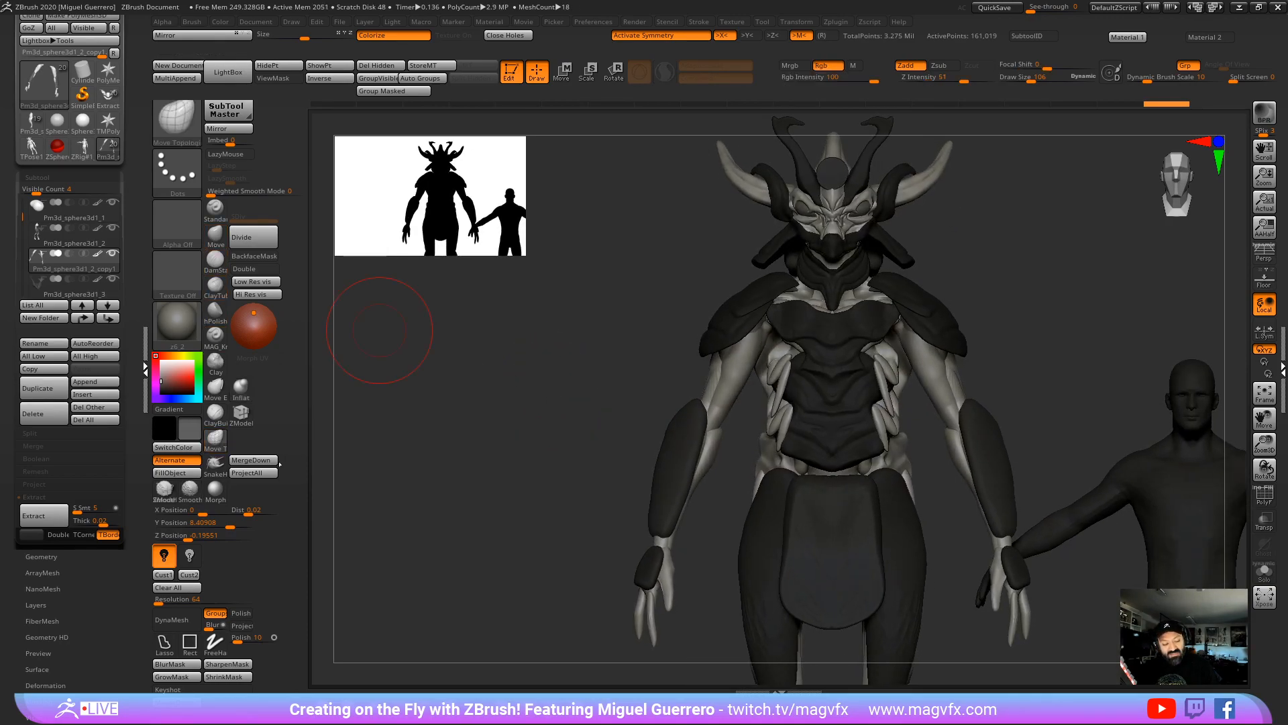
left_click_drag(537, 443, 554, 434)
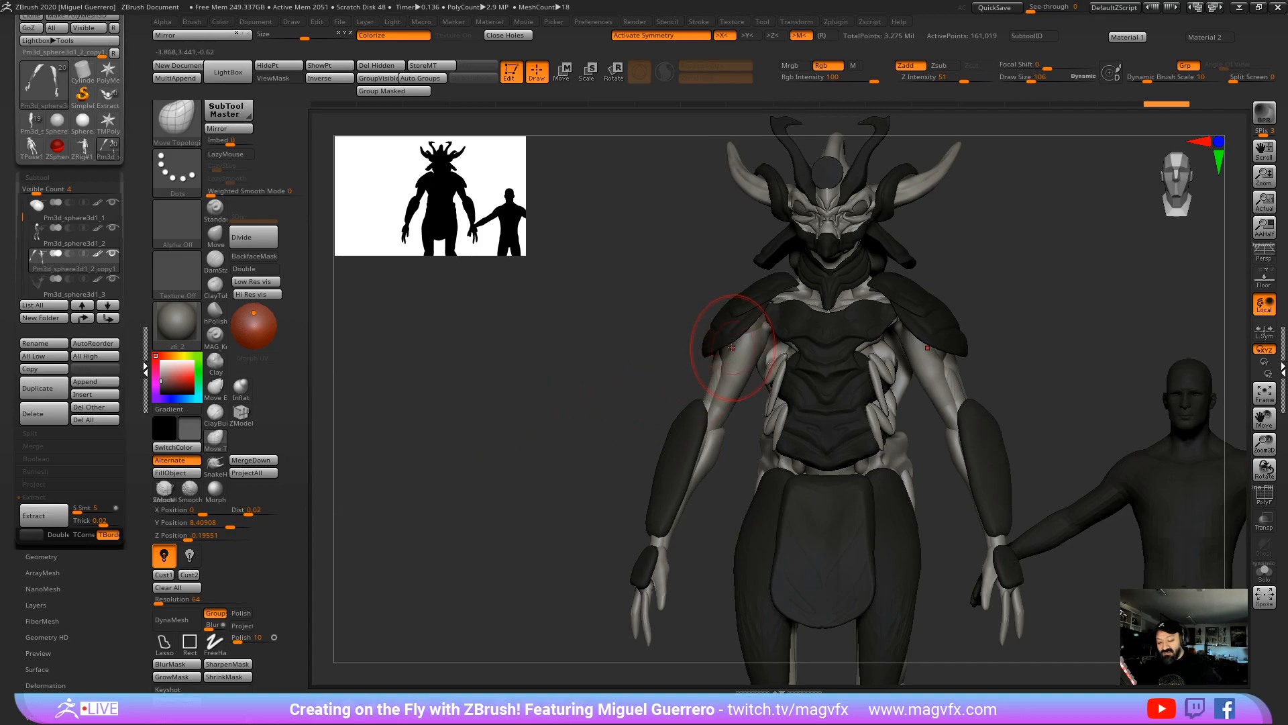
mouse_move(732, 348)
left_mouse_down()
mouse_move(703, 331)
mouse_move(722, 324)
left_mouse_up()
mouse_move(621, 352)
left_mouse_down()
mouse_move(713, 358)
mouse_move(584, 333)
mouse_move(597, 336)
left_mouse_up()
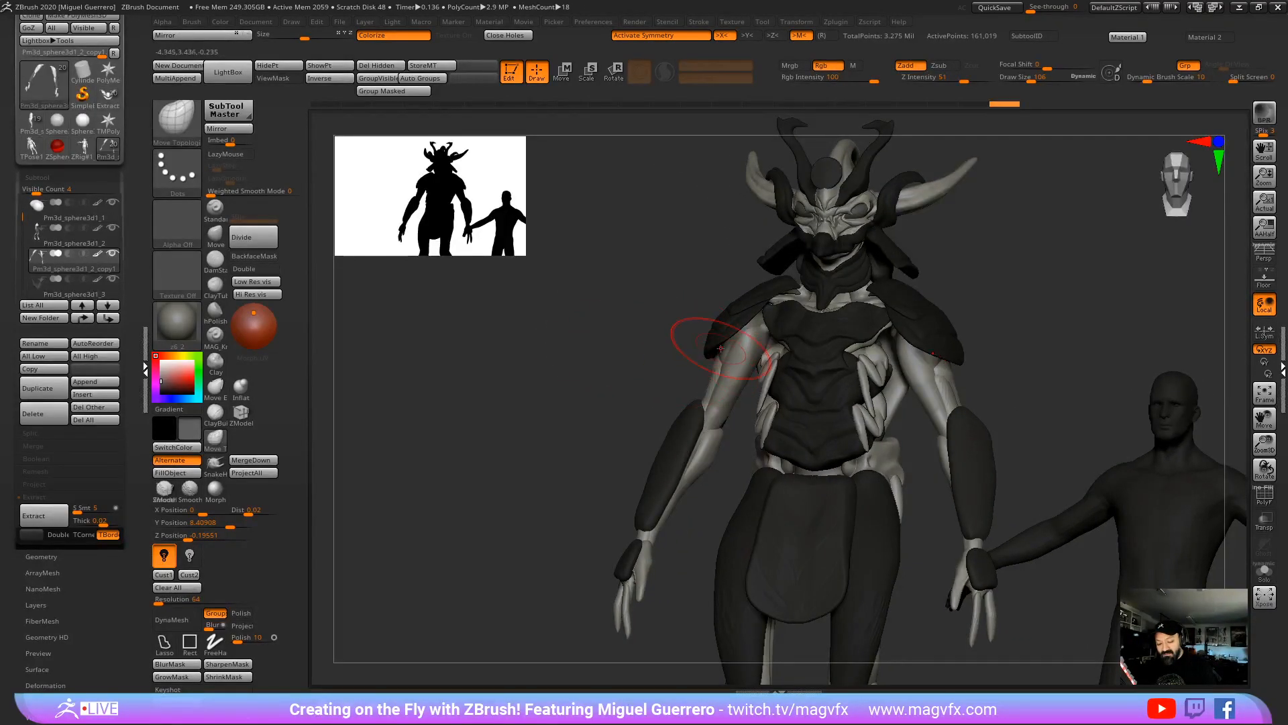
mouse_move(716, 351)
left_mouse_down()
mouse_move(710, 395)
mouse_move(654, 371)
mouse_move(677, 352)
mouse_move(629, 333)
left_mouse_up()
left_click_drag(817, 400, 778, 396)
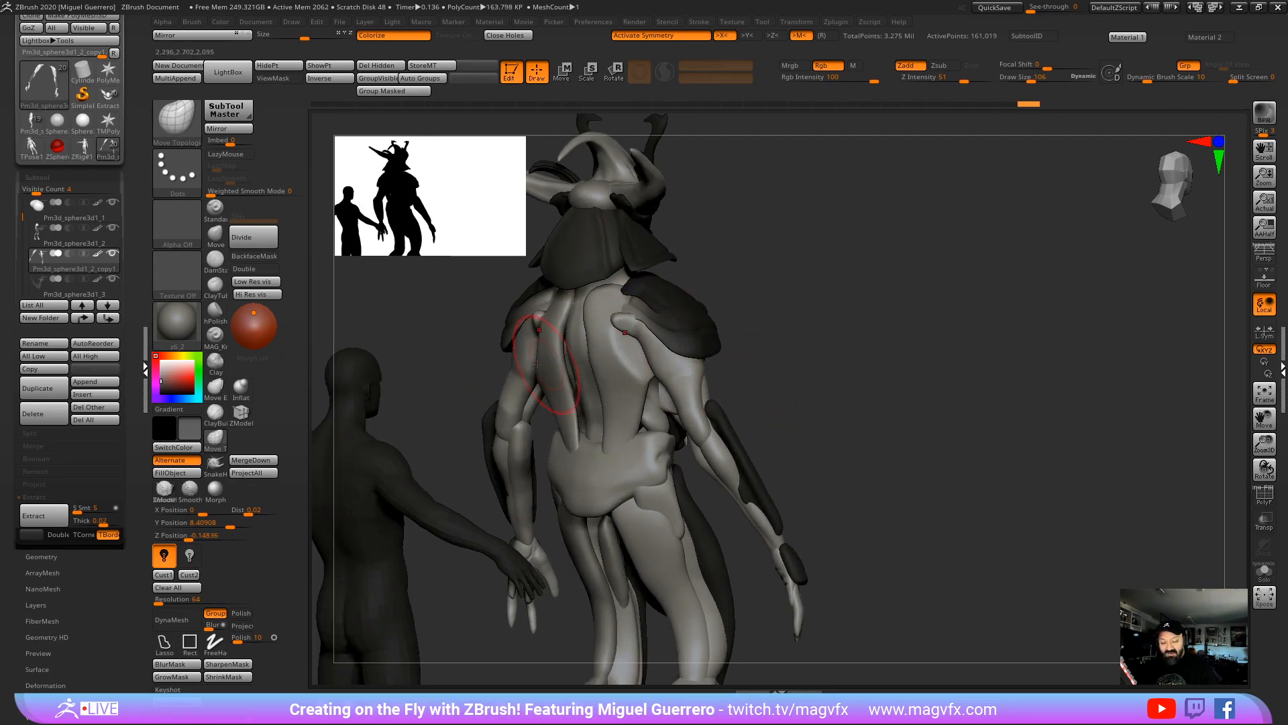
Step: Select the body and adjust the long muscles beside the spine with the Move Topological brush at draw size about 114 to 122
left_click_drag(413, 361, 705, 374, "alt")
left_click(719, 388, "alt")
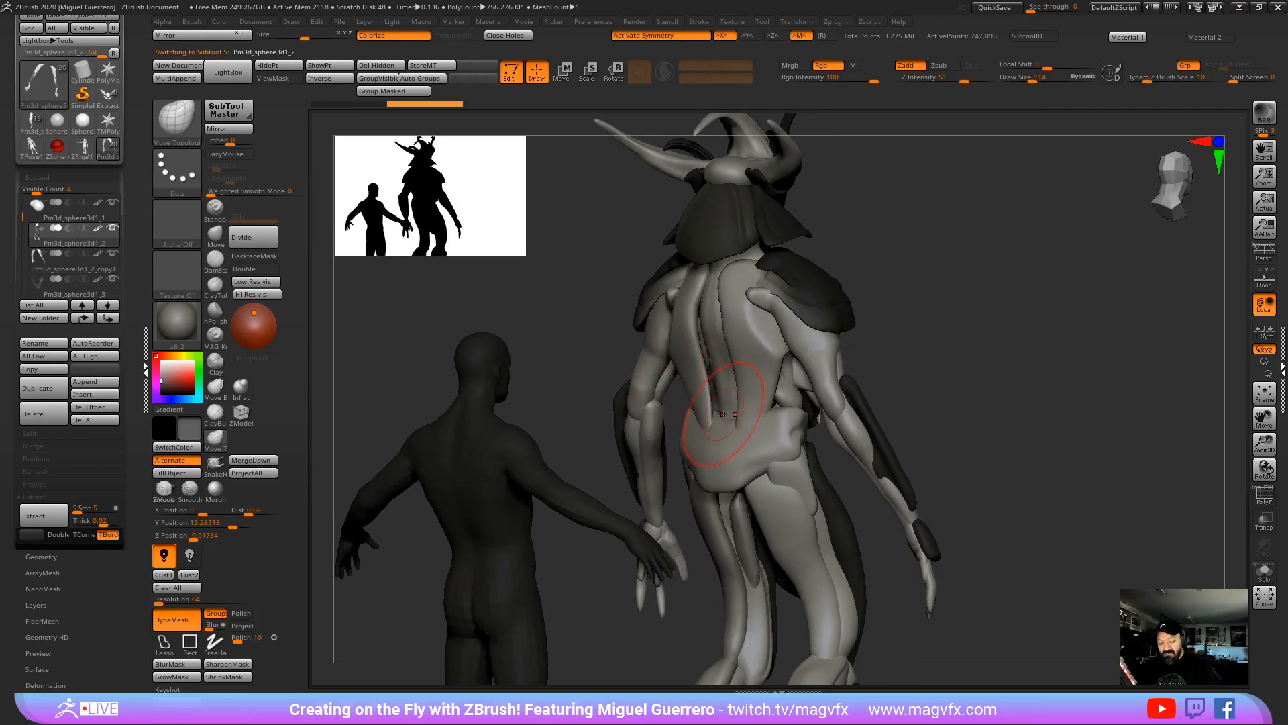
left_click_drag(727, 414, 717, 406)
left_click_drag(715, 359, 698, 302)
left_click_drag(604, 322, 772, 329)
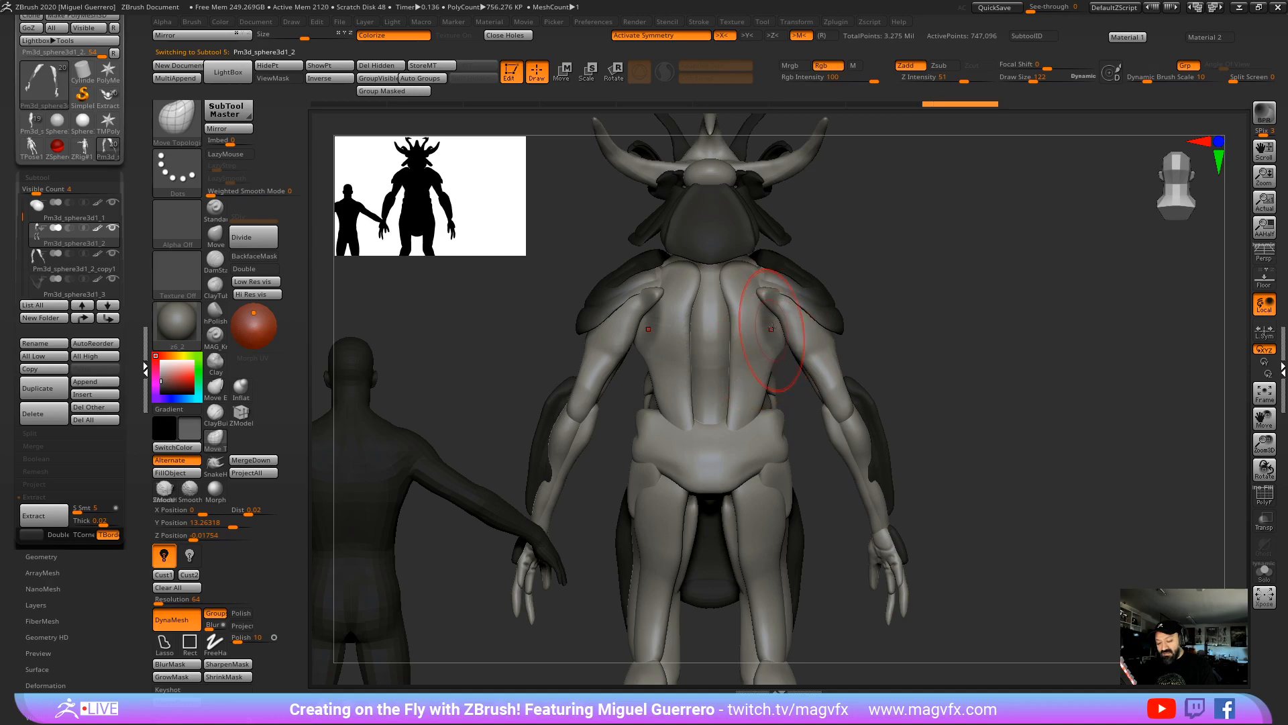
Step: Compare the back before and after the latest edits by undoing and redoing them
key("ctrl+z")
key("ctrl+z")
key("ctrl+z")
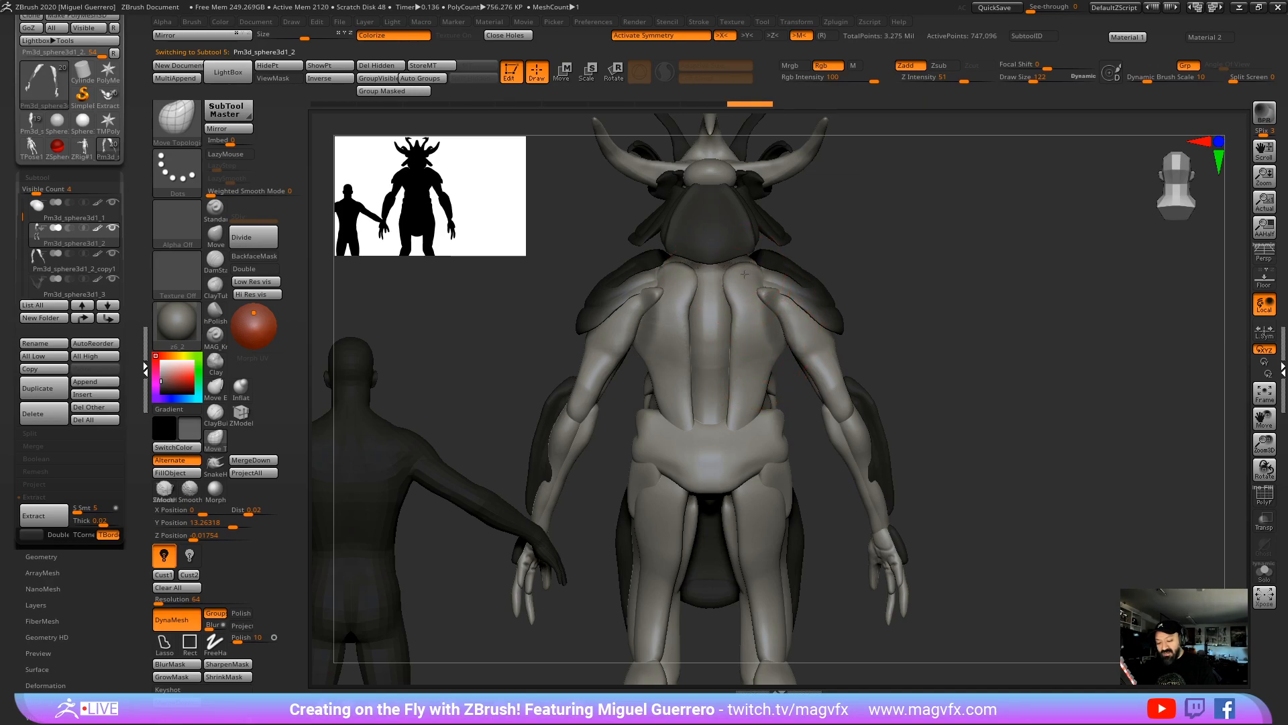
key("ctrl+shift+z")
key("ctrl+shift+z")
Step: Carve a crease under the shoulder blades with the DamStandard brush at draw size 18 and mask the body around them
left_click(215, 312)
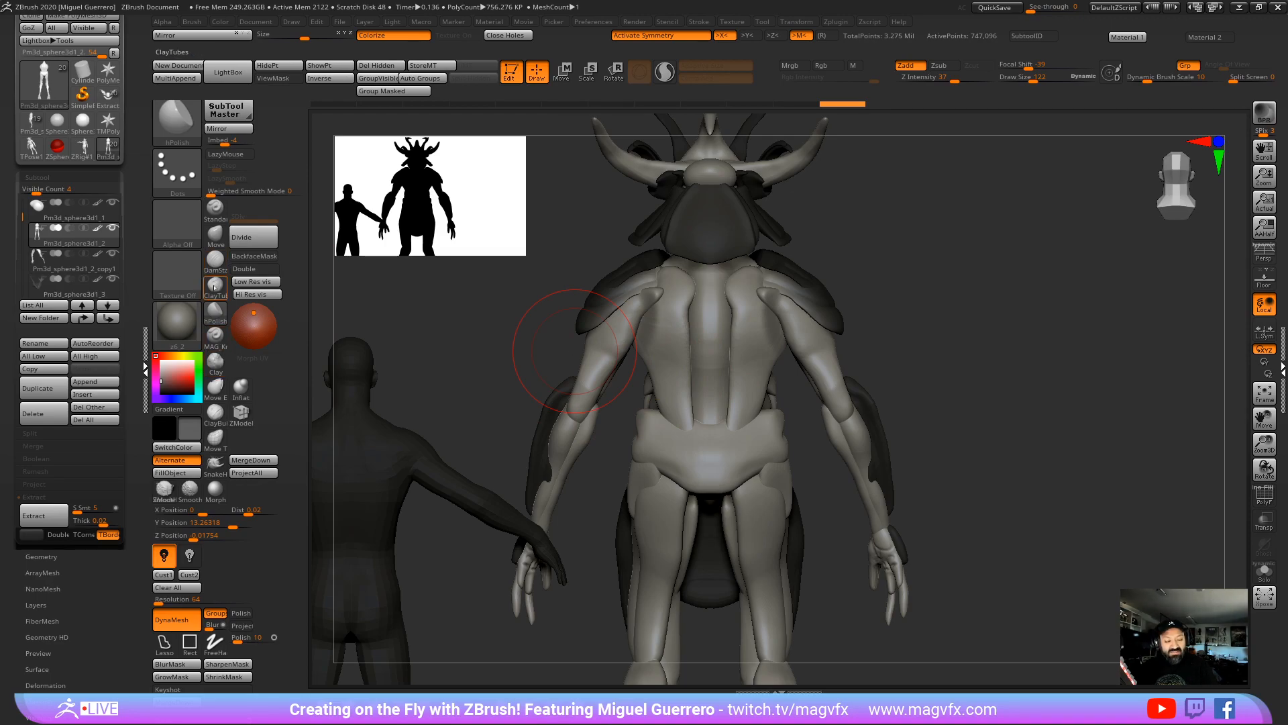
left_click(215, 260)
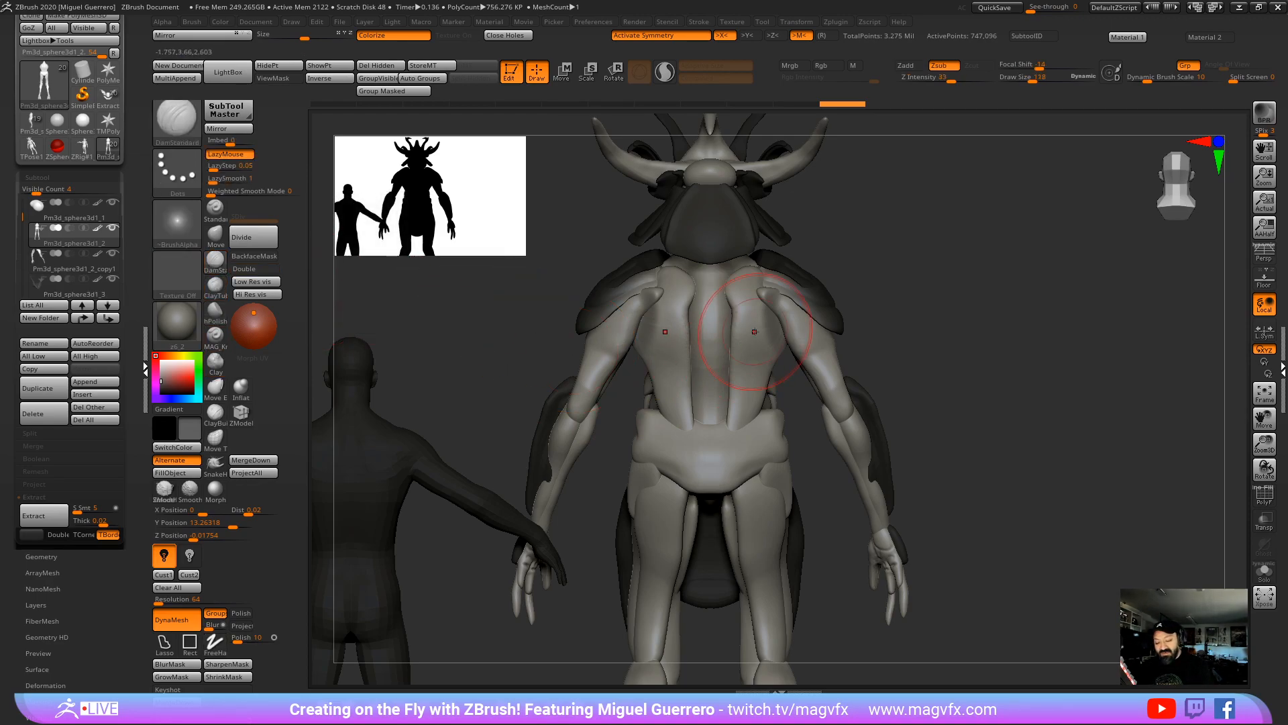
key("bracketleft")
key("bracketleft")
mouse_move(745, 329)
left_mouse_down()
mouse_move(774, 328)
mouse_move(744, 328)
mouse_move(760, 325)
left_mouse_up()
left_click(939, 380, "ctrl")
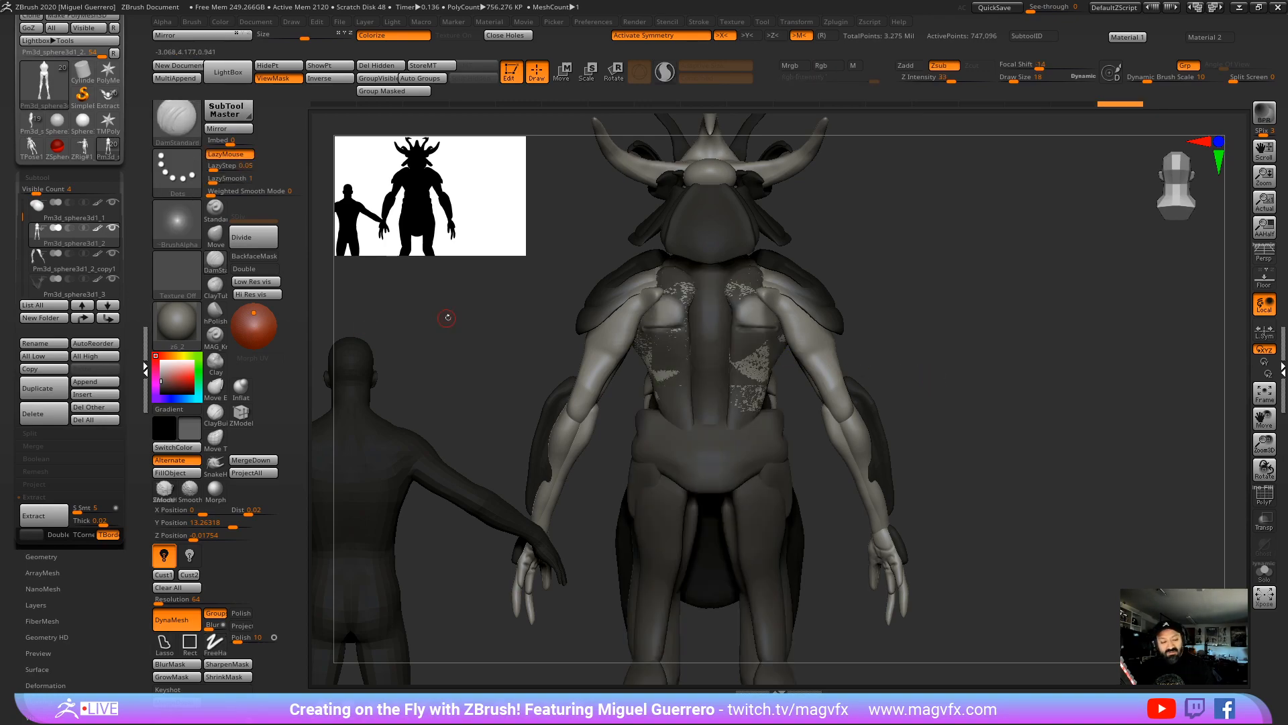
Step: Inflate and smooth the unmasked shoulder blades with the Inflat brush at draw size 46, and turn off the mask display
left_click_drag(446, 319, 319, 287)
left_click(236, 387)
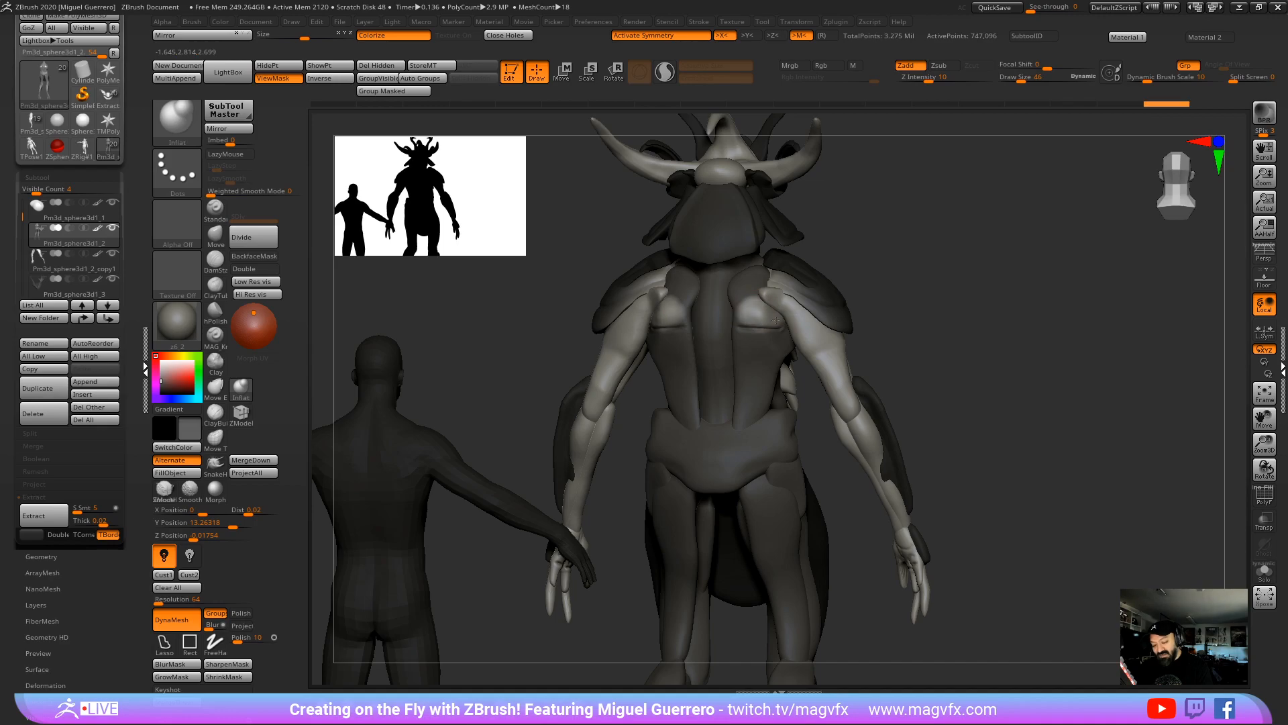
left_click_drag(776, 320, 782, 325)
left_click_drag(511, 306, 419, 316)
left_click_drag(758, 313, 743, 305, "shift")
mouse_move(585, 302)
left_mouse_down()
mouse_move(497, 361)
mouse_move(662, 336)
mouse_move(633, 417)
left_mouse_up()
key("ctrl+h")
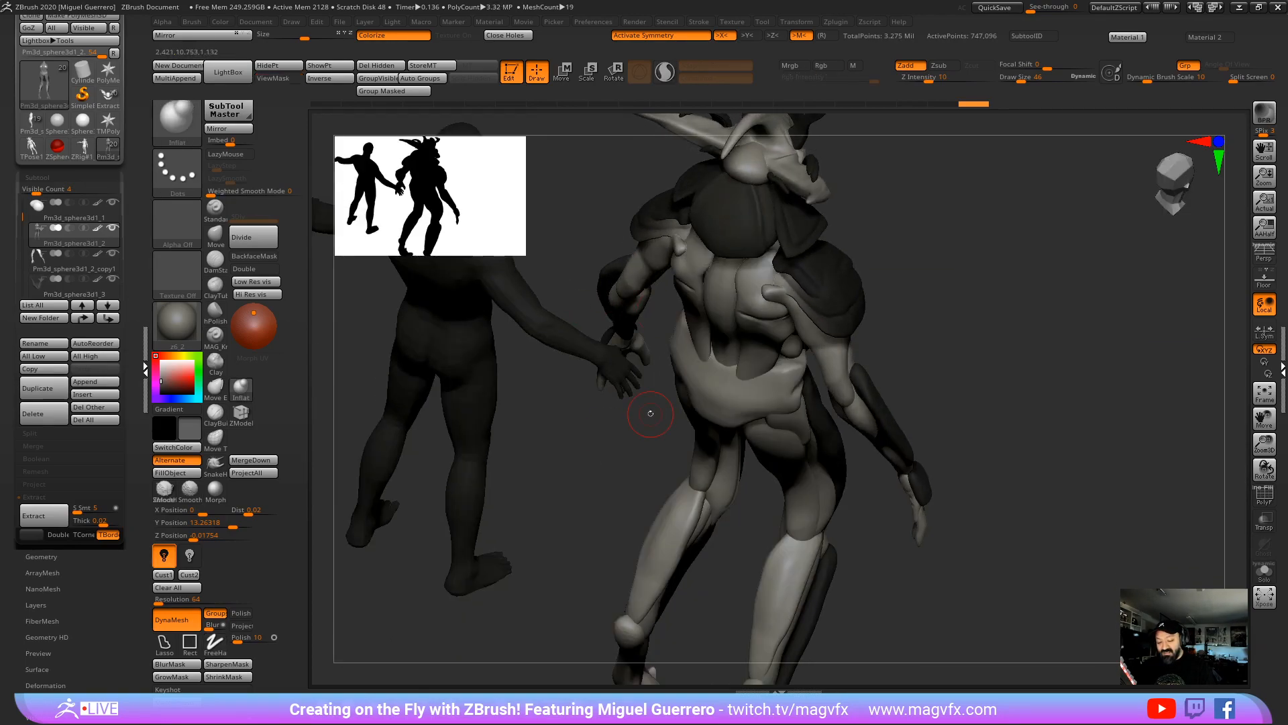
Step: Select the arms and fit their inner shoulder ends against the back with the Move Topological brush at draw size about 46 to 54
left_click(790, 312, "alt")
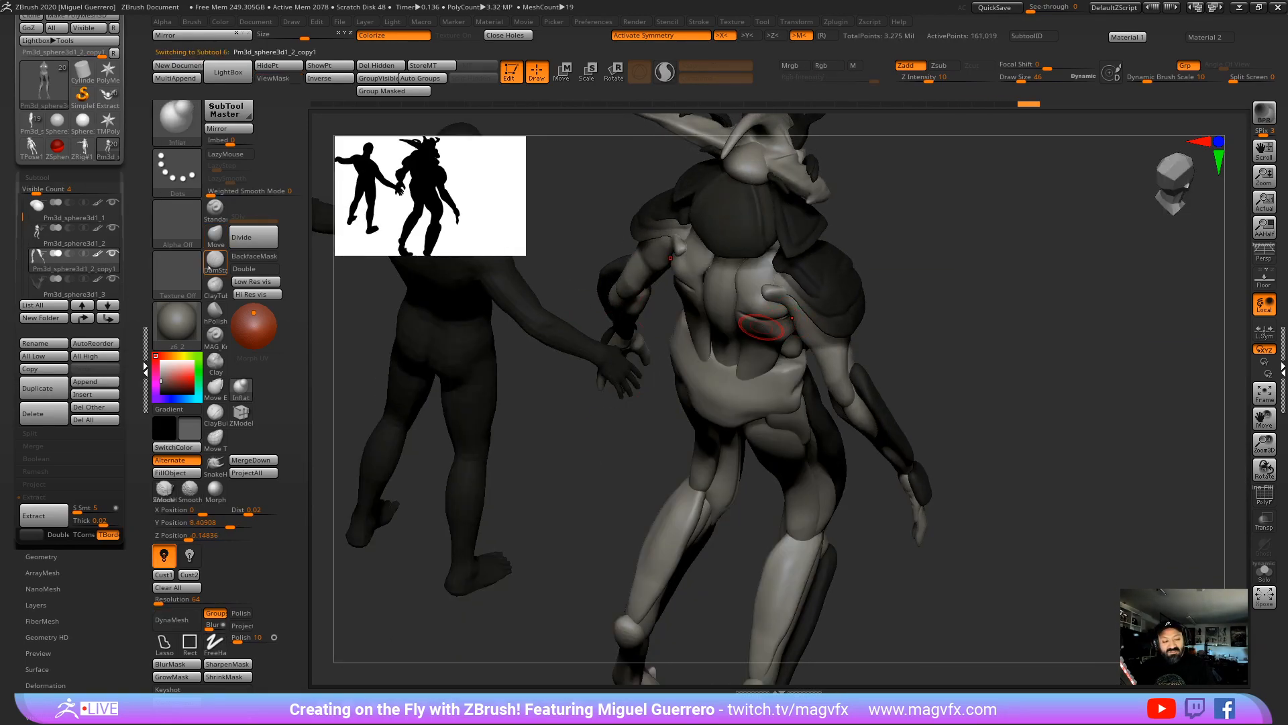
key("b")
key("m")
key("t")
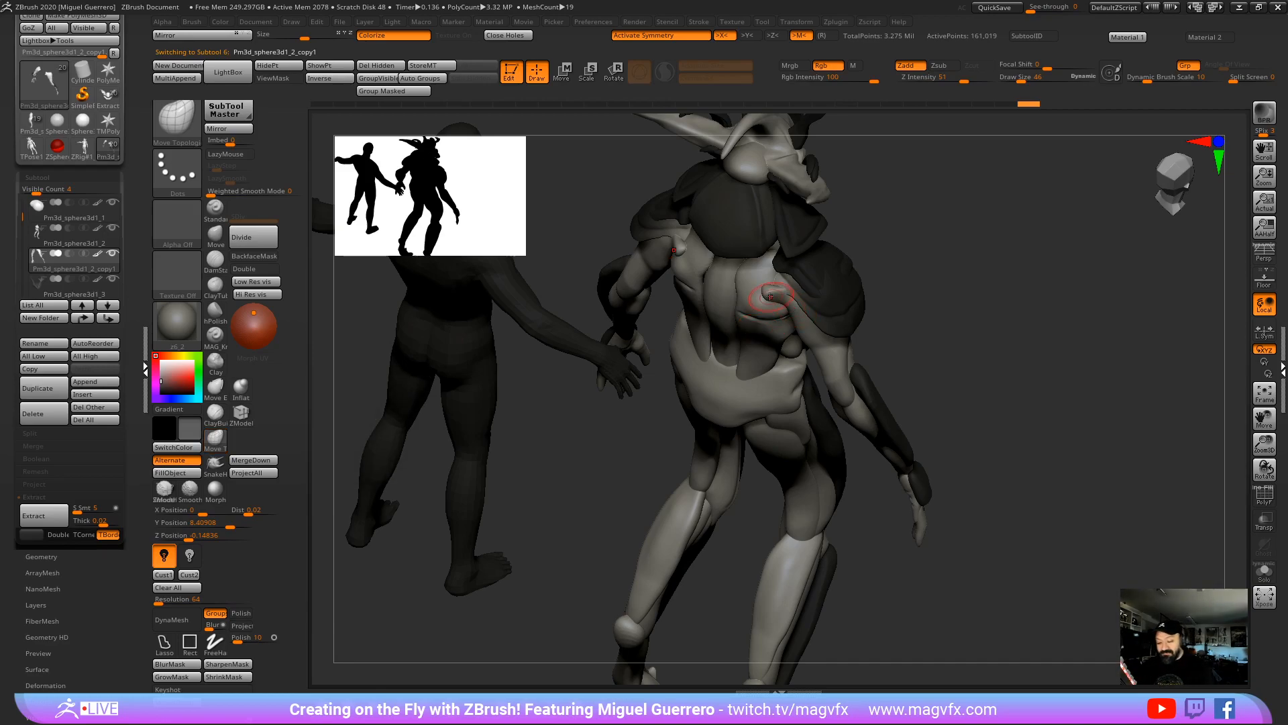
left_click_drag(769, 272, 778, 282)
left_click_drag(892, 312, 849, 305)
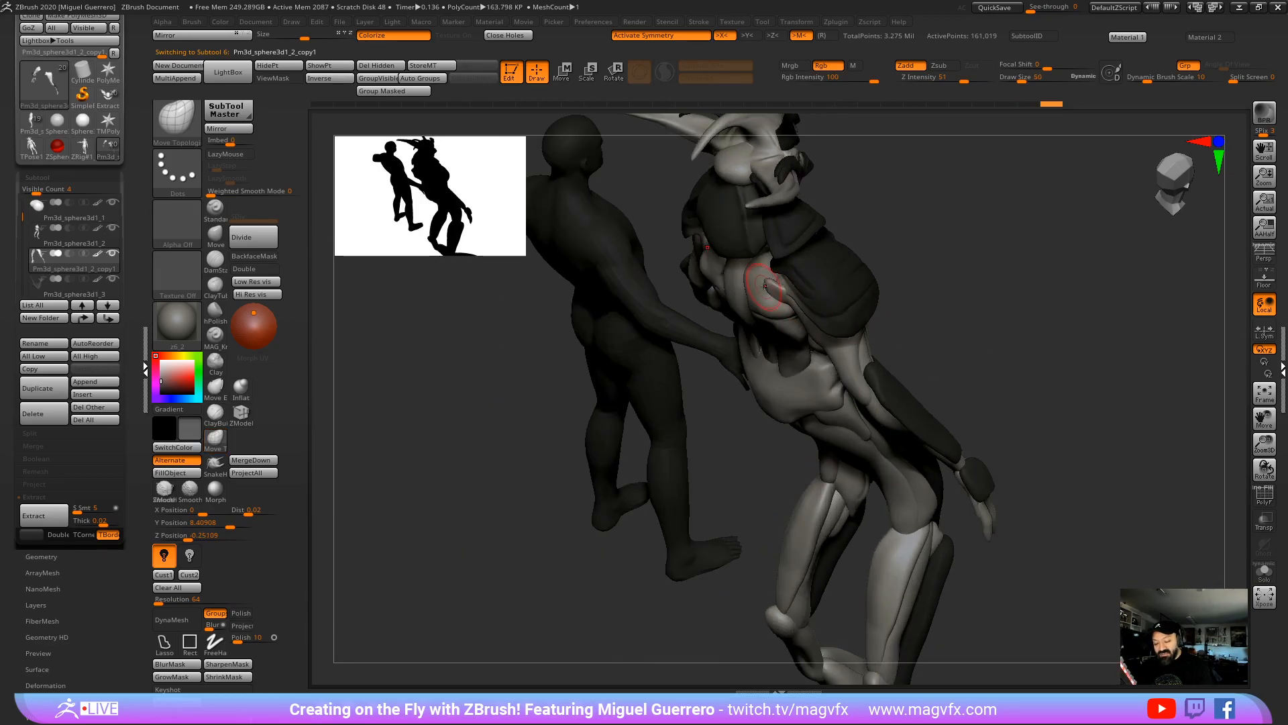
left_click_drag(771, 281, 793, 322)
left_click_drag(984, 365, 1023, 314)
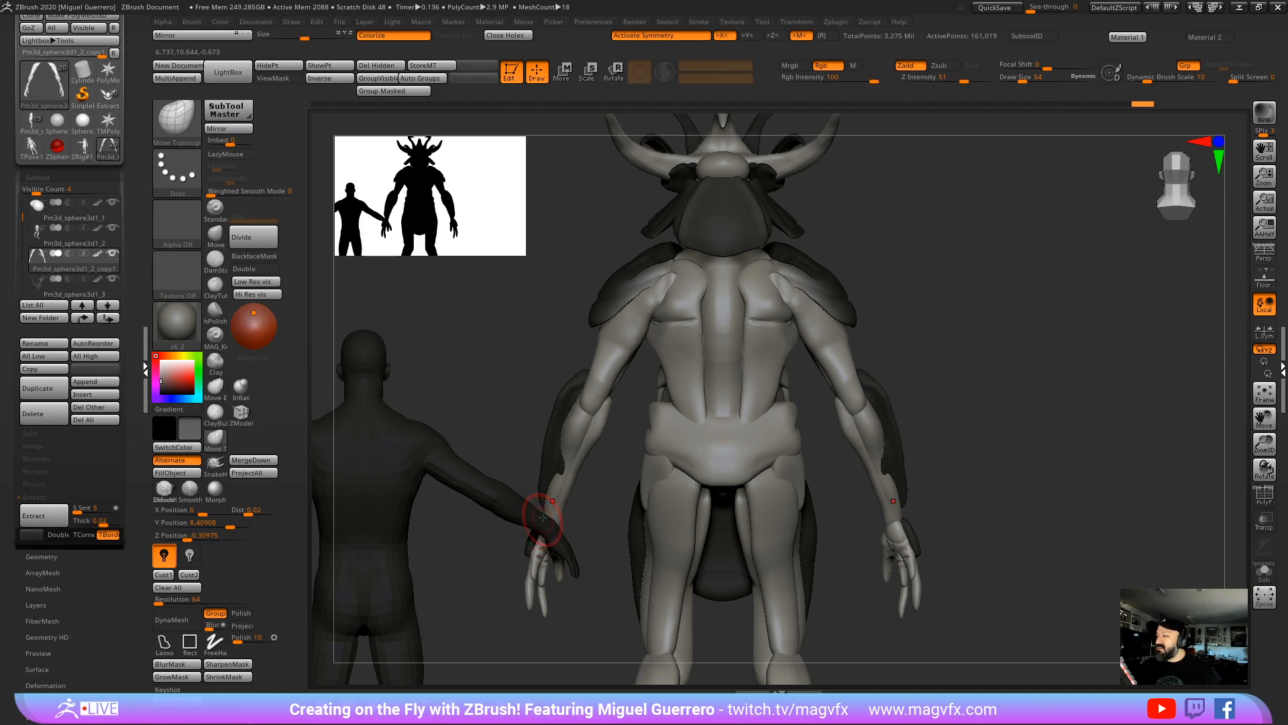
Step: Select the upper chest plate from the front, clear its mask and isolate it
left_click_drag(626, 489, 592, 331)
left_click_drag(633, 392, 548, 408)
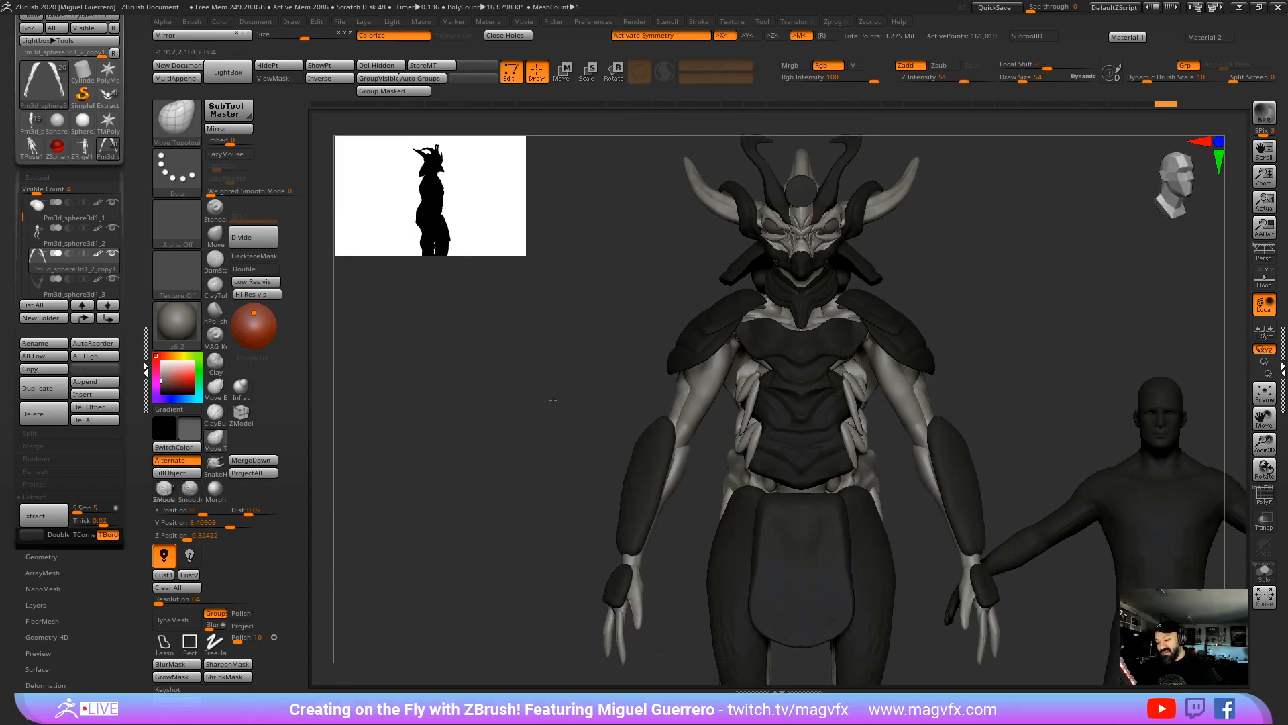
left_click(781, 361, "alt")
right_click_drag(731, 357, 733, 446, "alt")
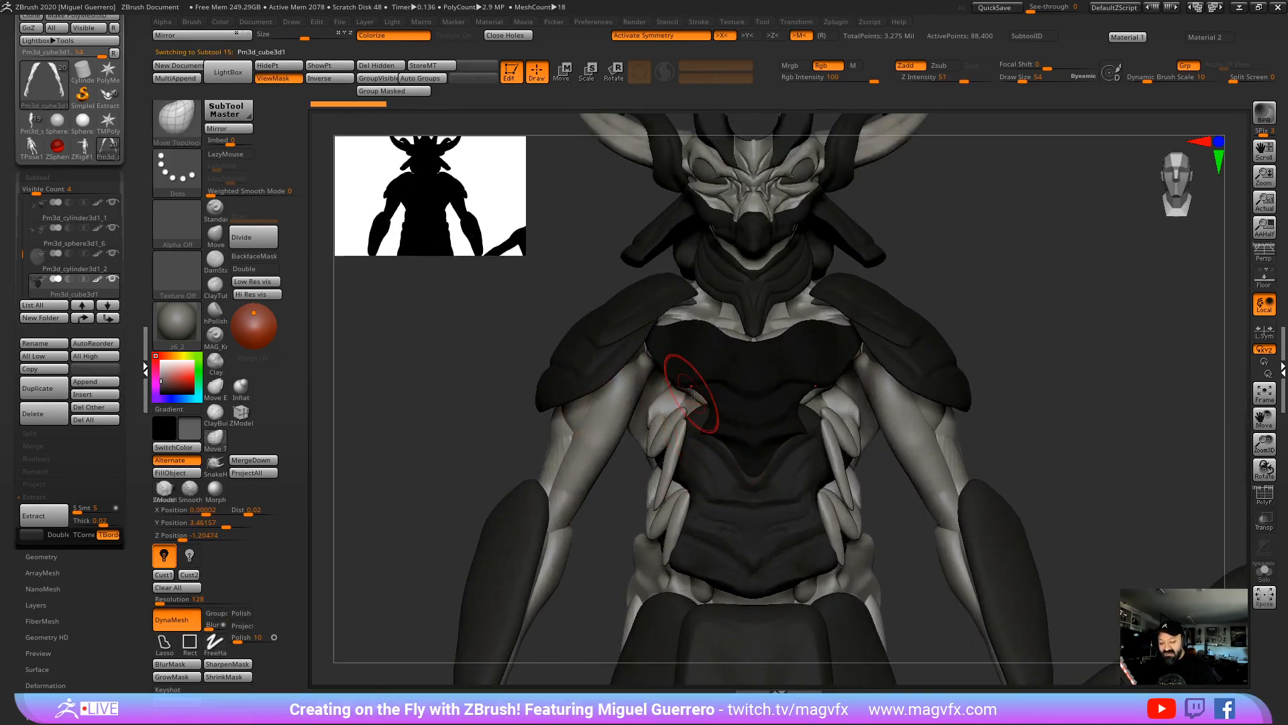
key("ctrl")
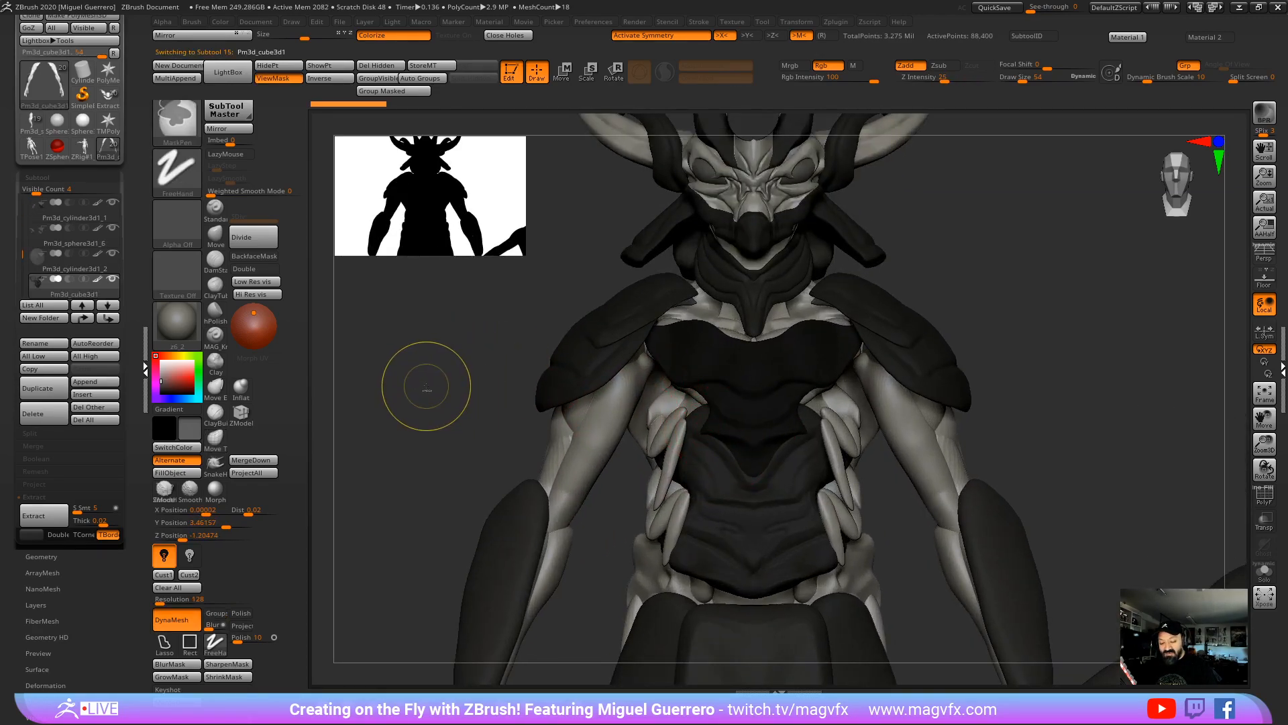
mouse_move(423, 405)
left_mouse_down()
mouse_move(449, 408)
mouse_move(433, 411)
left_mouse_up()
key("ctrl+shift")
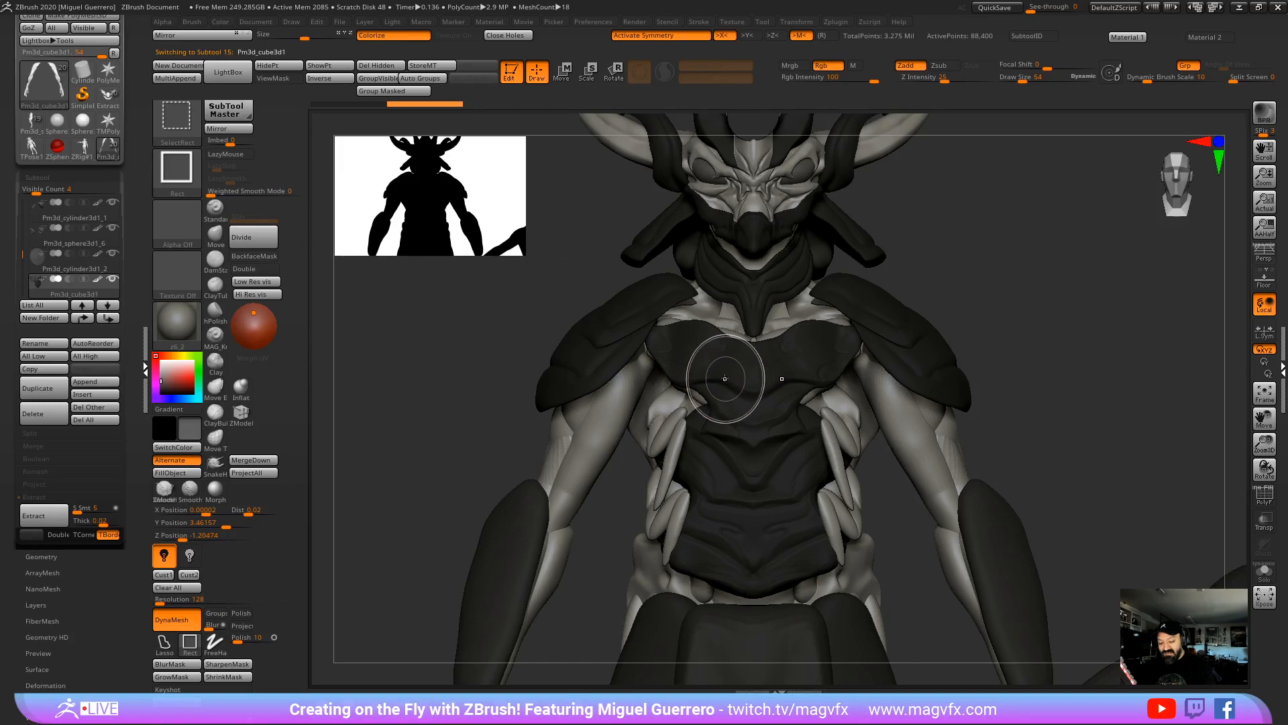
left_click(1264, 572)
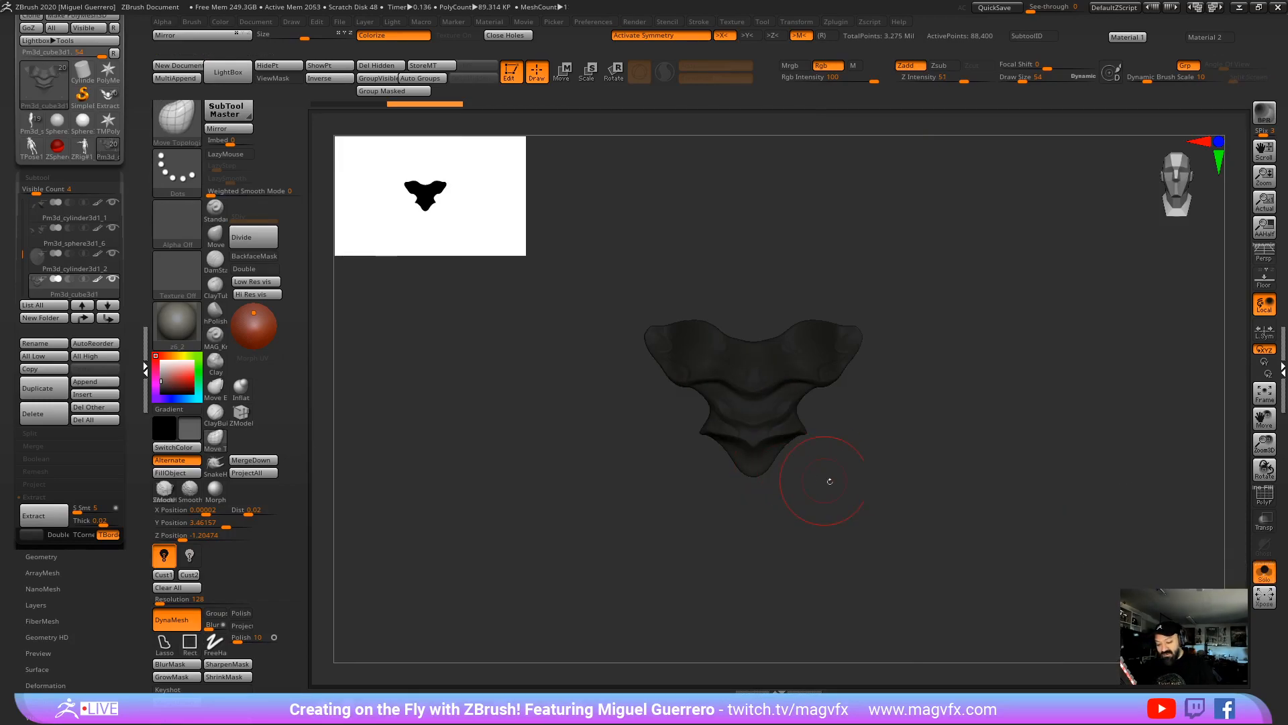
Step: Show the whole figure again, hide the upper chest plate, and select the torso from the front
left_click(1264, 572)
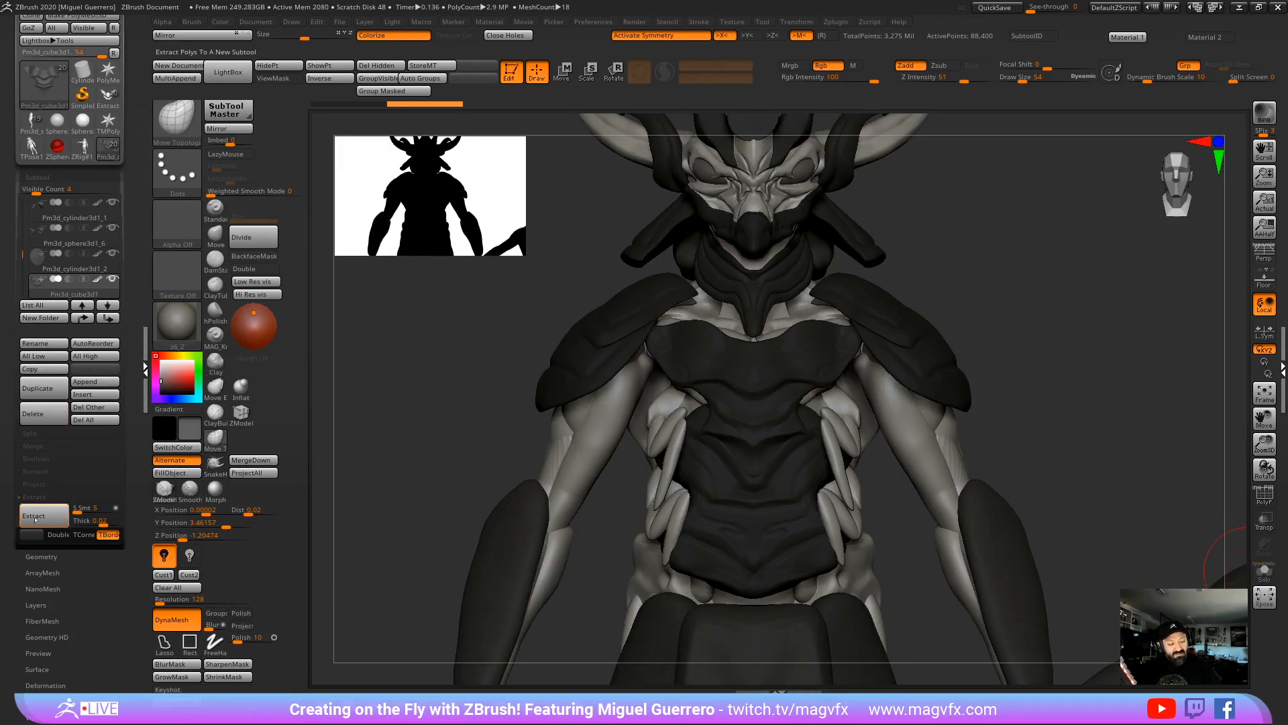
scroll(18, 272, "up", 1)
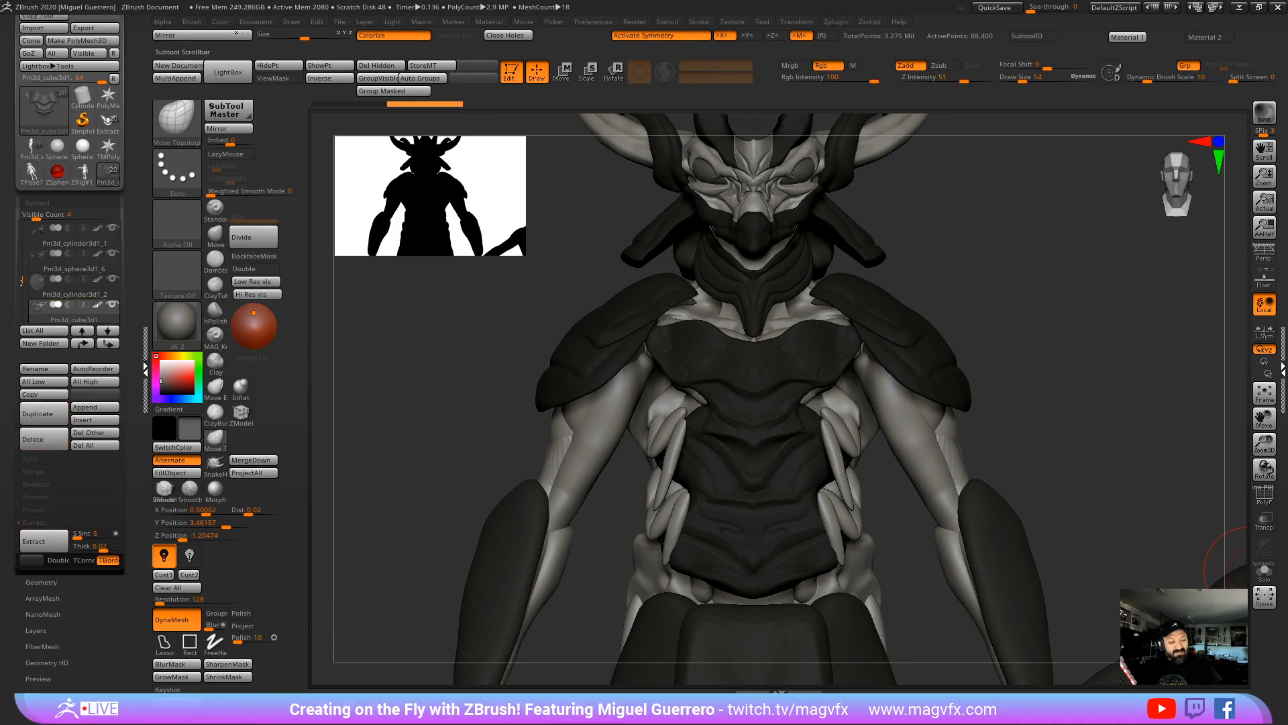
left_click(73, 287)
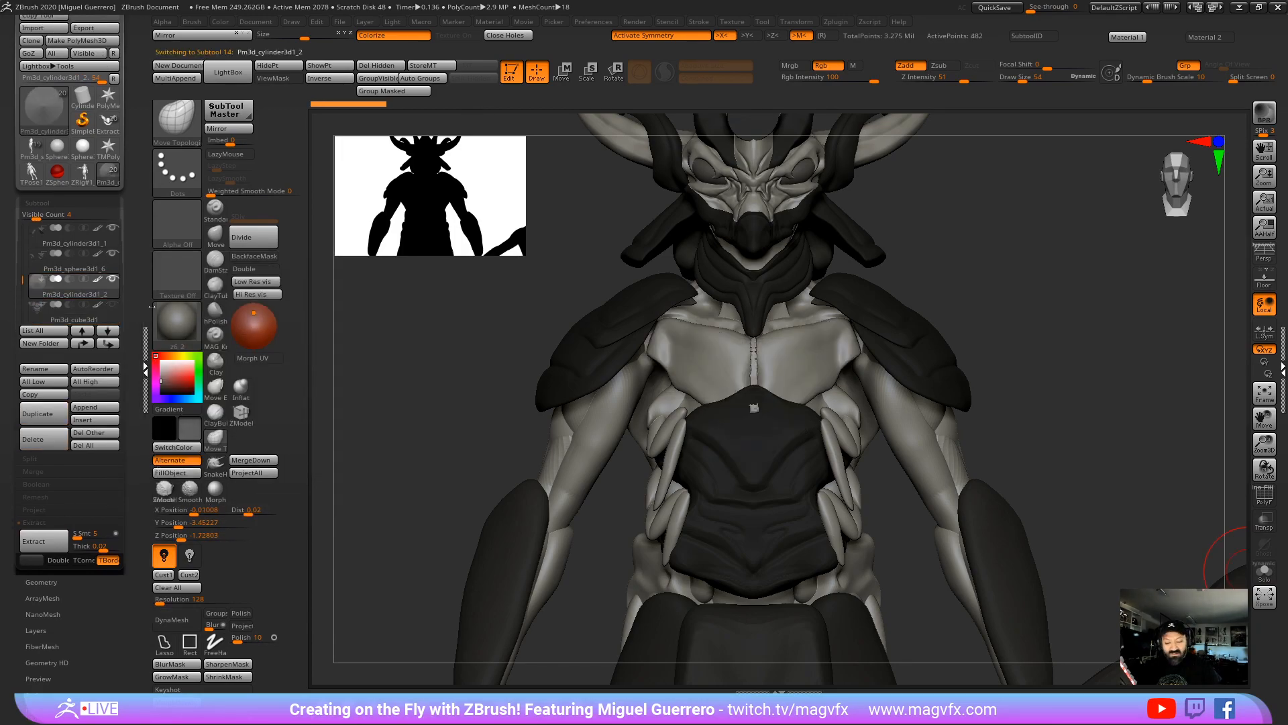
left_click_drag(430, 393, 648, 377)
left_click_drag(470, 365, 571, 369, "shift")
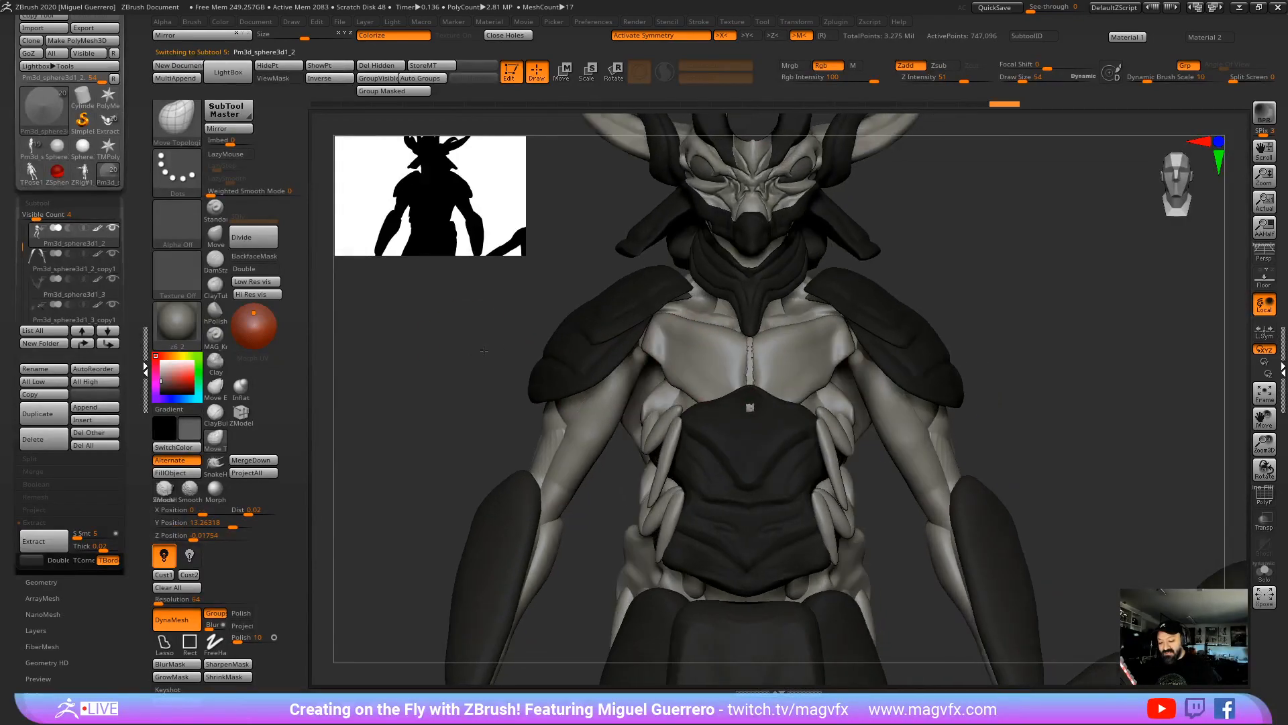
Step: Isolate the torso and hide its dark abdominal plate polygroup
left_click(1265, 570)
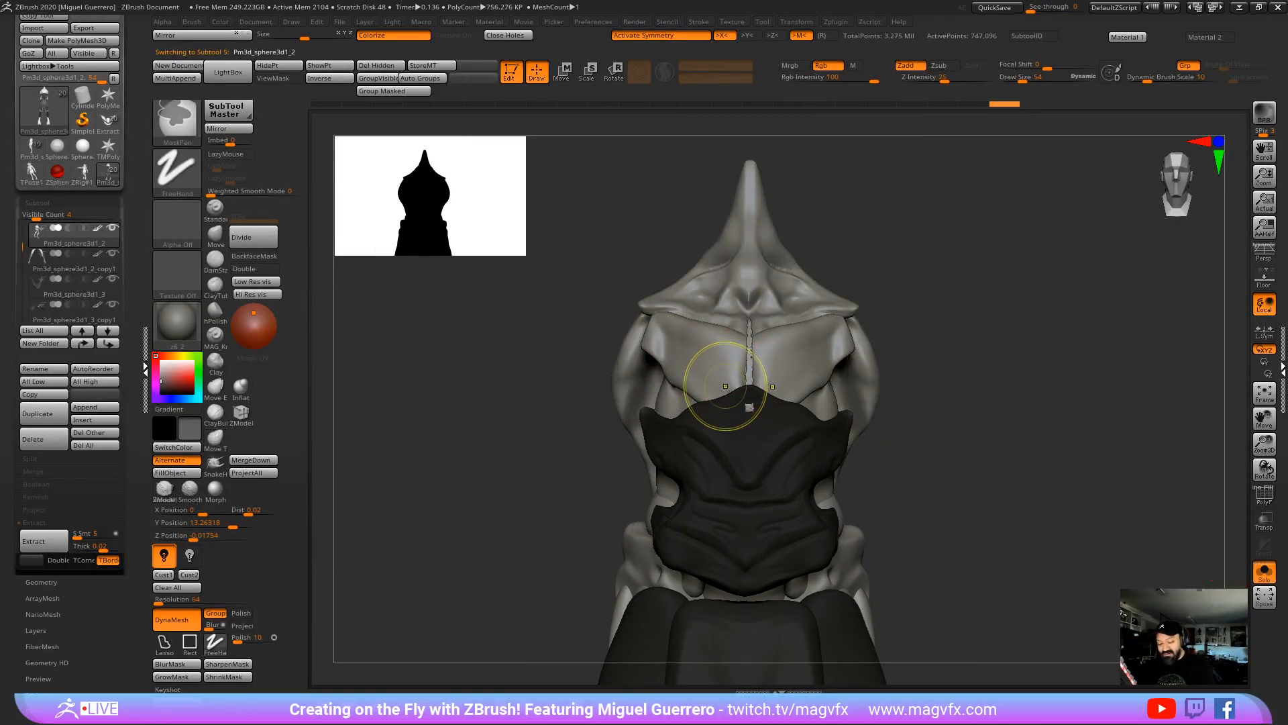
left_click(840, 494, "ctrl+shift")
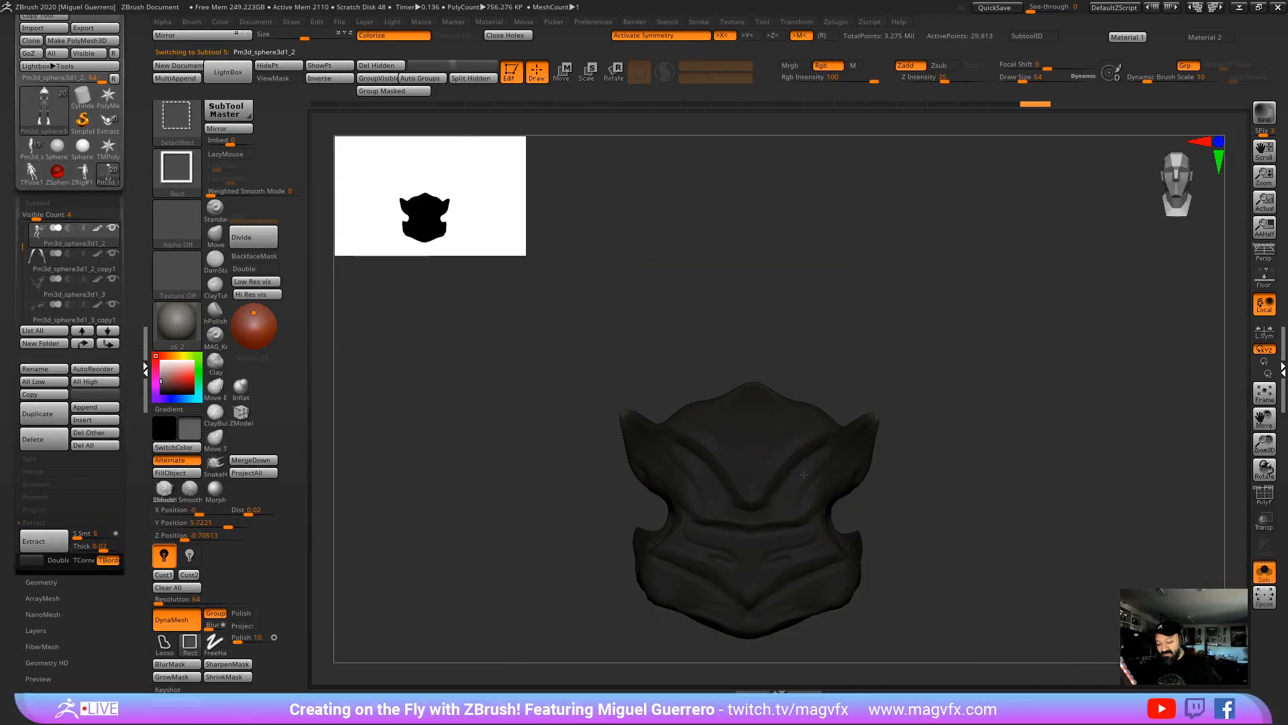
left_click(839, 493, "ctrl+shift")
Step: Smooth the rough crease between the chest muscles, and bring the rest of the figure back into view
left_click_drag(537, 421, 524, 421)
mouse_move(741, 348)
left_mouse_down("shift")
mouse_move(750, 393)
mouse_move(728, 383)
left_mouse_up("shift")
left_click_drag(590, 376, 547, 374)
left_click_drag(751, 373, 757, 403, "shift")
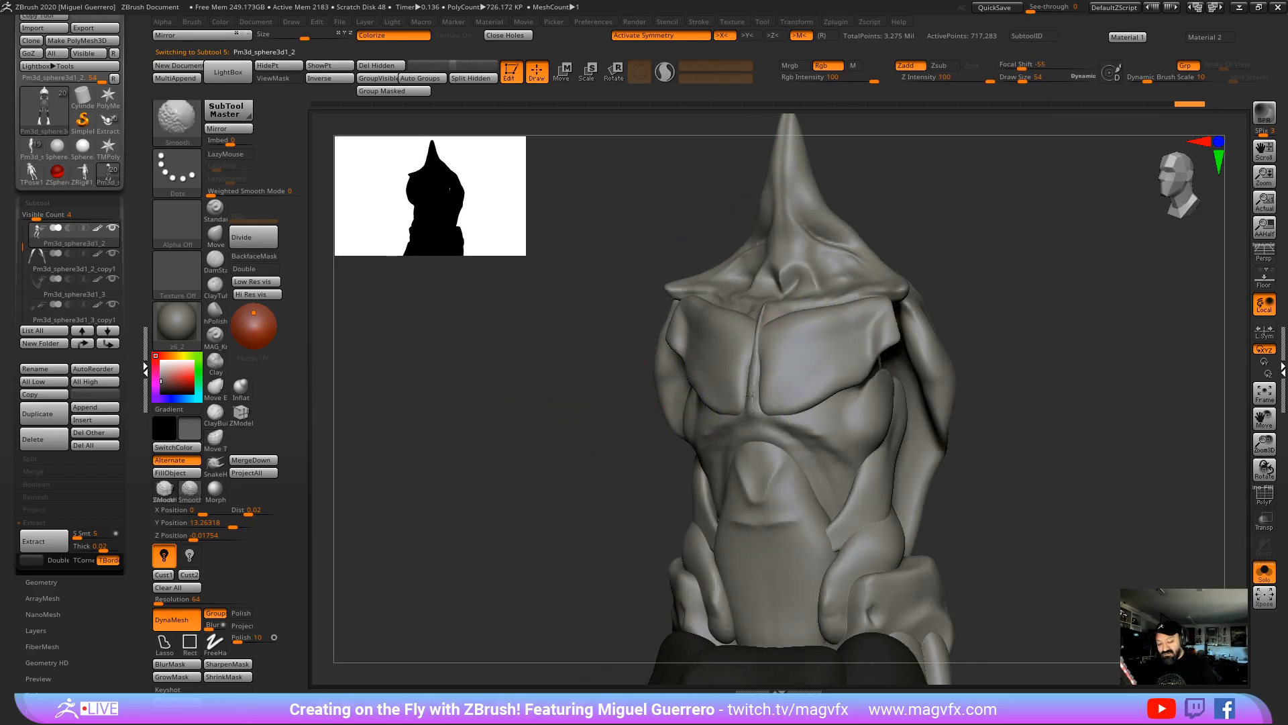
mouse_move(533, 431)
left_mouse_down()
mouse_move(581, 431)
mouse_move(584, 416)
left_mouse_up()
key("shift+s")
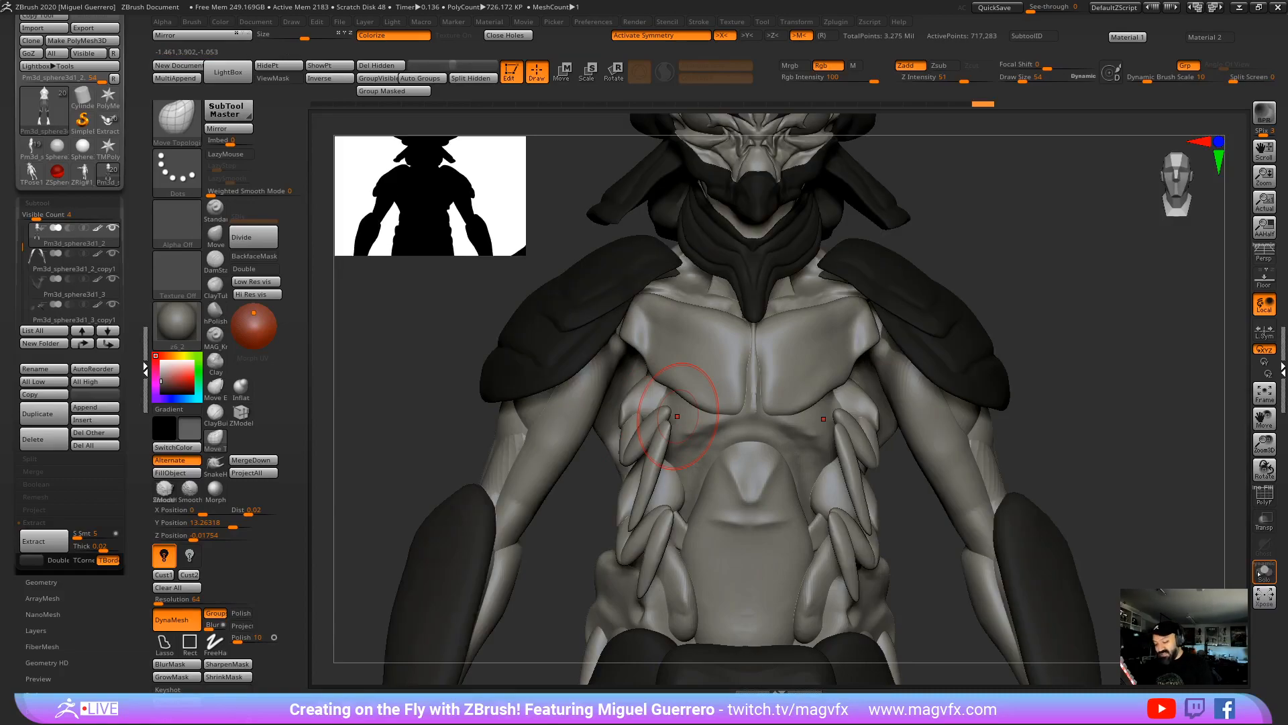
Step: Reshape the outer sides of the chest muscles with the Move Topological brush at draw size about 74
right_click_drag(565, 446, 467, 386, "ctrl")
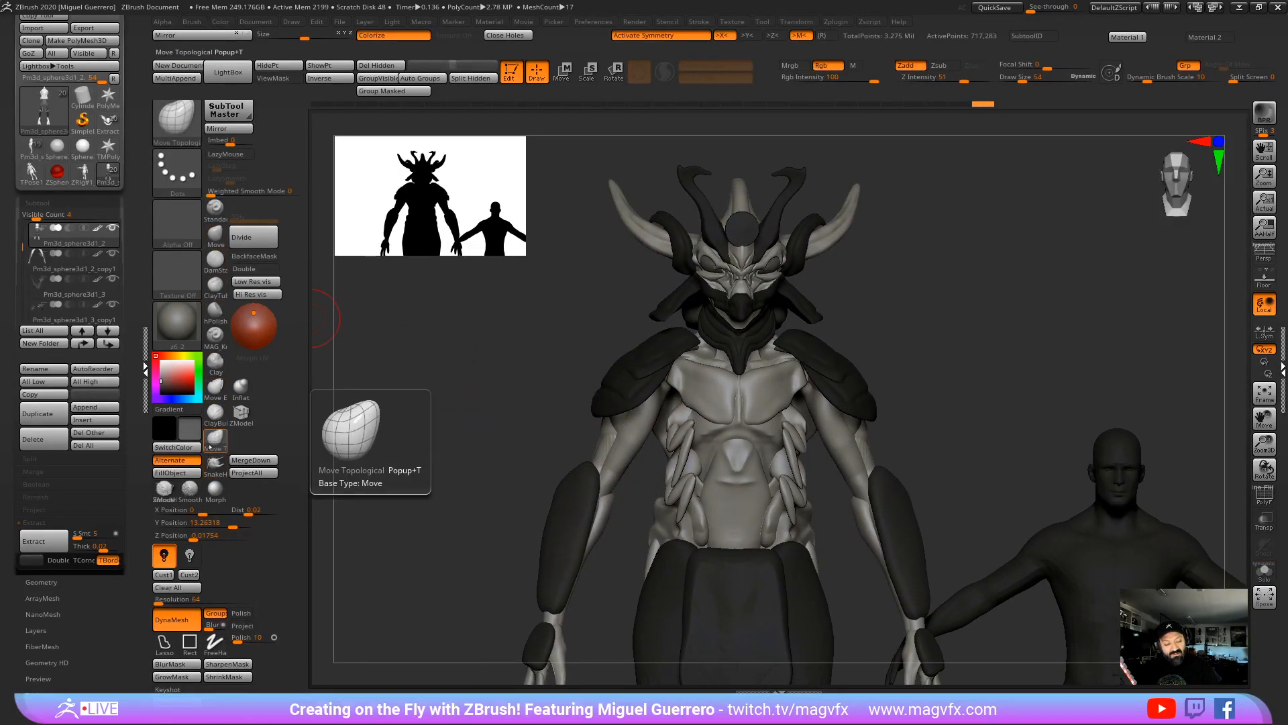
key("b")
key("m")
key("t")
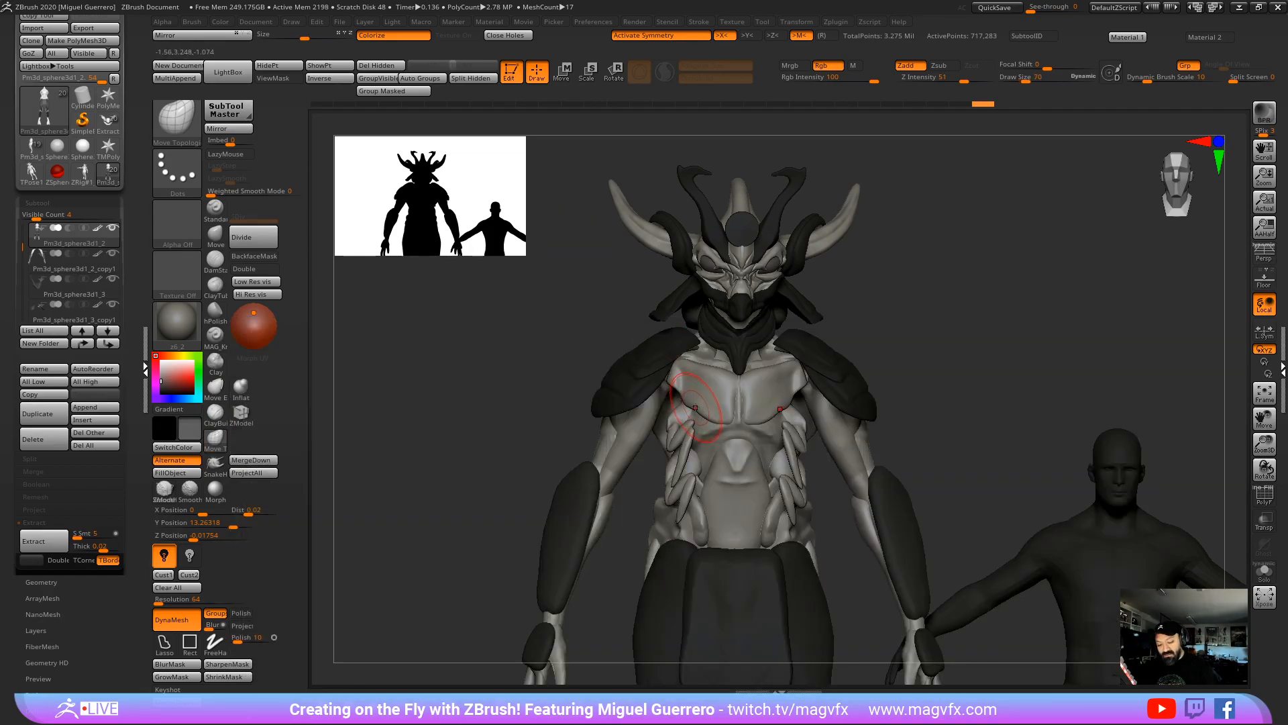
mouse_move(690, 428)
left_mouse_down()
mouse_move(698, 417)
mouse_move(625, 366)
left_mouse_up()
mouse_move(627, 365)
right_mouse_down()
mouse_move(828, 386)
mouse_move(789, 361)
mouse_move(806, 356)
mouse_move(311, 387)
mouse_move(654, 374)
mouse_move(590, 373)
mouse_move(560, 421)
right_mouse_up()
Step: Adjust the volume of the torso's sides with the Inflat brush at draw size 74, comparing by undo and redo
left_click(241, 386)
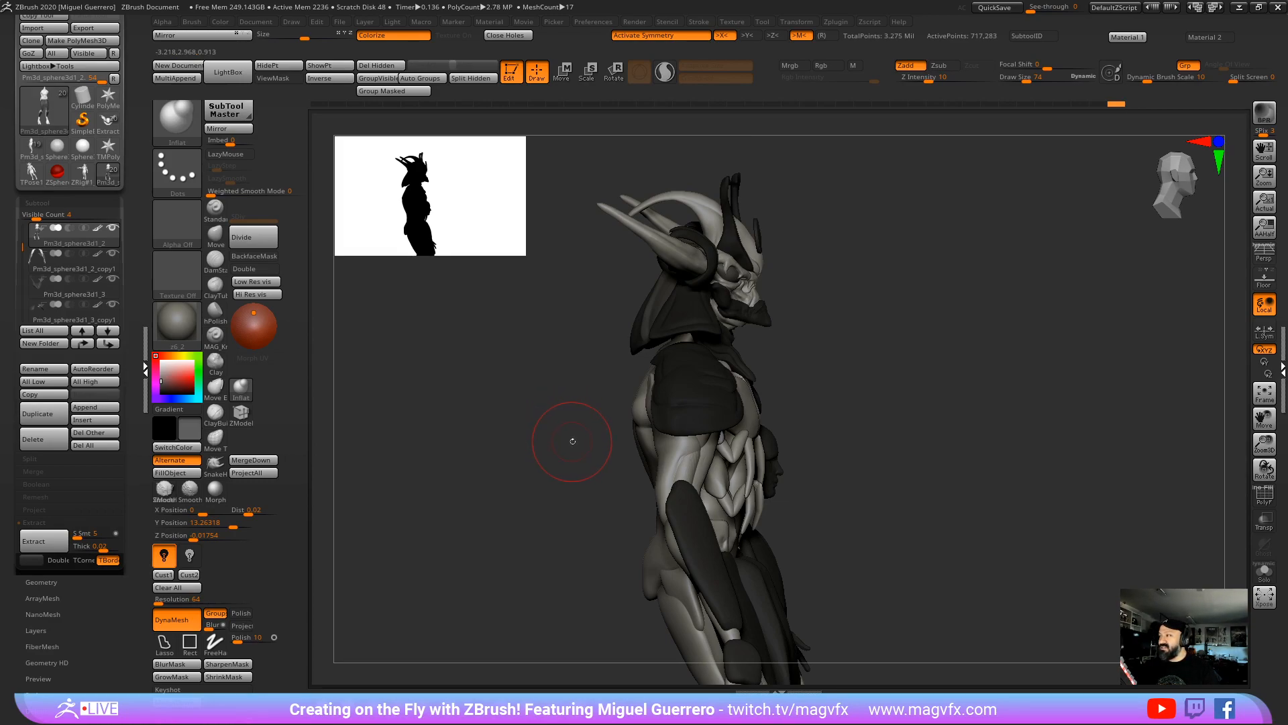
right_click_drag(540, 441, 751, 396)
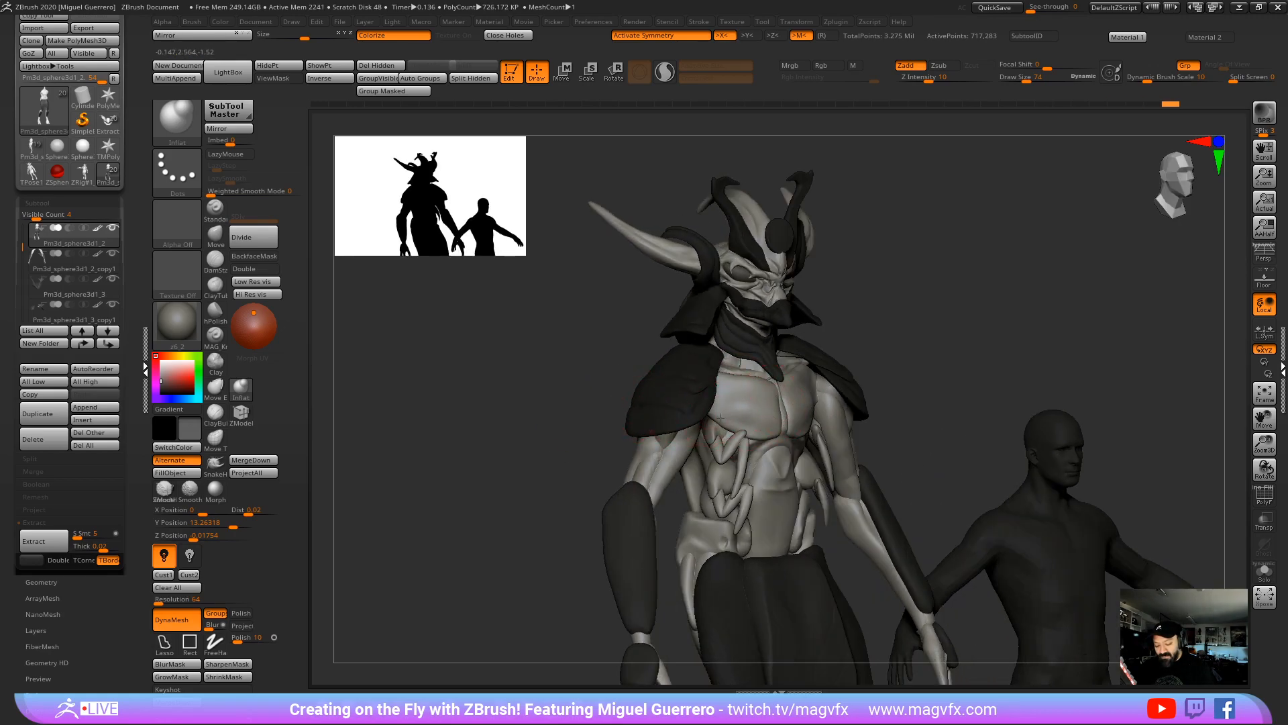
key("ctrl+z")
key("ctrl+shift+z")
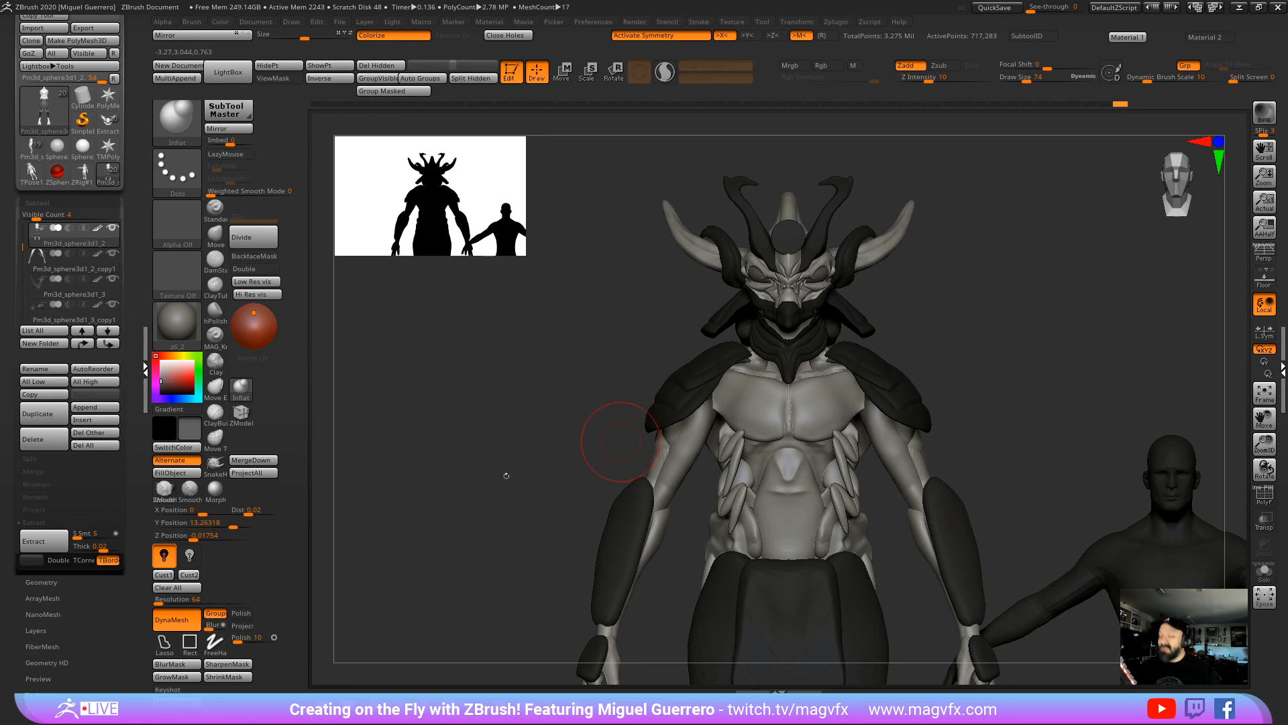
mouse_move(484, 467)
left_mouse_down()
mouse_move(469, 472)
mouse_move(487, 474)
left_mouse_up()
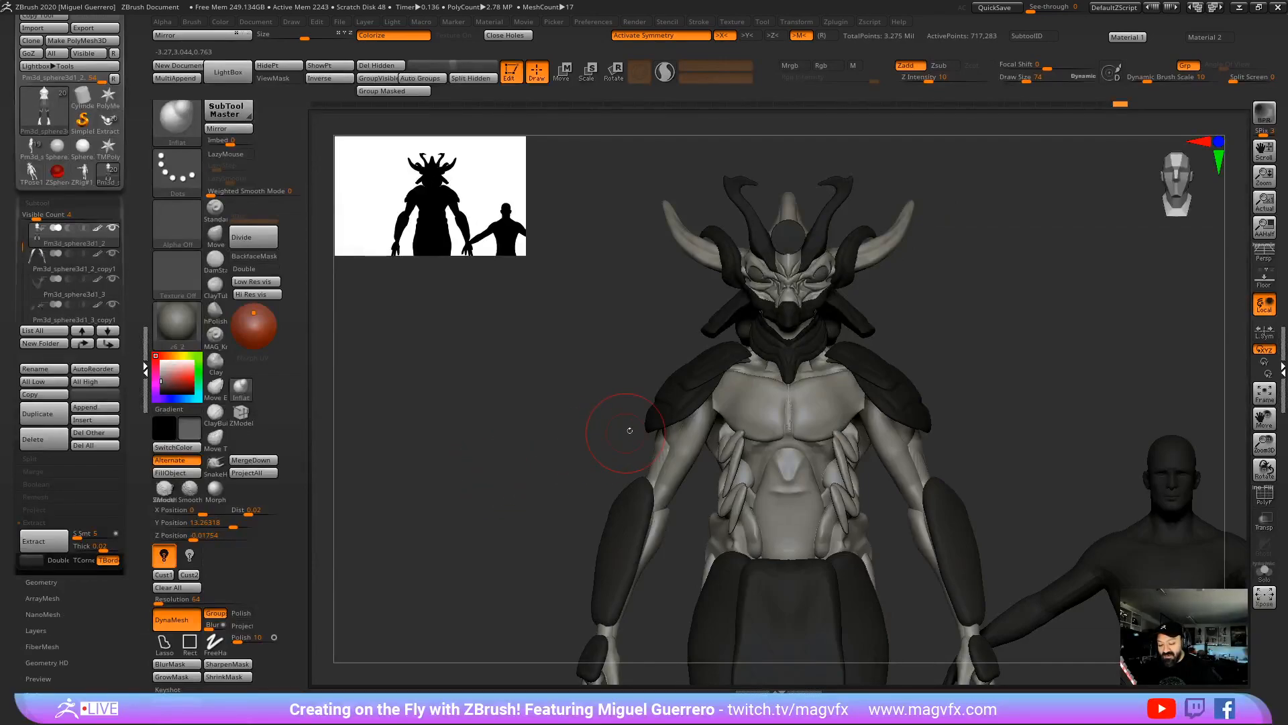
left_click_drag(630, 430, 564, 437)
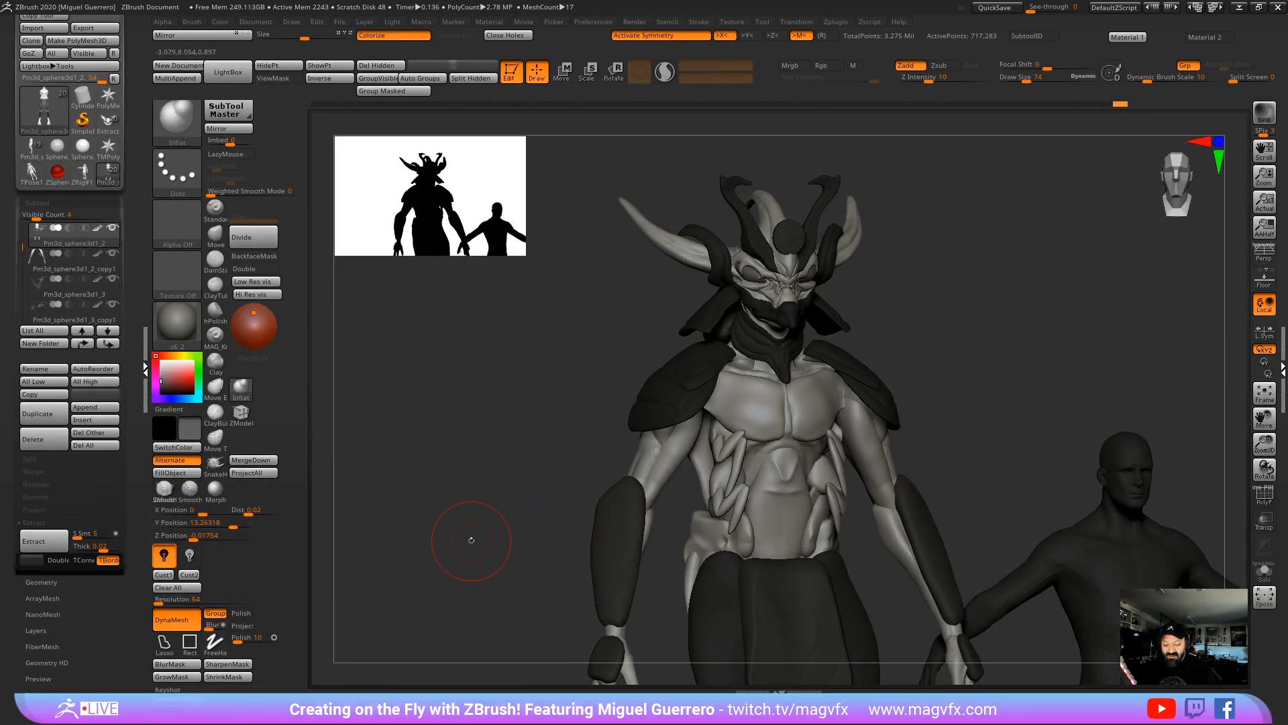
left_click_drag(479, 465, 471, 514, "shift")
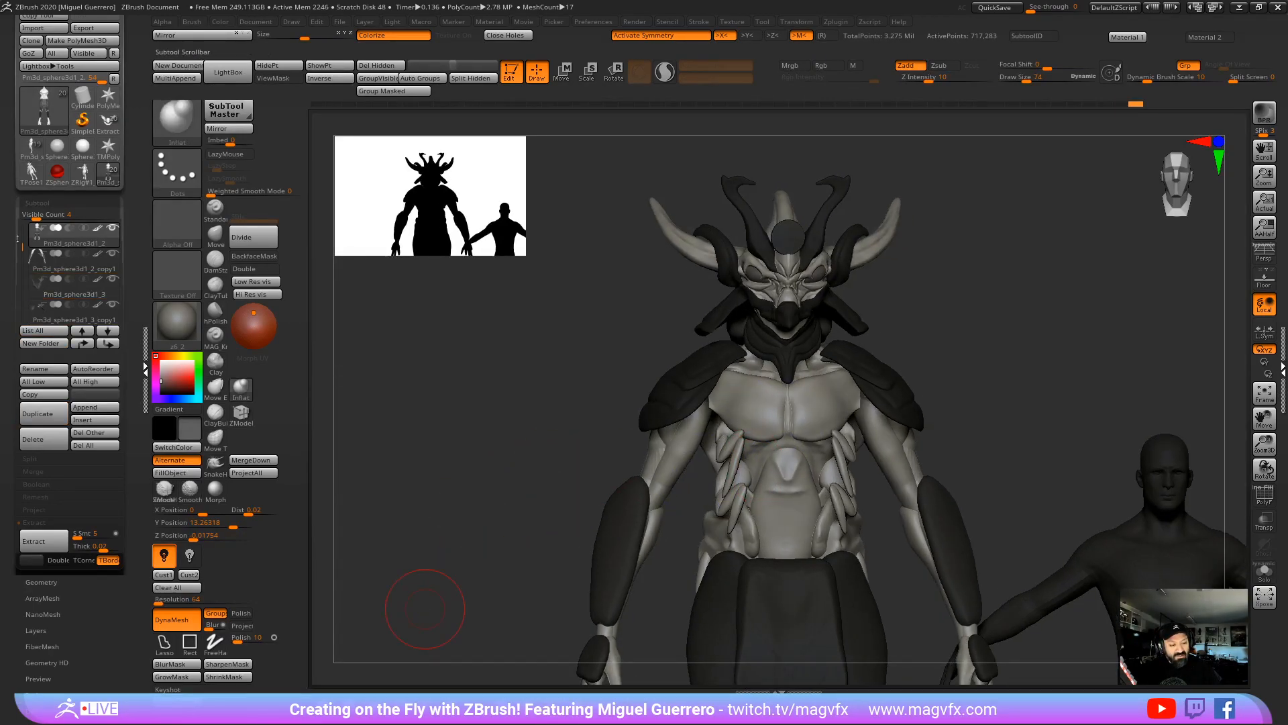
Step: Append a sphere as a new subtool and move it to sit centered on the front of the chest
left_click(94, 407)
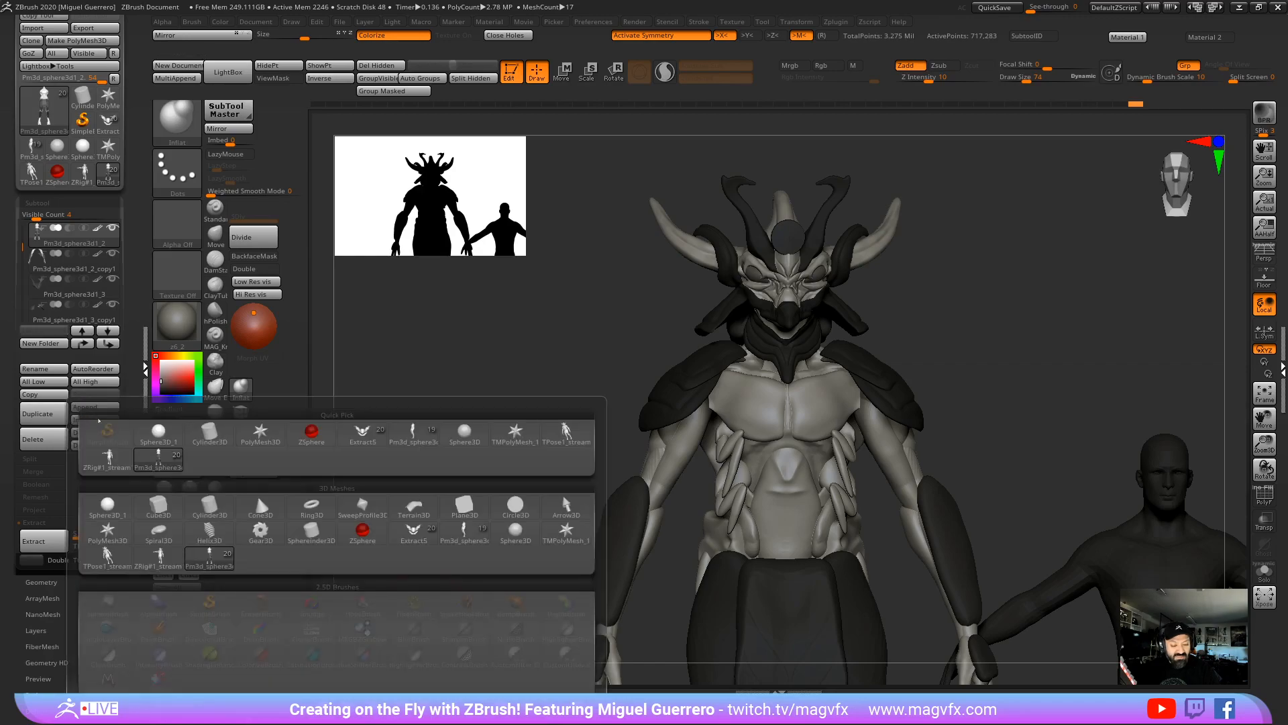
left_click(256, 493)
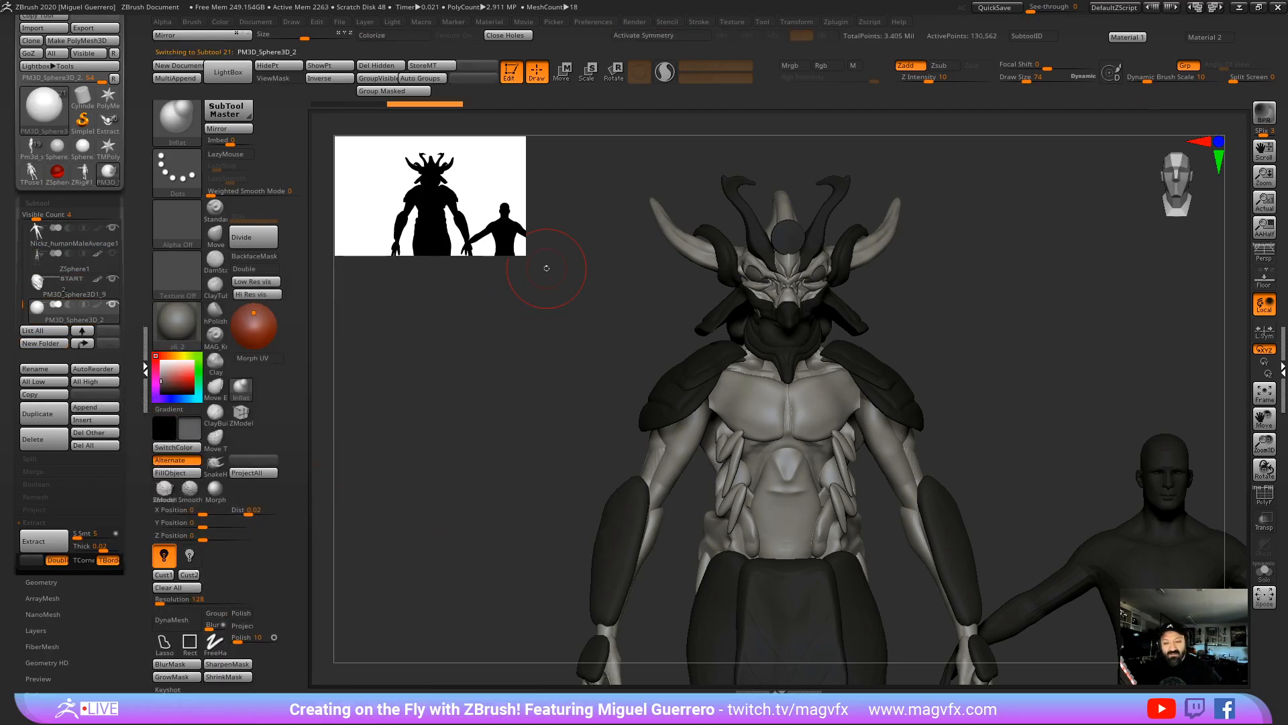
left_click(562, 72)
left_click_drag(783, 250, 783, 339)
left_click_drag(953, 335, 1047, 335, "shift")
left_click_drag(866, 417, 882, 418)
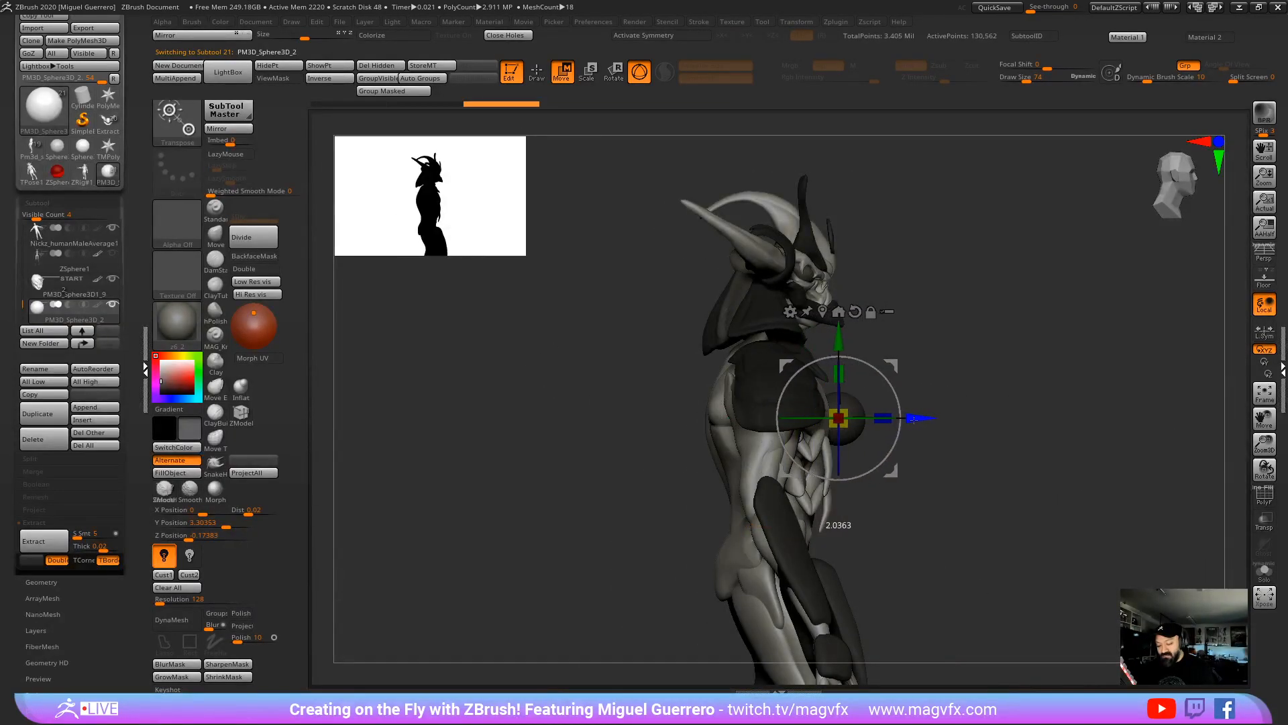
left_click_drag(738, 447, 561, 448, "shift")
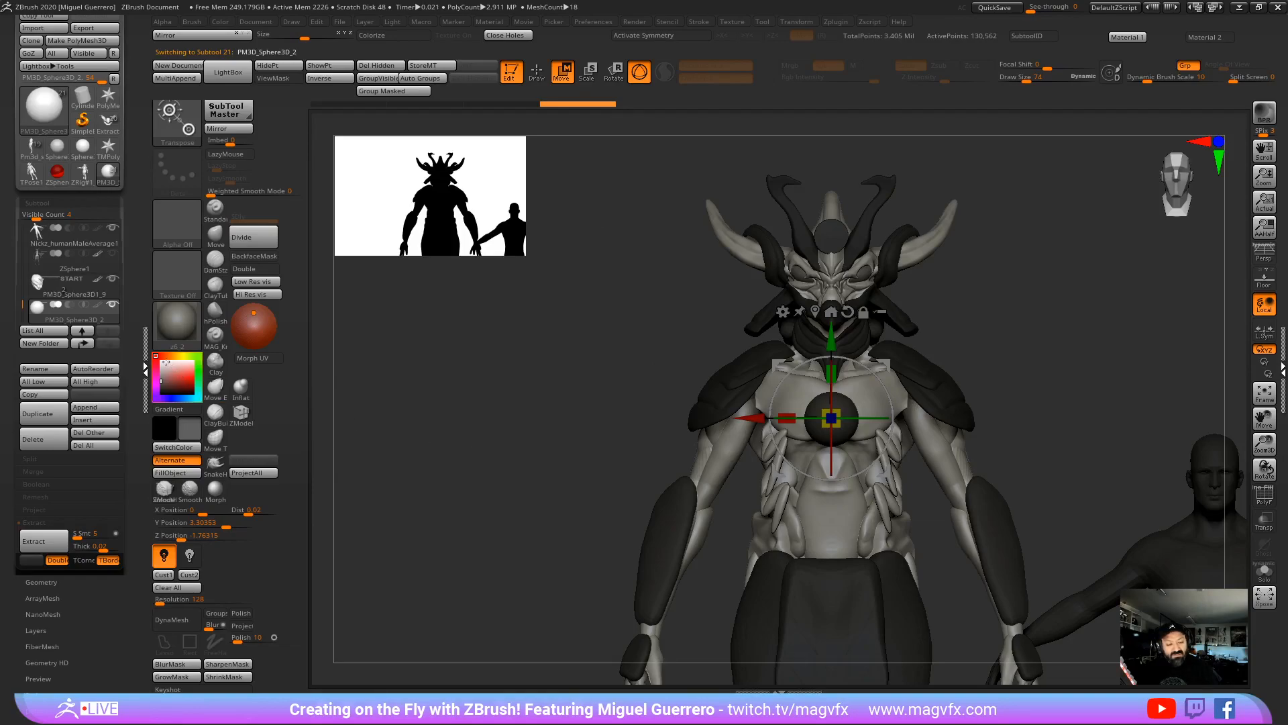
Step: Turn on X symmetry and stretch the sphere sideways into a wide oval with the Move brush at draw size 150
left_click(215, 210)
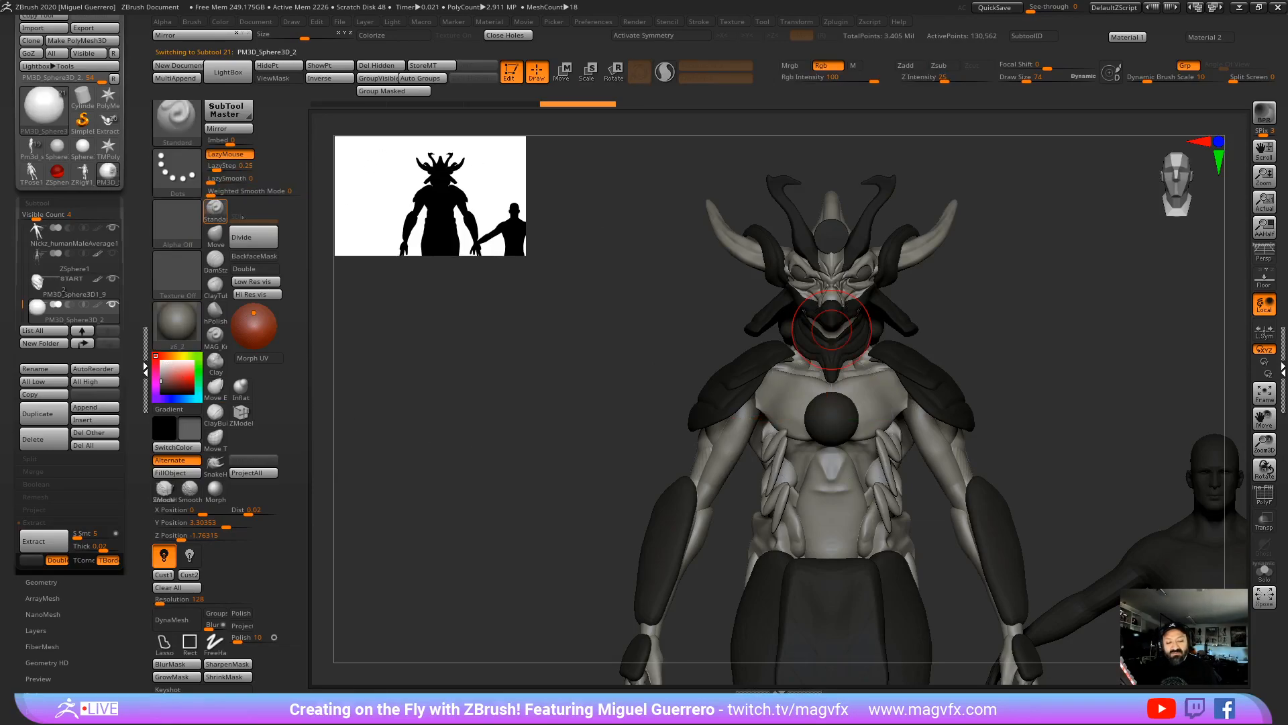
key("bracketright")
key("bracketright")
key("bracketright")
key("bracketright")
key("bracketright")
key("bracketright")
left_click_drag(811, 420, 833, 441)
key("x")
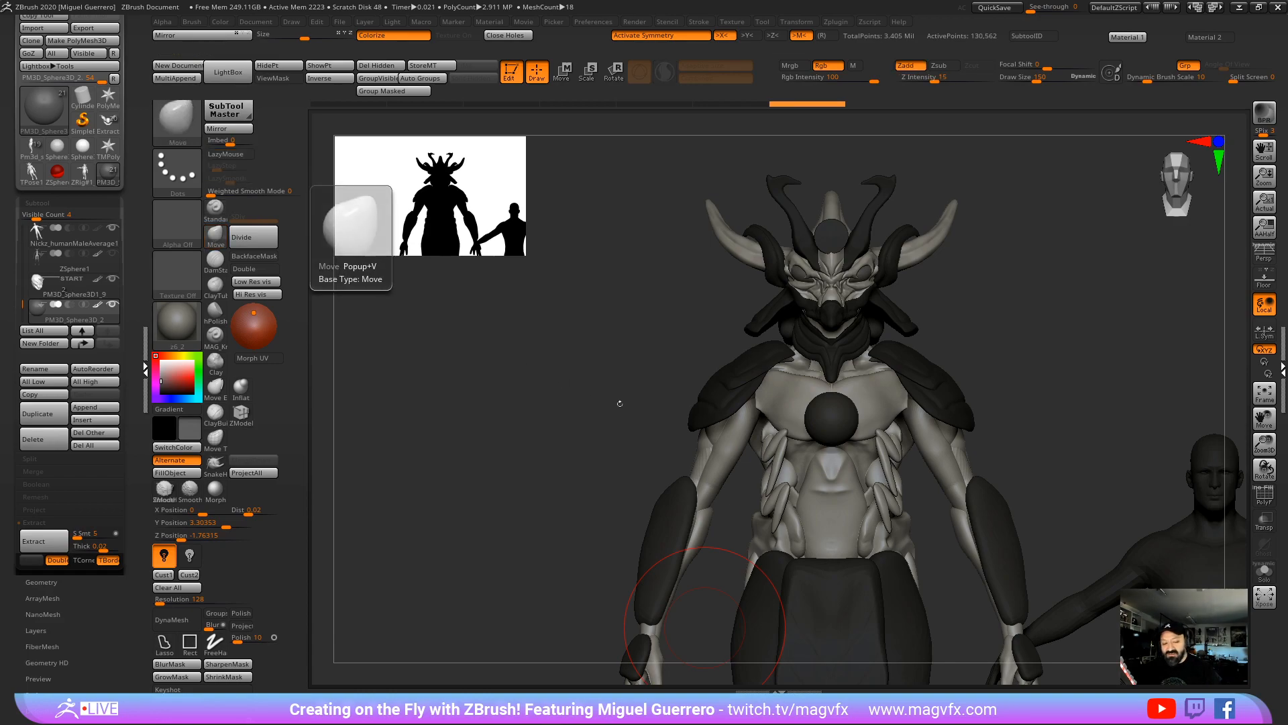
left_click(216, 233)
left_click_drag(809, 419, 771, 428)
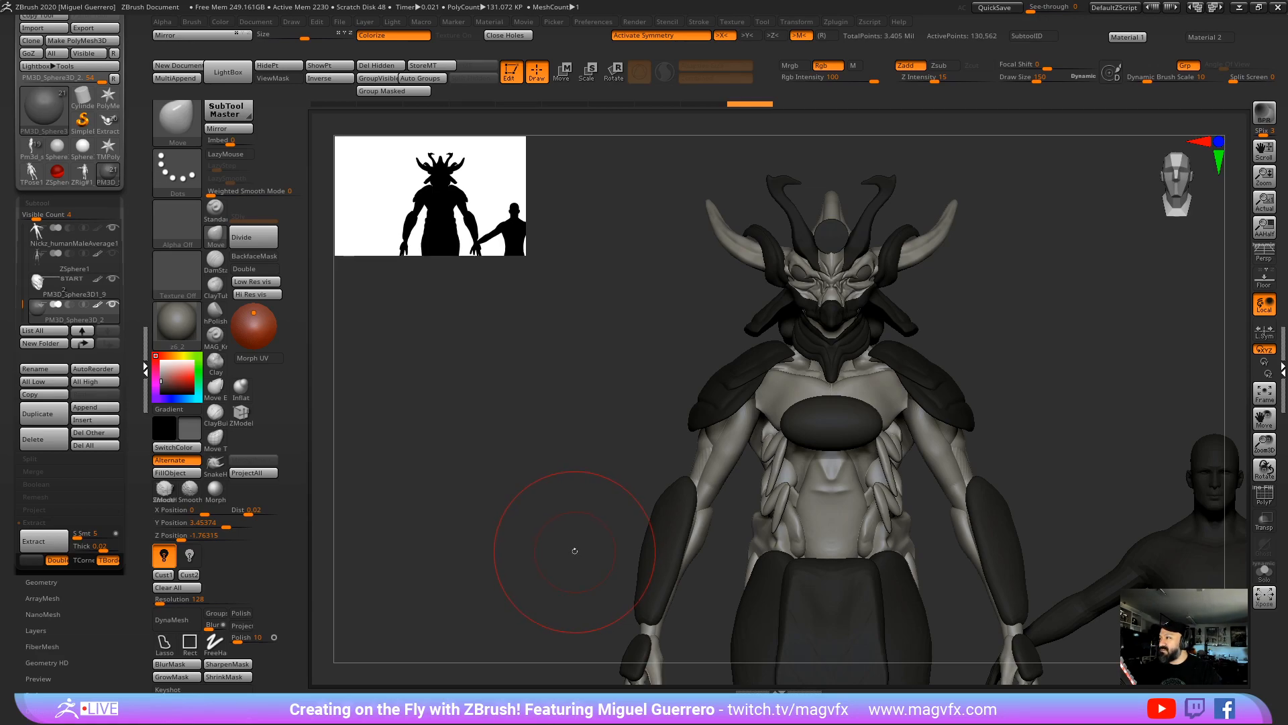
left_click_drag(538, 477, 579, 481)
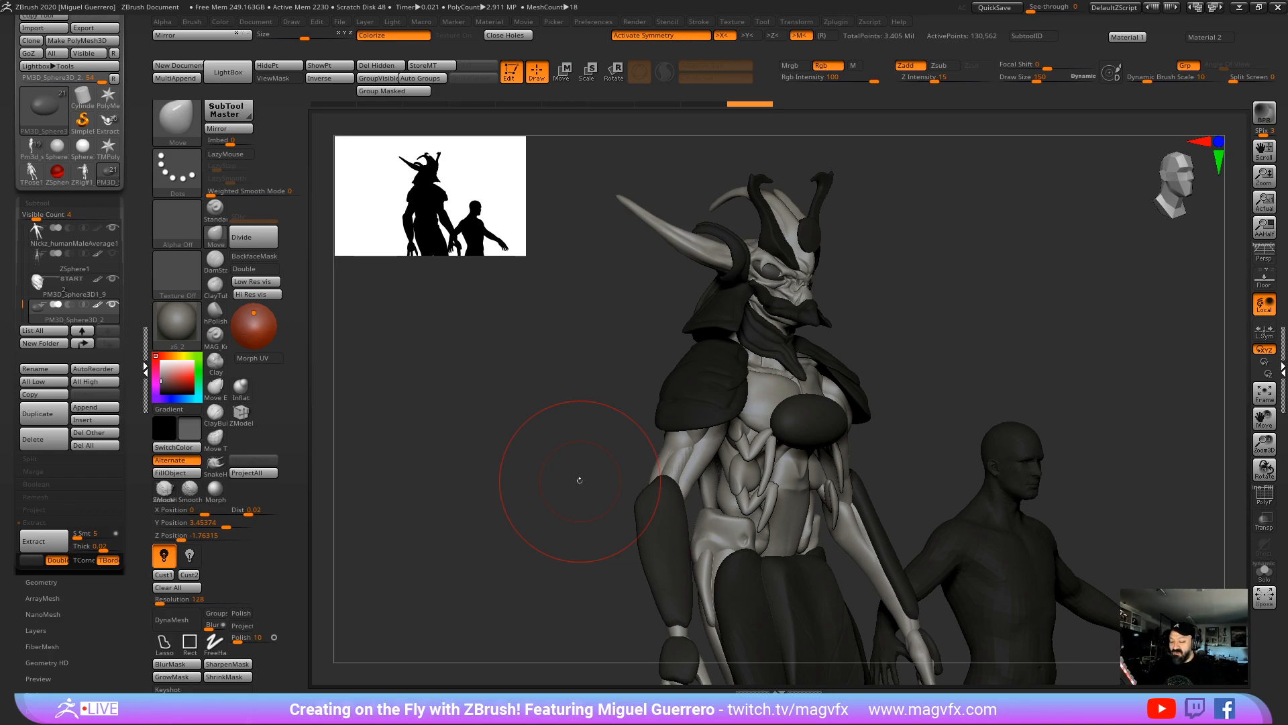
left_click_drag(546, 474, 618, 504)
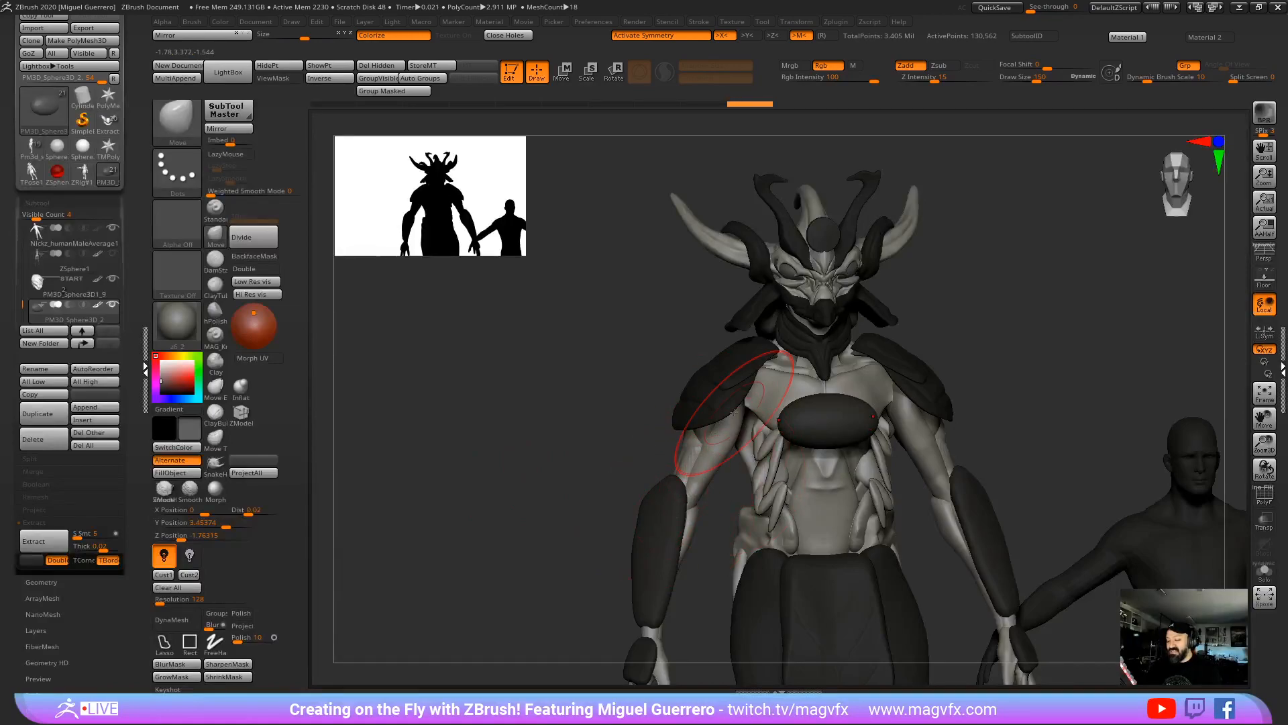
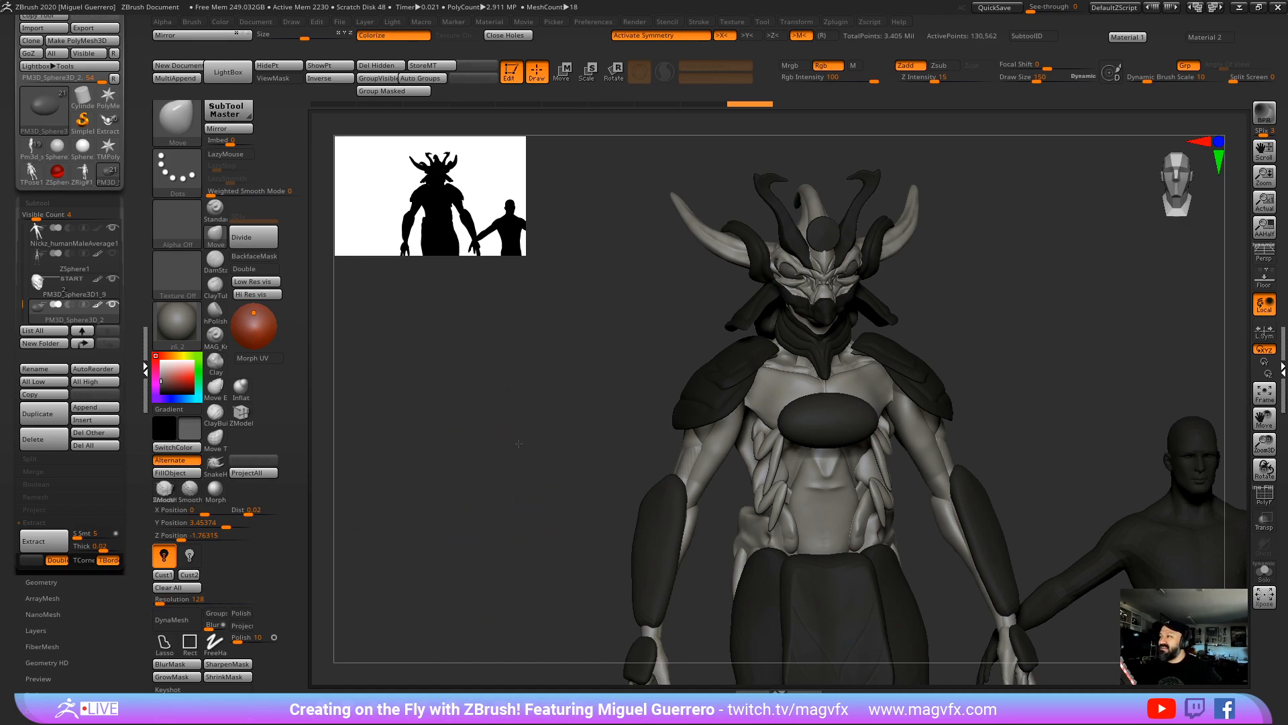
Step: Pull the oval into a tall, downward-tapering breastplate over the chest and belly with the Move brush at draw size 150 to 174
left_click_drag(530, 488, 493, 422, "alt")
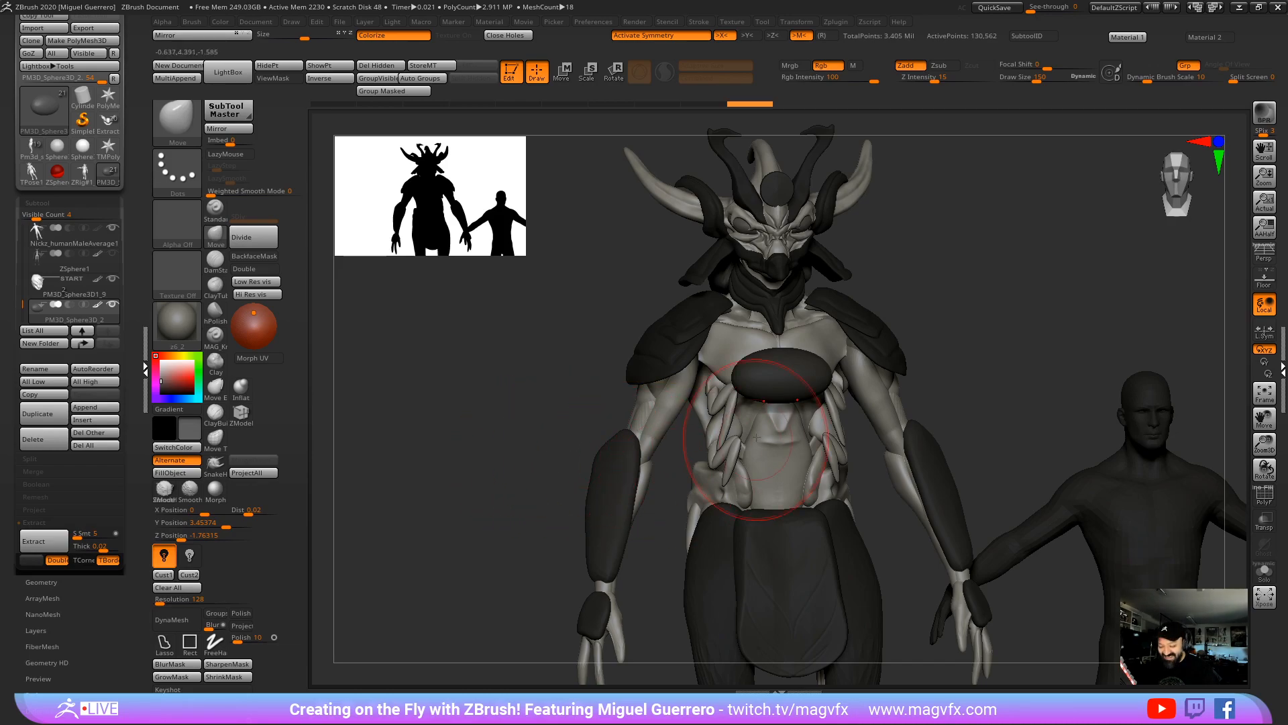
left_click_drag(780, 470, 780, 537)
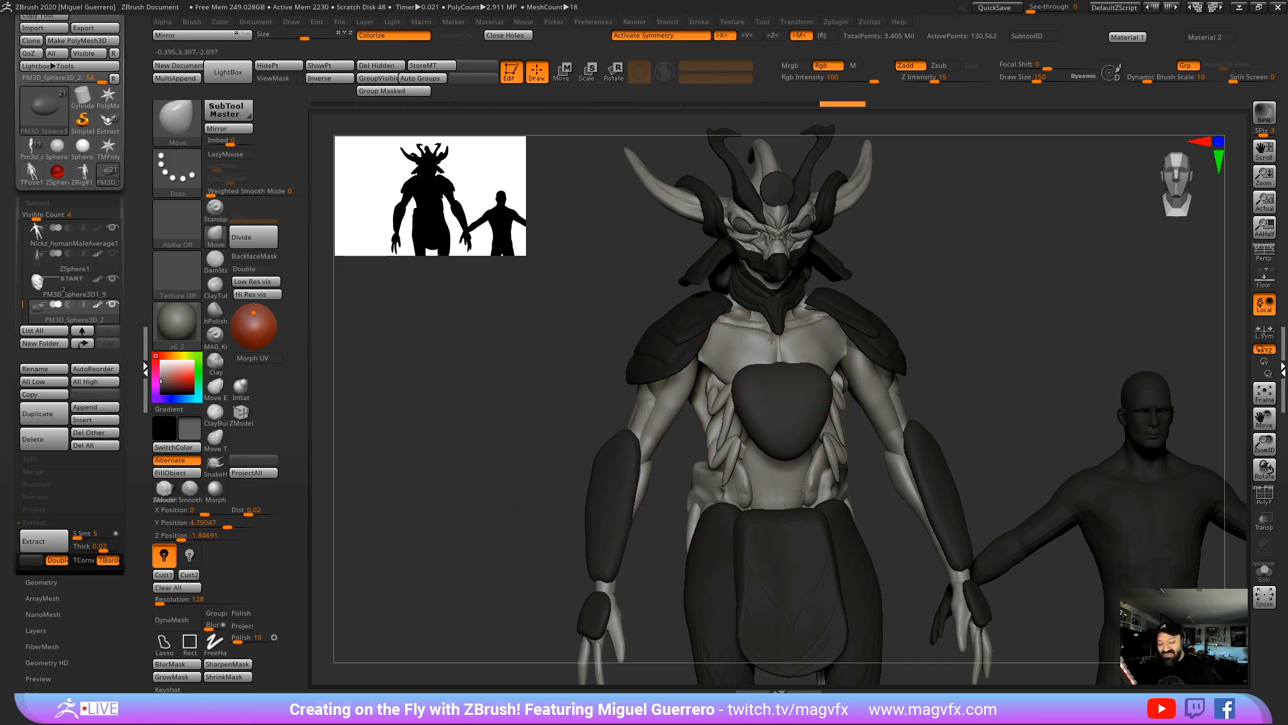
mouse_move(780, 375)
left_mouse_down()
mouse_move(781, 342)
mouse_move(761, 335)
left_mouse_up()
left_click_drag(745, 430, 734, 435)
mouse_move(510, 416)
left_mouse_down()
mouse_move(734, 417)
mouse_move(741, 435)
mouse_move(731, 406)
left_mouse_up()
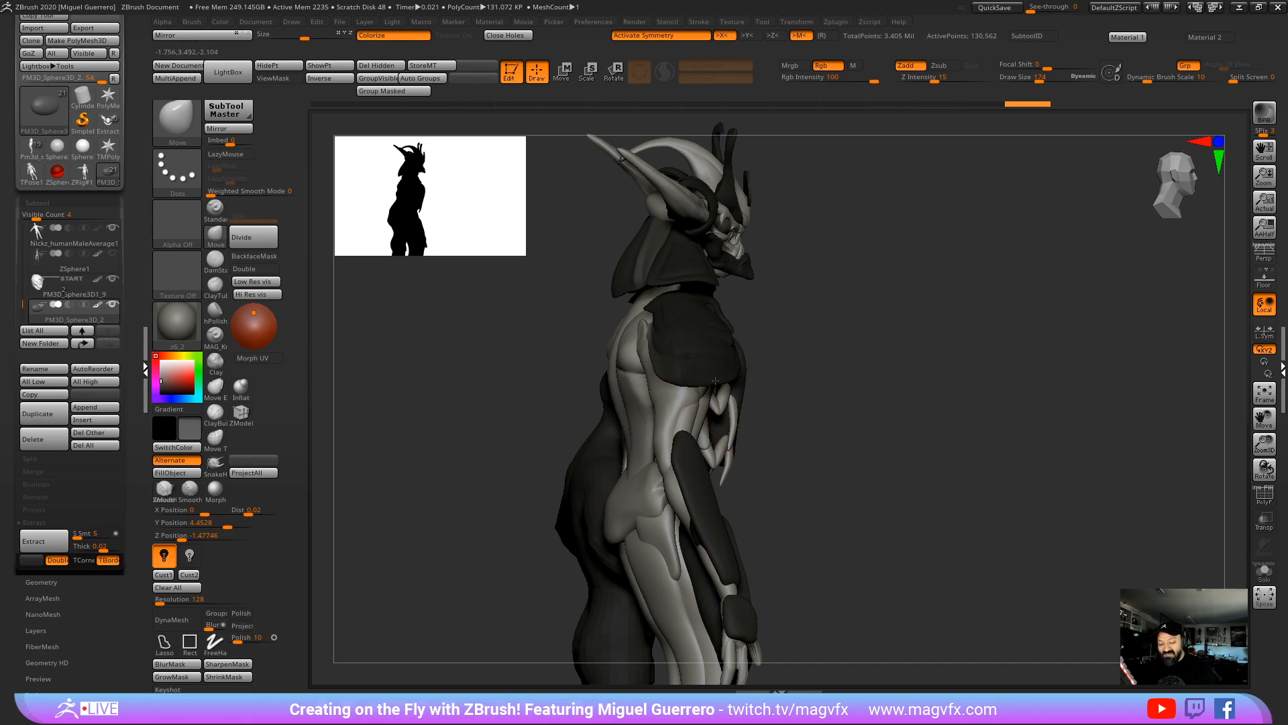
mouse_move(893, 395)
left_mouse_down()
mouse_move(812, 392)
mouse_move(738, 376)
mouse_move(746, 369)
left_mouse_up()
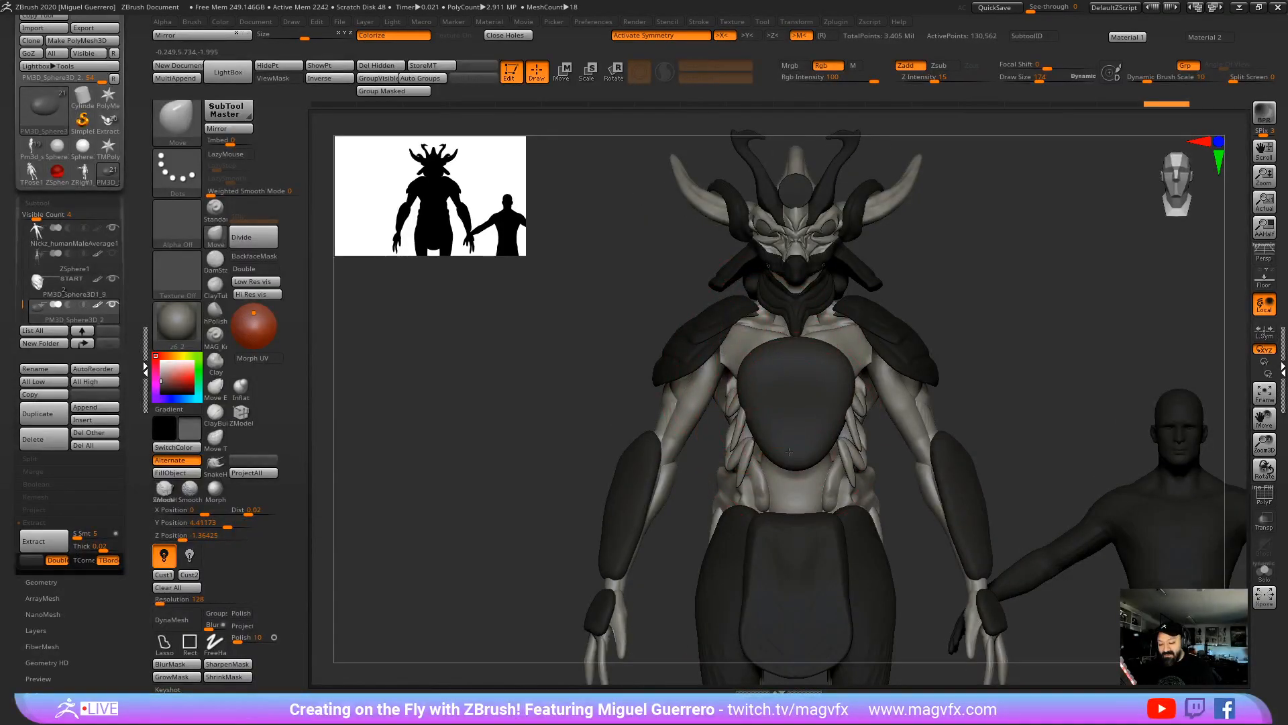
left_click_drag(772, 443, 775, 473)
mouse_move(631, 380)
left_mouse_down()
mouse_move(765, 377)
mouse_move(744, 369)
left_mouse_up()
left_click_drag(569, 342, 537, 356, "shift")
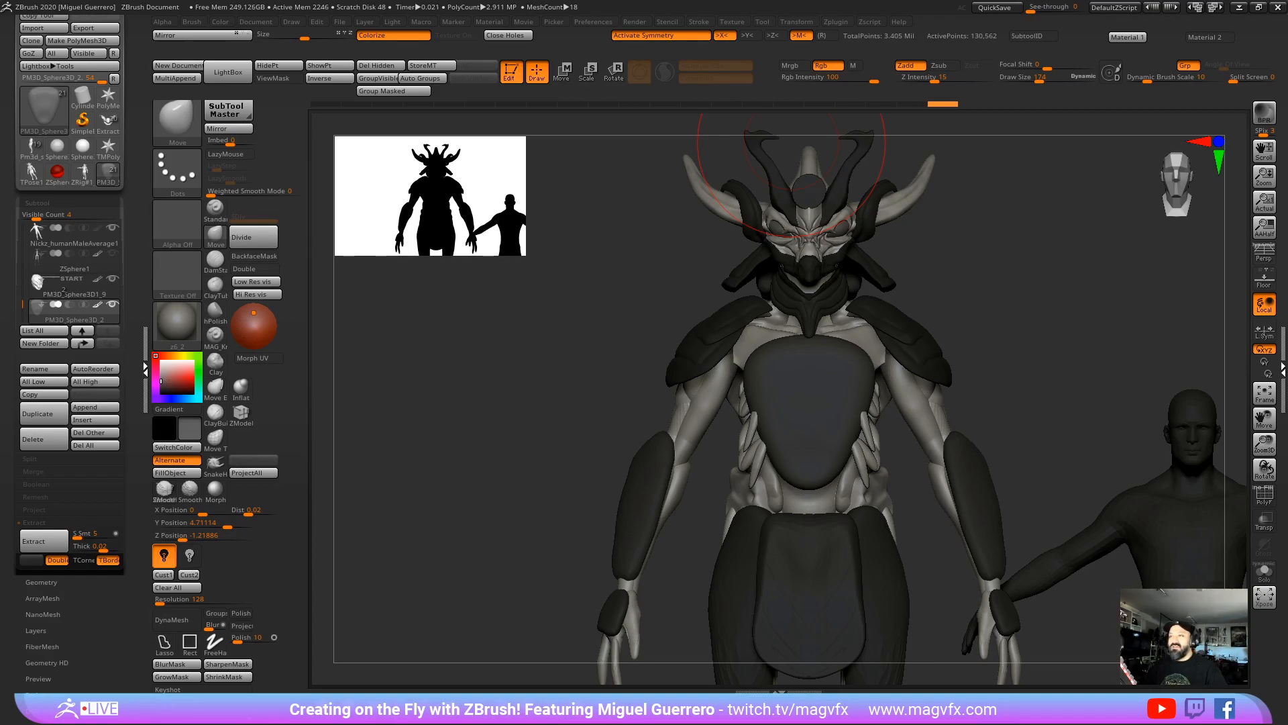
Step: Bring up the reference image board and examine the segmented underside of the stag beetle
right_click_drag(704, 0, 464, 64)
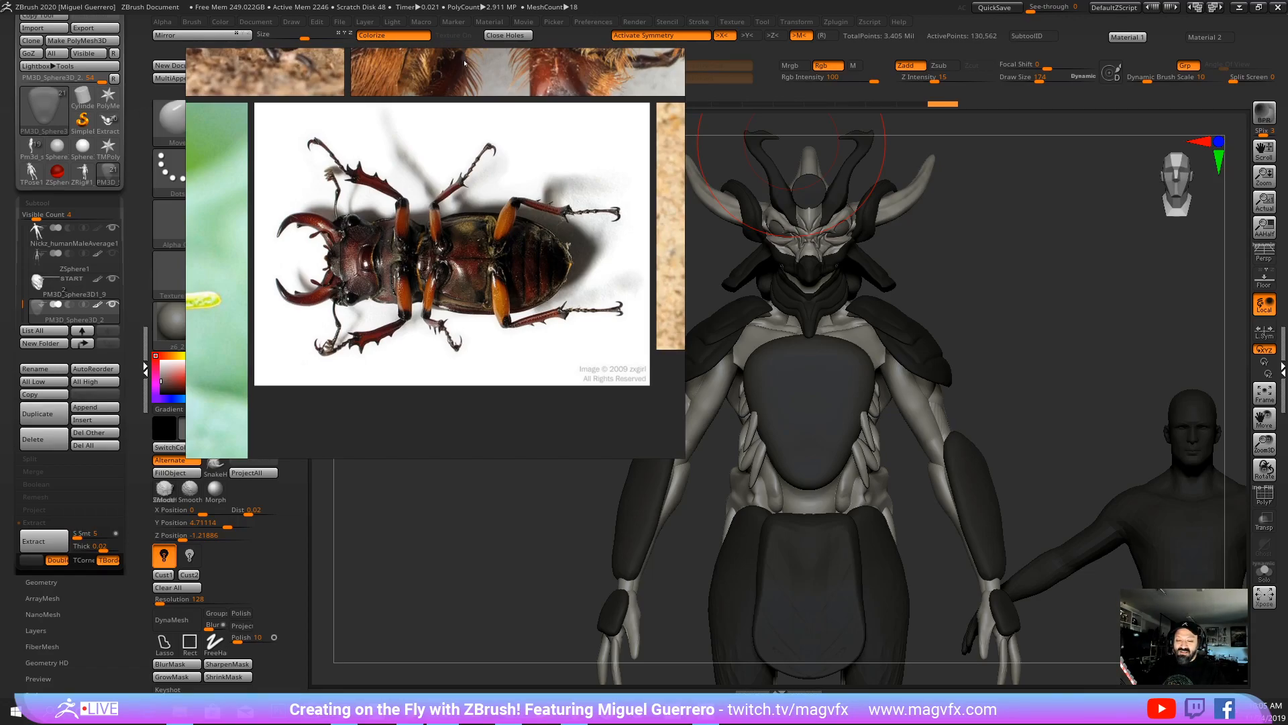
right_click_drag(464, 63, 467, 64)
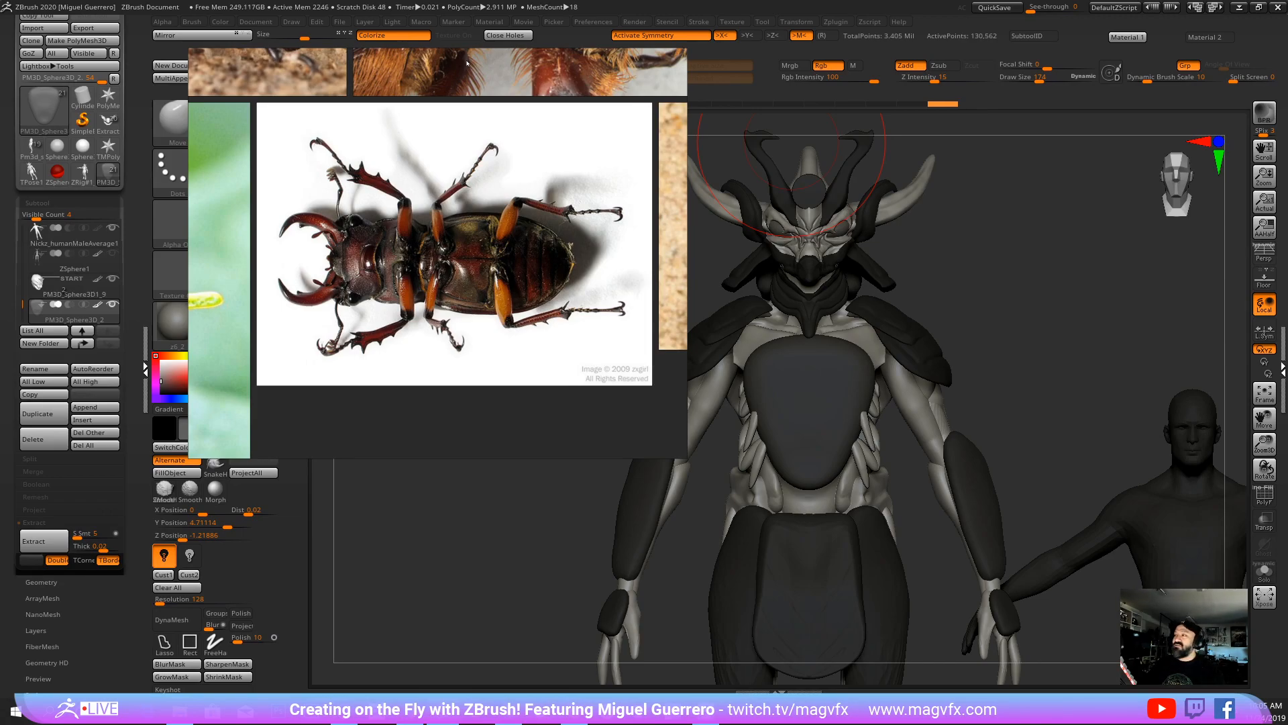
right_click_drag(467, 62, 474, 55)
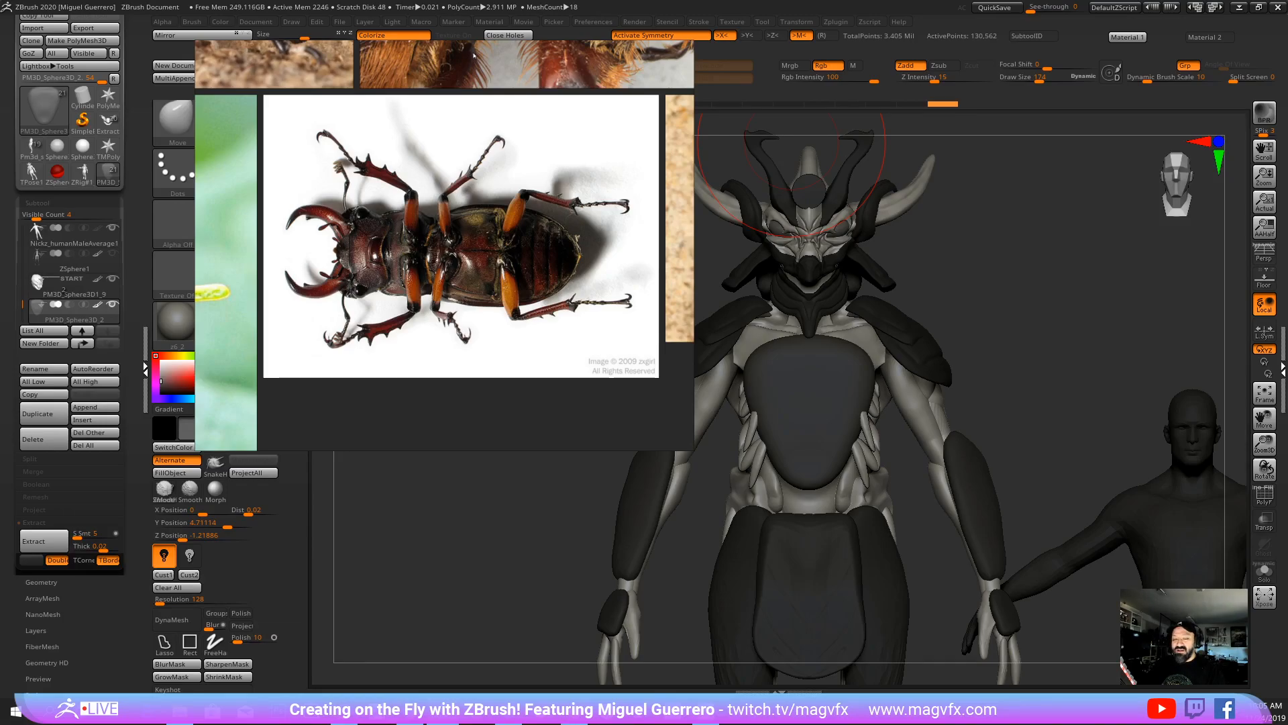
right_click_drag(473, 55, 671, 0)
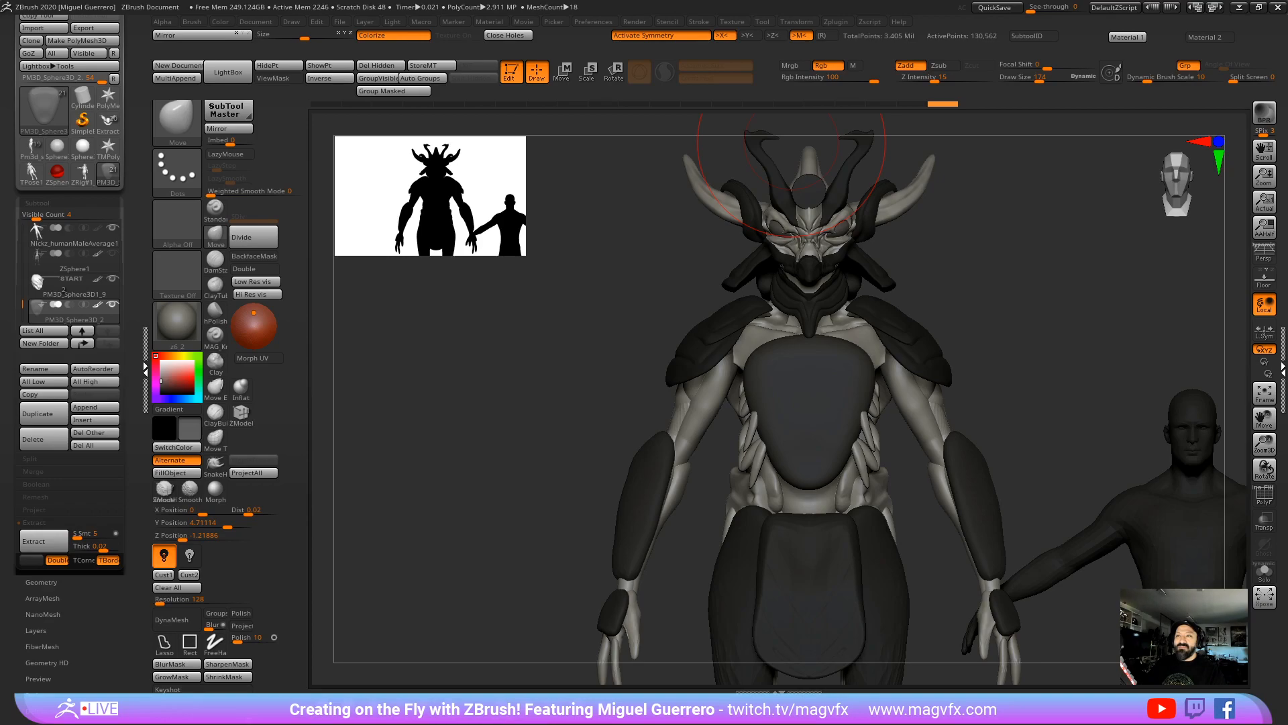
Step: Browse the reference board and examine how the samurai armor images lay out the chest and torso plates
right_click_drag(672, 0, 461, 326)
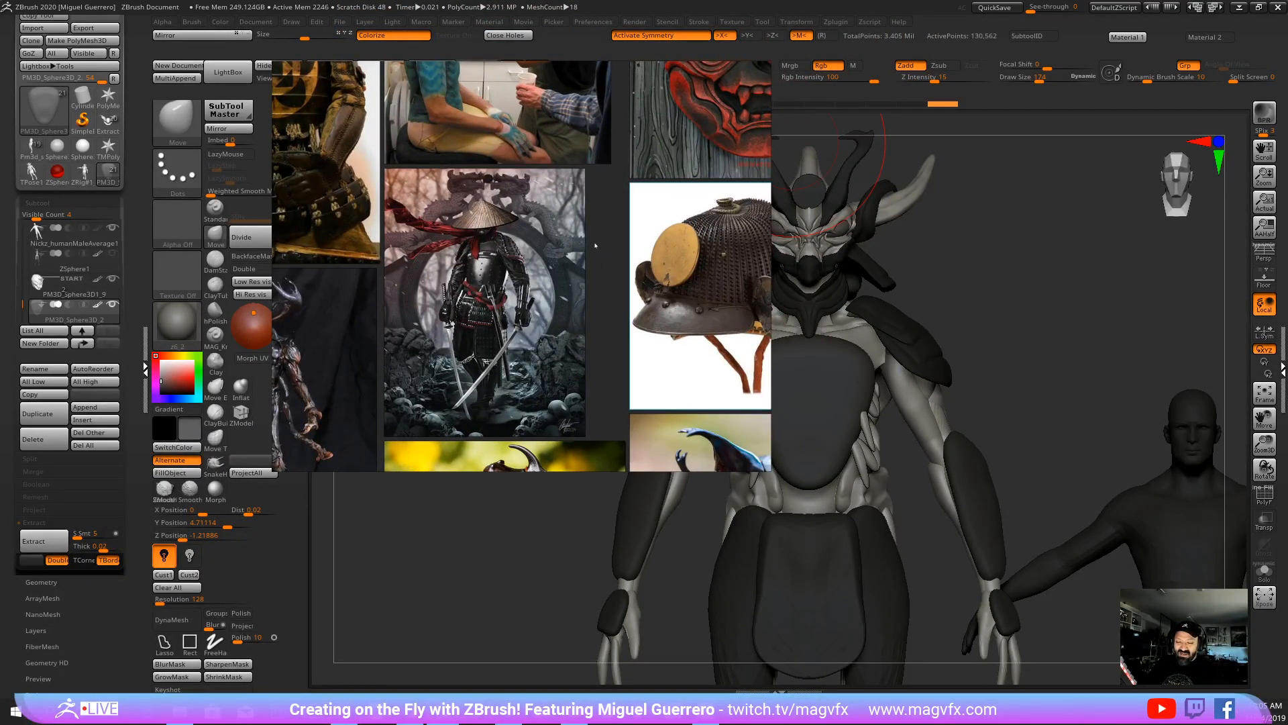
right_click_drag(594, 245, 506, 362)
left_click_drag(547, 235, 453, 229, "alt")
right_click_drag(453, 229, 462, 98, "alt")
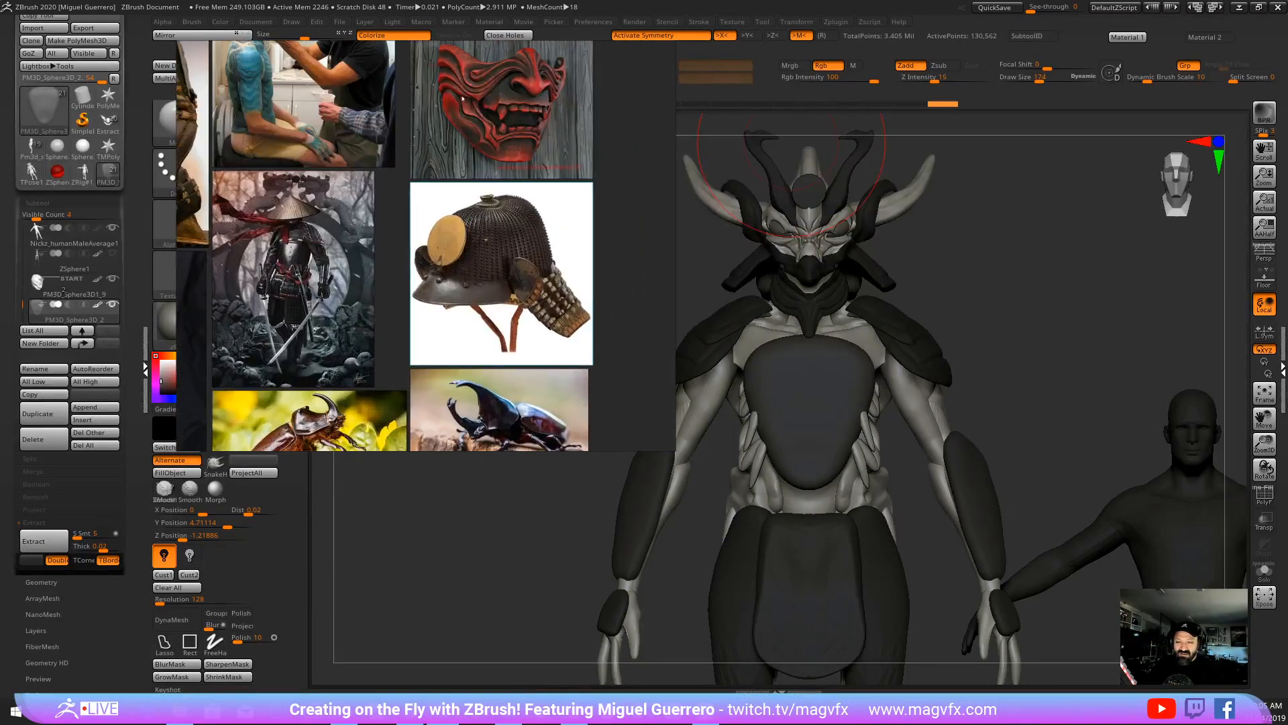
scroll(462, 98, "down", 10)
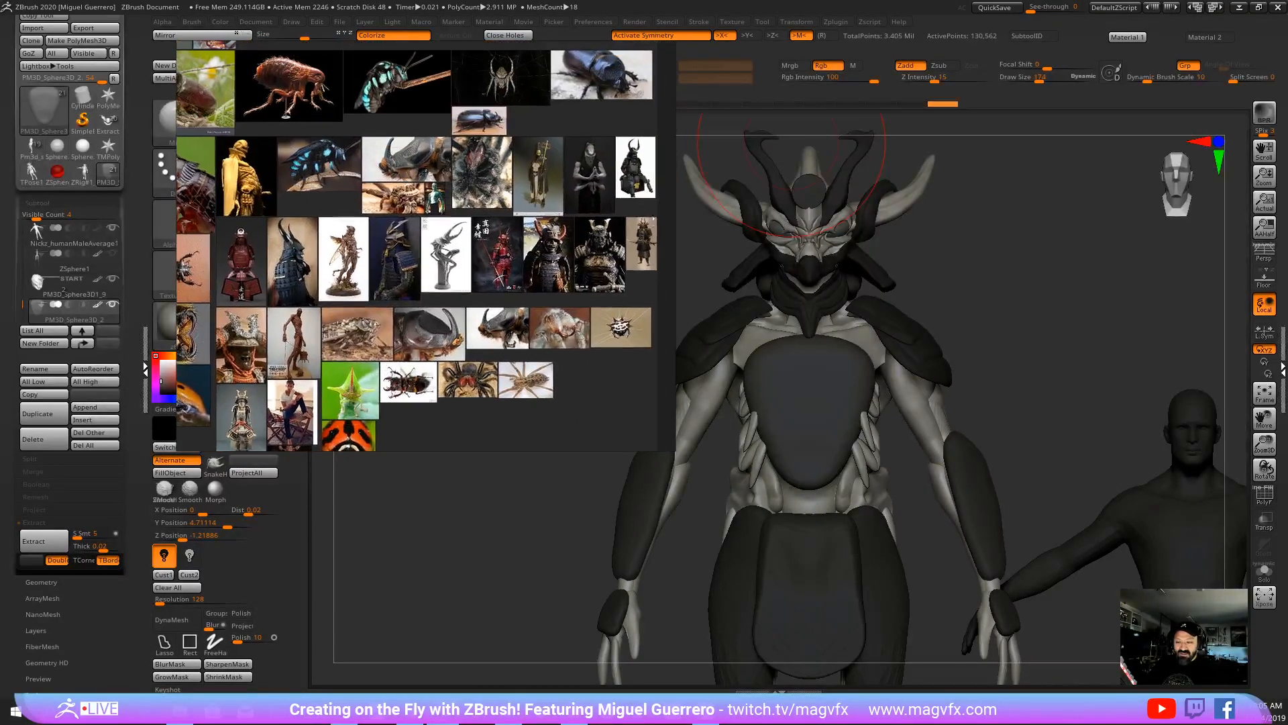
scroll(590, 255, "up", 10)
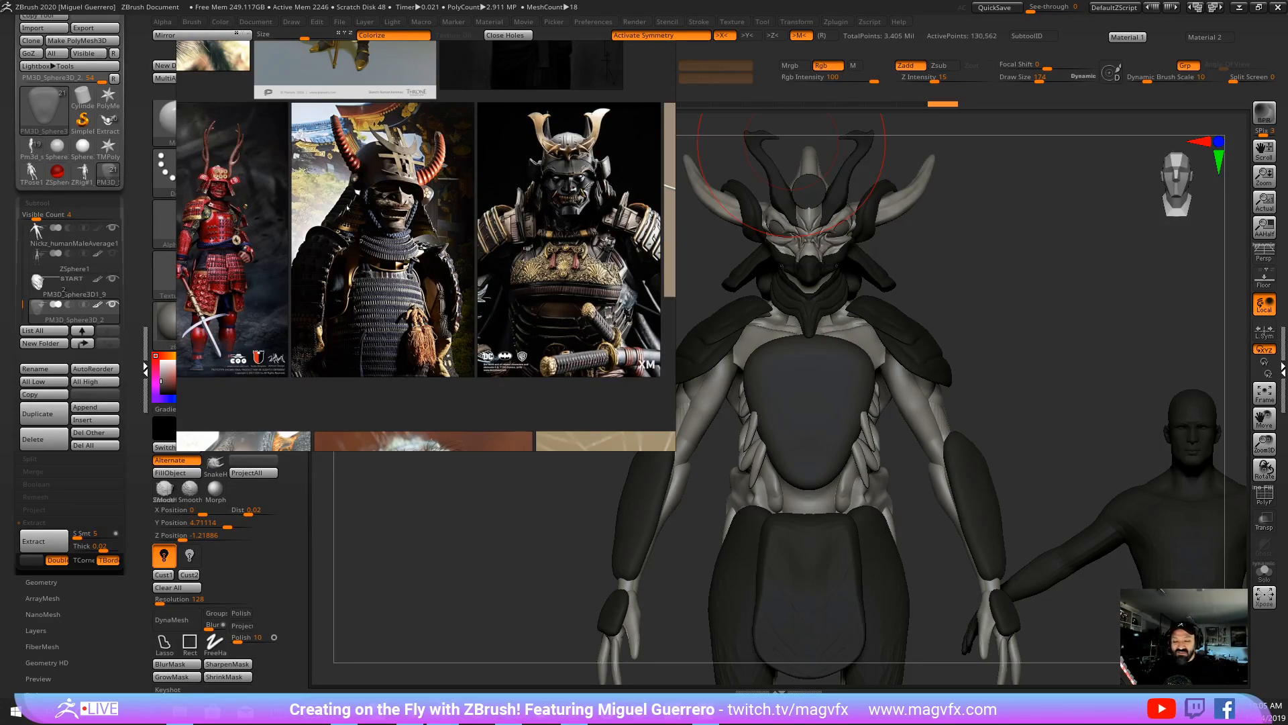
middle_click_drag(437, 266, 388, 407)
scroll(421, 265, "down", 2)
scroll(581, 104, "up", 3)
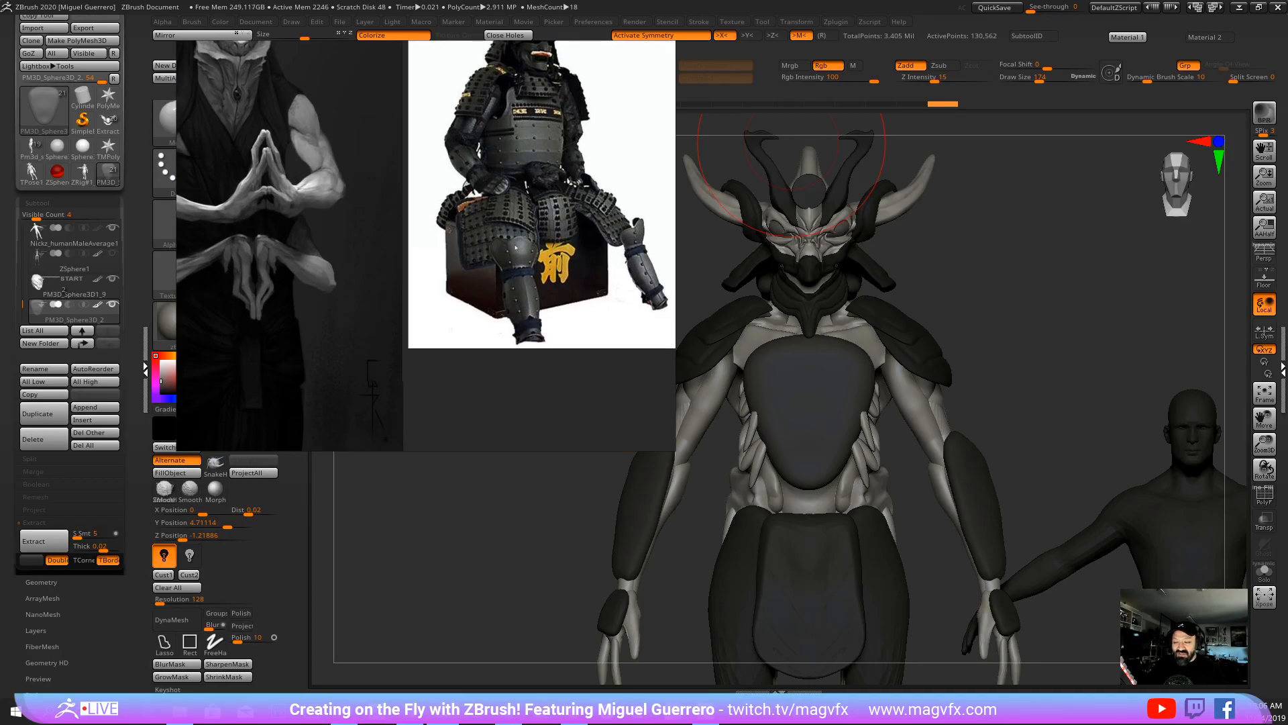
middle_click_drag(530, 288, 530, 188)
scroll(530, 188, "down", 2)
middle_click_drag(457, 338, 509, 73)
right_click_drag(469, 349, 578, 0)
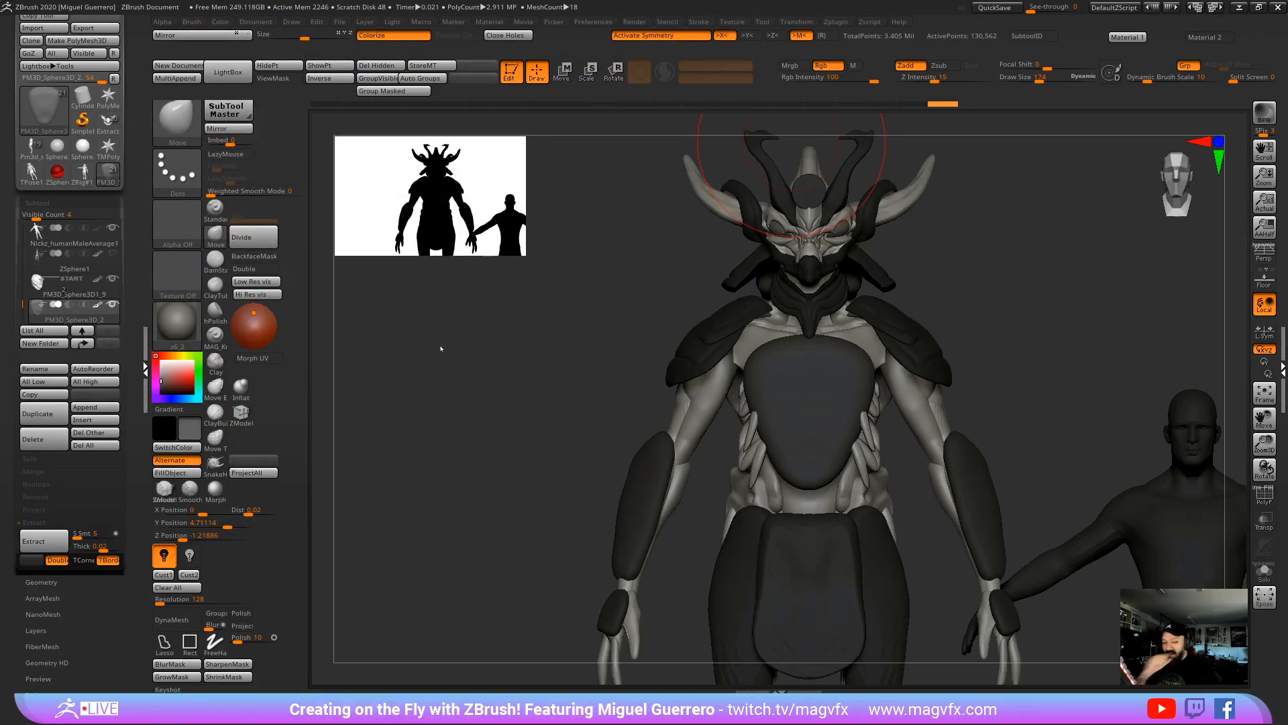
Step: Carve a deep horizontal groove across the breastplate with the DamStandard brush, dividing it into an upper chest plate and a belly plate
left_click(216, 260)
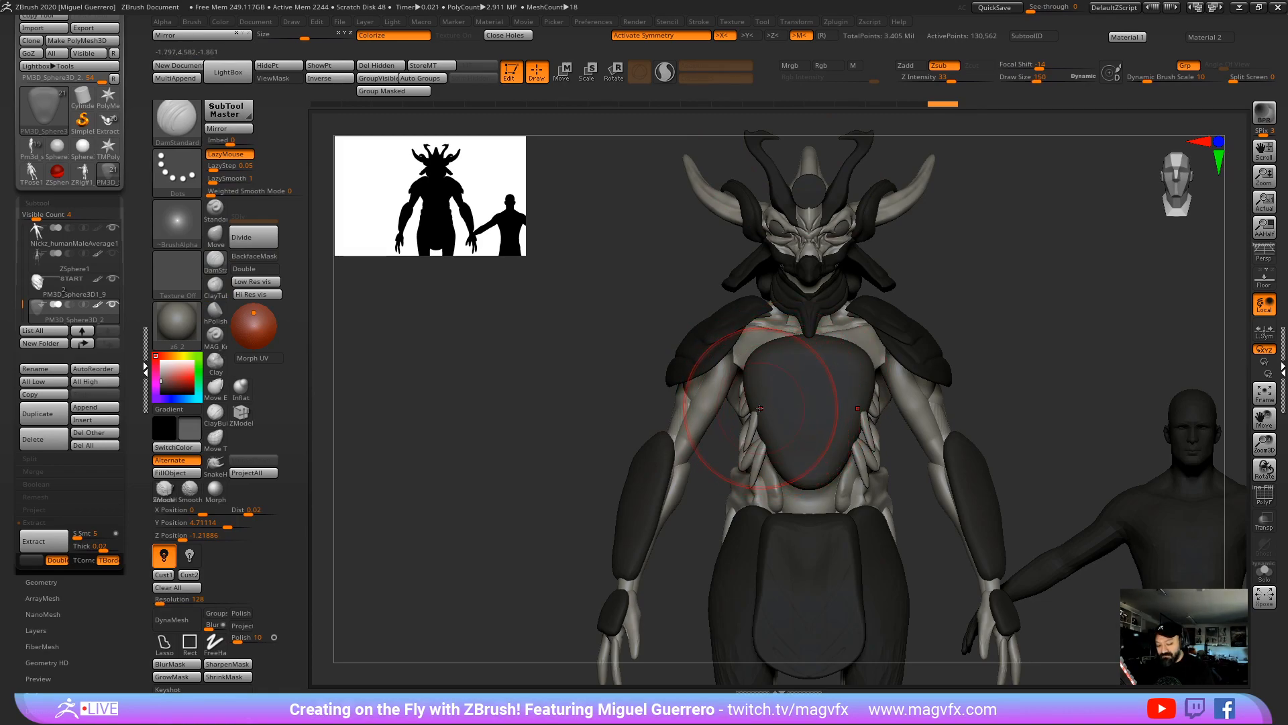
key("bracketleft")
key("bracketleft")
key("bracketleft")
key("bracketleft")
key("bracketleft")
key("bracketleft")
left_click_drag(756, 409, 753, 409)
key("ctrl+shift+z")
key("ctrl+shift+z")
key("ctrl+shift+z")
mouse_move(618, 351)
left_mouse_down()
mouse_move(610, 334)
mouse_move(620, 345)
left_mouse_up()
key("ctrl+shift+z")
Step: Reshape the chest plate with the Move brush at draw size 46, raising its upper corners toward the shoulders and arching its lower edge
left_click(216, 235)
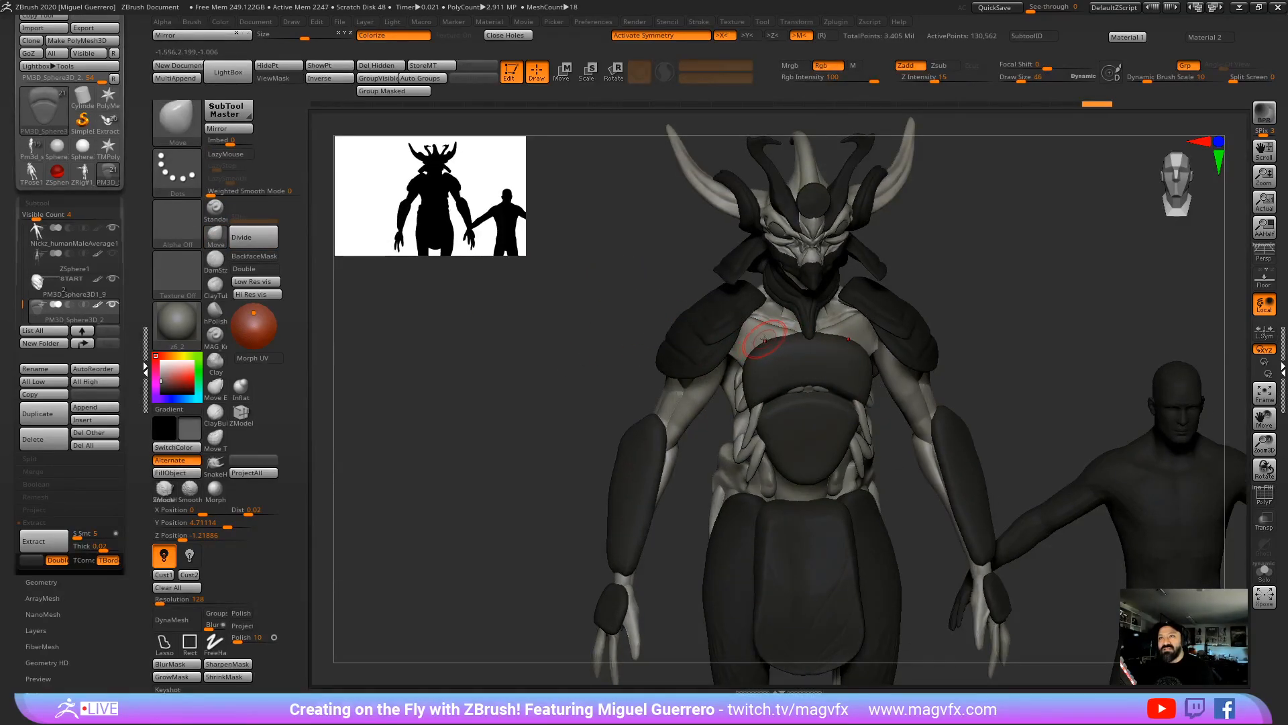
key("[")
key("ctrl+shift+z")
key("ctrl+shift+z")
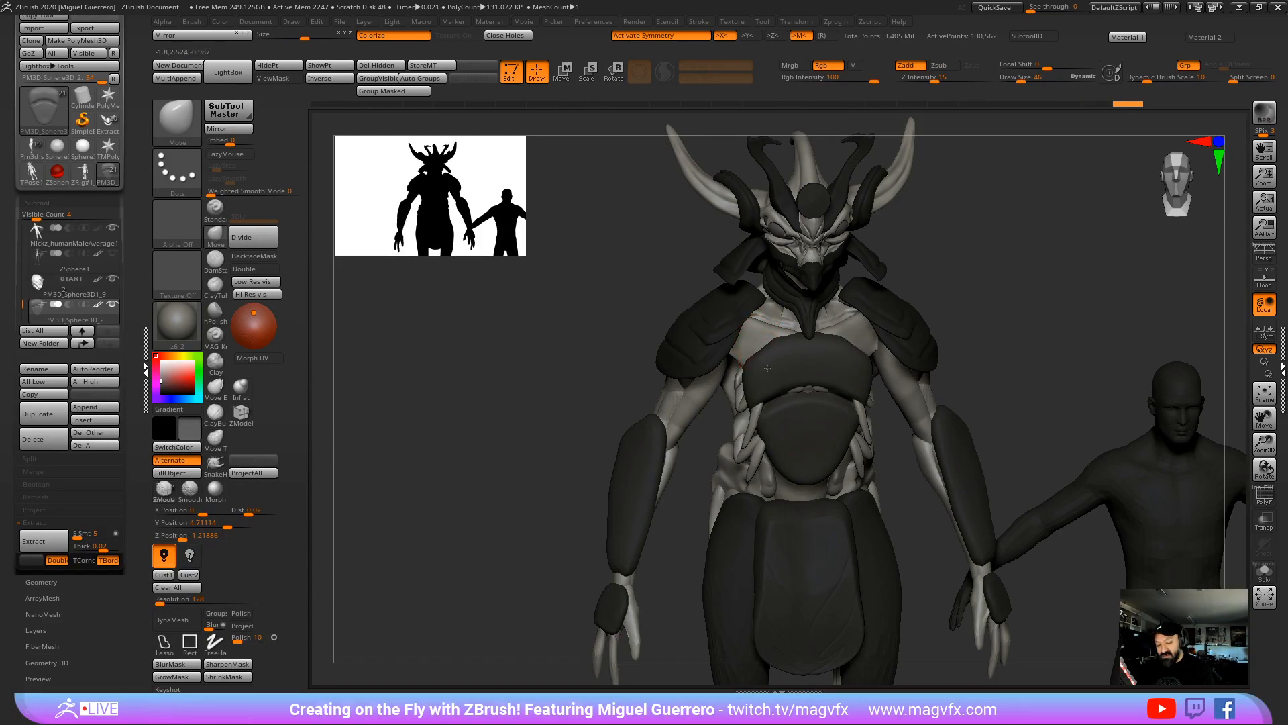
mouse_move(796, 326)
left_mouse_down()
mouse_move(798, 338)
mouse_move(768, 320)
mouse_move(773, 339)
mouse_move(658, 331)
mouse_move(778, 334)
left_mouse_up()
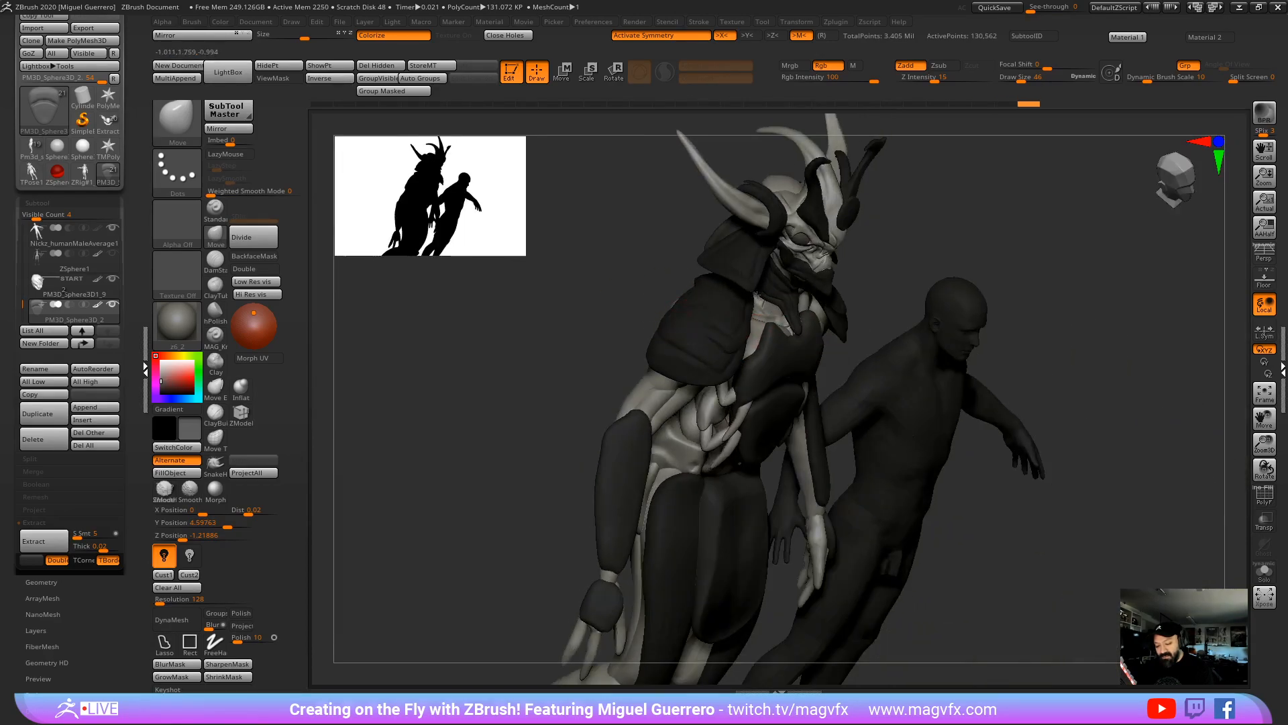
mouse_move(866, 322)
left_mouse_down()
mouse_move(718, 319)
mouse_move(767, 322)
left_mouse_up()
left_click_drag(691, 282, 595, 290)
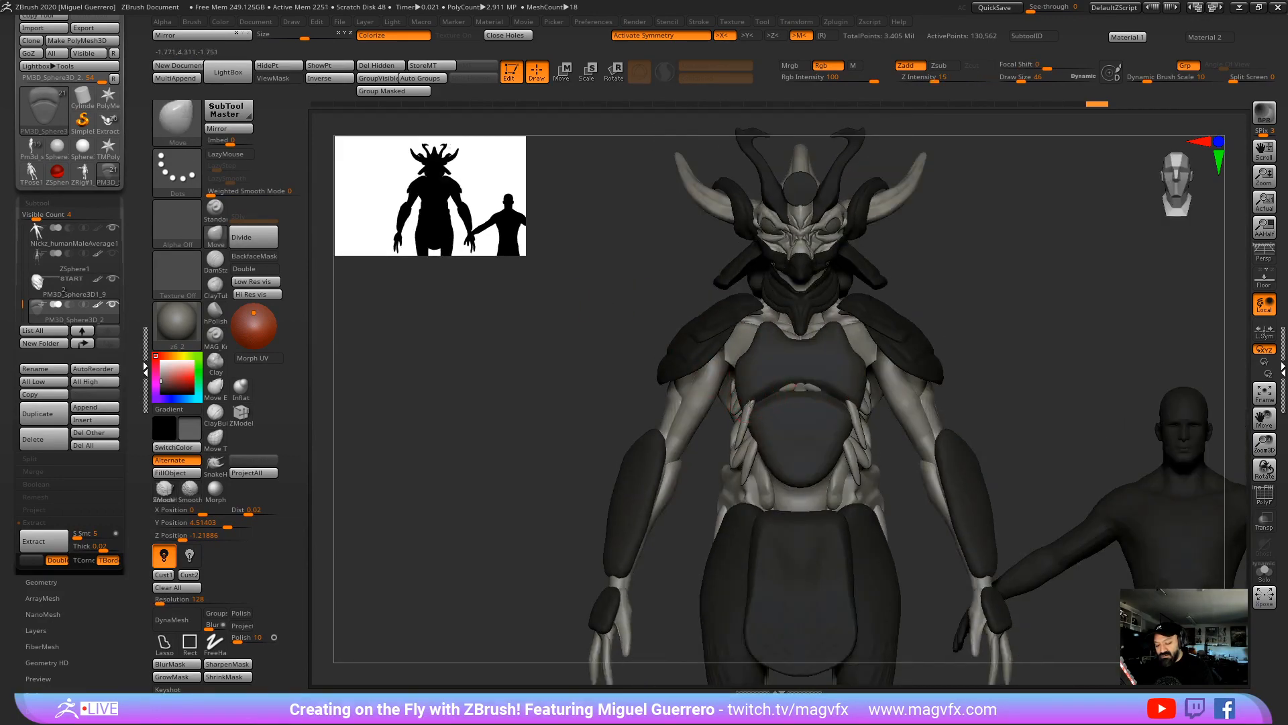
left_click_drag(778, 402, 782, 431)
Step: Carve curved horizontal creases across the belly plate with the DamStandard brush at draw size 38 to segment it
key("b")
key("d")
key("s")
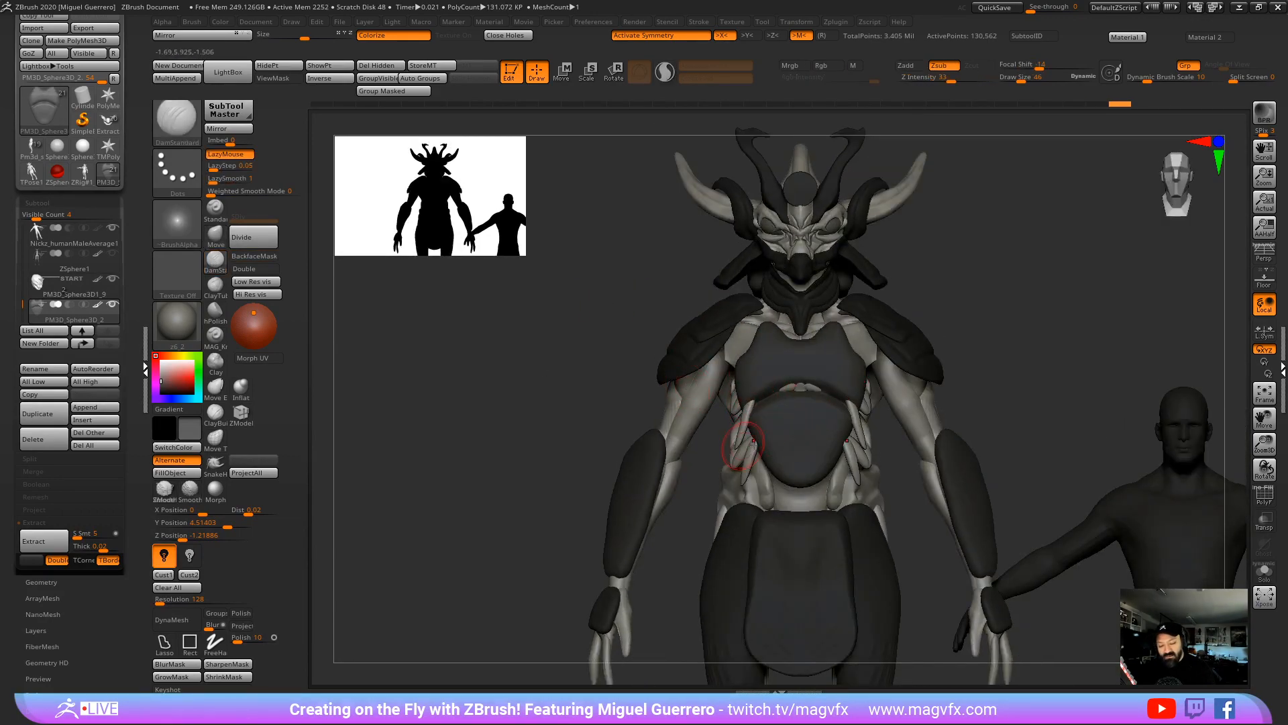
left_click_drag(786, 422, 835, 430)
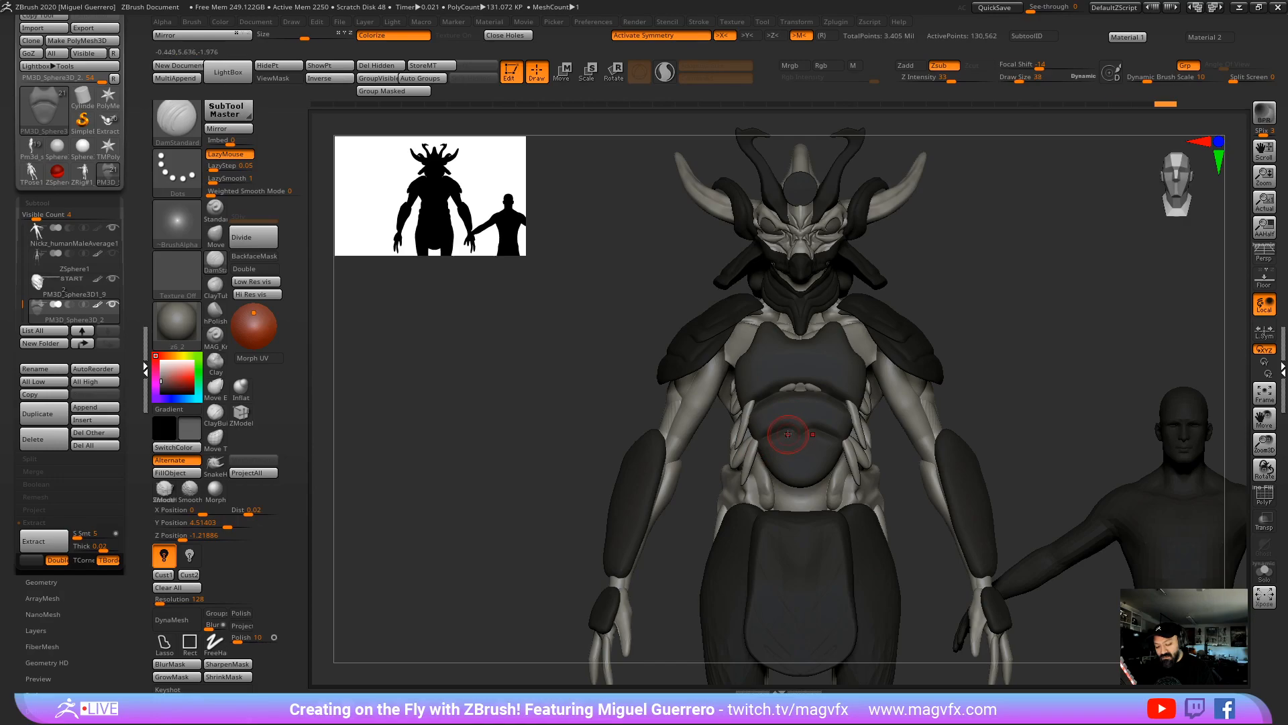
left_click_drag(761, 461, 804, 460)
left_click_drag(555, 411, 597, 425)
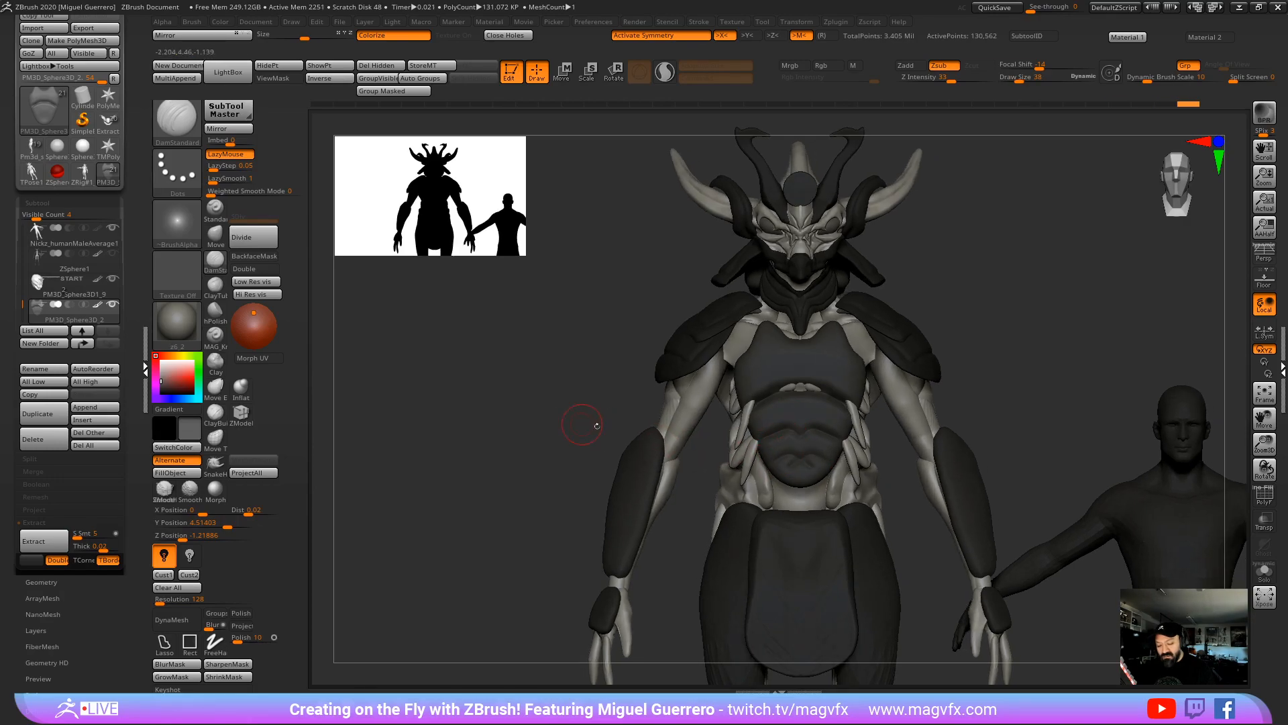
left_click_drag(798, 533, 782, 475)
Step: Extend the belly plate down toward the waist and adjust its side profile with the Move brush at draw size 66 to 82
left_click(212, 235)
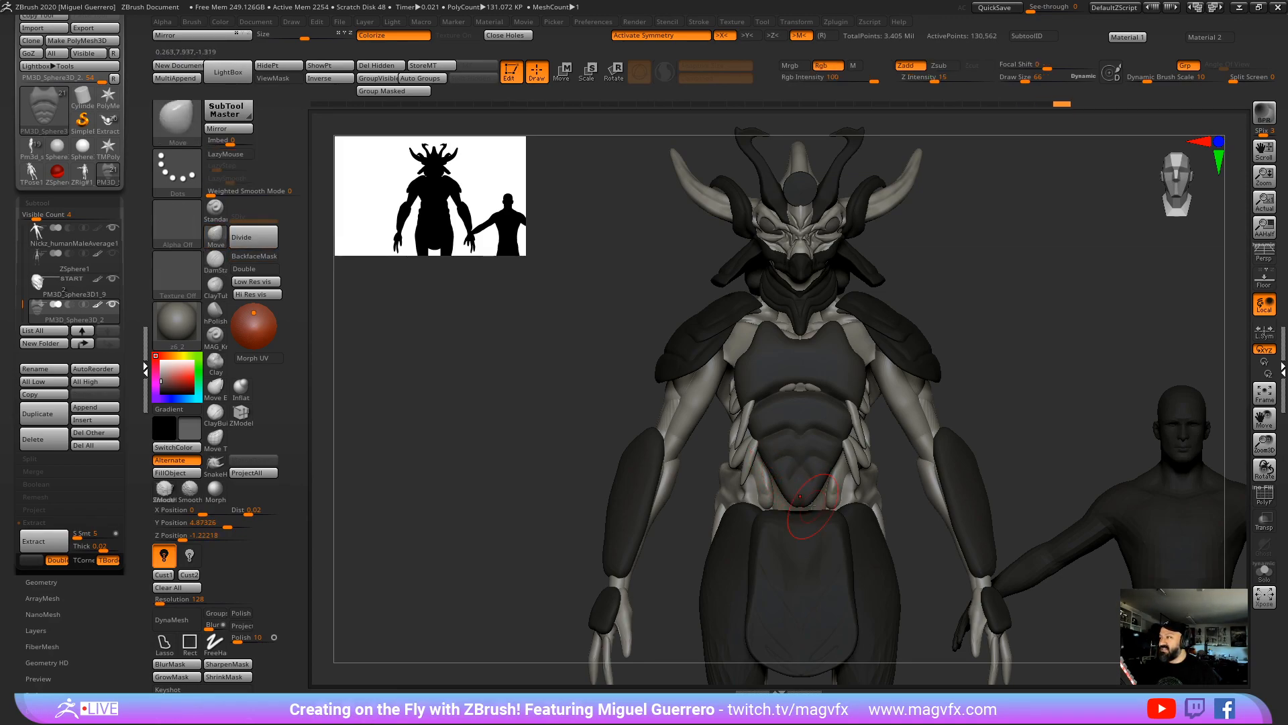
left_click_drag(762, 435, 599, 398)
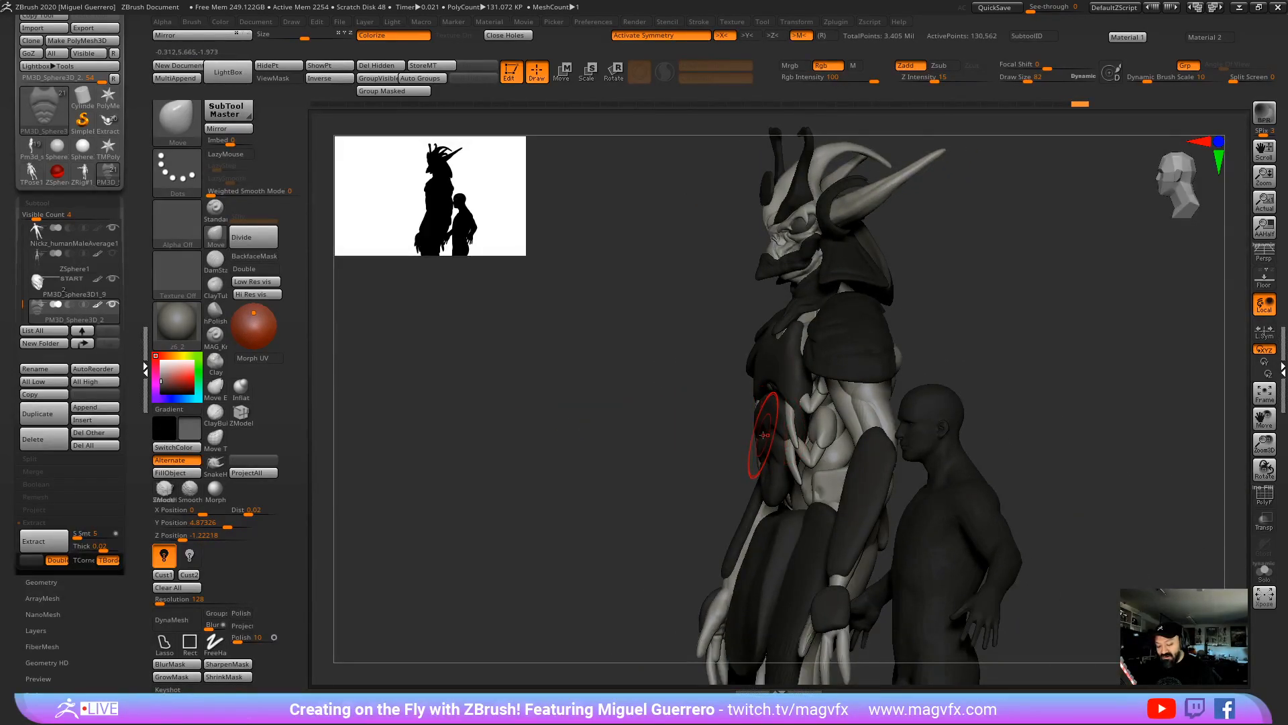
mouse_move(767, 436)
left_mouse_down()
mouse_move(737, 438)
mouse_move(748, 424)
left_mouse_up()
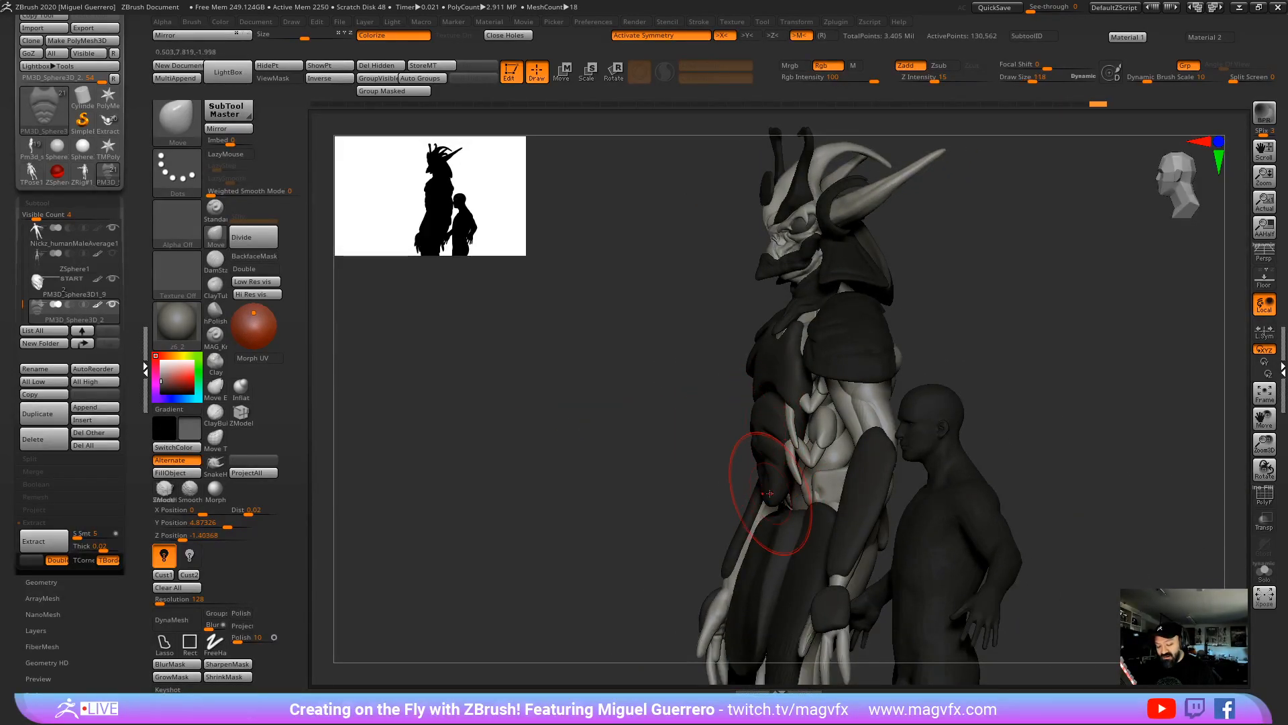
Step: Reshape the abdominal armor plate with the Move brush, adjusting its front profile and its edges beside the rib claws
left_click_drag(770, 493, 789, 498)
left_click_drag(443, 423, 510, 425)
left_click_drag(804, 447, 820, 445)
left_click_drag(570, 423, 664, 422)
mouse_move(801, 389)
left_mouse_down()
mouse_move(783, 389)
mouse_move(820, 376)
left_mouse_up()
left_click_drag(953, 388, 848, 391)
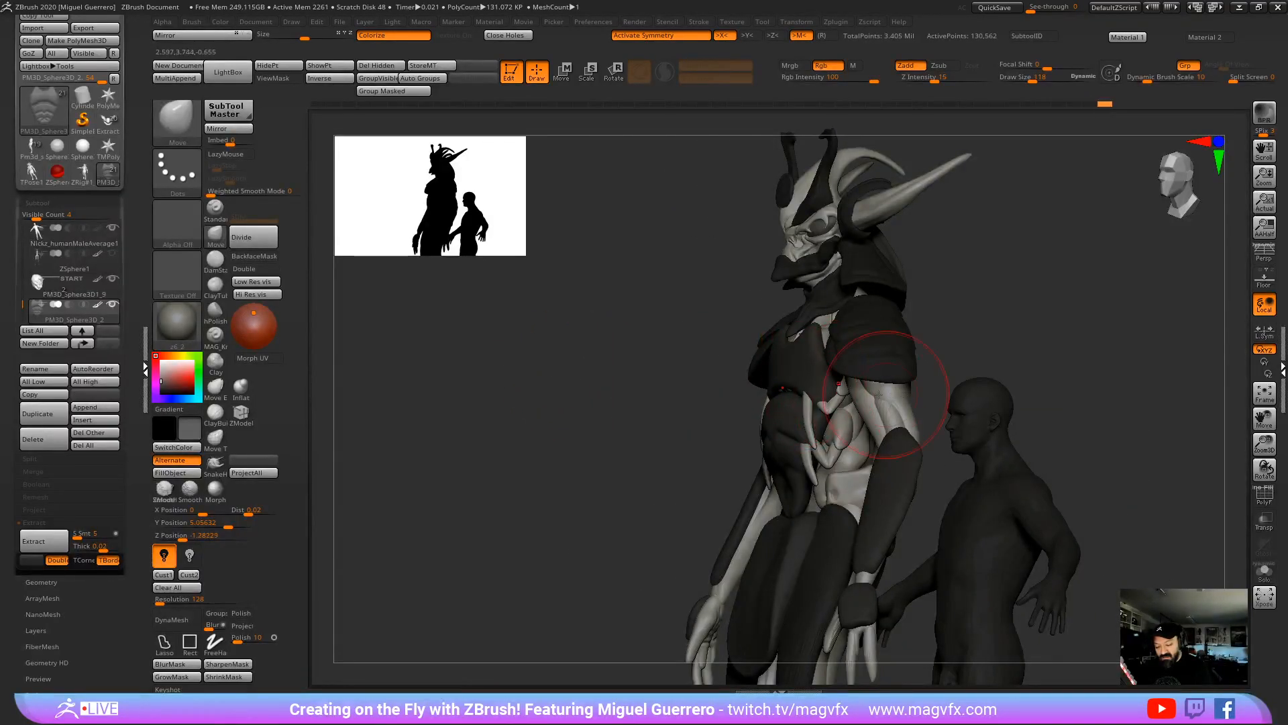
mouse_move(557, 402)
left_mouse_down()
mouse_move(635, 402)
mouse_move(566, 374)
left_mouse_up()
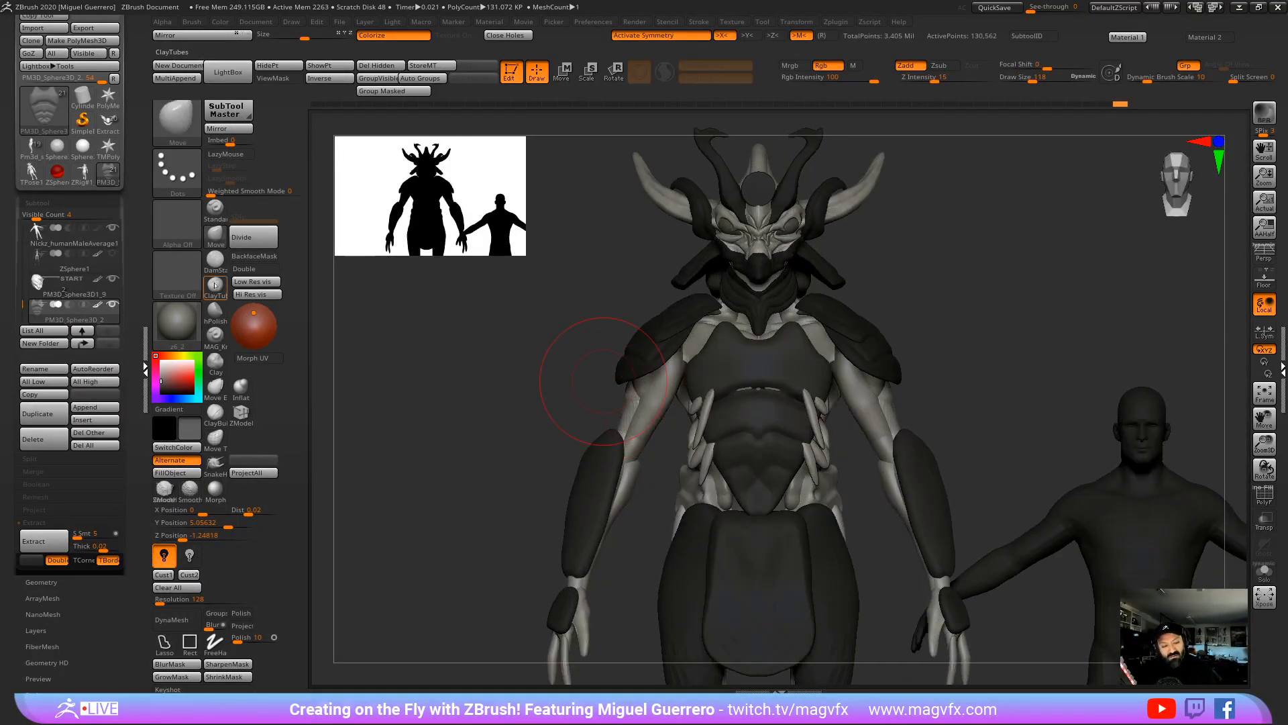
Step: Carve a crease along the chest plate's lower edge with a smaller DamStandard brush
left_click(215, 260)
left_click_drag(469, 392, 504, 392)
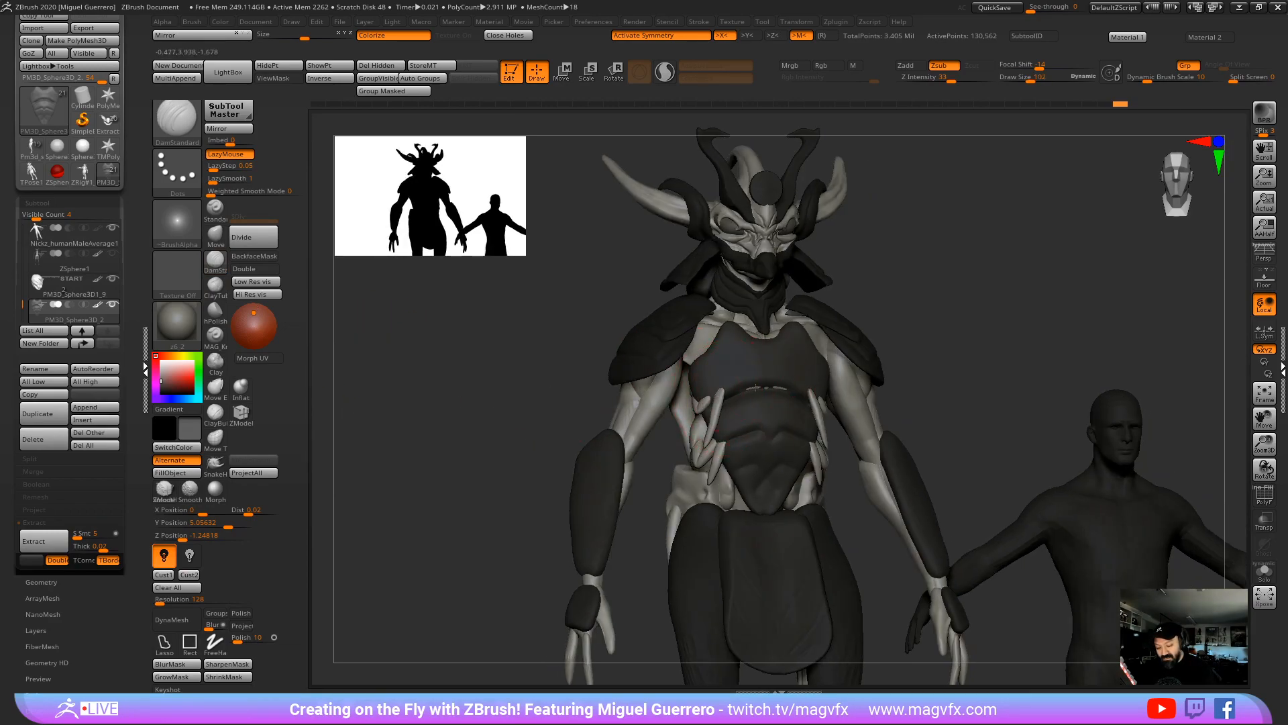
mouse_move(756, 391)
left_mouse_down()
mouse_move(741, 390)
mouse_move(763, 388)
left_mouse_up()
key("bracketleft")
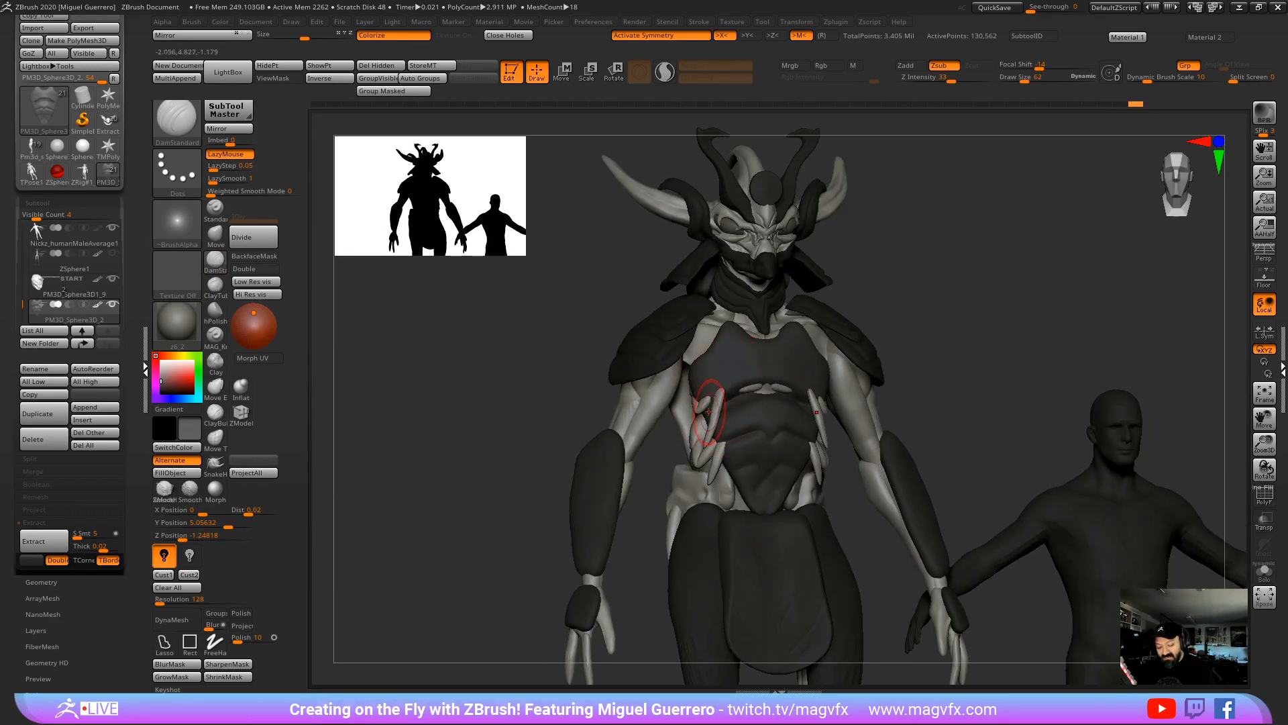
left_click_drag(530, 387, 686, 380)
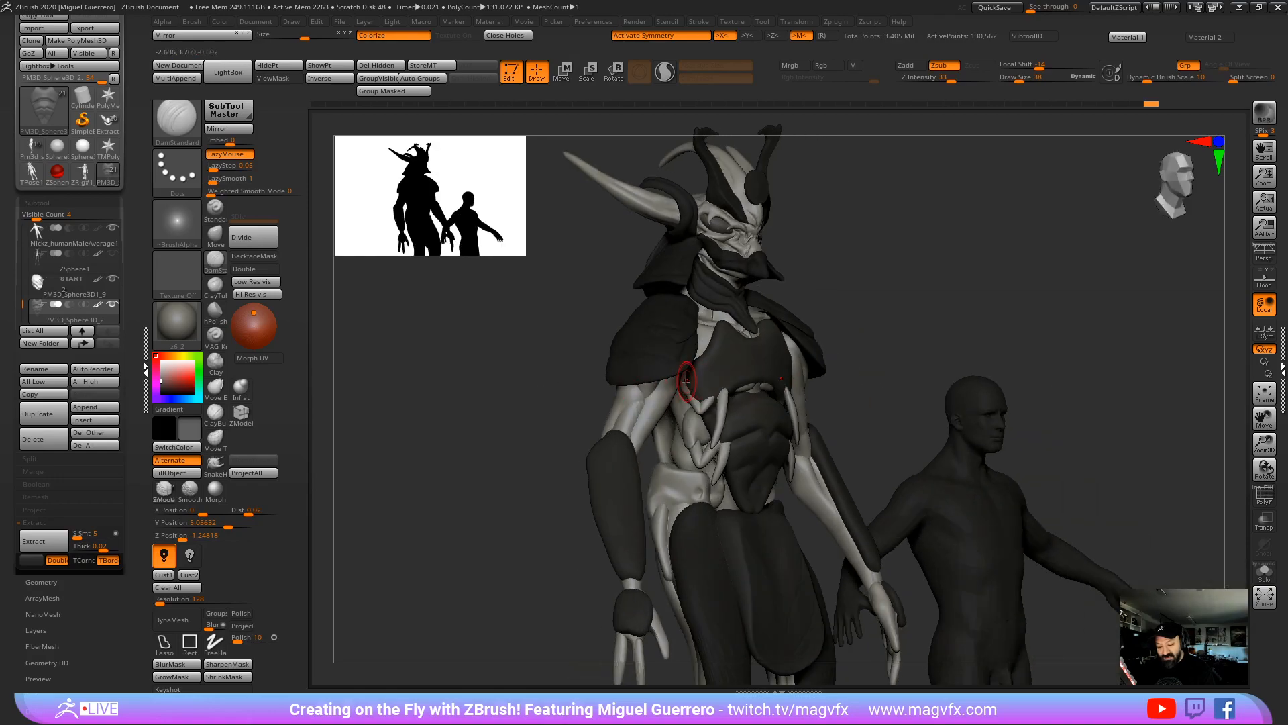
left_click_drag(547, 359, 695, 356)
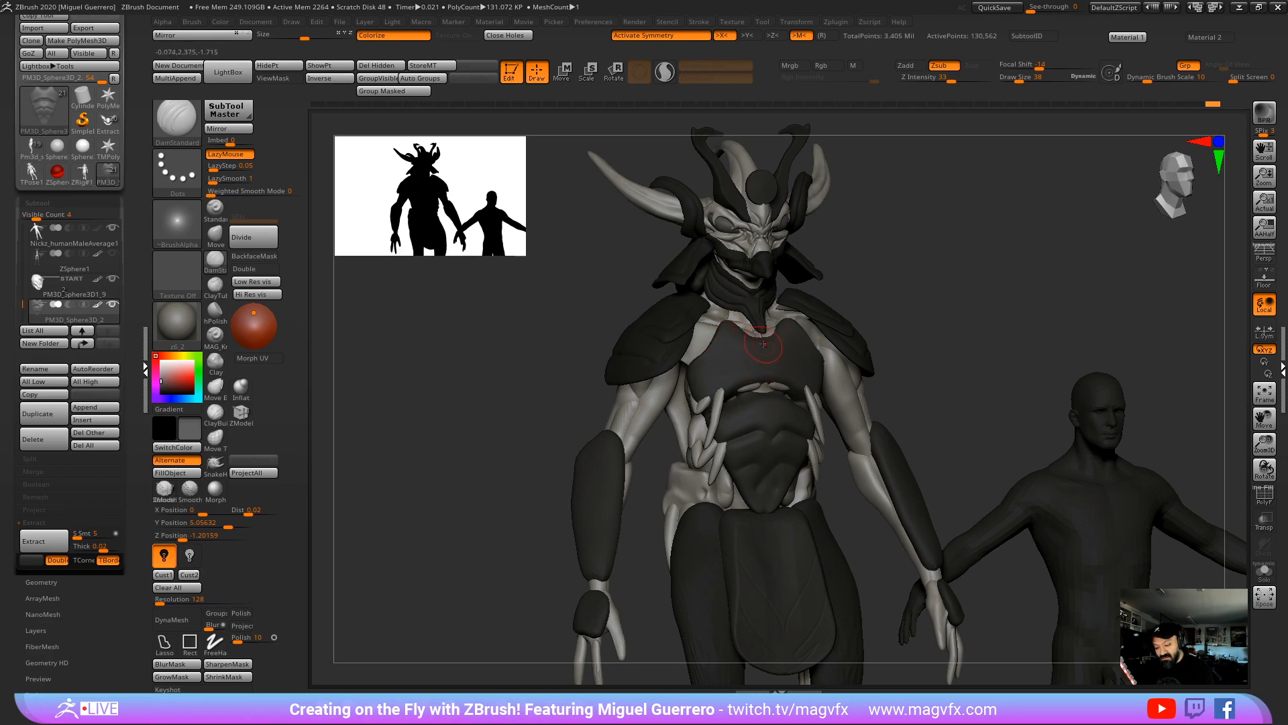
Step: Carve DamStandard creases down the chest plate's center and near its upper outer edges
left_click_drag(765, 361, 764, 349)
left_click(746, 337)
left_click_drag(542, 345, 517, 336)
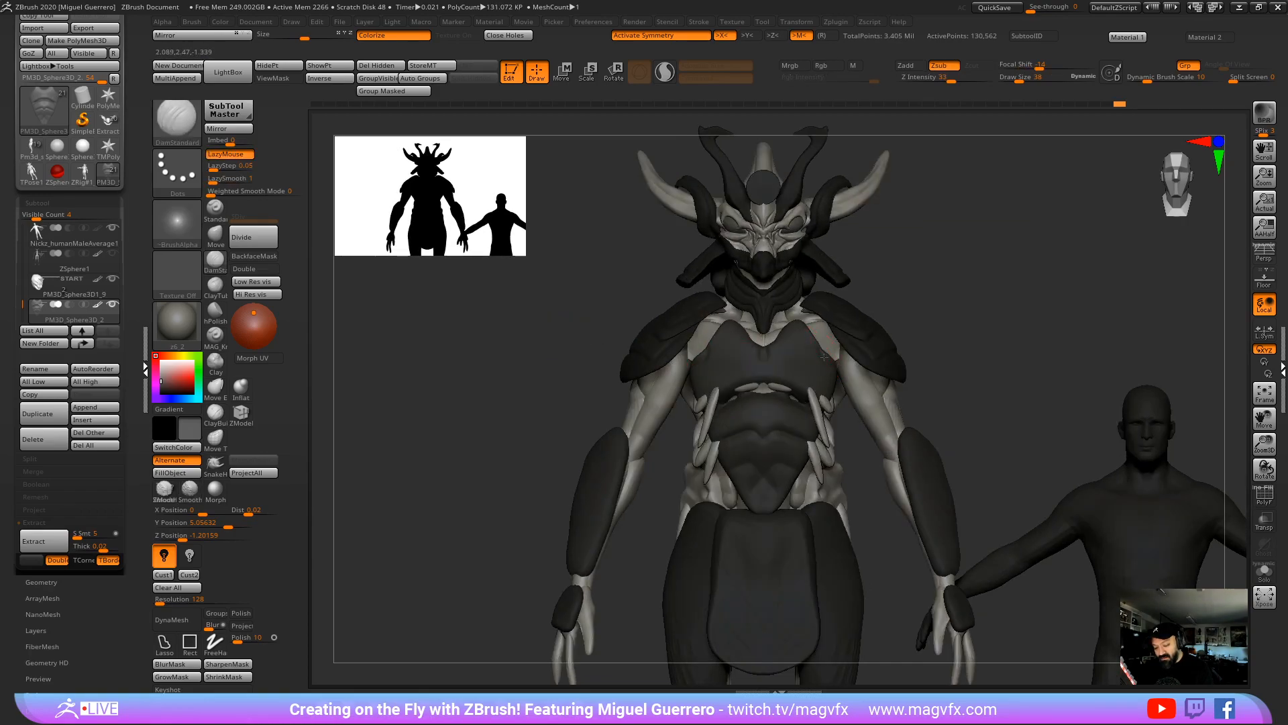
left_click_drag(939, 401, 822, 336)
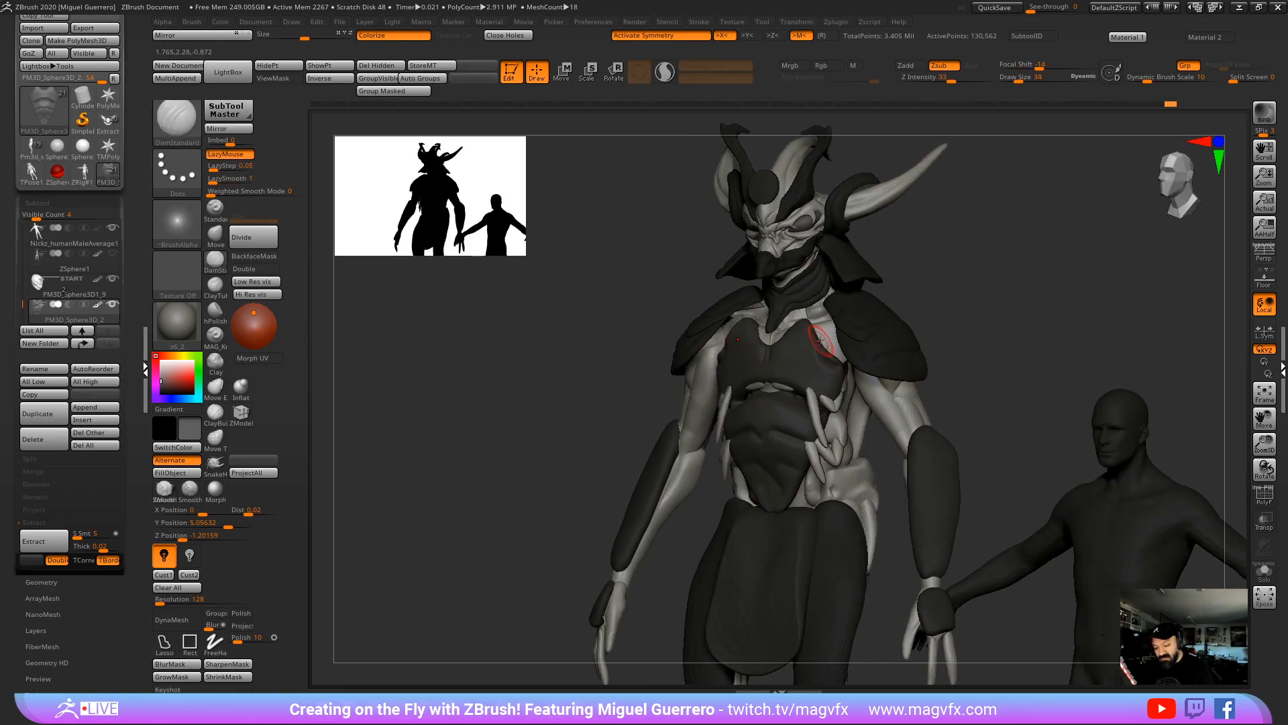
mouse_move(591, 393)
left_mouse_down()
mouse_move(575, 396)
mouse_move(554, 374)
left_mouse_up()
right_click_drag(553, 374, 575, 396, "ctrl")
mouse_move(436, 369)
left_mouse_down("alt")
mouse_move(458, 387)
mouse_move(458, 414)
left_mouse_up("alt")
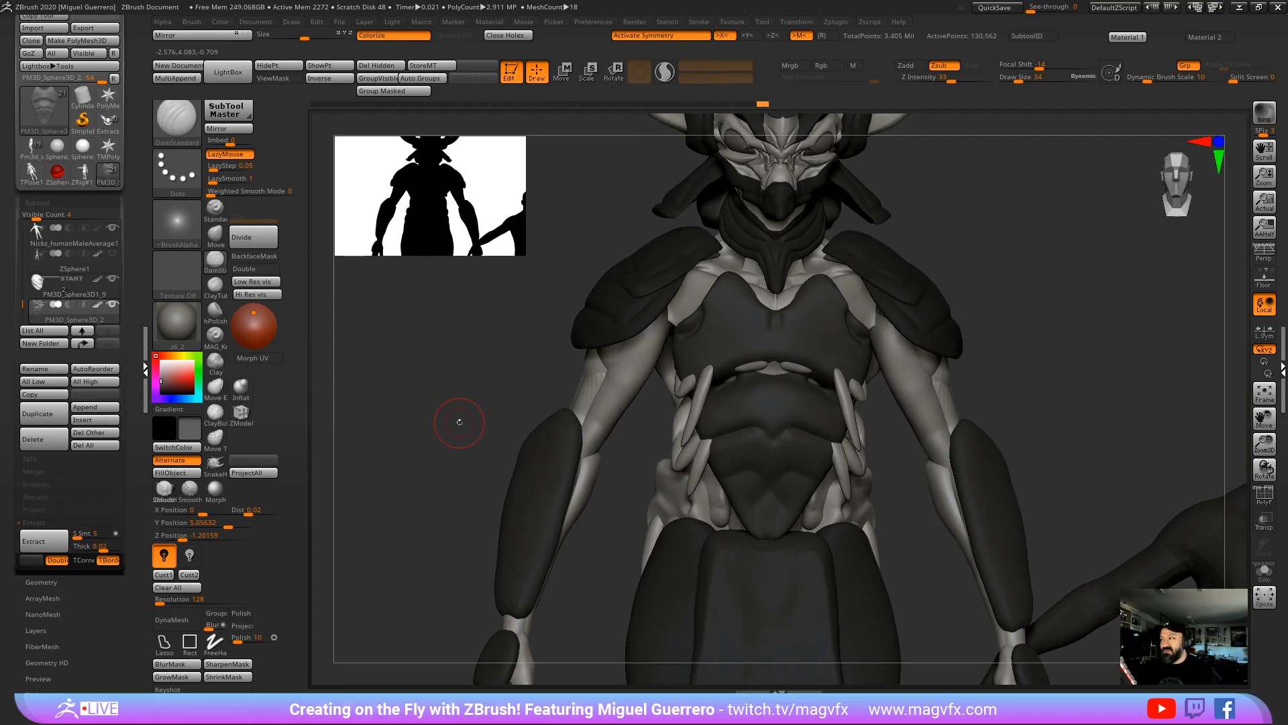
Step: Cut DamStandard creases into the sides of the abdominal plate, isolating the armor piece to reach its side notch
left_click_drag(455, 421, 757, 423)
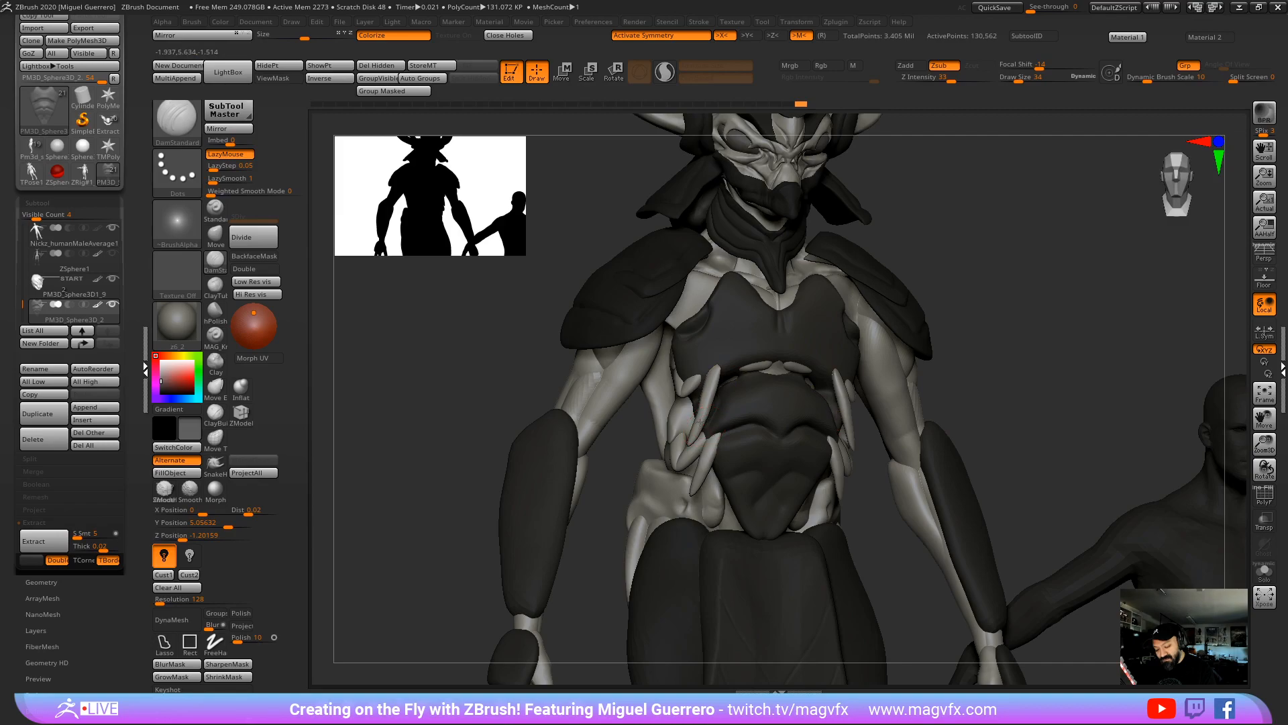
right_click_drag(709, 412, 702, 417)
left_click_drag(708, 424, 716, 391)
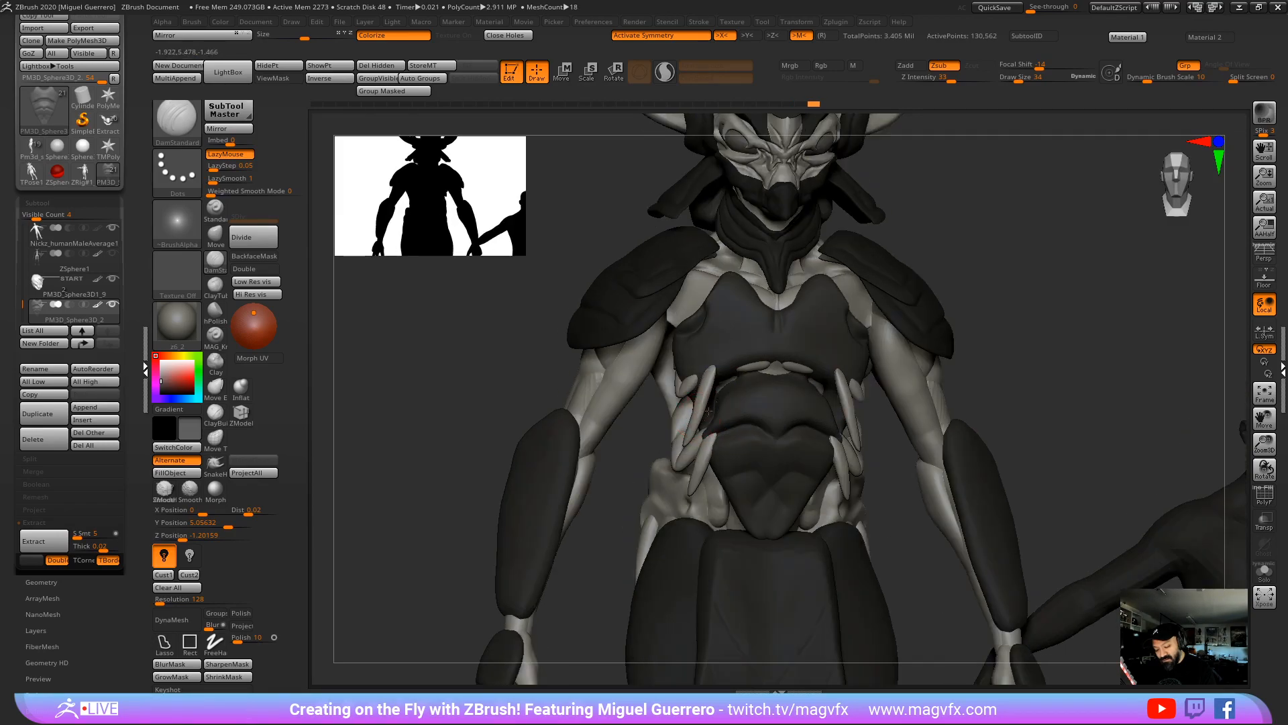
right_click_drag(500, 383, 537, 385)
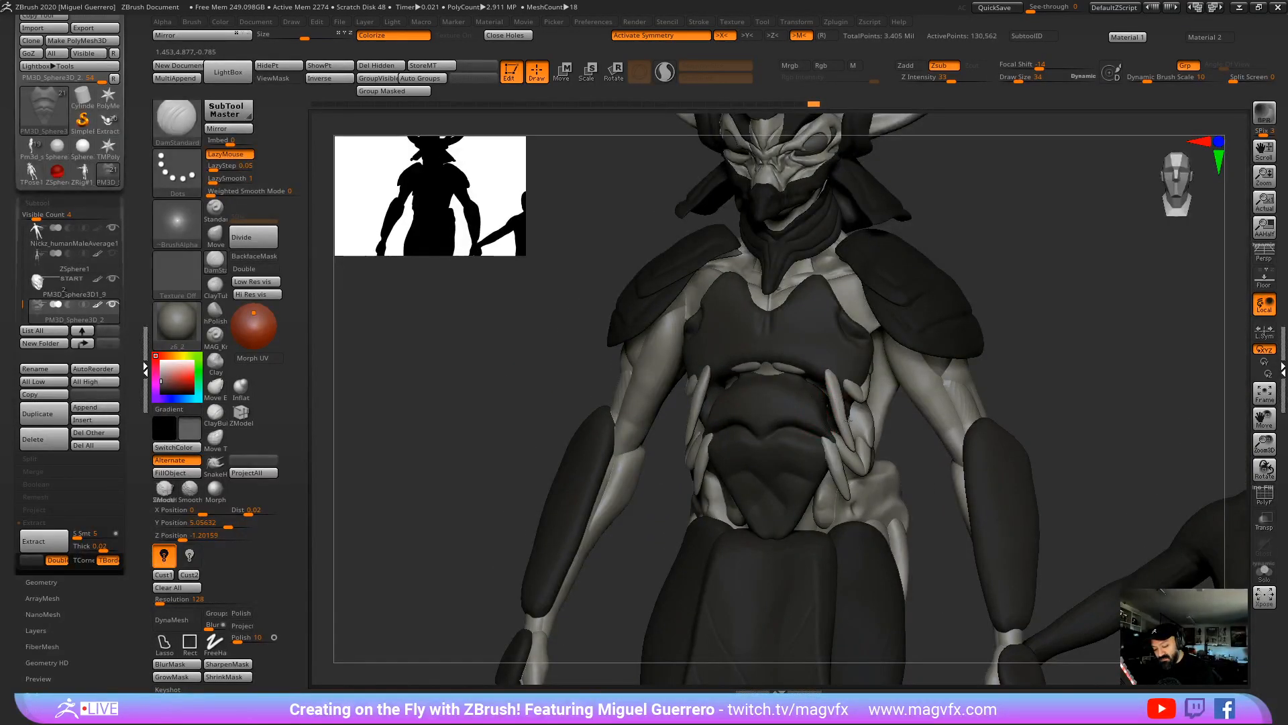
left_click(1264, 570)
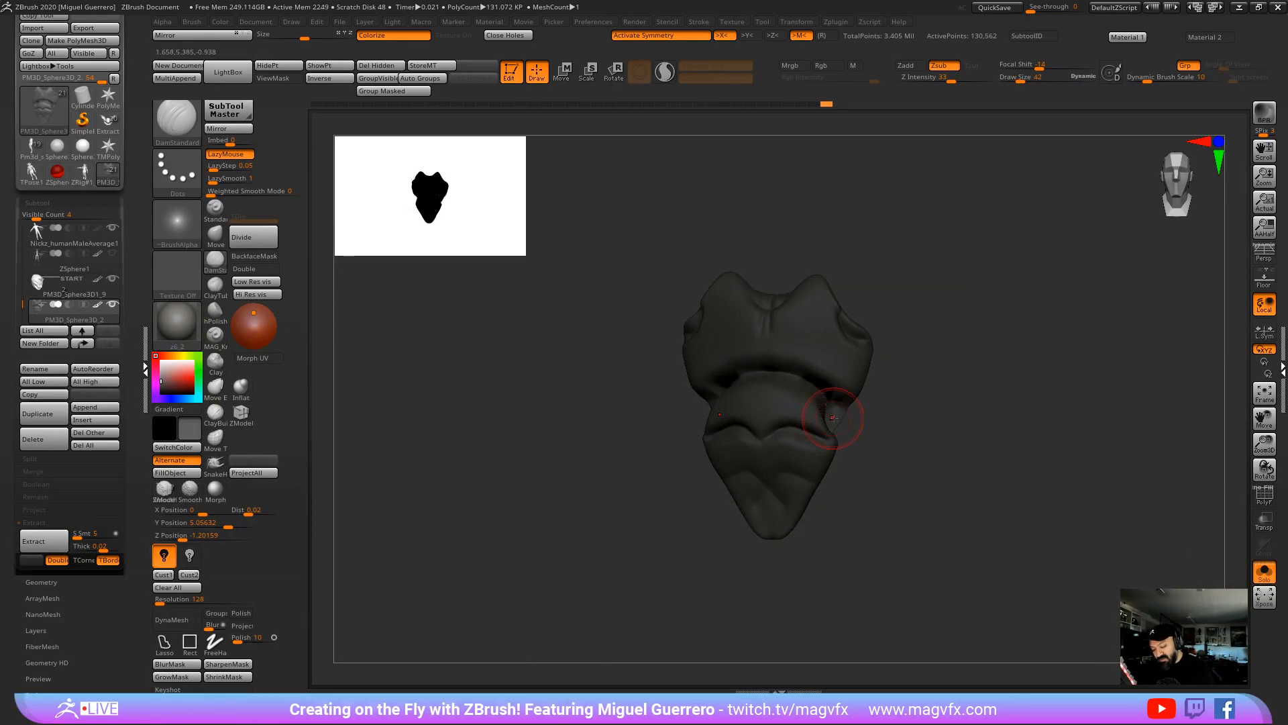
left_click(833, 417)
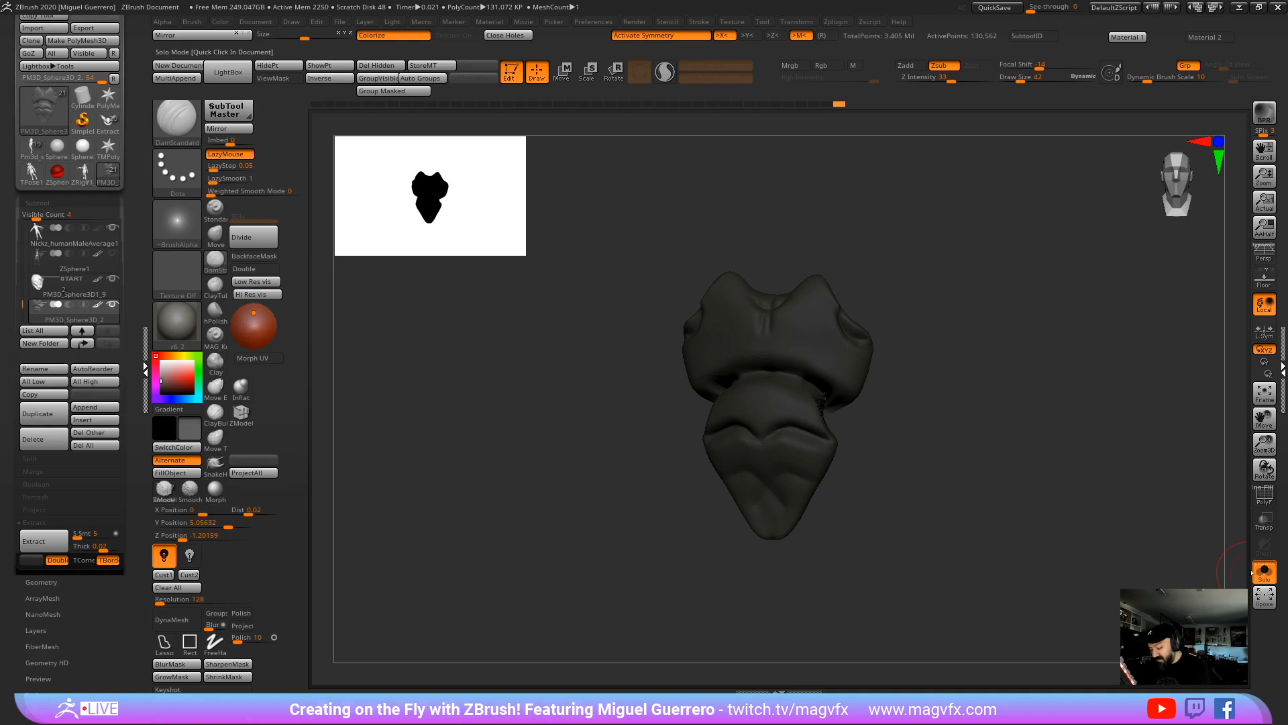
left_click(1264, 570)
Step: Widen the abdominal plate by pulling its side edges outward beneath the rib claws with the Move brush
mouse_move(477, 418)
right_mouse_down()
mouse_move(423, 412)
mouse_move(359, 374)
right_mouse_up()
key("b")
key("m")
key("v")
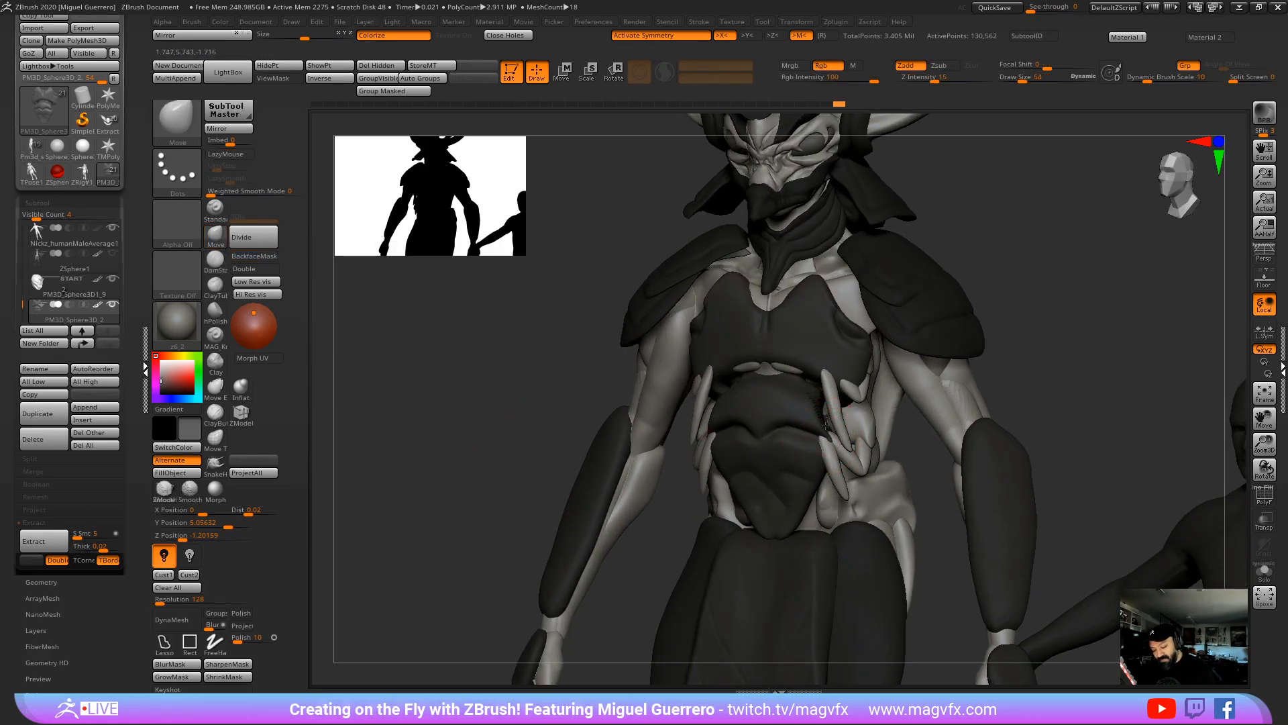
right_click_drag(825, 424, 621, 375)
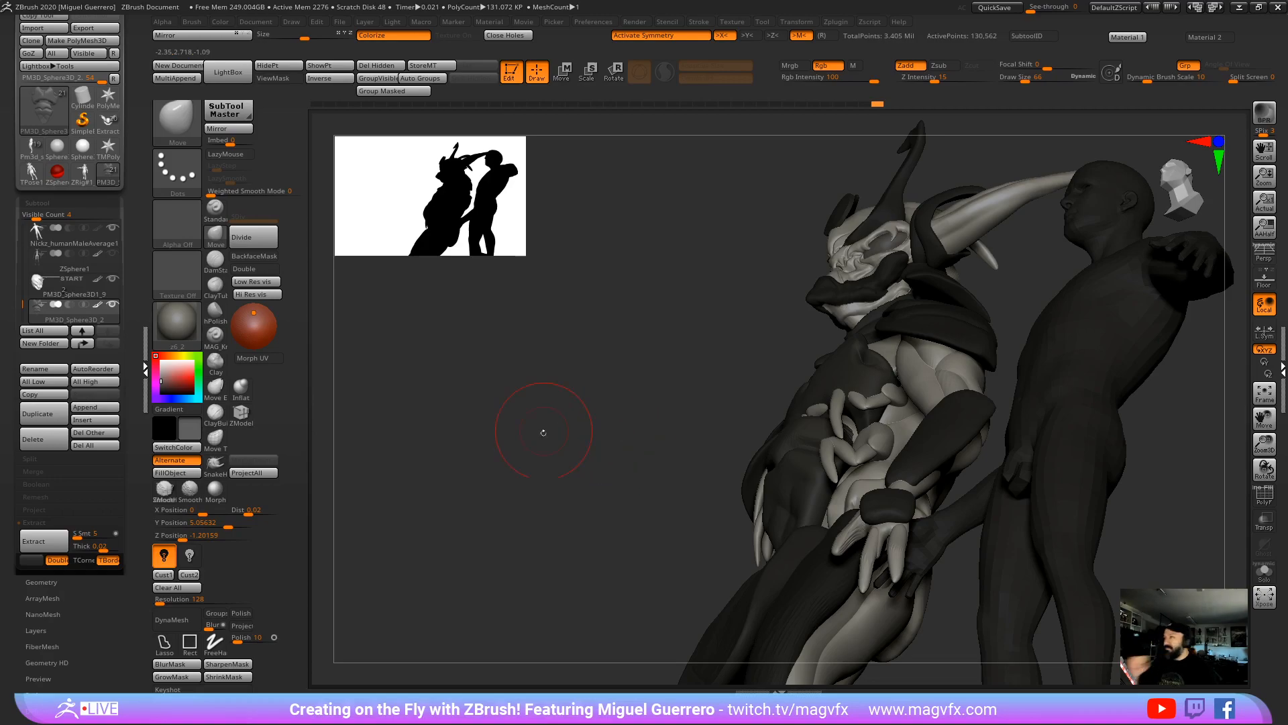
right_click_drag(544, 432, 445, 424)
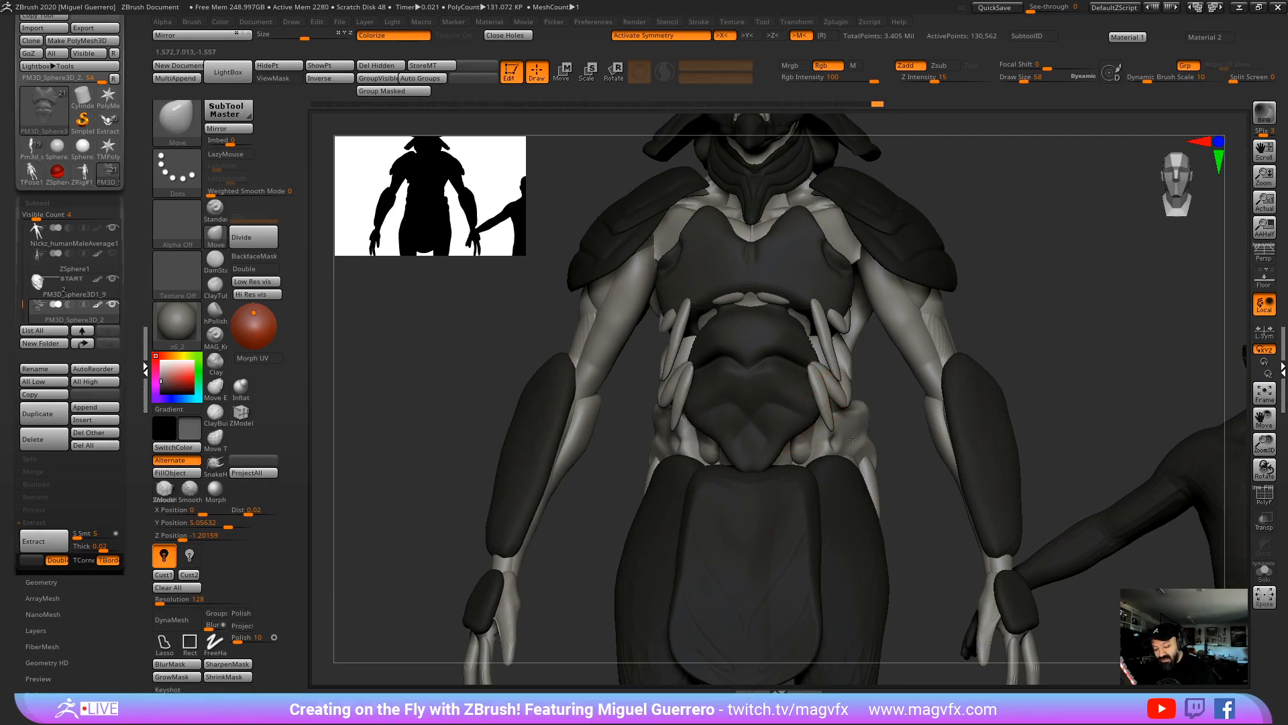
right_click_drag(824, 426, 457, 363)
right_click_drag(553, 360, 824, 409)
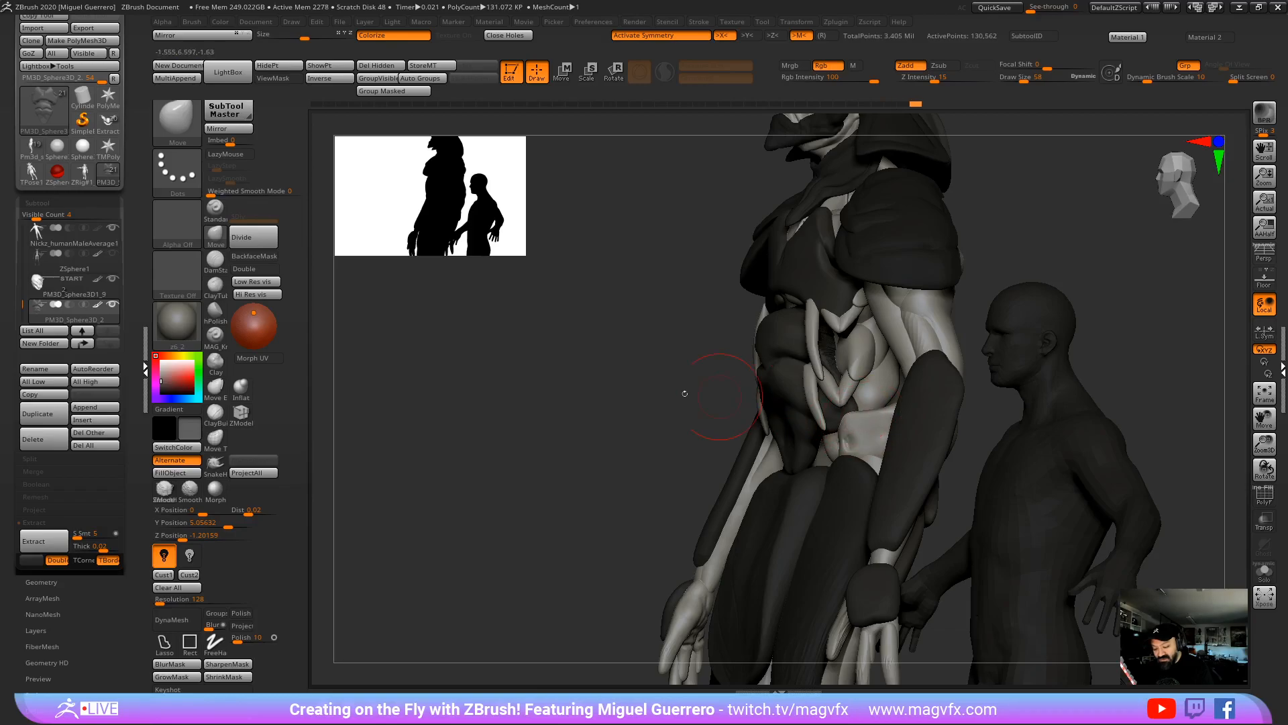
Step: Select the upper rib claws subtool and reshape the claws around the abdominal plate with the Move brush
mouse_move(684, 368)
right_mouse_down()
mouse_move(815, 349)
mouse_move(835, 322)
mouse_move(799, 298)
right_mouse_up()
left_click(799, 299, "alt")
right_click_drag(523, 336, 274, 273)
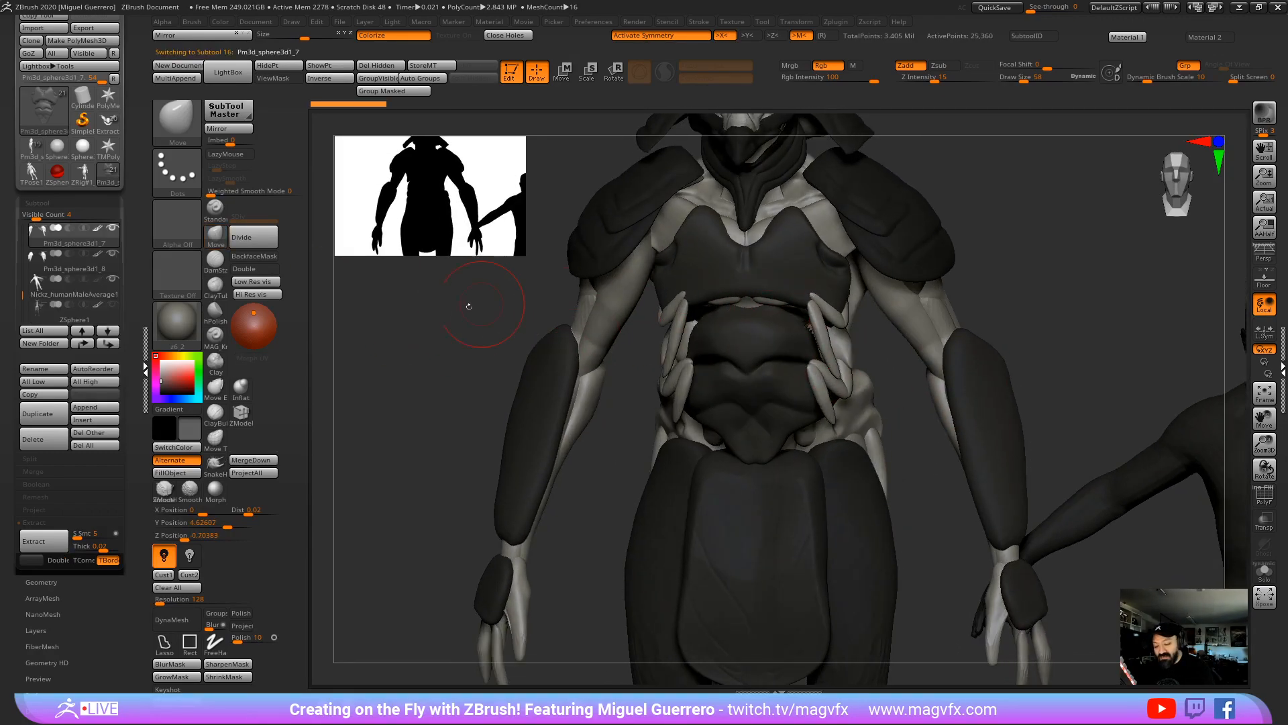
right_click_drag(468, 306, 814, 324)
left_click_drag(820, 305, 821, 328)
right_click_drag(974, 339, 822, 356)
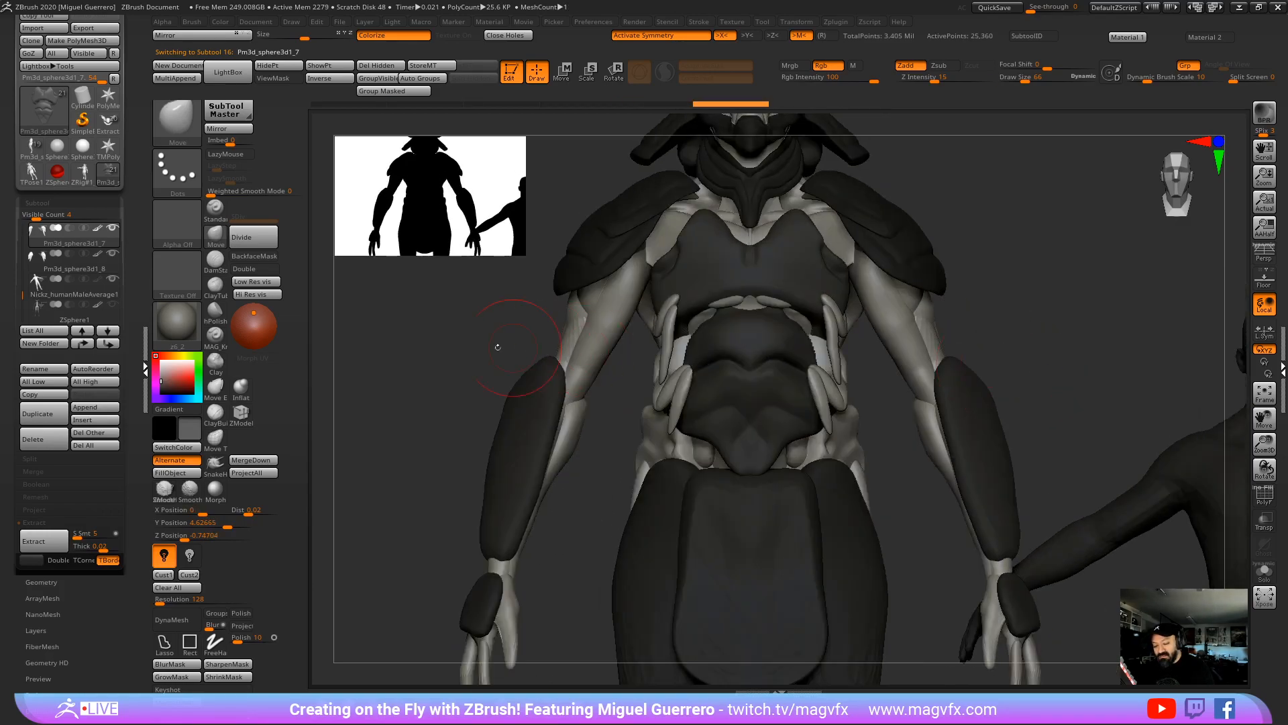
right_click_drag(494, 369, 570, 367)
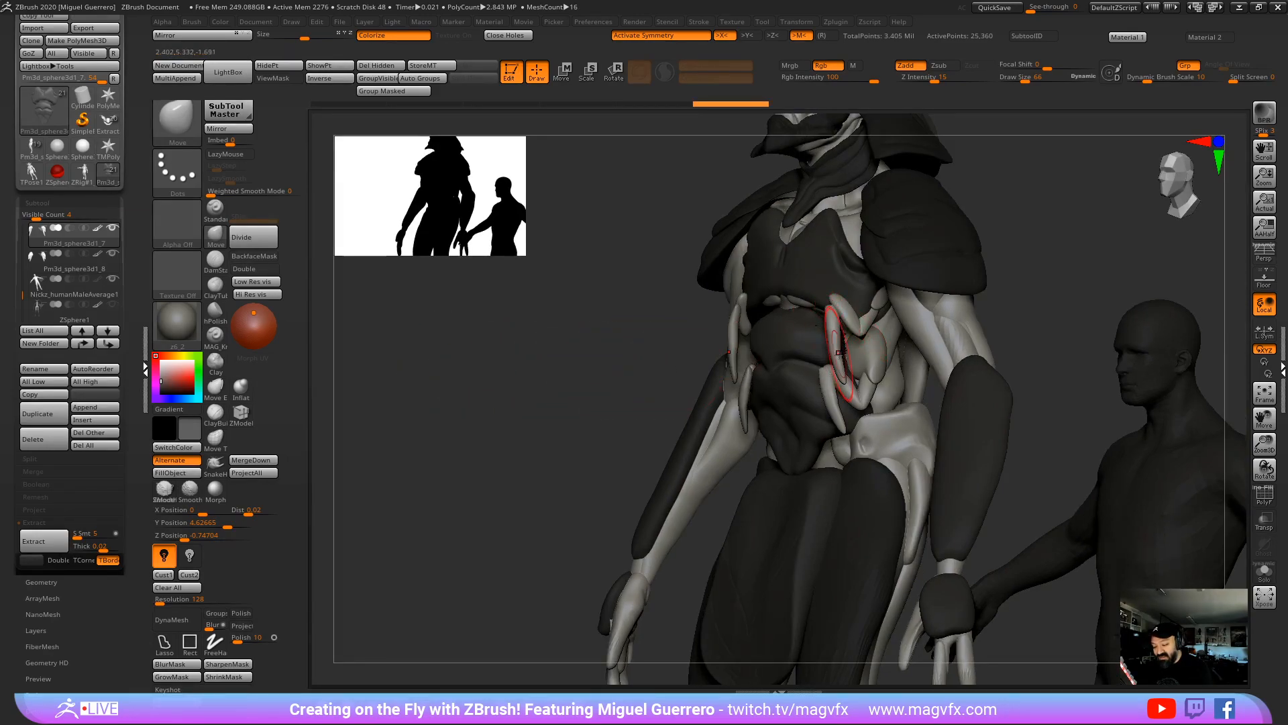
right_click_drag(719, 365, 813, 387)
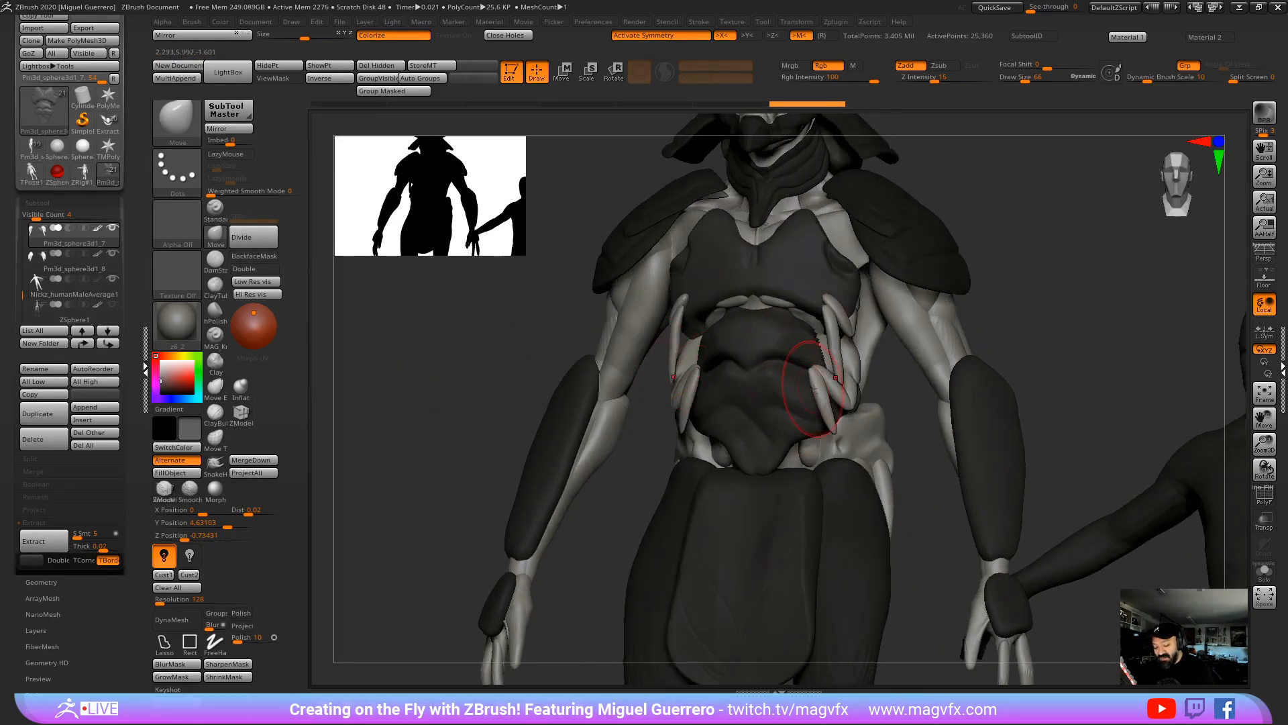
Step: Move the lower rib claws down about 0.63 units and shift the upper rib claws down along the torso
left_click(813, 388, "alt")
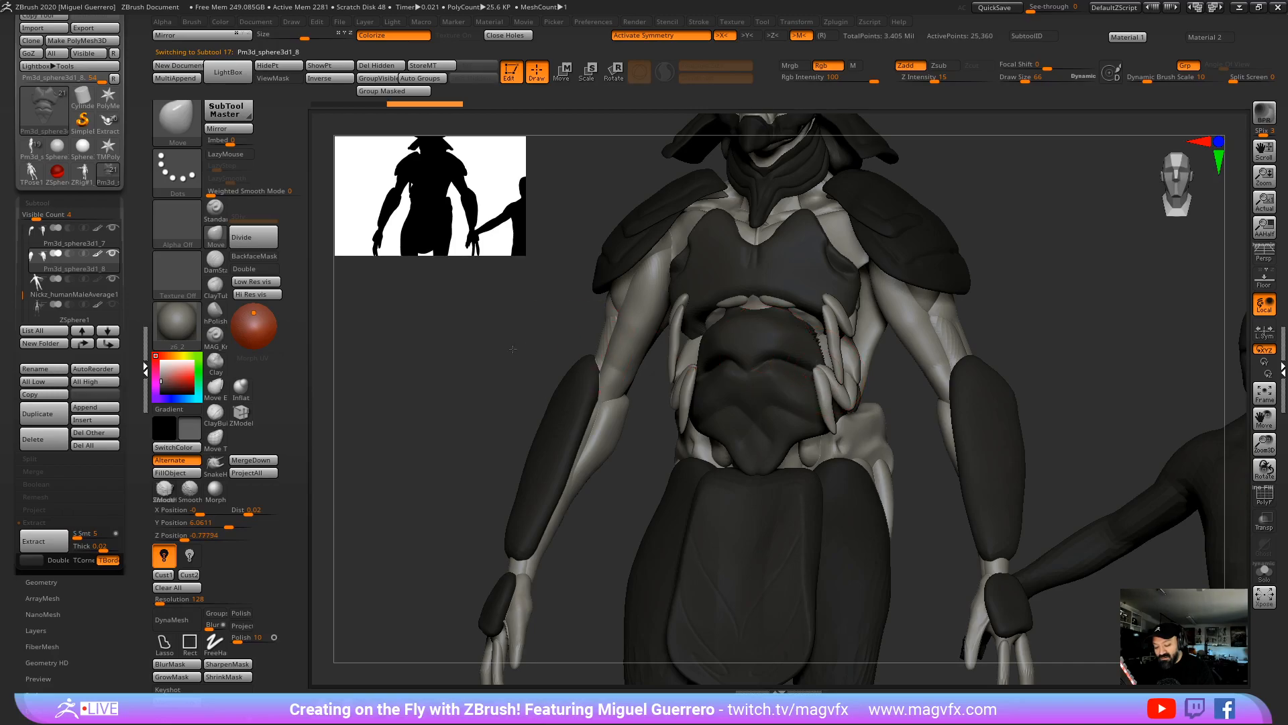
right_click_drag(520, 362, 694, 443, "shift")
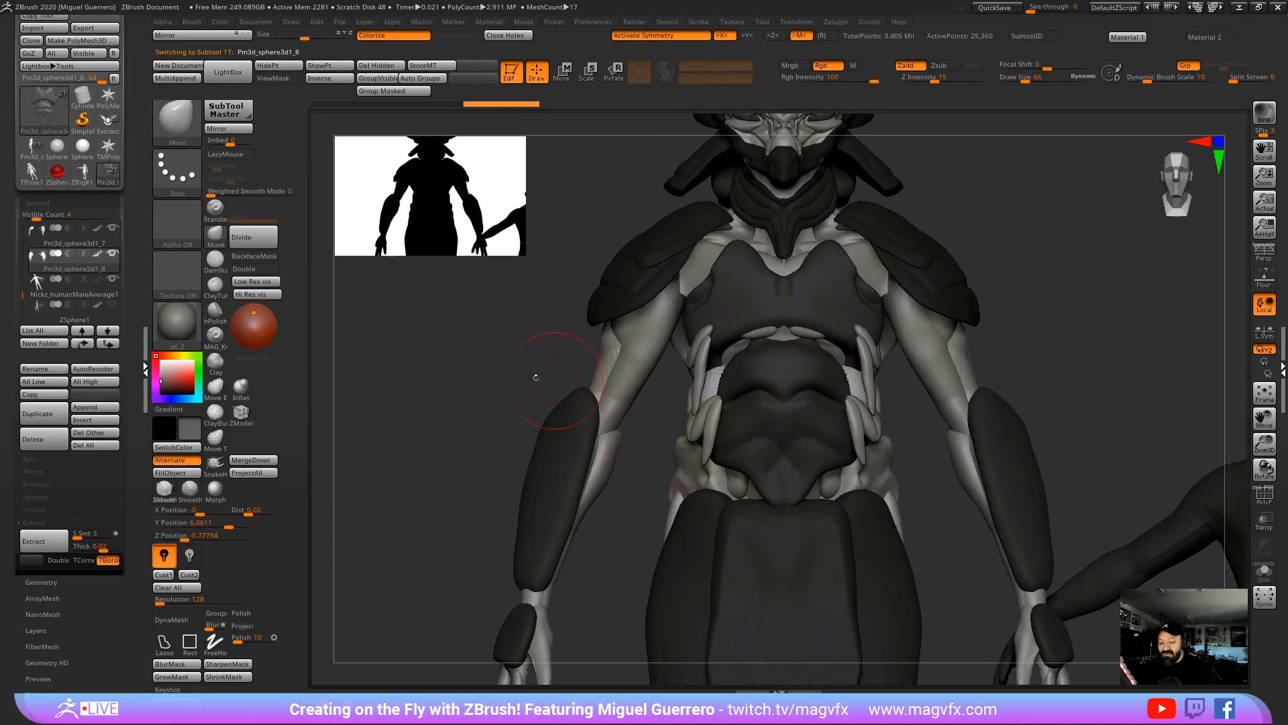
right_click_drag(536, 377, 817, 340)
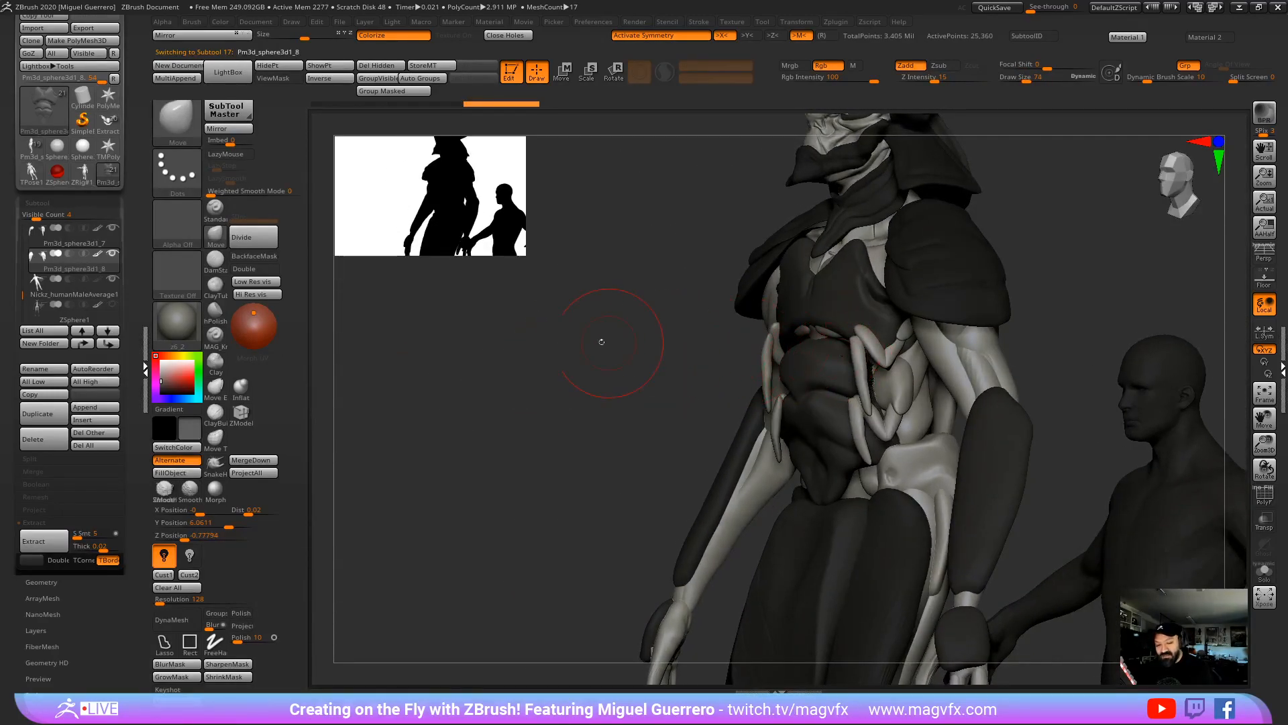
right_click_drag(602, 342, 678, 351, "shift")
key("w")
left_click_drag(645, 402, 646, 426)
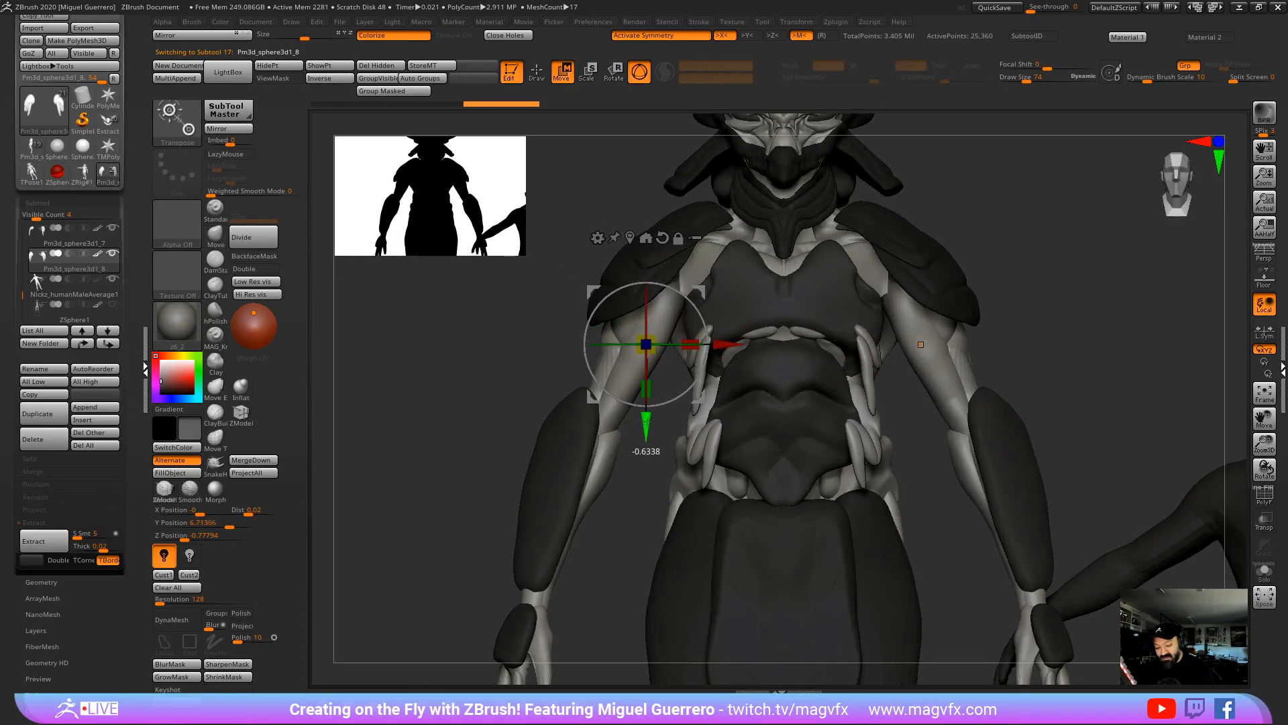
left_click(699, 382, "alt")
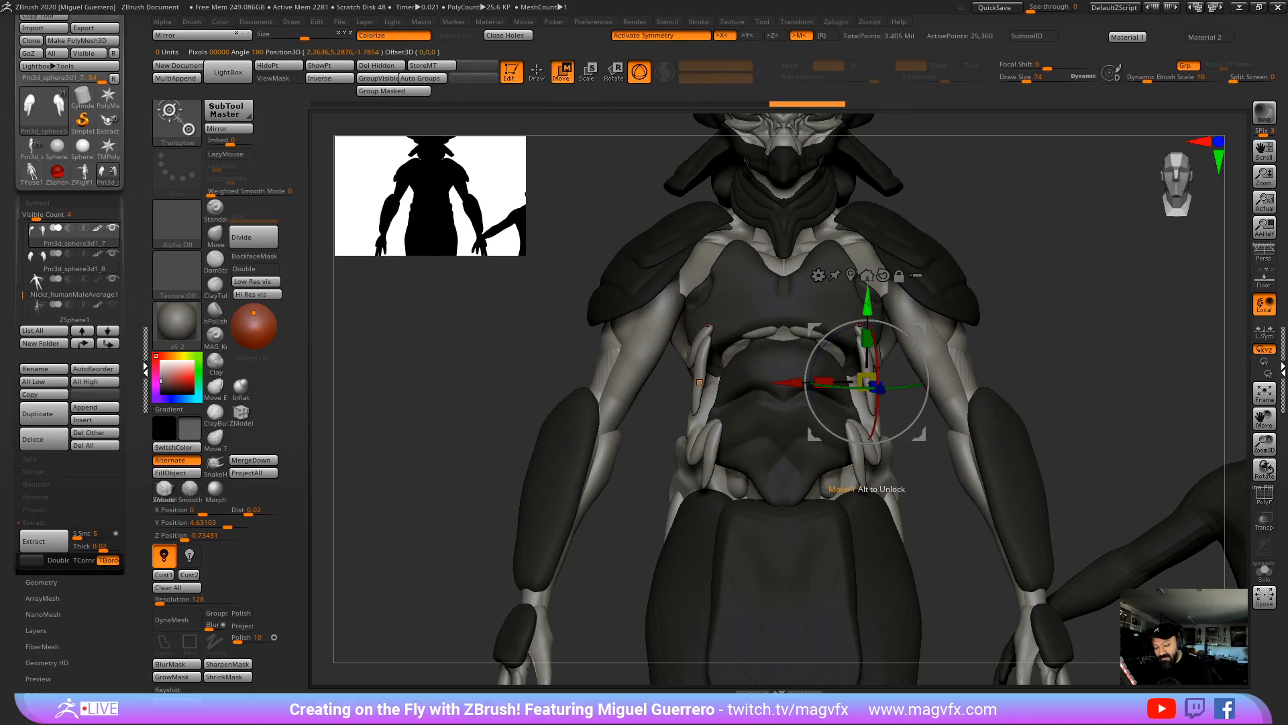
left_click_drag(867, 339, 867, 364)
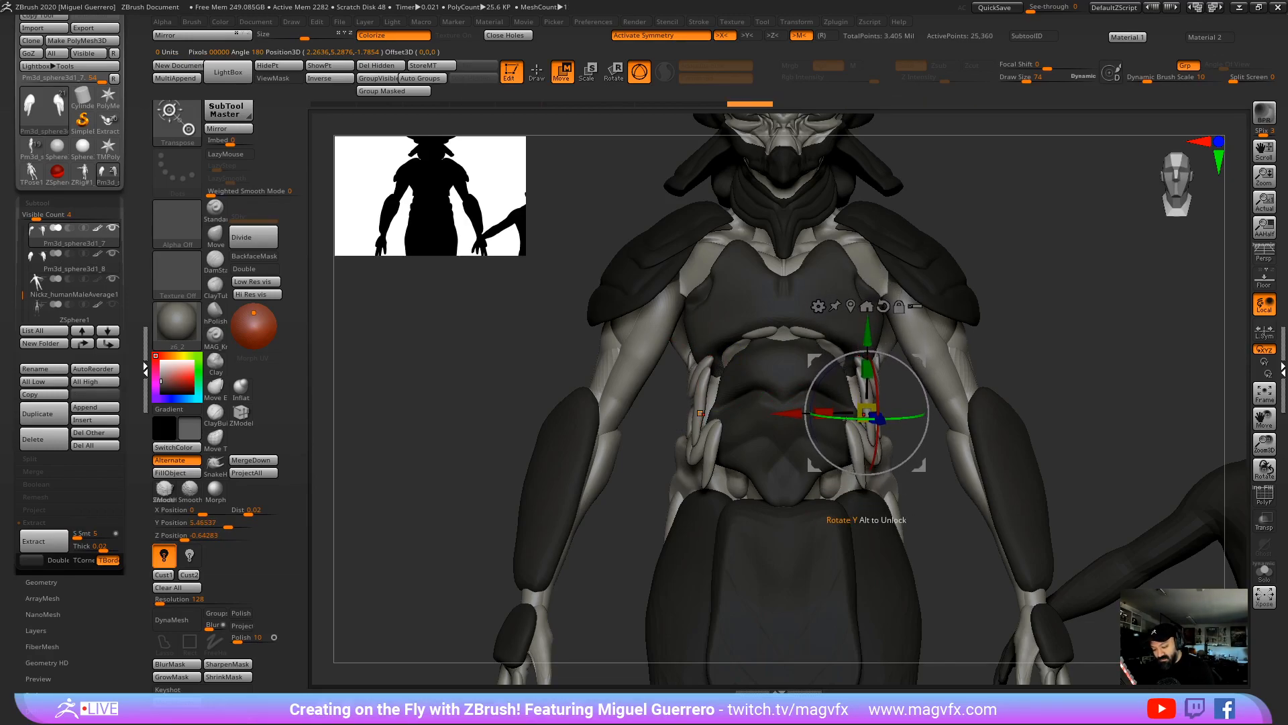
left_click_drag(845, 419, 828, 416)
left_click_drag(568, 374, 645, 375)
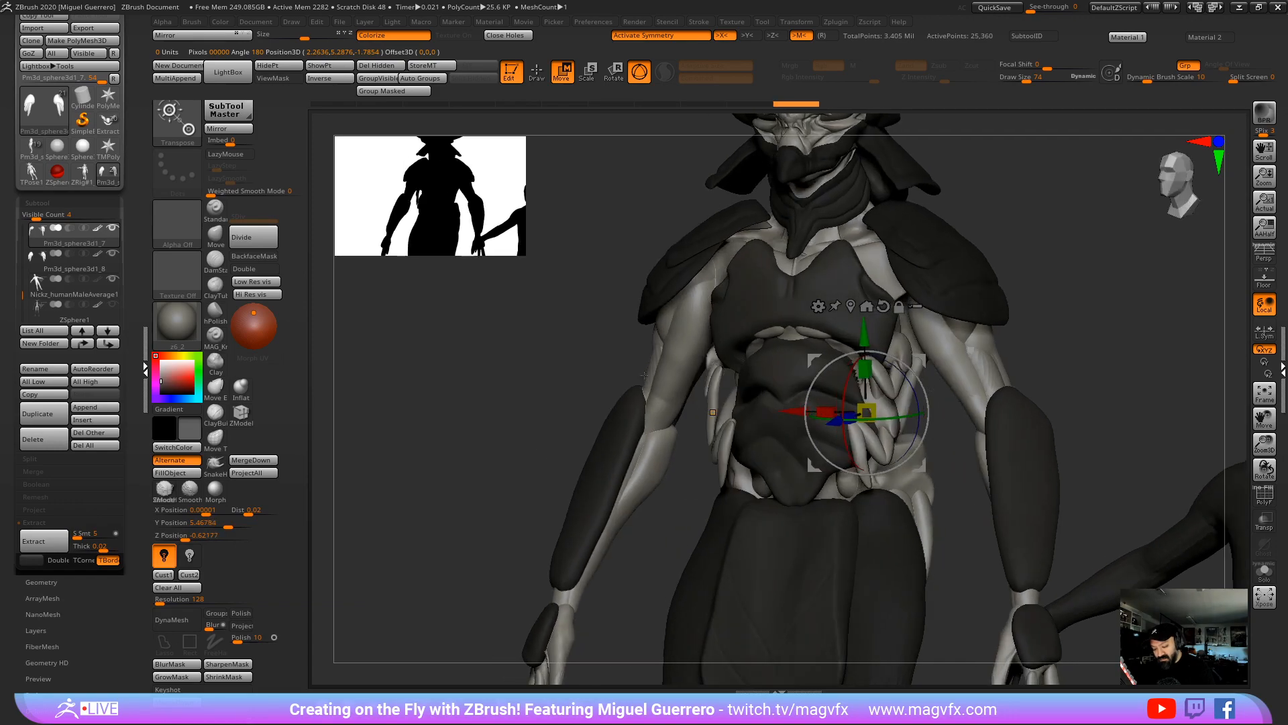
left_click_drag(788, 411, 764, 418)
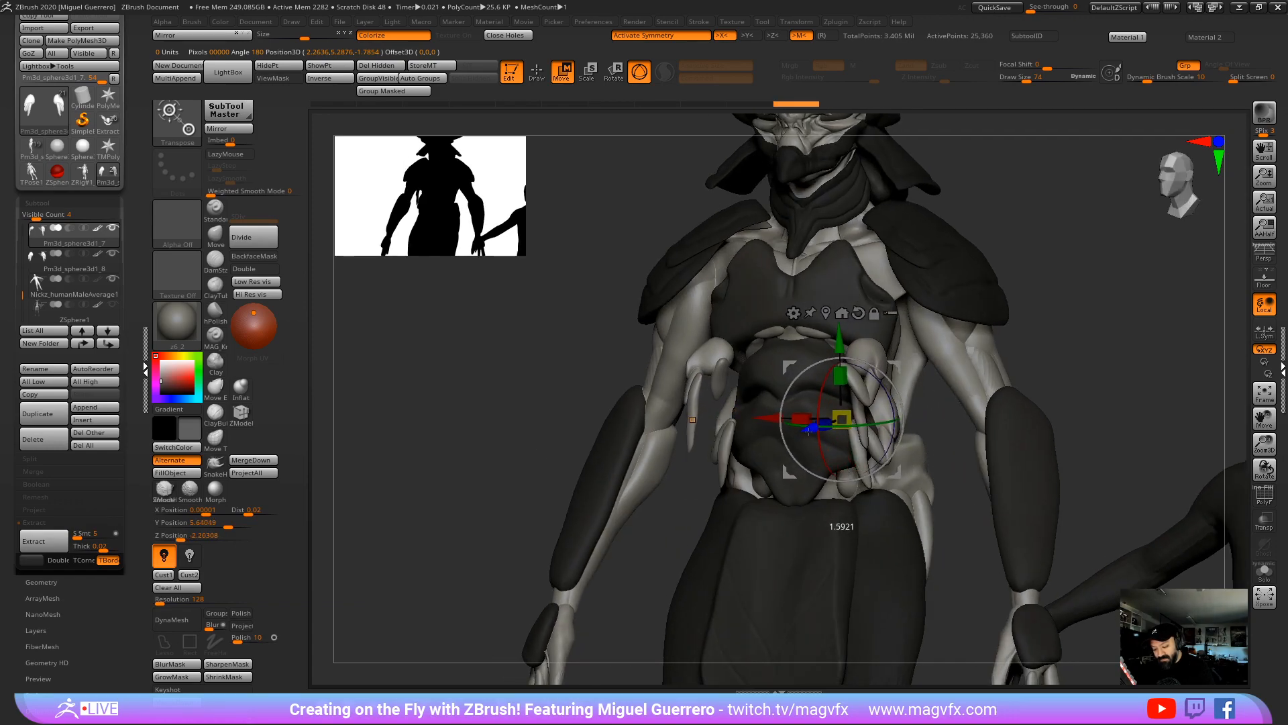
left_click_drag(844, 336, 845, 350)
left_click_drag(770, 417, 763, 416)
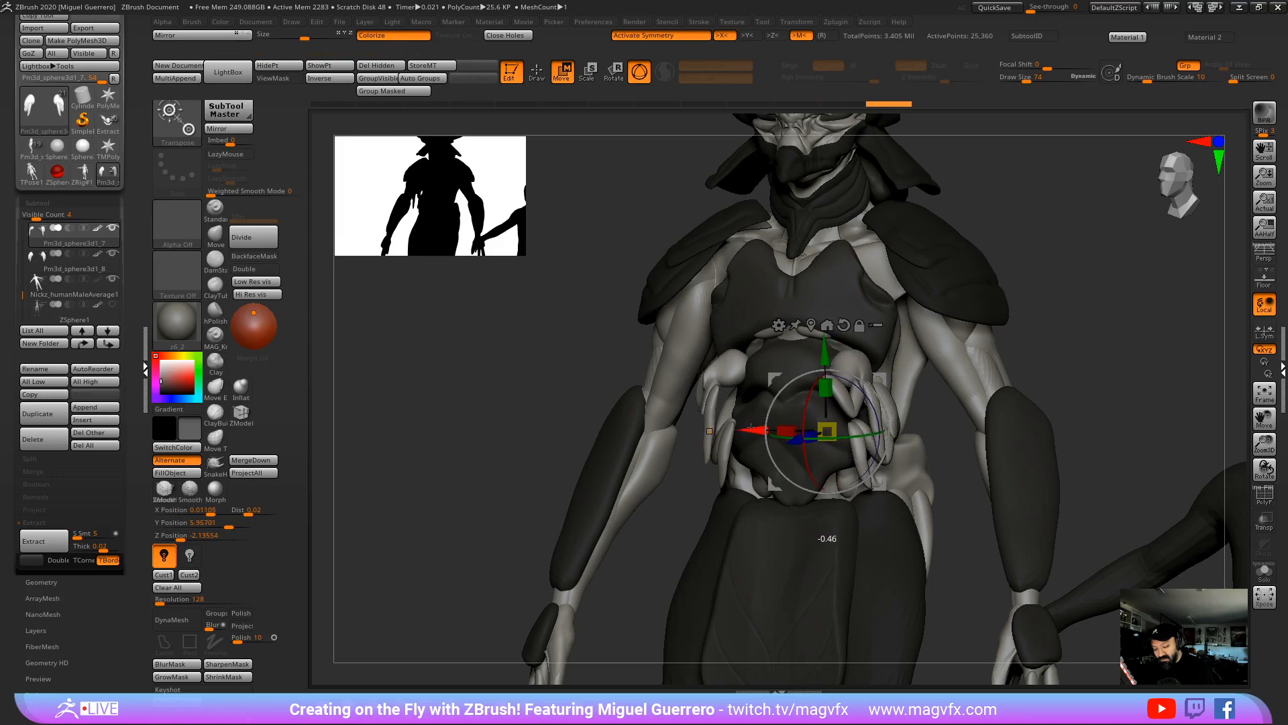
key("ctrl+z")
Step: Reposition the upper rib claws with the Transpose line, moving them slightly up and forward over the abdominal plate
left_click_drag(604, 376, 530, 376)
mouse_move(766, 438)
left_mouse_down()
mouse_move(537, 322)
mouse_move(885, 328)
left_mouse_up()
key("y")
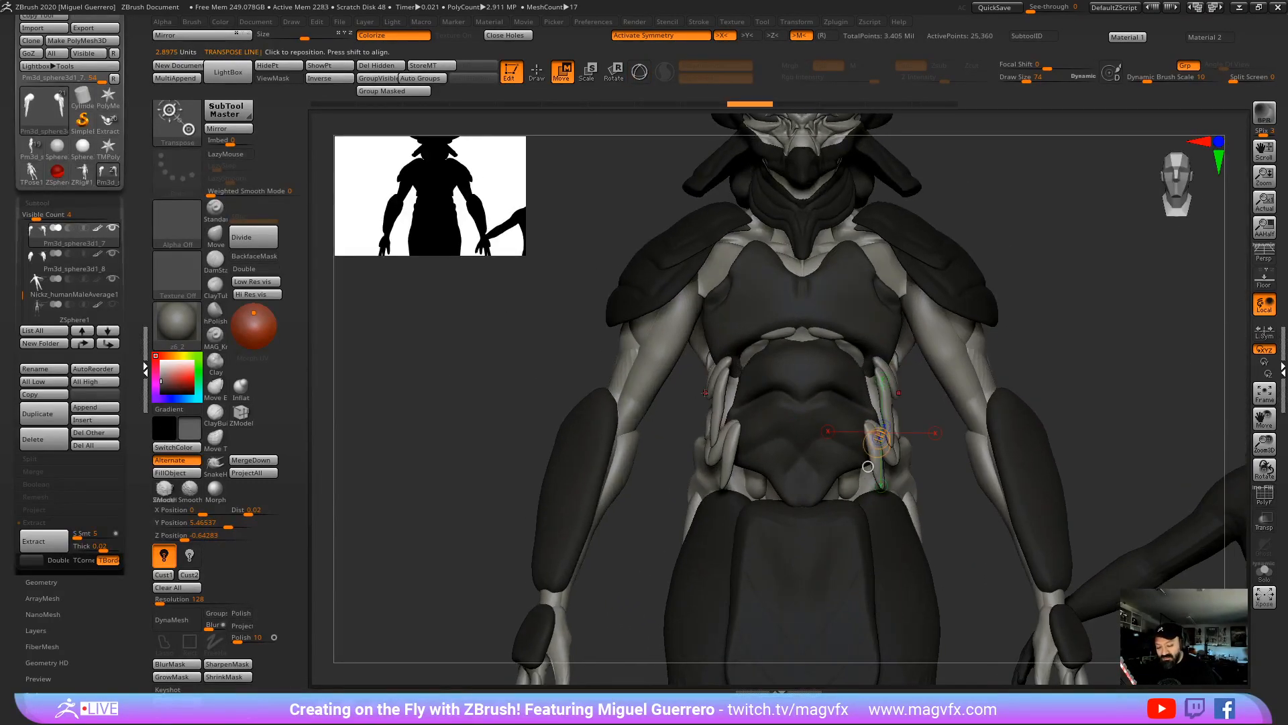
left_click_drag(684, 392, 696, 390)
left_click_drag(591, 359, 798, 362)
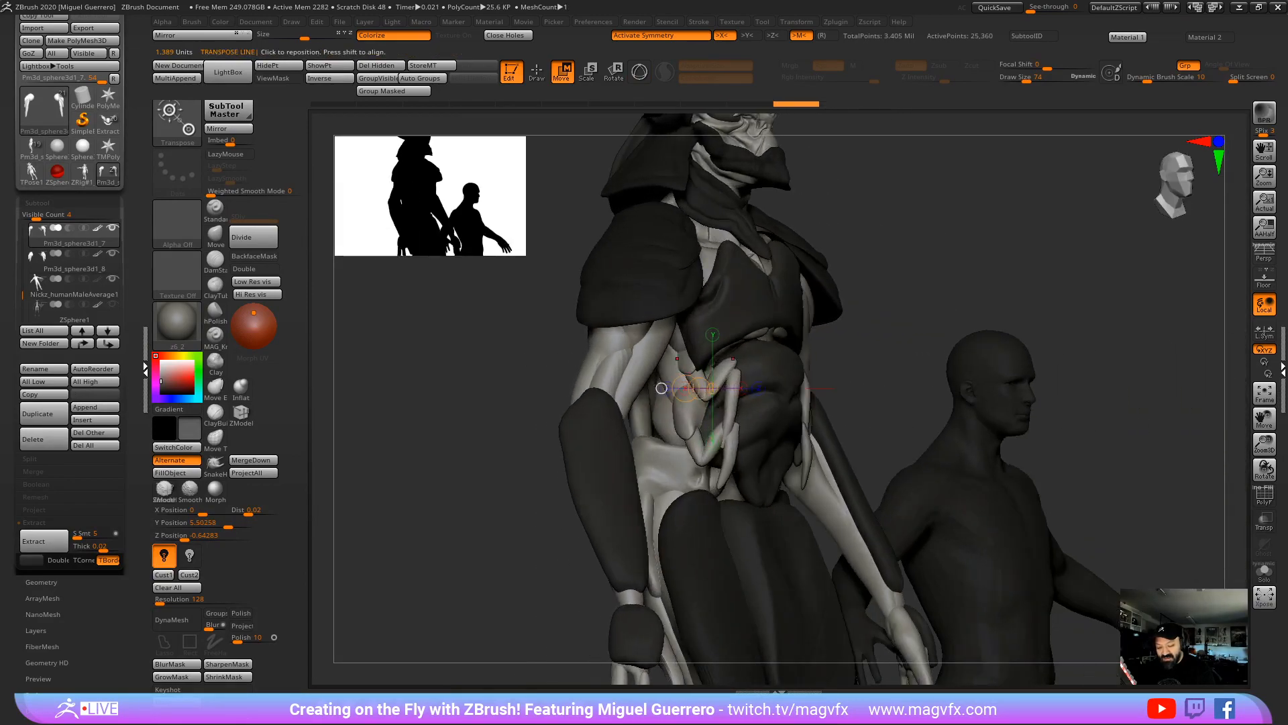
mouse_move(724, 376)
left_mouse_down("shift")
mouse_move(634, 376)
mouse_move(721, 379)
left_mouse_up("shift")
left_click_drag(892, 349, 846, 349)
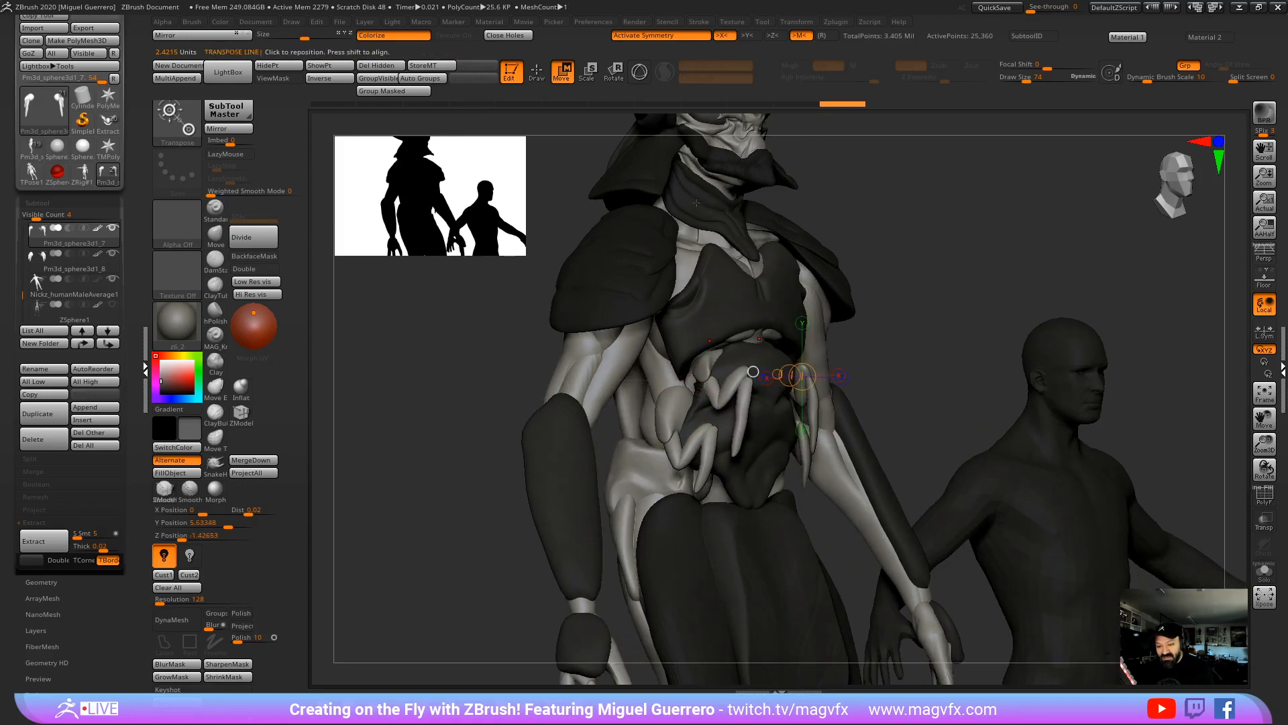
Step: Rotate the upper rib claws around their base at the side of the torso with the Transpose line
left_click(614, 73)
left_click_drag(701, 360, 712, 332, "shift")
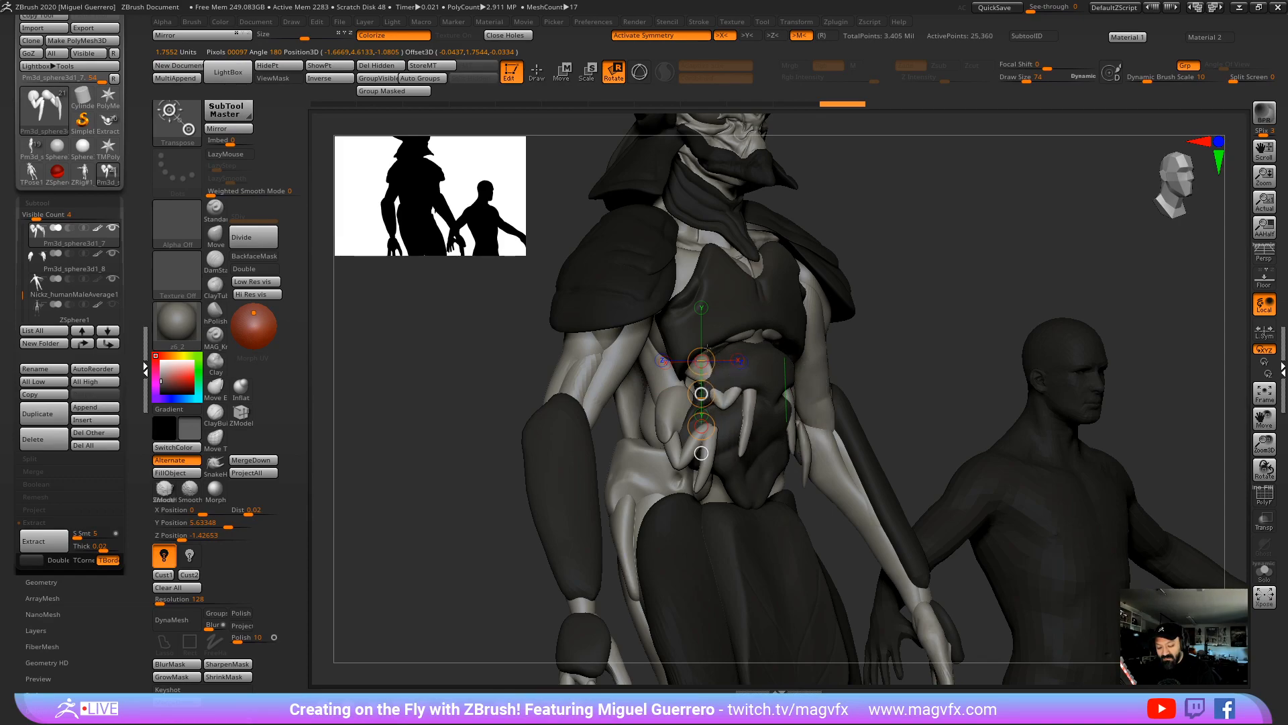
Step: Move the upper rib claws forward in front of the abdominal plate with the Transpose line in Move mode
left_click_drag(858, 124, 563, 120)
key("w")
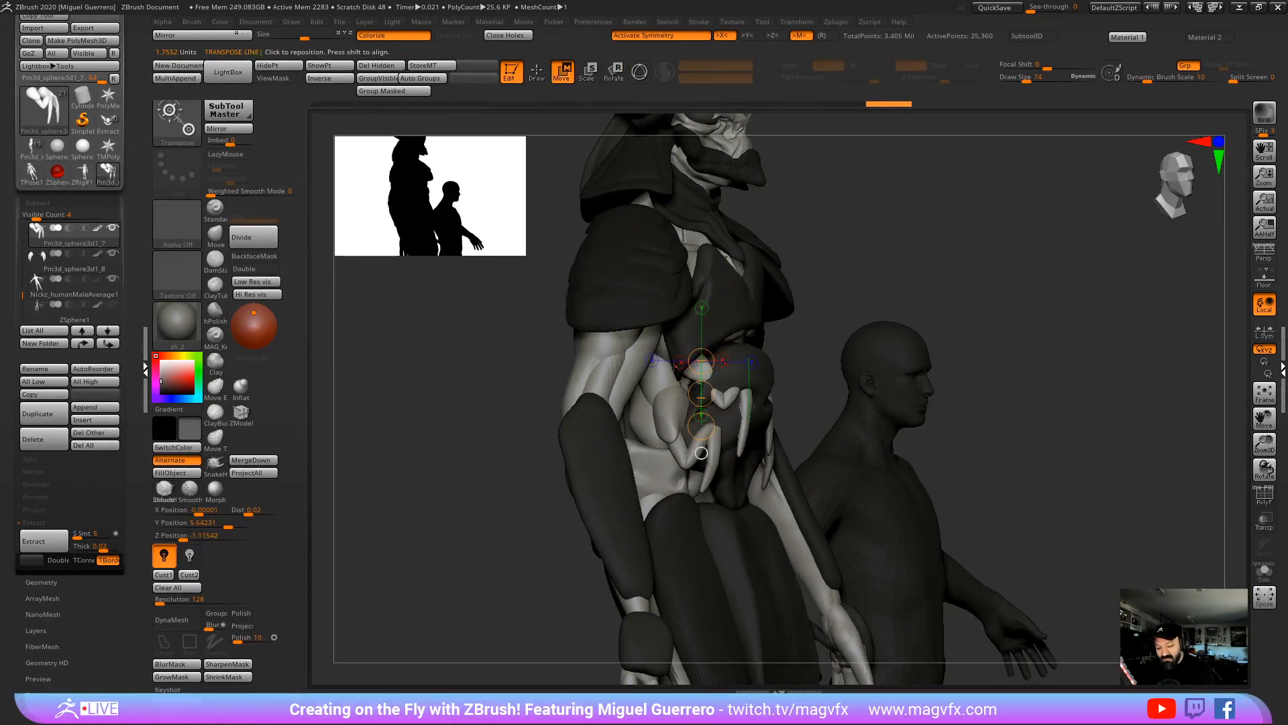
mouse_move(717, 384)
left_mouse_down("shift")
mouse_move(624, 383)
mouse_move(695, 384)
left_mouse_up("shift")
left_click_drag(496, 339, 788, 340, "shift")
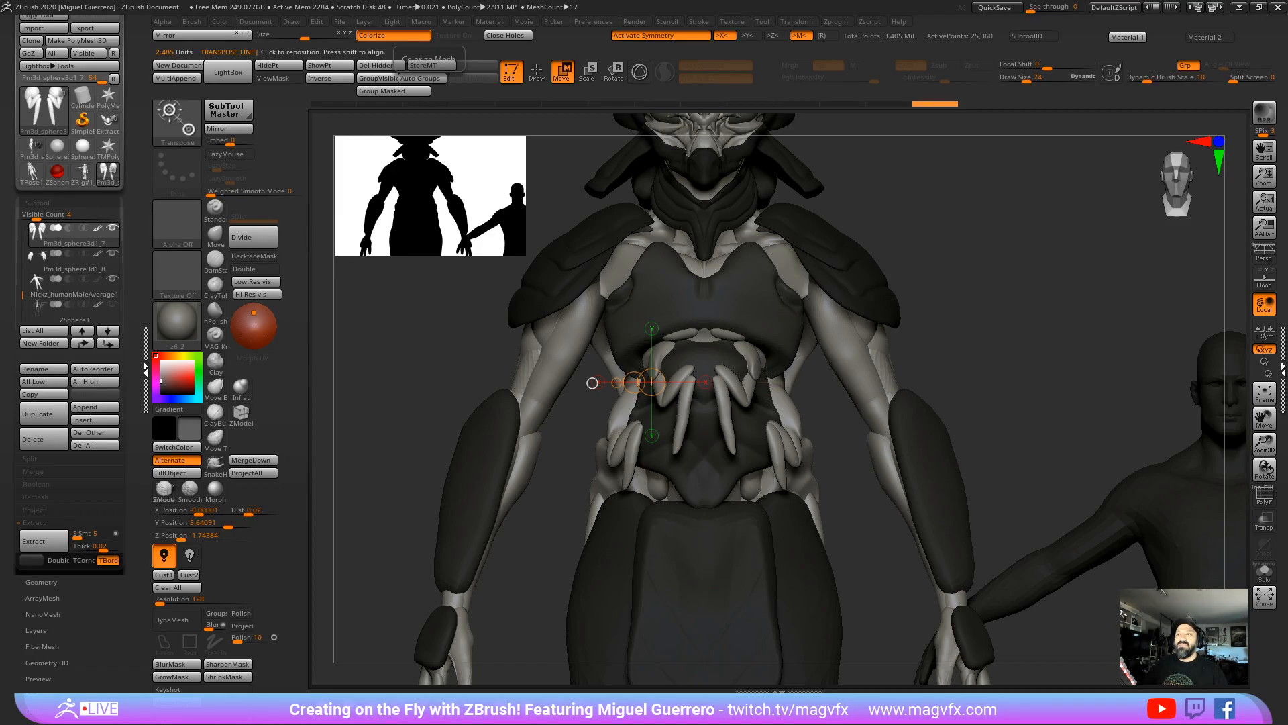
Step: Spread the upper rib claws slightly outward and move the lower rib claws inward toward the abdominal plate with the Transpose line
right_click_drag(647, 0, 631, 0)
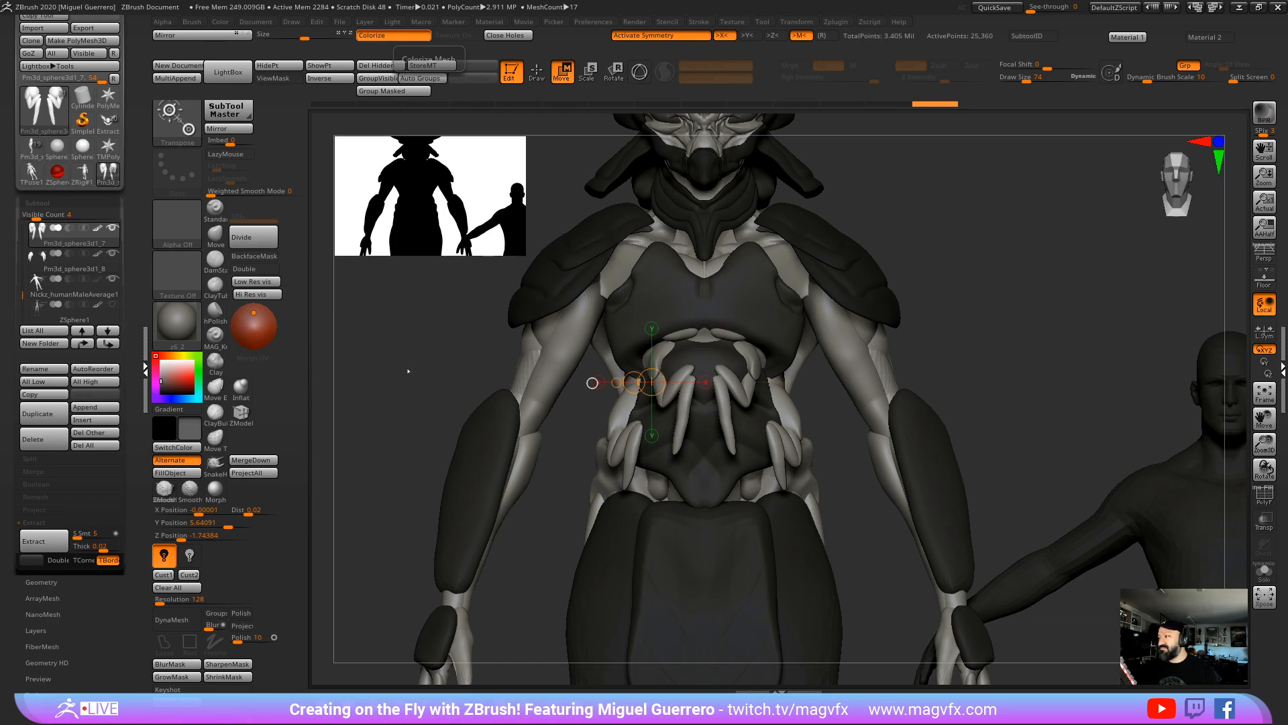
left_click_drag(409, 368, 714, 341)
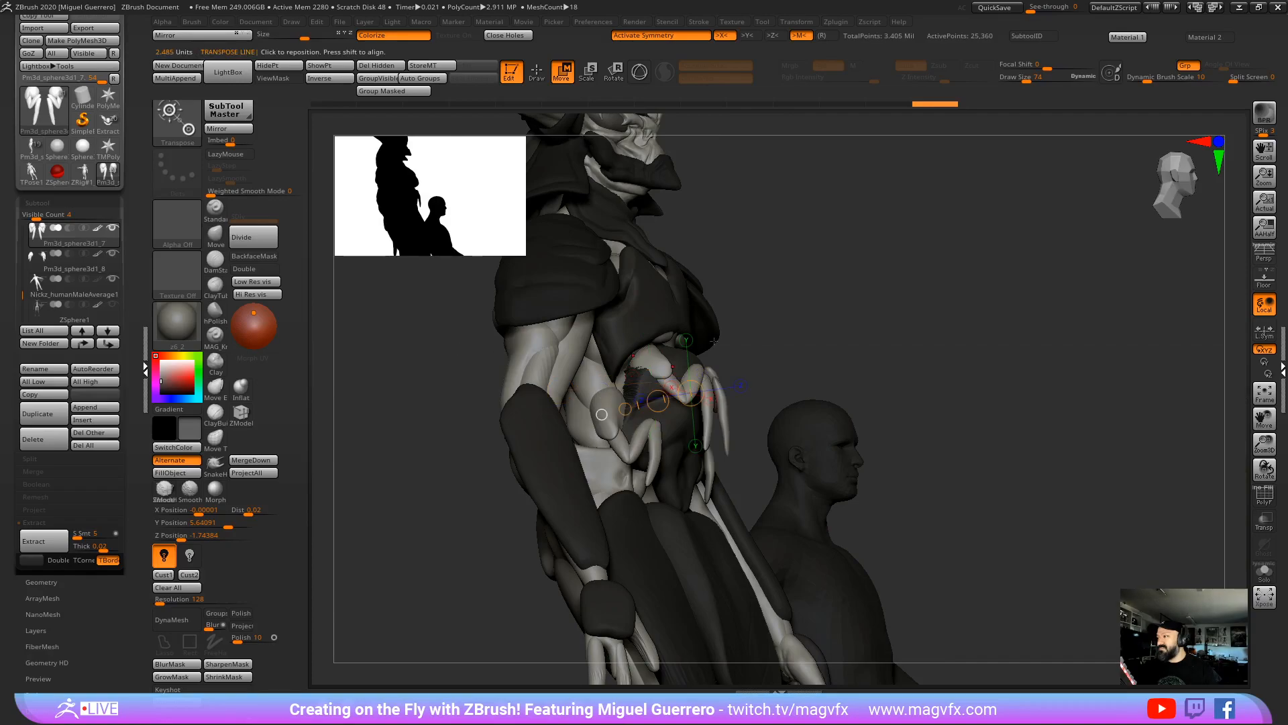
left_click_drag(842, 260, 757, 306)
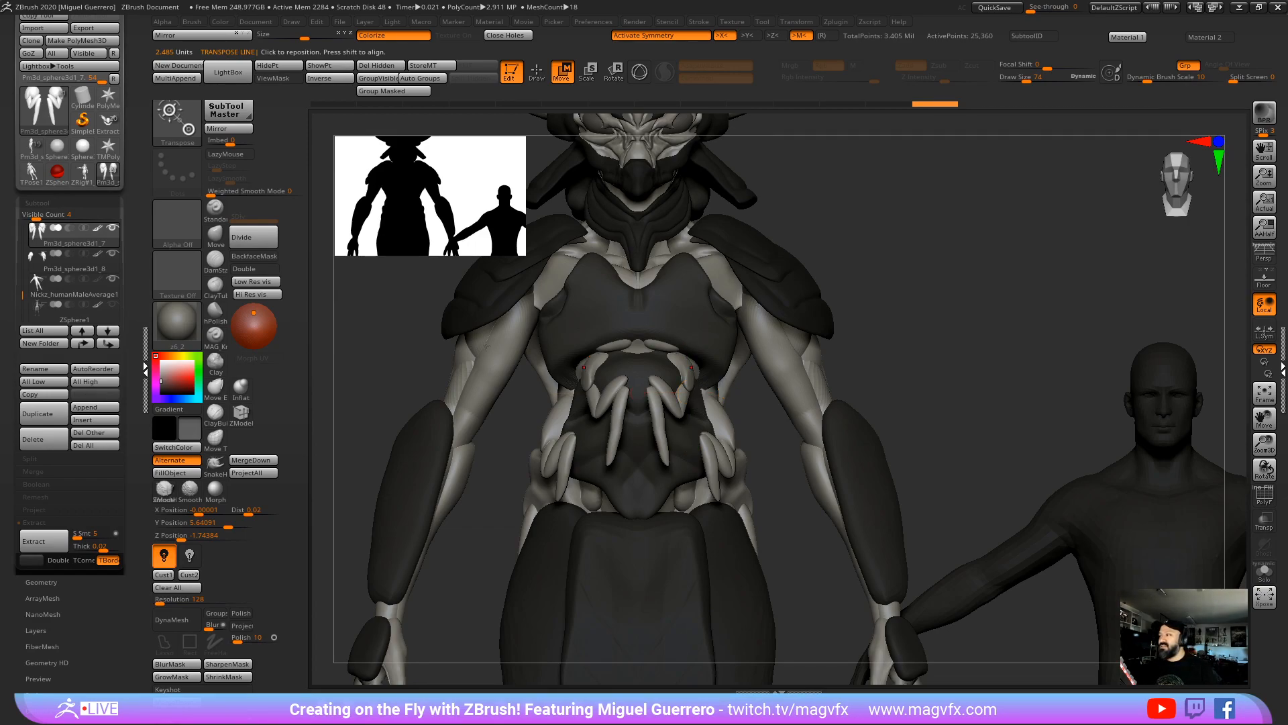
left_click_drag(467, 382, 592, 376, "alt")
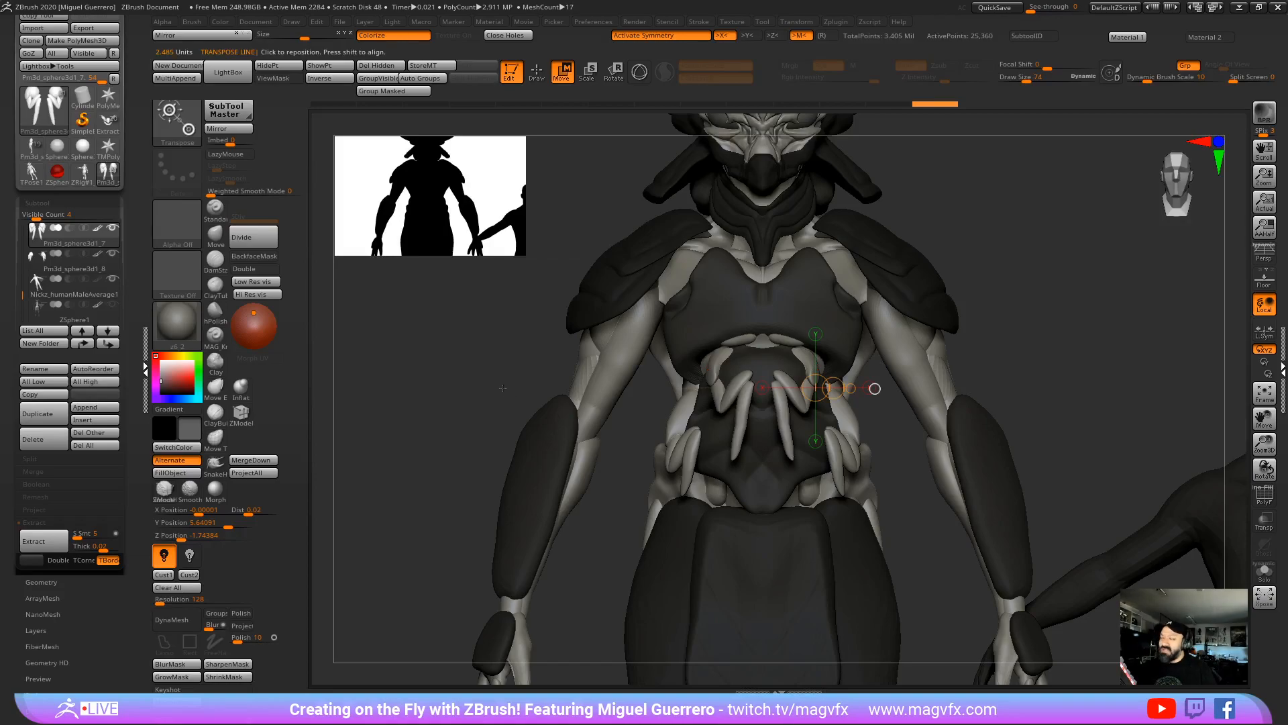
key("ctrl+z")
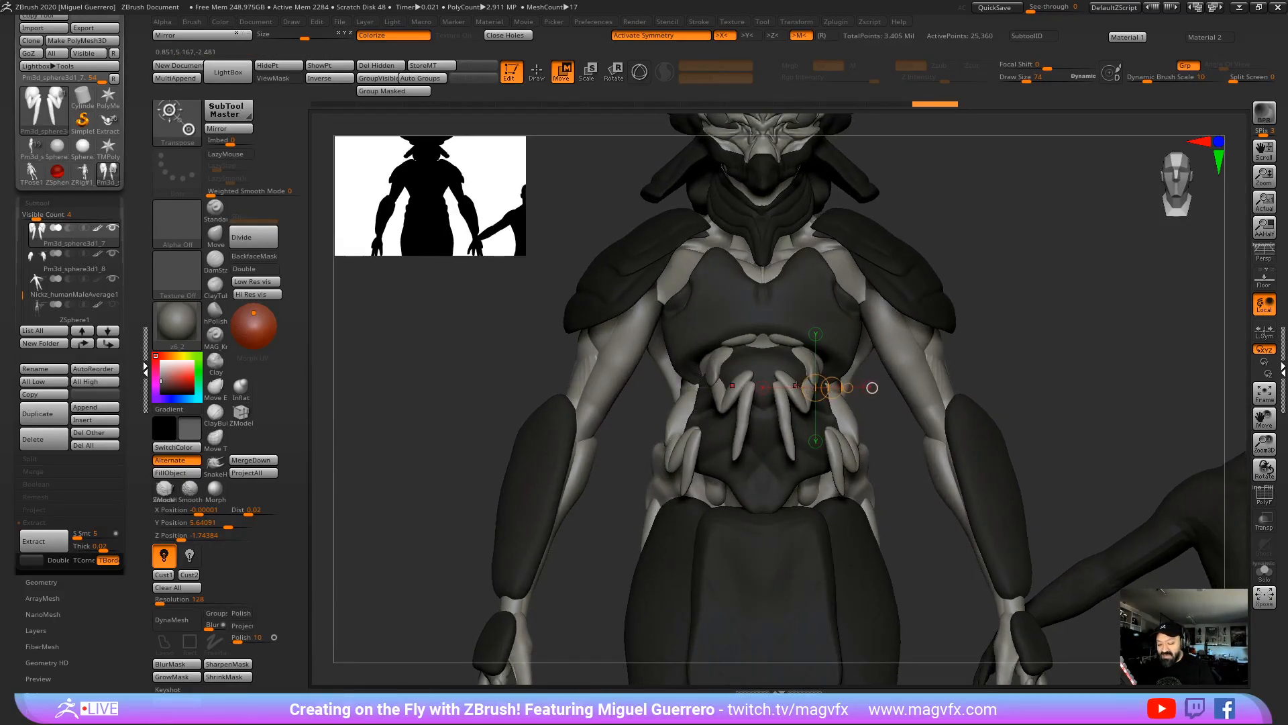
left_click_drag(710, 387, 648, 387)
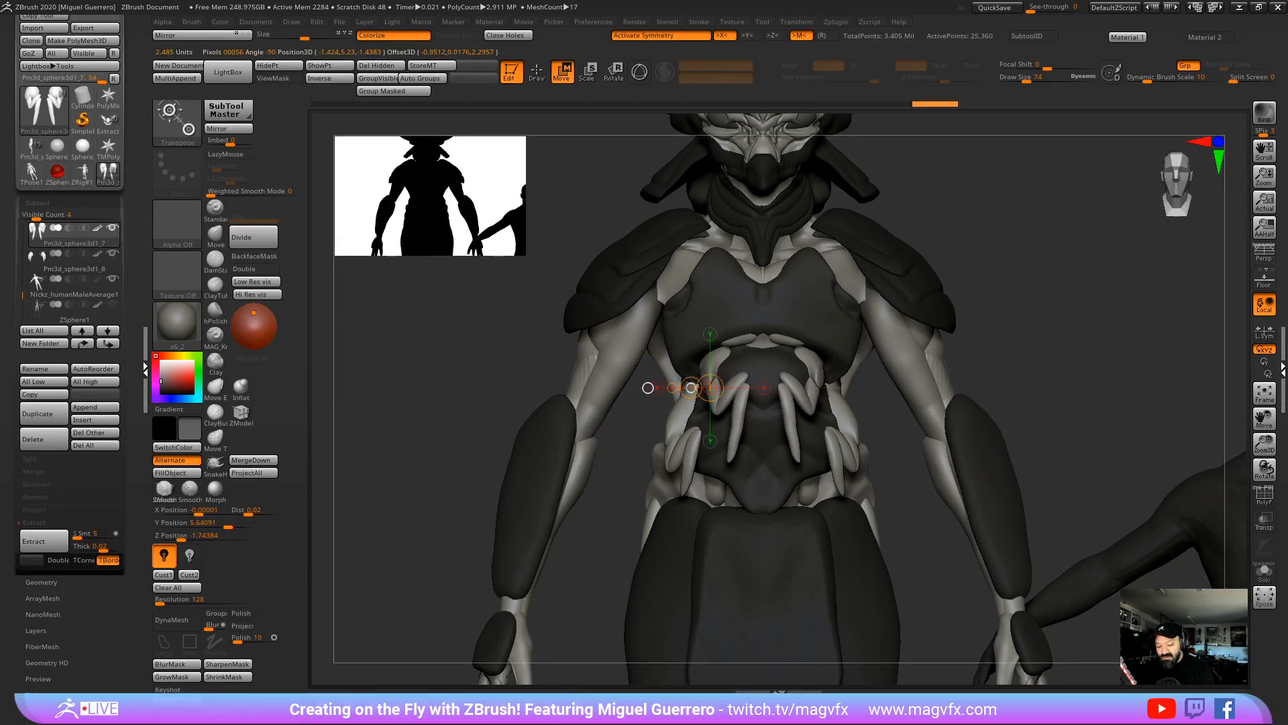
left_click(683, 457, "alt")
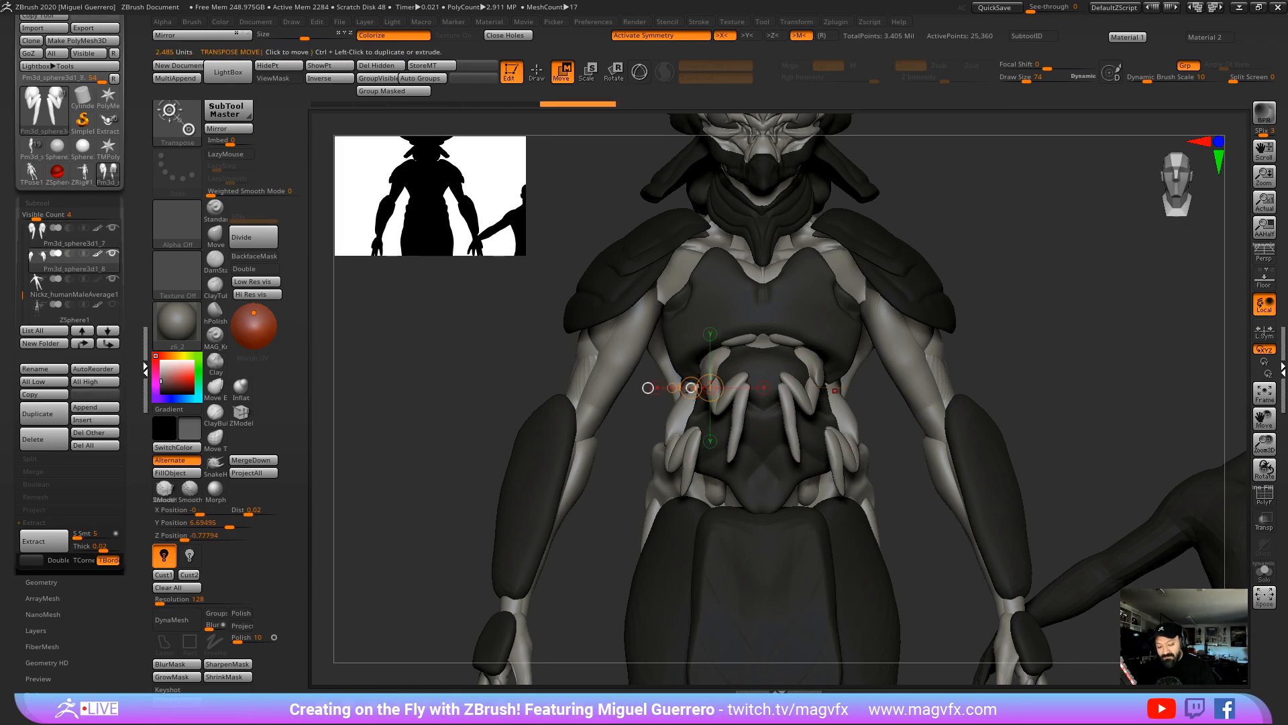
left_click_drag(691, 387, 691, 387)
Step: Select the chest and abdominal plate subtool and carve creases around the rib claws with the DamStandard brush
left_click(756, 451, "alt")
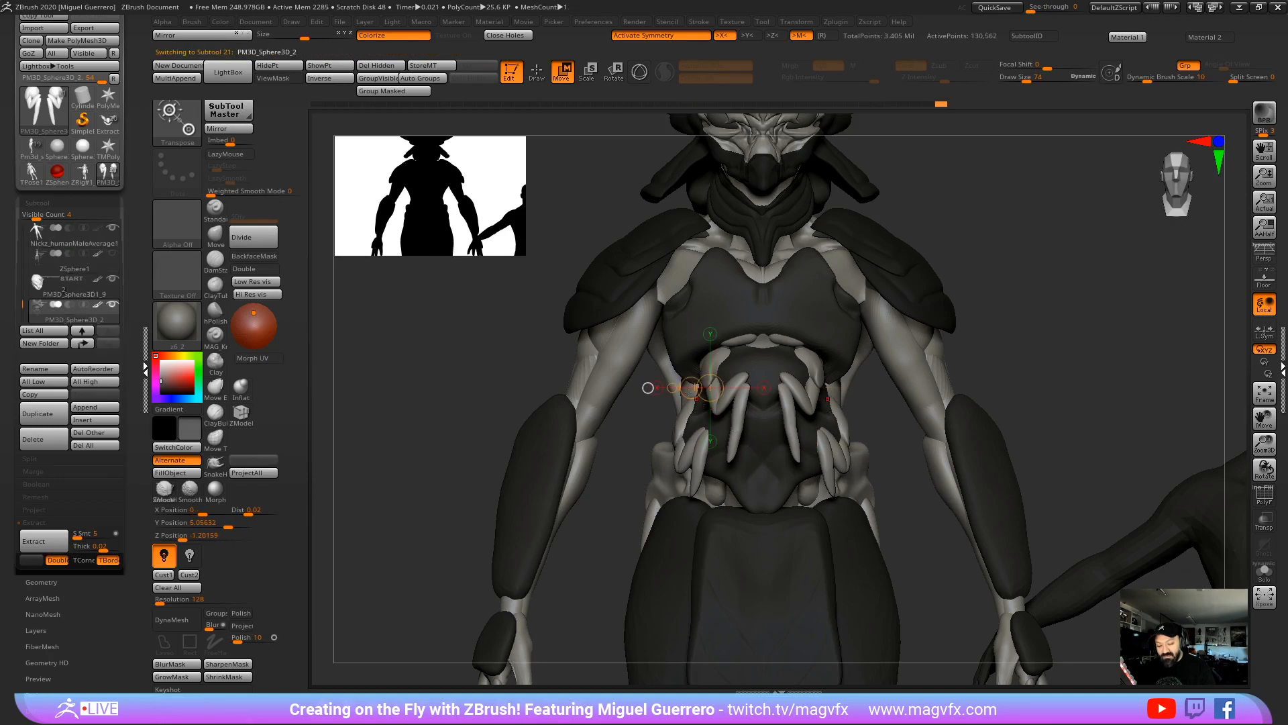
key("q")
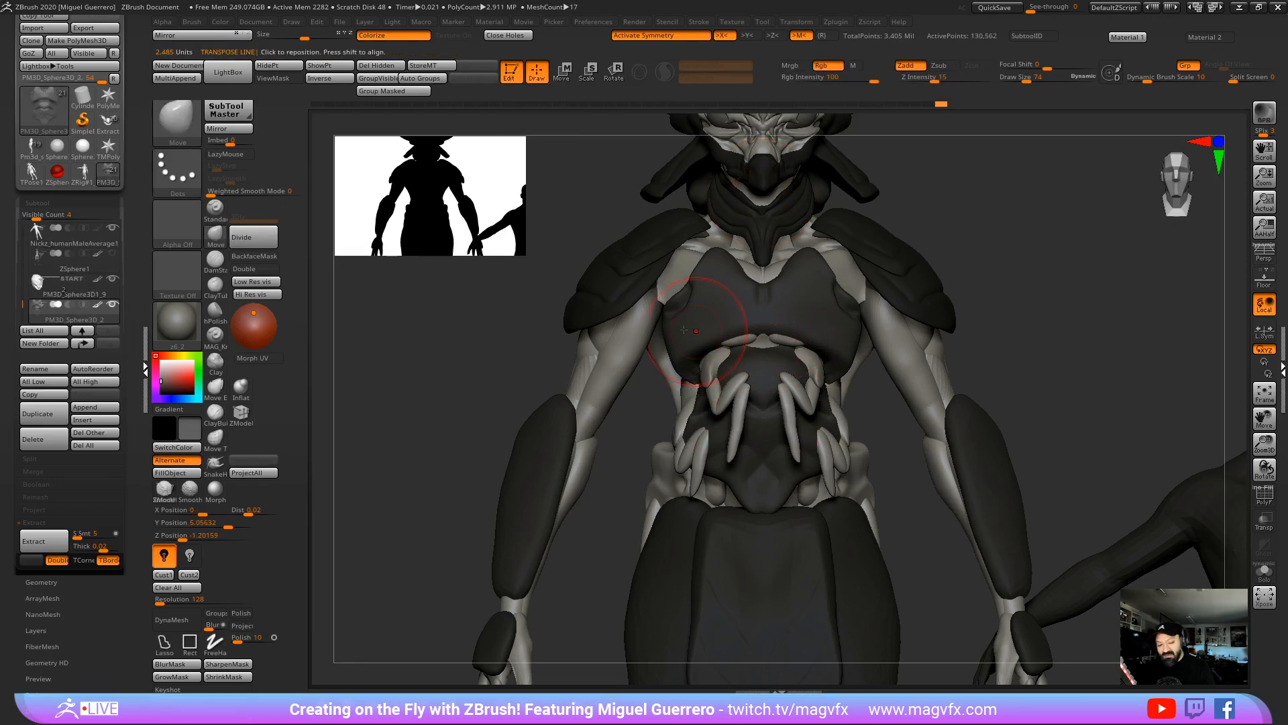
left_click(237, 296)
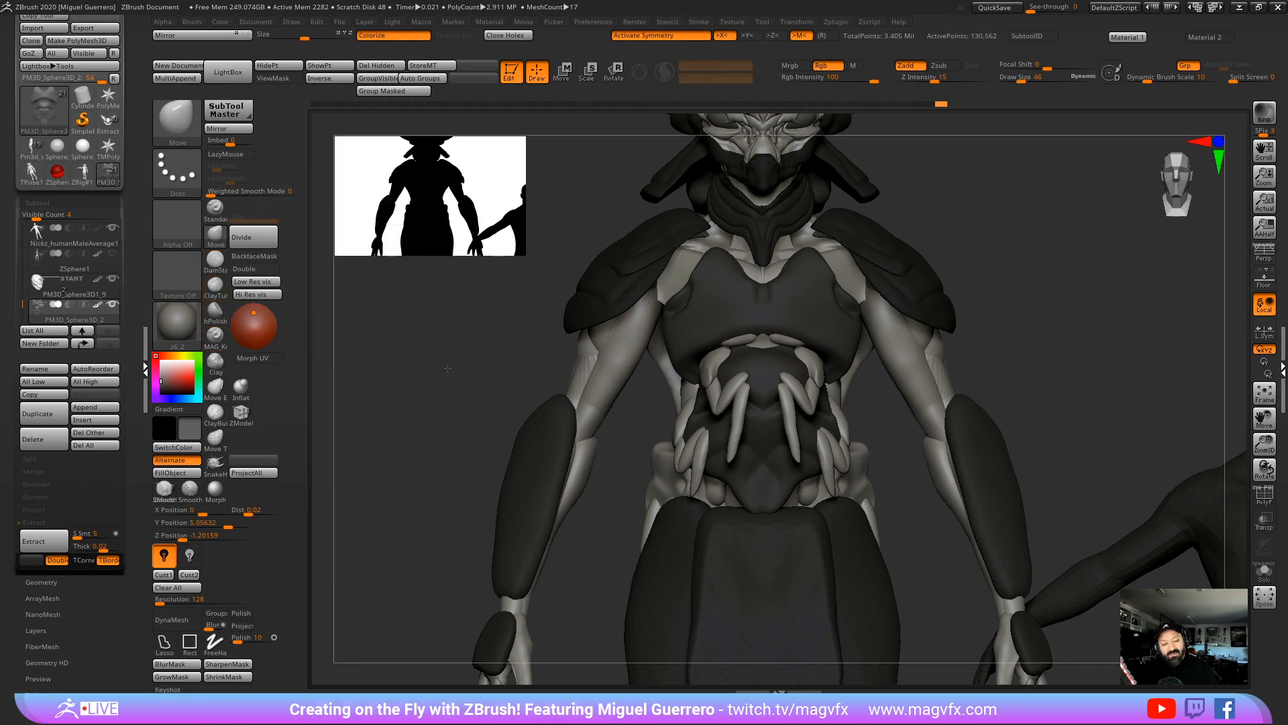
left_click(215, 284)
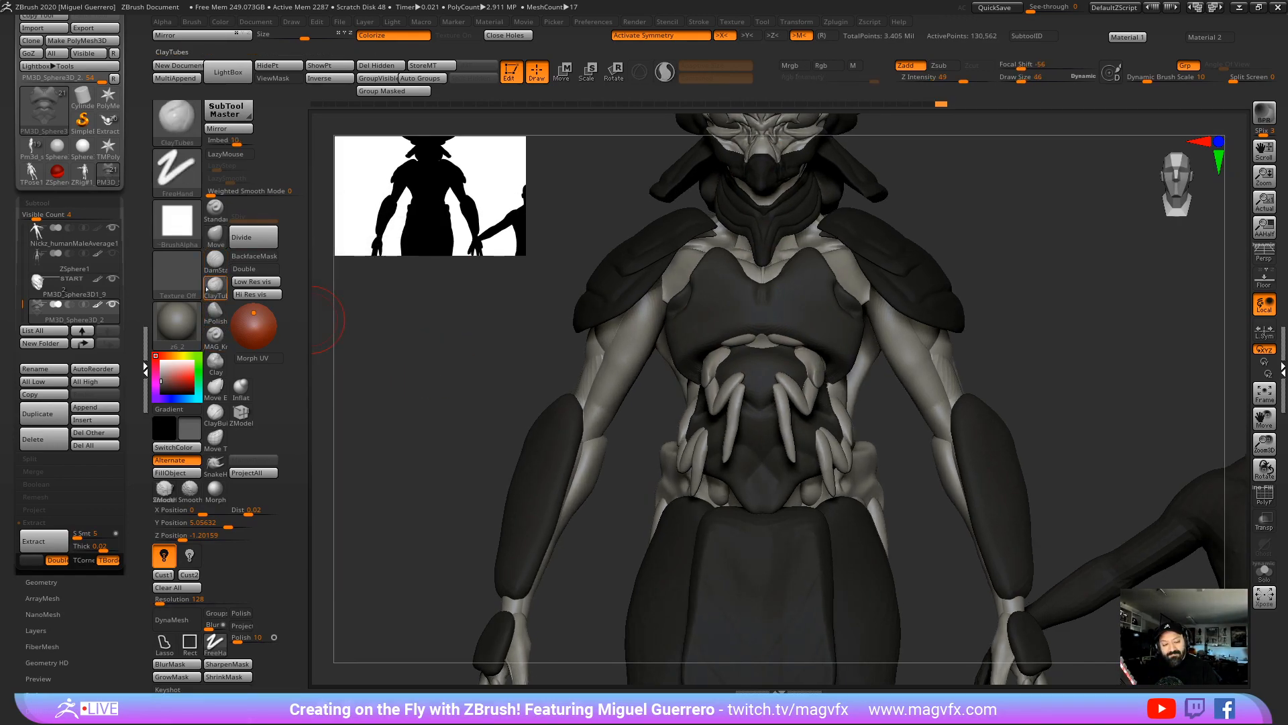
left_click(208, 267)
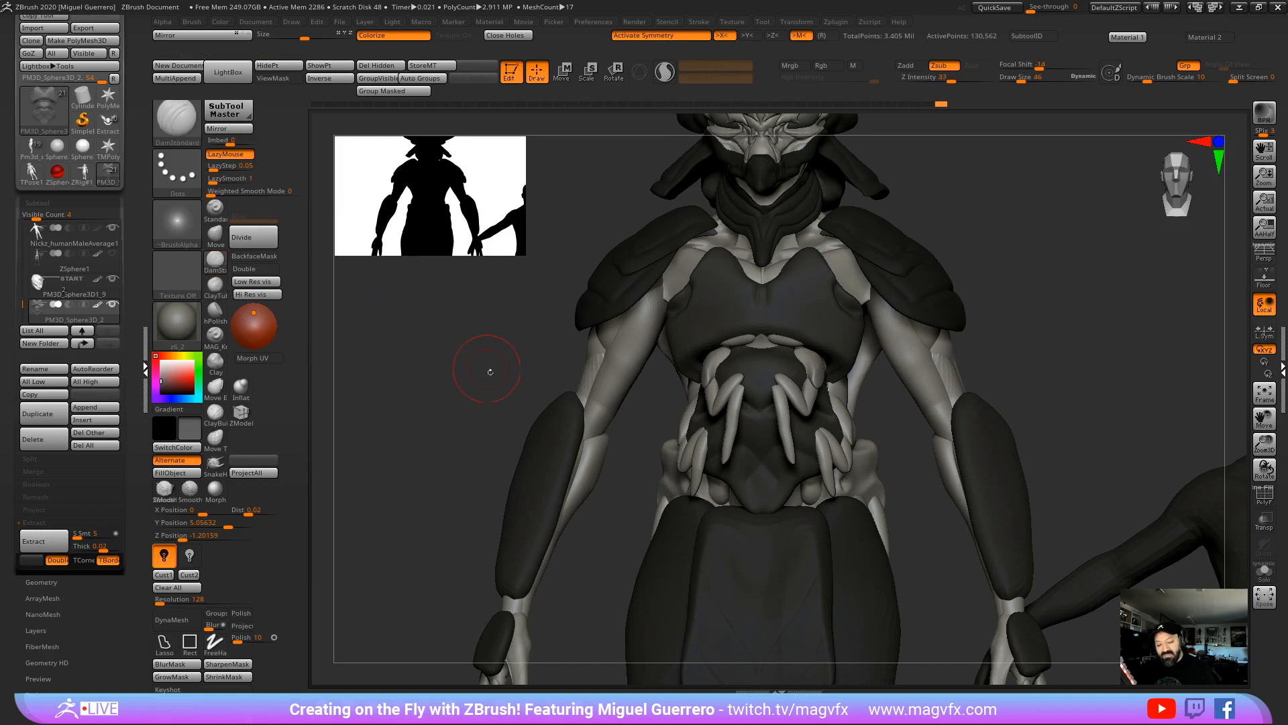
left_click_drag(489, 371, 546, 351)
left_click_drag(824, 373, 812, 384)
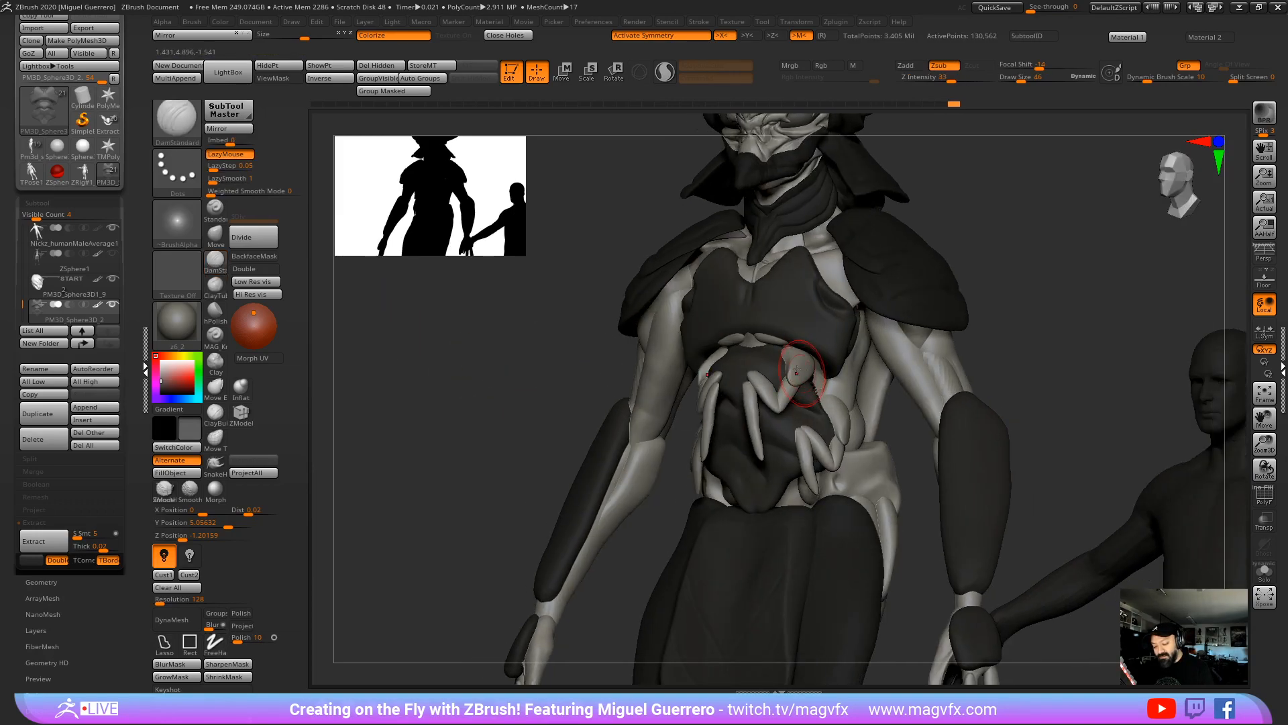
left_click_drag(532, 369, 721, 443, "shift")
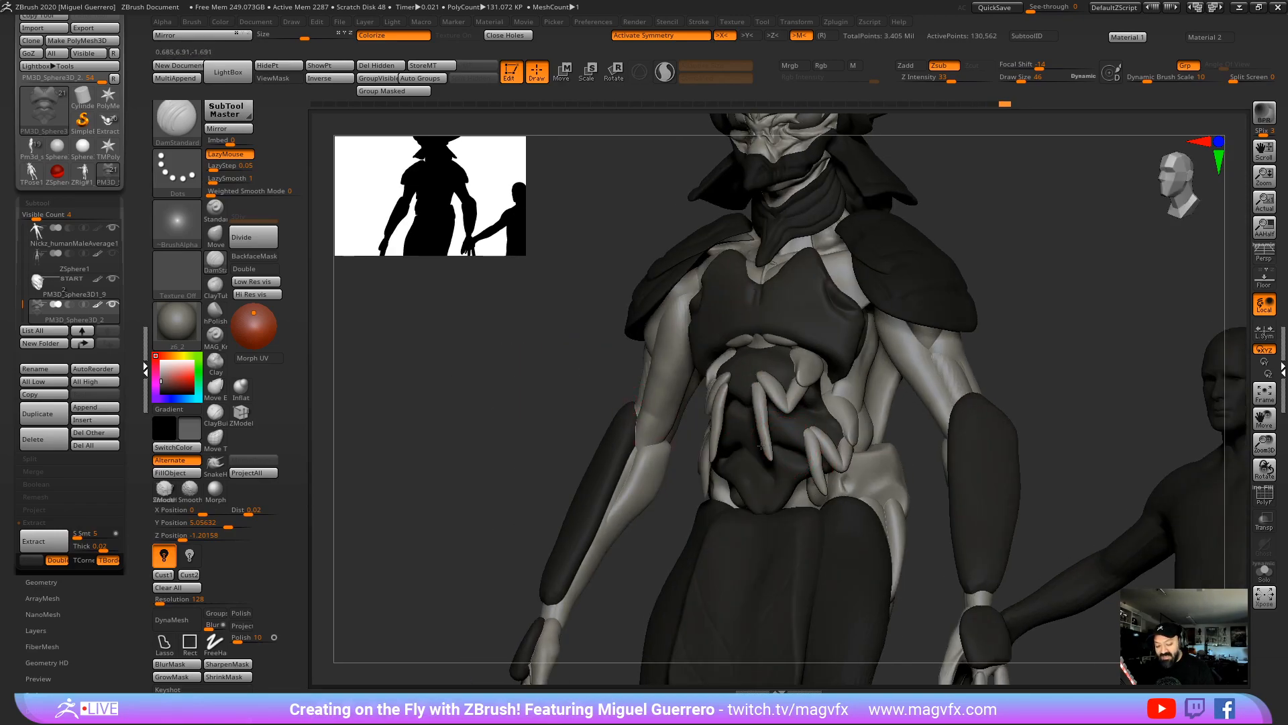
left_click_drag(622, 418, 738, 450)
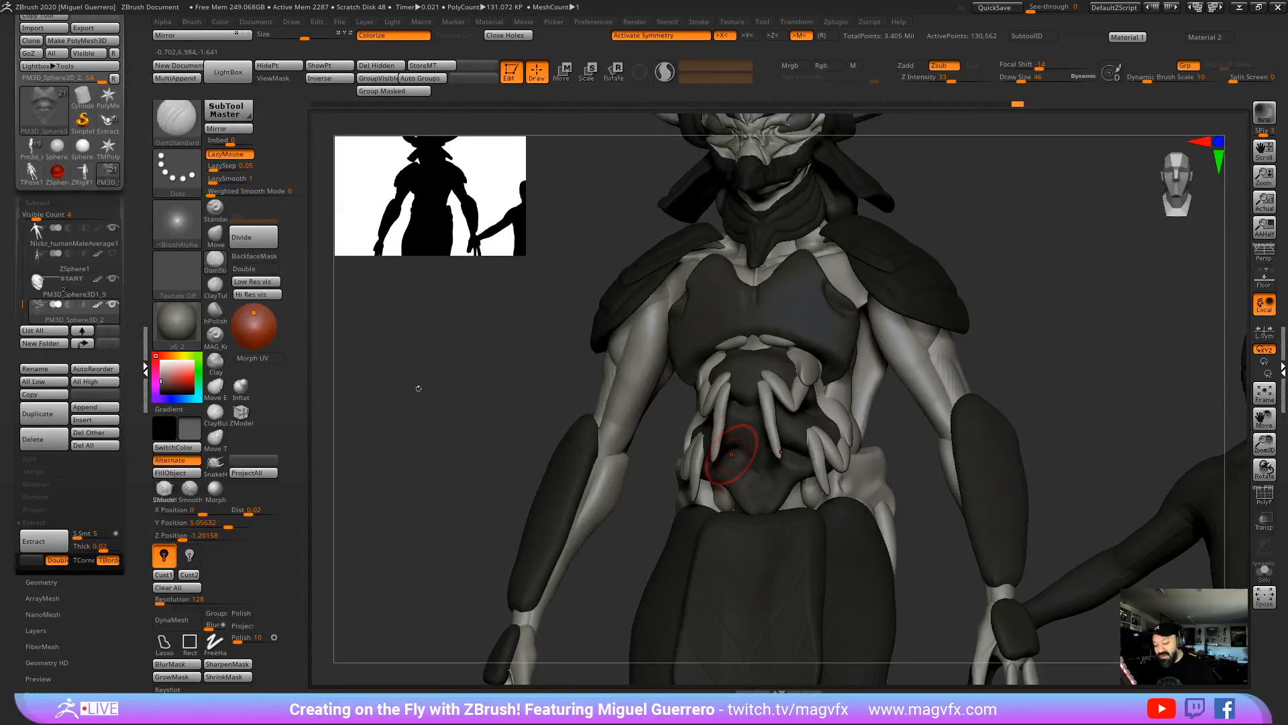
left_click_drag(604, 445, 674, 388)
left_click_drag(804, 410, 796, 408)
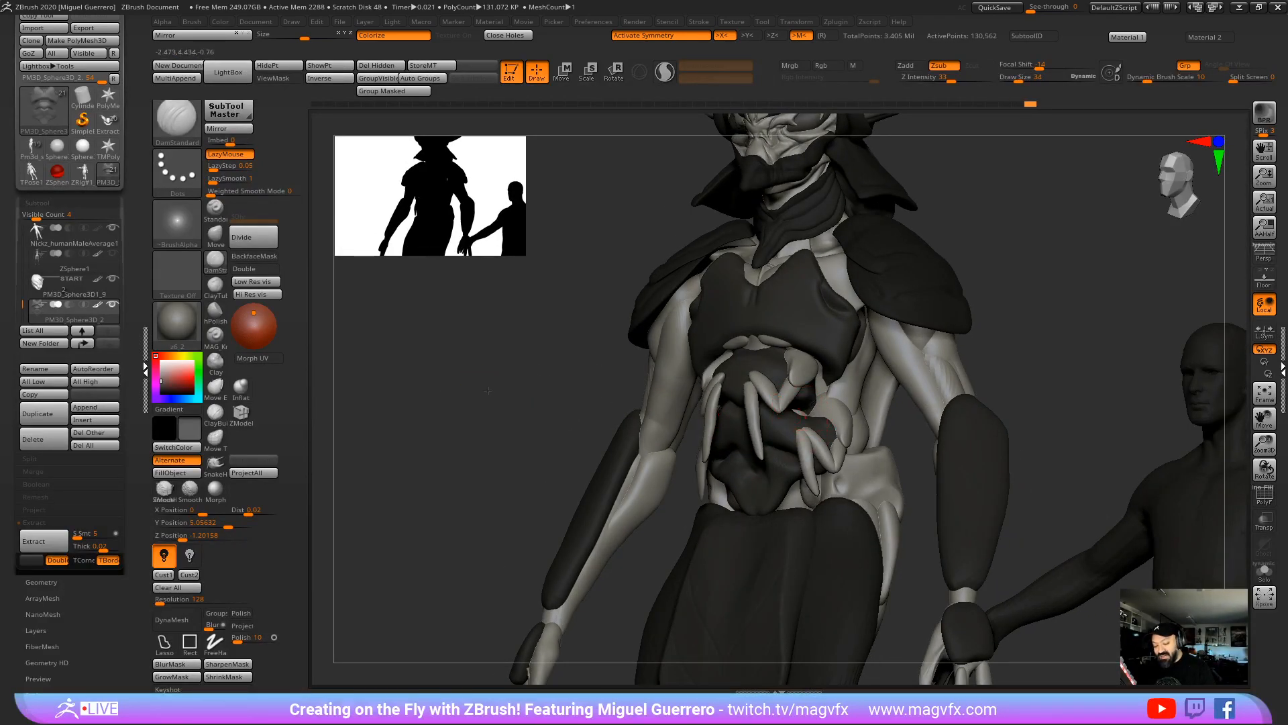
Step: Reshape the centre of the chest plate's lower edge upward with the Move brush
left_click_drag(487, 390, 437, 374)
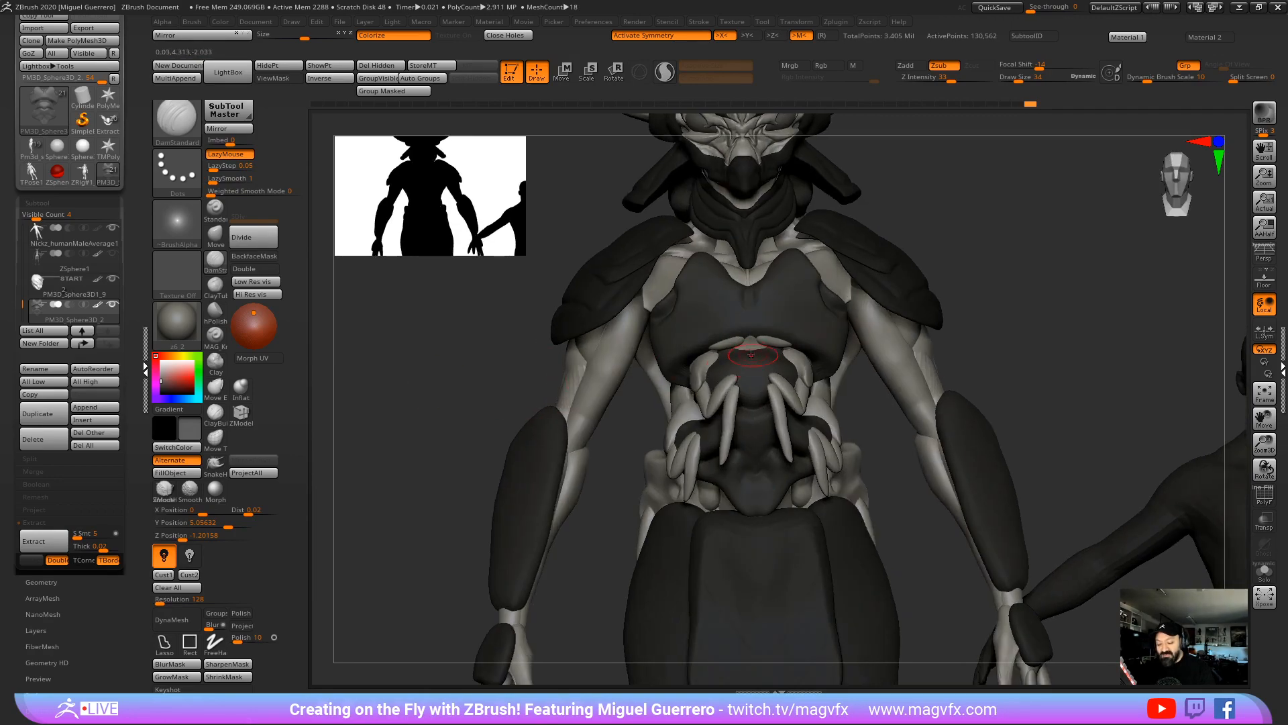
left_click(218, 230)
left_click_drag(739, 345, 750, 339)
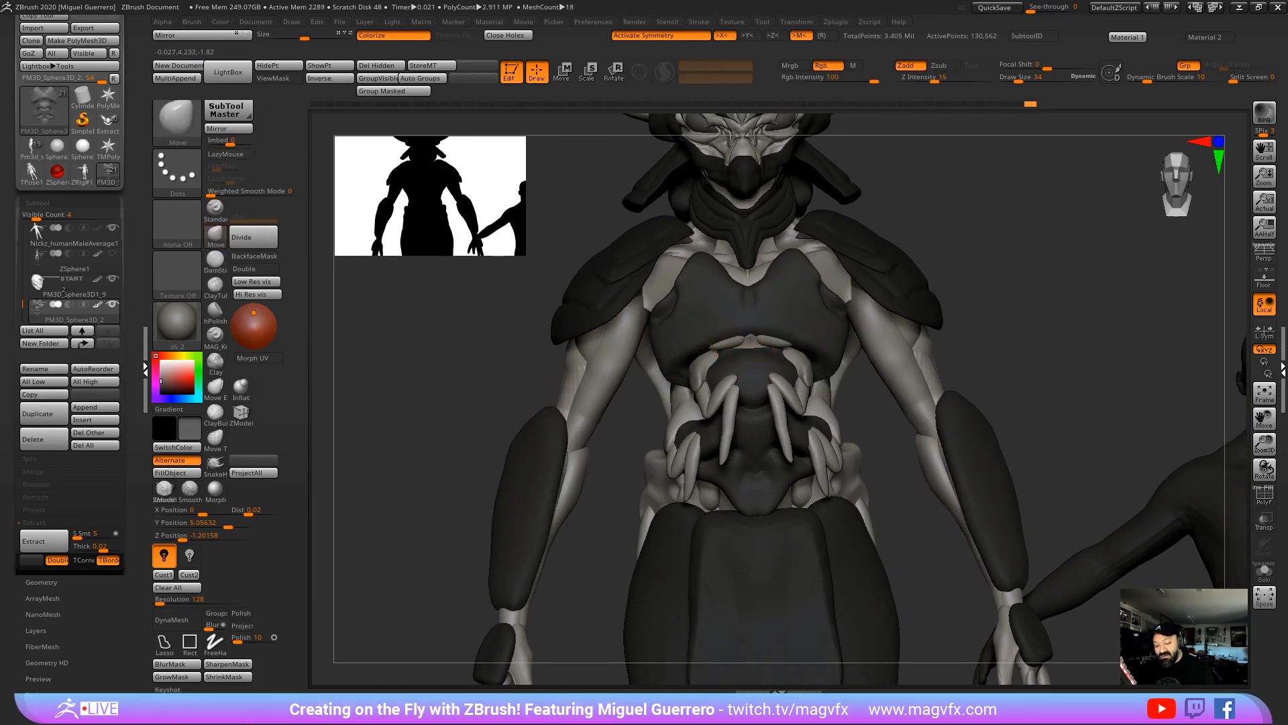
right_click_drag(720, 336, 562, 333)
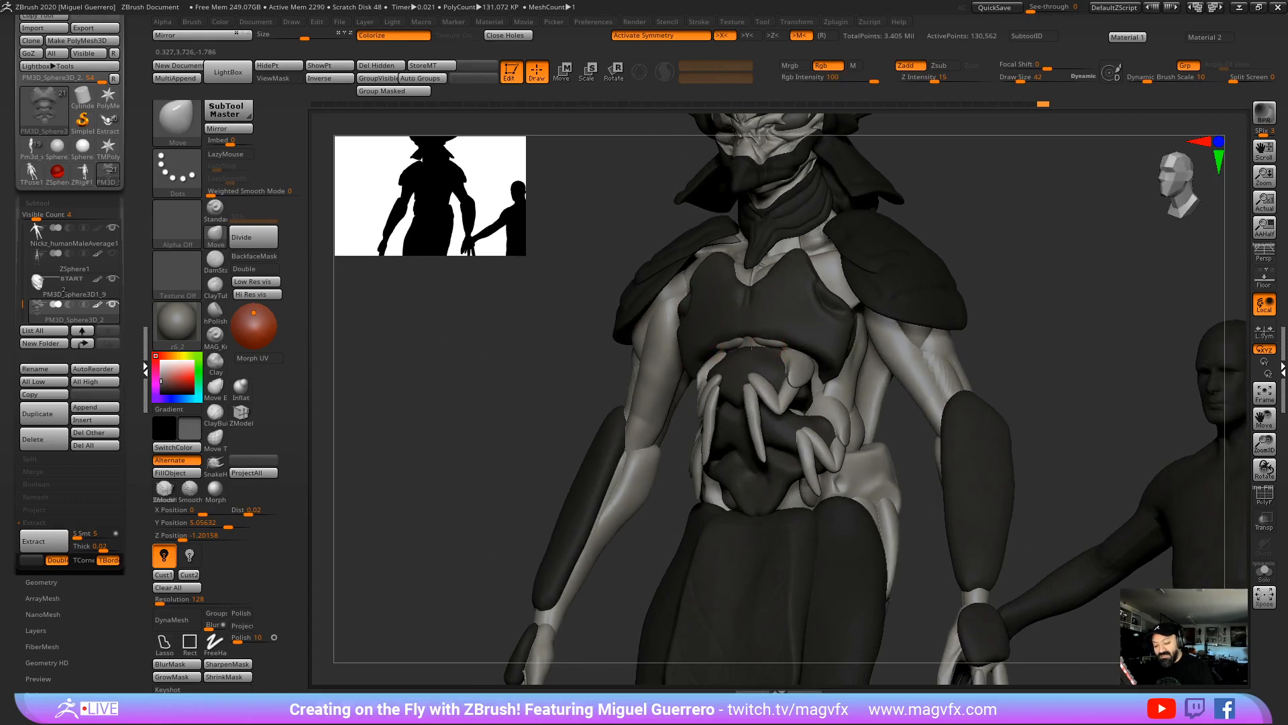
Step: Carve a vertical groove down the middle of the chest plate with DamStandard and soften its lower edge
left_click(213, 263)
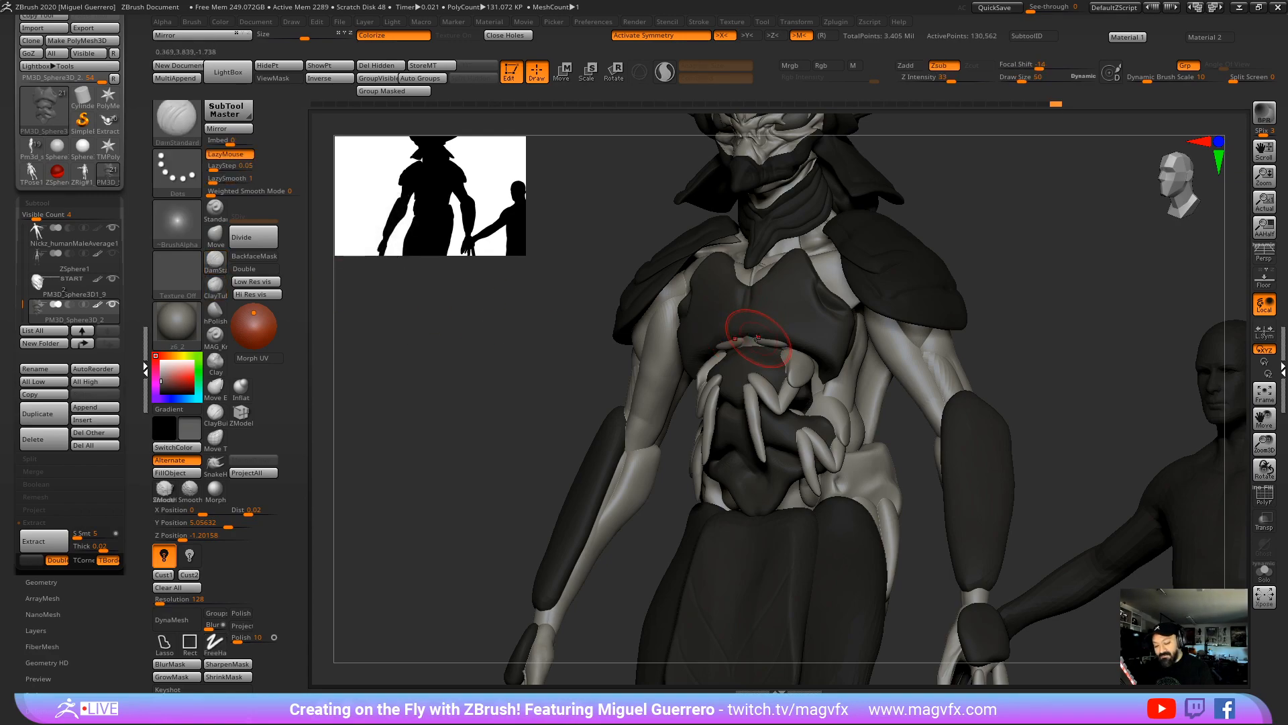
mouse_move(758, 337)
left_mouse_down()
mouse_move(831, 364)
mouse_move(808, 359)
left_mouse_up()
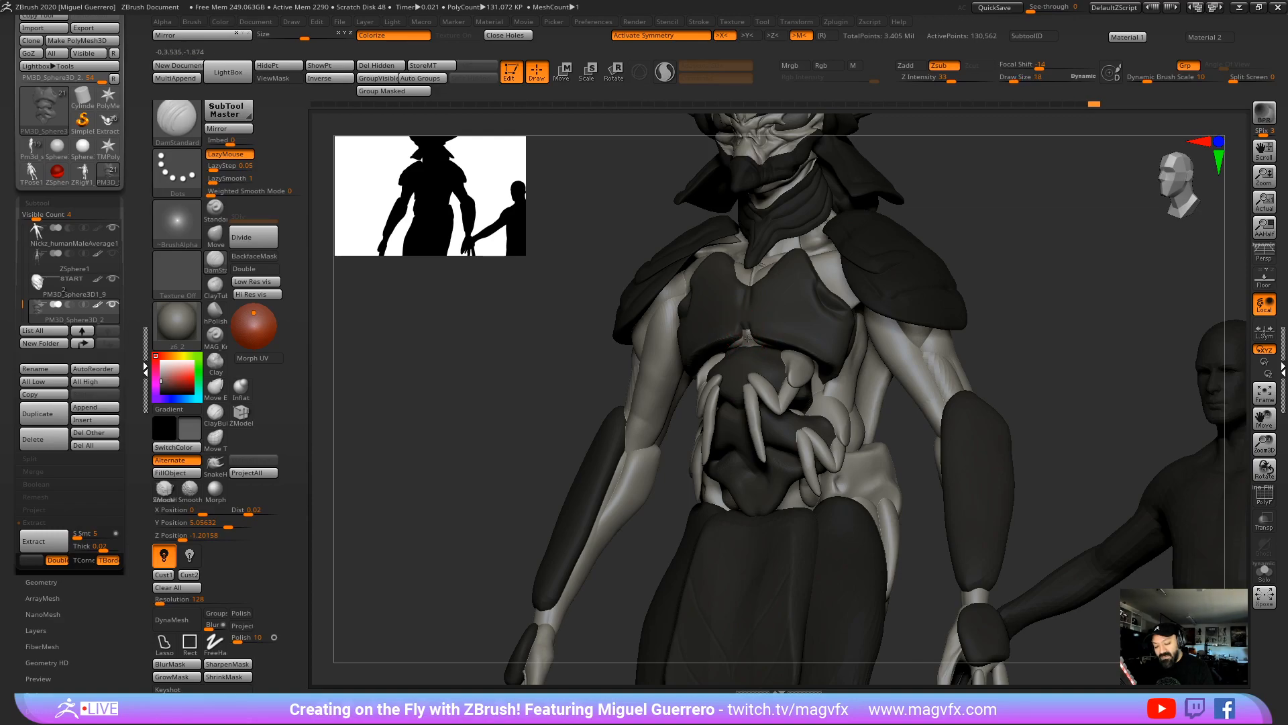
left_click_drag(767, 348, 785, 353, "shift")
left_click_drag(530, 389, 502, 393)
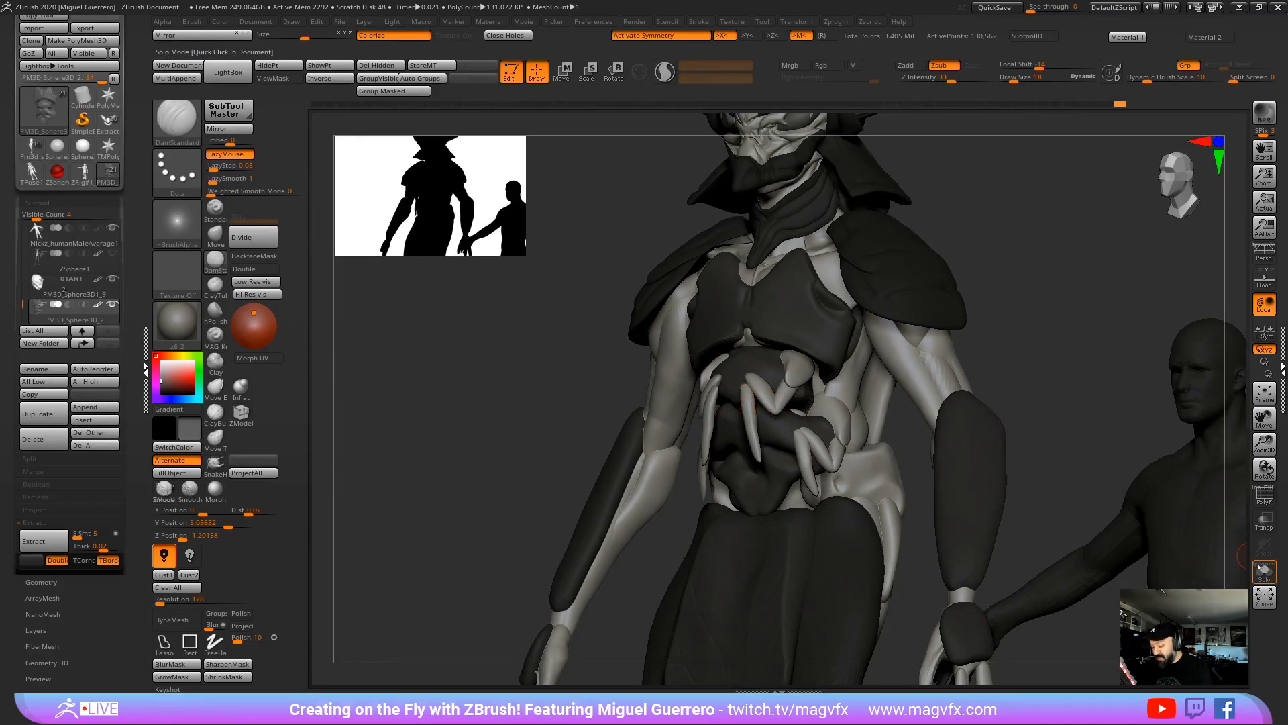
Step: Isolate the plate subtool, deepen the creases across the lower abdominal section with DamStandard, and show the whole creature again
left_click(1264, 571)
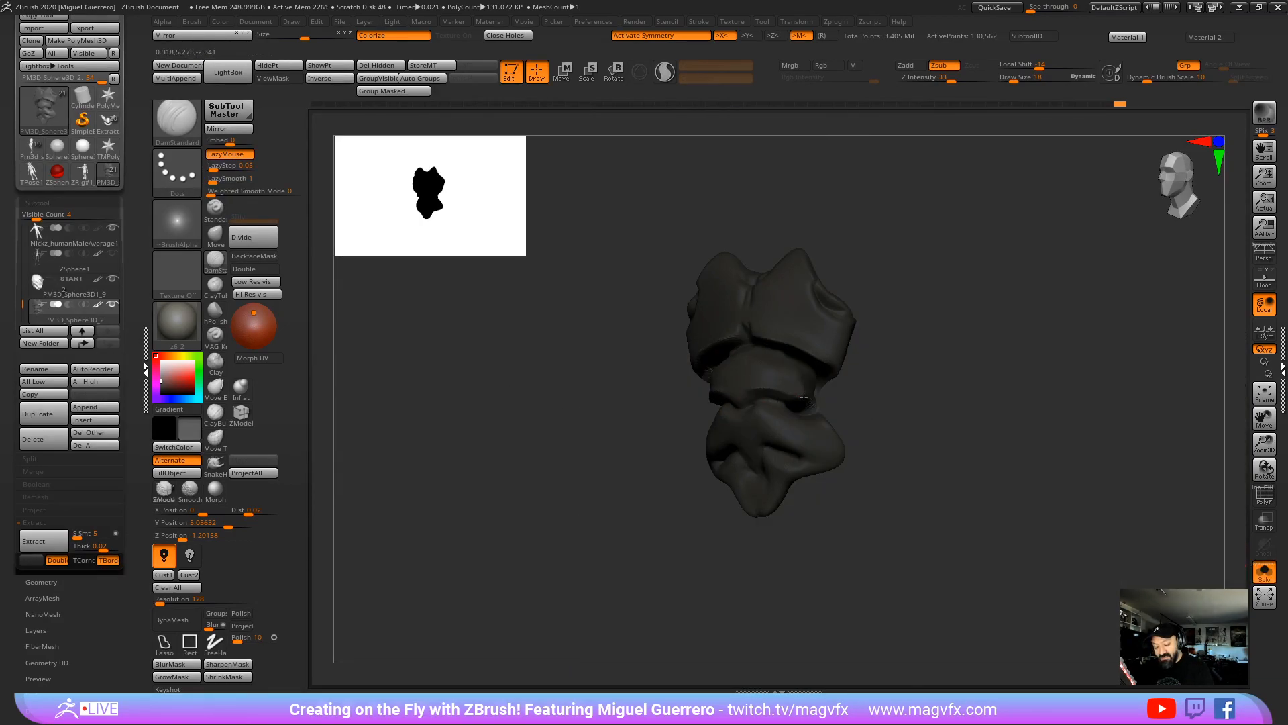
mouse_move(761, 445)
left_mouse_down()
mouse_move(753, 459)
mouse_move(787, 444)
mouse_move(827, 458)
mouse_move(809, 458)
left_mouse_up()
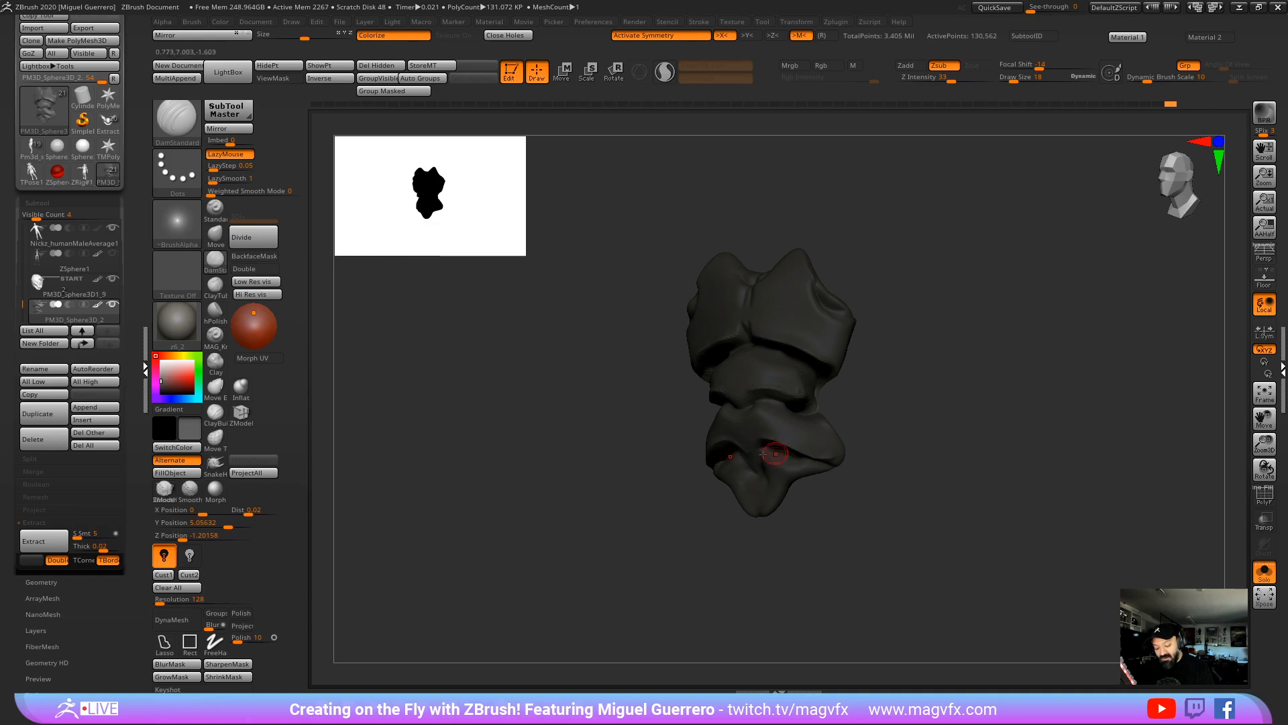
left_click_drag(681, 470, 659, 474)
left_click(1264, 571)
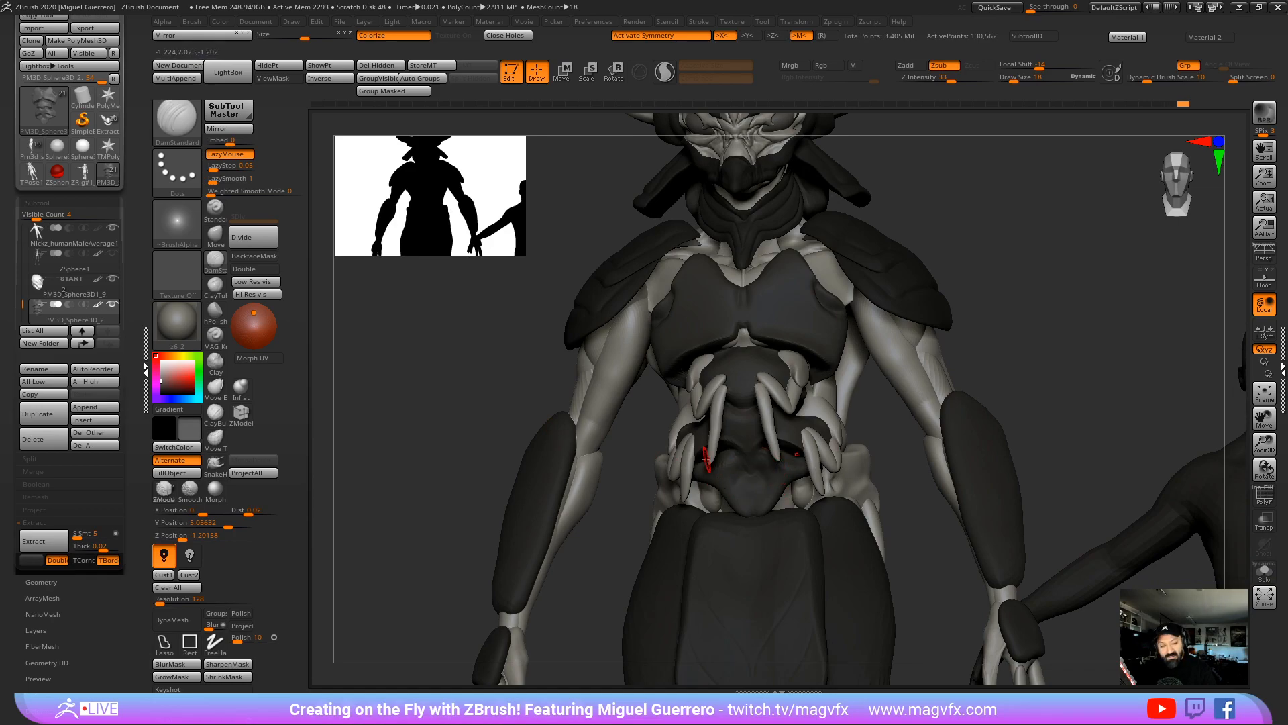
Step: Push the abdominal plate's pointed lower tip up and widen its lower edge with the Move brush
left_click(215, 233)
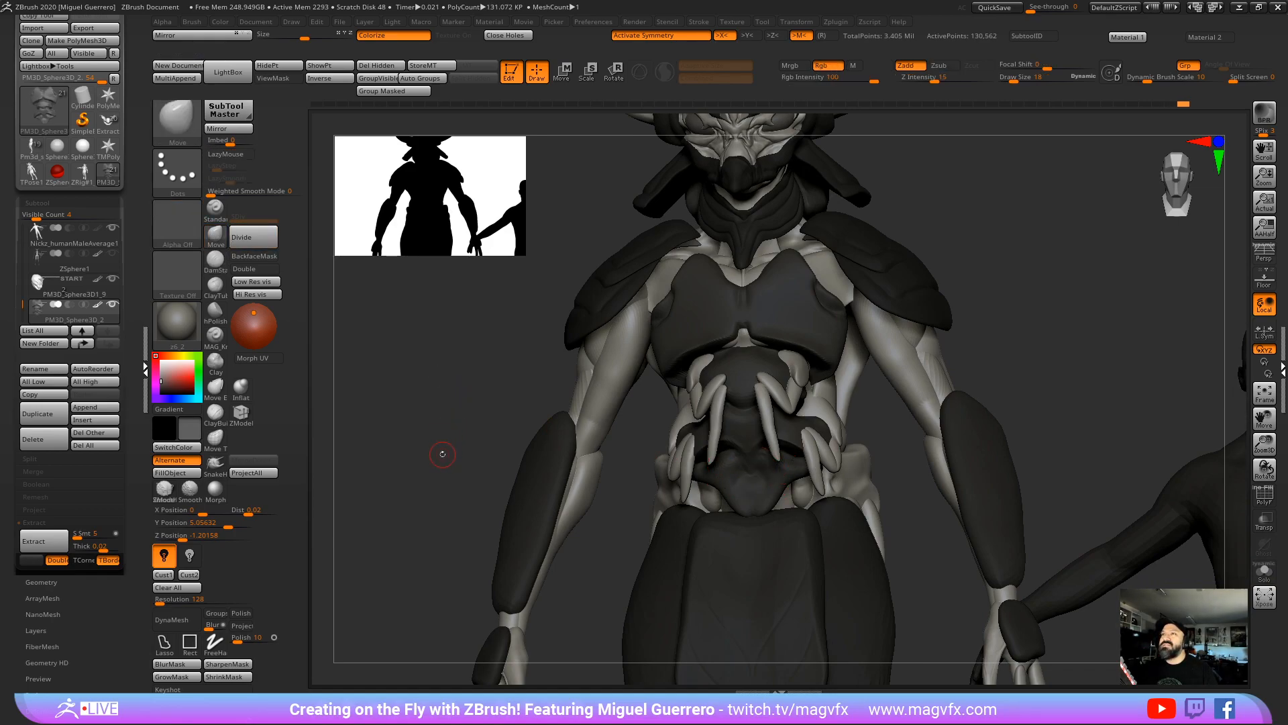
left_click_drag(440, 456, 546, 454, "shift")
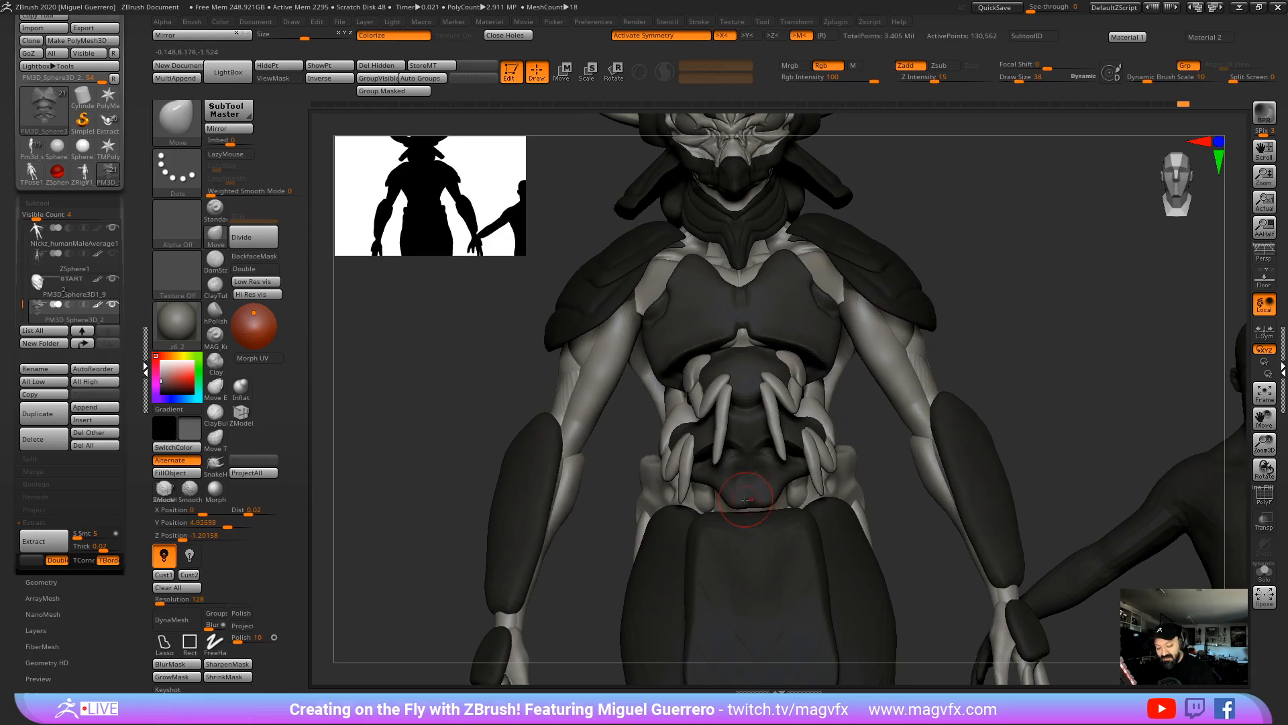
mouse_move(746, 512)
left_mouse_down()
mouse_move(742, 498)
mouse_move(687, 521)
mouse_move(717, 495)
mouse_move(708, 484)
mouse_move(698, 502)
mouse_move(675, 497)
left_mouse_up()
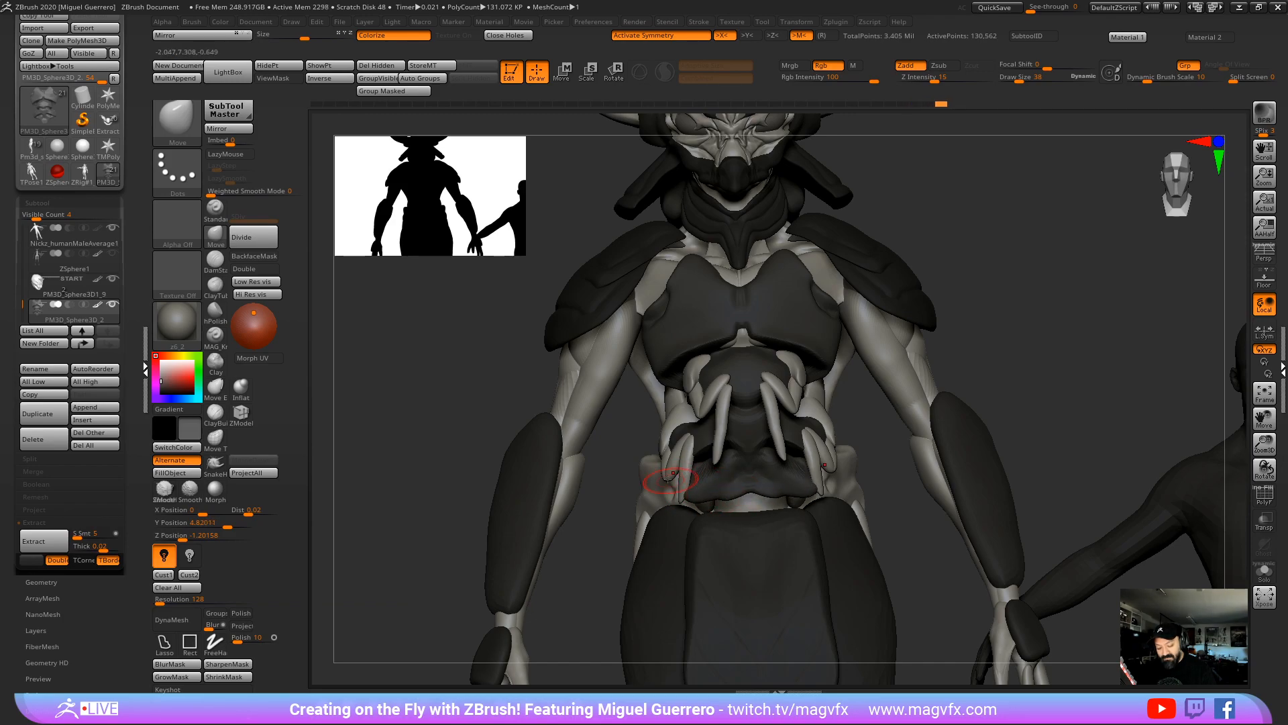
Step: DynaMesh the chest and abdominal plate at resolution 128 and smooth its lower section
left_click_drag(454, 465, 417, 589)
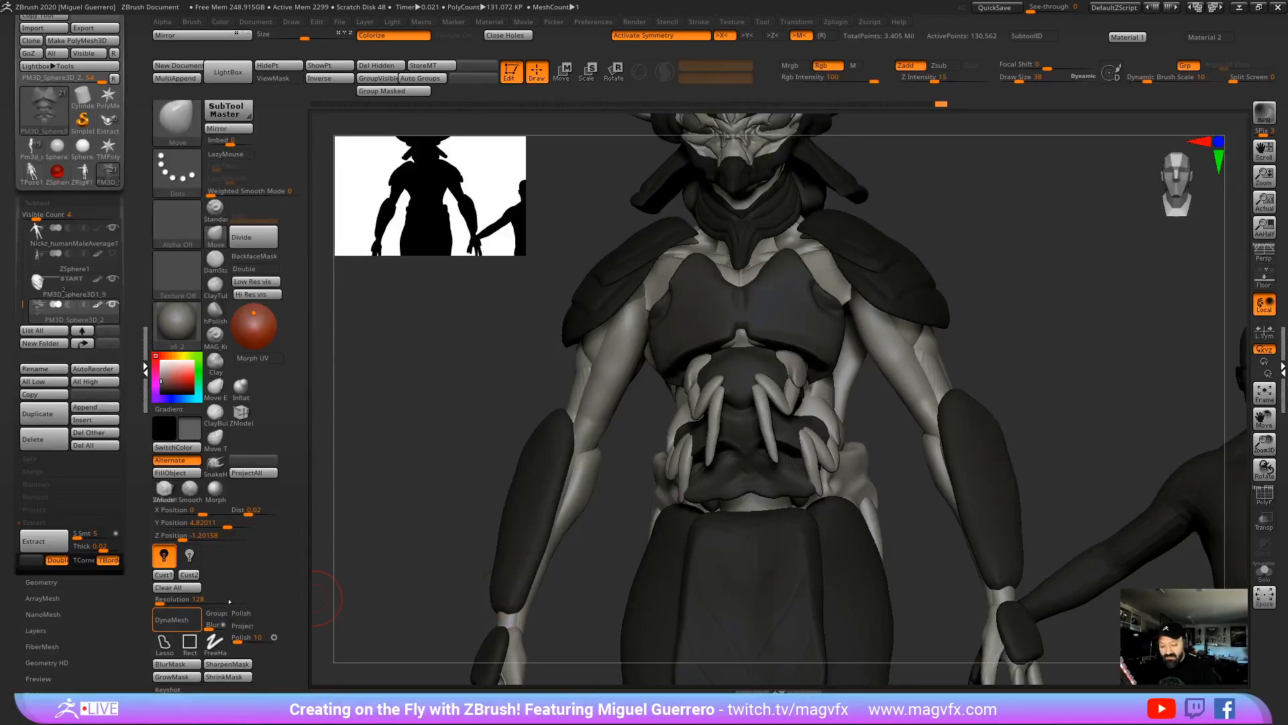
left_click(171, 619)
key("shift")
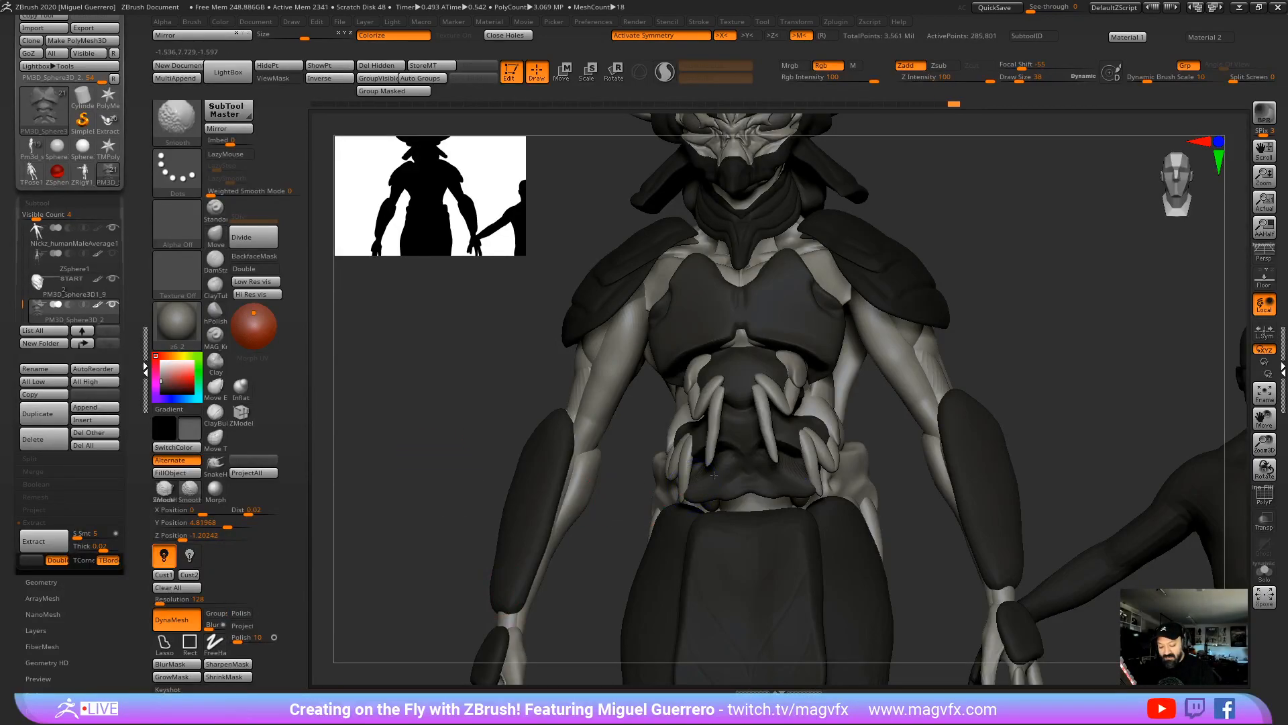
mouse_move(896, 463)
left_mouse_down()
mouse_move(781, 495)
mouse_move(747, 488)
mouse_move(759, 503)
mouse_move(789, 501)
left_mouse_up()
Step: Enlarge the Move brush and shape the lower sides of the abdominal plate around the waist under the lower rib claws
key("bracketright")
key("bracketright")
key("bracketright")
key("bracketright")
left_click_drag(496, 422, 379, 431)
left_click_drag(805, 483, 817, 477)
left_click_drag(510, 429, 634, 435)
mouse_move(832, 477)
left_mouse_down()
mouse_move(851, 473)
mouse_move(819, 474)
left_mouse_up()
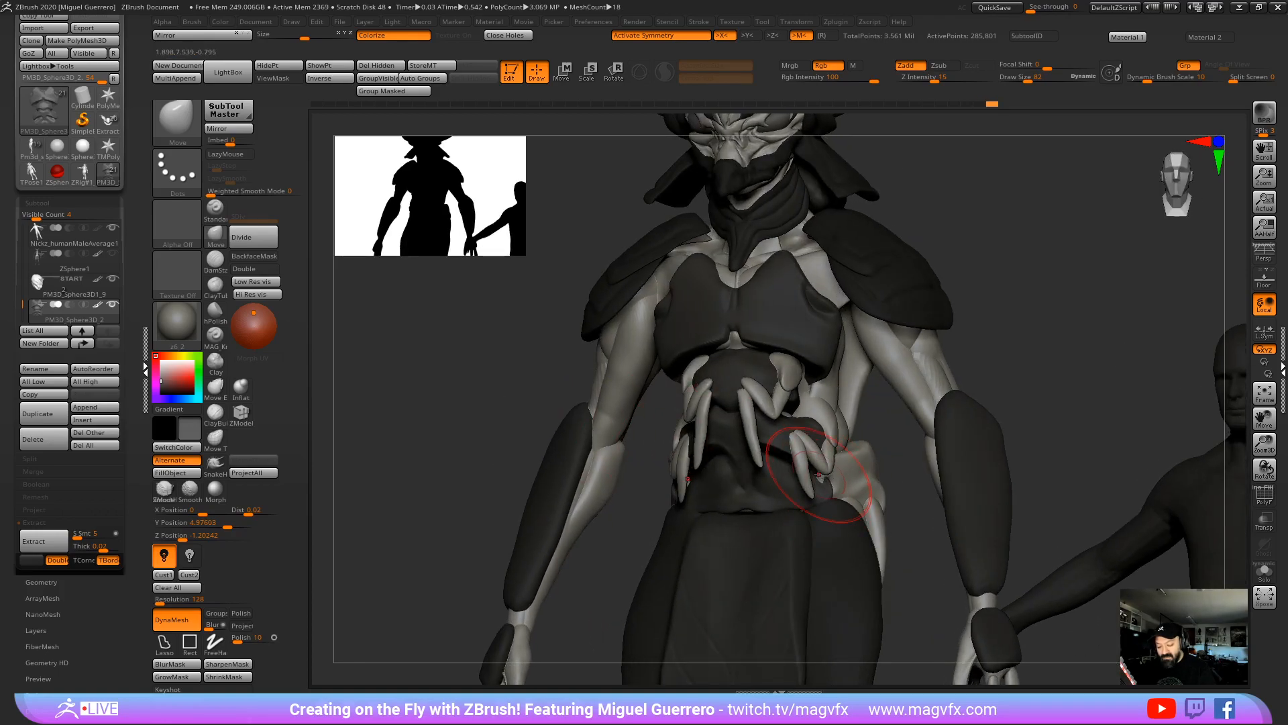
left_click_drag(661, 432, 489, 452)
left_click(857, 475, "alt")
left_click_drag(411, 440, 460, 443)
mouse_move(418, 378)
left_mouse_down("alt")
mouse_move(450, 420)
mouse_move(546, 374)
left_mouse_up("alt")
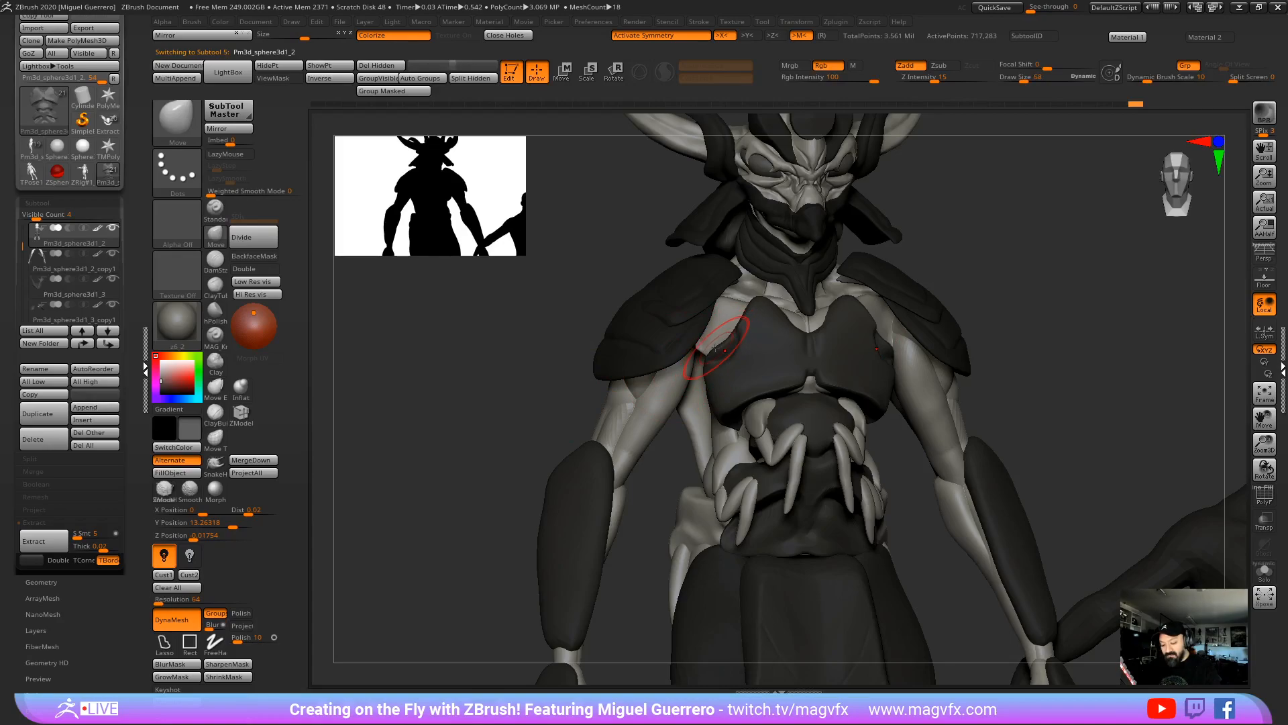
key("bracketleft")
key("bracketleft")
key("bracketleft")
left_click(726, 327, "ctrl")
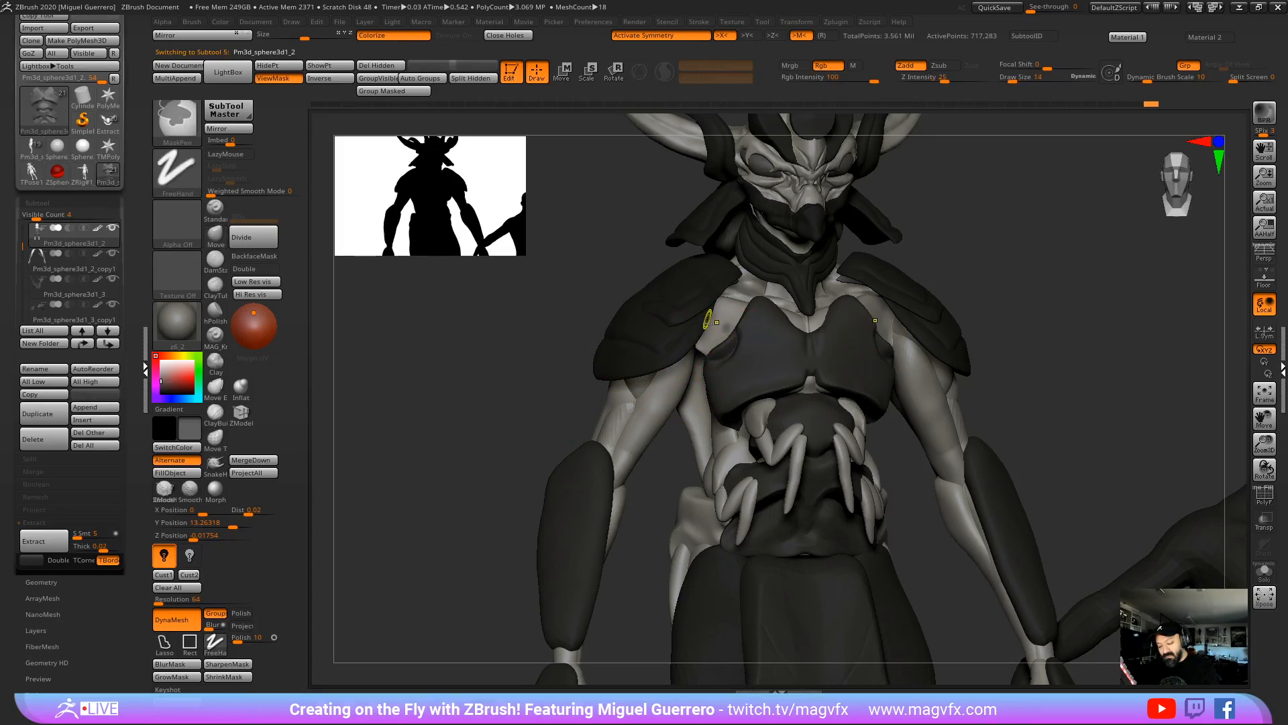
mouse_move(404, 412)
left_mouse_down("ctrl")
mouse_move(446, 474)
mouse_move(442, 504)
left_mouse_up("ctrl")
Step: Switch masking to Lasso, mask the upper outer corners of the chest plate near the armpits, and invert the mask
left_click(164, 642, "ctrl")
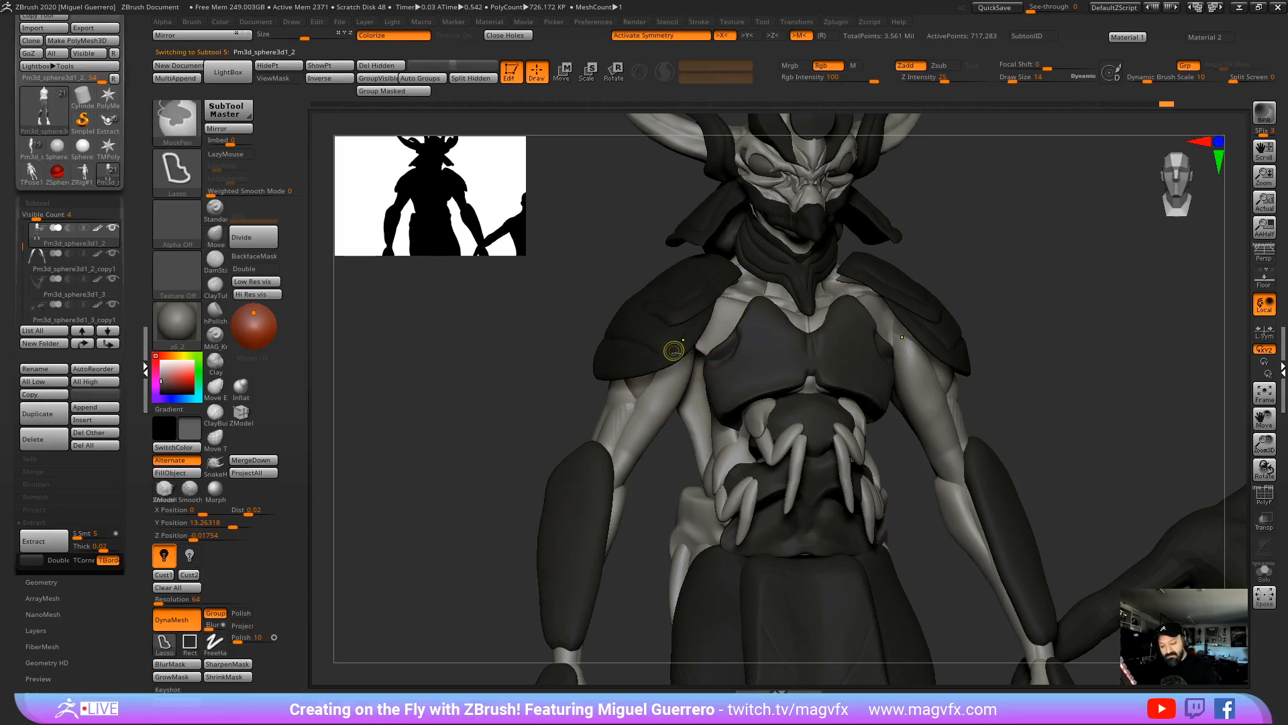
mouse_move(674, 349)
left_mouse_down("ctrl")
mouse_move(705, 362)
mouse_move(734, 310)
mouse_move(674, 347)
left_mouse_up("ctrl")
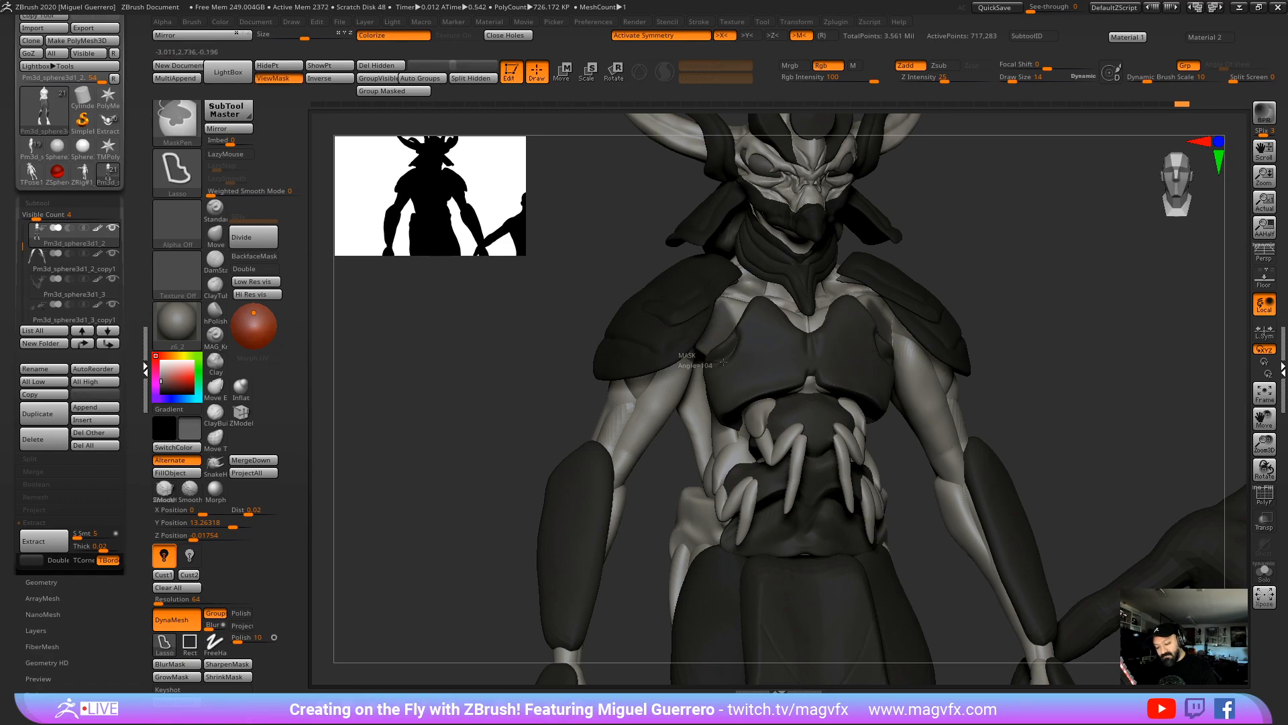
left_click(701, 355, "ctrl")
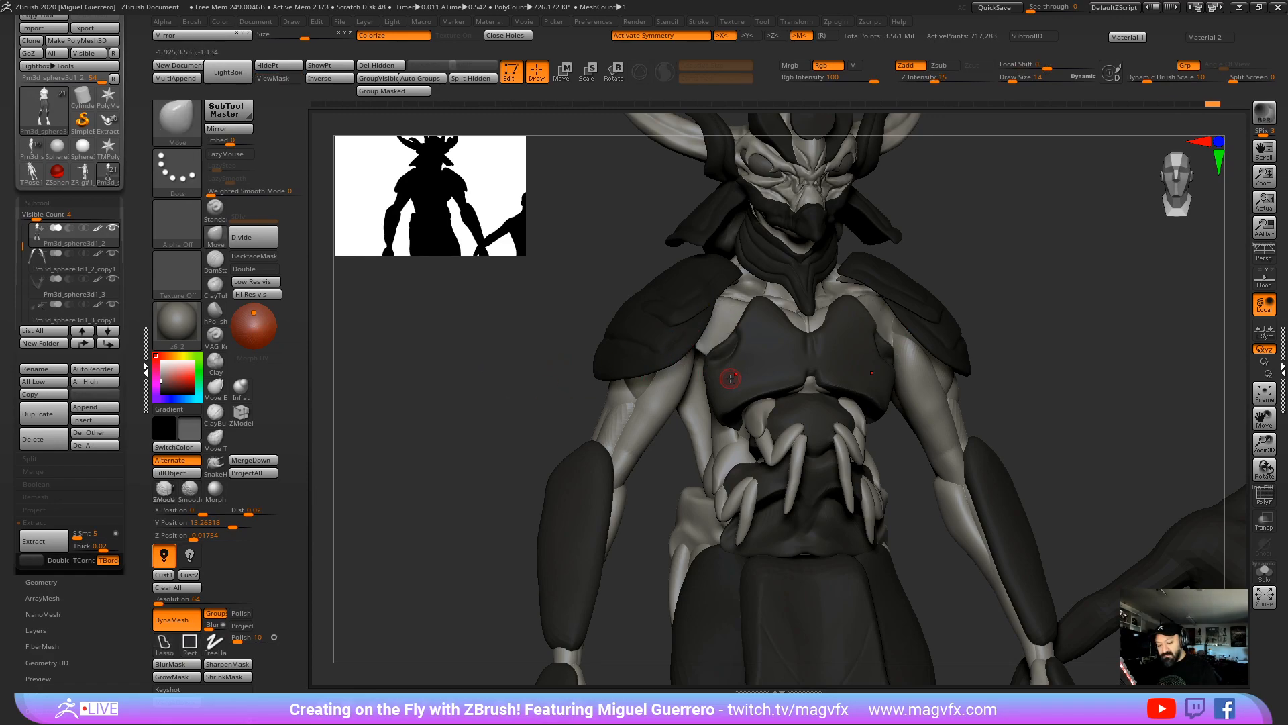
left_click(704, 368, "alt")
mouse_move(681, 340)
left_mouse_down("ctrl")
mouse_move(703, 362)
mouse_move(741, 341)
mouse_move(691, 322)
left_mouse_up("ctrl")
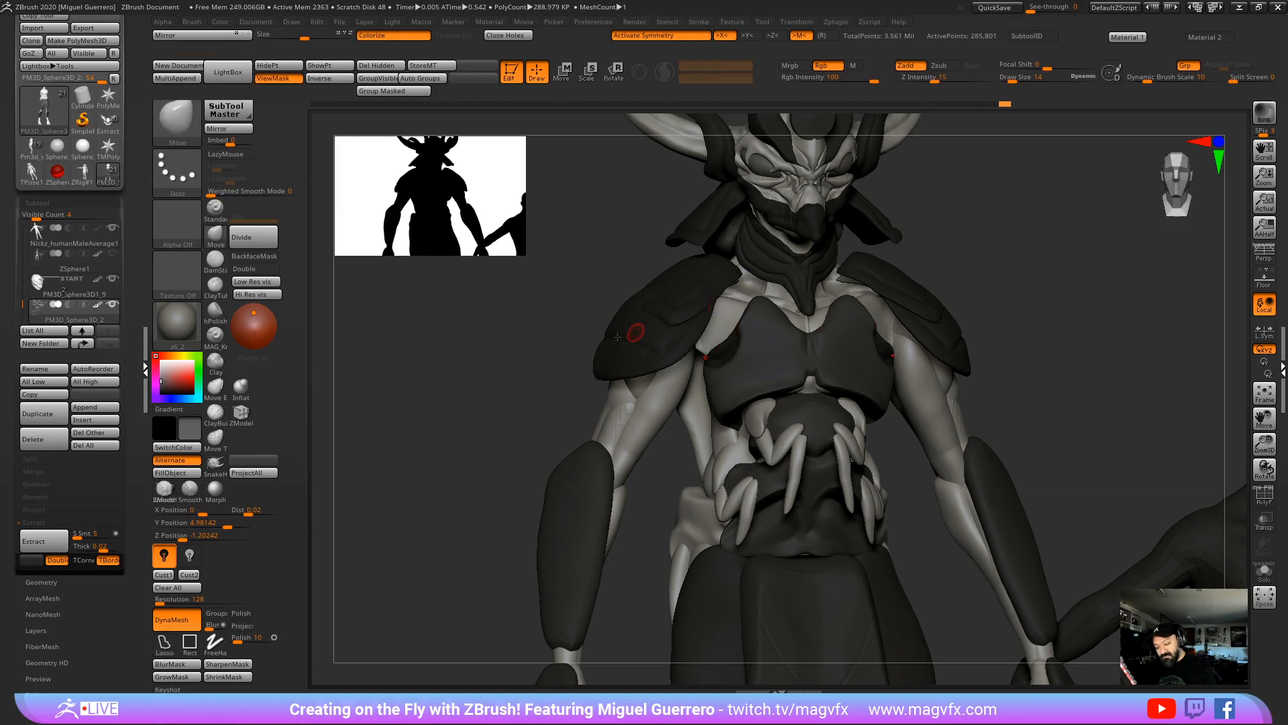
mouse_move(510, 369)
left_mouse_down()
mouse_move(543, 372)
mouse_move(388, 348)
left_mouse_up()
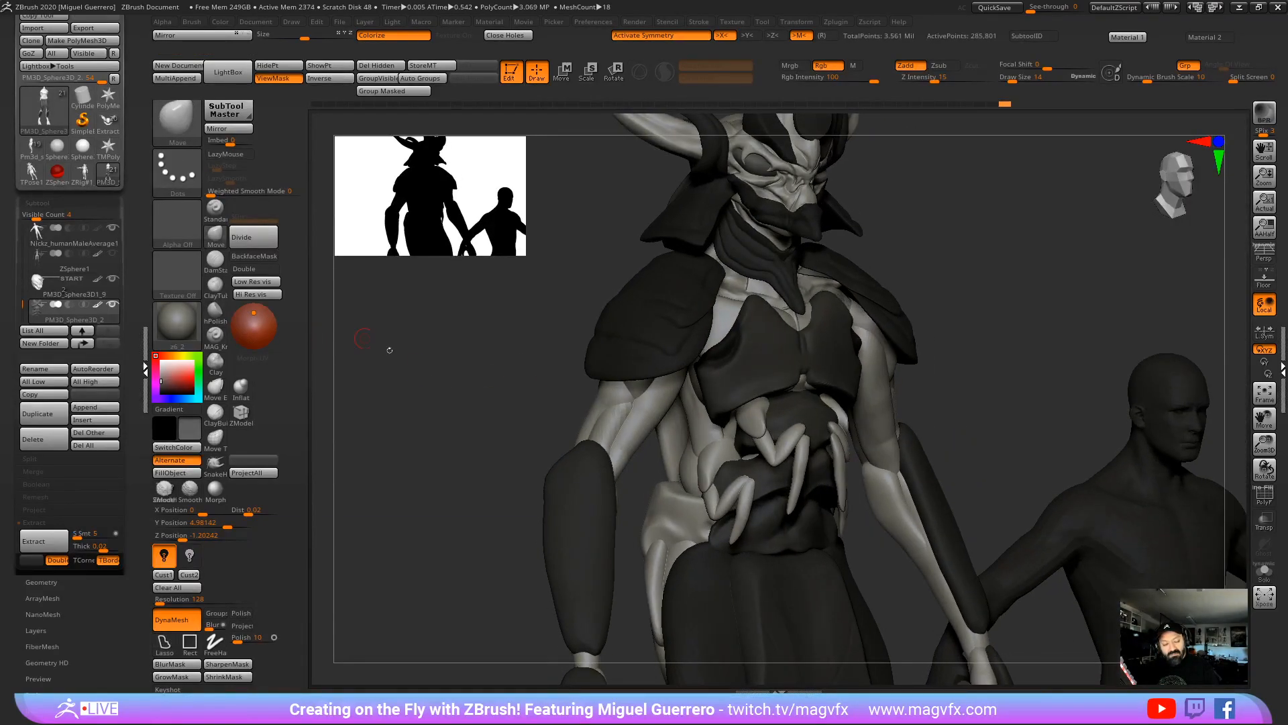
left_click(454, 389, "ctrl")
left_click_drag(454, 389, 510, 386, "shift")
Step: Reshape the chest plate's unmasked outer corners with the Move brush, smooth them, and clear the mask
key("b")
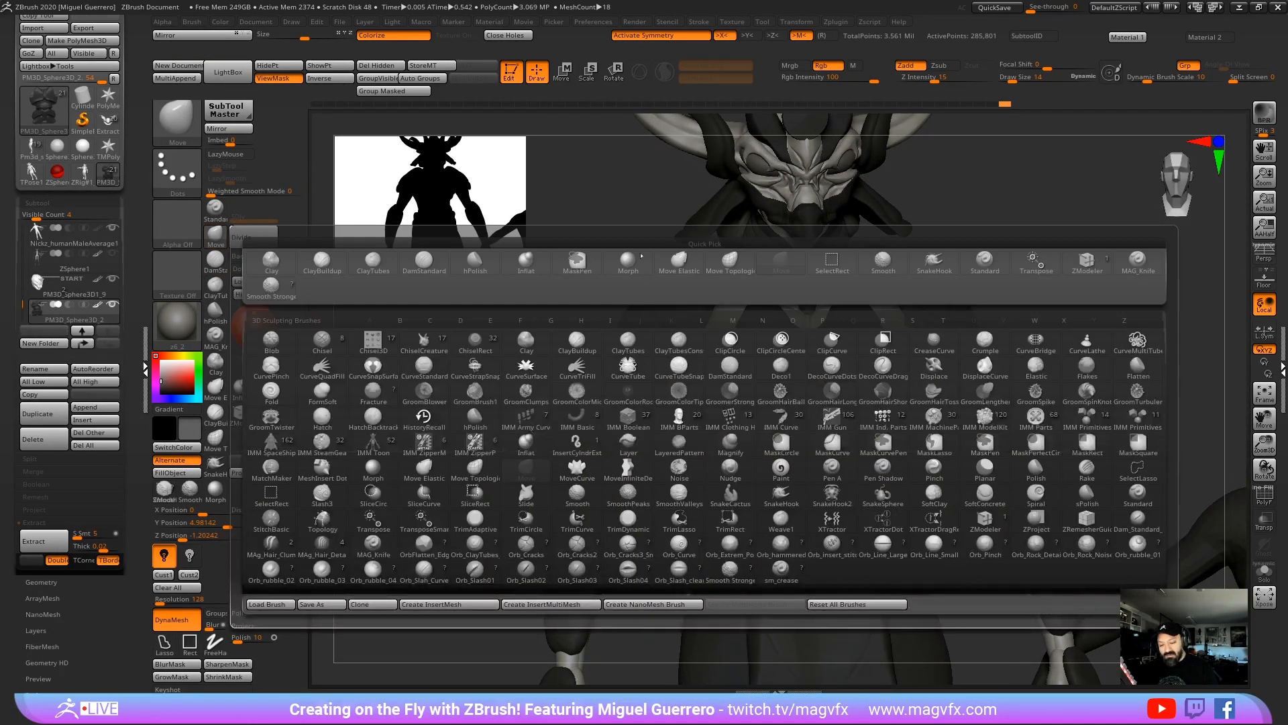
key("m")
key("v")
key("bracketright")
key("bracketright")
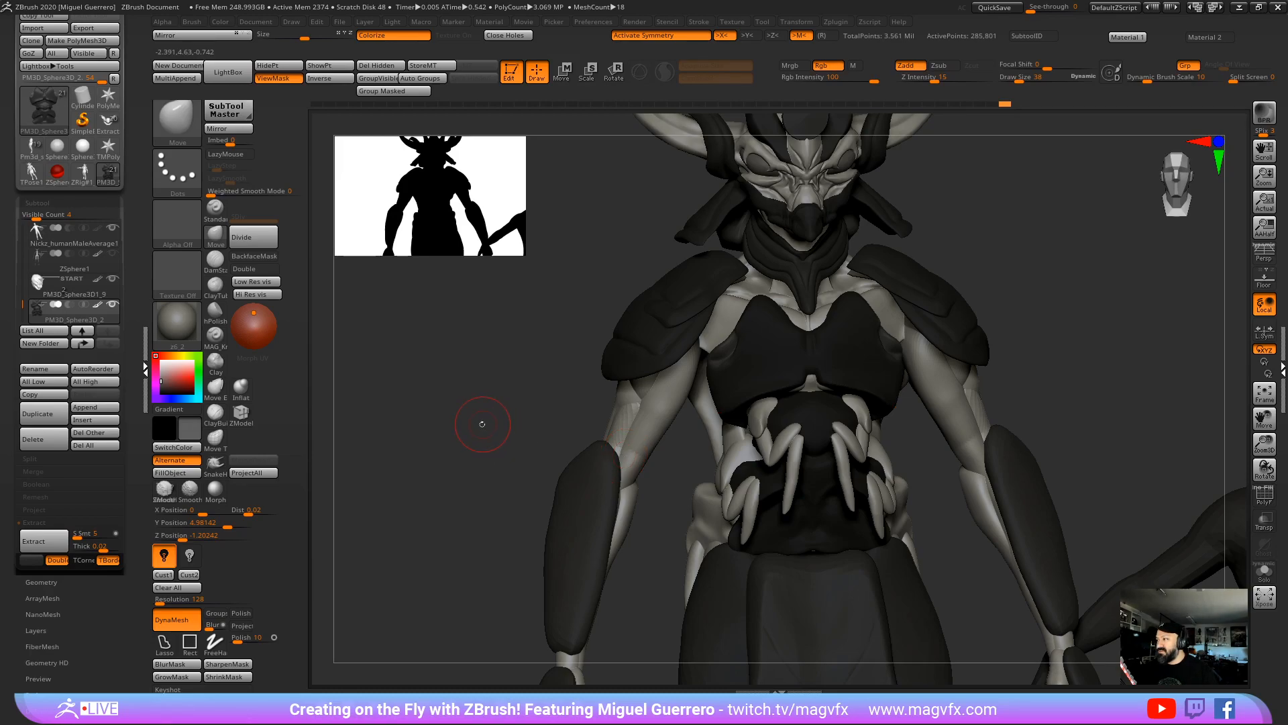
left_click_drag(483, 445, 566, 402)
key("bracketright")
key("bracketright")
left_click_drag(727, 342, 715, 331)
left_click_drag(540, 343, 446, 352)
left_click_drag(713, 345, 726, 344)
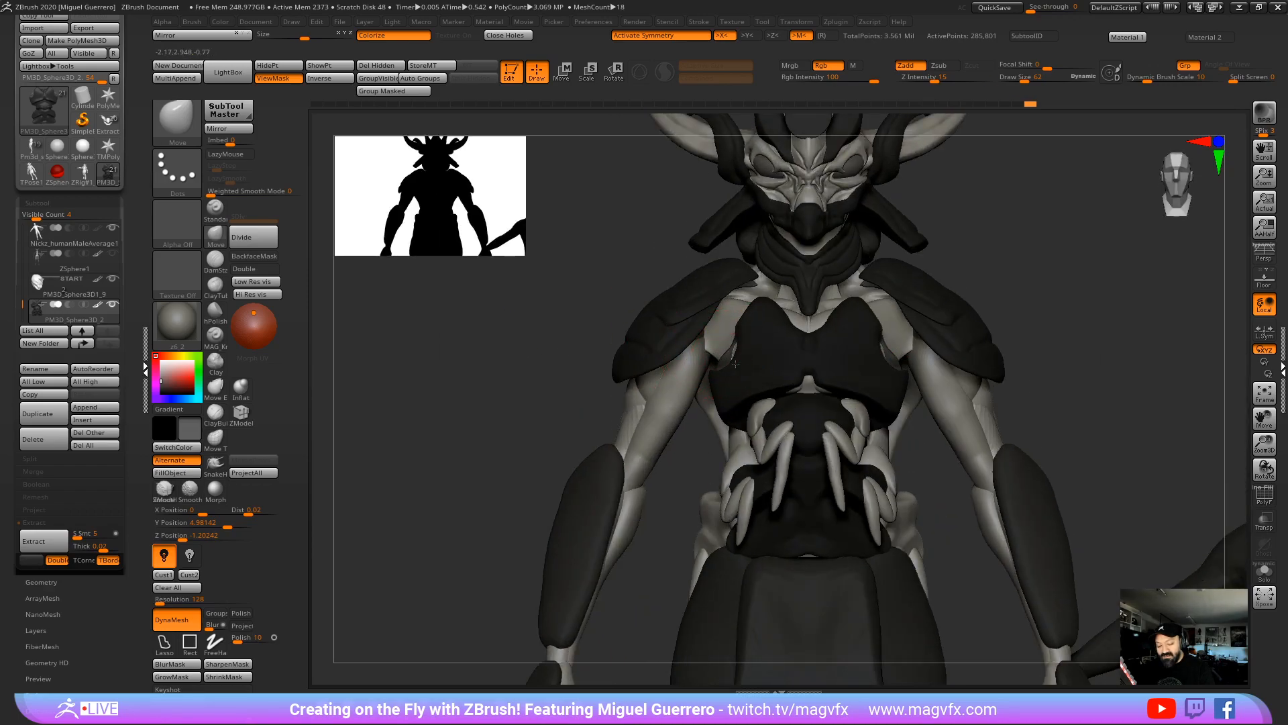
key("shift")
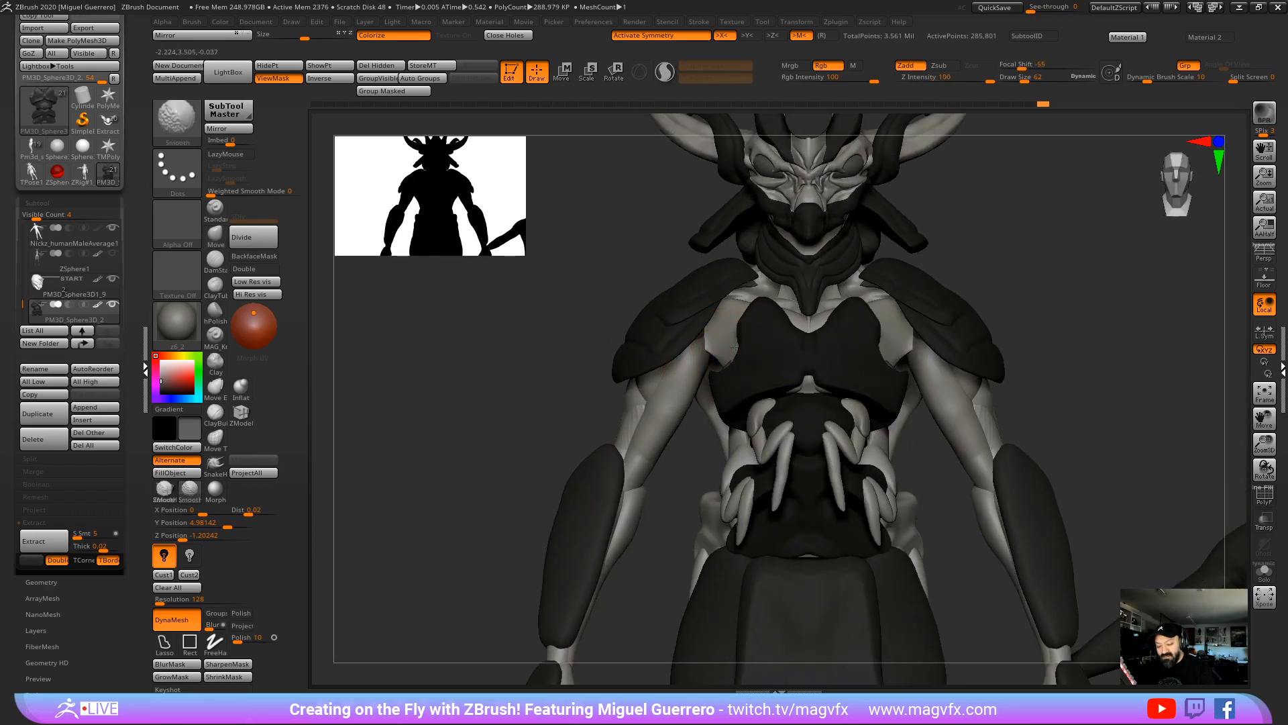
left_click_drag(546, 328, 546, 345, "ctrl")
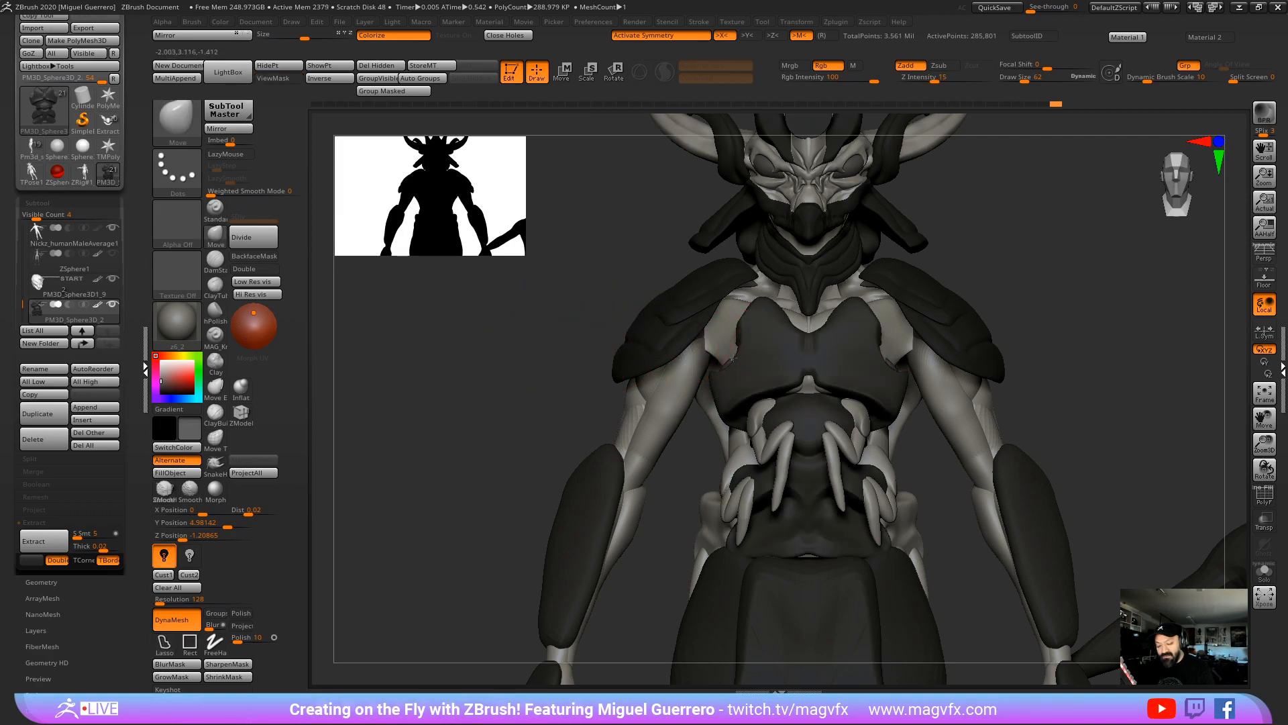
Step: Adjust the chest plate's outer sides and upper edge around the neckline with a smaller Move brush
mouse_move(734, 359)
left_mouse_down()
mouse_move(705, 346)
mouse_move(711, 367)
mouse_move(698, 331)
left_mouse_up()
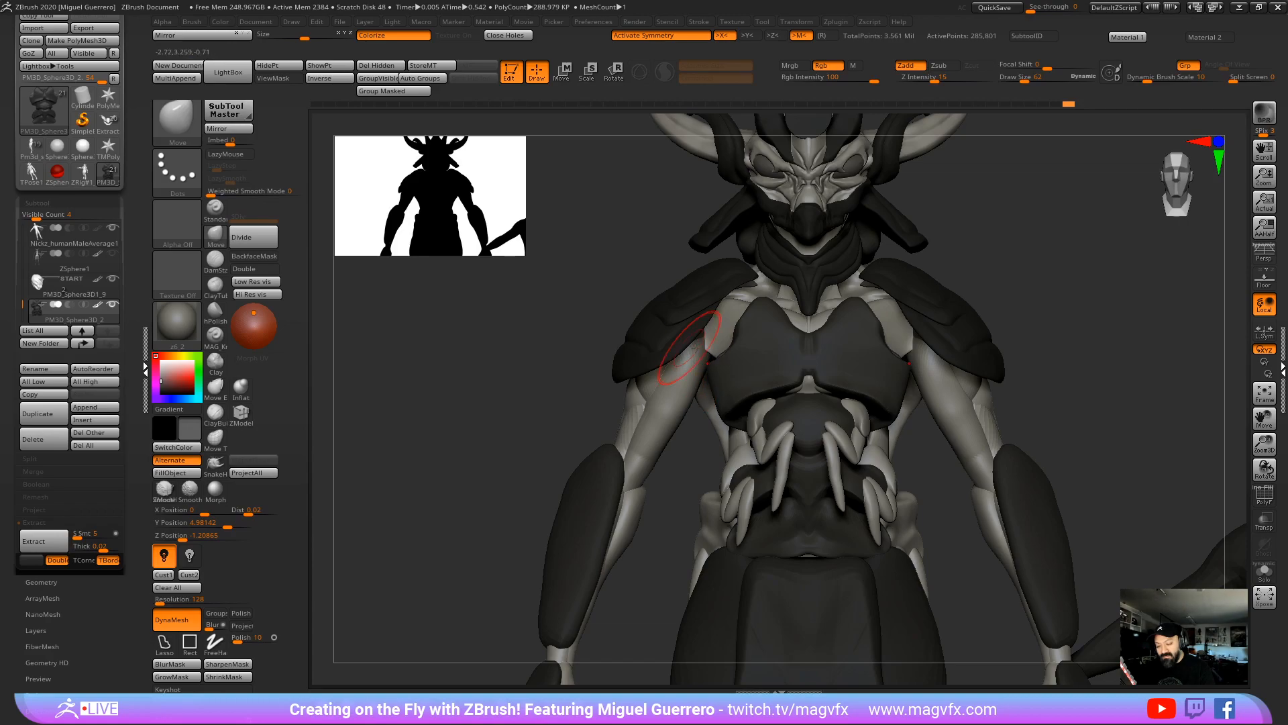
left_click_drag(880, 341, 866, 328)
key("[")
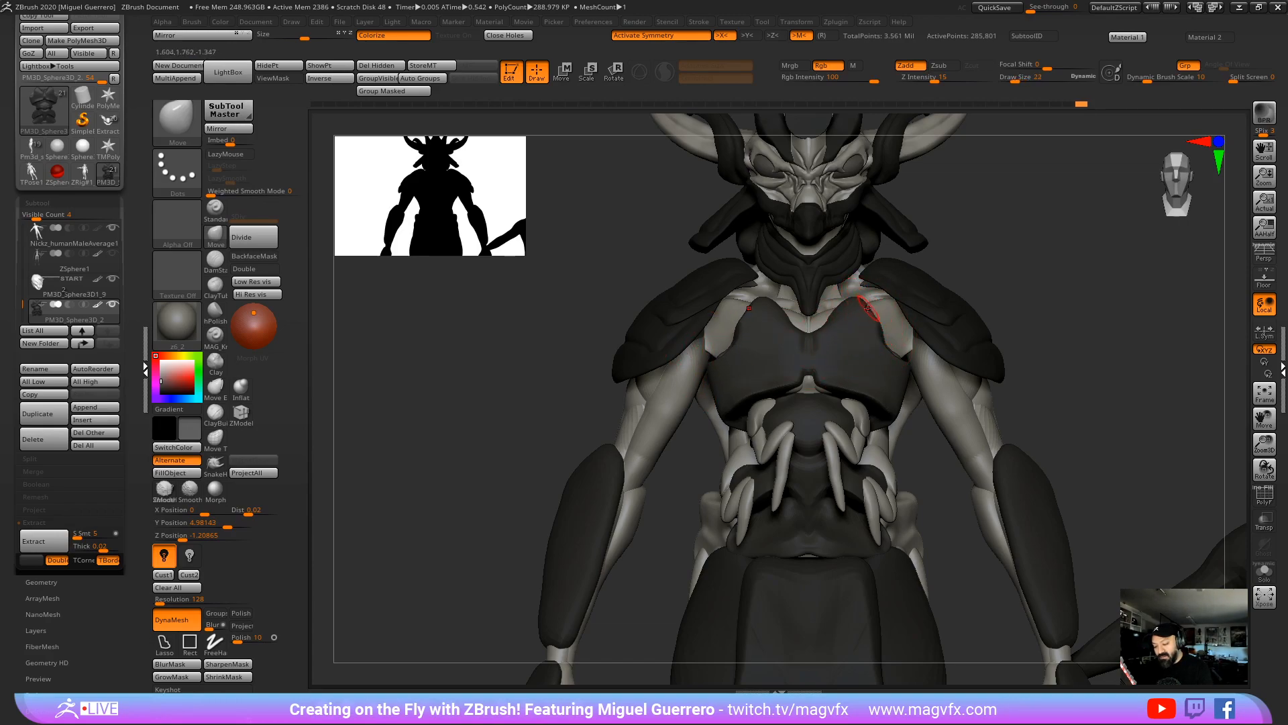
mouse_move(878, 315)
left_mouse_down()
mouse_move(866, 292)
mouse_move(785, 332)
left_mouse_up()
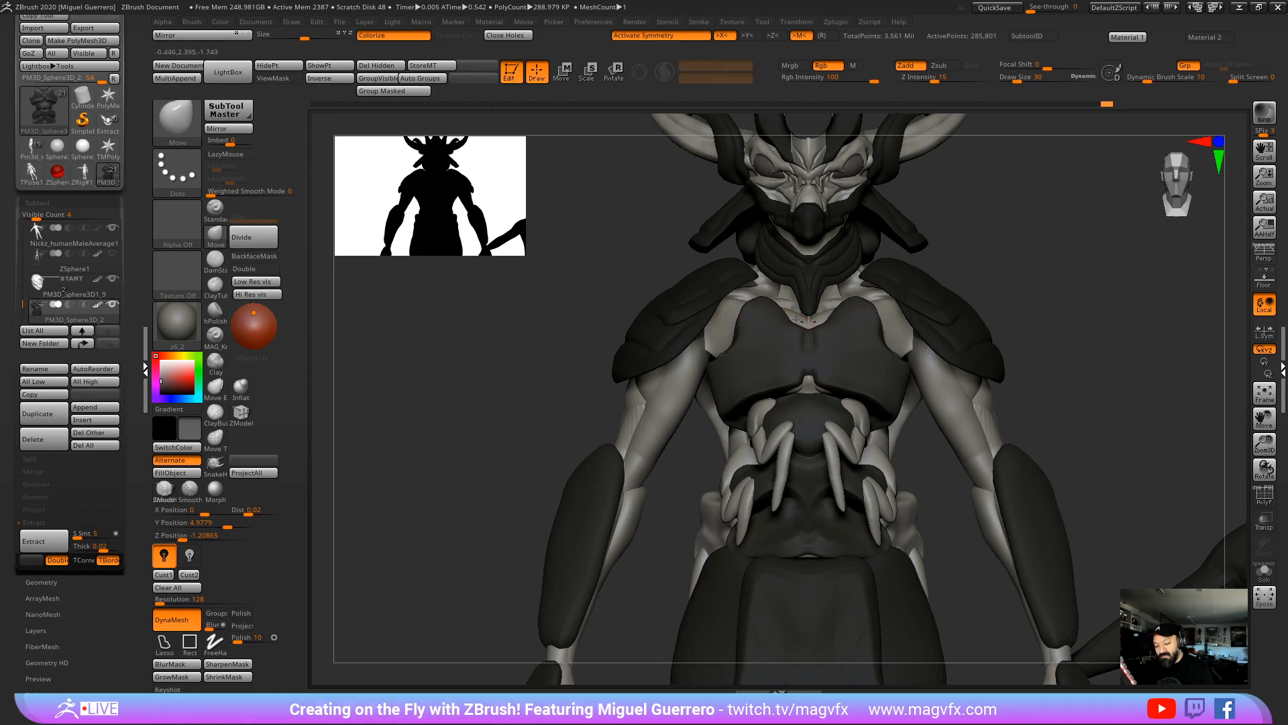
Step: Push the front of the abdominal plate inward toward the body in side view using a larger Move brush
mouse_move(513, 327)
right_mouse_down()
mouse_move(583, 371)
mouse_move(508, 391)
mouse_move(792, 406)
right_mouse_up()
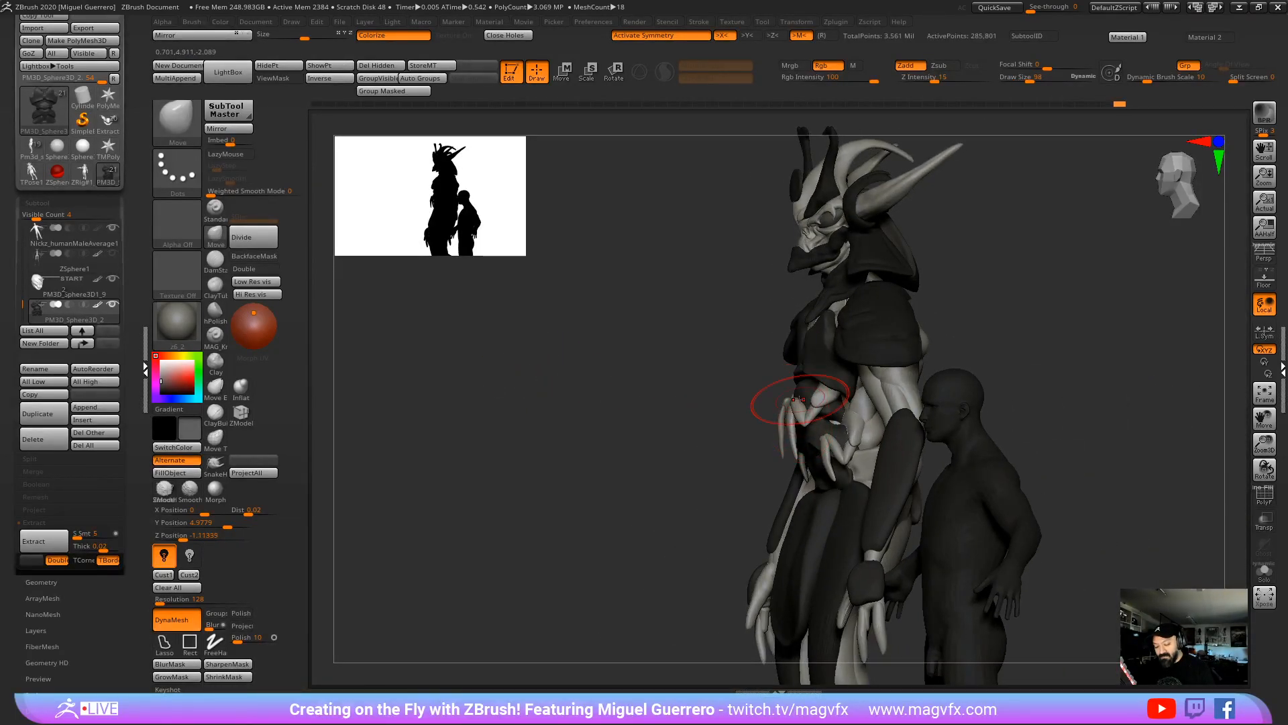
left_click_drag(797, 400, 832, 404)
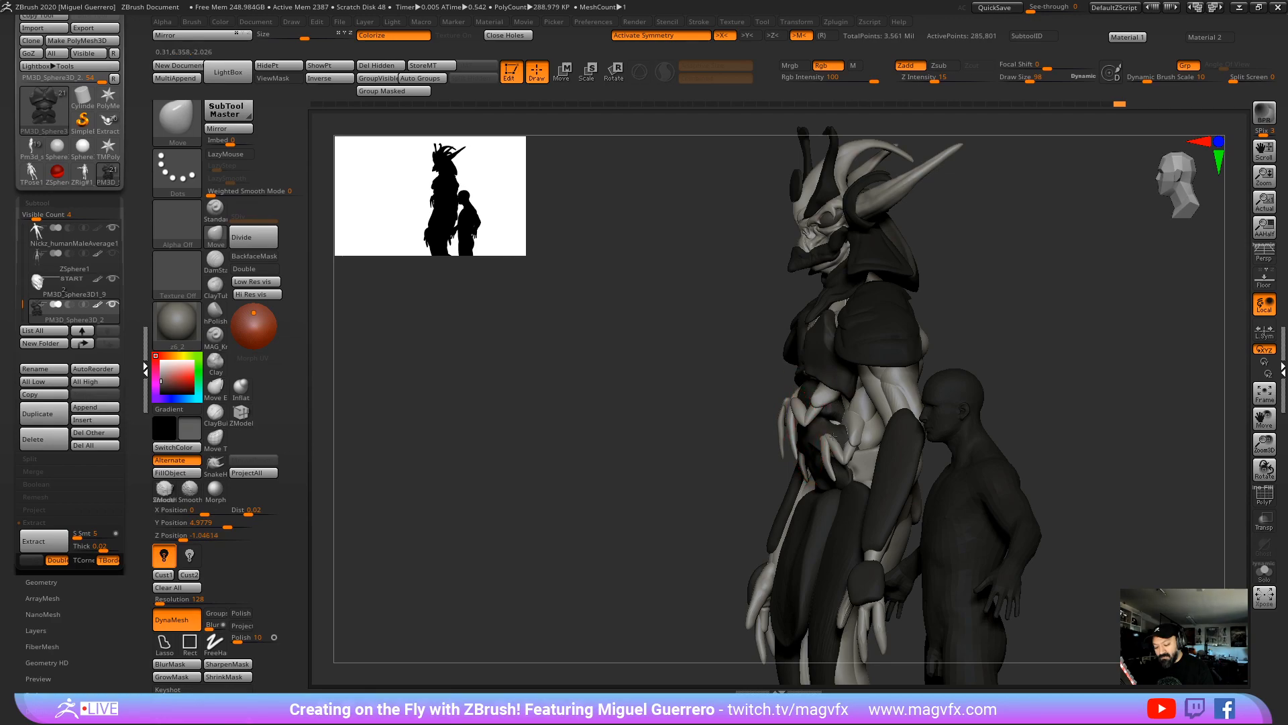
right_click_drag(832, 403, 536, 488)
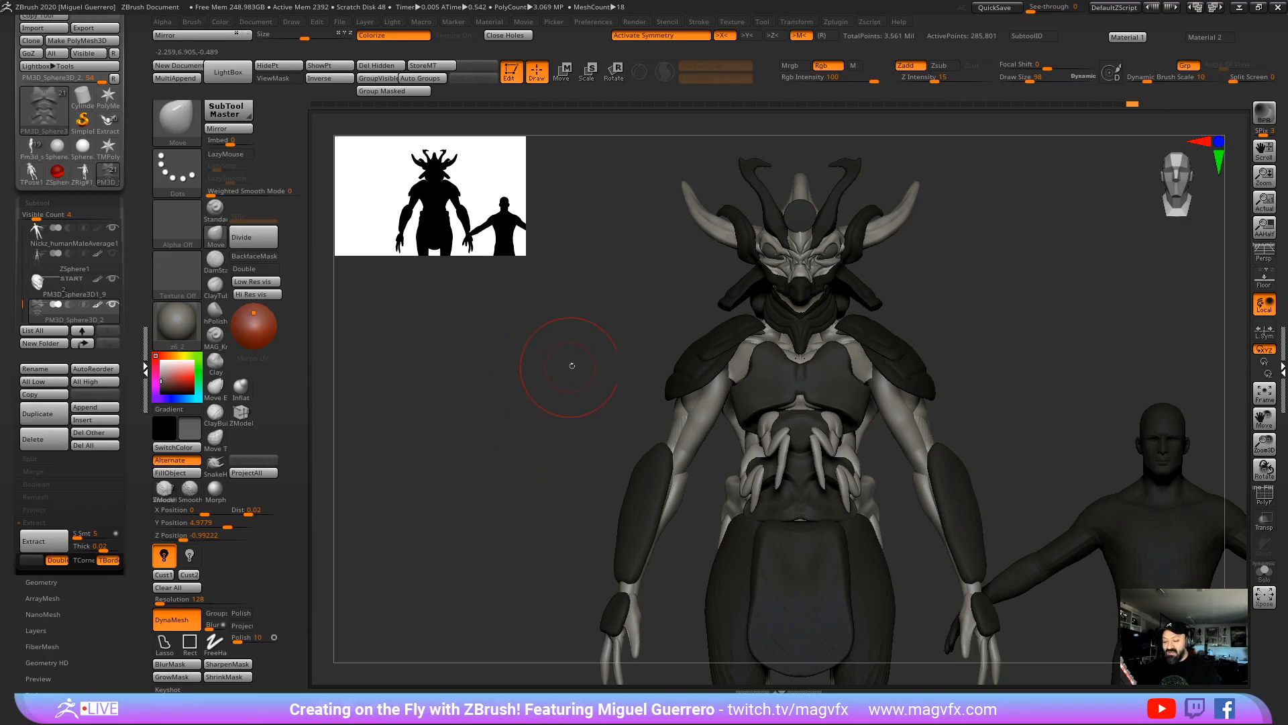
Step: Select the armor flaps hanging beside the head, adjust their shape with the Move brush, and save the tool
left_click(727, 291, "alt")
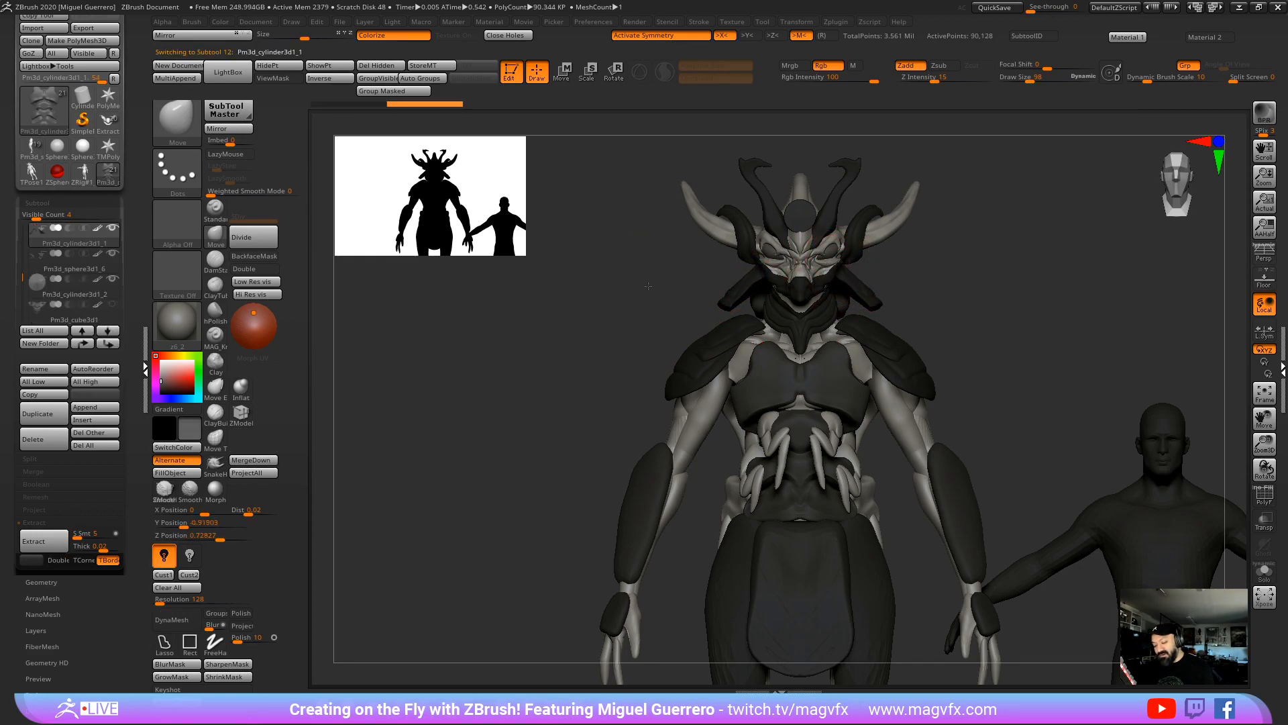
mouse_move(914, 269)
left_mouse_down()
mouse_move(887, 268)
mouse_move(873, 249)
mouse_move(608, 324)
mouse_move(584, 443)
mouse_move(575, 374)
mouse_move(584, 422)
mouse_move(679, 470)
left_mouse_up()
mouse_move(510, 416)
left_mouse_down()
mouse_move(469, 383)
mouse_move(629, 343)
left_mouse_up()
key("bracketleft")
key("bracketleft")
key("bracketleft")
key("bracketleft")
key("bracketleft")
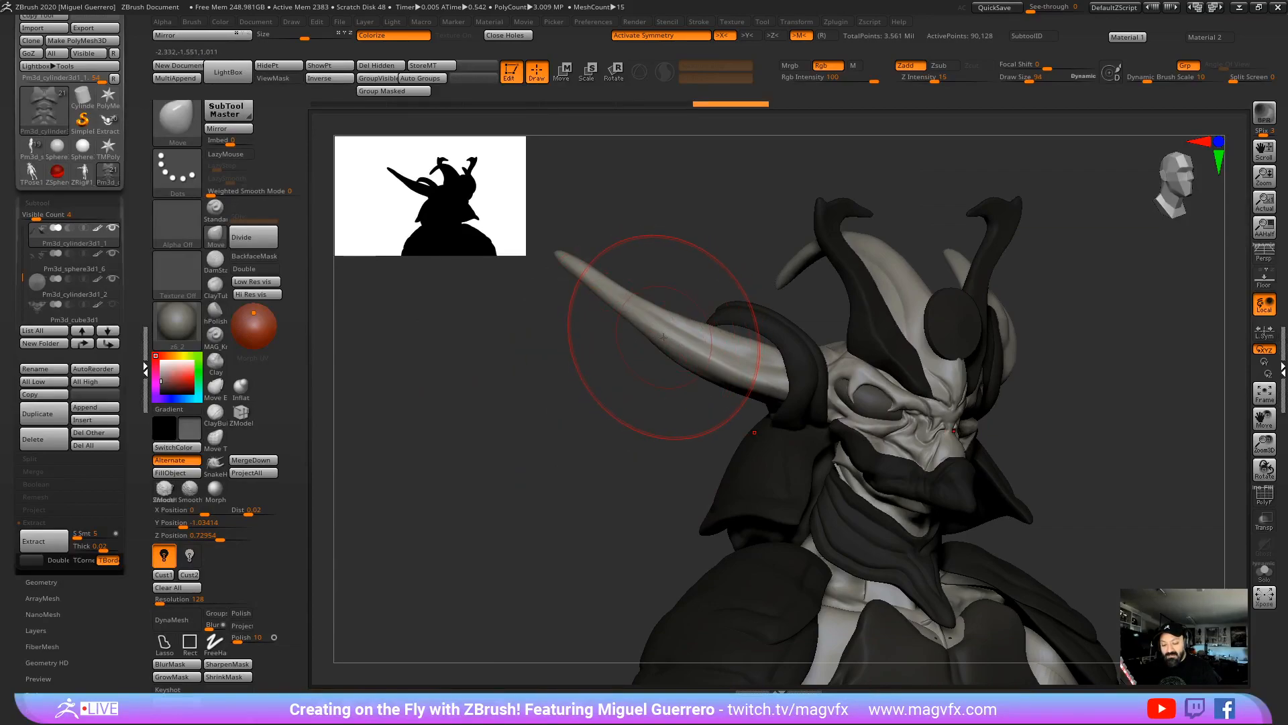
scroll(107, 174, "up", 2)
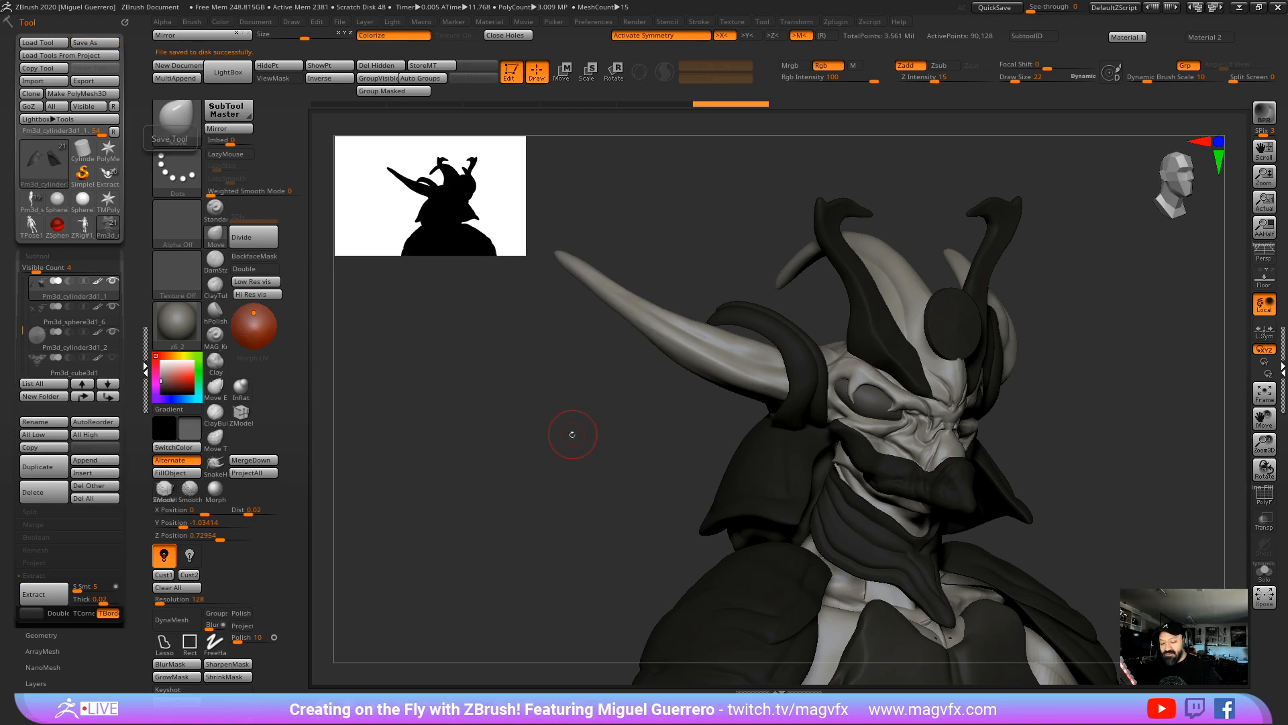
Step: Choose the Clay brush, switch to the horned head subtool, and undo the test dab on the side horn
scroll(574, 437, "up", 3)
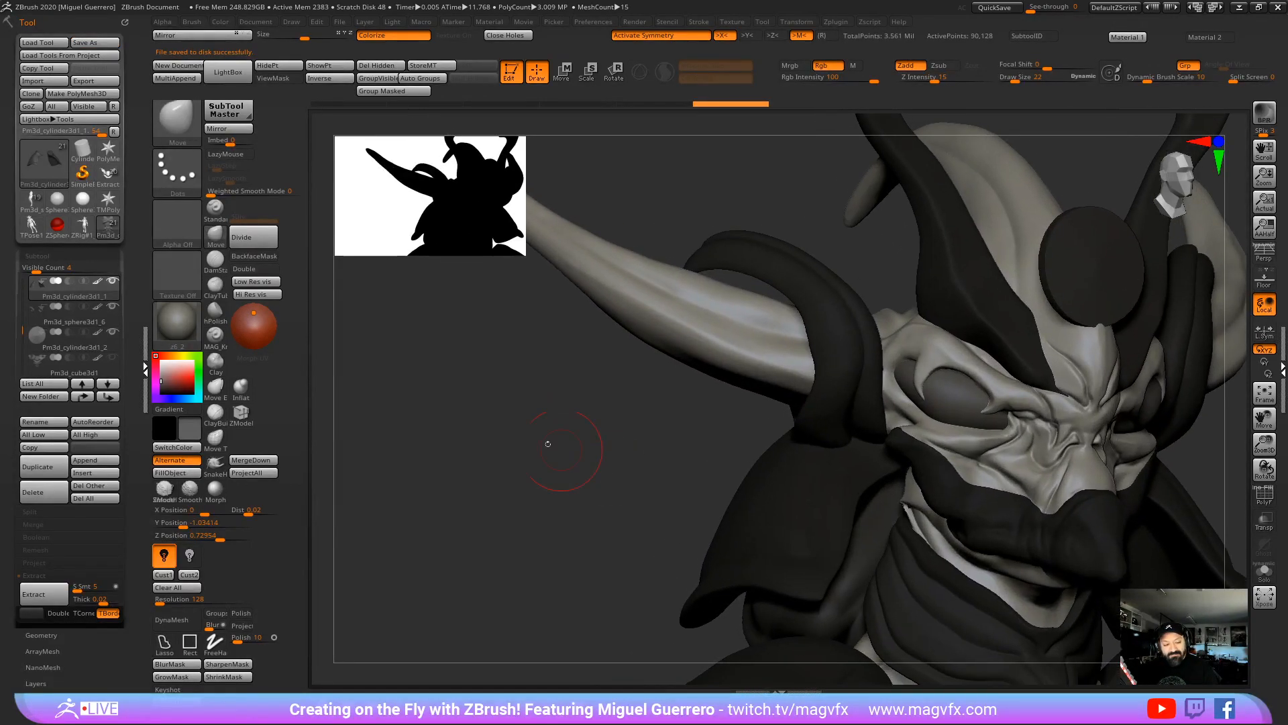
scroll(546, 445, "up", 2)
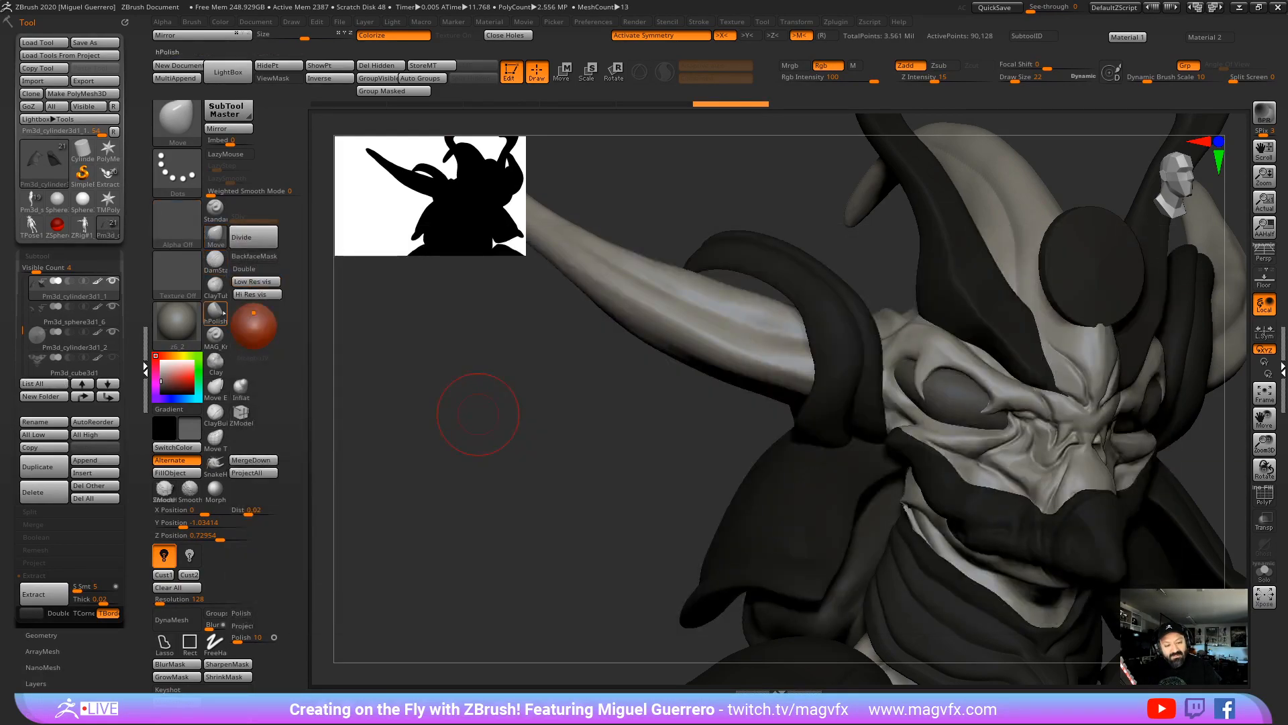
left_click(215, 339)
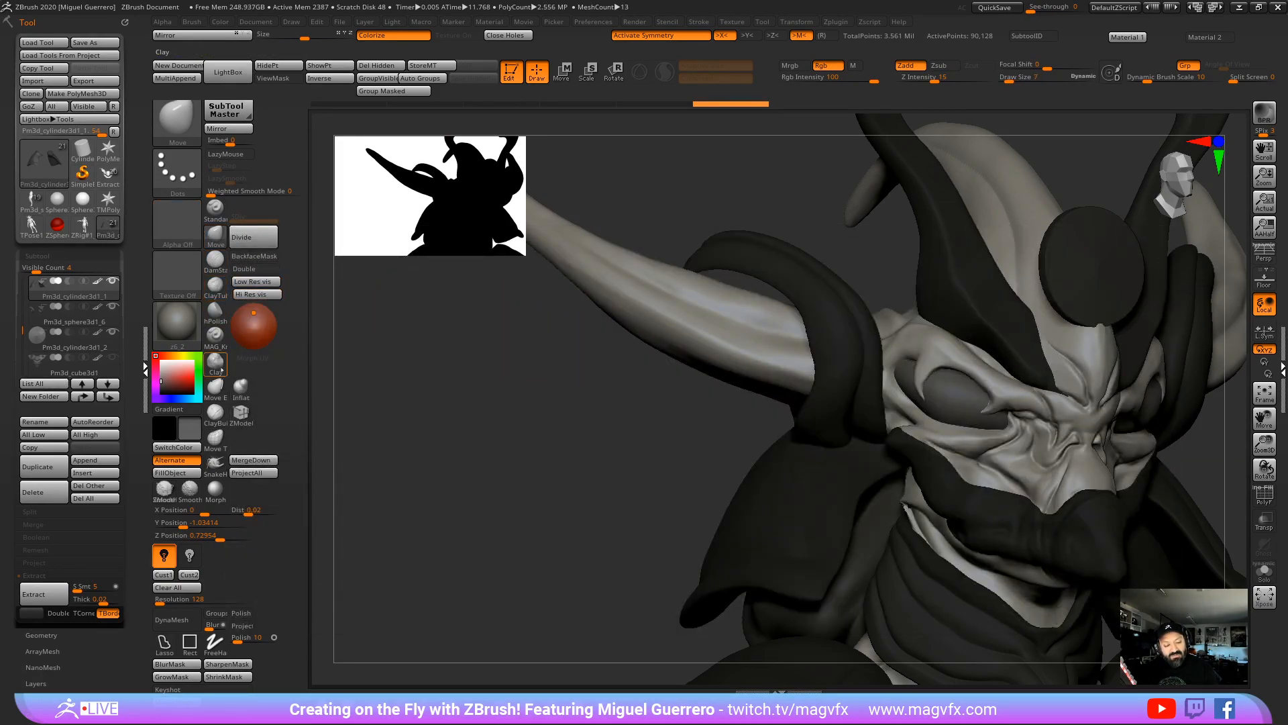
left_click(217, 365)
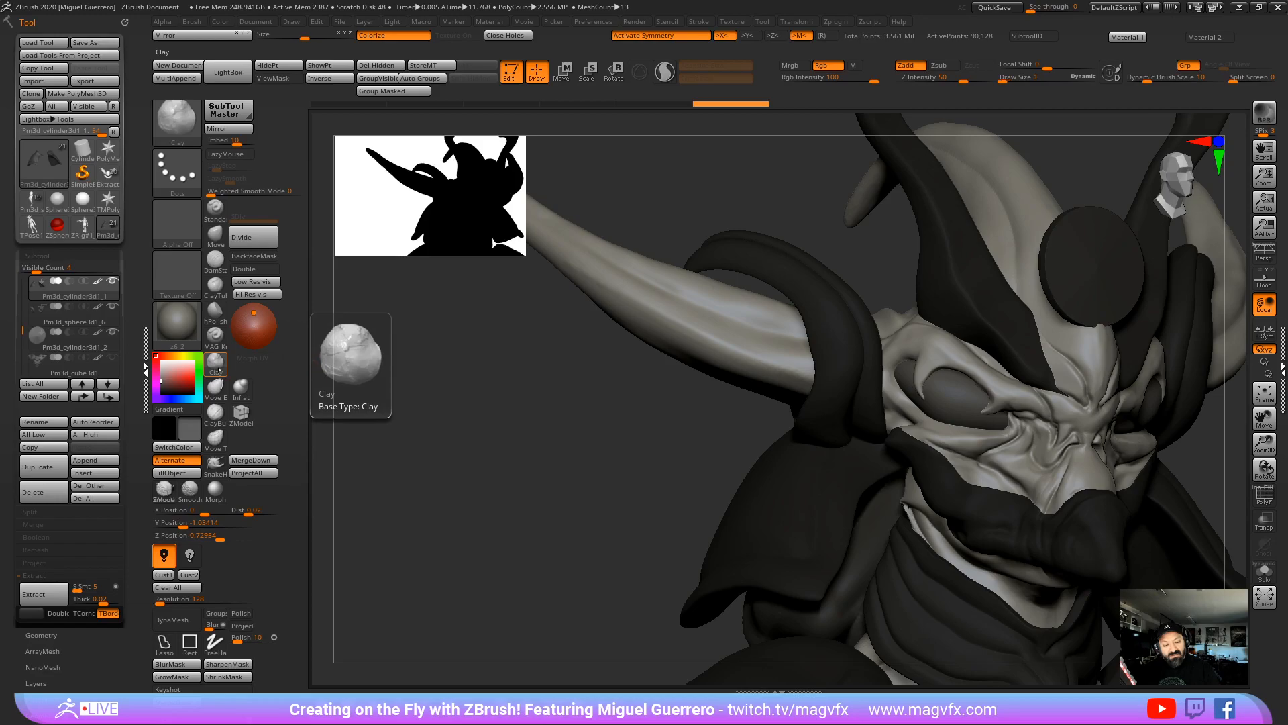
left_click(623, 302, "alt")
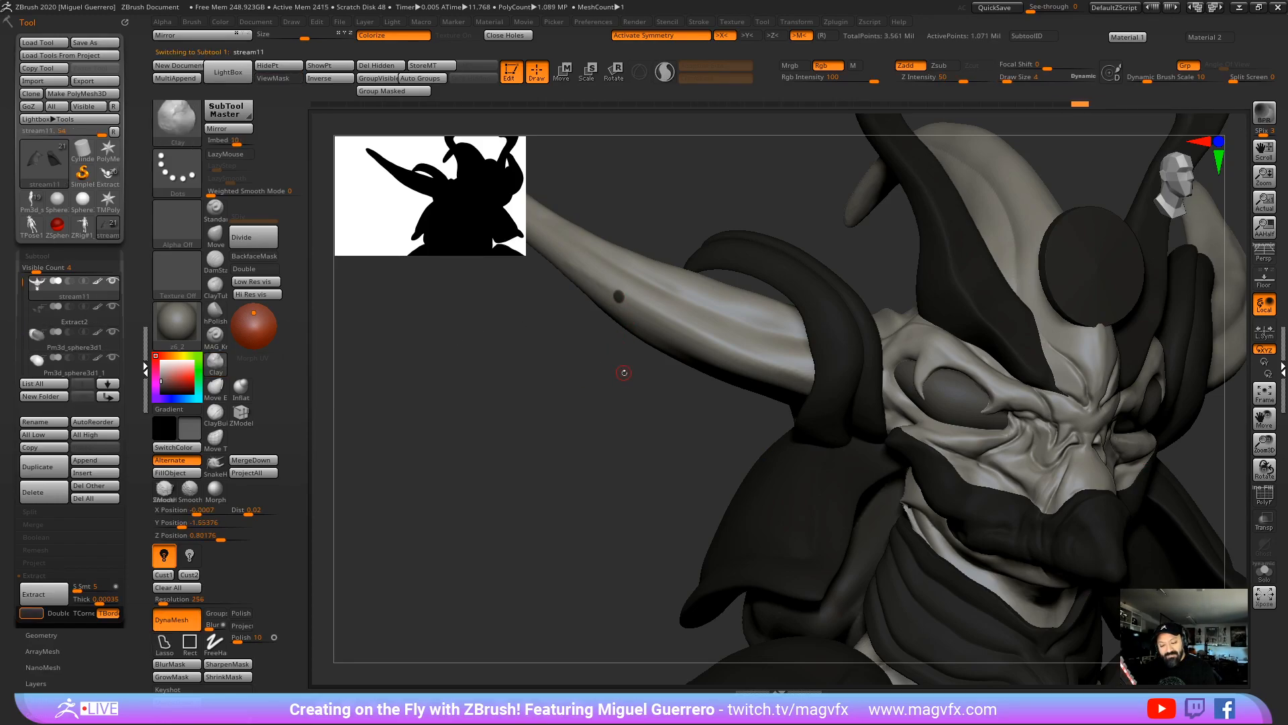
key("ctrl+z")
key("ctrl+z")
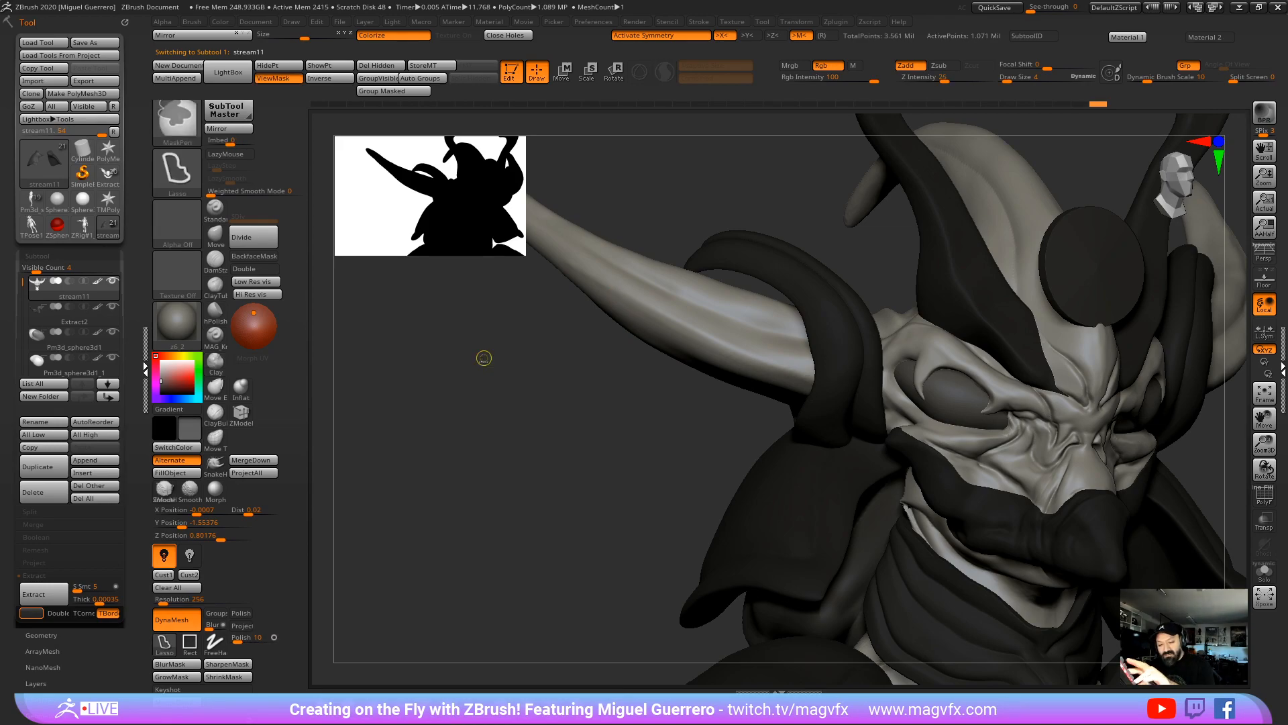
Step: Carve a row of small notches along the side horn with the MAG_Knife brush, checking the mesh density in polyframe
left_click(215, 207)
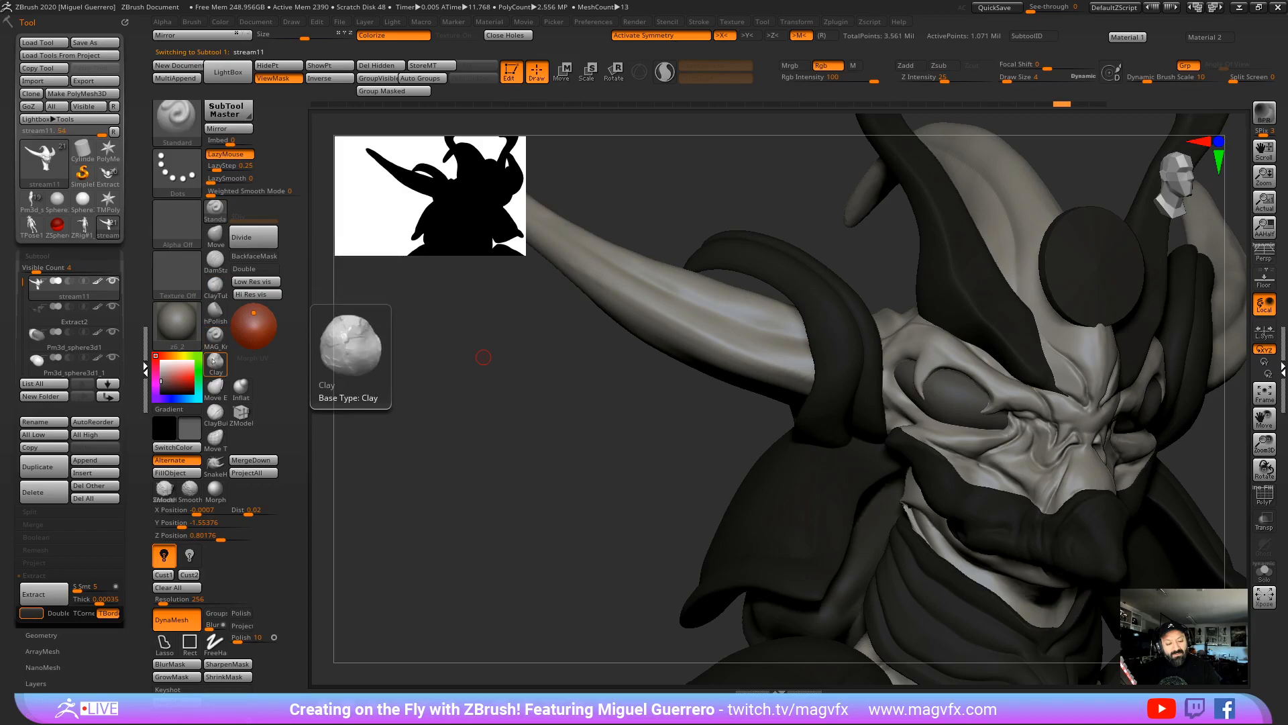
left_click(215, 334)
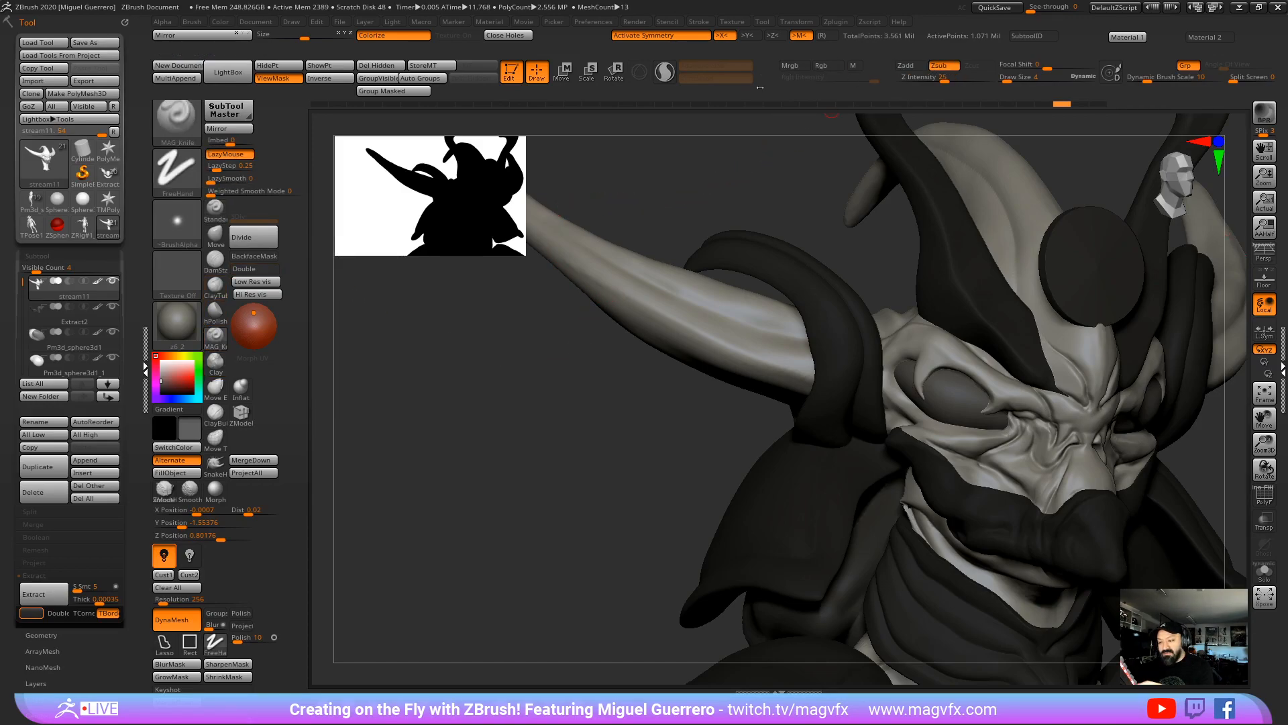
left_click_drag(570, 385, 551, 327)
key("space")
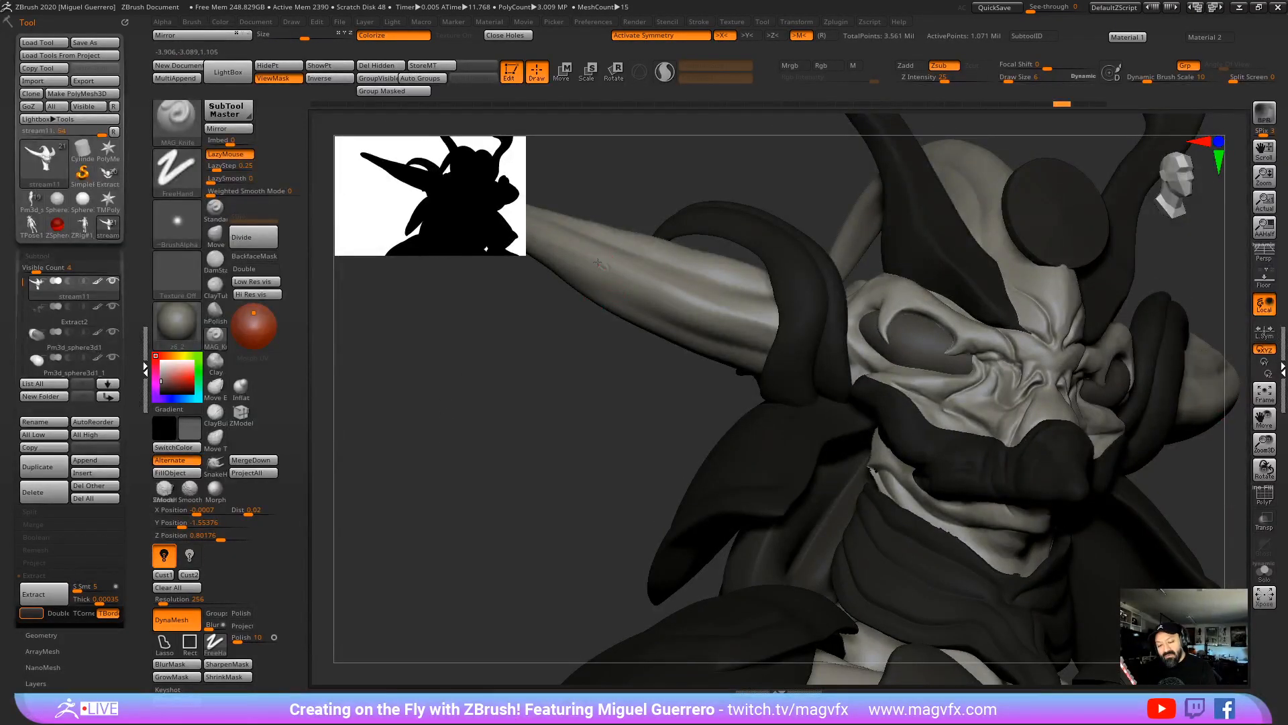
mouse_move(550, 286)
right_mouse_down()
mouse_move(541, 308)
mouse_move(580, 358)
right_mouse_up()
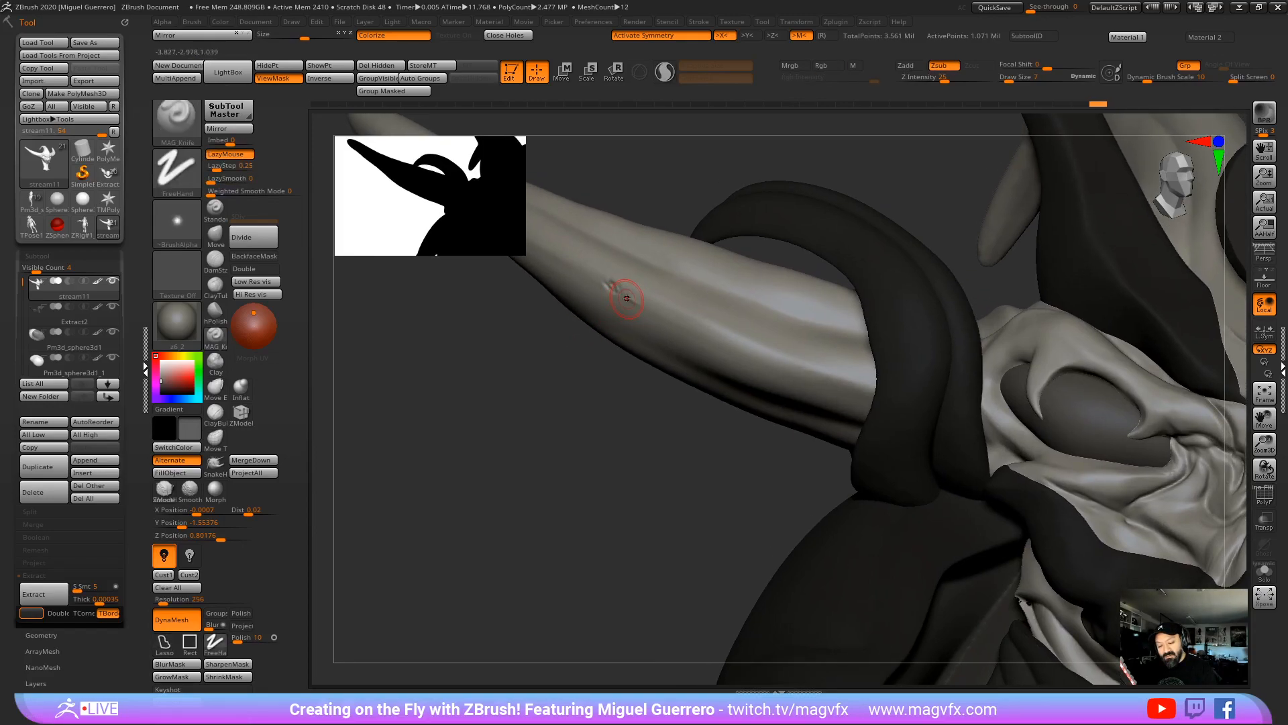
left_click_drag(630, 303, 651, 310)
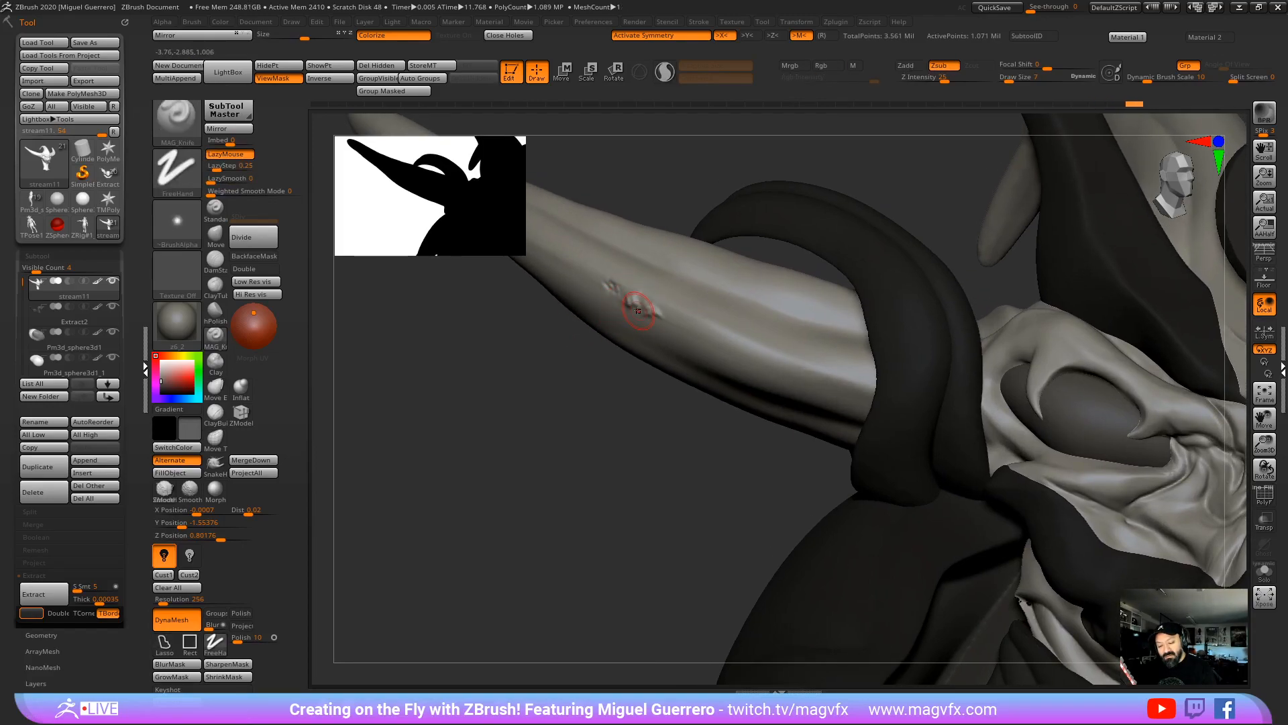
left_click(1264, 497)
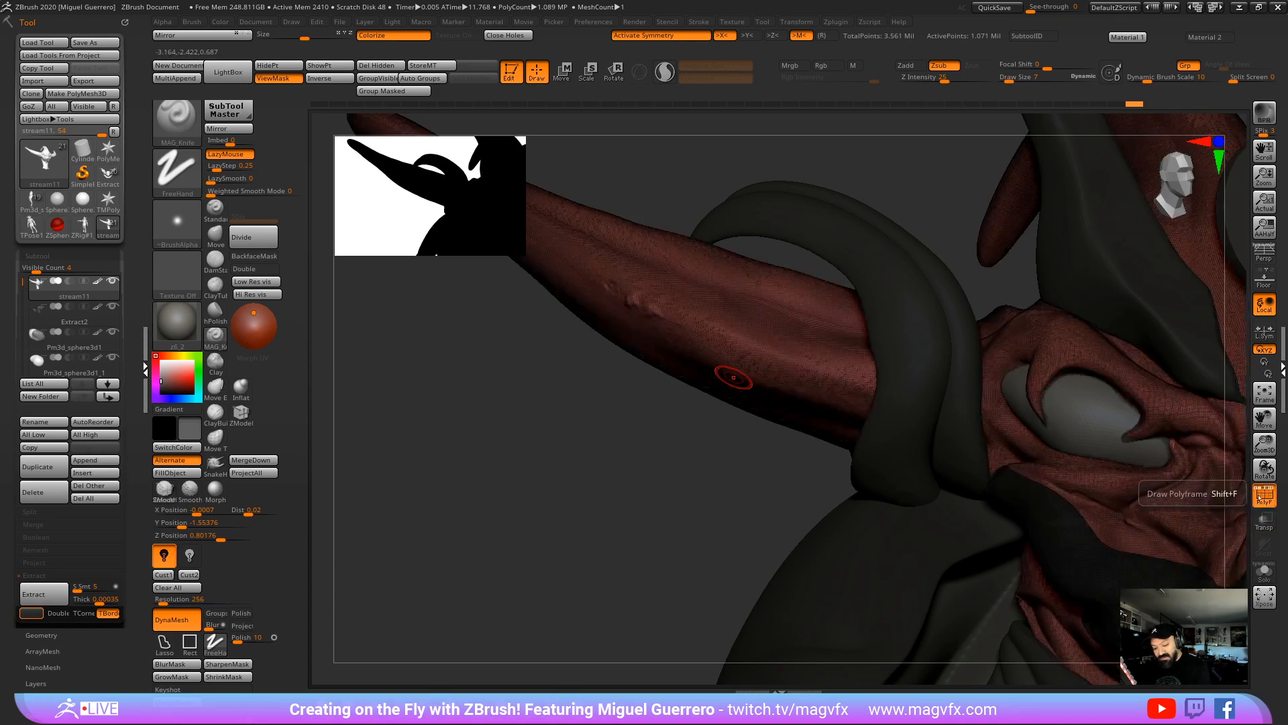
left_click(1264, 497)
left_click_drag(679, 328, 681, 329)
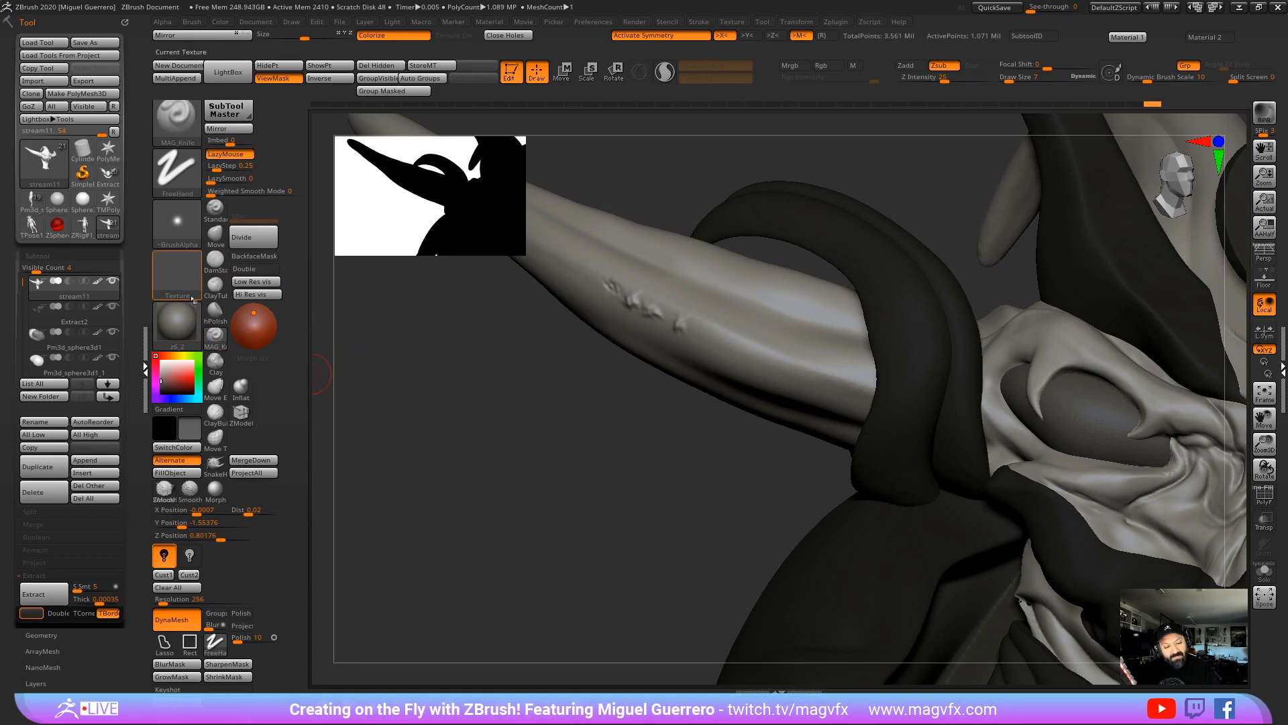
Step: Build the notches along the side horn into a row of small bumps with the Inflat brush and smooth the row's outer end
left_click(241, 386)
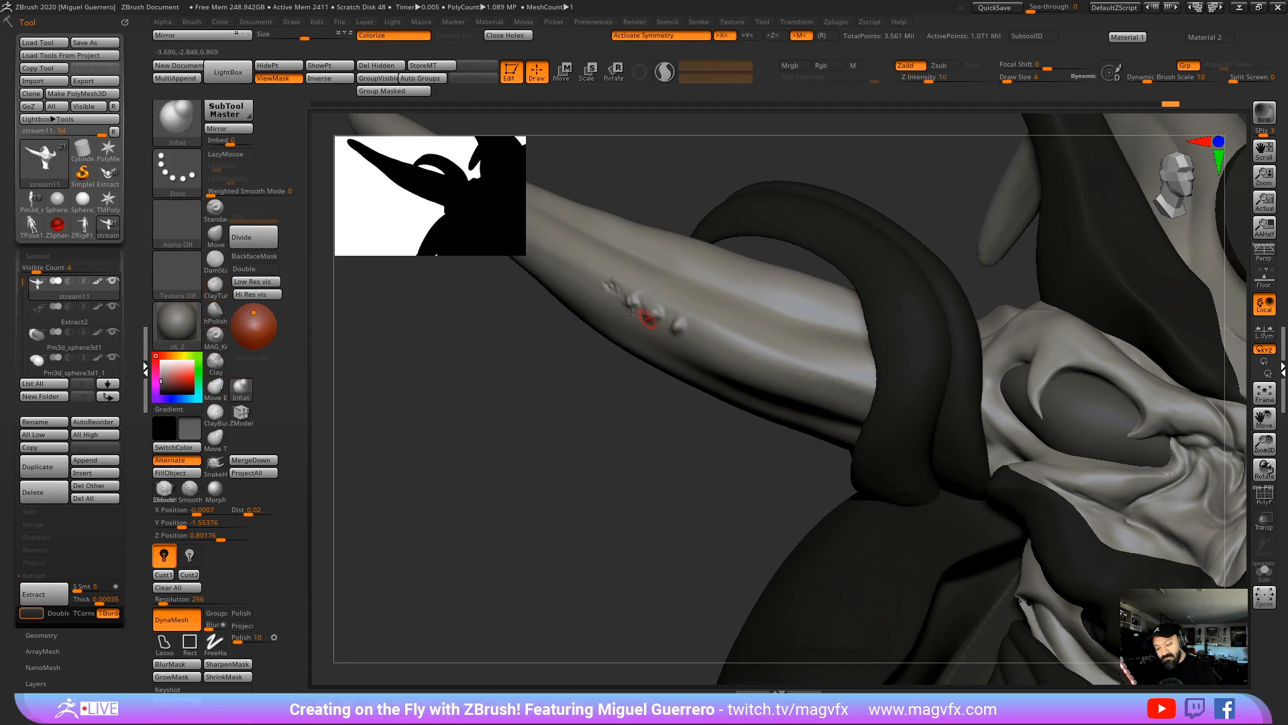
left_click_drag(632, 313, 607, 289)
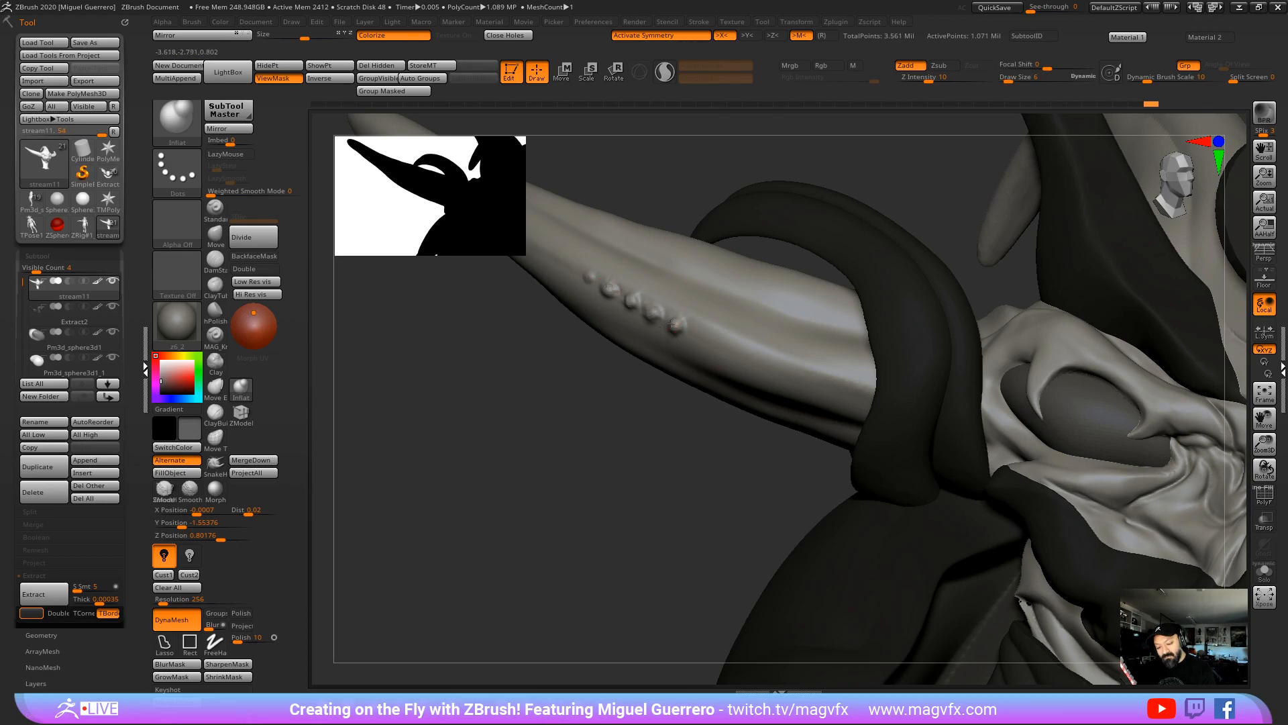
left_click_drag(673, 324, 661, 321)
key("shift")
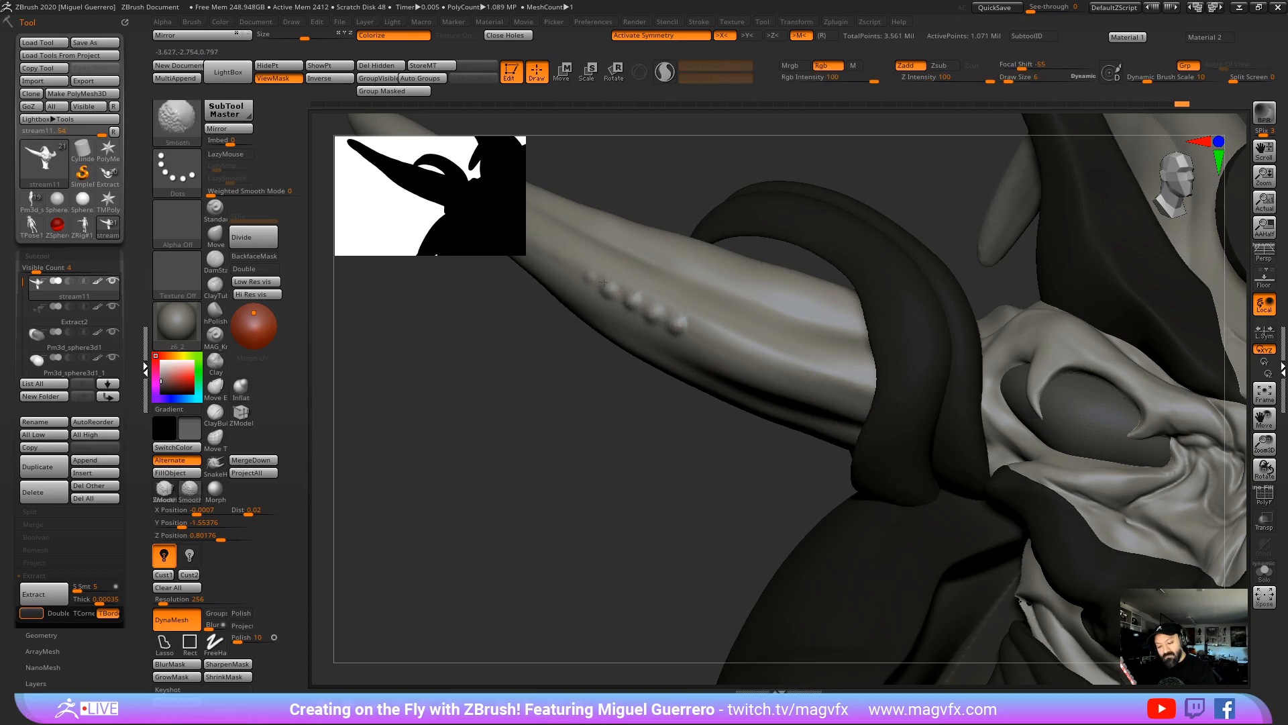
left_click_drag(604, 283, 587, 299, "shift")
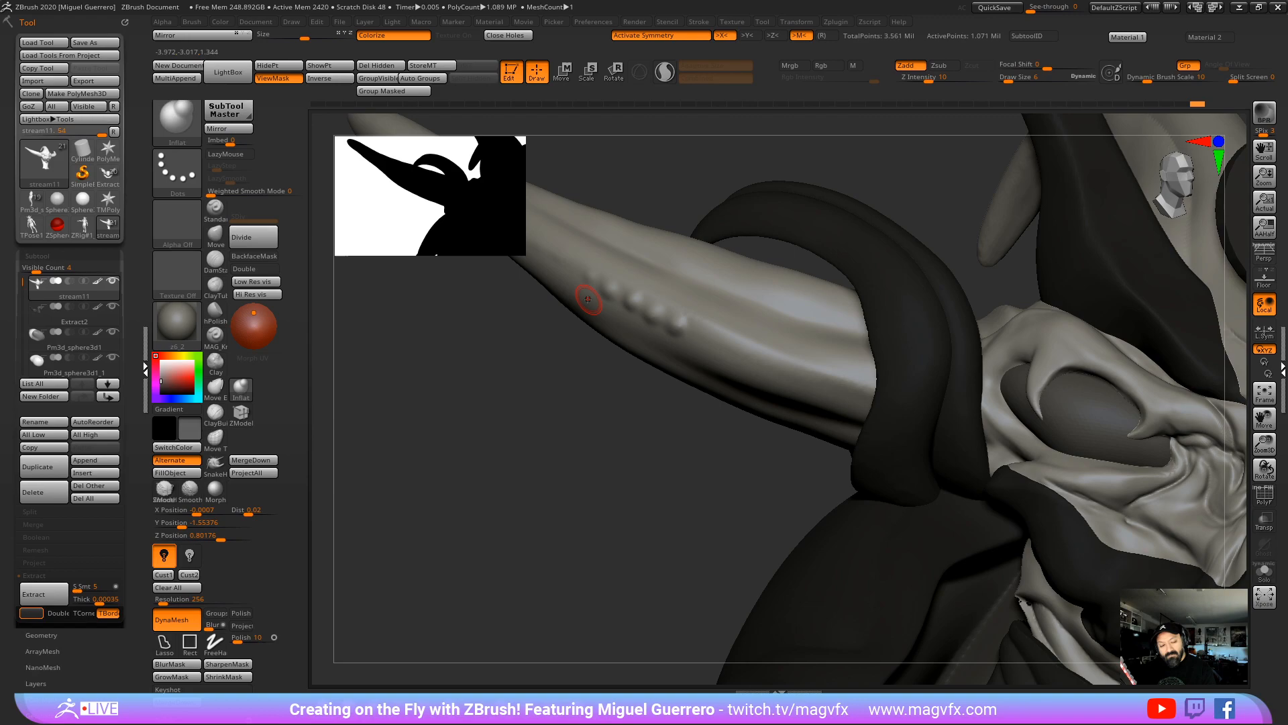
Step: Carve creases between the small bumps on the side horn with the DamStandard brush
left_click(215, 333)
left_click(210, 259)
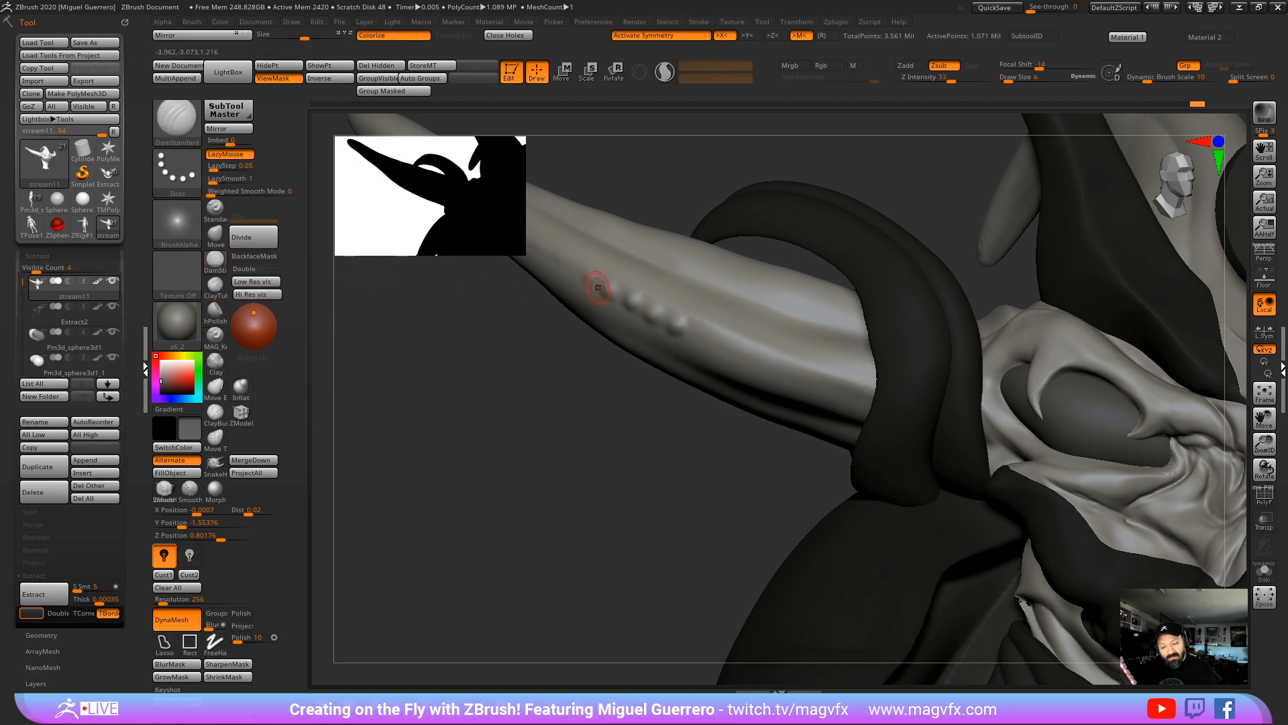
left_click_drag(605, 290, 611, 298)
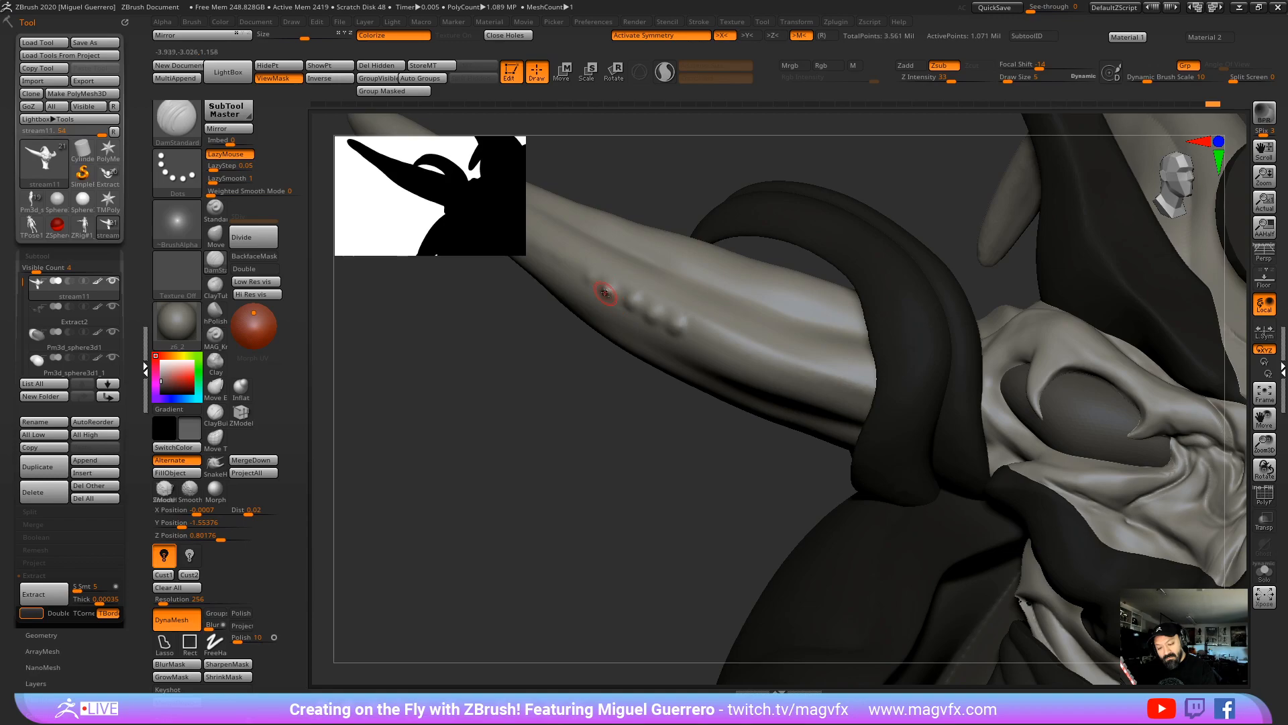
left_click(629, 301)
right_click_drag(590, 281, 532, 405)
Step: Adjust the row of bumps on the side horn with the Move brush and swell them with the Inflat brush at draw size 10
left_click(215, 233)
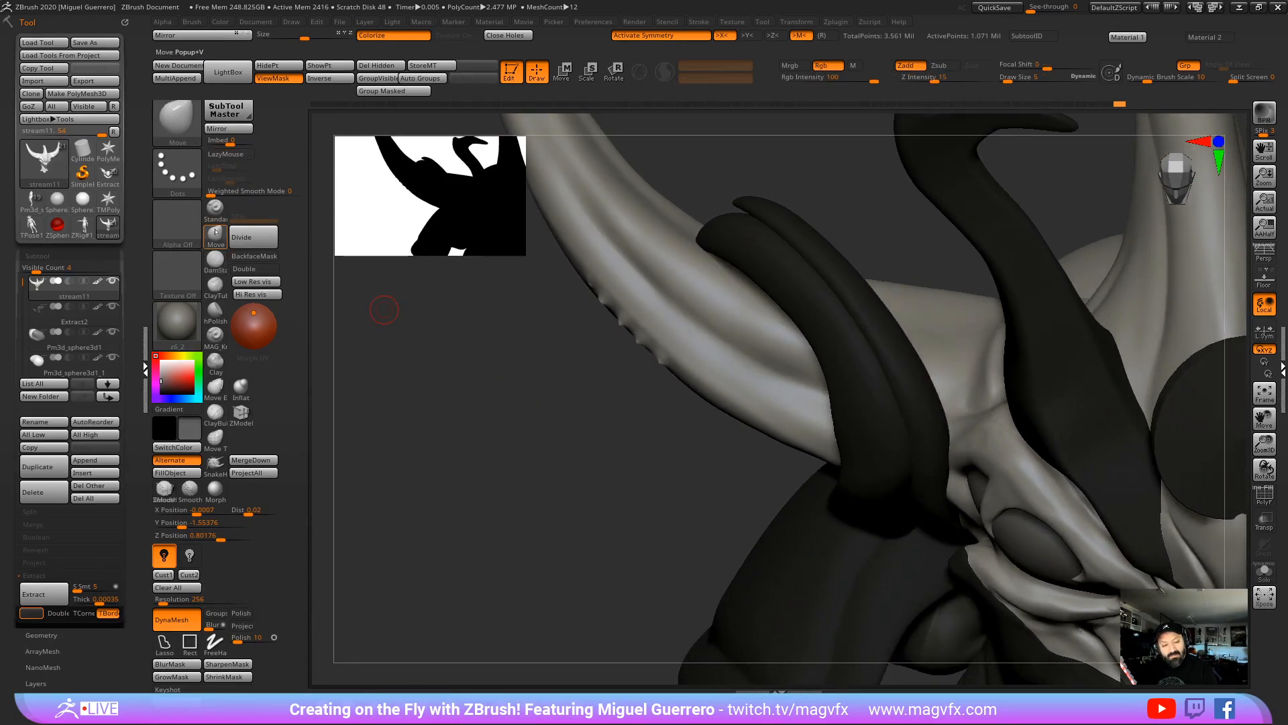
right_click_drag(614, 319, 550, 349)
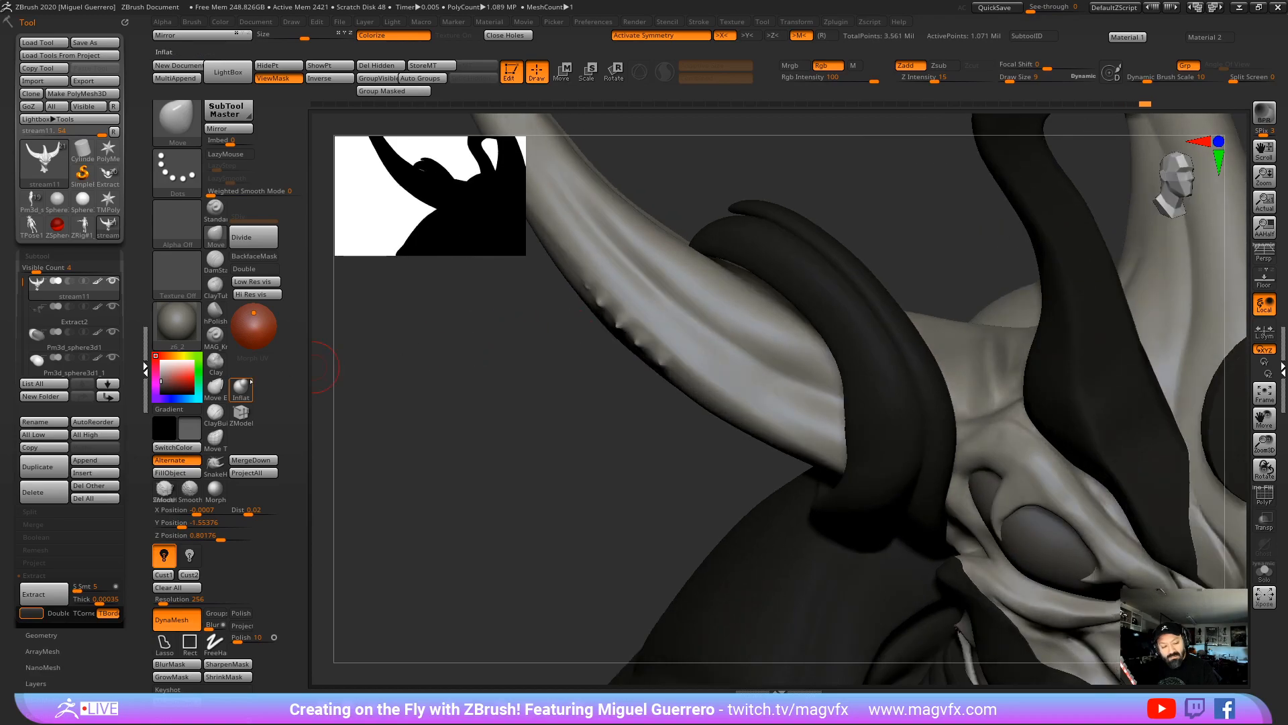
left_click(241, 390)
right_click_drag(441, 417, 463, 409)
key("bracketright")
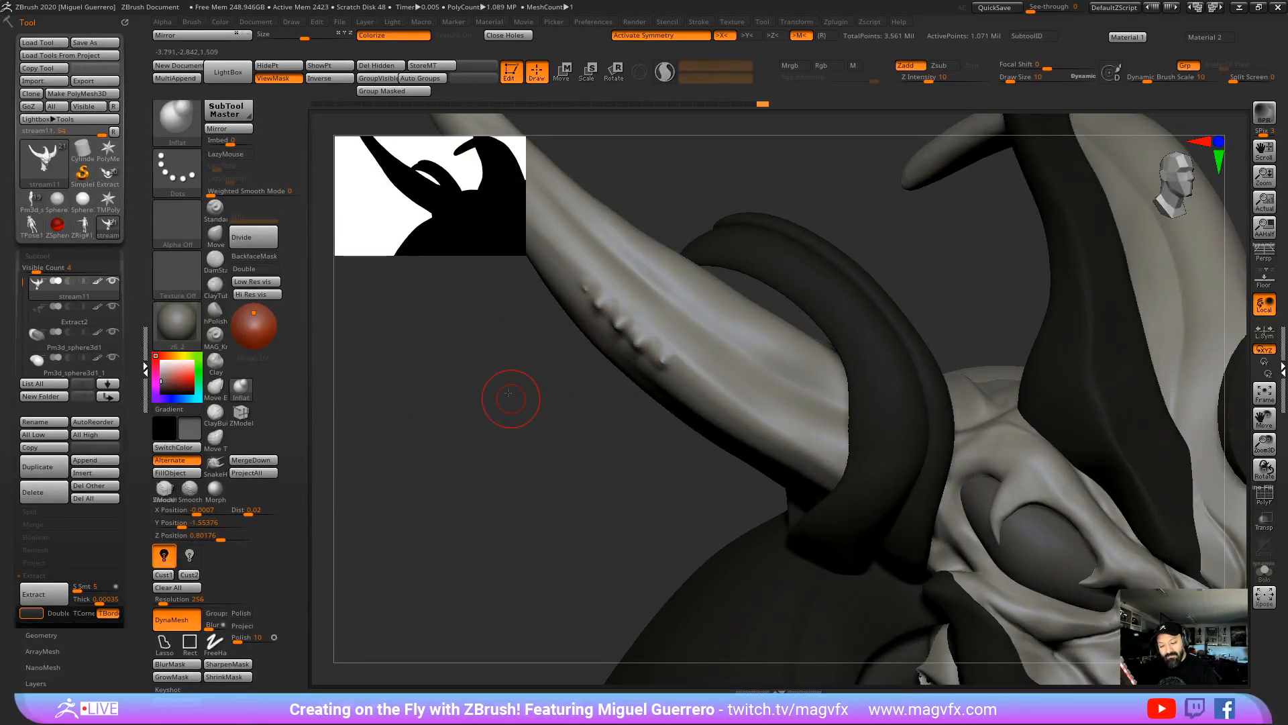
mouse_move(512, 403)
right_mouse_down()
mouse_move(521, 409)
mouse_move(477, 403)
mouse_move(546, 412)
mouse_move(624, 369)
mouse_move(573, 410)
mouse_move(670, 301)
mouse_move(446, 360)
right_mouse_up()
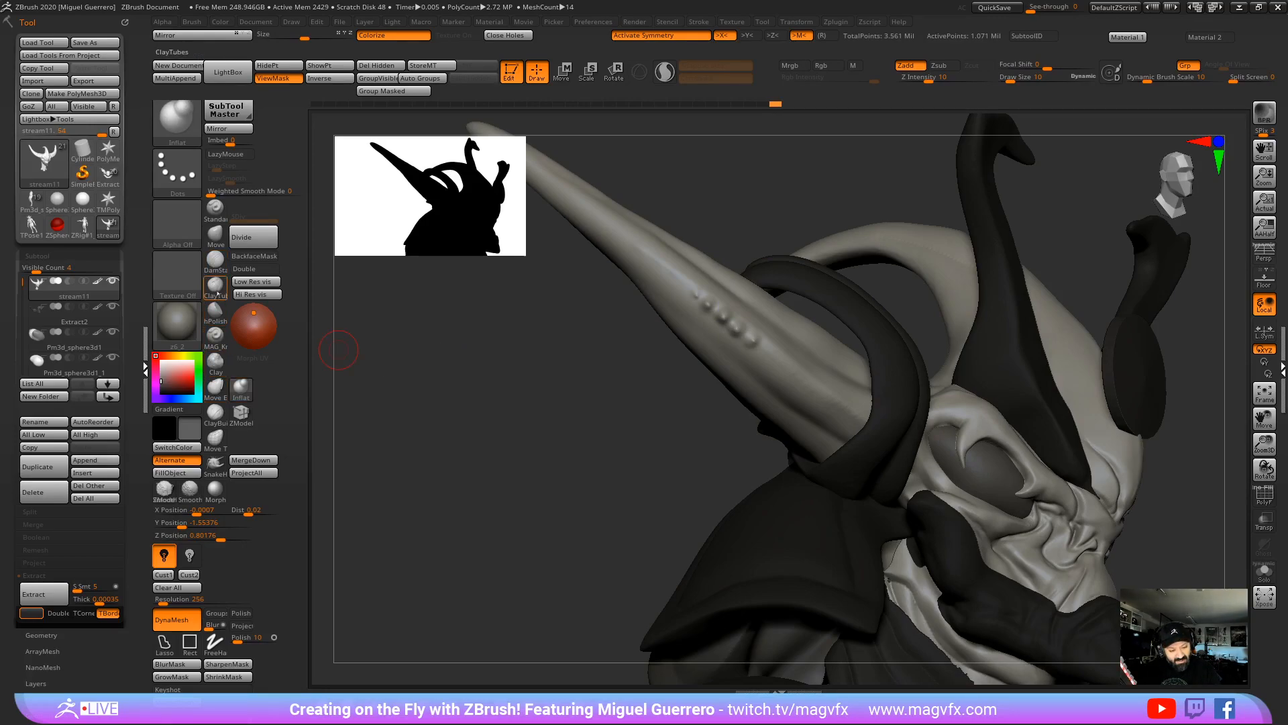
Step: Cut a groove along the side horn beside the row of bumps with the DamStandard brush at draw size 18
left_click(215, 260)
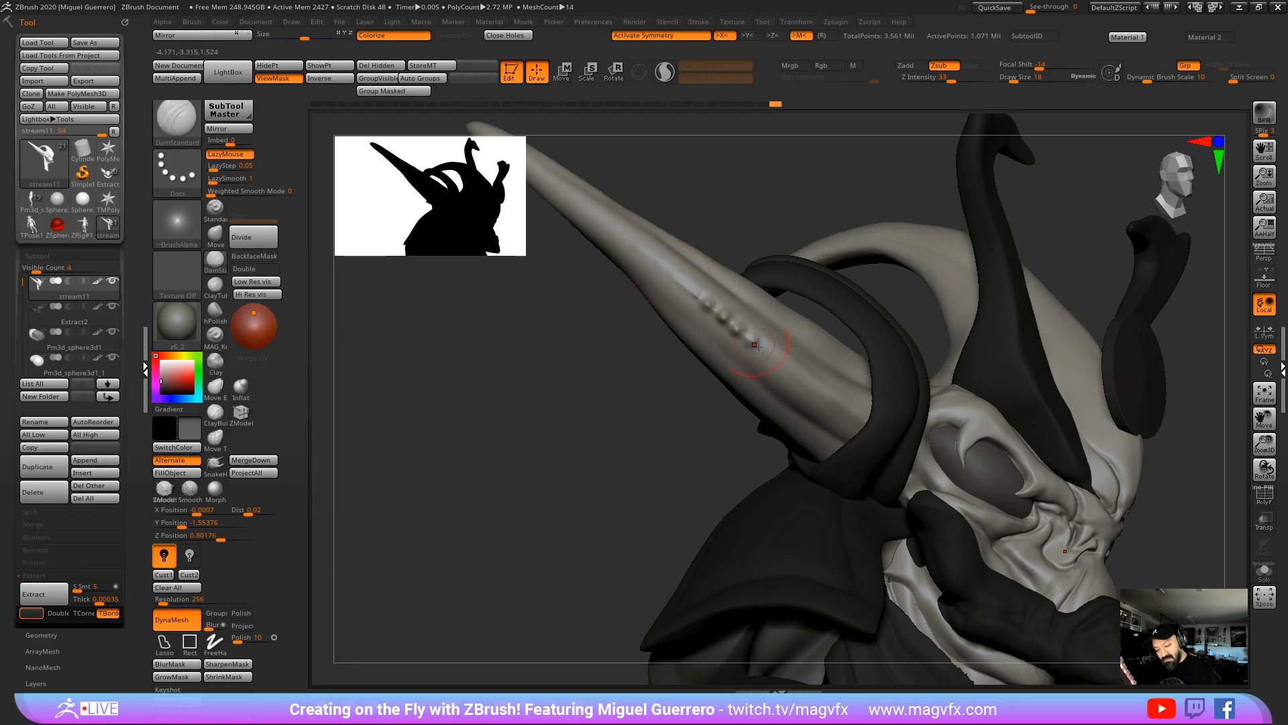
mouse_move(778, 361)
right_mouse_down()
mouse_move(573, 394)
mouse_move(590, 392)
right_mouse_up()
right_click_drag(746, 347, 618, 402)
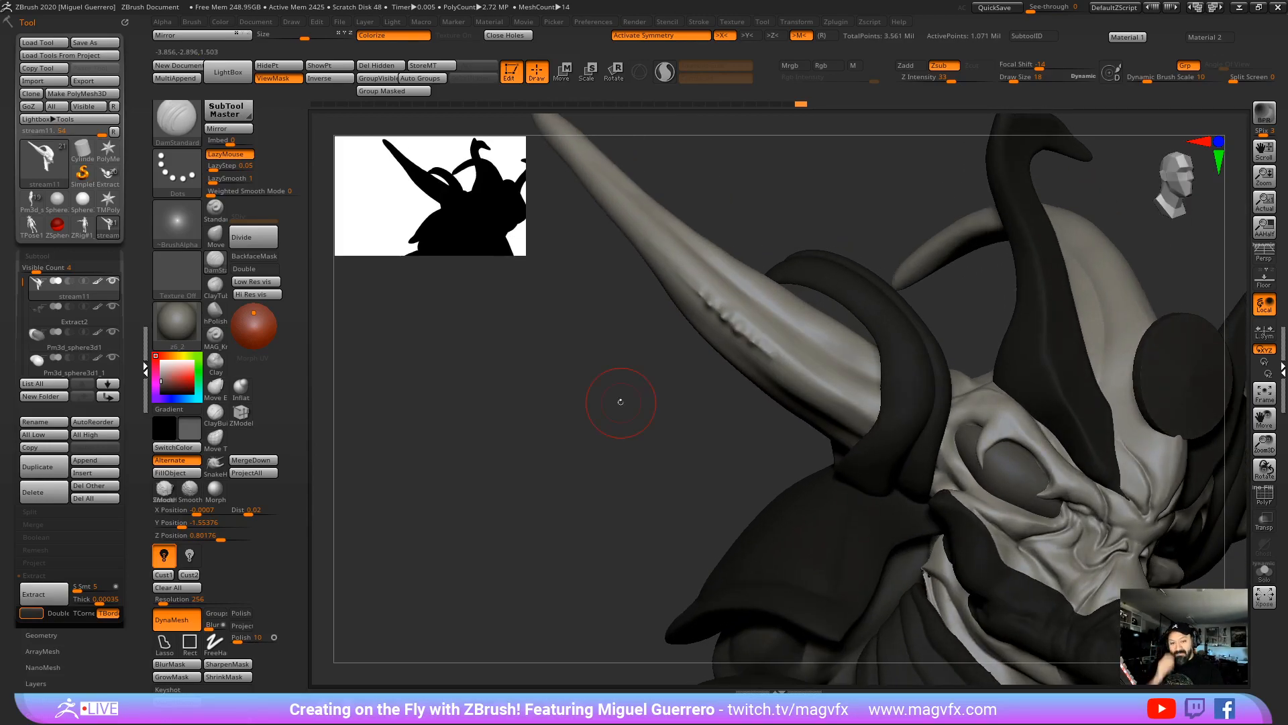
Step: Delete the older undo history of the horned head subtool
left_click(293, 22)
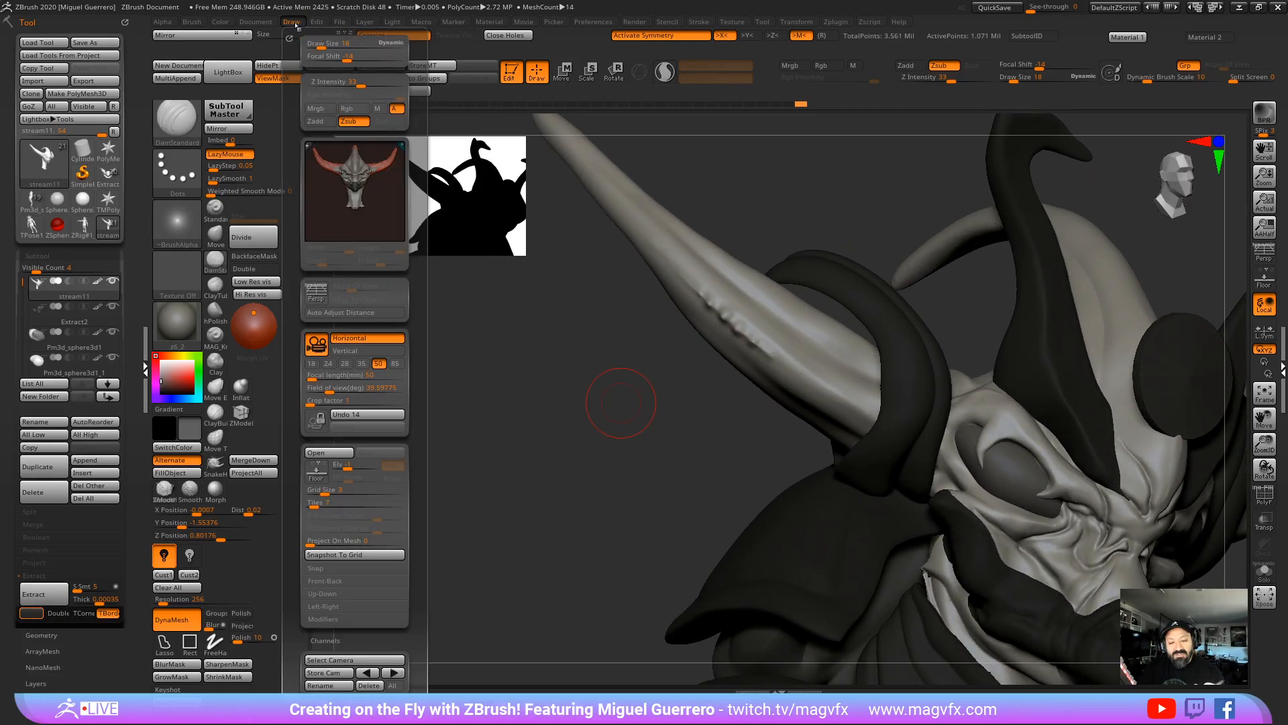
left_click(257, 22)
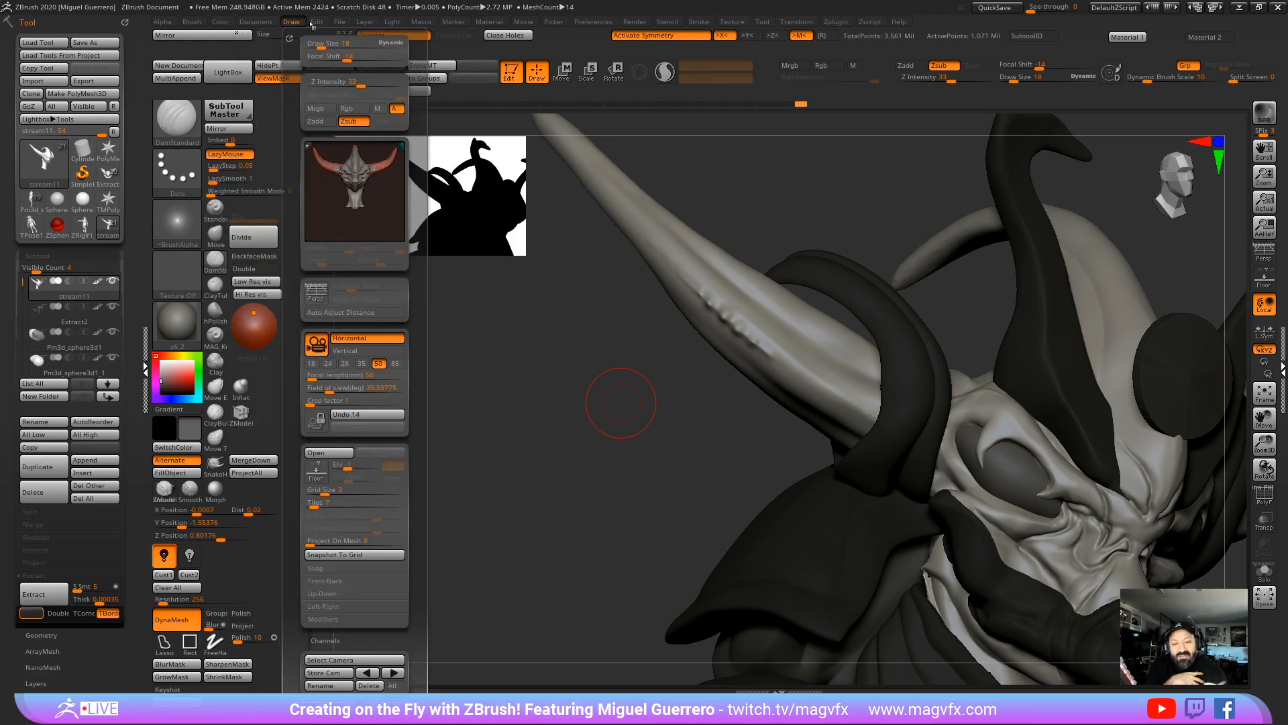
mouse_move(341, 25)
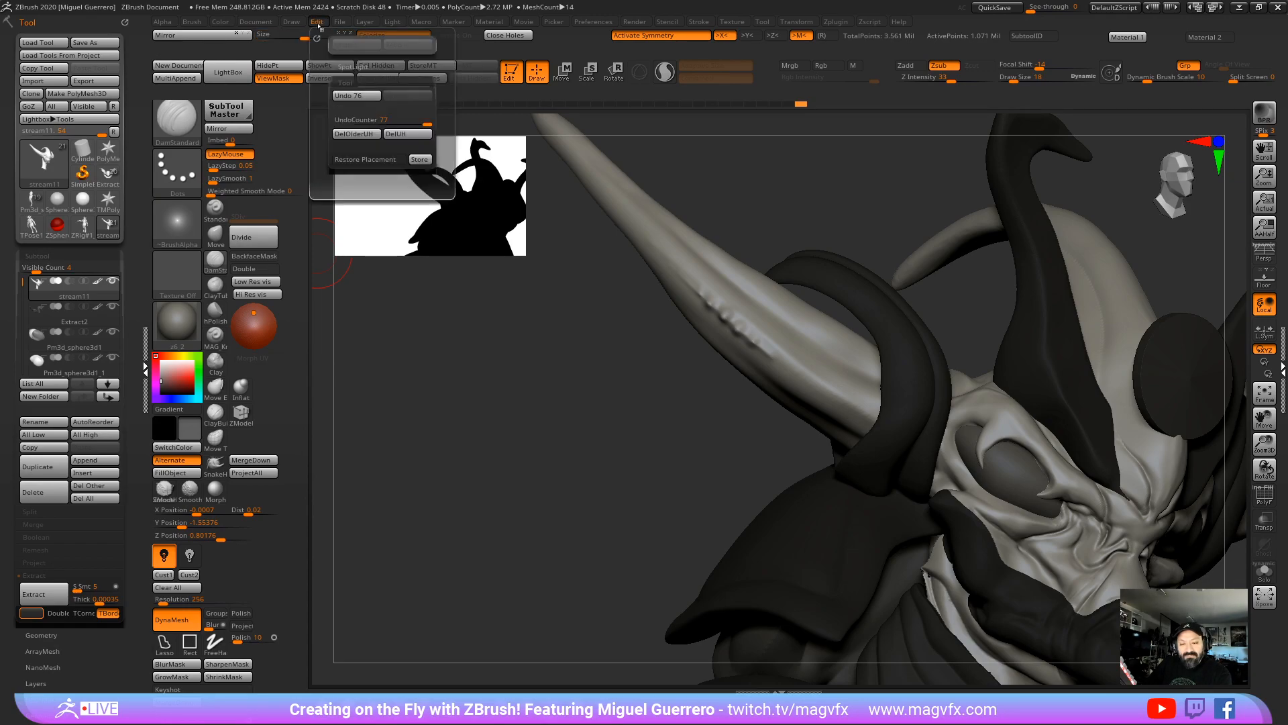
left_click(366, 135)
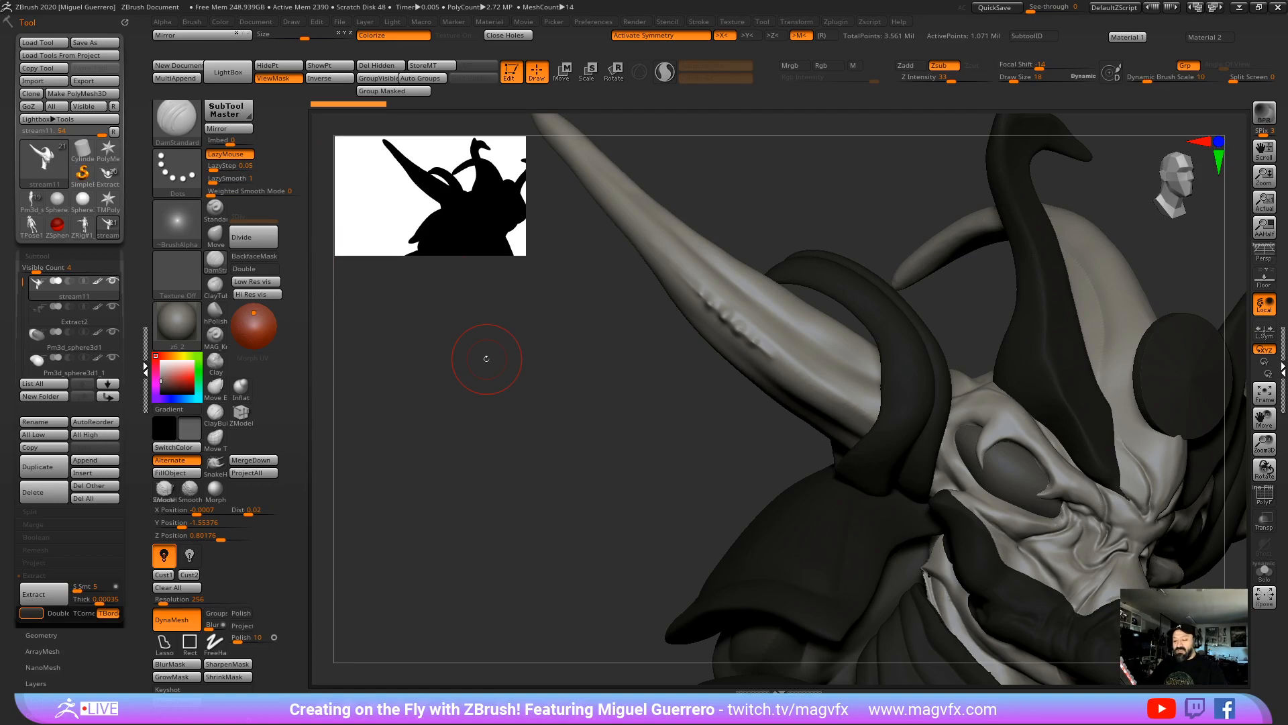
Step: Choose the XTractor brush, try a capture stroke across the bumps on the side horn, and undo it
left_click(174, 125)
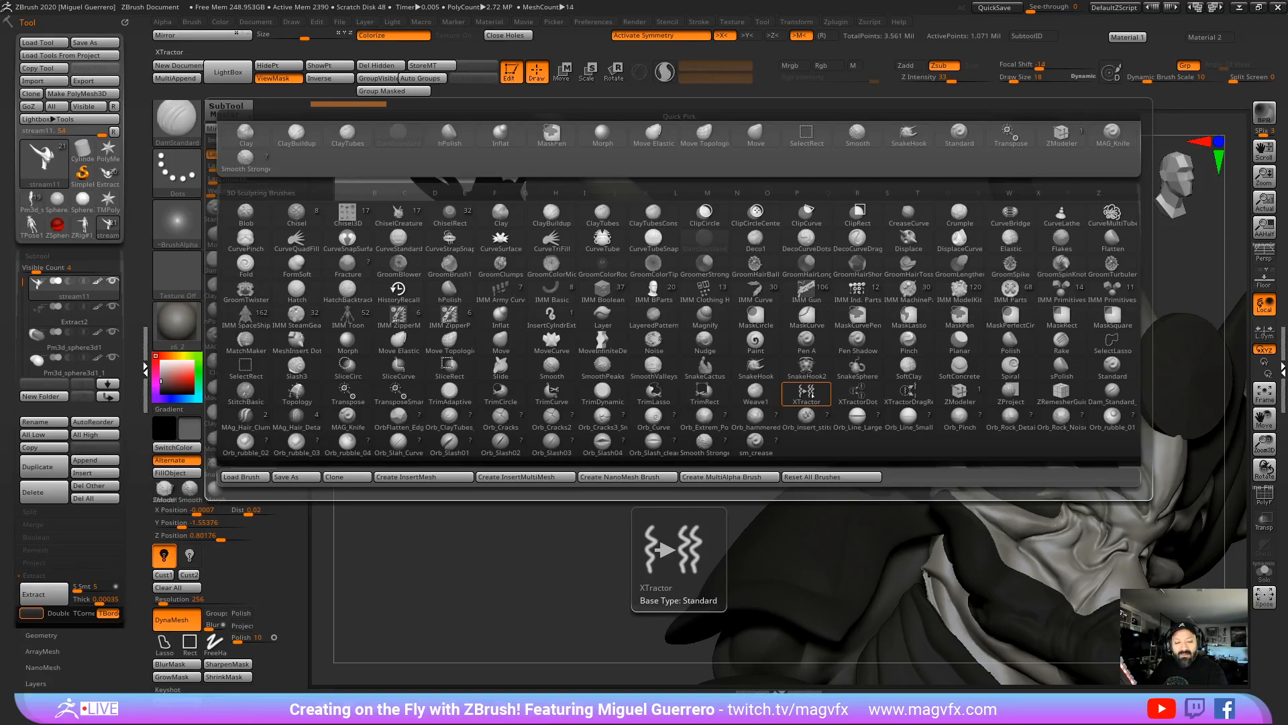
left_click(811, 396)
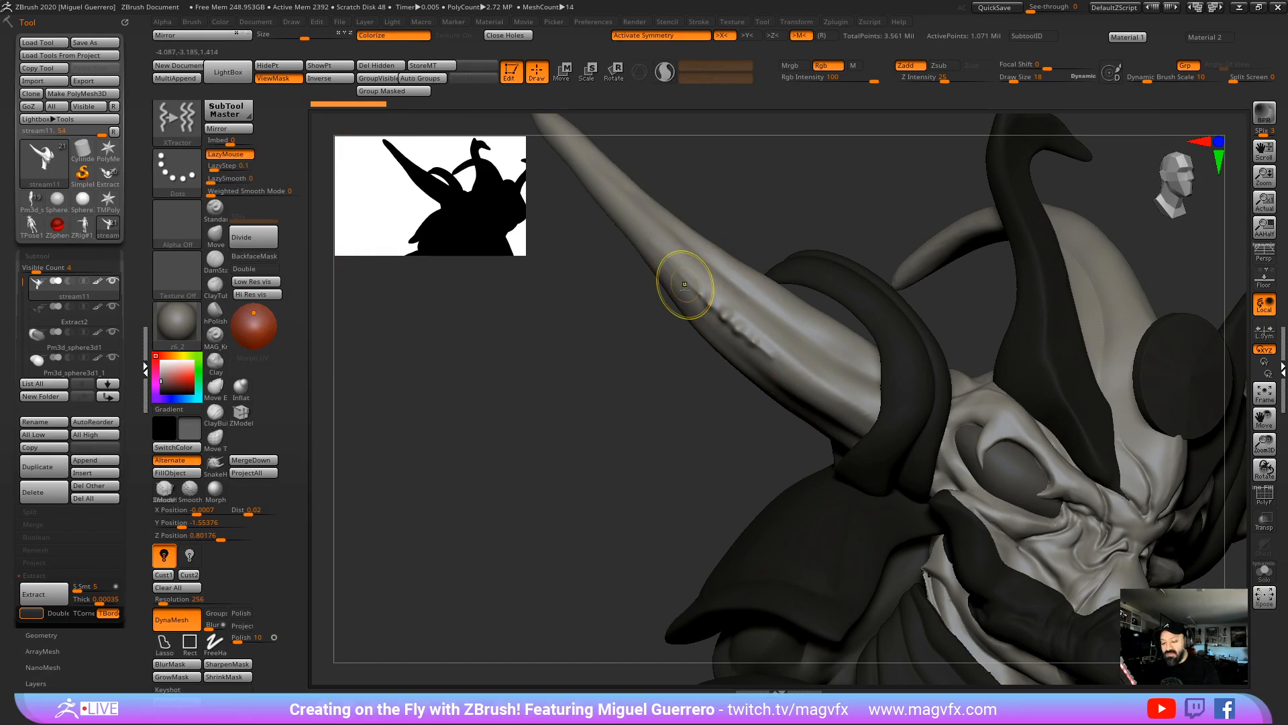
key("shift")
key("ctrl")
key("shift")
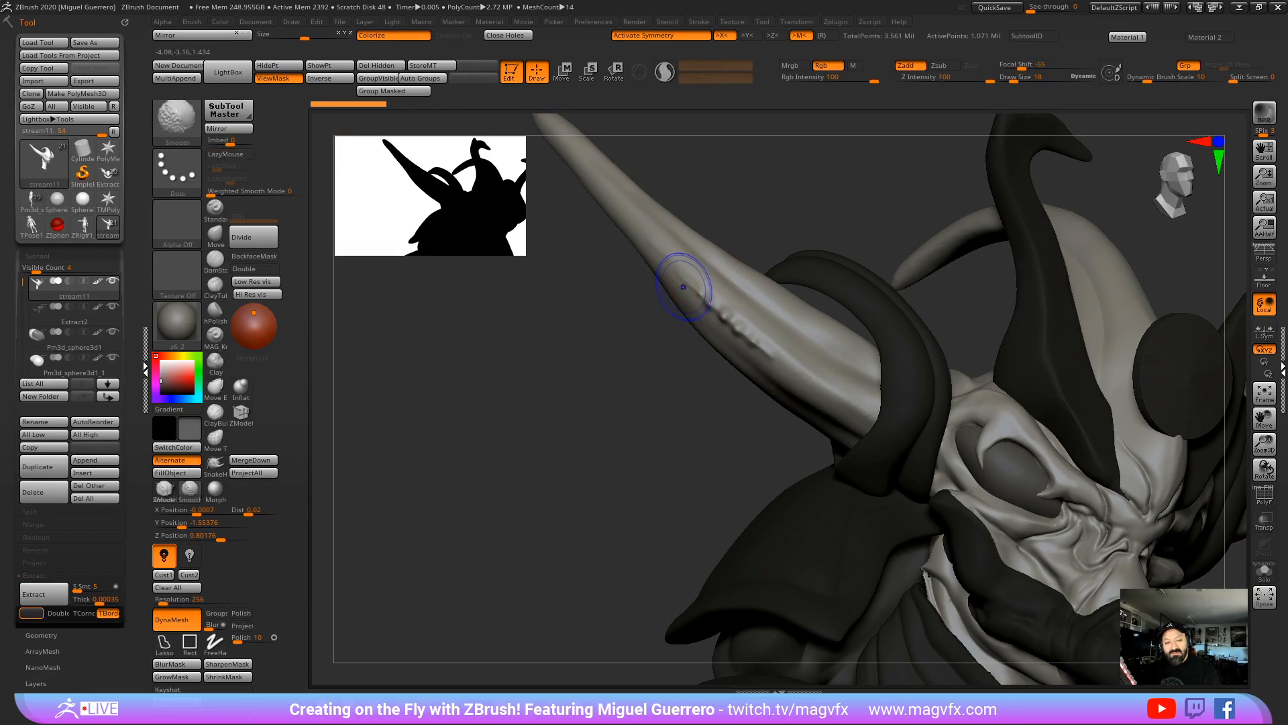
key("shift")
key("shift")
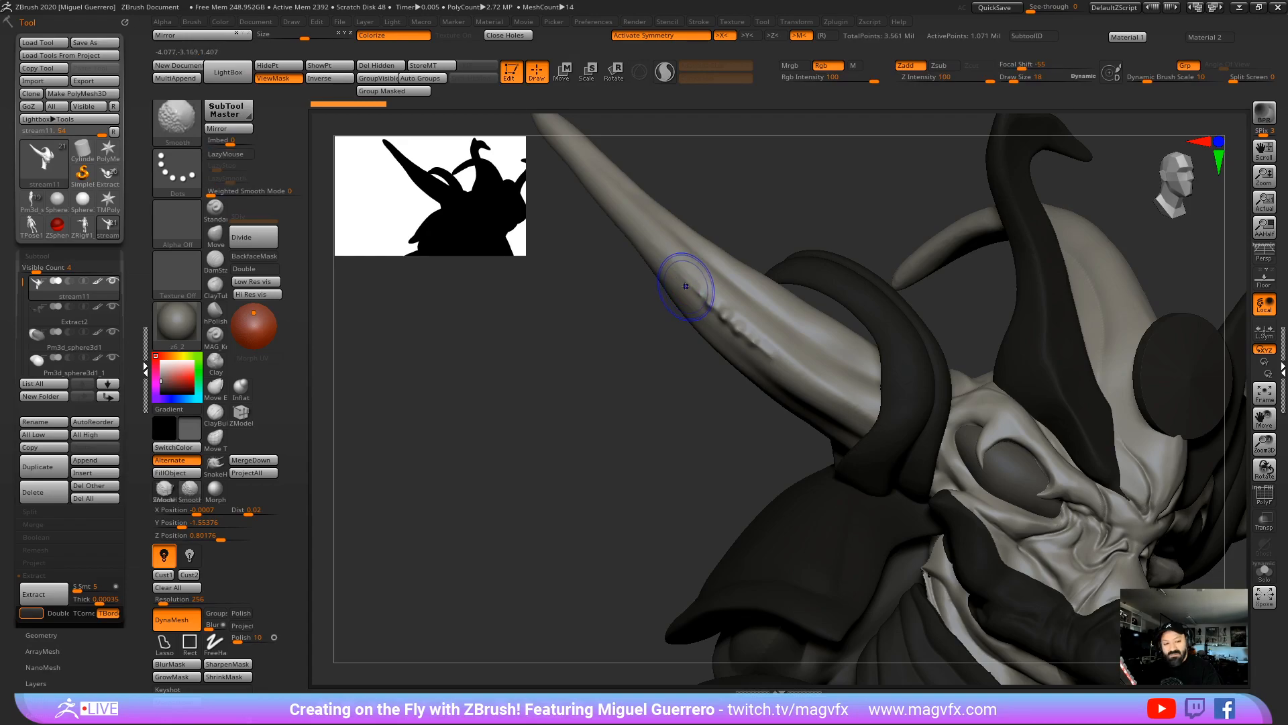
key("ctrl")
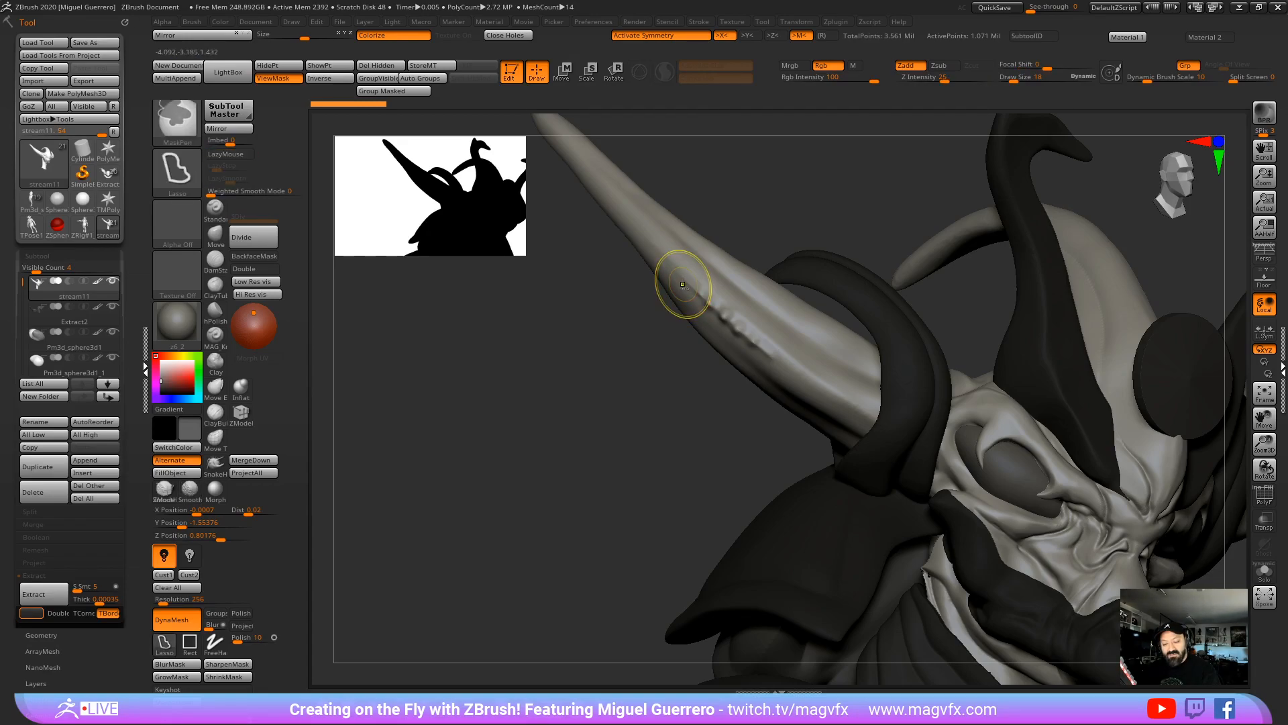
left_click_drag(734, 325, 753, 331)
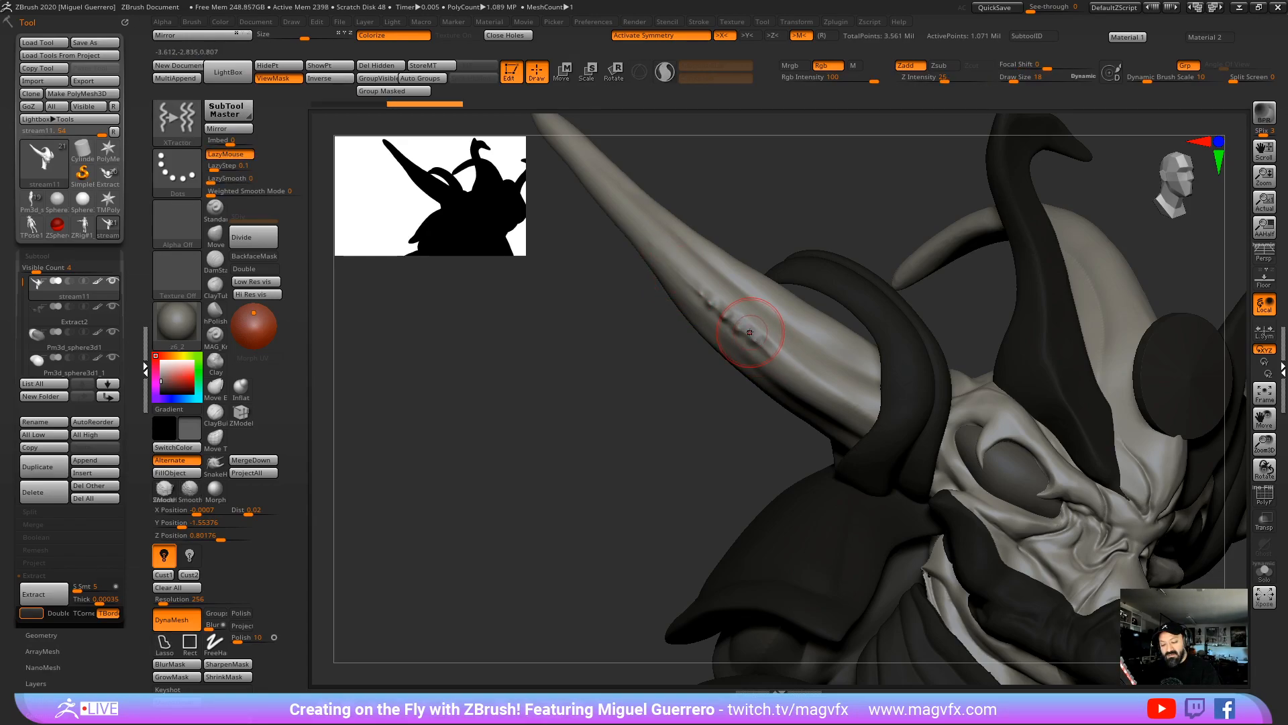
key("ctrl+z")
key("ctrl+z")
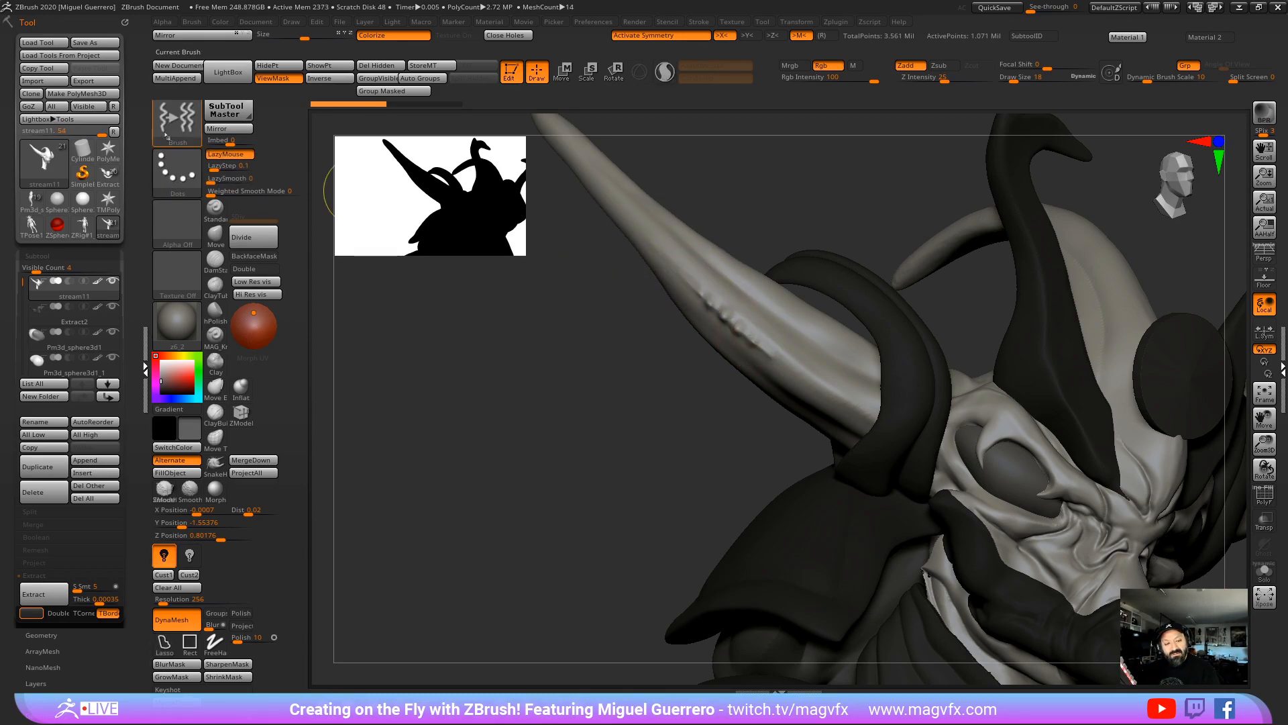
left_click(170, 162)
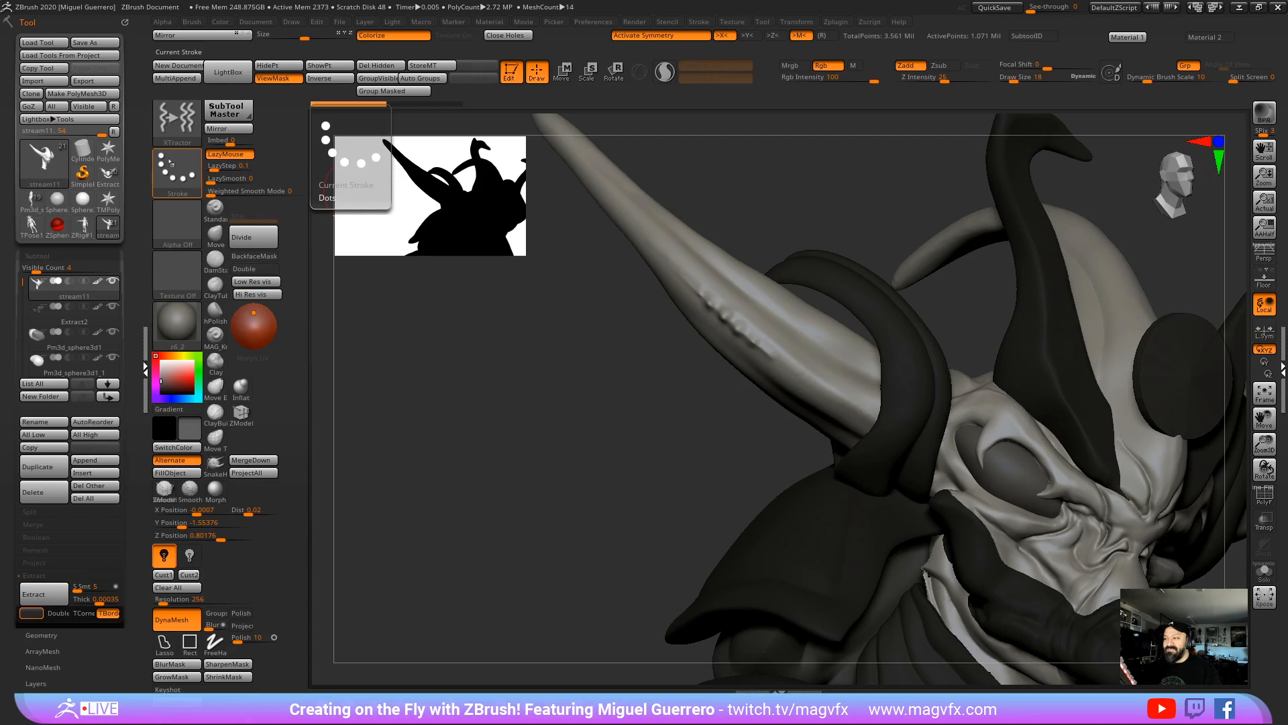
key("F1")
key("F1")
key("F1")
key("F1")
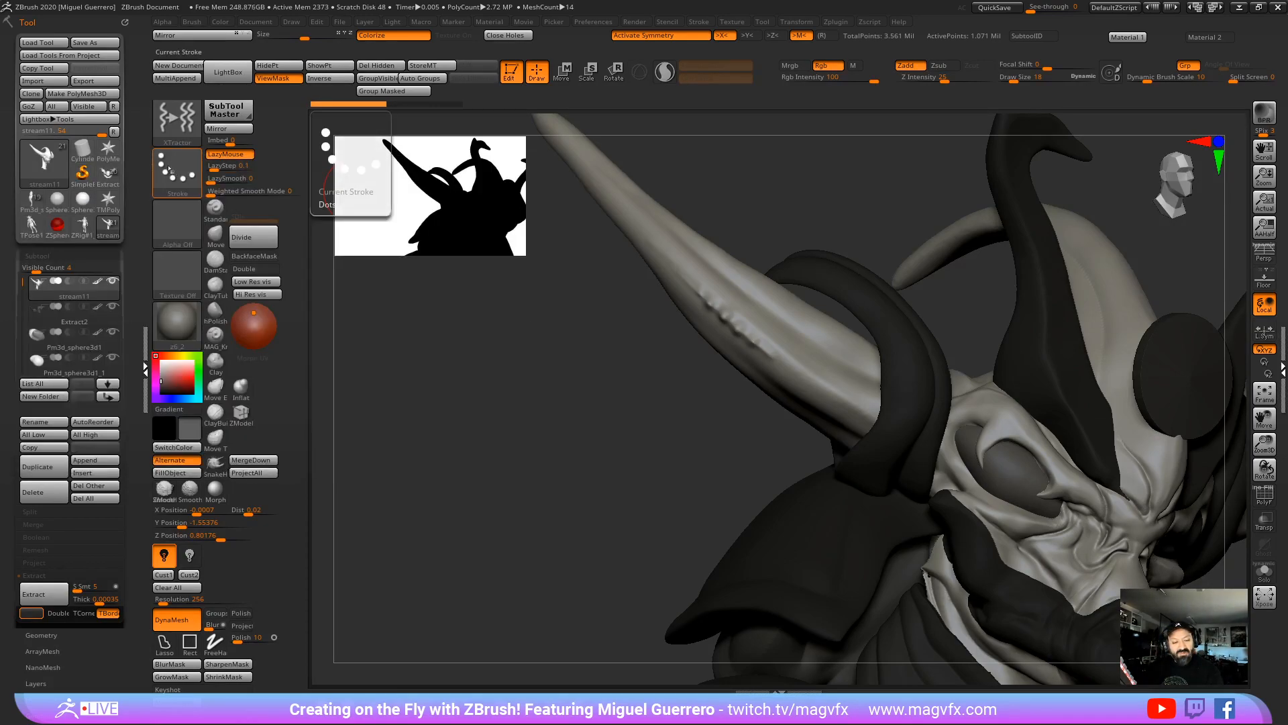
left_click(178, 127)
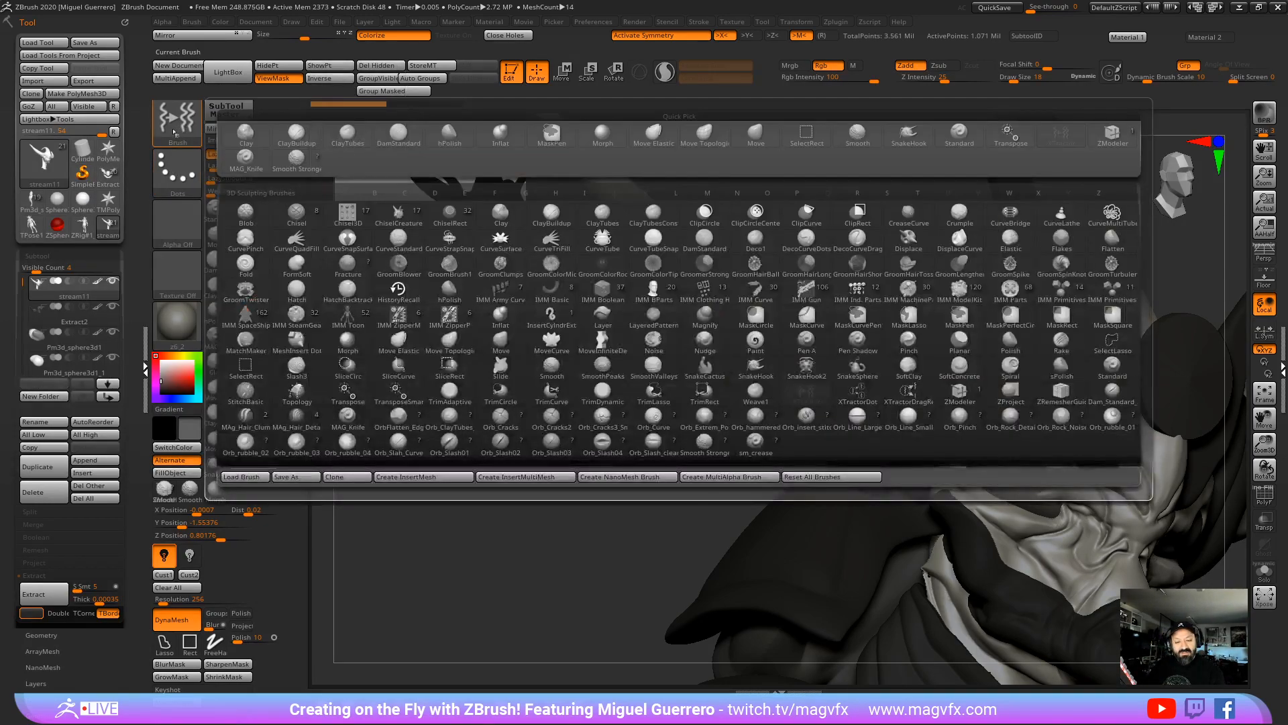
left_click(173, 132)
key("ctrl")
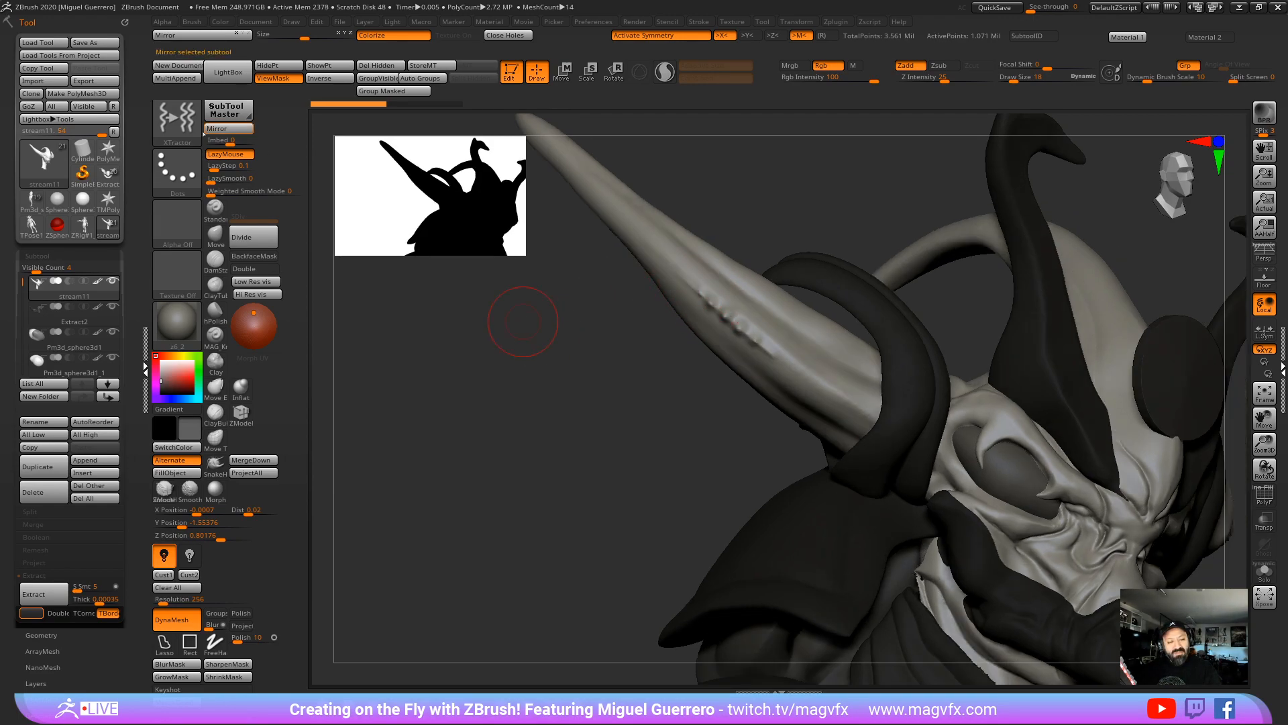
Step: Try again to sample the row of horn bumps with the XTractor brush, and undo the resulting stroke
left_click(177, 121)
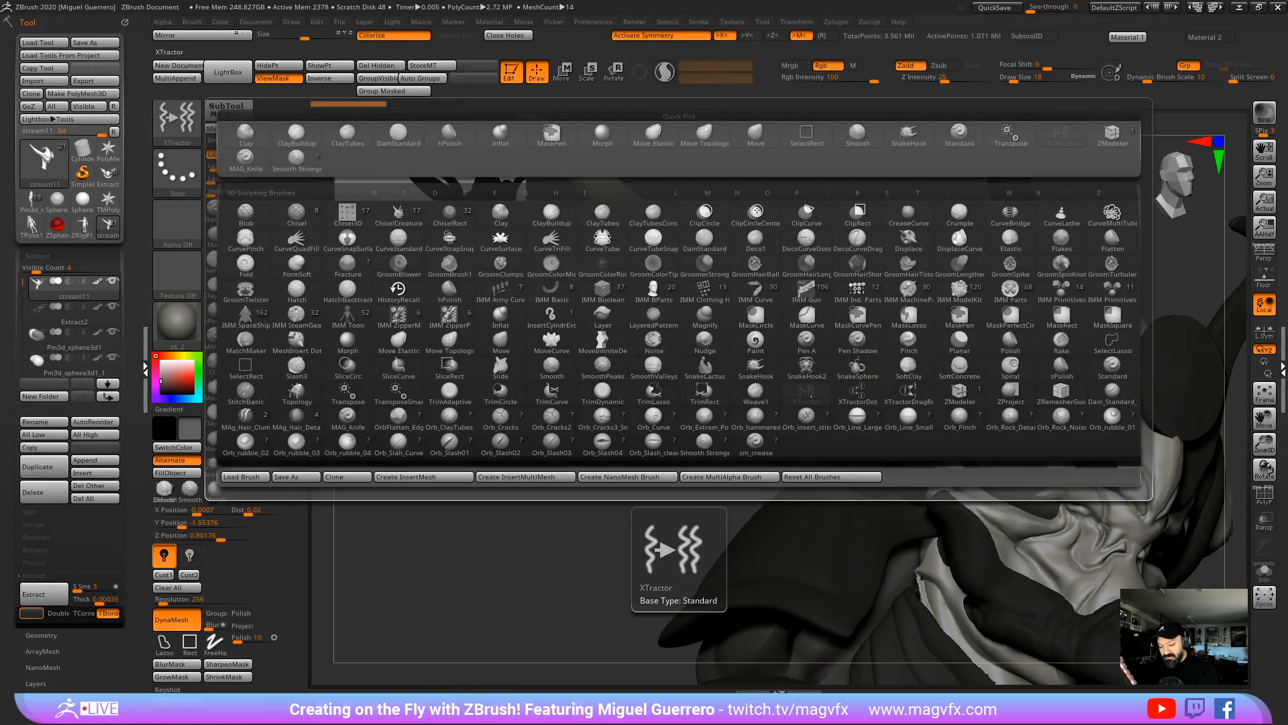
left_click(856, 392)
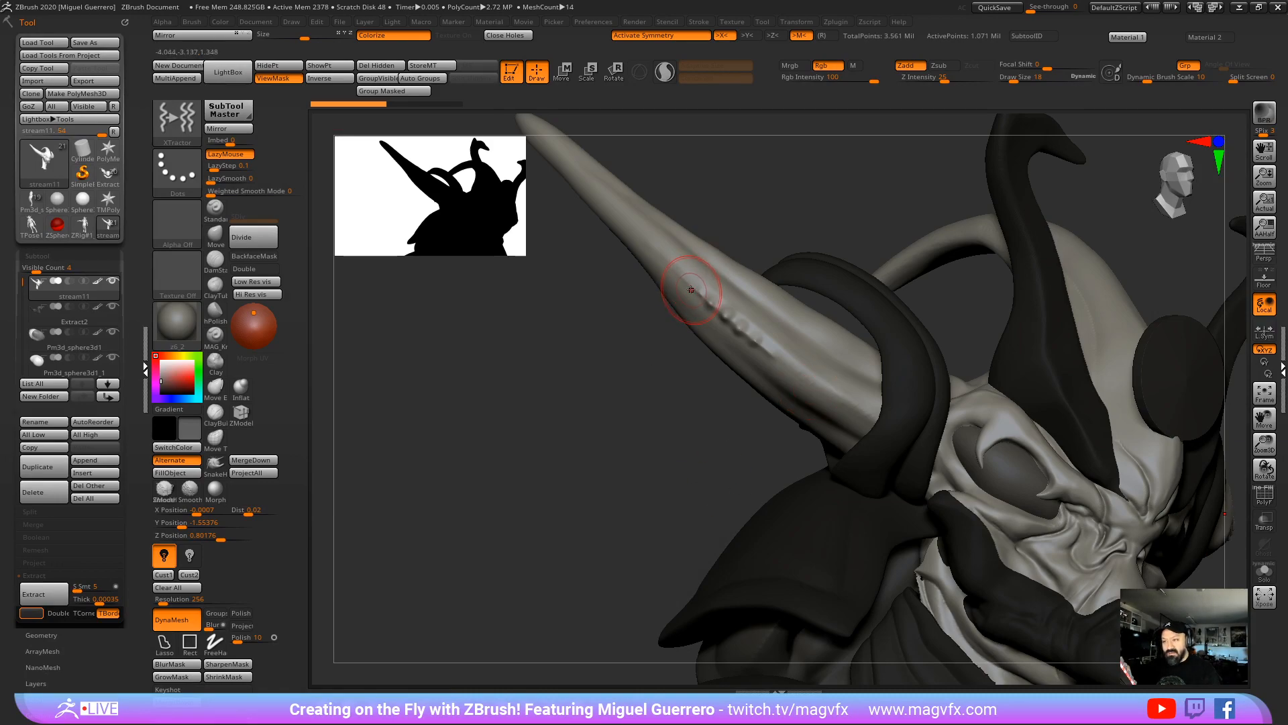
key("s")
key("s")
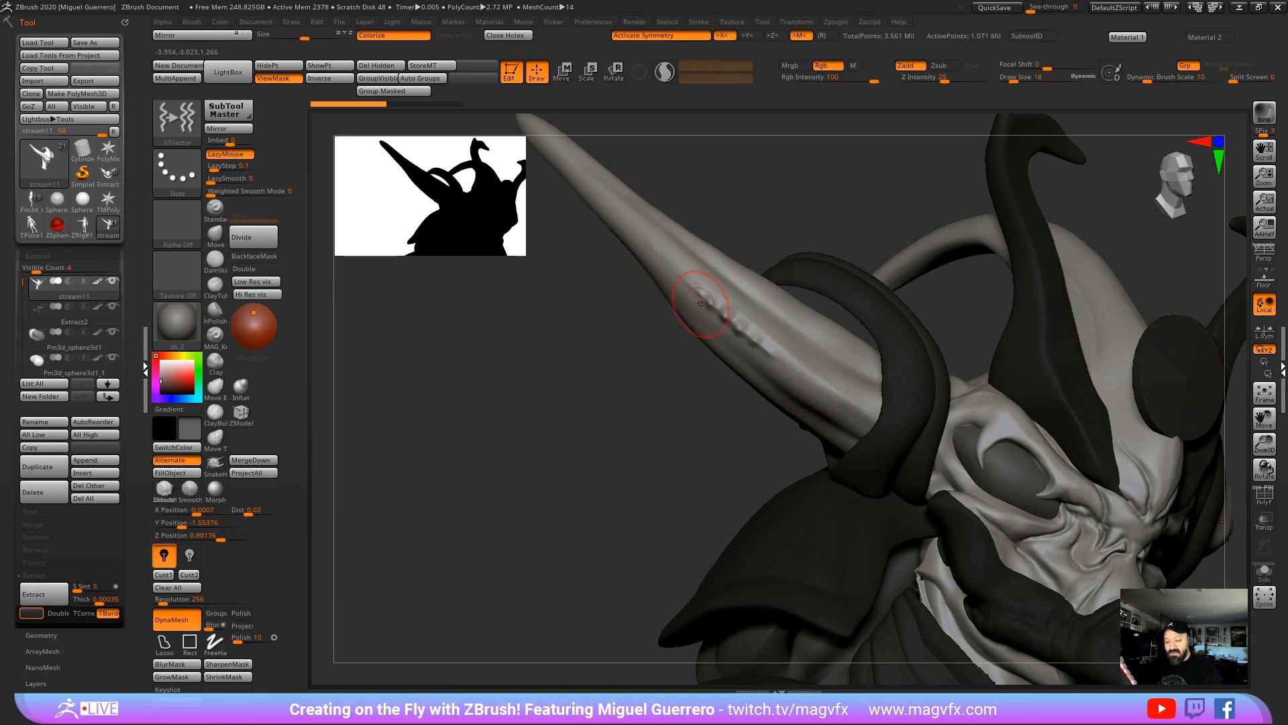
key("space")
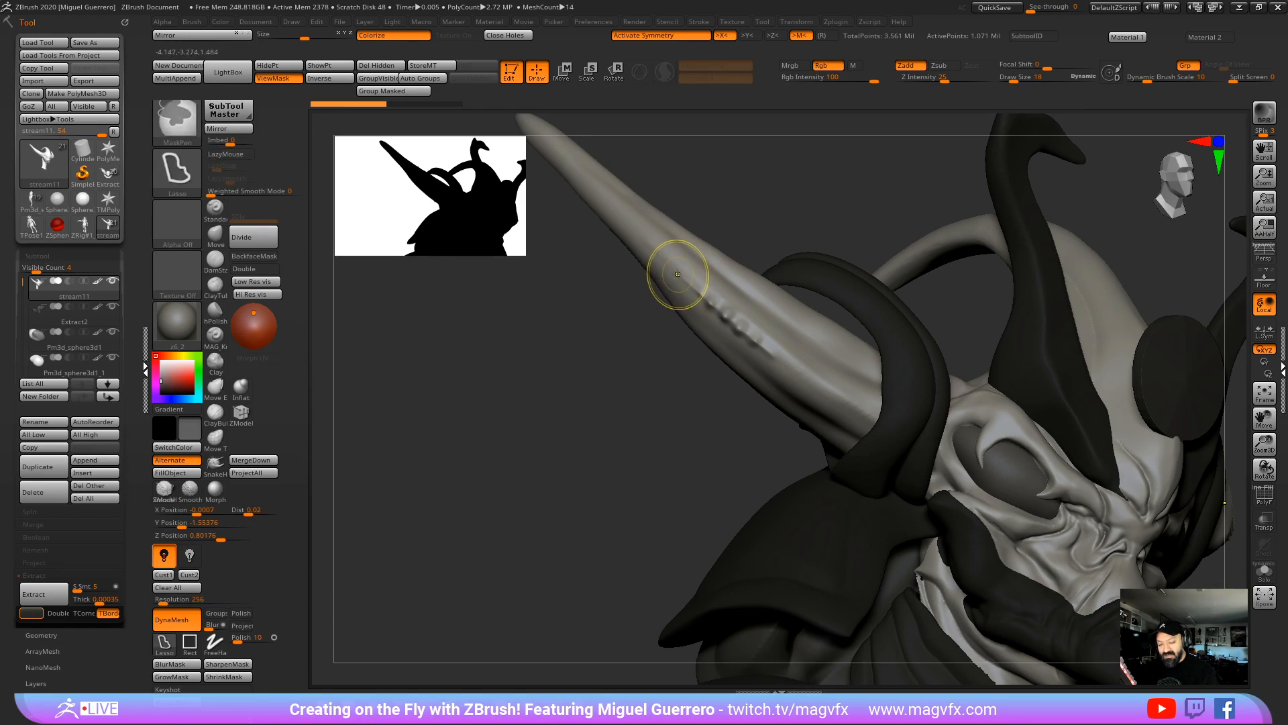
key("shift")
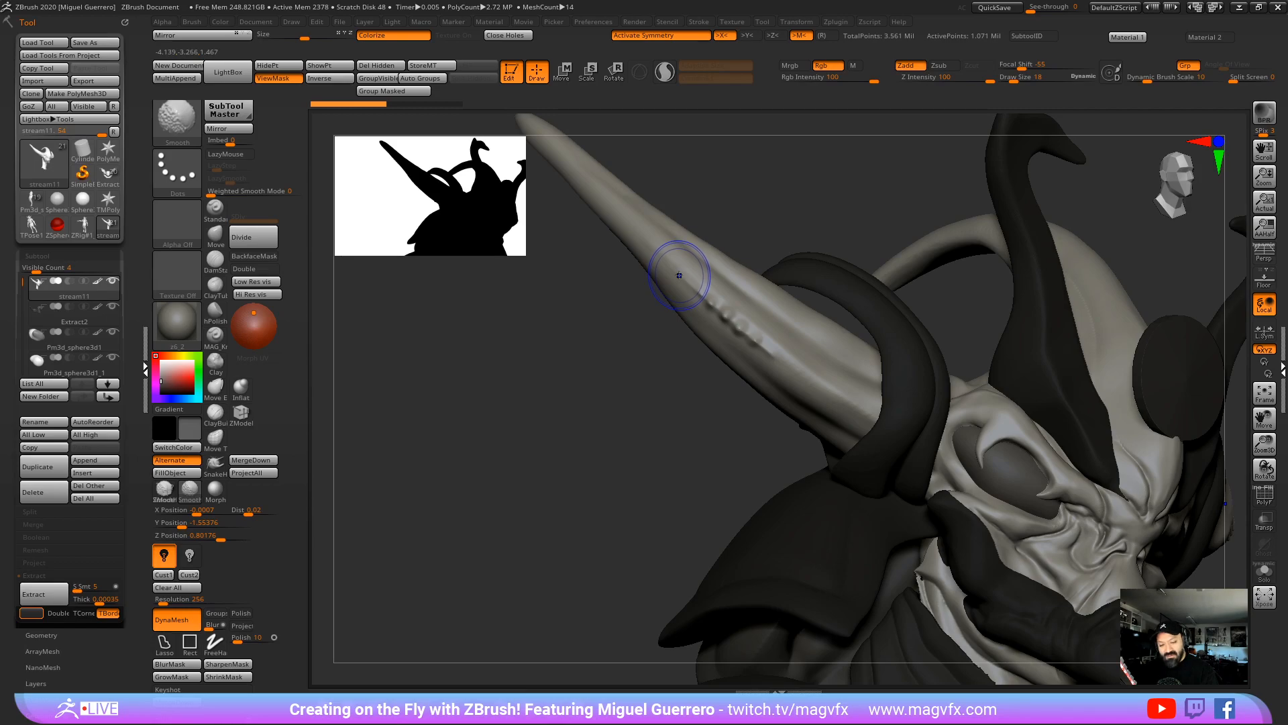
left_click_drag(679, 276, 685, 281, "shift")
left_click_drag(790, 371, 793, 373, "shift")
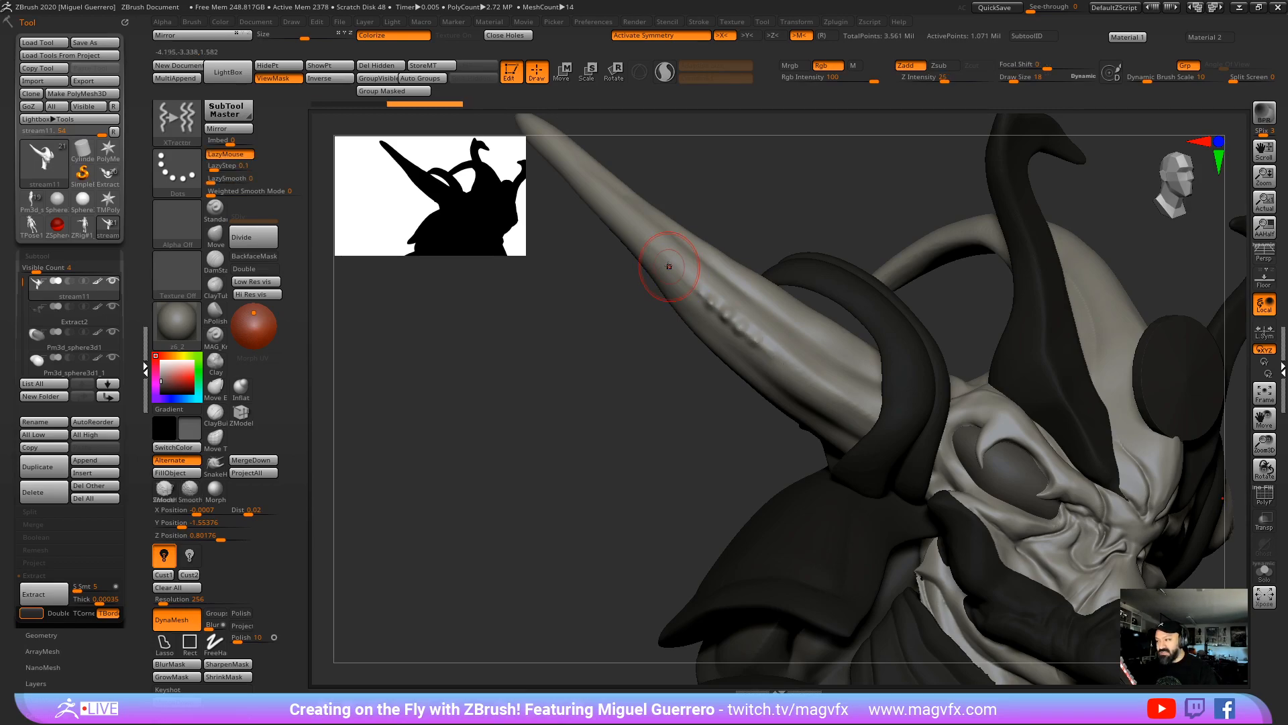
key("ctrl+z")
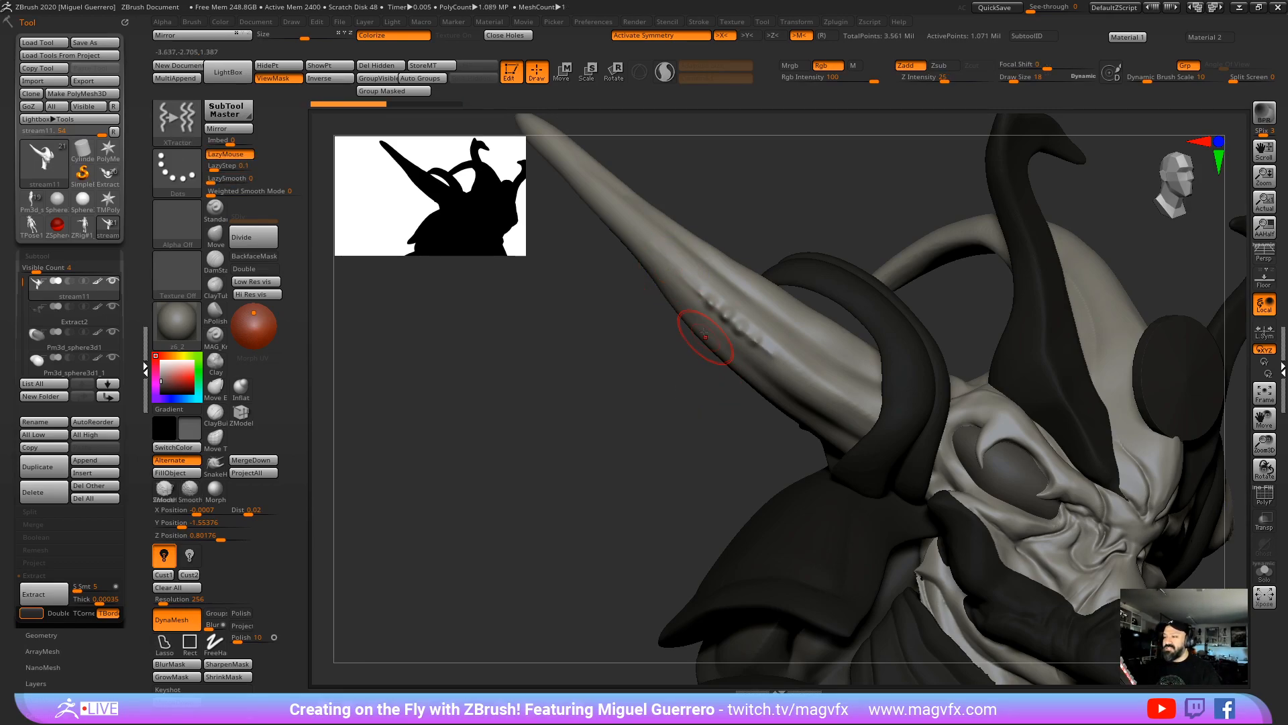
key("shift")
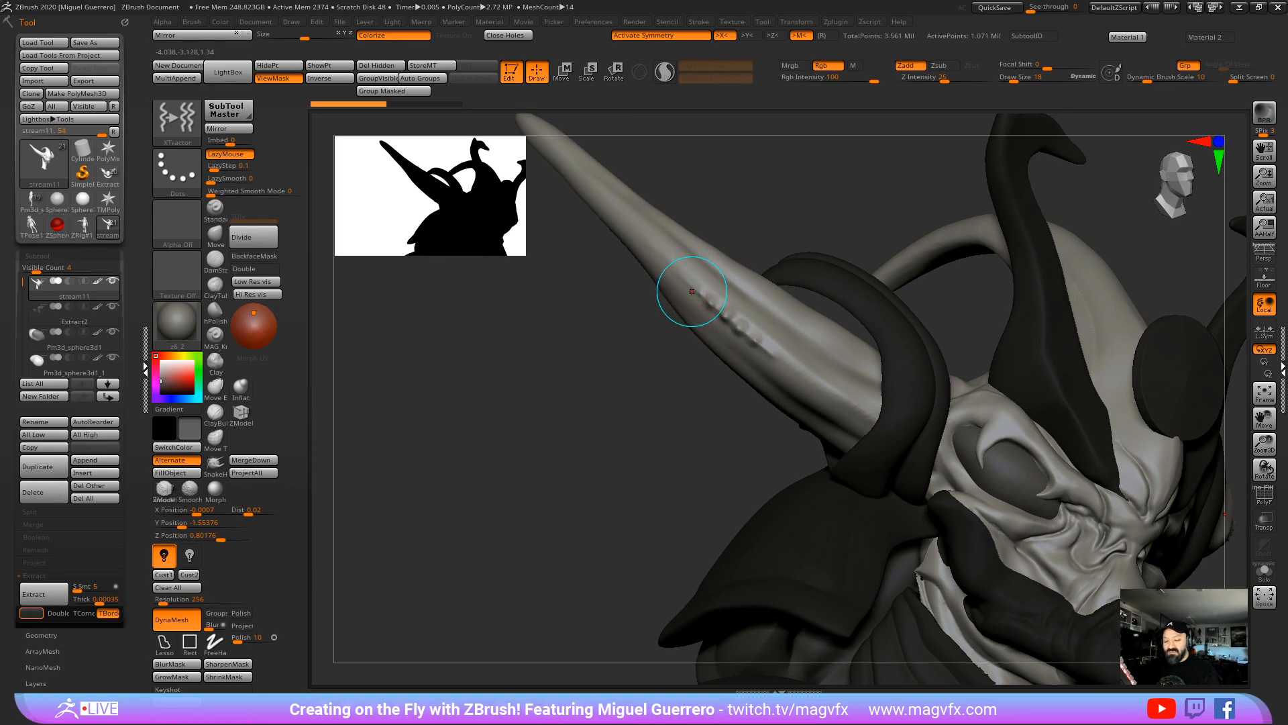
Step: Sample the row of side-horn bumps with the XTractor brush at draw size 10, test the captured pattern beside it, and undo the test stroke
key("[")
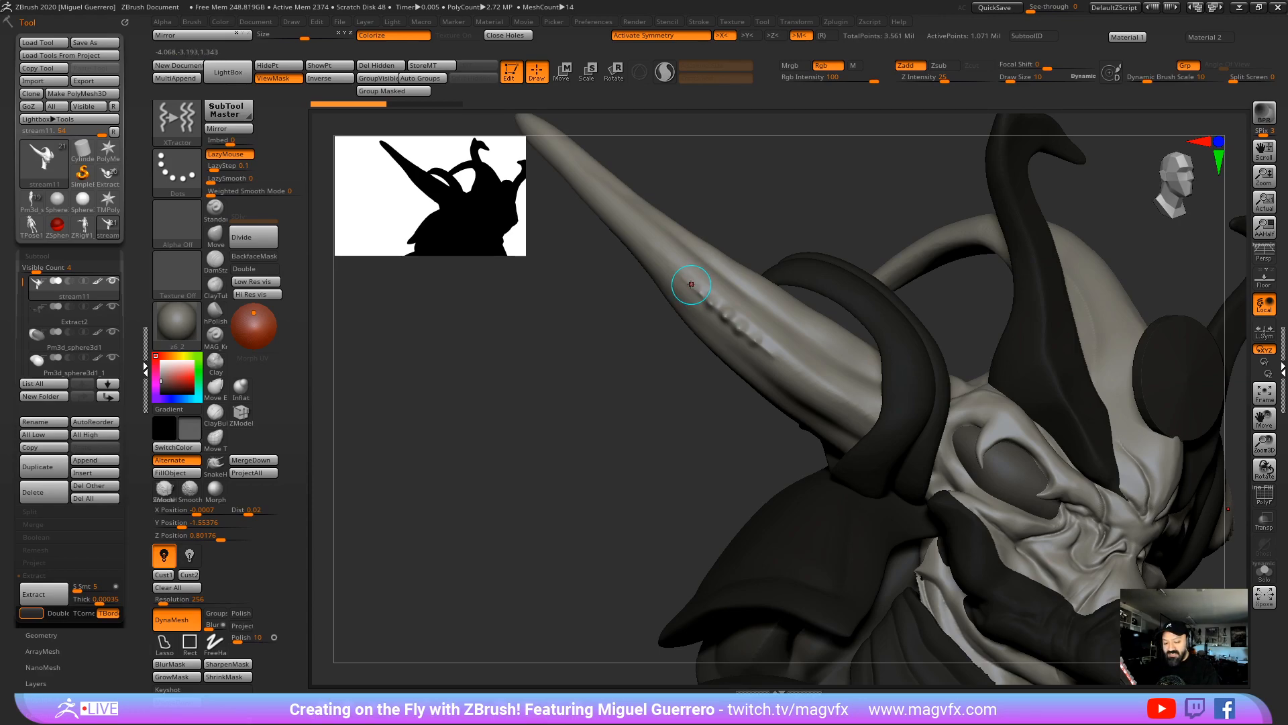
left_click_drag(674, 269, 770, 349, "shift")
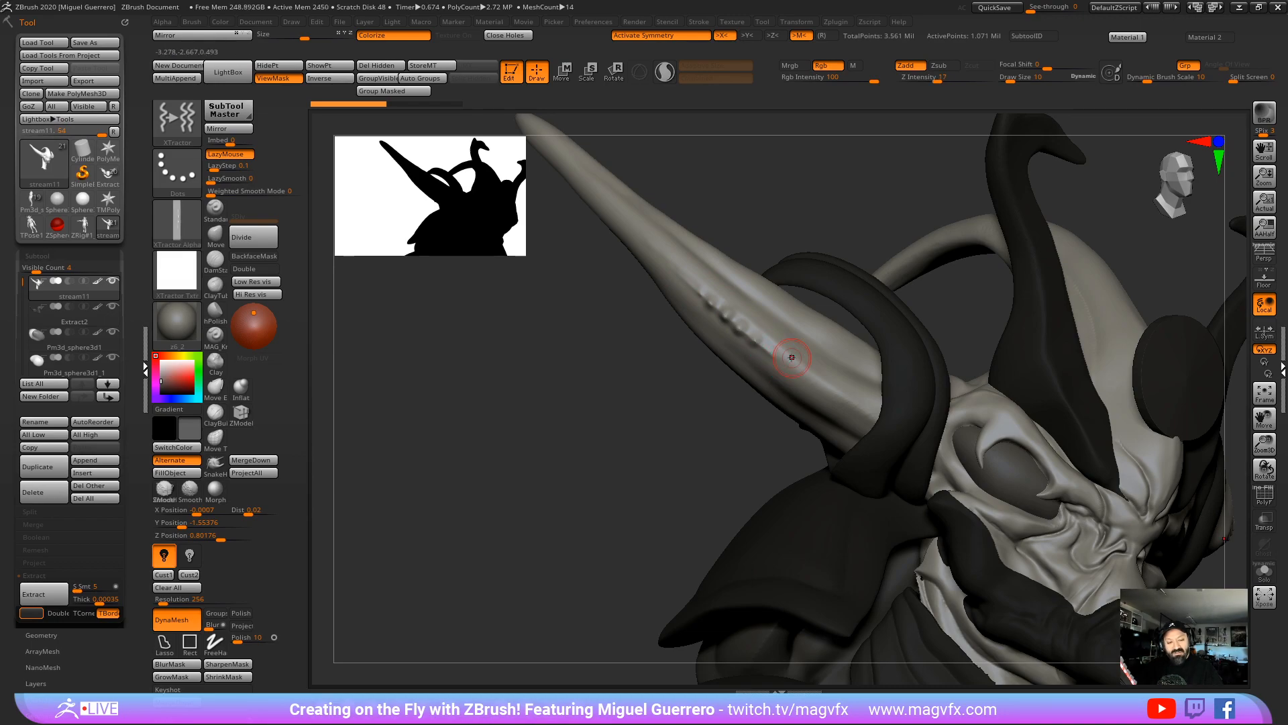
mouse_move(581, 418)
left_mouse_down()
mouse_move(557, 409)
mouse_move(589, 402)
left_mouse_up()
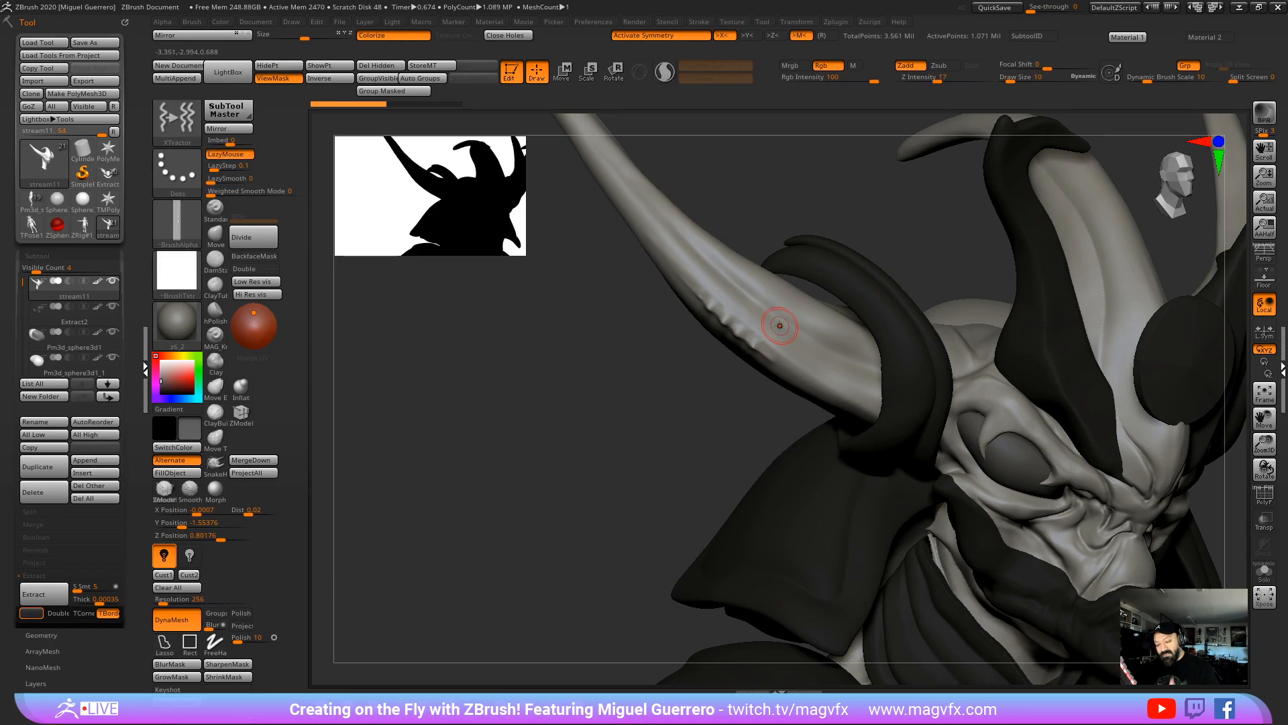
left_click_drag(649, 355, 693, 308)
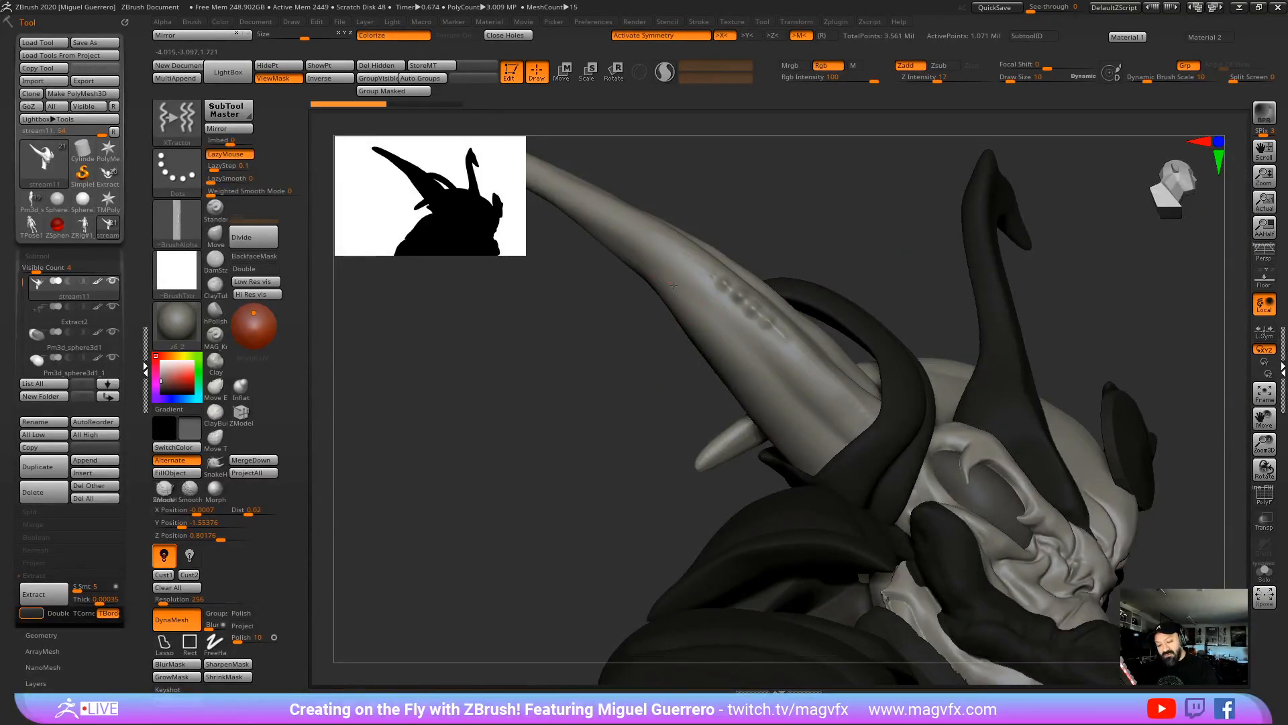
left_click_drag(590, 382, 601, 379)
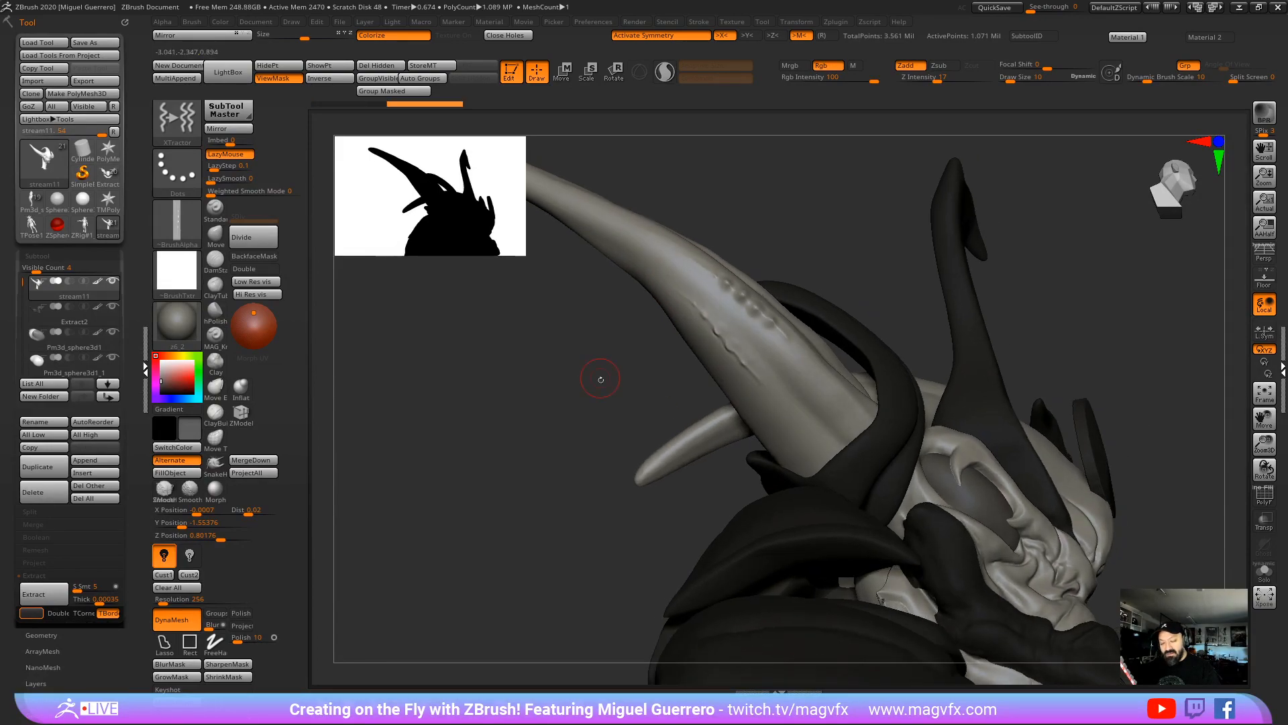
key("ctrl+z")
Step: Resample the horn bumps at draw size 18, stroke the captured pattern along the underside of the side horn, and inspect it
key("bracketright")
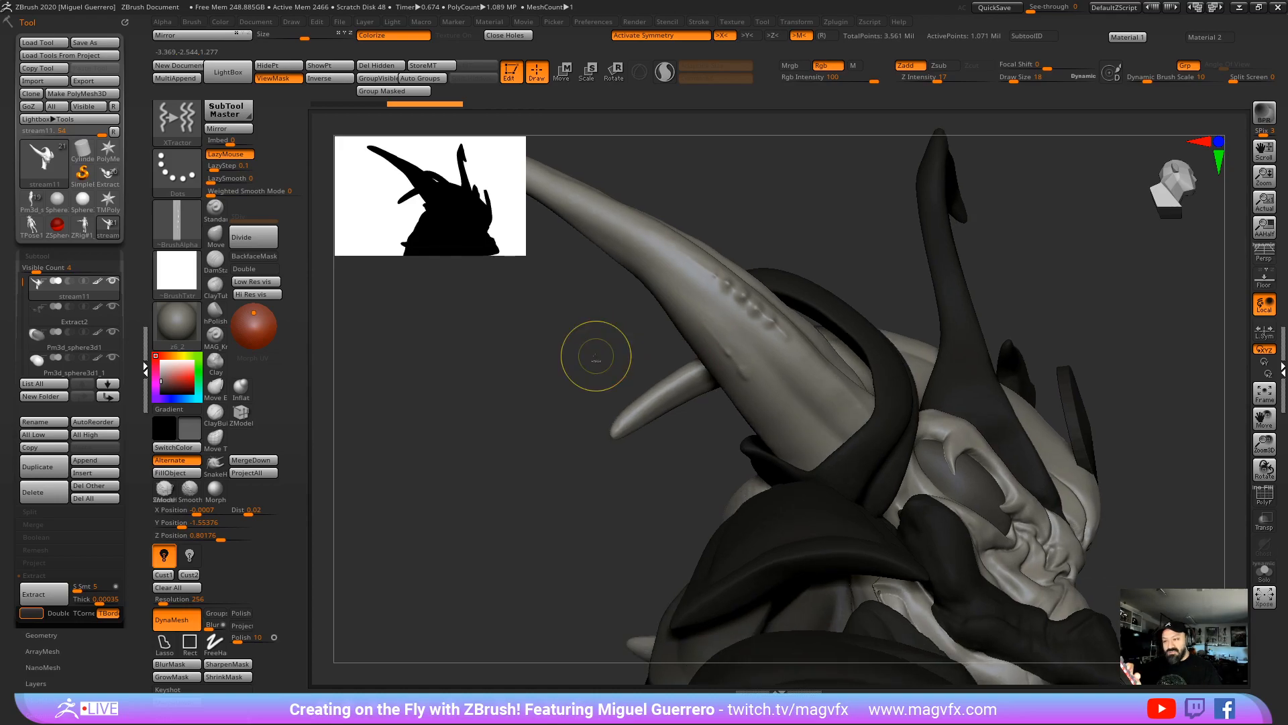
mouse_move(575, 350)
left_mouse_down()
mouse_move(626, 318)
mouse_move(620, 328)
left_mouse_up()
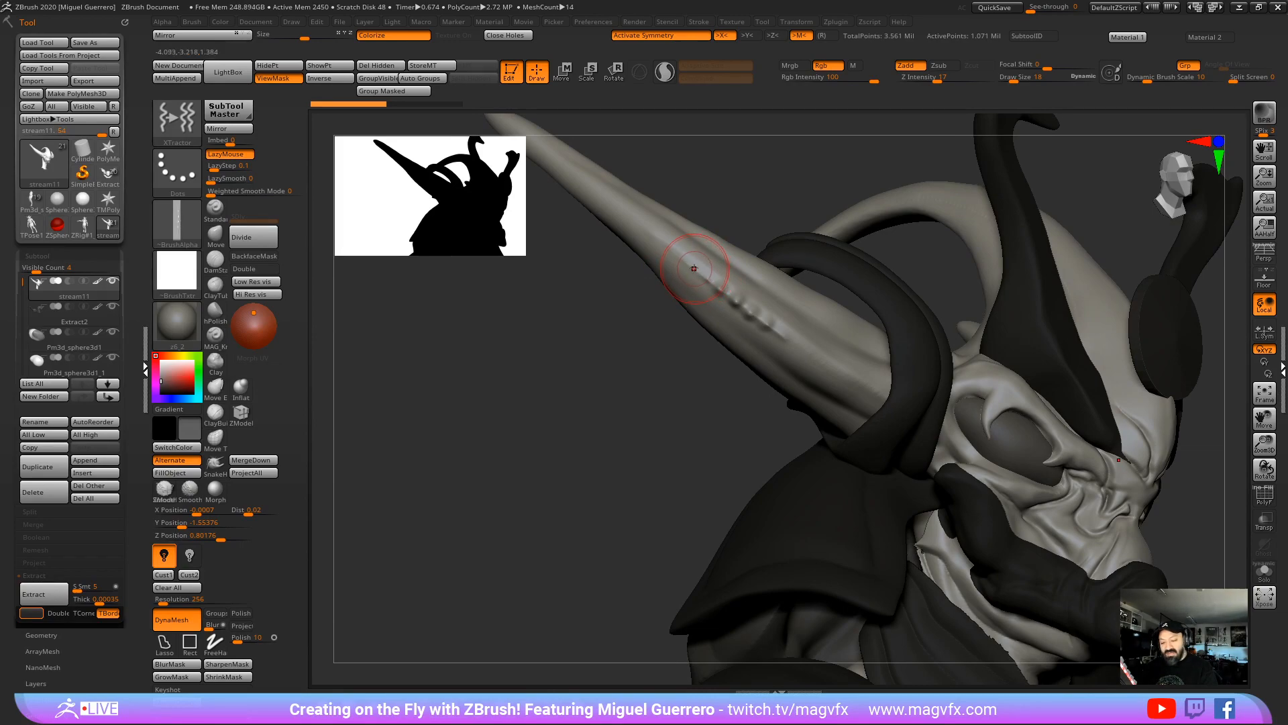
key("g")
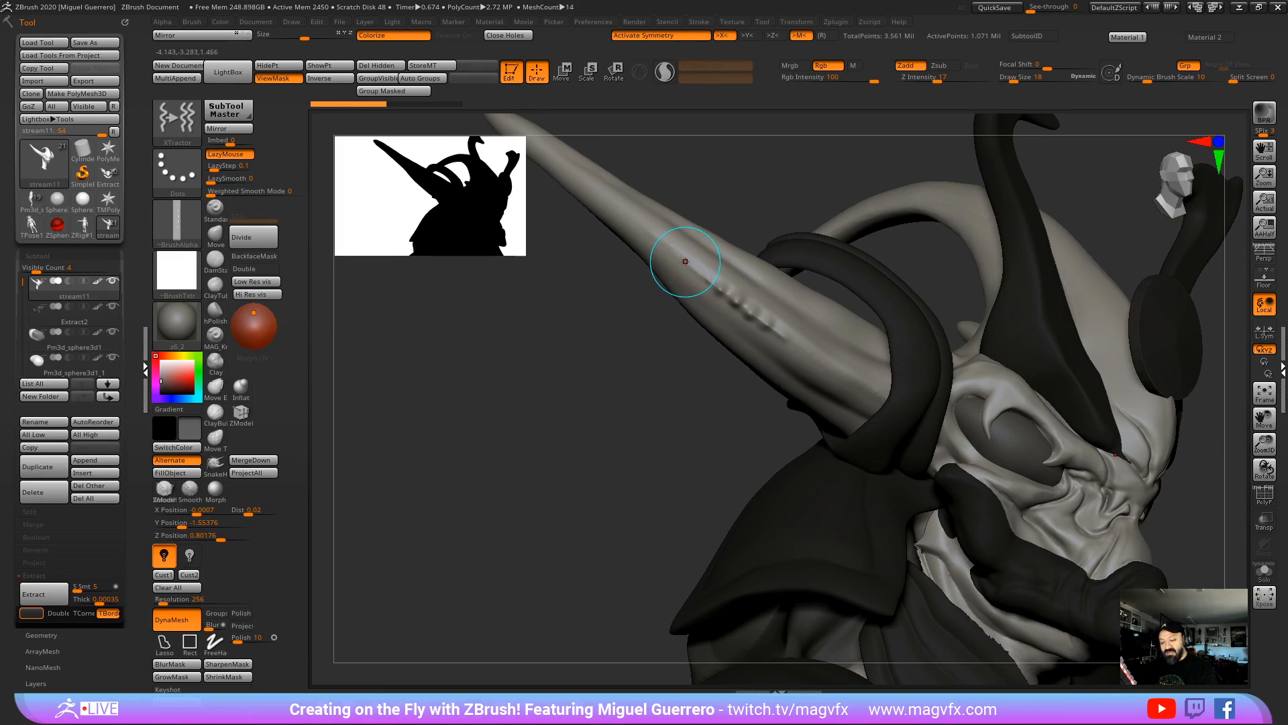
left_click_drag(685, 262, 811, 355)
mouse_move(638, 371)
left_mouse_down()
mouse_move(663, 333)
mouse_move(663, 289)
left_mouse_up()
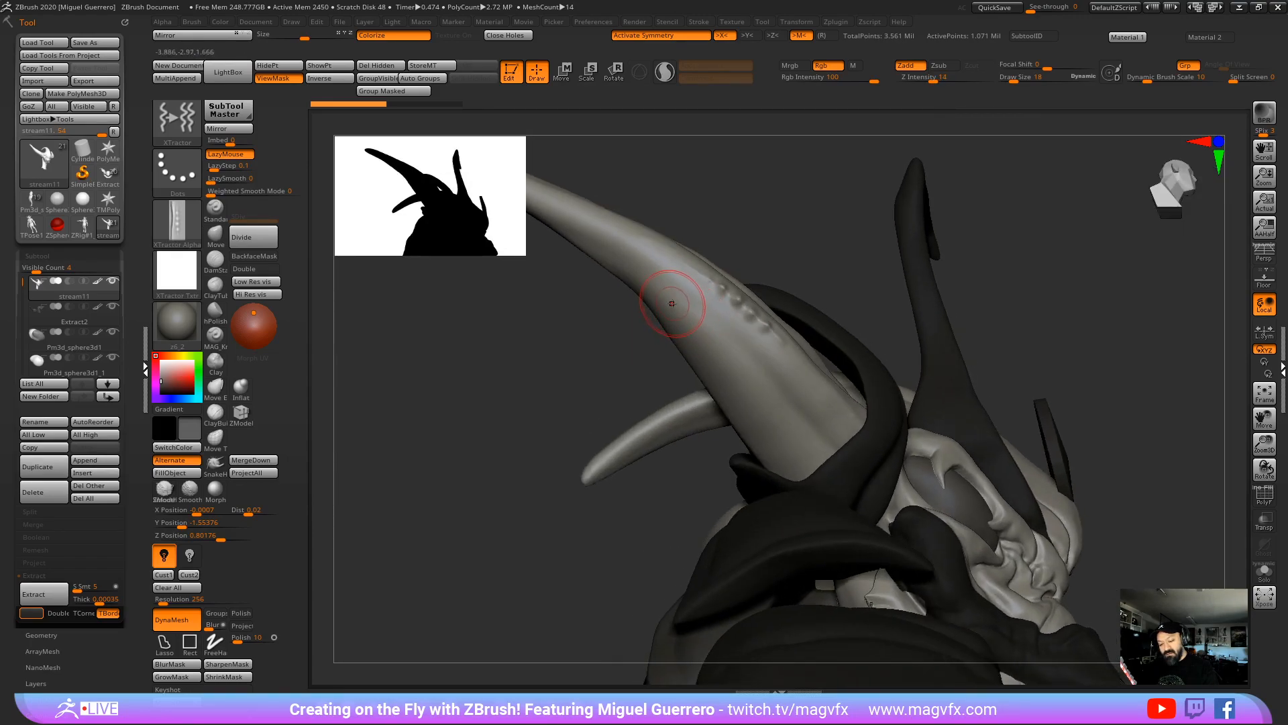
left_click_drag(590, 376, 586, 344)
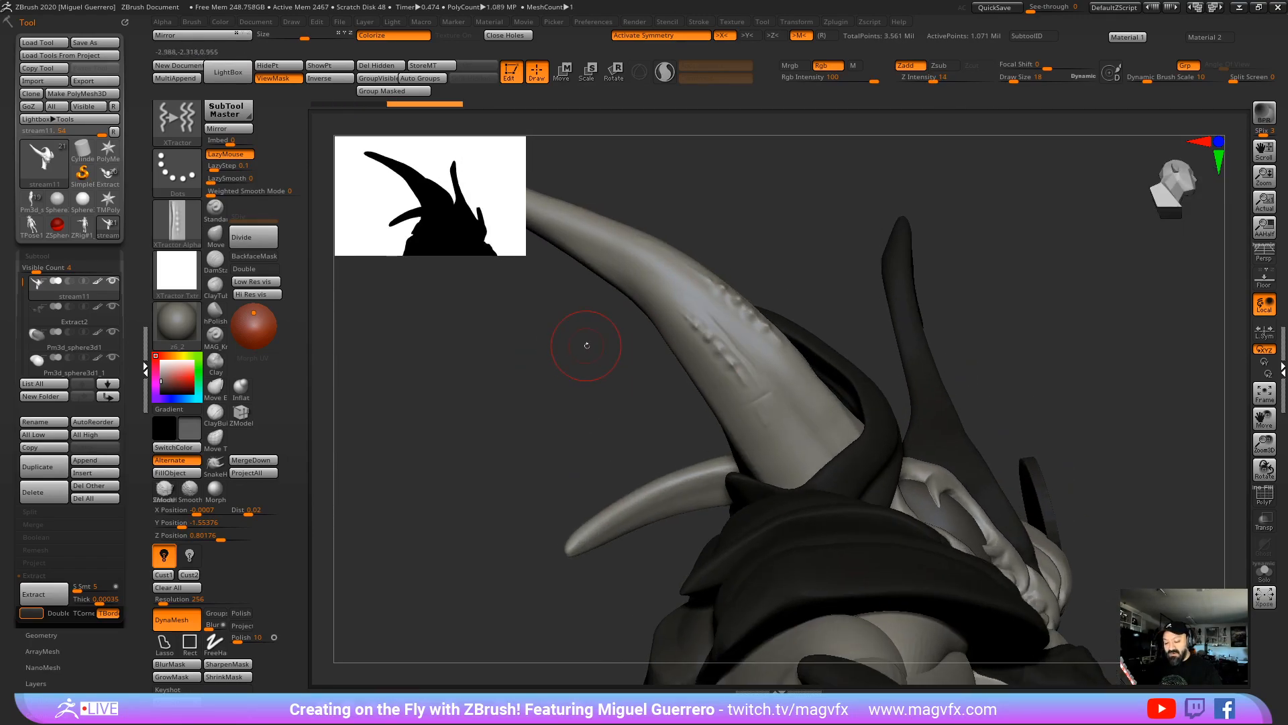
right_click_drag(586, 345, 631, 398, "ctrl")
mouse_move(631, 398)
left_mouse_down()
mouse_move(605, 435)
mouse_move(598, 411)
mouse_move(583, 412)
mouse_move(615, 344)
mouse_move(627, 351)
mouse_move(618, 375)
left_mouse_up()
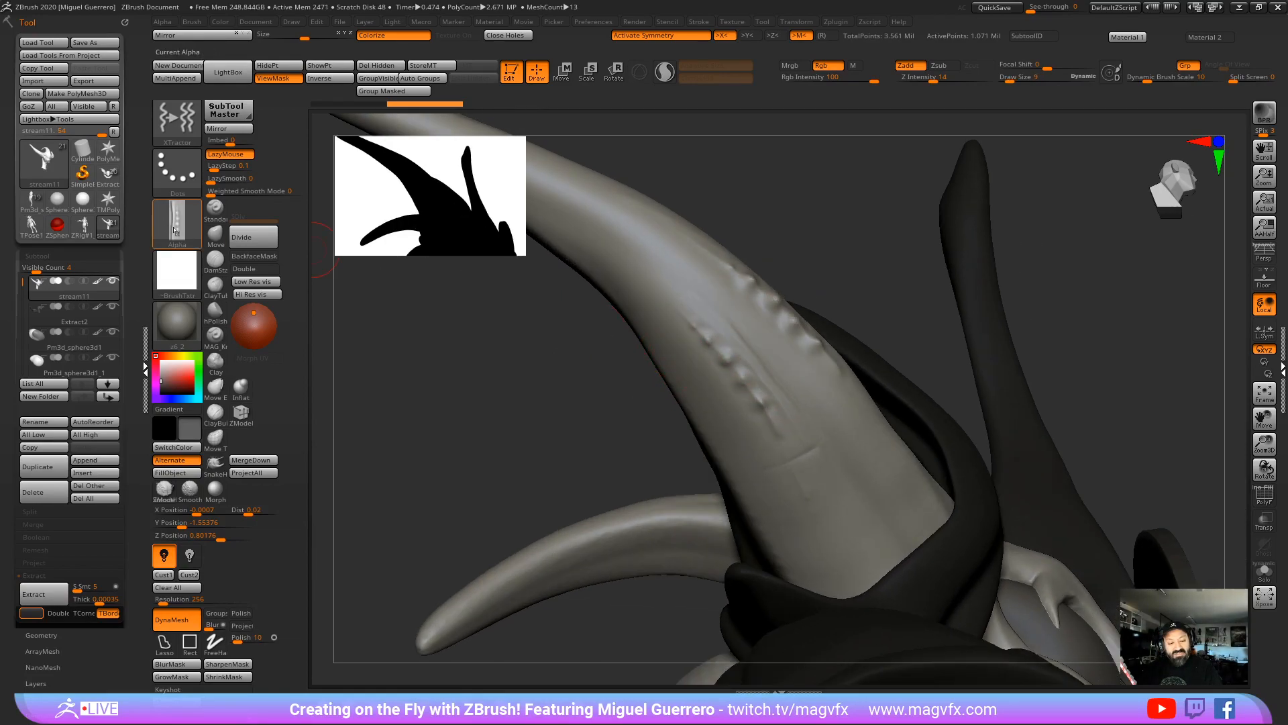
left_click_drag(537, 409, 486, 454)
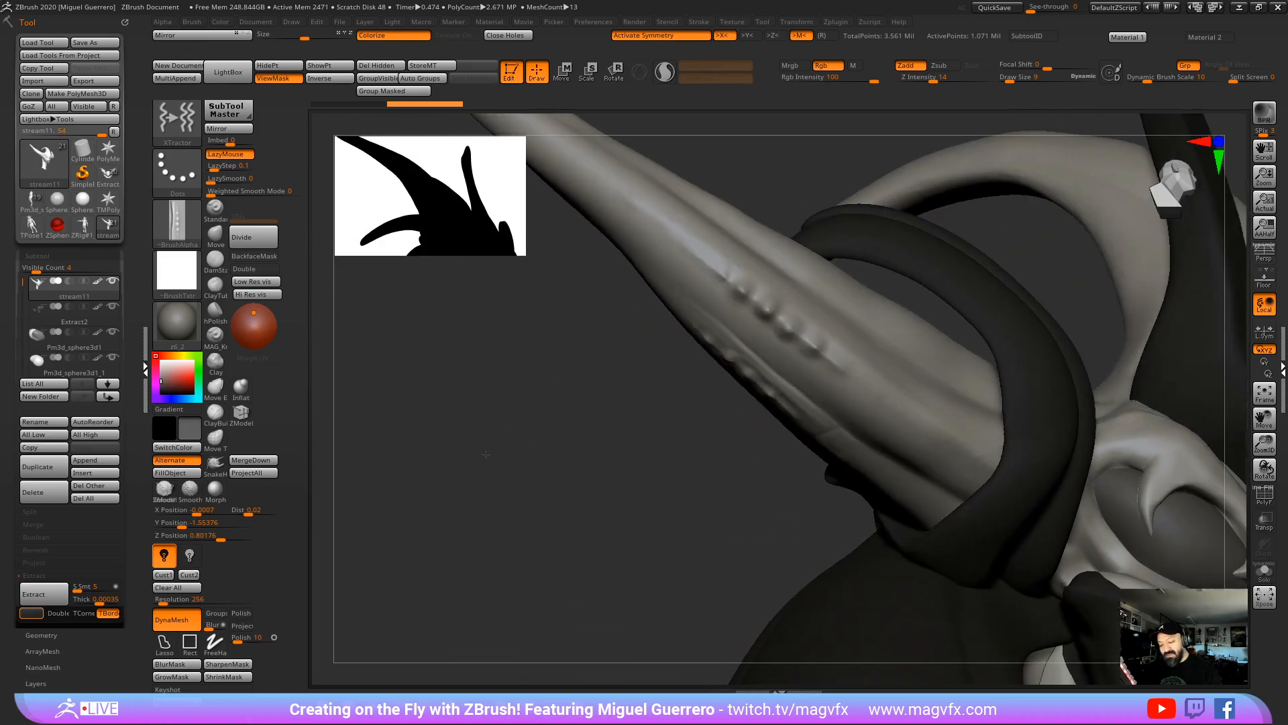
mouse_move(698, 338)
left_mouse_down()
mouse_move(548, 305)
mouse_move(540, 315)
mouse_move(569, 336)
mouse_move(496, 279)
mouse_move(558, 367)
mouse_move(574, 379)
mouse_move(588, 367)
left_mouse_up()
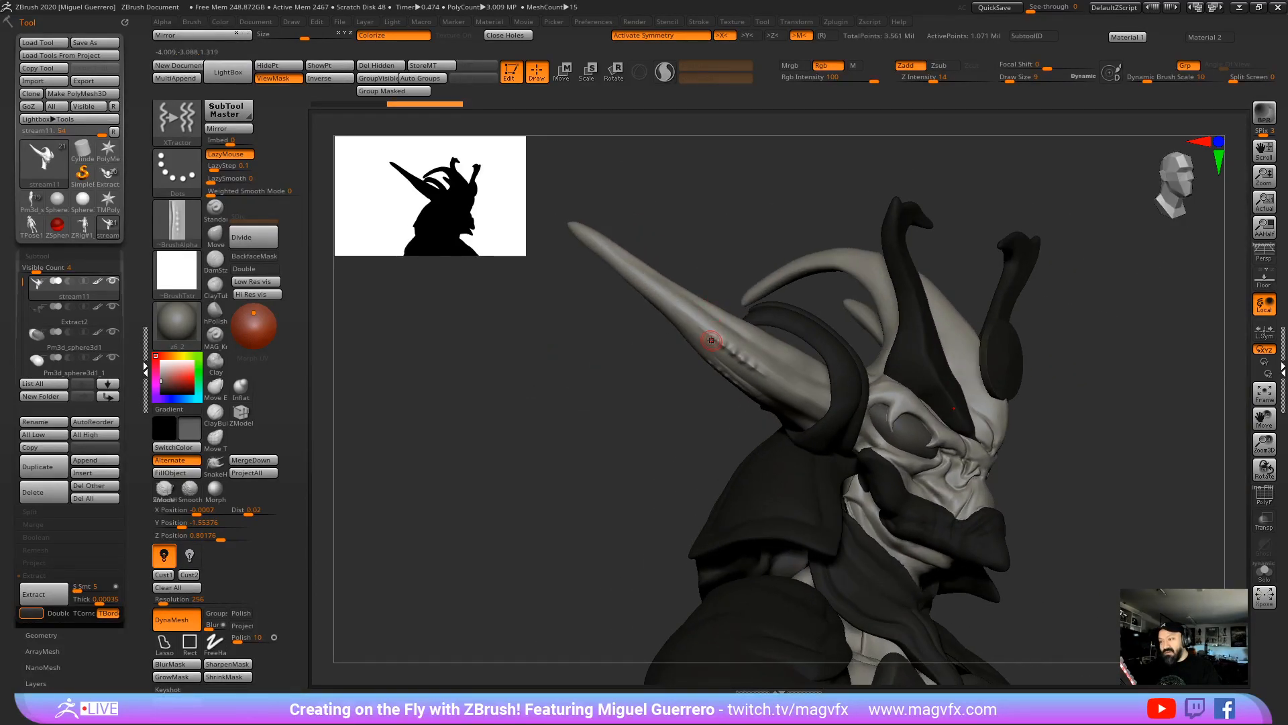
Step: Sample the row of horn bumps again with the XTractor brush at draw size 14
key("bracketright")
key("bracketright")
key("bracketright")
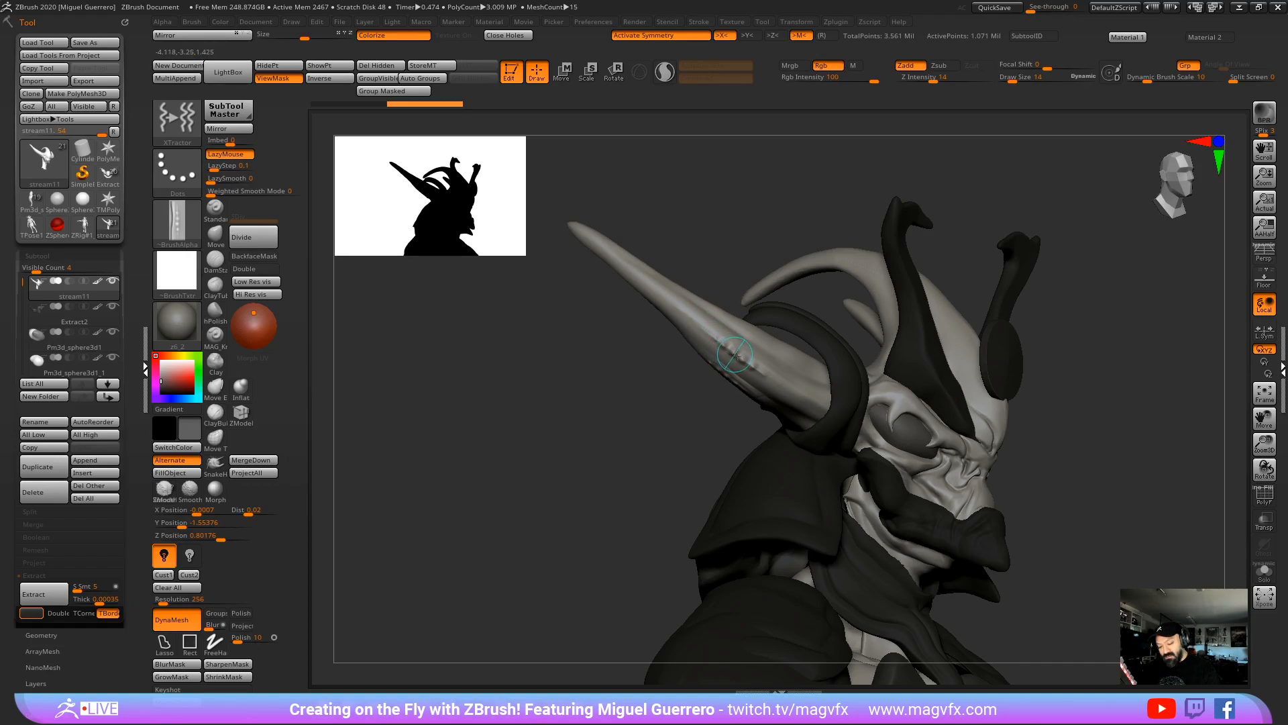
left_click_drag(736, 355, 775, 384)
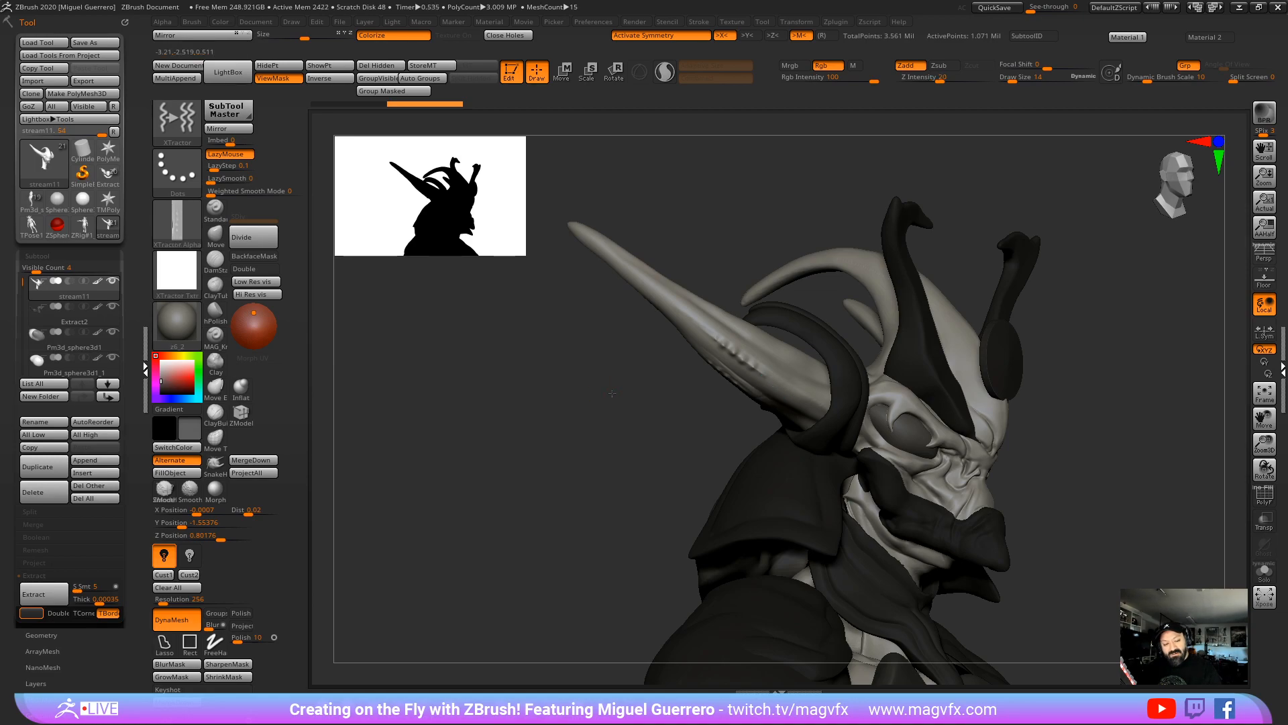
left_click_drag(612, 394, 623, 373)
mouse_move(177, 232)
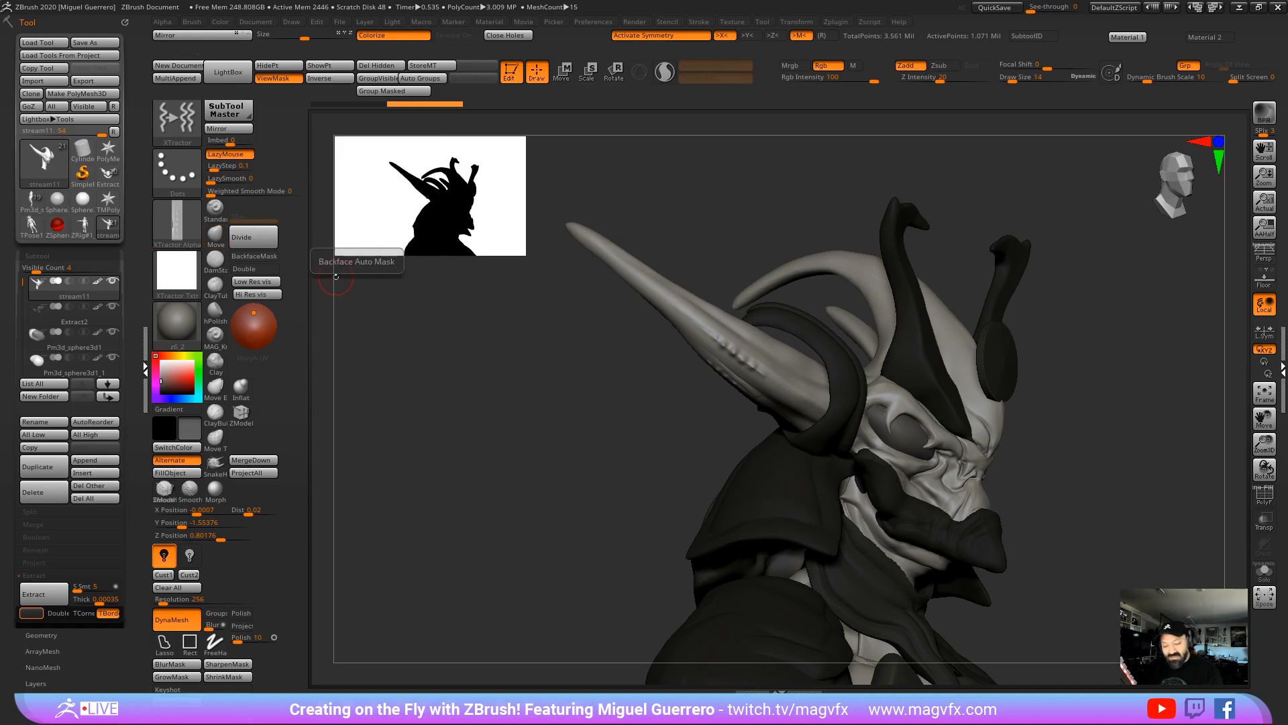
left_click_drag(336, 277, 650, 296)
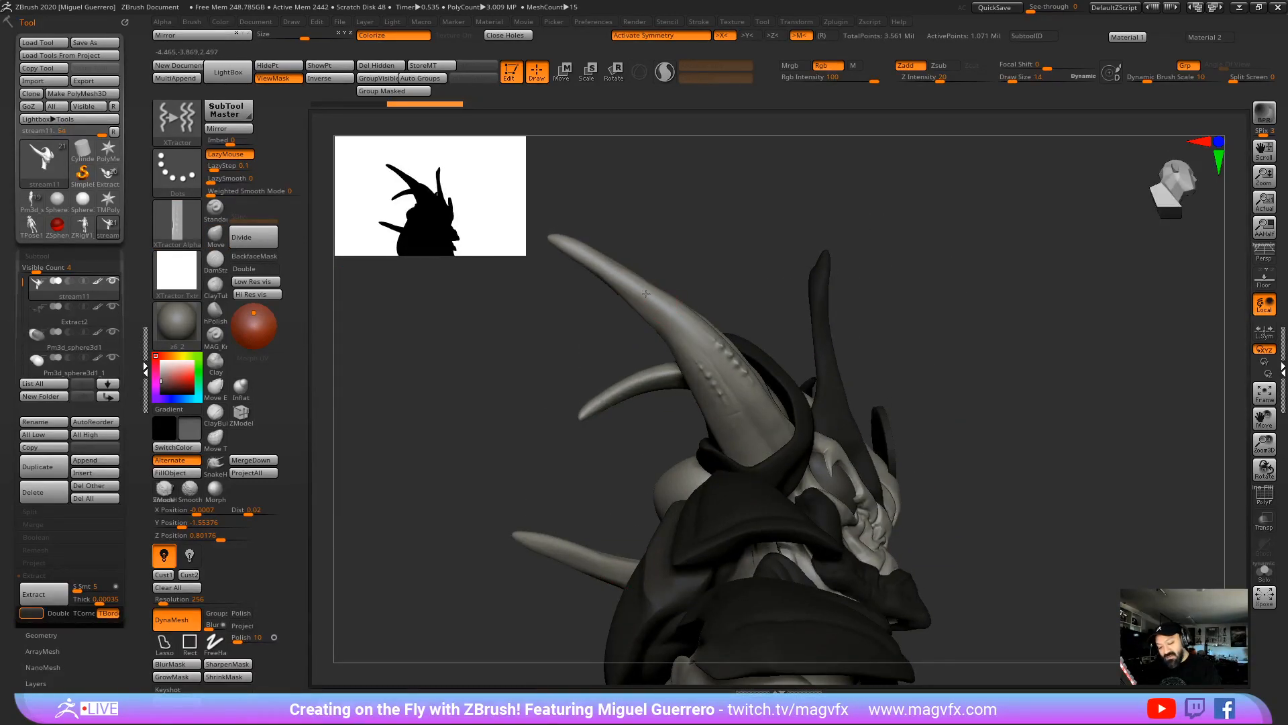
Step: Raise the Z Intensity to 55, try the captured pattern on the side horn, and undo the pattern strokes beside the original bumps
mouse_move(555, 316)
left_mouse_down()
mouse_move(526, 336)
mouse_move(555, 376)
left_mouse_up()
left_click_drag(941, 79, 967, 88)
mouse_move(524, 315)
left_mouse_down()
mouse_move(671, 345)
mouse_move(711, 377)
left_mouse_up()
key("ctrl+z")
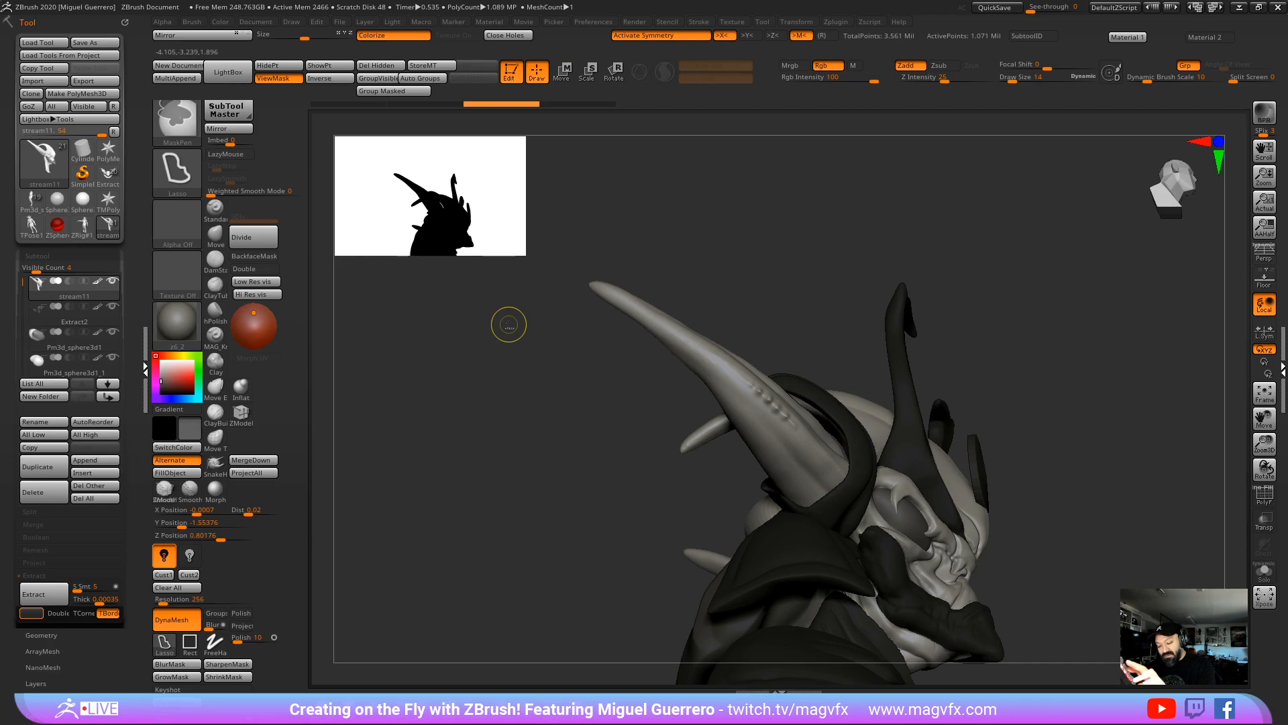
left_click_drag(508, 325, 740, 405)
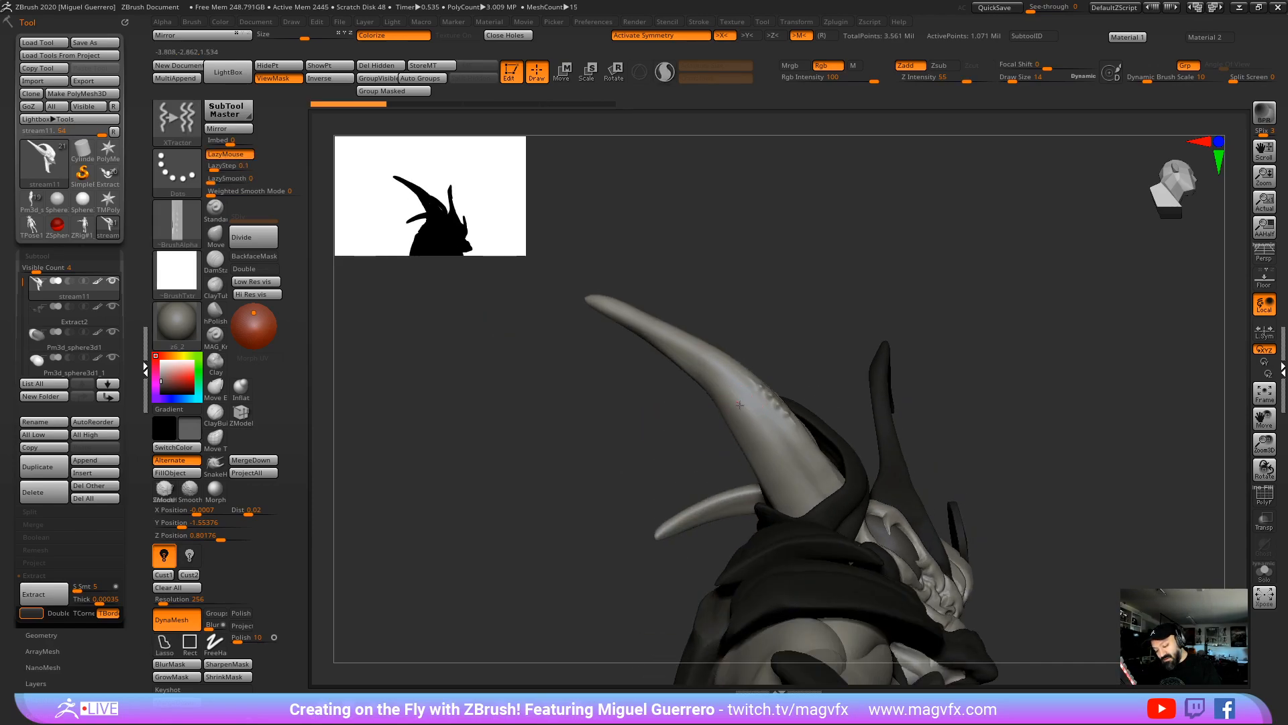
left_click_drag(633, 406, 604, 392, "alt")
key("ctrl+z")
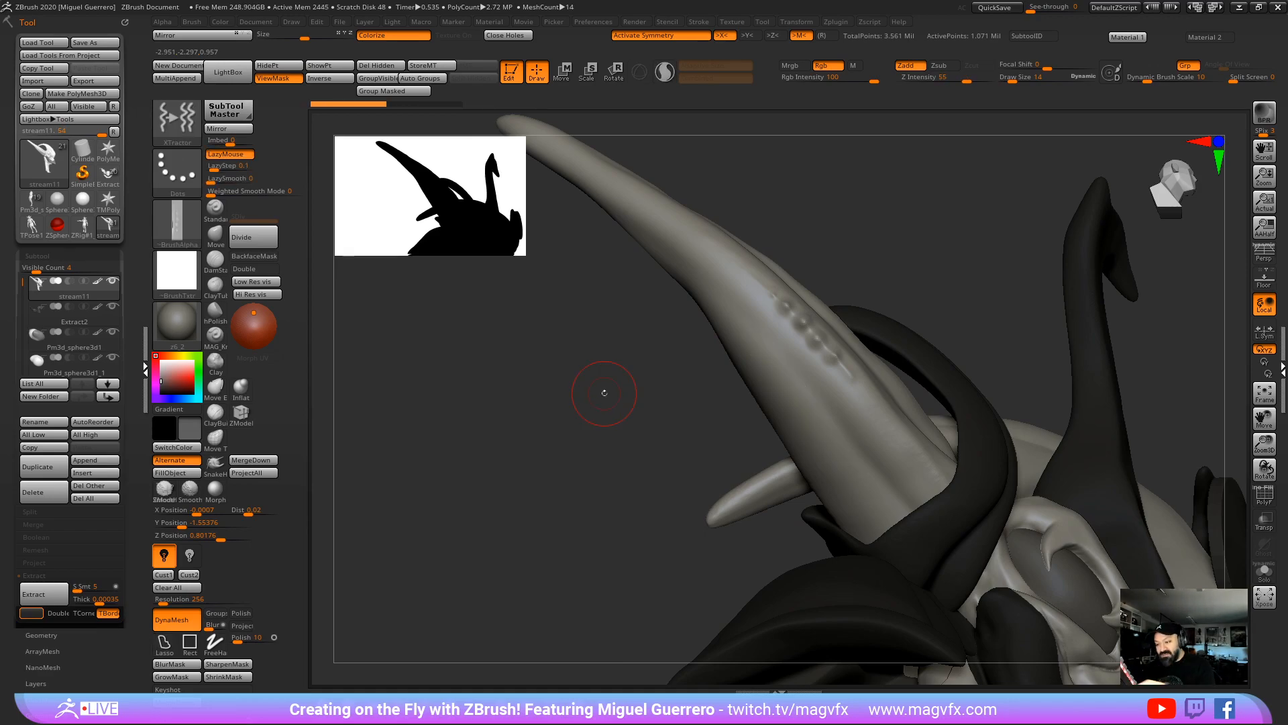
Step: Set the Z Intensity to 36 and stroke the captured bump pattern along the side horn beside the original row
left_click_drag(955, 81, 951, 81)
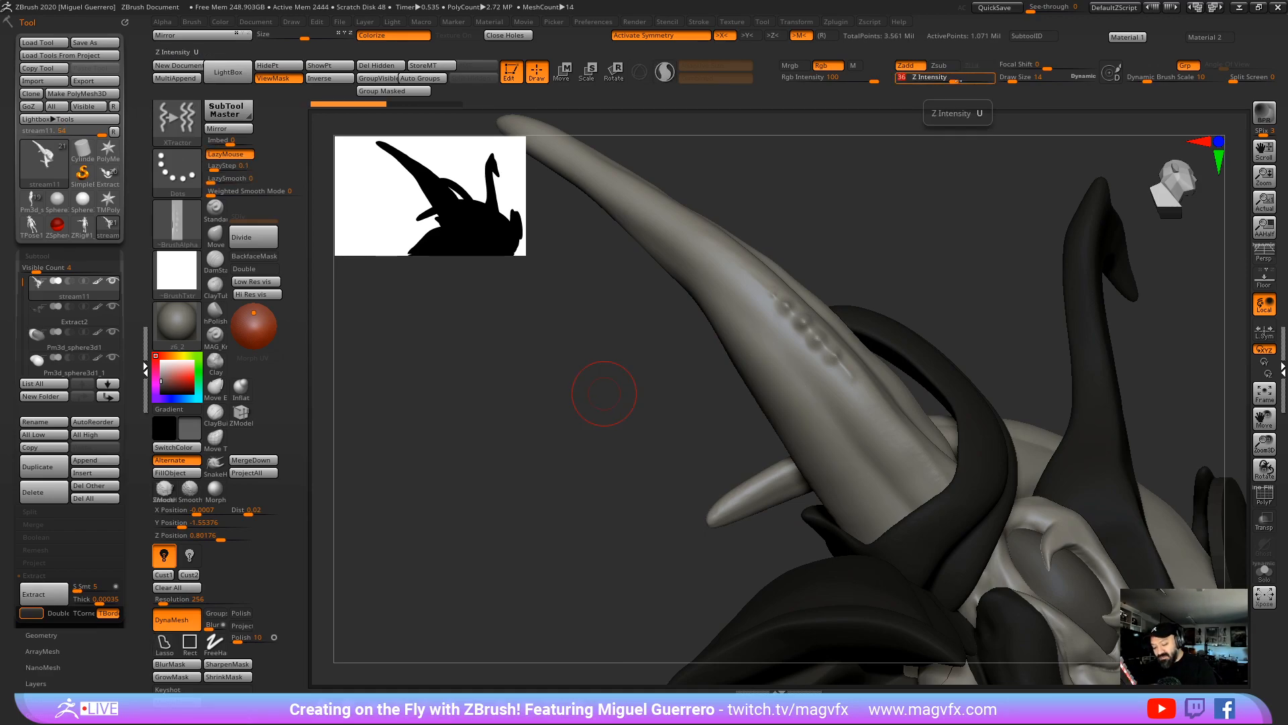
left_click_drag(738, 322, 825, 439)
right_click_drag(838, 469, 761, 352)
left_click_drag(679, 347, 751, 353)
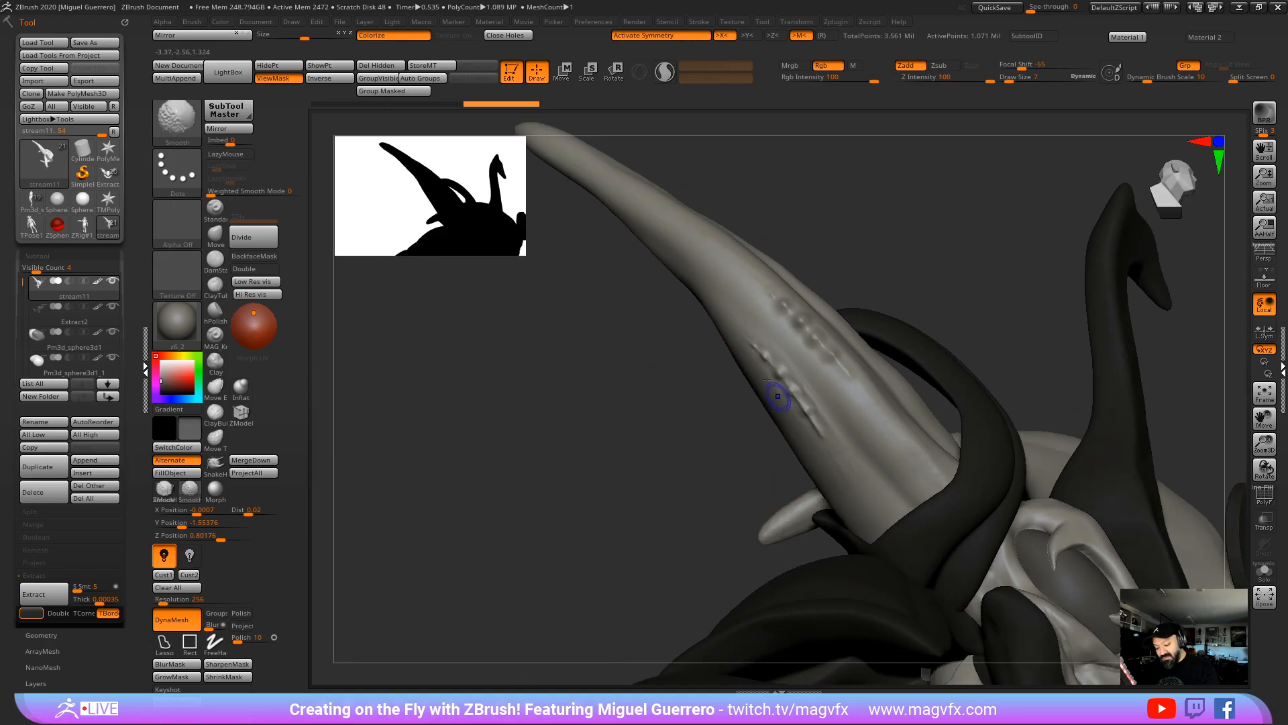
mouse_move(647, 369)
right_mouse_down()
mouse_move(598, 426)
mouse_move(639, 439)
right_mouse_up()
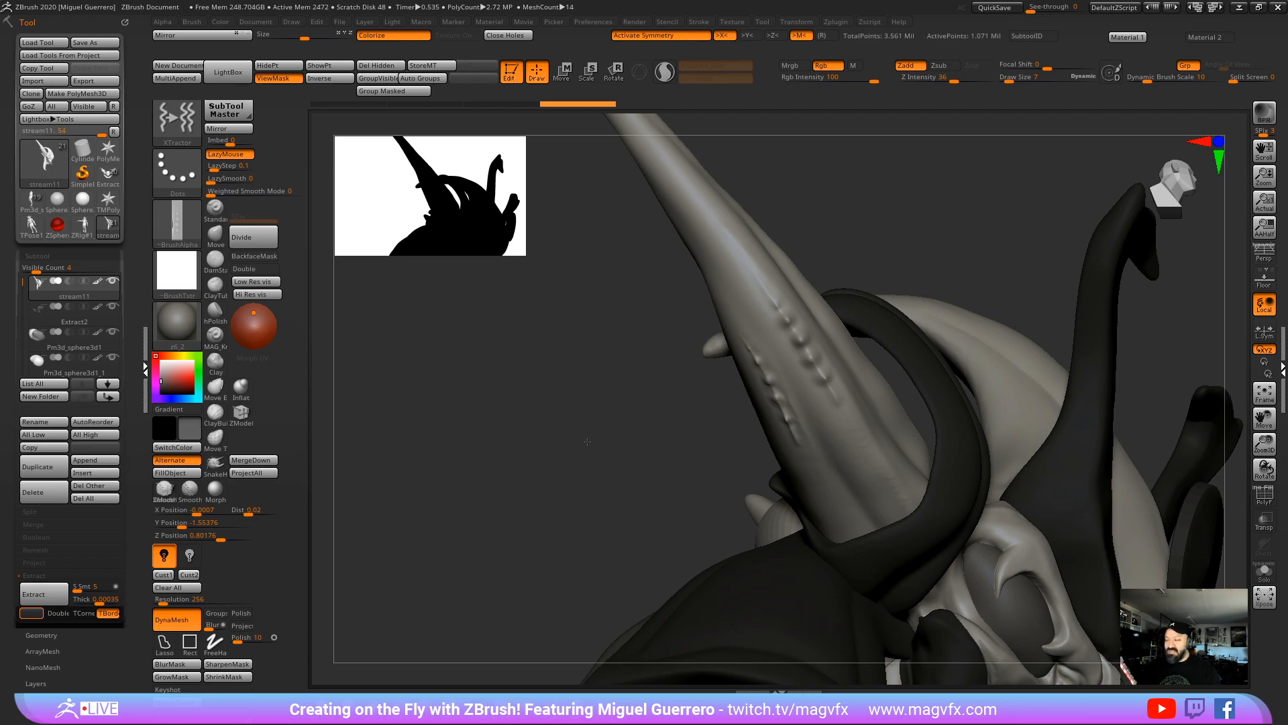
Step: Switch the mask stroke to Freehand, mask the original row of bumps on the side horn, and invert the mask
left_click_drag(587, 441, 615, 394)
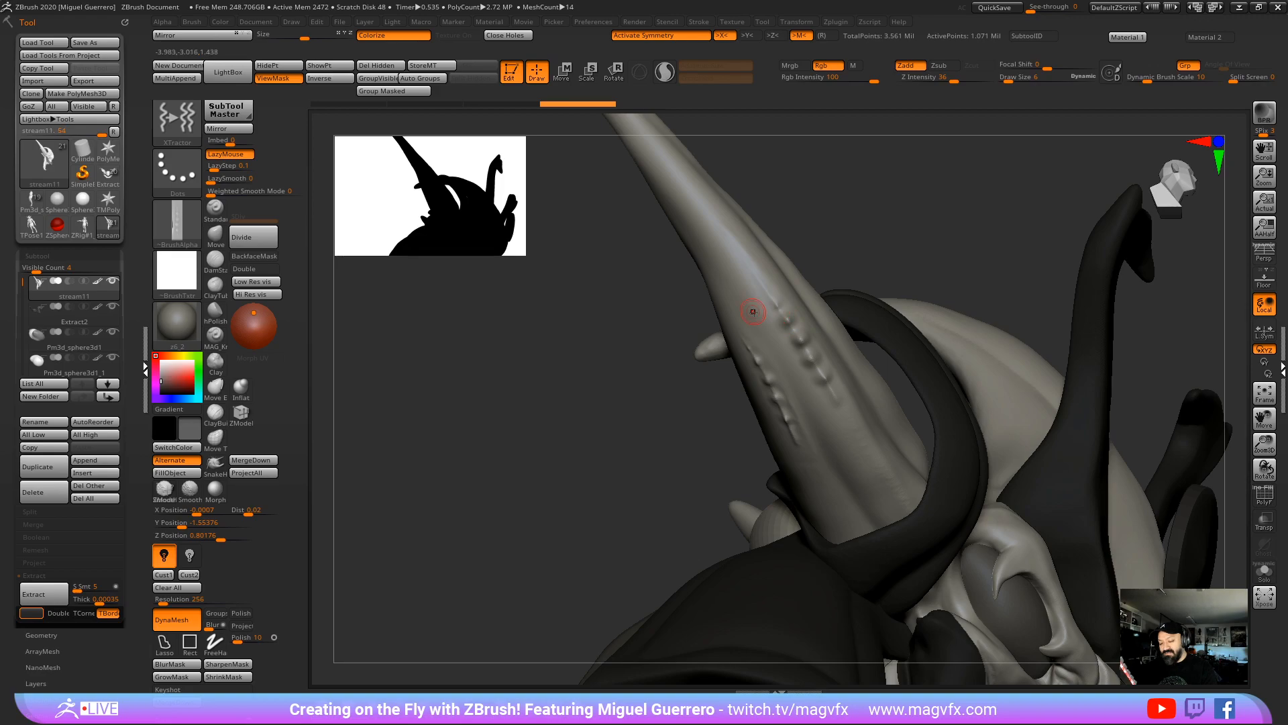
left_click_drag(744, 272, 790, 329, "ctrl")
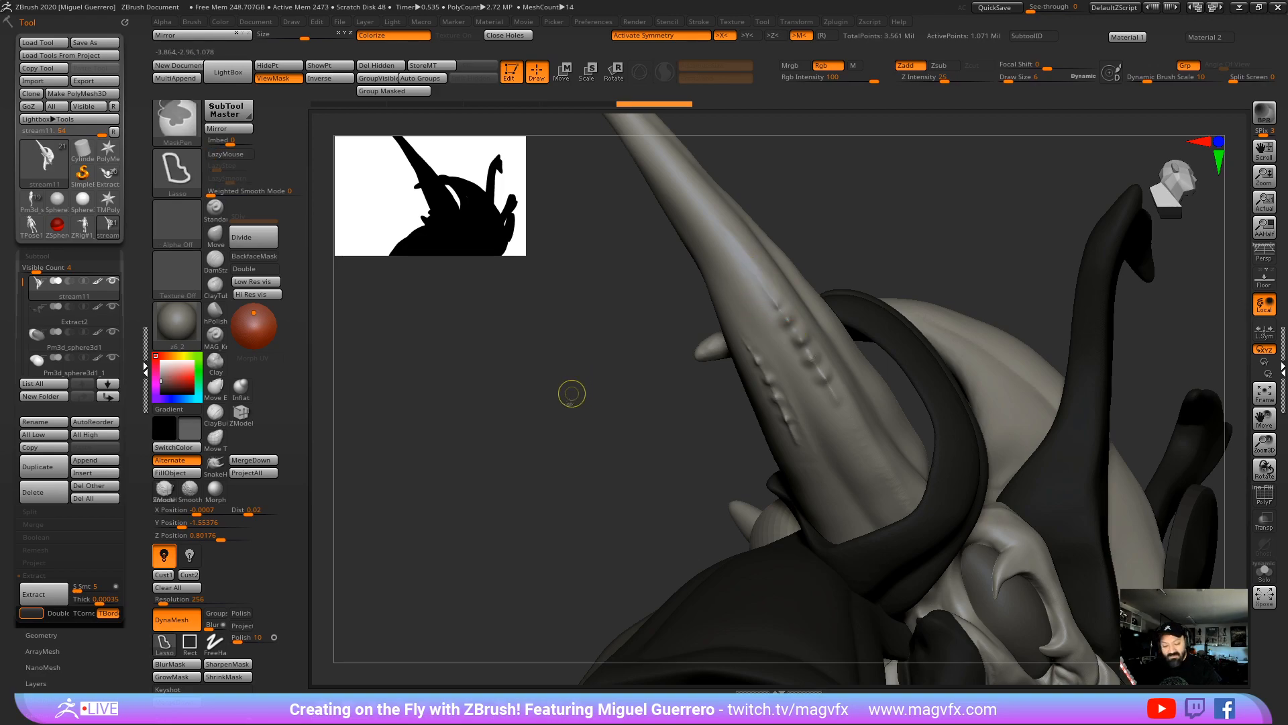
left_click(214, 645)
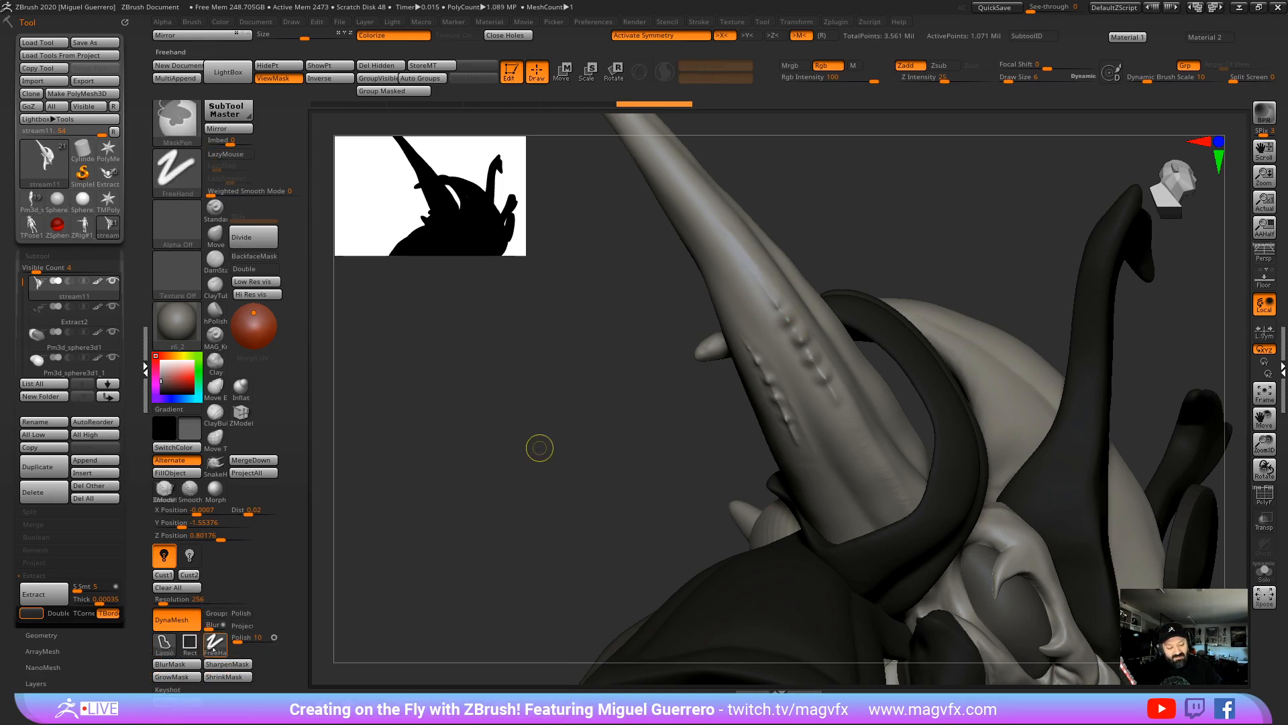
mouse_move(762, 282)
left_mouse_down("ctrl")
mouse_move(822, 372)
mouse_move(778, 297)
mouse_move(759, 299)
mouse_move(836, 399)
mouse_move(791, 306)
left_mouse_up("ctrl")
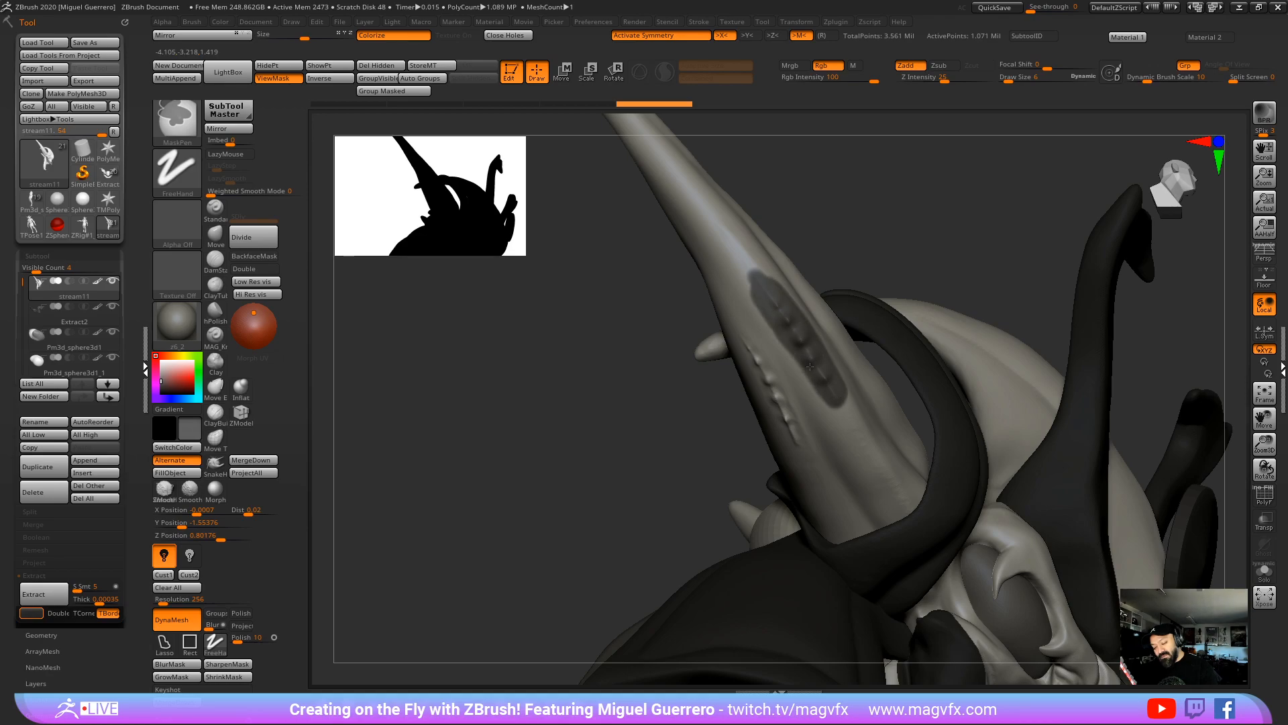
left_click(658, 365, "ctrl")
Step: Reselect the XTractor brush, enlarge it to draw size 18, and sample the unmasked row of bumps on the side horn
key("b")
key("x")
key("t")
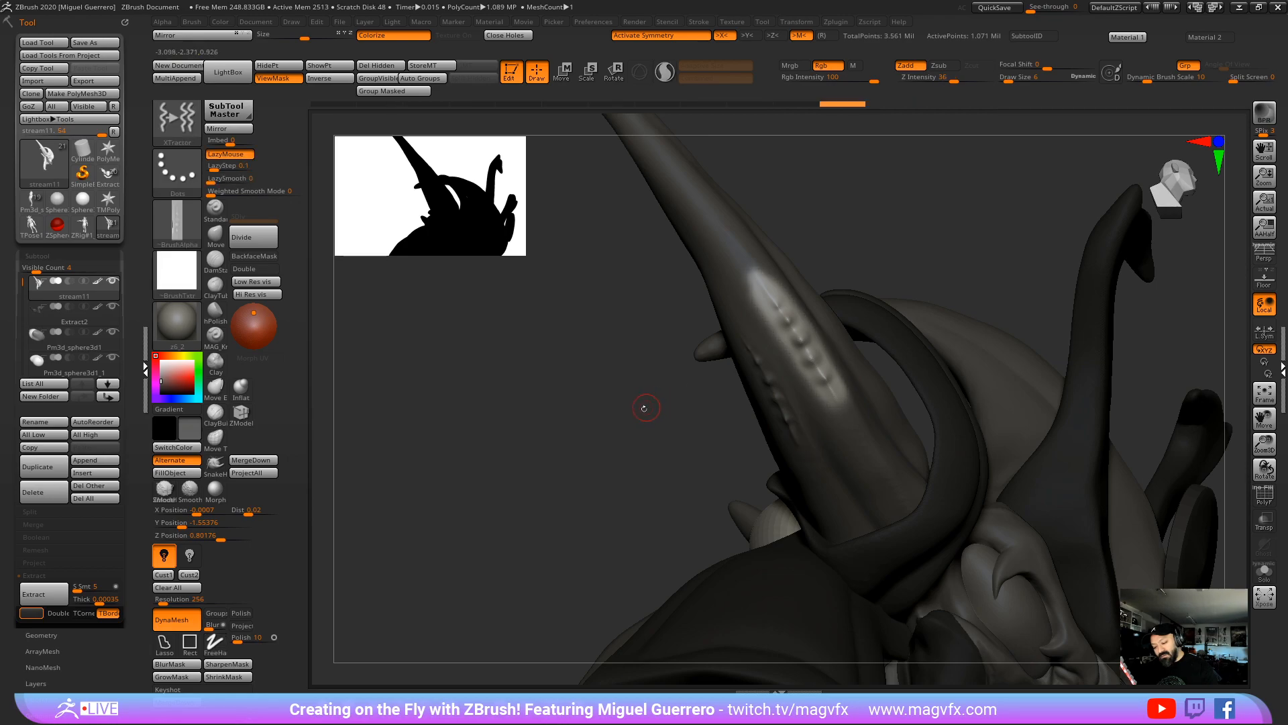
left_click_drag(644, 408, 632, 409)
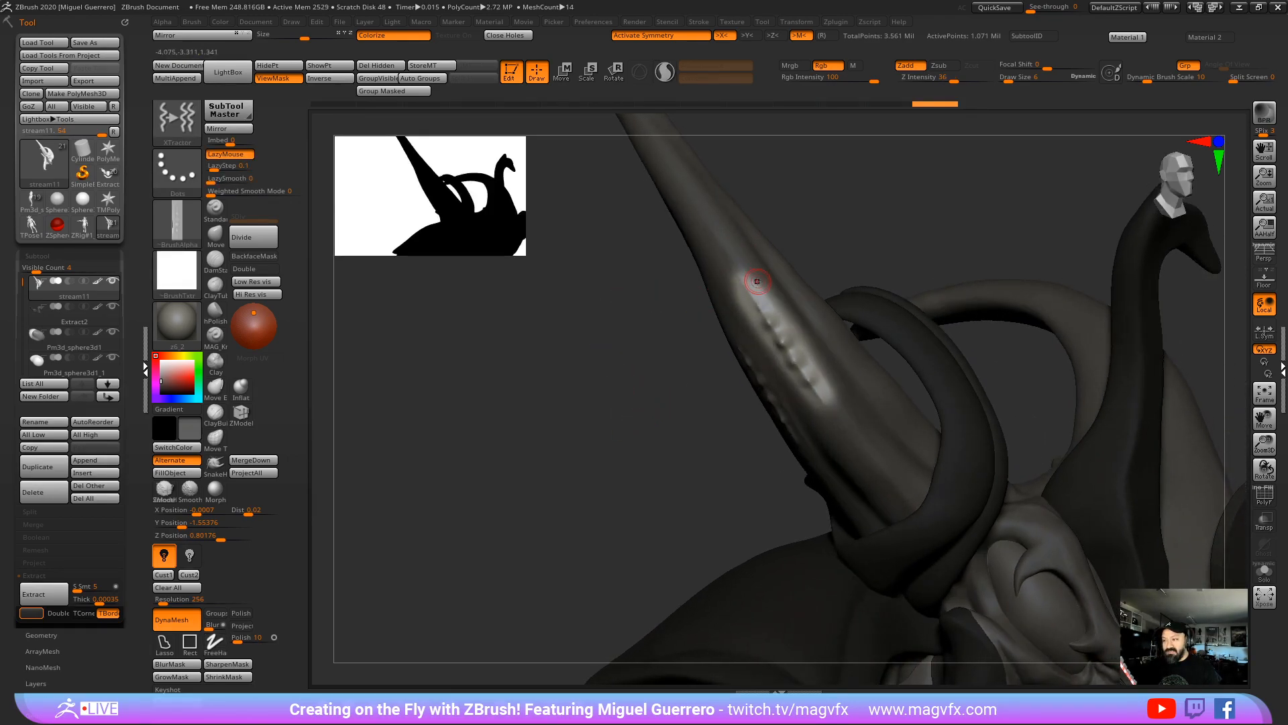
key("]")
key("]")
key("]")
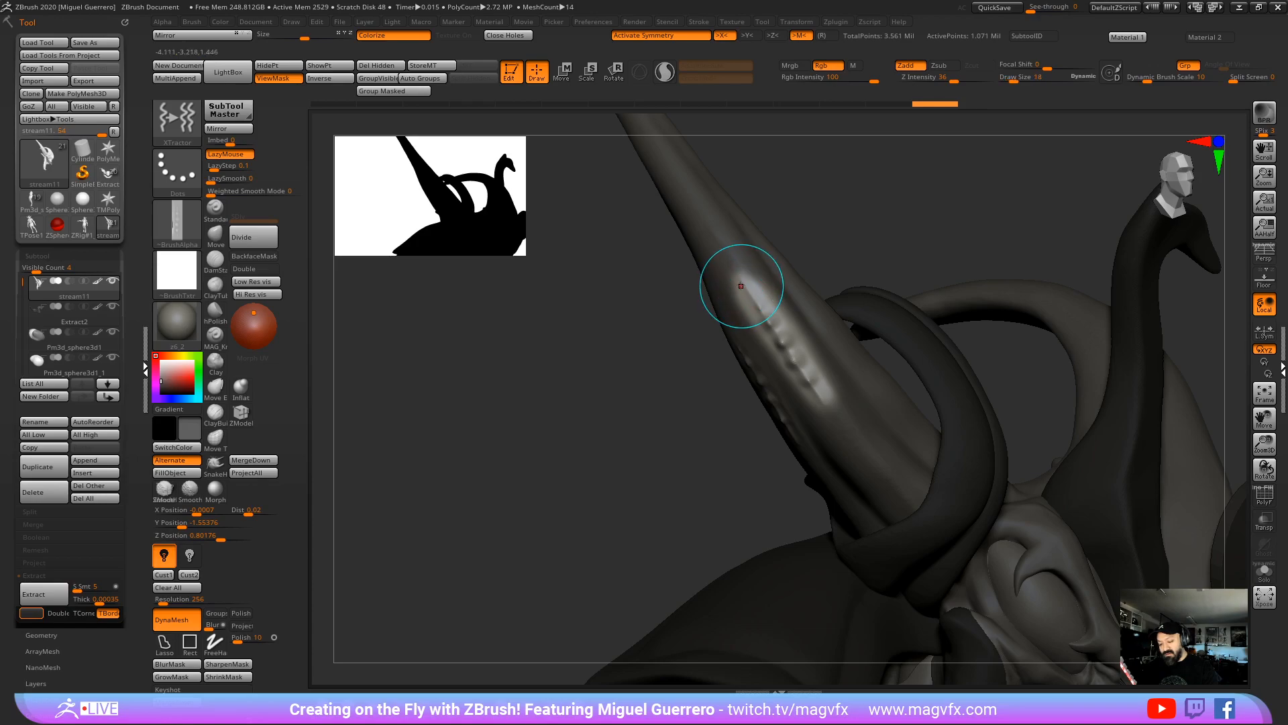
mouse_move(741, 285)
left_mouse_down()
mouse_move(772, 346)
mouse_move(831, 395)
left_mouse_up()
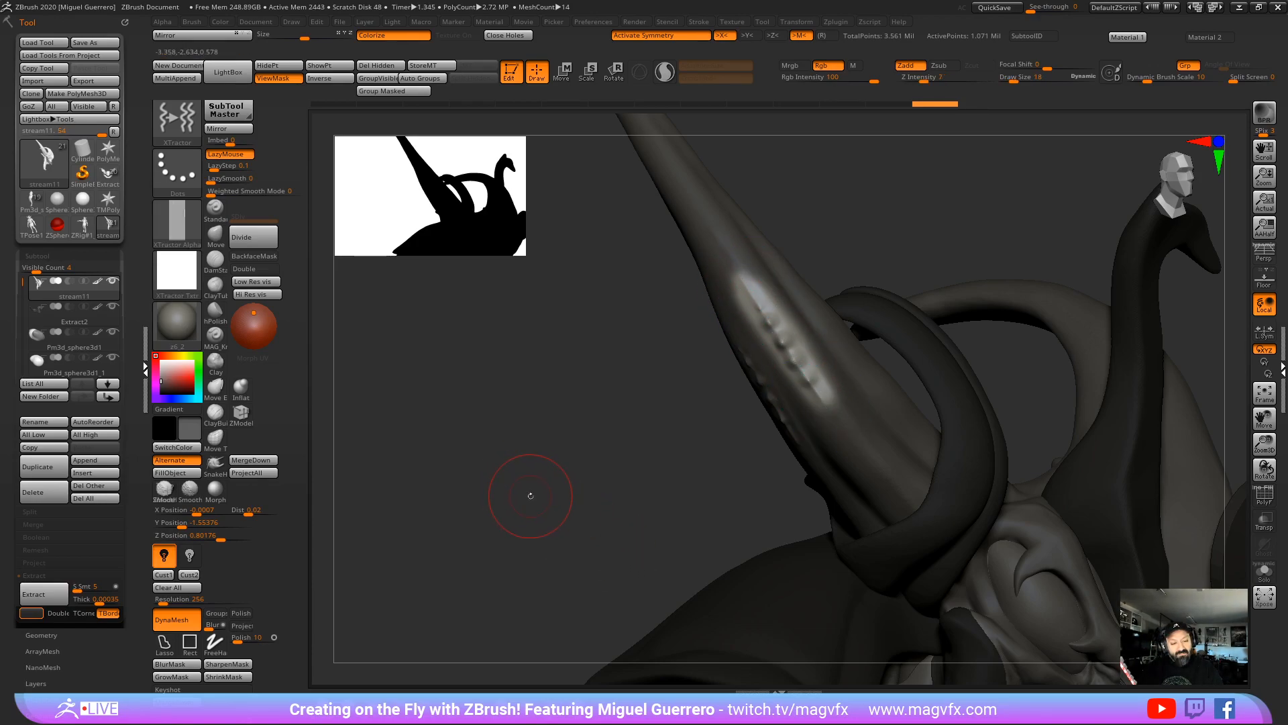
Step: Resample the unmasked horn bumps with the XTractor brush at draw size 14 and clear the mask
left_click_drag(532, 498, 550, 483)
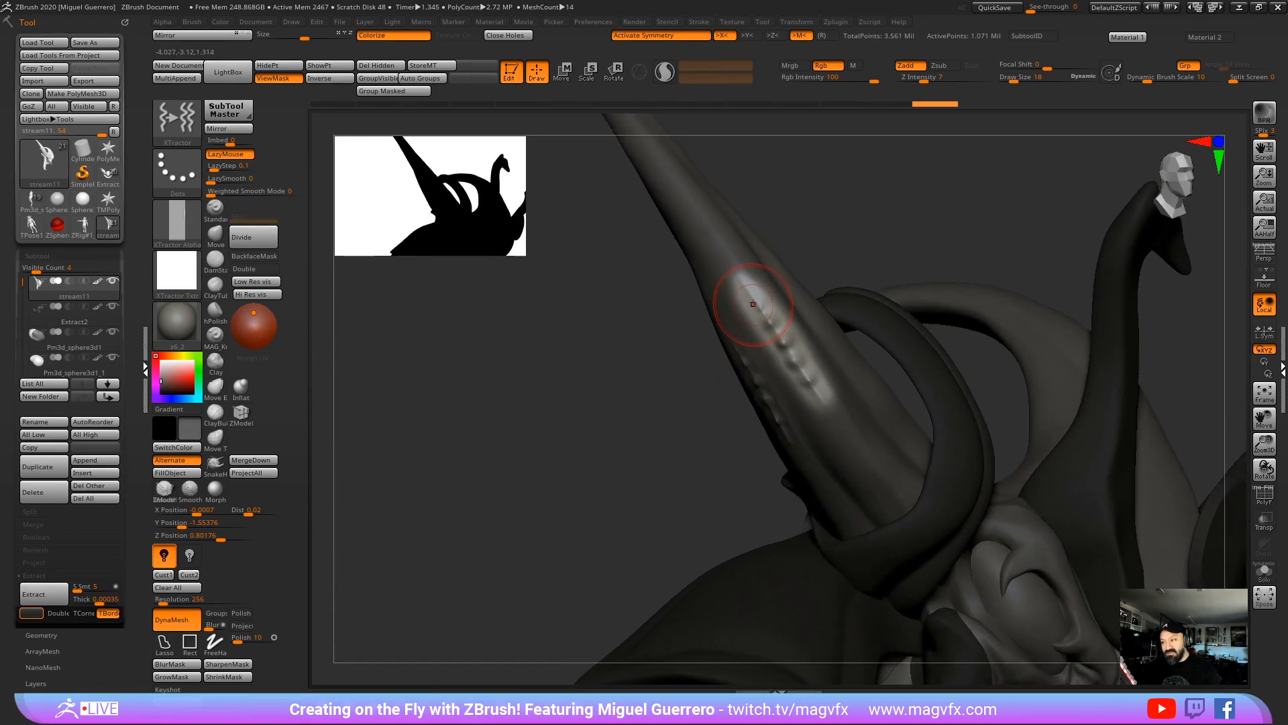
key("[")
key("[")
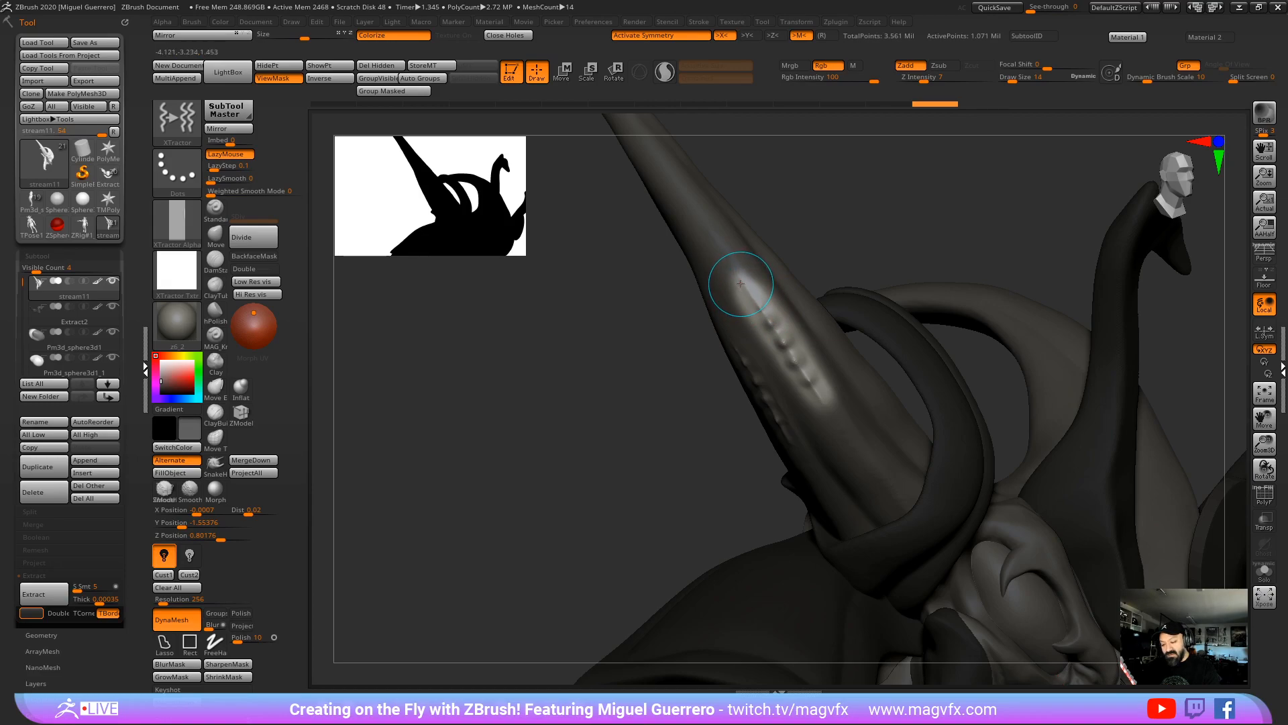
left_click_drag(741, 283, 826, 402)
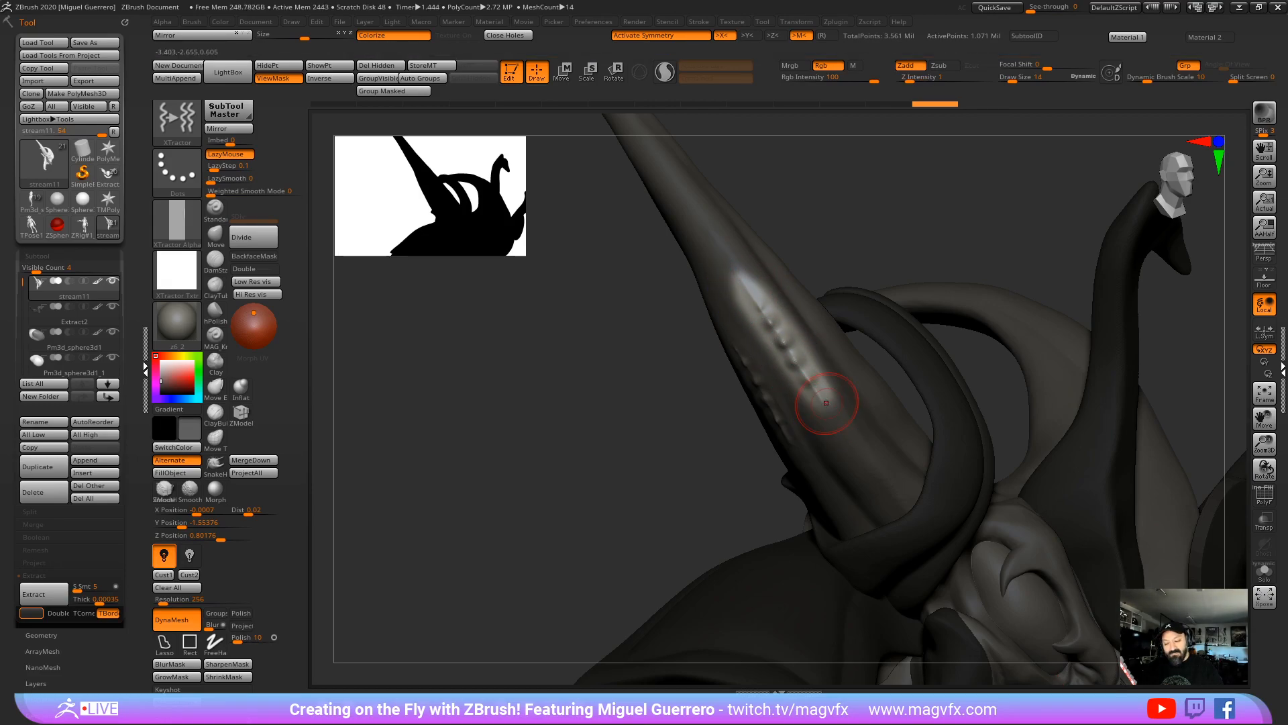
left_click_drag(592, 420, 820, 445)
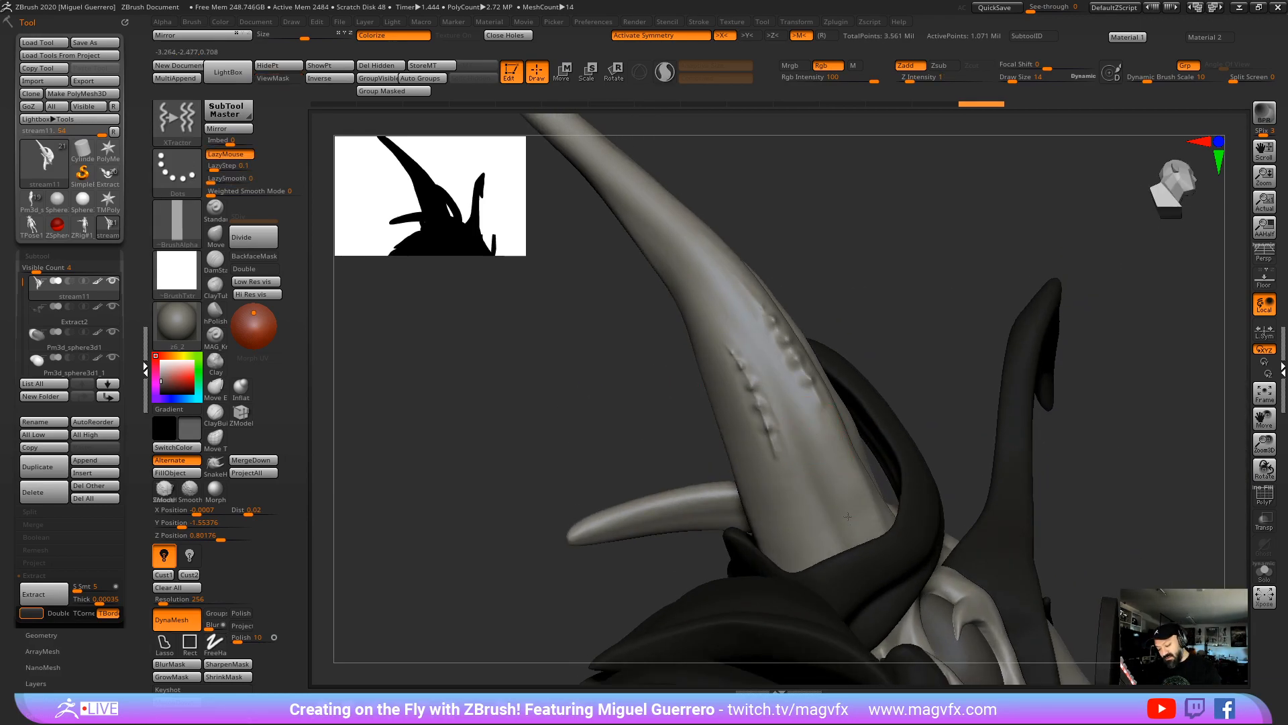
Step: Display the hidden mask on the side horn and invert it so that the row of bumps is masked
left_click_drag(848, 516, 849, 520)
left_click_drag(809, 449, 839, 509)
left_click_drag(678, 430, 558, 445)
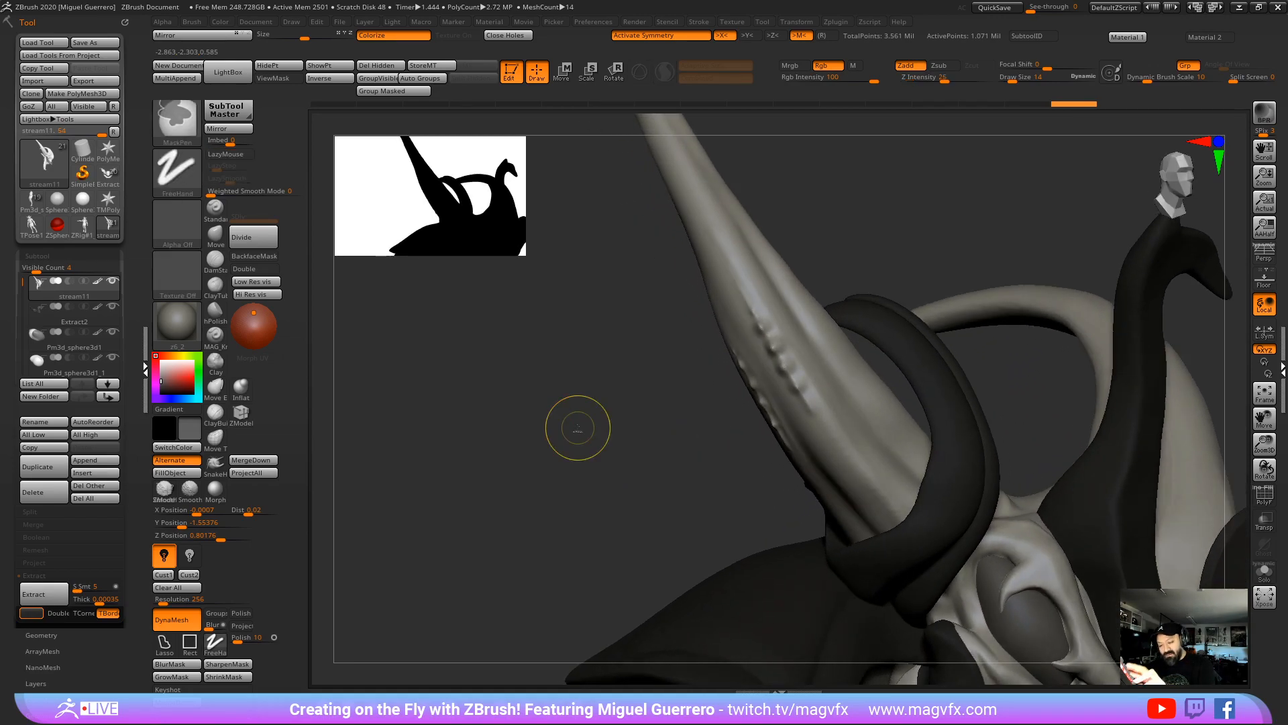
key("ctrl+h")
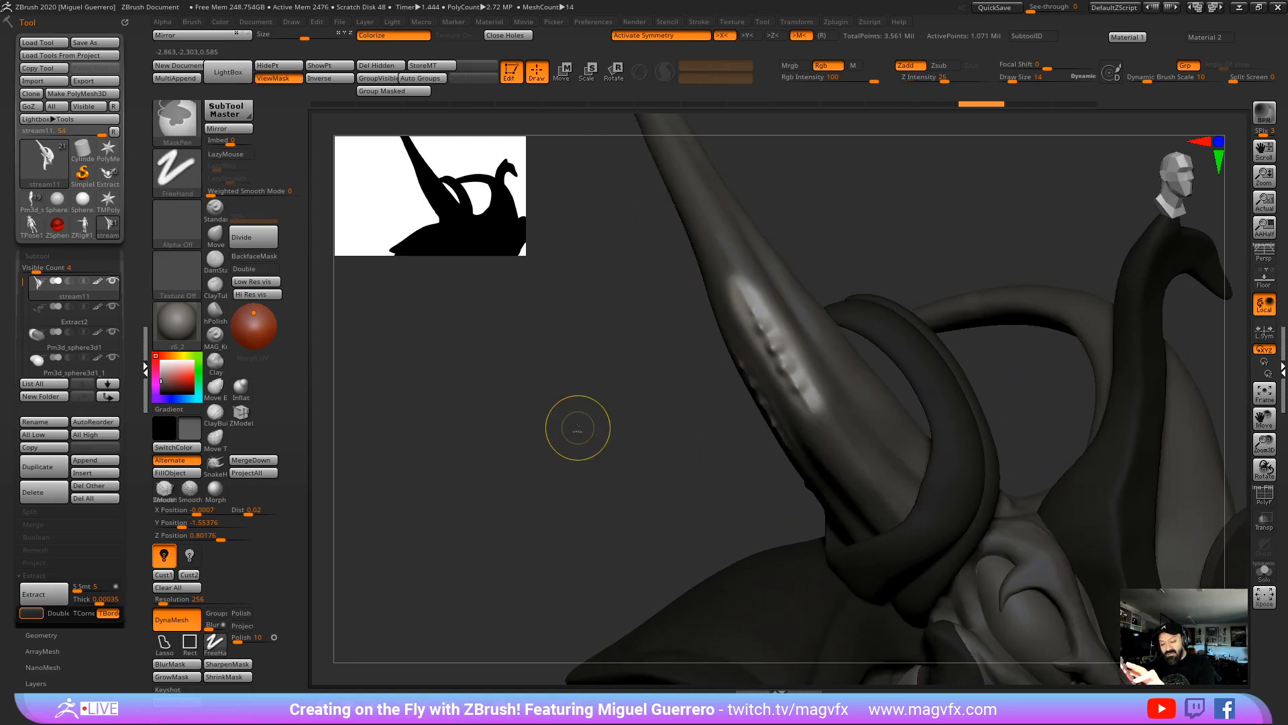
left_click(615, 411, "ctrl")
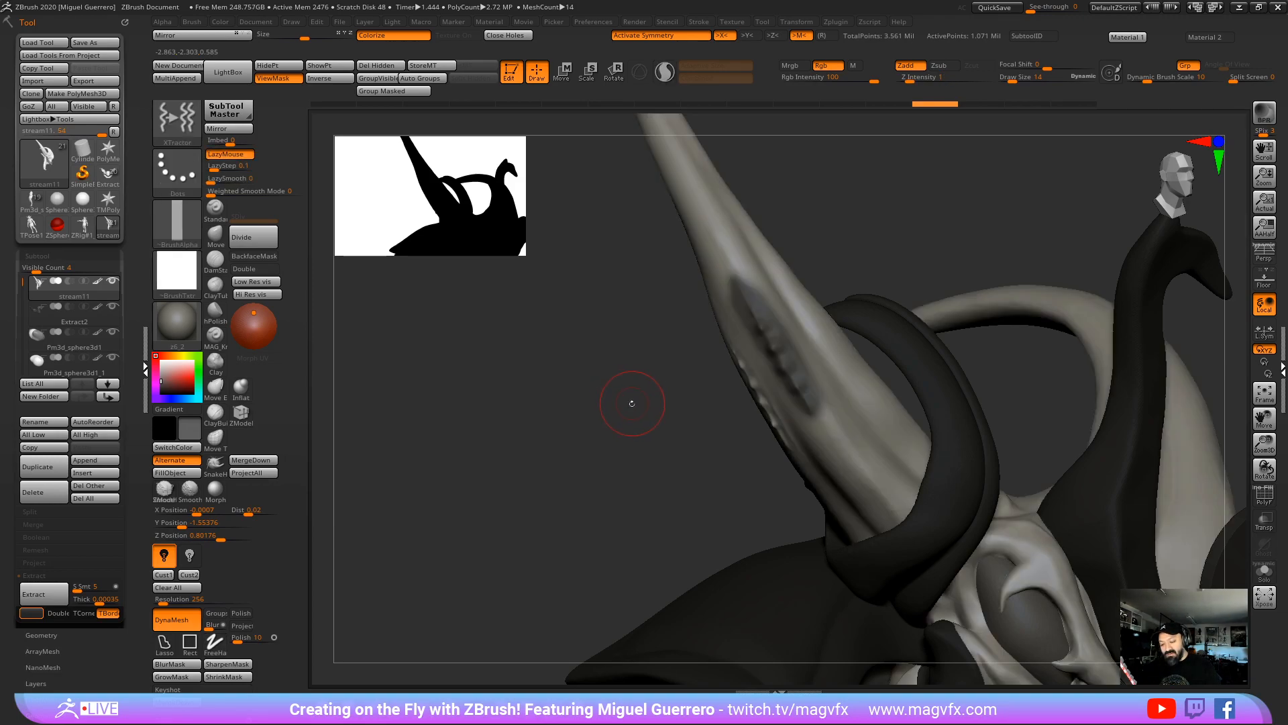
Step: Sample the masked row of horn bumps with the XTractor brush at draw size 14 and hide the mask display
left_click_drag(630, 402, 641, 382)
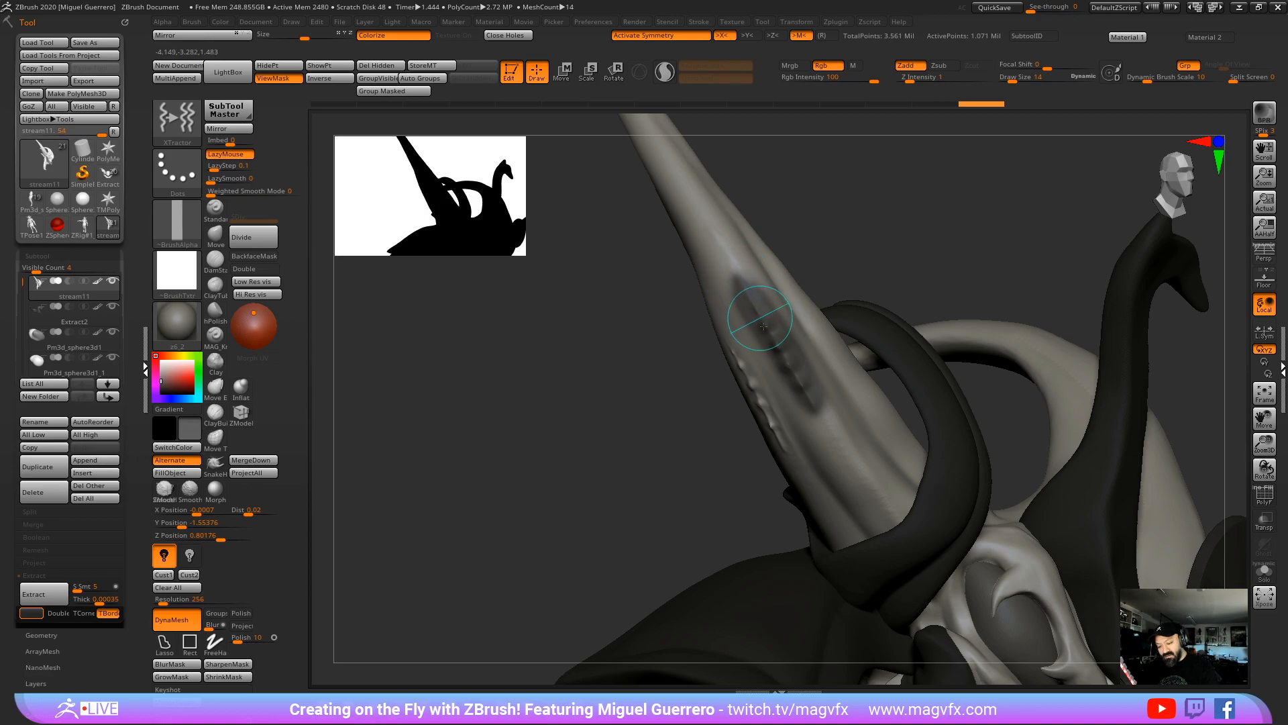
left_click_drag(810, 405, 817, 408)
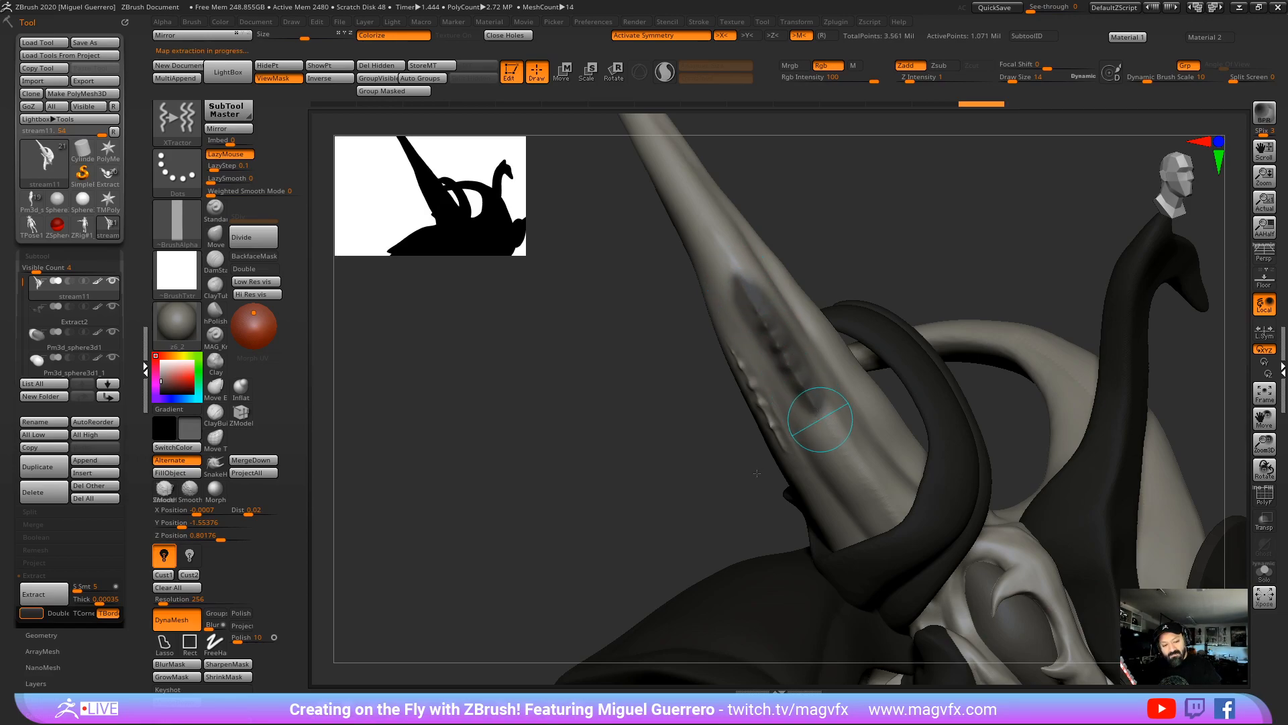
left_click(177, 235)
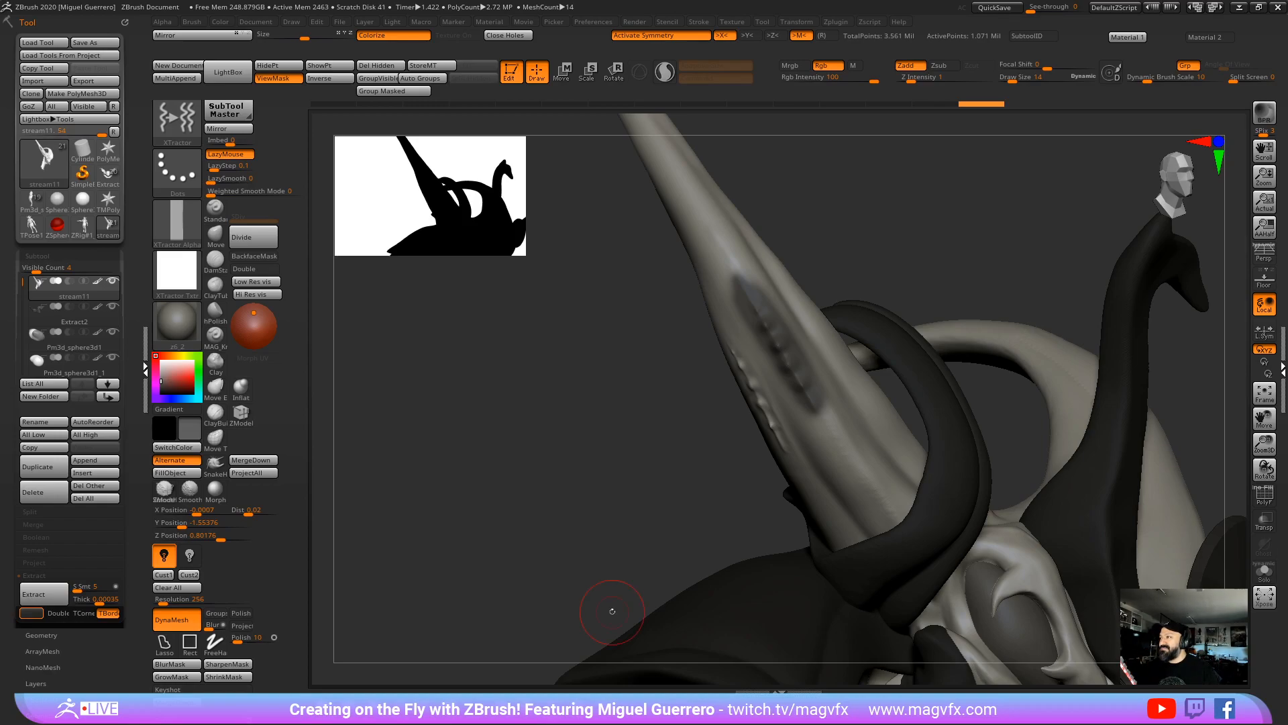
key("ctrl+z")
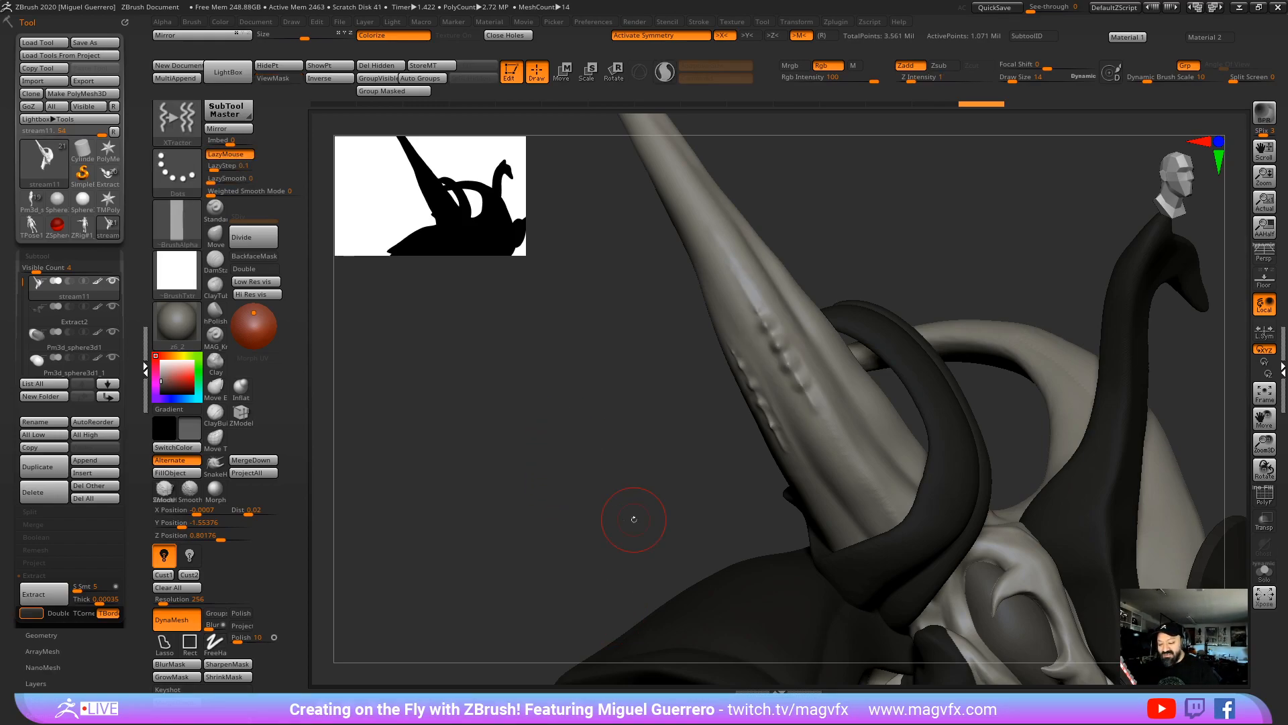
Step: Smooth the bumps along the side horn with the Smooth brush at draw size 26
left_click_drag(633, 518, 761, 311)
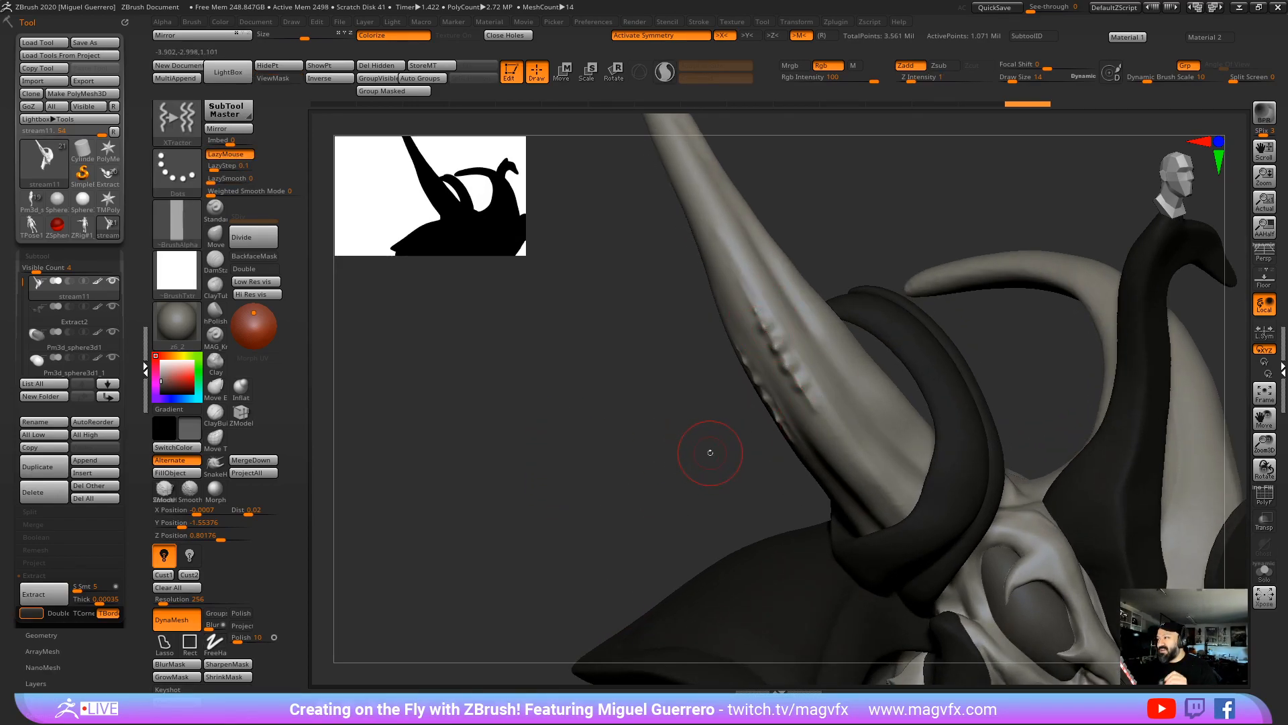
mouse_move(602, 426)
left_mouse_down()
mouse_move(587, 433)
mouse_move(613, 437)
mouse_move(643, 417)
mouse_move(590, 437)
mouse_move(521, 400)
mouse_move(658, 452)
mouse_move(601, 371)
left_mouse_up()
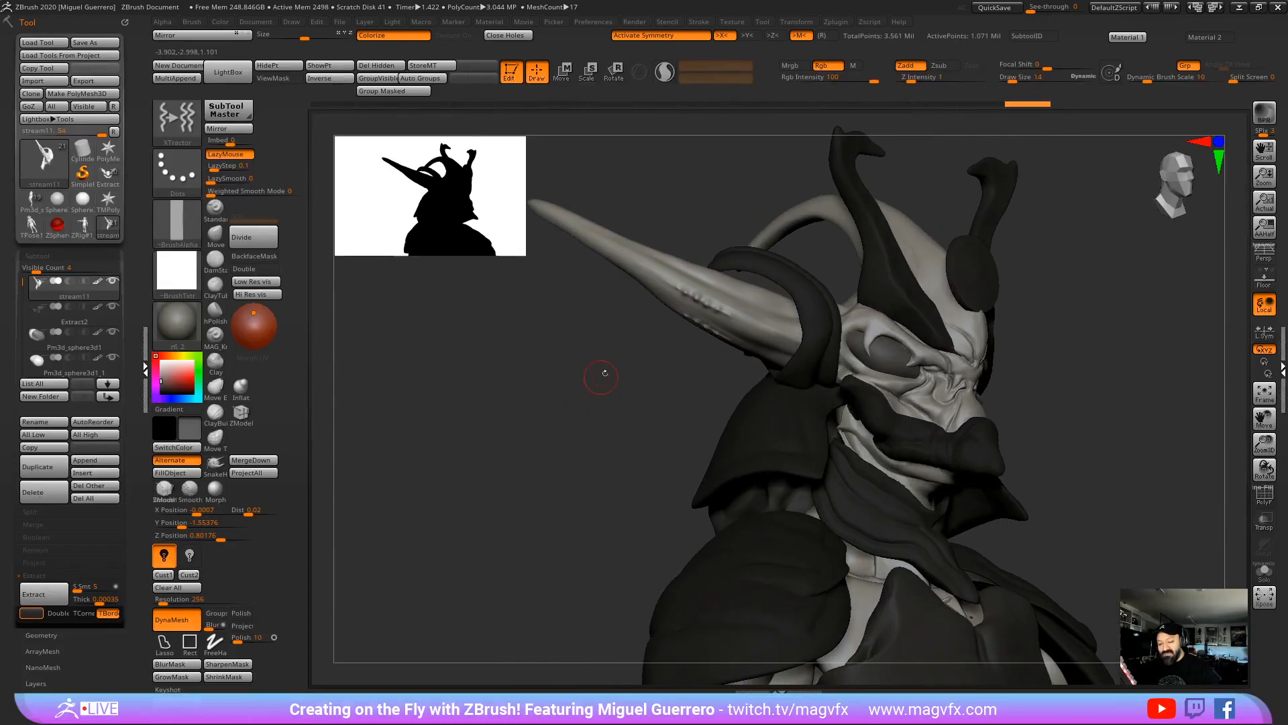
key("shift")
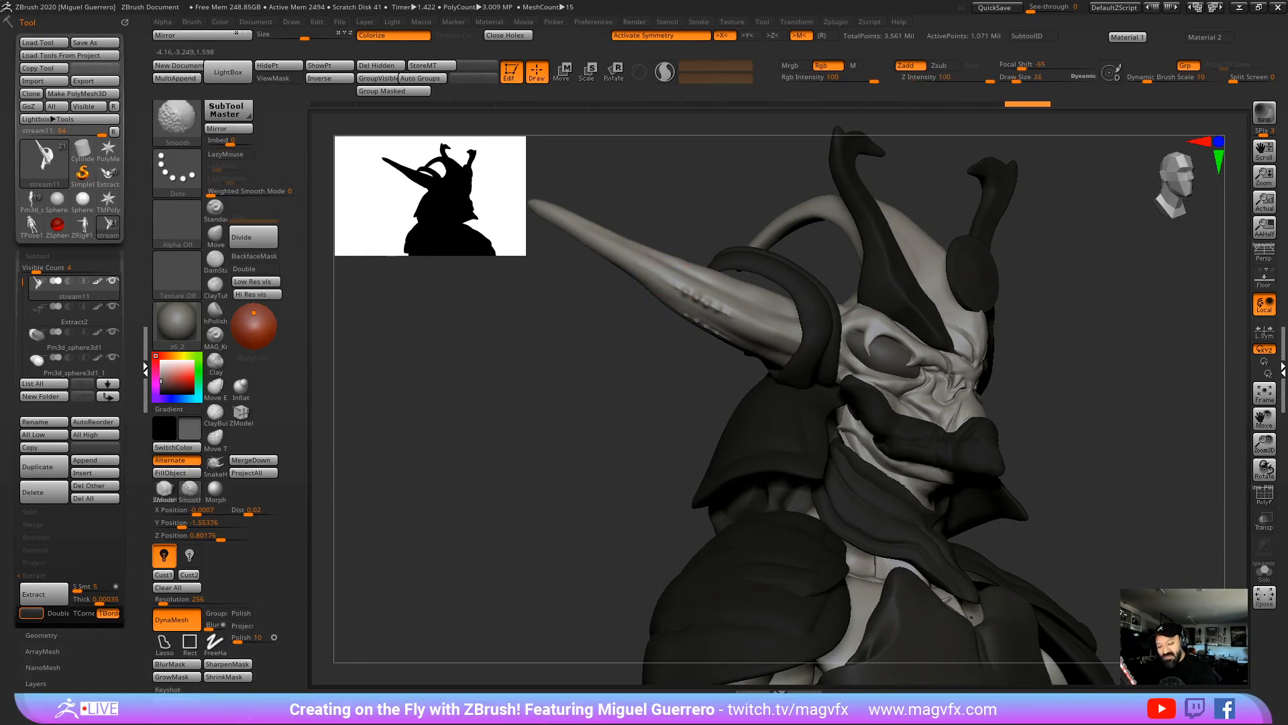
left_click_drag(647, 345, 667, 311)
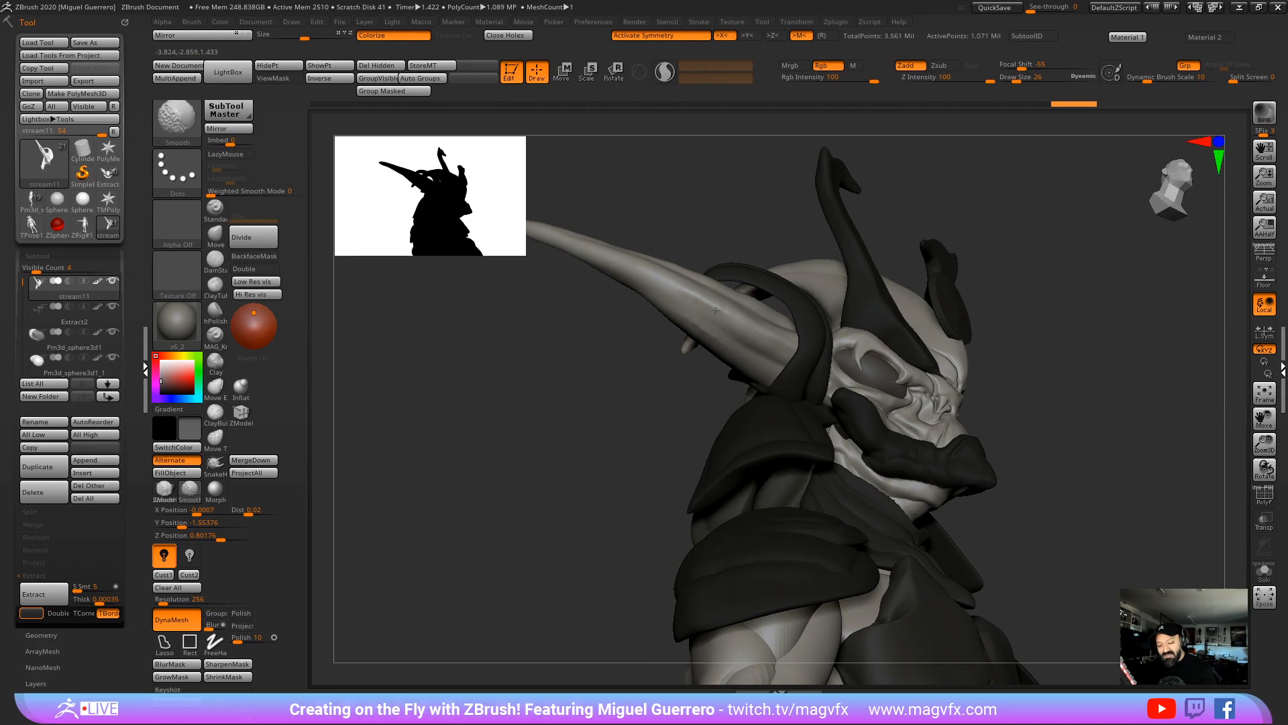
mouse_move(598, 402)
left_mouse_down()
mouse_move(593, 426)
mouse_move(512, 428)
mouse_move(575, 457)
mouse_move(590, 349)
left_mouse_up()
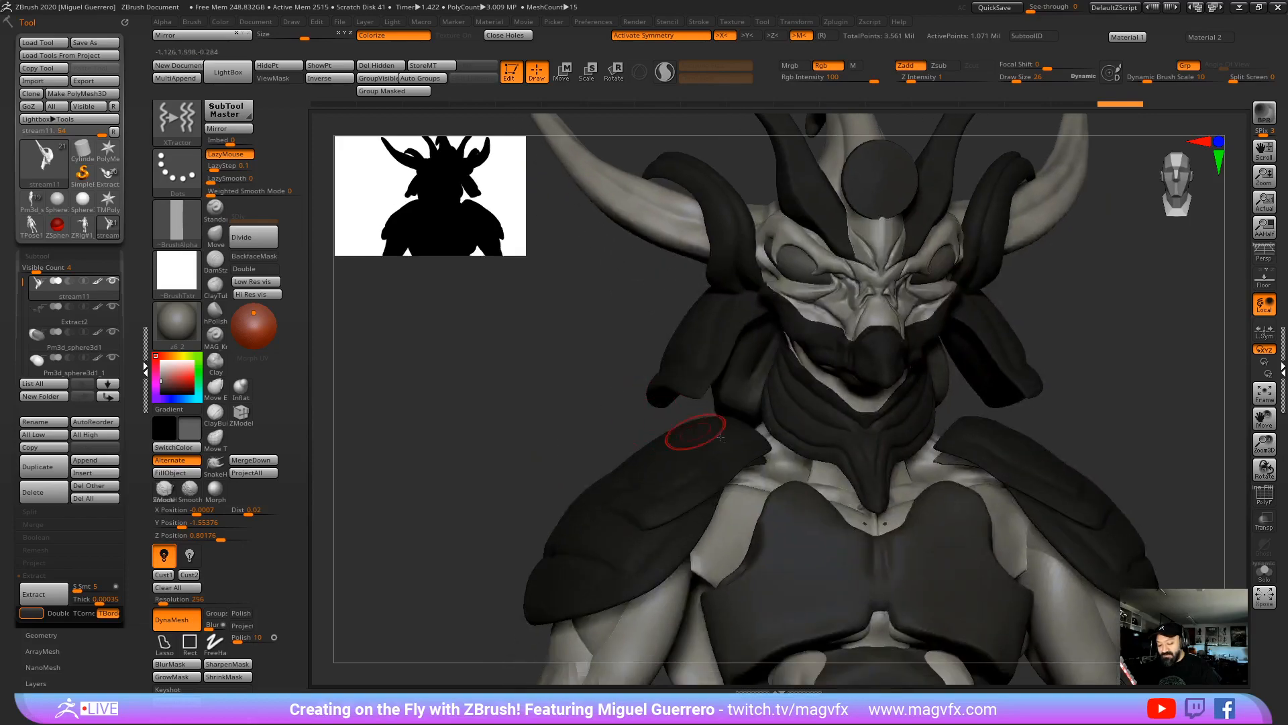
Step: Make the dark neck wrap the active subtool and switch to the Move brush at draw size 42
left_click(773, 408, "alt")
left_click_drag(557, 396, 631, 395)
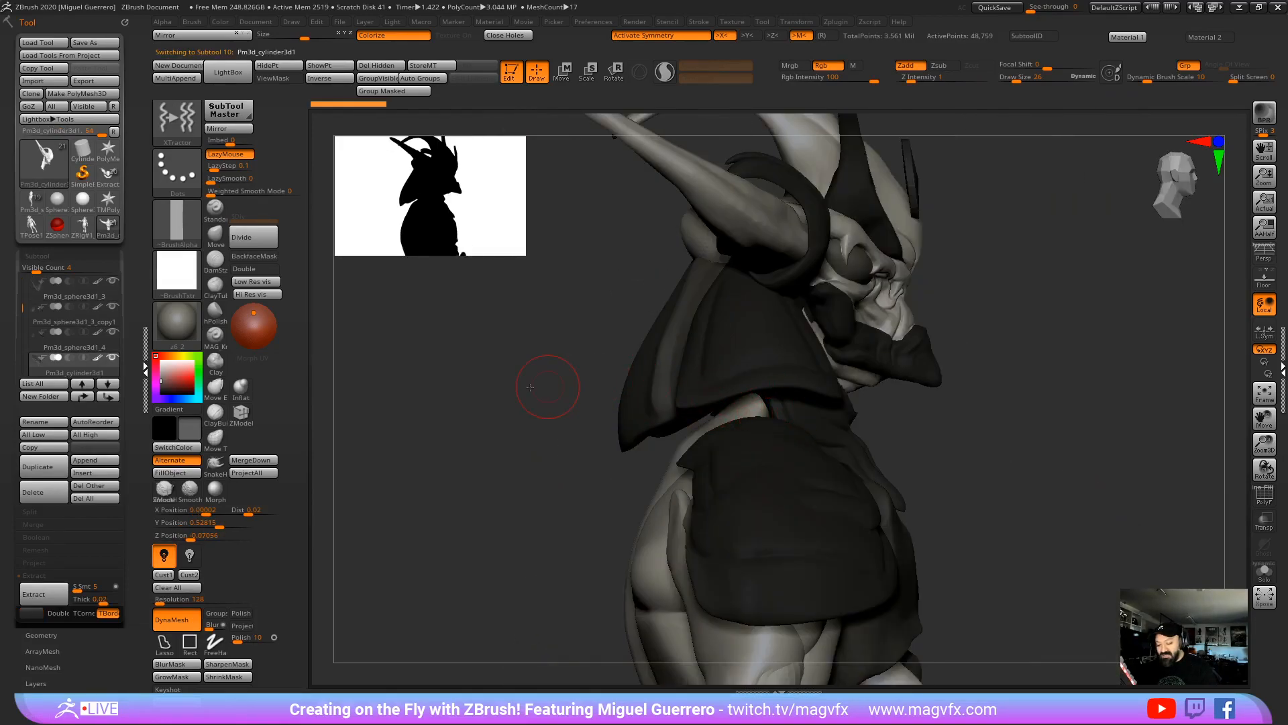
left_click_drag(550, 392, 524, 379)
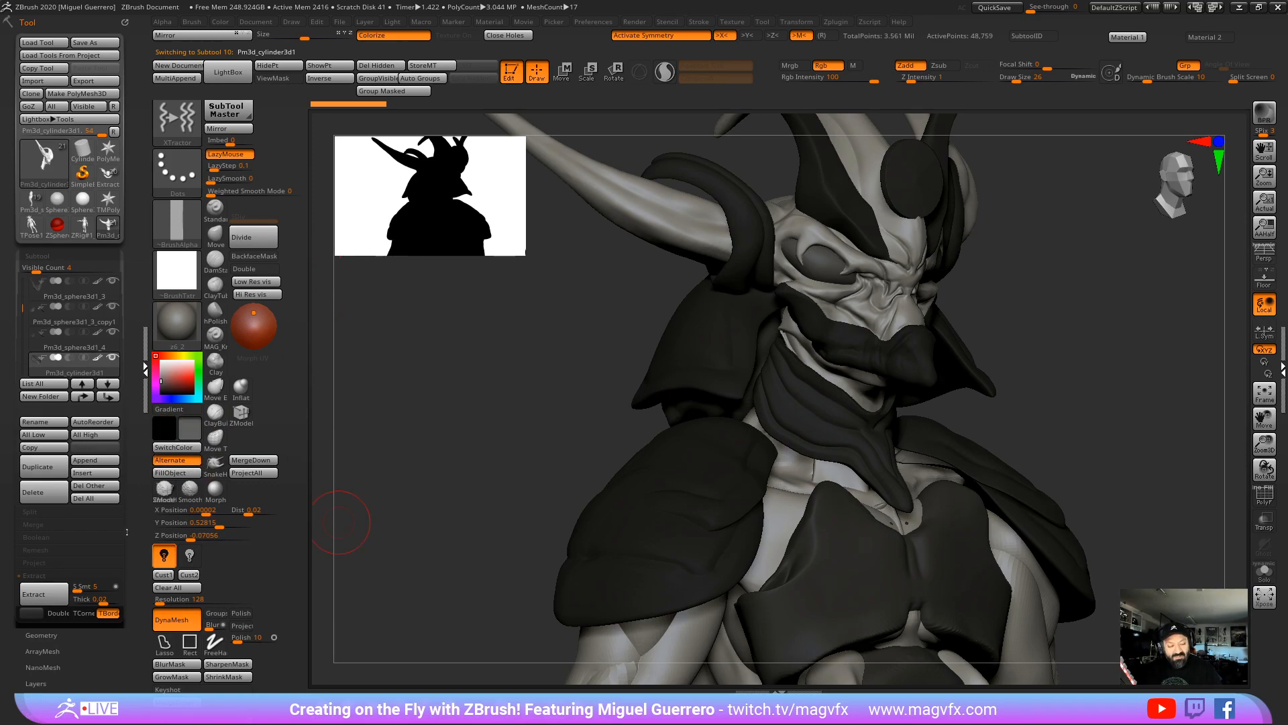
scroll(127, 531, "down", 2)
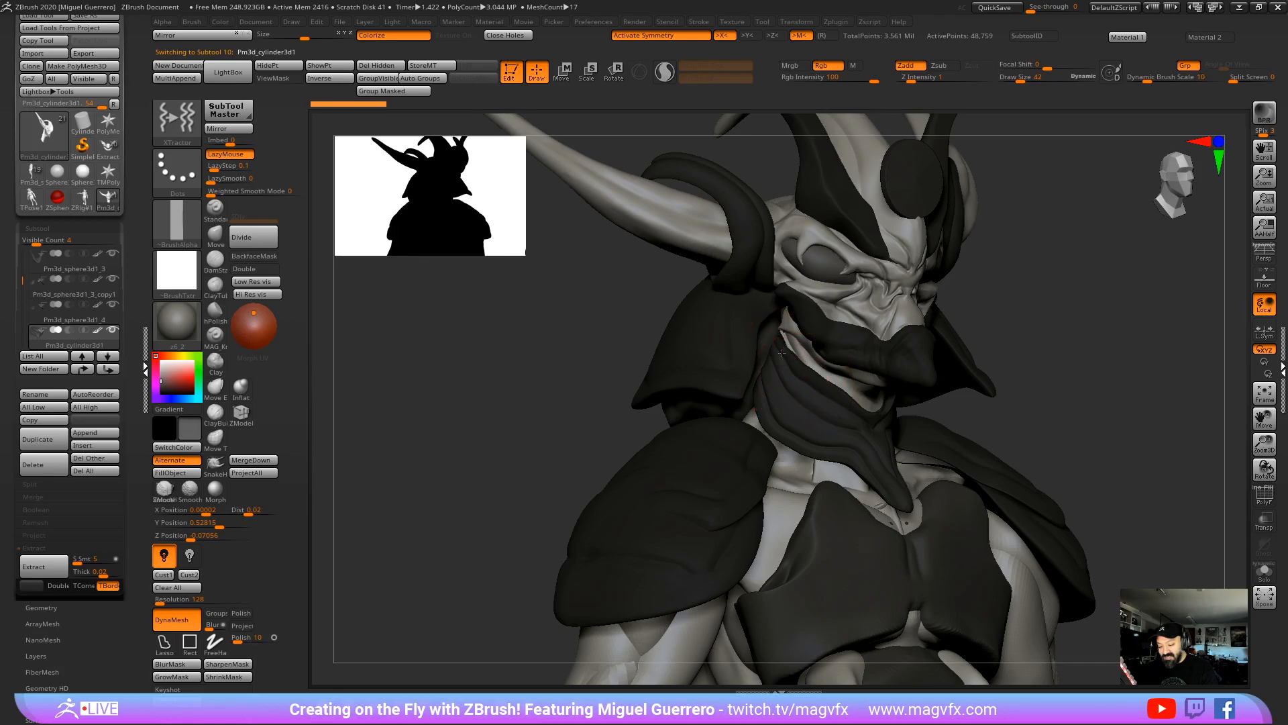
key("b")
key("m")
key("v")
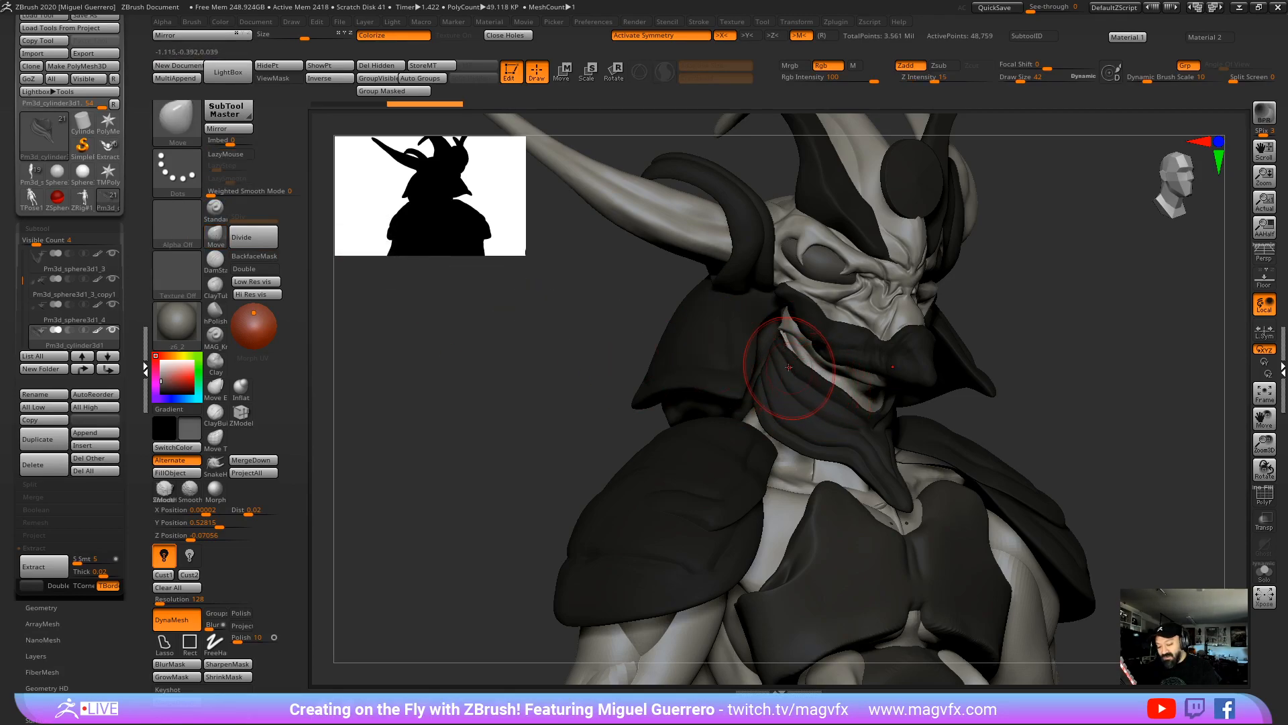
Step: Reshape the folds of the neck wrap around the throat with the Move brush and pull its pointed tip down
left_click_drag(792, 367, 840, 408)
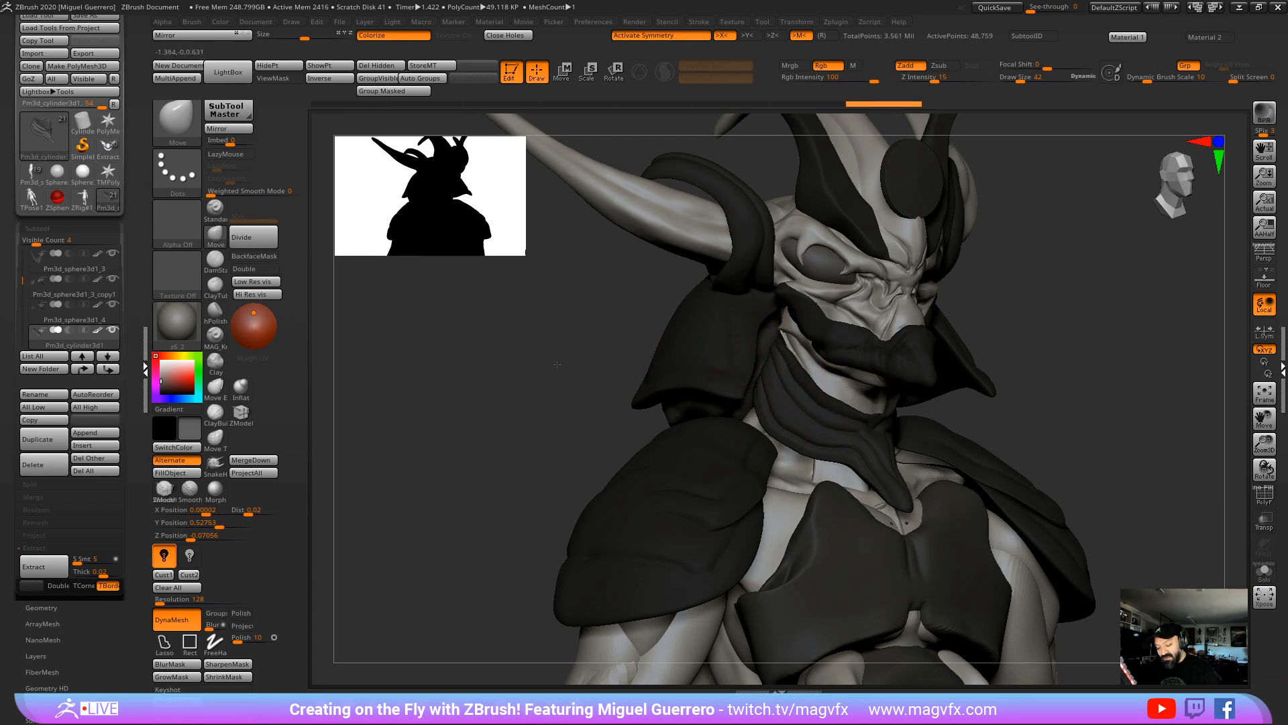
left_click_drag(621, 366, 711, 372)
left_click_drag(768, 414, 835, 454)
left_click_drag(772, 424, 777, 418)
left_click_drag(637, 426, 584, 428)
left_click_drag(748, 421, 778, 407)
left_click_drag(868, 477, 871, 521)
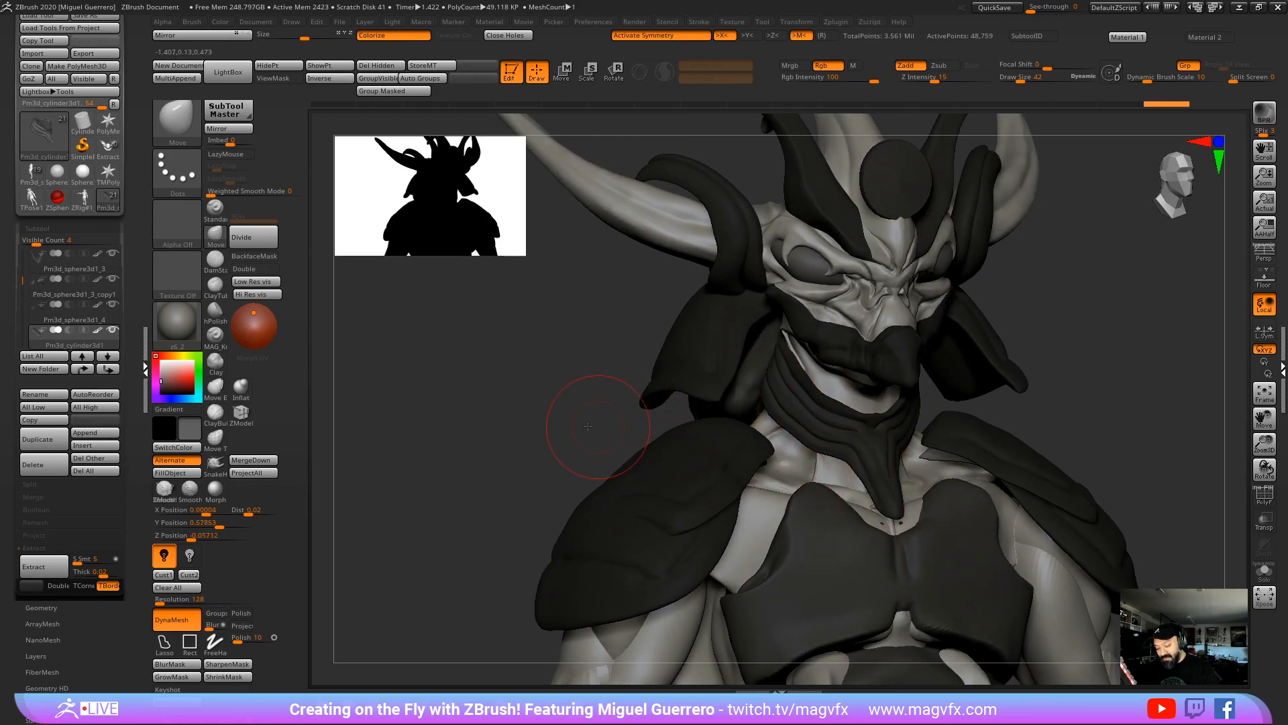
Step: Adjust the neck wrap's lower tip against the chest using the Move brush at draw size 58
left_click_drag(596, 429, 510, 424)
mouse_move(916, 462)
left_mouse_down()
mouse_move(934, 470)
mouse_move(908, 501)
mouse_move(932, 489)
left_mouse_up()
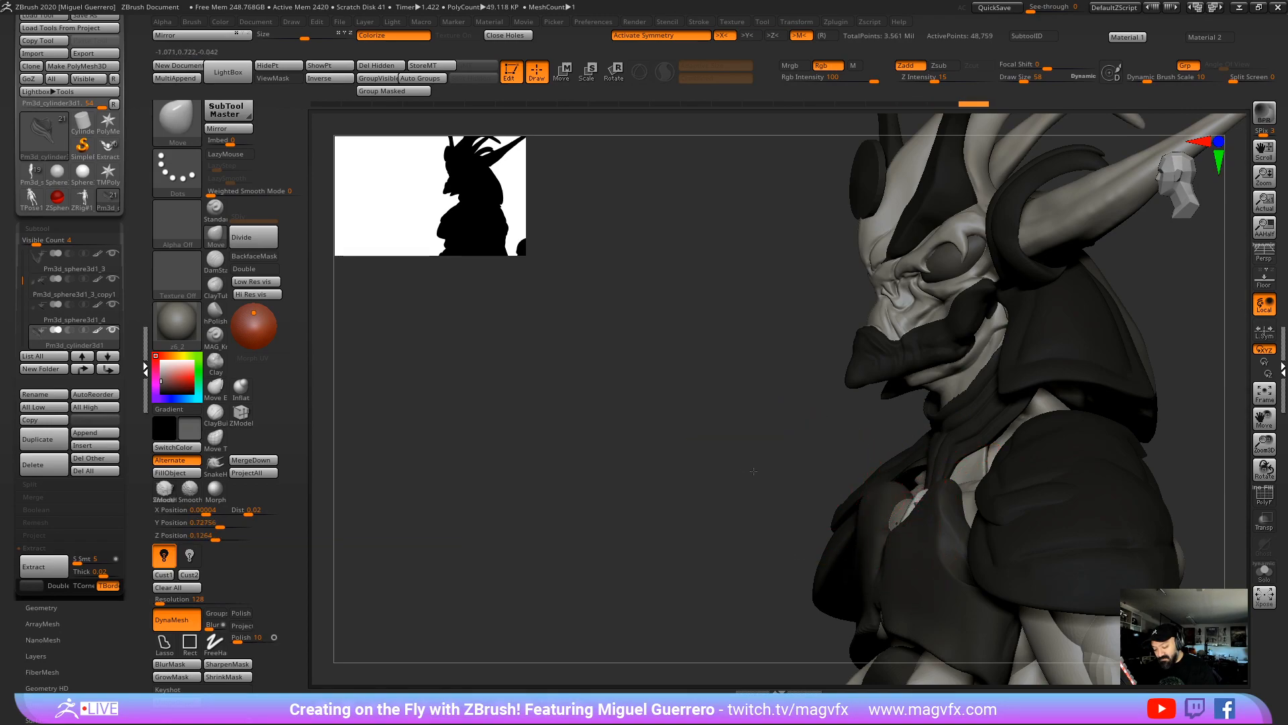
left_click_drag(753, 470, 895, 490)
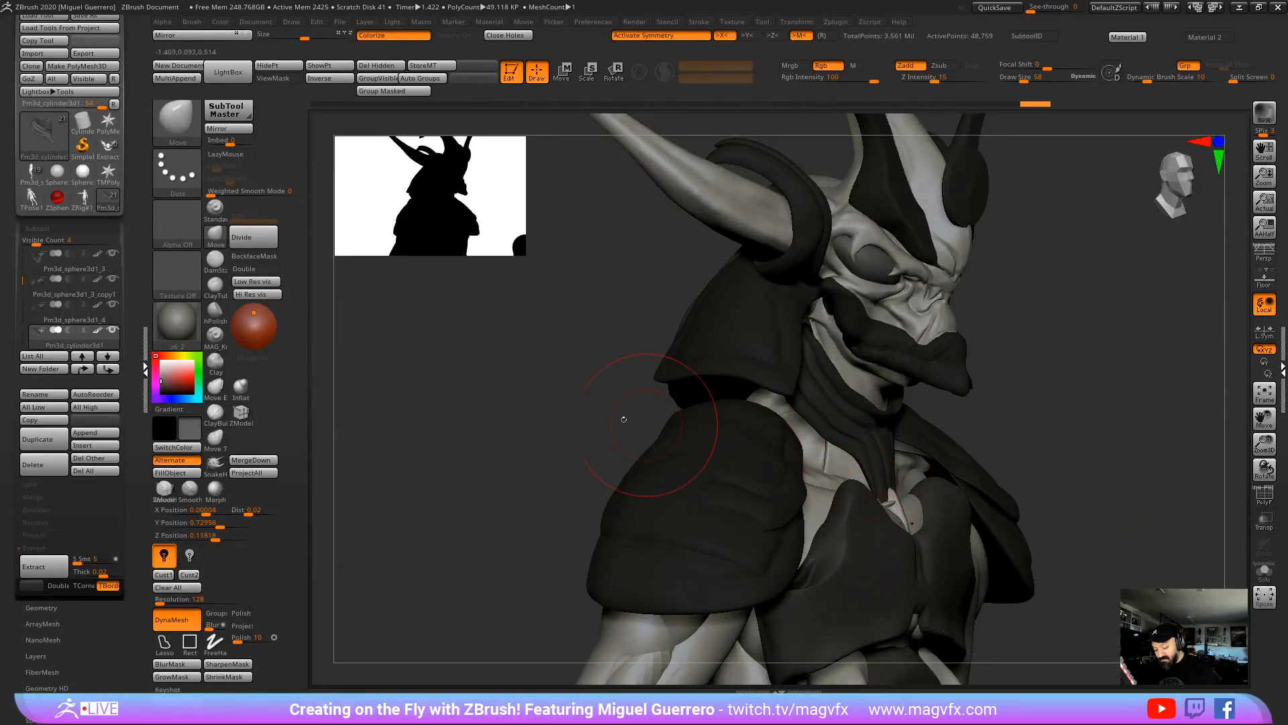
Step: Make the body mesh at the upper chest the active subtool and switch to the Inflat brush
mouse_move(624, 417)
left_mouse_down()
mouse_move(564, 409)
mouse_move(618, 386)
mouse_move(604, 402)
mouse_move(570, 396)
left_mouse_up()
left_click(812, 407, "alt")
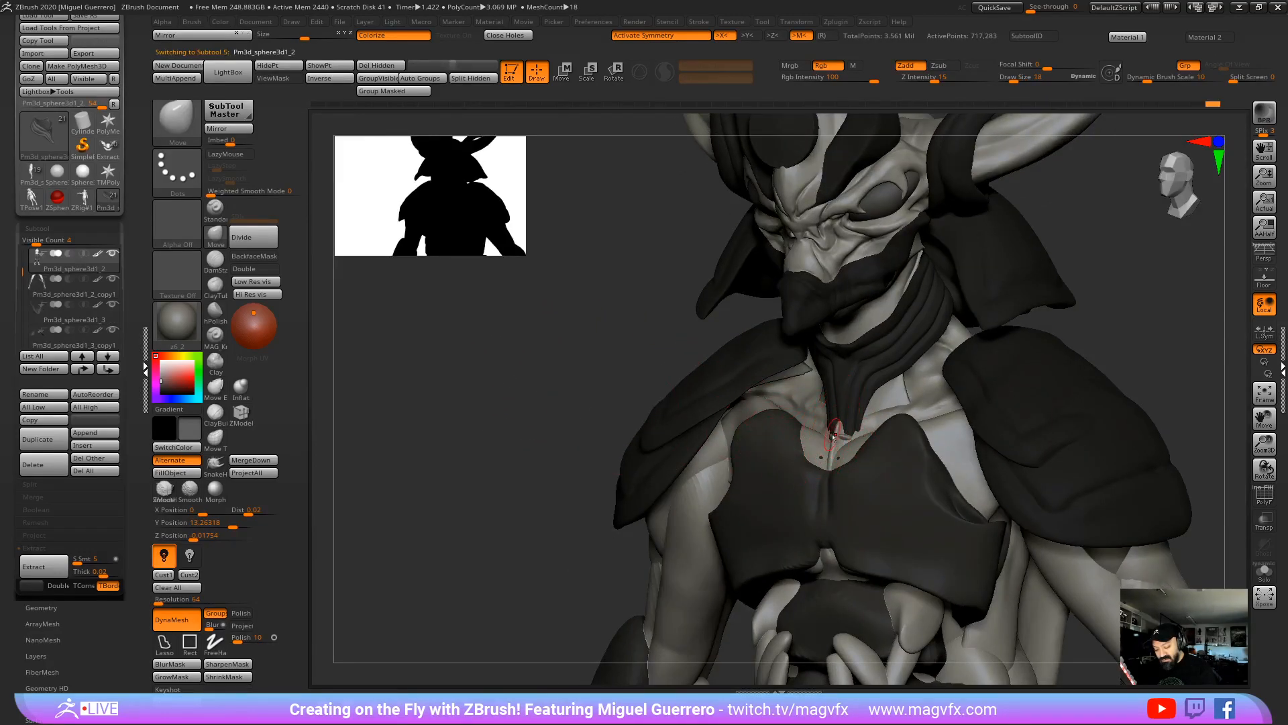
key("shift")
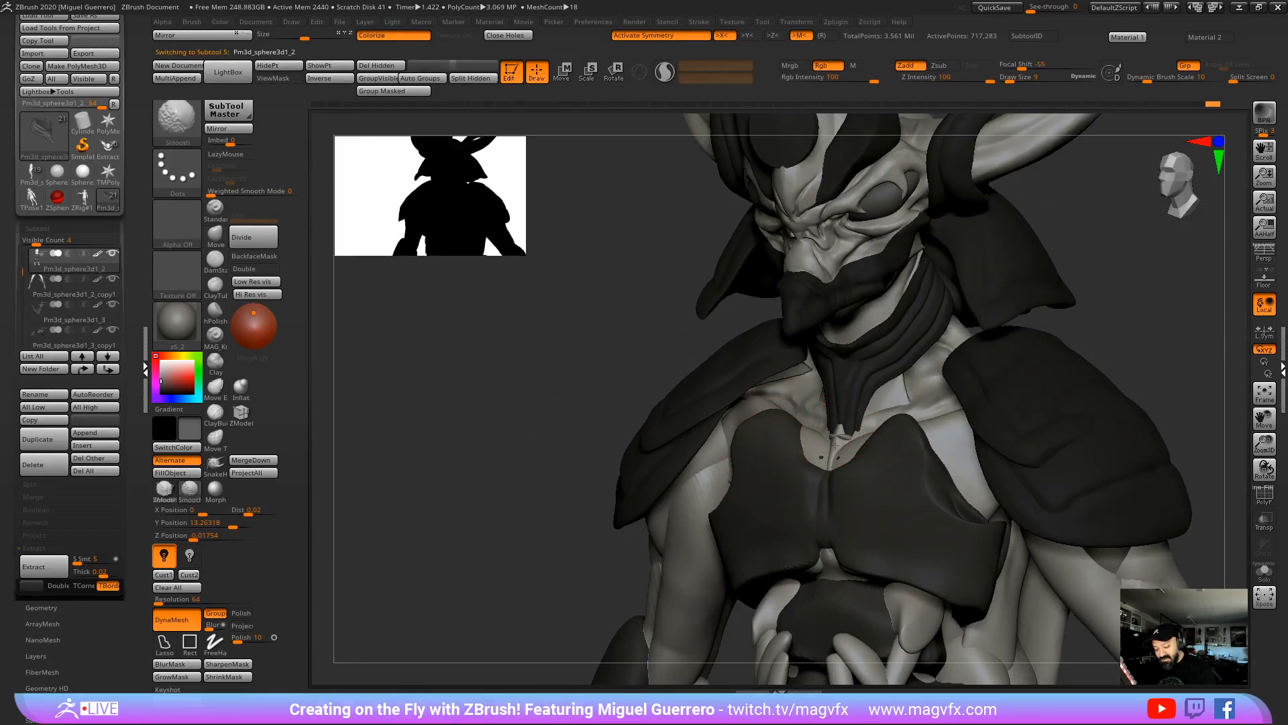
left_click_drag(564, 377, 597, 373)
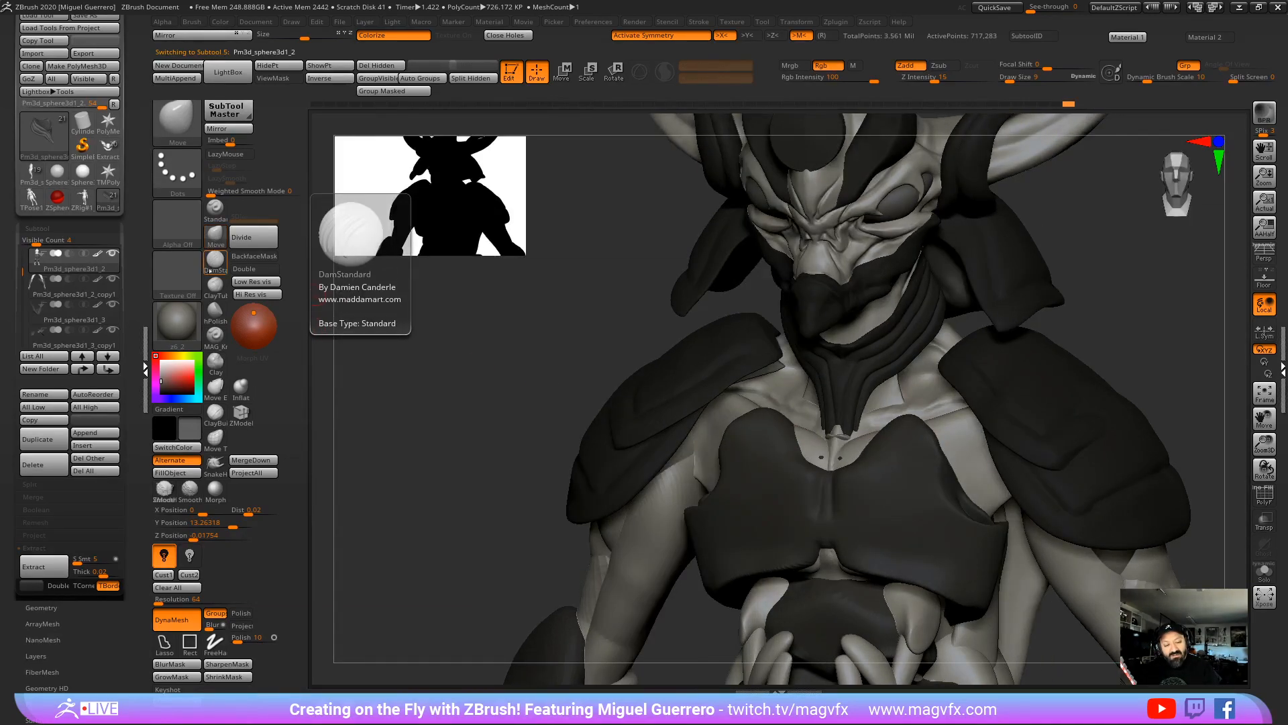
left_click(241, 387)
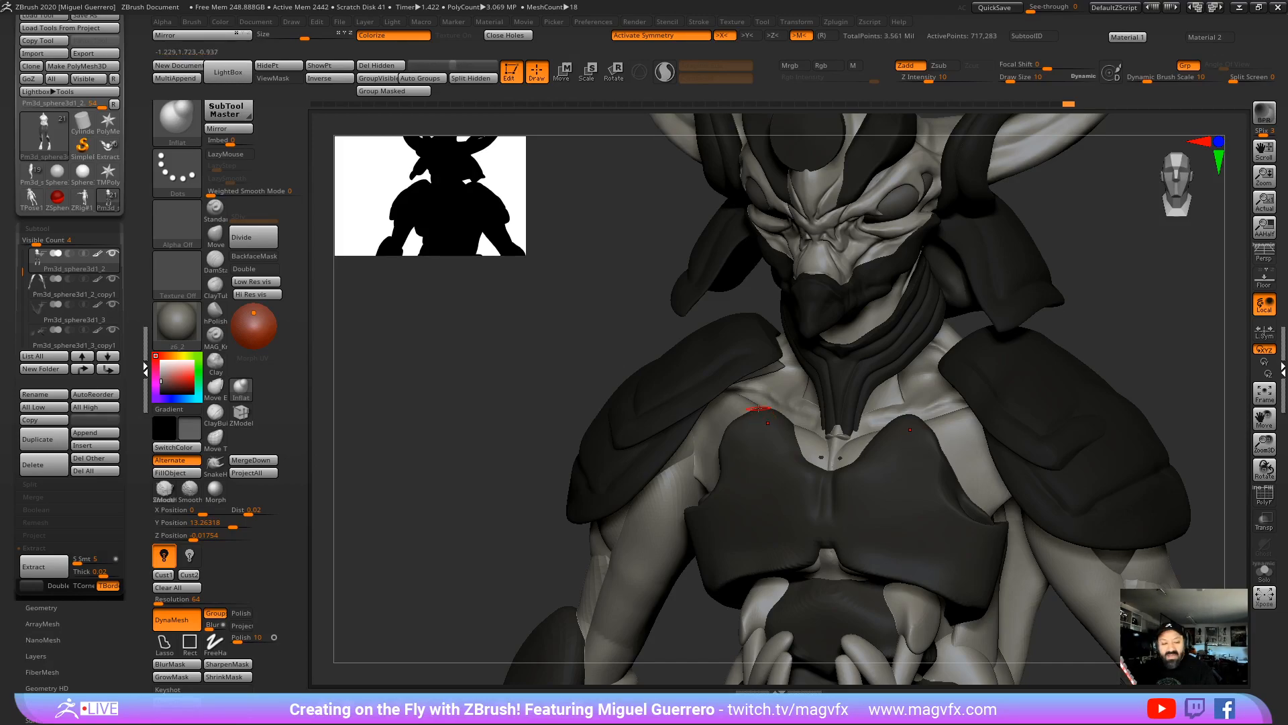
Step: Assign the captured horn-bump XTractor alpha, 128 by 308, to the Inflat brush and review the stored alphas
left_click(162, 255)
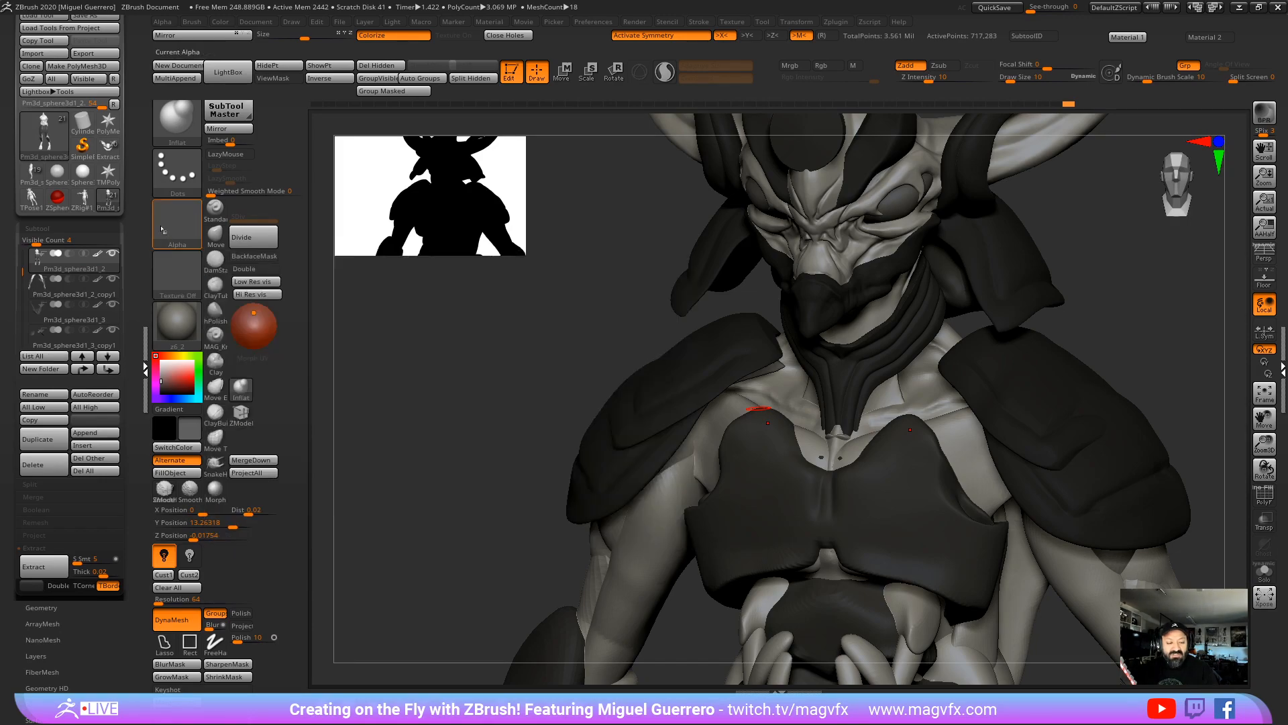
left_click(177, 223)
mouse_move(549, 244)
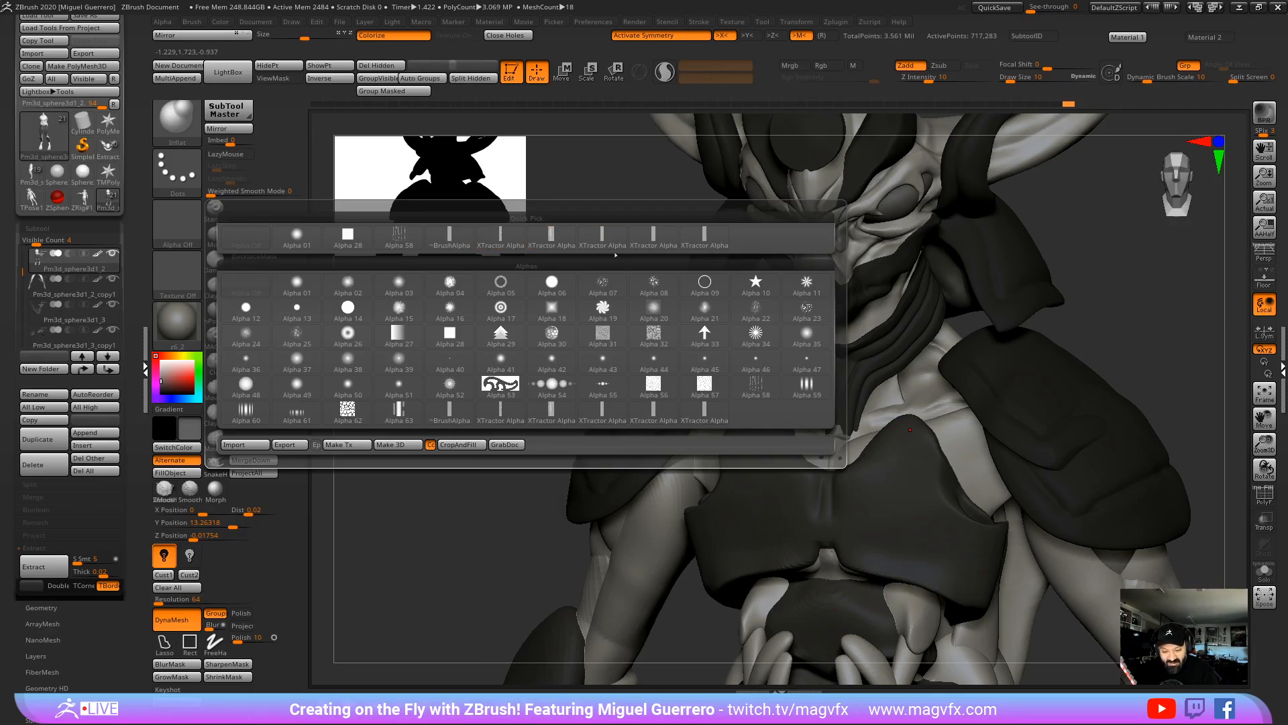
mouse_move(608, 239)
mouse_move(698, 239)
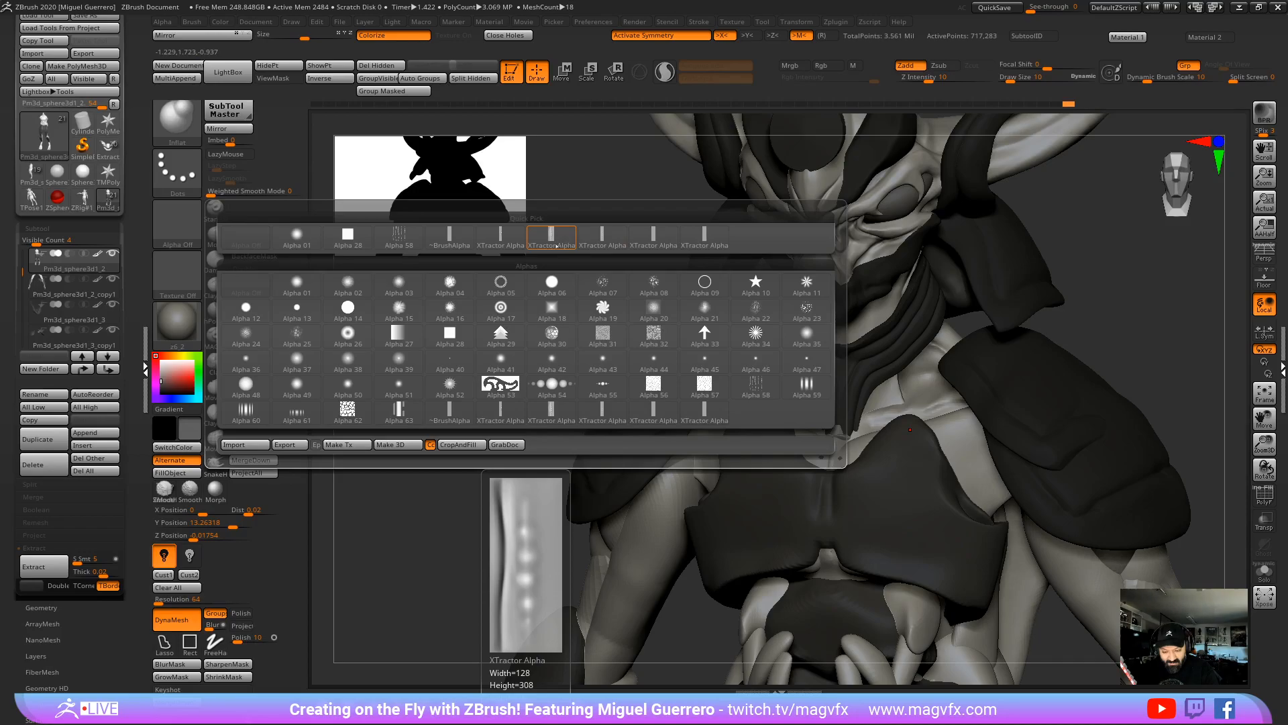
mouse_move(614, 282)
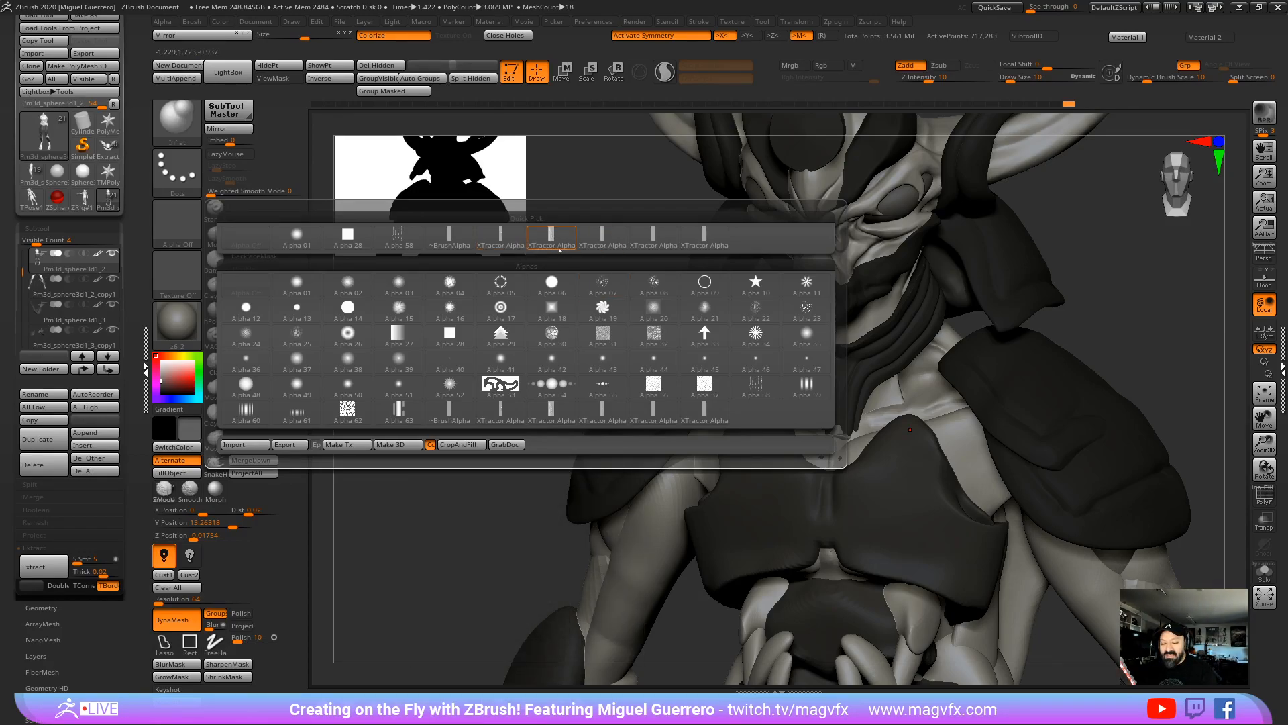
left_click(542, 241)
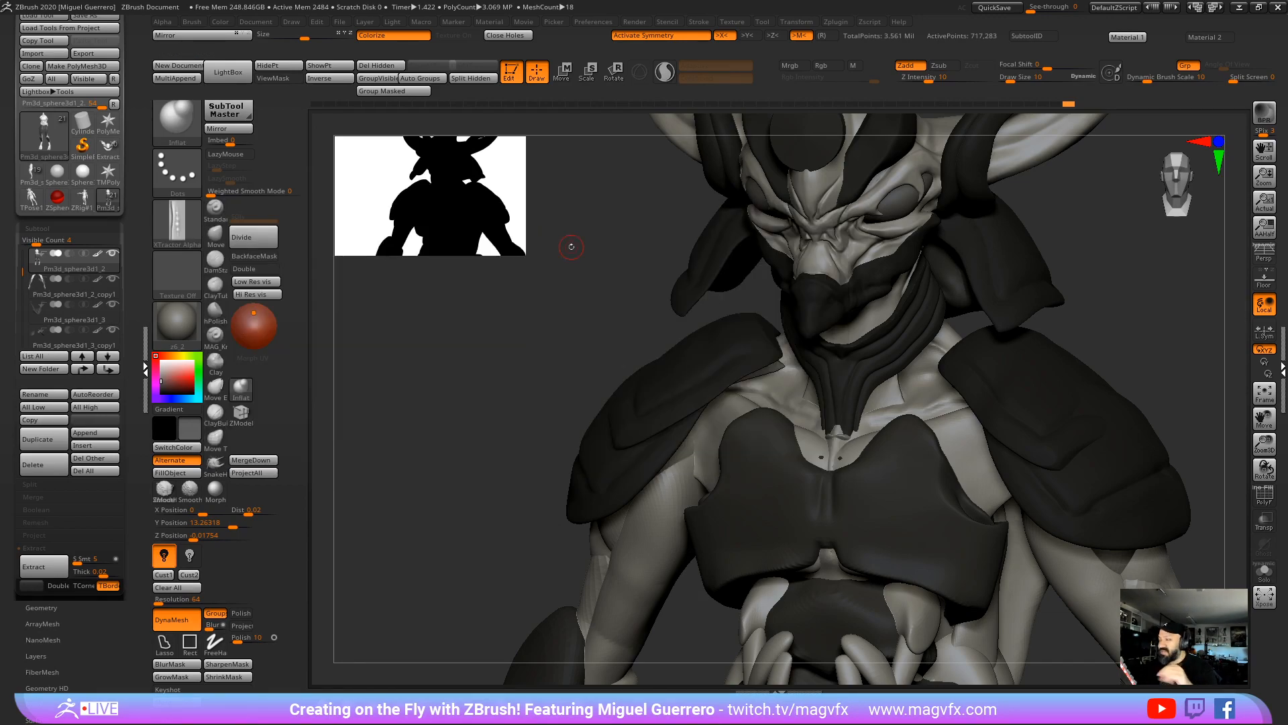
left_click(177, 225)
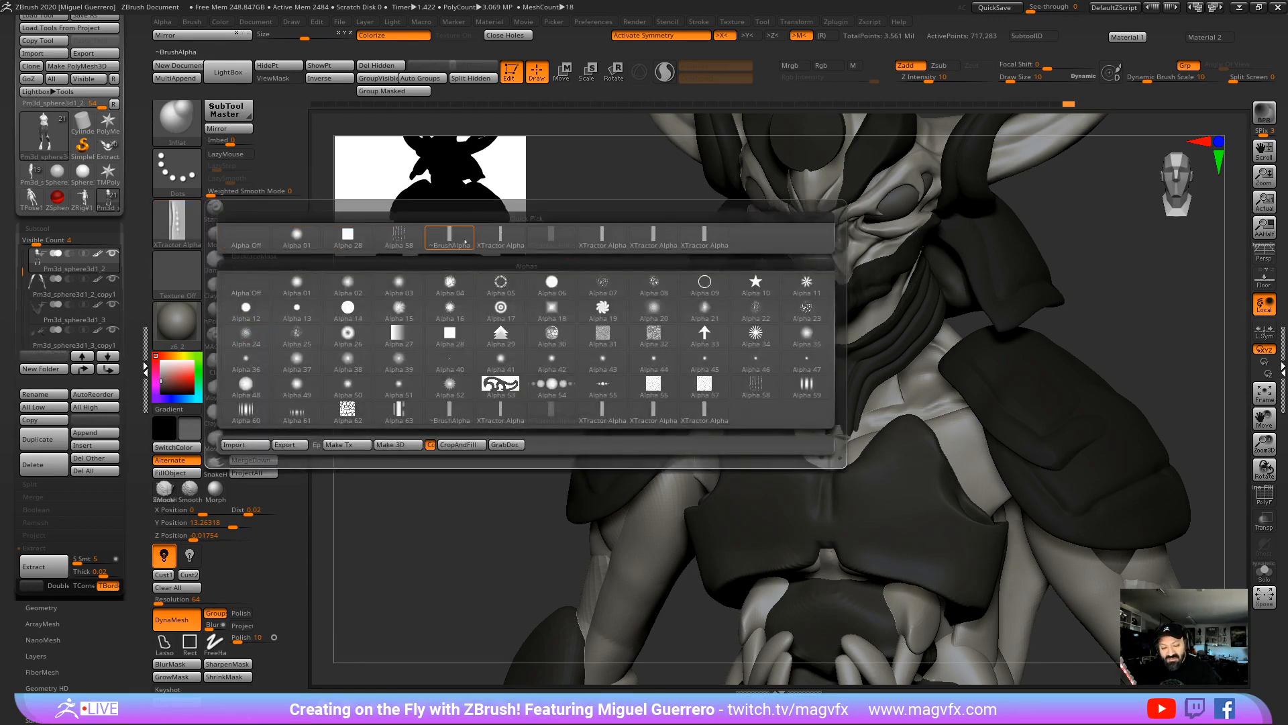
mouse_move(455, 241)
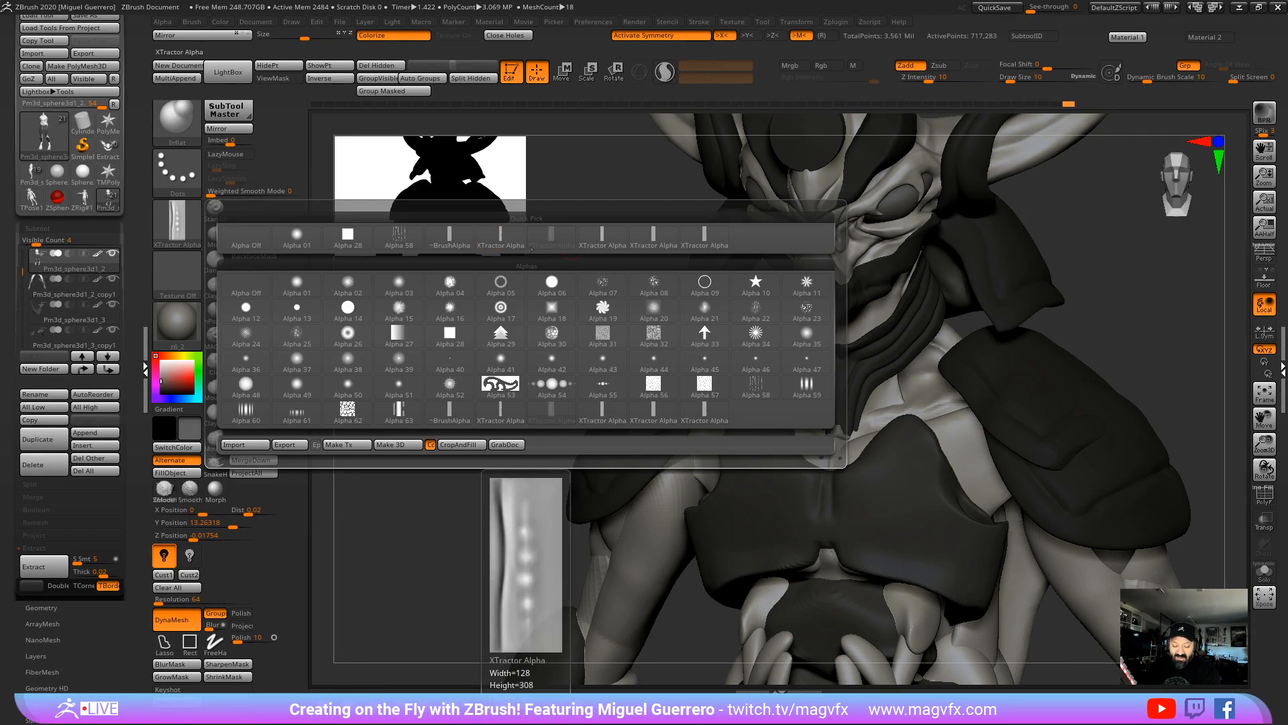
Step: Reactivate the neck wrap subtool and enlarge the Inflat brush to draw size 62
left_click_drag(417, 570, 402, 542)
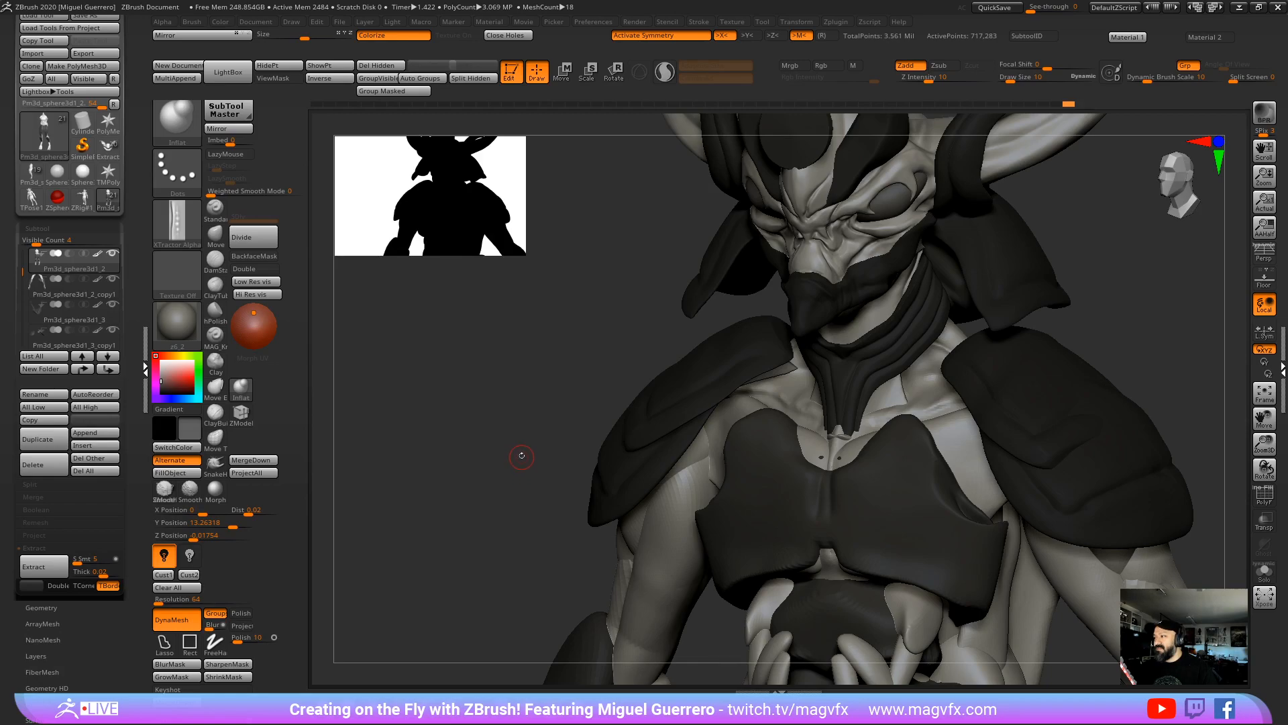
mouse_move(524, 440)
left_mouse_down()
mouse_move(468, 439)
mouse_move(506, 432)
mouse_move(526, 394)
mouse_move(490, 426)
mouse_move(500, 463)
mouse_move(531, 443)
left_mouse_up()
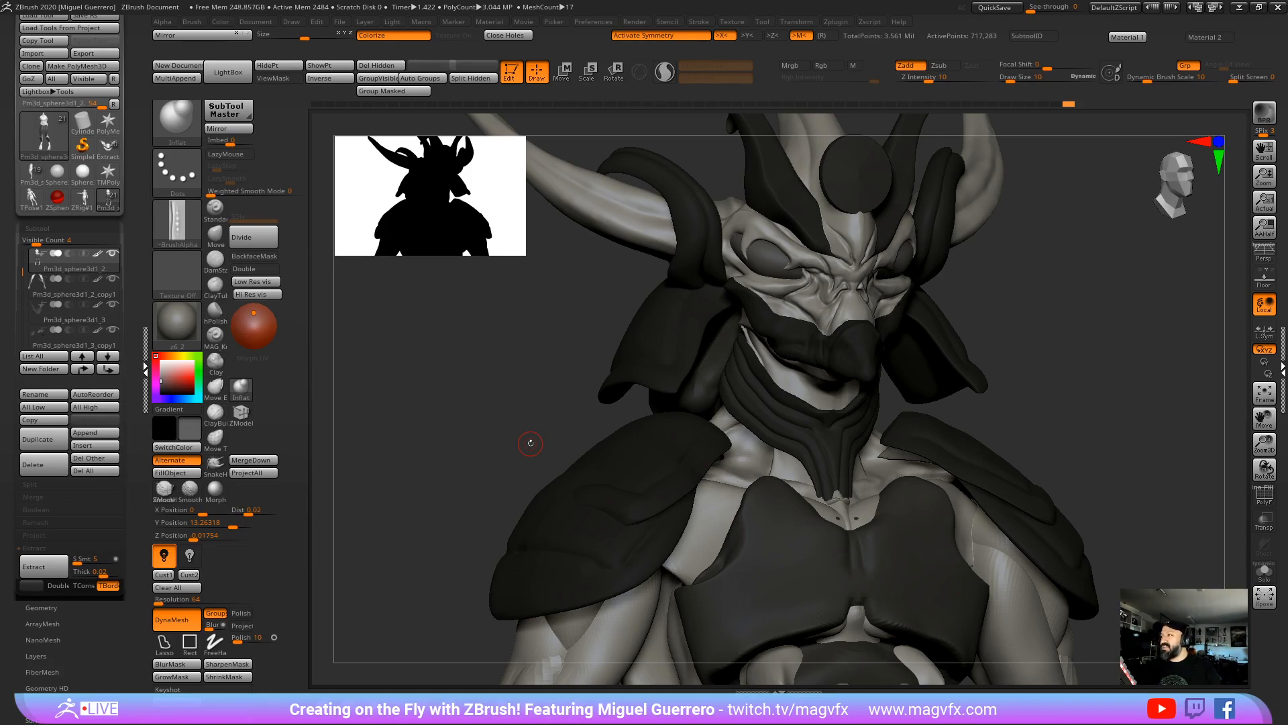
left_click_drag(450, 444, 469, 425)
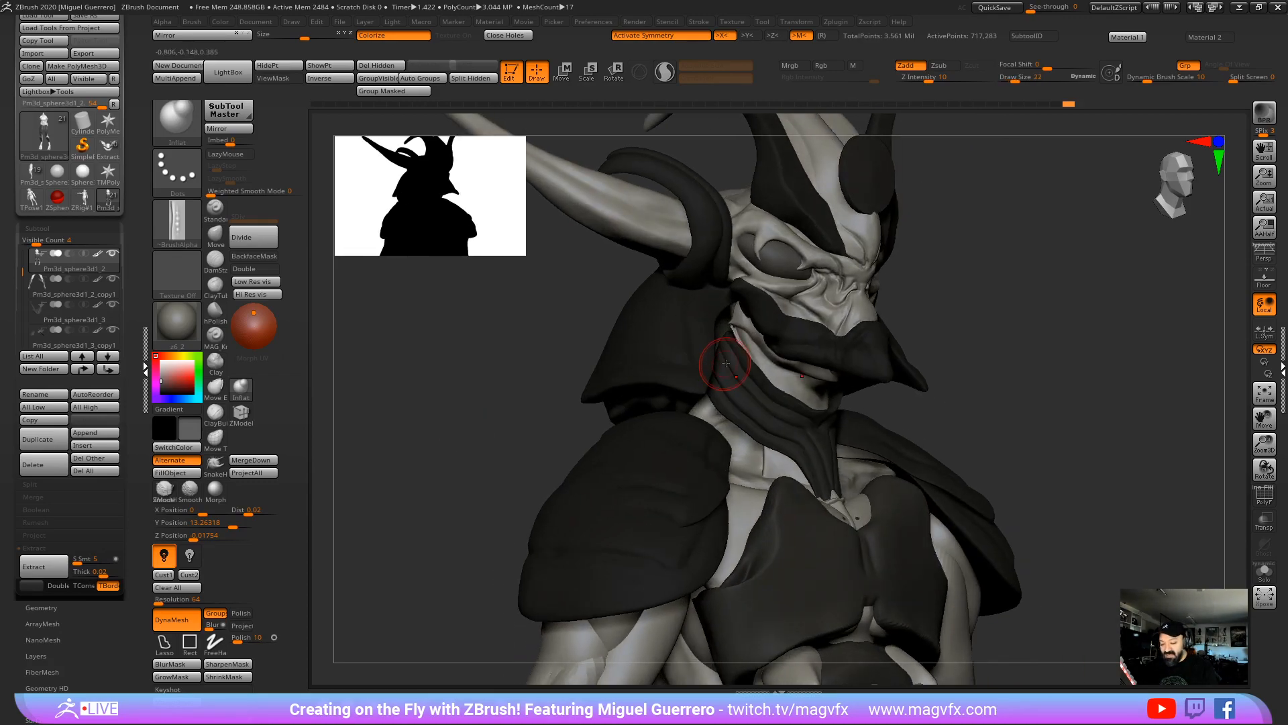
left_click(733, 400, "alt")
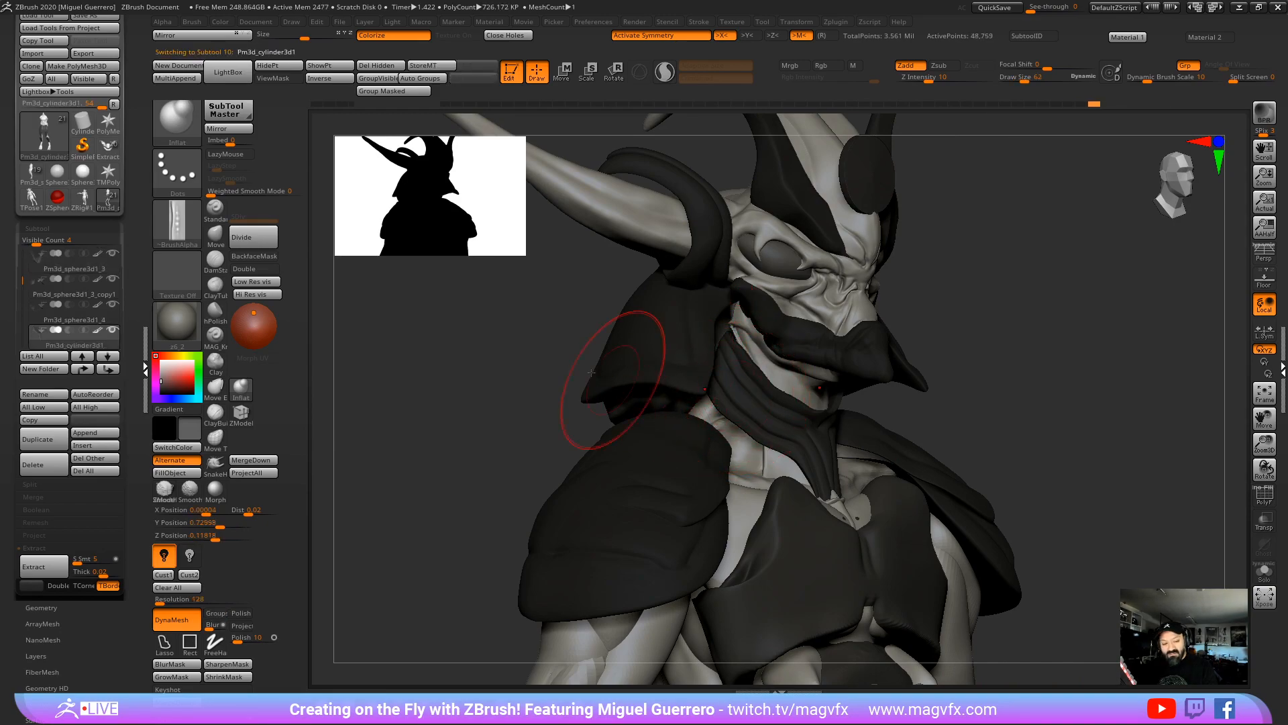
Step: Choose the Move brush and switch the active subtool between the neck wrap and body mesh around the wrap's lower tip
left_click(215, 234)
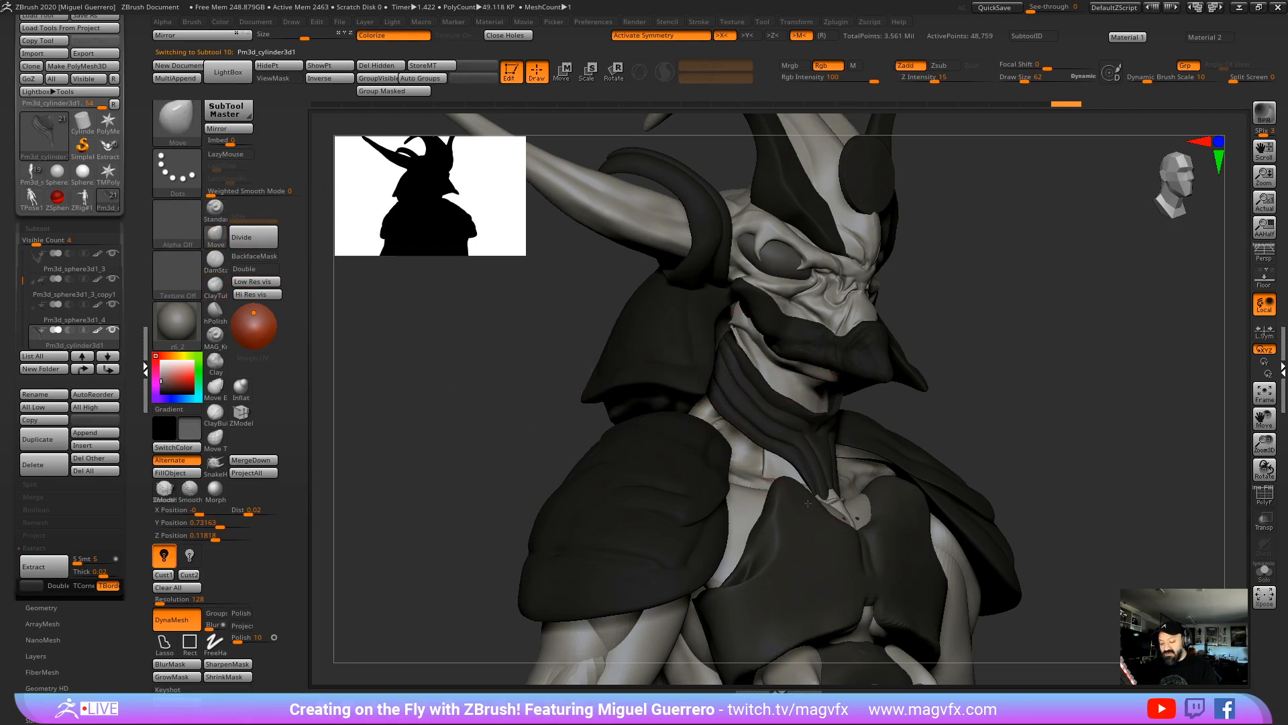
left_click_drag(838, 476, 817, 481, "shift")
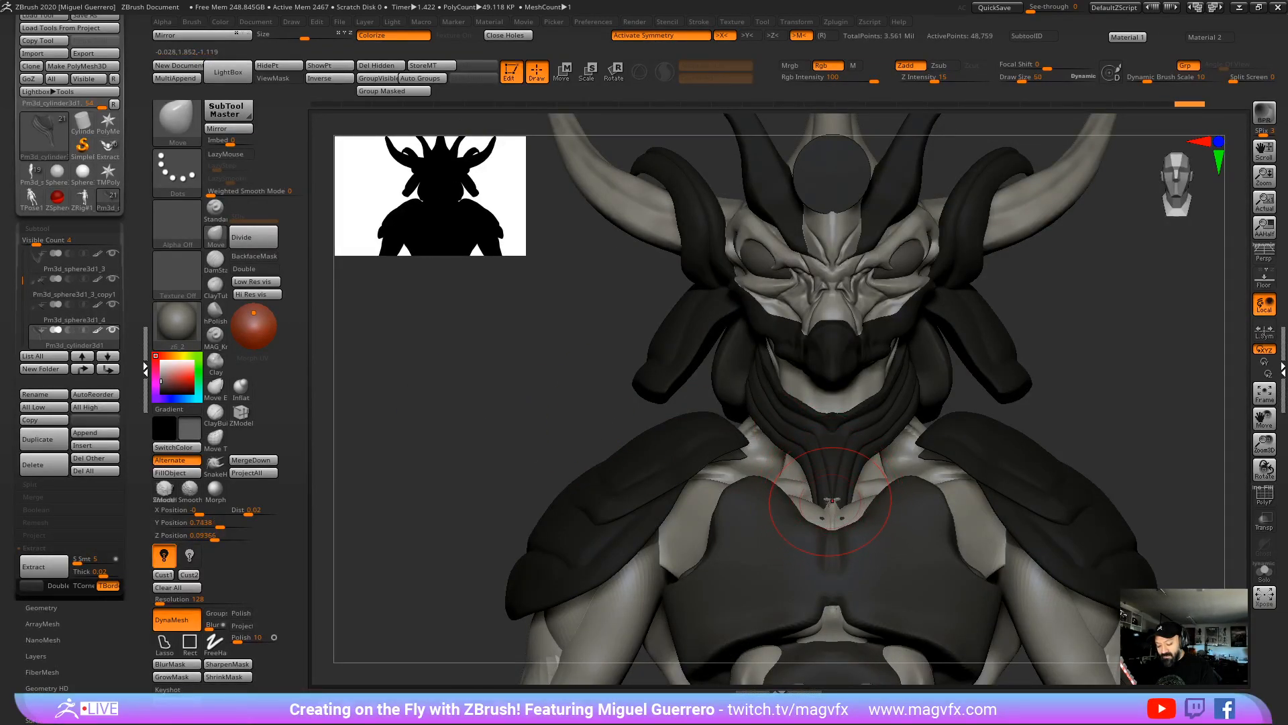
left_click(857, 498, "alt")
right_click_drag(872, 459, 833, 499)
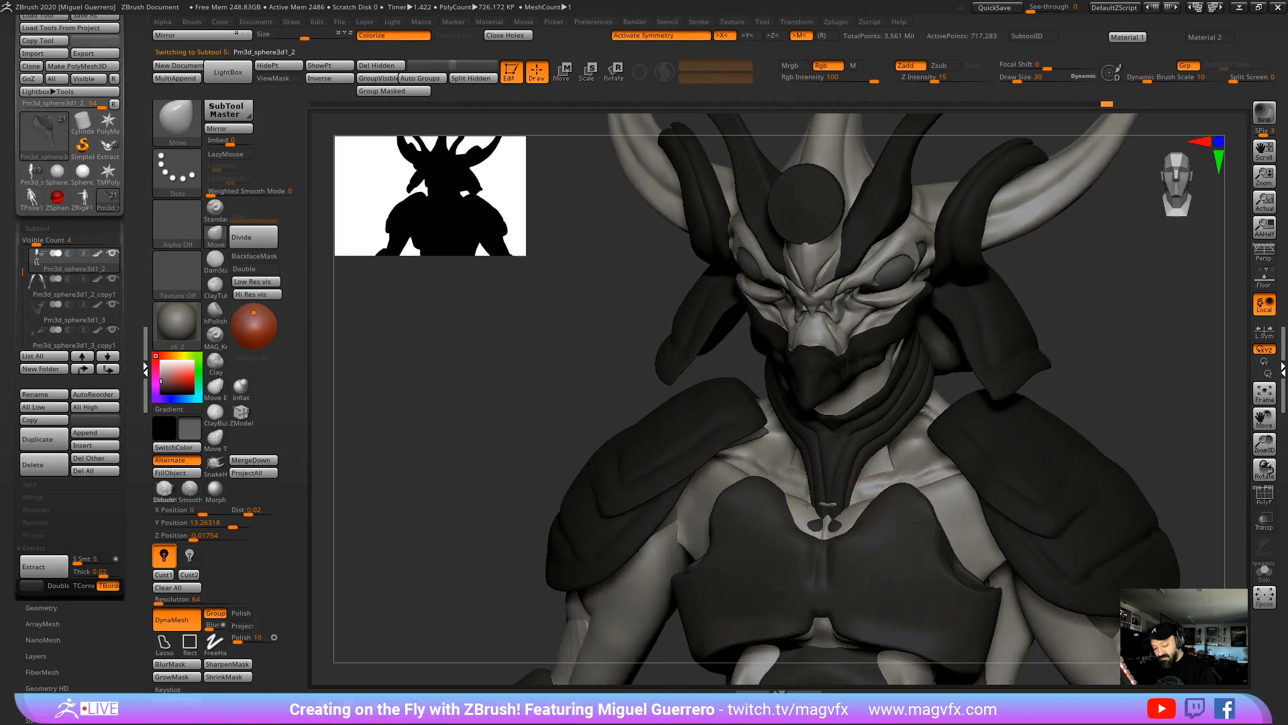
left_click(805, 497, "alt")
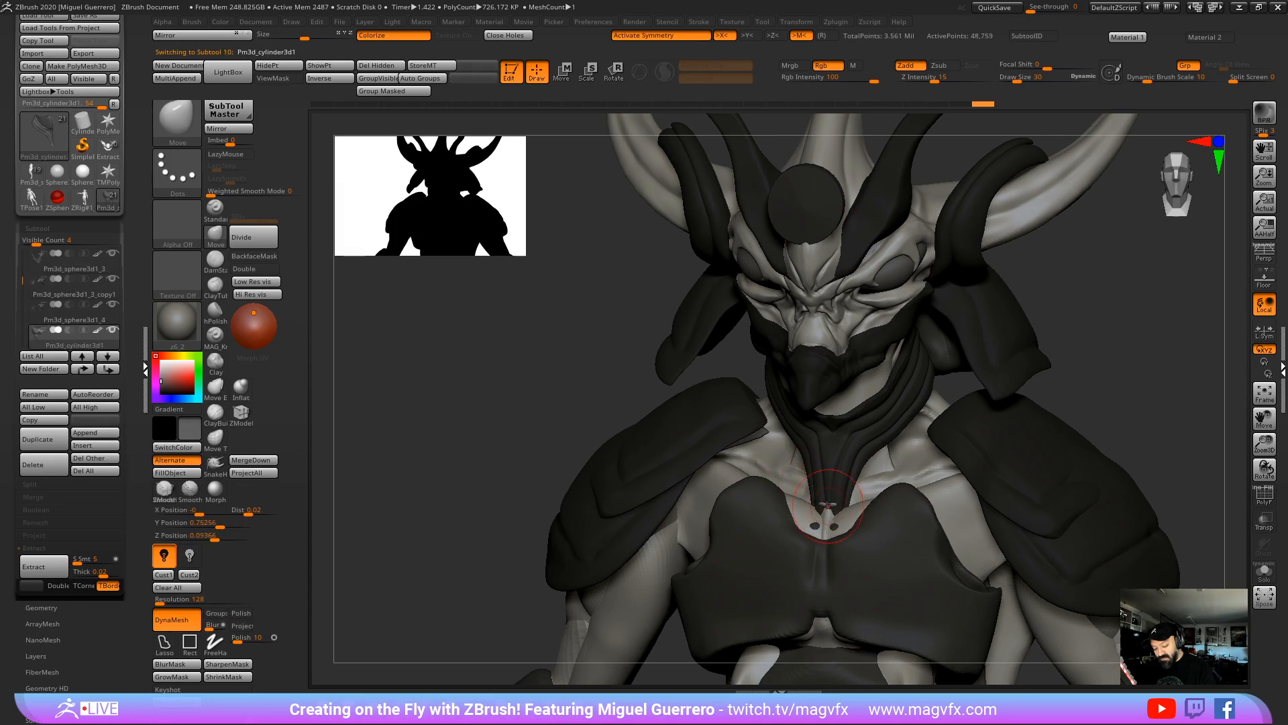
left_click(815, 502, "alt")
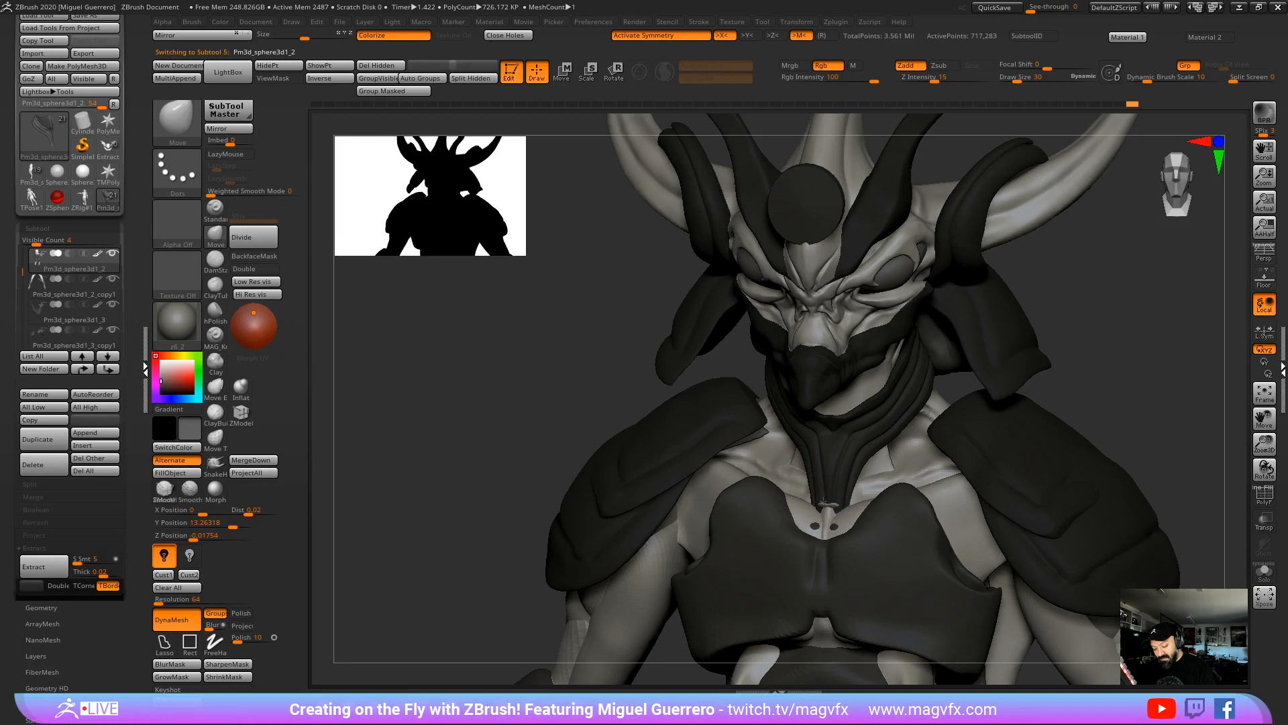
left_click(825, 505, "alt")
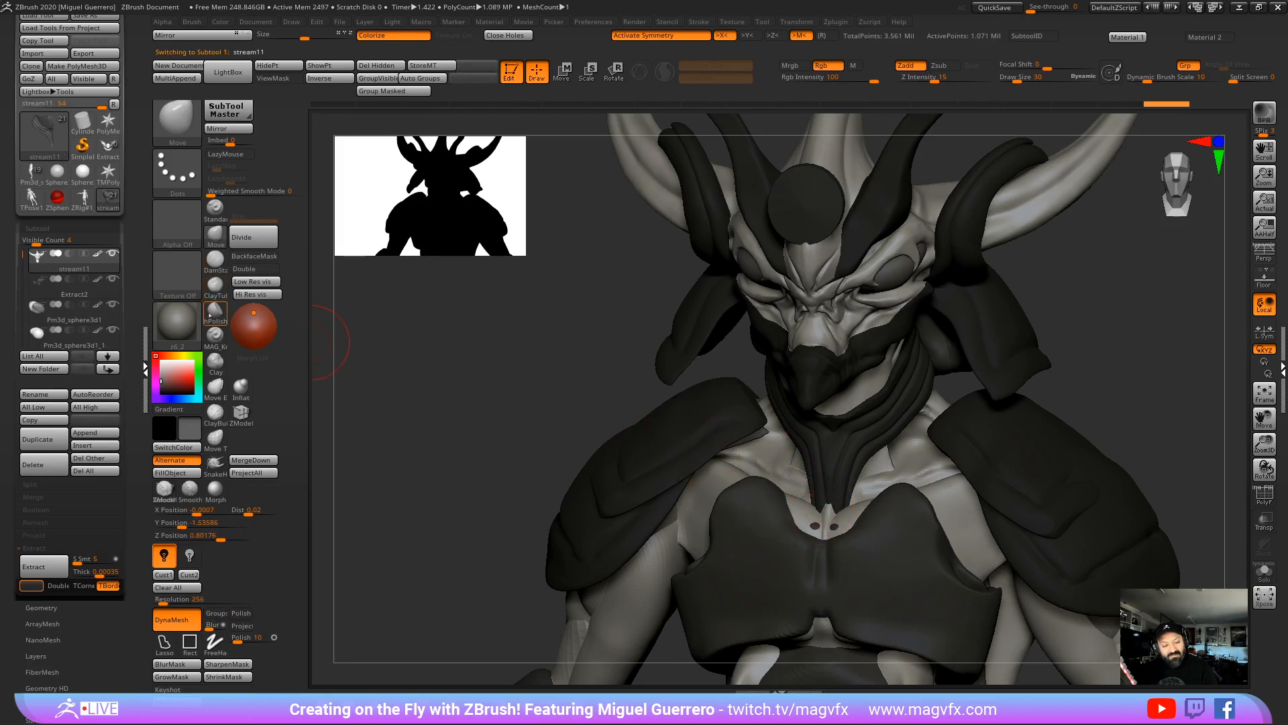
Step: Switch to the DamStandard brush, make the body mesh at the upper chest active and enlarge the draw size to 46
left_click(210, 268)
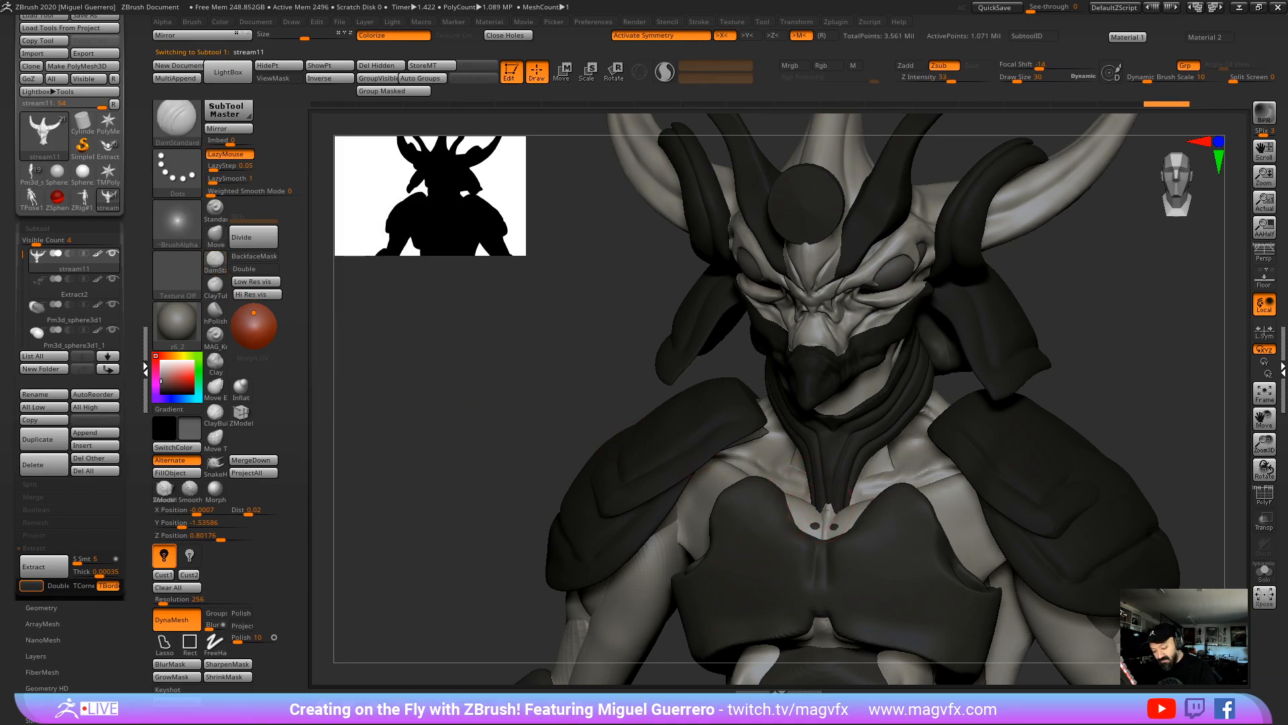
left_click(807, 514, "alt")
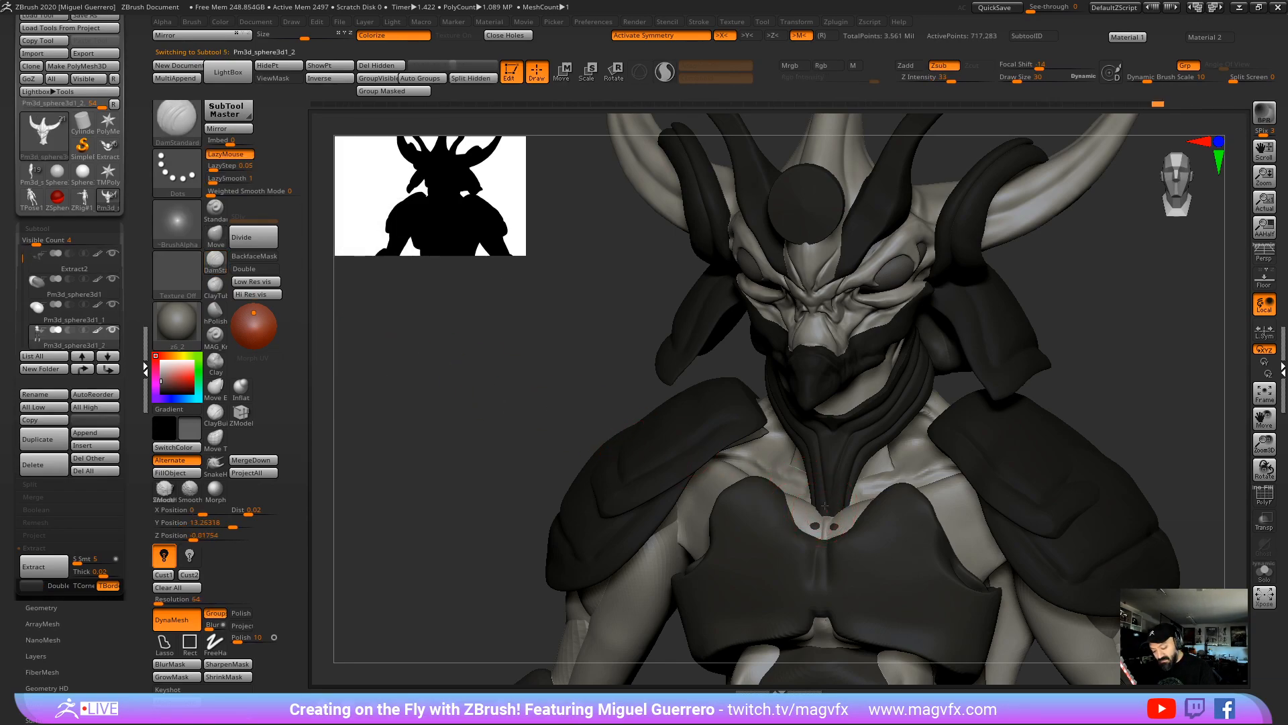
left_click_drag(514, 387, 504, 371, "shift")
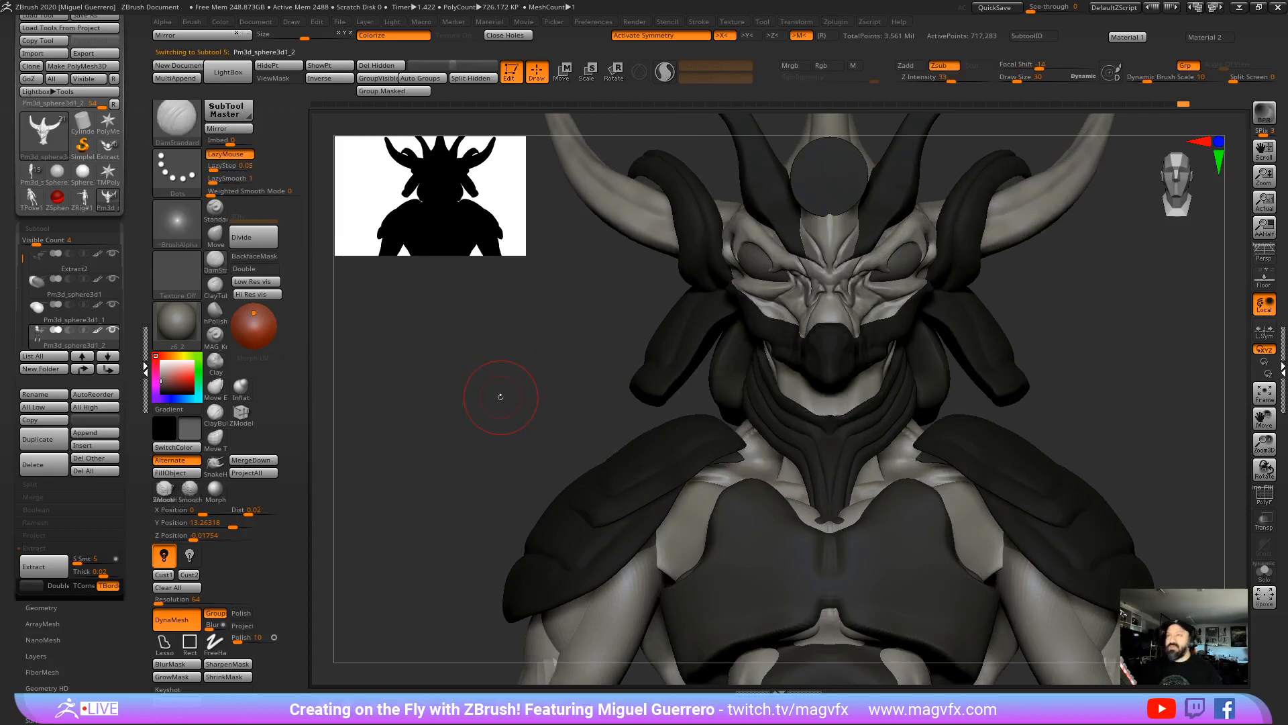
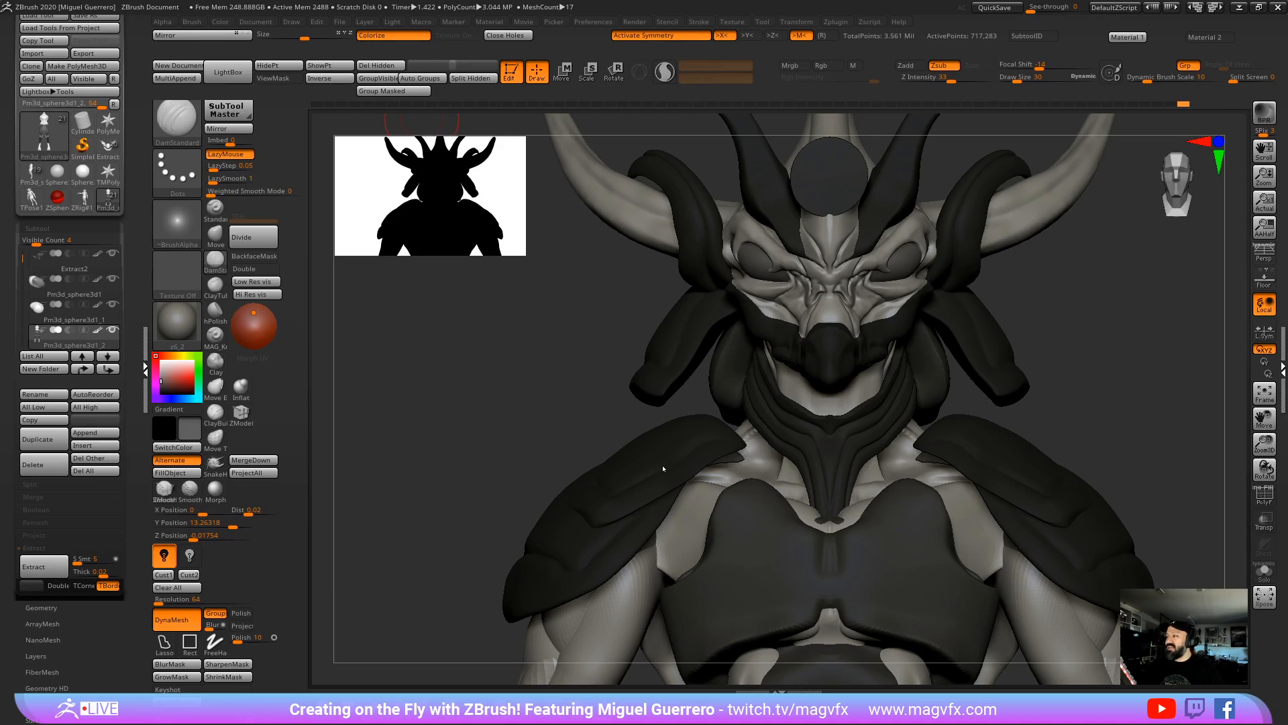
left_click_drag(567, 392, 616, 405)
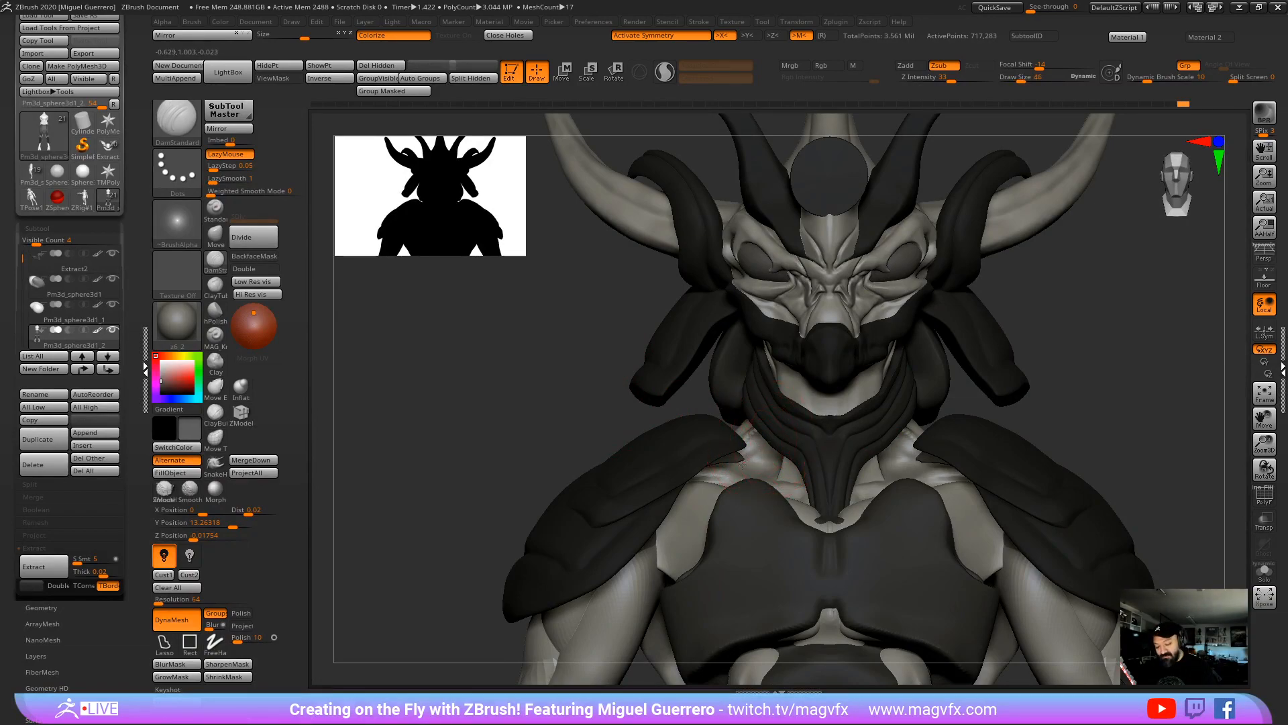
Step: Reactivate the neck wrap, pull its side edge upward with the Move brush, and undo the recent wrap edits
left_click(749, 443, "alt")
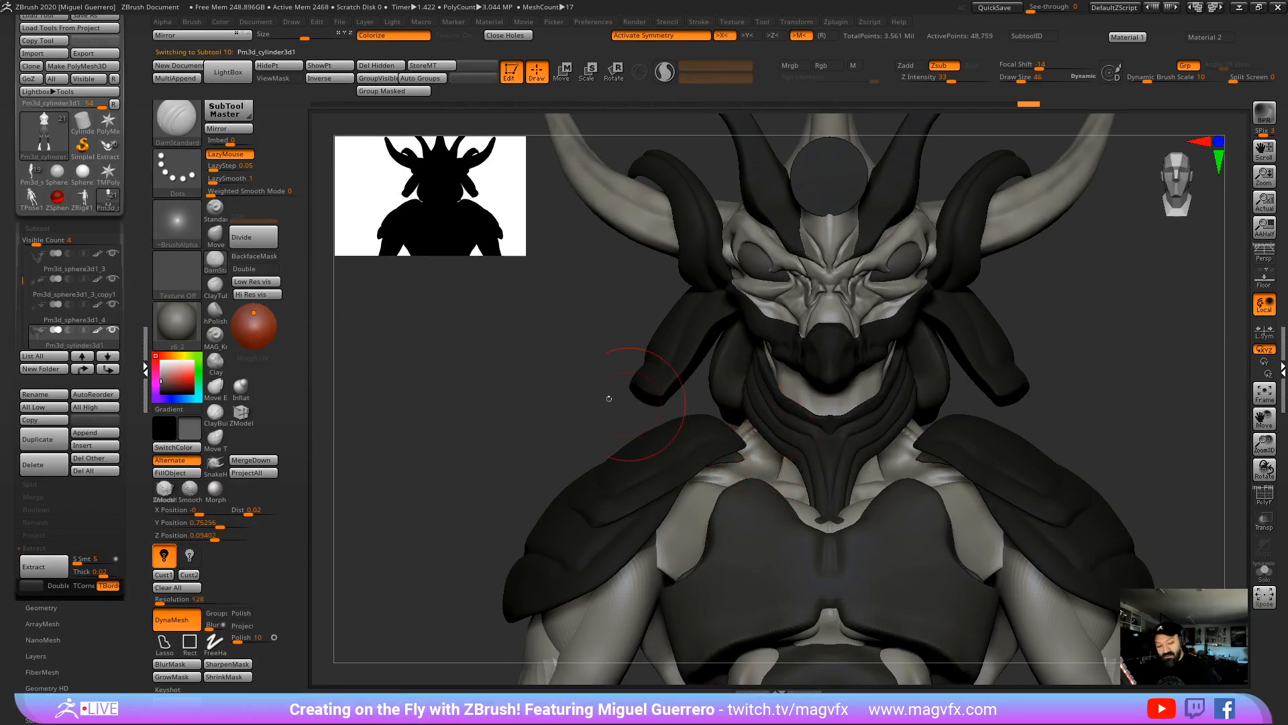
left_click(215, 235)
mouse_move(765, 444)
left_mouse_down()
mouse_move(743, 444)
mouse_move(750, 423)
mouse_move(733, 408)
mouse_move(763, 355)
mouse_move(767, 365)
left_mouse_up()
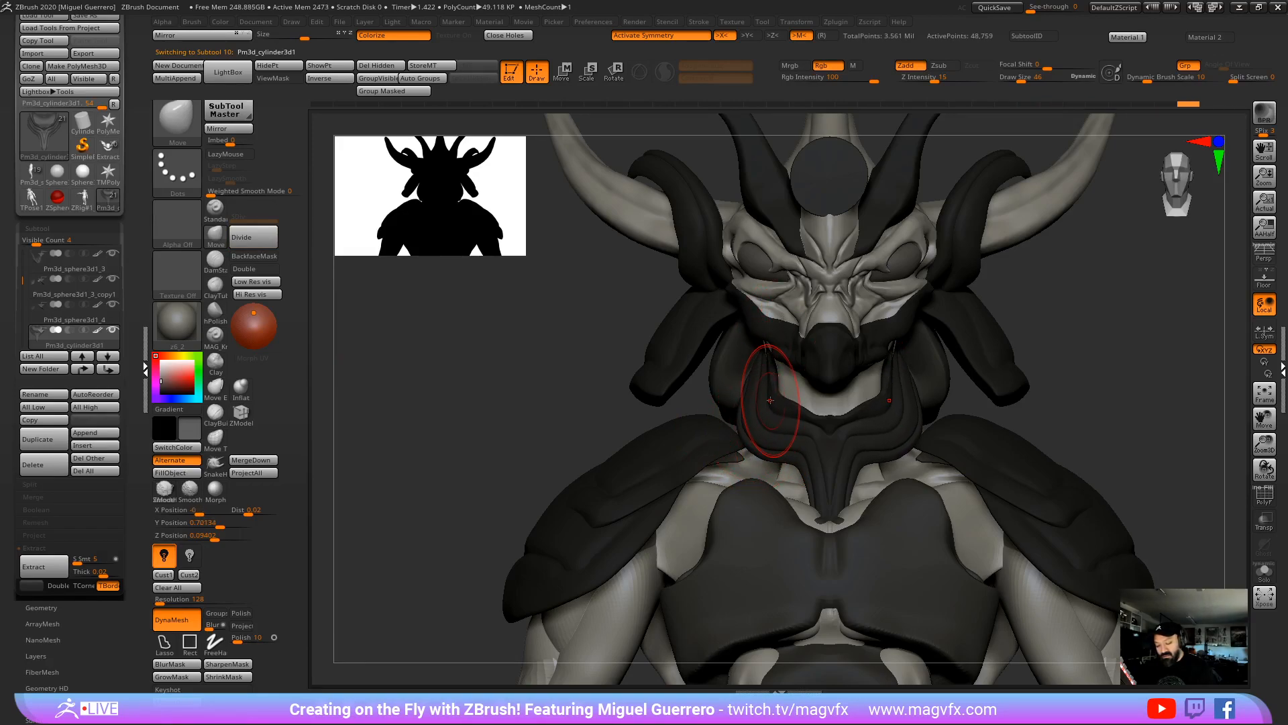
key("ctrl+z")
key("ctrl+z")
key("ctrl+z")
key("ctrl+z")
Step: Reshape the neck wrap's sides and lower folds with the Move brush, reducing the draw size from 46 to 22
left_click_drag(806, 484, 782, 483)
left_click_drag(481, 409, 601, 412)
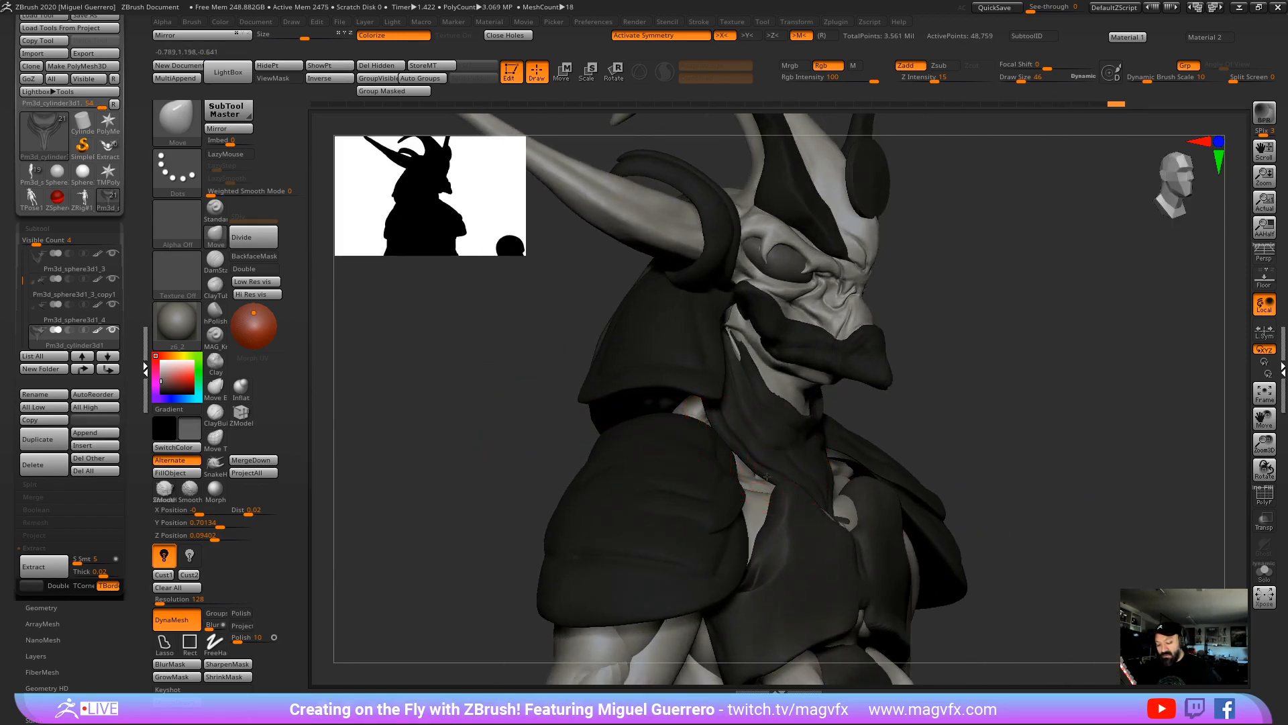
left_click_drag(767, 467, 756, 465)
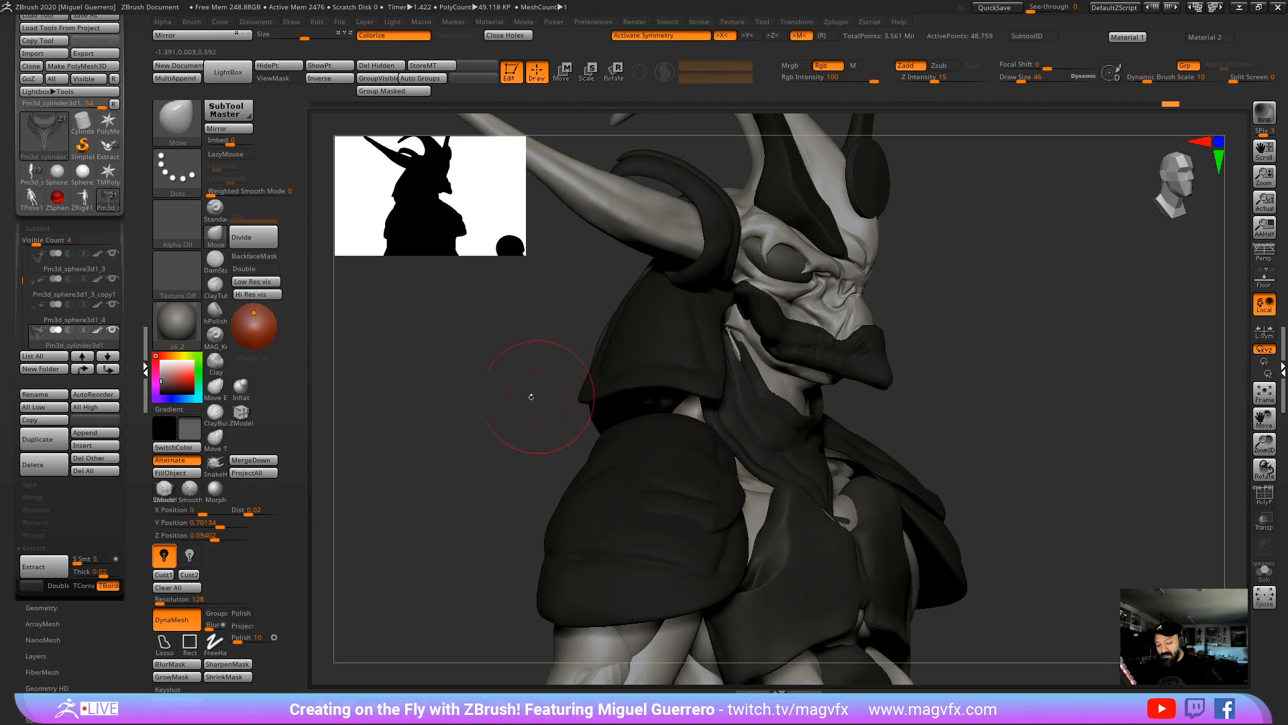
left_click_drag(546, 374, 843, 389)
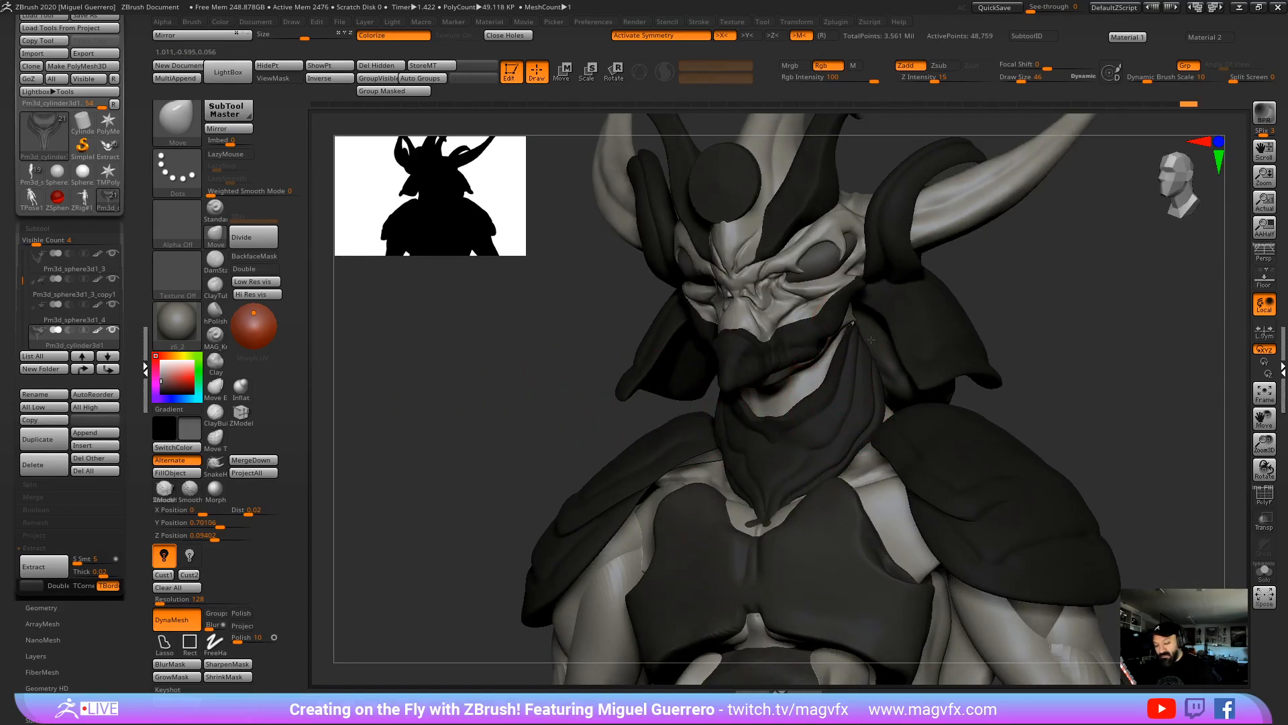
right_click_drag(718, 346, 847, 396)
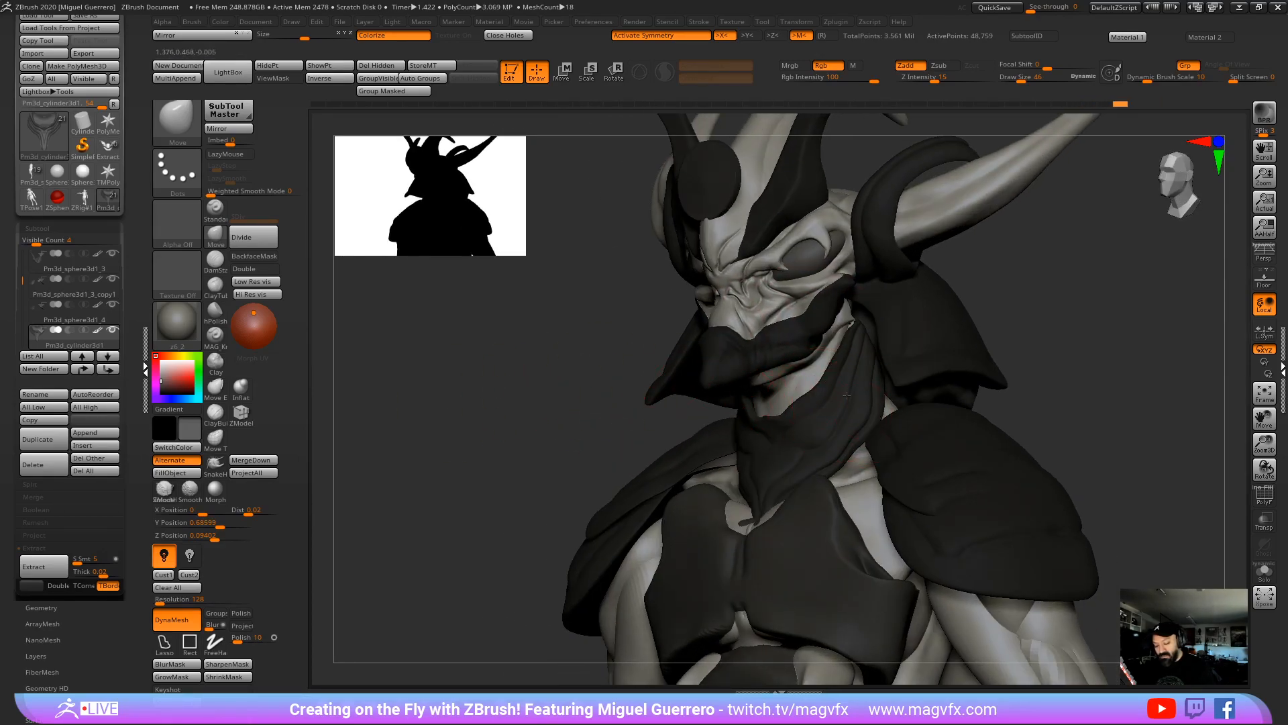
left_click_drag(825, 426, 818, 421)
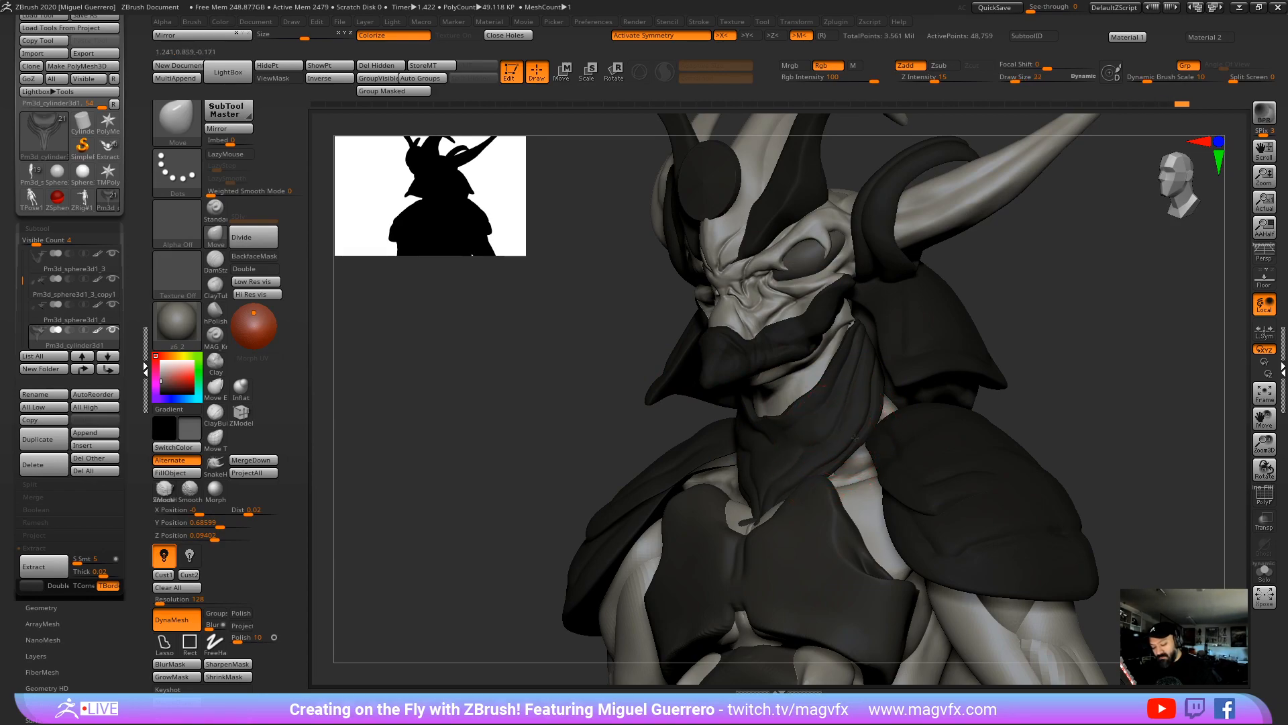
Step: Activate the lower face mask subtool and reshape its lower edge around the mouth with the Move brush at draw size 30
right_click_drag(538, 405, 621, 409, "shift")
left_click(861, 405, "alt")
right_click_drag(776, 388, 664, 387)
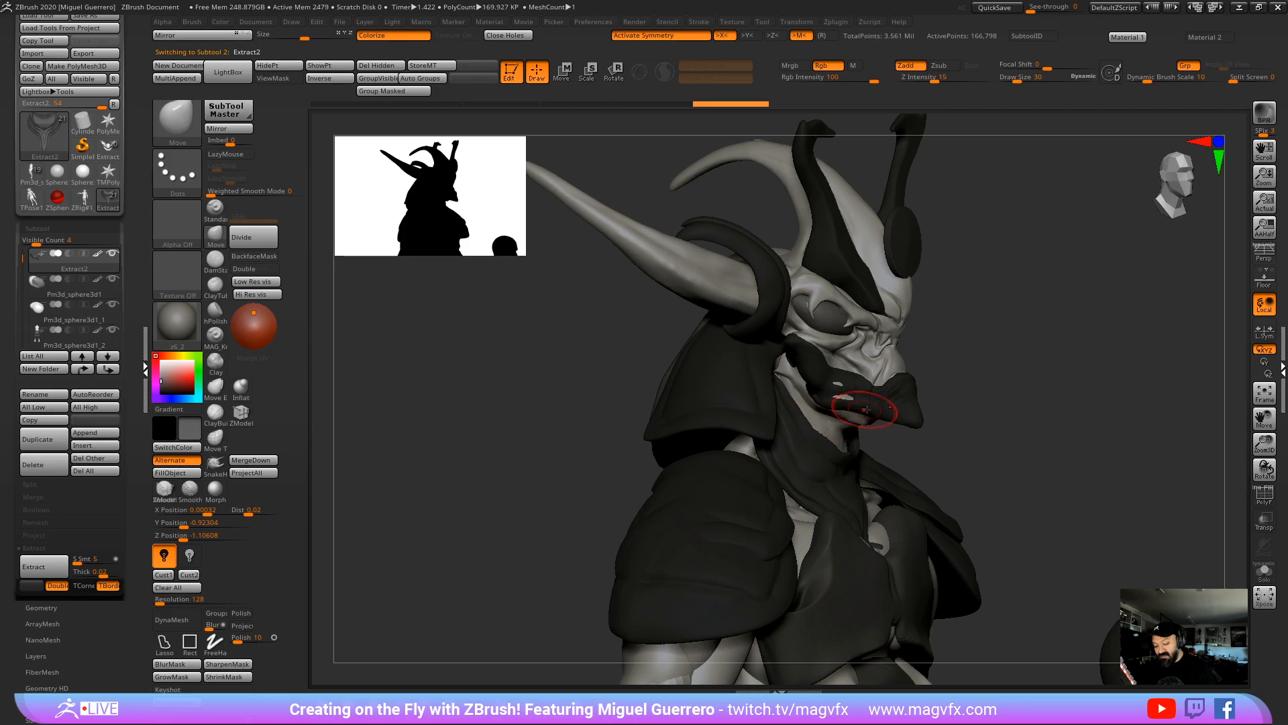
left_click_drag(881, 419, 921, 429)
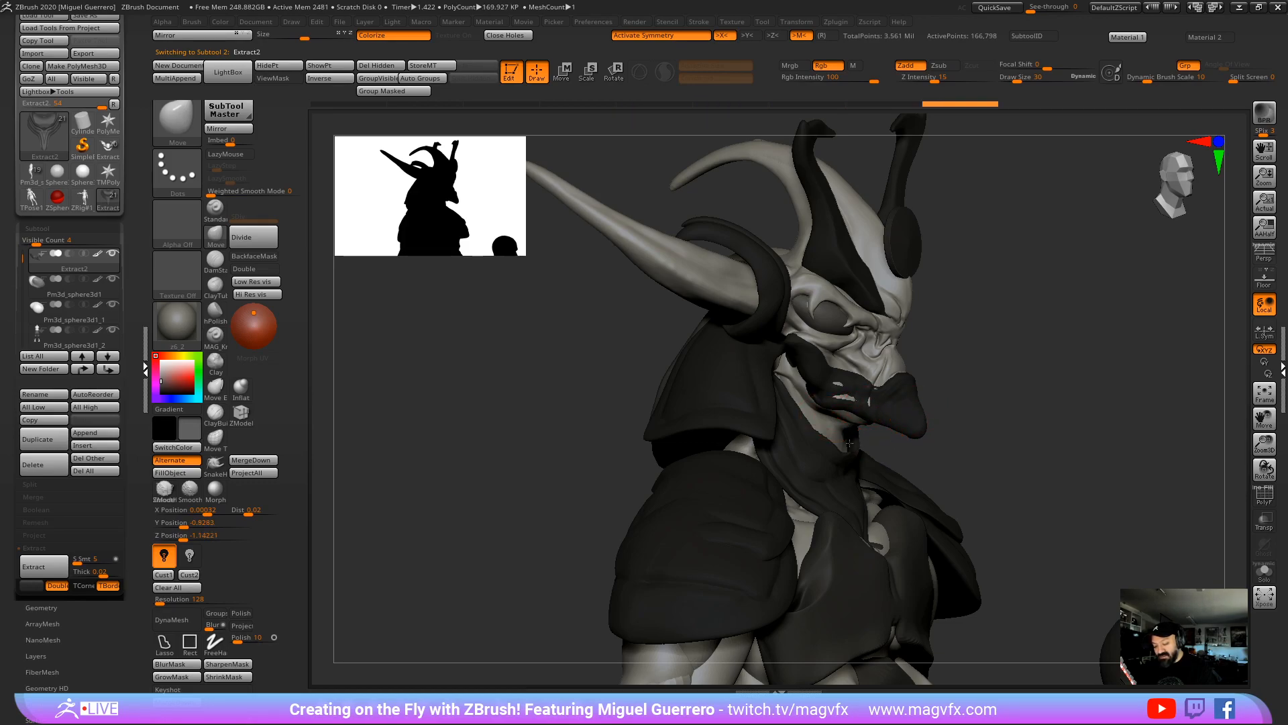
key("ctrl+z")
left_click_drag(702, 386, 590, 393)
key("ctrl+shift+z")
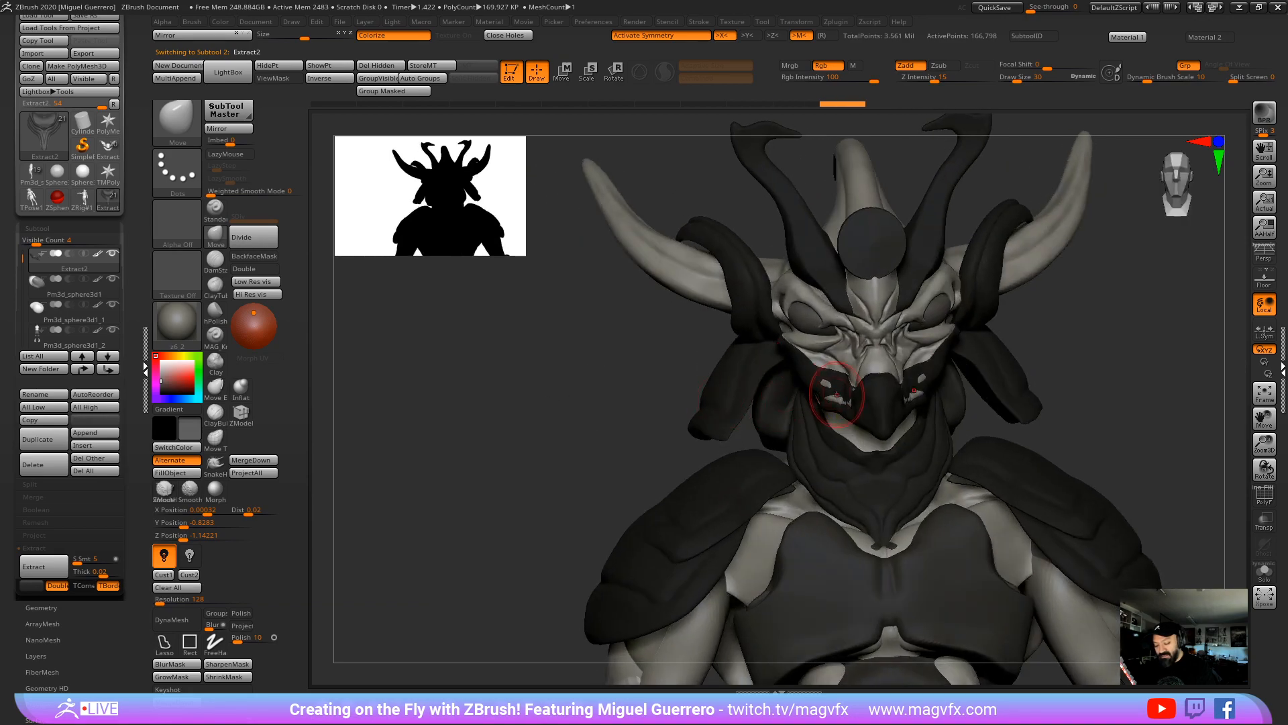
left_click_drag(816, 403, 837, 404)
Step: Pull the face mask's cheek sections into shape from front and side with the Move brush at draw size 42
mouse_move(691, 407)
left_mouse_down()
mouse_move(802, 399)
mouse_move(777, 383)
left_mouse_up()
left_click_drag(629, 376, 536, 377)
mouse_move(770, 379)
left_mouse_down()
mouse_move(691, 360)
mouse_move(717, 371)
left_mouse_up()
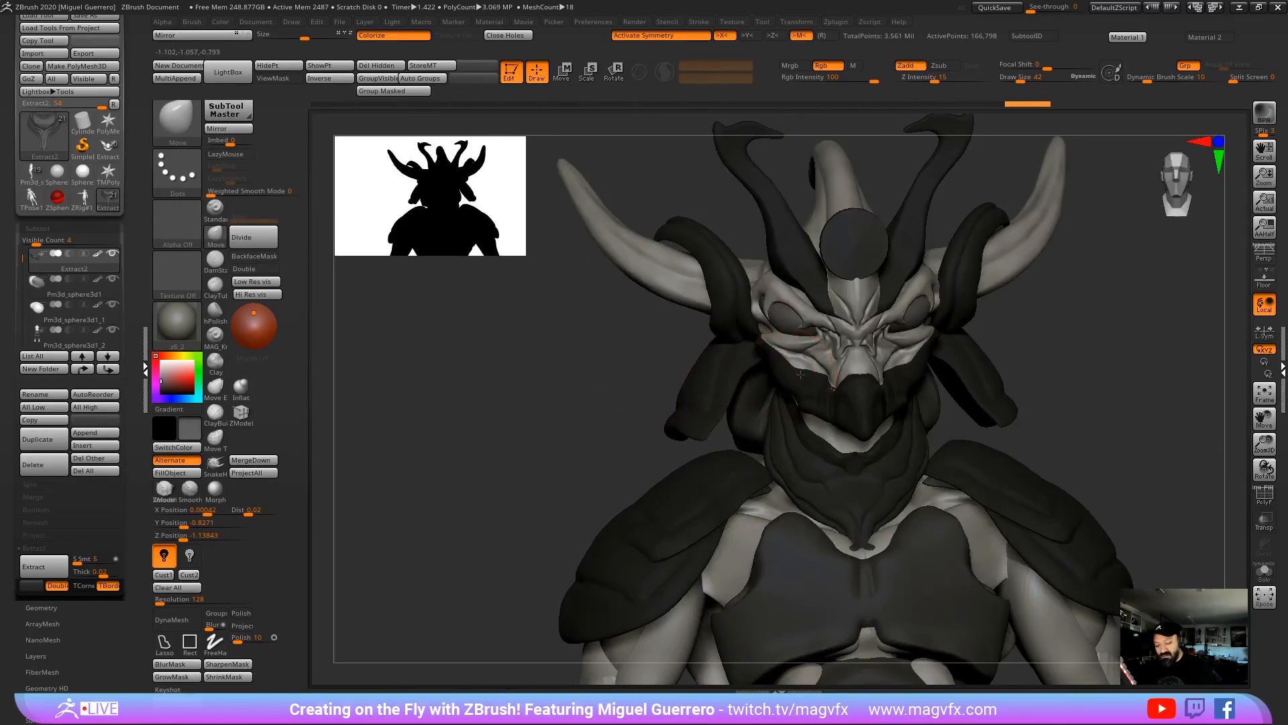
left_click_drag(800, 374, 758, 376)
mouse_move(638, 373)
left_mouse_down()
mouse_move(550, 400)
mouse_move(758, 412)
mouse_move(792, 399)
mouse_move(813, 423)
left_mouse_up()
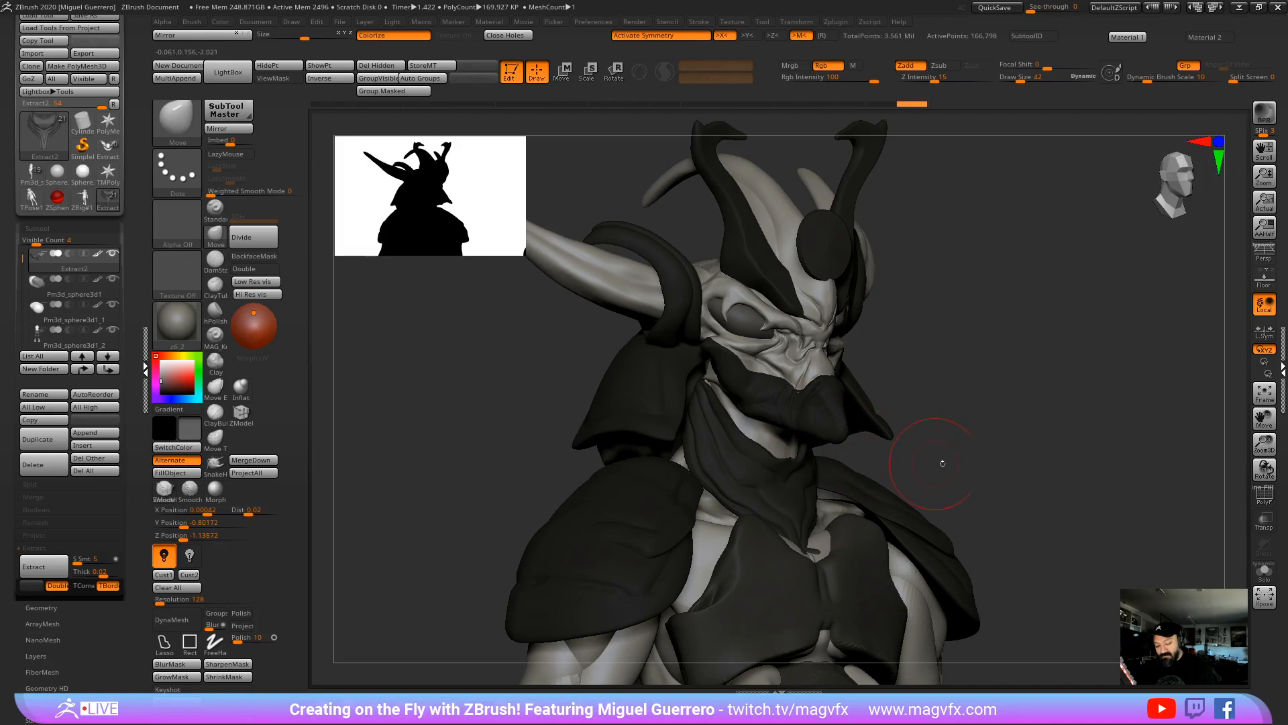
right_click_drag(926, 460, 785, 418)
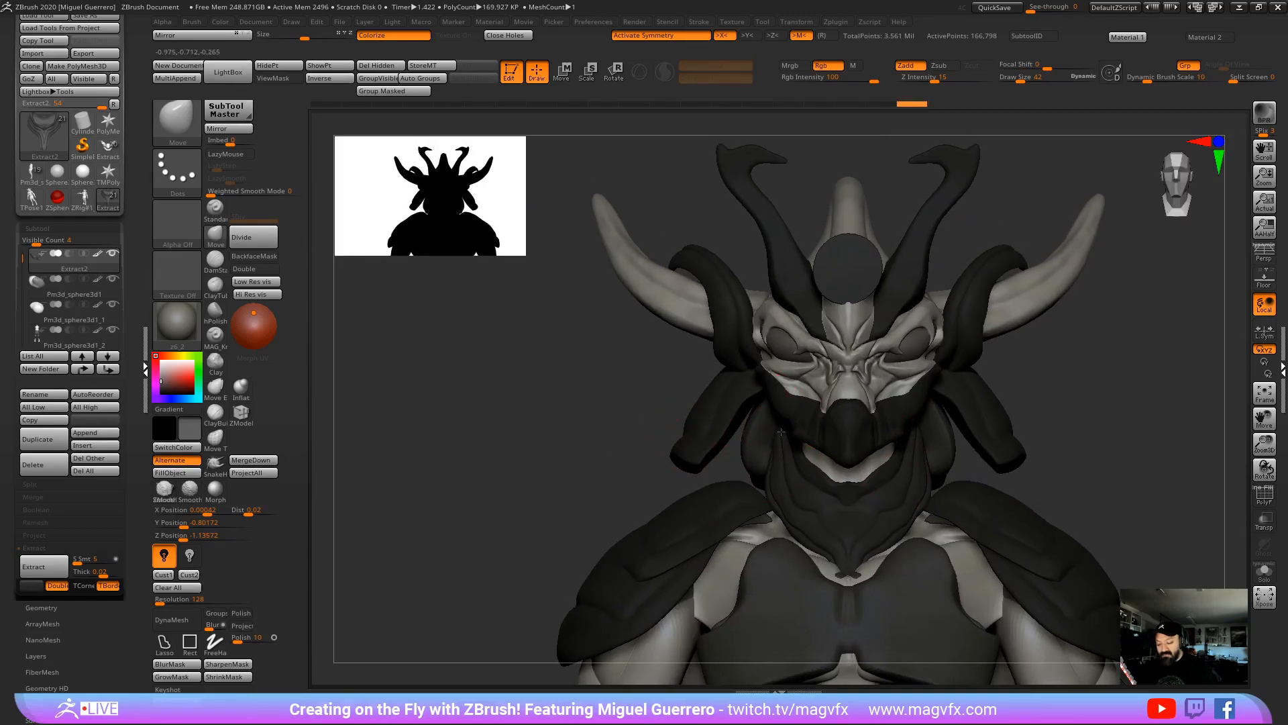
left_click_drag(781, 431, 784, 484)
Step: Activate the neck wrap and adjust its upper edge beneath the jaw with the Move brush at draw size 42
left_click(819, 489, "alt")
right_click_drag(698, 457, 777, 455)
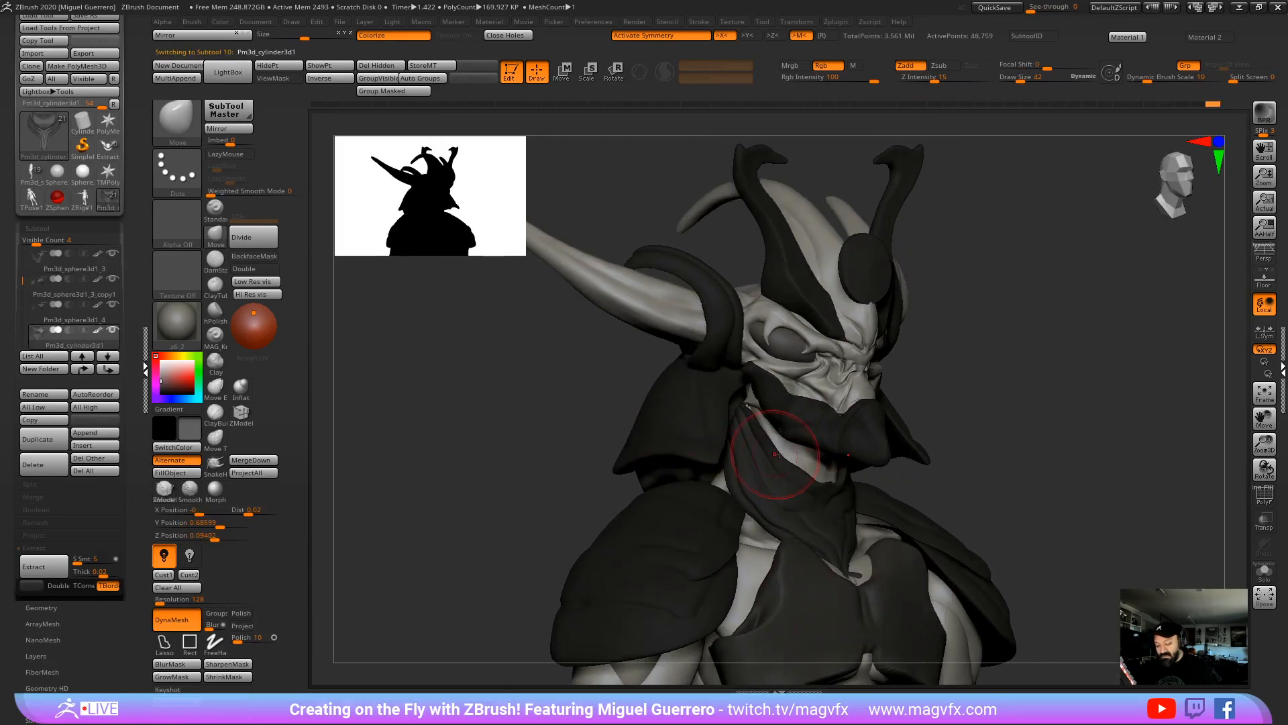
mouse_move(785, 454)
left_mouse_down()
mouse_move(793, 443)
mouse_move(806, 468)
mouse_move(824, 468)
left_mouse_up()
right_click_drag(808, 455, 644, 469)
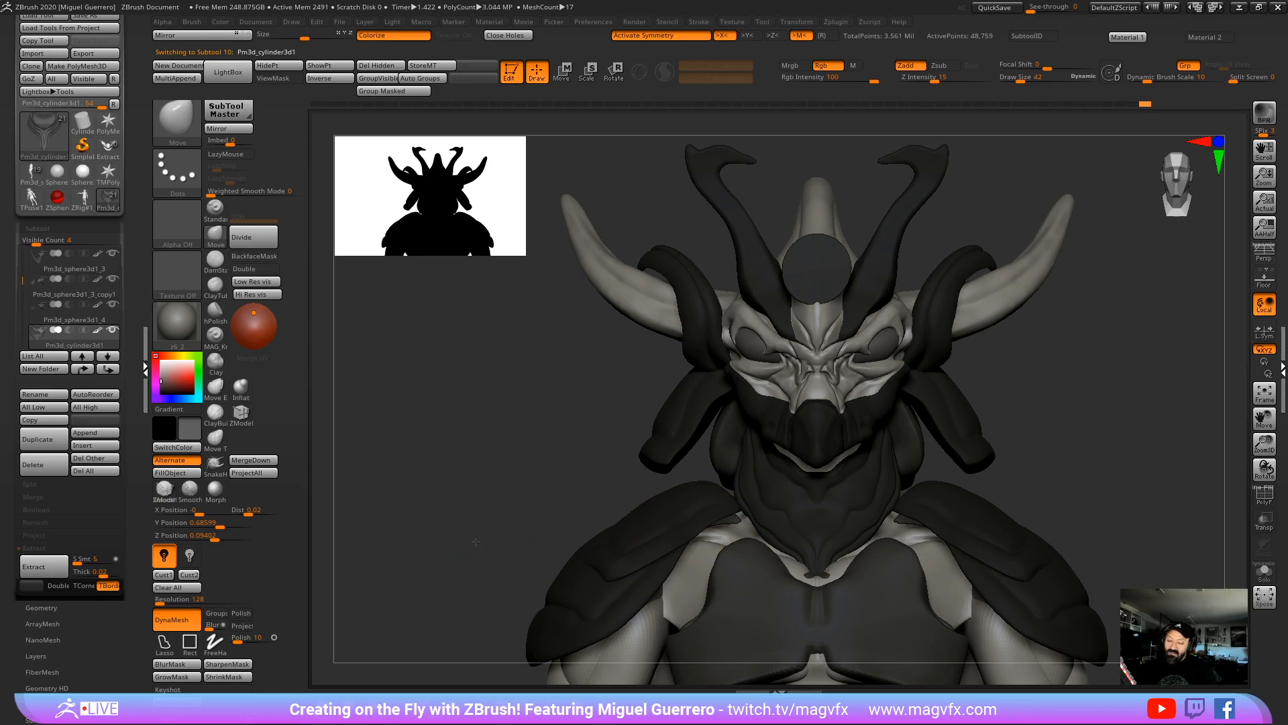
Step: Identify the Pm3d_sphere3d1_4 shoulder plates, make the neck wrap the active subtool and hide those plates
right_click_drag(476, 542, 742, 432)
left_click(718, 448, "alt")
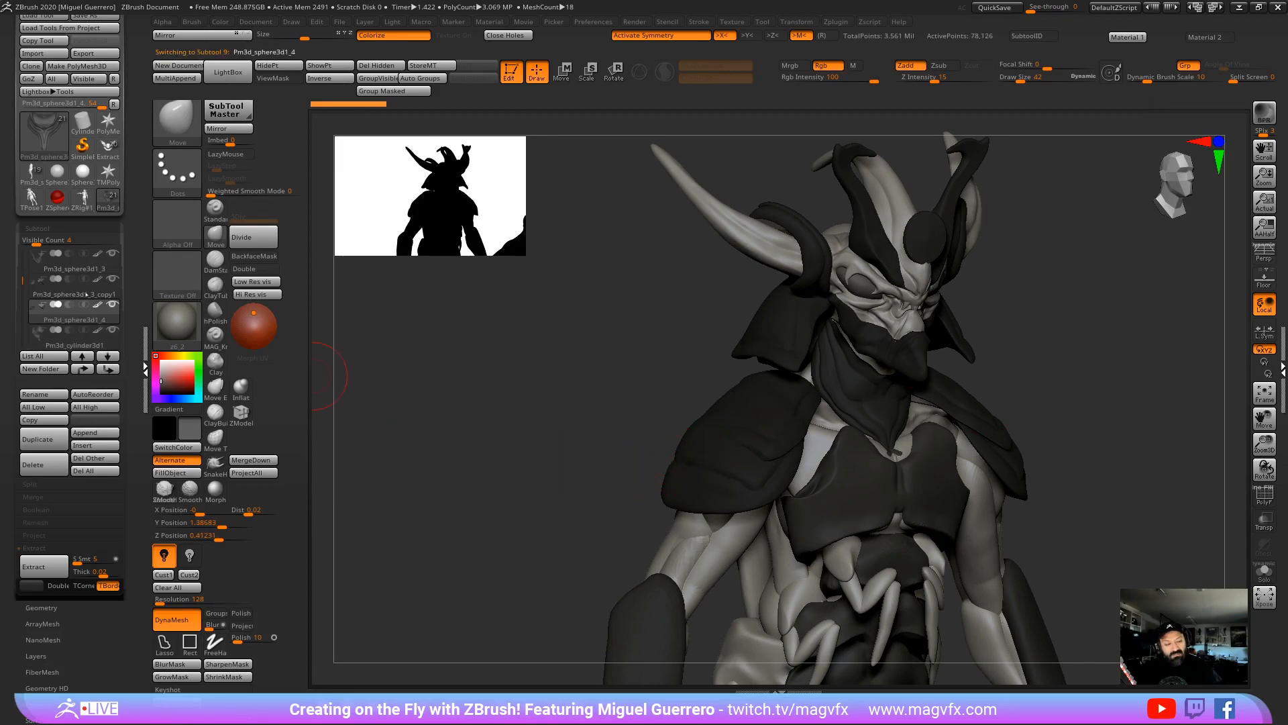
mouse_move(96, 331)
mouse_move(110, 309)
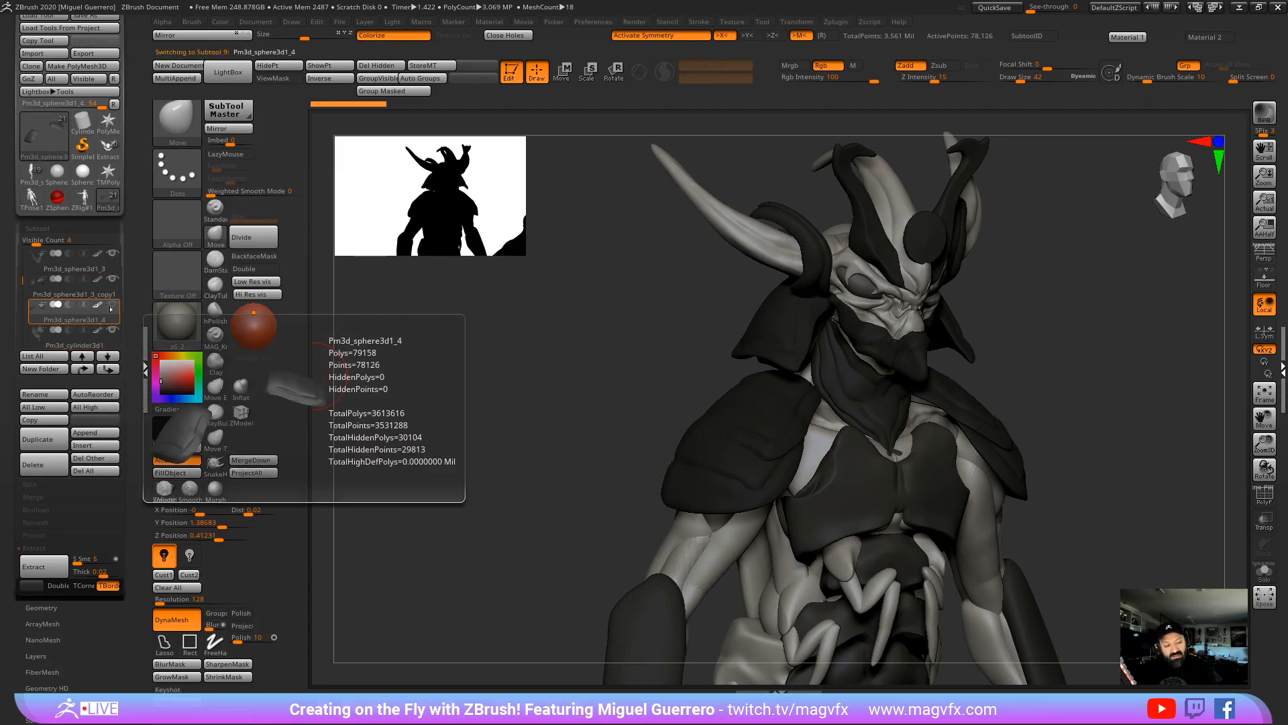
mouse_move(39, 337)
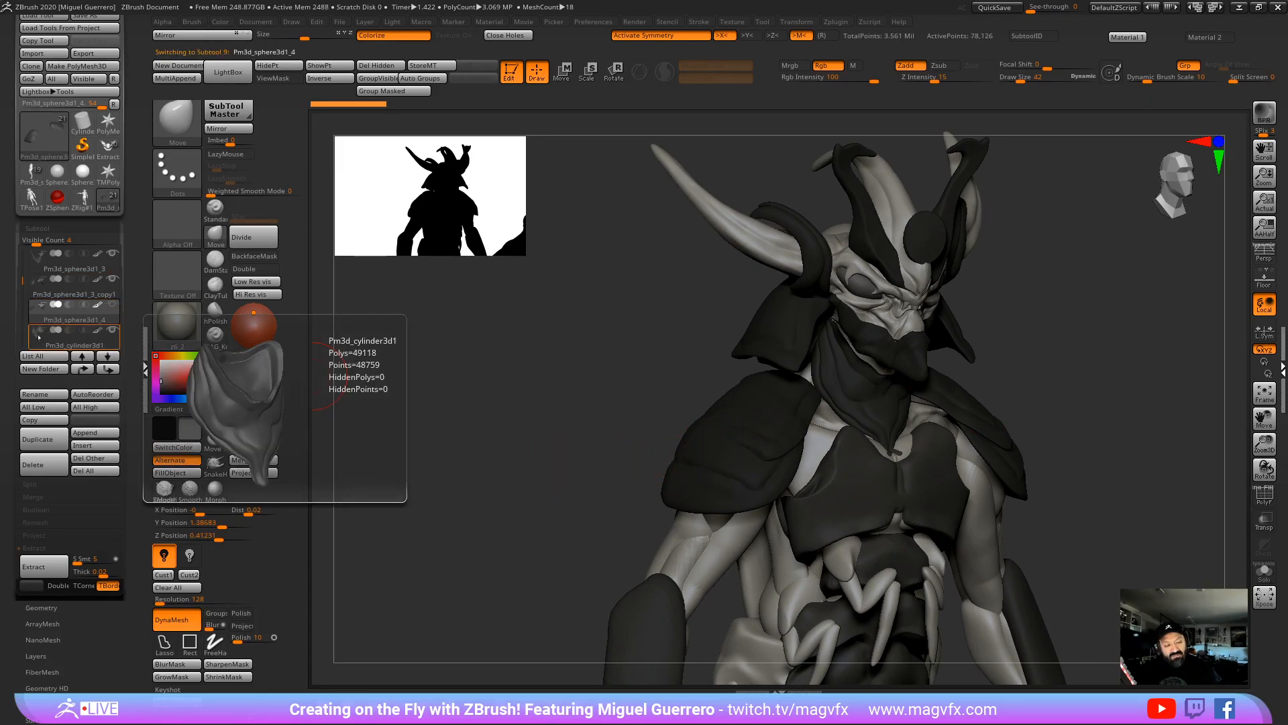
left_click(101, 333)
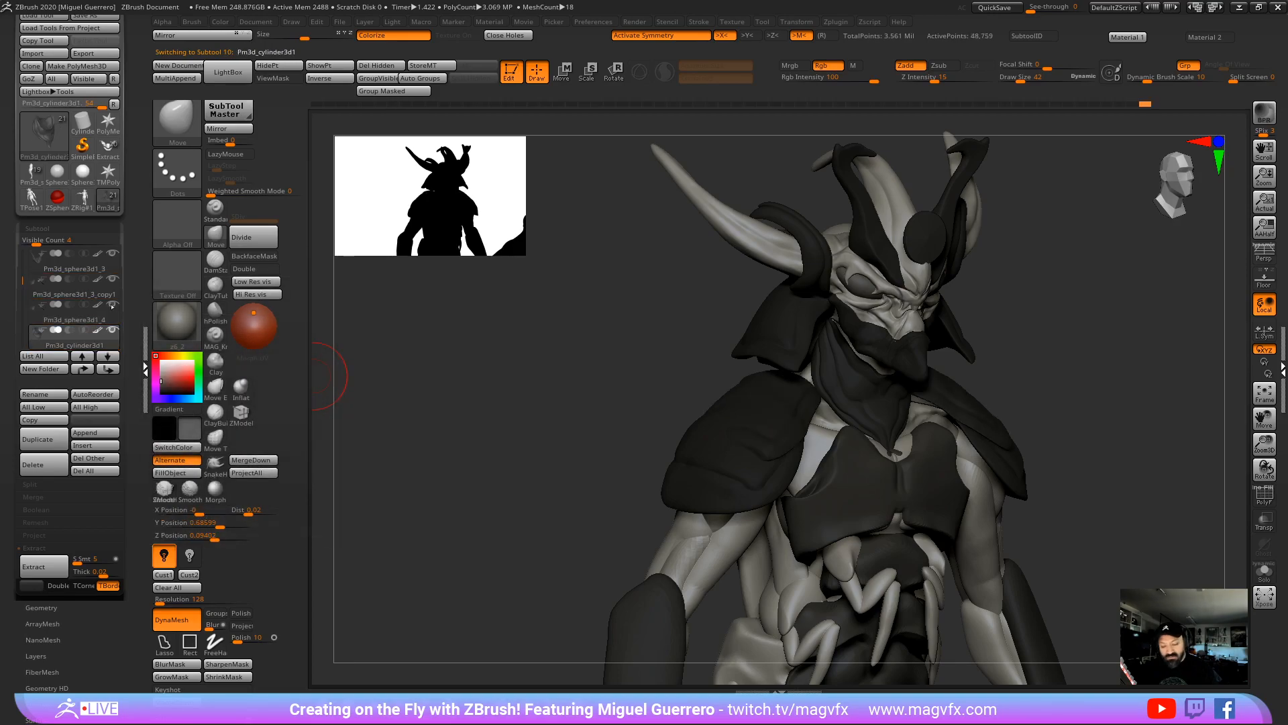
left_click(112, 304)
left_click_drag(655, 430, 627, 431)
Step: Identify the remaining Pm3d_sphere3d1_3_copy1 shoulder plates, reactivate the neck wrap and hide those plates
left_click(675, 435, "alt")
left_click_drag(555, 458, 510, 436)
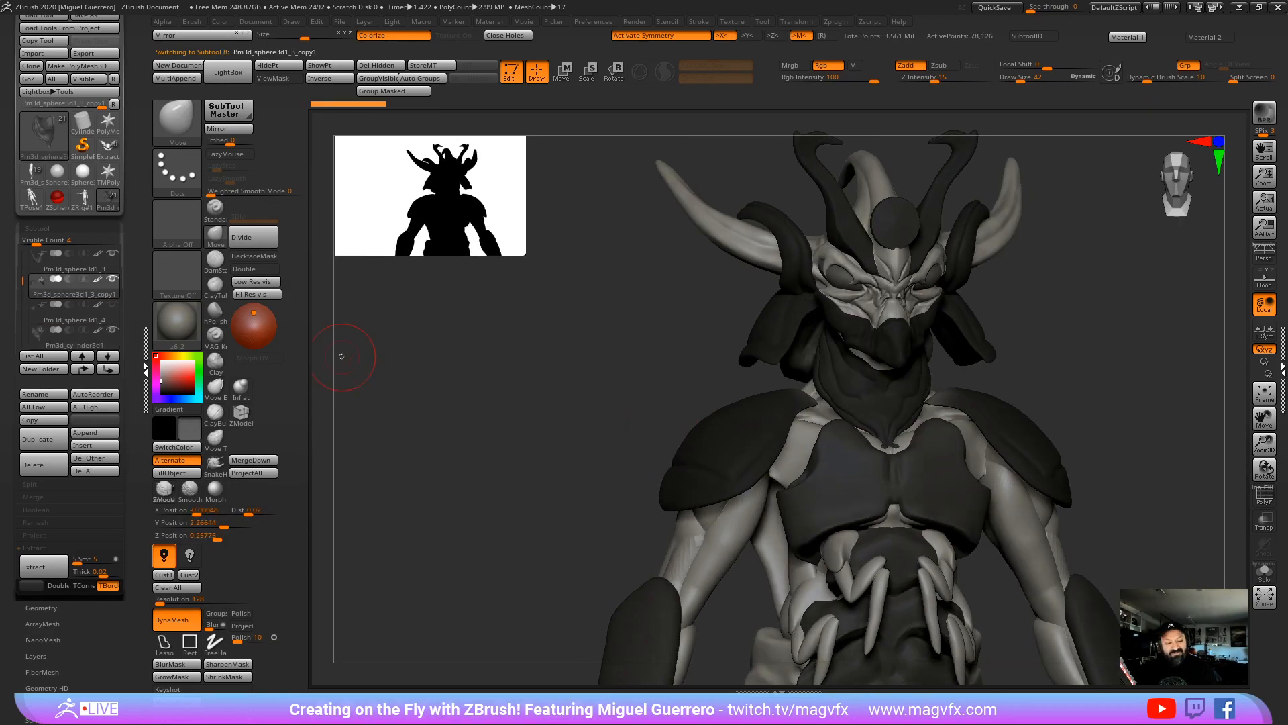
mouse_move(109, 287)
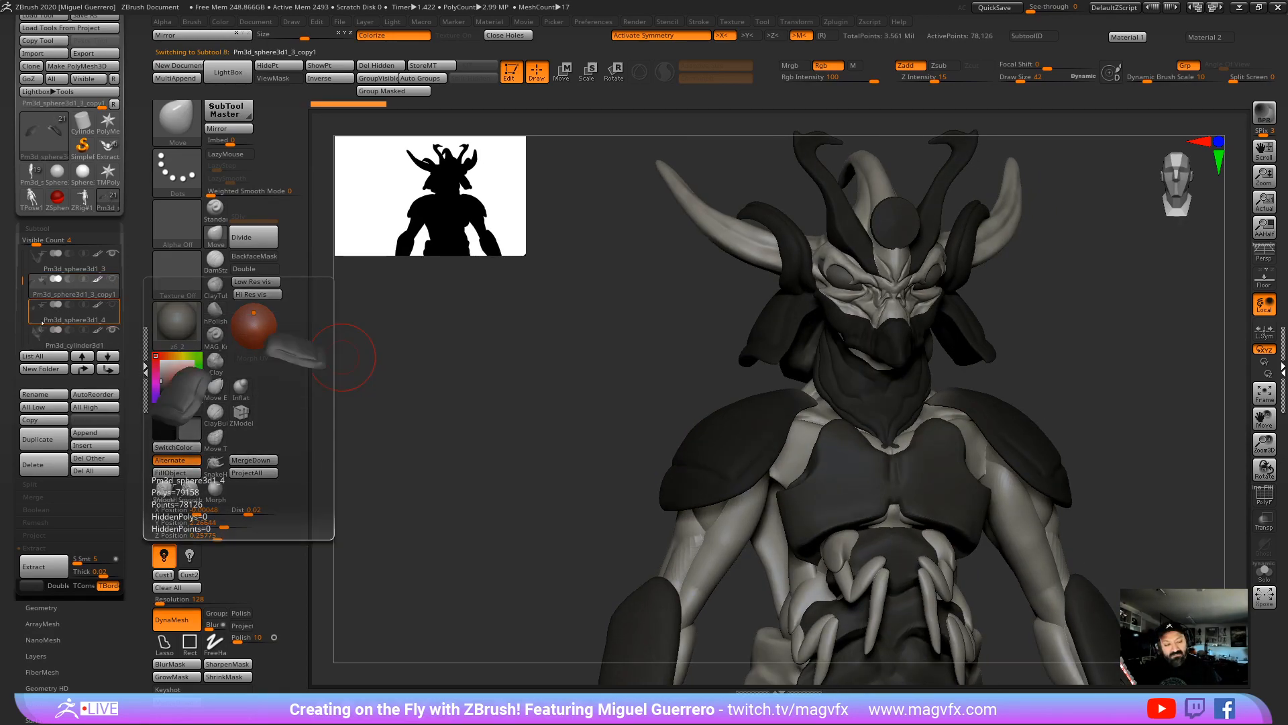
left_click(74, 339)
left_click(111, 281)
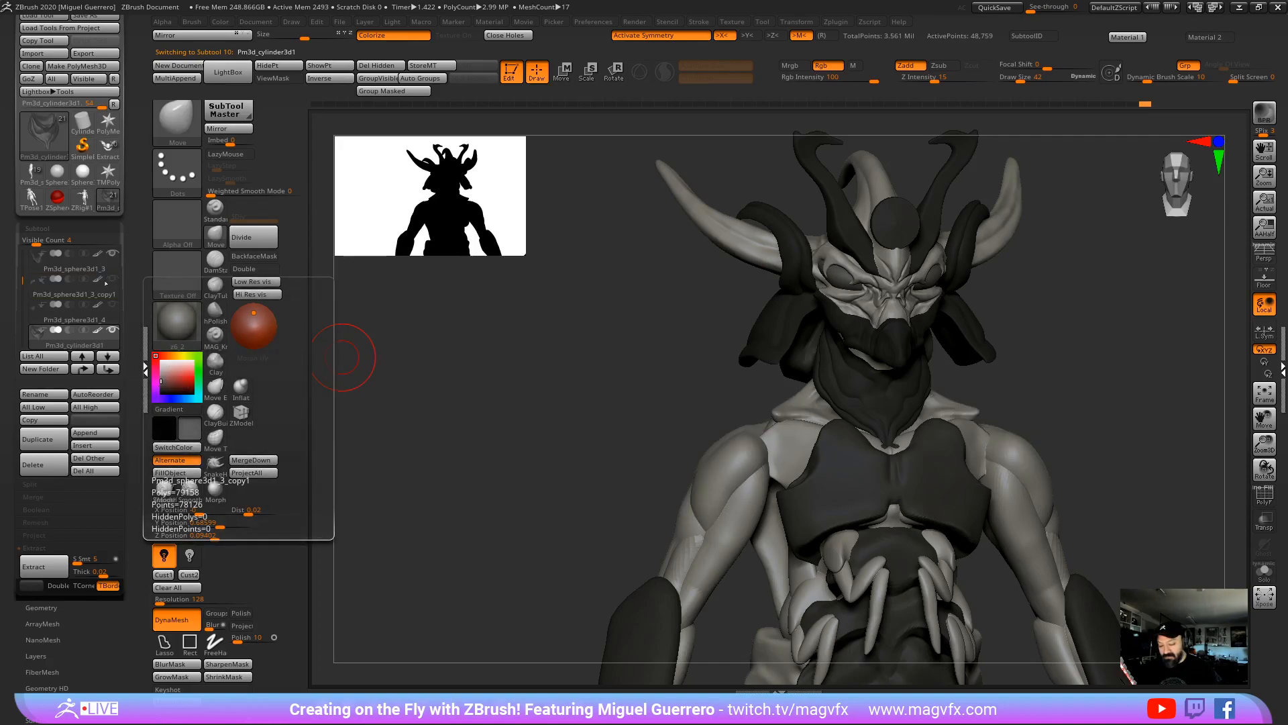
Step: Append a Sphere3D as a new subtool and make it the active subtool
left_click_drag(529, 409, 529, 426, "shift")
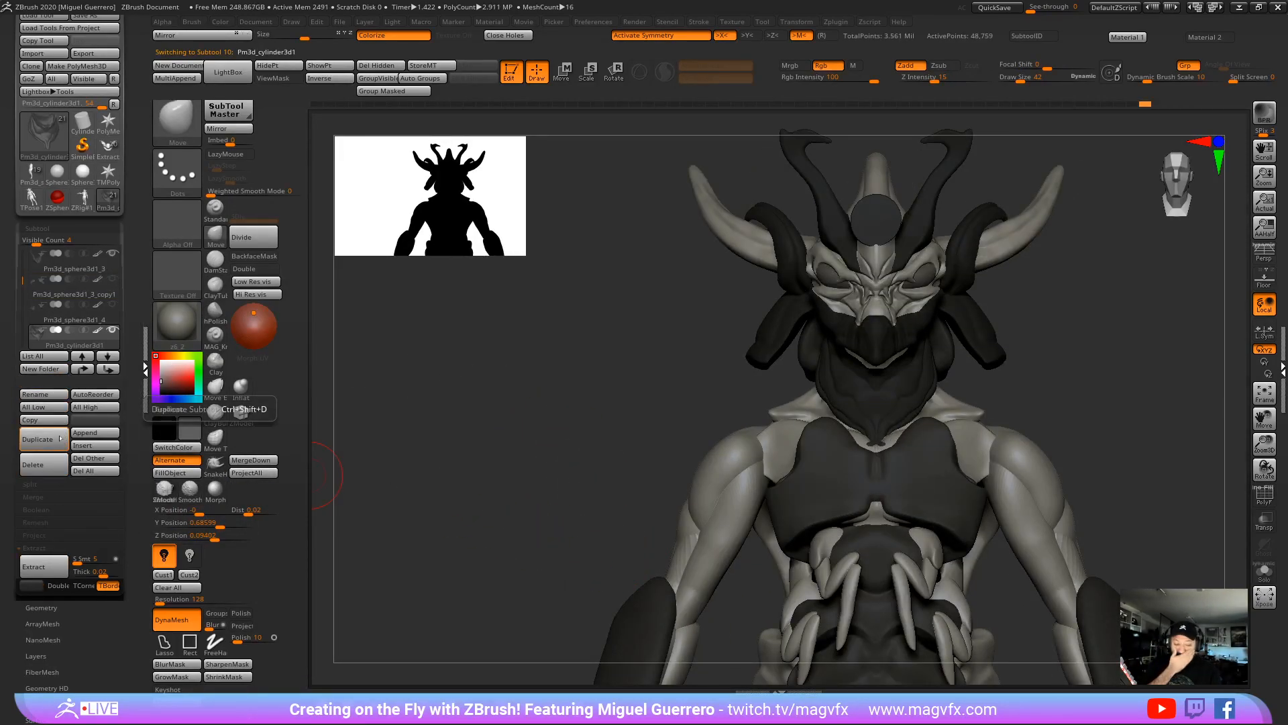
left_click(95, 433)
left_click(158, 464)
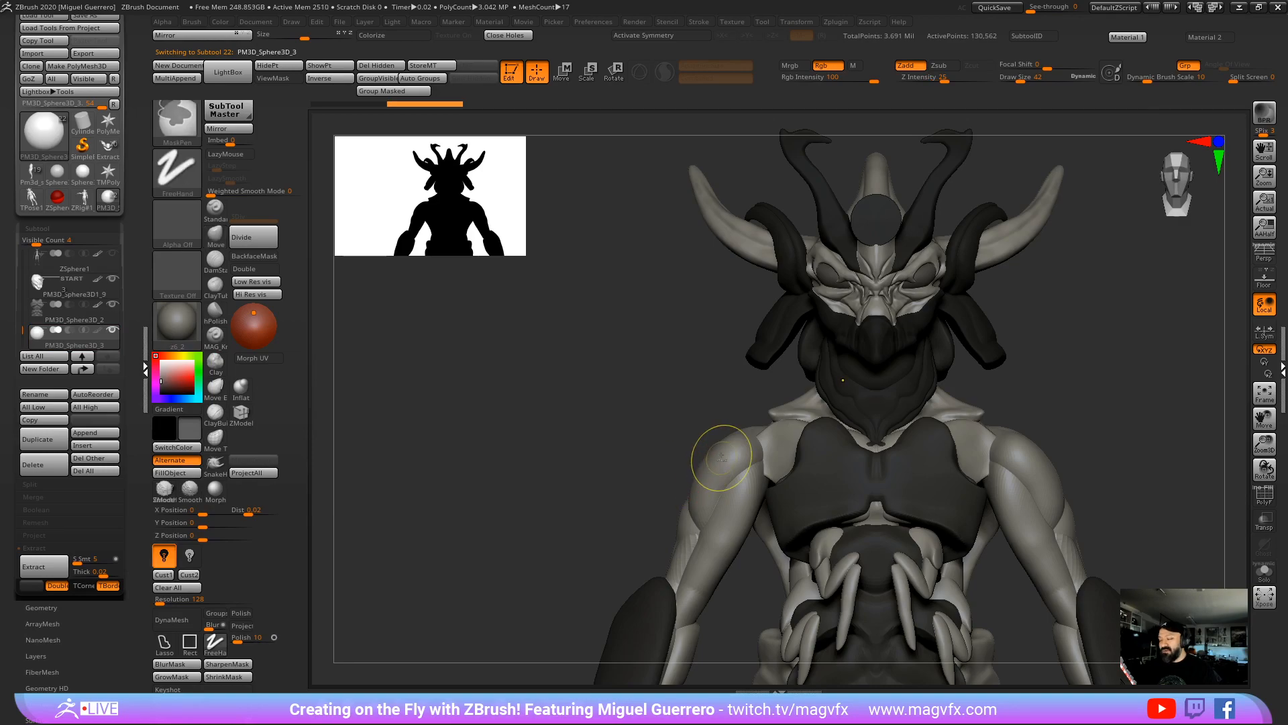
Step: Move the new sphere with the Gizmo from the body's centre sideways and down onto the creature's shoulder
mouse_move(644, 376)
right_mouse_down("ctrl")
mouse_move(662, 382)
mouse_move(589, 187)
right_mouse_up("ctrl")
key("w")
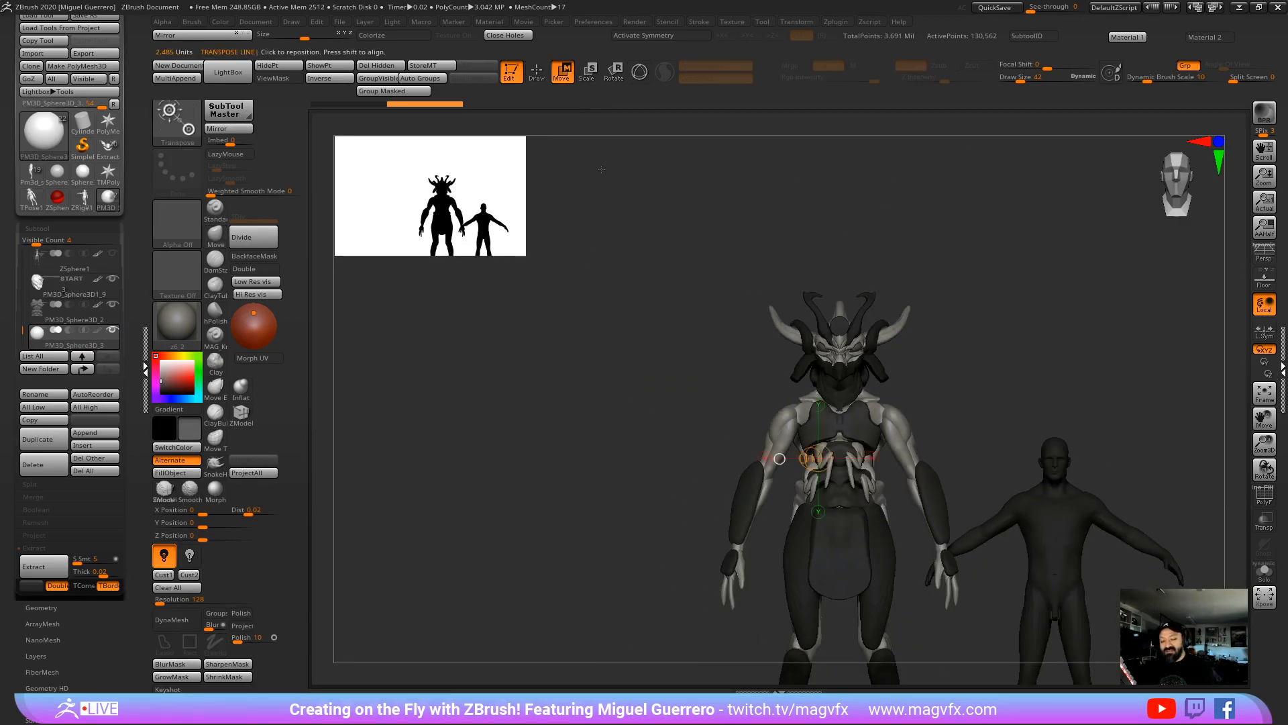
left_click(639, 71)
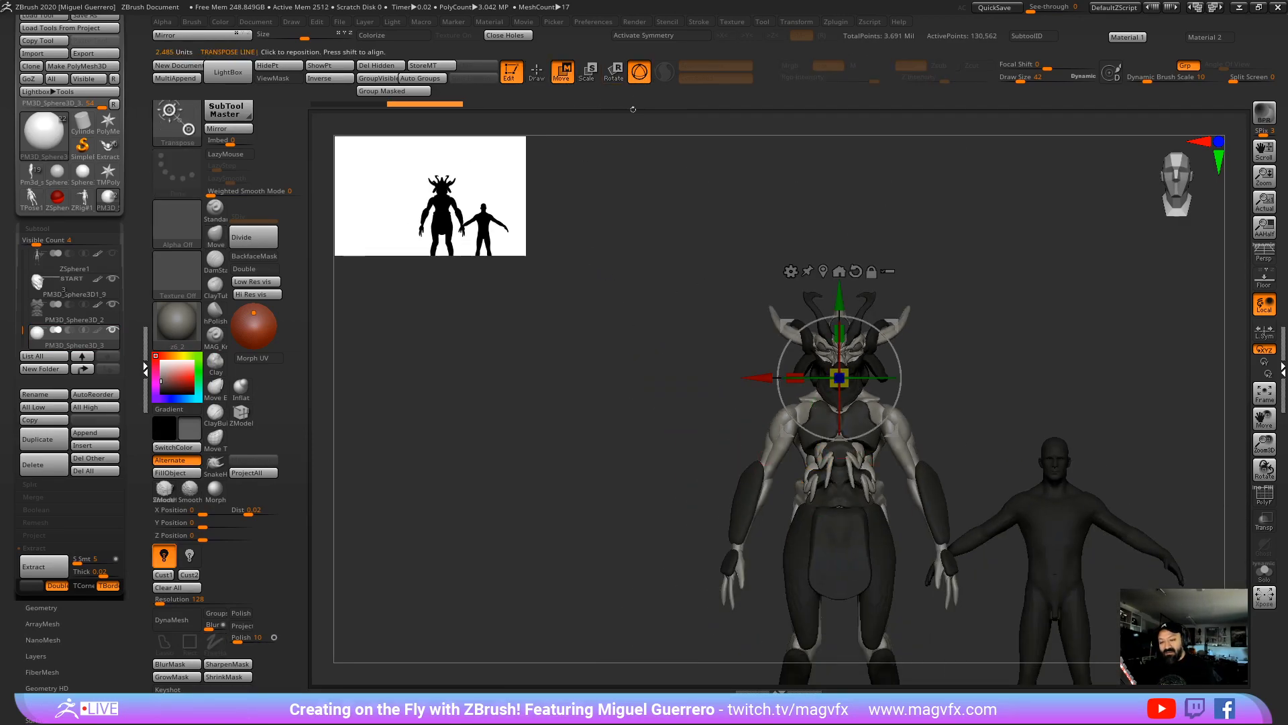
left_click_drag(762, 377, 690, 383)
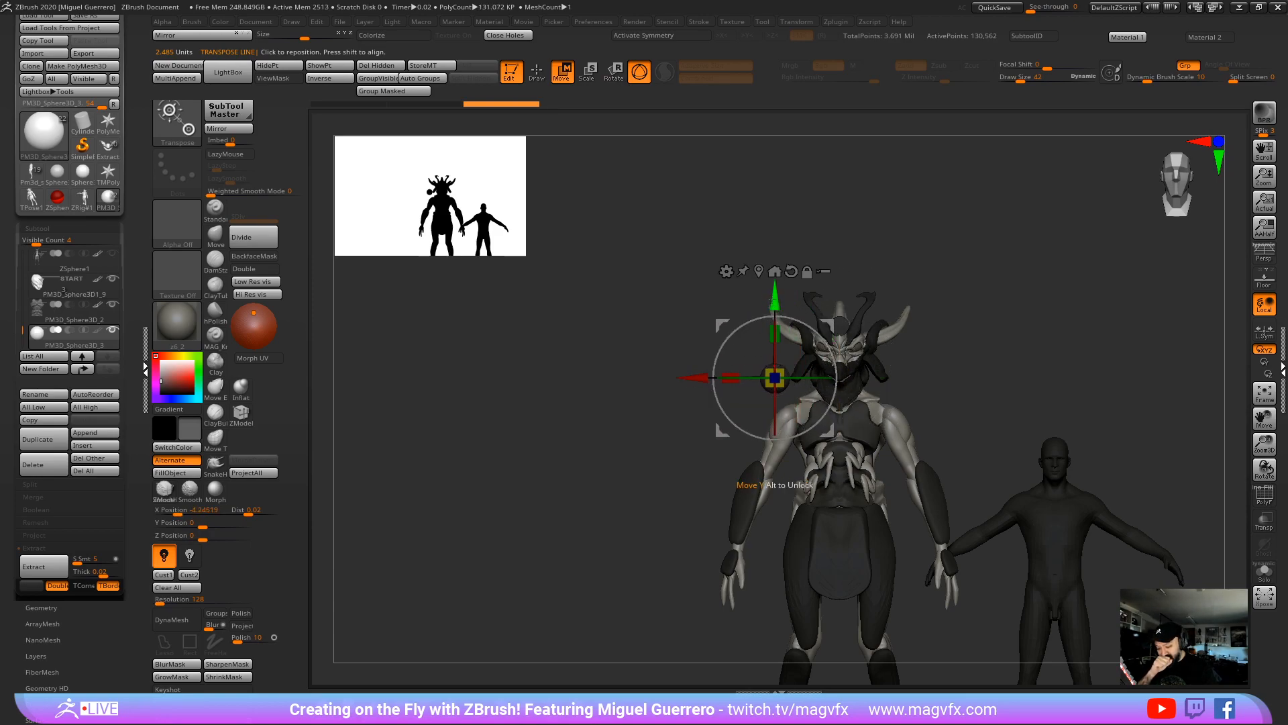
left_click_drag(772, 377, 775, 410)
mouse_move(600, 403)
right_mouse_down("ctrl")
mouse_move(622, 453)
mouse_move(626, 386)
mouse_move(634, 412)
mouse_move(523, 336)
right_mouse_up("ctrl")
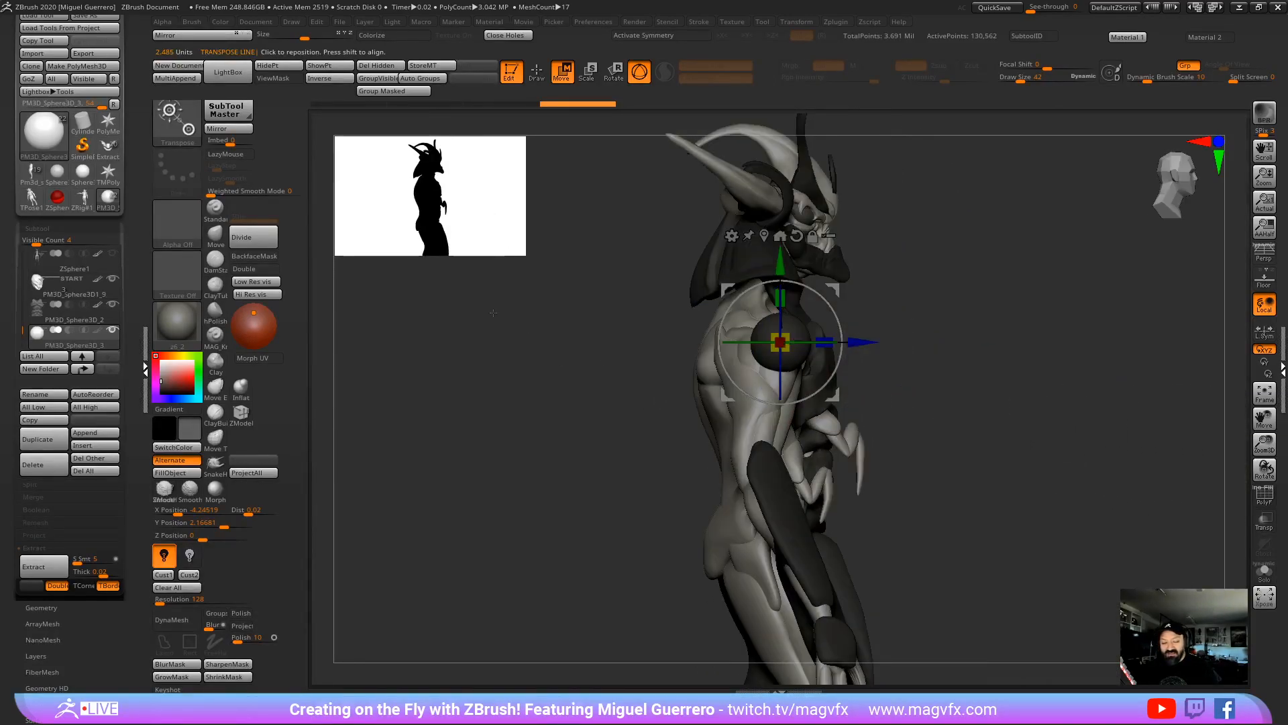
Step: Stretch the sphere into a wide, rounded shoulder pad with the Move brush at draw size 106
key("q")
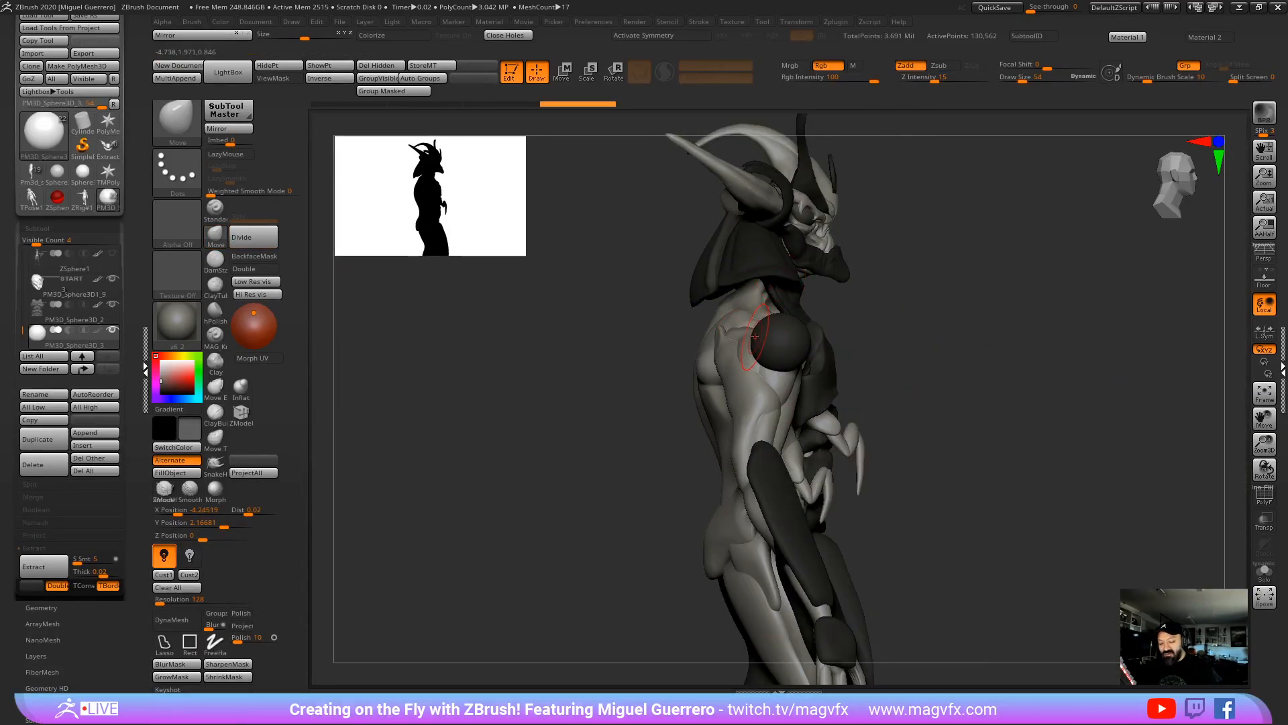
left_click_drag(753, 343, 647, 330)
left_click_drag(776, 376, 758, 423)
left_click_drag(738, 379, 732, 372)
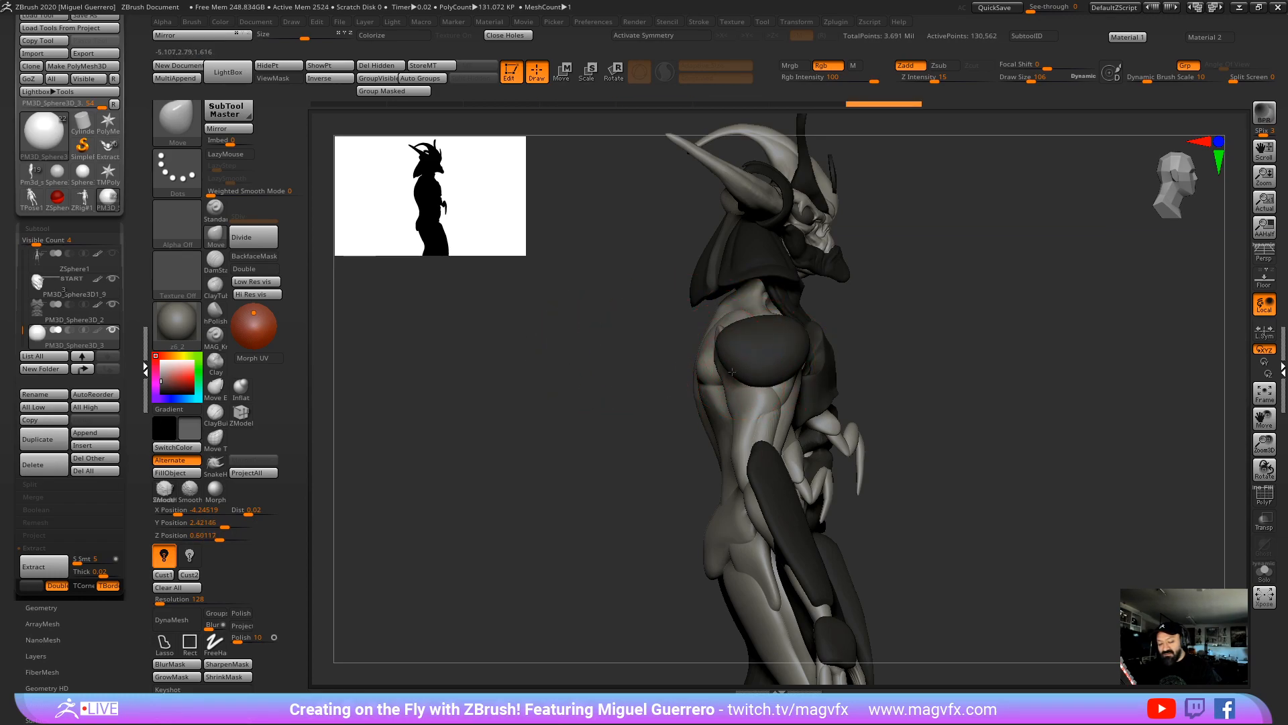
left_click_drag(732, 327, 730, 287)
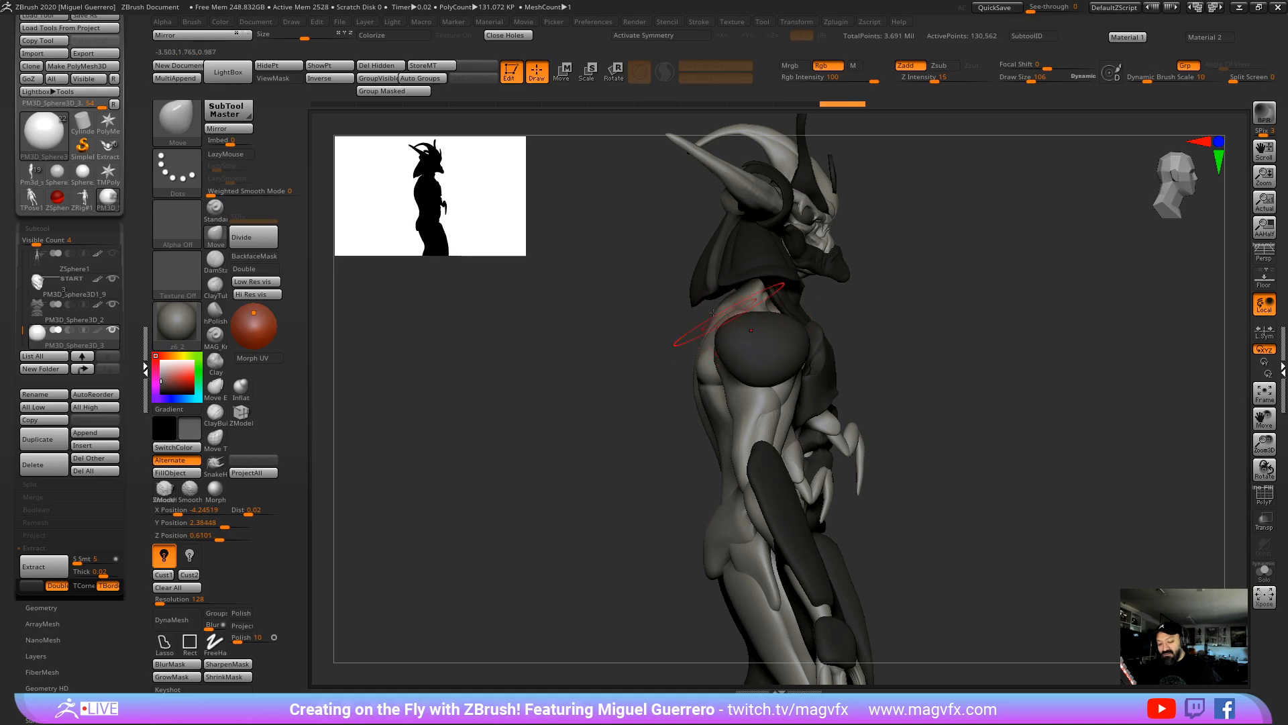
Step: Try to make the shoulder pad taller and pull it inward with the Move brush at draw size 118
mouse_move(752, 324)
right_mouse_down("shift")
mouse_move(783, 362)
mouse_move(740, 421)
right_mouse_up("shift")
mouse_move(778, 324)
left_mouse_down()
mouse_move(772, 315)
mouse_move(810, 348)
mouse_move(809, 327)
left_mouse_up()
mouse_move(597, 339)
left_mouse_down()
mouse_move(673, 339)
mouse_move(665, 316)
mouse_move(651, 346)
mouse_move(584, 360)
left_mouse_up()
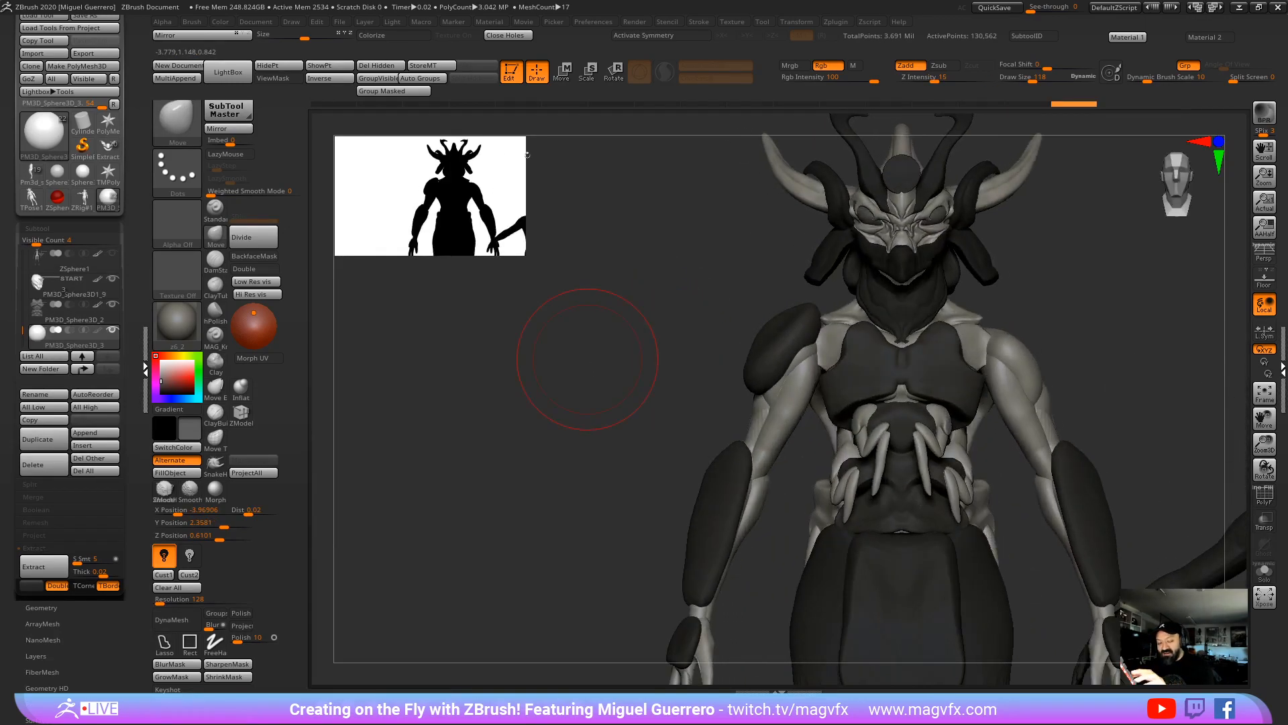
left_click_drag(625, 173, 785, 329)
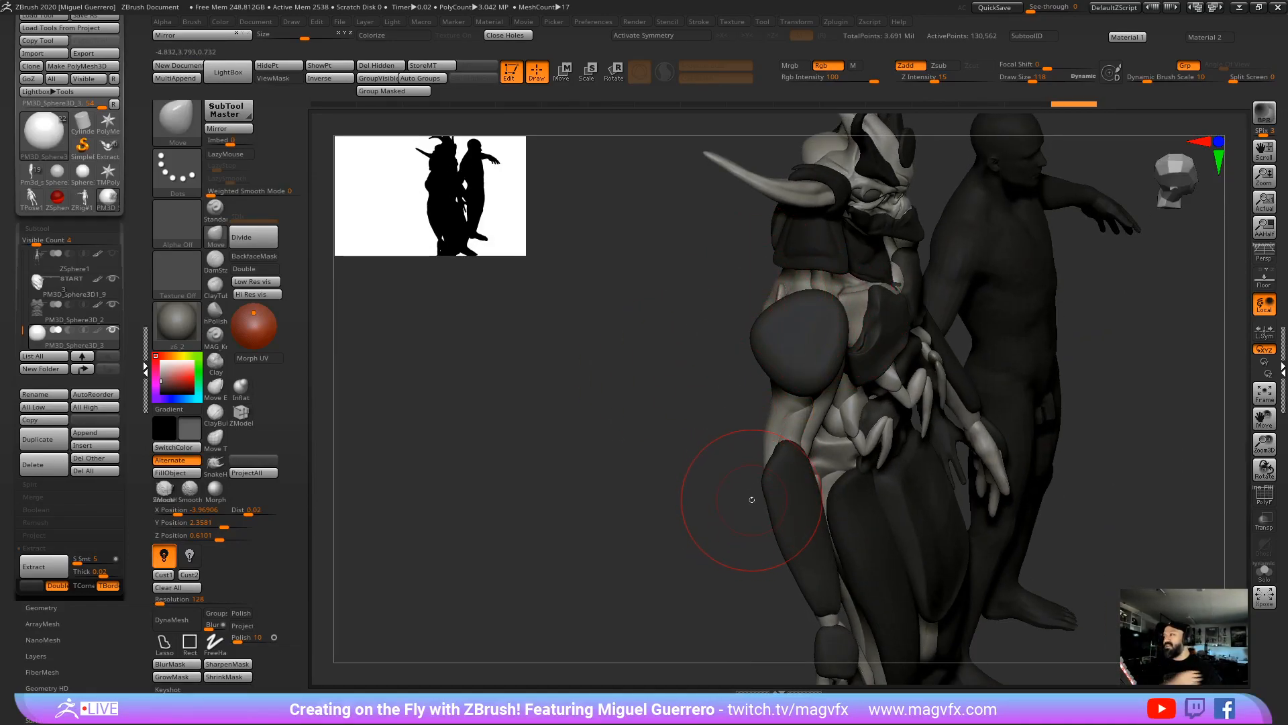
left_click_drag(752, 499, 640, 429)
key("ctrl")
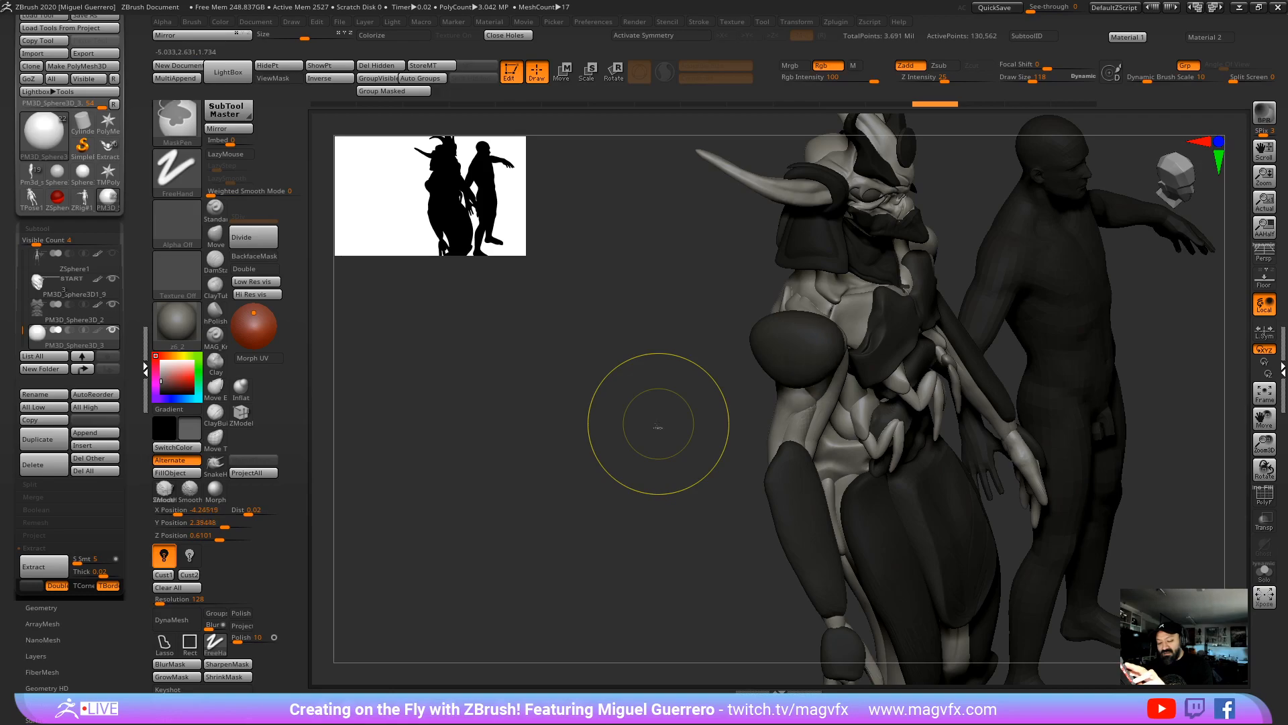
left_click_drag(740, 345, 678, 323)
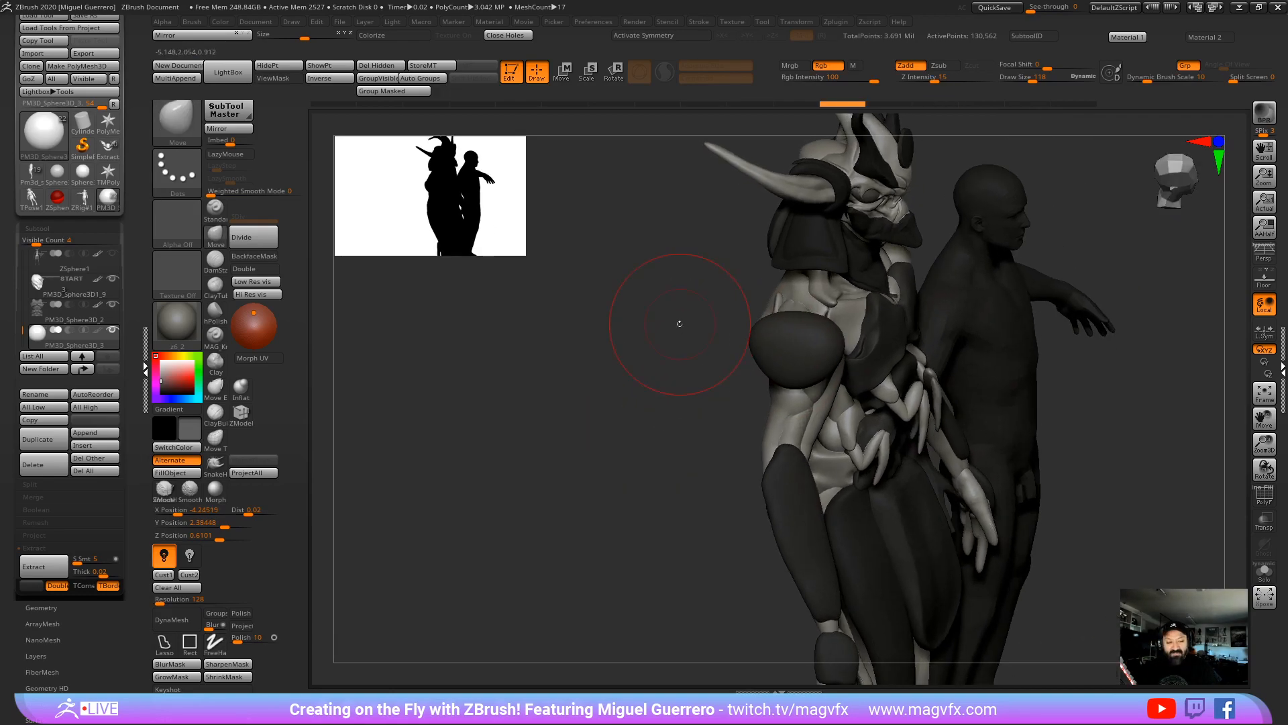
Step: Reshape the shoulder pad into a larger plate over the upper arm with the MoveInfiniteDepth brush at draw size 114
key("b")
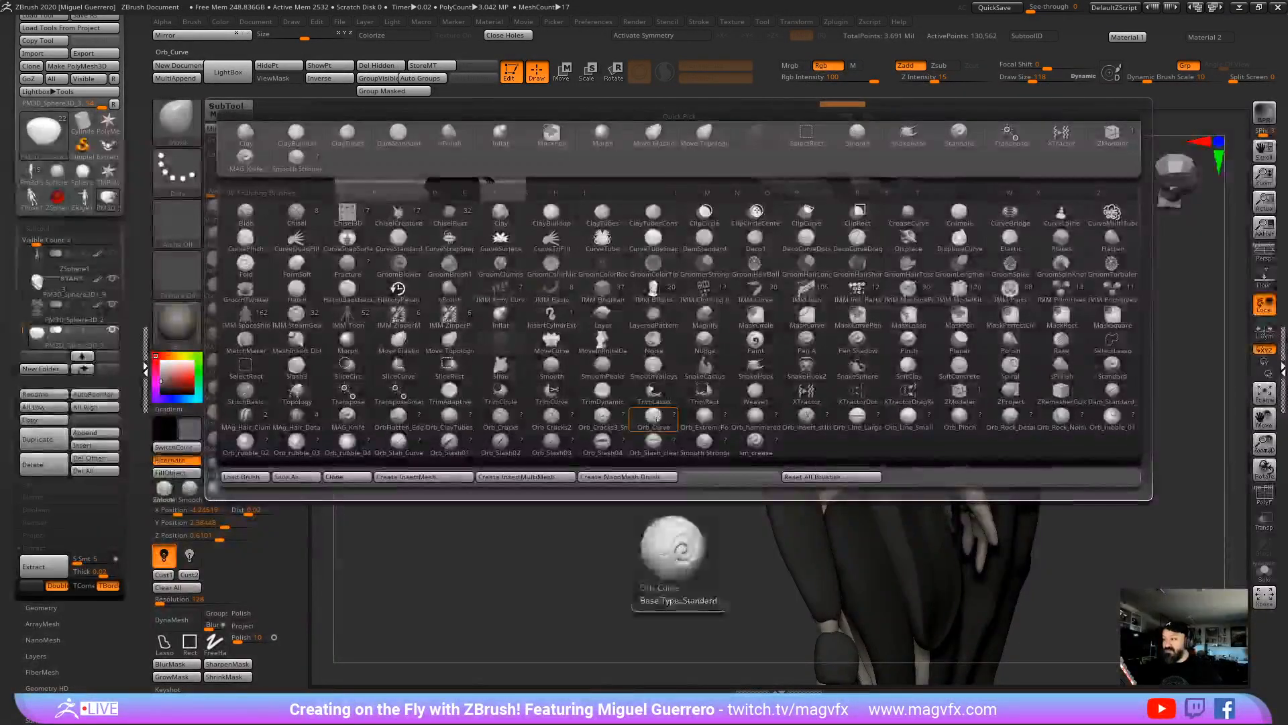
key("m")
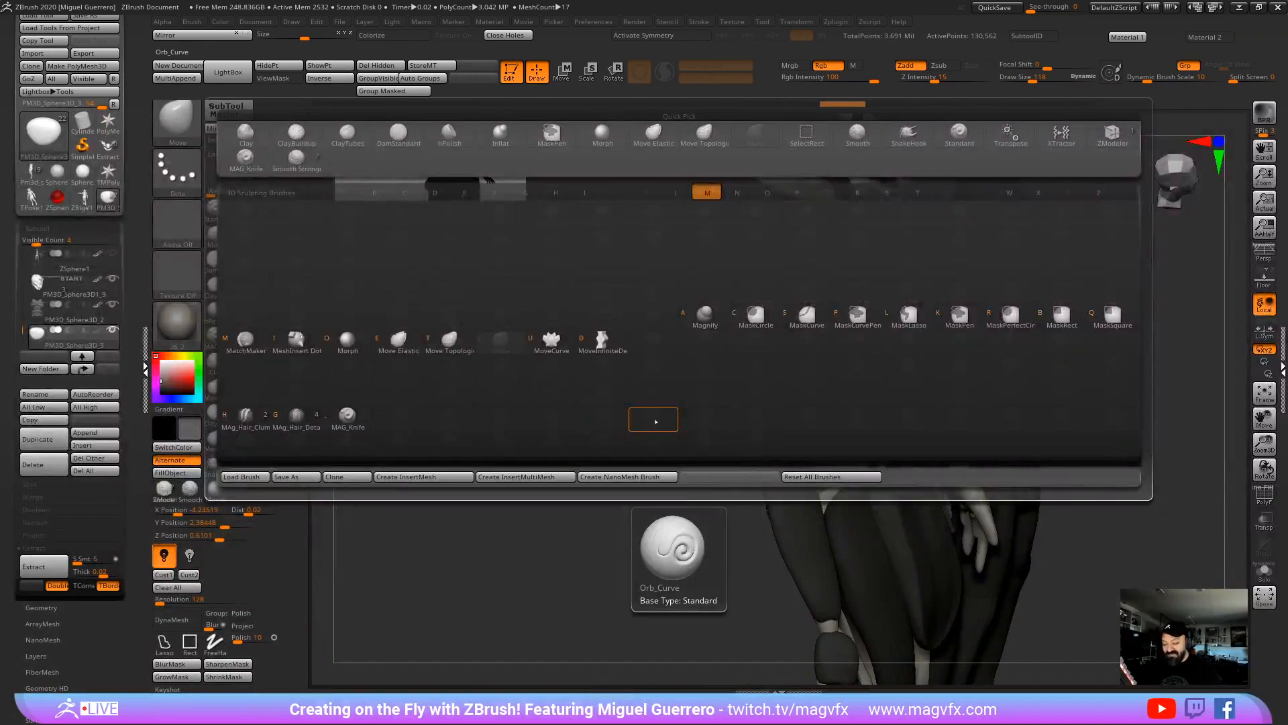
left_click(596, 350)
left_click_drag(618, 360, 802, 315)
left_click_drag(993, 403, 588, 395)
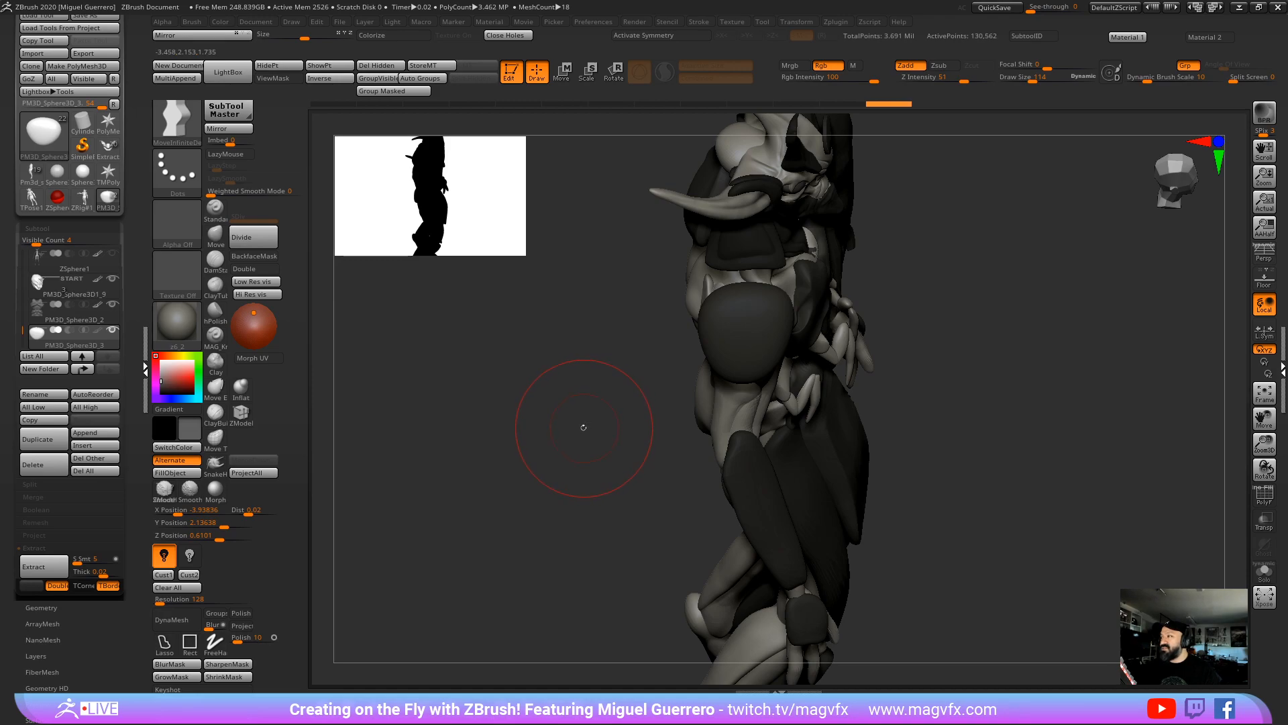
left_click_drag(578, 427, 555, 412)
left_click_drag(679, 535, 689, 348)
mouse_move(806, 318)
left_mouse_down()
mouse_move(815, 302)
mouse_move(799, 312)
left_mouse_up()
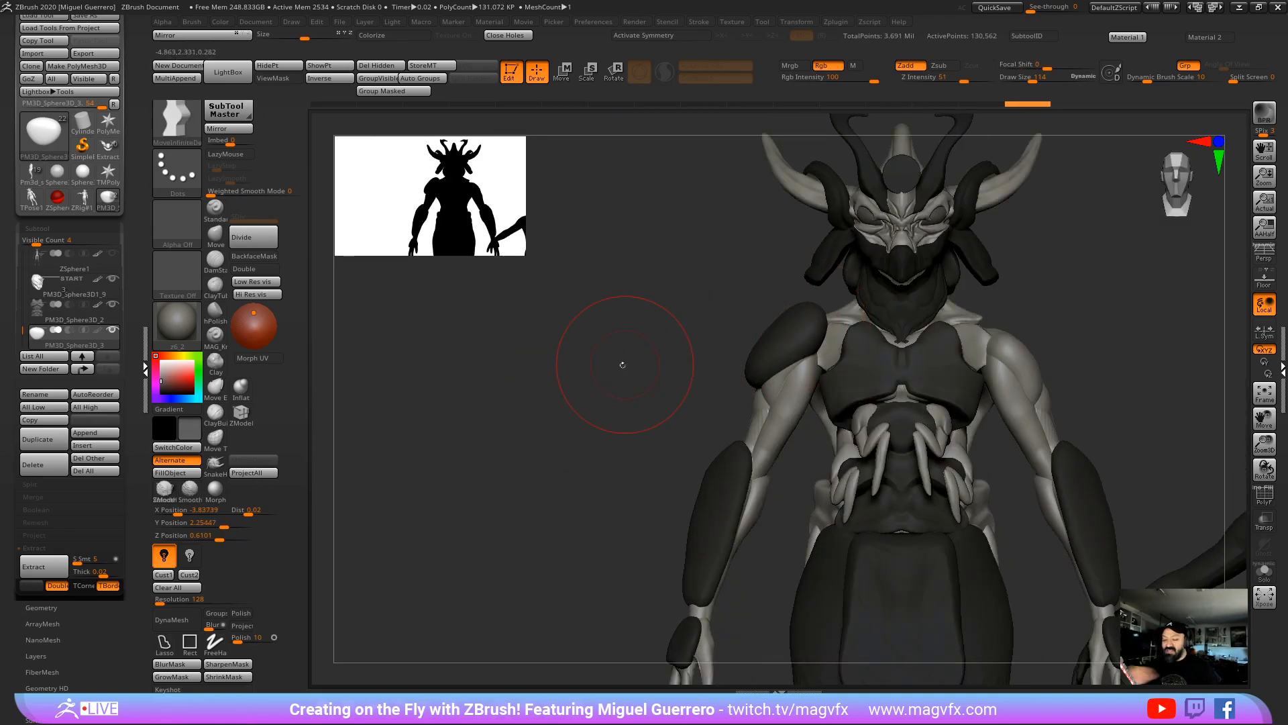
left_click_drag(624, 365, 583, 374)
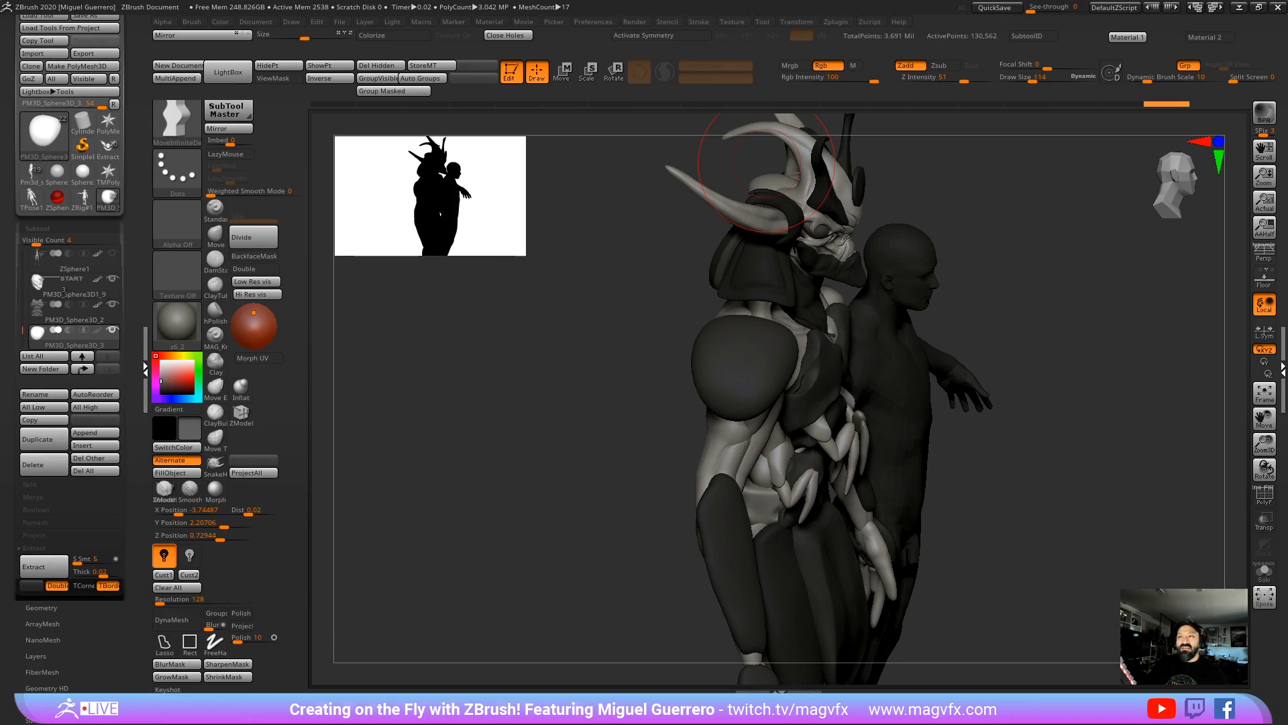
Step: Examine the samurai armor pictures on the reference board, focusing on the shoulder guards and plate shapes
right_click_drag(671, 0, 559, 492)
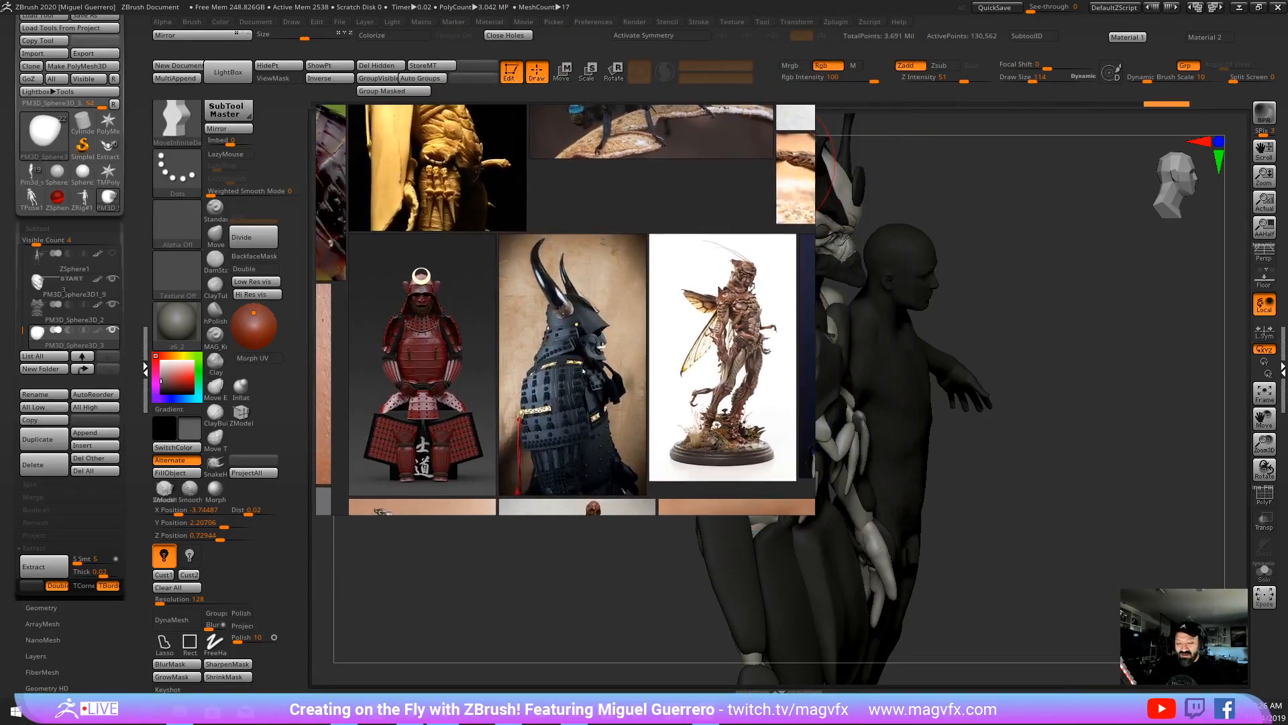
scroll(583, 370, "up", 3)
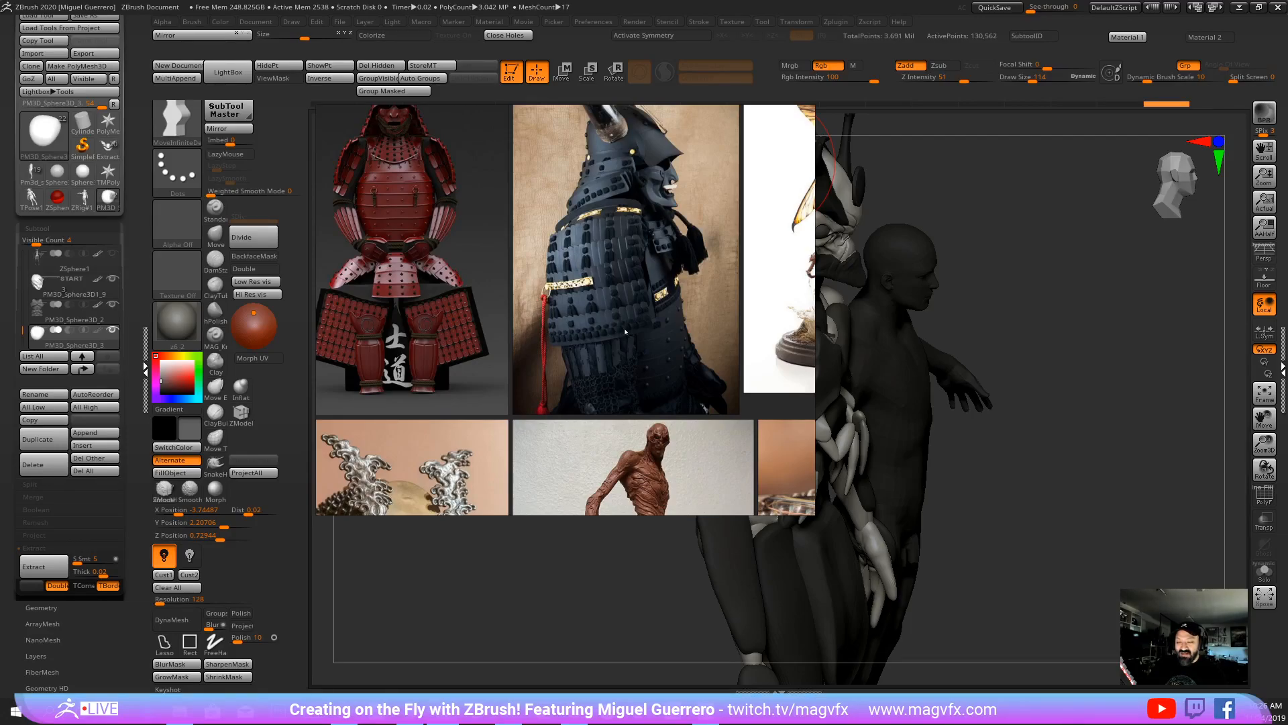
scroll(602, 269, "down", 3)
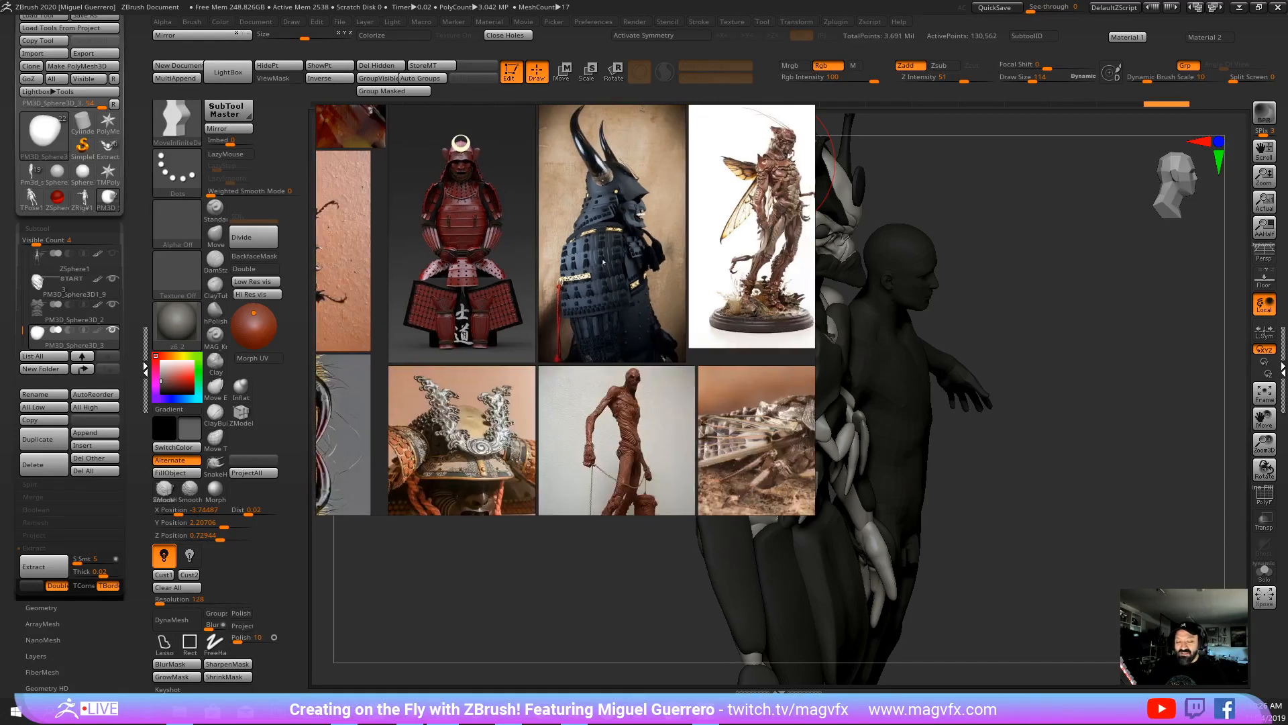
middle_click_drag(731, 271, 454, 272)
scroll(454, 271, "down", 3)
middle_click_drag(604, 255, 541, 276)
scroll(540, 276, "up", 4)
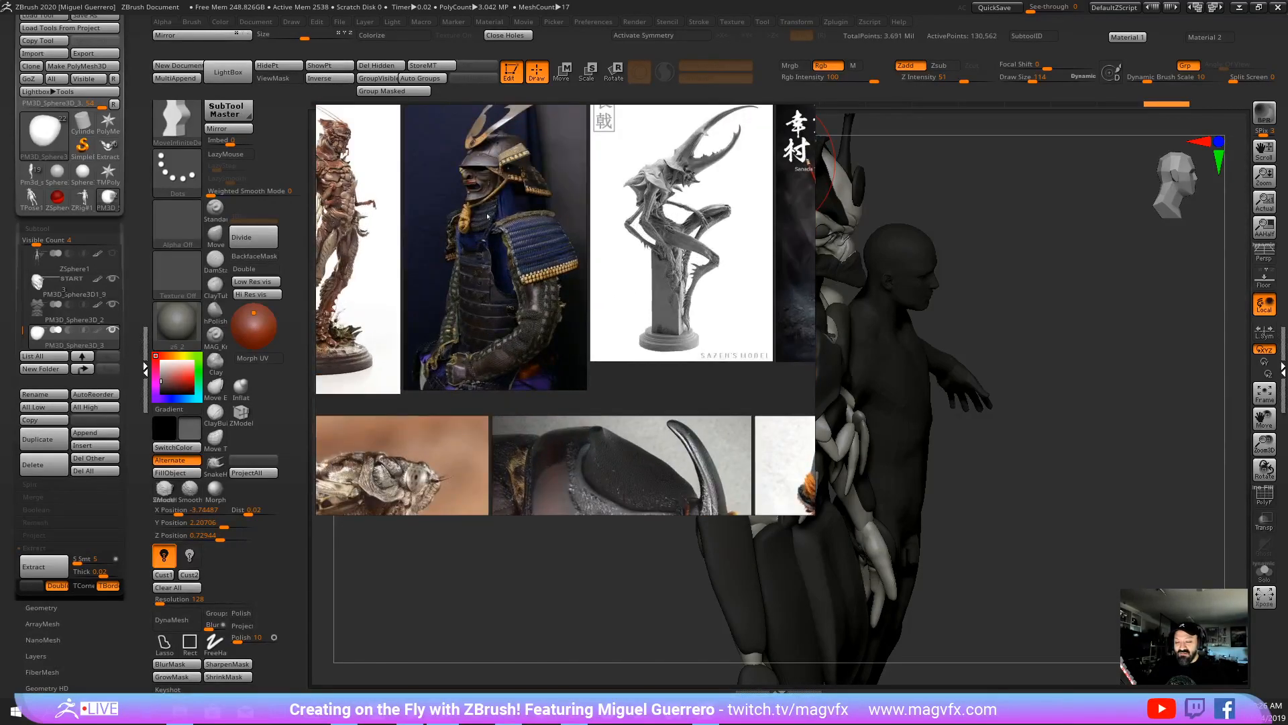
middle_click_drag(655, 246, 332, 265)
middle_click_drag(729, 270, 463, 304)
scroll(627, 272, "down", 3)
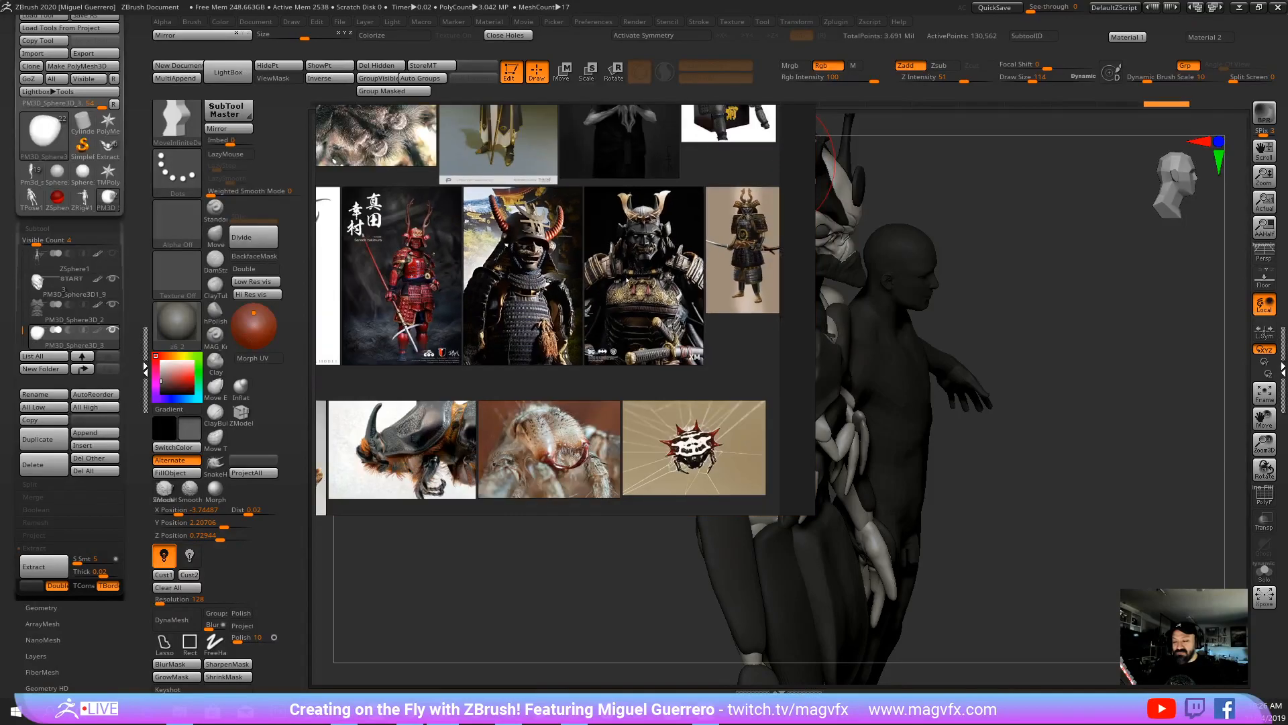
middle_click_drag(645, 271, 560, 321)
mouse_move(622, 223)
right_mouse_down()
mouse_move(608, 0)
mouse_move(670, 0)
right_mouse_up()
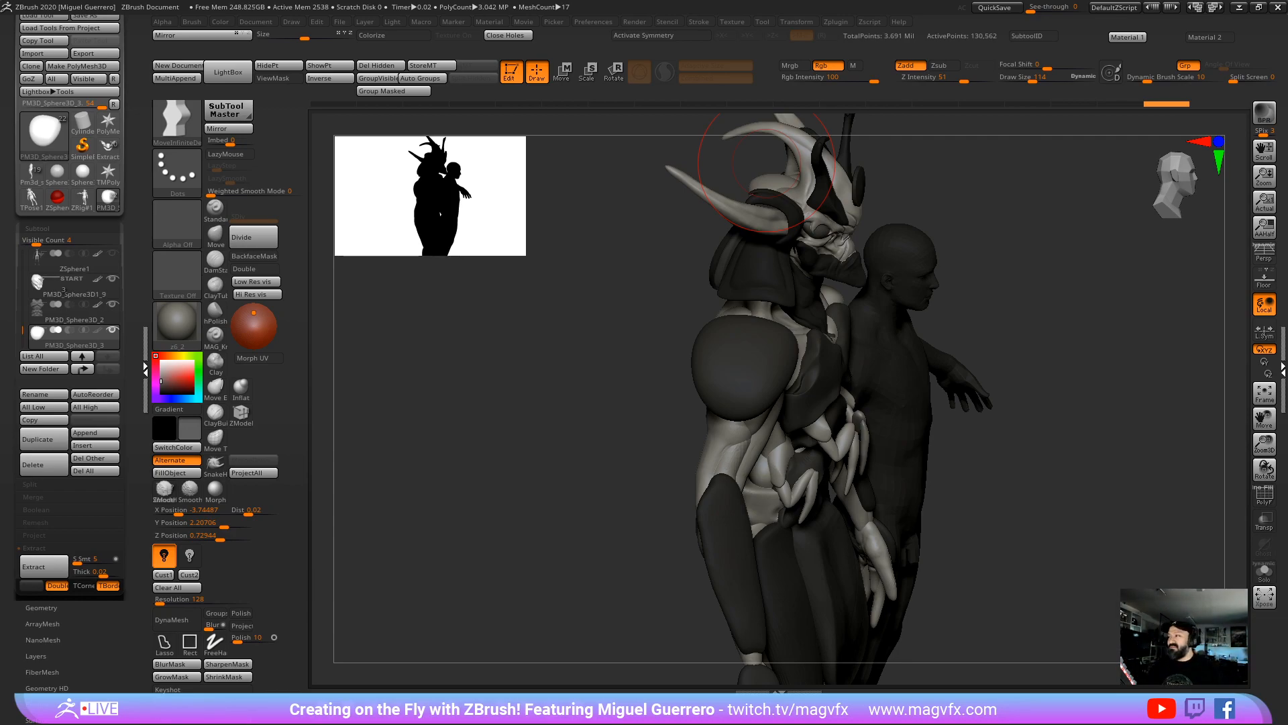
Step: Refine the shoulder pad's rear and lower contours with the Move and DamStandard brushes at draw size 114
left_click_drag(523, 439, 633, 363)
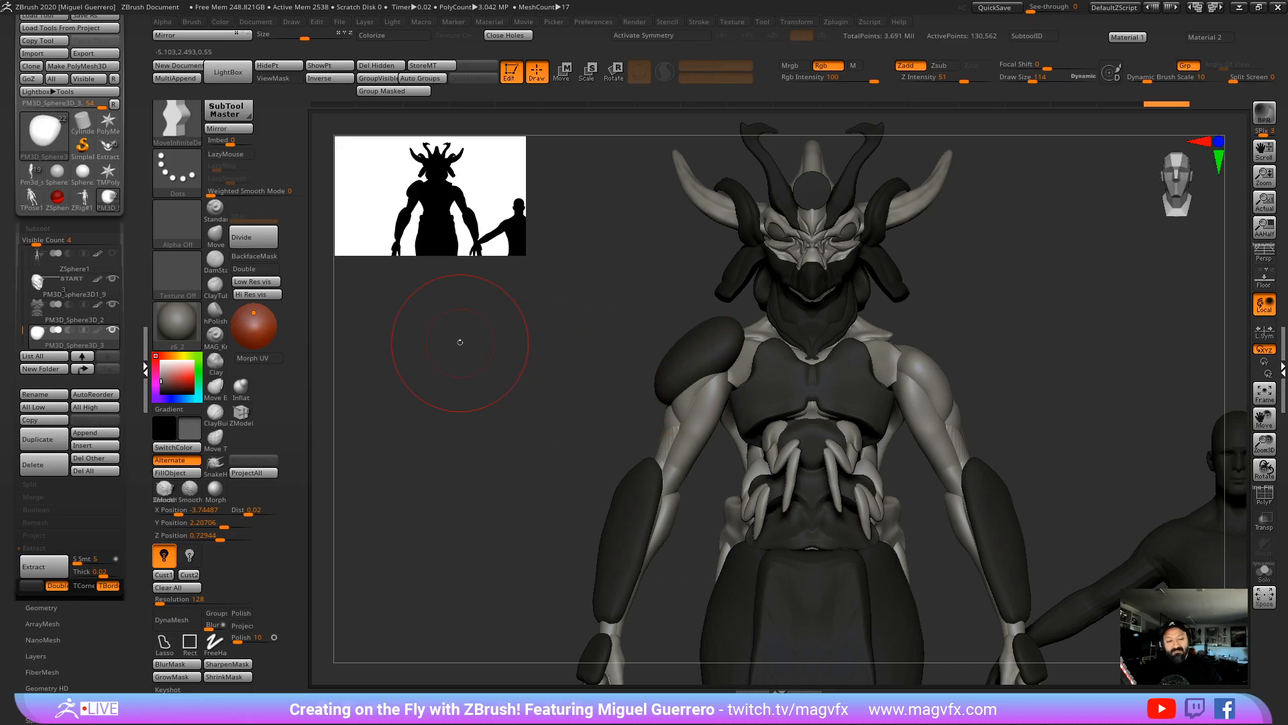
left_click(215, 234)
left_click_drag(504, 355, 581, 383)
left_click_drag(470, 384, 611, 388)
left_click(214, 260)
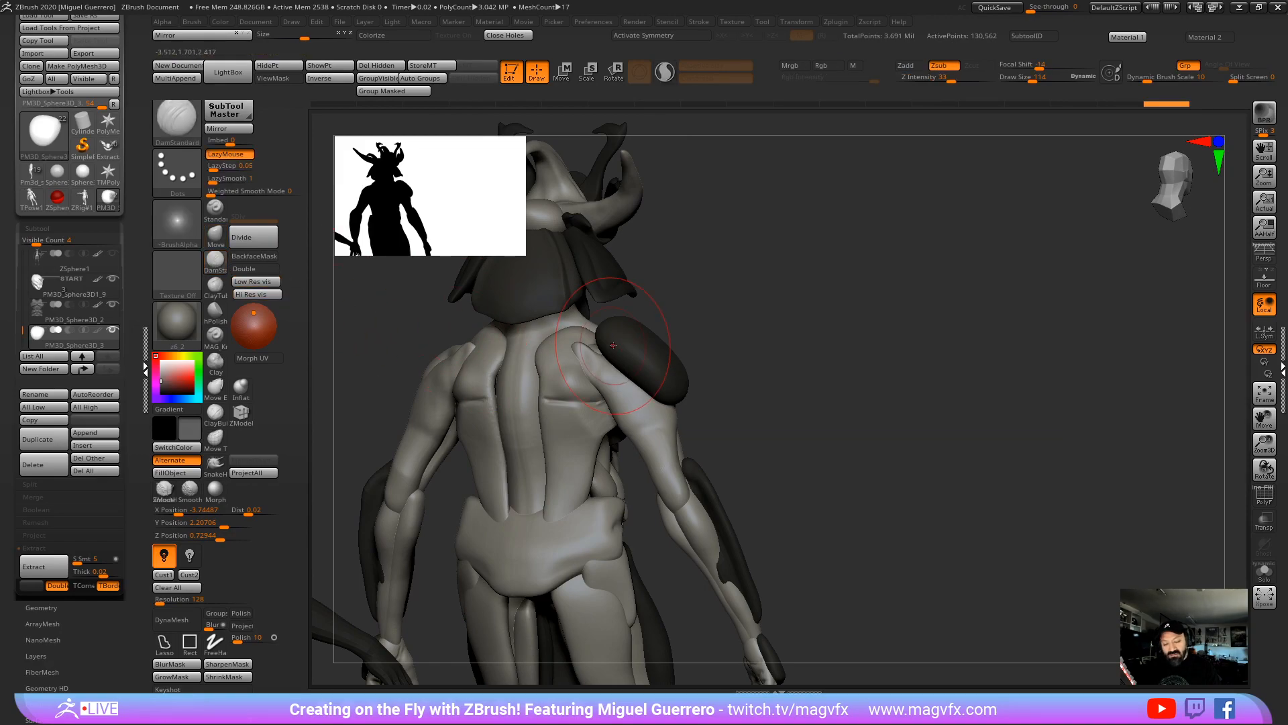
left_click_drag(621, 351, 607, 338)
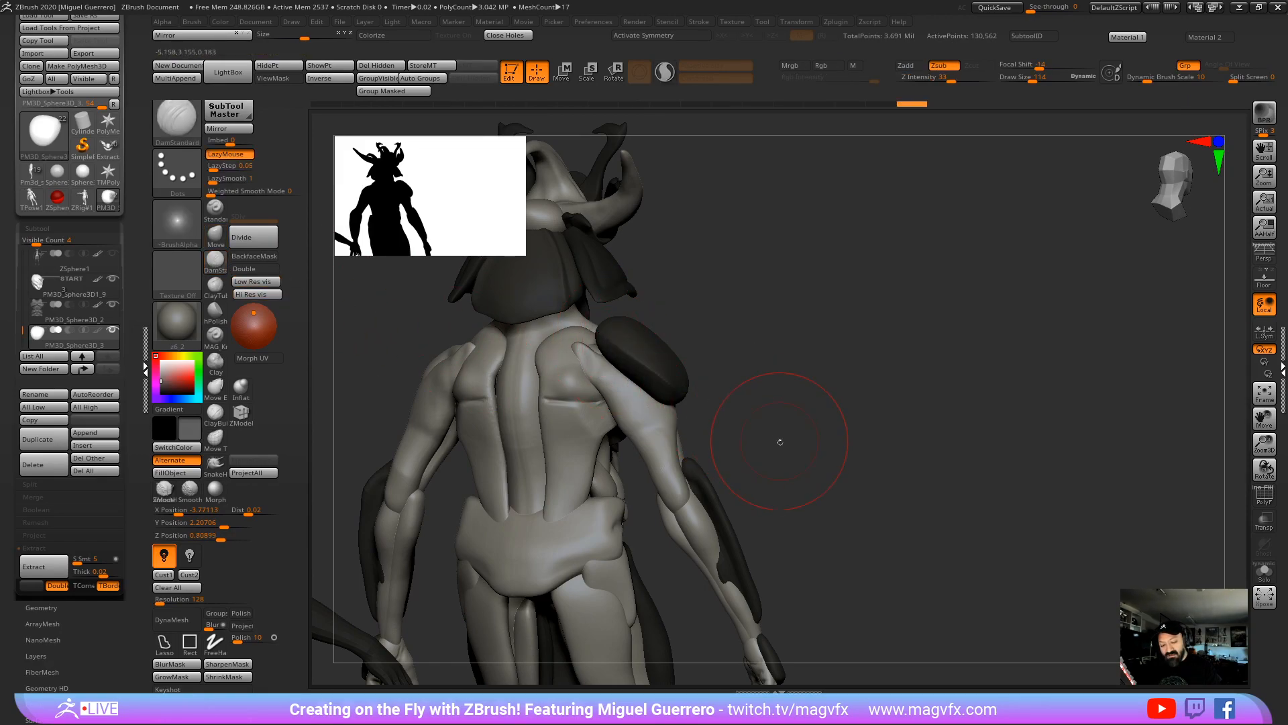
left_click_drag(780, 442, 629, 381)
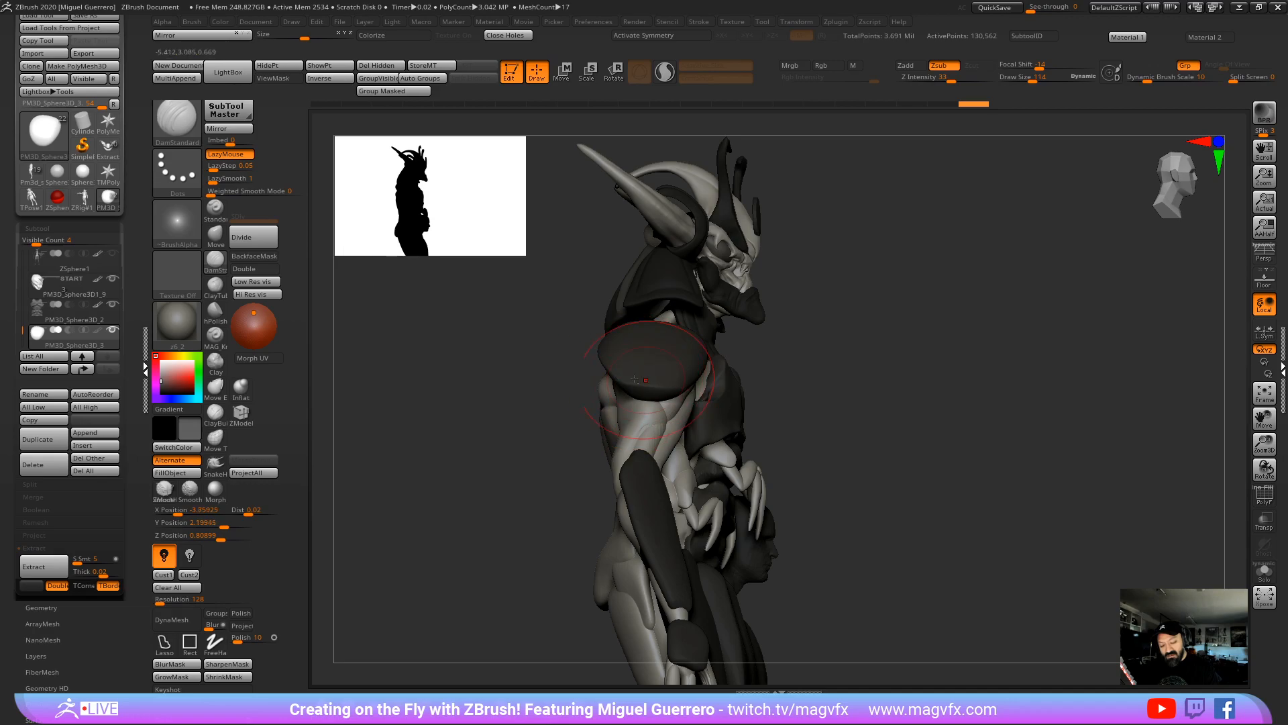
left_click_drag(792, 416, 616, 388)
left_click_drag(680, 359, 701, 355)
mouse_move(637, 366)
right_mouse_down()
mouse_move(635, 420)
mouse_move(656, 371)
right_mouse_up()
Step: Isolate the shoulder pad to check its form, turning on Colorize and applying a blue-gray material before showing the full figure again
left_click(1263, 571)
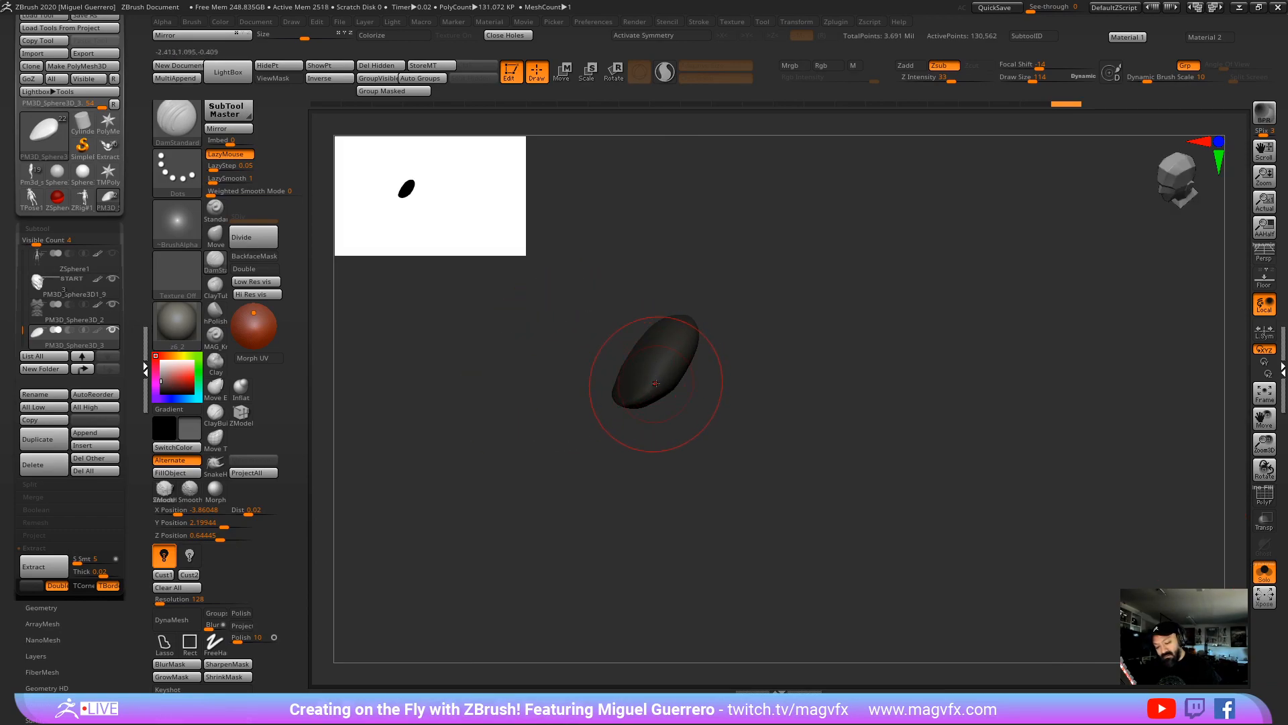
right_click_drag(536, 416, 659, 374)
left_click(371, 40)
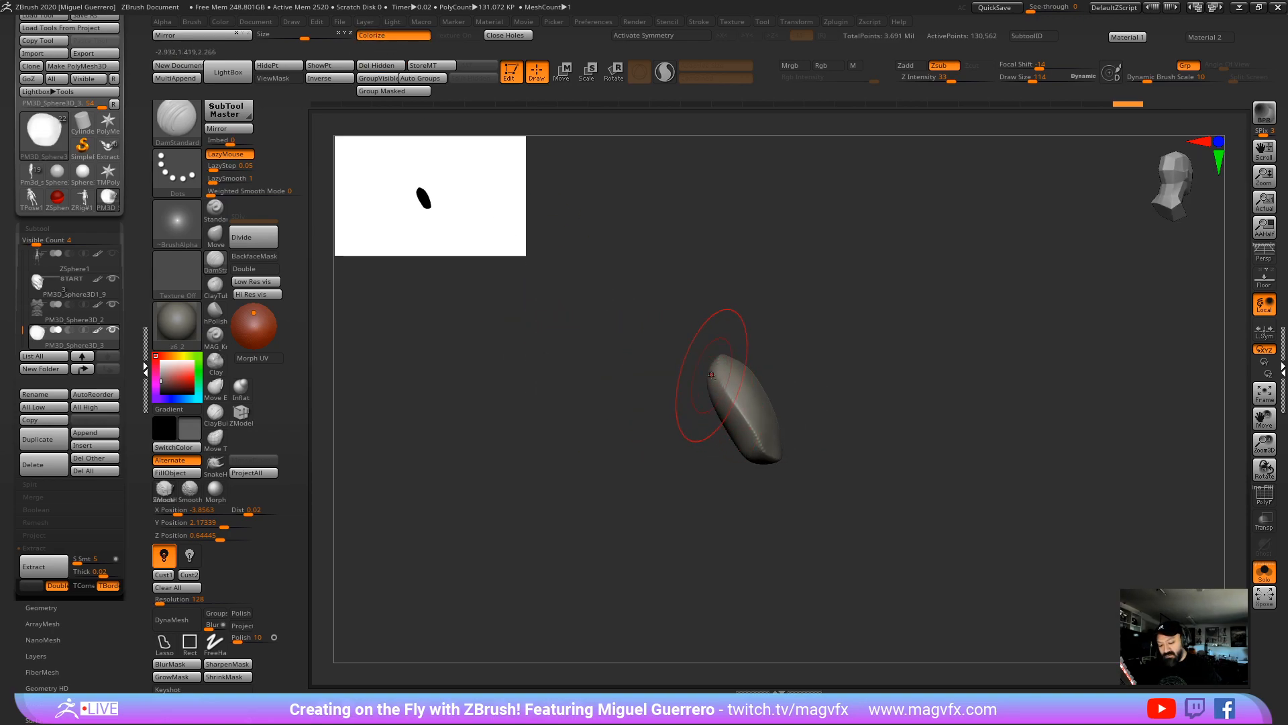
left_click(467, 686)
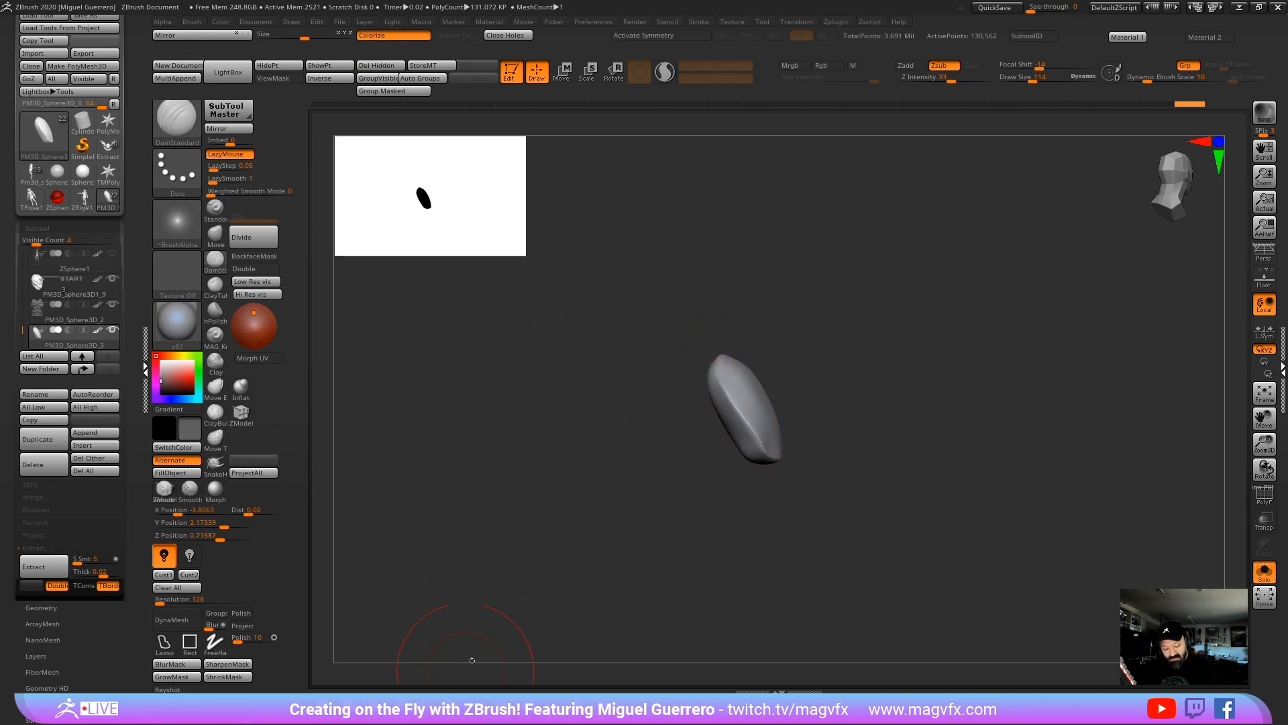
mouse_move(472, 658)
right_mouse_down()
mouse_move(541, 523)
mouse_move(686, 424)
right_mouse_up()
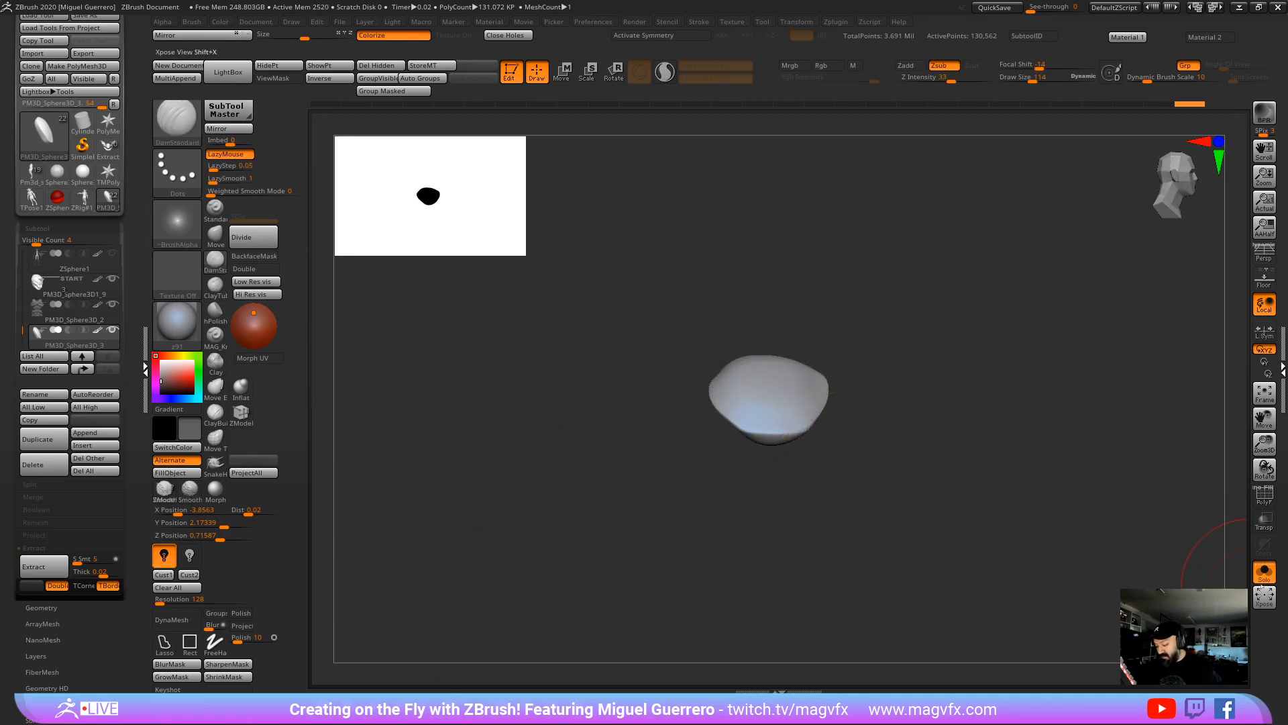
left_click(1265, 572)
mouse_move(758, 456)
right_mouse_down()
mouse_move(554, 493)
mouse_move(547, 409)
mouse_move(552, 446)
mouse_move(628, 427)
right_mouse_up()
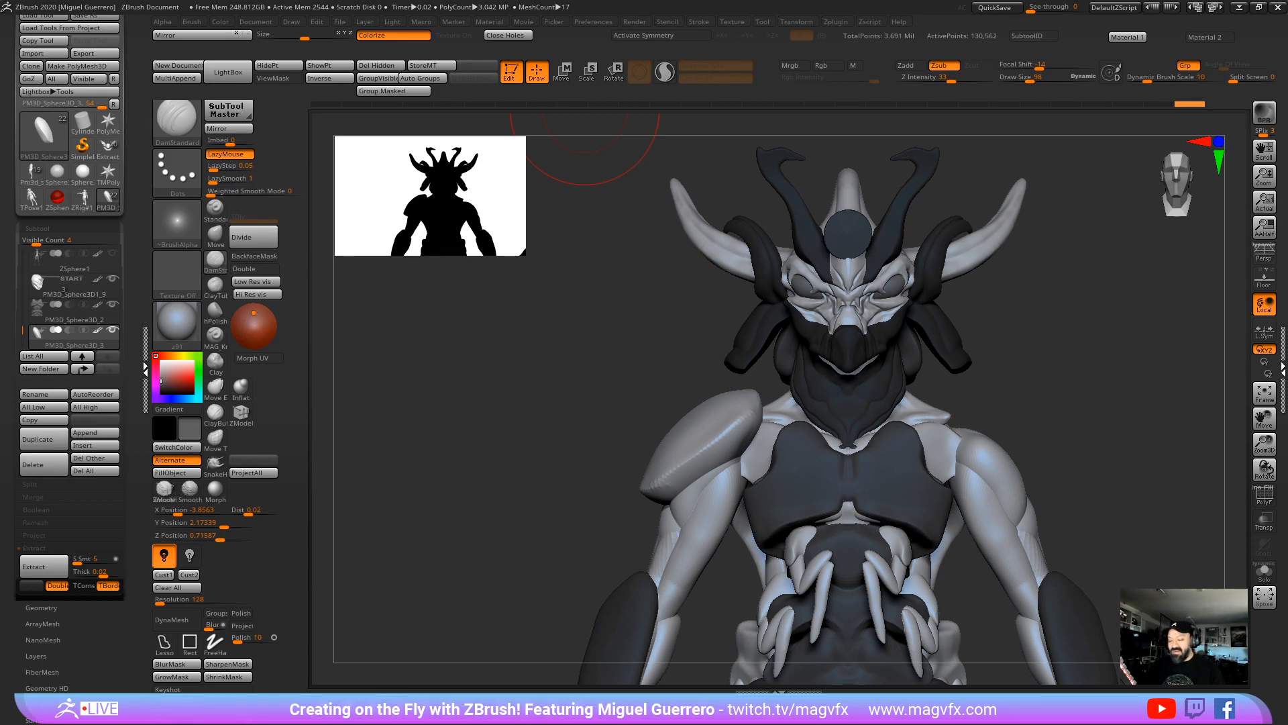
Step: Carve a curved groove across the shoulder pad's outer face with the DamStandard brush at draw size 86
right_click_drag(551, 436, 760, 317)
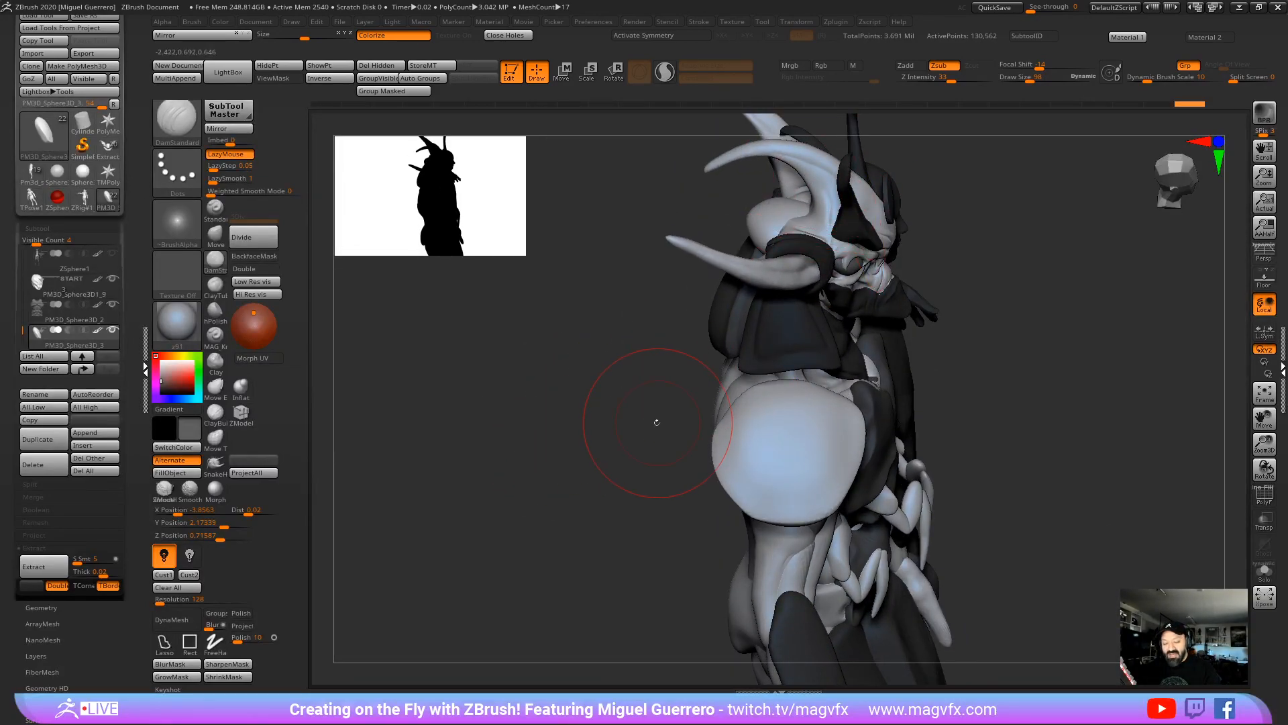
left_click(215, 233)
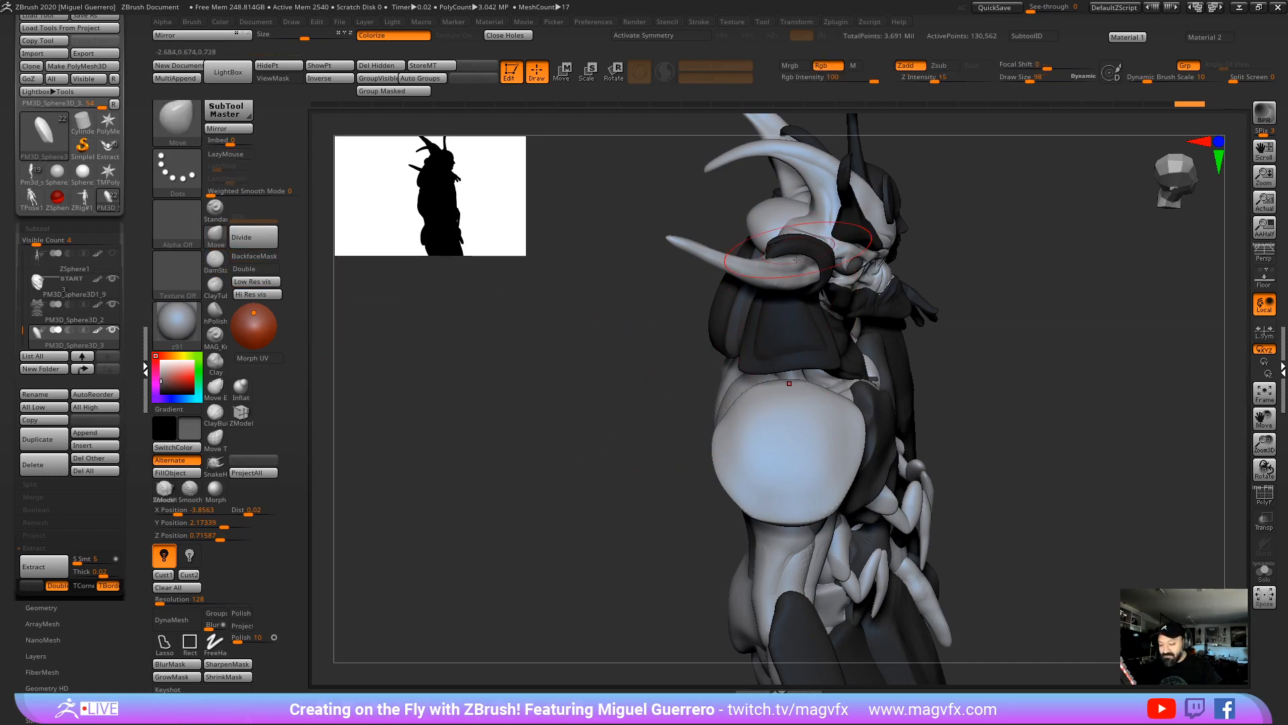
key("[")
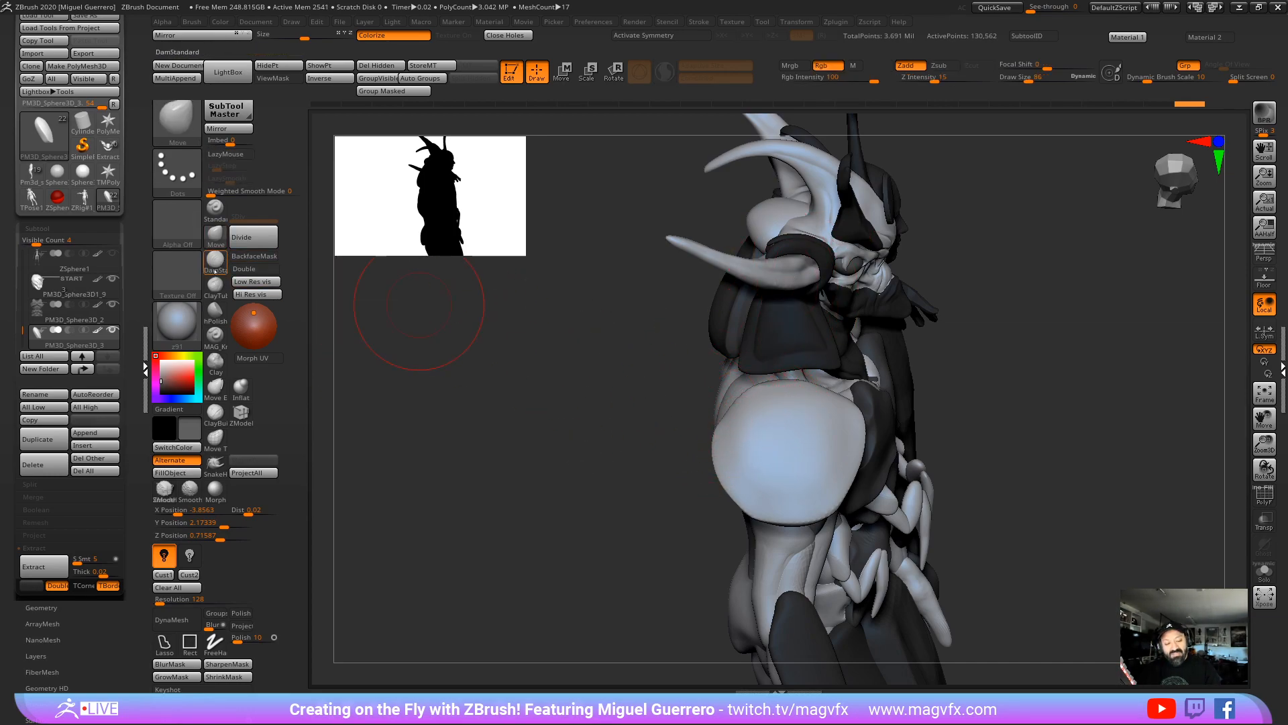
left_click(216, 267)
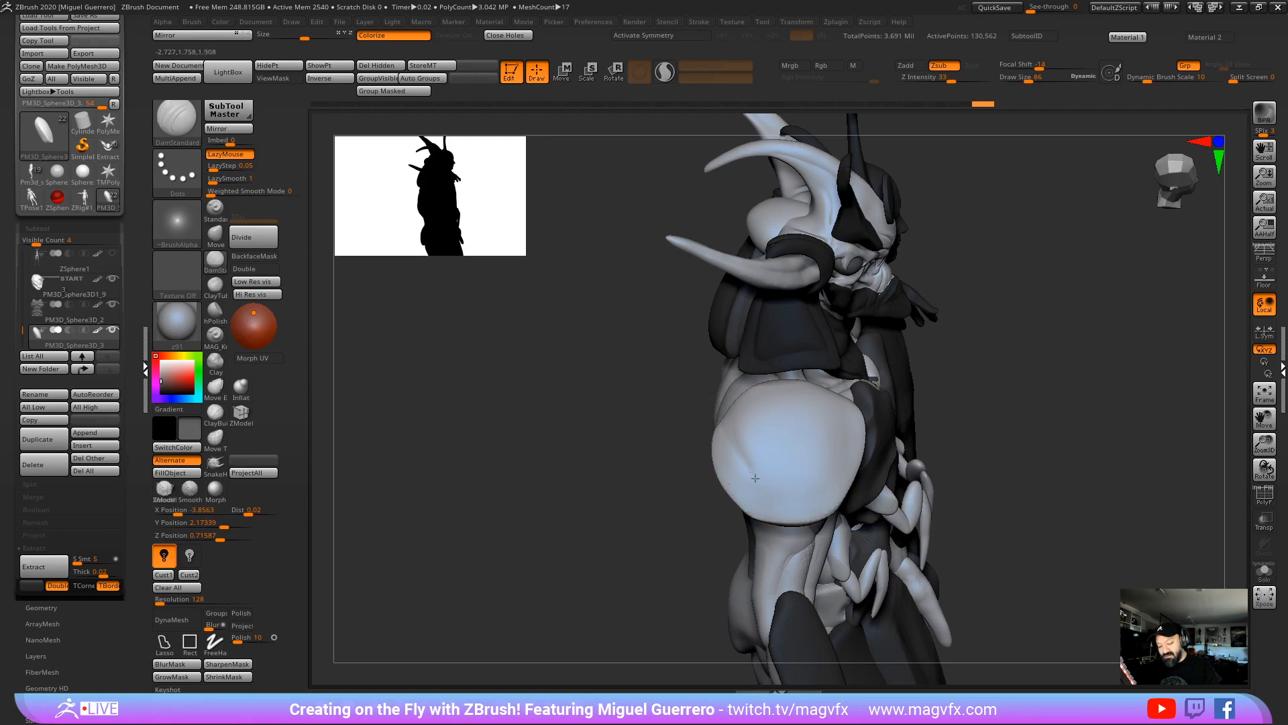
mouse_move(755, 478)
left_mouse_down()
mouse_move(785, 493)
mouse_move(721, 488)
mouse_move(738, 412)
left_mouse_up()
mouse_move(661, 430)
left_mouse_down()
mouse_move(634, 420)
mouse_move(662, 399)
left_mouse_up()
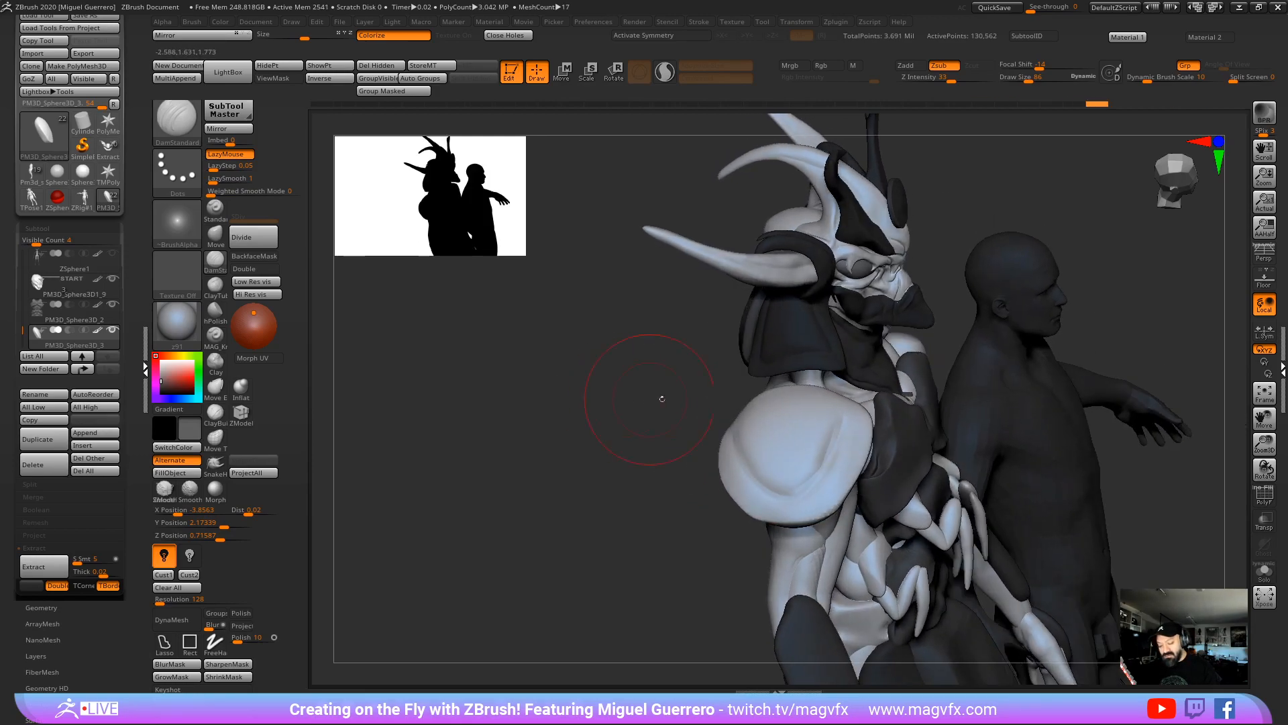
Step: Mask around the upper part of the shoulder pad and pull the unmasked area into a curved spike with the Move brush
key("ctrl")
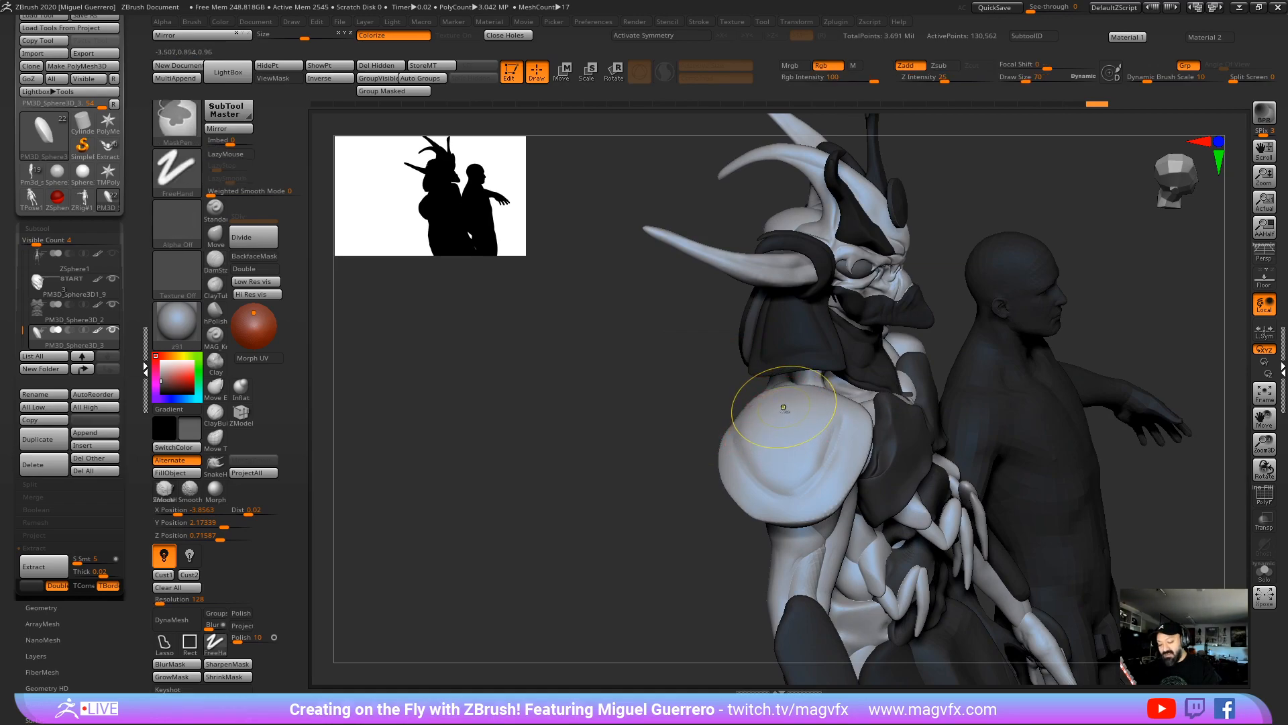
mouse_move(783, 406)
left_mouse_down("ctrl")
mouse_move(783, 425)
mouse_move(613, 418)
left_mouse_up("ctrl")
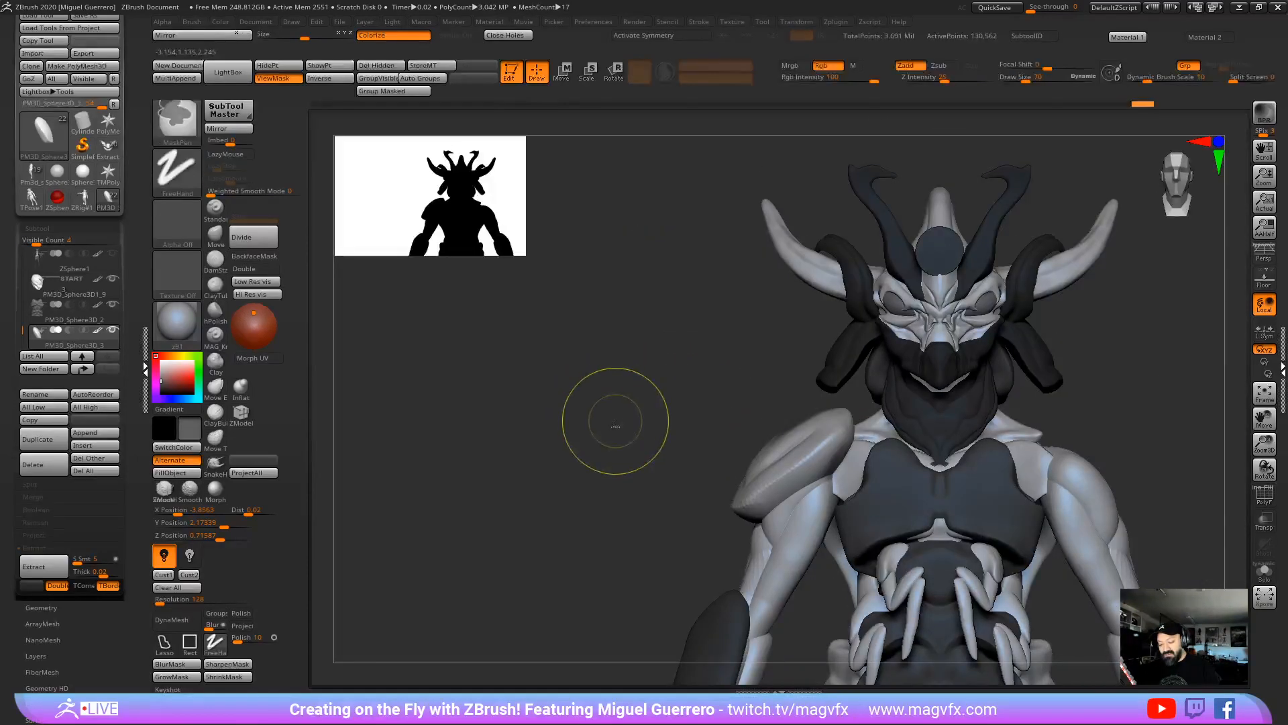
left_click(216, 236)
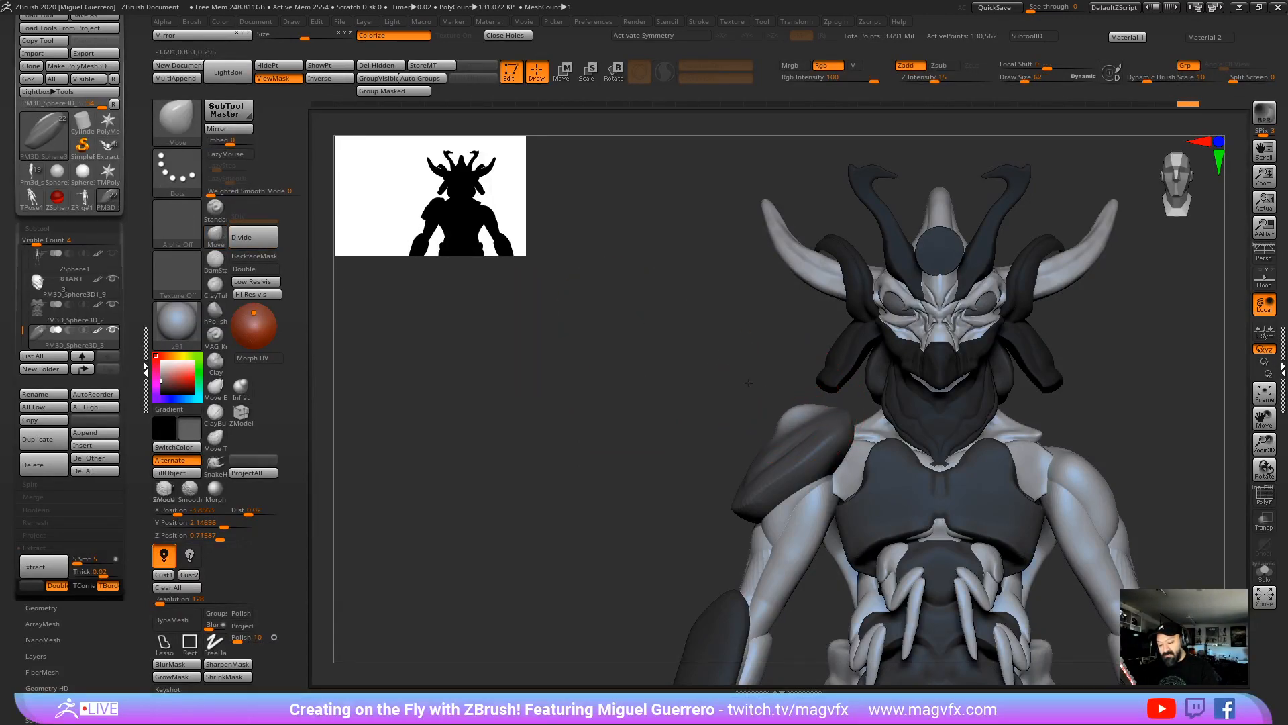
mouse_move(790, 411)
left_mouse_down()
mouse_move(796, 421)
mouse_move(820, 389)
left_mouse_up()
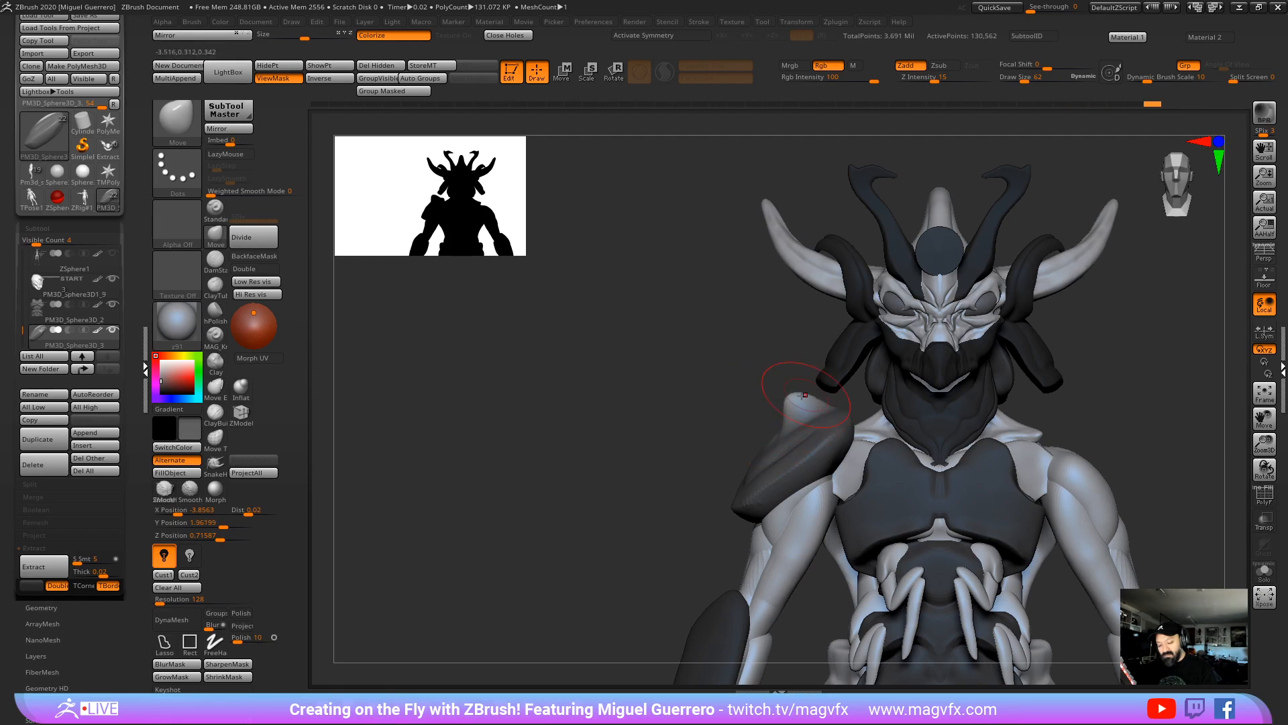
key("[")
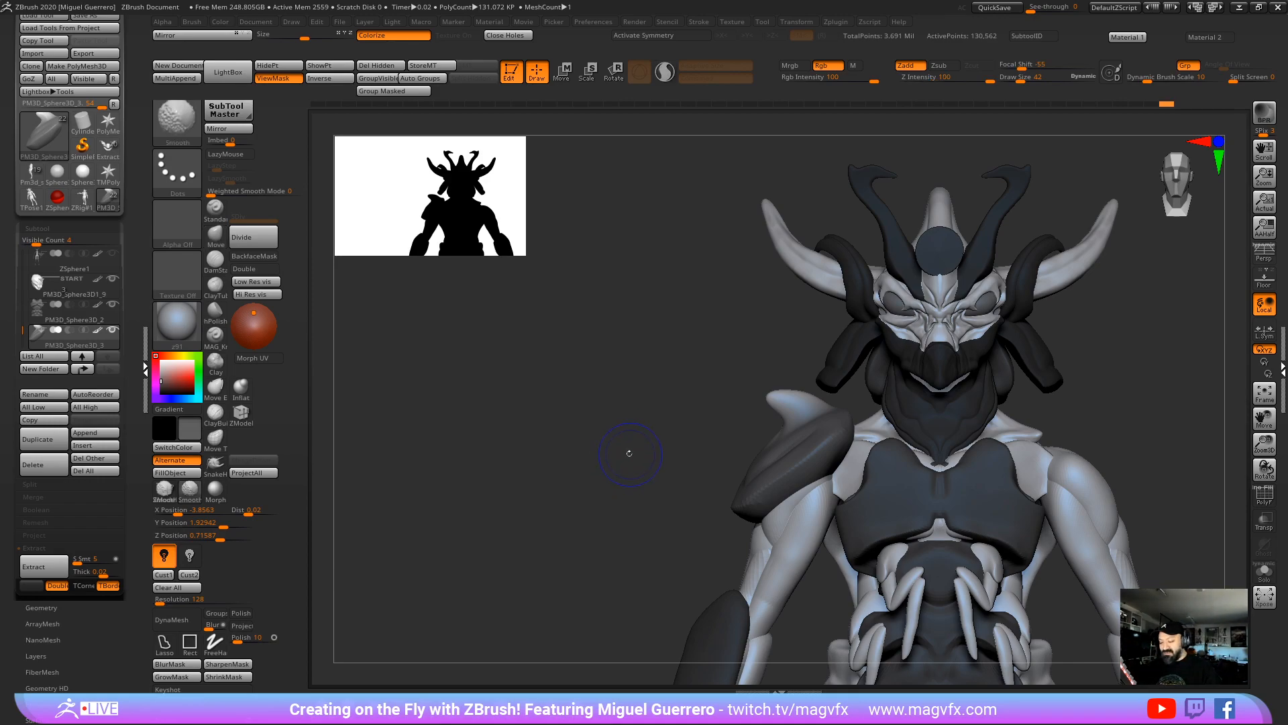
mouse_move(690, 441)
left_mouse_down()
mouse_move(698, 458)
mouse_move(624, 425)
mouse_move(644, 413)
mouse_move(730, 218)
left_mouse_up()
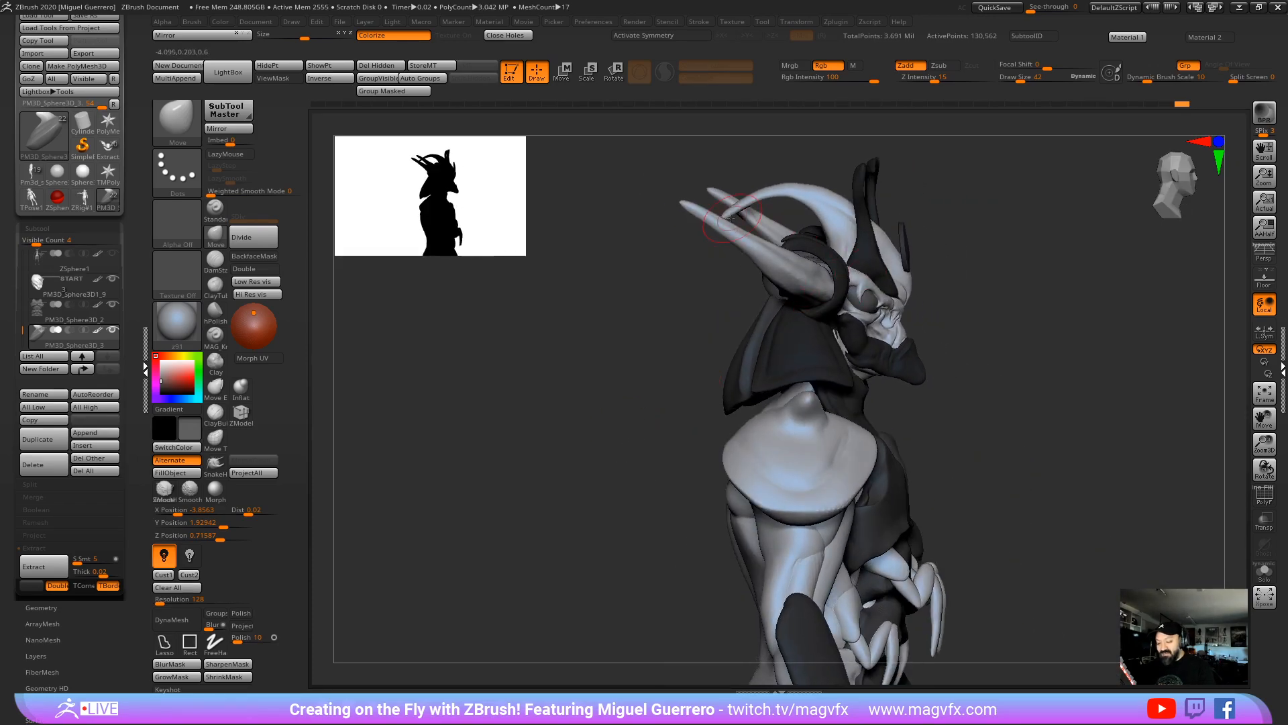
left_click_drag(685, 335, 881, 224)
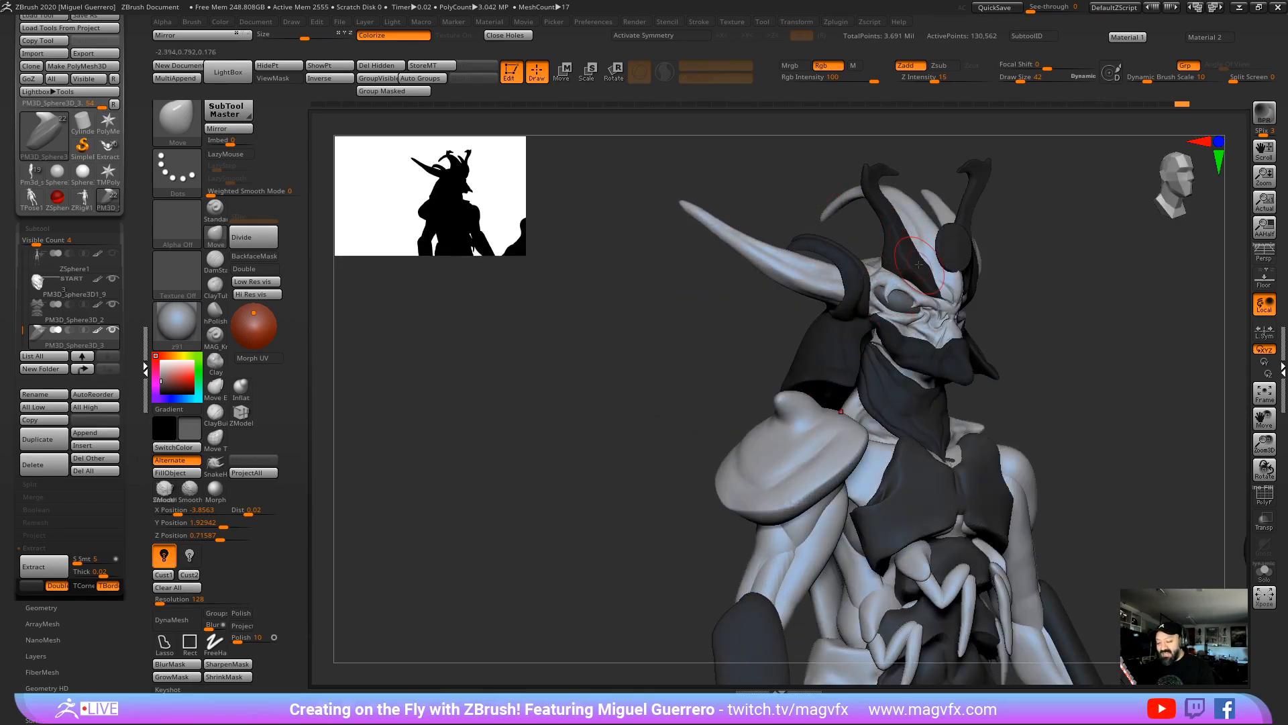
left_click_drag(698, 349, 645, 404)
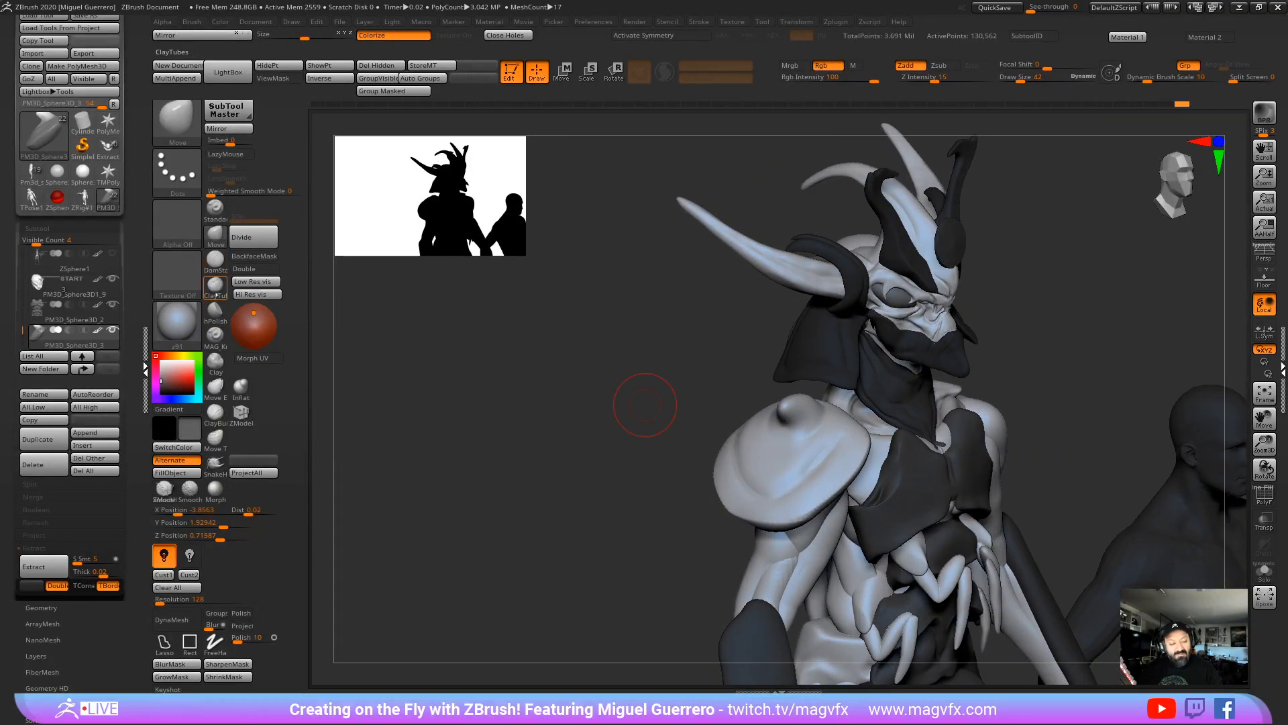
left_click(214, 285)
left_click_drag(593, 407, 691, 411)
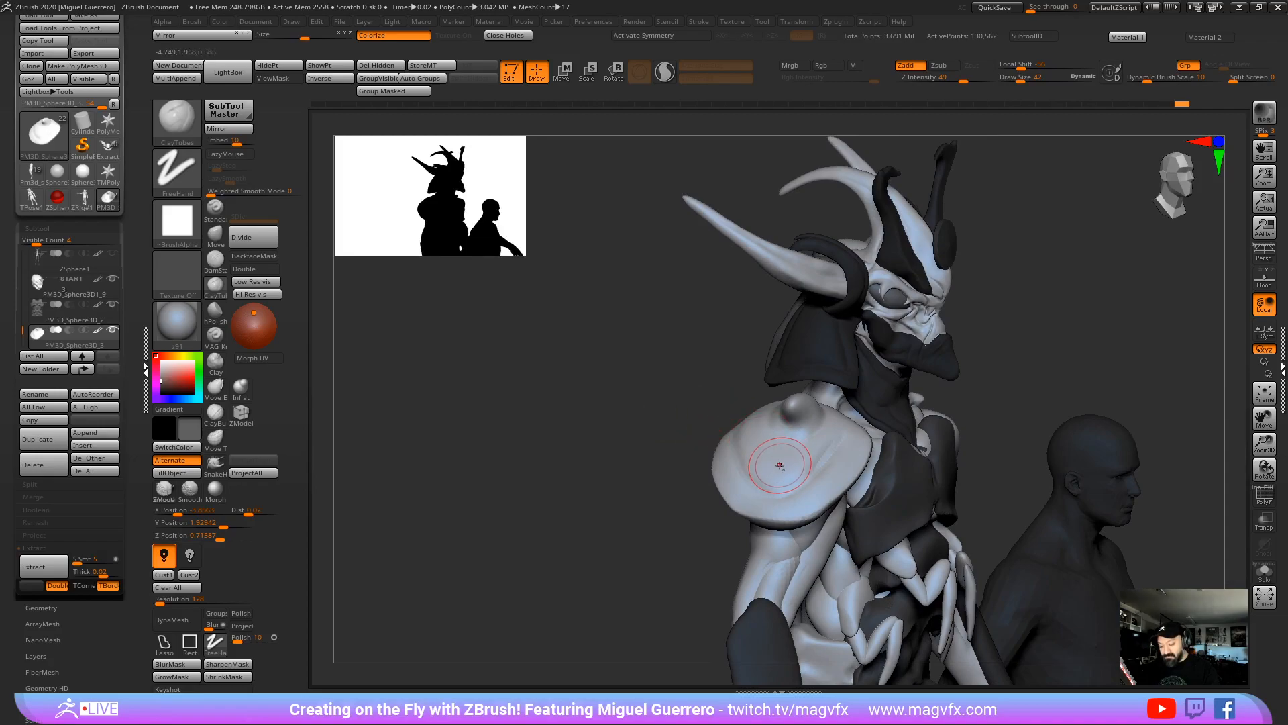
left_click_drag(778, 466, 793, 420)
key("ctrl+z")
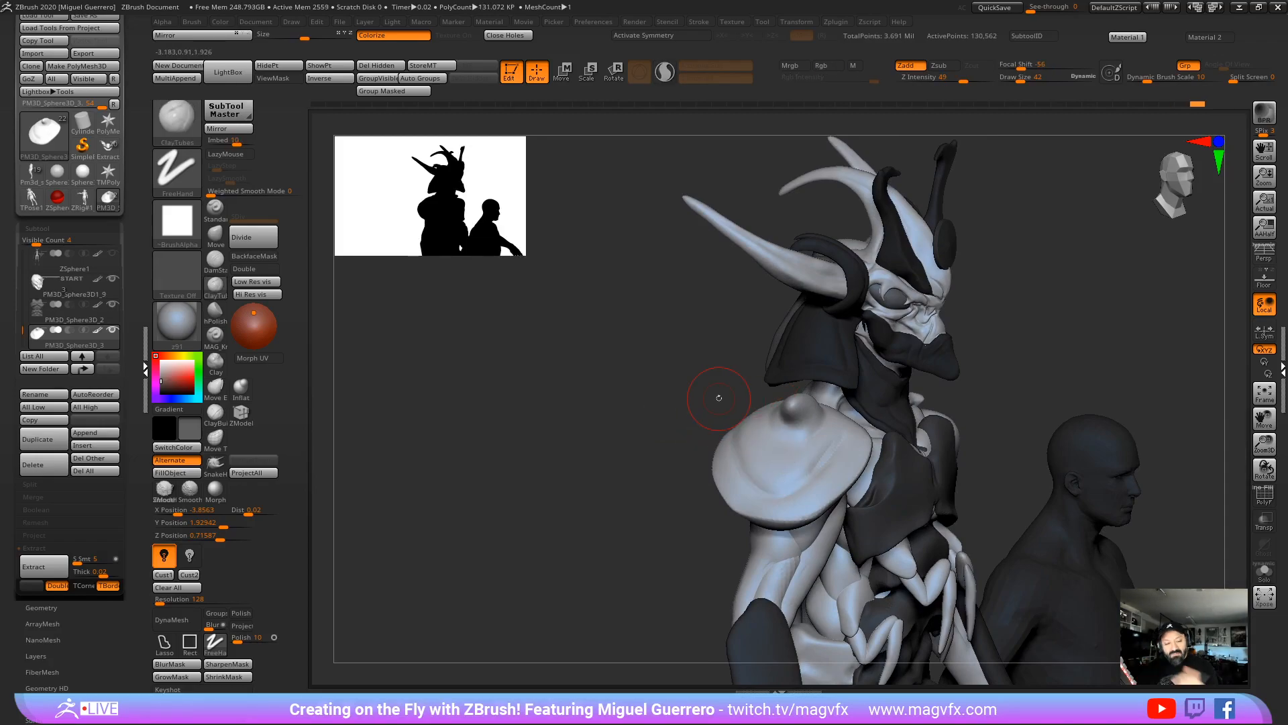
Step: Carve a crease below the shoulder pad's spike with the DamStandard brush at draw size 42
left_click(215, 262)
left_click_drag(778, 463, 793, 424)
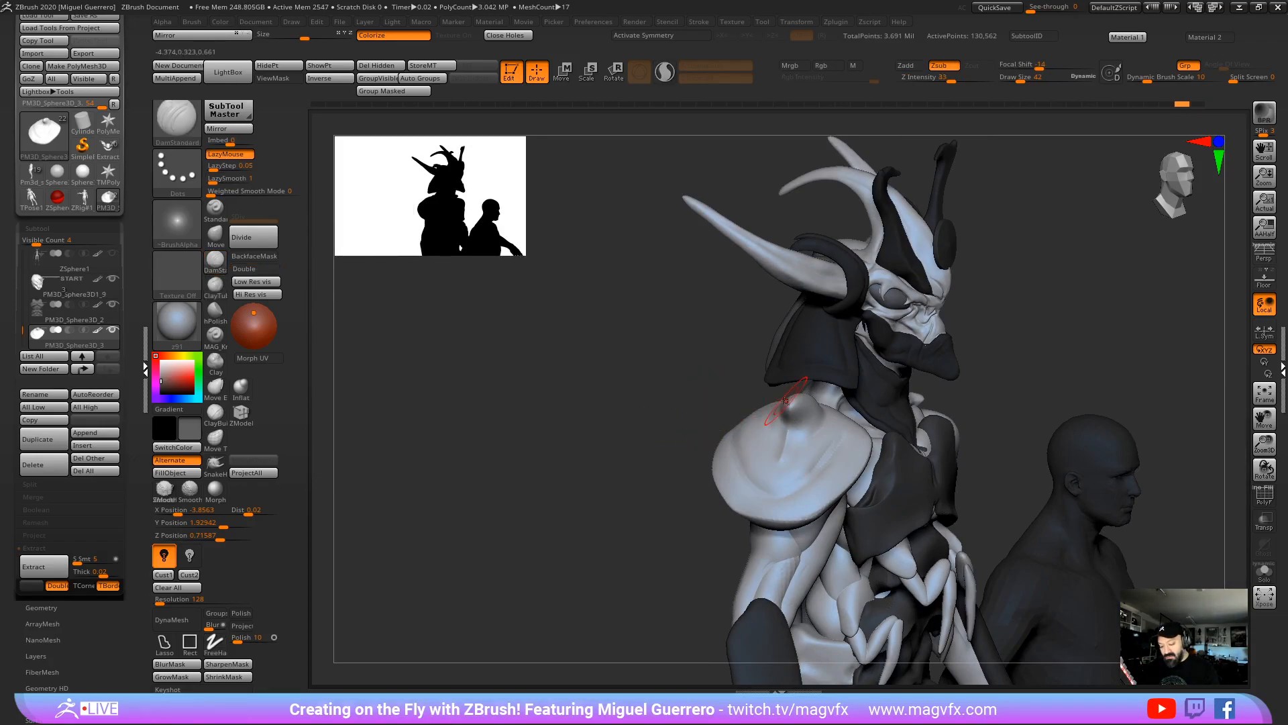
left_click_drag(686, 370, 717, 434)
Step: Isolate the shoulder pad and lasso-mask it so that its outer side is protected and its inner side stays editable
key("shift+s")
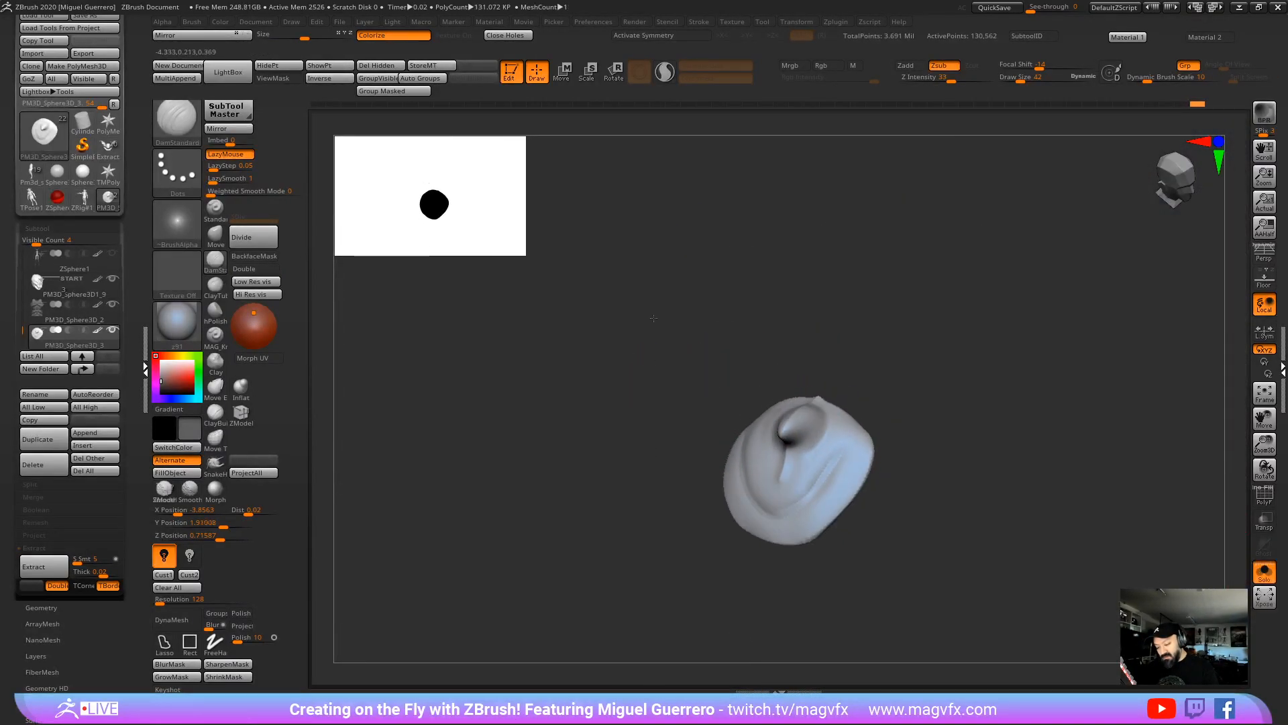
left_click_drag(677, 365, 630, 438)
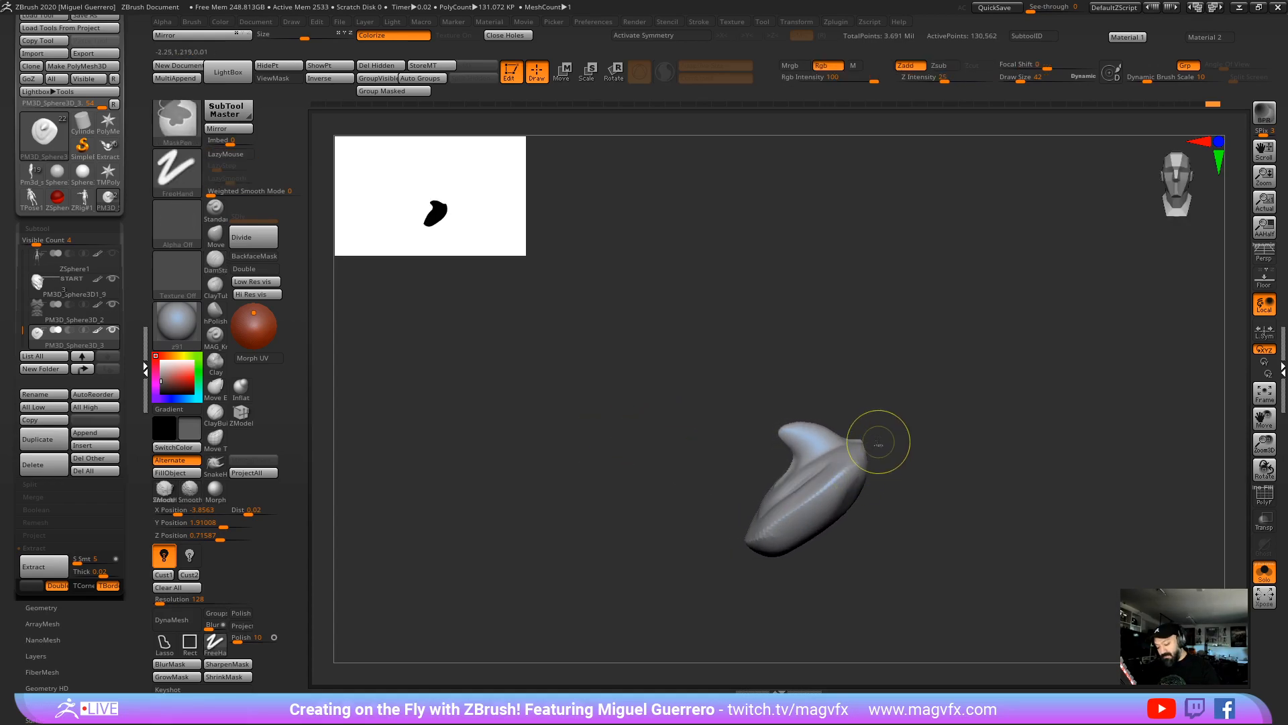
key("ctrl")
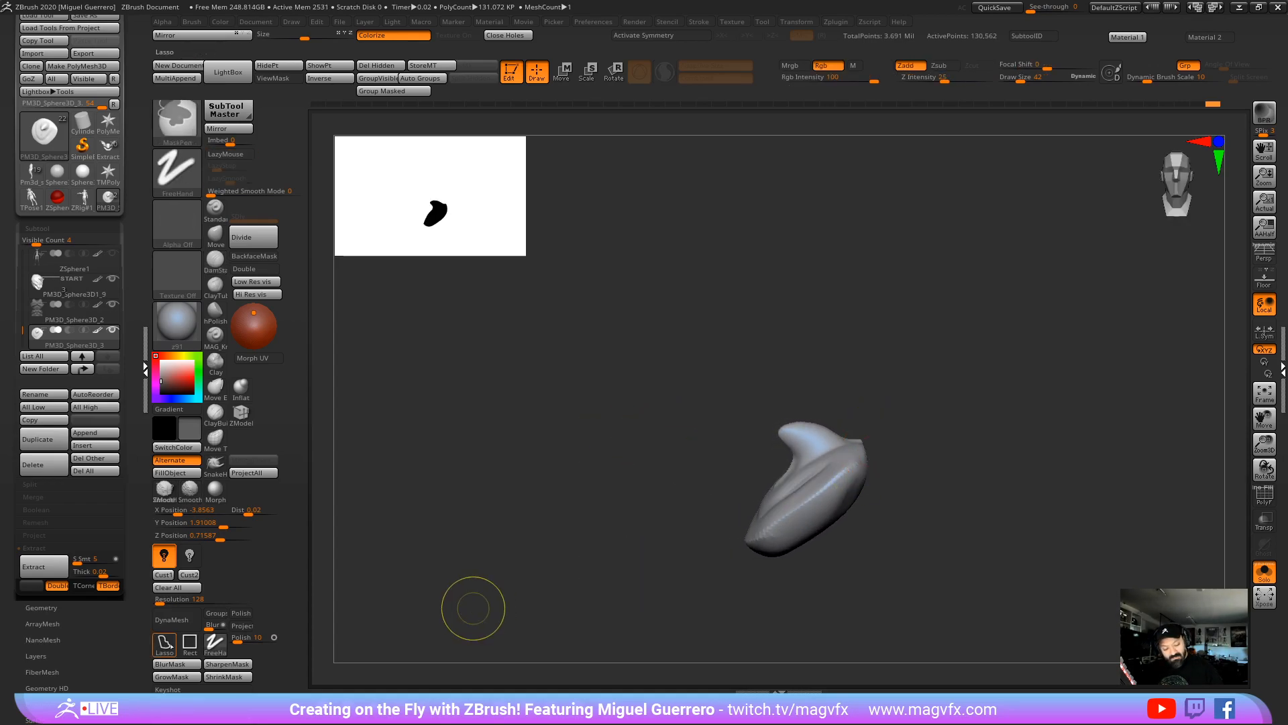
mouse_move(859, 455)
left_mouse_down("ctrl")
mouse_move(755, 456)
mouse_move(838, 604)
mouse_move(816, 496)
left_mouse_up("ctrl")
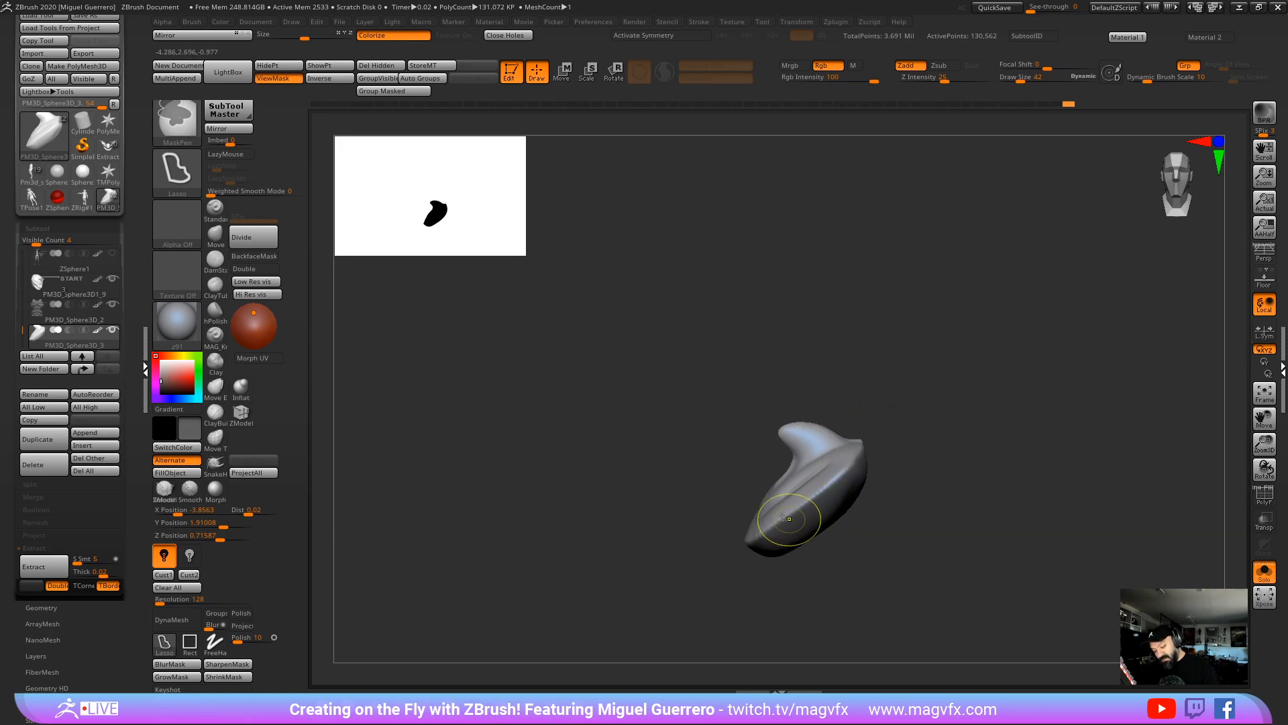
left_click(712, 483, "ctrl")
Step: Push the pad's unmasked inner side toward the outer shell with the MoveInfiniteDepth brush at draw size 118
left_click(162, 126)
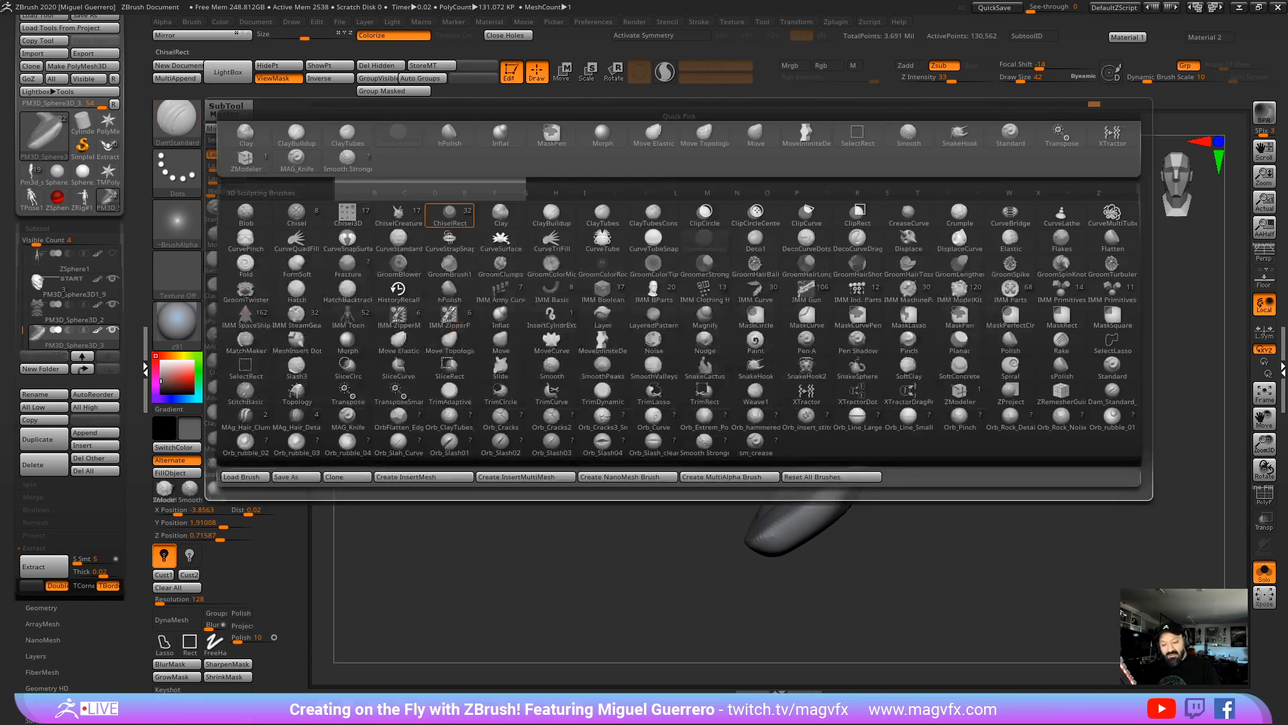
key("m")
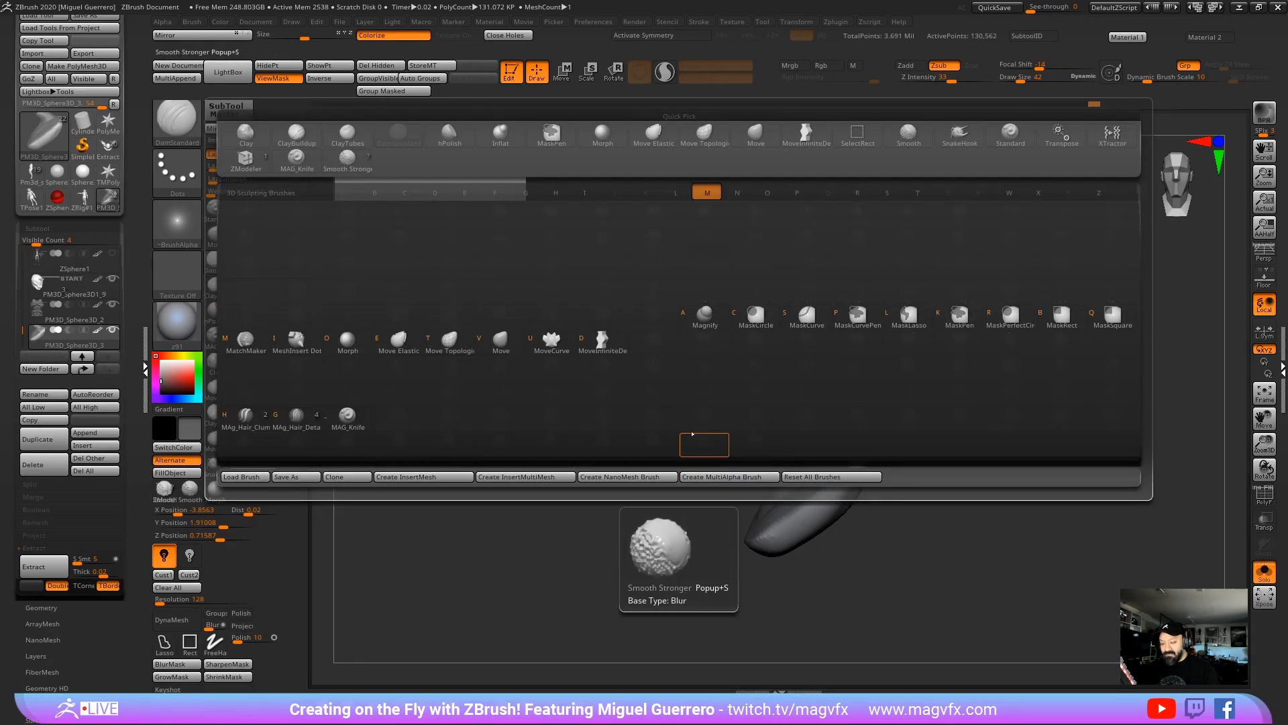
left_click(602, 342)
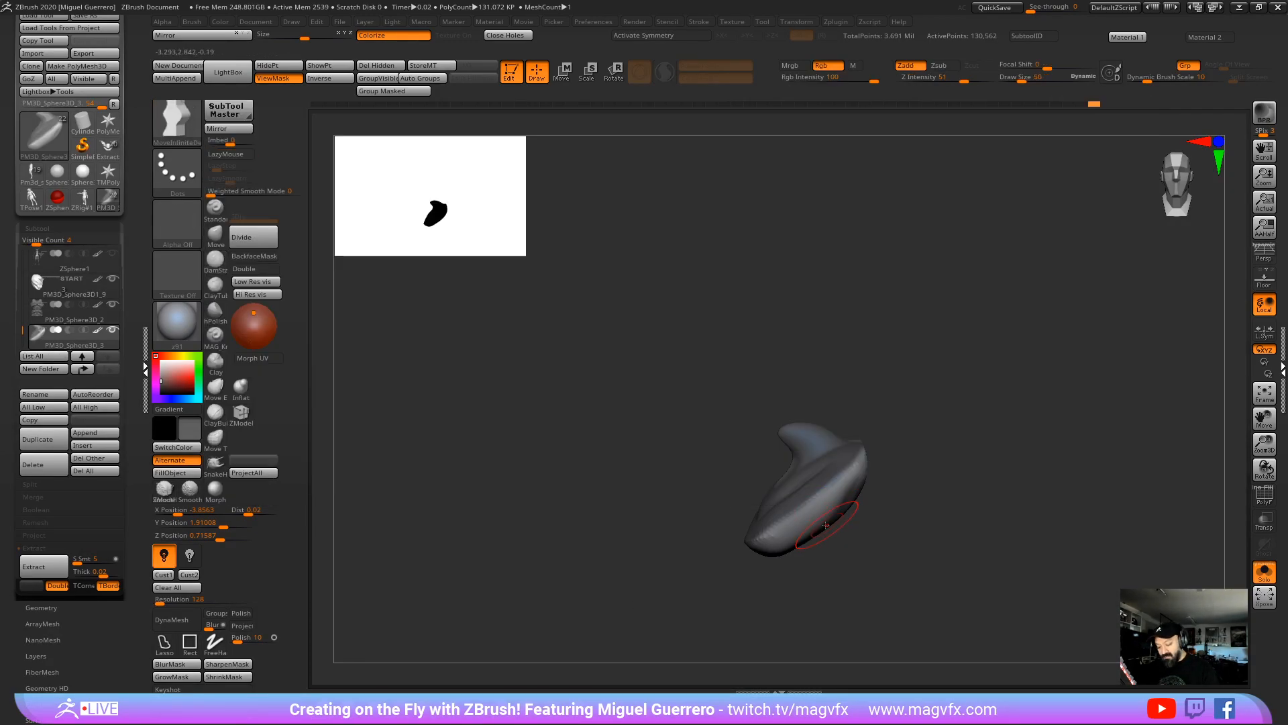
key("bracketright")
key("bracketright")
key("bracketright")
key("bracketright")
mouse_move(811, 505)
left_mouse_down()
mouse_move(796, 525)
mouse_move(845, 487)
mouse_move(822, 489)
left_mouse_up()
key("shift")
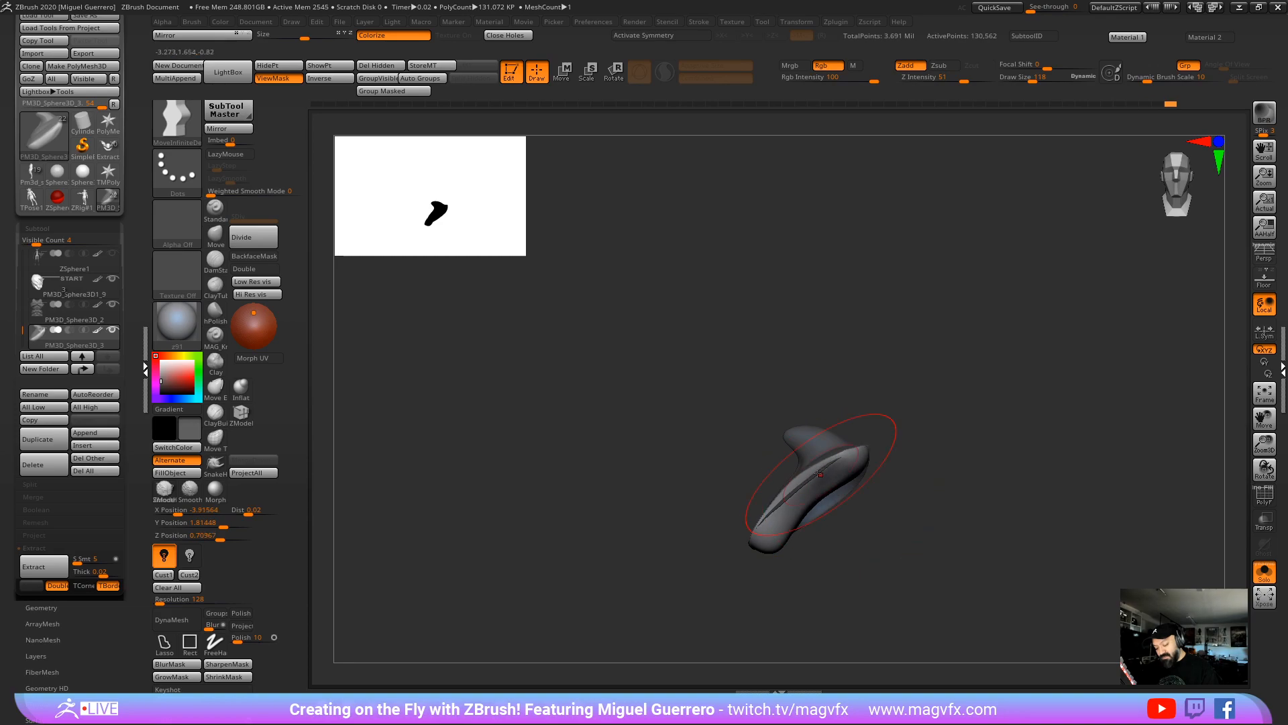
left_click_drag(745, 484, 773, 490, "shift")
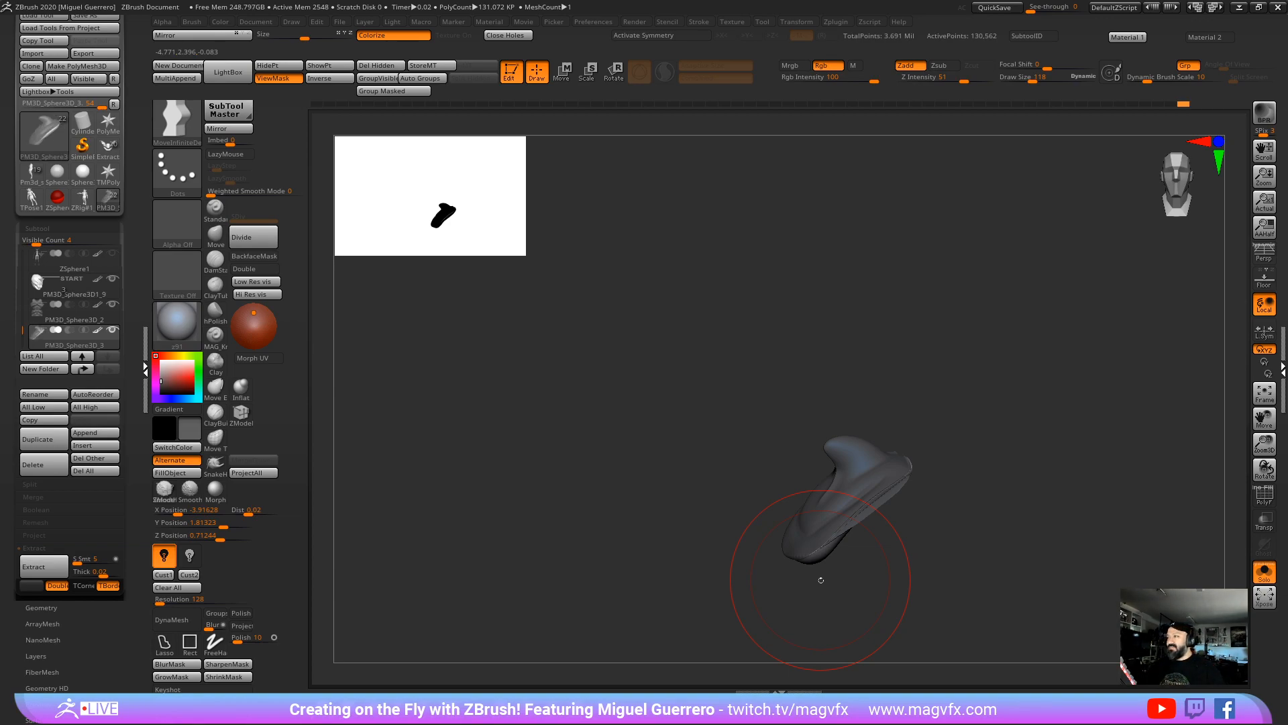
Step: Sculpt the pad's inner surface with the Inflat brush at draw size 118
left_click_drag(638, 497, 516, 431)
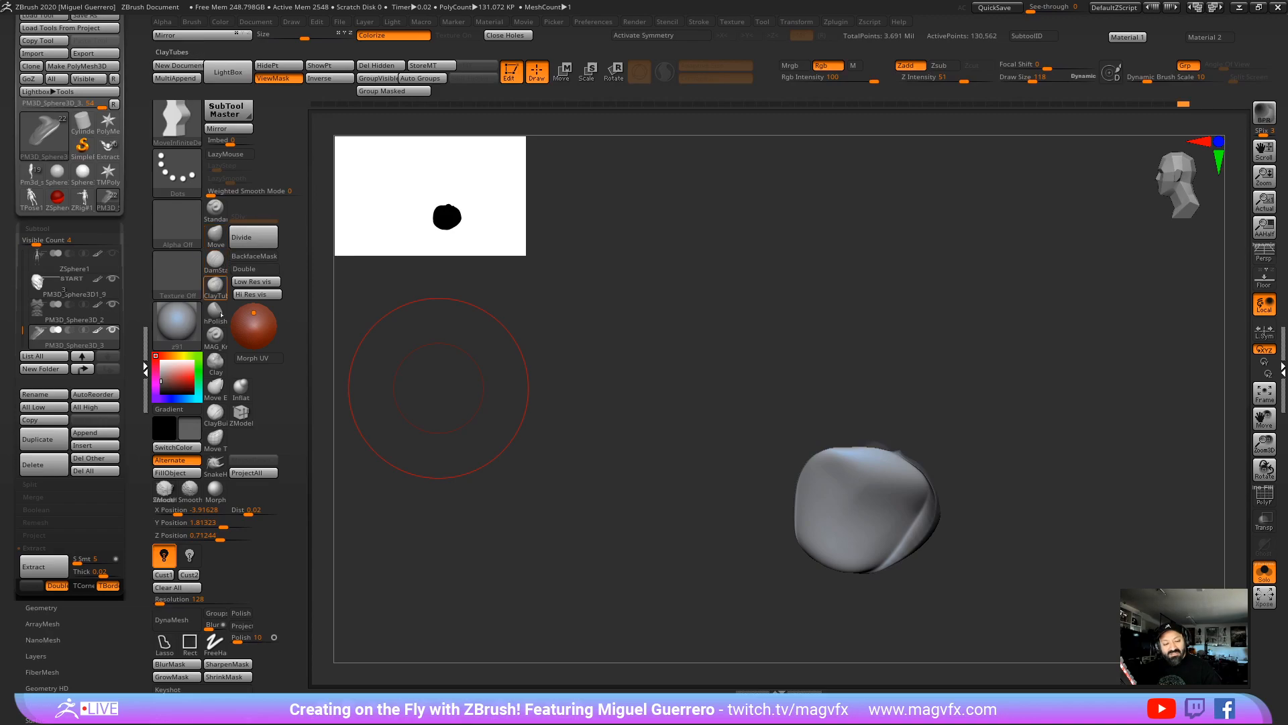
left_click(241, 386)
mouse_move(857, 526)
left_mouse_down()
mouse_move(876, 510)
mouse_move(851, 524)
left_mouse_up()
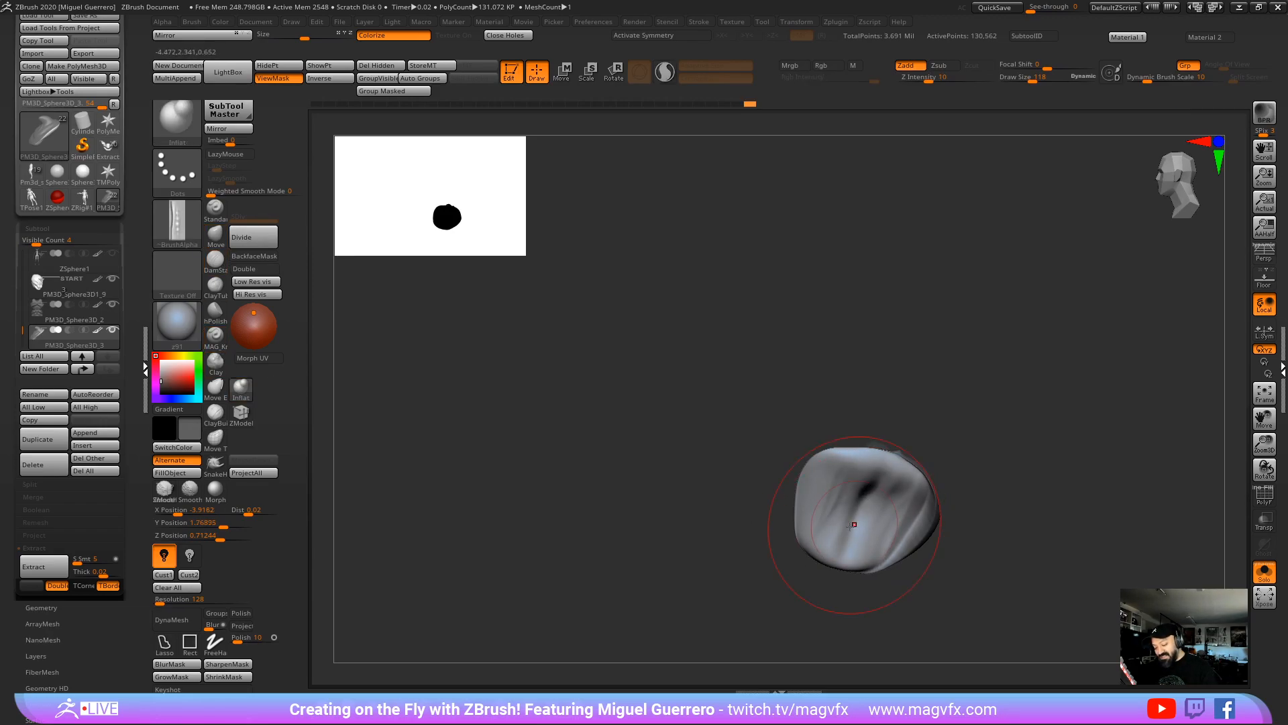
key("shift")
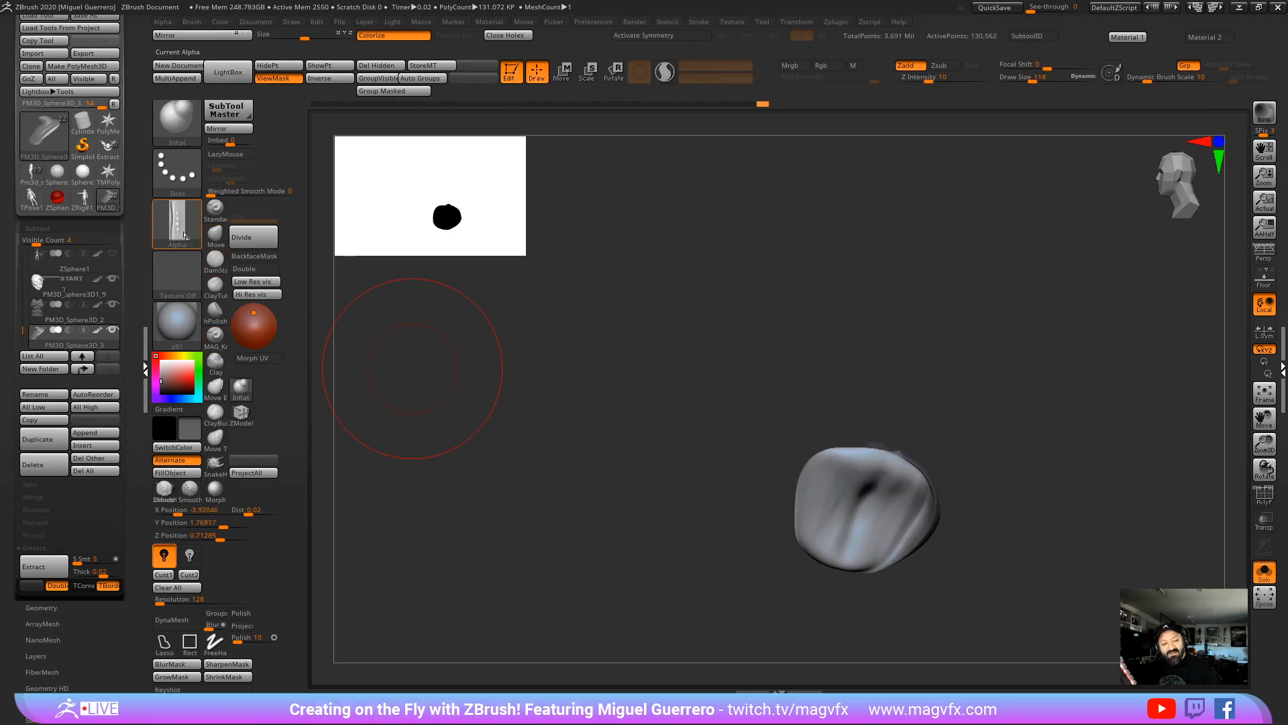
Step: Turn off the Inflat brush's alpha and smooth the pad's inner surface with Weighted Smooth Mode set to 1
left_click(178, 224)
left_click(241, 239)
key("shift")
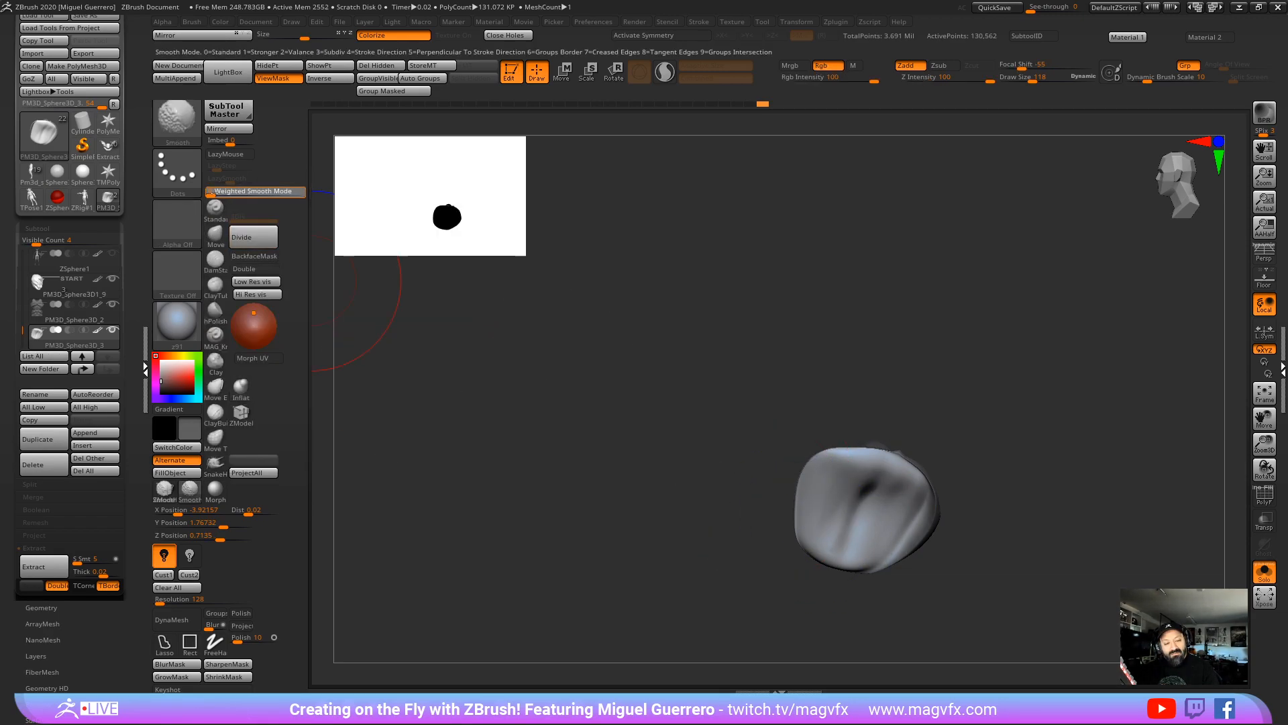
left_click(219, 195)
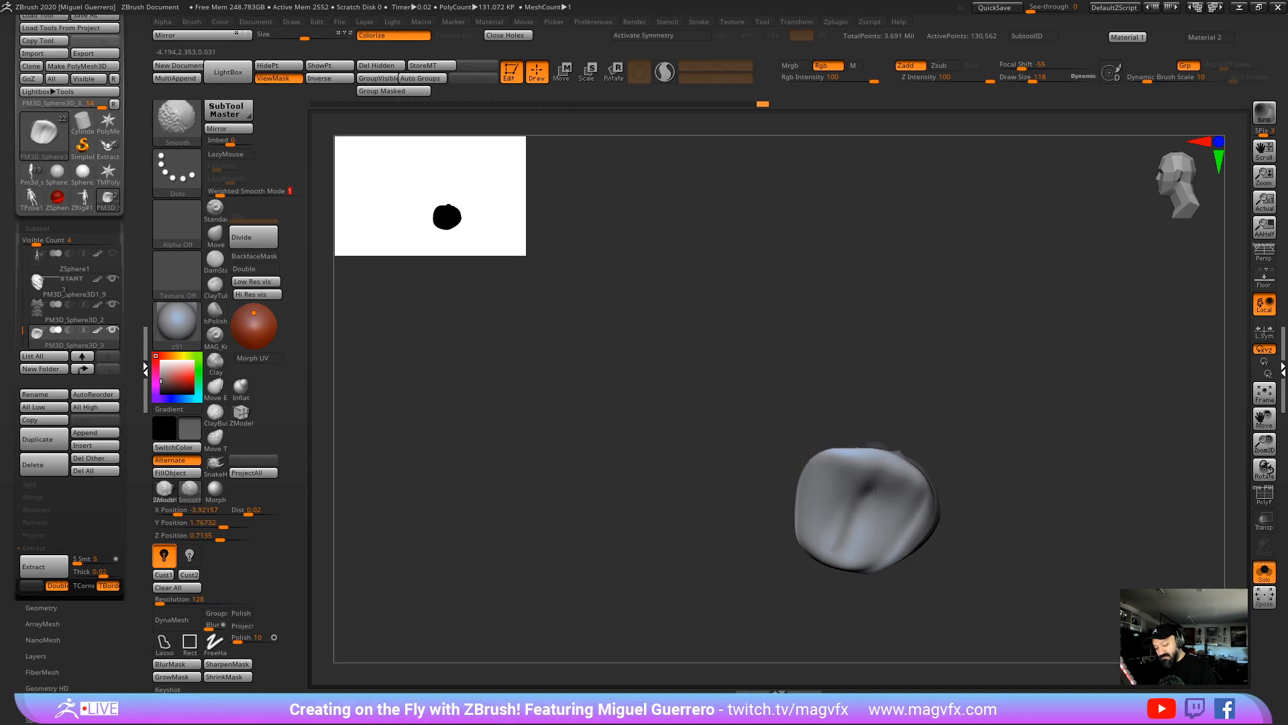
mouse_move(690, 465)
left_mouse_down()
mouse_move(681, 513)
mouse_move(627, 482)
left_mouse_up()
Step: Adjust the isolated shoulder pad's shape with the Move brush at draw size 118
key("b")
key("m")
key("v")
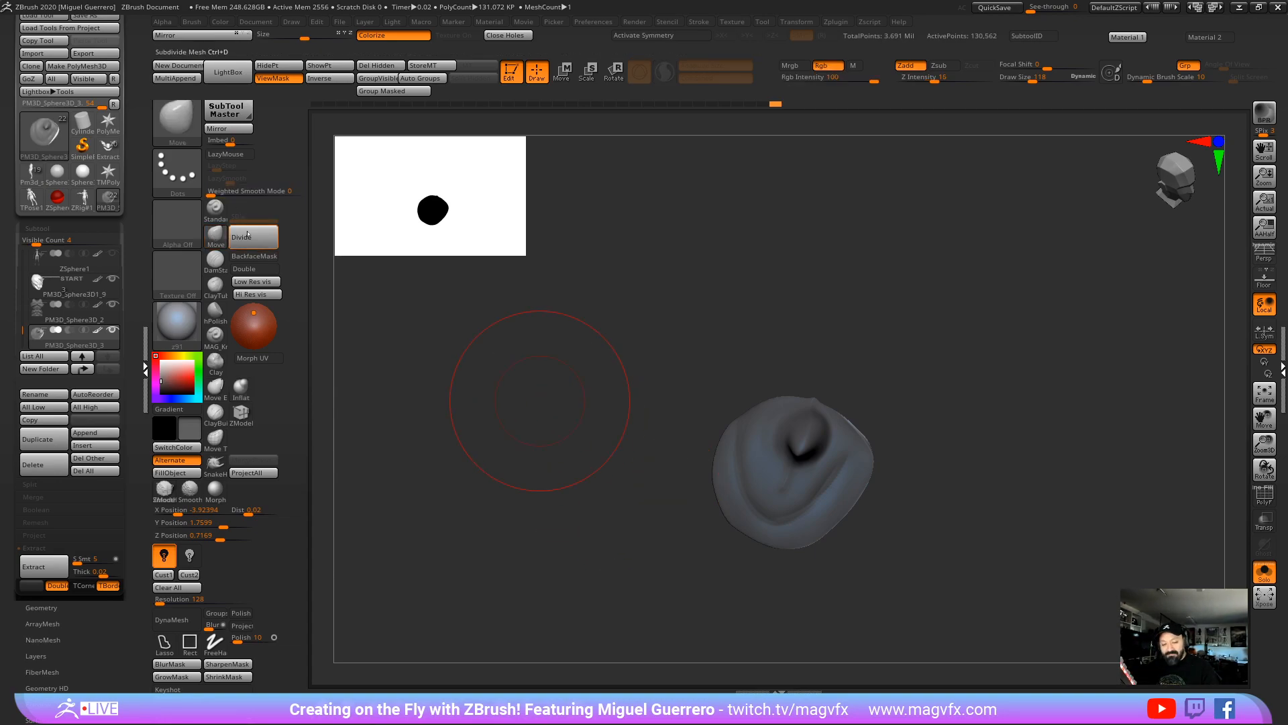
mouse_move(846, 465)
left_mouse_down()
mouse_move(638, 460)
mouse_move(713, 445)
mouse_move(593, 451)
mouse_move(598, 469)
left_mouse_up()
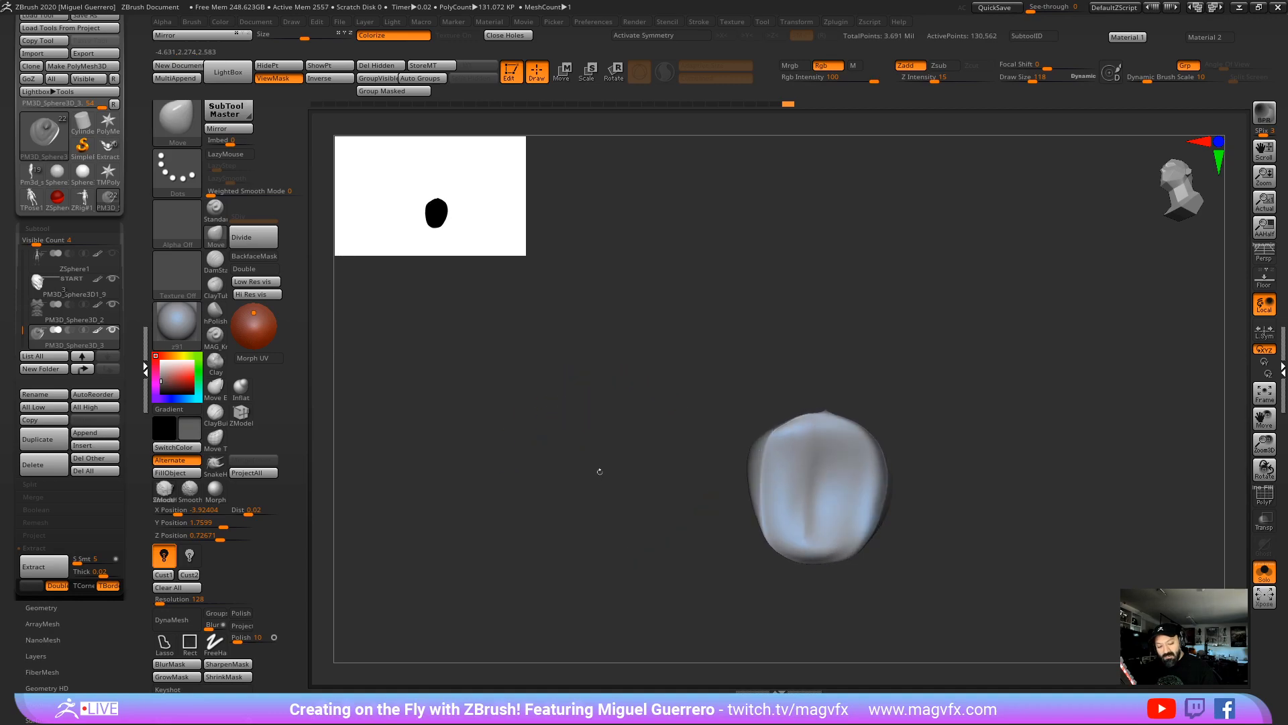
Step: Refine the pad's inner side with the Inflat brush at draw size 34 and remesh the pad with DynaMesh at resolution 128
key("b")
key("i")
key("n")
key("bracketleft")
key("bracketleft")
key("bracketleft")
key("bracketleft")
key("bracketleft")
key("bracketleft")
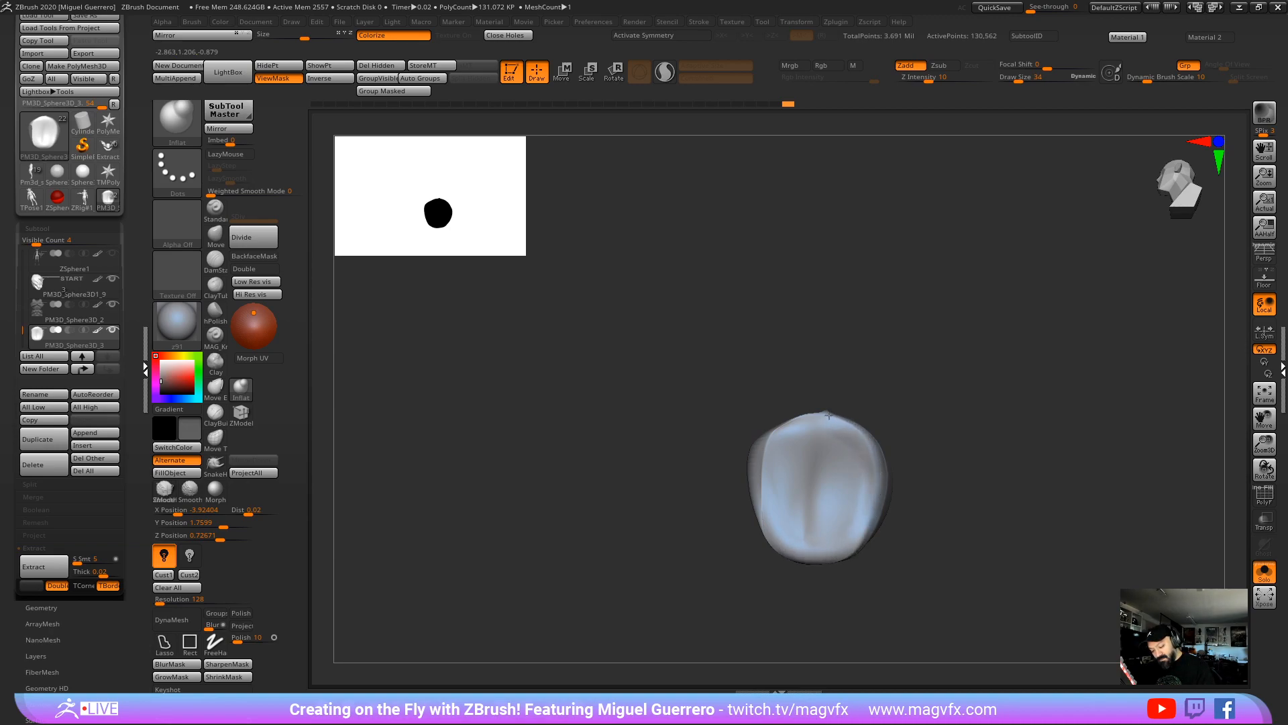
left_click_drag(627, 448, 678, 451)
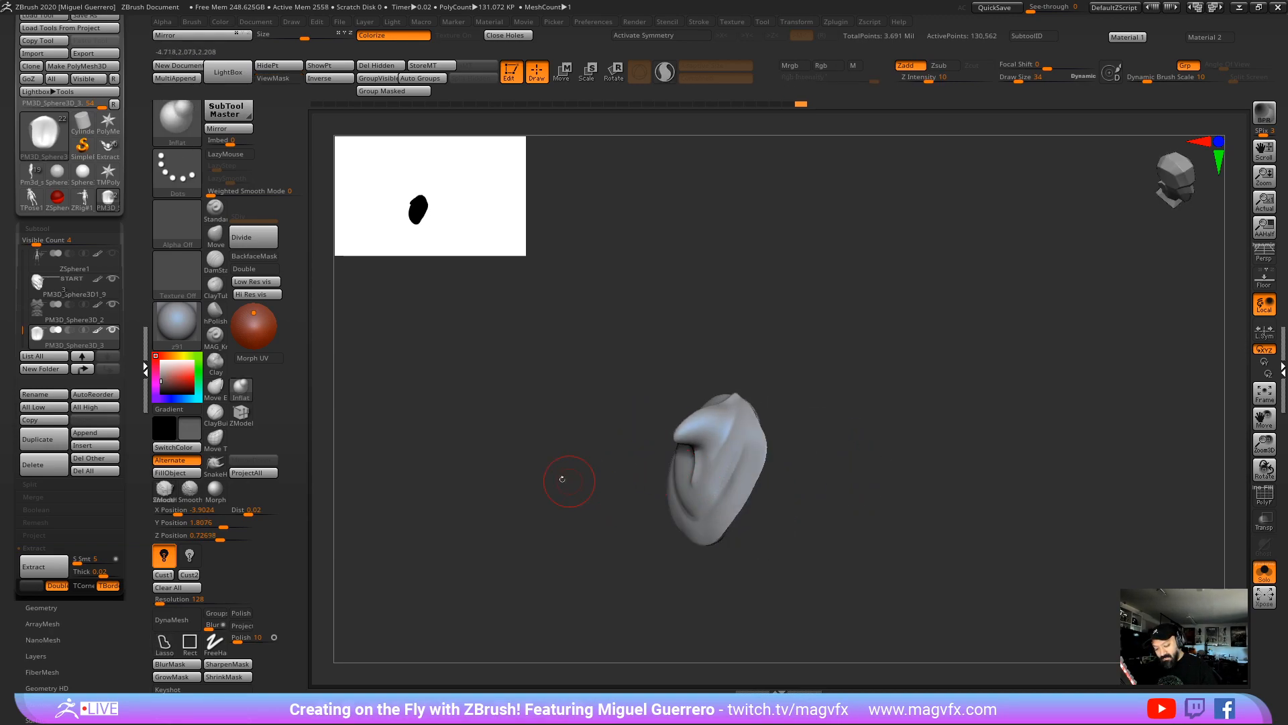
left_click_drag(567, 483, 524, 464)
left_click(172, 620)
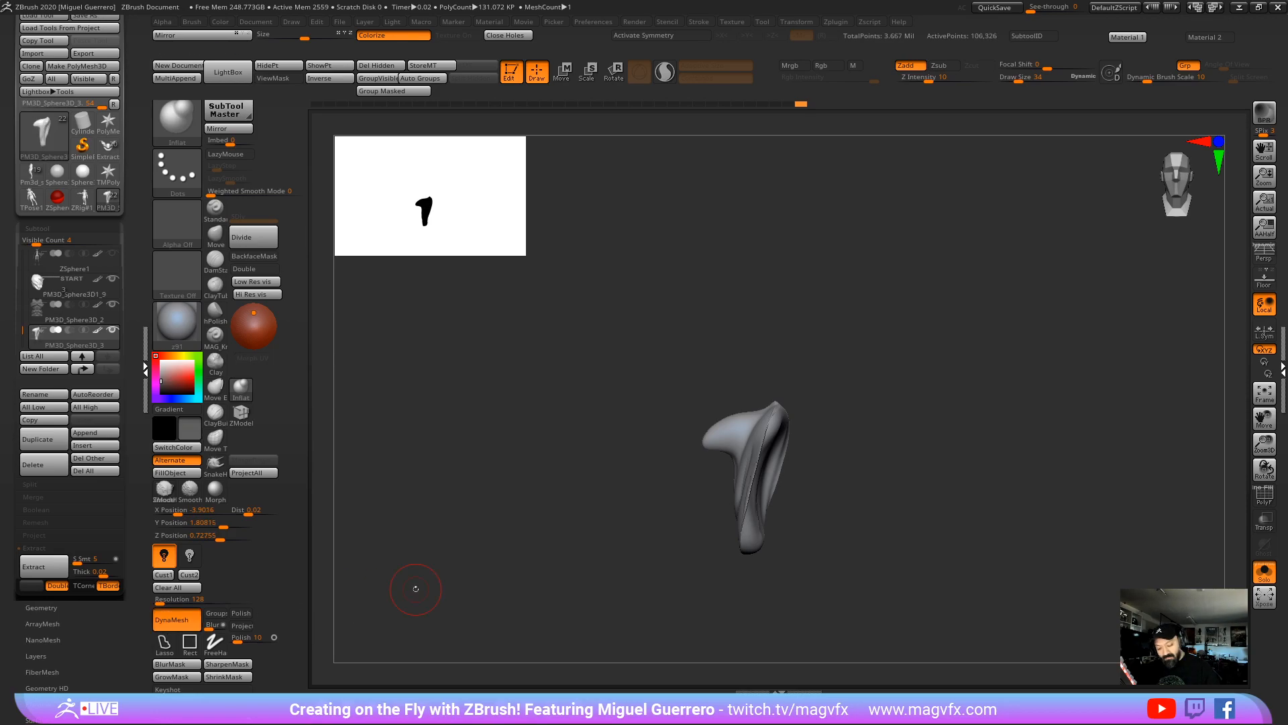
Step: Smooth the isolated shoulder pad's inner surface and rim, and remesh it with DynaMesh at resolution 128
left_click_drag(412, 592, 648, 498)
mouse_move(752, 510)
left_mouse_down("shift")
mouse_move(753, 469)
mouse_move(763, 519)
left_mouse_up("shift")
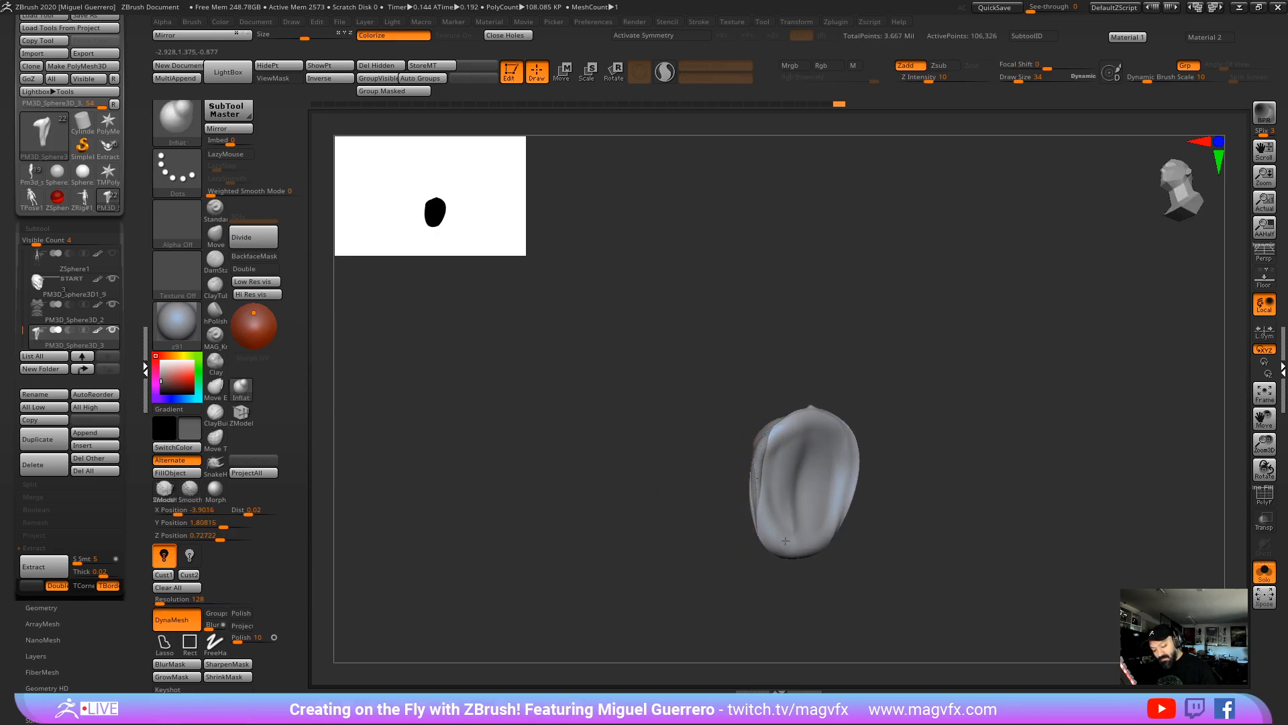
left_click_drag(483, 503, 658, 472)
left_click_drag(783, 463, 768, 520, "shift")
mouse_move(790, 470)
left_mouse_down("shift")
mouse_move(782, 496)
mouse_move(711, 503)
mouse_move(754, 527)
left_mouse_up("shift")
left_click_drag(591, 491, 624, 503, "ctrl")
left_click_drag(730, 502, 794, 455, "shift")
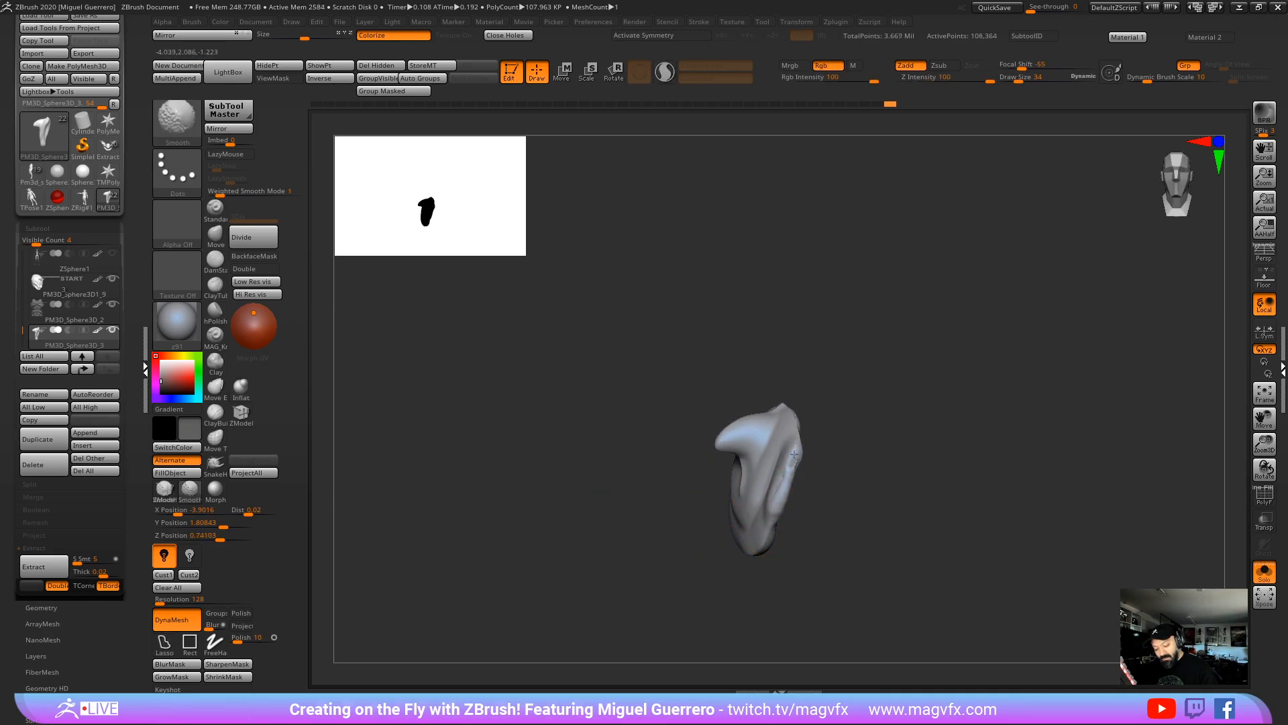
mouse_move(618, 495)
left_mouse_down()
mouse_move(752, 500)
mouse_move(658, 512)
left_mouse_up()
mouse_move(860, 560)
left_mouse_down()
mouse_move(910, 520)
mouse_move(891, 535)
mouse_move(904, 532)
left_mouse_up()
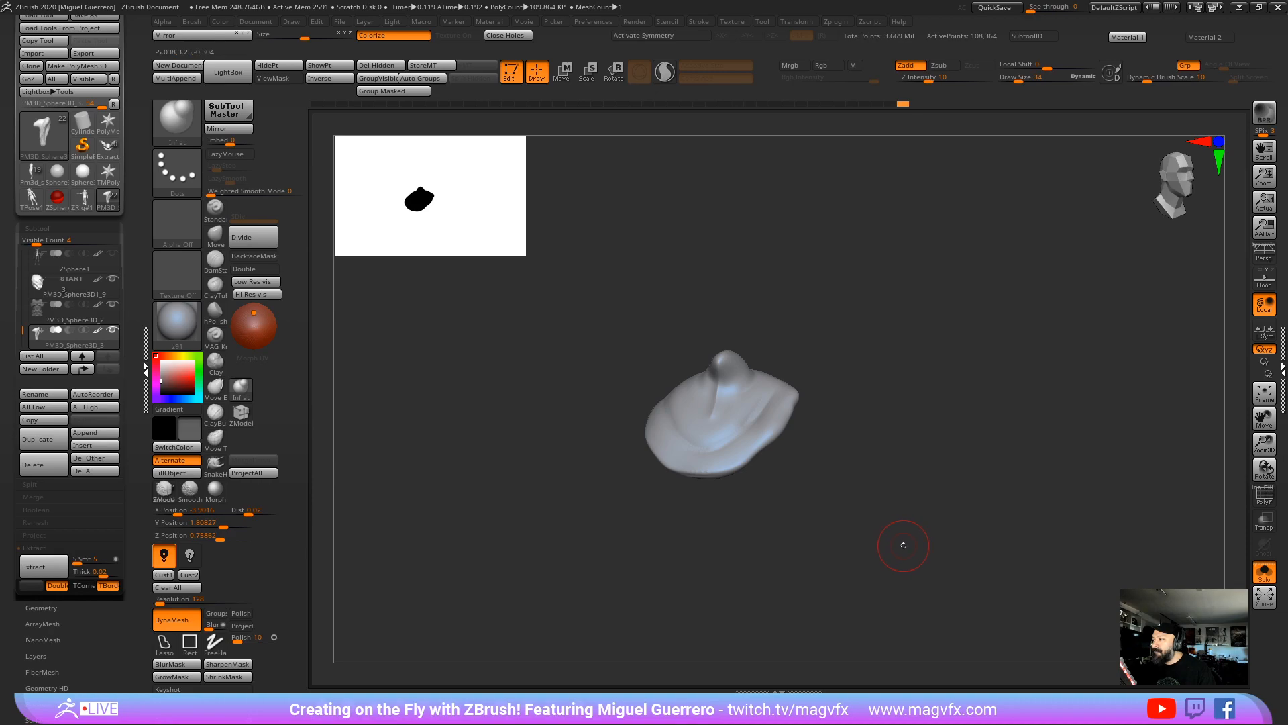
Step: Show the whole figure again and reshape the shoulder pad around the shoulder with the Move brush at draw size 146
left_click(1264, 571)
mouse_move(613, 469)
left_mouse_down()
mouse_move(526, 463)
mouse_move(529, 450)
mouse_move(560, 503)
left_mouse_up()
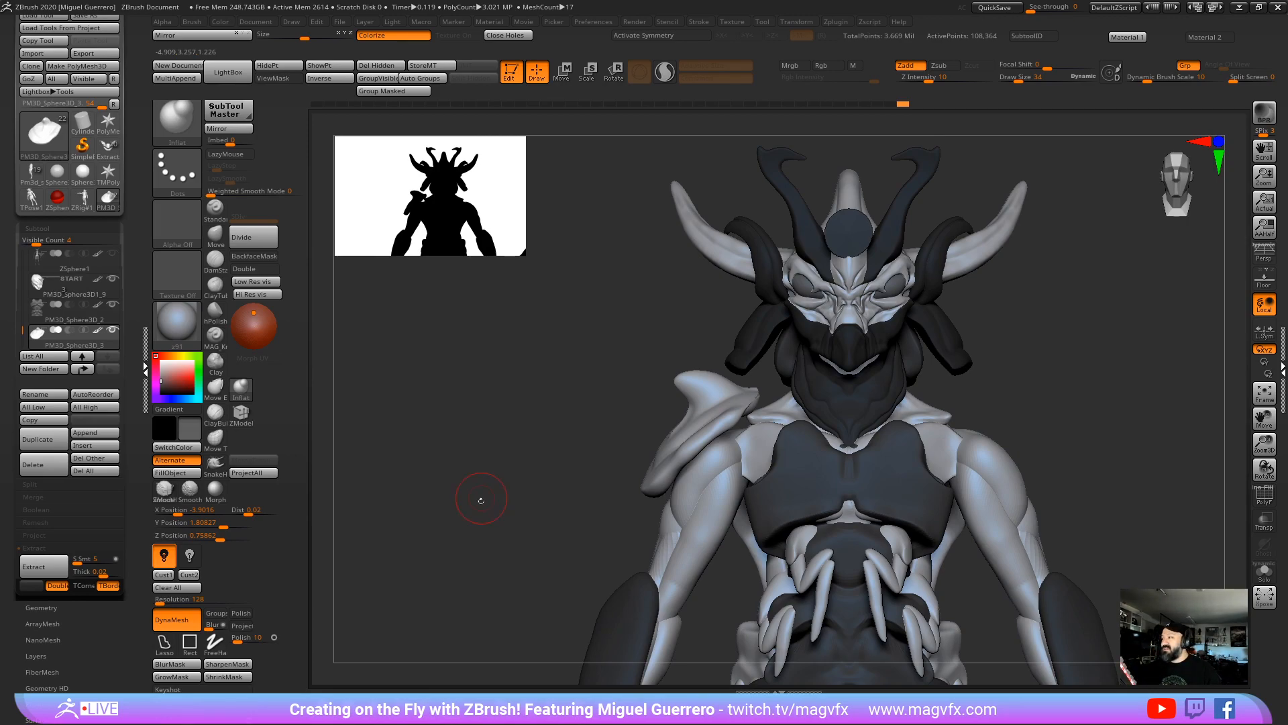
mouse_move(481, 500)
left_mouse_down()
mouse_move(465, 525)
mouse_move(459, 514)
left_mouse_up()
left_click(213, 236)
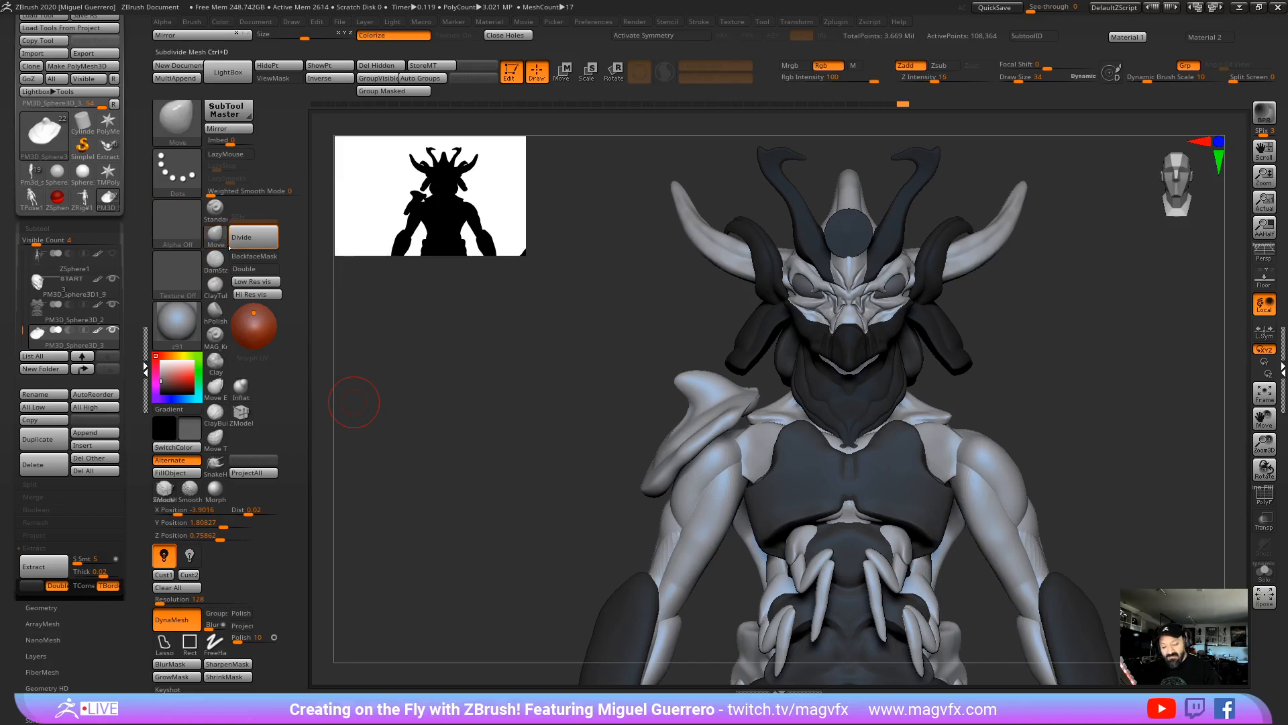
key("bracketright")
key("bracketright")
key("bracketright")
key("bracketright")
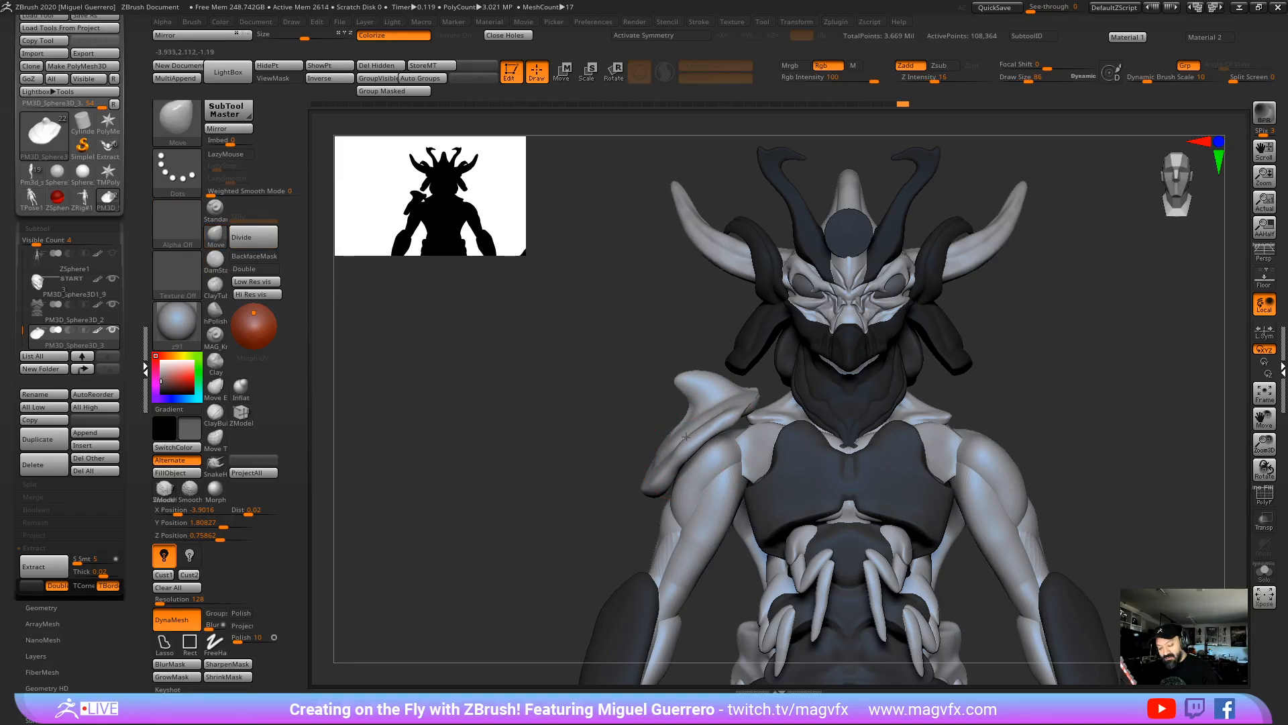
key("bracketright")
key("bracketright")
key("bracketright")
key("bracketright")
key("bracketright")
key("bracketright")
mouse_move(656, 397)
left_mouse_down()
mouse_move(625, 375)
mouse_move(675, 399)
left_mouse_up()
left_click_drag(570, 430, 593, 432)
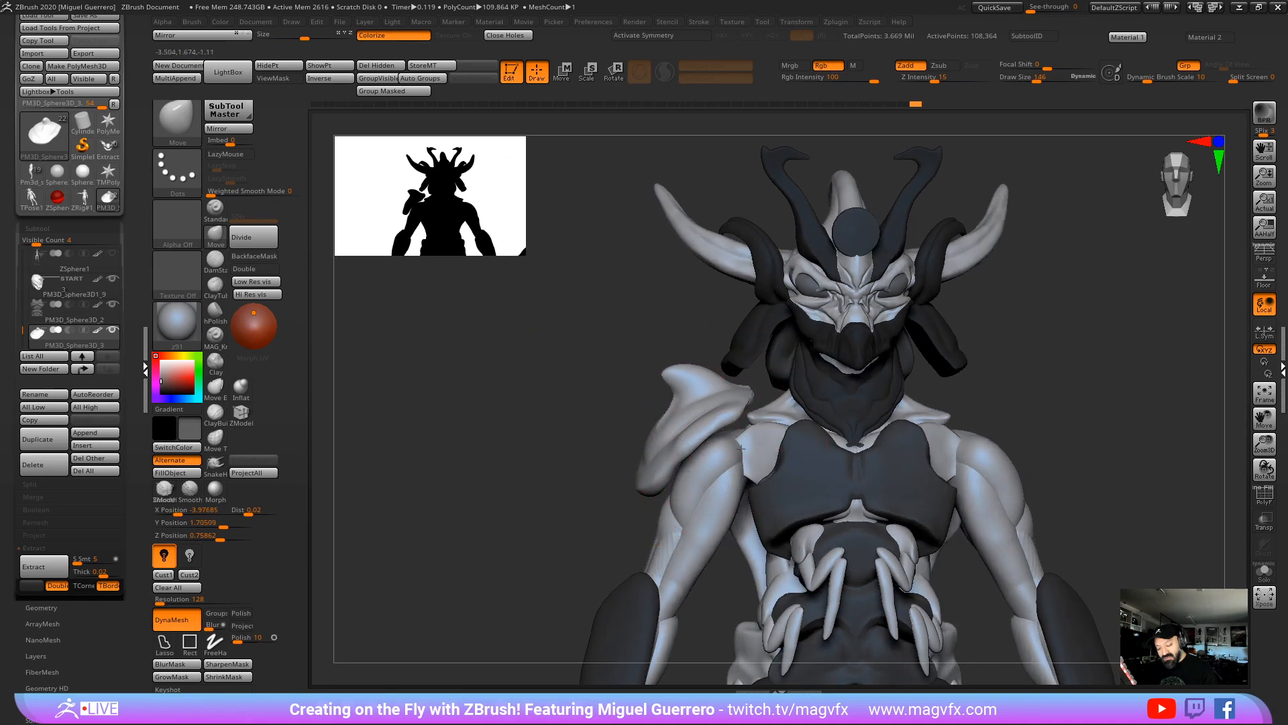
left_click_drag(627, 475, 566, 486)
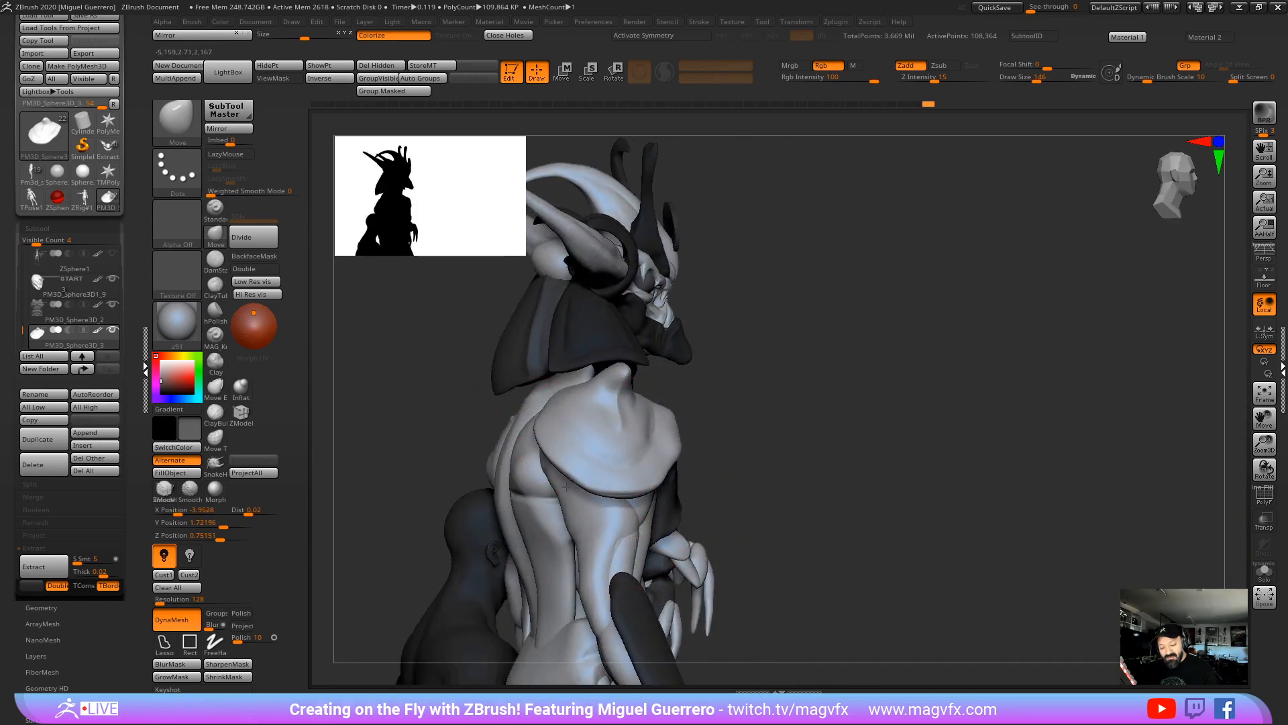
Step: Turn off Colorize for the shoulder pad and smooth the area around its spike at draw size 42
left_click(394, 35)
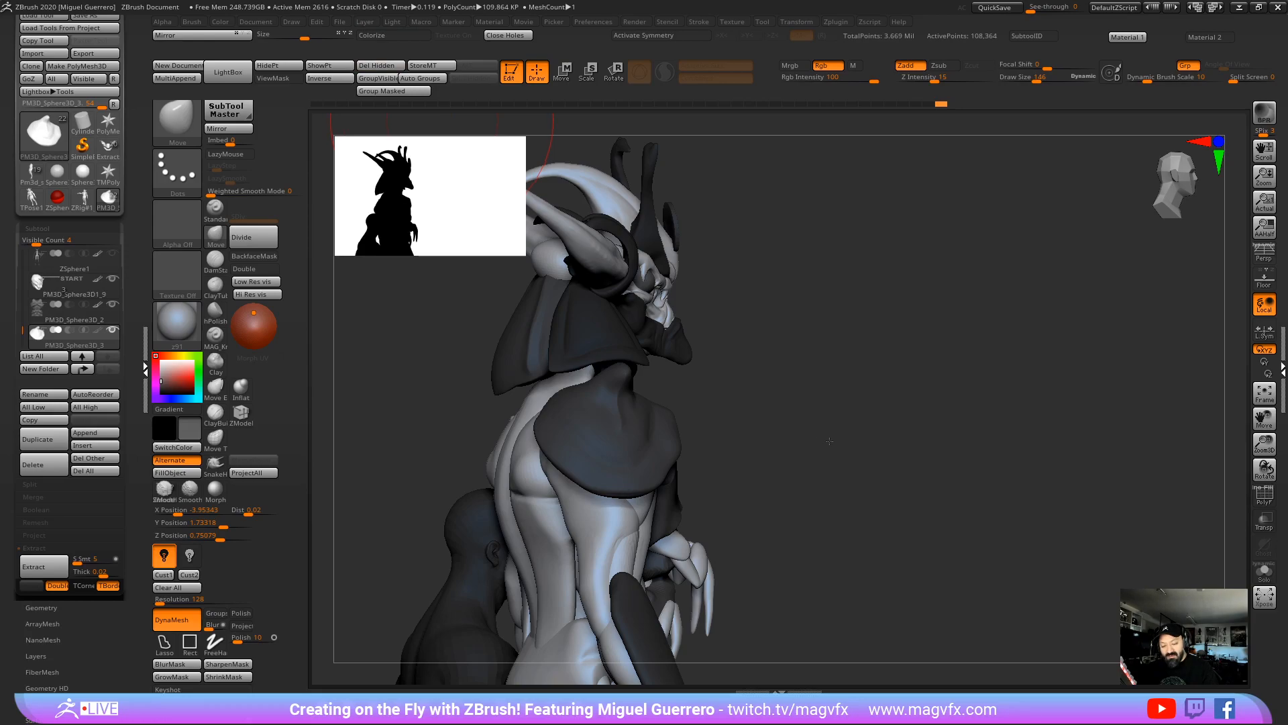
left_click_drag(829, 441, 895, 439, "alt")
mouse_move(449, 403)
left_mouse_down()
mouse_move(530, 411)
mouse_move(572, 435)
mouse_move(602, 391)
mouse_move(607, 442)
mouse_move(546, 481)
left_mouse_up()
key("bracketleft")
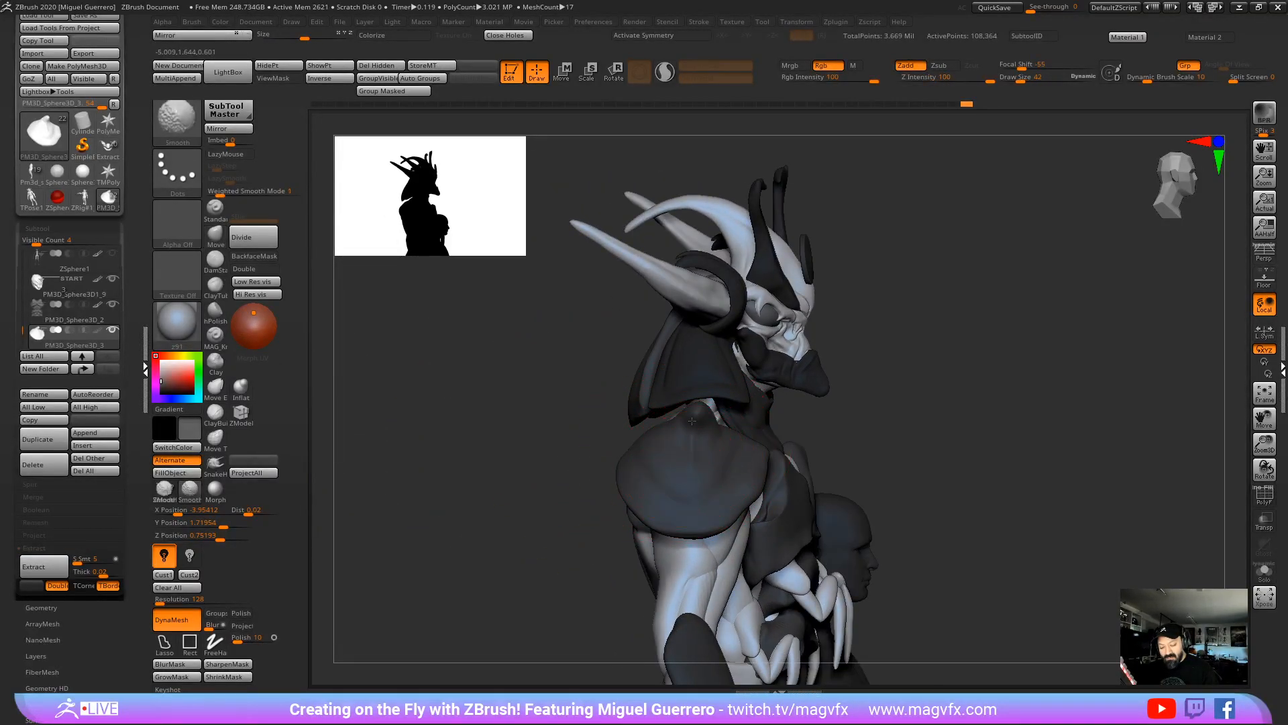
mouse_move(575, 437)
left_mouse_down()
mouse_move(608, 505)
mouse_move(575, 452)
mouse_move(456, 396)
left_mouse_up()
Step: Shape the shoulder pad's lower edge into a central point with curved notches using the Move brush, reducing the draw size to 26
left_click(214, 237)
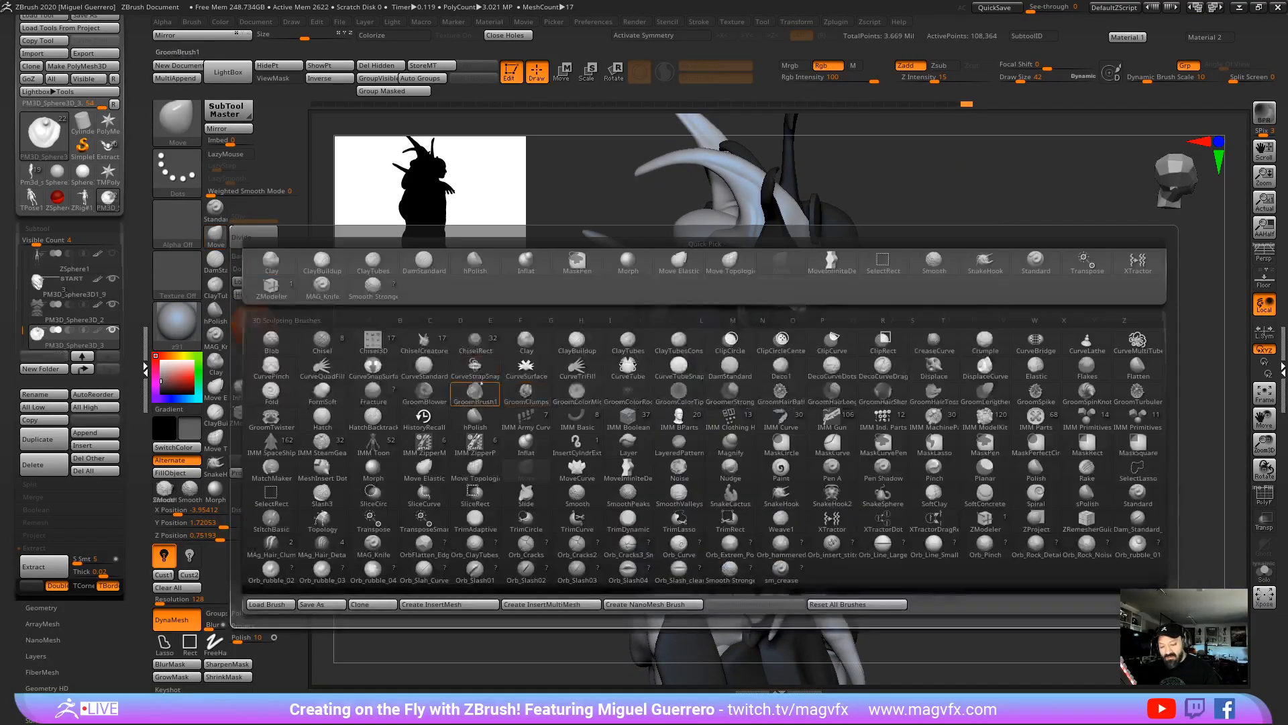
left_click_drag(581, 521, 552, 495)
mouse_move(604, 396)
left_mouse_down()
mouse_move(570, 383)
mouse_move(557, 396)
mouse_move(637, 406)
left_mouse_up()
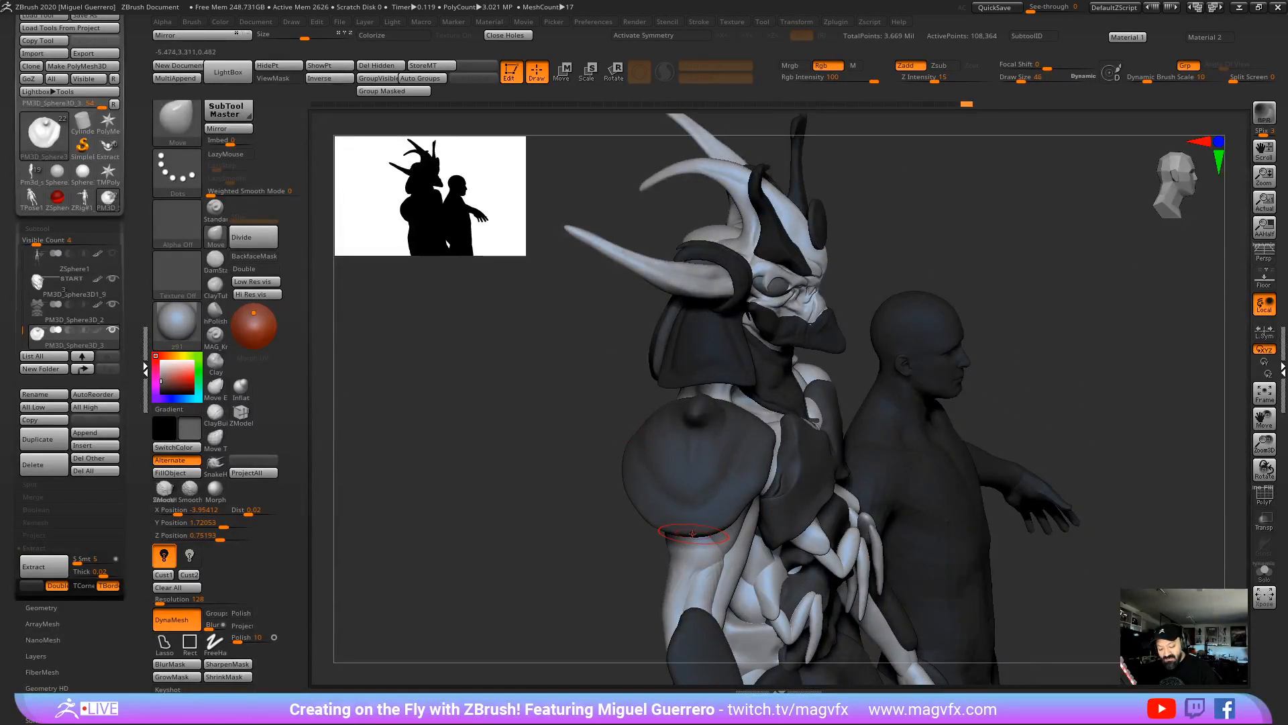
left_click_drag(693, 533, 695, 548)
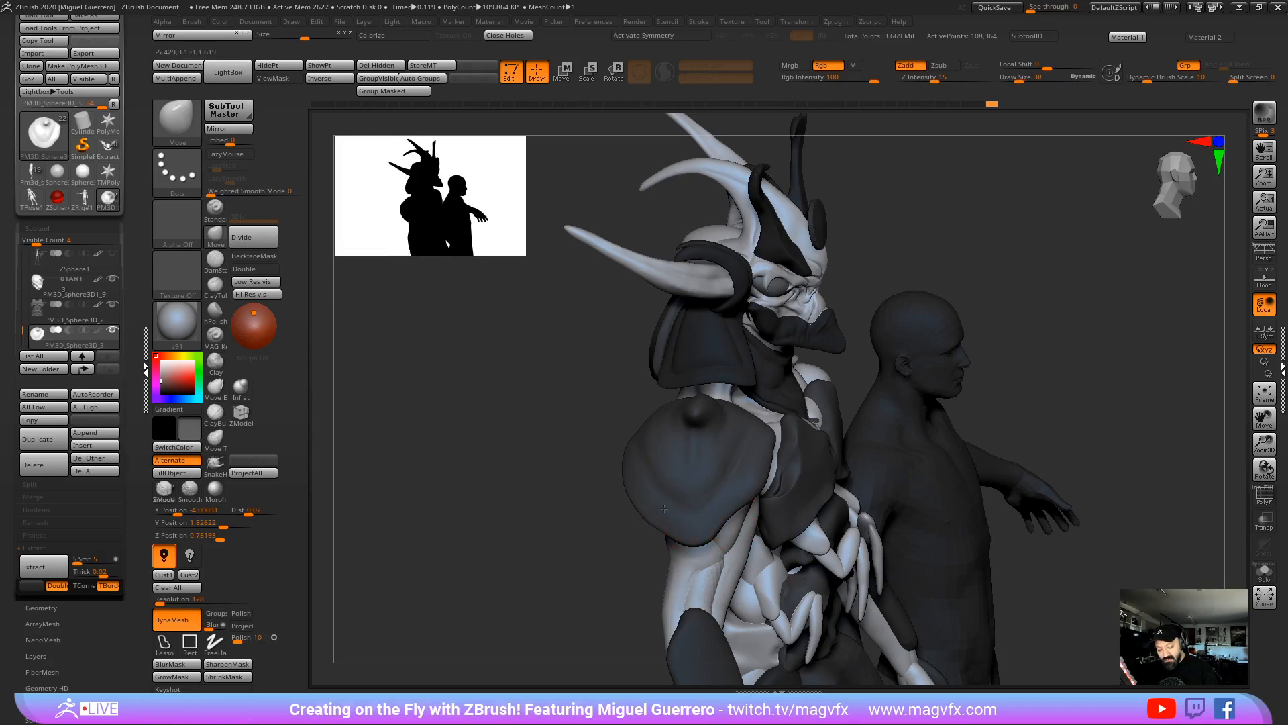
right_click_drag(653, 495, 602, 494)
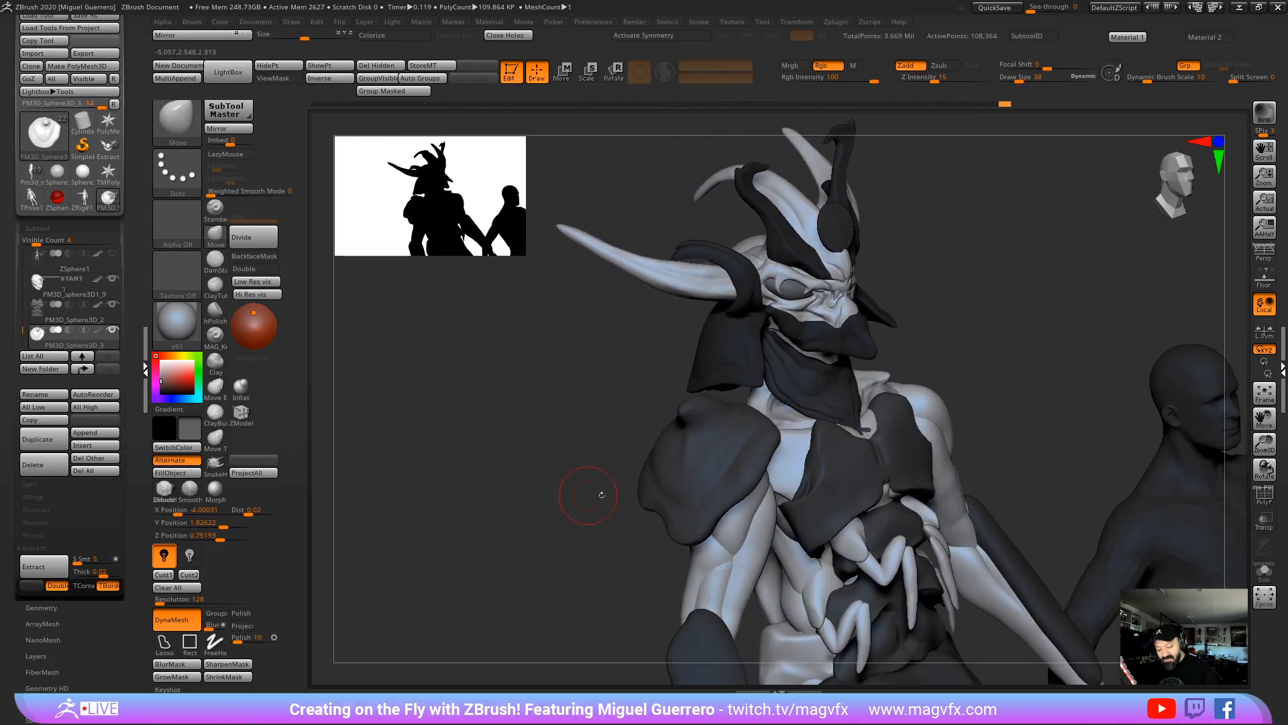
right_click_drag(720, 505, 740, 496)
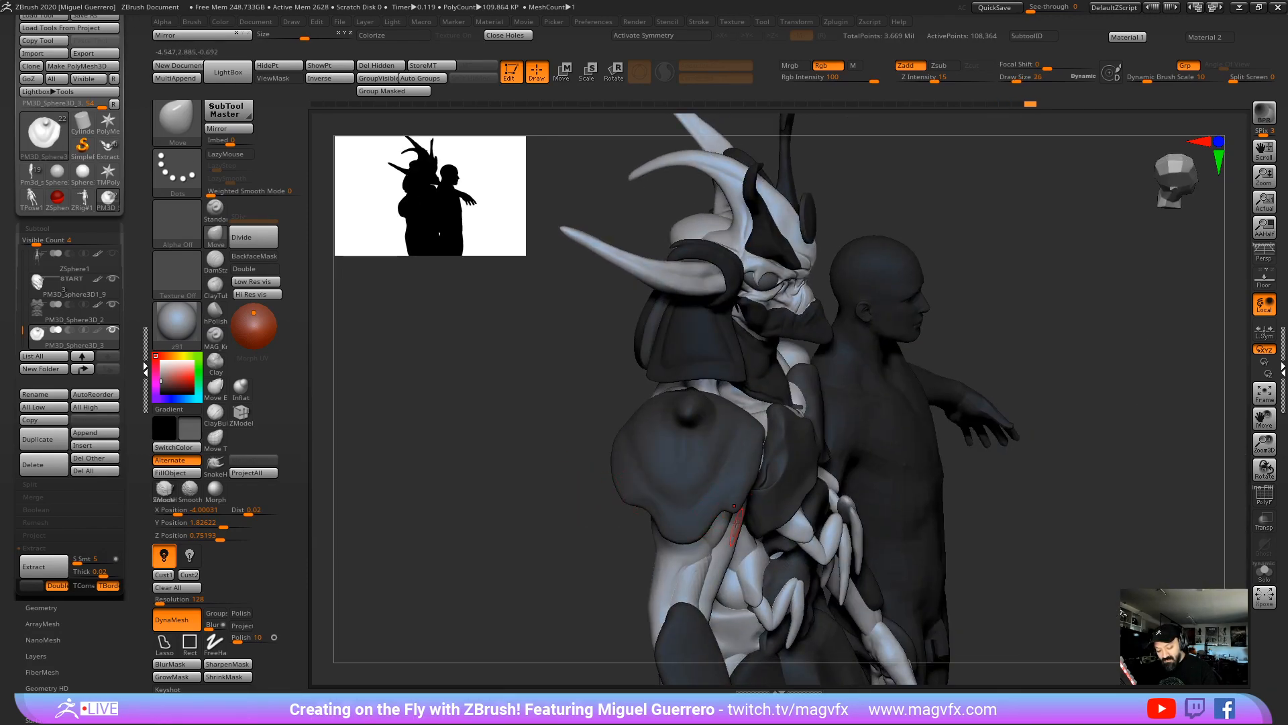
right_click_drag(638, 539, 639, 485)
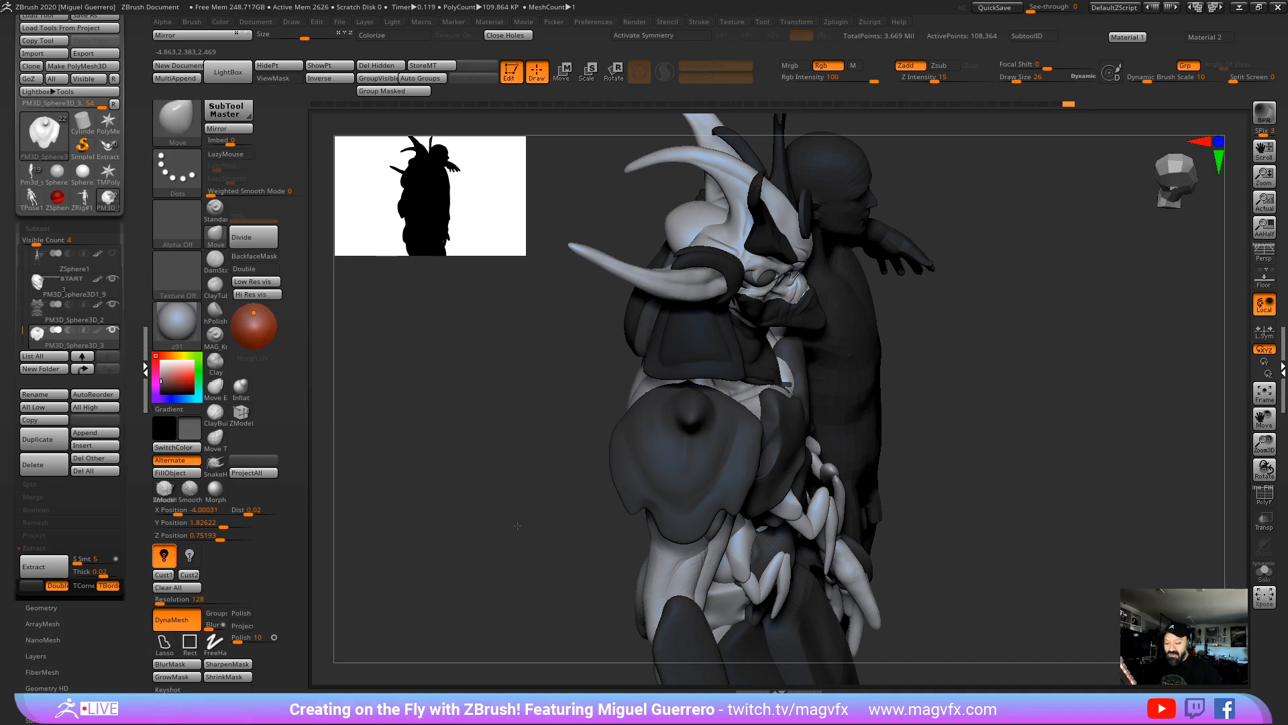
right_click_drag(550, 577, 557, 611)
Step: Refine the shoulder pad's upper rim and notched lower outline with the Move brush at draw sizes between 38 and 66
key("]")
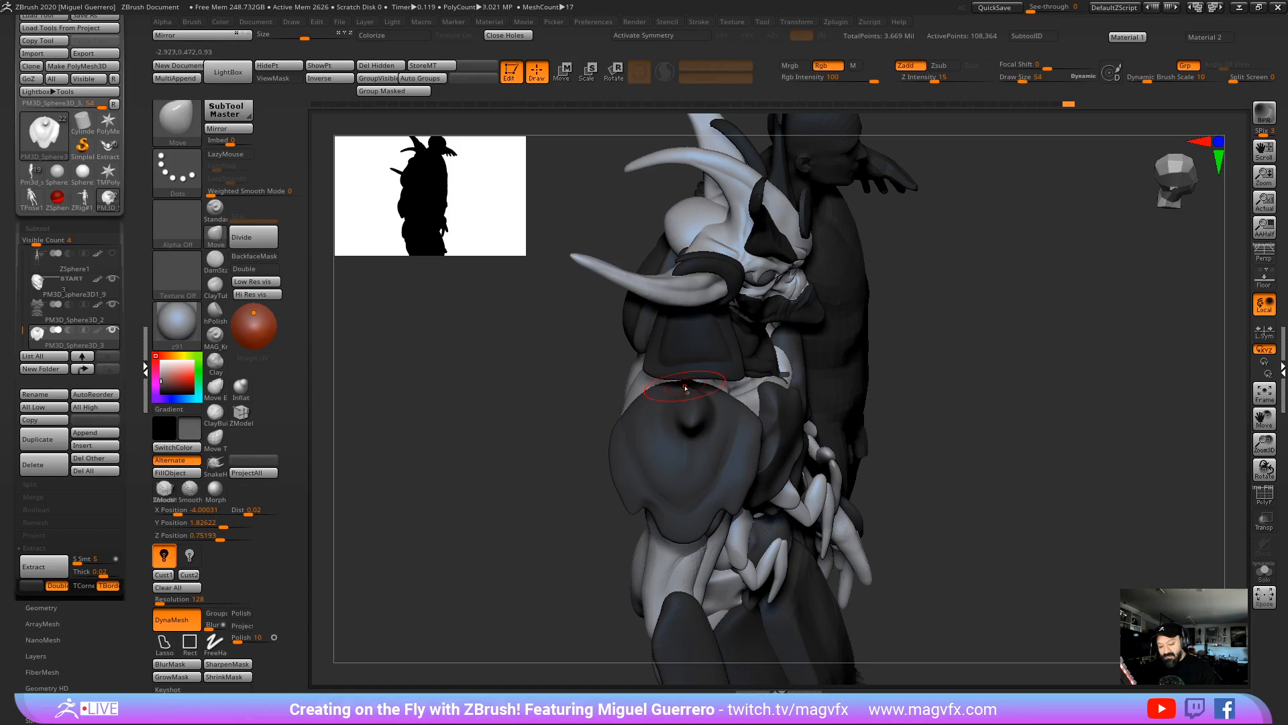
right_click_drag(750, 426, 756, 424)
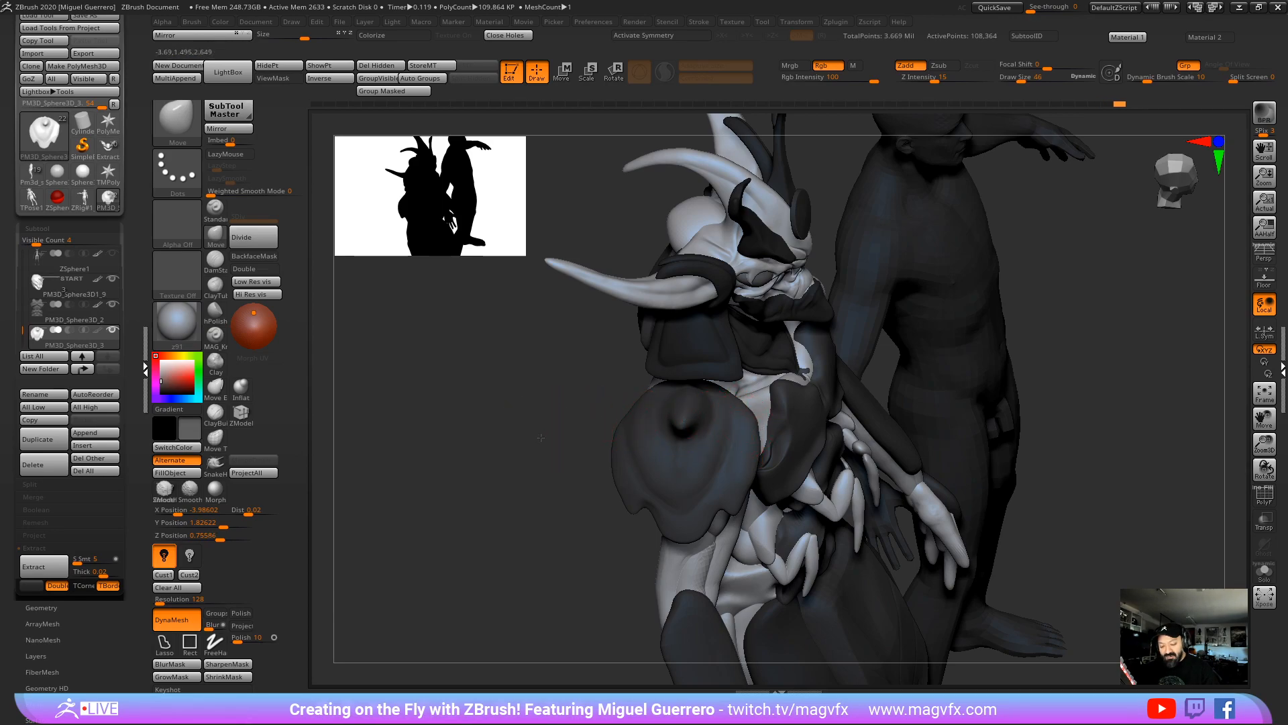
right_click_drag(760, 428, 613, 428)
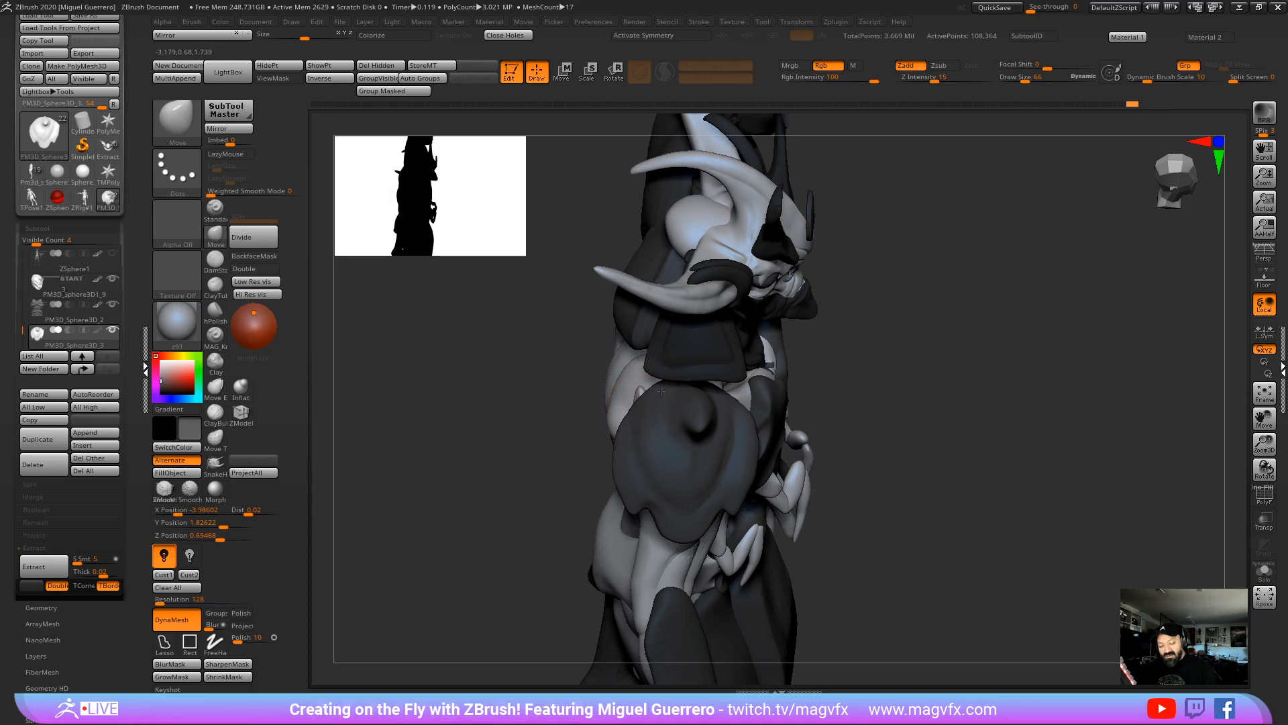
right_click_drag(661, 391, 579, 467)
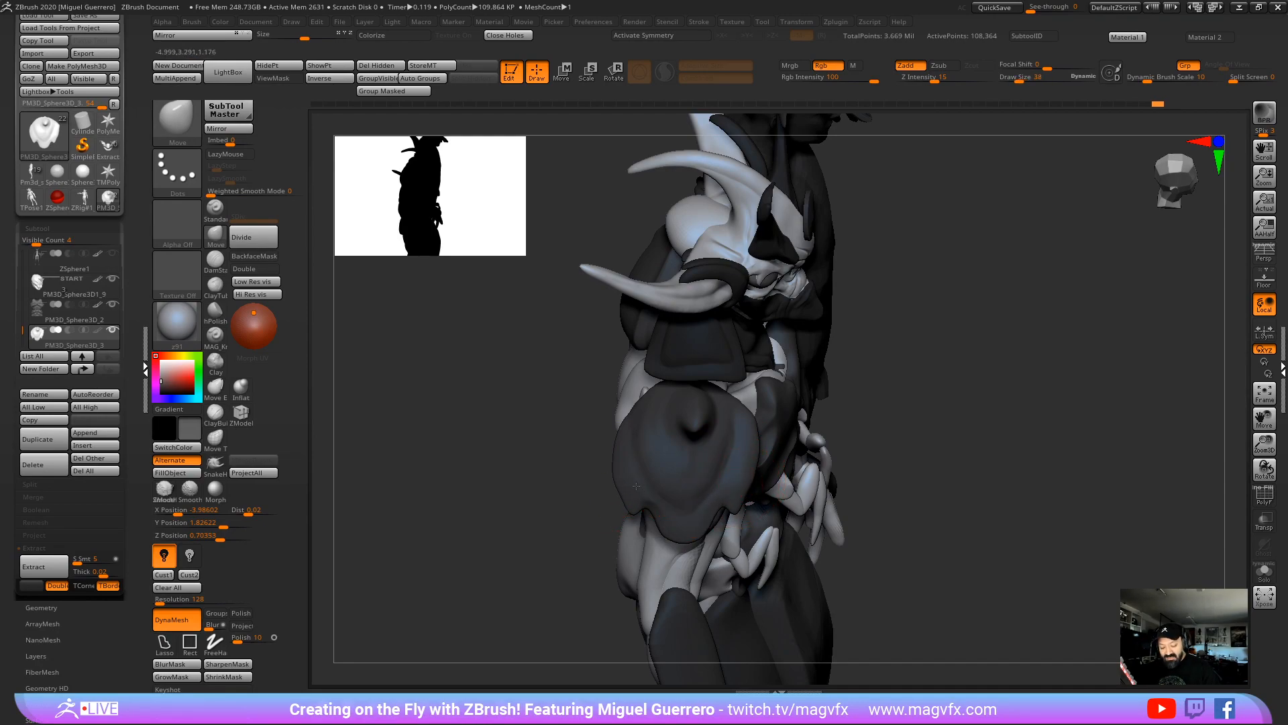
right_click_drag(565, 498, 671, 537)
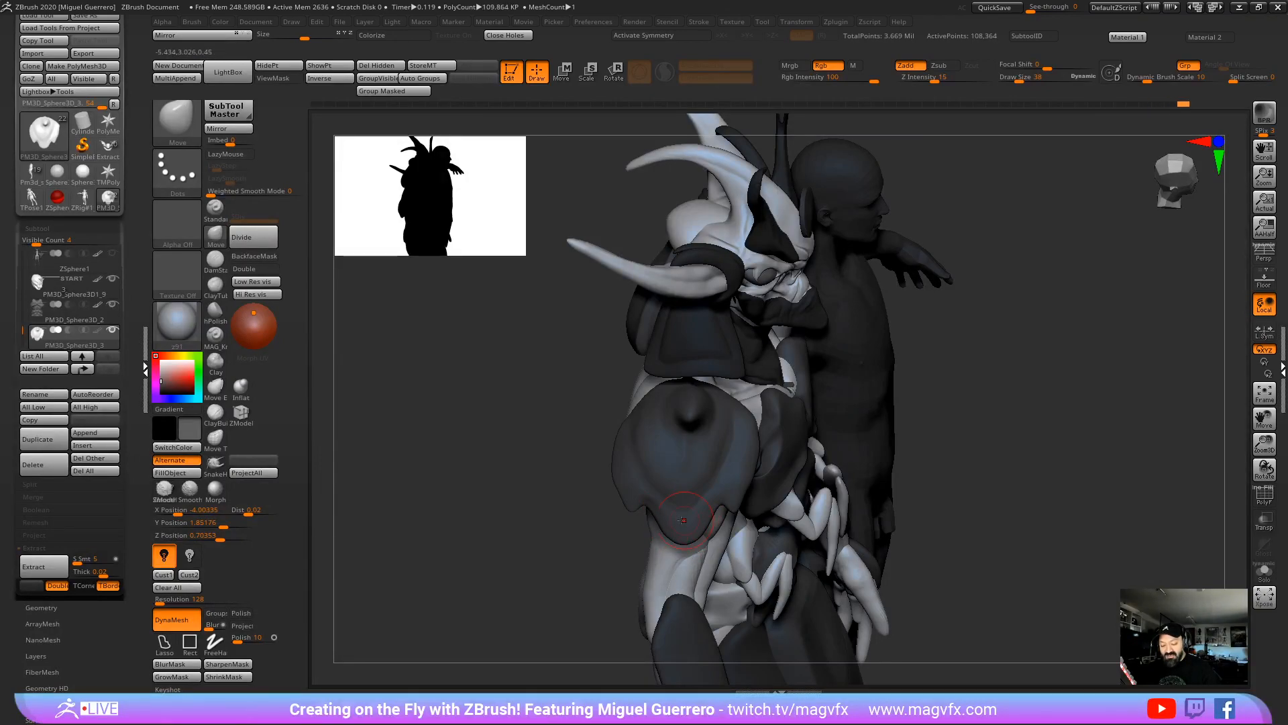
mouse_move(624, 511)
right_mouse_down()
mouse_move(644, 510)
mouse_move(611, 499)
right_mouse_up()
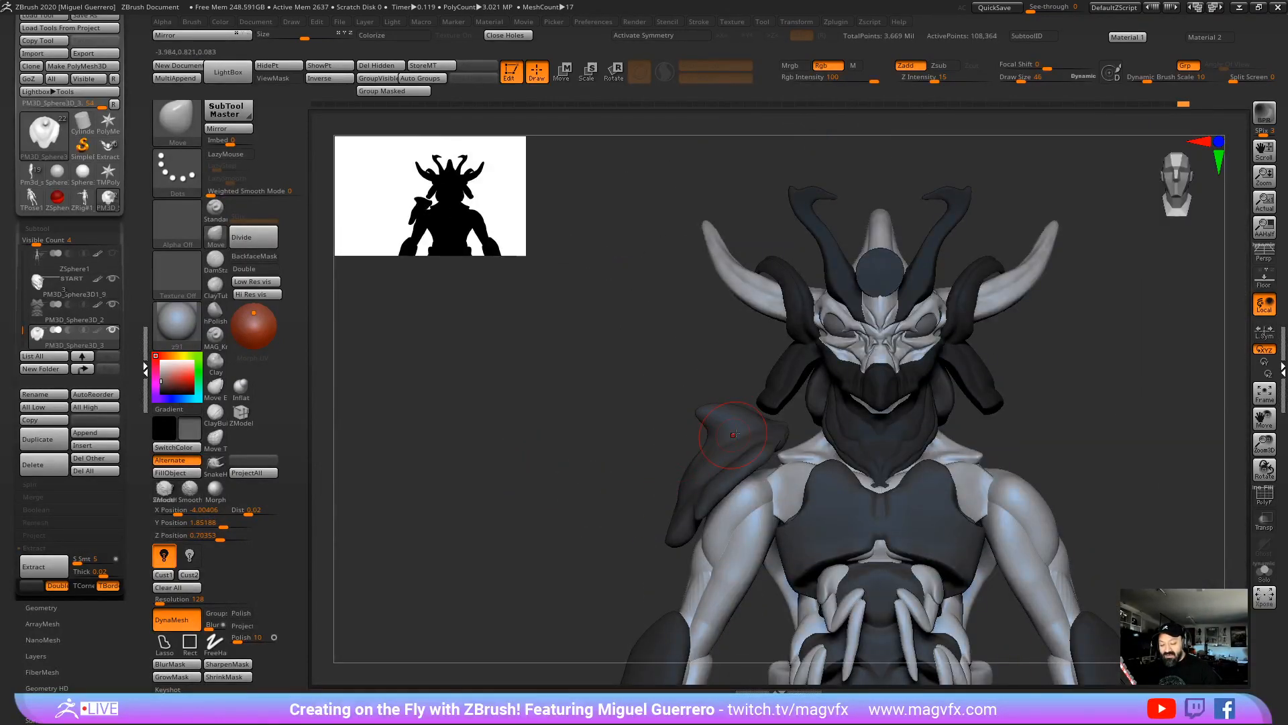
Step: Smooth the shoulder pad below its spike and lower the whole pad onto the shoulder with the Move gizmo
key("shift")
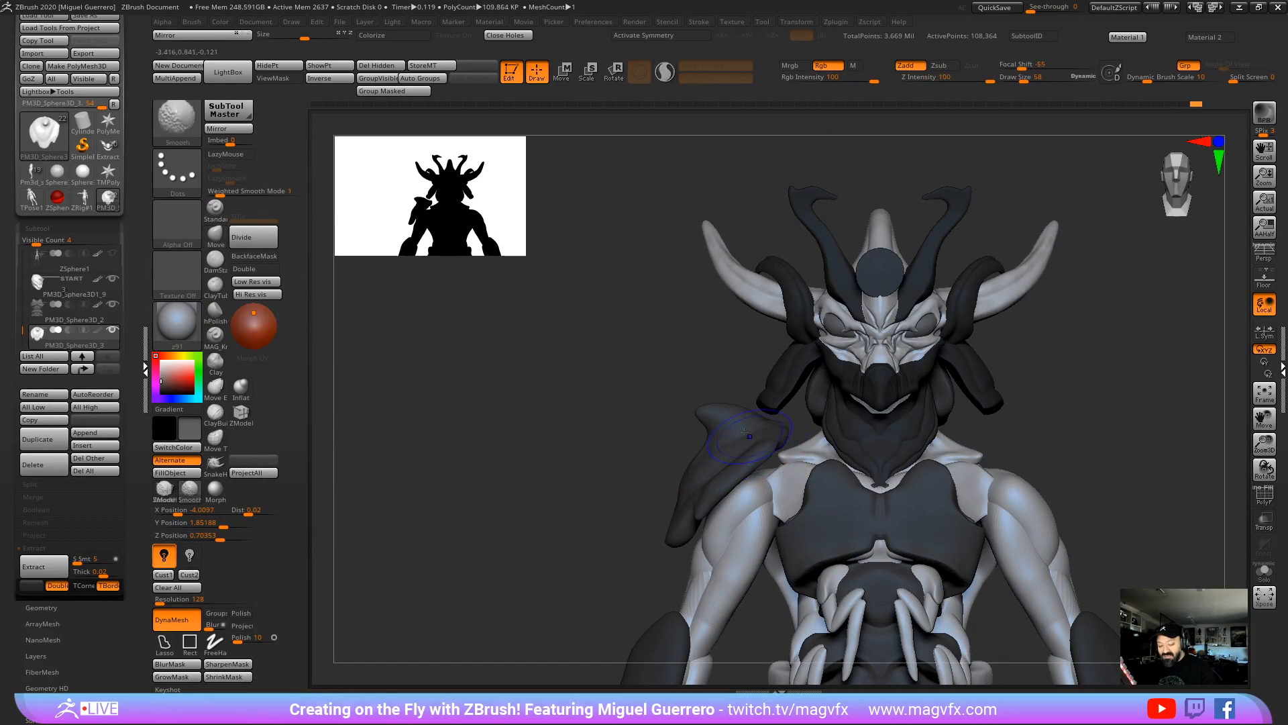
left_click_drag(546, 489, 563, 483)
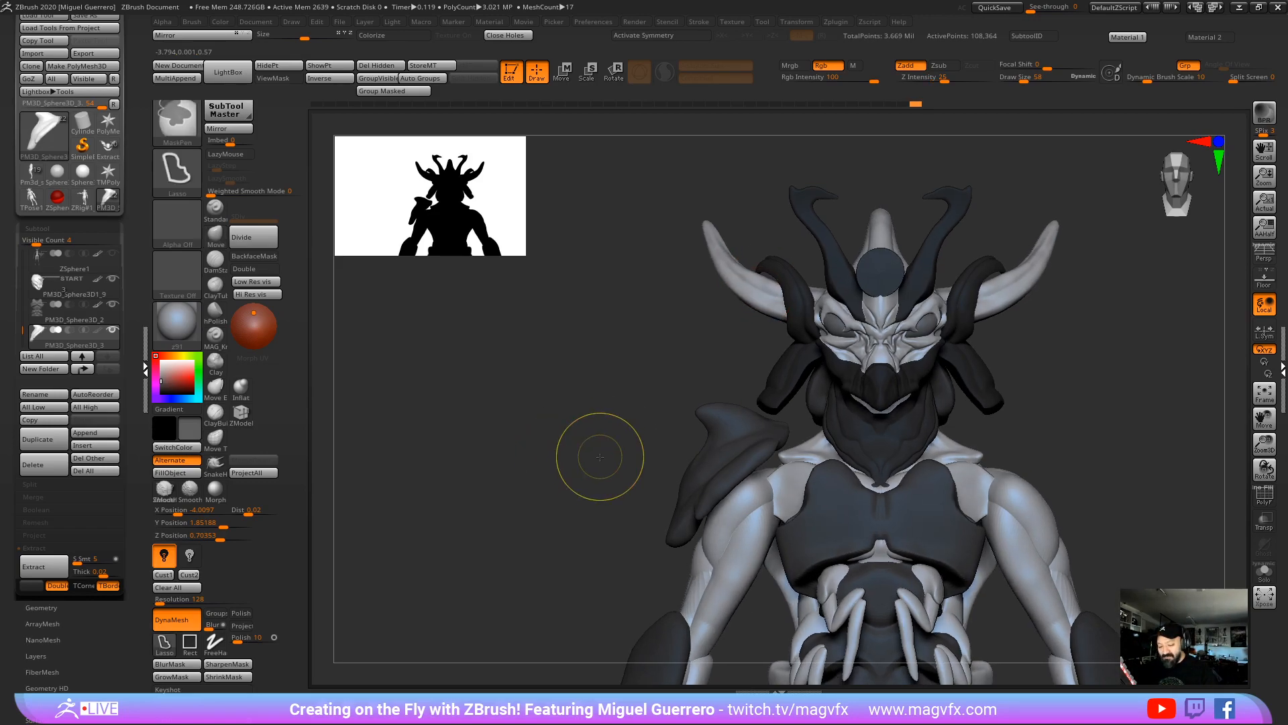
right_click_drag(598, 456, 642, 487, "ctrl")
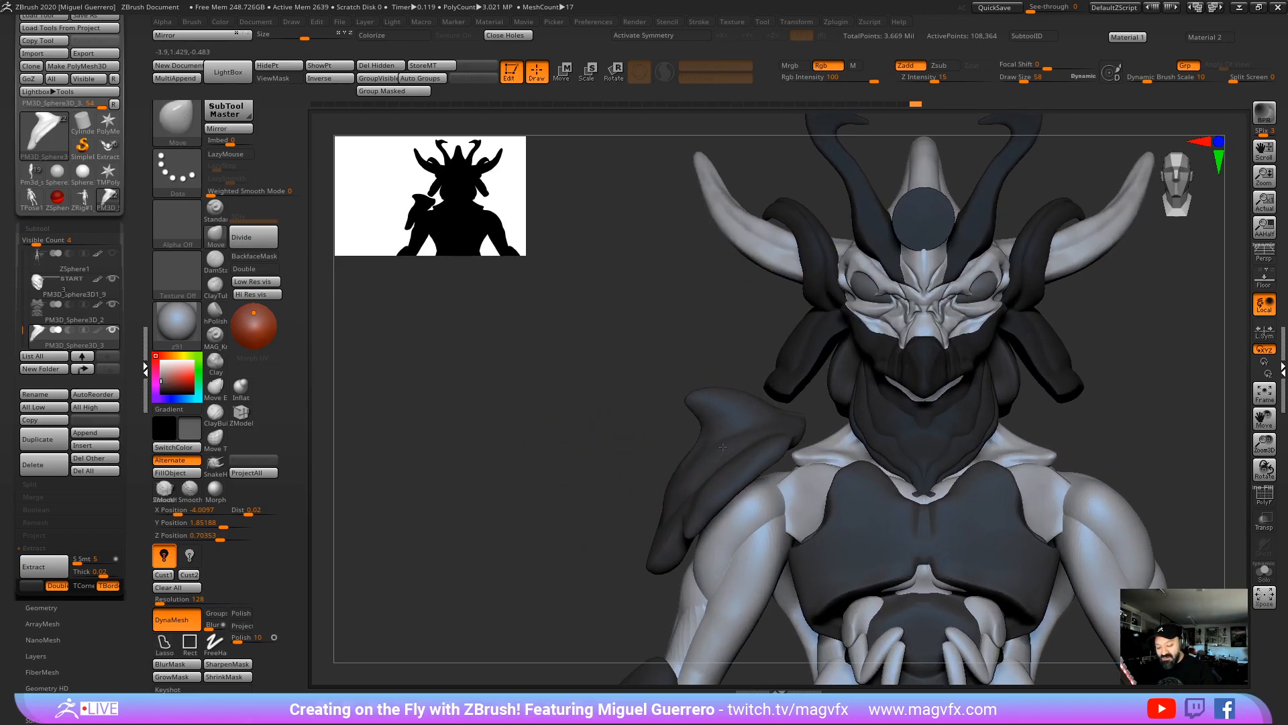
left_click_drag(657, 425, 770, 492)
key("w")
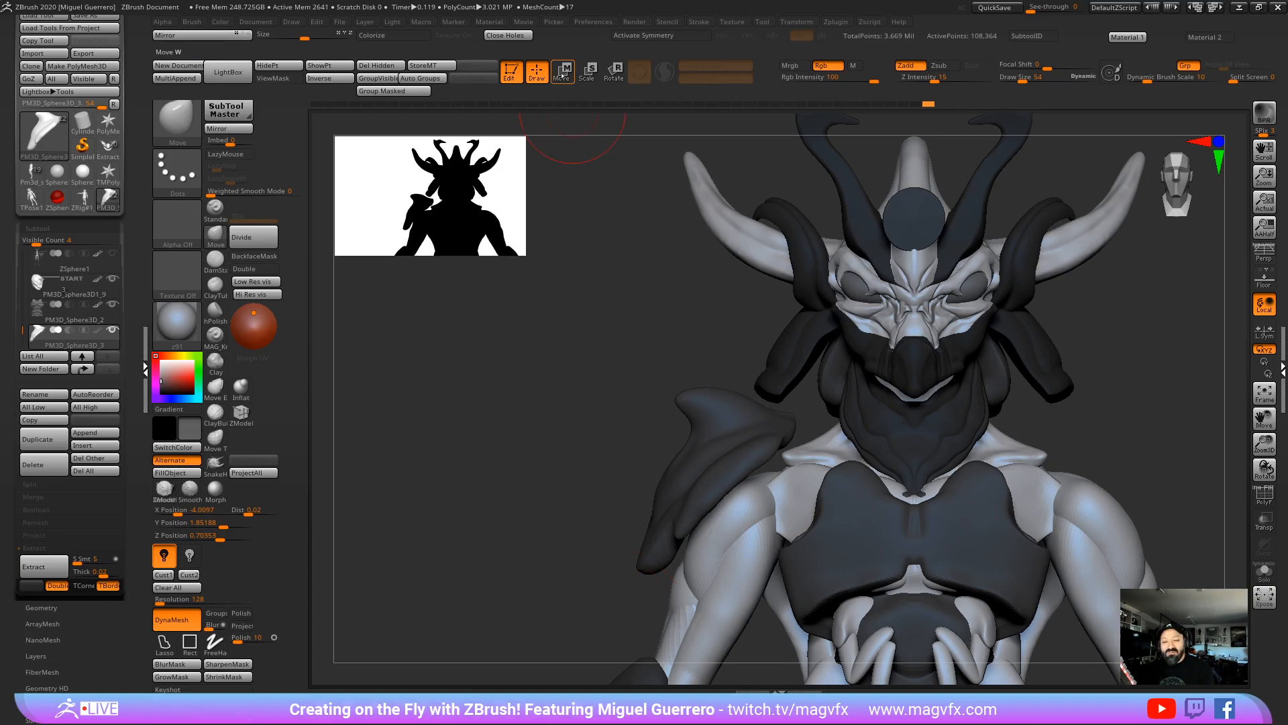
mouse_move(703, 408)
left_mouse_down()
mouse_move(705, 432)
mouse_move(705, 421)
left_mouse_up()
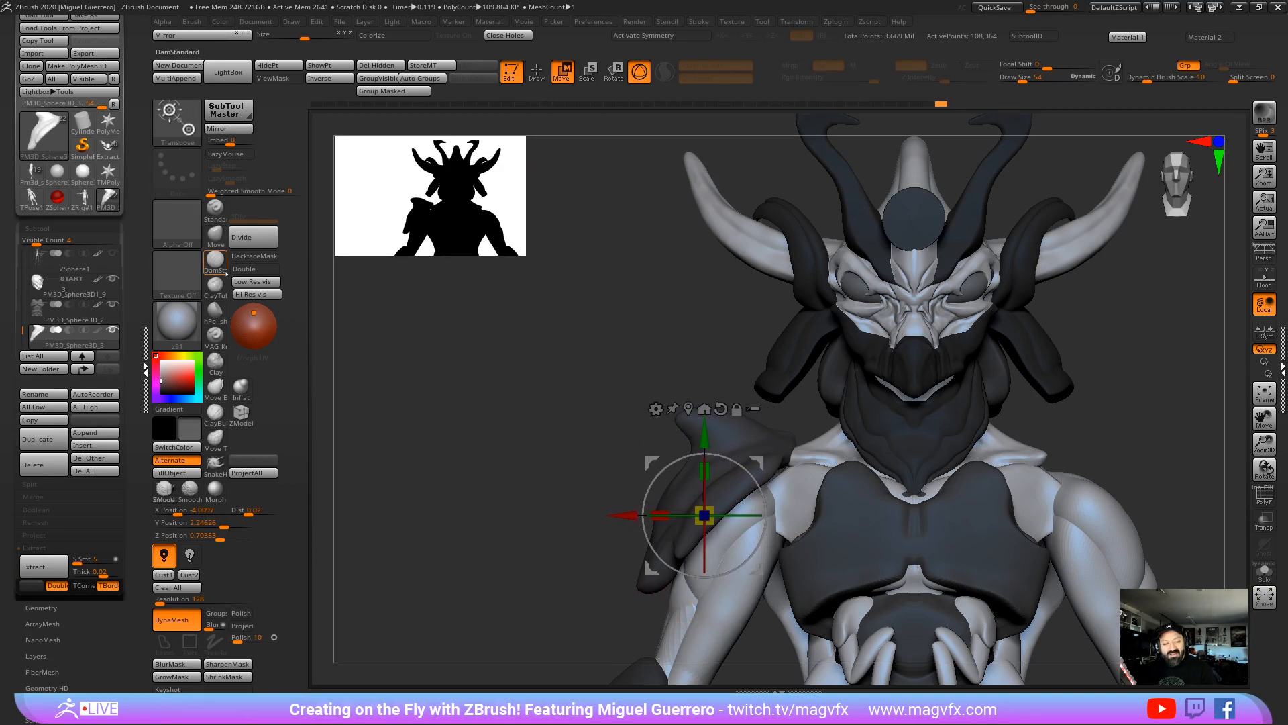
Step: Adjust the shoulder pad's inner edge and lower tip with the Move brush, reducing the draw size to 46
key("q")
key("]")
left_click_drag(778, 470, 767, 462)
left_click_drag(661, 558, 653, 549)
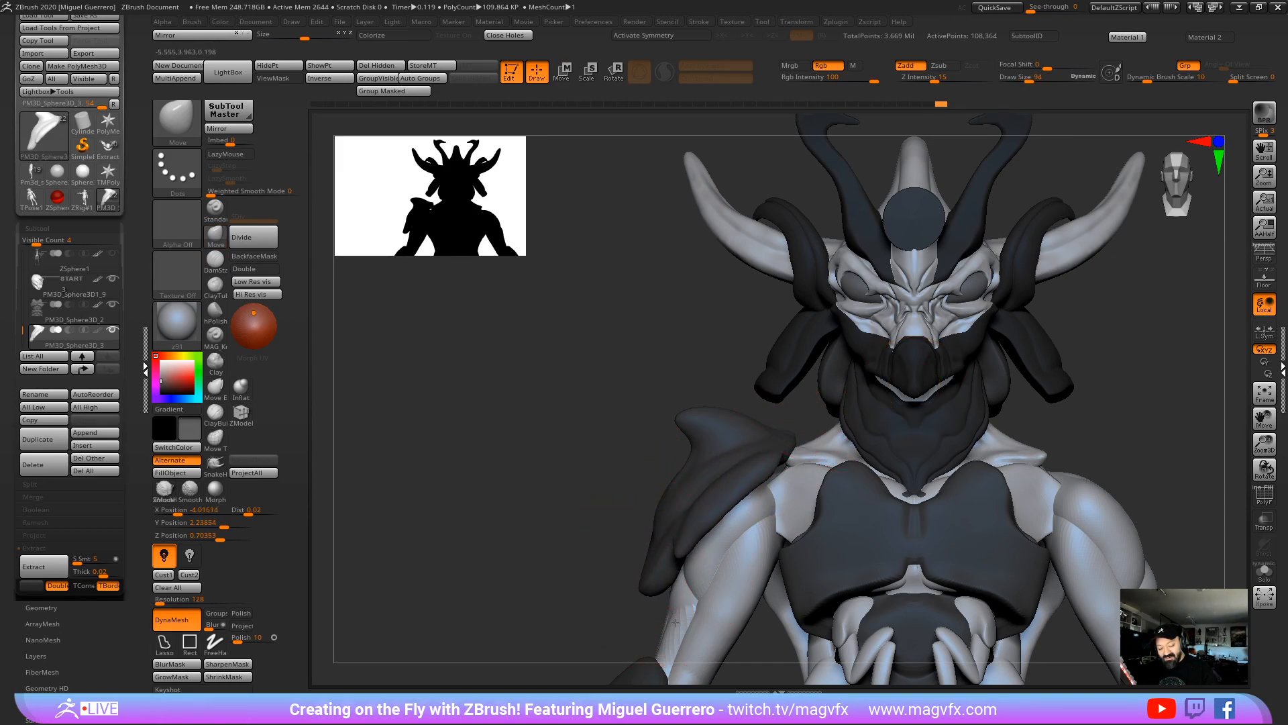
key("[")
key("[")
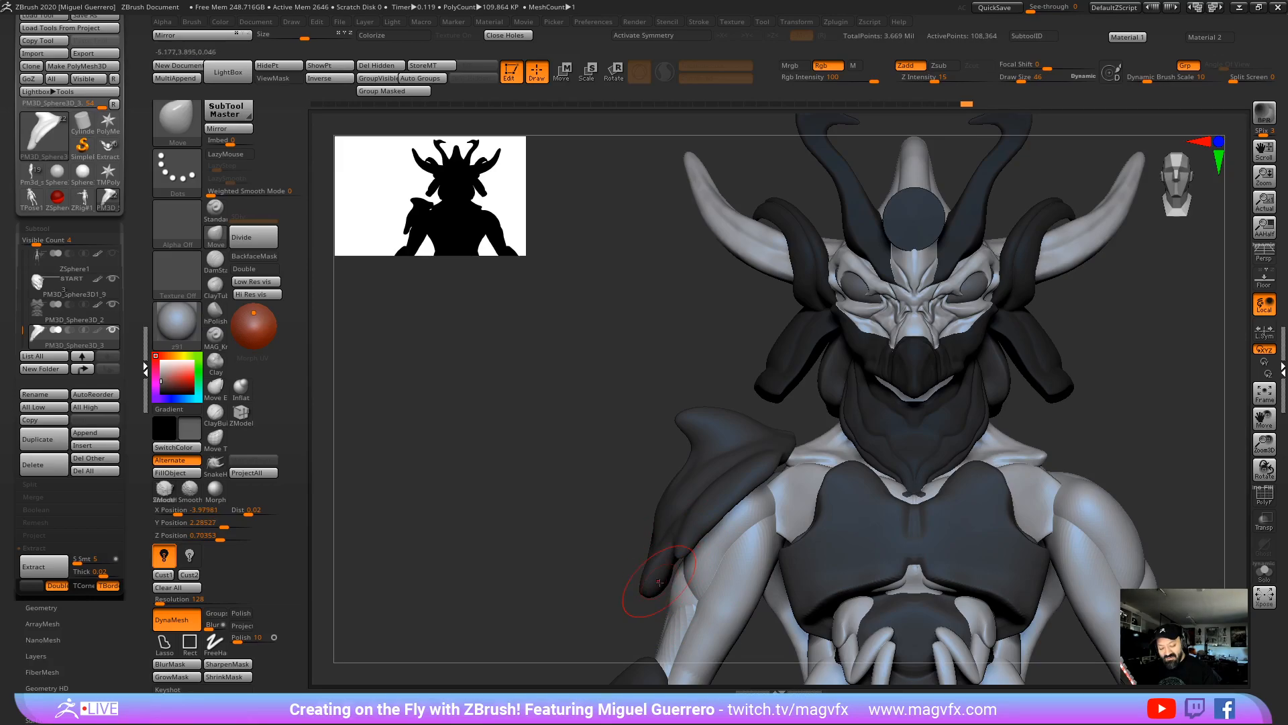
Step: Refine the shoulder pad's spike and upper edge near the neck with the Move brush at draw size 46
left_click_drag(575, 551, 627, 409)
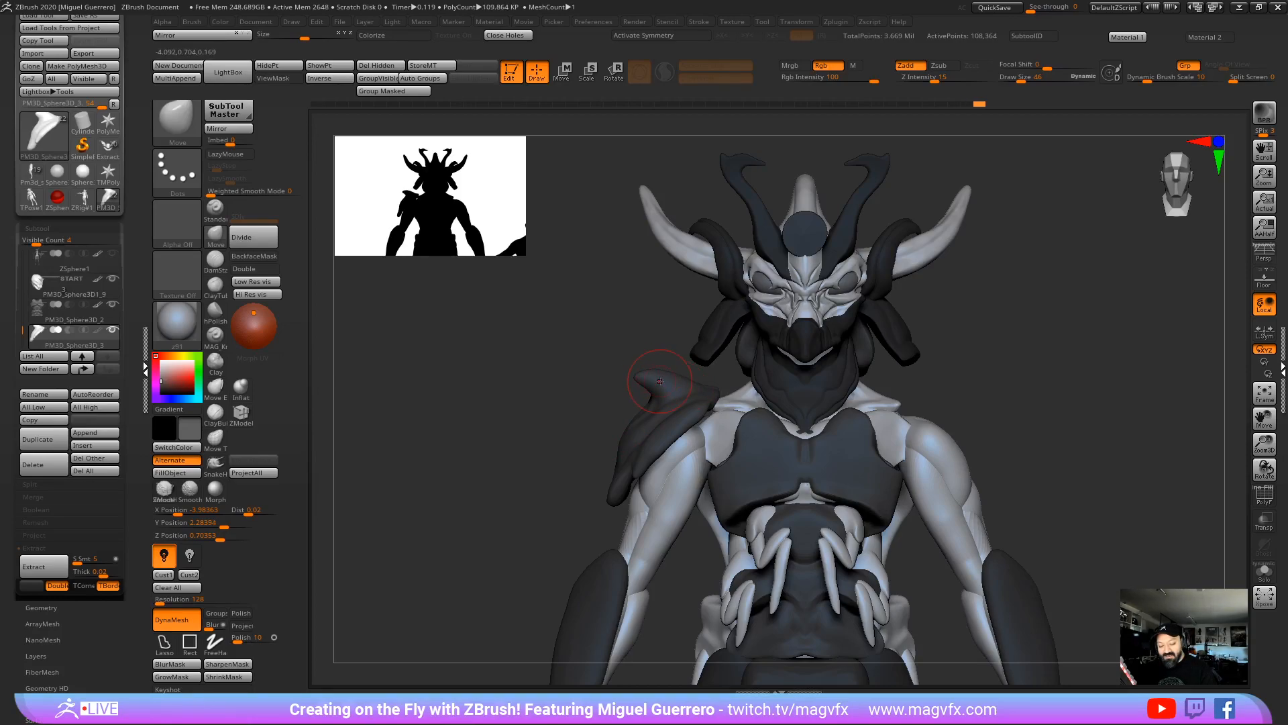
mouse_move(626, 393)
left_mouse_down()
mouse_move(610, 400)
mouse_move(682, 395)
left_mouse_up()
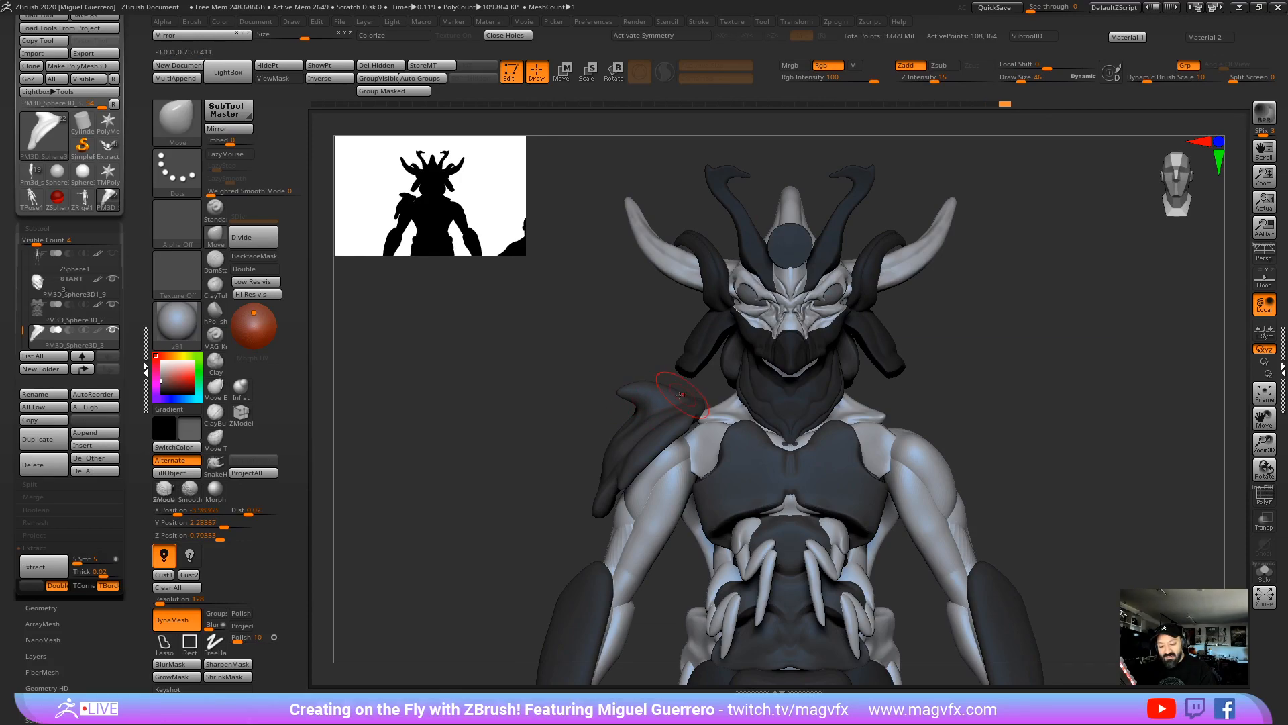
mouse_move(593, 409)
left_mouse_down()
mouse_move(587, 428)
mouse_move(588, 416)
mouse_move(680, 395)
left_mouse_up()
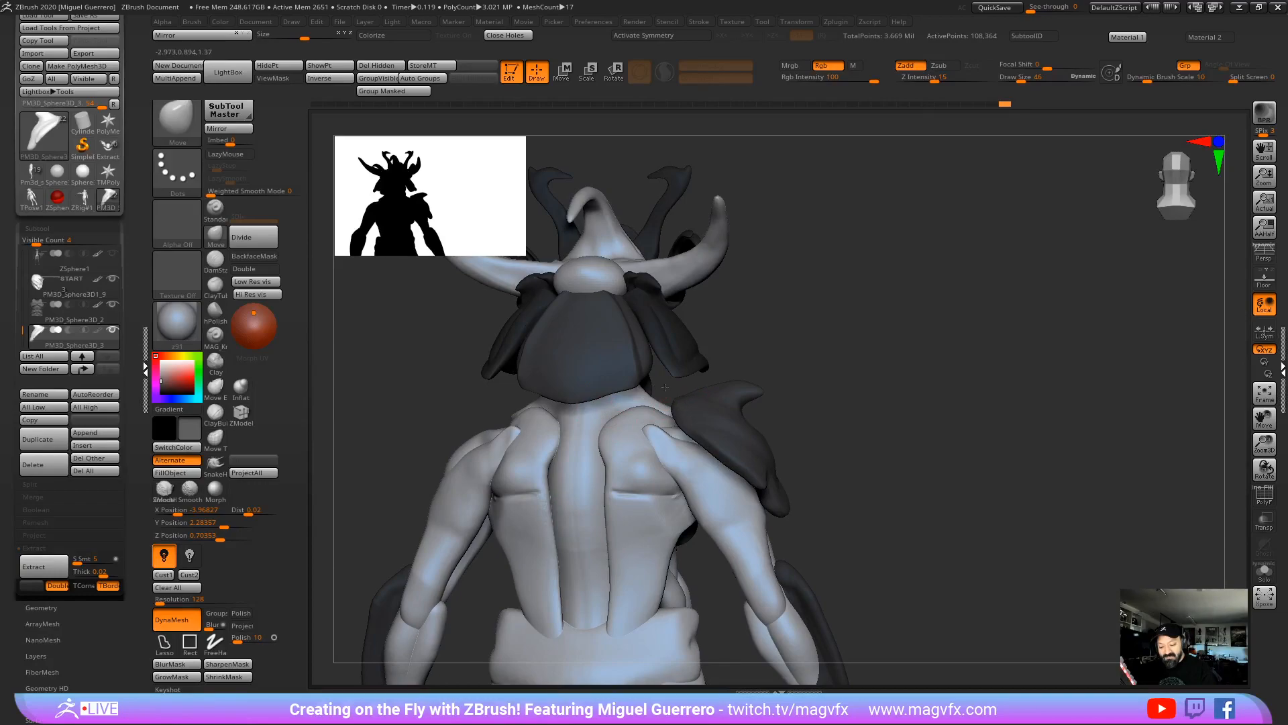
mouse_move(849, 520)
left_mouse_down()
mouse_move(932, 517)
mouse_move(696, 506)
mouse_move(673, 487)
mouse_move(618, 509)
mouse_move(684, 501)
left_mouse_up()
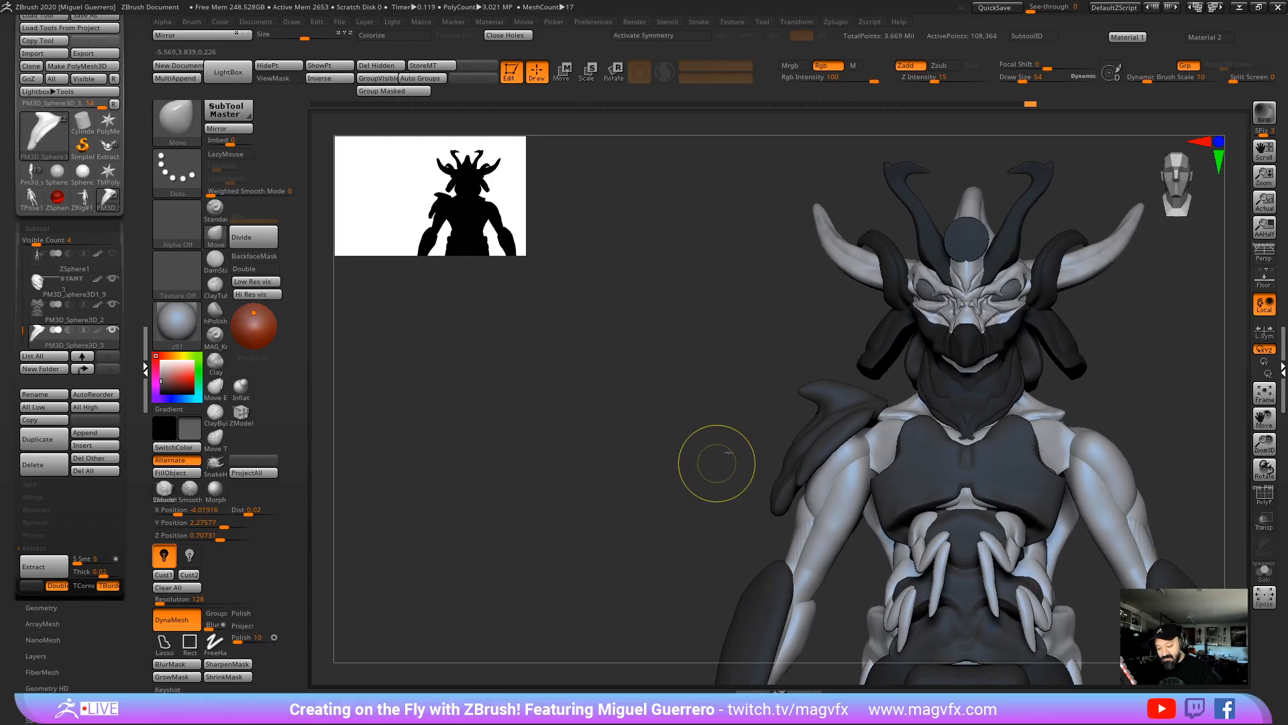
Step: Adjust the shoulder pad's outer profile in the front view with the Move brush at draw size 86
mouse_move(713, 460)
left_mouse_down("shift")
mouse_move(748, 425)
mouse_move(737, 441)
mouse_move(755, 535)
mouse_move(785, 478)
mouse_move(887, 401)
mouse_move(734, 359)
mouse_move(711, 402)
left_mouse_up("shift")
mouse_move(616, 481)
left_mouse_down()
mouse_move(759, 470)
mouse_move(617, 478)
left_mouse_up()
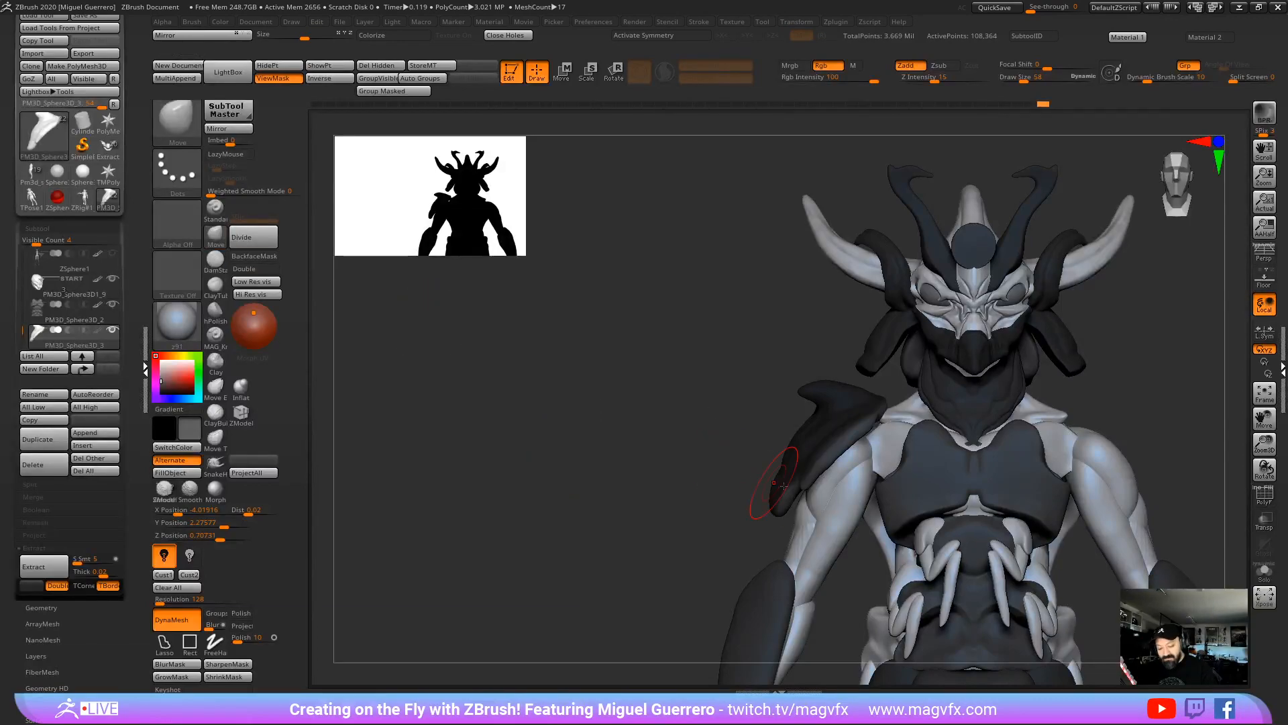
key("bracketright")
key("bracketright")
key("bracketright")
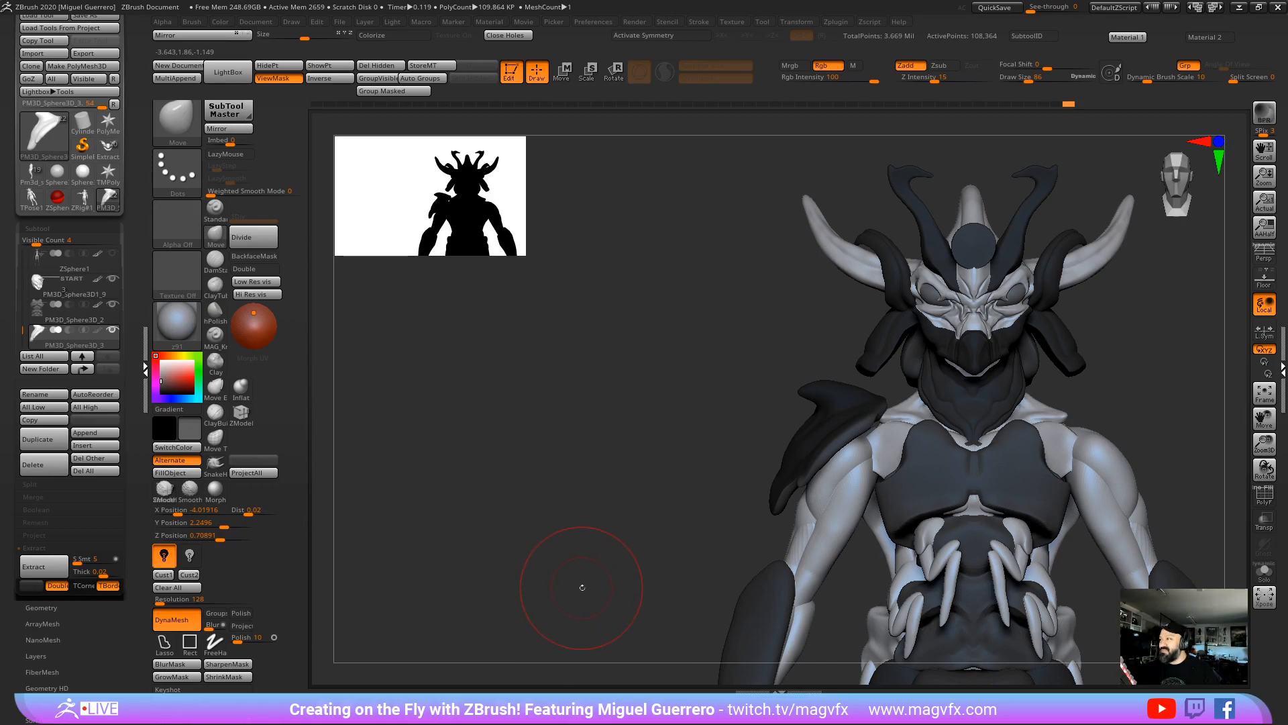
Step: Mirror the shoulder pad across the X axis, merging the copy into the same SubTool
left_click_drag(560, 545, 854, 455)
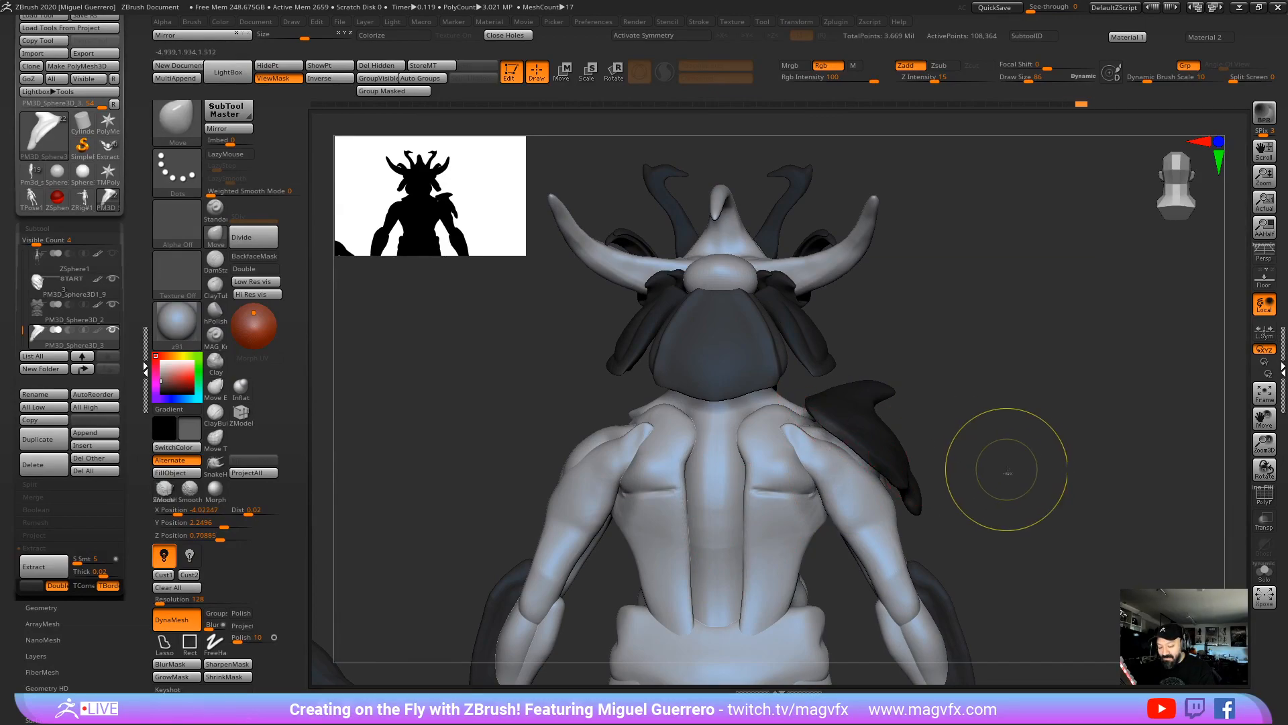
key("ctrl+h")
left_click_drag(1044, 503, 622, 436)
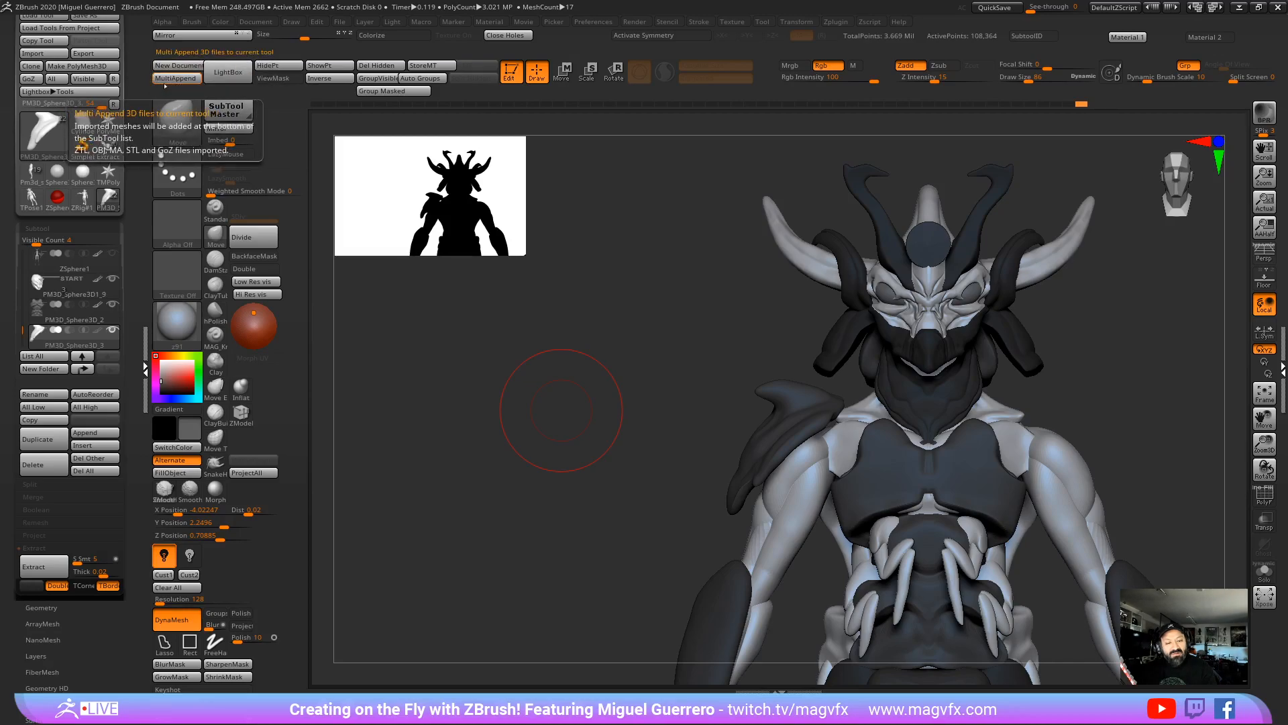
left_click(194, 35)
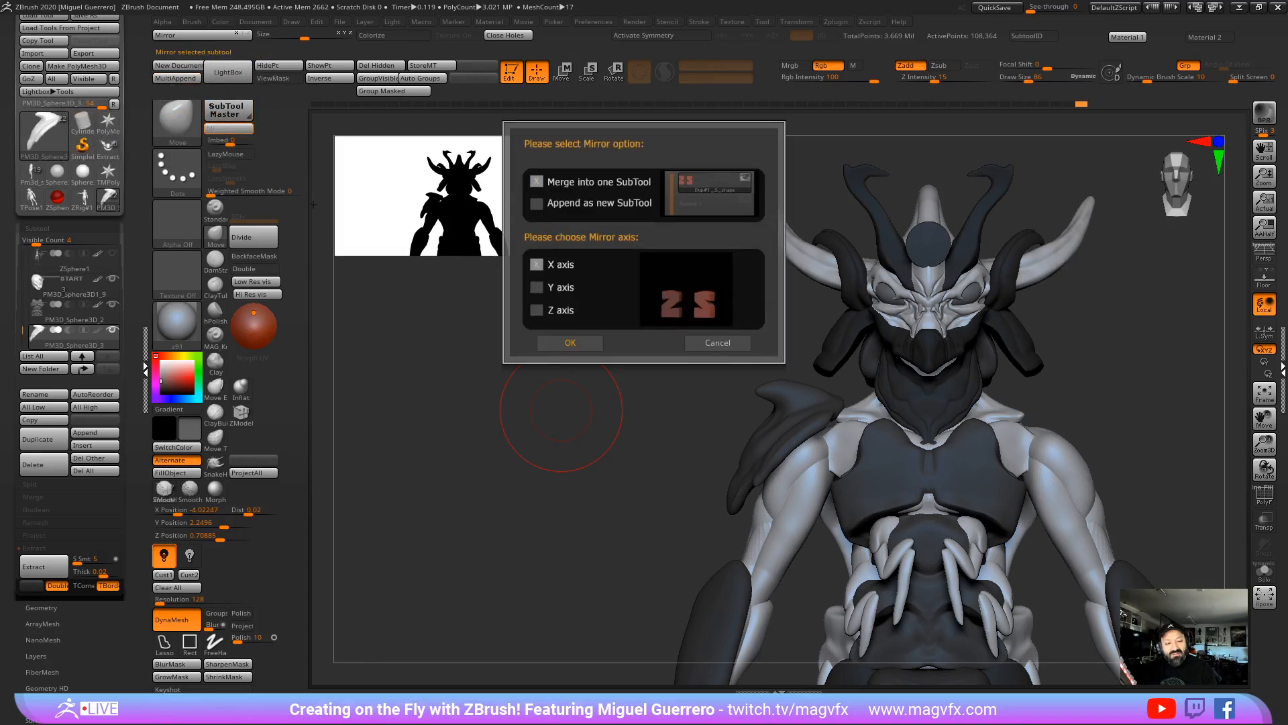
left_click(571, 342)
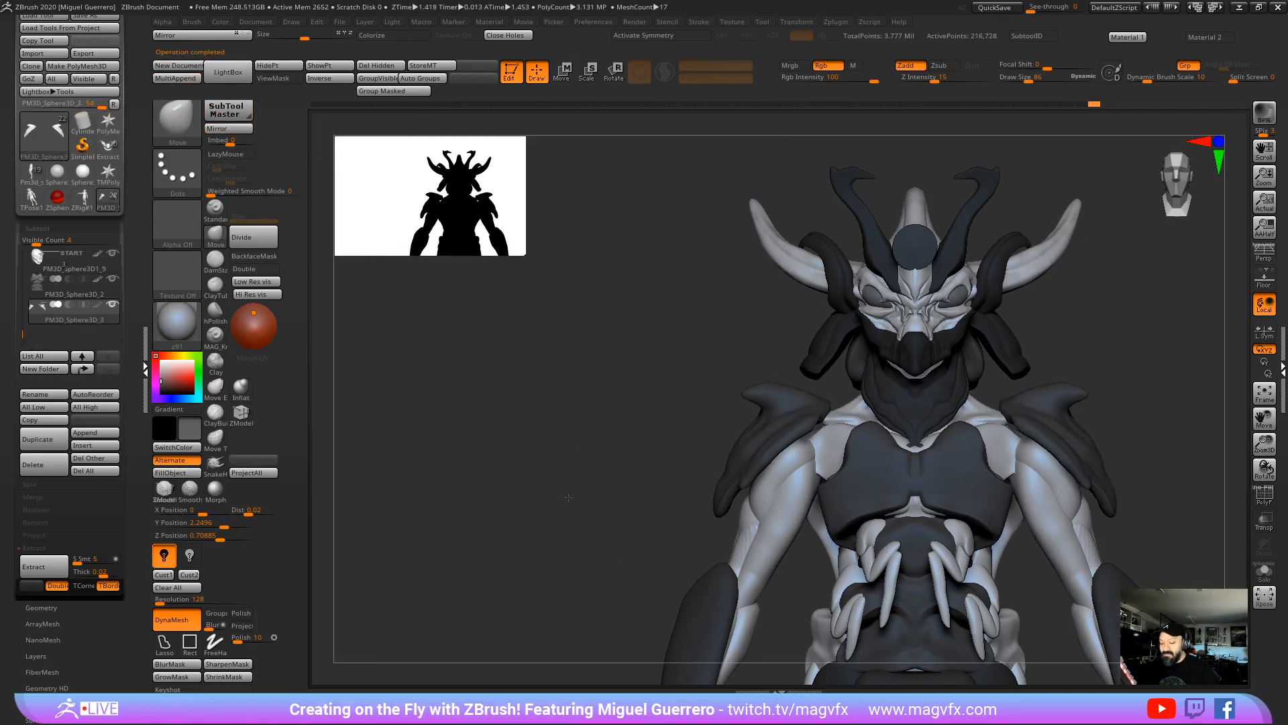
right_click_drag(568, 497, 647, 416)
Step: Select the chest armor and adjust its outer edges near the shoulders with the Move brush
left_click(739, 428, "alt")
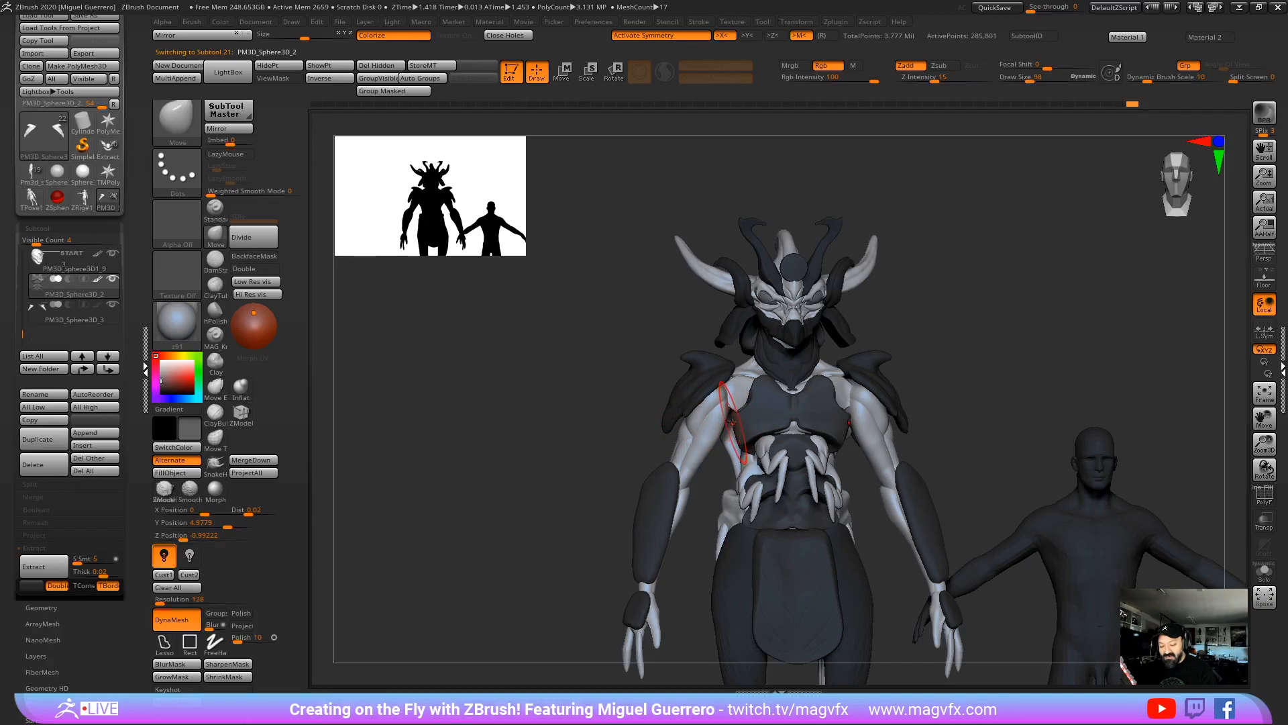
left_click_drag(757, 388, 731, 390)
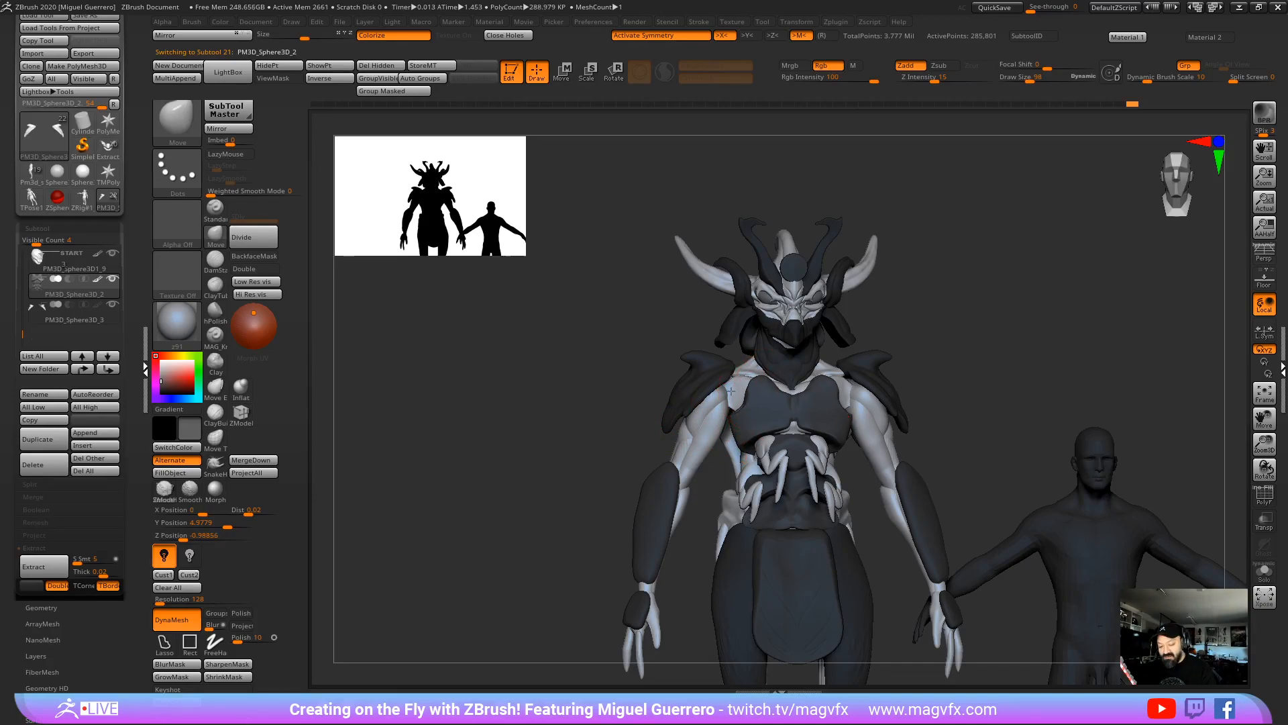
right_click_drag(711, 386, 726, 429)
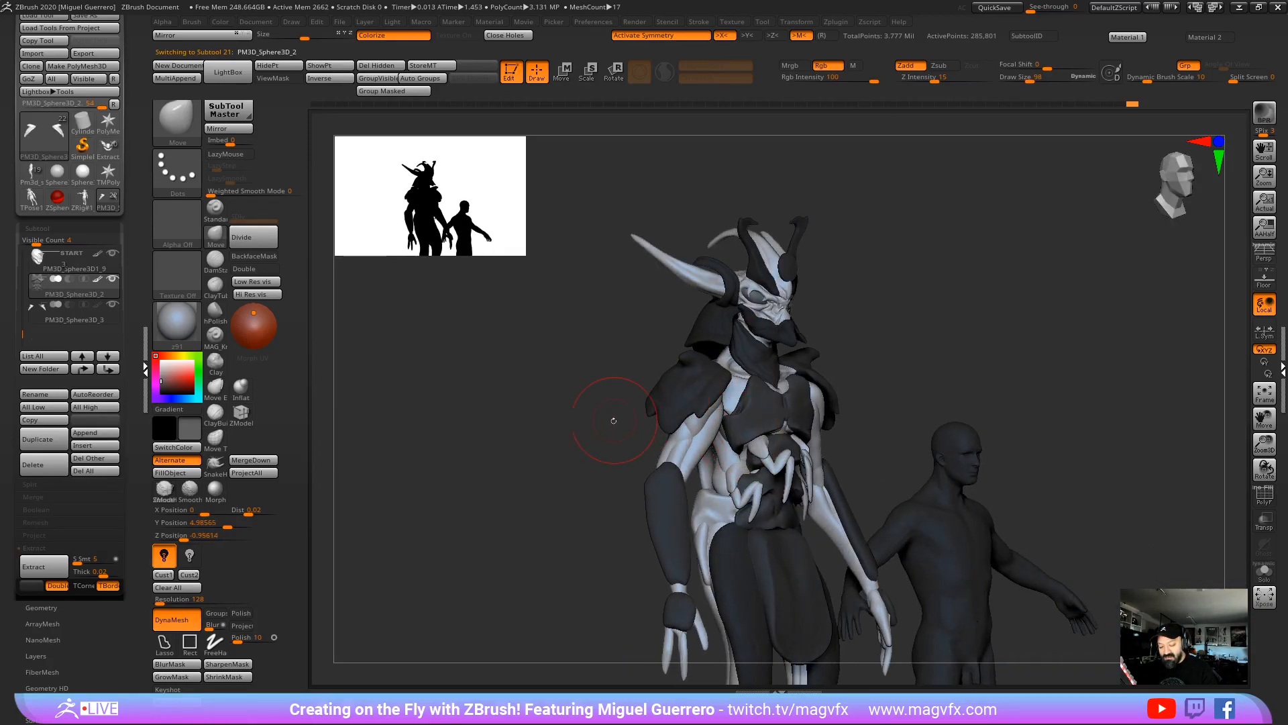
right_click_drag(613, 420, 572, 431)
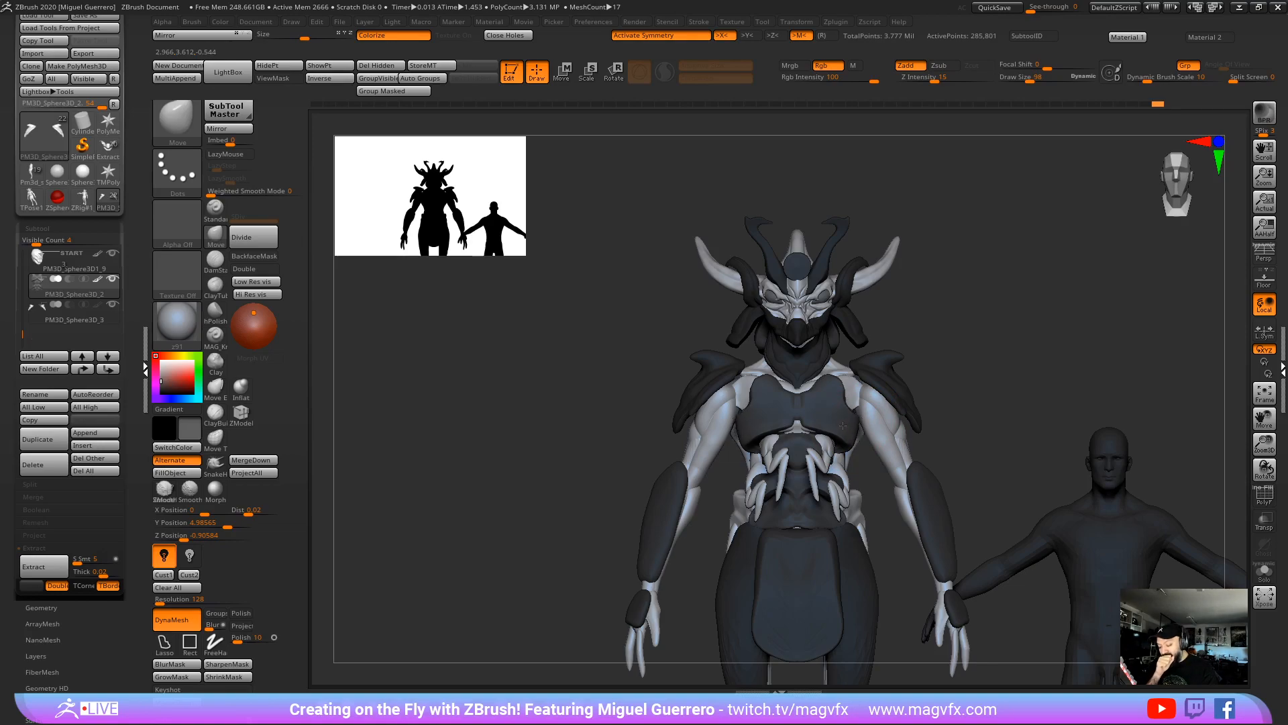
key("bracketleft")
key("bracketleft")
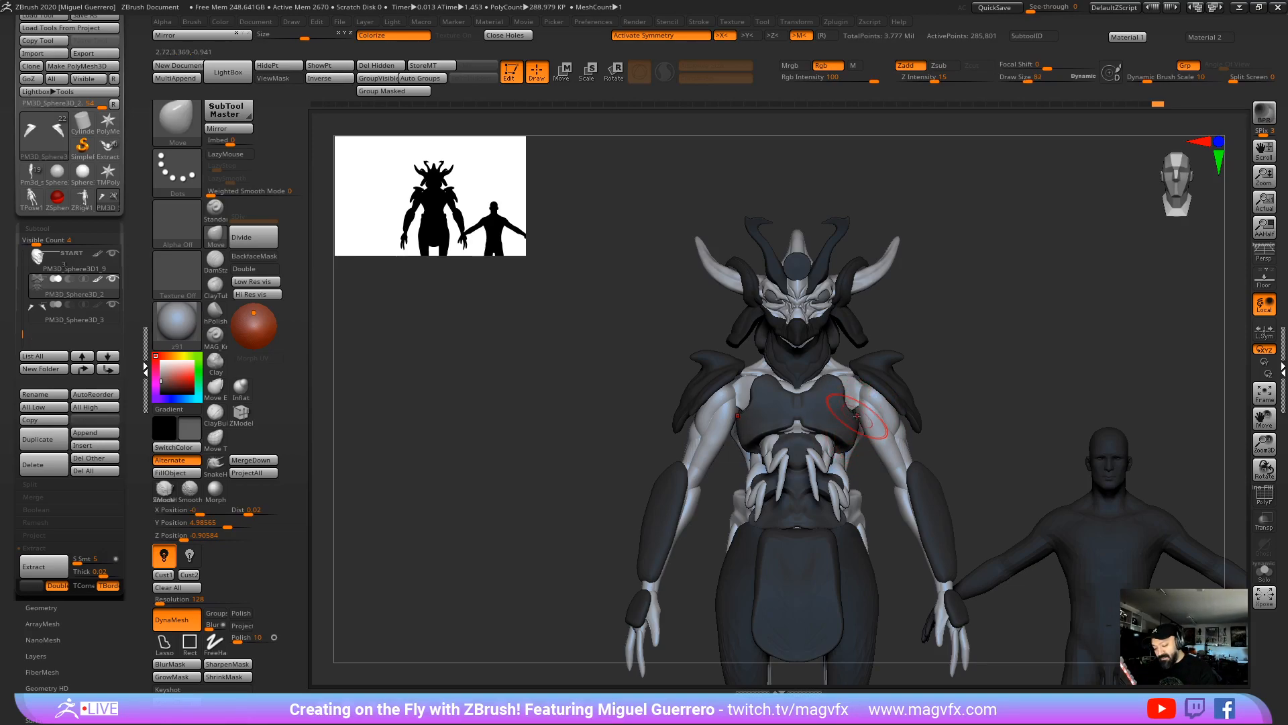
Step: Append a Sphere3D SubTool and position it behind the creature's upper back with the Move gizmo
right_click_drag(849, 427, 417, 389, "shift")
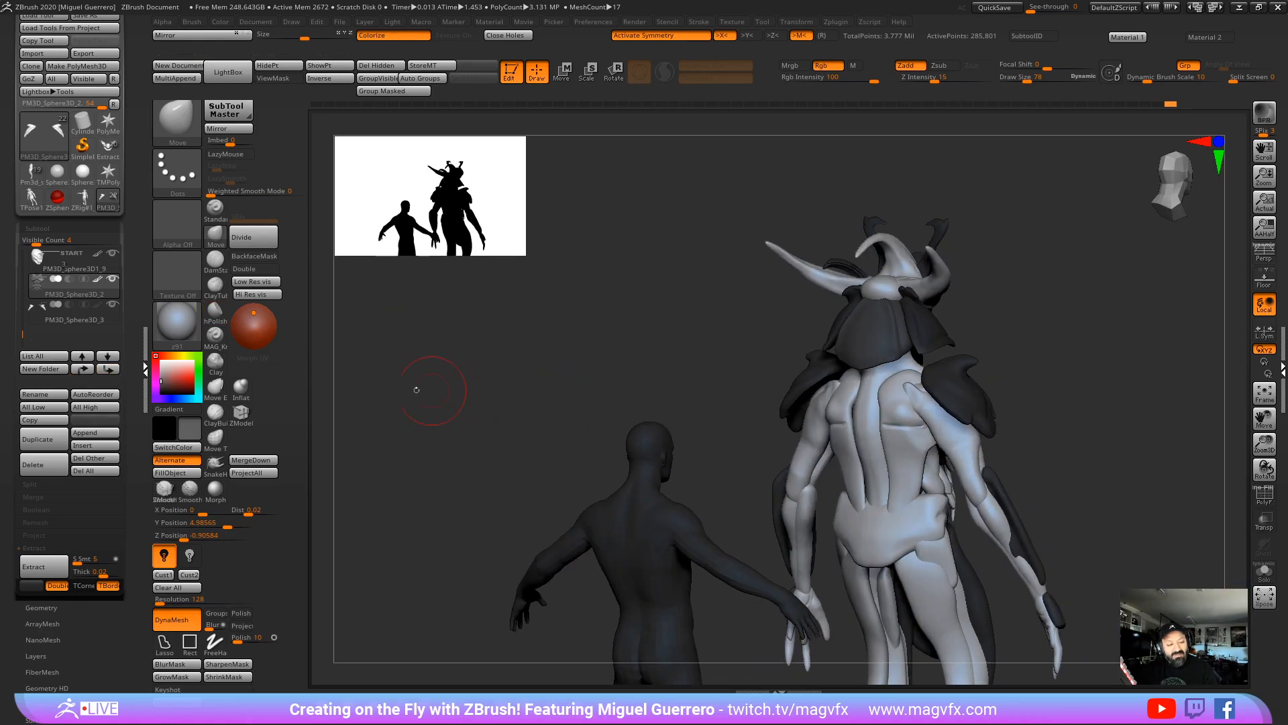
left_click(94, 432)
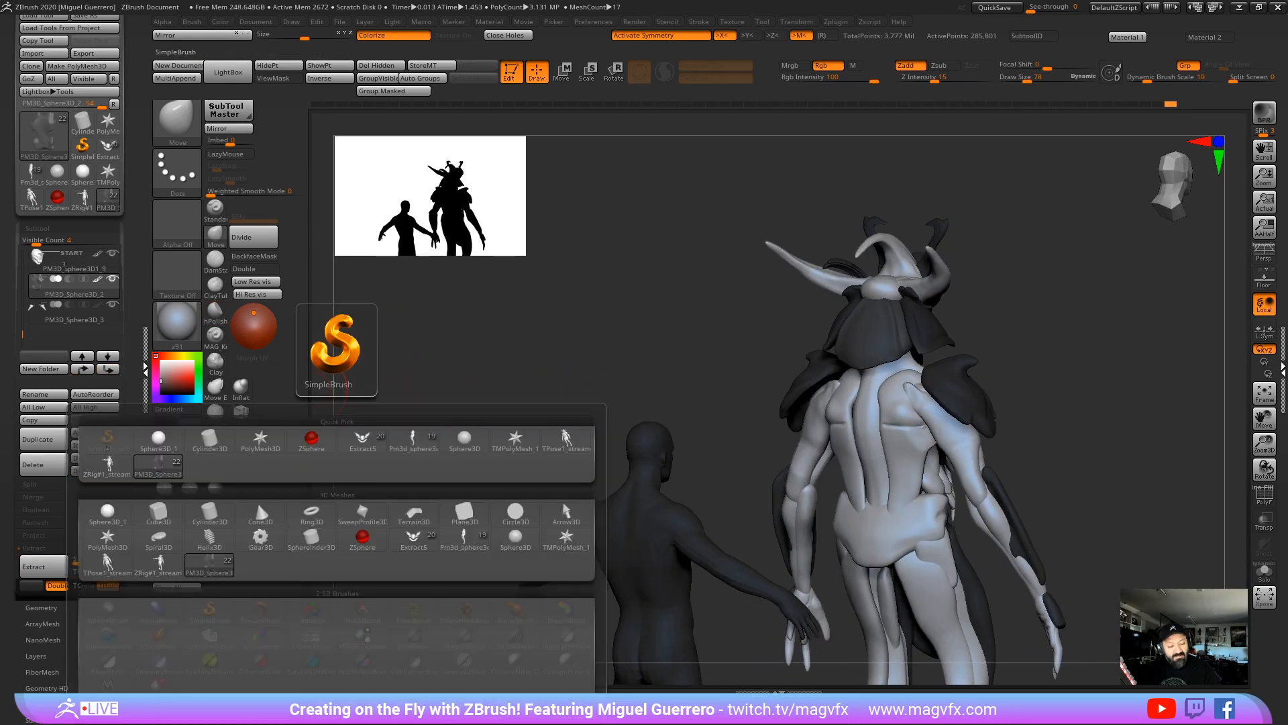
left_click(147, 443)
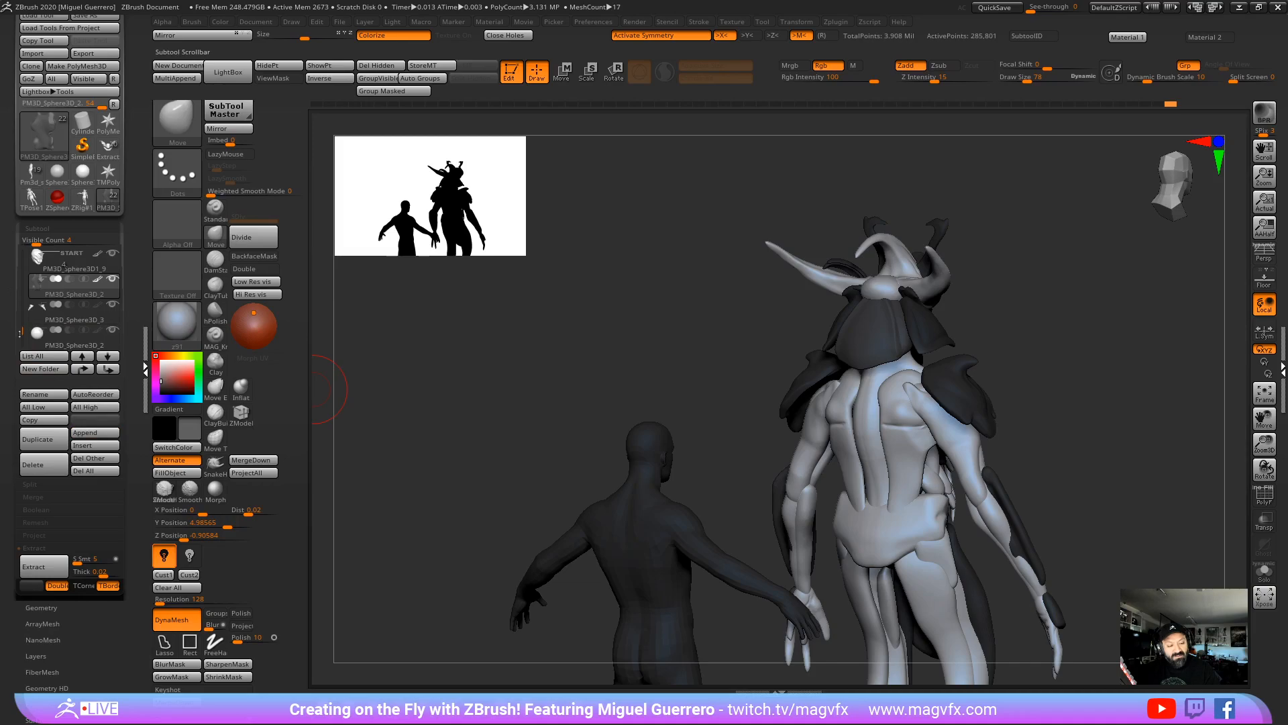
left_click(562, 71)
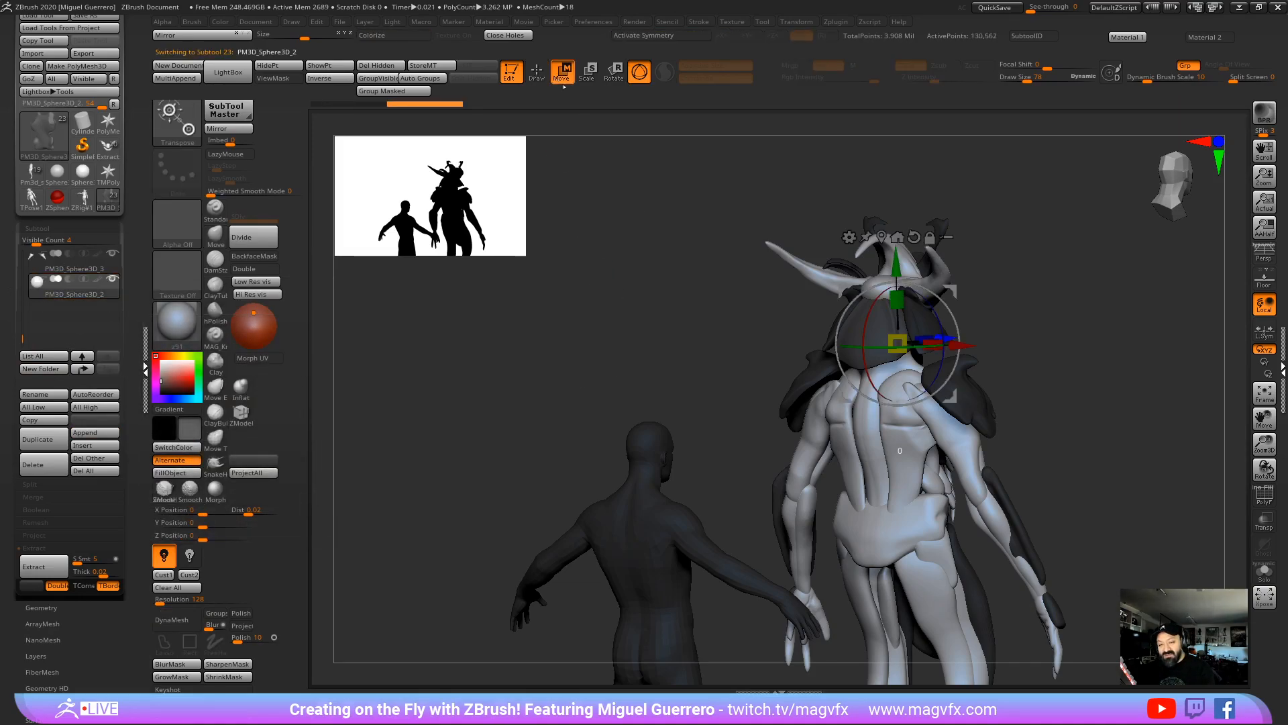
left_click_drag(896, 263, 899, 342)
left_click_drag(762, 349, 693, 350, "shift")
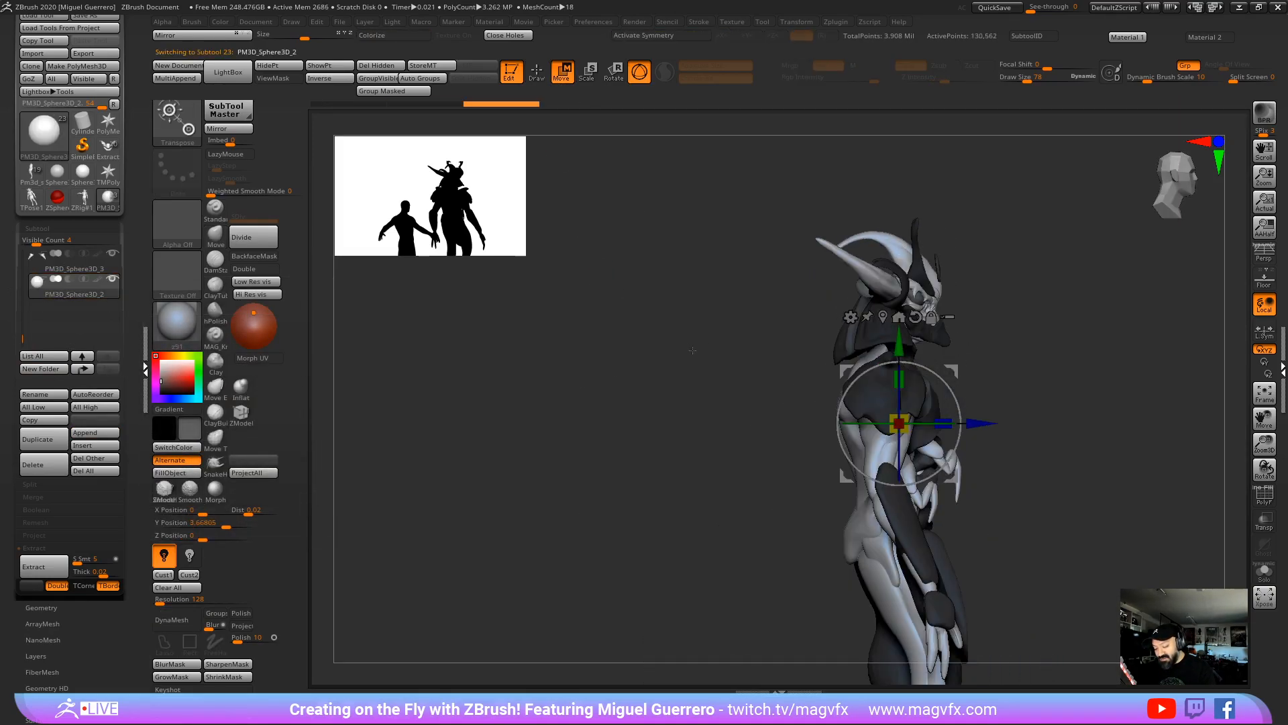
left_click_drag(981, 423, 914, 423)
left_click_drag(698, 424, 893, 423, "shift")
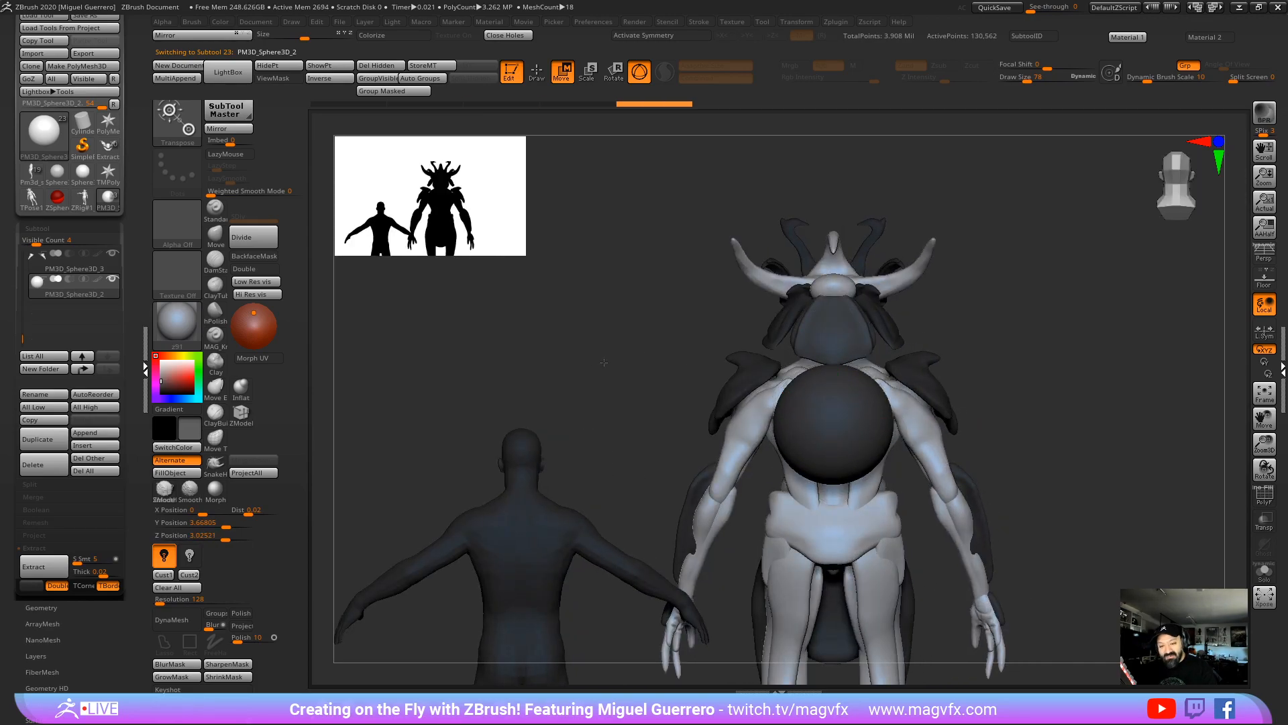
Step: Flatten the new sphere front to back in the side view by scaling it along its depth axis
left_click_drag(604, 363, 564, 356)
left_click_drag(638, 336, 586, 328)
left_click_drag(694, 371, 745, 372, "shift")
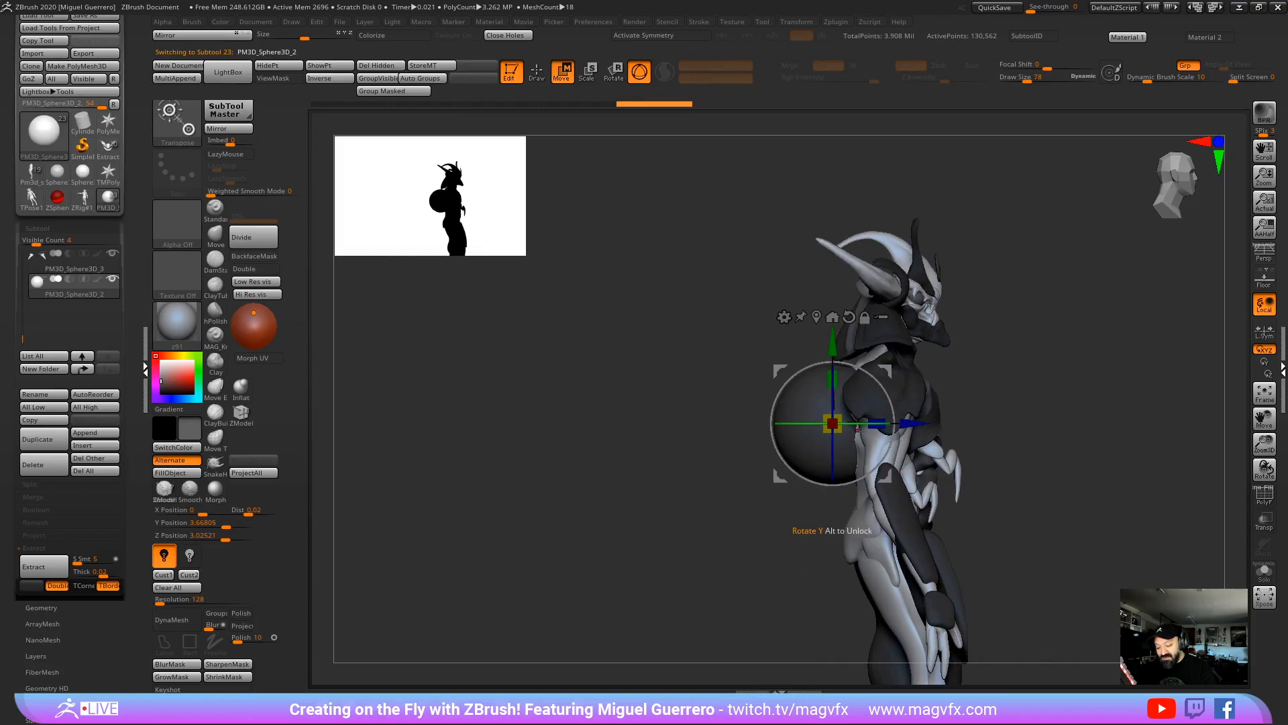
left_click_drag(877, 423, 856, 424)
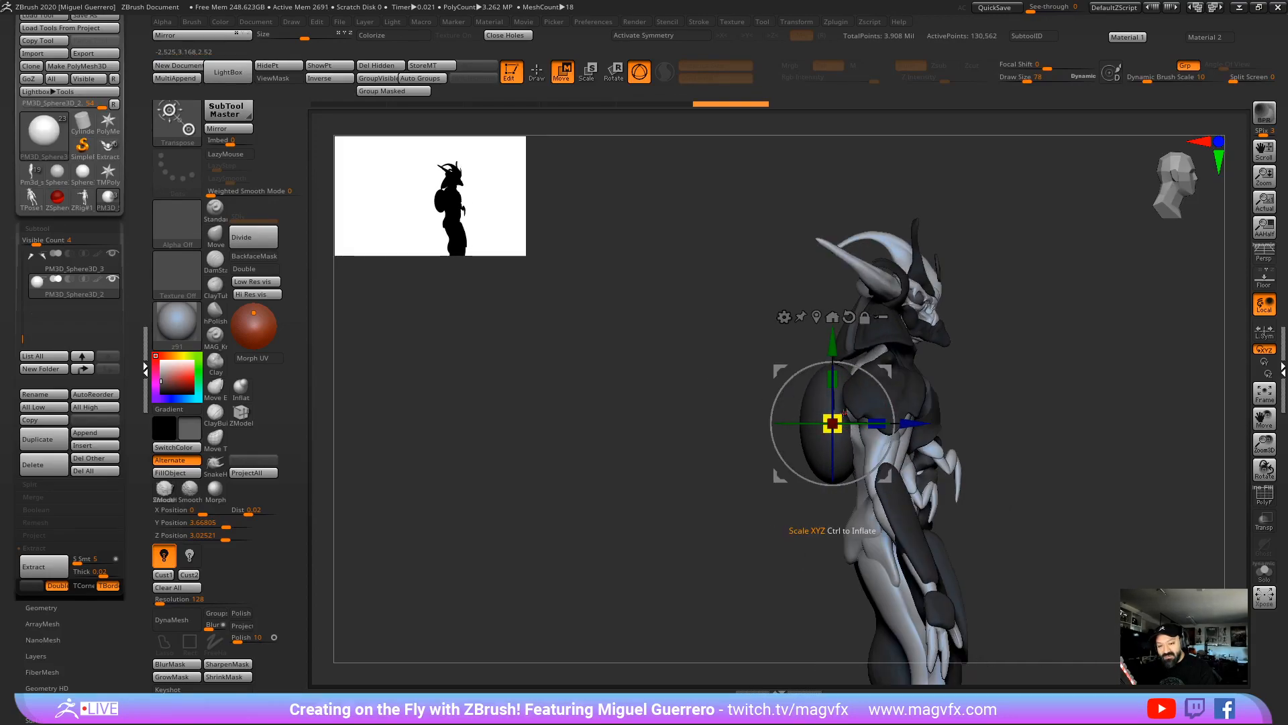
Step: Turn on X symmetry and reshape the flattened sphere along the back with an enlarged Move brush, extending its lower end downward
key("q")
left_click_drag(705, 436, 806, 440)
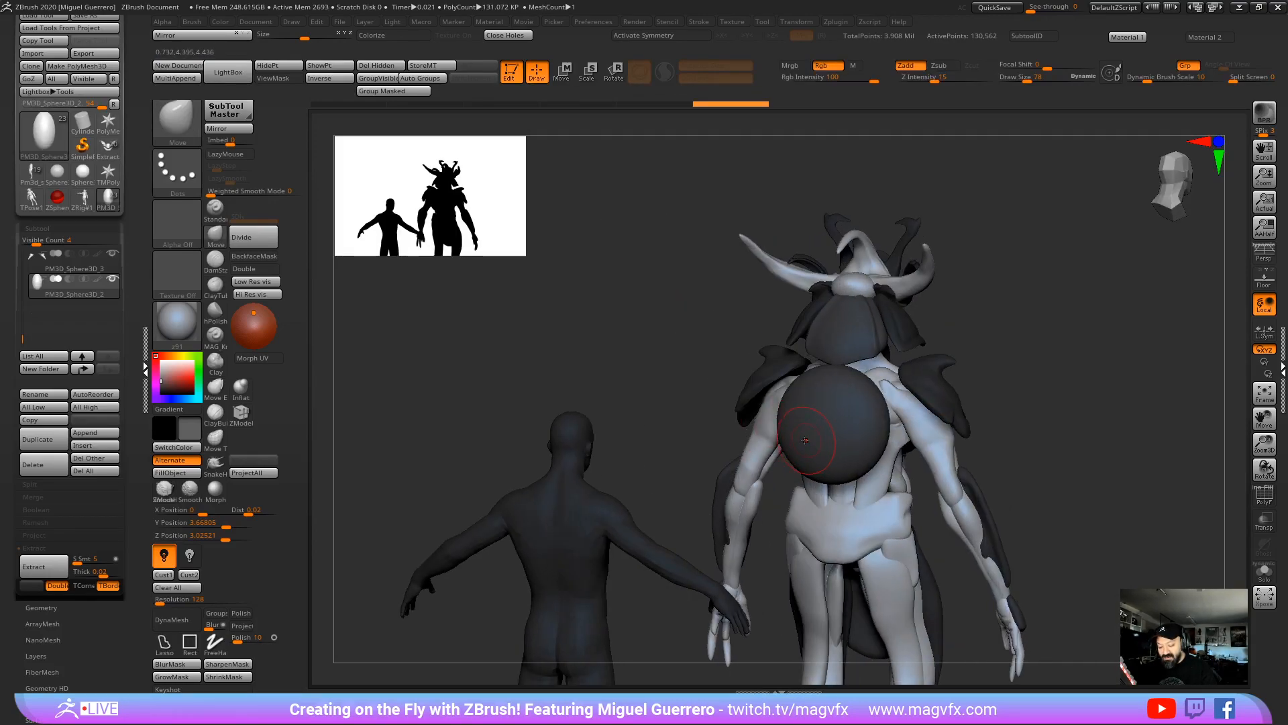
key("x")
left_click_drag(730, 407, 644, 376)
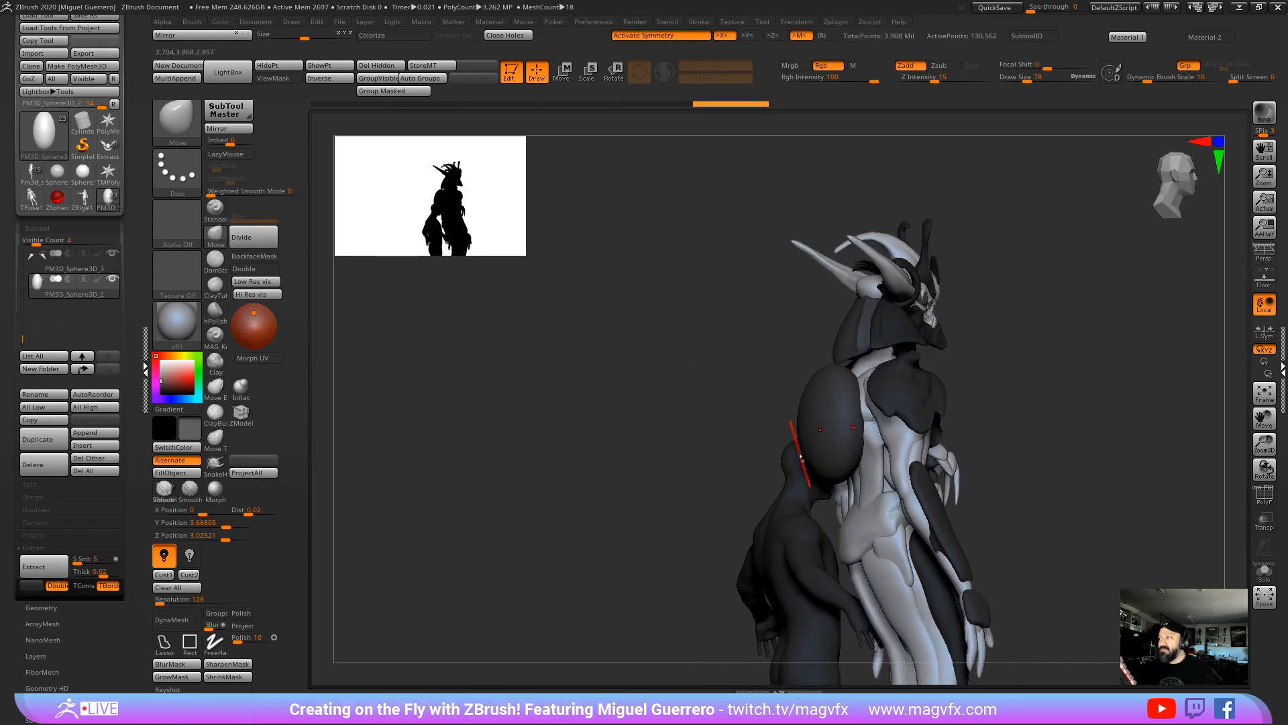
key("]")
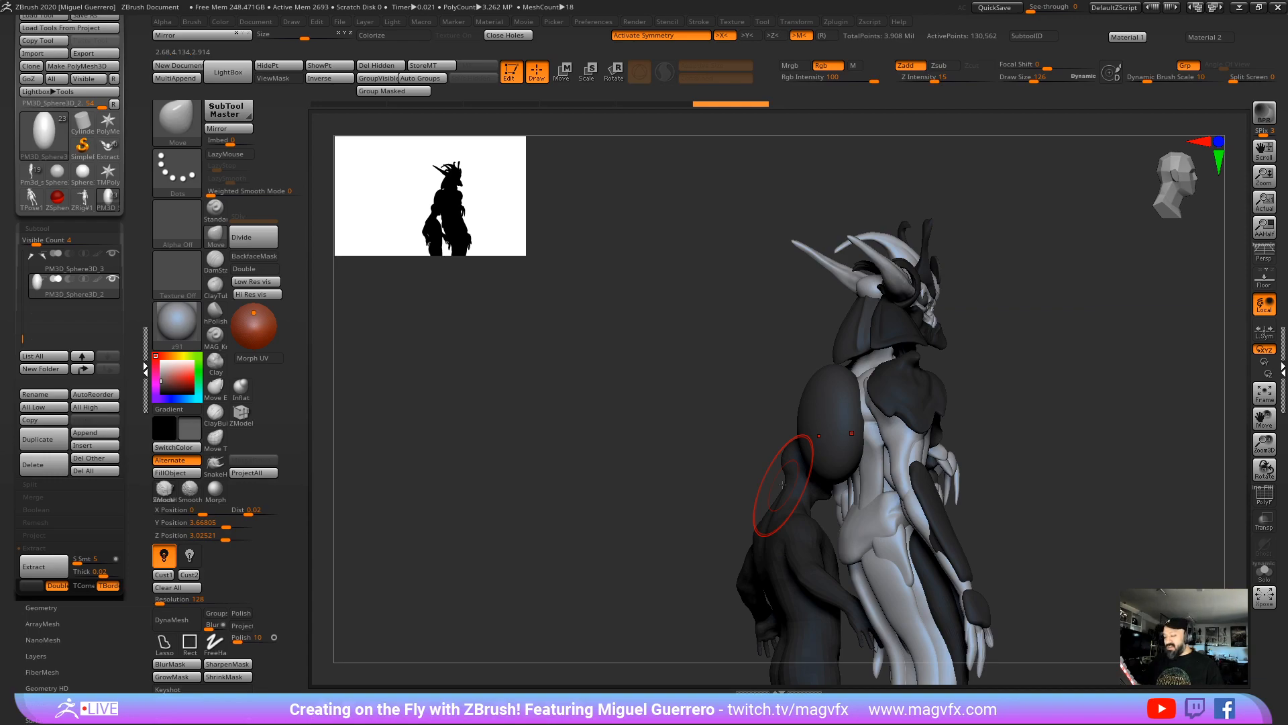
left_click_drag(782, 484, 624, 451)
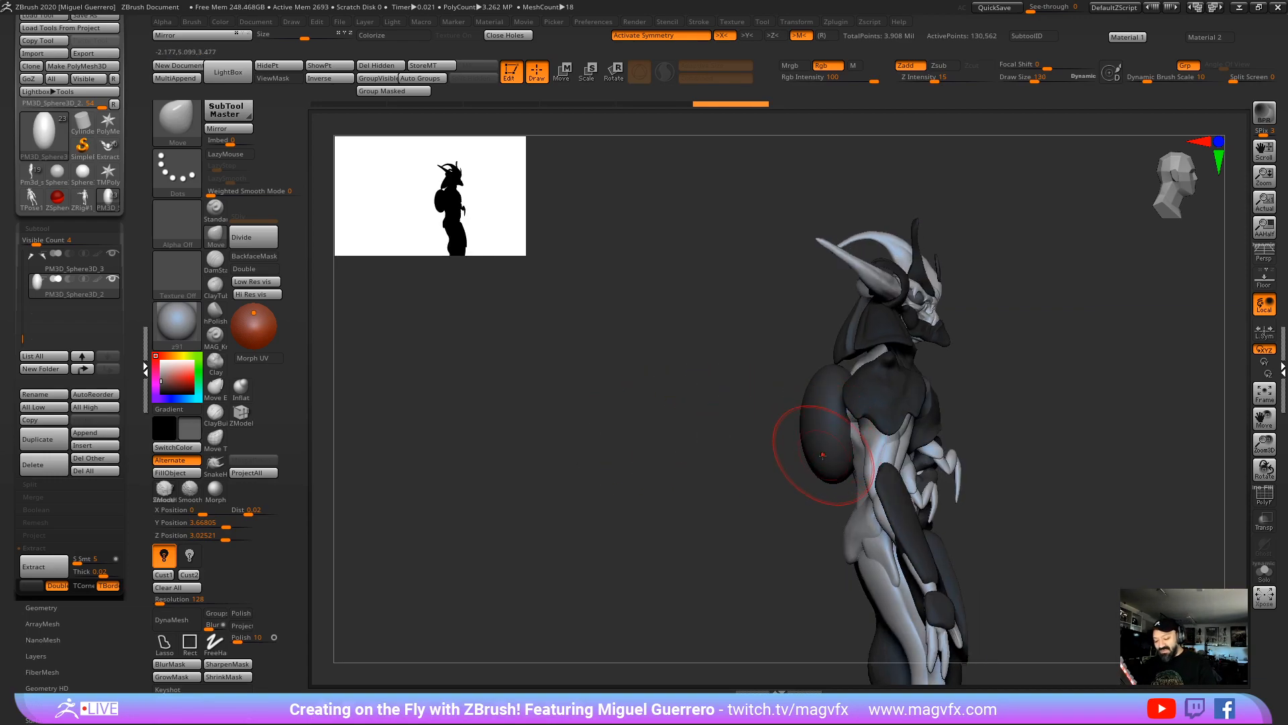
left_click_drag(826, 474, 842, 467)
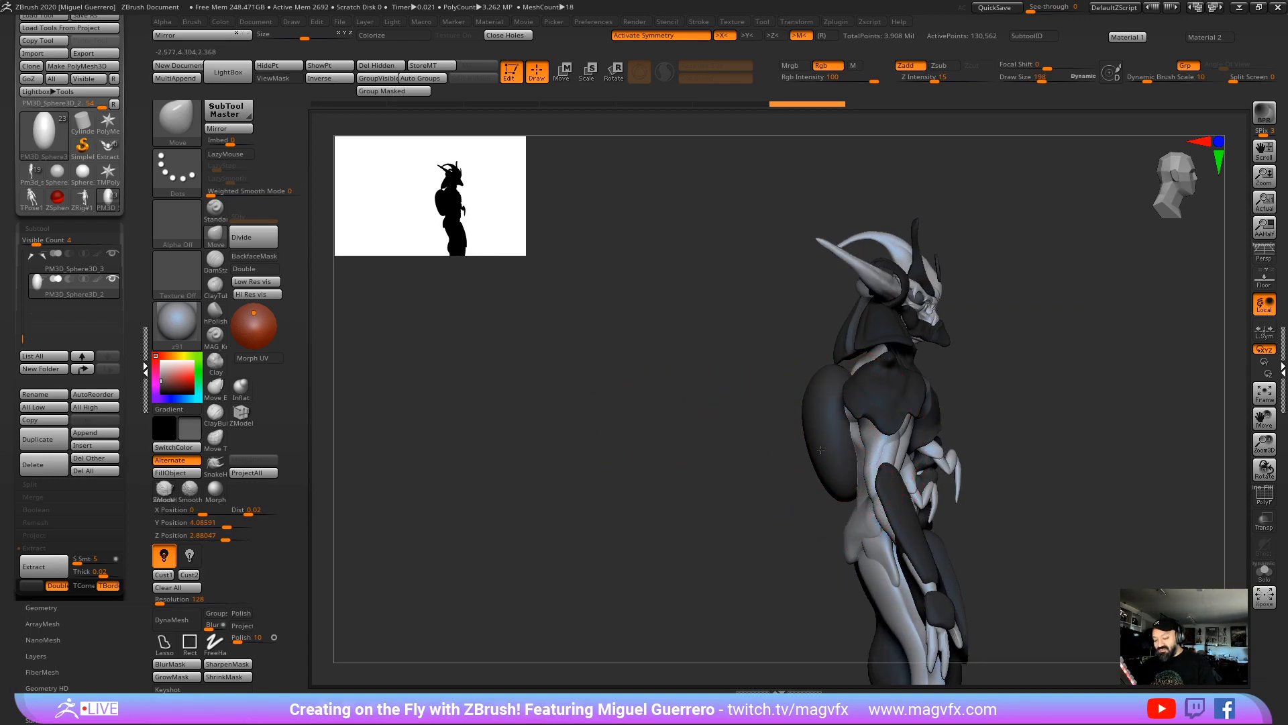
Step: Pull the ellipsoid on the creature's back into a broader shell shape around the upper torso with the Move brush
left_click_drag(862, 359, 871, 354)
left_click_drag(828, 422, 842, 422)
mouse_move(832, 457)
left_mouse_down()
mouse_move(851, 454)
mouse_move(850, 468)
mouse_move(936, 457)
left_mouse_up()
left_click_drag(782, 396, 772, 394)
left_click_drag(661, 397, 583, 400)
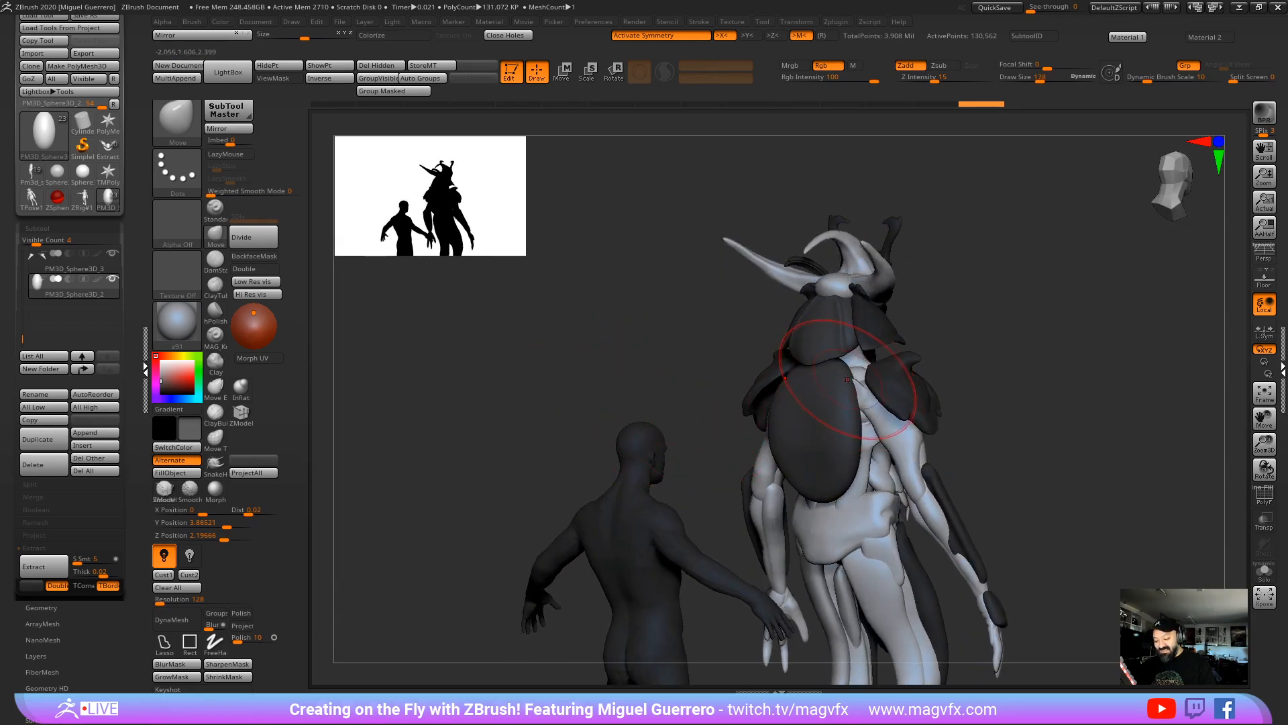
Step: Reduce the brush size, mould the back shell around the shoulders, and check its shape in isolation
key("bracketleft")
key("bracketleft")
key("bracketleft")
key("bracketleft")
key("bracketleft")
key("bracketleft")
key("bracketleft")
key("bracketleft")
left_click_drag(918, 356, 919, 354)
left_click_drag(983, 338, 726, 379)
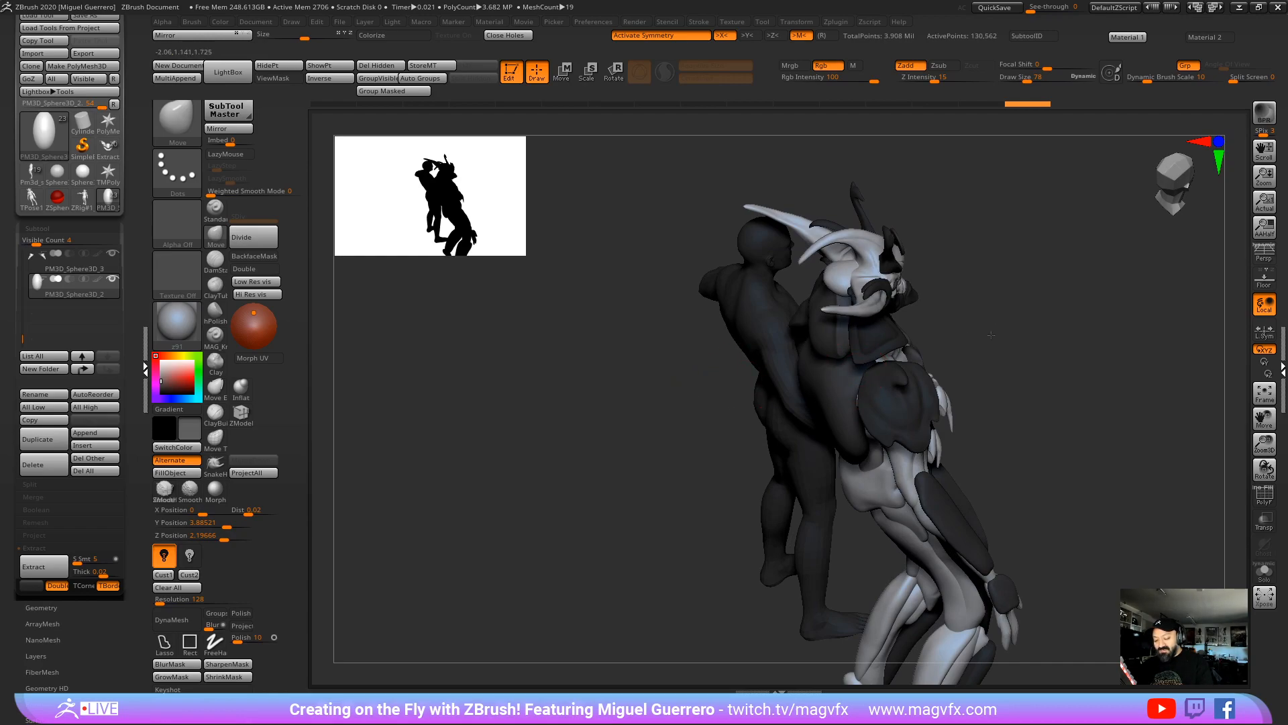
left_click_drag(991, 334, 889, 381)
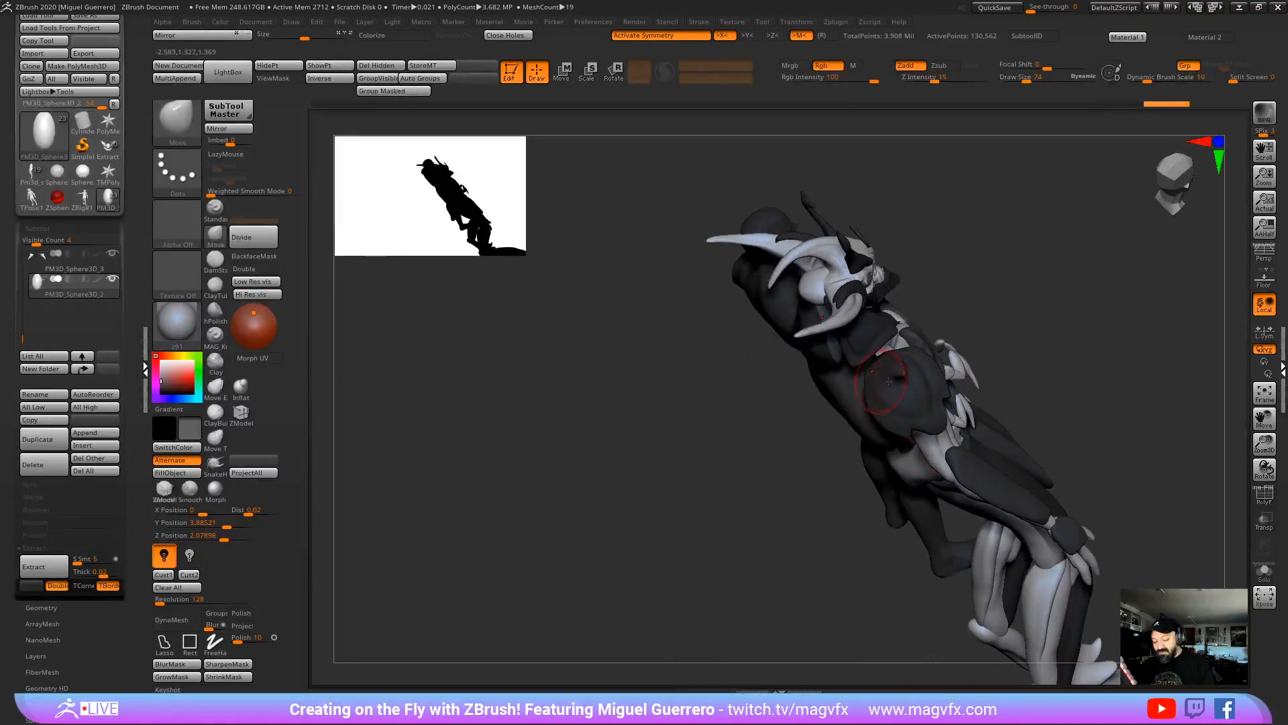
left_click(1264, 572)
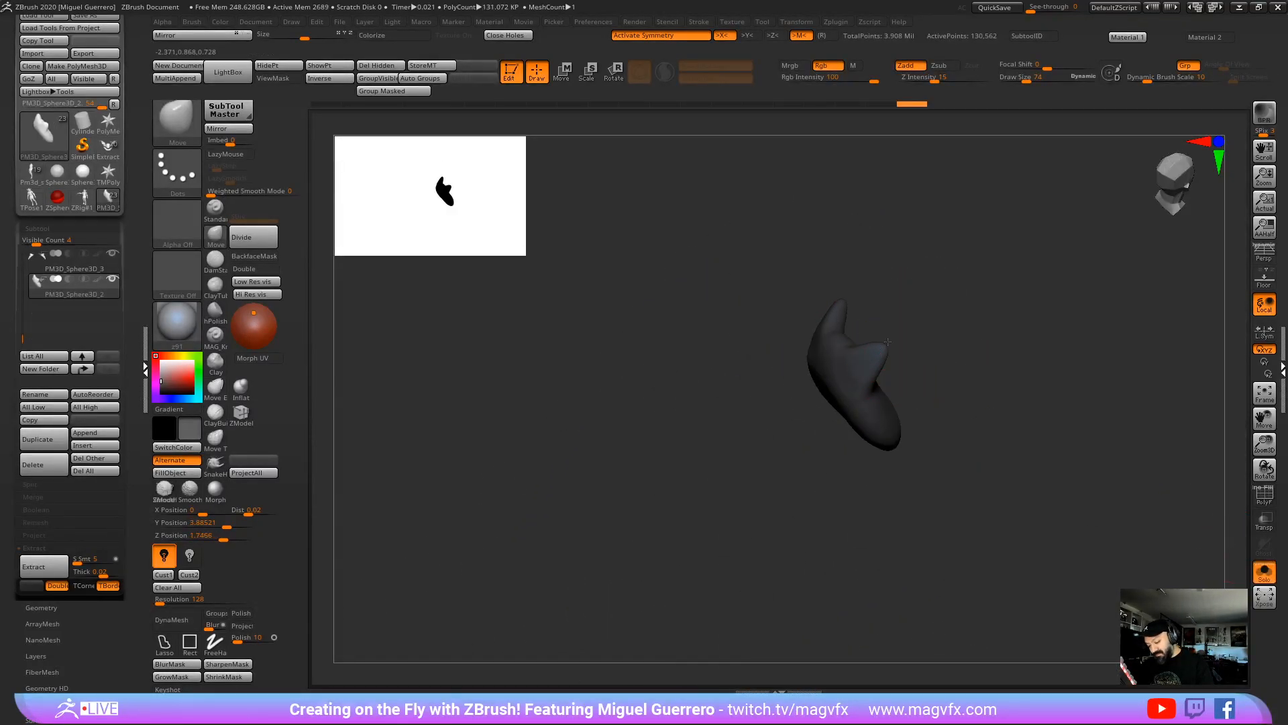
left_click(1265, 572)
left_click_drag(673, 443, 633, 428, "shift")
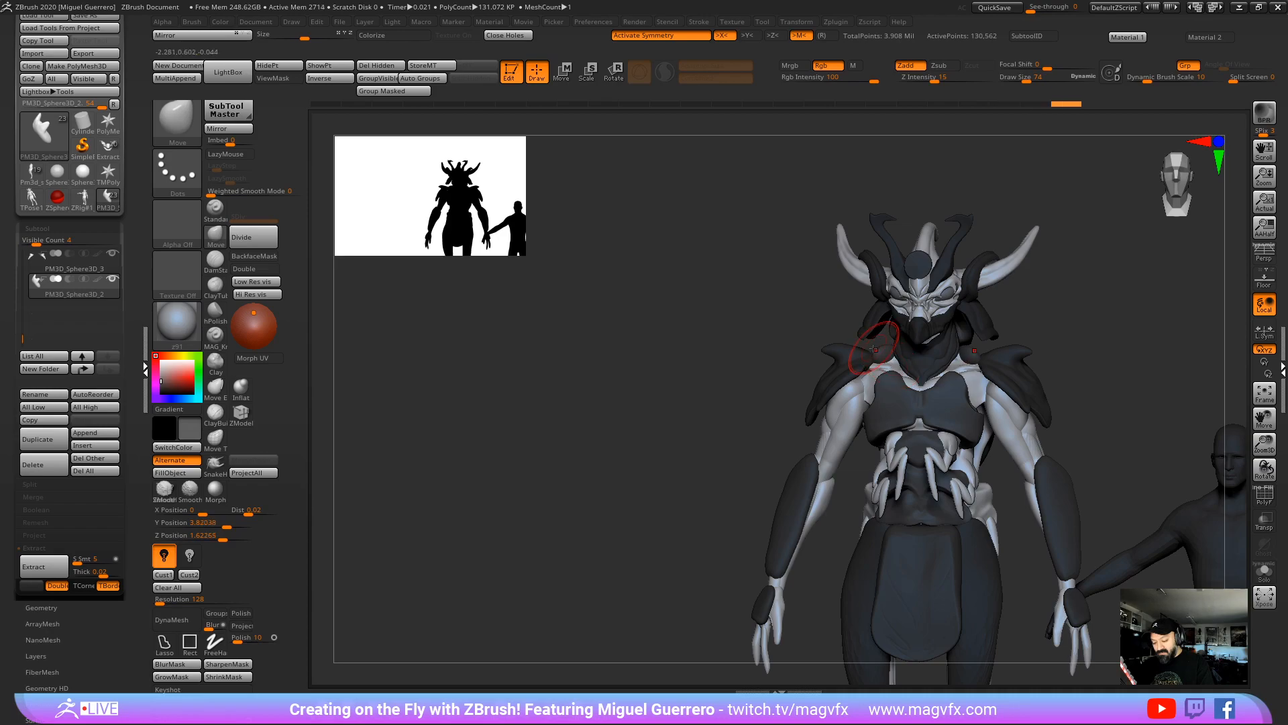
Step: Narrow the sides of the back shell and extend its lower end toward the pelvis with the Move brush
left_click_drag(782, 362, 1030, 353)
left_click_drag(1013, 444, 885, 376)
left_click_drag(718, 381, 798, 396)
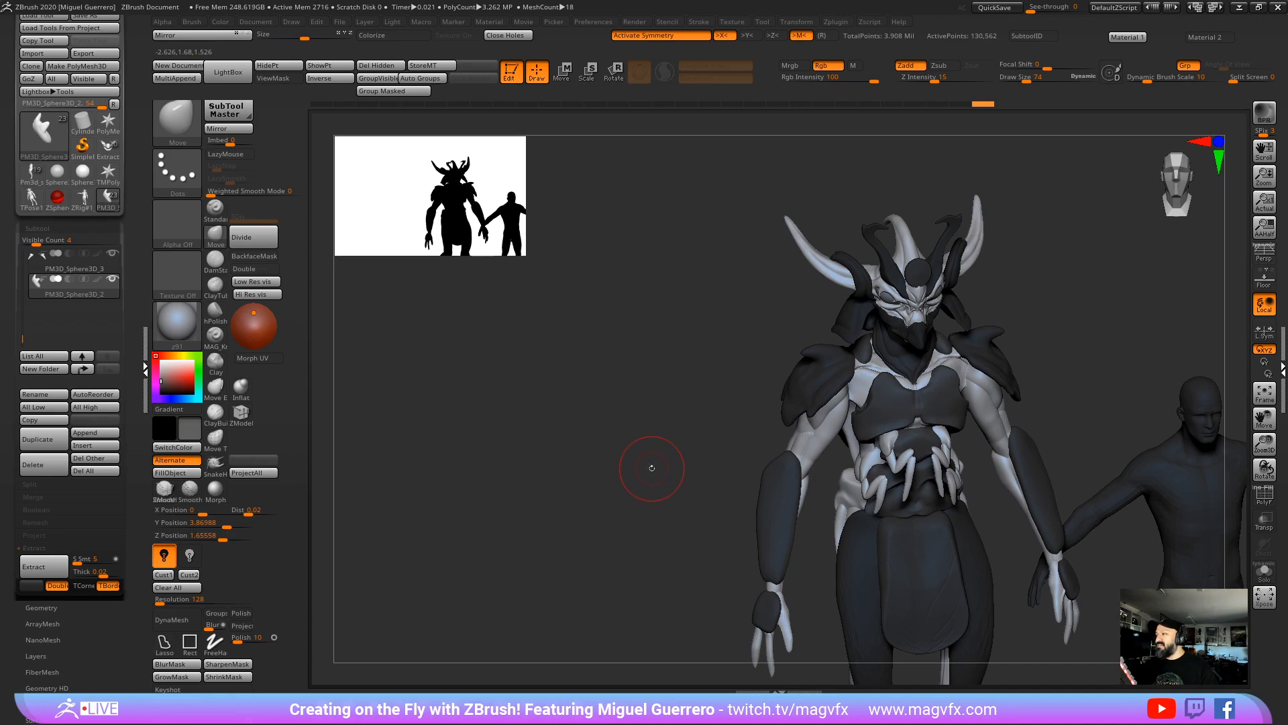
left_click_drag(655, 467, 656, 455)
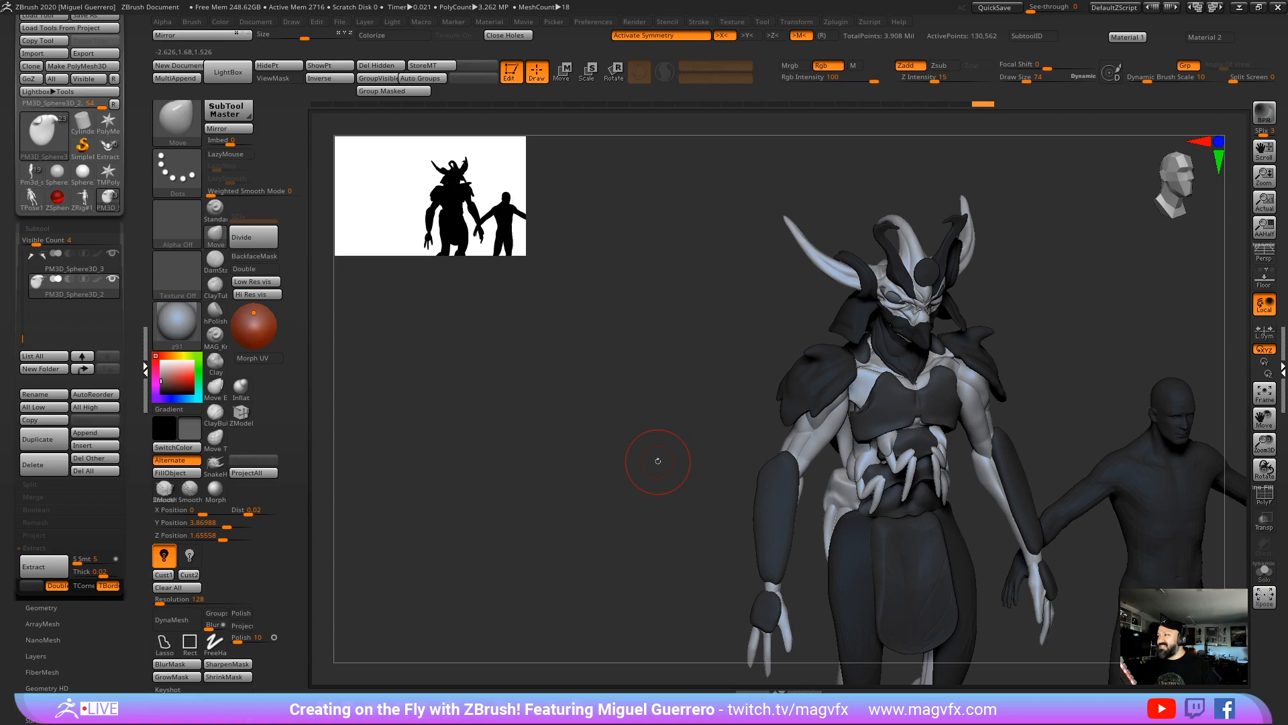
mouse_move(638, 436)
left_mouse_down()
mouse_move(561, 446)
mouse_move(612, 451)
mouse_move(636, 353)
left_mouse_up()
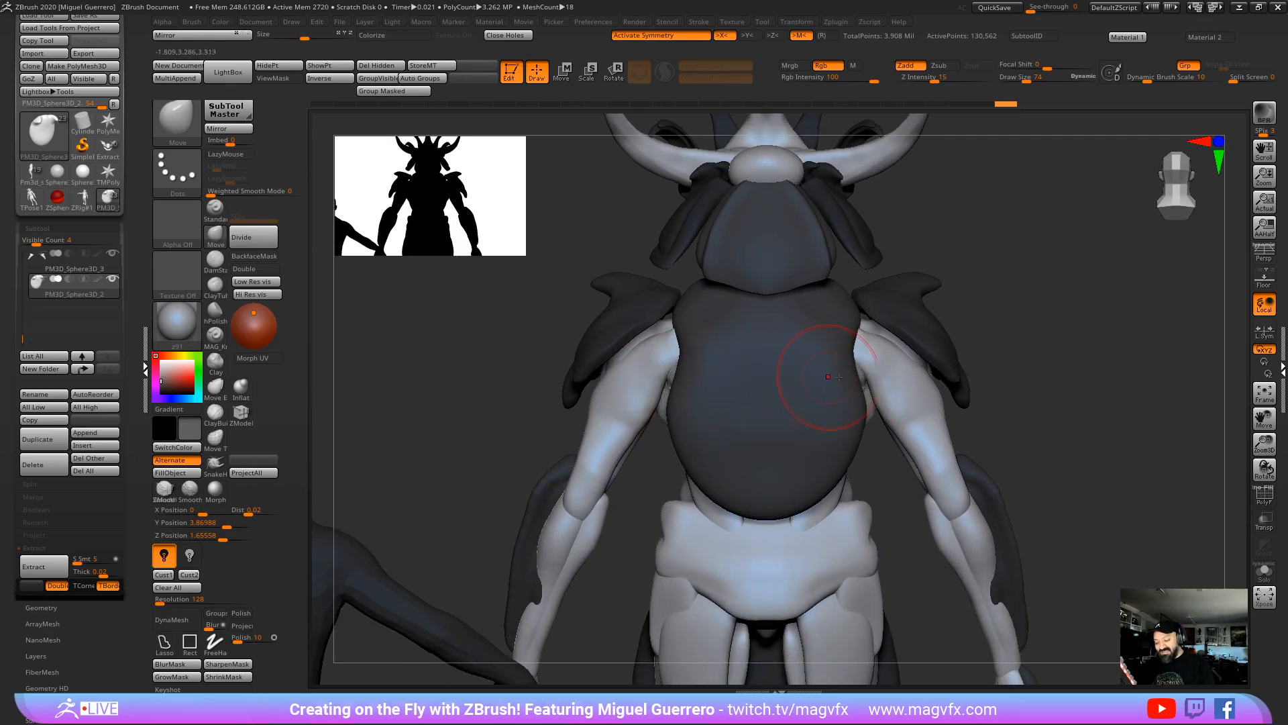
left_click_drag(858, 394, 842, 399)
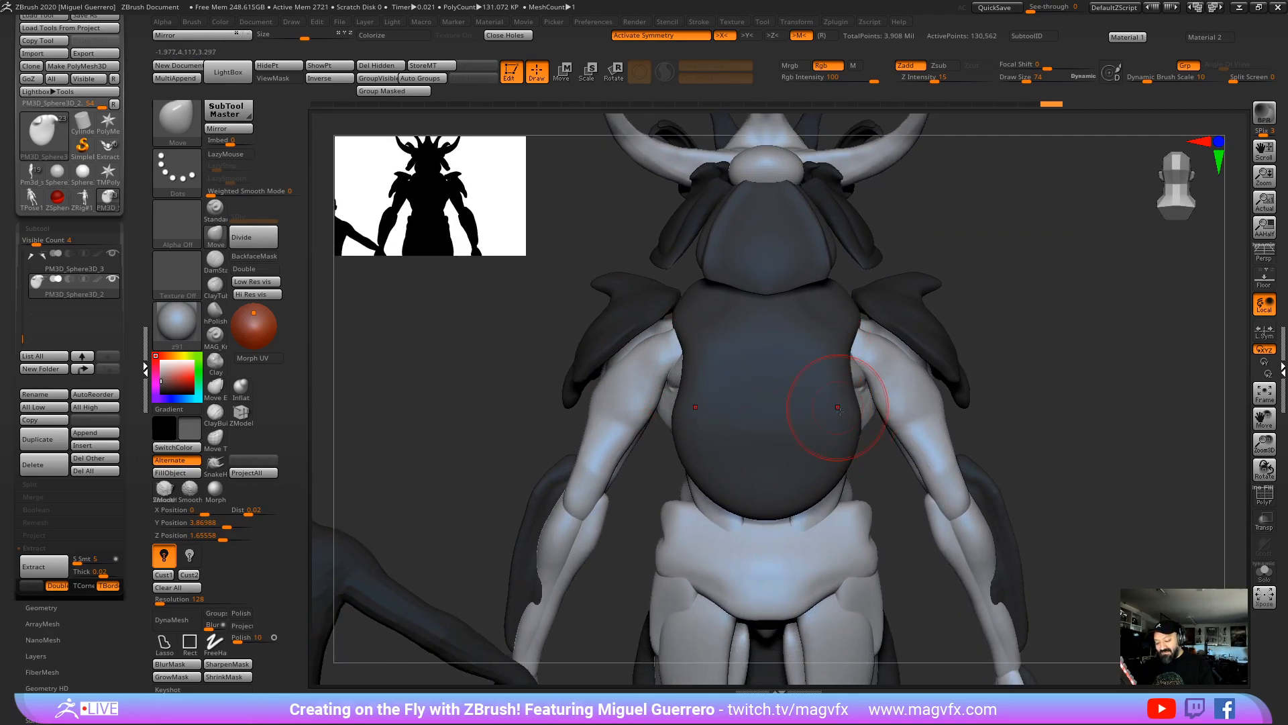
mouse_move(895, 492)
left_mouse_down()
mouse_move(829, 484)
mouse_move(872, 482)
mouse_move(829, 484)
mouse_move(791, 540)
mouse_move(816, 510)
mouse_move(835, 527)
mouse_move(792, 550)
left_mouse_up()
left_click_drag(525, 426, 400, 348)
Step: Carve curved segment grooves across the back shell with a smaller DamStandard brush
left_click(216, 259)
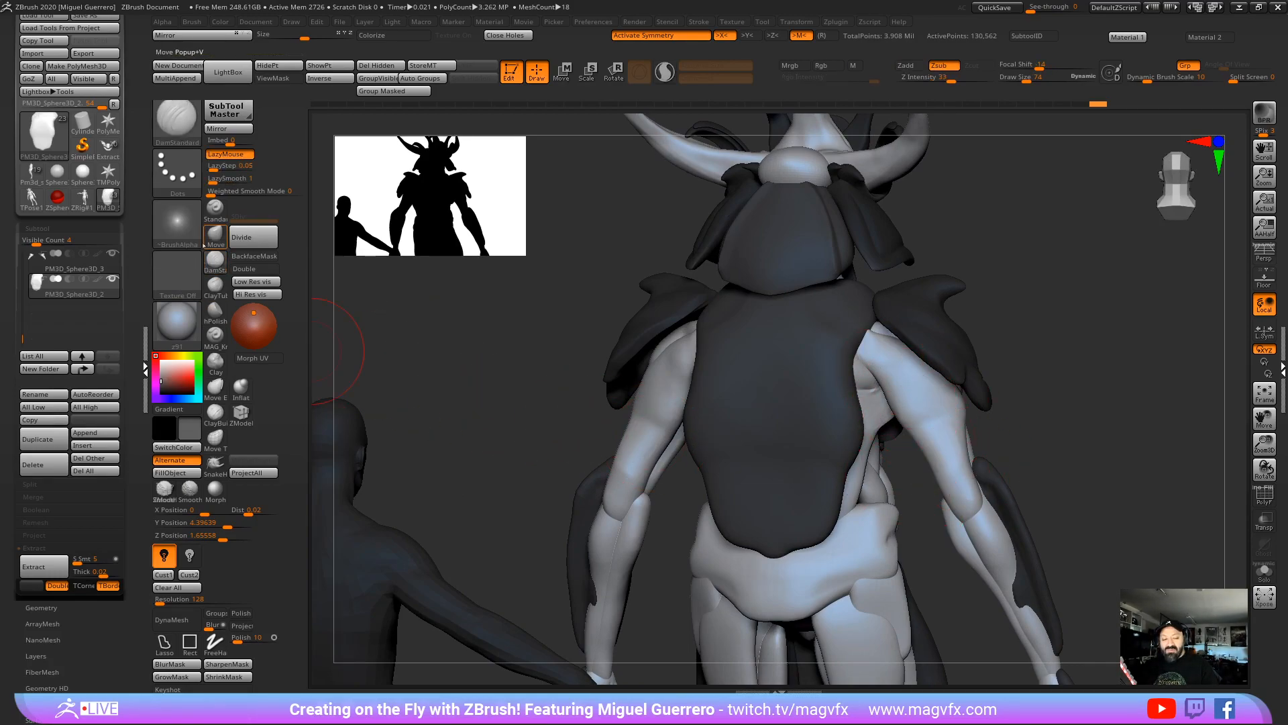
key("bracketleft")
key("bracketleft")
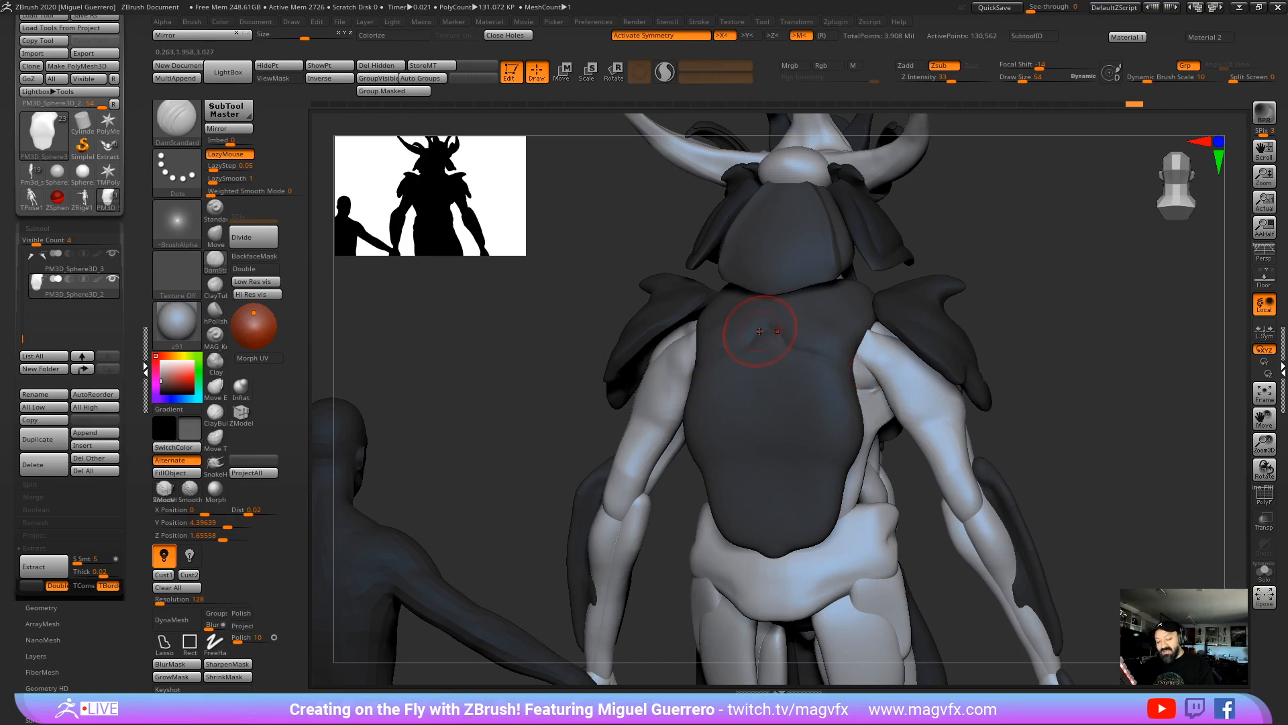
mouse_move(868, 427)
left_mouse_down()
mouse_move(826, 463)
mouse_move(774, 433)
left_mouse_up()
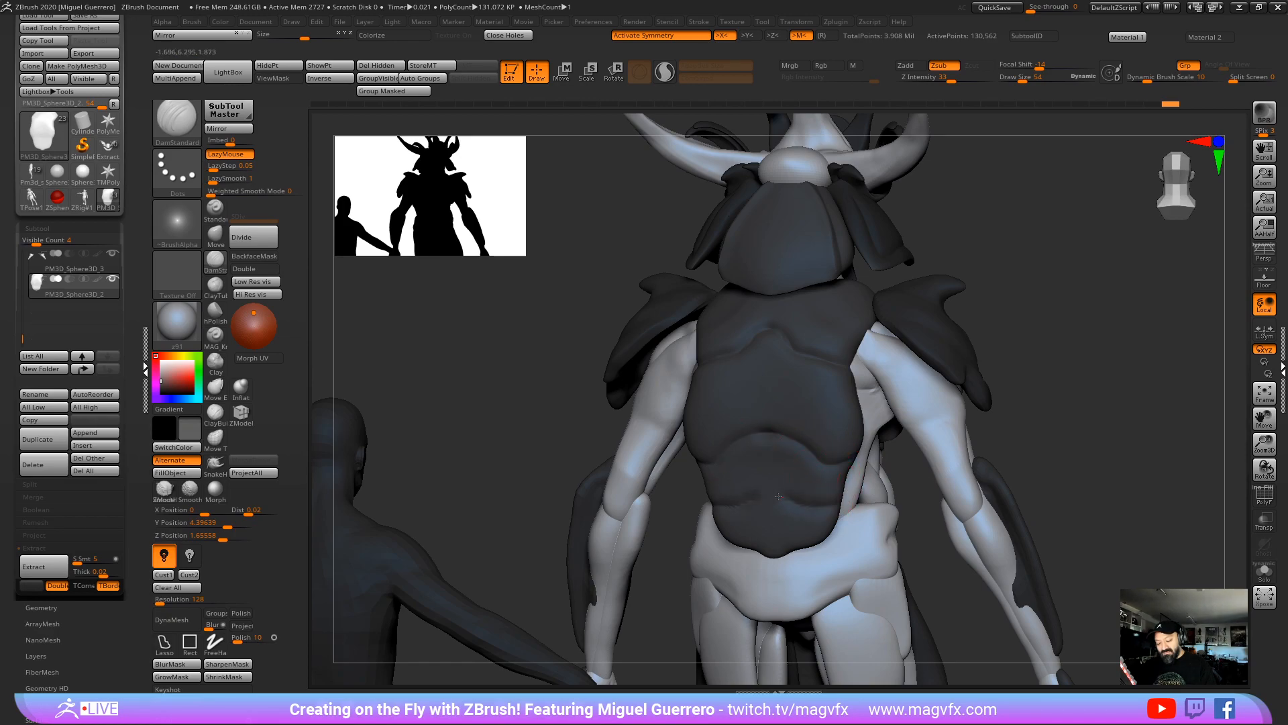
mouse_move(585, 444)
left_mouse_down()
mouse_move(529, 438)
mouse_move(584, 318)
mouse_move(642, 320)
left_mouse_up()
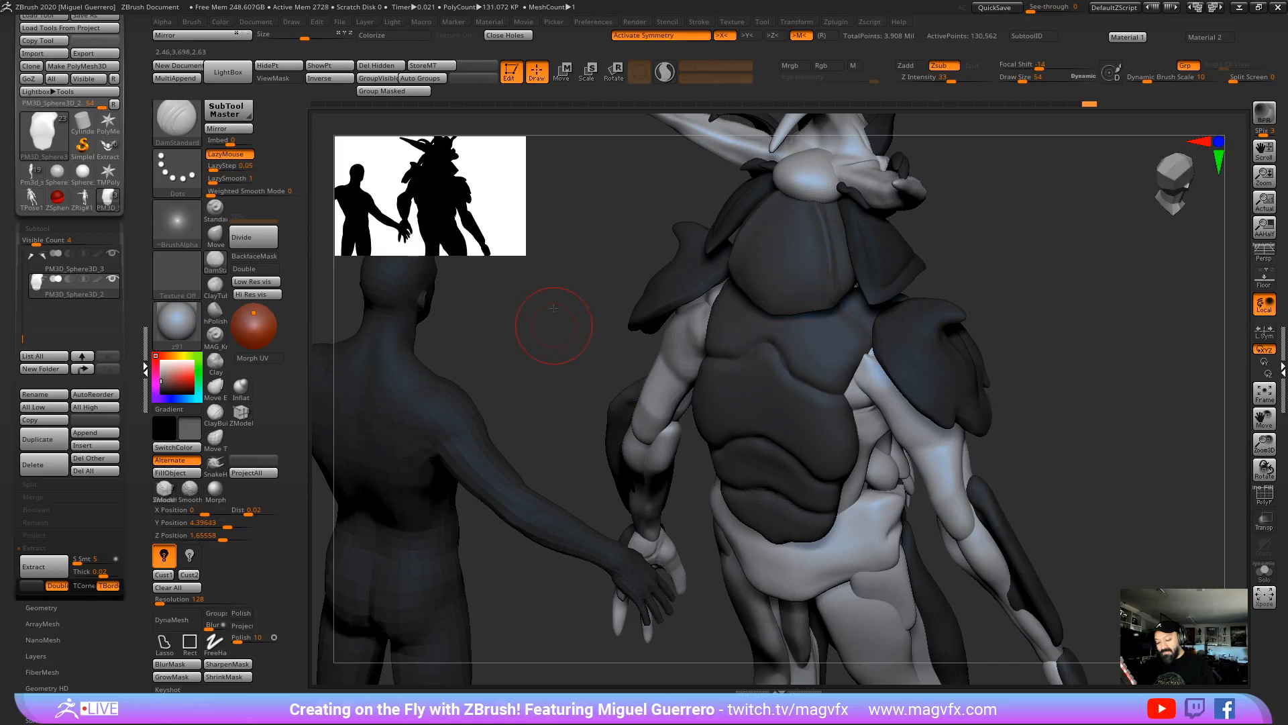
left_click_drag(552, 328, 575, 308, "shift")
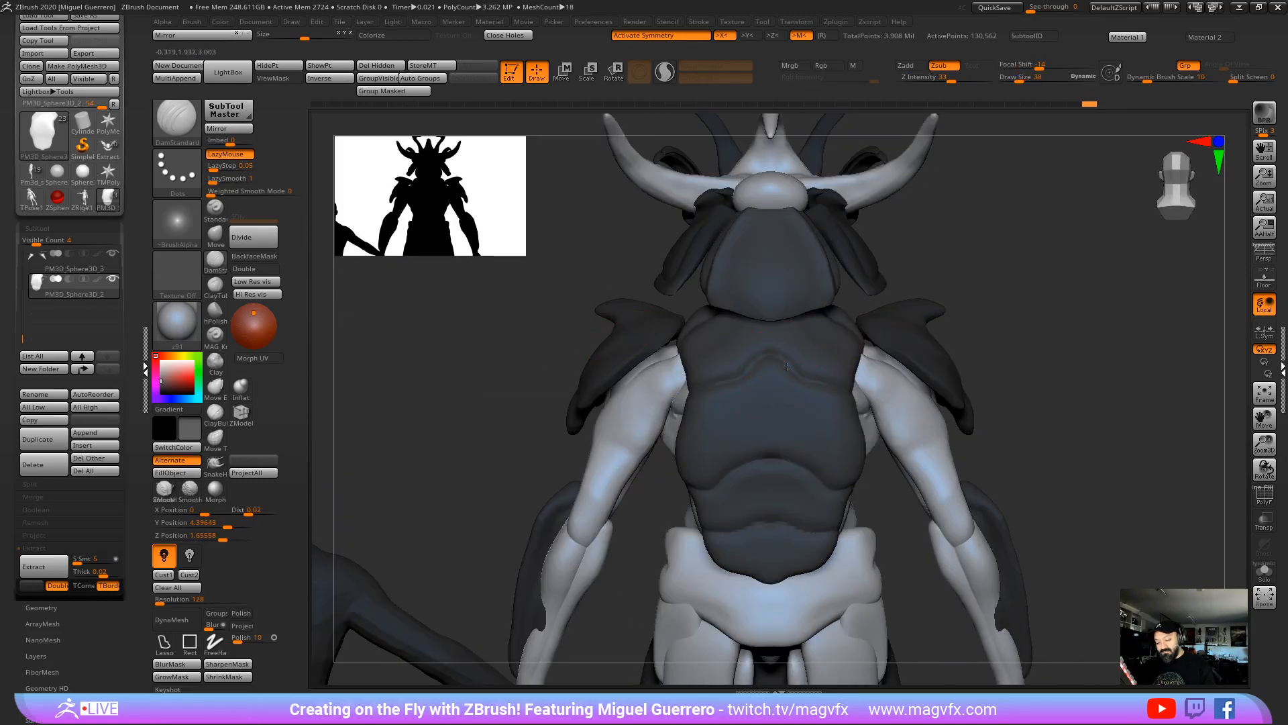
Step: Deepen the grooves with a finer brush and carve an extra chevron-shaped groove across the middle of the back shell
left_click(813, 413)
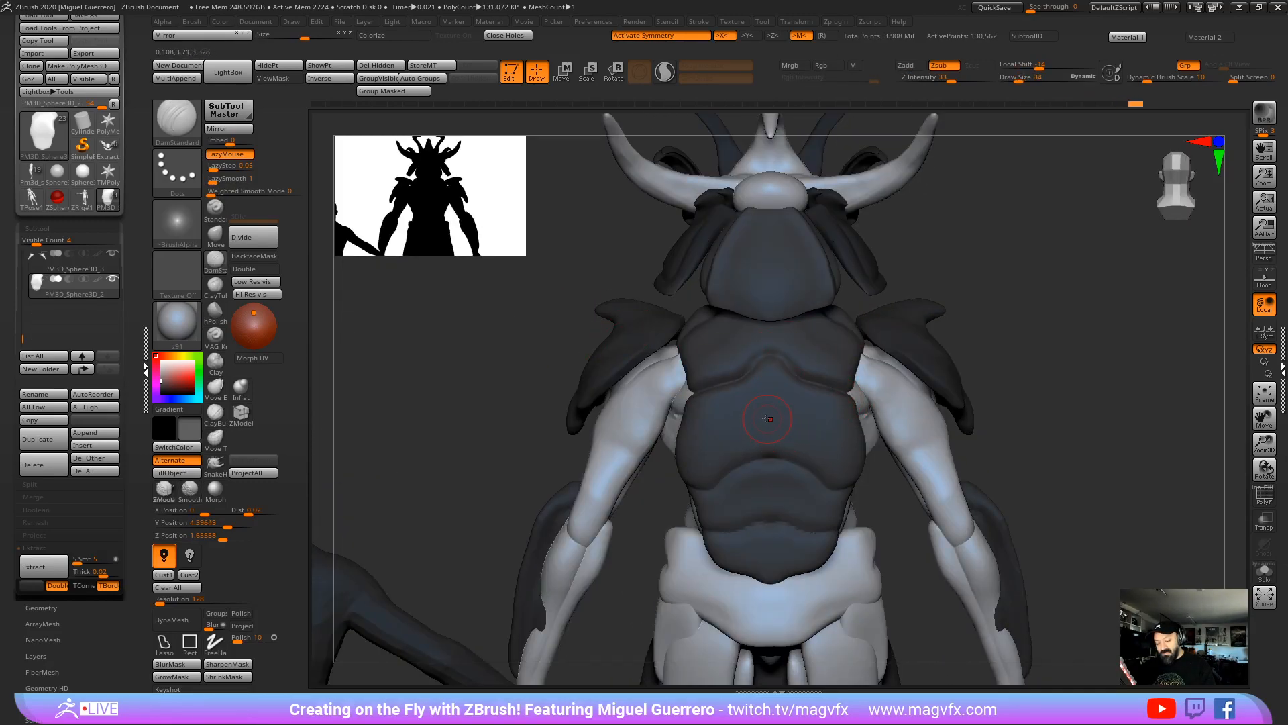
left_click_drag(756, 419, 771, 413)
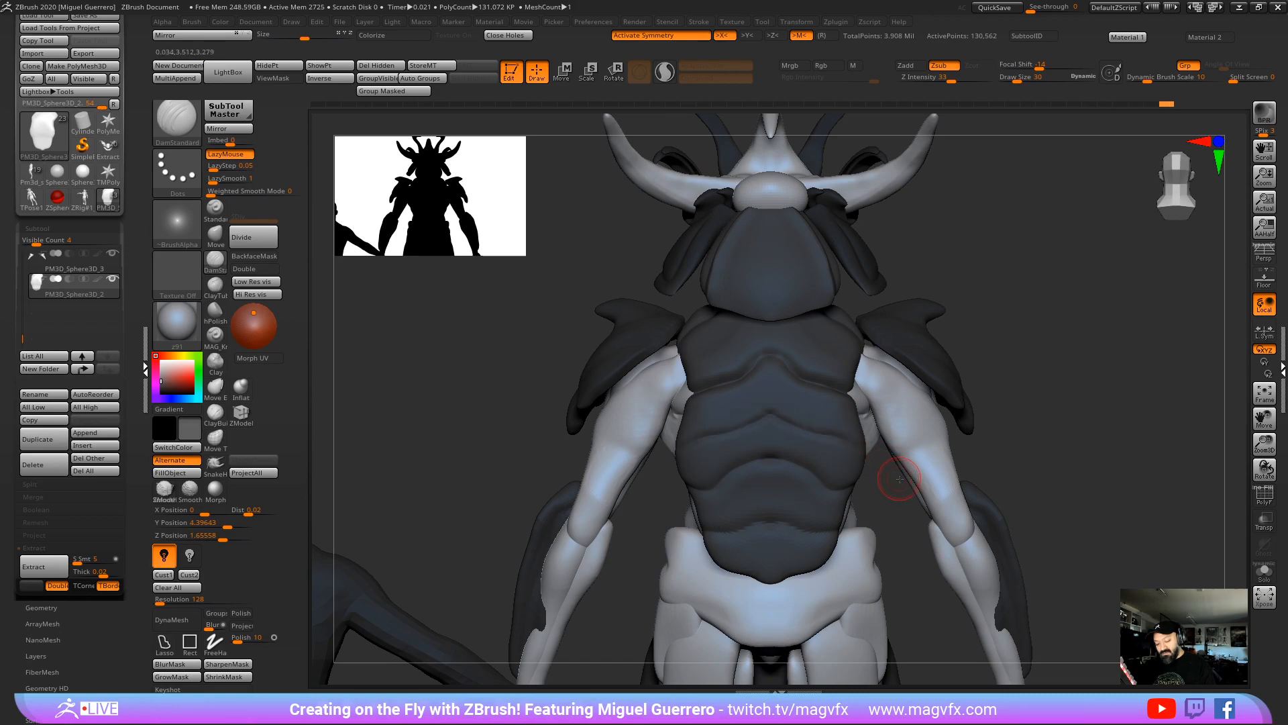
right_click_drag(831, 435, 774, 416)
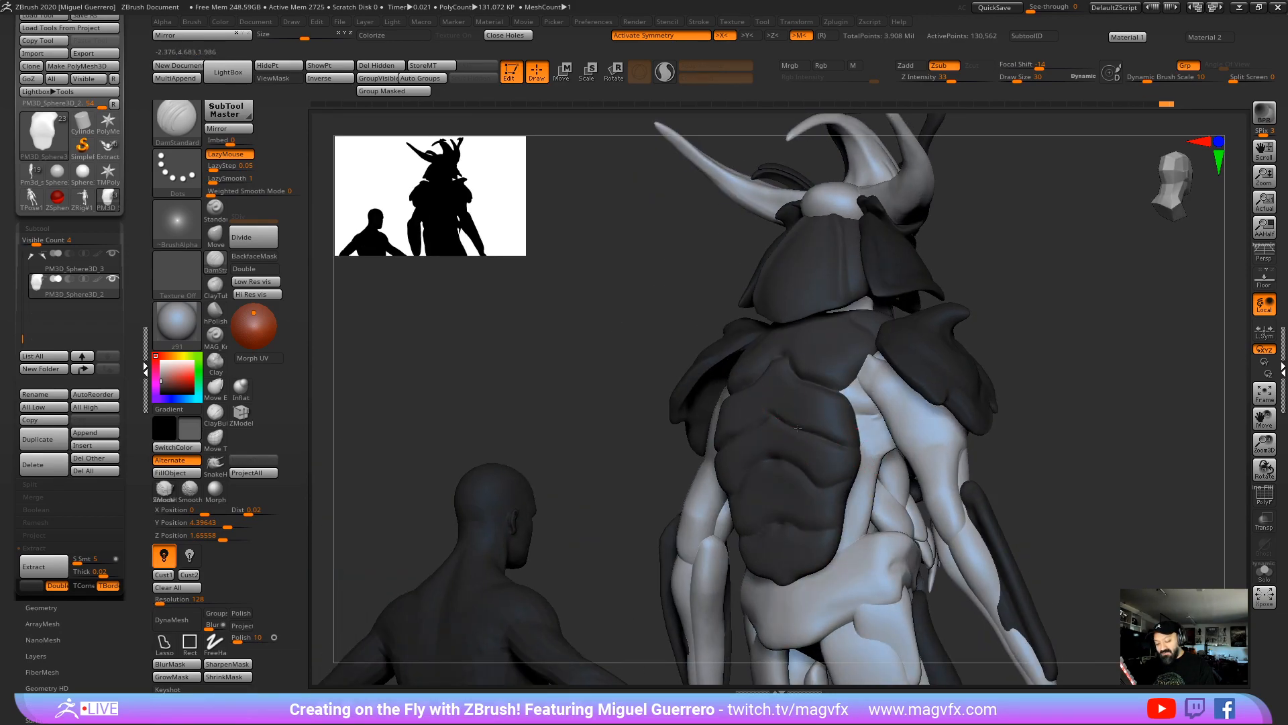
right_click_drag(635, 405, 601, 435)
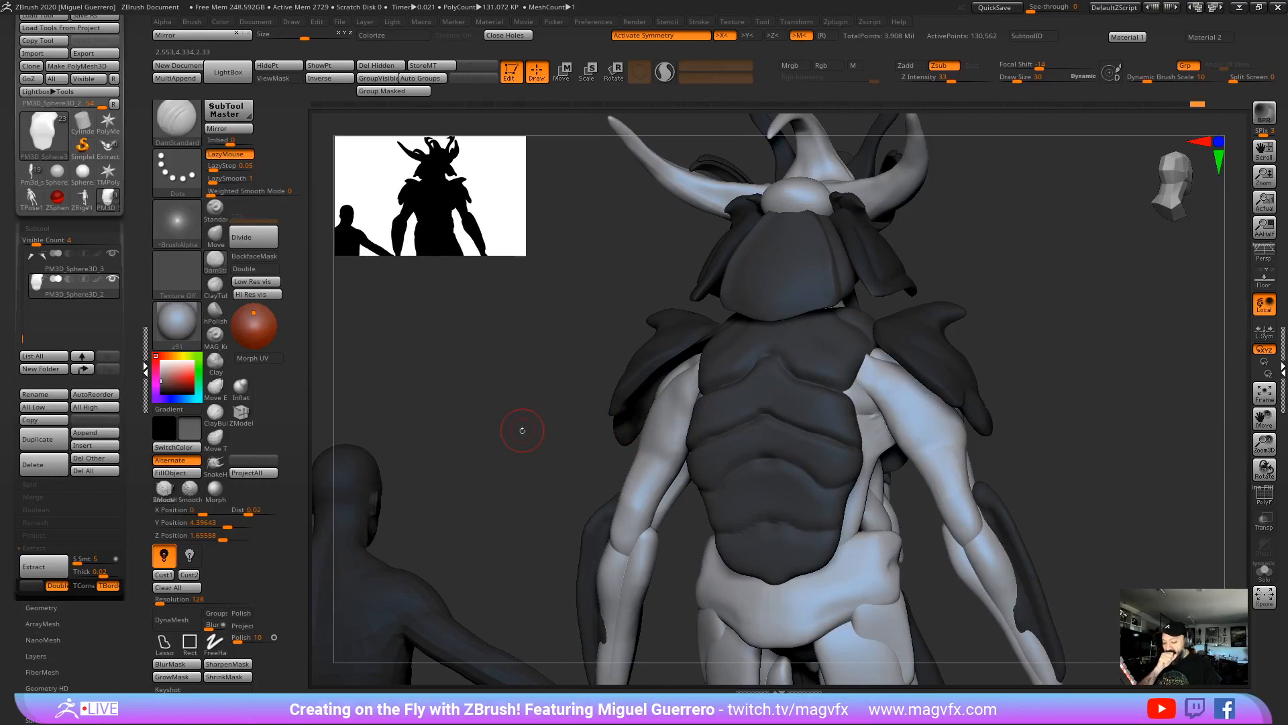
right_click_drag(522, 430, 498, 432)
right_click_drag(590, 411, 637, 409, "shift")
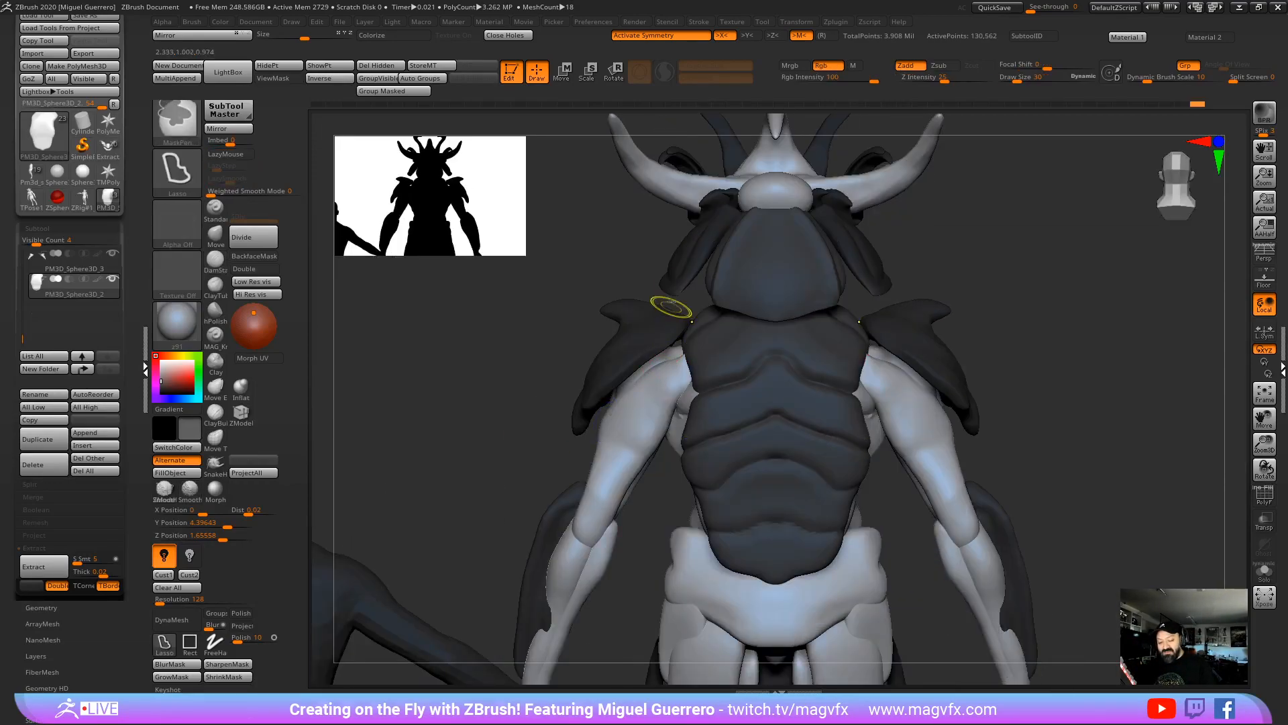
Step: Mask all of the back shell except its top segment and pull that segment outward with the Move brush
mouse_move(671, 307)
left_mouse_down("ctrl")
mouse_move(675, 342)
mouse_move(702, 363)
mouse_move(806, 369)
left_mouse_up("ctrl")
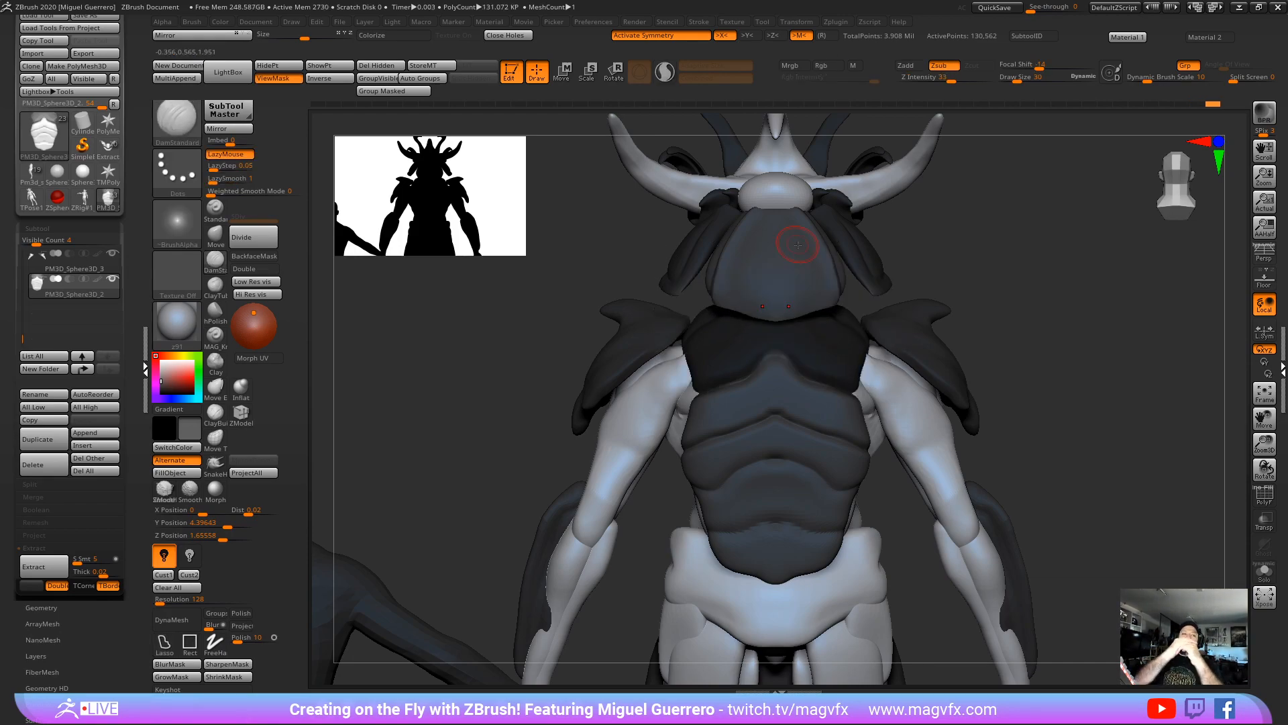
left_click_drag(563, 376, 319, 275)
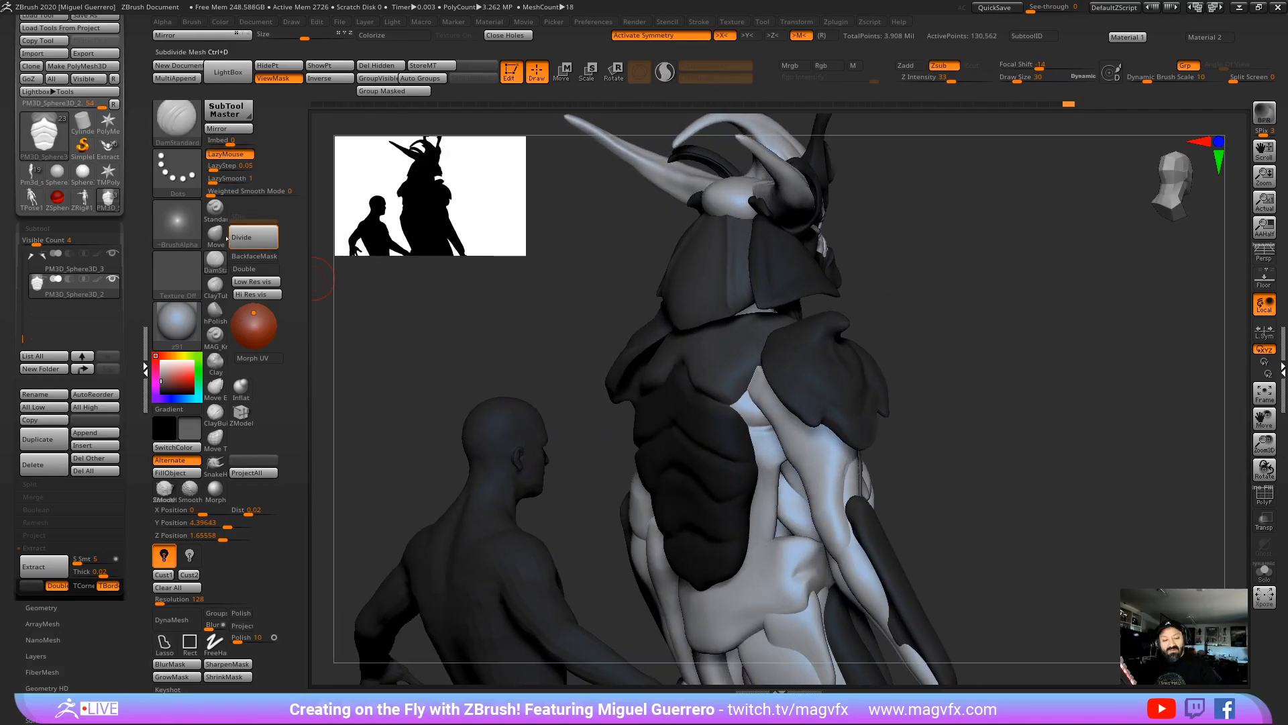
left_click(215, 233)
left_click_drag(567, 320, 590, 373)
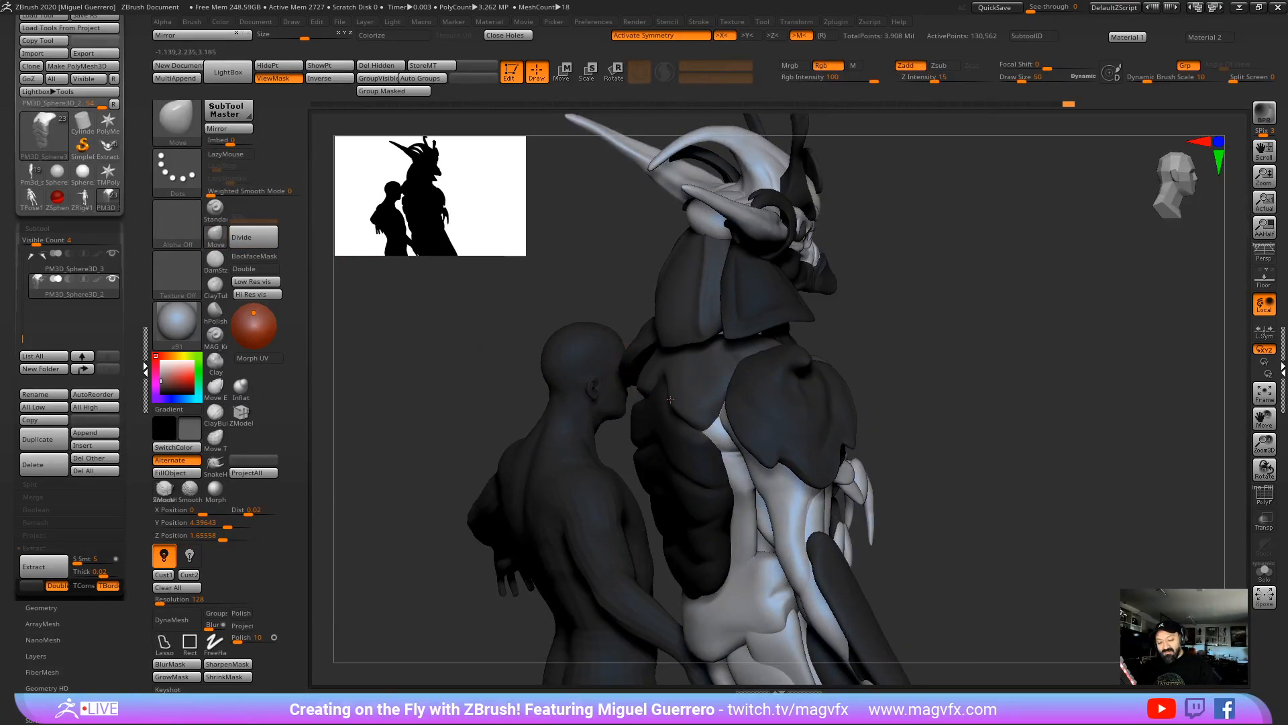
mouse_move(669, 413)
left_mouse_down()
mouse_move(692, 416)
mouse_move(645, 361)
left_mouse_up()
mouse_move(543, 341)
left_mouse_down()
mouse_move(624, 369)
mouse_move(663, 411)
left_mouse_up()
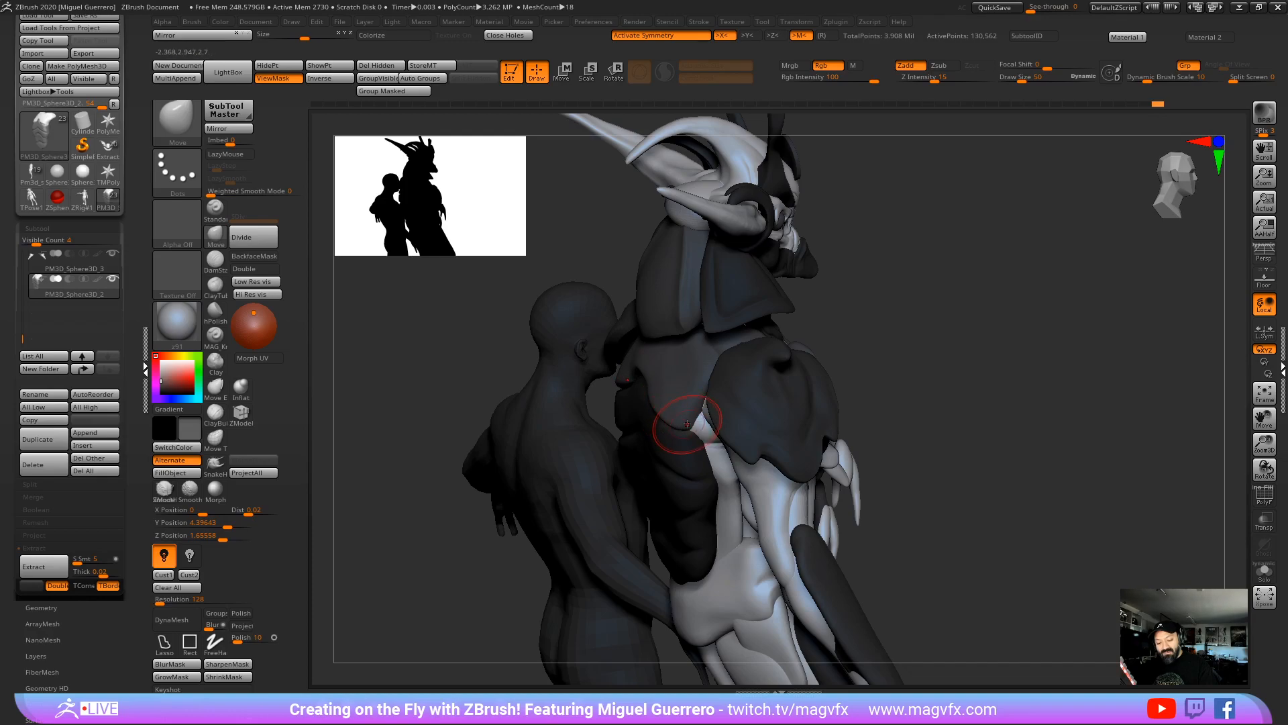
left_click_drag(411, 360, 459, 371)
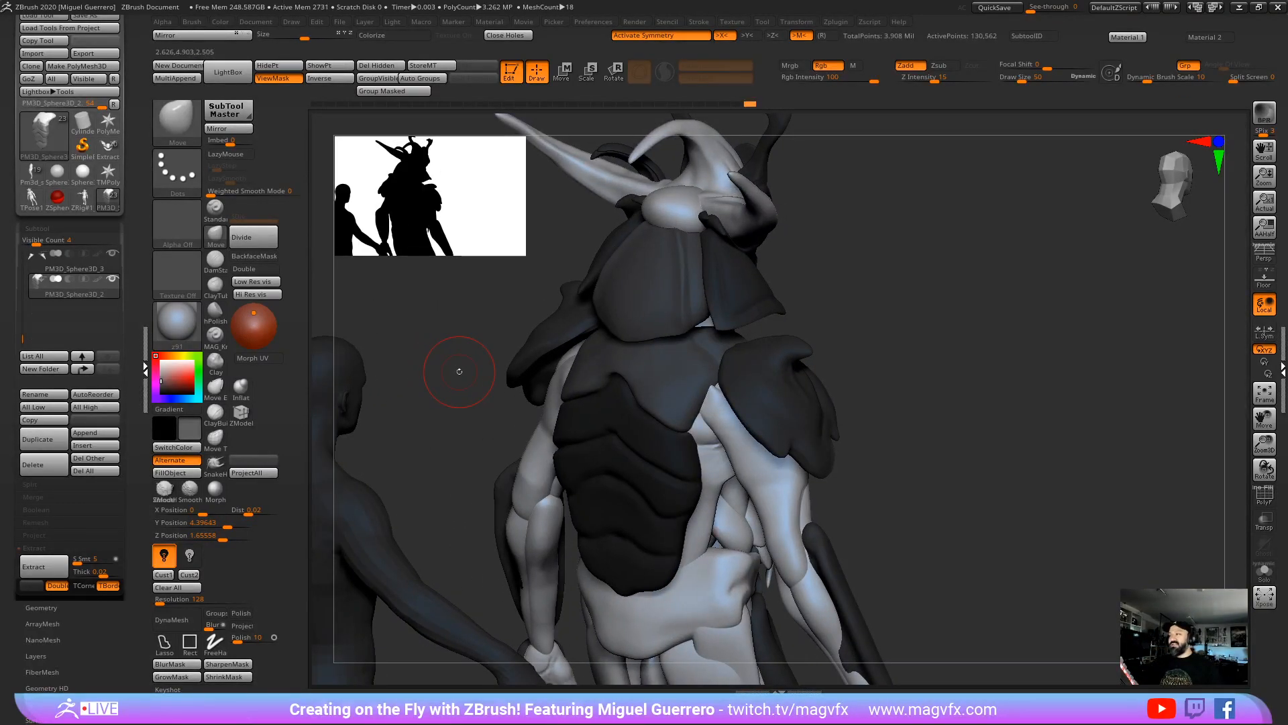
Step: Refine the lower edge of the top back segment with DamStandard and clear the mask
left_click_drag(485, 407, 390, 367)
left_click(215, 260)
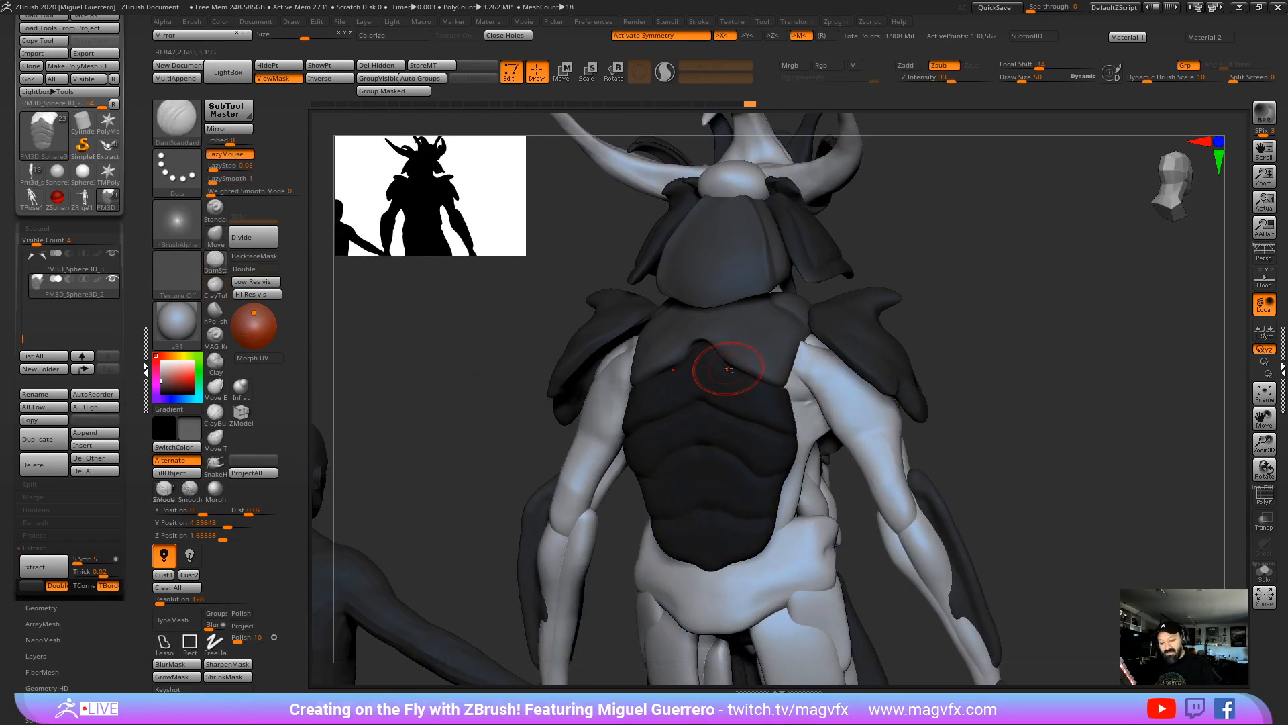
left_click_drag(714, 339, 729, 357)
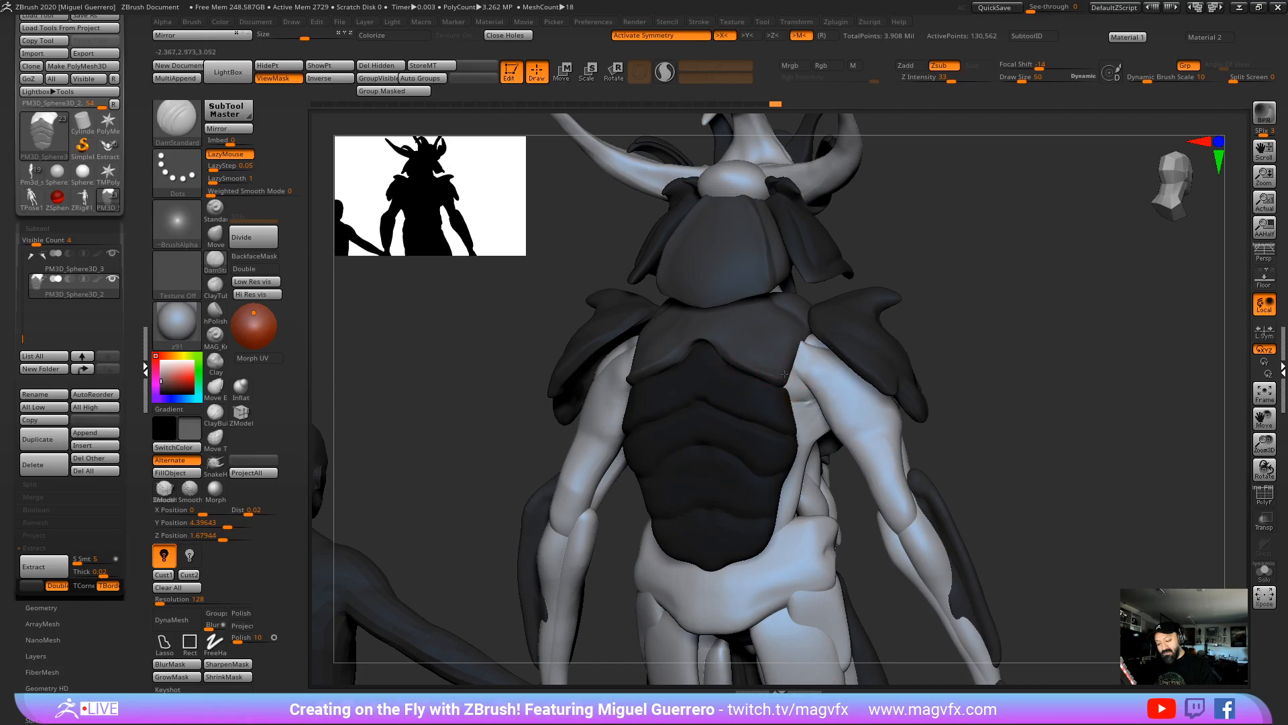
left_click_drag(621, 330, 731, 318)
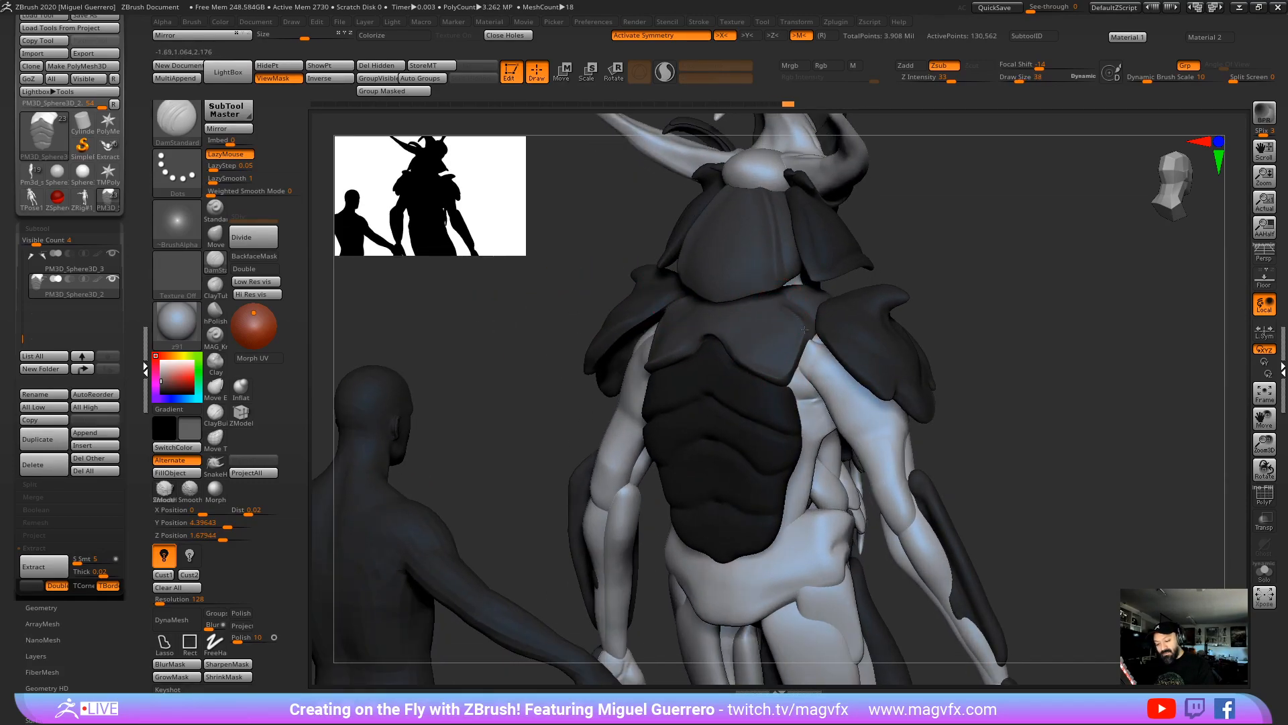
left_click(600, 410, "ctrl")
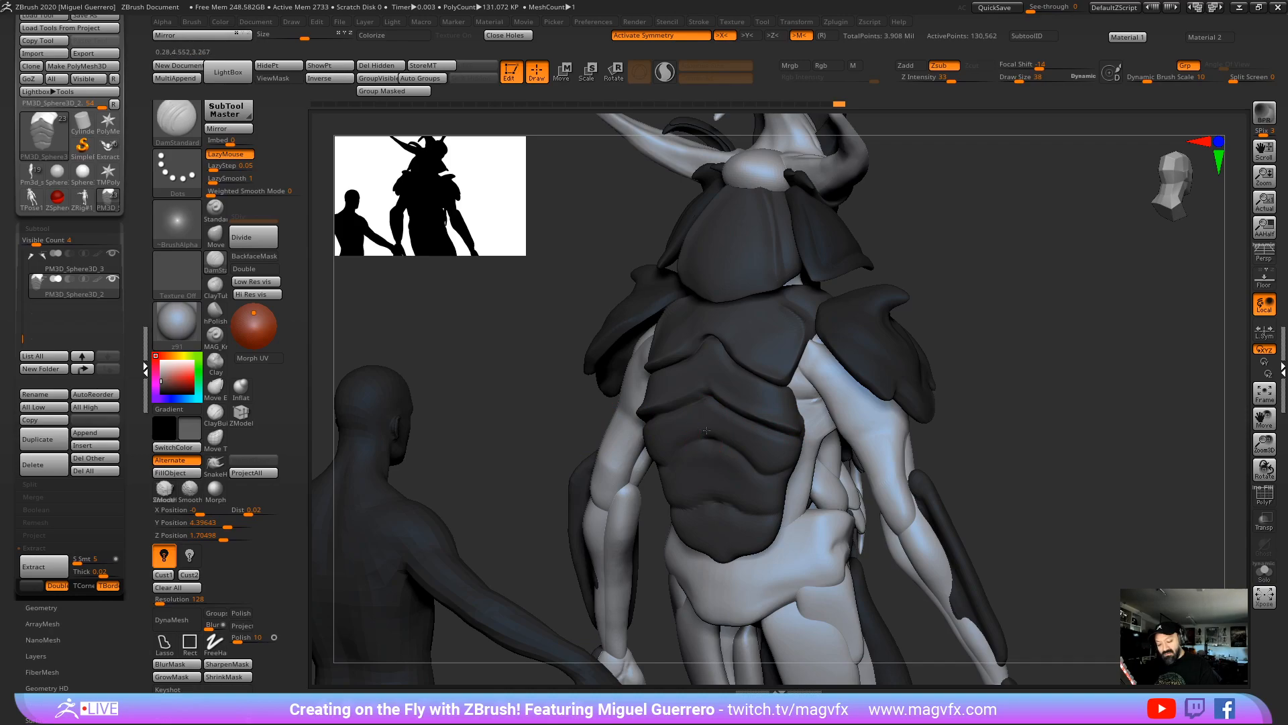
Step: Shape the lower segments of the back shell into stepped, overlapping plates with defined edges
left_click_drag(521, 416, 710, 503)
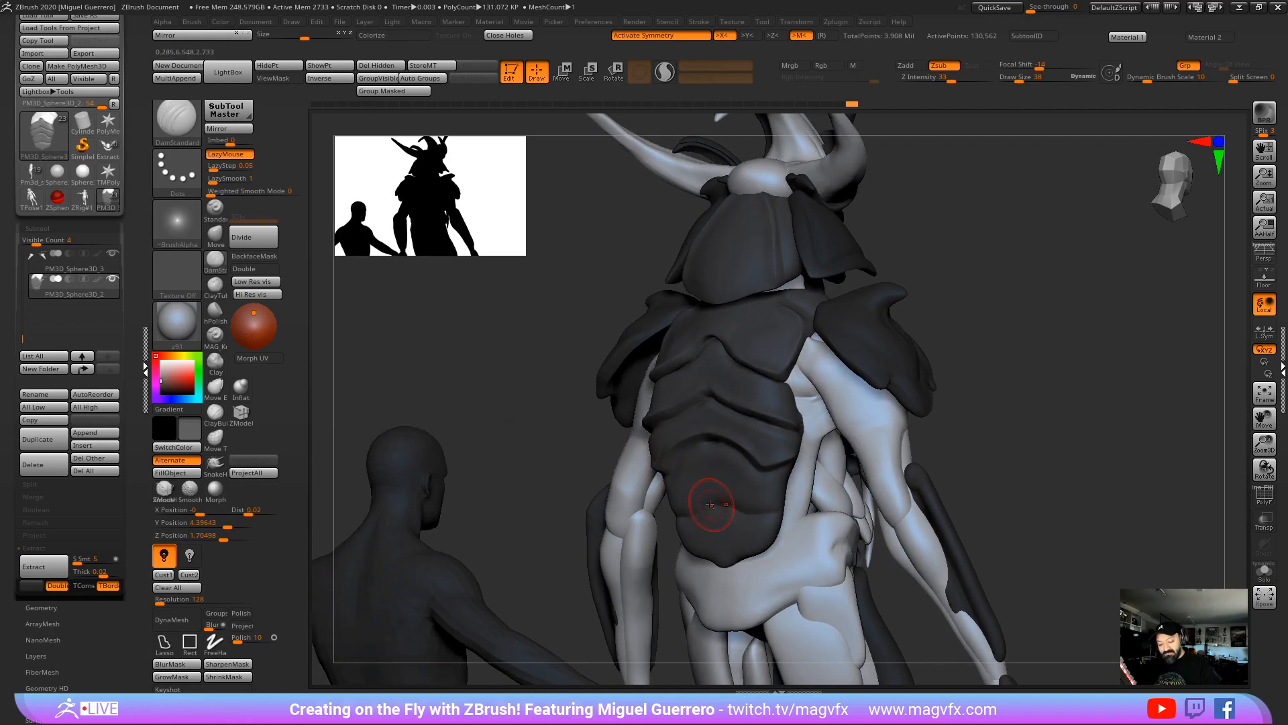
left_click_drag(575, 440, 710, 451)
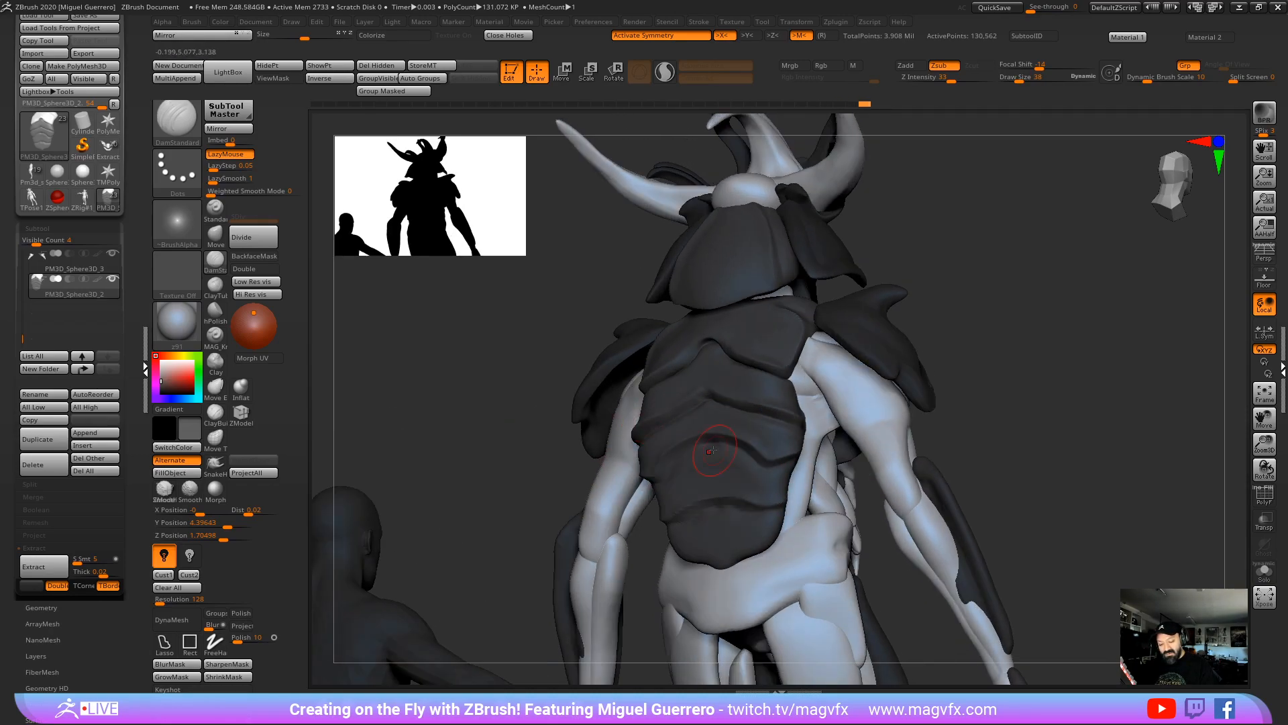
left_click_drag(550, 389, 739, 441)
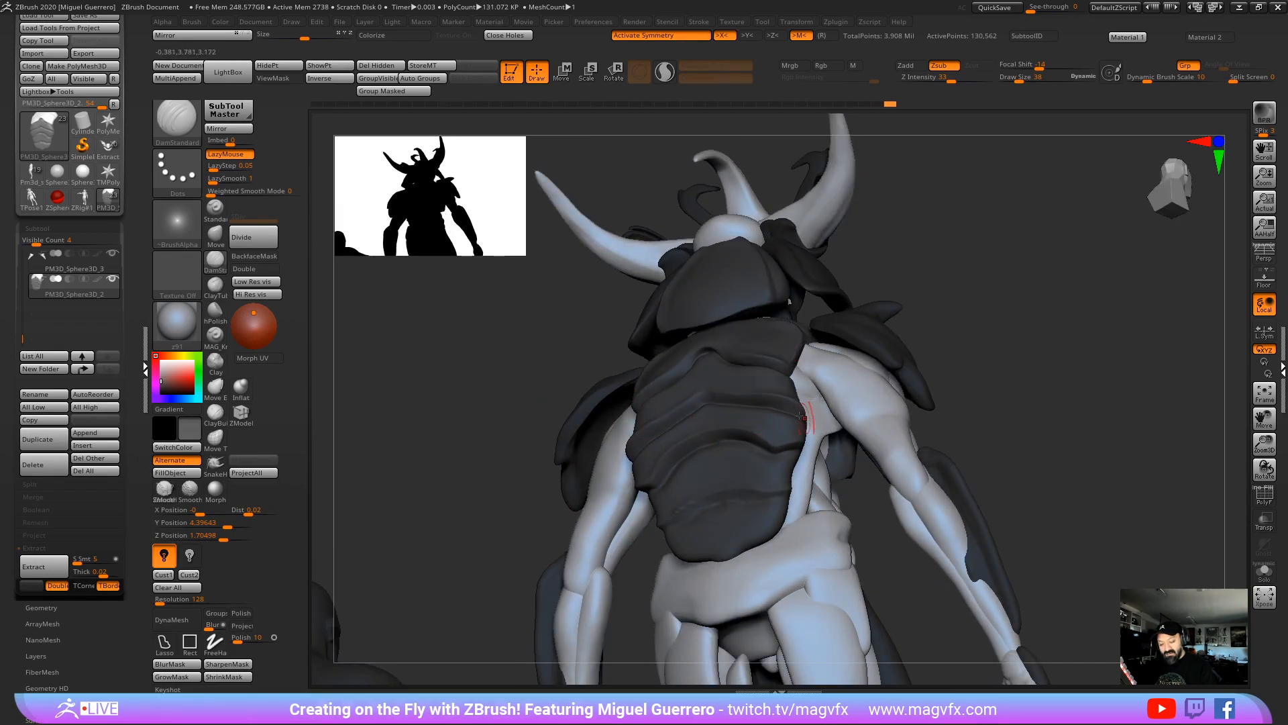
mouse_move(492, 412)
left_mouse_down()
mouse_move(732, 502)
mouse_move(761, 483)
left_mouse_up()
mouse_move(709, 459)
right_mouse_down()
mouse_move(566, 445)
mouse_move(627, 458)
right_mouse_up()
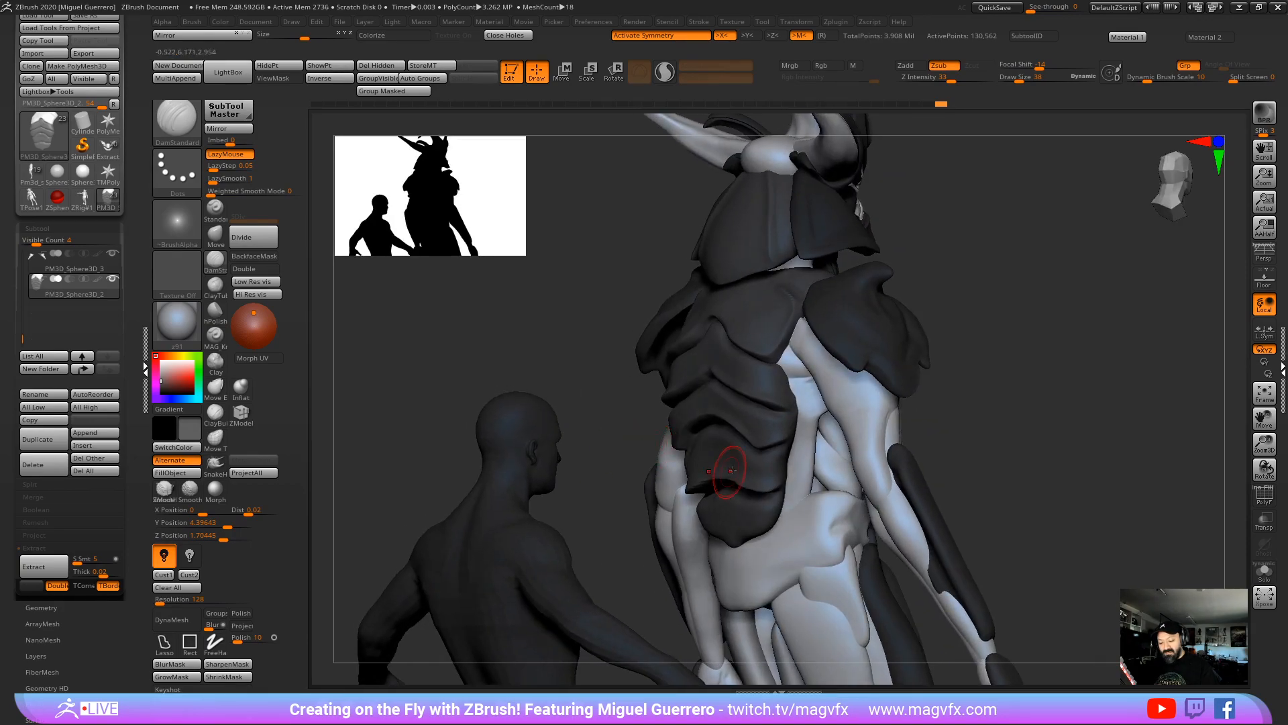
mouse_move(776, 368)
left_mouse_down()
mouse_move(787, 424)
mouse_move(795, 413)
left_mouse_up()
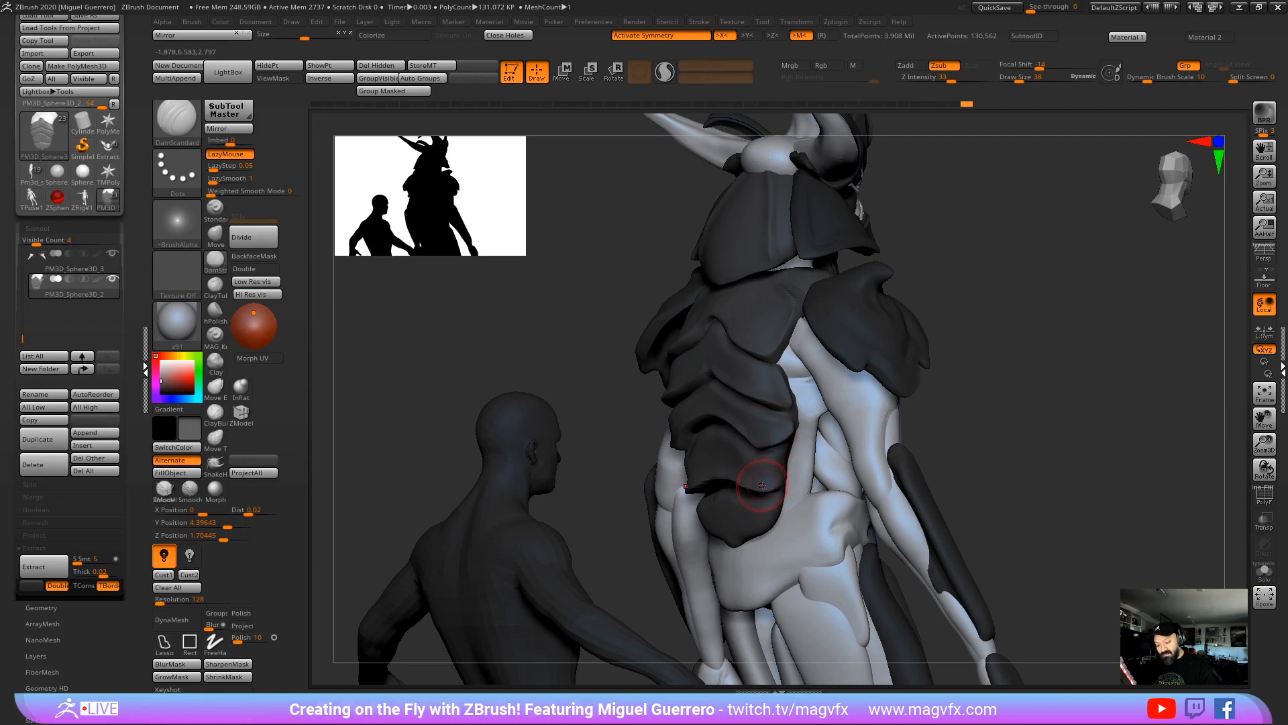
mouse_move(789, 493)
left_mouse_down()
mouse_move(780, 445)
mouse_move(765, 536)
mouse_move(701, 530)
left_mouse_up()
Step: Make the creature's chest armour the active subtool and bring its front into view
mouse_move(738, 523)
right_mouse_down("shift")
mouse_move(581, 401)
mouse_move(417, 376)
mouse_move(497, 396)
mouse_move(477, 398)
mouse_move(710, 348)
right_mouse_up("shift")
left_click(713, 330, "alt")
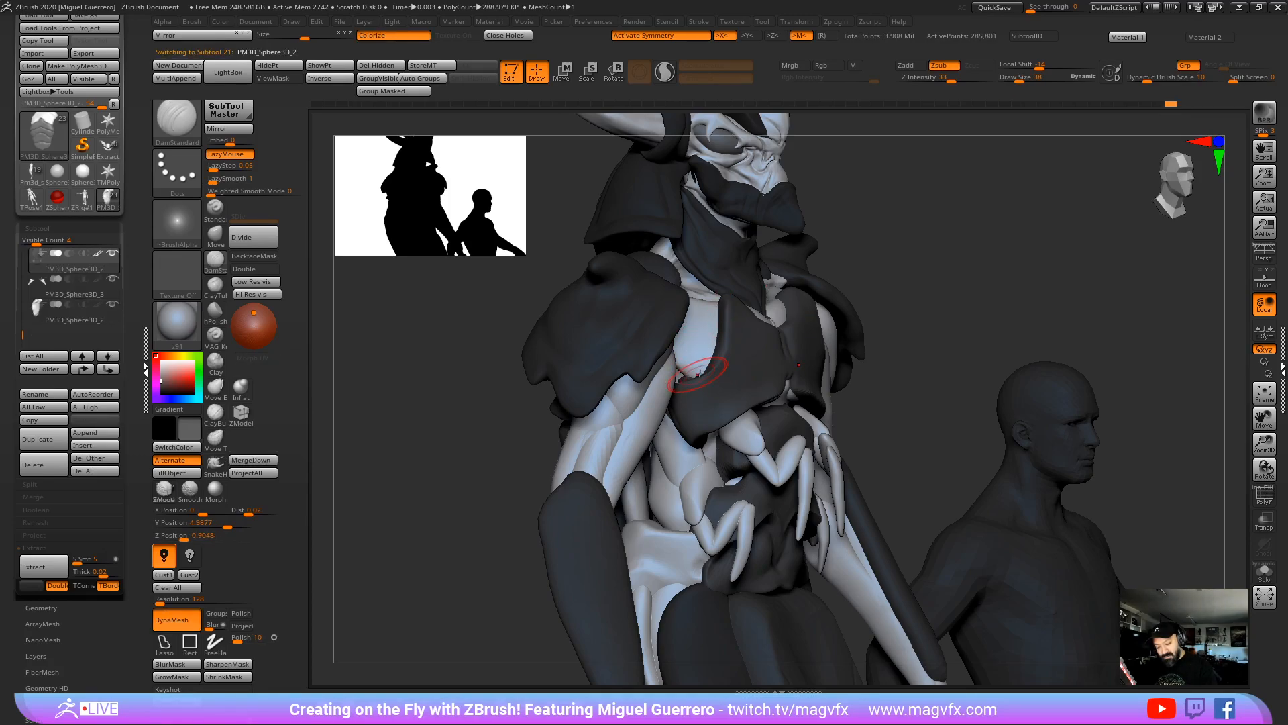
right_click_drag(625, 342, 618, 364)
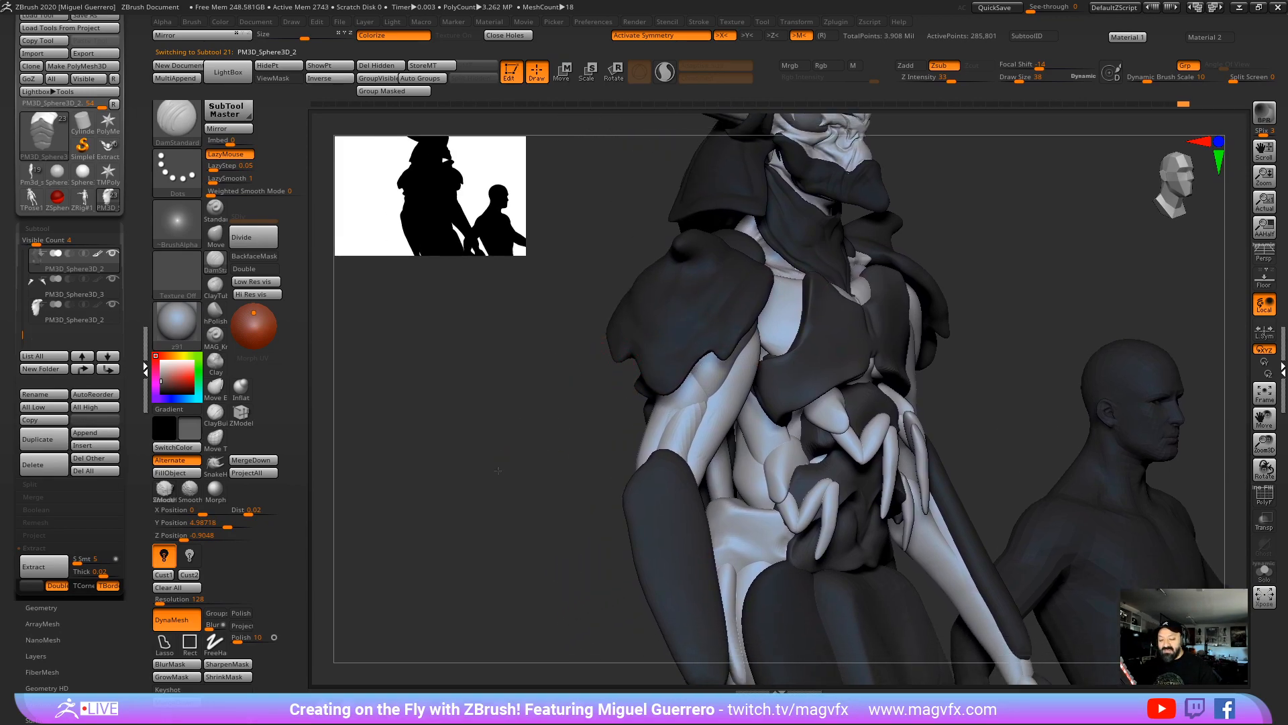
Step: Make the creature's shoulder armour the active subtool and choose the Move brush
right_click_drag(498, 470, 552, 420, "shift")
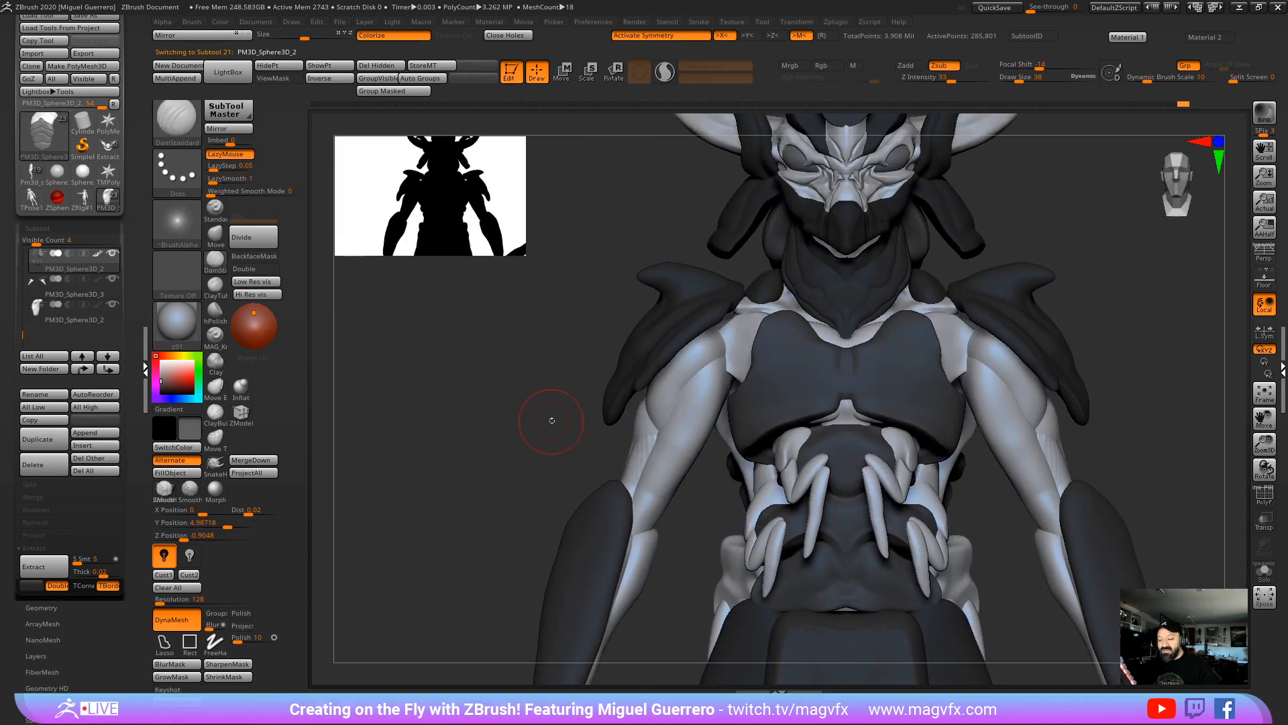
left_click(653, 362, "alt")
left_click_drag(492, 403, 456, 349)
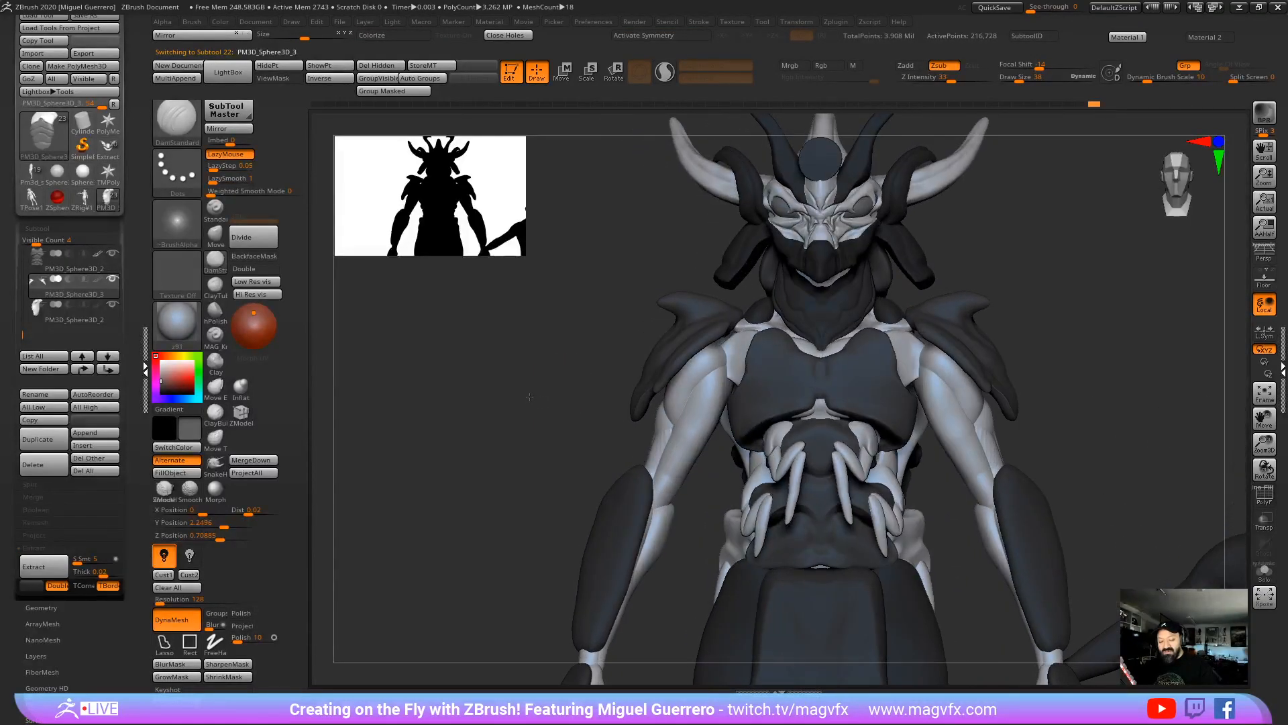
left_click(212, 235)
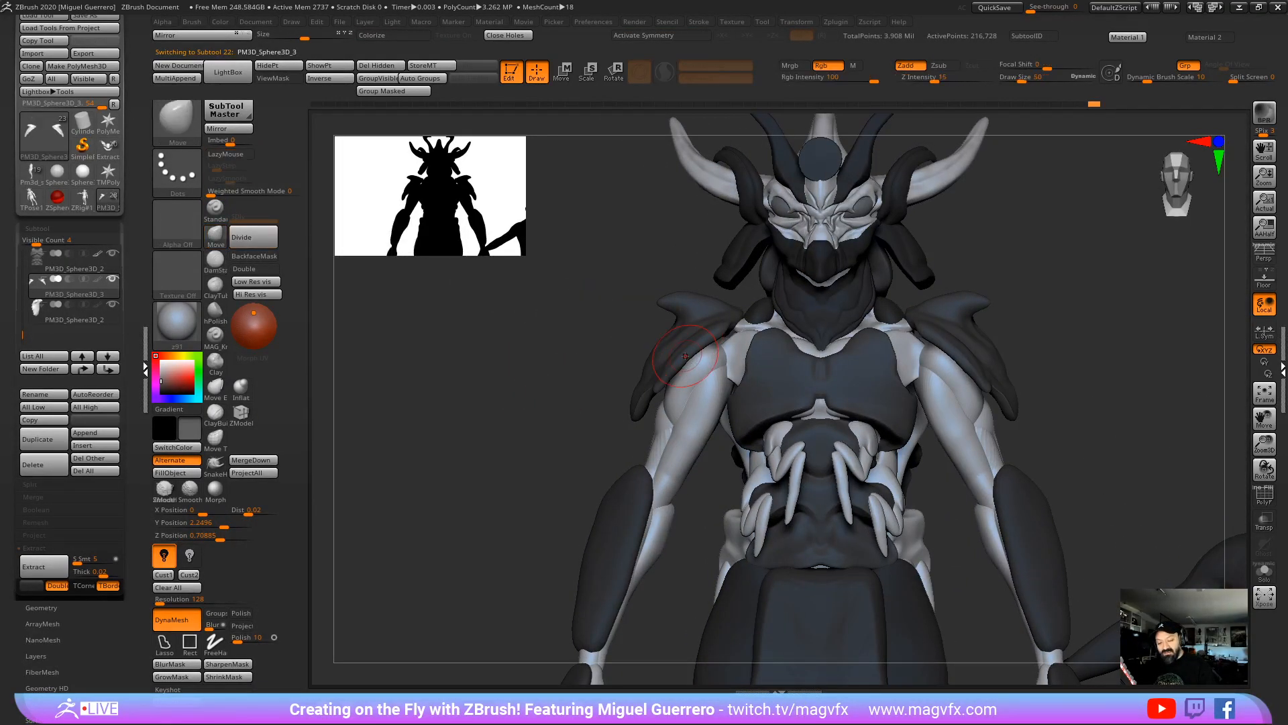
Step: Try reshaping the shoulder plates with the Move brush, checking them from front and side, and undo those strokes
mouse_move(699, 371)
left_mouse_down()
mouse_move(714, 388)
mouse_move(732, 331)
left_mouse_up()
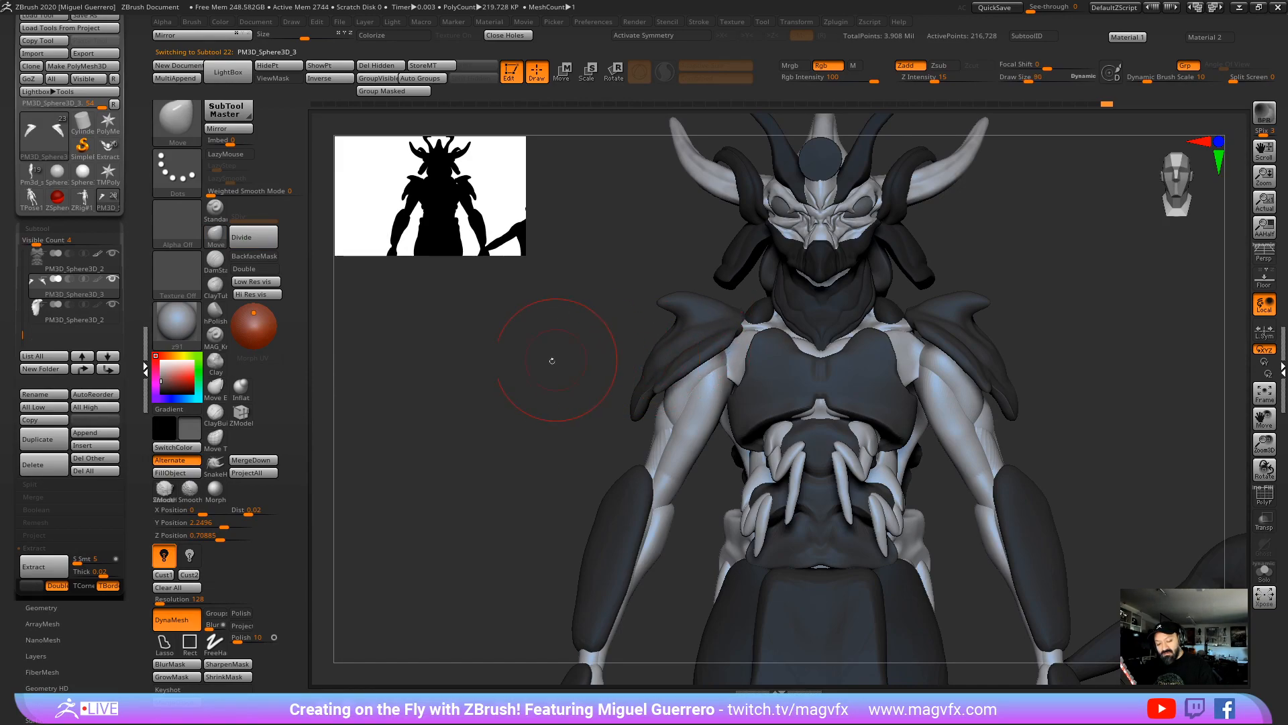
left_click_drag(546, 360, 697, 358)
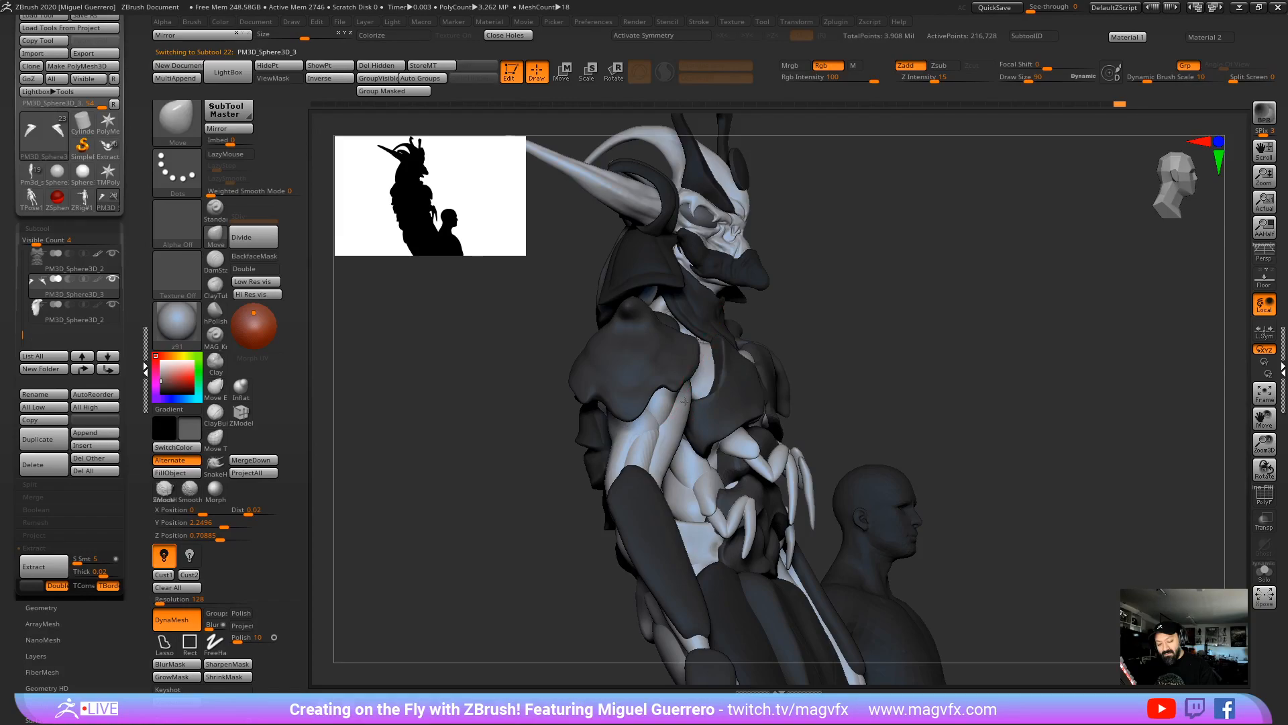
left_click_drag(503, 374, 671, 352)
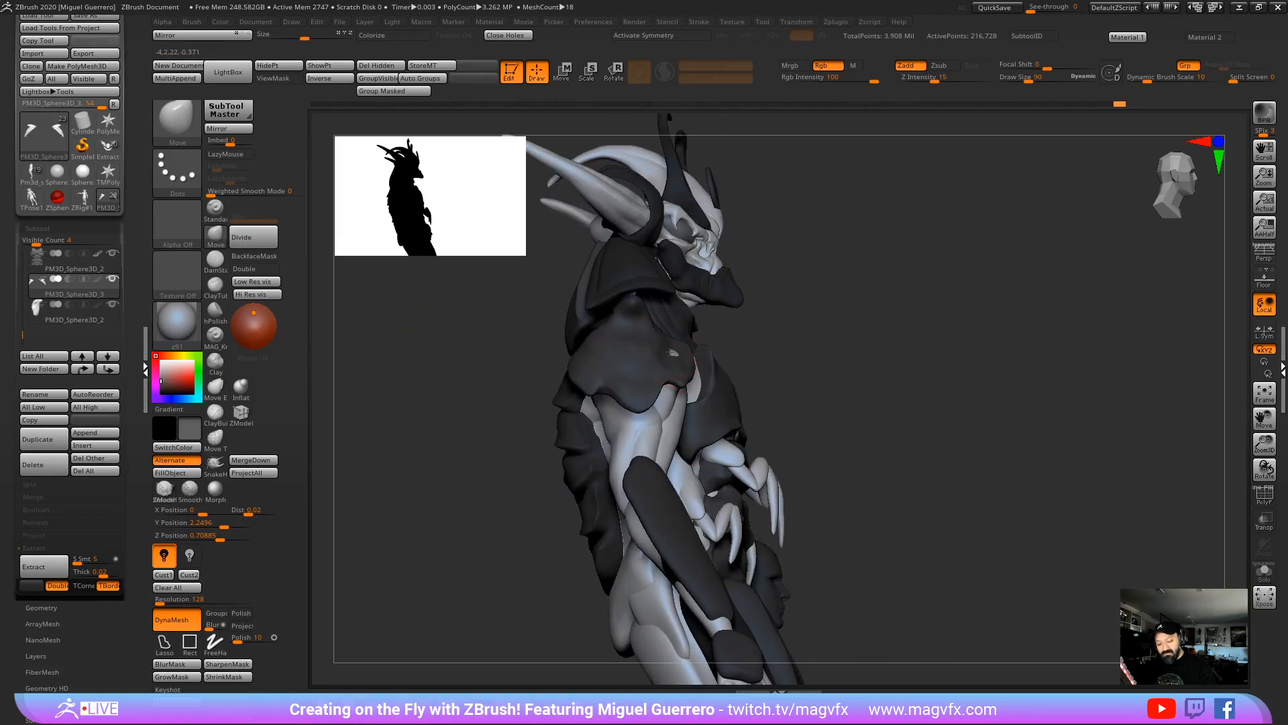
left_click_drag(575, 392, 431, 368, "shift")
key("ctrl+z")
key("ctrl+z")
key("ctrl+z")
key("ctrl+z")
key("ctrl+z")
key("ctrl+z")
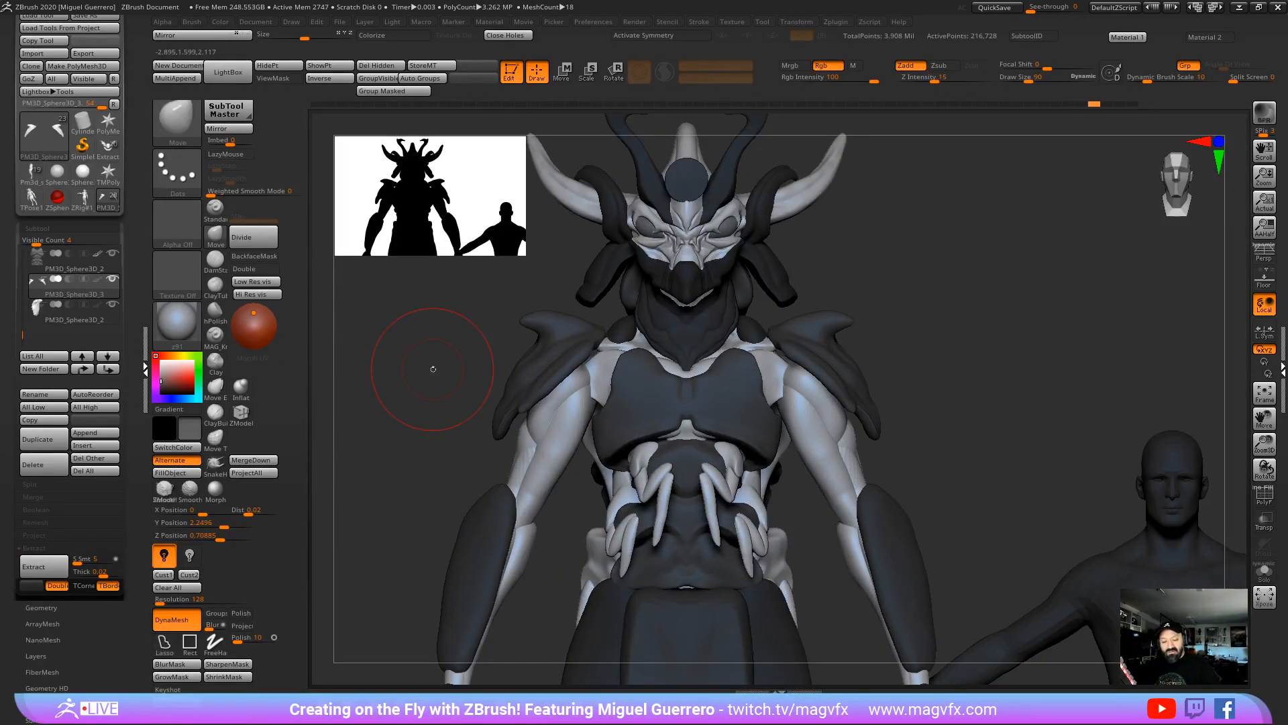
Step: Duplicate the shoulder armour subtool and bring the copy into a full front view
mouse_move(432, 369)
left_mouse_down()
mouse_move(463, 373)
mouse_move(328, 403)
left_mouse_up()
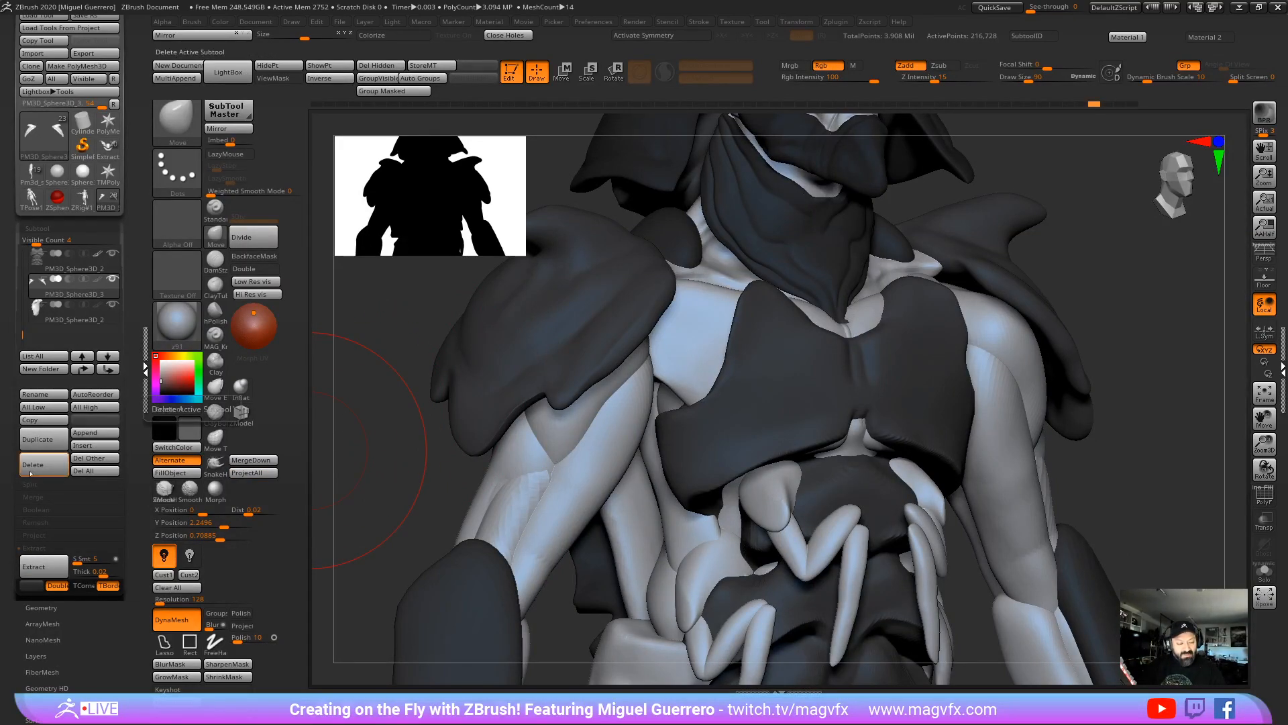
left_click(37, 441)
right_click_drag(517, 395, 582, 368, "ctrl")
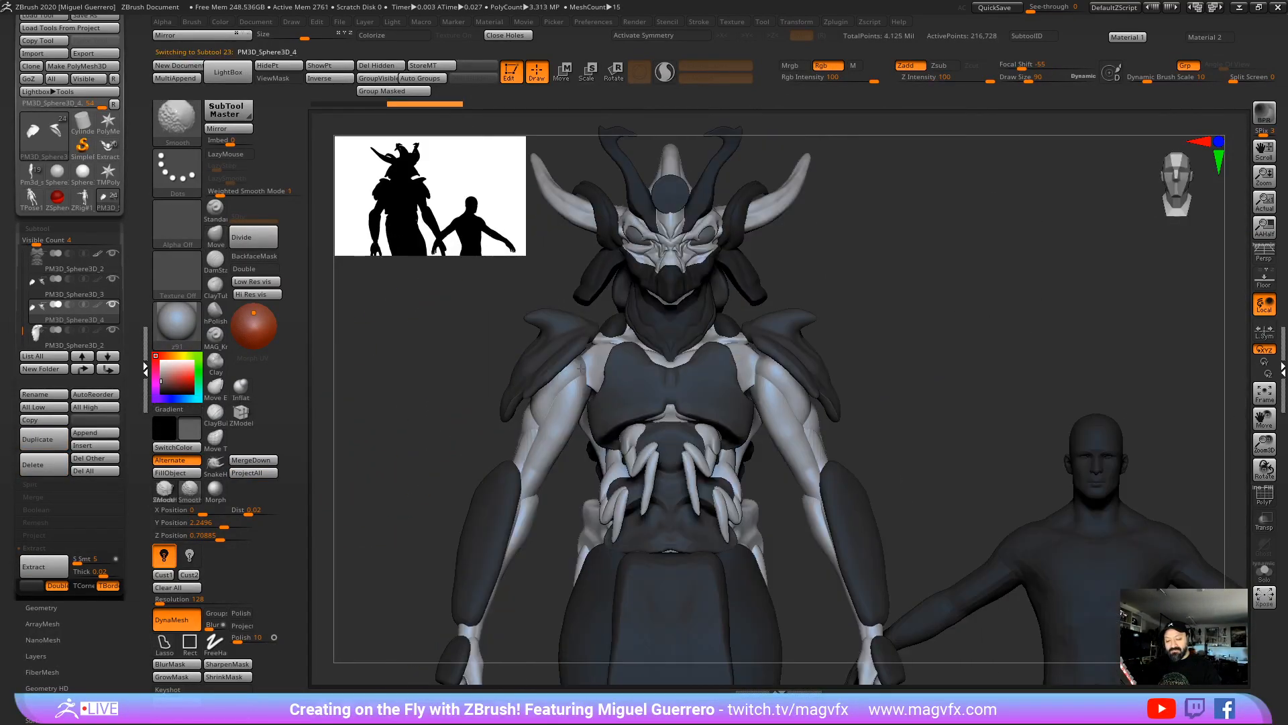
mouse_move(457, 365)
right_mouse_down("ctrl")
mouse_move(436, 354)
mouse_move(528, 362)
right_mouse_up("ctrl")
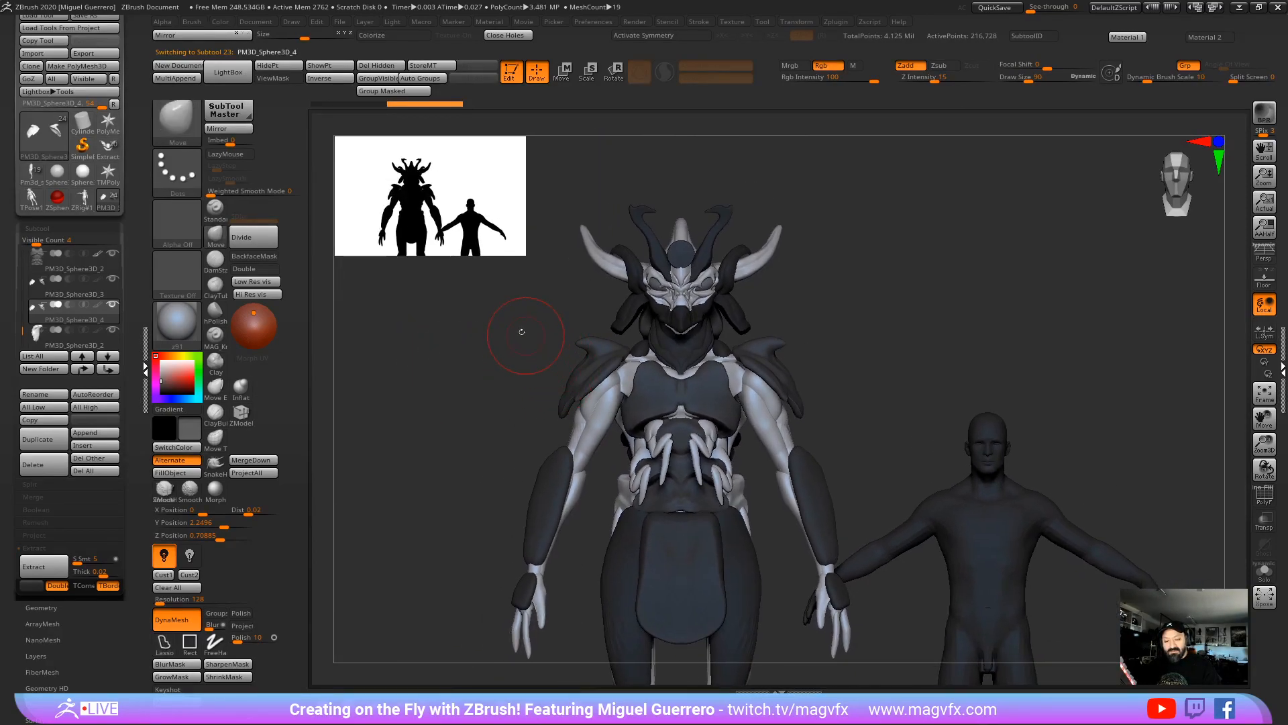
Step: Reposition and rotate the duplicated shoulder armour with the transform gizmo to layer it with the original plates
left_click(554, 73)
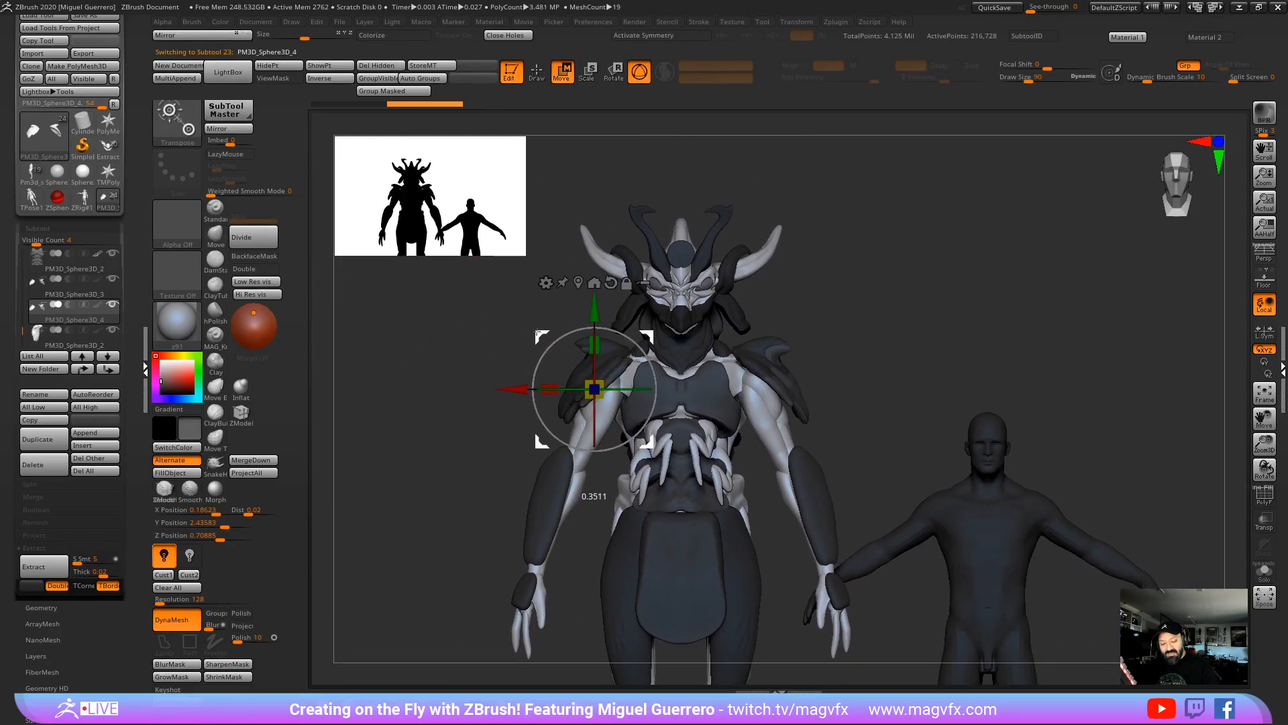
left_click_drag(594, 389, 600, 384)
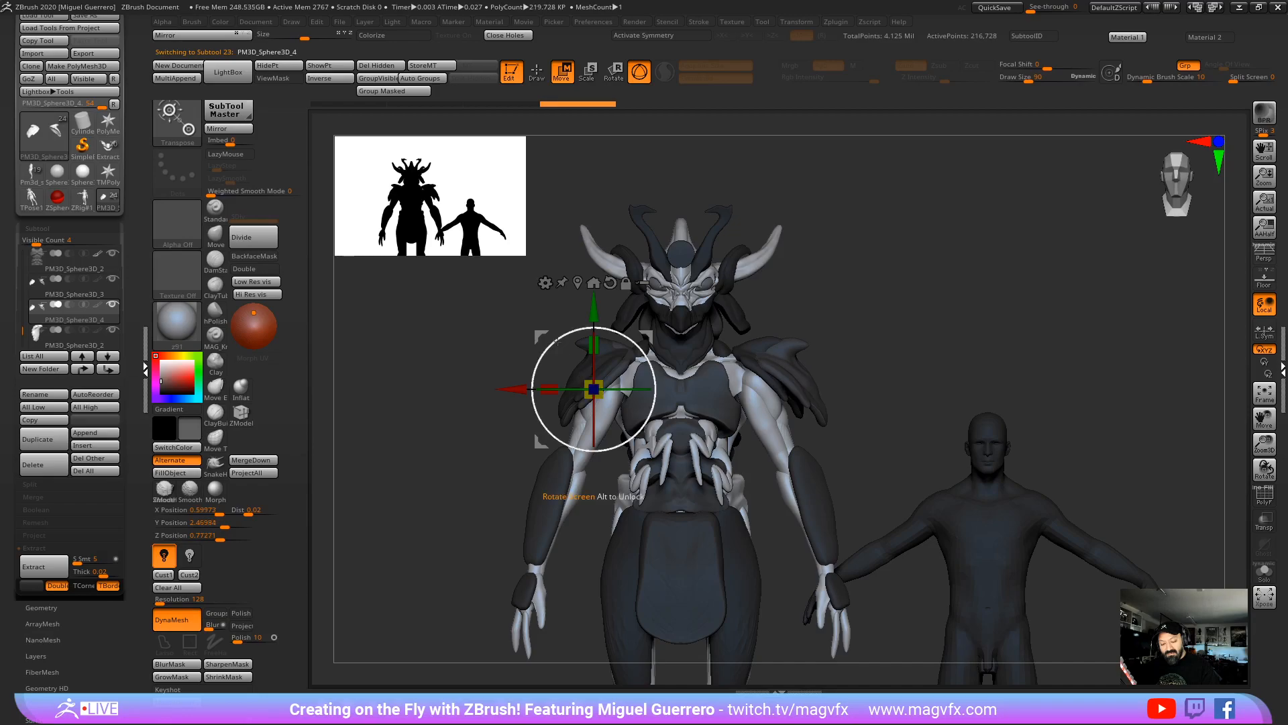
left_click_drag(537, 333, 540, 336)
left_click(537, 70)
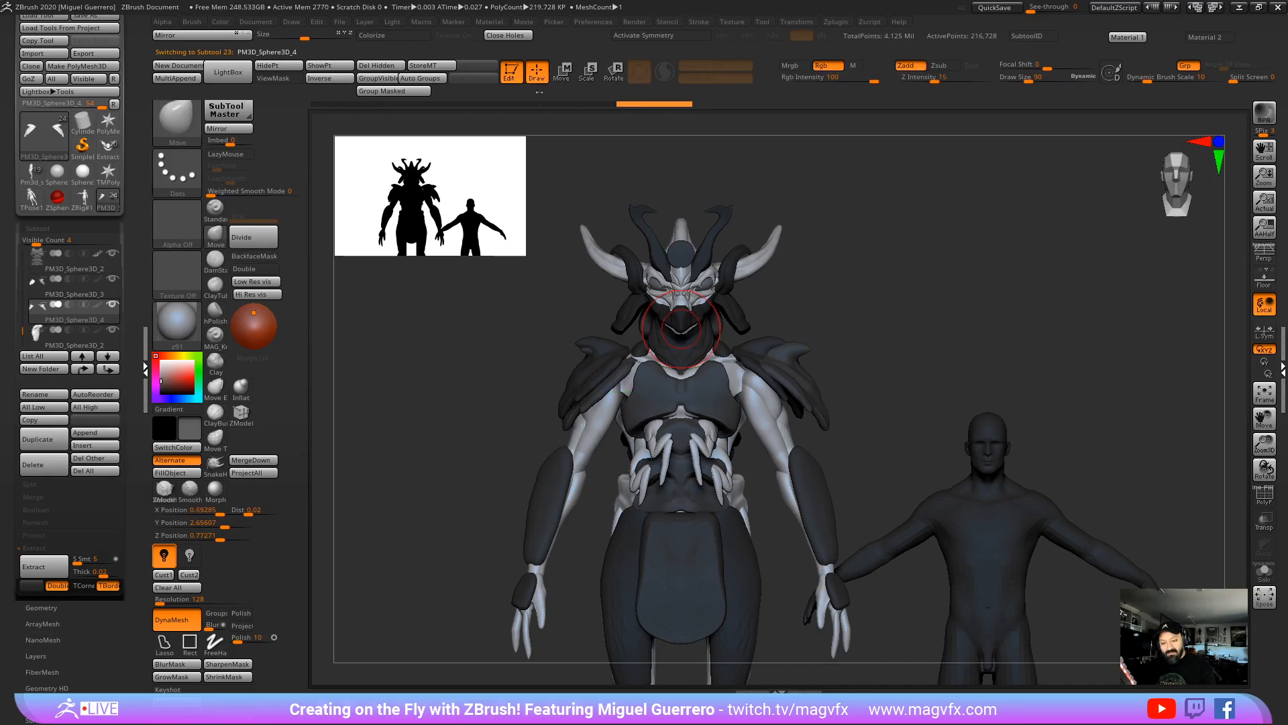
Step: Reshape the duplicated shoulder plate with an enlarged Move brush so it layers with the original around the shoulder
key("bracketright")
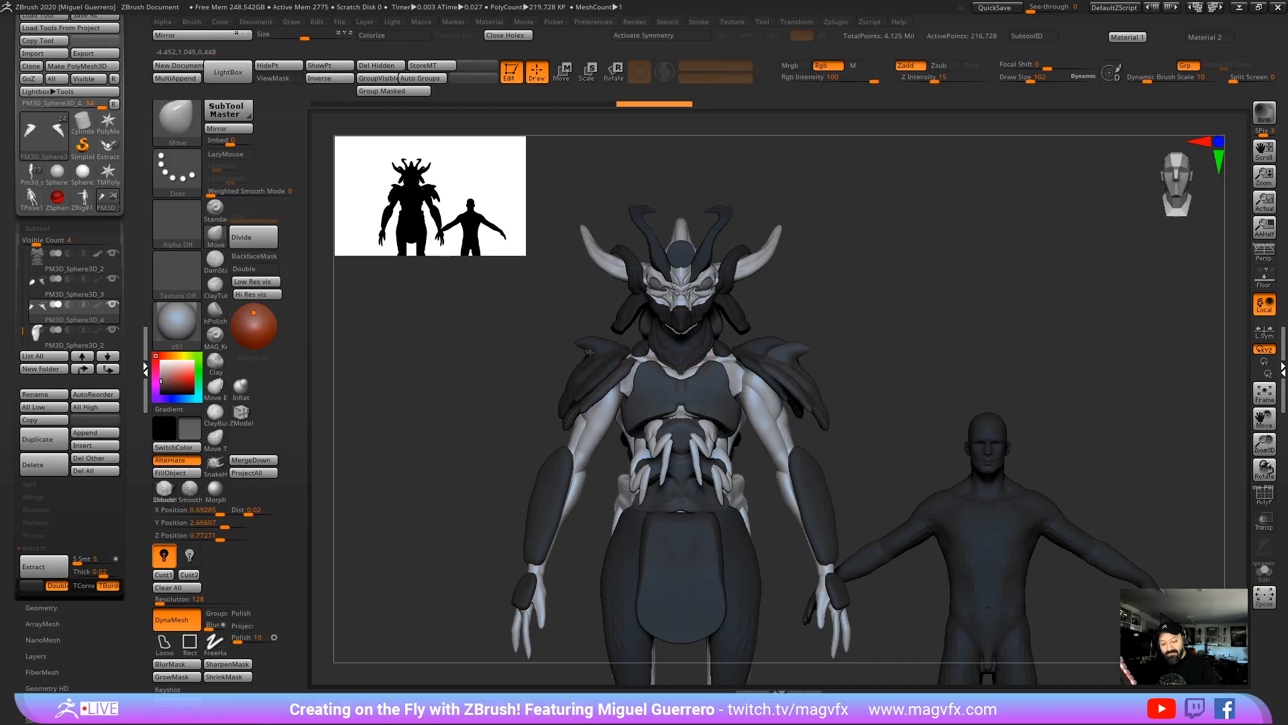
left_click(619, 363)
key("bracketright")
left_click(622, 362)
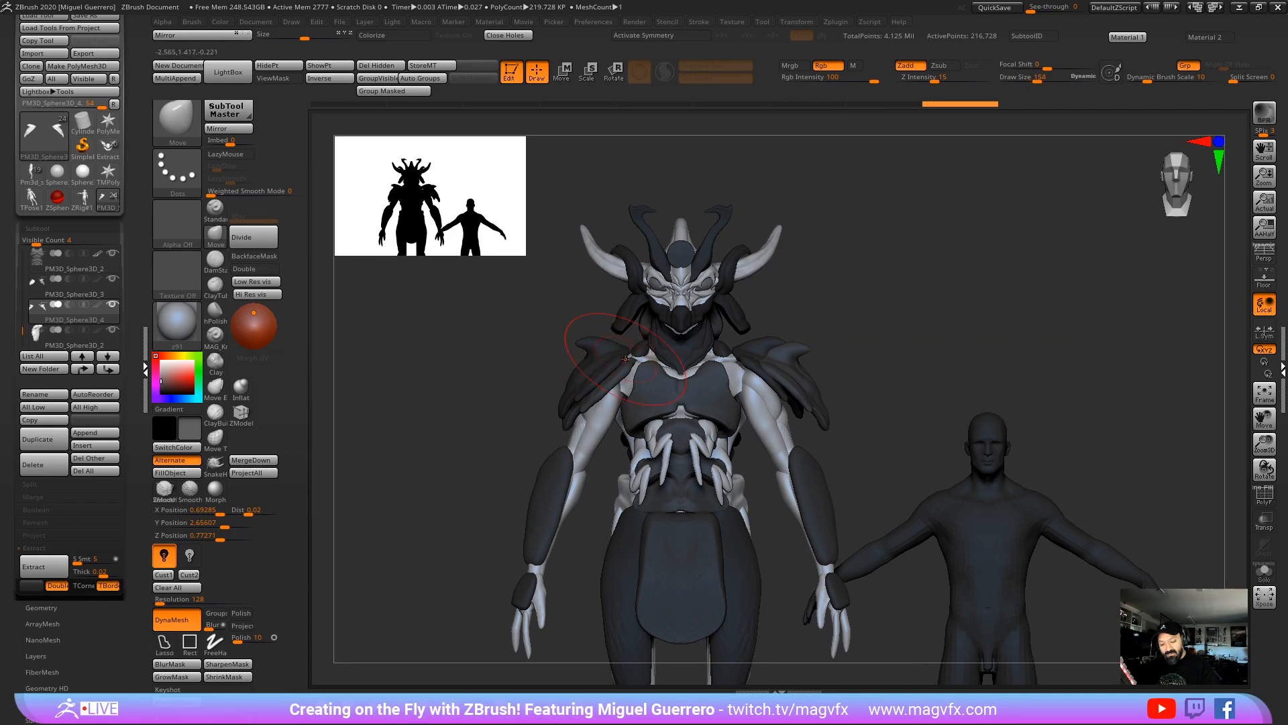
left_click(612, 336)
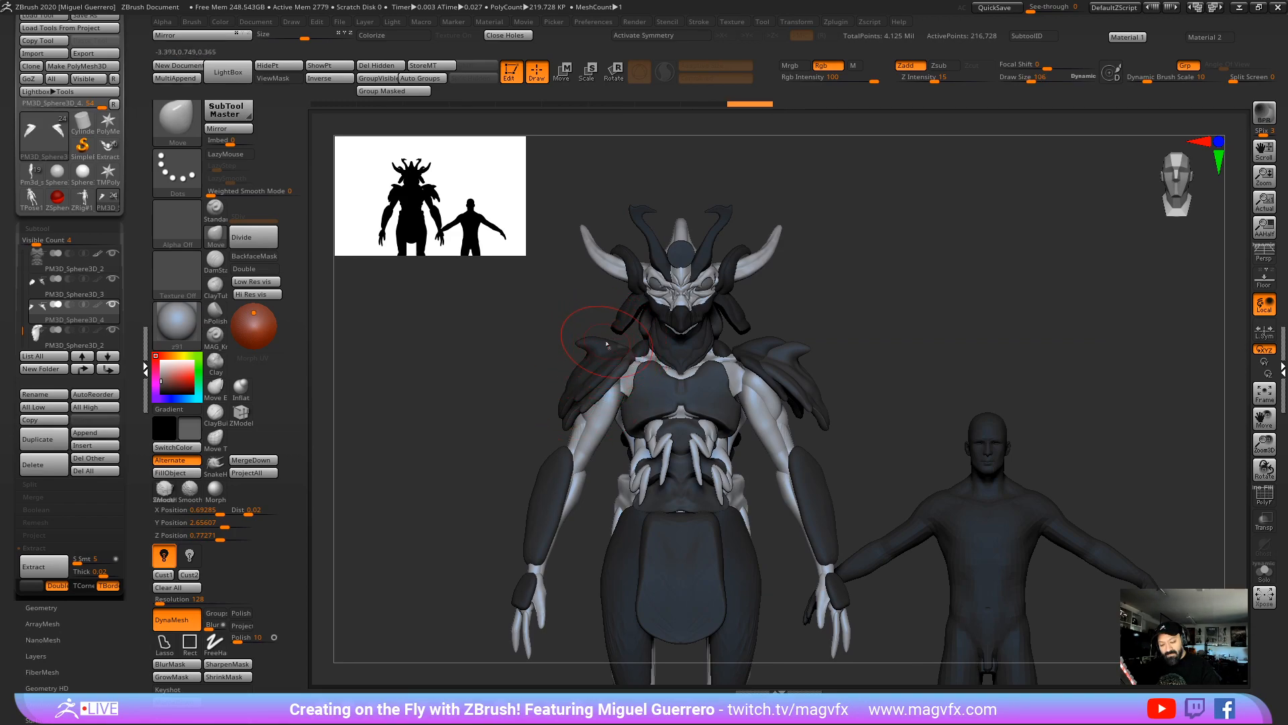
left_click(620, 350)
mouse_move(473, 409)
left_mouse_down()
mouse_move(540, 403)
mouse_move(472, 332)
mouse_move(493, 398)
mouse_move(573, 434)
mouse_move(468, 397)
mouse_move(529, 420)
mouse_move(646, 411)
left_mouse_up()
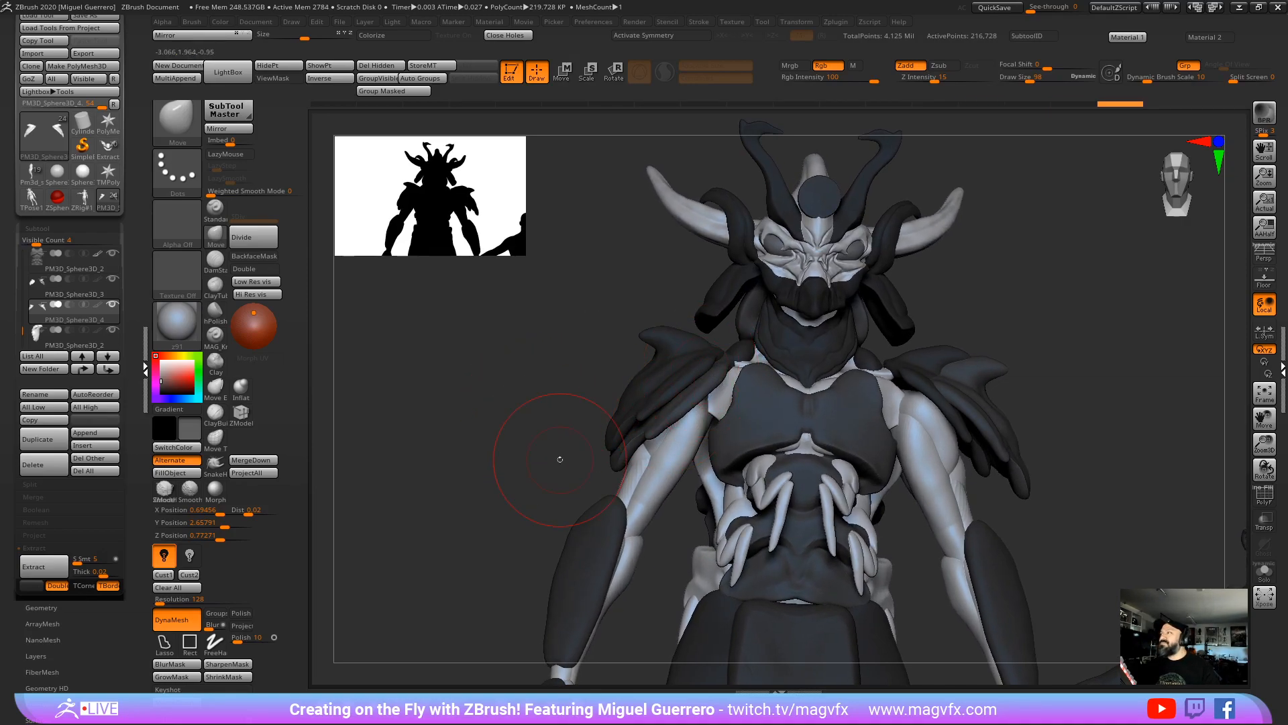
left_click_drag(465, 414, 730, 404)
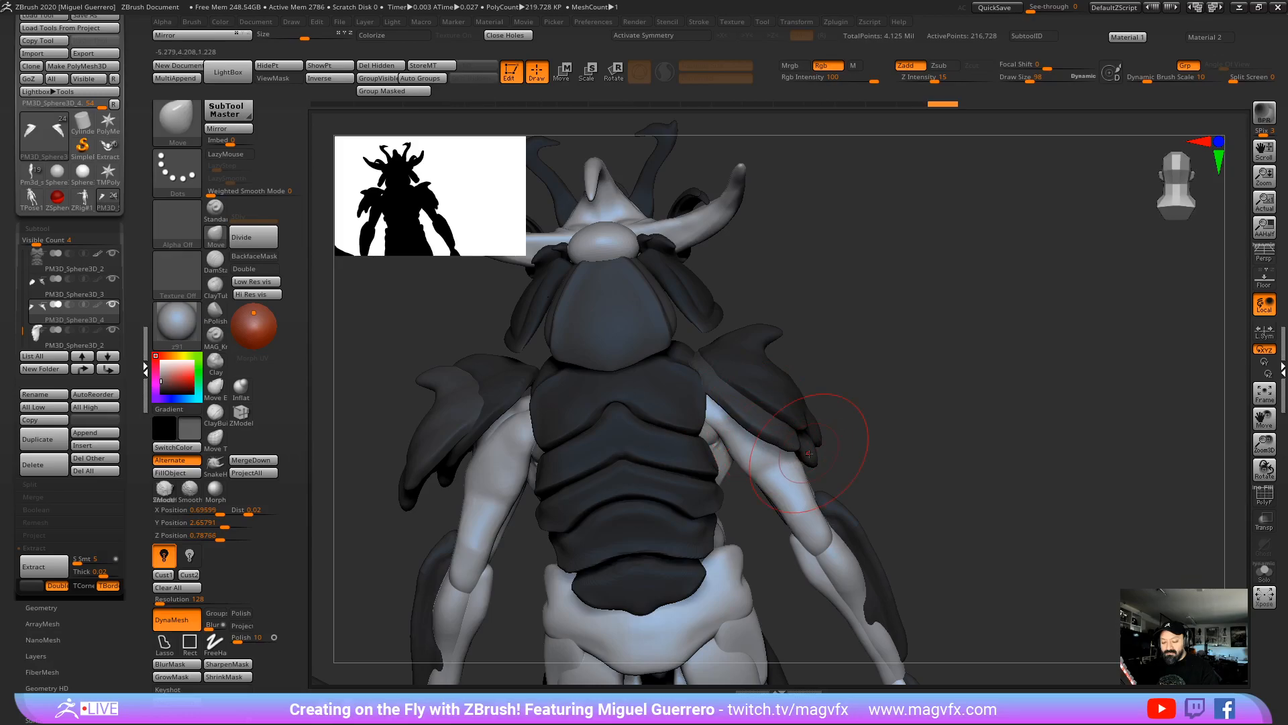
Step: Redo the stepped-back Move strokes on the duplicated shoulder armour and return to the front view
key("ctrl+shift+z")
key("ctrl+shift+z")
key("ctrl+shift+z")
key("ctrl+shift+z")
key("ctrl+shift+z")
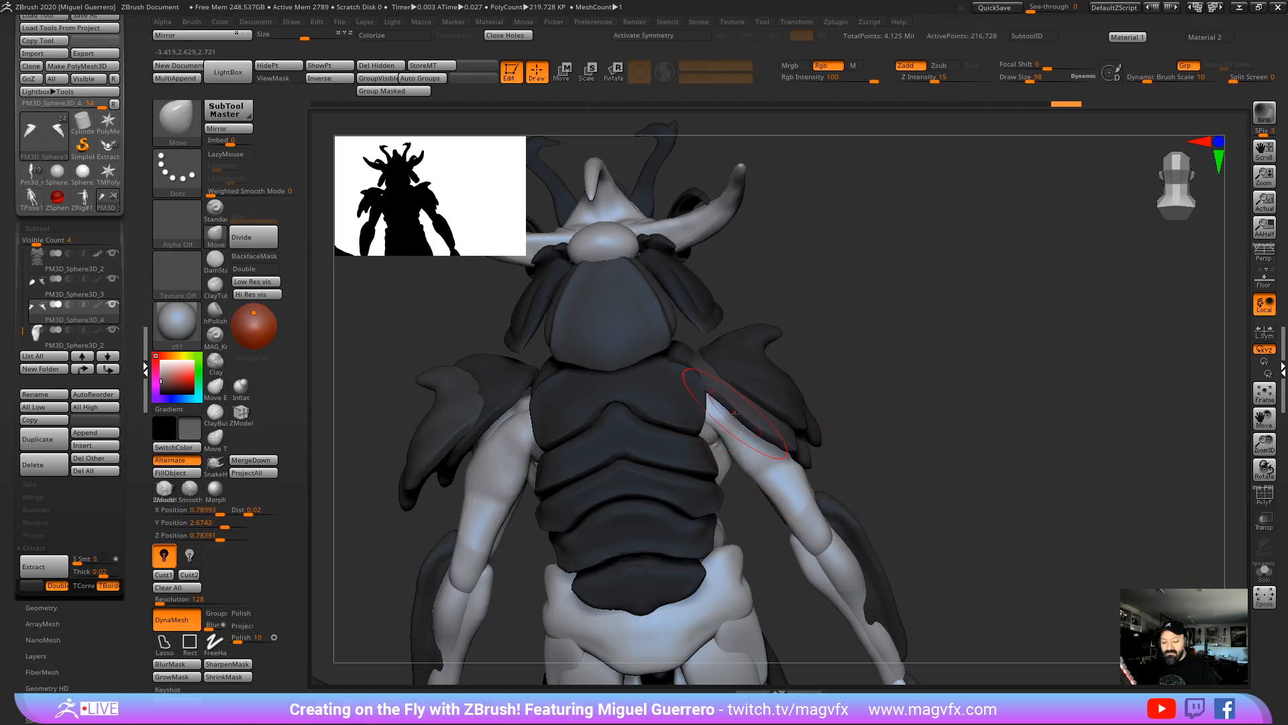
mouse_move(906, 436)
left_mouse_down()
mouse_move(857, 447)
mouse_move(595, 411)
mouse_move(504, 366)
left_mouse_up()
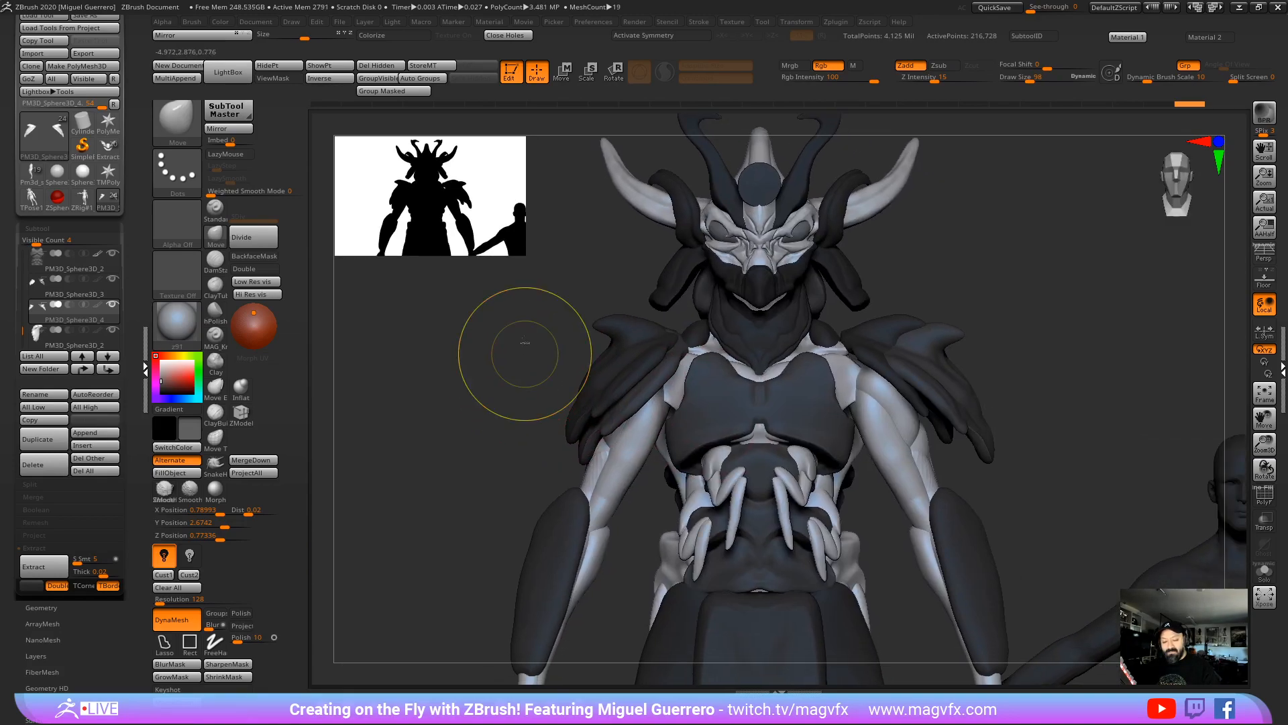
Step: Hide the duplicated shoulder plate on the creature's left side and delete the hidden geometry
mouse_move(490, 309)
left_mouse_down("ctrl")
mouse_move(648, 522)
mouse_move(556, 299)
left_mouse_up("ctrl")
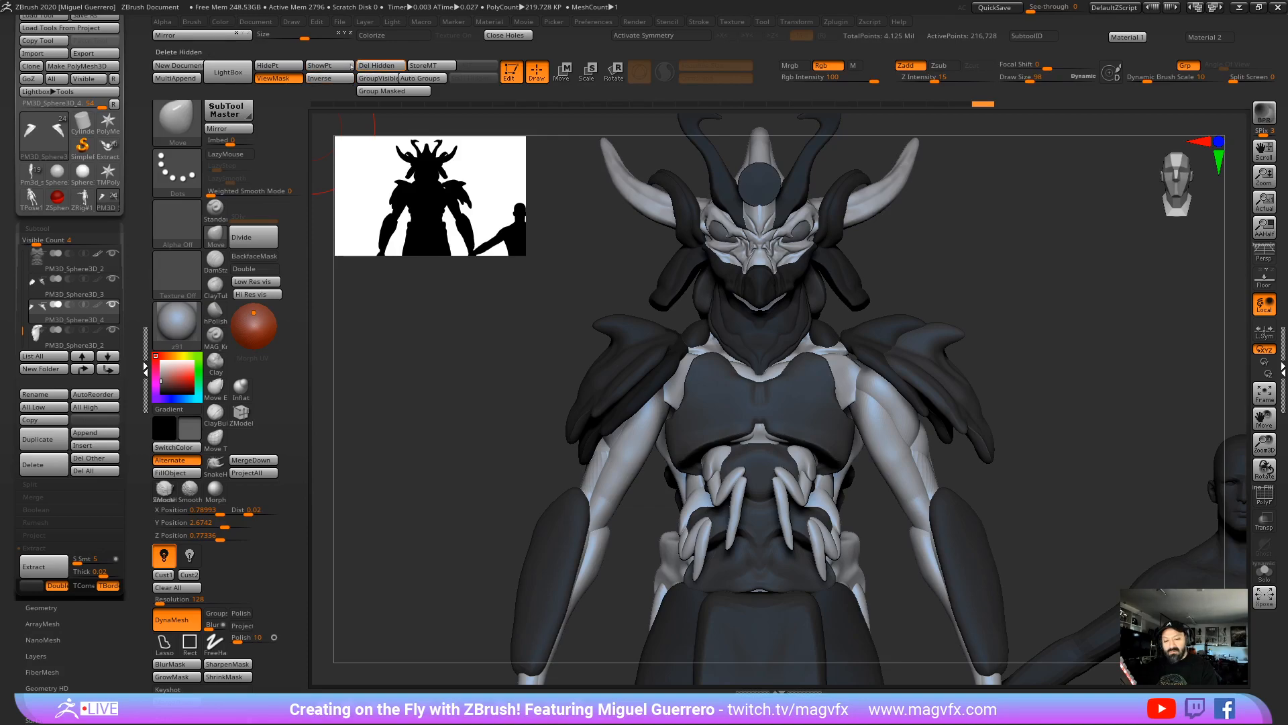
left_click(279, 65)
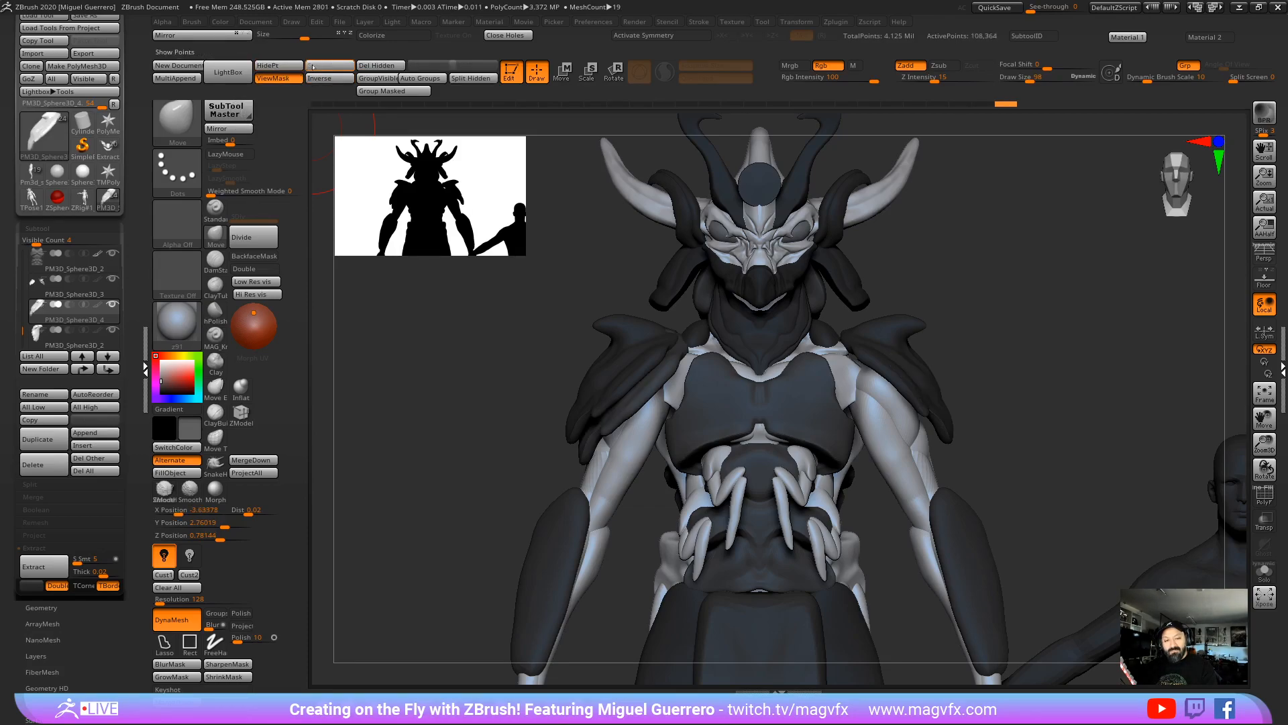
left_click(329, 65)
left_click(319, 78)
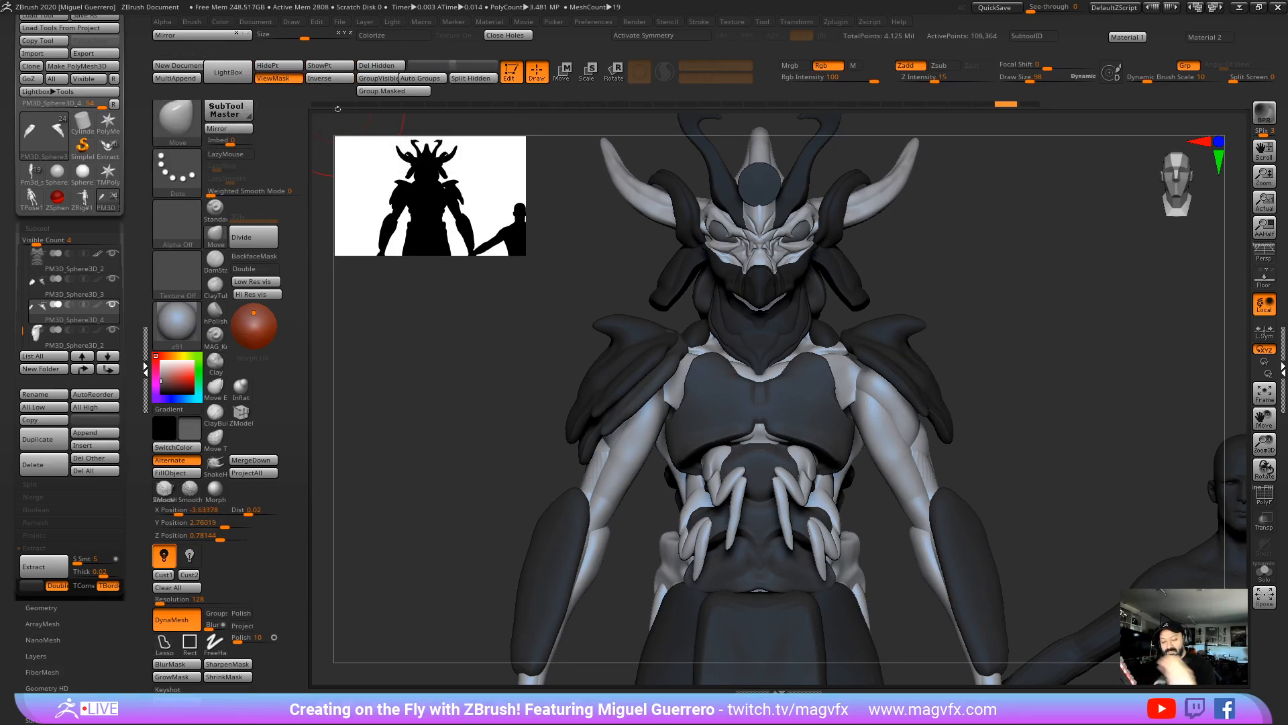
left_click(379, 65)
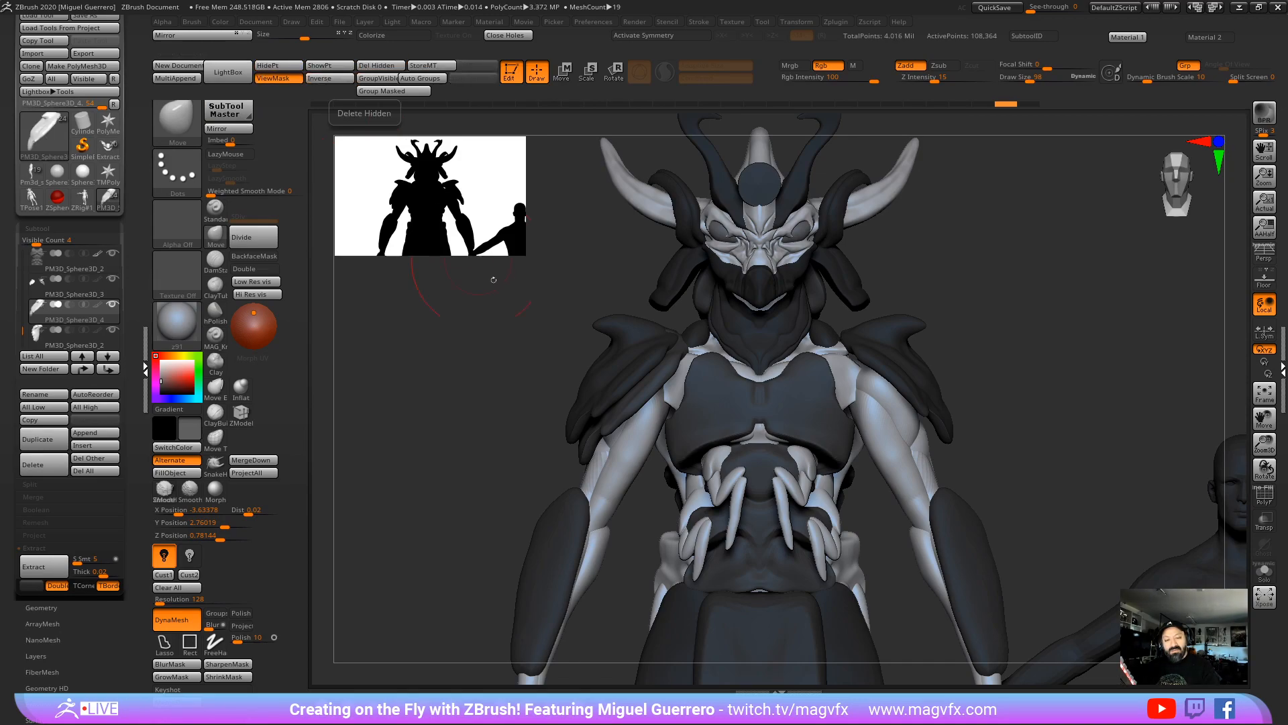
Step: Mirror the remaining duplicated shoulder plate across the X axis, merging it into one SubTool
left_click(217, 129)
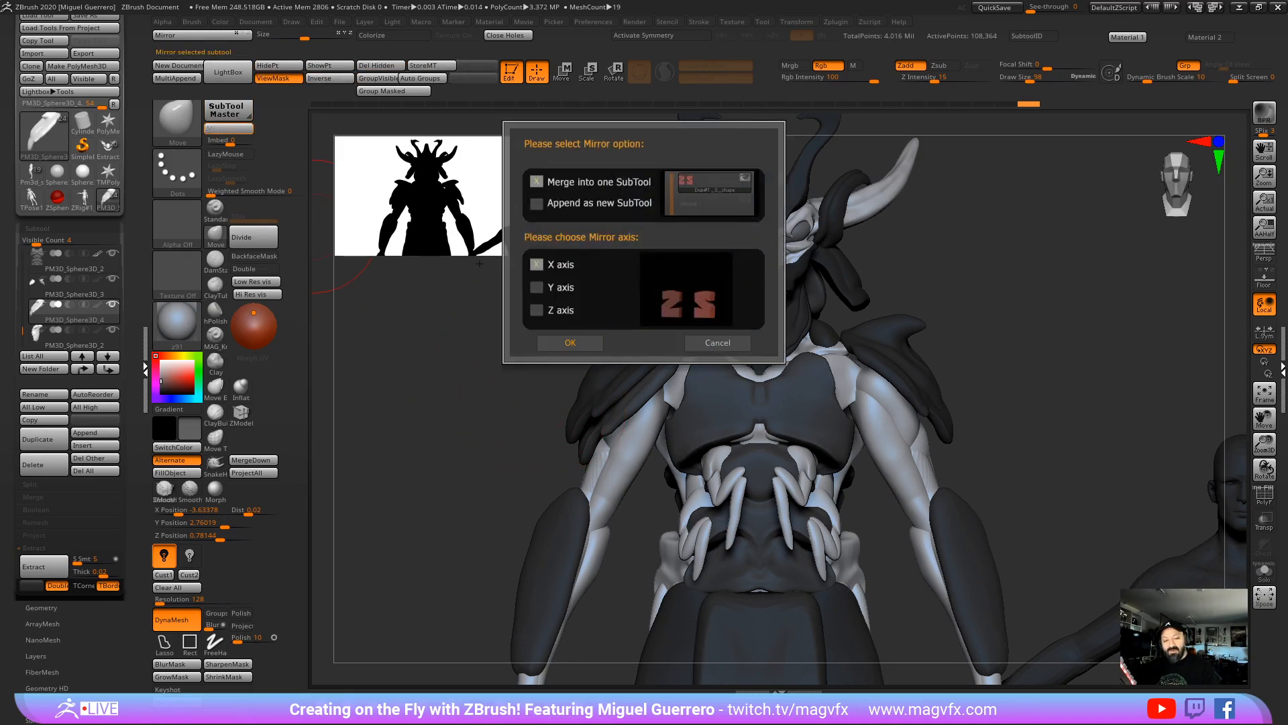
left_click(551, 338)
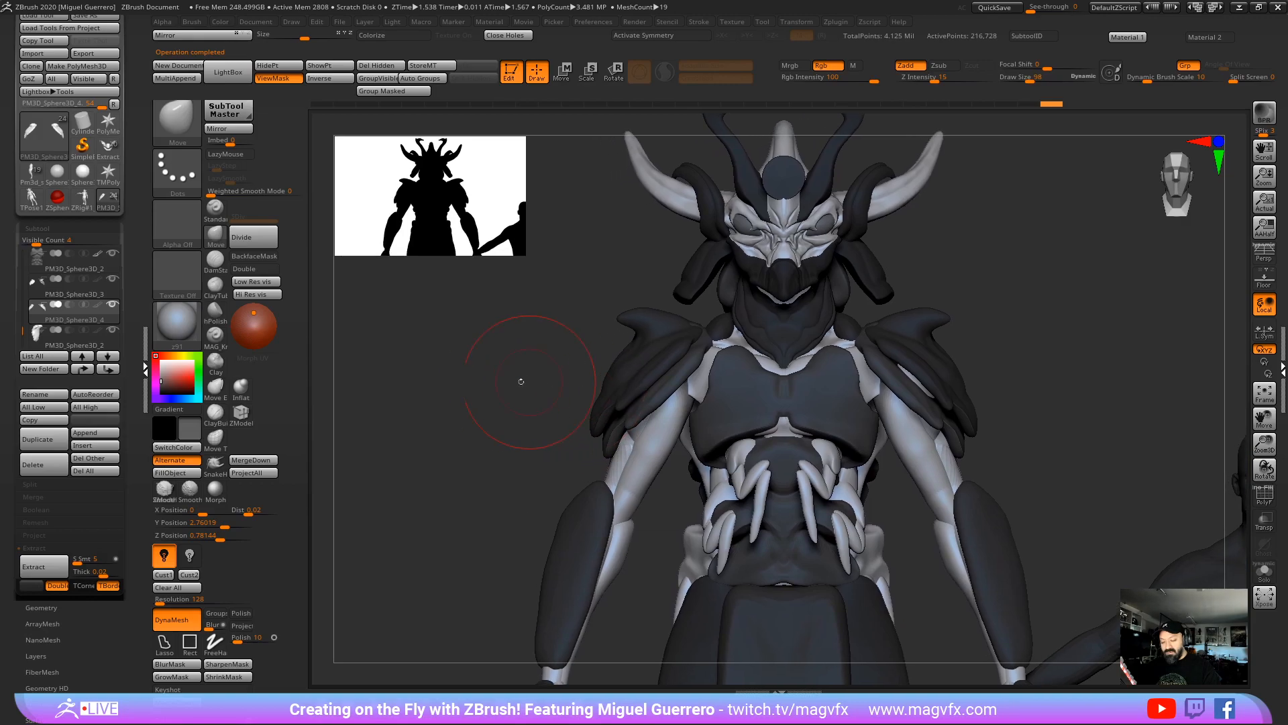
Step: Delete the creature's left plate of the original shoulder armour and mirror the remaining one across X into one SubTool
mouse_move(521, 381)
left_mouse_down()
mouse_move(510, 443)
mouse_move(496, 380)
left_mouse_up()
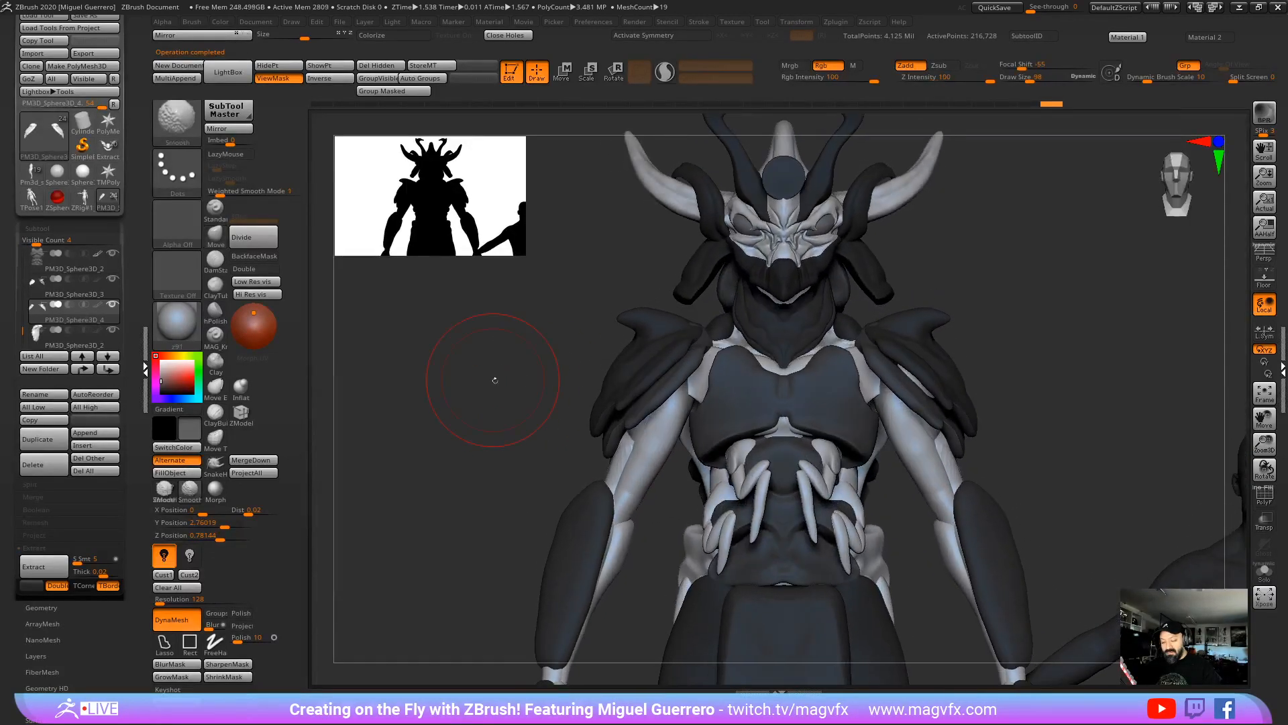
left_click(645, 345, "alt")
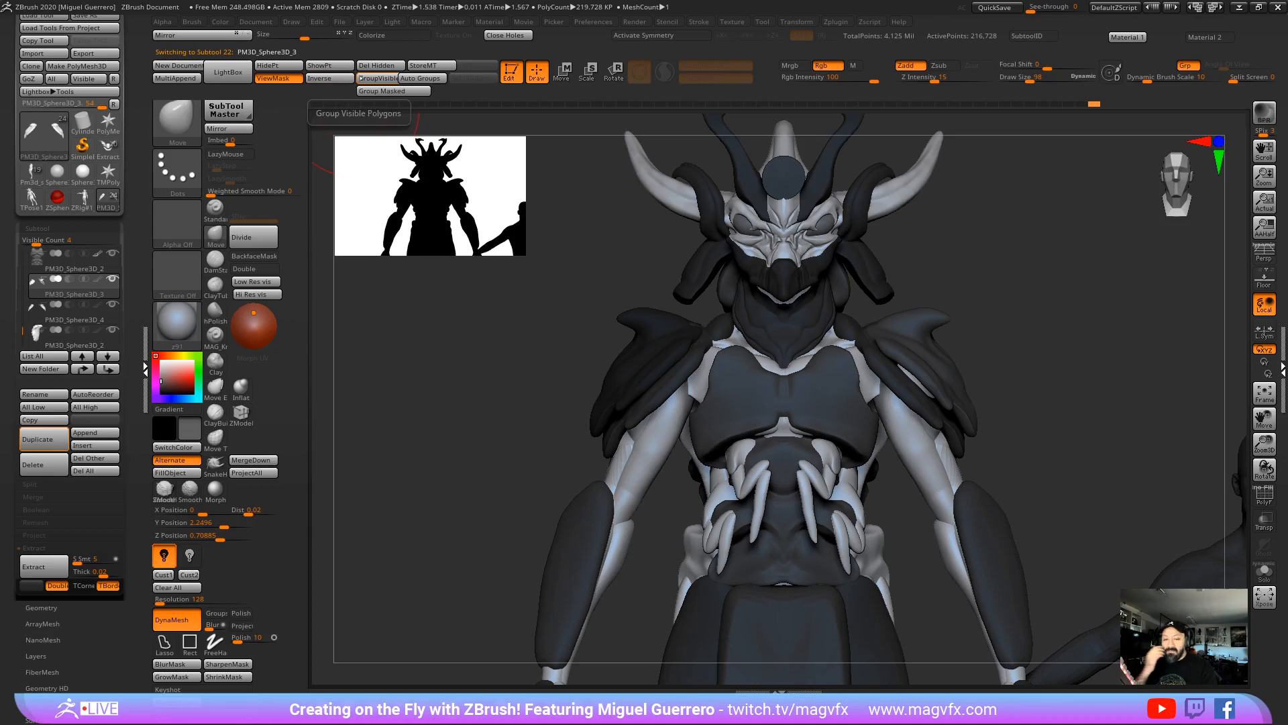
left_click(277, 68)
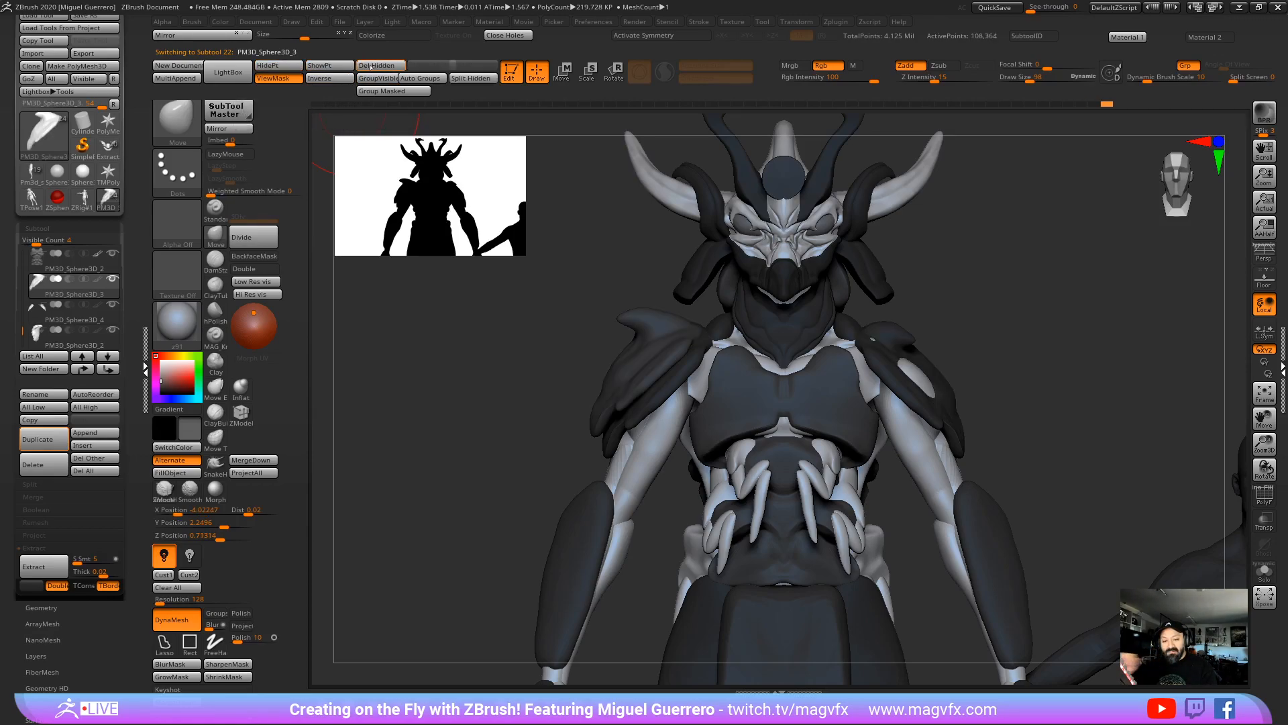
left_click(367, 70)
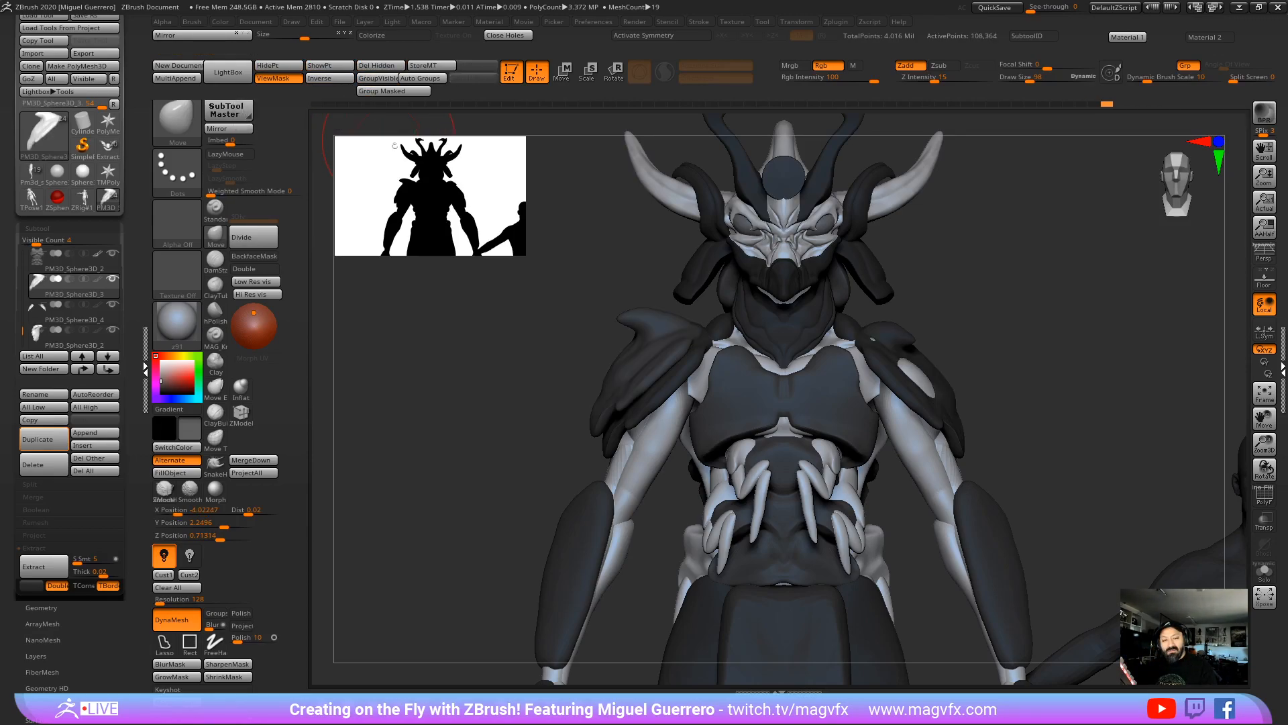
left_click(216, 129)
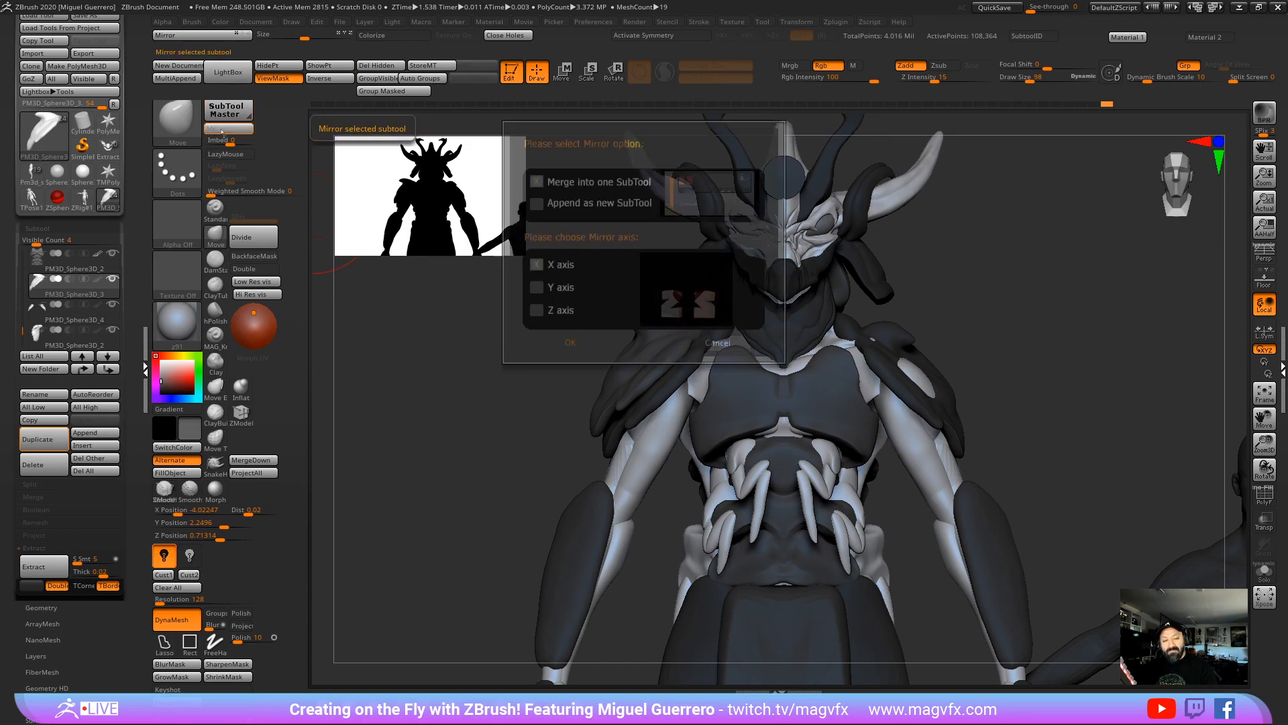
left_click(570, 342)
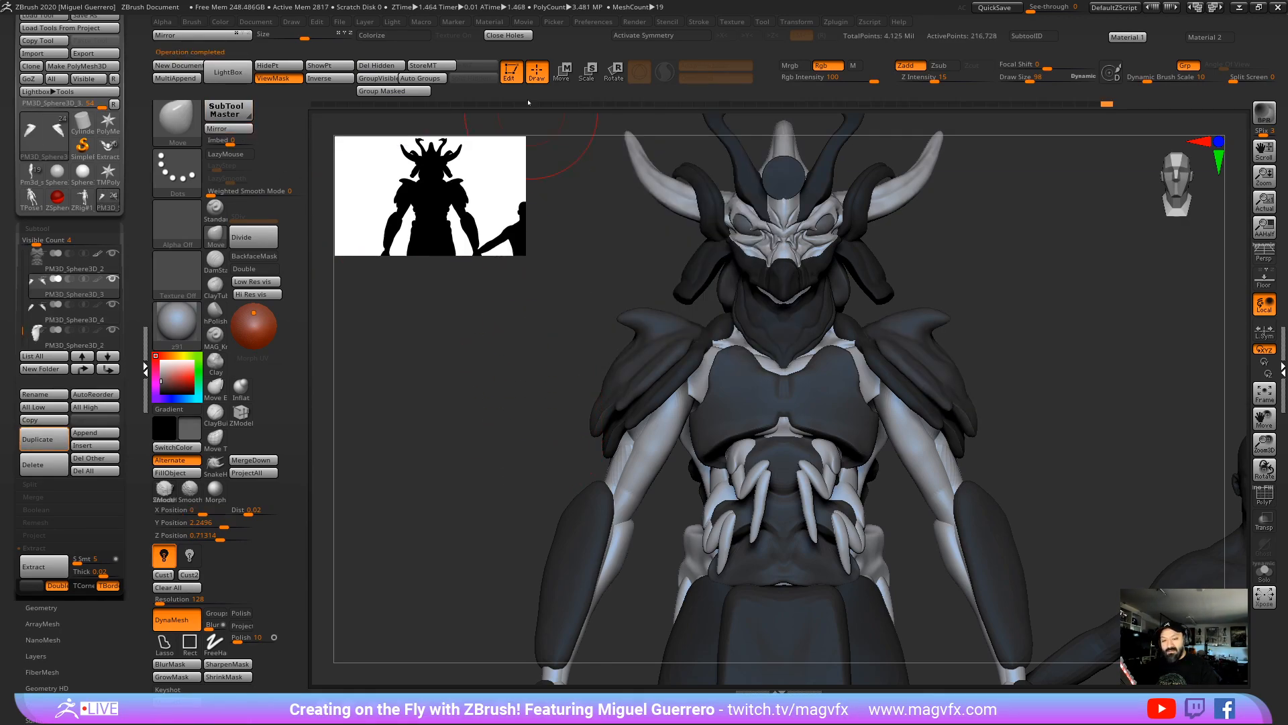
Step: Bring the whole creature into front view and make the dark pieces hanging beside its jaw the active subtool
left_click_drag(544, 468, 443, 396, "alt")
left_click_drag(477, 456, 523, 415, "alt")
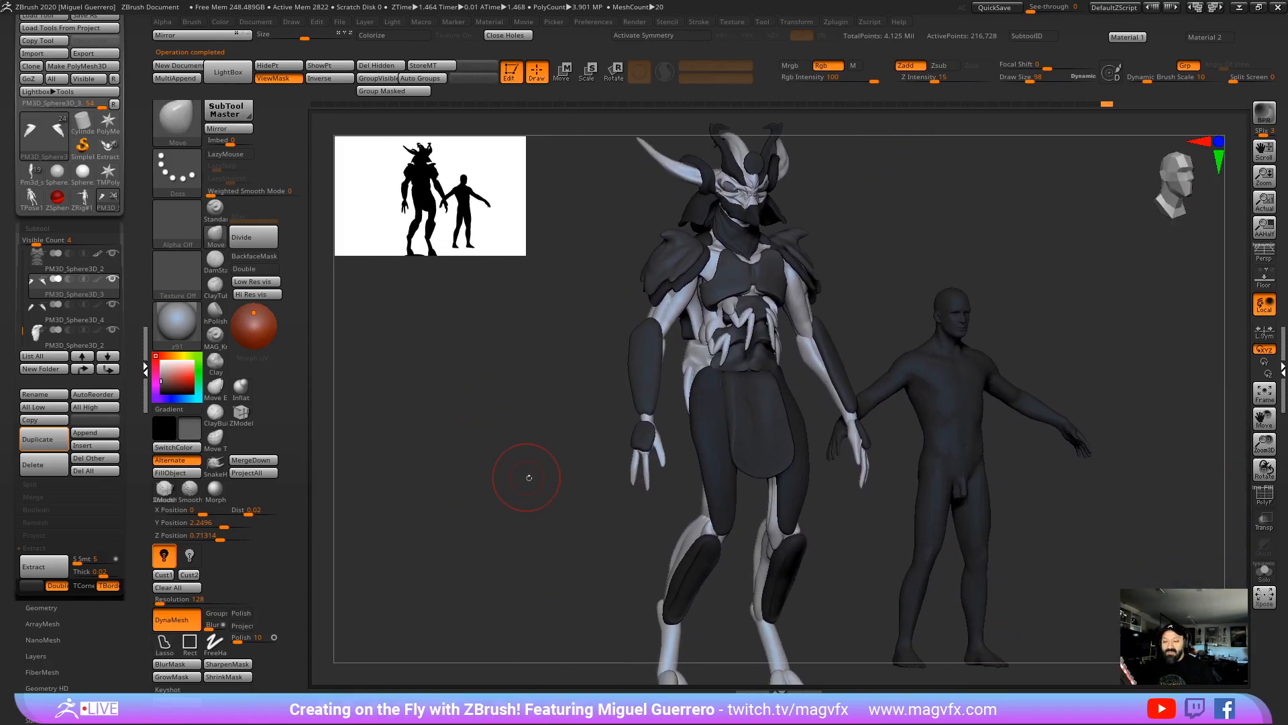
left_click_drag(529, 477, 502, 486)
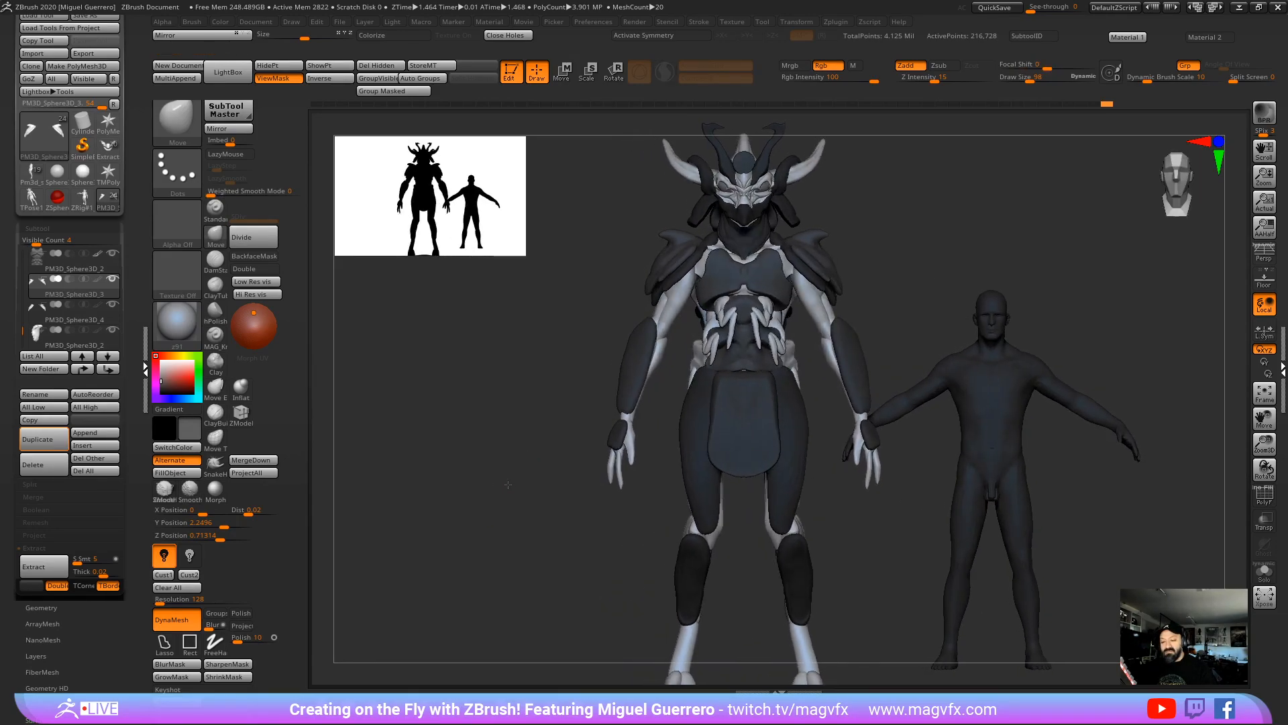
left_click(696, 217, "alt")
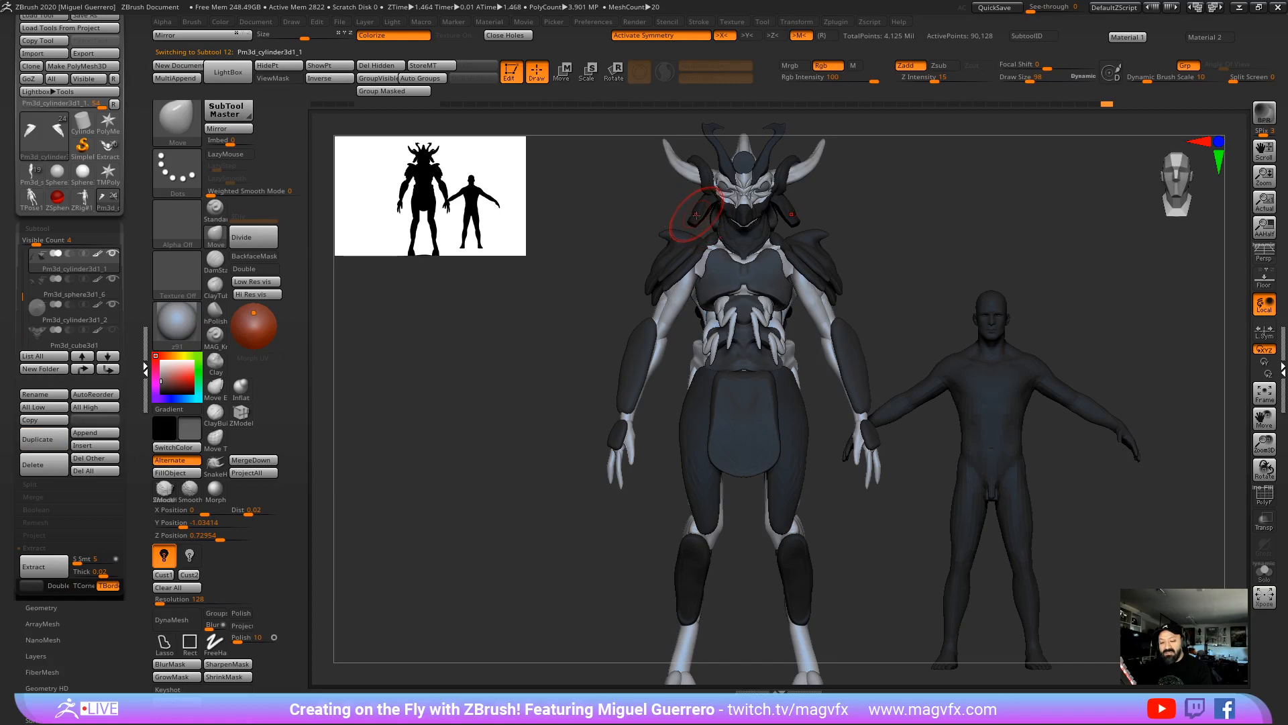
Step: Check the hanging jaw pieces in isolation, restore the full model, and review the creature from the front and back
left_click(1264, 571)
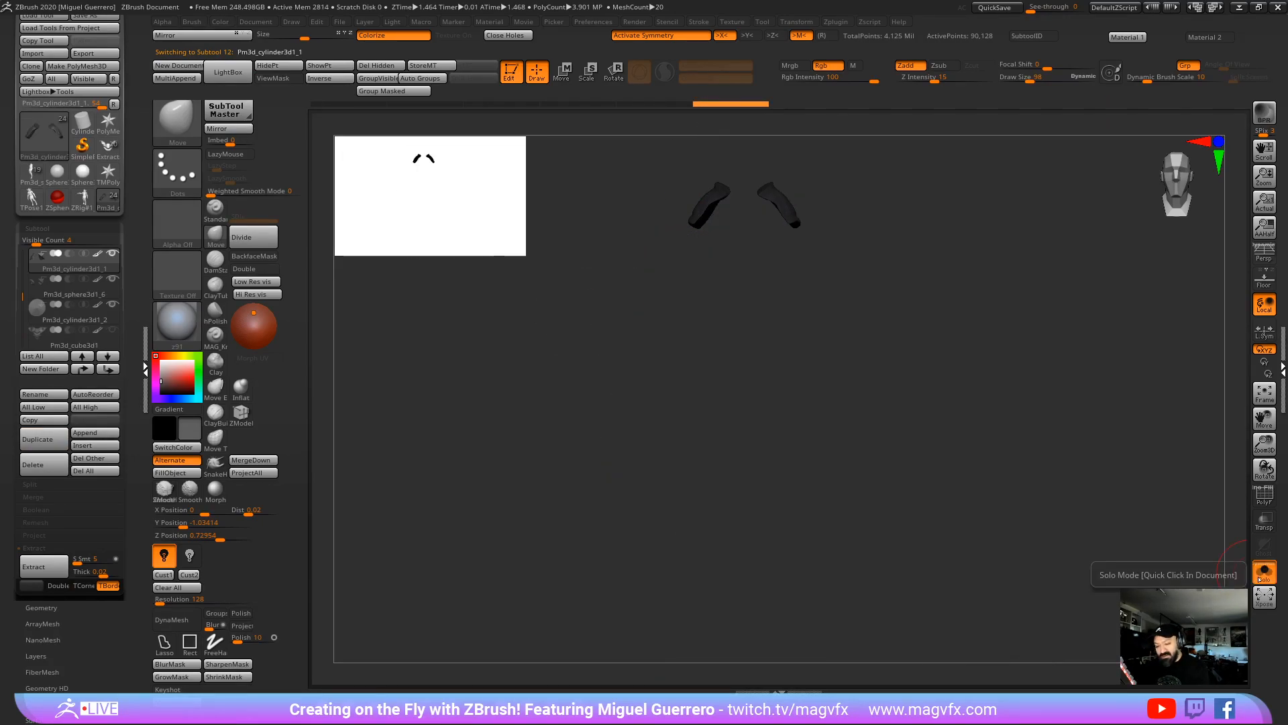
left_click(1262, 571)
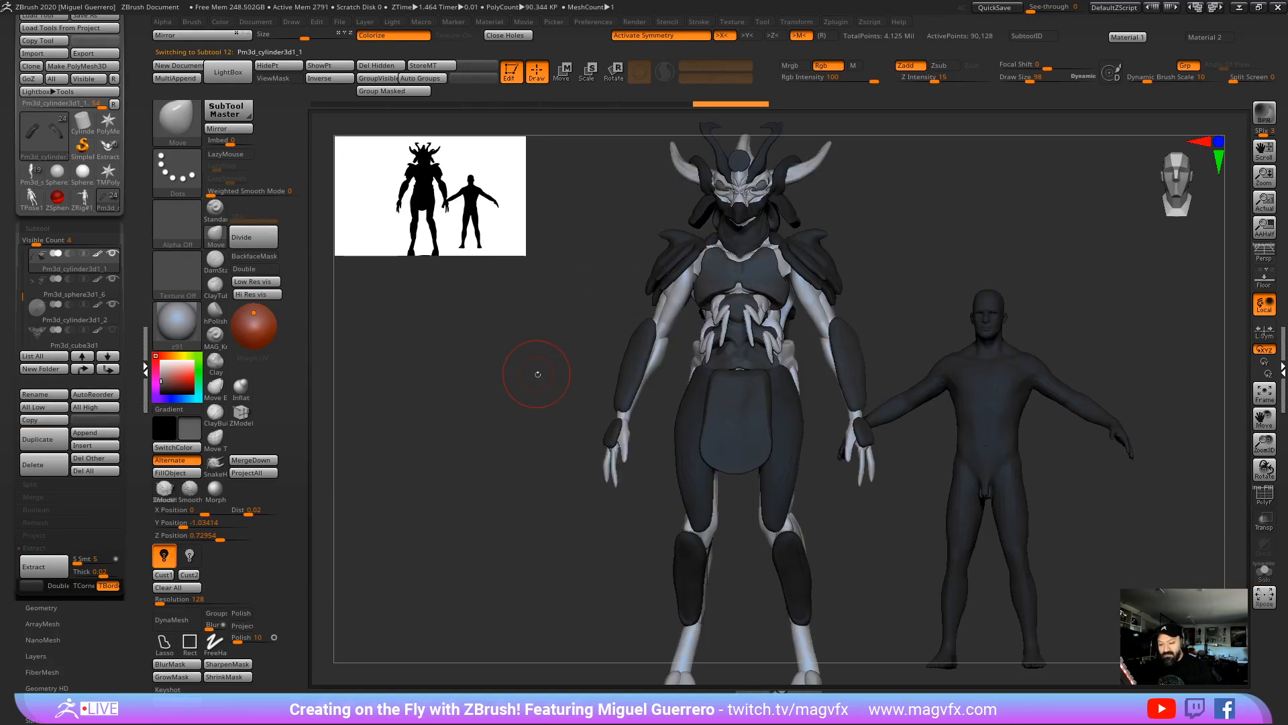
left_click_drag(552, 329, 555, 342, "alt")
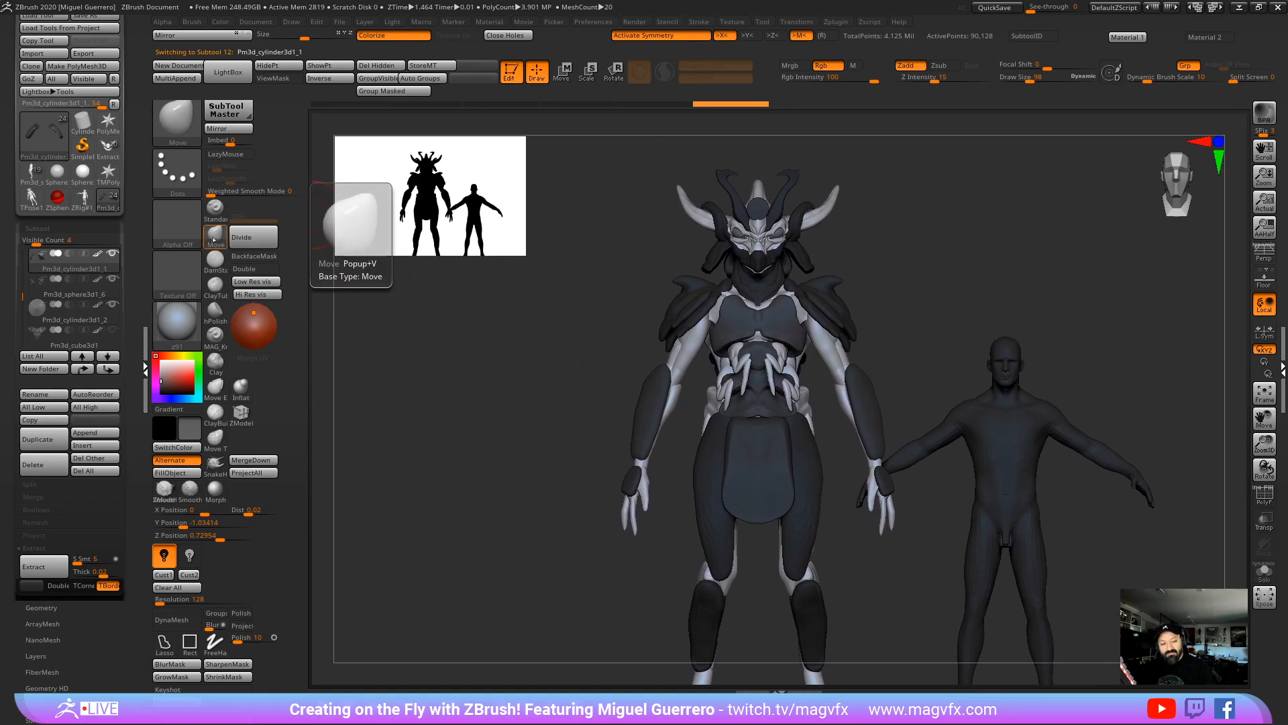
left_click(215, 236)
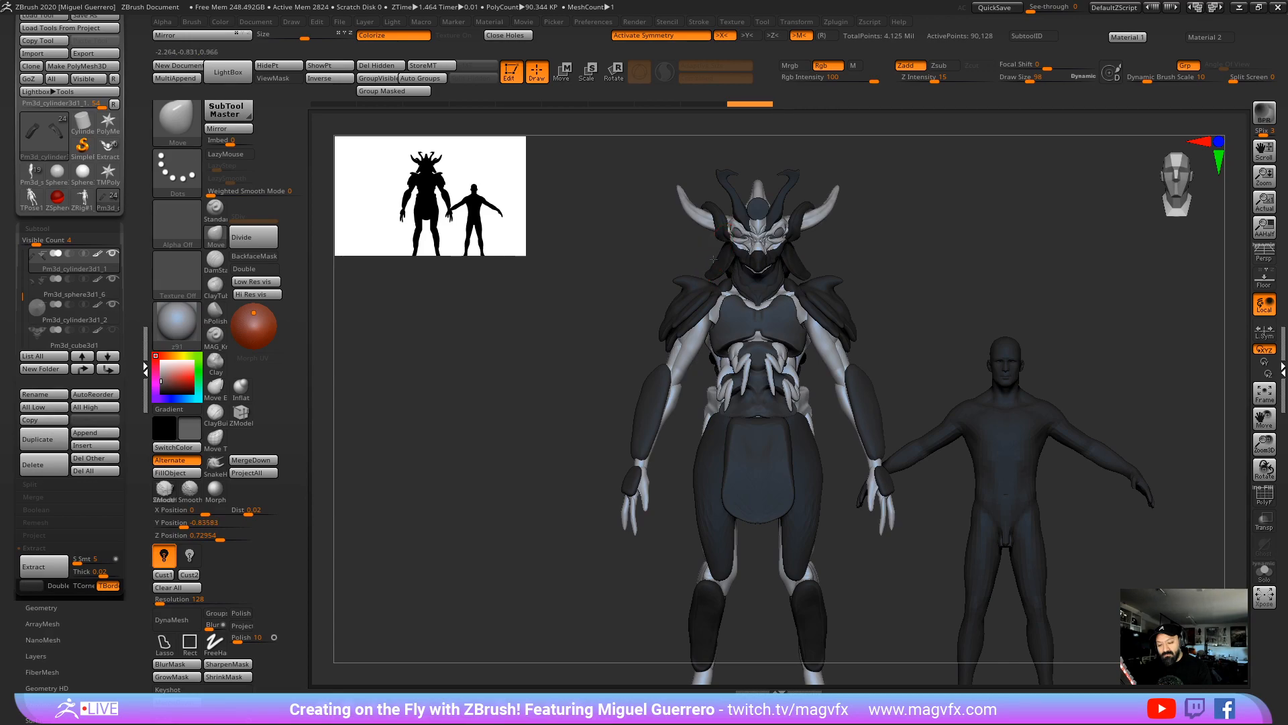
left_click_drag(690, 267, 1027, 269)
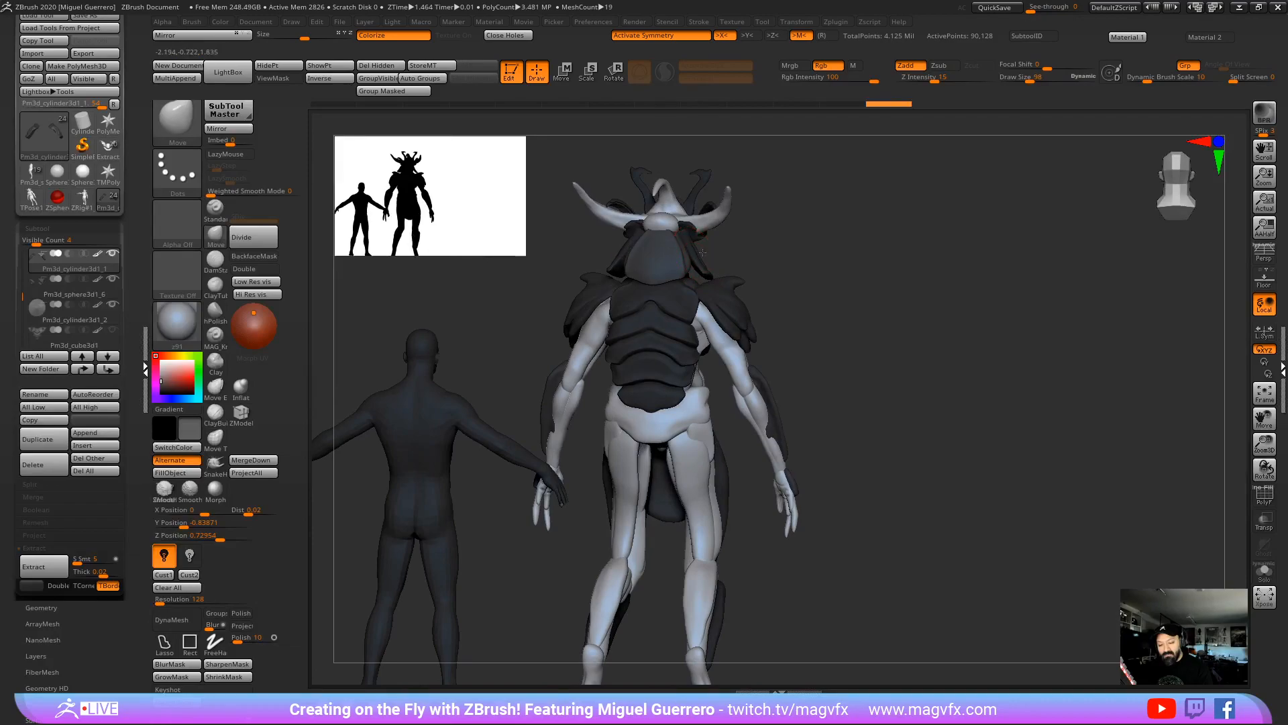
left_click_drag(847, 310, 736, 314)
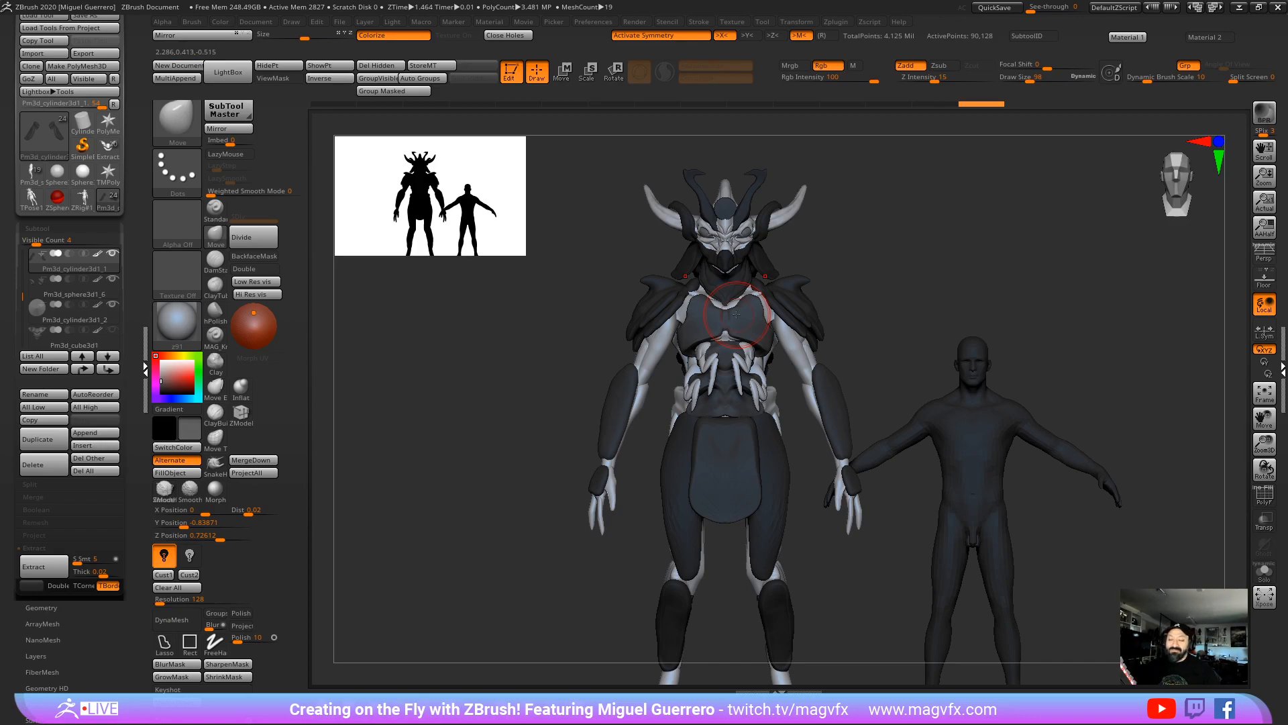
Step: Duplicate the shoulder plate SubTool and hide the original plates
left_click(640, 297, "alt")
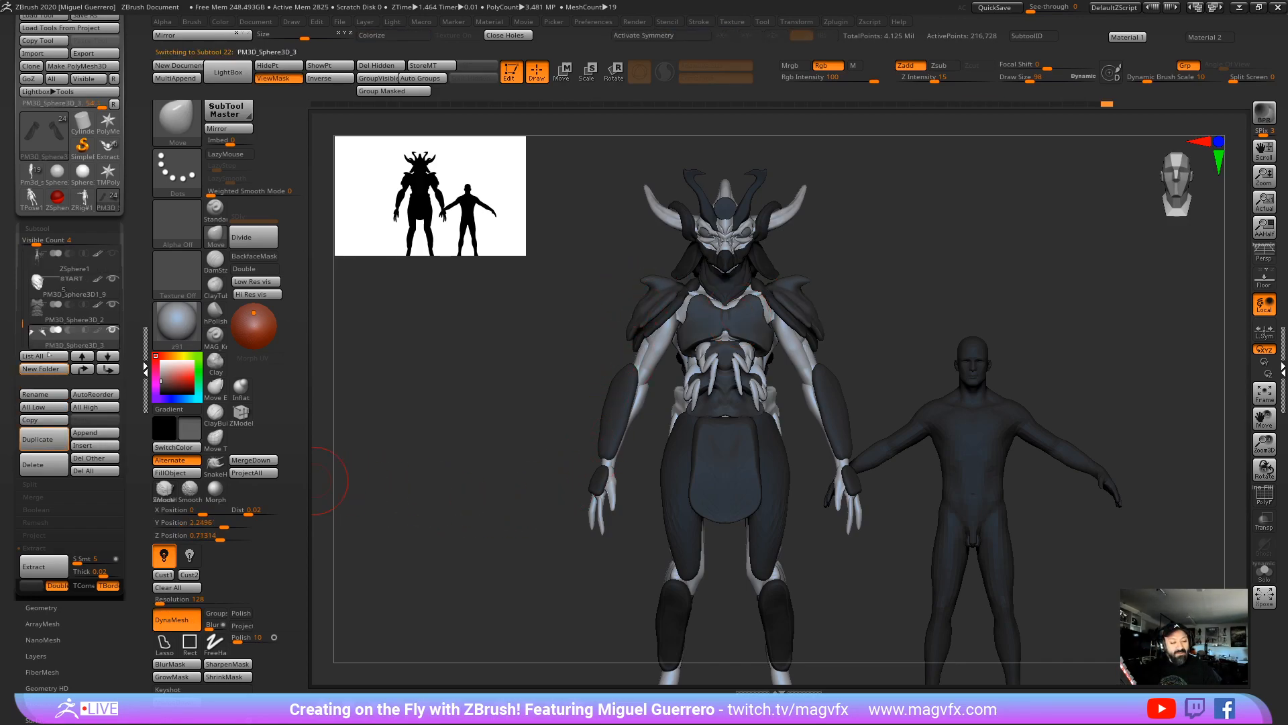
left_click(30, 446)
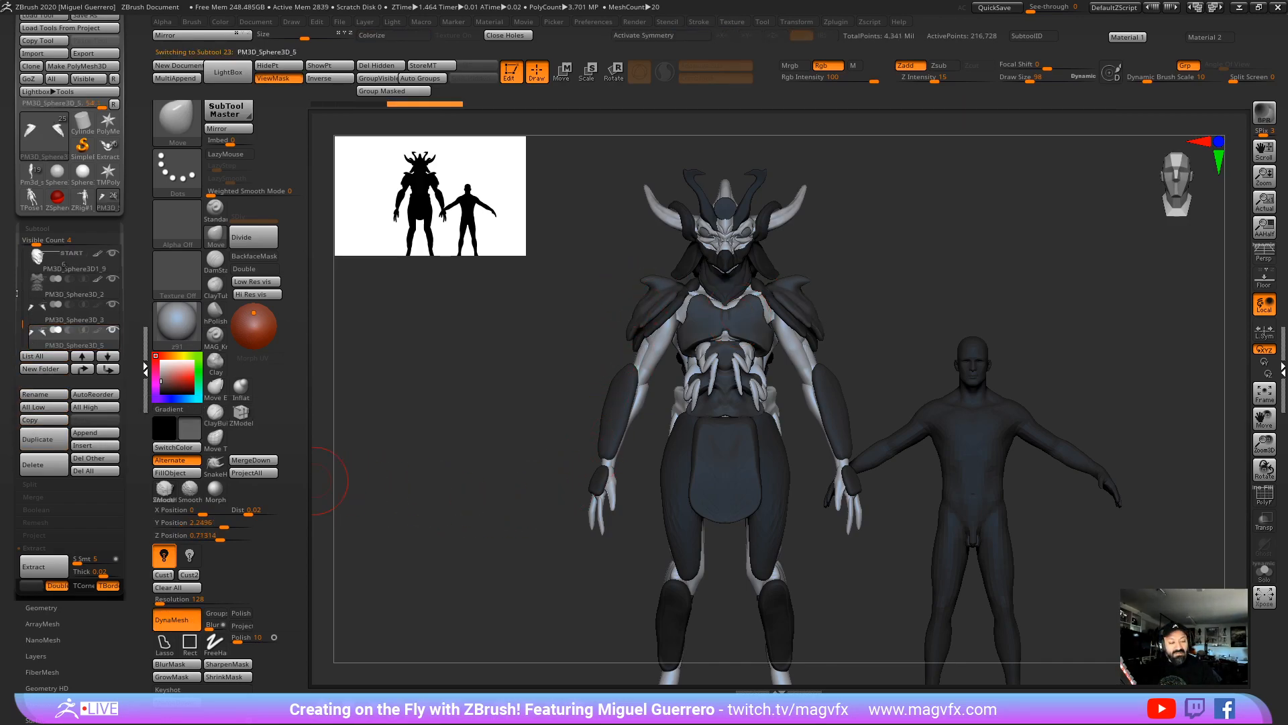
left_click(109, 306)
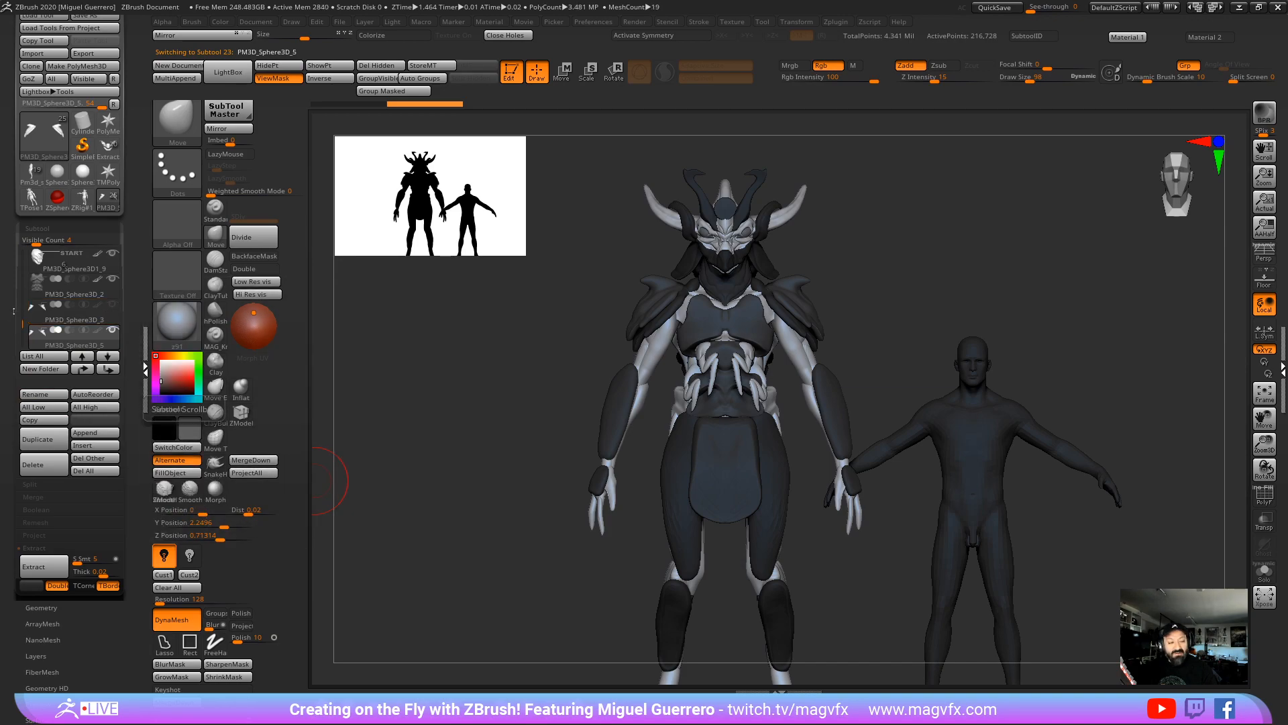
left_click_drag(16, 322, 21, 330)
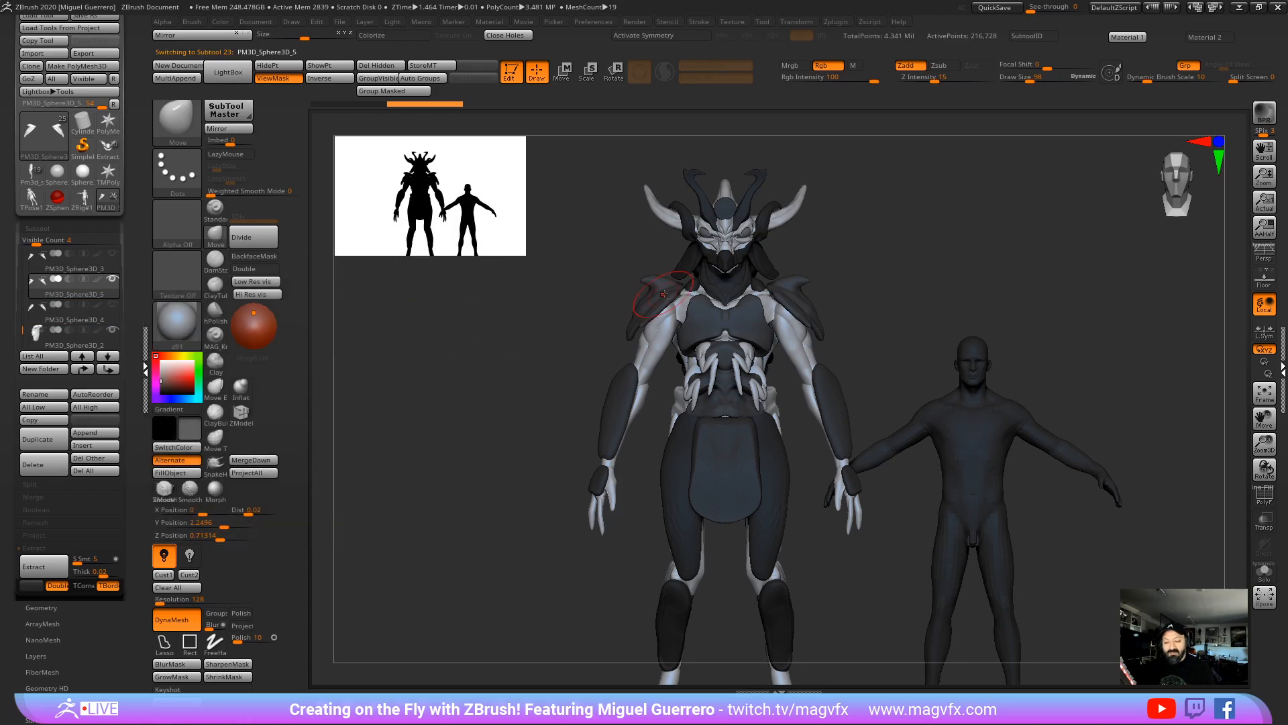
Step: Try to rotate the duplicated shoulder plates with the transform gizmo in side view, and undo the rotation
left_click(561, 71)
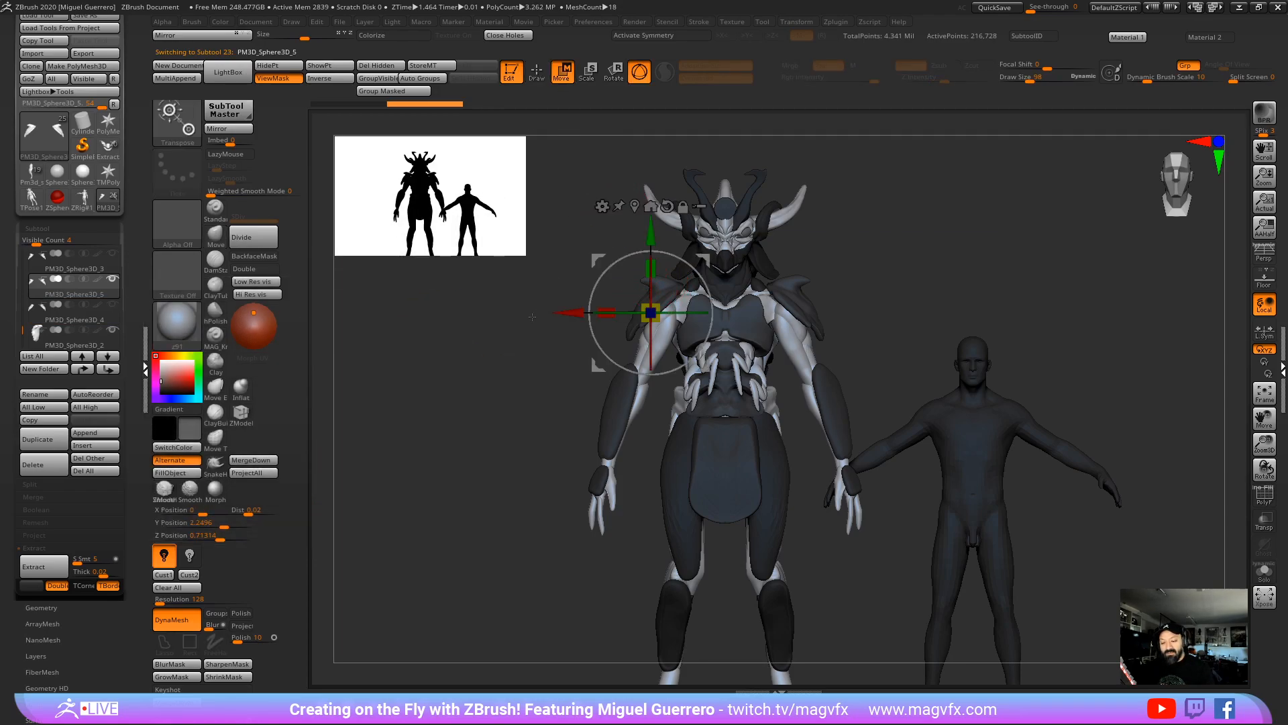
left_click_drag(532, 317, 521, 366)
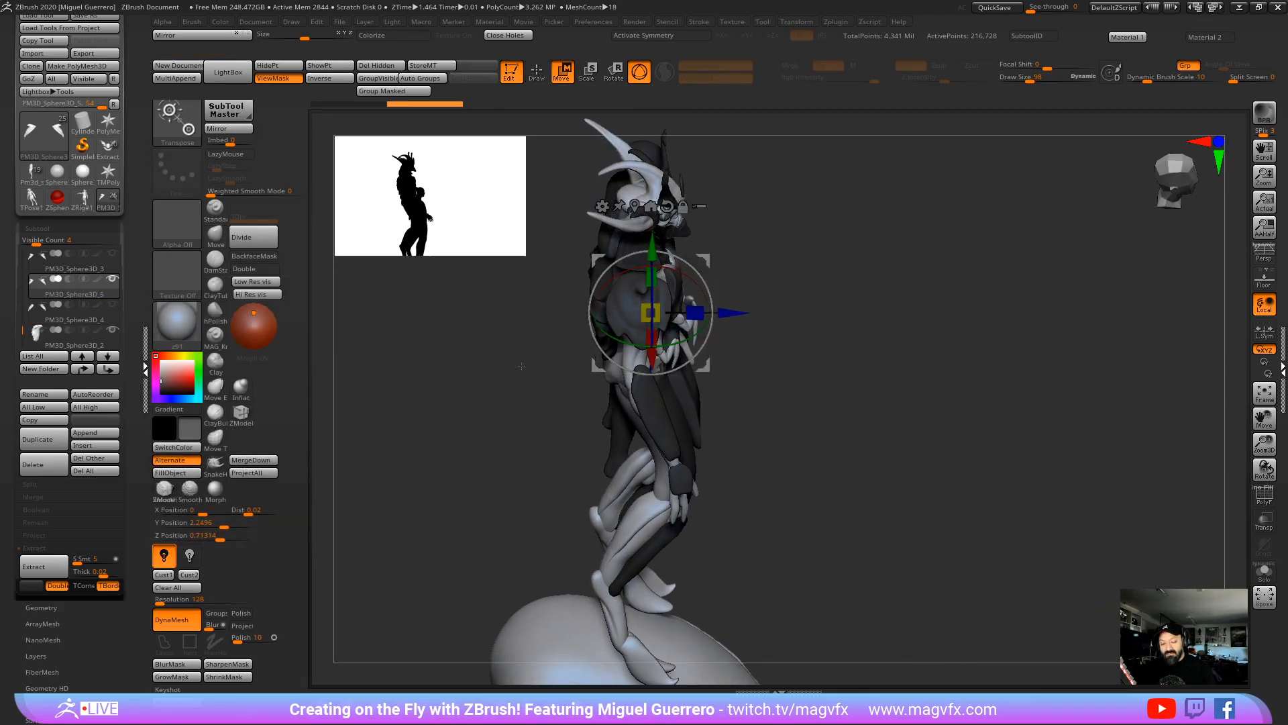
left_click_drag(601, 276, 657, 352)
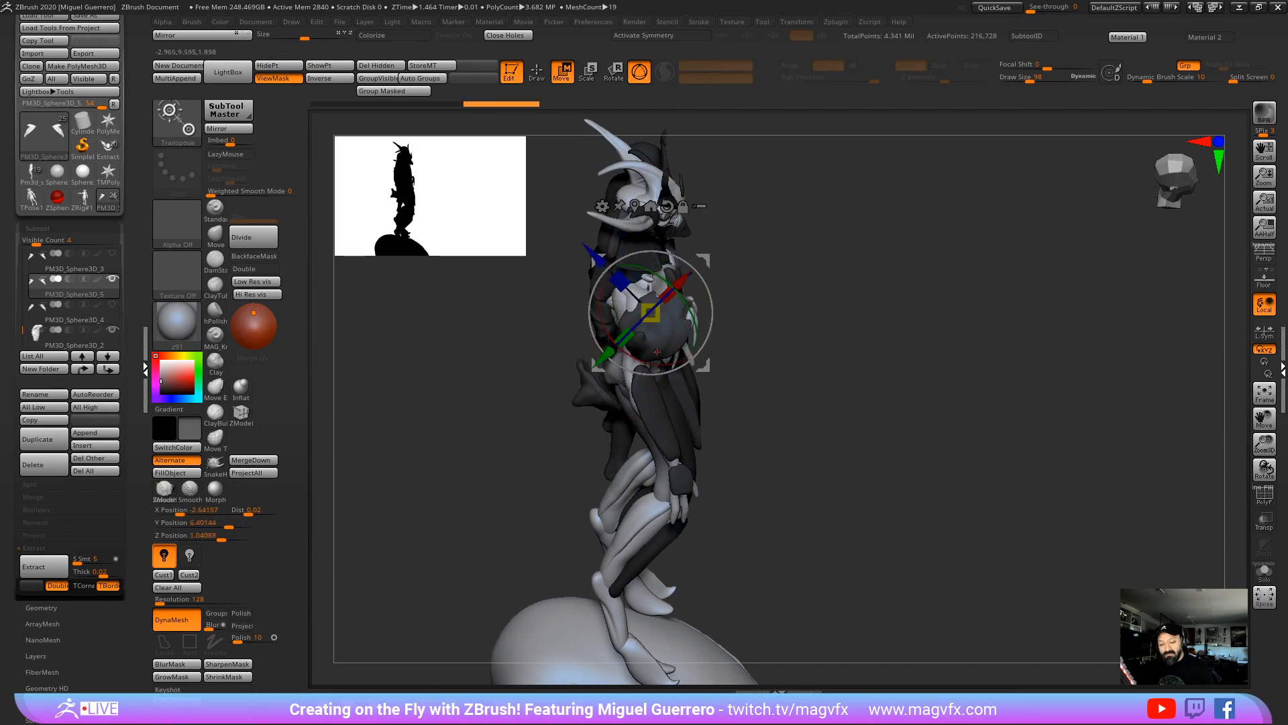
key("ctrl+z")
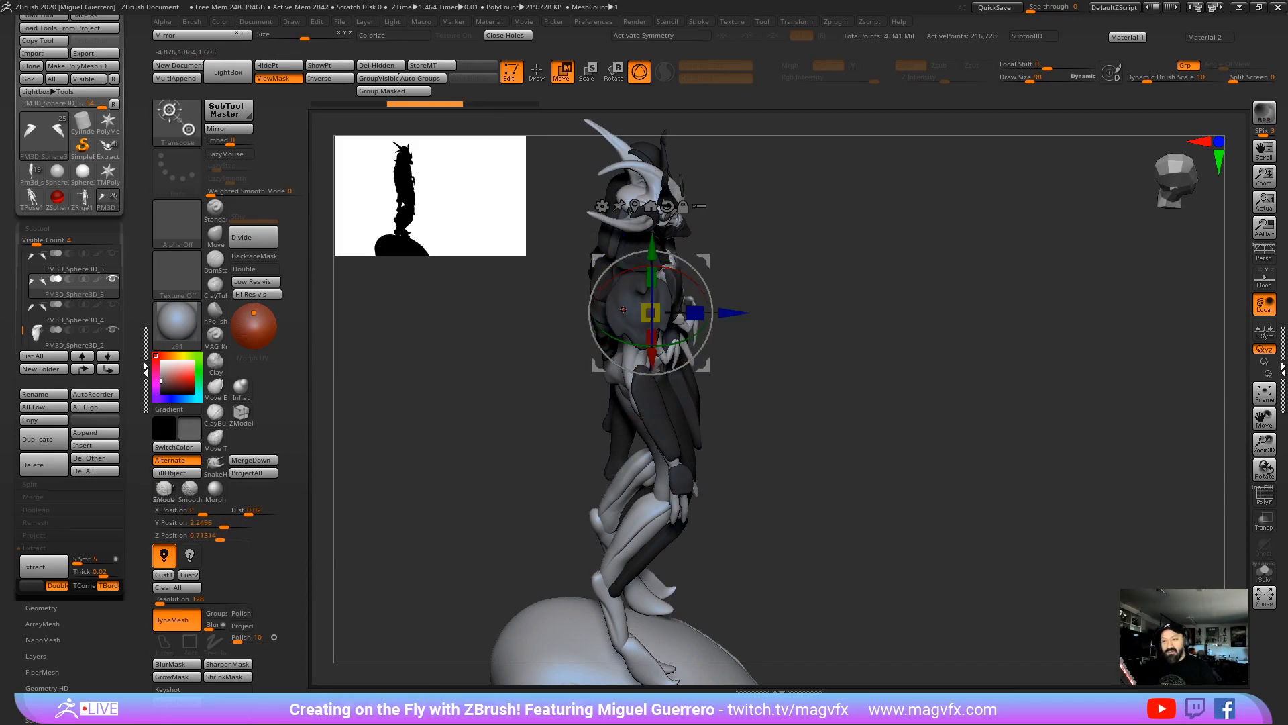
Step: Enable X symmetry and swing the duplicated shoulder plates around the shoulder in side view using a transpose line instead of the gizmo
key("x")
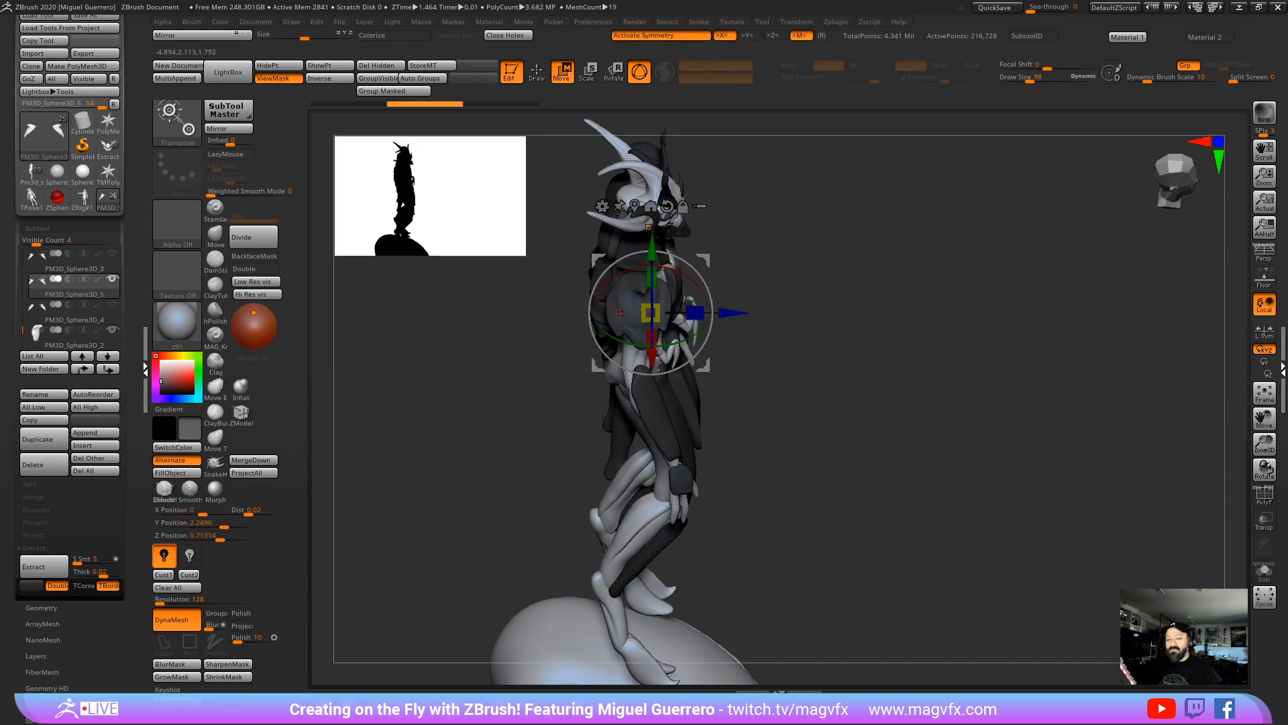
left_click(640, 71)
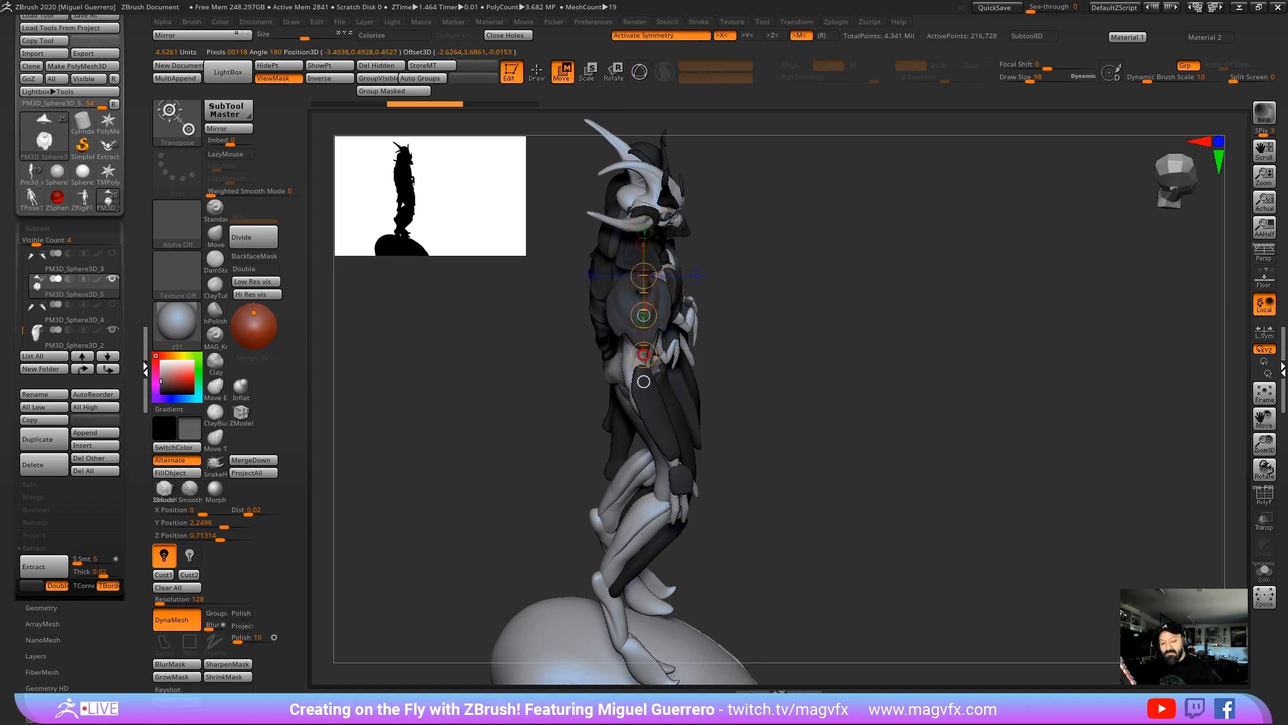
left_click_drag(644, 381, 632, 203)
key("r")
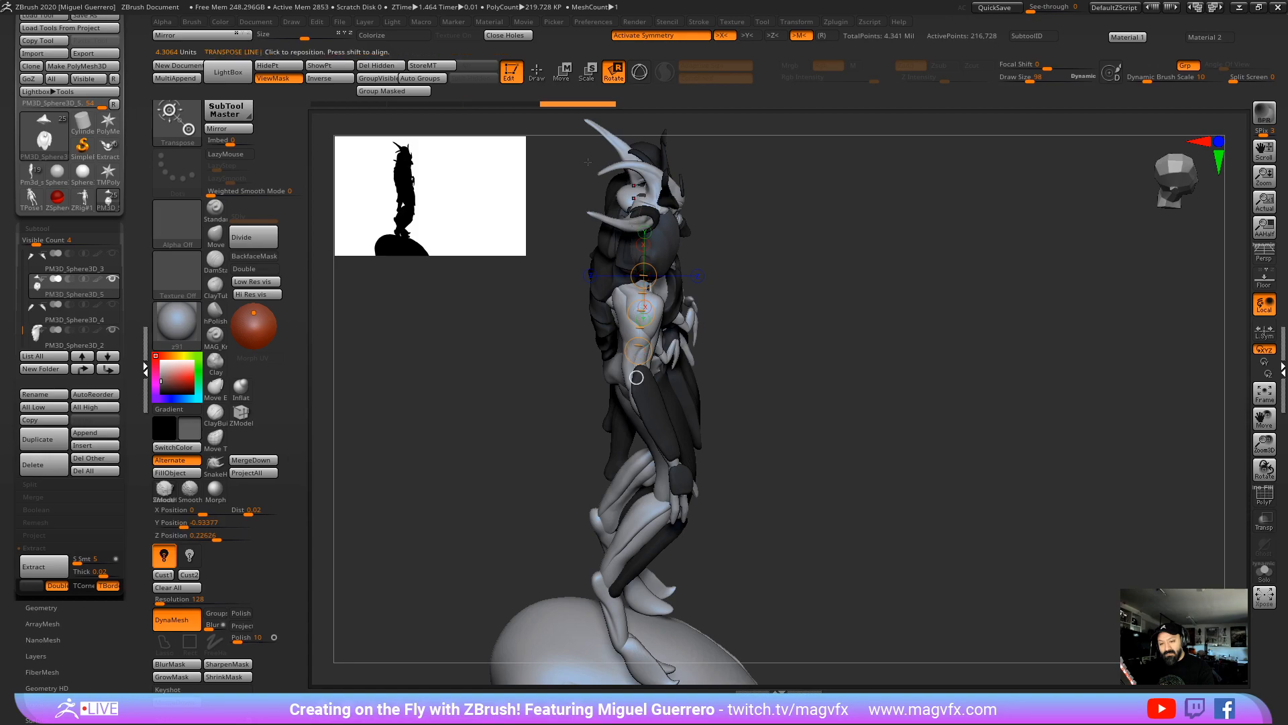
left_click(557, 76)
Step: Reposition and tilt the duplicated plates outward in front view so they sit over the outer shoulders on both sides
left_click_drag(838, 315, 704, 316, "shift")
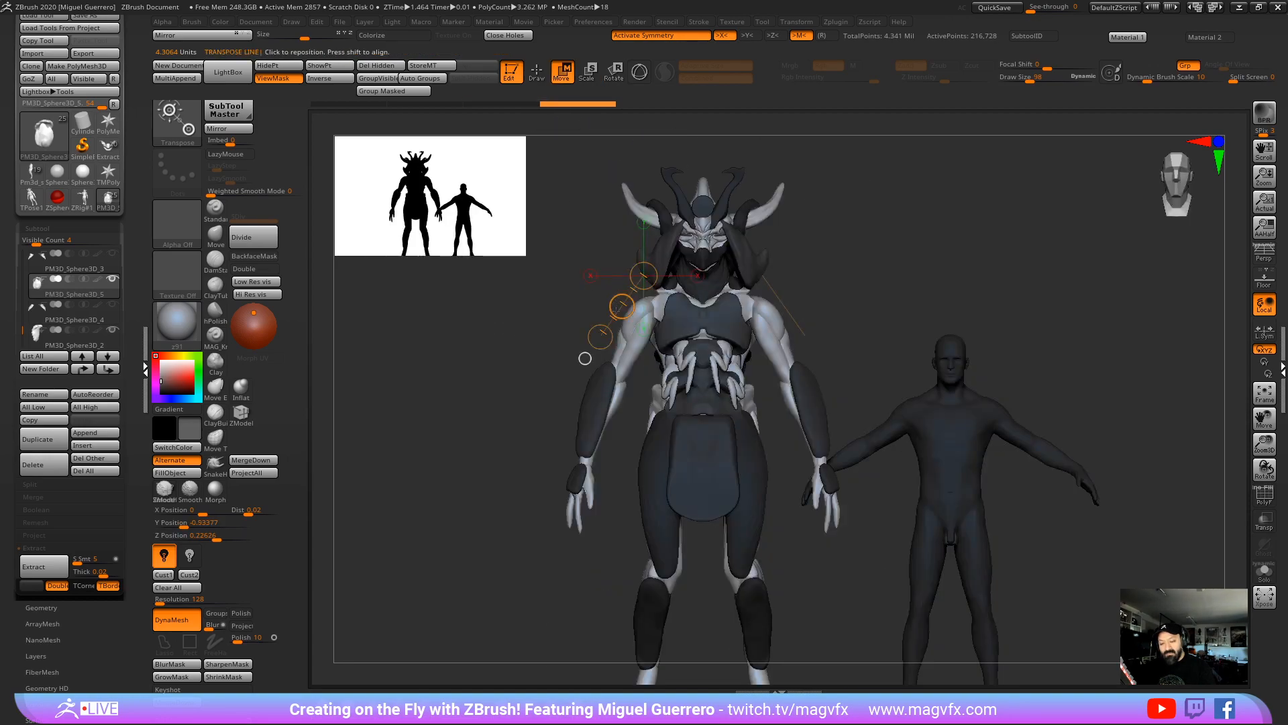
left_click_drag(622, 306, 582, 369)
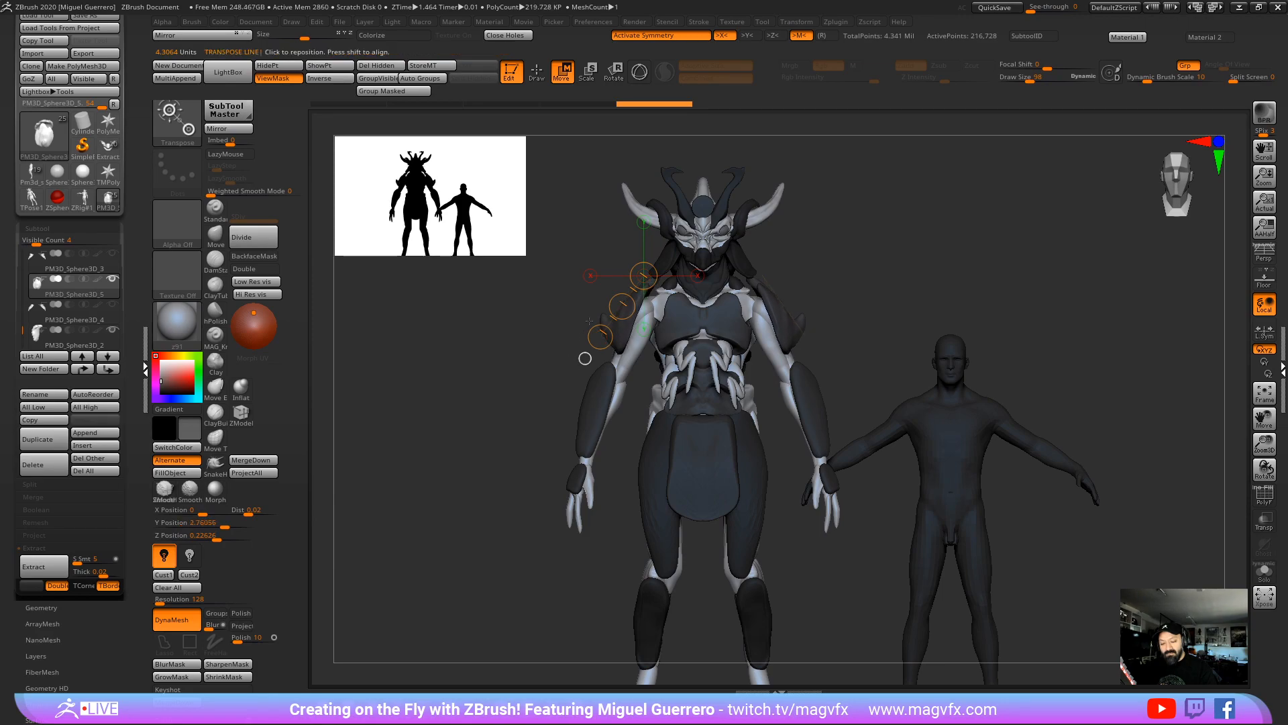
left_click(613, 72)
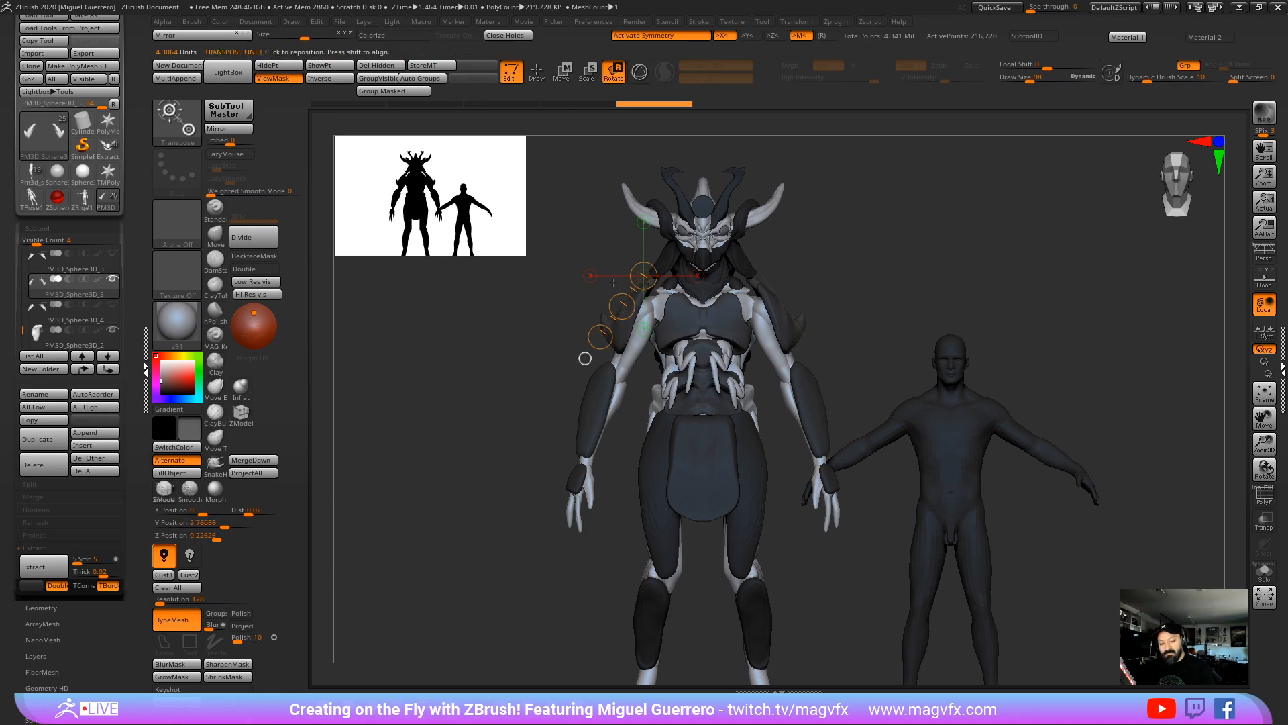
mouse_move(622, 306)
left_mouse_down()
mouse_move(601, 336)
mouse_move(612, 285)
left_mouse_up()
left_click(562, 72)
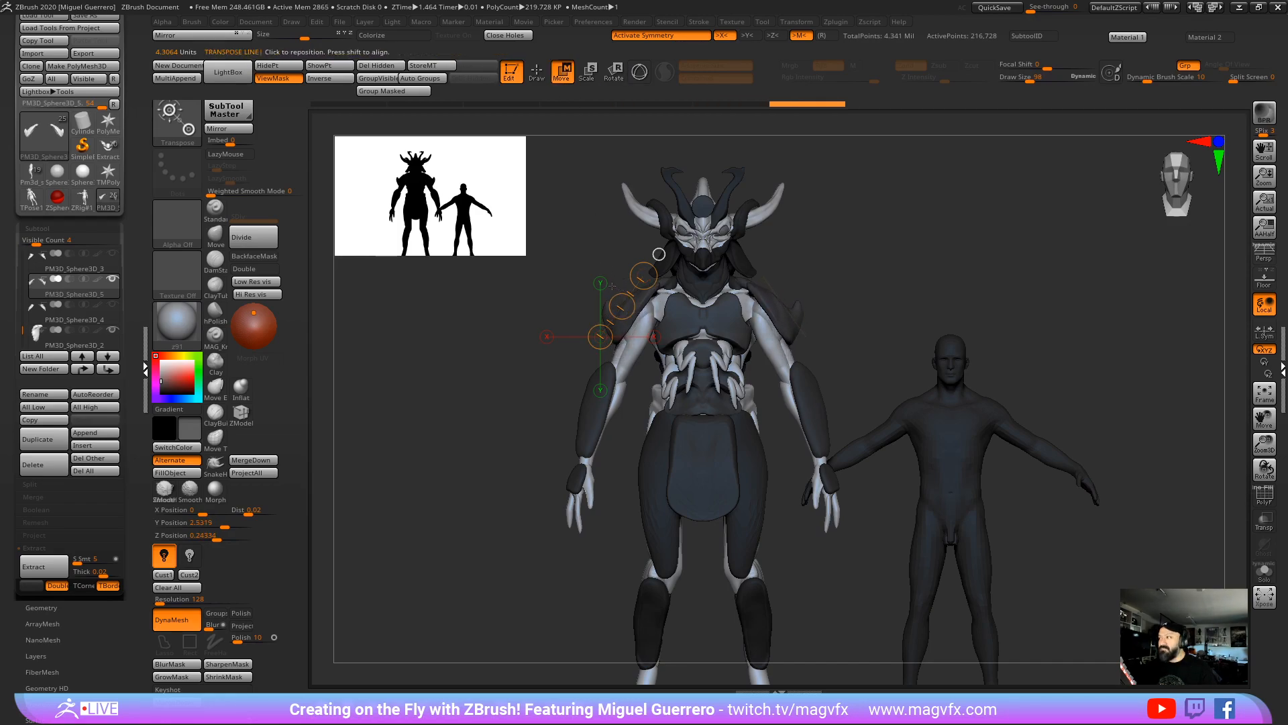
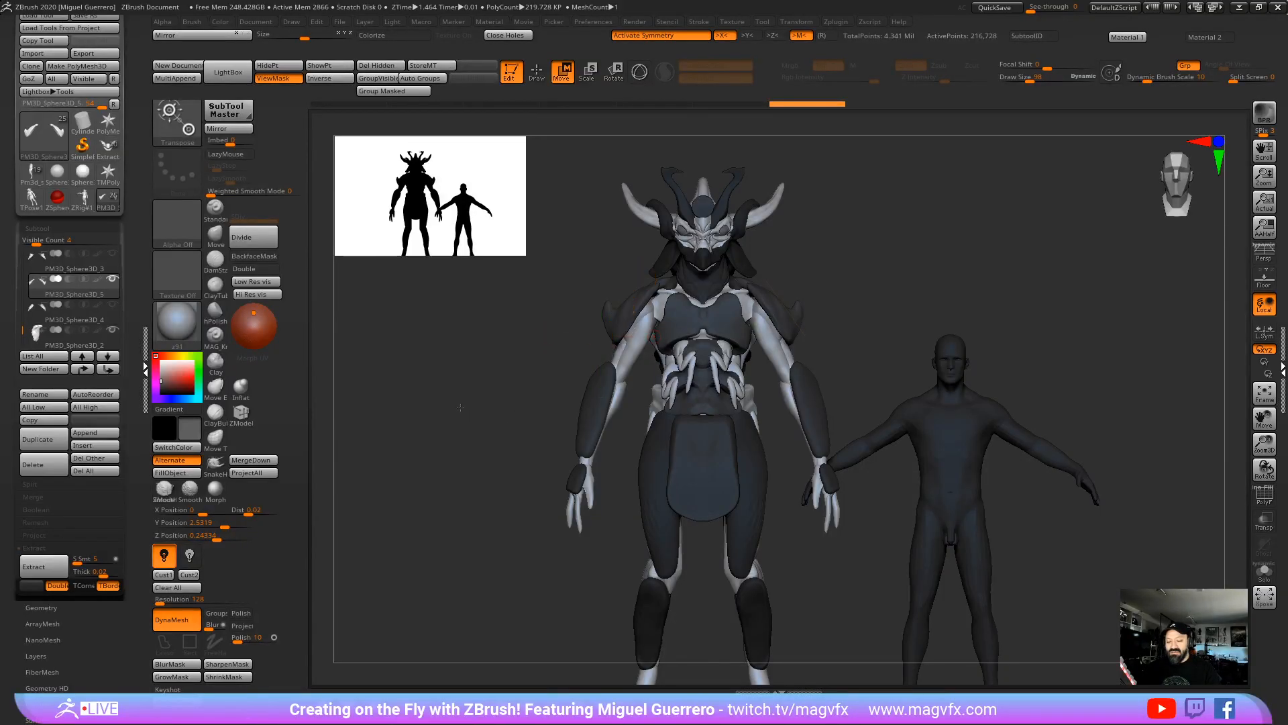
Step: Return to Draw mode and examine the repositioned shoulder plates up close from the front
left_click_drag(557, 410, 375, 421)
right_click_drag(375, 421, 500, 401, "ctrl")
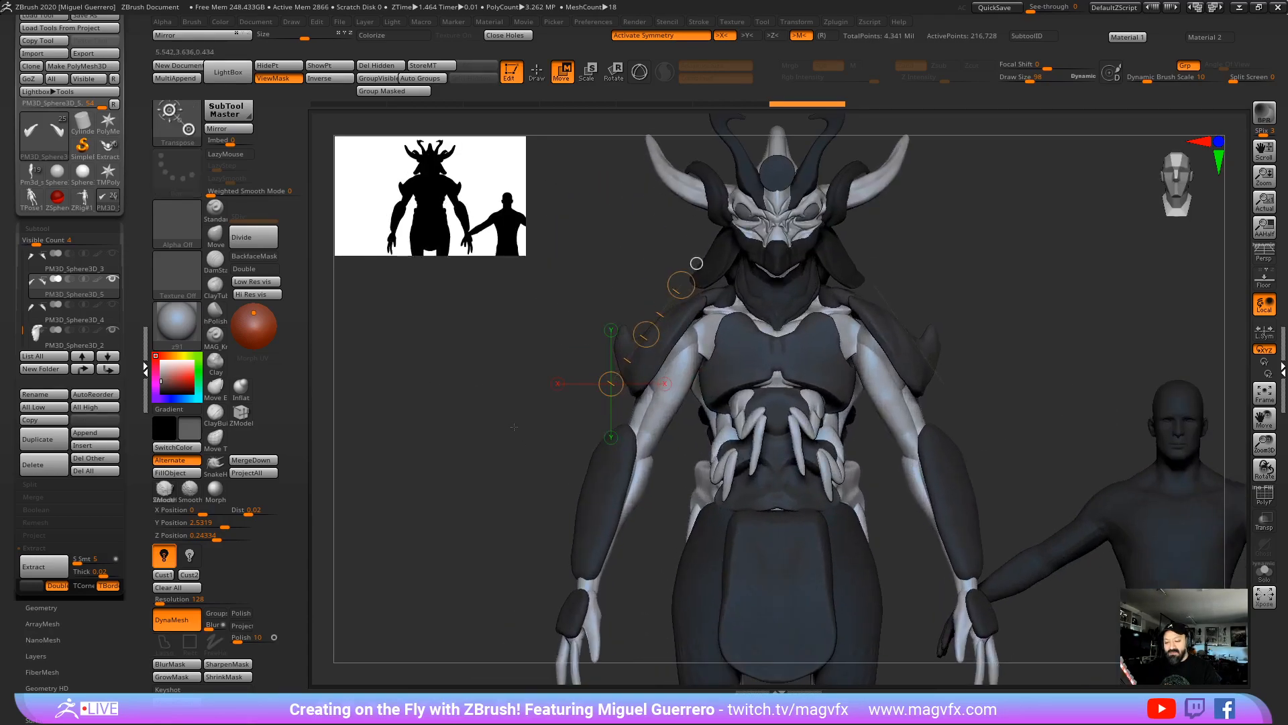
mouse_move(500, 401)
left_mouse_down("alt")
mouse_move(509, 424)
mouse_move(465, 445)
mouse_move(483, 455)
left_mouse_up("alt")
key("q")
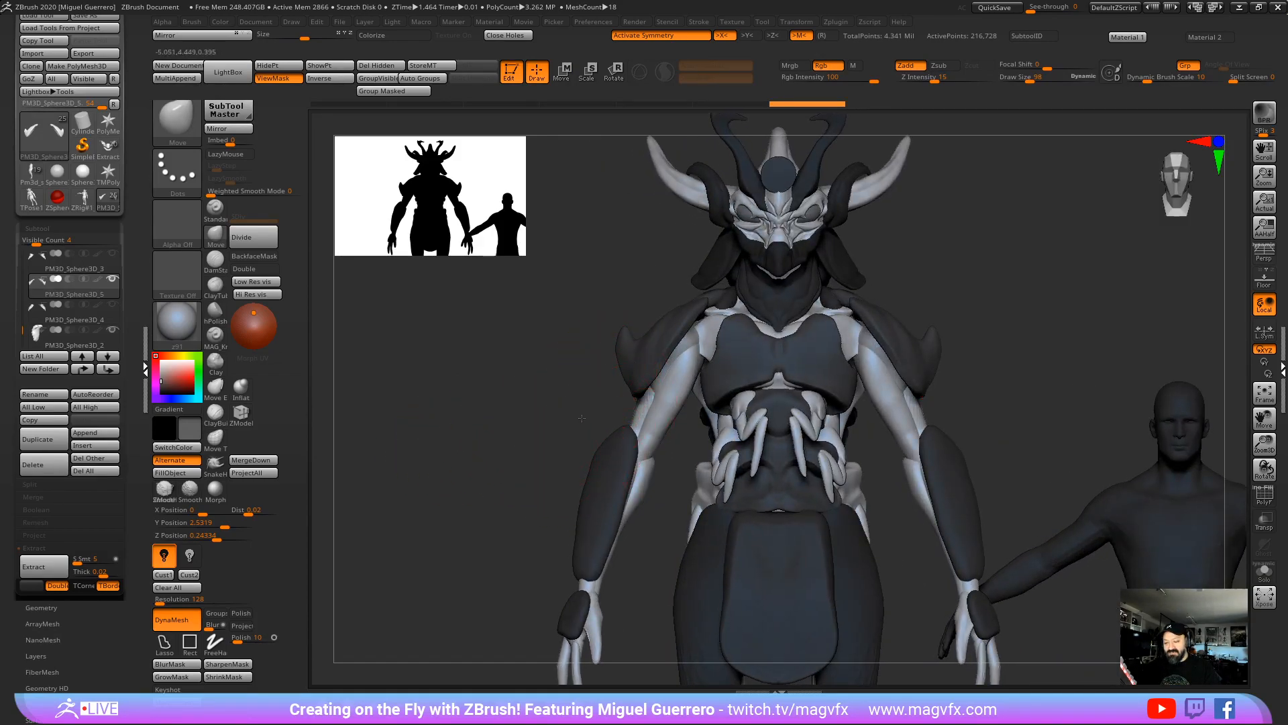
left_click_drag(562, 483, 567, 440, "alt")
left_click_drag(535, 490, 532, 469, "alt")
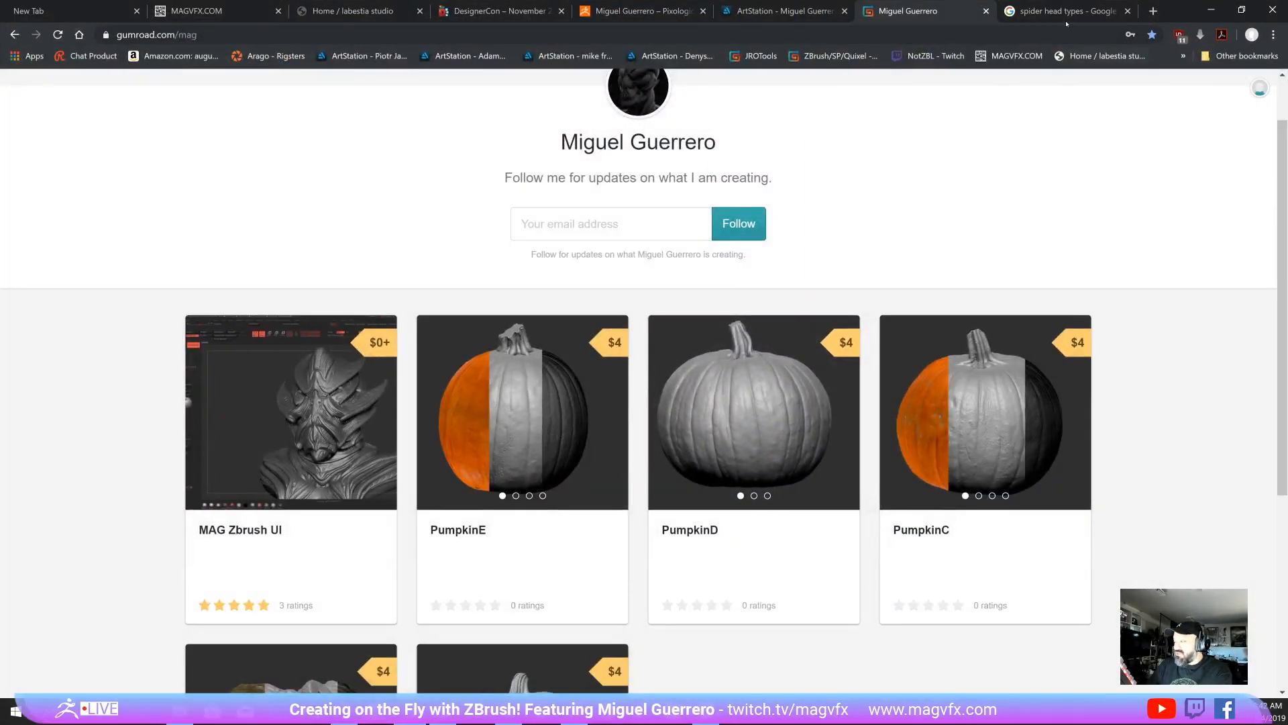
Step: Consult the spider head types image results in the browser and return to ZBrush
left_click(1064, 20)
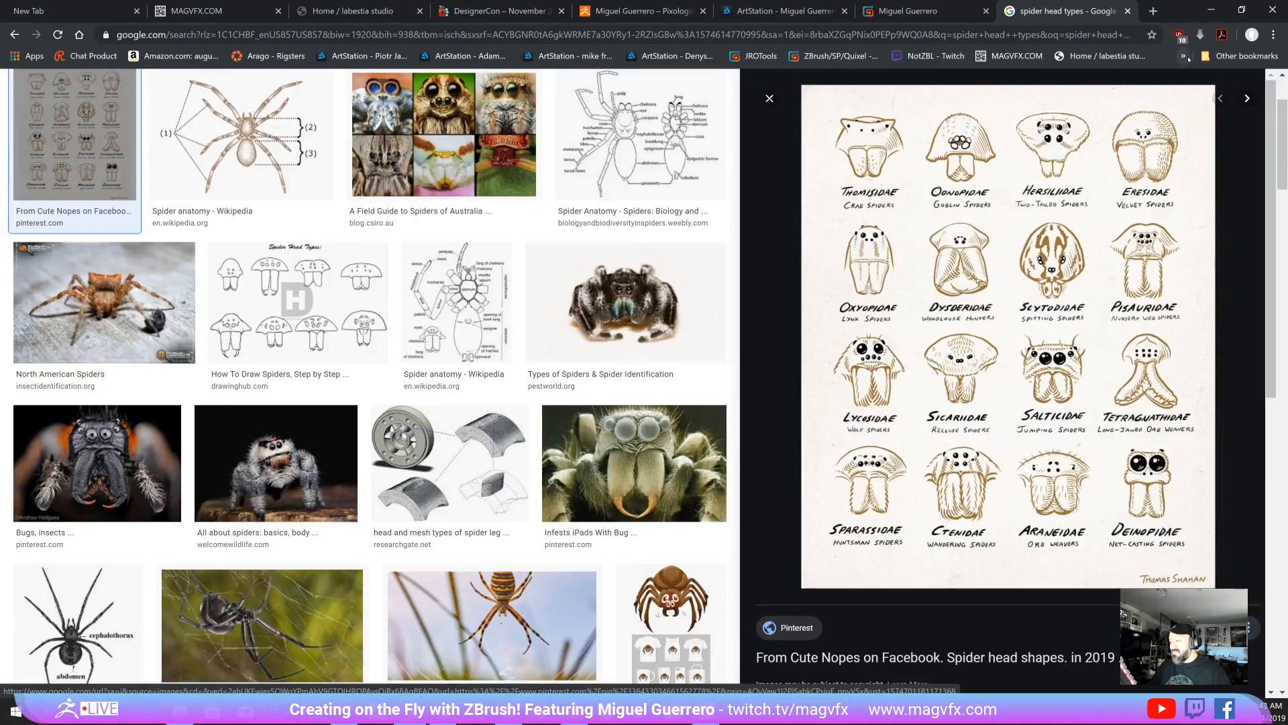
left_click(1242, 10)
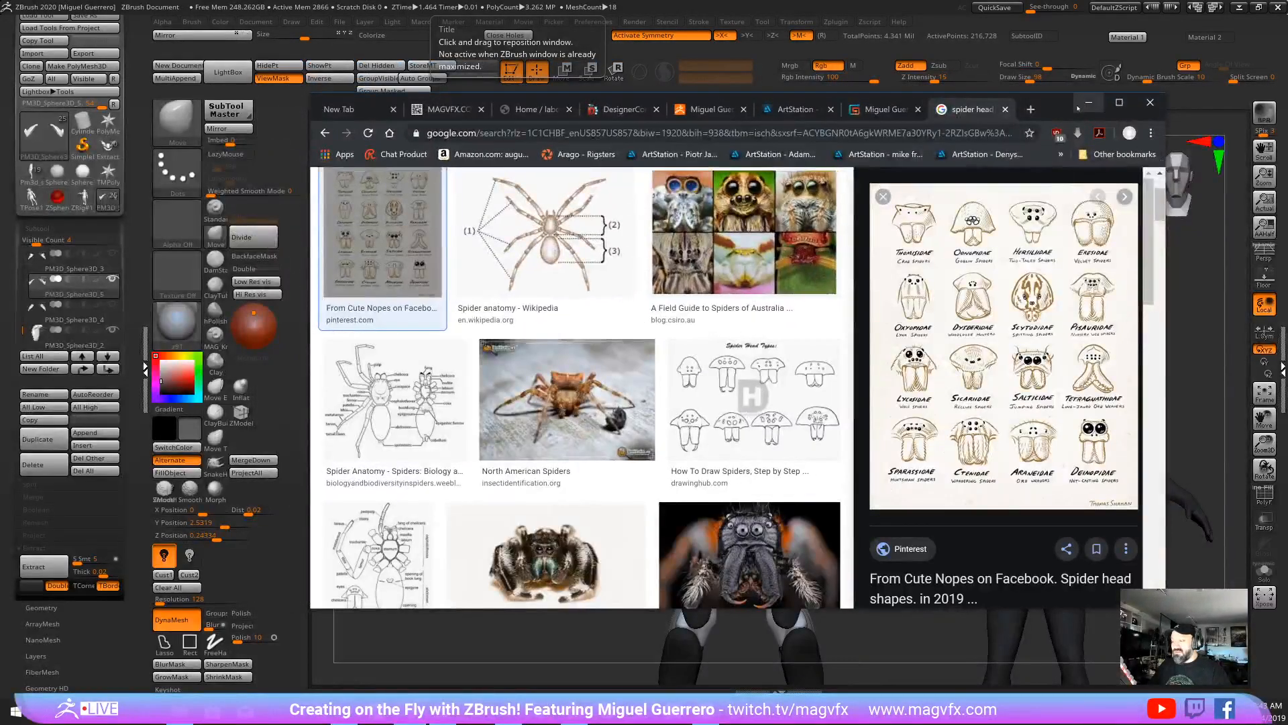
left_click(1089, 102)
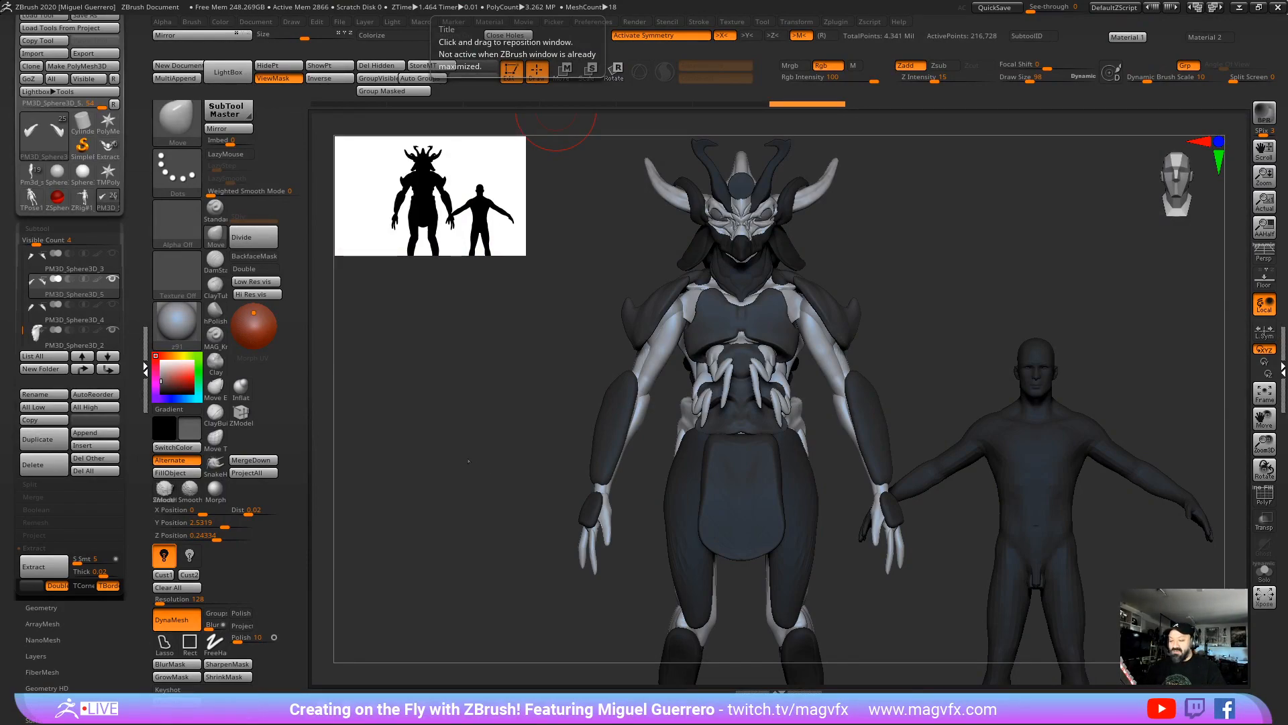
Step: Make the large head sculpt beneath the creature's feet the active SubTool and frame it from the front
right_click_drag(468, 461, 469, 369)
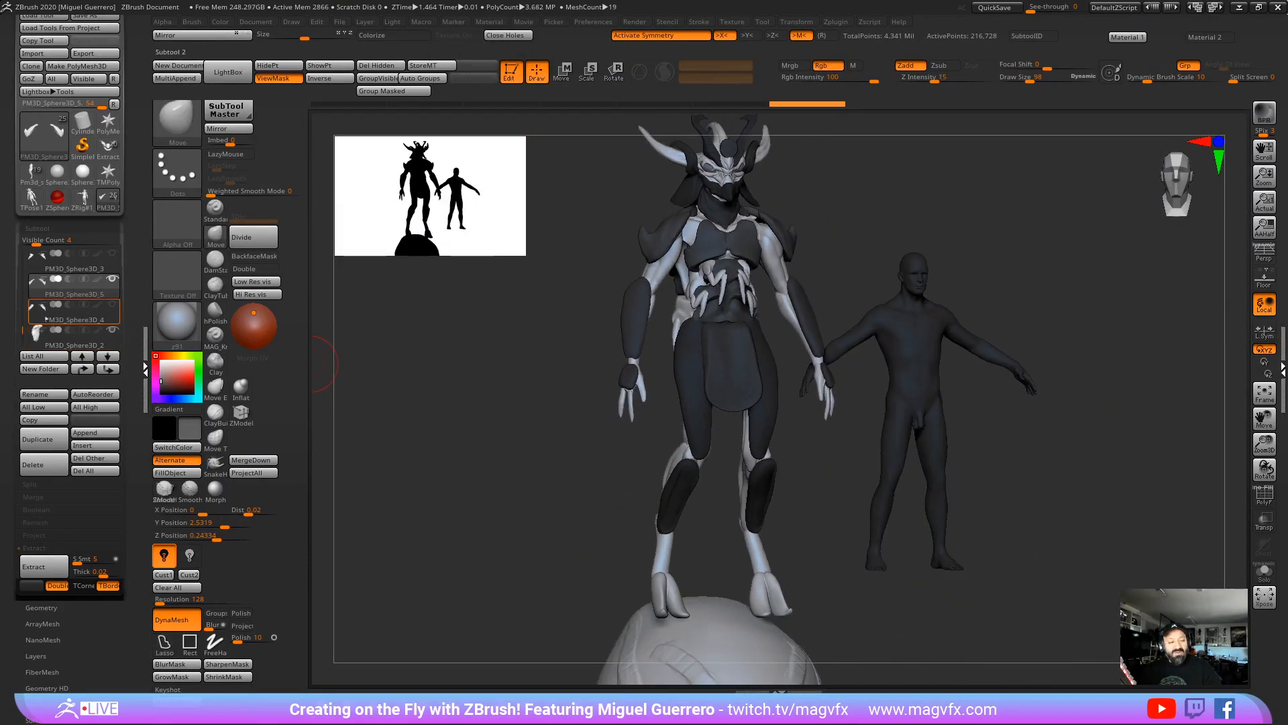
right_click_drag(589, 429, 591, 291, "alt")
left_click(658, 558, "alt")
right_click_drag(590, 530, 621, 514, "alt")
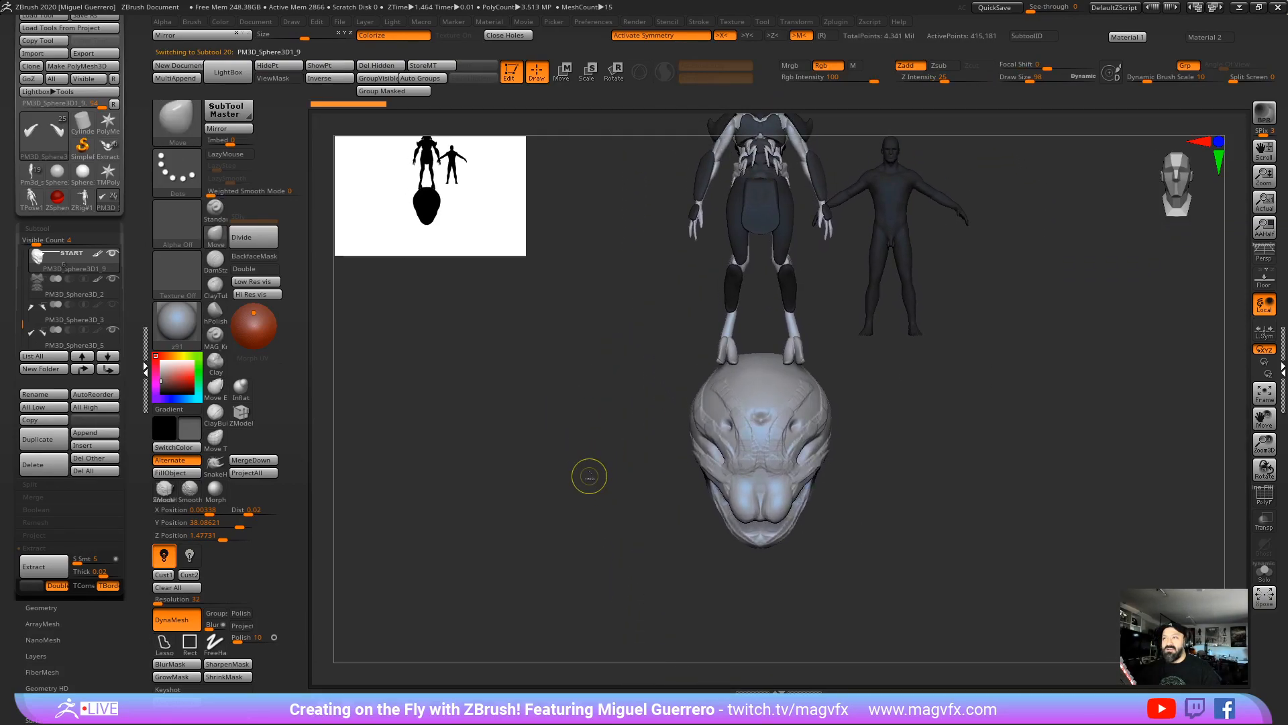
mouse_move(587, 474)
right_mouse_down("alt")
mouse_move(615, 521)
mouse_move(567, 365)
right_mouse_up("alt")
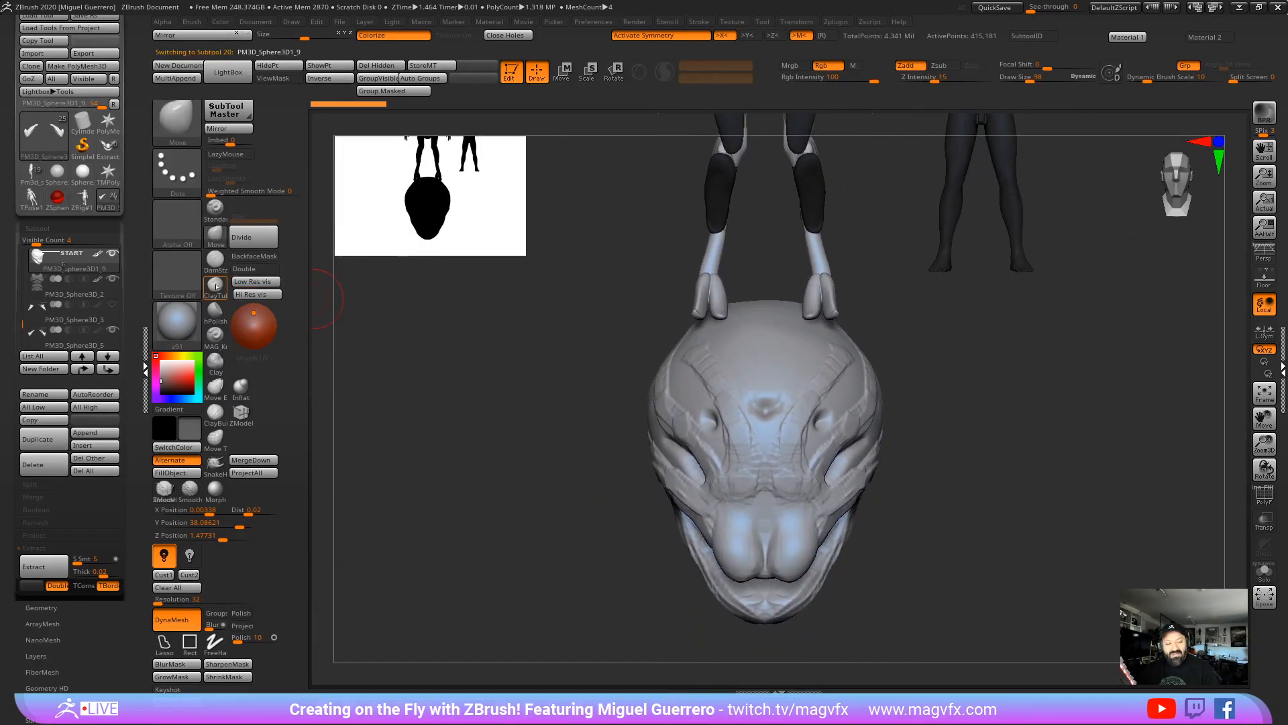
Step: Carve mirrored creases around the upper and outer edges of the two bulbous mouthparts with the DamStandard brush
left_click(214, 262)
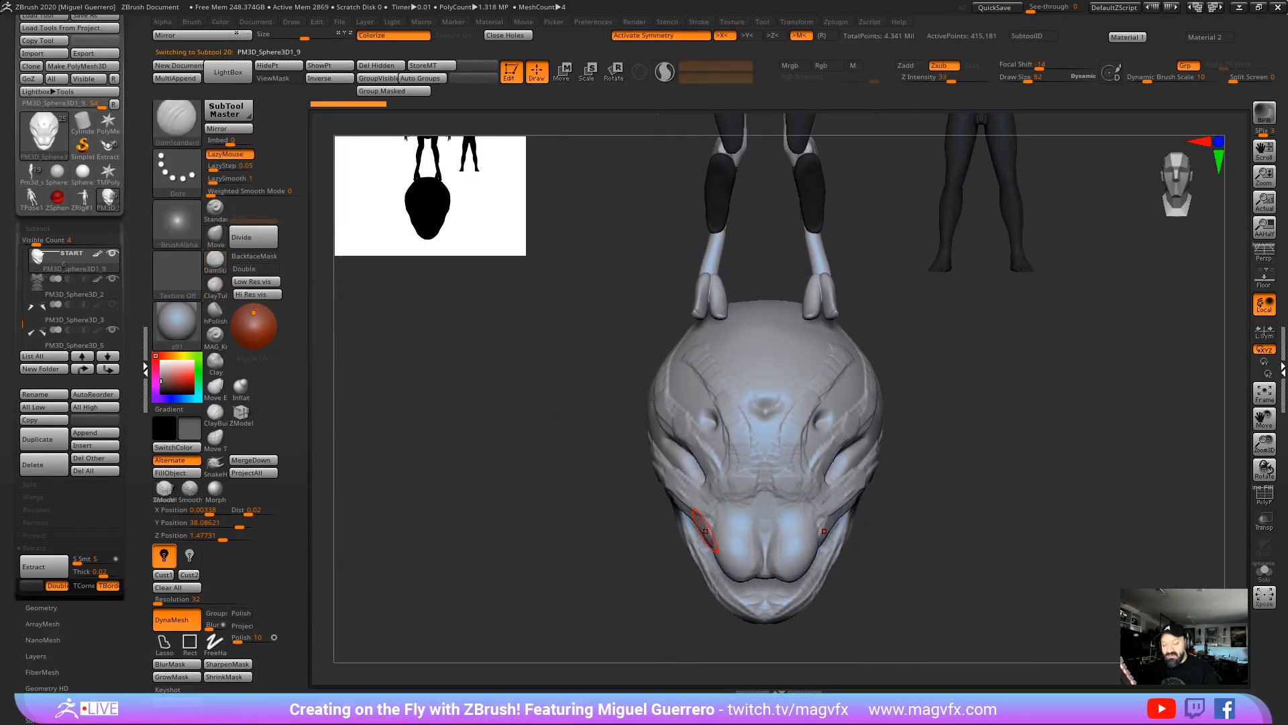
left_click_drag(709, 532, 735, 493)
mouse_move(765, 537)
left_mouse_down()
mouse_move(745, 500)
mouse_move(778, 497)
left_mouse_up()
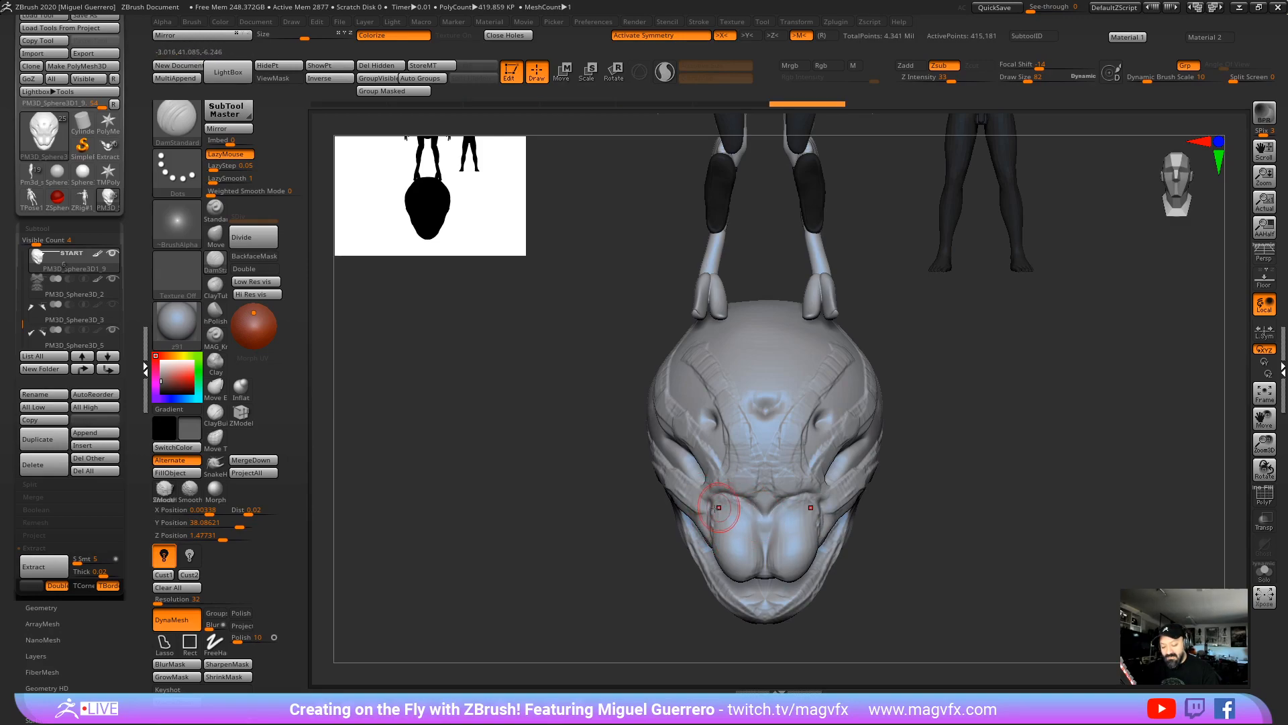
left_click_drag(718, 530, 738, 498)
right_click_drag(583, 488, 611, 480, "alt")
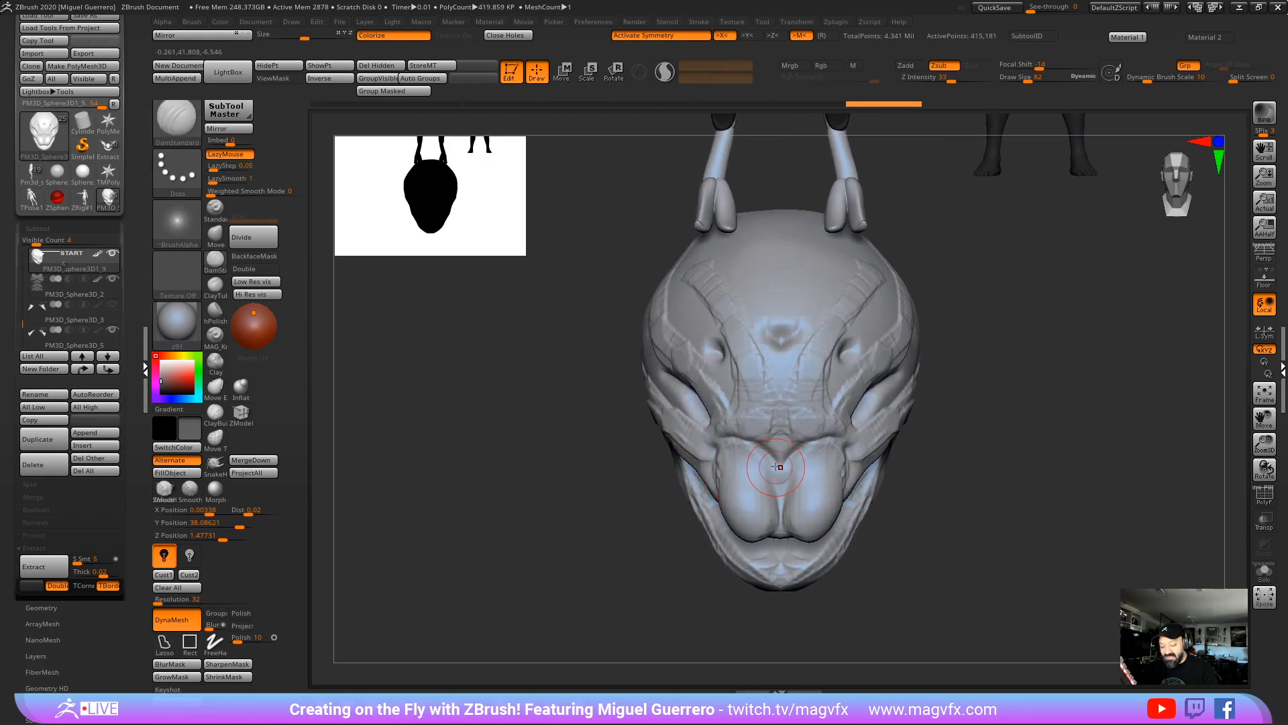
Step: Cut a deep vertical groove between the two bulbous mouthparts and check it from below and the front
mouse_move(780, 479)
right_mouse_down()
mouse_move(777, 517)
mouse_move(773, 496)
right_mouse_up()
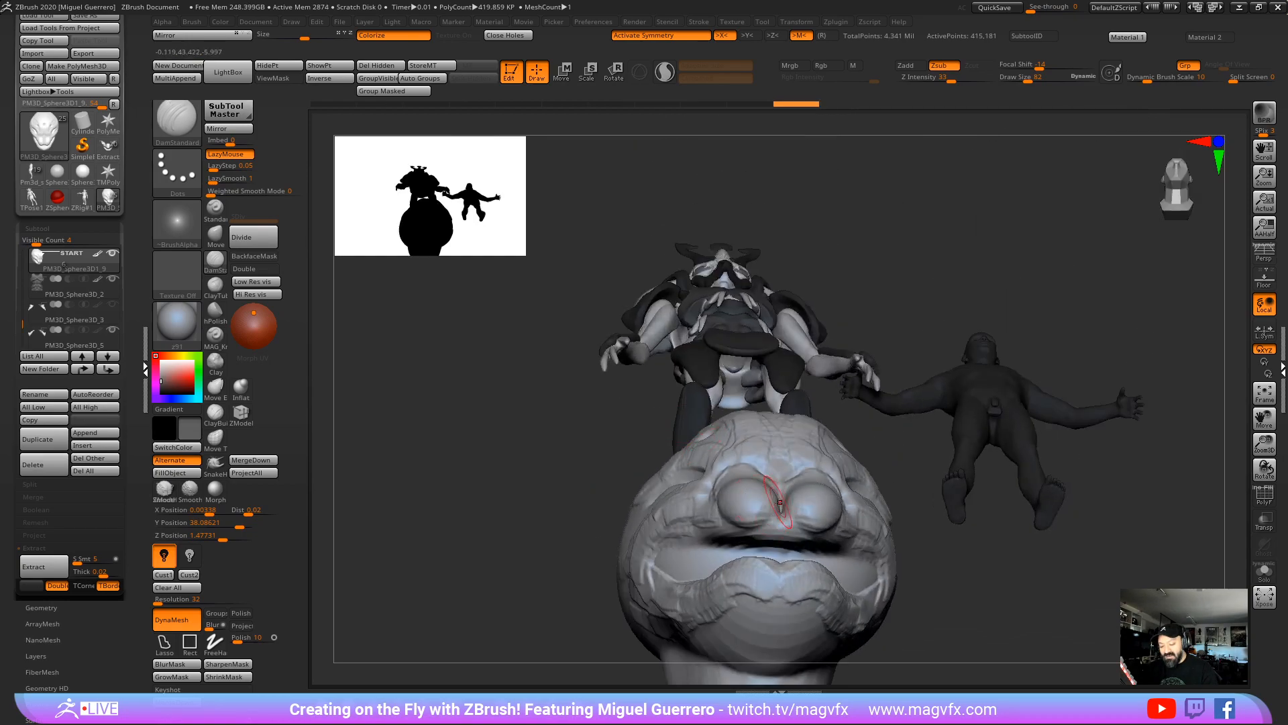
left_click_drag(777, 540, 778, 481)
right_click_drag(754, 507, 530, 503)
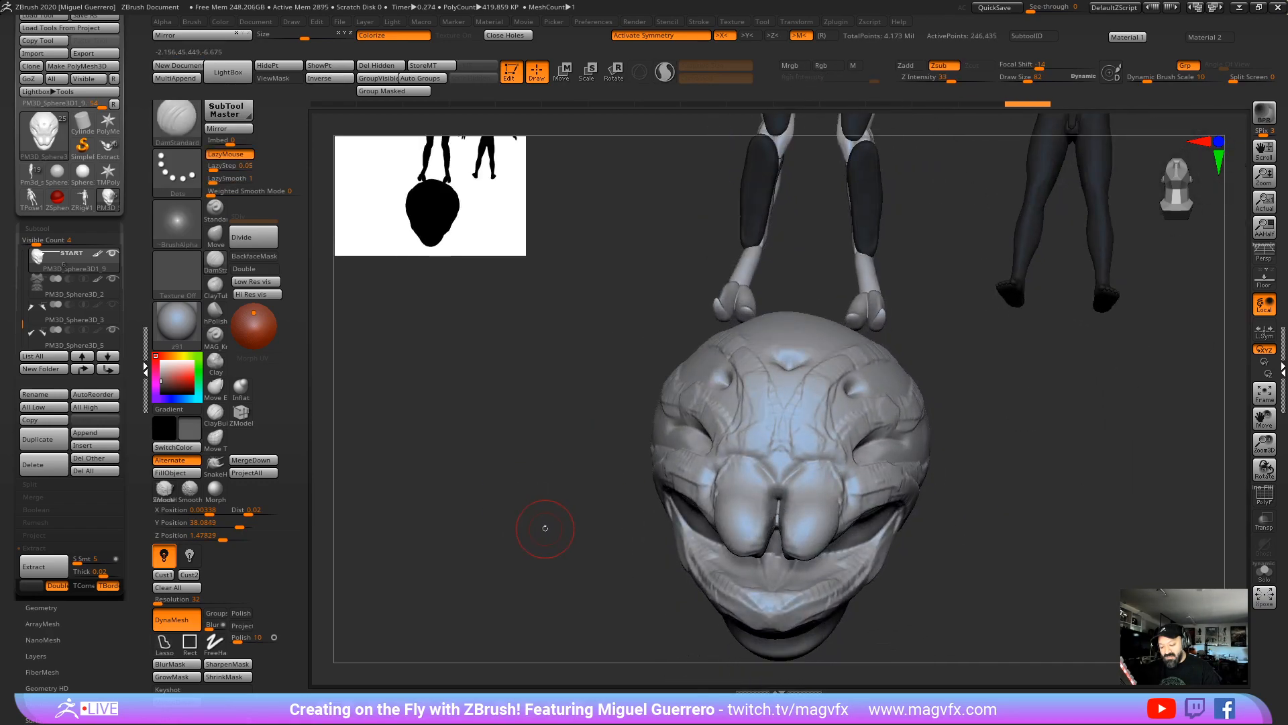
mouse_move(546, 526)
left_mouse_down()
mouse_move(551, 557)
mouse_move(561, 466)
left_mouse_up()
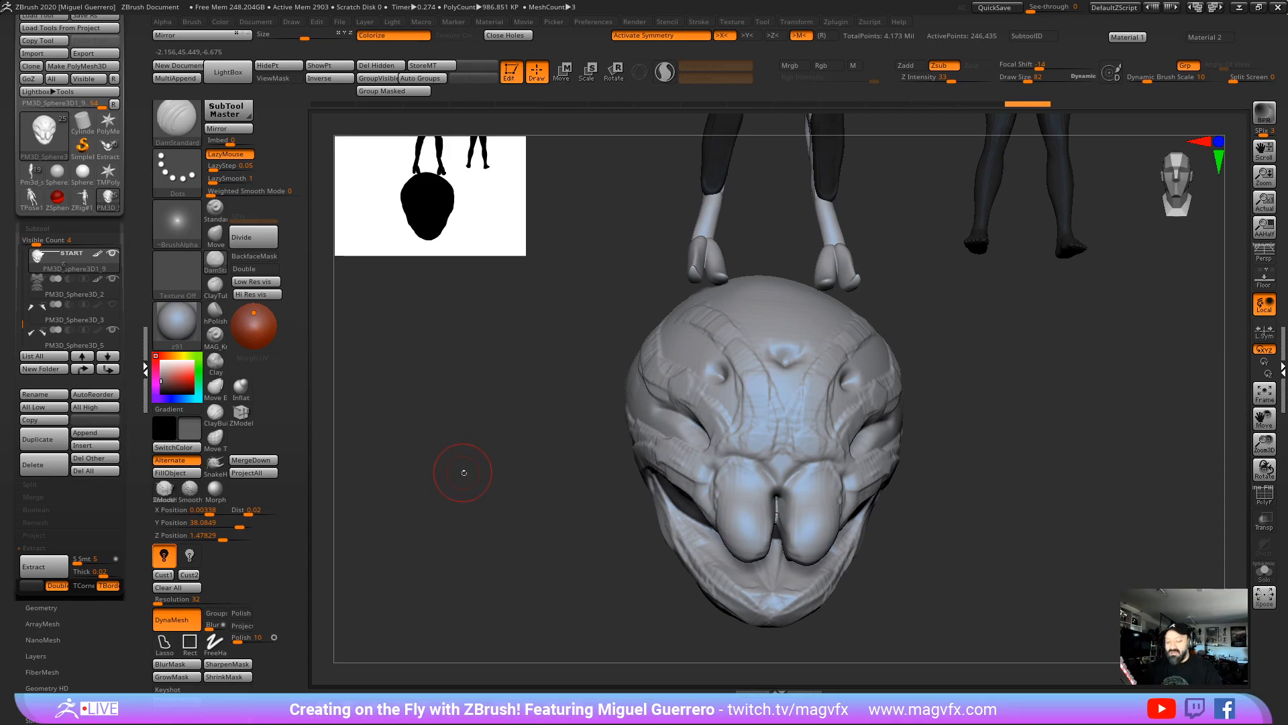
left_click_drag(544, 421, 575, 403)
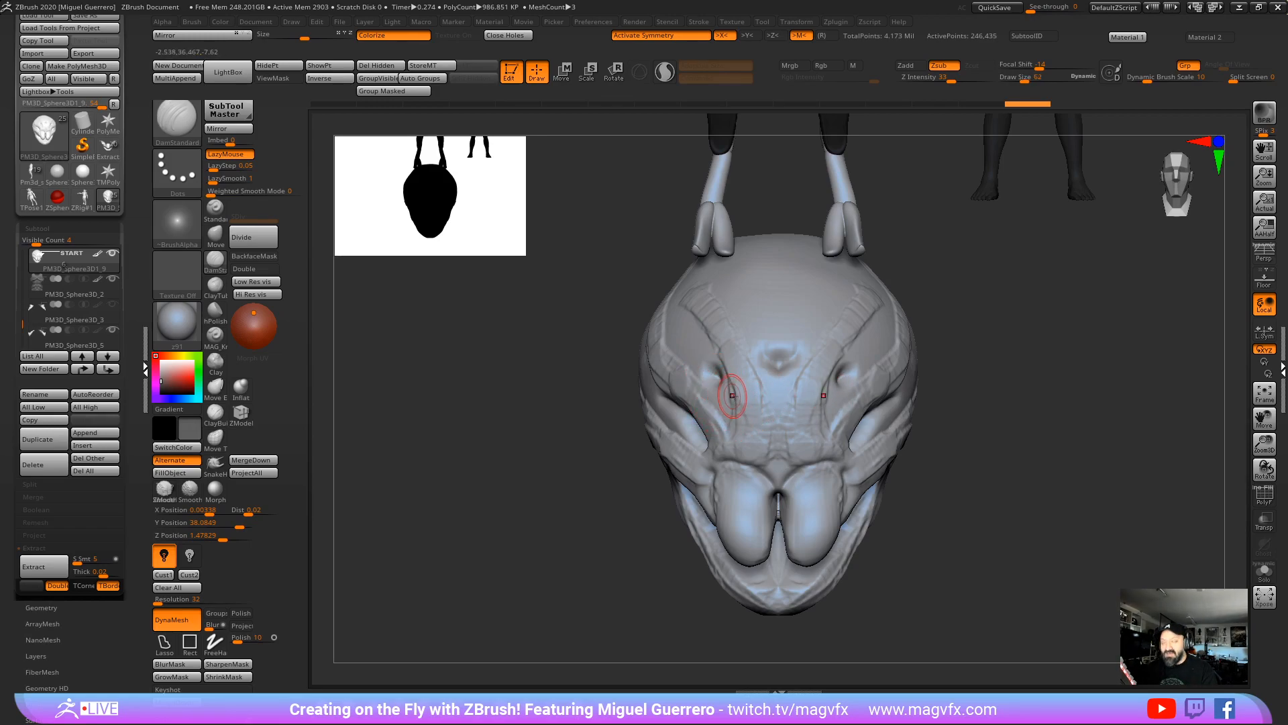
Step: Reduce the brush to a draw size of 42 and carve small round eye sockets across the forehead and along its centre line
key("[")
key("[")
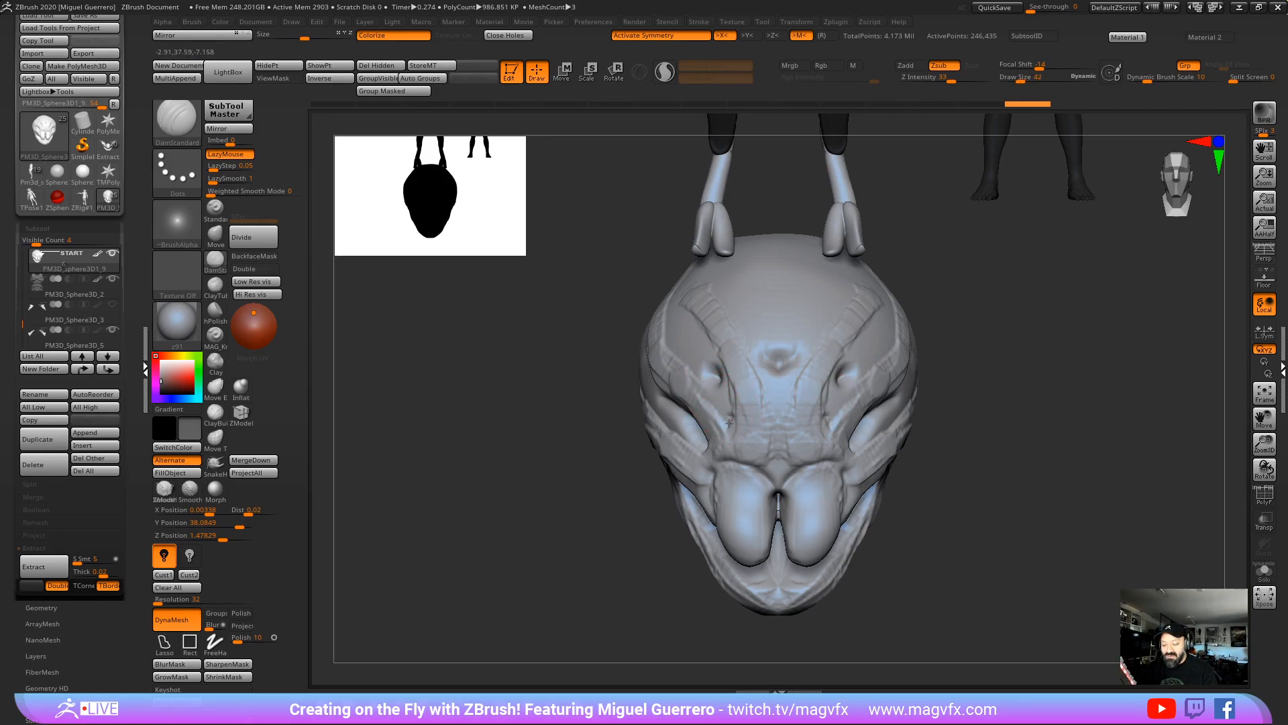
left_click_drag(732, 414, 733, 420)
left_click_drag(705, 374, 778, 364)
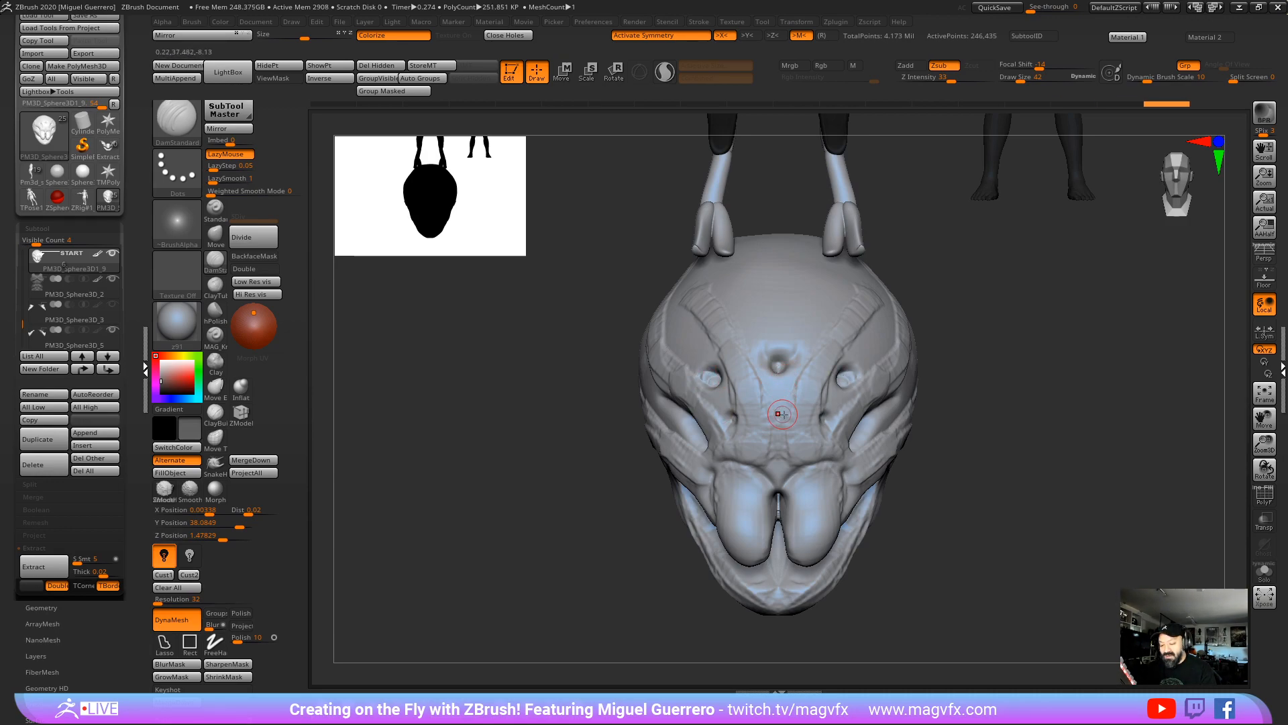
left_click_drag(781, 413, 778, 407)
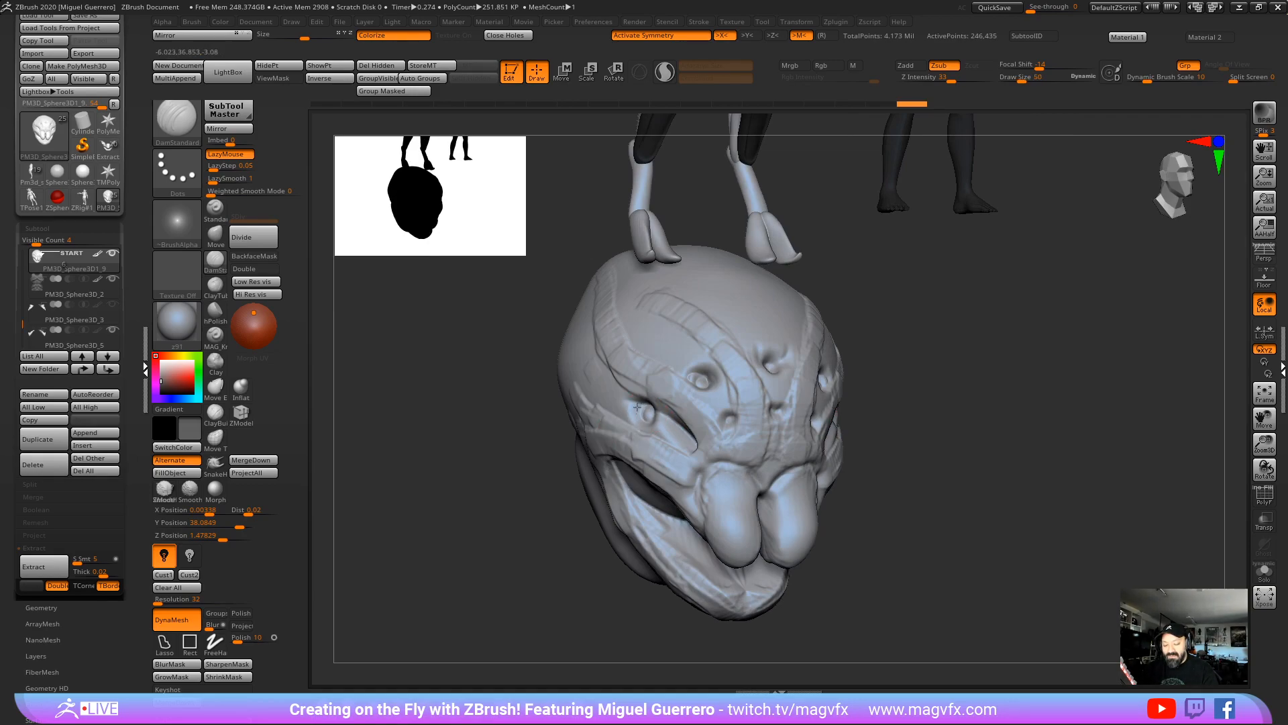
Step: Carve round eyes into the side sockets and deepen the forehead eye rims with a draw size of 50
left_click_drag(637, 406, 693, 449)
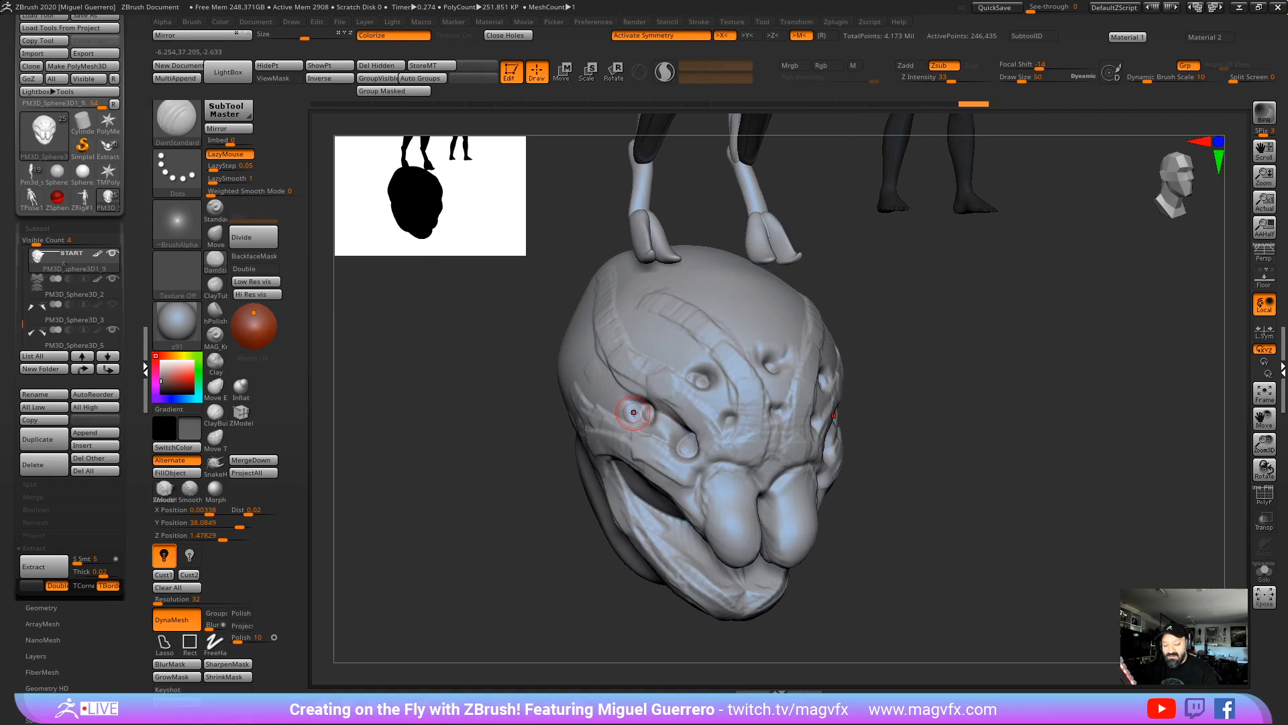
left_click_drag(634, 412, 644, 406)
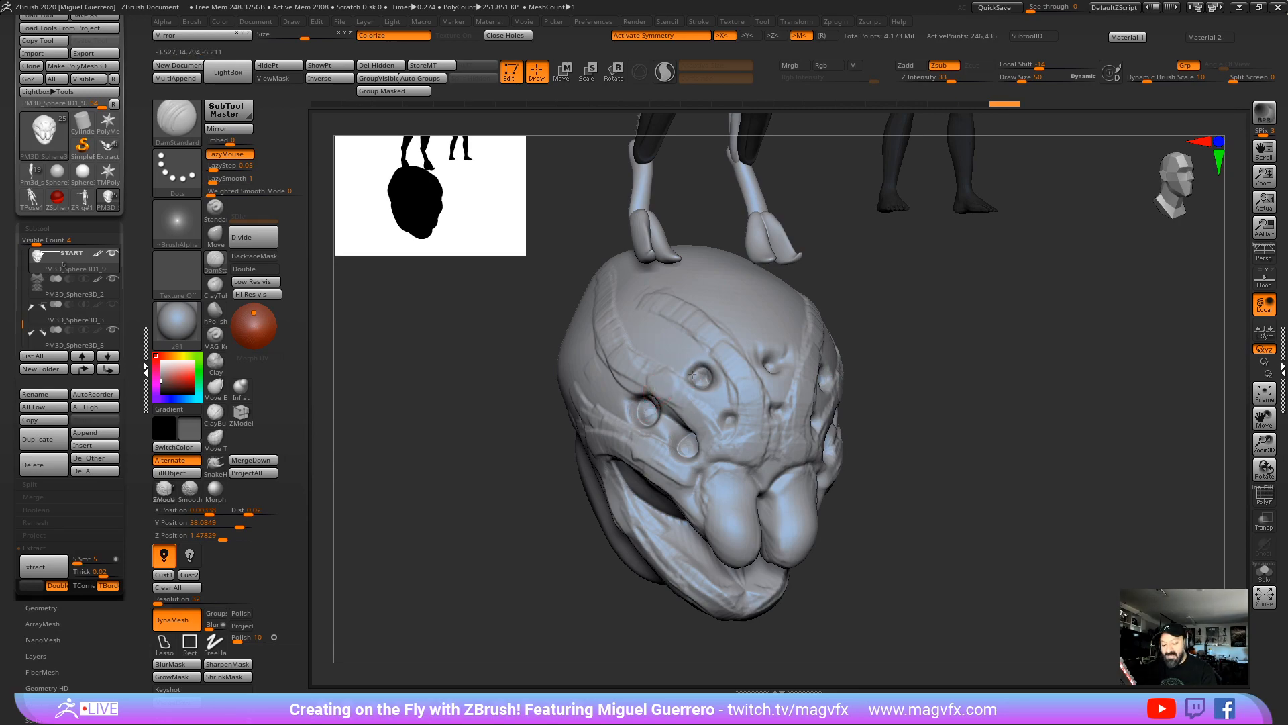
left_click_drag(699, 375, 702, 371)
left_click_drag(729, 420, 732, 418)
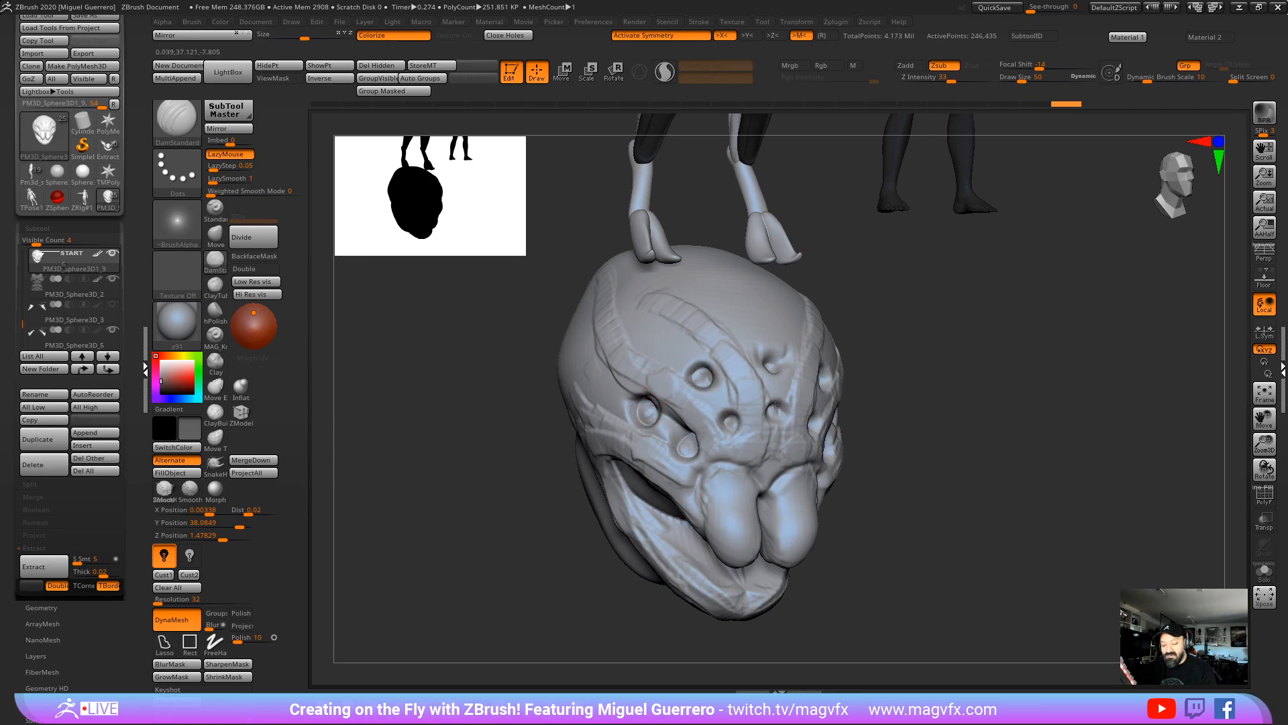
left_click_drag(765, 361, 773, 371)
left_click_drag(503, 409, 466, 414, "shift")
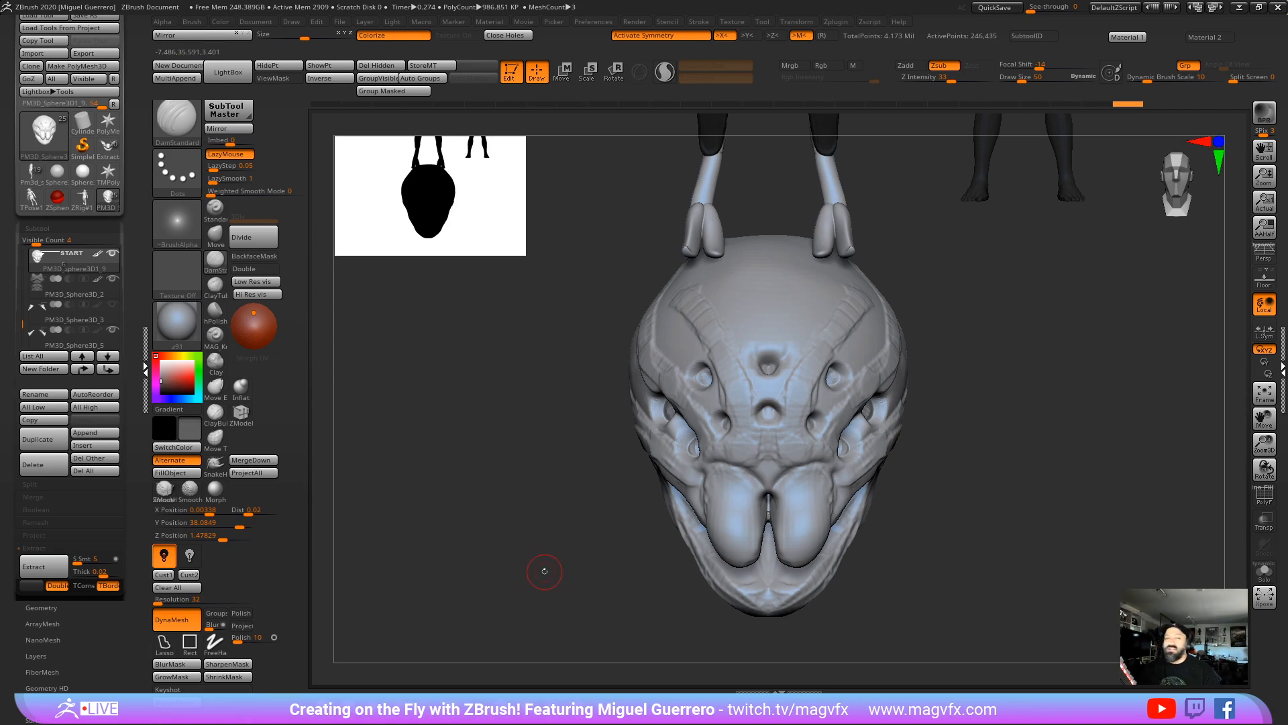
Step: Extend the crease above the jaw along the side of the head to the back of the skull
left_click_drag(516, 530, 765, 478)
left_click_drag(608, 449, 600, 436)
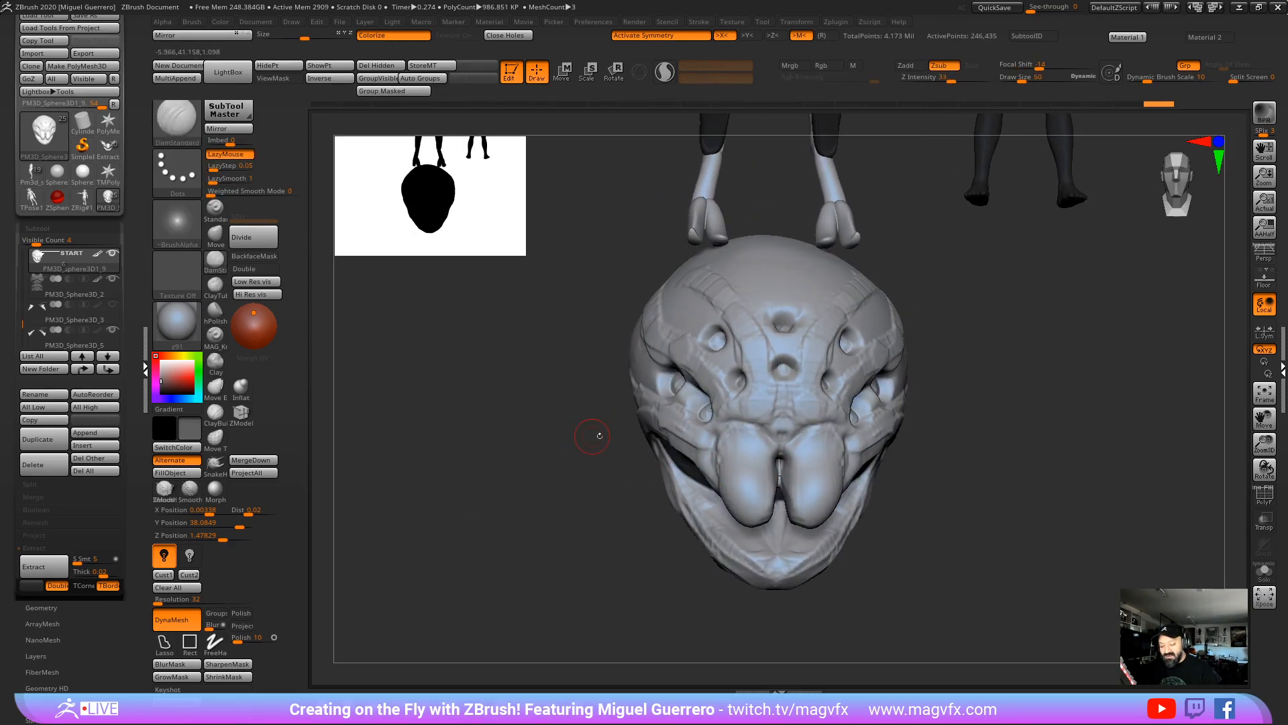
mouse_move(708, 460)
left_mouse_down()
mouse_move(743, 417)
mouse_move(760, 428)
left_mouse_up()
mouse_move(570, 496)
left_mouse_down()
mouse_move(613, 433)
mouse_move(572, 474)
mouse_move(665, 433)
left_mouse_up()
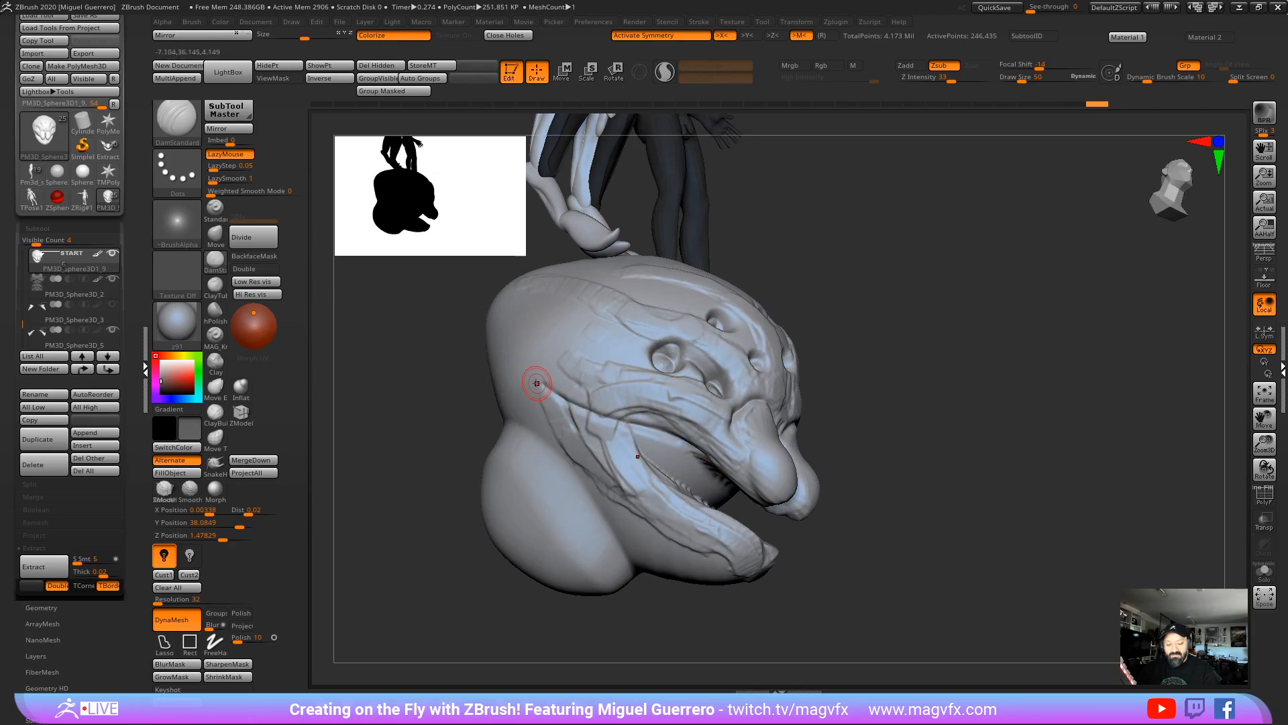
left_click_drag(482, 371, 548, 401)
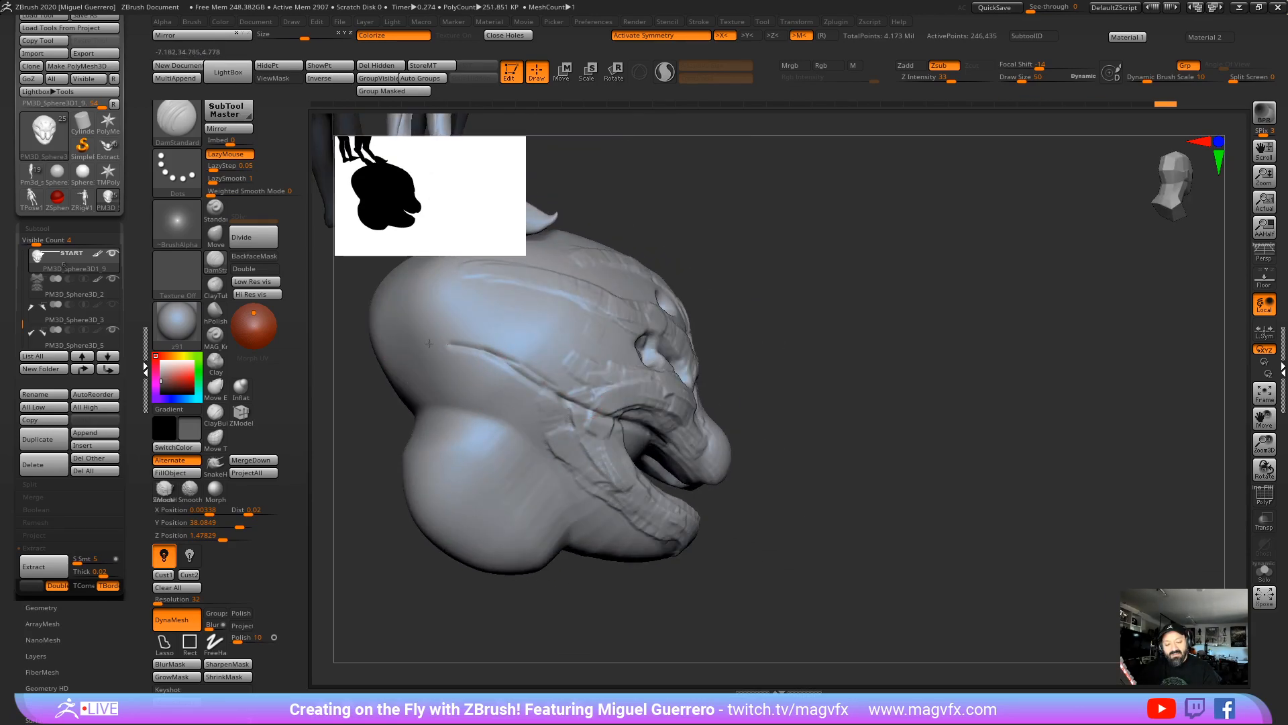
left_click_drag(469, 359, 407, 390)
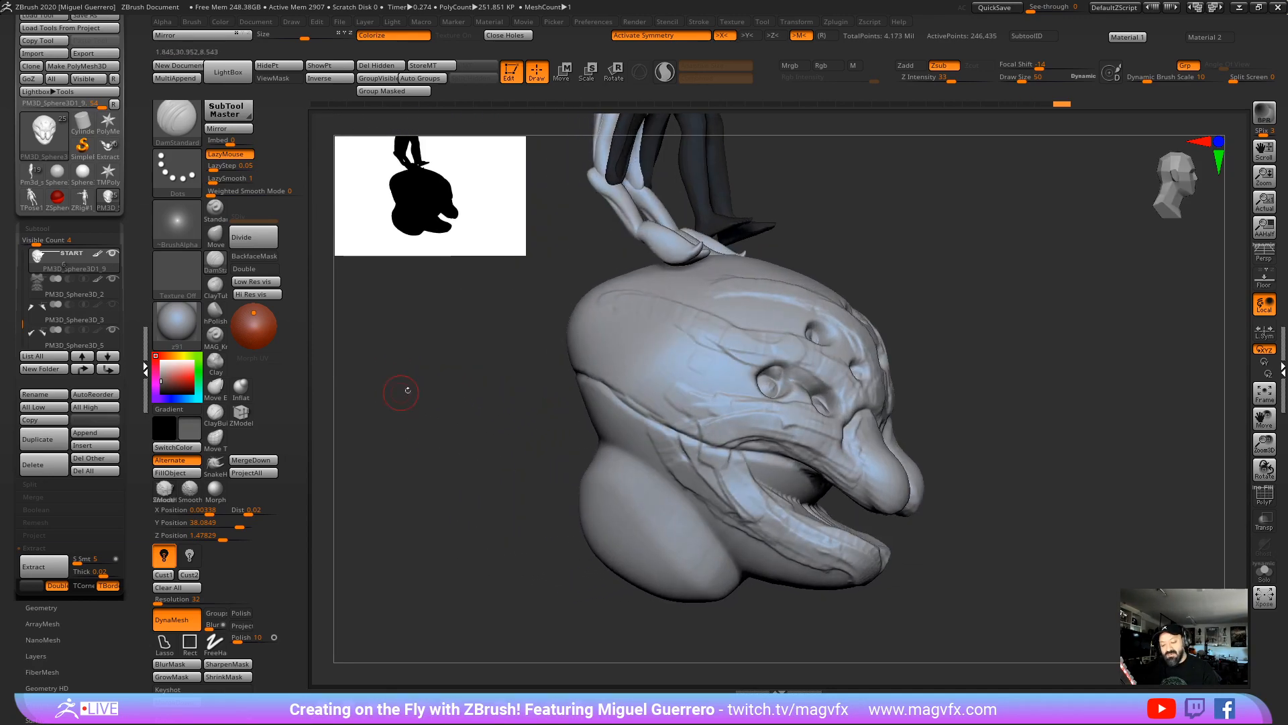
Step: Build up a raised ridge along the side of the head above the jaw crease with the ClayTubes brush
left_click(214, 288)
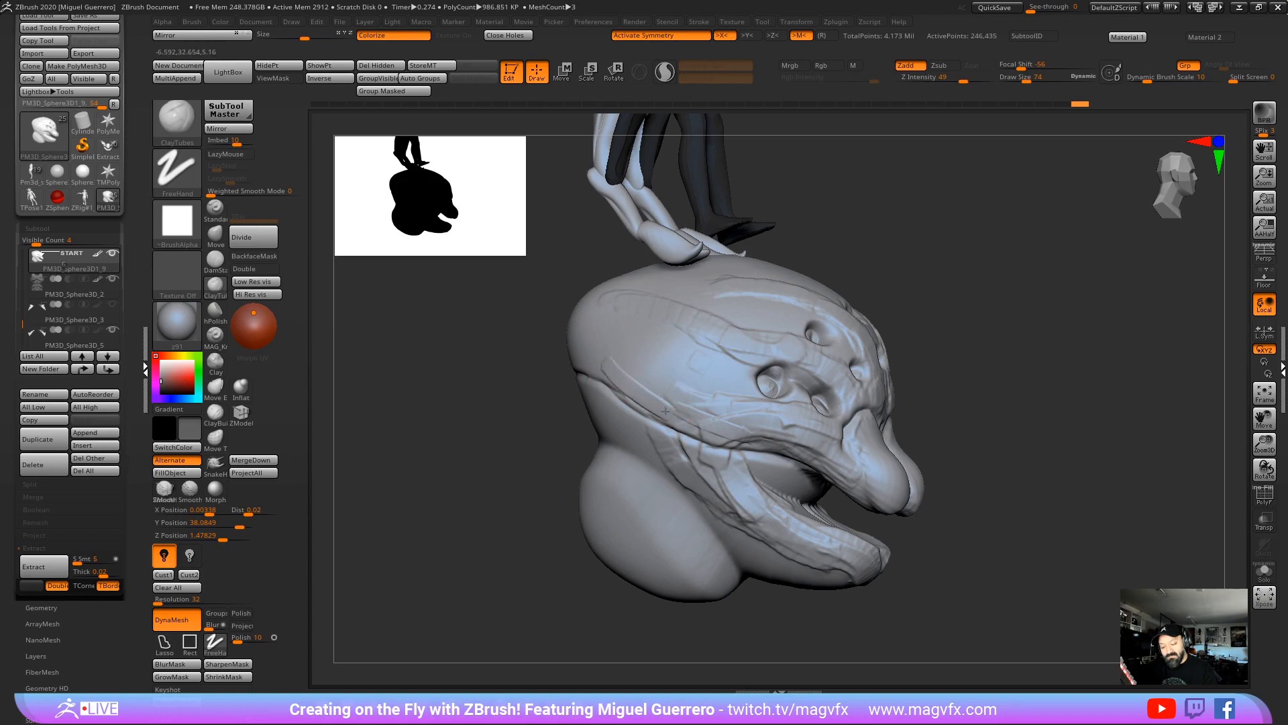
mouse_move(612, 376)
left_mouse_down()
mouse_move(704, 428)
mouse_move(812, 458)
left_mouse_up()
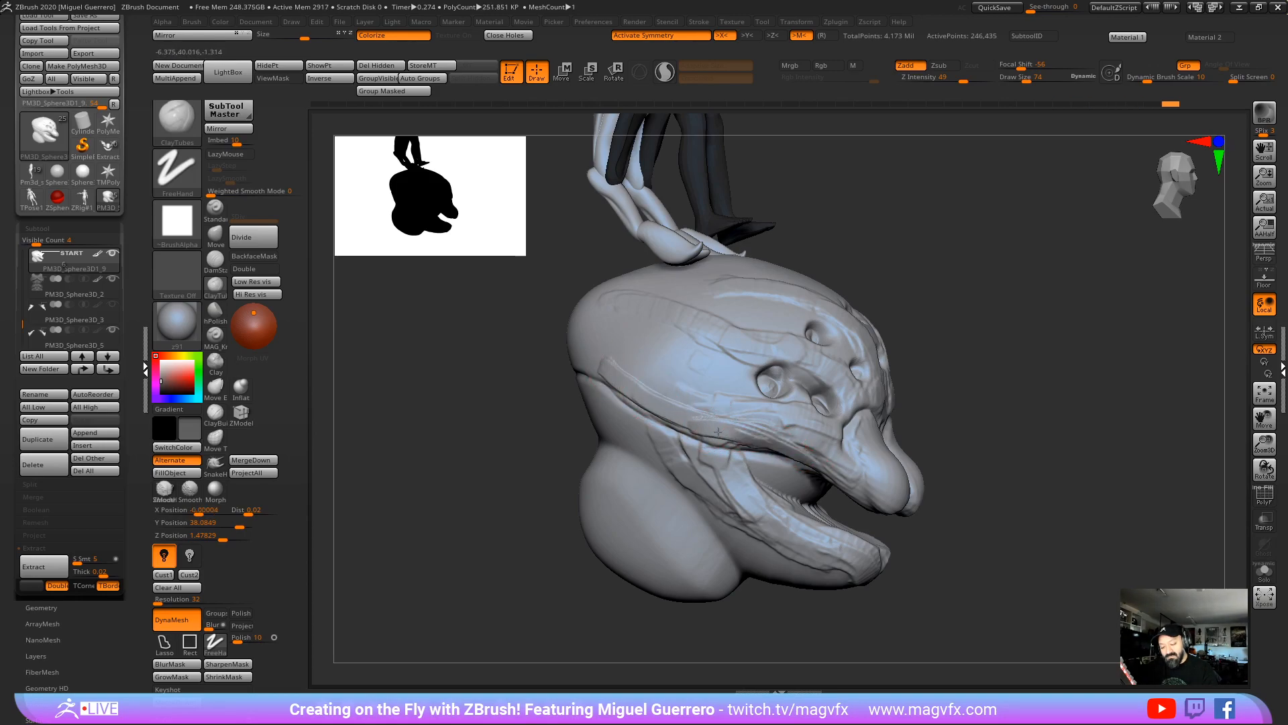
left_click_drag(597, 351, 785, 428)
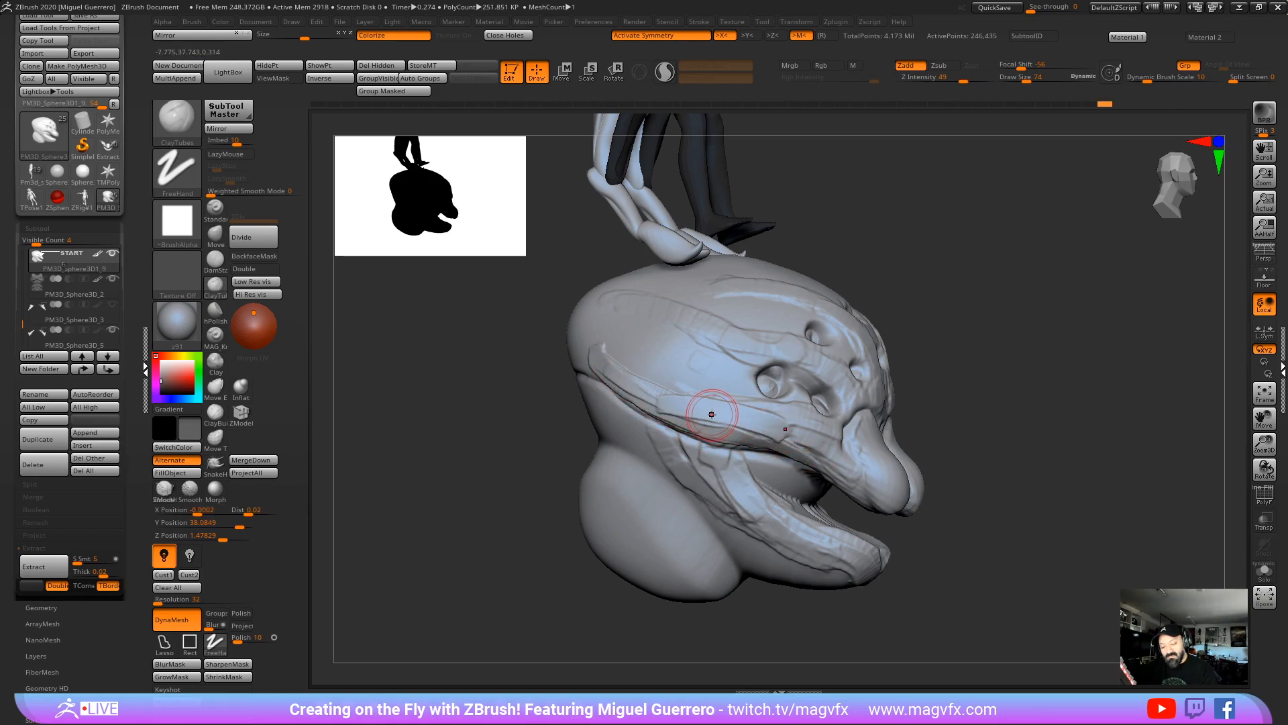
left_click_drag(711, 414, 796, 440)
mouse_move(556, 382)
left_mouse_down()
mouse_move(473, 396)
mouse_move(490, 389)
left_mouse_up()
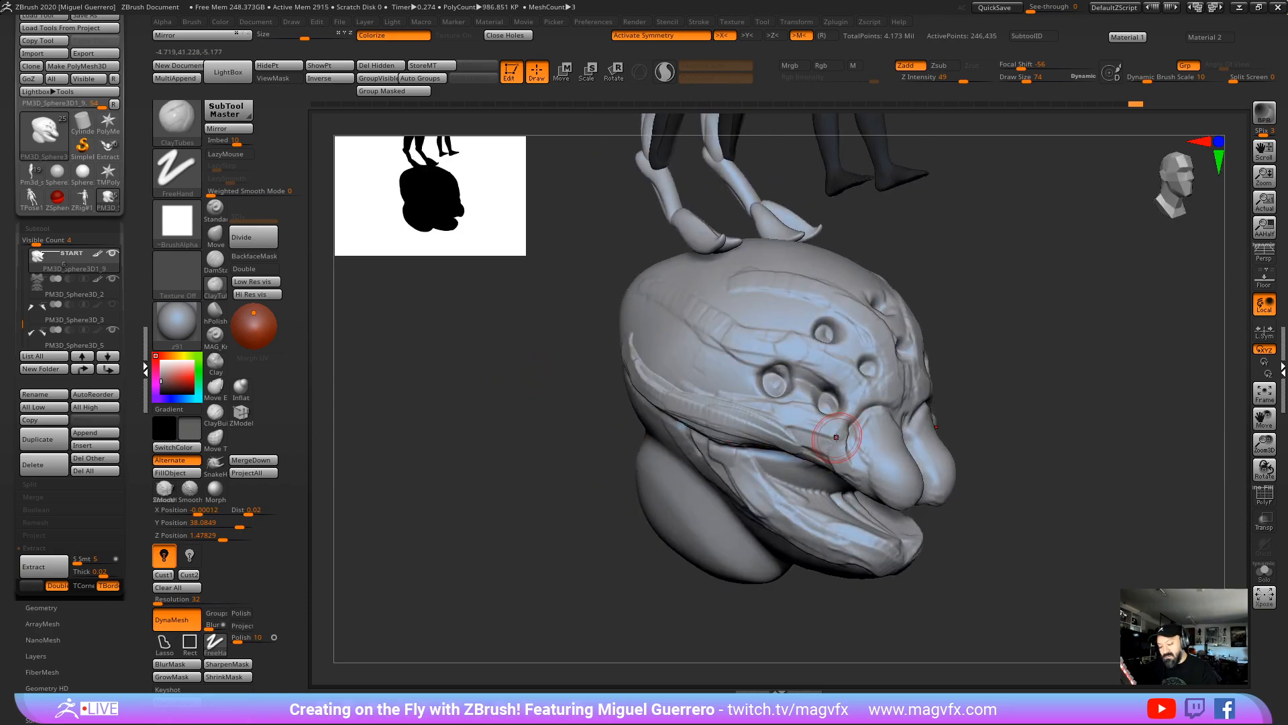
Step: Pull the cheek ridges outward with the Move brush so the sides of the head flare out
left_click_drag(607, 433, 510, 450)
left_click(215, 235)
left_click_drag(561, 348, 517, 383)
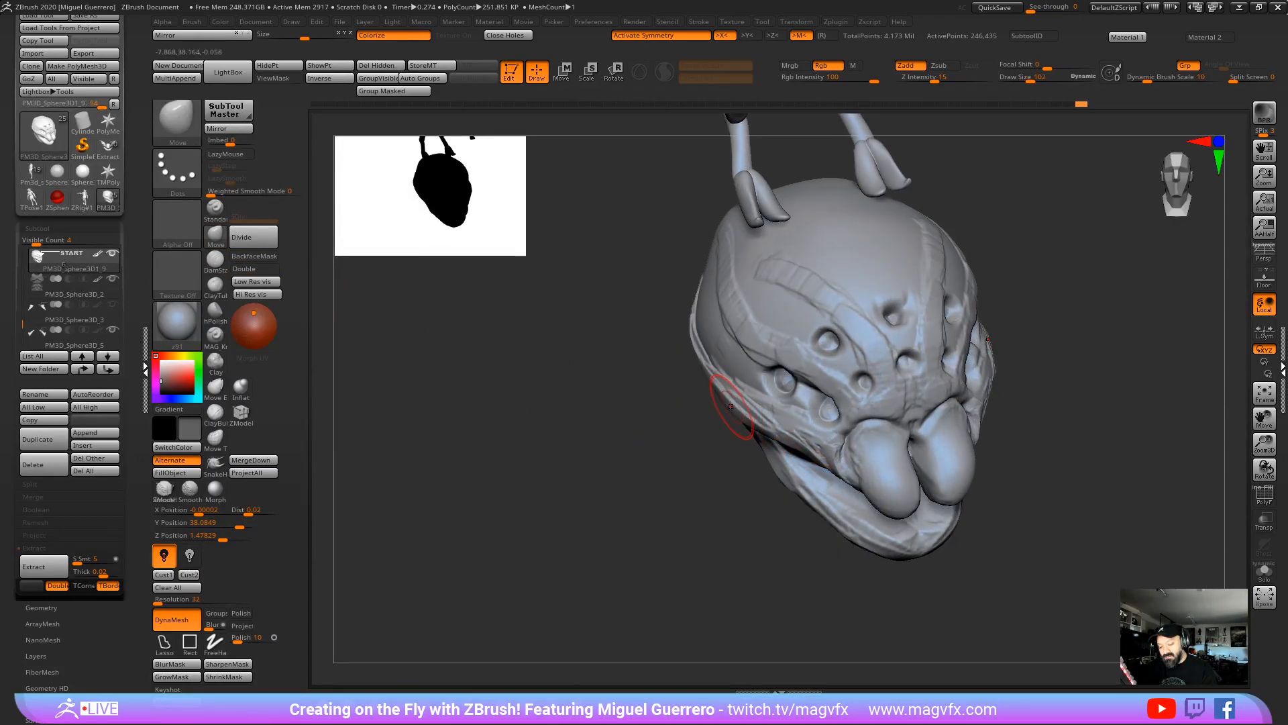
mouse_move(711, 379)
left_mouse_down()
mouse_move(688, 394)
mouse_move(708, 381)
mouse_move(698, 384)
left_mouse_up()
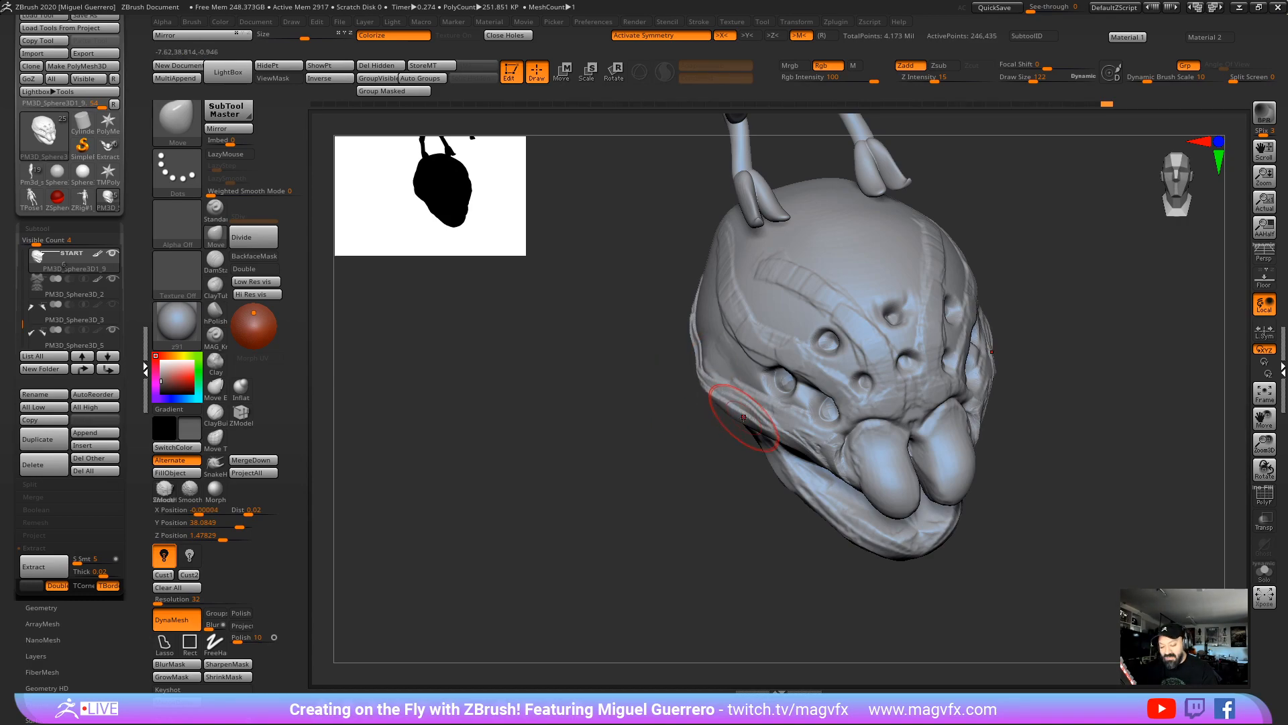
mouse_move(745, 423)
left_mouse_down()
mouse_move(713, 404)
mouse_move(538, 485)
left_mouse_up()
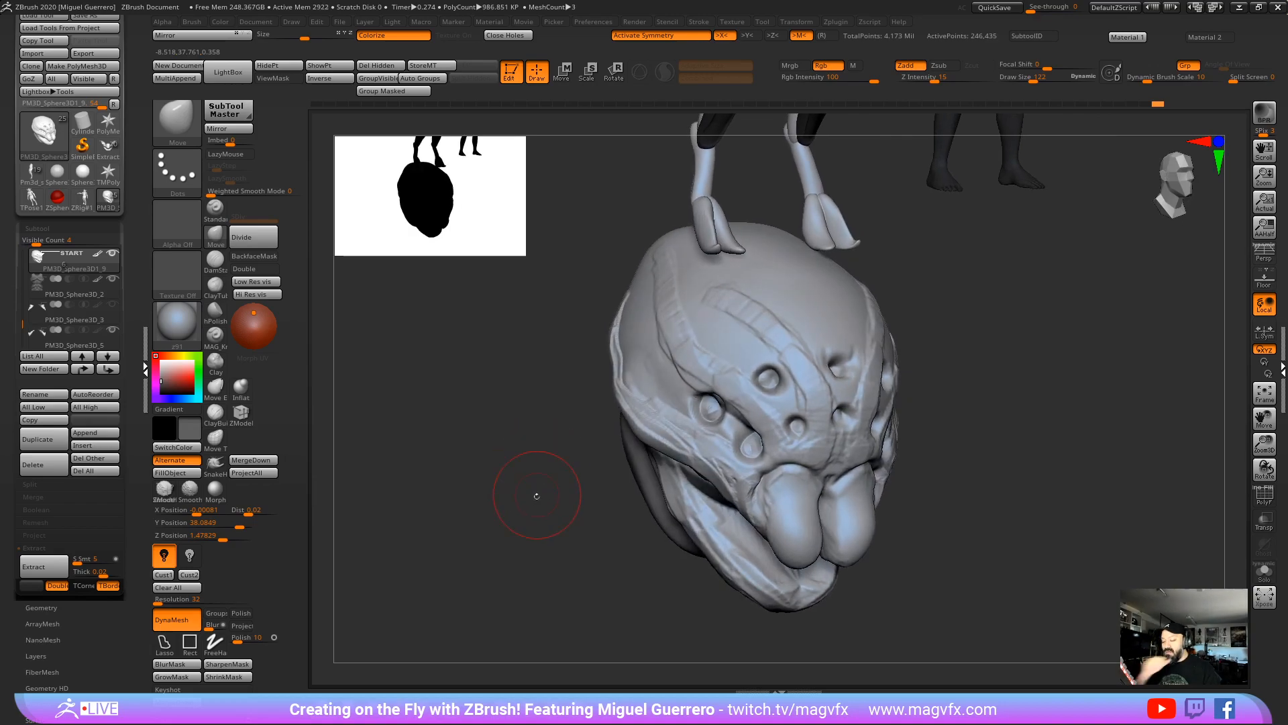
left_click_drag(503, 445, 654, 379, "shift")
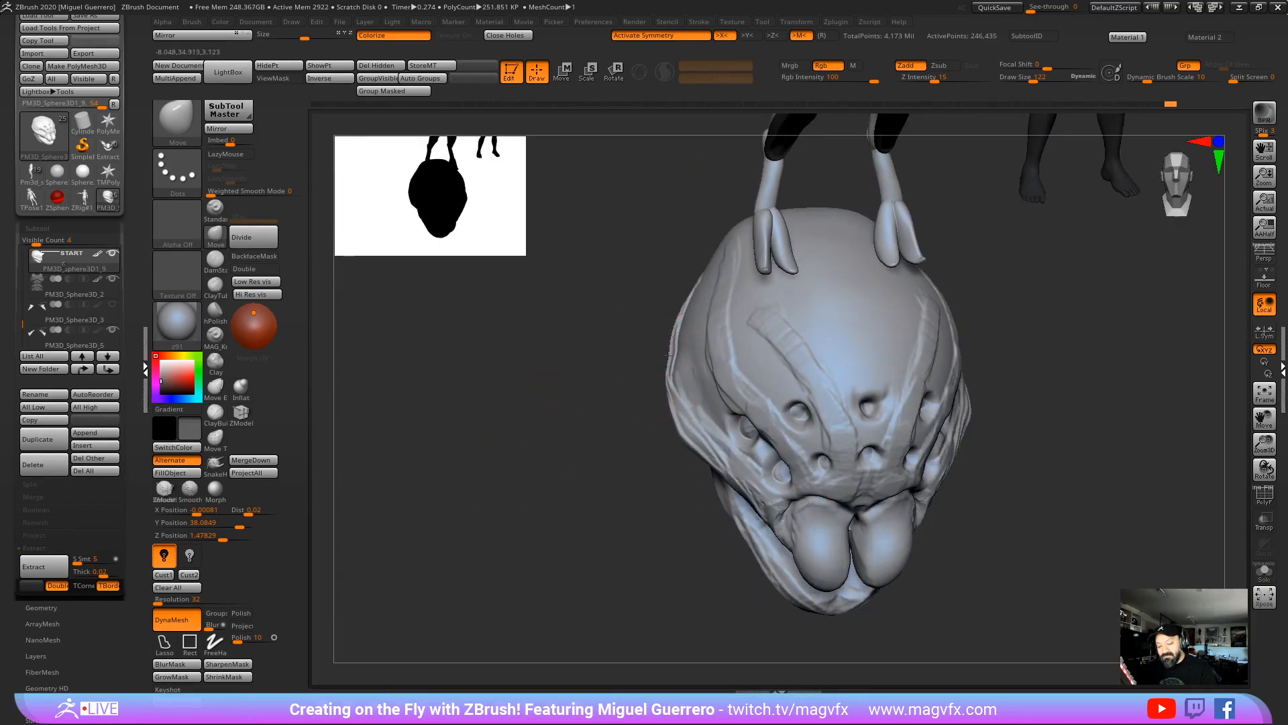
mouse_move(703, 345)
left_mouse_down()
mouse_move(712, 310)
mouse_move(738, 310)
left_mouse_up()
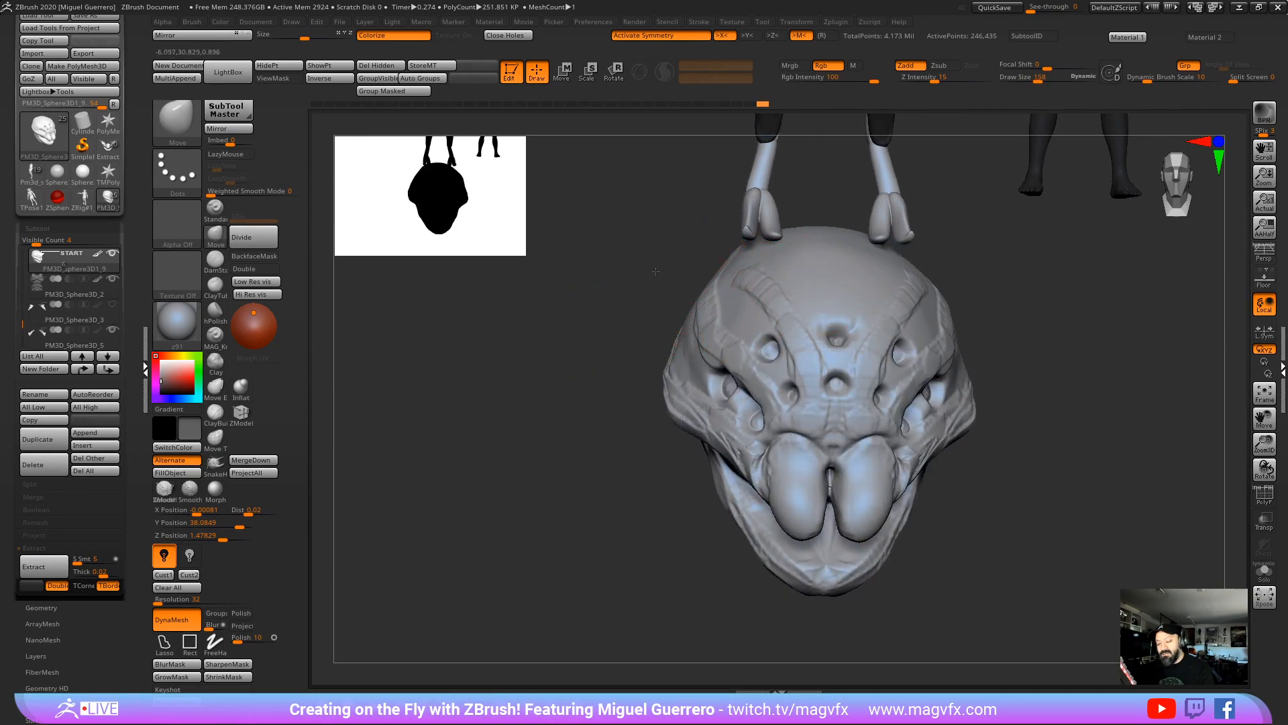
Step: Reshape the crown and back of the skull using a larger Move brush with a draw size of 186
left_click_drag(656, 271, 674, 269)
left_click_drag(624, 326, 743, 275)
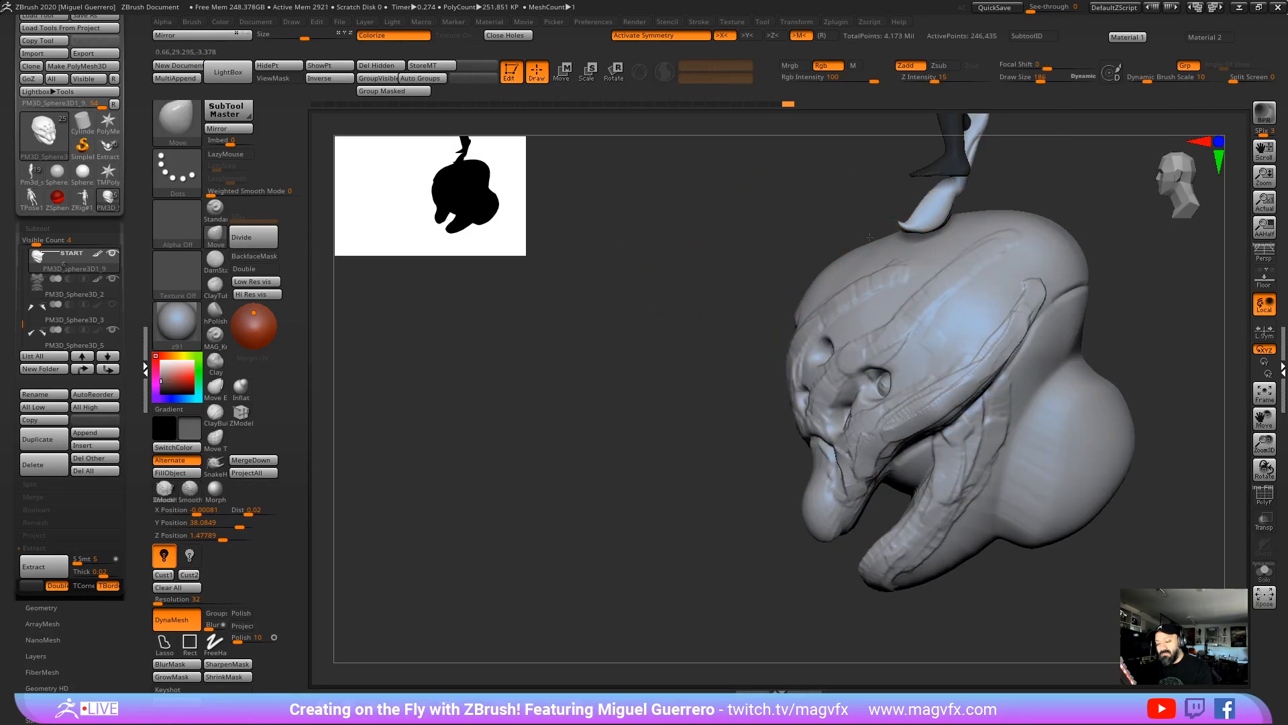
left_click_drag(754, 288, 584, 388)
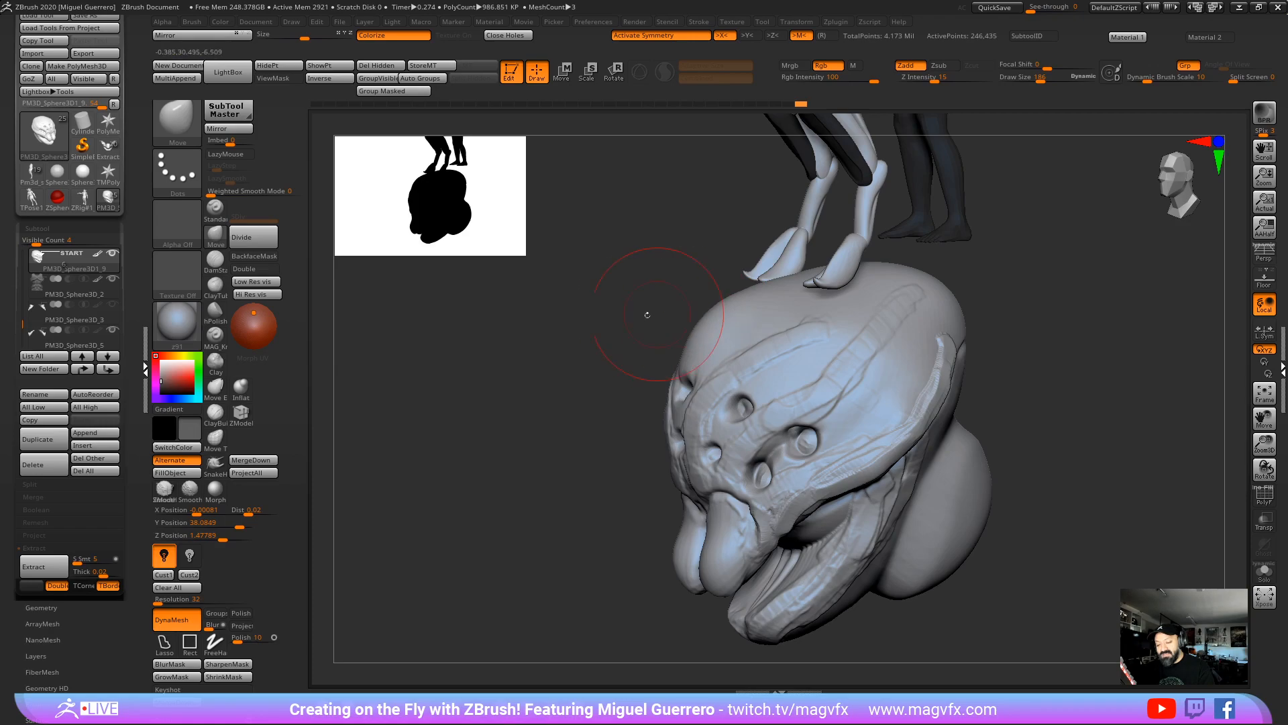
left_click_drag(647, 302, 934, 294)
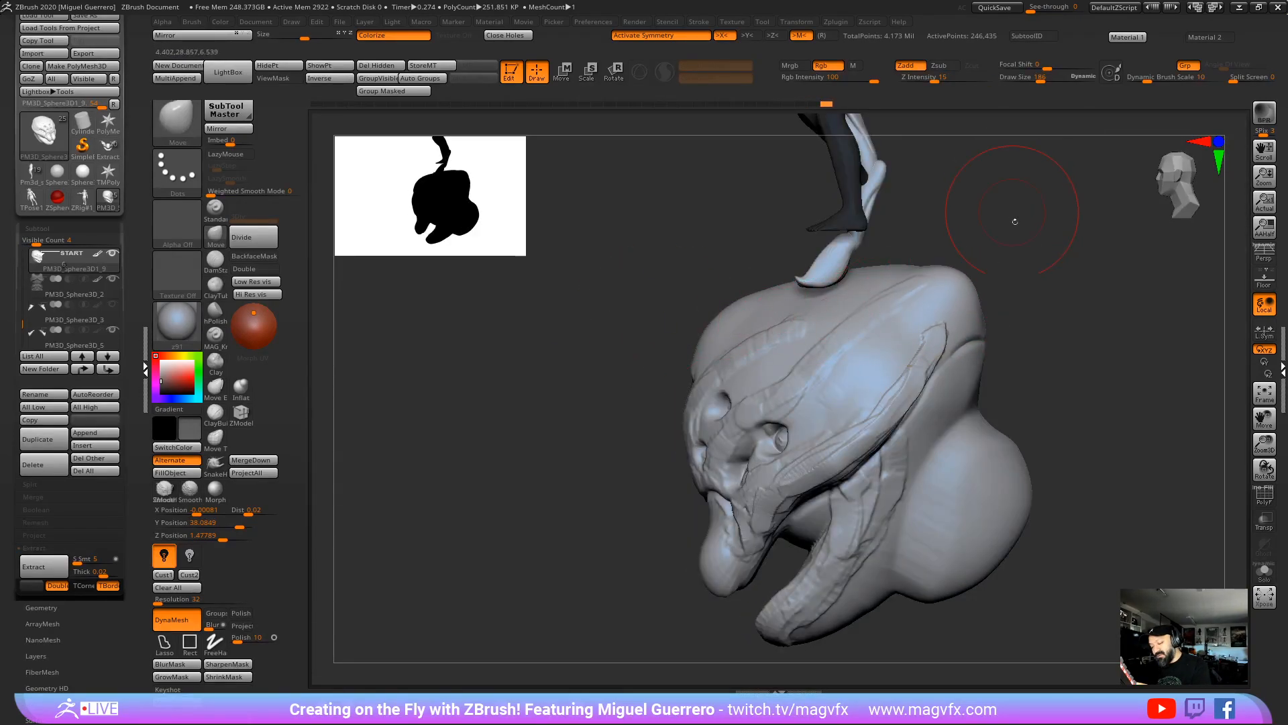
mouse_move(1013, 215)
left_mouse_down()
mouse_move(623, 449)
mouse_move(646, 452)
left_mouse_up()
Step: Switch to the MoveInfiniteDepth brush for reshaping the skull
key("ctrl")
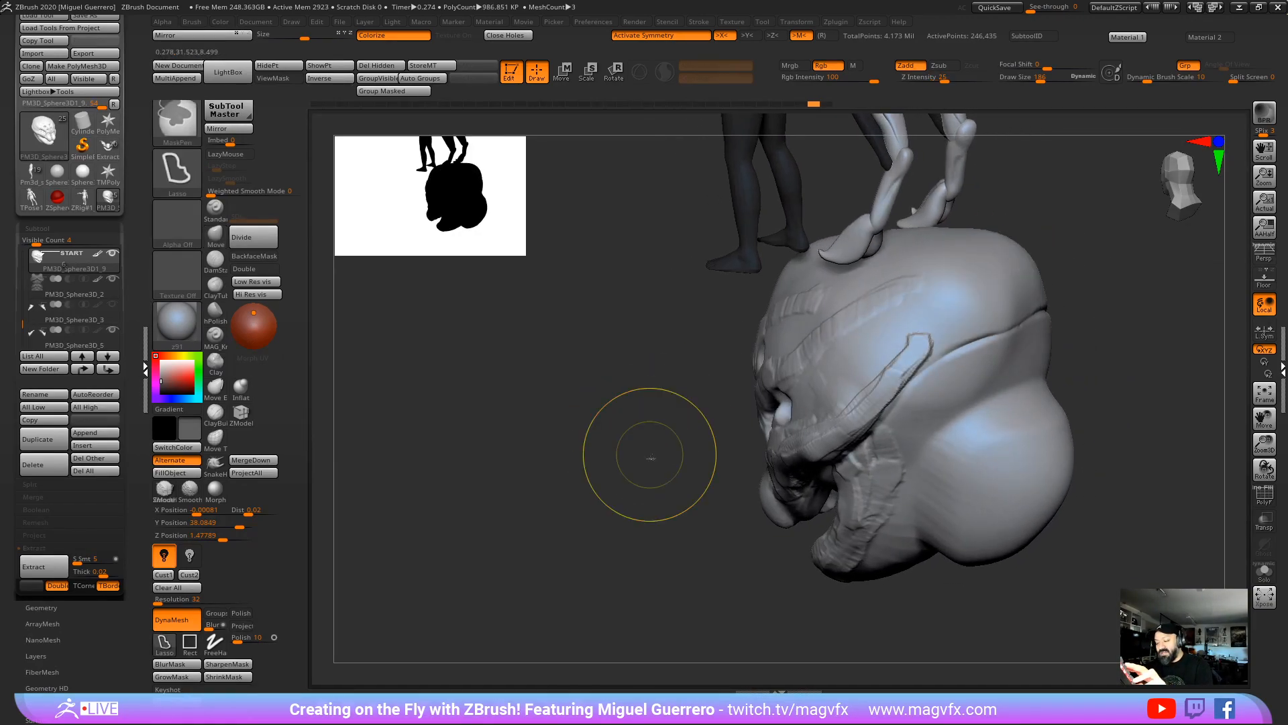
left_click(171, 123)
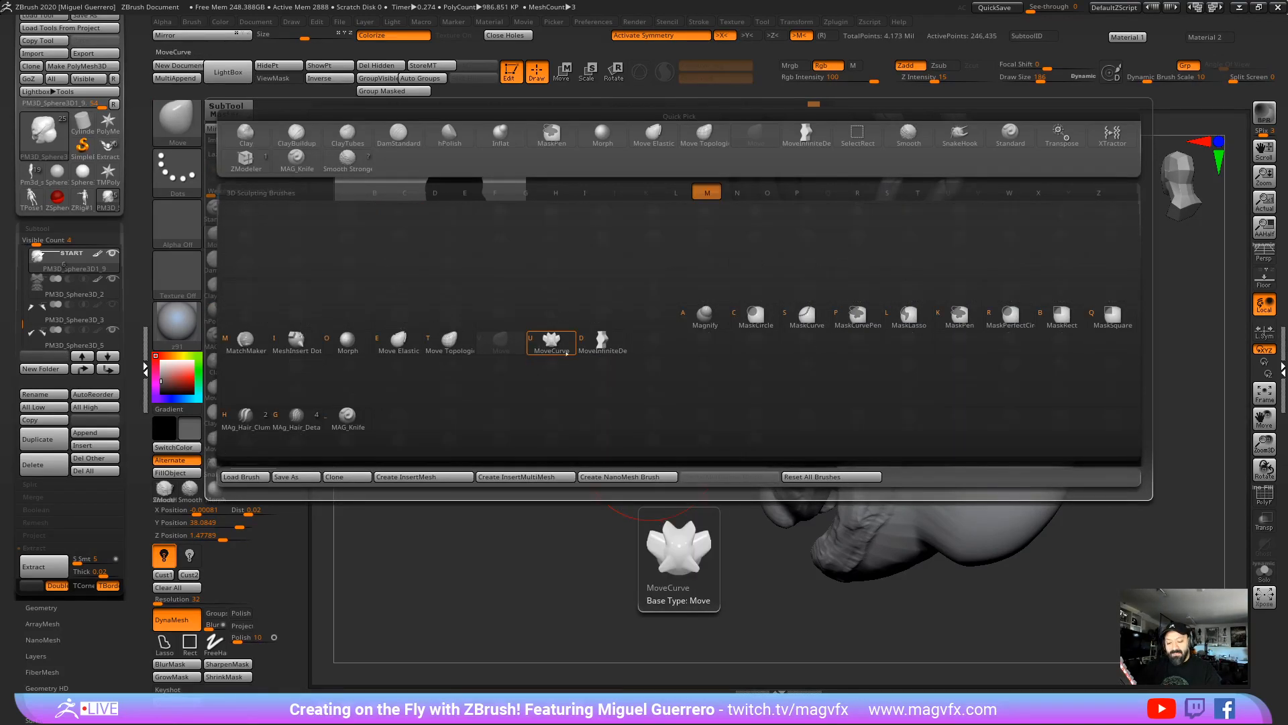
left_click(603, 342)
Step: Try to pull the back of the skull upward and outward from the side view, and undo the change
mouse_move(604, 365)
left_mouse_down()
mouse_move(936, 307)
mouse_move(986, 253)
left_mouse_up()
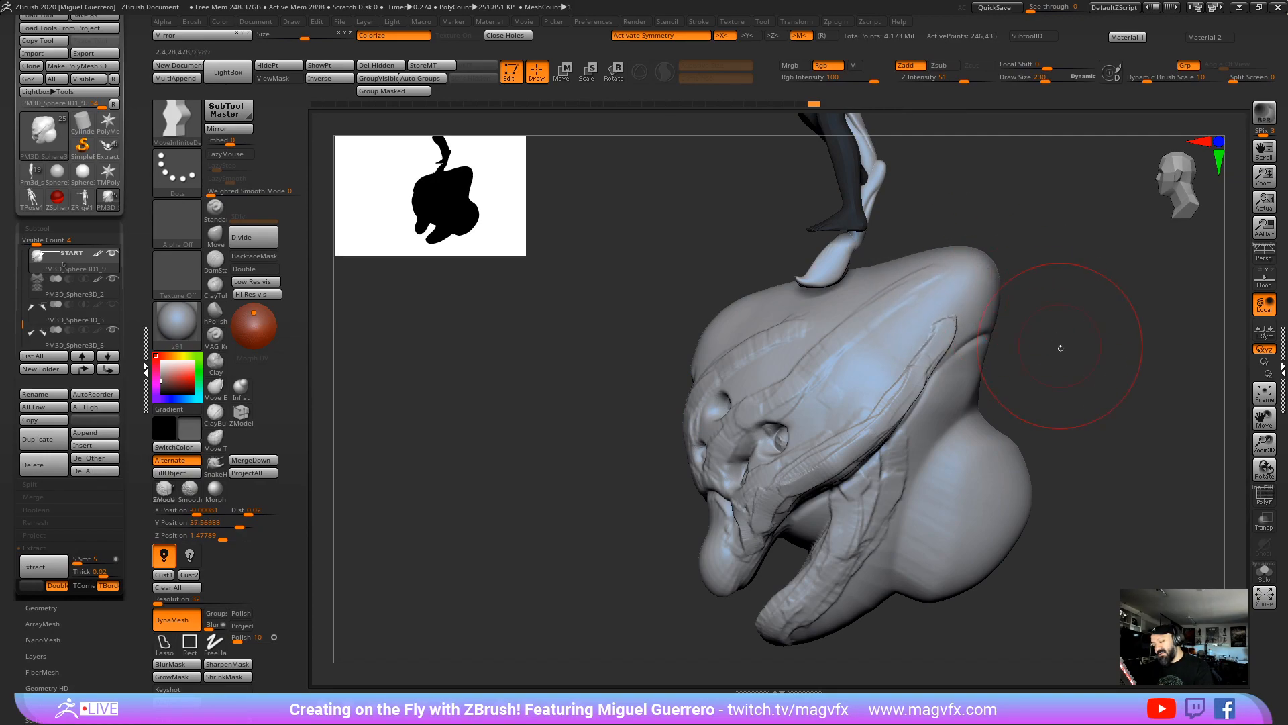
mouse_move(1058, 344)
left_mouse_down()
mouse_move(949, 245)
mouse_move(679, 402)
mouse_move(691, 403)
left_mouse_up()
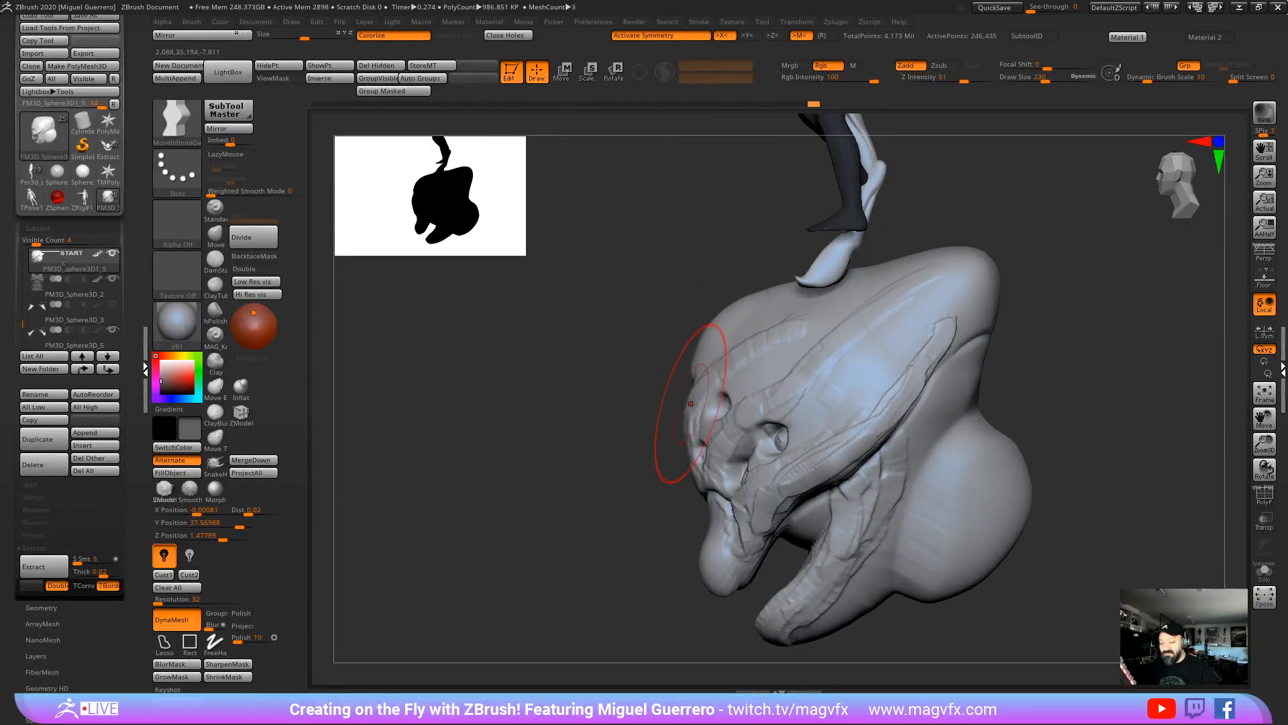
key("ctrl+z")
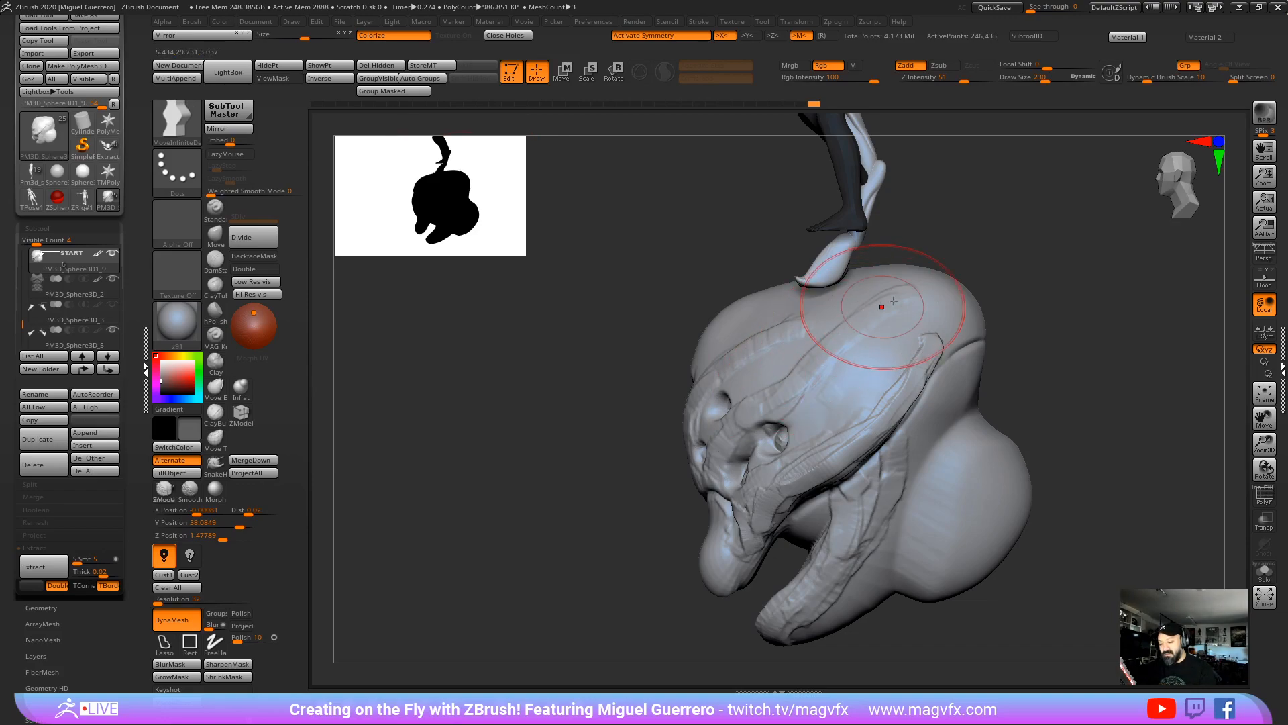
Step: Reshape the top of the skull and the front mouthparts with the MoveInfiniteDepth brush
left_click_drag(925, 272, 930, 265)
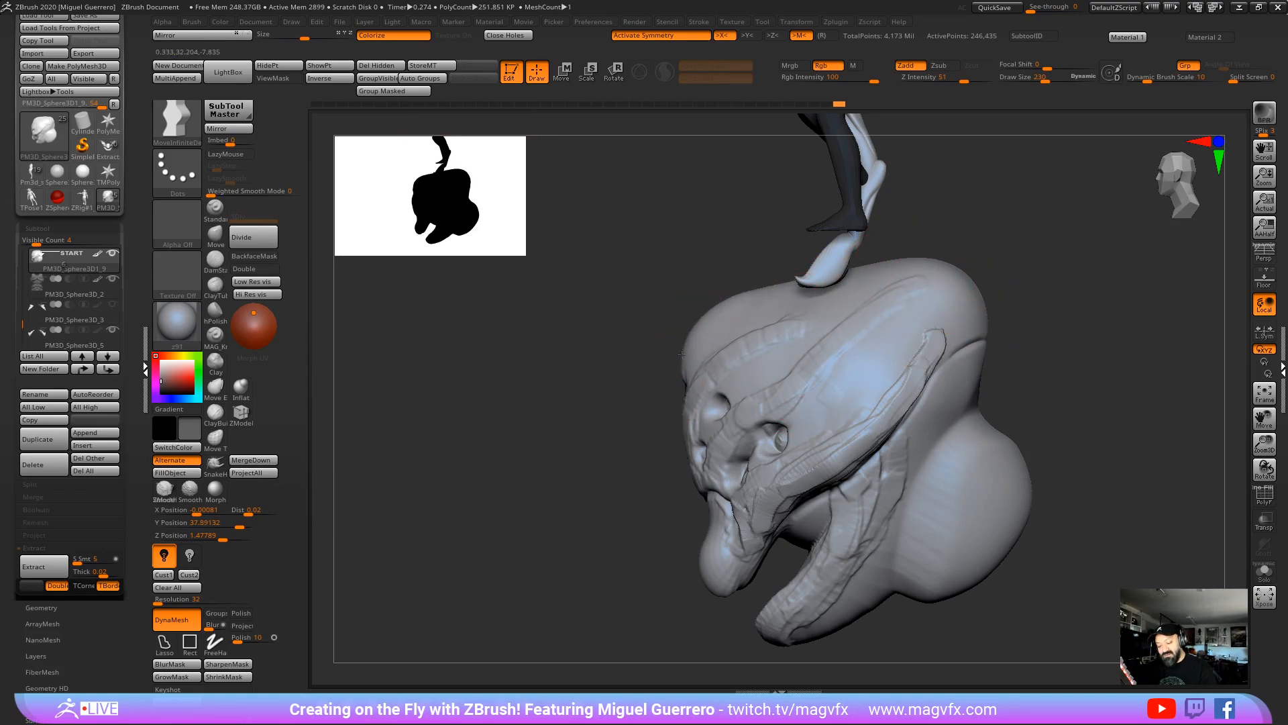
mouse_move(676, 370)
left_mouse_down()
mouse_move(682, 447)
mouse_move(528, 464)
mouse_move(522, 515)
mouse_move(546, 545)
mouse_move(594, 546)
mouse_move(609, 570)
mouse_move(512, 561)
left_mouse_up()
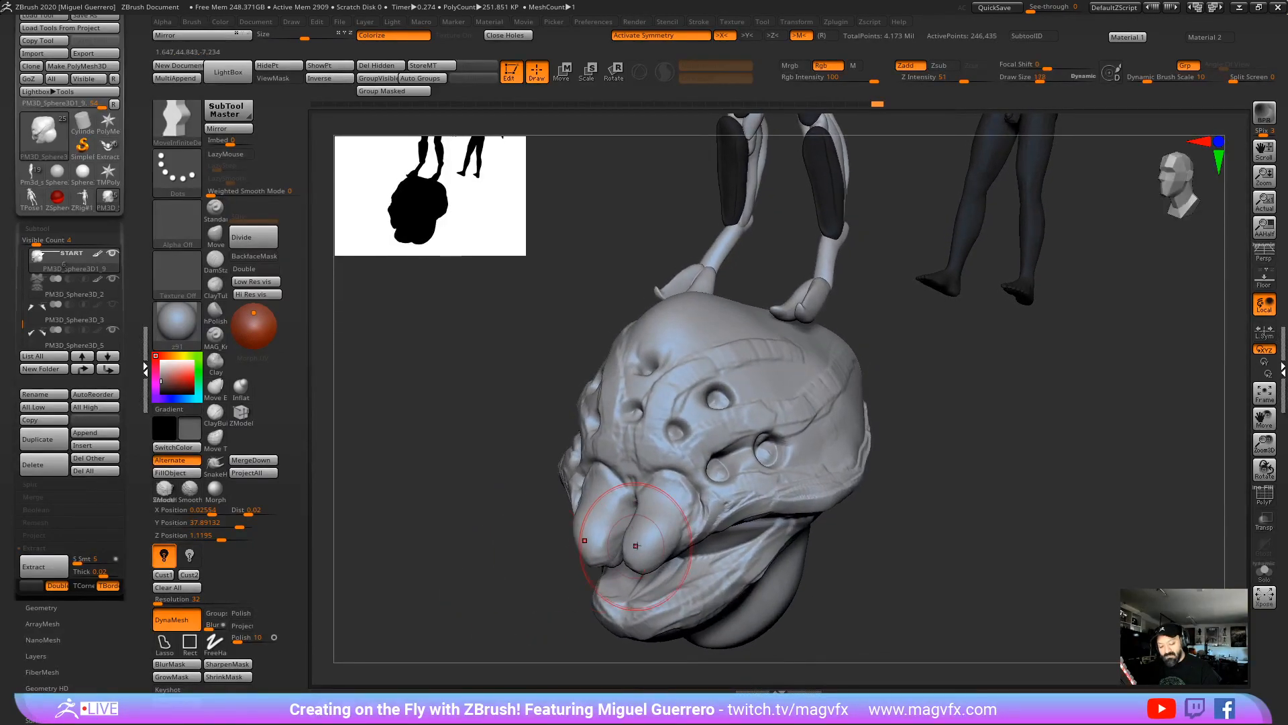
left_click_drag(590, 466, 653, 491)
key("space")
mouse_move(540, 417)
left_mouse_down()
mouse_move(607, 499)
mouse_move(682, 511)
mouse_move(592, 463)
mouse_move(587, 381)
left_mouse_up()
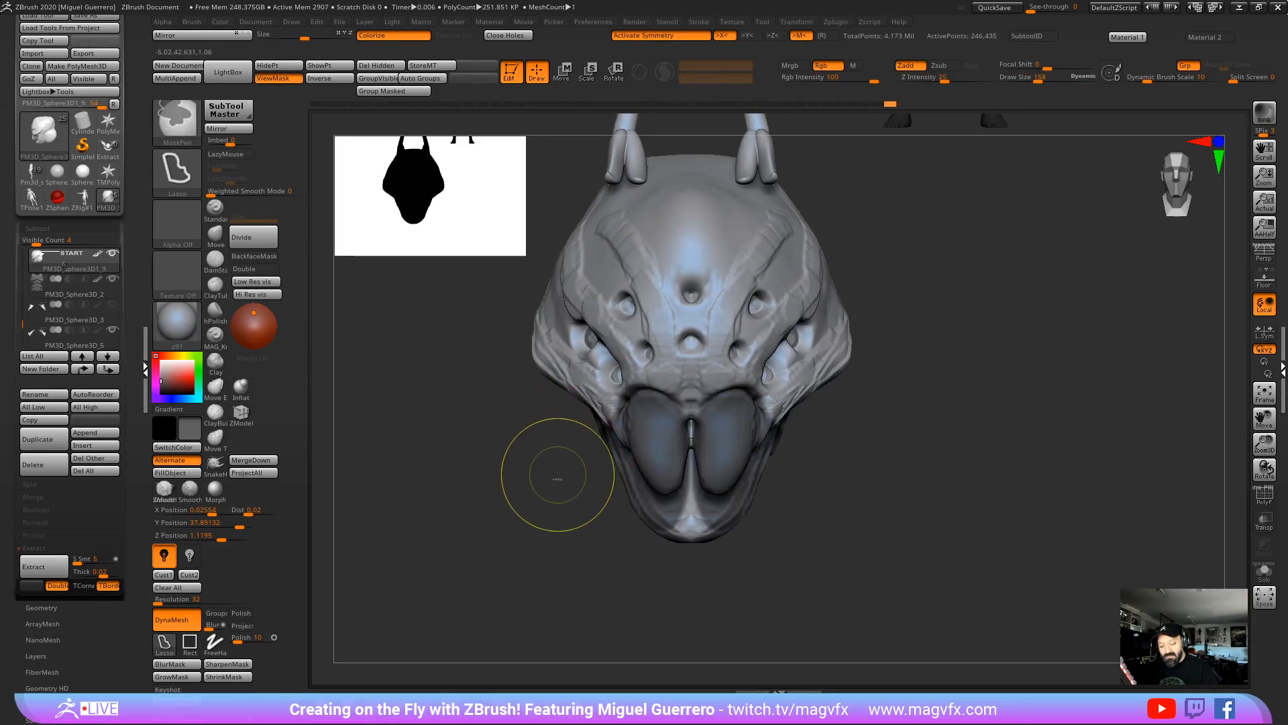
Step: Lasso-mask the two large front mouthparts, invert the mask to isolate them, and pick the Move brush
left_click_drag(557, 475, 543, 408)
mouse_move(534, 537)
left_mouse_down("ctrl")
mouse_move(620, 511)
mouse_move(690, 519)
mouse_move(678, 641)
mouse_move(628, 638)
left_mouse_up("ctrl")
left_click_drag(537, 621, 537, 541, "alt")
mouse_move(537, 543)
left_mouse_down("ctrl")
mouse_move(655, 634)
mouse_move(554, 494)
mouse_move(679, 487)
left_mouse_up("ctrl")
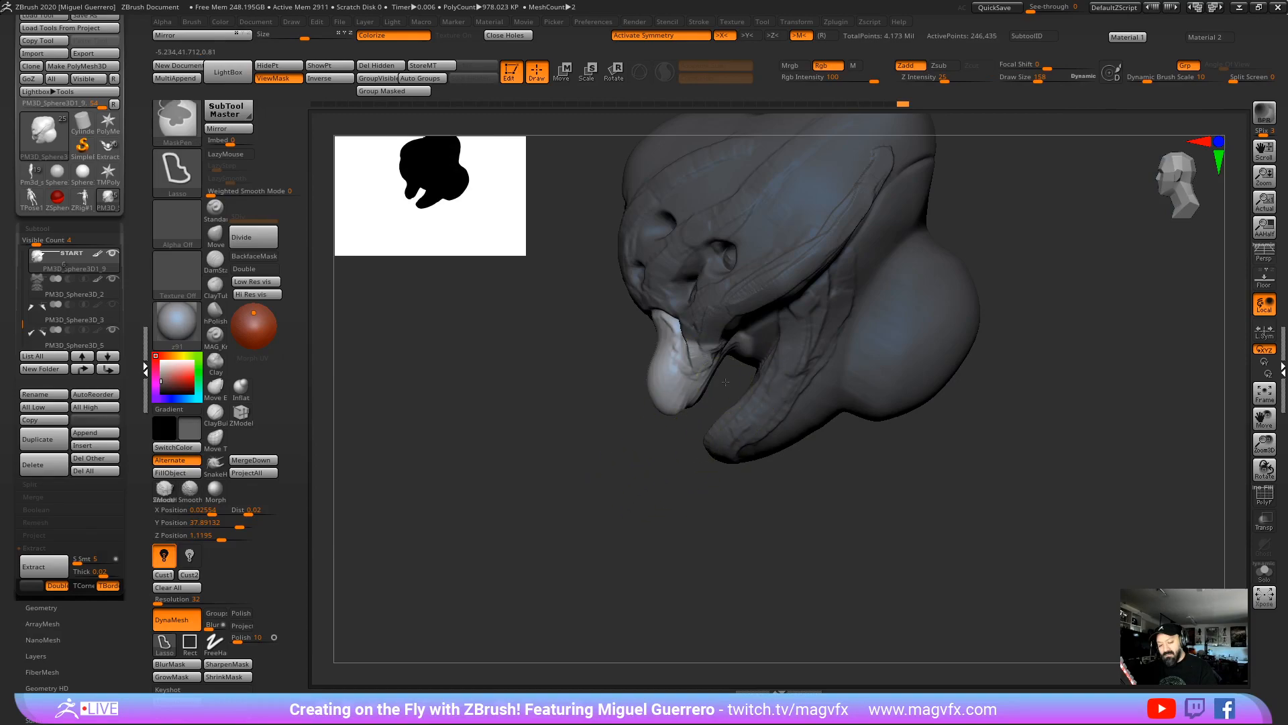
mouse_move(732, 310)
left_mouse_down("ctrl")
mouse_move(862, 359)
mouse_move(772, 470)
left_mouse_up("ctrl")
left_click_drag(555, 491, 644, 479, "shift")
left_click_drag(515, 410, 592, 460, "alt")
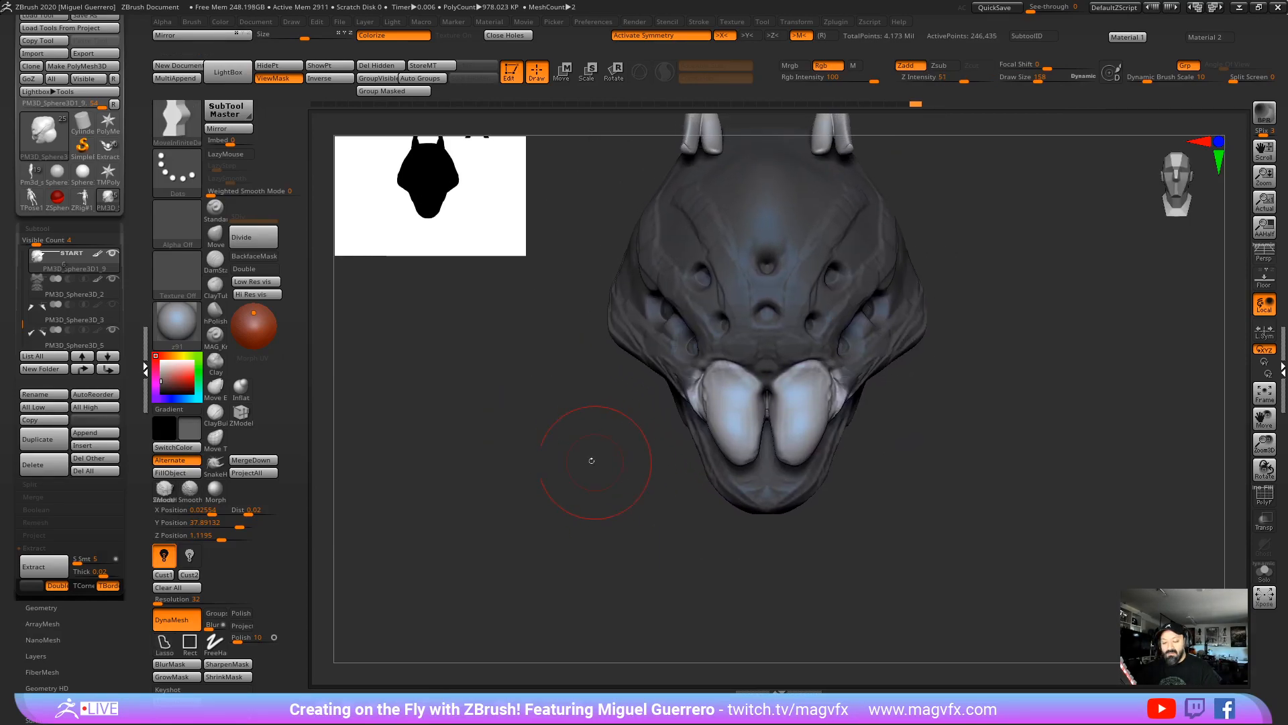
left_click(215, 235)
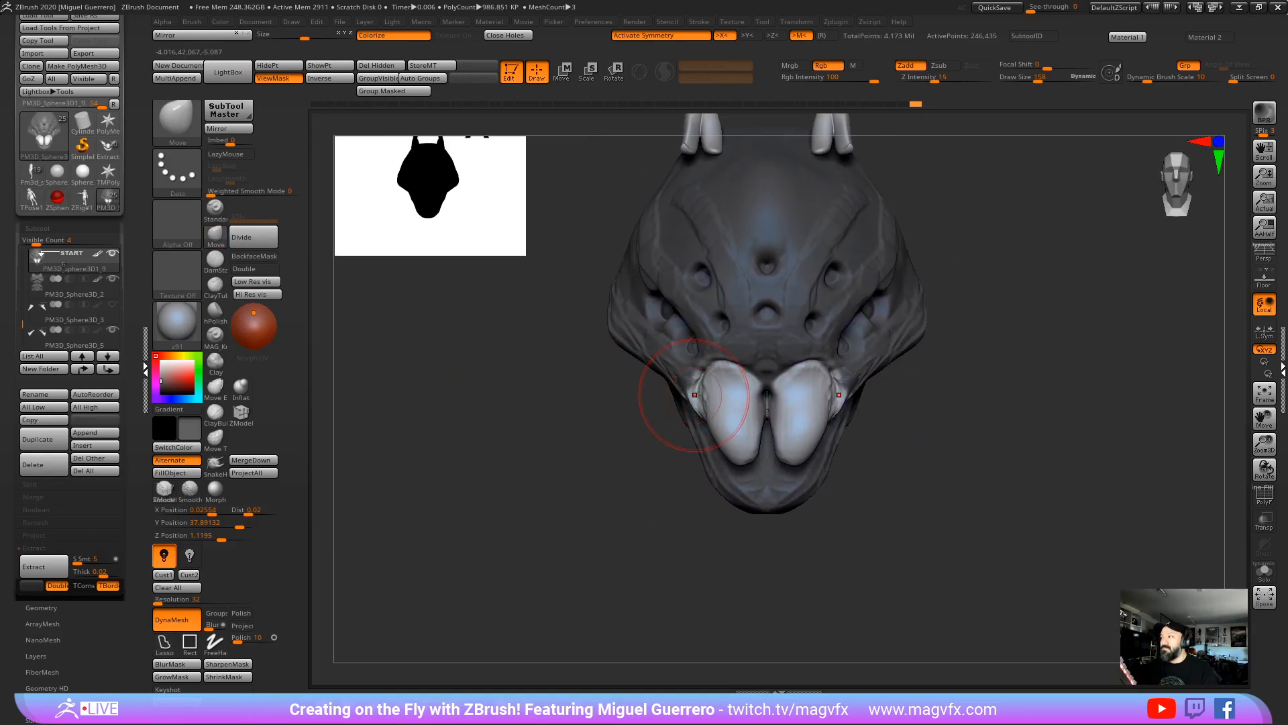
left_click_drag(601, 464, 653, 503, "alt")
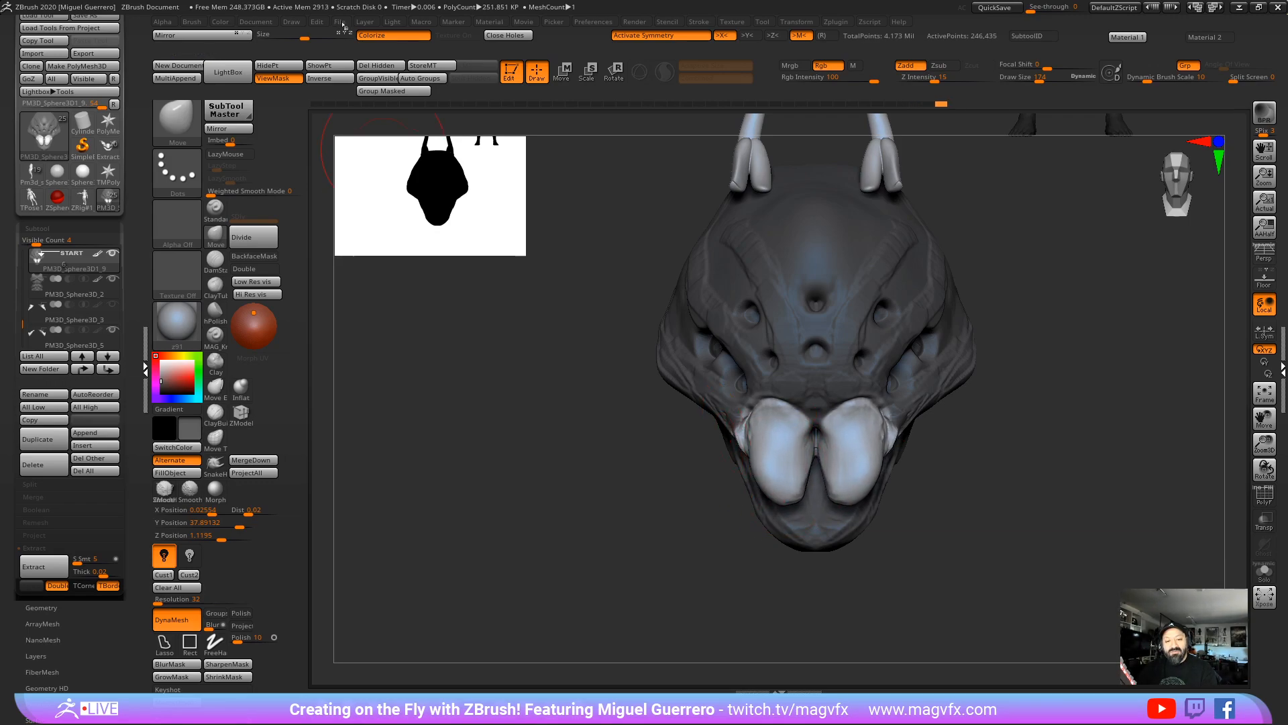
Step: Check the camera's focal length options and compare the head with perspective switched on and off
left_click(341, 23)
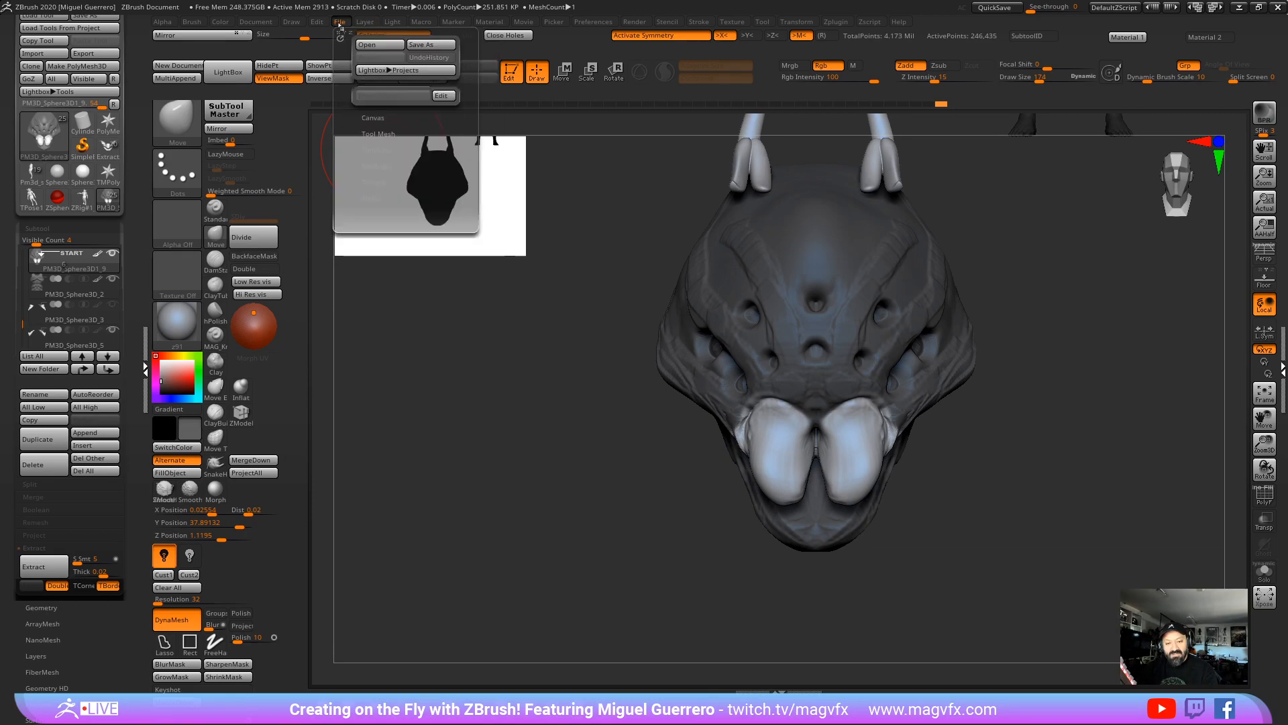
left_click(270, 22)
left_click(292, 22)
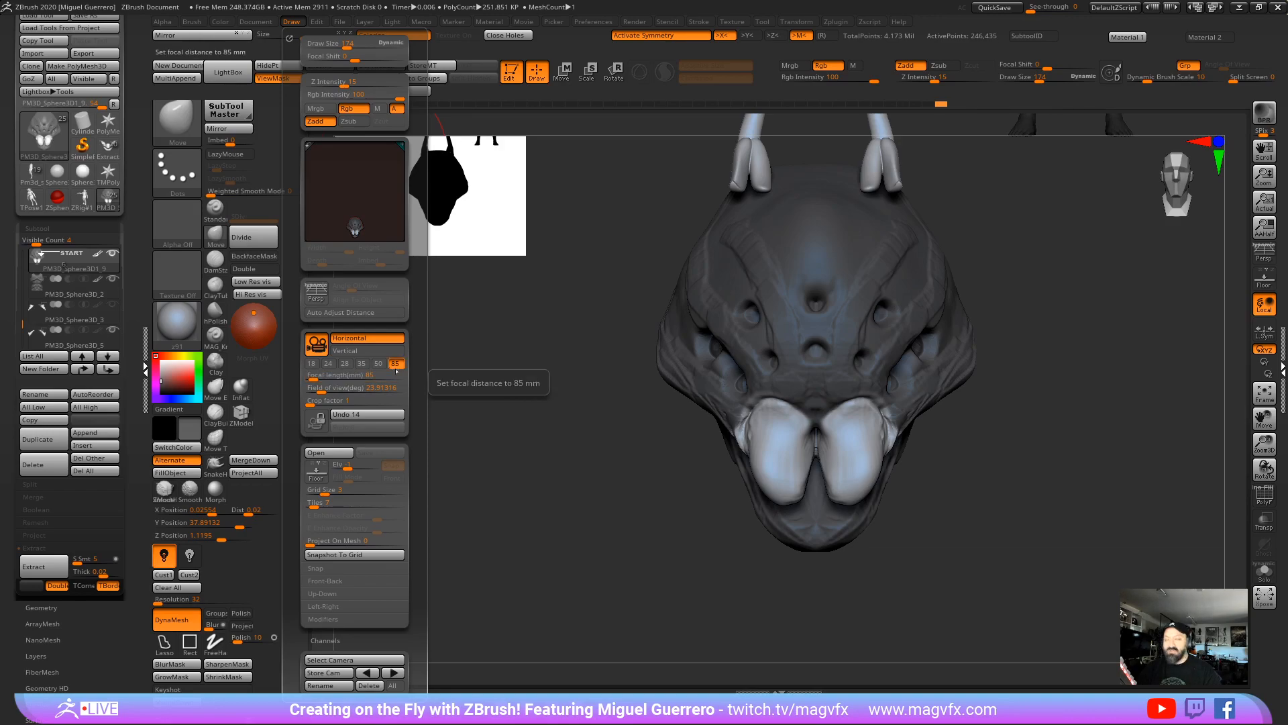
key("p")
key("p")
key("p")
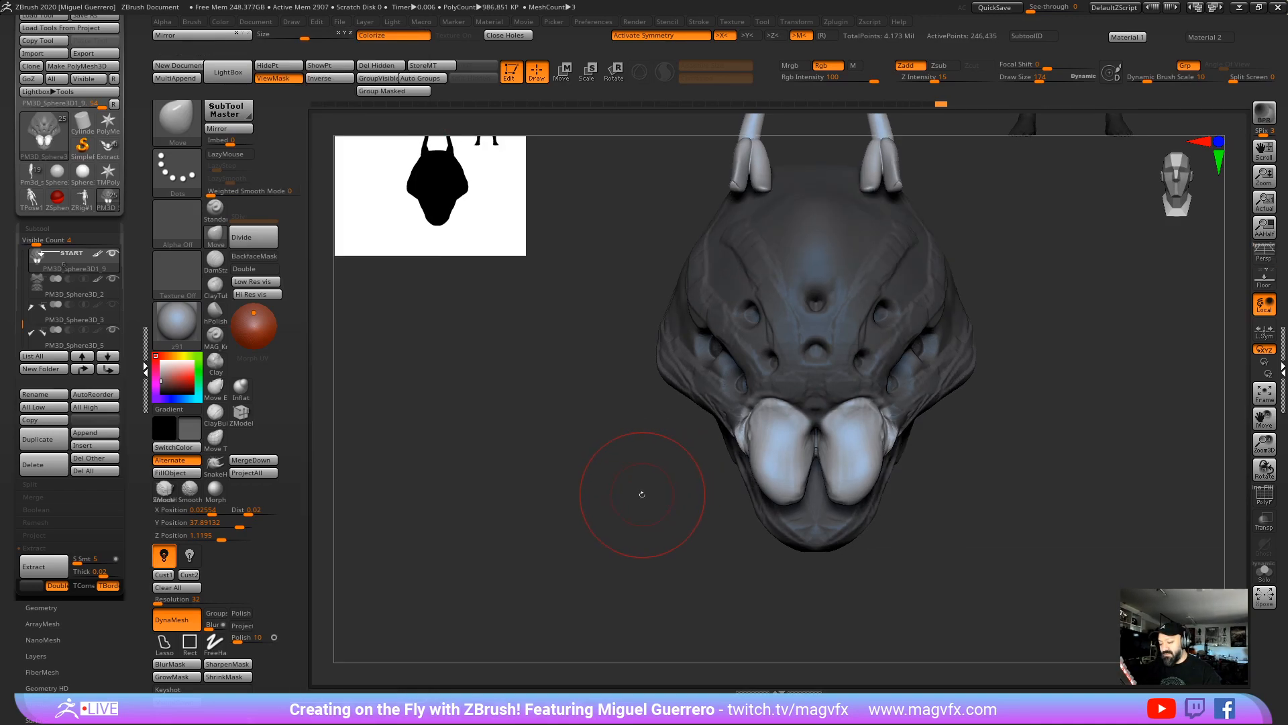
mouse_move(642, 497)
left_mouse_down()
mouse_move(603, 493)
mouse_move(620, 499)
mouse_move(624, 477)
left_mouse_up()
key("p")
key("p")
key("p")
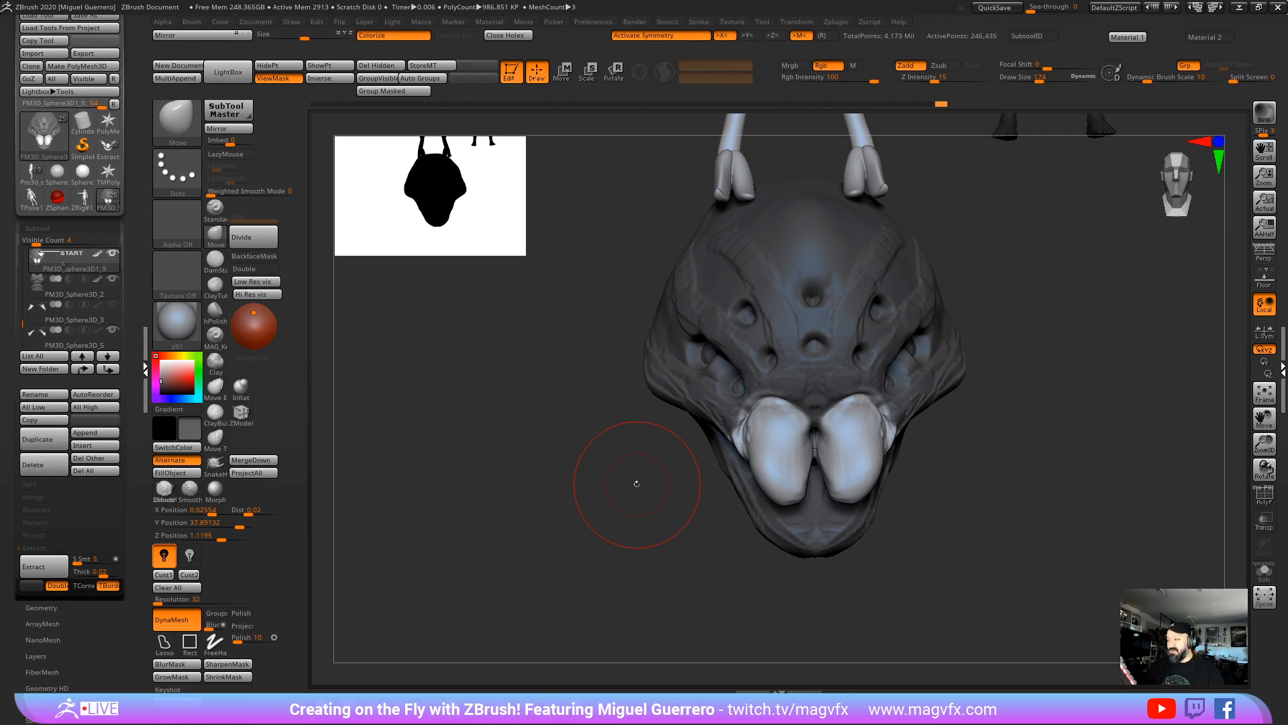
Step: Reshape the isolated mouthparts with the Move brush from the side and from below, and clear the mask
left_click_drag(554, 465, 597, 468)
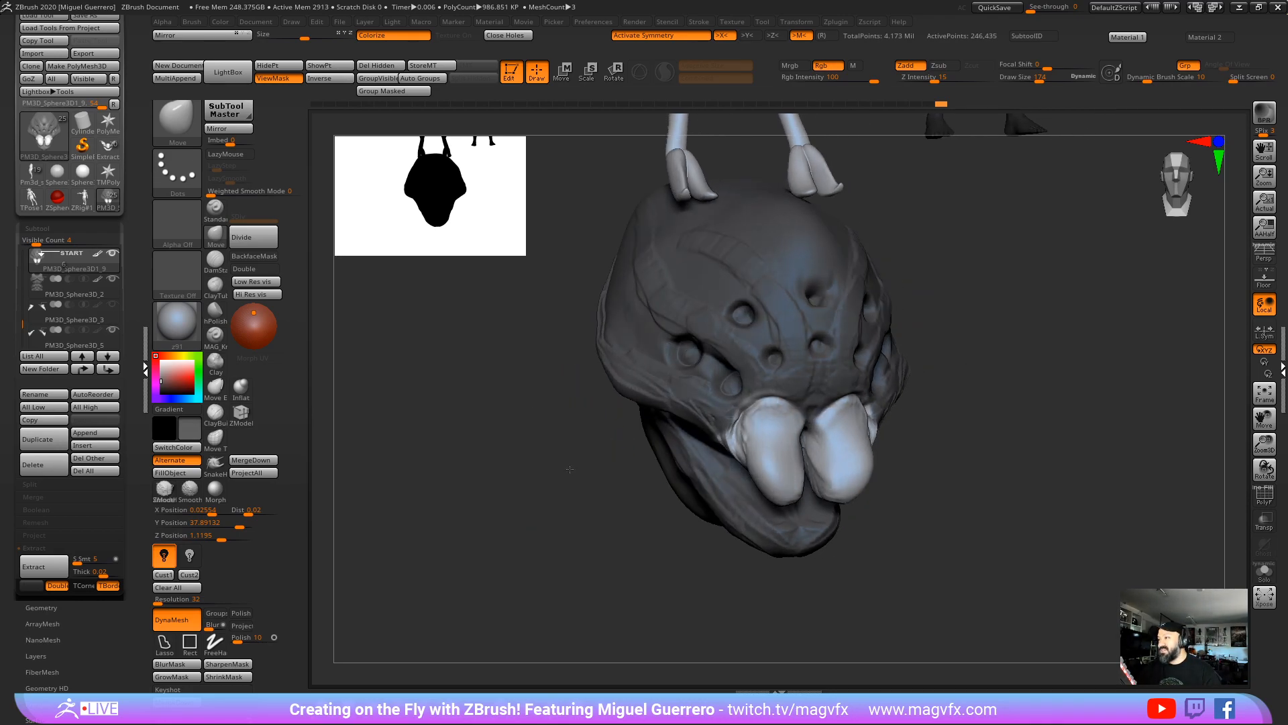
mouse_move(566, 524)
left_mouse_down()
mouse_move(598, 469)
mouse_move(680, 465)
left_mouse_up()
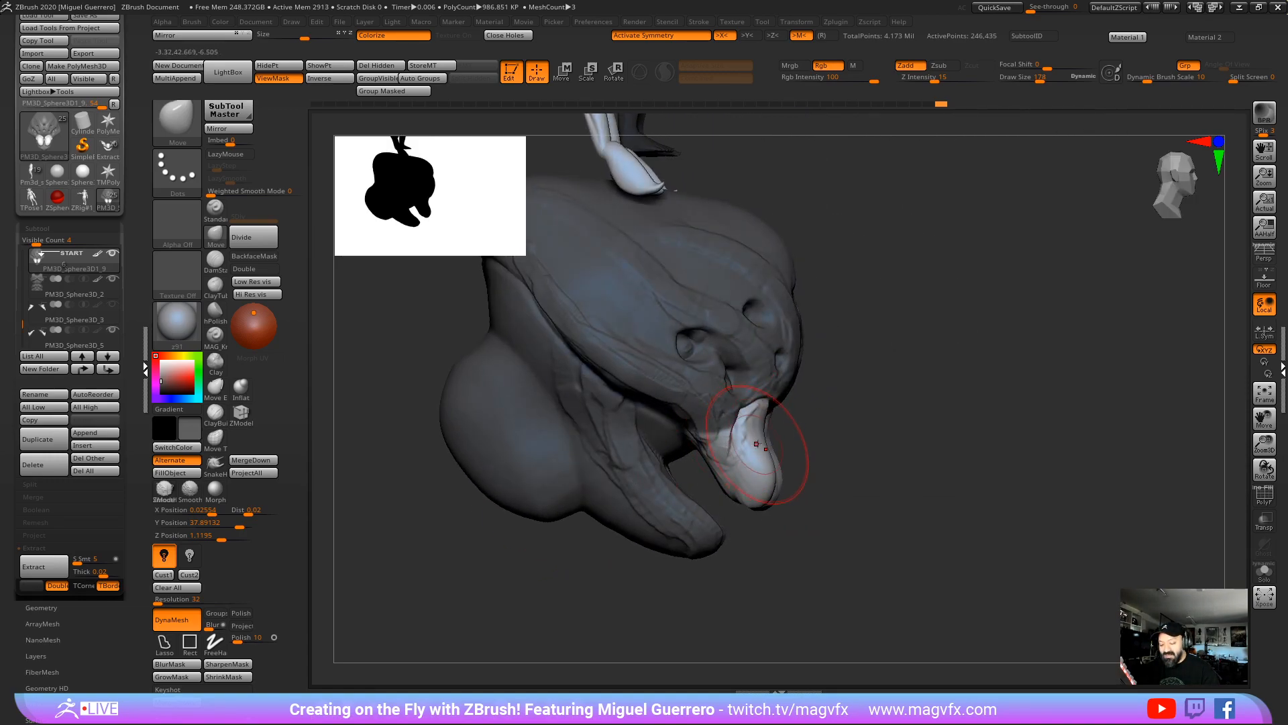
mouse_move(781, 434)
left_mouse_down()
mouse_move(763, 435)
mouse_move(782, 435)
mouse_move(736, 470)
mouse_move(643, 450)
mouse_move(766, 482)
mouse_move(786, 458)
mouse_move(757, 430)
left_mouse_up()
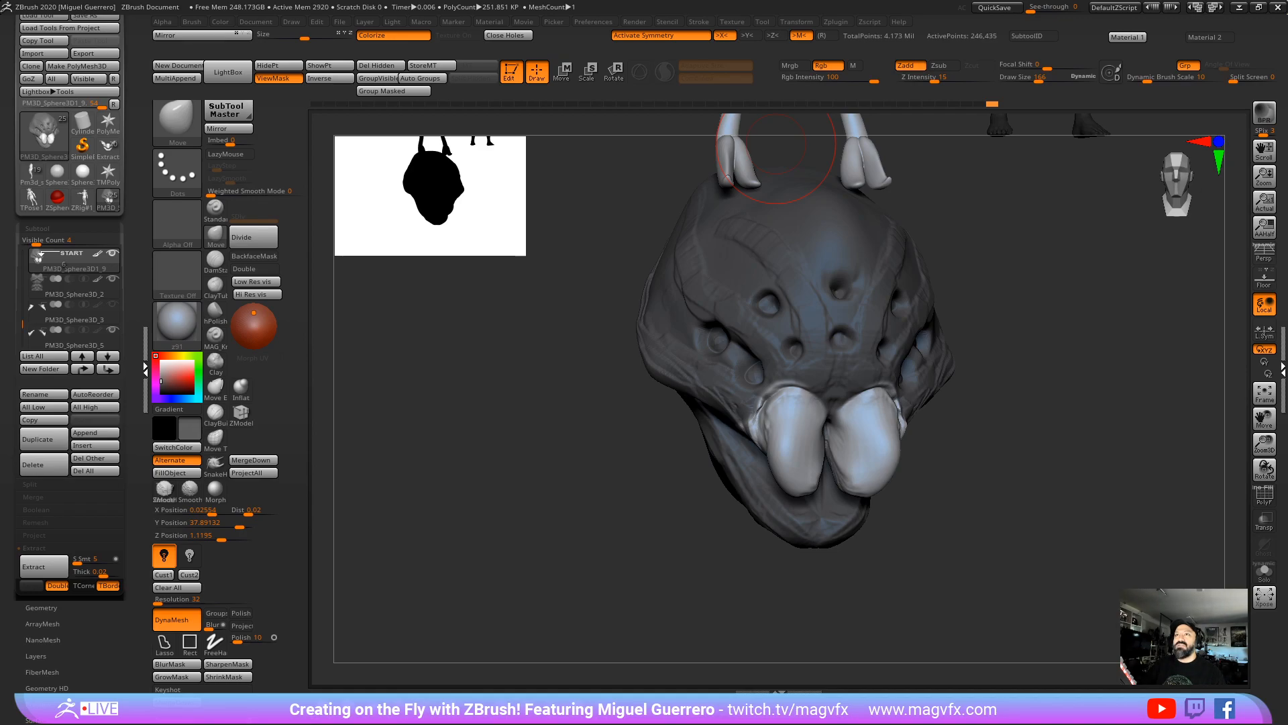
left_click_drag(593, 0, 537, 0)
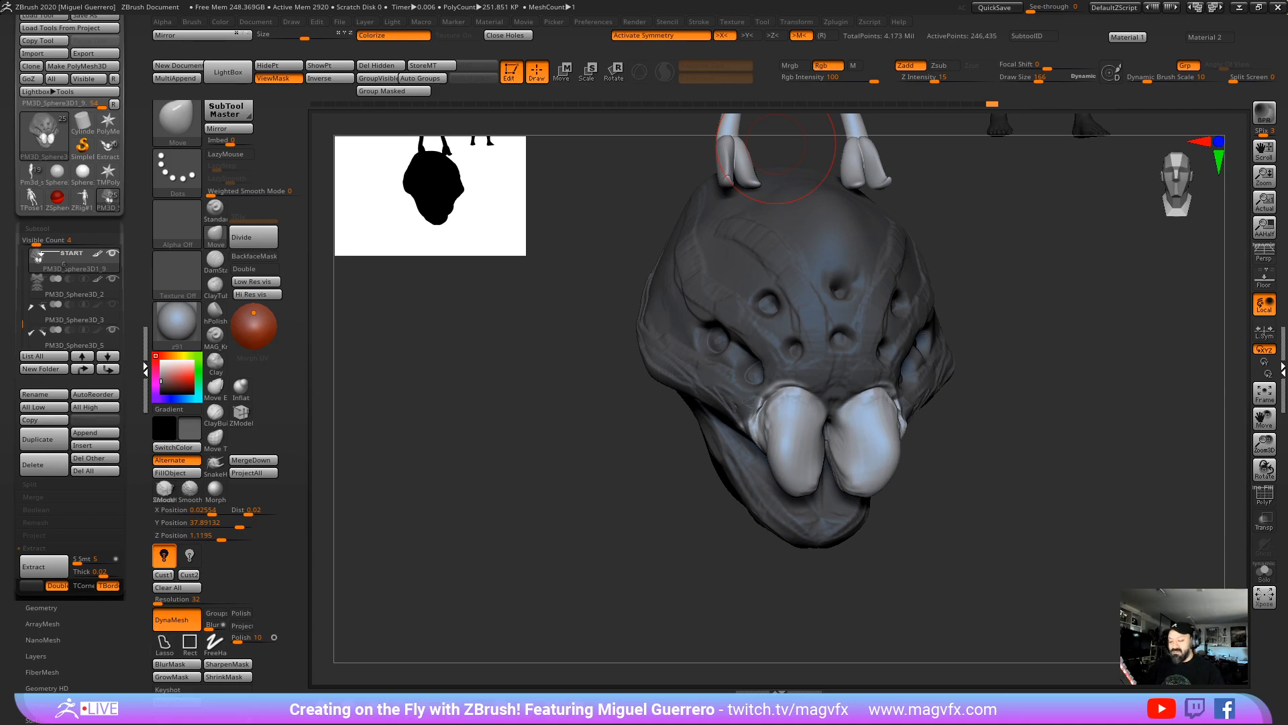
left_click_drag(590, 429, 586, 384)
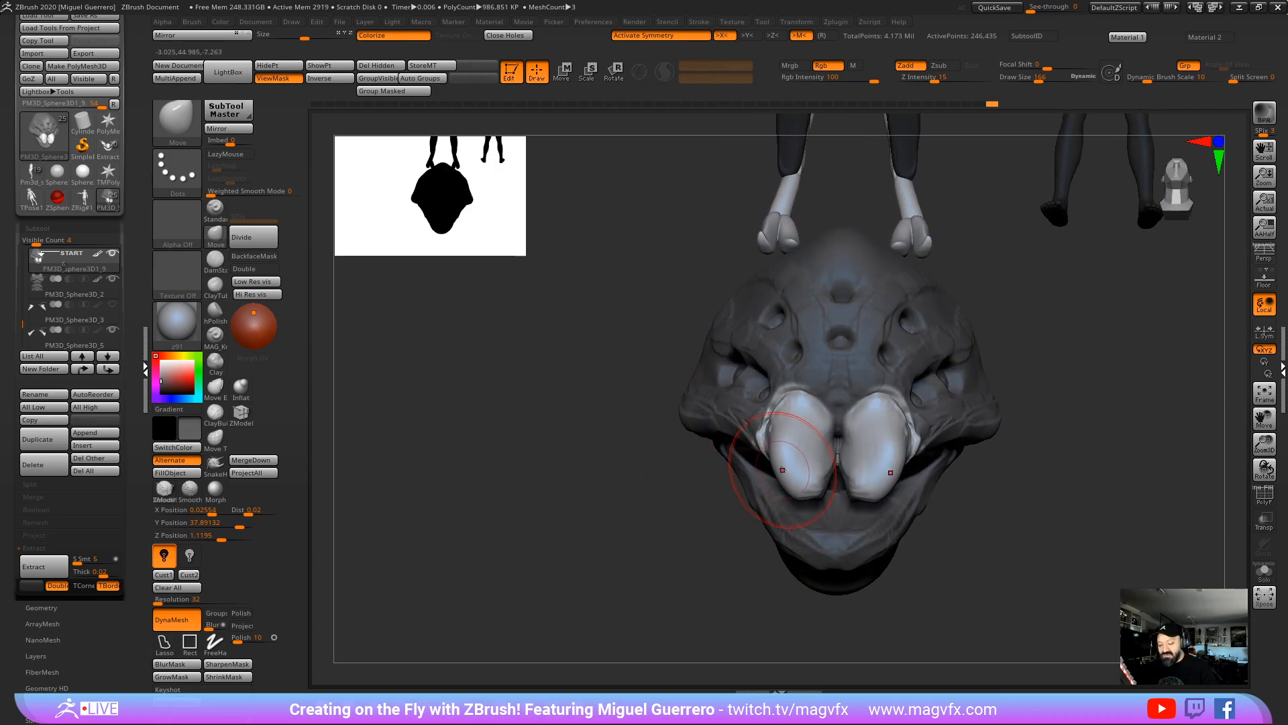
mouse_move(782, 470)
left_mouse_down()
mouse_move(748, 474)
mouse_move(787, 492)
left_mouse_up()
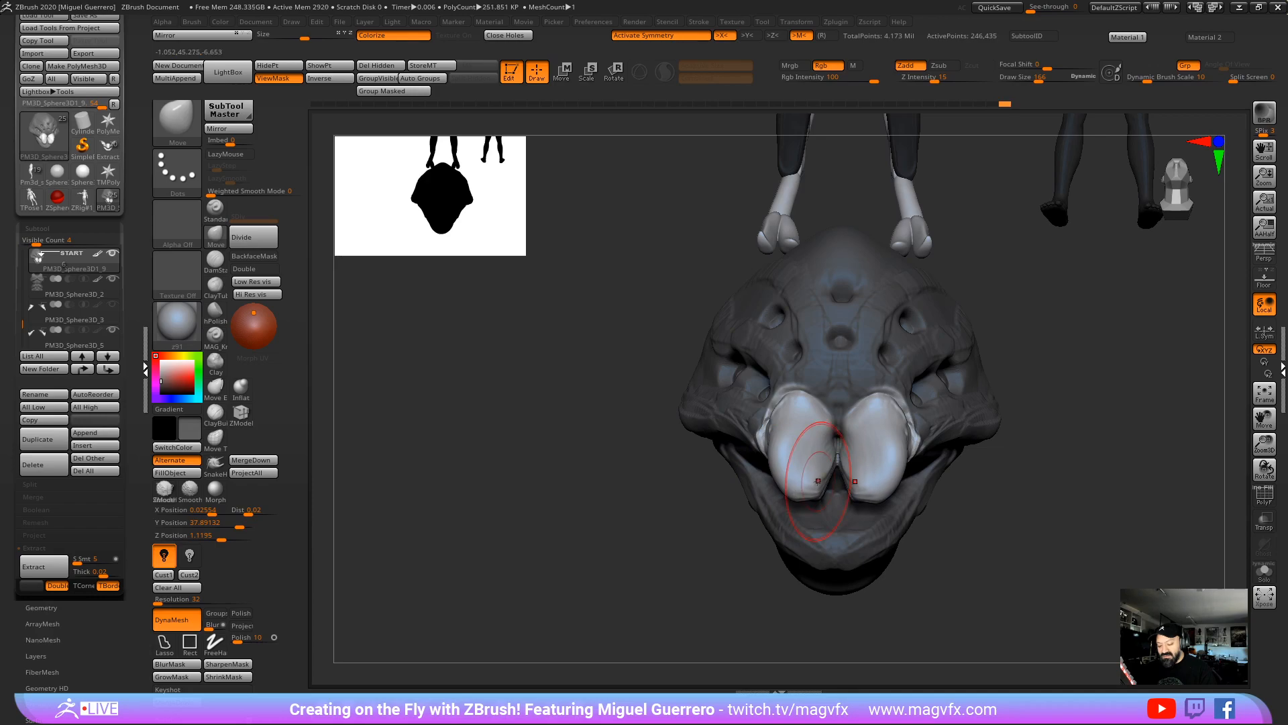
left_click_drag(645, 489, 777, 465)
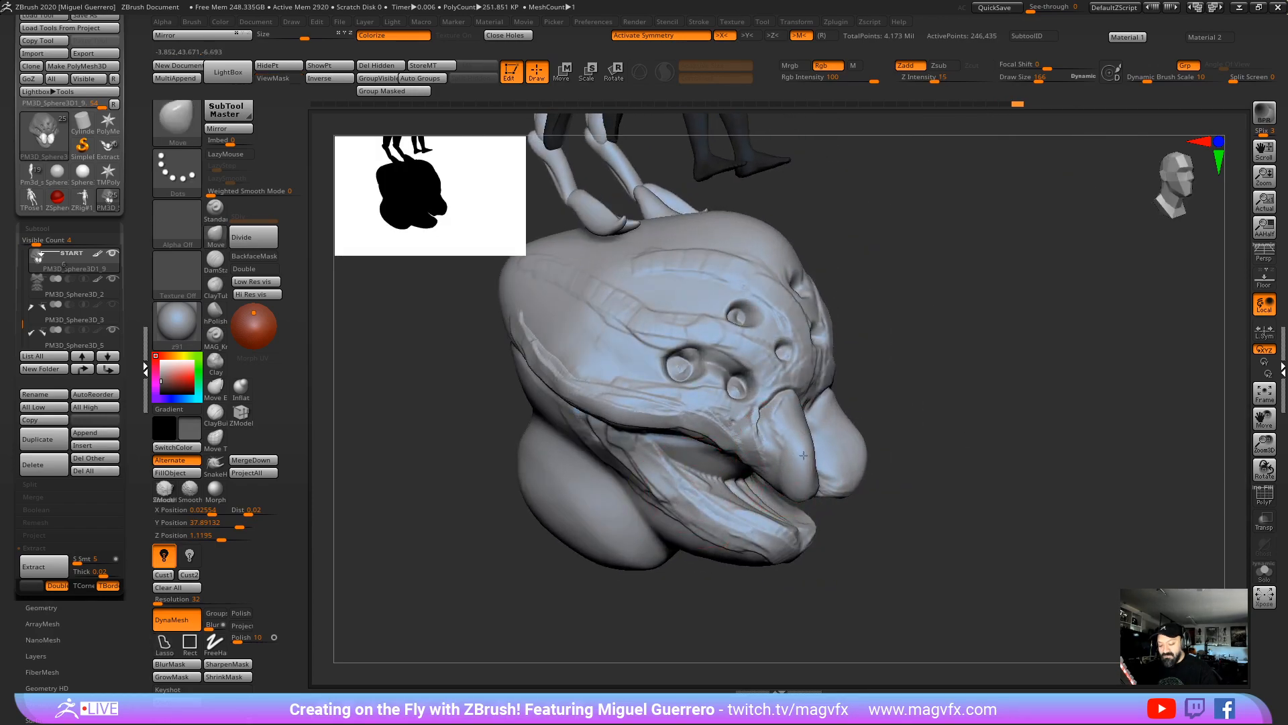
Step: Add volume to the two mouthparts with the Inflat brush at a draw size of 74
left_click_drag(929, 463, 855, 507)
left_click(240, 388)
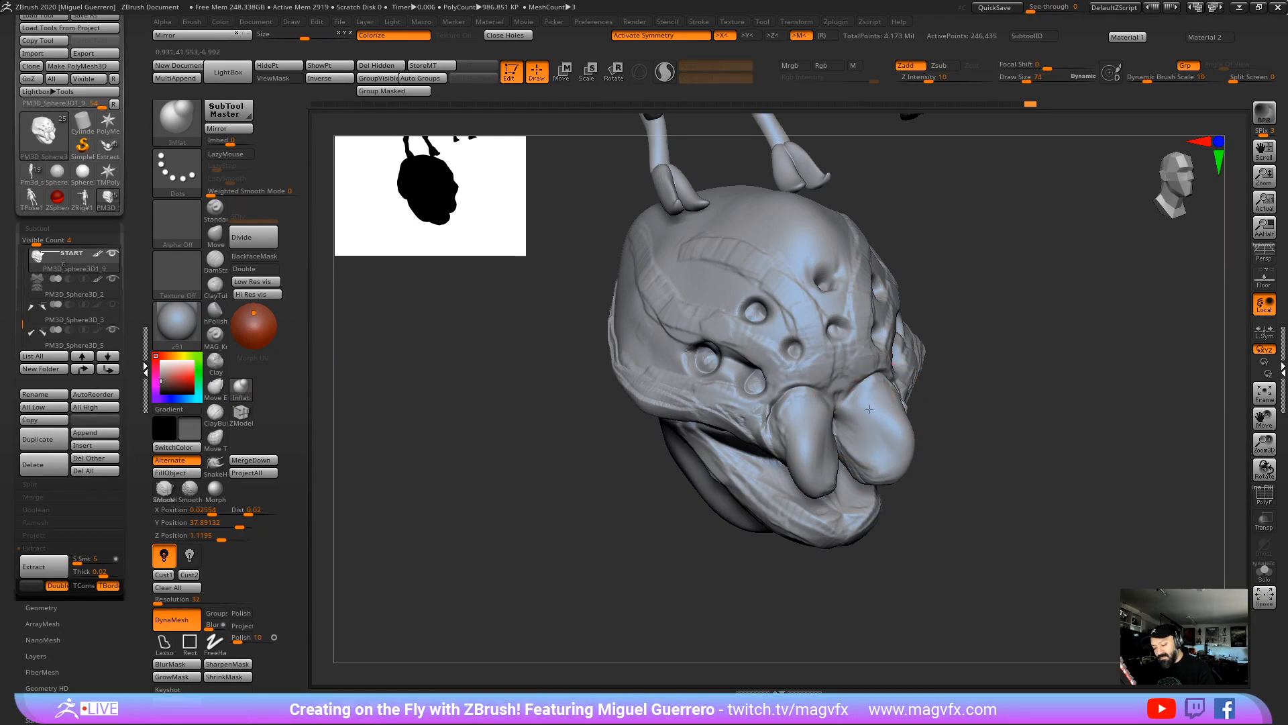
mouse_move(870, 410)
left_mouse_down()
mouse_move(887, 435)
mouse_move(865, 430)
mouse_move(884, 433)
left_mouse_up()
left_click_drag(966, 453, 901, 465)
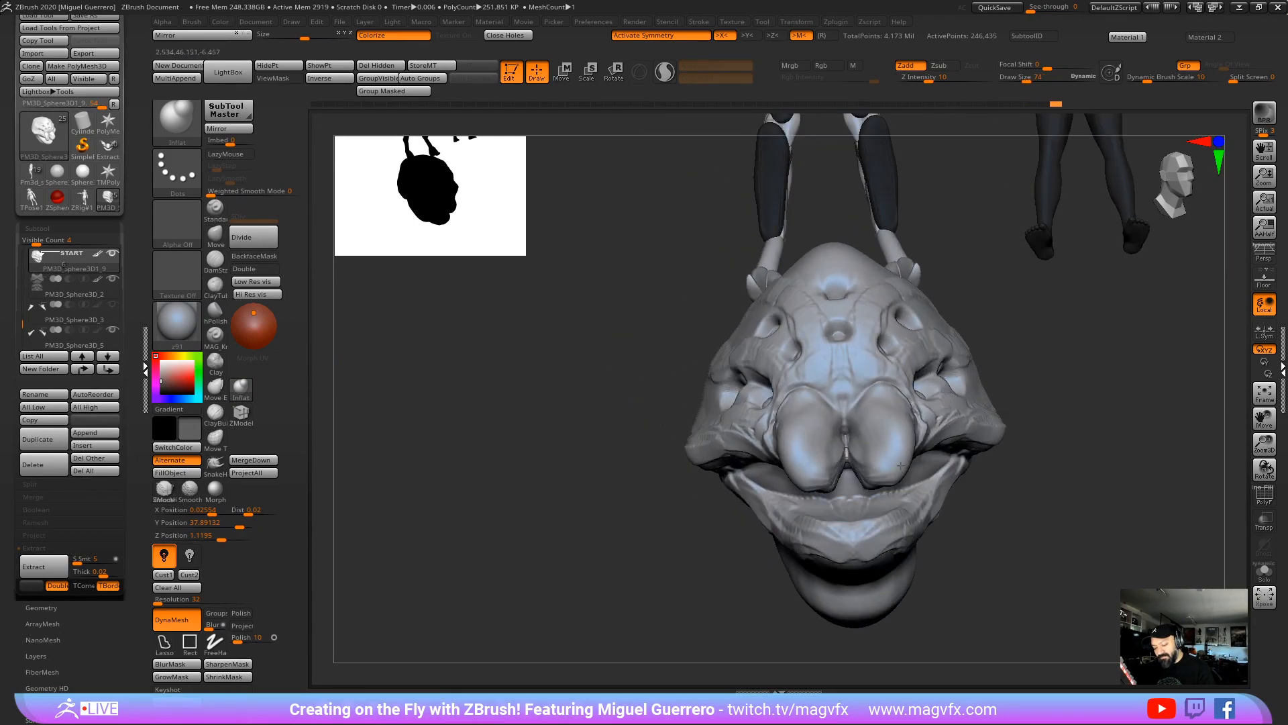
right_click_drag(900, 465, 879, 473)
Step: Mask the tips of the mouthparts from the side view and invert the mask to isolate them
key("ctrl")
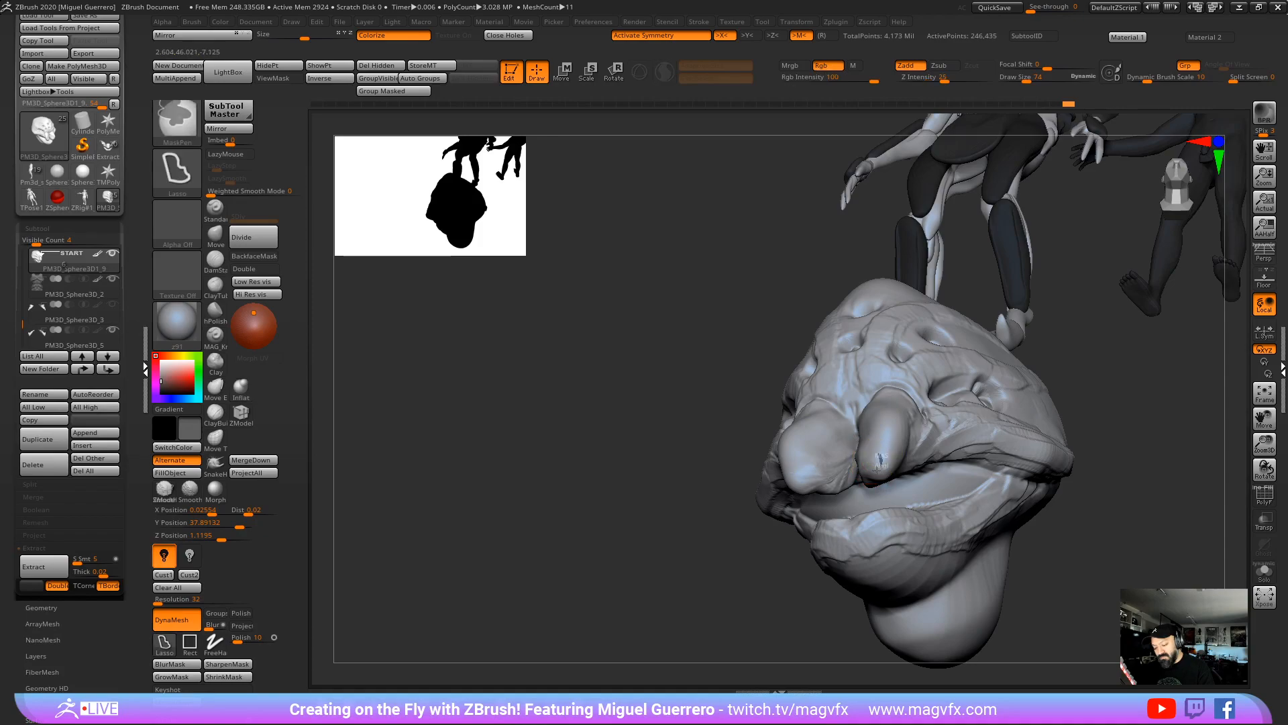
mouse_move(644, 457)
left_mouse_down()
mouse_move(613, 518)
mouse_move(622, 489)
left_mouse_up()
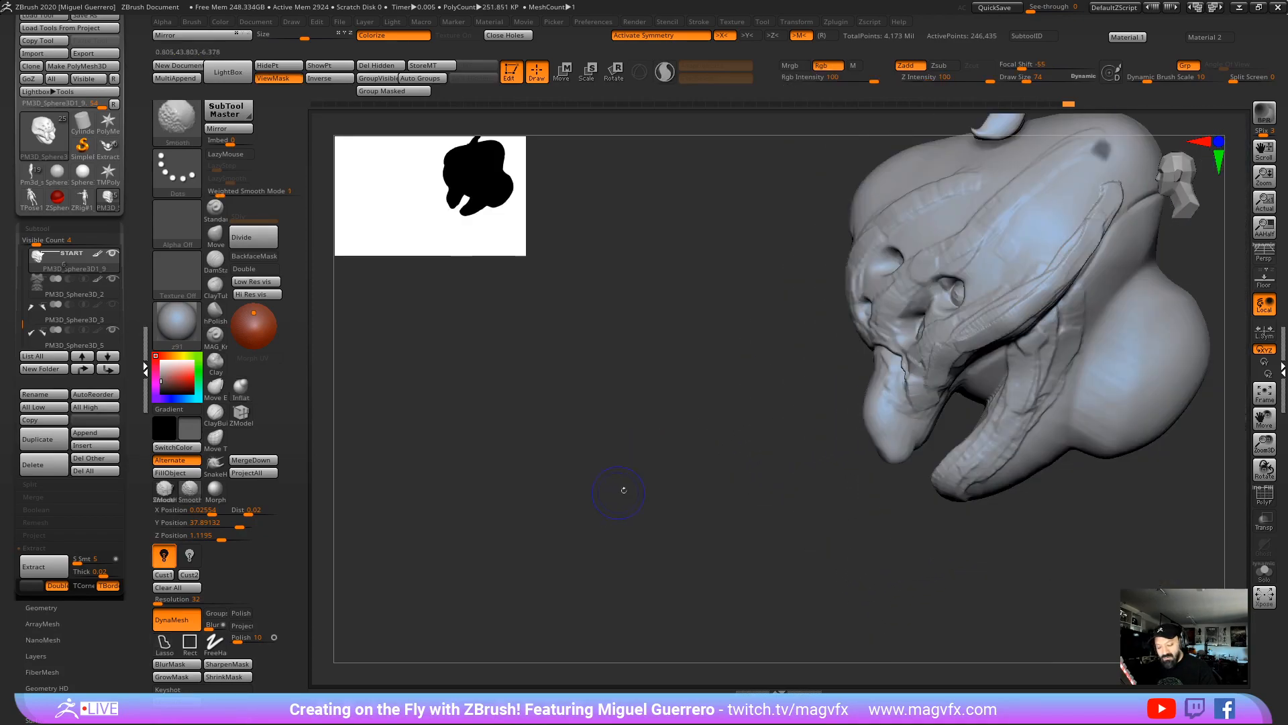
key("ctrl")
left_click_drag(856, 495, 852, 495, "ctrl")
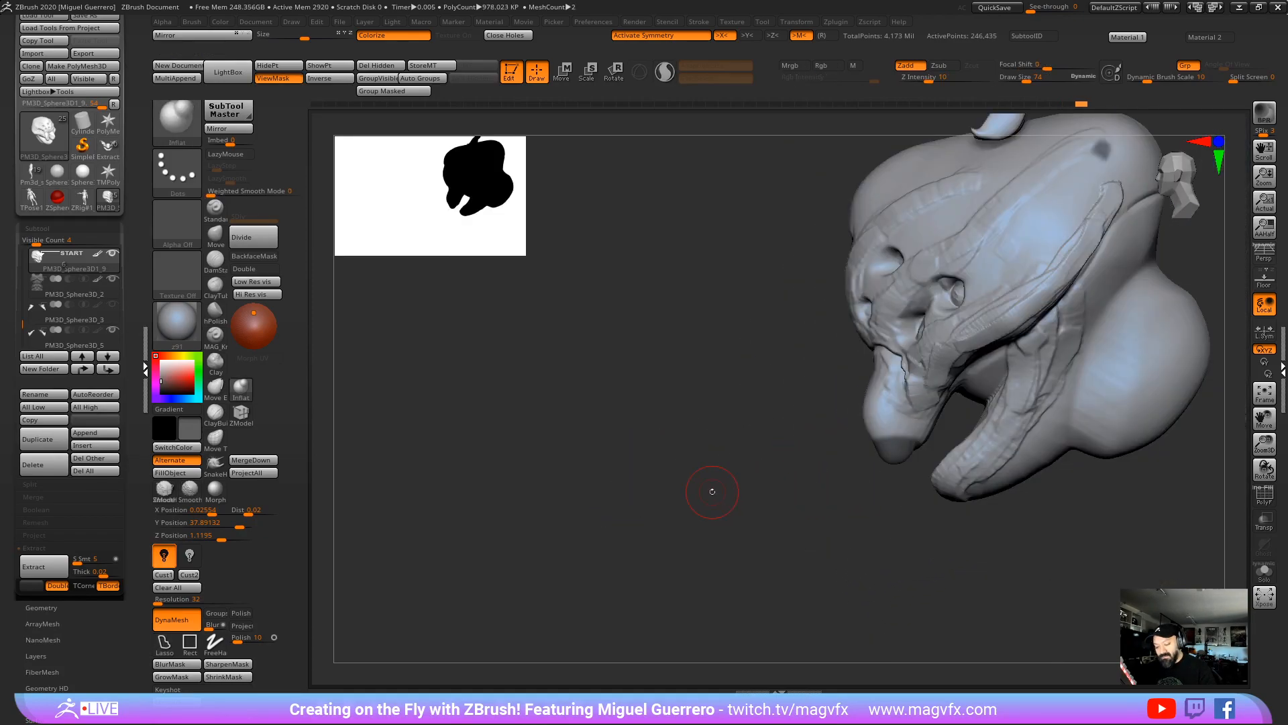
left_click(698, 477, "ctrl")
mouse_move(634, 482)
left_mouse_down()
mouse_move(667, 483)
mouse_move(429, 430)
left_mouse_up()
Step: Pull the isolated mouthpart tips downward with the Move brush into longer, fang-like ends, and clear the mask
left_click(215, 235)
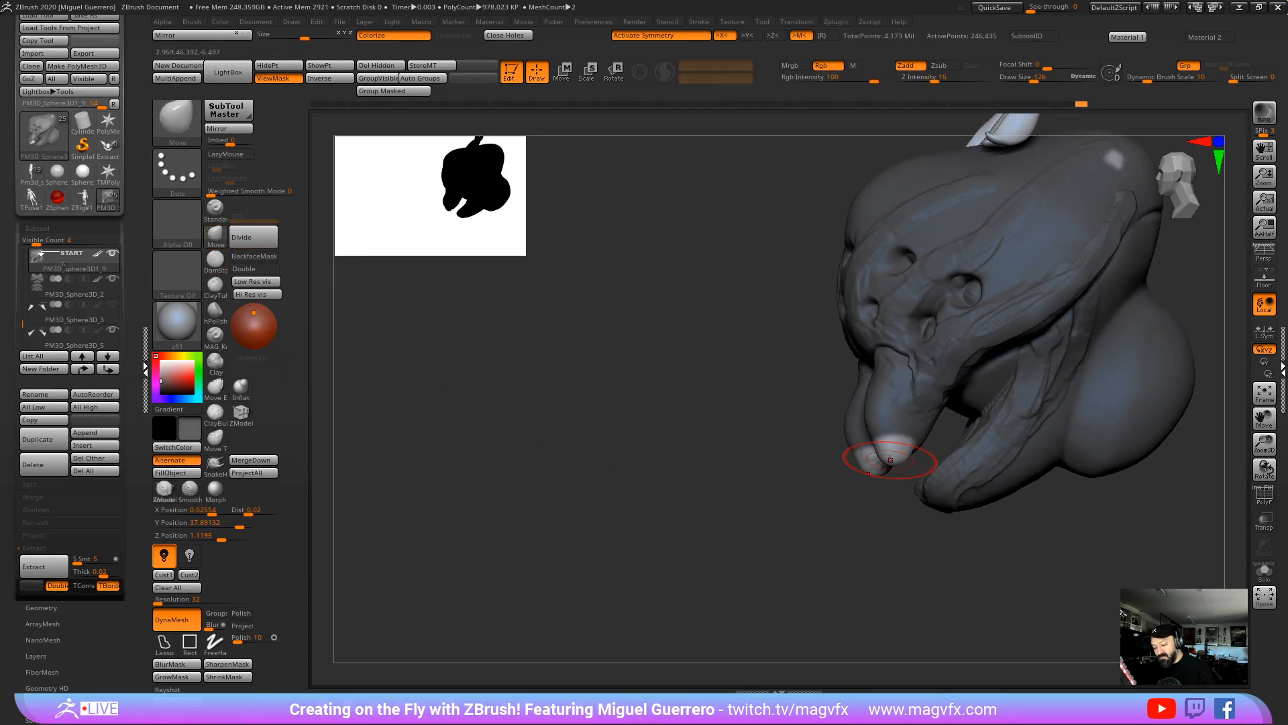
mouse_move(773, 522)
left_mouse_down()
mouse_move(797, 508)
mouse_move(781, 499)
left_mouse_up()
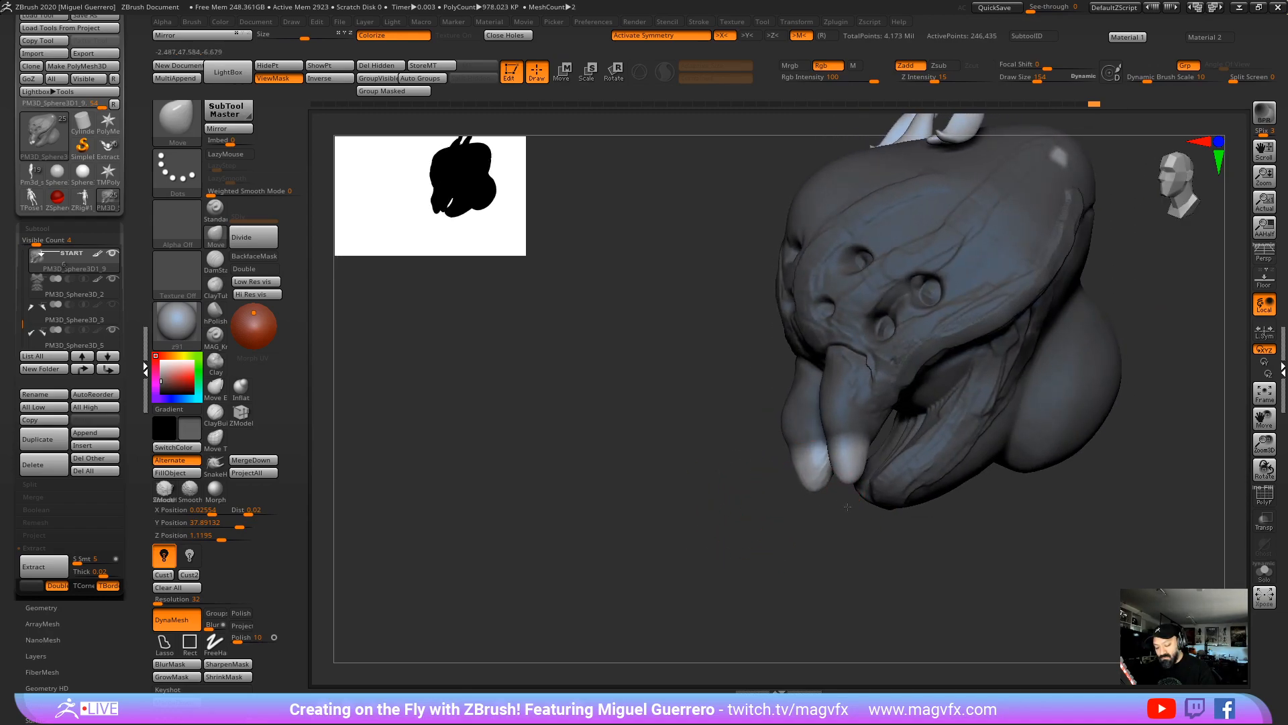
mouse_move(779, 450)
left_mouse_down()
mouse_move(733, 451)
mouse_move(852, 423)
left_mouse_up()
left_click(775, 446, "alt")
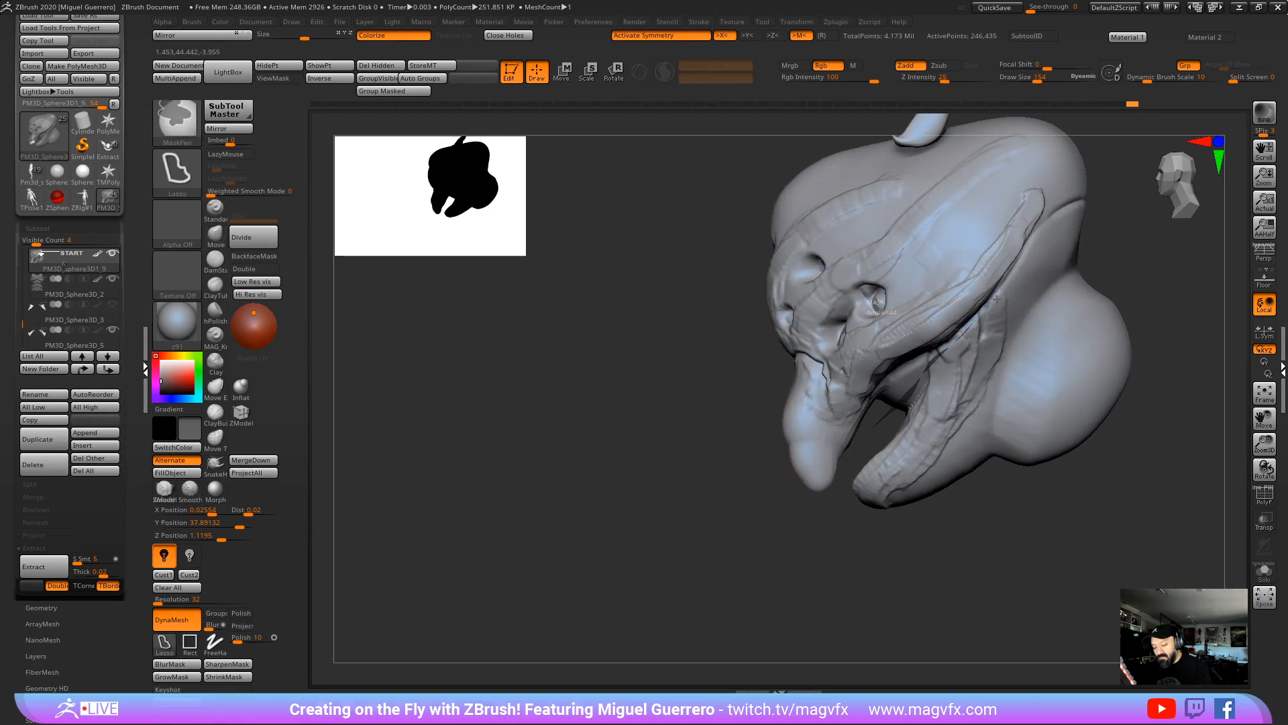
Step: Lasso-mask the lower jaw from the side view and invert the mask so only the jaw can be edited
mouse_move(997, 300)
left_mouse_down("ctrl")
mouse_move(879, 422)
mouse_move(865, 557)
mouse_move(856, 530)
left_mouse_up("ctrl")
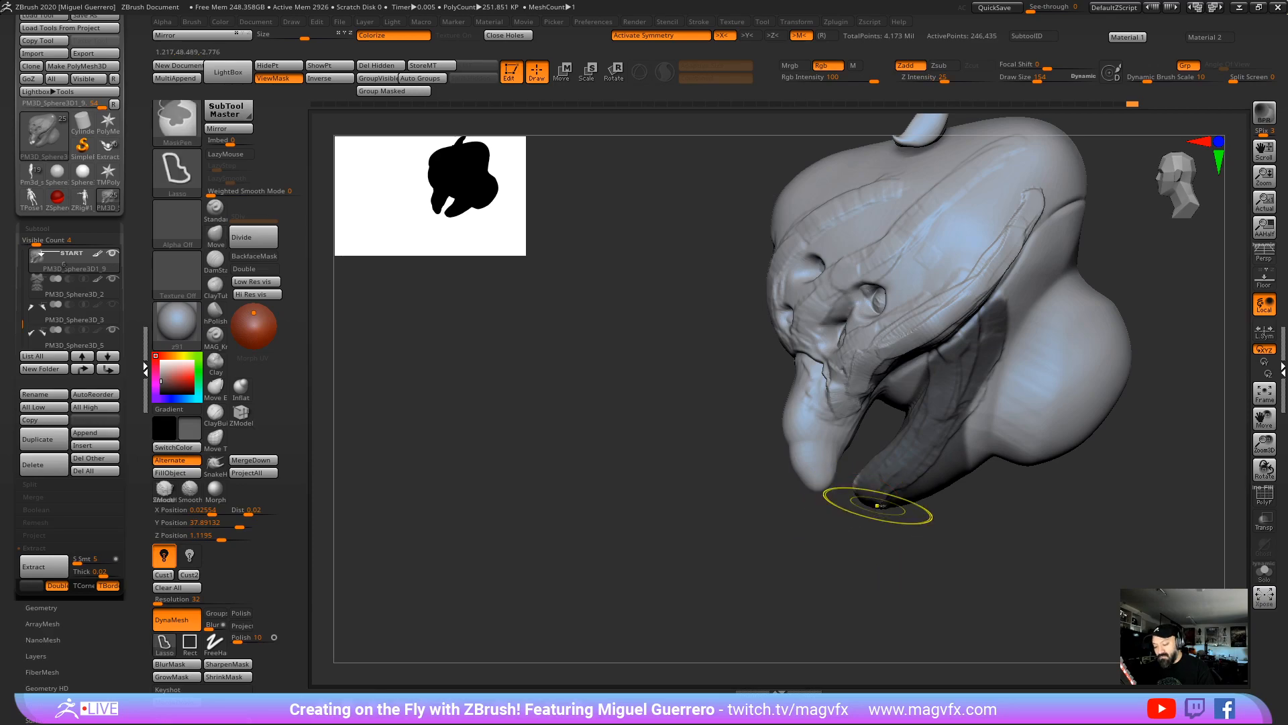
left_click(857, 526, "ctrl")
key("b")
key("m")
key("v")
mouse_move(581, 391)
left_mouse_down()
mouse_move(748, 521)
mouse_move(684, 480)
left_mouse_up()
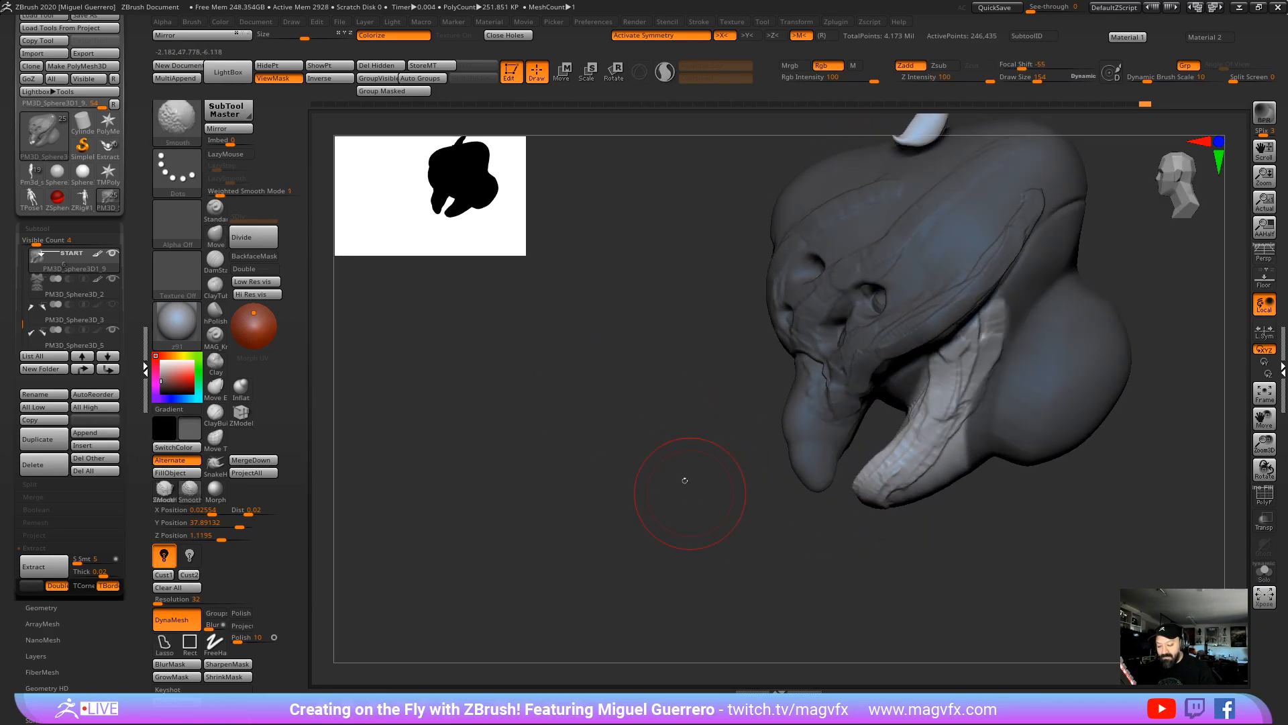
Step: Reposition the isolated lower jaw using the Move brush at a draw size of 322, and clear the mask
key("b")
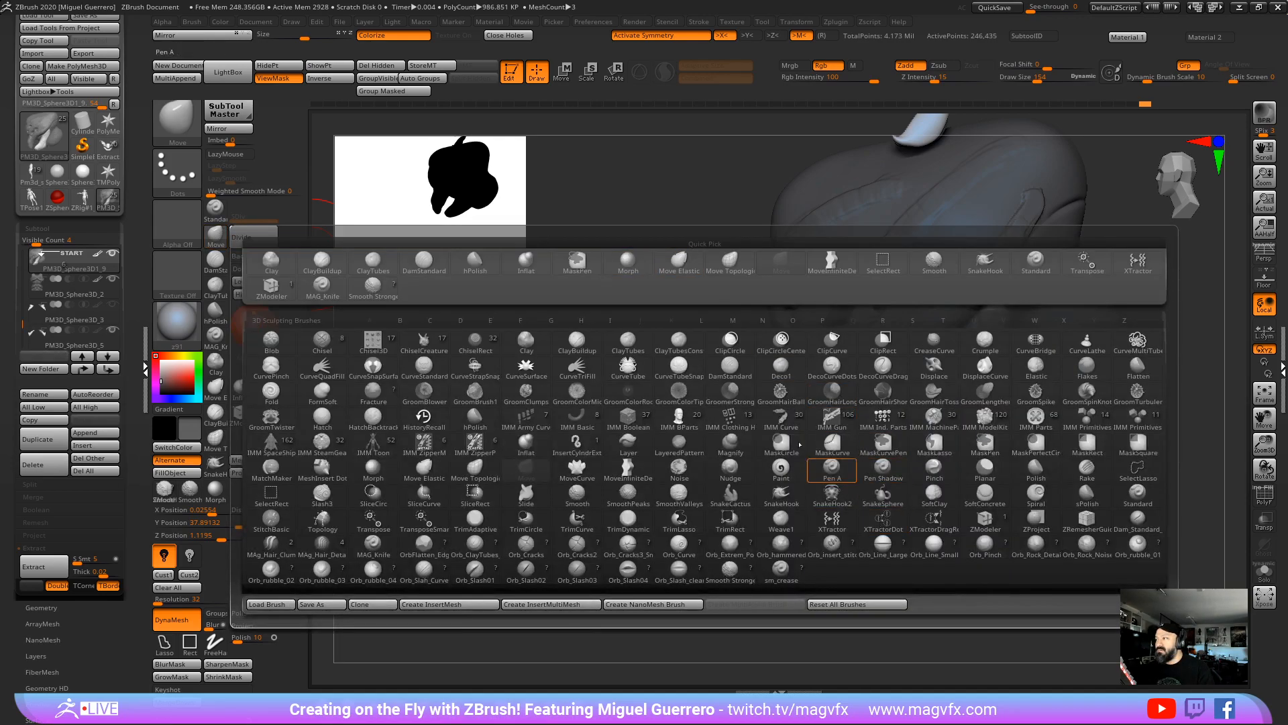
key("space")
left_click_drag(742, 223, 797, 307)
mouse_move(919, 494)
left_mouse_down()
mouse_move(916, 507)
mouse_move(906, 473)
left_mouse_up()
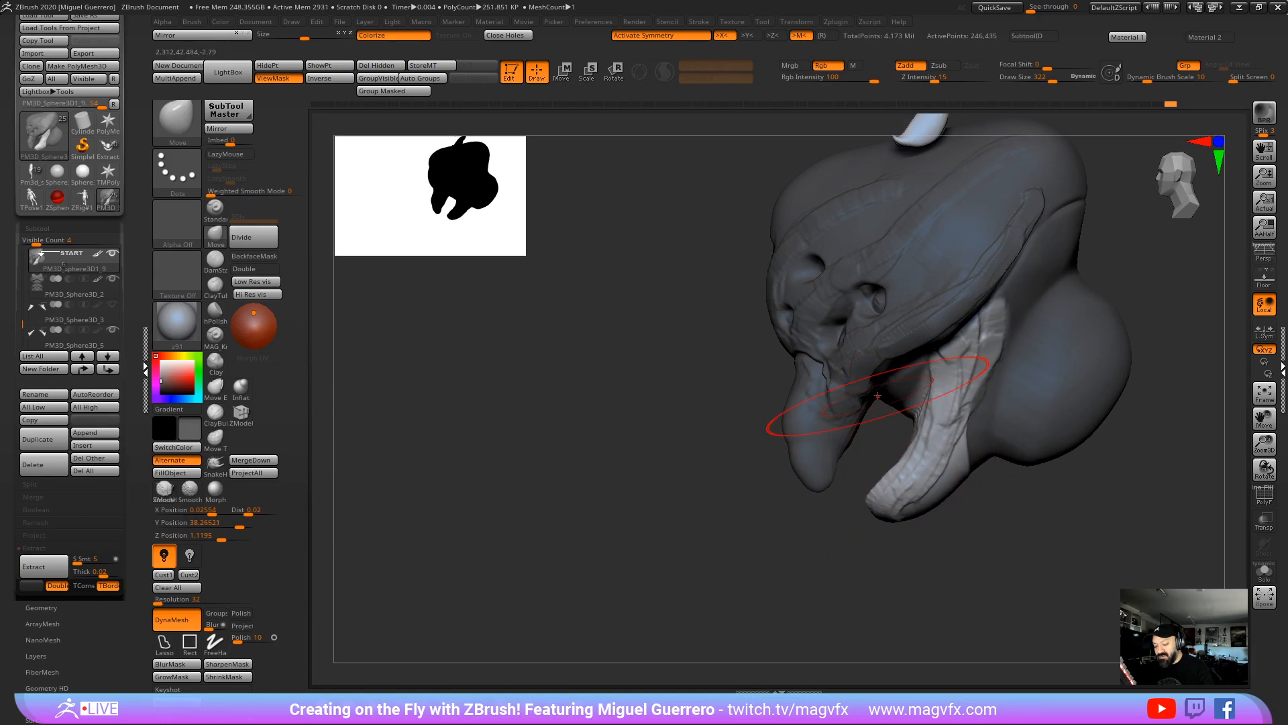
mouse_move(570, 380)
left_mouse_down()
mouse_move(749, 391)
mouse_move(755, 400)
mouse_move(738, 410)
left_mouse_up()
mouse_move(643, 388)
left_mouse_down()
mouse_move(742, 386)
mouse_move(755, 430)
mouse_move(668, 396)
mouse_move(642, 350)
mouse_move(731, 306)
left_mouse_up()
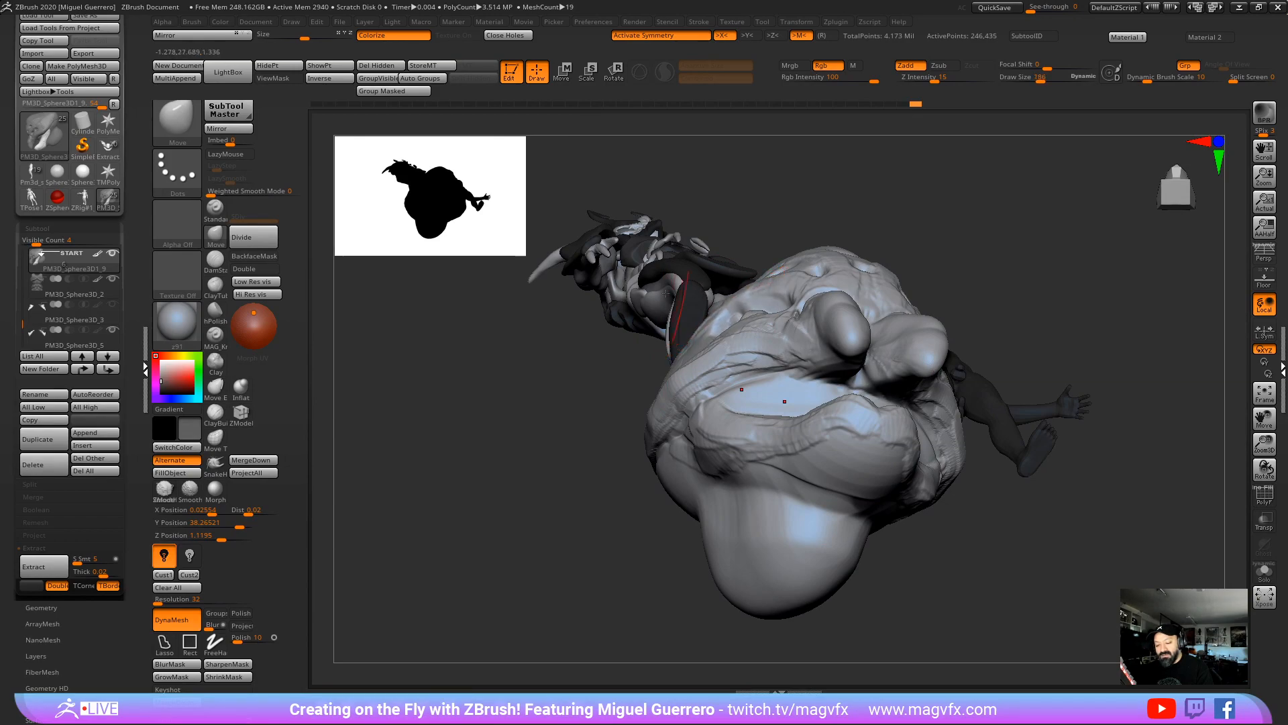
mouse_move(665, 294)
left_mouse_down()
mouse_move(743, 328)
mouse_move(667, 345)
left_mouse_up()
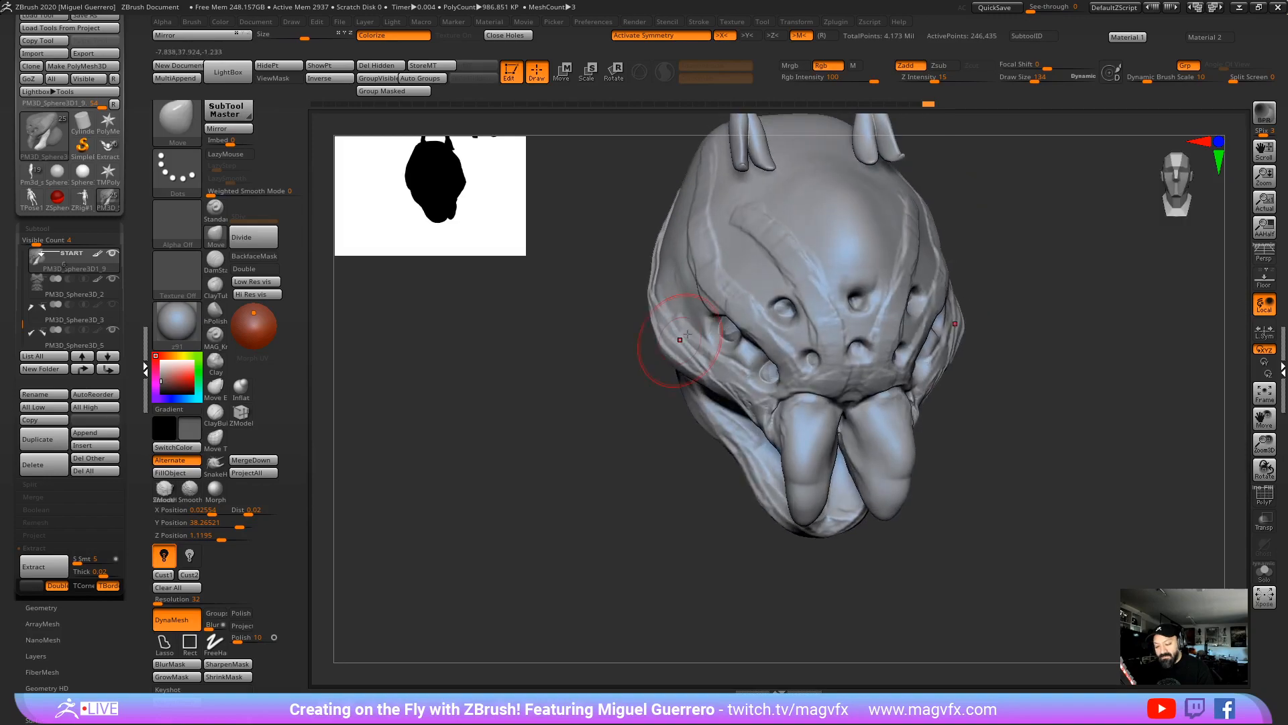
Step: Paint freehand masks along the brow areas around the eye sockets and invert the mask to isolate them
right_click_drag(760, 299, 729, 360)
key("ctrl")
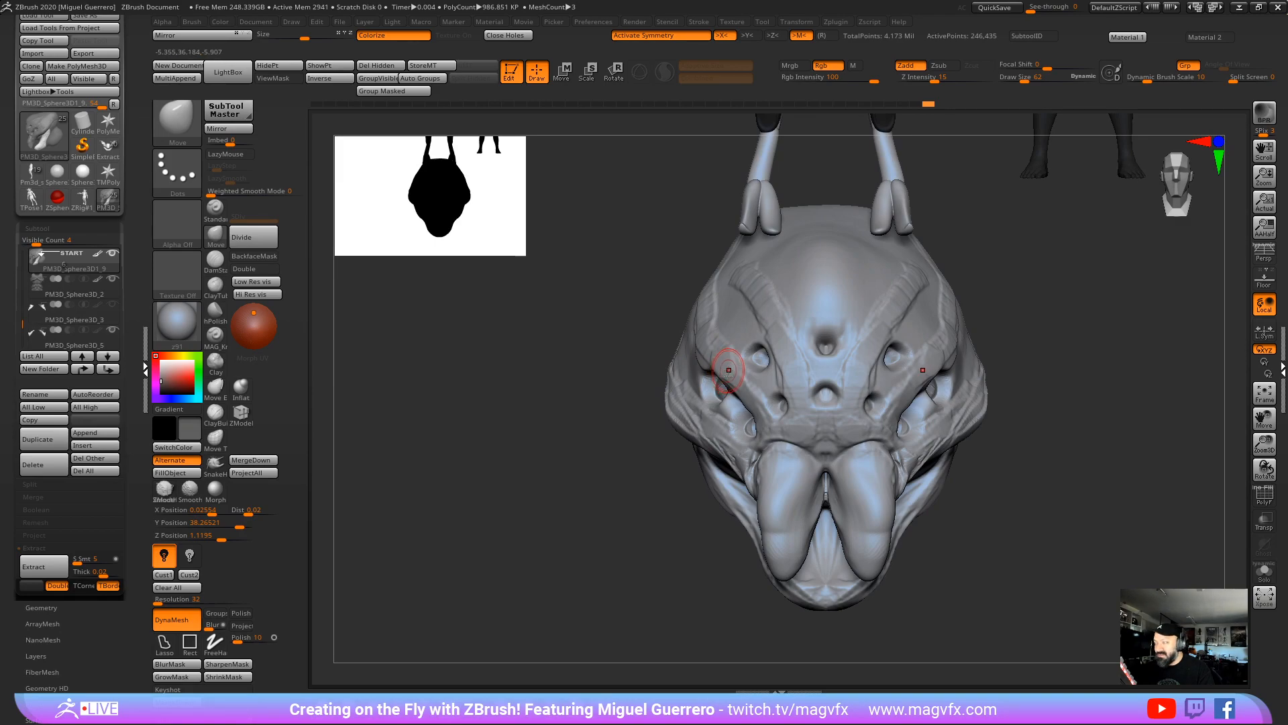
key("ctrl")
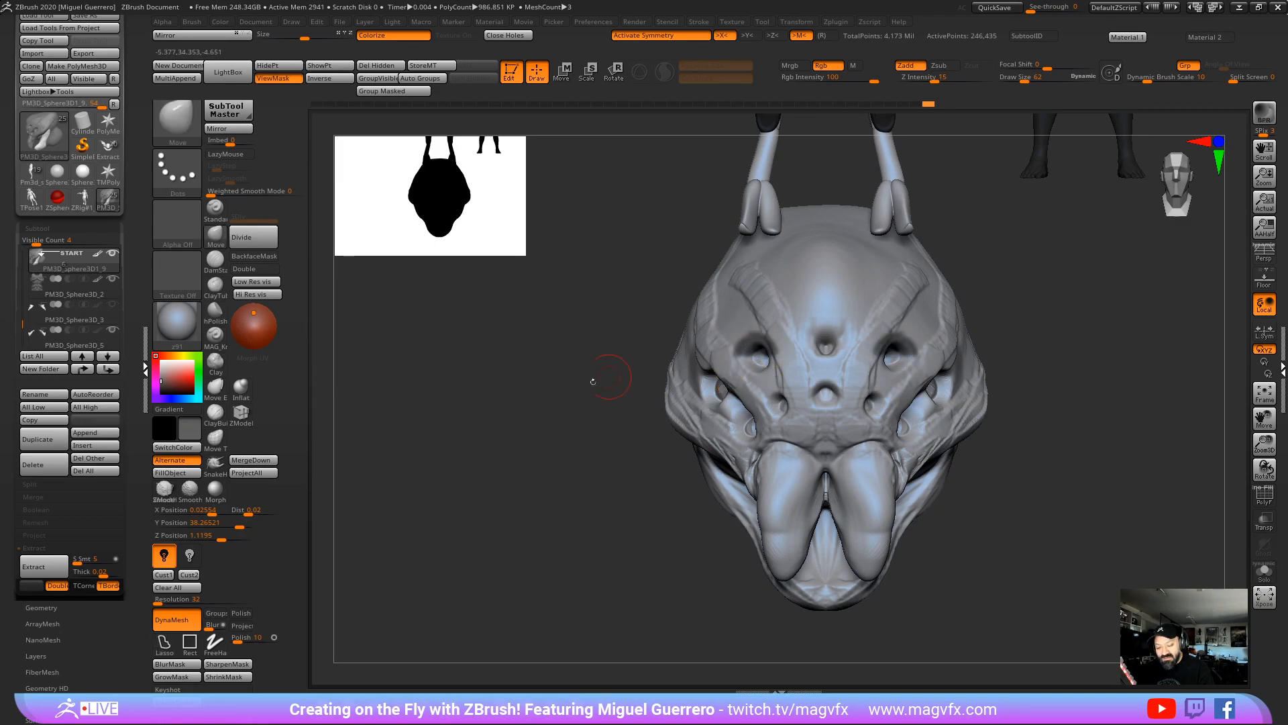
left_click(214, 642)
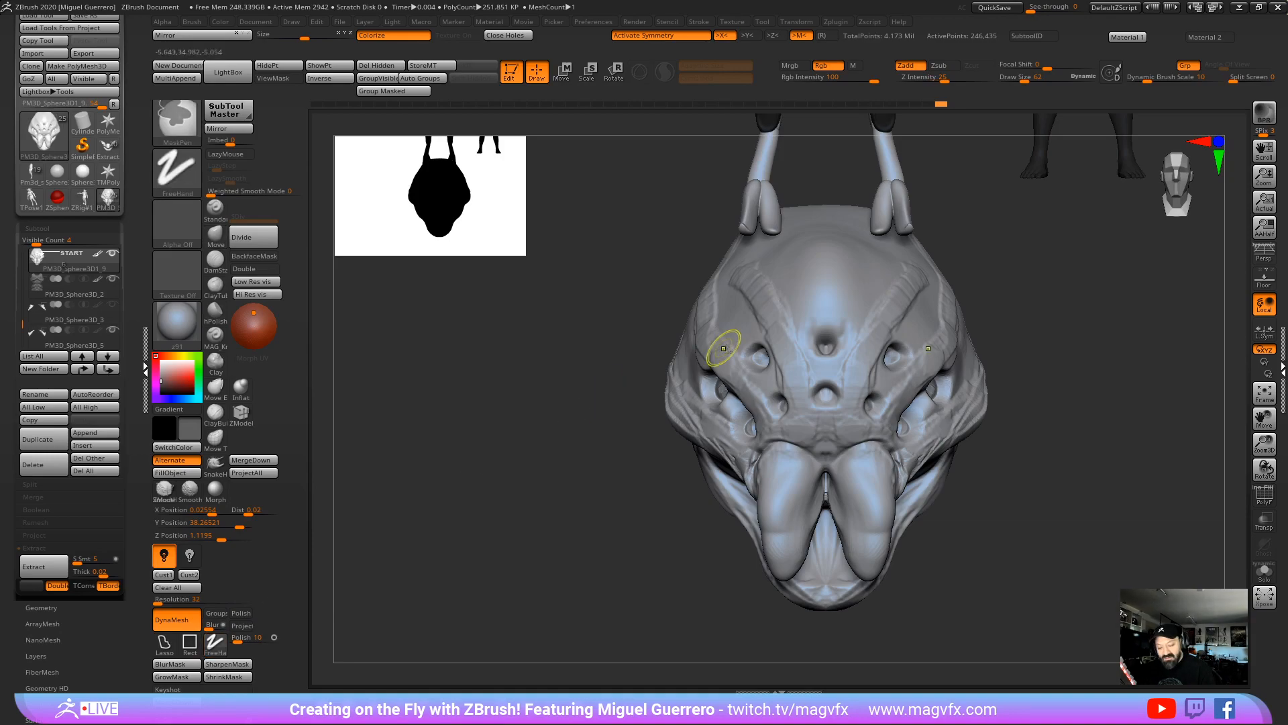
mouse_move(725, 346)
left_mouse_down("ctrl")
mouse_move(814, 336)
mouse_move(805, 315)
mouse_move(799, 390)
mouse_move(759, 407)
mouse_move(788, 392)
left_mouse_up("ctrl")
left_click_drag(636, 423, 694, 420)
mouse_move(664, 396)
left_mouse_down("ctrl")
mouse_move(707, 384)
mouse_move(721, 423)
mouse_move(738, 421)
left_mouse_up("ctrl")
mouse_move(511, 448)
left_mouse_down()
mouse_move(534, 403)
mouse_move(668, 411)
left_mouse_up()
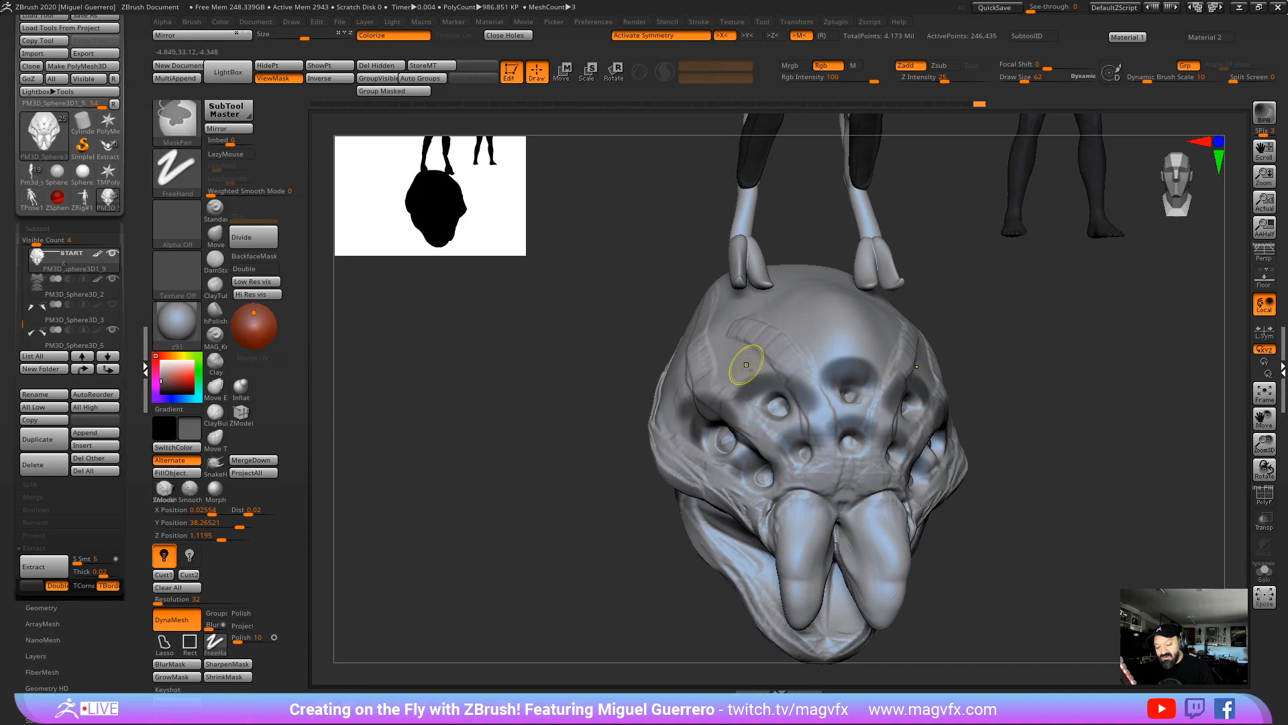
mouse_move(750, 369)
left_mouse_down("ctrl")
mouse_move(755, 354)
mouse_move(799, 391)
left_mouse_up("ctrl")
left_click(593, 400, "ctrl")
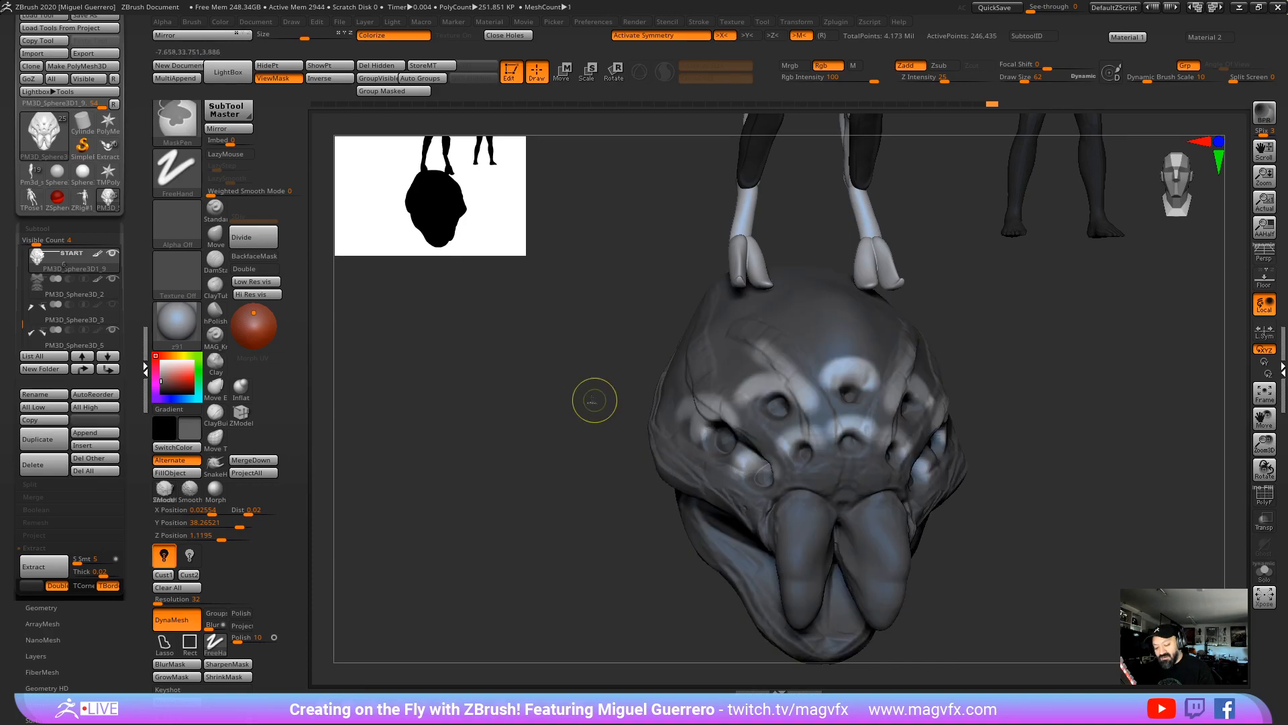
Step: Swell the isolated brow areas around the eye sockets with the Inflate brush at a draw size of 70
left_click_drag(593, 400, 417, 384)
left_click(241, 394)
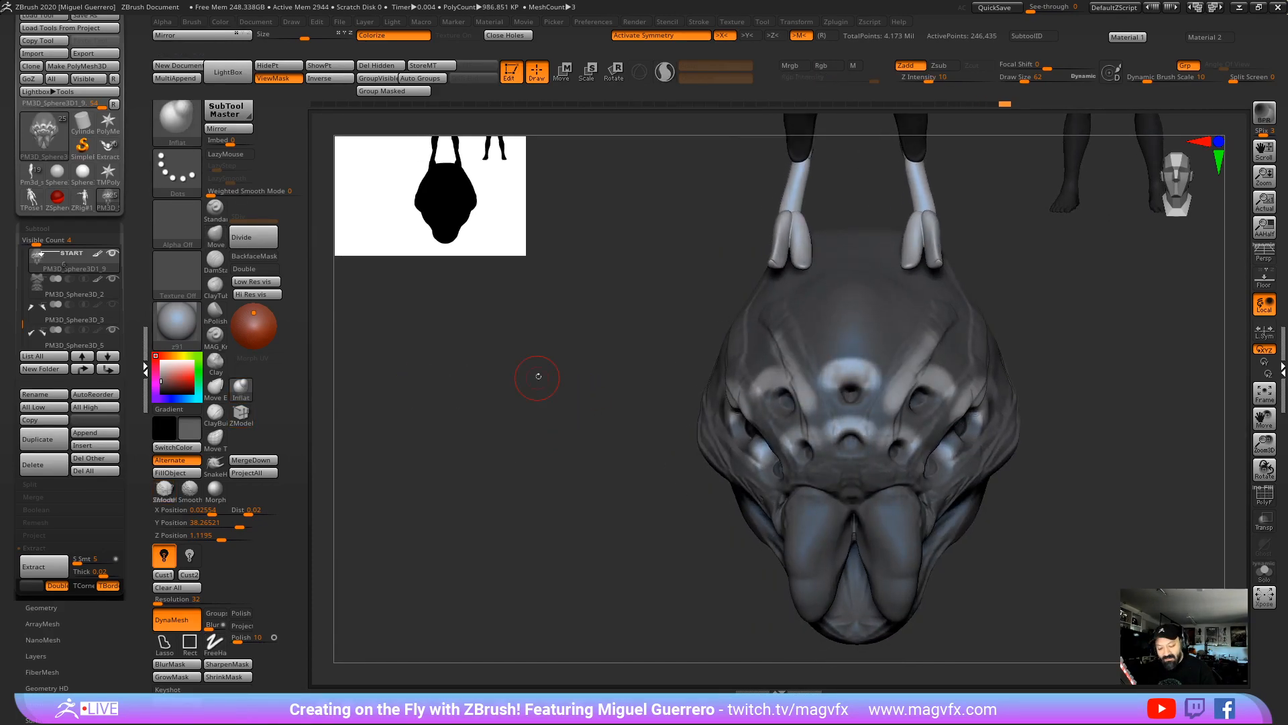
left_click_drag(537, 377, 540, 409)
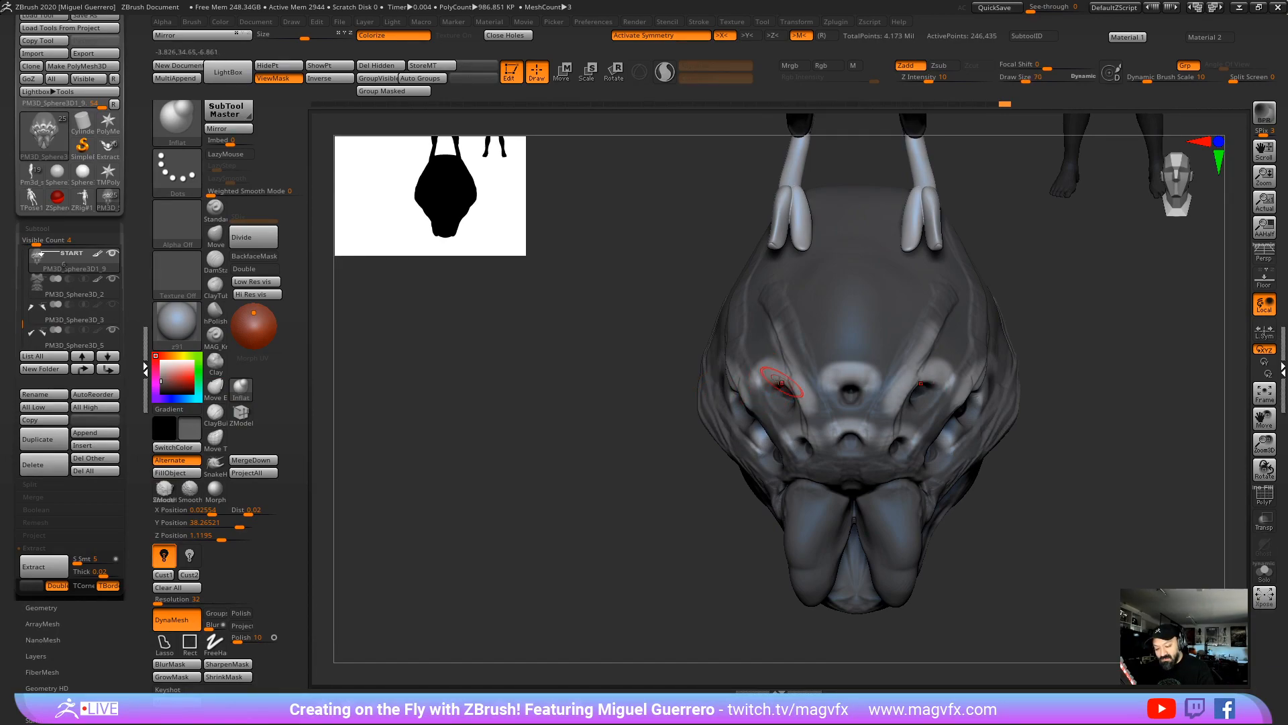
mouse_move(793, 385)
left_mouse_down()
mouse_move(777, 377)
mouse_move(833, 382)
left_mouse_up()
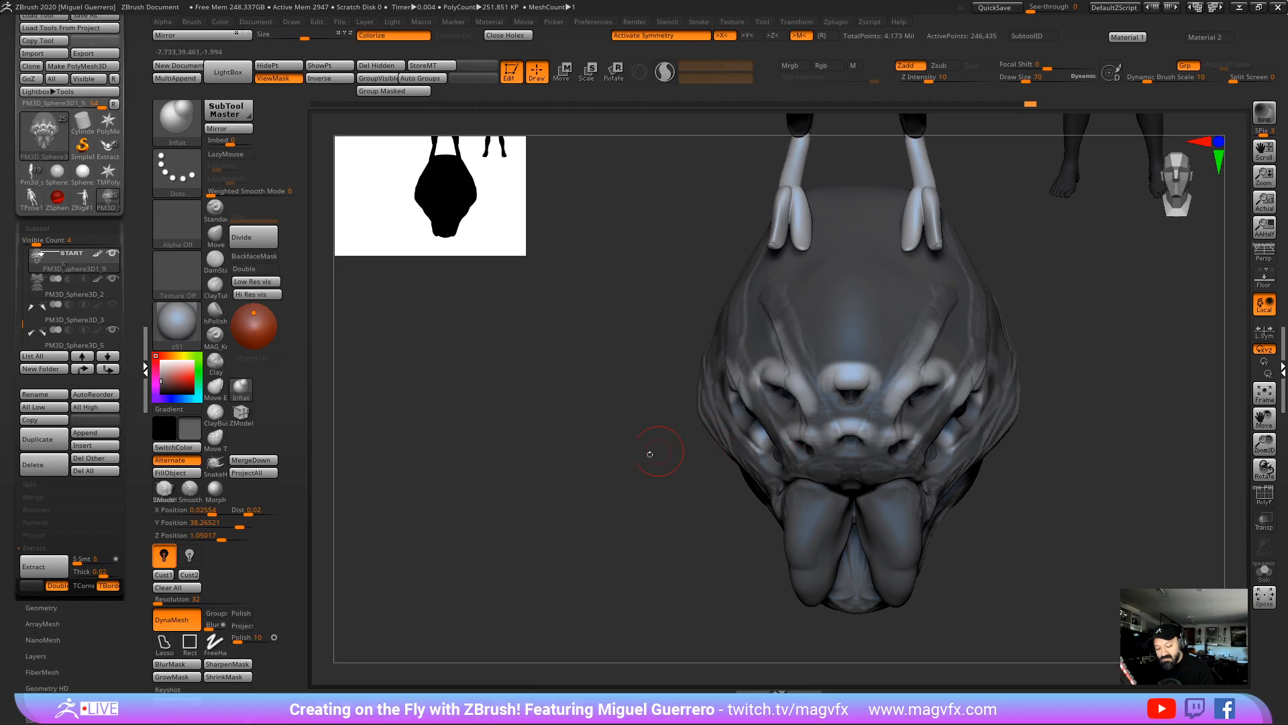
left_click_drag(650, 454, 744, 443)
Step: Reshape the swollen brow ridges using the Move brush at a draw size of 74
right_click_drag(689, 392, 598, 363)
left_click(215, 235)
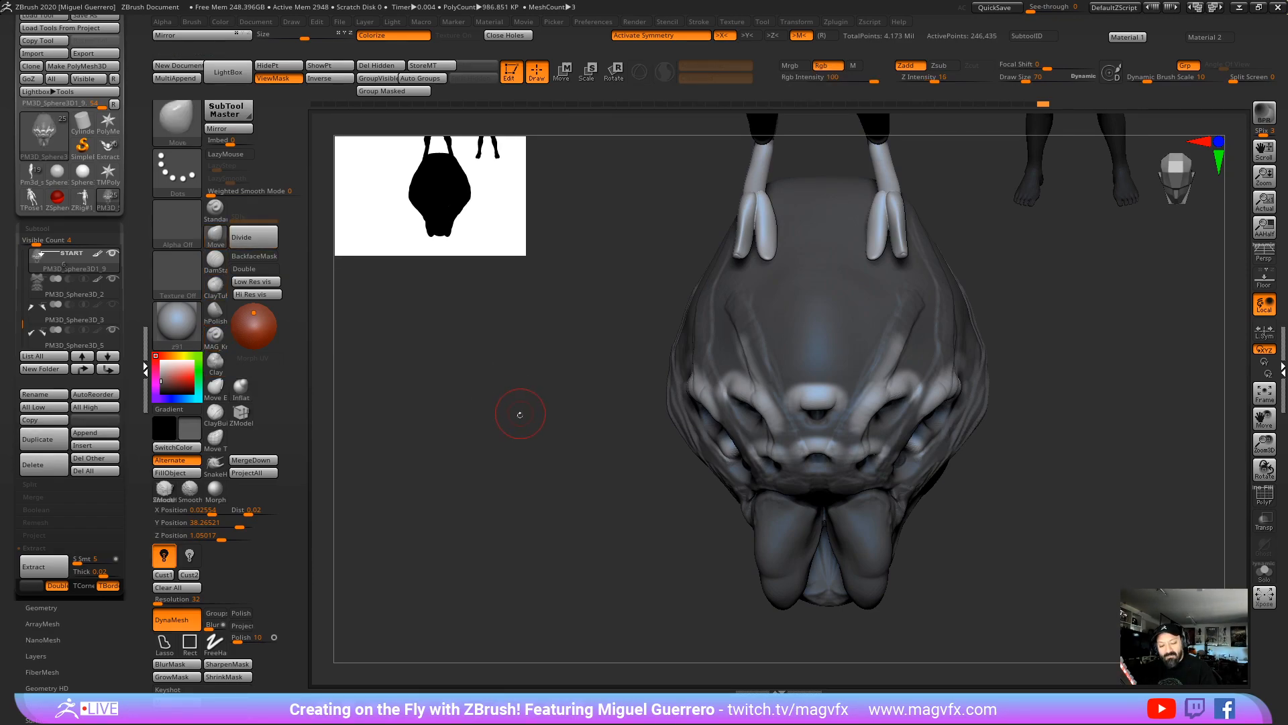
left_click_drag(517, 411, 550, 426)
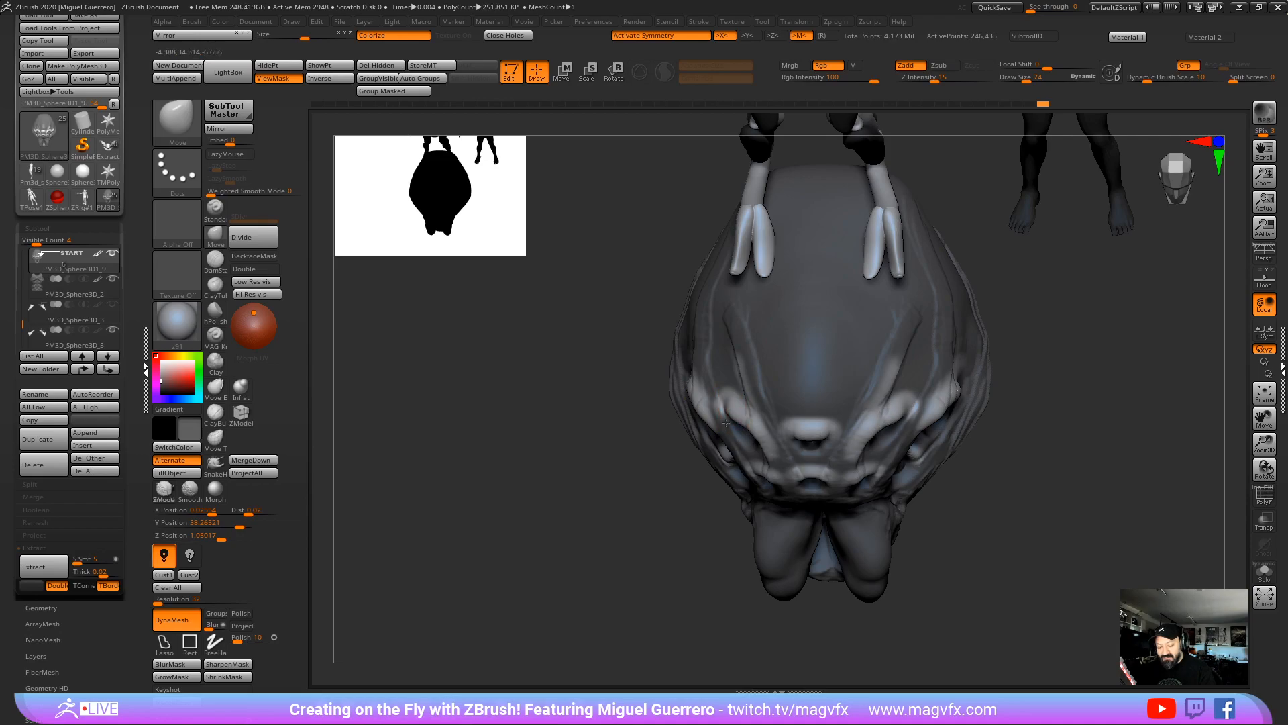
mouse_move(729, 408)
right_mouse_down()
mouse_move(589, 452)
mouse_move(873, 525)
right_mouse_up()
key("ctrl")
Step: Invert the mask to protect the brow ridges, adjust the eye sockets beneath them at a draw size of 62, and clear the mask
left_click(872, 525, "ctrl")
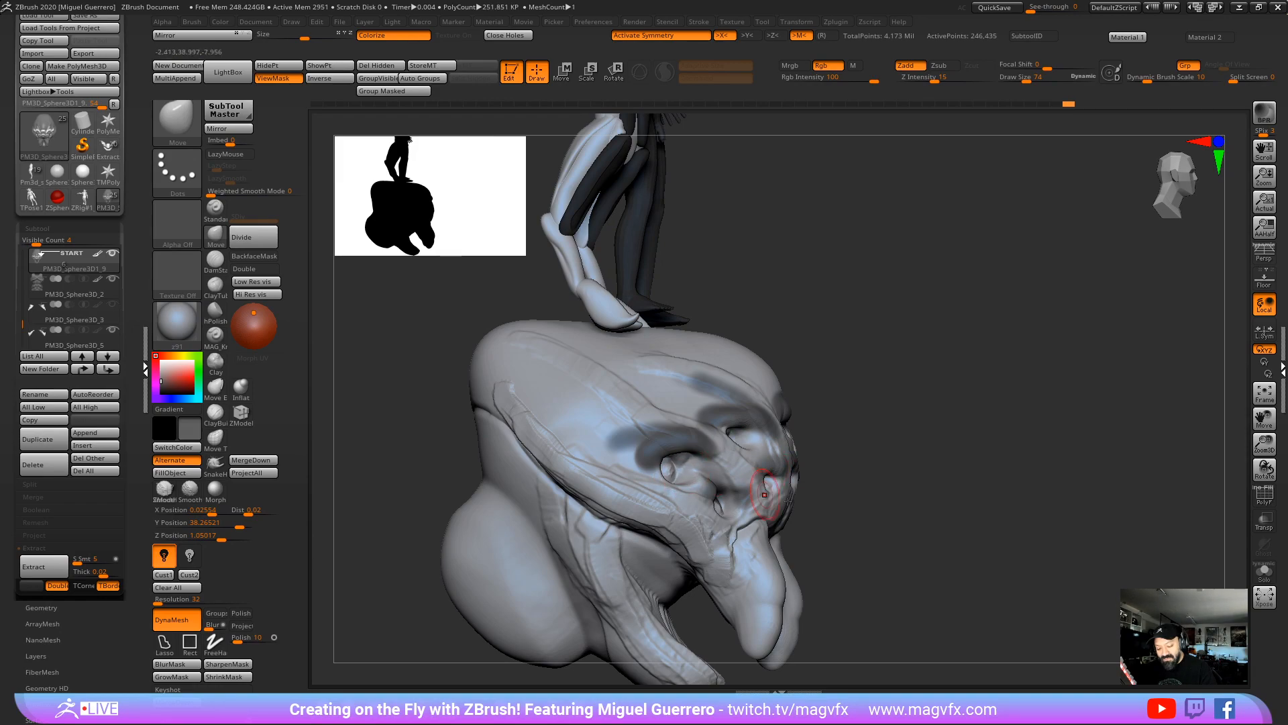
right_click_drag(788, 502, 680, 482)
right_click_drag(602, 470, 463, 470)
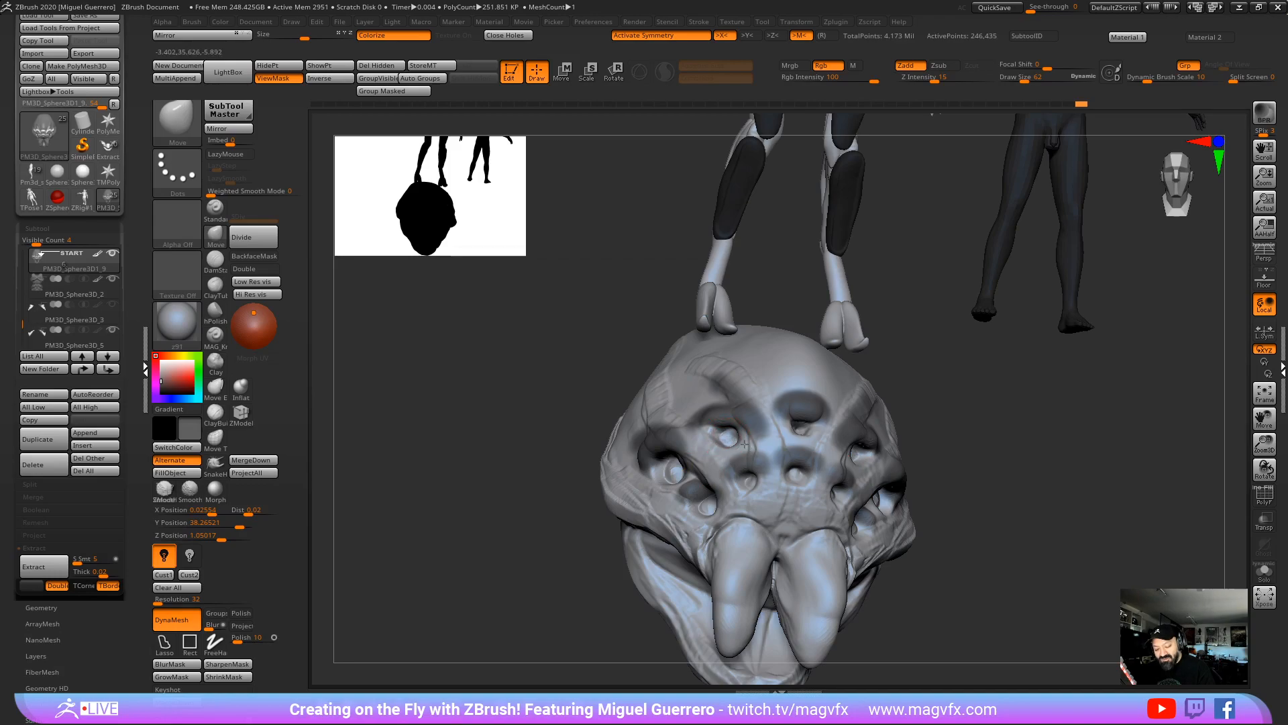
right_click_drag(745, 444, 790, 427)
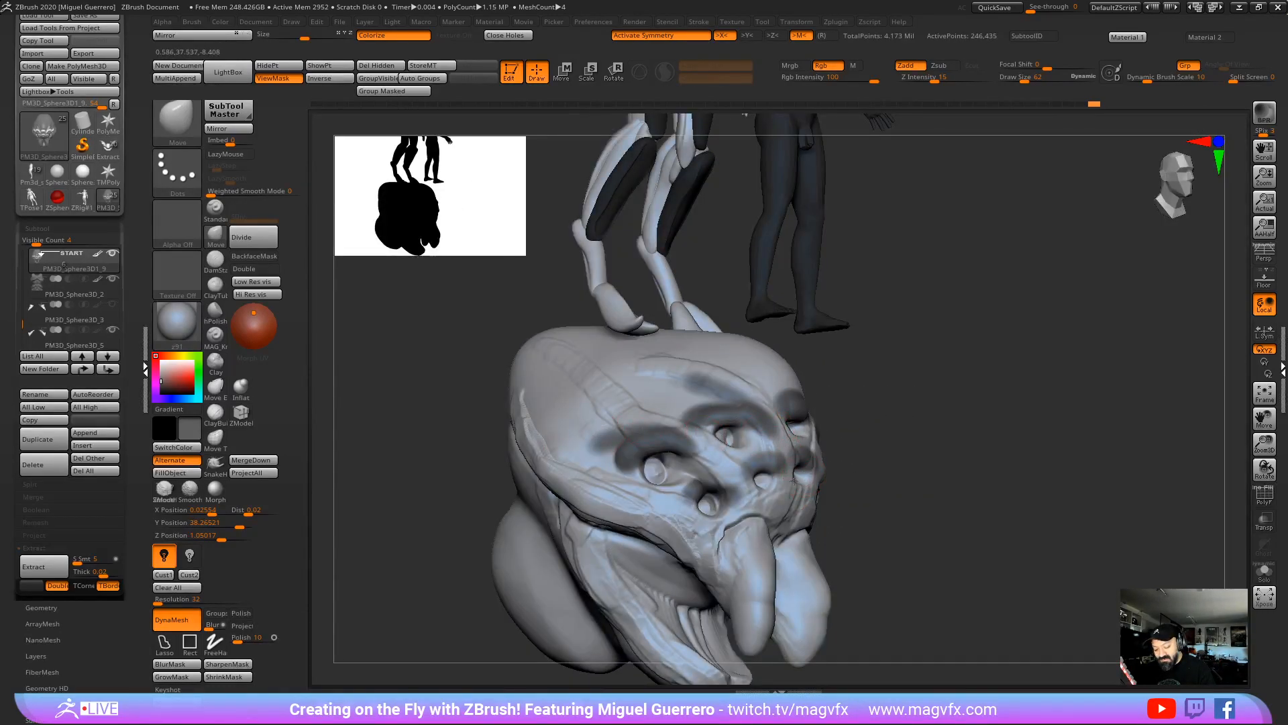
right_click_drag(793, 481, 891, 526)
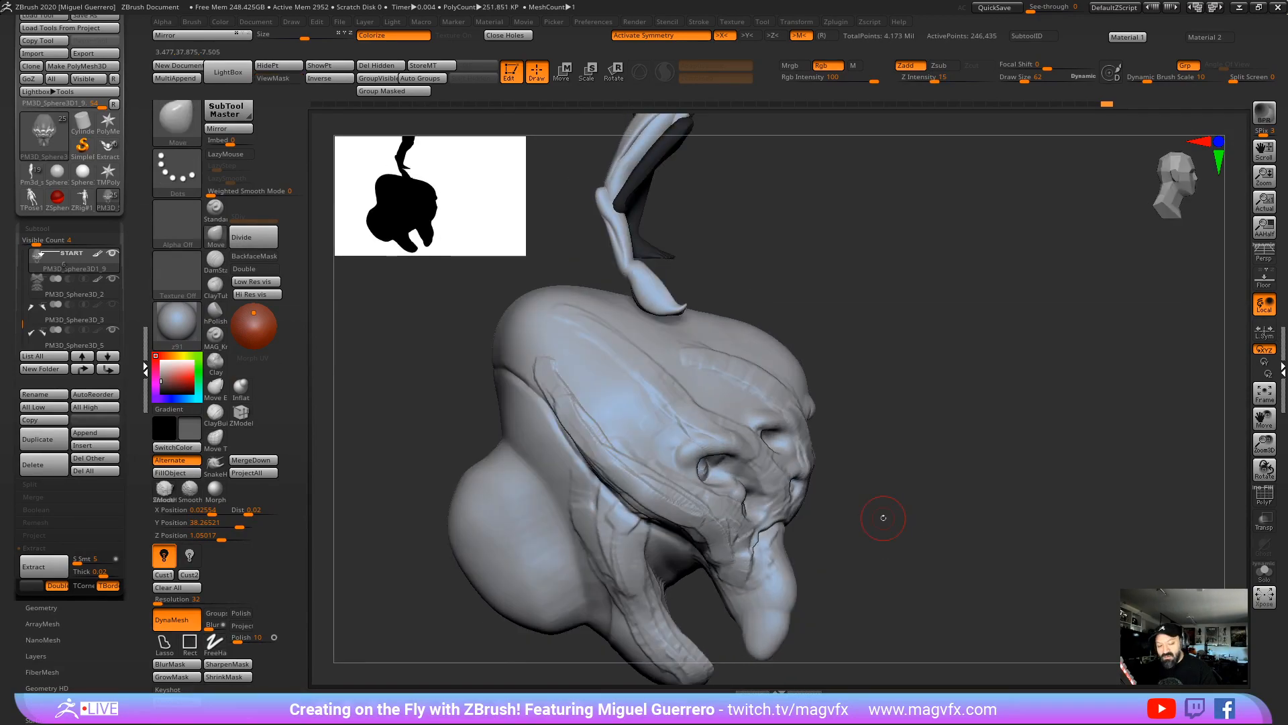
Step: Switch to the ClayTubes brush, remesh the head with DynaMesh, and show its wireframe to inspect the polygon density
key("b")
key("c")
key("t")
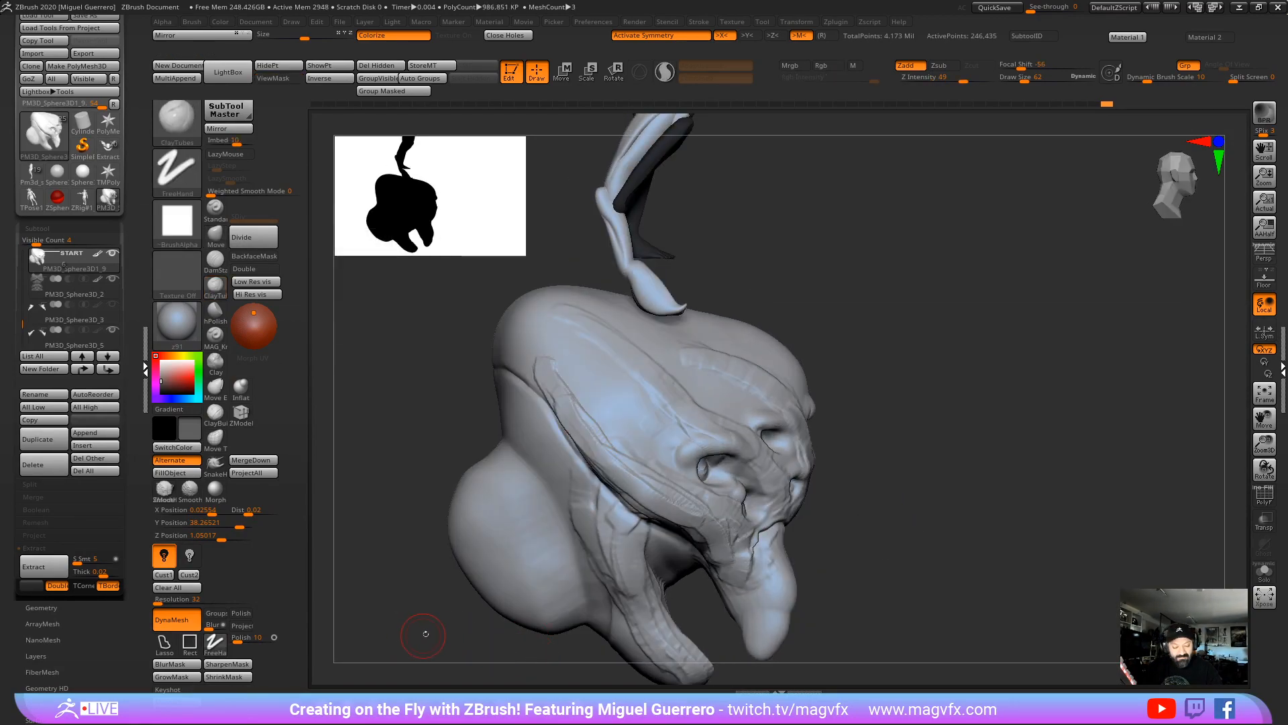
key("ctrl")
left_click_drag(383, 591, 478, 670, "ctrl")
right_click_drag(836, 649, 932, 575, "alt")
left_click(1264, 494)
key("ctrl")
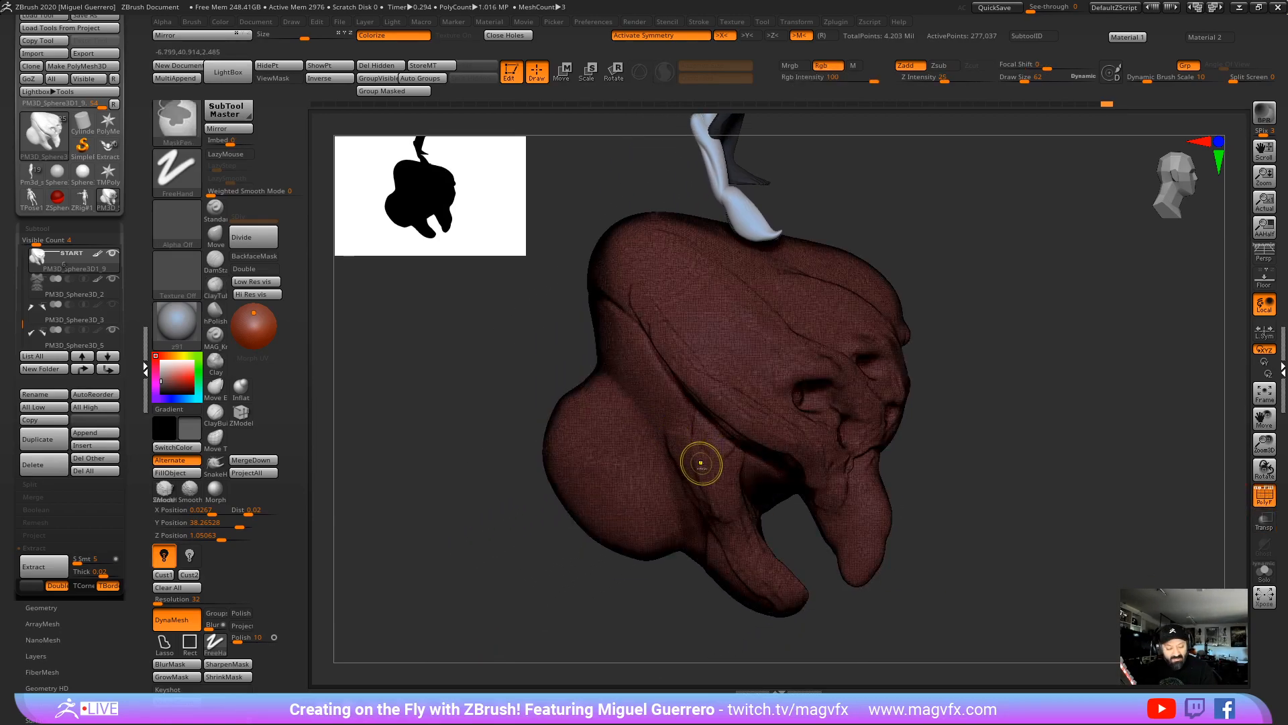
mouse_move(693, 453)
right_mouse_down("ctrl")
mouse_move(692, 597)
mouse_move(618, 394)
mouse_move(695, 448)
mouse_move(671, 282)
mouse_move(660, 349)
right_mouse_up("ctrl")
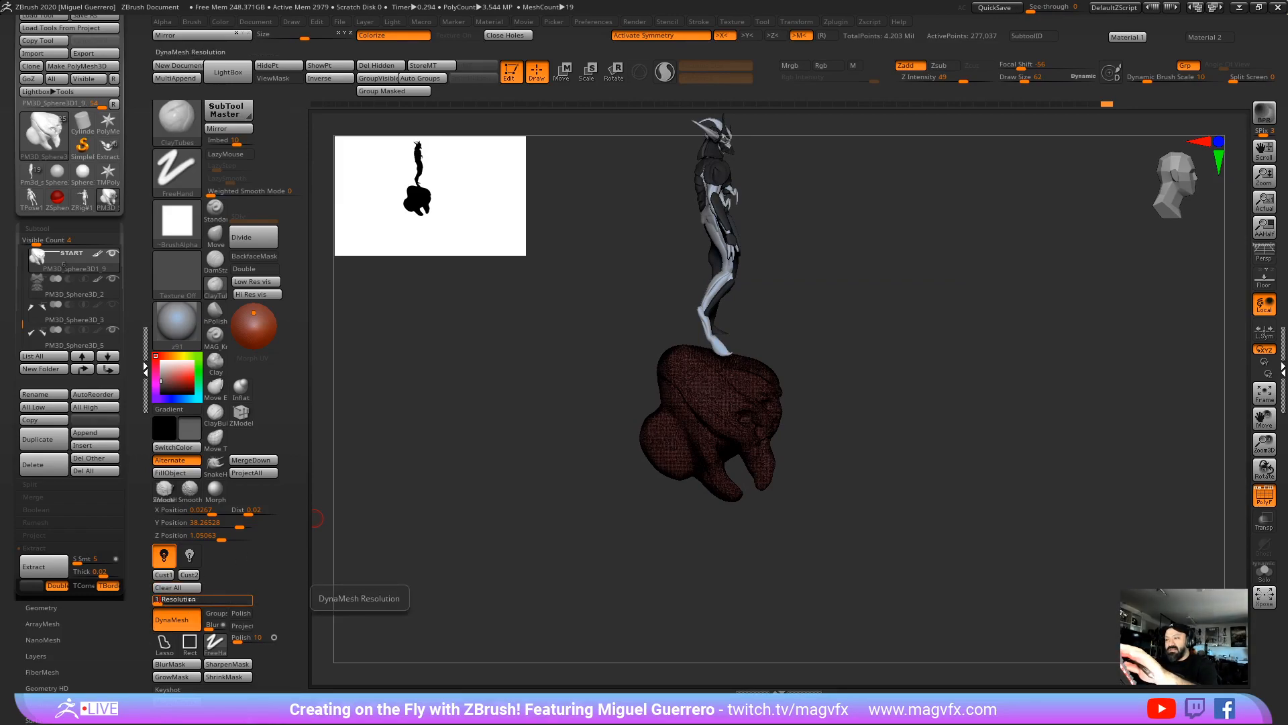
Step: Set the DynaMesh resolution to 16, remesh the head, and hide the wireframe
type("16")
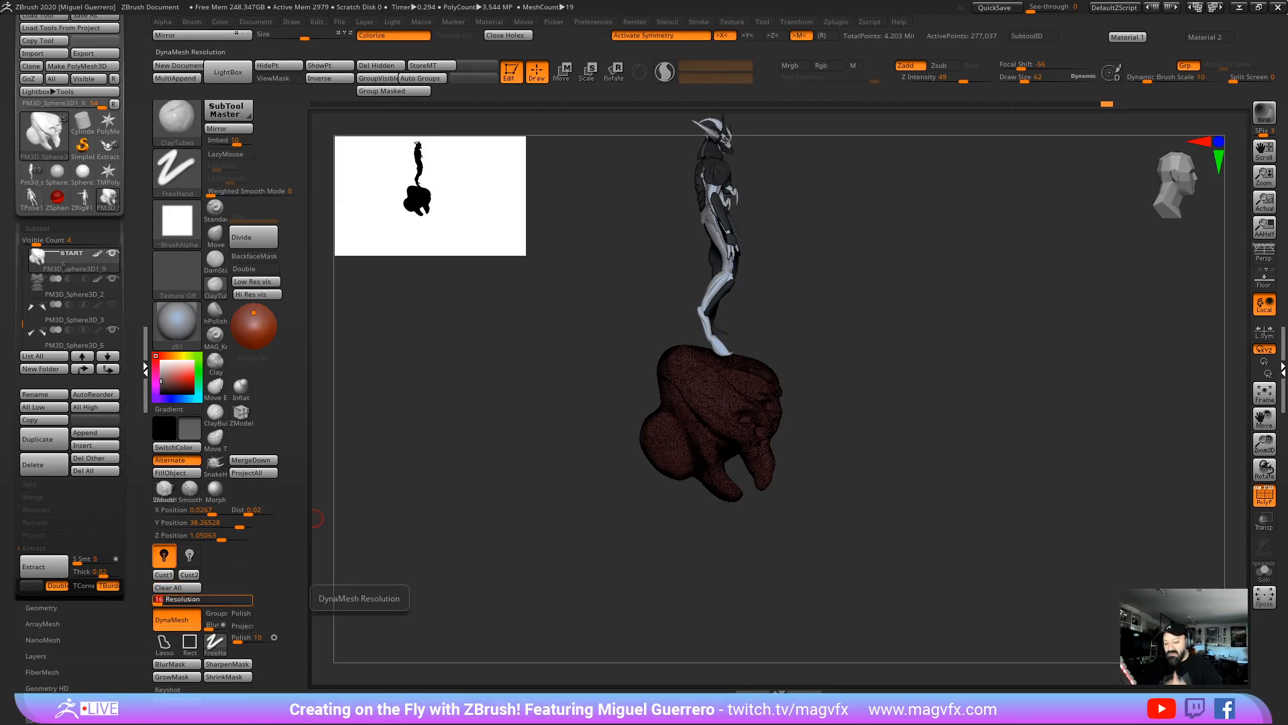
key("Return")
key("ctrl")
right_click_drag(637, 492, 690, 569, "ctrl")
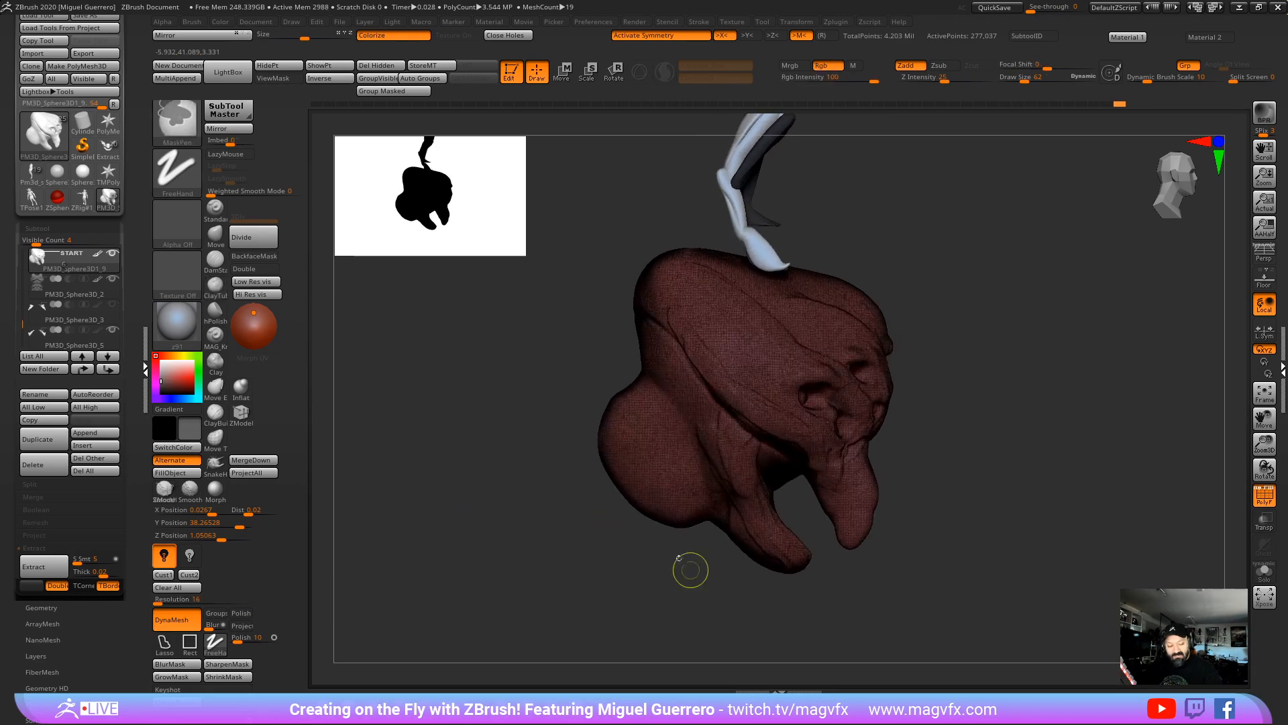
mouse_move(549, 501)
left_mouse_down("ctrl")
mouse_move(576, 526)
mouse_move(565, 530)
mouse_move(610, 512)
mouse_move(521, 489)
left_mouse_up("ctrl")
left_click(1264, 496)
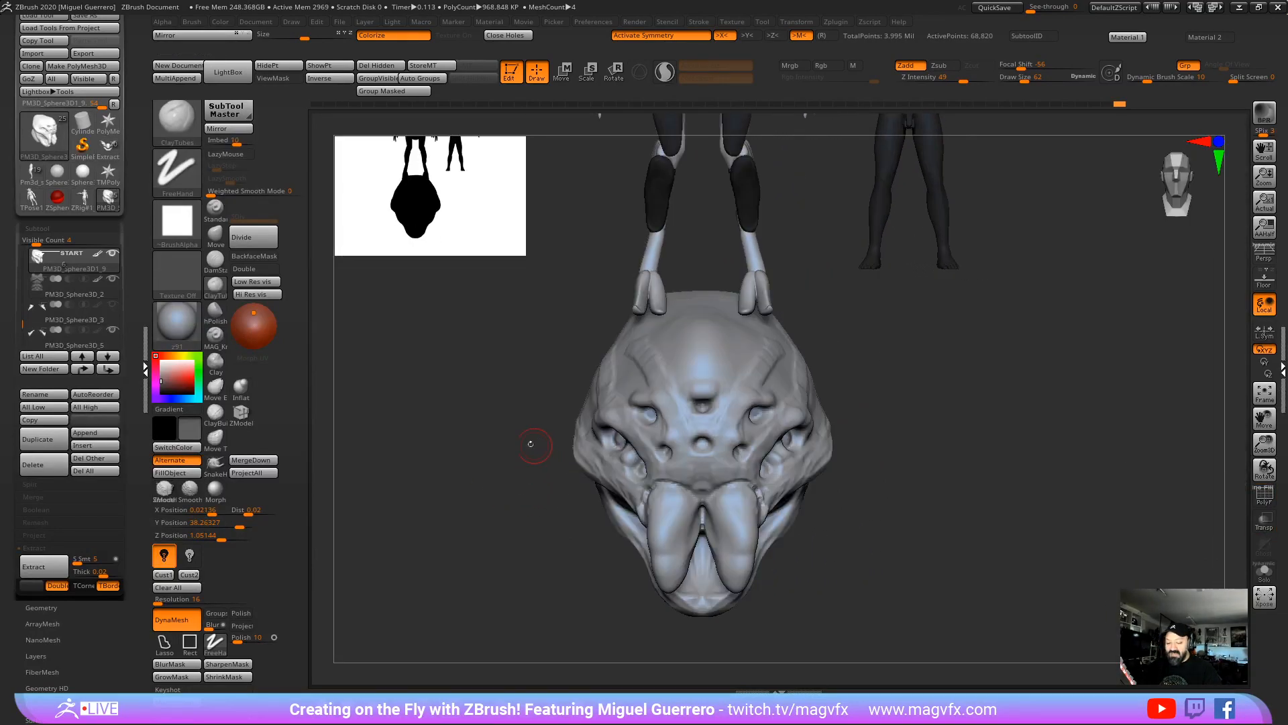
Step: Smooth the ridges and wrinkles on the side of the skull, the cheek and the jaw
left_click_drag(530, 445, 705, 356)
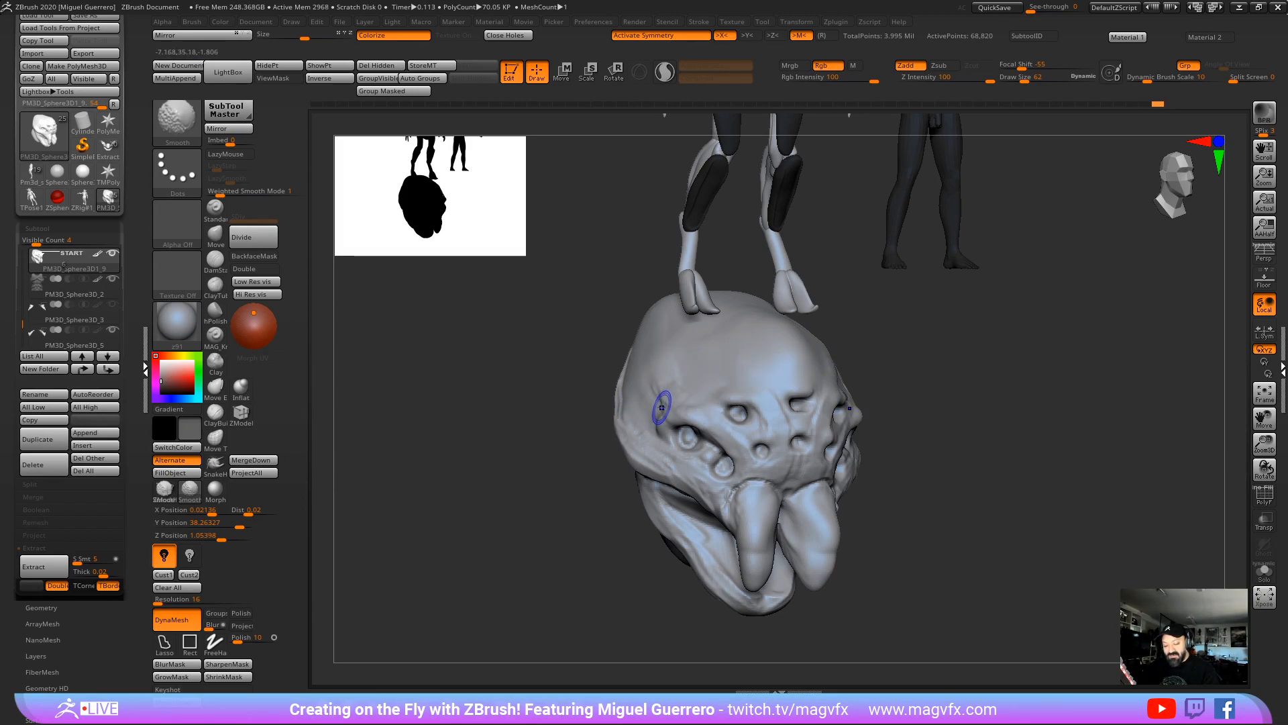
left_click_drag(561, 391, 587, 389)
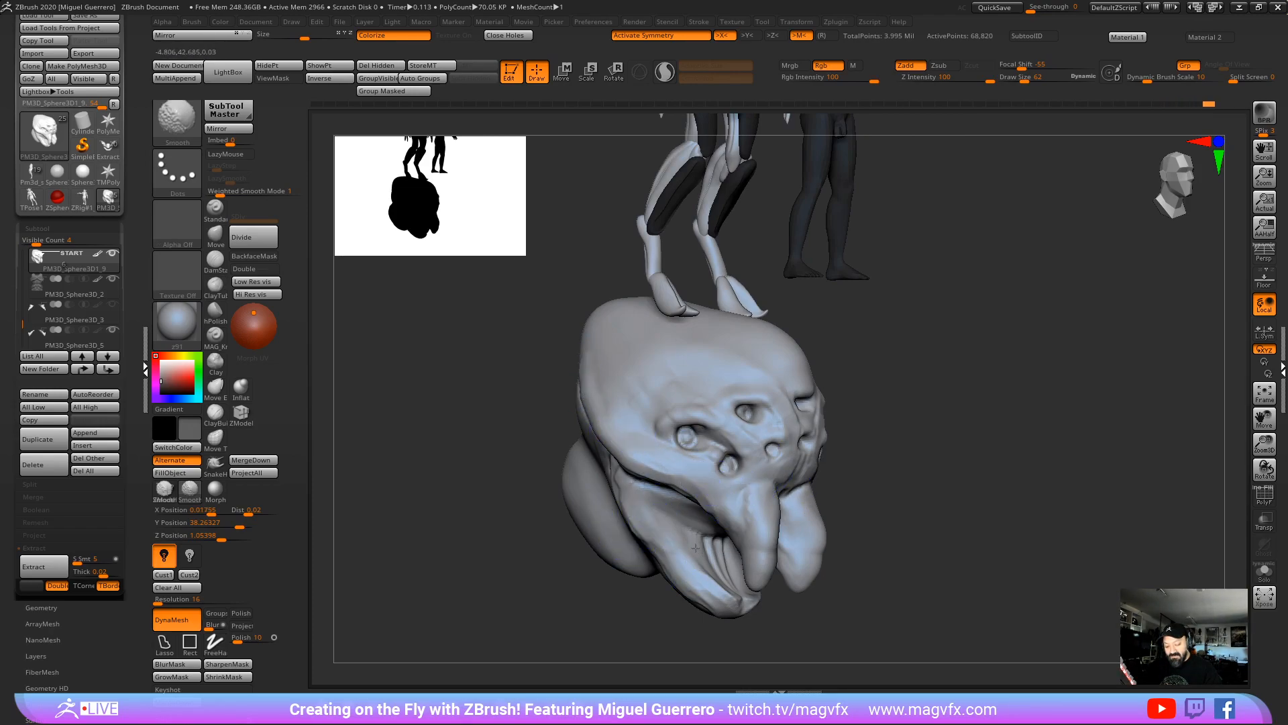
mouse_move(660, 508)
right_mouse_down()
mouse_move(620, 473)
mouse_move(679, 518)
right_mouse_up()
Step: Mask the inside of the mouth between the upper head and lower jaw, and invert the mask to isolate it
mouse_move(678, 517)
left_mouse_down("ctrl")
mouse_move(658, 498)
mouse_move(731, 561)
mouse_move(725, 544)
left_mouse_up("ctrl")
right_click_drag(664, 496, 712, 552)
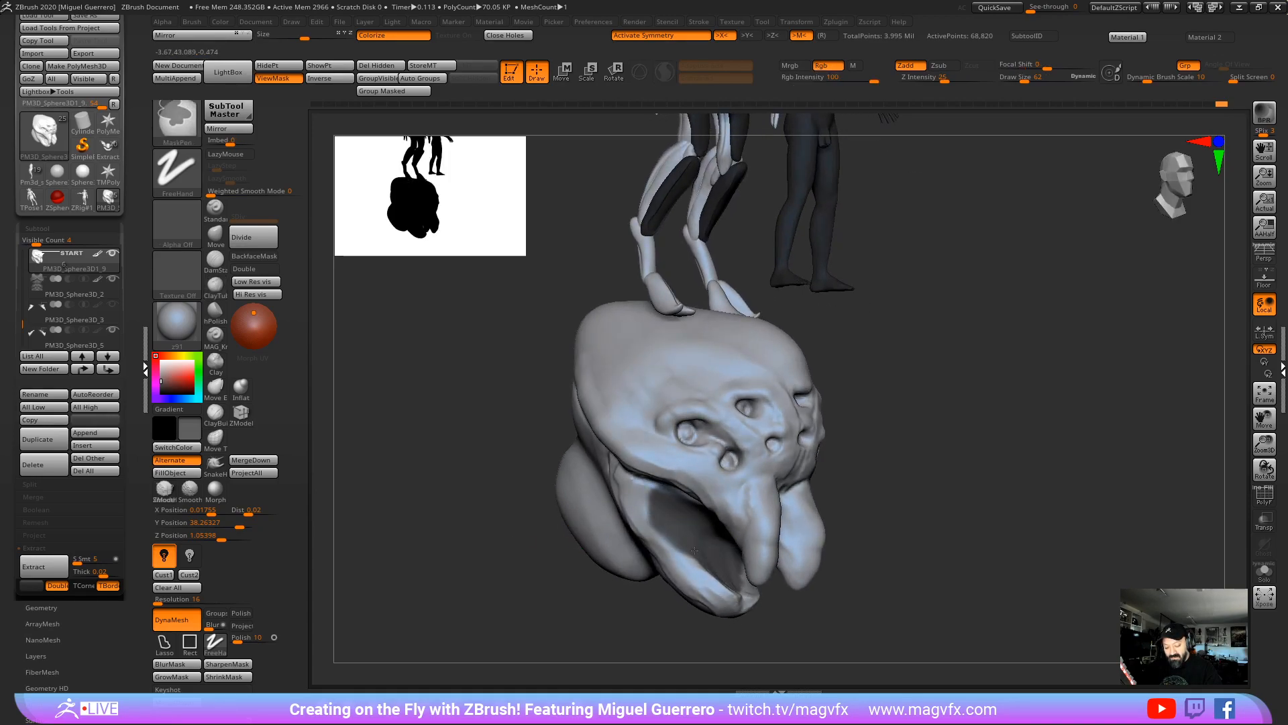
right_click_drag(589, 489, 622, 499)
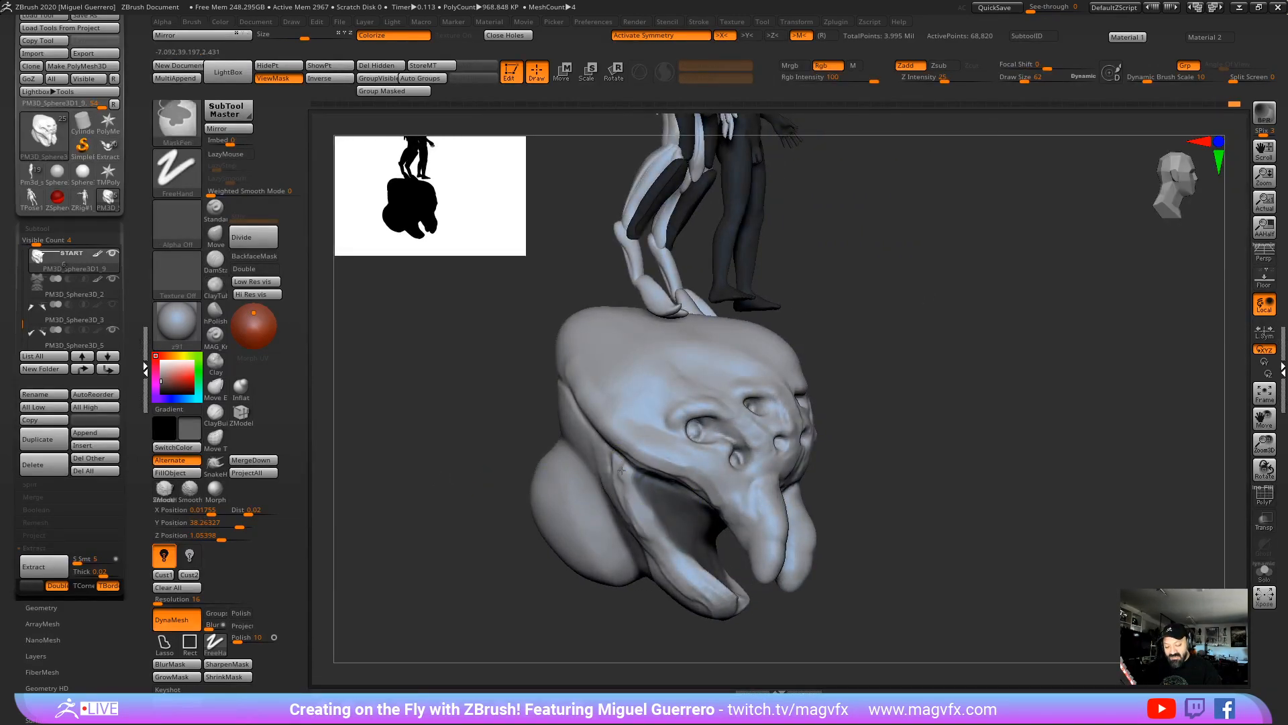
mouse_move(449, 497)
right_mouse_down()
mouse_move(475, 520)
mouse_move(352, 440)
mouse_move(520, 487)
right_mouse_up()
Step: Reposition the isolated mouth interior using the Move brush, enlarging the draw size to 162
left_click(215, 235)
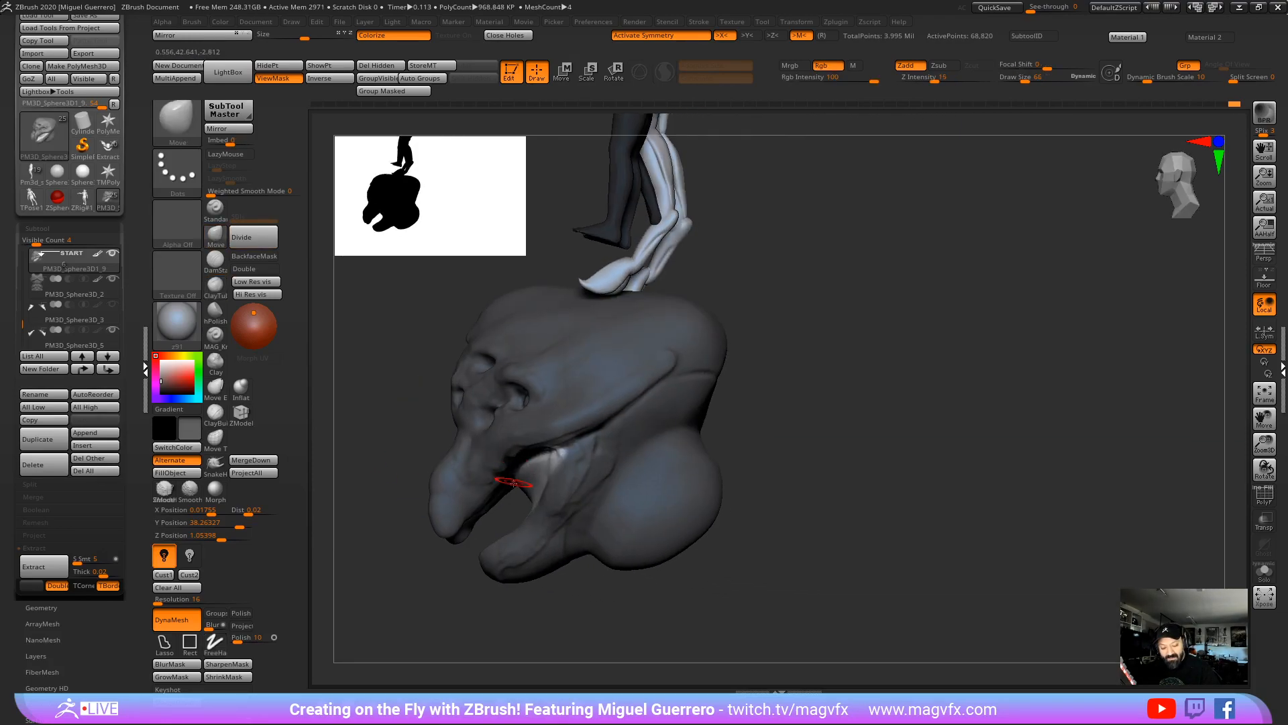
mouse_move(544, 473)
left_mouse_down()
mouse_move(563, 487)
mouse_move(530, 481)
left_mouse_up()
right_click_drag(527, 482, 548, 484)
left_click_drag(431, 503, 409, 530)
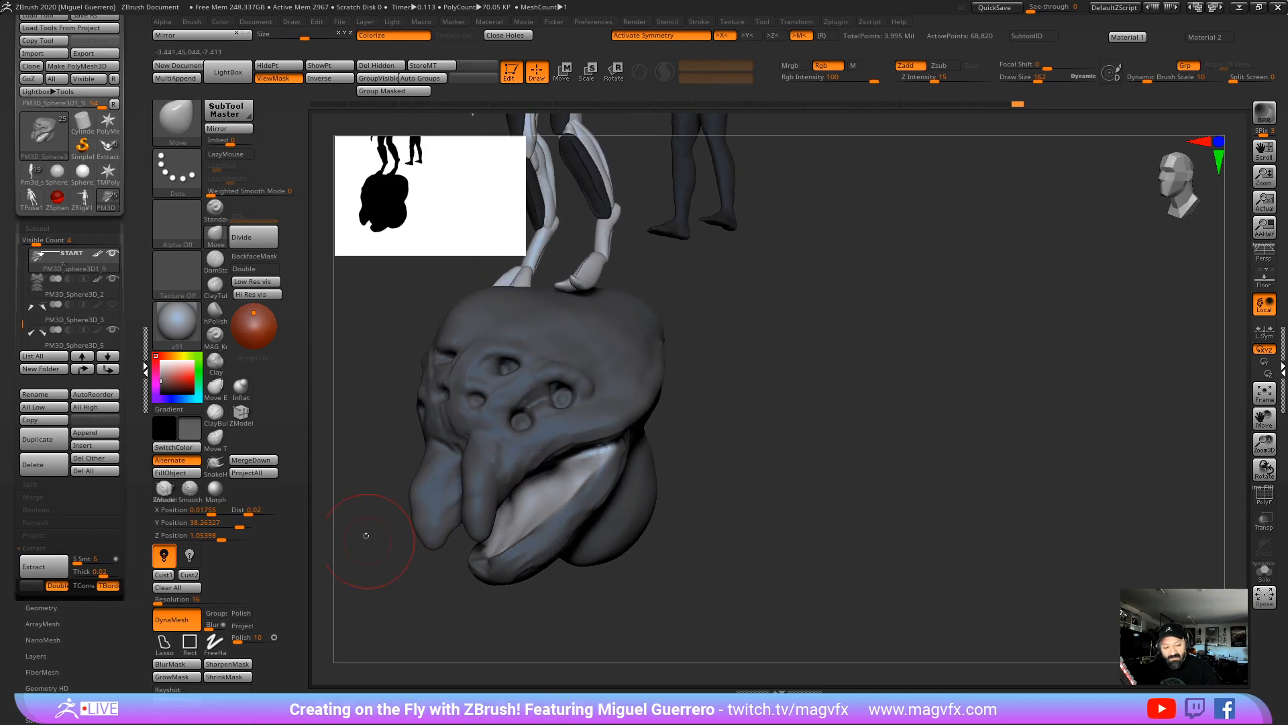
right_click_drag(365, 535, 489, 517, "alt")
Step: Inflate and smooth the isolated mouth interior at a draw size of 162, clear the mask, and remesh the head
left_click(240, 389)
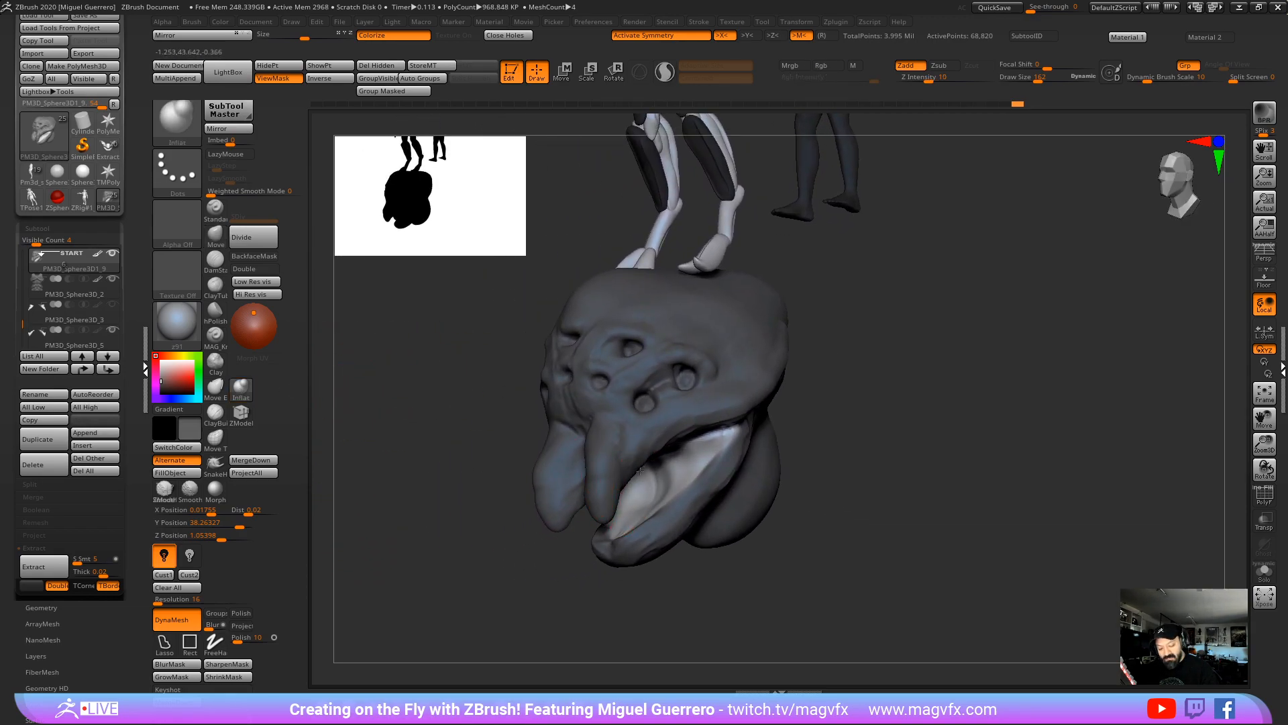
left_click_drag(658, 483, 670, 451)
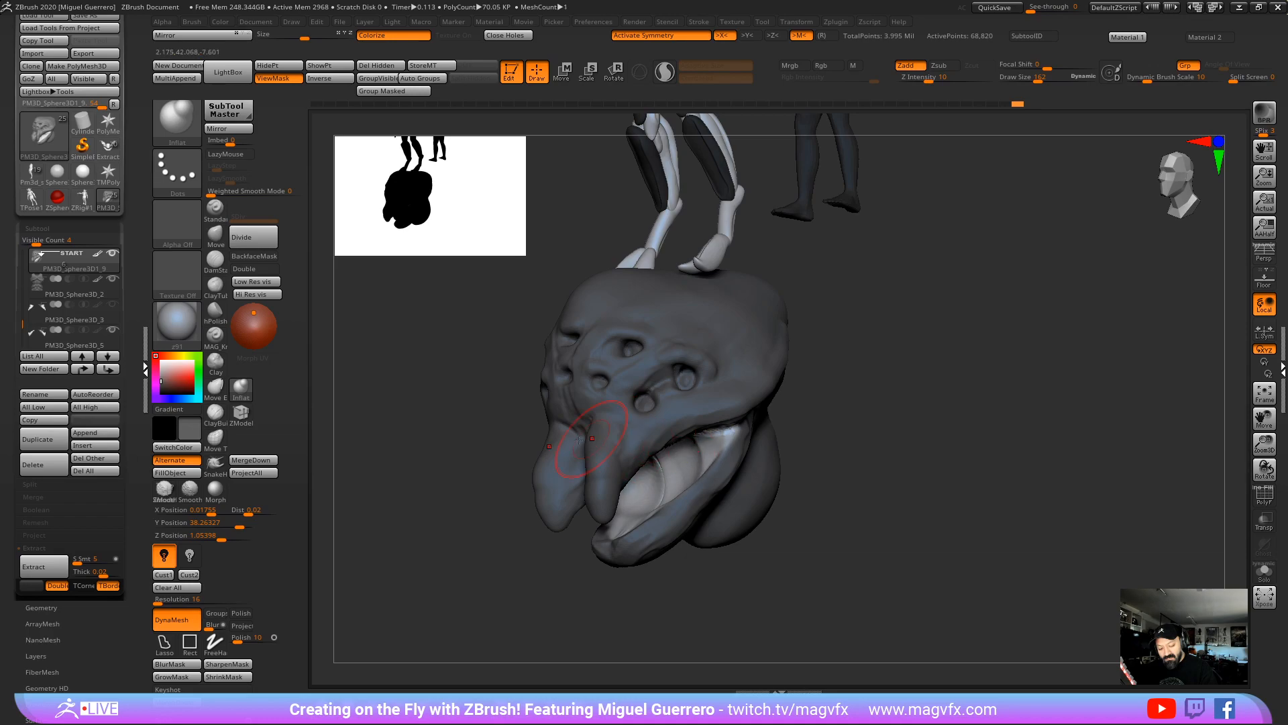
right_click_drag(579, 439, 658, 465)
right_click_drag(493, 444, 637, 483)
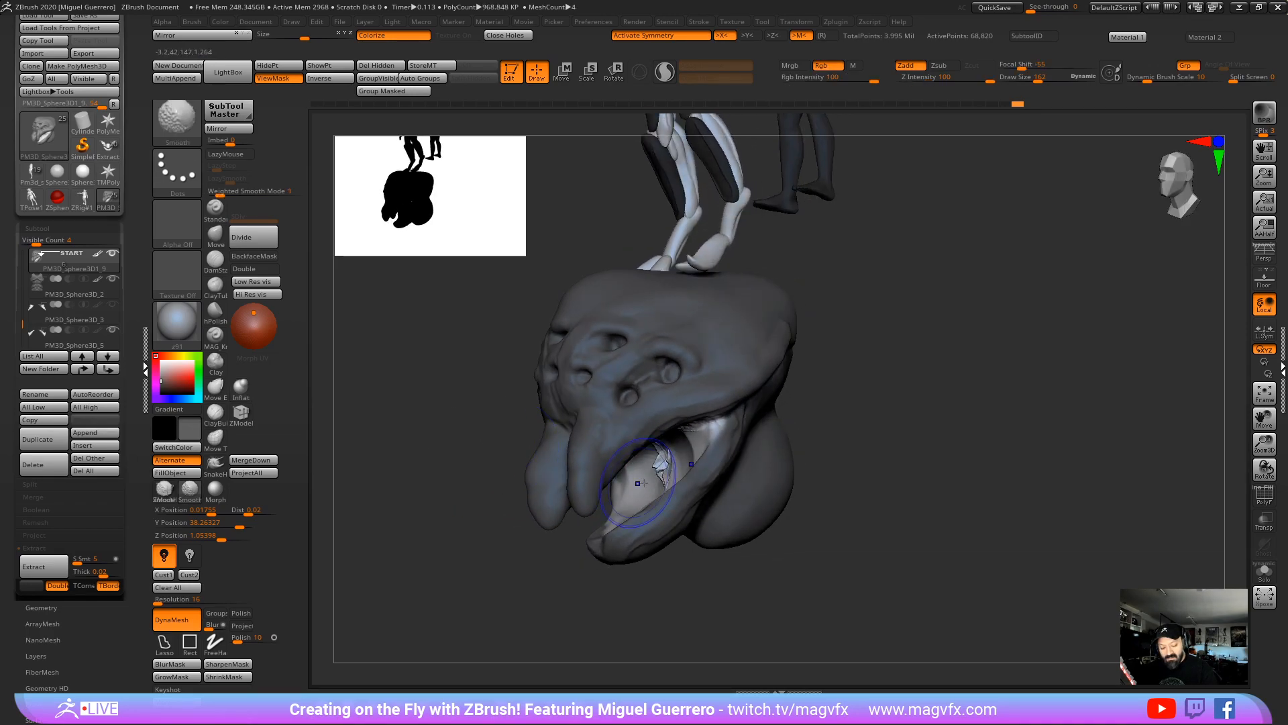
left_click_drag(643, 472, 642, 463, "shift")
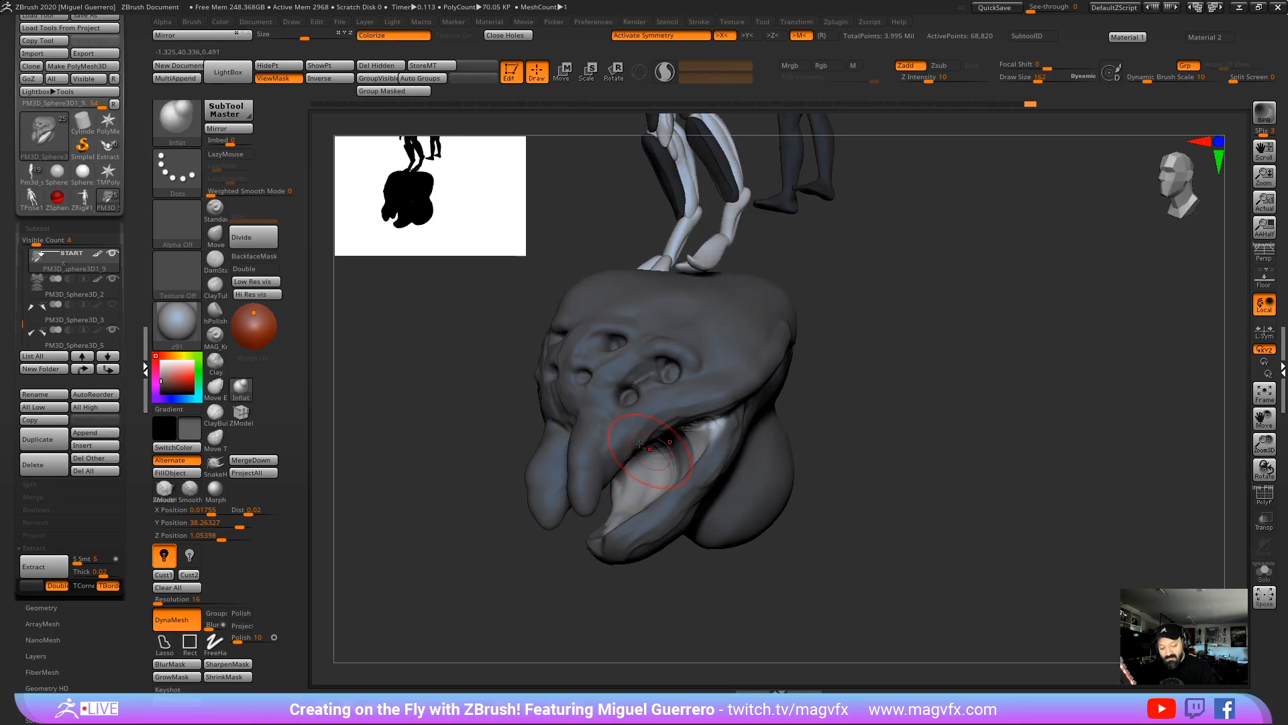
right_click_drag(640, 444, 654, 457)
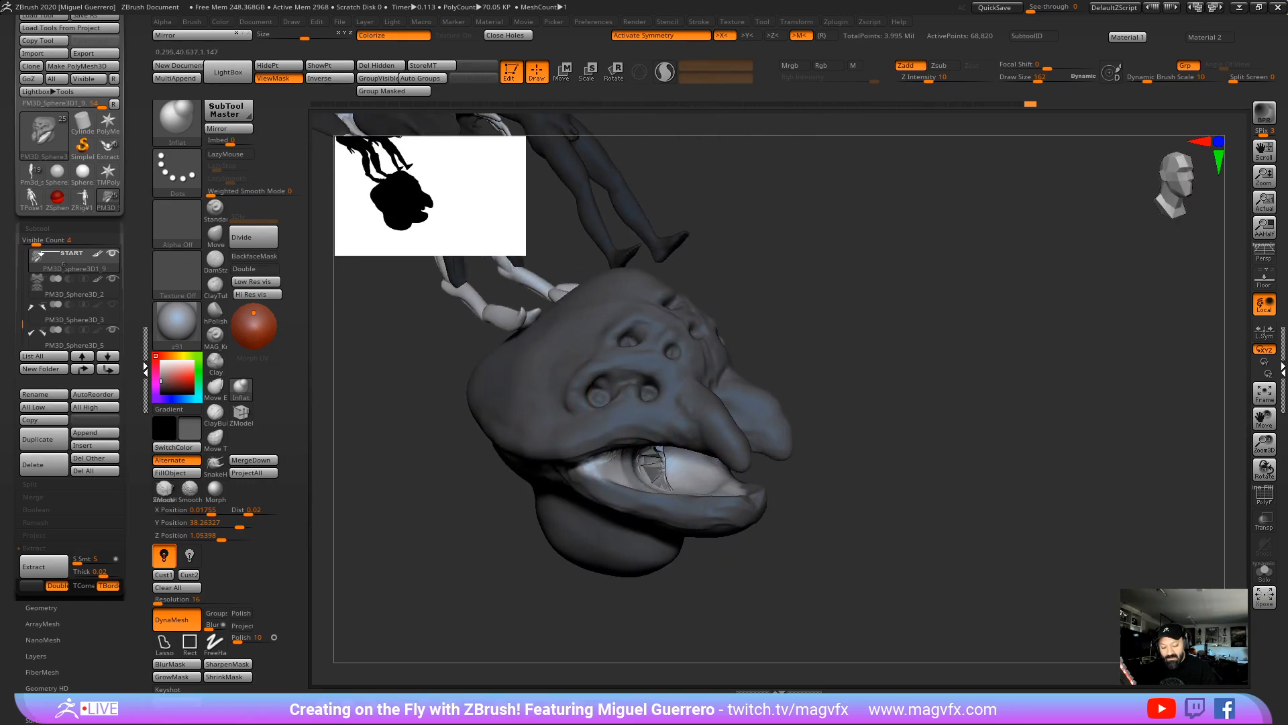
mouse_move(785, 544)
right_mouse_down()
mouse_move(799, 537)
mouse_move(759, 570)
mouse_move(518, 575)
right_mouse_up()
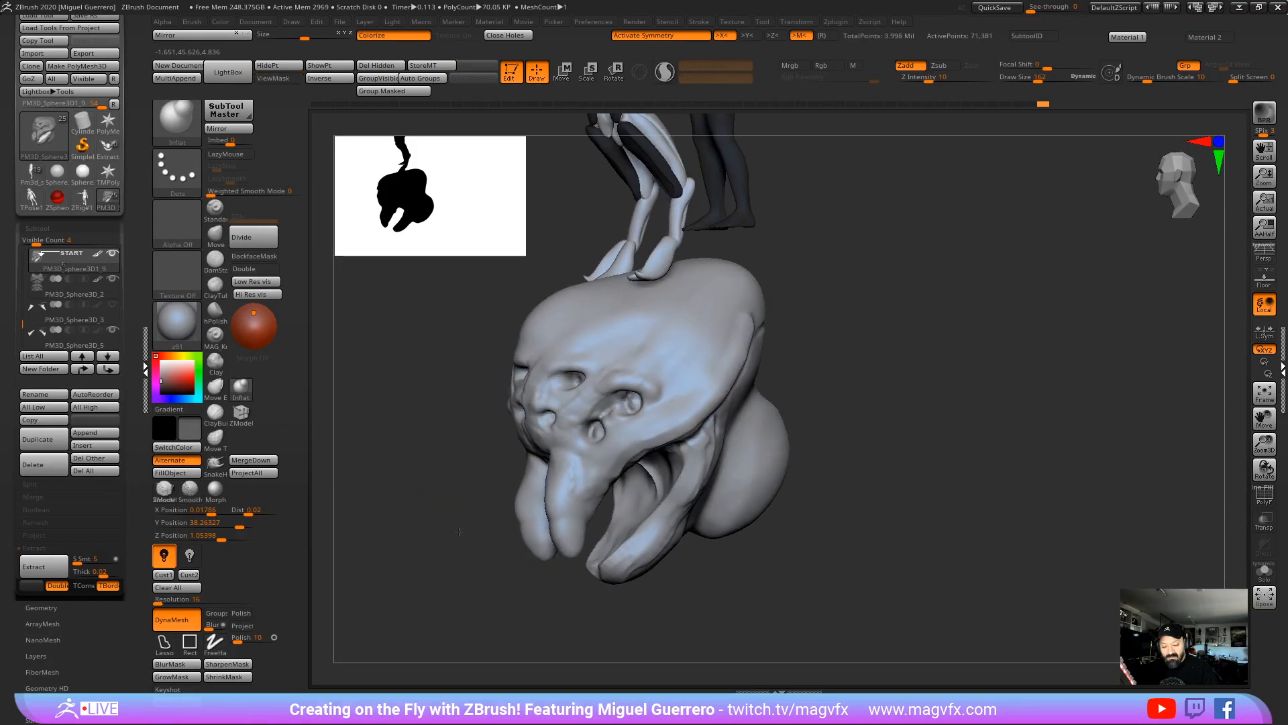
Step: Set the DynaMesh resolution of the head to 32
right_click_drag(459, 532, 512, 516)
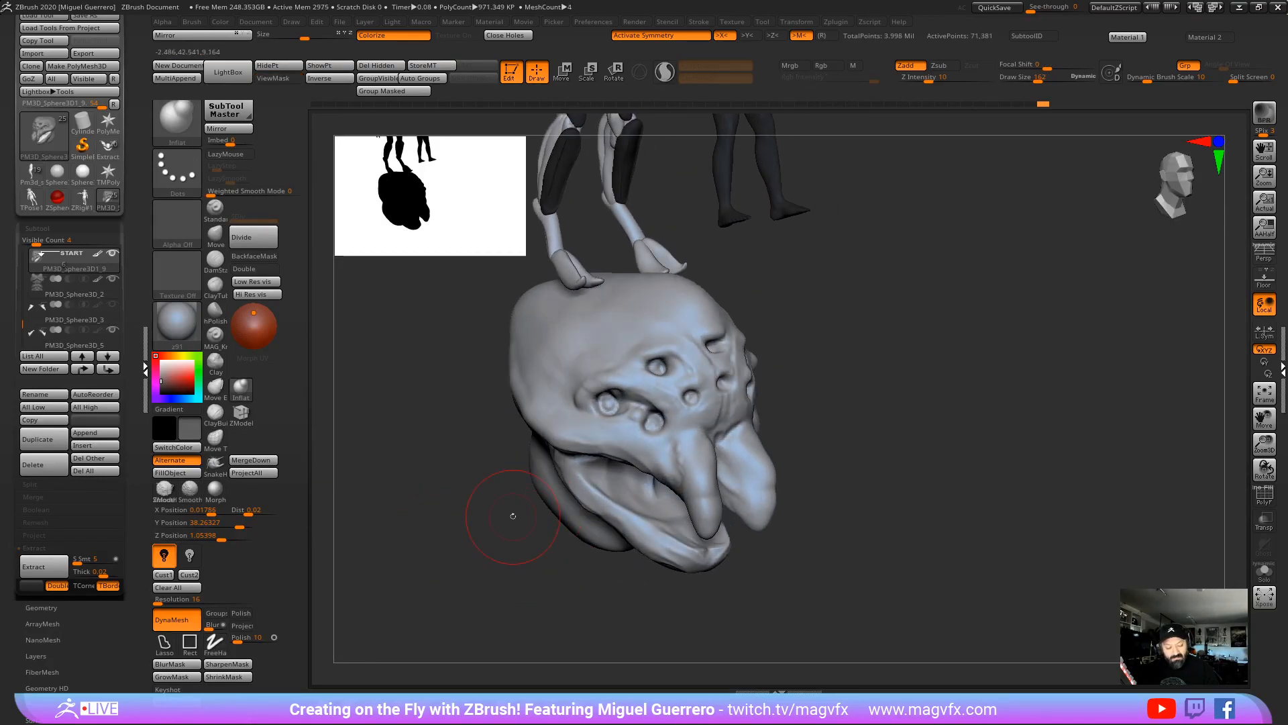
left_click(161, 599)
type("3")
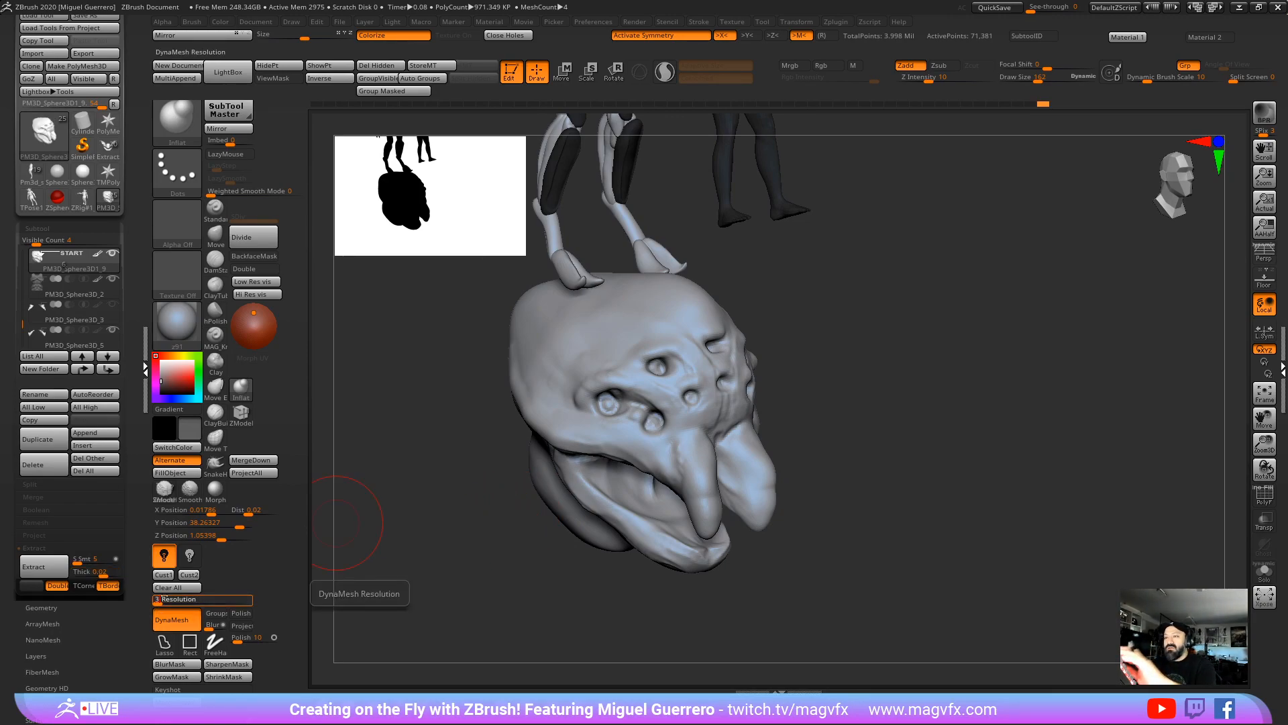
type("2")
key("Return")
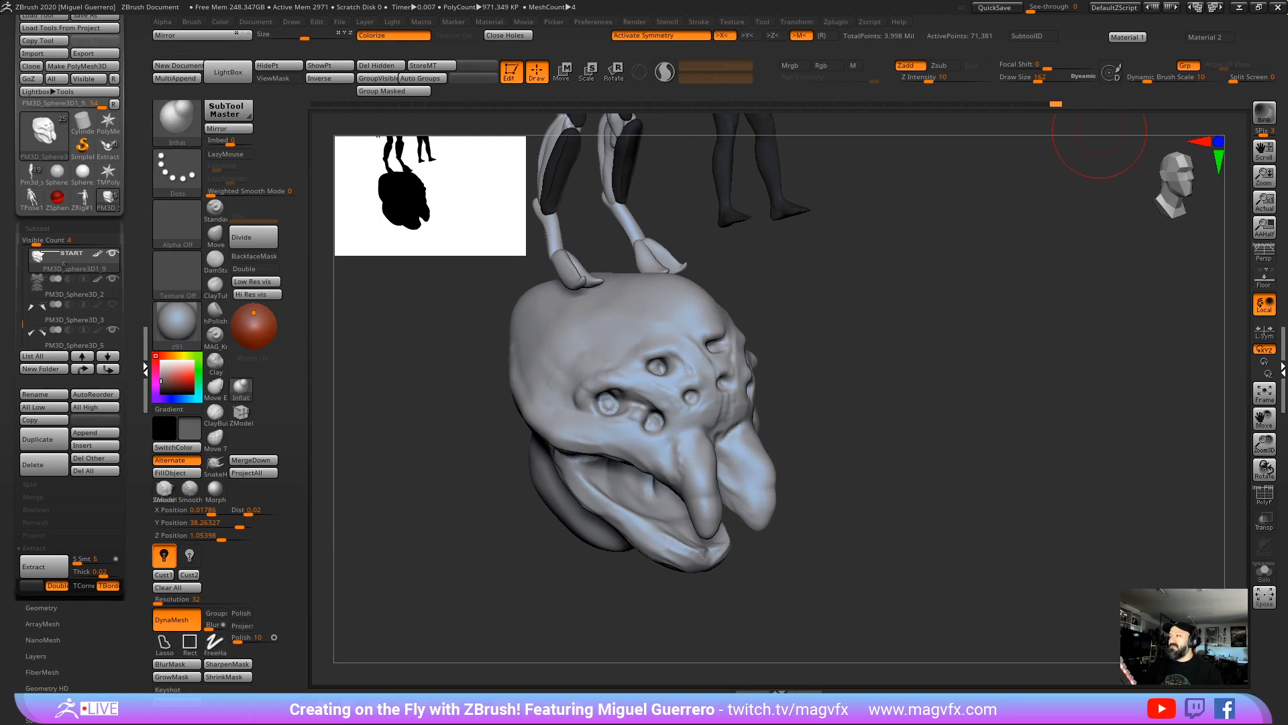
Step: Isolate the head with Solo and round out its crown and sides using the Move brush, reducing the draw size from 302
left_click_drag(430, 457, 485, 500)
left_click(1264, 571)
left_click(210, 234)
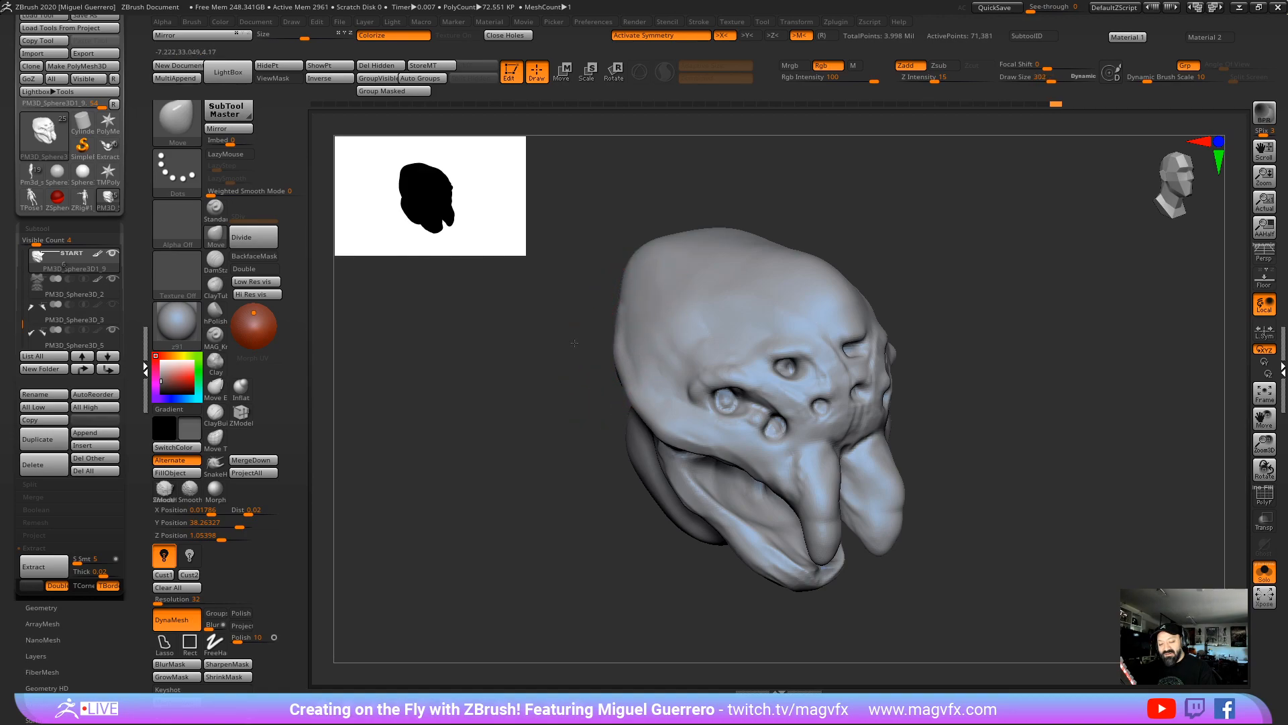
left_click_drag(575, 330, 510, 449)
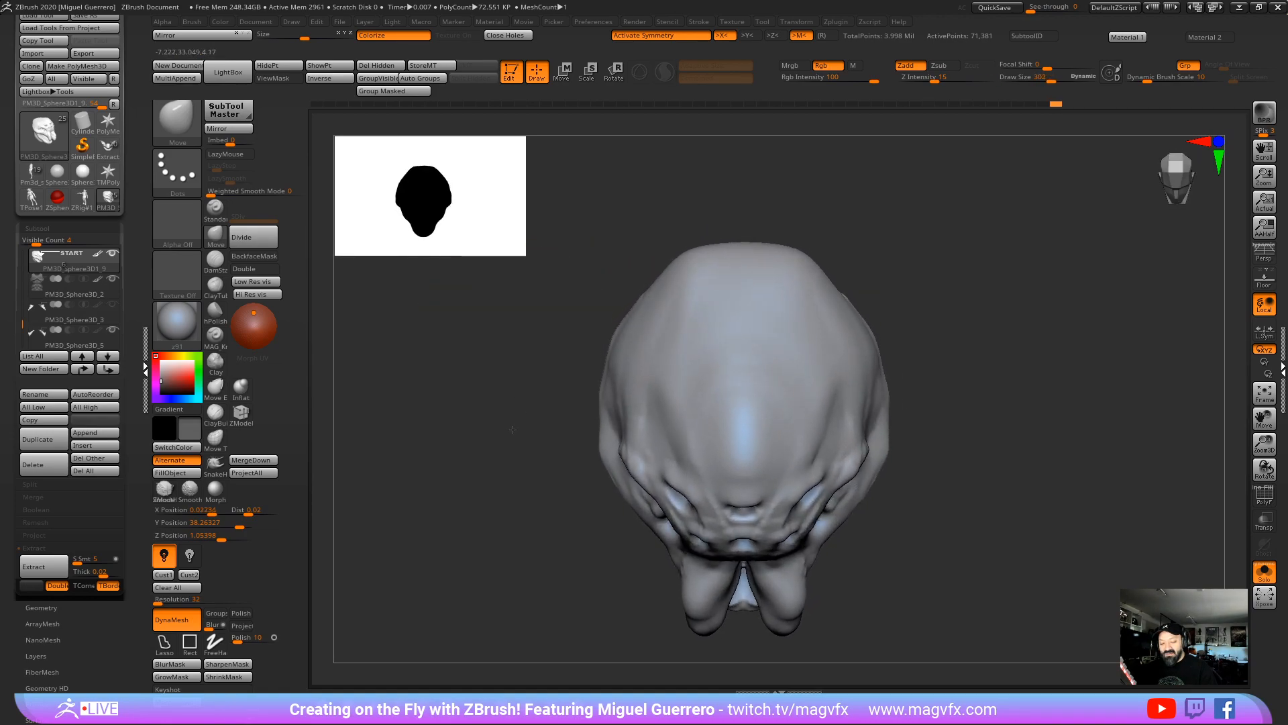
mouse_move(648, 308)
left_mouse_down()
mouse_move(619, 279)
mouse_move(636, 249)
mouse_move(691, 219)
left_mouse_up()
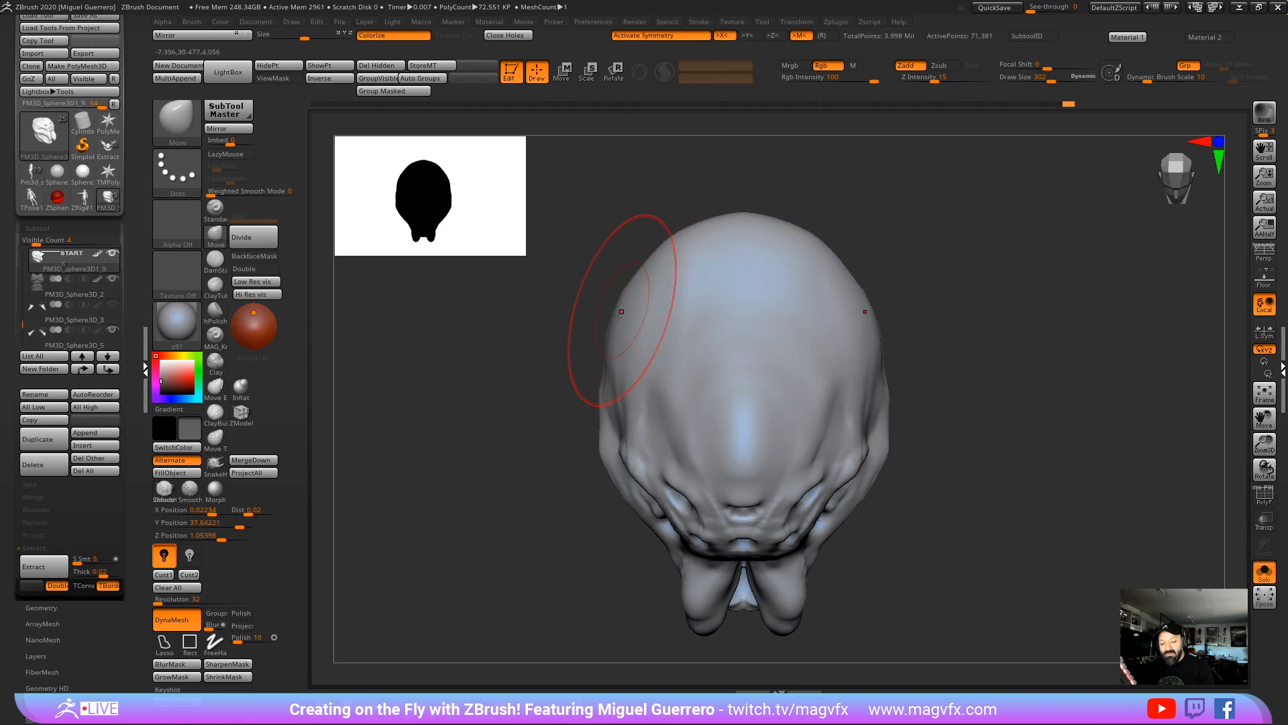
mouse_move(645, 420)
left_mouse_down()
mouse_move(618, 524)
mouse_move(647, 499)
left_mouse_up()
key("bracketleft")
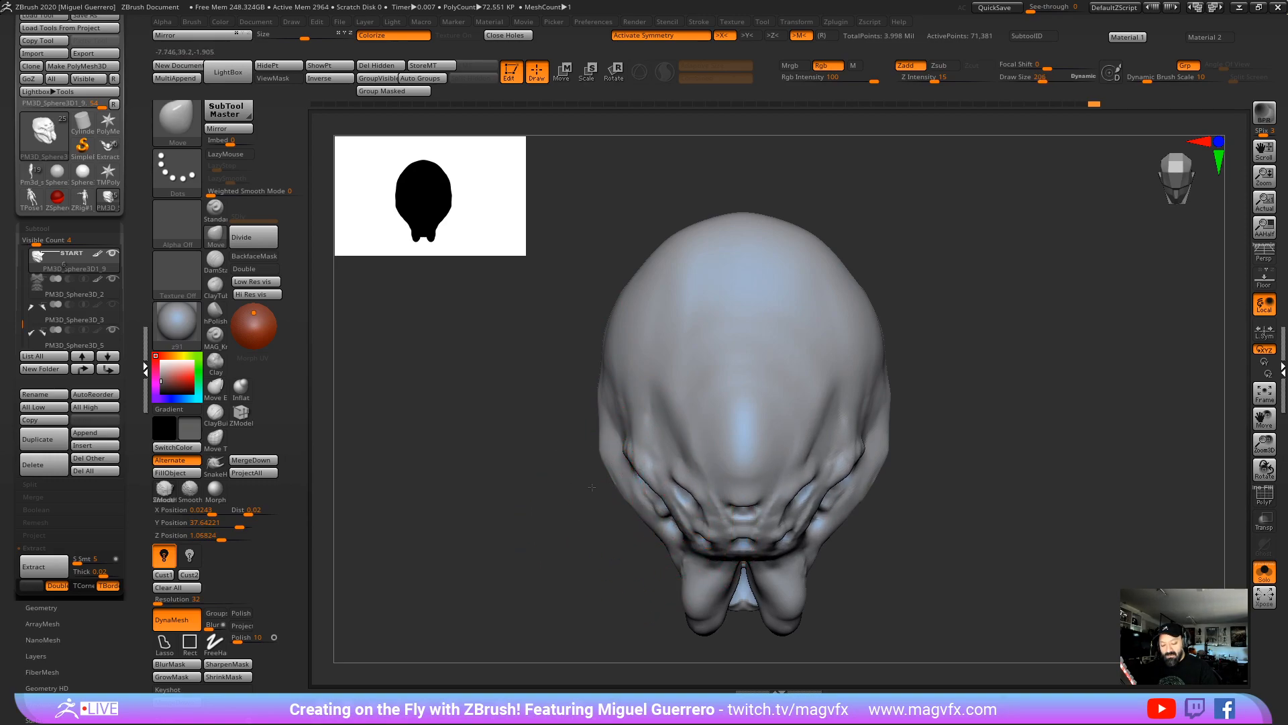
mouse_move(611, 442)
left_mouse_down()
mouse_move(586, 480)
mouse_move(557, 483)
mouse_move(590, 403)
mouse_move(532, 417)
left_mouse_up()
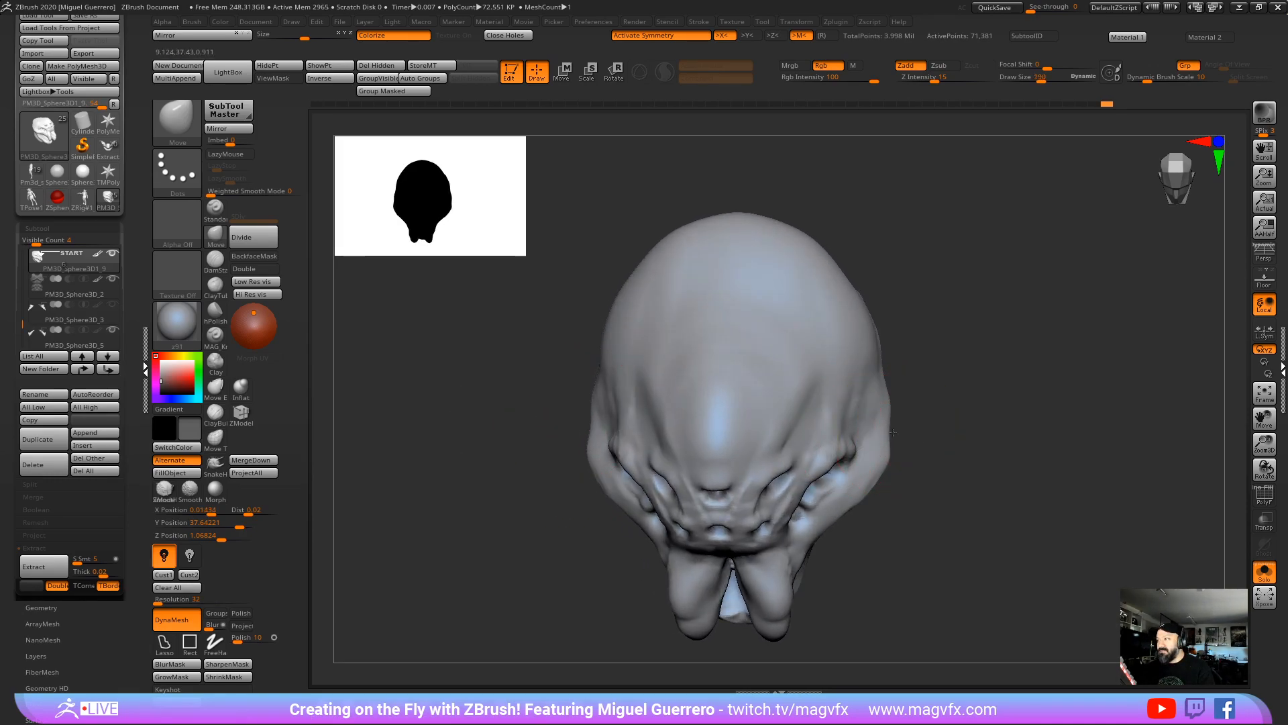
left_click_drag(892, 433, 561, 452)
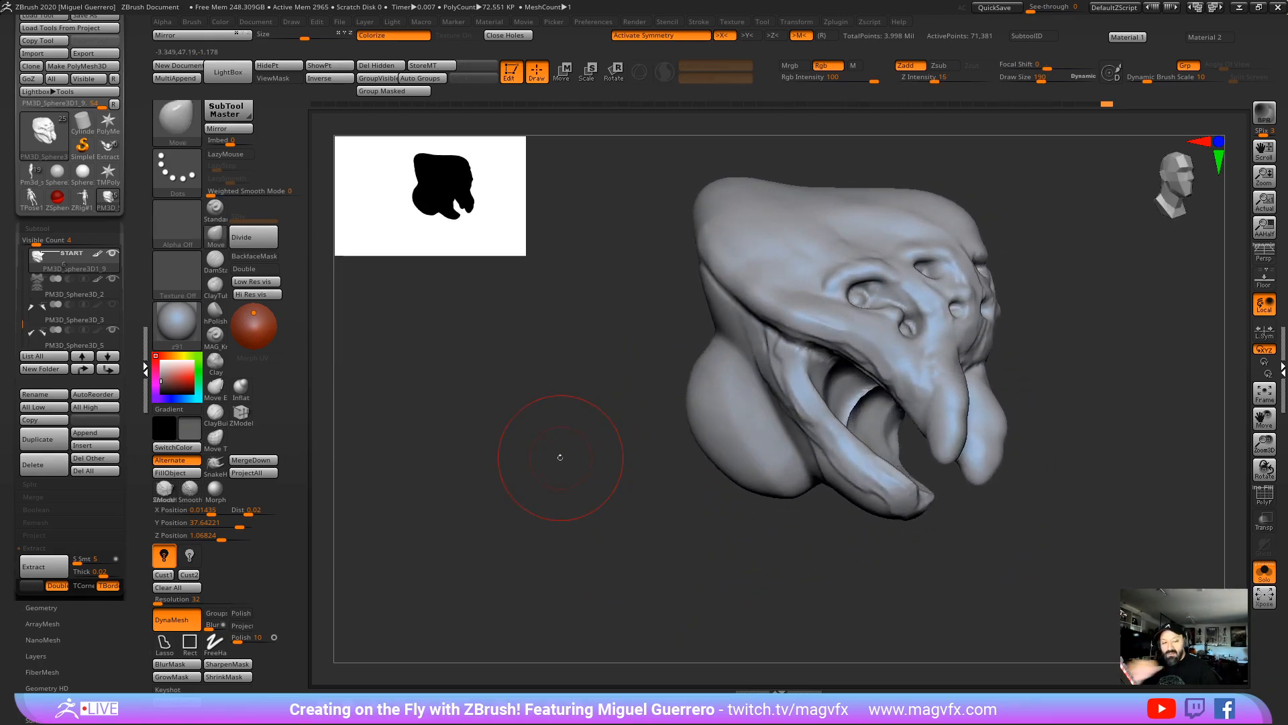
Step: Carve grooves along the fang's inner edge and the roof of the mouth using the DamStandard brush at draw size 106
left_click(213, 285)
left_click(215, 258)
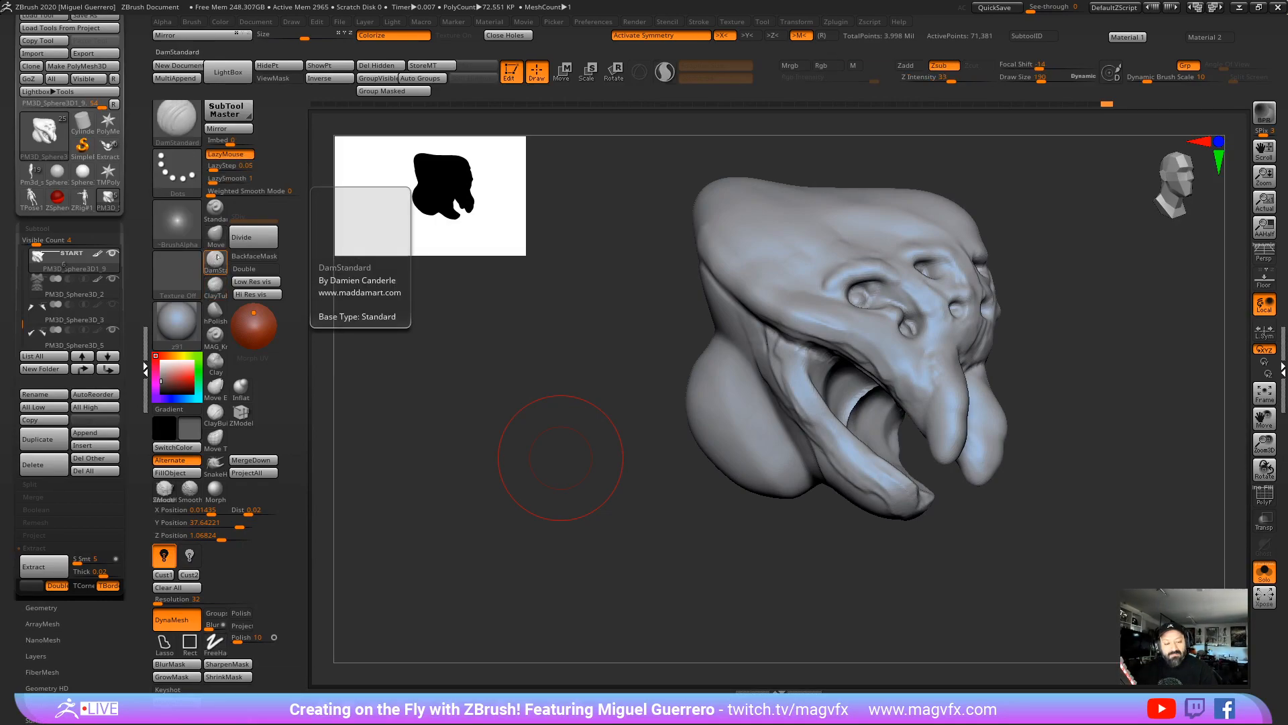
left_click_drag(570, 450, 670, 389)
key("[")
key("[")
key("[")
key("[")
key("[")
key("[")
key("[")
key("[")
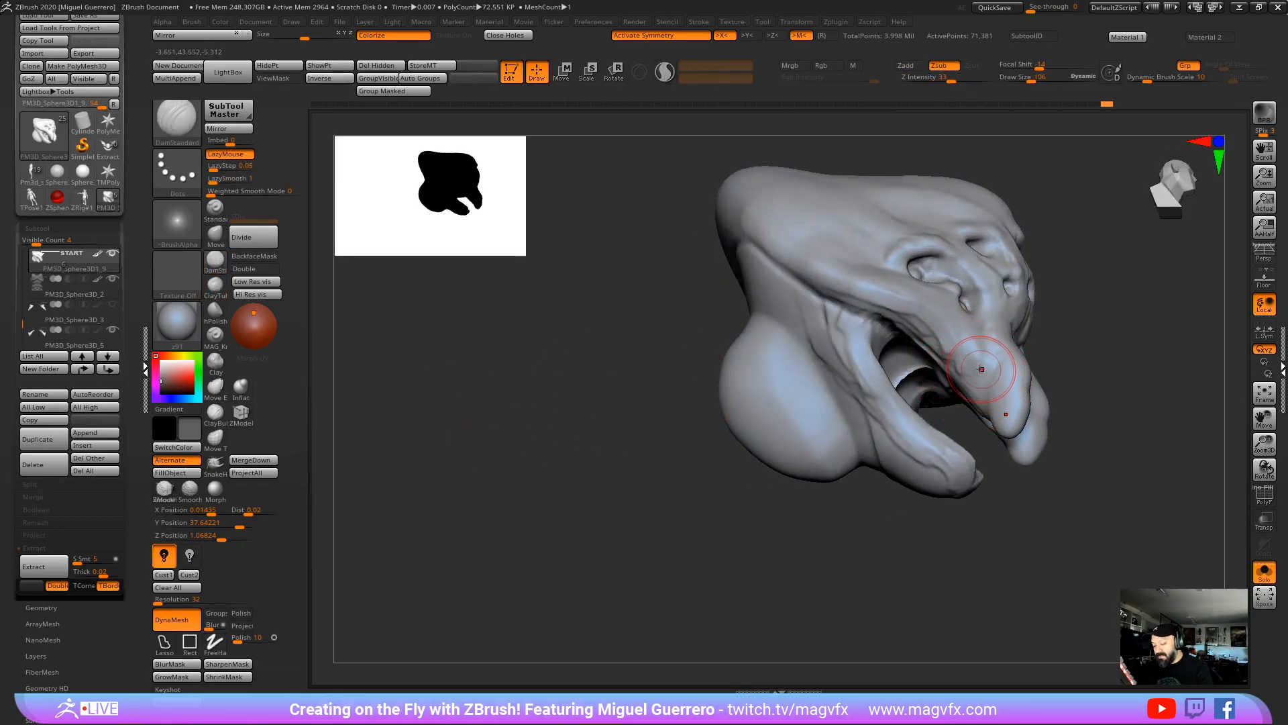
left_click_drag(982, 369, 977, 368)
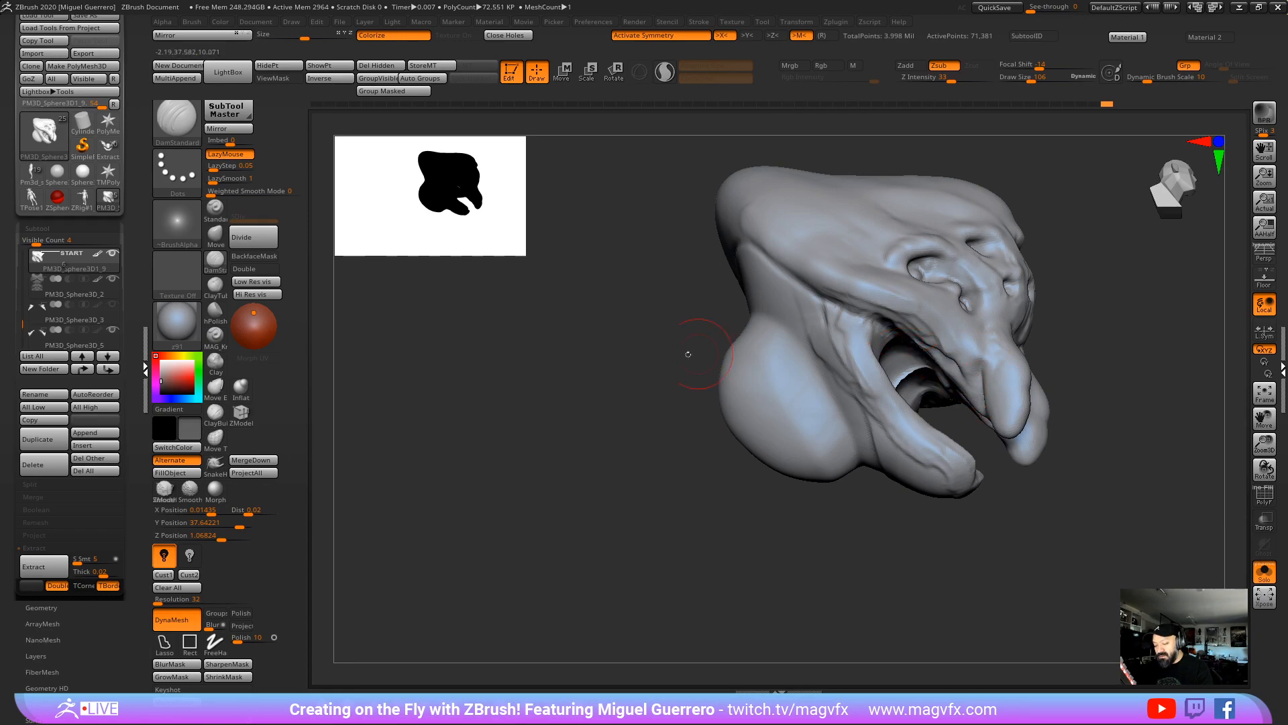
mouse_move(688, 354)
left_mouse_down()
mouse_move(914, 335)
mouse_move(956, 376)
left_mouse_up()
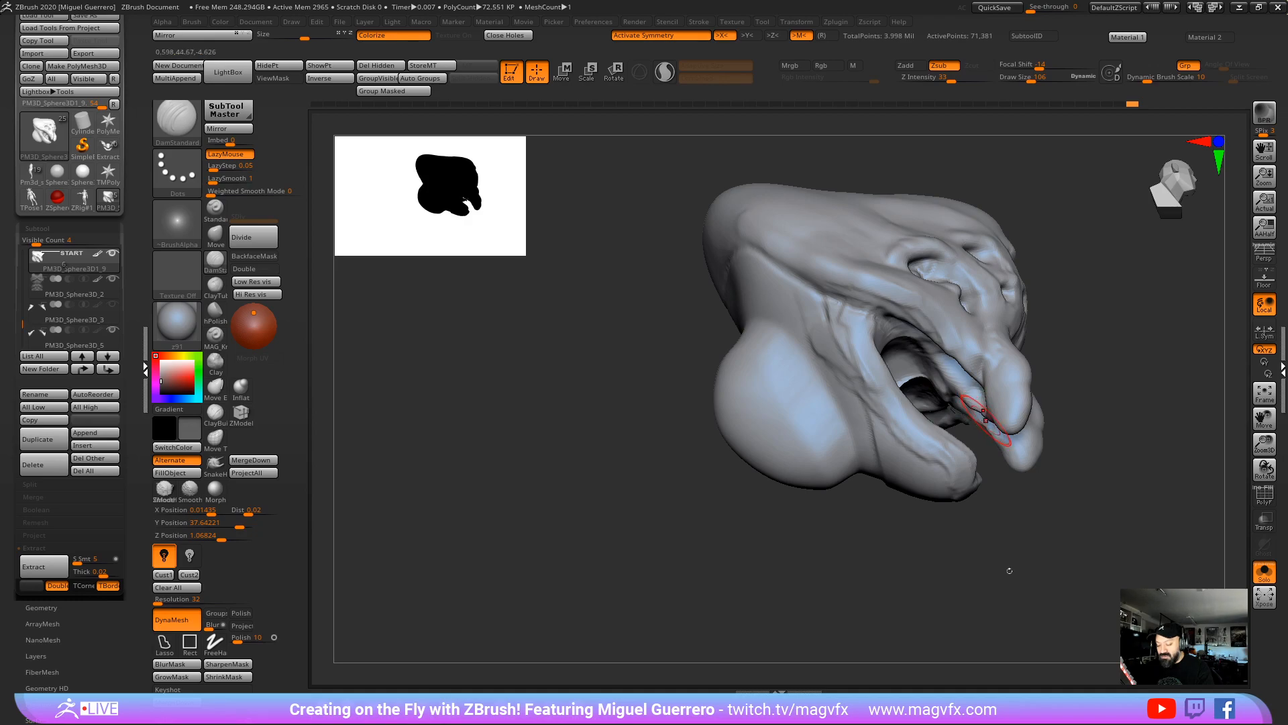
left_click_drag(1009, 570, 1005, 516)
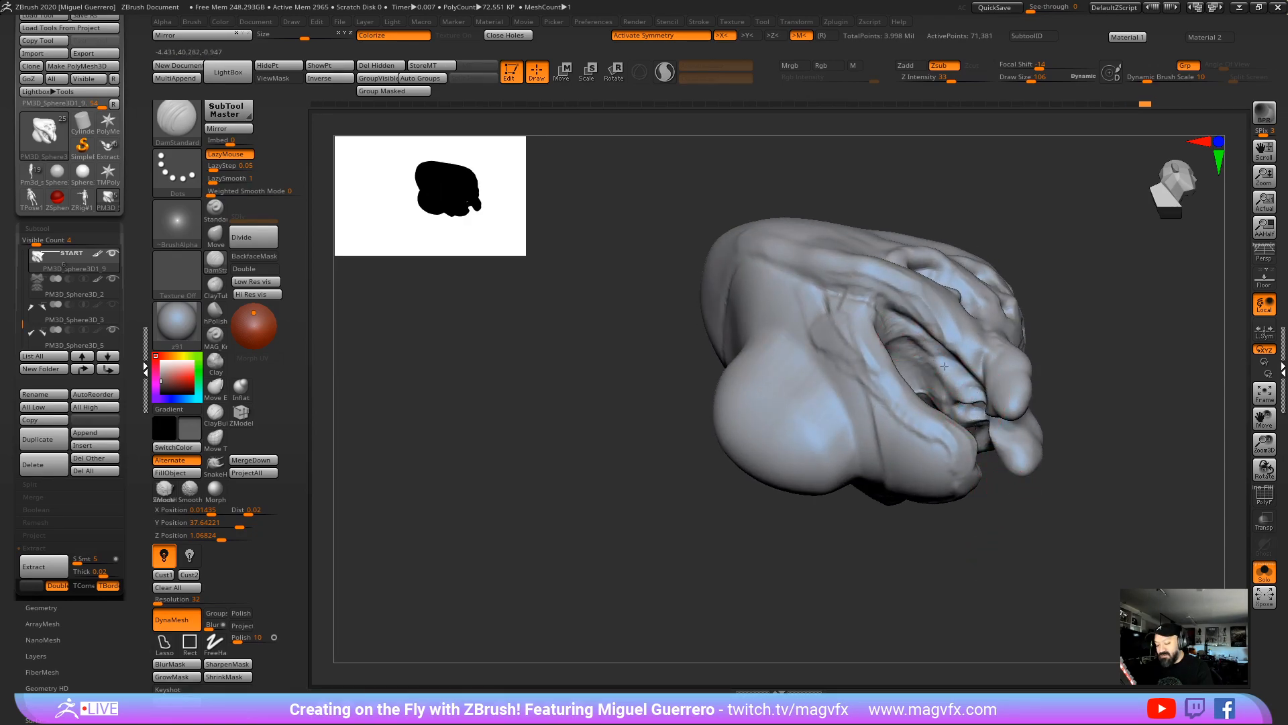
mouse_move(944, 378)
left_mouse_down()
mouse_move(906, 352)
mouse_move(929, 362)
left_mouse_up()
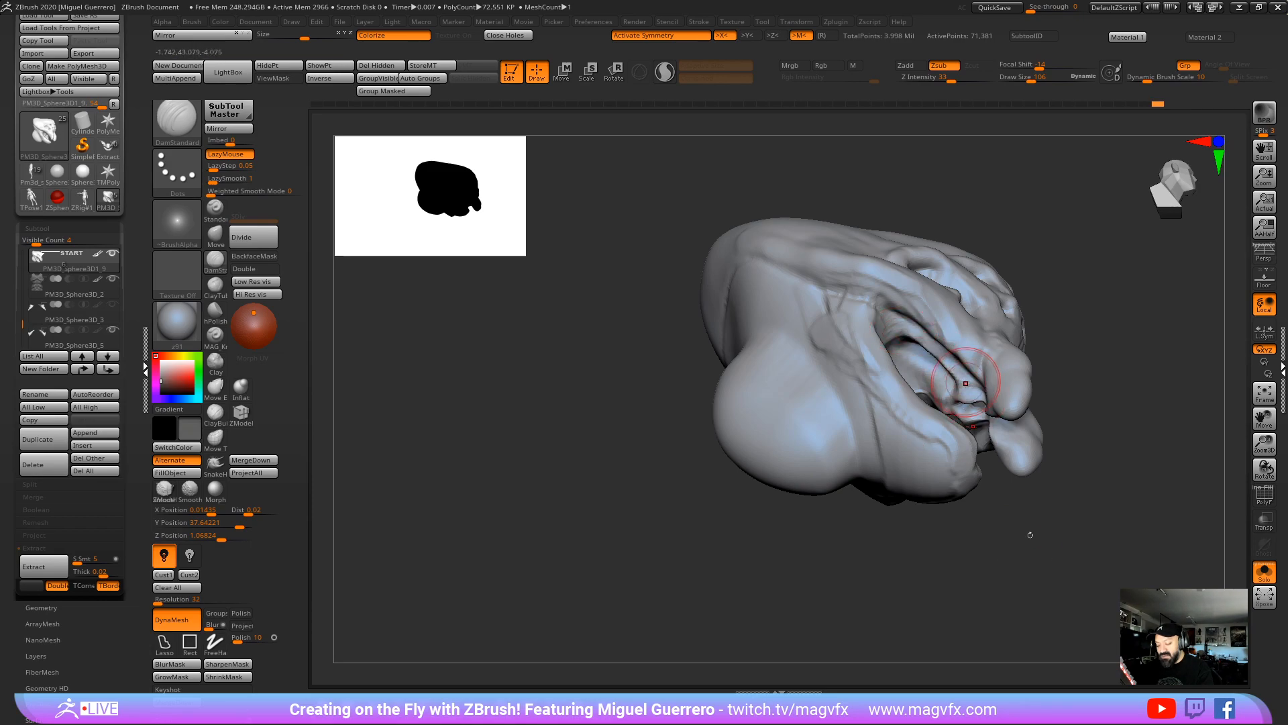
left_click_drag(1029, 535, 986, 535)
Step: Carve folds around the mouth corner, the mouth interior and the lower jaw using DamStandard at draw size 106
mouse_move(719, 360)
left_mouse_down()
mouse_move(708, 383)
mouse_move(645, 322)
mouse_move(765, 395)
left_mouse_up()
left_click_drag(668, 350, 660, 424)
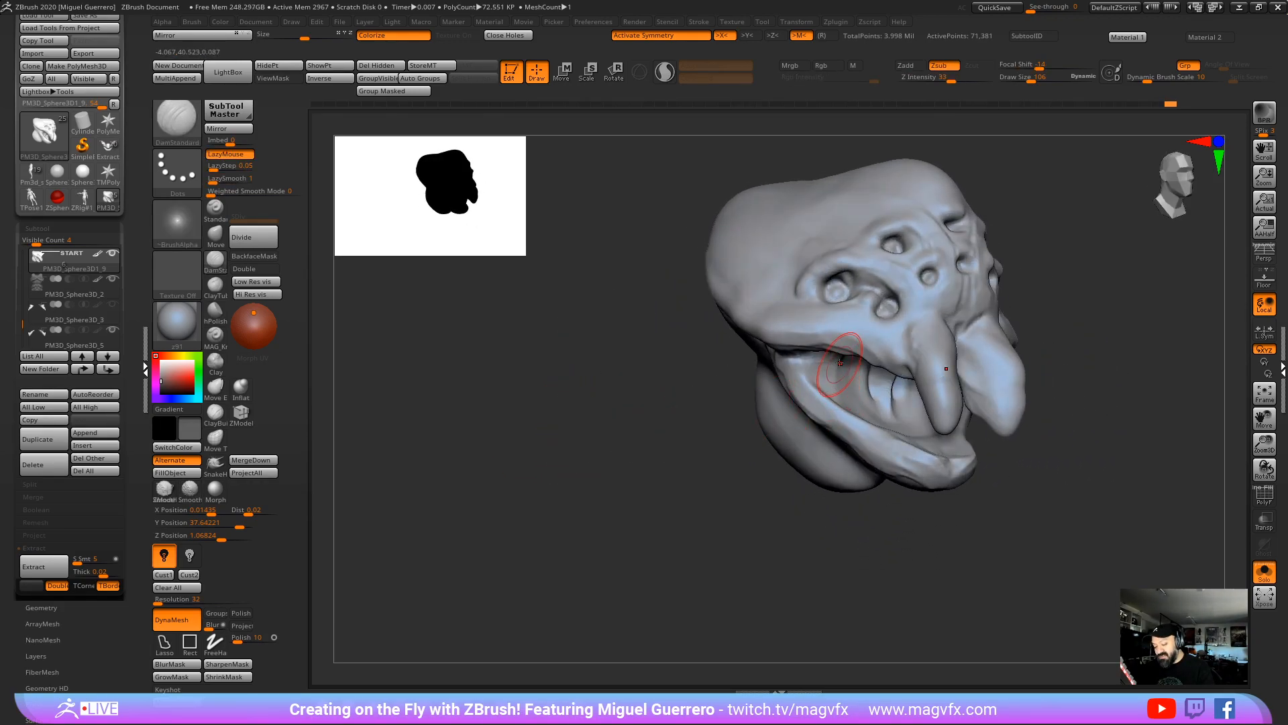
mouse_move(682, 377)
left_mouse_down()
mouse_move(841, 381)
mouse_move(838, 400)
mouse_move(903, 463)
mouse_move(887, 445)
left_mouse_up()
mouse_move(772, 463)
left_mouse_down()
mouse_move(736, 457)
mouse_move(719, 476)
mouse_move(702, 437)
mouse_move(708, 359)
mouse_move(607, 316)
left_mouse_up()
mouse_move(799, 297)
left_mouse_down()
mouse_move(795, 373)
mouse_move(839, 440)
left_mouse_up()
left_click_drag(776, 495, 786, 425)
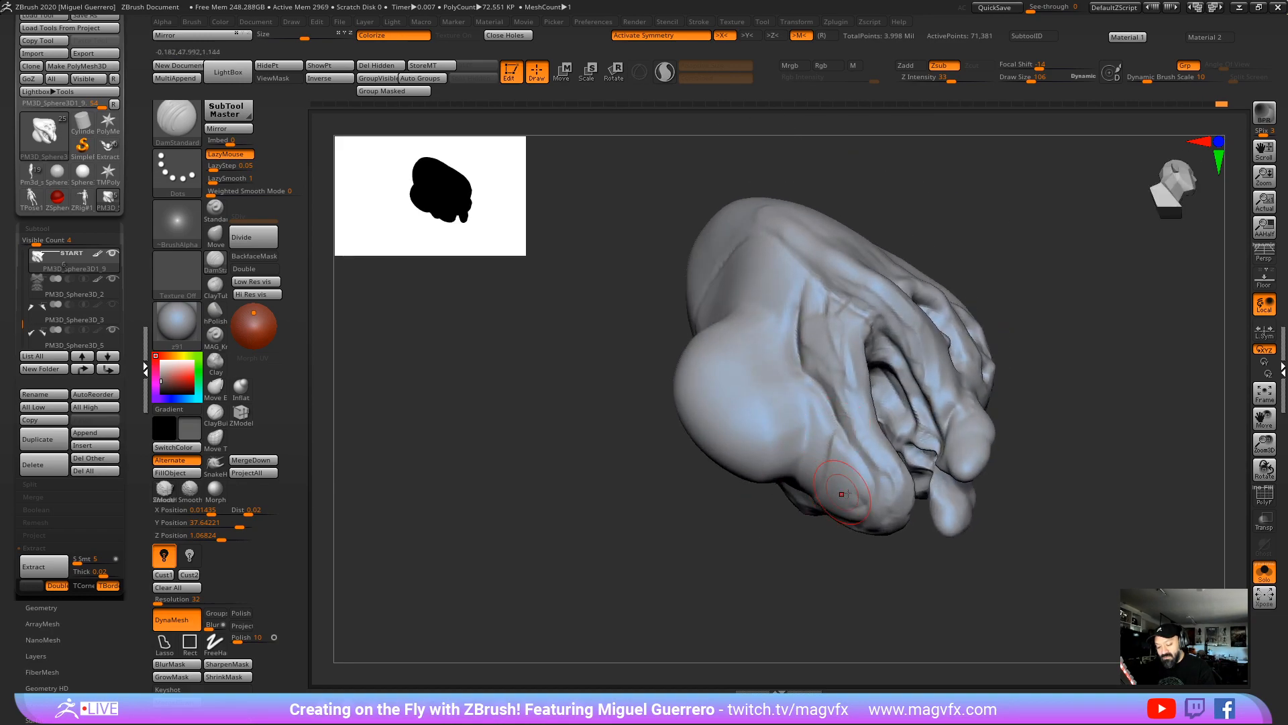
mouse_move(718, 567)
left_mouse_down()
mouse_move(690, 553)
mouse_move(654, 458)
mouse_move(635, 470)
left_mouse_up()
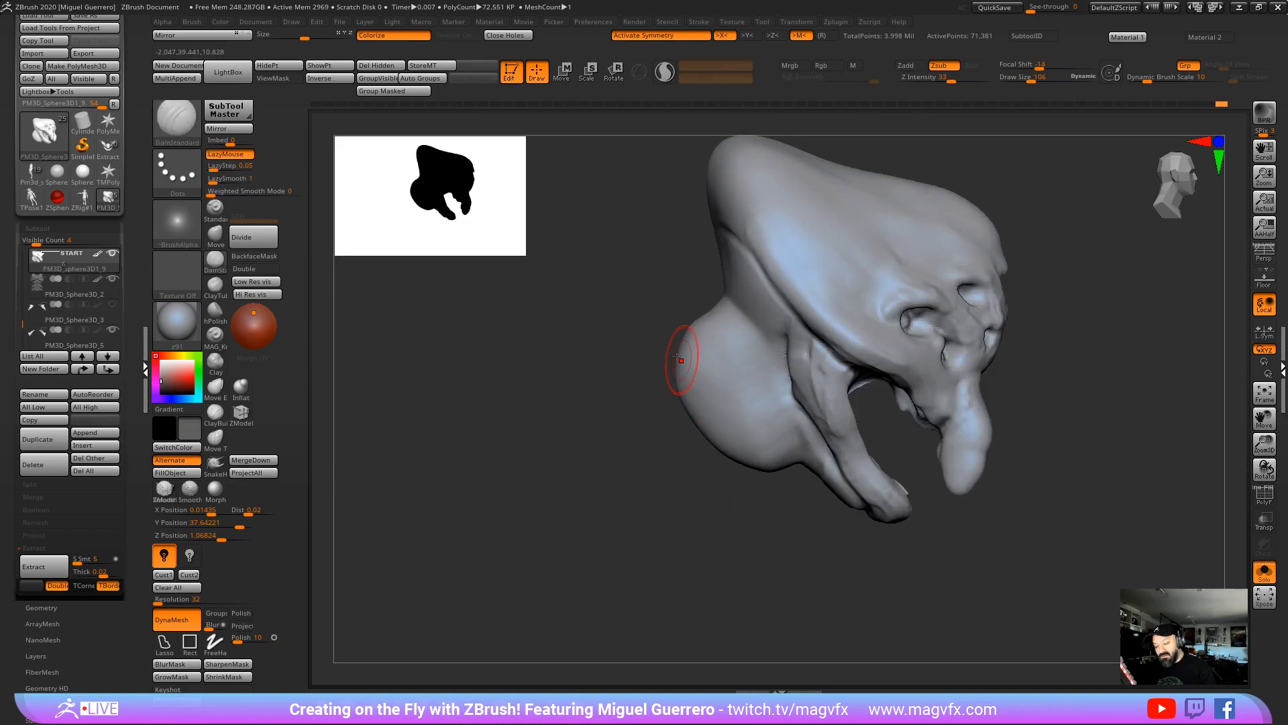
left_click_drag(646, 301, 637, 271)
left_click_drag(778, 267, 909, 370)
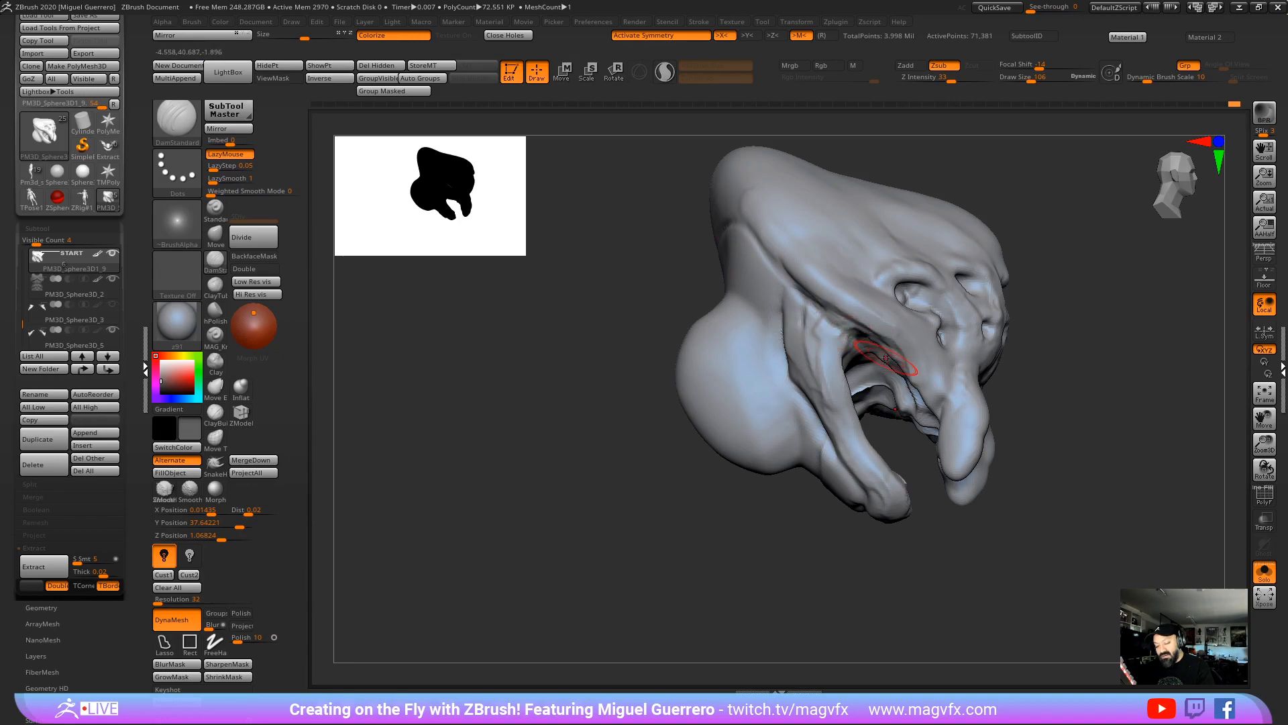
mouse_move(640, 334)
left_mouse_down()
mouse_move(620, 346)
mouse_move(604, 397)
mouse_move(627, 365)
left_mouse_up()
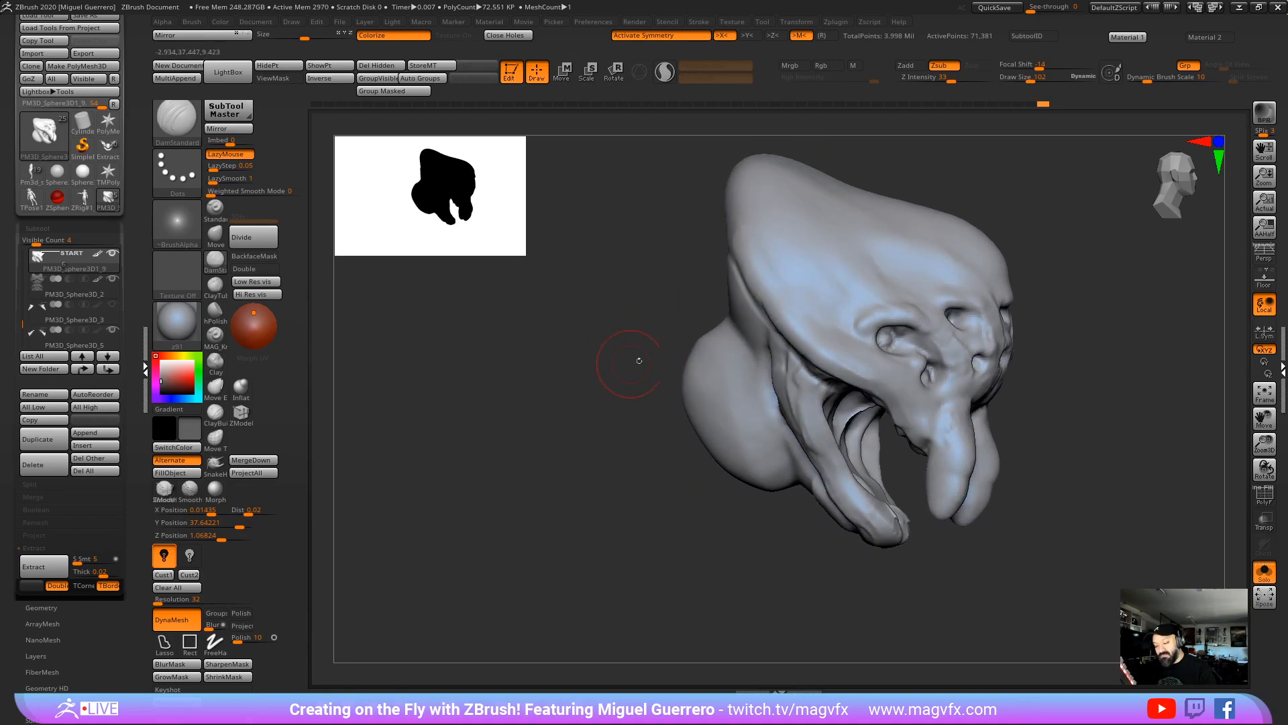
Step: Carve finer creases around the eye sockets and fang bases with DamStandard, reducing the draw size to 58, and remesh the head
key("bracketleft")
key("bracketleft")
key("bracketleft")
key("bracketleft")
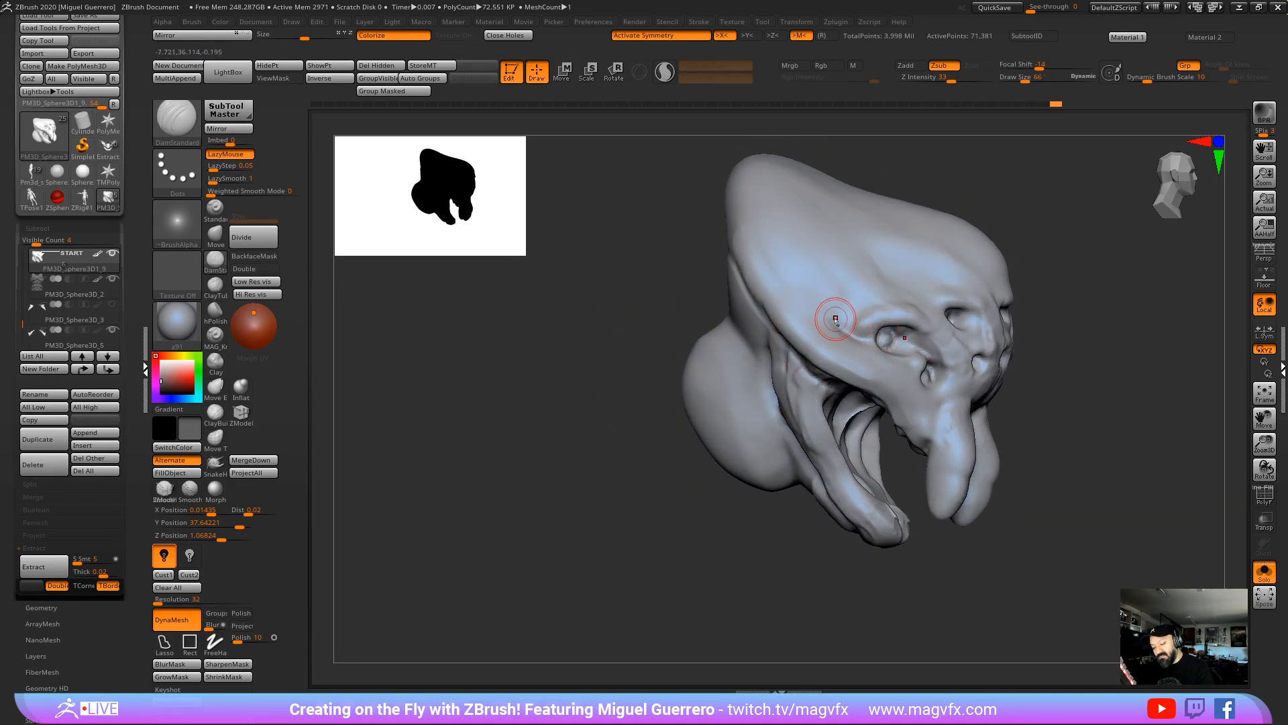
left_click_drag(835, 318, 881, 338)
left_click_drag(674, 324, 696, 321)
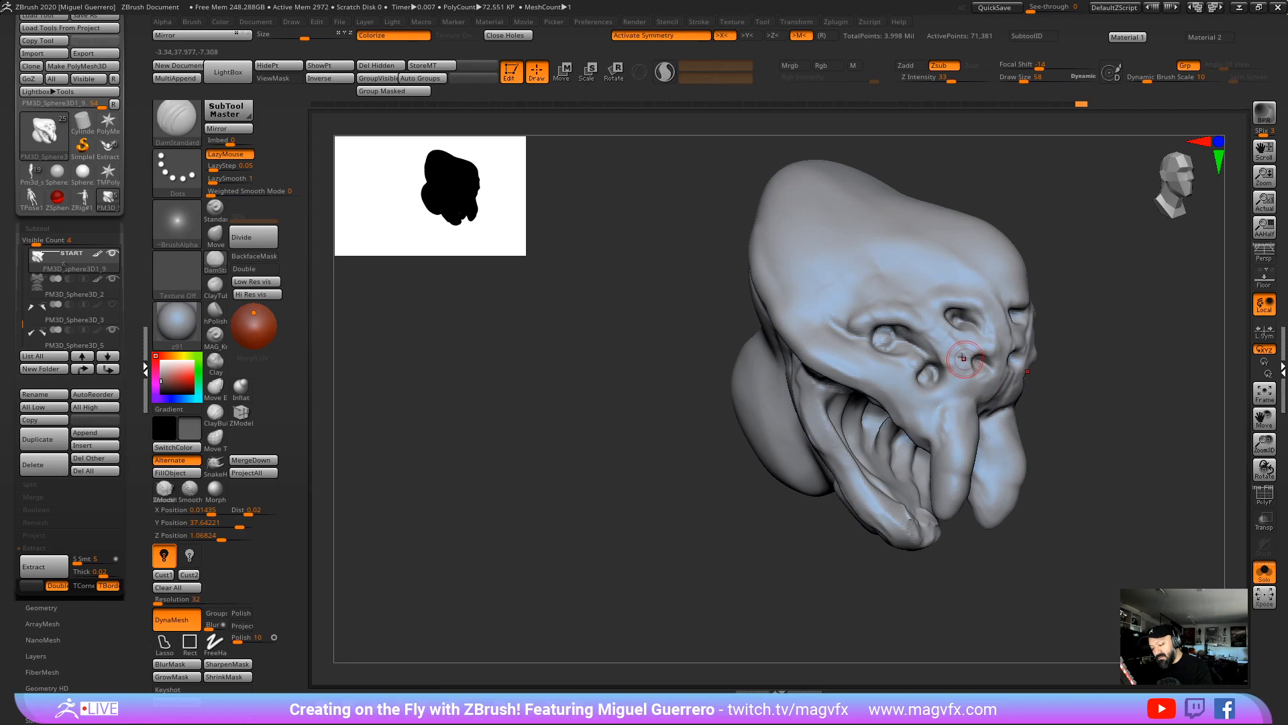
right_click_drag(936, 371, 900, 451)
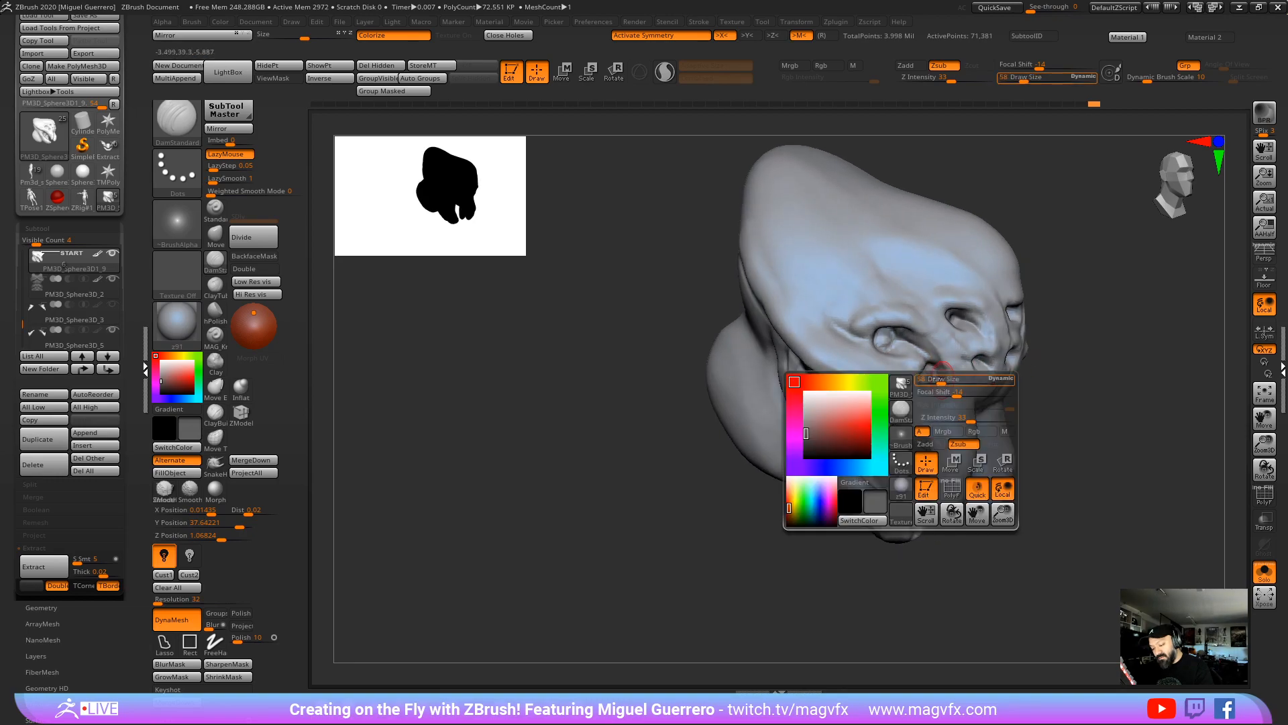
left_click_drag(738, 298, 698, 285)
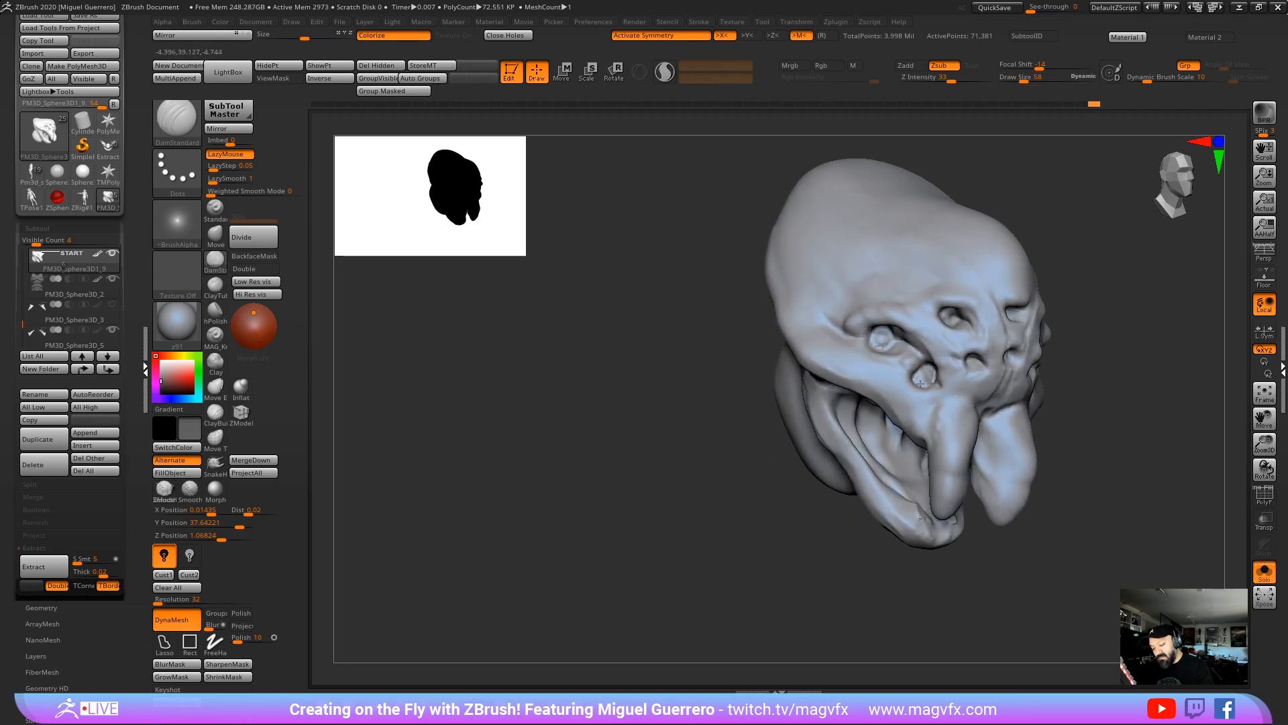
left_click_drag(753, 360, 943, 433)
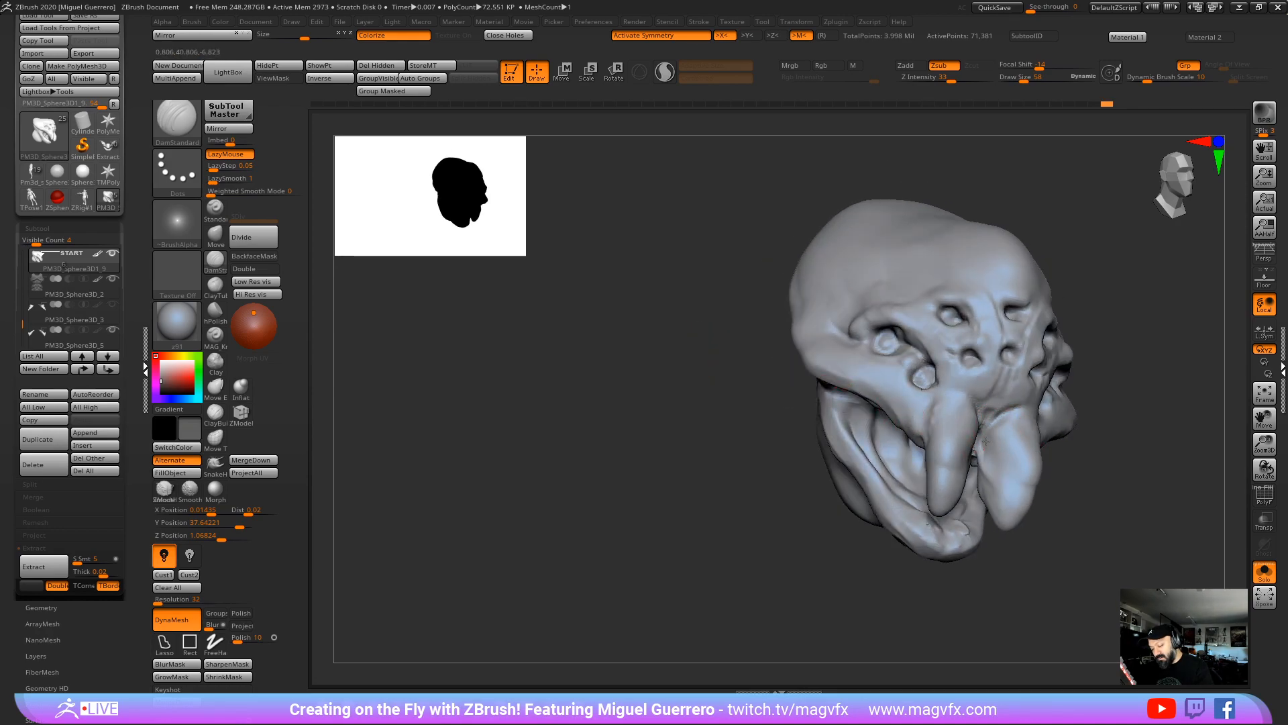
mouse_move(697, 412)
left_mouse_down("ctrl")
mouse_move(713, 438)
mouse_move(618, 435)
mouse_move(823, 423)
left_mouse_up("ctrl")
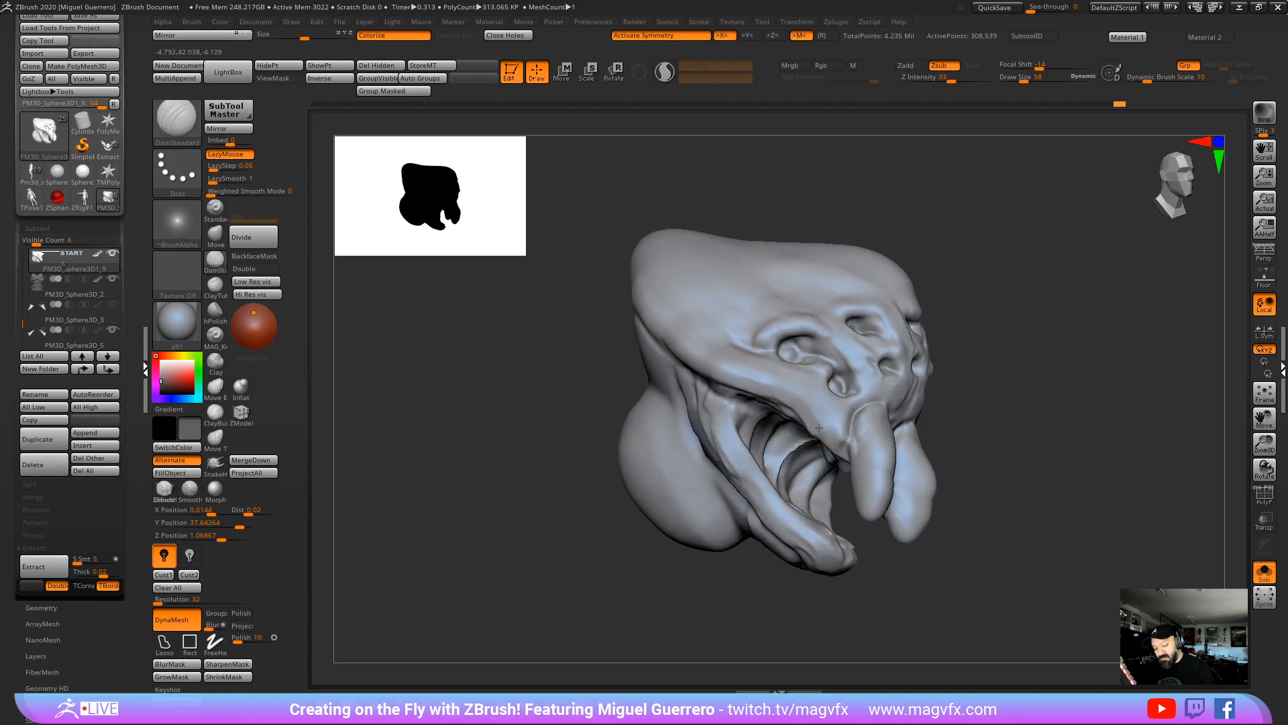
Step: Mask a small spot on the upper jaw edge beside the front fang, and invert the mask to isolate it
key("ctrl")
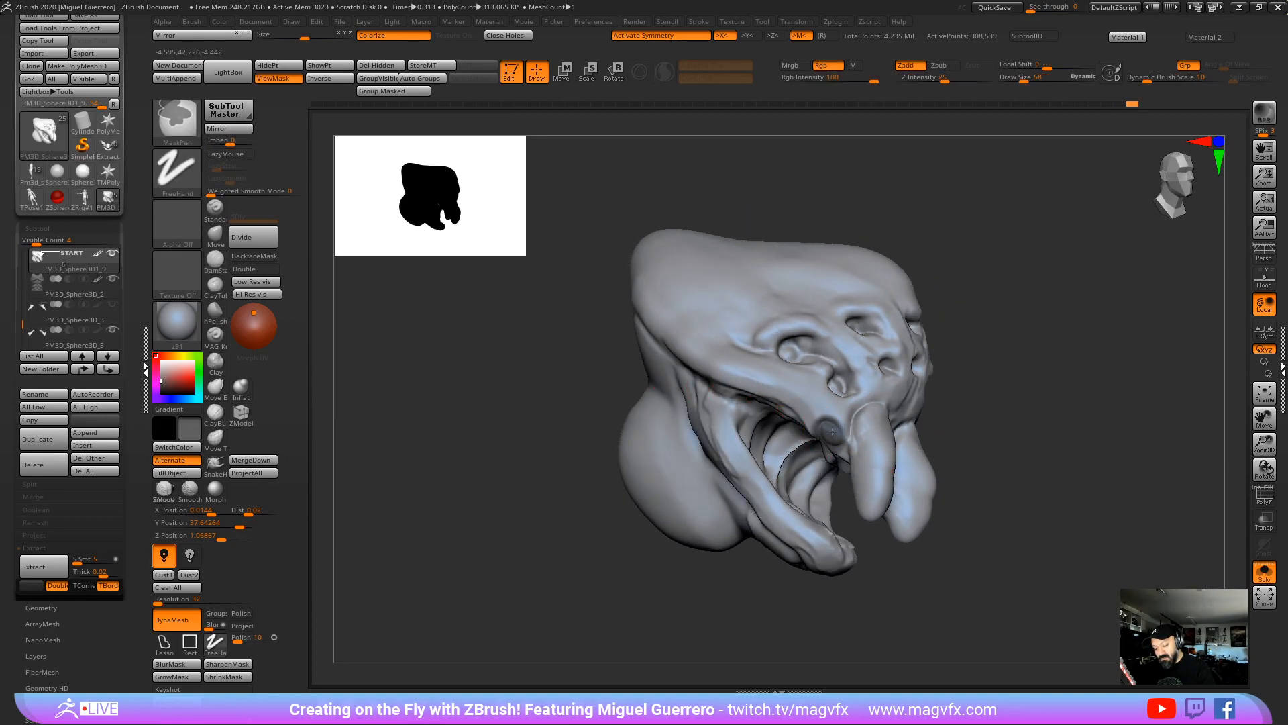
left_click(546, 411, "ctrl")
left_click_drag(546, 411, 464, 445)
Step: Inflate the isolated spot into a small bulb using the Inflat brush at draw size 98, and hide the mask display
left_click(240, 389)
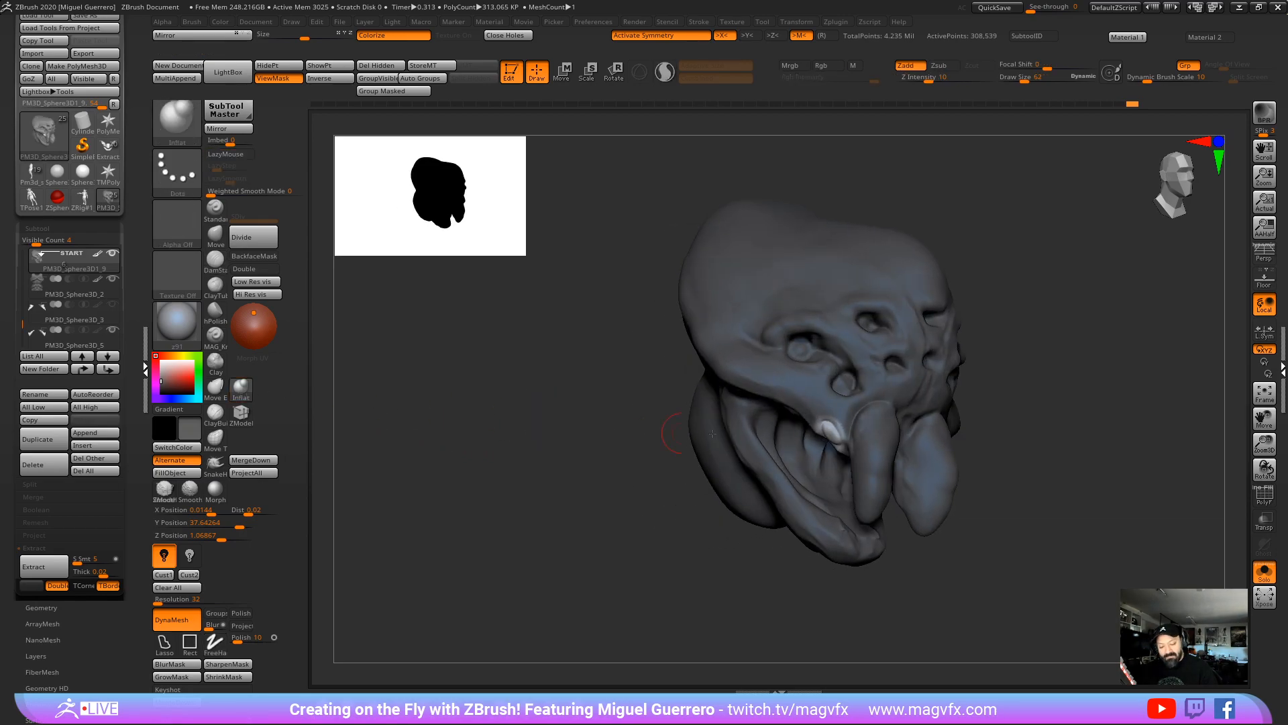
key("bracketright")
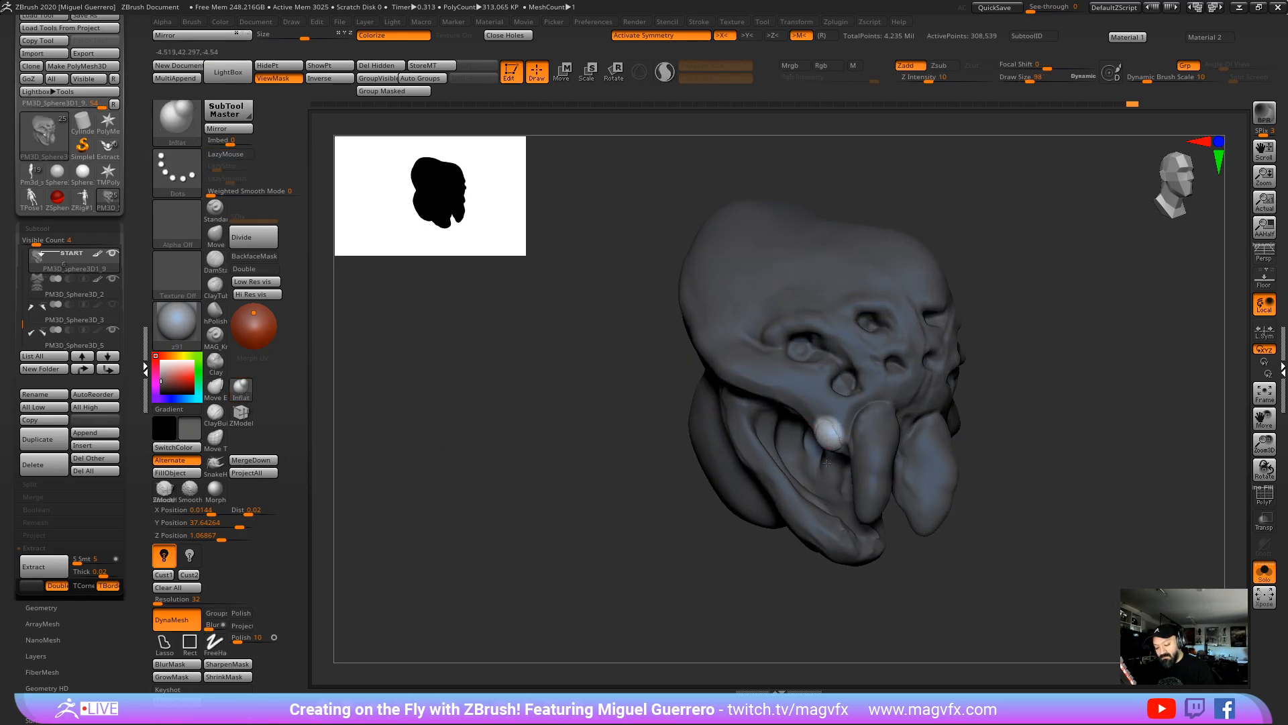
left_click_drag(827, 463, 829, 444)
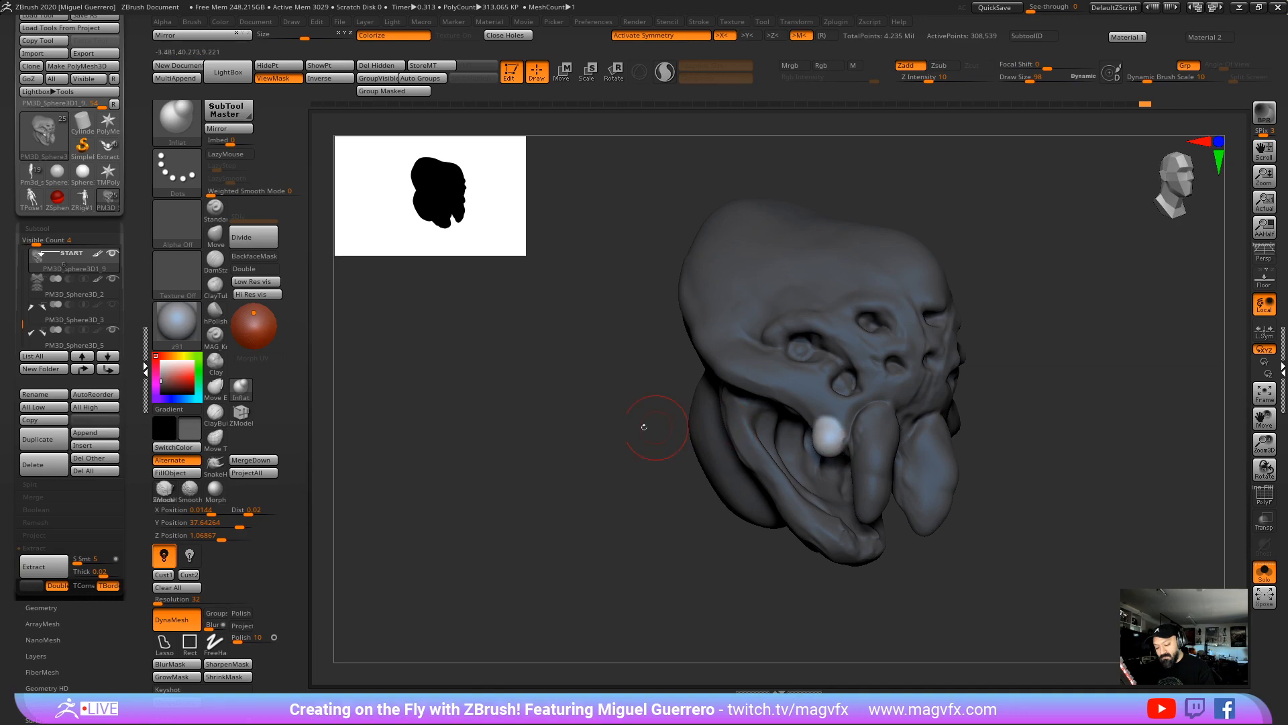
mouse_move(644, 427)
left_mouse_down()
mouse_move(583, 437)
mouse_move(581, 451)
mouse_move(598, 452)
left_mouse_up()
key("ctrl+h")
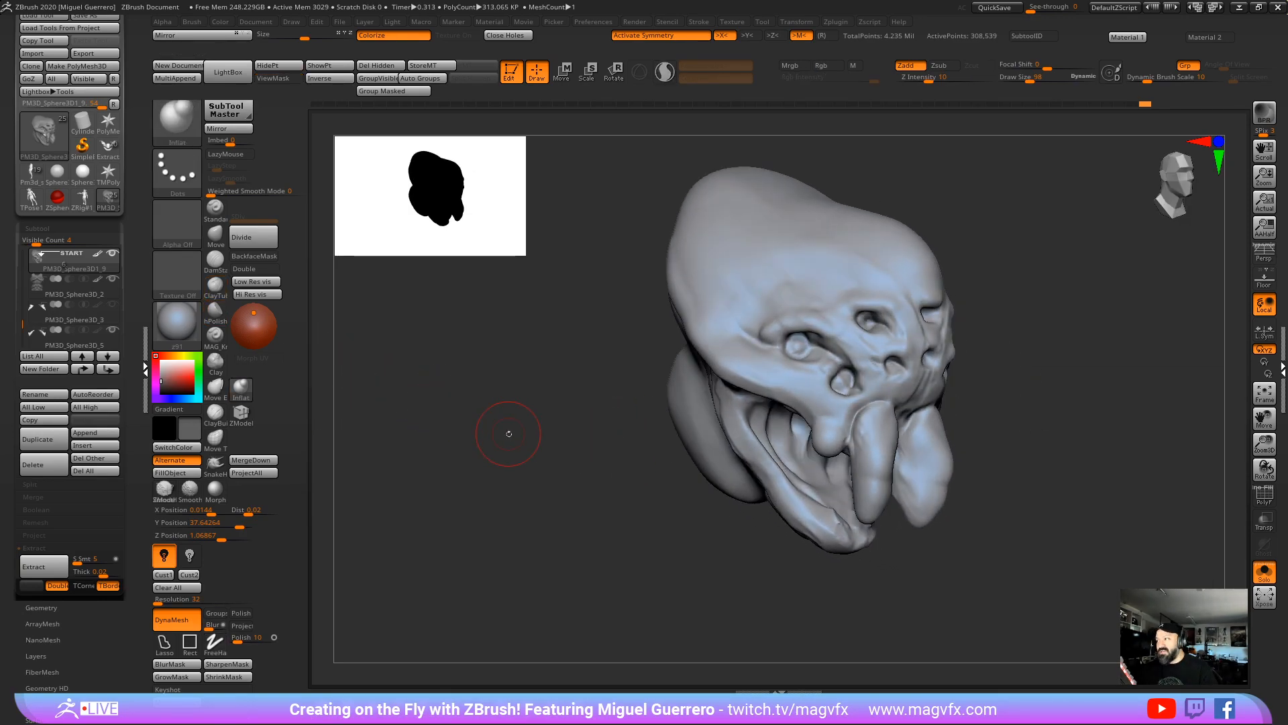
Step: Shape the bulb beside the front fang into a small secondary fang using the Move, hPolish and ClayTubes brushes
left_click_drag(509, 434, 493, 425)
left_click(215, 233)
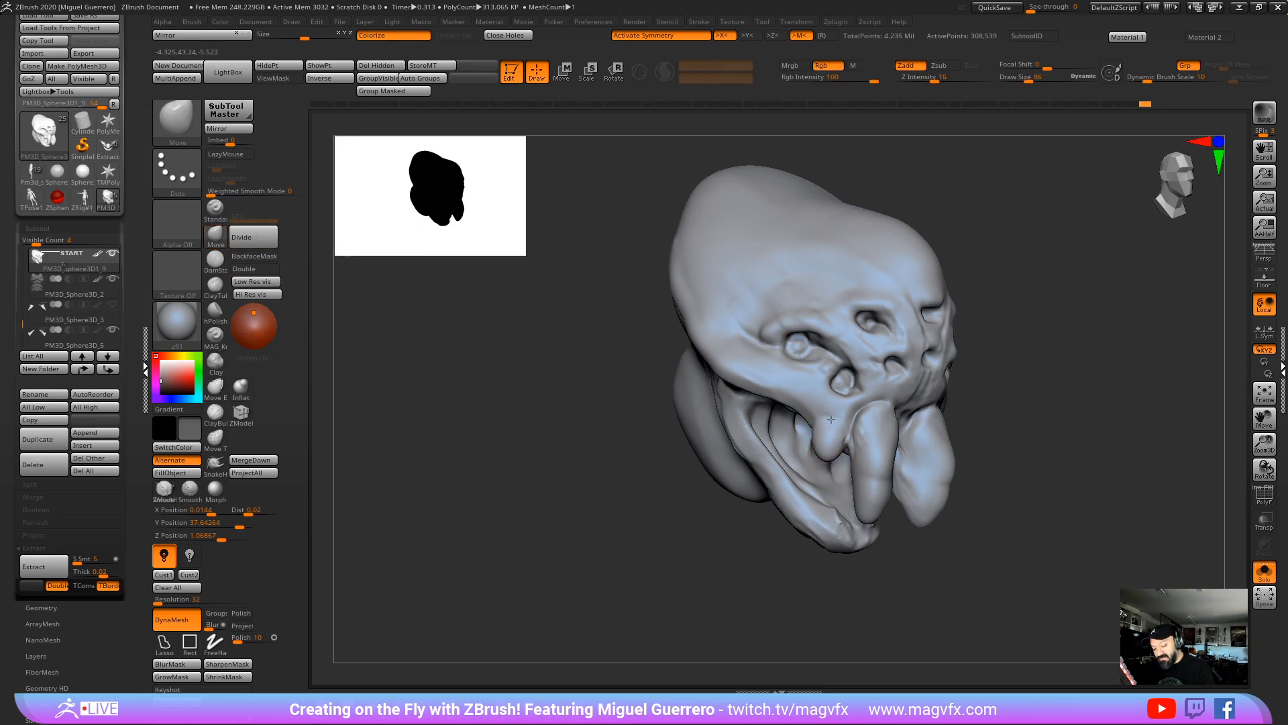
left_click(215, 310)
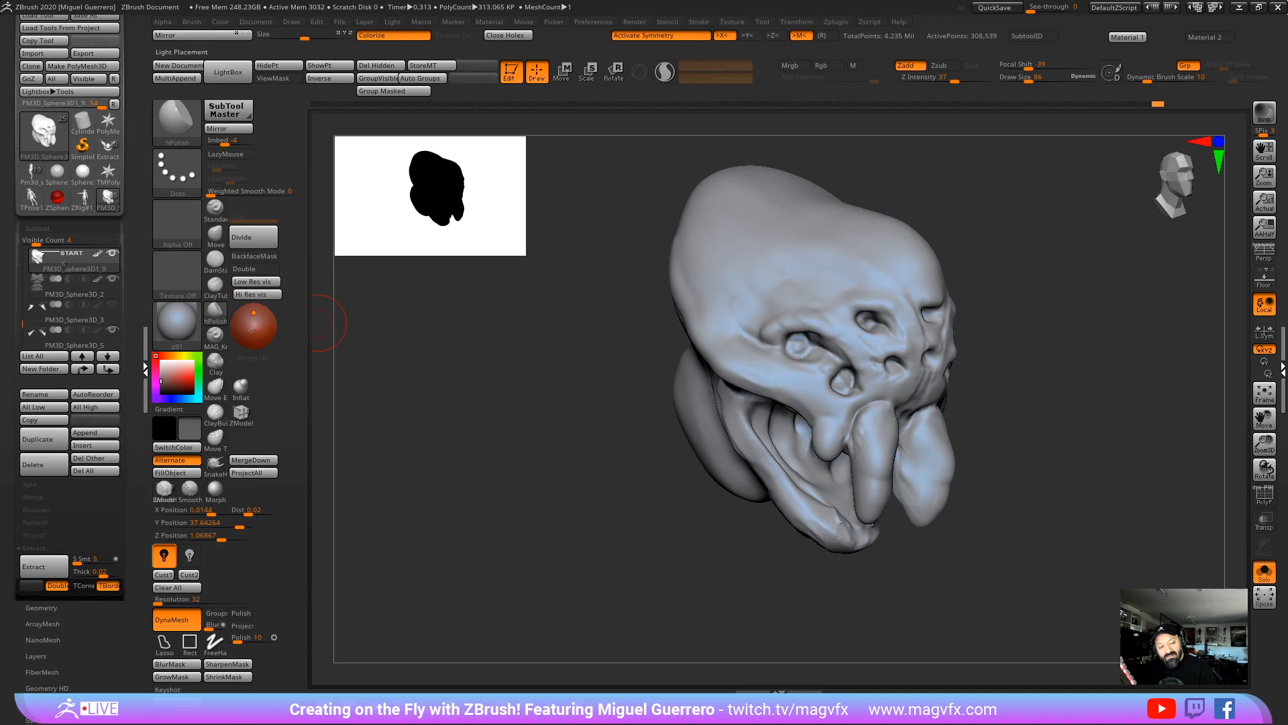
left_click(213, 283)
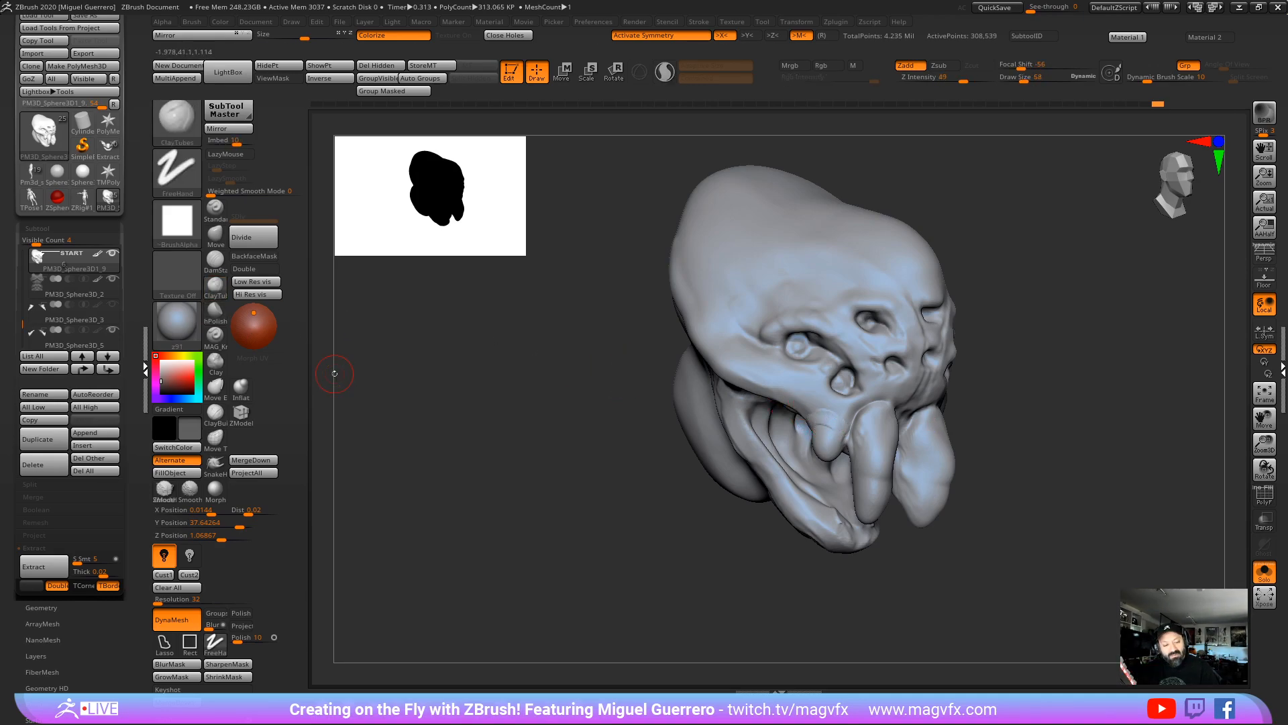
Step: Carve creases around the base of the small secondary fang and the adjoining upper jaw using DamStandard at draw size 58
left_click(214, 262)
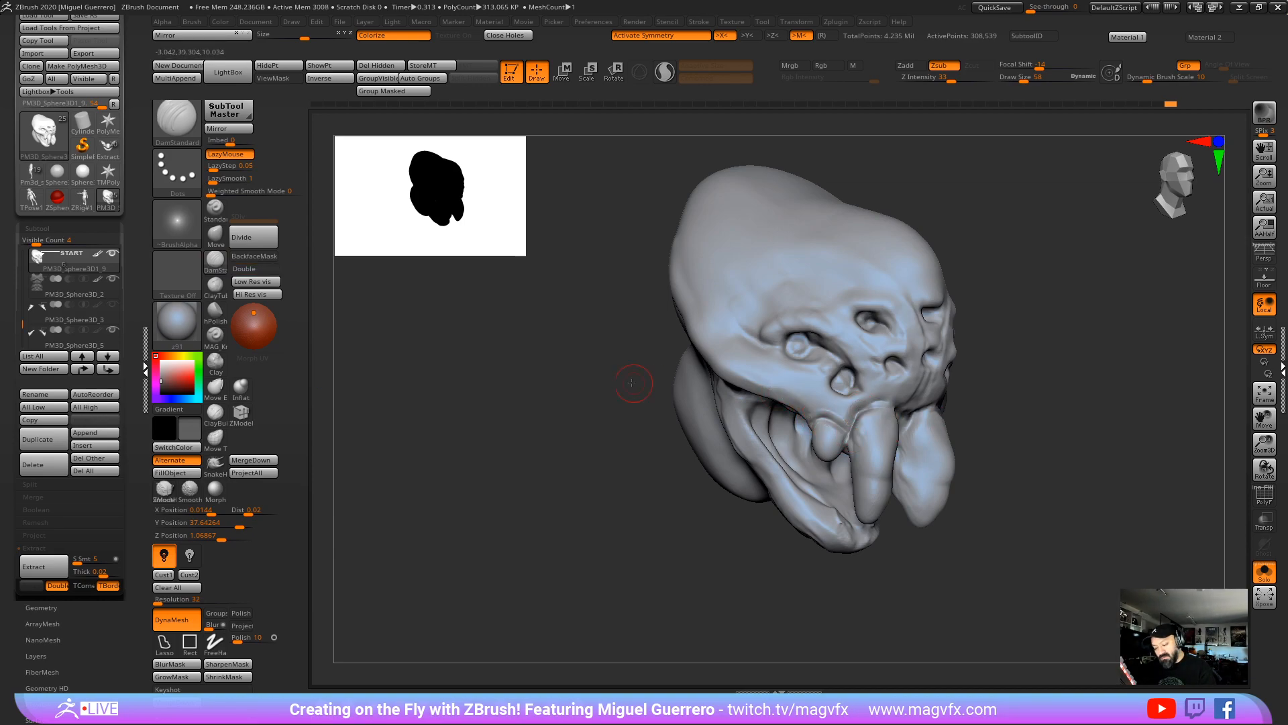
left_click_drag(632, 374, 924, 421)
mouse_move(1013, 464)
left_mouse_down()
mouse_move(894, 401)
mouse_move(953, 437)
left_mouse_up()
left_click_drag(832, 402, 876, 401)
left_click_drag(954, 436, 977, 449)
left_click_drag(756, 404, 810, 427)
left_click_drag(950, 363, 972, 365)
left_click_drag(728, 375, 671, 379)
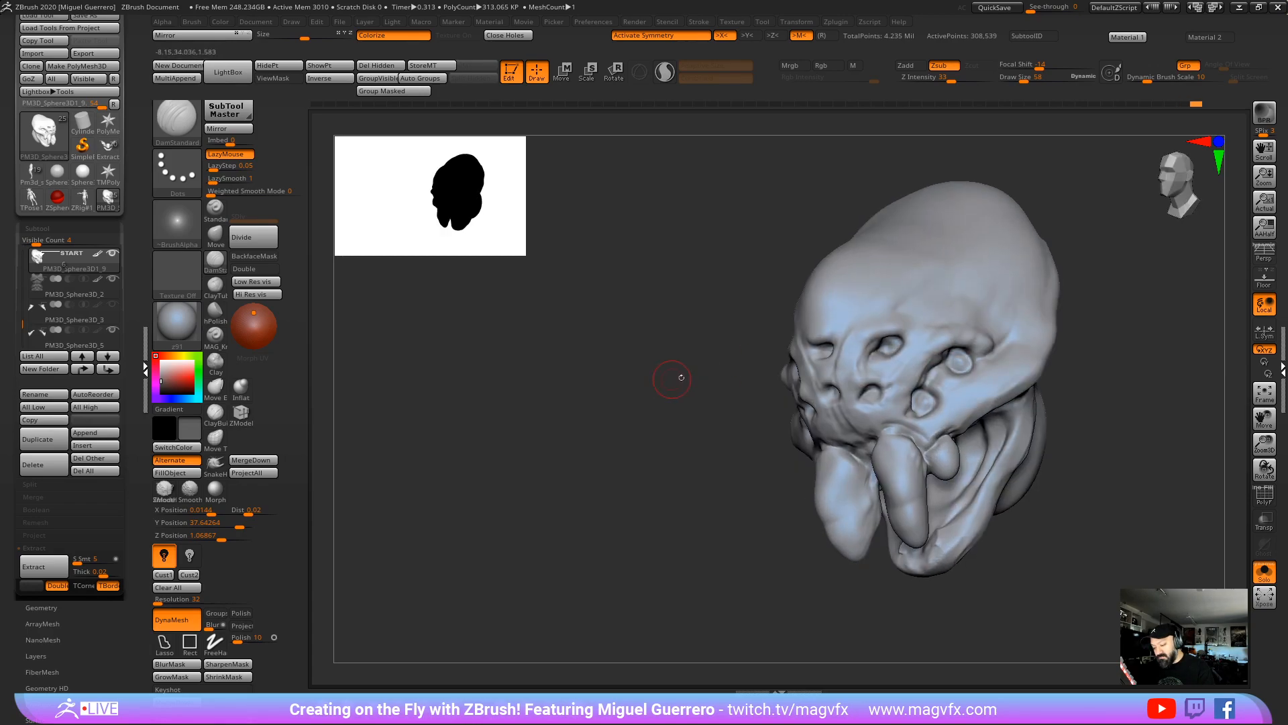
Step: Carve a long curved crease from above the eye sockets back over the skull using DamStandard at draw size 58
left_click_drag(995, 348, 1028, 272)
left_click_drag(563, 268, 714, 365)
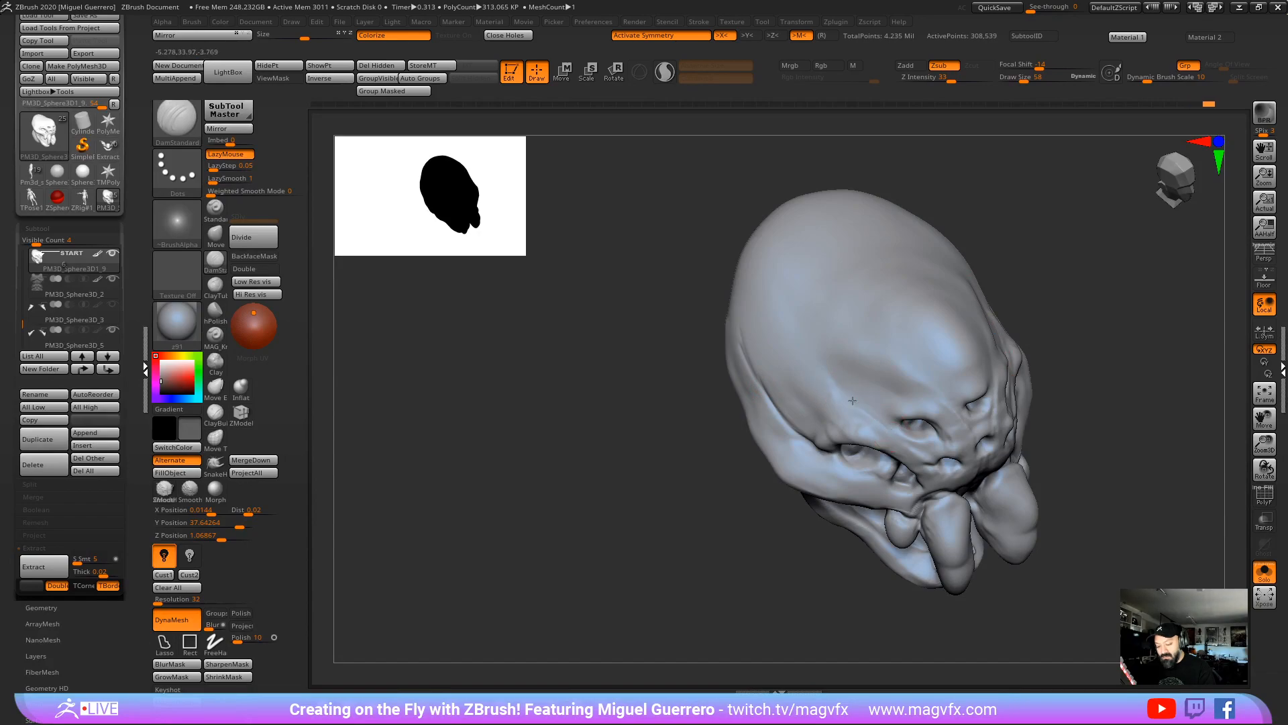
left_click_drag(830, 395, 771, 272)
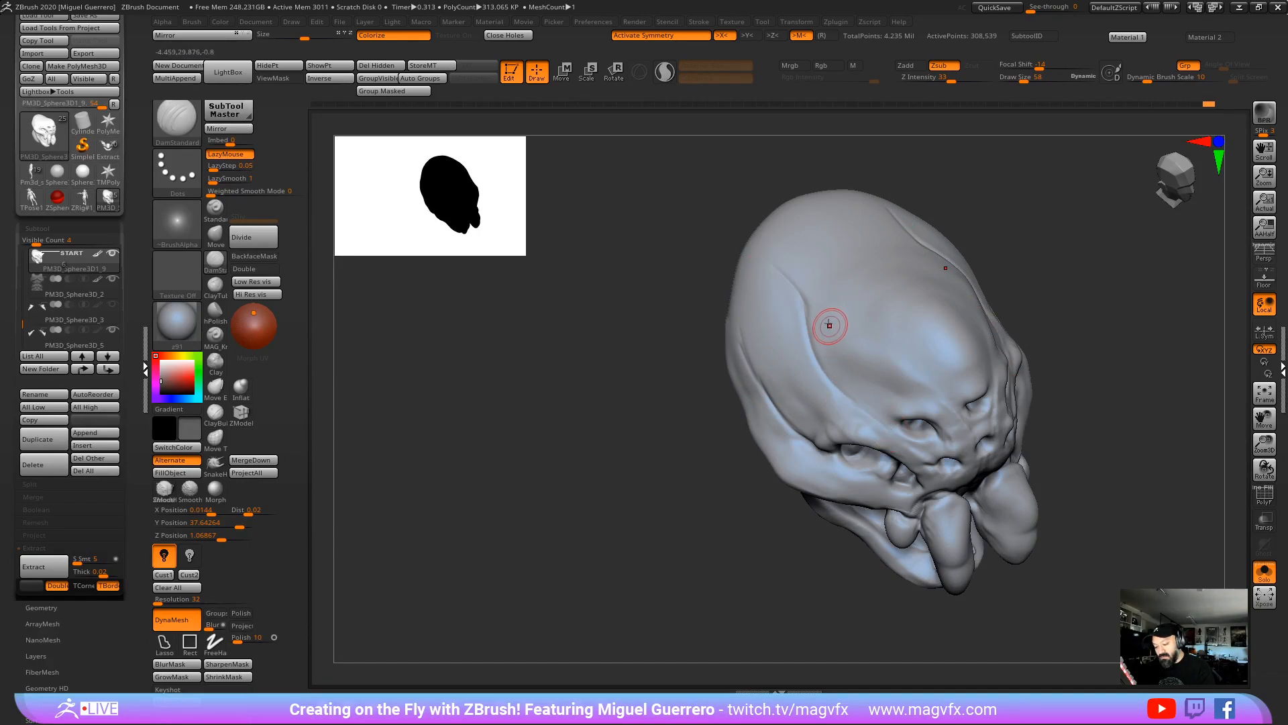
Step: Carve a crease across each side of the forehead towards the upper eye sockets and sharpen the socket rims using DamStandard at draw size 58
mouse_move(825, 324)
left_mouse_down()
mouse_move(935, 403)
mouse_move(914, 380)
left_mouse_up()
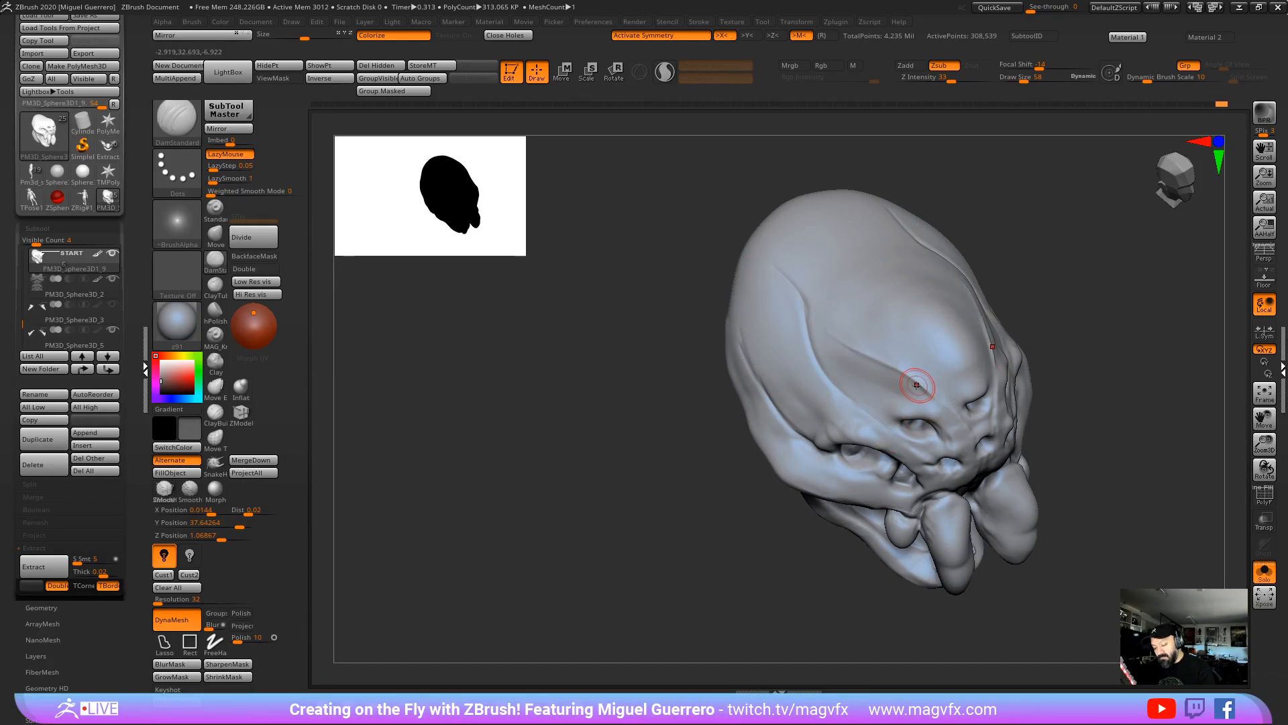
mouse_move(641, 352)
left_mouse_down()
mouse_move(646, 297)
mouse_move(698, 322)
left_mouse_up()
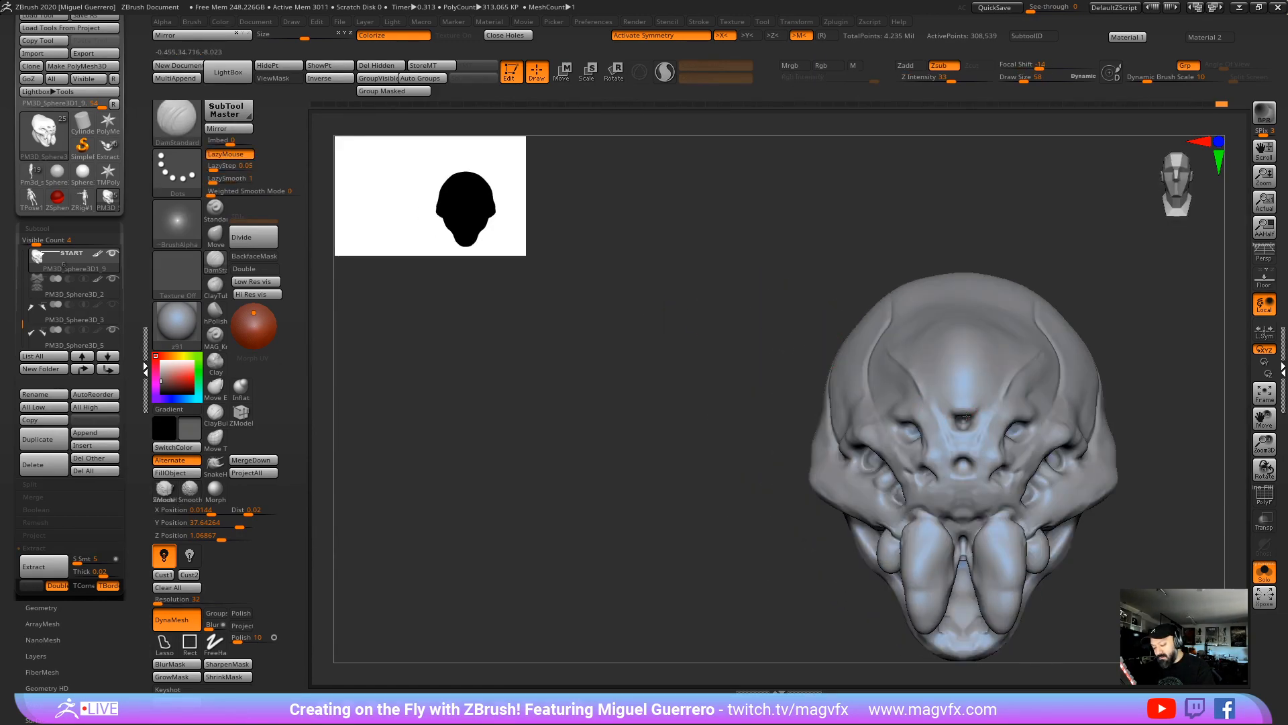
left_click_drag(830, 414, 826, 413)
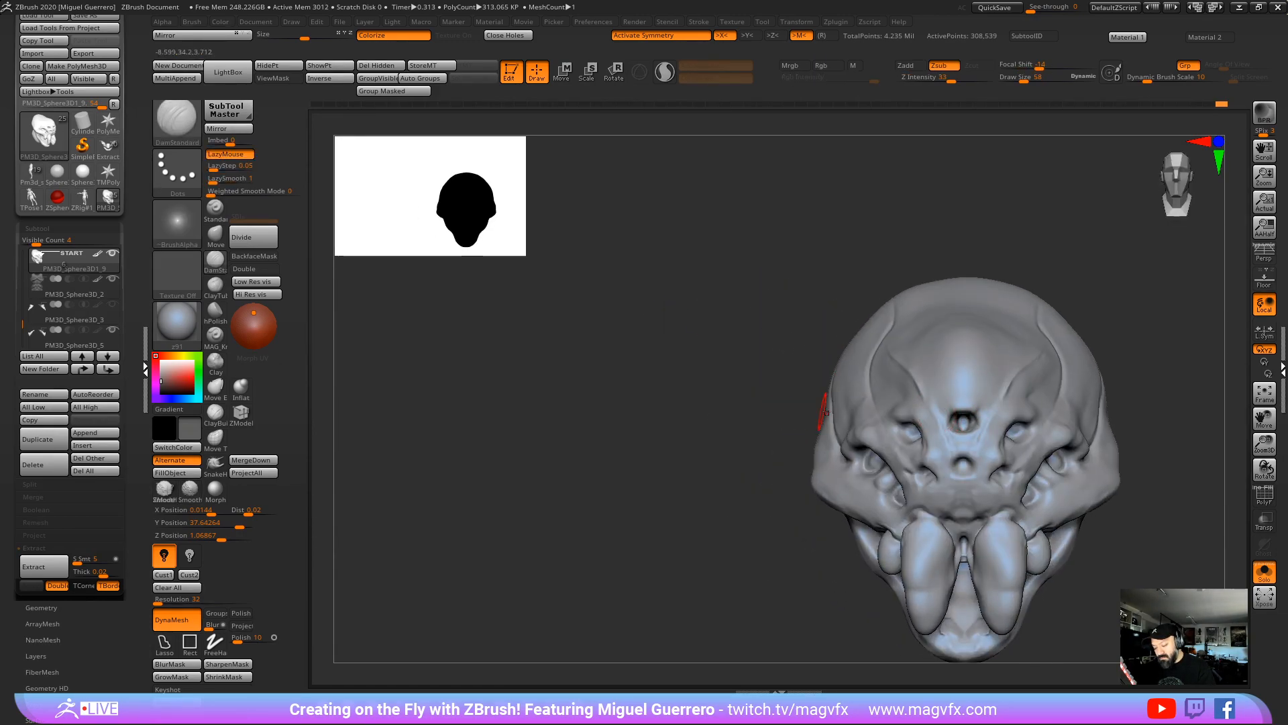
left_click_drag(919, 428, 903, 423)
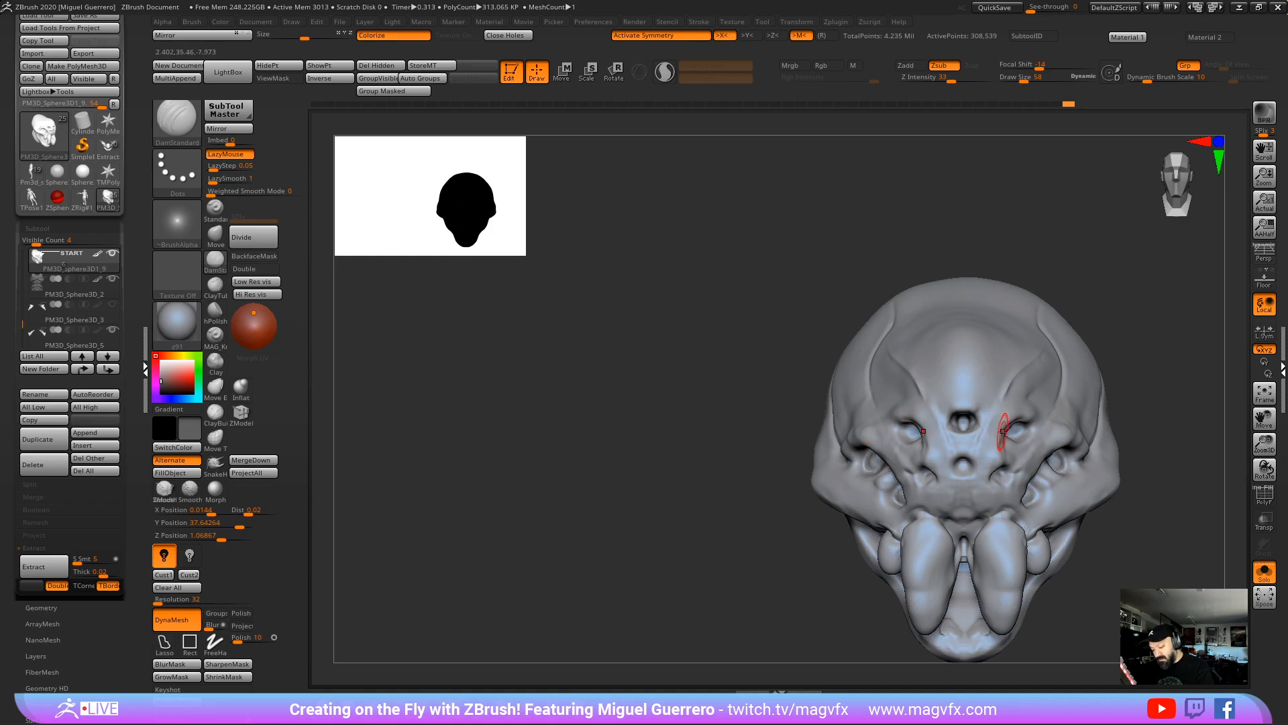
left_click_drag(1024, 417, 1017, 416)
left_click_drag(815, 399, 758, 409)
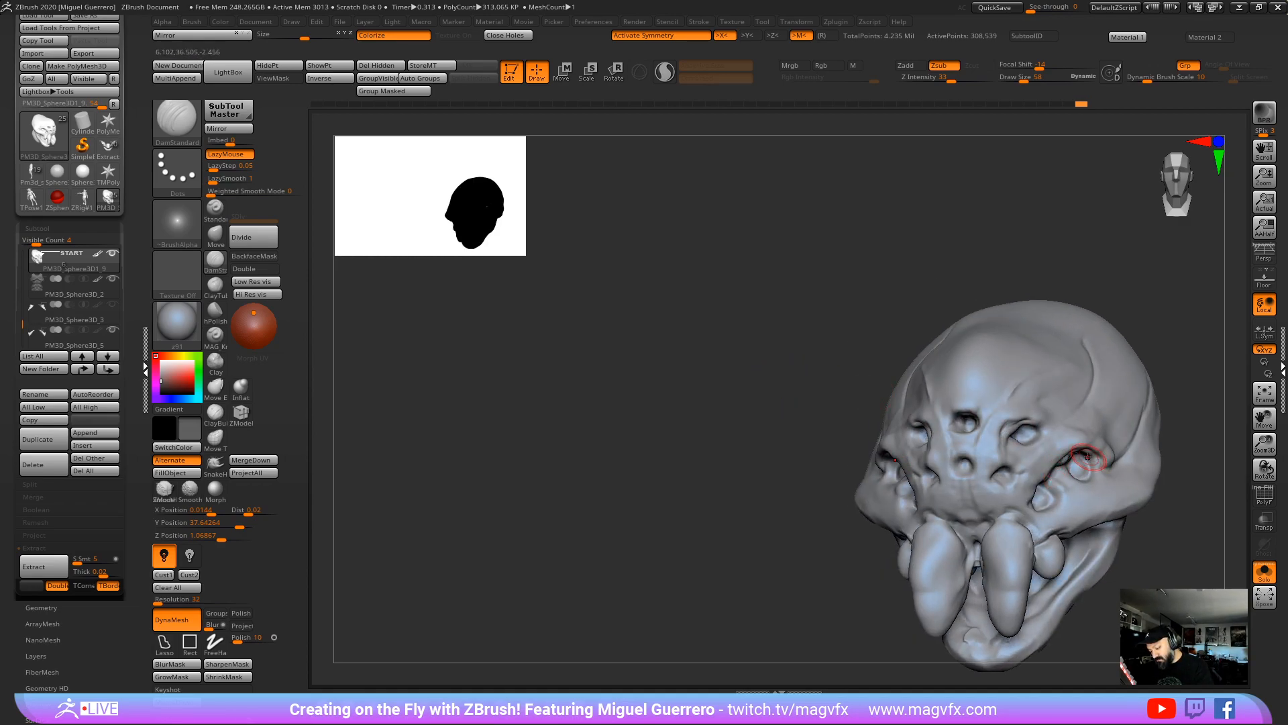
left_click_drag(771, 412, 1024, 482)
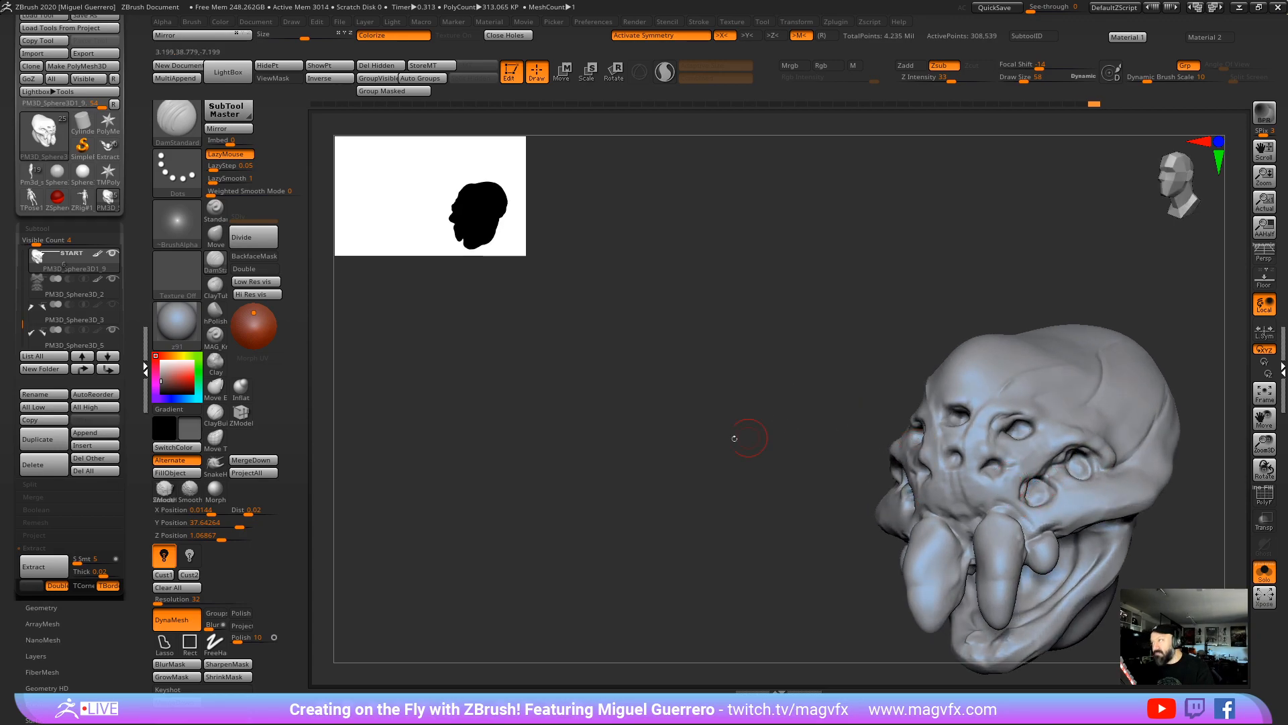
Step: Mask the tips of the two front fangs and invert the mask so only the tips can be edited
mouse_move(735, 438)
left_mouse_down()
mouse_move(678, 445)
mouse_move(579, 429)
left_mouse_up()
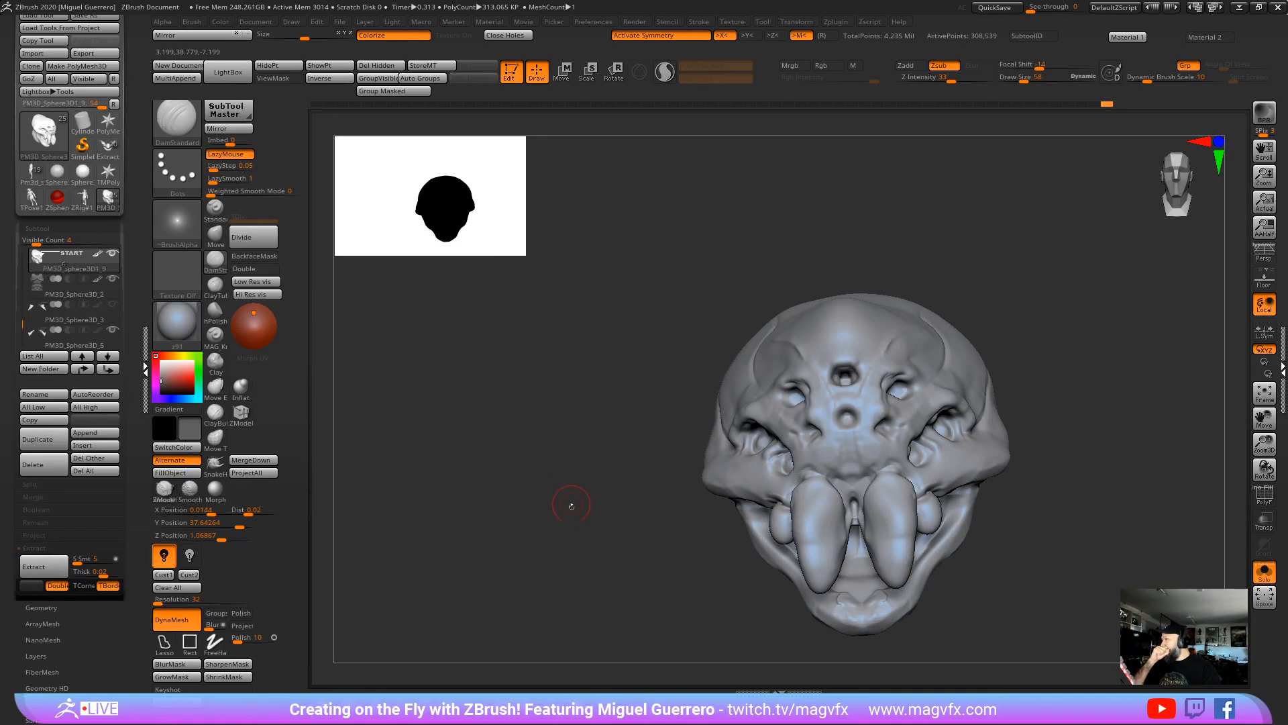
left_click_drag(572, 506, 875, 532)
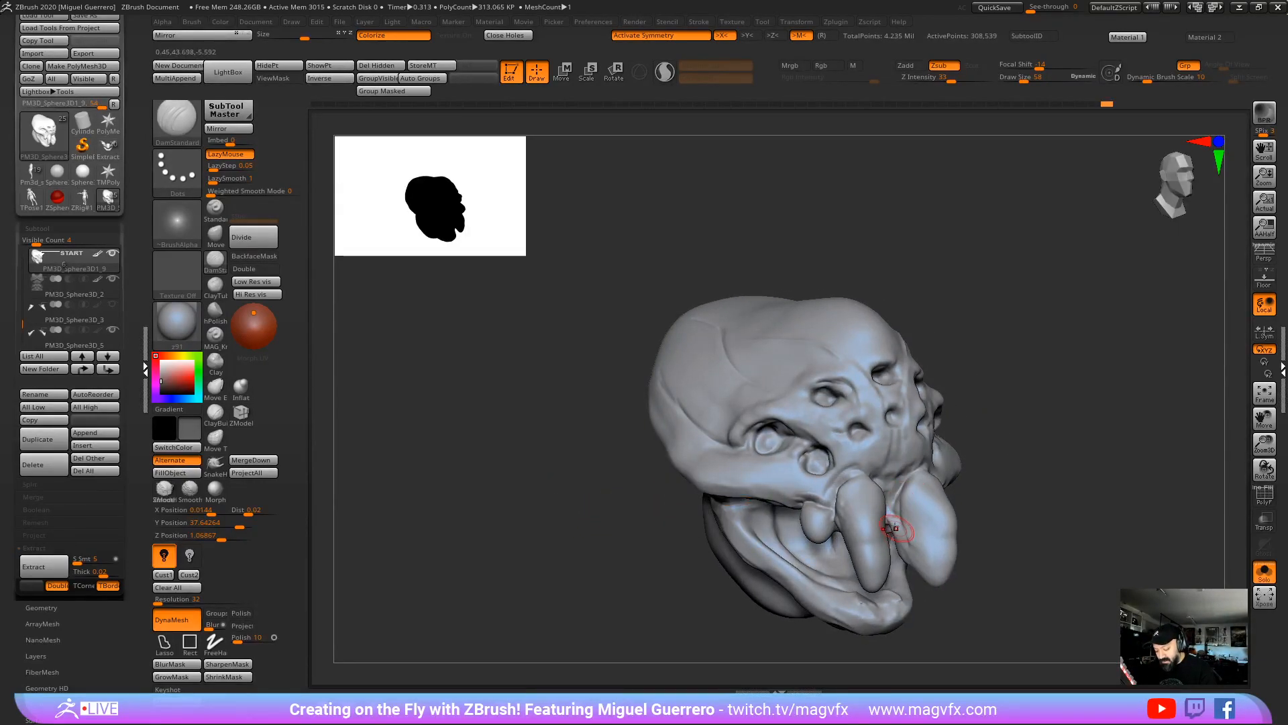
left_click_drag(956, 616, 901, 531)
left_click_drag(984, 611, 862, 538)
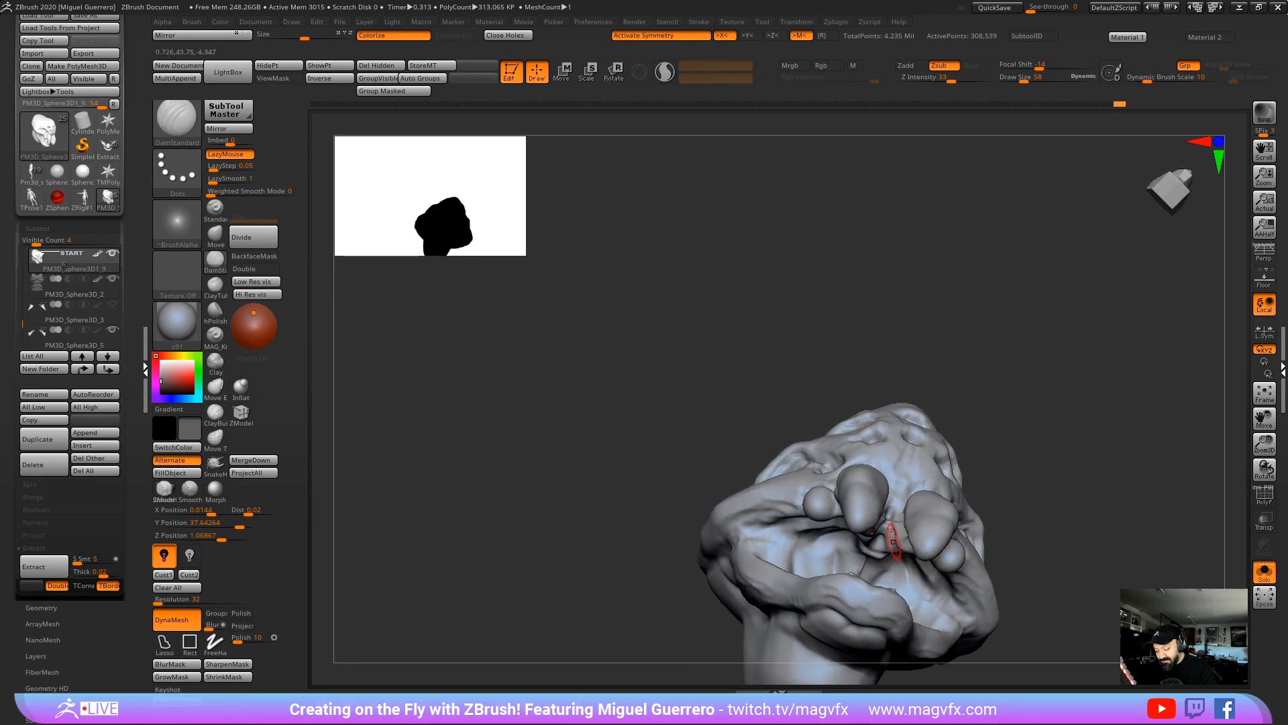
mouse_move(588, 473)
left_mouse_down()
mouse_move(596, 586)
mouse_move(910, 543)
left_mouse_up()
key("ctrl")
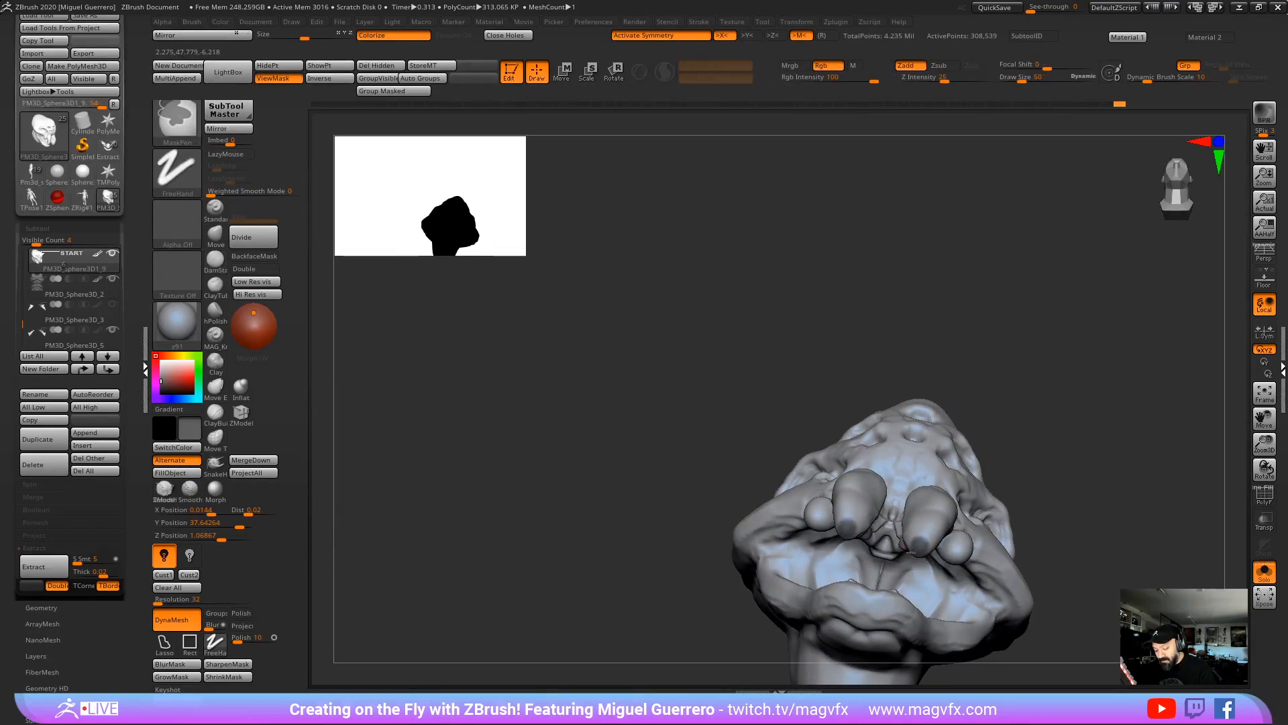
left_click_drag(613, 520, 470, 544)
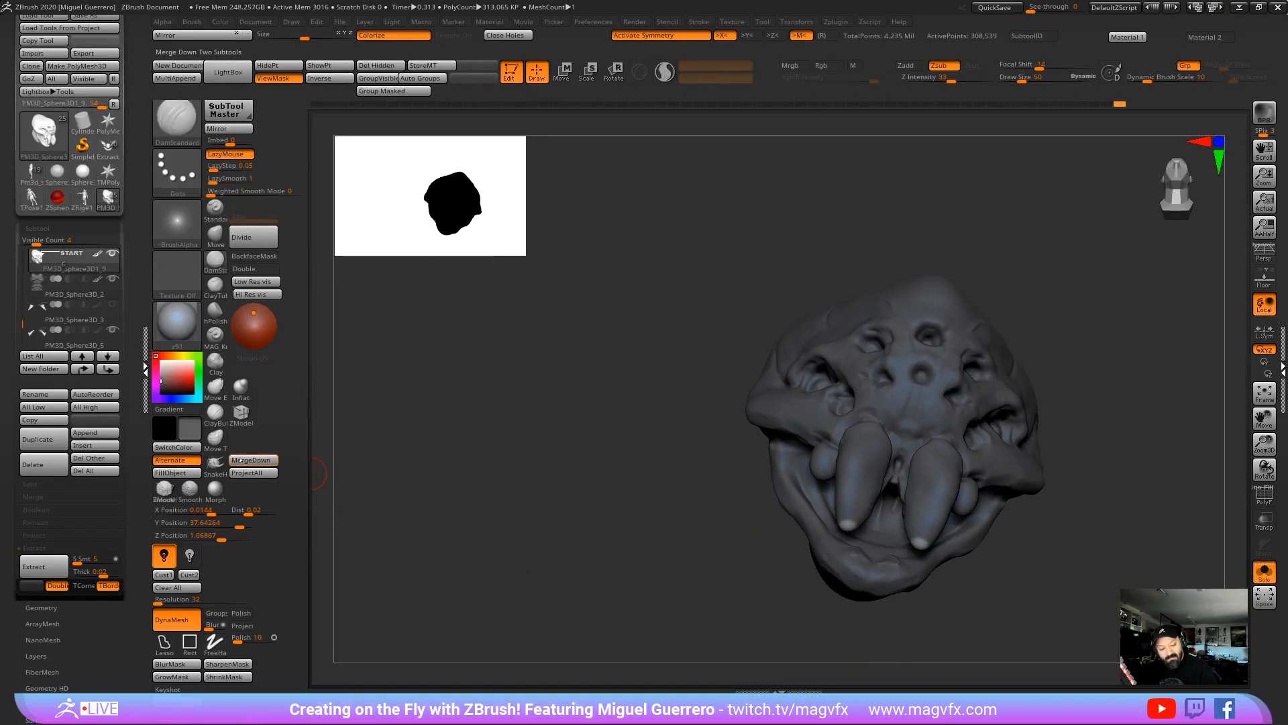
Step: Pull the tips of the two front fangs downward into long sharp points using SnakeHook at draw size 50
left_click(215, 462)
left_click_drag(402, 496, 580, 529)
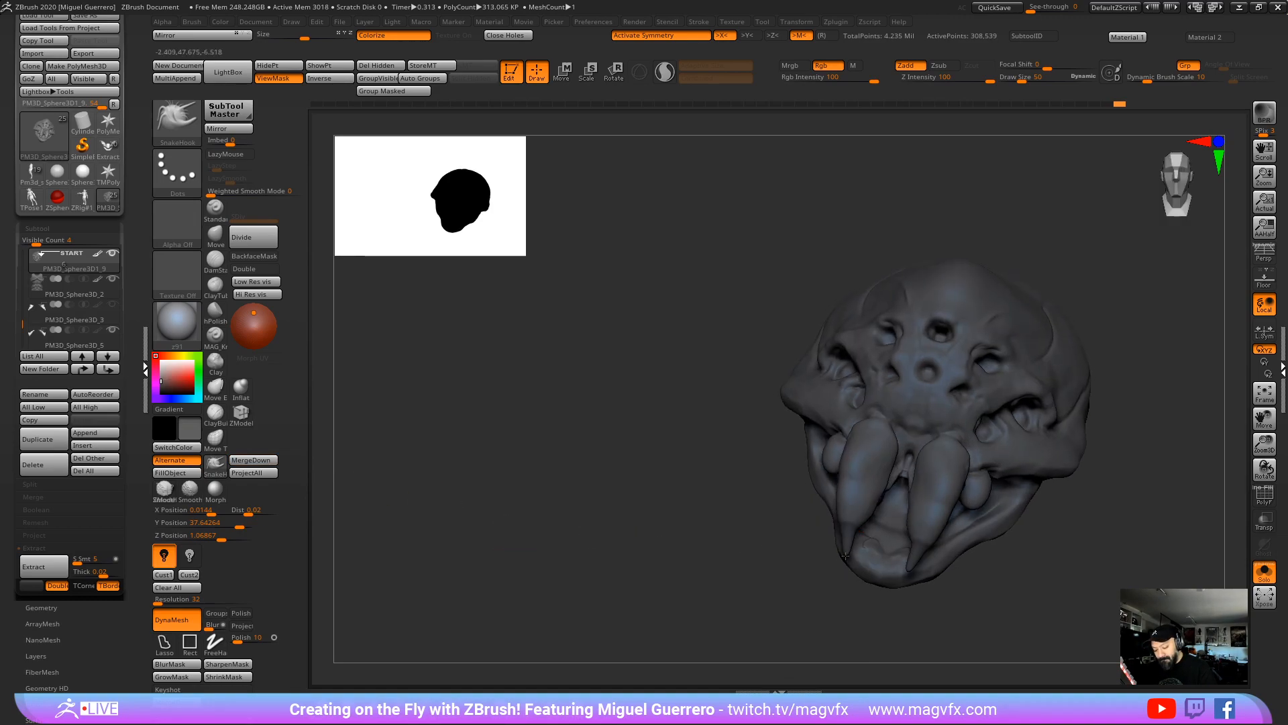
left_click_drag(803, 539, 831, 550)
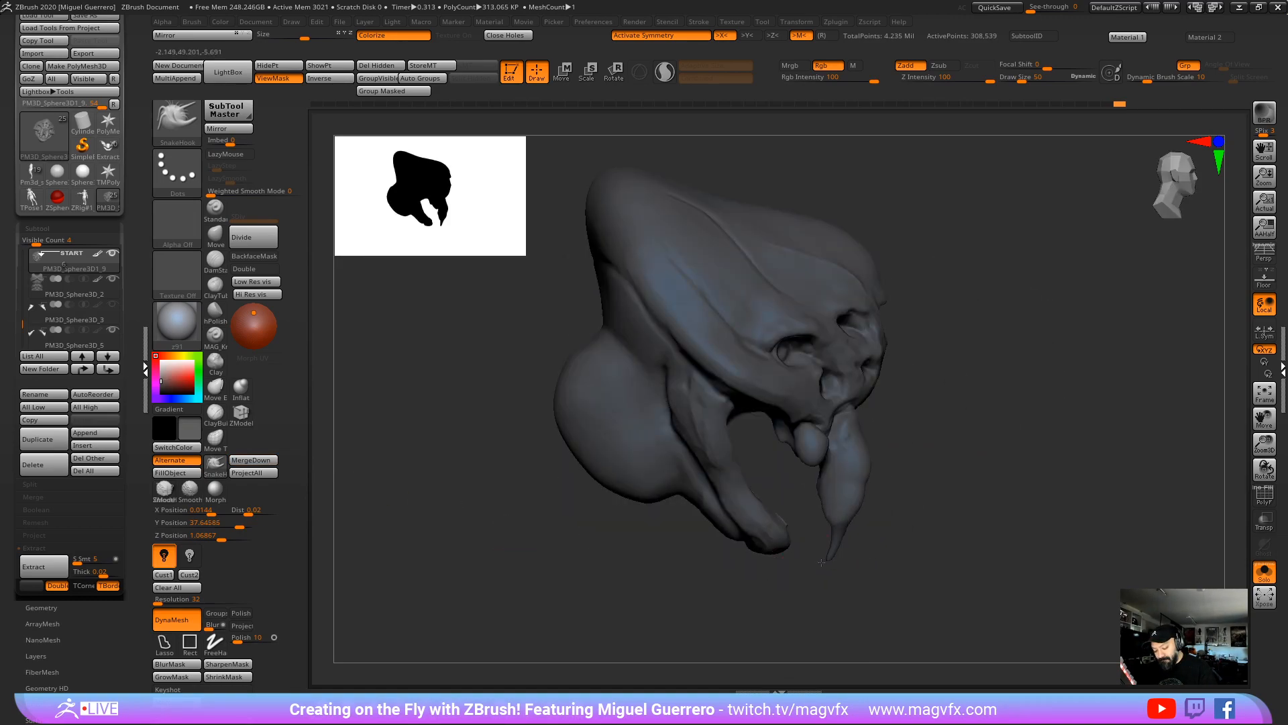
left_click_drag(909, 585, 753, 554)
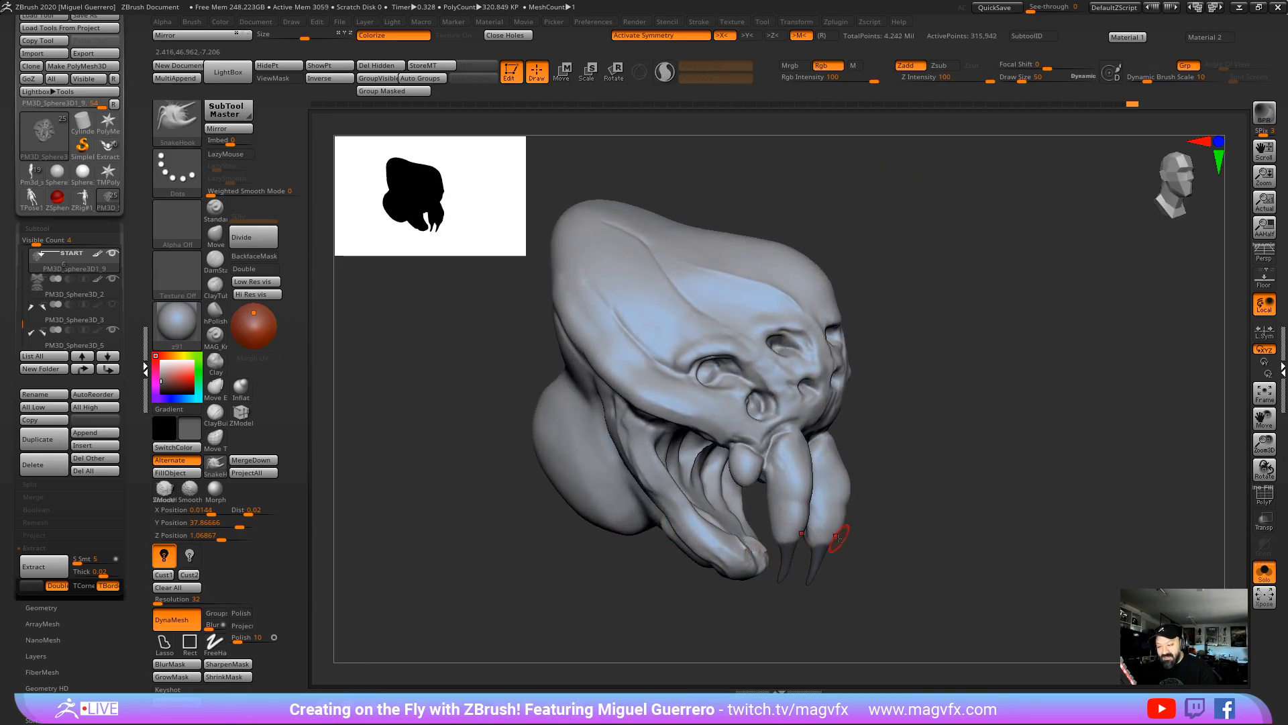
left_click_drag(840, 540, 906, 512, "alt")
Step: Turn off Colorize for the head and display it in the MAG_Red material with a white colour
left_click(828, 65)
left_click_drag(624, 396, 550, 364)
left_click(393, 36)
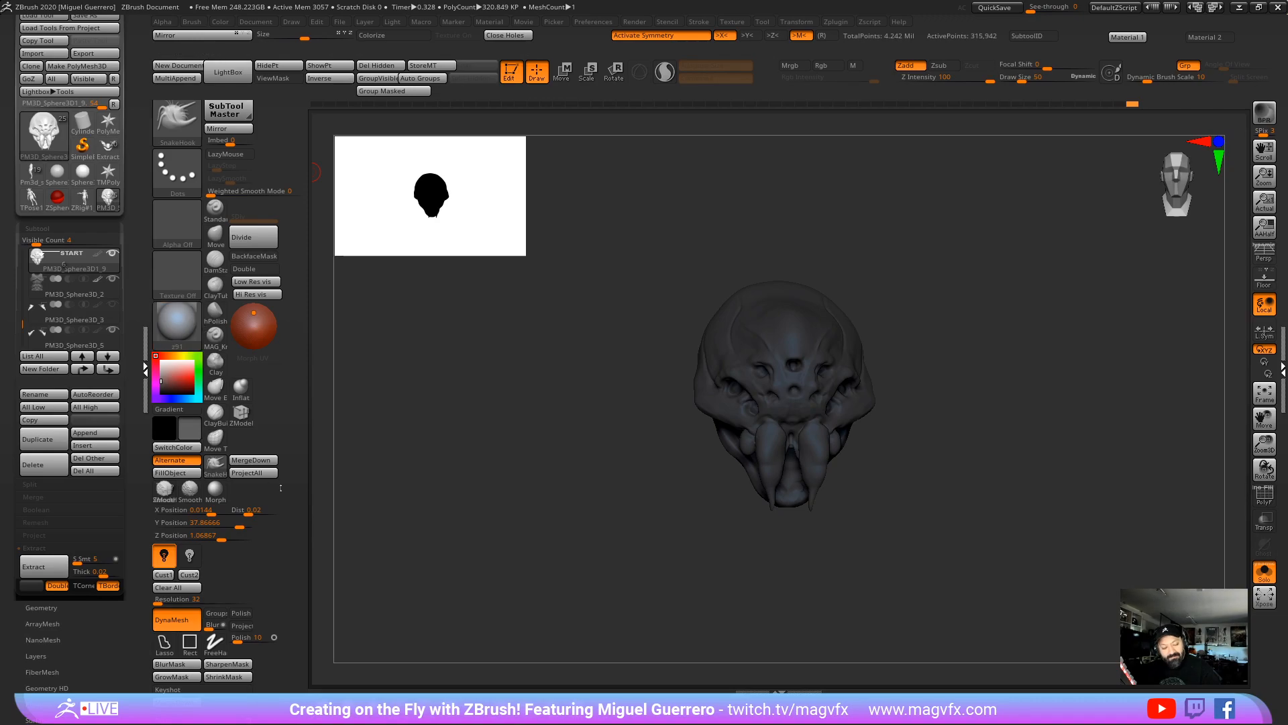
left_click(410, 698)
right_click_drag(443, 503, 402, 436, "ctrl")
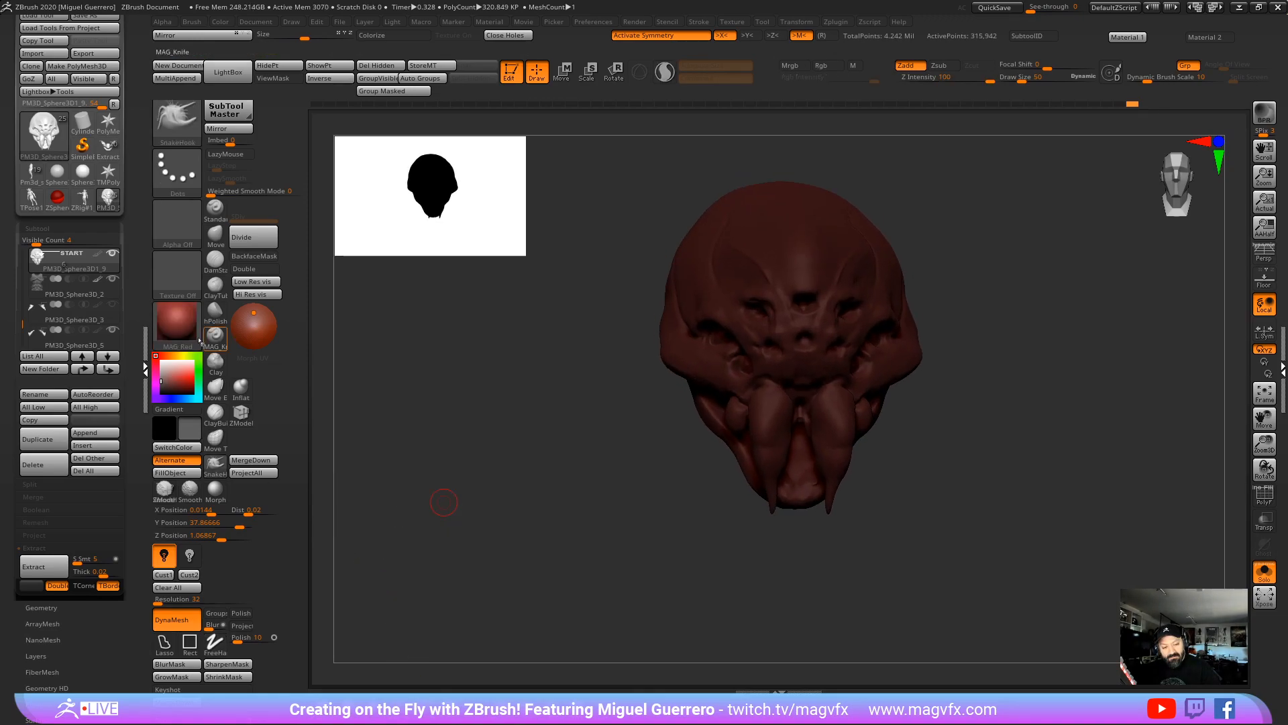
left_click_drag(443, 502, 555, 445)
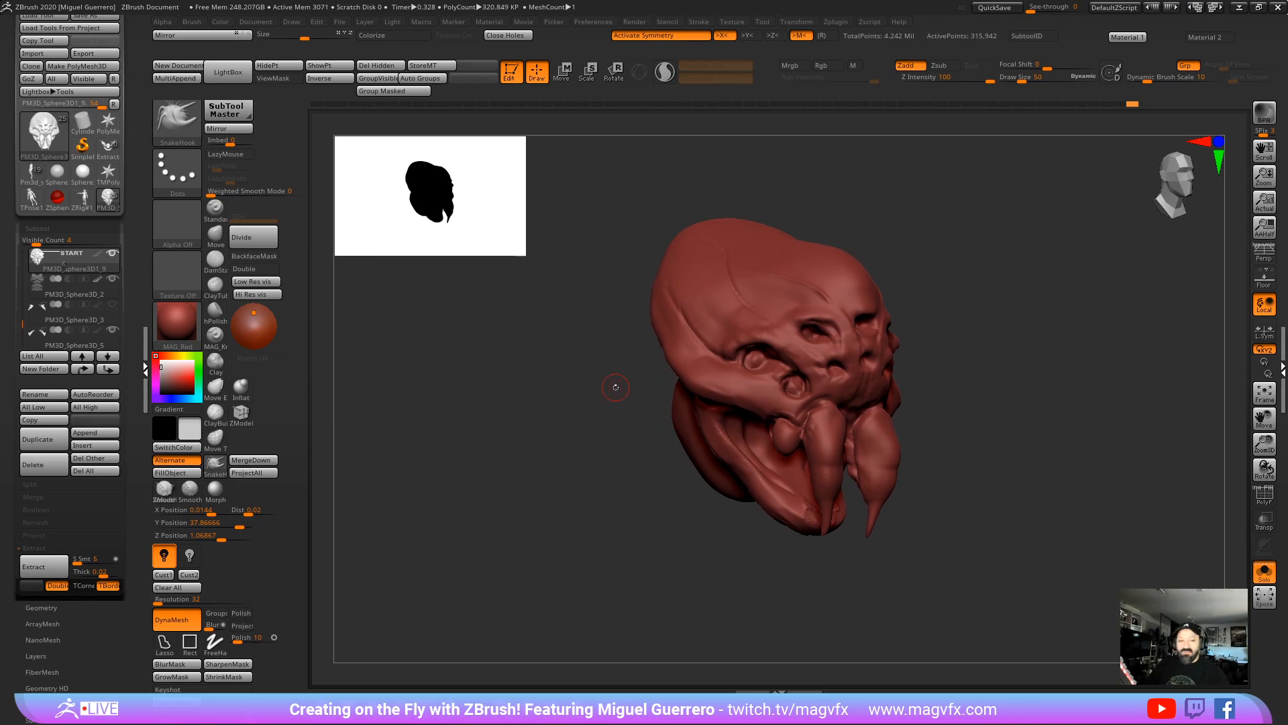
Step: Save the current sculpt as a tool file
scroll(87, 57, "up", 1)
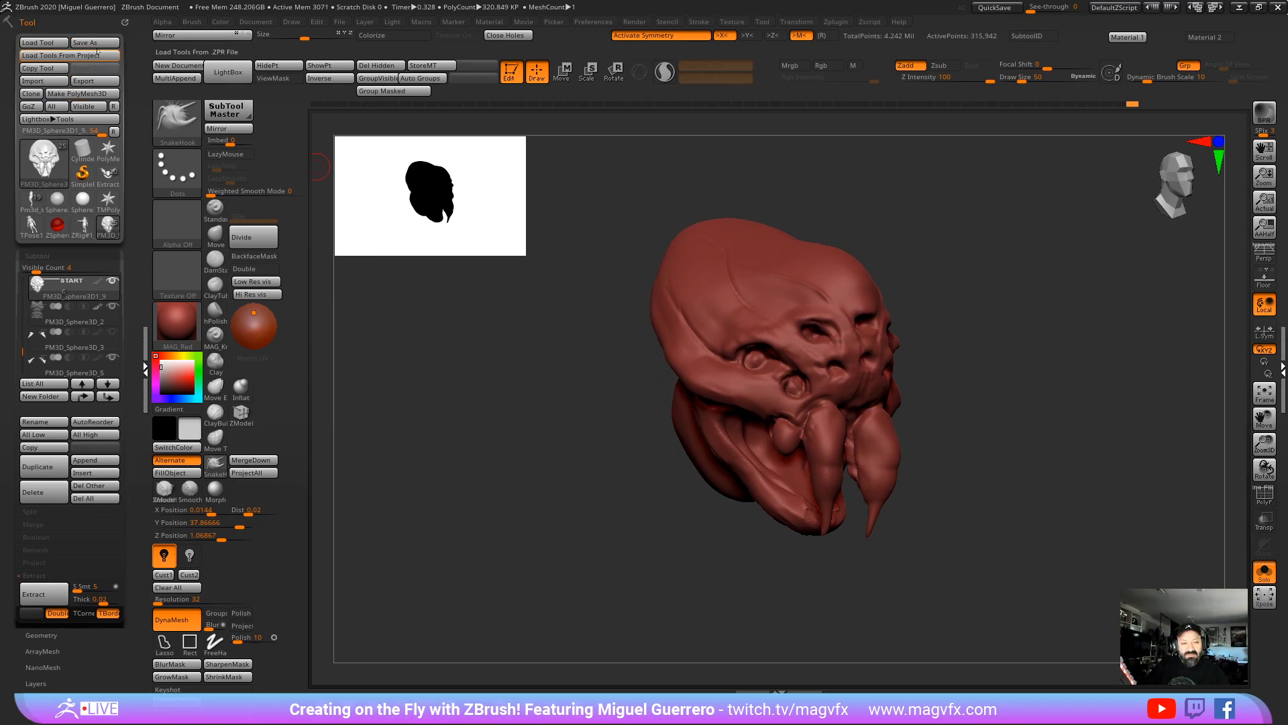
left_click(95, 43)
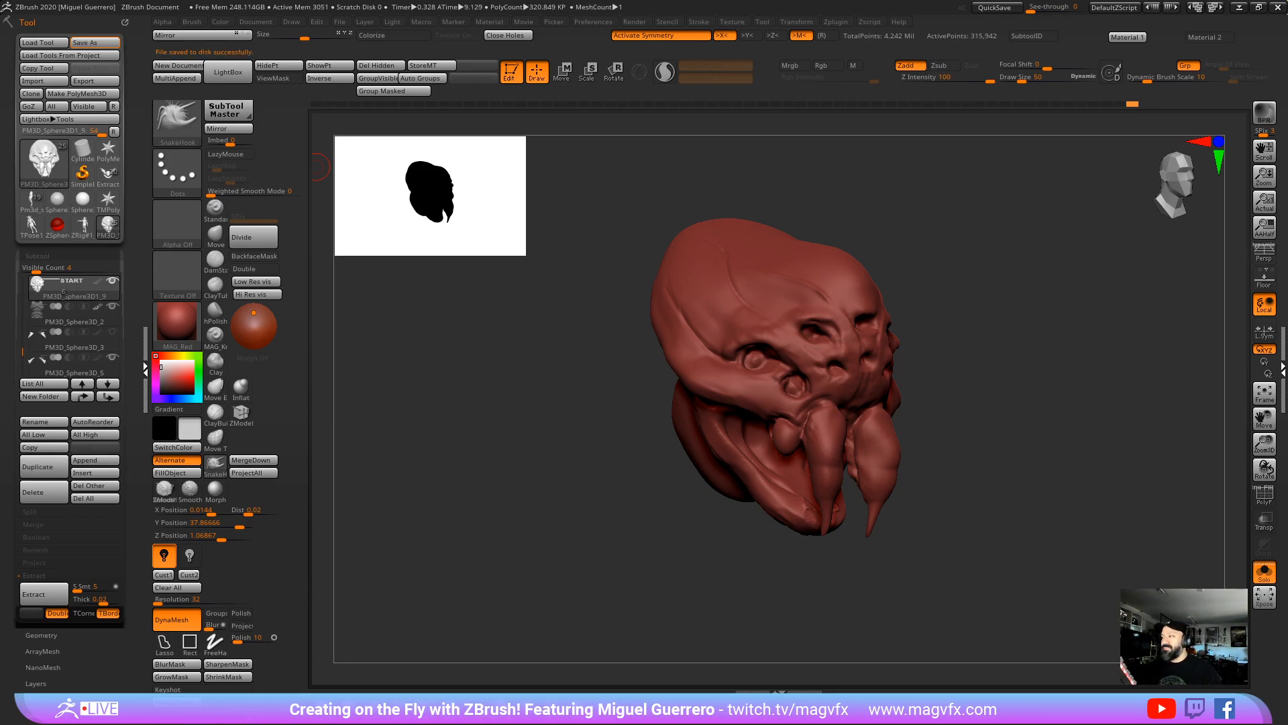
Step: Carve a fine crease across the face above the bases of the front fangs using DamStandard at draw size 18
left_click_drag(568, 434, 650, 458)
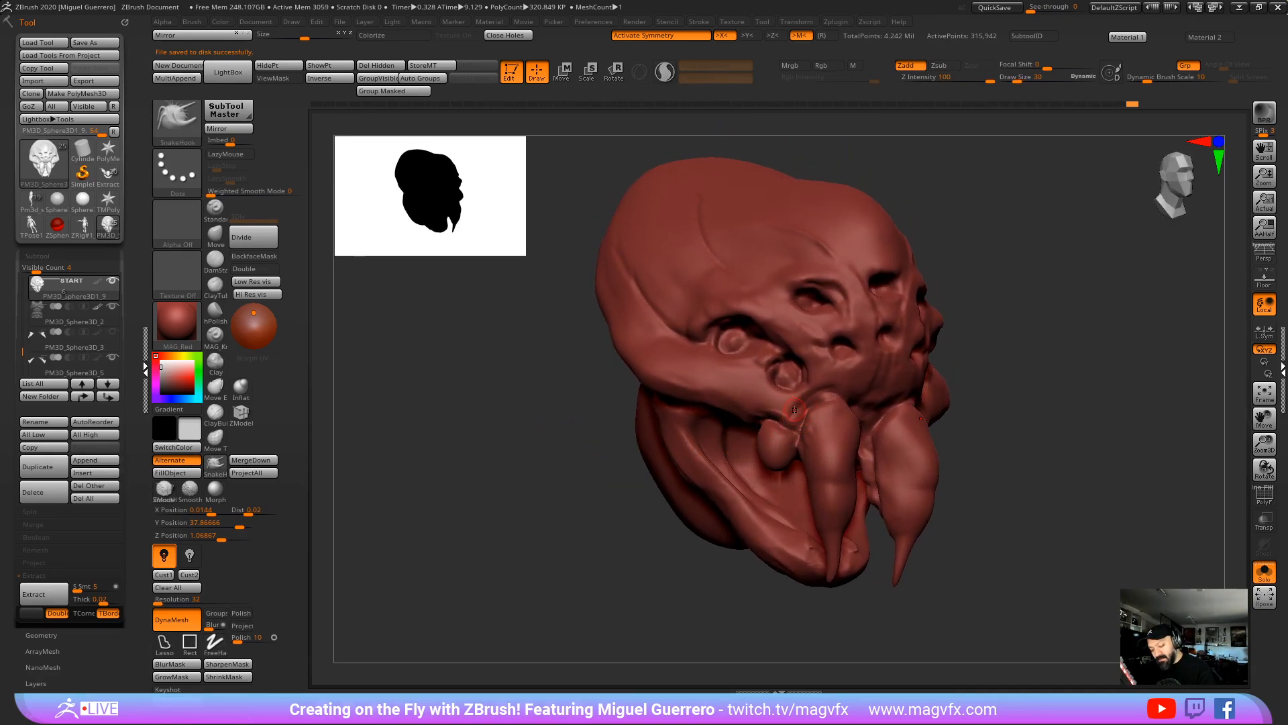
key("ctrl")
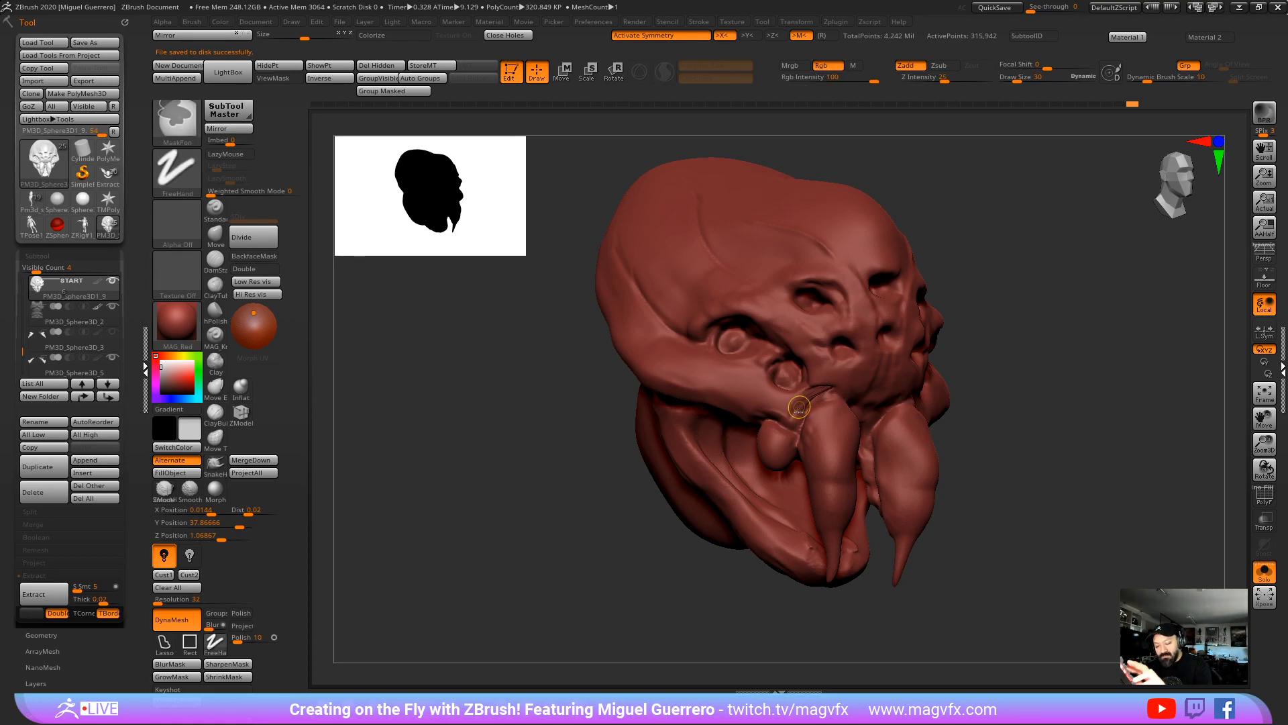
left_click(216, 260)
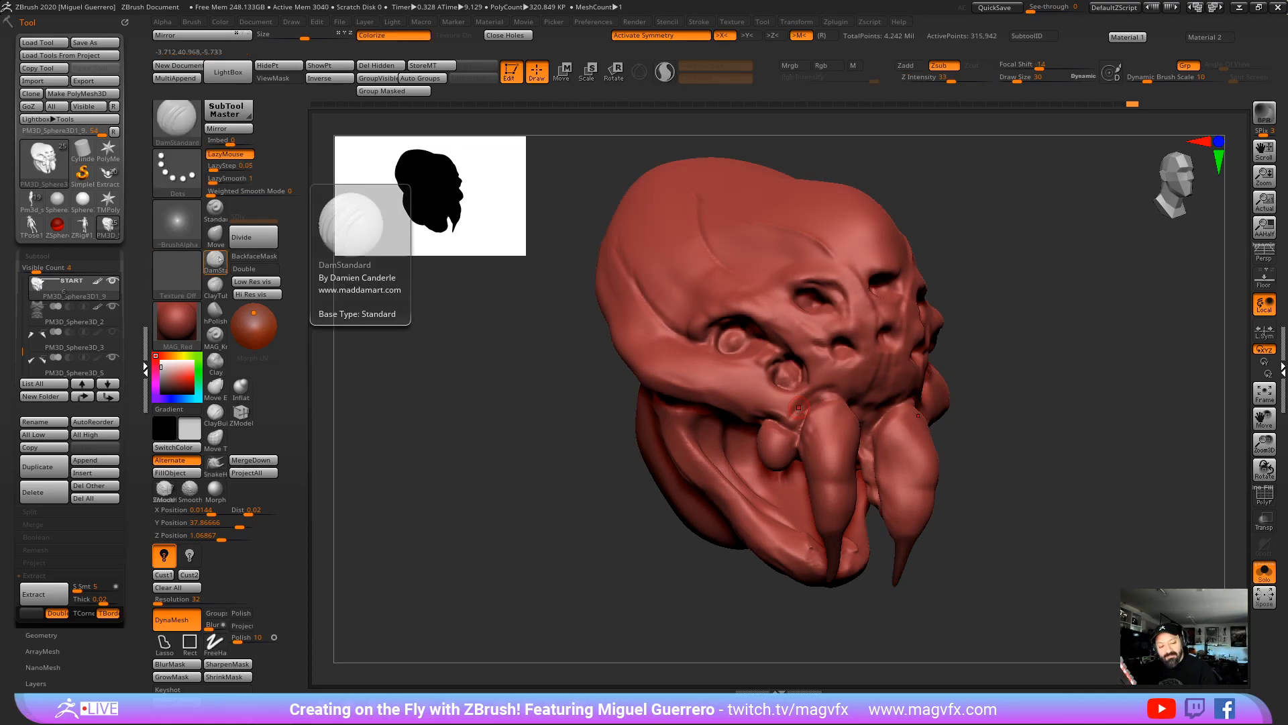
key("bracketleft")
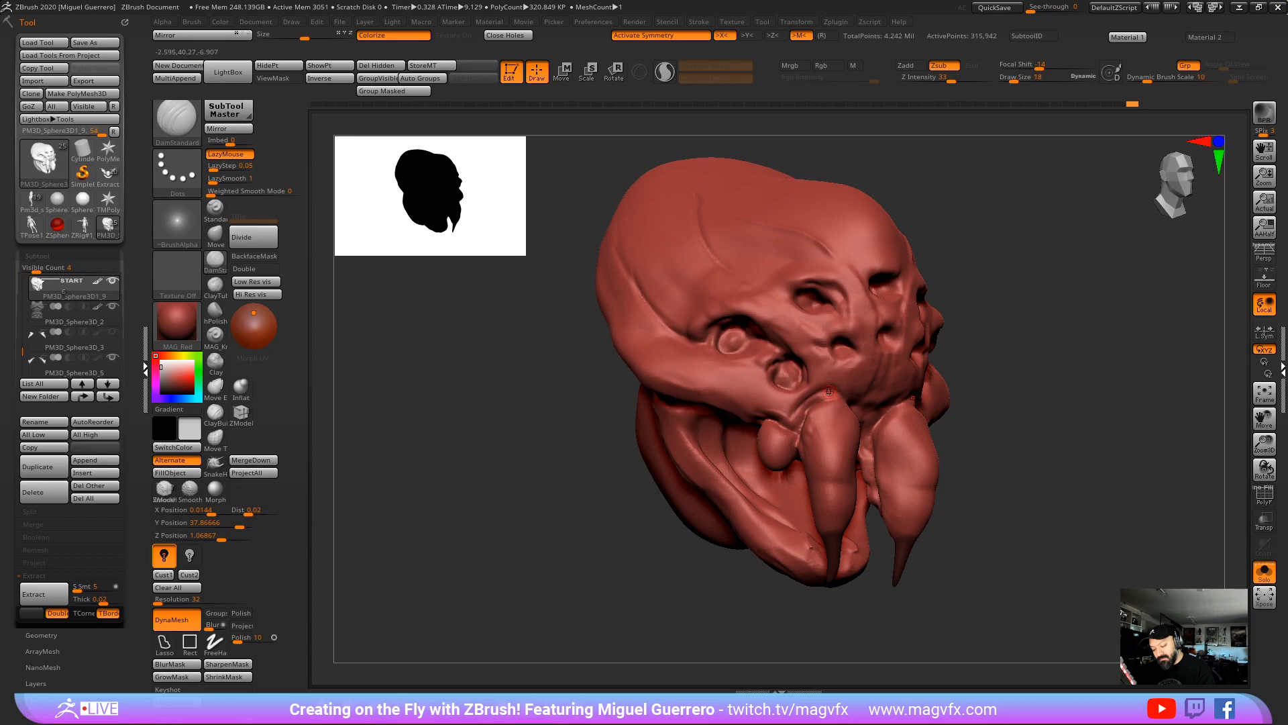
right_click_drag(749, 378, 796, 343)
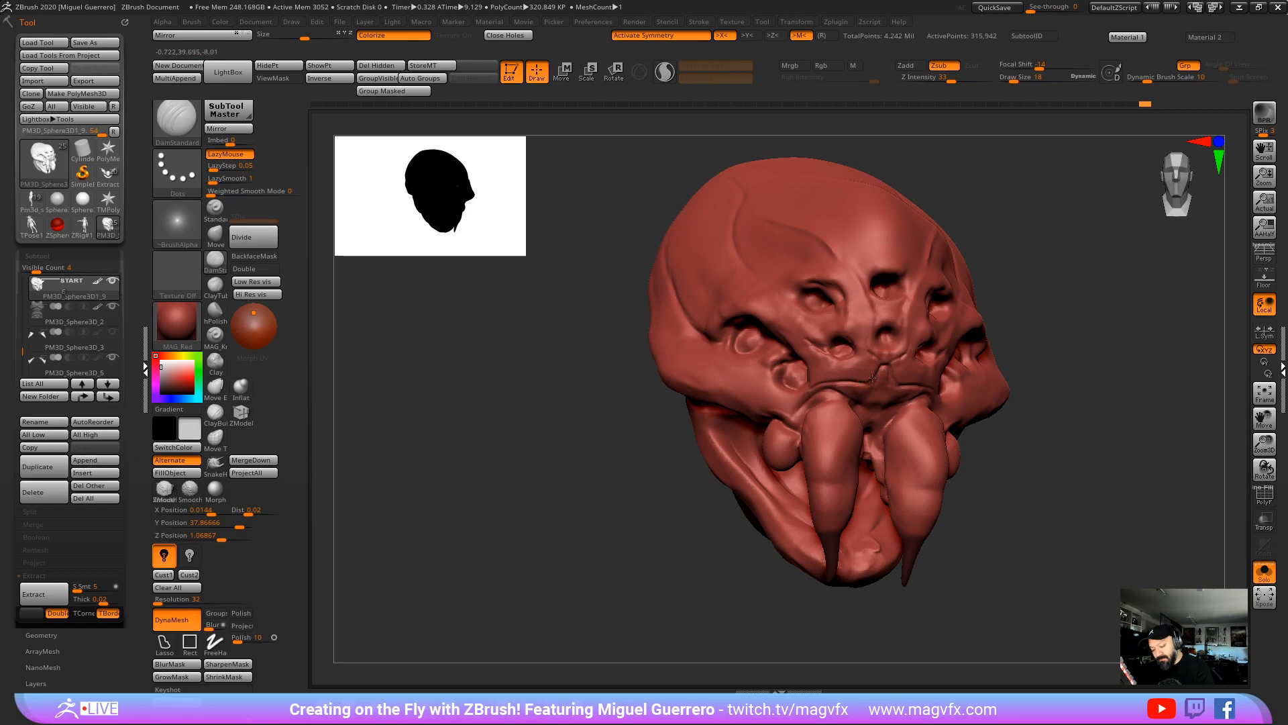
right_click_drag(835, 382, 700, 397)
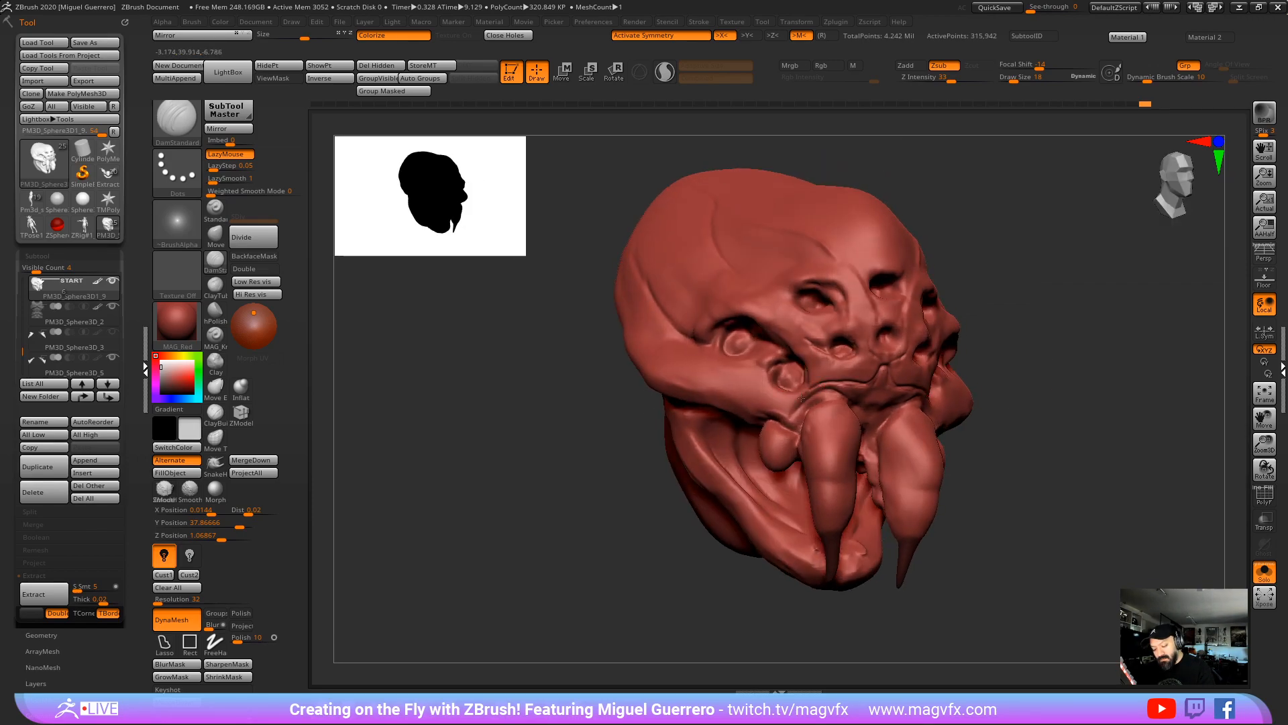
Step: Deepen and widen the crease above the front fangs using DamStandard at draw size 42
key("bracketright")
key("bracketright")
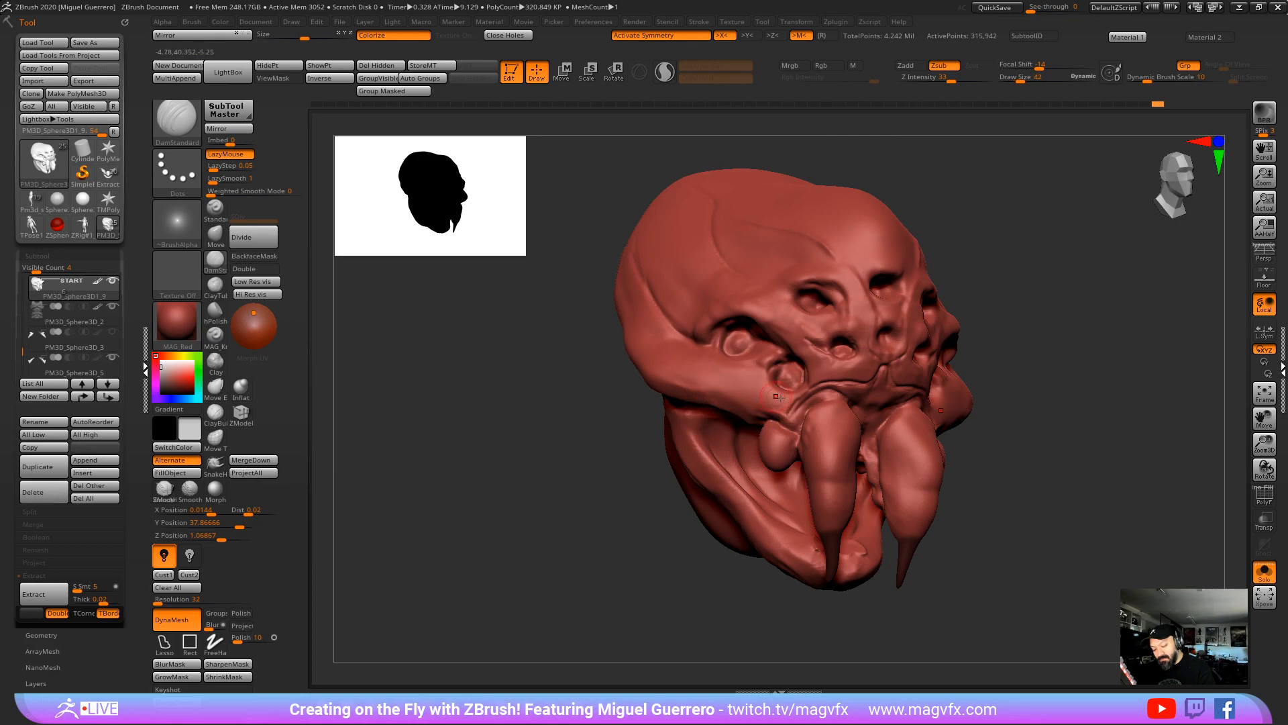
left_click_drag(820, 380, 883, 371)
left_click_drag(613, 403, 551, 402)
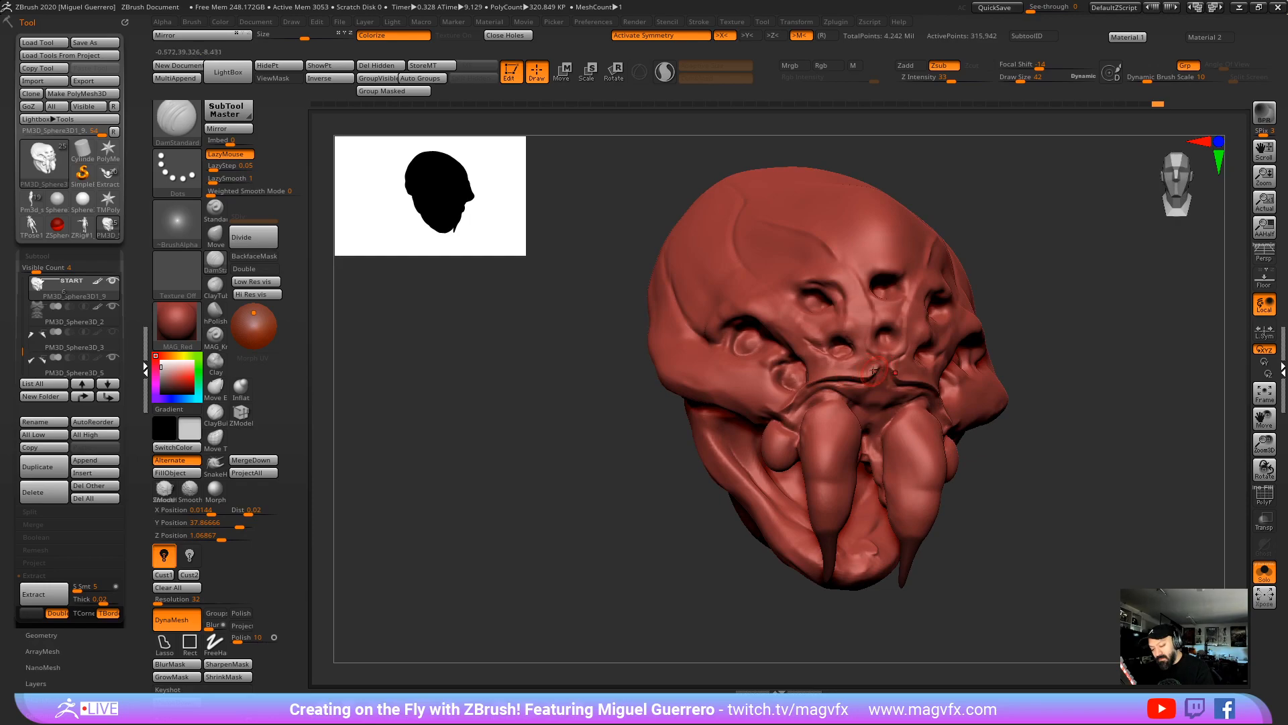
left_click_drag(629, 384, 773, 394)
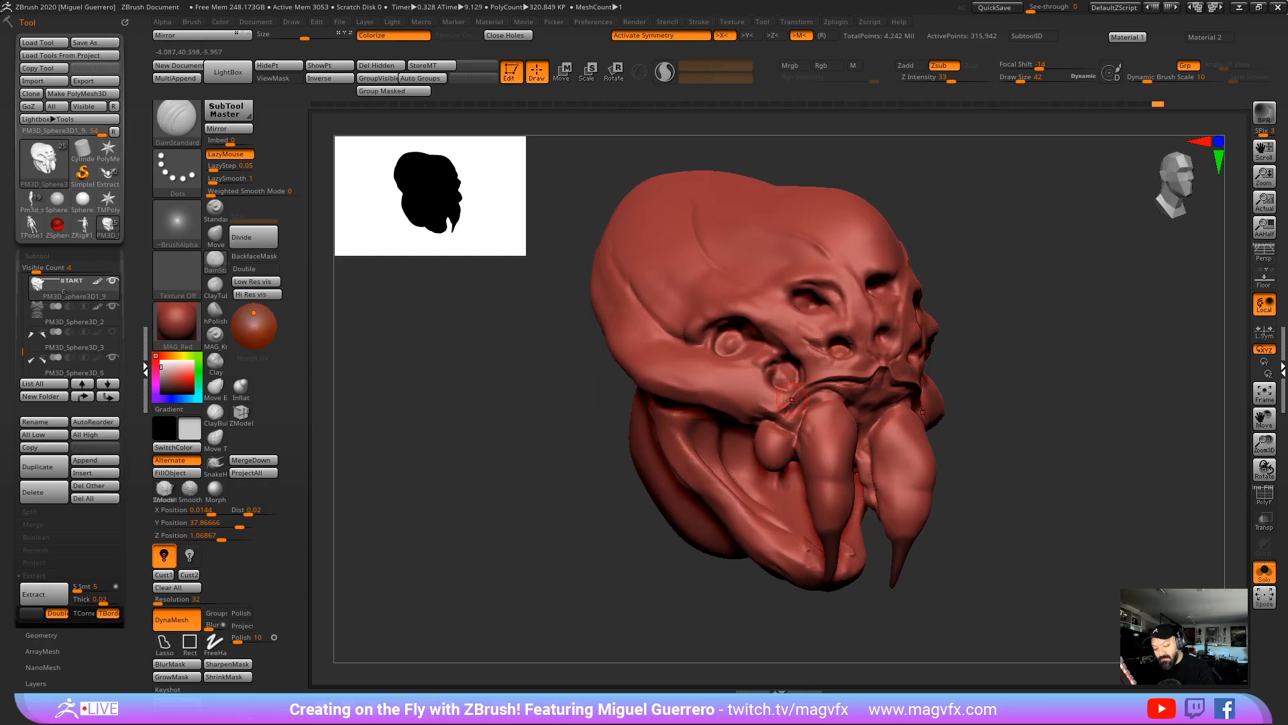
Step: Carve creases along the cheek and beneath the large outer eye socket using DamStandard at draw size 42
left_click_drag(608, 386, 703, 346)
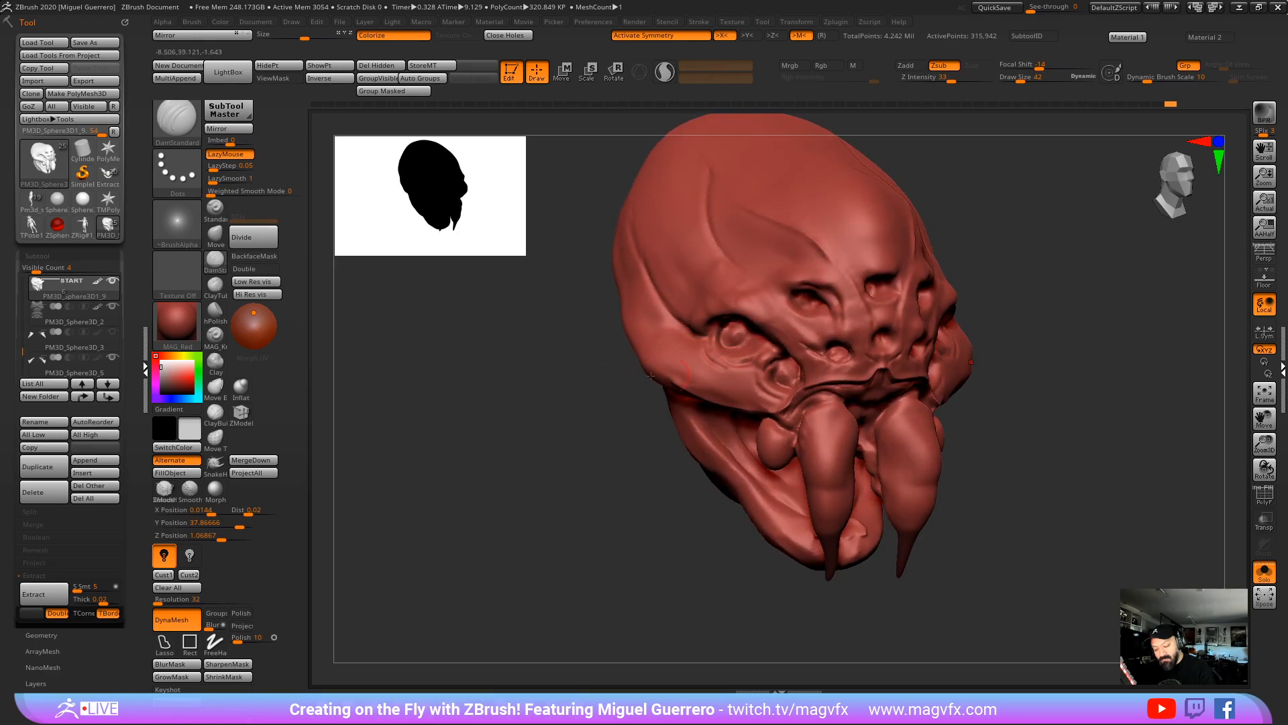
left_click_drag(651, 376, 709, 352)
left_click_drag(809, 354, 829, 343)
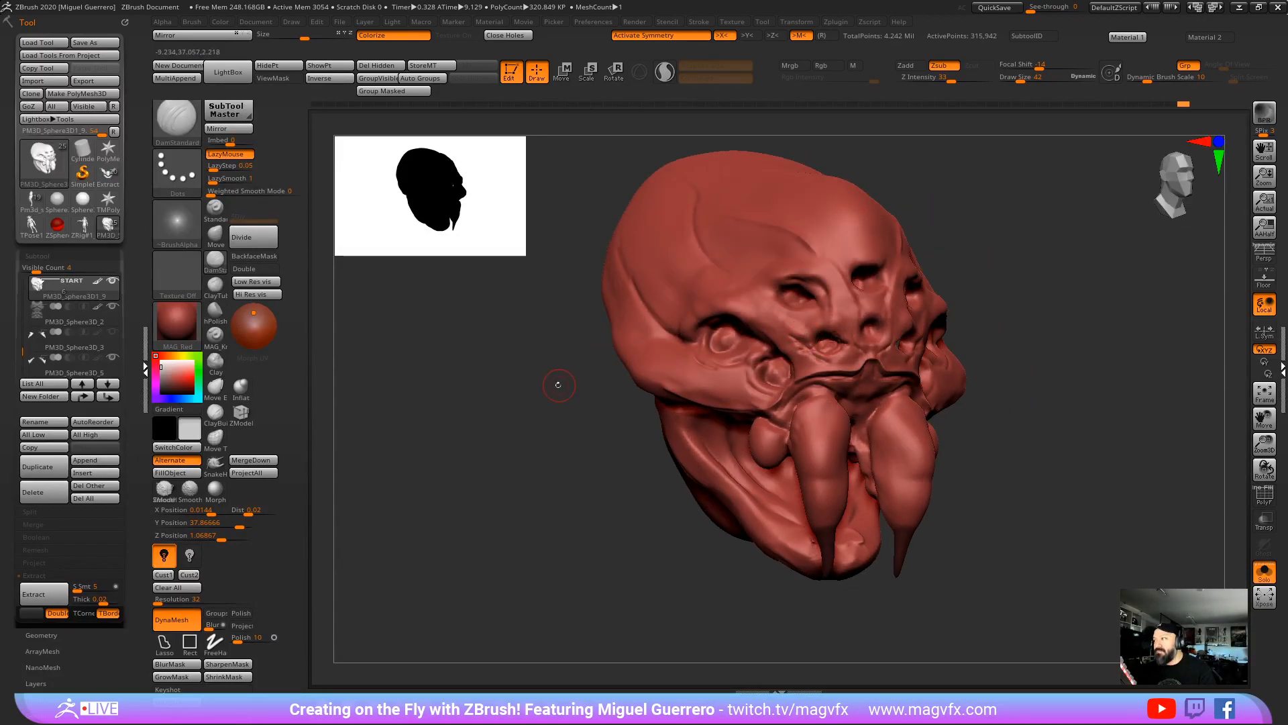
Step: Carve several long furrows over the side of the skull towards the eye sockets using DamStandard, enlarging the draw size up to 86
left_click_drag(558, 385, 678, 306)
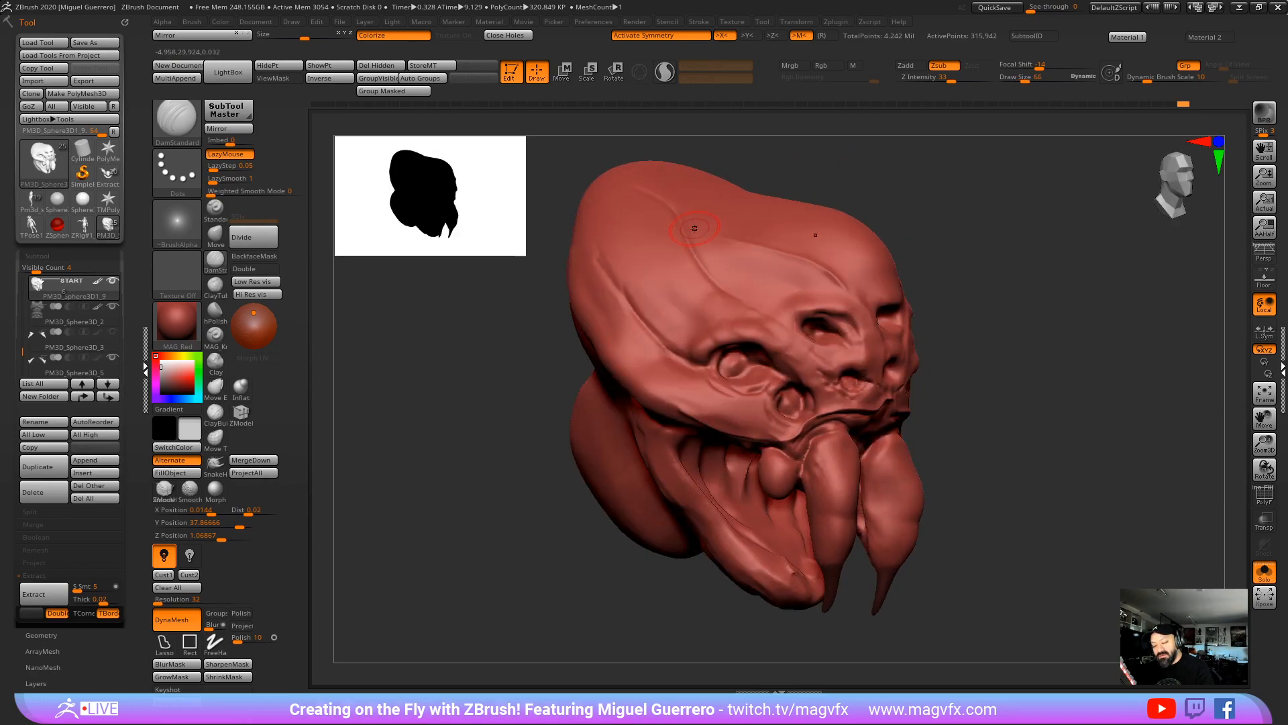
left_click_drag(715, 250, 818, 284)
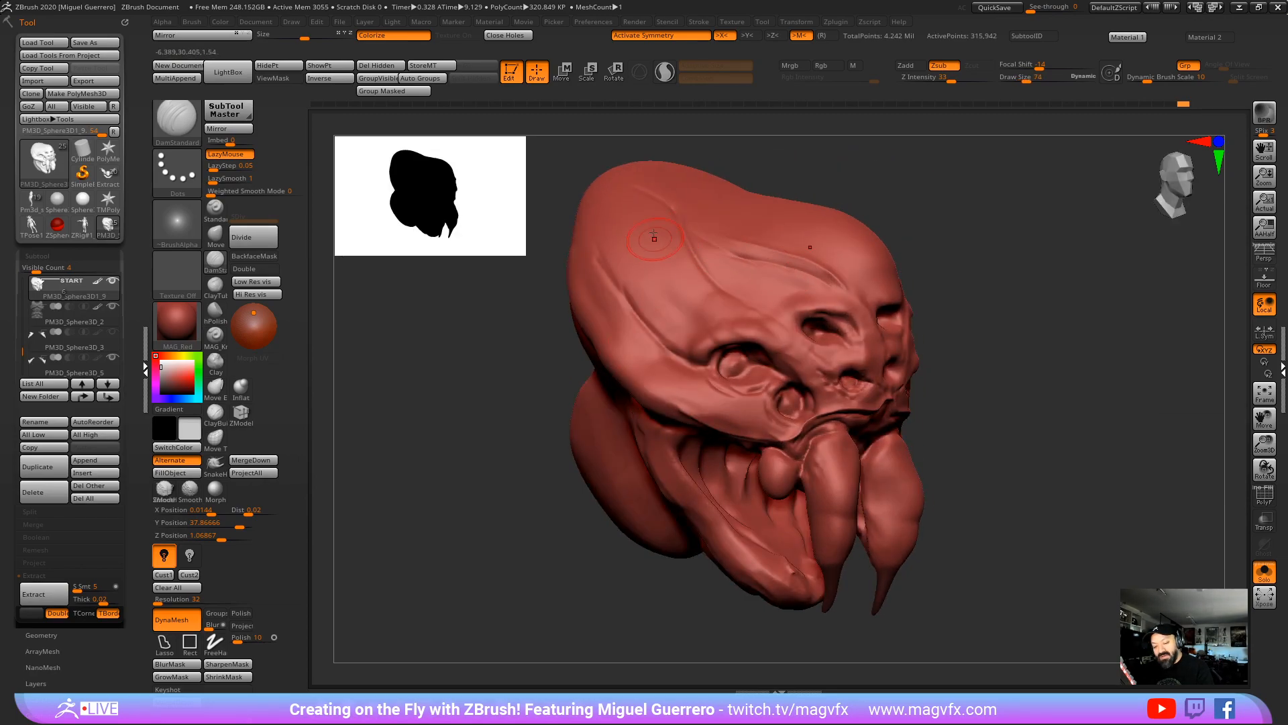
left_click_drag(670, 243, 744, 312)
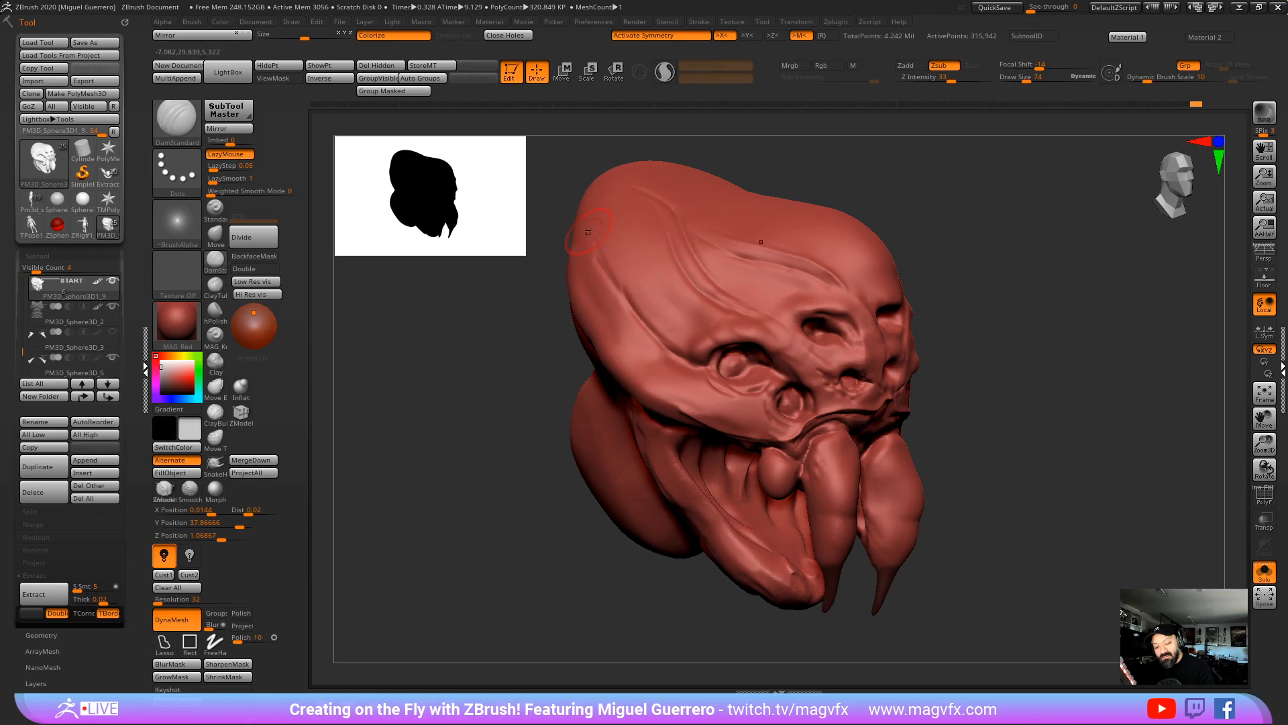
mouse_move(592, 234)
left_mouse_down()
mouse_move(645, 300)
mouse_move(654, 343)
mouse_move(683, 362)
left_mouse_up()
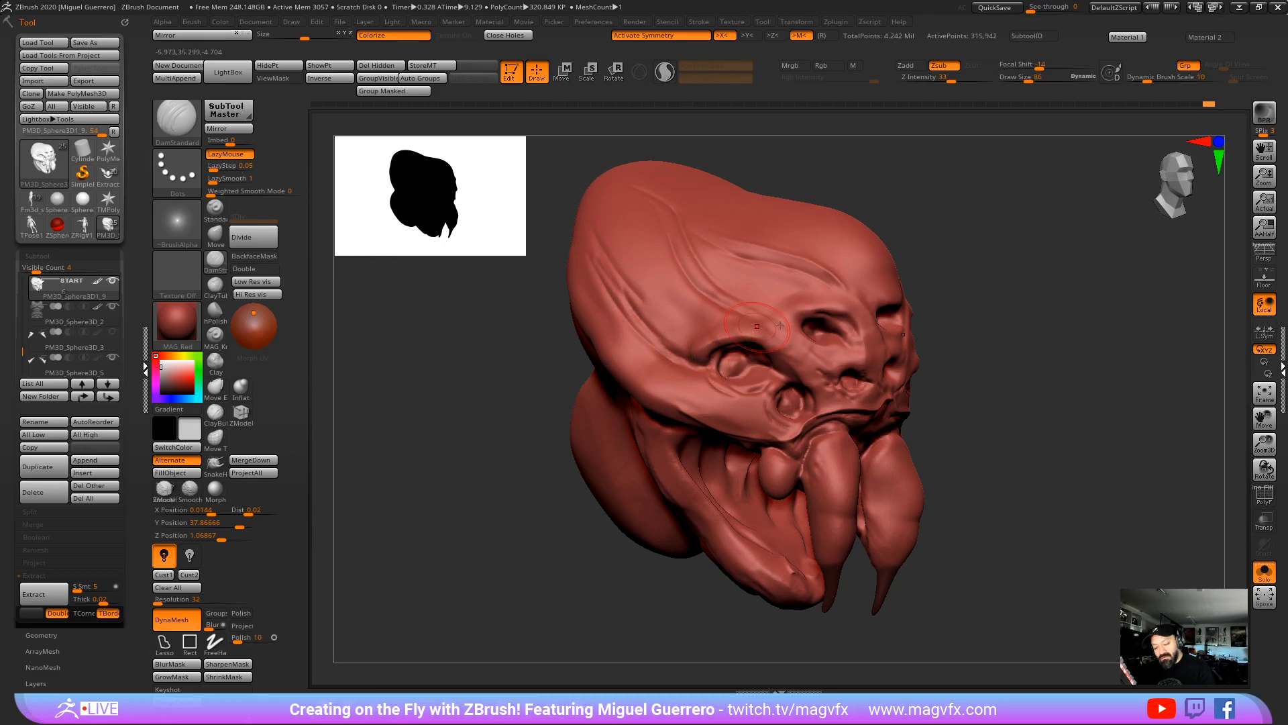
left_click_drag(786, 313, 859, 318)
right_click_drag(859, 320, 926, 351)
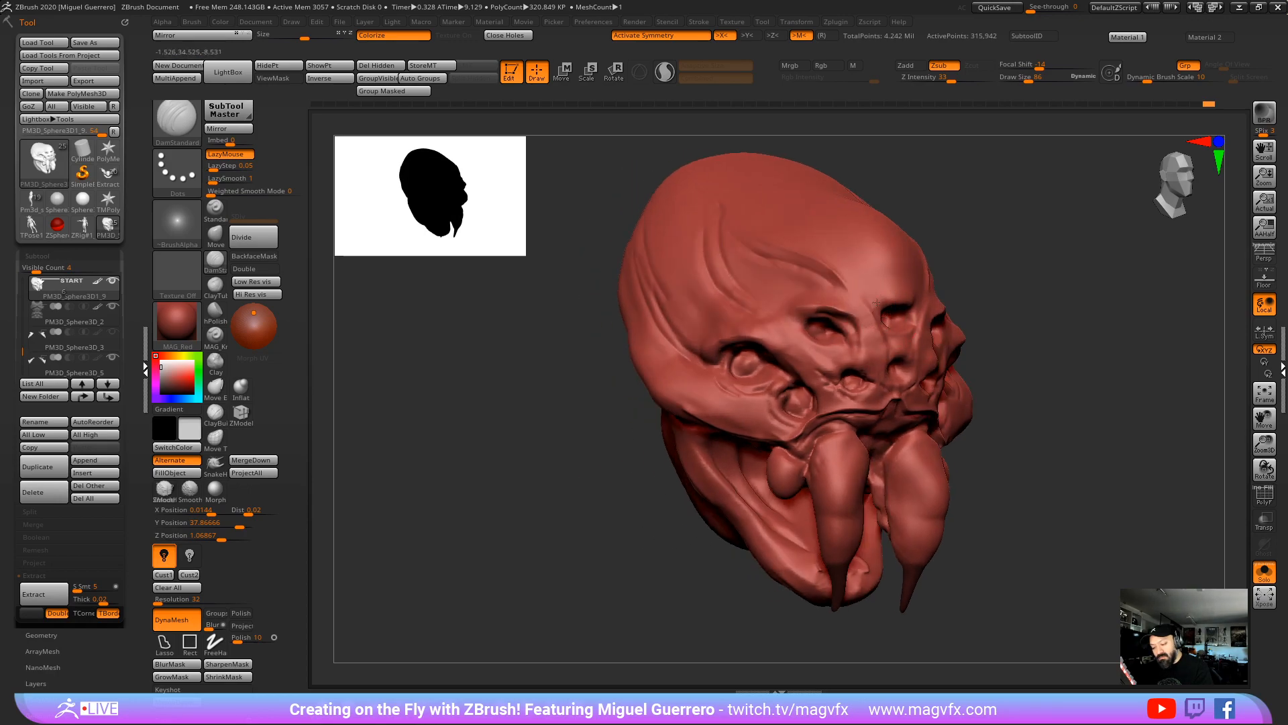
Step: Carve a short crease between the middle eye sockets using DamStandard at draw size 62
mouse_move(1040, 448)
right_mouse_down()
mouse_move(618, 383)
mouse_move(465, 375)
right_mouse_up()
left_click(214, 238)
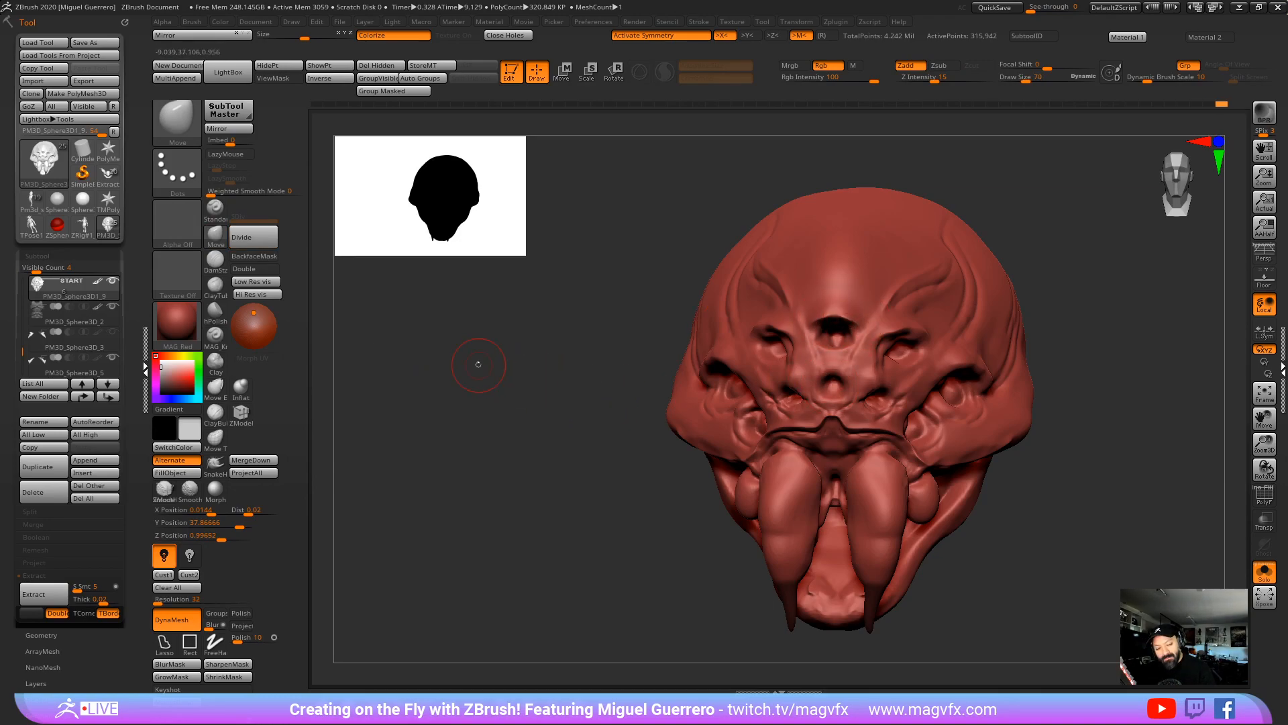
left_click(215, 261)
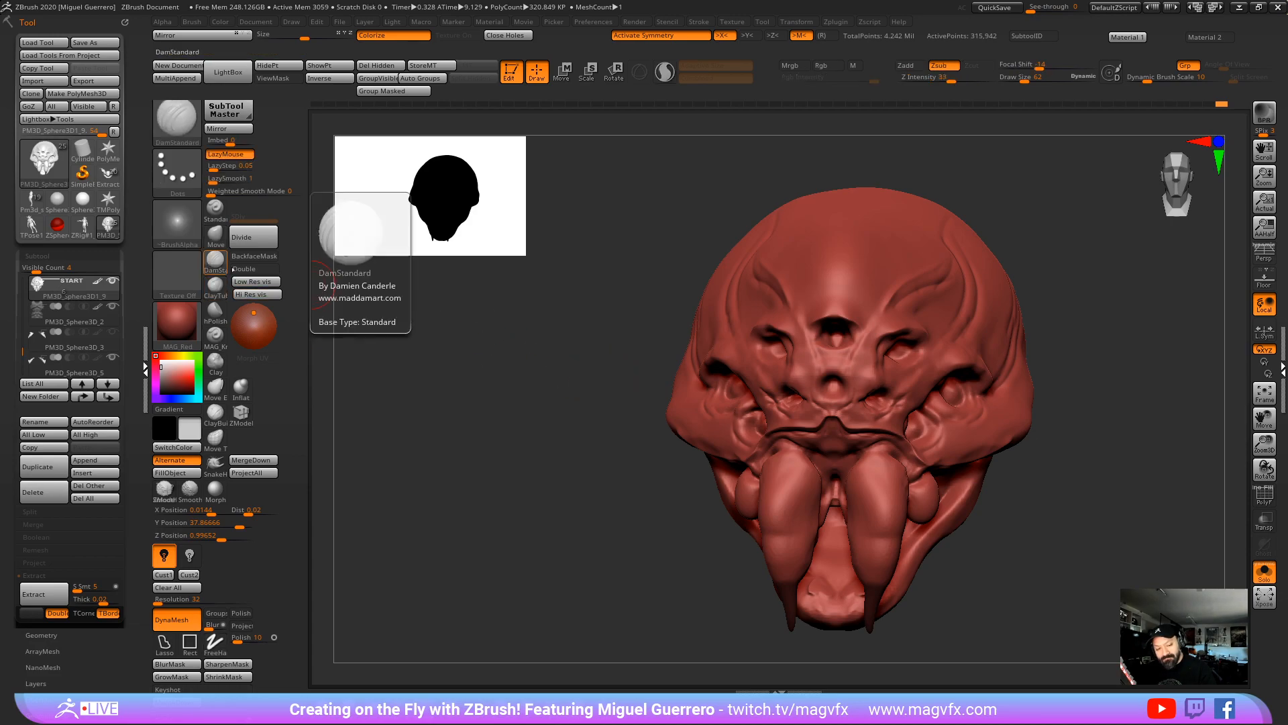
right_click_drag(833, 369, 766, 391)
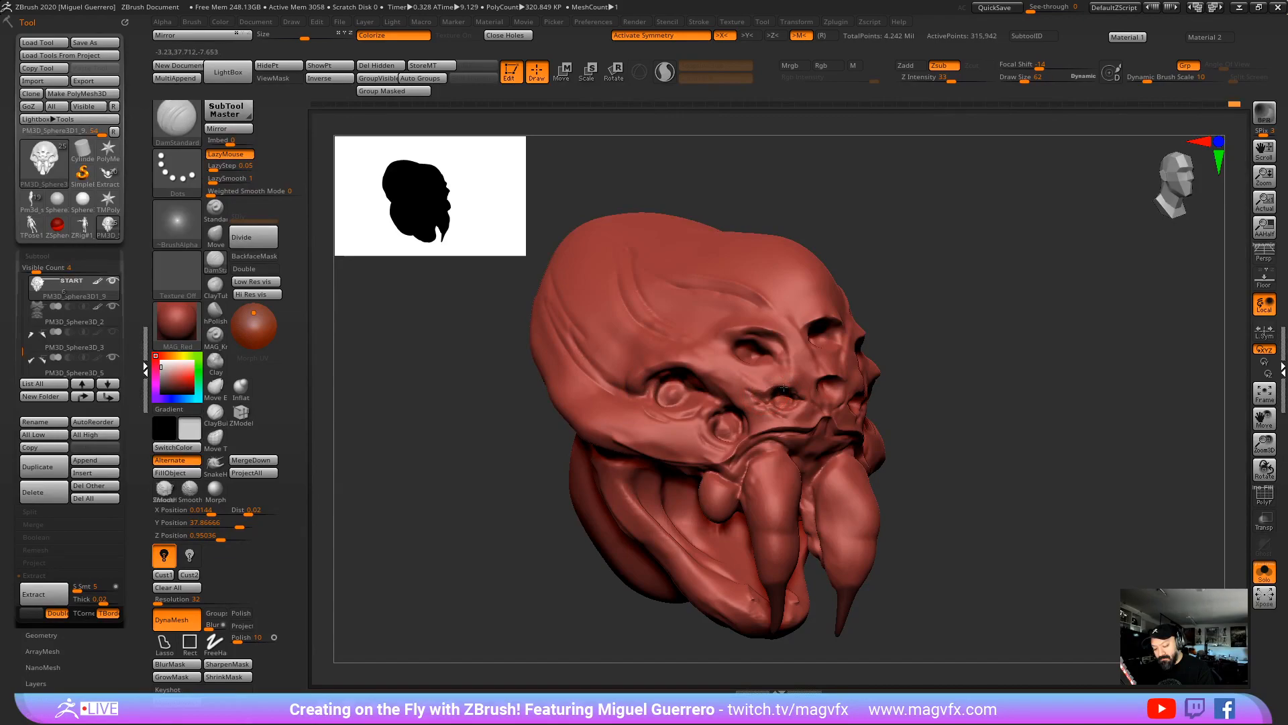
Step: Inflate the surface around the small middle eye sockets using the Inflat brush at draw size 50
left_click_drag(527, 424, 430, 432)
left_click(241, 389)
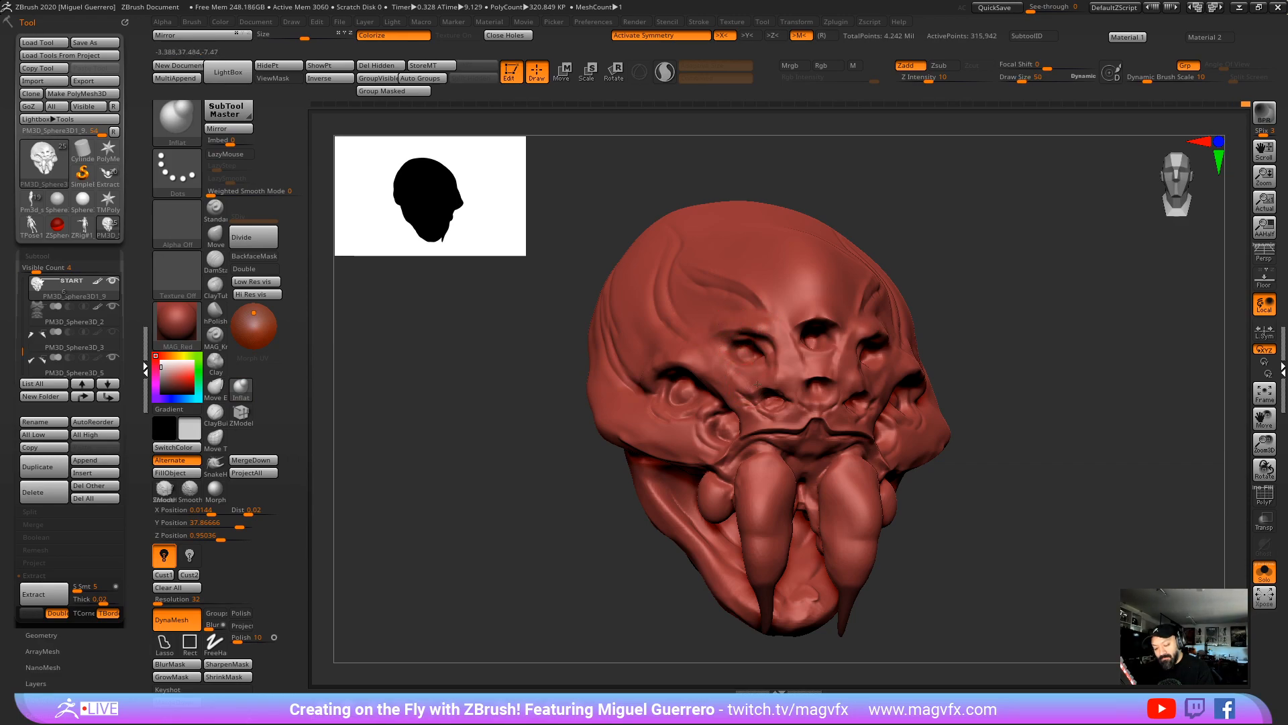
left_click_drag(761, 394, 810, 371)
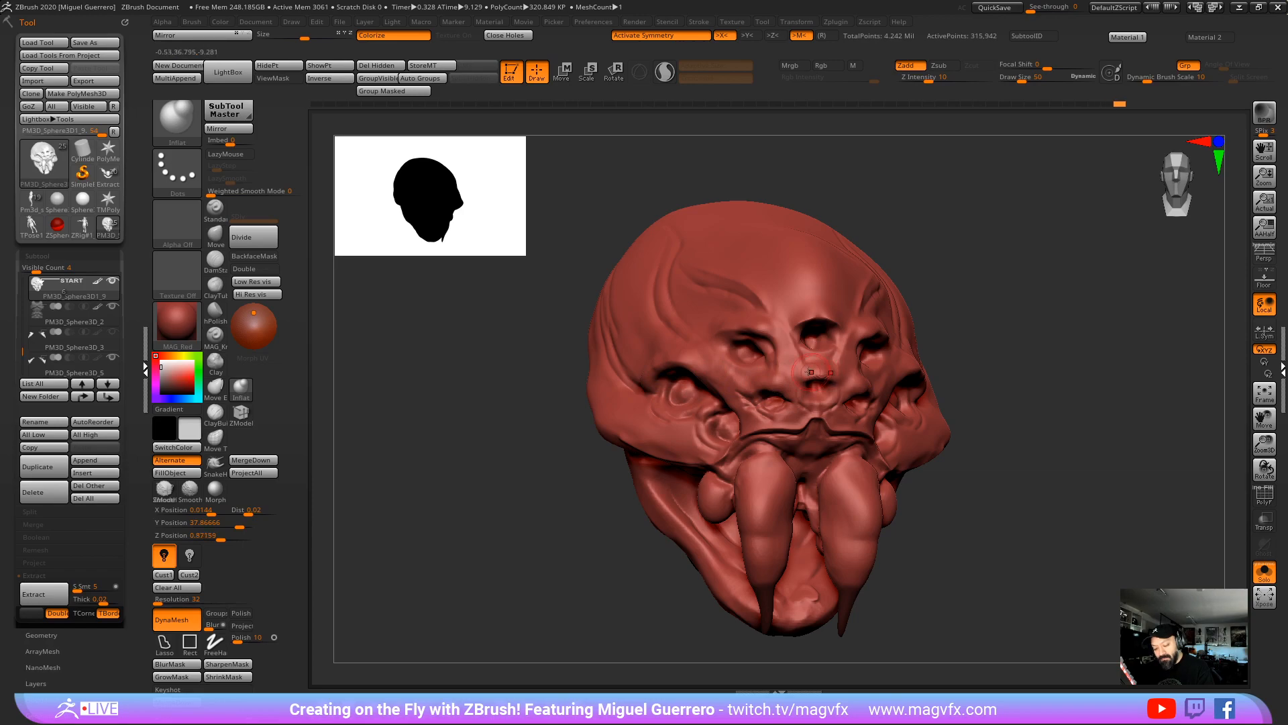
mouse_move(403, 470)
left_mouse_down()
mouse_move(470, 487)
mouse_move(530, 456)
mouse_move(557, 415)
mouse_move(759, 426)
left_mouse_up()
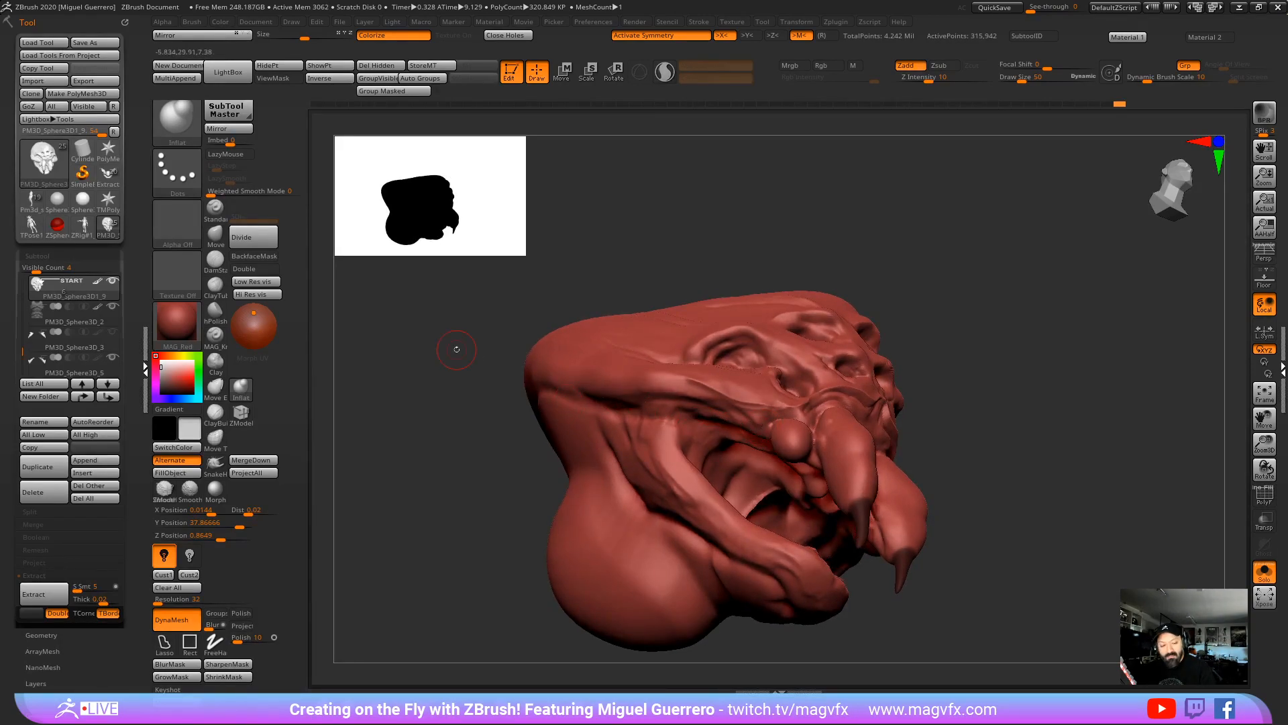
key("b")
key("d")
key("s")
left_click_drag(767, 424, 688, 413)
mouse_move(500, 393)
left_mouse_down()
mouse_move(437, 445)
mouse_move(500, 460)
mouse_move(455, 436)
left_mouse_up()
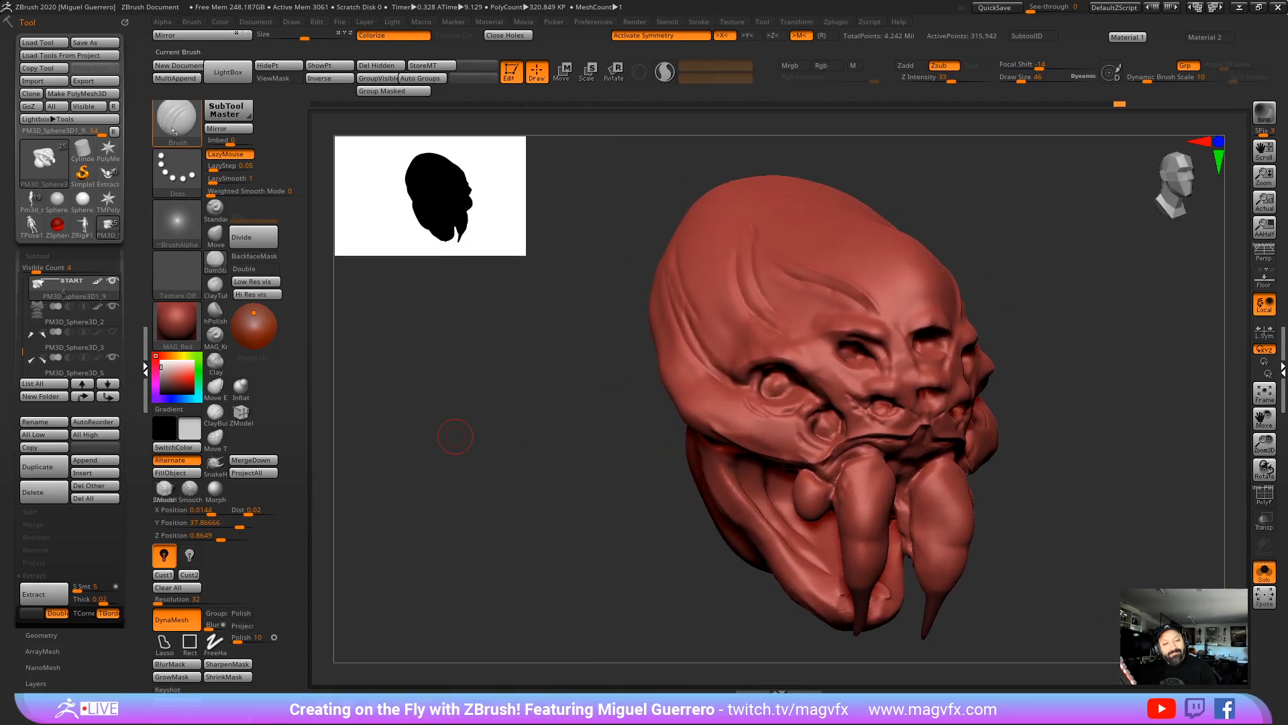
key("b")
key("d")
key("s")
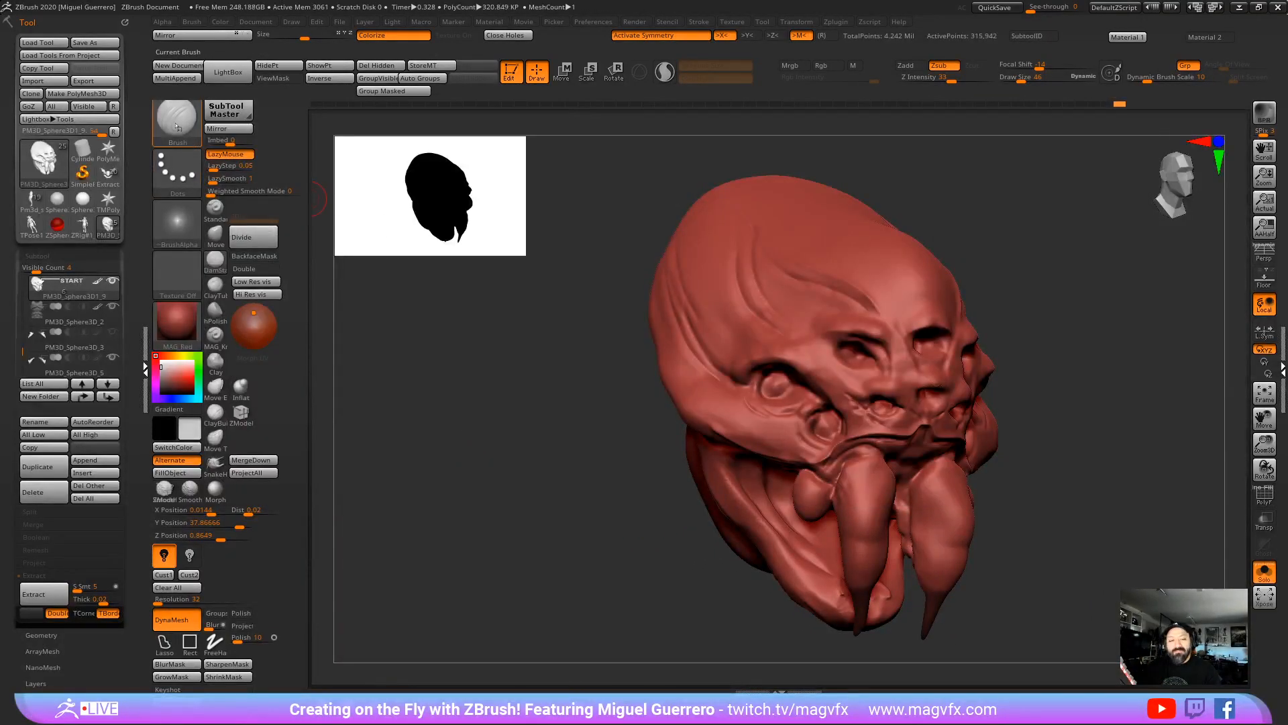
Step: Choose the IMM Primitives insert brush and enable the Groups option for DynaMesh
key("b")
key("i")
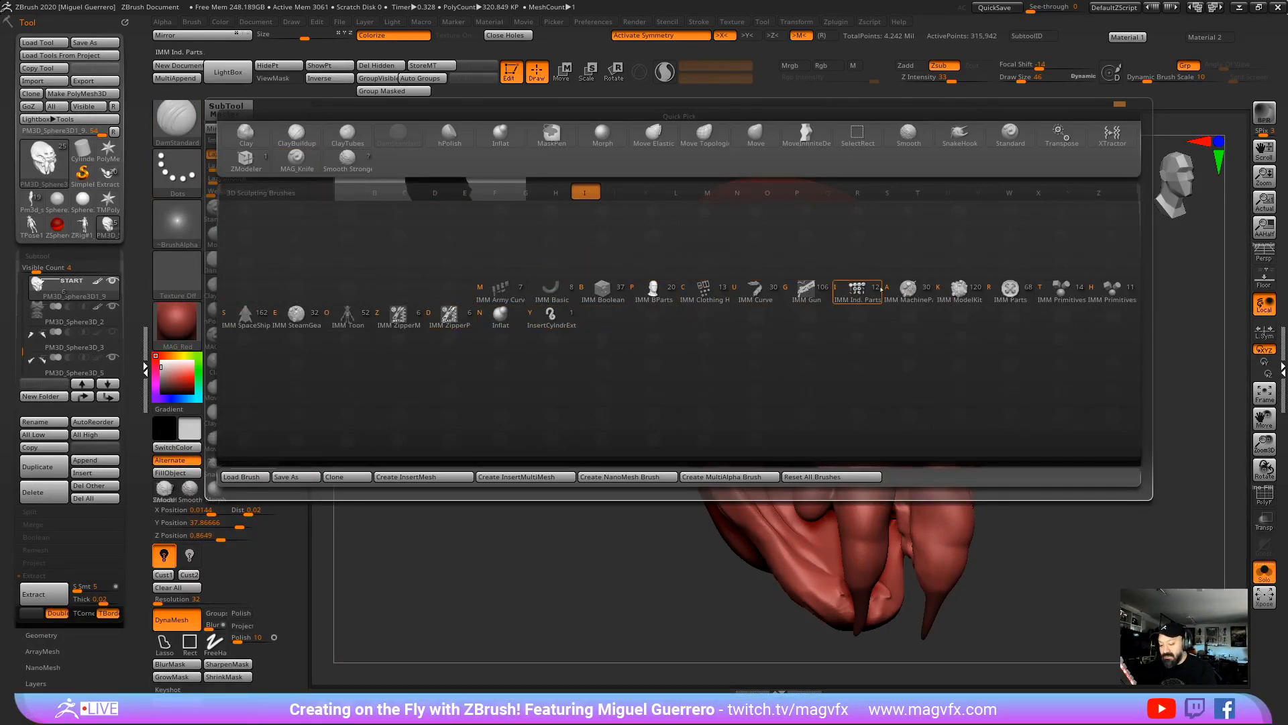
left_click(1062, 290)
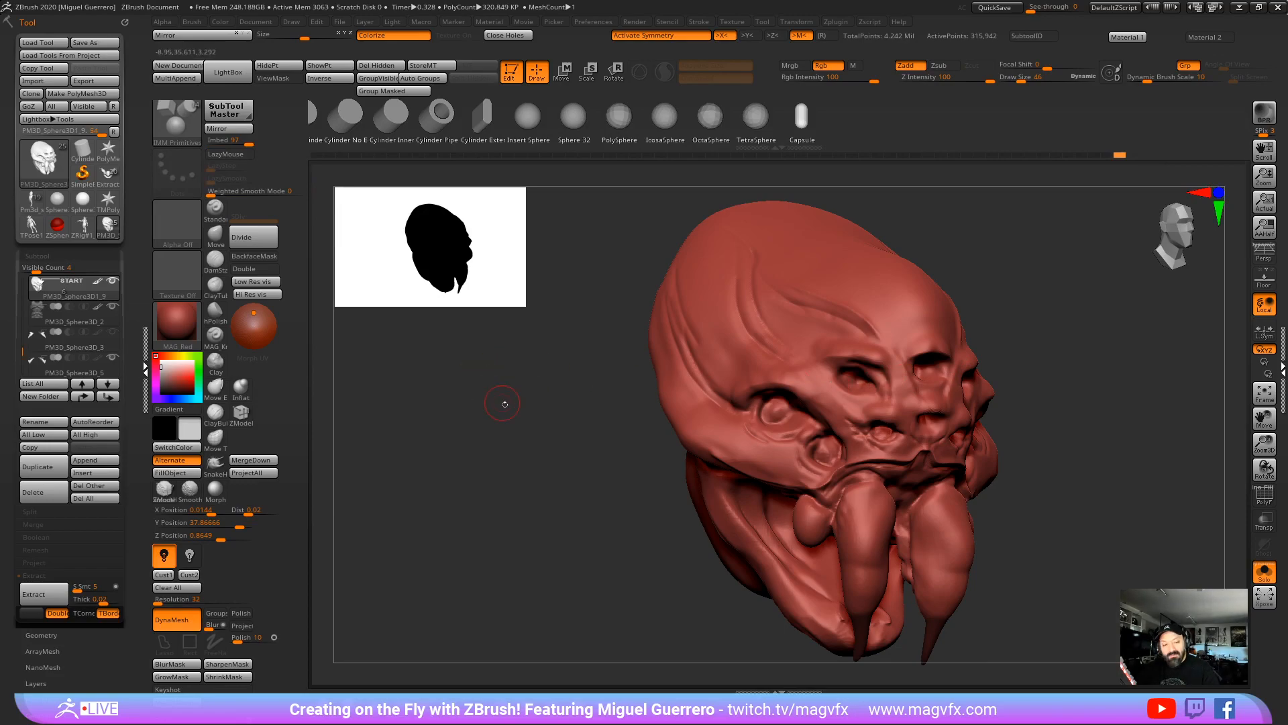
mouse_move(505, 404)
left_mouse_down()
mouse_move(595, 420)
mouse_move(580, 448)
left_mouse_up()
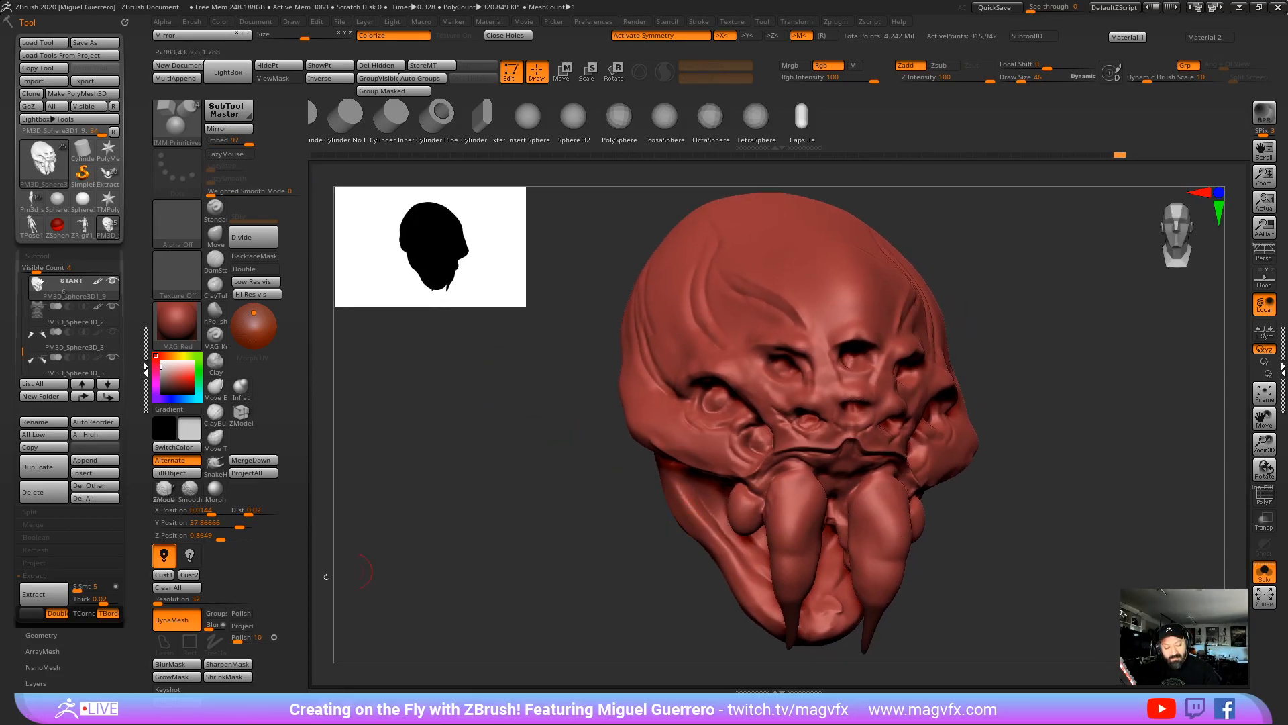
left_click(223, 613)
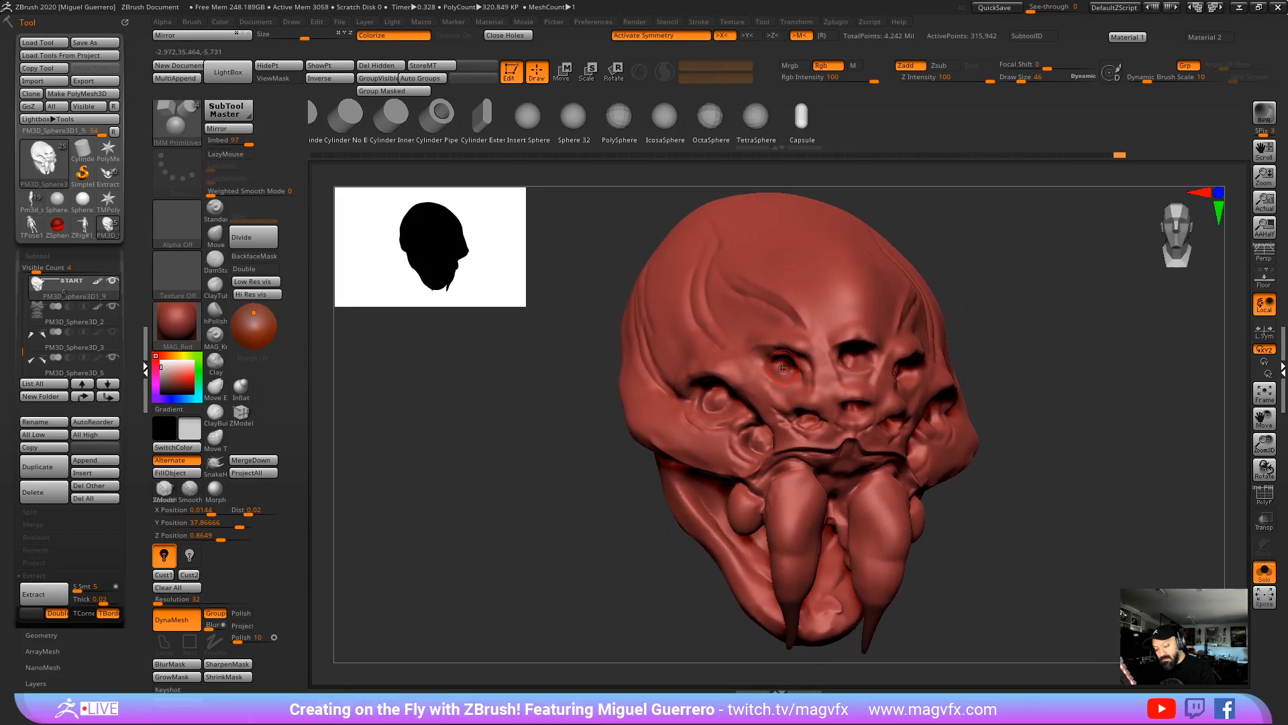
Step: Insert a pair of eyeballs into the upper side eye sockets using the Insert Sphere primitive
left_click_drag(783, 367, 780, 349)
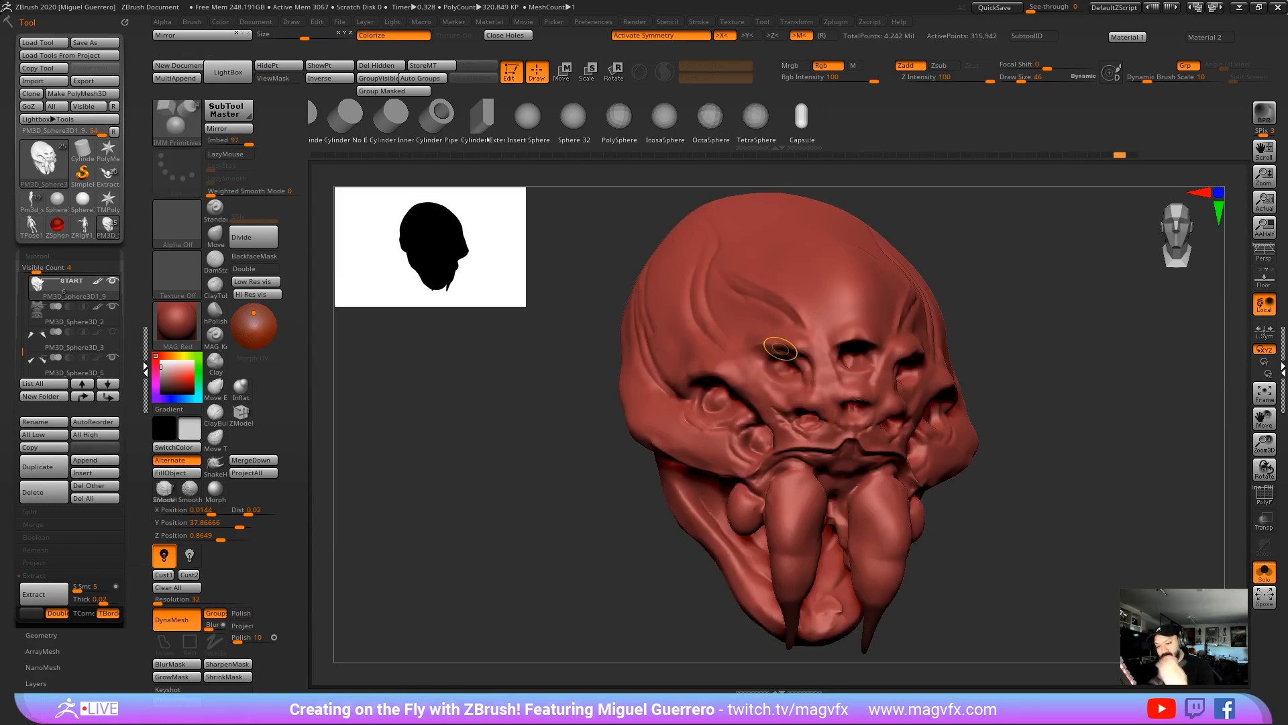
left_click(523, 123)
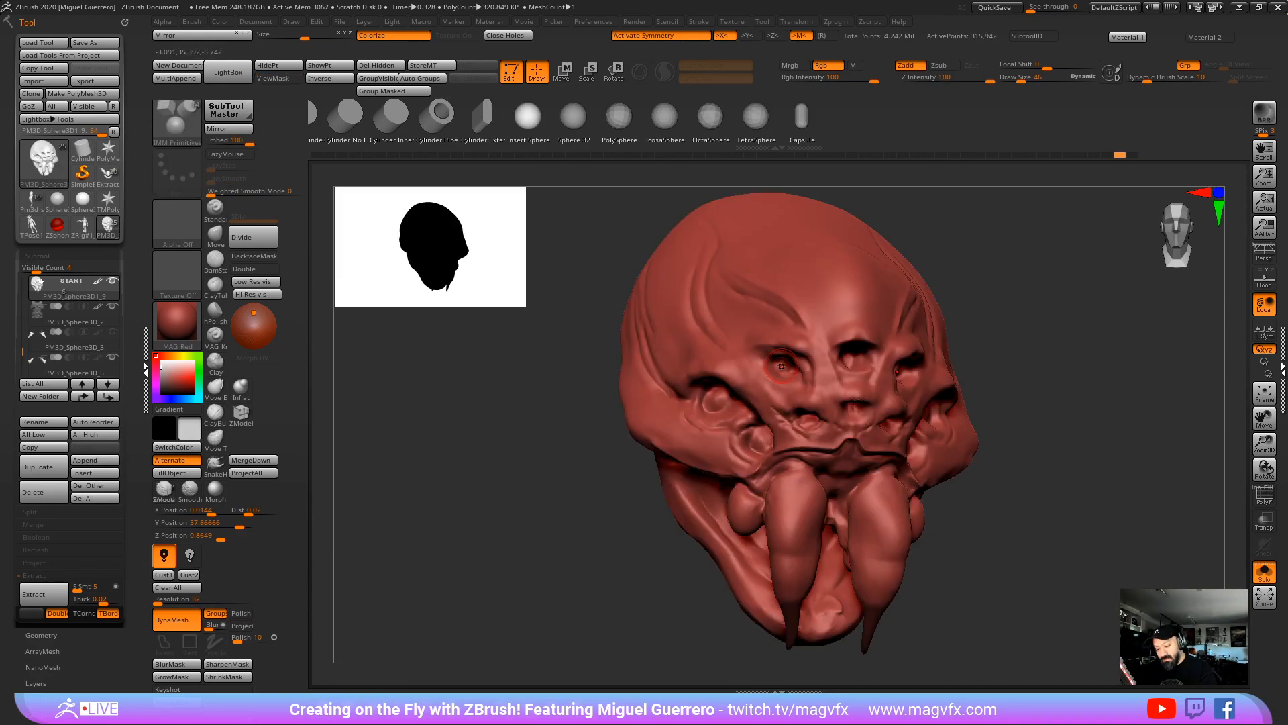
left_click_drag(781, 366, 783, 366)
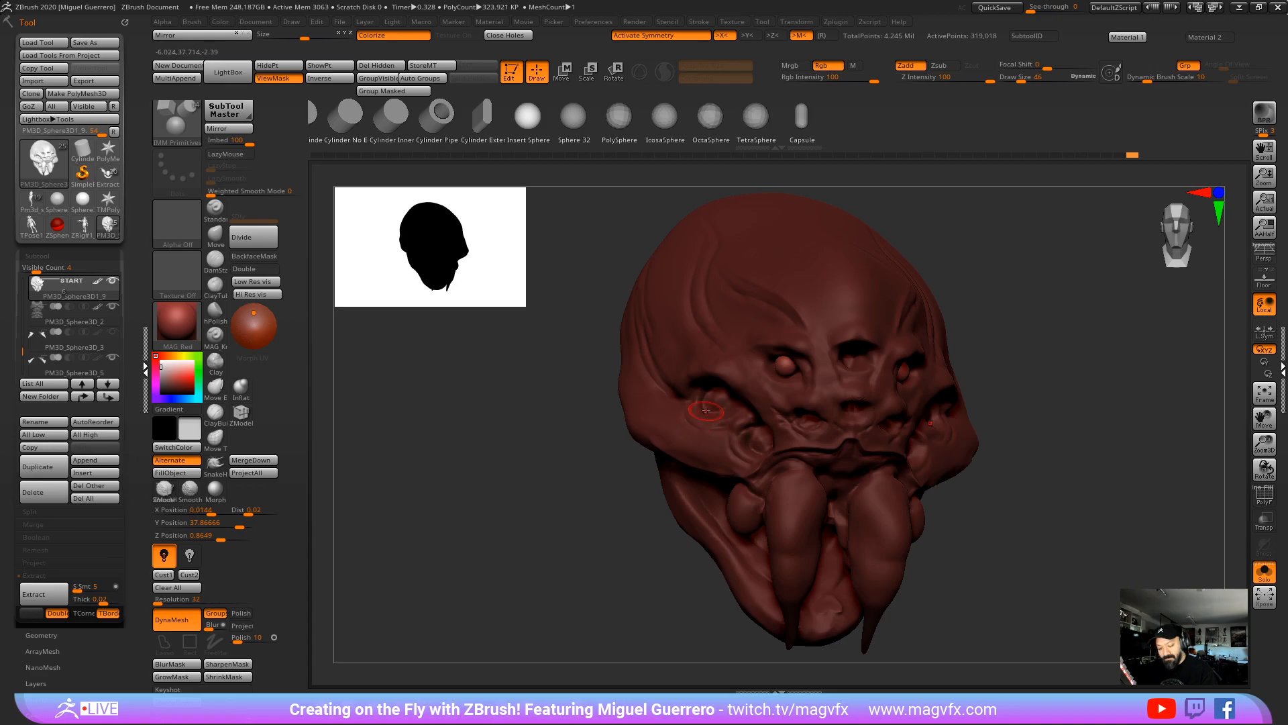
Step: Insert spheres into all the remaining eye sockets, undoing and redrawing the one in the upper central socket
left_click_drag(715, 400, 845, 344)
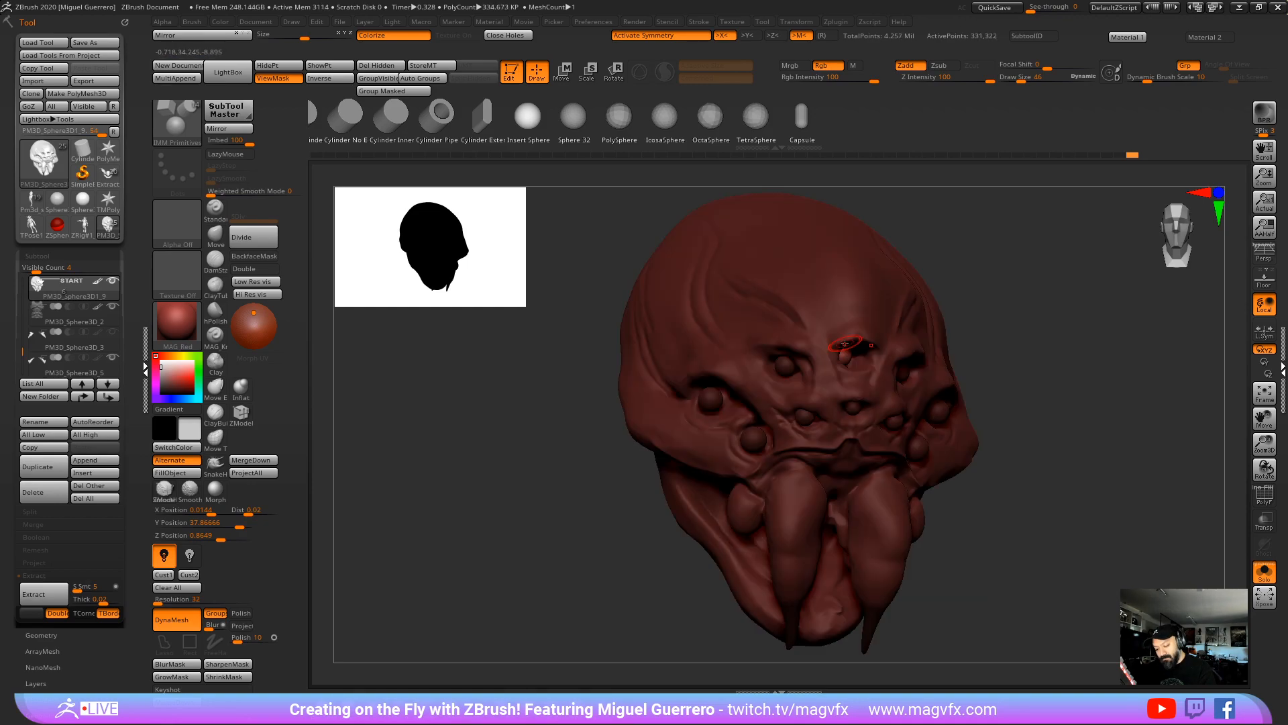
left_click_drag(535, 430, 510, 440, "shift")
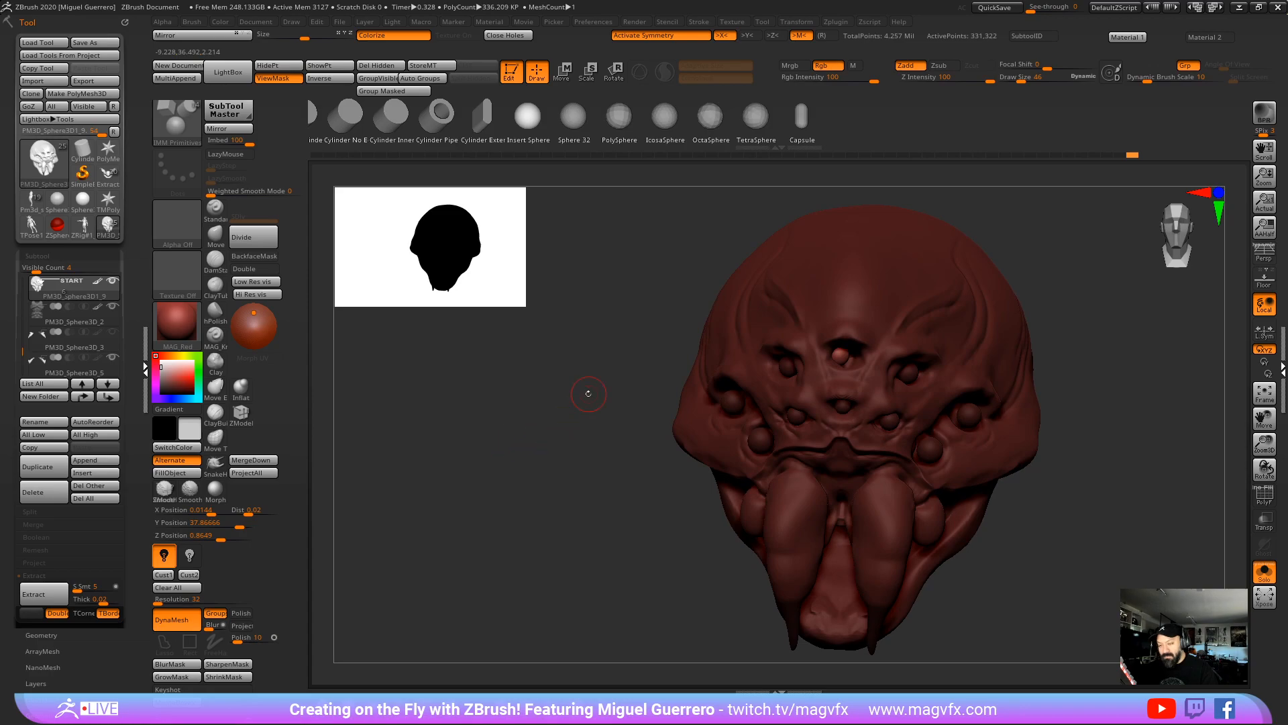
key("ctrl+z")
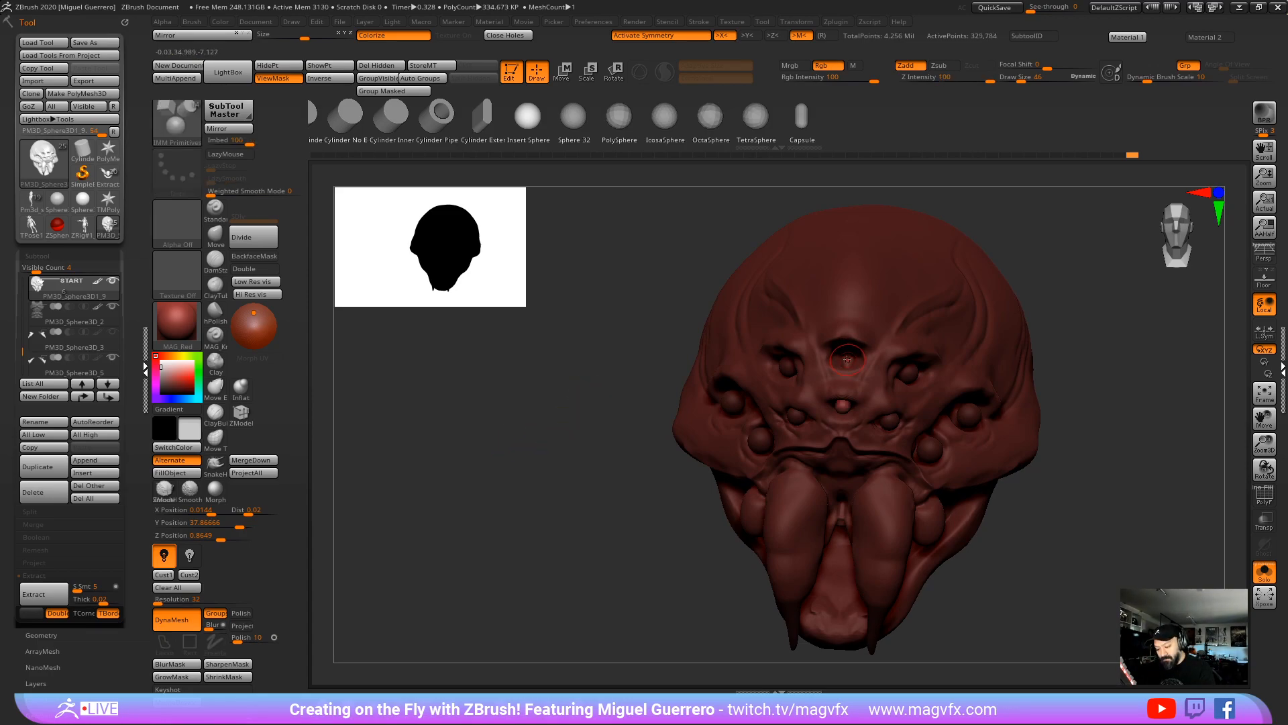
left_click_drag(848, 359, 847, 344)
Step: Clear the mask and mask only the head, leaving all the inserted eyeballs unmasked
left_click_drag(533, 433, 581, 399)
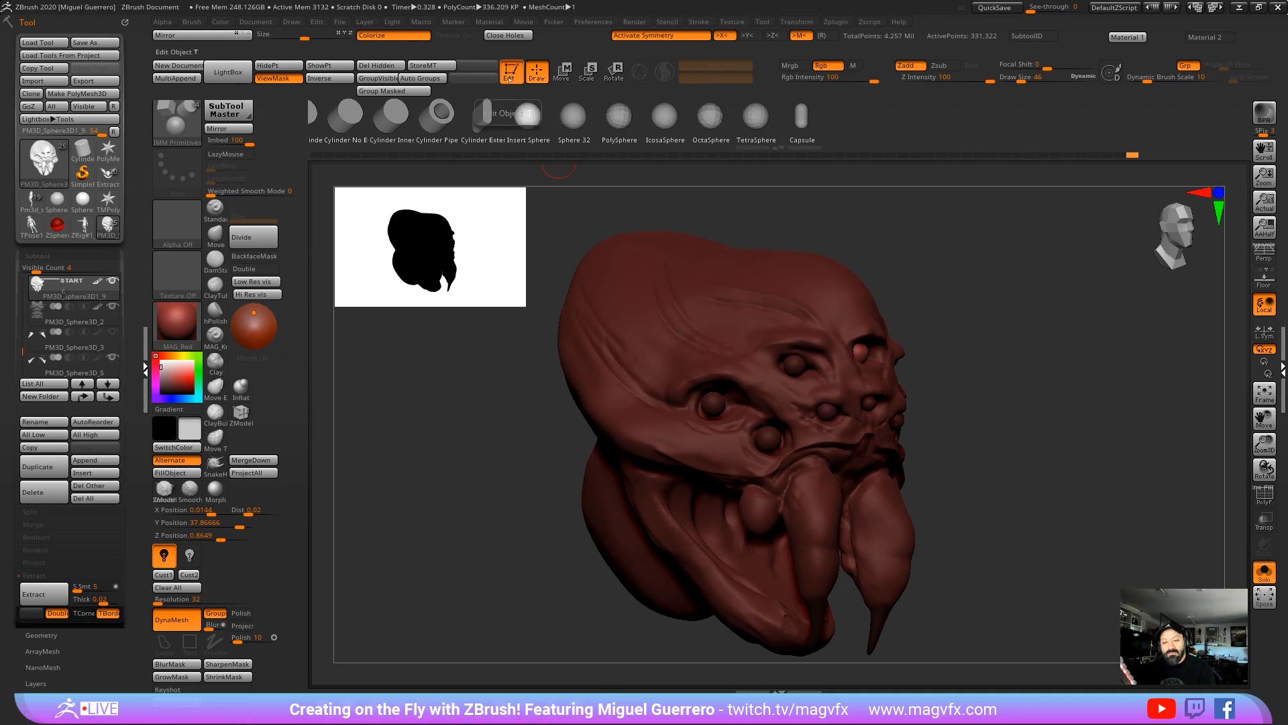
mouse_move(487, 405)
right_mouse_down("alt")
mouse_move(538, 394)
mouse_move(516, 423)
right_mouse_up("alt")
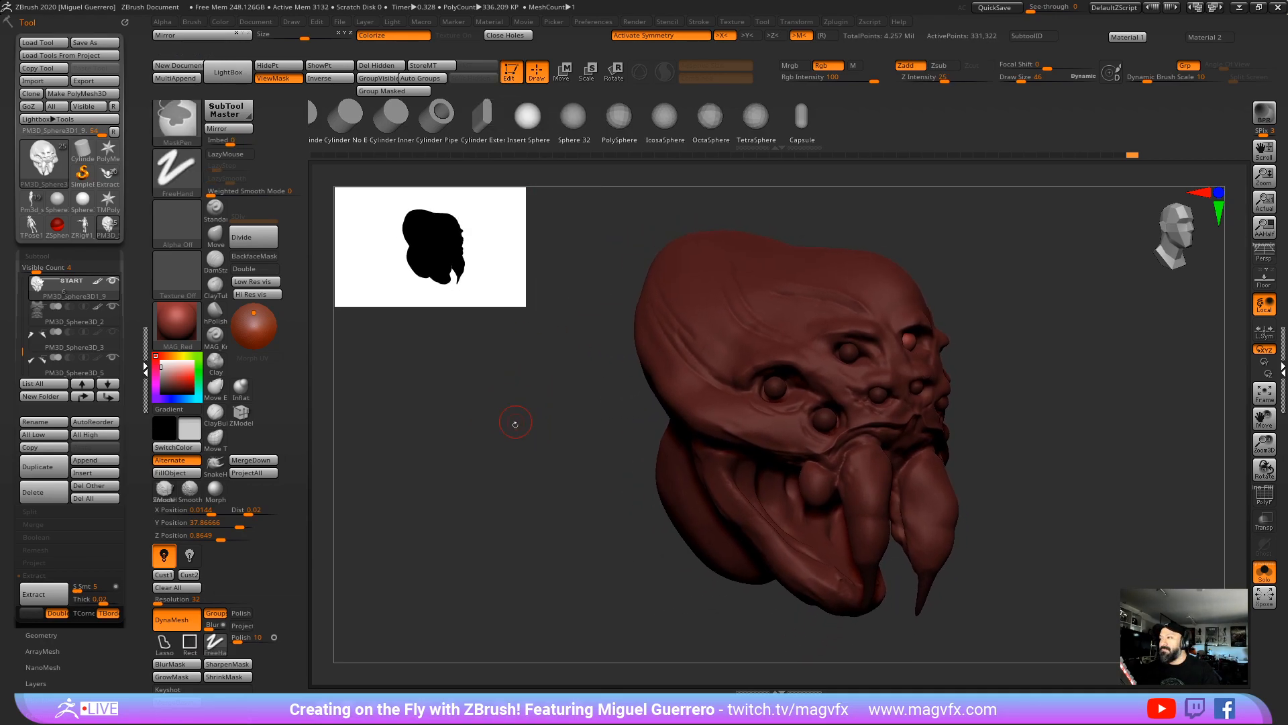
mouse_move(516, 422)
left_mouse_down()
mouse_move(606, 425)
mouse_move(552, 425)
mouse_move(523, 394)
left_mouse_up()
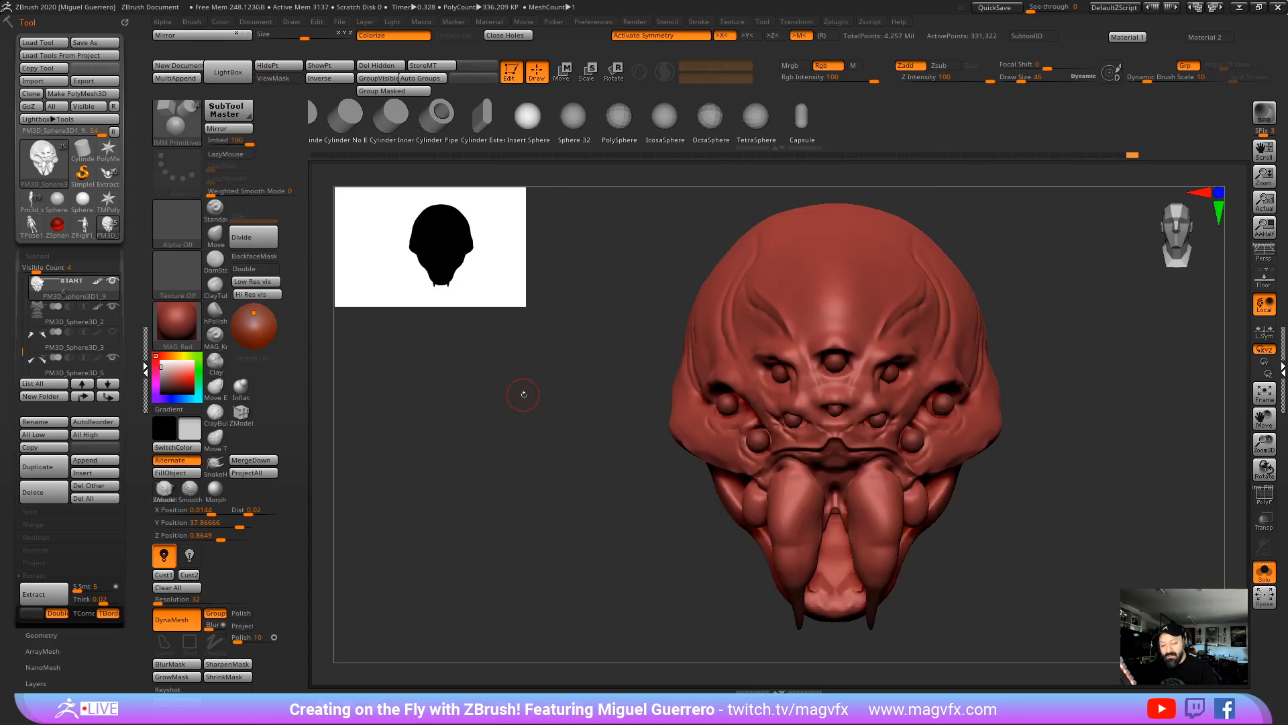
left_click(698, 330, "ctrl+shift")
right_click_drag(575, 364, 545, 288, "ctrl")
left_click_drag(618, 278, 994, 602, "ctrl")
left_click_drag(630, 212, 1003, 616, "ctrl")
left_click(590, 475, "ctrl+shift")
Step: Push the unmasked eyeballs about 0.24 units back into their sockets along the Z axis with the transform gizmo
mouse_move(561, 477)
right_mouse_down()
mouse_move(595, 440)
mouse_move(610, 451)
mouse_move(396, 341)
right_mouse_up()
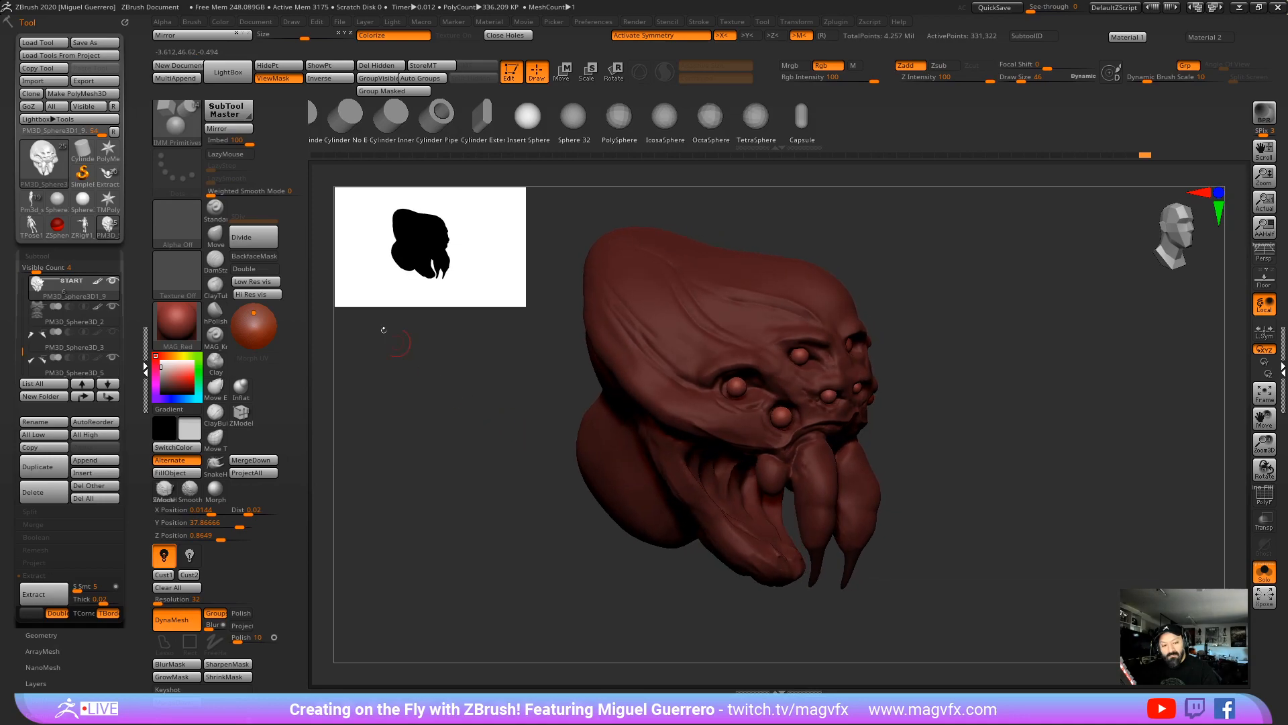
right_click_drag(483, 443, 420, 376, "shift")
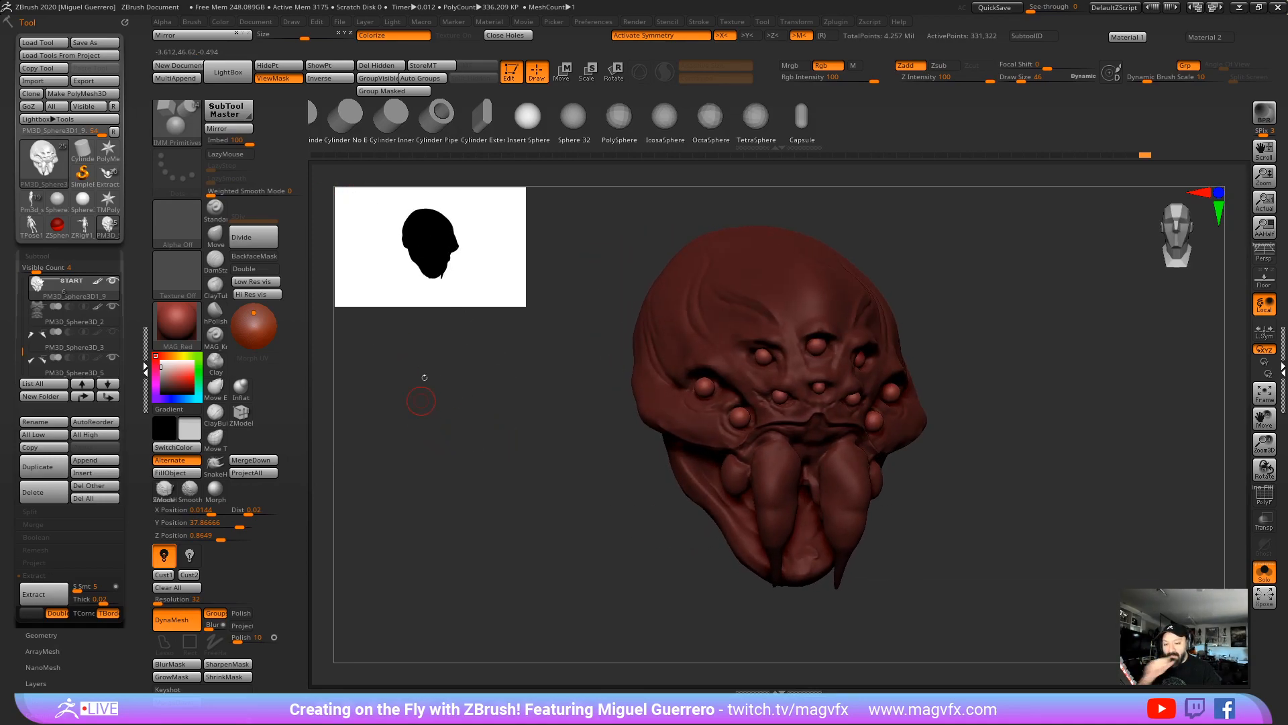
key("w")
right_click_drag(837, 291, 939, 299)
left_click(639, 72)
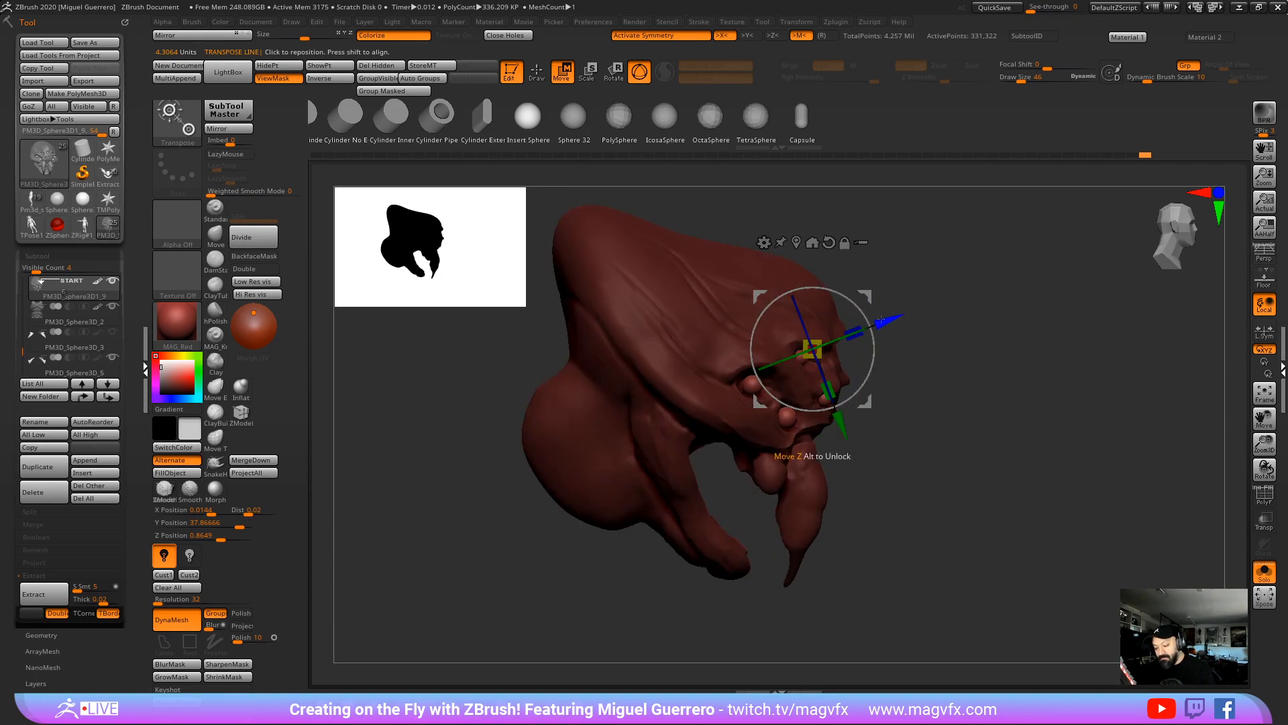
left_click_drag(882, 318, 878, 320)
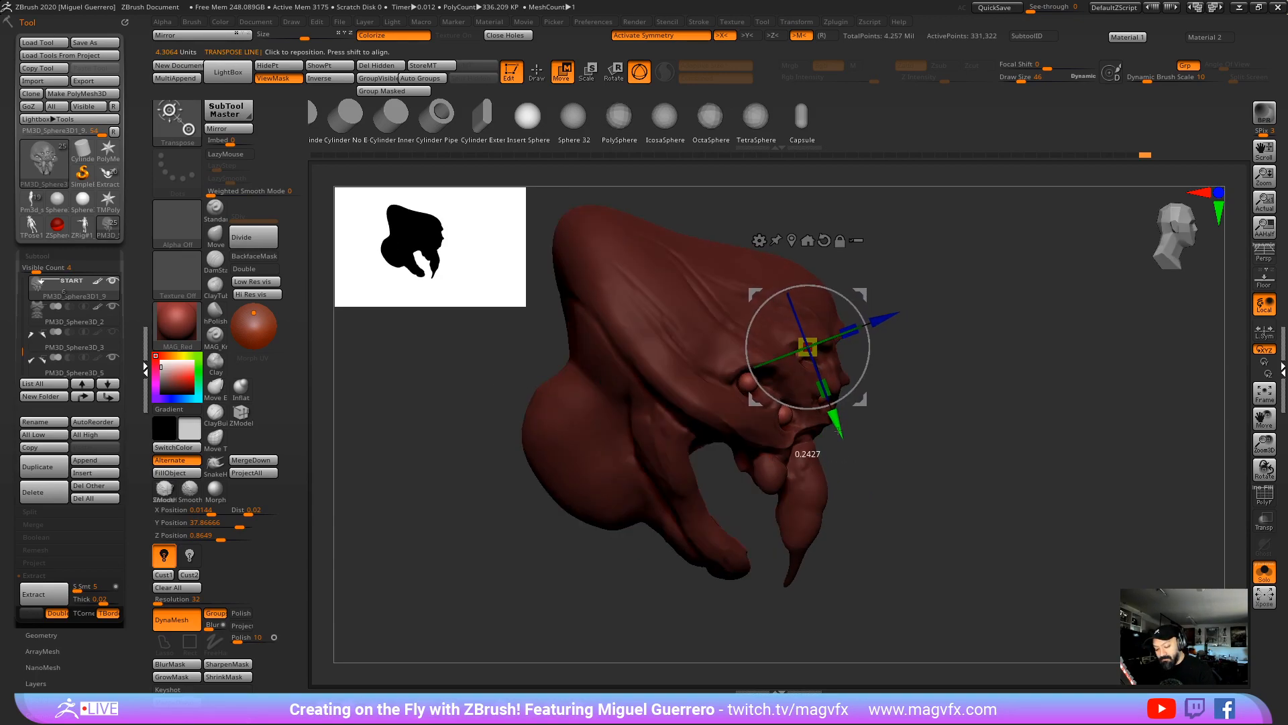
right_click_drag(900, 478, 632, 615, "shift")
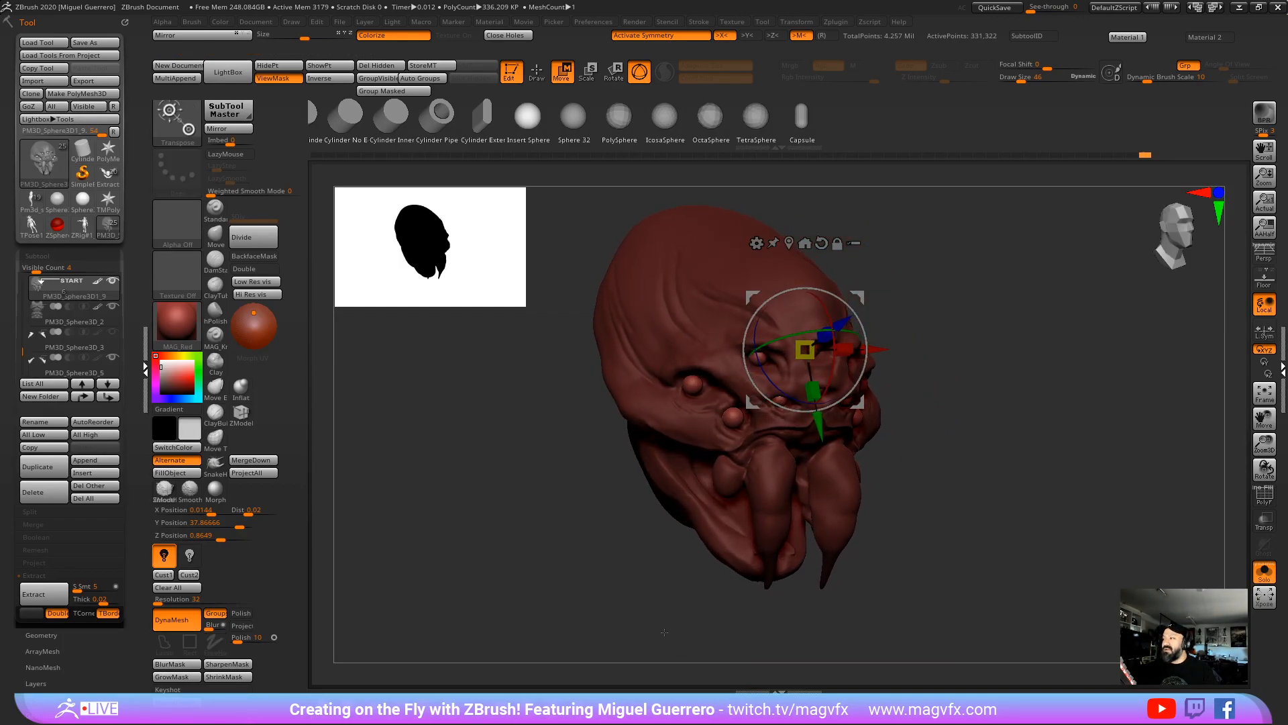
right_click_drag(559, 563, 540, 526, "shift")
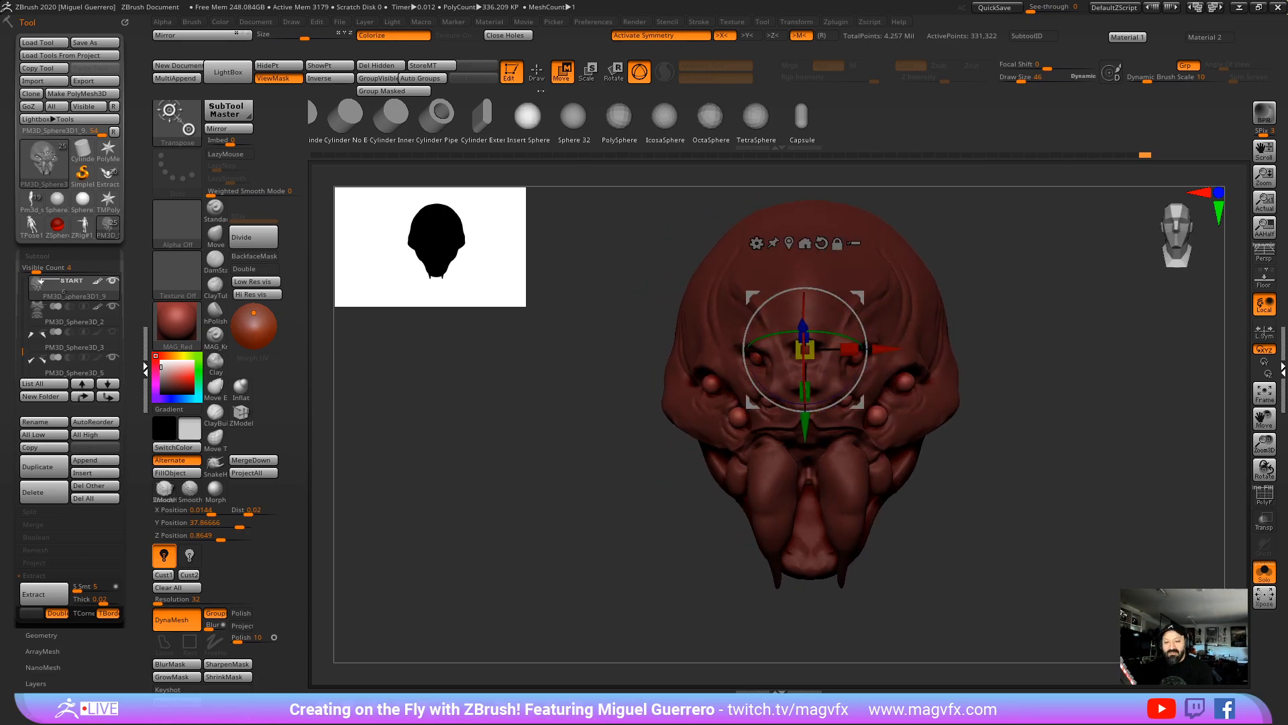
Step: Paint the eyeballs dark grey (RGB 60, 60, 60) using the Standard brush with only Rgb active at draw size 130
key("q")
key("b")
key("s")
key("t")
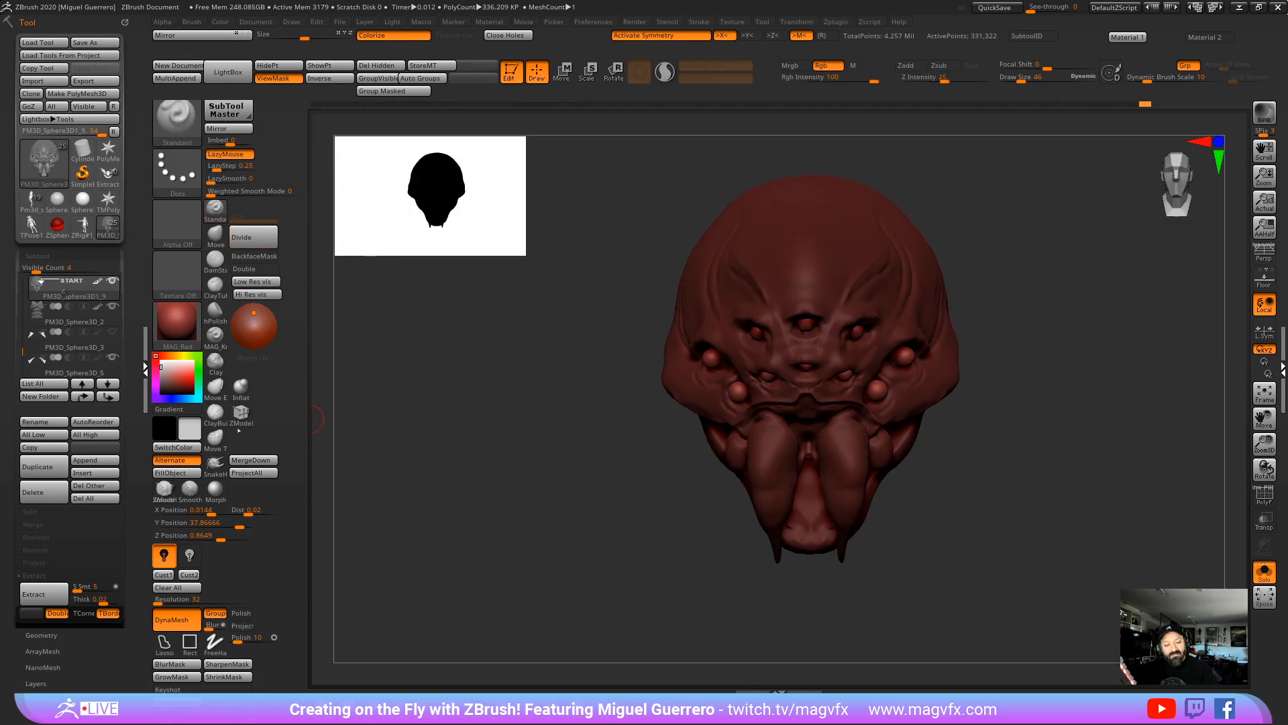
left_click(161, 386)
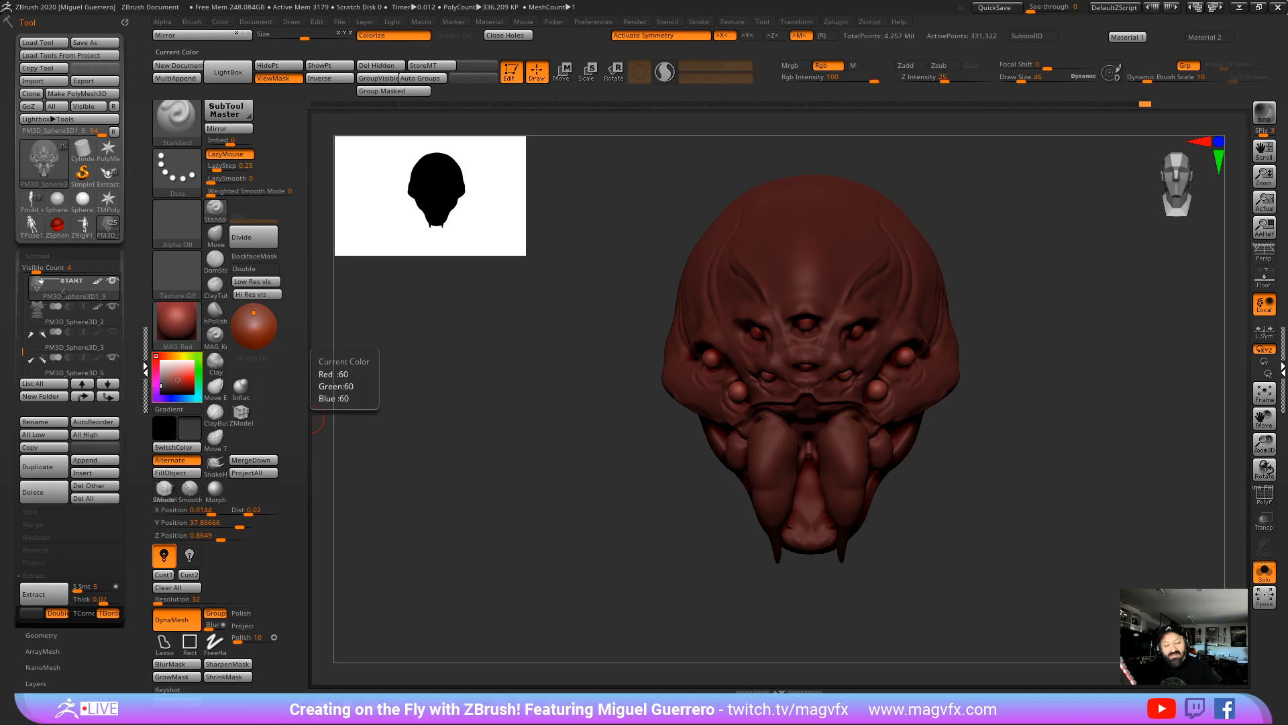
key("bracketright")
key("bracketright")
key("bracketright")
key("bracketright")
key("bracketright")
key("bracketright")
key("bracketright")
key("bracketright")
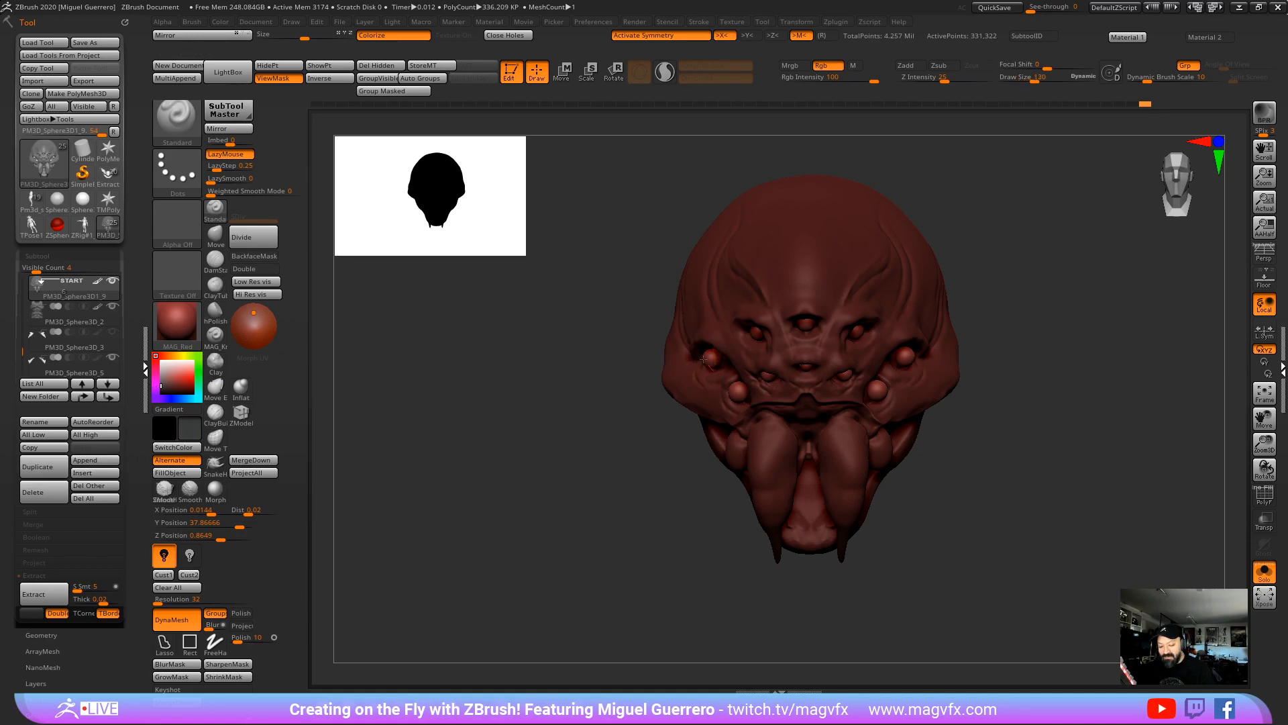
mouse_move(738, 391)
left_mouse_down()
mouse_move(709, 359)
mouse_move(806, 376)
left_mouse_up()
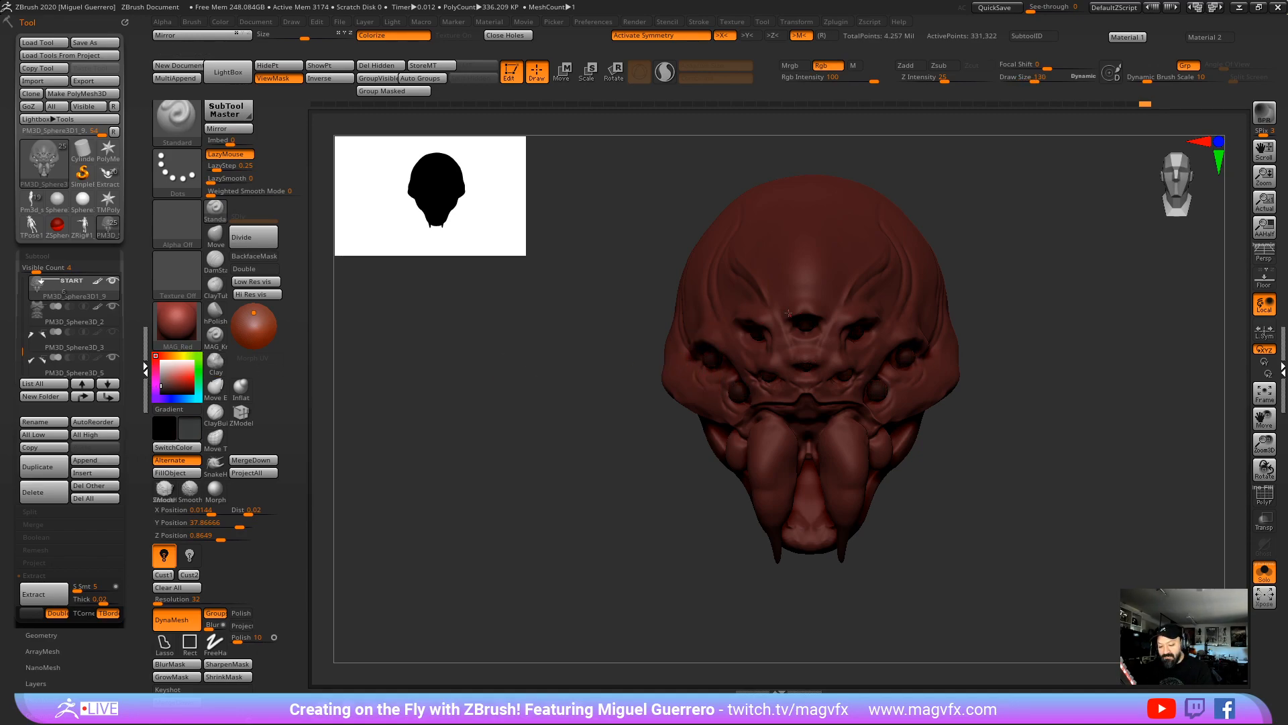
Step: Set the brush to paint colour and material together (Mrgb) and choose the ToyPlastic material
left_click(173, 329)
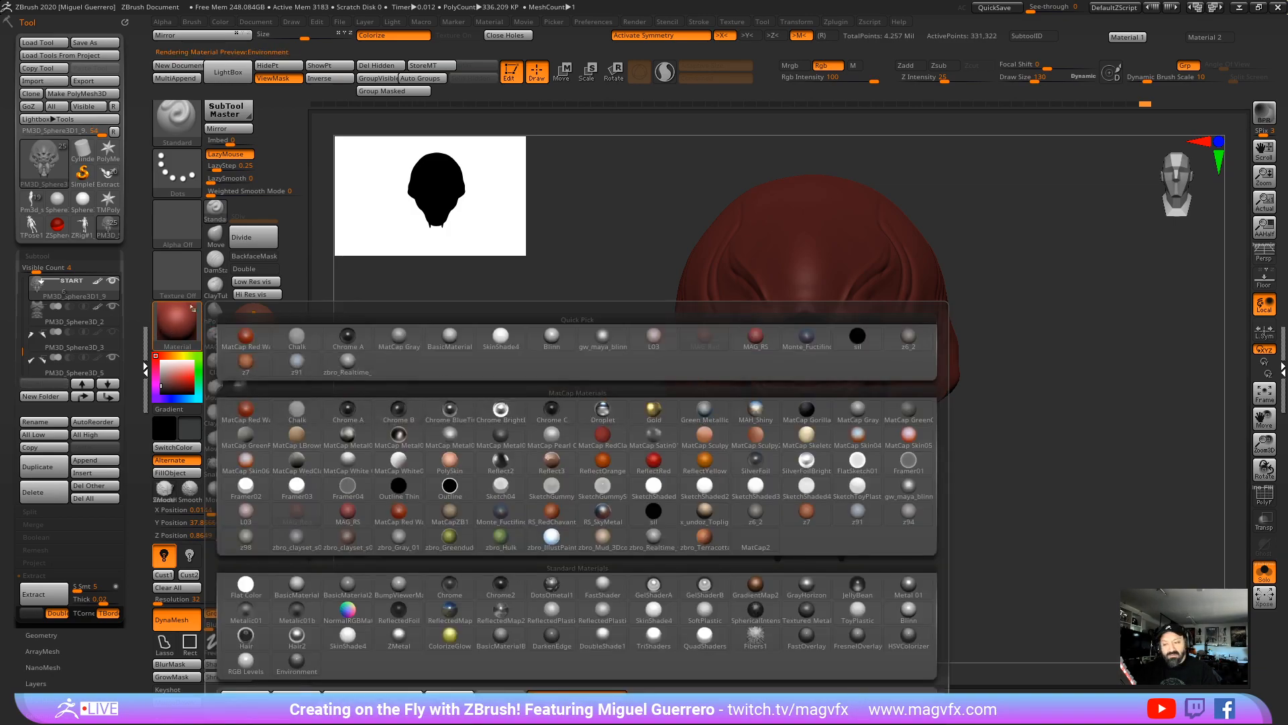
left_click(790, 65)
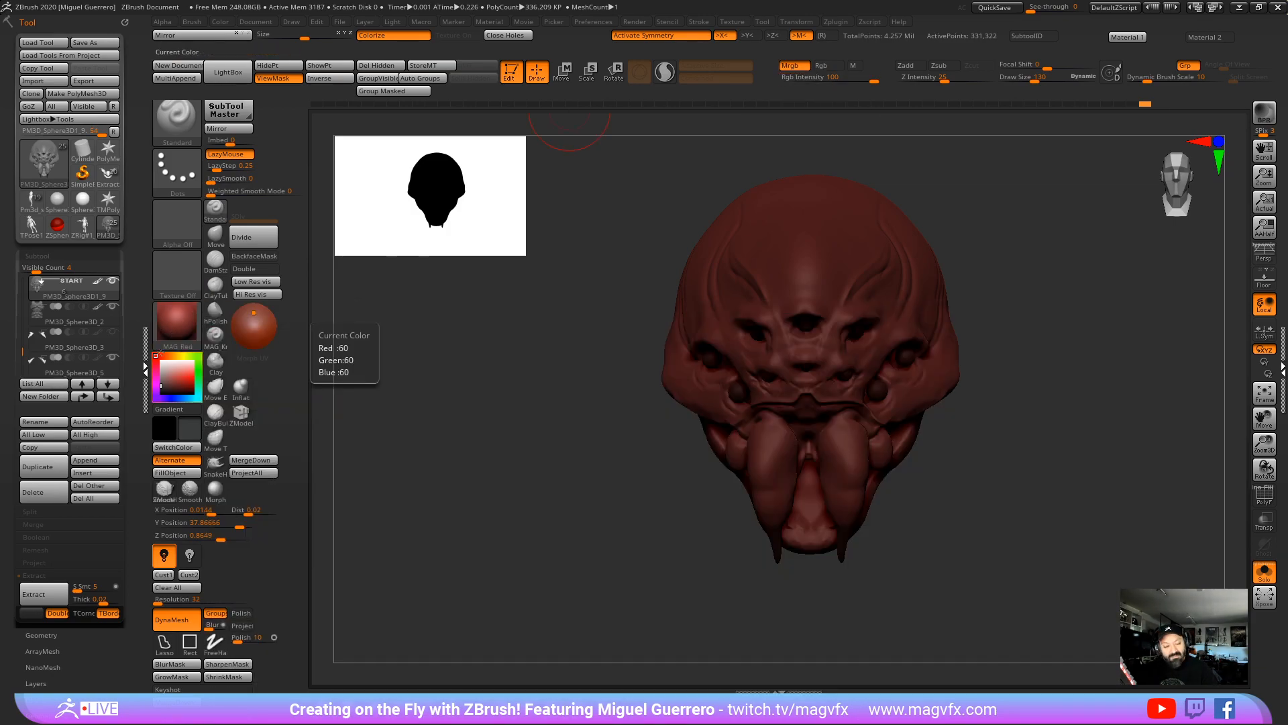
left_click(176, 325)
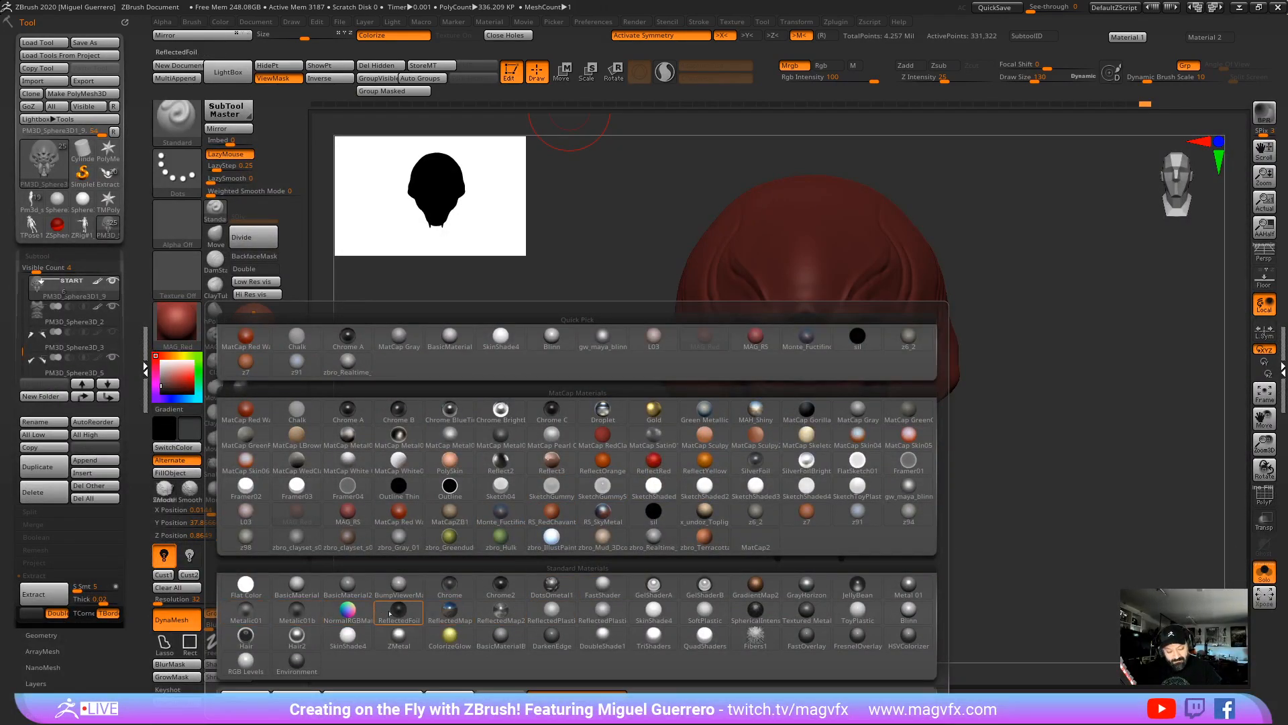
left_click(852, 607)
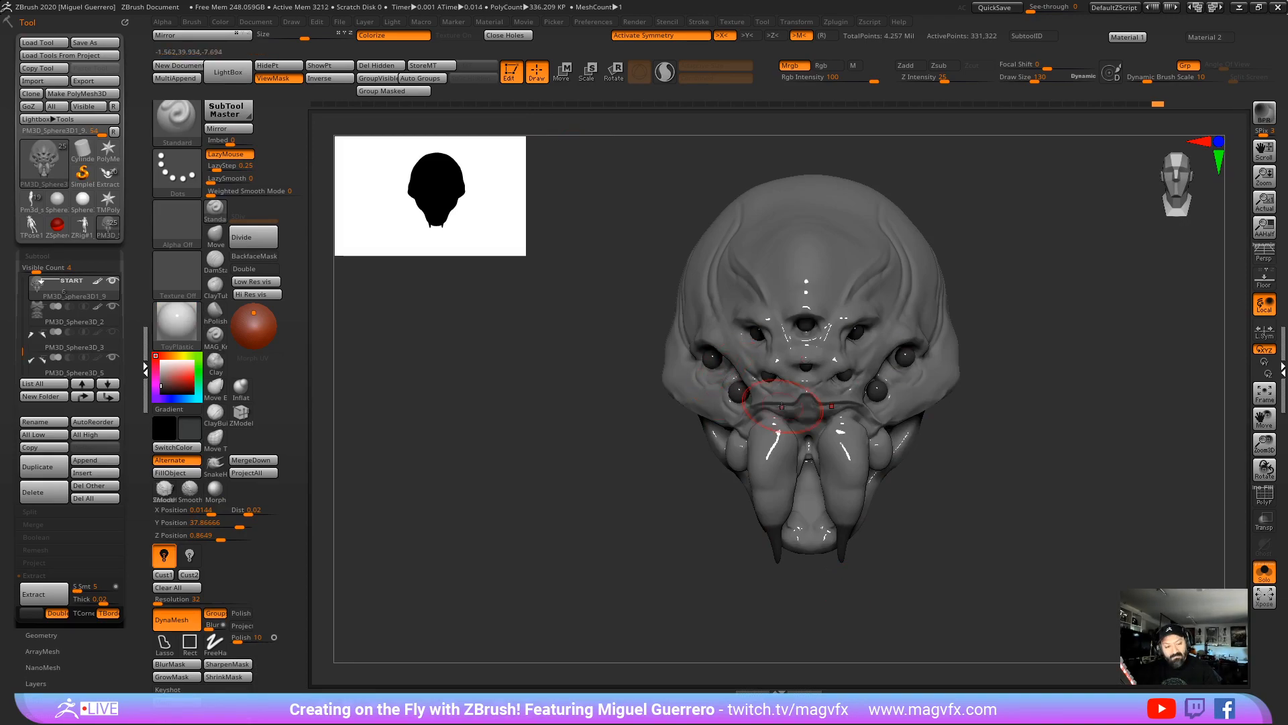
Step: Switch the head's displayed material to a matte blue-grey one
left_click(174, 328)
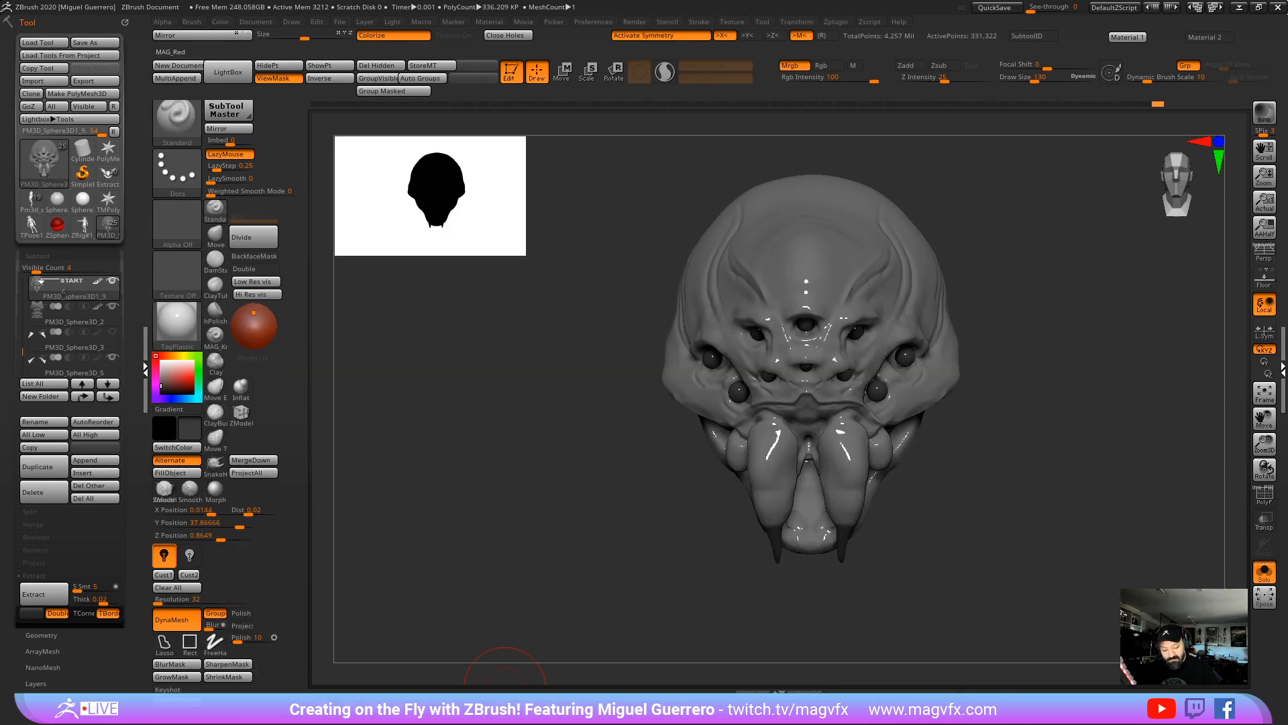
left_click(448, 695)
mouse_move(515, 581)
left_mouse_down()
mouse_move(544, 575)
mouse_move(506, 564)
left_mouse_up()
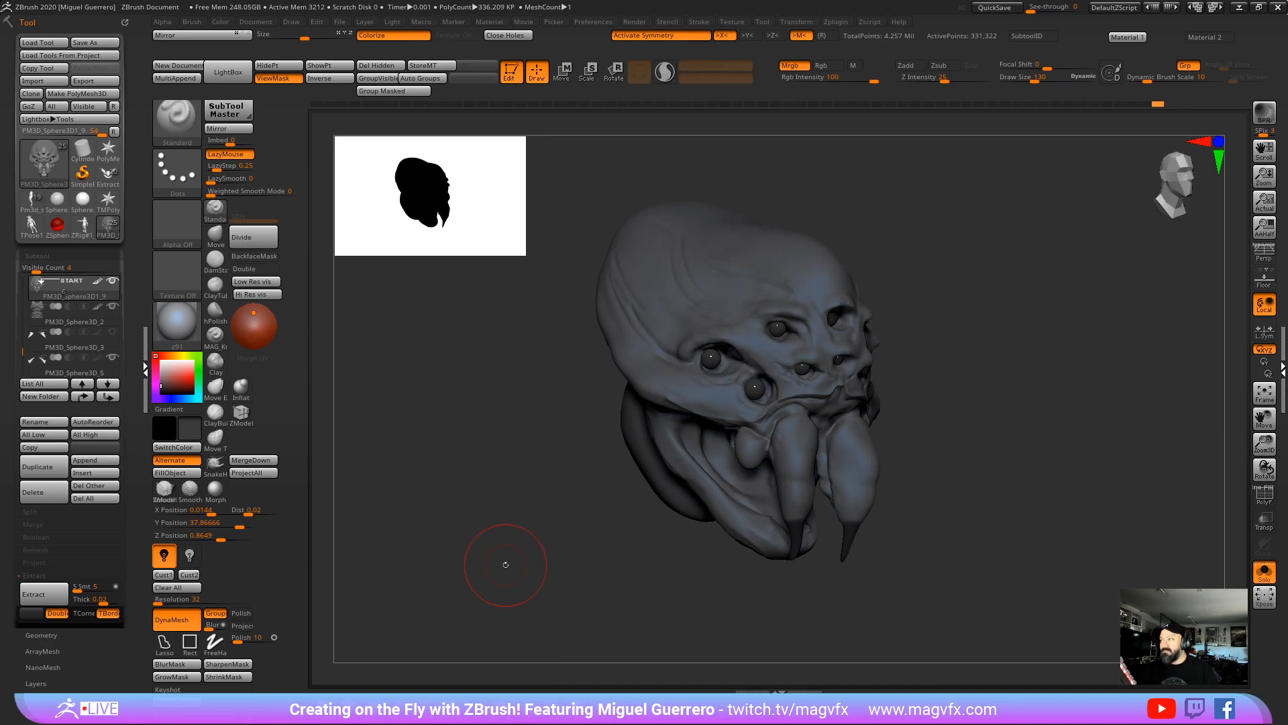
left_click_drag(549, 498, 552, 494)
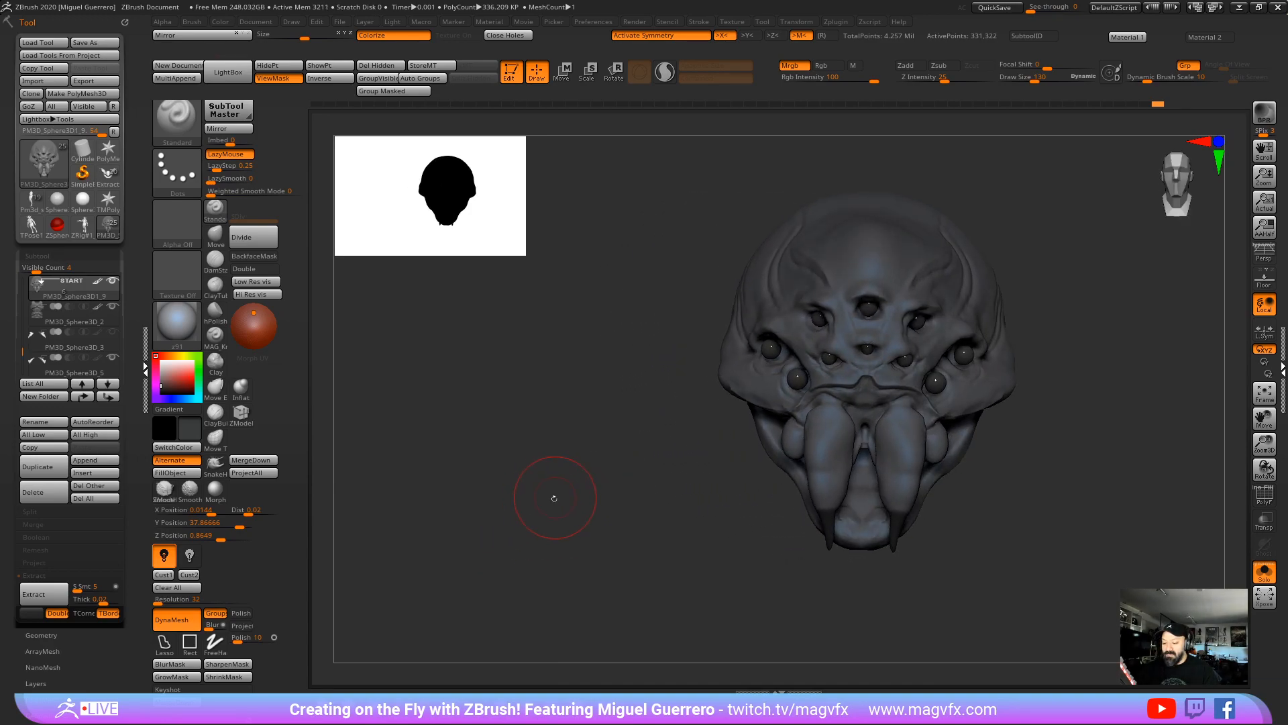
Step: Clear the mask and reshape the mandibles into fuller, bulging forms with the Move brush
key("space")
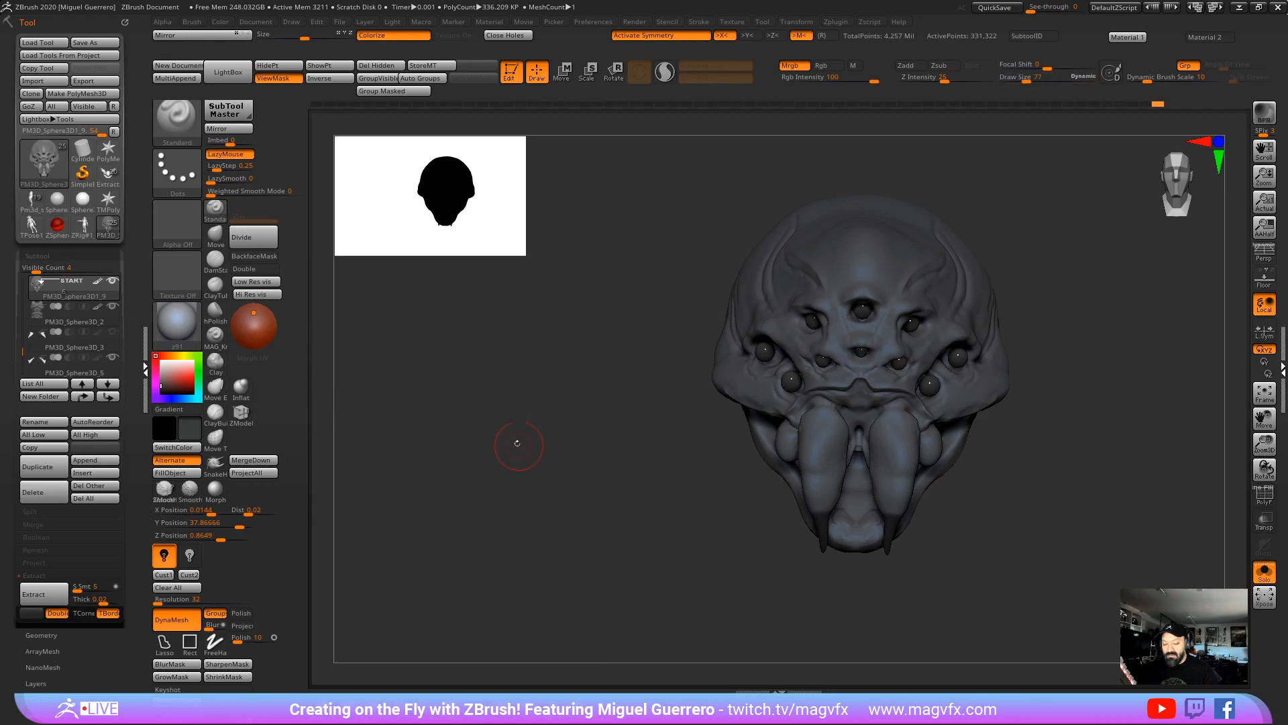
left_click_drag(515, 446, 549, 447)
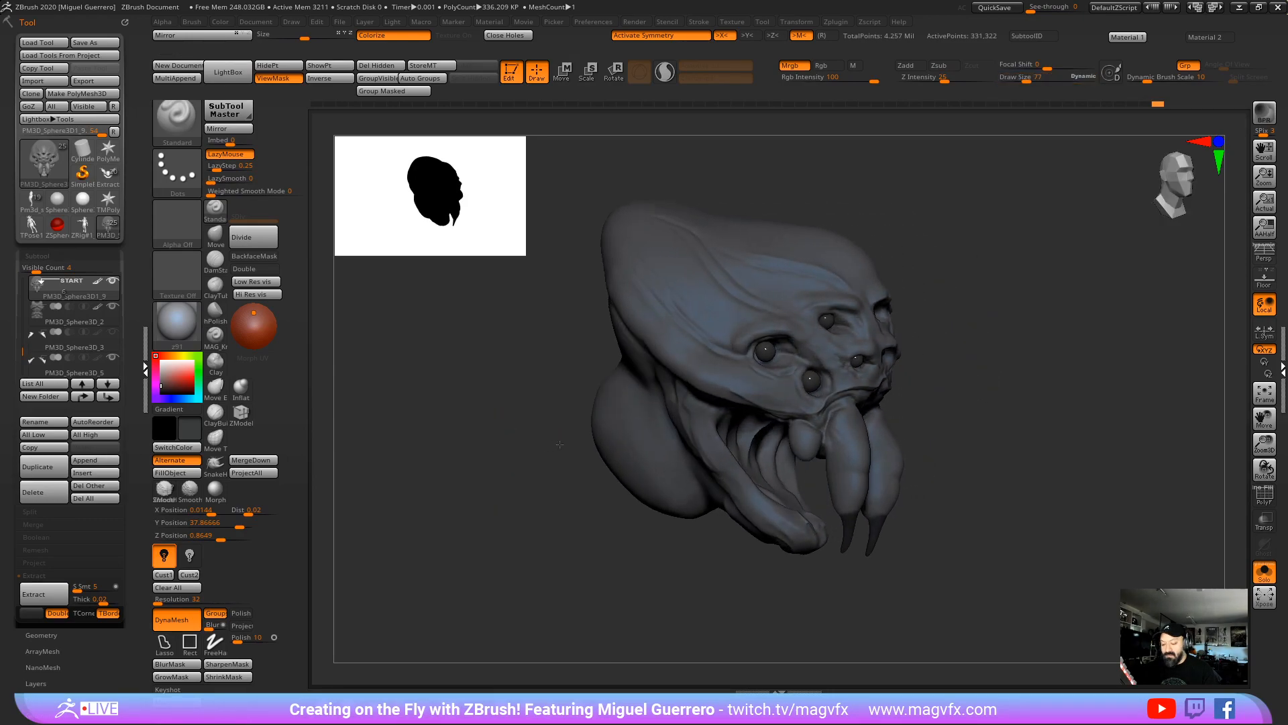
mouse_move(469, 466)
left_mouse_down()
mouse_move(469, 454)
mouse_move(542, 469)
left_mouse_up()
left_click(215, 235)
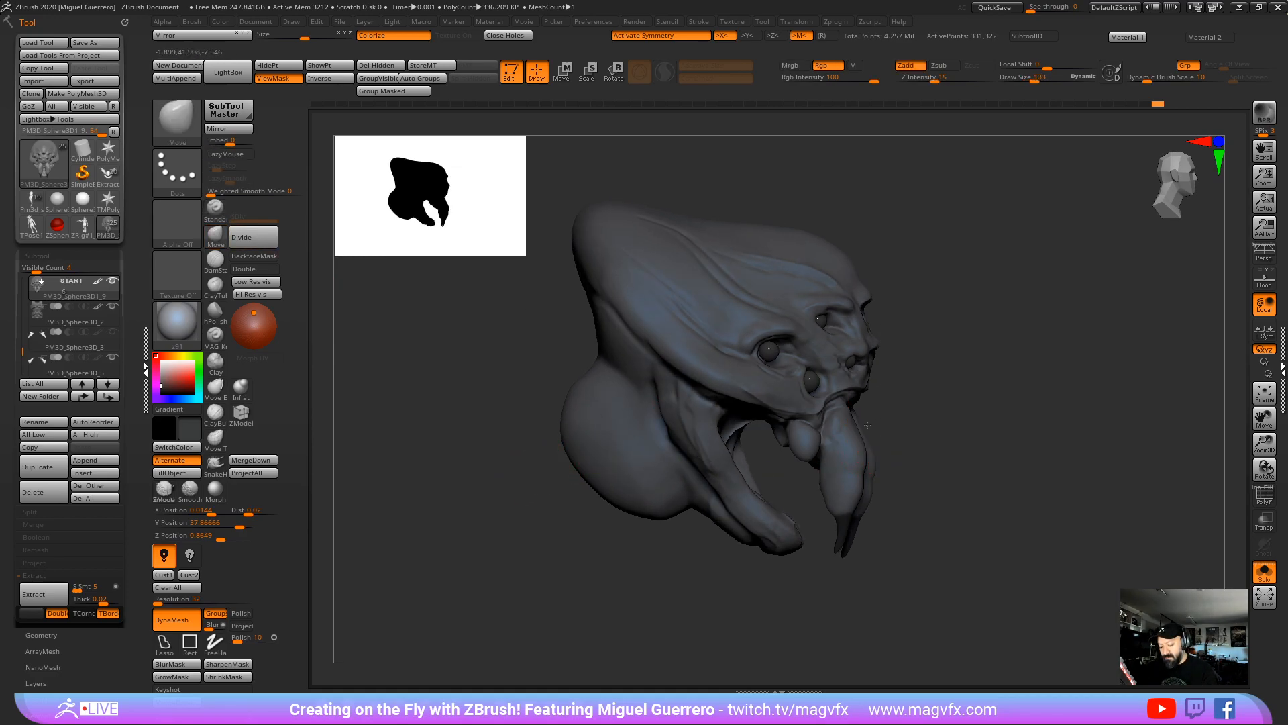
key("ctrl+h")
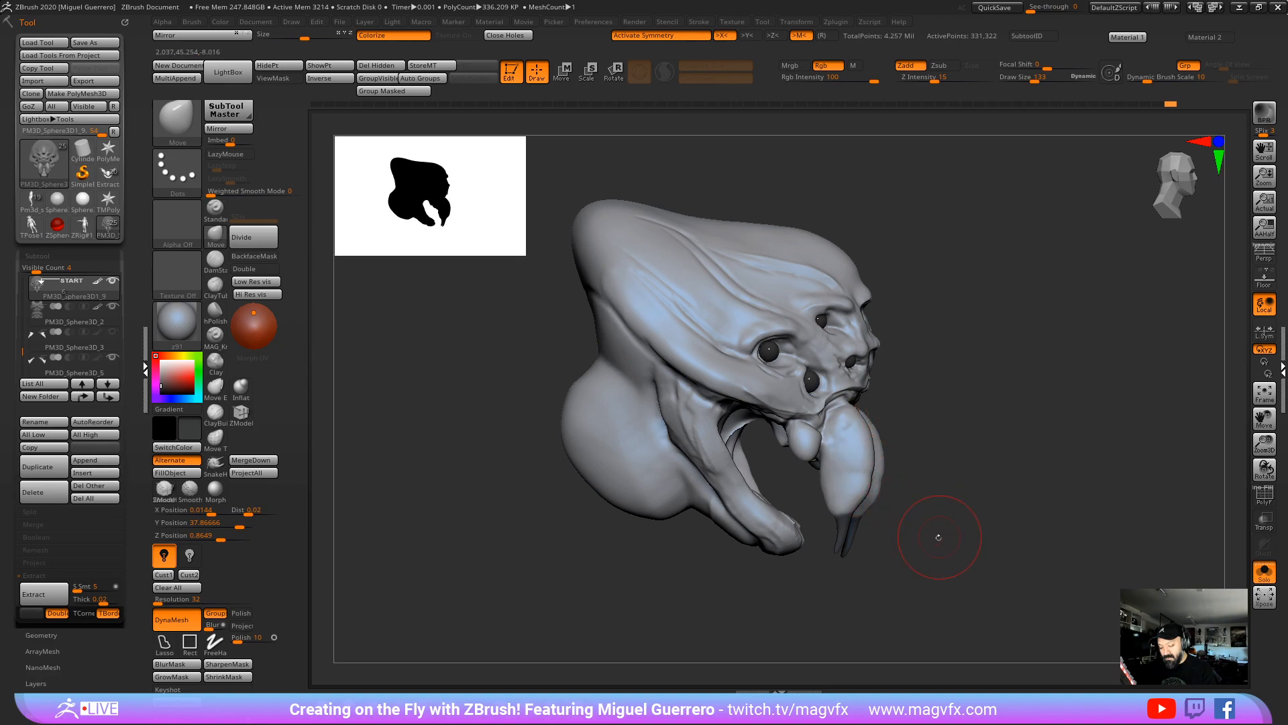
mouse_move(939, 537)
left_mouse_down()
mouse_move(792, 460)
mouse_move(829, 456)
left_mouse_up()
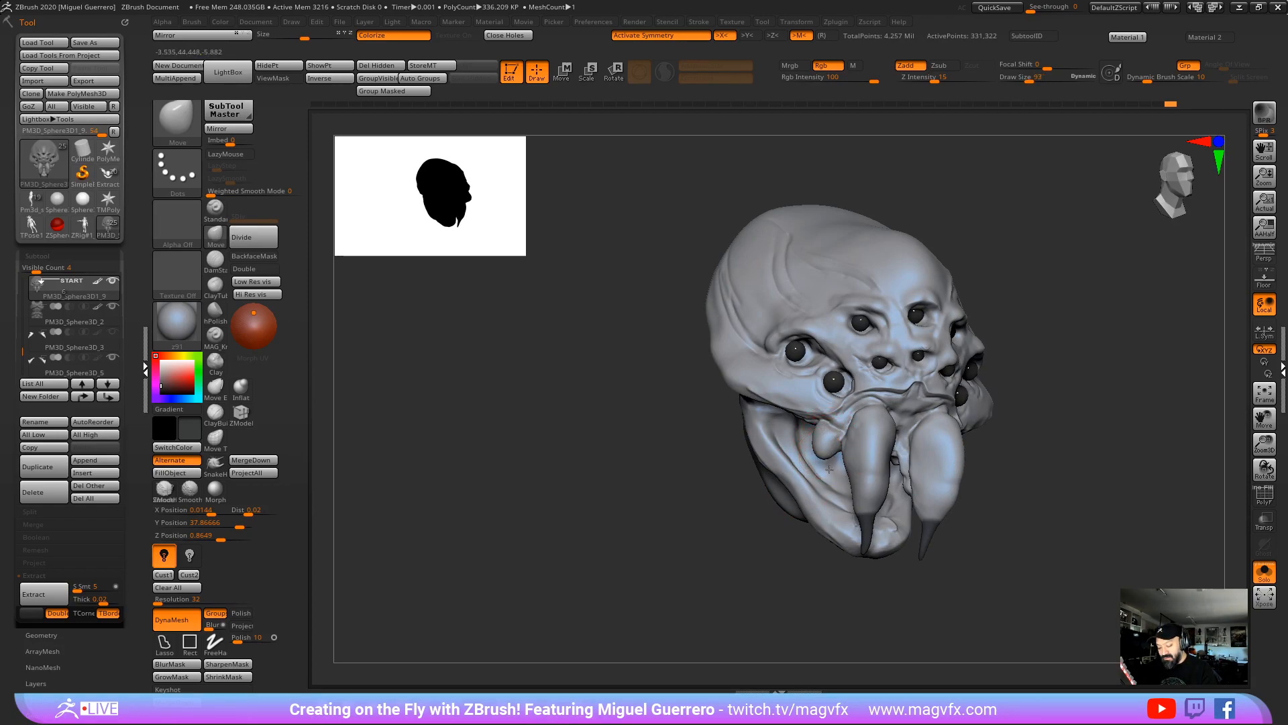
left_click_drag(826, 460, 745, 456)
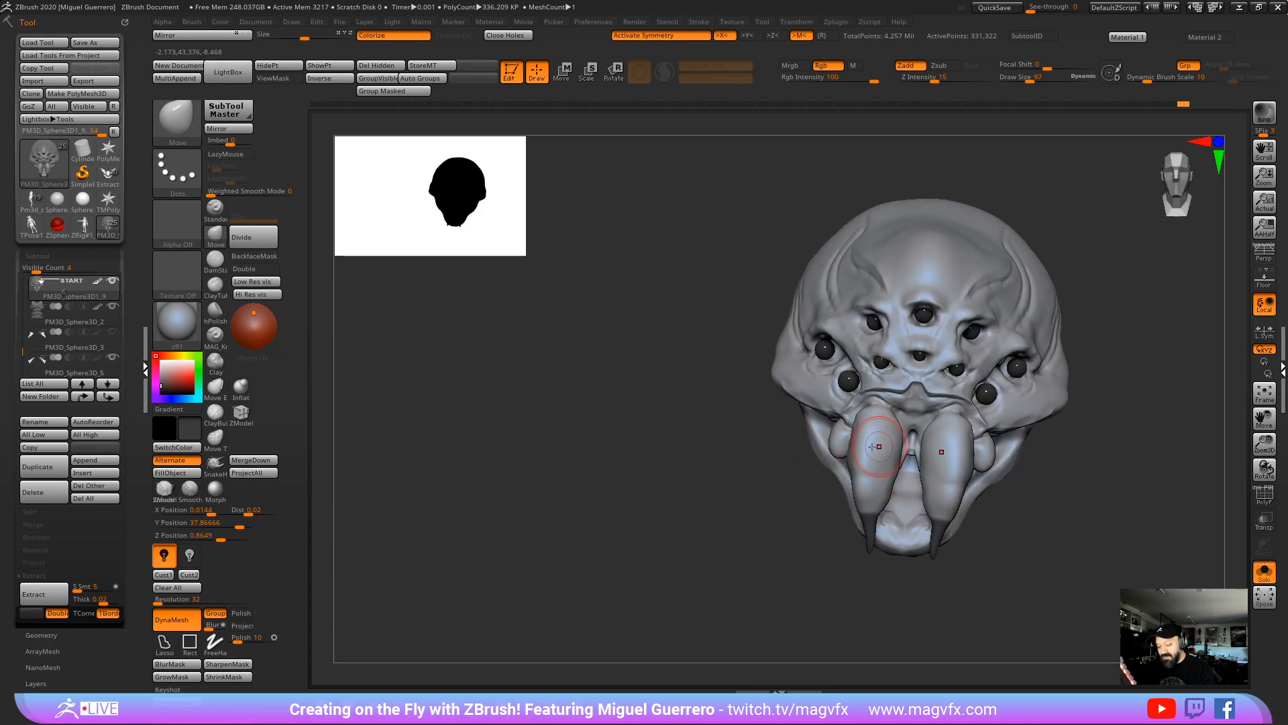
left_click_drag(722, 465, 644, 454)
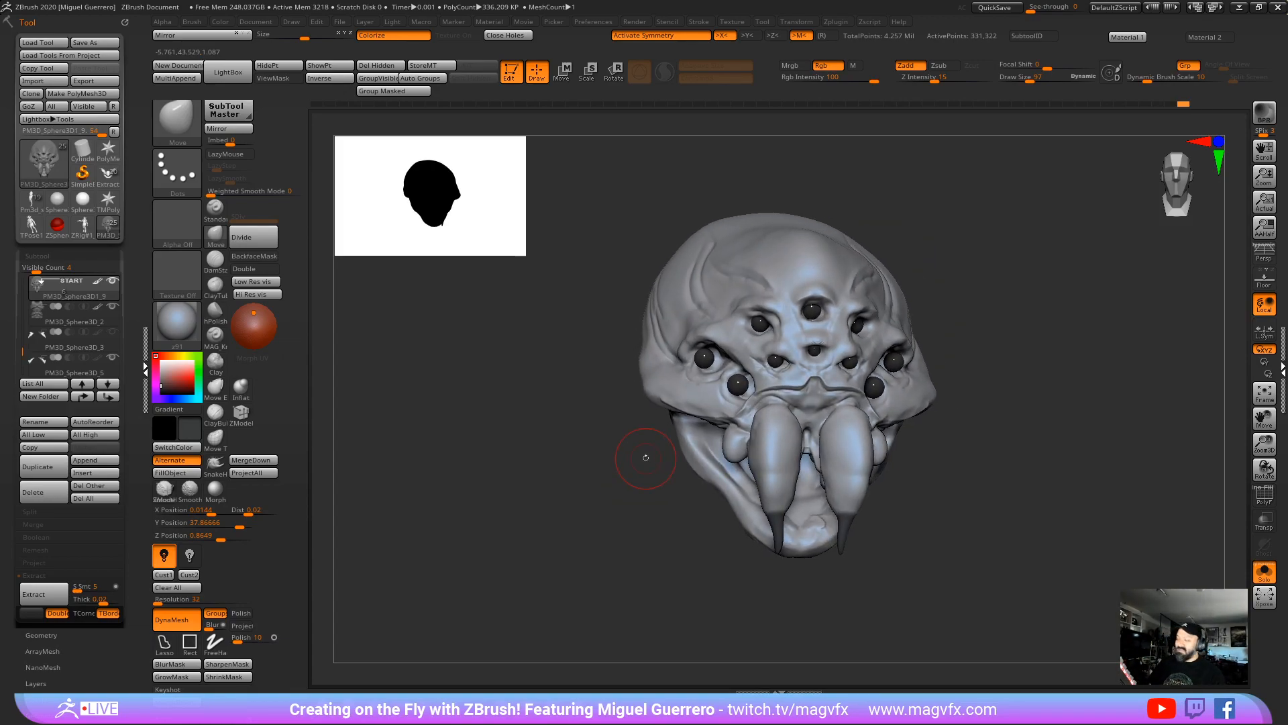
left_click_drag(646, 457, 498, 505)
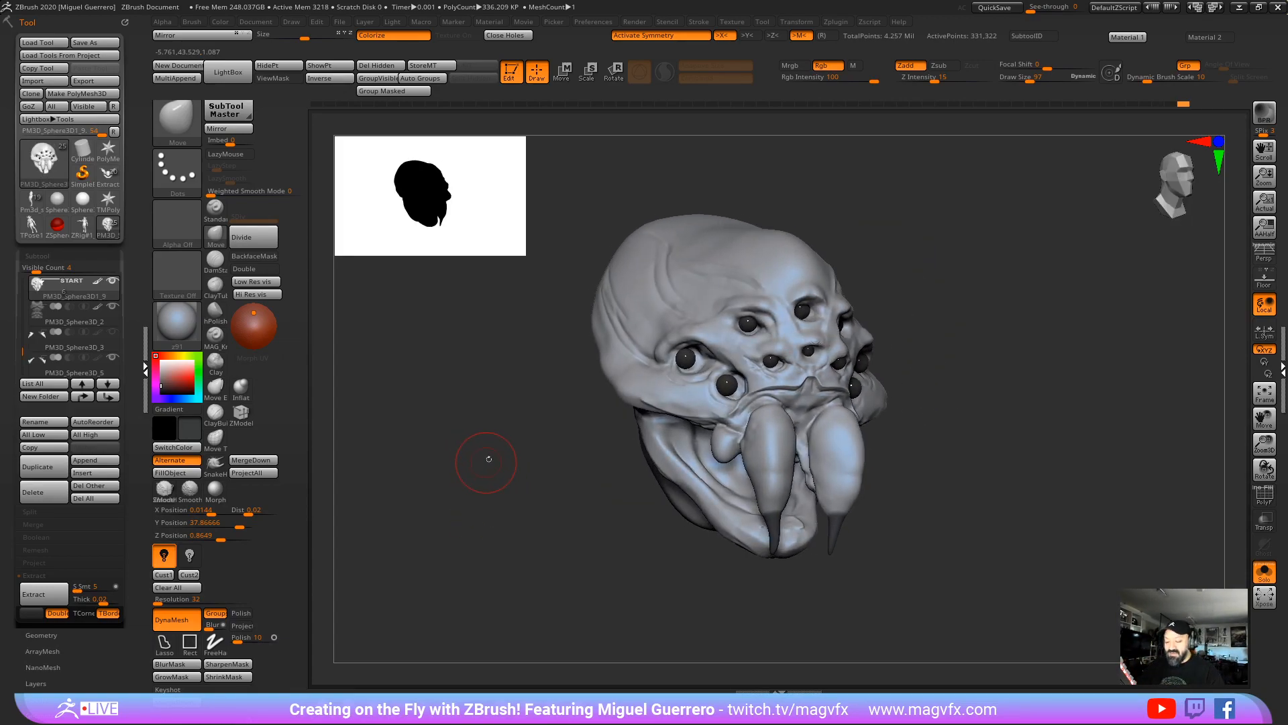
Step: Lightly smooth the head's surface with the Smooth brush
key("shift")
mouse_move(595, 262)
left_mouse_down("shift")
mouse_move(584, 305)
mouse_move(562, 317)
left_mouse_up("shift")
left_click(207, 194)
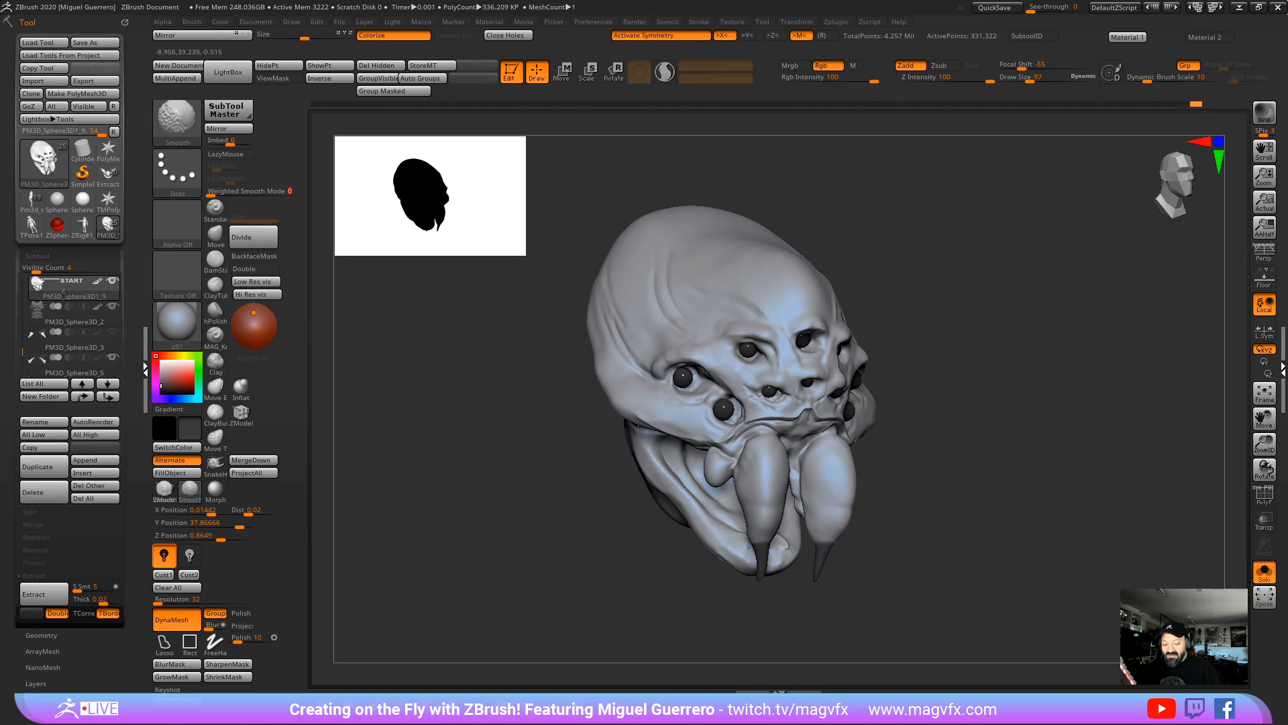
mouse_move(525, 414)
left_mouse_down("shift")
mouse_move(526, 475)
mouse_move(492, 477)
mouse_move(564, 447)
mouse_move(507, 418)
left_mouse_up("shift")
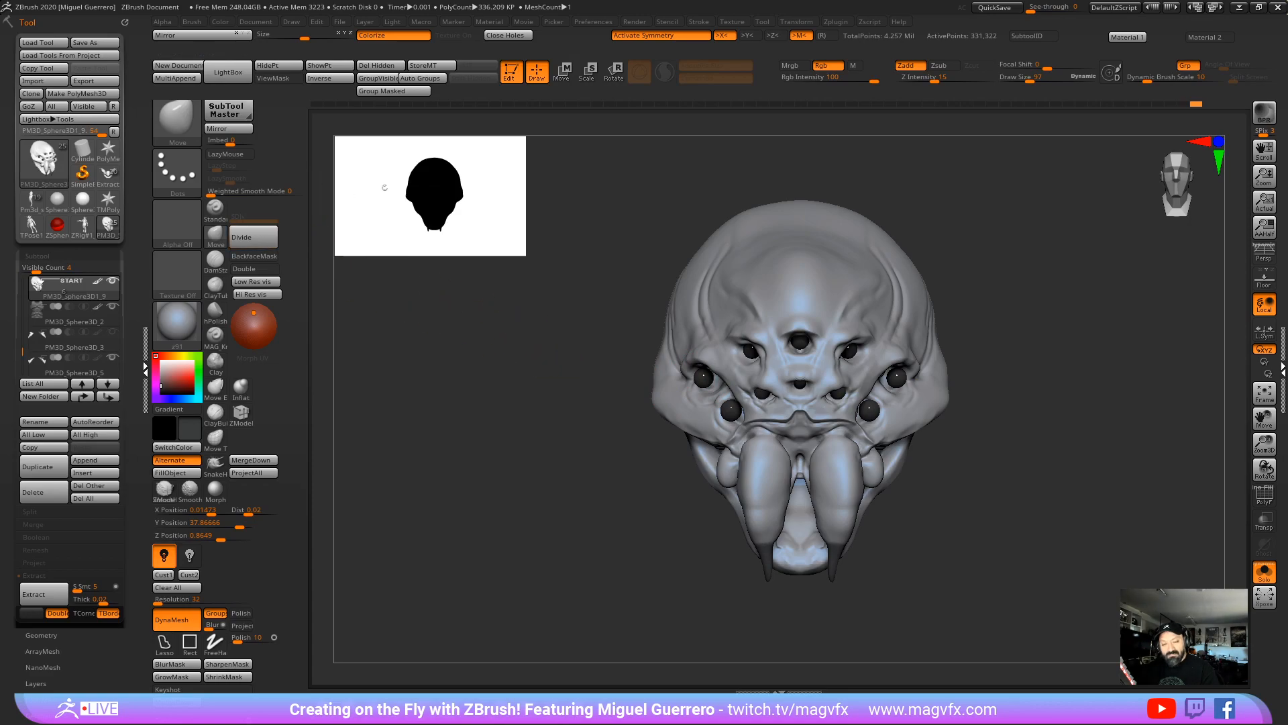
Step: Try to shift the outer eyes with the transform gizmo centred on one eyeball, and undo the change
key("w")
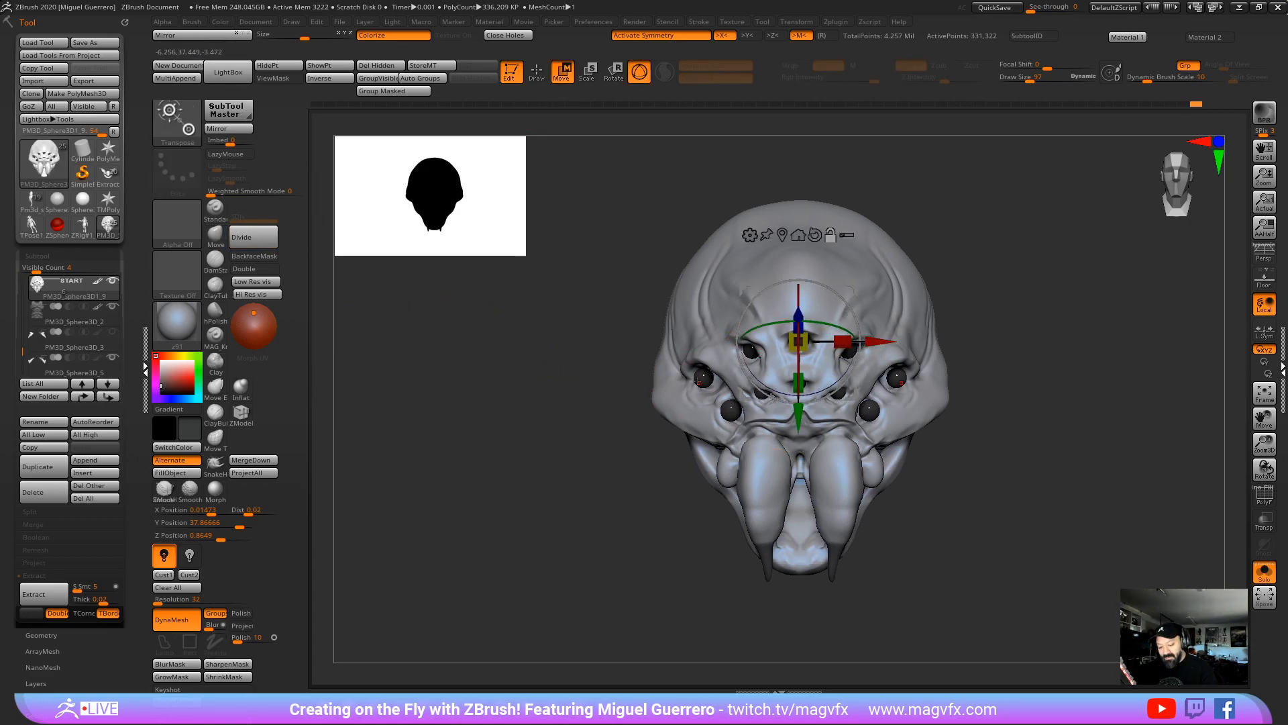
left_click(700, 377)
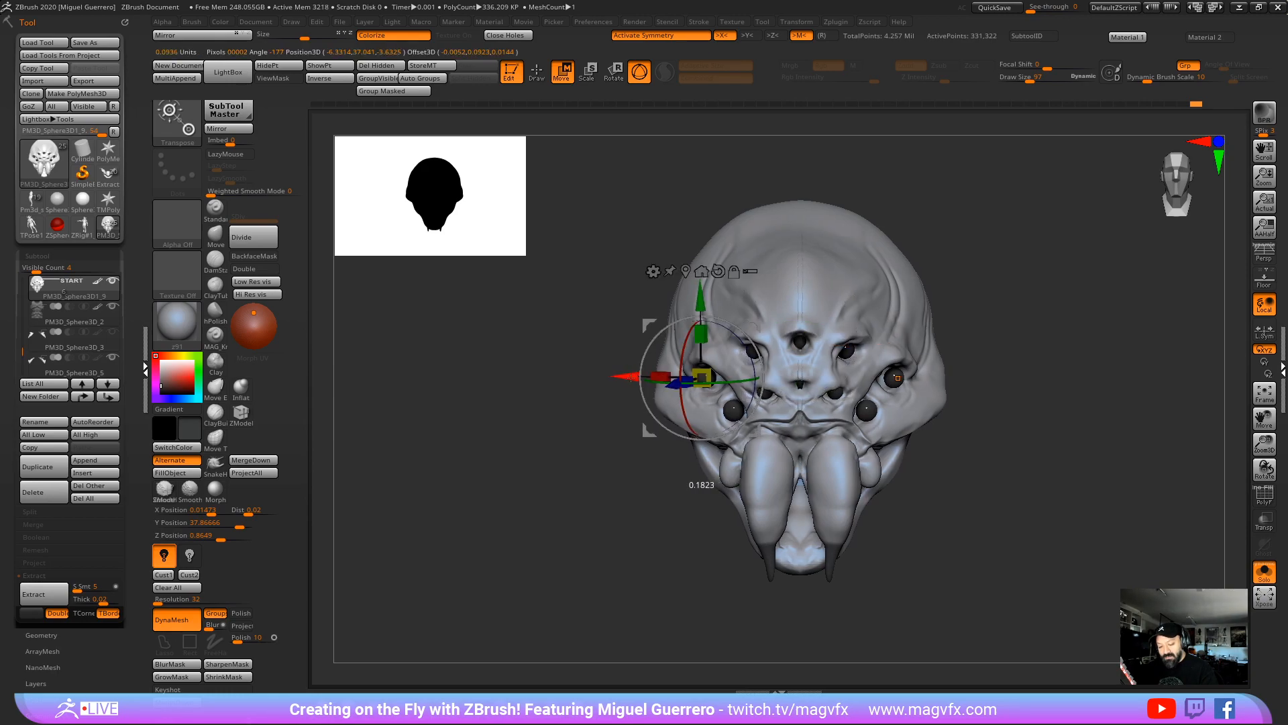
key("ctrl+z")
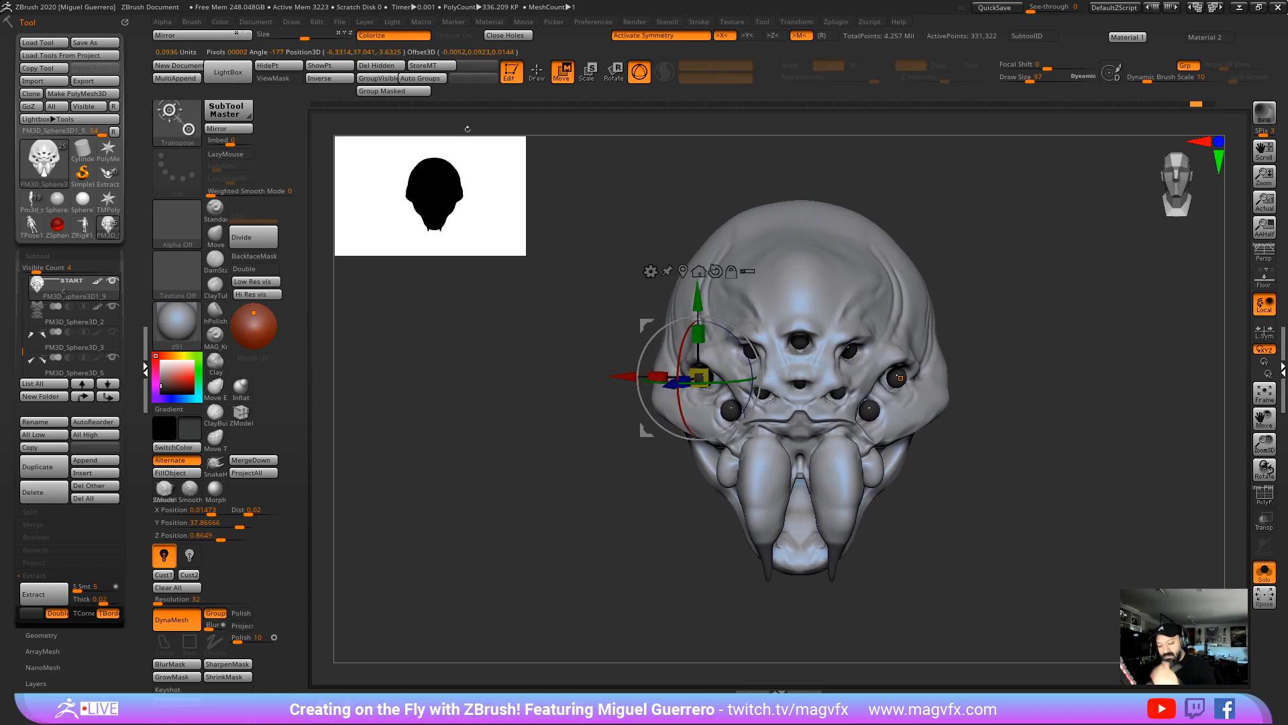
left_click(537, 72)
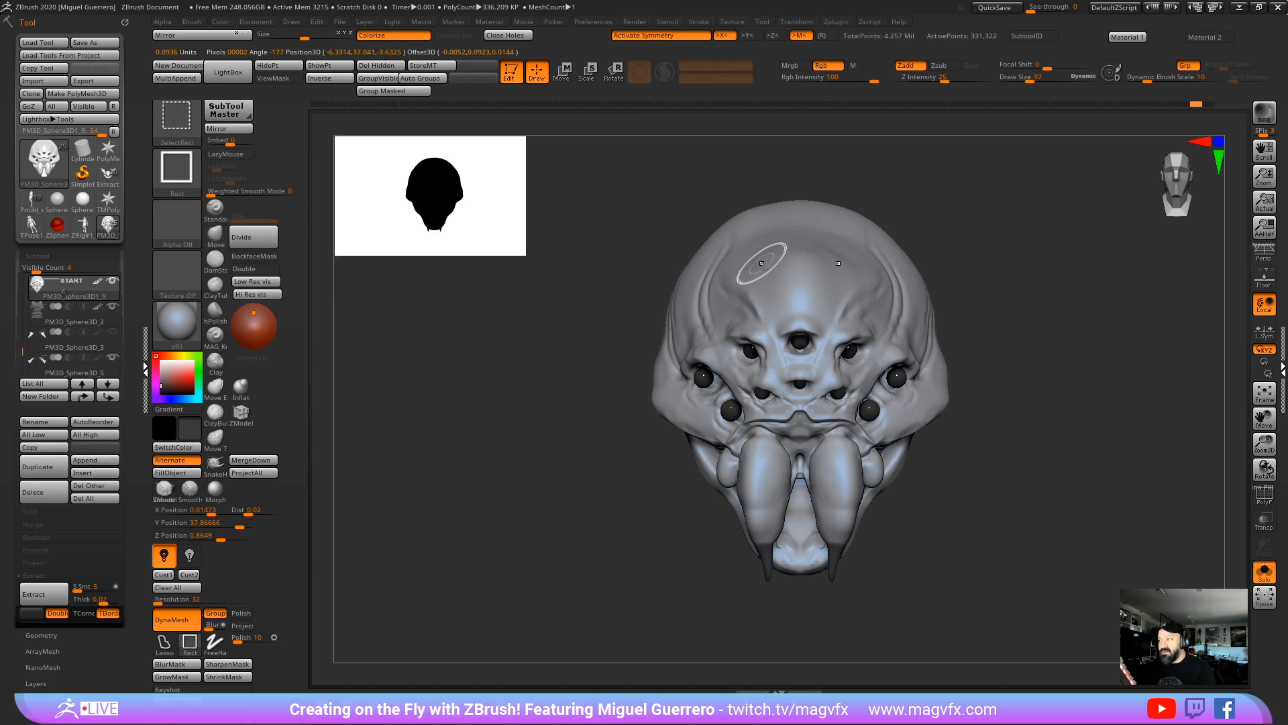
Step: Isolate the head mesh, mask it completely, and show the unmasked eyeballs again
left_click(757, 259, "ctrl+shift")
left_click_drag(616, 208, 1065, 654, "ctrl")
mouse_move(621, 178)
left_mouse_down("ctrl")
mouse_move(788, 232)
mouse_move(1079, 545)
left_mouse_up("ctrl")
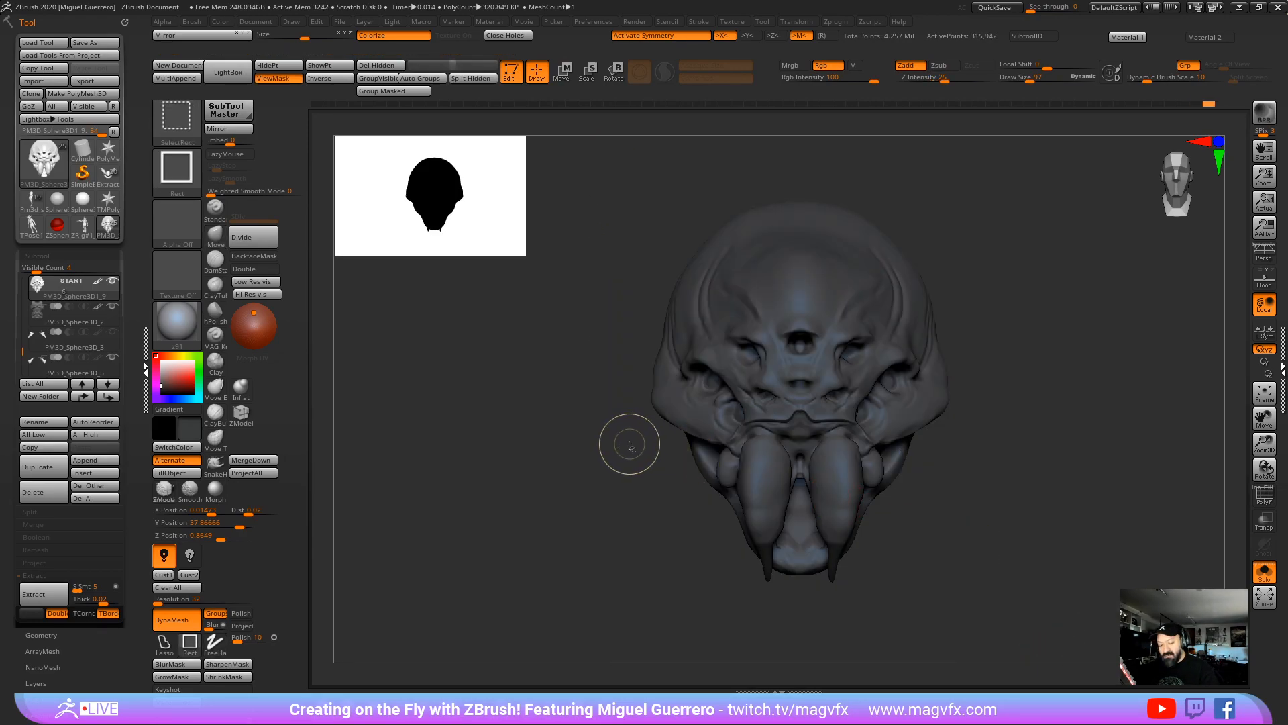
left_click(629, 442, "ctrl+shift")
Step: Try to reposition the unmasked eyeballs with the transform gizmo, undo the attempt, and clear the mask
key("w")
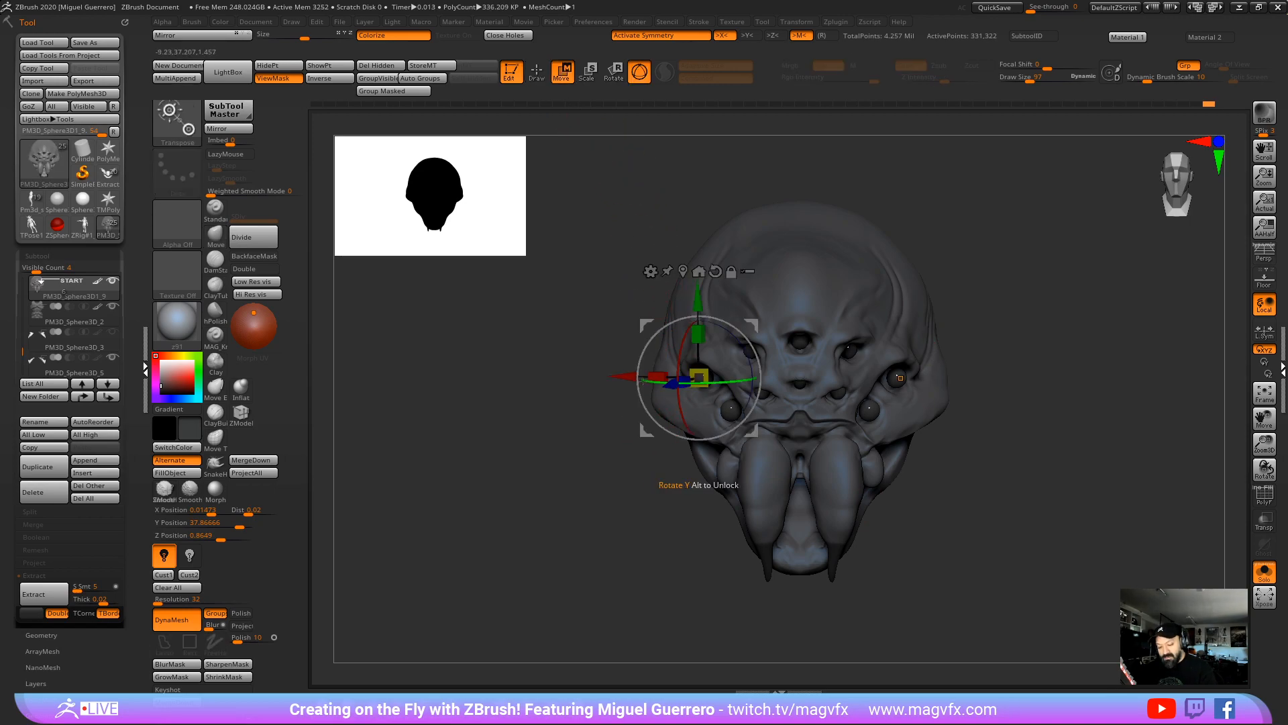
left_click_drag(624, 378, 624, 378)
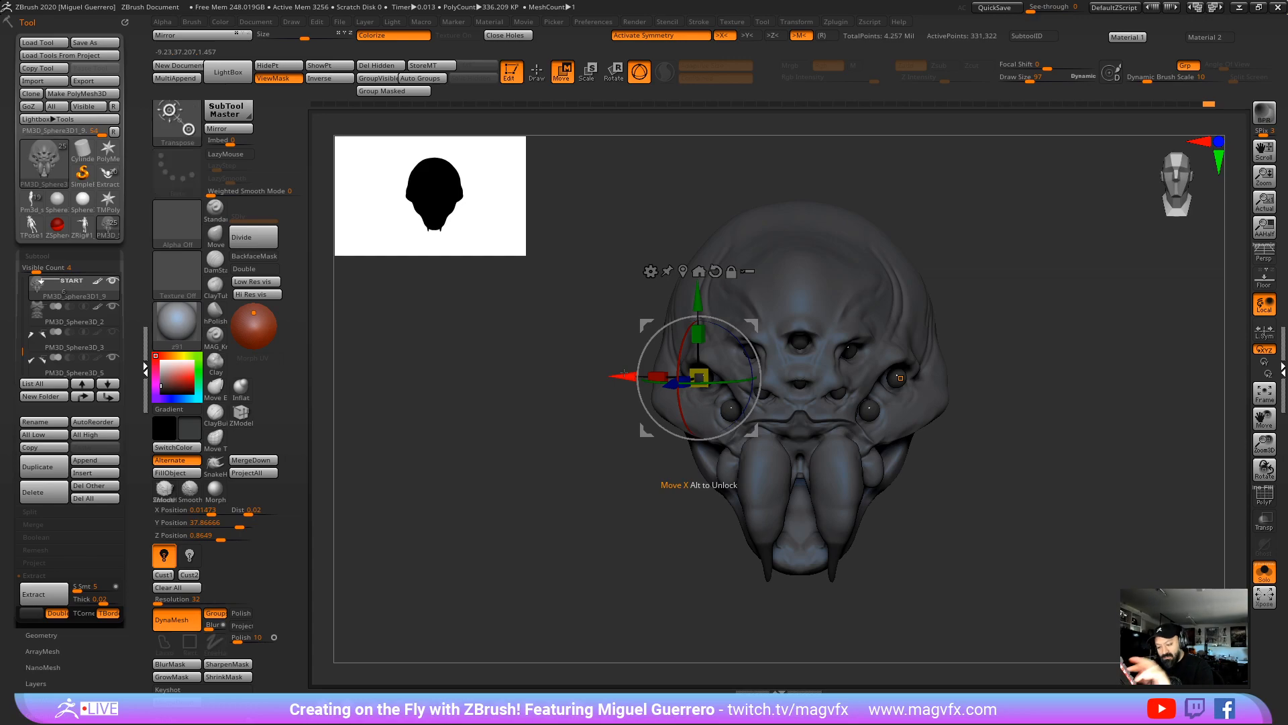
left_click_drag(770, 349, 786, 202, "ctrl")
key("ctrl+z")
mouse_move(538, 371)
left_mouse_down()
mouse_move(506, 405)
mouse_move(598, 447)
left_mouse_up()
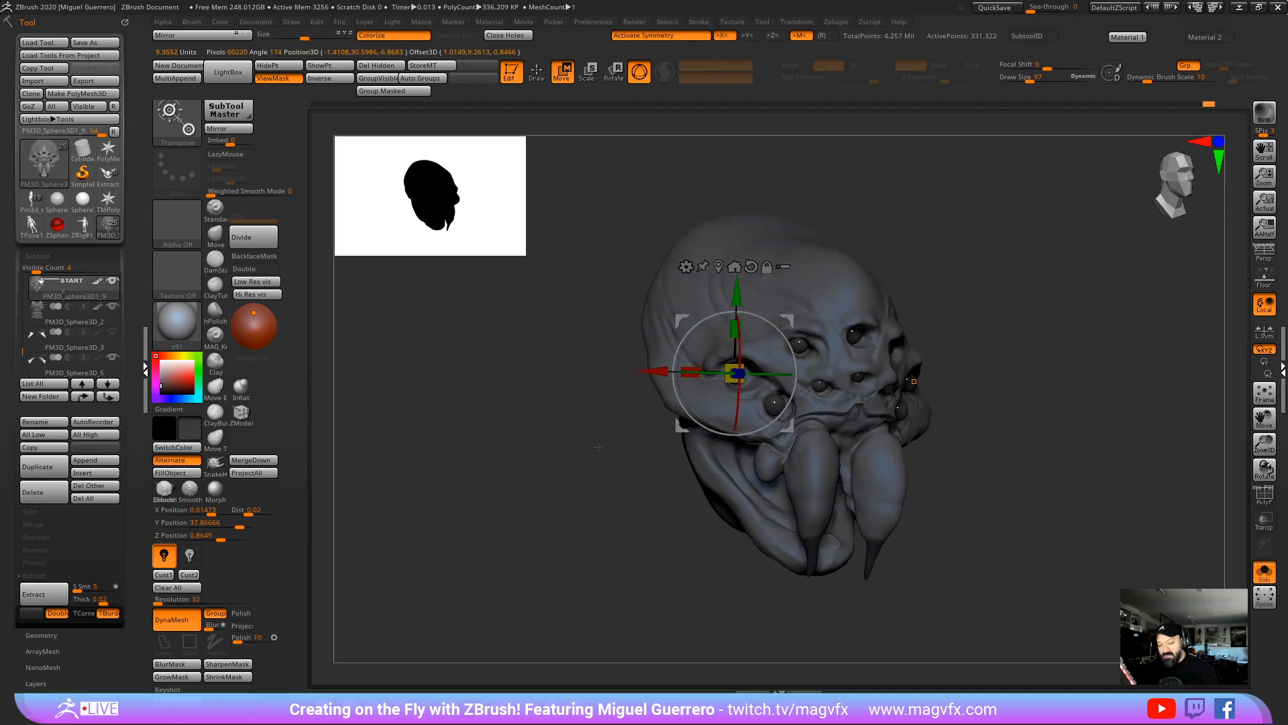
left_click(537, 72)
left_click_drag(551, 362, 514, 408, "shift")
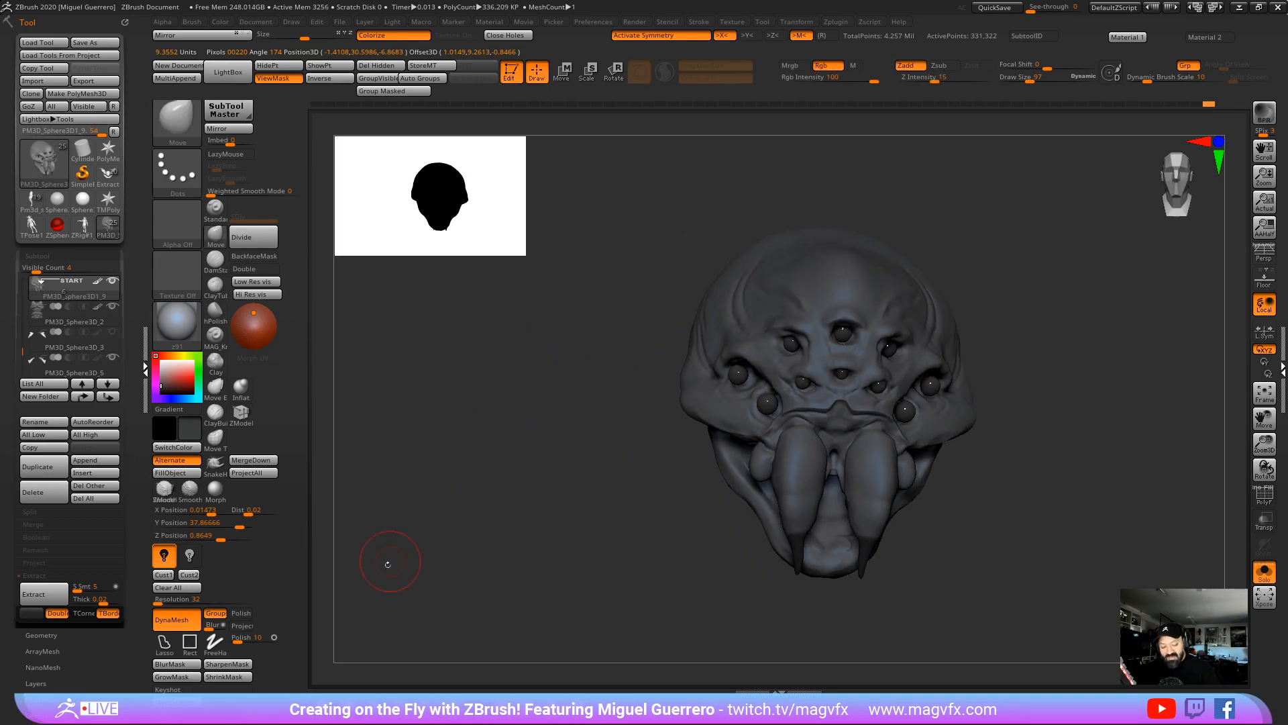
mouse_move(386, 564)
left_mouse_down("ctrl")
mouse_move(436, 609)
mouse_move(413, 687)
left_mouse_up("ctrl")
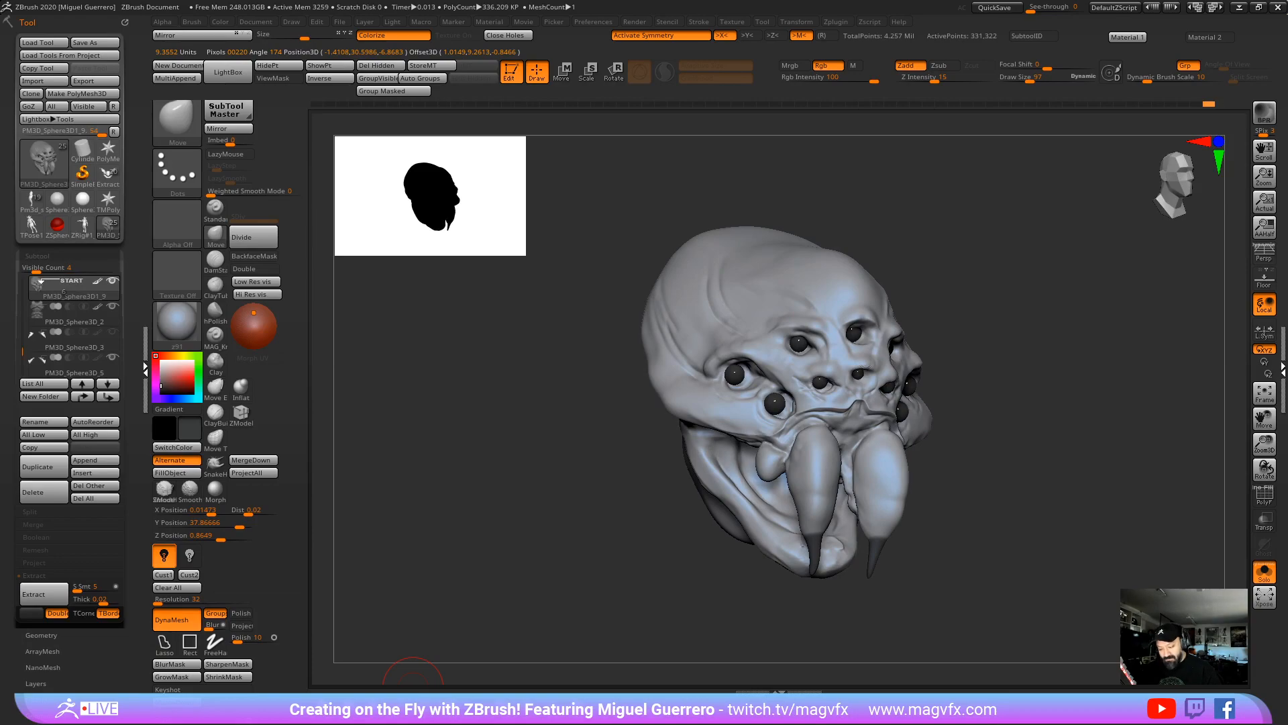
Step: Preview the MAG_Red material on the head, and settle on the grey z6_2 material
left_click(405, 700)
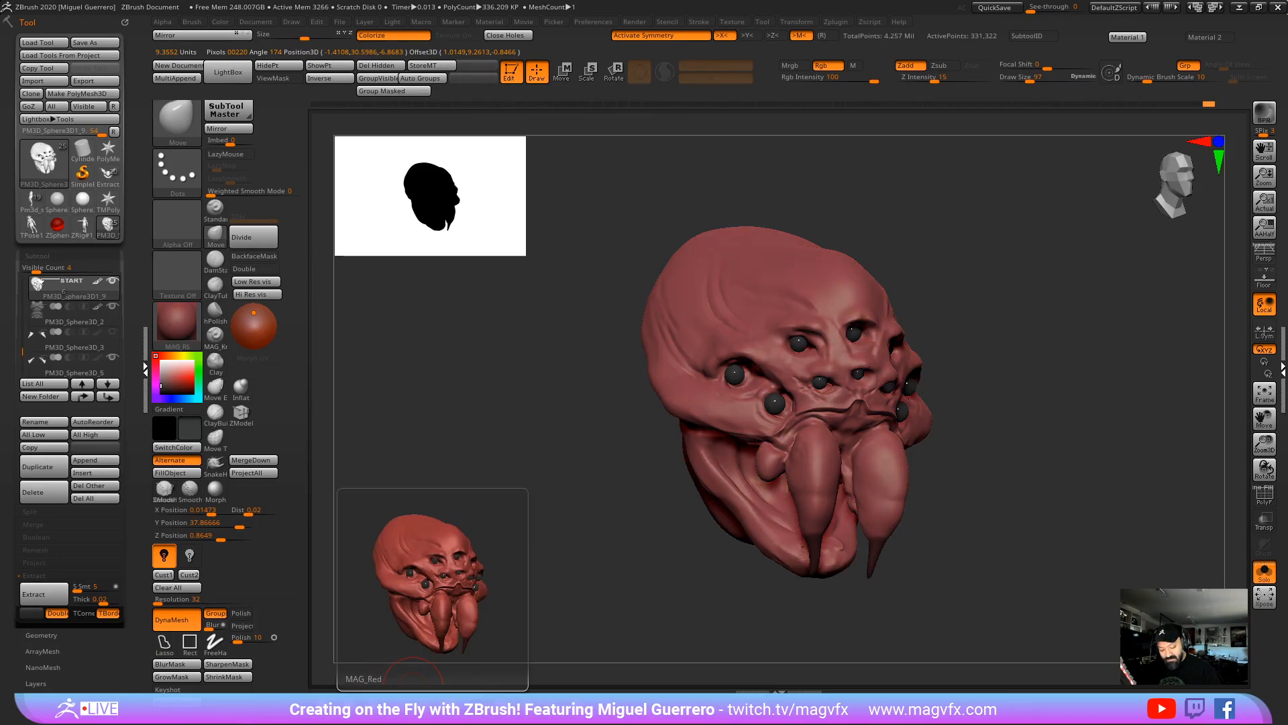
left_click(470, 700)
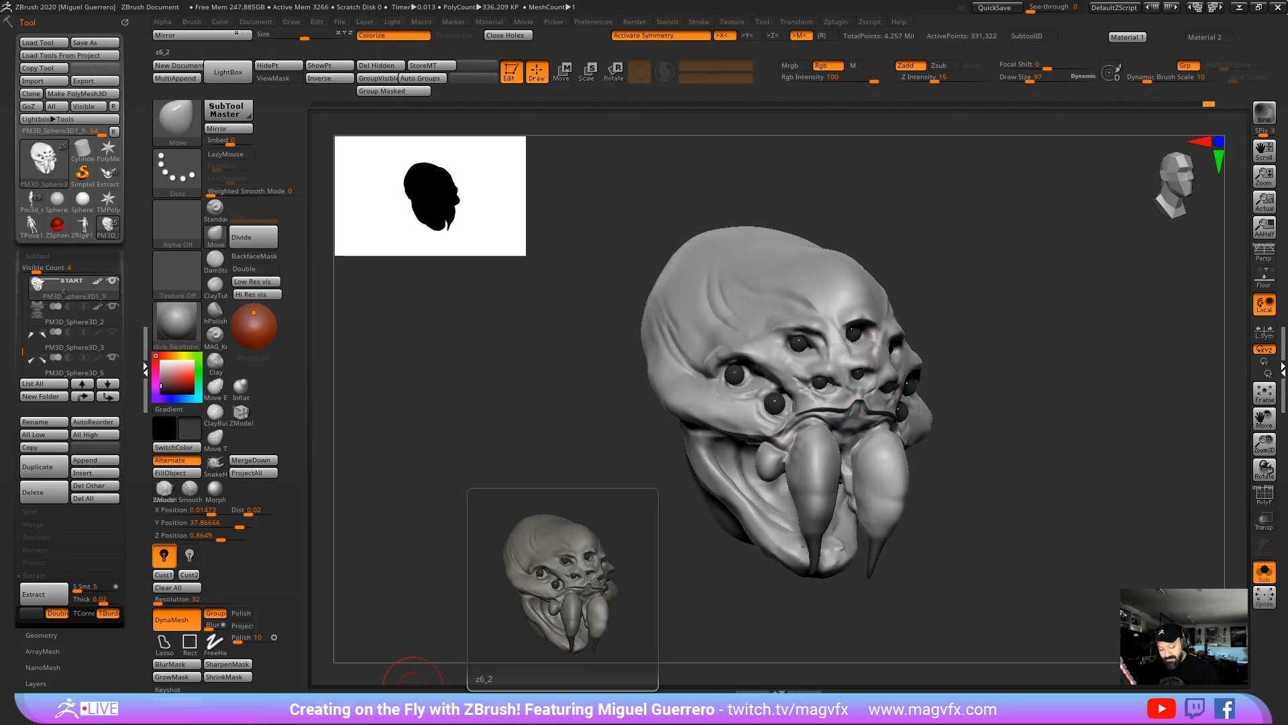
left_click(500, 699)
Step: Widen the side of the lower jaw towards the rear bulge using the Move brush at draw size 145
mouse_move(537, 552)
left_mouse_down()
mouse_move(509, 546)
mouse_move(518, 567)
mouse_move(449, 553)
mouse_move(538, 517)
mouse_move(526, 536)
left_mouse_up()
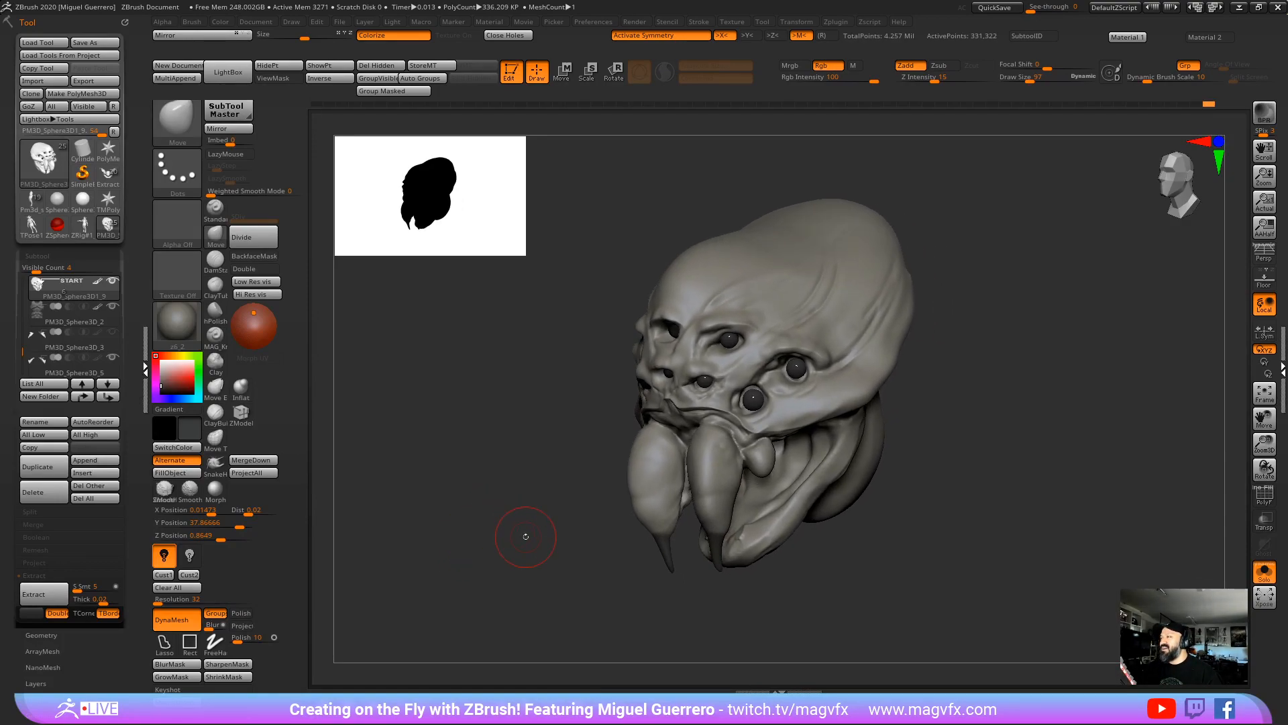
left_click_drag(525, 536, 451, 520)
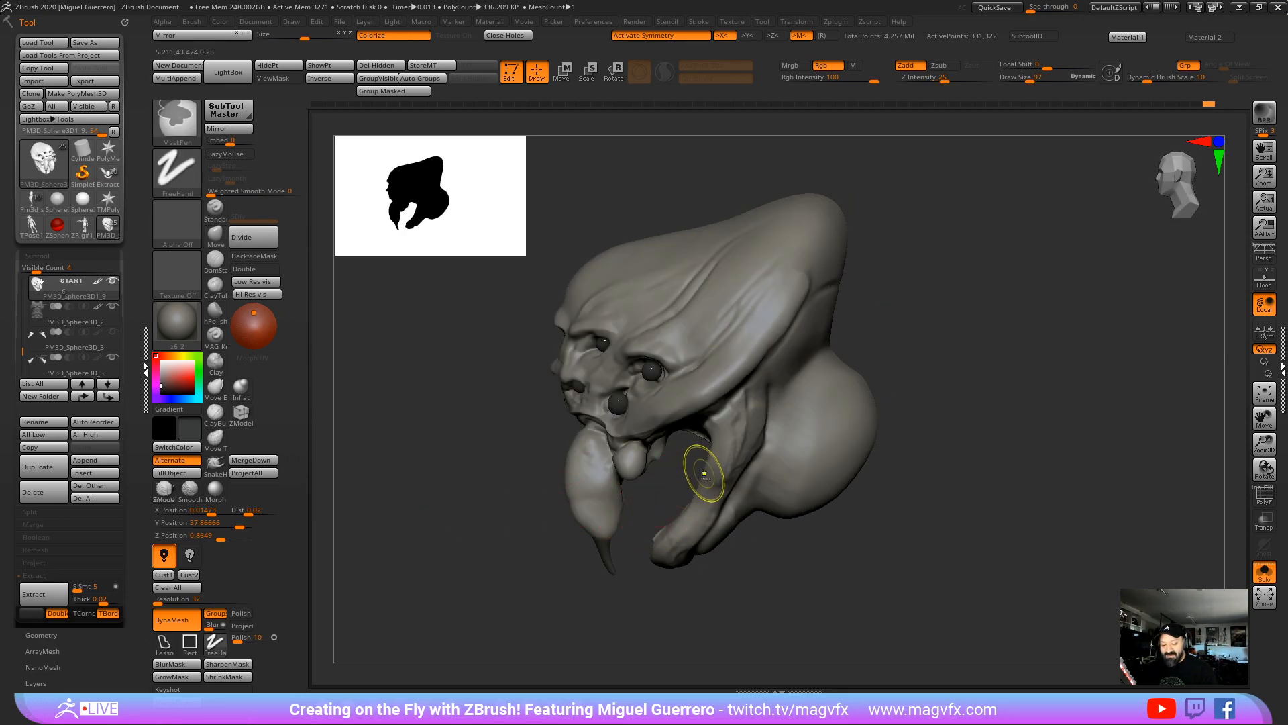
key("b")
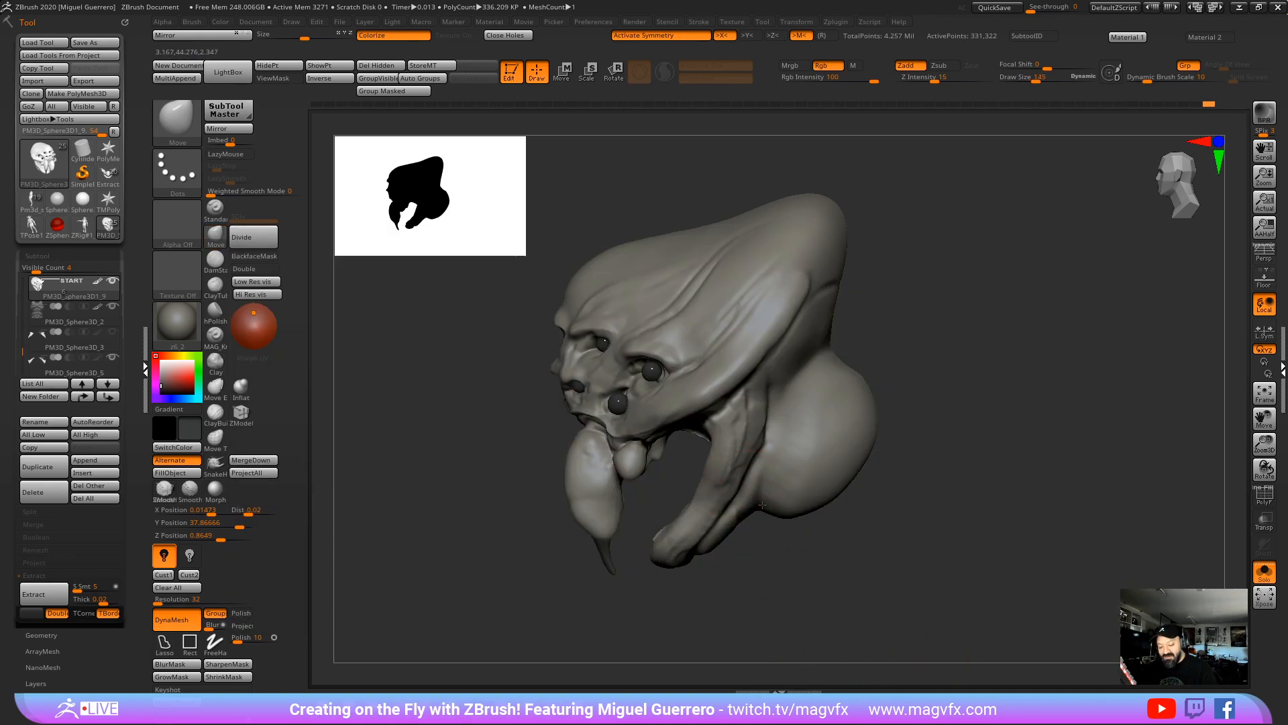
mouse_move(734, 500)
left_mouse_down()
mouse_move(775, 419)
mouse_move(765, 402)
mouse_move(786, 417)
mouse_move(778, 460)
mouse_move(758, 429)
mouse_move(767, 420)
left_mouse_up()
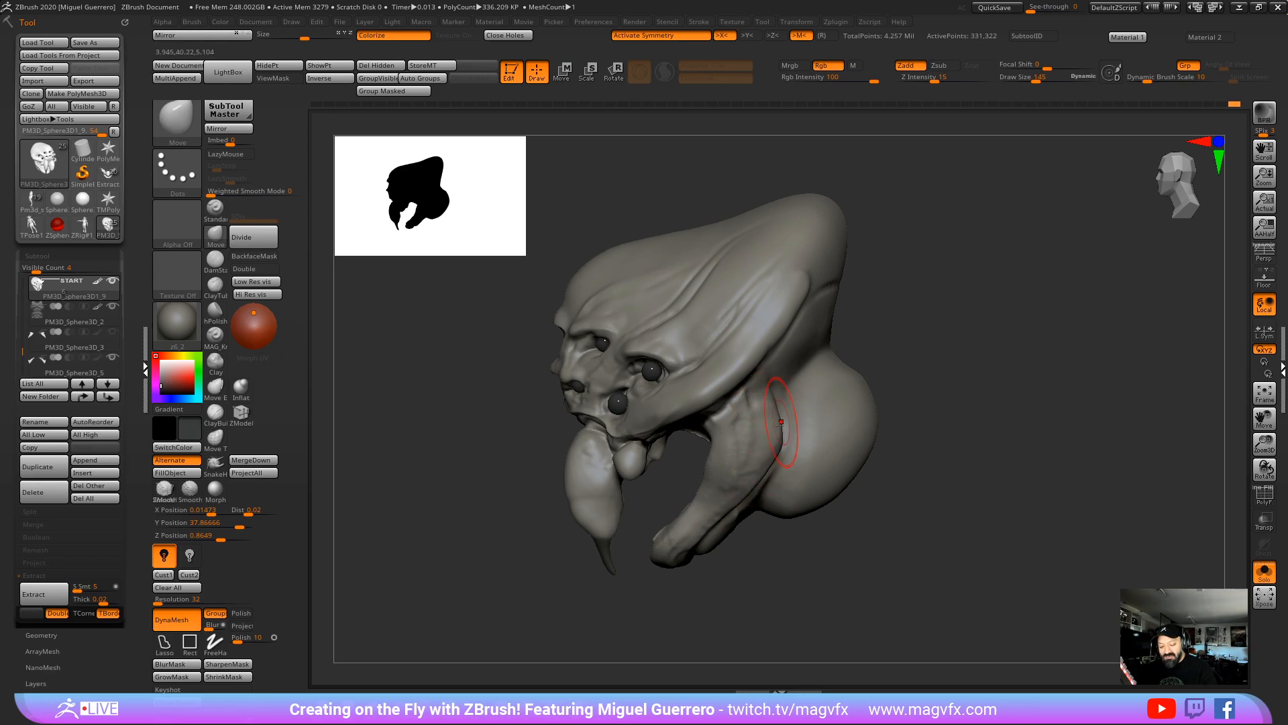
key("ctrl+z")
key("ctrl+z")
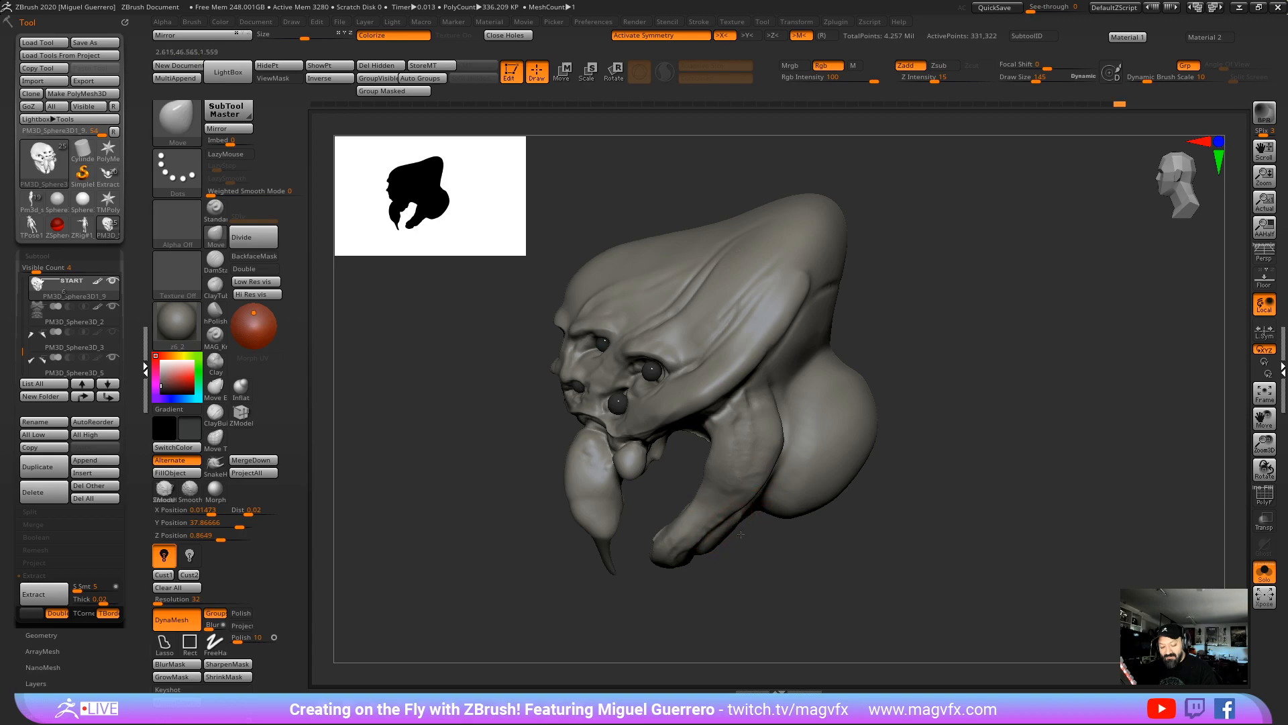
Step: Refine the lower rear contour of the jaw from a three-quarter view with the Move brush
left_click_drag(728, 570, 782, 575)
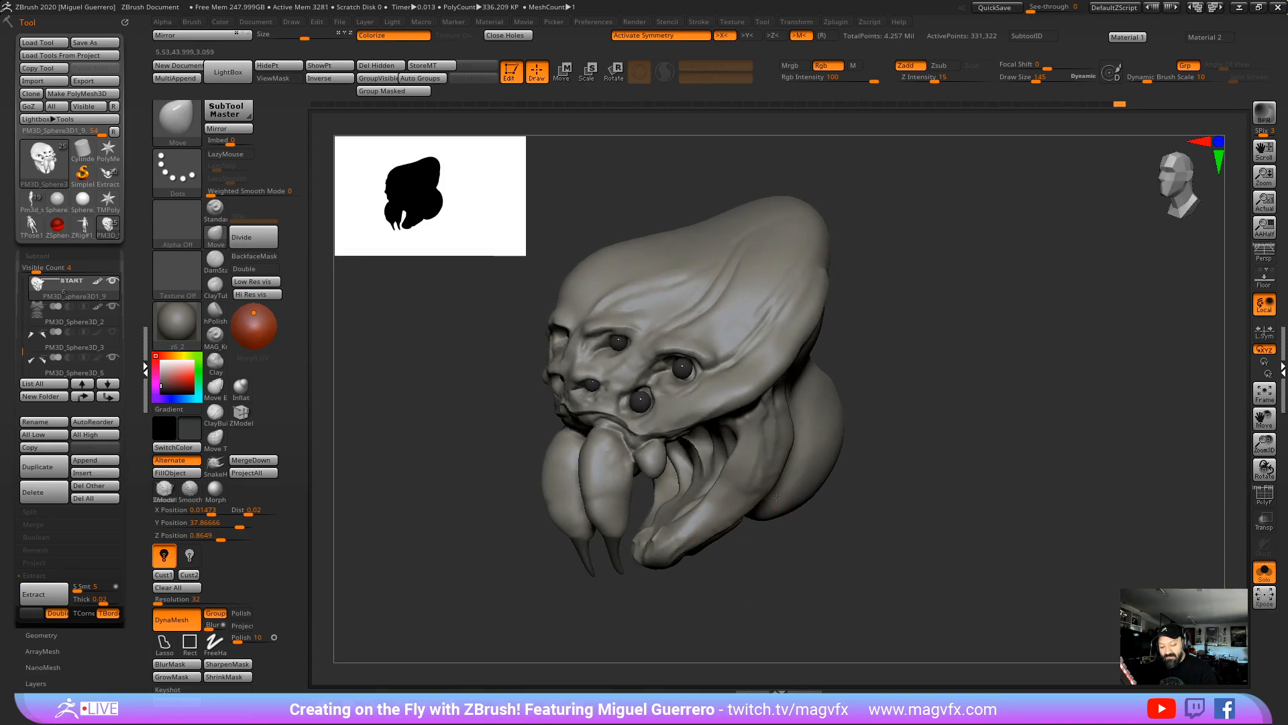
left_click_drag(828, 553, 830, 526)
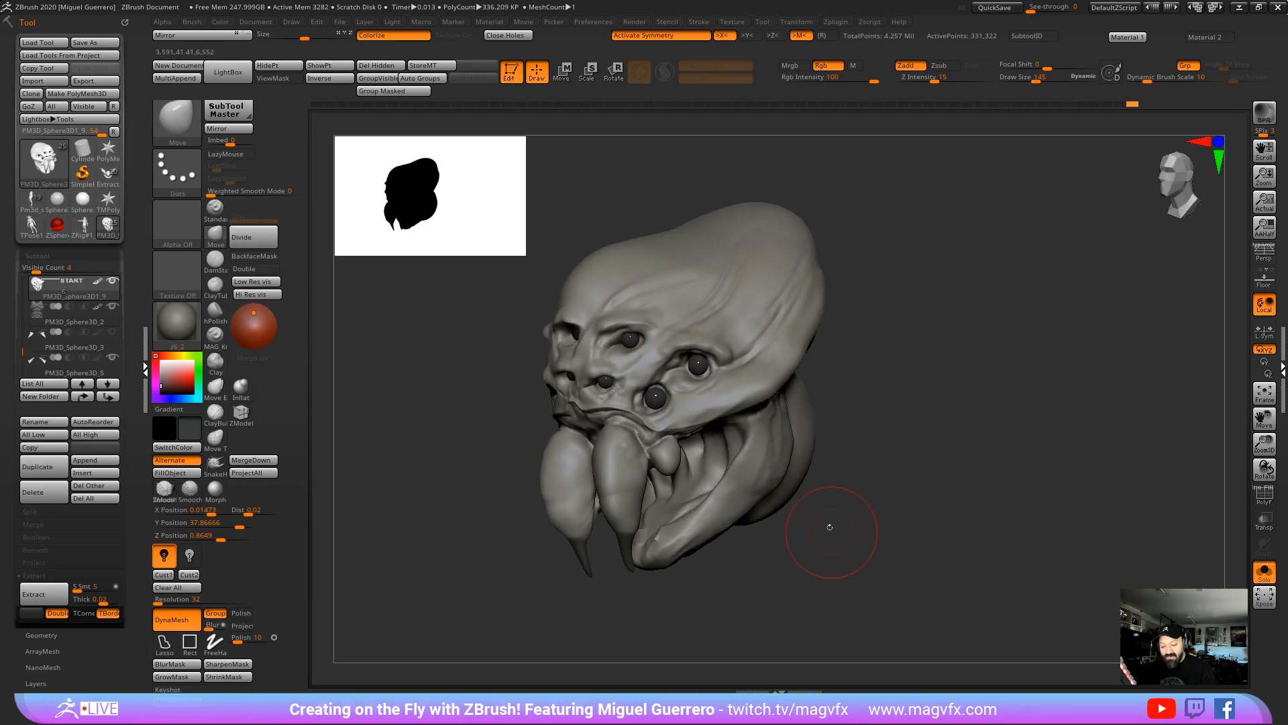
mouse_move(820, 430)
left_mouse_down()
mouse_move(743, 472)
mouse_move(772, 478)
mouse_move(777, 526)
mouse_move(780, 504)
left_mouse_up()
Step: Carve a crease along the seam between the jaw and the rear bulge with the DamStandard brush
left_click(214, 263)
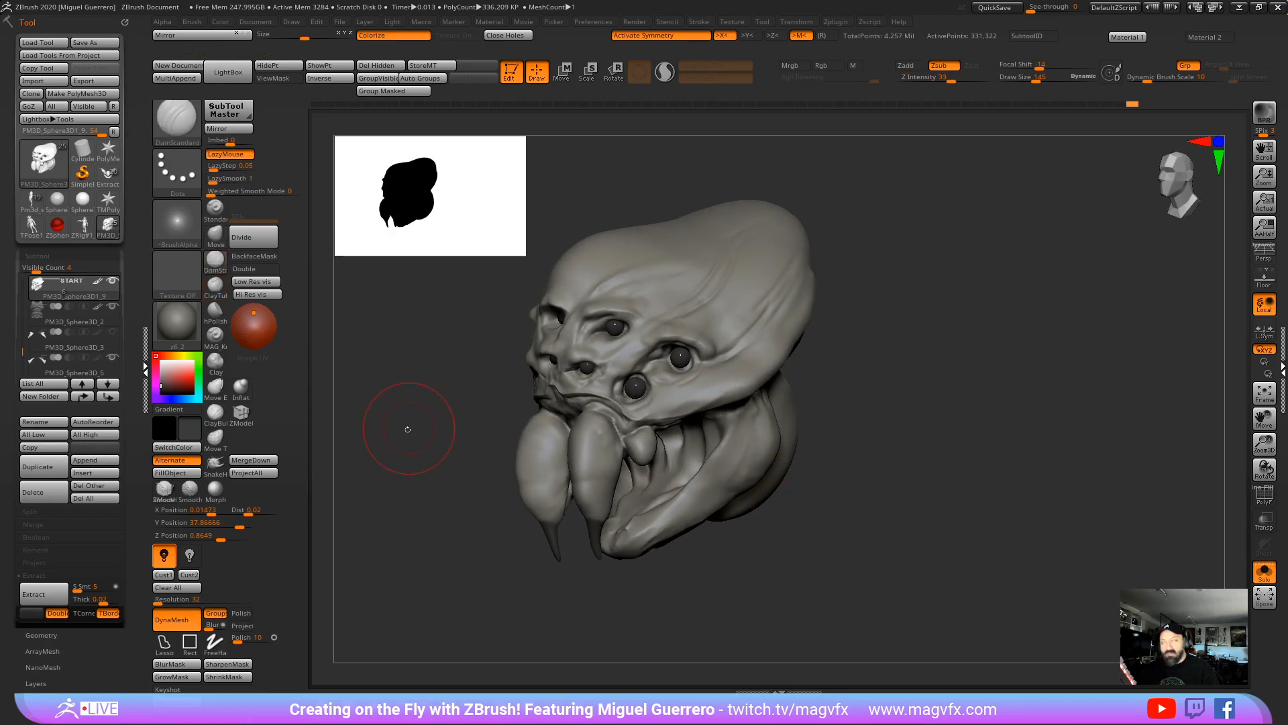
left_click_drag(406, 425, 644, 409)
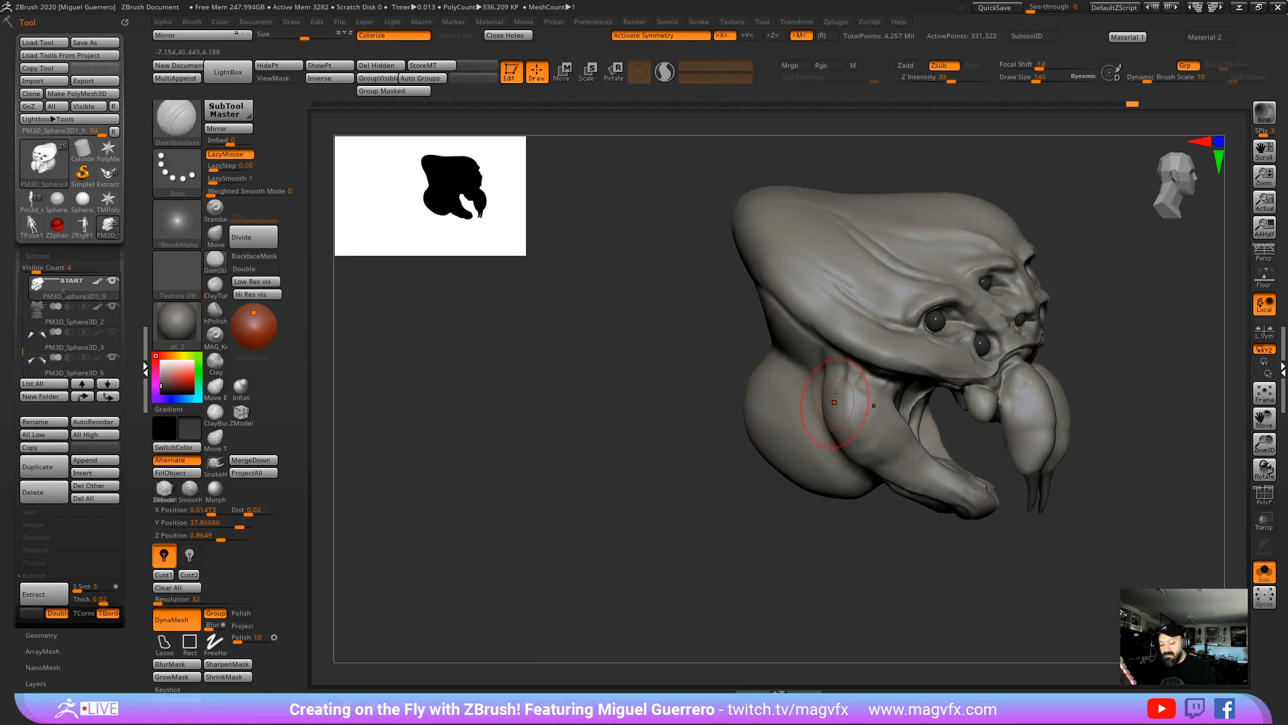
mouse_move(822, 391)
left_mouse_down()
mouse_move(846, 436)
mouse_move(940, 491)
left_mouse_up()
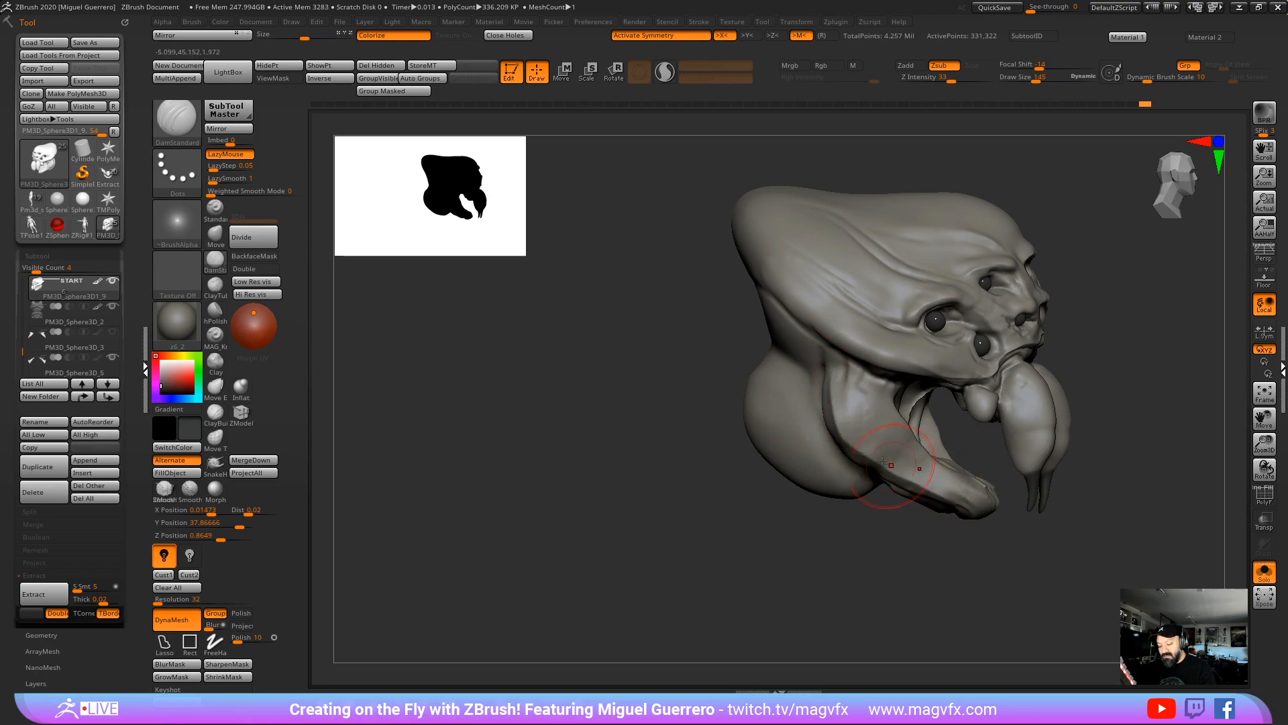
Step: Deepen the crease down the rear edge of the jaw beside the bulge with the DamStandard brush
left_click_drag(1013, 557, 1067, 510)
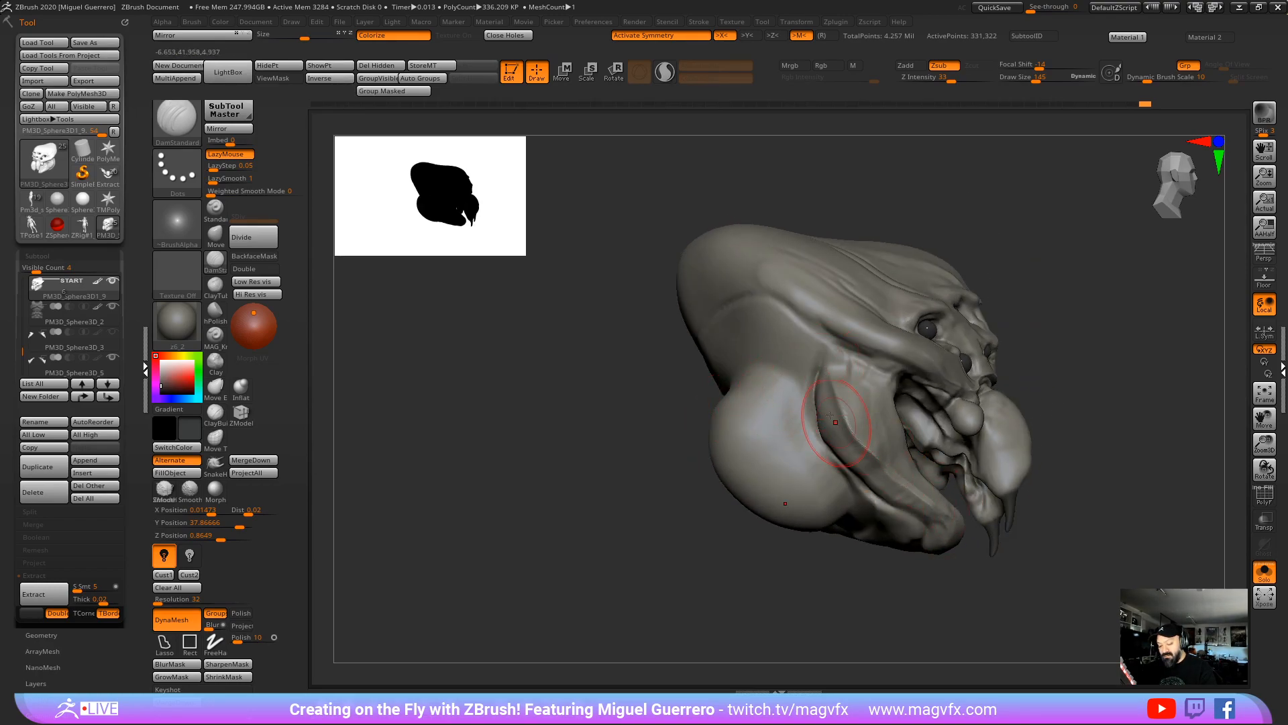
left_click_drag(830, 415, 876, 489)
left_click_drag(664, 423, 553, 454)
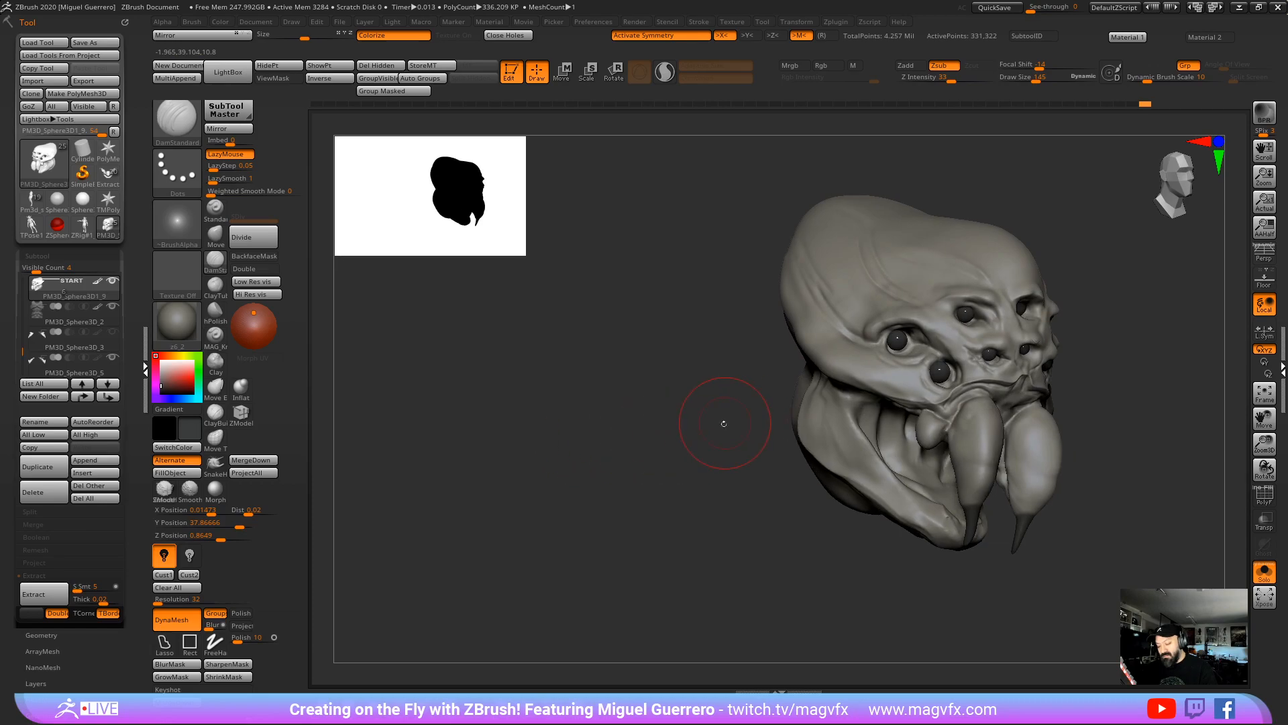
mouse_move(724, 424)
left_mouse_down()
mouse_move(698, 402)
mouse_move(609, 380)
left_mouse_up()
Step: Lasso-mask the rear bulge and invert the mask so that only the bulge can be sculpted
key("ctrl")
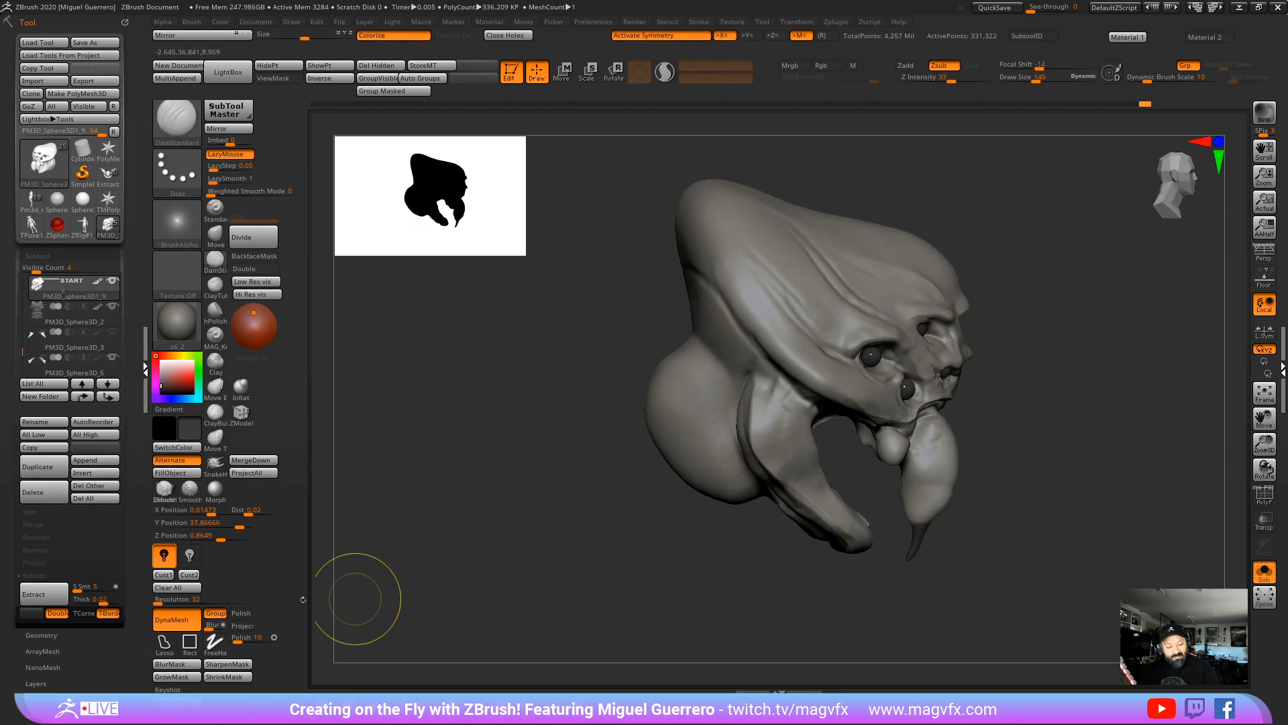
left_click(164, 643, "ctrl")
mouse_move(606, 294)
left_mouse_down("ctrl")
mouse_move(644, 294)
mouse_move(717, 339)
mouse_move(724, 443)
mouse_move(755, 491)
mouse_move(554, 473)
mouse_move(577, 376)
left_mouse_up("ctrl")
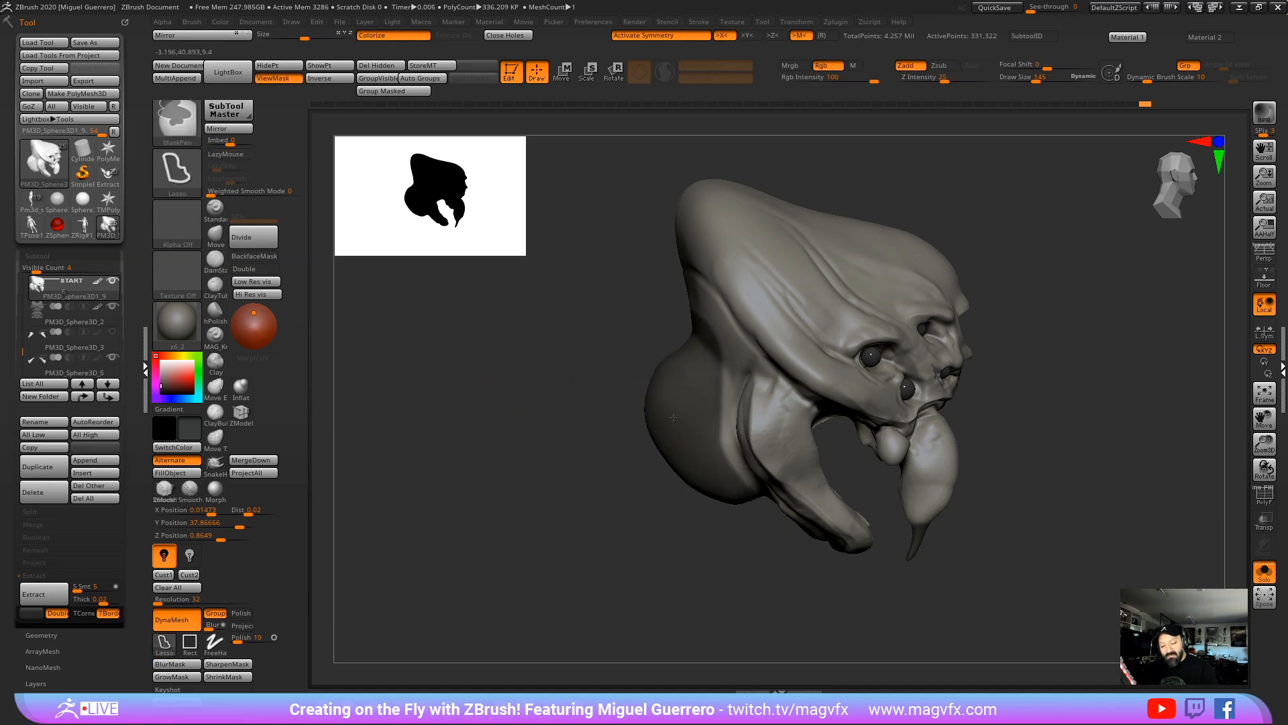
left_click(537, 423, "ctrl")
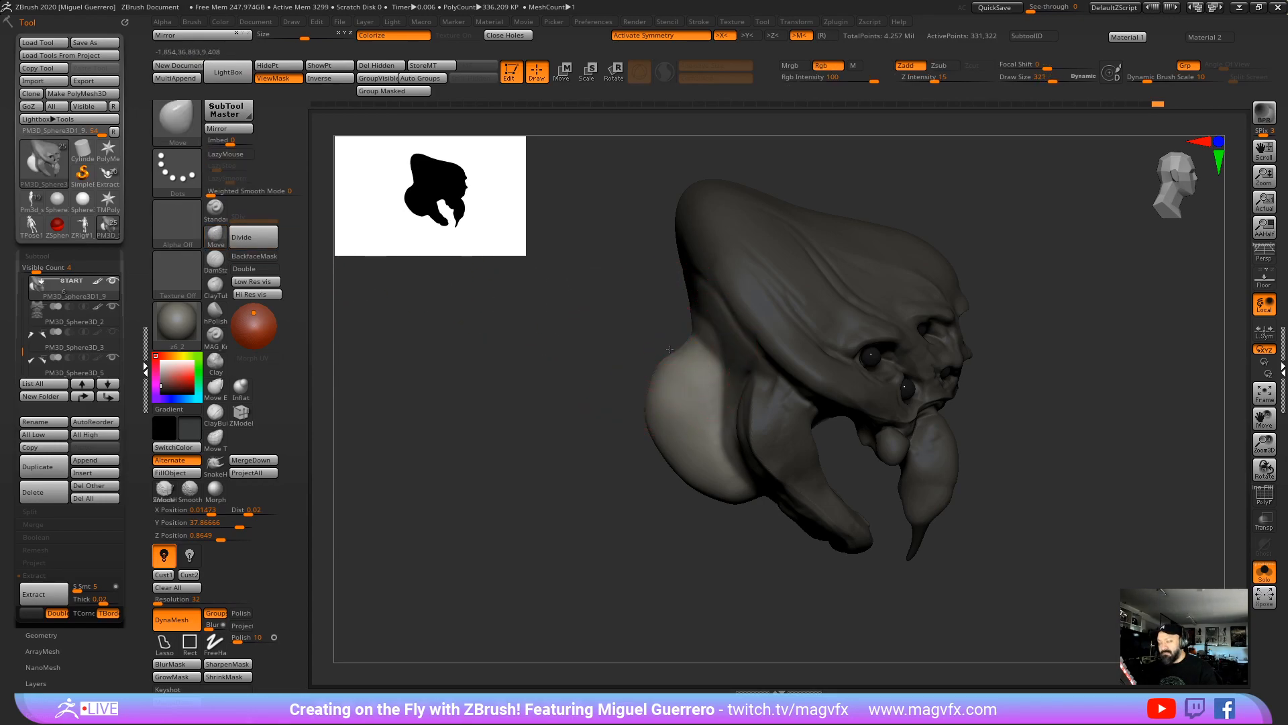
Step: Pull the rear bulge backward, upward and downward into a longer sac with the Move brush at draw size 321
left_click_drag(669, 349, 520, 330)
mouse_move(646, 384)
left_mouse_down()
mouse_move(599, 299)
mouse_move(625, 396)
left_mouse_up()
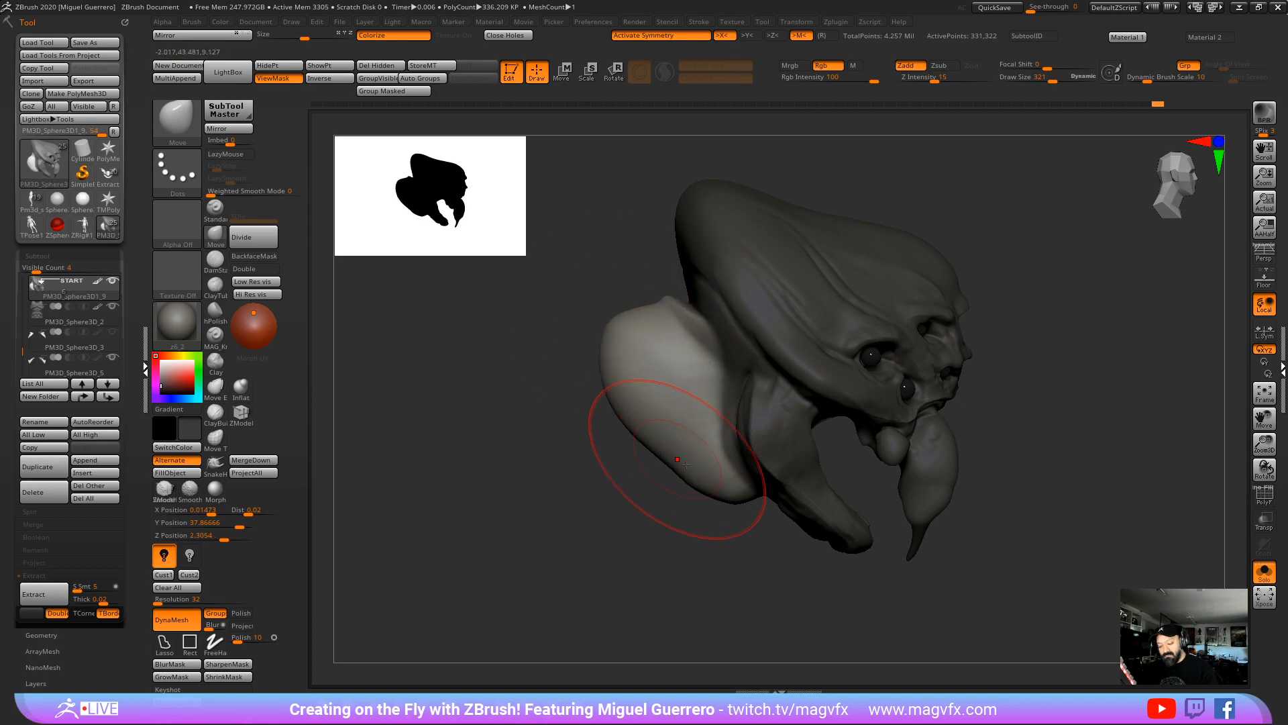
left_click_drag(679, 457, 685, 518)
mouse_move(641, 439)
left_mouse_down()
mouse_move(624, 443)
mouse_move(607, 423)
left_mouse_up()
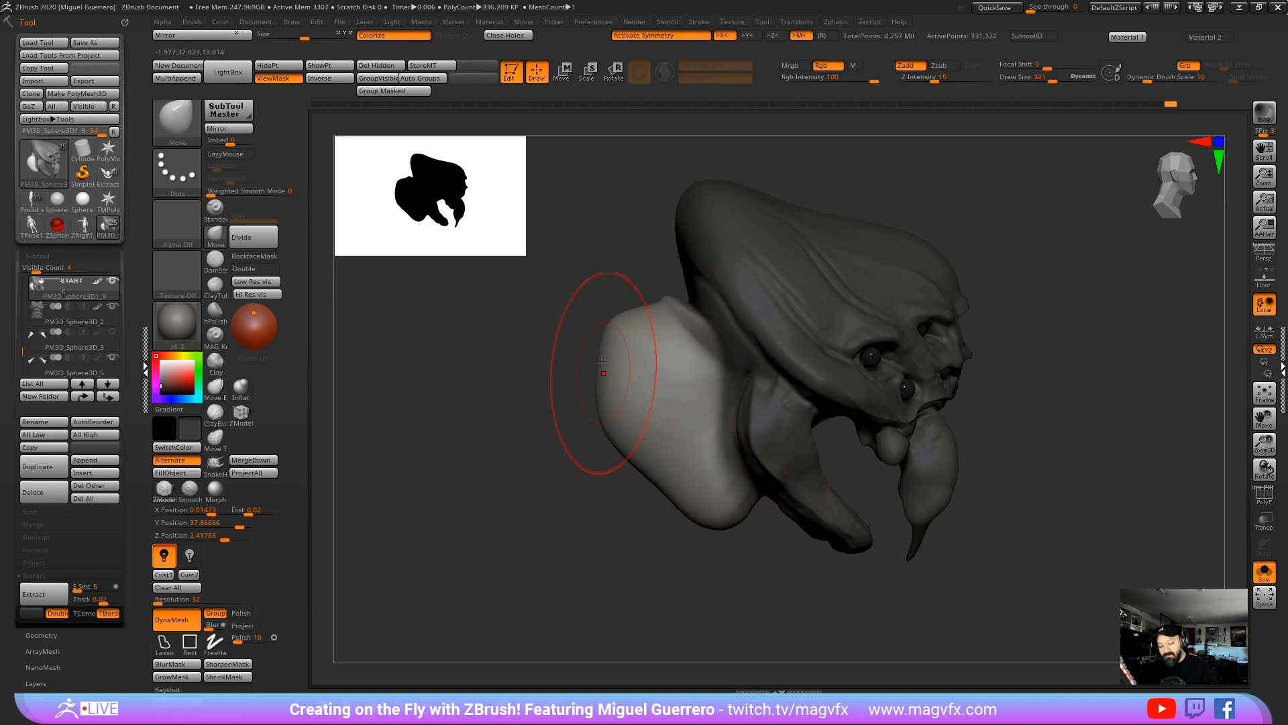
mouse_move(604, 366)
left_mouse_down()
mouse_move(581, 320)
mouse_move(557, 335)
mouse_move(524, 408)
mouse_move(645, 402)
left_mouse_up()
left_click_drag(604, 363, 634, 362)
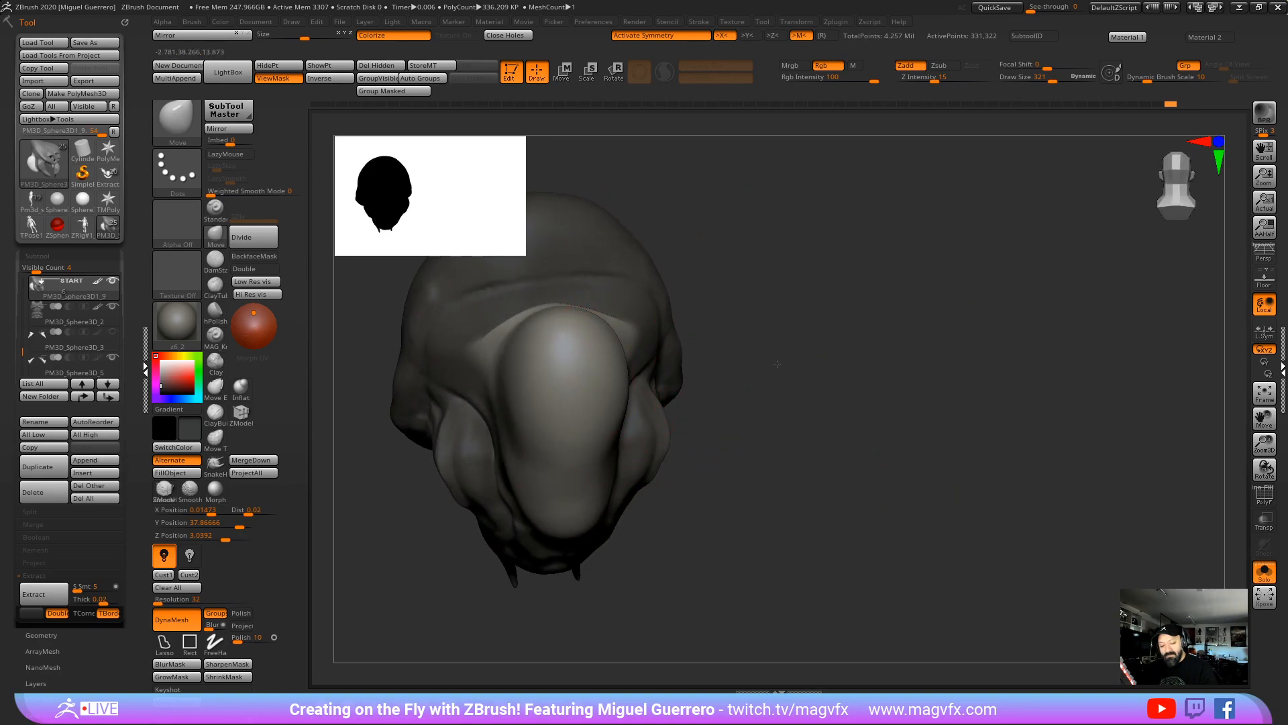
Step: Widen and round the rear sac's upper and lower contours with the Move brush from behind
left_click_drag(776, 365, 709, 383)
left_click_drag(661, 336, 675, 326)
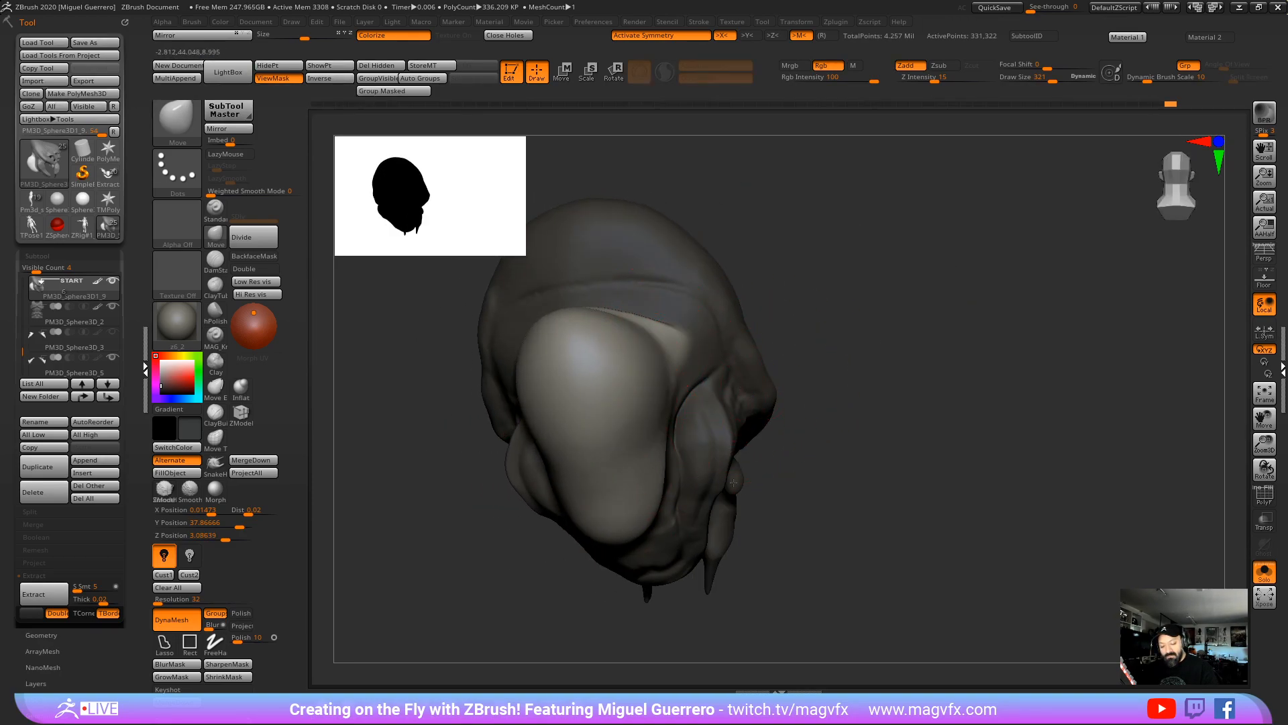
left_click_drag(570, 483, 544, 457)
left_click_drag(644, 336, 671, 315)
mouse_move(773, 341)
left_mouse_down()
mouse_move(785, 346)
mouse_move(698, 349)
mouse_move(661, 285)
left_mouse_up()
Step: Invert the mask to protect the rear sac, and pull the back edge of the cranium out over it with the Move brush
left_click_drag(517, 345, 518, 394, "ctrl")
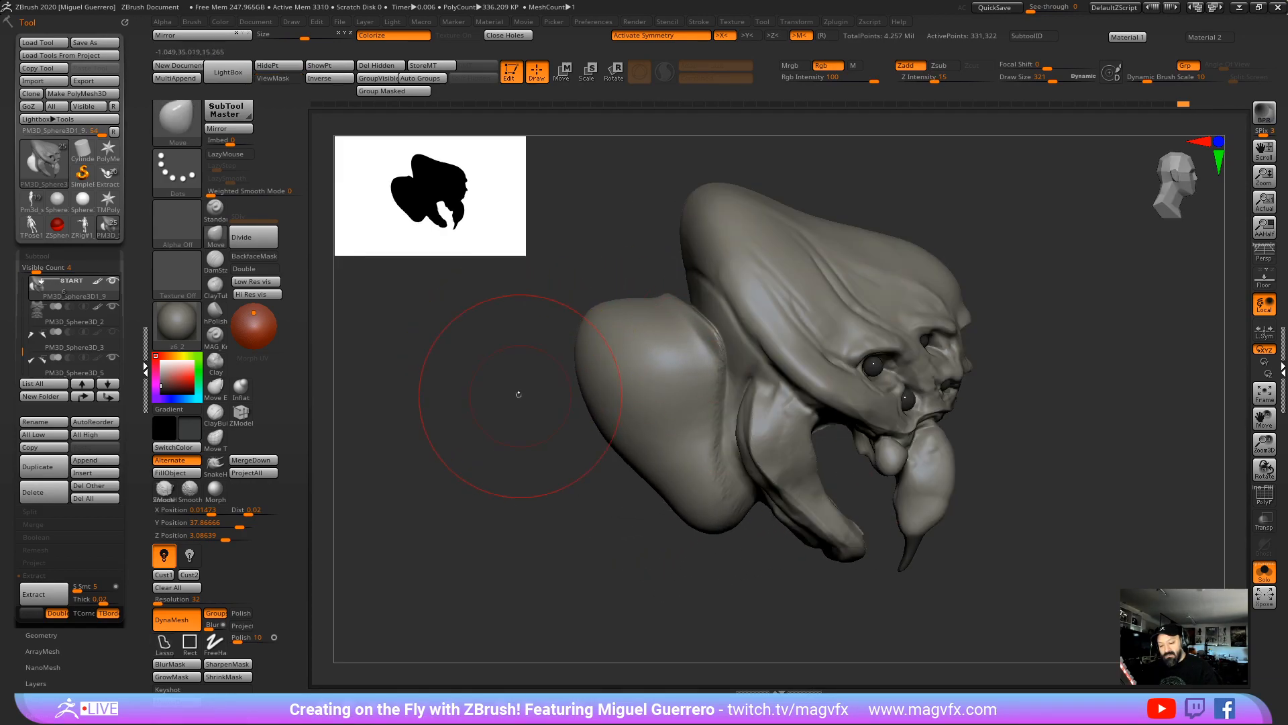
key("ctrl+h")
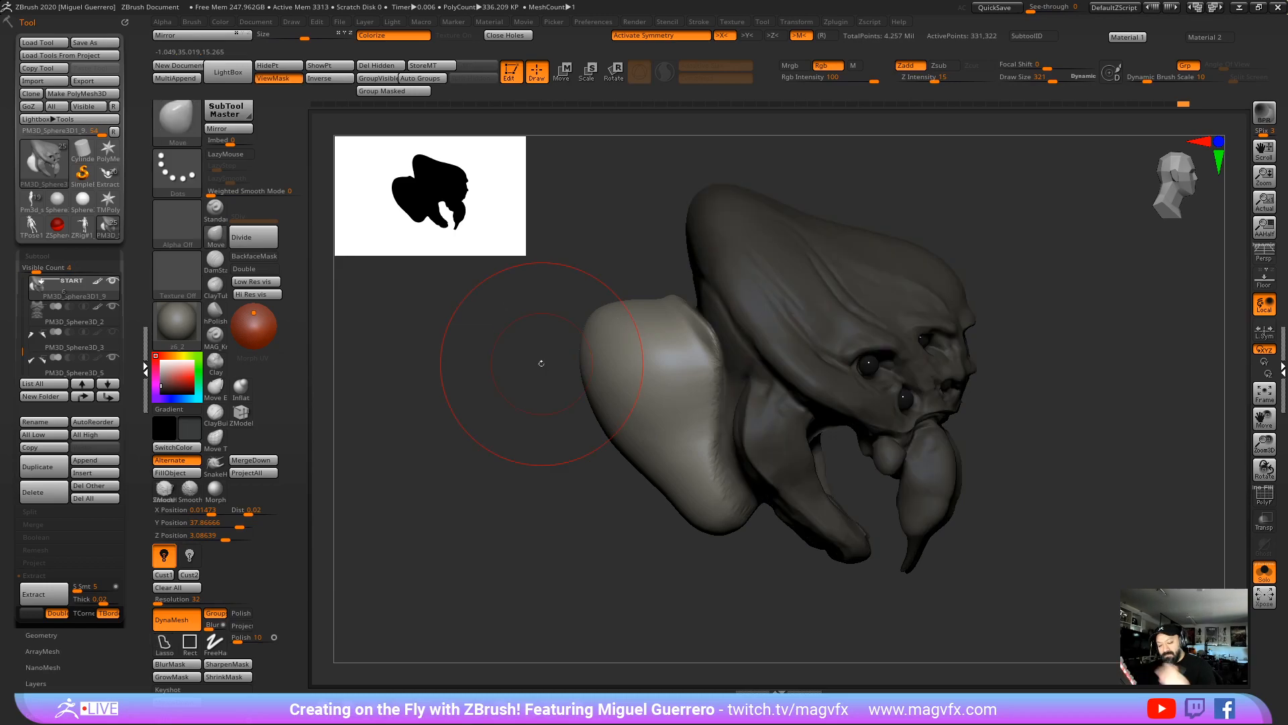
left_click(540, 364, "ctrl")
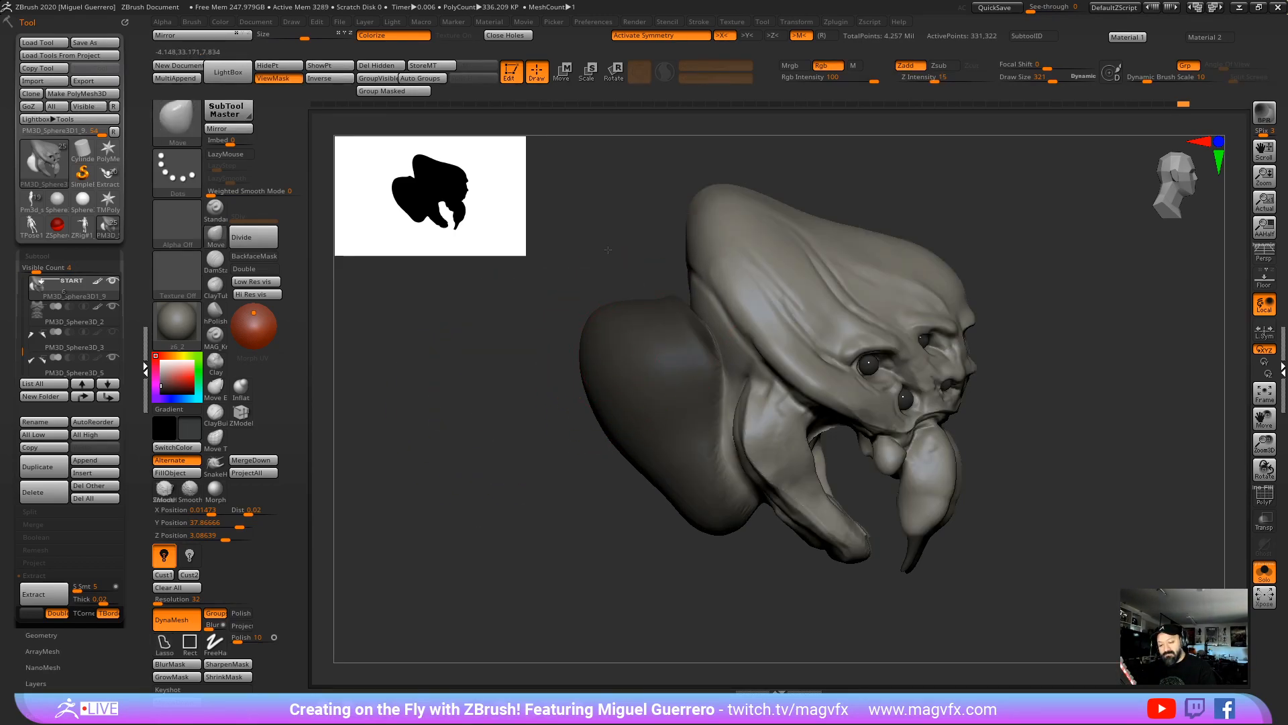
mouse_move(685, 296)
left_mouse_down()
mouse_move(656, 264)
mouse_move(640, 277)
mouse_move(656, 247)
mouse_move(644, 262)
left_mouse_up()
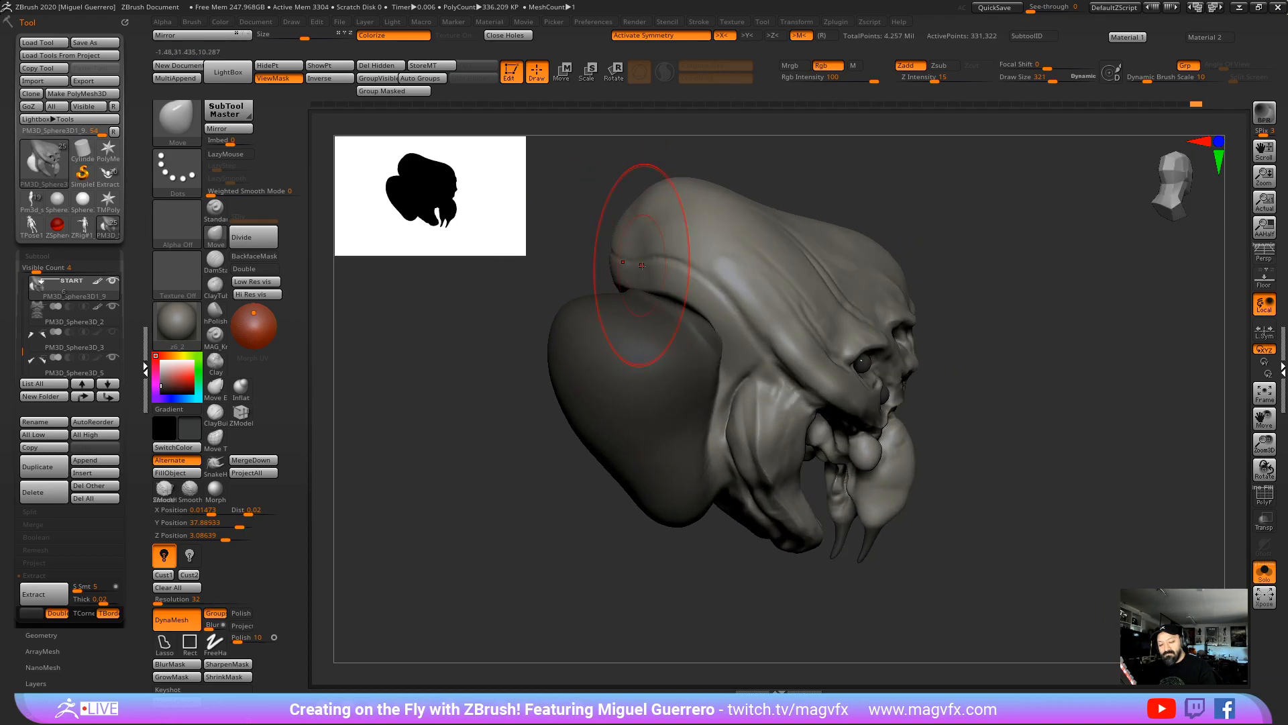
left_click_drag(489, 341, 733, 296)
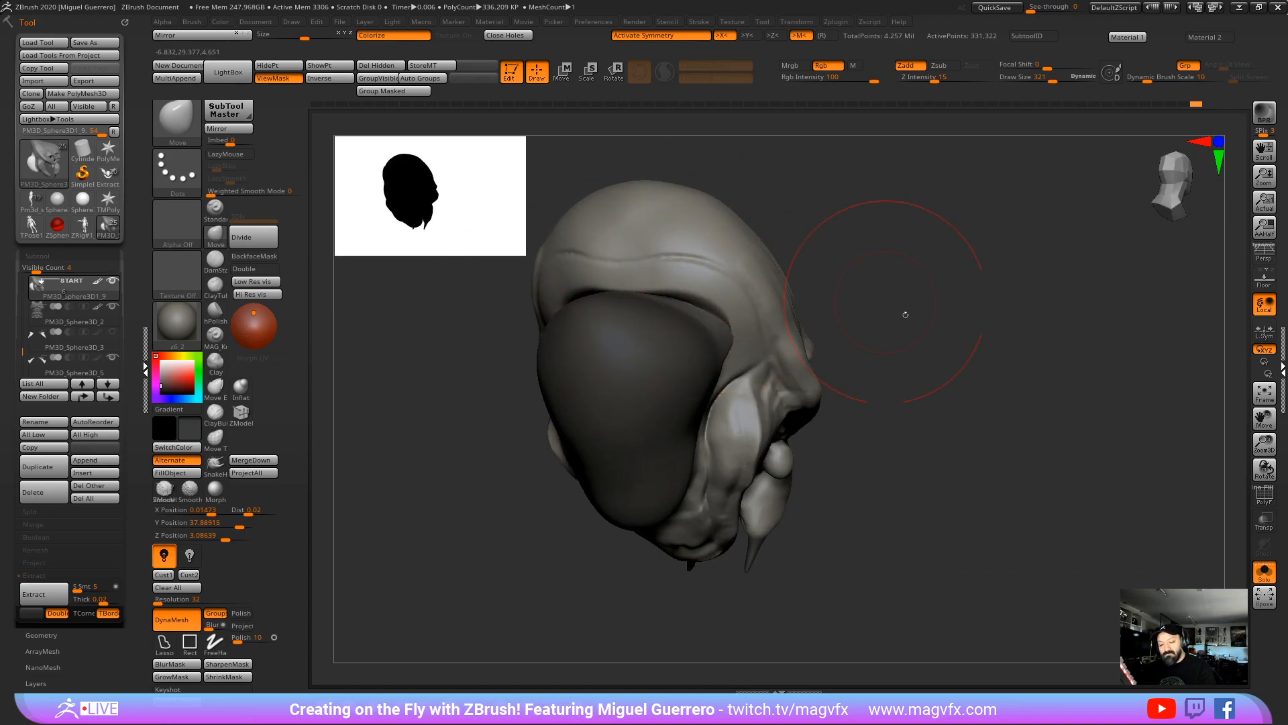
left_click_drag(906, 315, 593, 385)
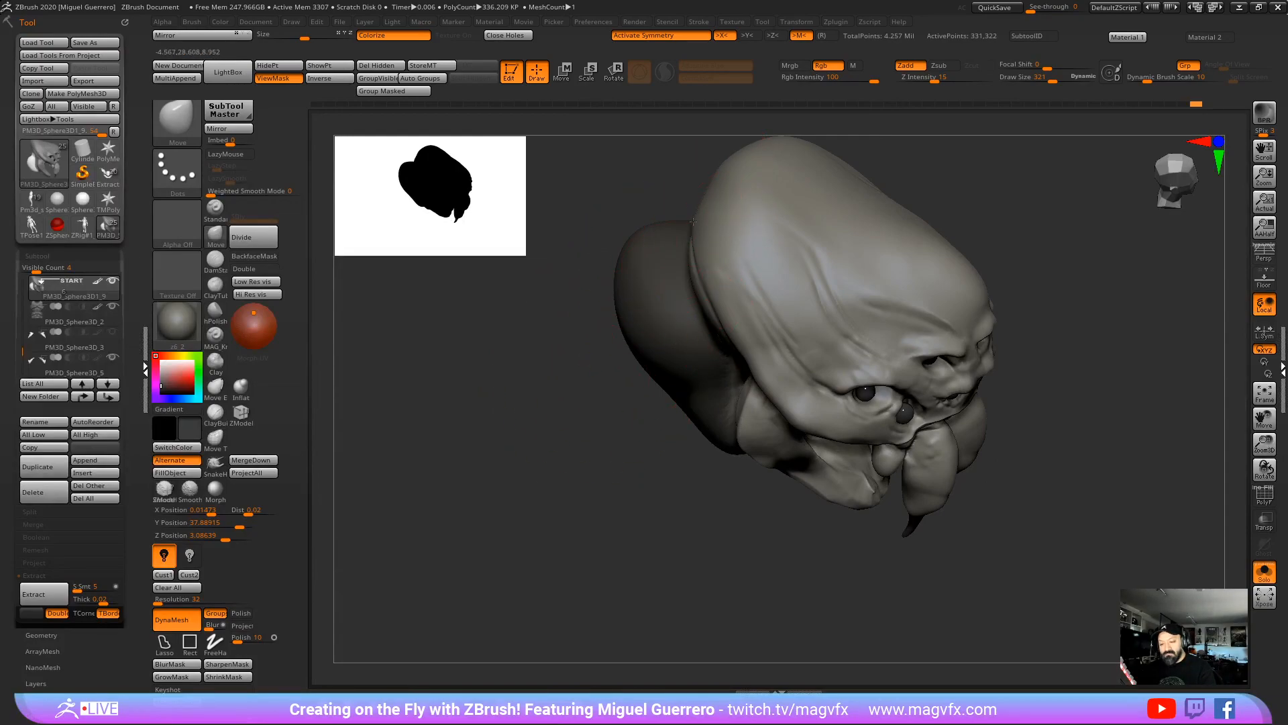
mouse_move(549, 431)
left_mouse_down()
mouse_move(544, 400)
mouse_move(592, 480)
mouse_move(547, 461)
mouse_move(509, 495)
mouse_move(461, 474)
mouse_move(469, 499)
mouse_move(567, 430)
left_mouse_up()
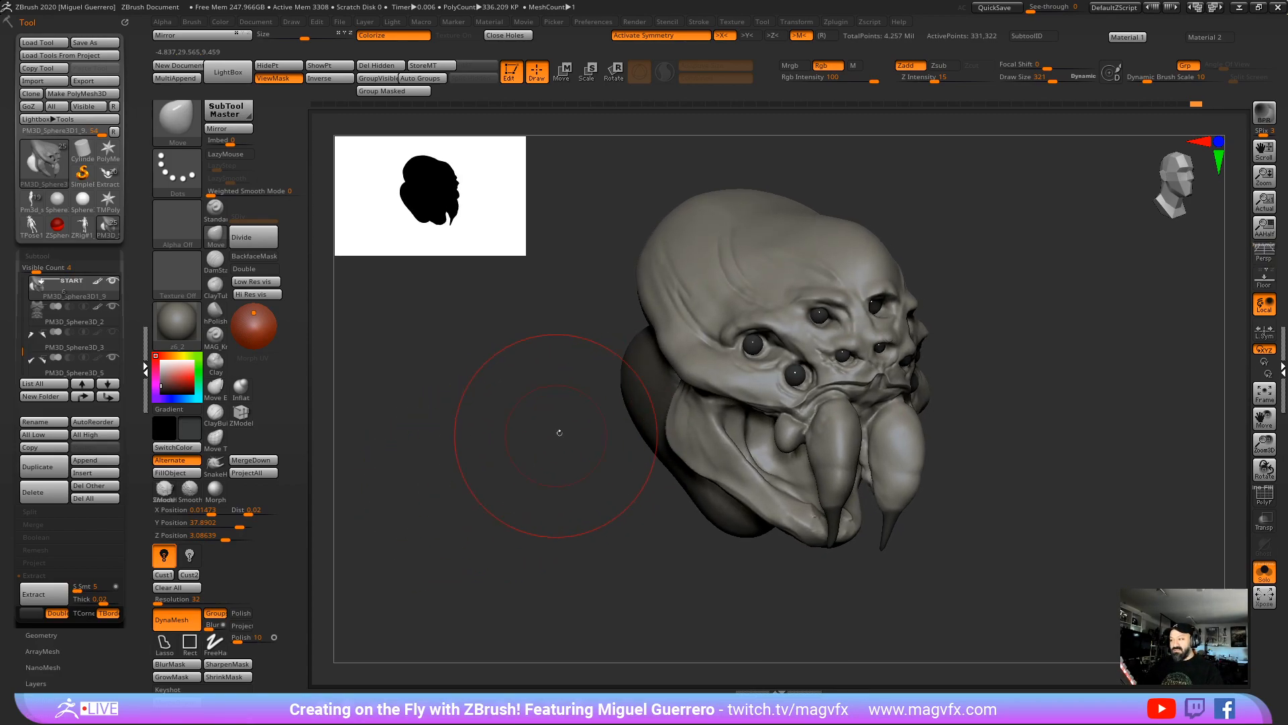
Step: Invert the mask back onto the head and clear it from the whole model
left_click(577, 413, "ctrl")
mouse_move(576, 347)
left_mouse_down()
mouse_move(839, 277)
mouse_move(842, 307)
mouse_move(816, 313)
left_mouse_up()
mouse_move(577, 295)
left_mouse_down()
mouse_move(541, 369)
mouse_move(536, 452)
mouse_move(561, 441)
mouse_move(506, 483)
mouse_move(472, 478)
mouse_move(491, 511)
left_mouse_up()
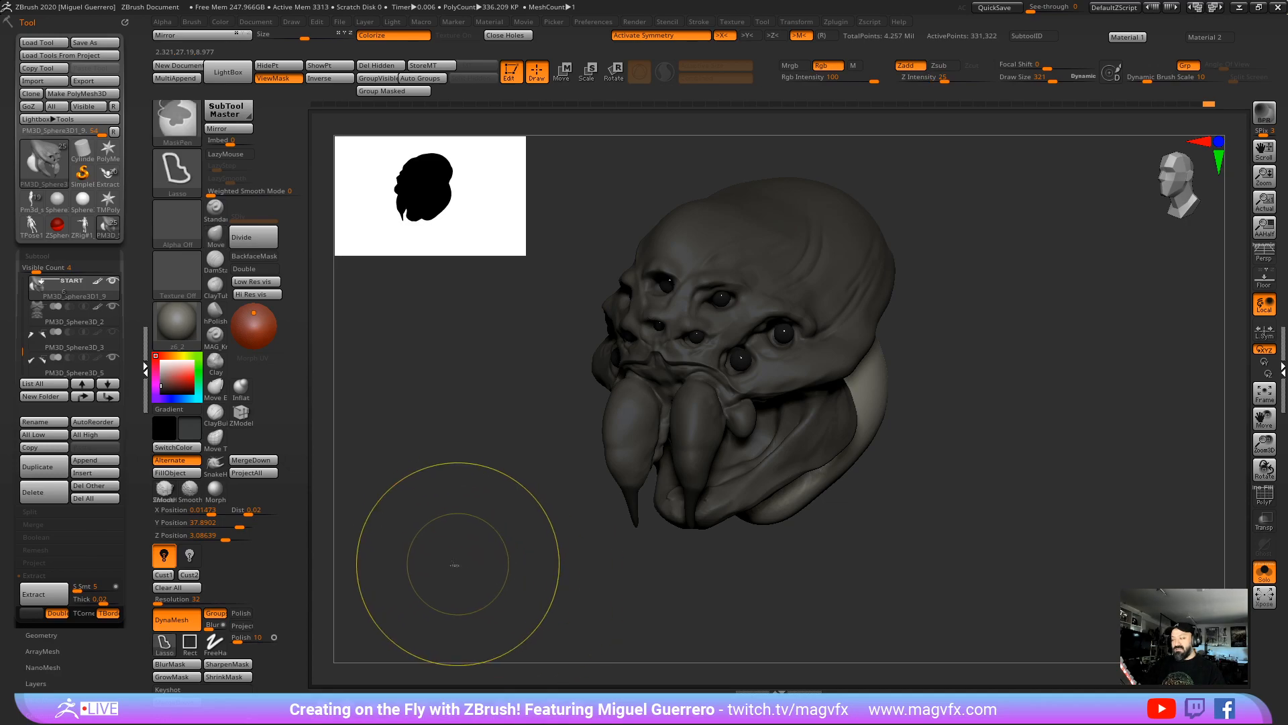
key("ctrl+h")
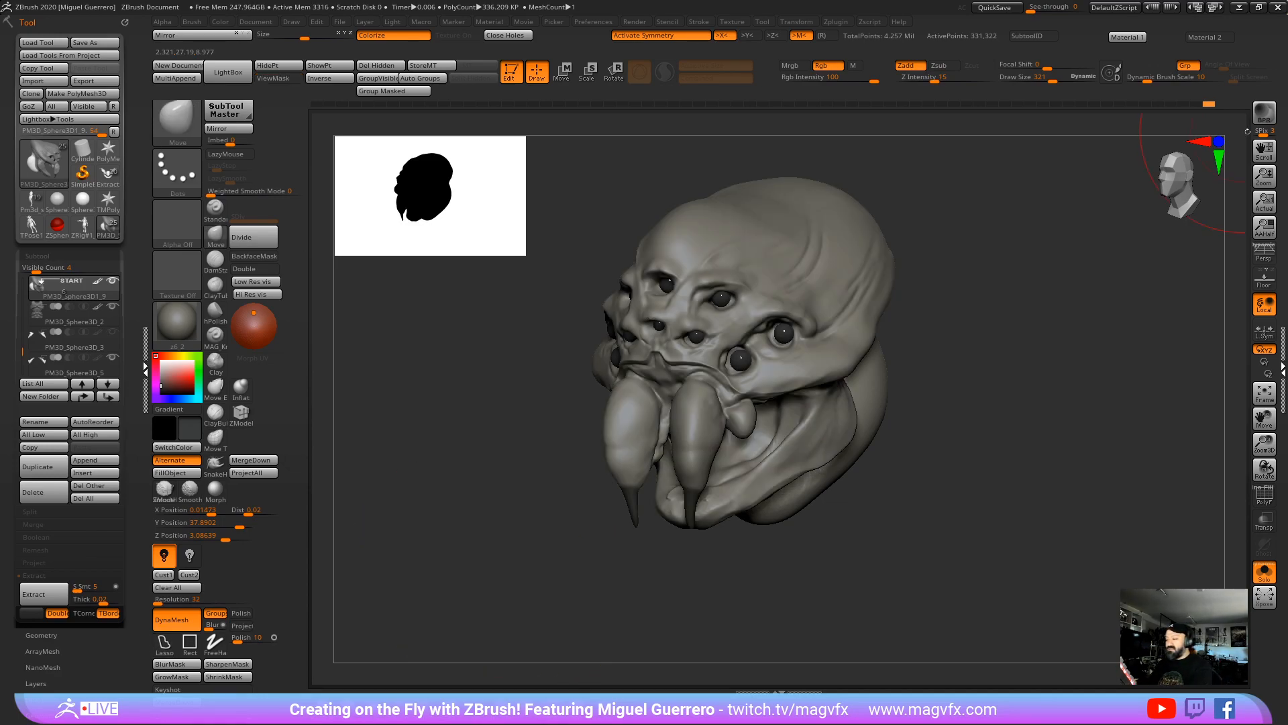
Step: Render a BPR preview of the head and examine its silhouette from front and three-quarter views
left_click(1264, 113)
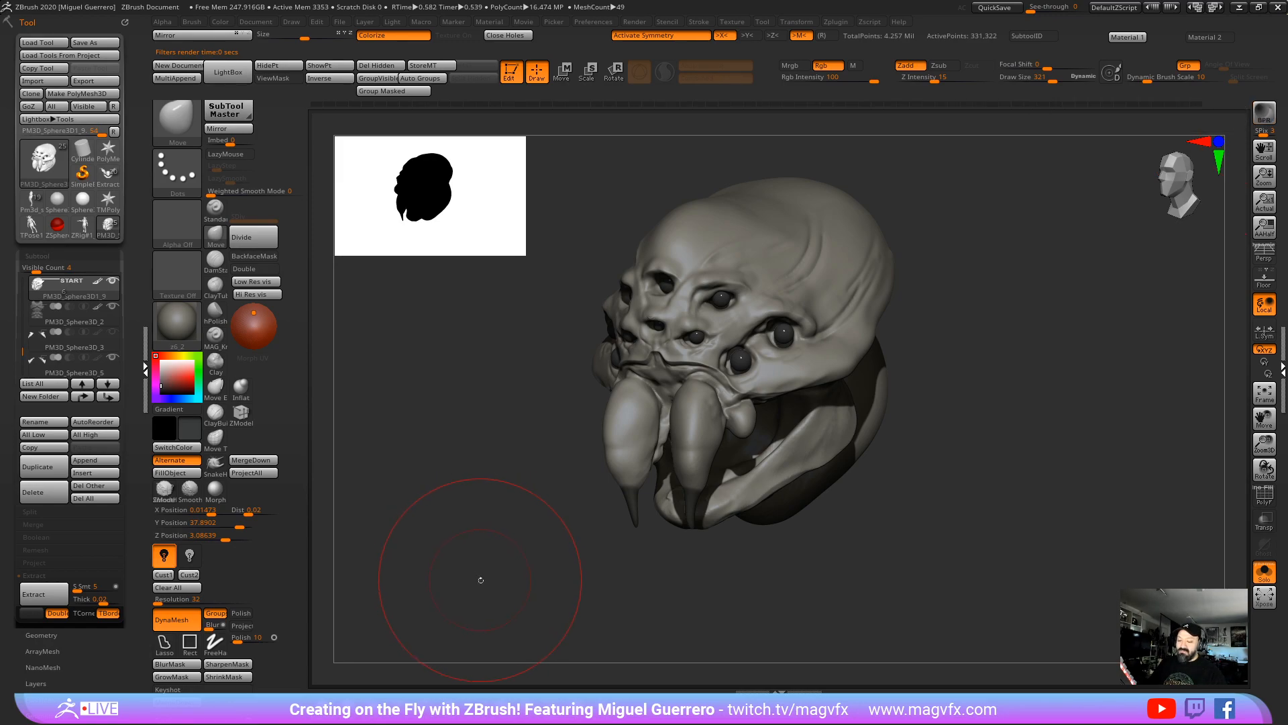
mouse_move(480, 578)
left_mouse_down()
mouse_move(518, 578)
mouse_move(512, 590)
mouse_move(517, 576)
left_mouse_up()
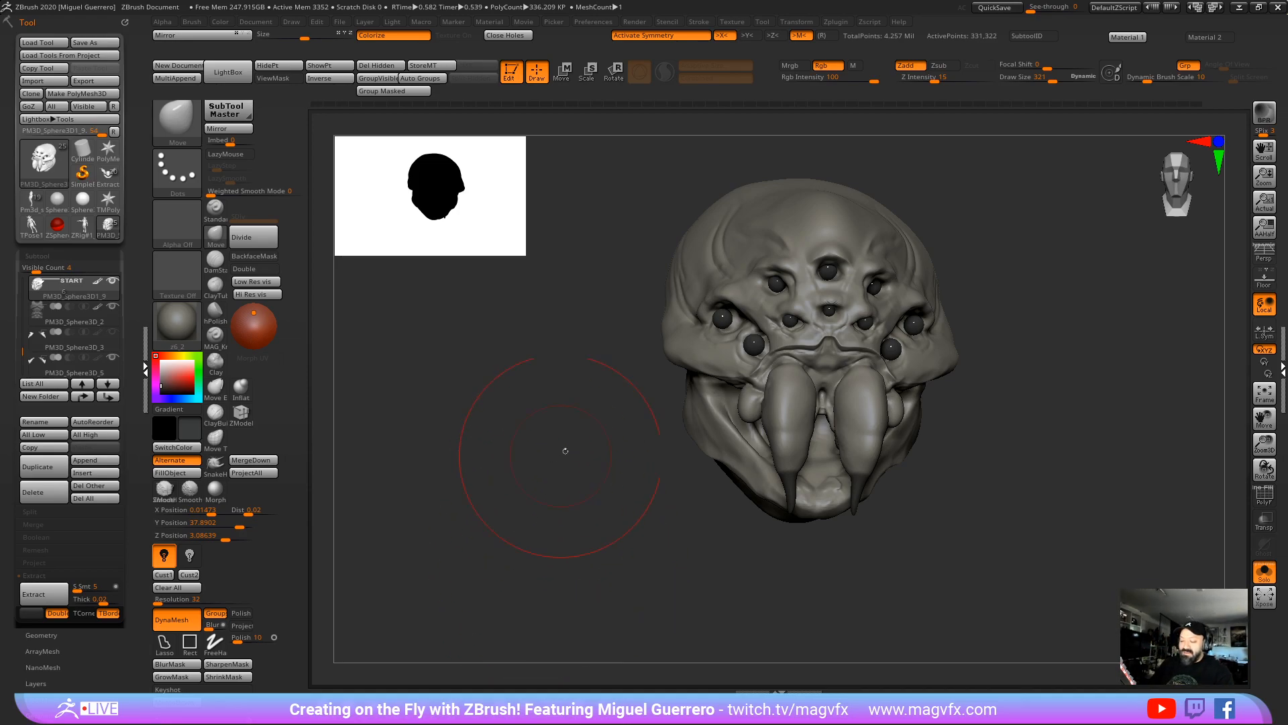
mouse_move(566, 451)
left_mouse_down()
mouse_move(510, 463)
mouse_move(591, 449)
left_mouse_up()
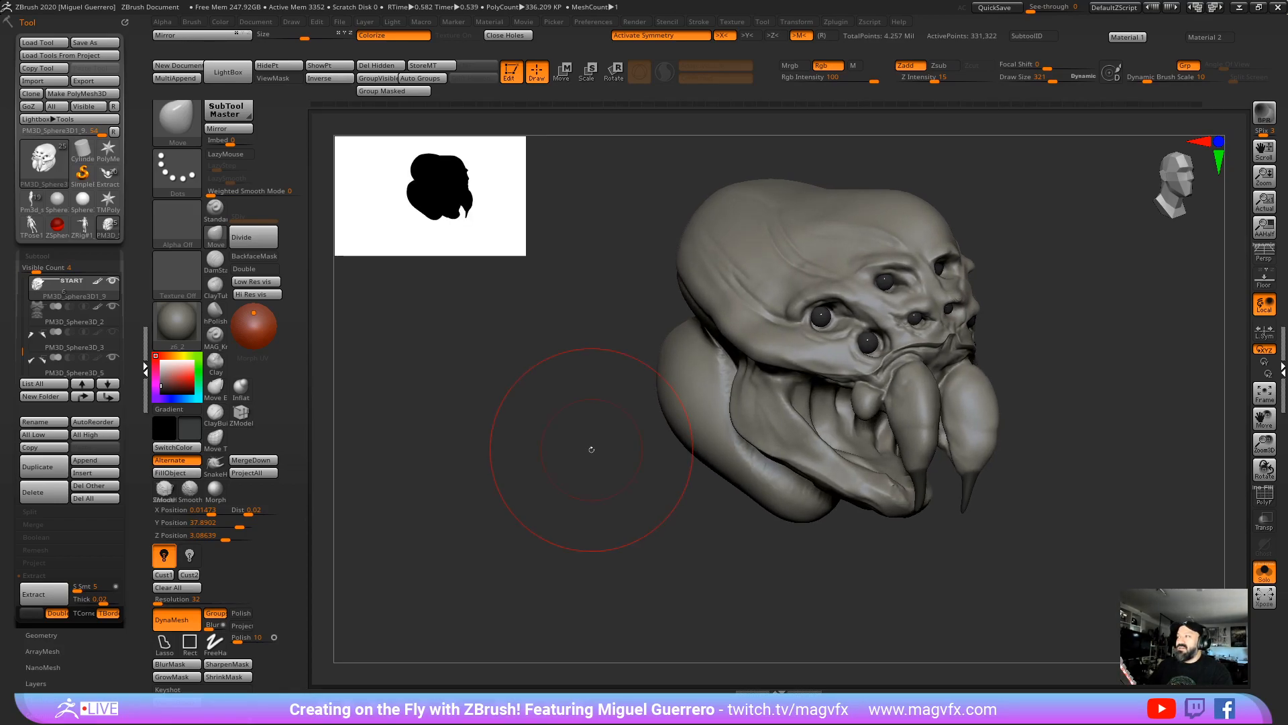